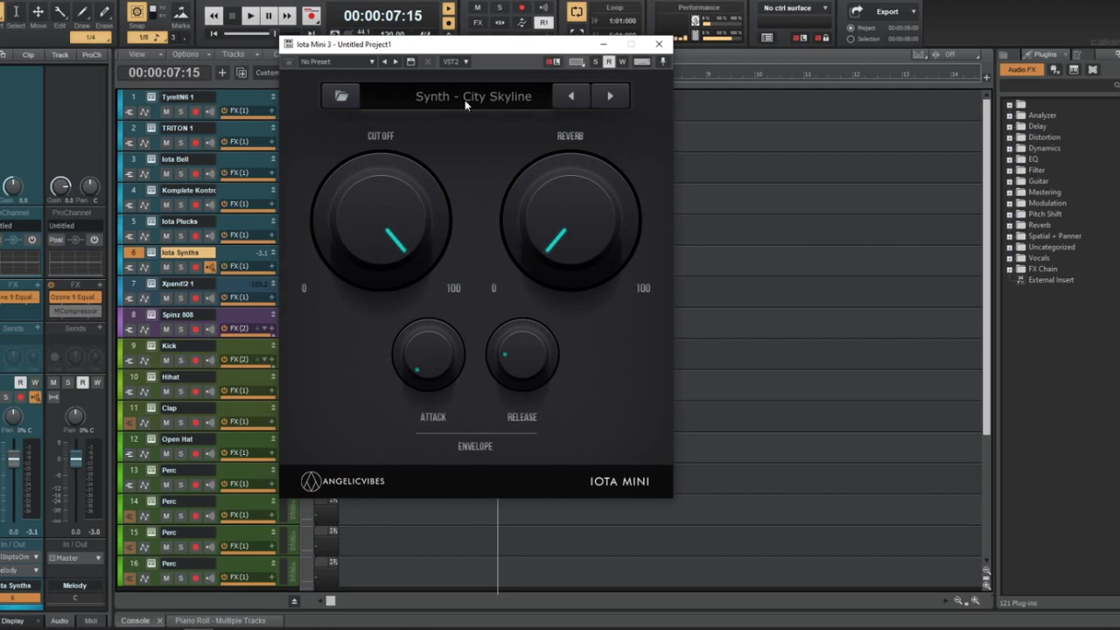
# Load the +21 Spooky Vibraphone preset from the Mallets category in the Xpand!2 instrument on track 7
pyautogui.moveTo(450, 51); pyautogui.dragTo(522, 123)
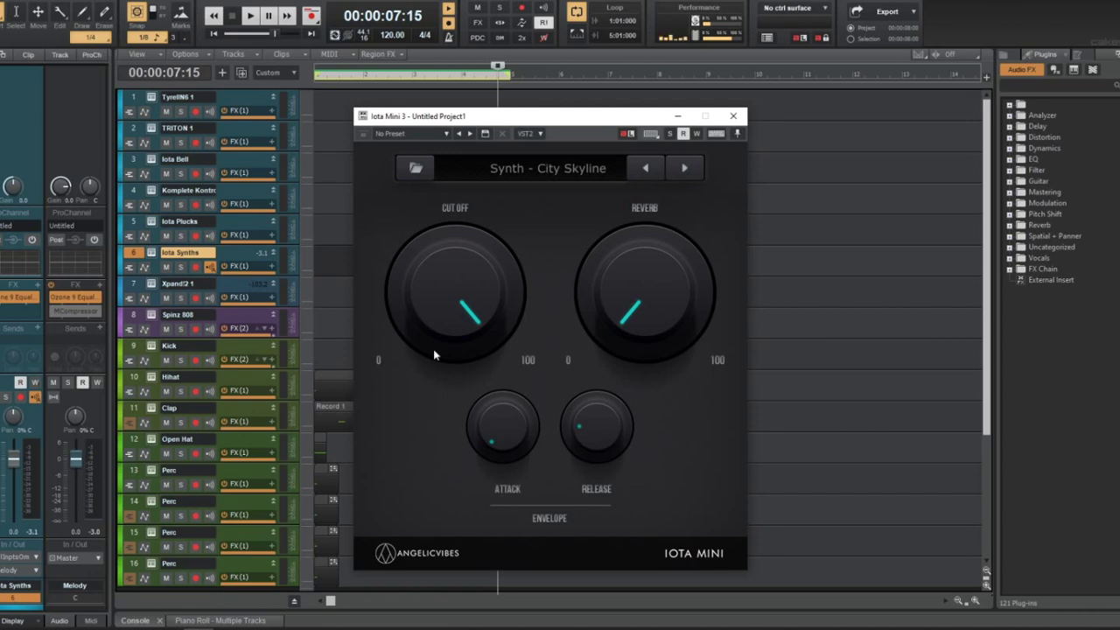
pyautogui.click(152, 286)
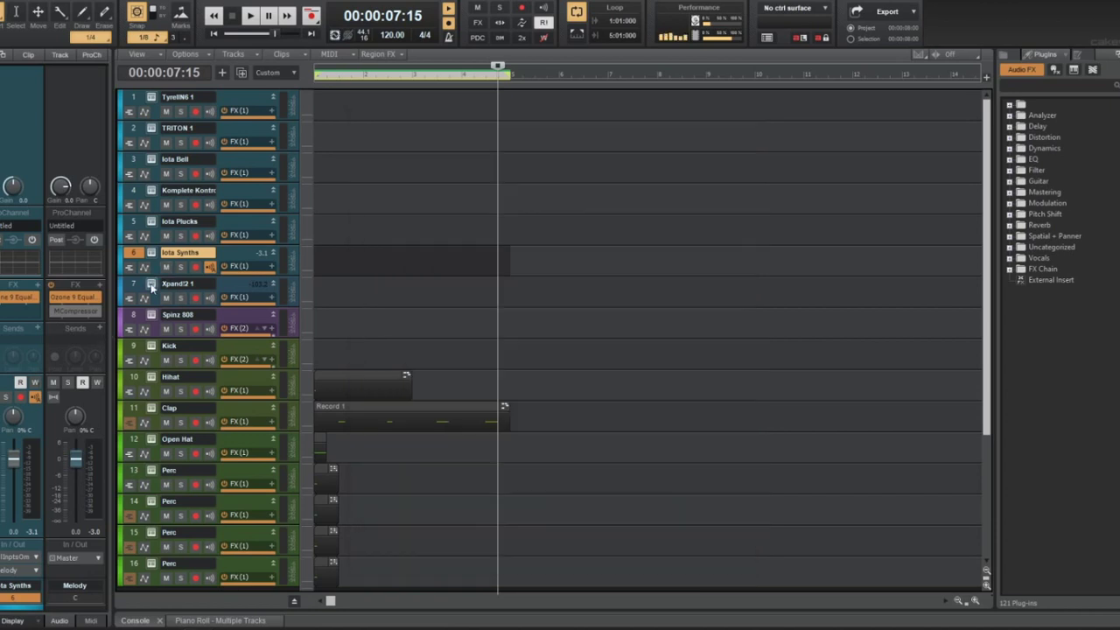
pyautogui.click(615, 463)
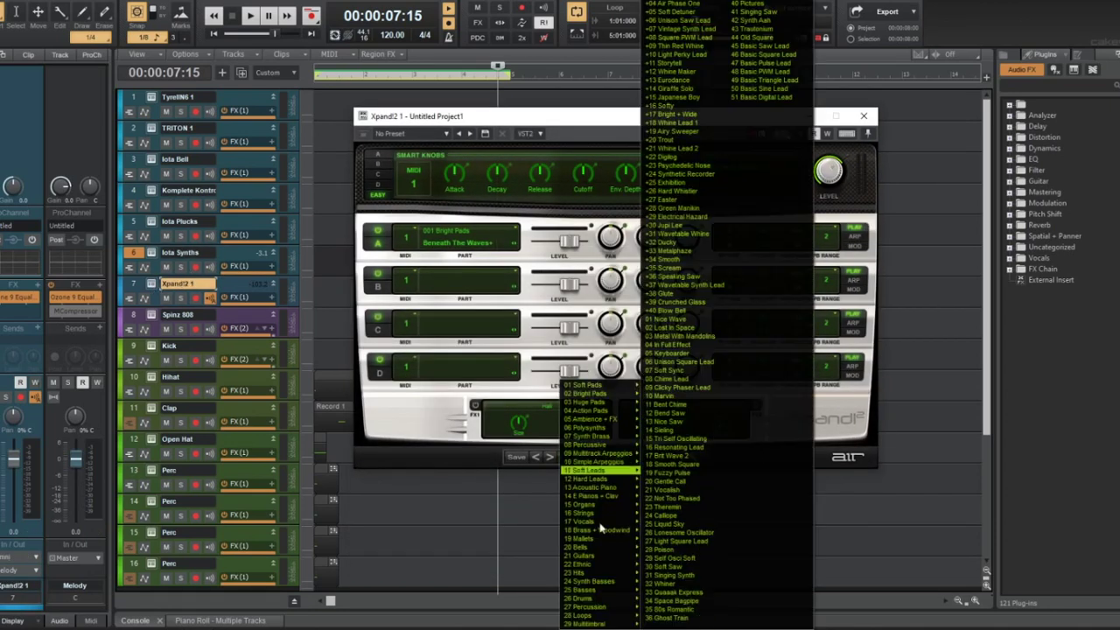
pyautogui.moveTo(601, 542)
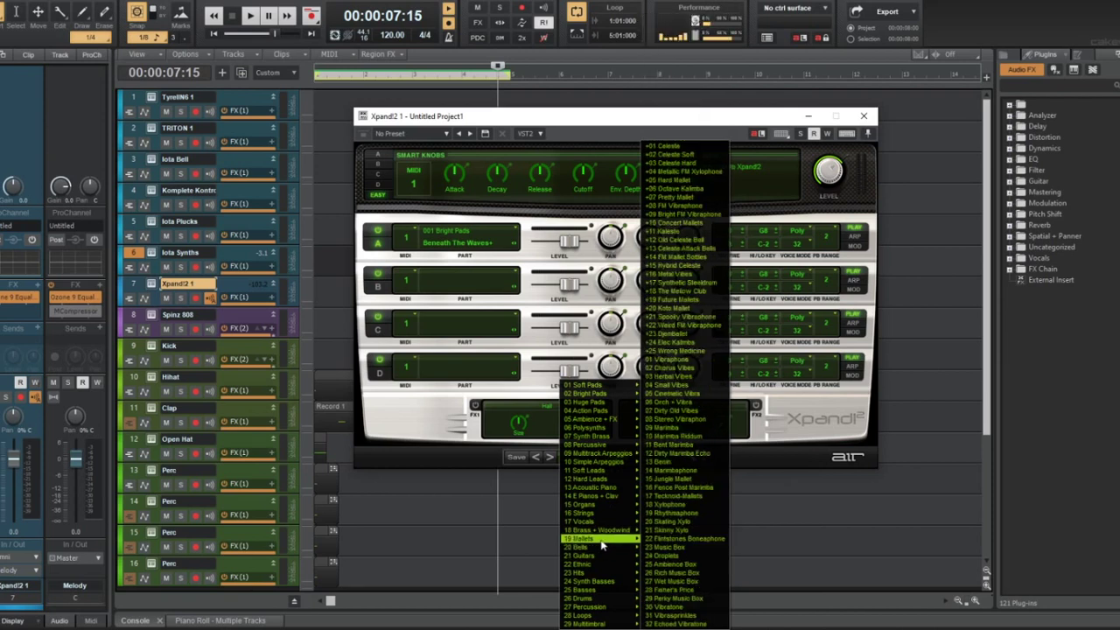
pyautogui.click(687, 321)
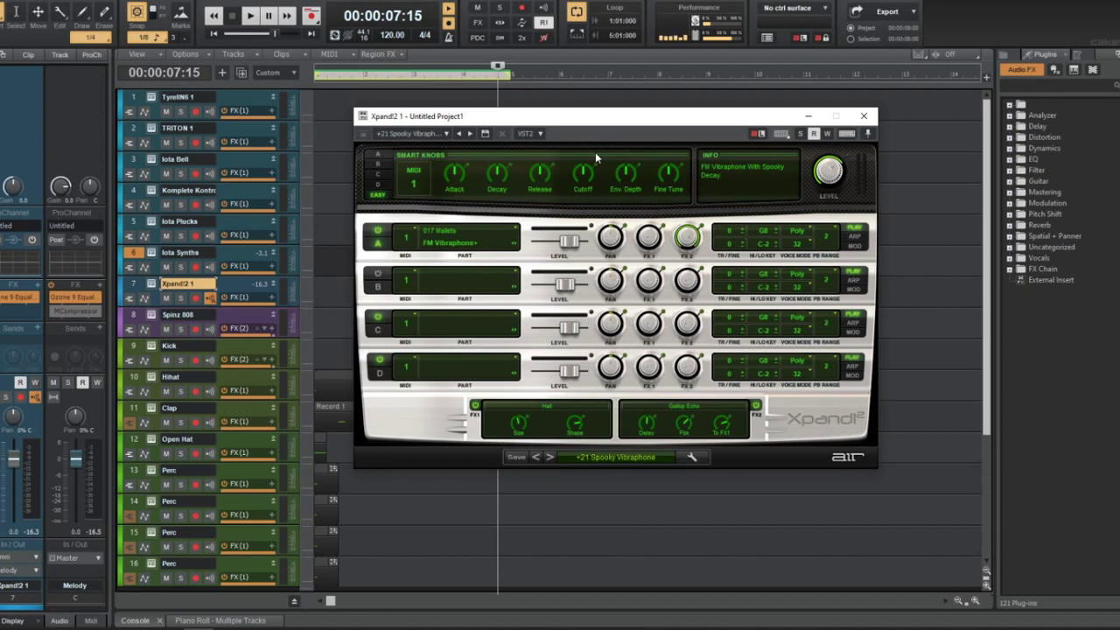
# Review the Iota Mini instrument on the Iota Synths track and the Xpand!2 instrument on track 7
pyautogui.click(153, 261)
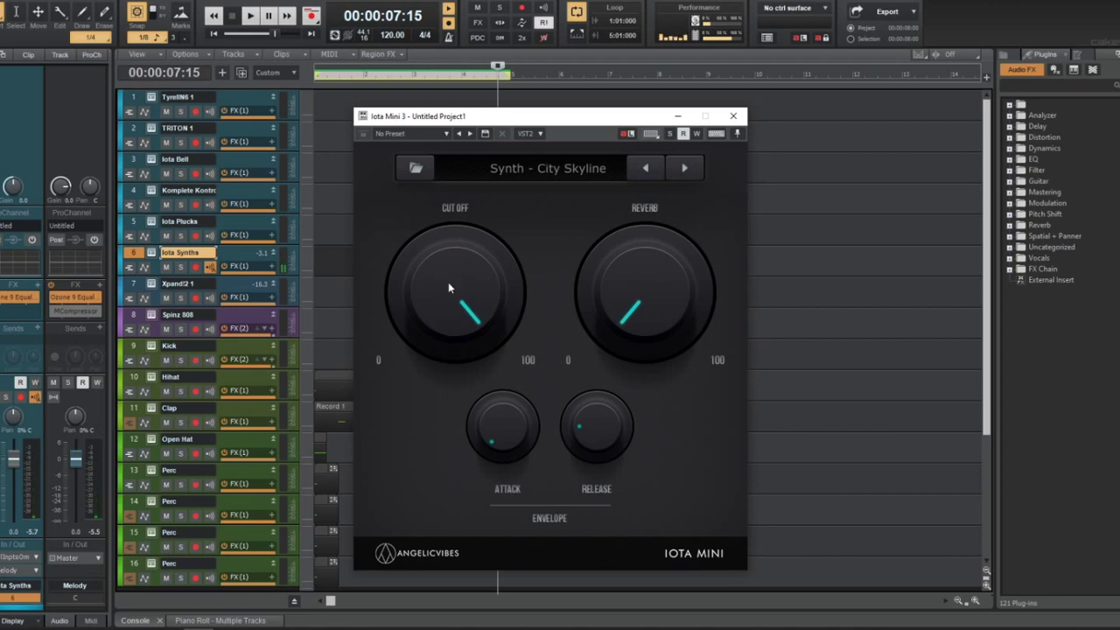
pyautogui.moveTo(449, 288)
pyautogui.mouseDown()
pyautogui.moveTo(451, 334)
pyautogui.moveTo(427, 379)
pyautogui.moveTo(434, 301)
pyautogui.mouseUp()
pyautogui.click(151, 287)
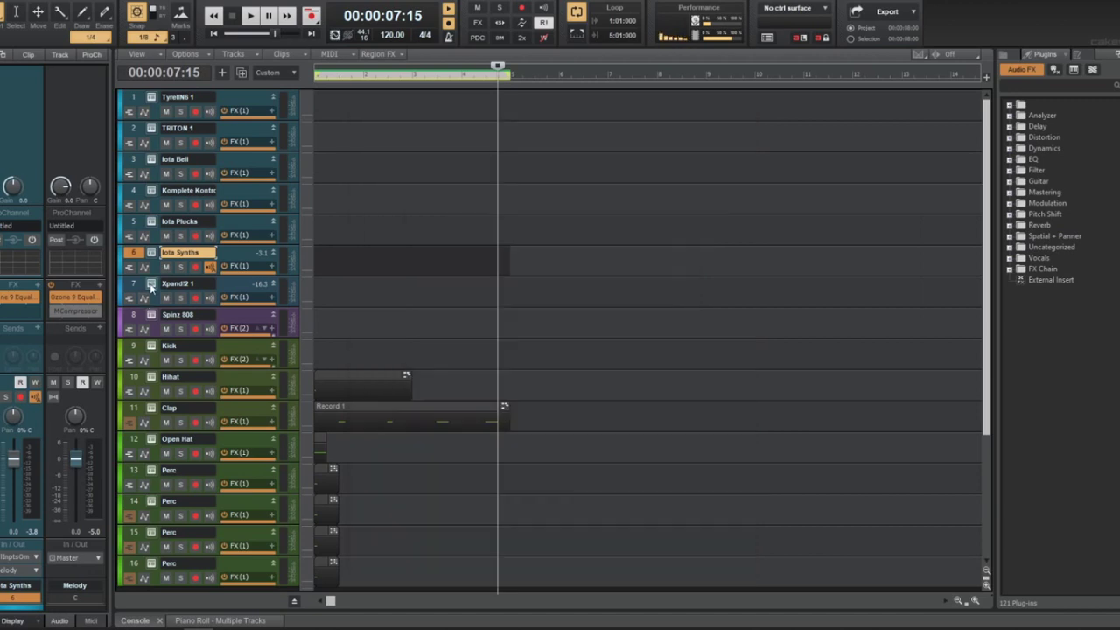
pyautogui.moveTo(458, 119); pyautogui.dragTo(387, 120)
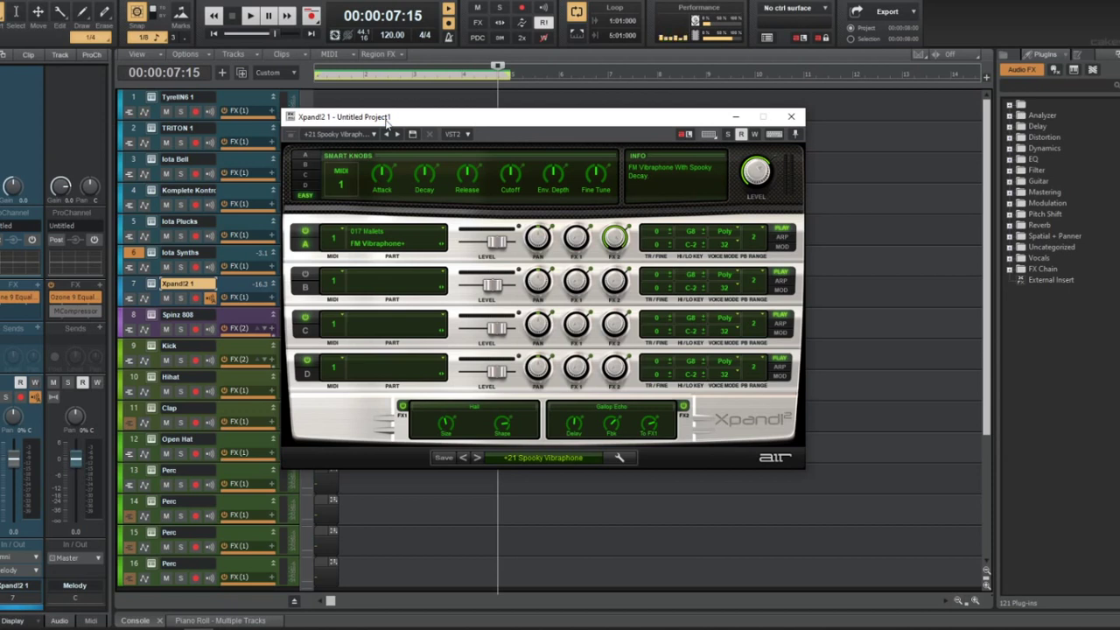
pyautogui.click(791, 116)
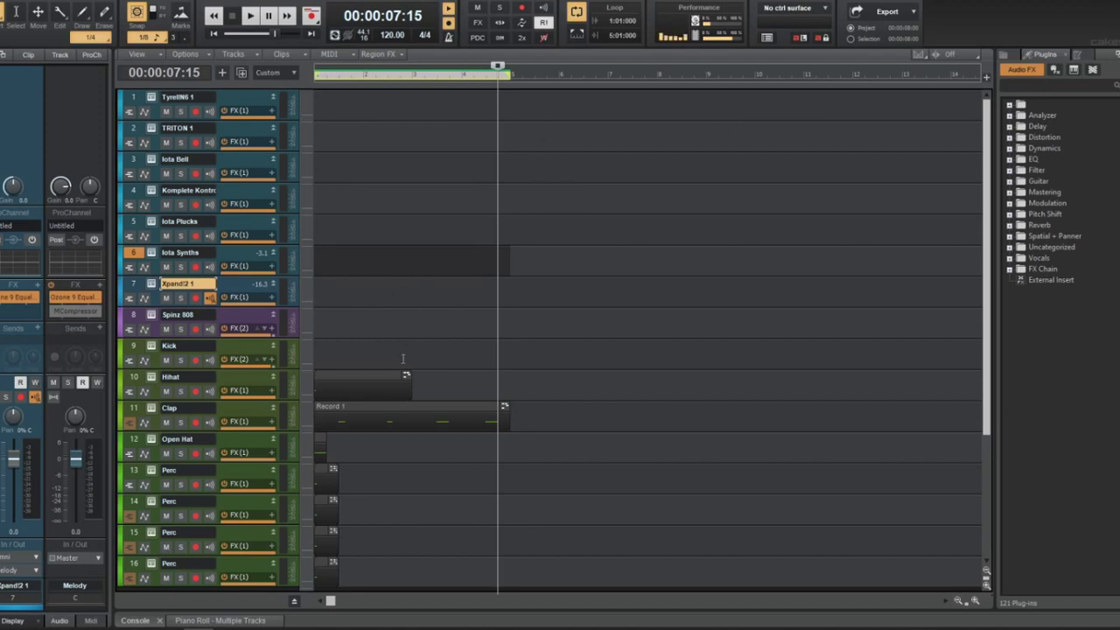
# Load the +56 New Digipoly preset from the Polysynths category in the Xpand!2 instrument on track 7
pyautogui.click(331, 258)
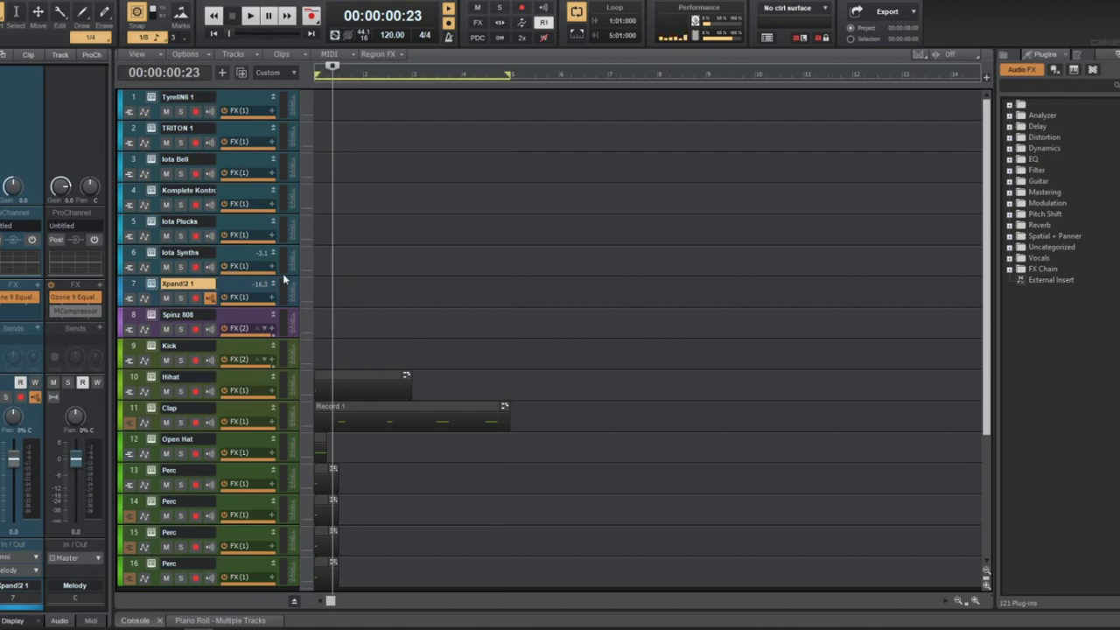
pyautogui.click(207, 286)
pyautogui.click(502, 460)
pyautogui.moveTo(529, 567)
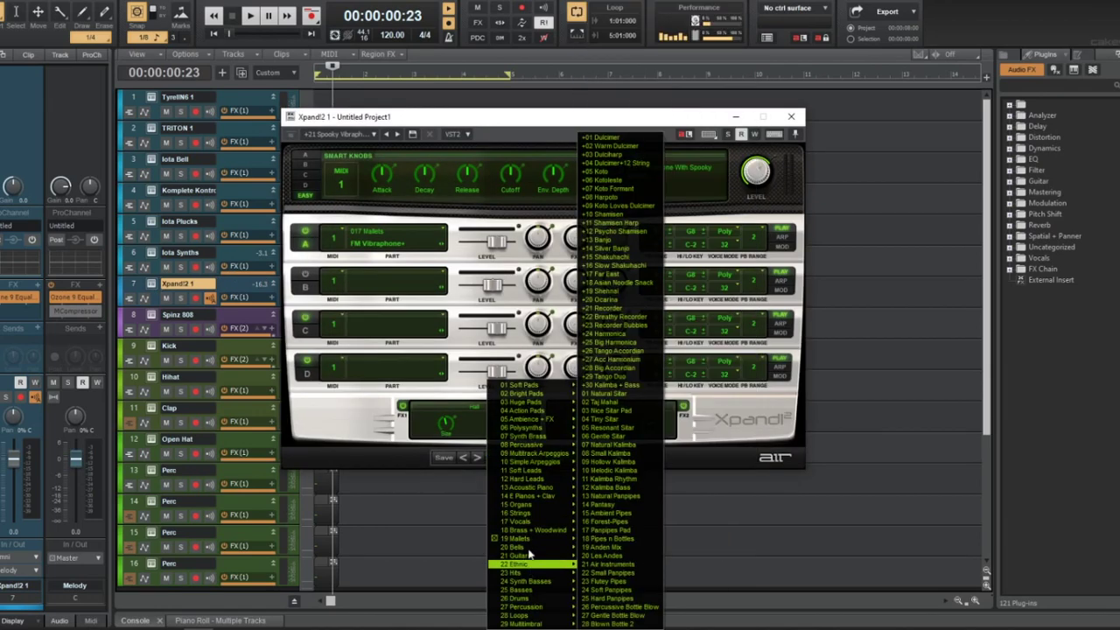
pyautogui.moveTo(529, 546)
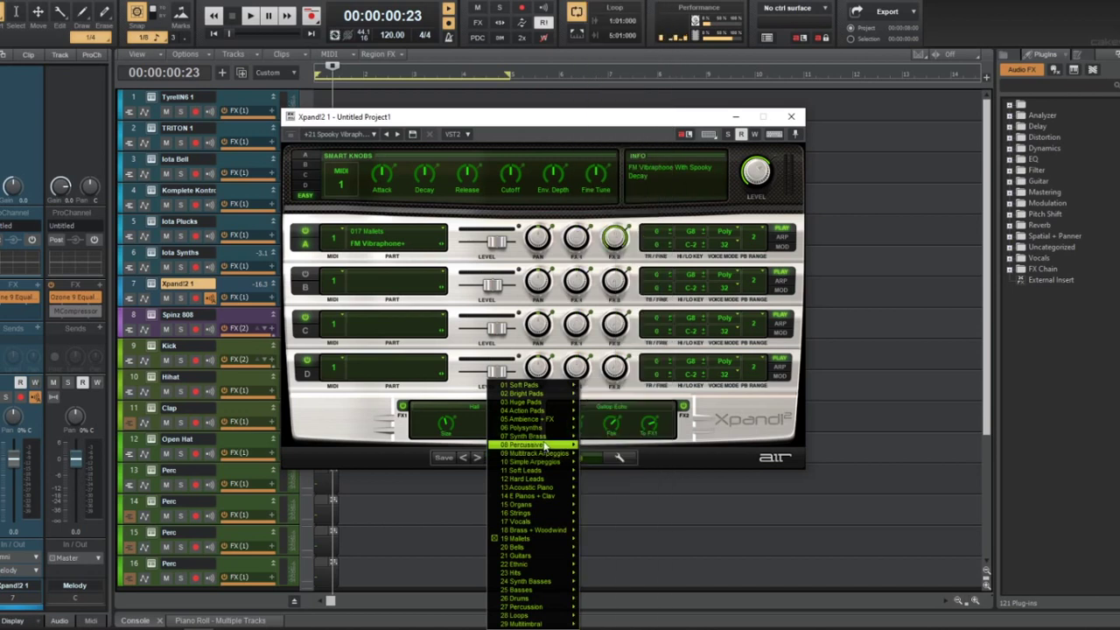
pyautogui.moveTo(541, 430)
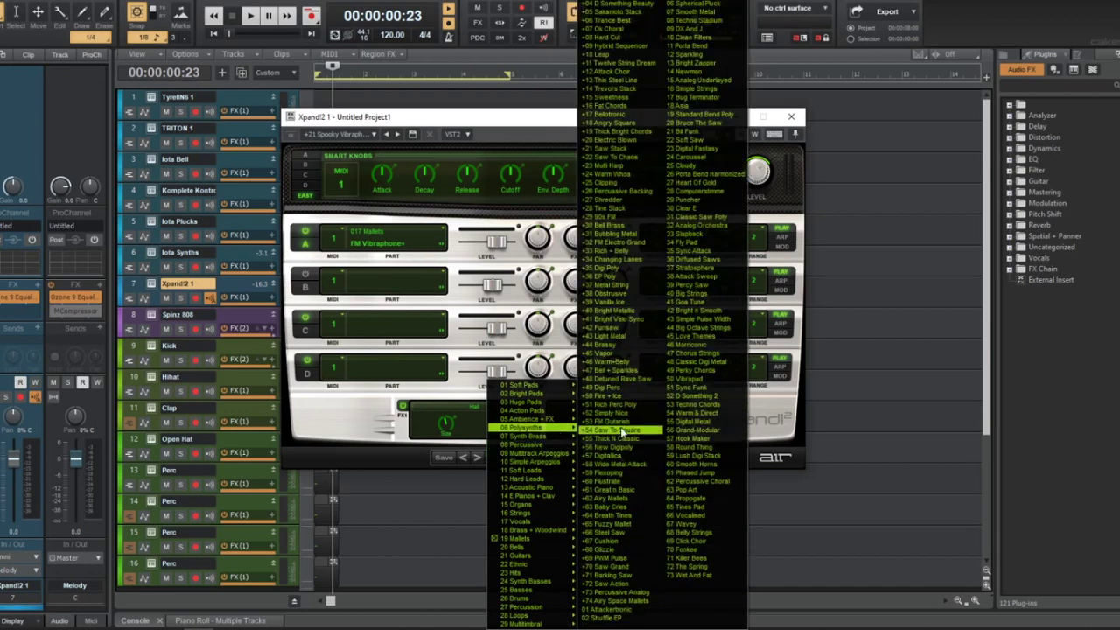
pyautogui.click(623, 447)
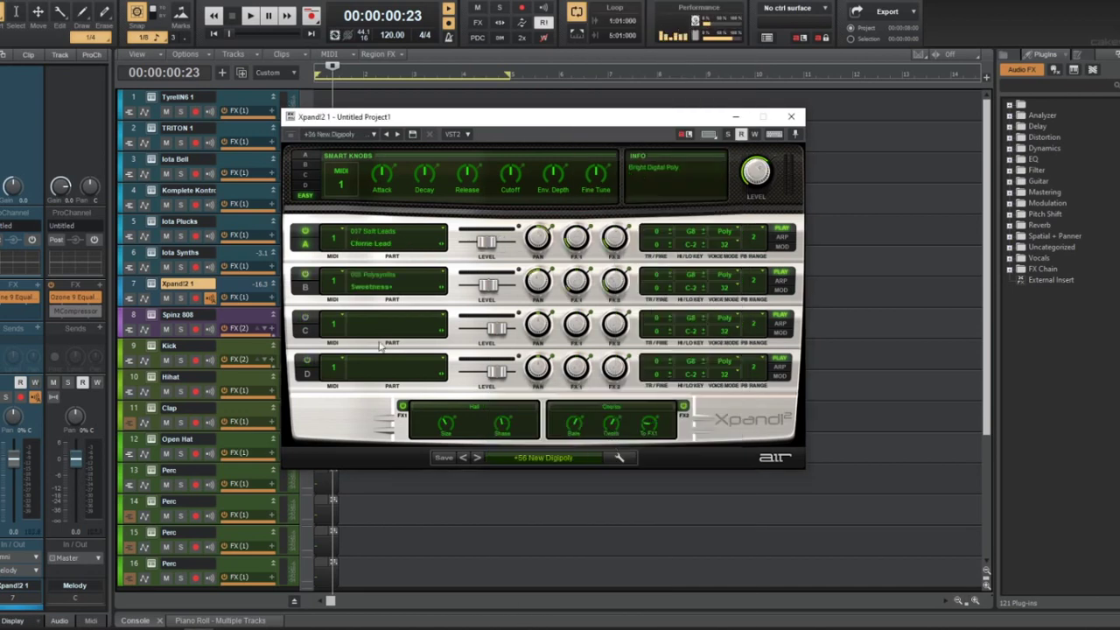
# Draw a quarter note on C6 at the start of the Xpand!2 track in the Piano Roll view and play it back
pyautogui.click(794, 116)
pyautogui.rightClick(347, 291)
pyautogui.moveTo(370, 310)
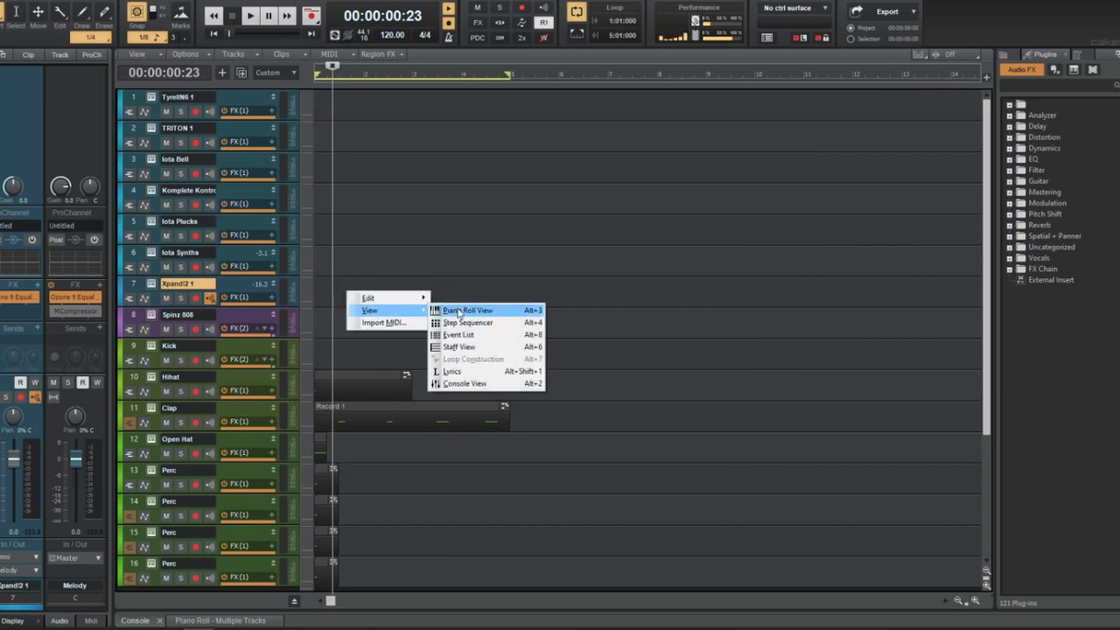
pyautogui.click(458, 312)
pyautogui.click(207, 190)
pyautogui.moveTo(232, 190); pyautogui.dragTo(113, 245)
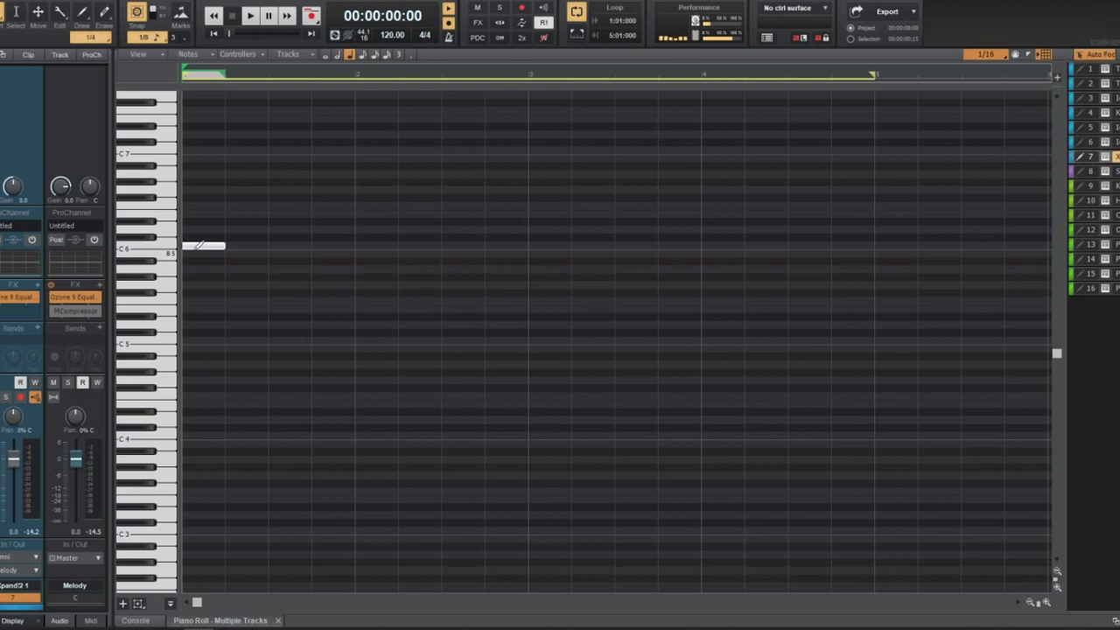
pyautogui.scroll(1, 387, 263)
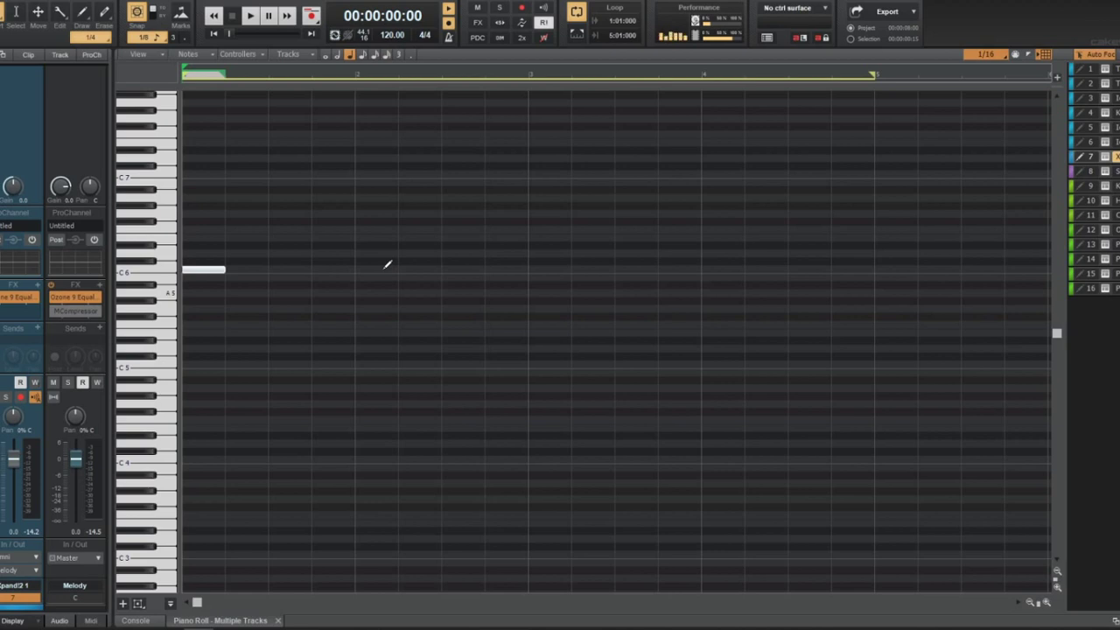
pyautogui.press('space')
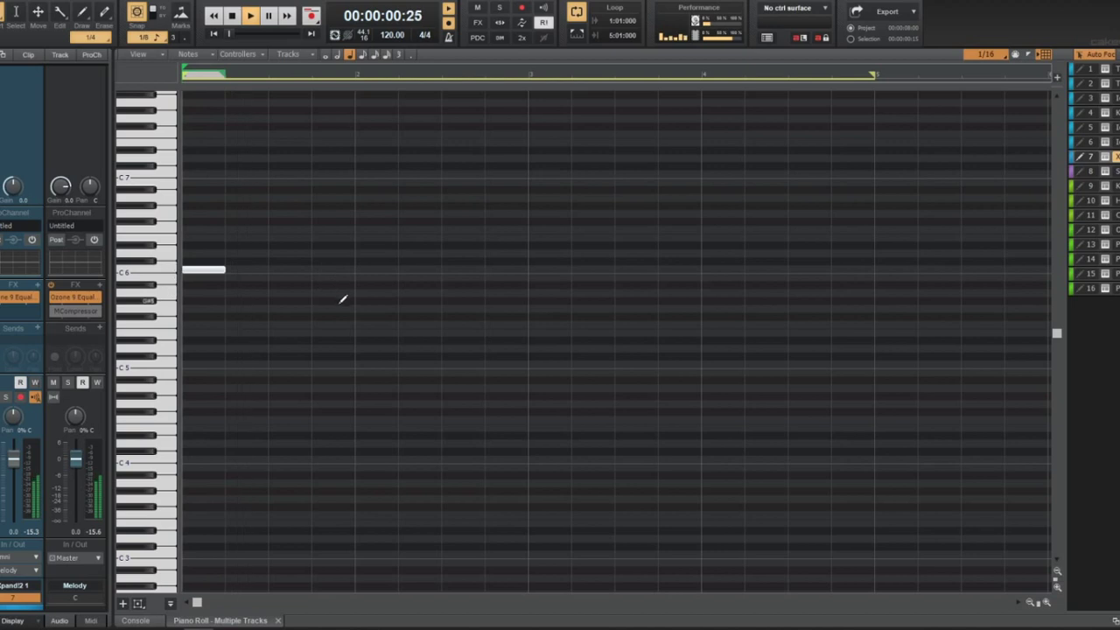
pyautogui.press('space')
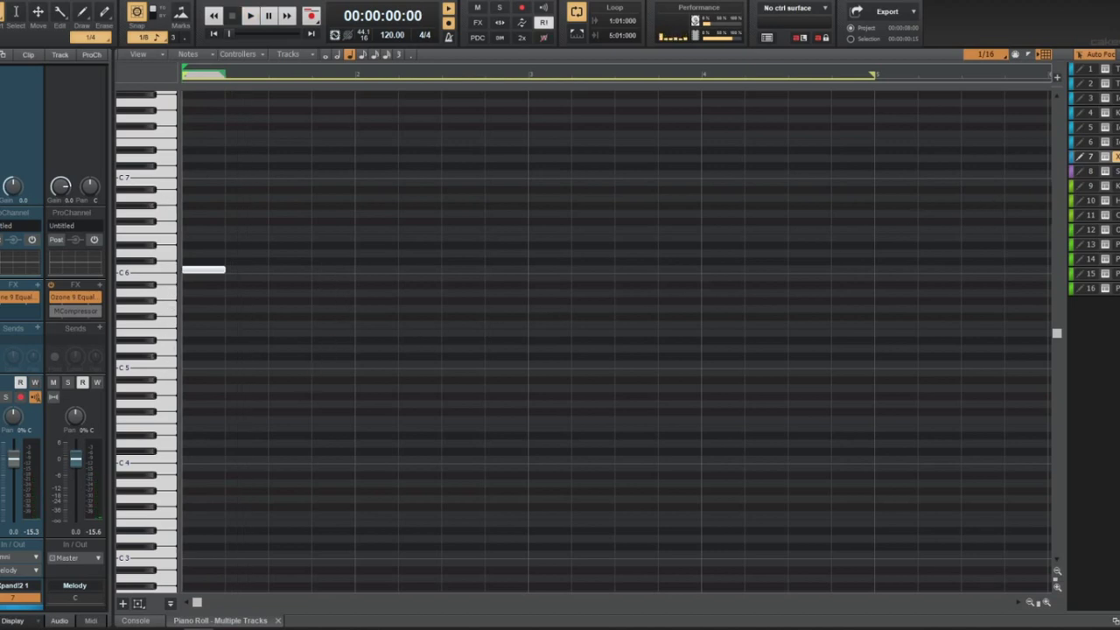
# Set the scale of the Xpand!2 track to Harmonic Minor and enable Snap to Scale
pyautogui.click(1116, 158)
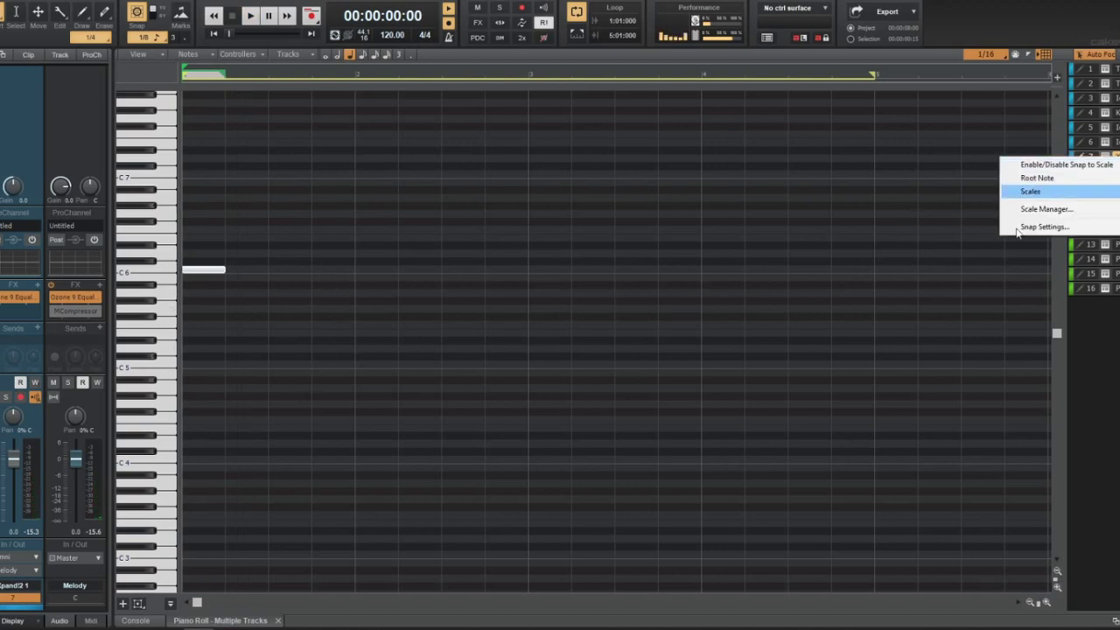
pyautogui.moveTo(1024, 192)
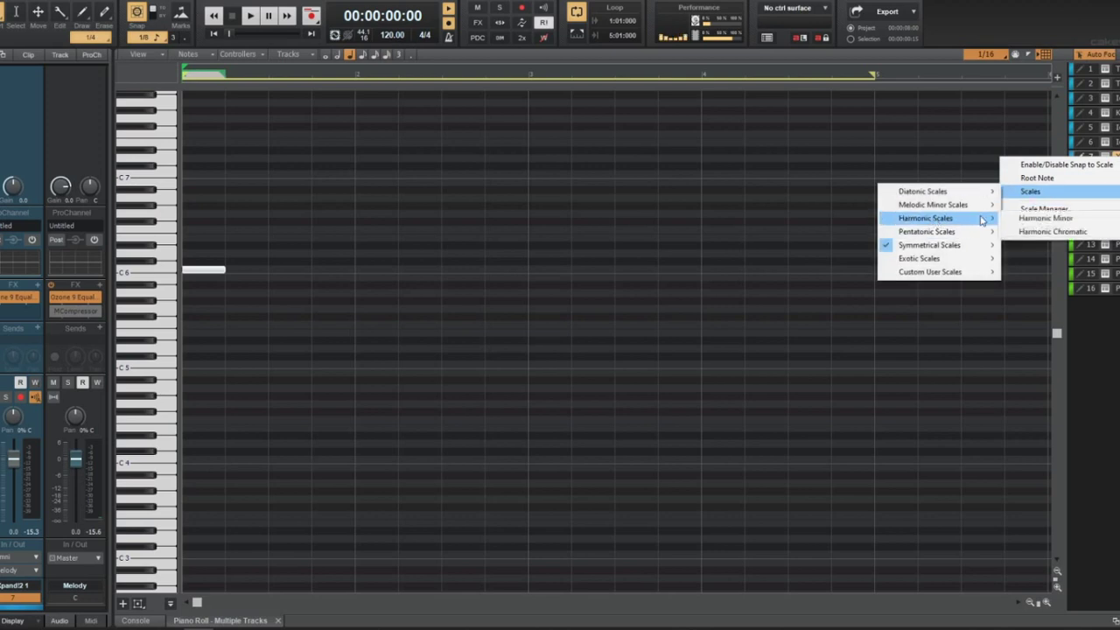
pyautogui.click(1028, 215)
pyautogui.click(1113, 163)
pyautogui.click(1066, 164)
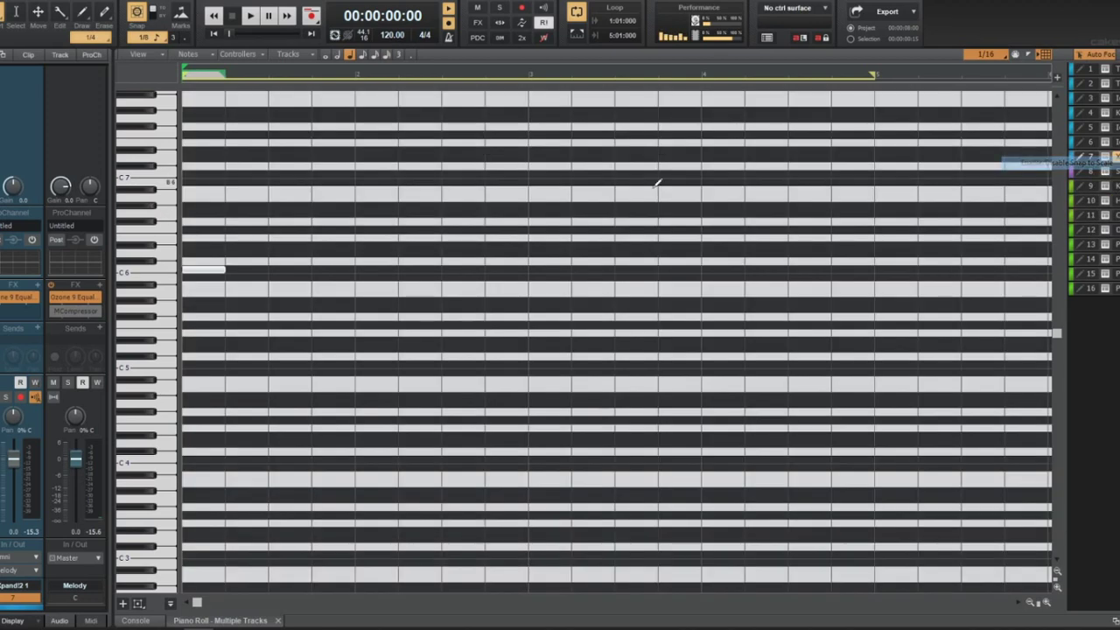
# Add quarter notes on D6 at 1:03, Eb6 at 1:04, C6 at 2:02 and C5 at 2:04, and play the phrase back
pyautogui.scroll(1, 203, 267)
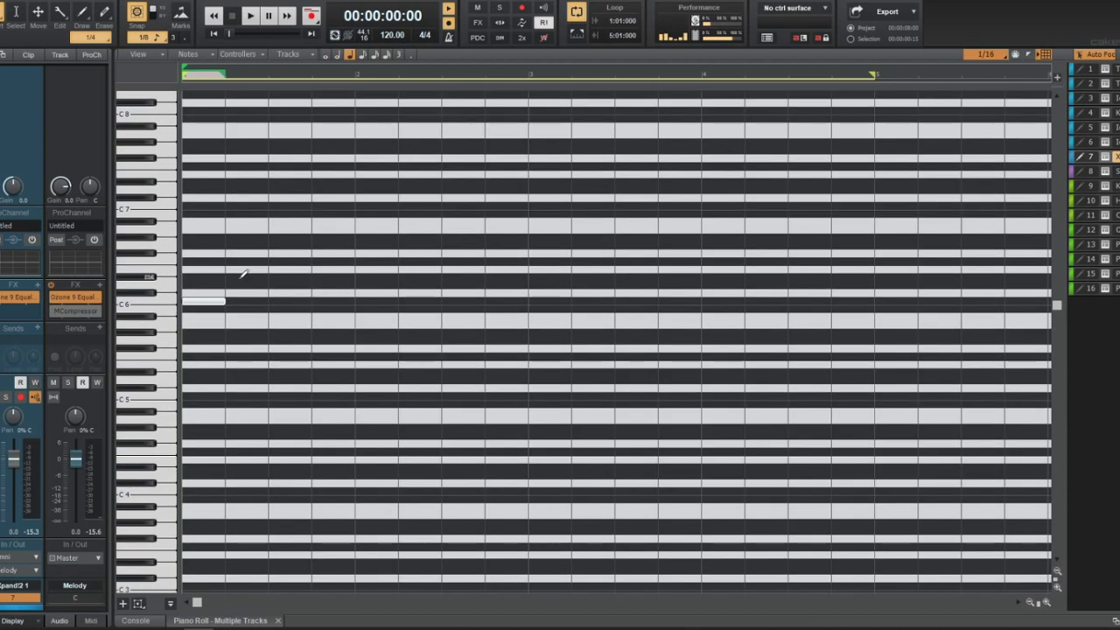
pyautogui.scroll(2, 250, 300)
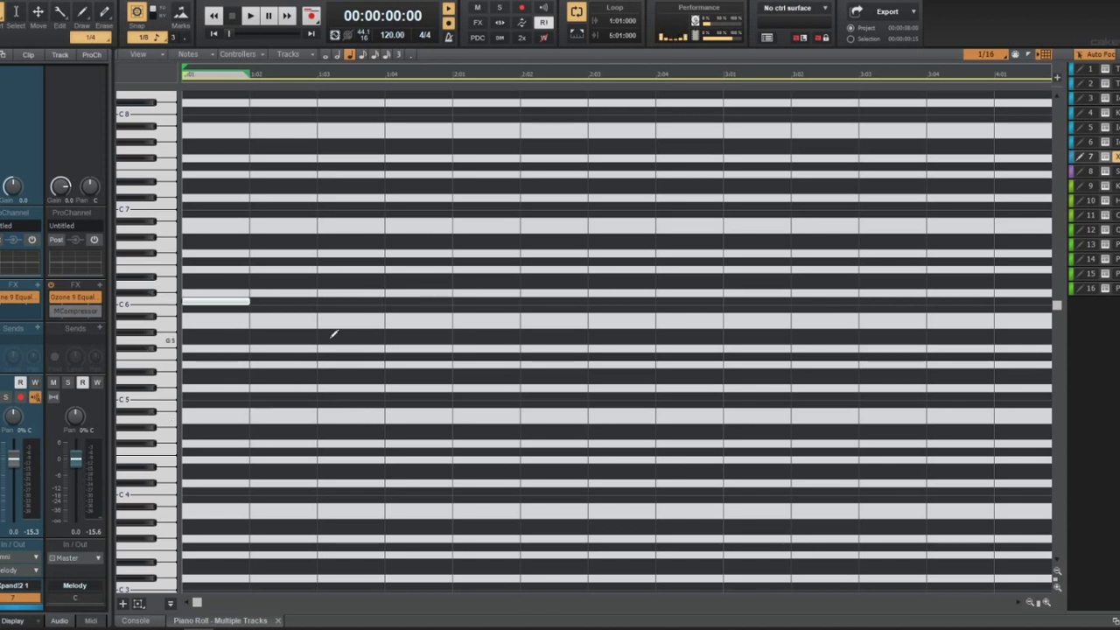
pyautogui.click(320, 286)
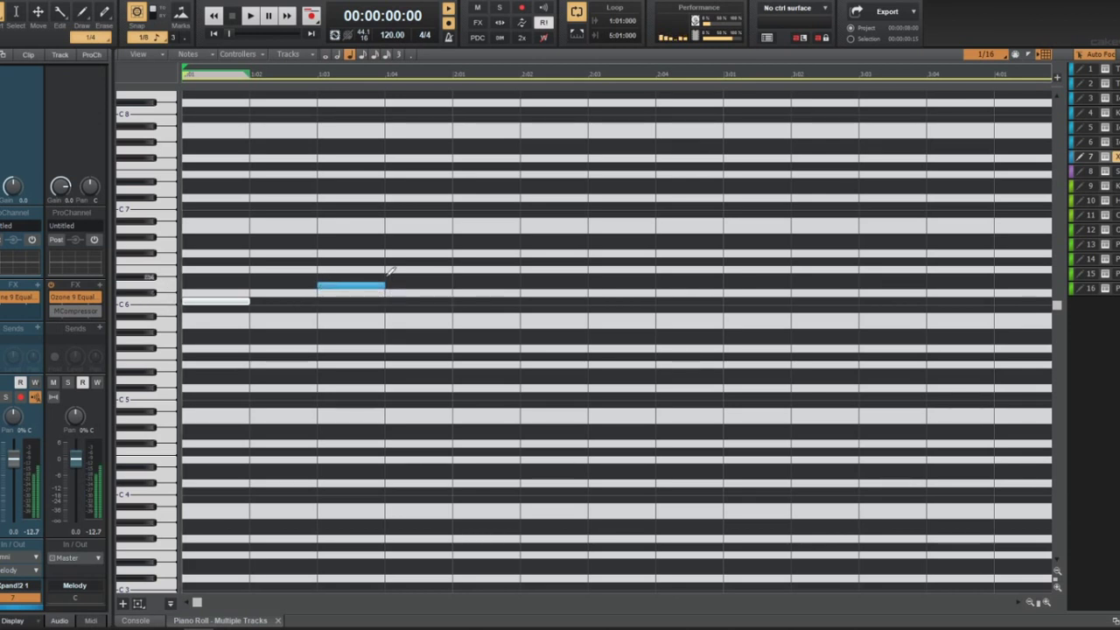
pyautogui.click(388, 277)
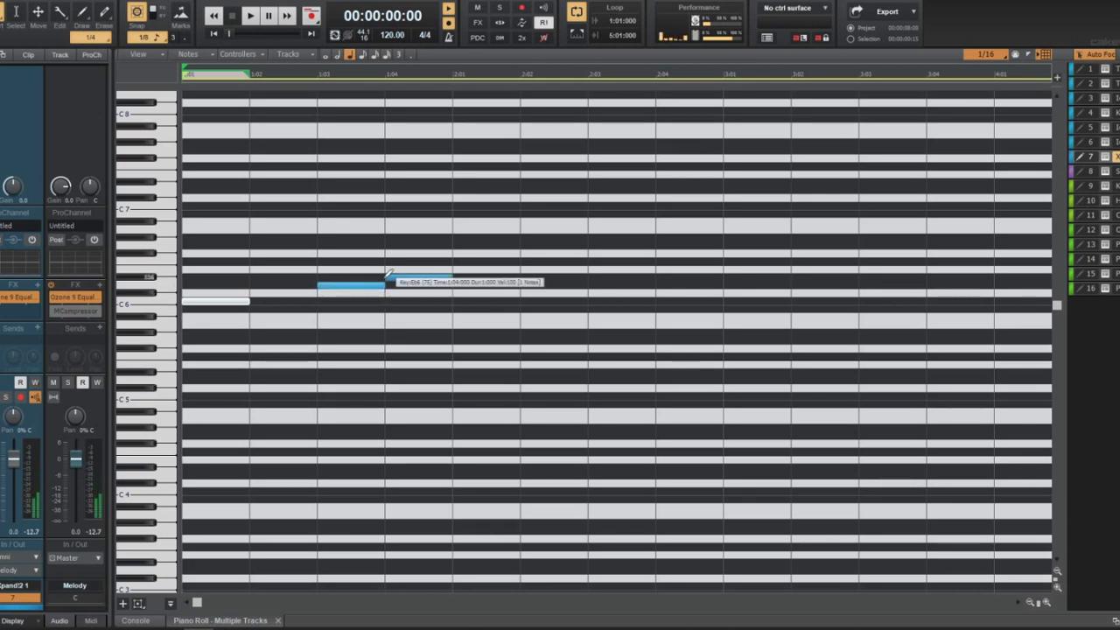
pyautogui.click(523, 301)
pyautogui.click(663, 382)
pyautogui.click(667, 381)
pyautogui.moveTo(666, 382)
pyautogui.mouseDown()
pyautogui.moveTo(598, 395)
pyautogui.moveTo(667, 396)
pyautogui.mouseUp()
pyautogui.press('space')
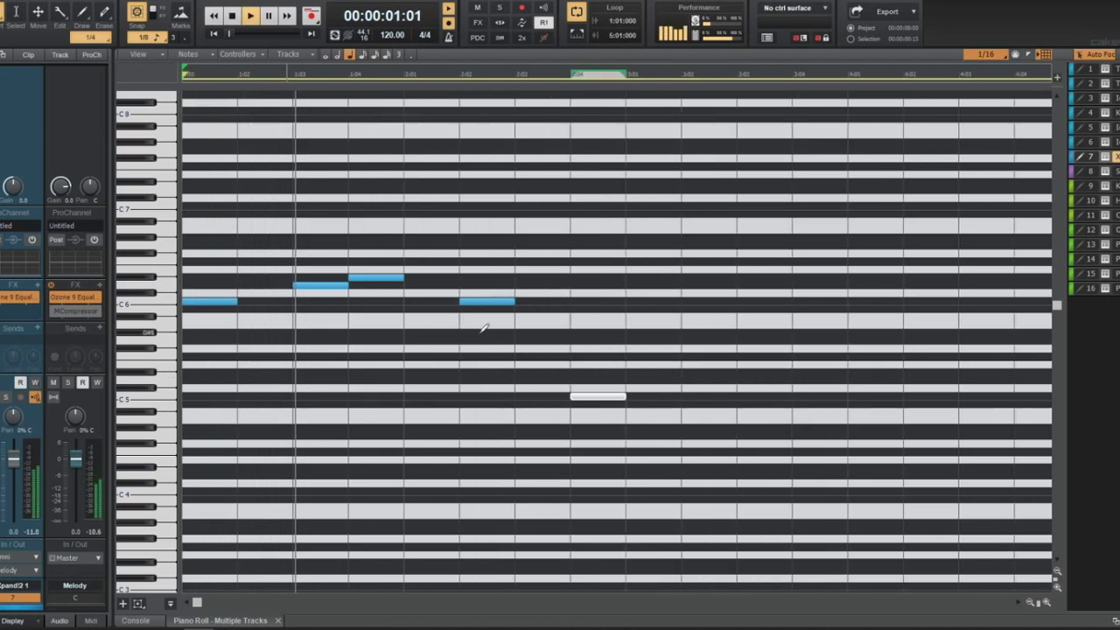
pyautogui.scroll(-2, 371, 318)
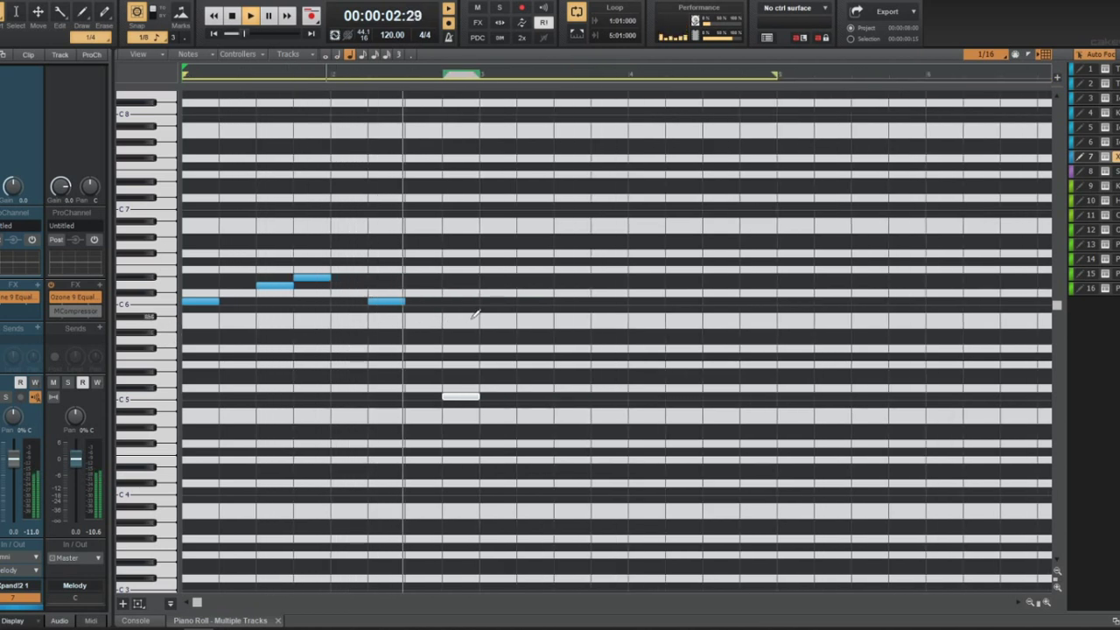
pyautogui.press('space')
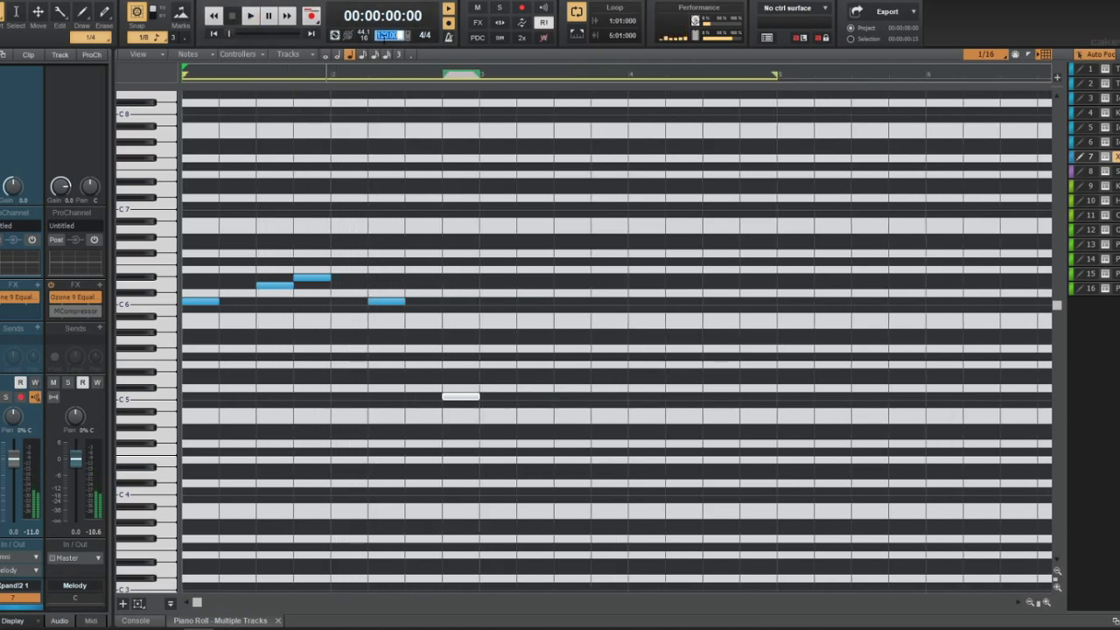
# Set the project tempo to 155 and play the melody at that speed
pyautogui.click(391, 35)
pyautogui.write('155')
pyautogui.press('Return')
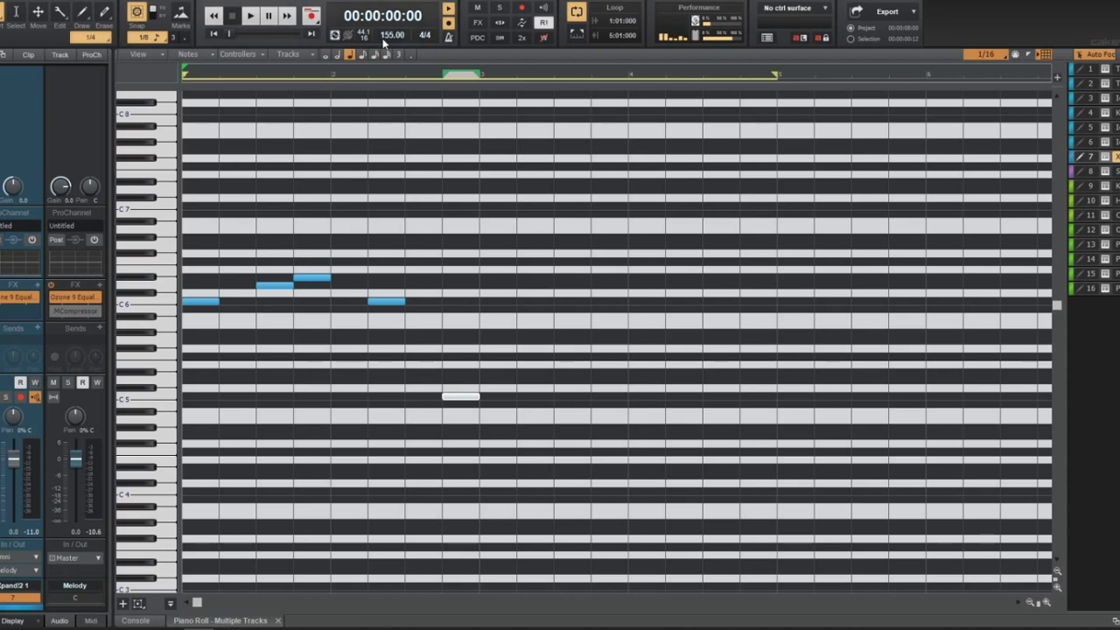
pyautogui.press('space')
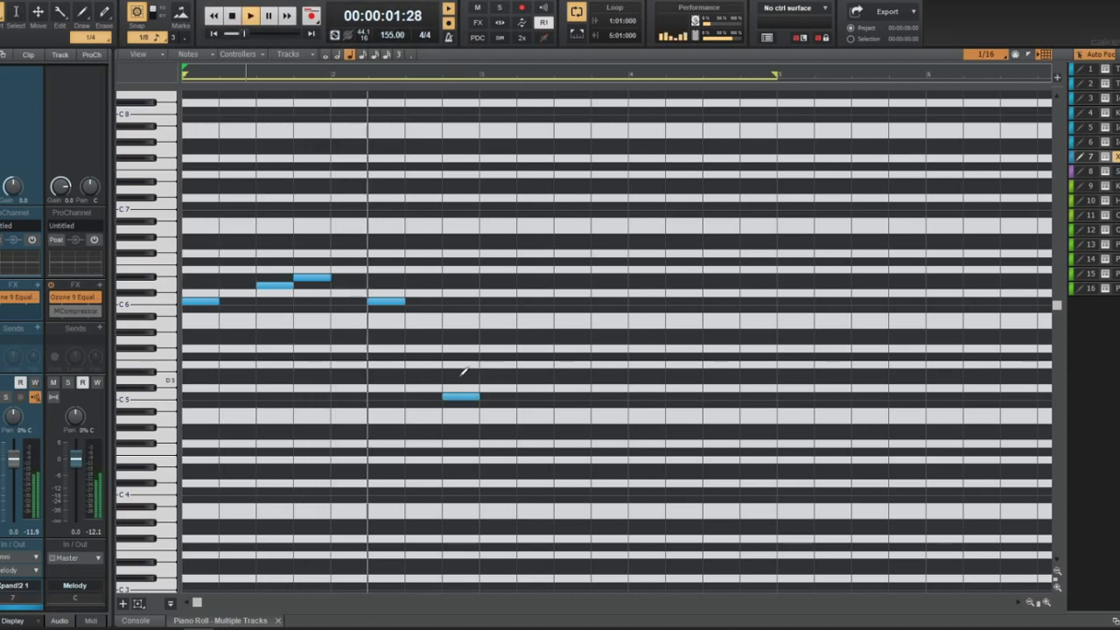
pyautogui.press('space')
# Copy the whole two-measure phrase so the duplicate starts at measure 3, and play the result back
pyautogui.hotkey('ctrl', 'a')
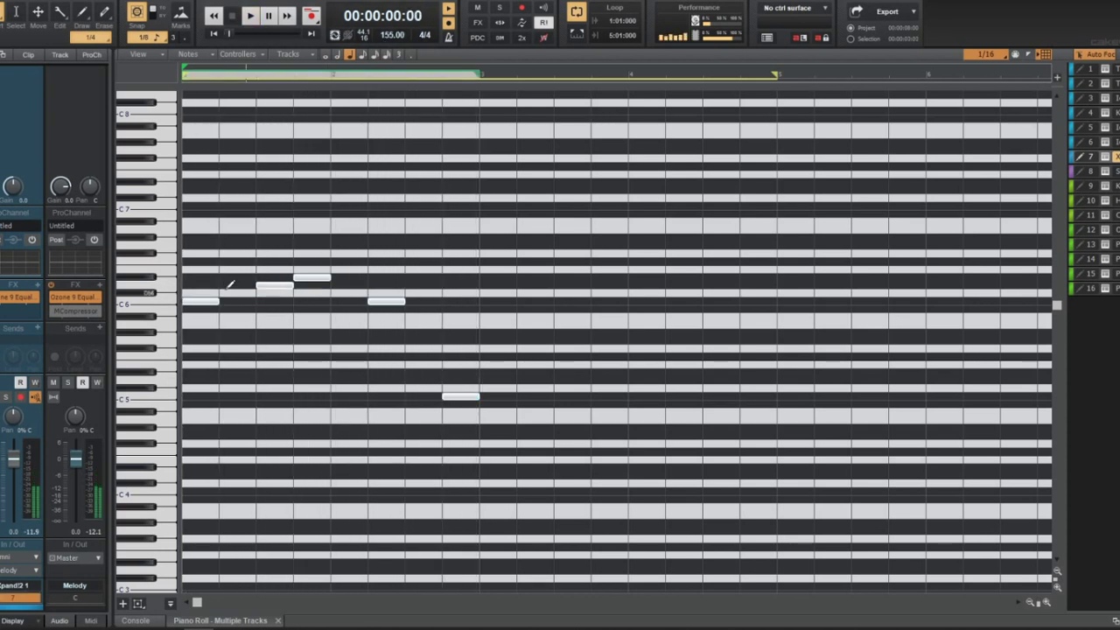
pyautogui.moveTo(200, 301); pyautogui.dragTo(494, 303)
pyautogui.press('space')
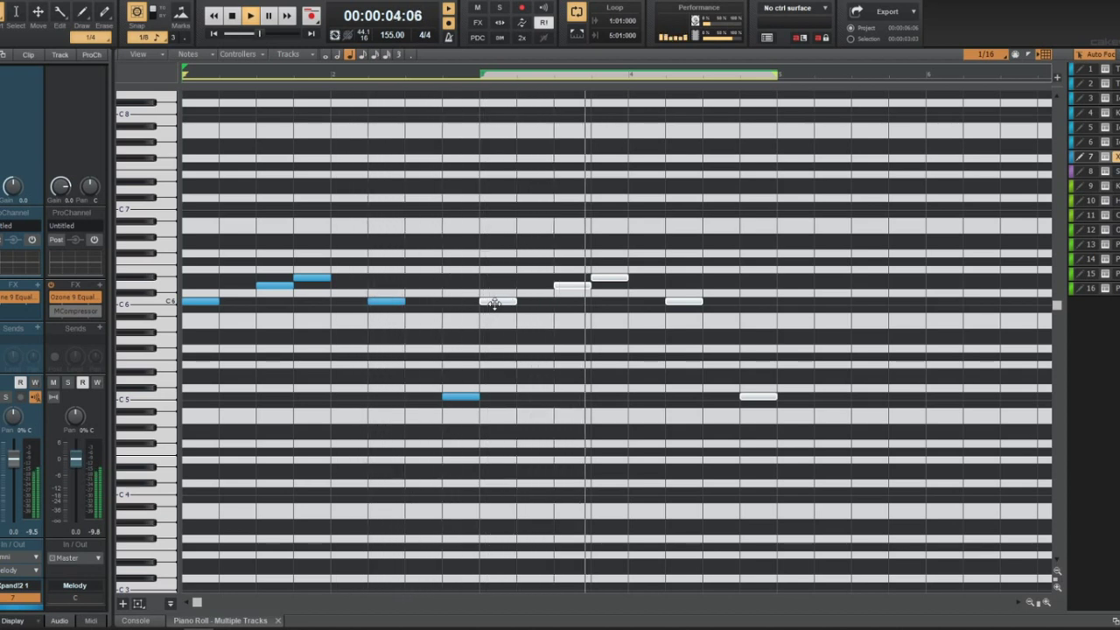
pyautogui.press('space')
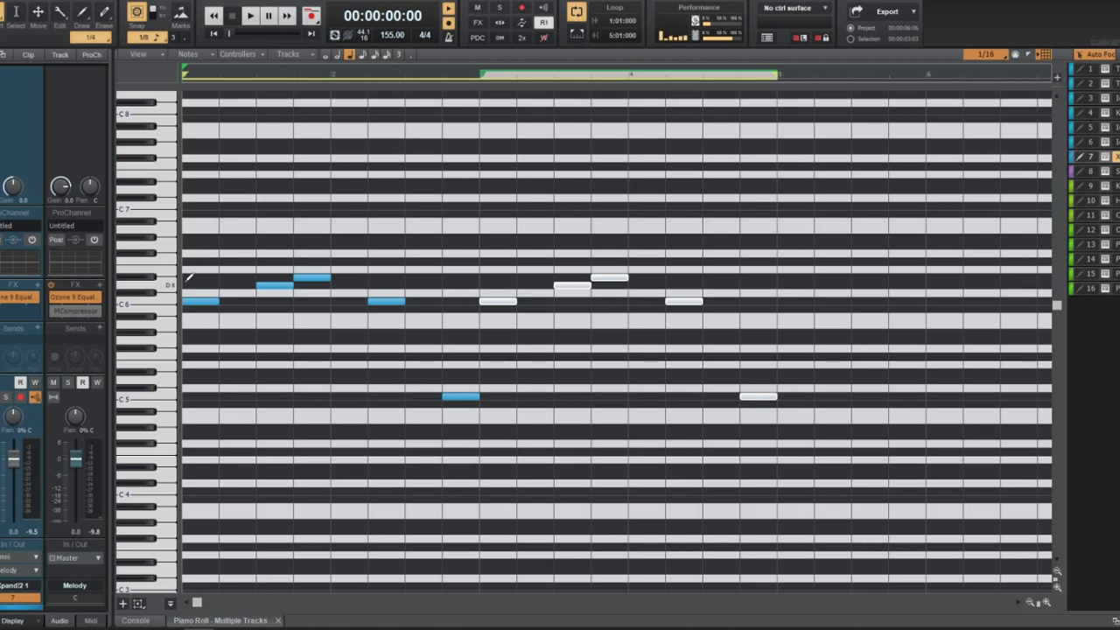
# Add harmony notes above the first phrase: F6 at the start of measure 1 and Ab6 at 1:03
pyautogui.click(188, 260)
pyautogui.press('space')
pyautogui.press('space')
pyautogui.click(262, 237)
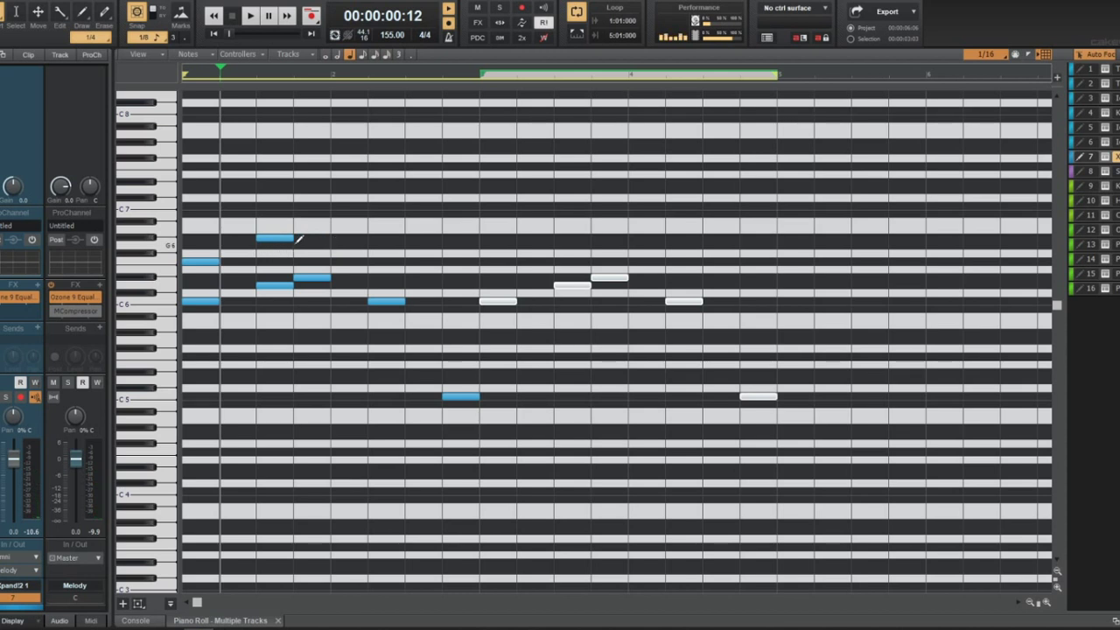
# Play the new harmony notes back, add a G6 harmony note at the start of measure 2, and play the phrase again
pyautogui.press('w')
pyautogui.press('space')
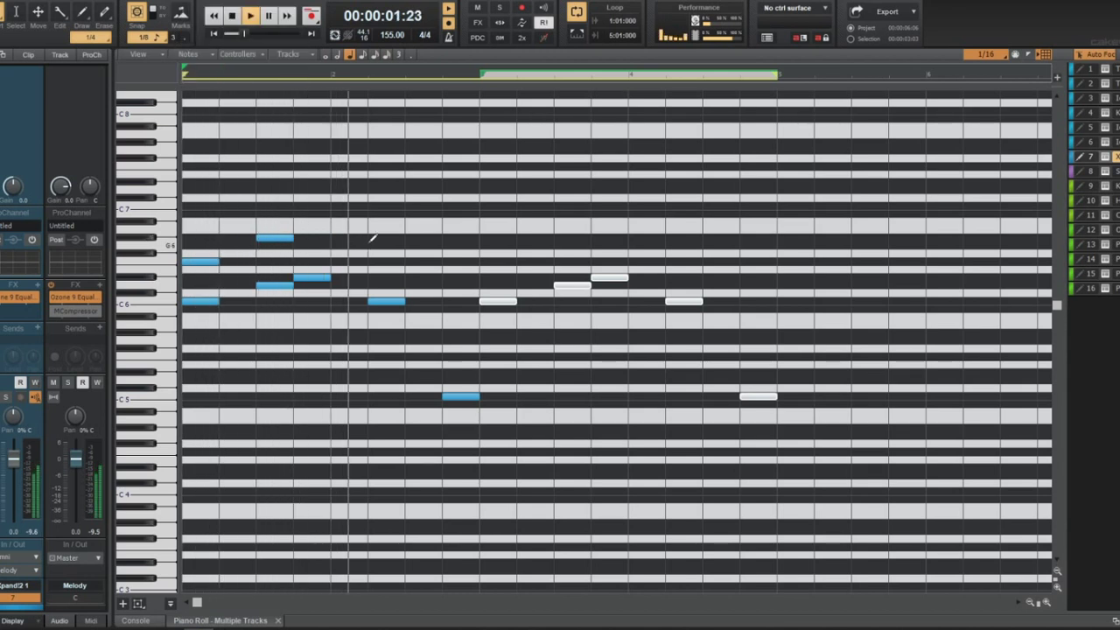
pyautogui.click(361, 248)
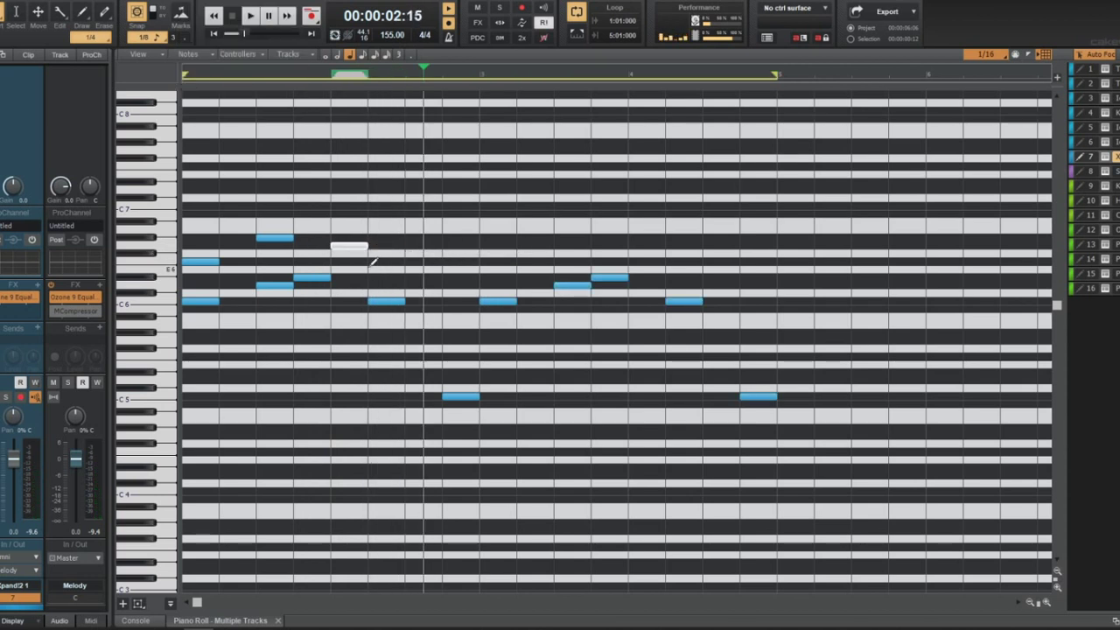
pyautogui.press('w')
pyautogui.press('space')
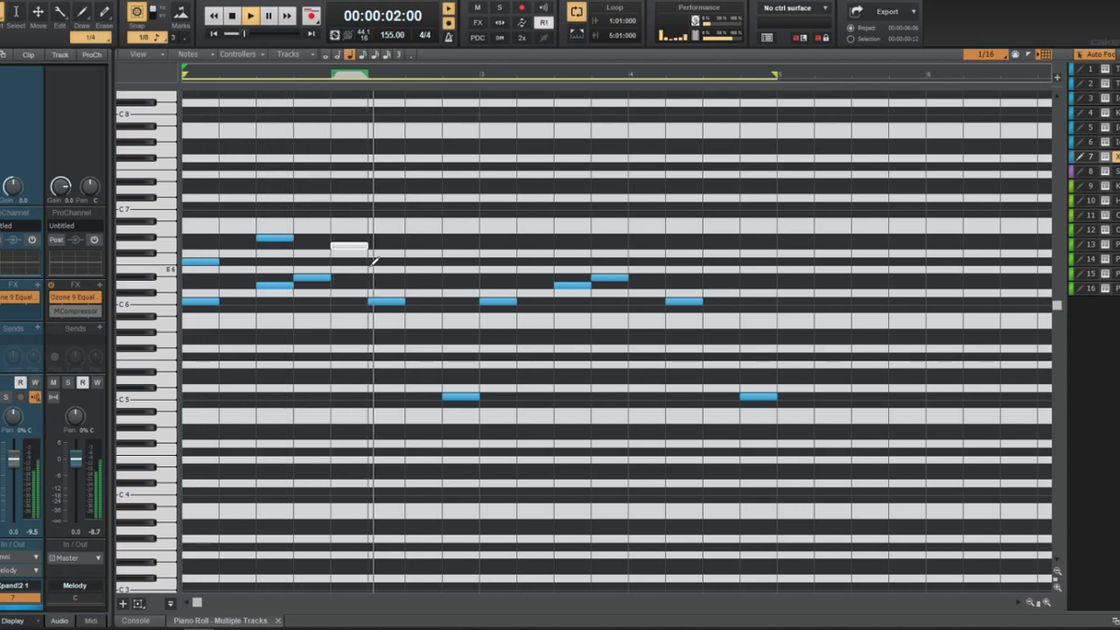
pyautogui.press('space')
# Add F6 harmony notes at 2:03 and at the start of measure 3, and play the melody from the beginning
pyautogui.click(410, 262)
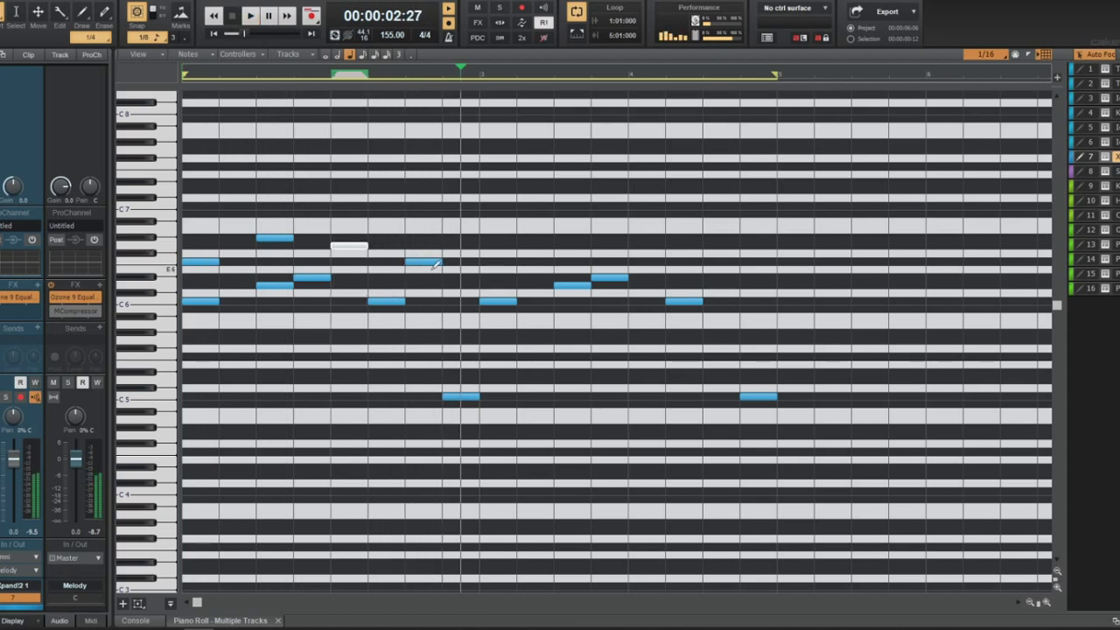
pyautogui.click(485, 262)
pyautogui.press('w')
pyautogui.press('space')
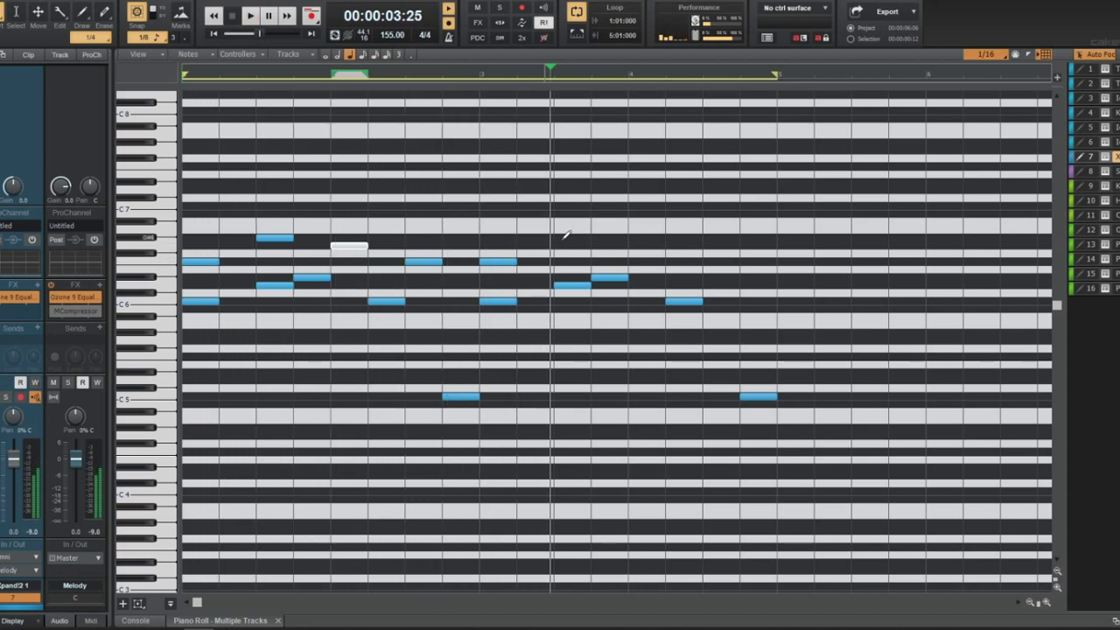
# Add harmony notes to the second phrase: Ab6 at 3:03, G6 at 4:01 and F6 at 4:03, and play the melody back
pyautogui.click(560, 237)
pyautogui.click(632, 246)
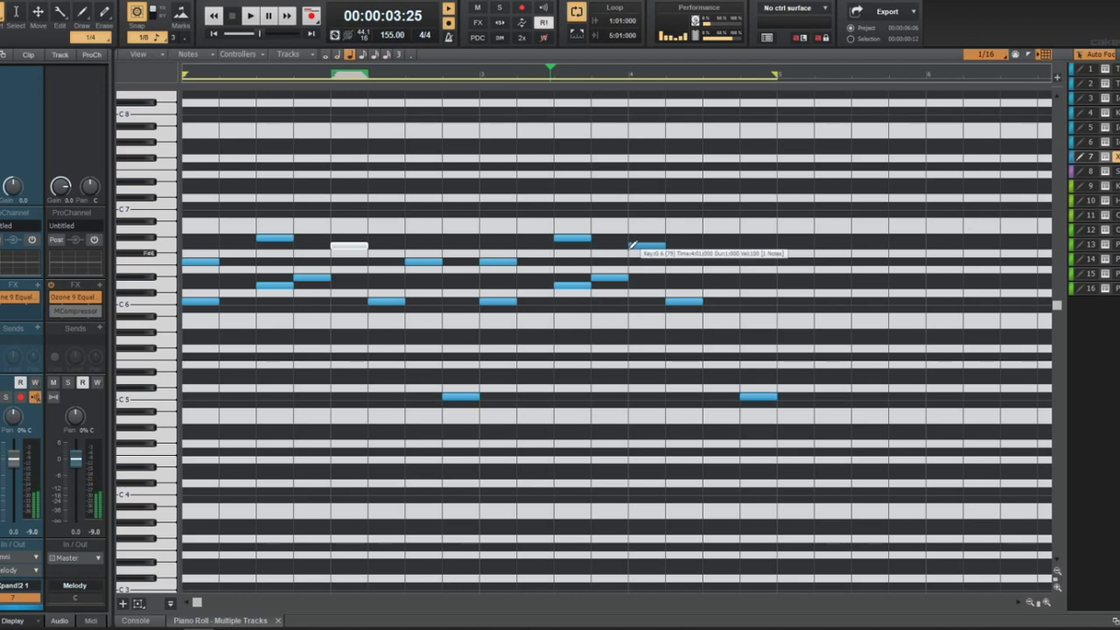
pyautogui.click(706, 260)
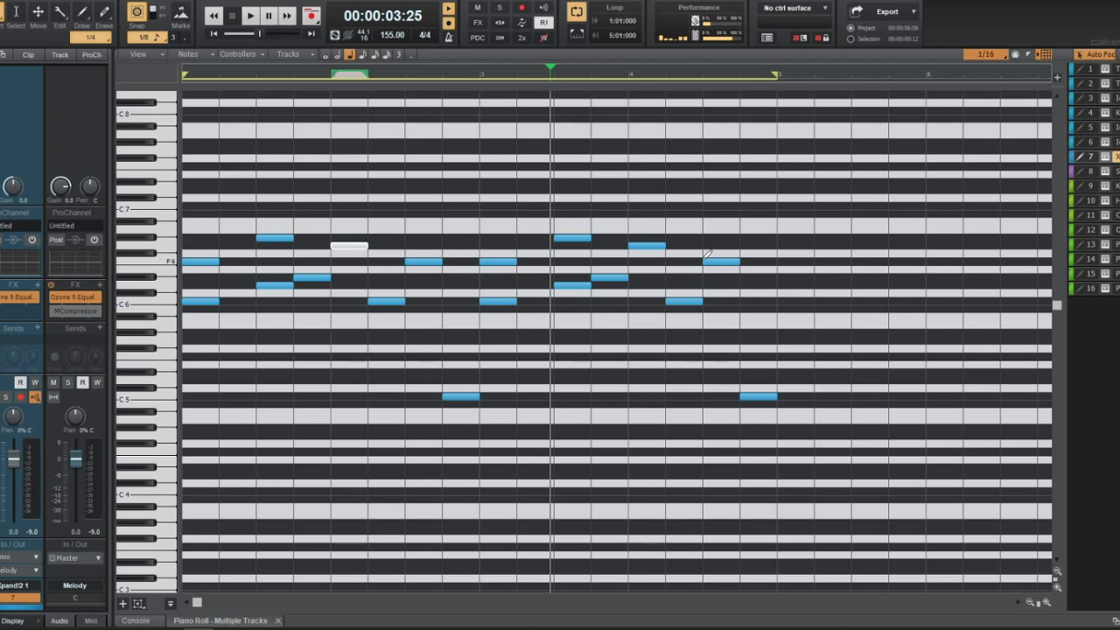
pyautogui.press('w')
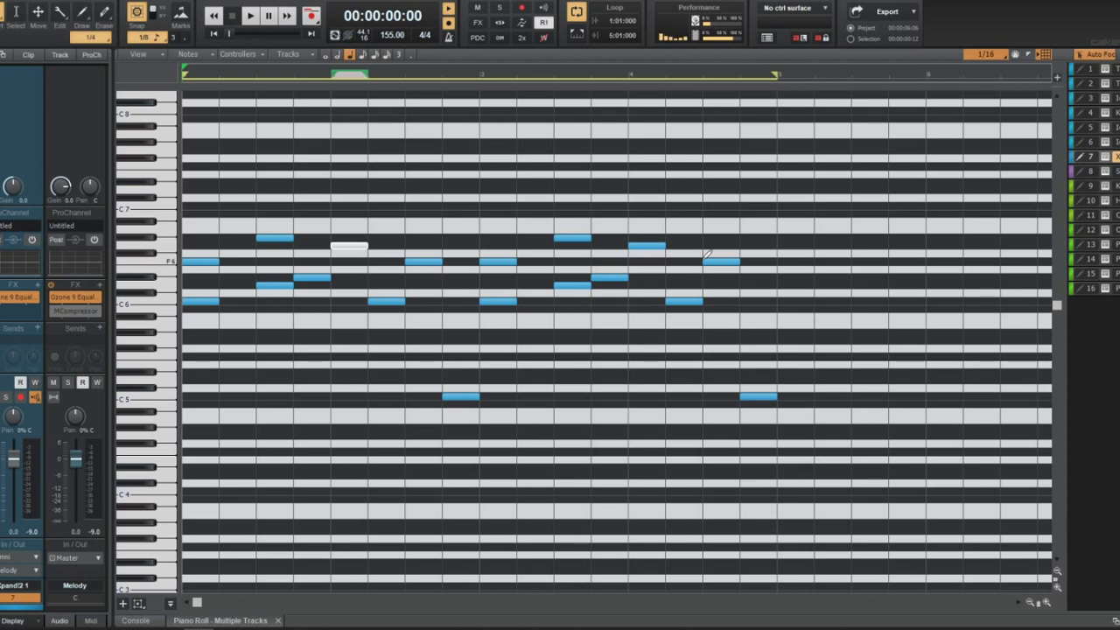
pyautogui.press('space')
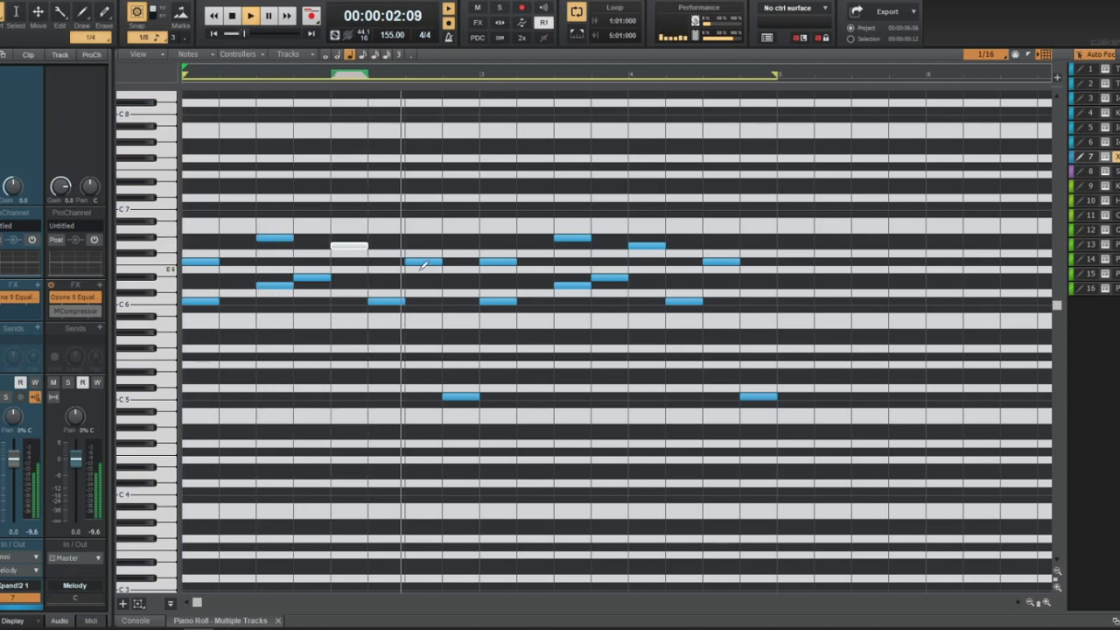
# Select both C5 notes, move them up an octave to C6, and play the result back
pyautogui.click(161, 397)
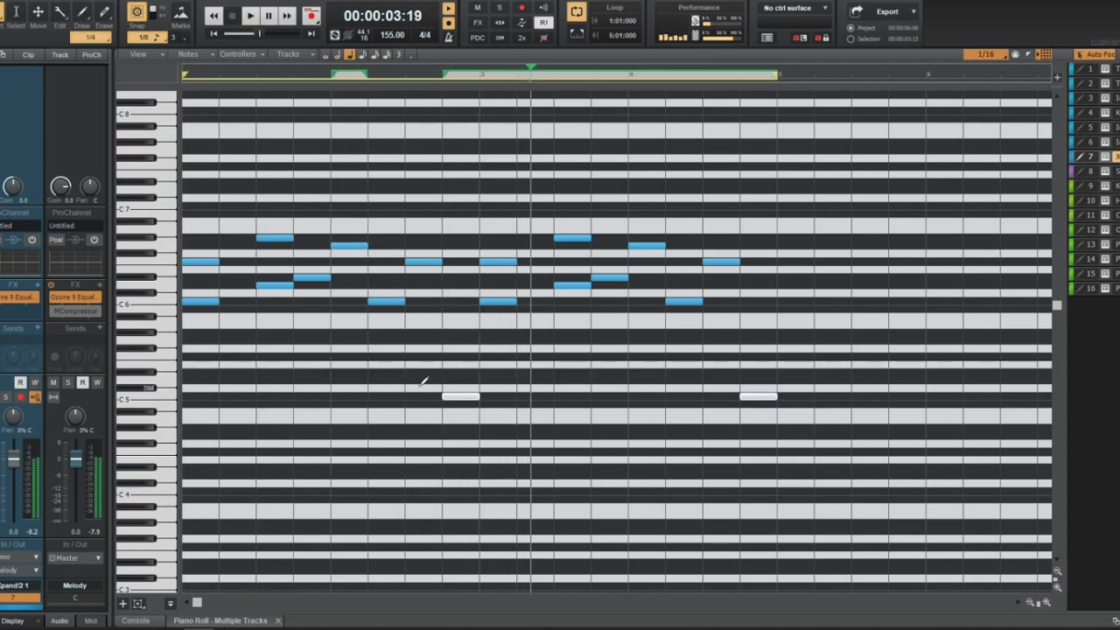
pyautogui.moveTo(460, 396); pyautogui.dragTo(478, 300)
pyautogui.press('space')
pyautogui.press('space')
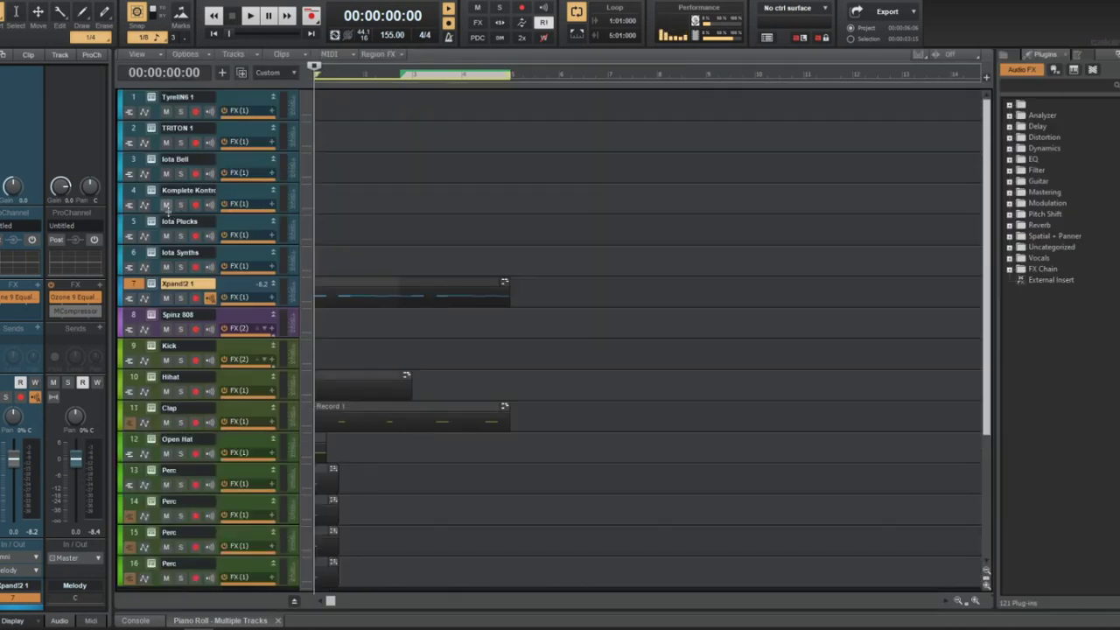
# Return to the track view and open the Komplete Kontrol instrument on track 4 with its file browser
pyautogui.rightClick(153, 227)
pyautogui.click(154, 197)
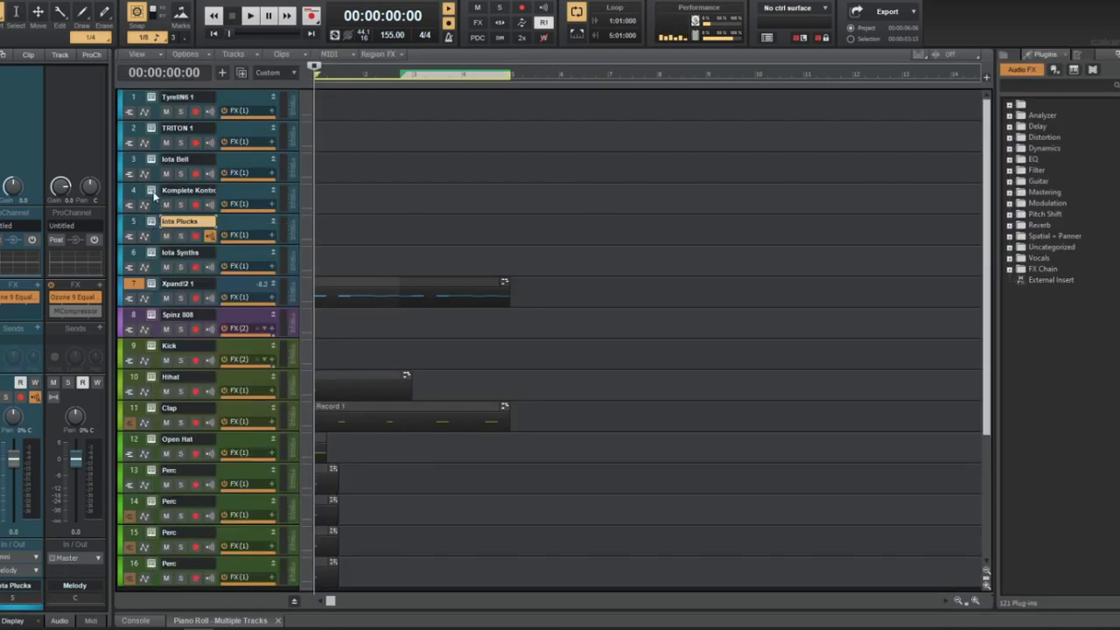
pyautogui.click(151, 192)
pyautogui.click(384, 170)
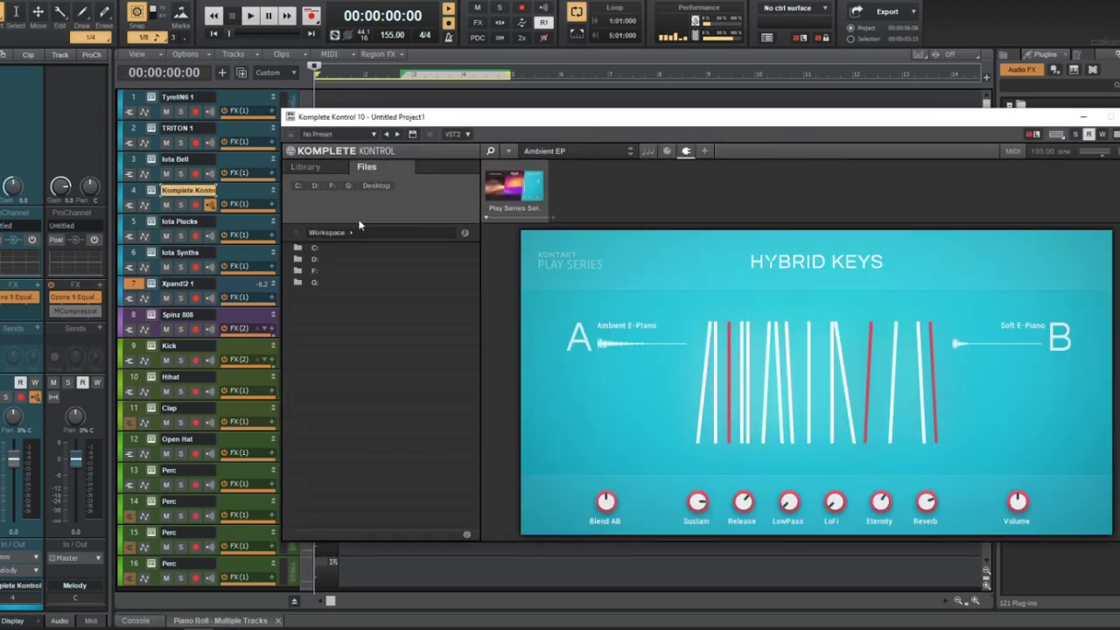
# Browse the samples folder on drive F:, look inside the METRO BOOMIN and PVLACE drum kits, and close Komplete Kontrol
pyautogui.doubleClick(337, 366)
pyautogui.scroll(-10, 381, 306)
pyautogui.scroll(10, 358, 489)
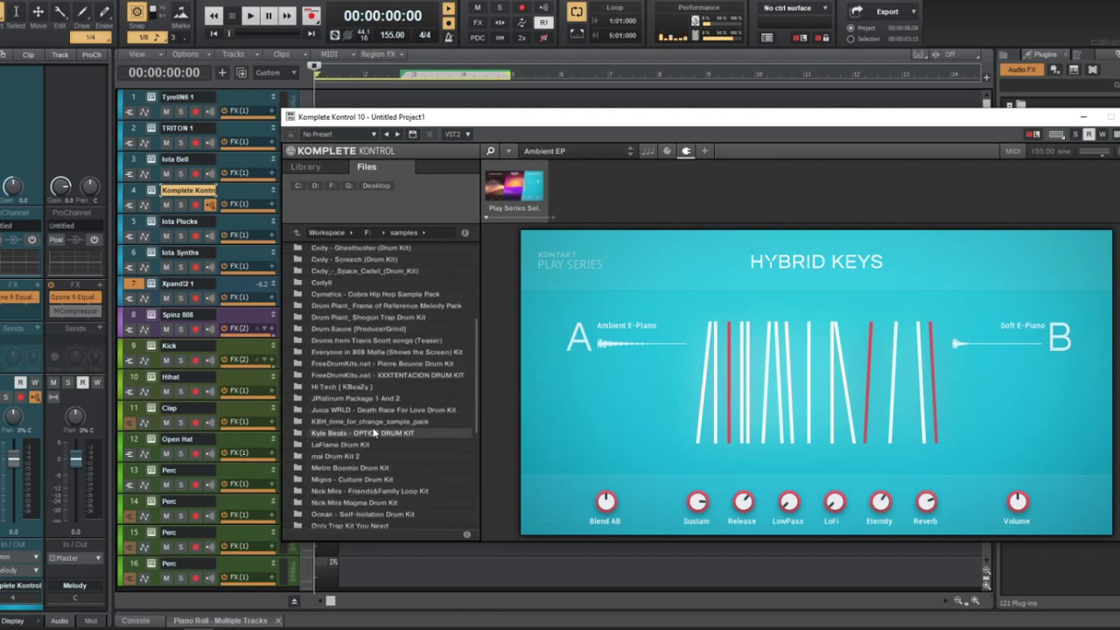
pyautogui.doubleClick(372, 281)
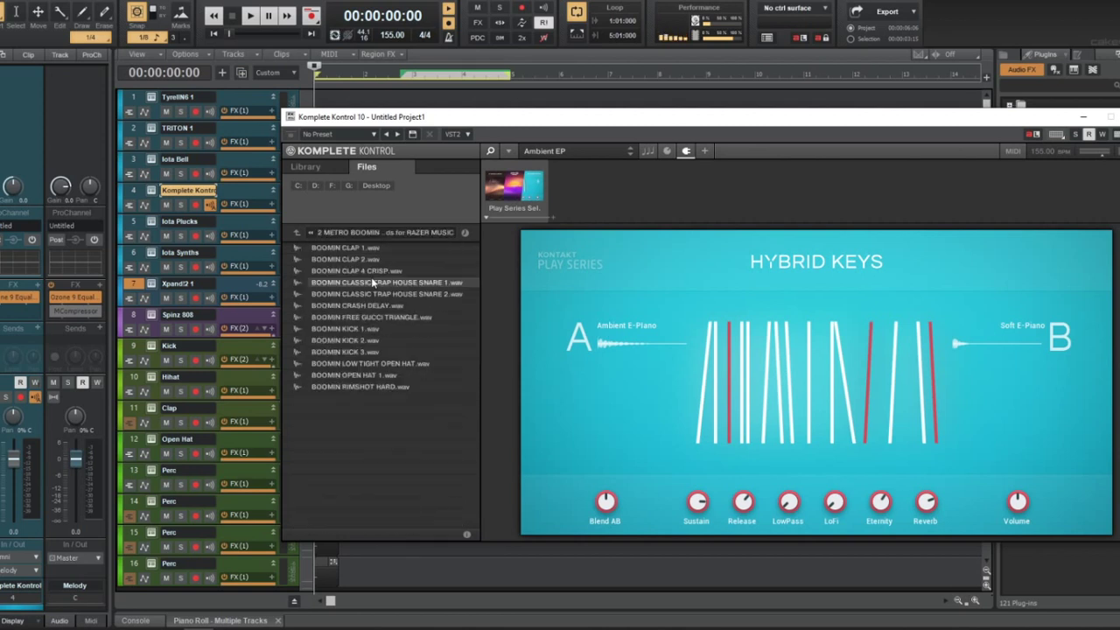
pyautogui.click(311, 233)
pyautogui.click(325, 272)
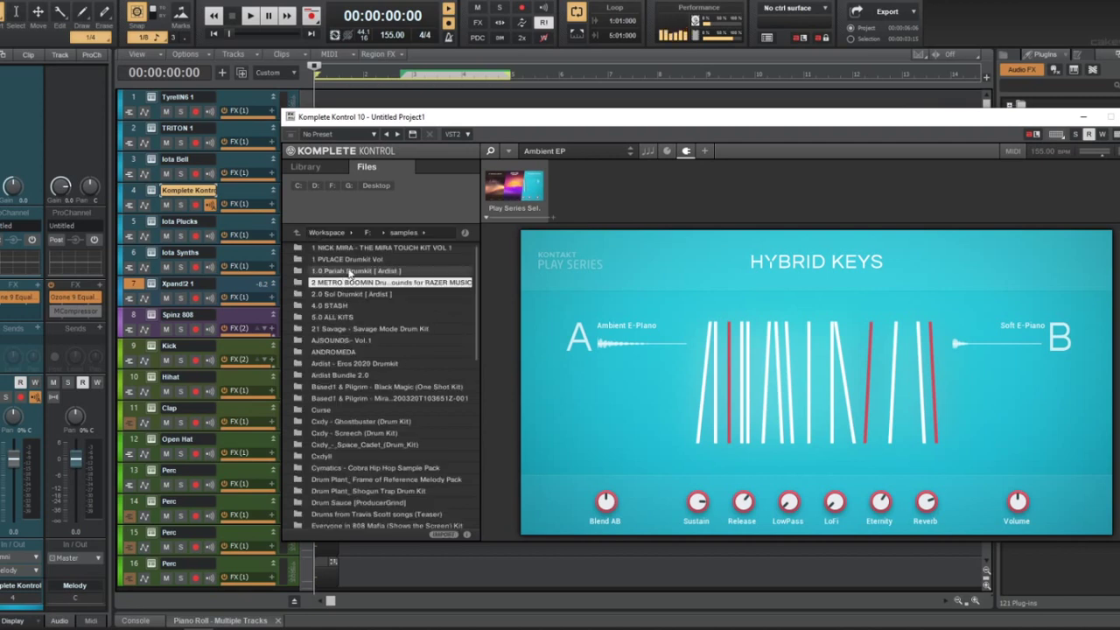
pyautogui.doubleClick(350, 259)
pyautogui.doubleClick(348, 249)
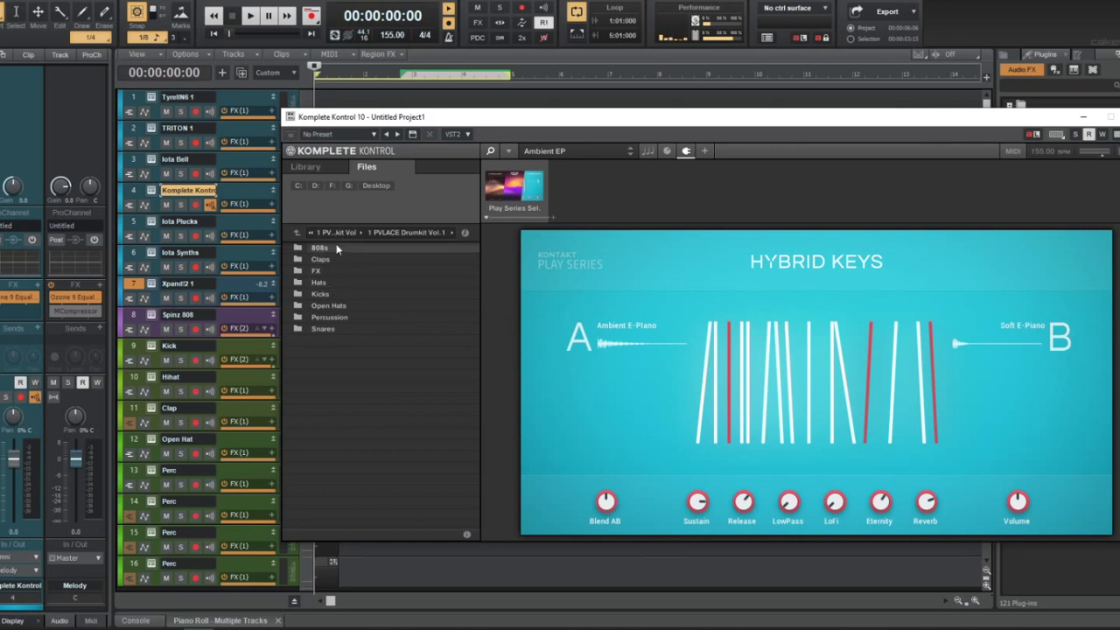
pyautogui.click(312, 233)
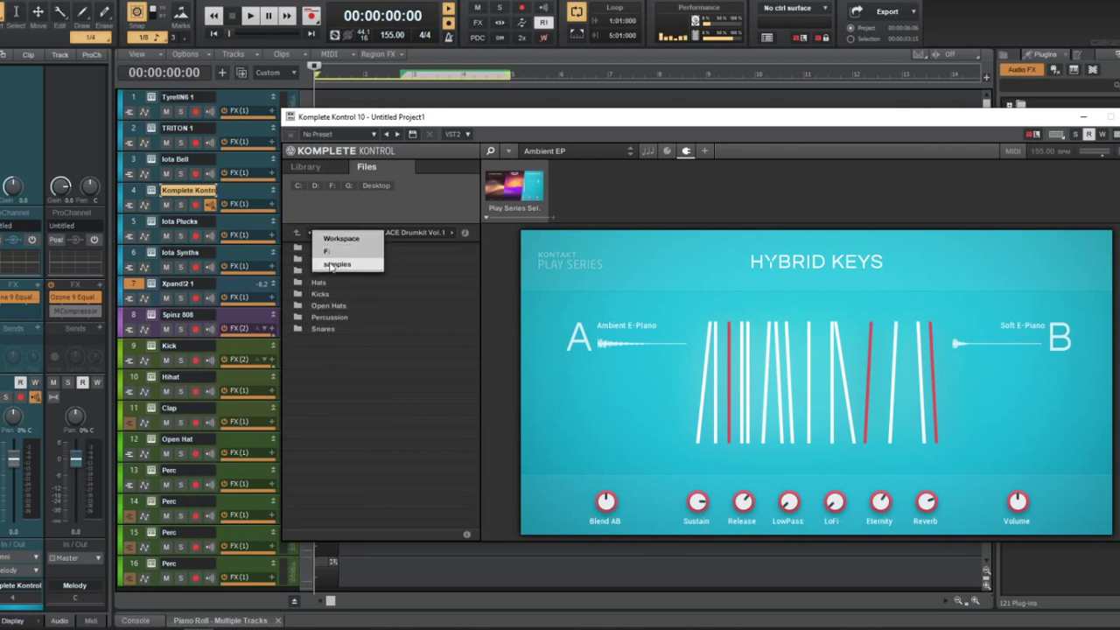
pyautogui.click(341, 265)
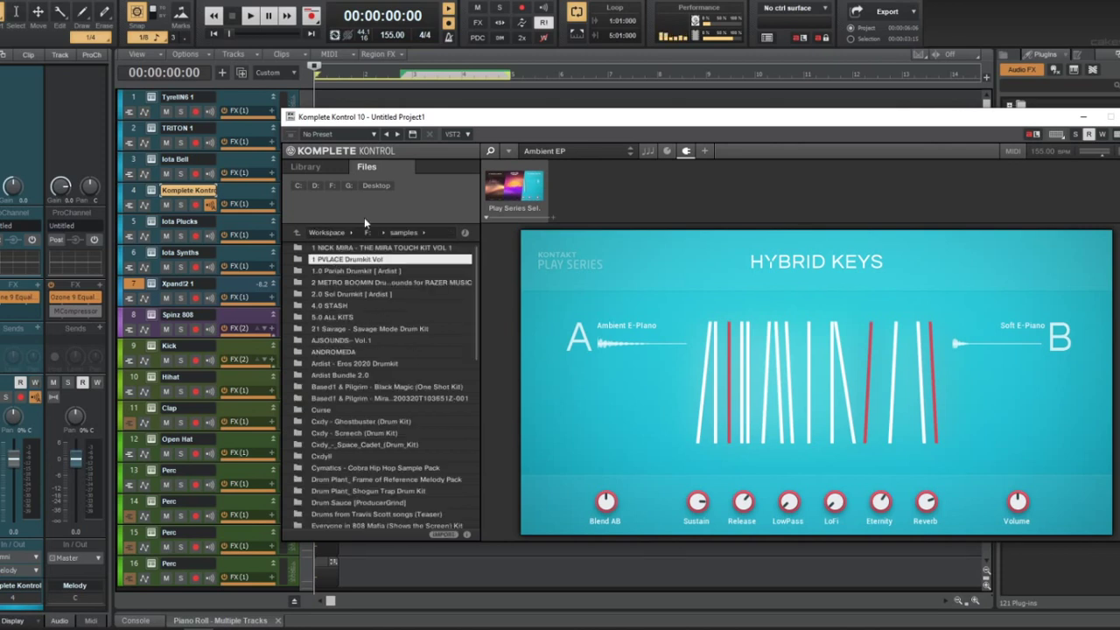
pyautogui.click(1109, 114)
# Reopen the Xpand!2 1 clip in the piano roll, add a C7 harmony note at the start of measure 1, and play it back
pyautogui.click(234, 289)
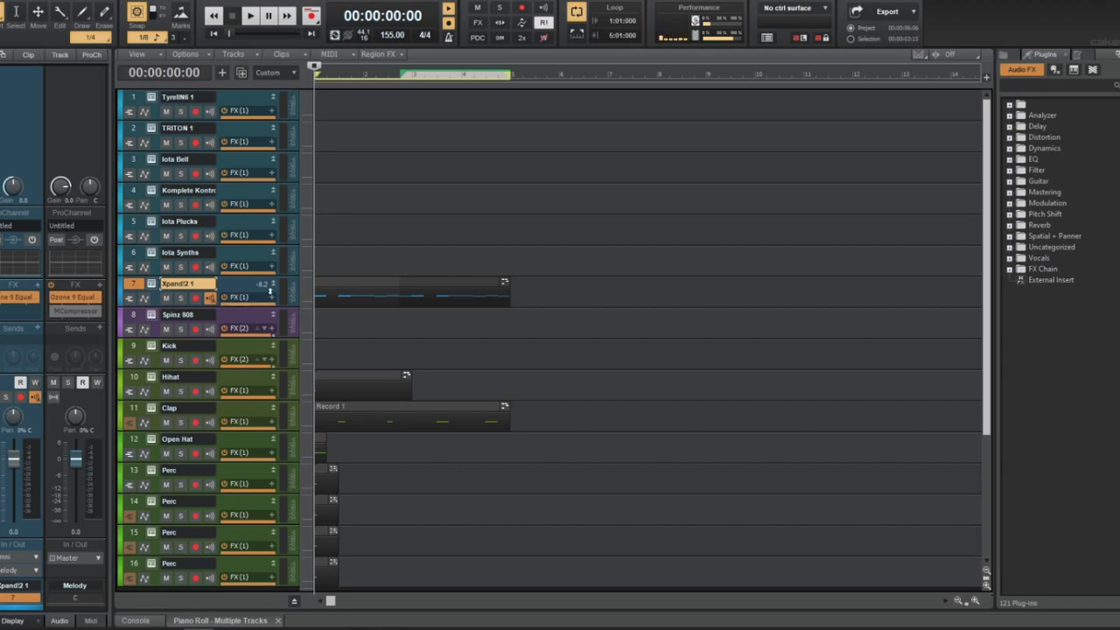
pyautogui.click(334, 291)
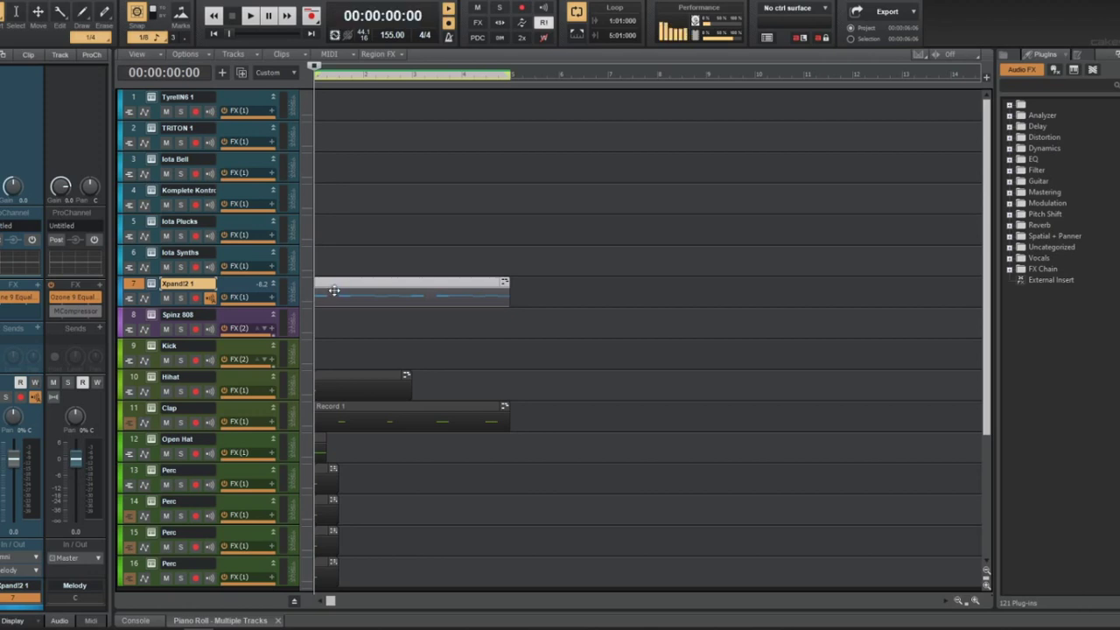
pyautogui.doubleClick(334, 290)
pyautogui.hotkey('ctrl', 'shift', 'd')
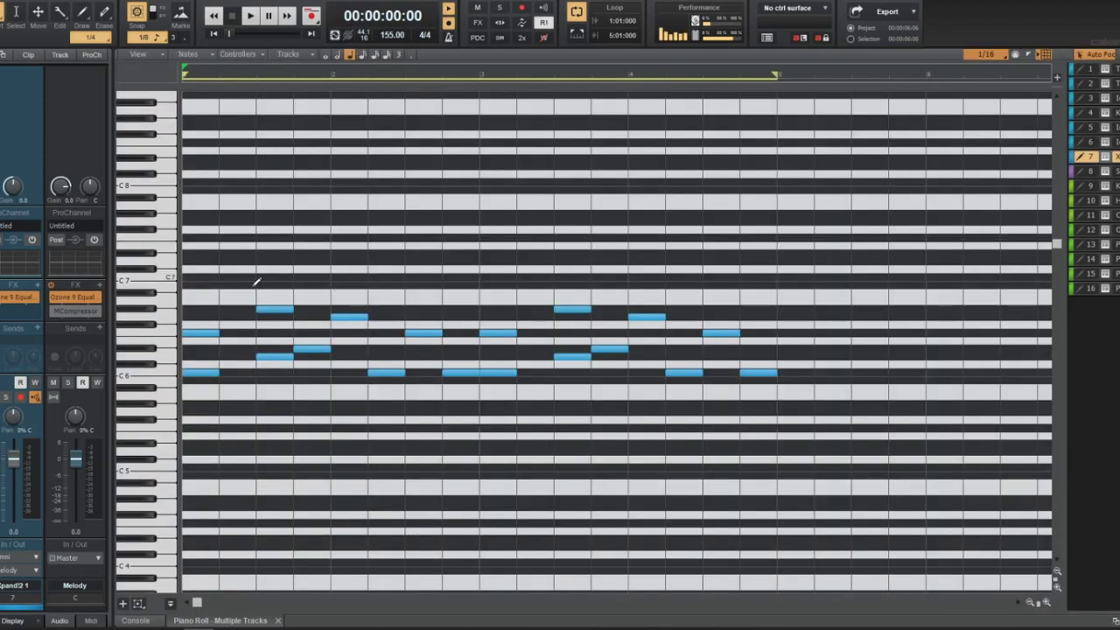
pyautogui.click(187, 280)
pyautogui.press('space')
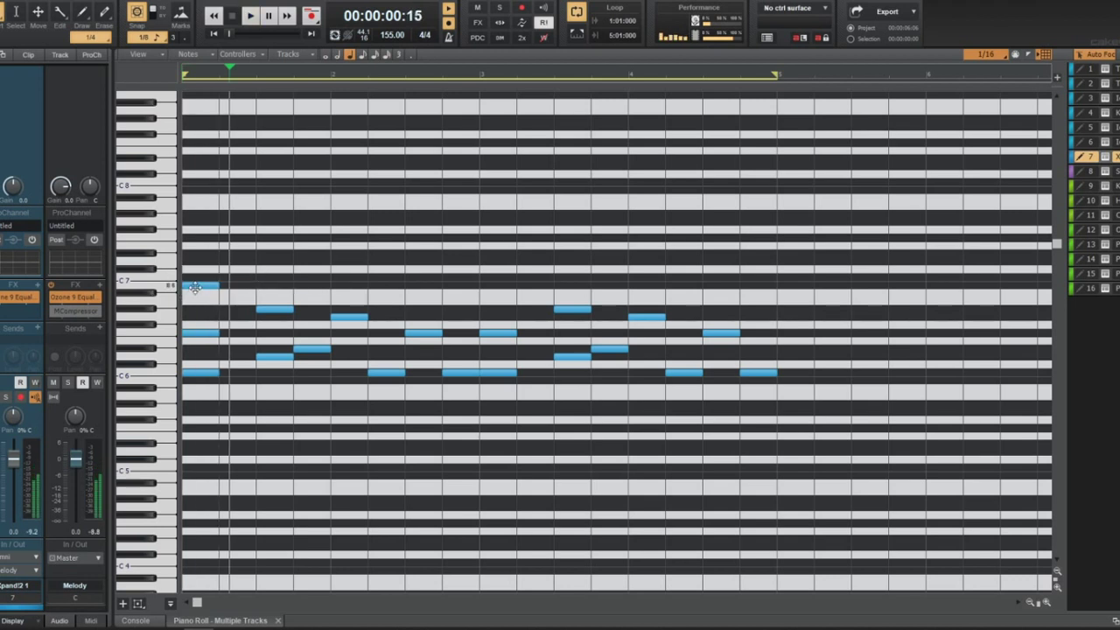
pyautogui.moveTo(194, 289); pyautogui.dragTo(196, 278)
pyautogui.press('space')
pyautogui.press('space')
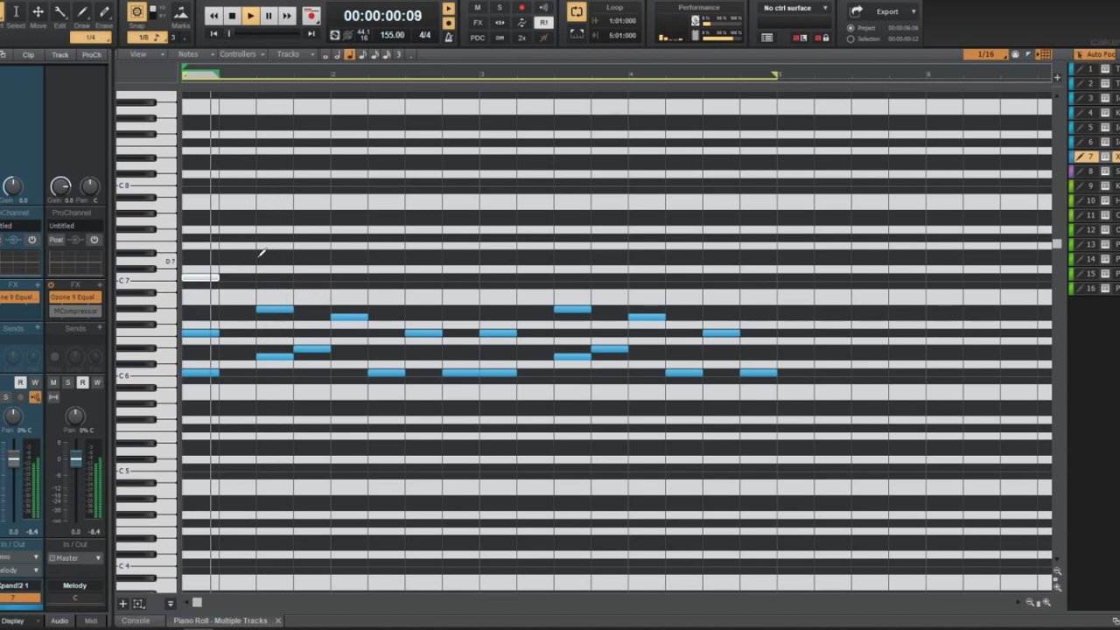
# Add upper harmony notes D7 at 1:03, Eb7 at 2:01, D7 at 2:03 and G6 at 2:04, playing the phrase to check
pyautogui.click(259, 263)
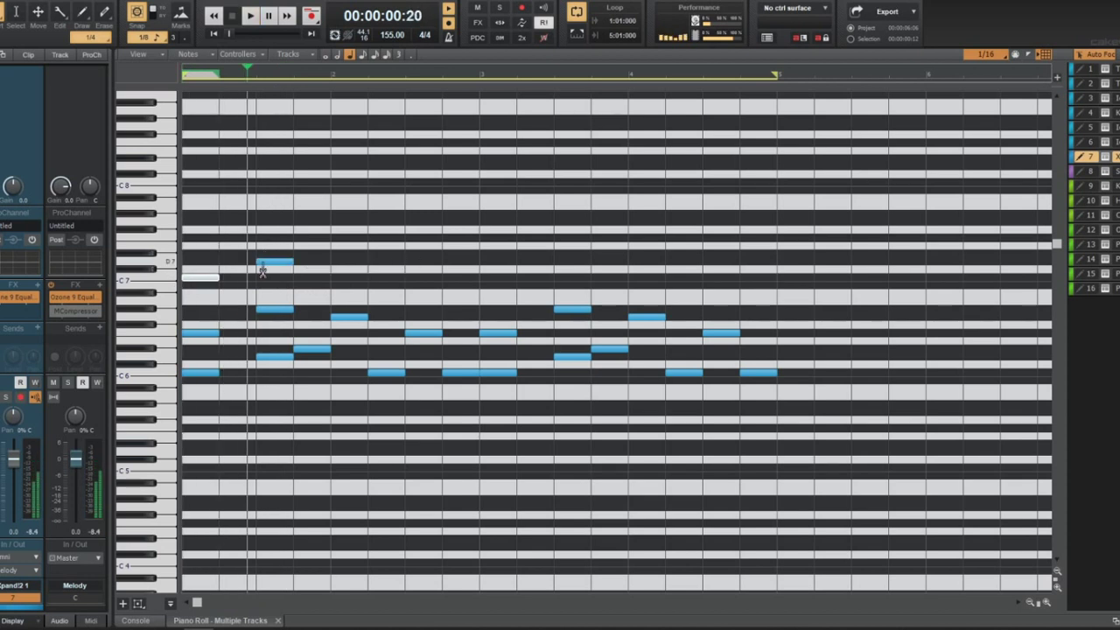
pyautogui.click(339, 253)
pyautogui.press('space')
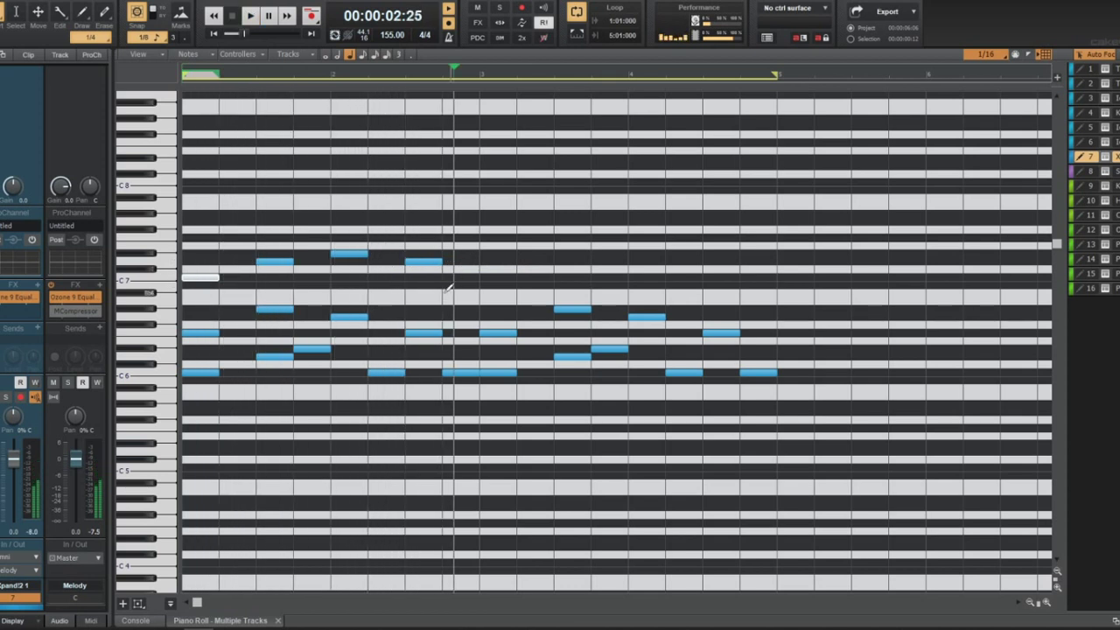
pyautogui.moveTo(453, 308); pyautogui.dragTo(457, 319)
pyautogui.press('space')
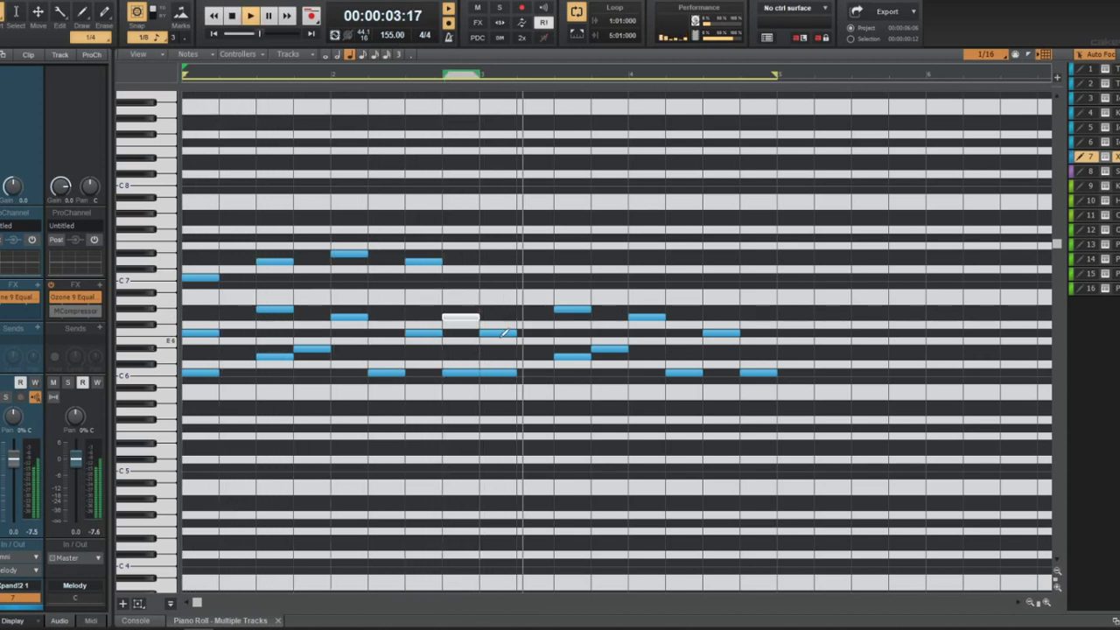
# Copy the upper harmony notes C7, D7, Eb7 and D7 of the first phrase so the duplicate starts at measure 3
pyautogui.moveTo(150, 251); pyautogui.dragTo(502, 278)
pyautogui.click(204, 278)
# Select all notes in the clip, transpose them down about an octave, and play the melody from the beginning
pyautogui.hotkey('ctrl', 'a')
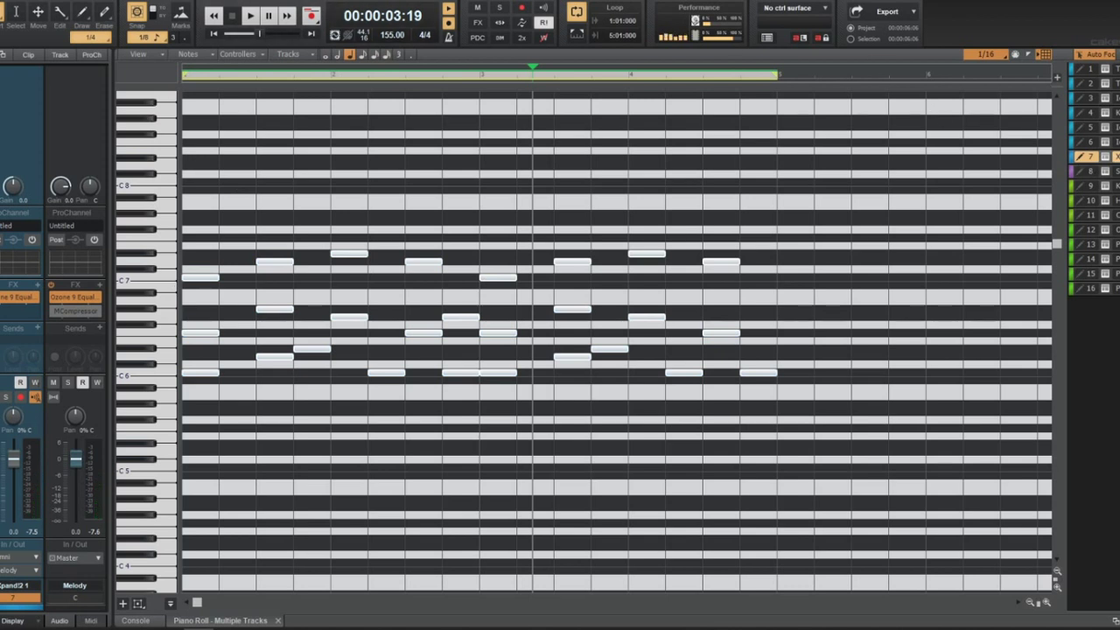
pyautogui.click(997, 156)
pyautogui.moveTo(202, 277); pyautogui.dragTo(198, 365)
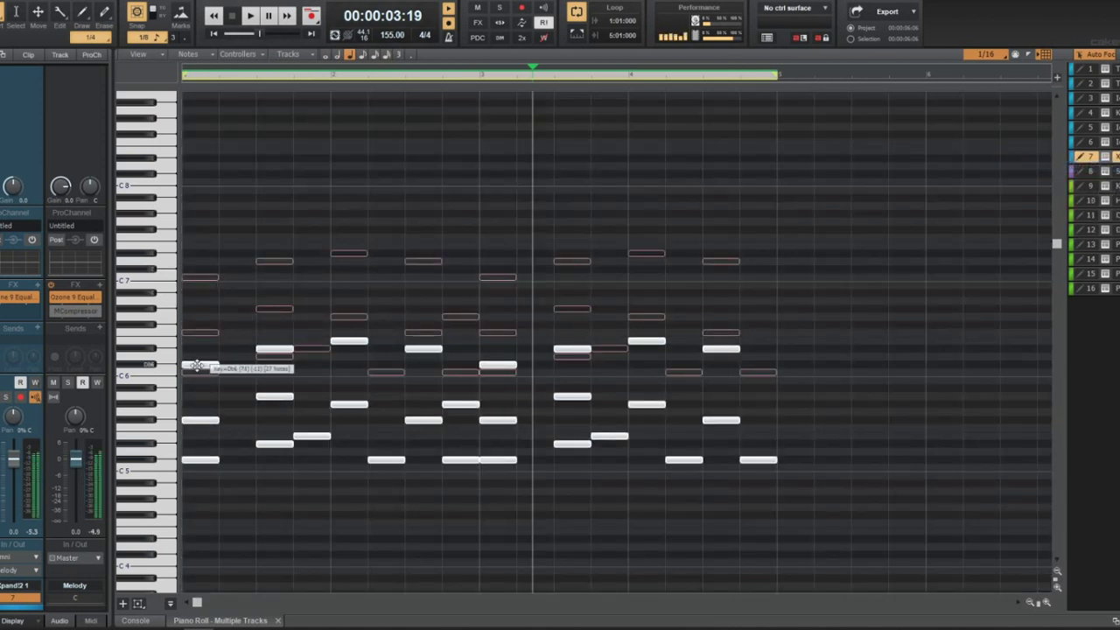
pyautogui.press('w')
pyautogui.press('space')
# Open the Xpand!2 instrument from the track view, step forward to the preset +59 Flexoping, and close the instrument window
pyautogui.click(242, 302)
pyautogui.scroll(-2, 272, 332)
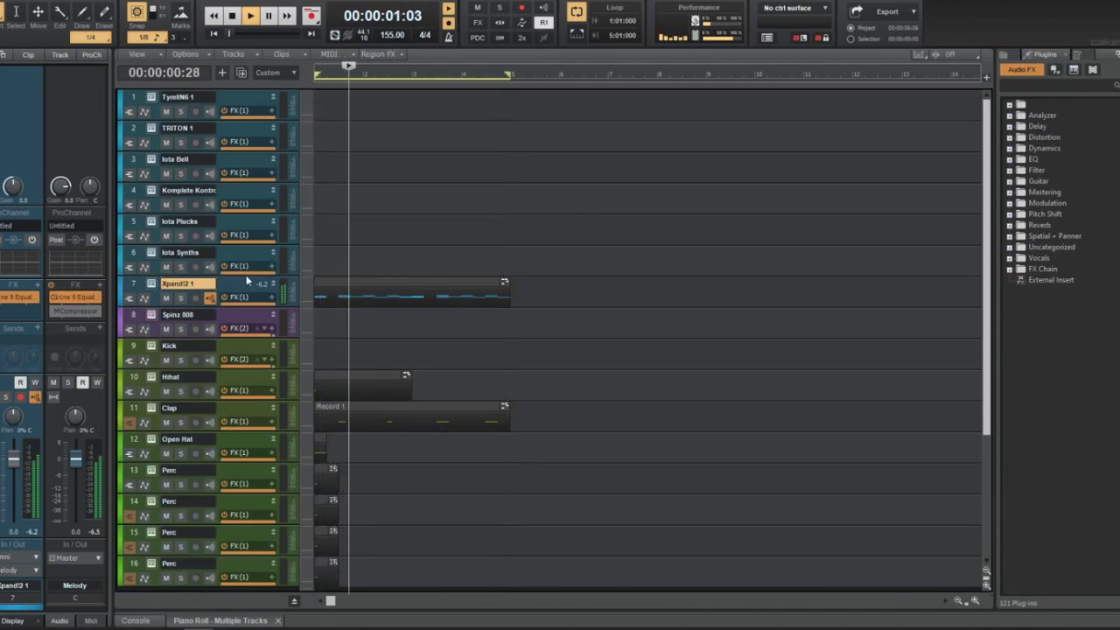
pyautogui.click(246, 280)
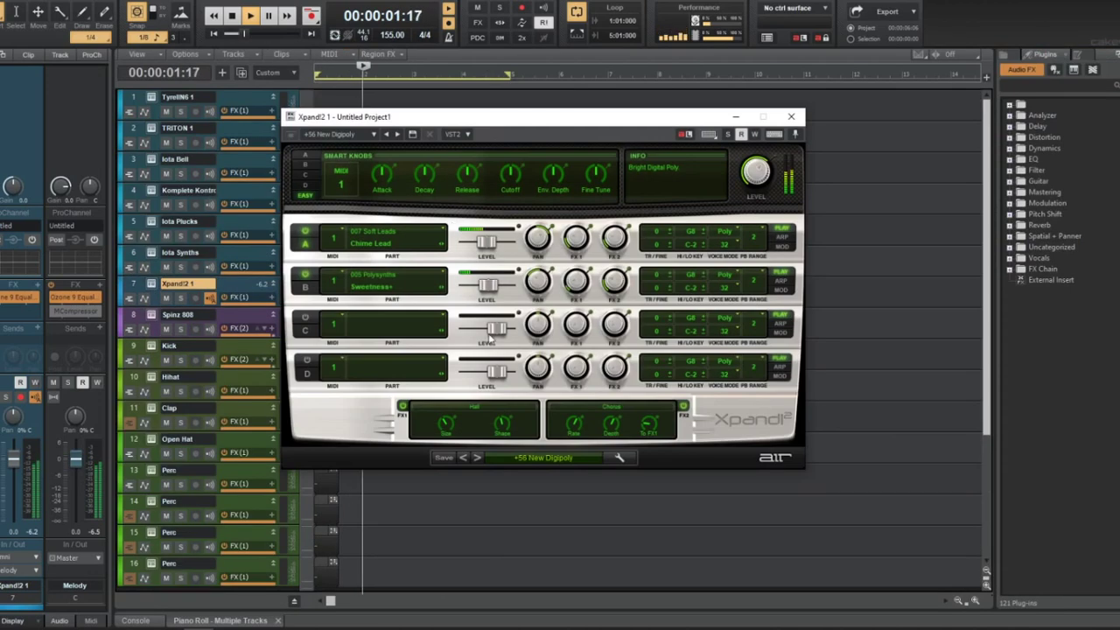
pyautogui.click(475, 459)
pyautogui.click(475, 458)
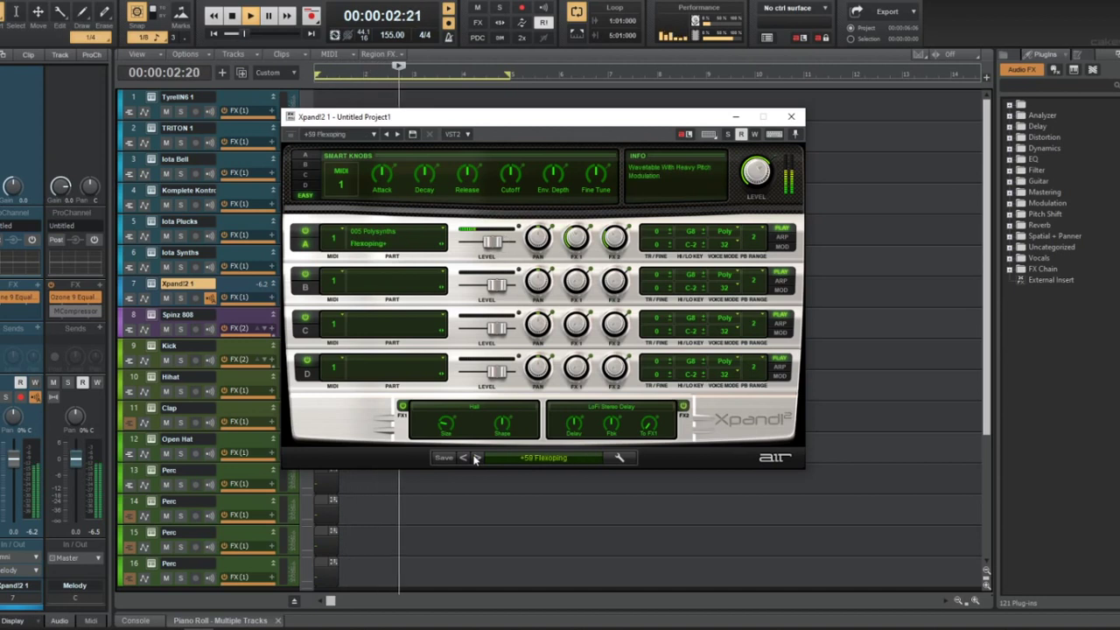
pyautogui.click(791, 116)
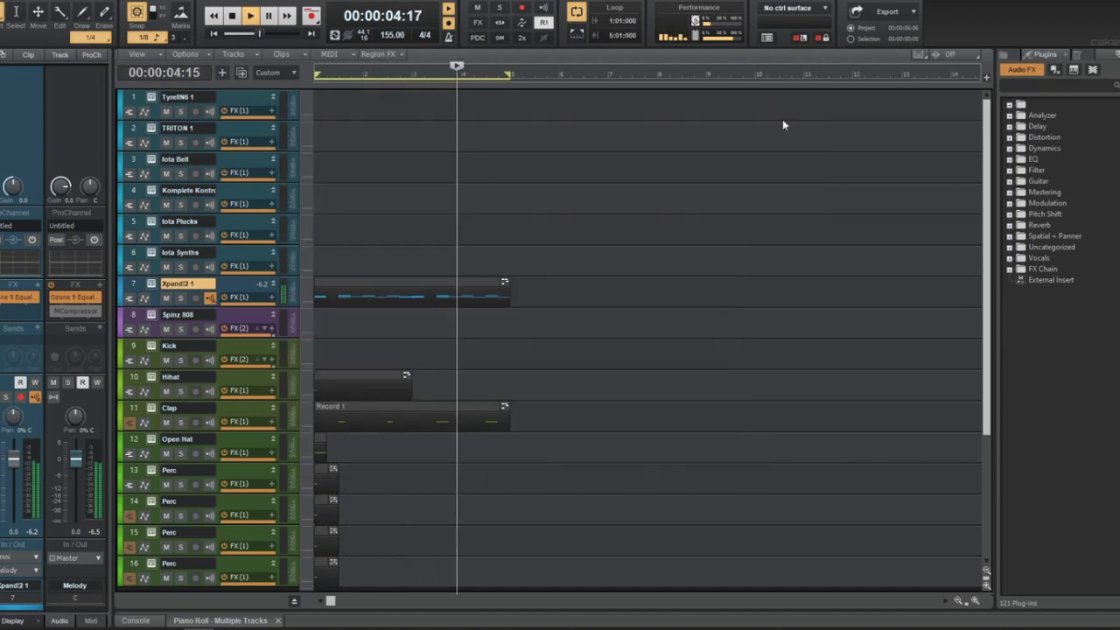
# Copy the Xpand!2 1 melody clip onto the Iota Synths track and open that track's Iota Mini instrument
pyautogui.click(351, 258)
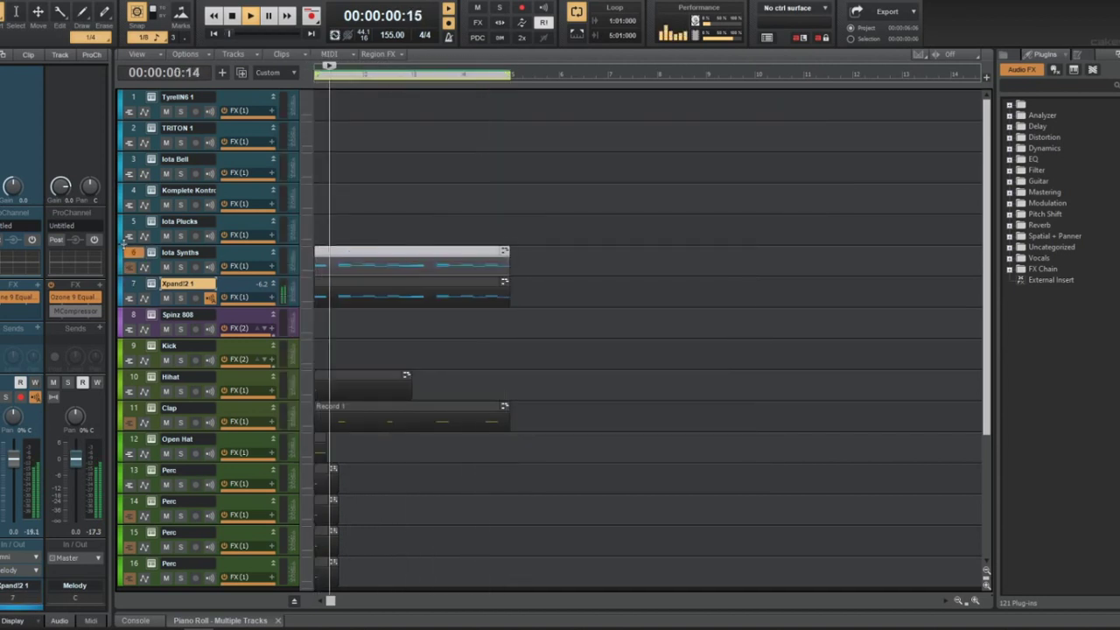
pyautogui.click(151, 252)
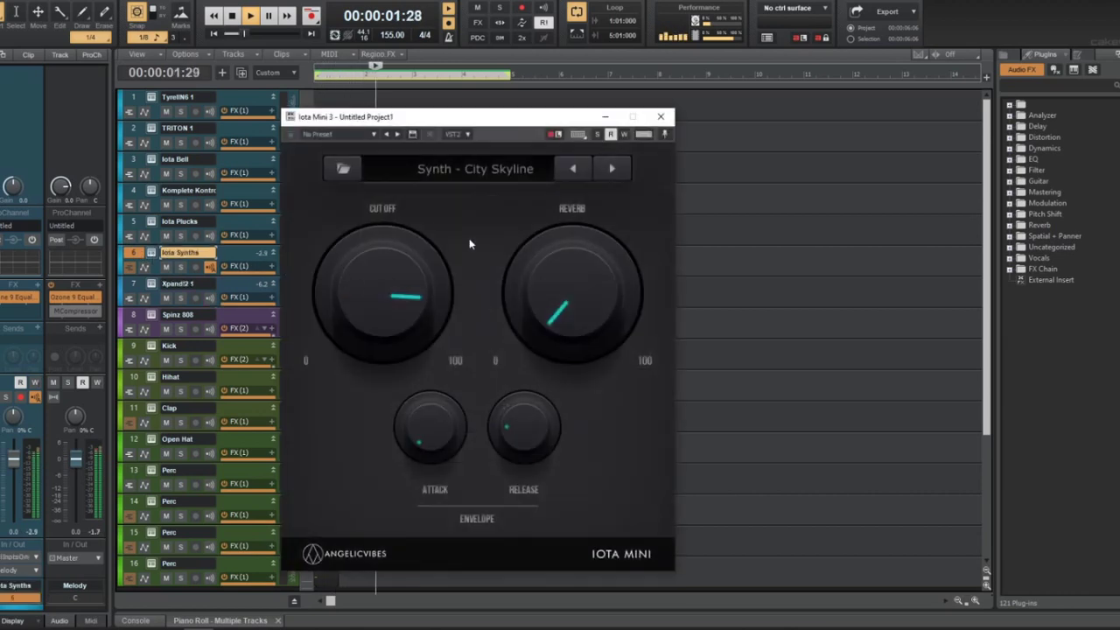
# Close the Iota Mini window, replace the synth on the Iota Synths track with Xpand!2, and start playback
pyautogui.click(661, 117)
pyautogui.rightClick(147, 260)
pyautogui.moveTo(262, 408)
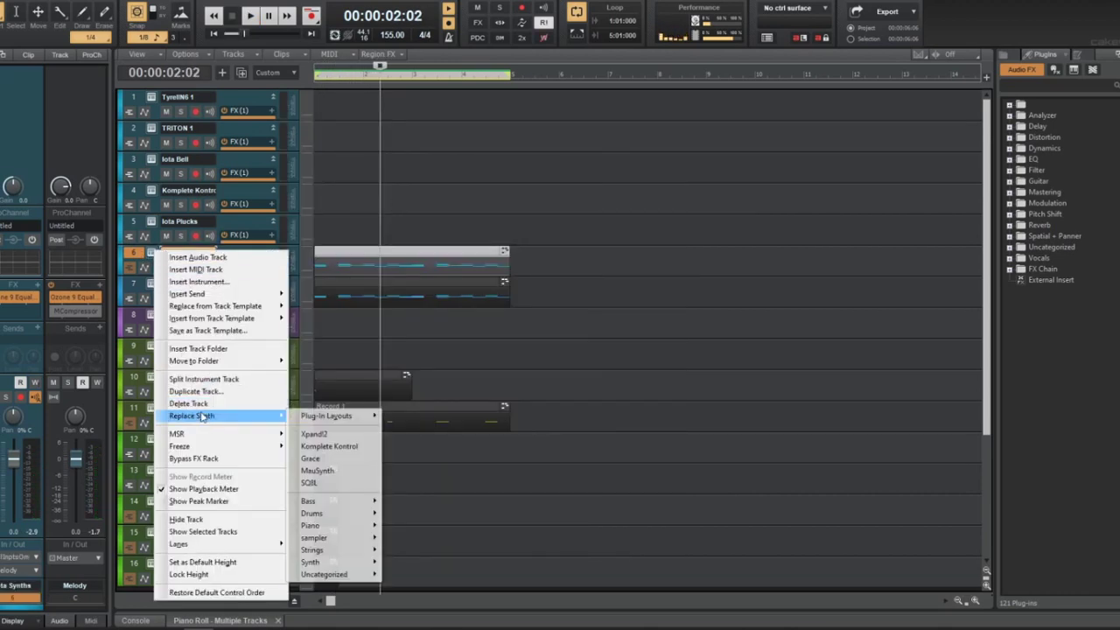
pyautogui.click(319, 423)
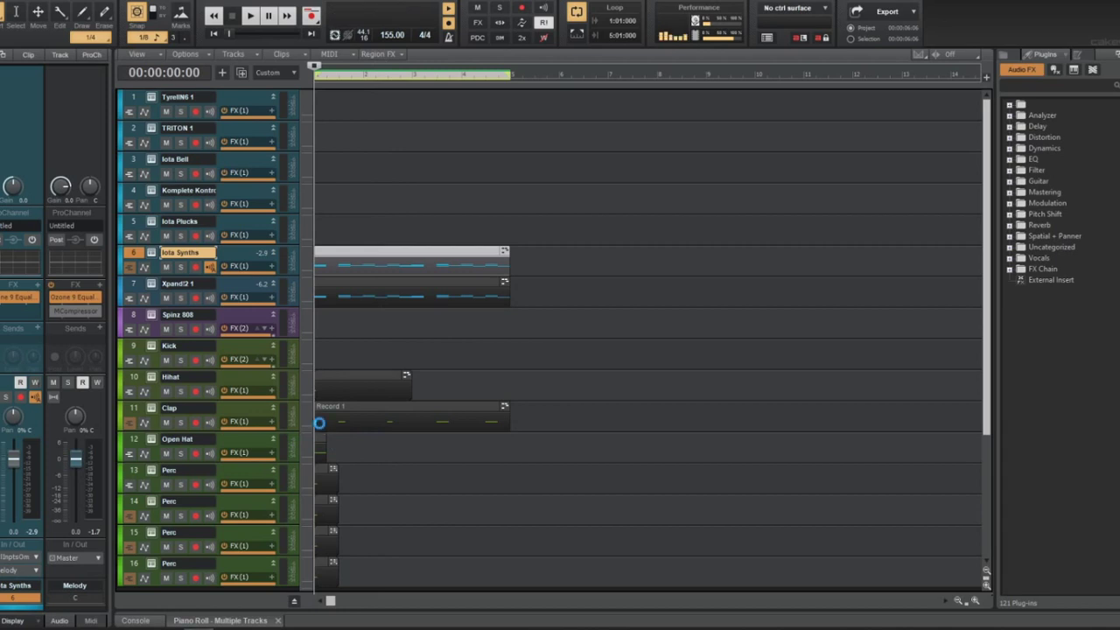
pyautogui.press('space')
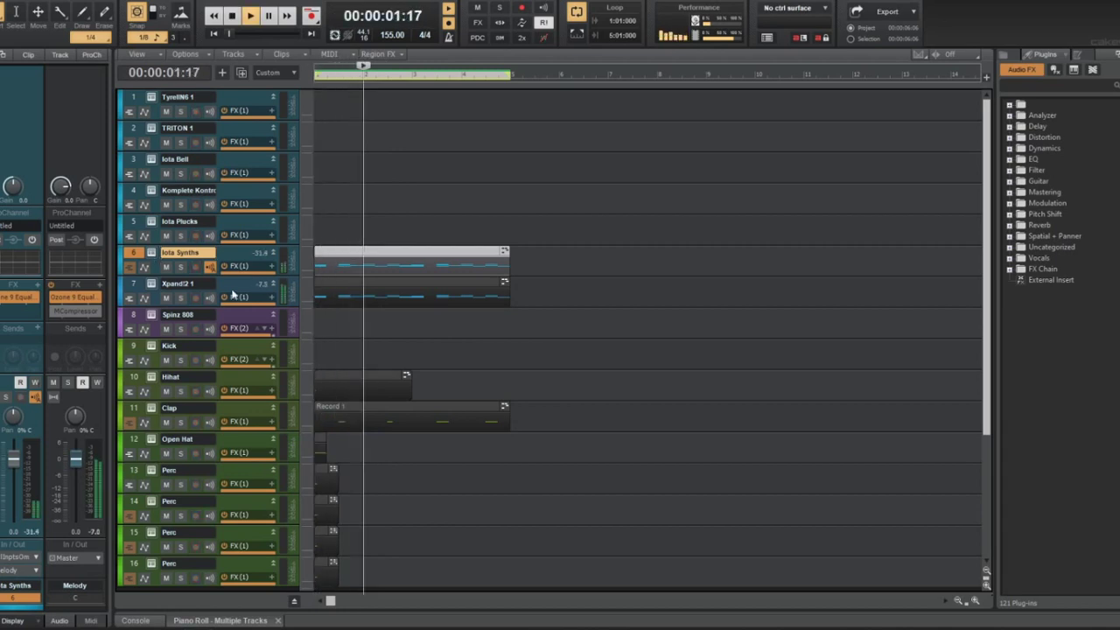
# Pick the Percussive preset 07 Random Chime in the new Xpand!2, solo the Iota Synths track, and step forward to 08 Popper
pyautogui.click(525, 456)
pyautogui.moveTo(524, 482)
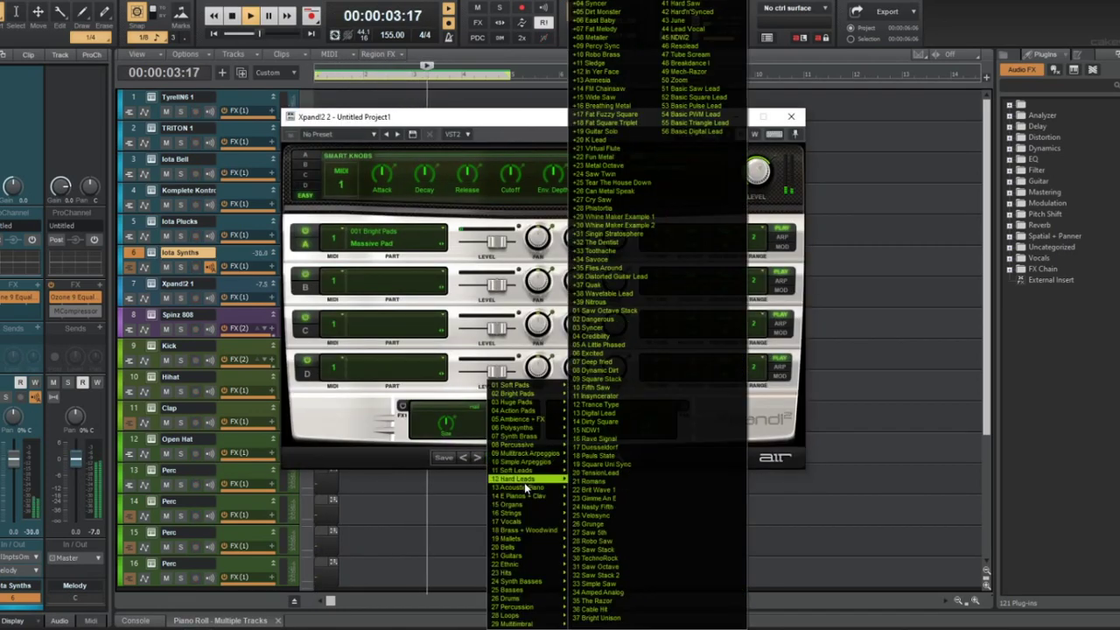
pyautogui.moveTo(516, 445)
pyautogui.click(604, 70)
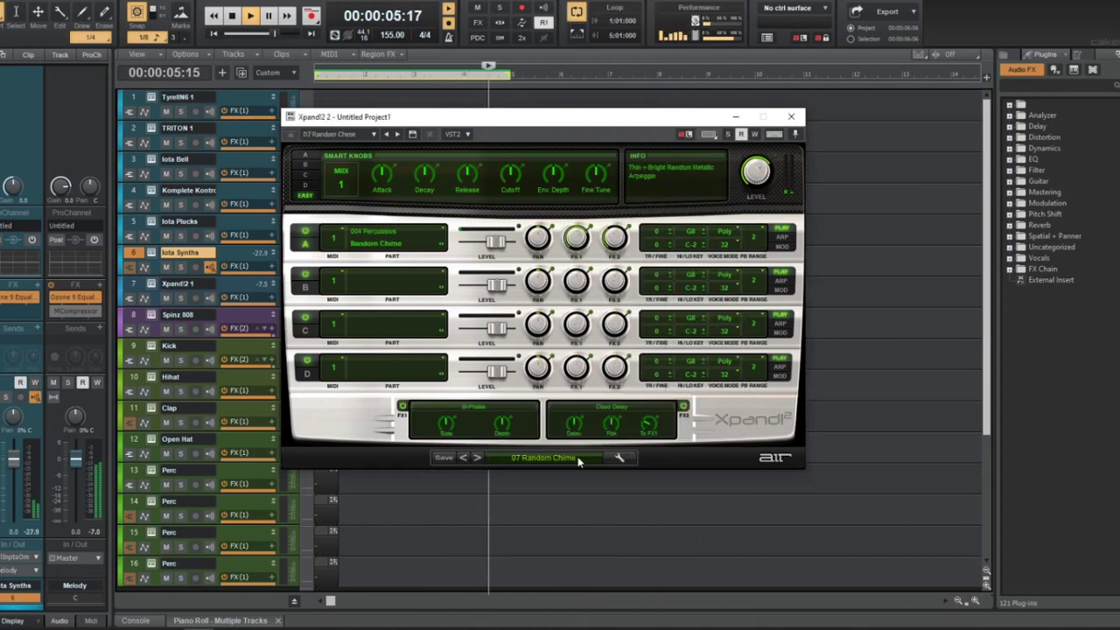
pyautogui.click(180, 267)
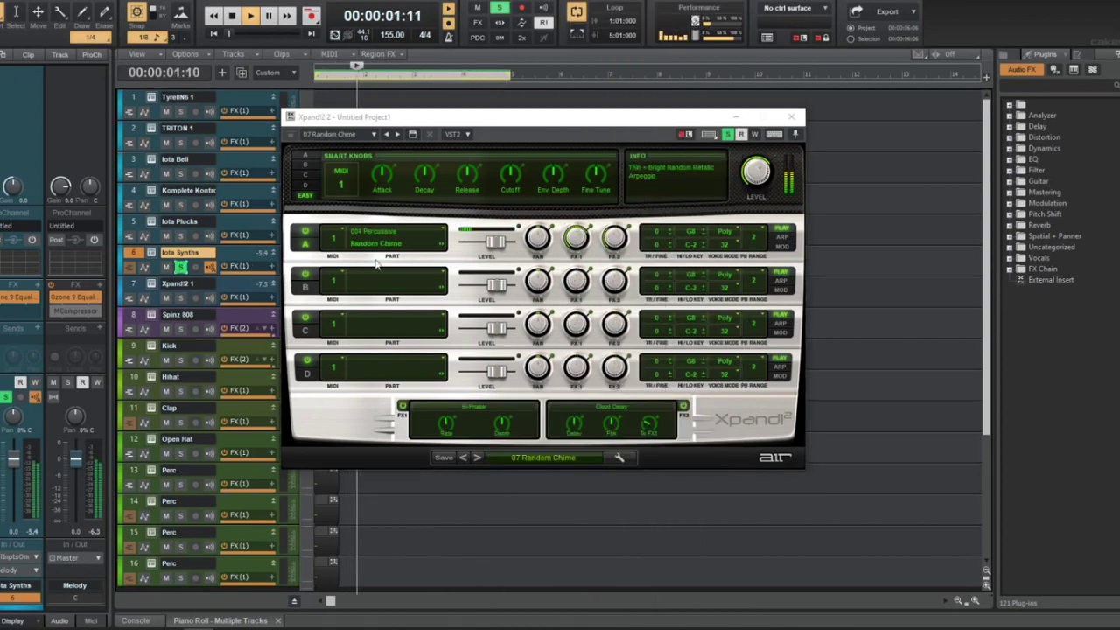
pyautogui.click(479, 459)
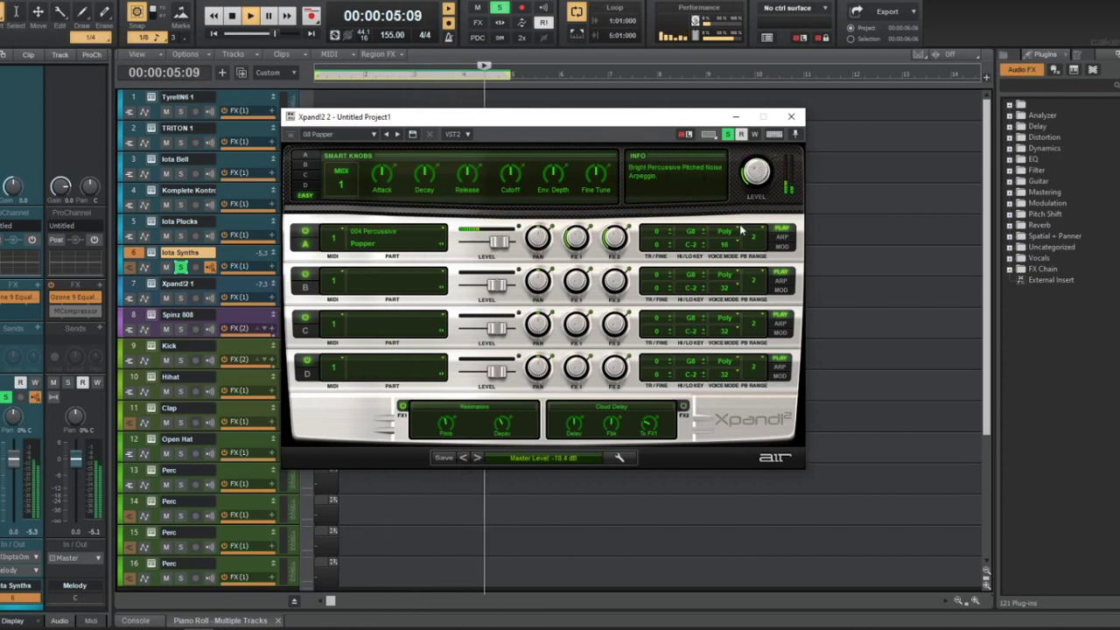
# Lower the Popper layer's master level to about -26.7 dB and replay it together with the soloed Xpand!2 1 track
pyautogui.click(181, 298)
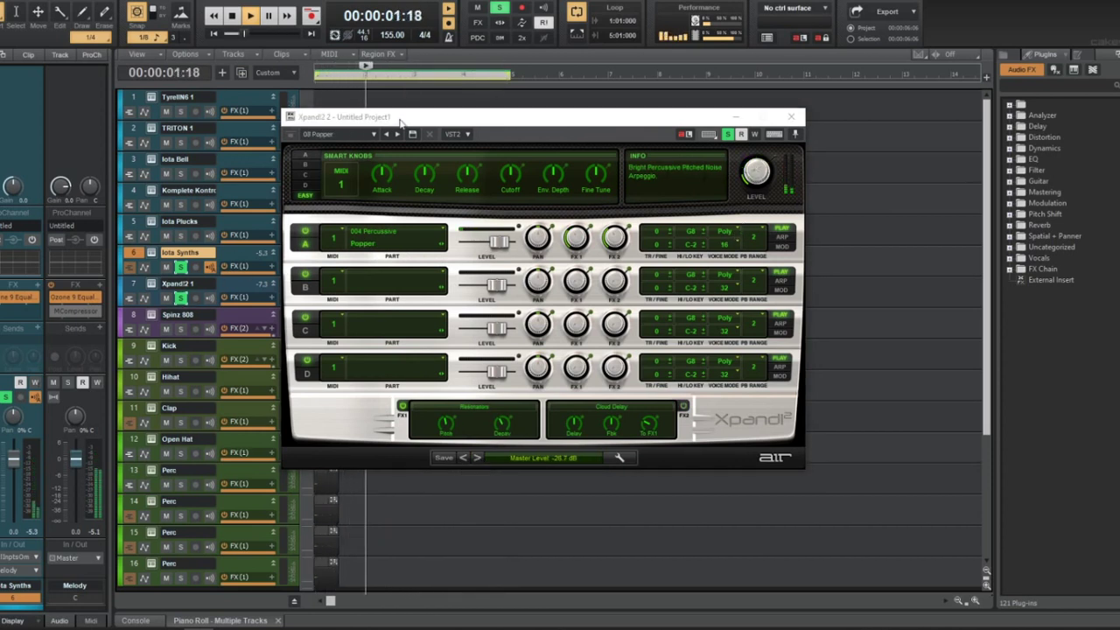
pyautogui.click(793, 117)
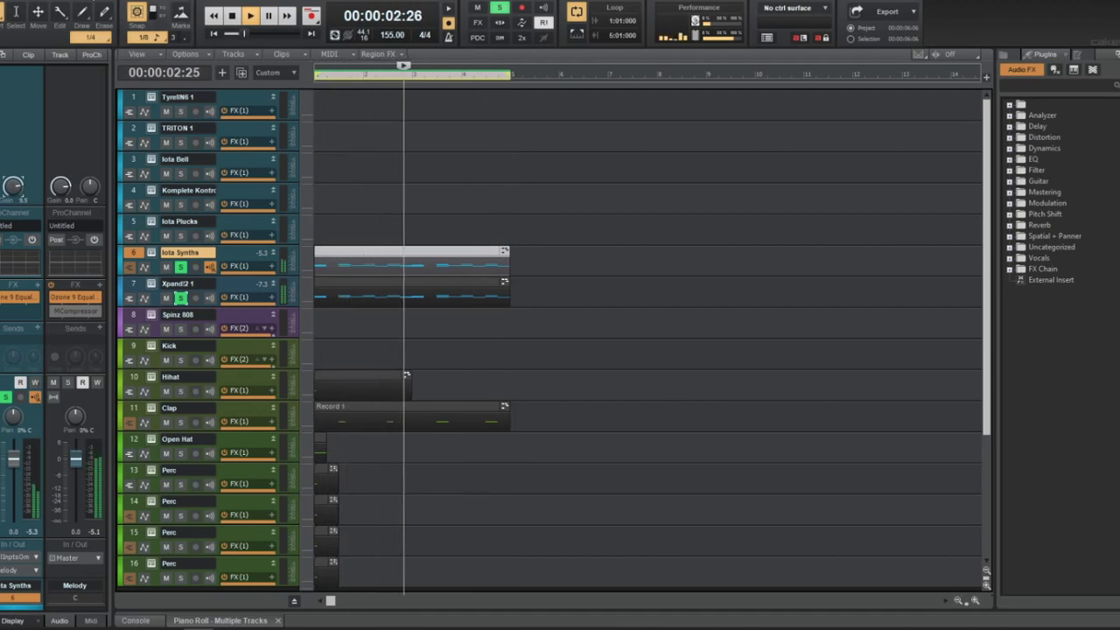
pyautogui.click(105, 55)
pyautogui.press('Return')
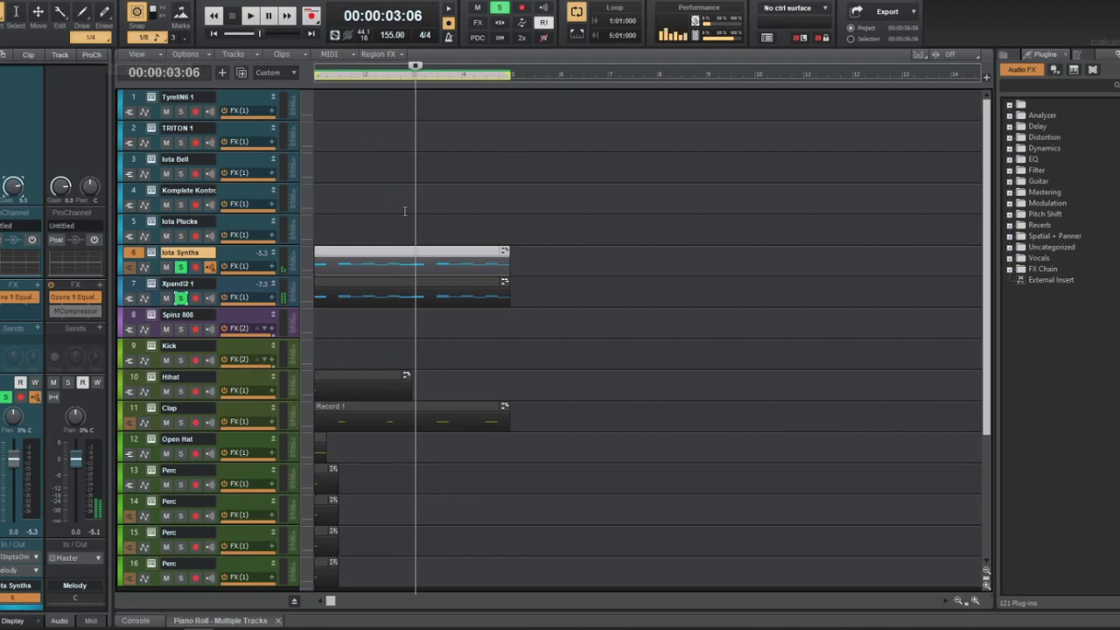
pyautogui.press('space')
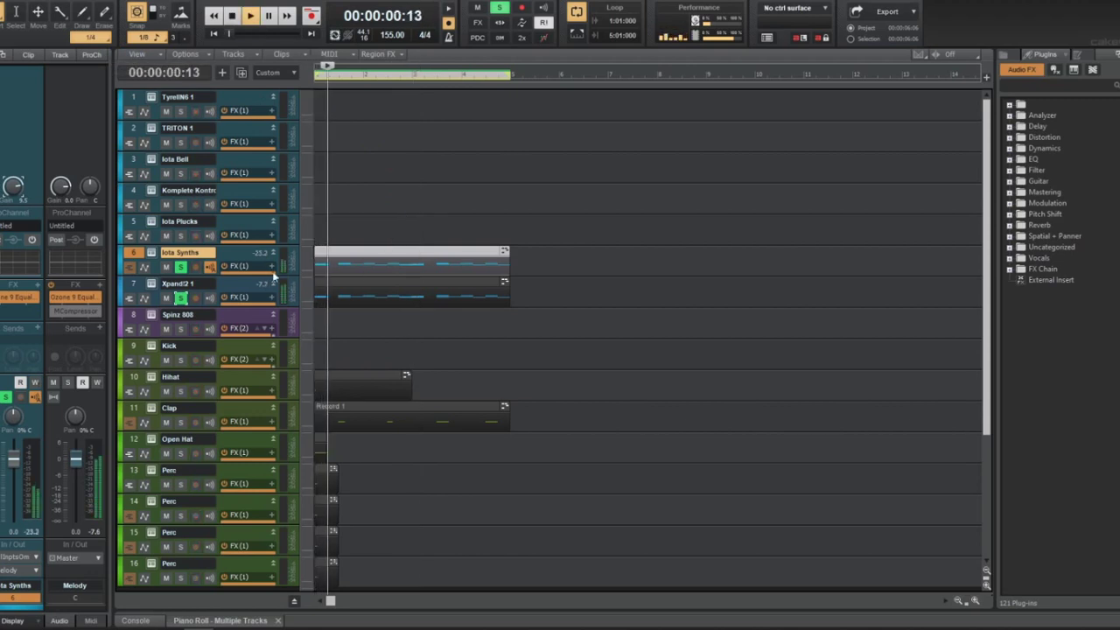
# Select the Xpand!2 1 track, open its instrument, and stop playback
pyautogui.press('Down')
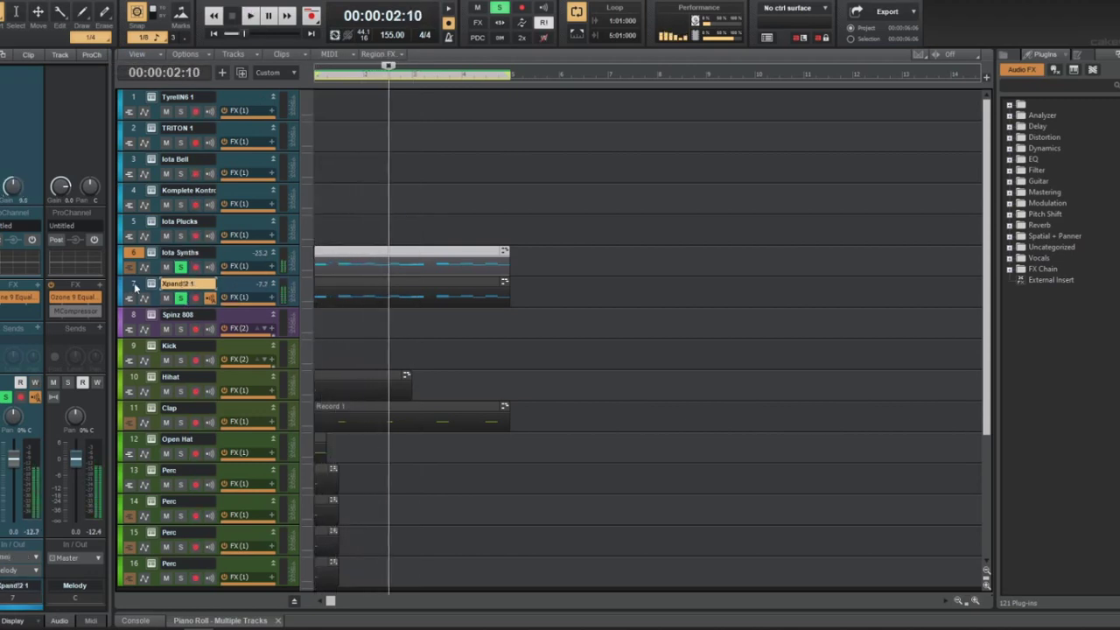
pyautogui.click(151, 284)
pyautogui.press('space')
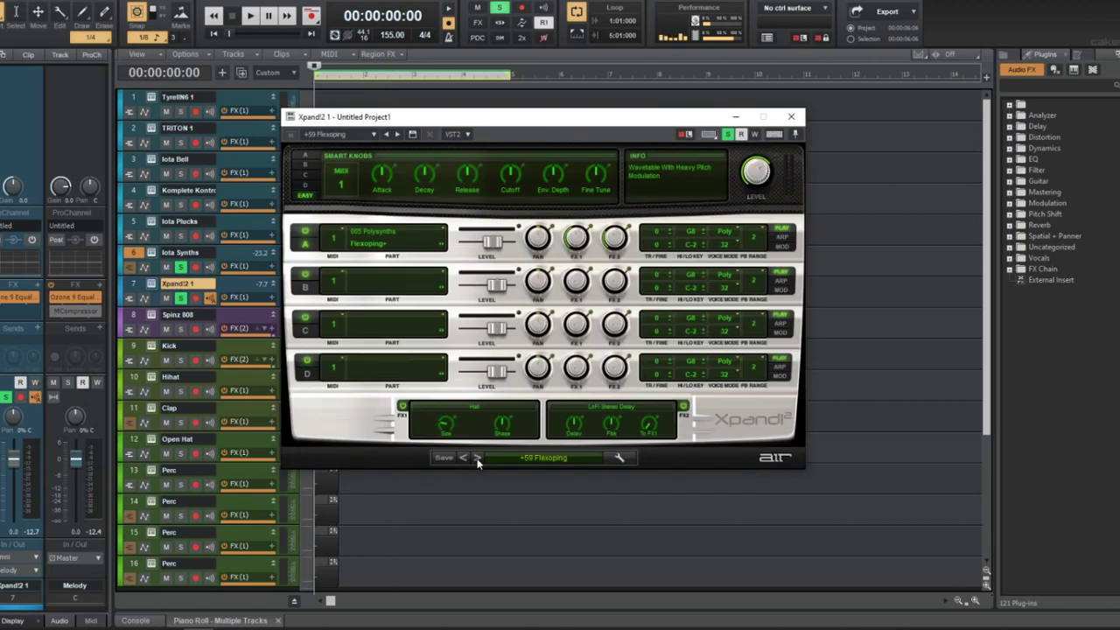
# Audition the Xpand!2 1 presets from +60 Flustrate through +65 Fuzzy Mallet against the playing melody
pyautogui.press('space')
pyautogui.click(476, 457)
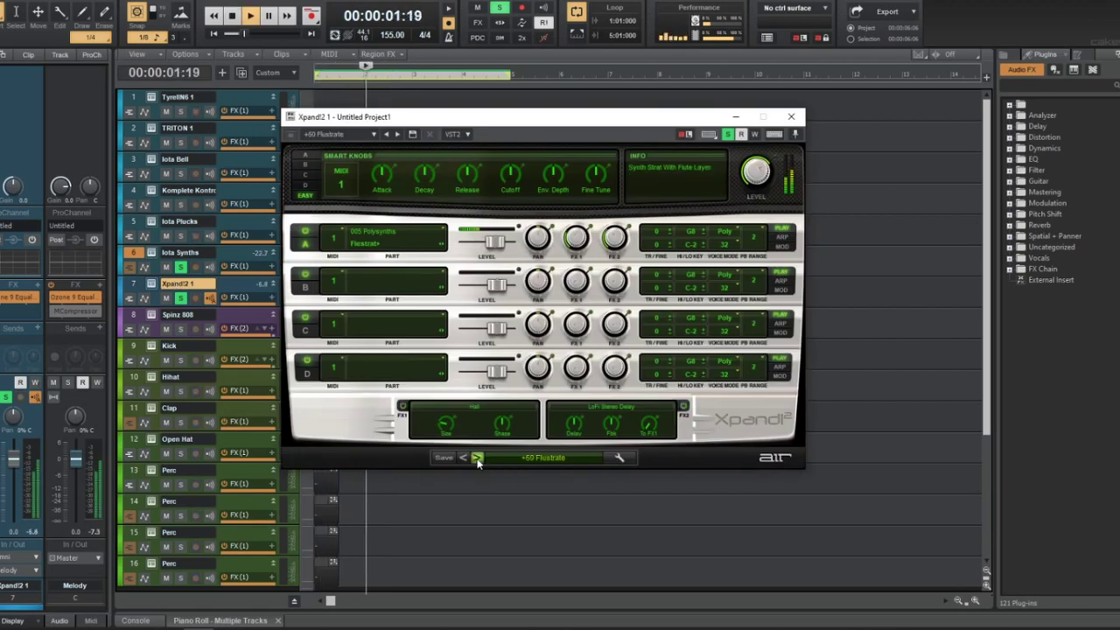
pyautogui.click(477, 458)
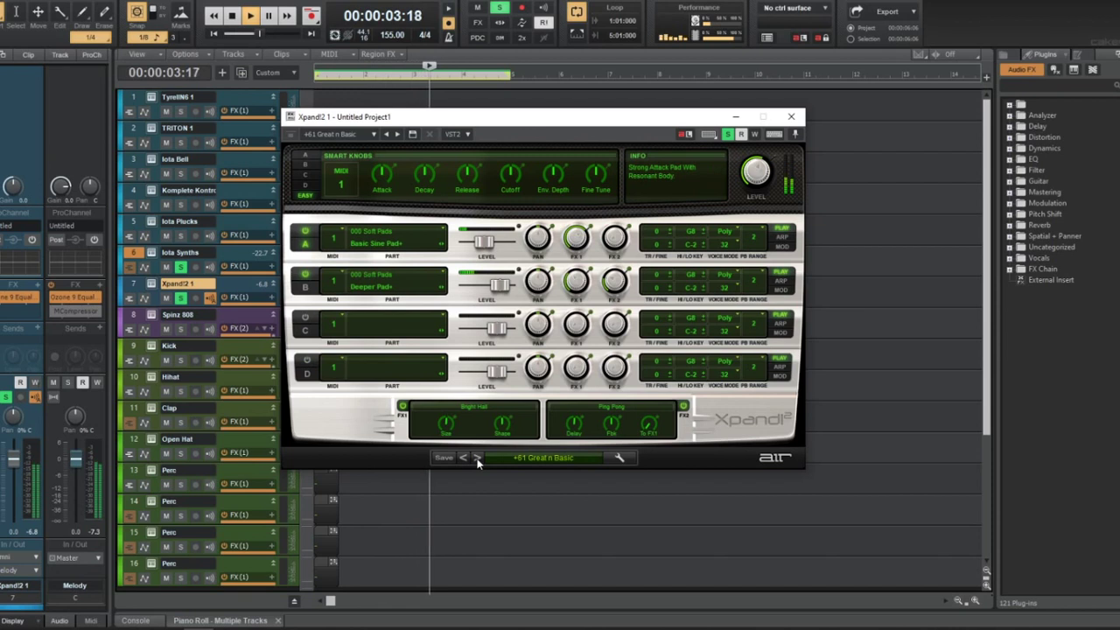
pyautogui.click(477, 458)
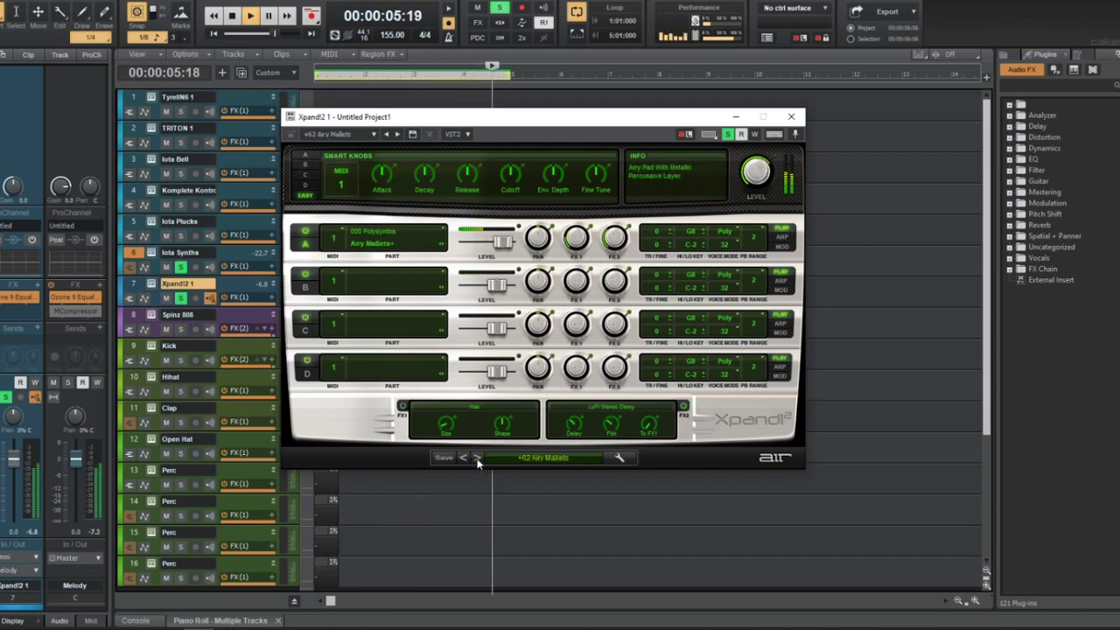
pyautogui.click(477, 457)
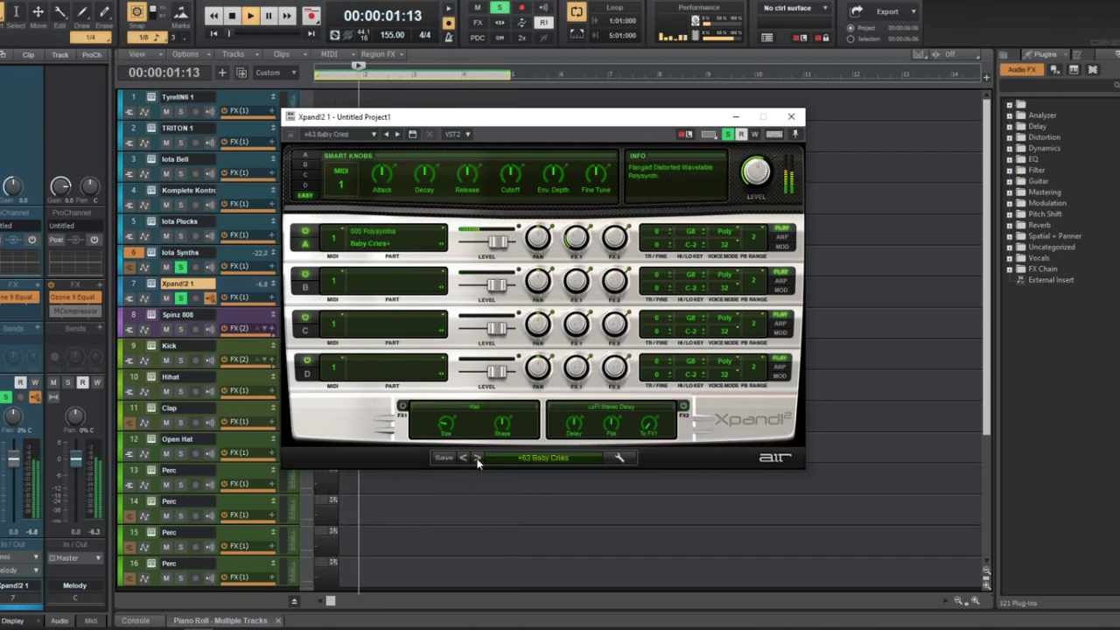
pyautogui.click(476, 458)
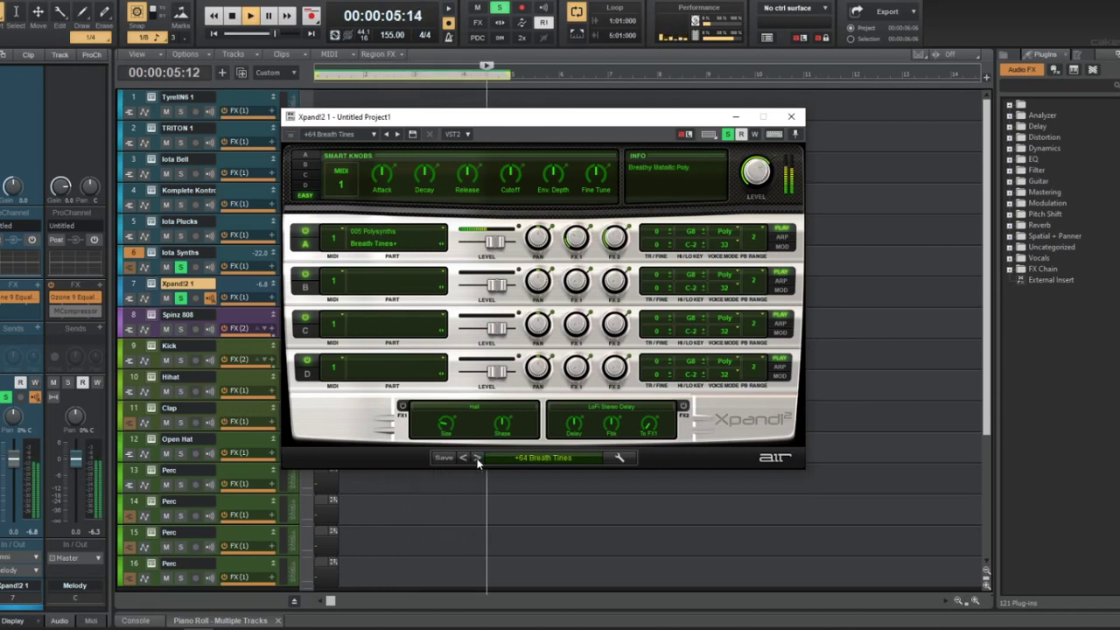
pyautogui.click(477, 458)
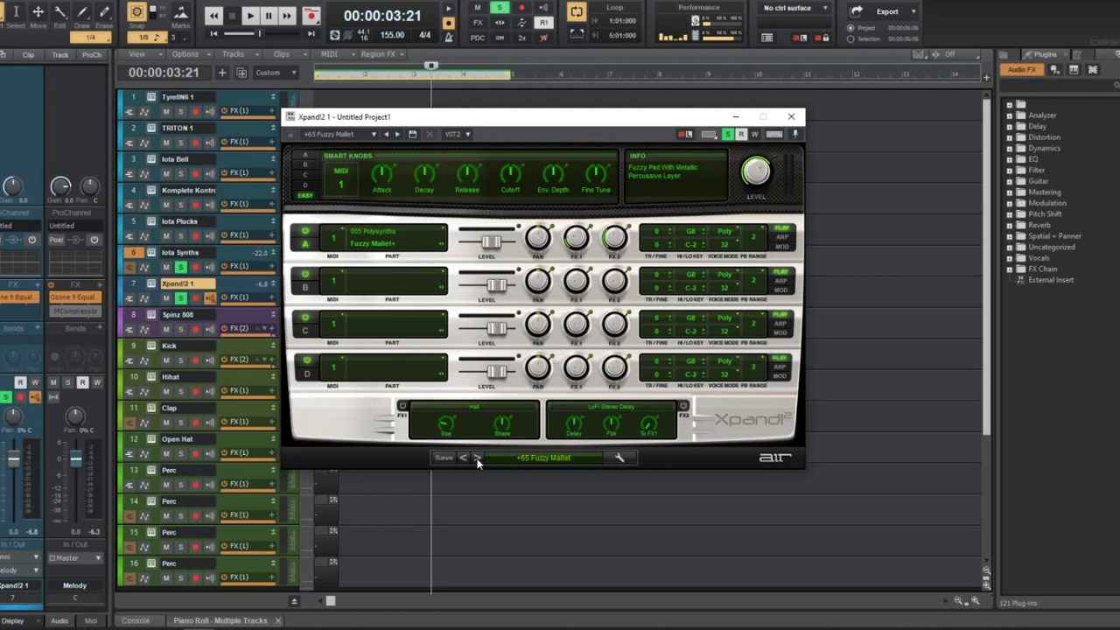
pyautogui.press('space')
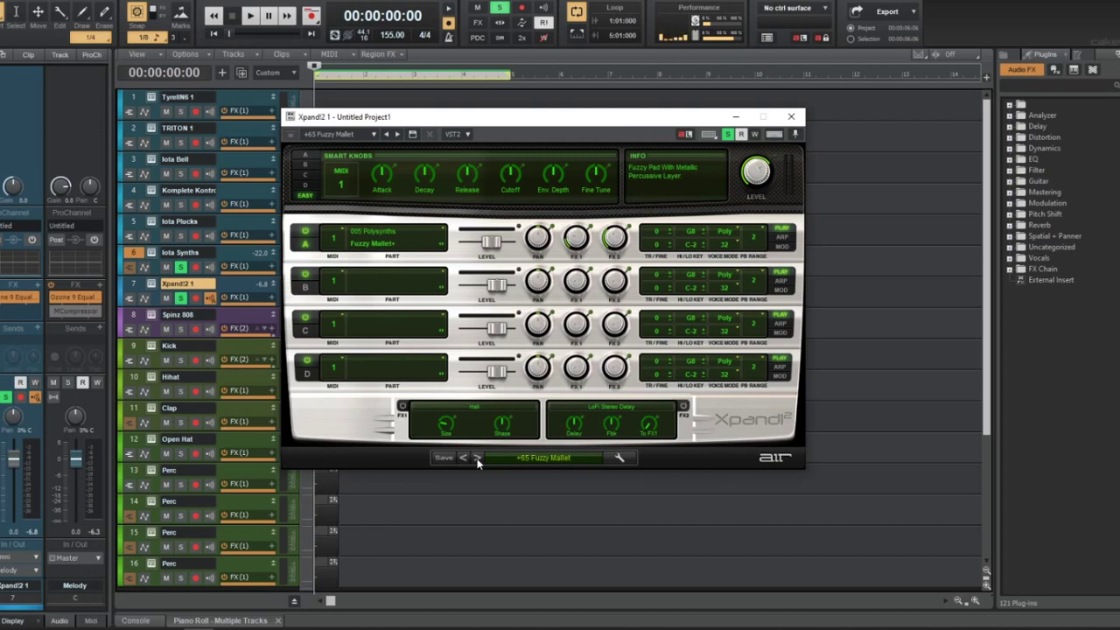
# Restart playback and step the Xpand!2 1 instrument forward through +66 Steel Saw and +67 Cushion to preset +68
pyautogui.press('space')
pyautogui.click(476, 457)
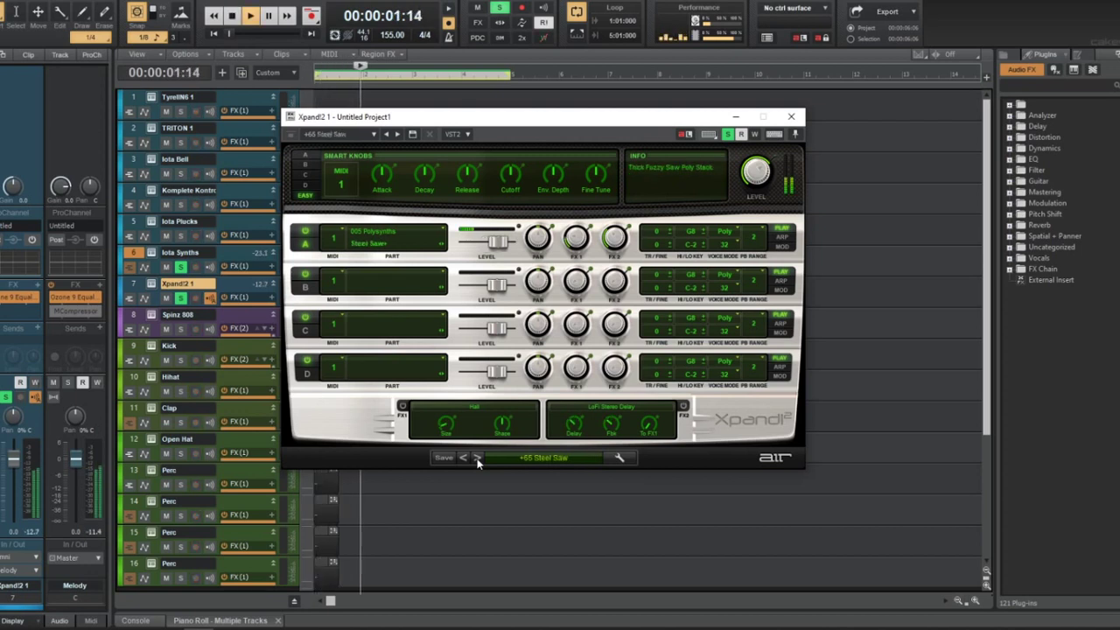
pyautogui.click(477, 457)
pyautogui.click(477, 458)
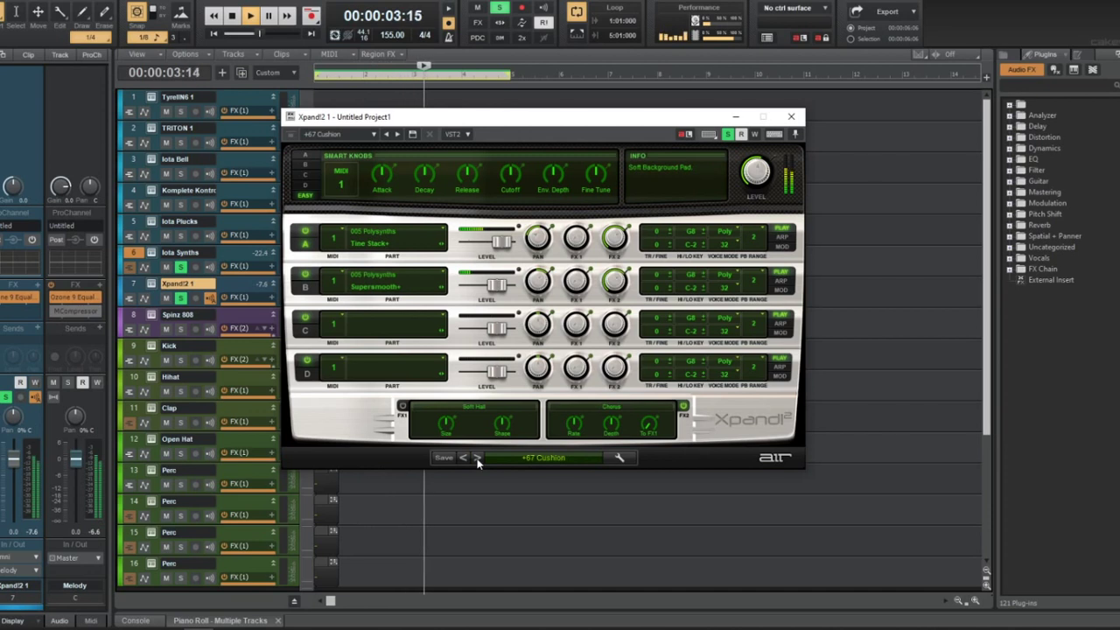
pyautogui.click(477, 458)
# Load the Bells preset +12 Detuned Bells in Xpand!2 1 and close the instrument window
pyautogui.click(532, 457)
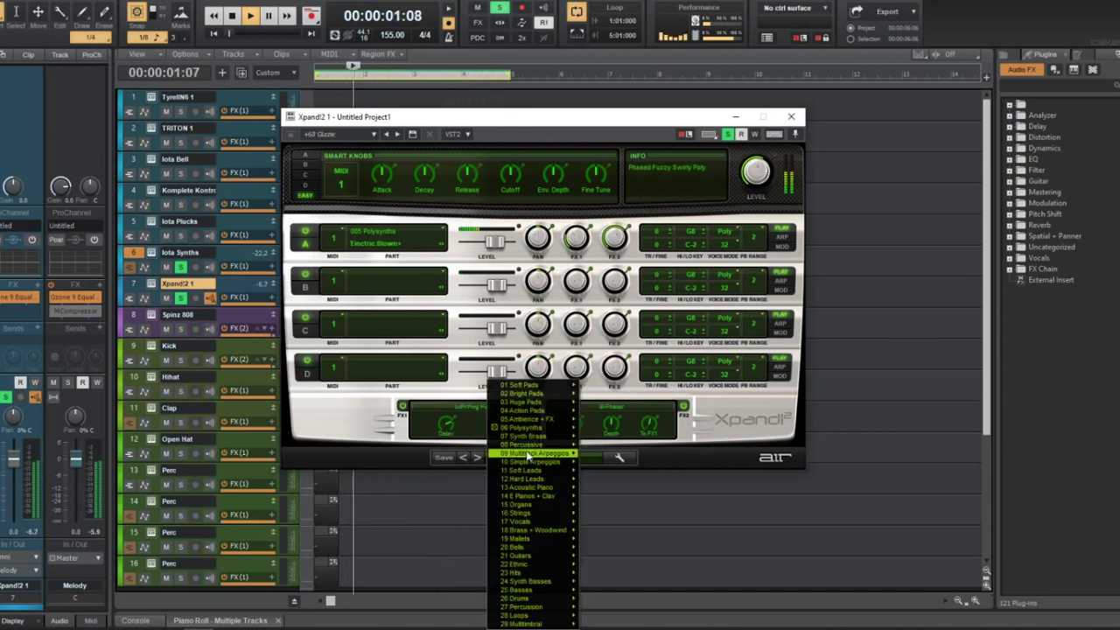
pyautogui.moveTo(530, 516)
pyautogui.moveTo(530, 547)
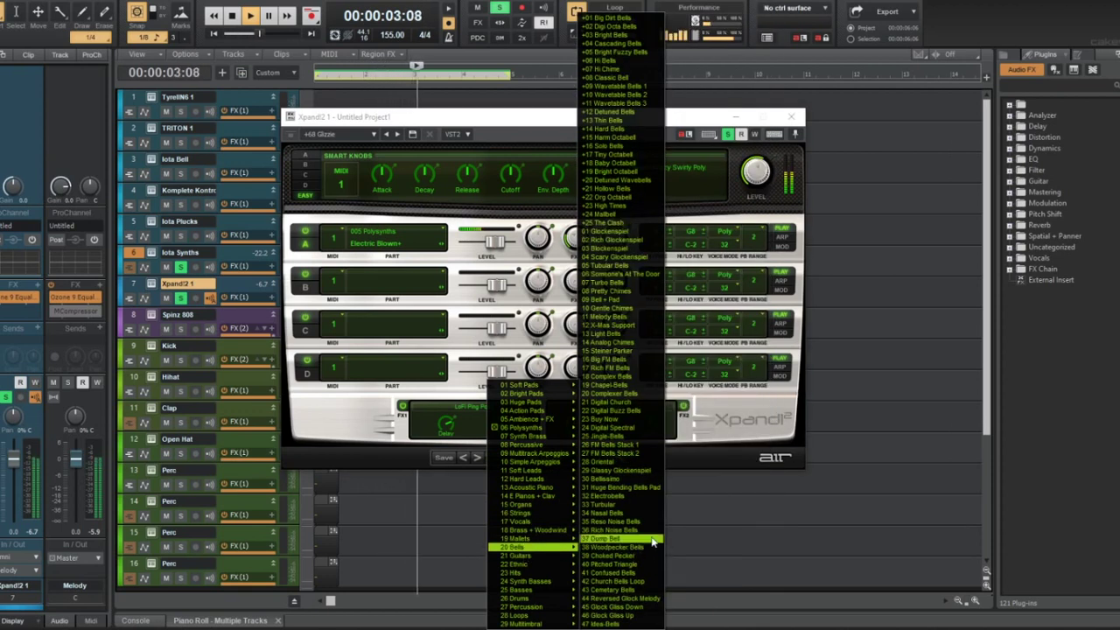
pyautogui.click(478, 457)
pyautogui.click(477, 458)
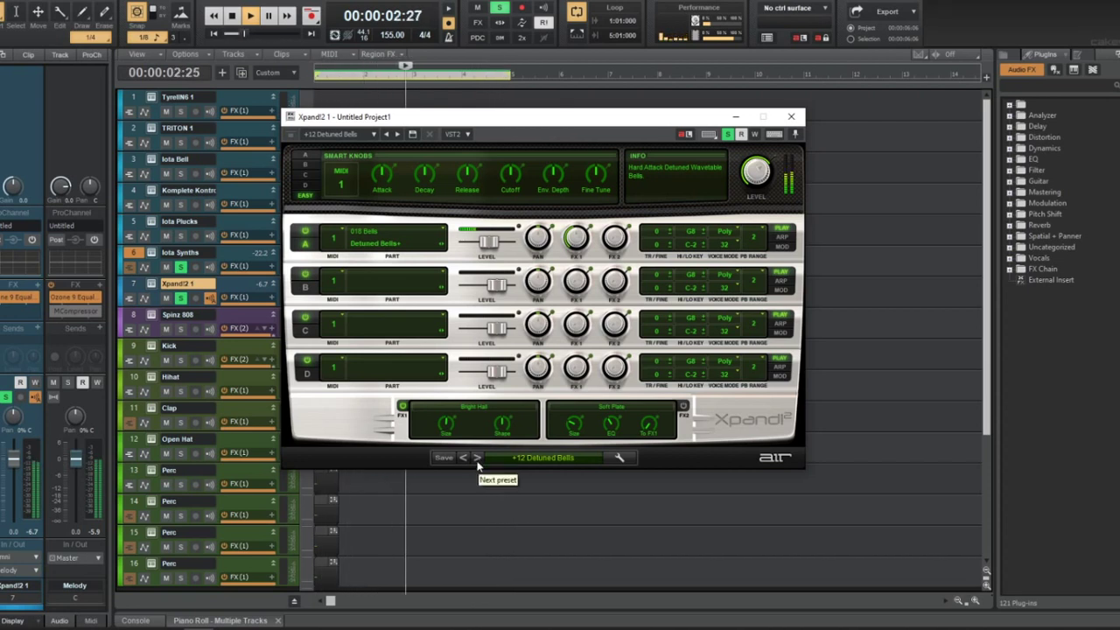
pyautogui.click(793, 116)
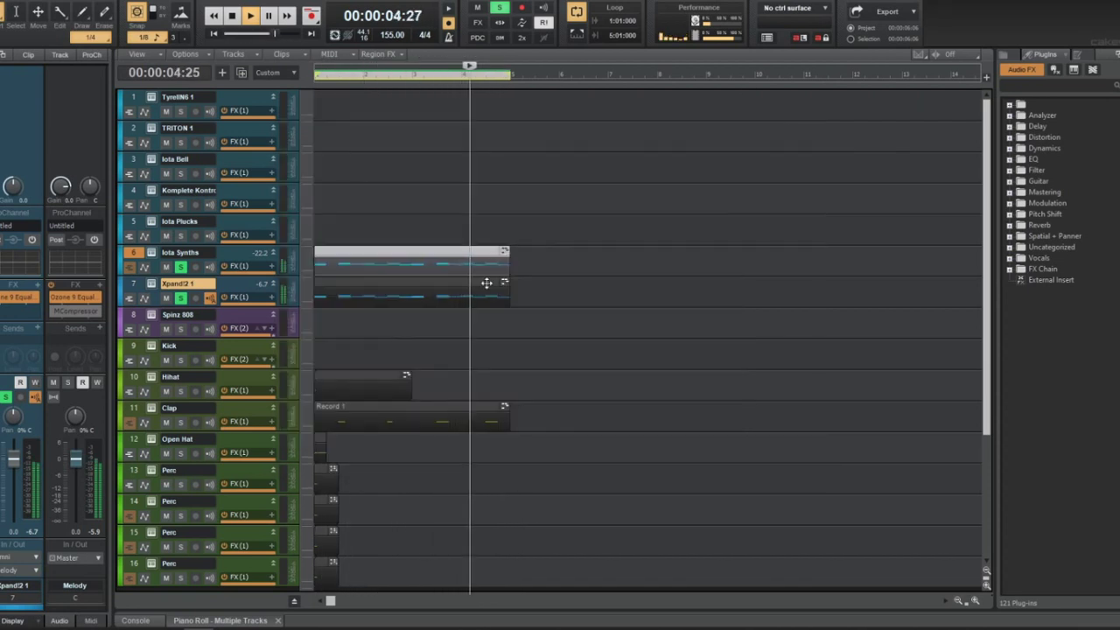
# Duplicate all notes of the Xpand!2 1 clip one octave higher and play them with the track's volume lowered to about -8.7 dB
pyautogui.doubleClick(445, 290)
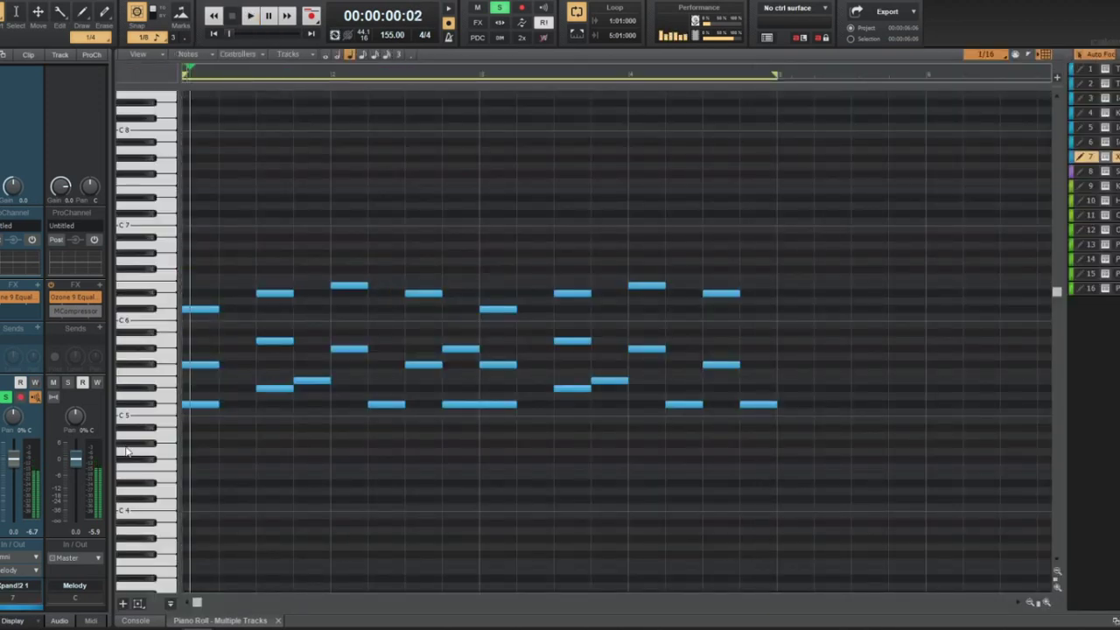
pyautogui.hotkey('ctrl', 'a')
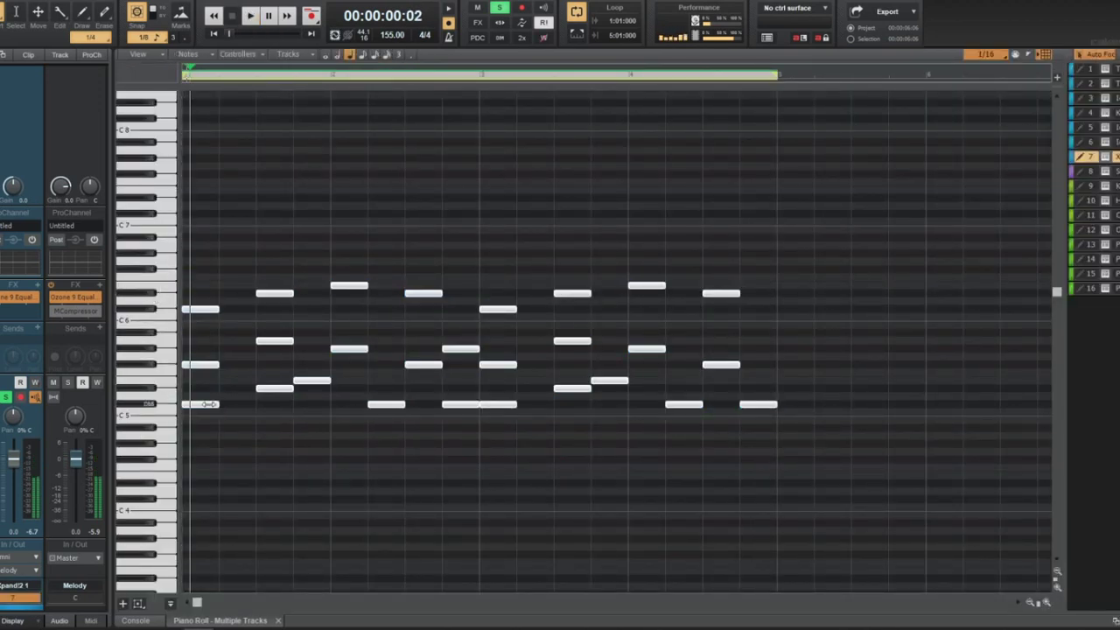
pyautogui.moveTo(203, 405); pyautogui.dragTo(202, 309)
pyautogui.press('space')
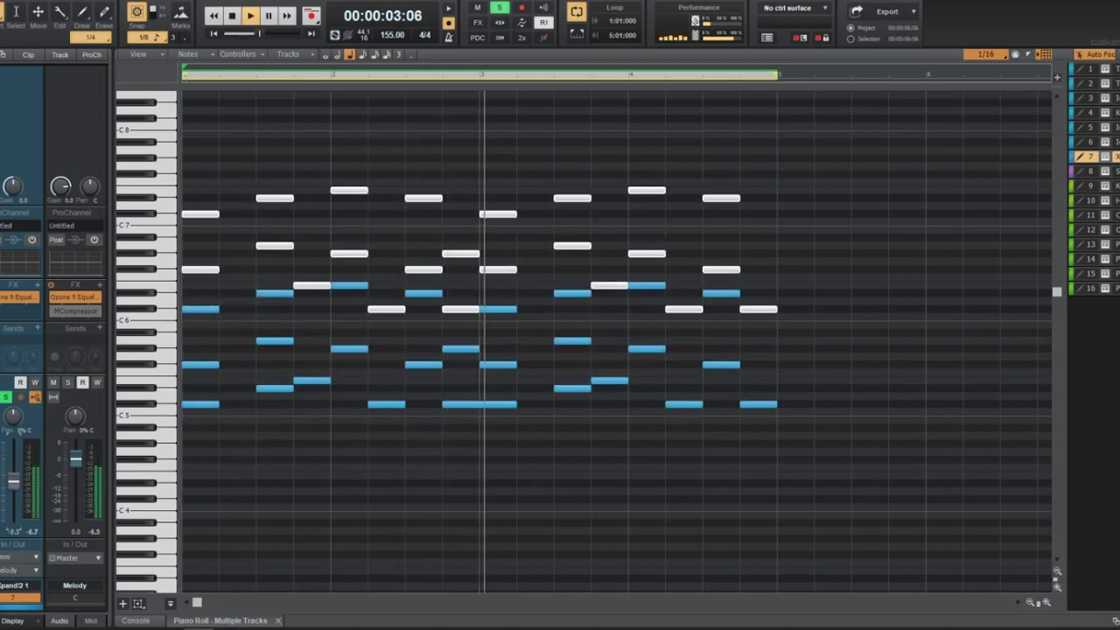
# Copy the Xpand!2 1 clip from the track view onto the Komplete Kontrol track, solo that track, and open its instrument
pyautogui.press('d')
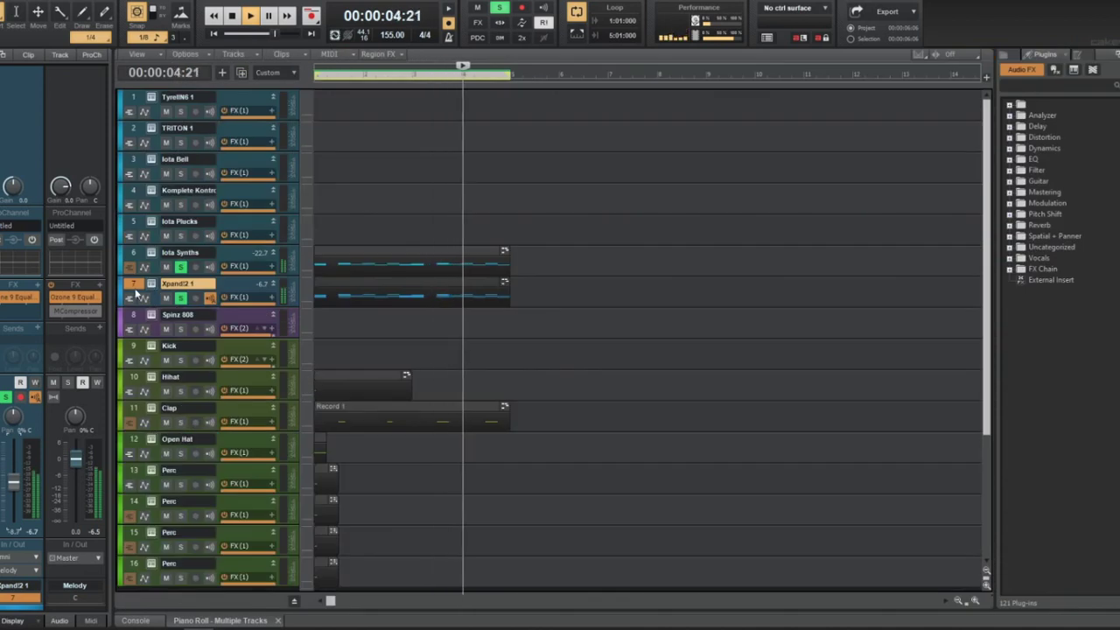
pyautogui.hotkey('ctrl', 'a')
pyautogui.press('w')
pyautogui.click(140, 286)
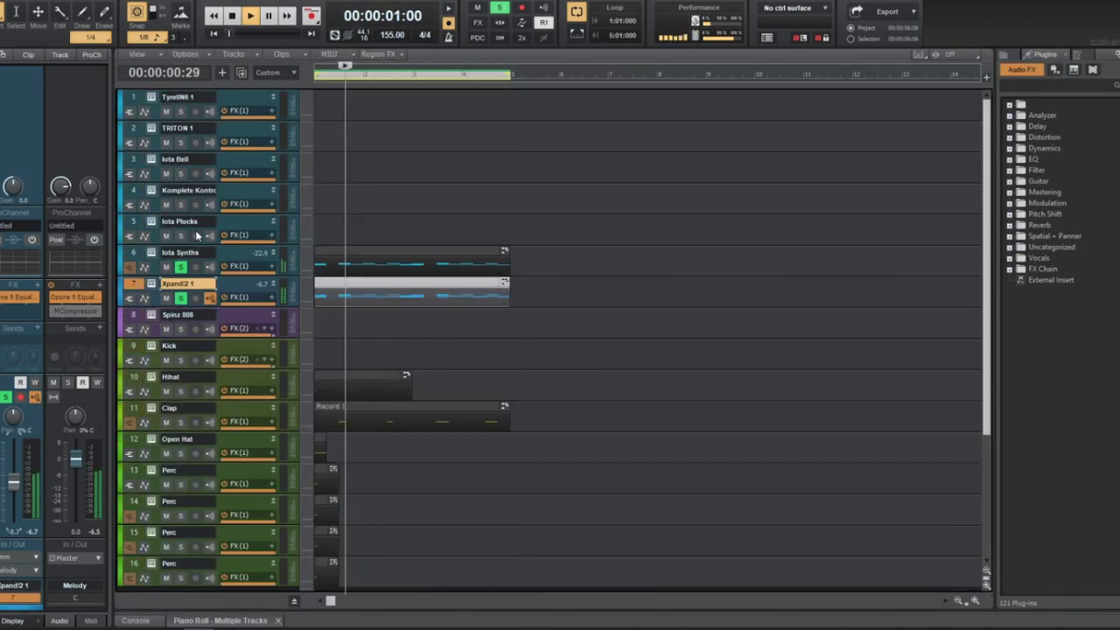
pyautogui.moveTo(375, 293); pyautogui.dragTo(375, 211)
pyautogui.click(180, 205)
pyautogui.click(150, 190)
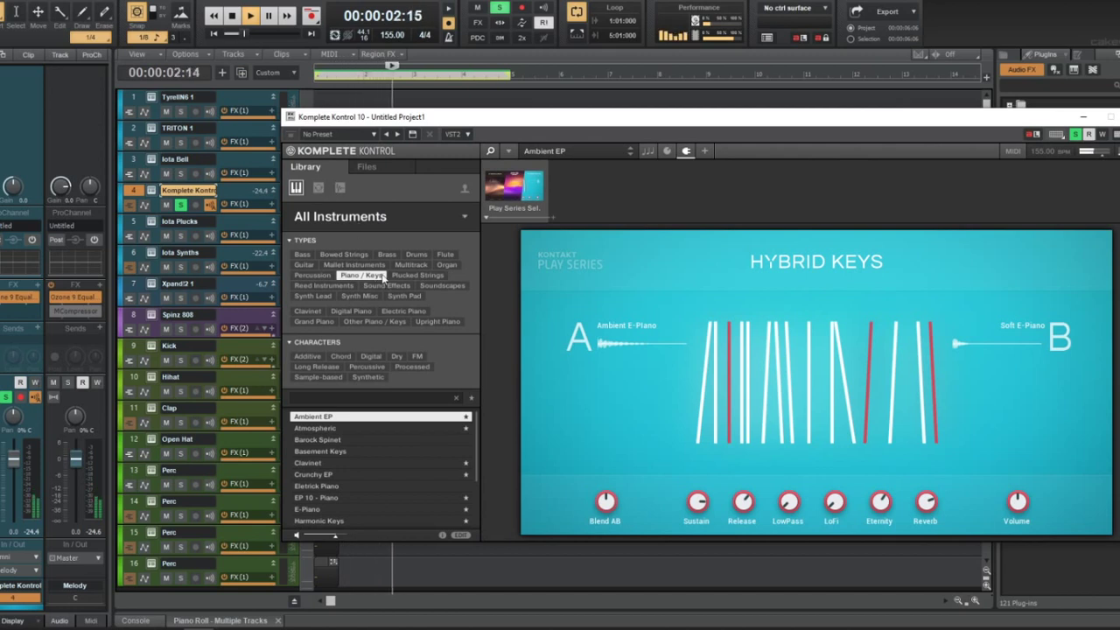
# Choose the Kinetic Treats instrument in the Komplete Kontrol library and load its Crystallophone 1 preset while the melody plays
pyautogui.click(340, 216)
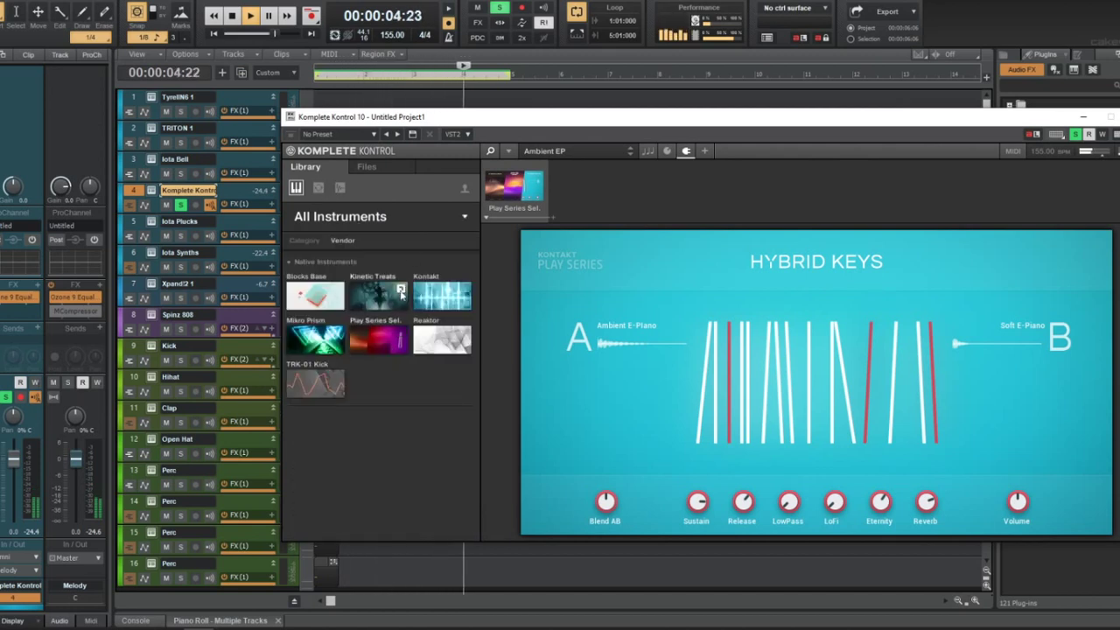
pyautogui.click(400, 294)
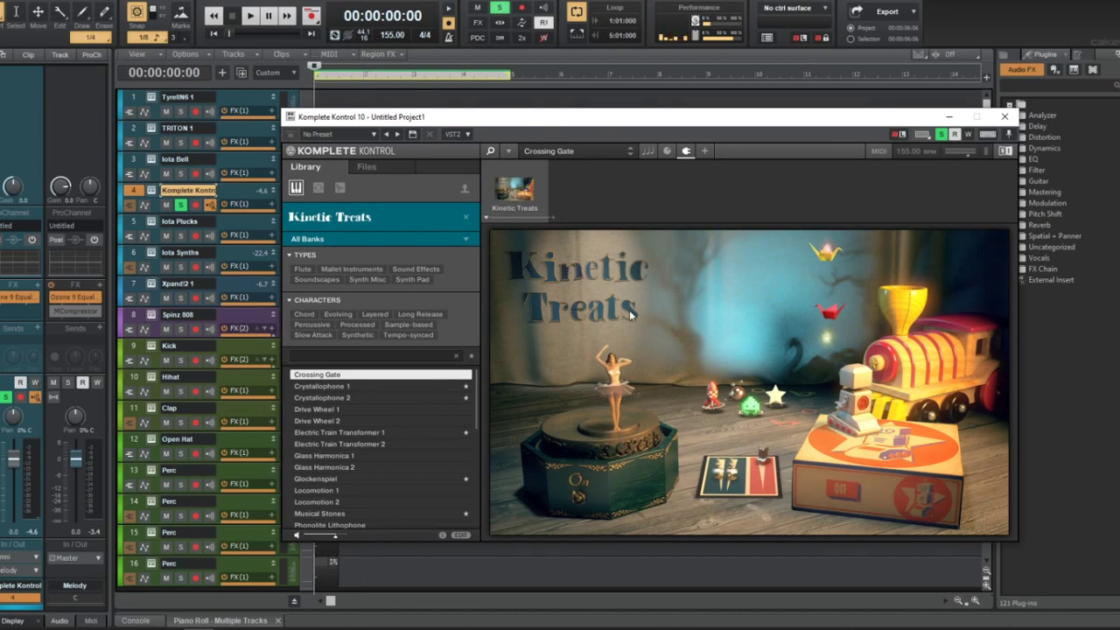
pyautogui.press('space')
pyautogui.click(385, 385)
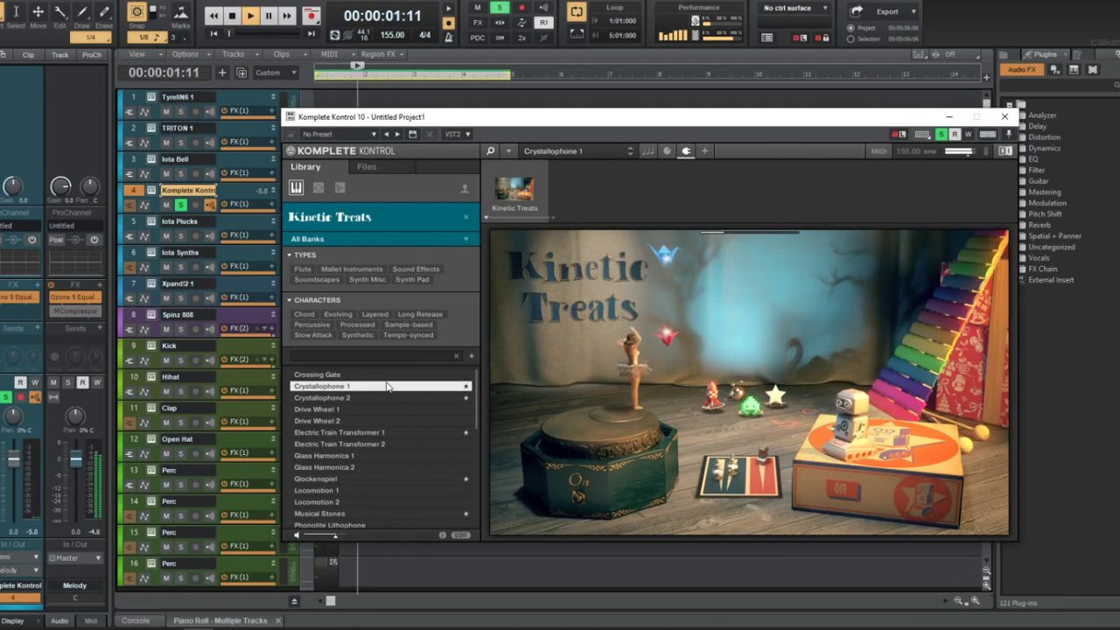
# Audition the Crystallophone 2, Electric Train Transformer 2 and Glass Harmonica 1 presets of Kinetic Treats on the looping melody
pyautogui.click(377, 401)
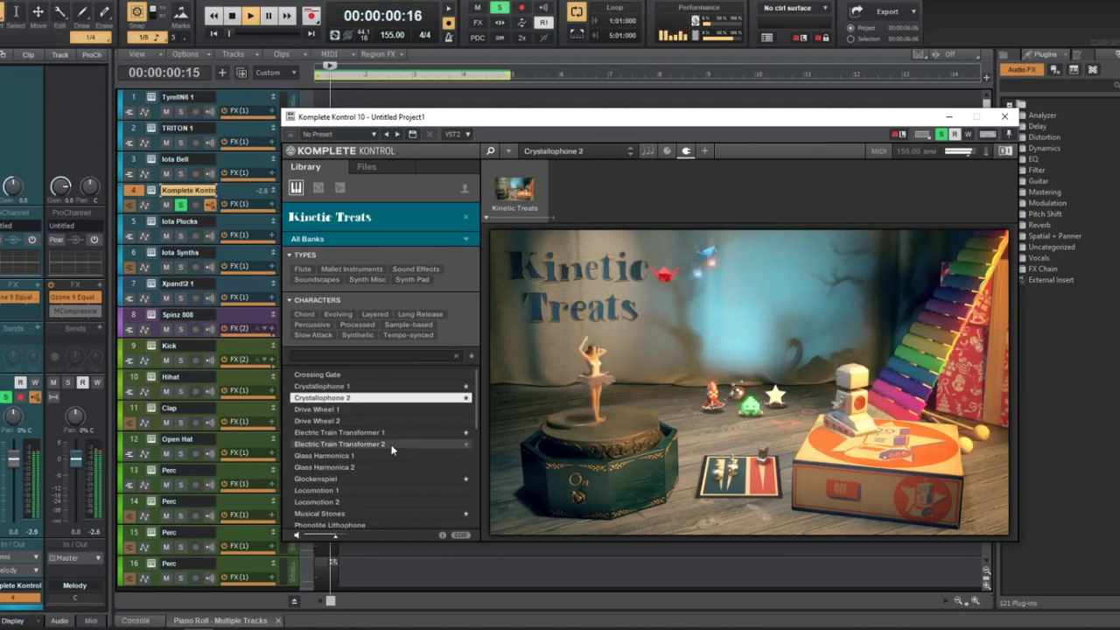
pyautogui.click(391, 445)
pyautogui.click(389, 456)
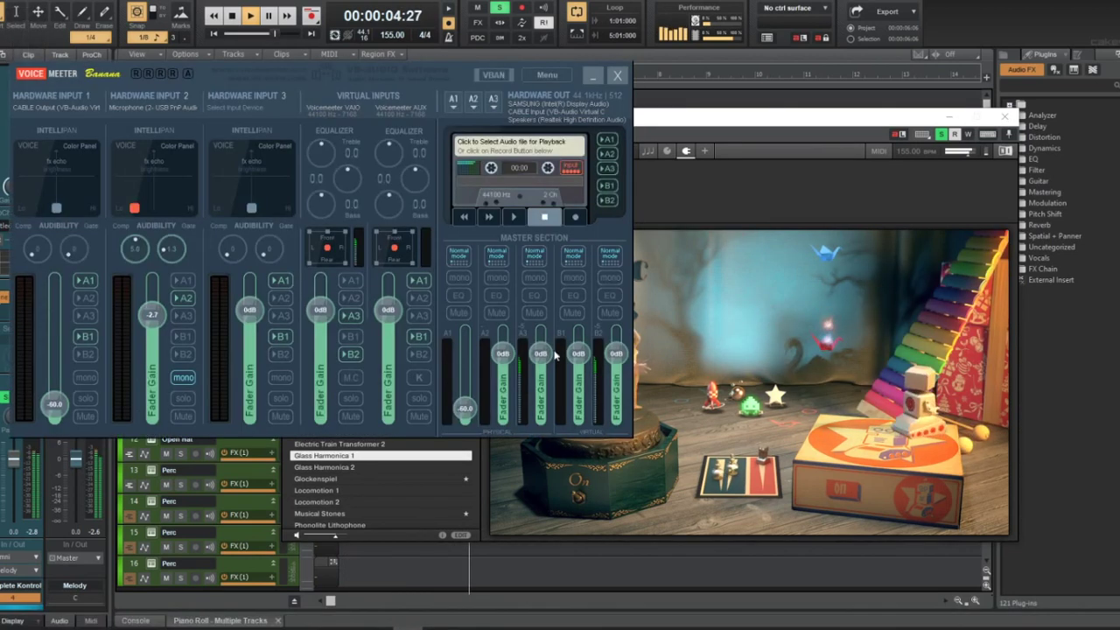
# Switch to Voicemeeter Banana and lower the A3 output fader to -14.5 dB
pyautogui.moveTo(499, 368); pyautogui.dragTo(541, 367)
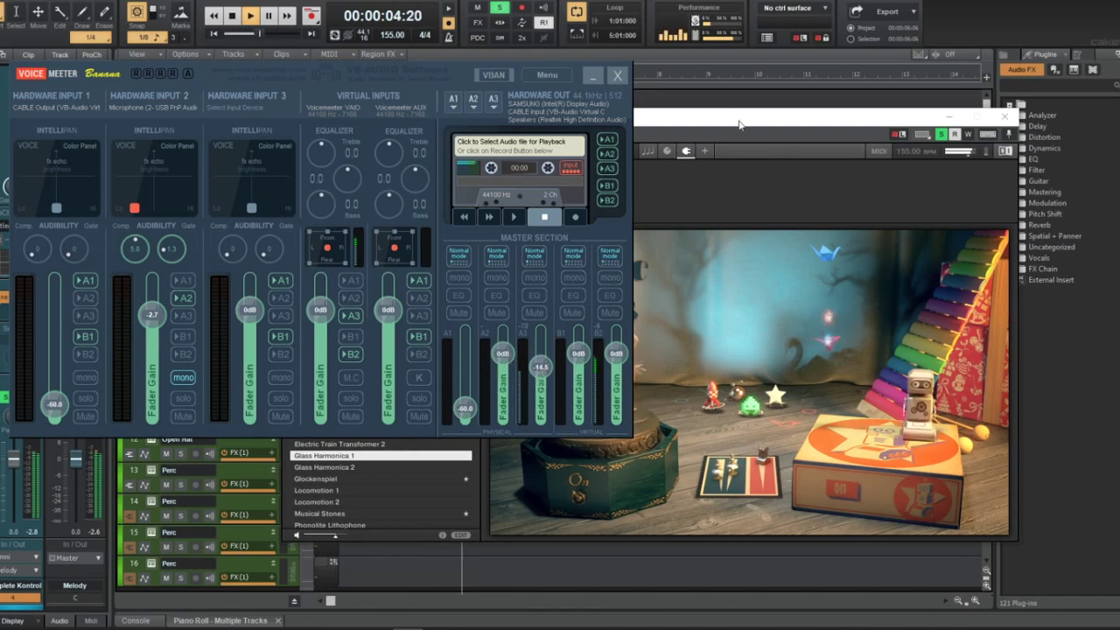
# Audition the Kinetic Treats presets Locomotion 1, Glass Harmonica 2 and Locomotion 2 in Komplete Kontrol while the melody loops
pyautogui.click(354, 482)
pyautogui.click(355, 488)
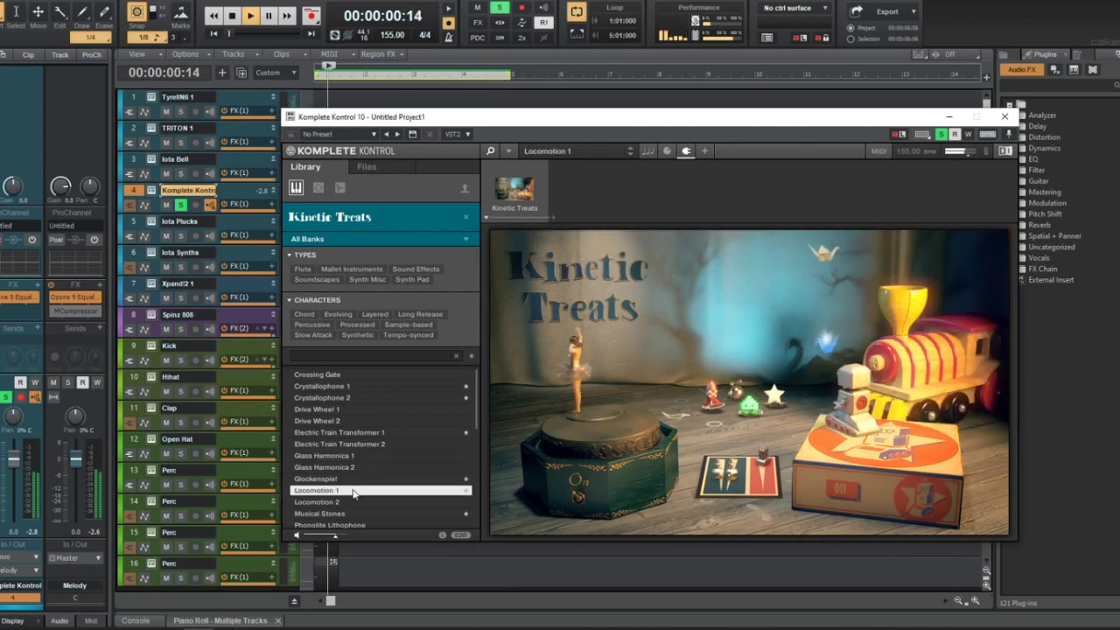
pyautogui.click(371, 468)
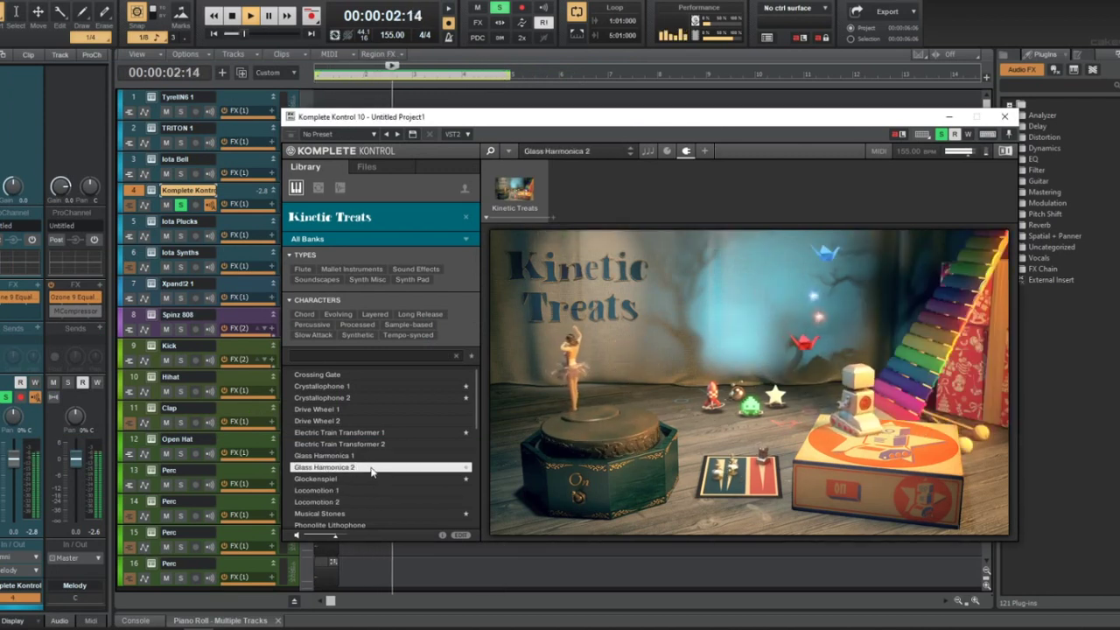
pyautogui.scroll(-1, 371, 472)
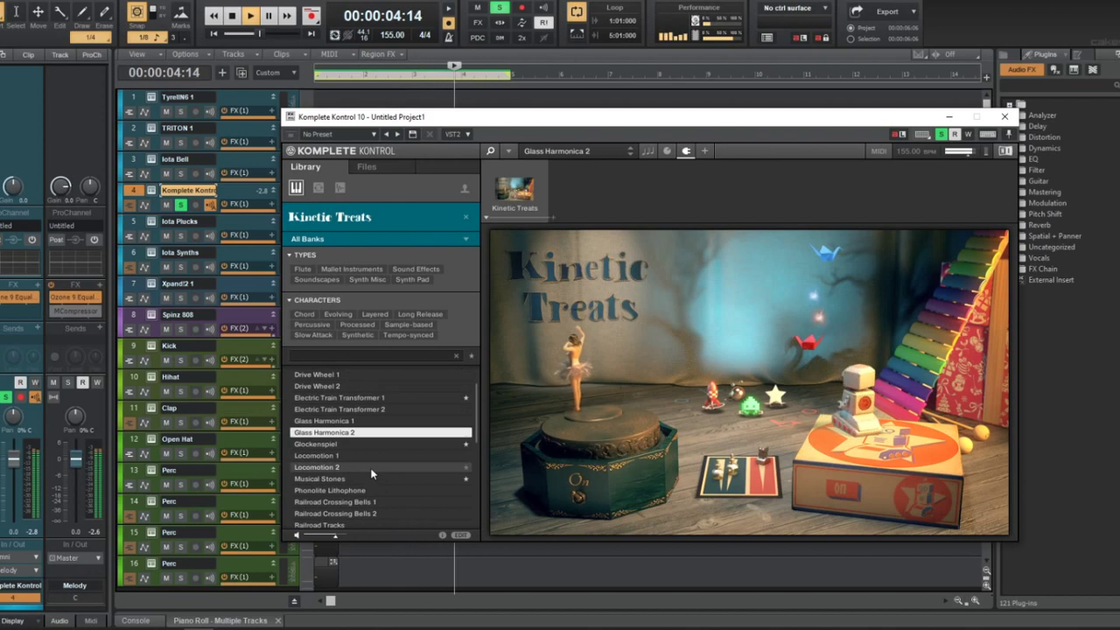
pyautogui.click(363, 468)
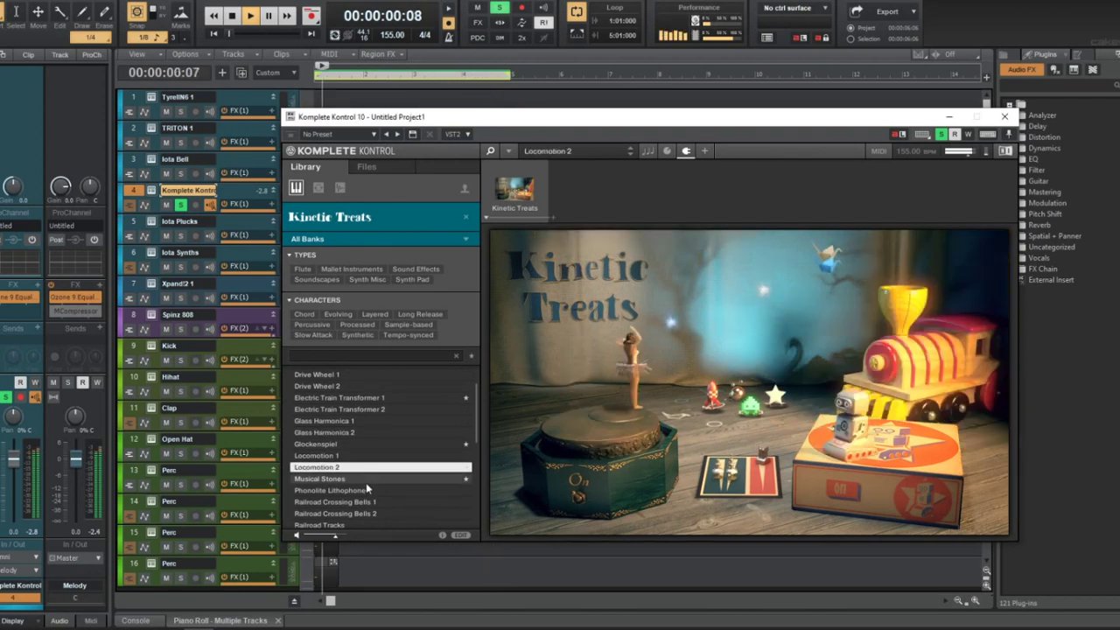
# Lower the B2 output fader in Voicemeeter Banana to -15.9 dB and the desktop audio level in OBS to -4.1 dB
pyautogui.click(378, 617)
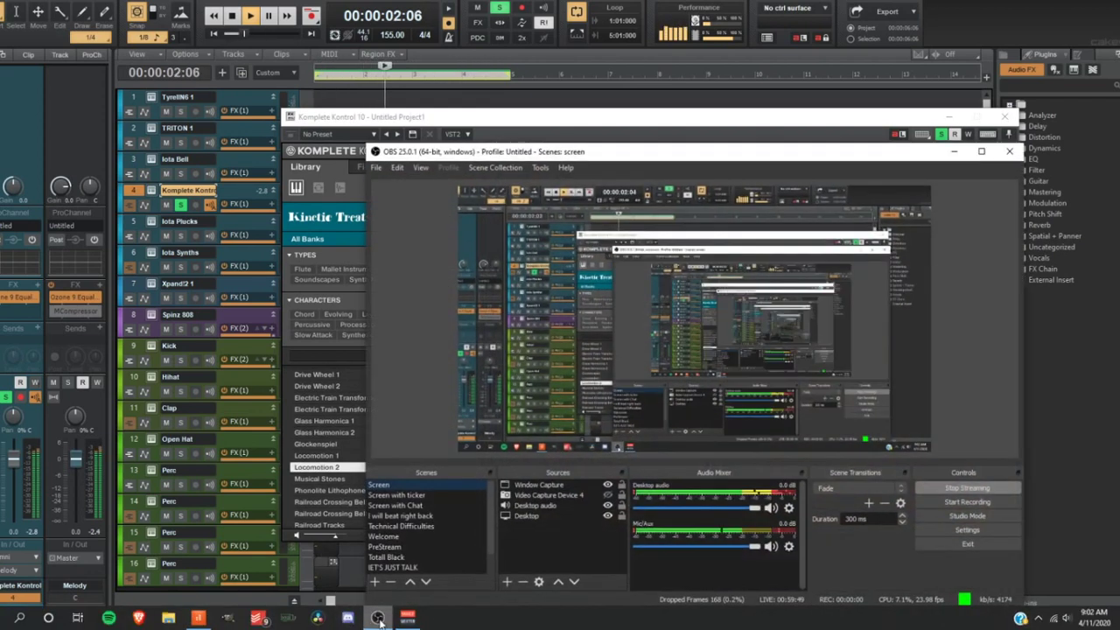
pyautogui.click(378, 618)
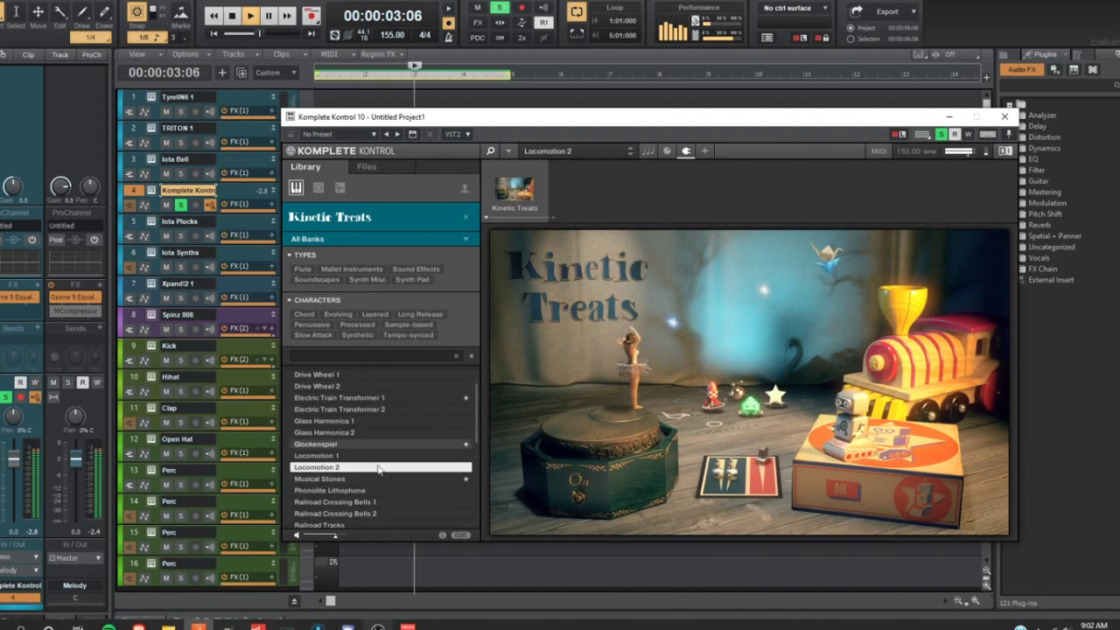
pyautogui.click(408, 622)
pyautogui.moveTo(616, 354); pyautogui.dragTo(624, 385)
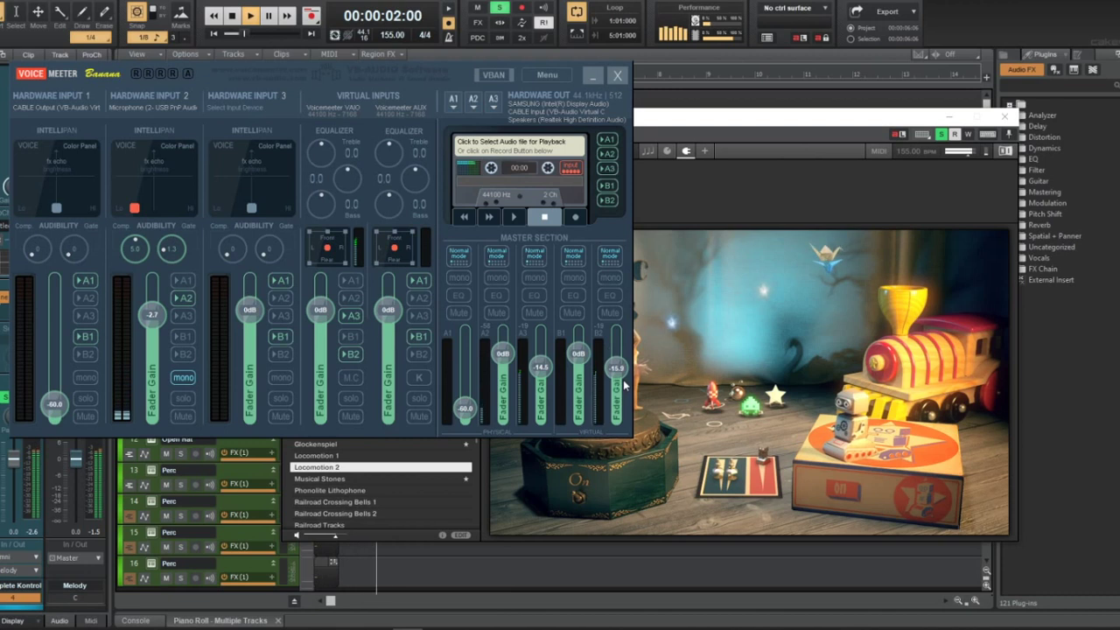
pyautogui.click(376, 618)
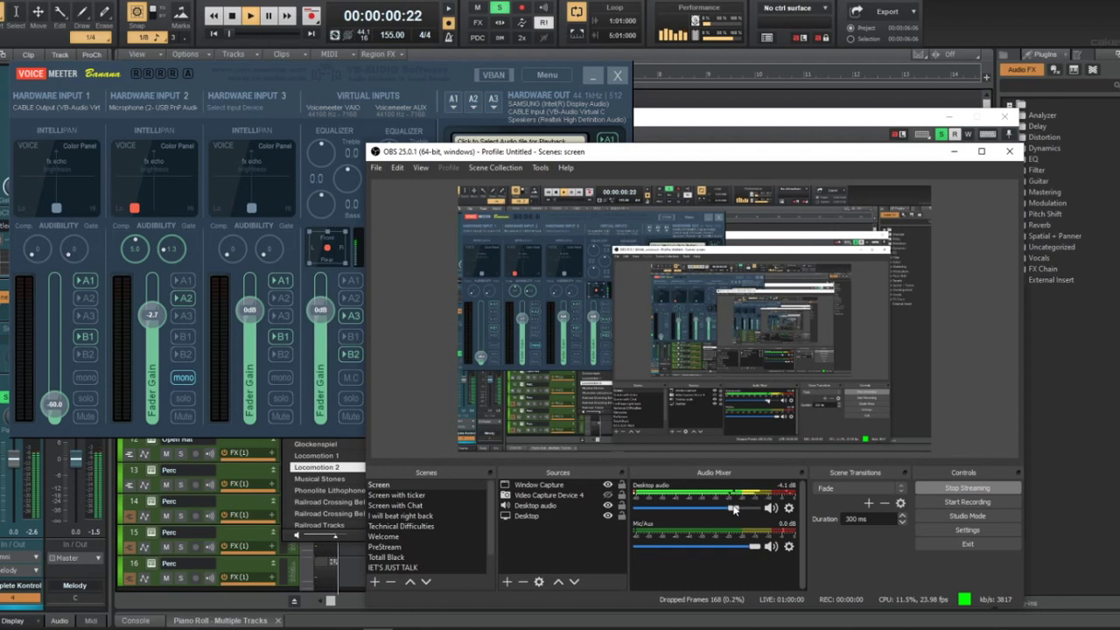
# Close the Komplete Kontrol window, check the audio levels in OBS and Voicemeeter Banana, and minimise both to return to the project
pyautogui.click(1001, 114)
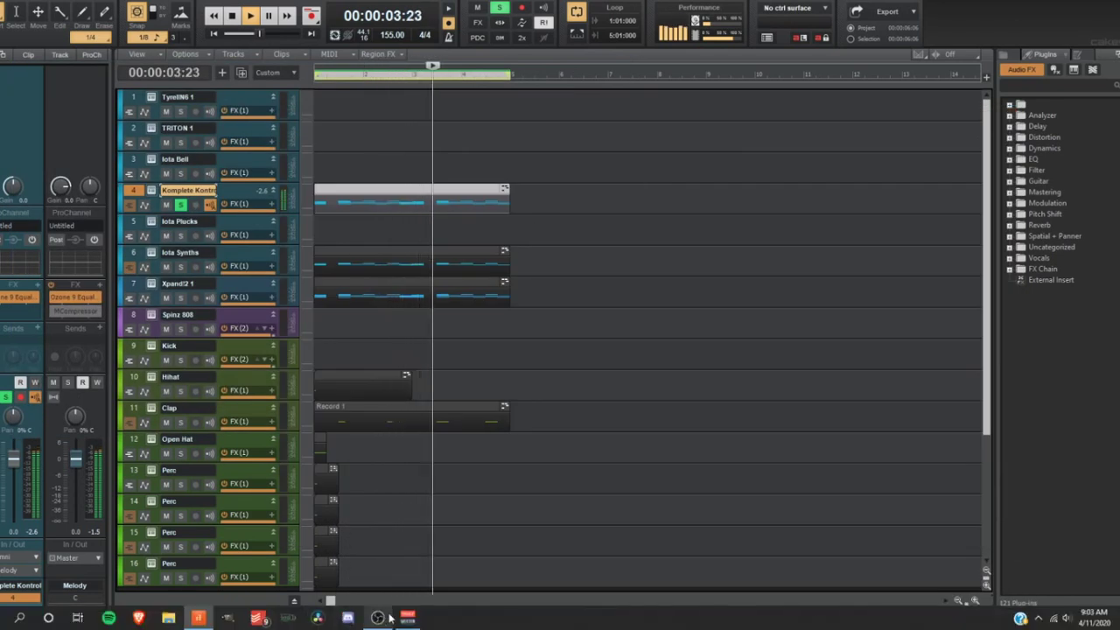
pyautogui.click(378, 617)
pyautogui.click(408, 620)
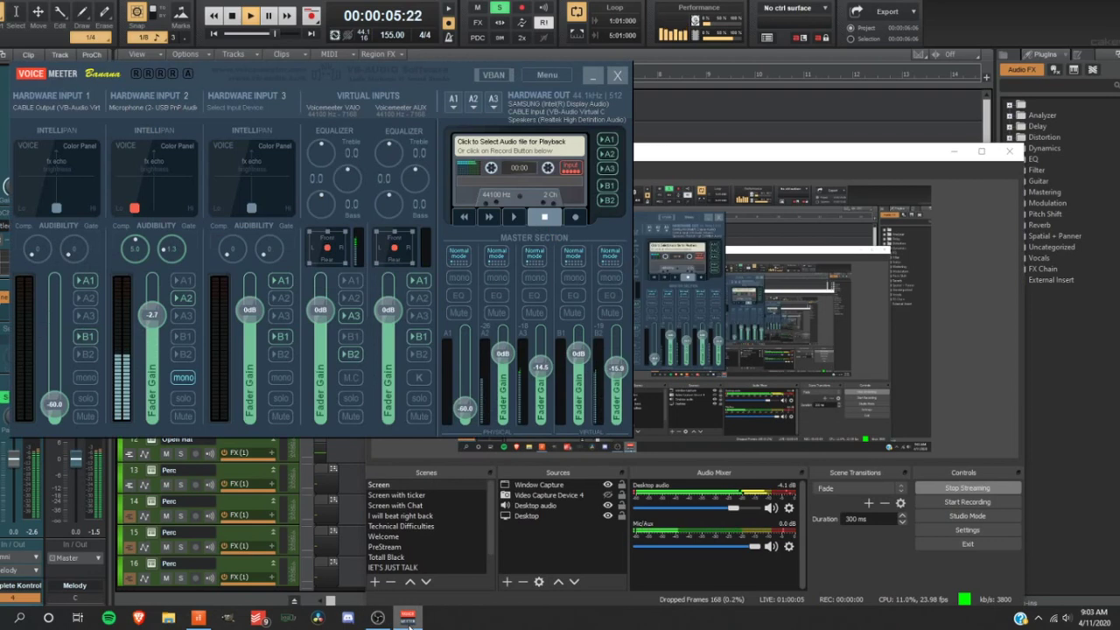
pyautogui.click(593, 76)
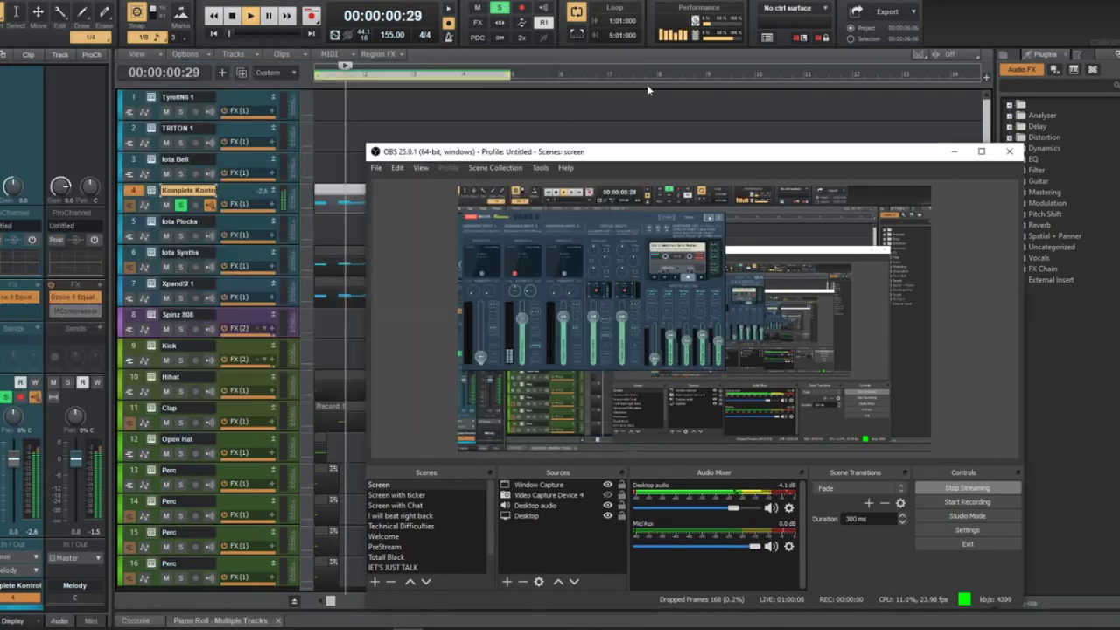
pyautogui.click(955, 150)
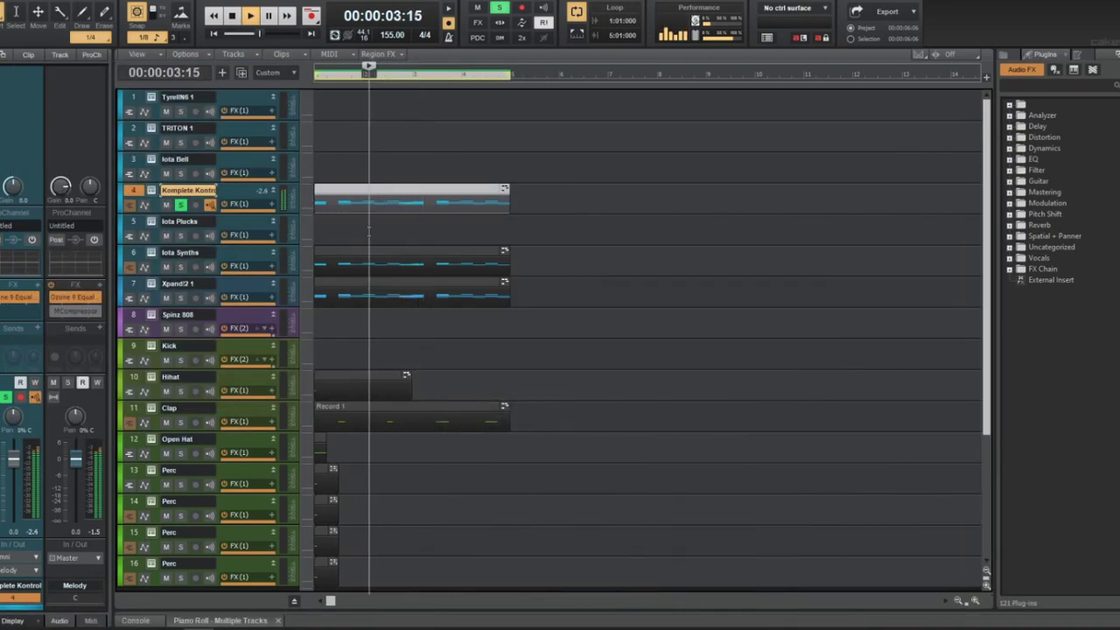
pyautogui.press('space')
pyautogui.press('space')
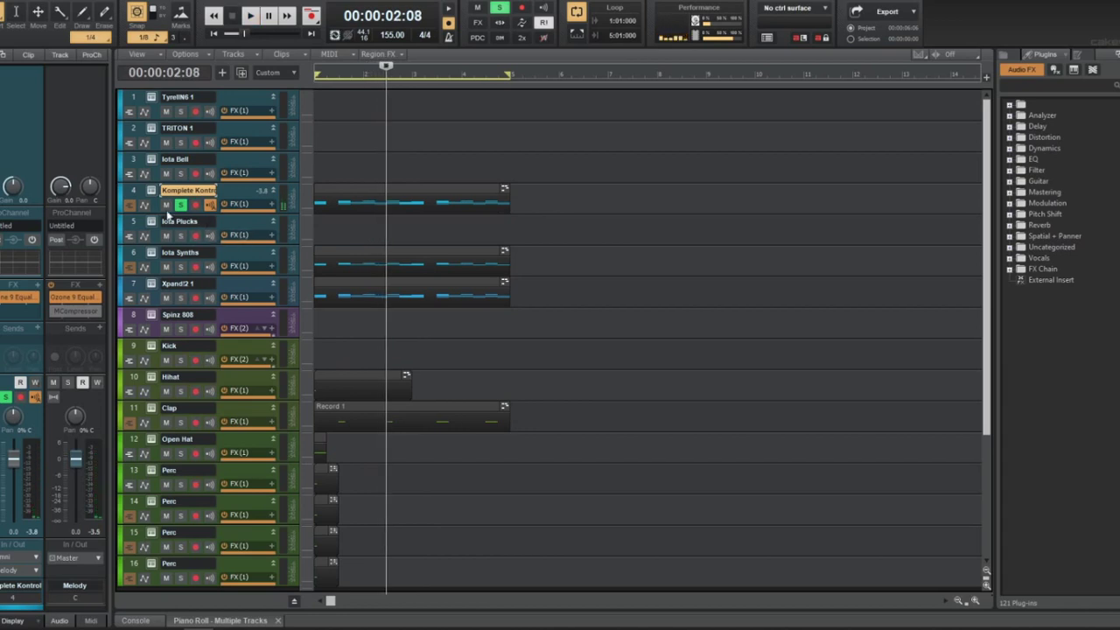
# Reopen the Komplete Kontrol instrument and audition its presets from Record Player Yellow Switch 2 through Vintage 80's Tine Cartridge 1
pyautogui.click(152, 192)
pyautogui.click(366, 490)
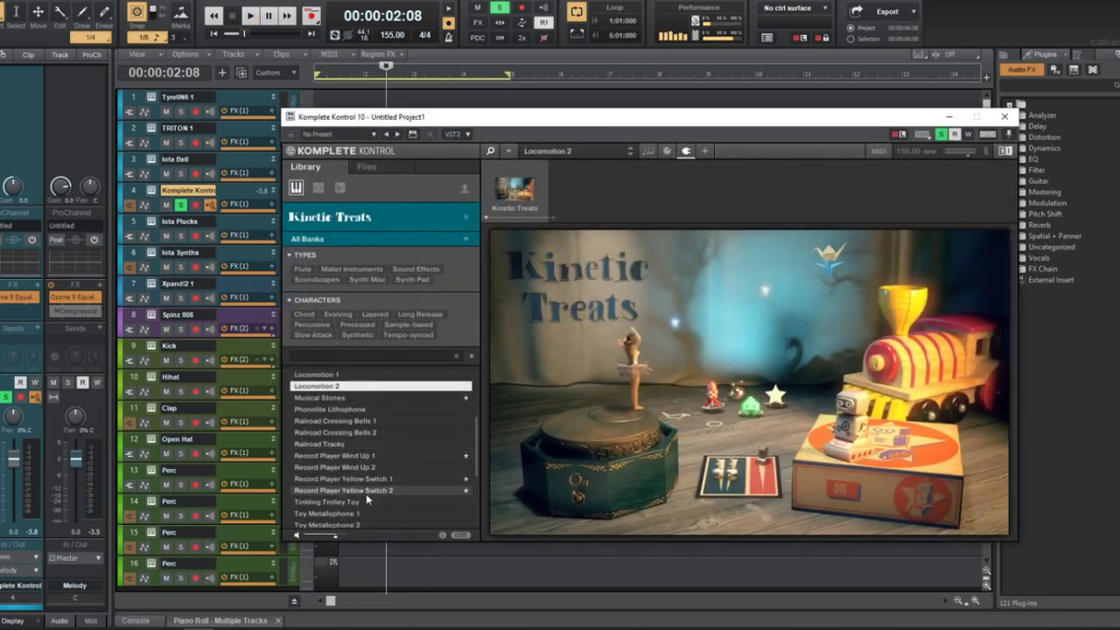
pyautogui.press('Down')
pyautogui.press('Down')
pyautogui.press('Down')
pyautogui.press('Down')
pyautogui.press('Down')
pyautogui.press('Down')
pyautogui.press('Down')
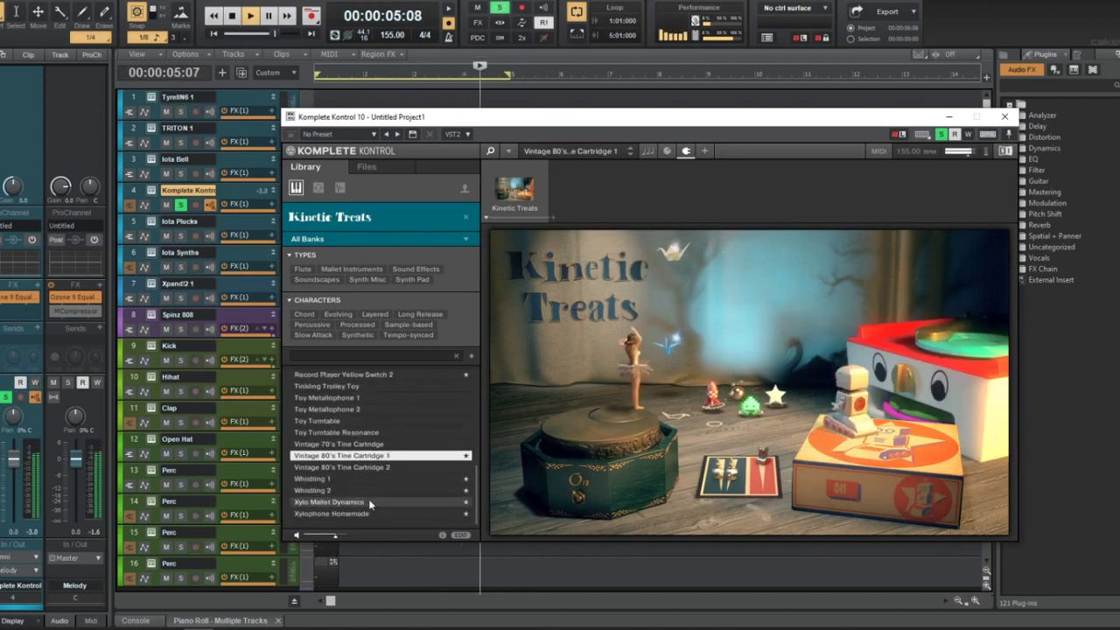
# Audition the Kinetic Treats presets Whistling 2, Xylo Mallet Dynamics and Xylophone Homemade with the melody playing
pyautogui.click(369, 493)
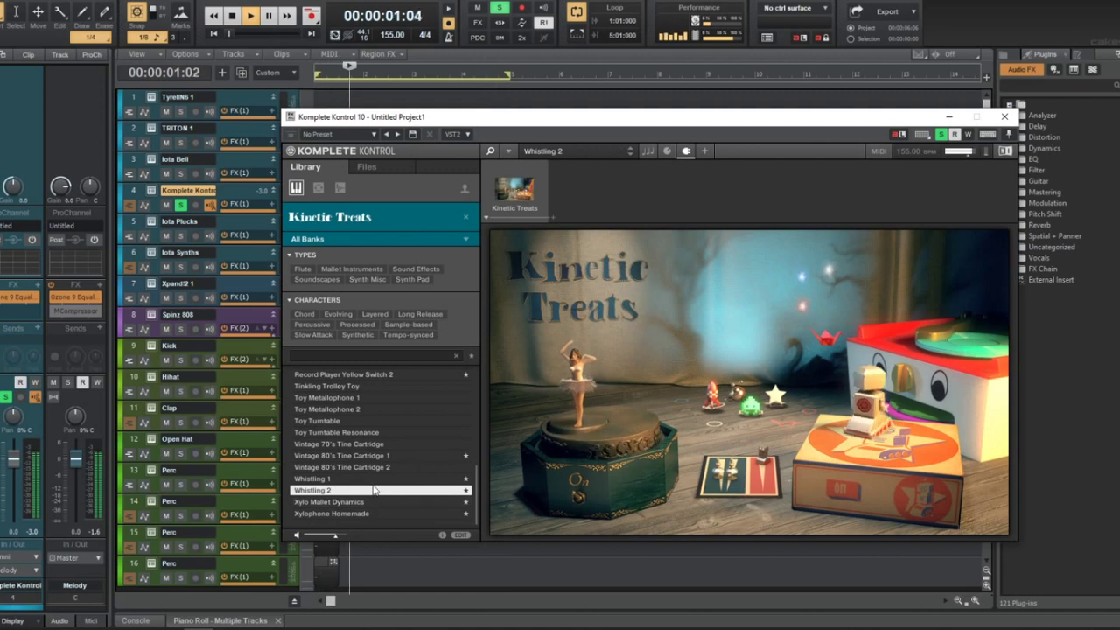
pyautogui.click(375, 504)
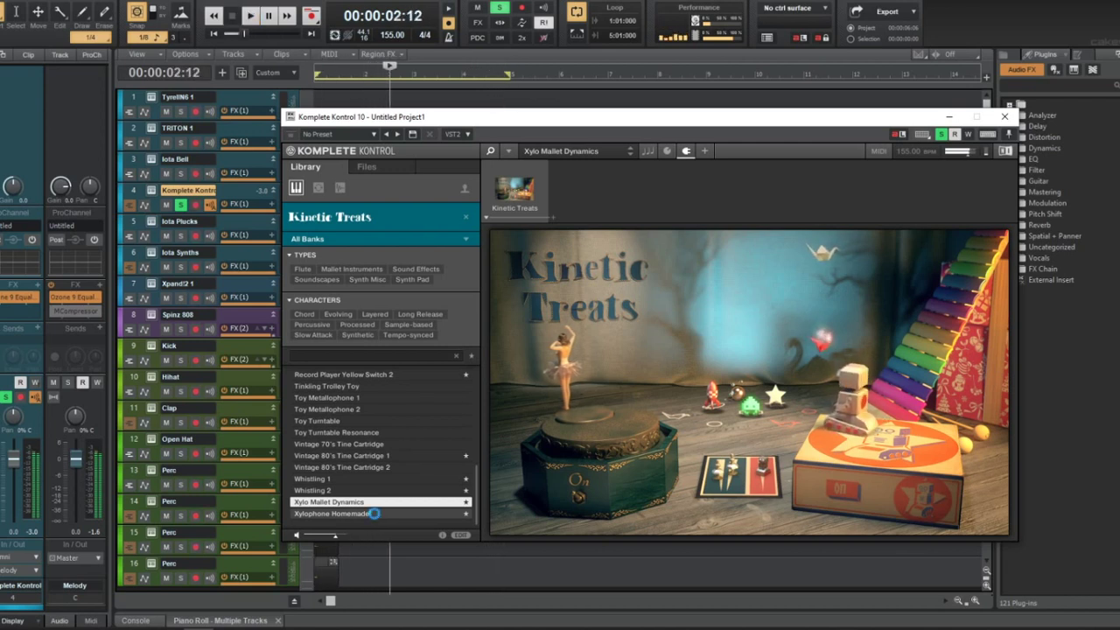
pyautogui.click(375, 513)
pyautogui.press('space')
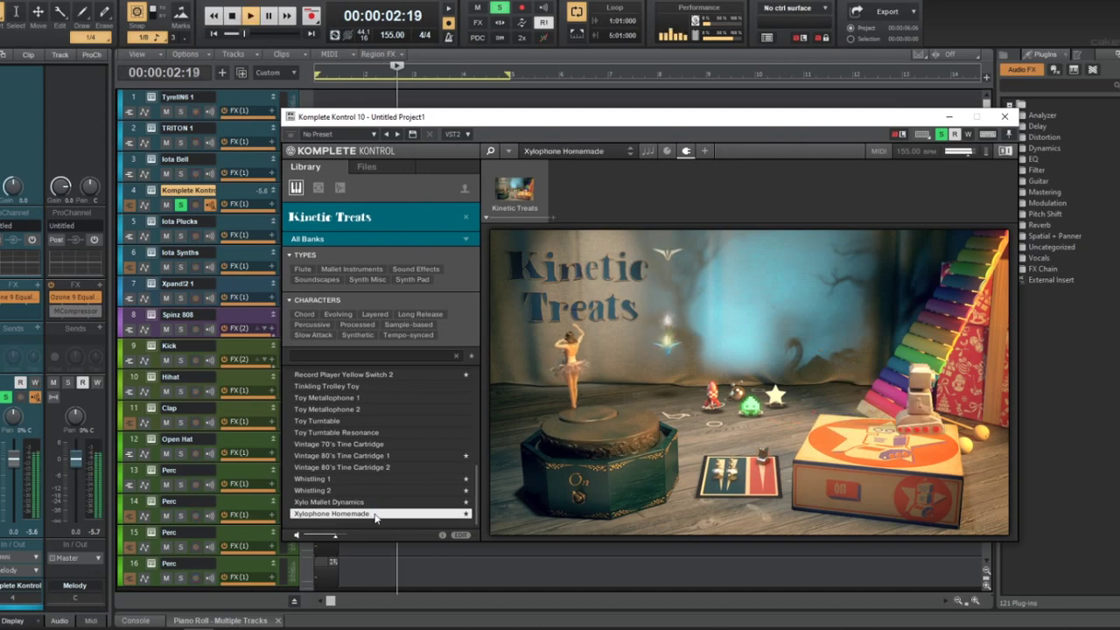
# Solo the Iota Synths and Xpand!2 1 tracks instead of Komplete Kontrol and play the melody from the start
pyautogui.click(180, 266)
pyautogui.click(180, 204)
pyautogui.press('w')
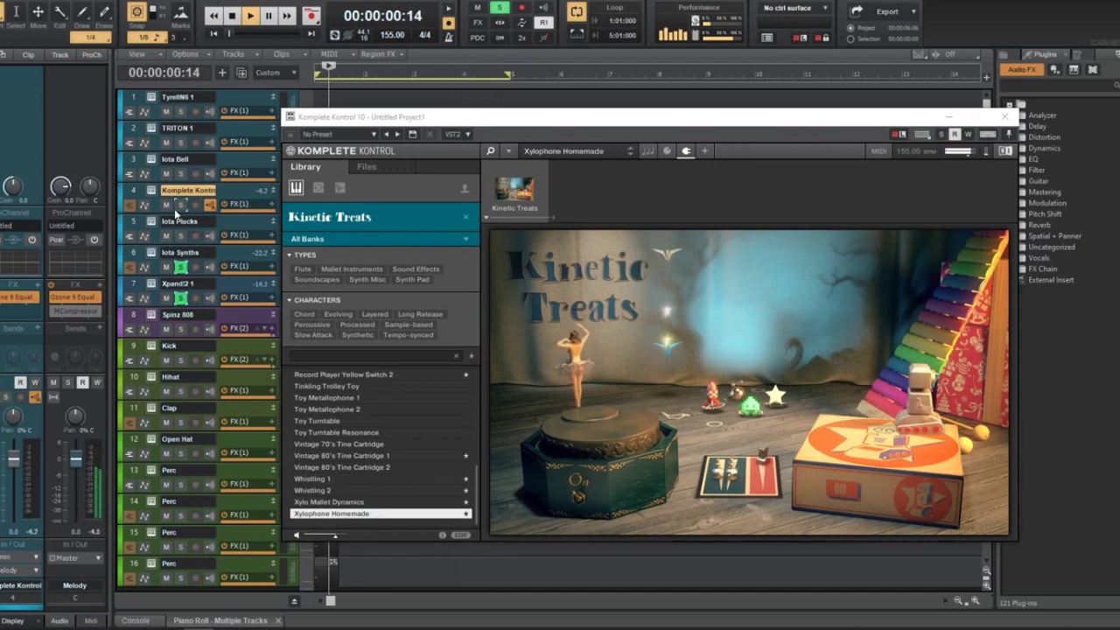
# Replace the synth on the Komplete Kontrol track with Xpand!2
pyautogui.rightClick(162, 187)
pyautogui.moveTo(271, 353)
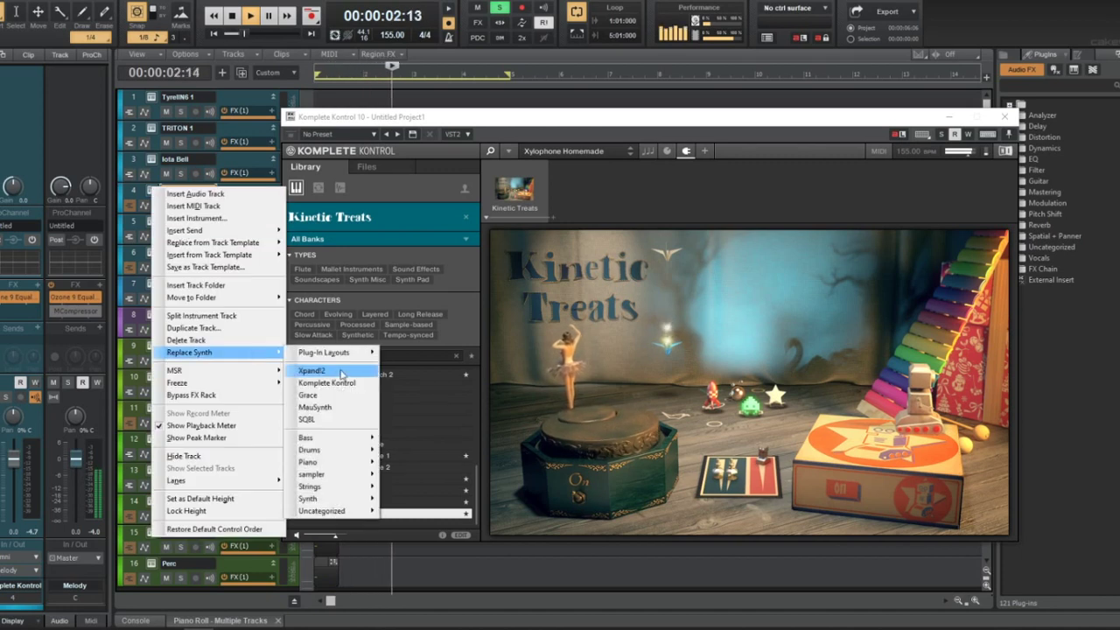
pyautogui.click(340, 371)
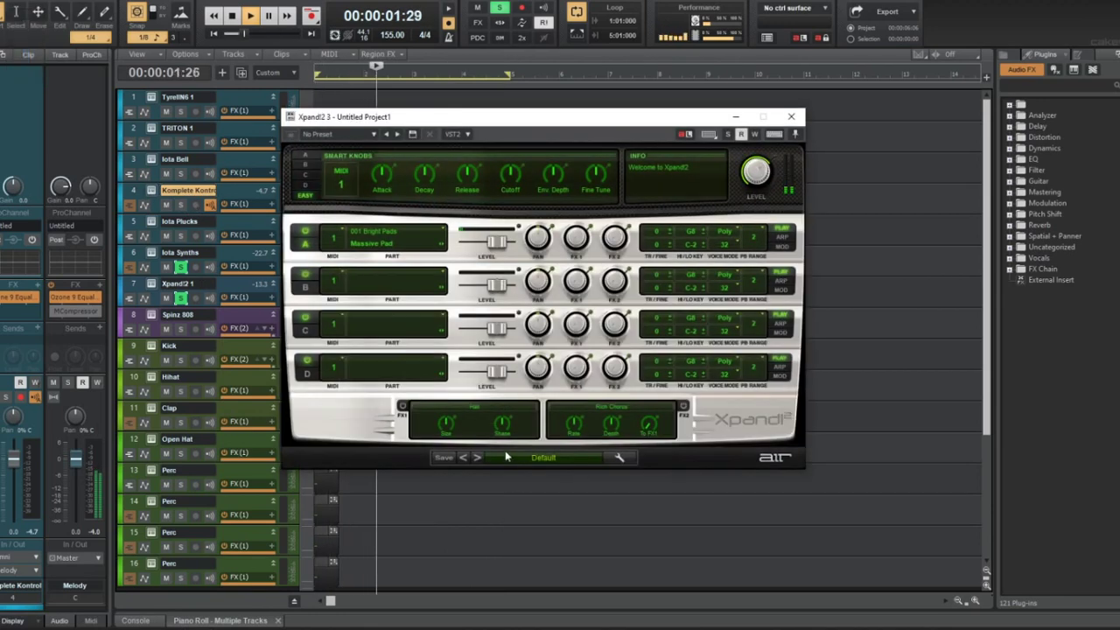
# Load the Mallets preset +18 The Mellow Club in the new Xpand!2 instance
pyautogui.click(527, 456)
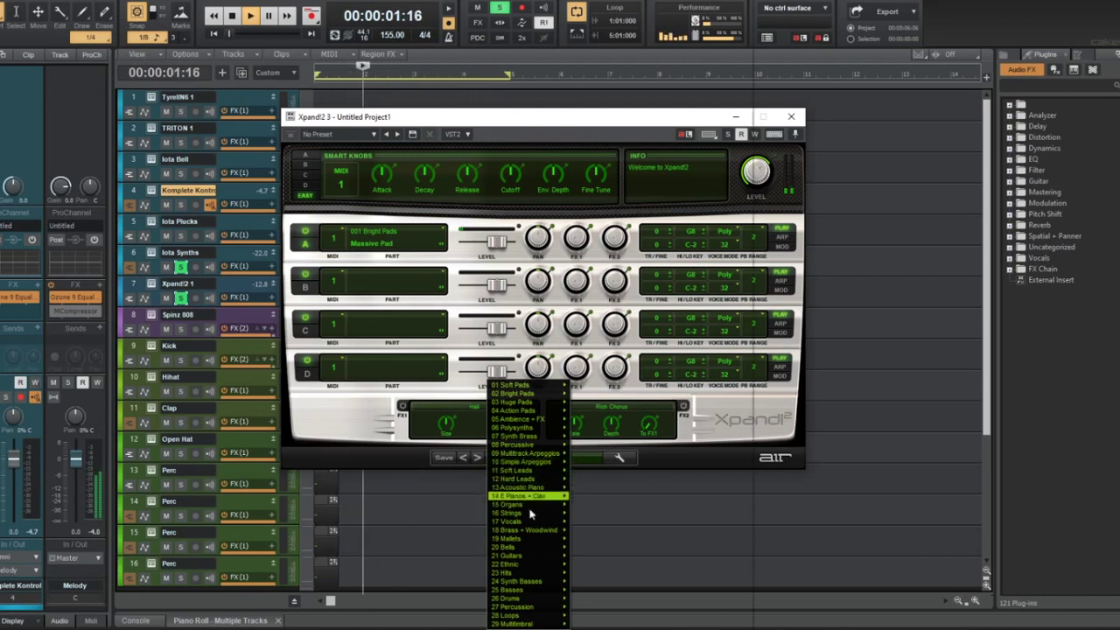
pyautogui.moveTo(525, 567)
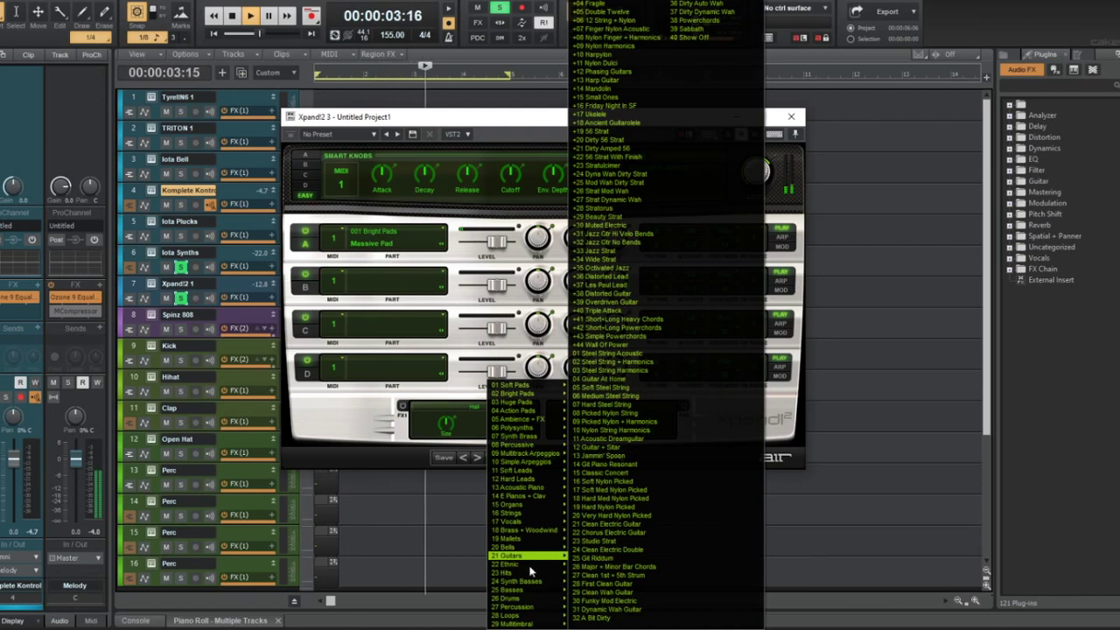
pyautogui.moveTo(525, 538)
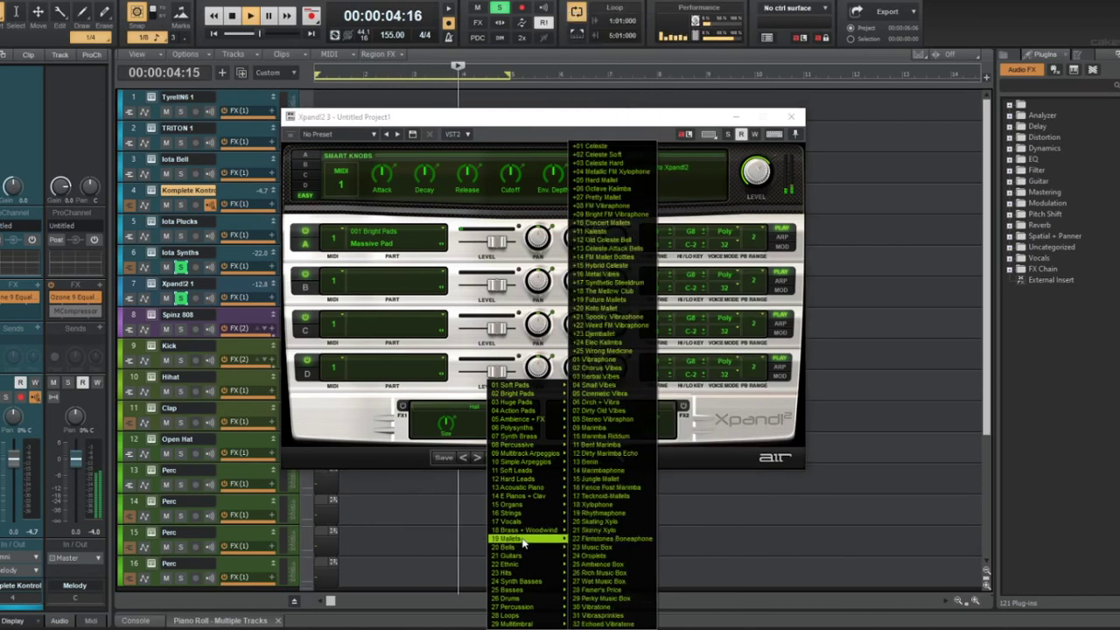
pyautogui.click(604, 291)
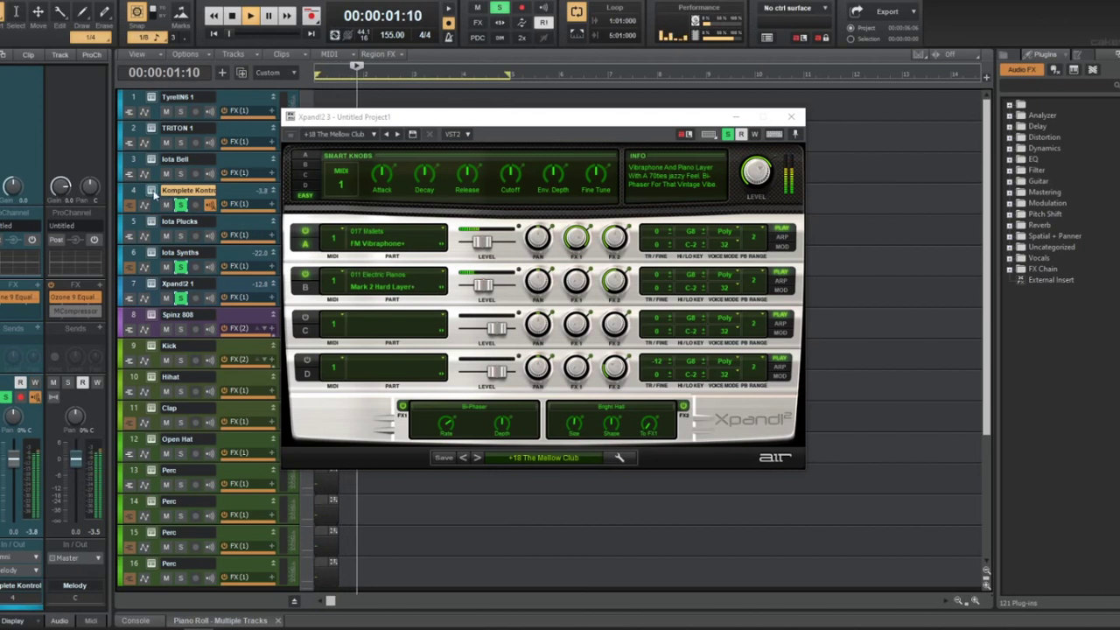
# Audition the following Mallets presets up to +22 Weird FM Vibraphone together with the other soloed melody layers
pyautogui.click(475, 460)
pyautogui.click(475, 457)
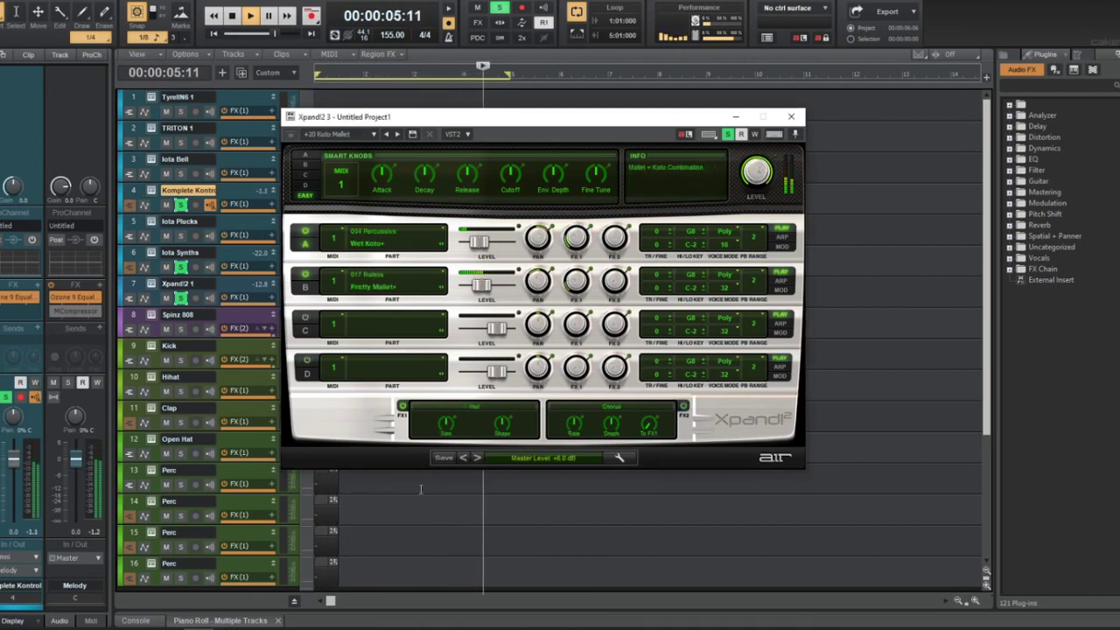
pyautogui.click(477, 459)
pyautogui.click(477, 459)
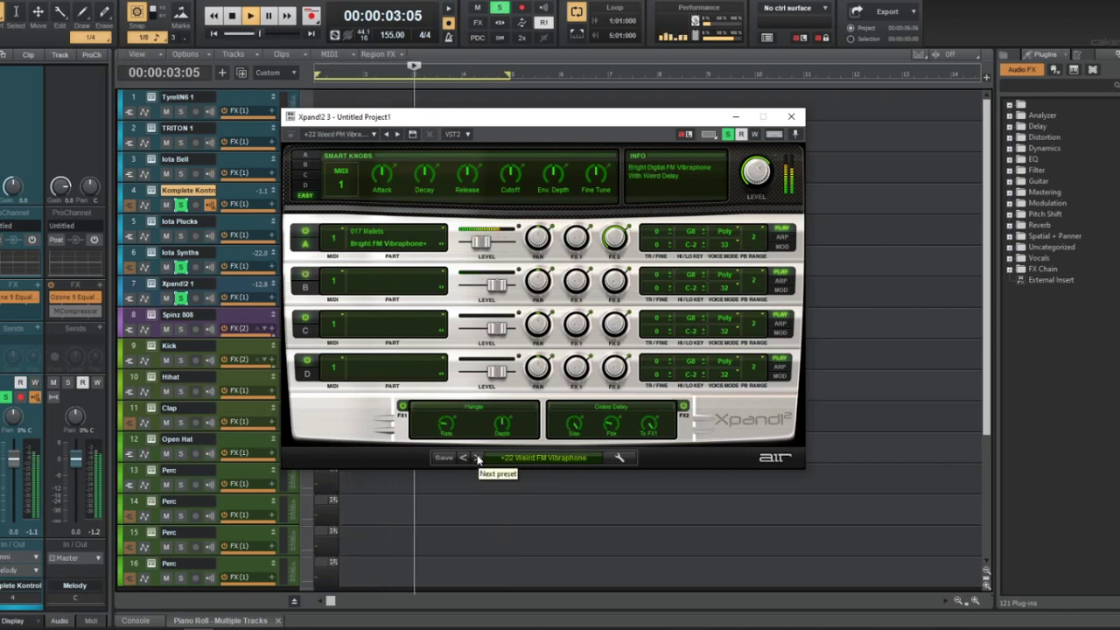
pyautogui.click(477, 458)
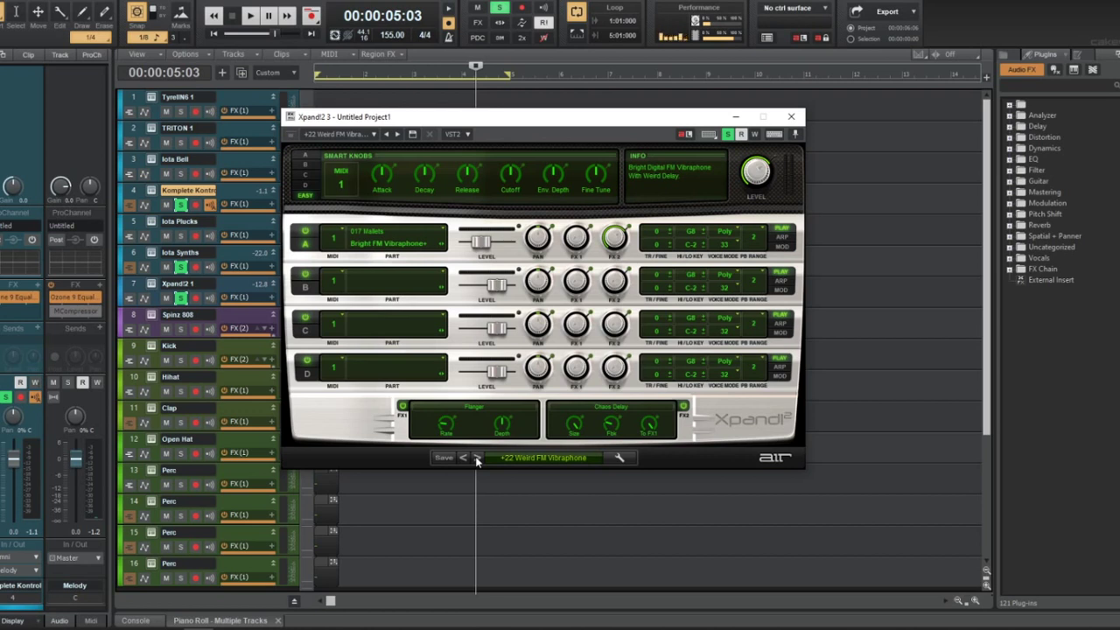
# Restart playback, advance the new Xpand!2 instance to the preset +24 Elec Kalimba, and close the instrument window
pyautogui.press('w')
pyautogui.press('space')
pyautogui.click(477, 458)
pyautogui.click(477, 458)
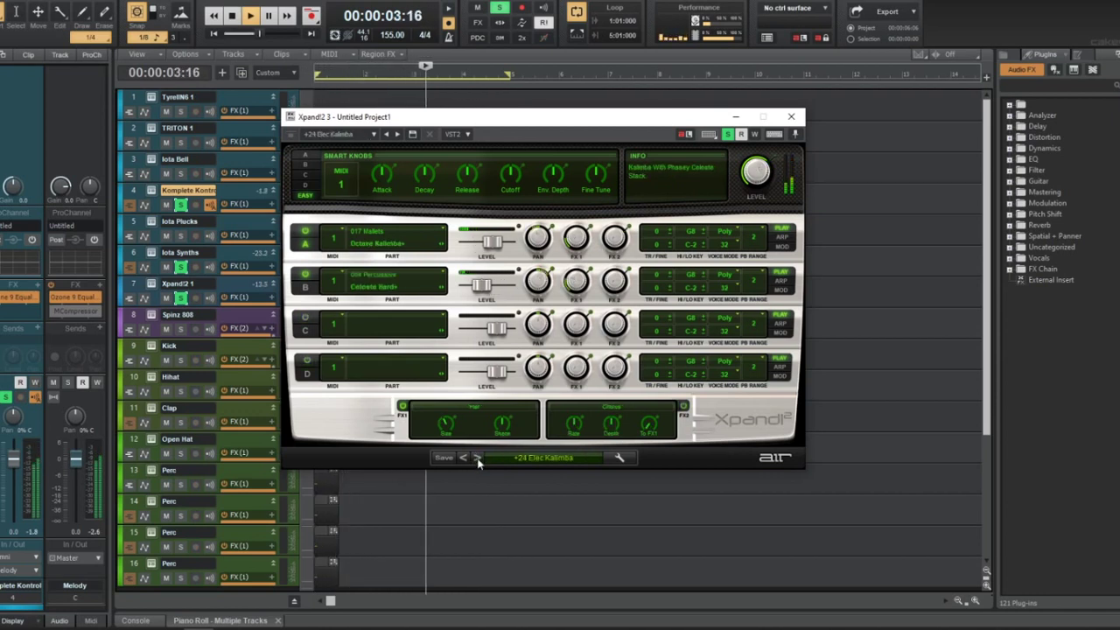
pyautogui.moveTo(768, 156)
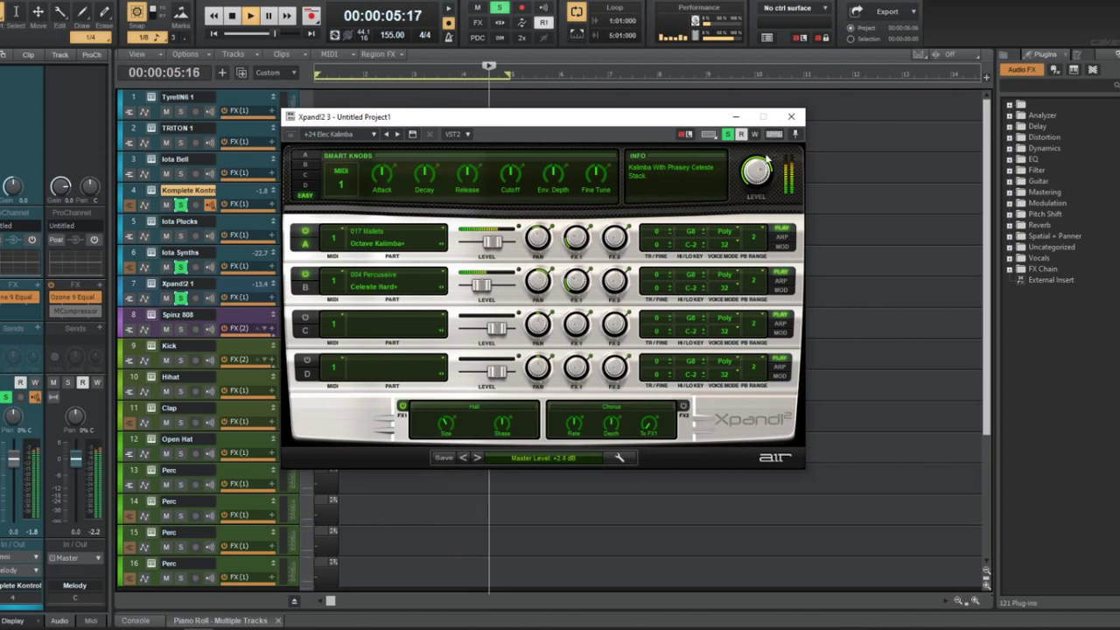
pyautogui.click(791, 117)
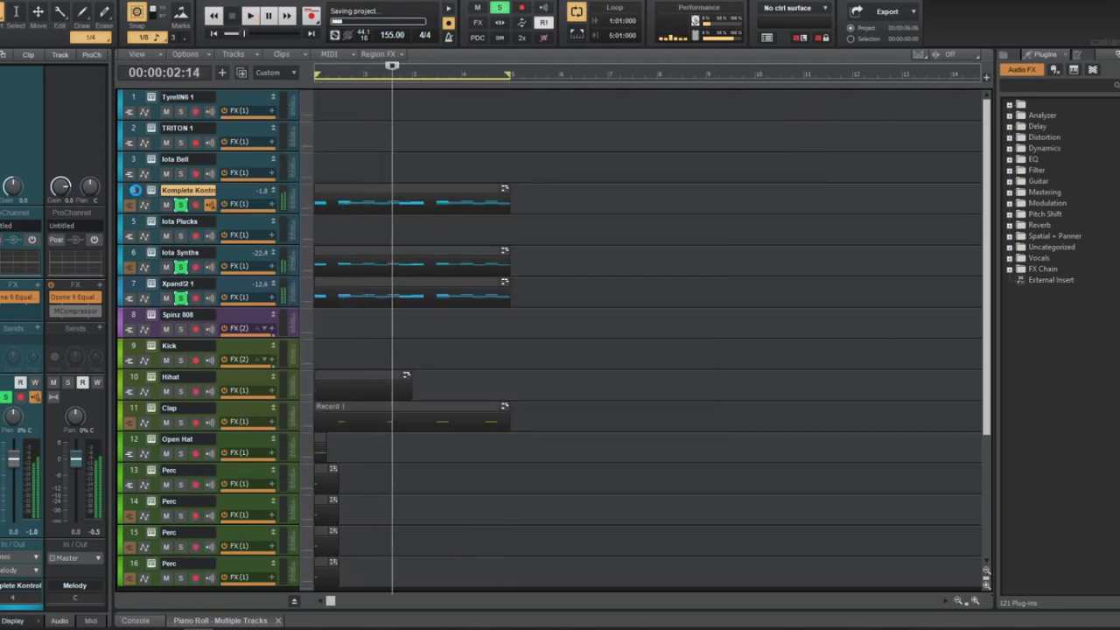
pyautogui.click(135, 190)
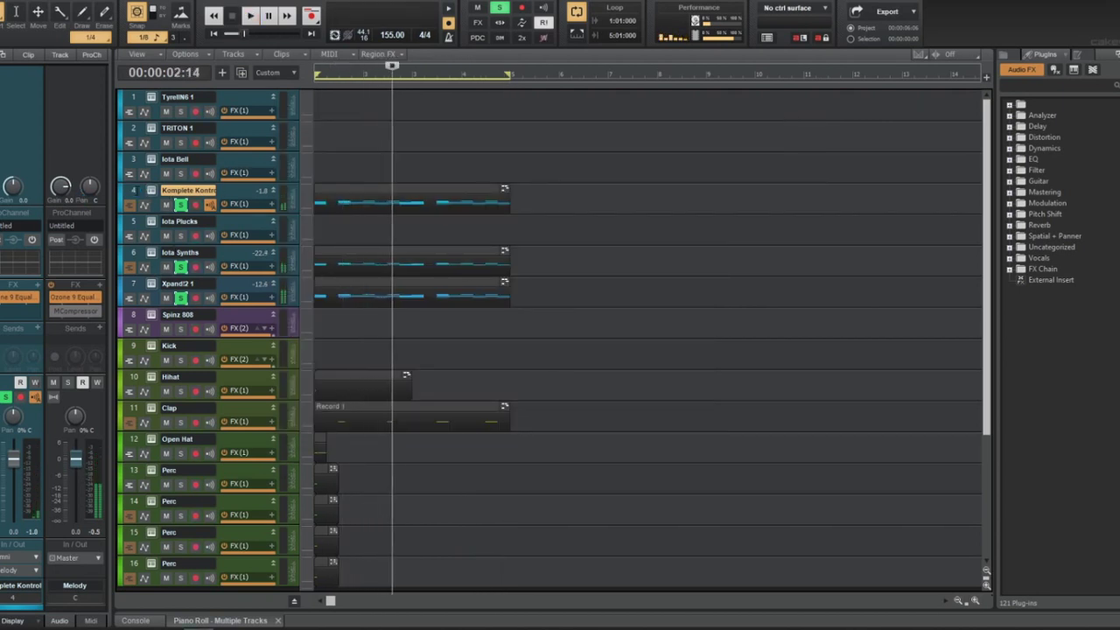
# Add a Delay send to the Komplete Kontrol track and lower its send level while the loop plays
pyautogui.click(35, 331)
pyautogui.click(59, 431)
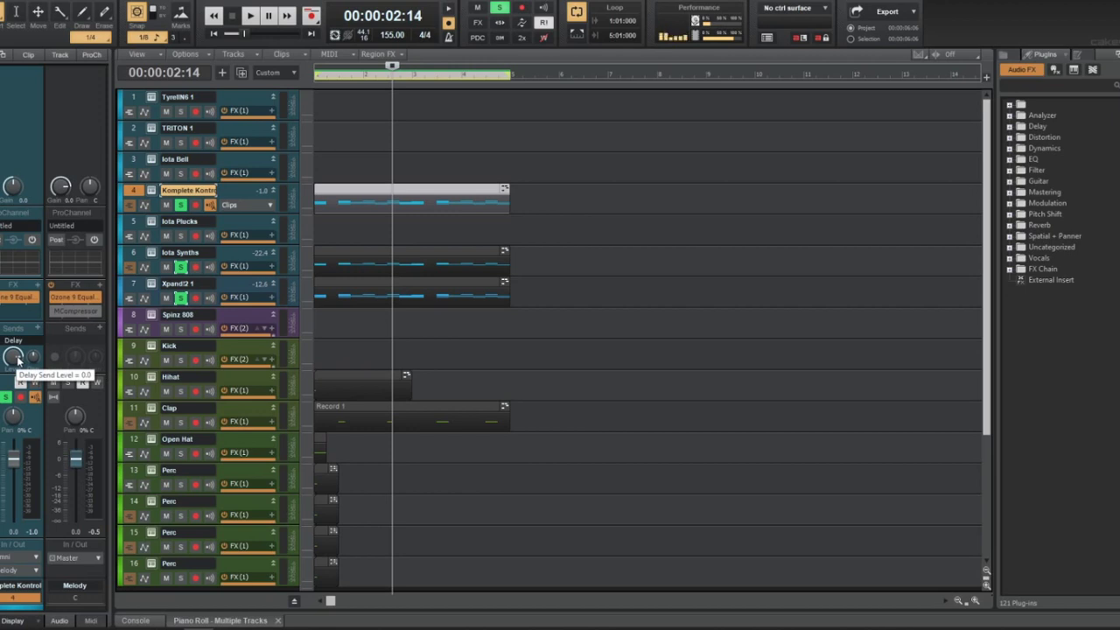
pyautogui.press('w')
pyautogui.press('space')
pyautogui.moveTo(18, 359); pyautogui.dragTo(18, 387)
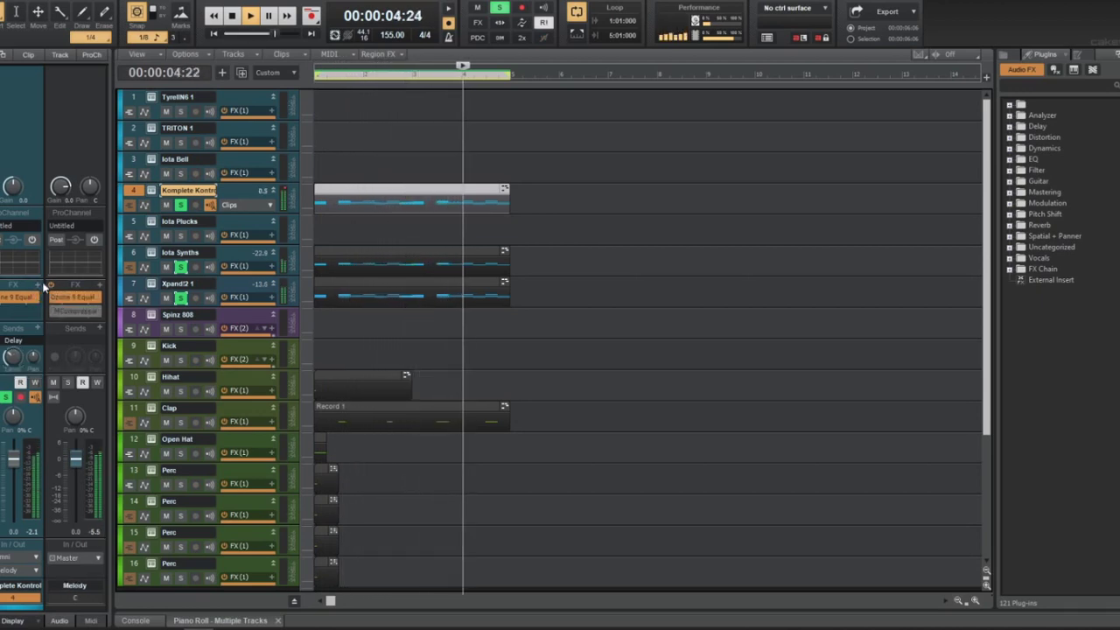
# Add a Reverb send to the Komplete Kontrol track and stop playback
pyautogui.click(37, 330)
pyautogui.click(62, 416)
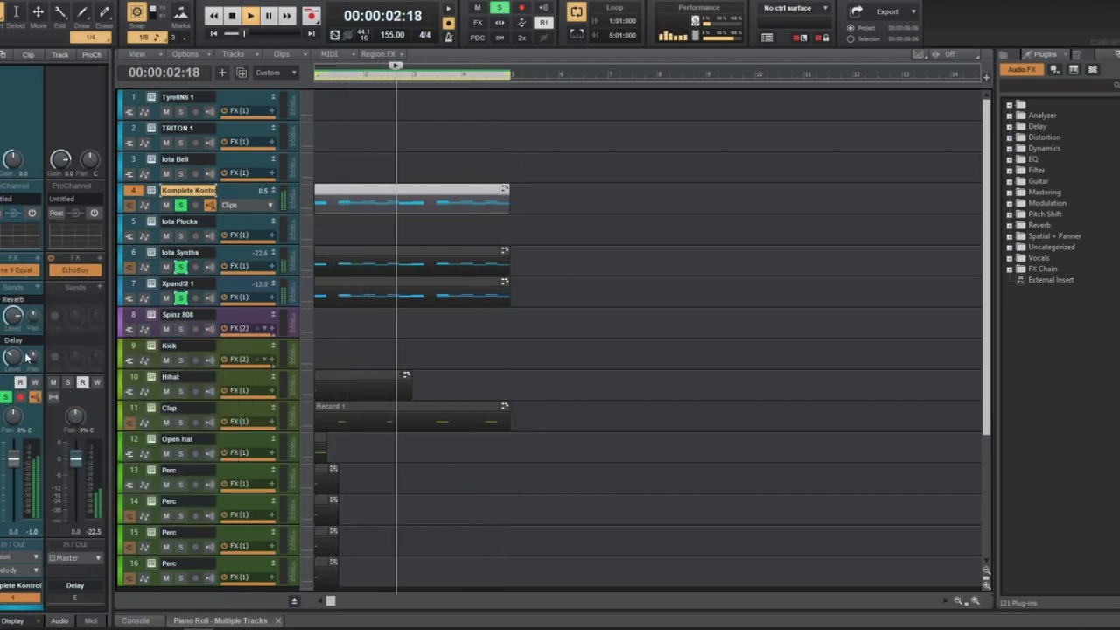
pyautogui.press('space')
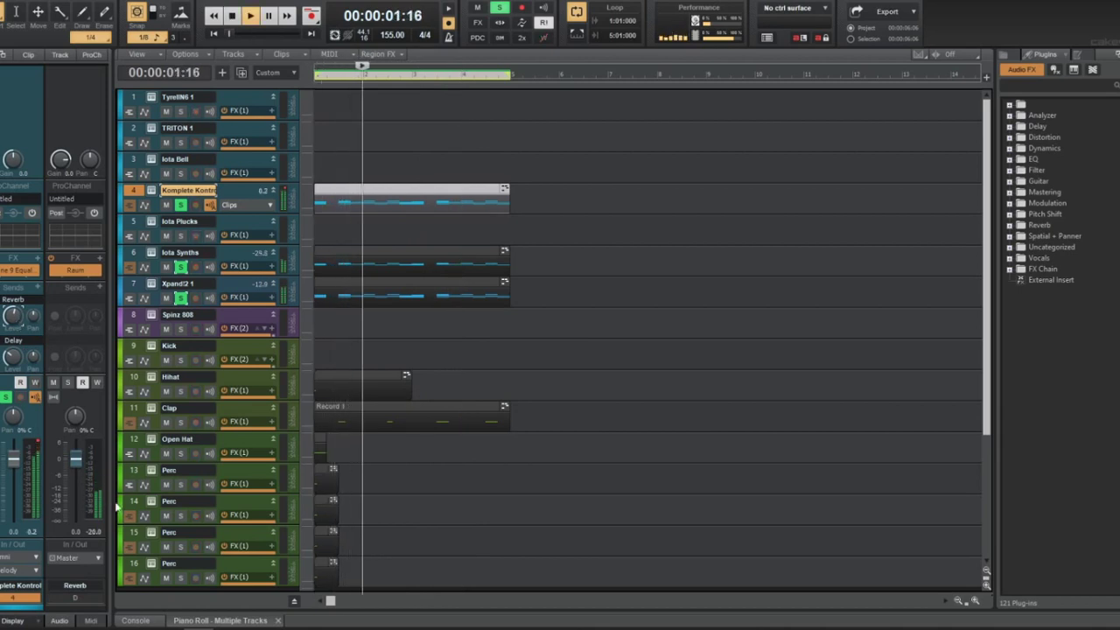
# Switch to Voicemeeter Banana, set the Hardware Input 2 microphone fader to about -3.9 dB, and rebalance the levels against the playing melody
pyautogui.moveTo(382, 627)
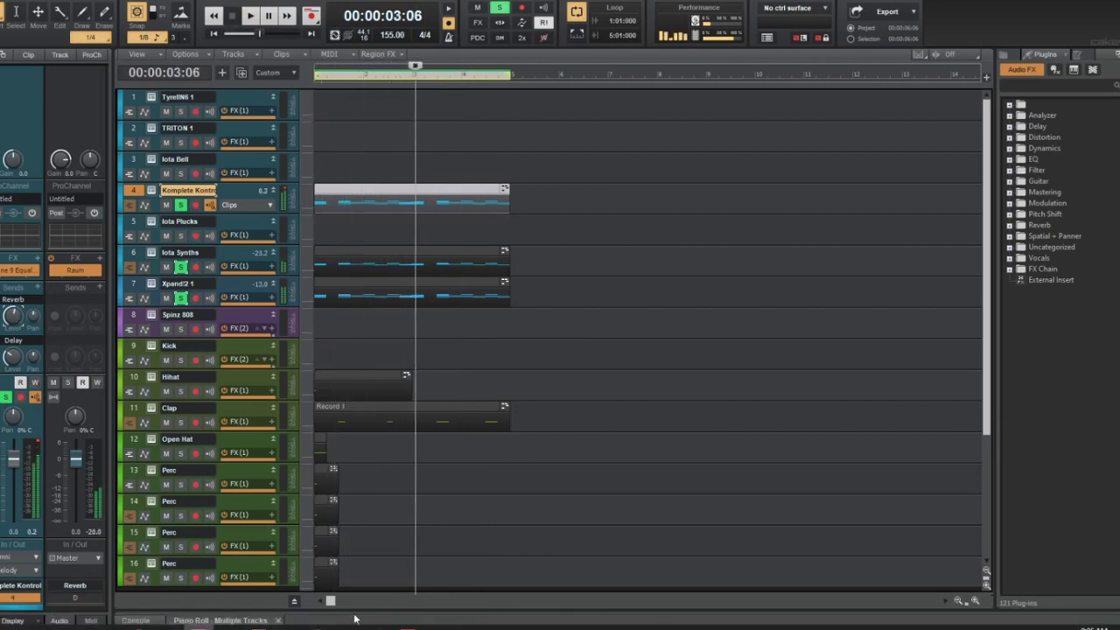
pyautogui.click(377, 617)
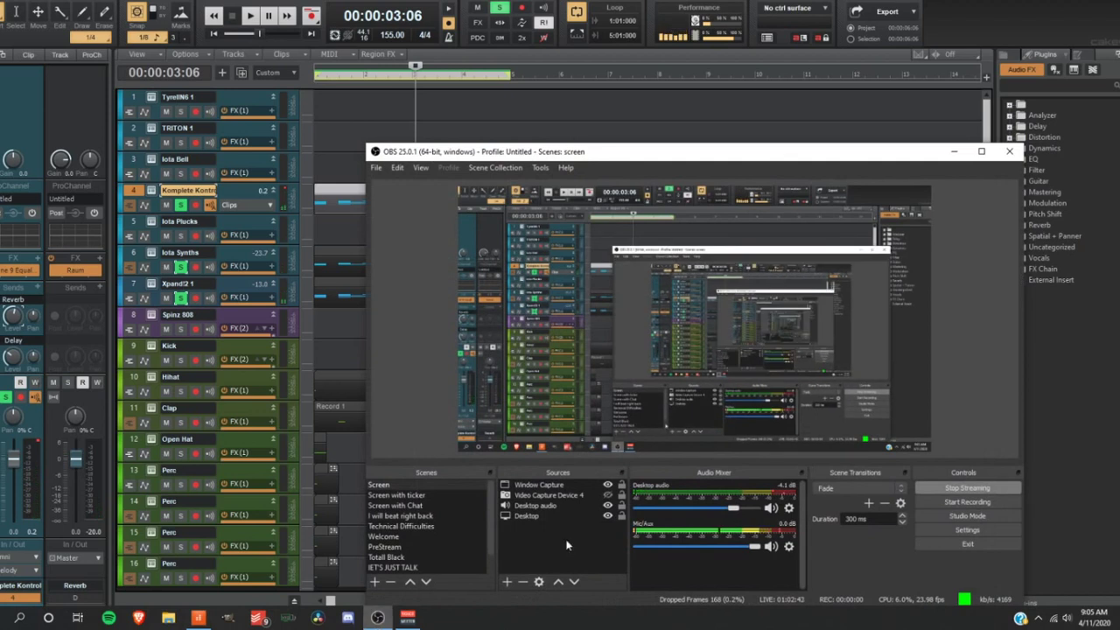
pyautogui.click(407, 617)
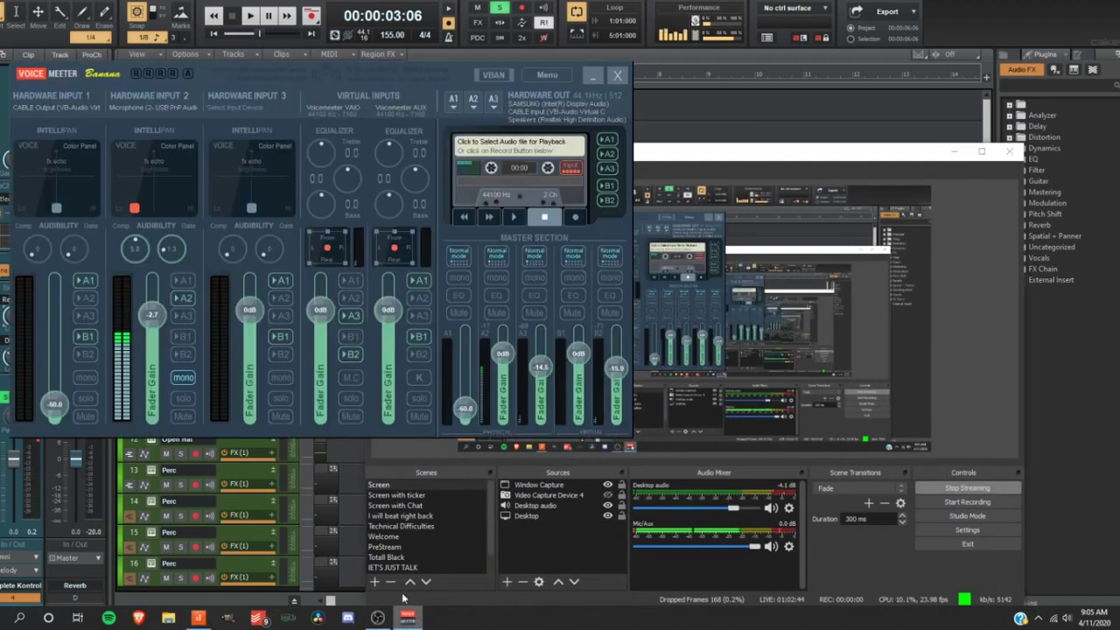
pyautogui.doubleClick(153, 333)
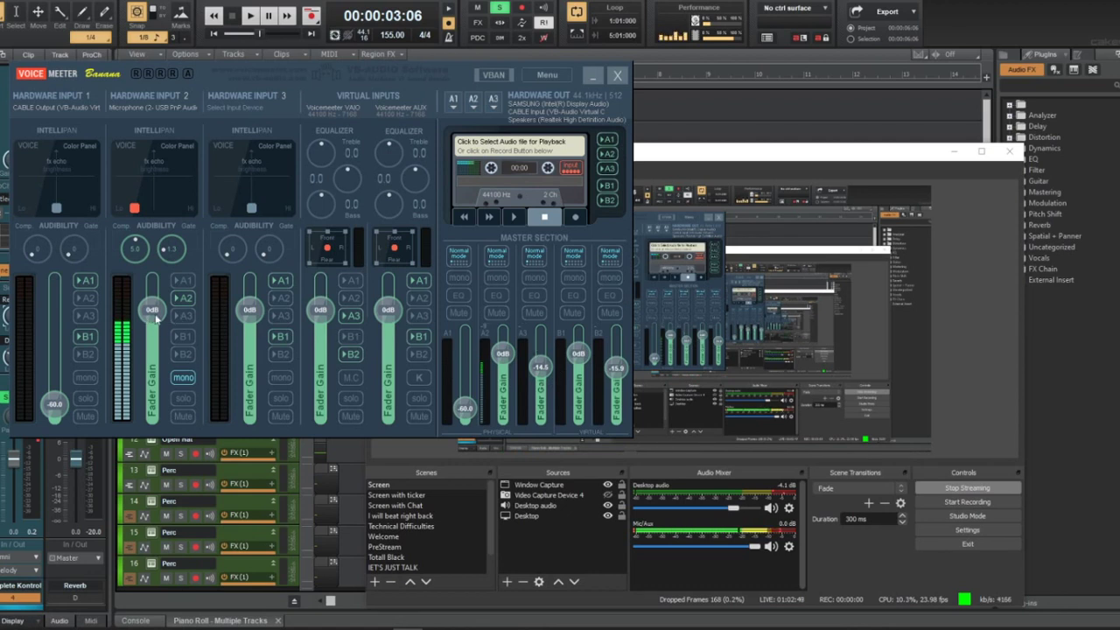
pyautogui.scroll(-4, 158, 319)
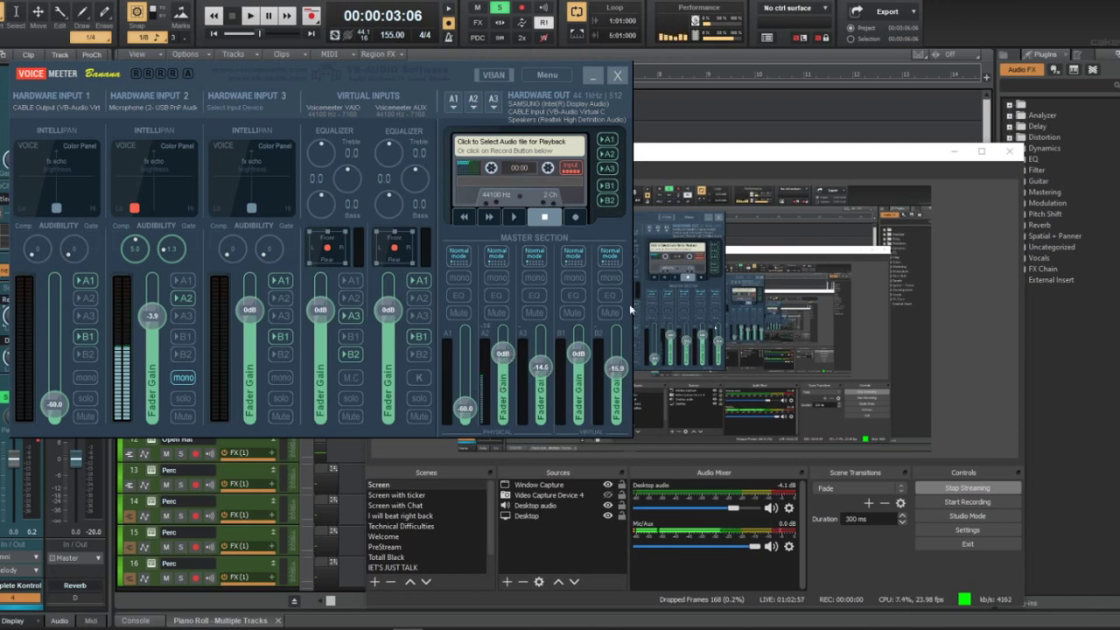
pyautogui.scroll(3, 502, 353)
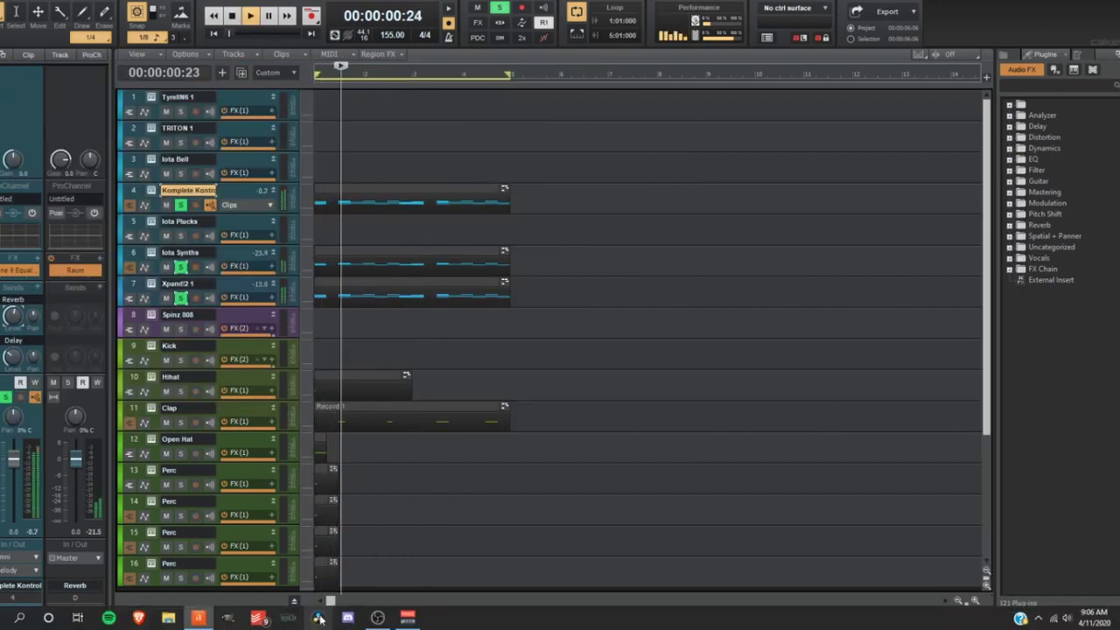
pyautogui.click(410, 615)
pyautogui.scroll(-6, 498, 354)
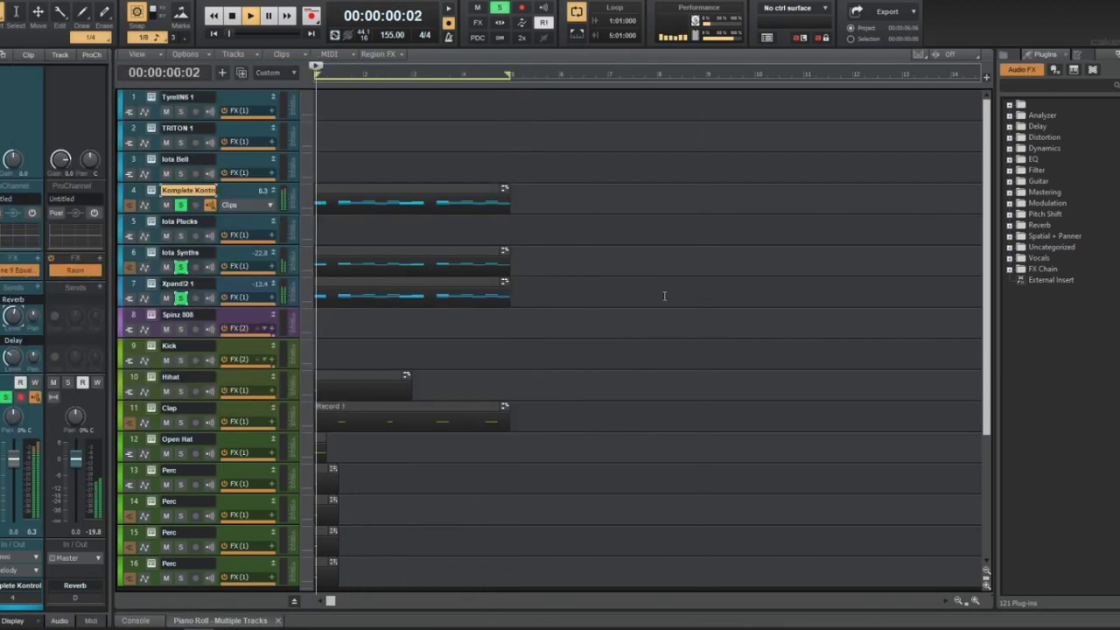
pyautogui.press('space')
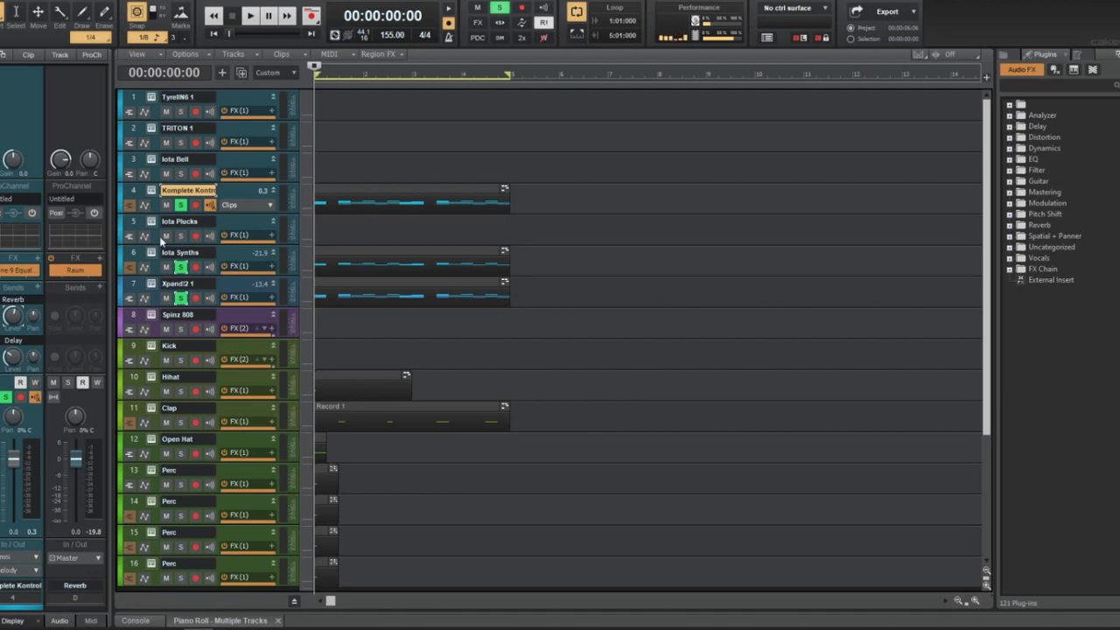
# Solo the Spinz 808 track alongside the melody layers and open it in the maximised Piano Roll view
pyautogui.keyDown('ctrl'); pyautogui.click(180, 298); pyautogui.keyUp('ctrl')
pyautogui.moveTo(177, 329); pyautogui.dragTo(180, 240)
pyautogui.rightClick(343, 328)
pyautogui.moveTo(361, 350)
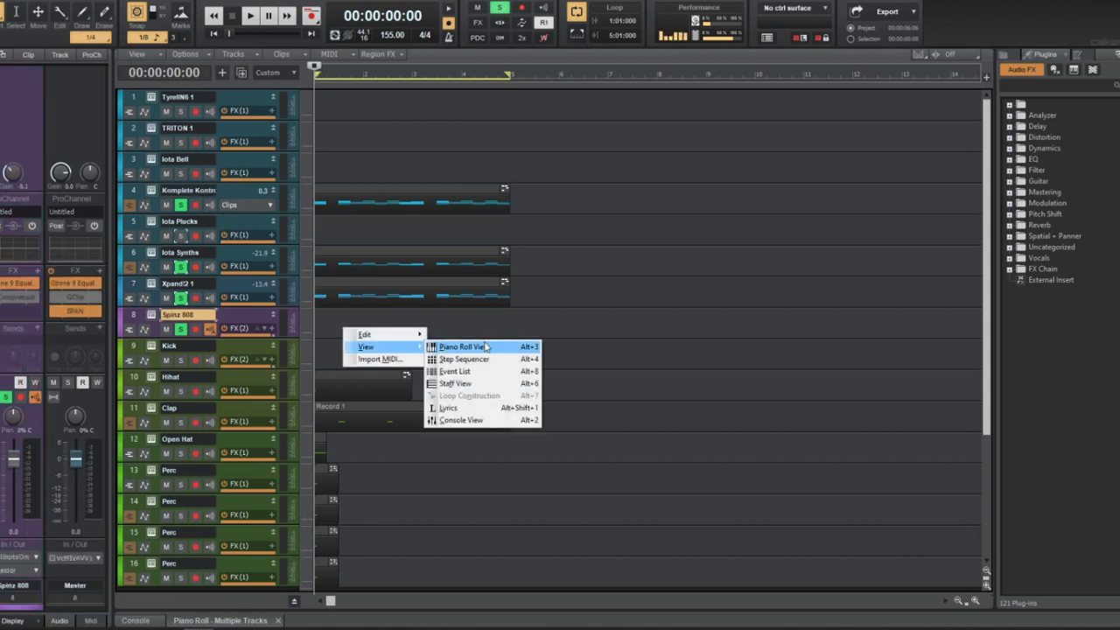
pyautogui.click(462, 348)
pyautogui.hotkey('shift', 'd')
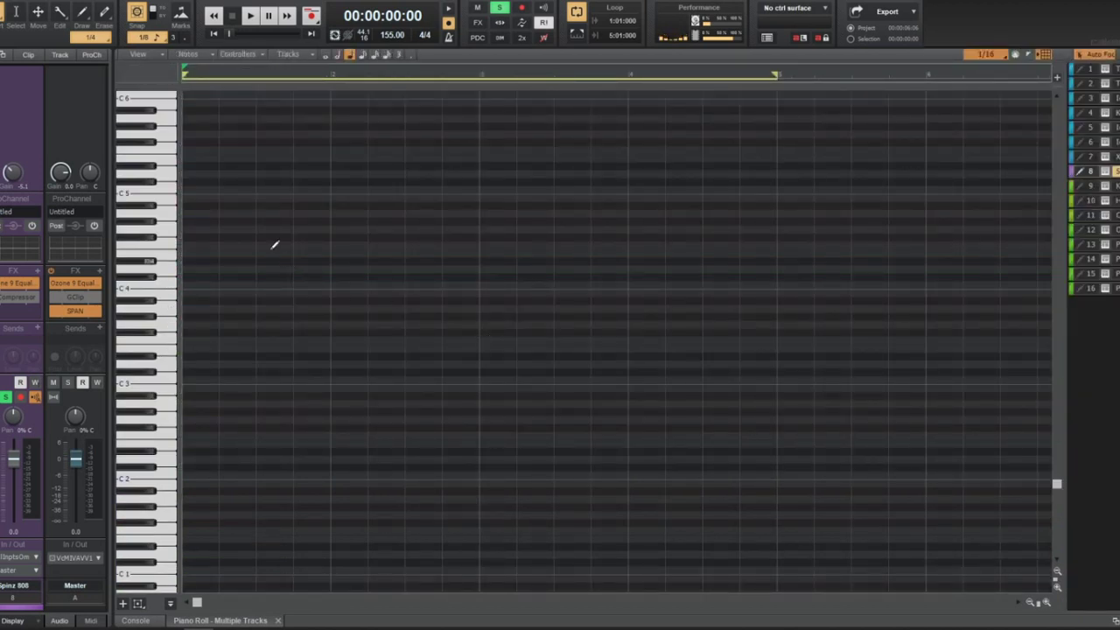
# Draw the opening Spinz 808 notes at C#7 at the start of bar 1, auditioning the pitch from the beginning
pyautogui.click(195, 171)
pyautogui.moveTo(200, 172)
pyautogui.mouseDown()
pyautogui.moveTo(179, 41)
pyautogui.moveTo(187, 130)
pyautogui.mouseUp()
pyautogui.press('space')
pyautogui.scroll(2, 252, 220)
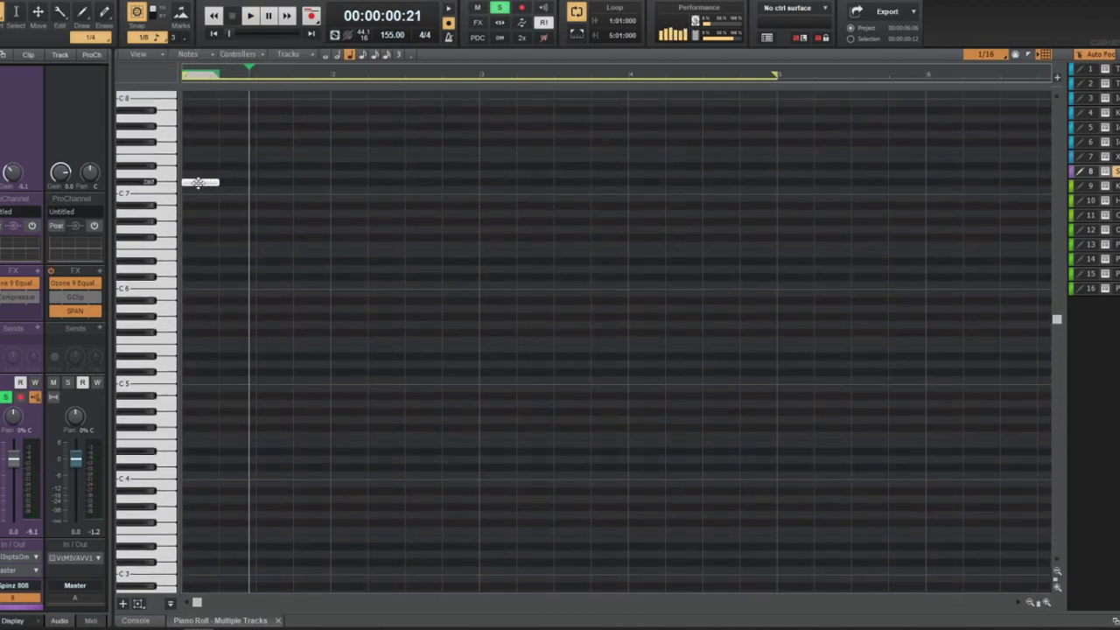
pyautogui.press('w')
pyautogui.press('space')
pyautogui.press('w')
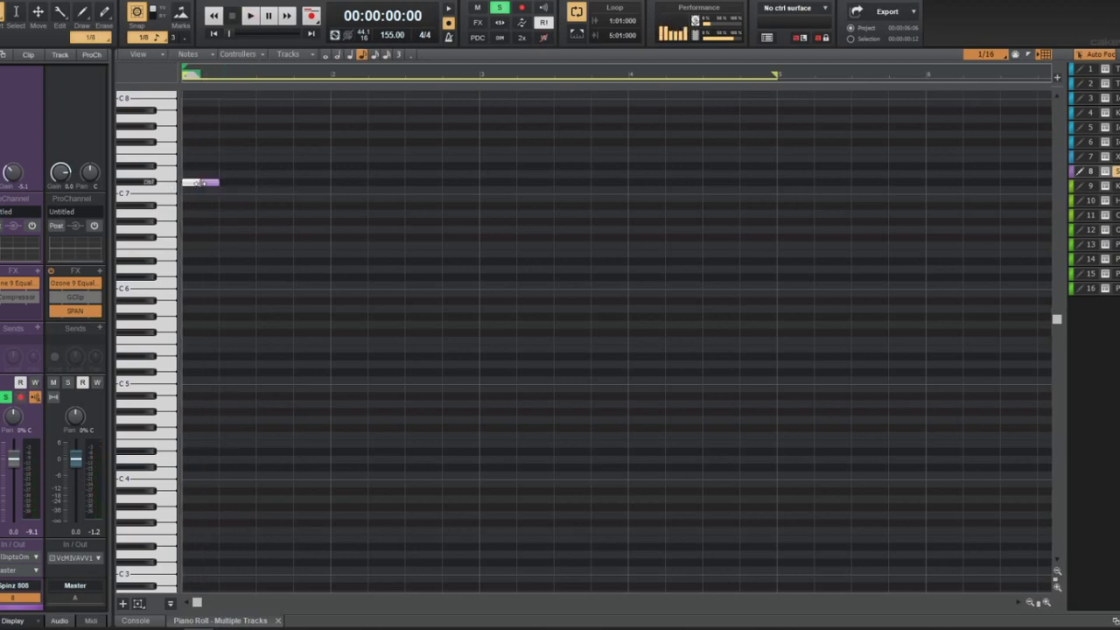
pyautogui.press('space')
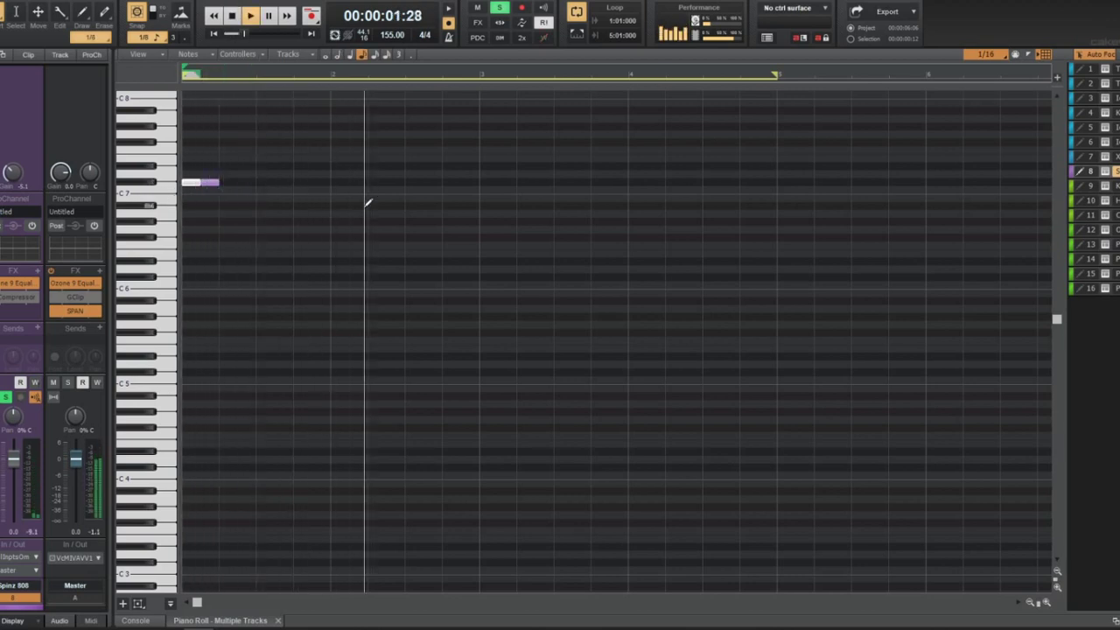
# Add two adjacent 1/8 notes at G#6 from beat 3 of bar 2 and replay from the start
pyautogui.click(418, 237)
pyautogui.moveTo(418, 238)
pyautogui.mouseDown()
pyautogui.moveTo(440, 224)
pyautogui.moveTo(417, 224)
pyautogui.mouseUp()
pyautogui.click(428, 224)
pyautogui.press('w')
pyautogui.press('space')
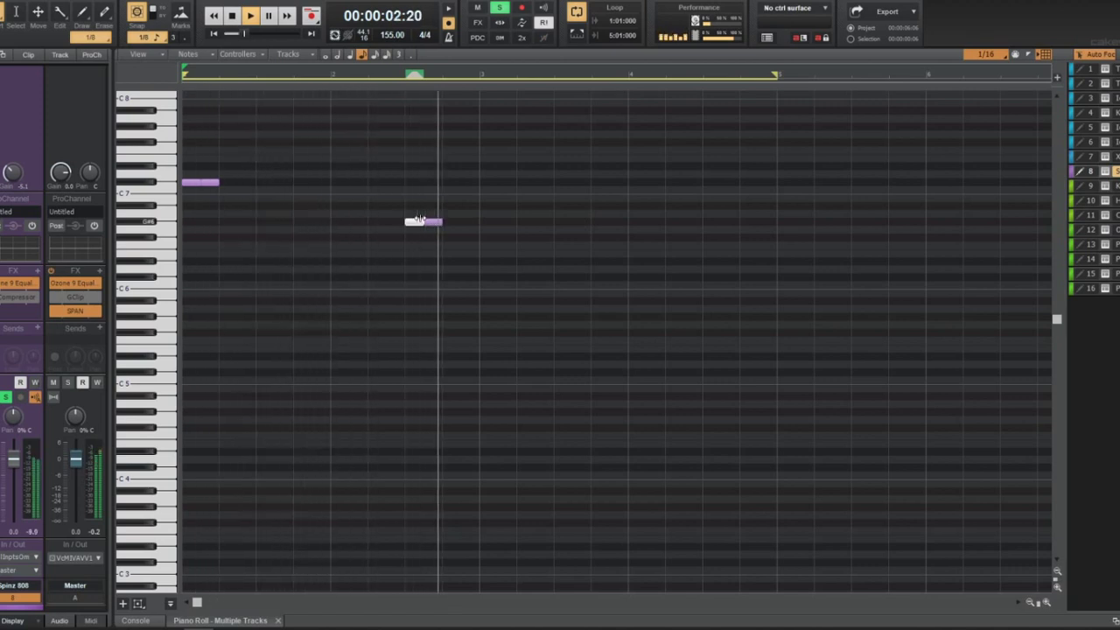
# Add two C#7 notes in the first half of bar 3 and a G#6 note on beat 4 of bar 4, then stop playback
pyautogui.click(483, 182)
pyautogui.click(539, 182)
pyautogui.click(746, 230)
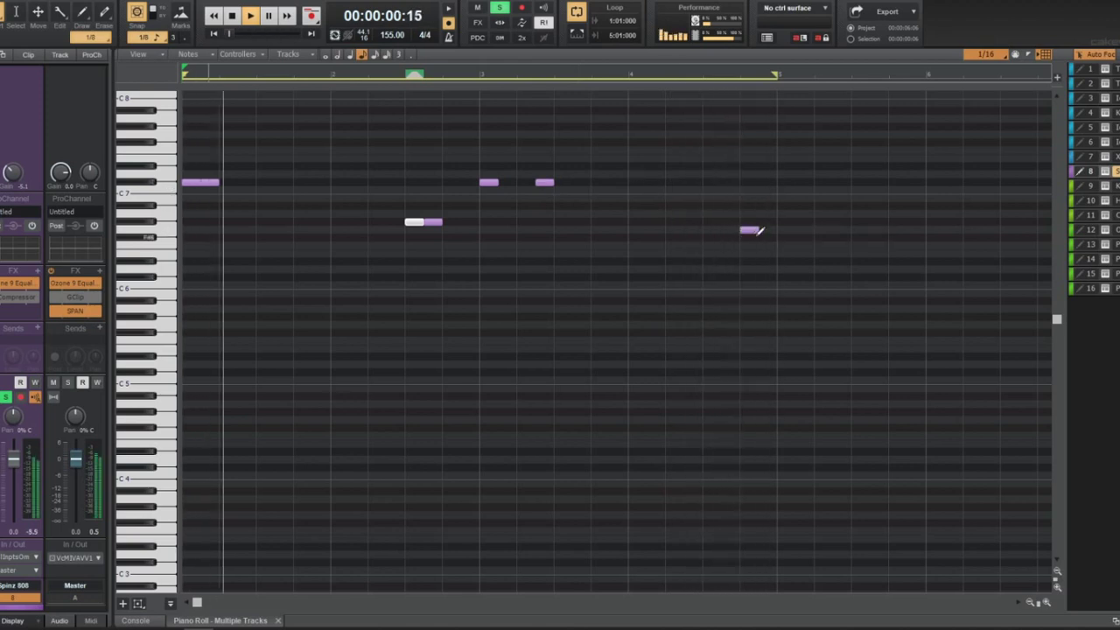
pyautogui.moveTo(748, 231); pyautogui.dragTo(748, 222)
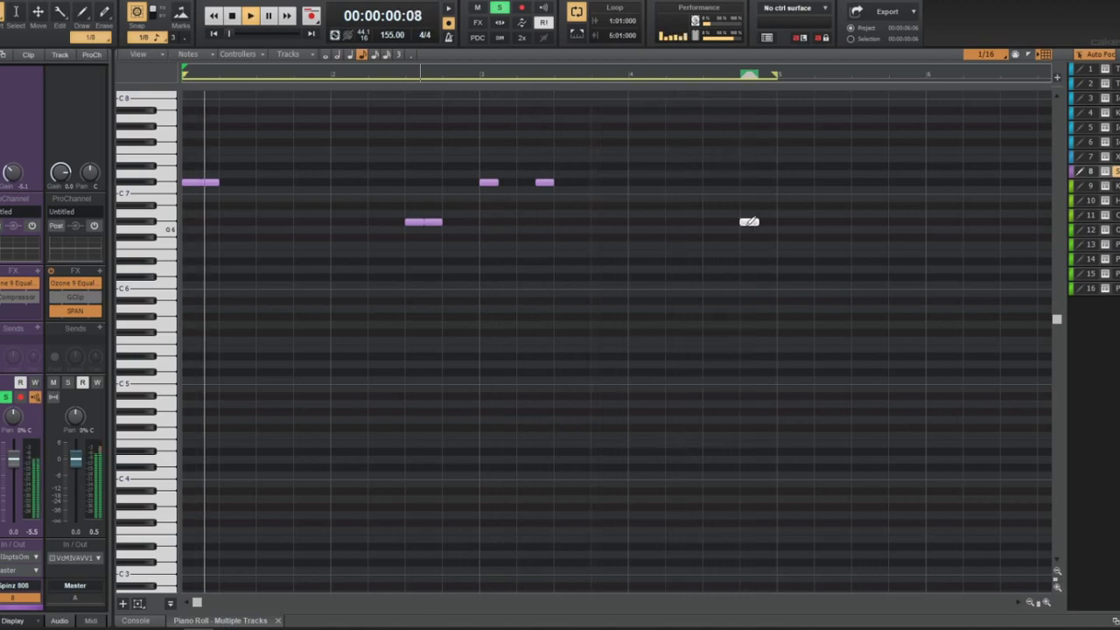
pyautogui.press('space')
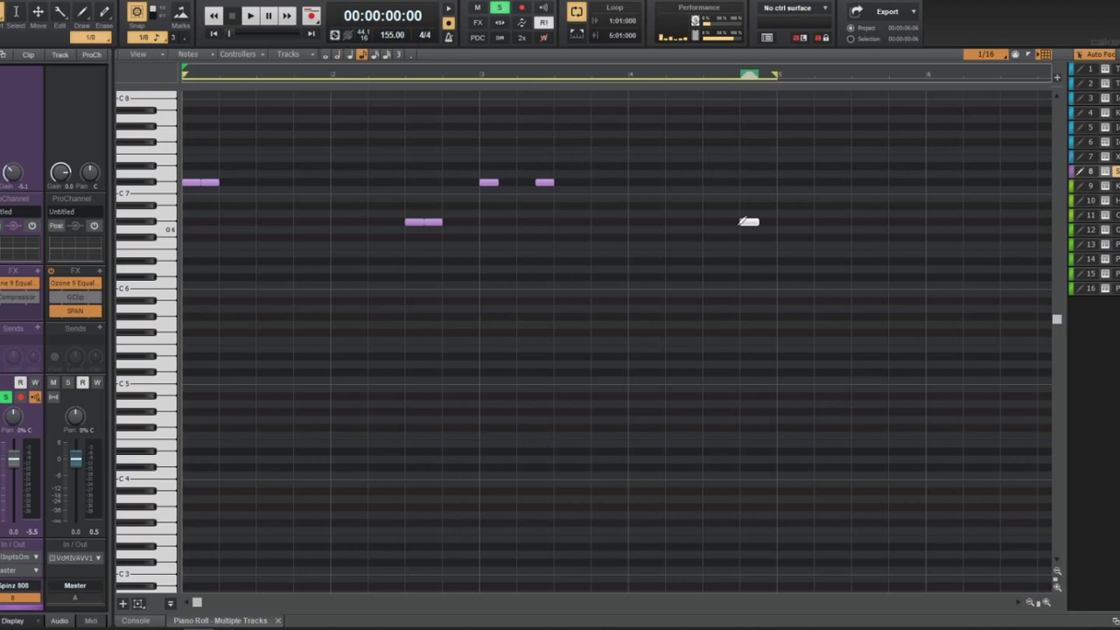
# Lengthen the 808 notes so each pitch sustains until the next change and the last reaches bar 5, then play the loop
pyautogui.click(426, 193)
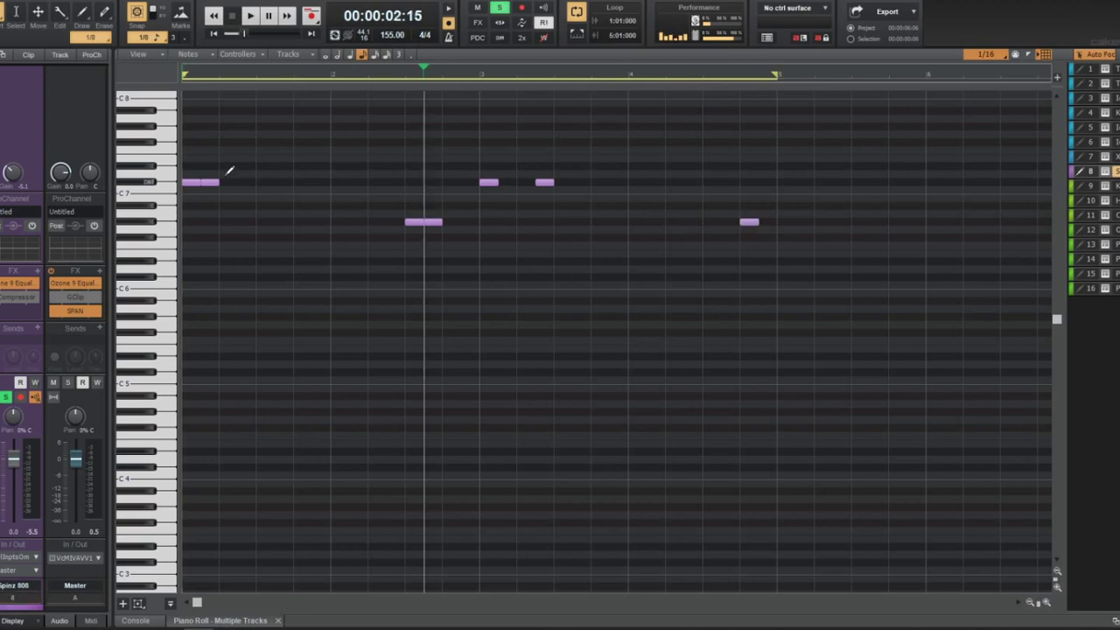
pyautogui.moveTo(219, 182); pyautogui.dragTo(479, 224)
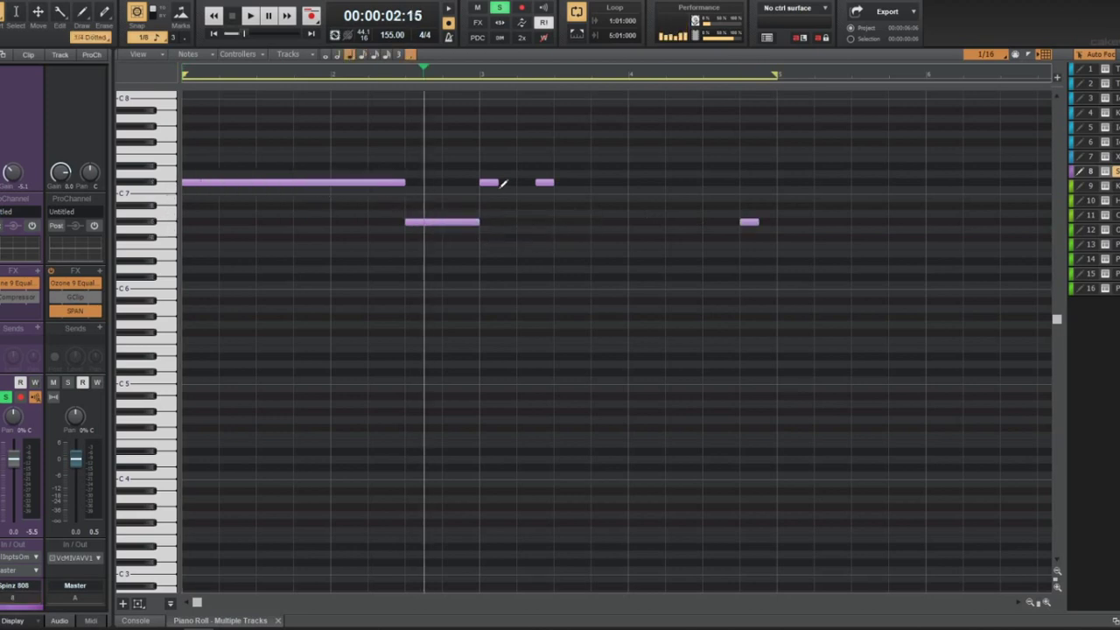
pyautogui.moveTo(503, 179); pyautogui.dragTo(777, 224)
pyautogui.press('space')
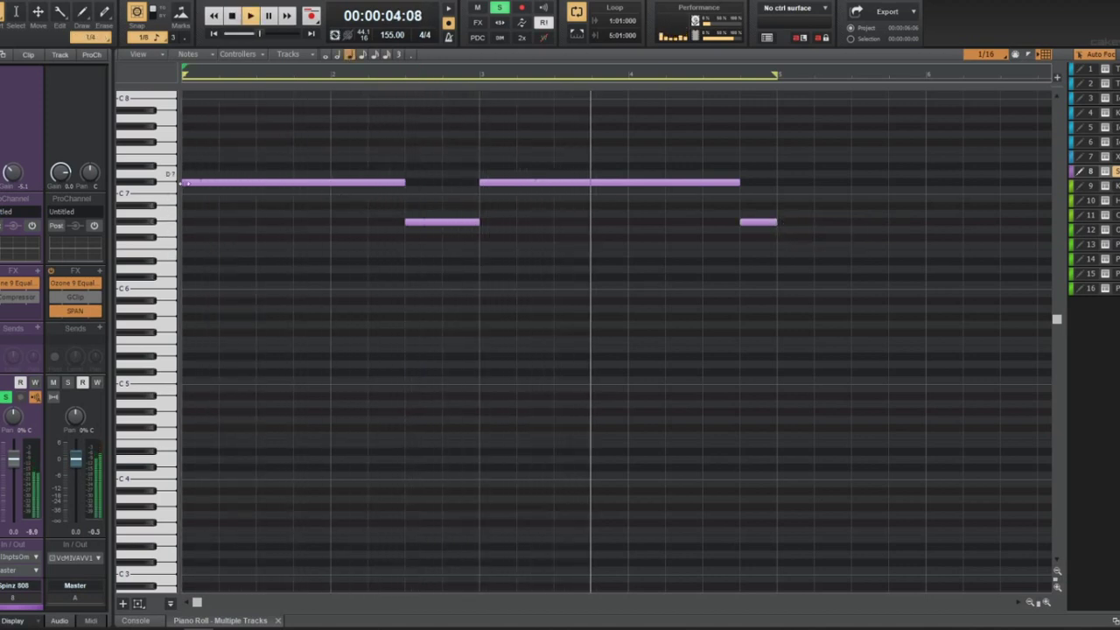
# Replay the 808 line, select all its notes, and return to the track view
pyautogui.scroll(2, 659, 295)
pyautogui.scroll(-1, 658, 295)
pyautogui.press('space')
pyautogui.press('space')
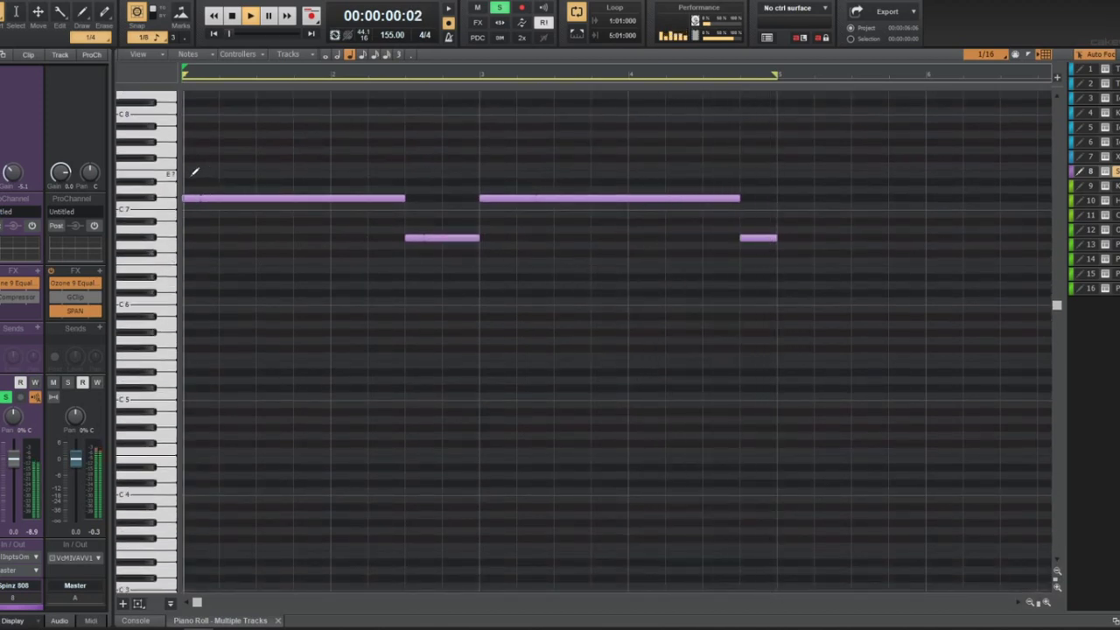
pyautogui.moveTo(171, 298); pyautogui.dragTo(850, 120)
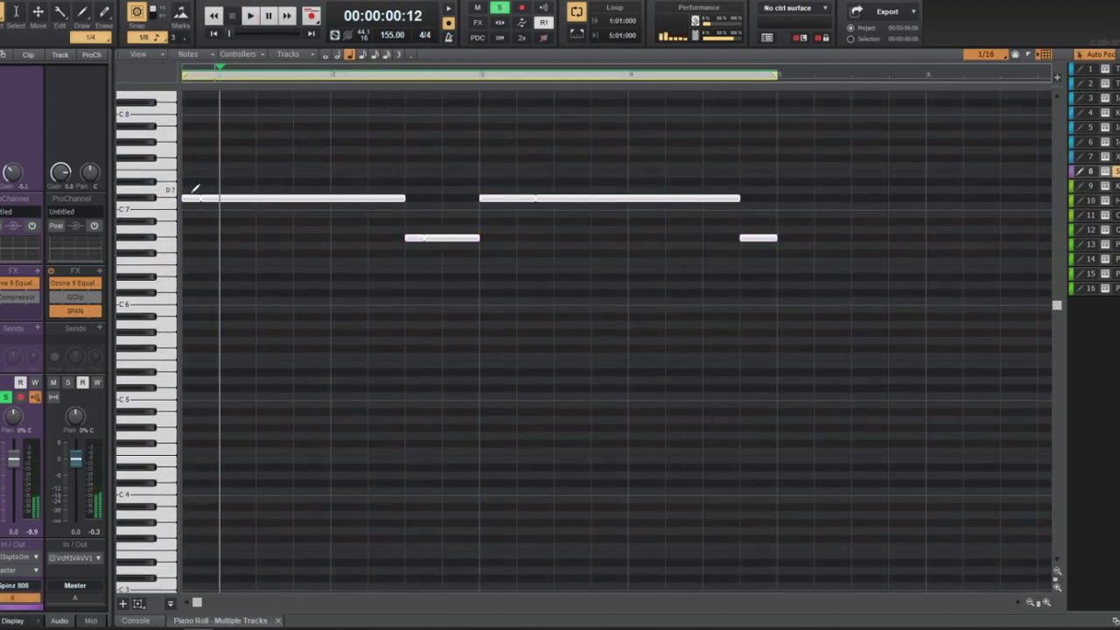
pyautogui.press('d')
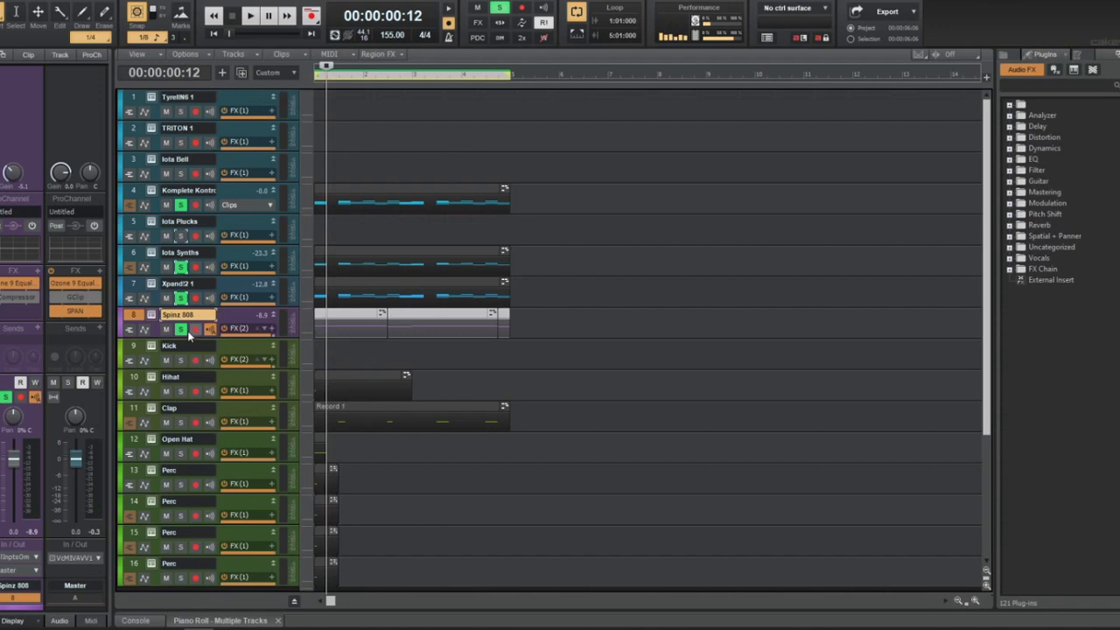
# Select the Xpand!2 1 track and insert ShaperBox2 in the effects bin of its Melody bus
pyautogui.click(223, 289)
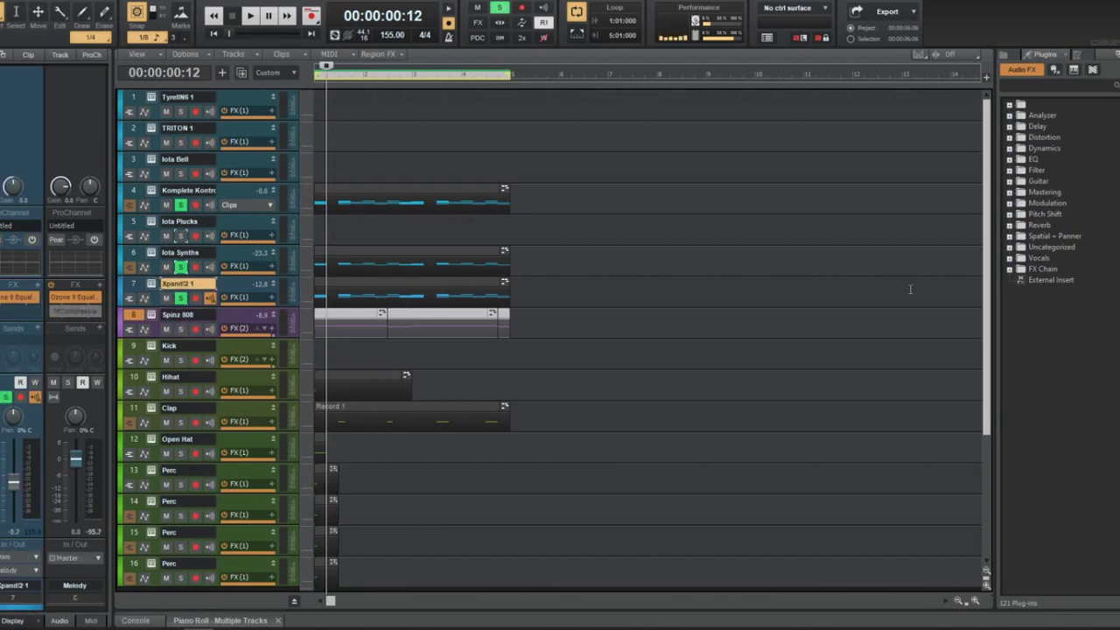
pyautogui.click(1009, 247)
pyautogui.moveTo(1057, 326); pyautogui.dragTo(62, 302)
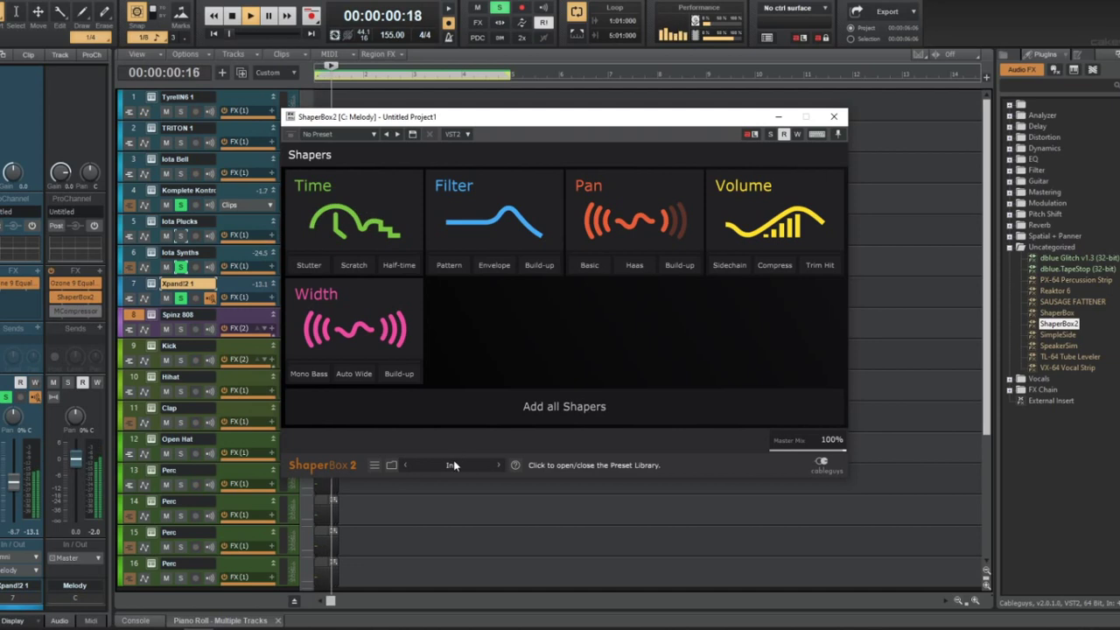
# Load the ShaperBox2 preset Half Time with volume from My Presets, move the plugin window aside, and select the Komplete Kontrol track
pyautogui.click(453, 465)
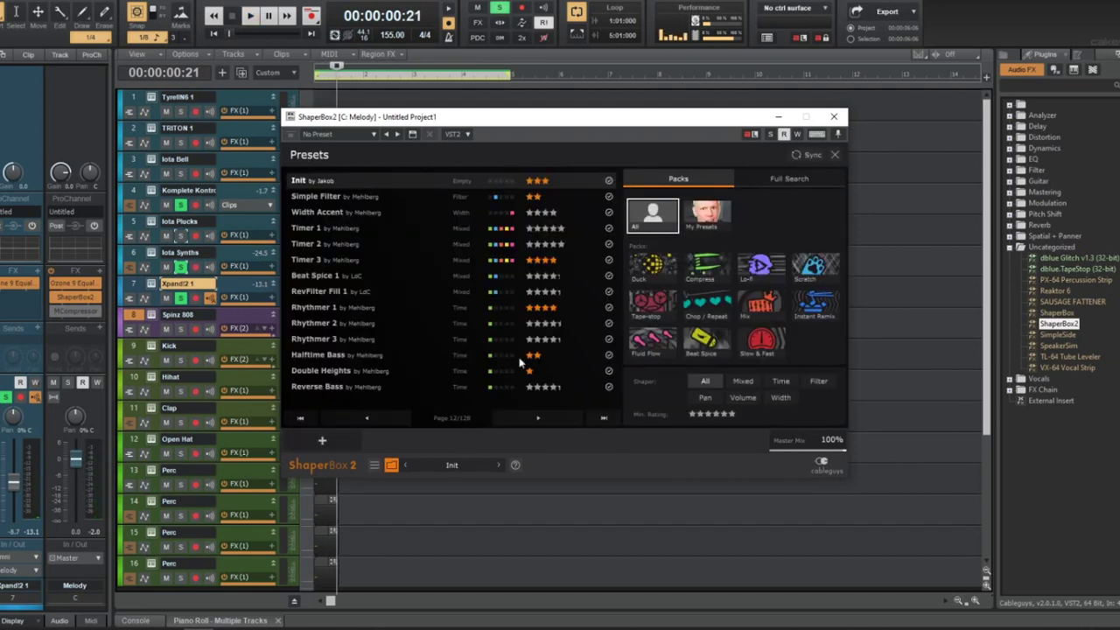
pyautogui.click(708, 217)
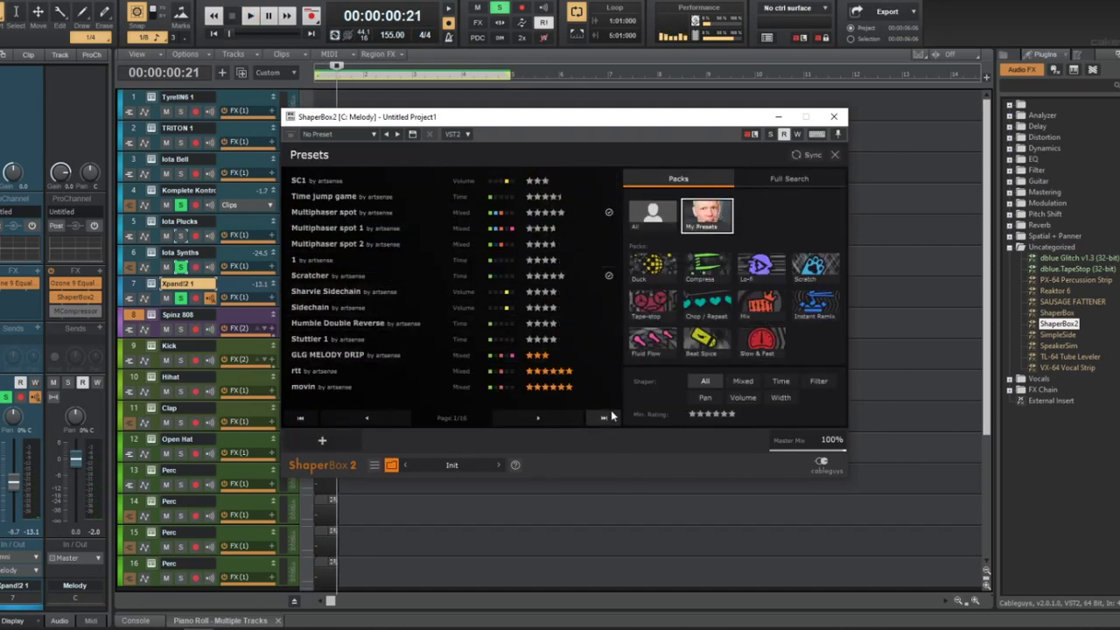
pyautogui.click(604, 417)
pyautogui.click(367, 417)
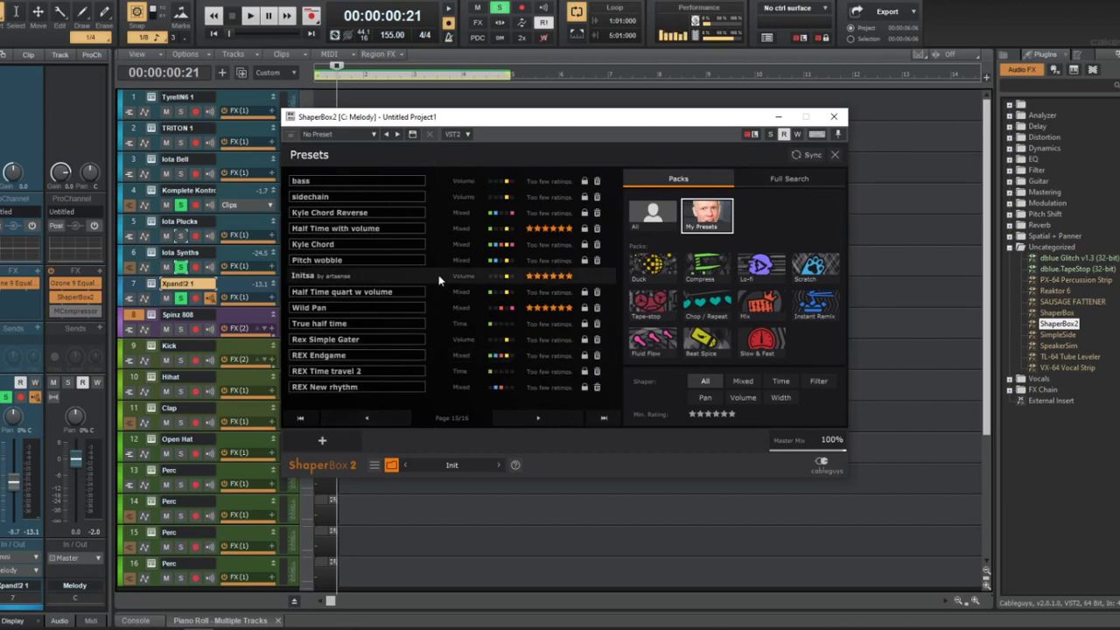
pyautogui.click(462, 228)
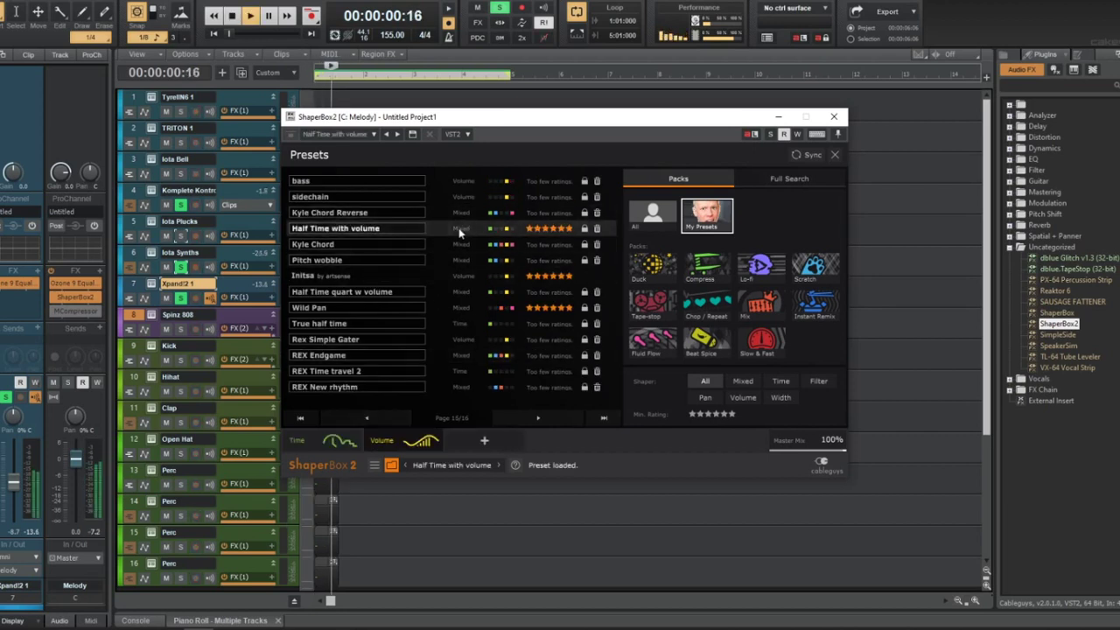
pyautogui.moveTo(452, 117); pyautogui.dragTo(680, 156)
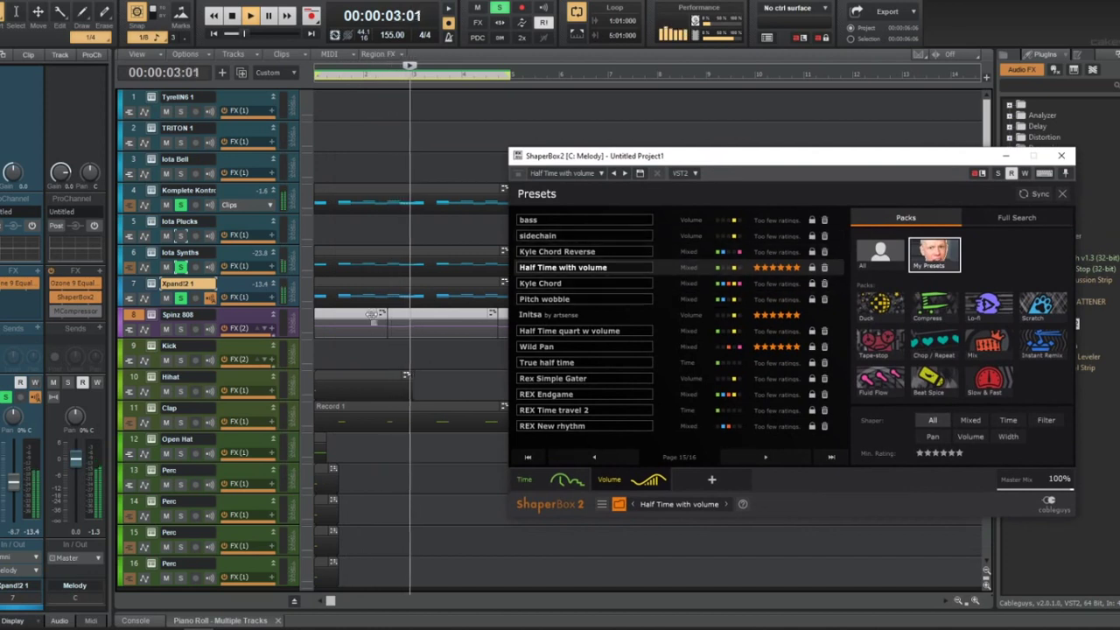
pyautogui.click(140, 194)
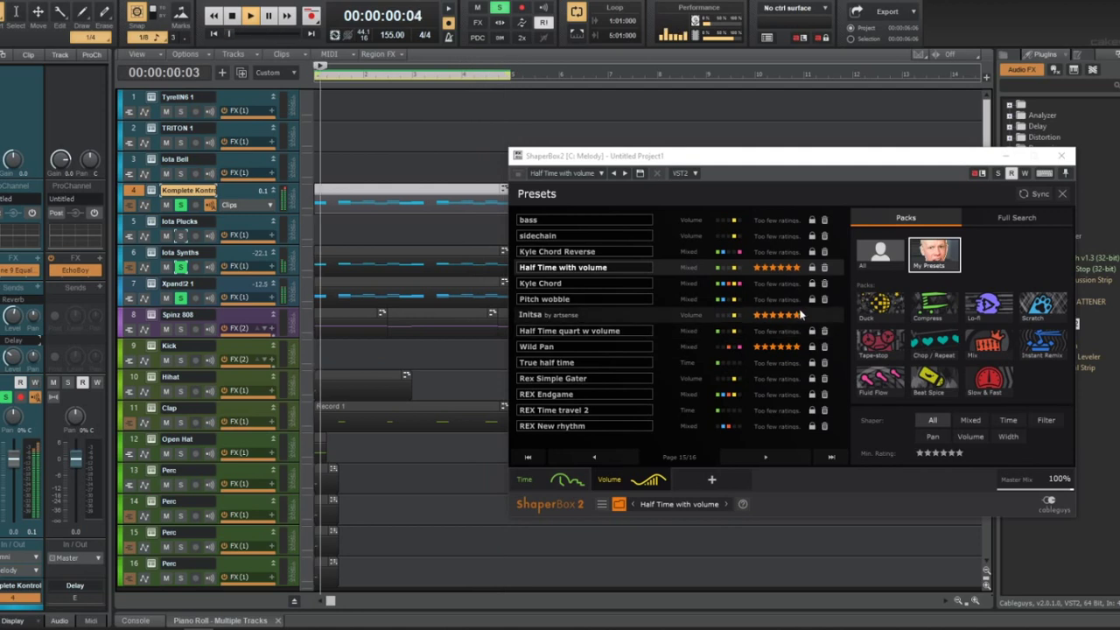
# Audition the presets Half Time quart w volume and Wild Pan, load True half time, and close ShaperBox2
pyautogui.click(693, 336)
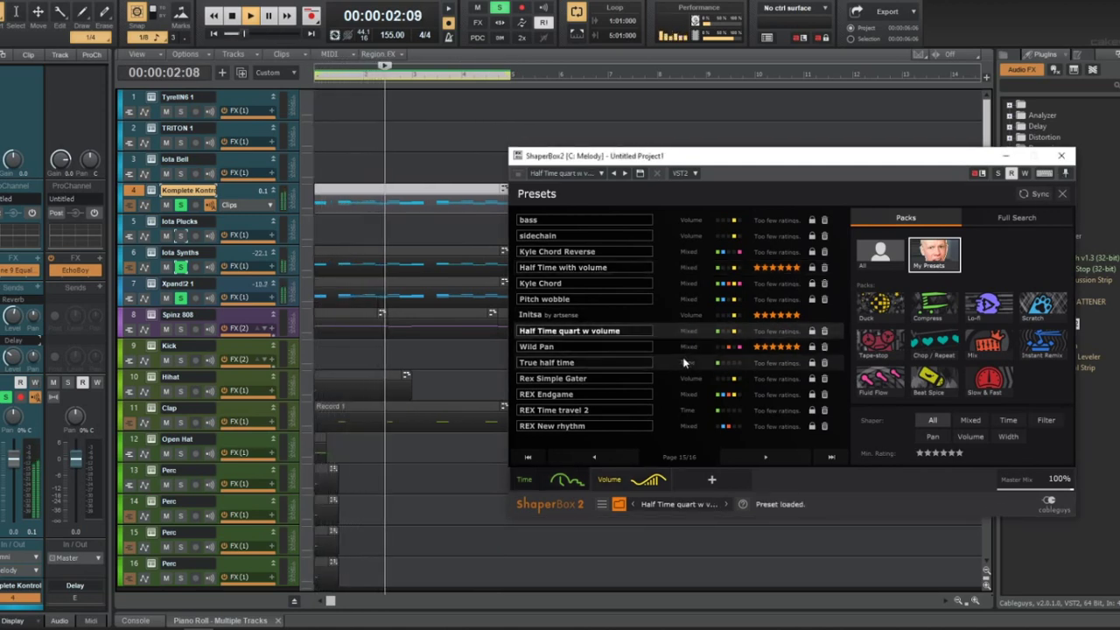
pyautogui.click(685, 348)
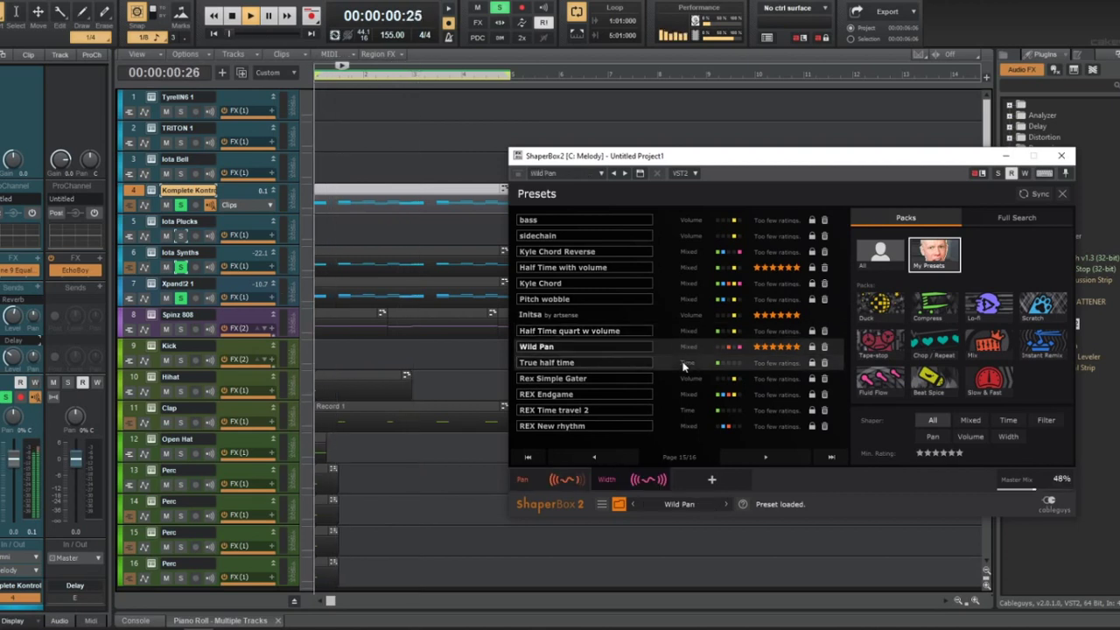
pyautogui.click(685, 364)
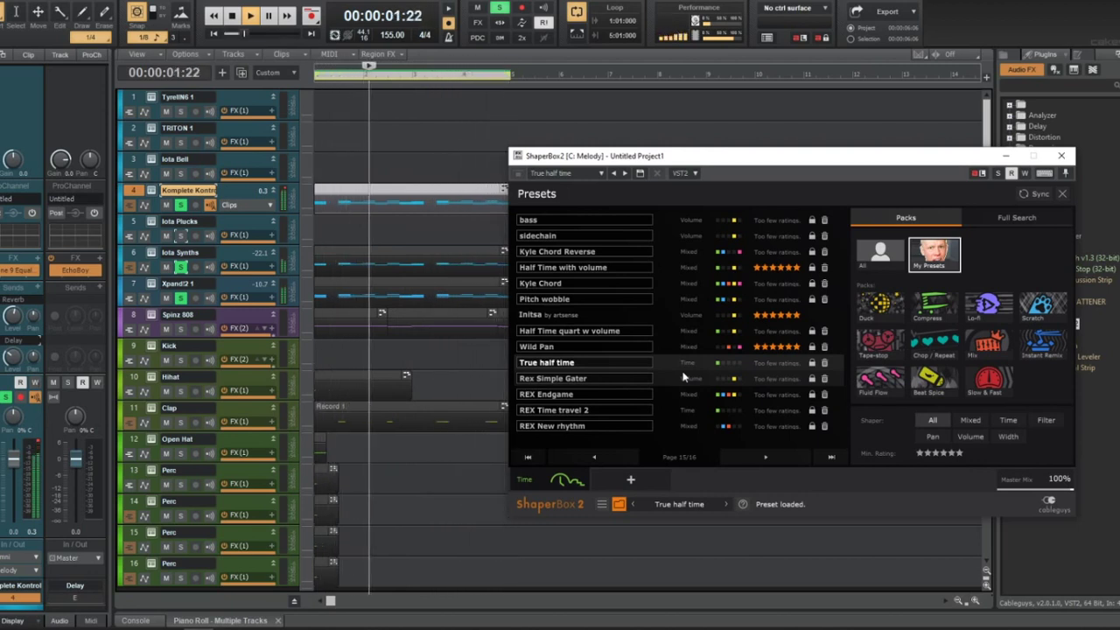
pyautogui.click(1061, 156)
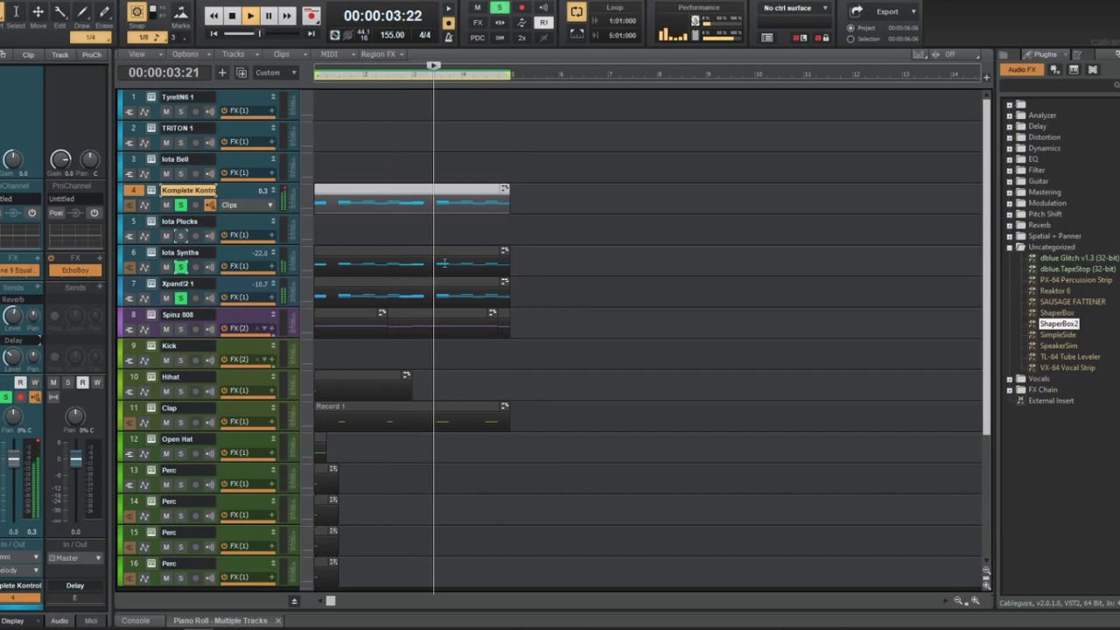
# Stop playback, transpose the melody and Spinz 808 clips by 12 semitones, and play the loop from the start
pyautogui.press('space')
pyautogui.moveTo(572, 291); pyautogui.dragTo(206, 176)
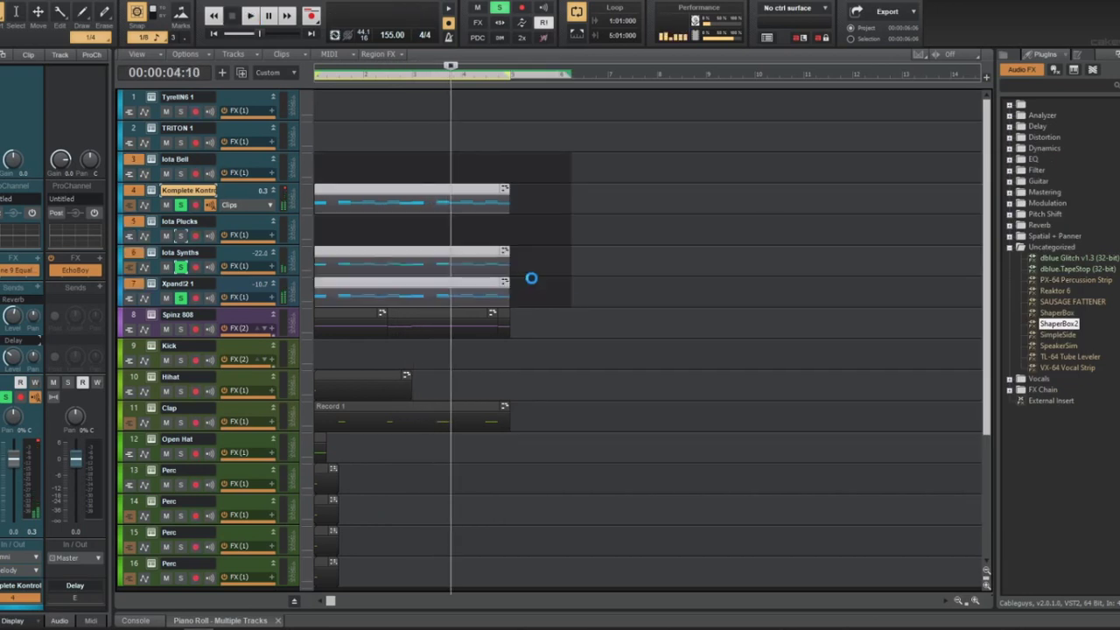
pyautogui.moveTo(594, 336); pyautogui.dragTo(280, 194)
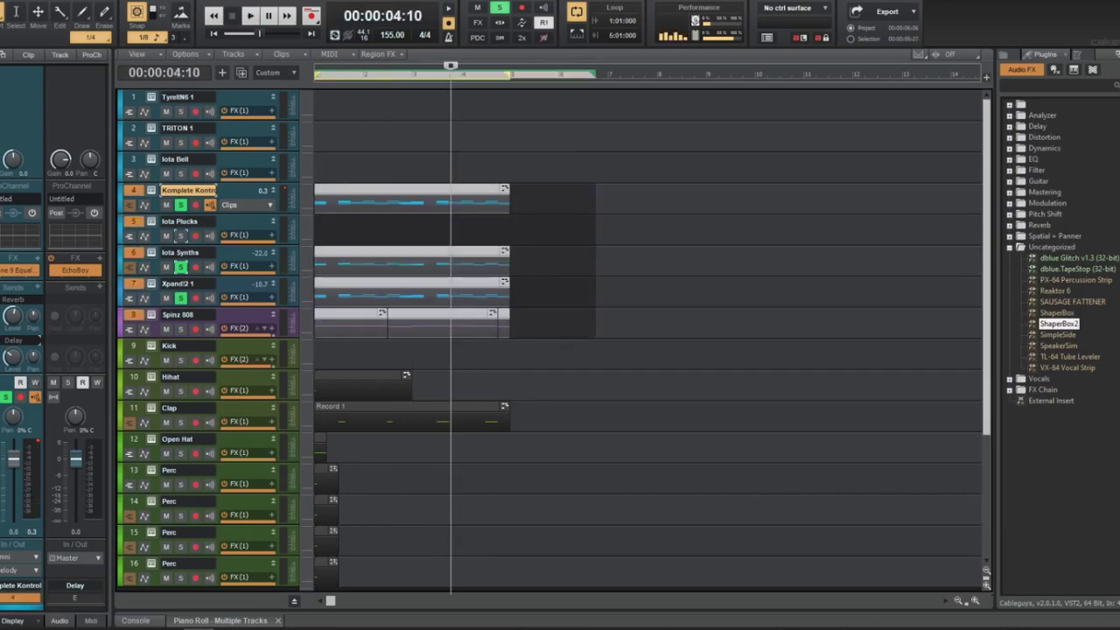
pyautogui.click(107, 3)
pyautogui.click(140, 50)
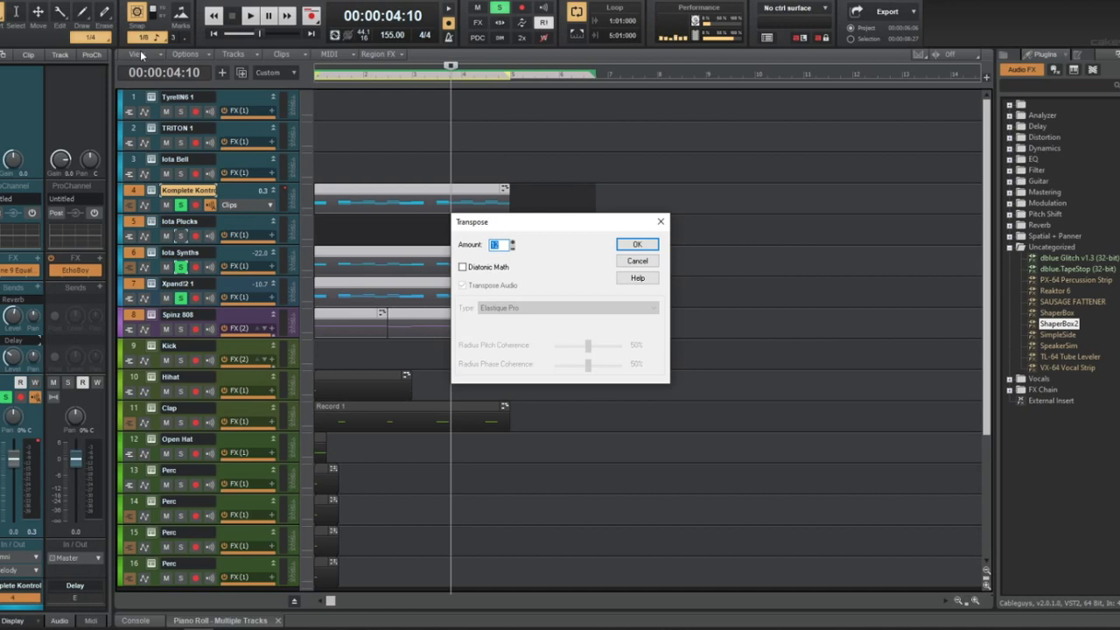
pyautogui.press('Return')
pyautogui.press('w')
pyautogui.press('space')
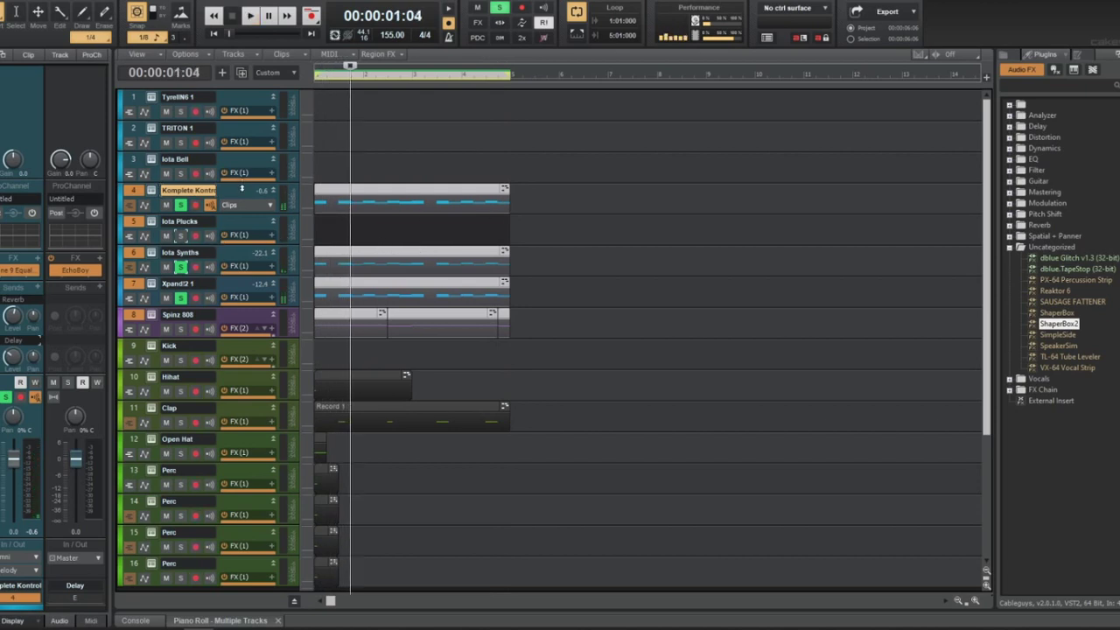
# Select the Iota Synths track and insert a second ShaperBox2 in the effects bin of its Melody bus
pyautogui.click(140, 196)
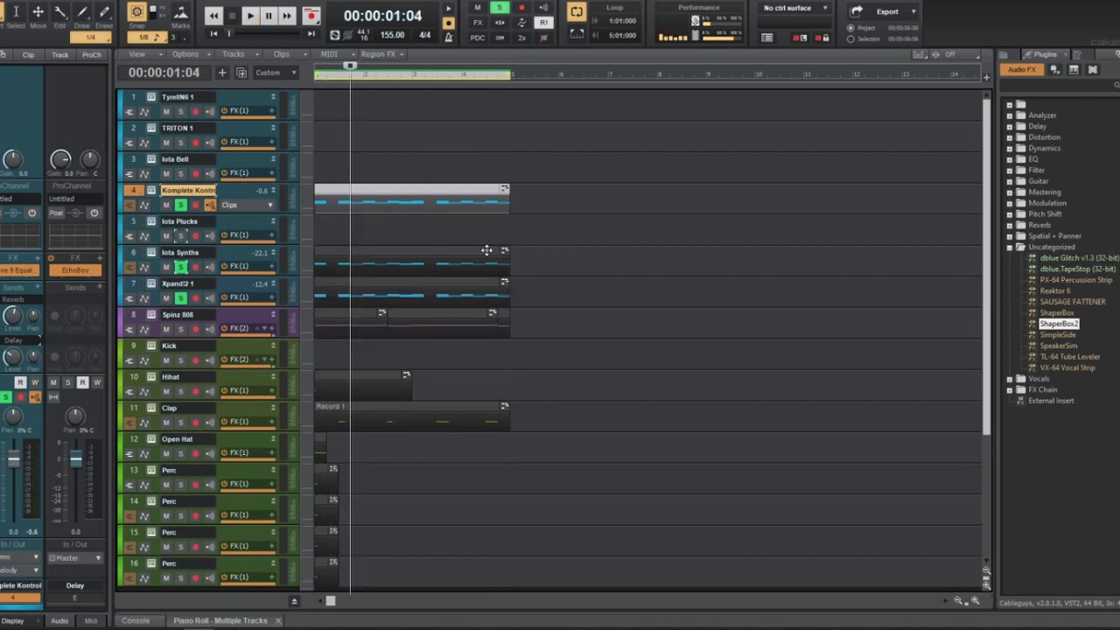
pyautogui.click(129, 260)
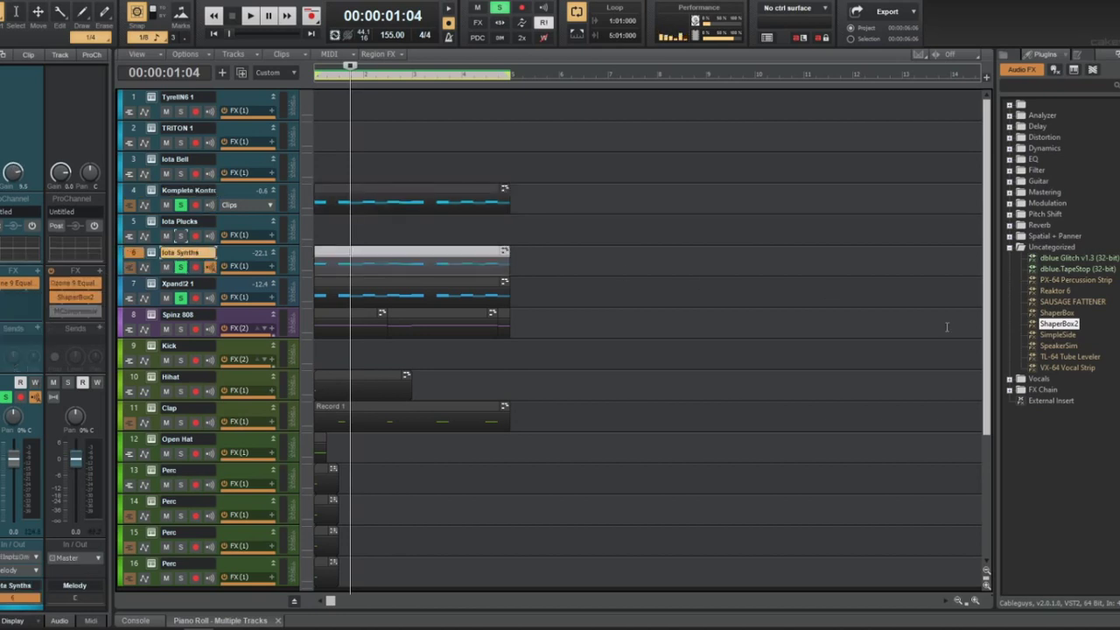
pyautogui.moveTo(1054, 328); pyautogui.dragTo(63, 308)
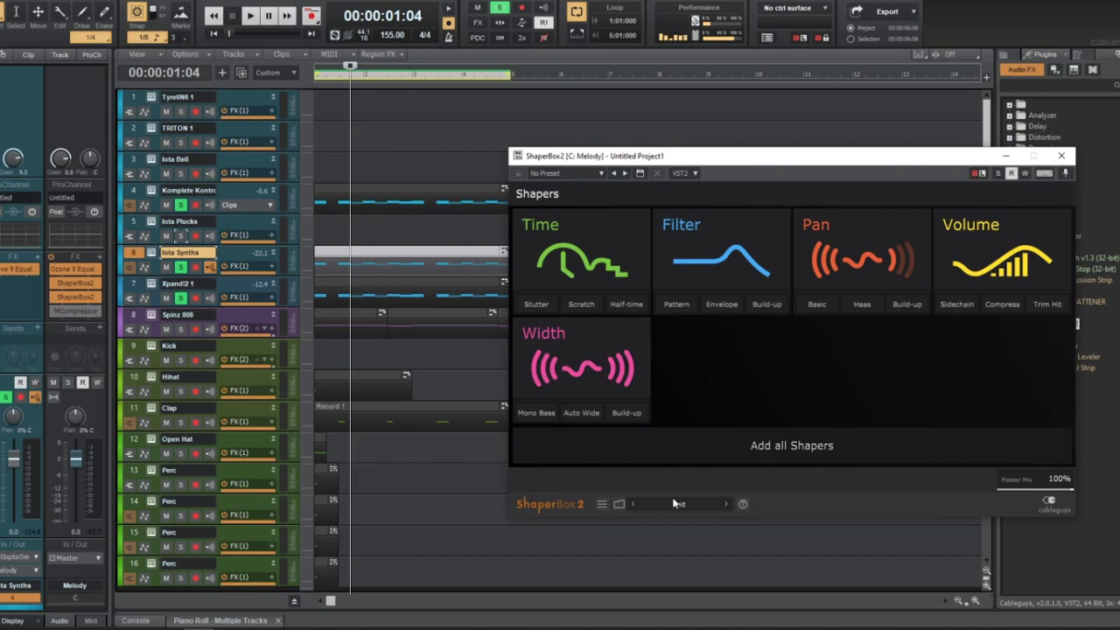
# Load the preset Kyle Chord Reverse from My Presets in the new ShaperBox2, close the plugin, and replay the loop from the start
pyautogui.click(676, 504)
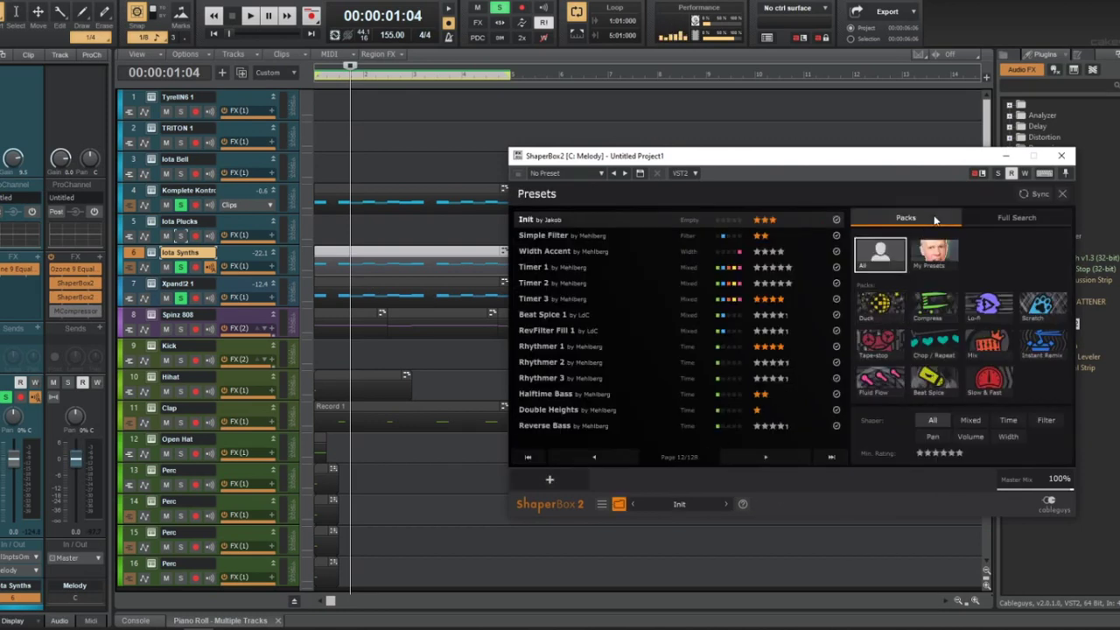
pyautogui.click(934, 254)
pyautogui.click(831, 456)
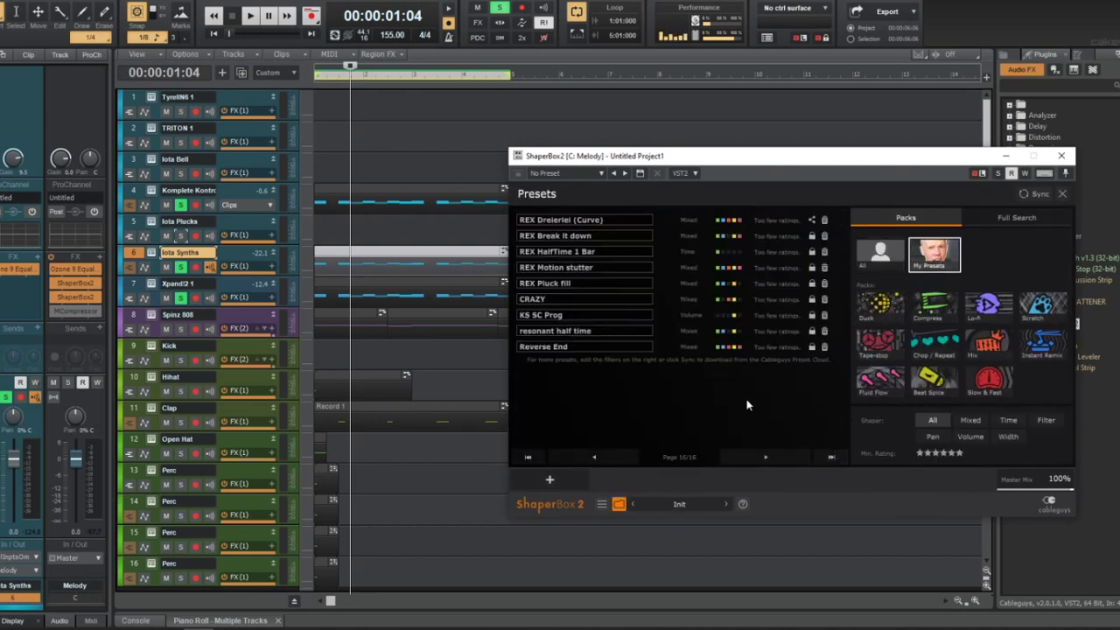
pyautogui.click(598, 457)
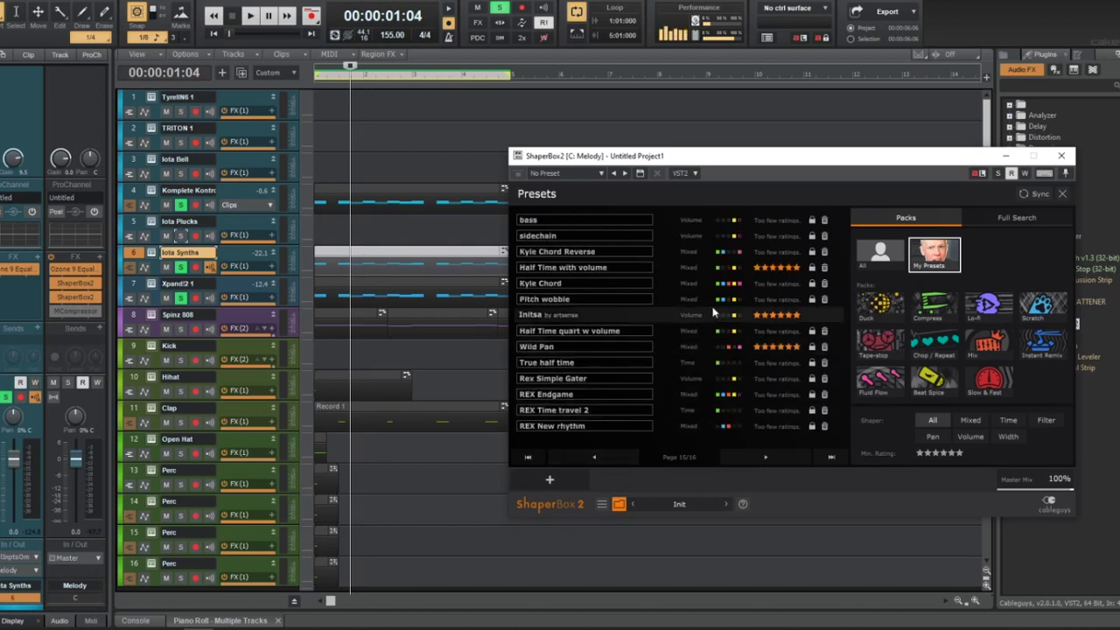
pyautogui.click(683, 252)
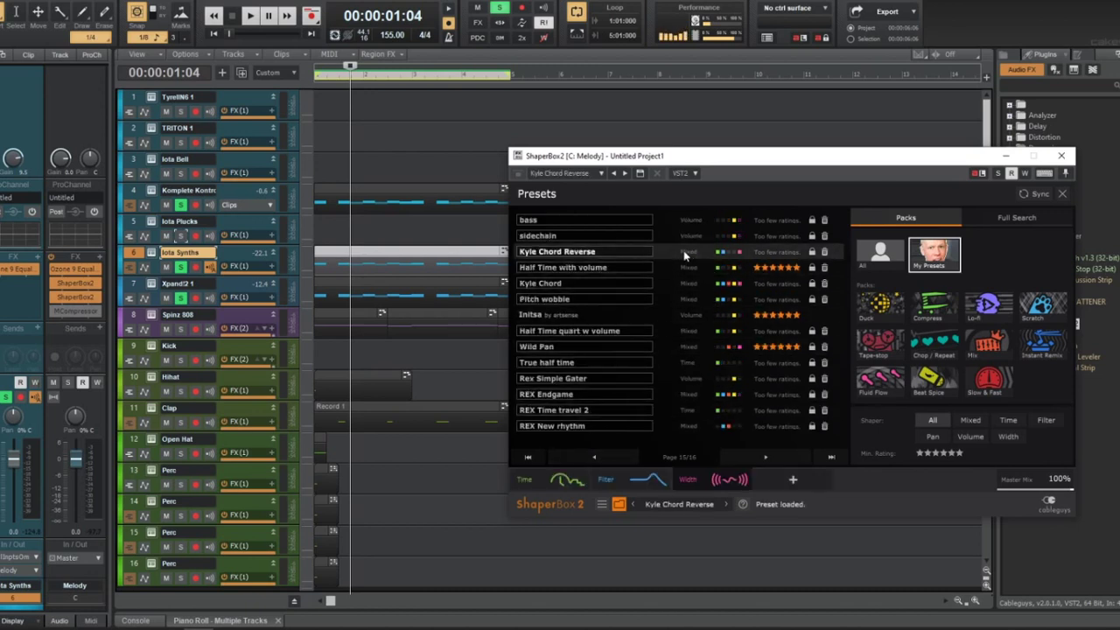
pyautogui.press('space')
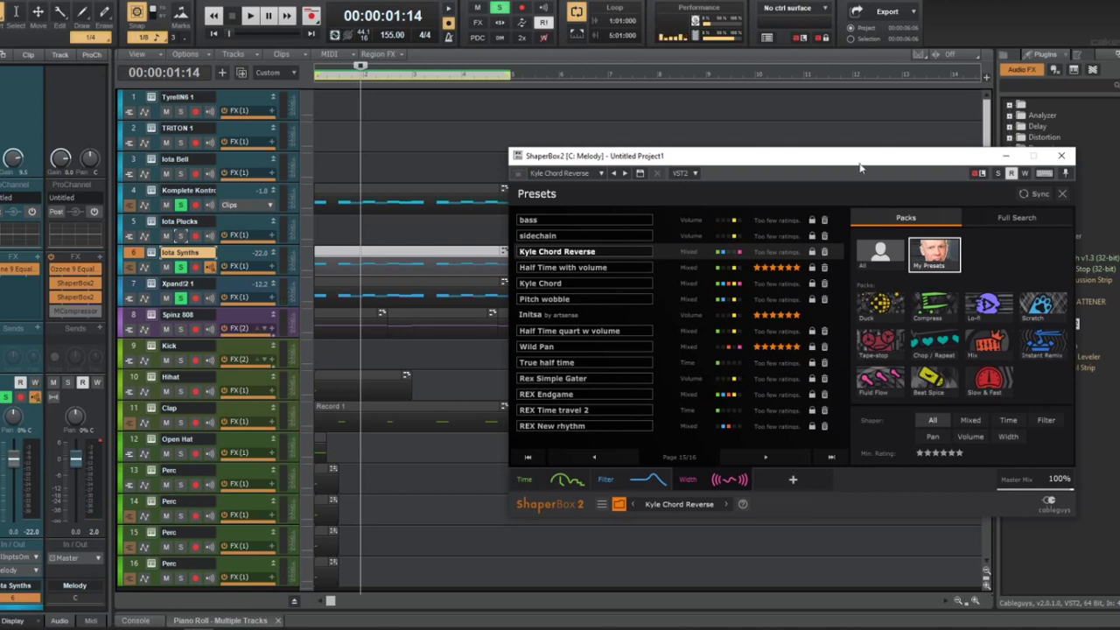
pyautogui.click(1059, 158)
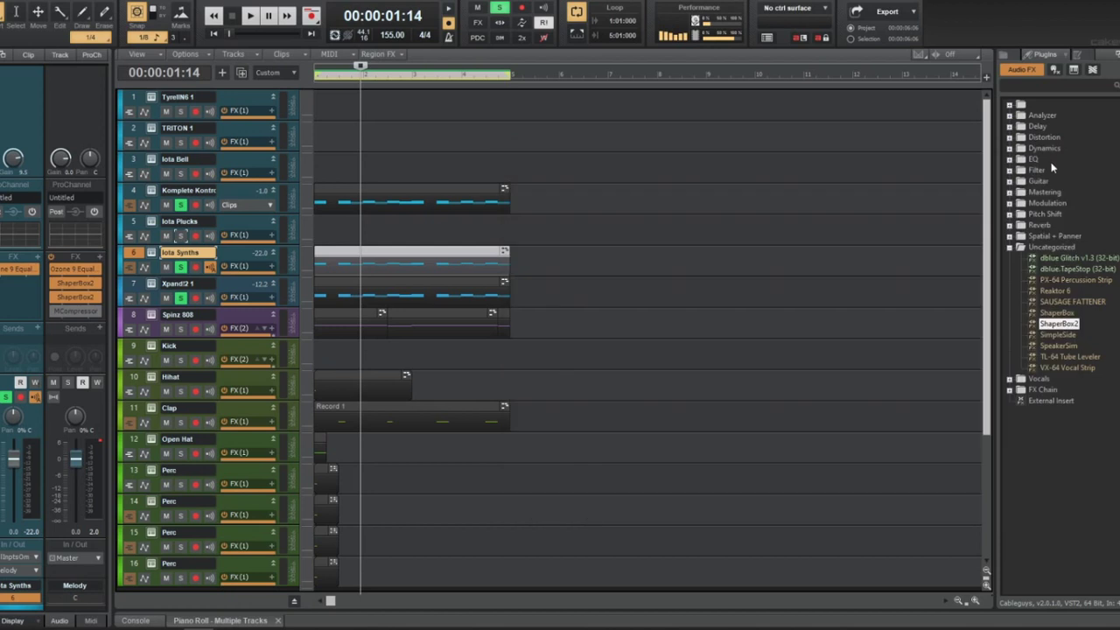
pyautogui.press('w')
pyautogui.press('space')
pyautogui.press('space')
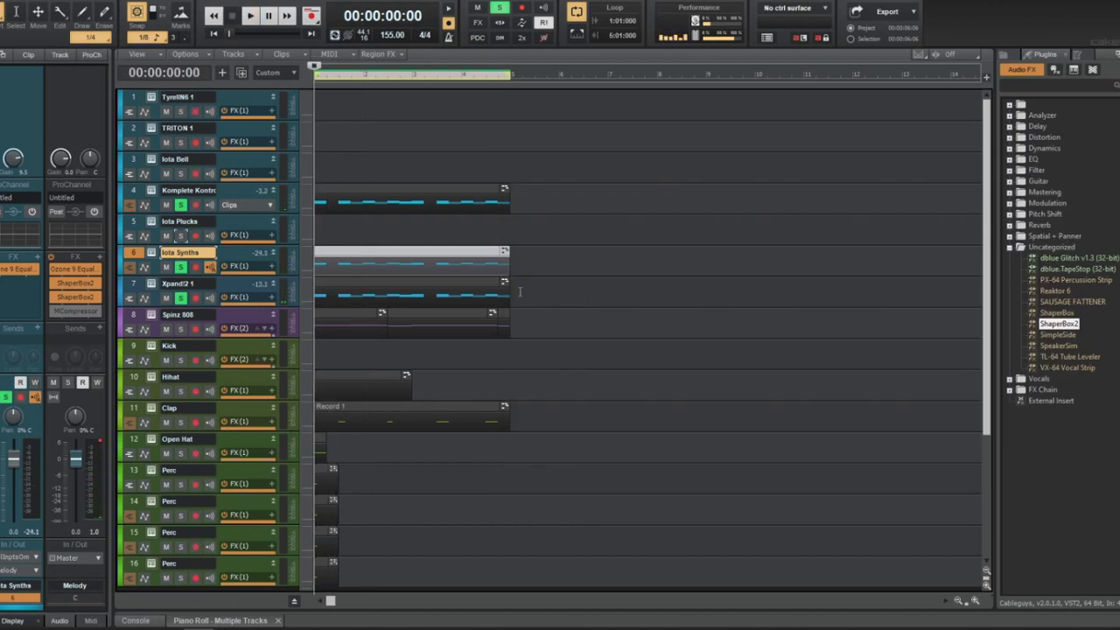
# Solo the Spinz 808 track with the melody layers and bounce its clips into a single clip
pyautogui.click(250, 316)
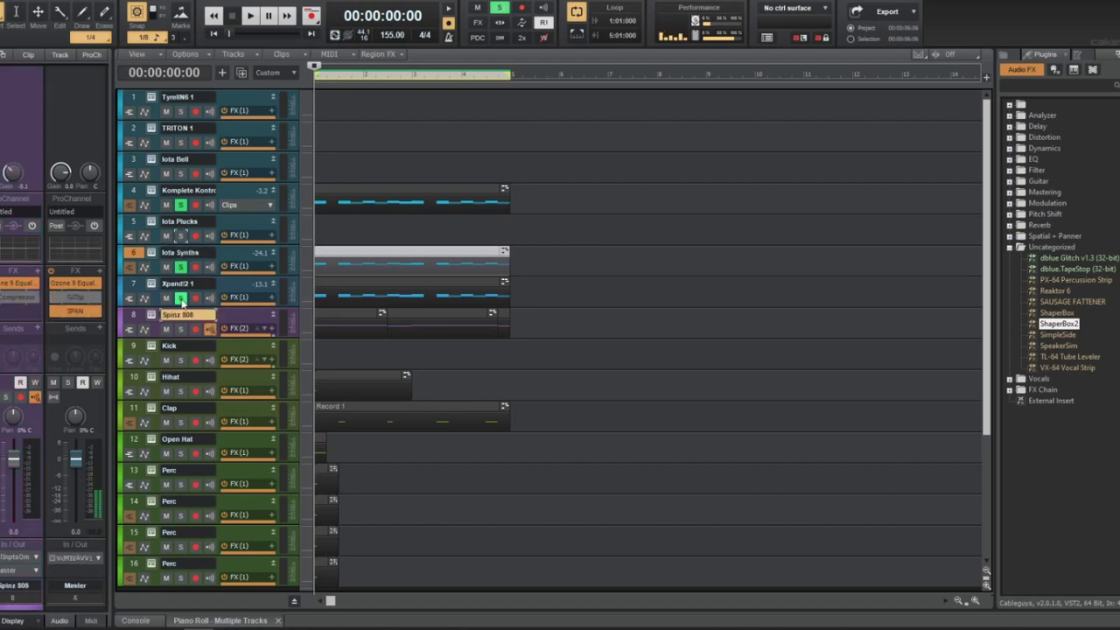
pyautogui.click(181, 205)
pyautogui.click(180, 298)
pyautogui.click(181, 328)
pyautogui.click(329, 317)
pyautogui.moveTo(540, 327); pyautogui.dragTo(291, 337)
pyautogui.hotkey('ctrl', 'b')
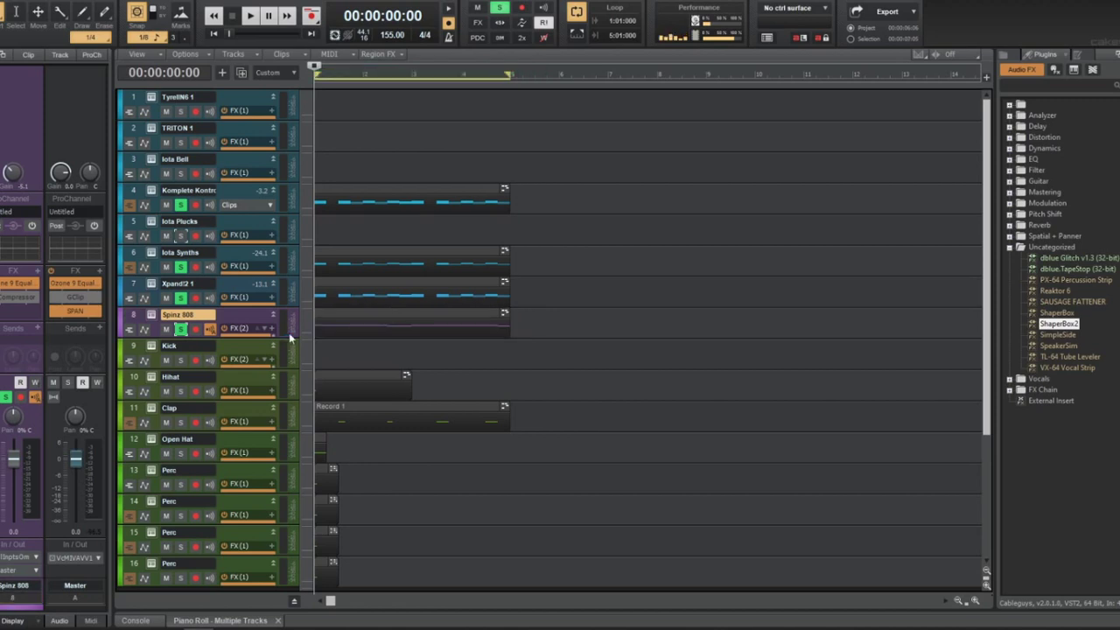
# Play the loop, open the bounced Spinz 808 clip in the Piano Roll, and expand it to full height
pyautogui.press('space')
pyautogui.doubleClick(438, 317)
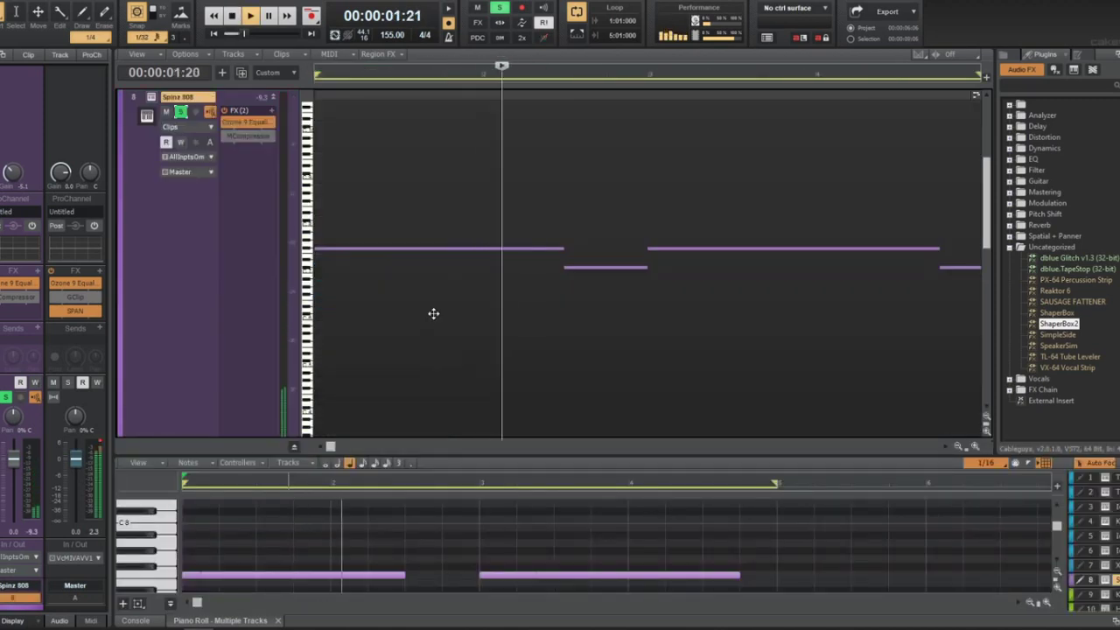
pyautogui.press('space')
pyautogui.hotkey('shift', 'd')
pyautogui.scroll(1, 337, 309)
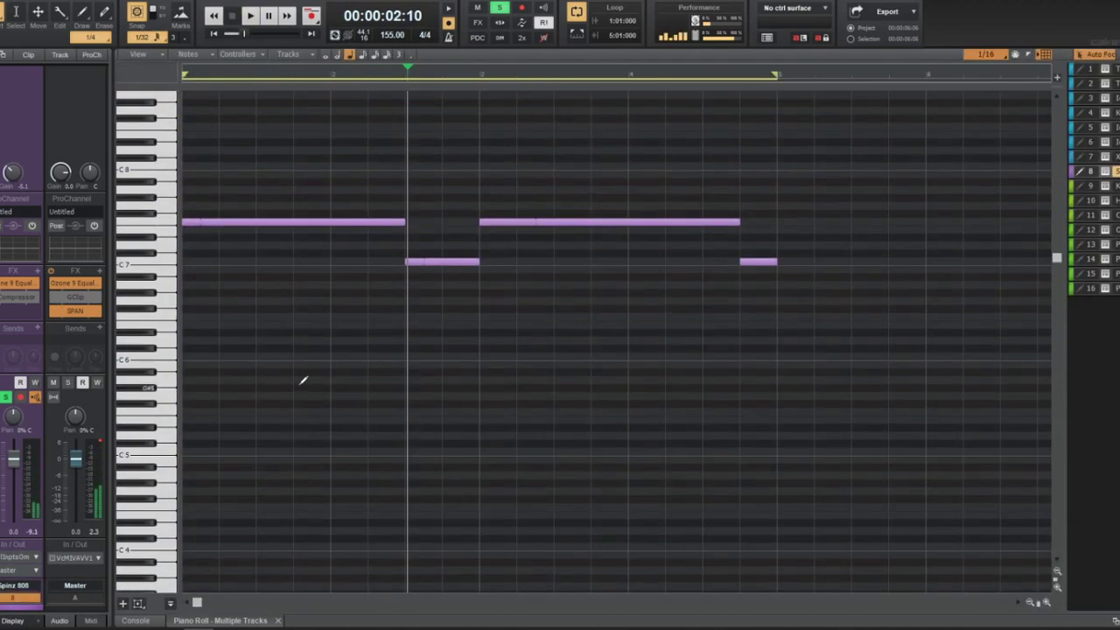
pyautogui.scroll(1, 334, 500)
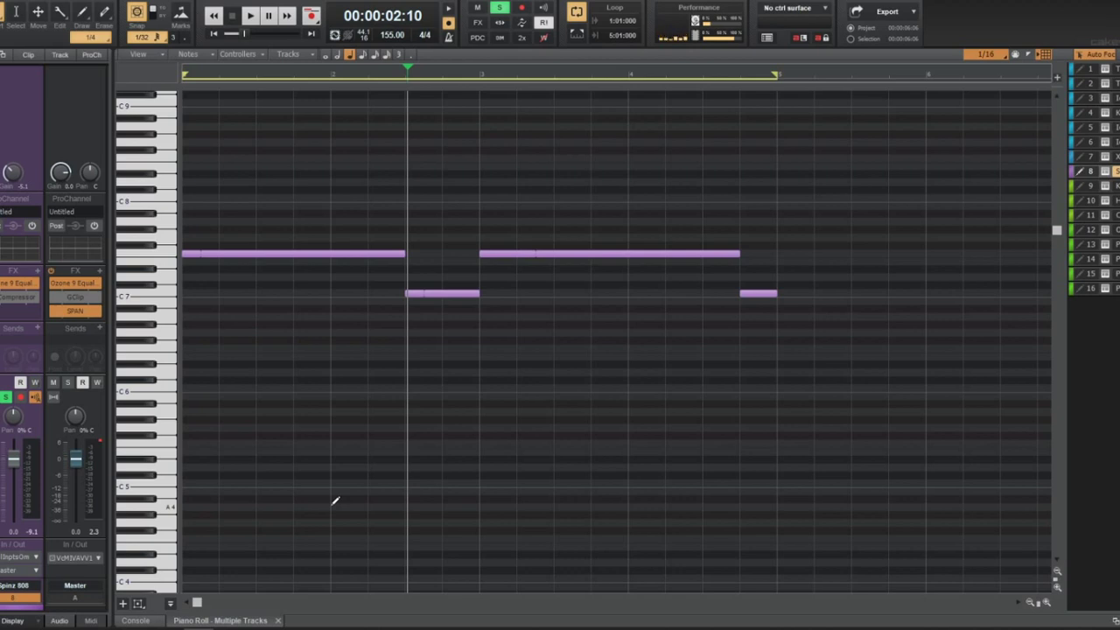
# Switch to OBS to check the running stream, and minimise its window
pyautogui.click(408, 621)
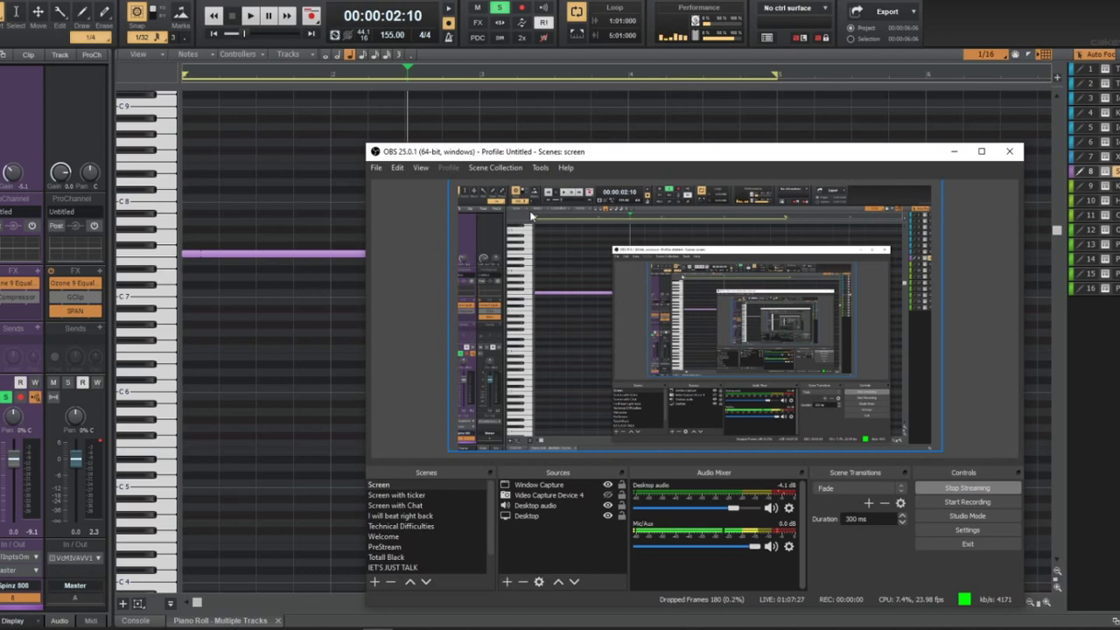
pyautogui.click(953, 152)
# Examine the rhythm of the 808 notes by placing the playhead at their start points along the pattern
pyautogui.click(676, 150)
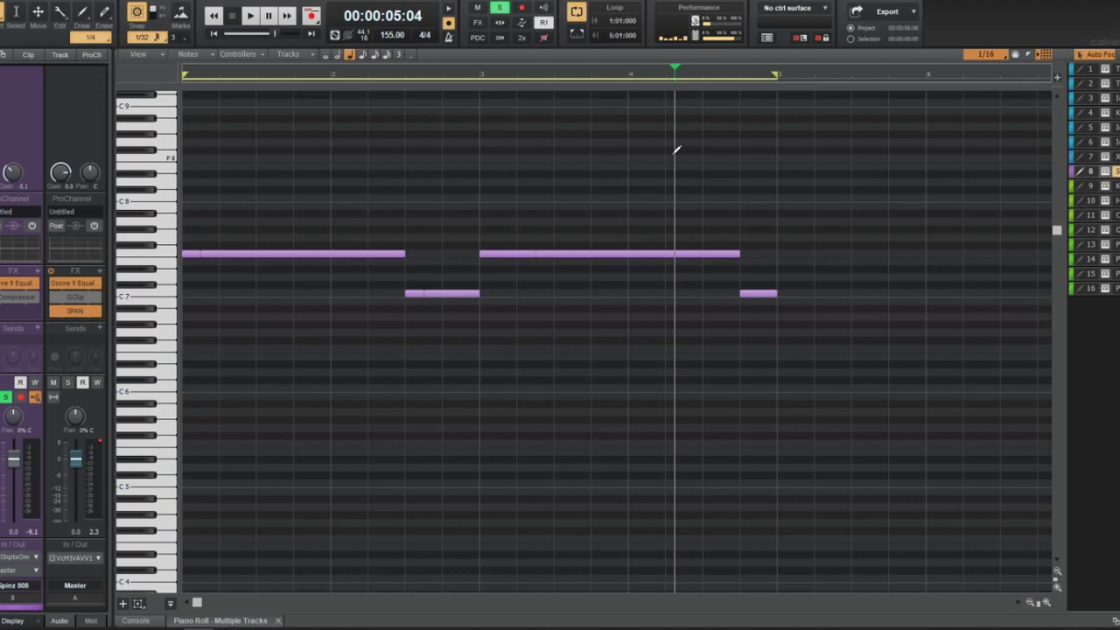
pyautogui.click(461, 95)
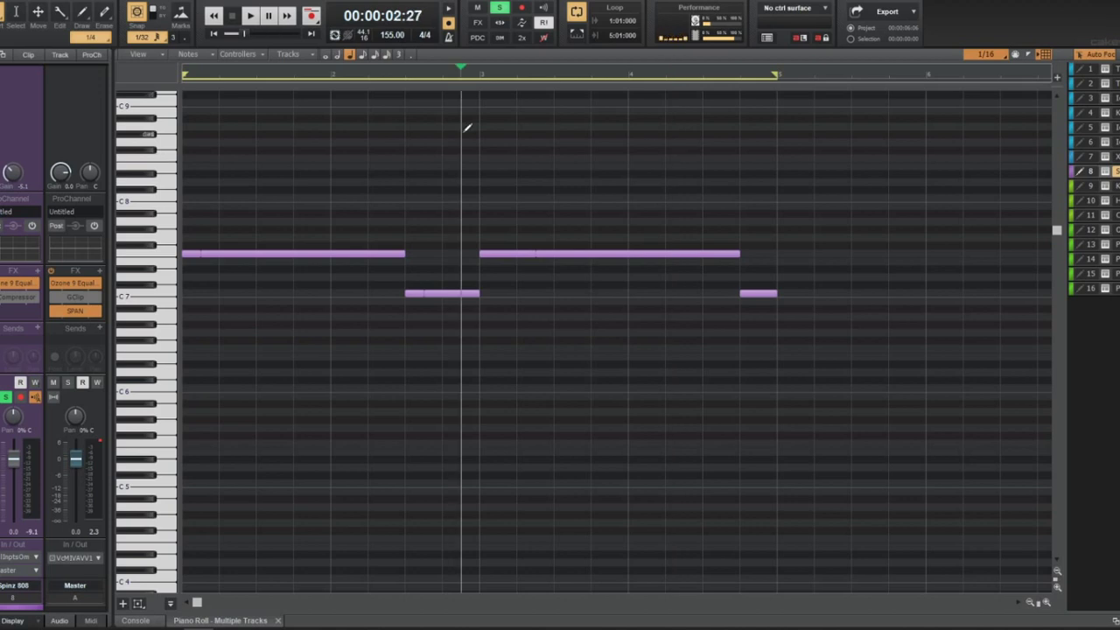
pyautogui.click(407, 178)
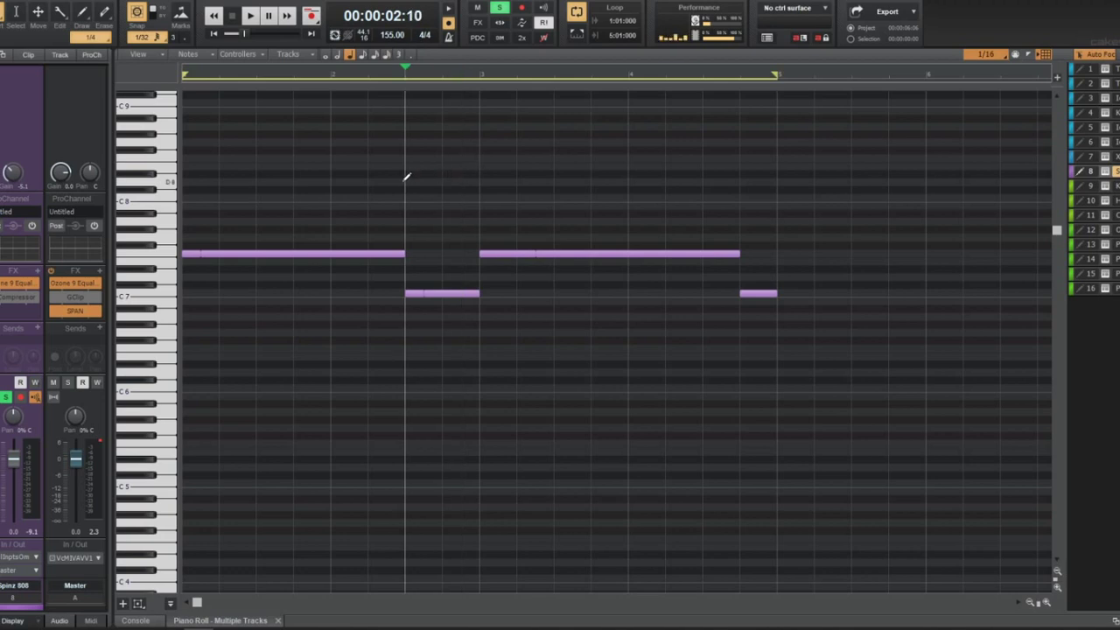
pyautogui.click(334, 156)
pyautogui.click(435, 156)
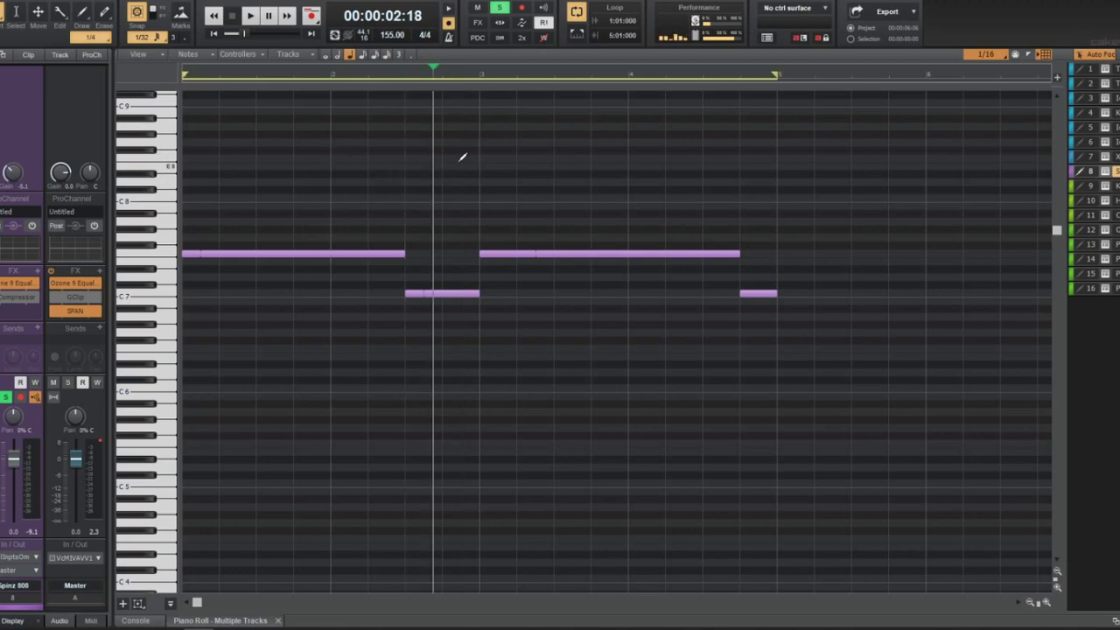
pyautogui.click(483, 150)
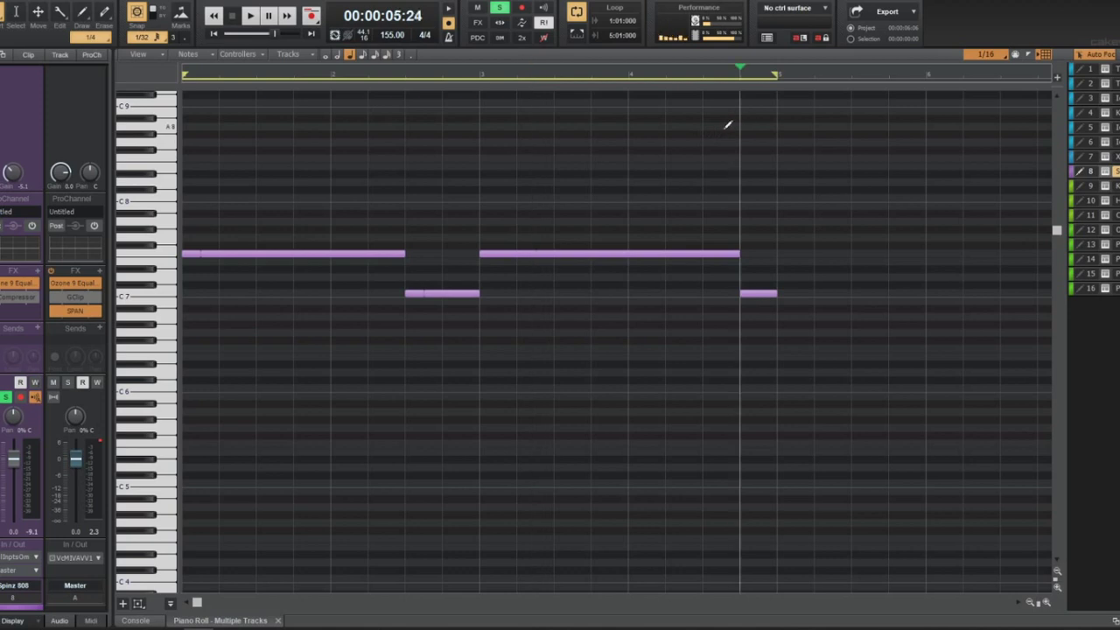
pyautogui.press('space')
pyautogui.click(201, 127)
pyautogui.click(410, 117)
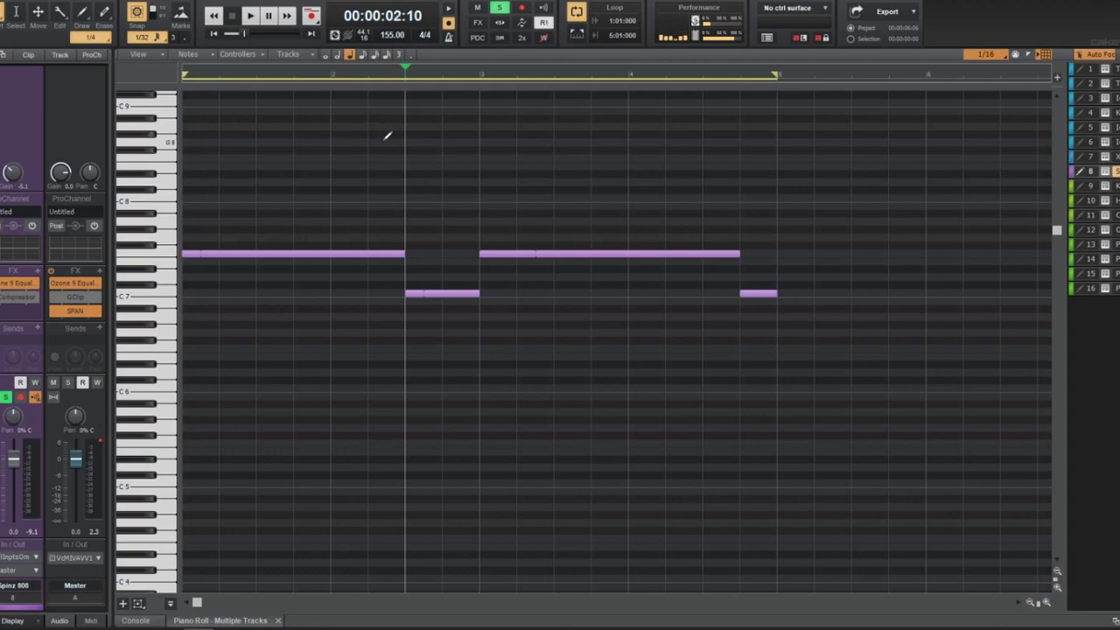
pyautogui.click(425, 130)
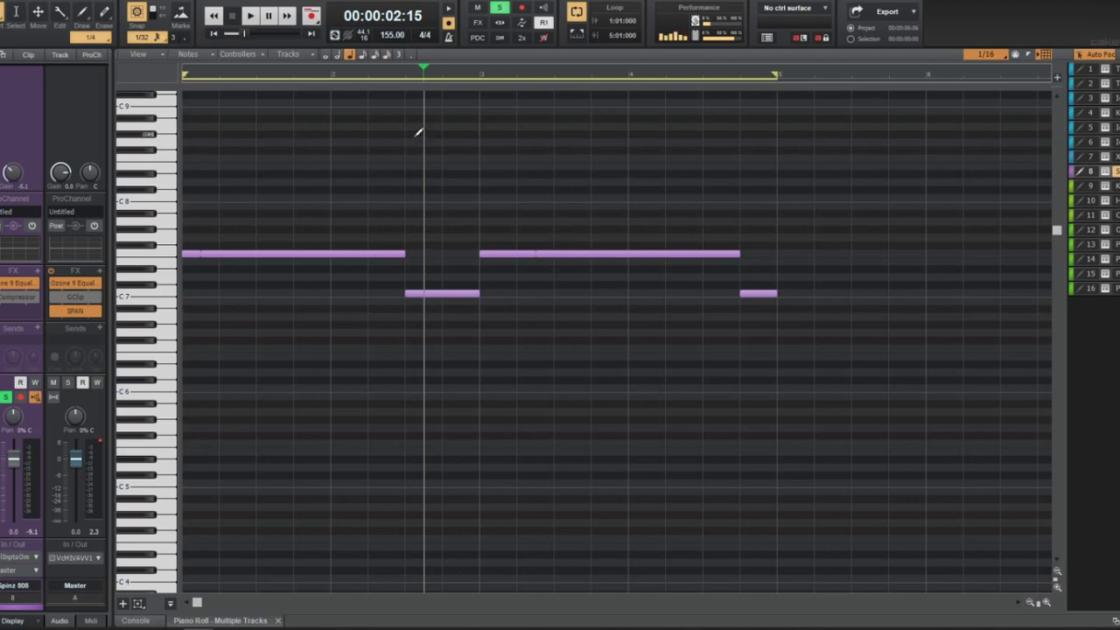
pyautogui.click(481, 105)
pyautogui.click(537, 120)
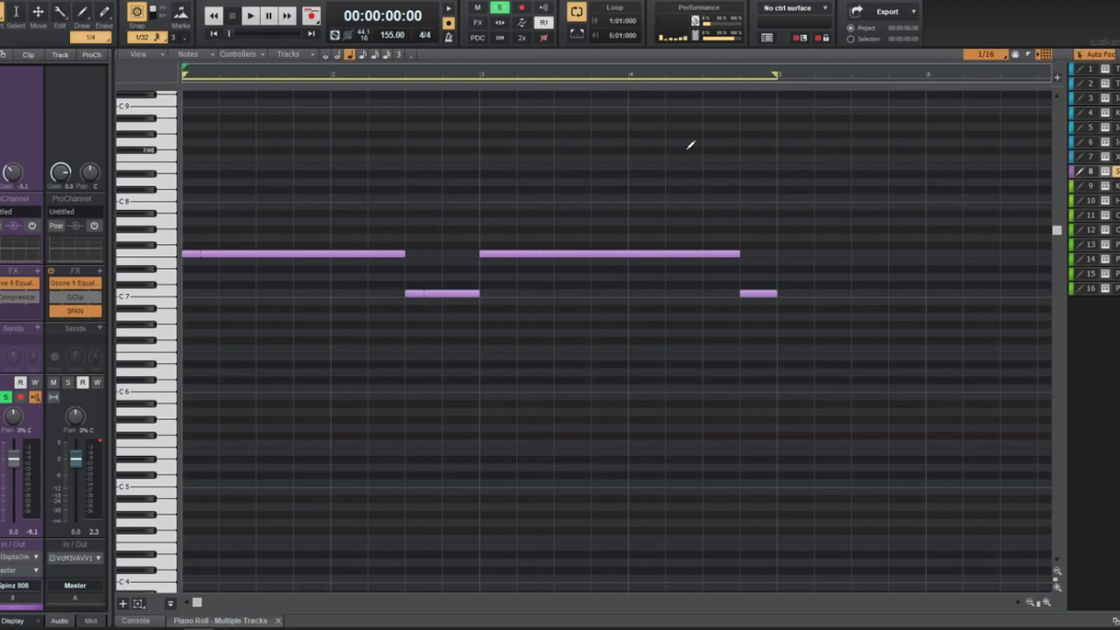
# Replay the 808 line from the start of the loop and select all its notes
pyautogui.press('w')
pyautogui.press('space')
pyautogui.press('space')
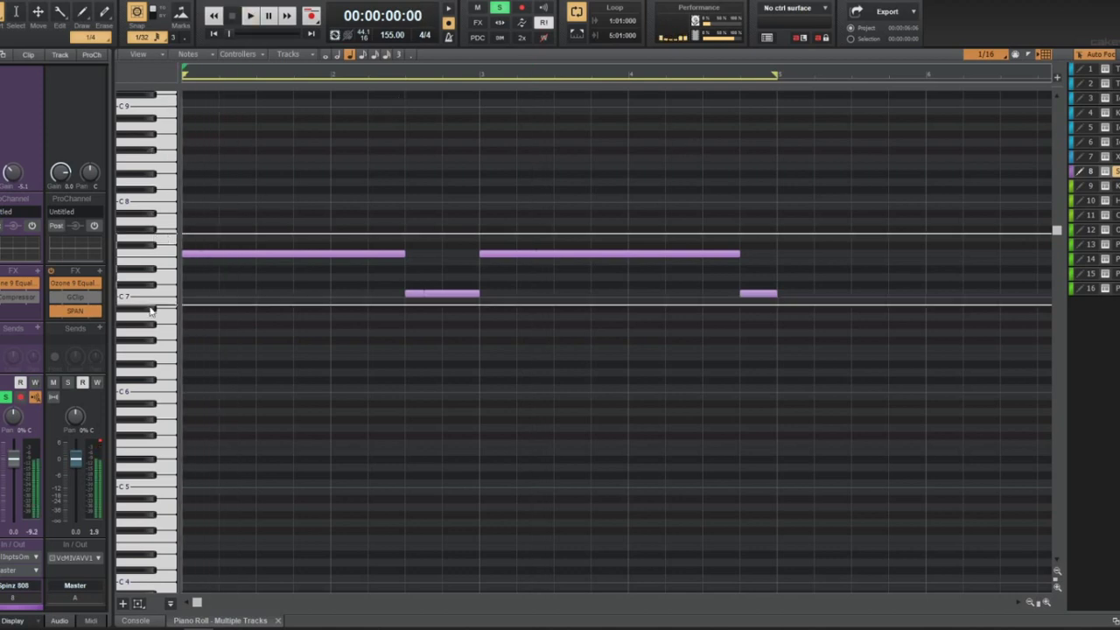
pyautogui.hotkey('ctrl', 'a')
pyautogui.press('space')
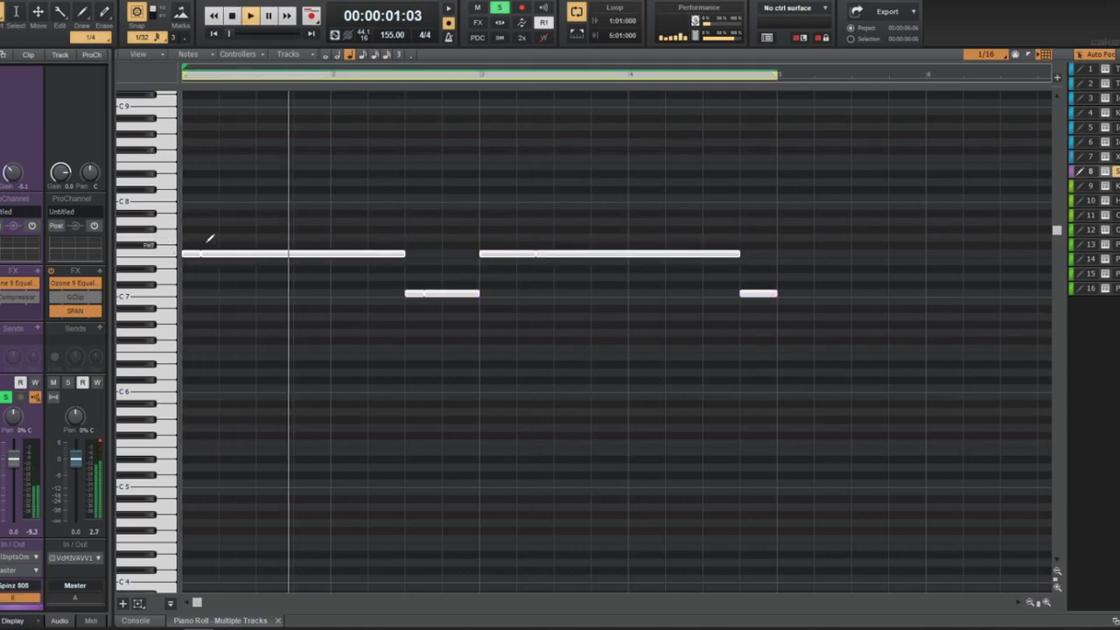
pyautogui.press('space')
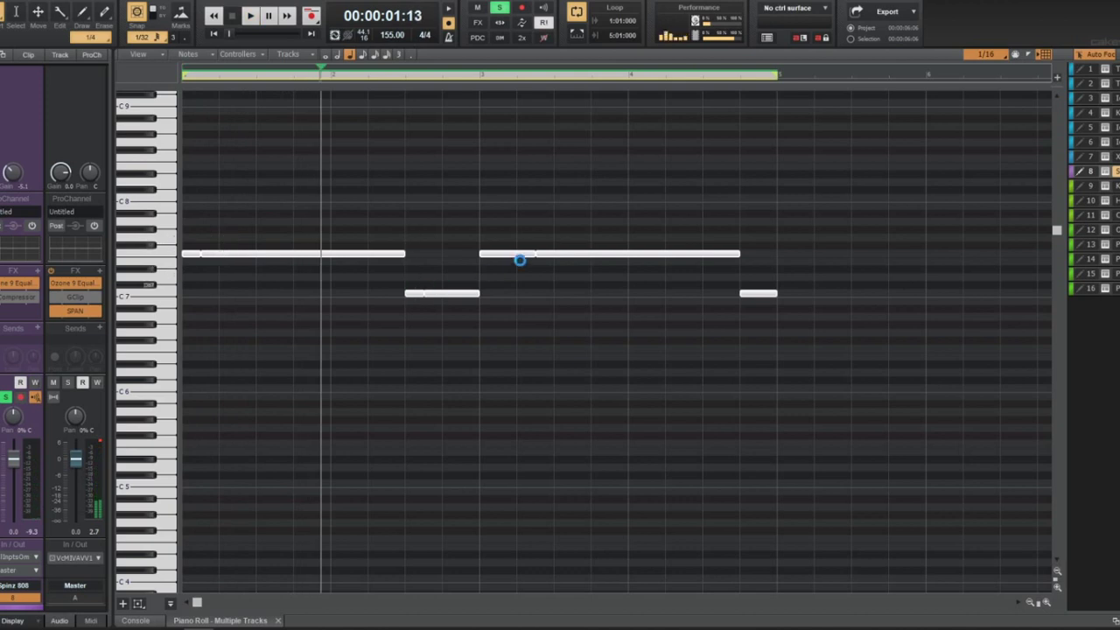
# Lower all the selected 808 notes by two octaves in the Piano Roll and deselect them
pyautogui.scroll(-2, 321, 254)
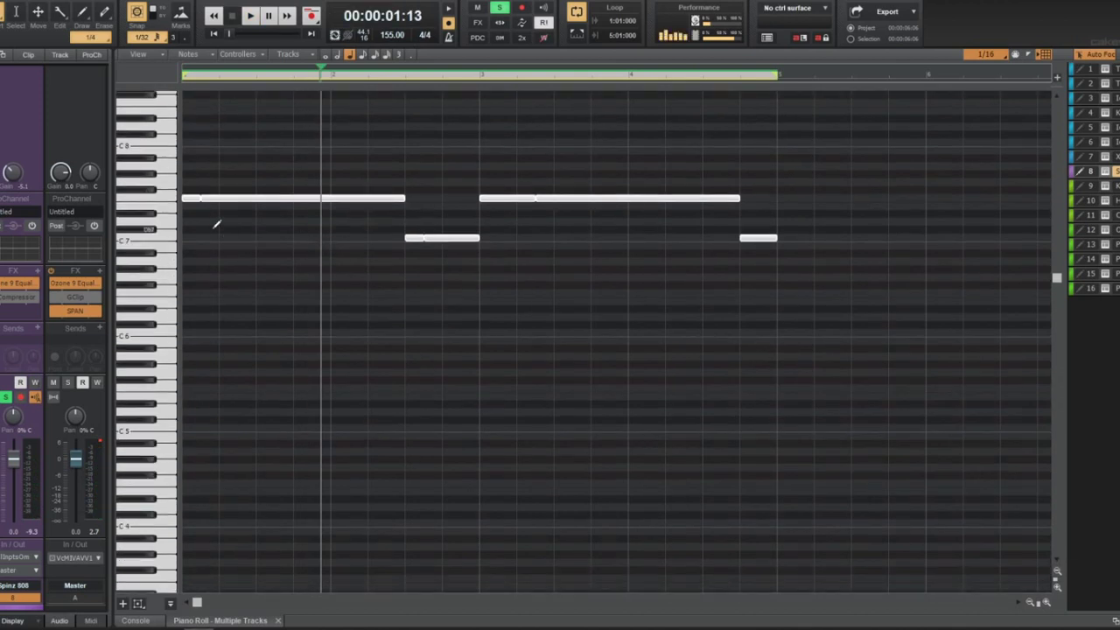
pyautogui.moveTo(191, 199); pyautogui.dragTo(187, 388)
pyautogui.scroll(-1, 271, 332)
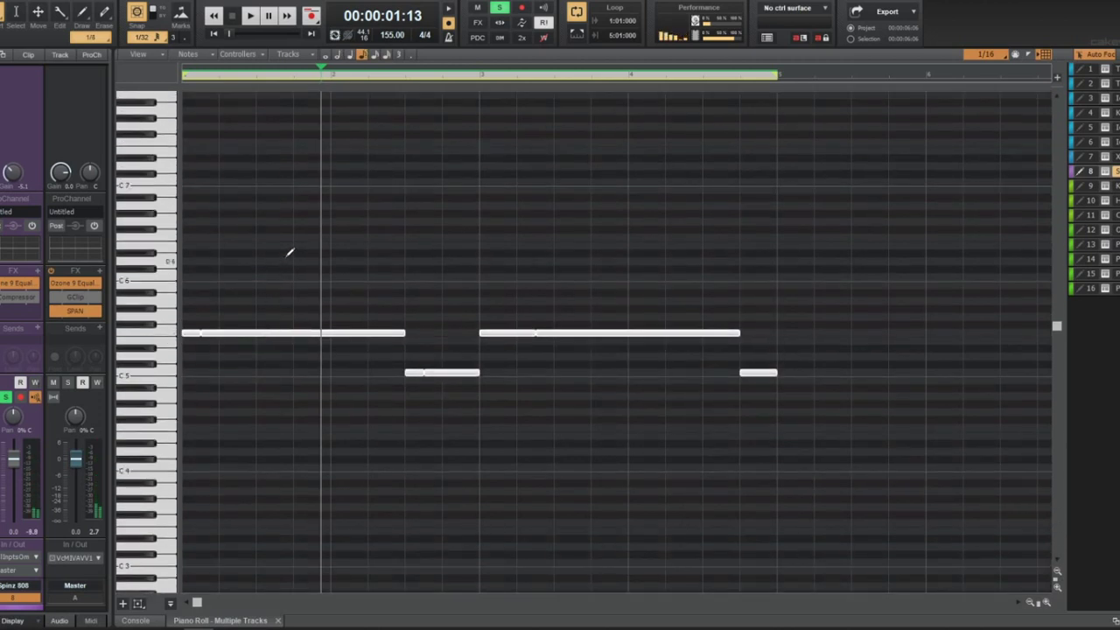
pyautogui.click(289, 252)
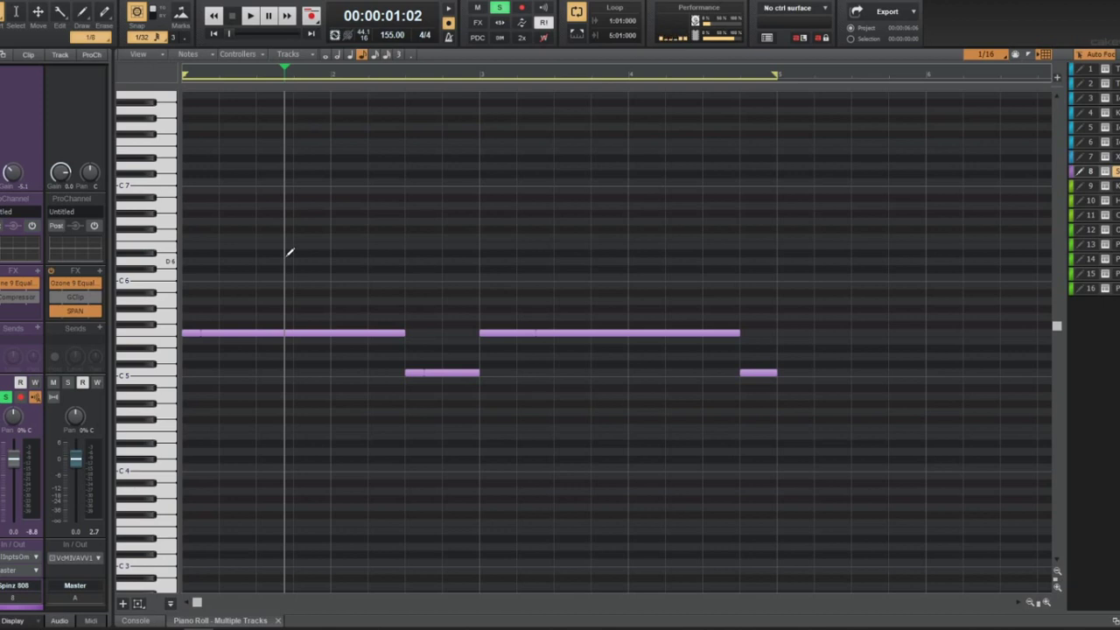
# Play the lowered 808 line with the melody from the start of the loop several times to check it
pyautogui.press('w')
pyautogui.press('space')
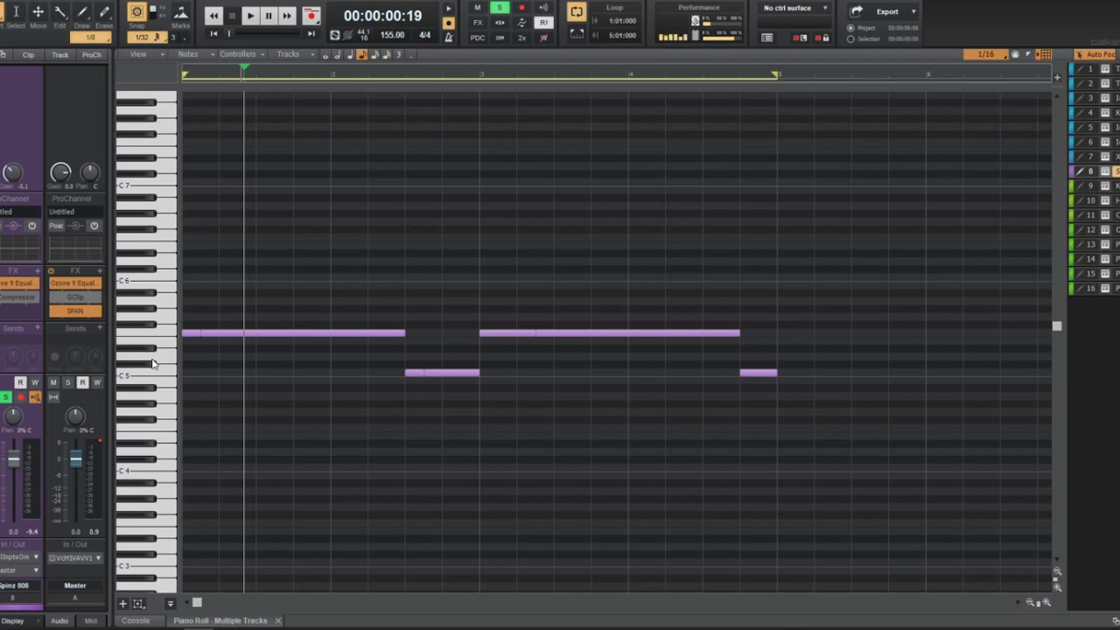
pyautogui.press('w')
pyautogui.press('space')
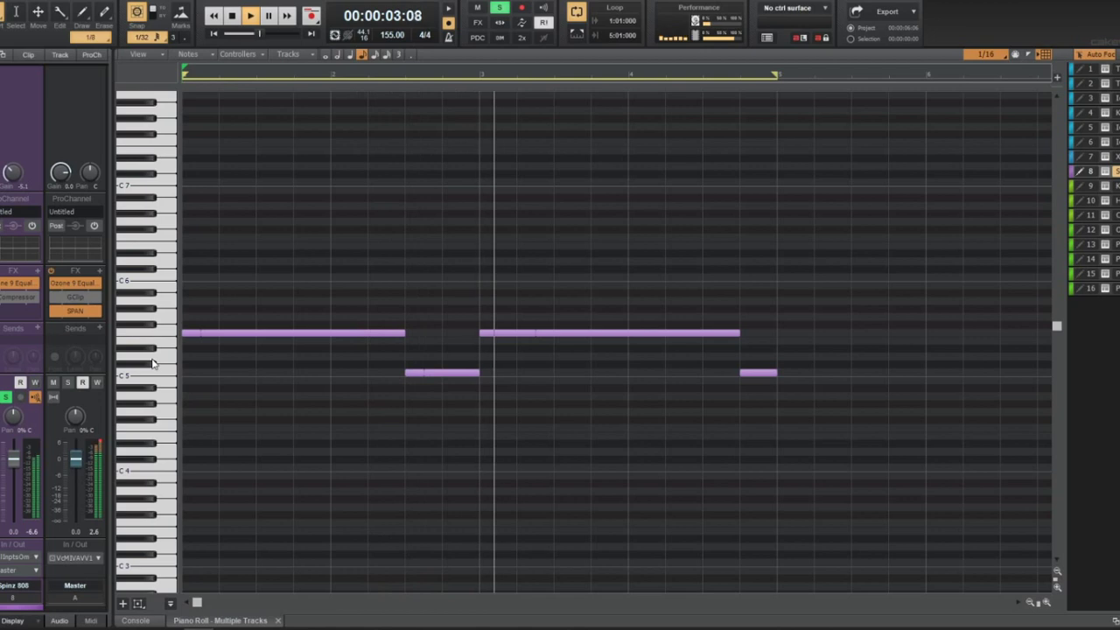
pyautogui.press('space')
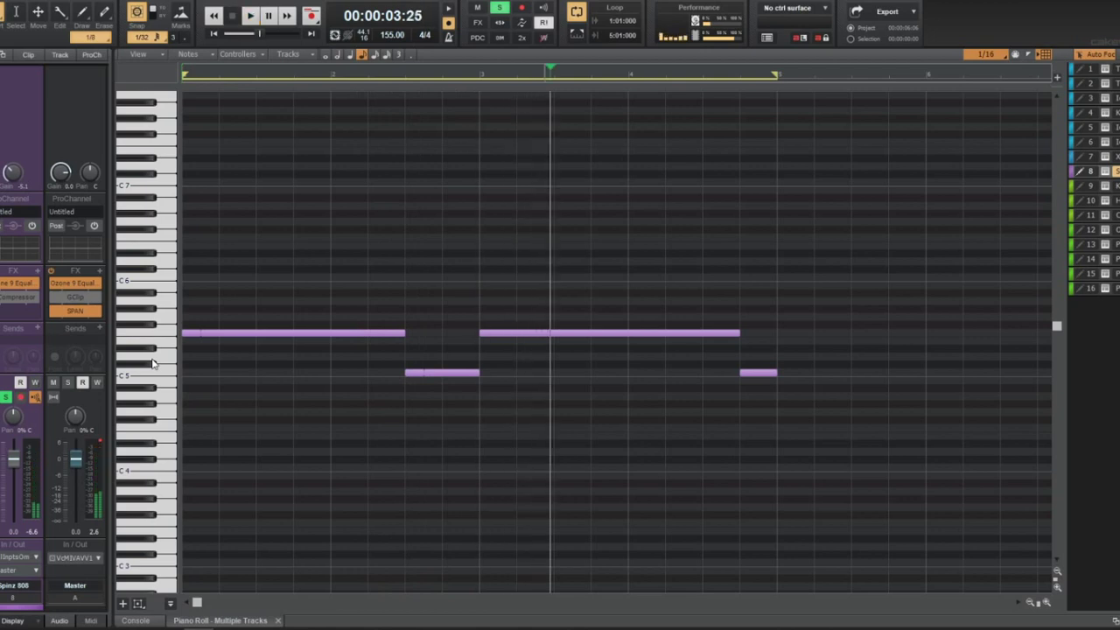
pyautogui.press('w')
pyautogui.scroll(-1, 383, 320)
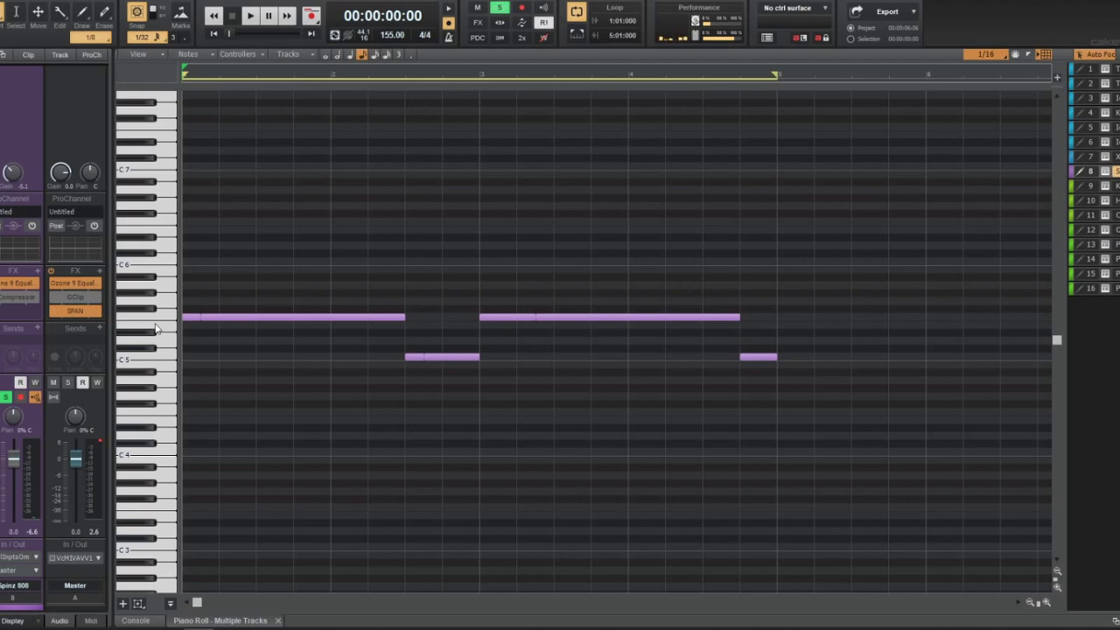
pyautogui.press('space')
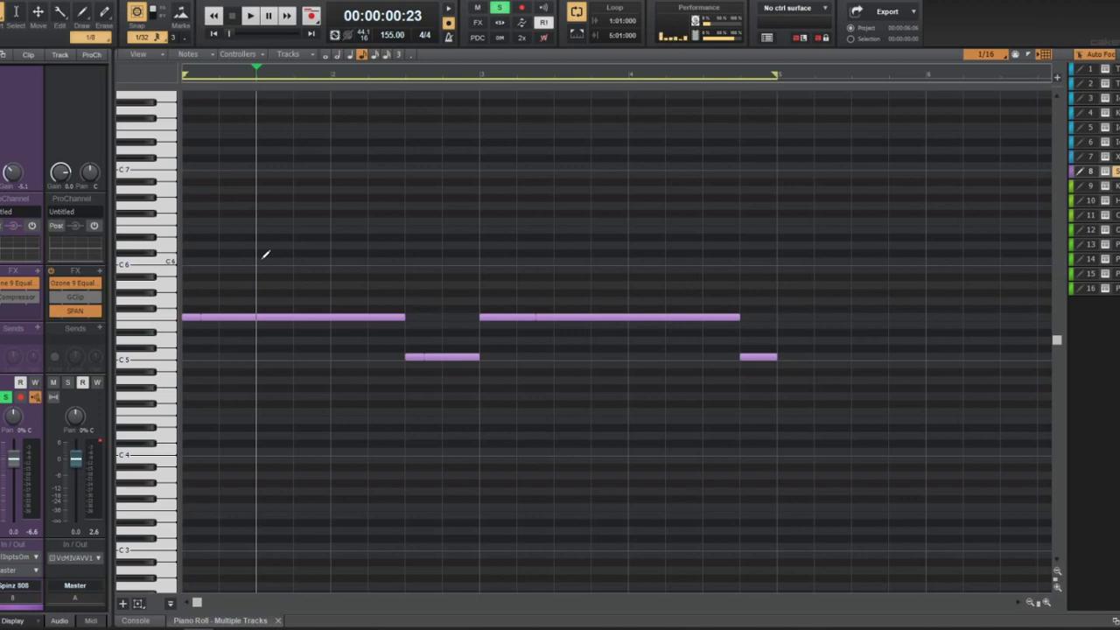
# Examine the spacing of the 808 notes by placing the playhead at points along the first three bars
pyautogui.click(209, 238)
pyautogui.click(207, 239)
pyautogui.click(414, 231)
pyautogui.click(472, 229)
pyautogui.click(482, 234)
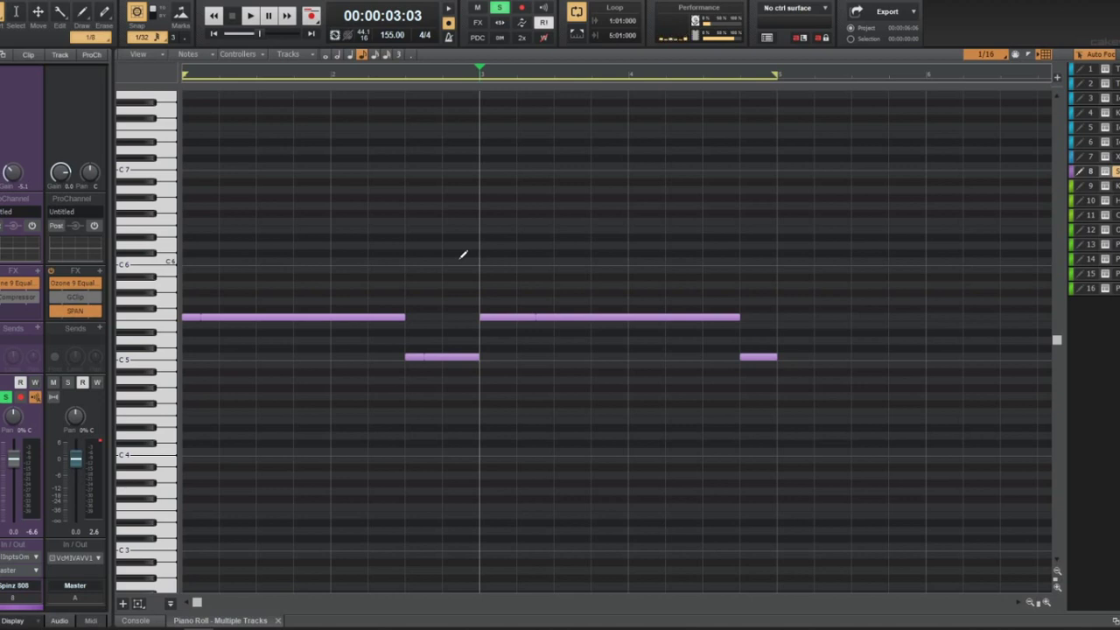
pyautogui.click(444, 249)
pyautogui.click(428, 259)
# Return to the arrangement of all tracks and replay the loop from its start
pyautogui.hotkey('ctrl', 'z')
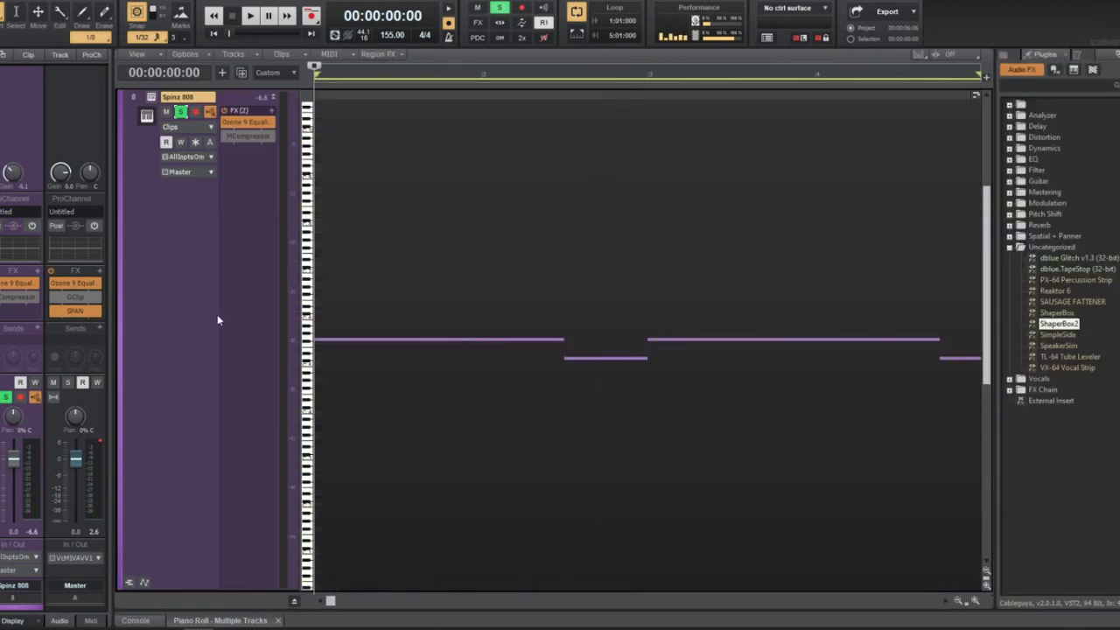
pyautogui.press('space')
pyautogui.press('w')
pyautogui.press('d')
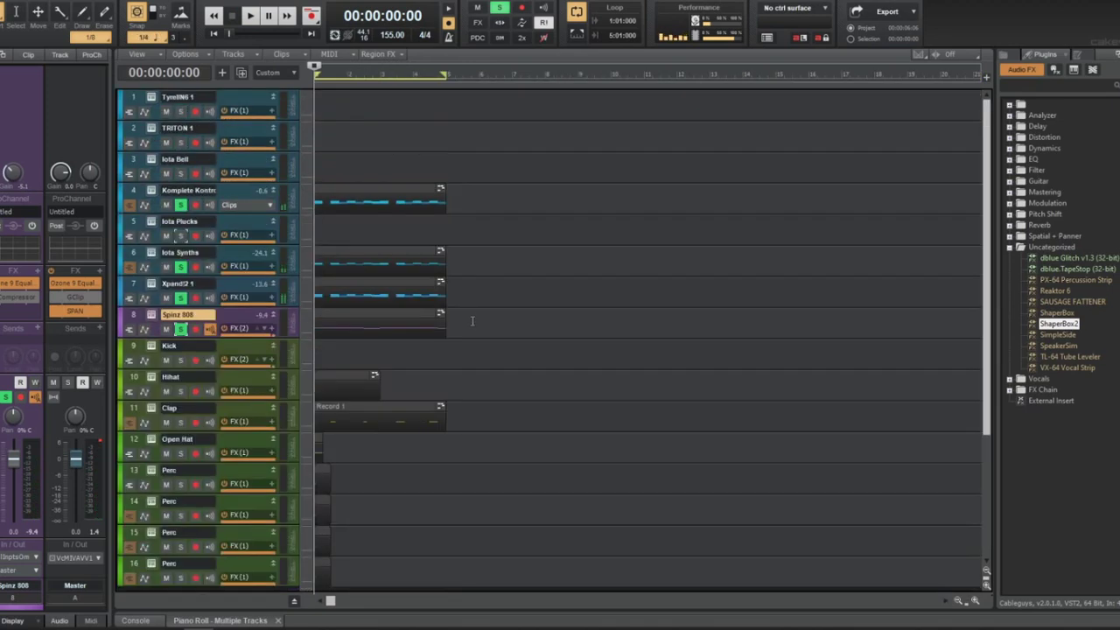
# Select the melody clips and the Spinz 808 clip on tracks 4 to 8 and transpose them up 4 semitones
pyautogui.moveTo(470, 337); pyautogui.dragTo(313, 153)
pyautogui.moveTo(261, 184); pyautogui.dragTo(260, 187)
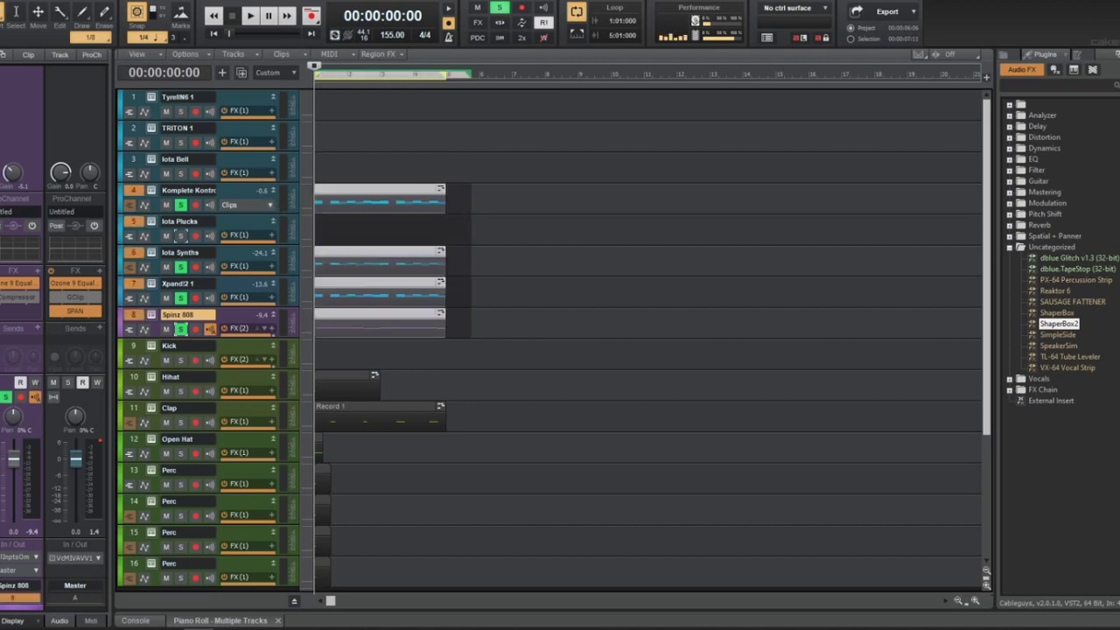
pyautogui.click(106, 3)
pyautogui.click(137, 48)
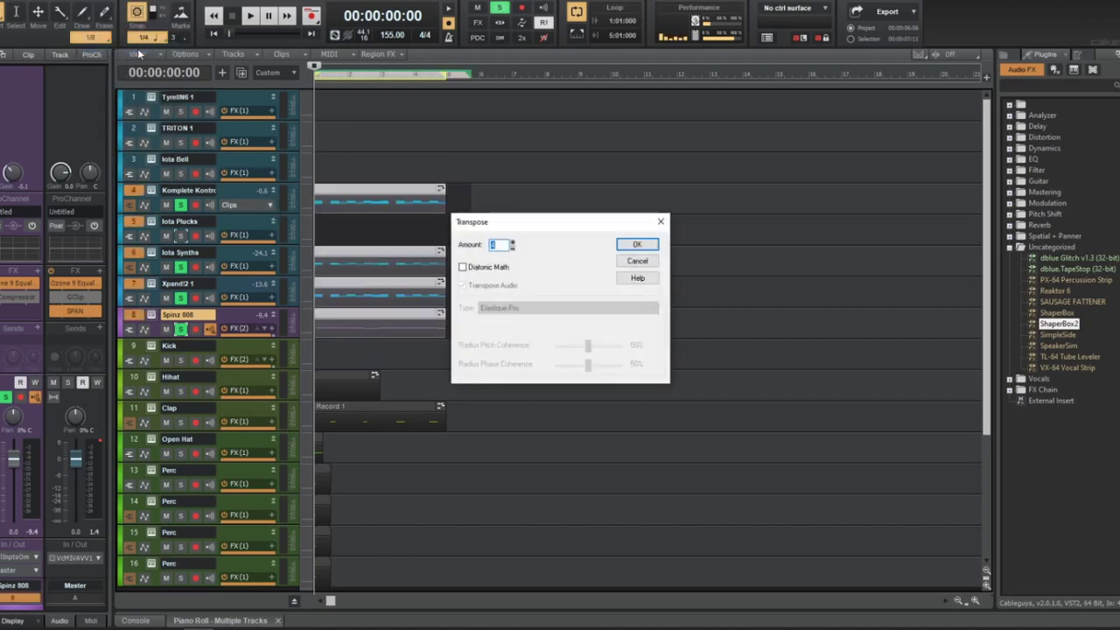
pyautogui.press('Return')
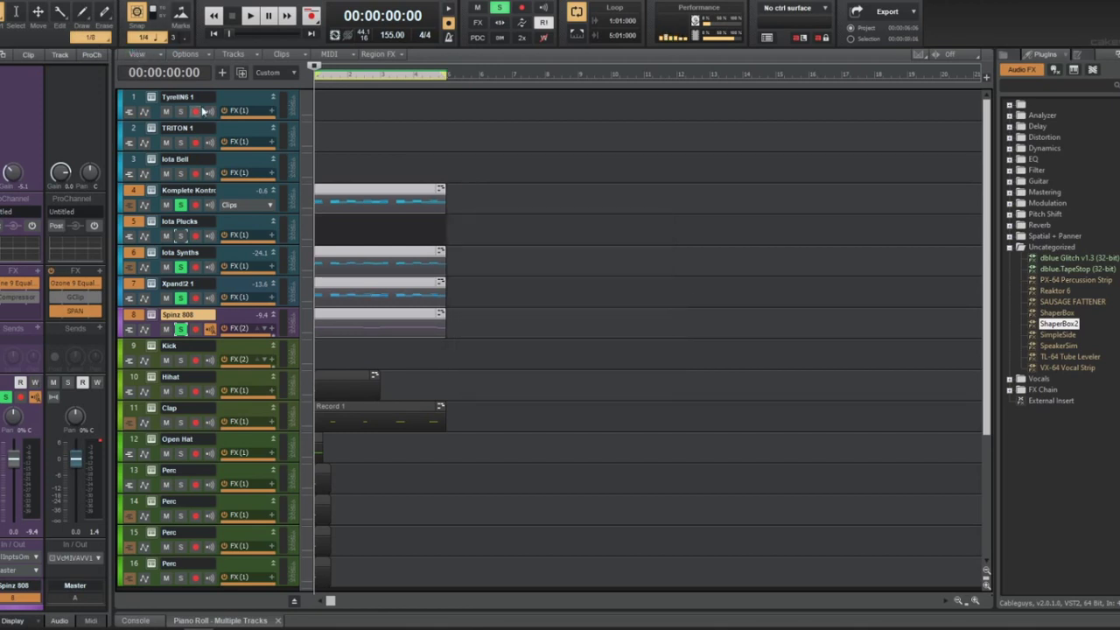
# Play the transposed loop and check the Spinz 808 clip's notes in the Piano Roll
pyautogui.press('space')
pyautogui.doubleClick(339, 317)
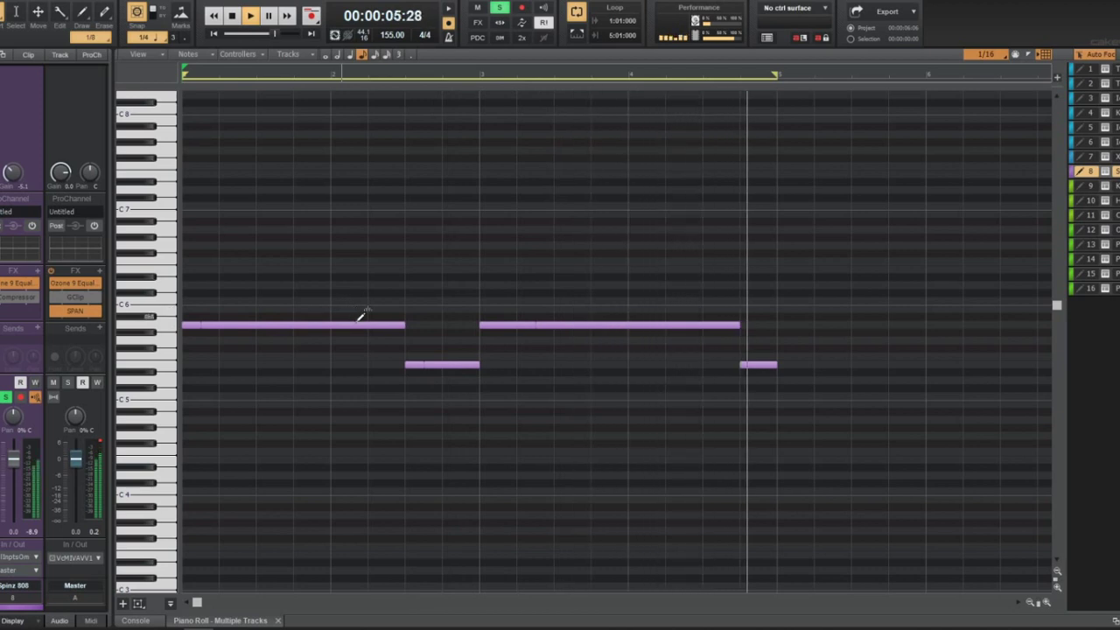
pyautogui.press('space')
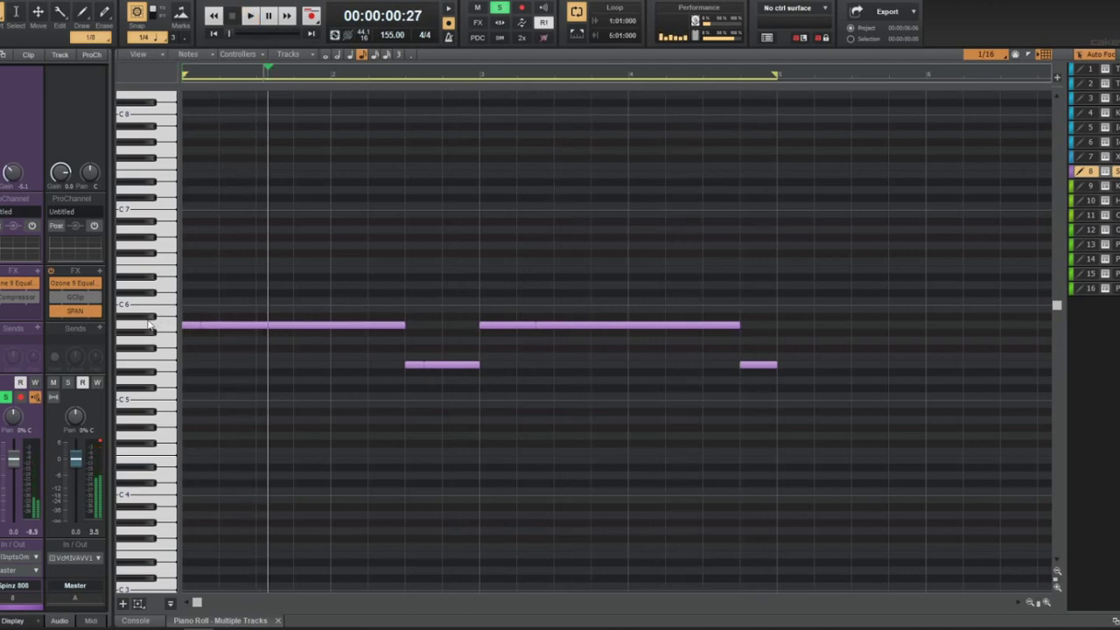
# Open the Spinz 808 track's Komplete Kontrol sampler and browse its files to the samples folder on drive F
pyautogui.press('d')
pyautogui.click(151, 315)
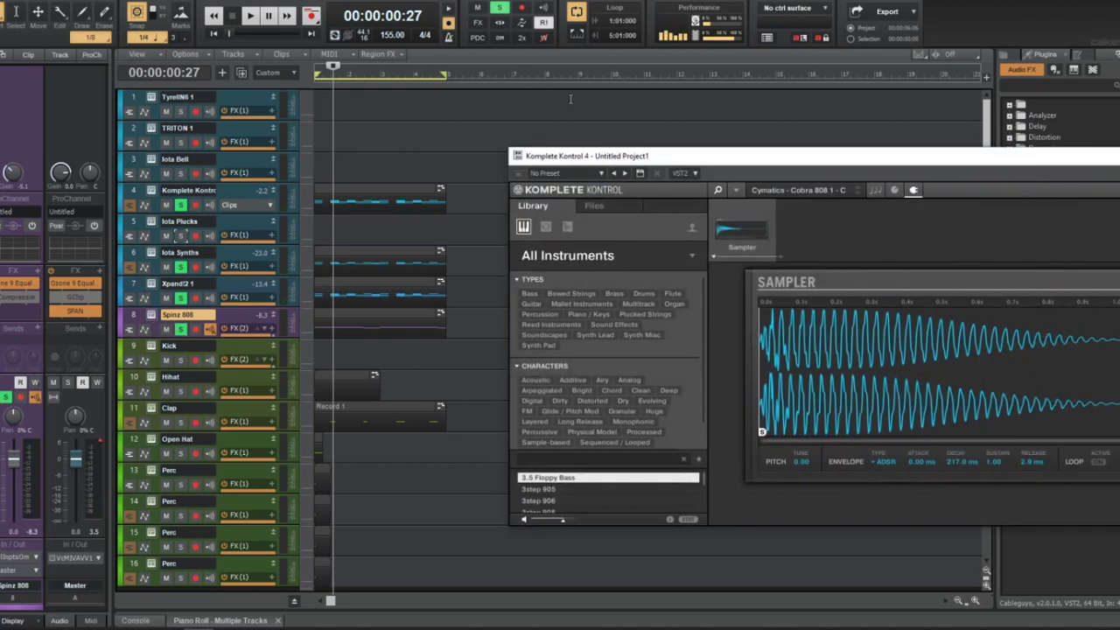
pyautogui.click(594, 205)
pyautogui.moveTo(615, 178); pyautogui.dragTo(272, 159)
pyautogui.doubleClick(202, 292)
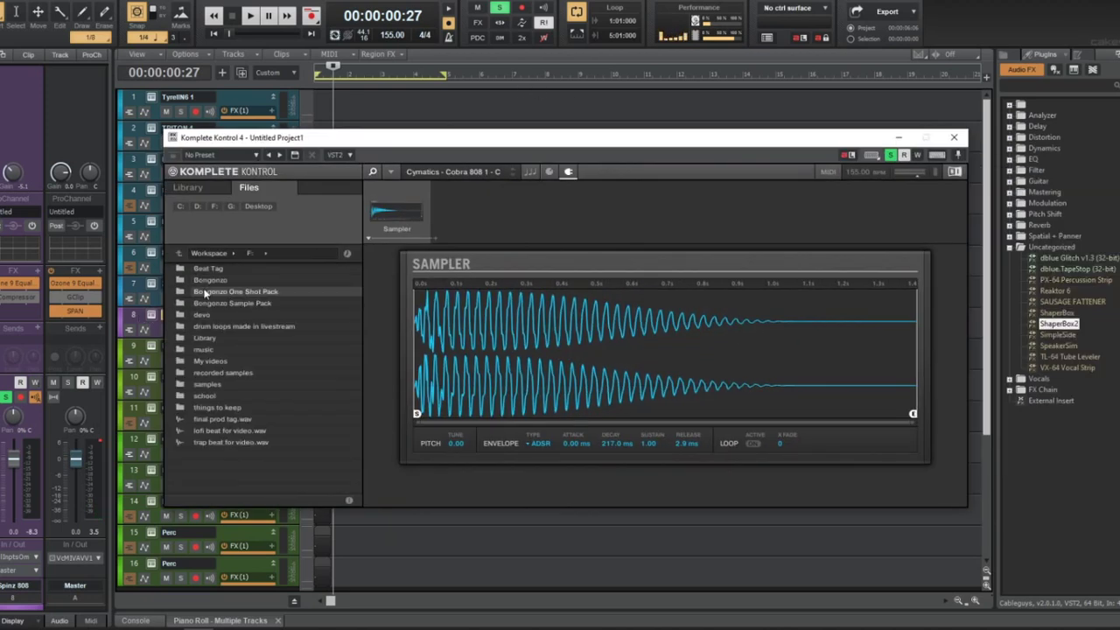
pyautogui.doubleClick(229, 383)
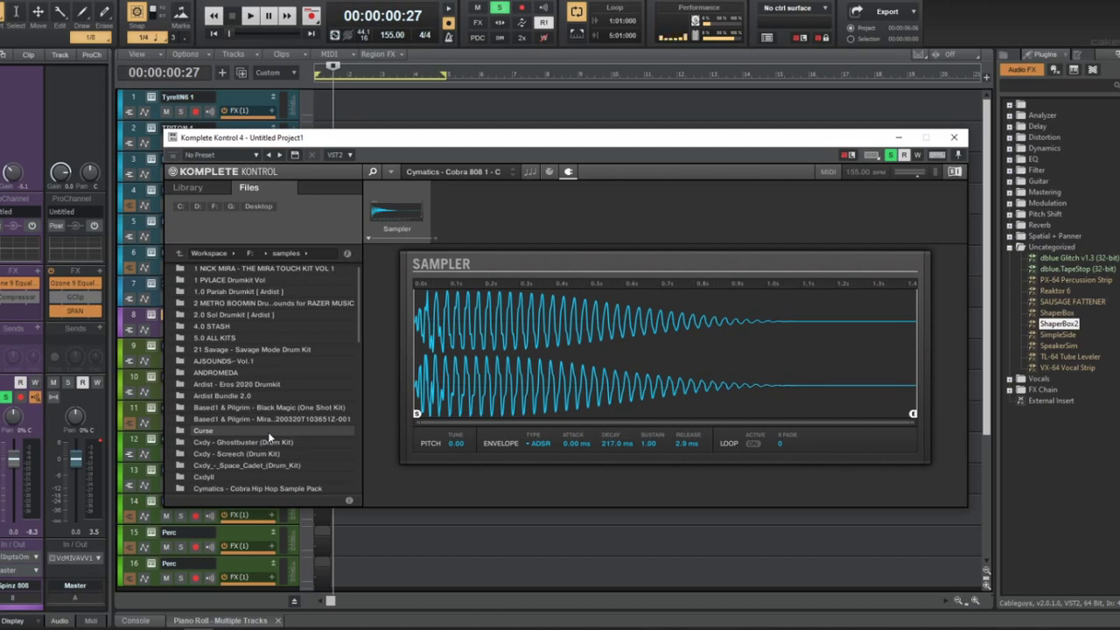
# Load Juice 808.wav from the 808's folder of mai Drum Kit 2, audition it, and close the sampler
pyautogui.scroll(-7, 271, 433)
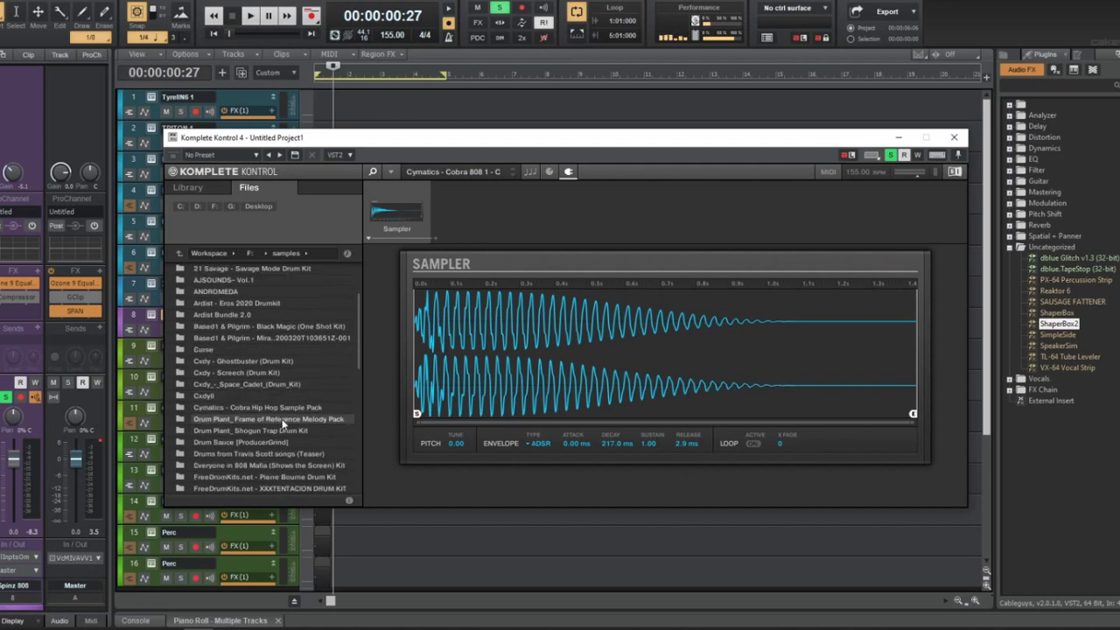
pyautogui.scroll(-4, 278, 429)
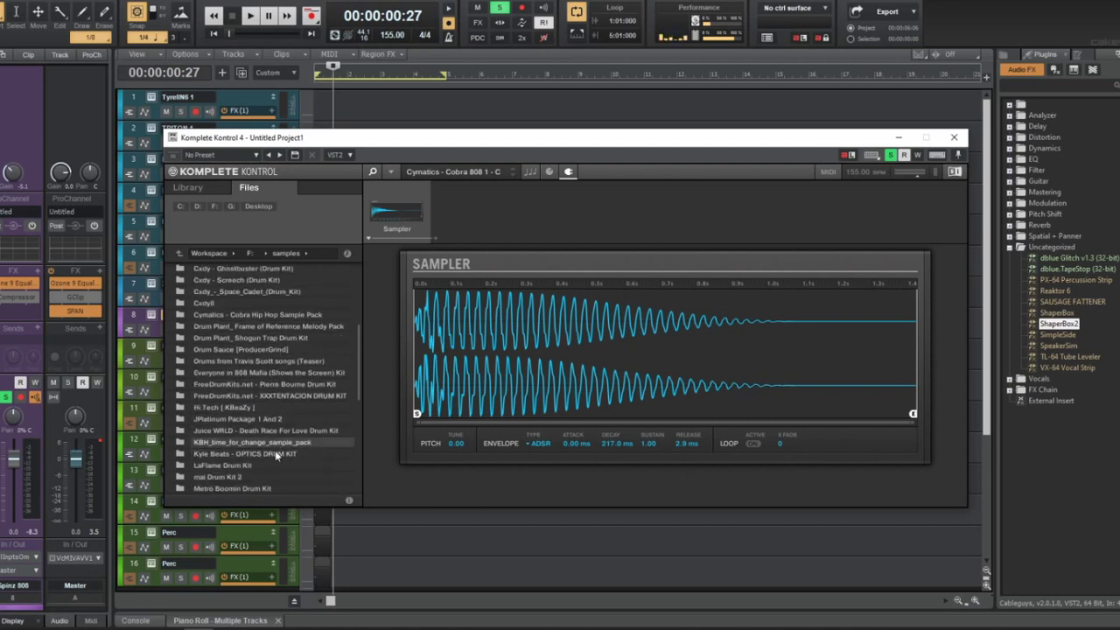
pyautogui.scroll(-3, 270, 457)
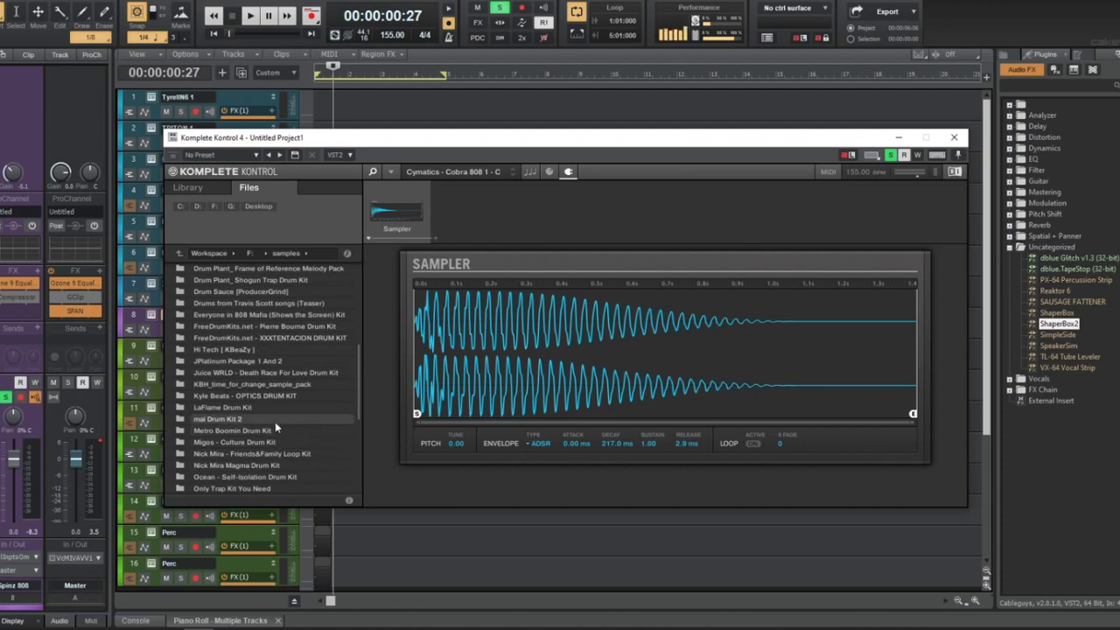
pyautogui.doubleClick(275, 421)
pyautogui.doubleClick(232, 266)
pyautogui.click(232, 326)
pyautogui.press('space')
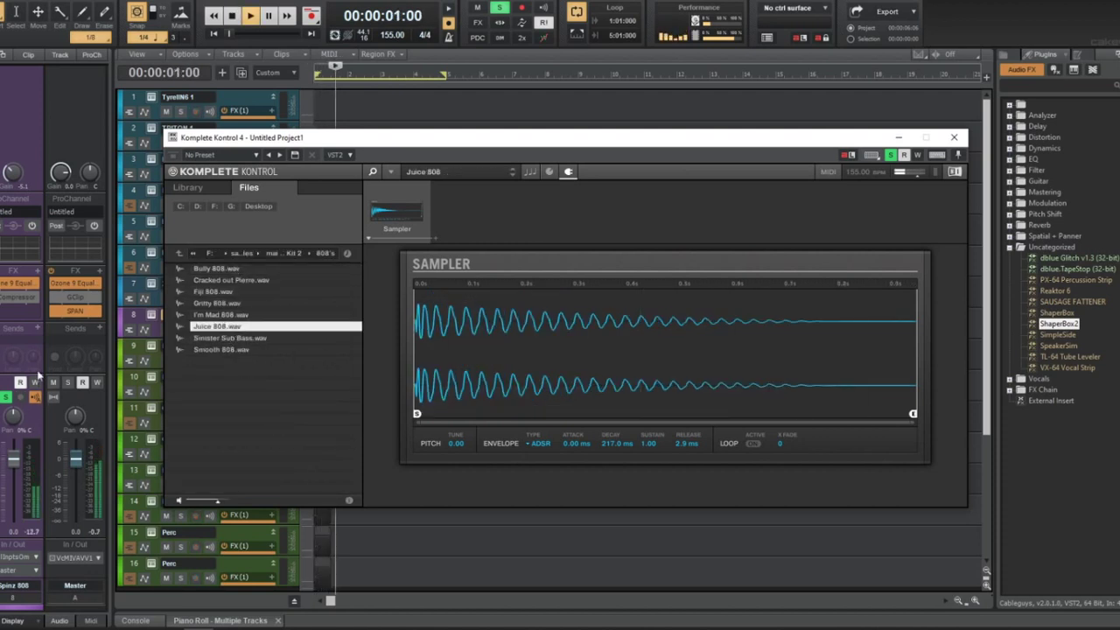
pyautogui.press('space')
pyautogui.click(954, 137)
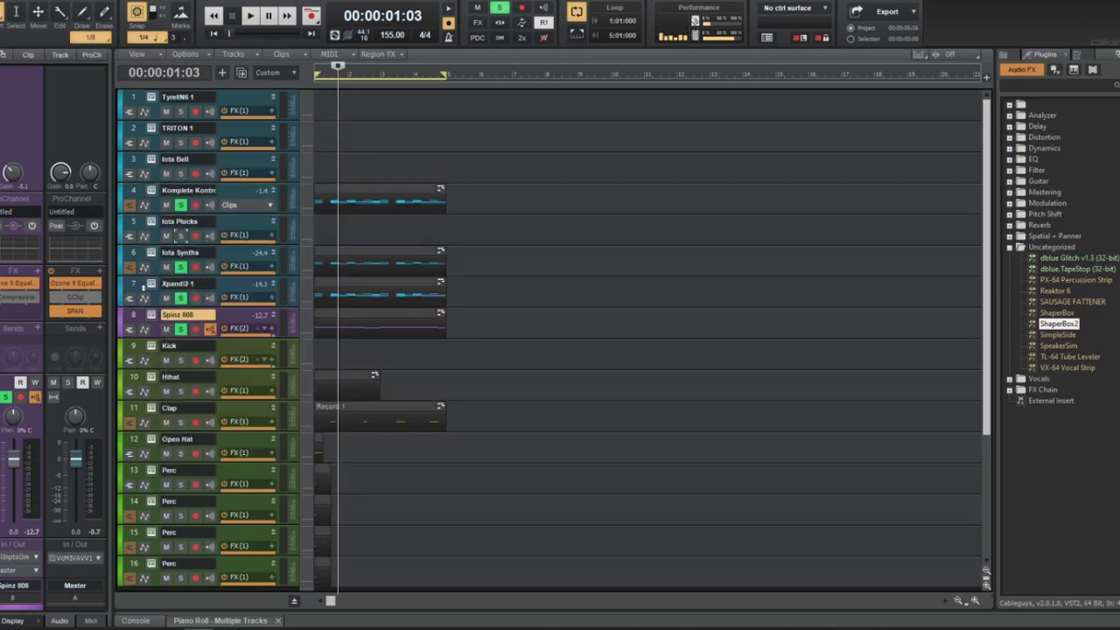
# Select tracks 4 to 7, lower their volume together, and replay the loop
pyautogui.moveTo(132, 283); pyautogui.dragTo(132, 194)
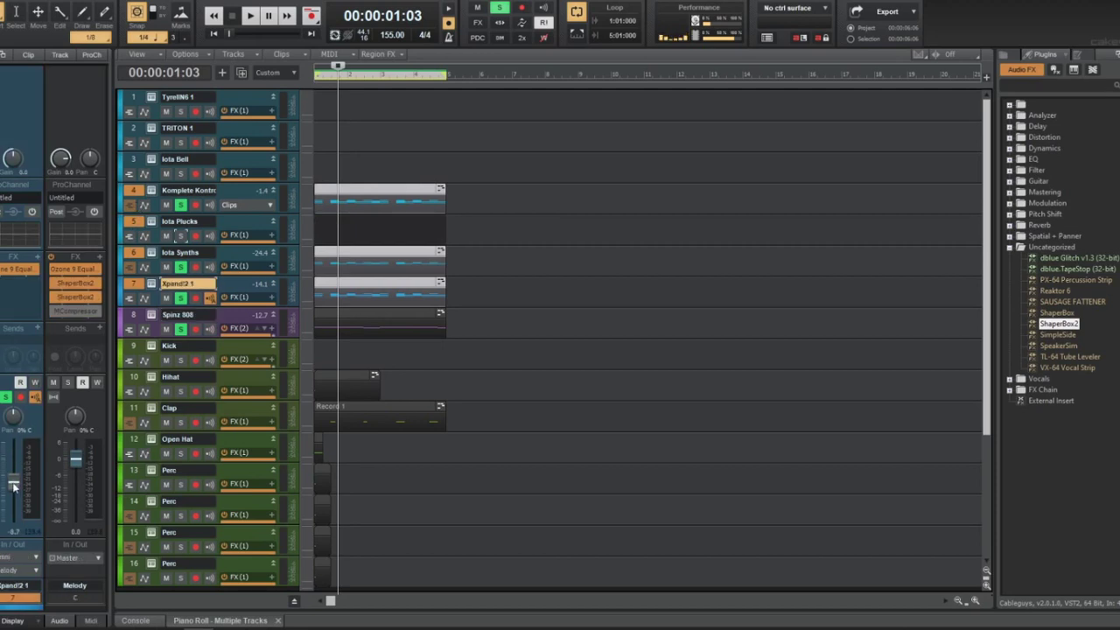
pyautogui.press('w')
pyautogui.press('space')
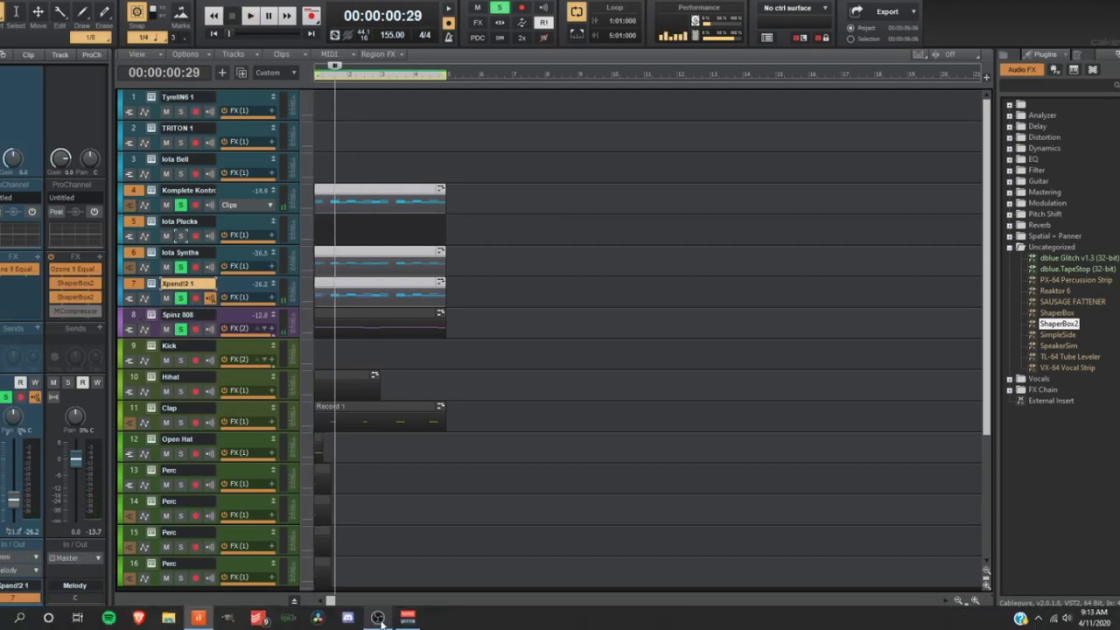
# Switch to VoiceMeeter Banana to adjust the A3 output gain, and replay the loop in the project with the system volume at 100
pyautogui.click(407, 619)
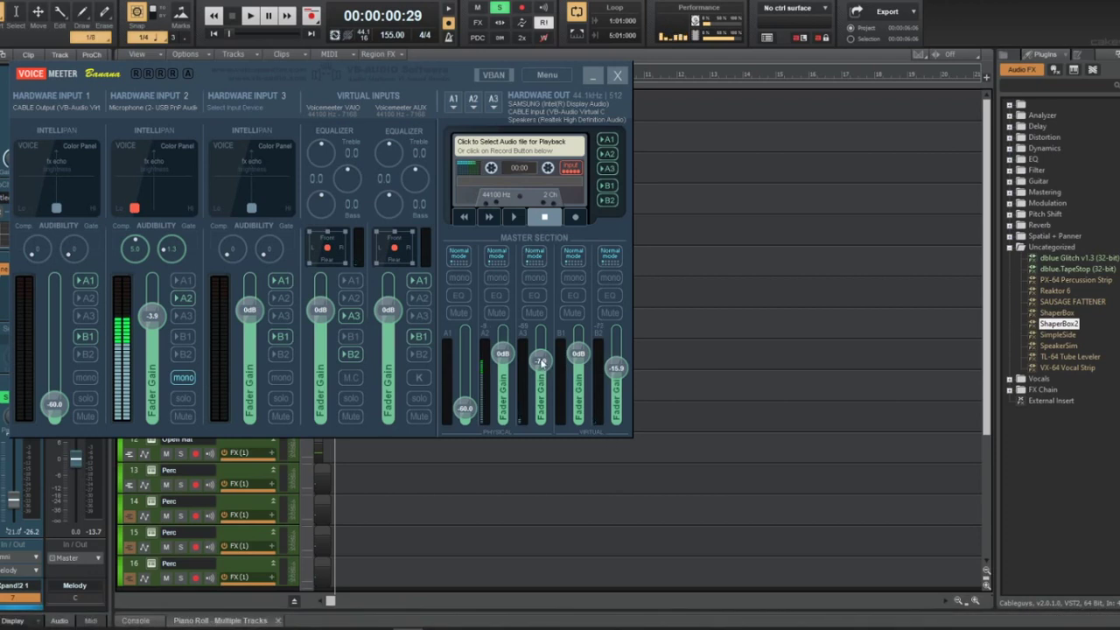
pyautogui.click(719, 338)
pyautogui.press('w')
pyautogui.press('space')
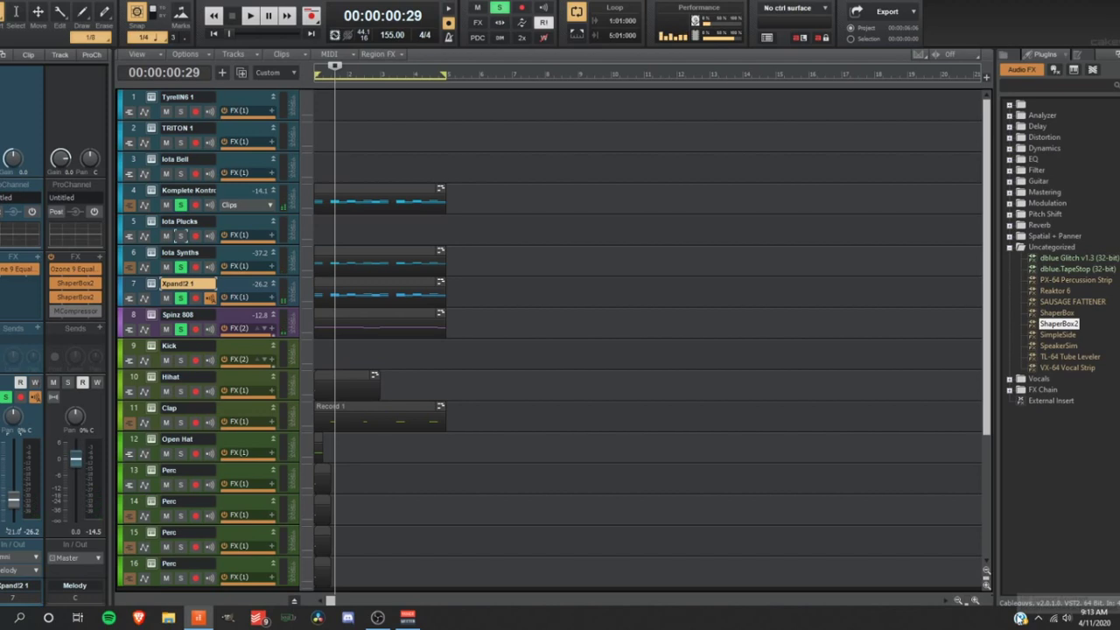
pyautogui.press('XF86AudioLowerVolume')
pyautogui.press('XF86AudioLowerVolume')
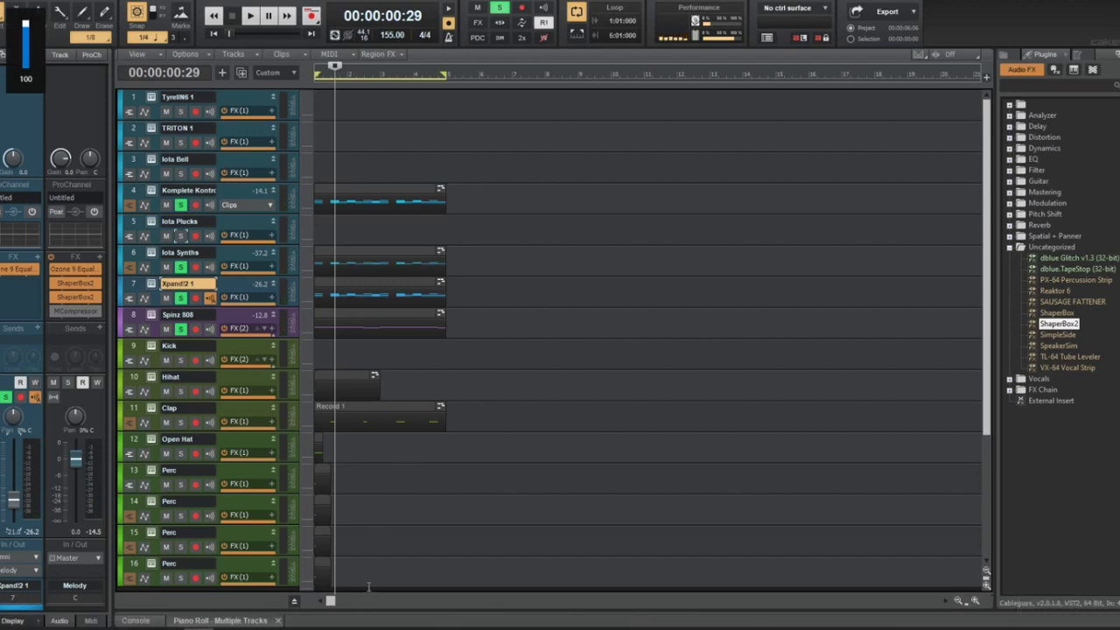
# Raise the A3 output gain slightly in VoiceMeeter Banana, return to the project, and play the loop
pyautogui.moveTo(317, 623)
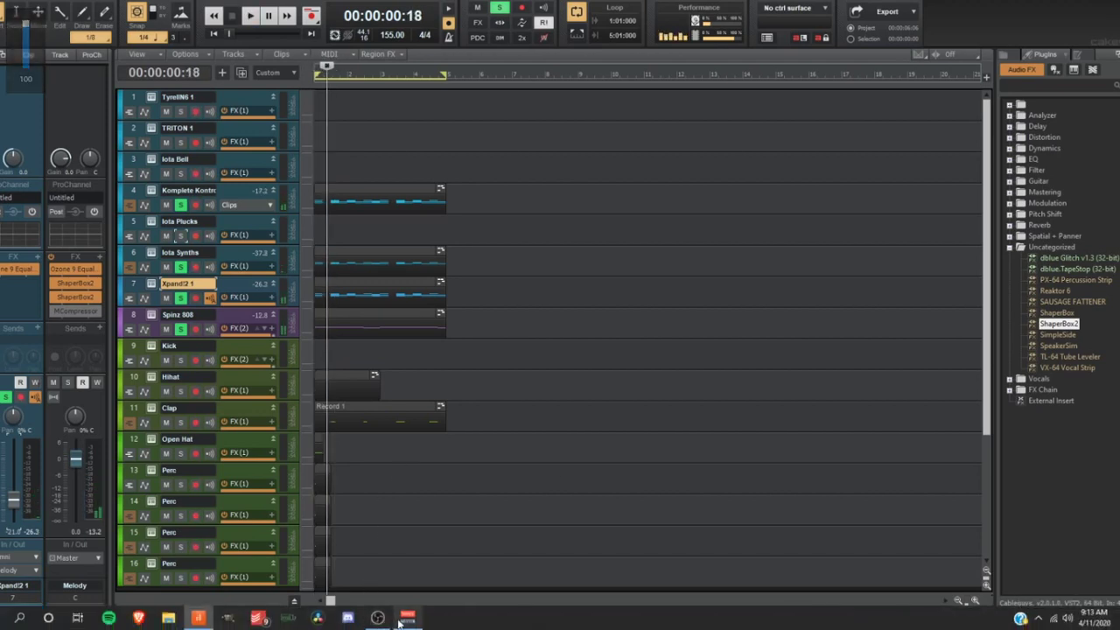
pyautogui.click(406, 618)
pyautogui.moveTo(541, 354); pyautogui.dragTo(552, 343)
pyautogui.click(695, 328)
pyautogui.press('space')
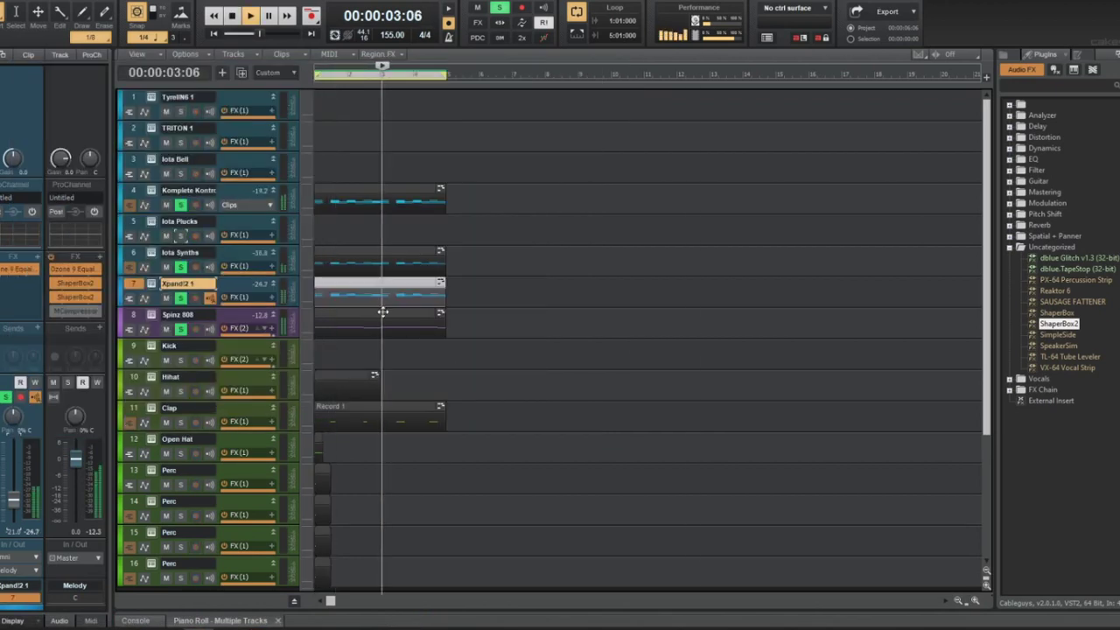
# Check the higher-pitched 808 notes in the Spinz 808 clip's Piano Roll, replay the loop, and return to the arrangement
pyautogui.doubleClick(382, 311)
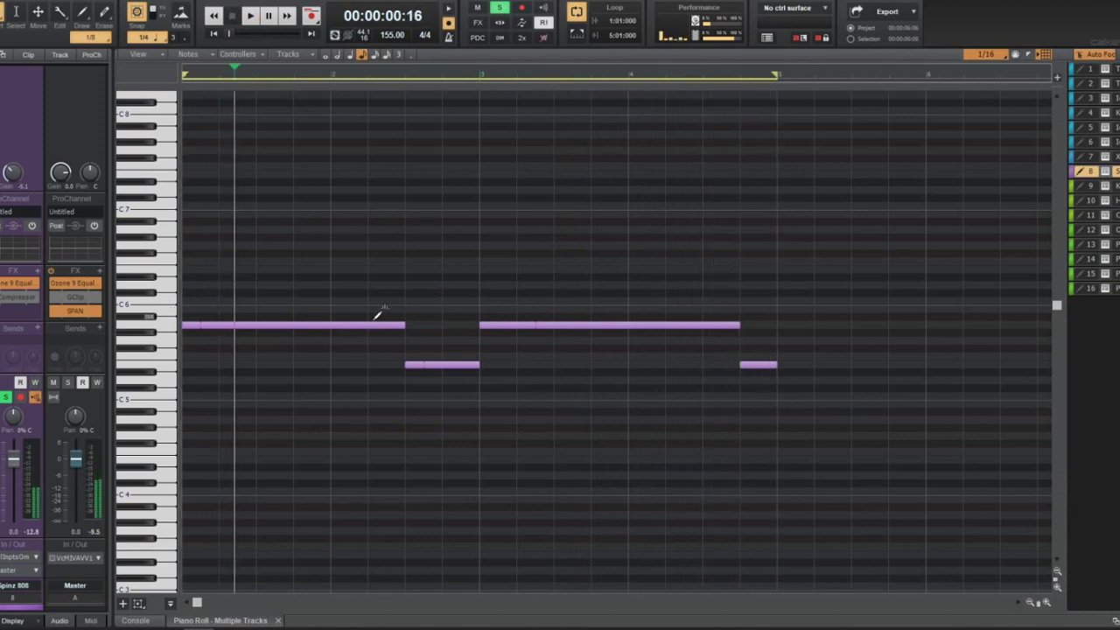
pyautogui.click(172, 325)
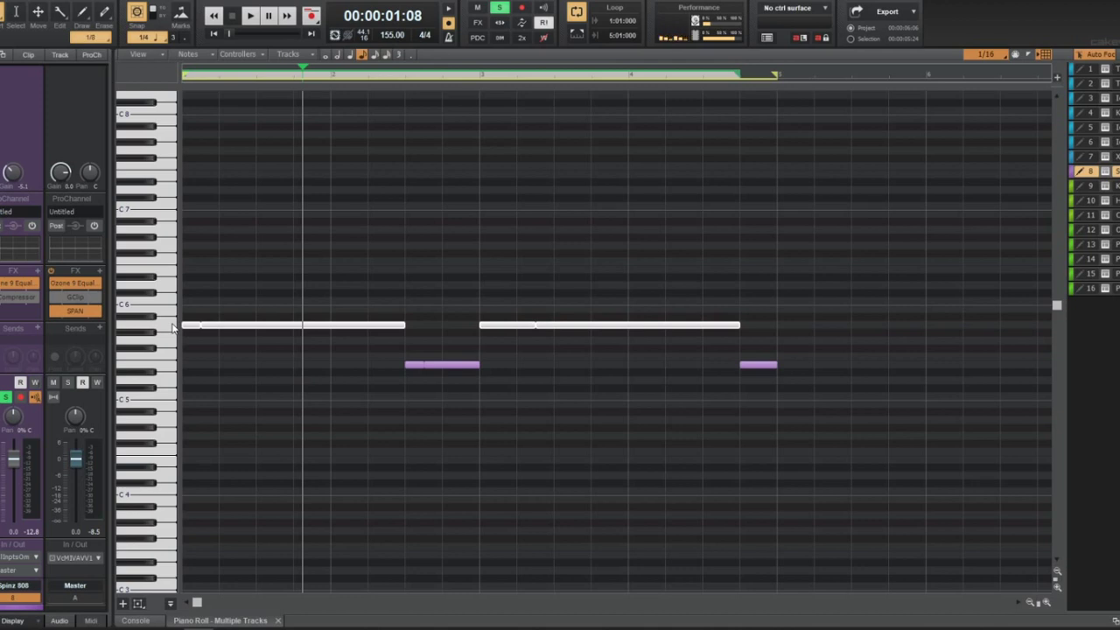
pyautogui.click(268, 242)
pyautogui.press('space')
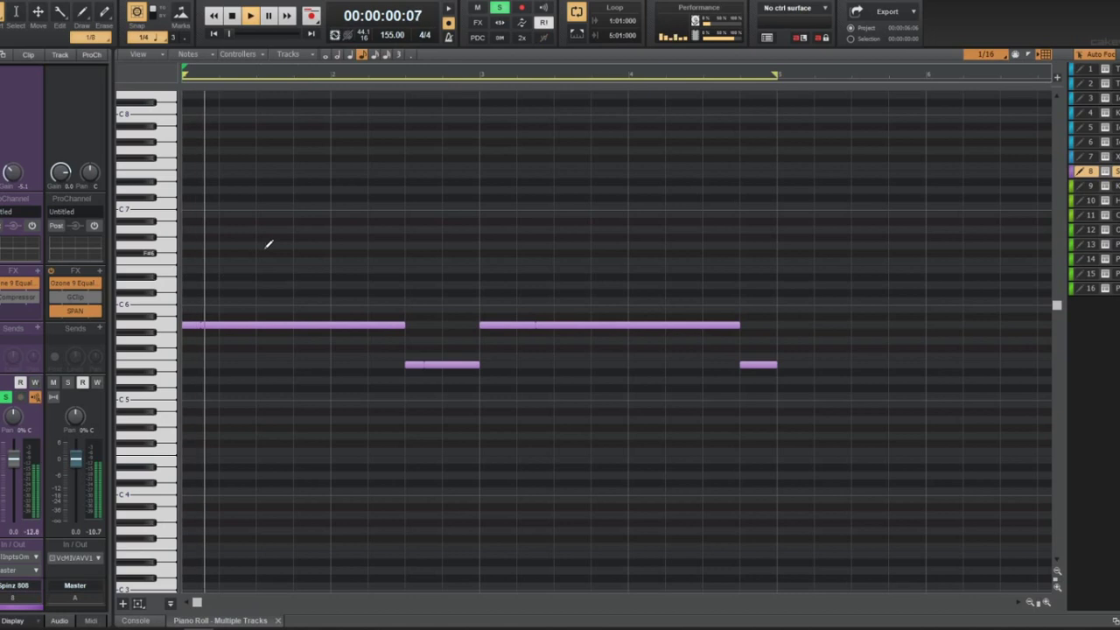
pyautogui.press('d')
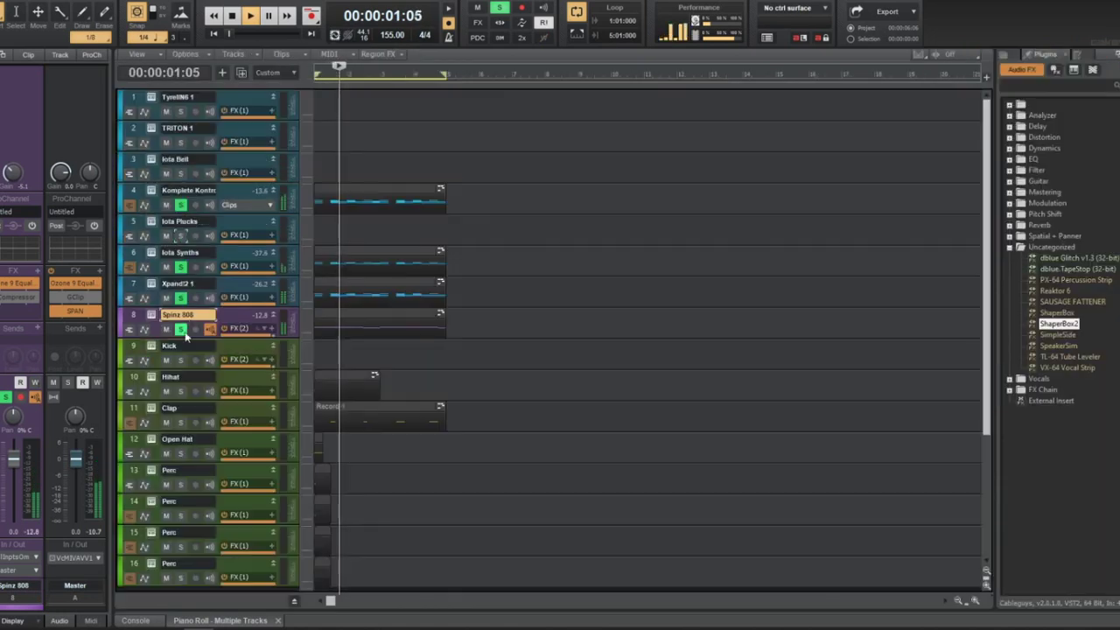
# Copy the Spinz 808 clip to the start of the Kick track and open the Piano Roll
pyautogui.click(352, 315)
pyautogui.doubleClick(338, 344)
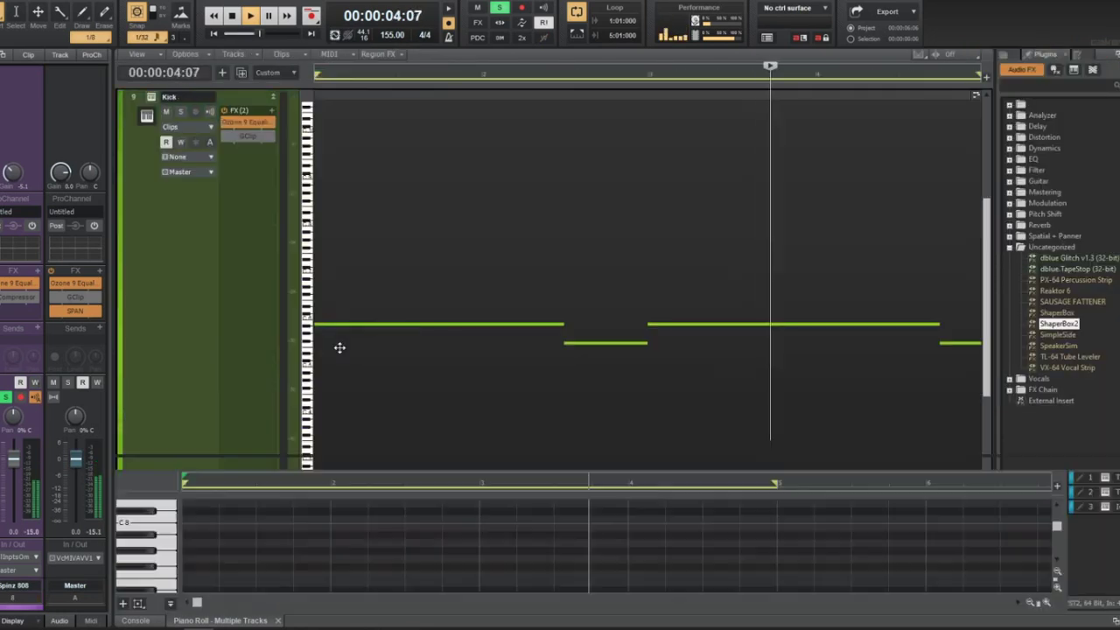
pyautogui.press('d')
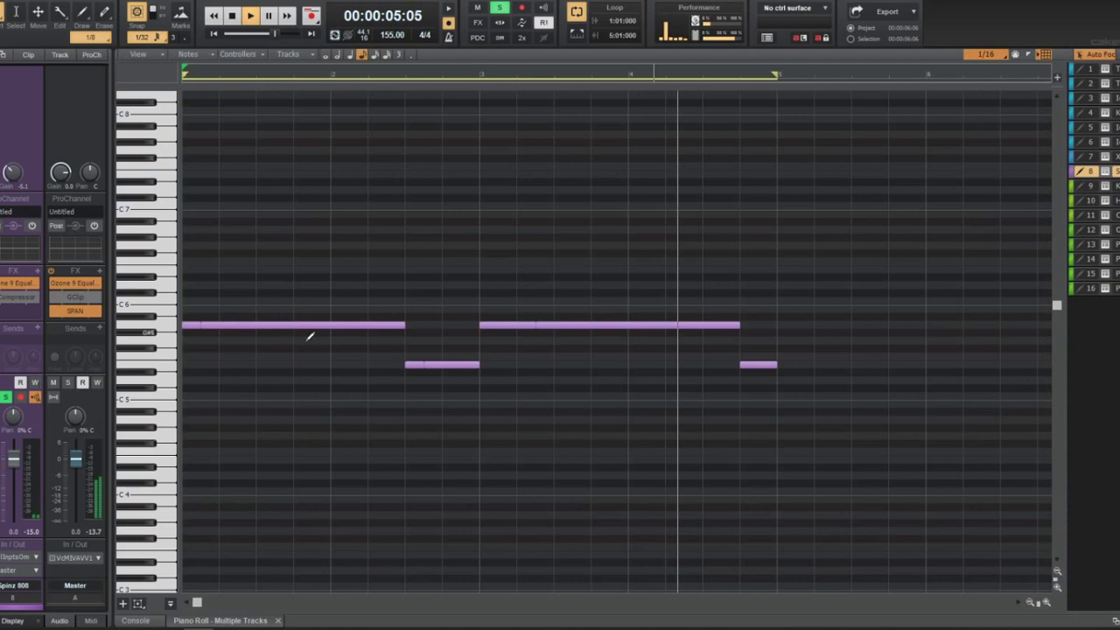
# Move all notes of the copied Kick clip onto C5, play the loop, and return to the arrangement
pyautogui.click(1084, 186)
pyautogui.press('space')
pyautogui.click(147, 325)
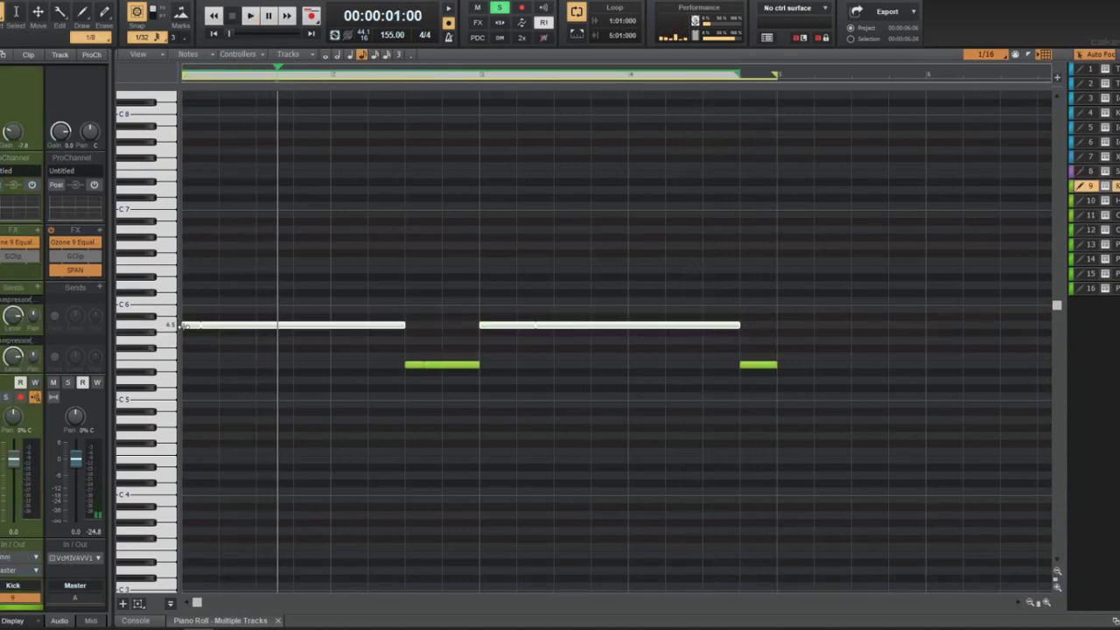
pyautogui.moveTo(196, 324); pyautogui.dragTo(191, 393)
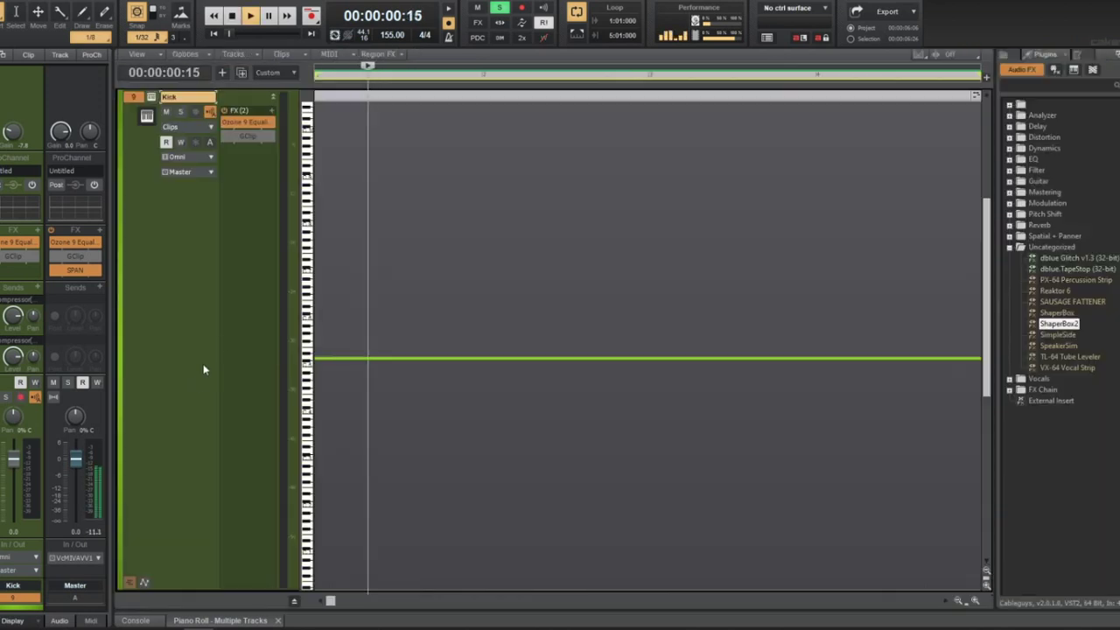
pyautogui.press('d')
pyautogui.press('d')
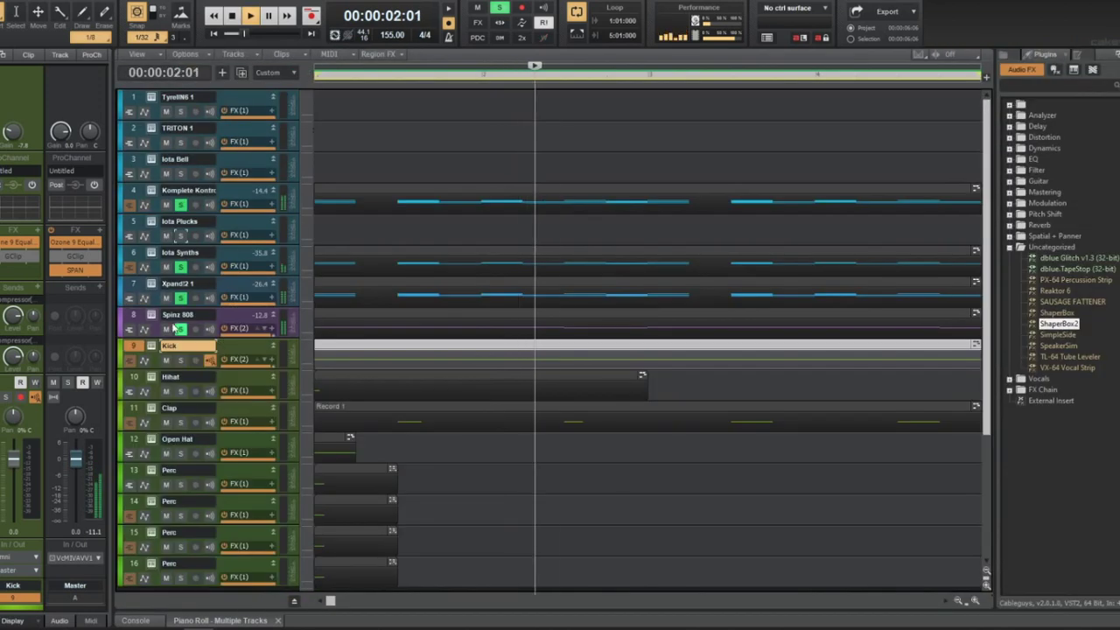
# Select tracks 4 to 7 and lower the Melody bus volume, and raise the gain of the Spinz 808 track
pyautogui.click(132, 287)
pyautogui.keyDown('shift'); pyautogui.click(132, 191); pyautogui.keyUp('shift')
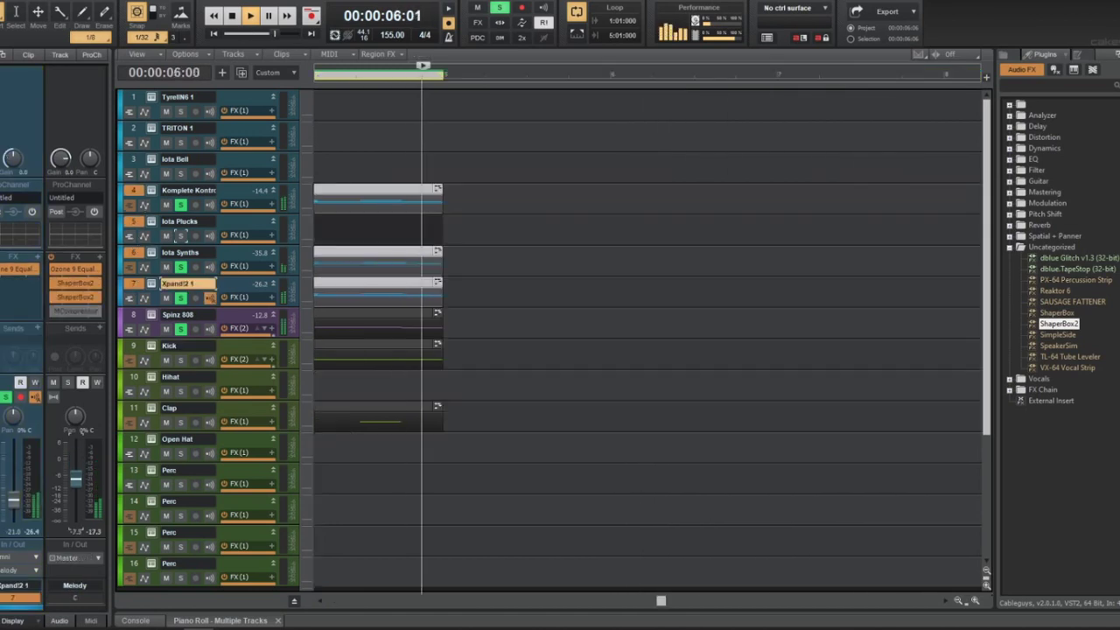
pyautogui.click(132, 317)
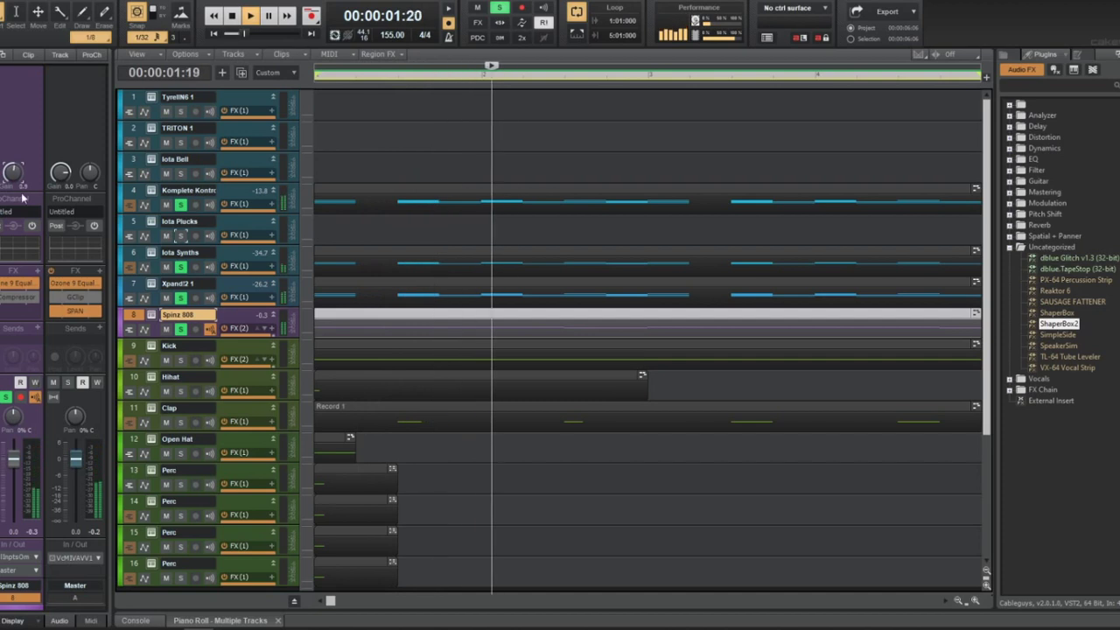
# Solo the Kick track, open its Komplete Kontrol instrument, and browse to the samples folder on drive F
pyautogui.click(180, 360)
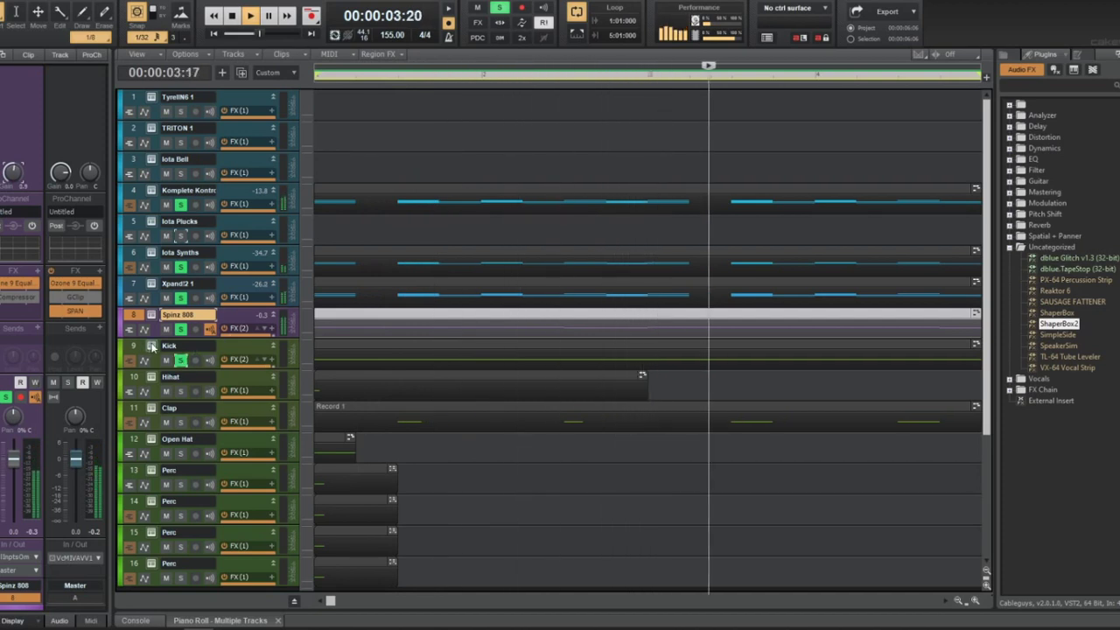
pyautogui.press('space')
pyautogui.click(151, 347)
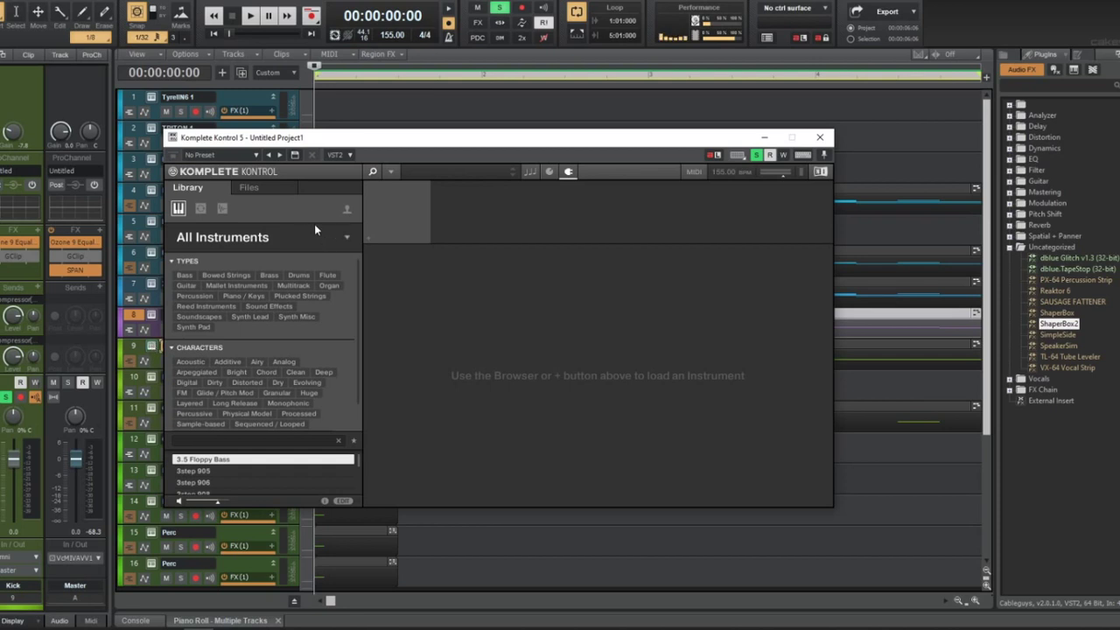
pyautogui.click(272, 189)
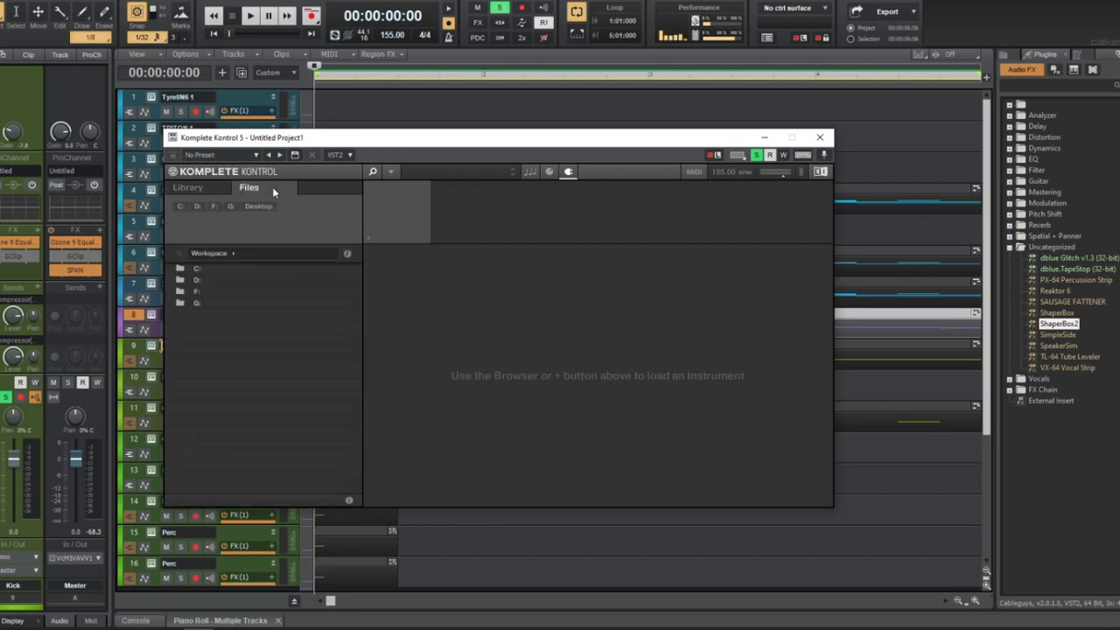
pyautogui.doubleClick(223, 291)
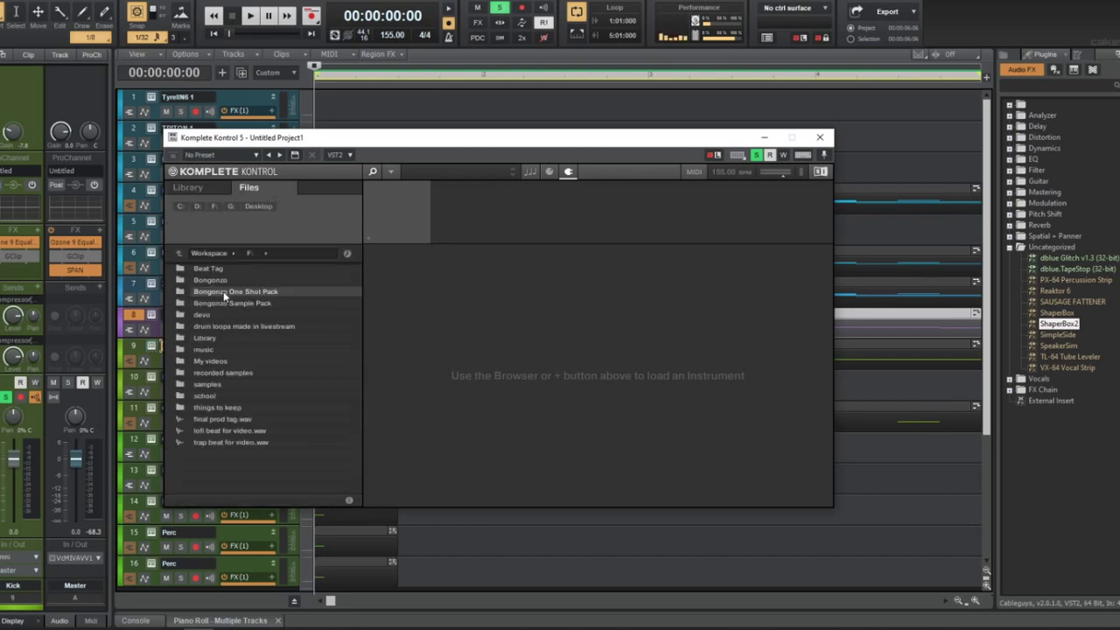
pyautogui.doubleClick(221, 387)
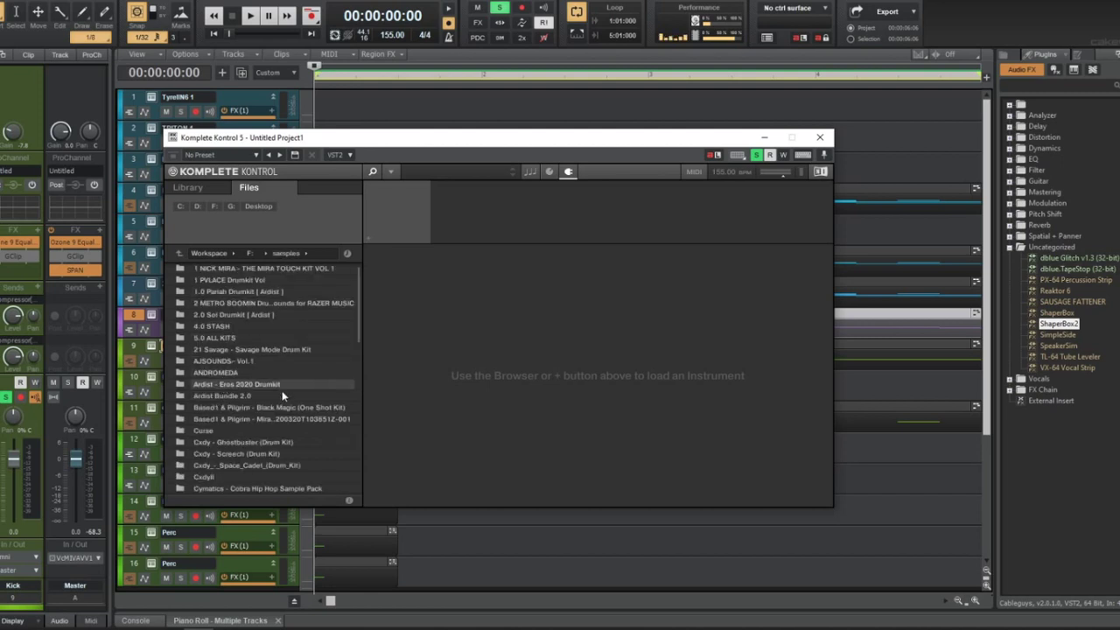
# Load PV_Kick ( Kush ).wav from the Kicks folder of the 1 PVLACE Drumkit Vol and close the instrument
pyautogui.click(290, 271)
pyautogui.doubleClick(271, 279)
pyautogui.doubleClick(271, 269)
pyautogui.doubleClick(233, 315)
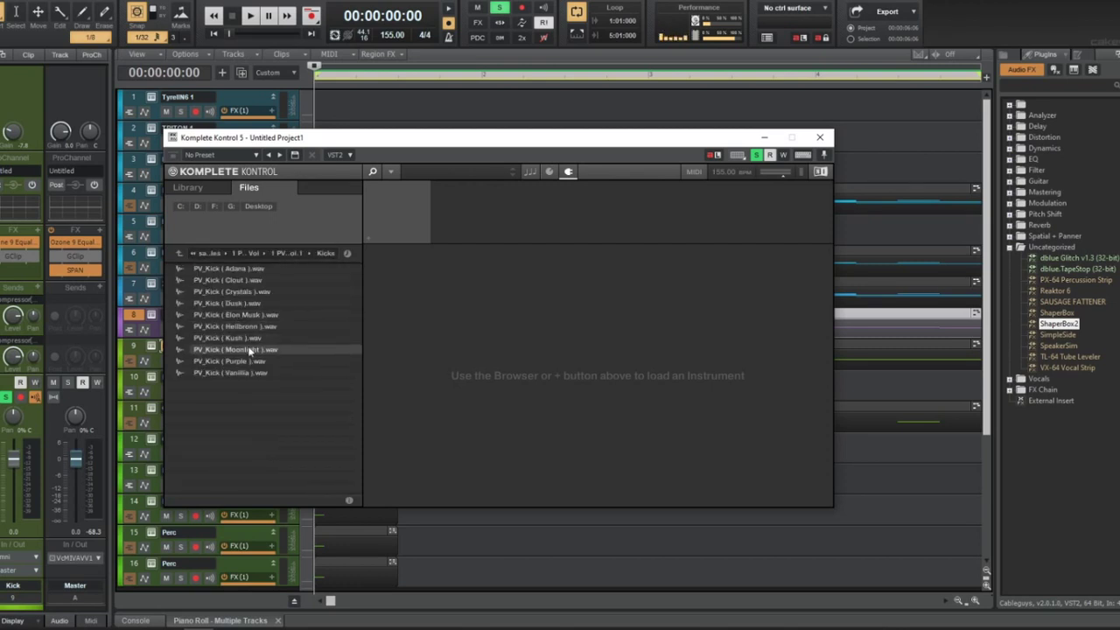
pyautogui.doubleClick(245, 340)
pyautogui.click(956, 140)
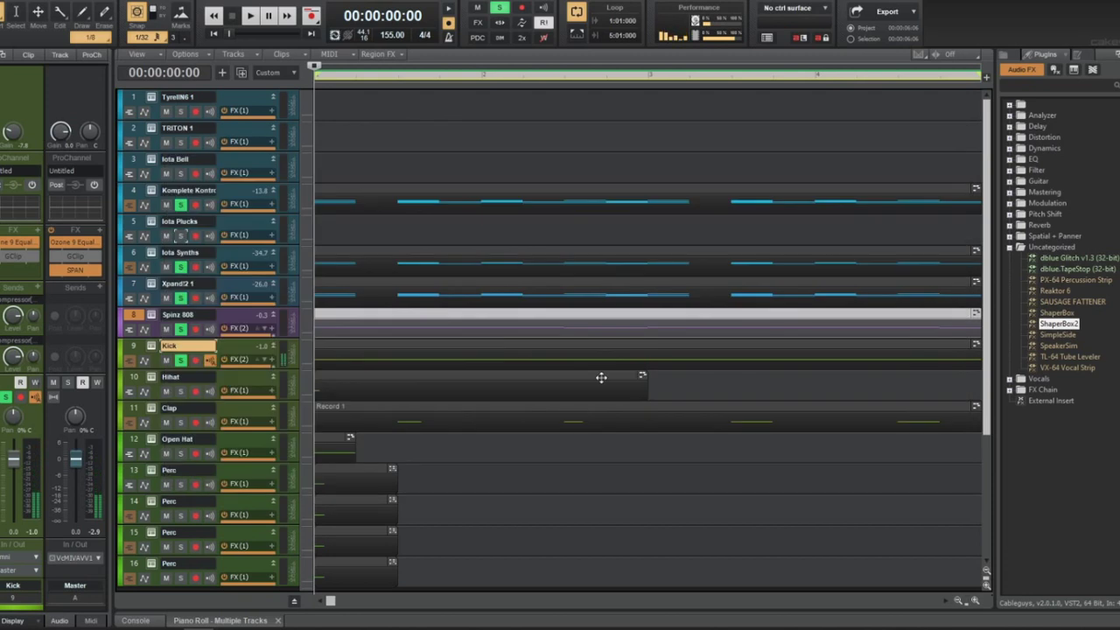
# Play the loop, check the Kick clip's notes in the Piano Roll, and return to the arrangement
pyautogui.press('space')
pyautogui.doubleClick(525, 352)
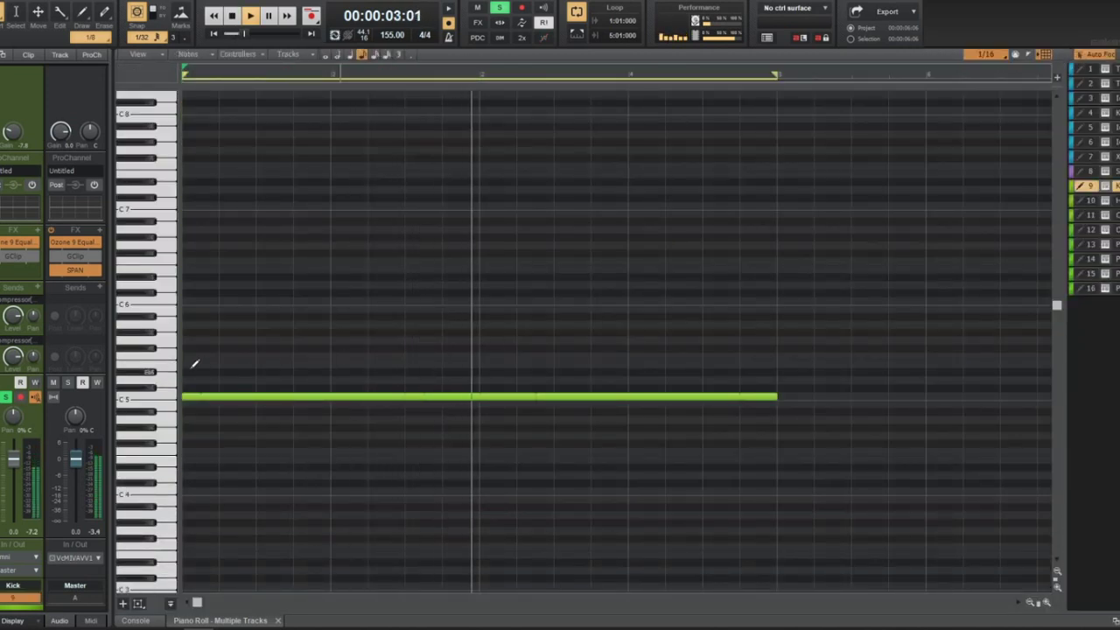
pyautogui.press('d')
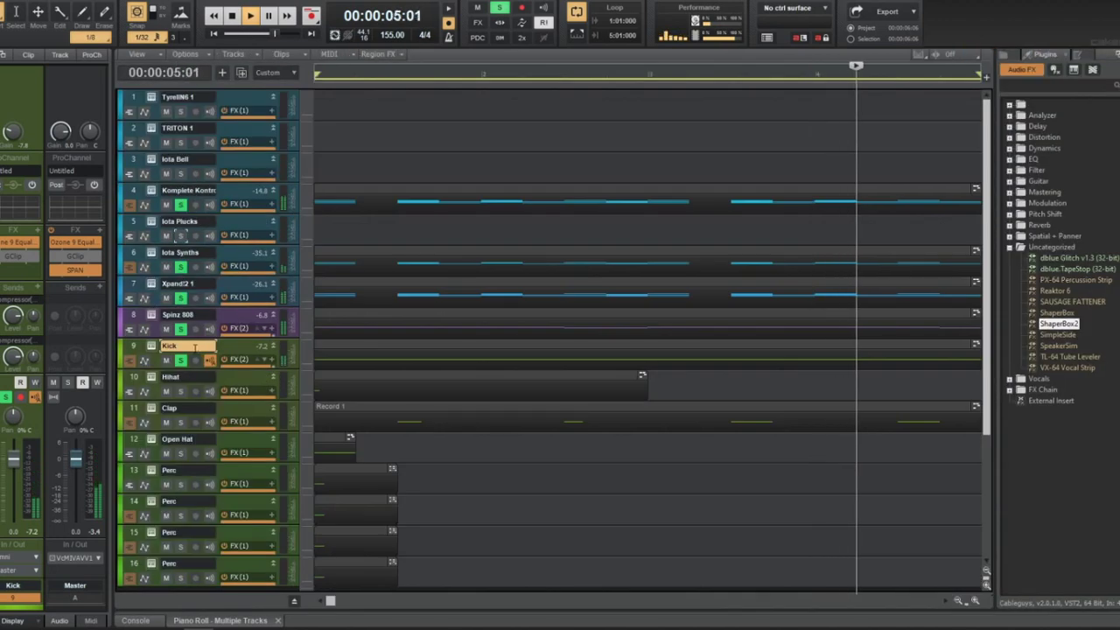
# Open the Spinz 808 track's Komplete Kontrol and browse to the 808's folder of mai Drum Kit 2
pyautogui.click(158, 316)
pyautogui.click(152, 315)
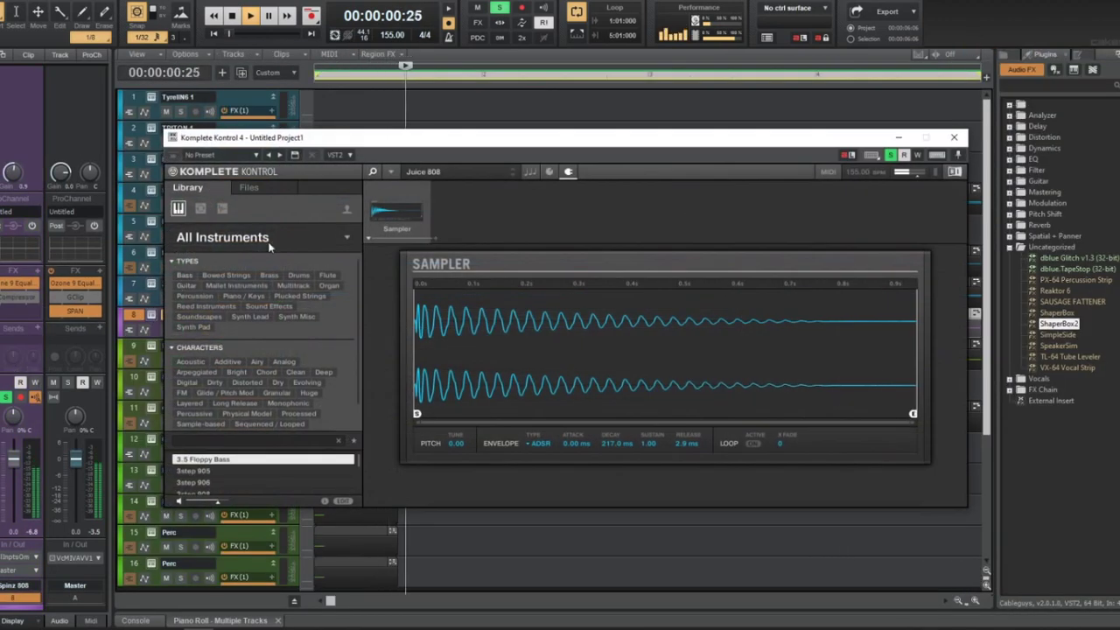
pyautogui.click(252, 189)
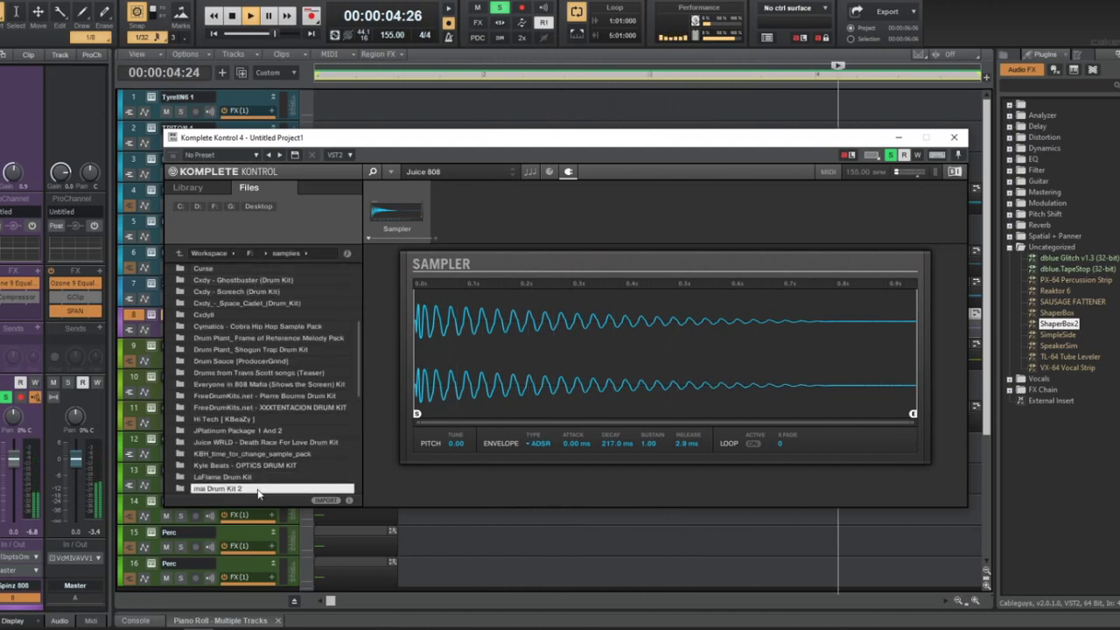
pyautogui.doubleClick(253, 488)
pyautogui.doubleClick(263, 268)
# Audition the 808 samples from Bully 808 to Smooth 808, load Cracked out Pierre.wav, and close the instrument
pyautogui.click(264, 269)
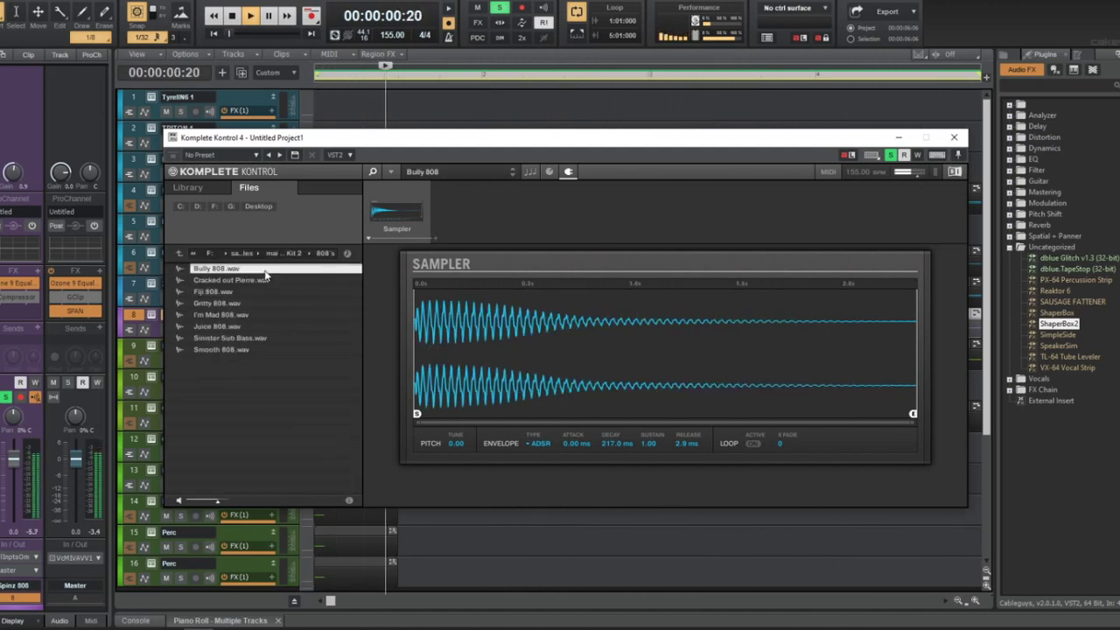
pyautogui.click(261, 281)
pyautogui.click(265, 292)
pyautogui.click(268, 304)
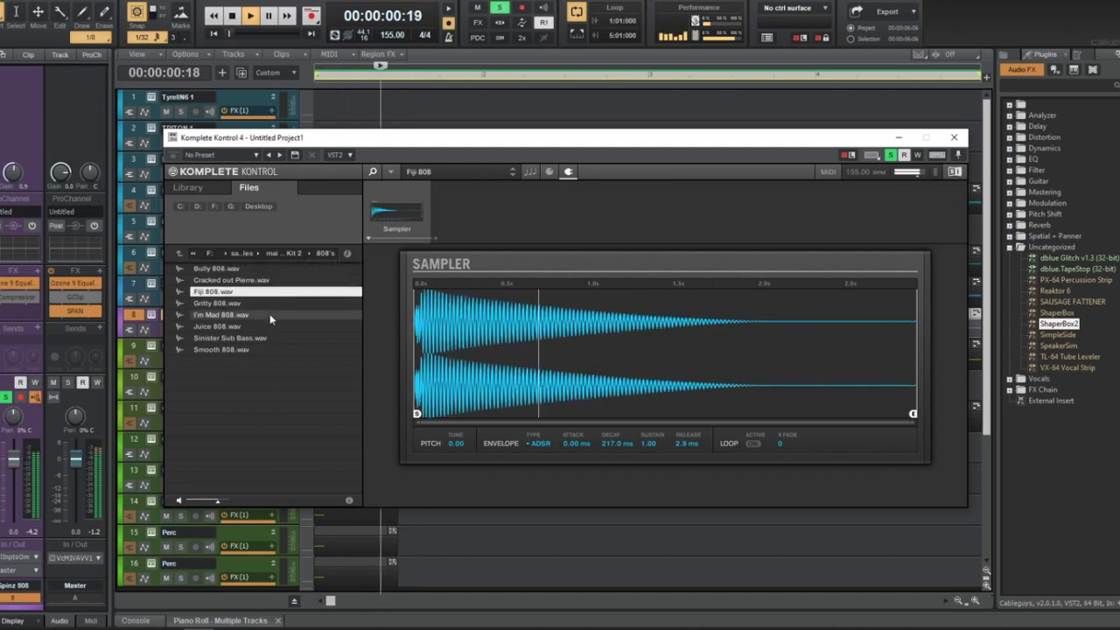
pyautogui.click(269, 315)
pyautogui.click(268, 326)
pyautogui.click(268, 337)
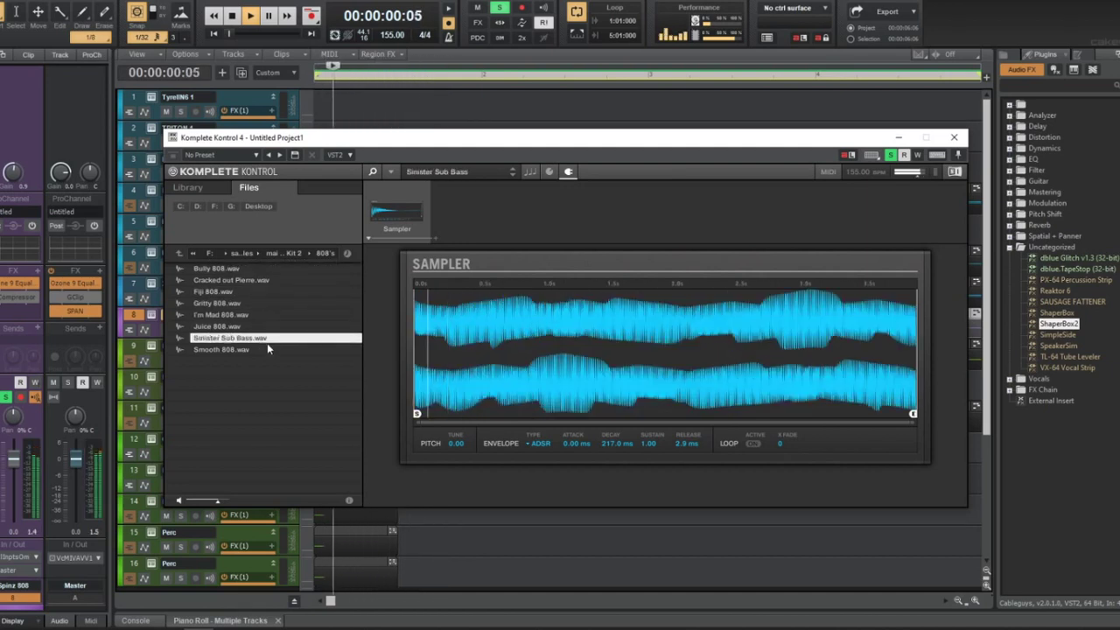
pyautogui.click(266, 351)
pyautogui.click(262, 280)
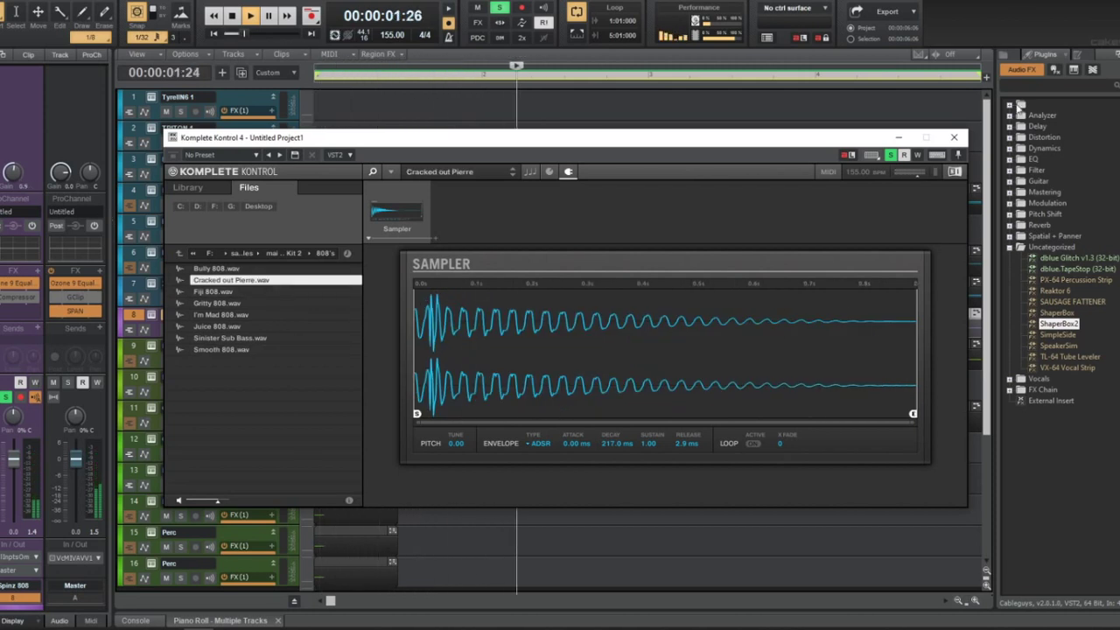
pyautogui.click(951, 138)
# Set the Kick track's volume to -3.4 and enable its GClip with 12.0 dB gain and 89 % clip
pyautogui.press('Down')
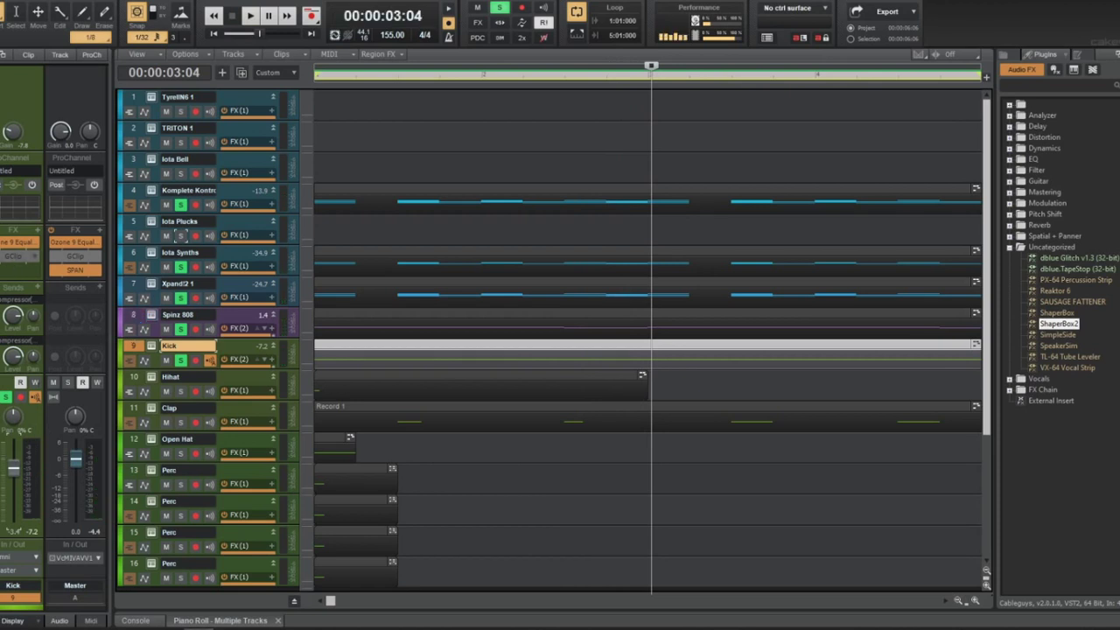
pyautogui.doubleClick(11, 259)
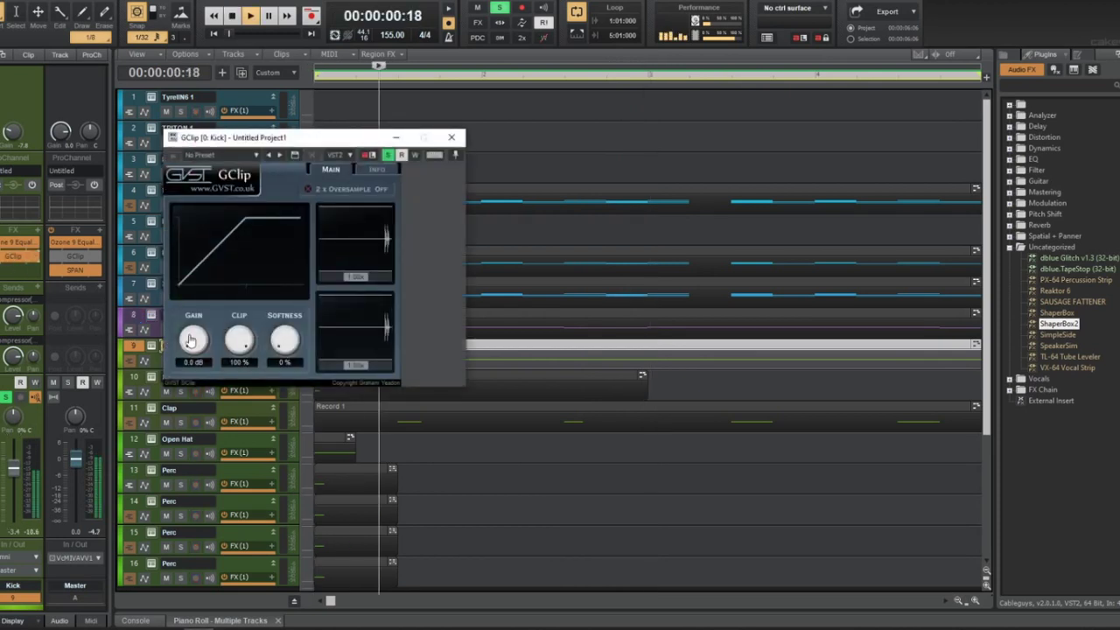
pyautogui.moveTo(232, 339); pyautogui.dragTo(229, 305)
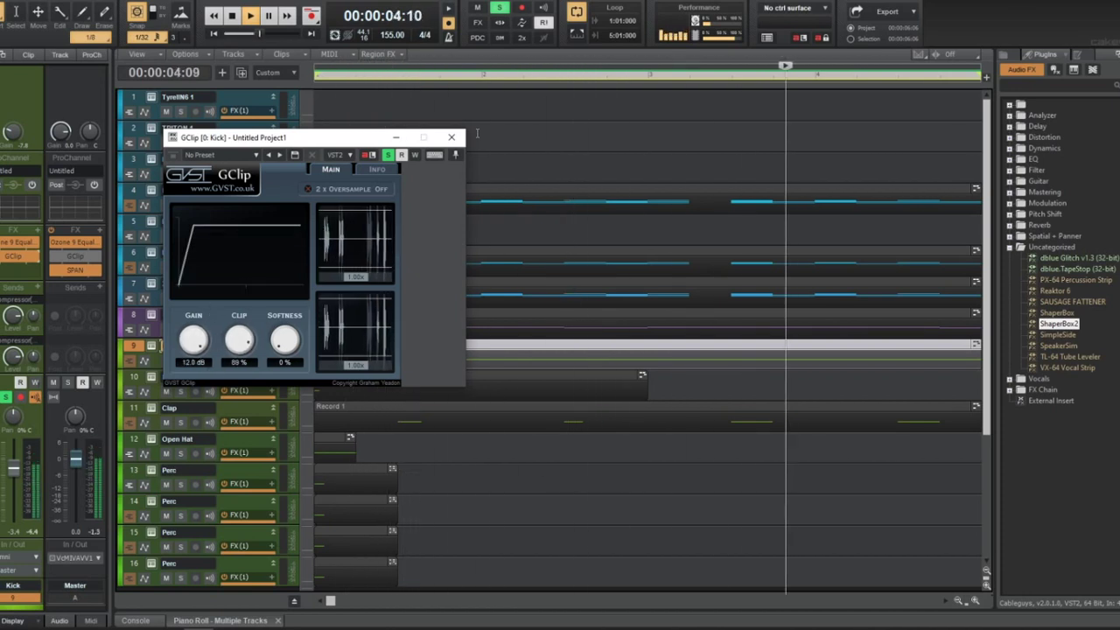
pyautogui.click(451, 138)
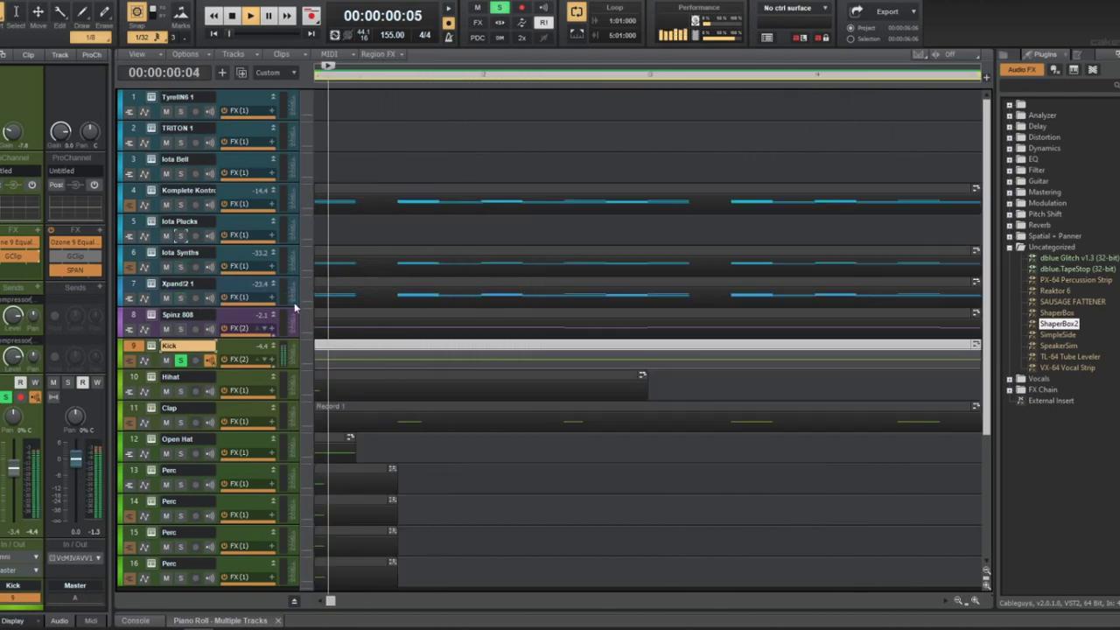
# Solo the Spinz 808 track alongside the Kick, enable MCompressor in its effects, and open the compressor's settings
pyautogui.click(175, 322)
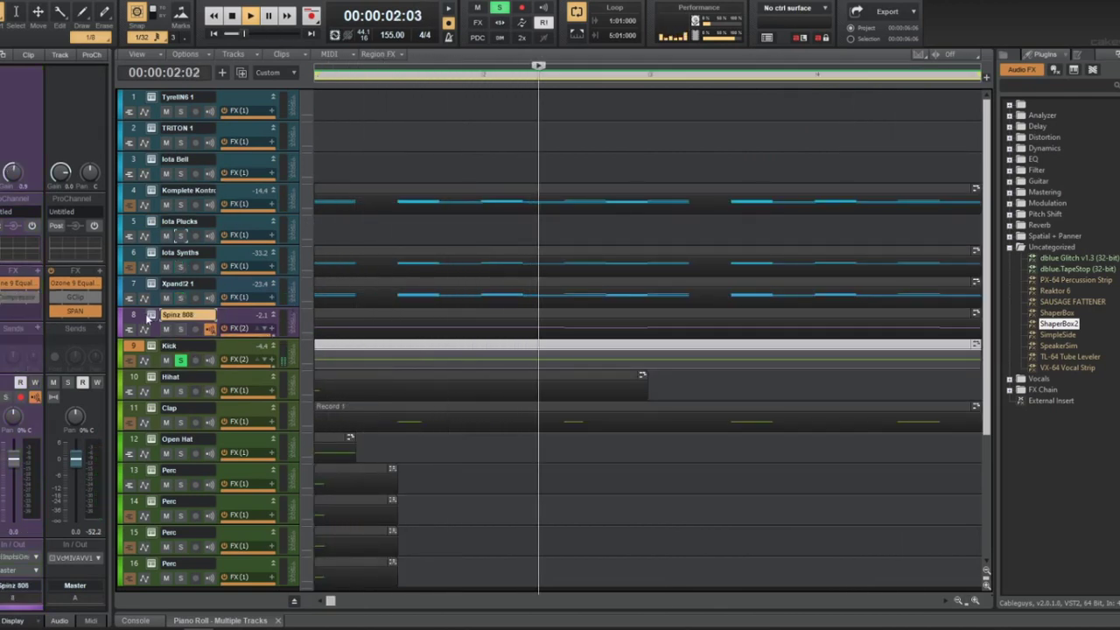
pyautogui.click(180, 328)
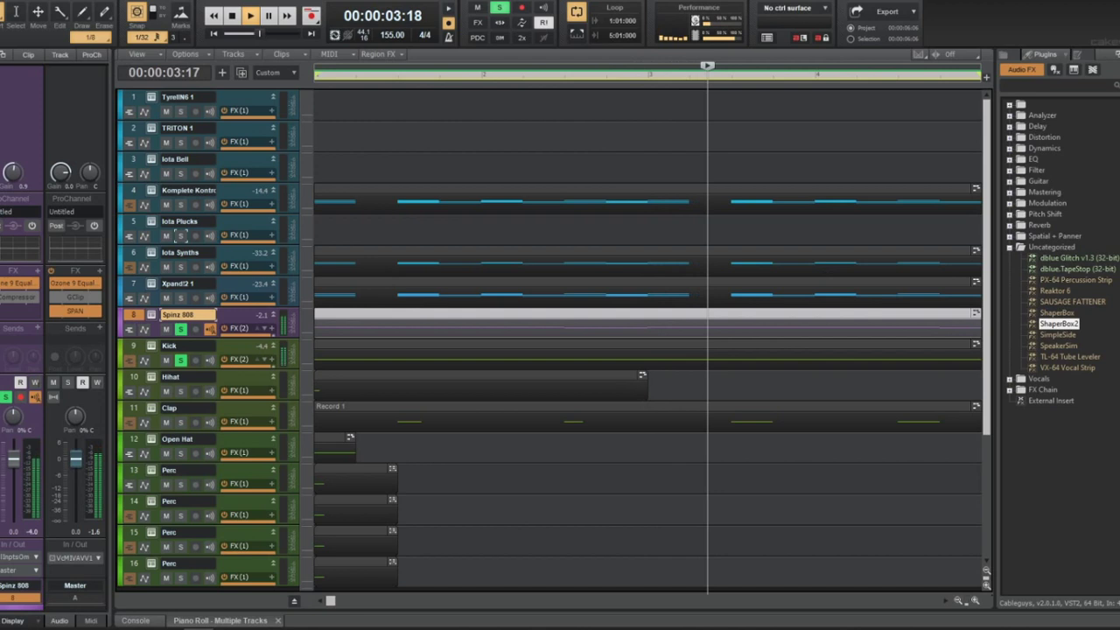
pyautogui.click(1008, 148)
pyautogui.moveTo(1063, 224); pyautogui.dragTo(19, 357)
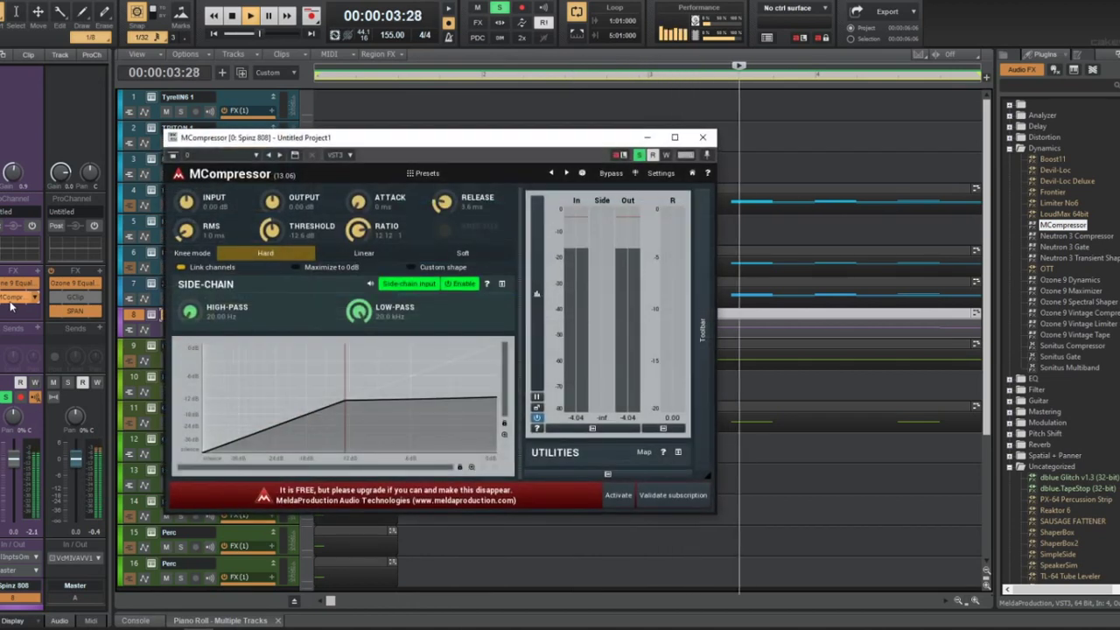
pyautogui.press('space')
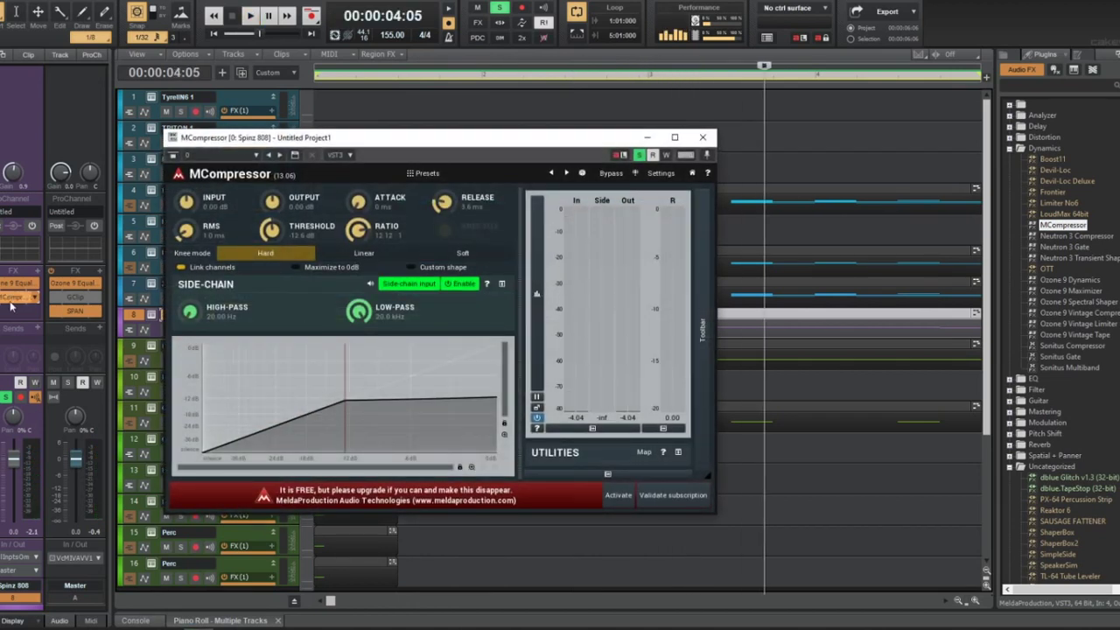
pyautogui.press('w')
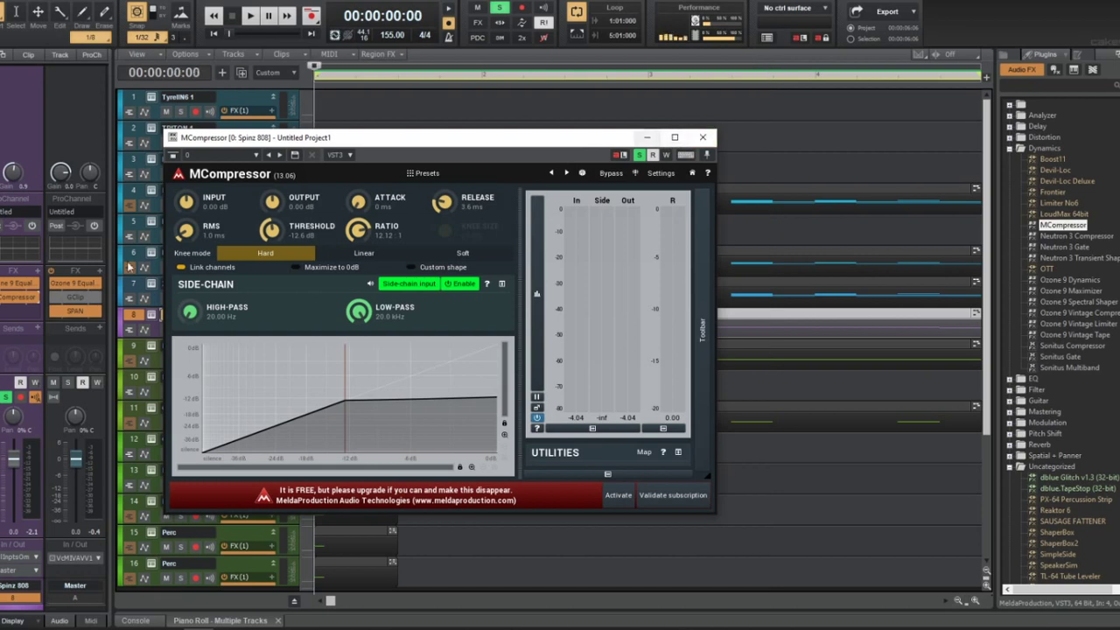
# Enable the Kick track's side-chain send to the Spinz 808 MCompressor, replay the loop, and set the compressor's threshold to -10.7 dB
pyautogui.click(703, 137)
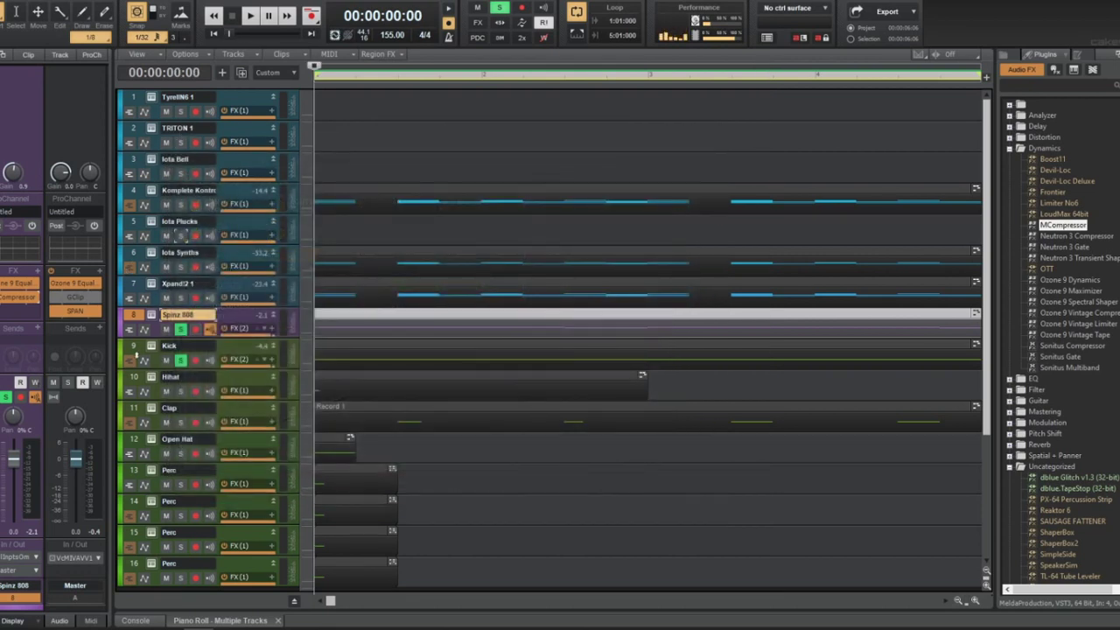
pyautogui.click(136, 355)
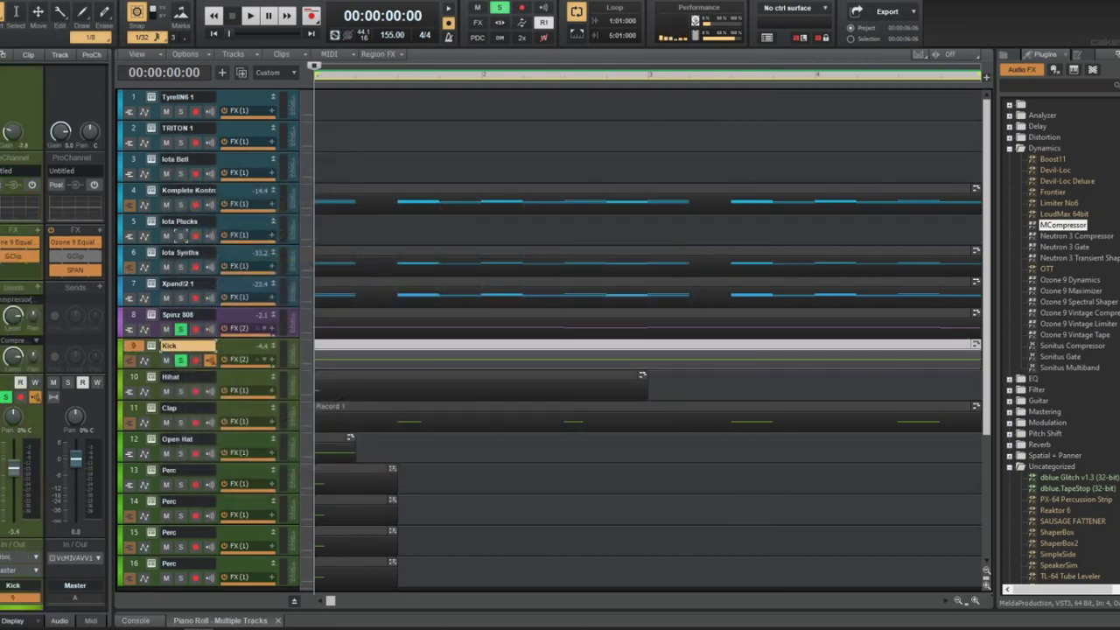
pyautogui.press('i')
pyautogui.click(135, 319)
pyautogui.press('space')
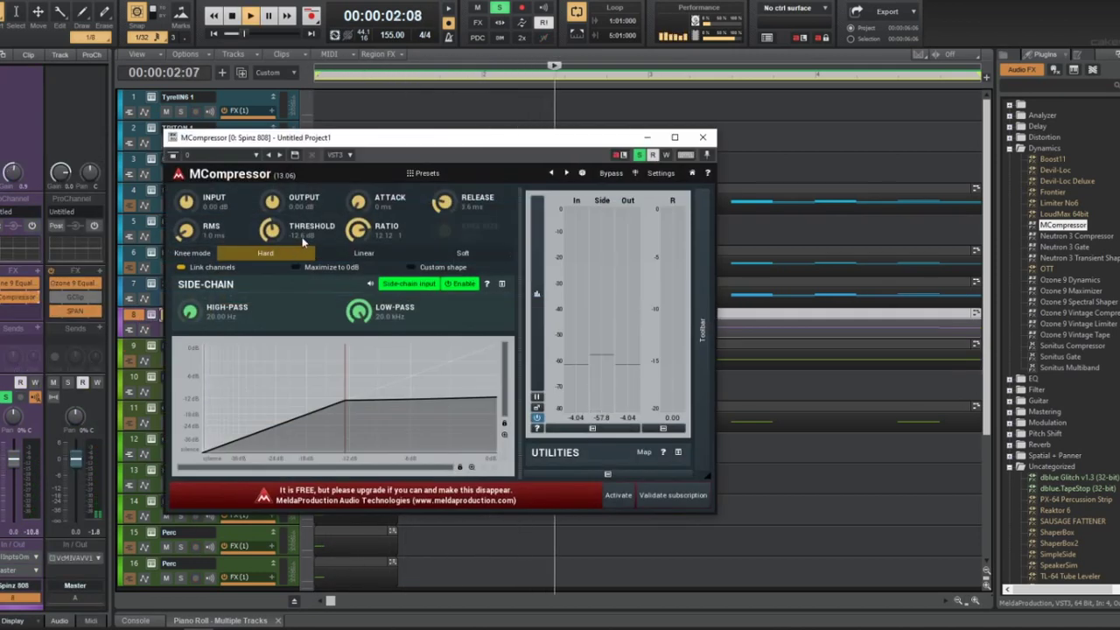
pyautogui.moveTo(272, 231); pyautogui.dragTo(272, 221)
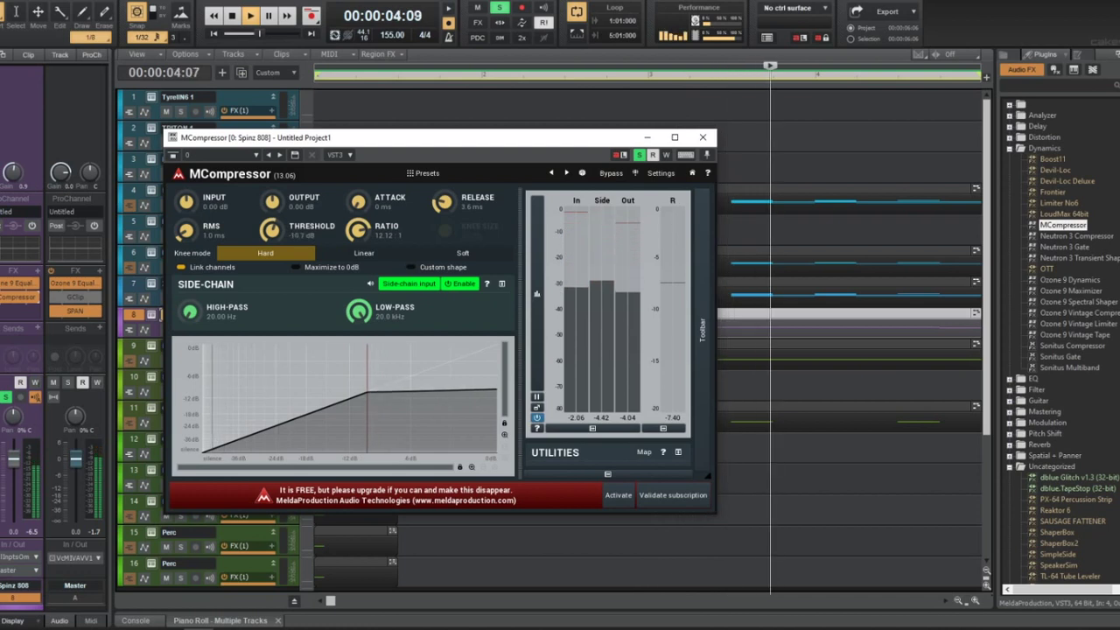
# Close the Spinz 808 compressor, adjust the Kick track's GClip gain during playback, keep clip at 89 %, and close the clipper
pyautogui.click(702, 137)
pyautogui.press('space')
pyautogui.press('space')
pyautogui.click(153, 349)
pyautogui.doubleClick(13, 256)
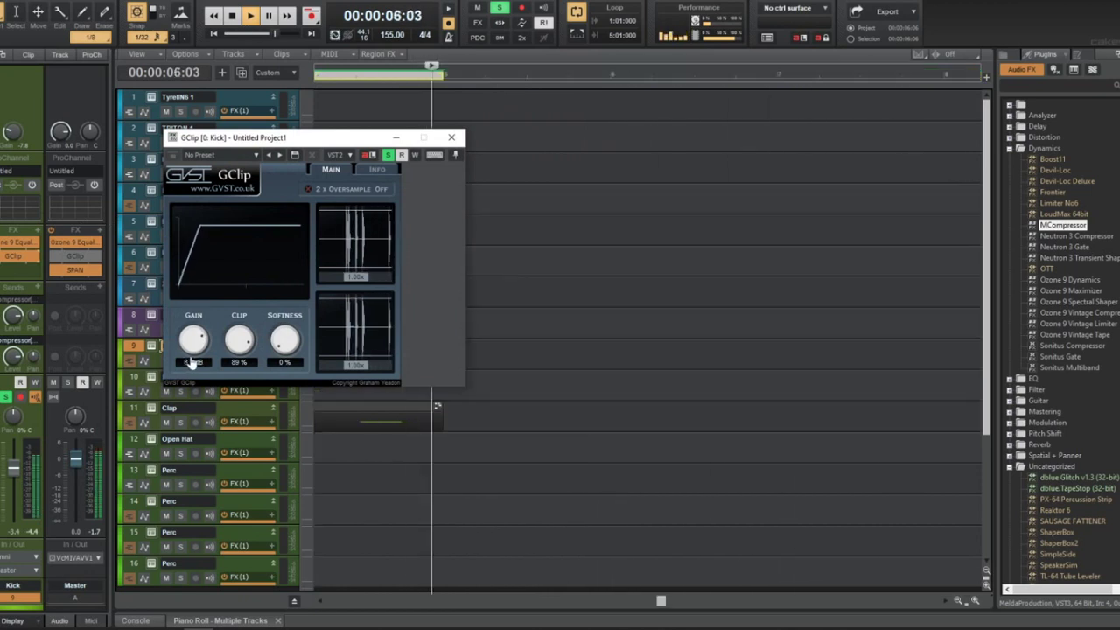
pyautogui.press('space')
pyautogui.click(451, 138)
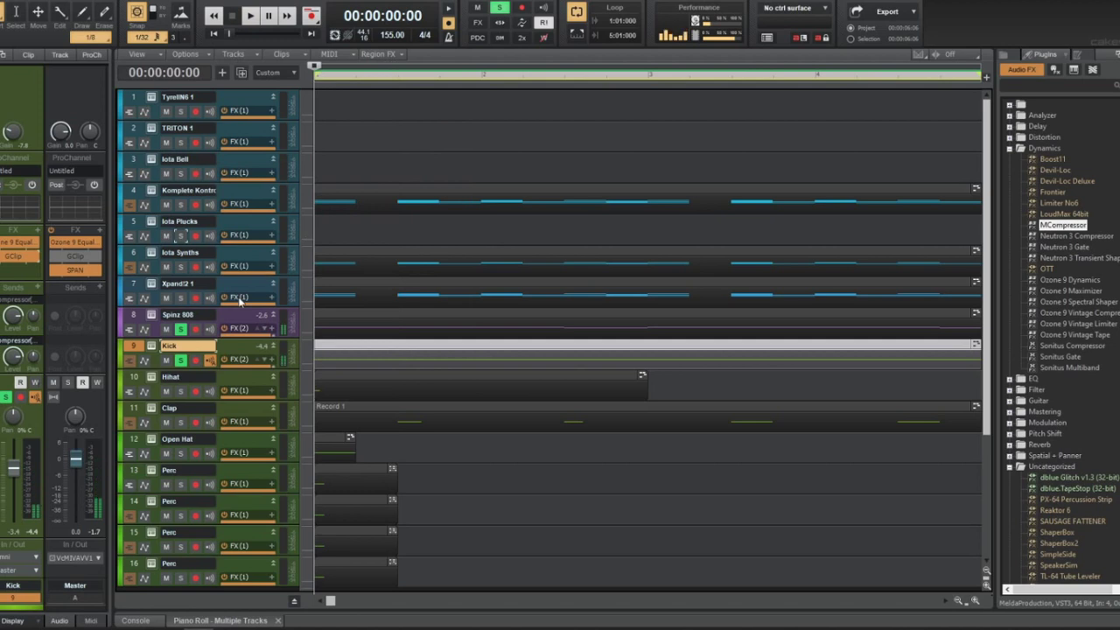
# Replay the soloed Kick and Spinz 808 and lower the Kick track's volume to -5.5 dB
pyautogui.press('space')
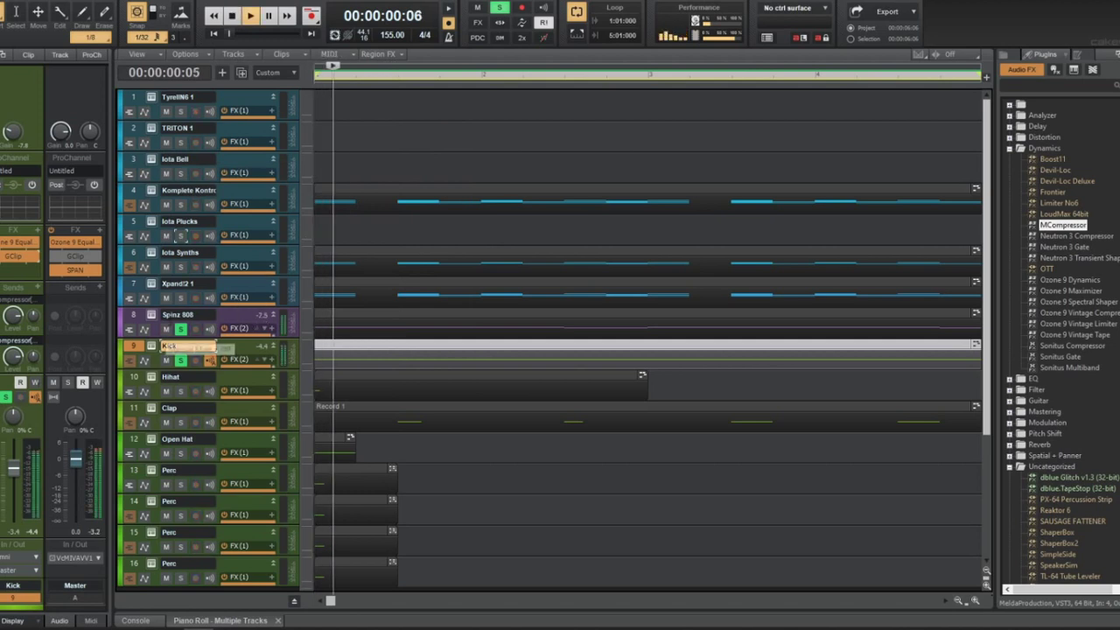
pyautogui.press('space')
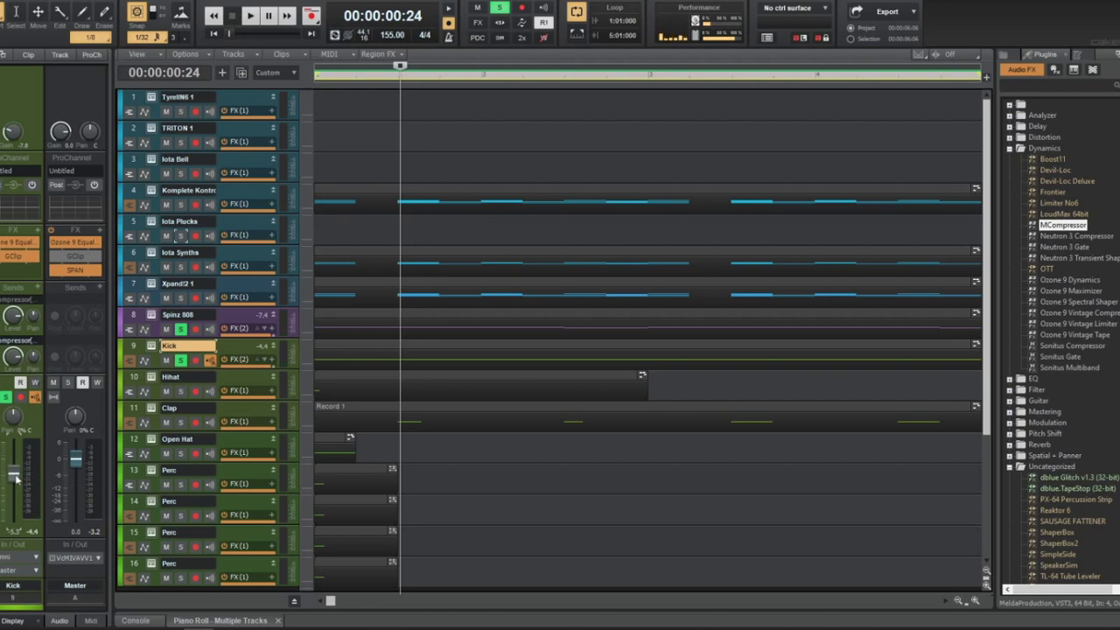
pyautogui.press('space')
pyautogui.press('space')
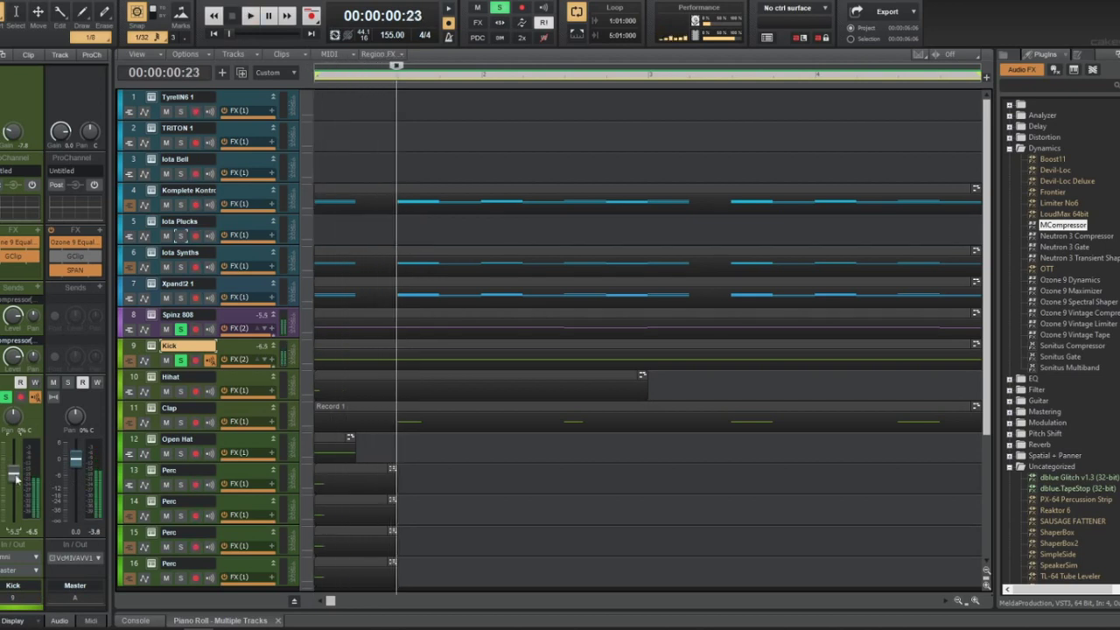
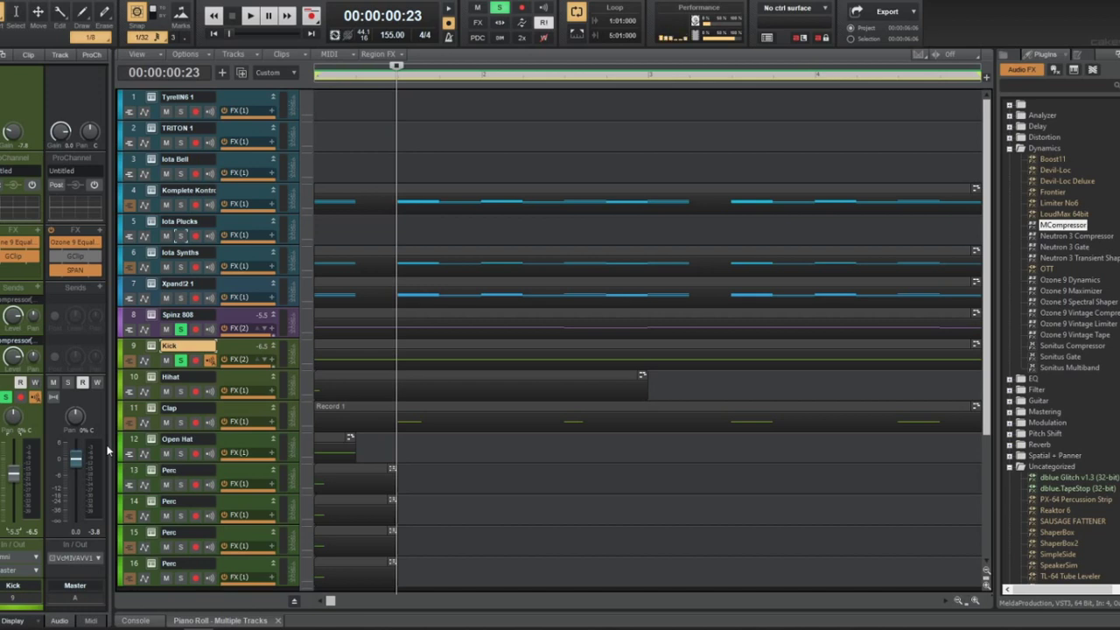
# Solo Xpand!2 1 with the loop playing, enable MCompressor on its Melody bus, and open the compressor's settings
pyautogui.press('space')
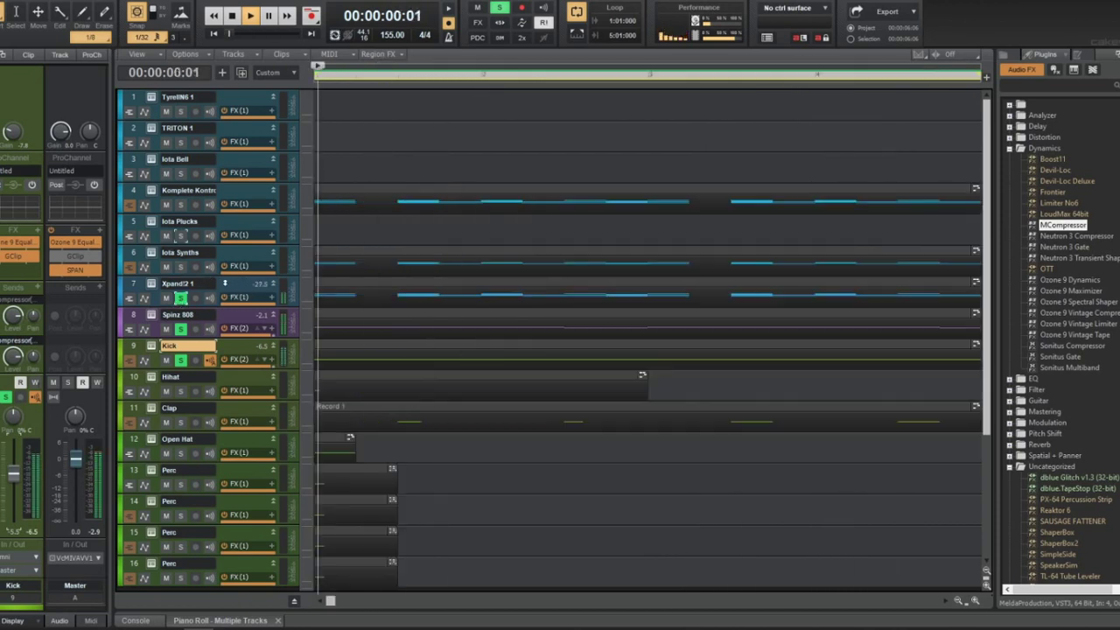
pyautogui.click(180, 298)
pyautogui.click(123, 293)
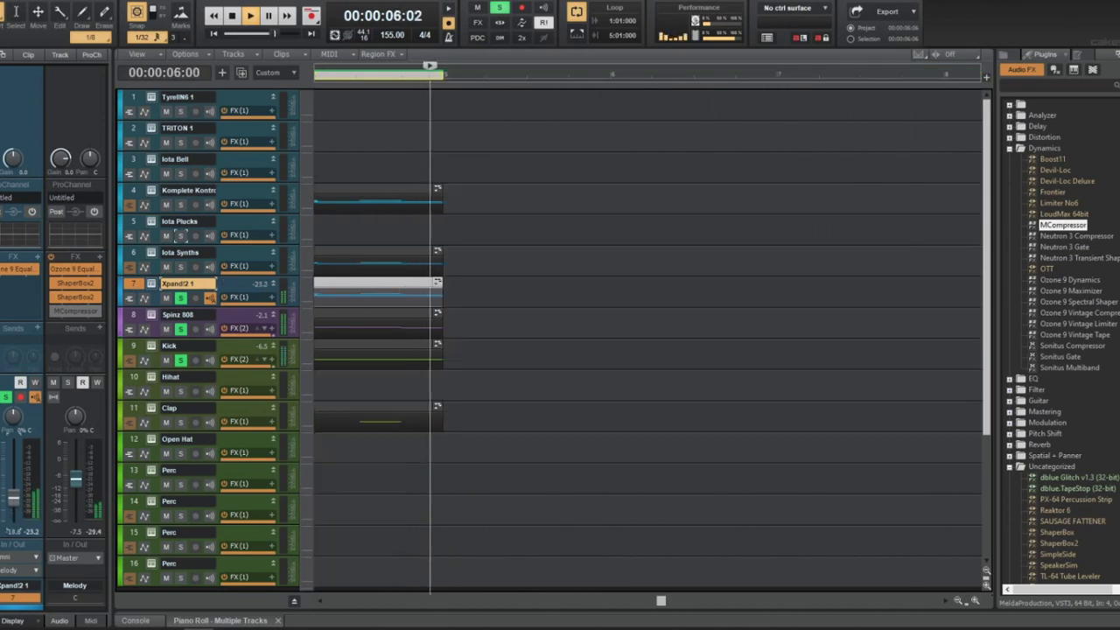
pyautogui.moveTo(54, 313); pyautogui.dragTo(55, 313)
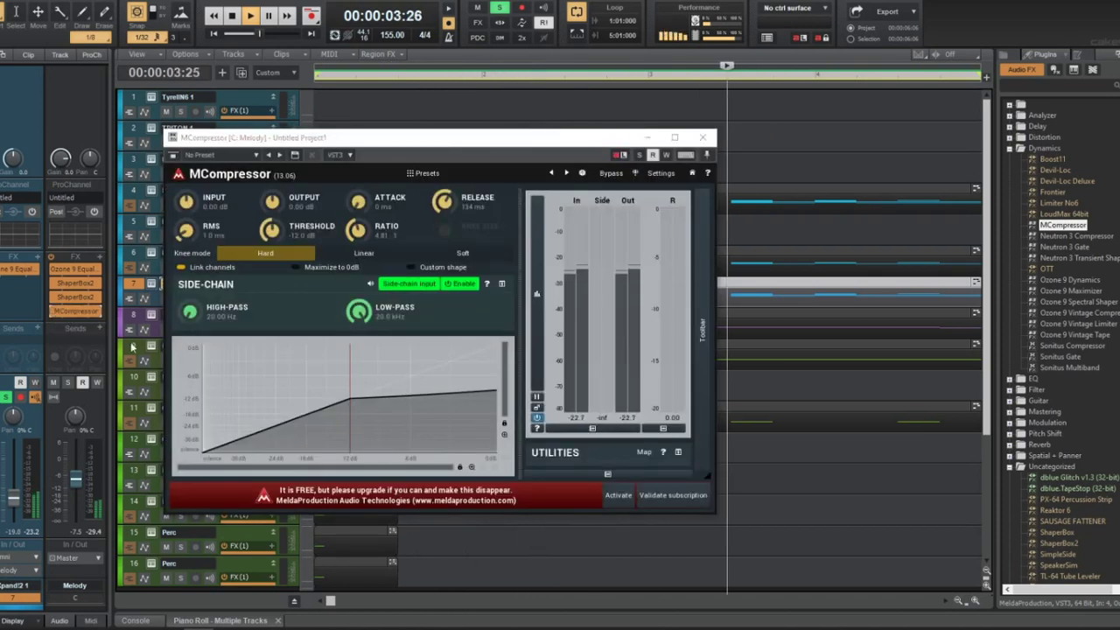
# Enable the Kick track's side-chain send to the Melody MCompressor, set the compressor's threshold to -13.7 dB, and close it
pyautogui.click(130, 343)
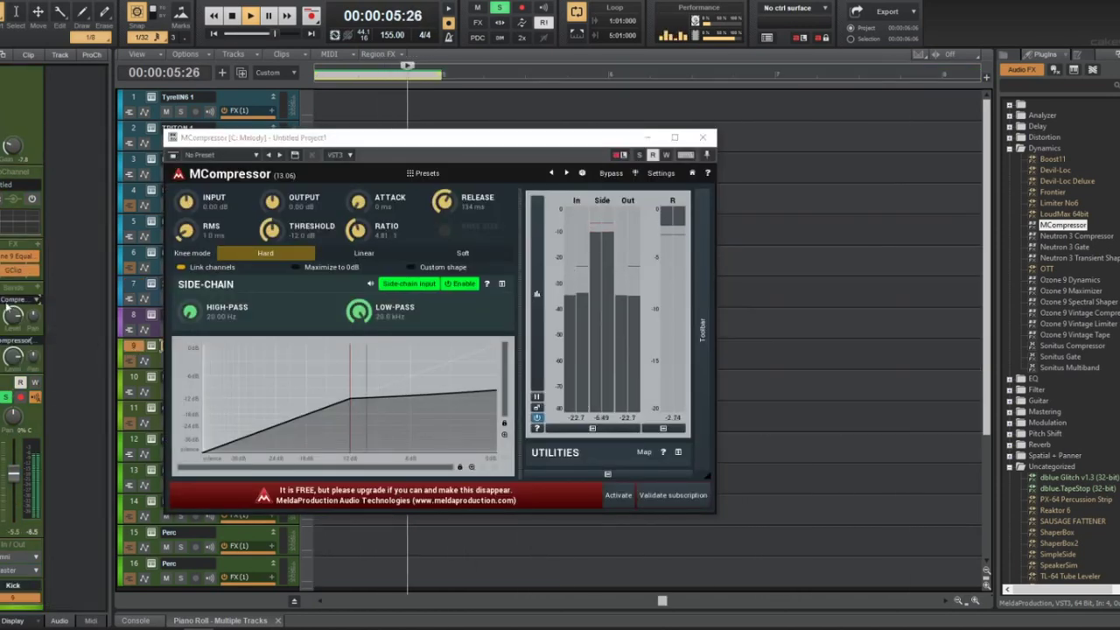
pyautogui.click(339, 214)
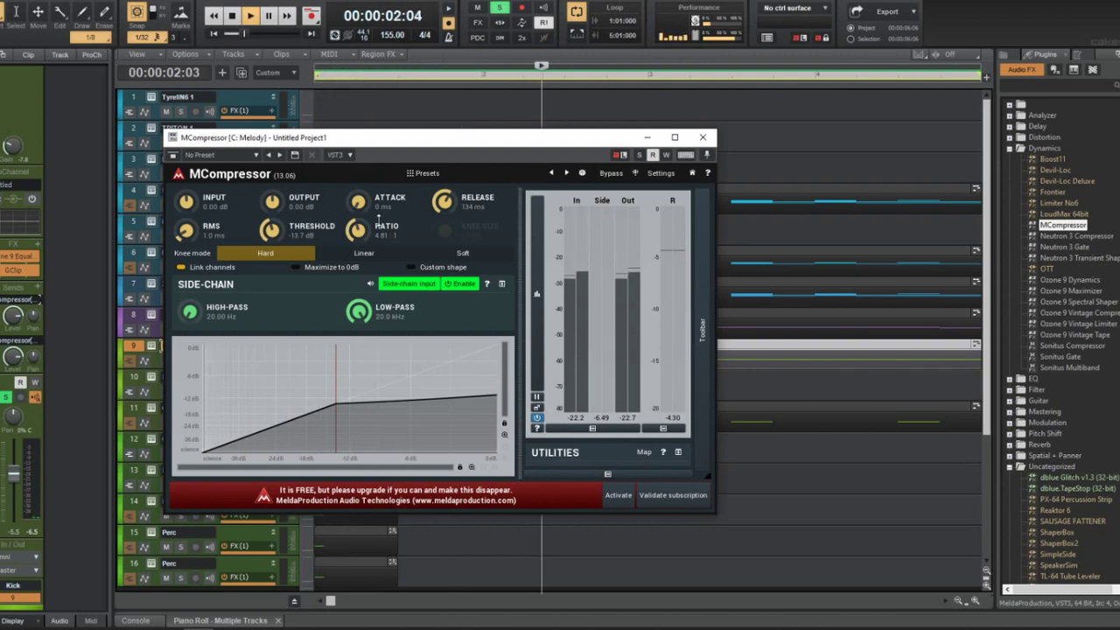
pyautogui.click(702, 137)
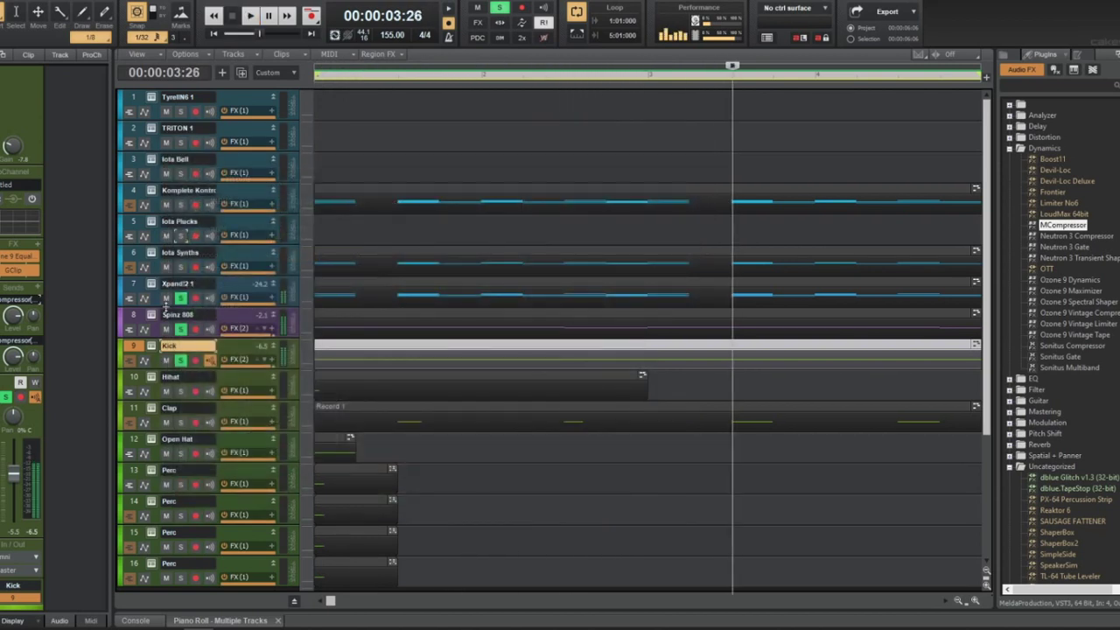
# Restart the loop and solo the Iota Synths and Komplete Kontrol tracks alongside the Xpand!2 1, Spinz 808 and Kick tracks
pyautogui.click(133, 258)
pyautogui.press('w')
pyautogui.press('space')
pyautogui.click(181, 267)
pyautogui.click(180, 206)
pyautogui.press('w')
pyautogui.keyDown('ctrl'); pyautogui.scroll(-3, 391, 298); pyautogui.keyUp('ctrl')
pyautogui.keyDown('ctrl'); pyautogui.scroll(-1, 395, 297); pyautogui.keyUp('ctrl')
pyautogui.keyDown('ctrl'); pyautogui.scroll(3, 395, 297); pyautogui.keyUp('ctrl')
# Cut about 8.9 dB around 286 Hz with a Proportional Q band in the Melody bus's Ozone 9 Equalizer and close it
pyautogui.click(184, 190)
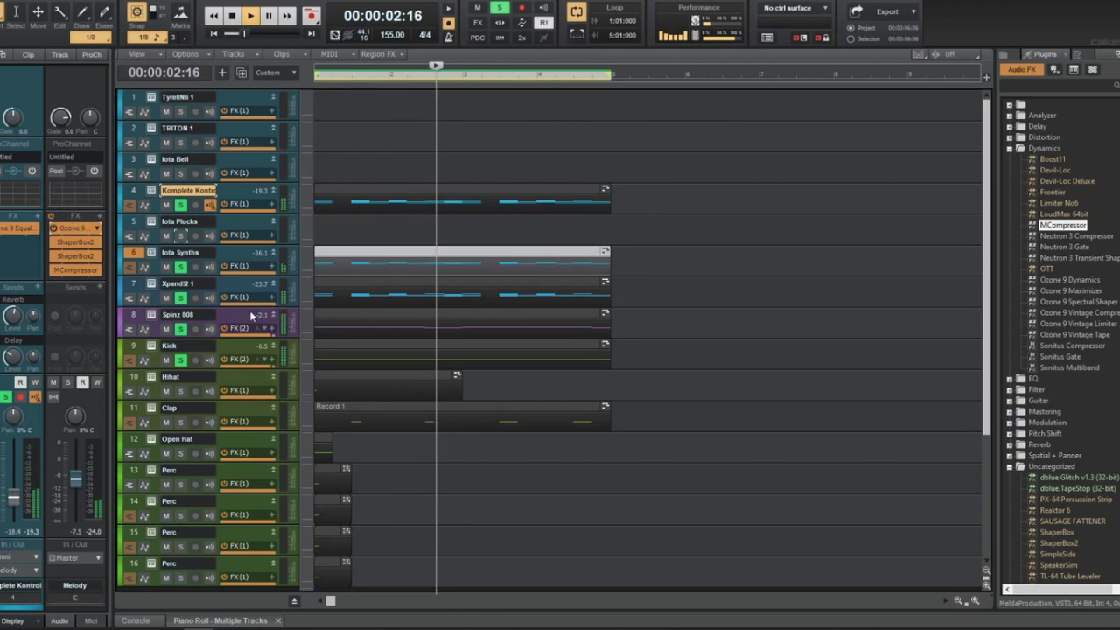
pyautogui.doubleClick(74, 227)
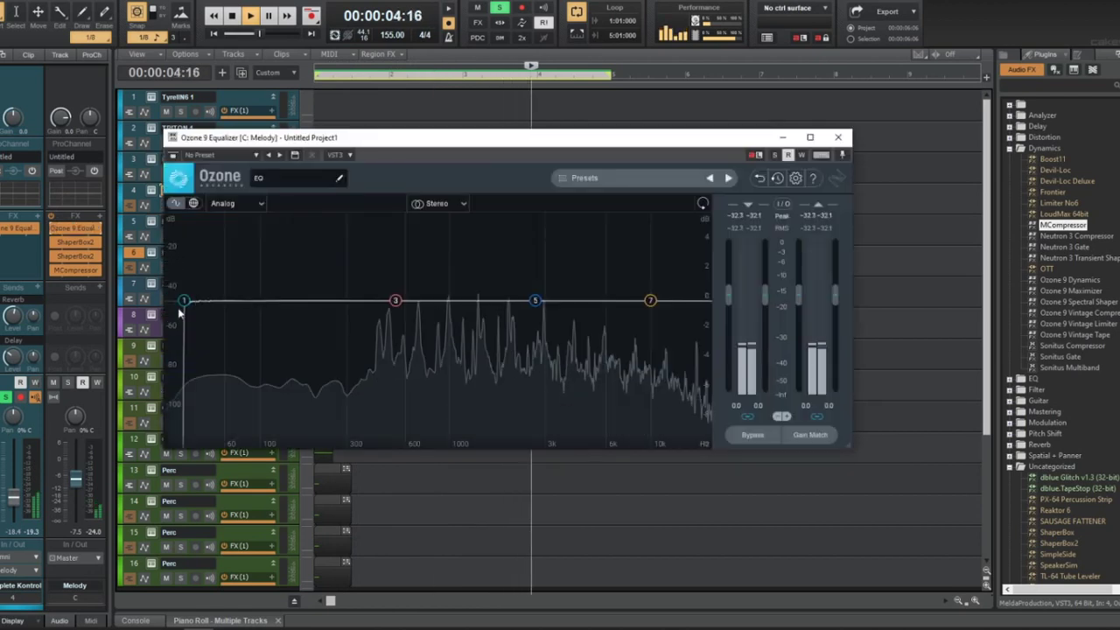
pyautogui.moveTo(183, 303); pyautogui.dragTo(343, 433)
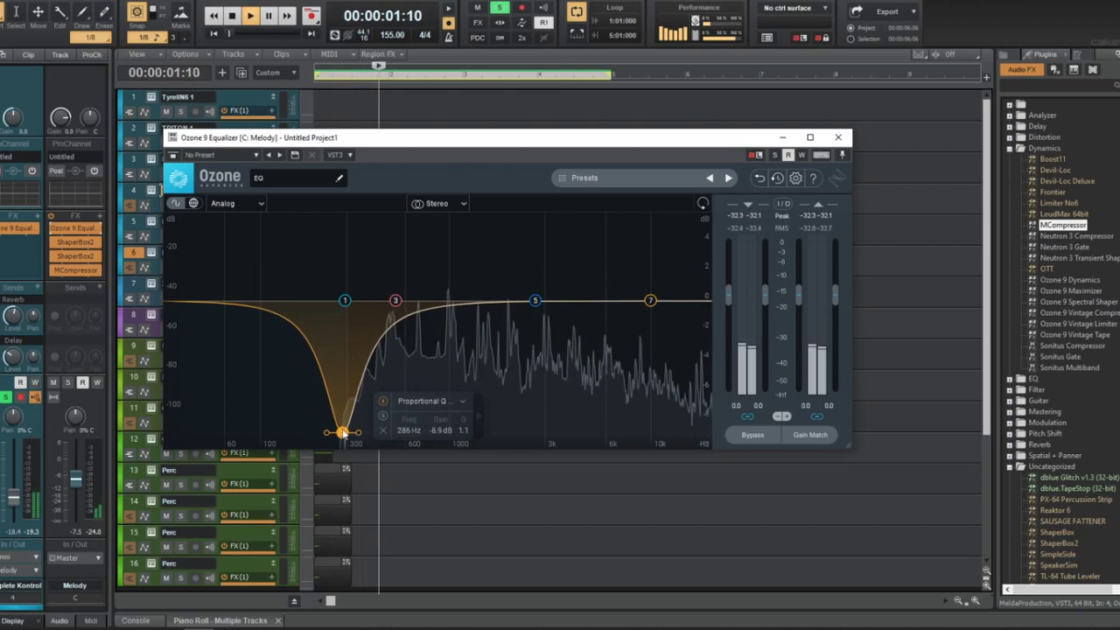
pyautogui.click(837, 138)
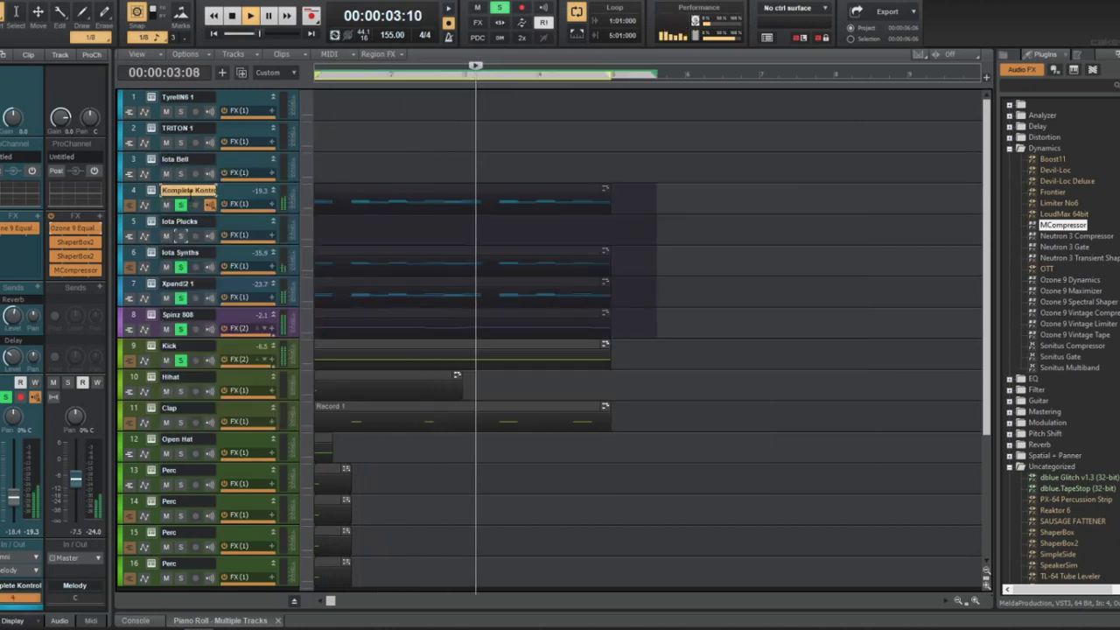
# Select the Komplete Kontrol, Iota Synths, Xpand!2 1 and Spinz 808 clips and process them together
pyautogui.hotkey('alt', 'p')
pyautogui.click(136, 47)
pyautogui.press('Down')
pyautogui.press('Down')
pyautogui.press('Down')
pyautogui.press('Down')
pyautogui.press('Down')
pyautogui.press('Return')
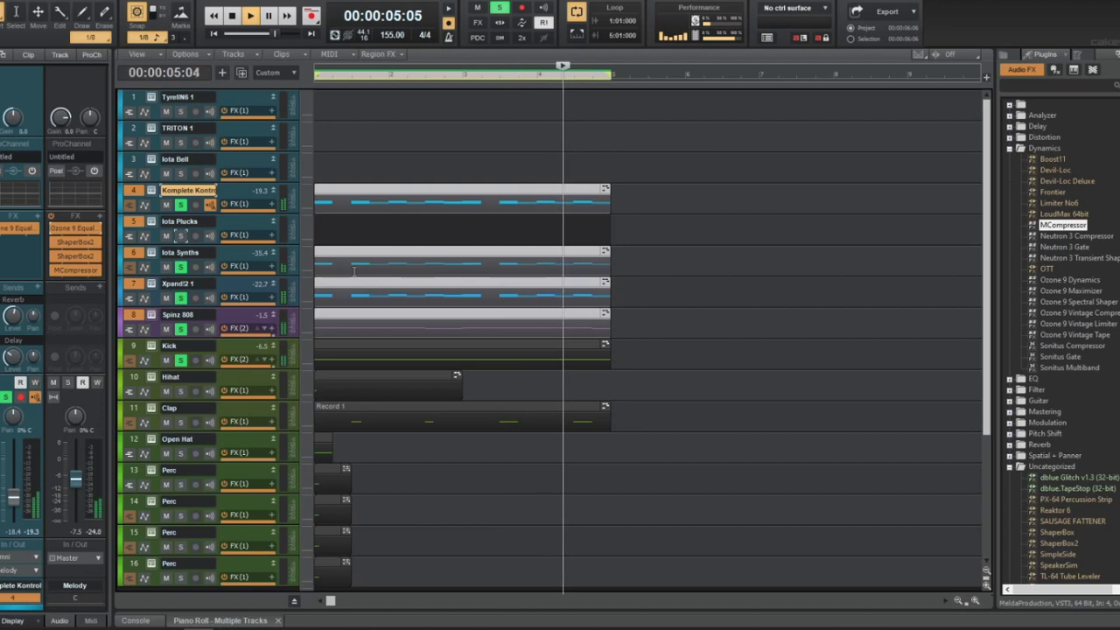
# Solo the Clap track, open its Komplete Kontrol sampler, and browse the drum kits in the samples folder on drive F
pyautogui.press('XF86AudioRaiseVolume')
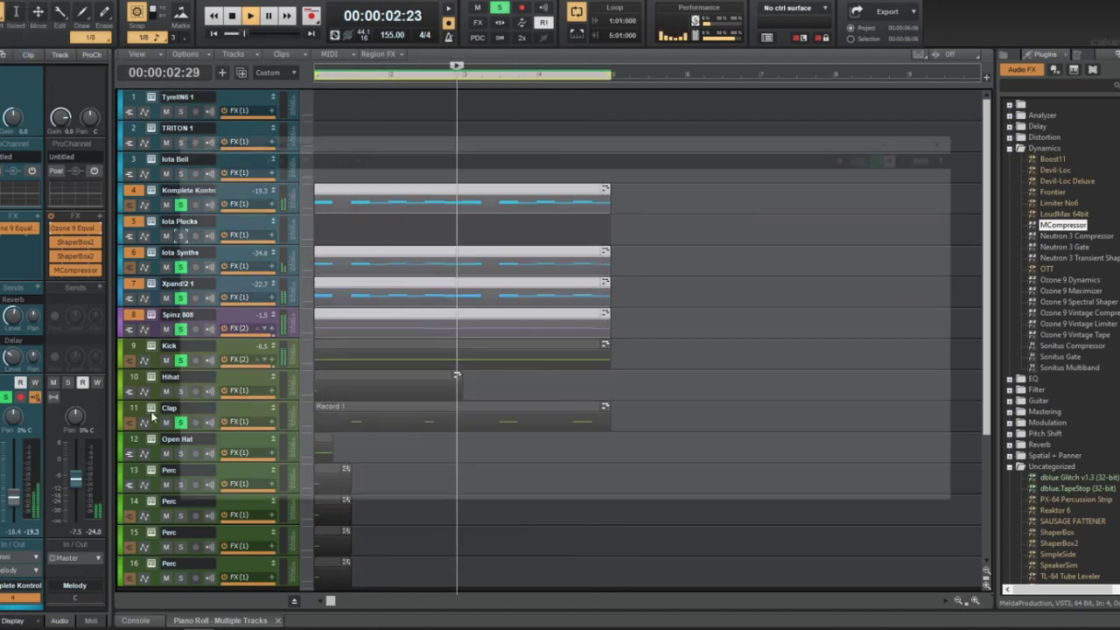
pyautogui.click(152, 408)
pyautogui.click(245, 187)
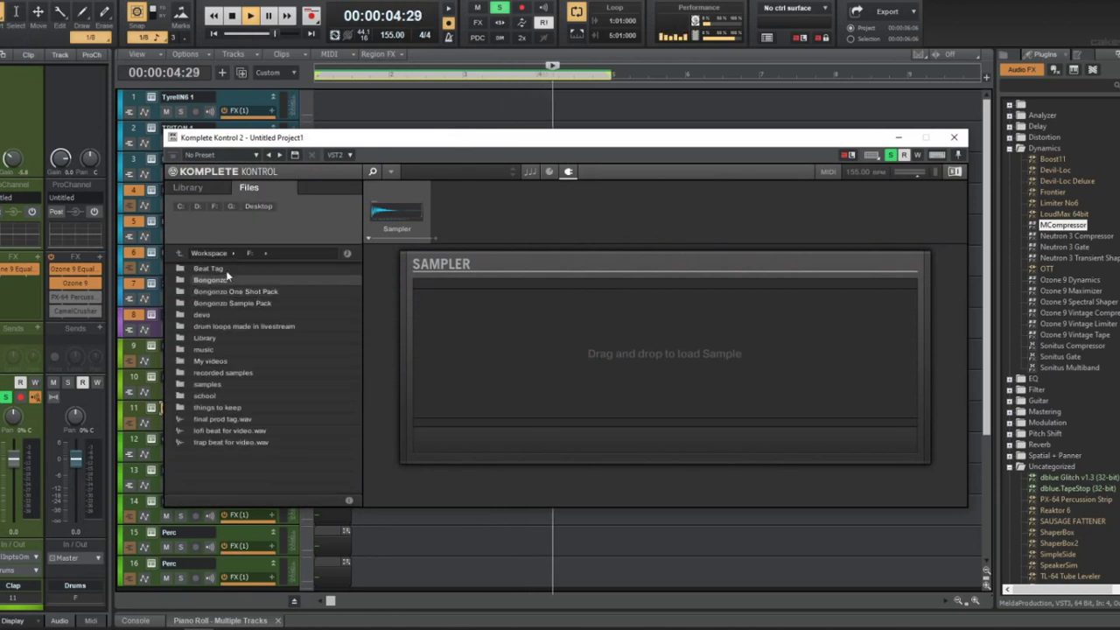
pyautogui.doubleClick(222, 386)
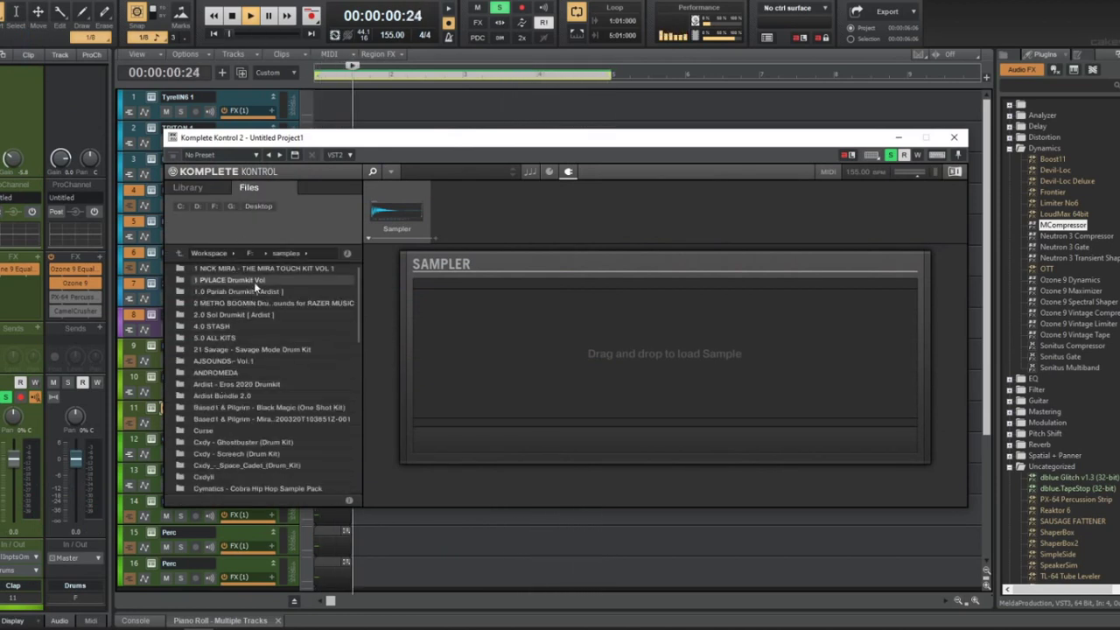
pyautogui.doubleClick(254, 282)
pyautogui.click(231, 253)
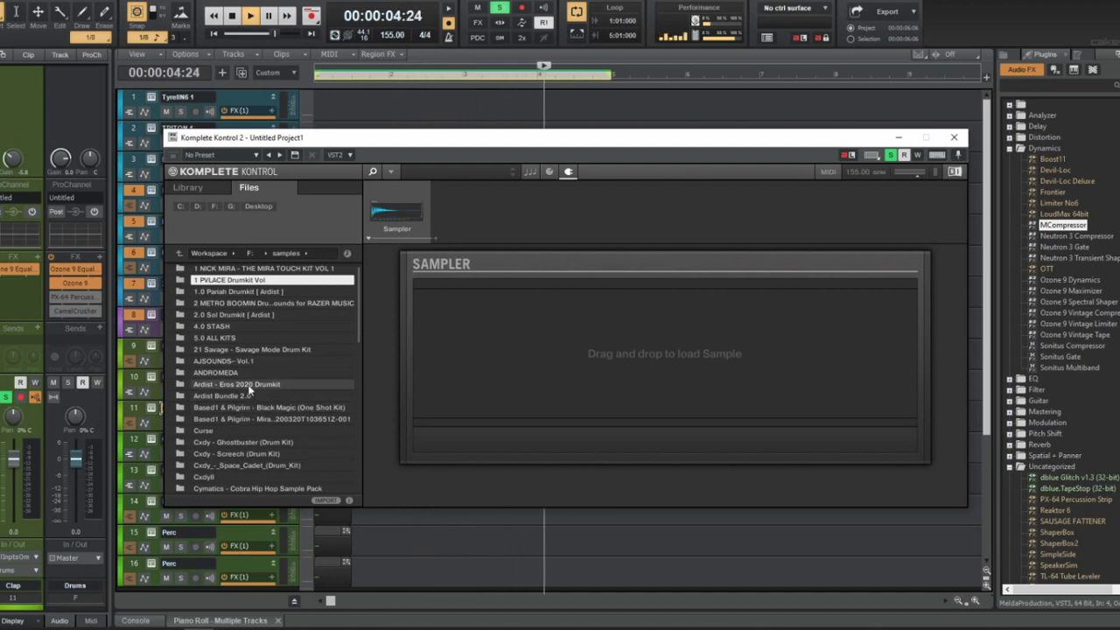
# Load Clap " FREE21 ".wav from the Ardist - Eros 2020 Drumkit into the sampler and close the instrument
pyautogui.doubleClick(249, 385)
pyautogui.doubleClick(231, 274)
pyautogui.doubleClick(233, 279)
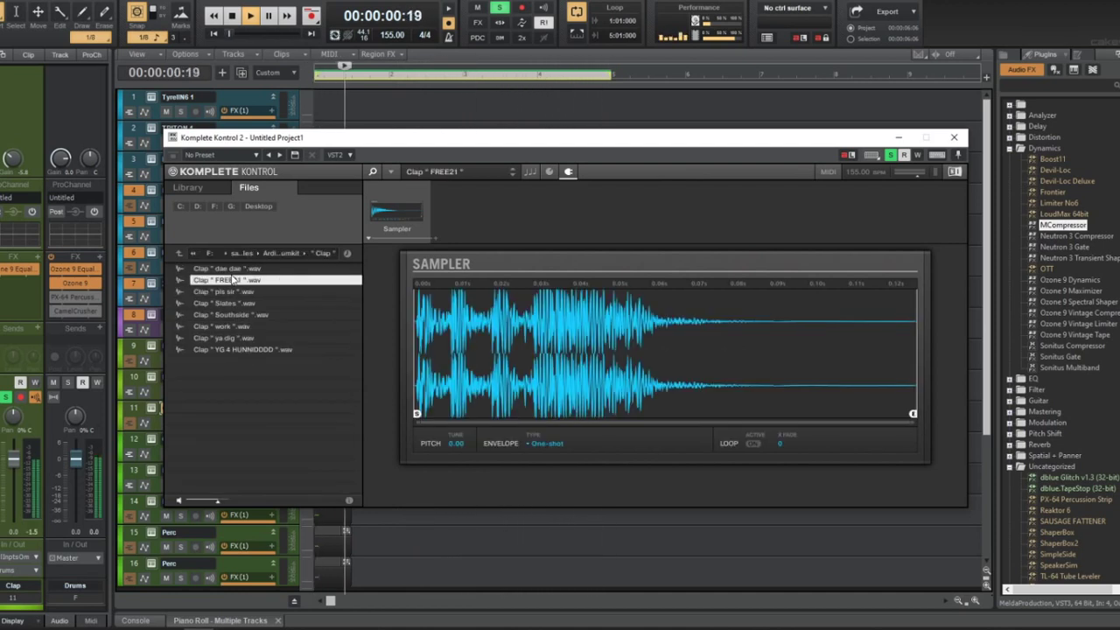
pyautogui.click(951, 136)
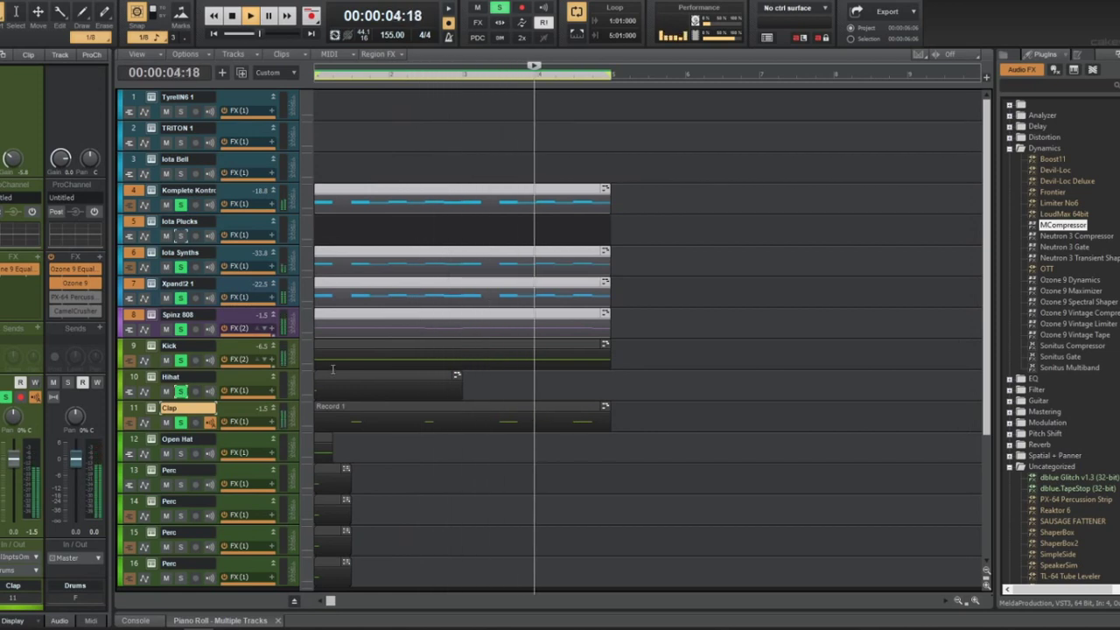
# Solo the Hihat, compare the Clap and Spinz 808 notes in the piano roll, and remove the short 808 note under the second clap
pyautogui.doubleClick(375, 318)
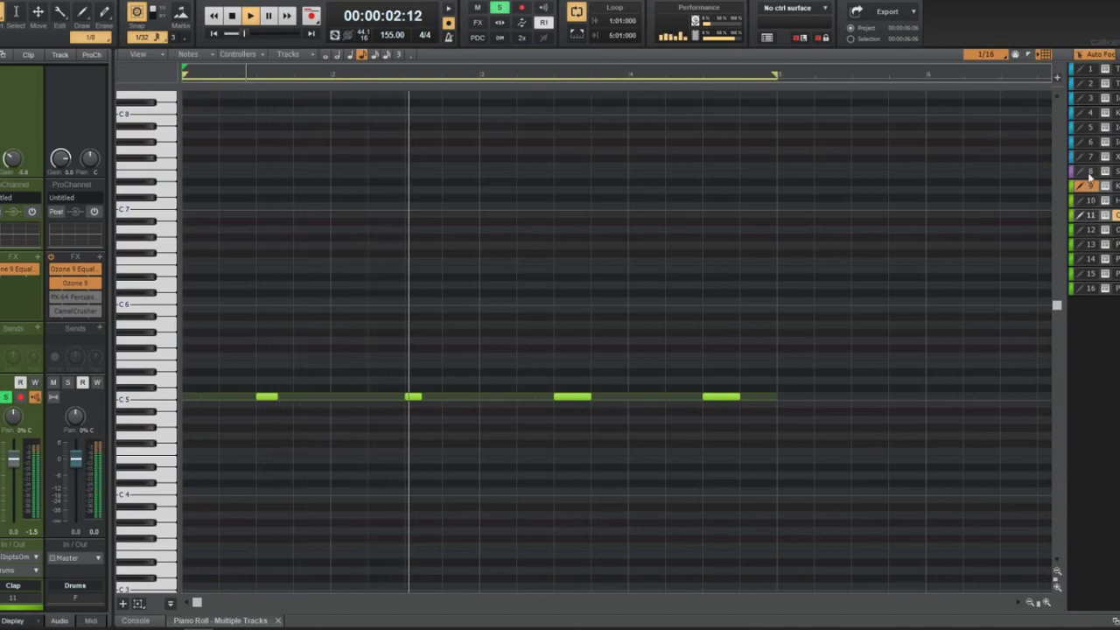
pyautogui.click(1089, 172)
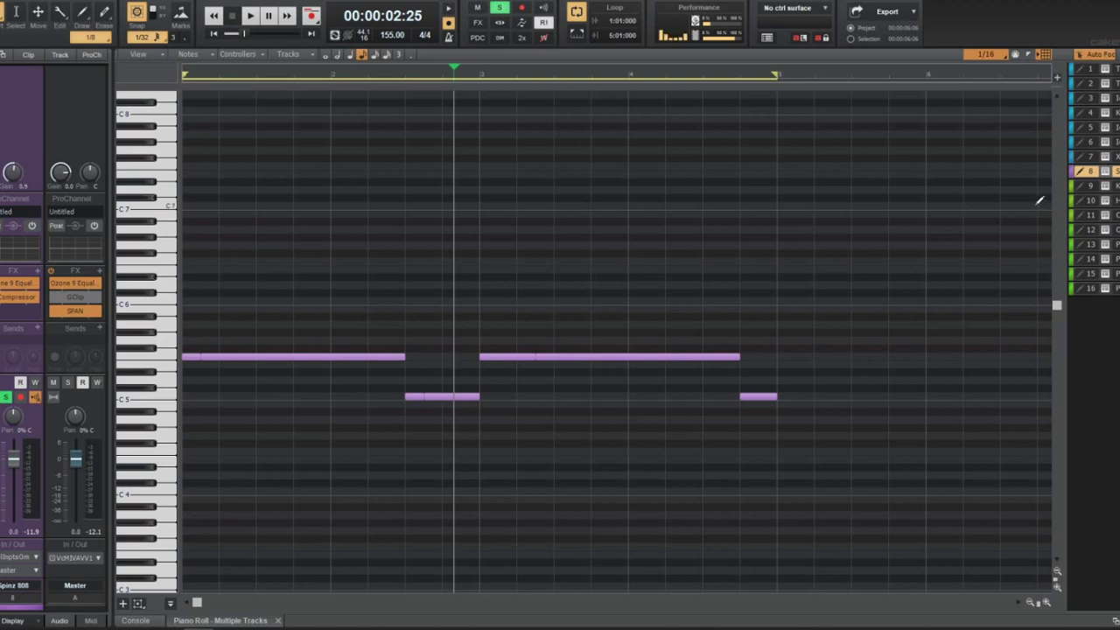
pyautogui.click(1090, 215)
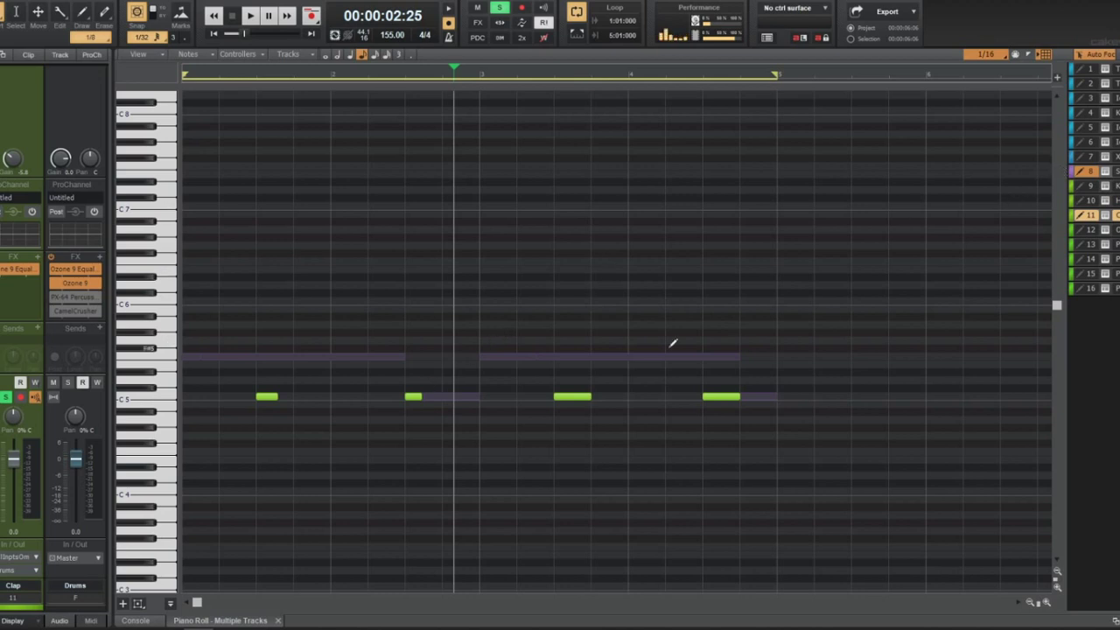
pyautogui.click(1092, 170)
pyautogui.moveTo(407, 393); pyautogui.dragTo(424, 396)
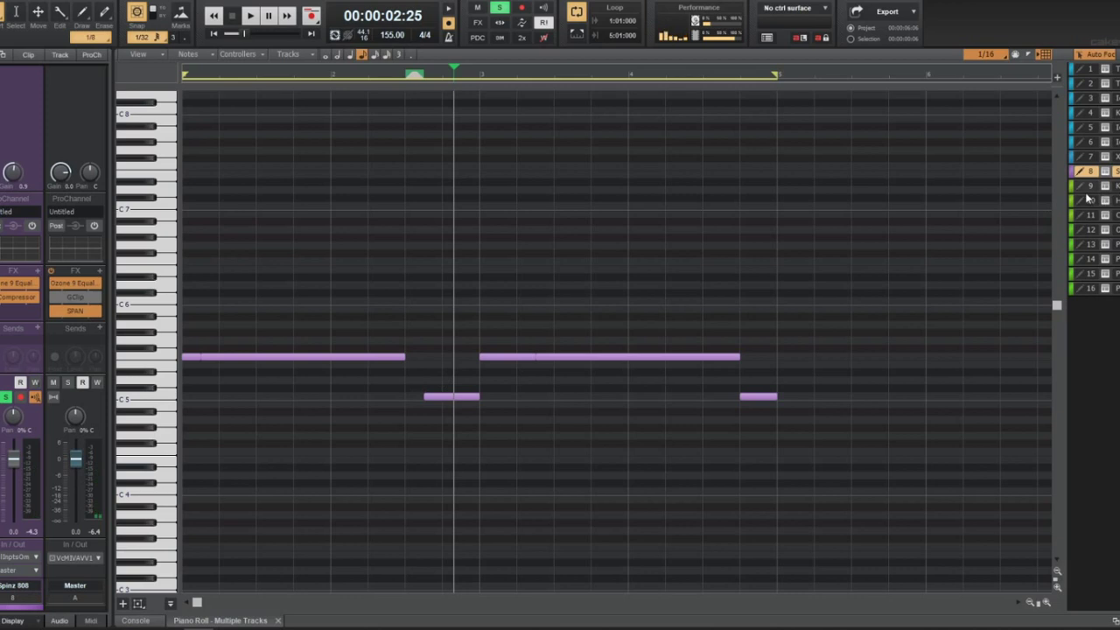
# Delete the Kick note under the second clap, replay from the start, and fit all tracks in the track view
pyautogui.click(1088, 187)
pyautogui.rightClick(413, 398)
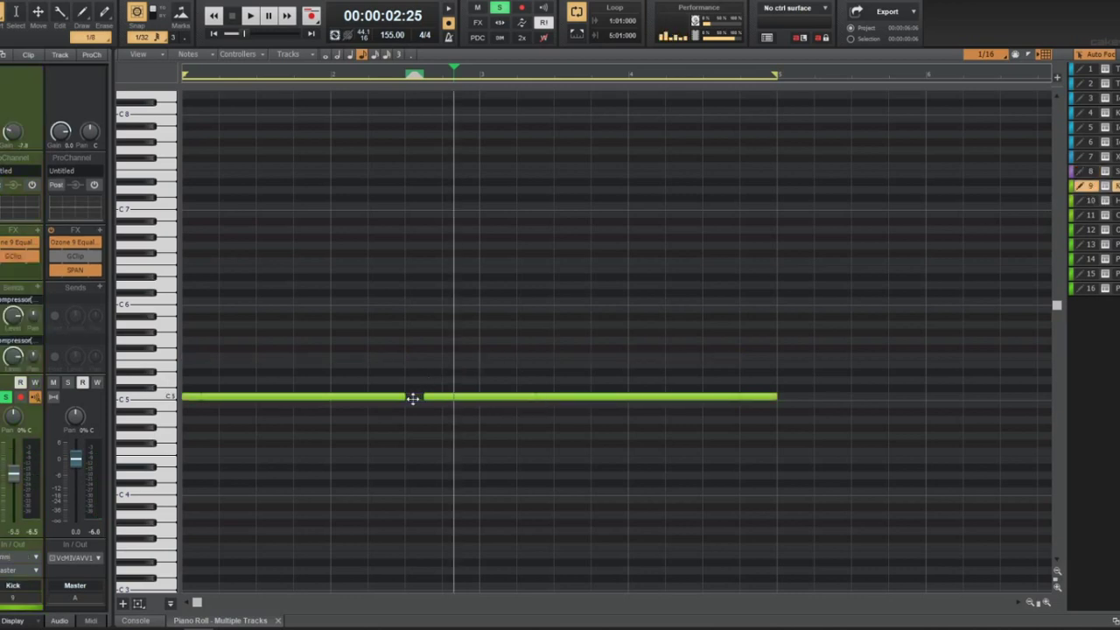
pyautogui.press('w')
pyautogui.press('space')
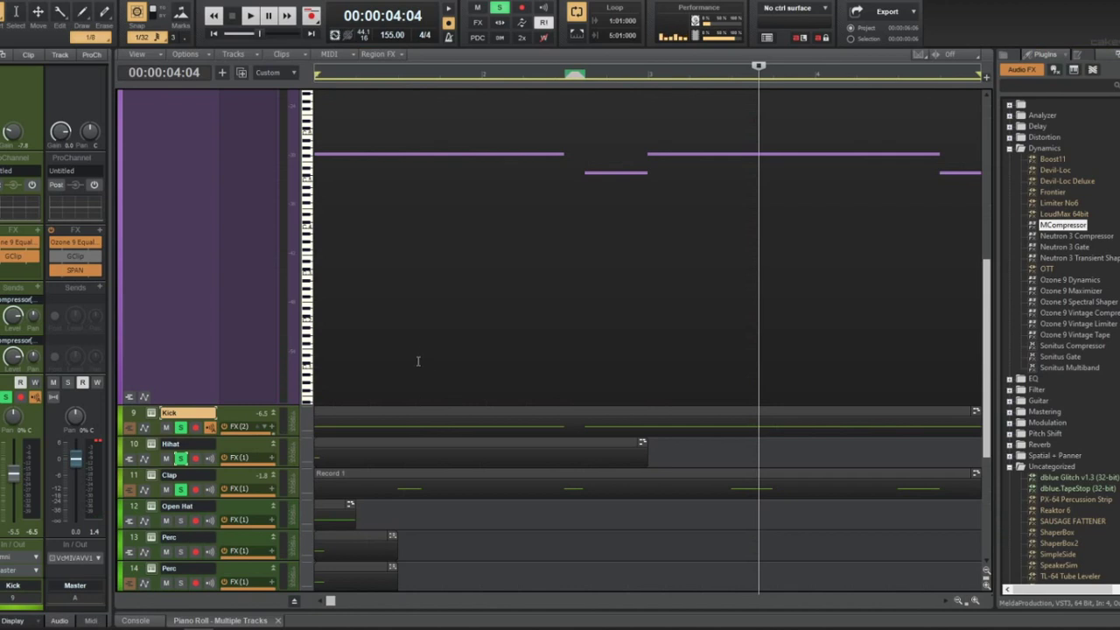
pyautogui.hotkey('shift', 'f')
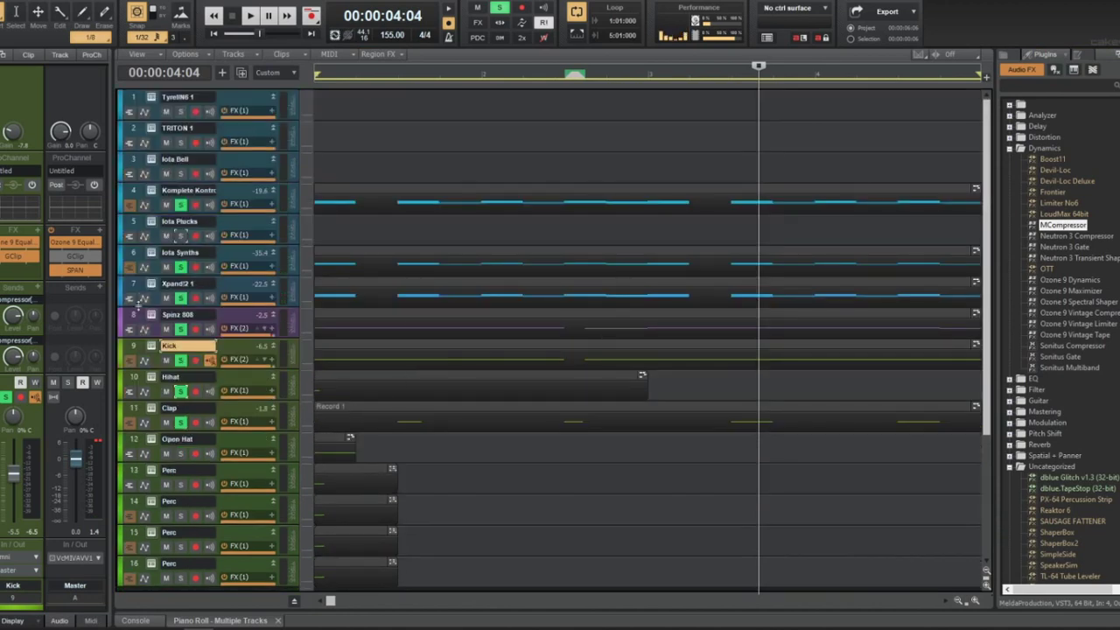
# Set the Spinz 808 track's volume to -3.7 dB and replay the loop from the start
pyautogui.click(141, 319)
pyautogui.moveTo(13, 458); pyautogui.dragTo(13, 472)
pyautogui.press('w')
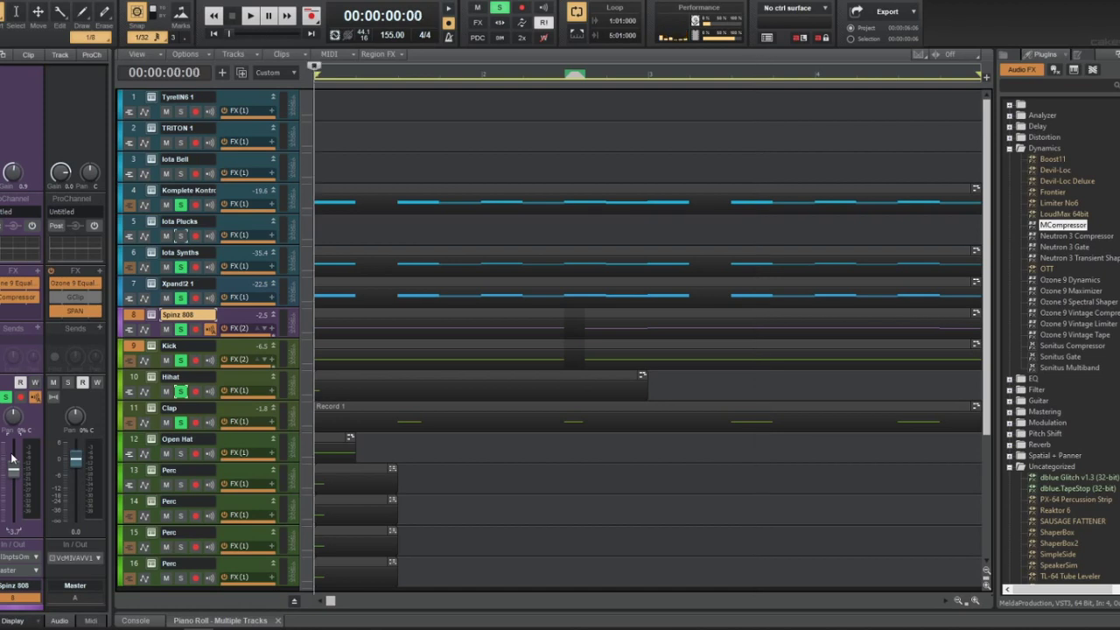
pyautogui.press('space')
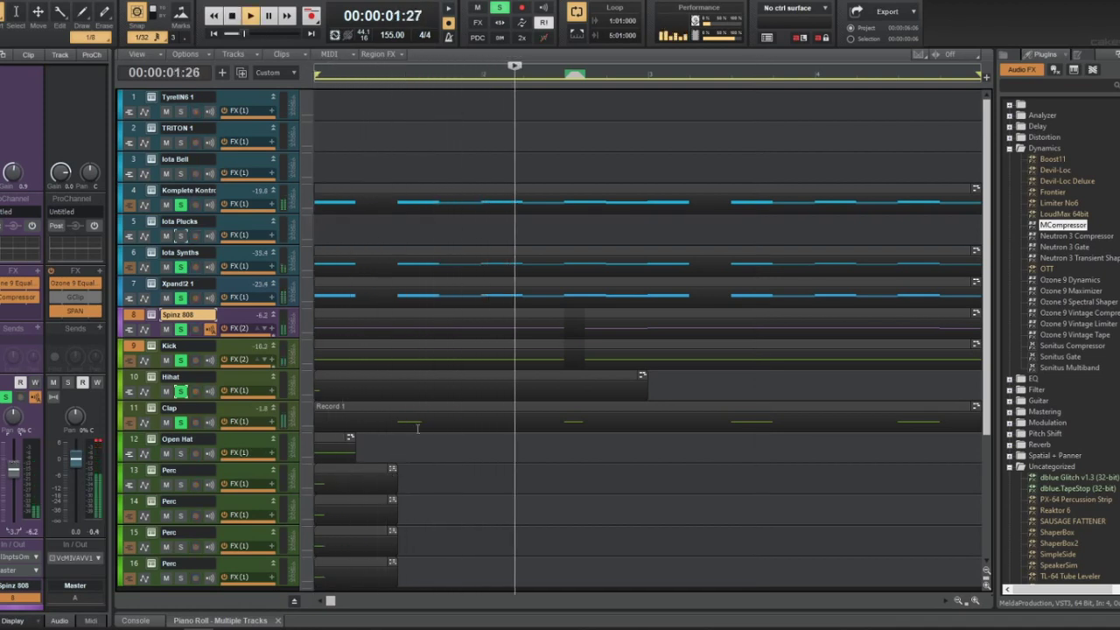
# Try the Clap track's volume at -6.2 dB while the loop plays and reset it to 0.0 dB
pyautogui.scroll(-2, 640, 392)
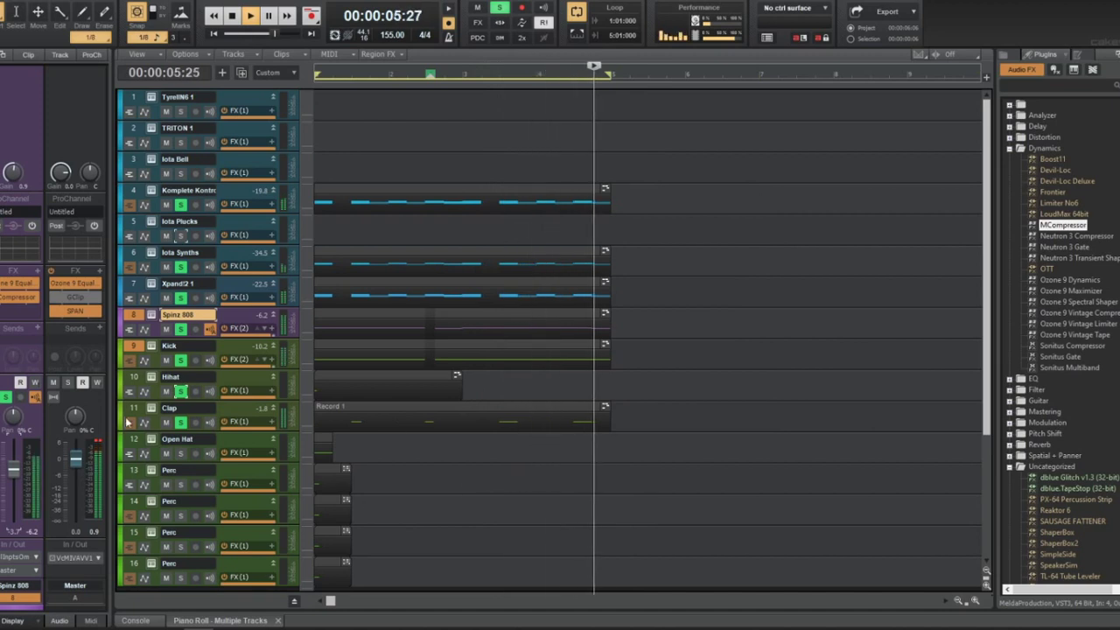
pyautogui.click(193, 413)
pyautogui.press('w')
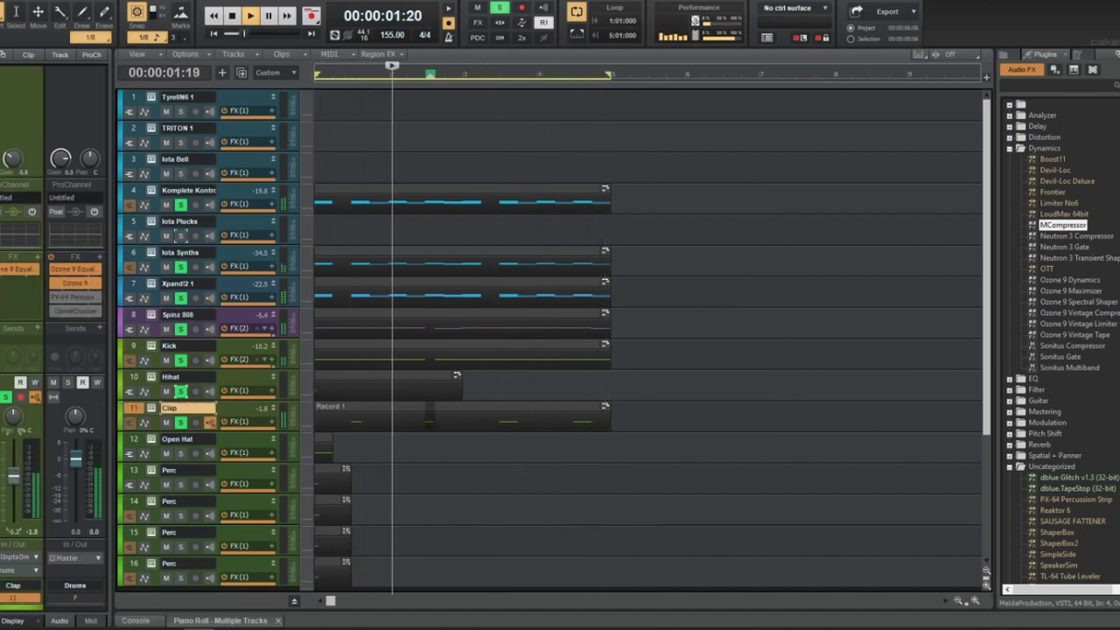
pyautogui.doubleClick(20, 457)
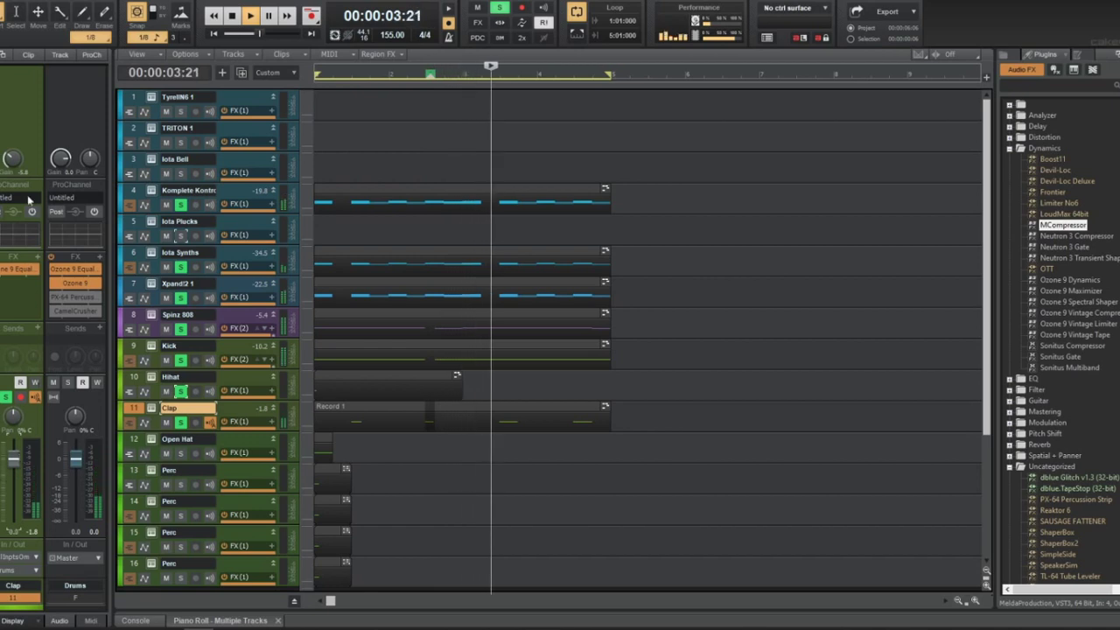
# Replay the loop from the start, stop playback, and bring up OBS
pyautogui.press('w')
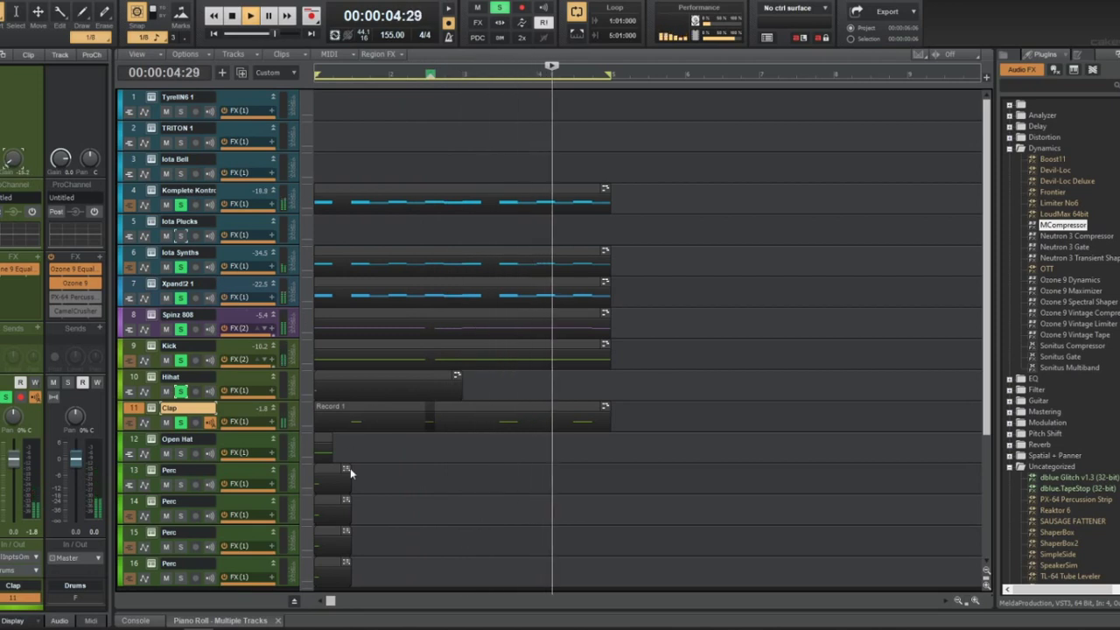
pyautogui.press('space')
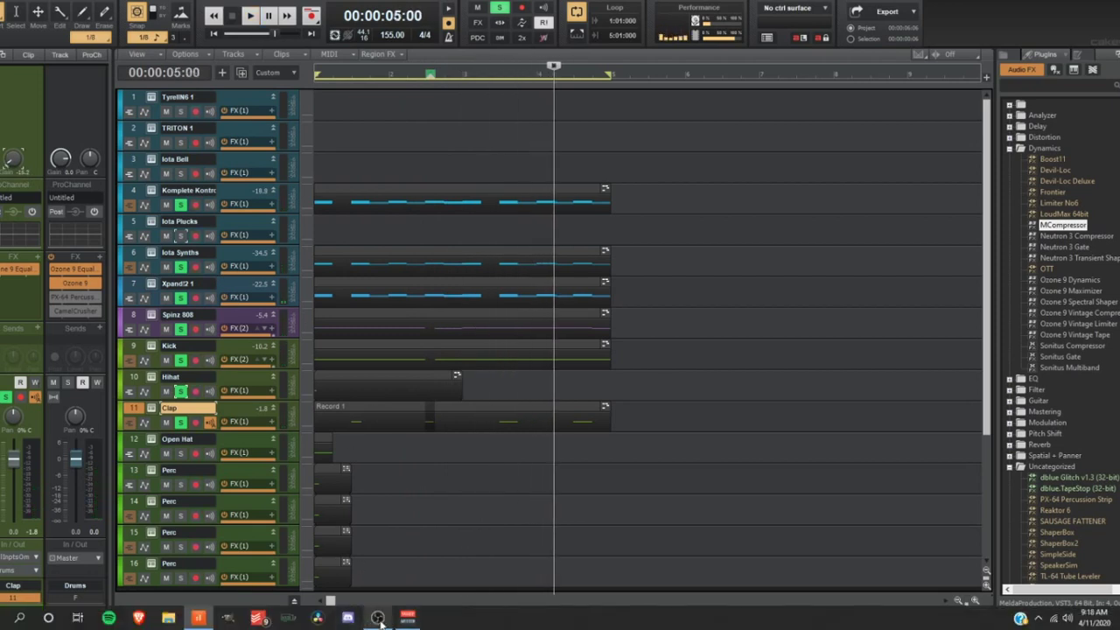
pyautogui.click(376, 621)
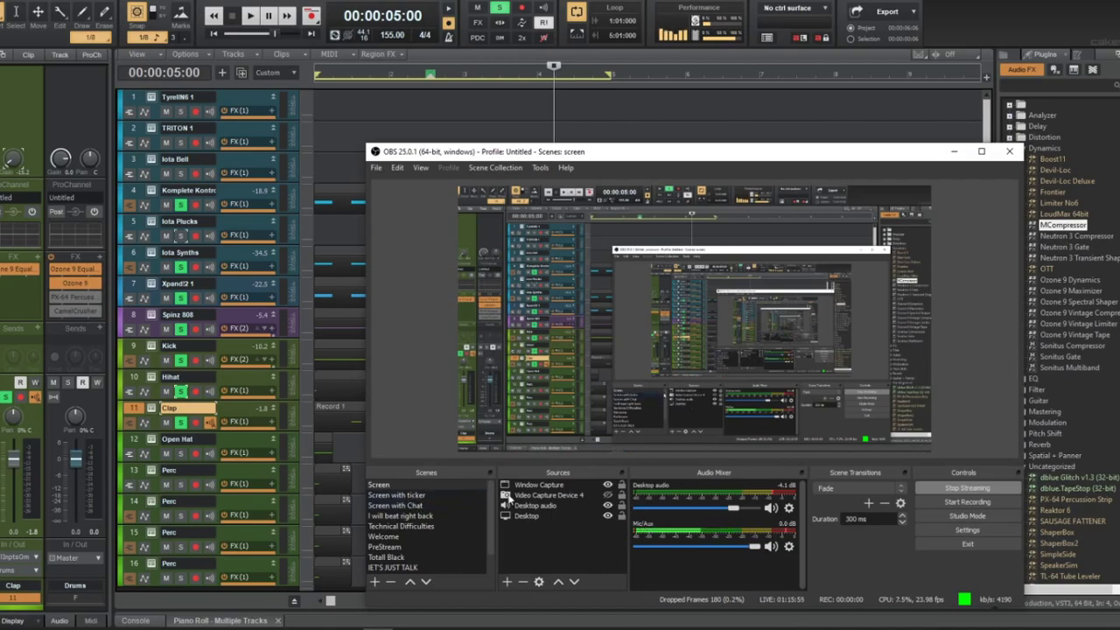
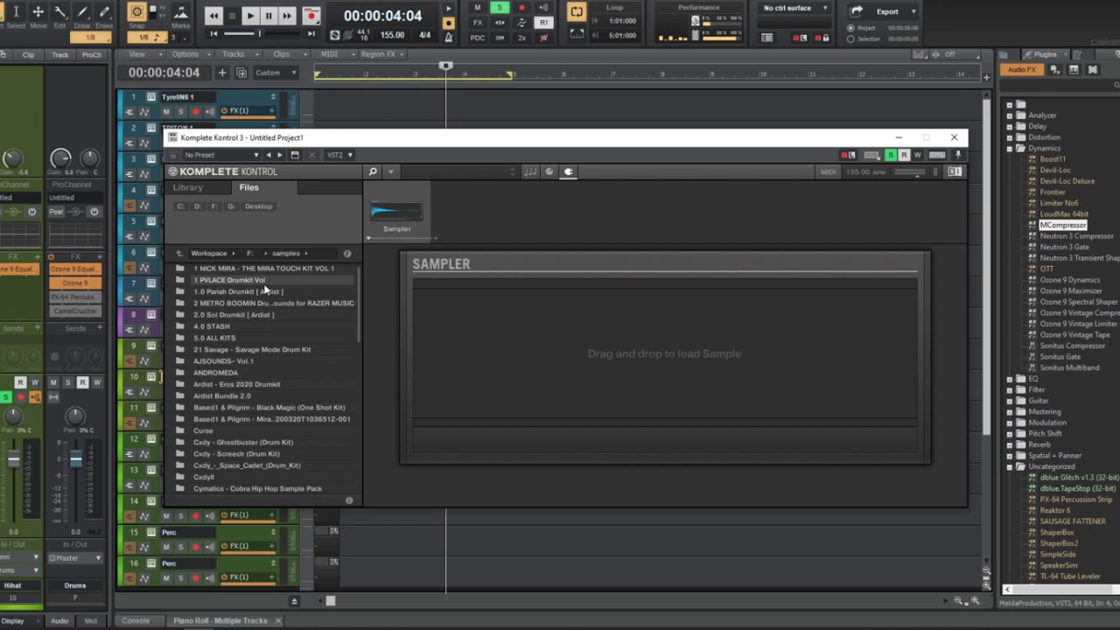
# Load "Hi Hat [ Chops ].wav" from the 5.0 ALL KITS Hi Hats folder into the Hihat sampler and close its window
pyautogui.click(265, 281)
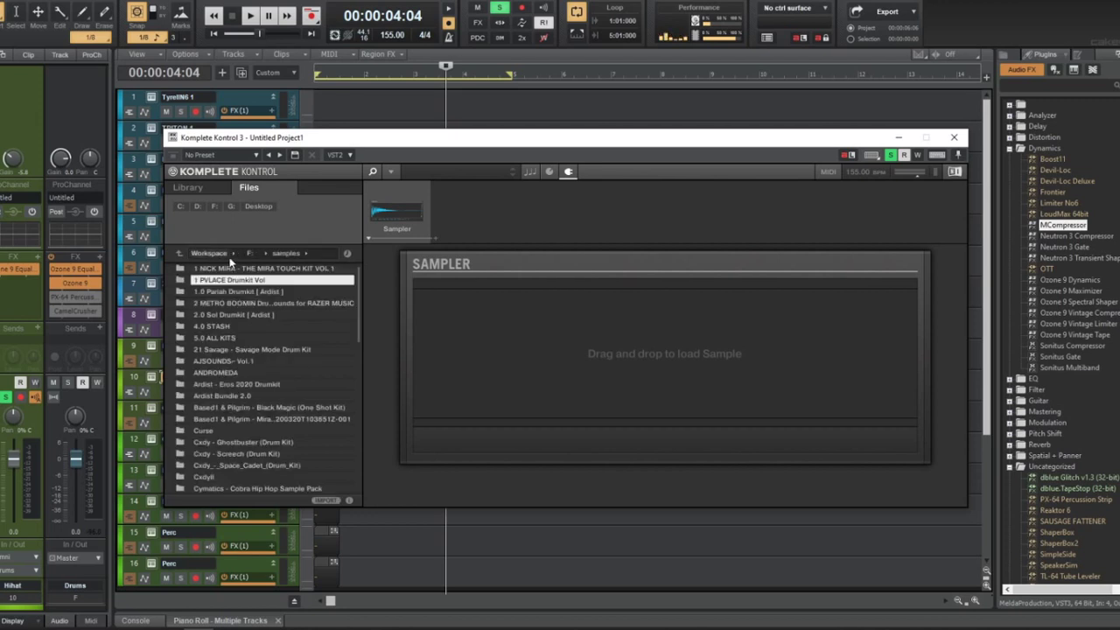
pyautogui.doubleClick(263, 338)
pyautogui.doubleClick(258, 325)
pyautogui.click(257, 326)
pyautogui.click(259, 305)
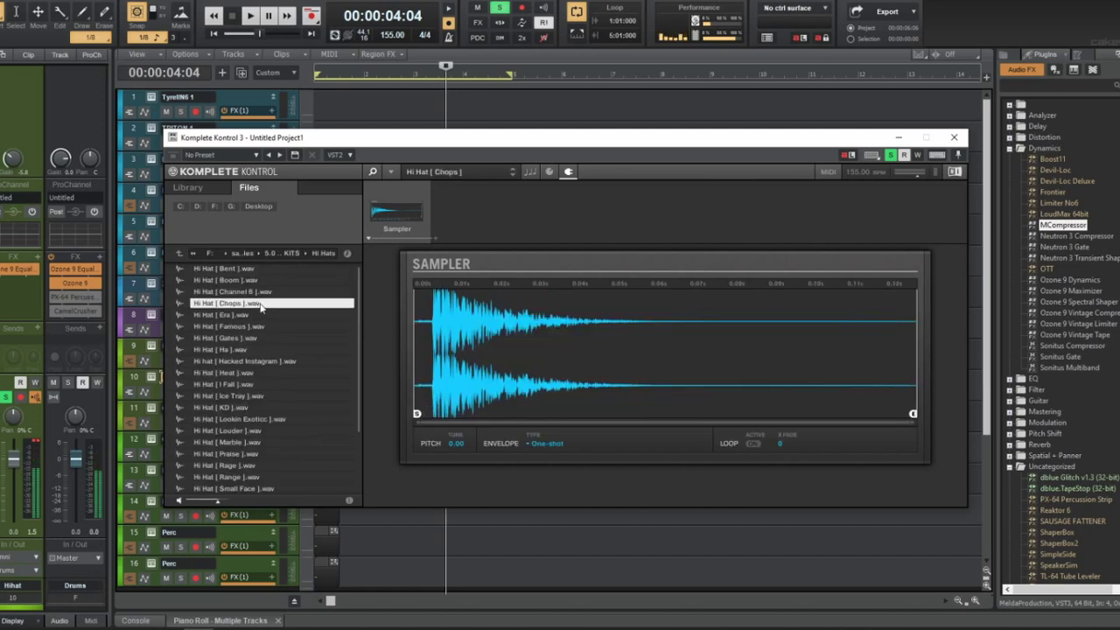
pyautogui.click(953, 138)
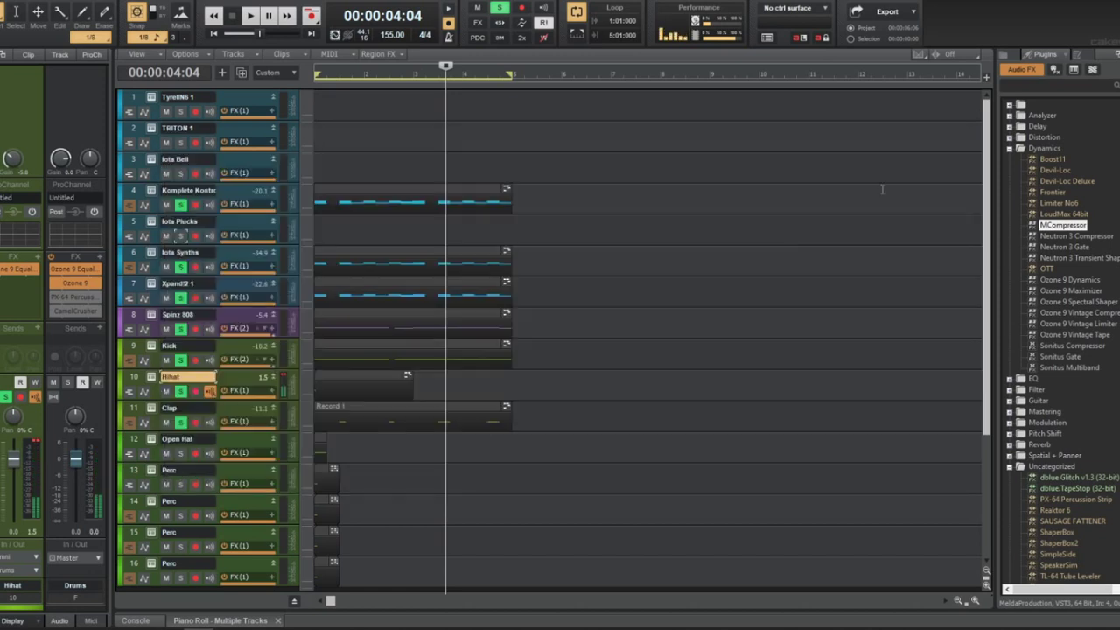
# Open the Hihat clip in the step sequencer, fill the C5 row on every 4th step, and play the pattern
pyautogui.doubleClick(386, 375)
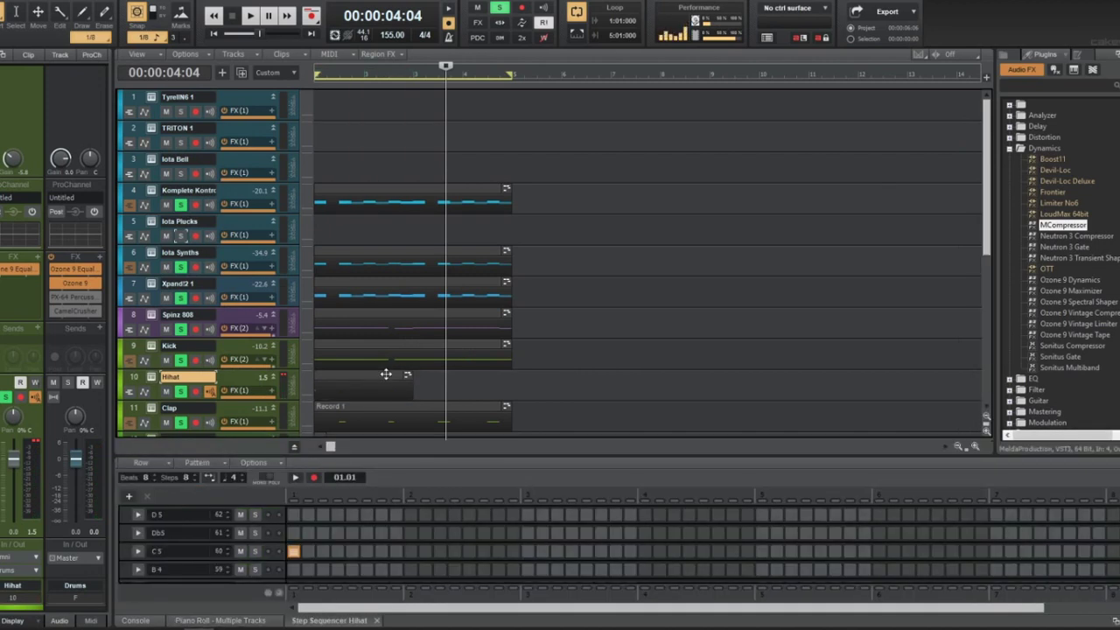
pyautogui.click(331, 447)
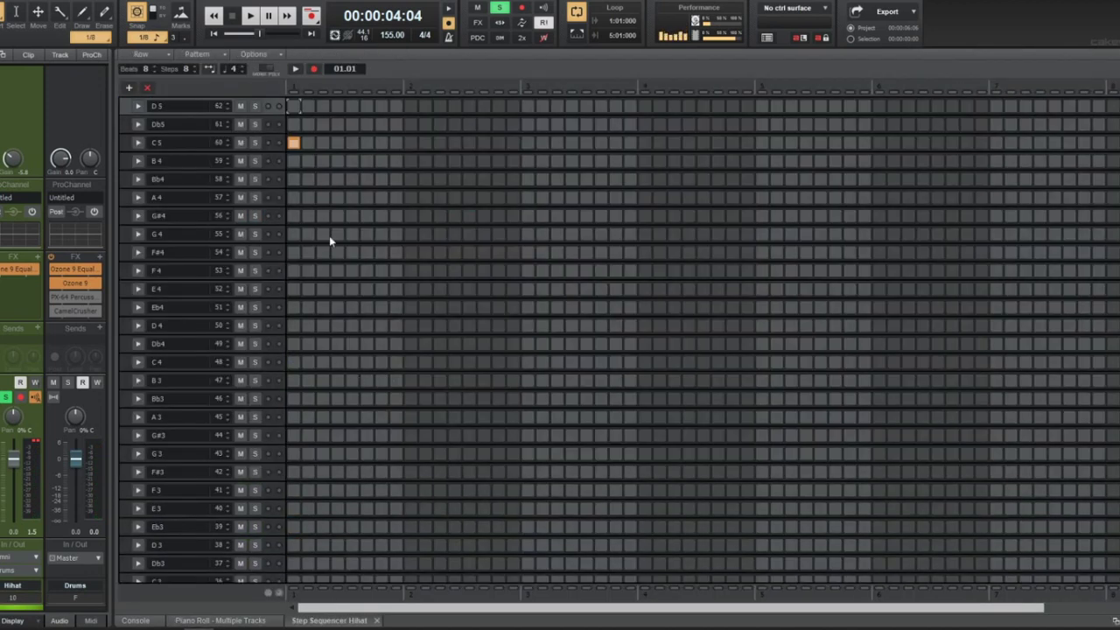
pyautogui.rightClick(278, 150)
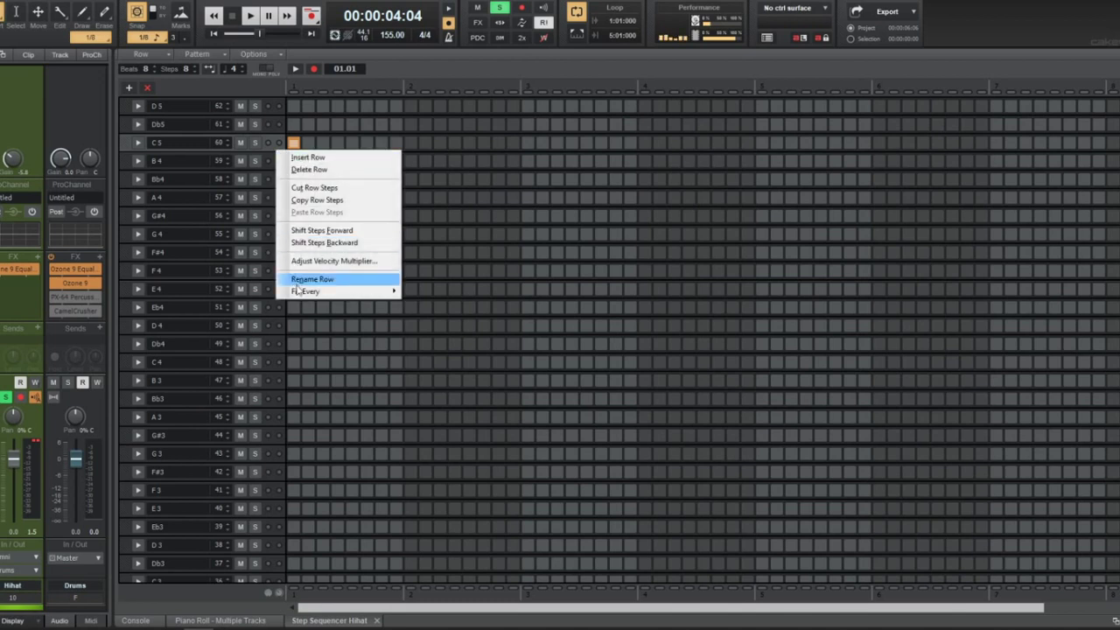
pyautogui.moveTo(376, 291)
pyautogui.click(432, 317)
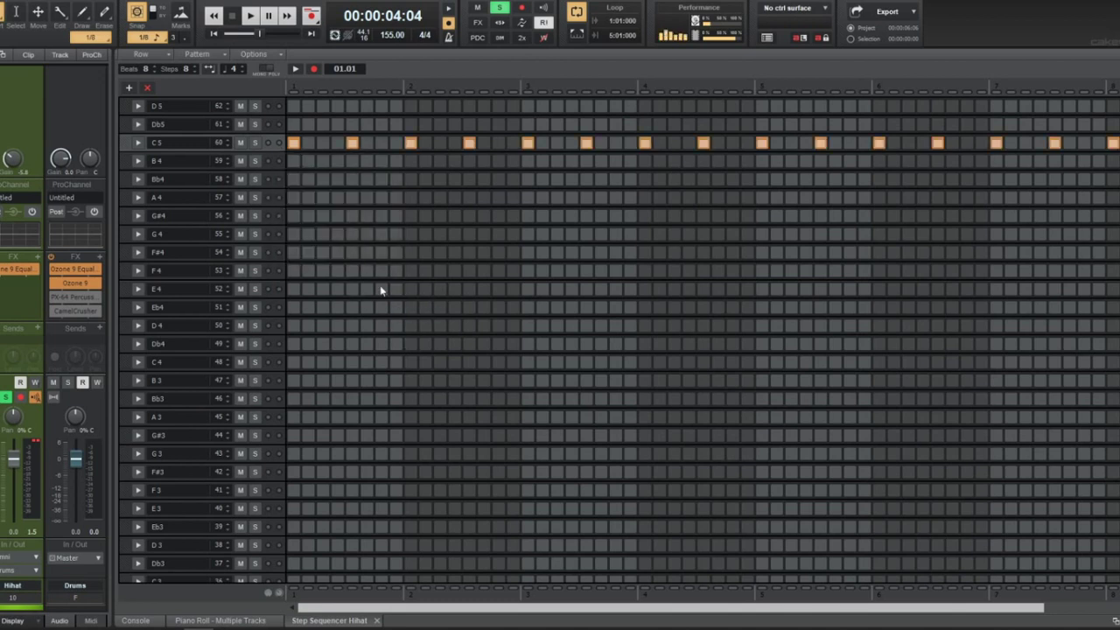
pyautogui.press('space')
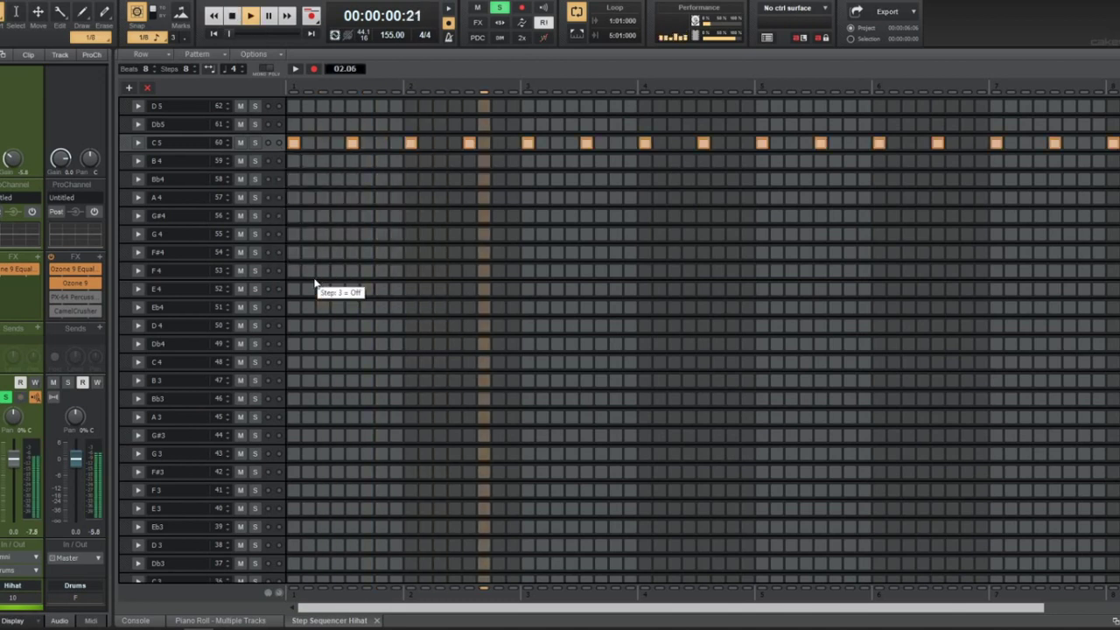
# Check the audio levels in OBS, return to the track view, and replay the loop from the start
pyautogui.click(375, 619)
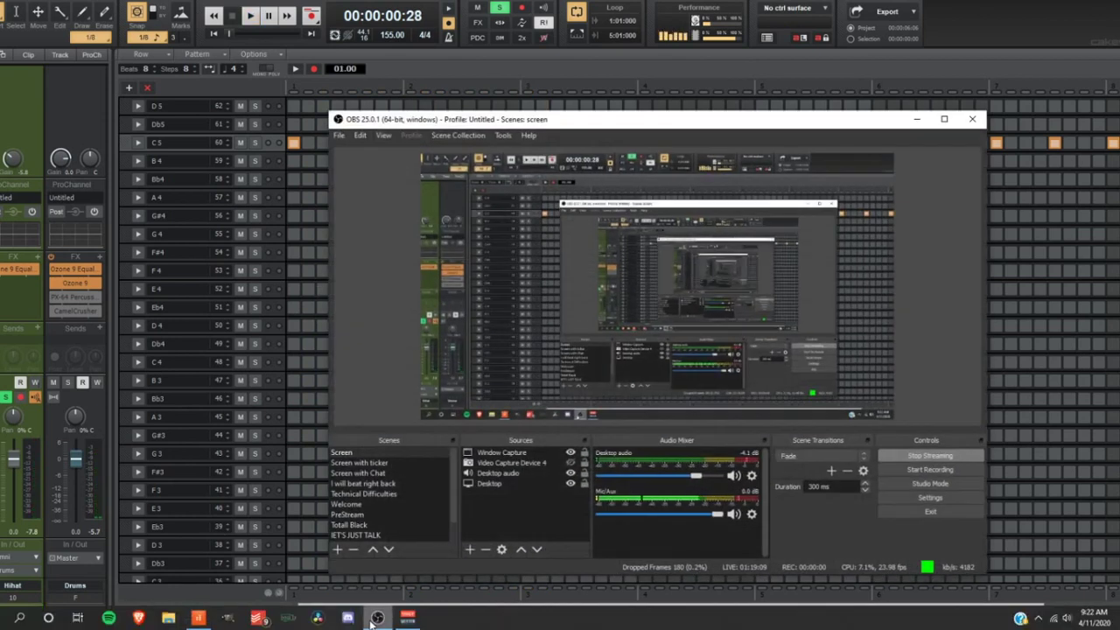
pyautogui.click(371, 619)
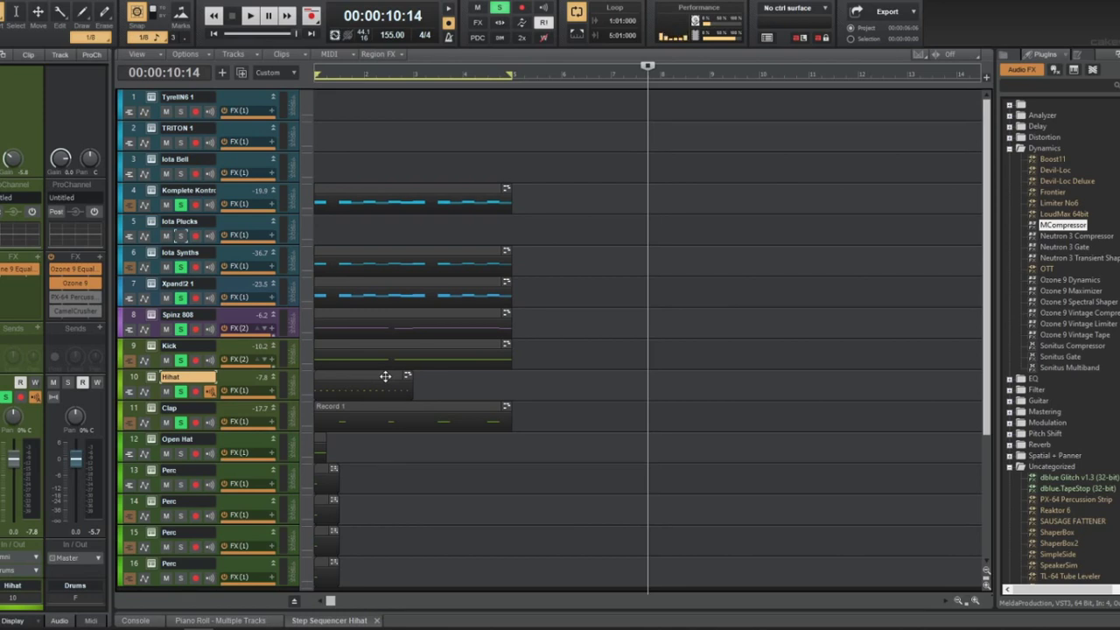
pyautogui.press('w')
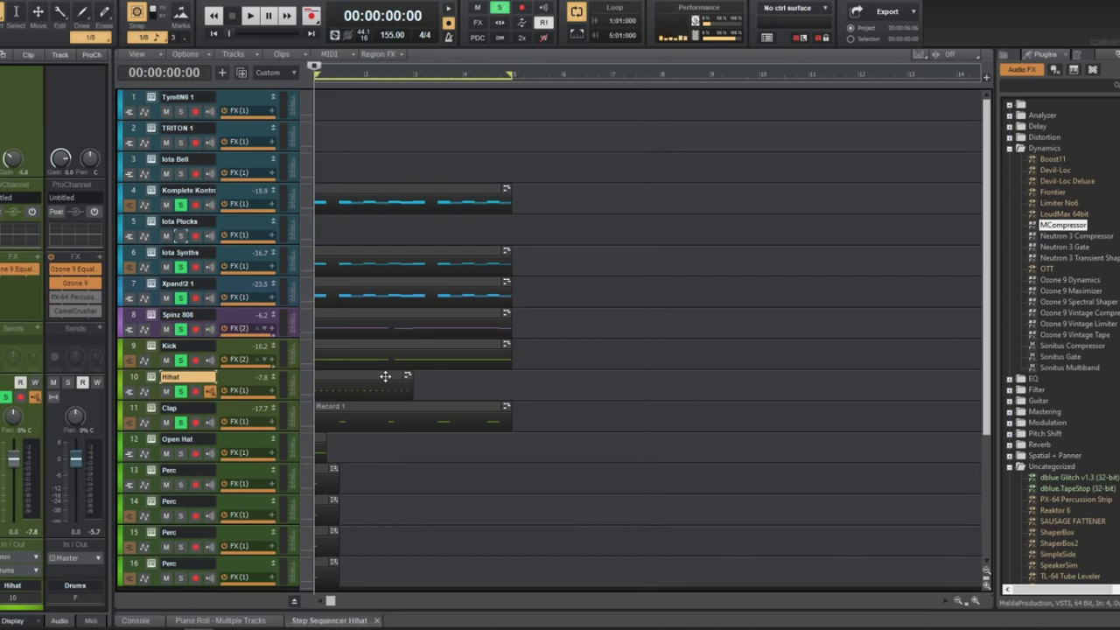
pyautogui.press('space')
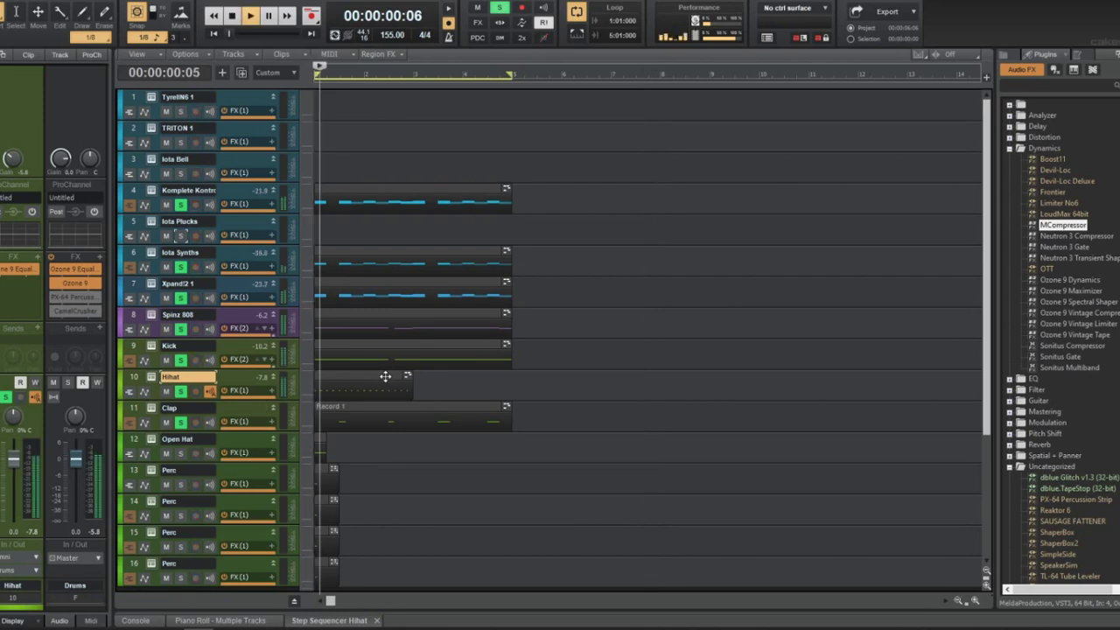
# Reopen the Hihat sampler's Hi Hats folder and audition the Channel 6, Chops and Range samples while the loop plays
pyautogui.click(151, 377)
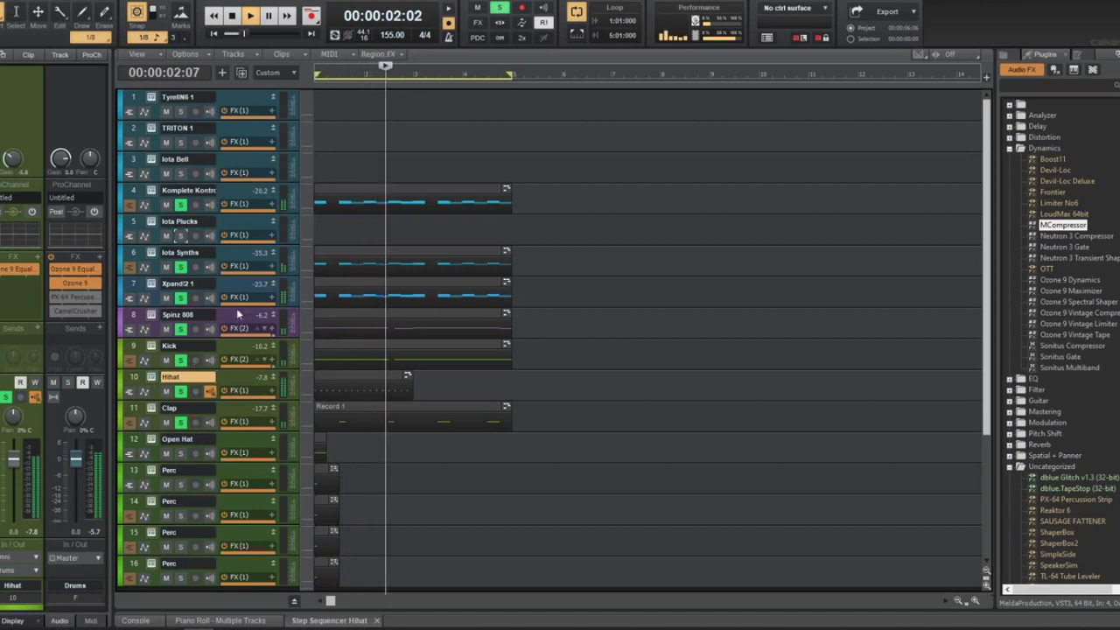
pyautogui.click(248, 187)
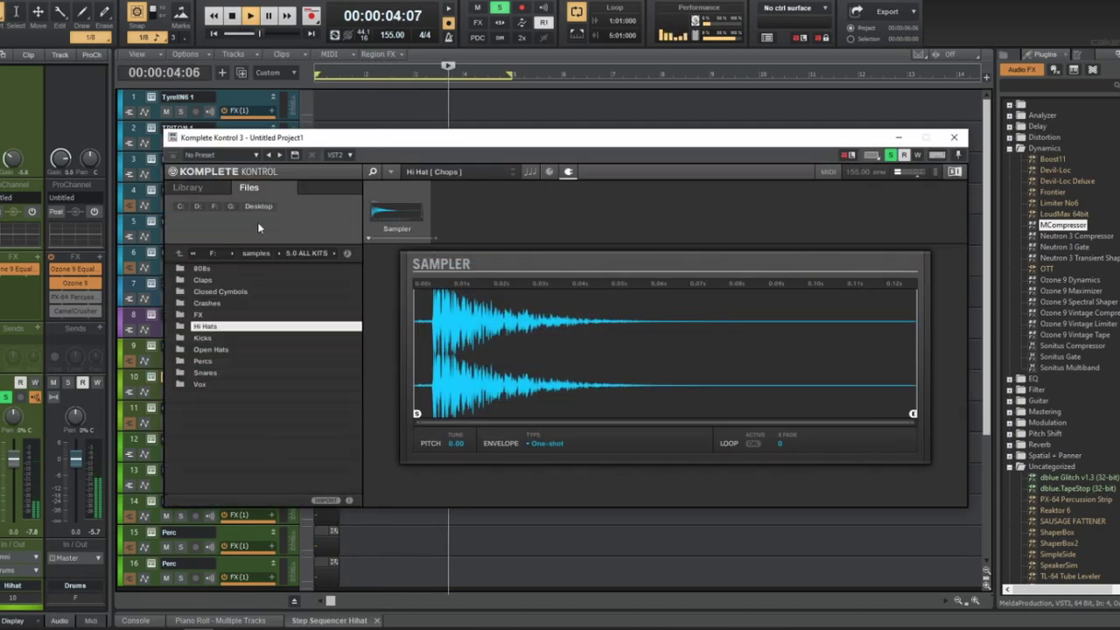
pyautogui.scroll(-1, 217, 324)
pyautogui.click(230, 291)
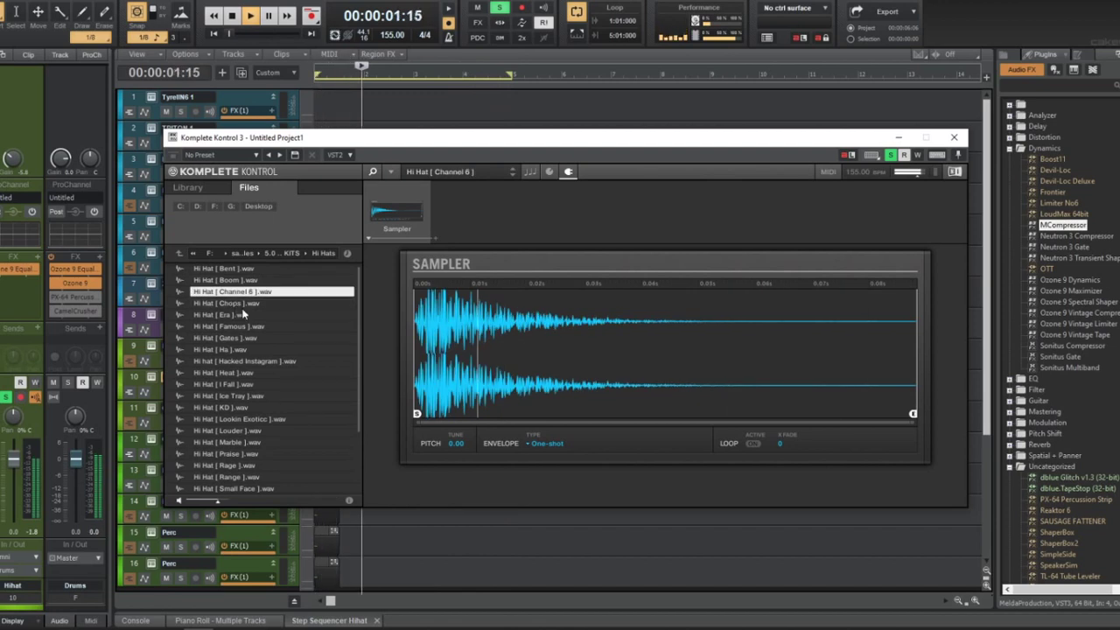
pyautogui.click(238, 303)
pyautogui.click(267, 478)
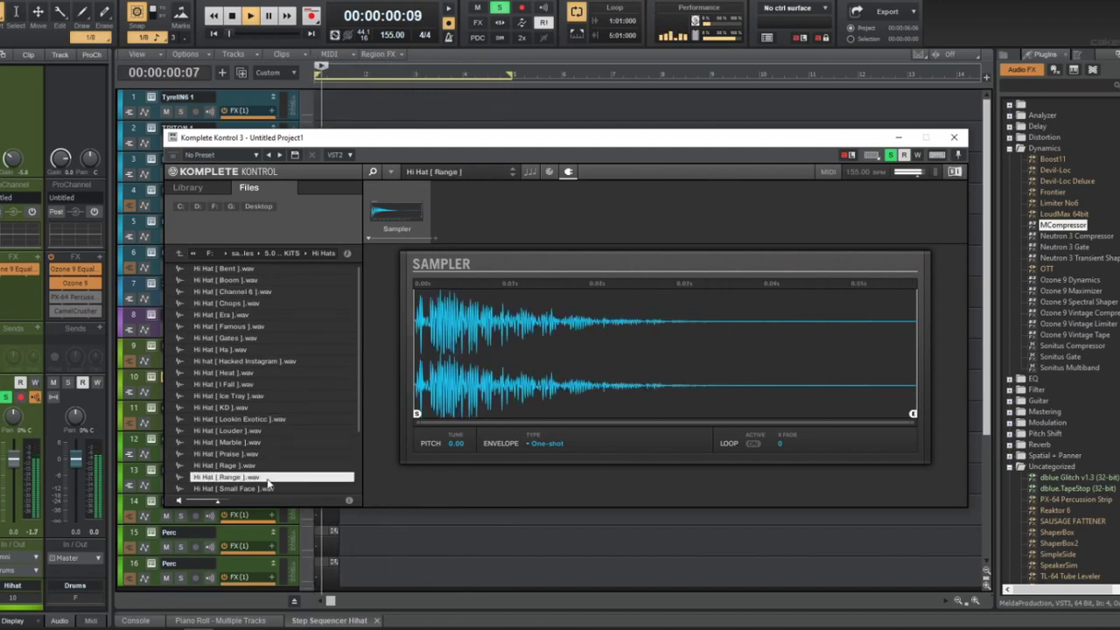
# Audition the hi-hat samples near the end of the folder, including Zay and Wayne, against the loop
pyautogui.scroll(-2, 278, 464)
pyautogui.click(287, 452)
pyautogui.click(286, 463)
pyautogui.scroll(-1, 286, 463)
pyautogui.click(286, 464)
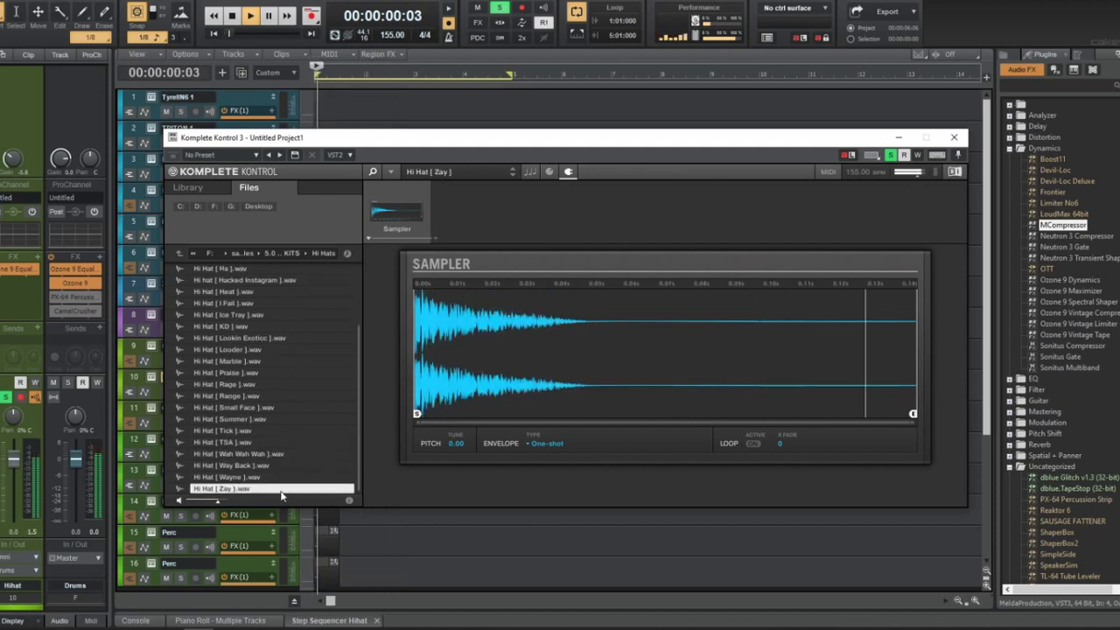
pyautogui.click(279, 477)
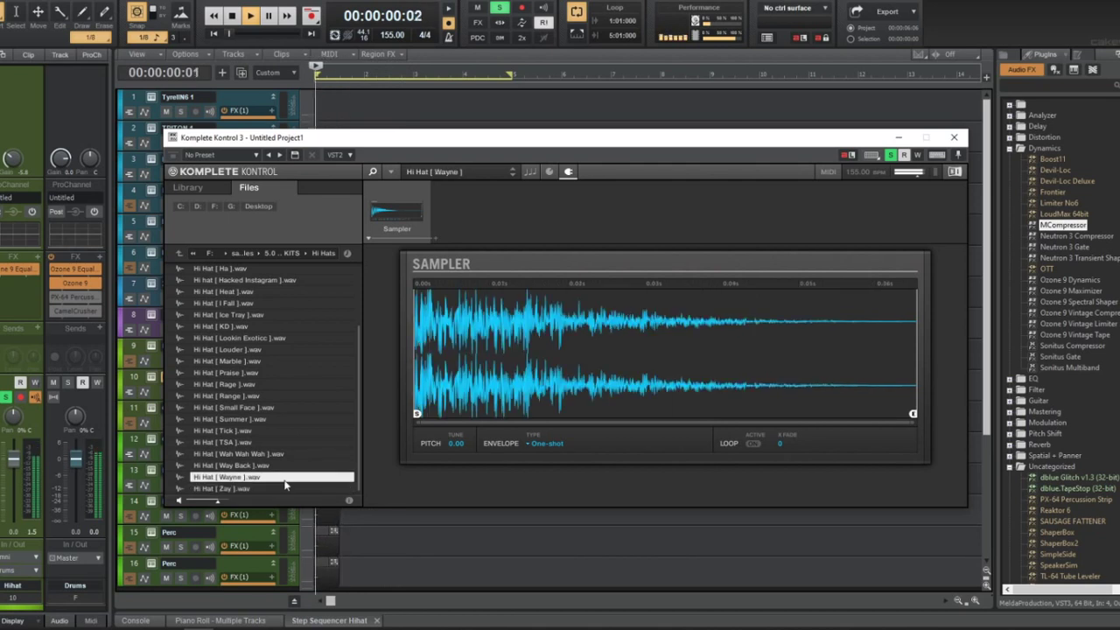
# Try the KD, Ice Tray, I Fall and Hacked Instagram hi-hat samples against the beat
pyautogui.click(286, 327)
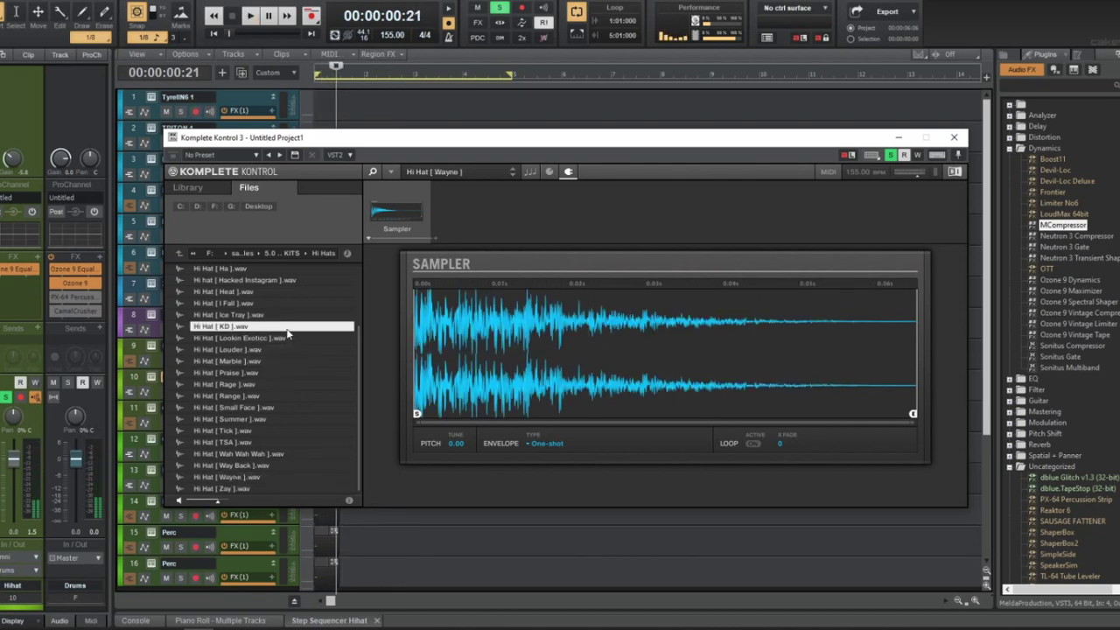
pyautogui.click(285, 318)
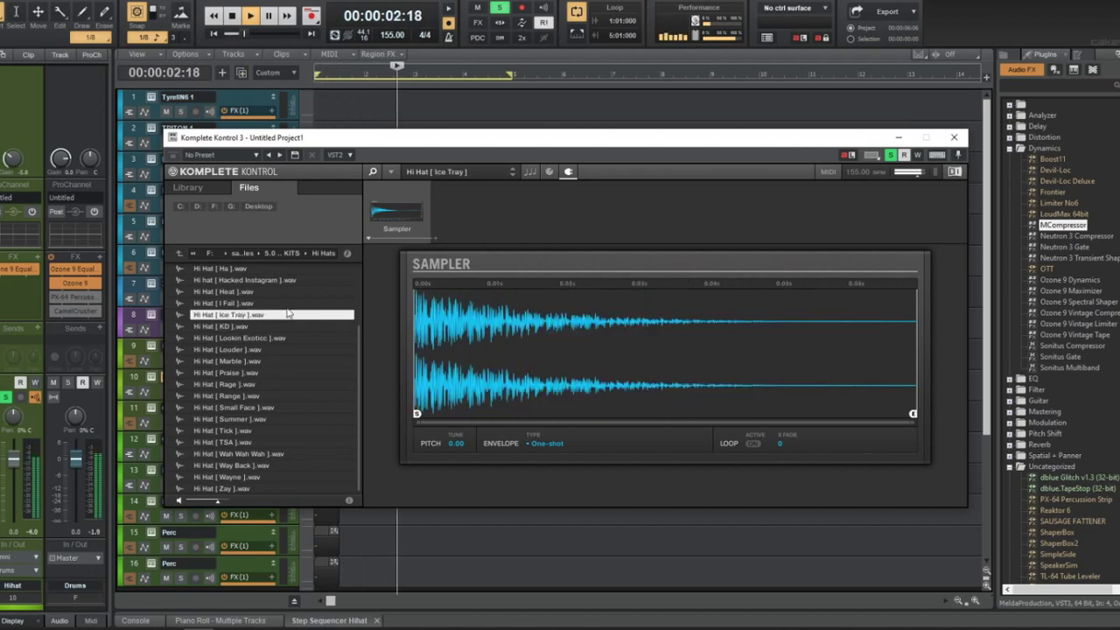
pyautogui.click(288, 303)
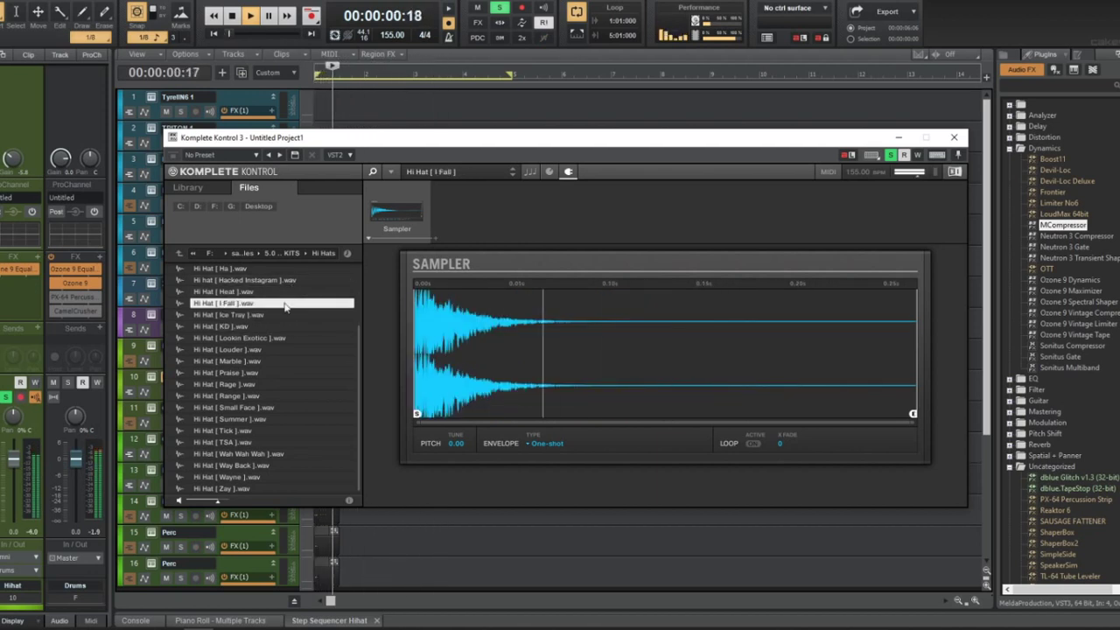
pyautogui.click(289, 280)
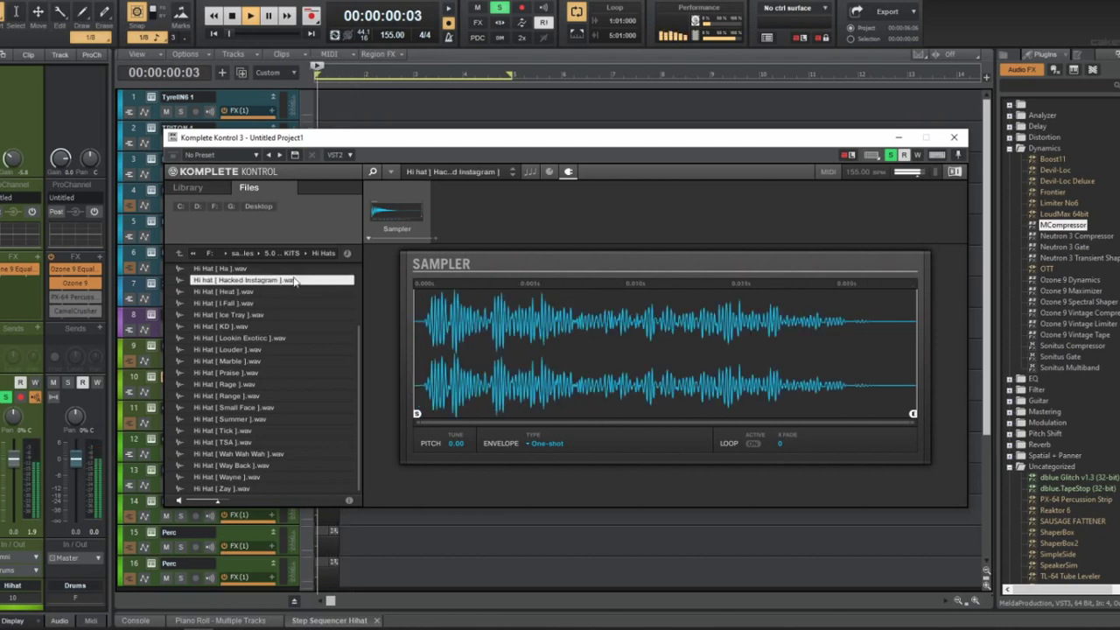
# Audition the hi-hat samples from Era up to Bent, load "Hi Hat [ Boom ].wav", and close the sampler
pyautogui.scroll(3, 294, 301)
pyautogui.click(291, 302)
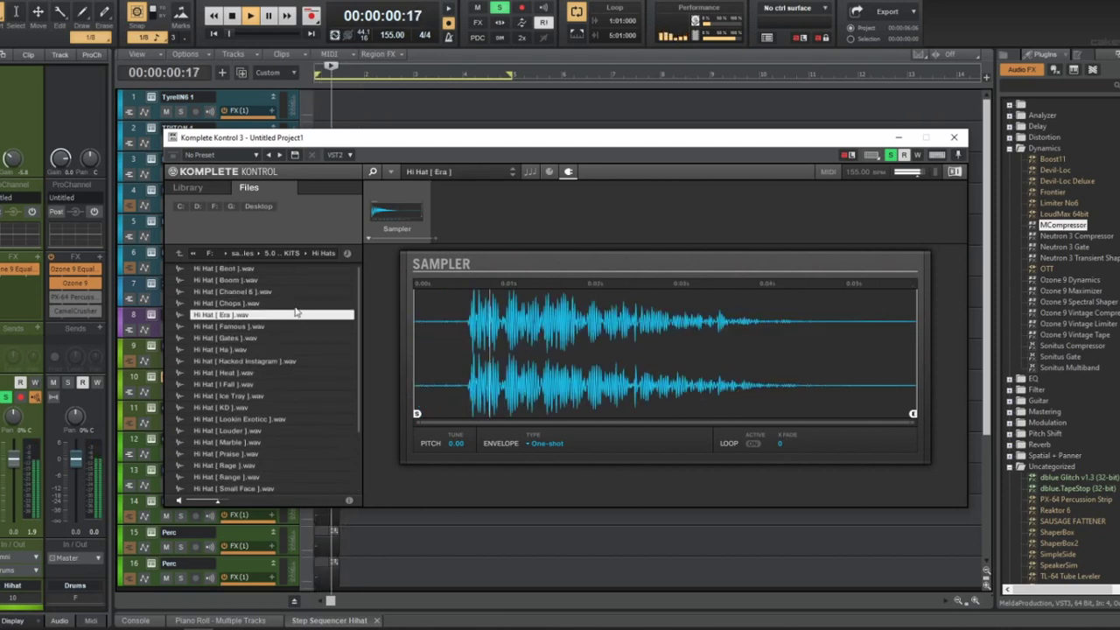
pyautogui.press('Up')
pyautogui.press('Up')
pyautogui.press('Up')
pyautogui.press('Up')
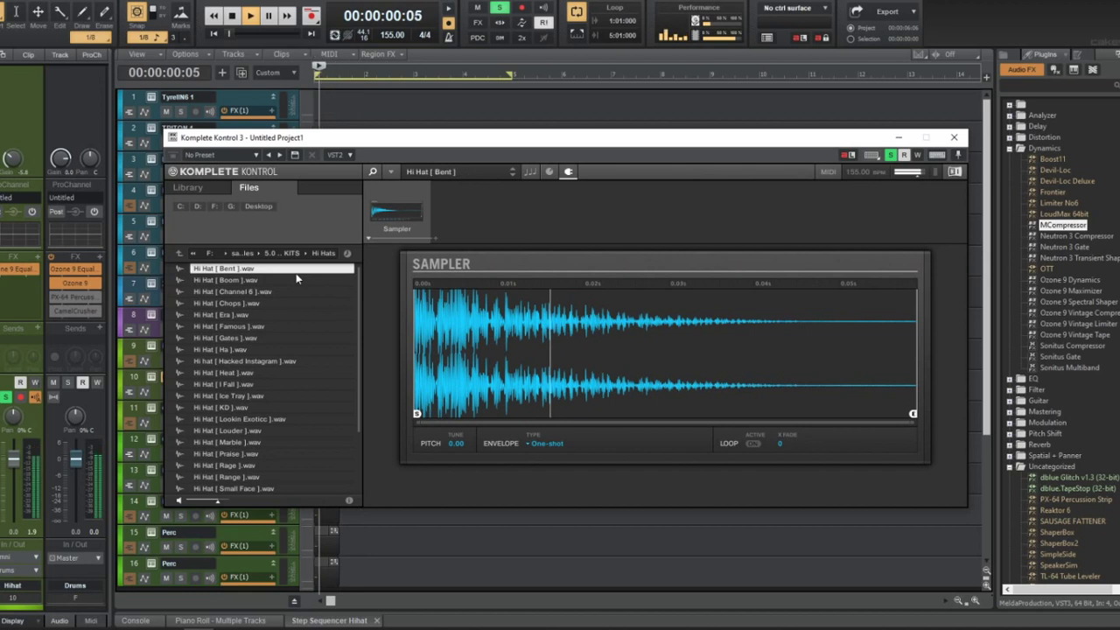
pyautogui.click(319, 282)
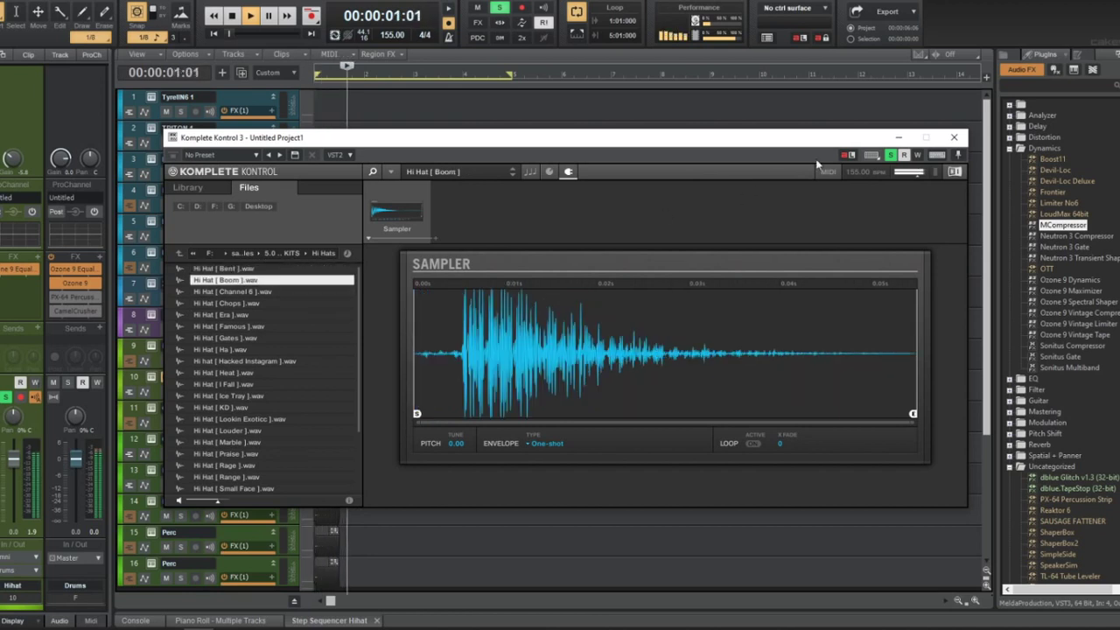
pyautogui.click(953, 139)
# Lower the Hihat track's gain to about -14.9 dB and replay the loop from the start
pyautogui.press('space')
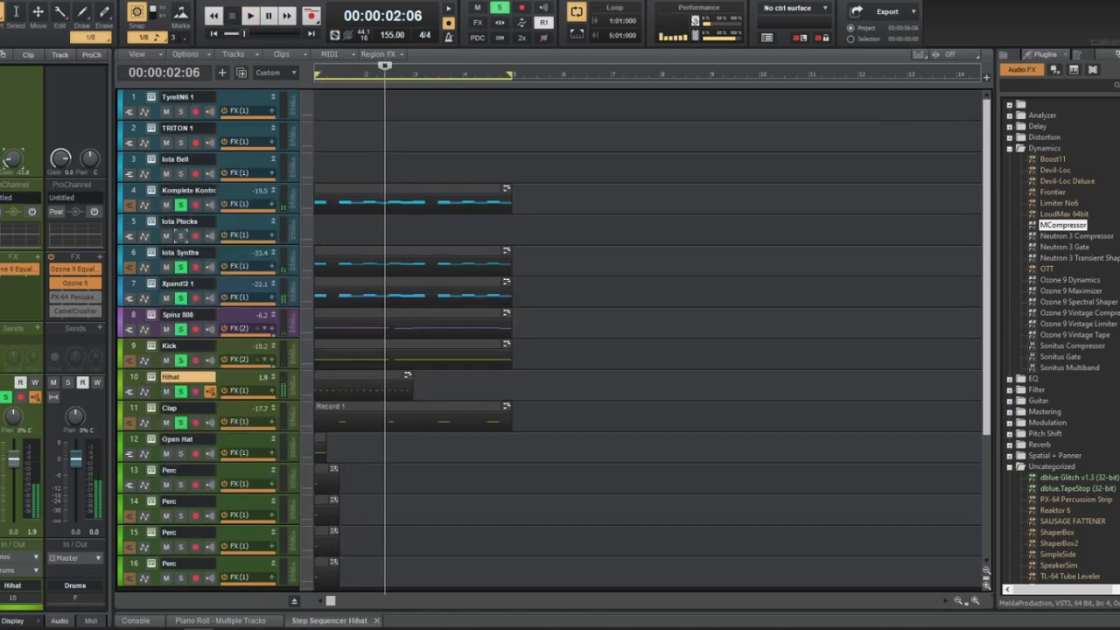
pyautogui.press('w')
pyautogui.press('space')
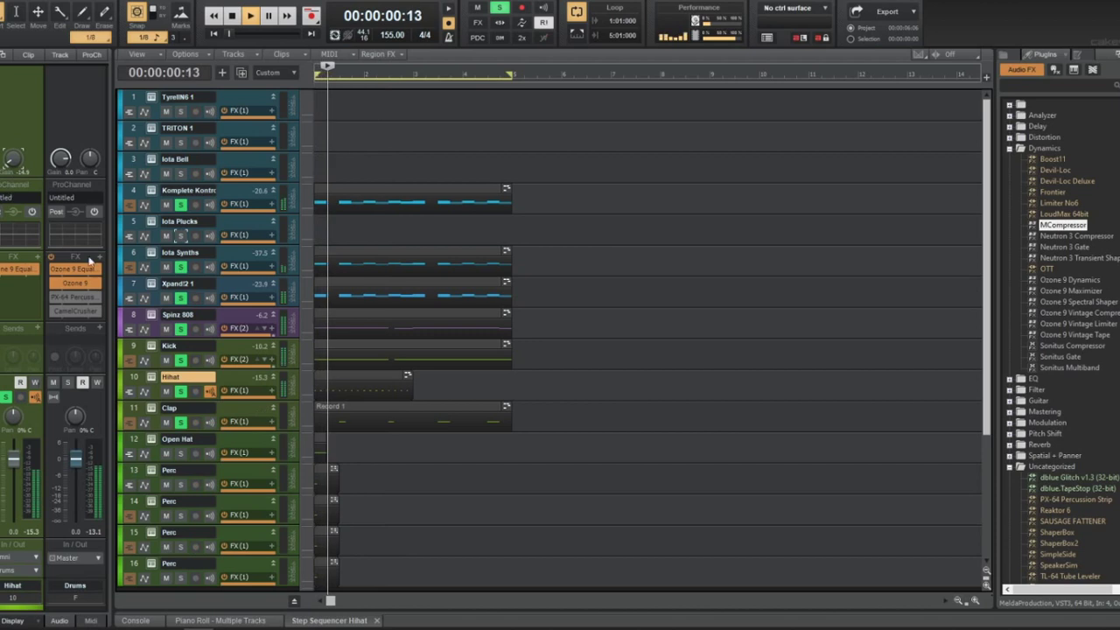
# Copy the Hihat clip to directly after the original, filling the four-bar loop, and set the project tempo to 160 BPM
pyautogui.click(336, 376)
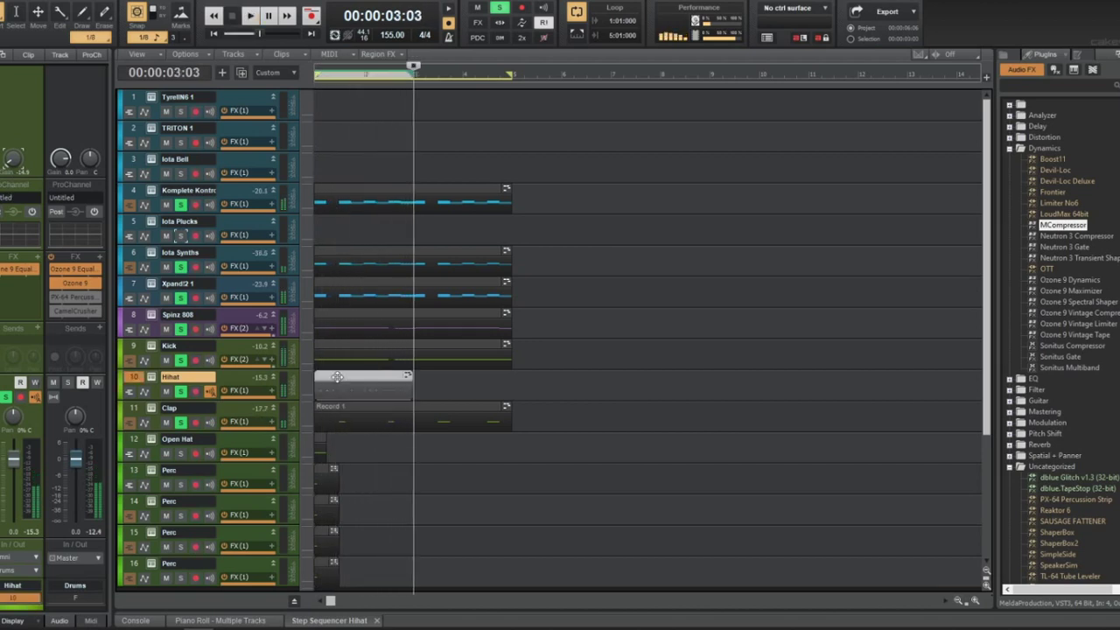
pyautogui.moveTo(336, 376); pyautogui.dragTo(438, 391)
pyautogui.doubleClick(391, 35)
pyautogui.write('160')
pyautogui.press('Return')
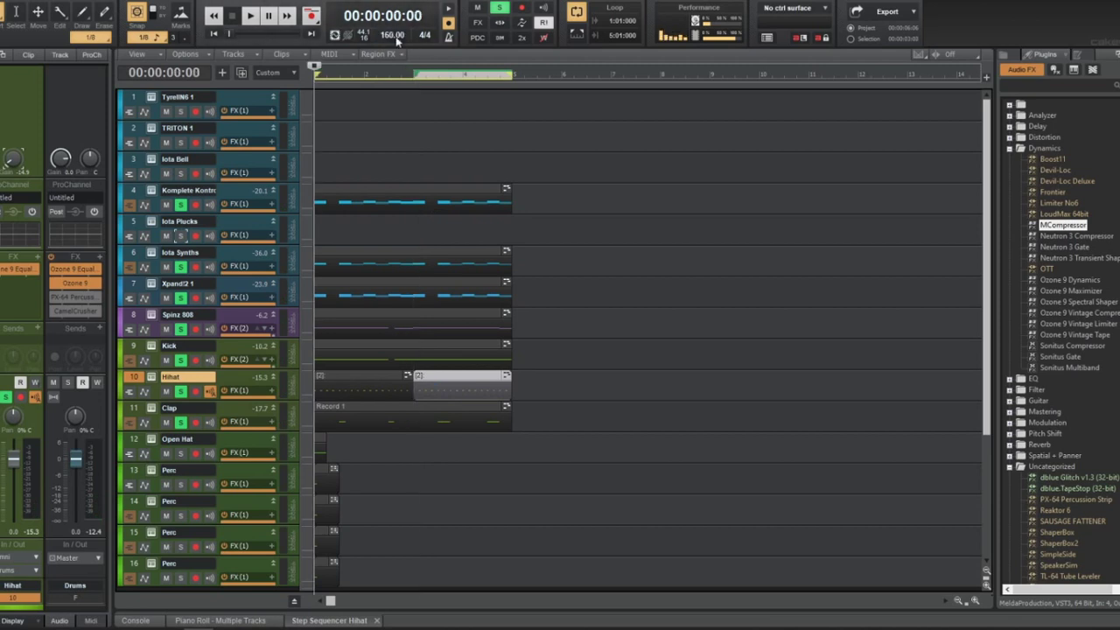
# Select both Hihat clips and bounce them into a single clip
pyautogui.keyDown('ctrl'); pyautogui.click(358, 375); pyautogui.keyUp('ctrl')
pyautogui.hotkey('ctrl', 'shift', 'b')
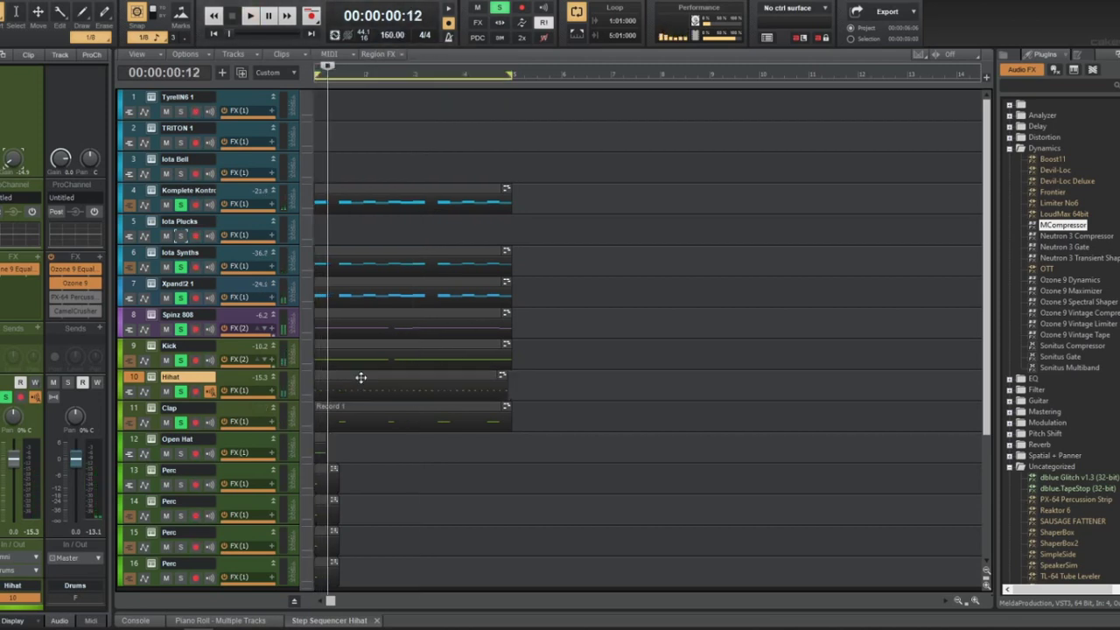
# Open the merged Hihat clip in the piano roll and select all its C5 notes
pyautogui.doubleClick(360, 376)
pyautogui.hotkey('alt', '2')
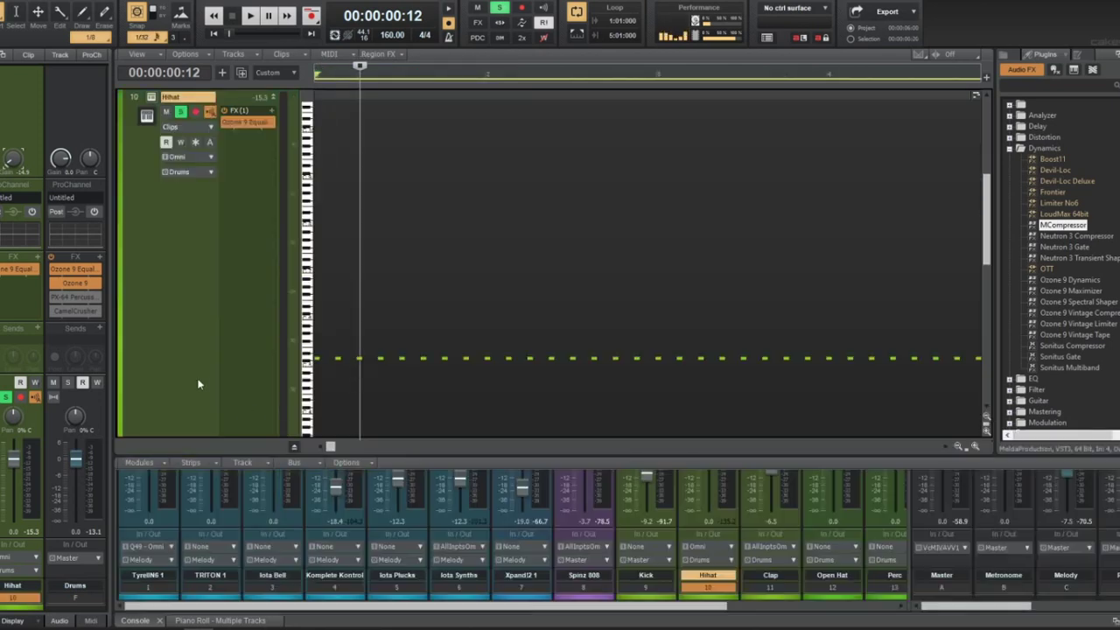
pyautogui.hotkey('shift', 'd')
pyautogui.doubleClick(443, 270)
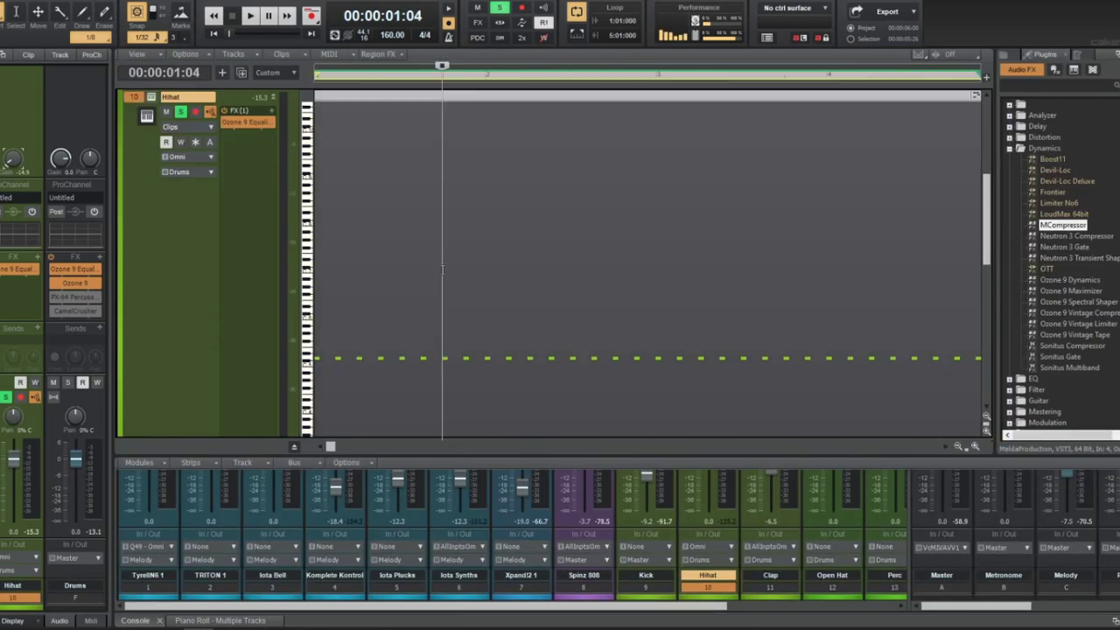
pyautogui.hotkey('shift', 'd')
pyautogui.click(172, 341)
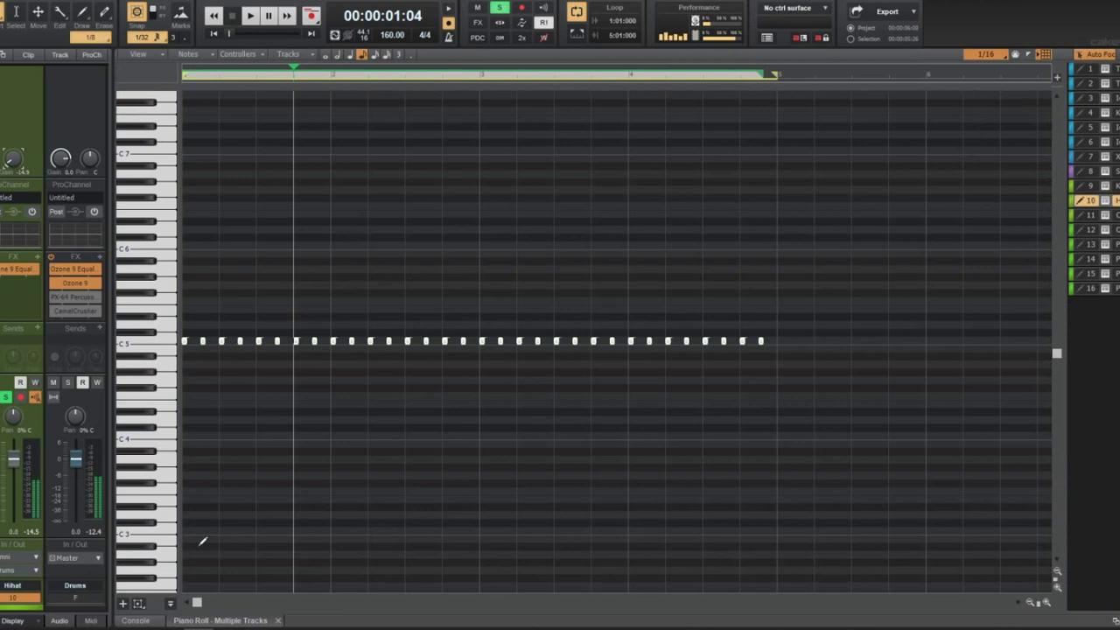
# Show the velocity lane for the Hihat notes, raise every second note's velocity to near maximum, and play back the pattern
pyautogui.click(173, 604)
pyautogui.click(184, 476)
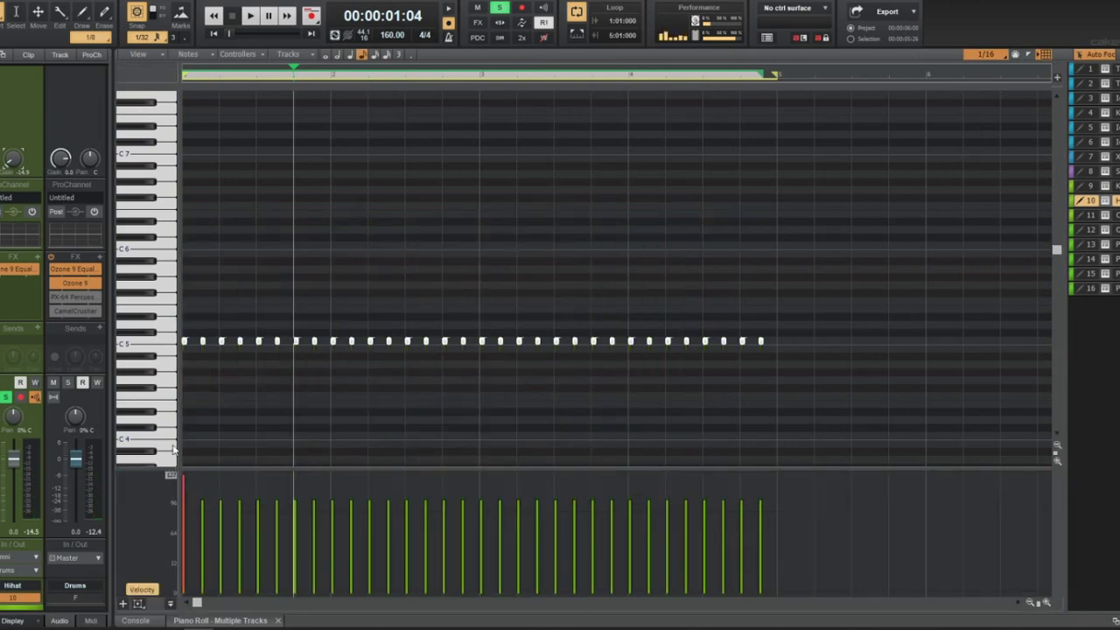
pyautogui.click(220, 477)
pyautogui.click(258, 477)
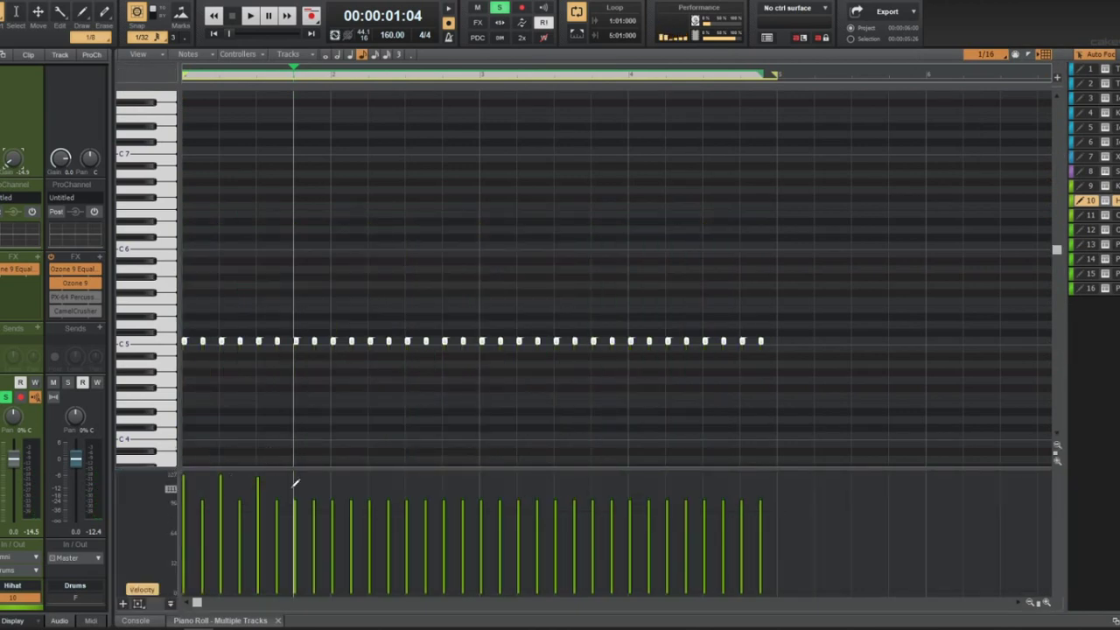
pyautogui.click(295, 477)
pyautogui.click(331, 477)
pyautogui.click(369, 477)
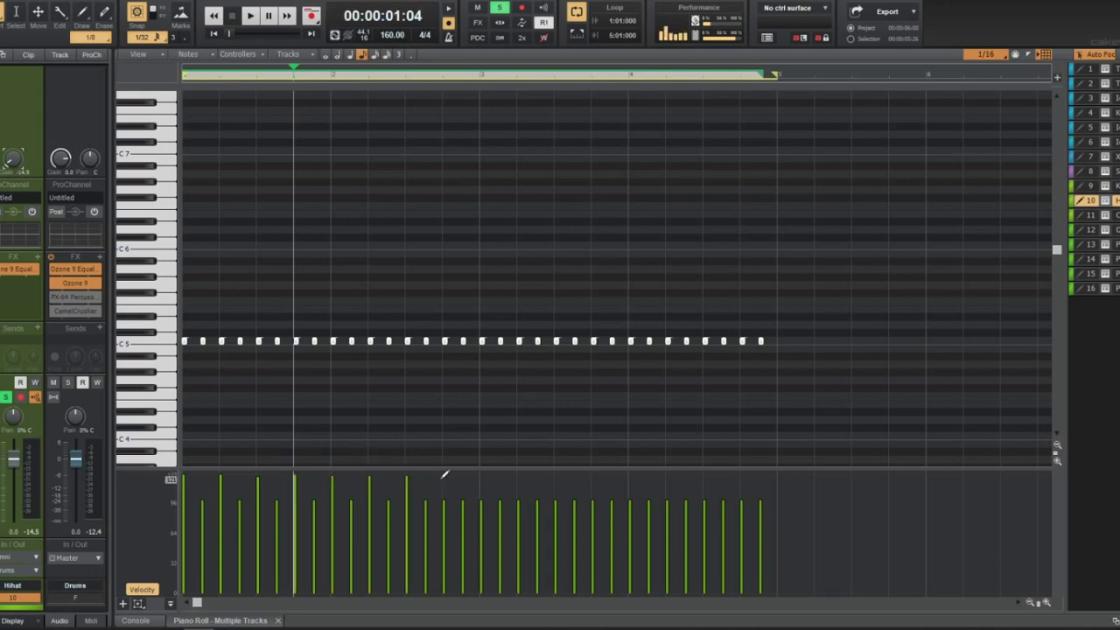
pyautogui.moveTo(444, 474)
pyautogui.mouseDown()
pyautogui.moveTo(551, 480)
pyautogui.moveTo(546, 495)
pyautogui.moveTo(577, 477)
pyautogui.moveTo(635, 473)
pyautogui.moveTo(640, 452)
pyautogui.moveTo(659, 493)
pyautogui.moveTo(686, 475)
pyautogui.moveTo(692, 499)
pyautogui.moveTo(708, 467)
pyautogui.moveTo(750, 452)
pyautogui.mouseUp()
pyautogui.press('w')
pyautogui.press('space')
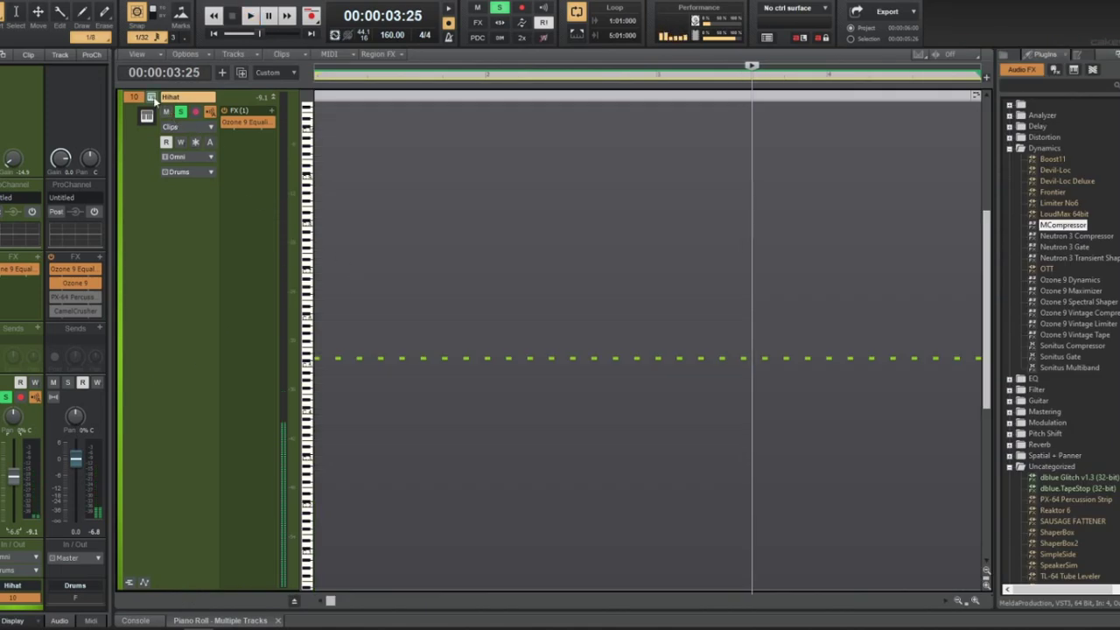
# Open the Hihat track's Komplete Kontrol instrument and browse the sample files to the Hi Hats folder of 5.0 ALL KITS
pyautogui.click(150, 97)
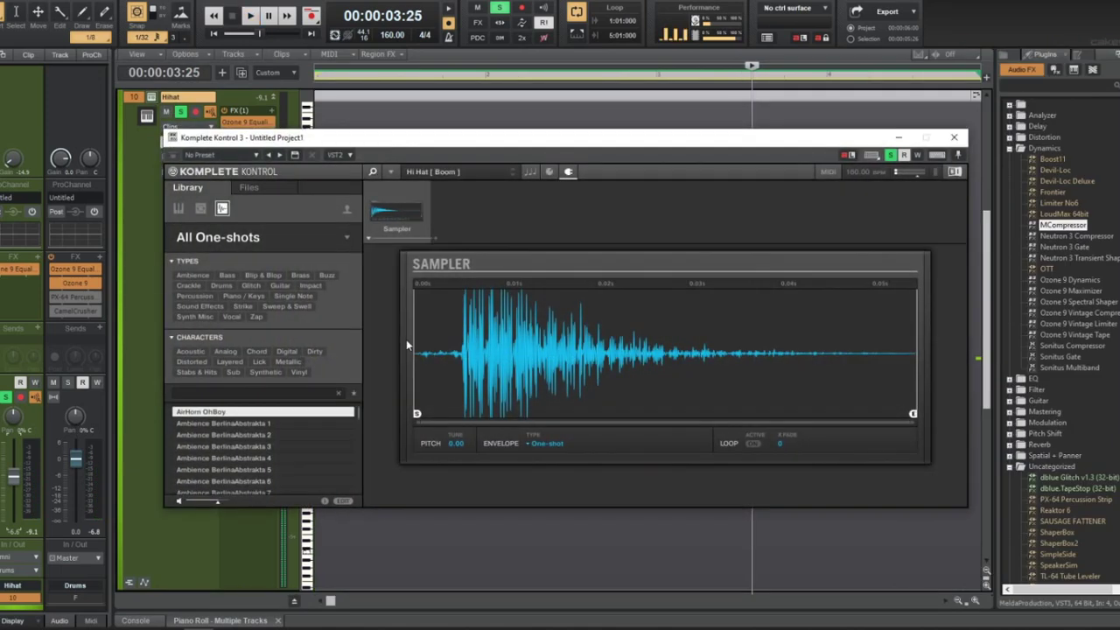
pyautogui.click(250, 188)
pyautogui.doubleClick(229, 334)
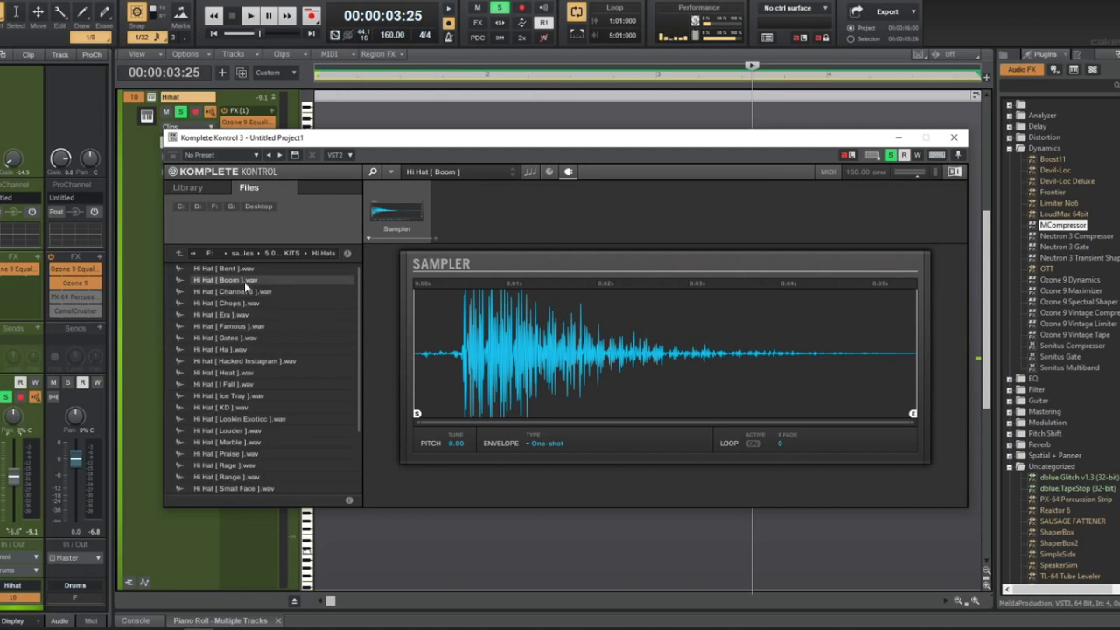
# Audition hi-hat samples such as Chops, I Fall and Louder during playback and load Hi Hat [ Praise ].wav for the Hihat track
pyautogui.click(245, 280)
pyautogui.press('space')
pyautogui.click(240, 301)
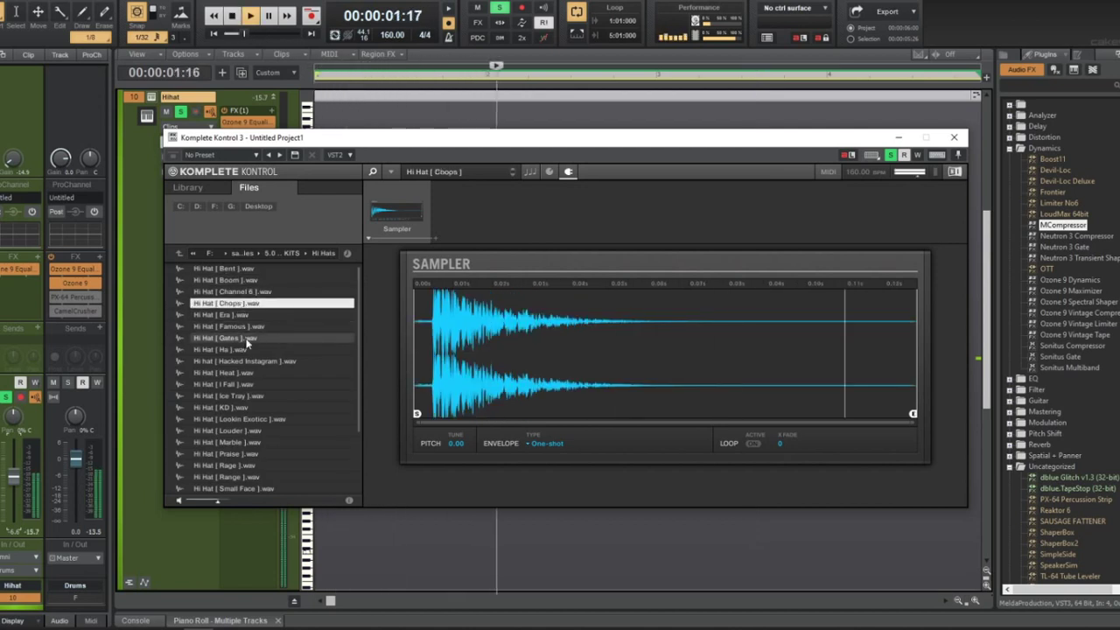
pyautogui.click(253, 361)
pyautogui.click(250, 384)
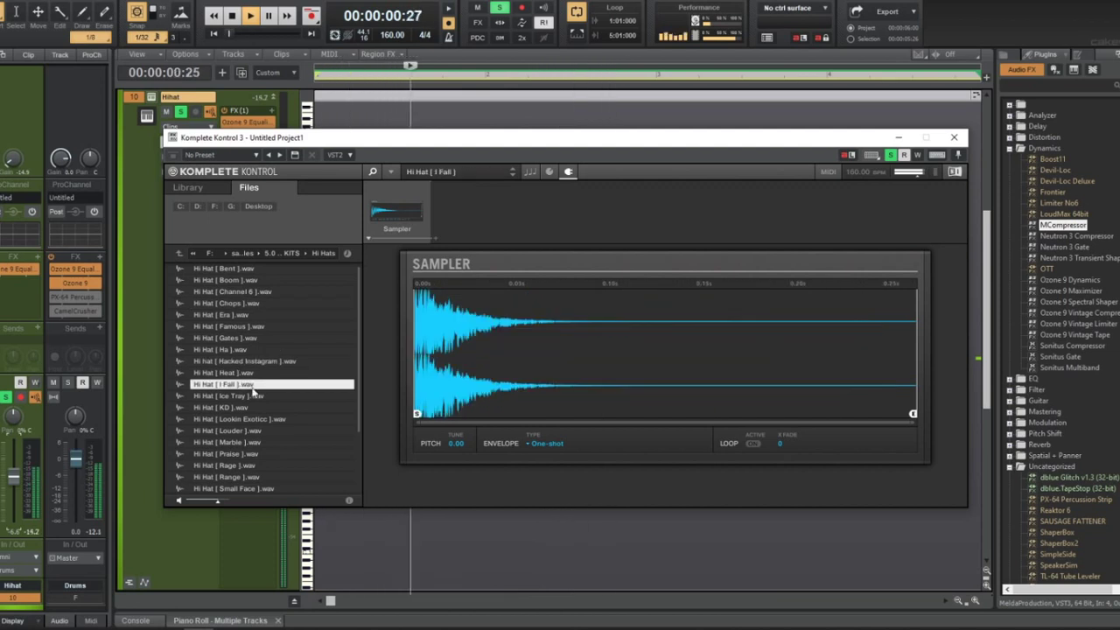
pyautogui.click(258, 407)
pyautogui.click(262, 430)
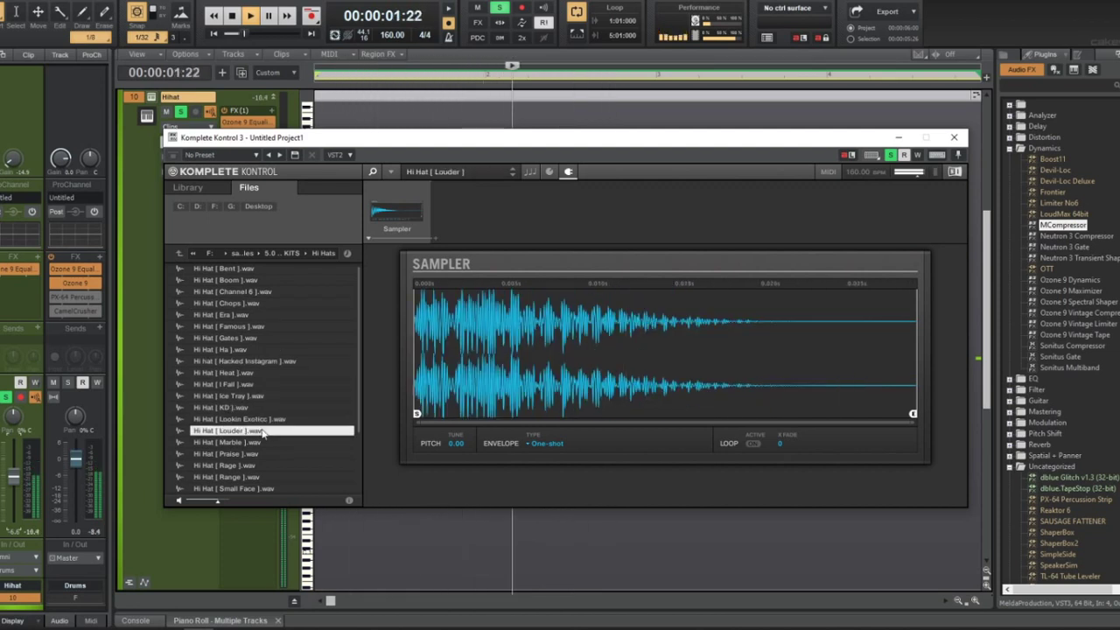
pyautogui.click(266, 454)
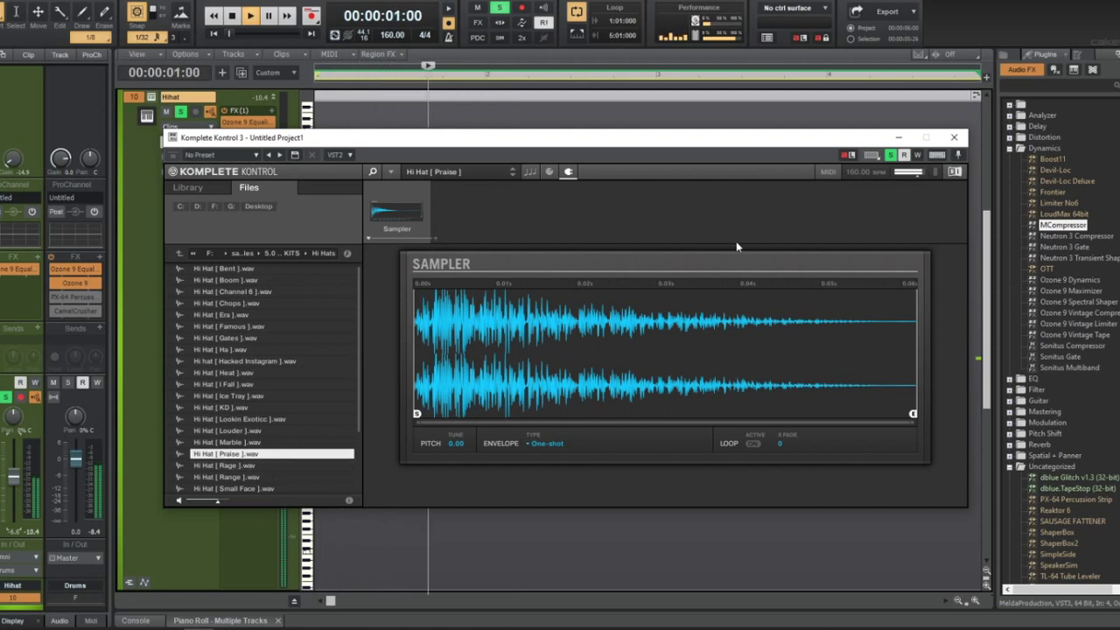
pyautogui.click(953, 137)
# Examine the samples loaded on the Hihat and Spinz 808 tracks and the 808's notes in the piano roll
pyautogui.click(151, 98)
pyautogui.moveTo(344, 146); pyautogui.dragTo(418, 88)
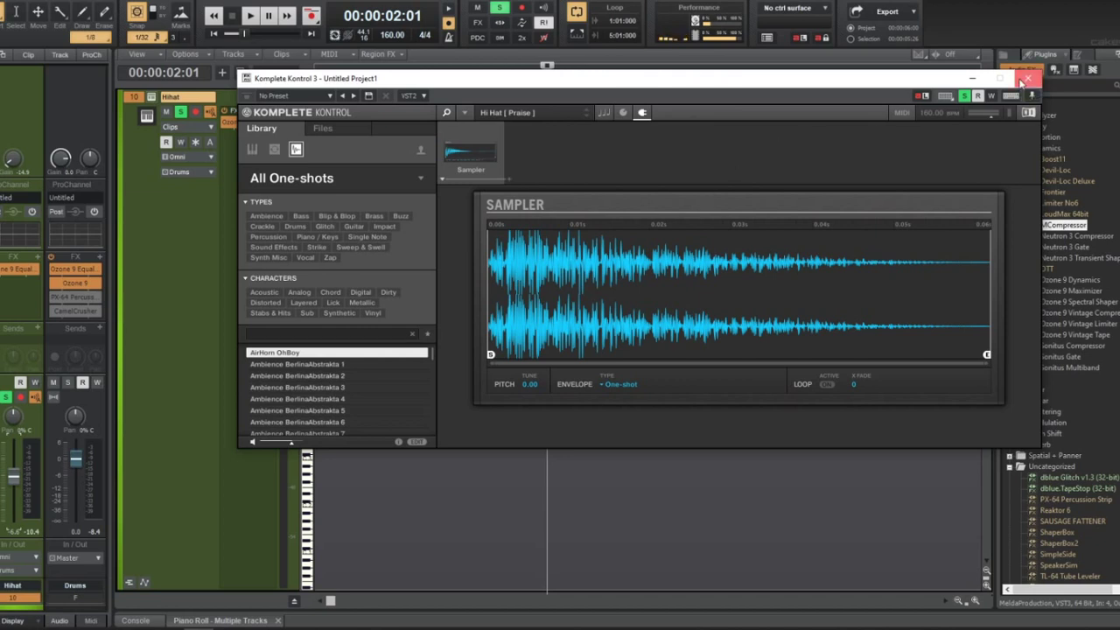
pyautogui.click(1027, 81)
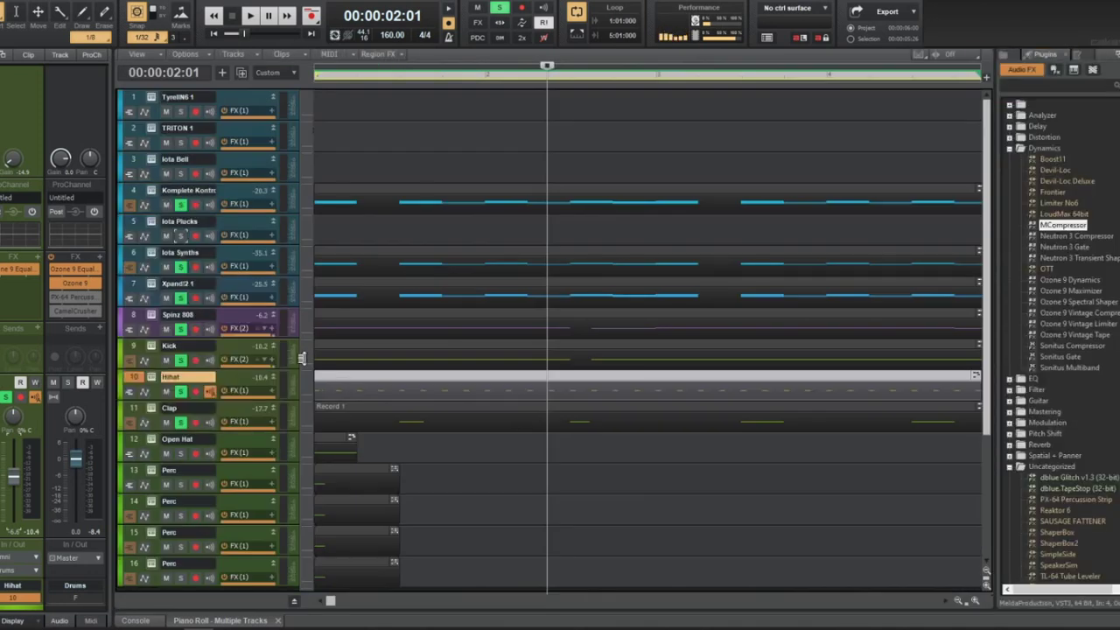
pyautogui.click(152, 317)
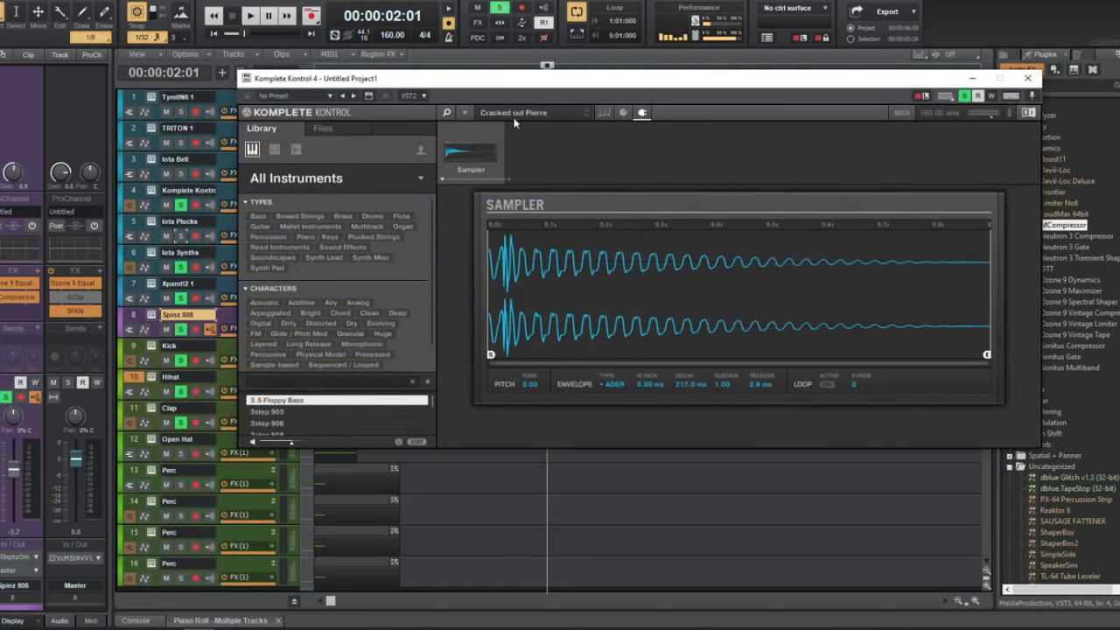
pyautogui.moveTo(546, 86); pyautogui.dragTo(407, 79)
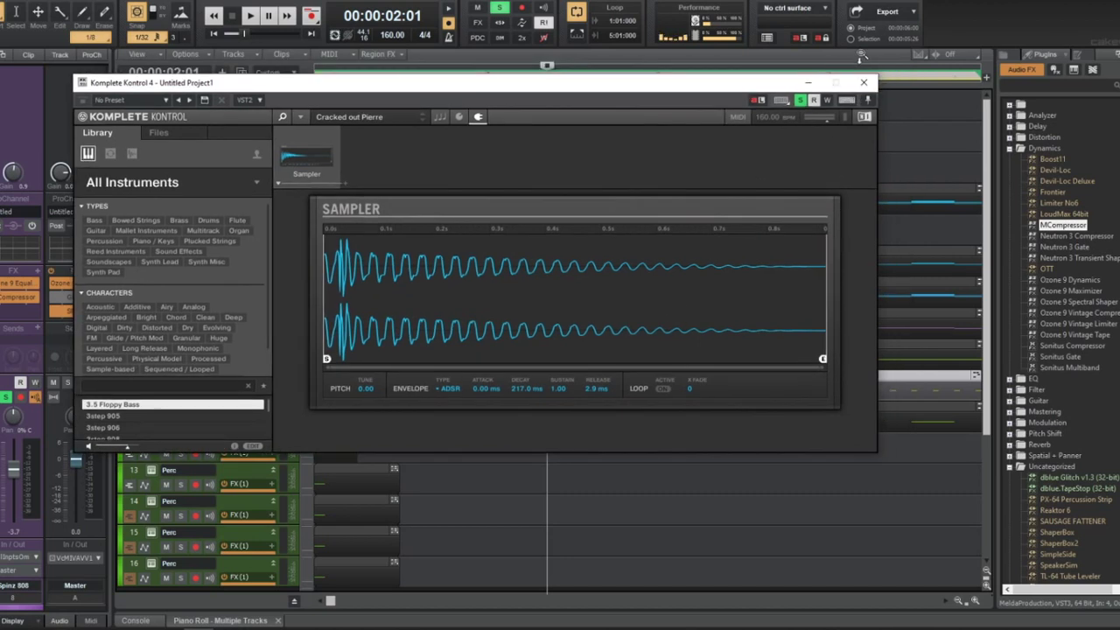
pyautogui.click(862, 83)
pyautogui.doubleClick(694, 319)
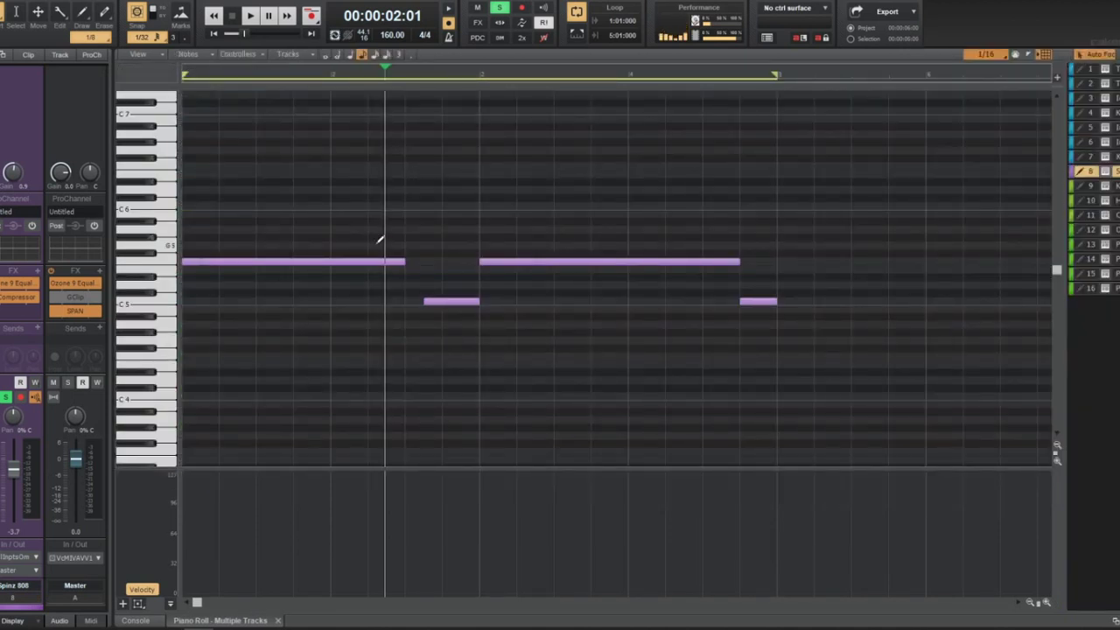
pyautogui.click(404, 260)
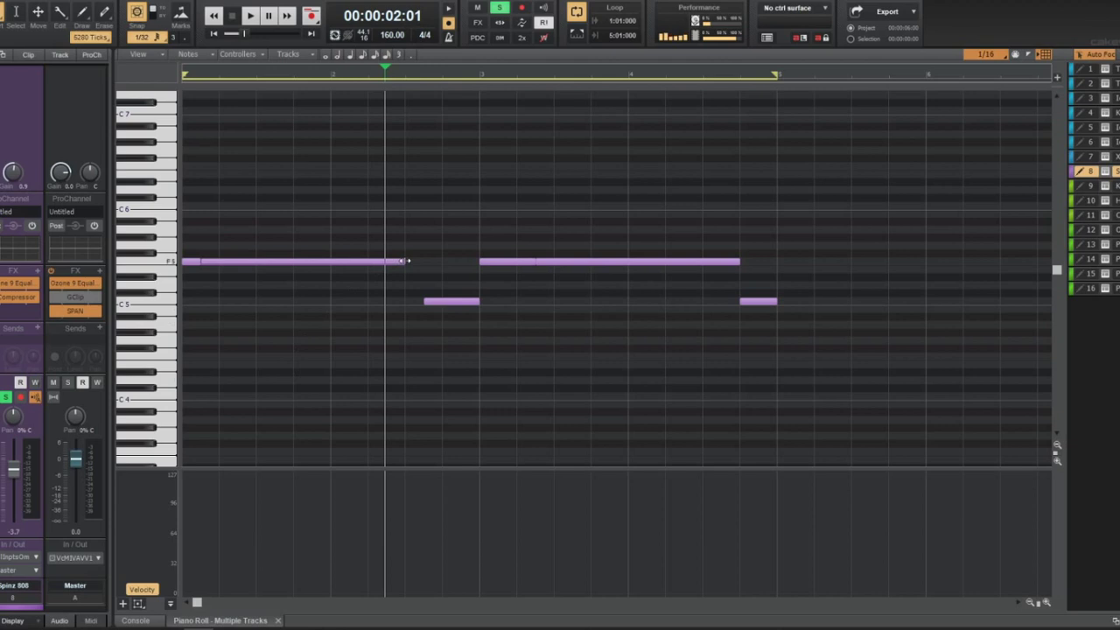
pyautogui.press('d')
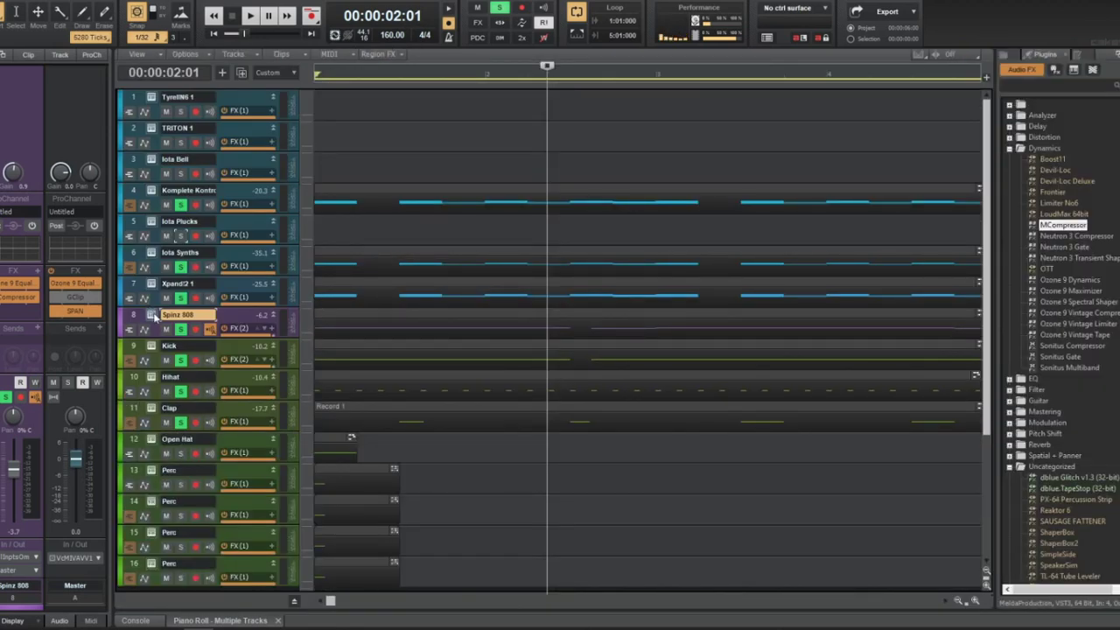
pyautogui.click(150, 316)
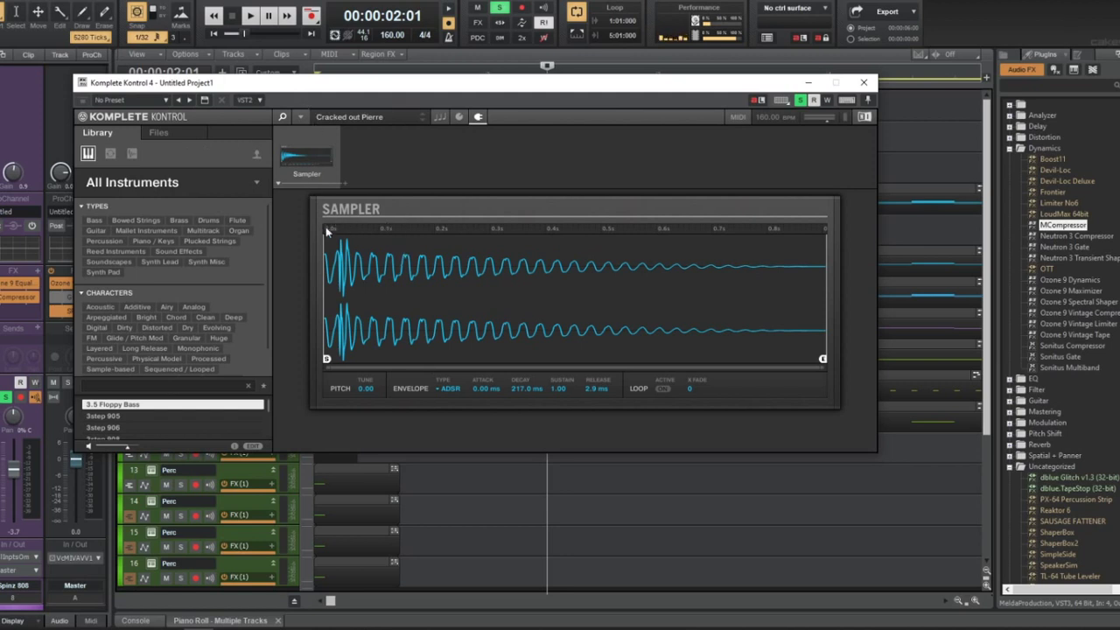
pyautogui.click(864, 82)
# Replace the synth on the Iota Bell track with Komplete Kontrol
pyautogui.rightClick(154, 163)
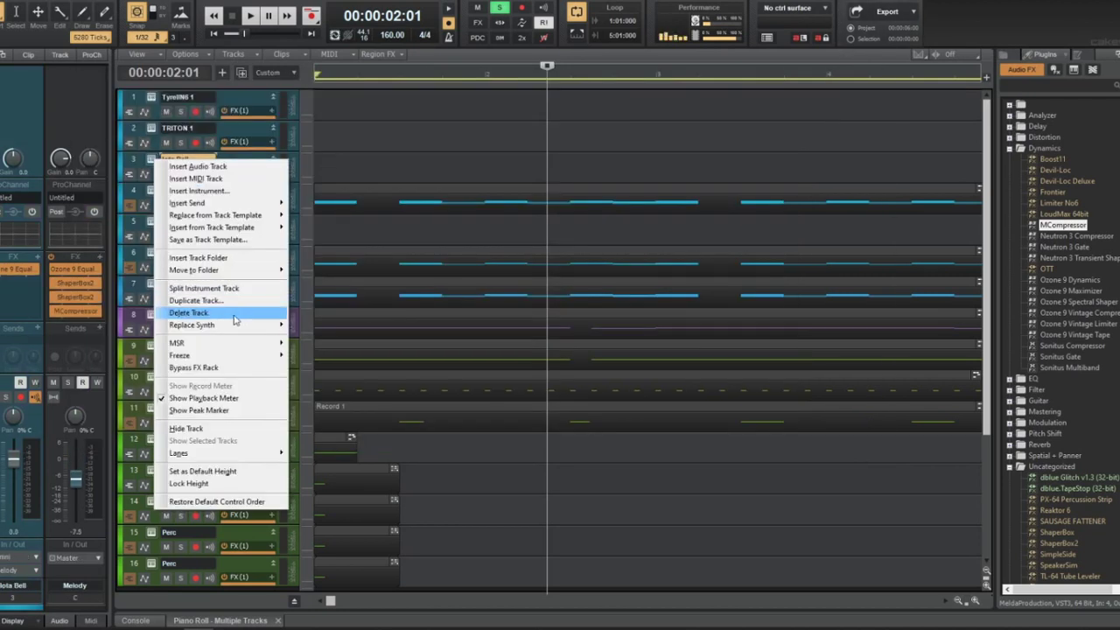
pyautogui.moveTo(220, 325)
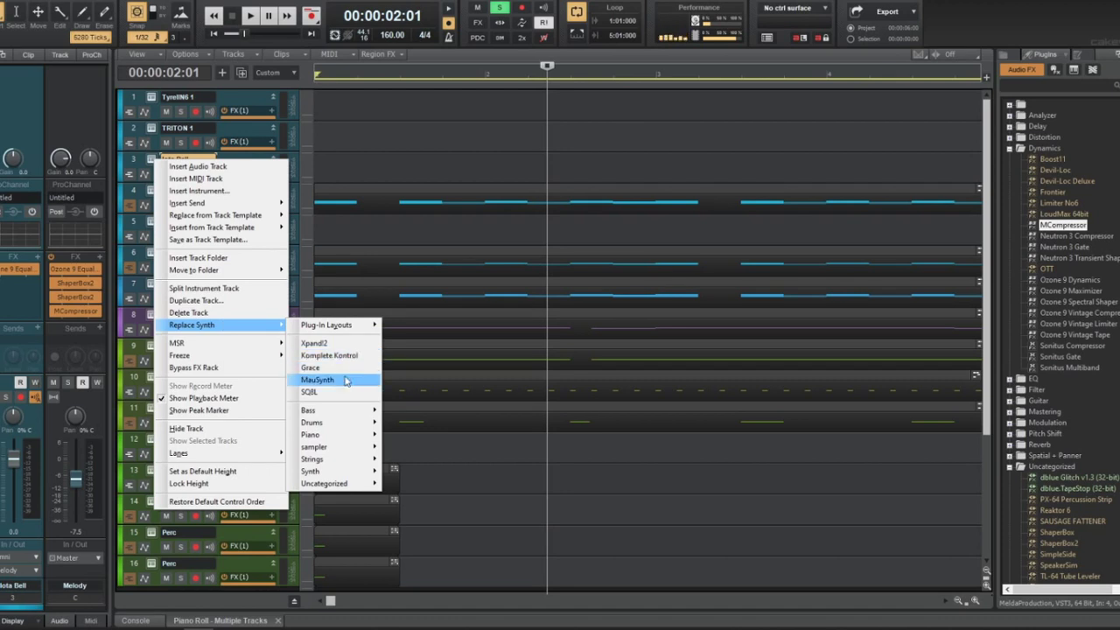
pyautogui.click(341, 355)
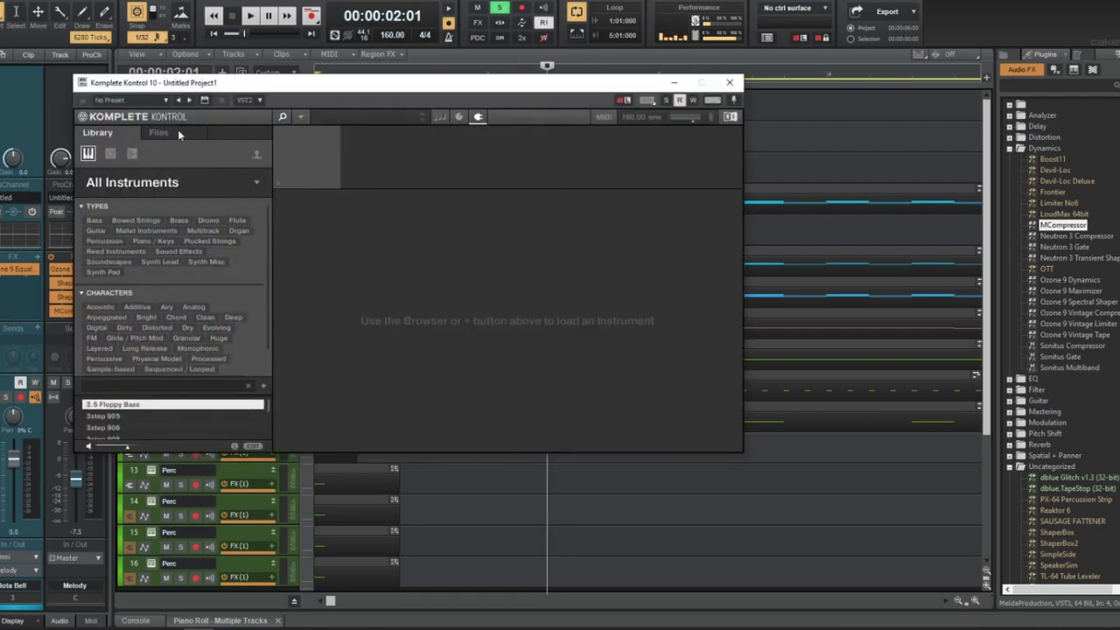
# Load definite - bell.wav from the Based1 & Pilgrim Black Magic kit's bells folder into the Iota Bell track's sampler
pyautogui.click(177, 131)
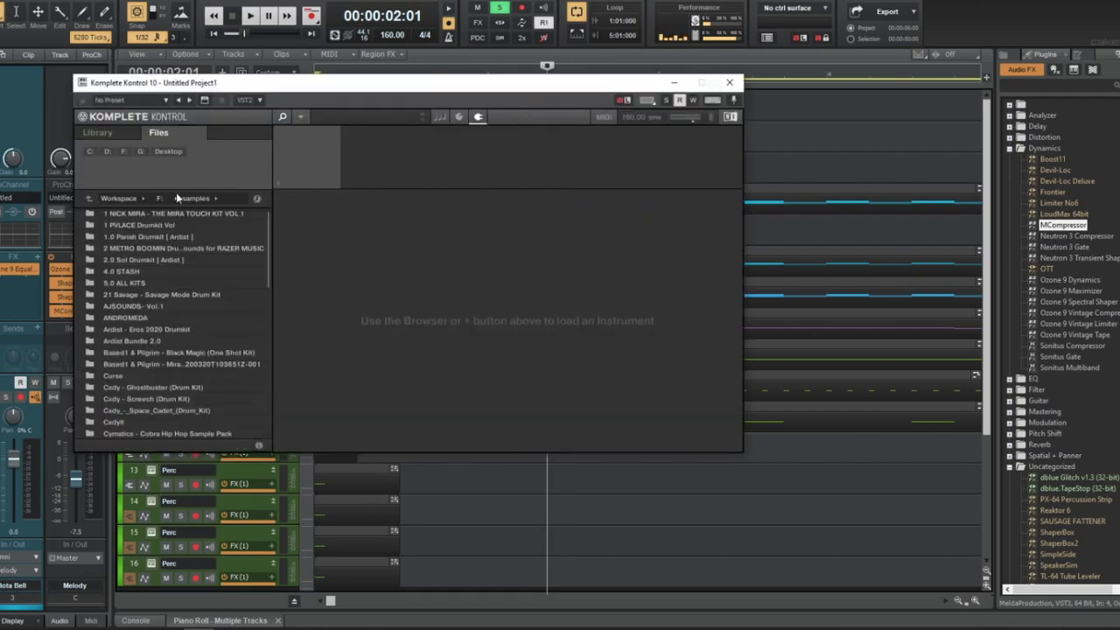
pyautogui.doubleClick(227, 353)
pyautogui.doubleClick(117, 233)
pyautogui.doubleClick(132, 284)
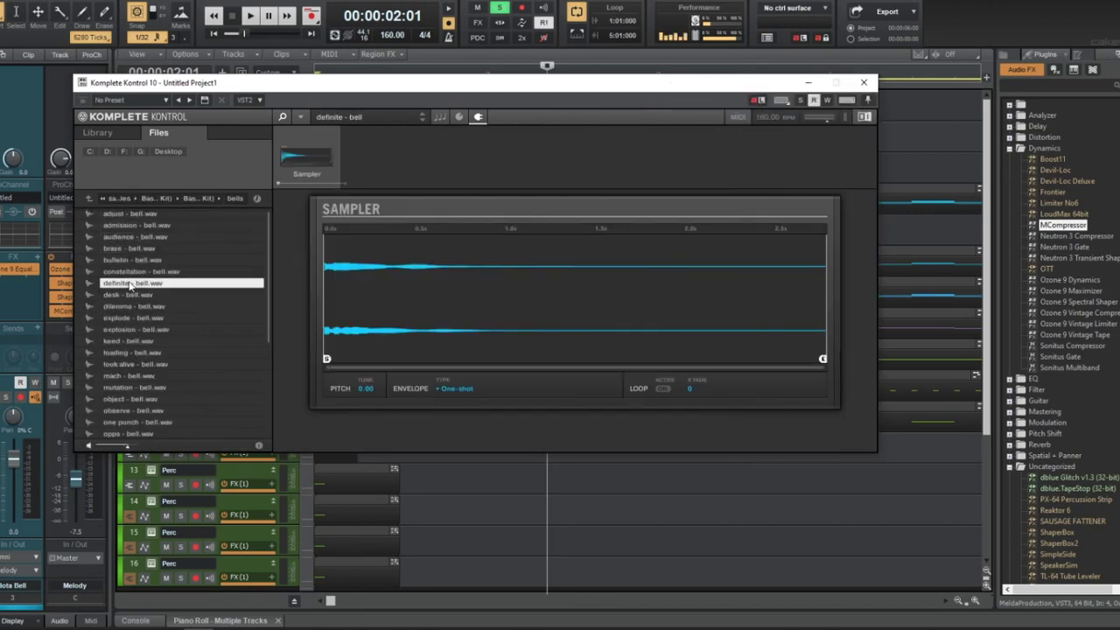
pyautogui.click(865, 82)
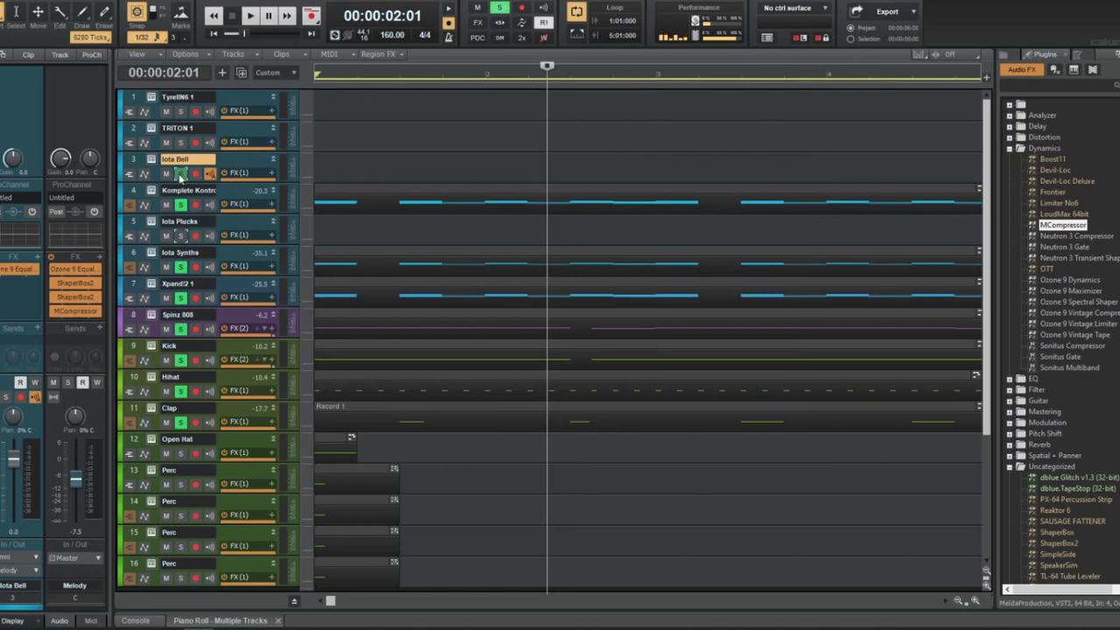
# Leave only Iota Bell soloed among the melody tracks, move the Komplete Kontrol clip onto it, and play it back
pyautogui.moveTo(180, 206); pyautogui.dragTo(173, 282)
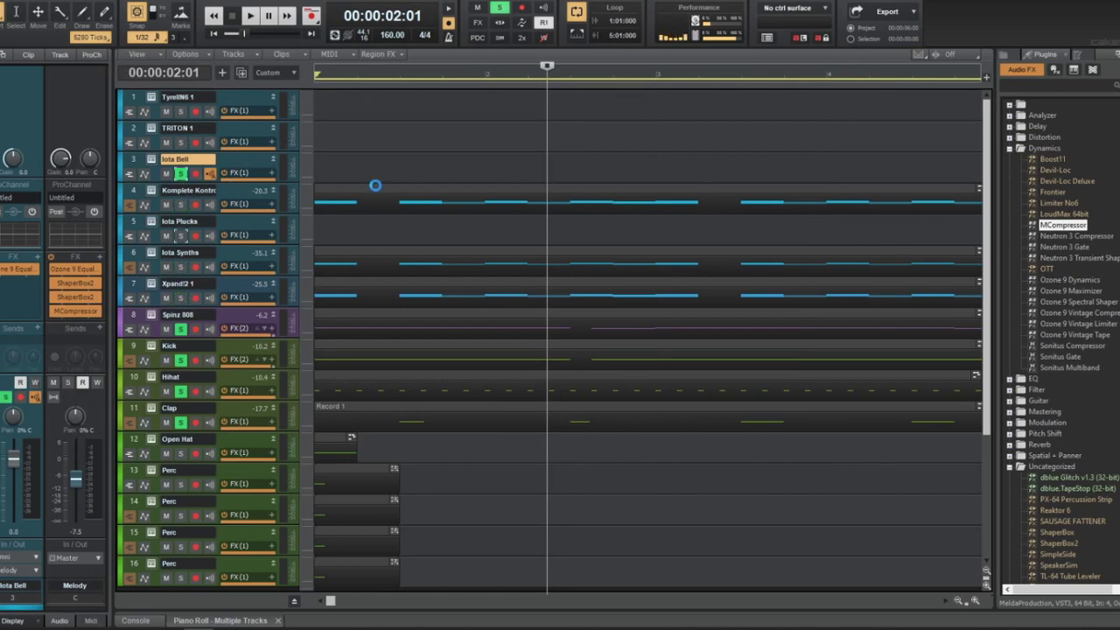
pyautogui.moveTo(373, 193); pyautogui.dragTo(374, 170)
pyautogui.press('space')
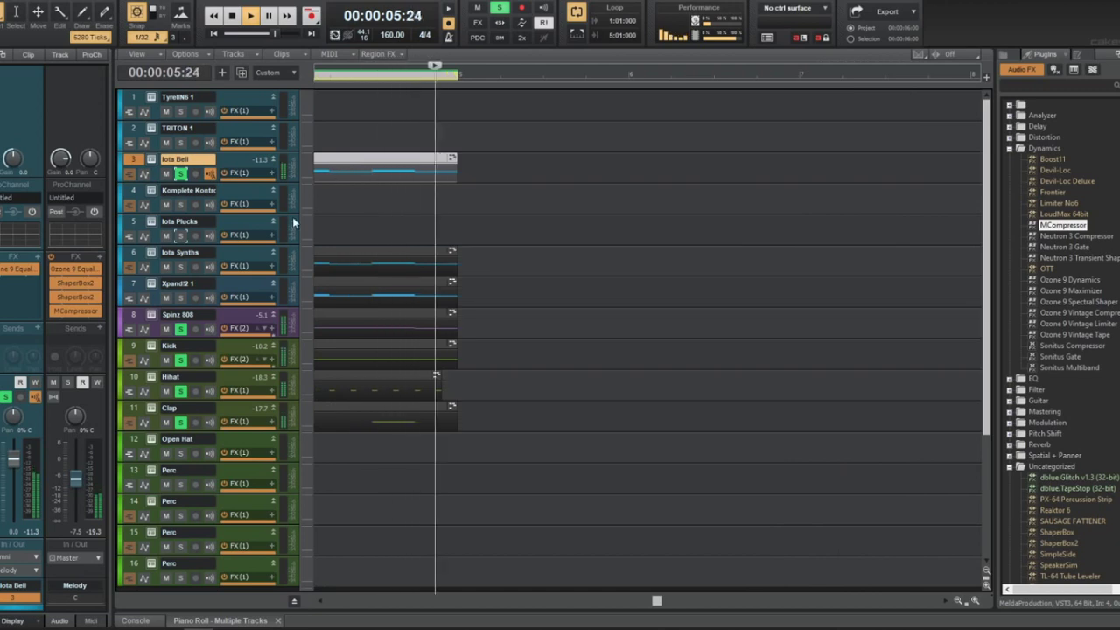
pyautogui.press('space')
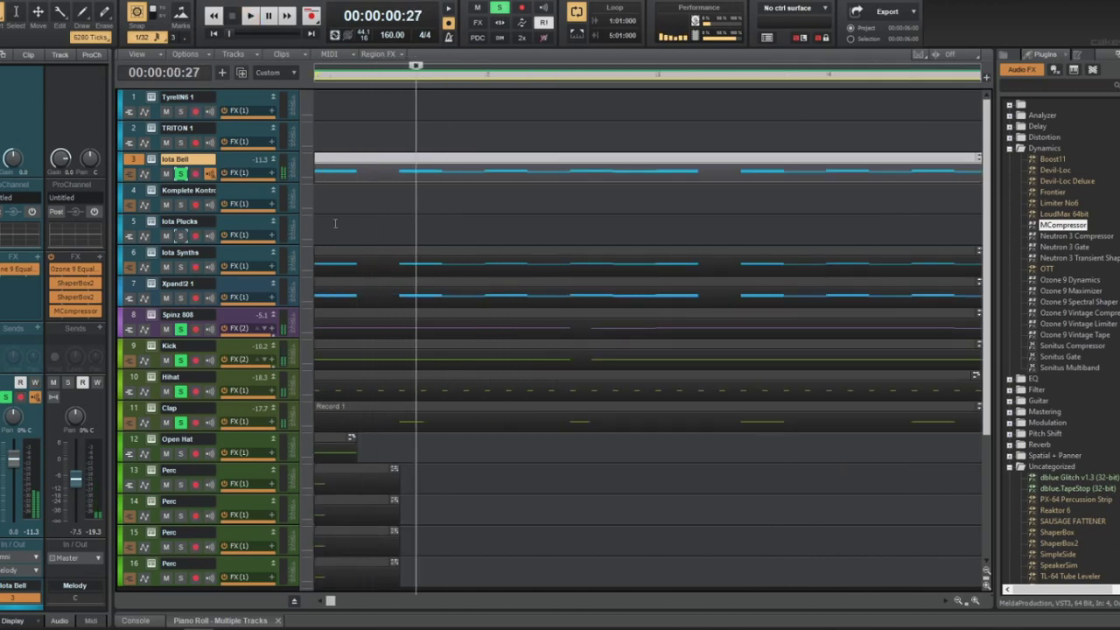
# Solo the Iota Synths and Xpand!2 1 tracks alongside Iota Bell and play the loop
pyautogui.click(166, 266)
pyautogui.click(166, 266)
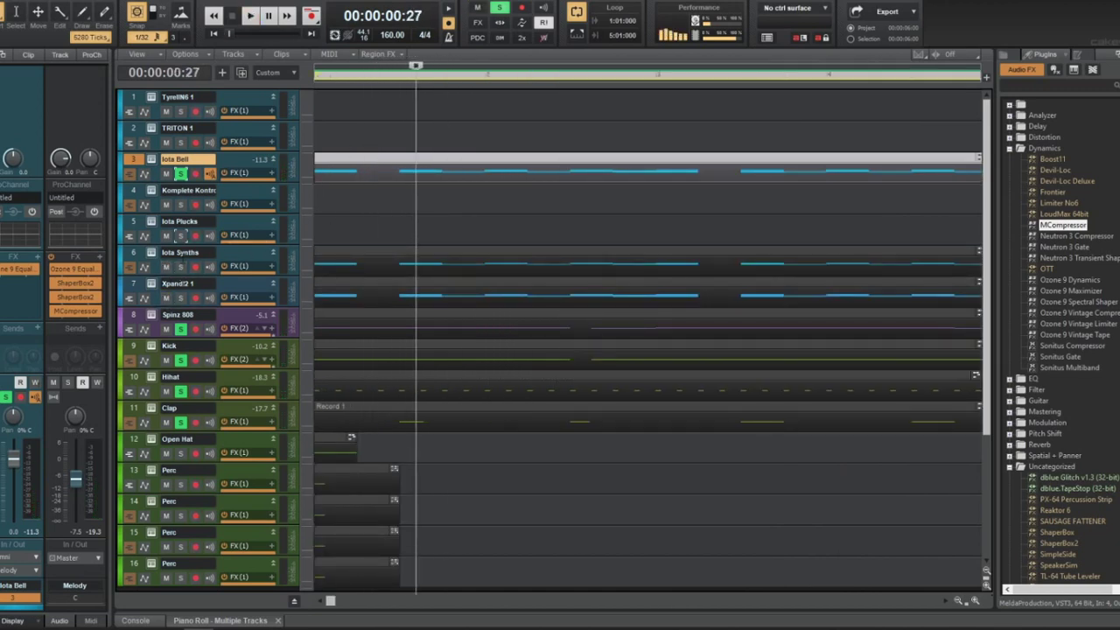
pyautogui.click(180, 273)
pyautogui.click(180, 266)
pyautogui.click(180, 298)
pyautogui.press('space')
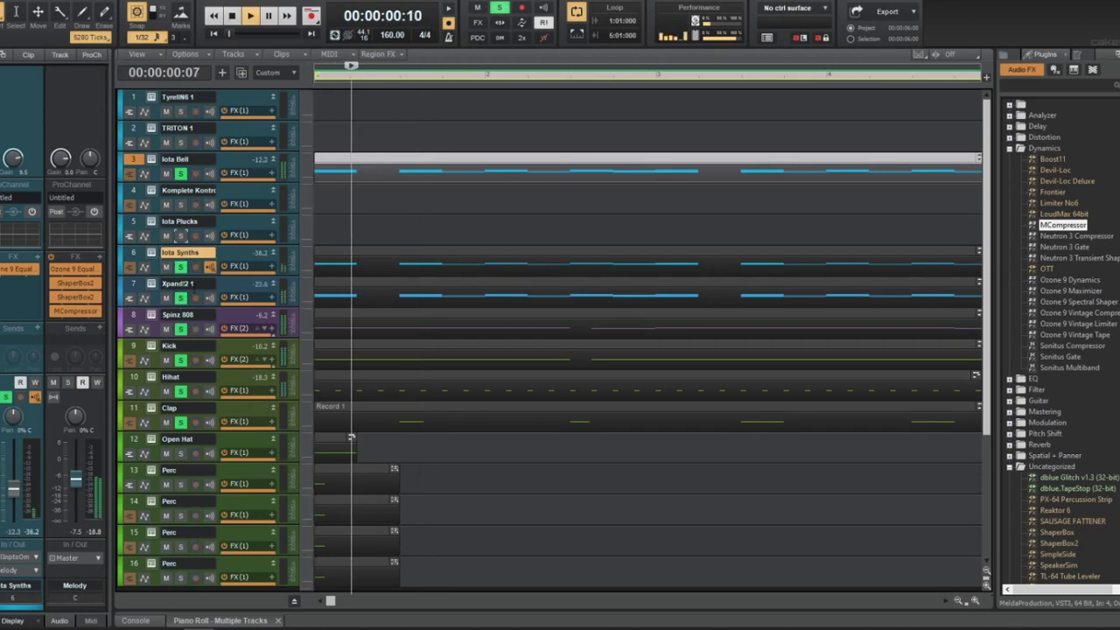
# Compare the loop with Iota Synths' solo off and on during playback, and un-solo Xpand!2 1
pyautogui.click(180, 266)
pyautogui.click(180, 265)
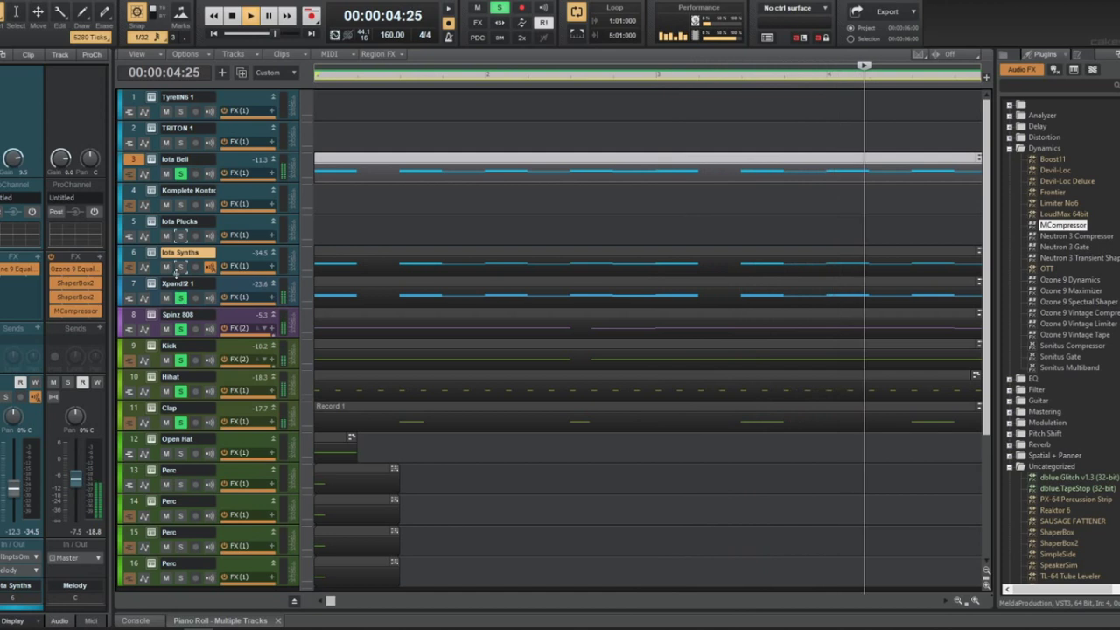
pyautogui.click(181, 298)
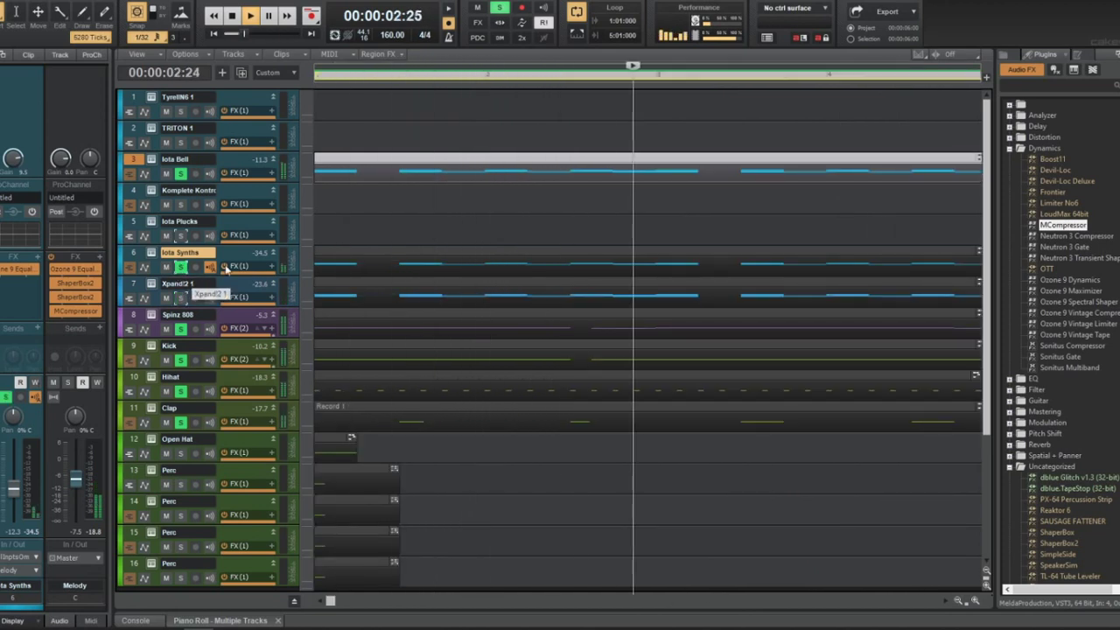
# Copy the Iota Bell clip to the Komplete Kontrol track and solo that track during playback
pyautogui.moveTo(342, 156); pyautogui.dragTo(333, 188)
pyautogui.click(181, 204)
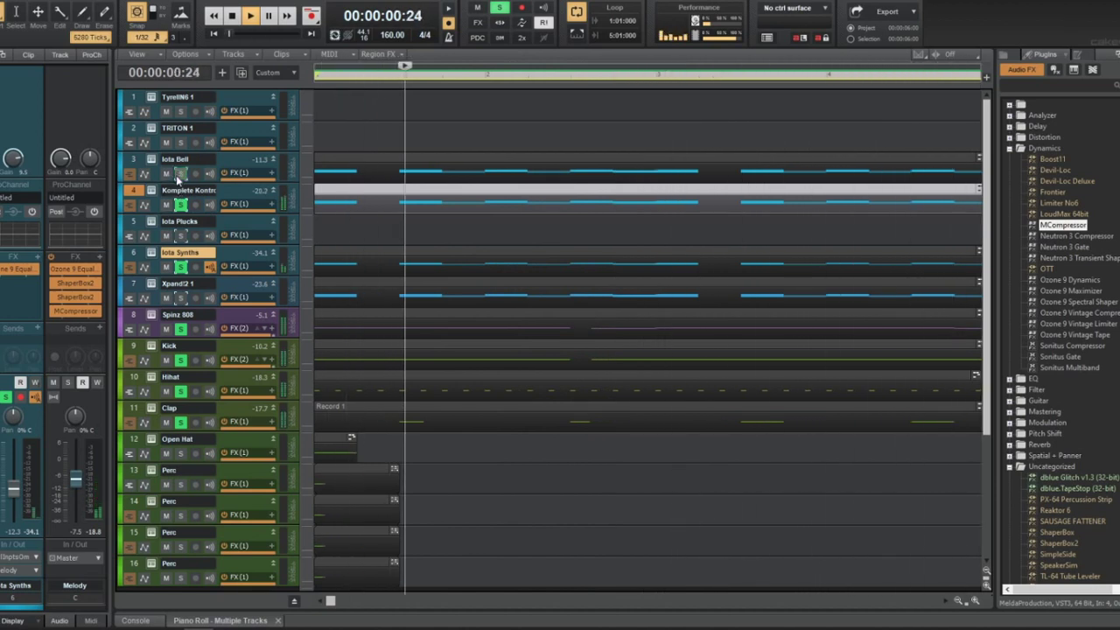
pyautogui.click(229, 198)
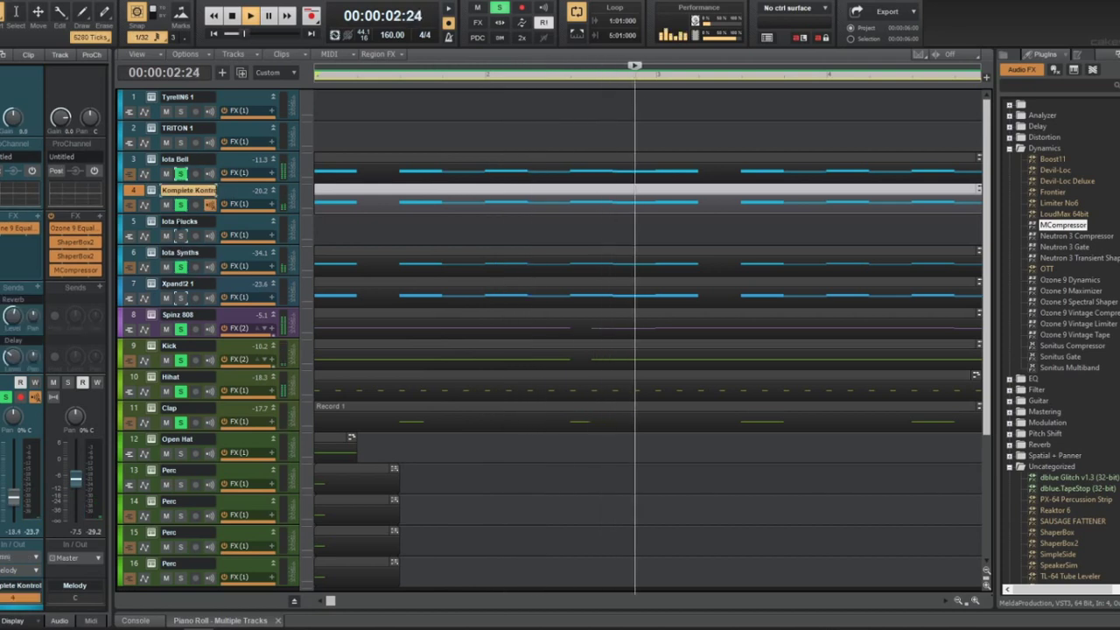
# Mute the Xpand!2 1 track
pyautogui.click(166, 297)
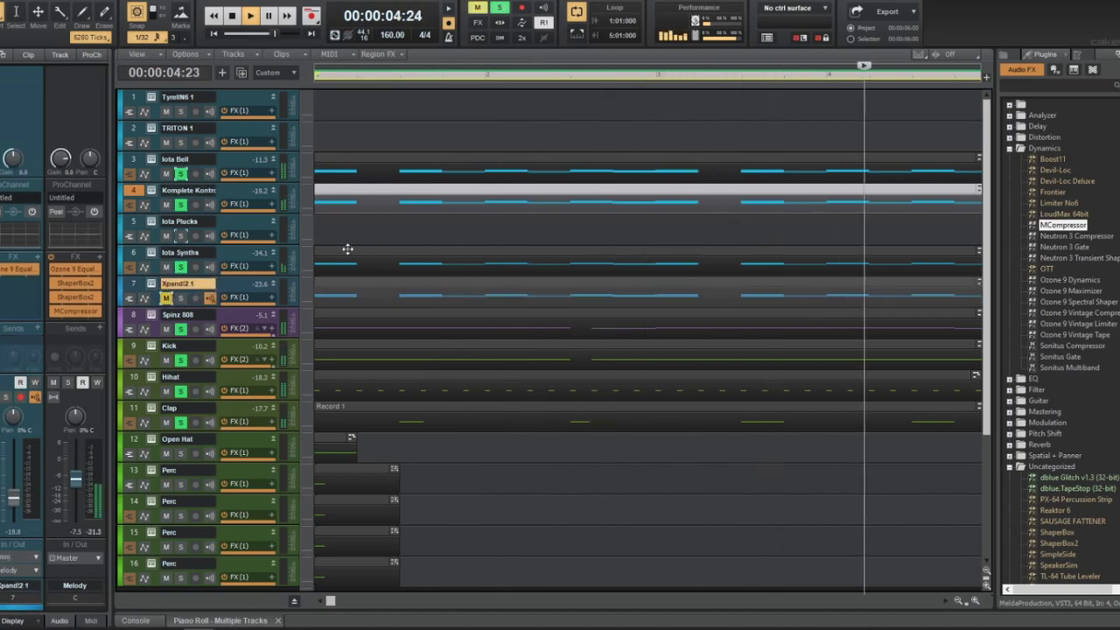
pyautogui.scroll(-2, 473, 297)
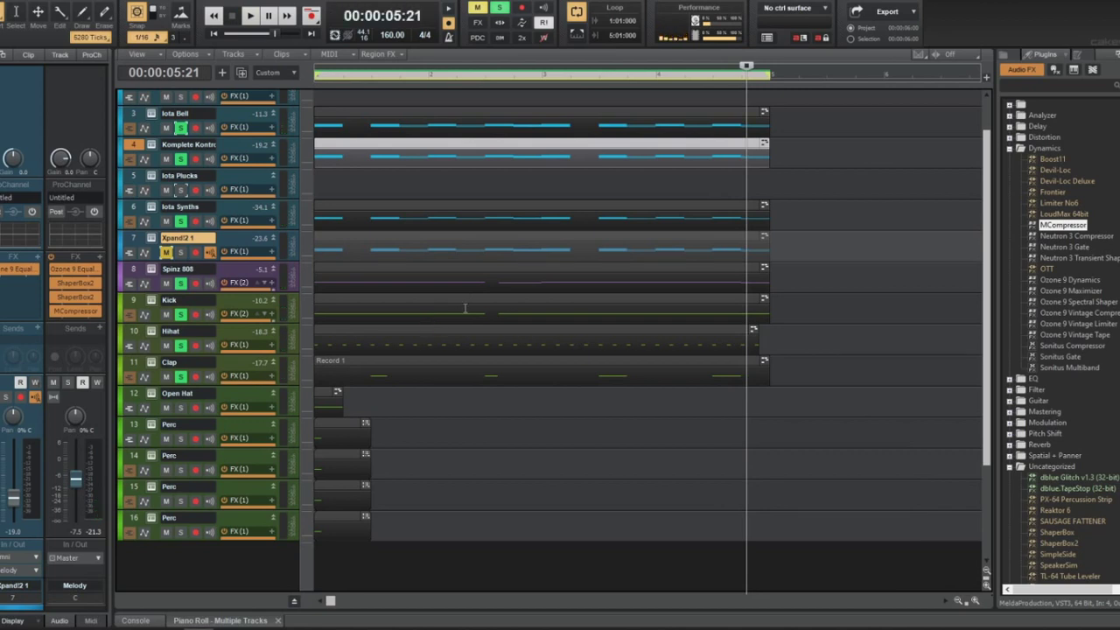
pyautogui.scroll(2, 465, 308)
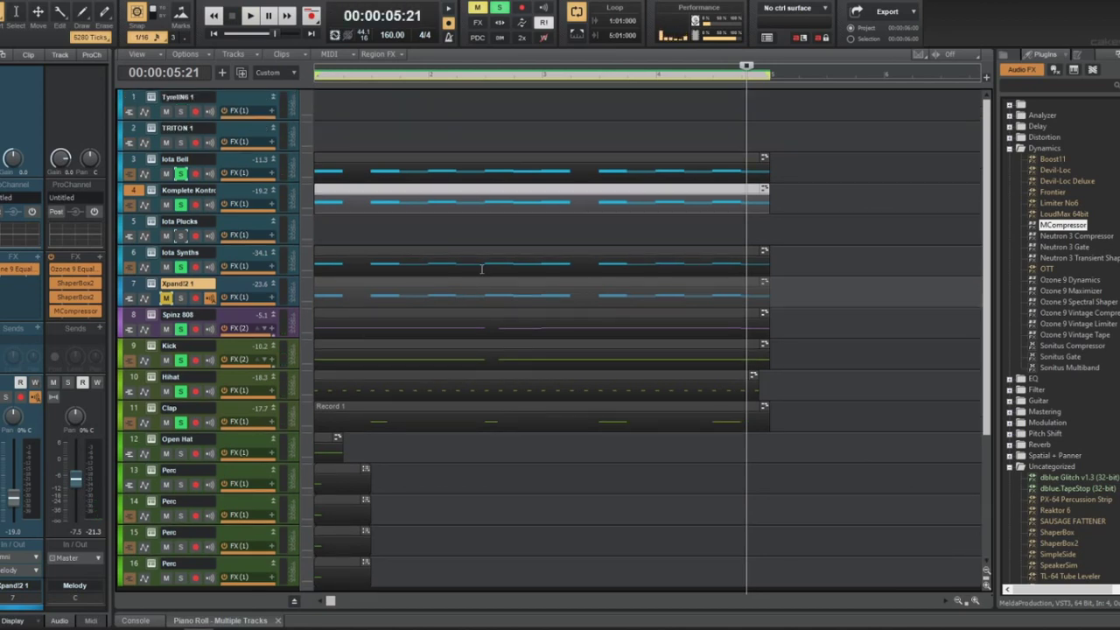
pyautogui.click(228, 314)
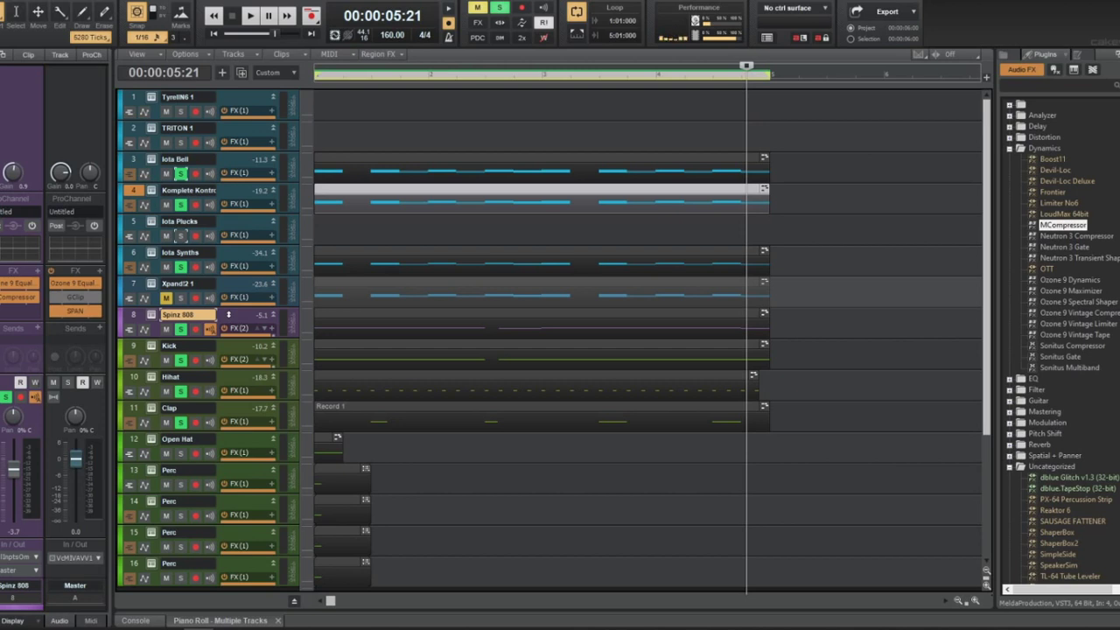
pyautogui.click(586, 254)
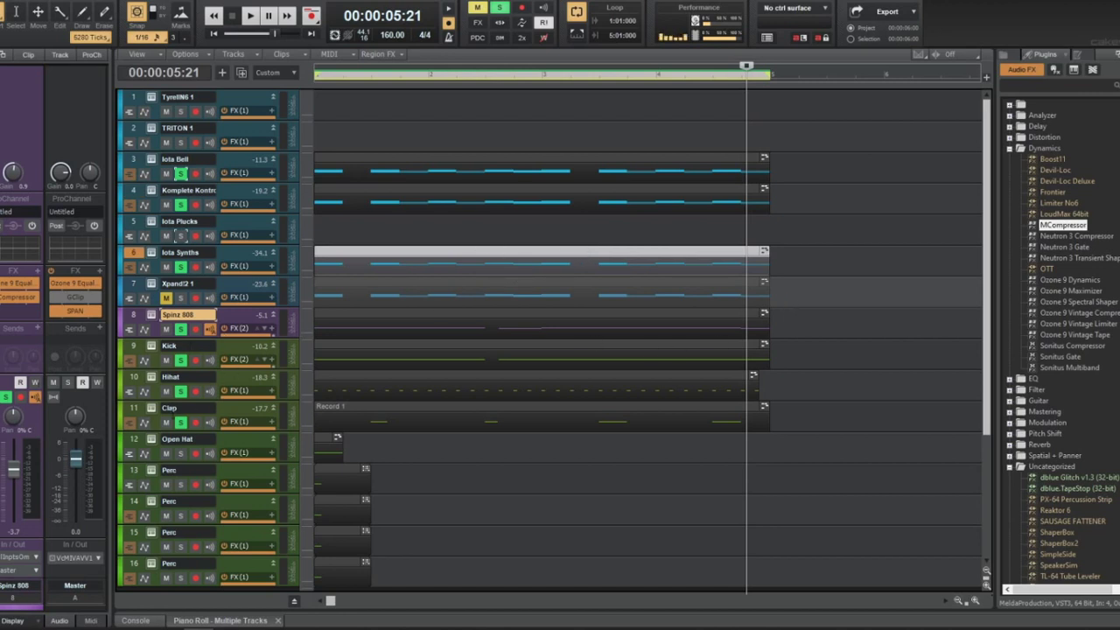
# Browse the drum kits in the samples folder from the Hihat track's sampler, and close the sampler
pyautogui.click(151, 378)
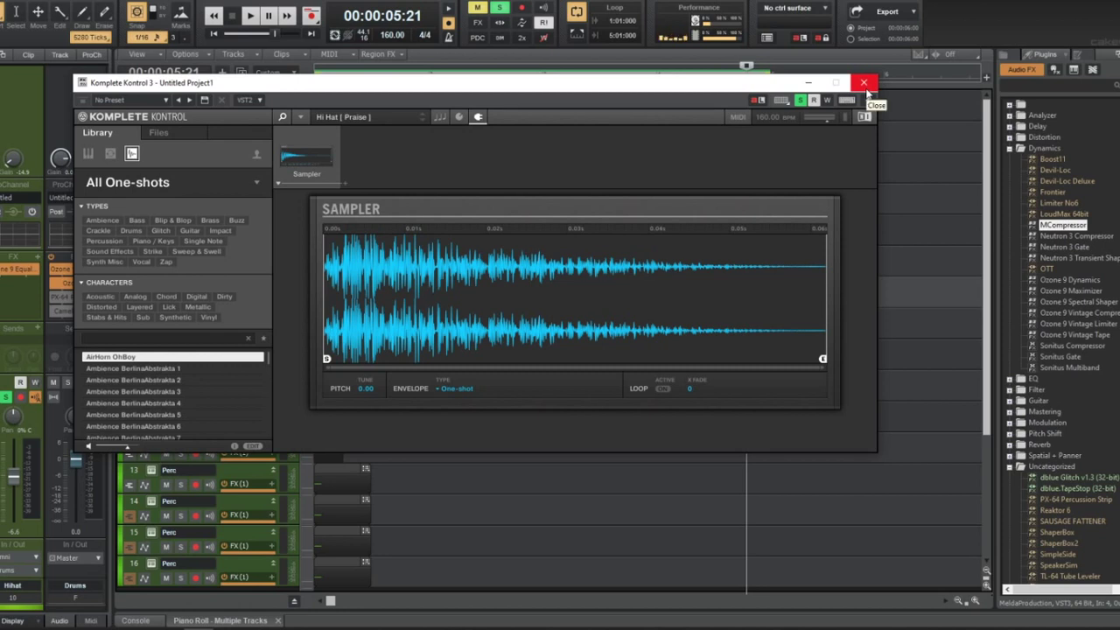
pyautogui.click(160, 133)
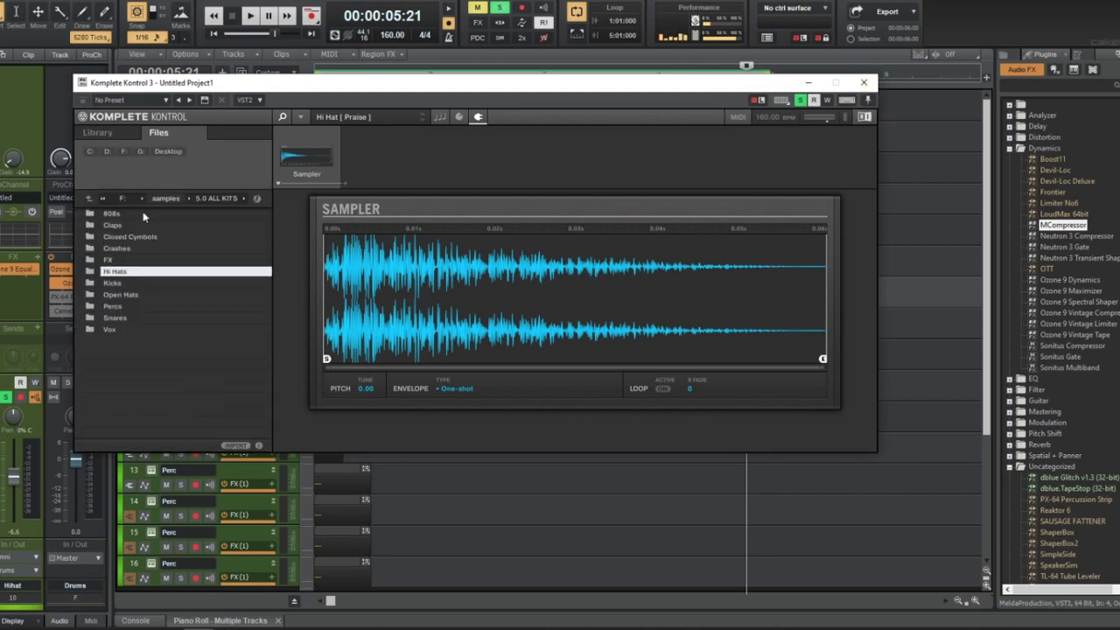
pyautogui.click(161, 199)
pyautogui.scroll(-5, 175, 333)
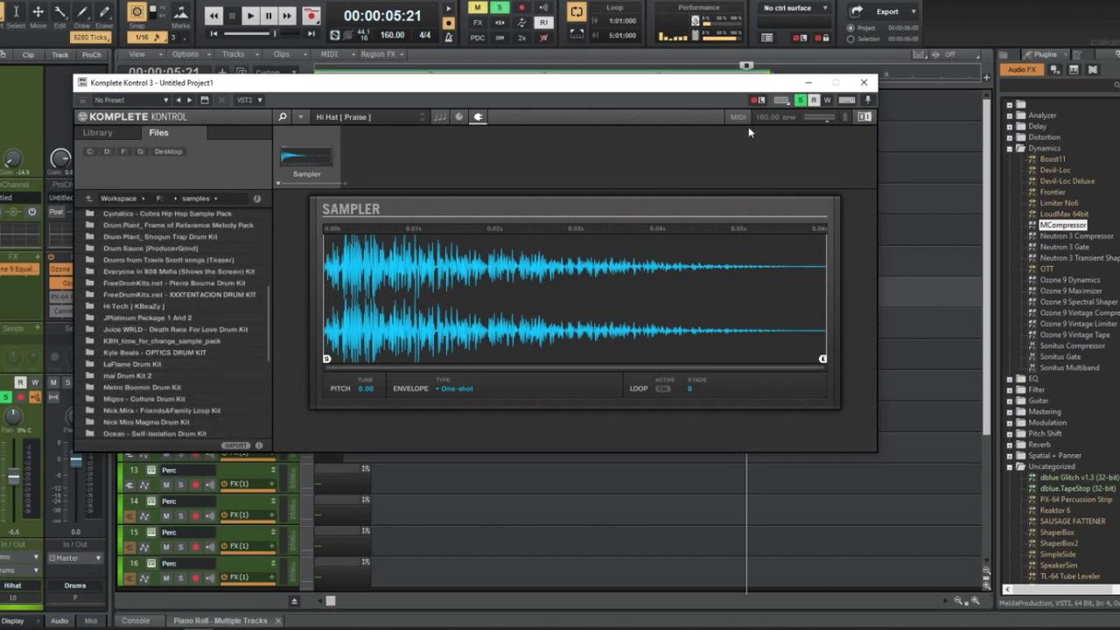
pyautogui.click(863, 82)
# Play the loop from the start with the current hi-hat sample
pyautogui.click(564, 225)
pyautogui.press('w')
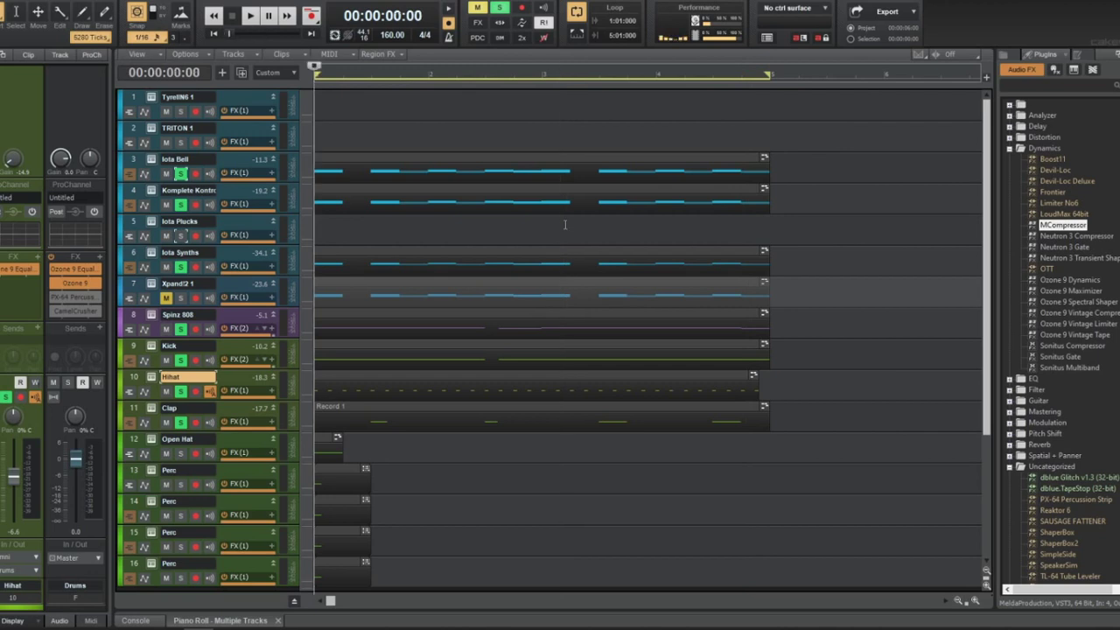
pyautogui.press('space')
# Load Hi Hat [ Ice Tray ].wav from the Hi Hats folder into the Hihat track's sampler and audition it in the loop
pyautogui.click(210, 391)
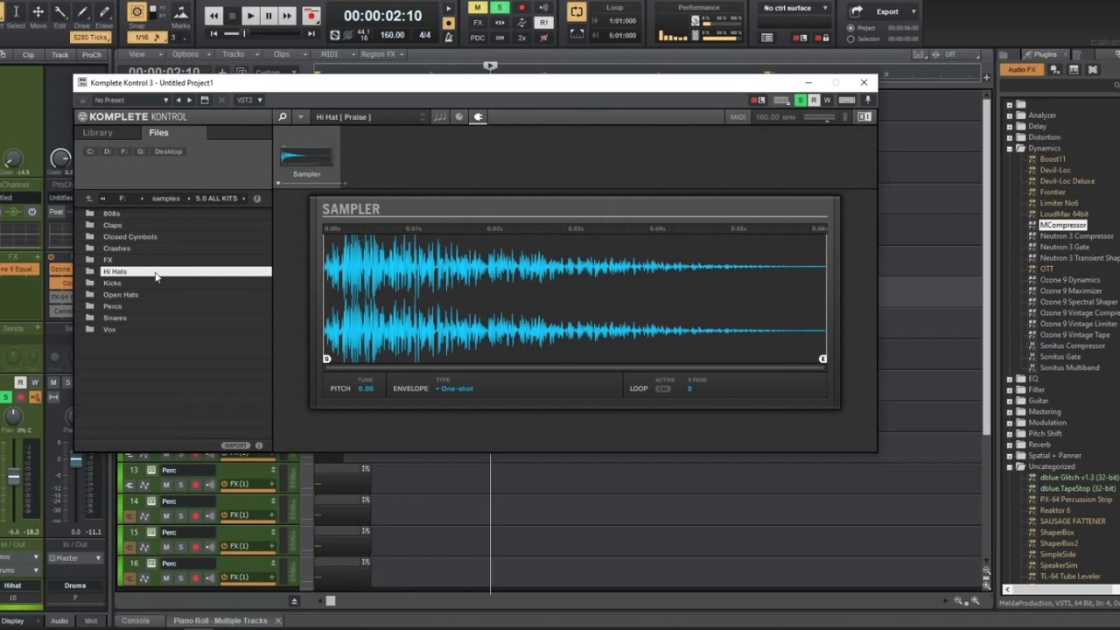
pyautogui.doubleClick(155, 273)
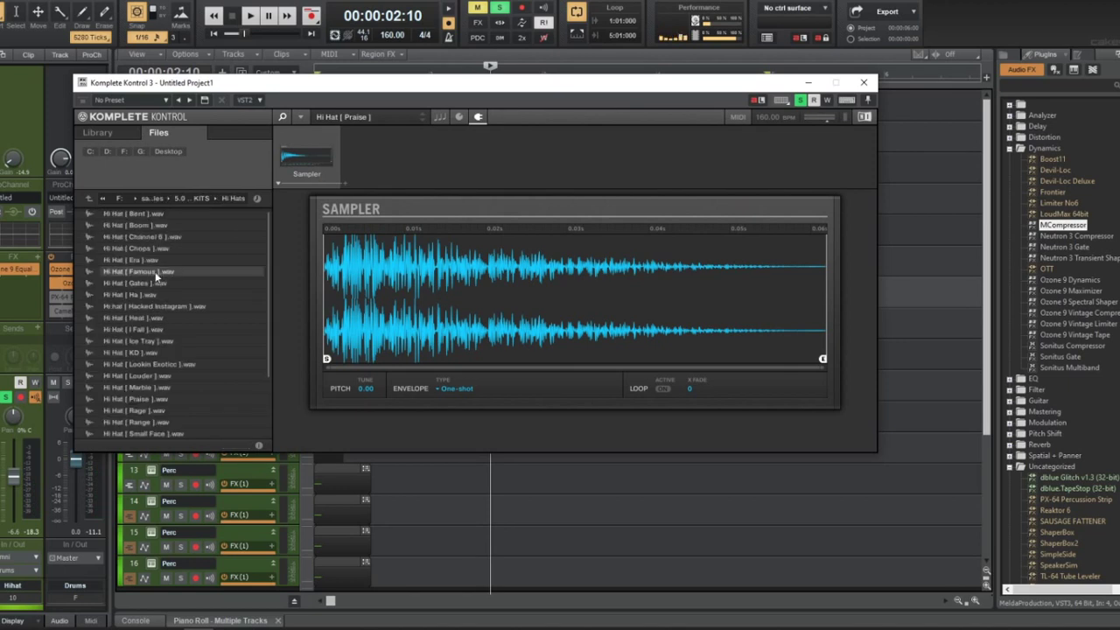
pyautogui.click(173, 345)
pyautogui.press('space')
pyautogui.press('space')
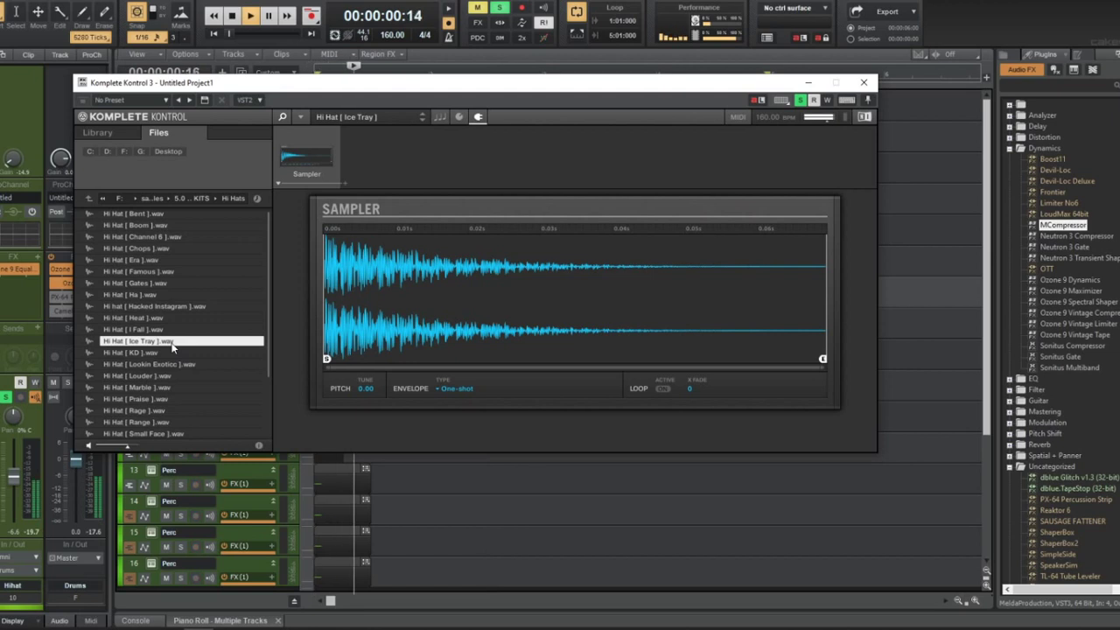
pyautogui.click(863, 83)
# Open the Hihat clip's notes, draw an A4 note near the start of bar 1, and play the pattern
pyautogui.doubleClick(558, 372)
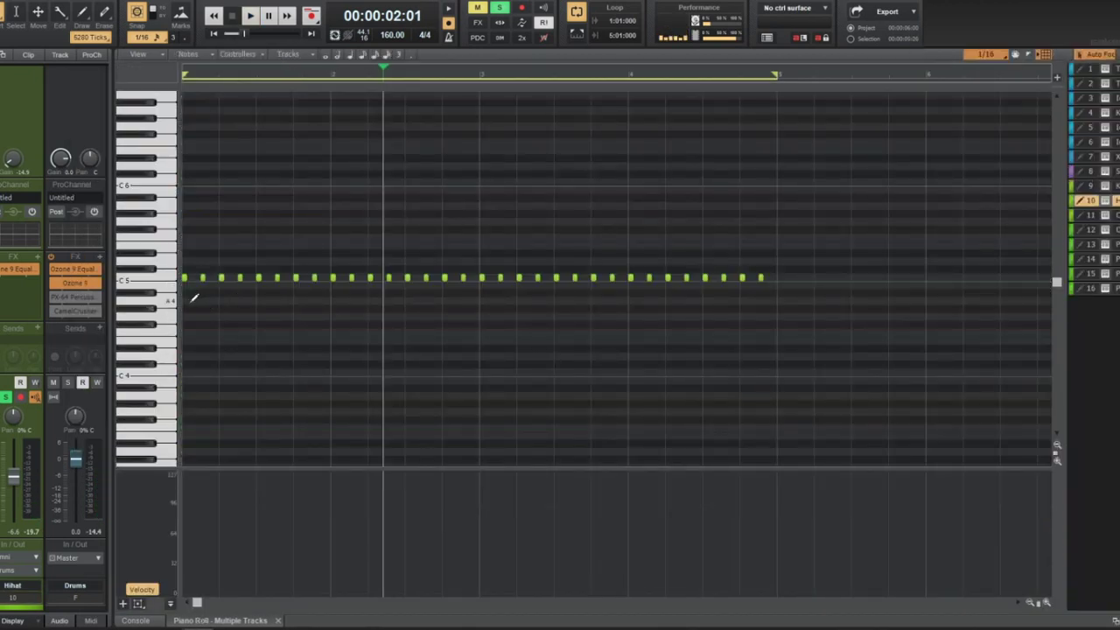
pyautogui.moveTo(195, 299)
pyautogui.mouseDown()
pyautogui.moveTo(395, 302)
pyautogui.moveTo(200, 302)
pyautogui.mouseUp()
pyautogui.press('space')
pyautogui.press('space')
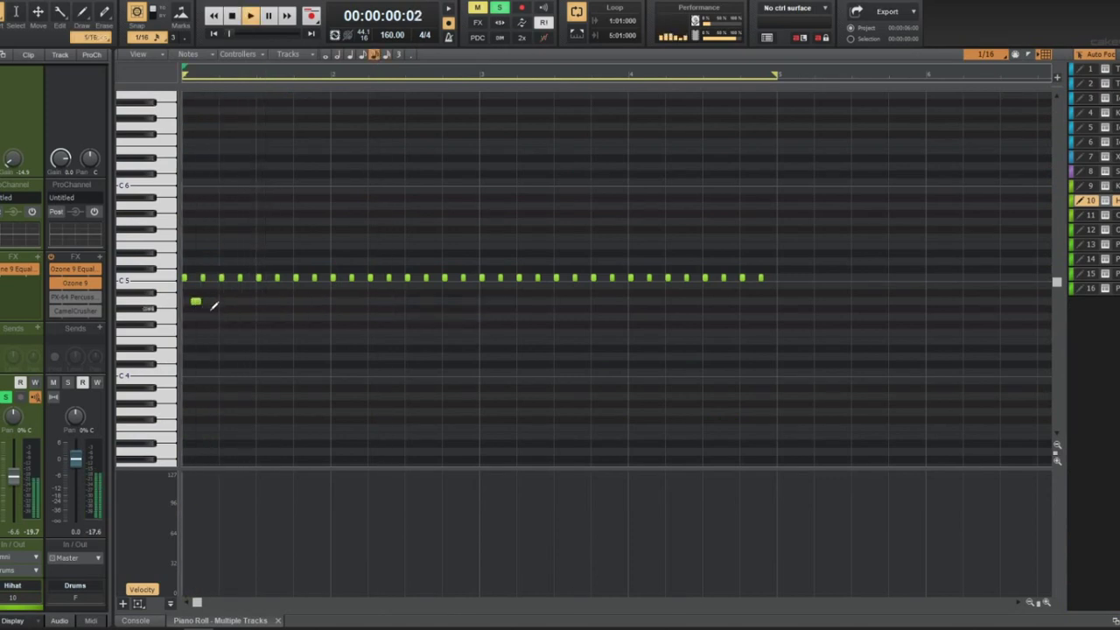
# Draw rising D5, D#5 and E5 hi-hat notes at the end of bar 1 and an A#4 note early in bar 3, auditioning the pattern
pyautogui.click(303, 261)
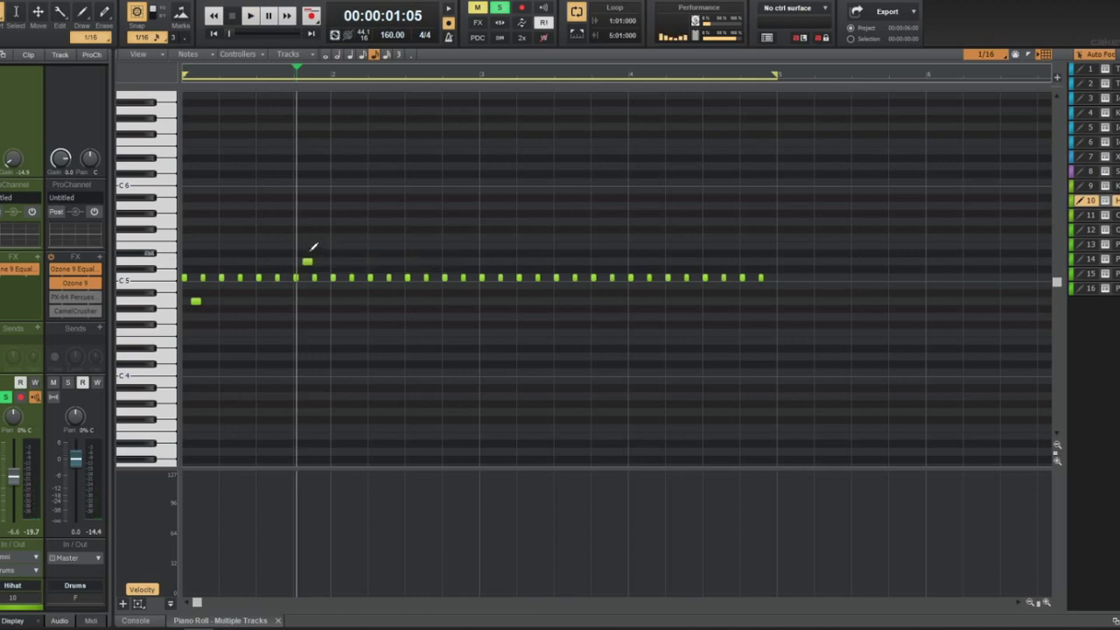
pyautogui.click(316, 253)
pyautogui.click(325, 246)
pyautogui.press('space')
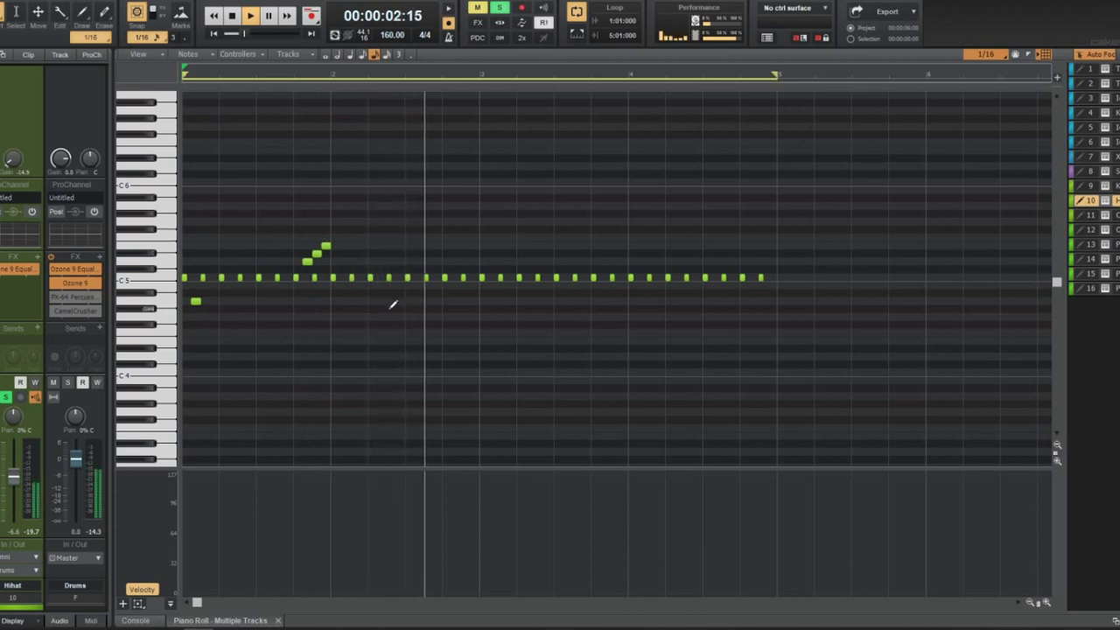
pyautogui.press('space')
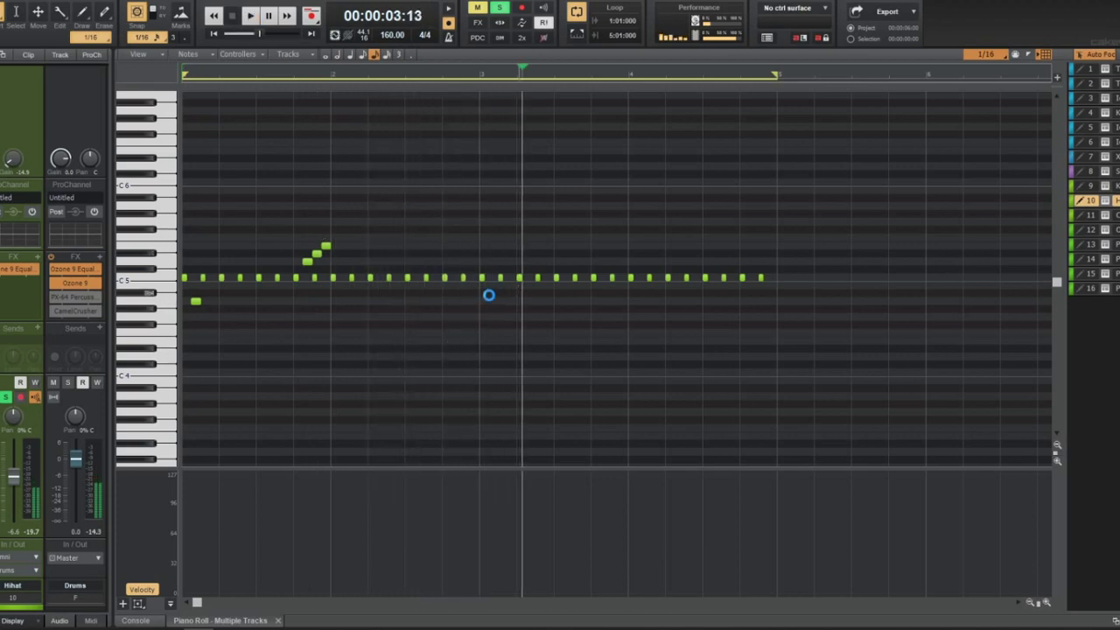
pyautogui.click(489, 293)
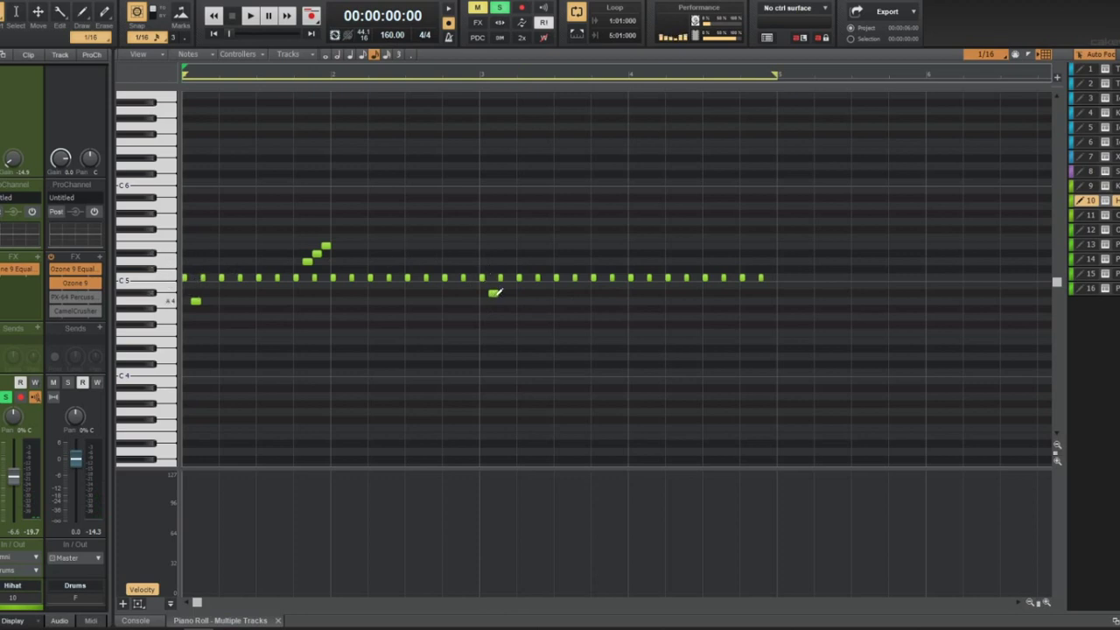
pyautogui.press('space')
pyautogui.press('space')
# Set the piano roll grid to 1/8, draw a B3 and a C#4 hi-hat note mid-bar 1, and play the pattern
pyautogui.click(1002, 56)
pyautogui.click(1006, 196)
pyautogui.click(259, 379)
pyautogui.click(279, 363)
pyautogui.press('space')
pyautogui.press('space')
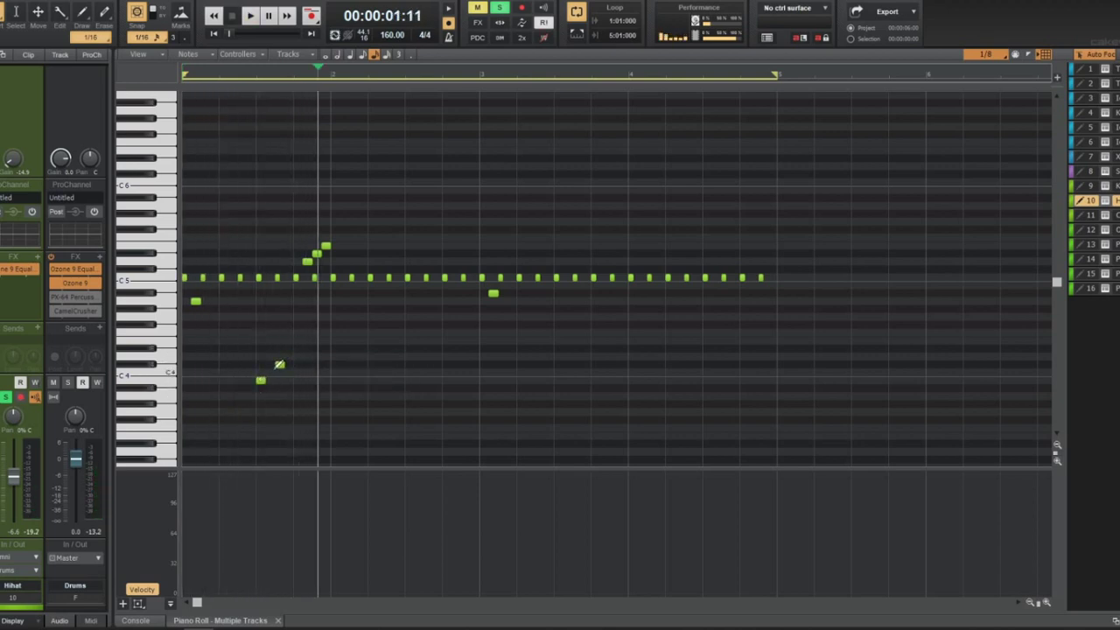
# Add two C4 hi-hat notes in bar 2 while the loop plays
pyautogui.press('space')
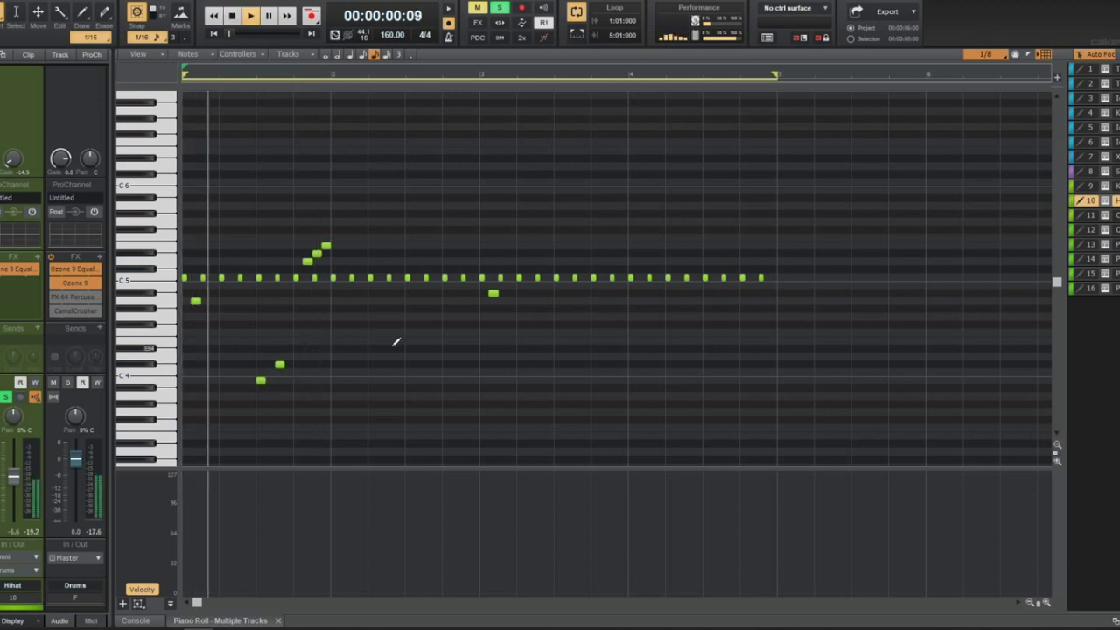
pyautogui.click(391, 372)
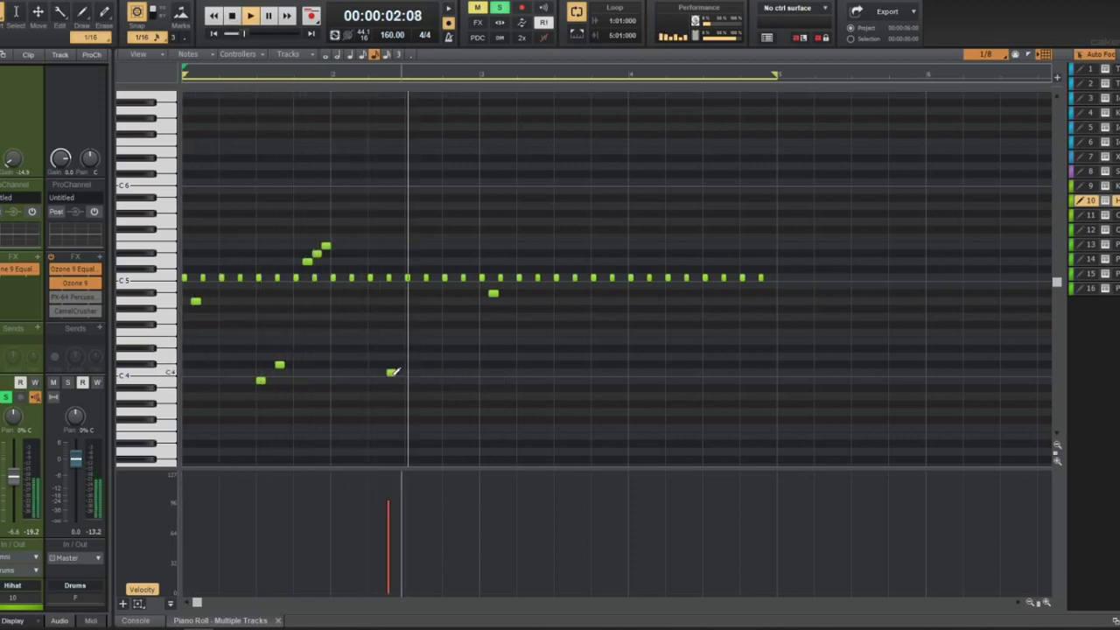
pyautogui.click(428, 372)
# Add a C4 hi-hat note at the start of bar 4 followed by two C#4 notes, and return to the track view
pyautogui.click(632, 372)
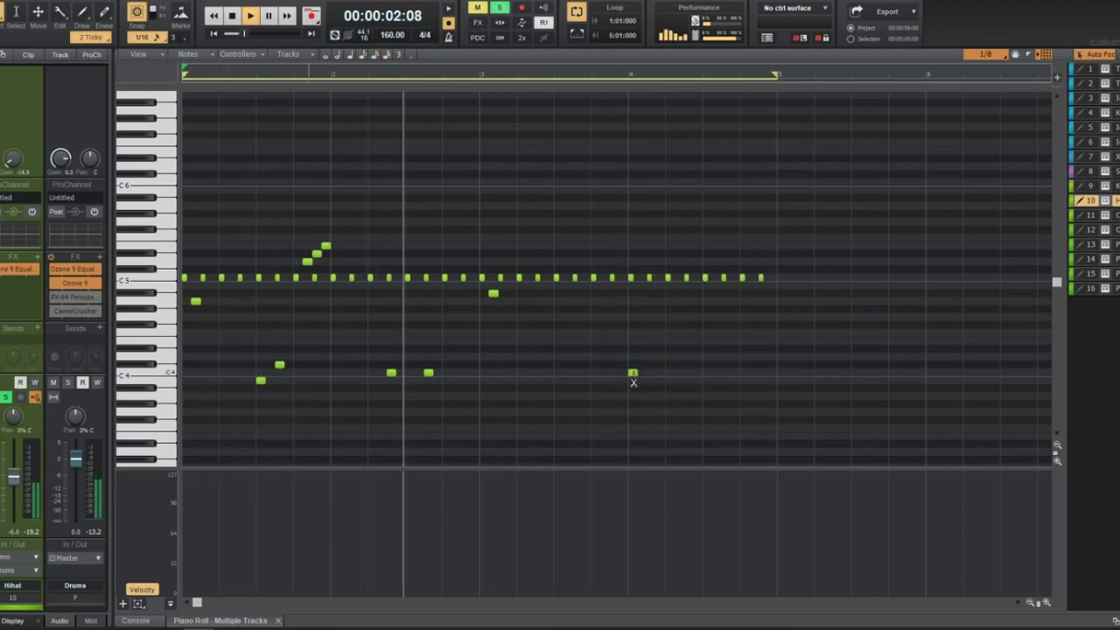
pyautogui.click(633, 373)
pyautogui.click(669, 364)
pyautogui.click(650, 365)
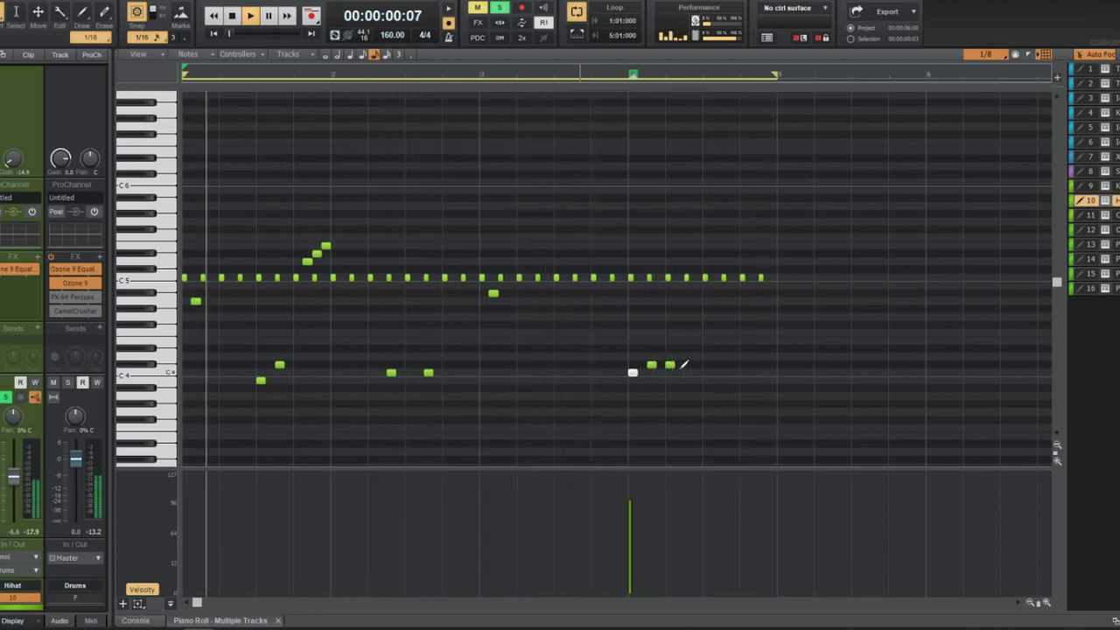
pyautogui.press('d')
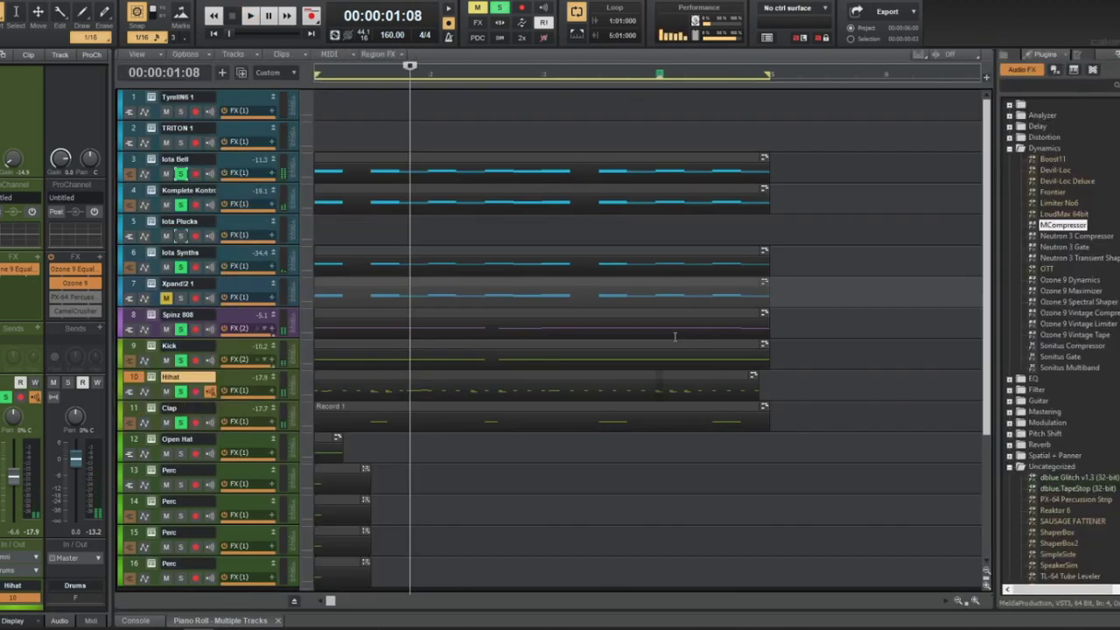
# Load Andromeda Open Hat 2.wav from the ANDROMEDA kit's 7. OPEN HATS folder into the Open Hat track's sampler
pyautogui.click(151, 439)
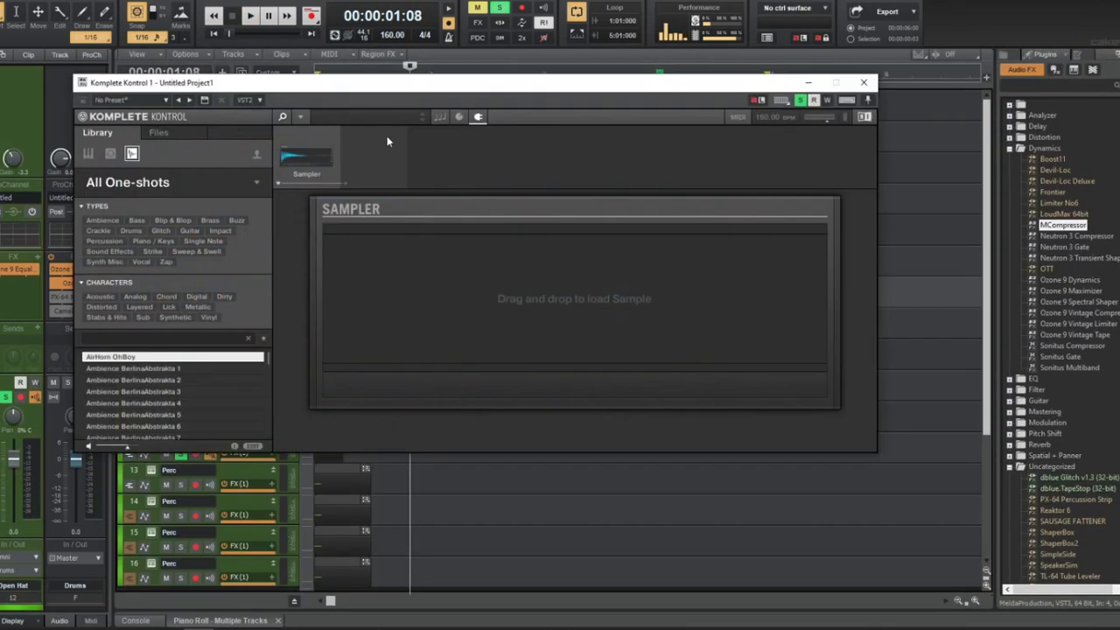
pyautogui.click(160, 132)
pyautogui.doubleClick(152, 329)
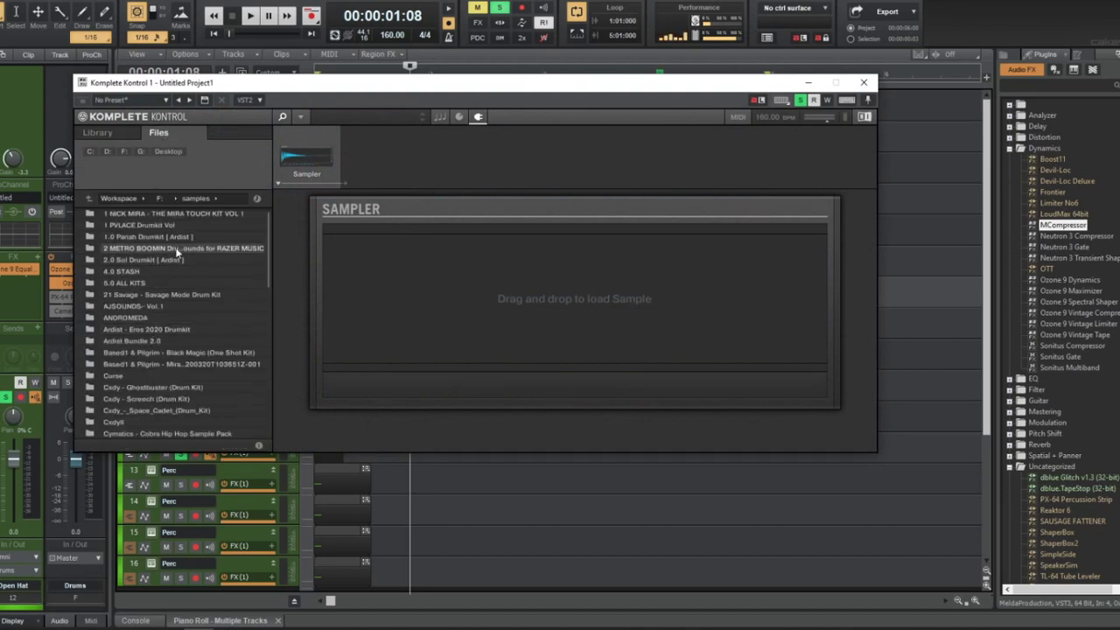
pyautogui.doubleClick(184, 317)
pyautogui.doubleClick(169, 213)
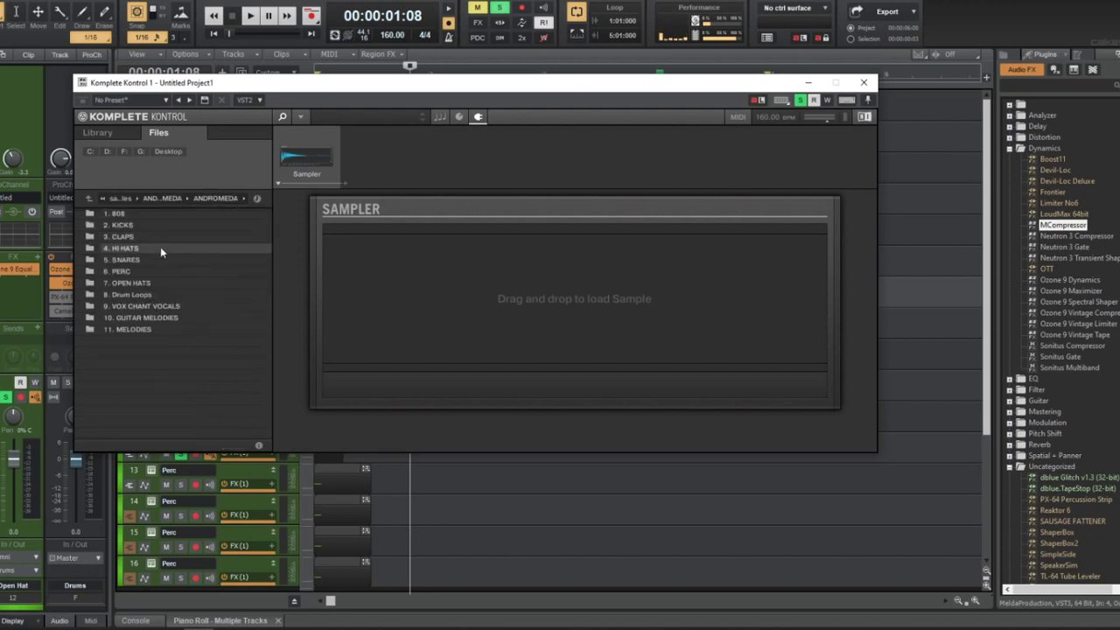
pyautogui.doubleClick(168, 282)
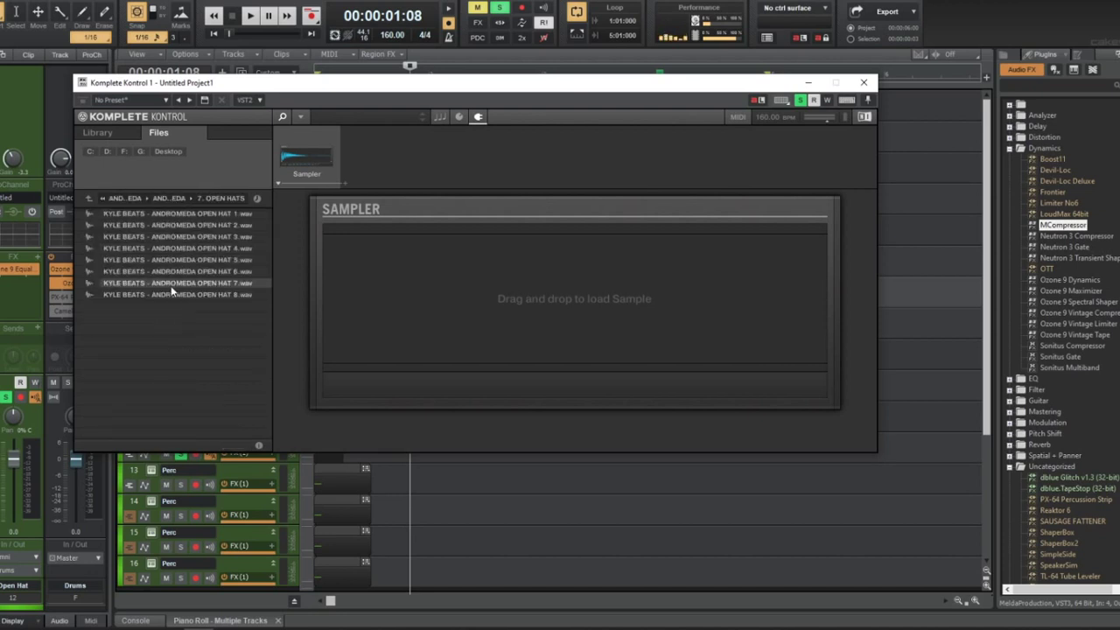
pyautogui.doubleClick(160, 226)
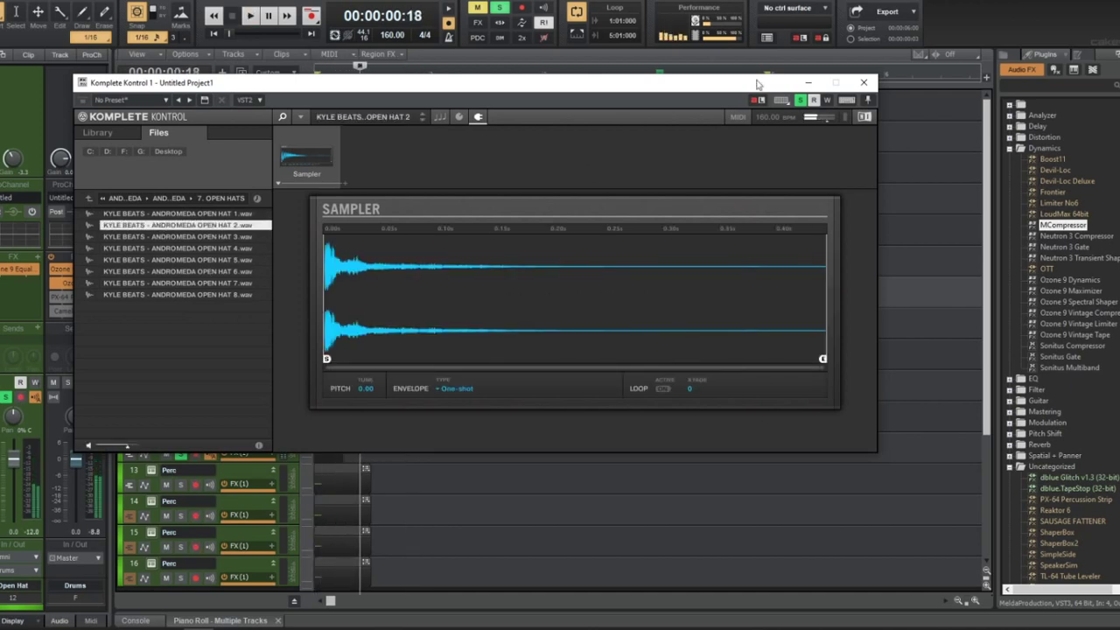
pyautogui.click(864, 82)
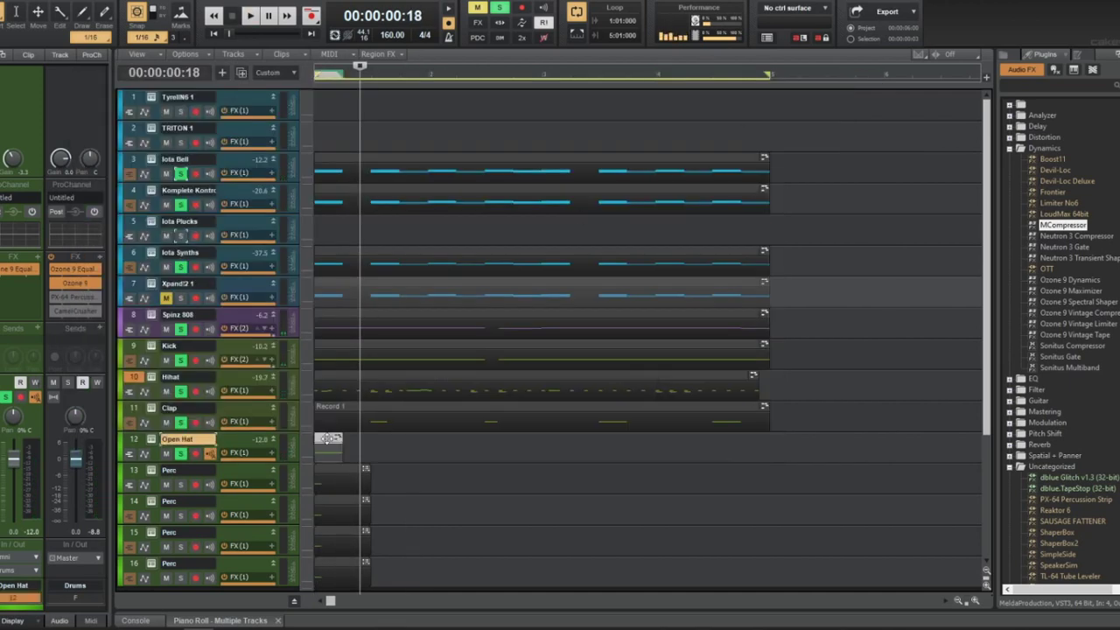
# Copy the four-bar Kick clip to the start of the Open Hat track
pyautogui.click(365, 349)
pyautogui.keyDown('ctrl'); pyautogui.click(373, 437); pyautogui.keyUp('ctrl')
pyautogui.click(373, 437)
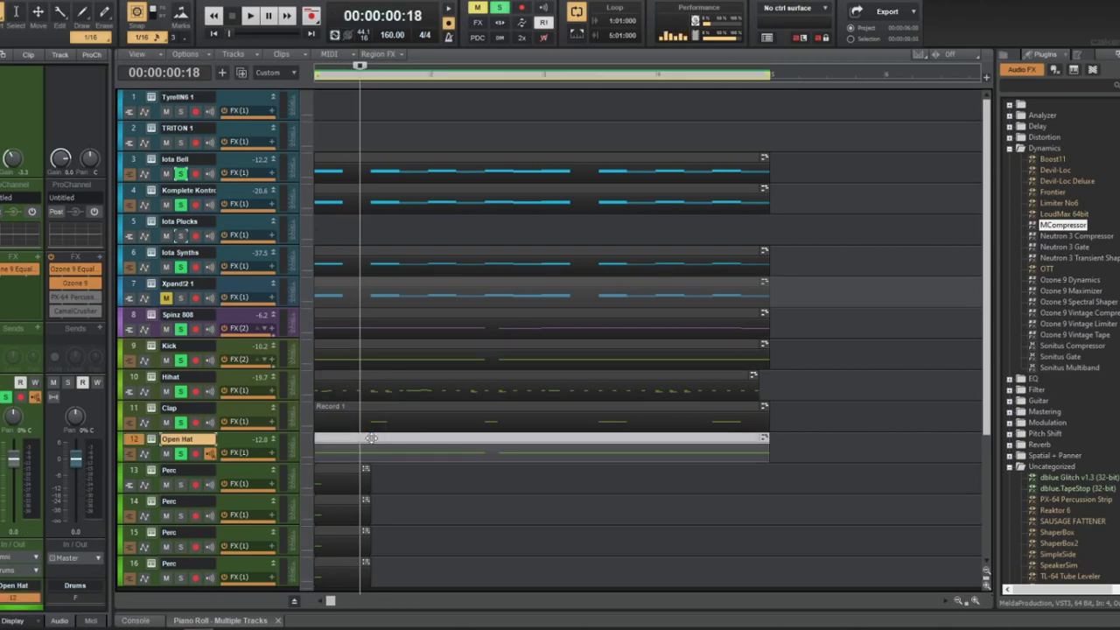
# Delete the second note in bar 1, the late bar 2 note and the last bar 4 note from the Open Hat clip, and play it
pyautogui.doubleClick(338, 438)
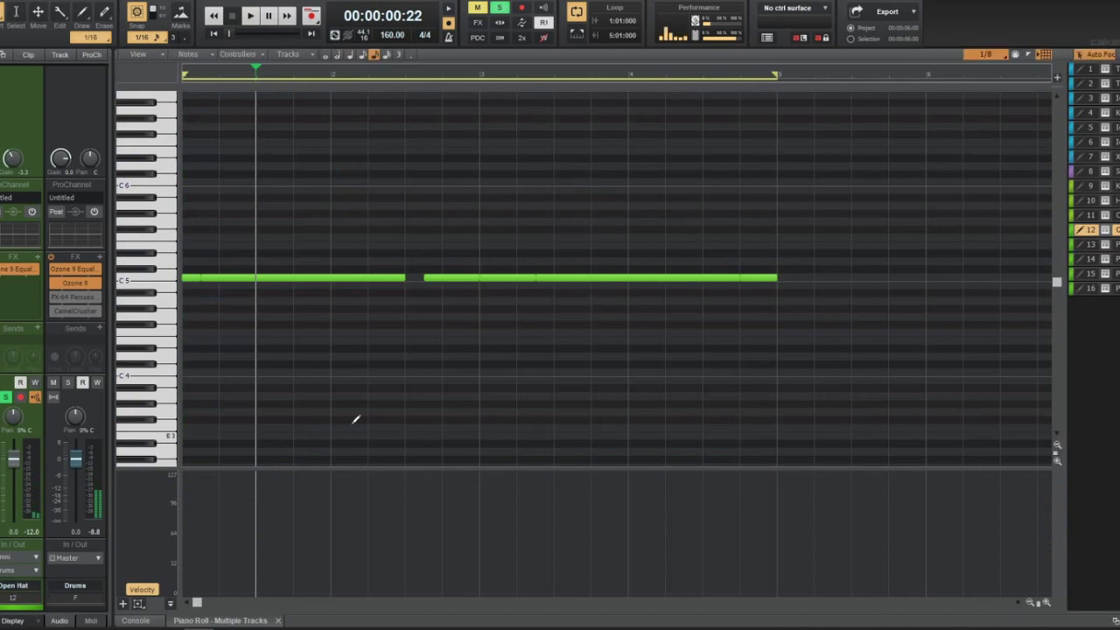
pyautogui.press('t')
pyautogui.click(237, 305)
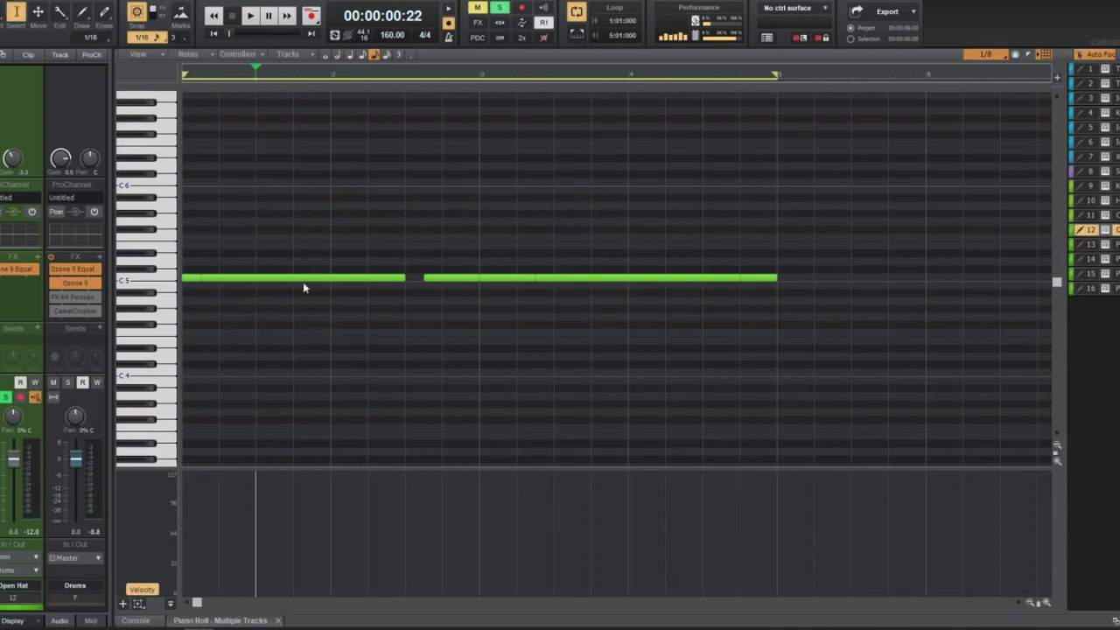
pyautogui.click(302, 278)
pyautogui.press('Delete')
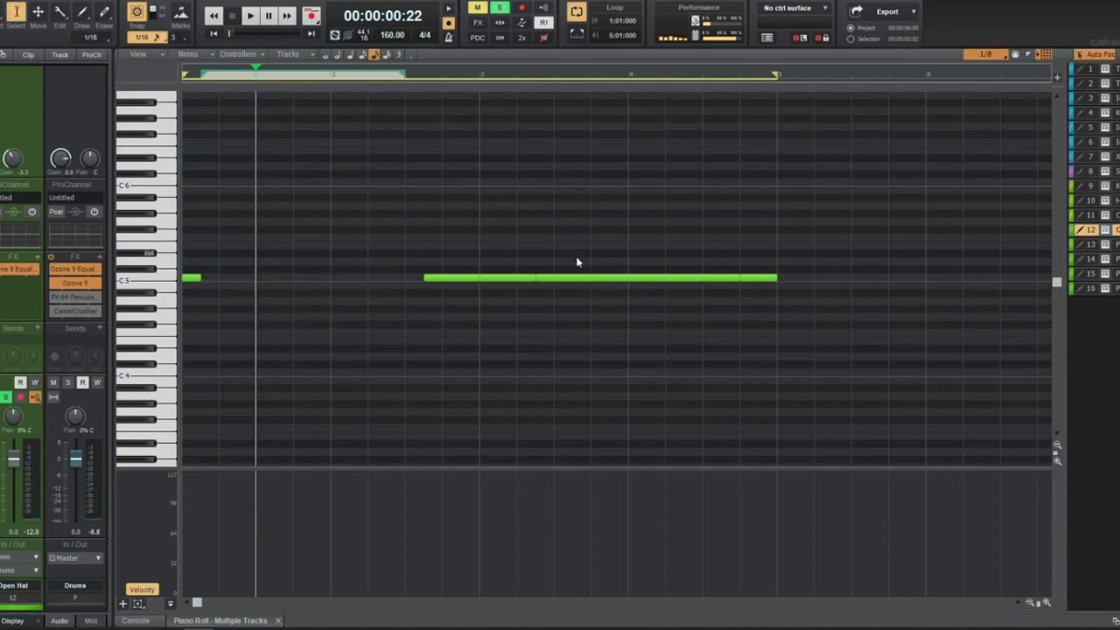
pyautogui.moveTo(411, 223); pyautogui.dragTo(479, 333)
pyautogui.press('Delete')
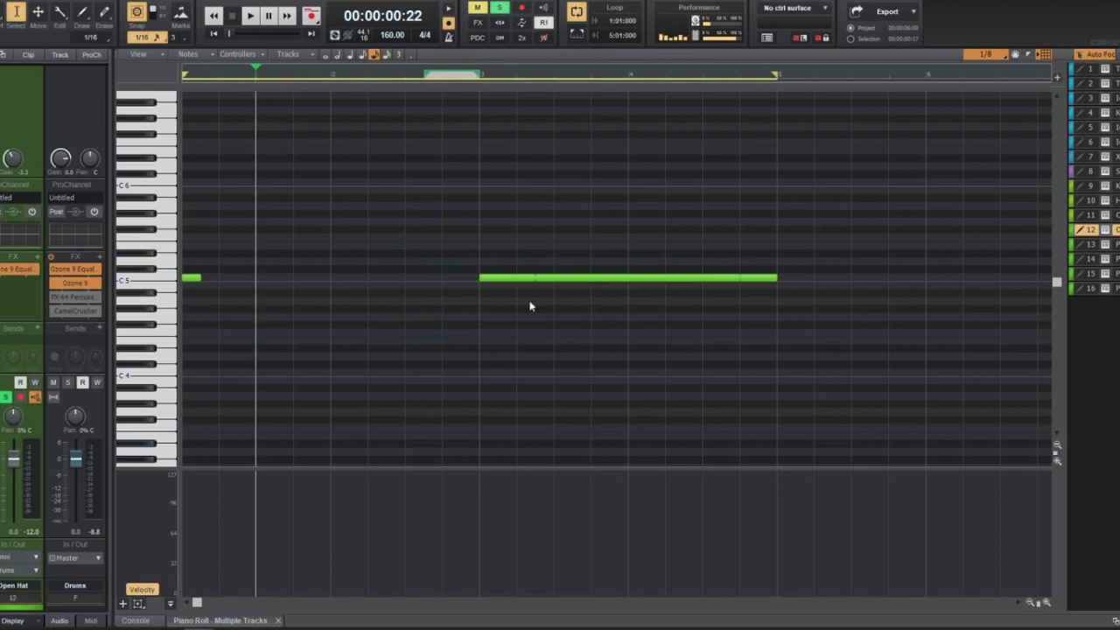
pyautogui.moveTo(761, 241); pyautogui.dragTo(767, 305)
pyautogui.press('Delete')
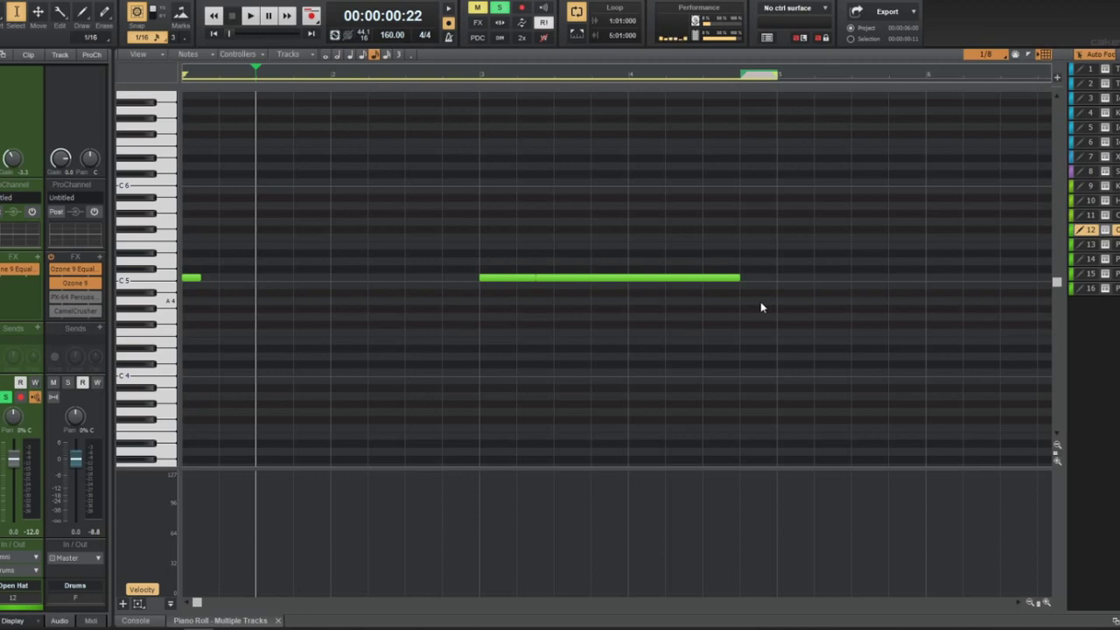
pyautogui.press('space')
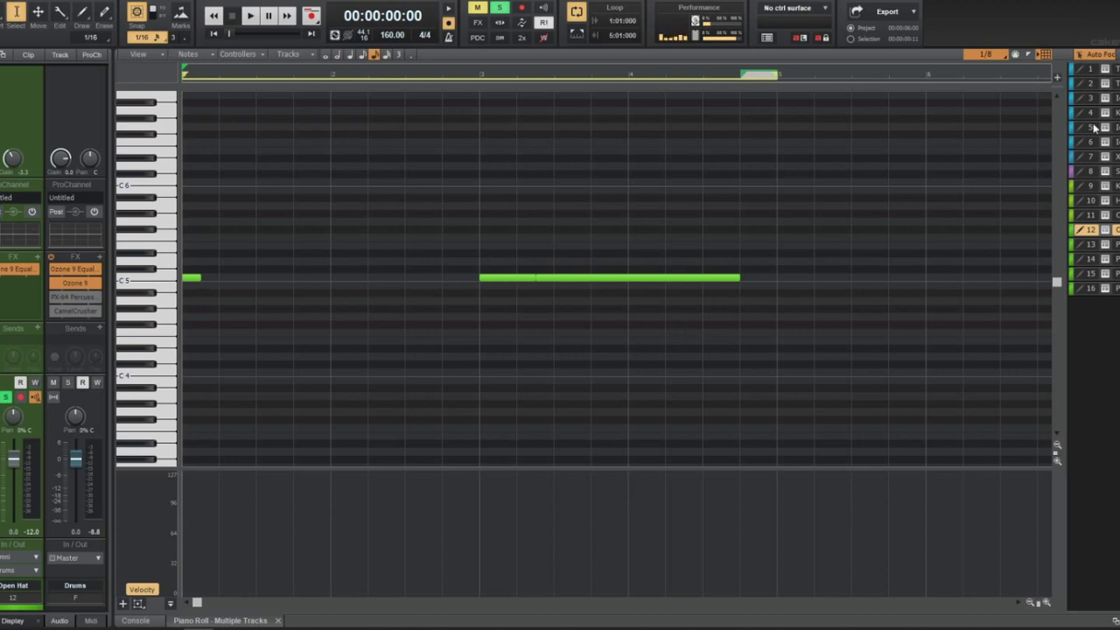
# Replace the Open Hat track's sample with KYLE BEATS - ANDROMEDA OPEN HAT 7.wav from the 7. OPEN HATS folder and play the beat
pyautogui.press('space')
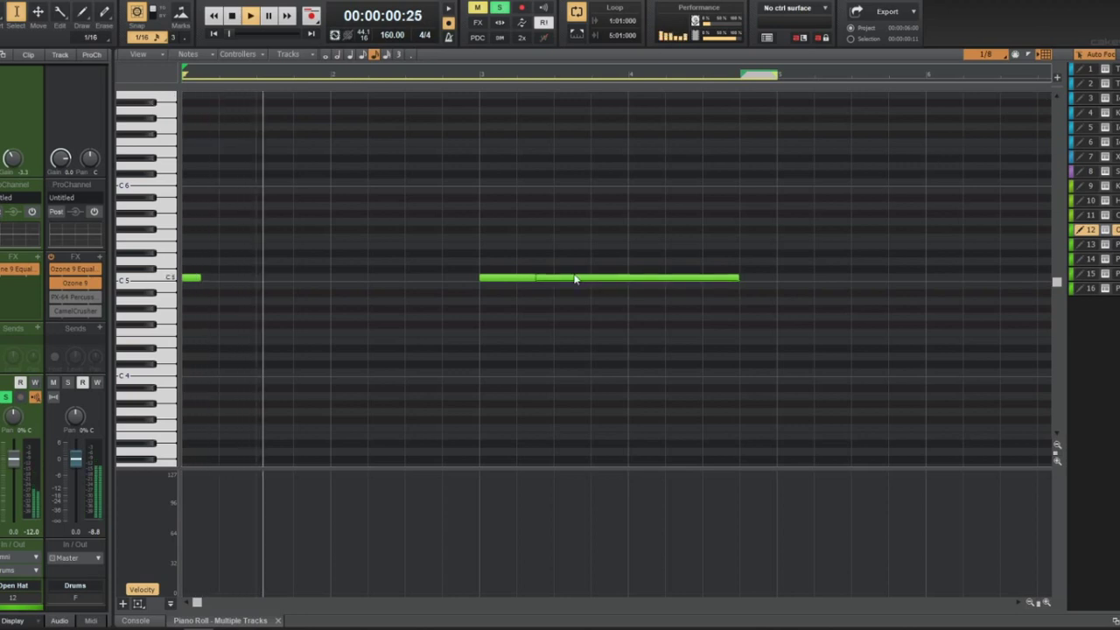
pyautogui.press('t')
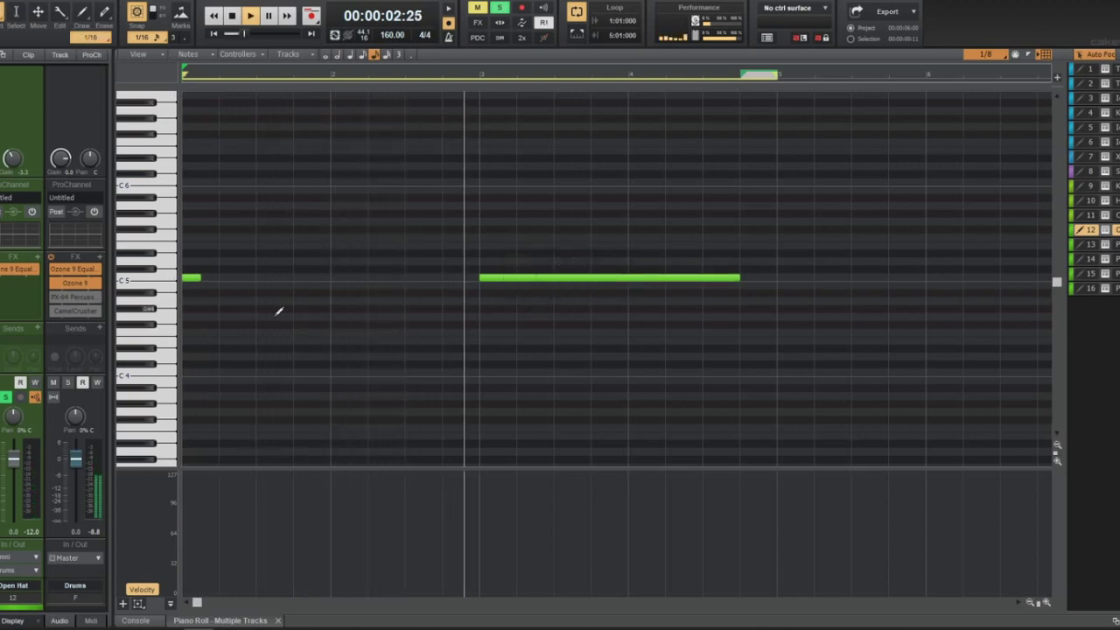
pyautogui.press('d')
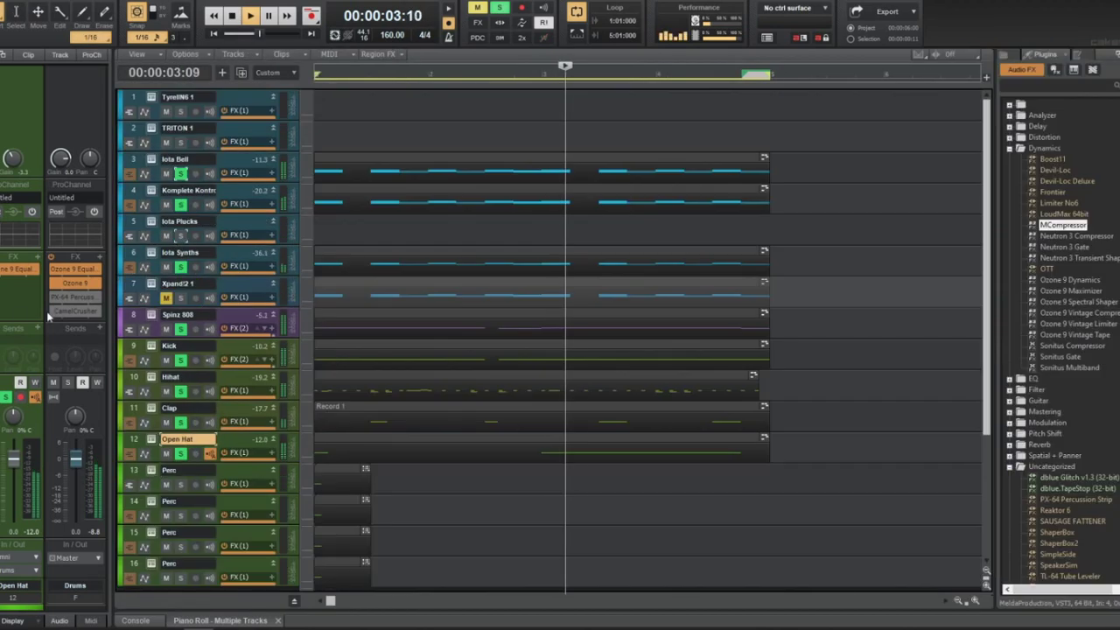
pyautogui.click(151, 440)
pyautogui.click(160, 133)
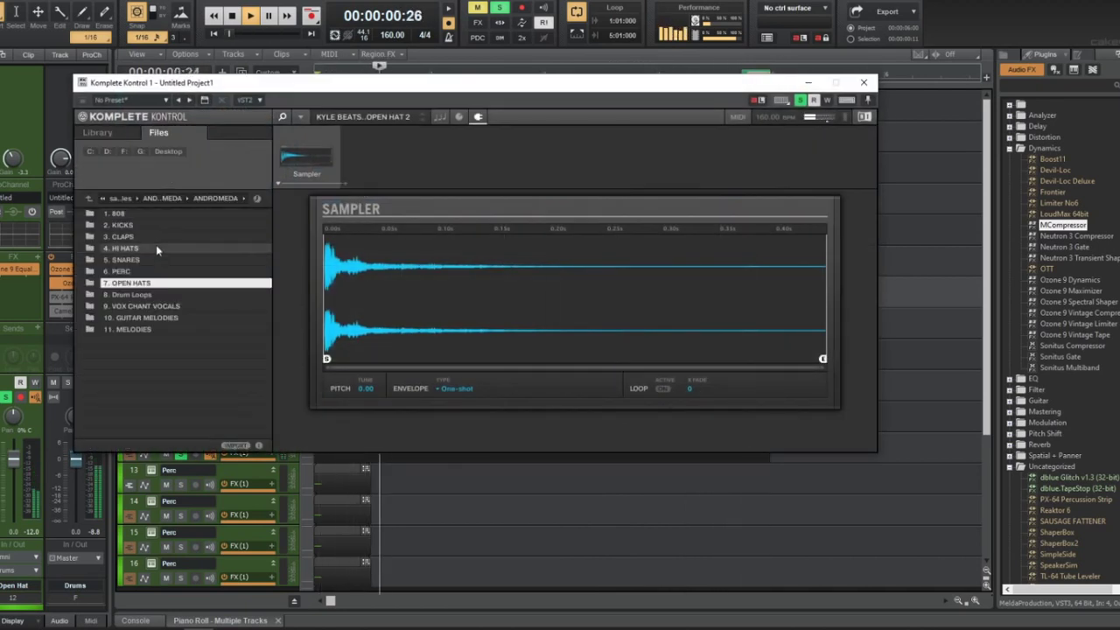
pyautogui.doubleClick(153, 284)
pyautogui.click(166, 236)
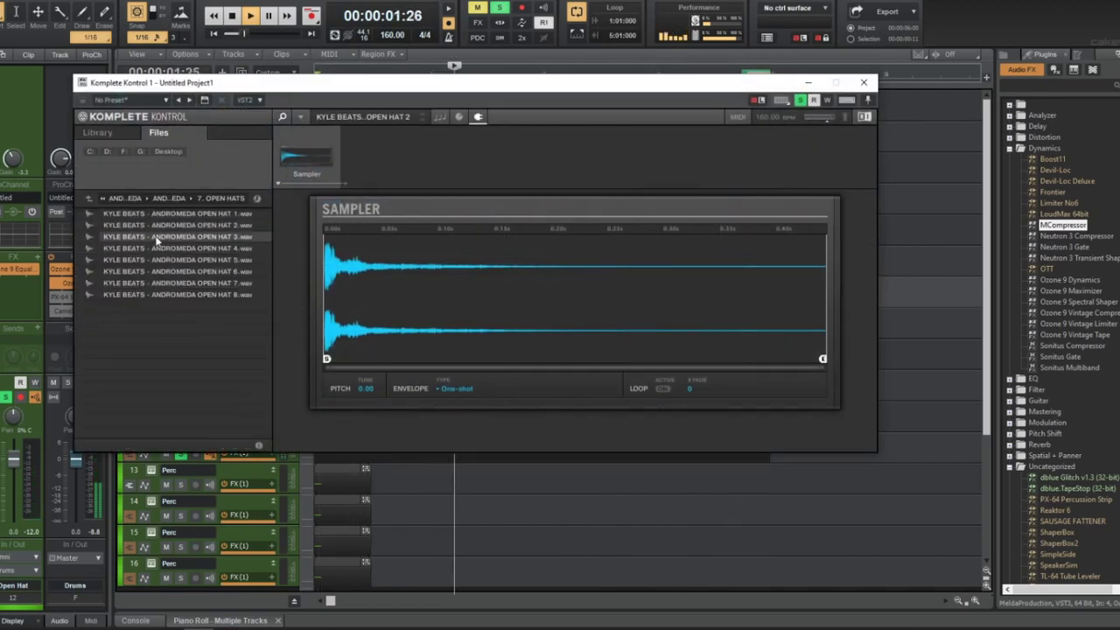
pyautogui.click(172, 284)
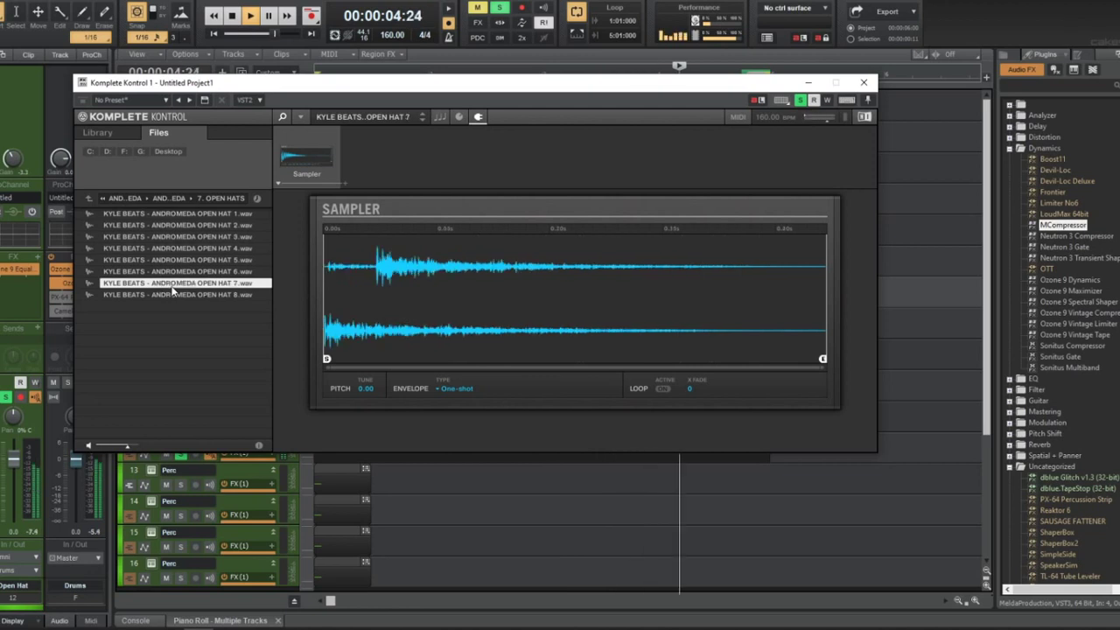
pyautogui.press('space')
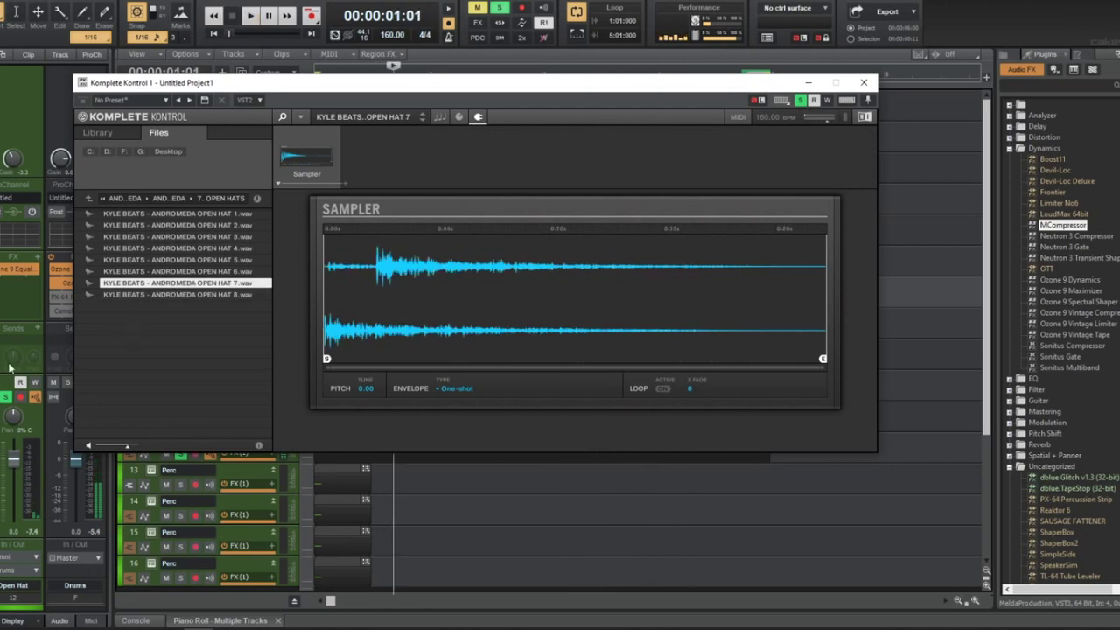
# Add a Reverb send at about -1.9 to the Open Hat track, close its sampler and lower its volume to about -16.4
pyautogui.click(42, 328)
pyautogui.click(38, 330)
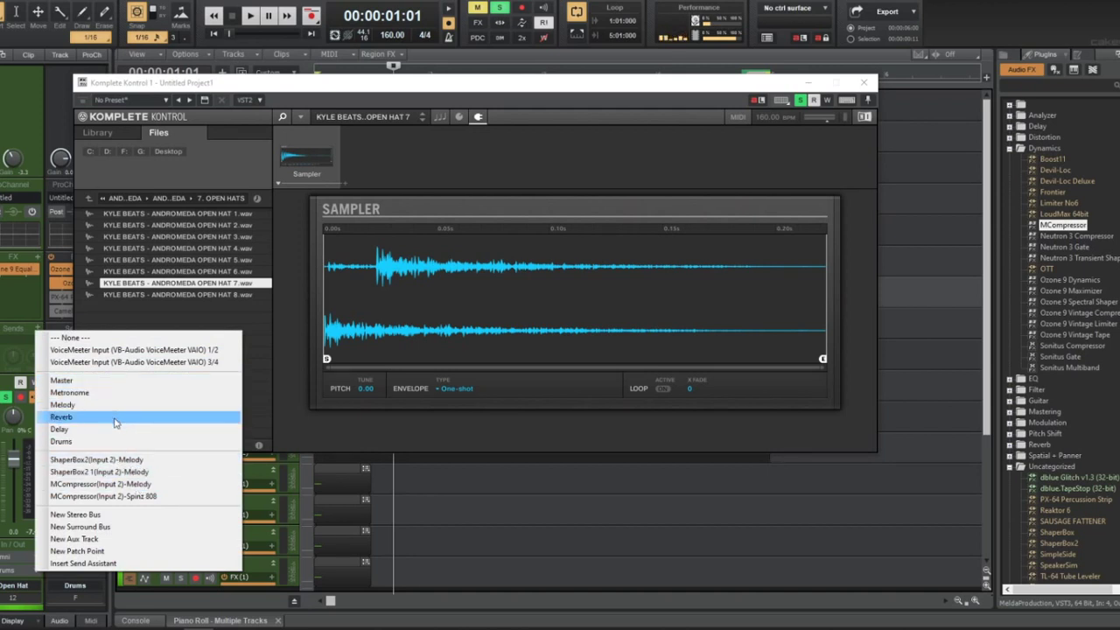
pyautogui.click(114, 423)
pyautogui.press('space')
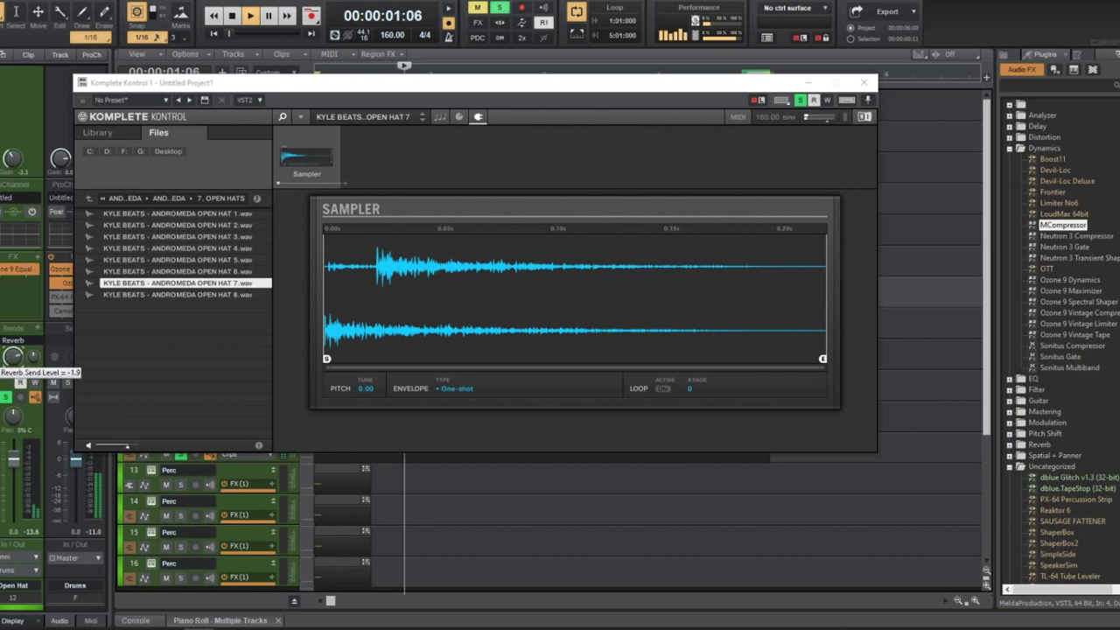
pyautogui.click(863, 83)
pyautogui.press('space')
pyautogui.press('space')
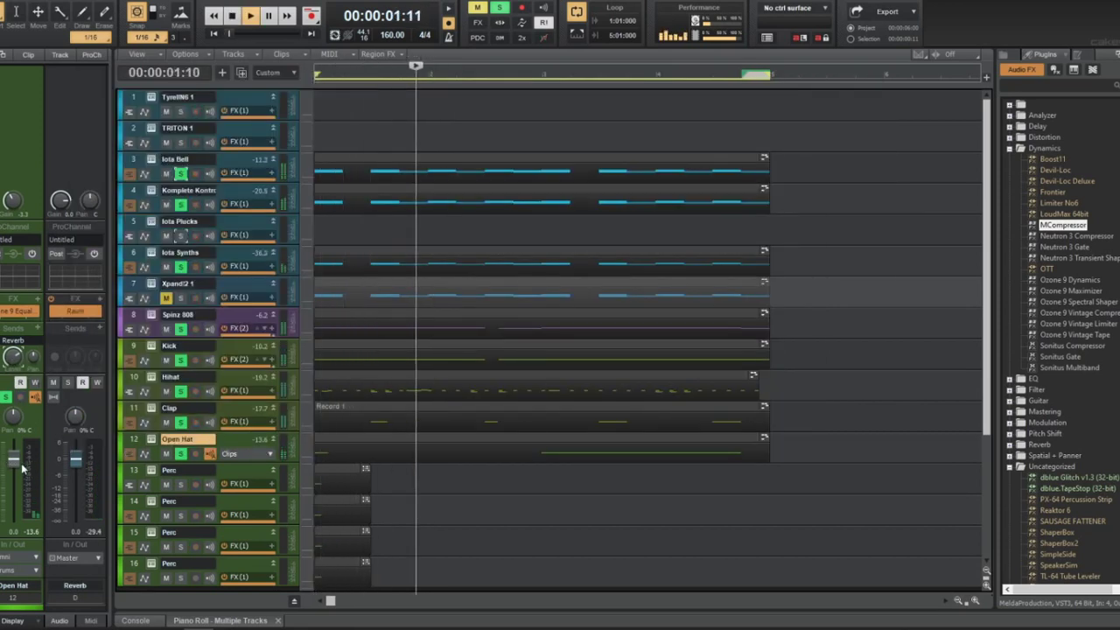
pyautogui.moveTo(14, 460); pyautogui.dragTo(14, 495)
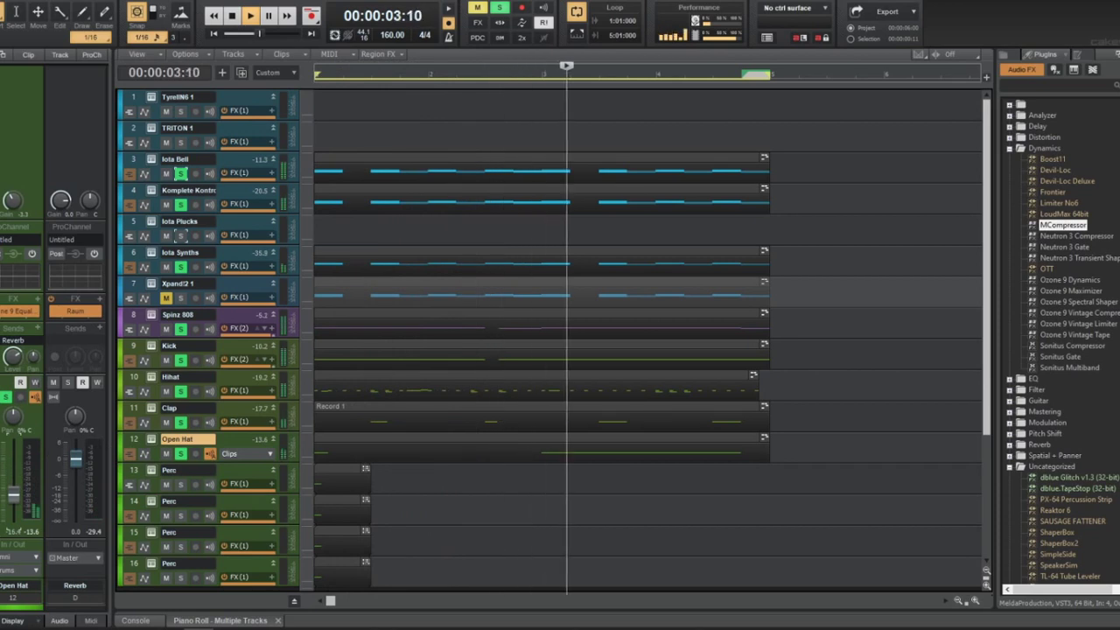
# Load [perc] Real.wav from the AJSOUNDS- Vol.1 kit's 6. percs folder on drive F into the track 13 Perc sampler
pyautogui.doubleClick(169, 472)
pyautogui.press('space')
pyautogui.press('space')
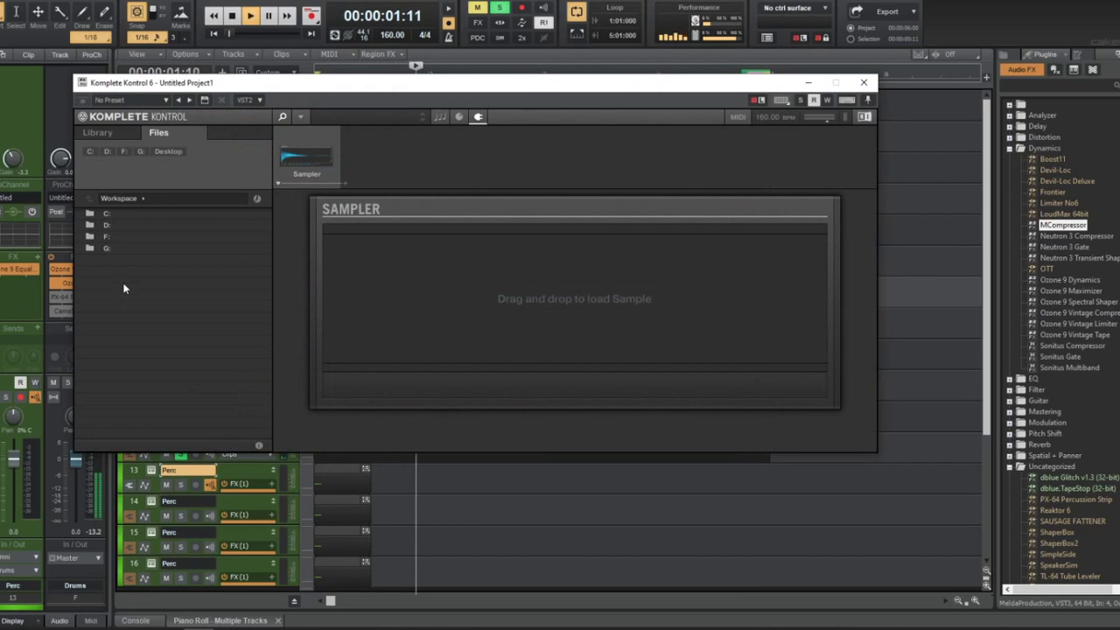
pyautogui.doubleClick(144, 237)
pyautogui.doubleClick(144, 330)
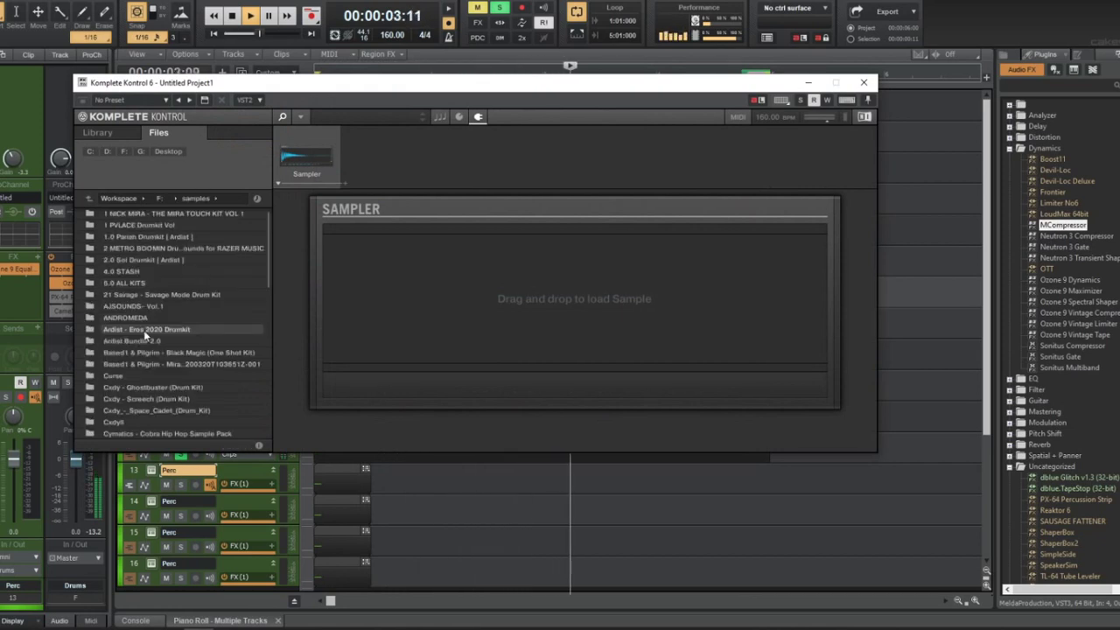
pyautogui.doubleClick(133, 306)
pyautogui.doubleClick(153, 271)
pyautogui.click(152, 271)
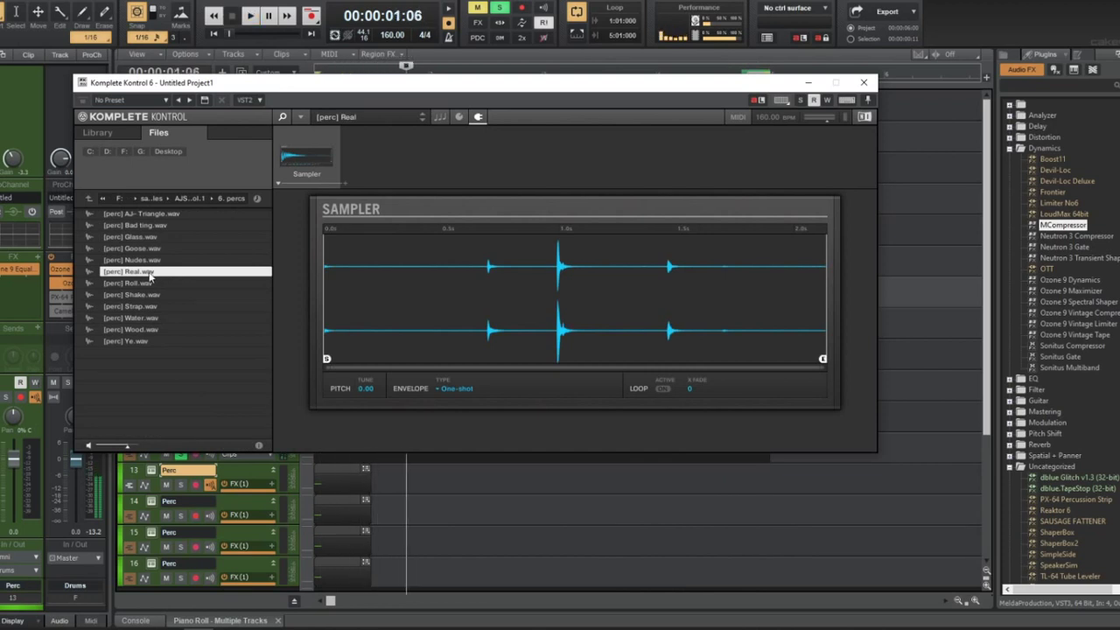
# Audition [perc] Real.wav and [perc] Strap.wav with the beat, load [perc] Ye.wav instead, and close the track 13 sampler
pyautogui.press('space')
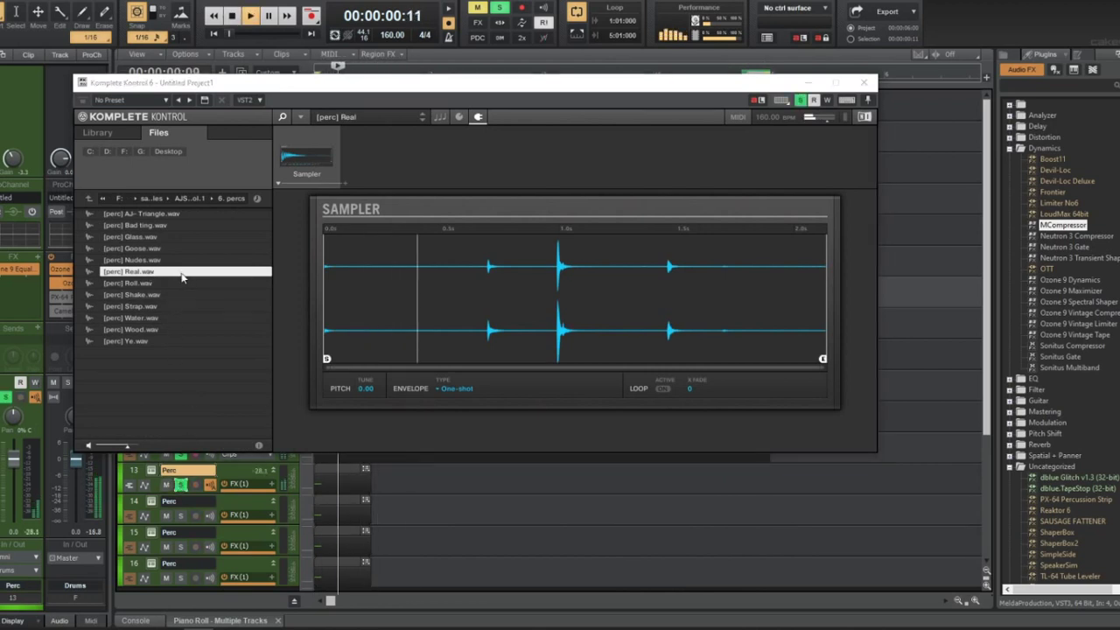
pyautogui.click(167, 306)
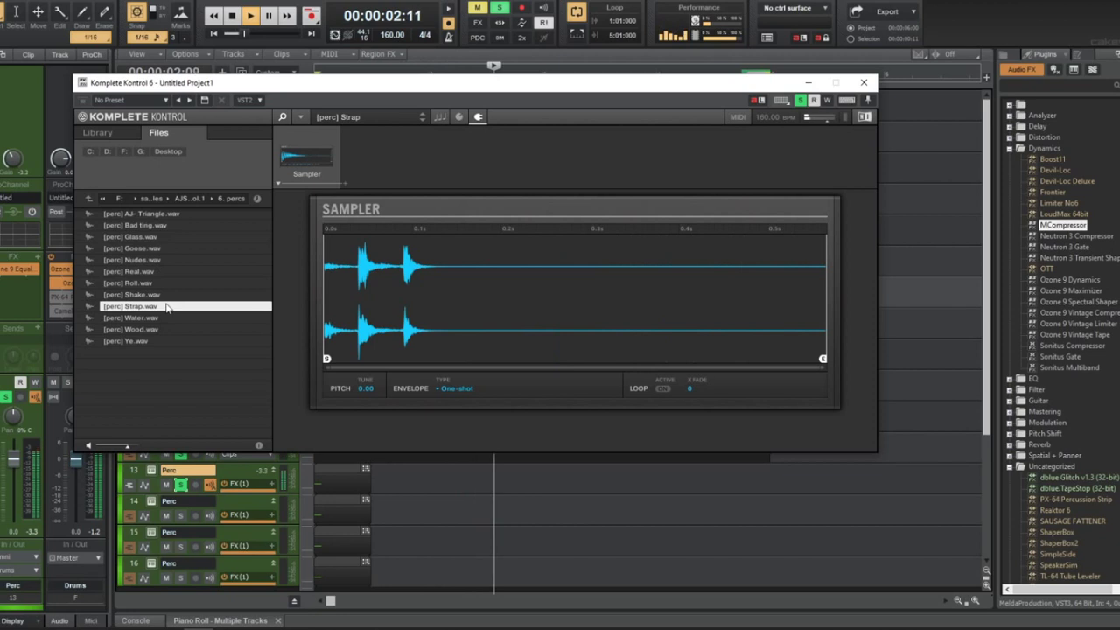
pyautogui.click(160, 342)
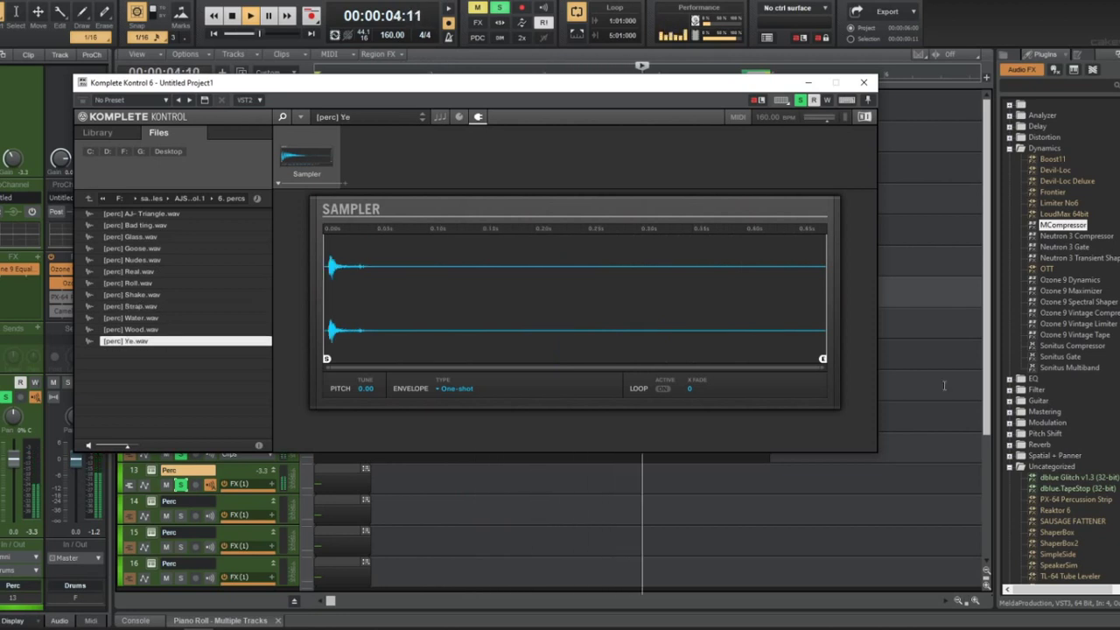
pyautogui.click(863, 82)
pyautogui.press('space')
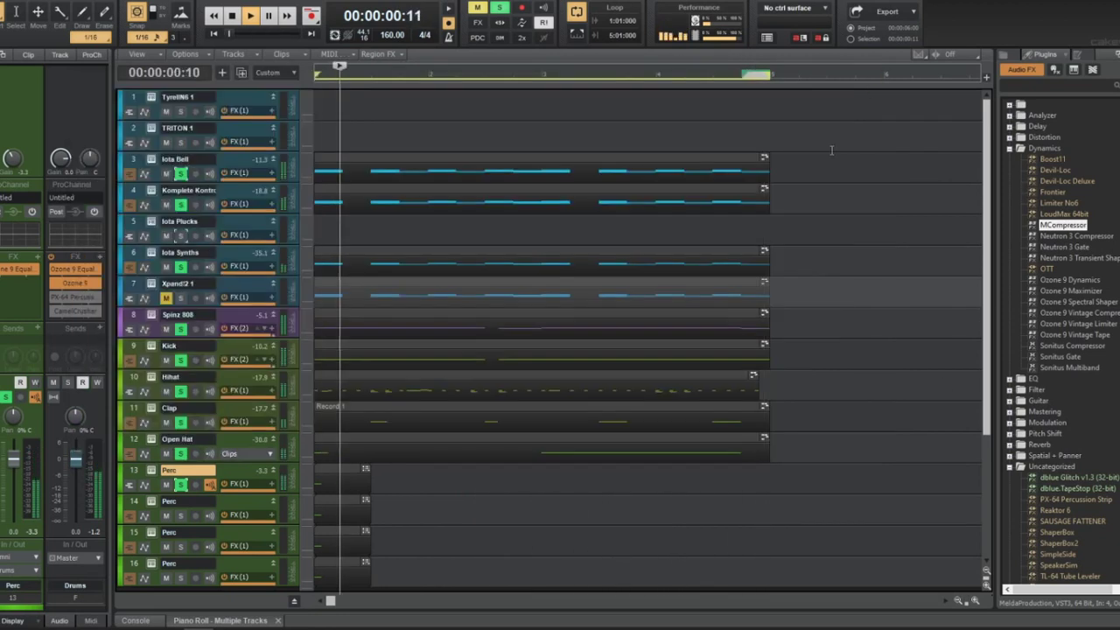
# Move the track 13 Perc clip to beat 2 of bar 1 and add copies at beat 4 of bar 2 and an eighth note after it
pyautogui.press('t')
pyautogui.press('space')
pyautogui.click(346, 466)
pyautogui.moveTo(347, 466); pyautogui.dragTo(533, 473)
pyautogui.press('space')
pyautogui.press('space')
pyautogui.press('space')
pyautogui.press('space')
pyautogui.press('space')
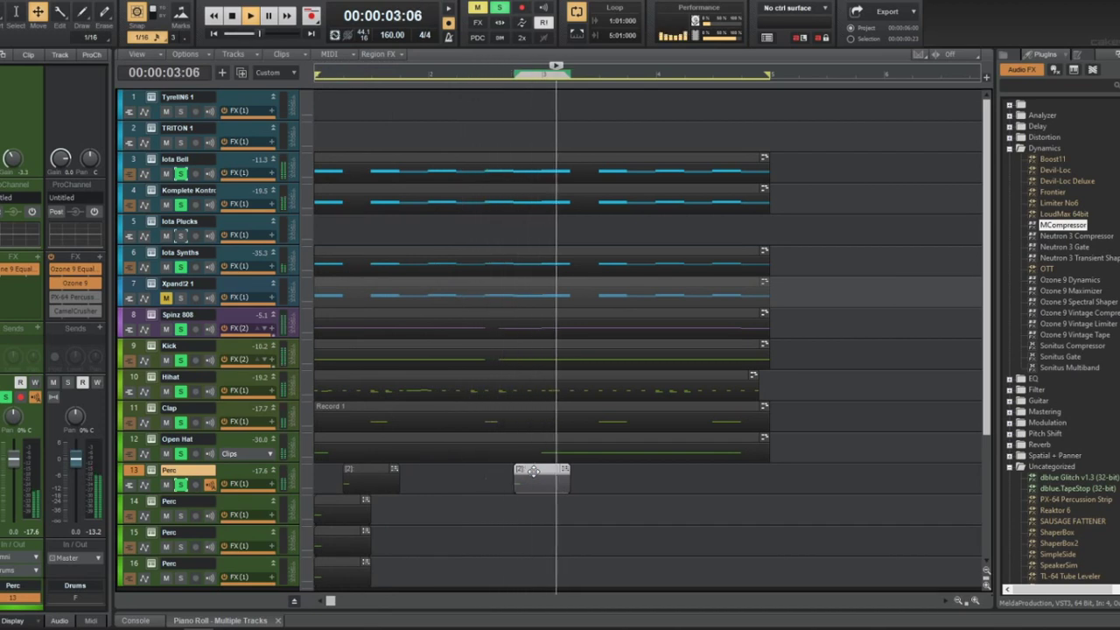
pyautogui.press('space')
pyautogui.press('space')
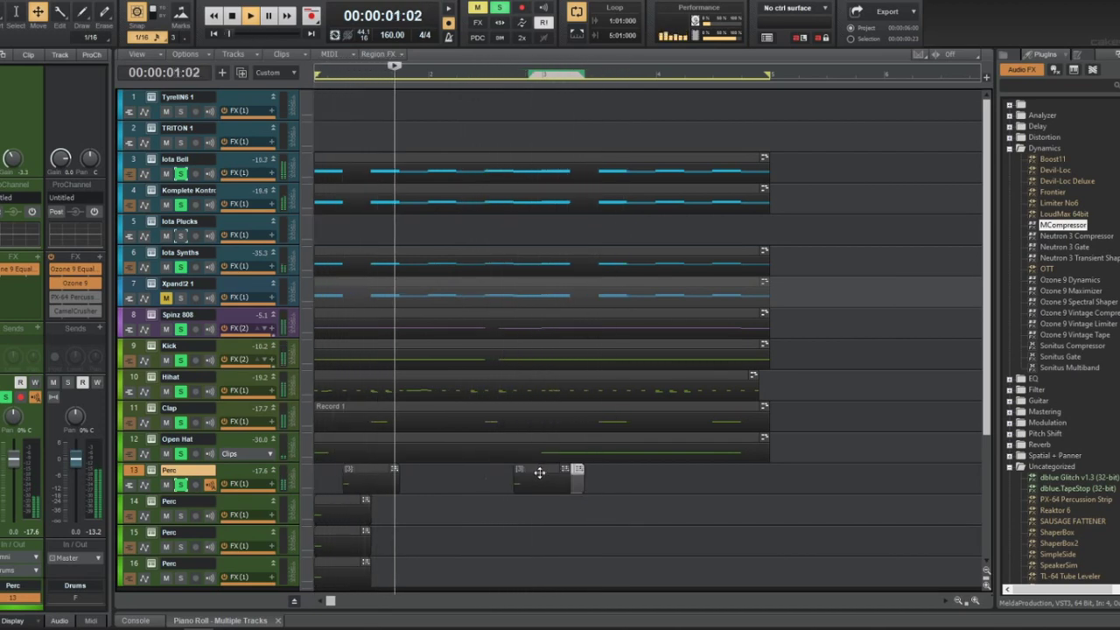
pyautogui.press('space')
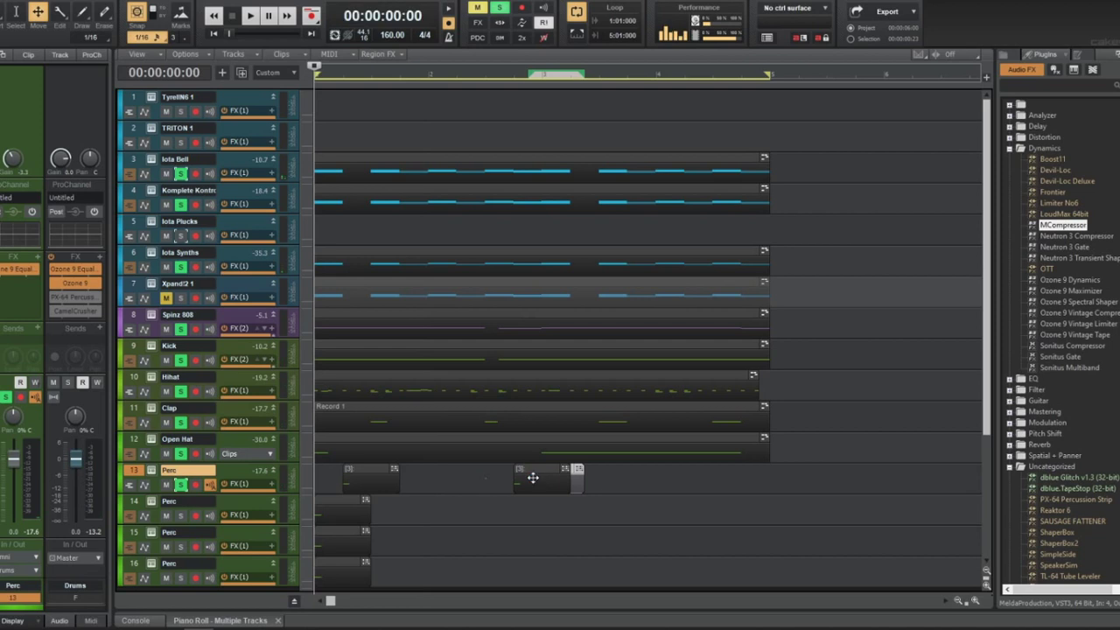
# Examine the track 13 Perc clip placement and the step pattern of the track 14 Perc clip
pyautogui.scroll(-2, 534, 479)
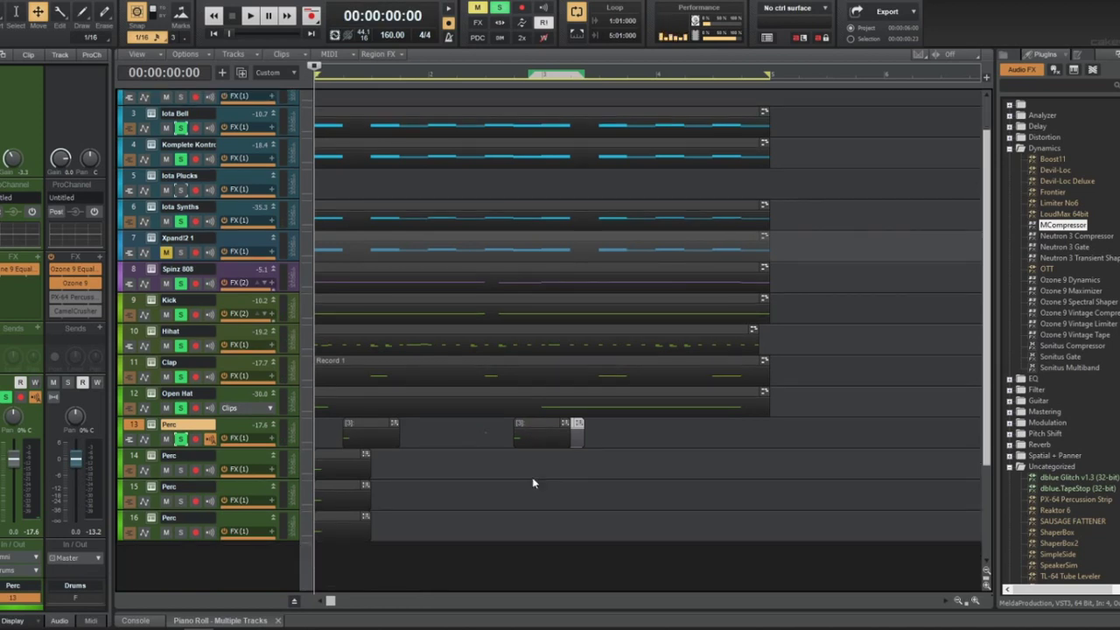
pyautogui.scroll(2, 440, 450)
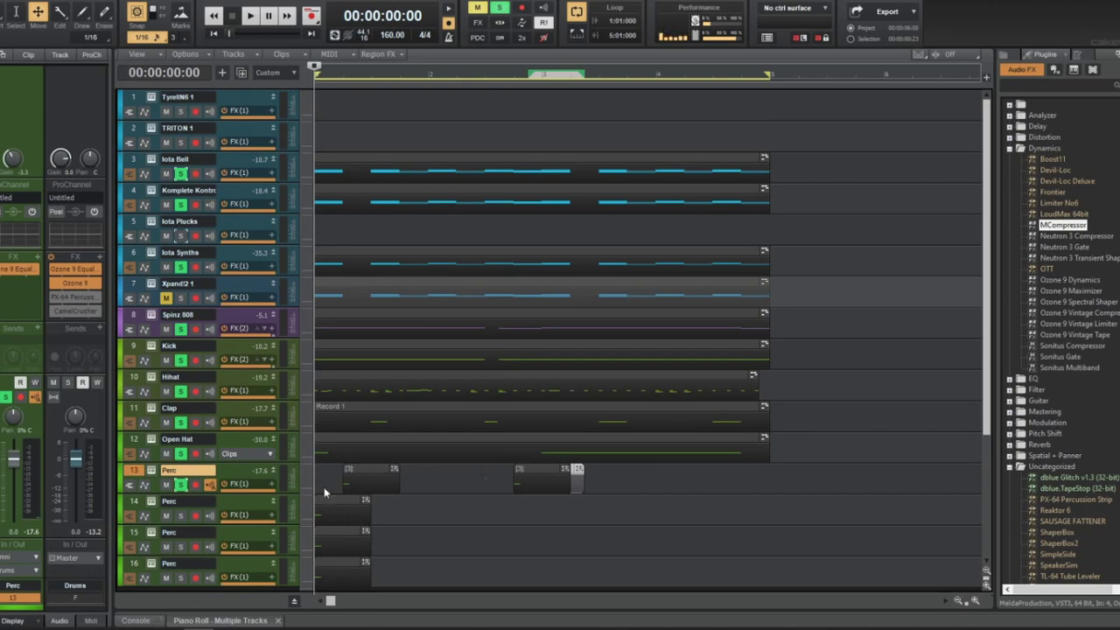
pyautogui.click(373, 472)
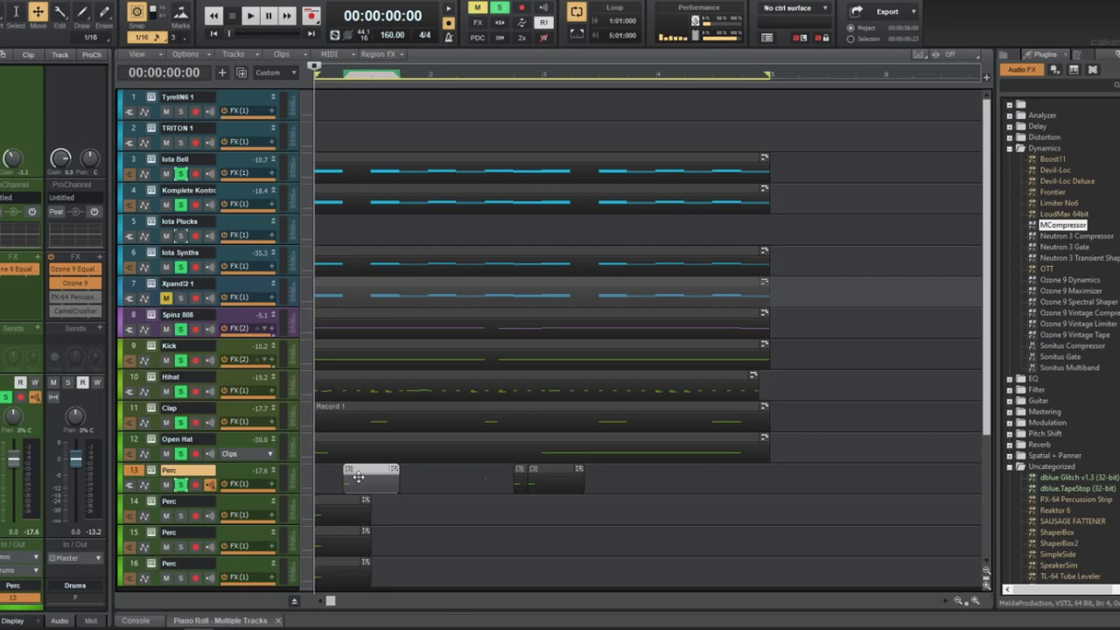
pyautogui.click(335, 512)
pyautogui.doubleClick(335, 511)
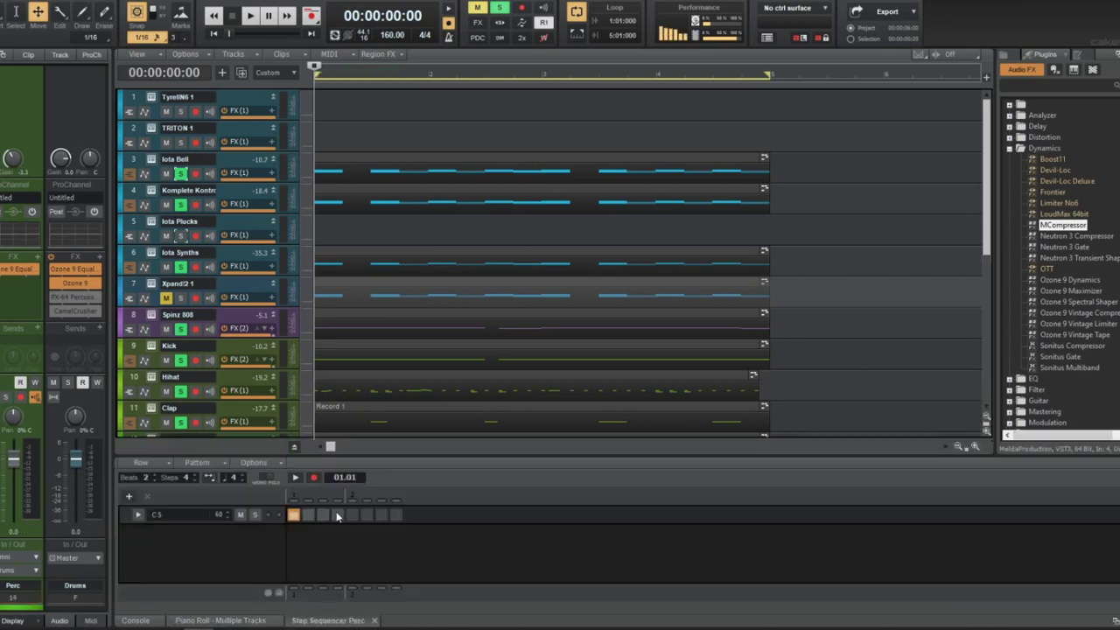
pyautogui.click(293, 515)
pyautogui.press('d')
pyautogui.moveTo(370, 475); pyautogui.dragTo(621, 465)
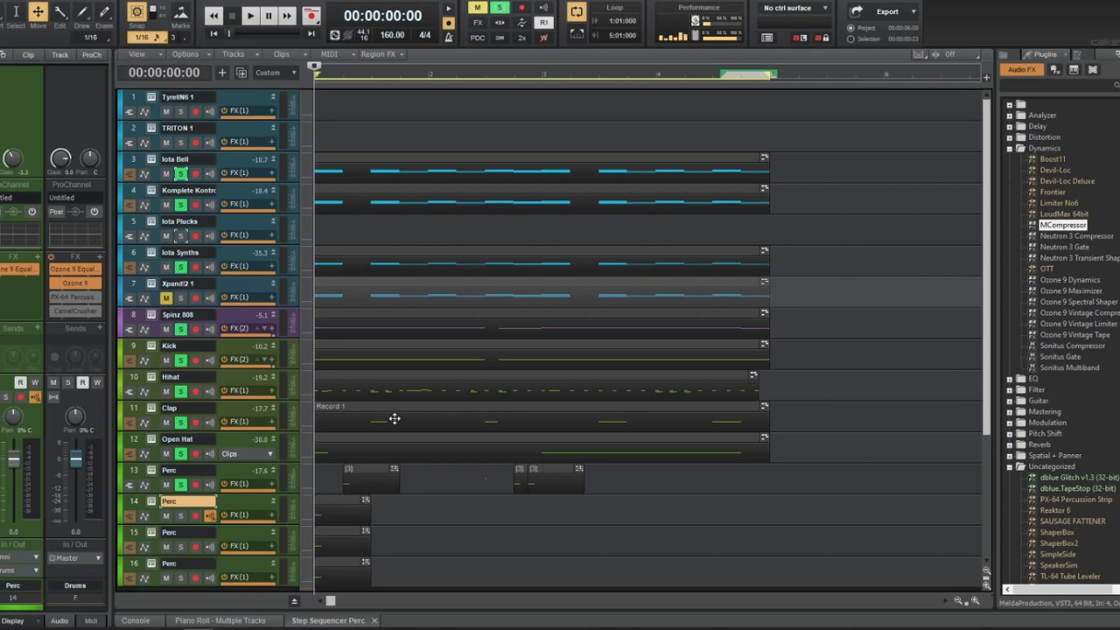
# Compare the Hihat and Clap notes, add an A4 hi-hat note a sixteenth before beat 3 of bar 1, and play it
pyautogui.doubleClick(419, 388)
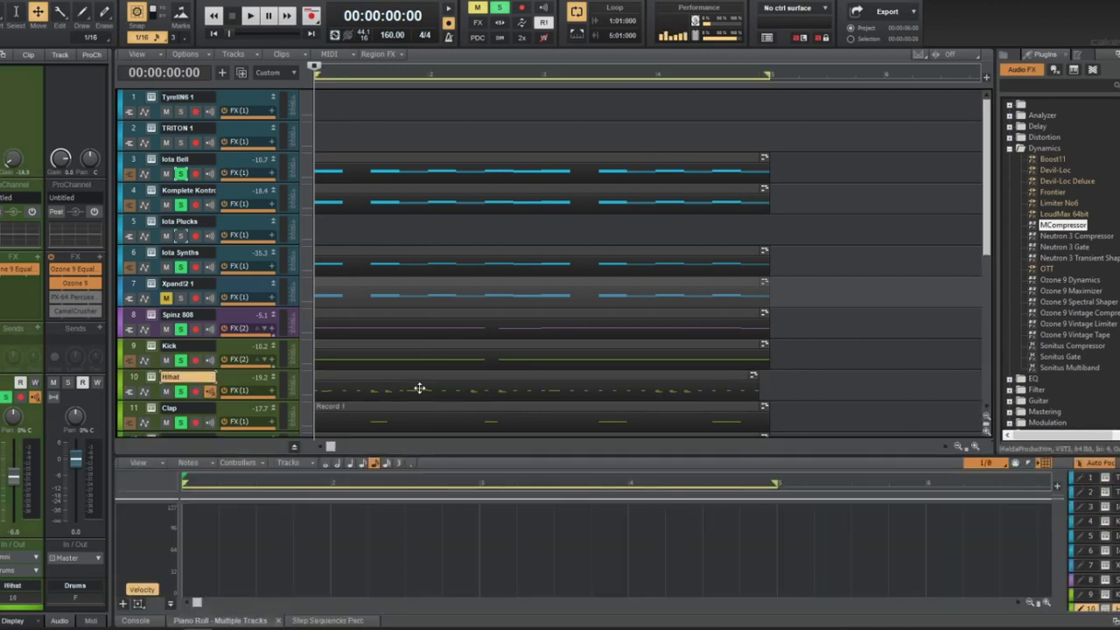
pyautogui.press('t')
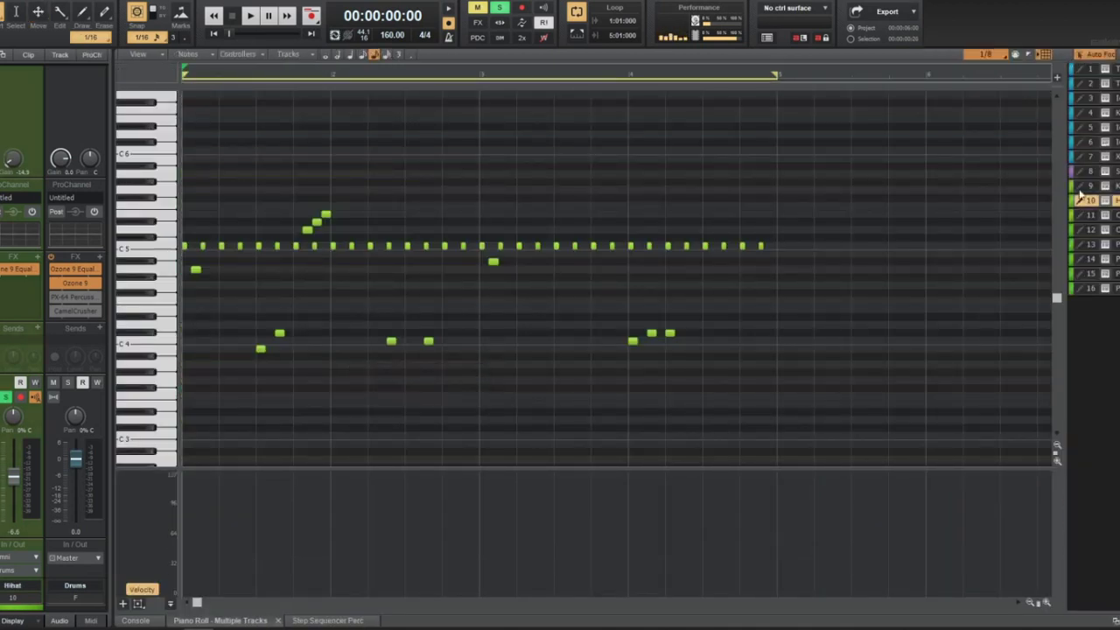
pyautogui.click(1100, 216)
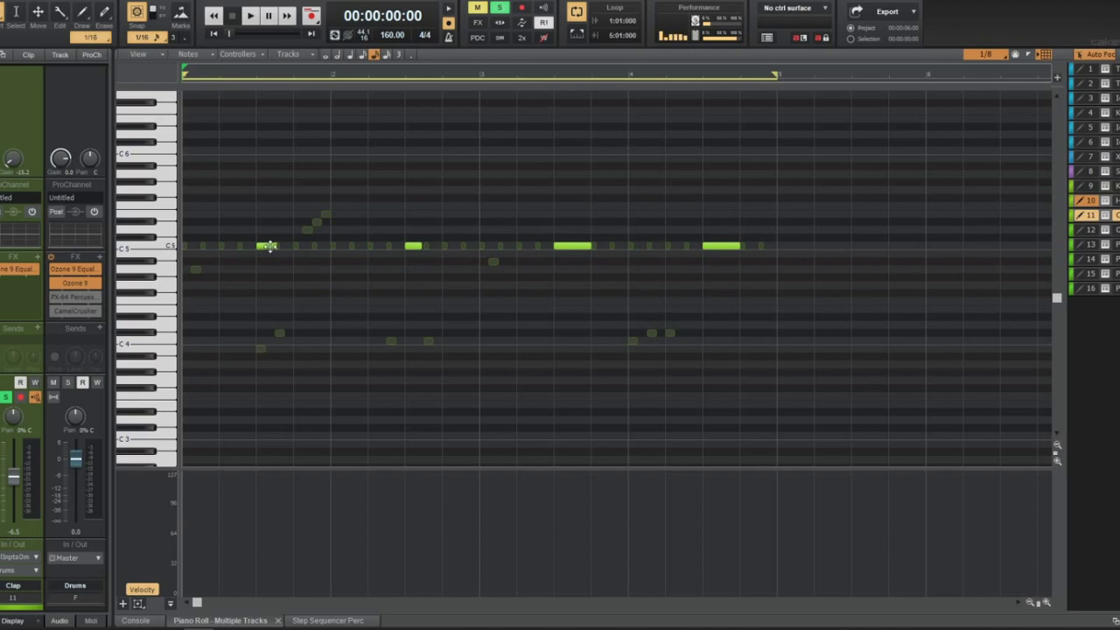
pyautogui.click(1095, 202)
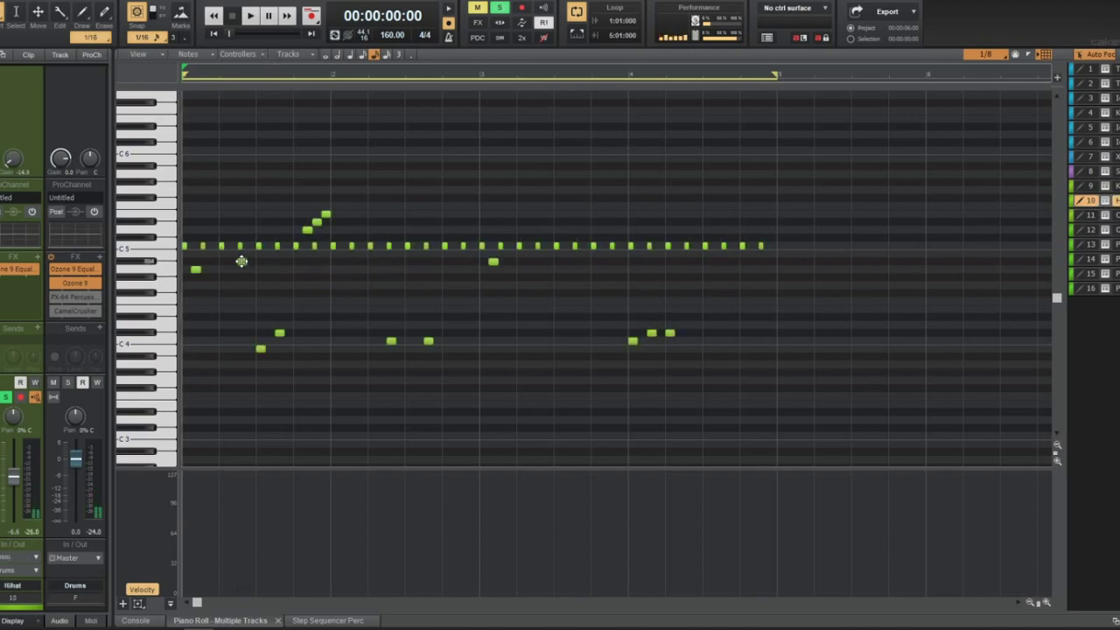
pyautogui.click(242, 260)
pyautogui.press('space')
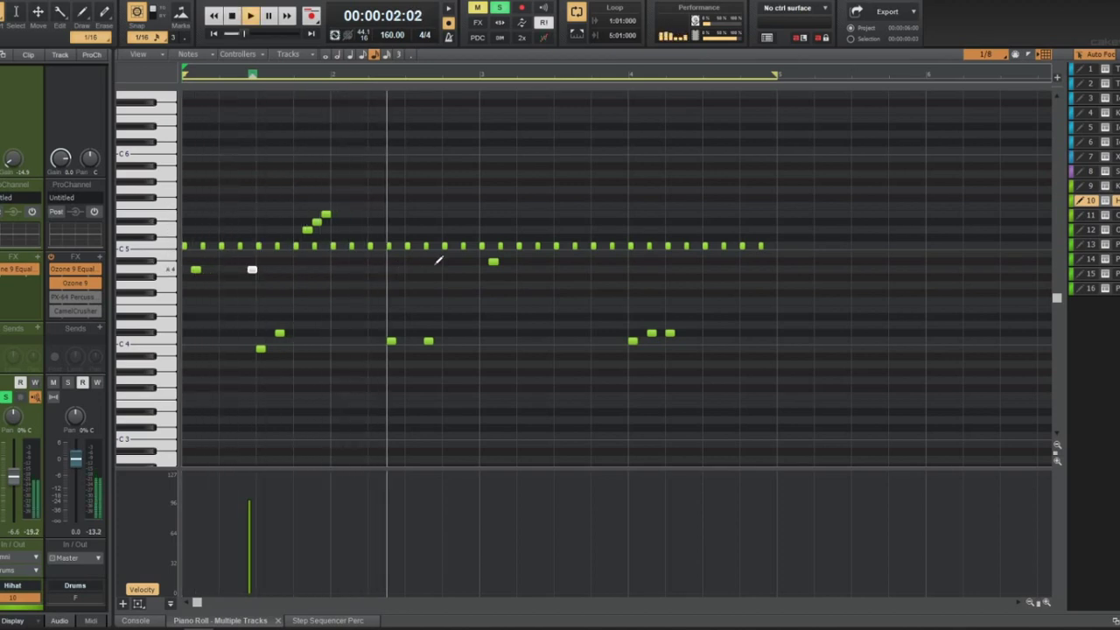
# Delete the three ascending hi-hat notes above C5 at the end of bar 1
pyautogui.press('t')
pyautogui.moveTo(283, 189); pyautogui.dragTo(334, 242)
pyautogui.press('Delete')
# Add an A#4 hi-hat note a sixteenth before beat 3 of bar 3, and select and quantize all A4 and A#4 notes
pyautogui.press('t')
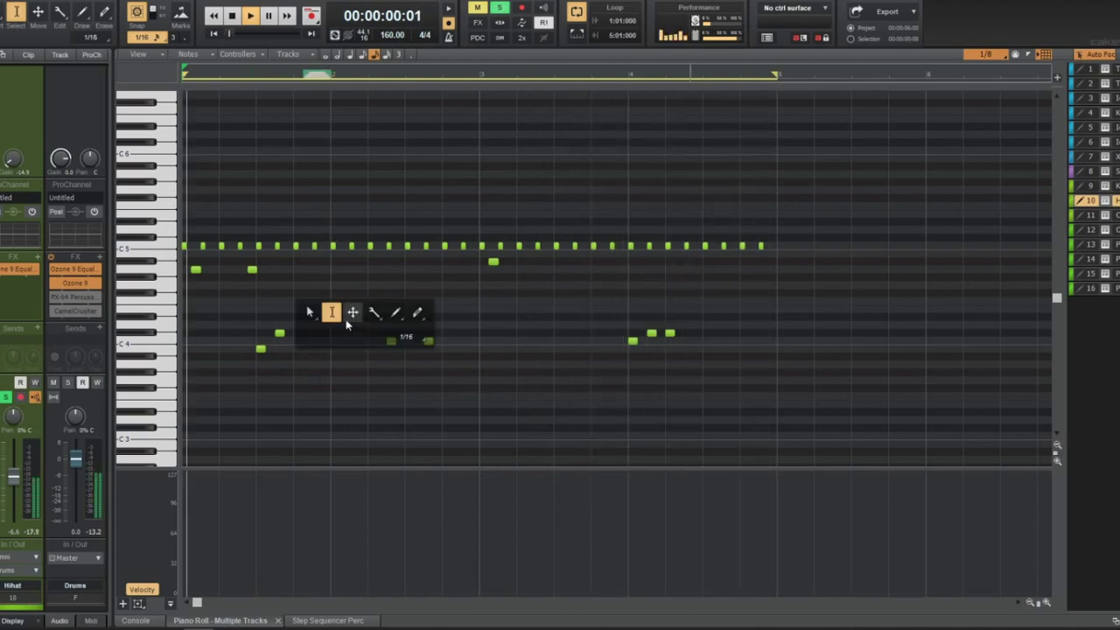
pyautogui.click(536, 262)
pyautogui.moveTo(541, 261); pyautogui.dragTo(548, 261)
pyautogui.click(149, 273)
pyautogui.press('q')
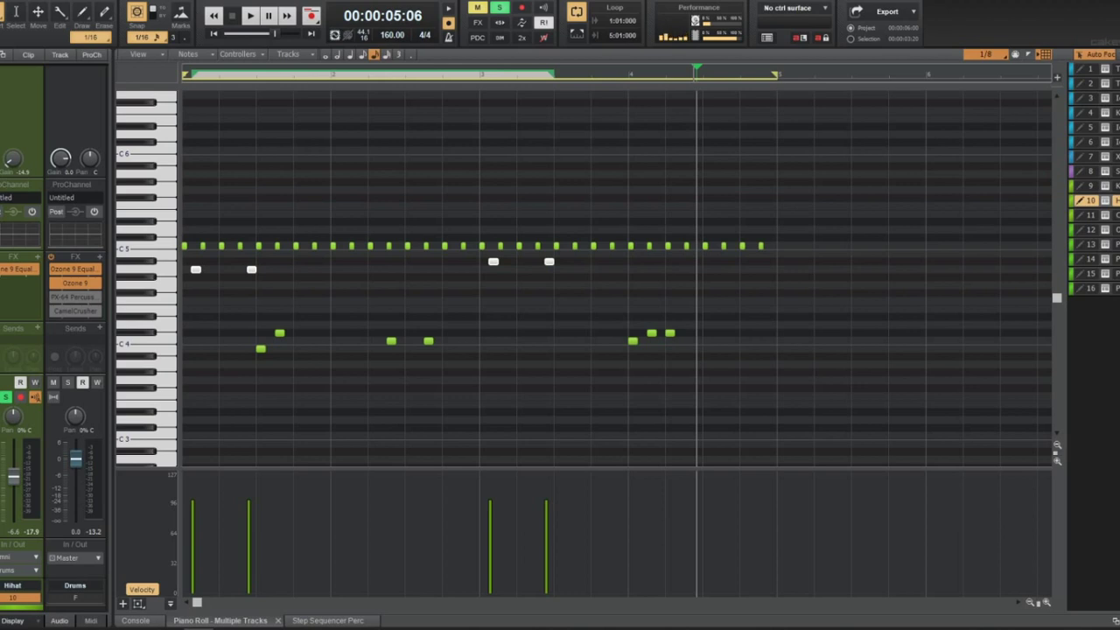
pyautogui.press('d')
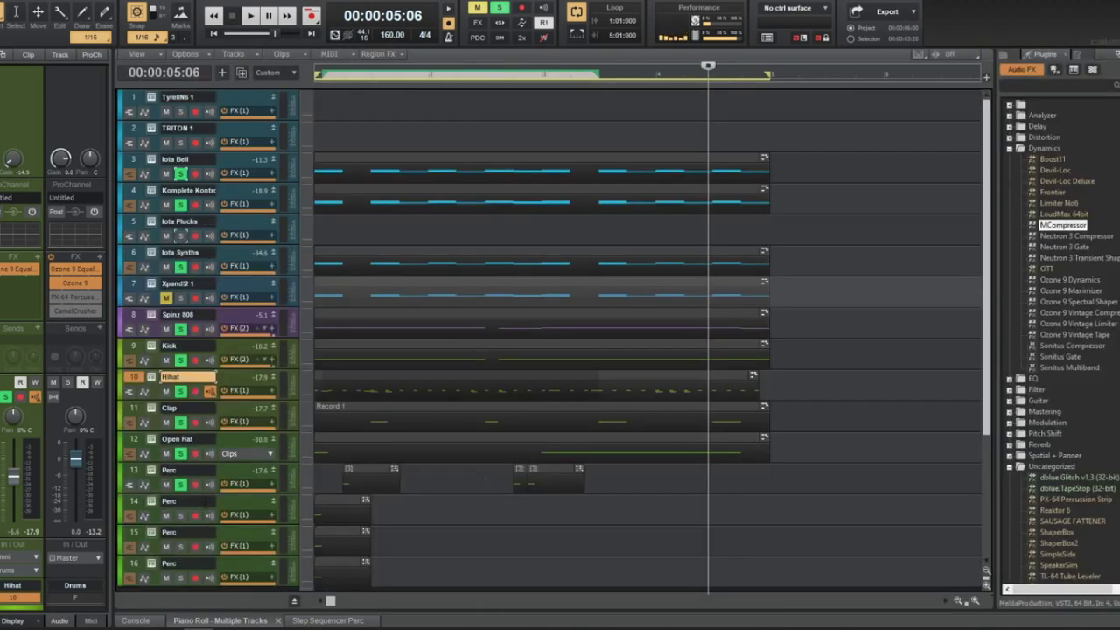
pyautogui.click(196, 515)
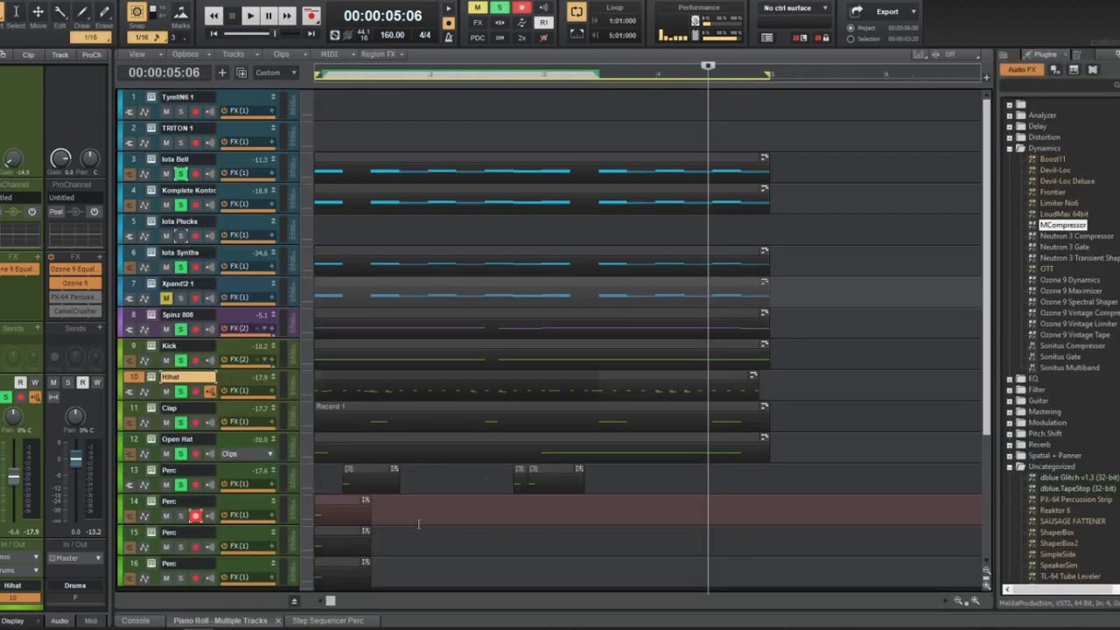
pyautogui.click(196, 515)
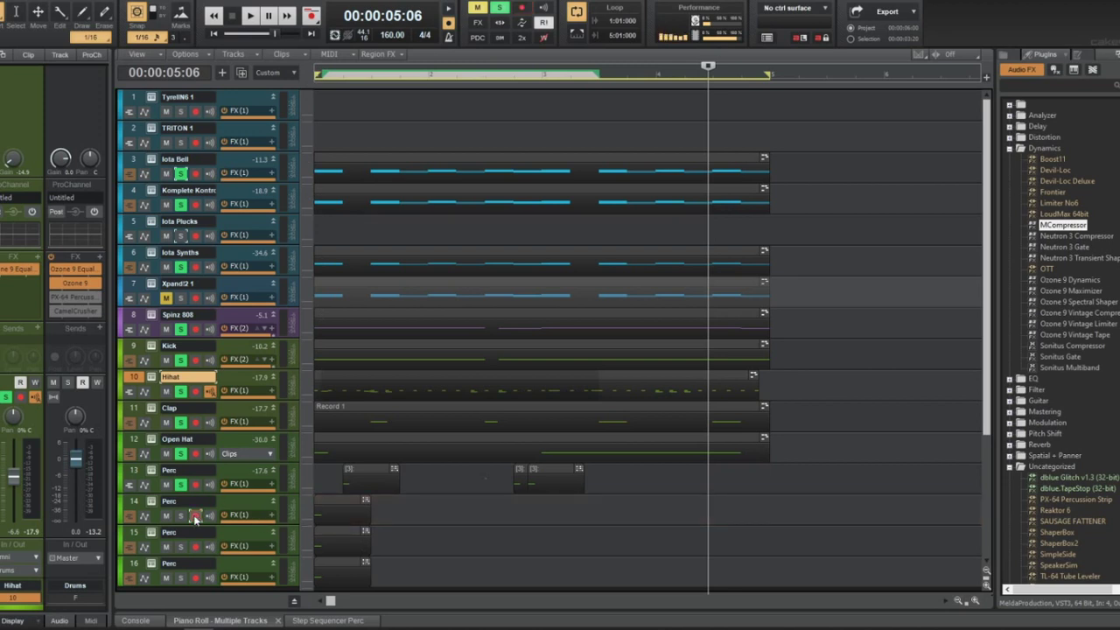
# Raise the A4 hi-hat note a sixteenth before beat 3 of bar 1 to C5, and set the note snap to 1/16
pyautogui.doubleClick(343, 388)
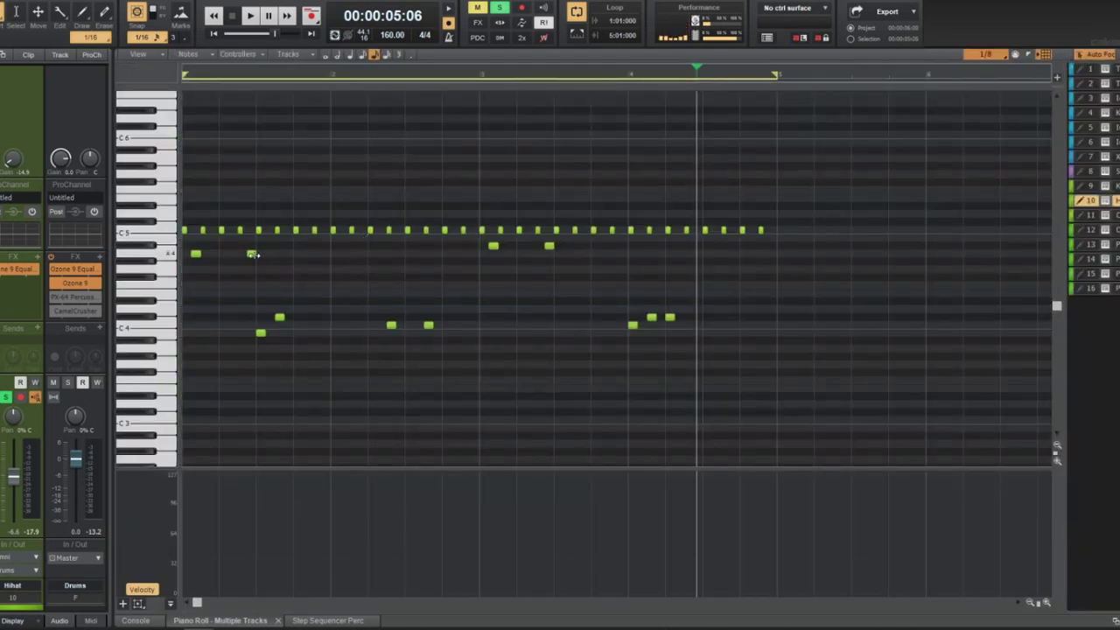
pyautogui.moveTo(252, 254); pyautogui.dragTo(253, 231)
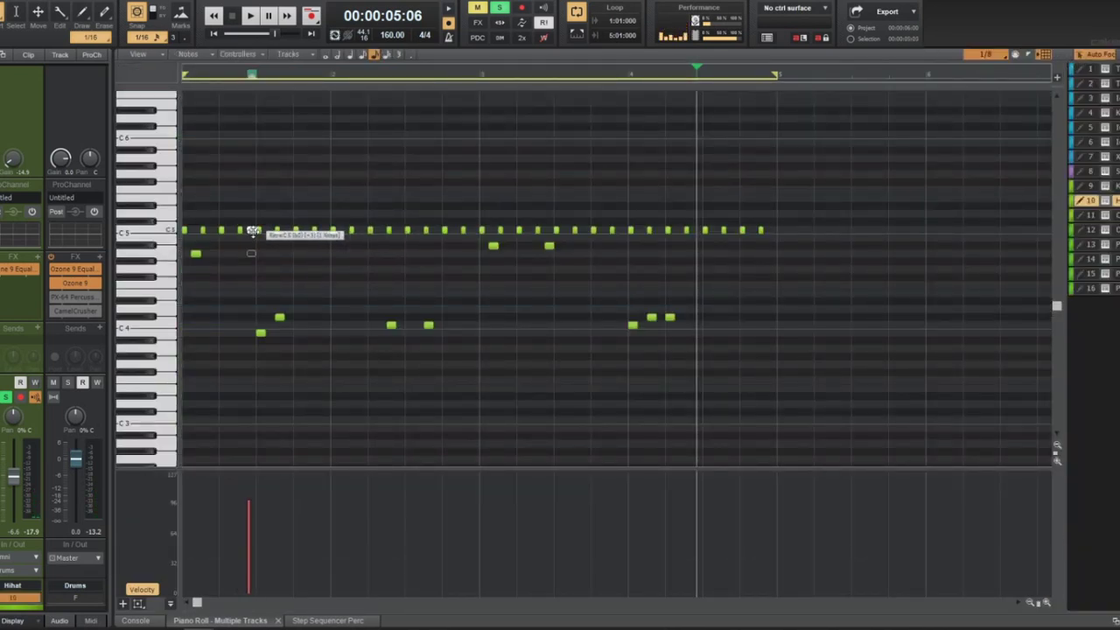
pyautogui.click(994, 62)
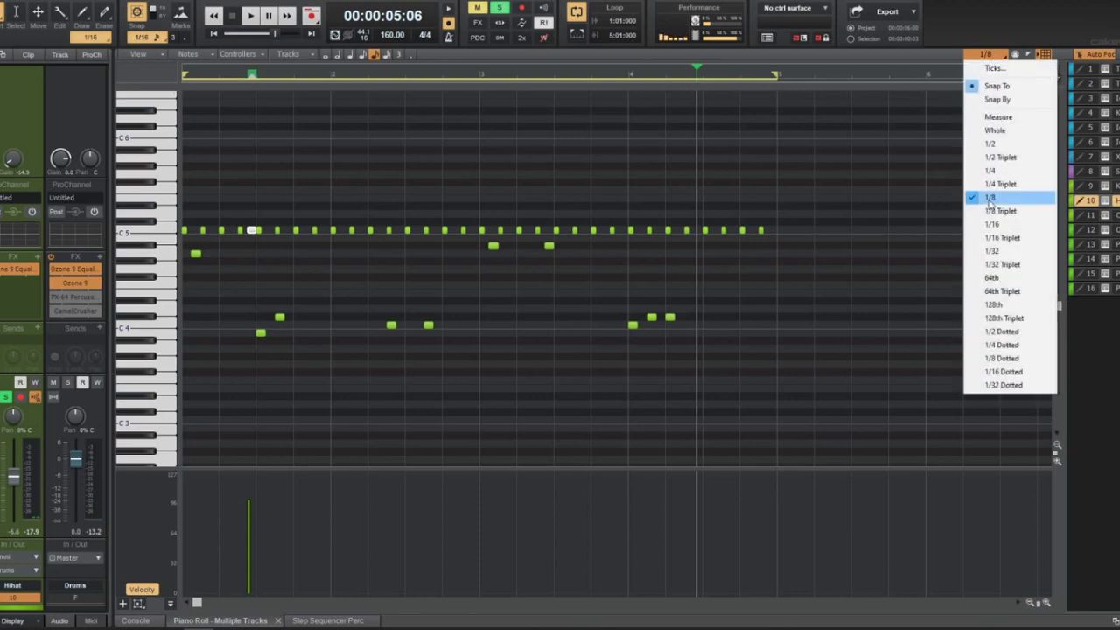
pyautogui.click(993, 224)
pyautogui.click(252, 230)
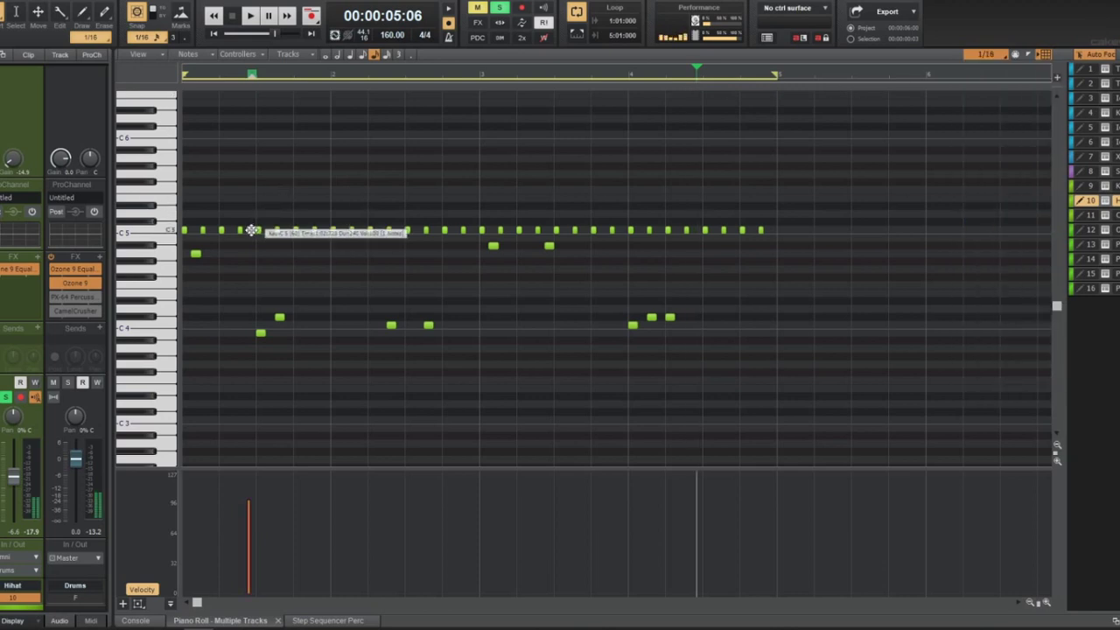
# Play the hi-hat pattern and raise the A#4 note a sixteenth before beat 3 of bar 3 to C5
pyautogui.press('space')
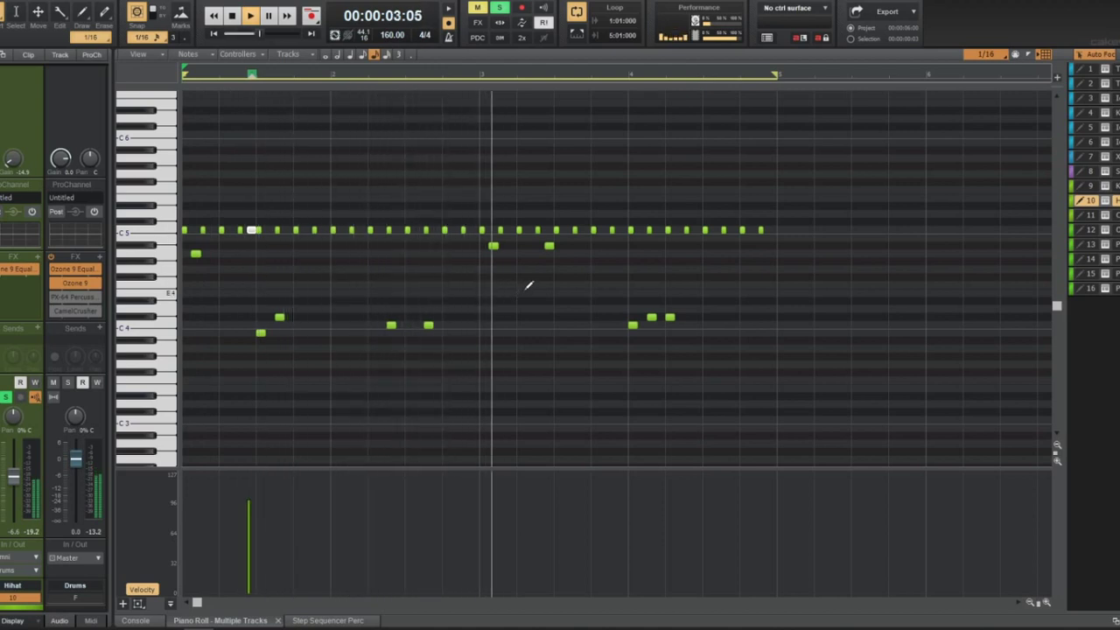
pyautogui.press('space')
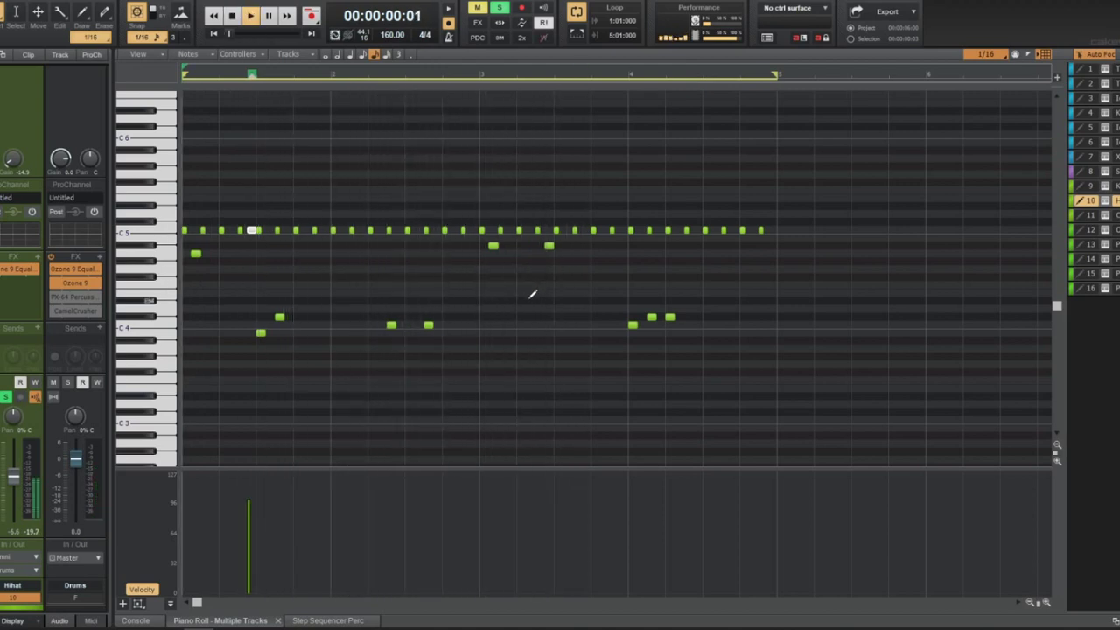
pyautogui.hotkey('ctrl', 'Left')
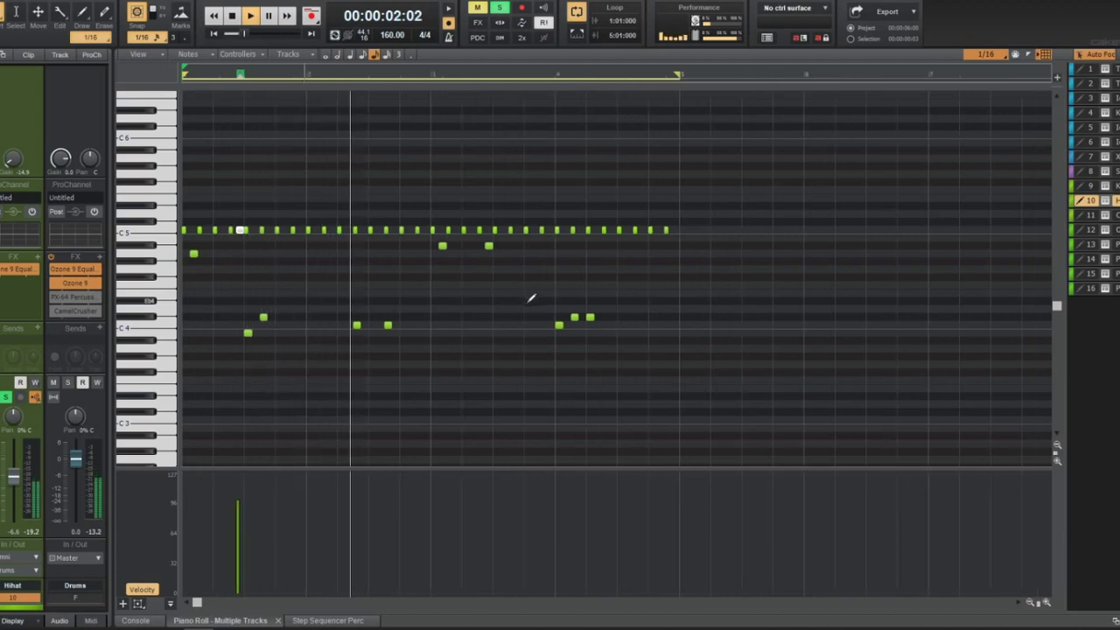
pyautogui.press('space')
pyautogui.moveTo(490, 247); pyautogui.dragTo(492, 232)
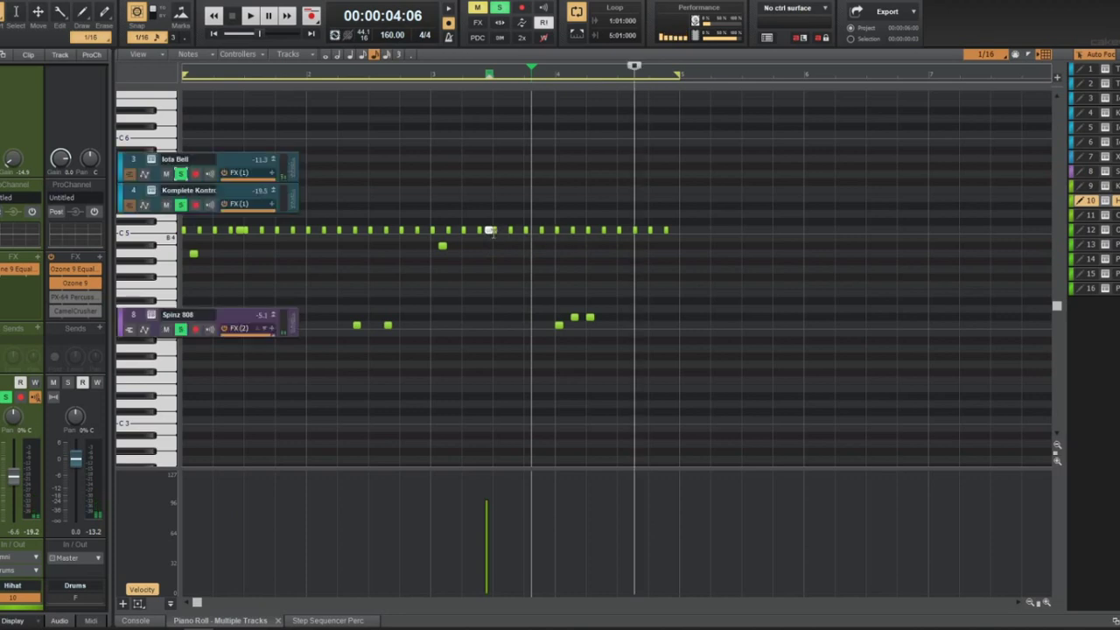
pyautogui.press('d')
pyautogui.press('w')
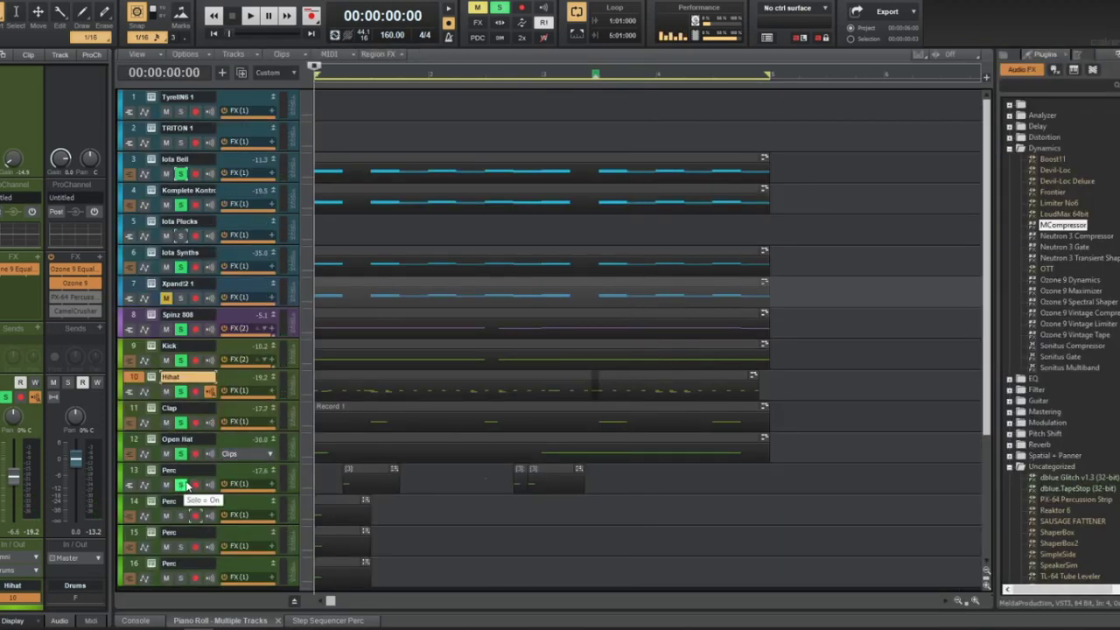
# Play the beat and add a linked copy of the track 13 Perc clip halfway through beat 3 of bar 4, keeping one halfway through beat 4 of bar 2
pyautogui.press('space')
pyautogui.press('space')
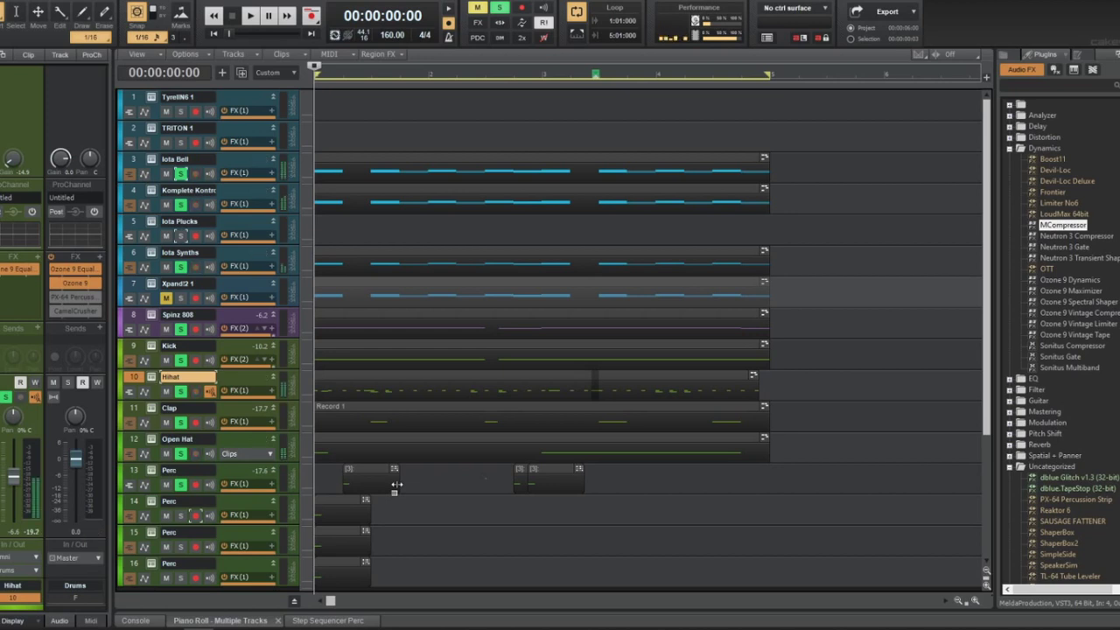
pyautogui.press('space')
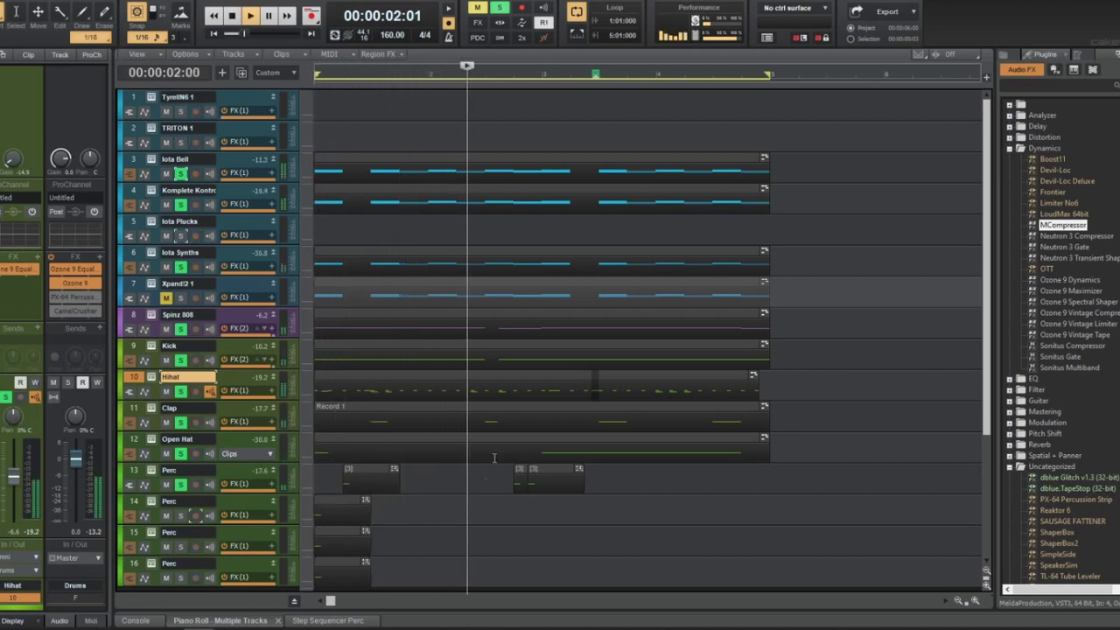
pyautogui.click(558, 466)
pyautogui.moveTo(558, 466); pyautogui.dragTo(753, 478)
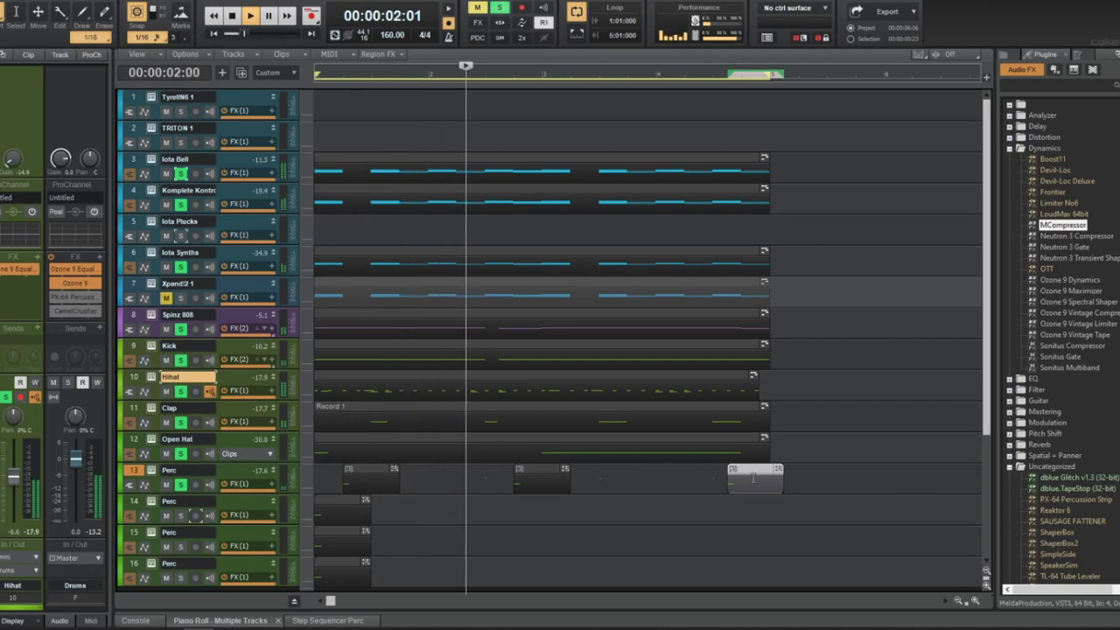
pyautogui.moveTo(752, 478); pyautogui.dragTo(507, 469)
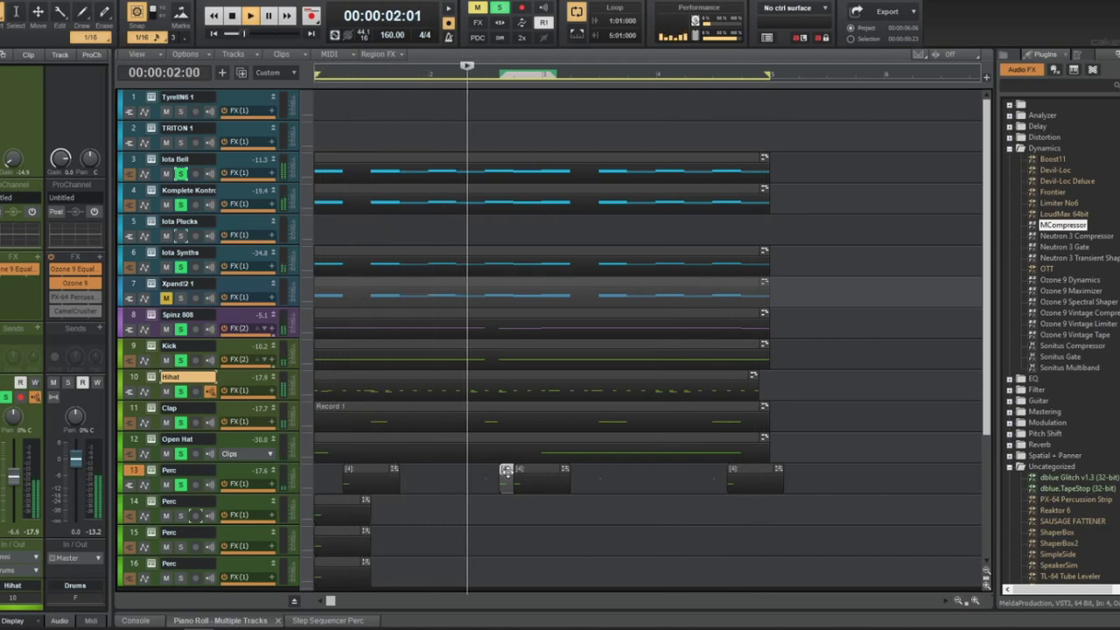
pyautogui.moveTo(506, 471); pyautogui.dragTo(556, 472)
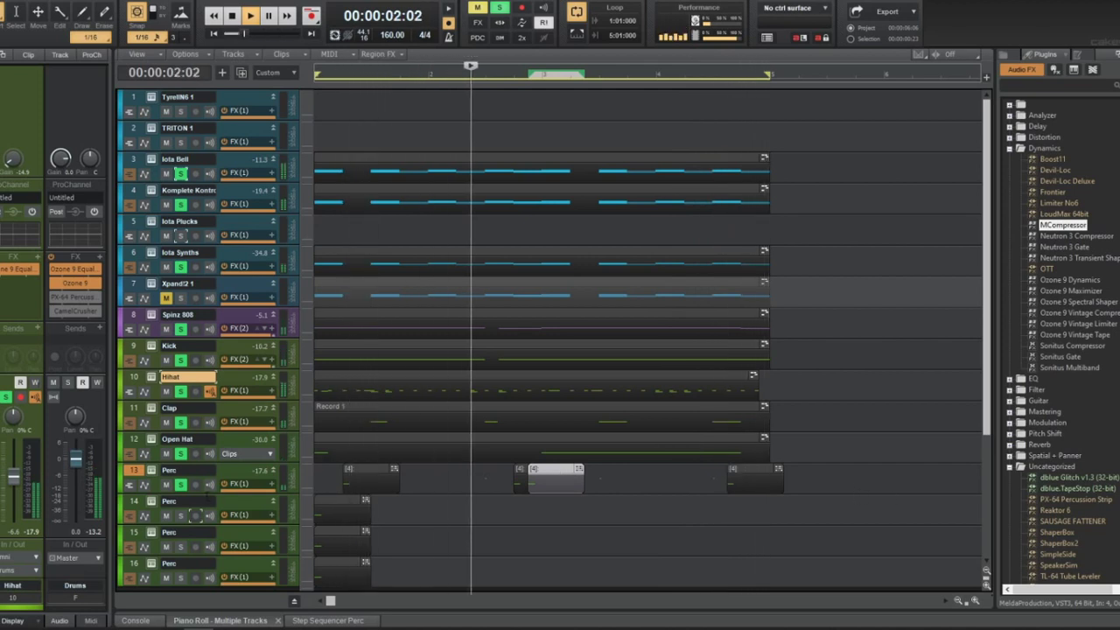
# Browse the AJSOUNDS Vol. 1 "6. percs" folder for track 13 and audition the Bad ting, AJ- Triangle, Nudes and Glass samples
pyautogui.click(151, 471)
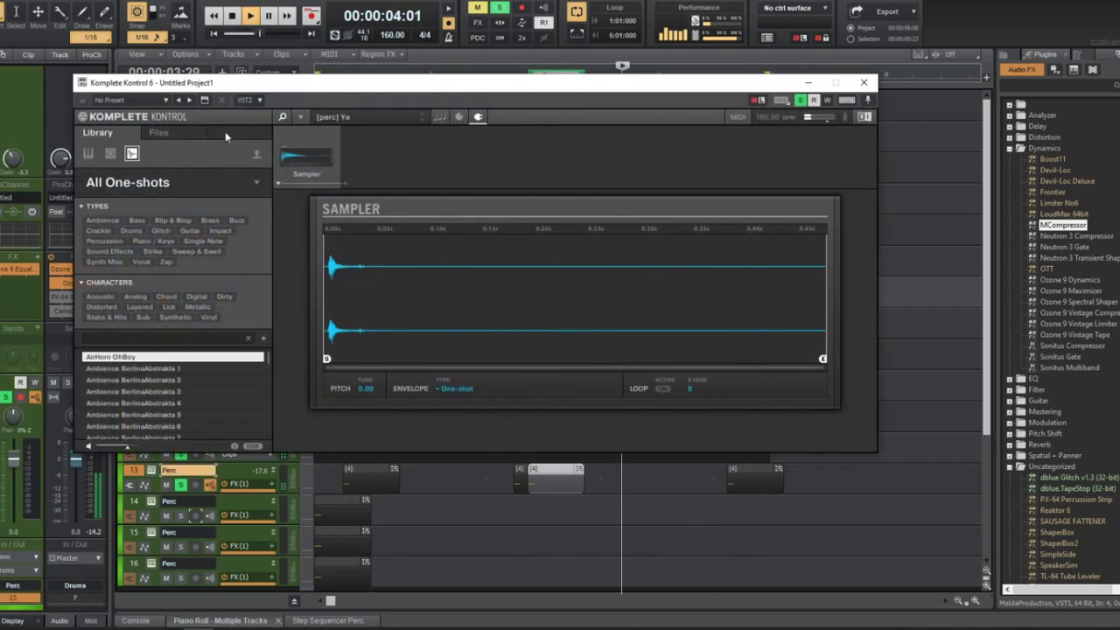
pyautogui.click(172, 136)
pyautogui.click(147, 260)
pyautogui.doubleClick(147, 272)
pyautogui.click(143, 225)
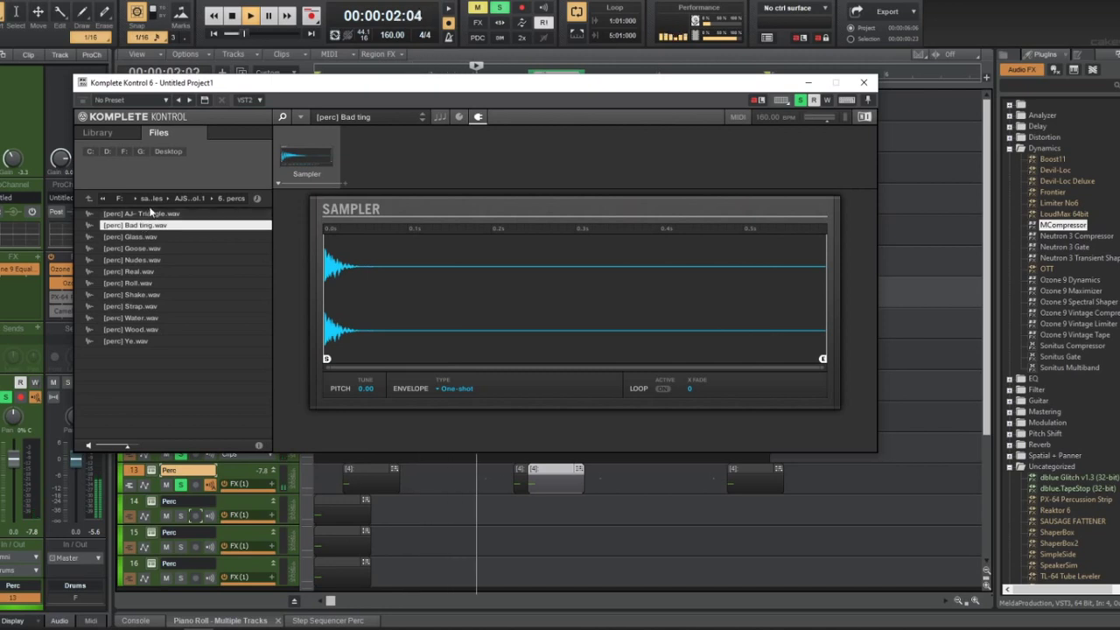
pyautogui.click(150, 214)
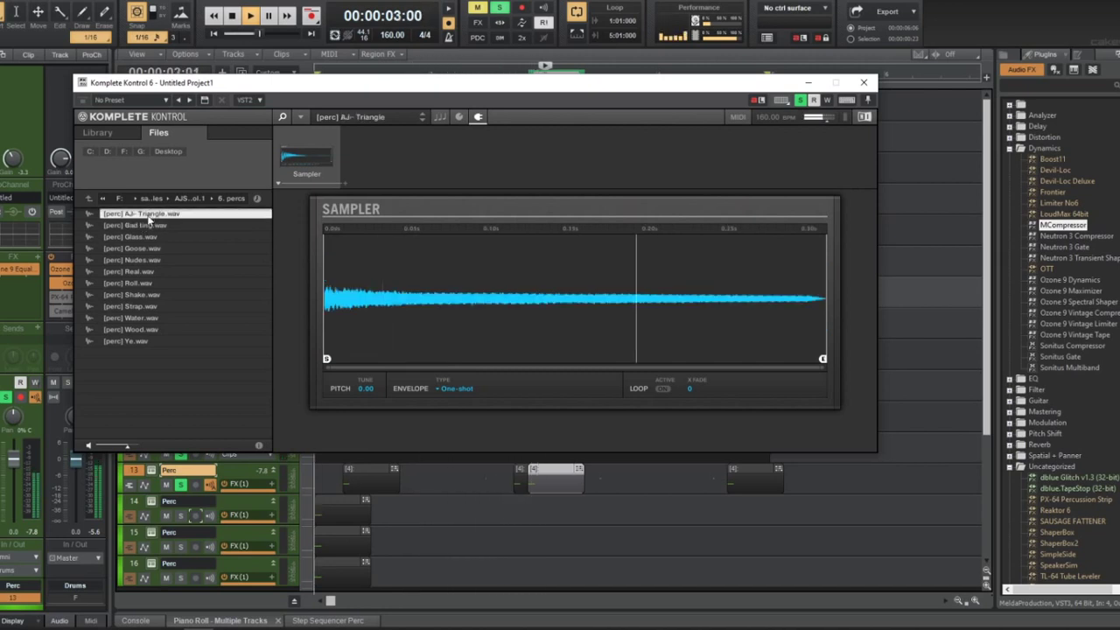
pyautogui.click(156, 270)
pyautogui.click(154, 261)
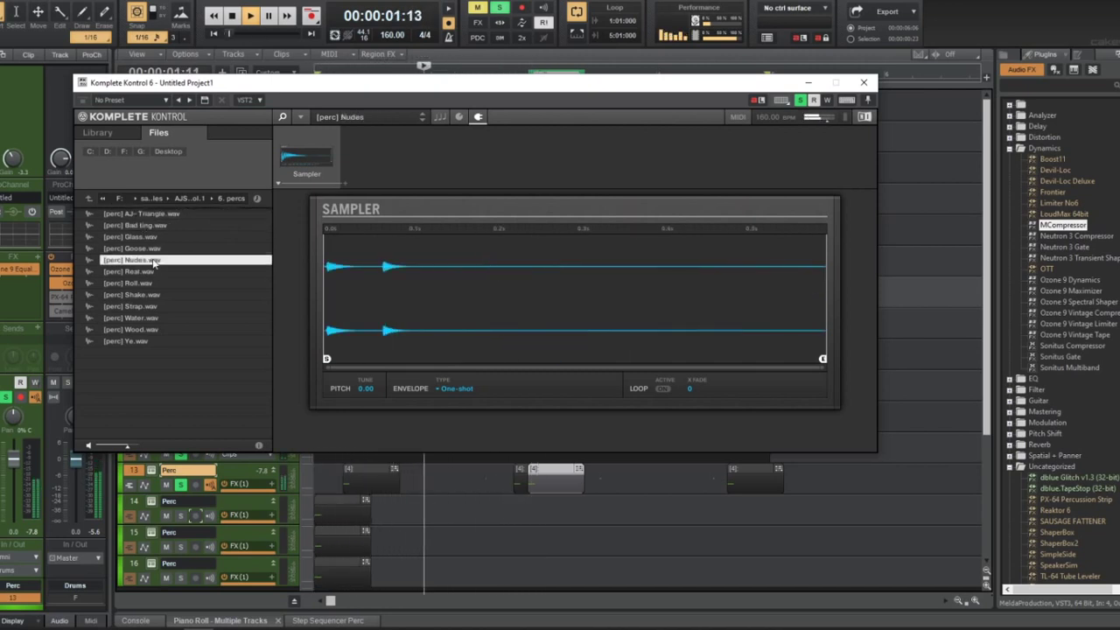
pyautogui.click(154, 250)
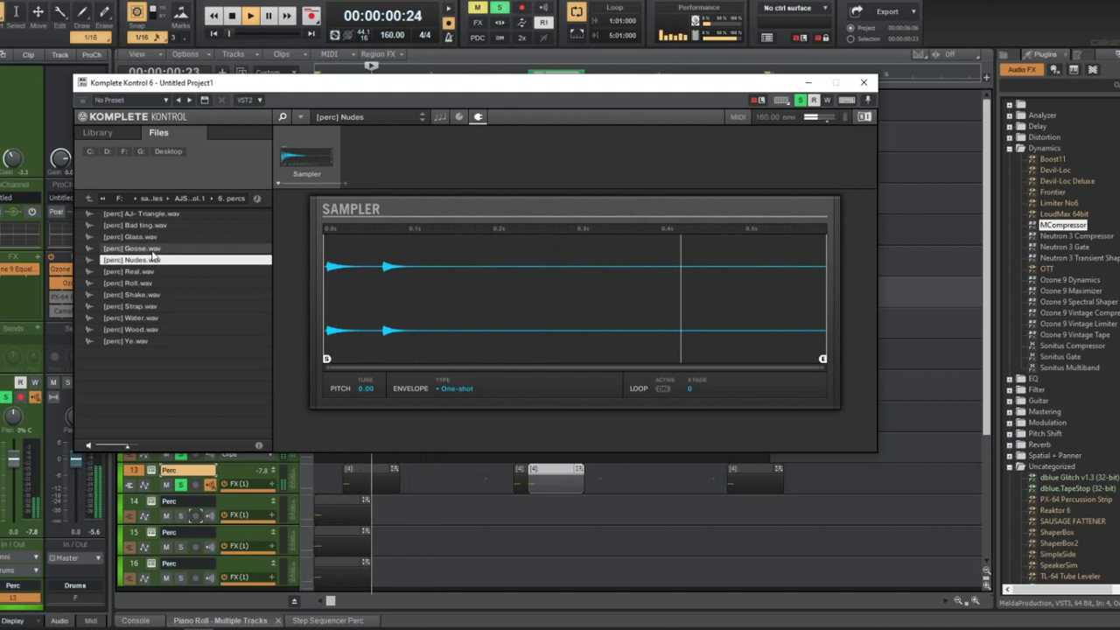
pyautogui.click(147, 237)
# Audition the Strap and Wood percs on track 13, reload [perc] Ye.wav and close the sampler
pyautogui.click(164, 283)
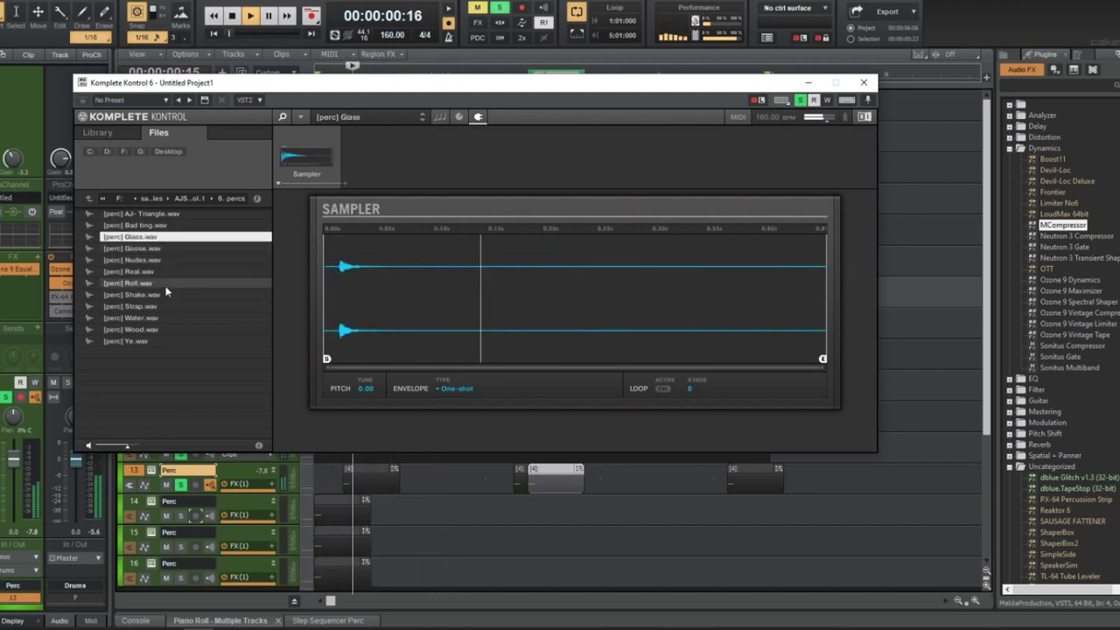
pyautogui.click(166, 295)
pyautogui.click(174, 307)
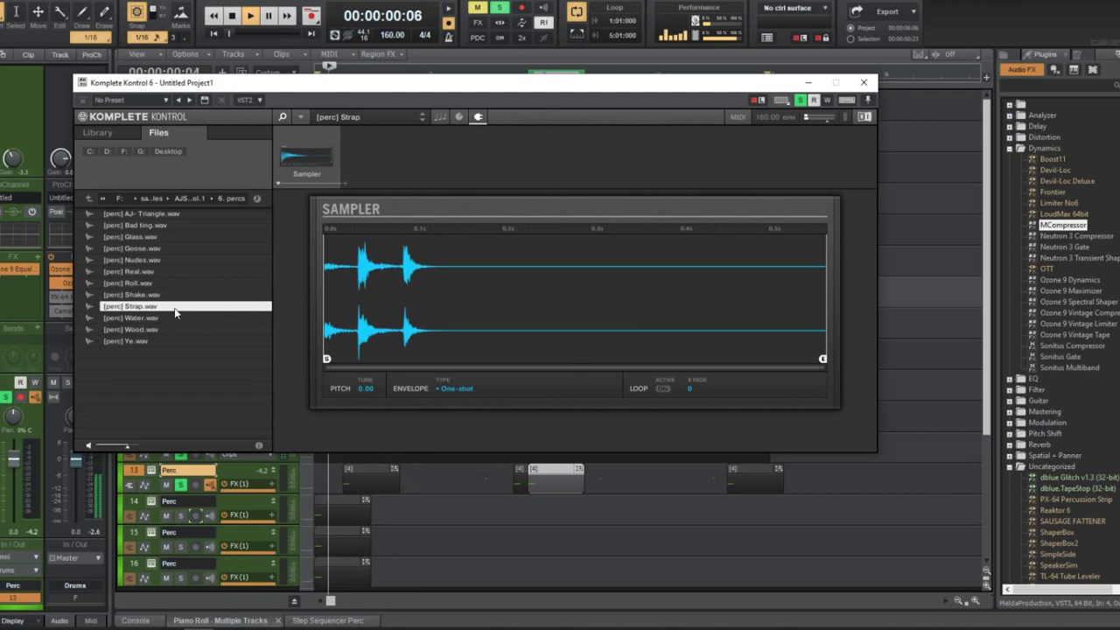
pyautogui.click(174, 327)
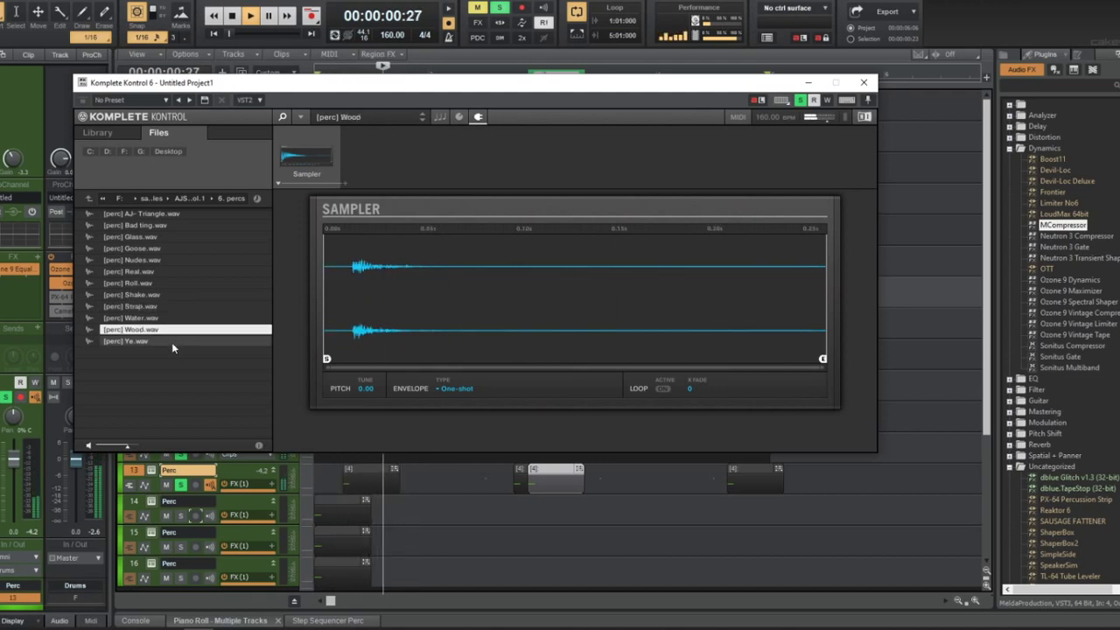
pyautogui.click(172, 342)
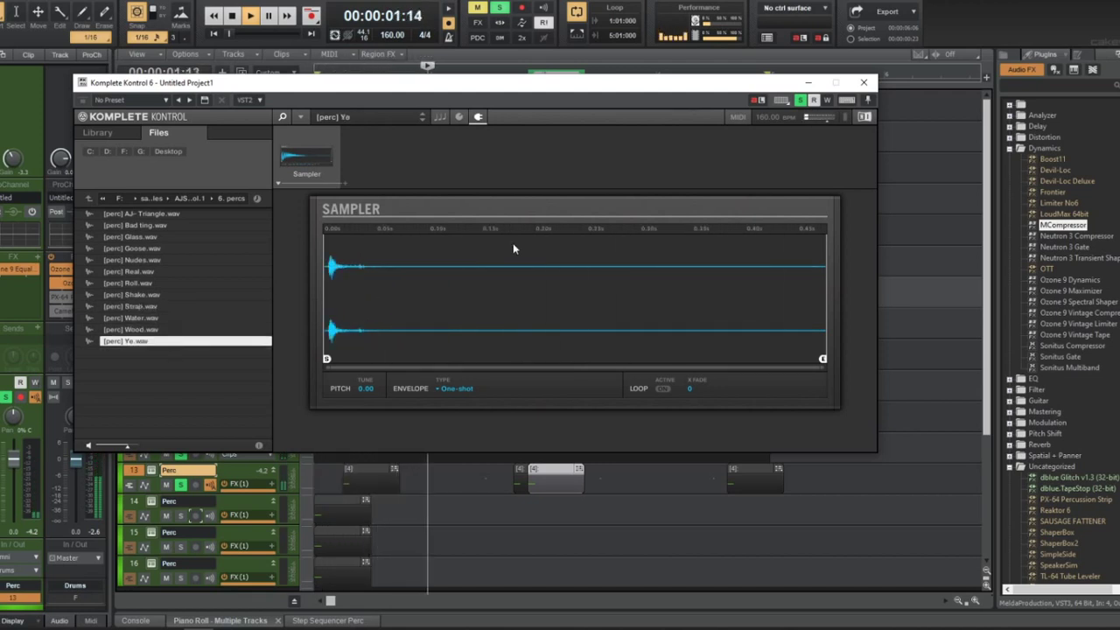
pyautogui.click(874, 80)
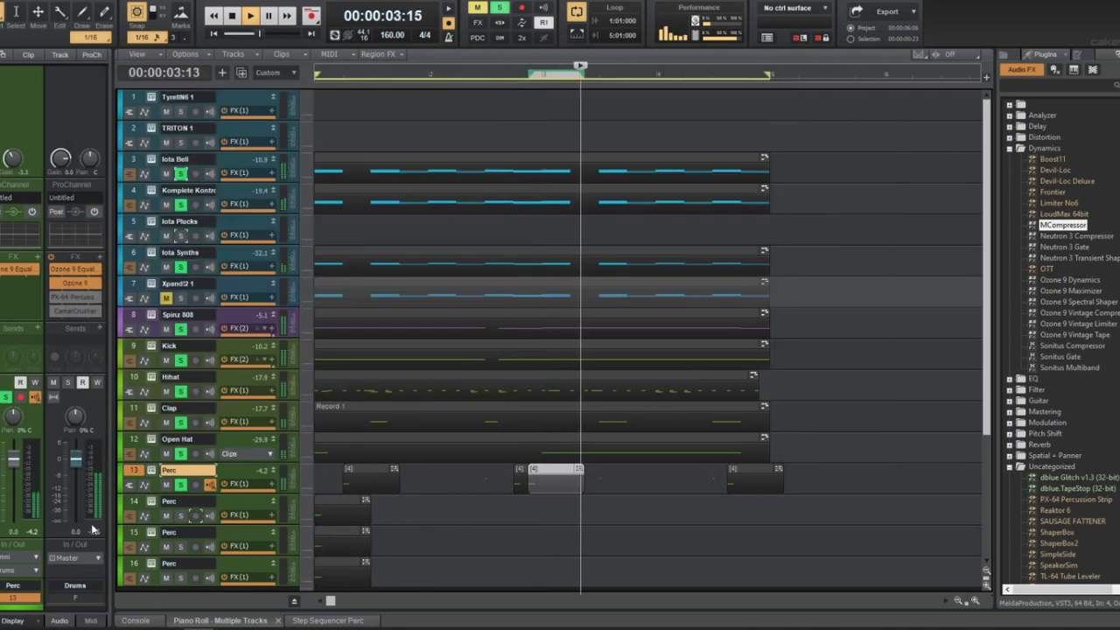
# Load Perc "ThiccBed".wav from the Ardist - Eros 2020 Drumkit samples into the track 14 Perc sampler
pyautogui.click(152, 501)
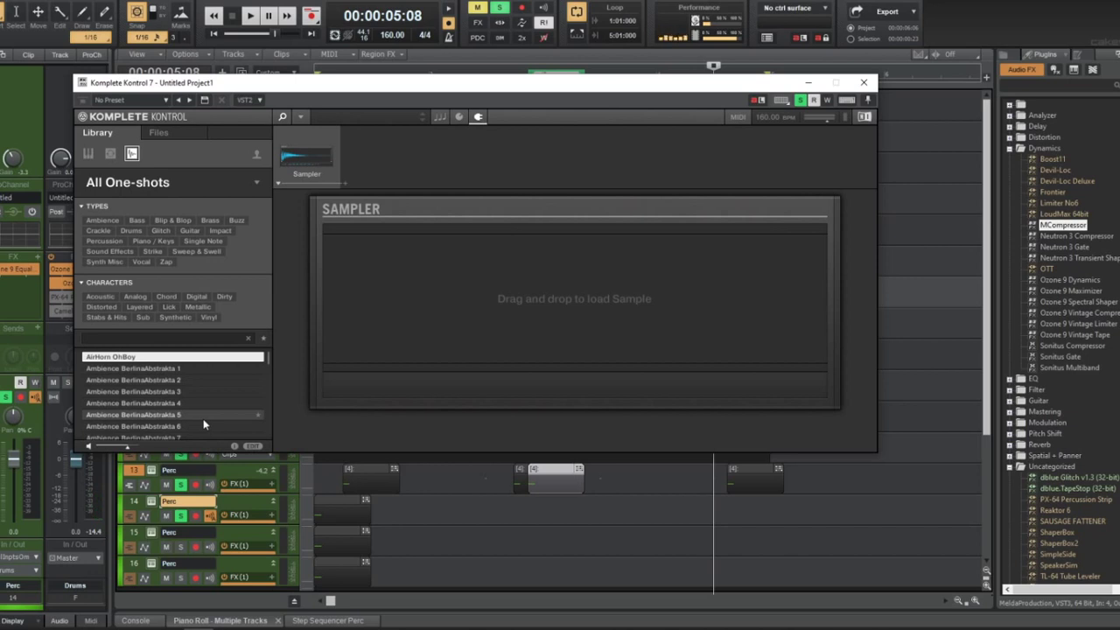
pyautogui.click(172, 136)
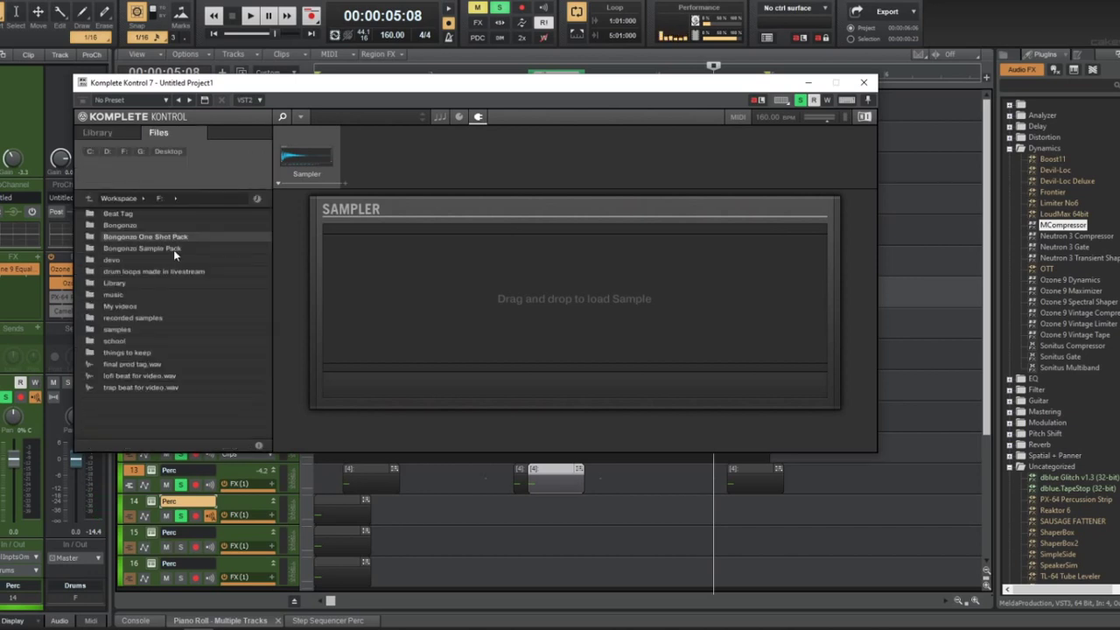
pyautogui.click(161, 330)
pyautogui.doubleClick(162, 330)
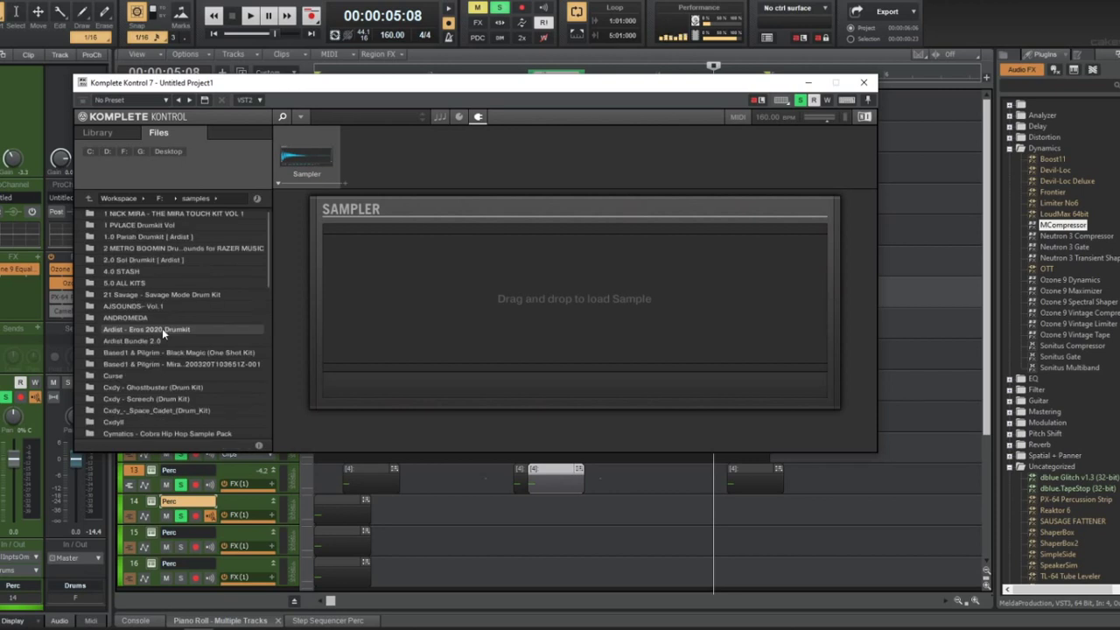
pyautogui.doubleClick(162, 328)
pyautogui.doubleClick(159, 260)
pyautogui.doubleClick(161, 248)
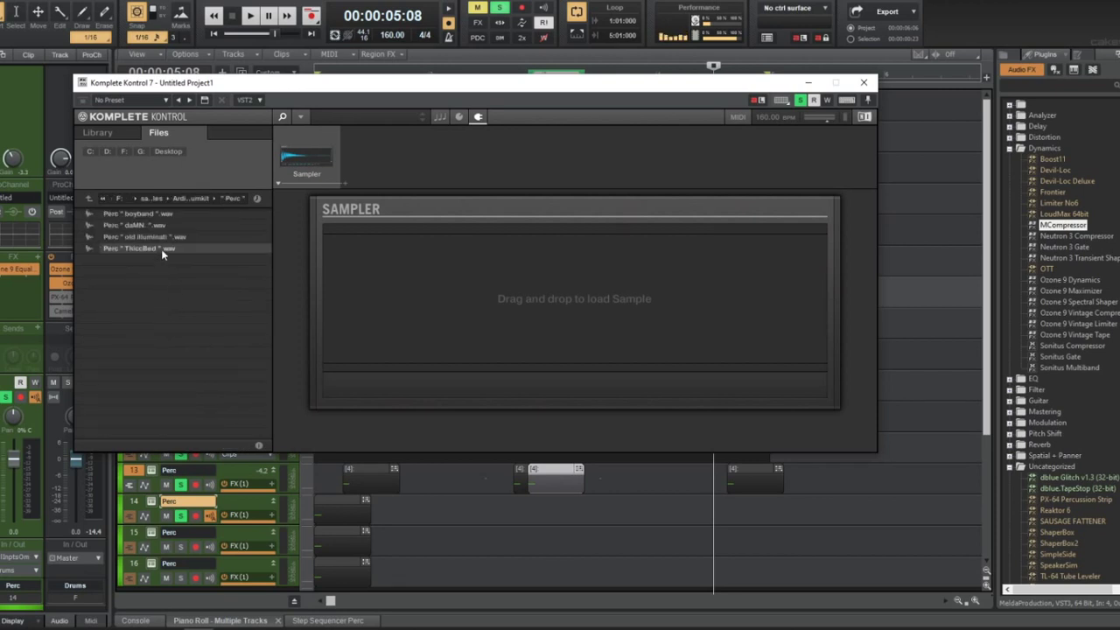
# Shift the track 14 Perc clip to start halfway through beat 1 of bar 1, close its sampler and play the beat
pyautogui.press('space')
pyautogui.click(346, 506)
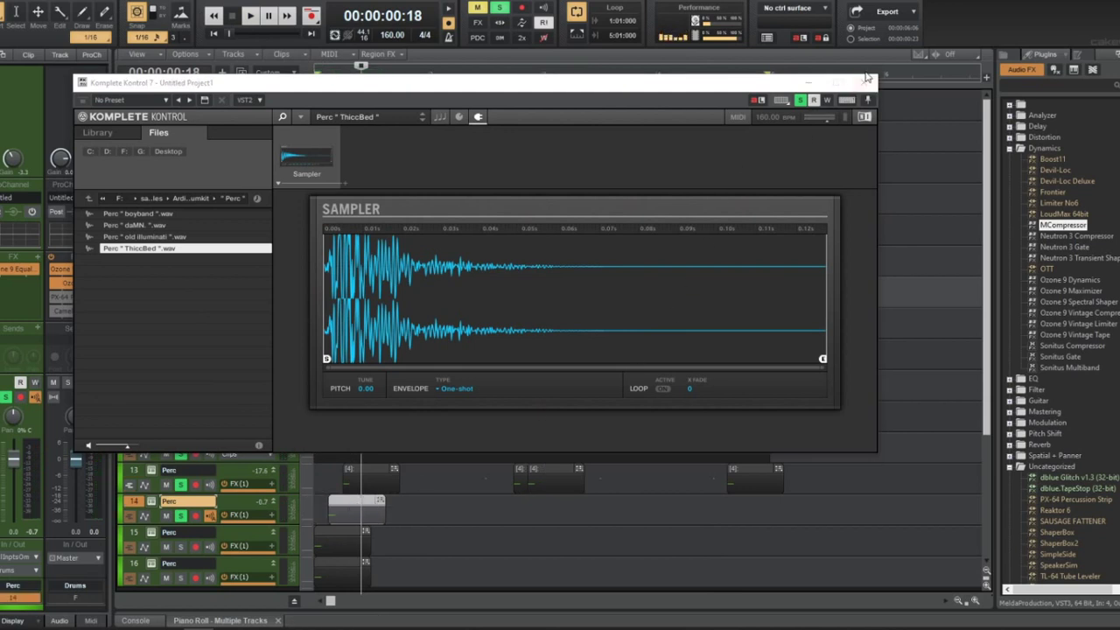
pyautogui.click(863, 84)
pyautogui.press('space')
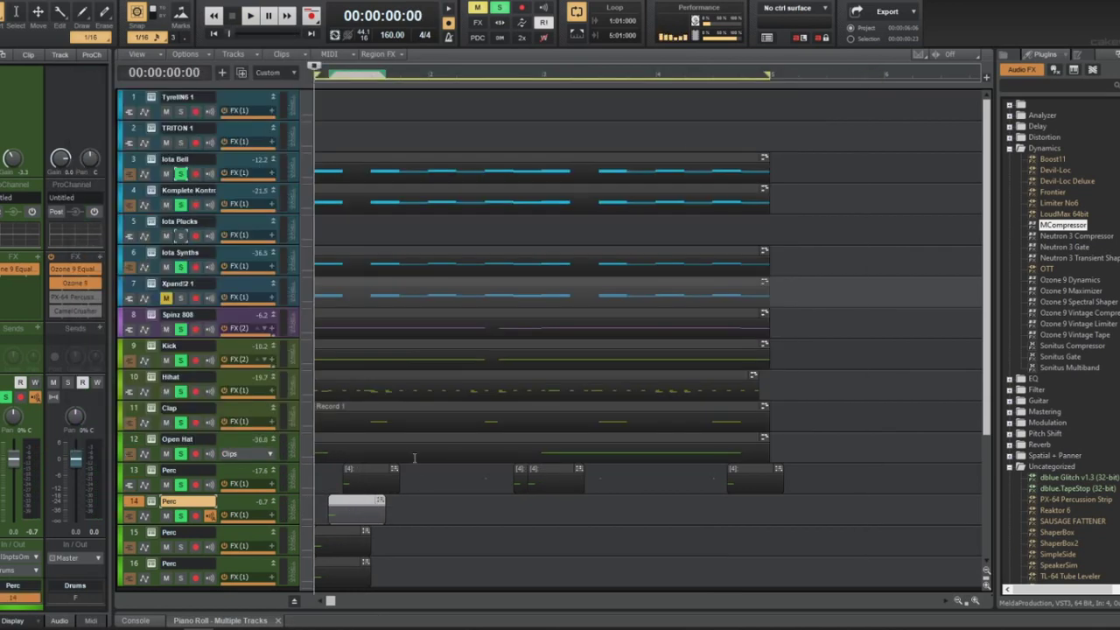
pyautogui.scroll(2, 414, 456)
pyautogui.press('space')
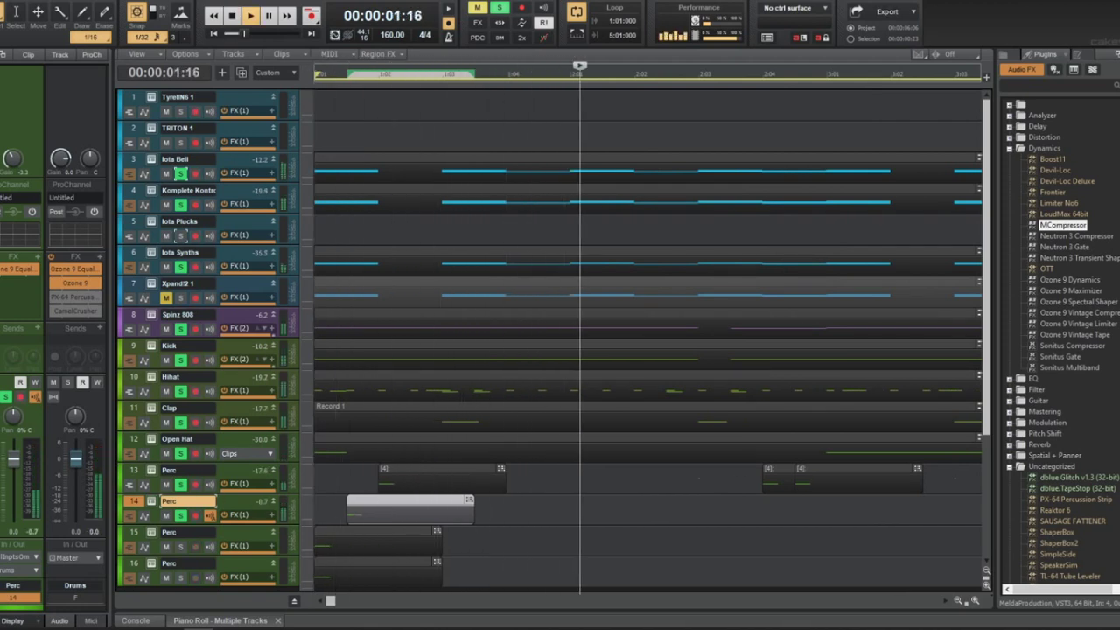
pyautogui.press('space')
pyautogui.press('space')
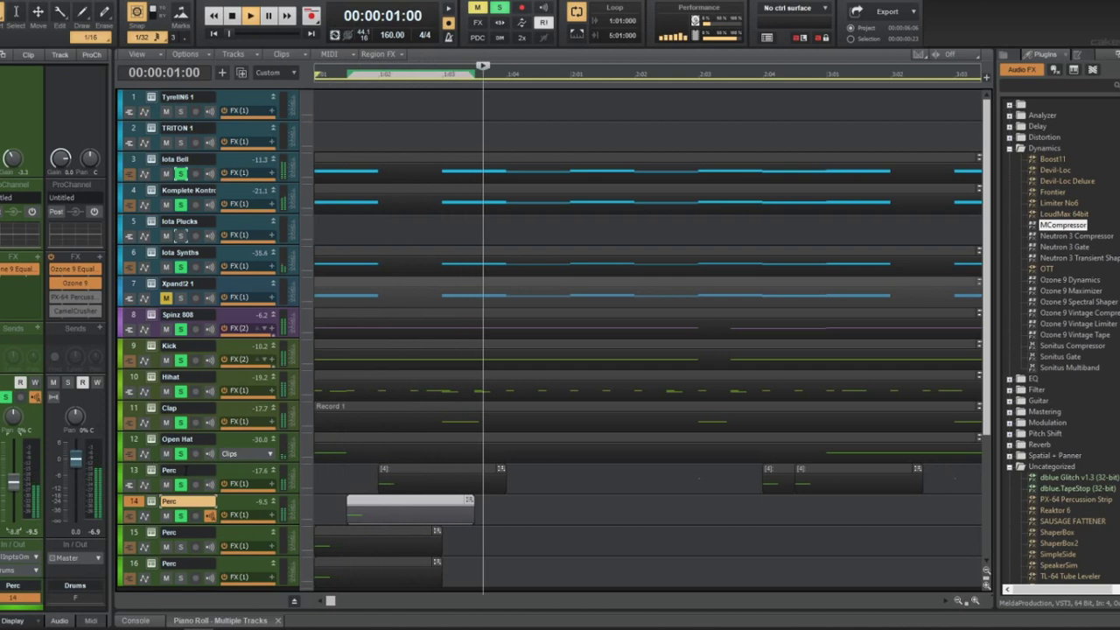
# Copy the track 14 Perc clip from bar 1 into beat 2 of bar 2 and nudge the copy slightly later
pyautogui.moveTo(370, 502); pyautogui.dragTo(668, 508)
pyautogui.keyDown('ctrl'); pyautogui.scroll(-2, 585, 501); pyautogui.keyUp('ctrl')
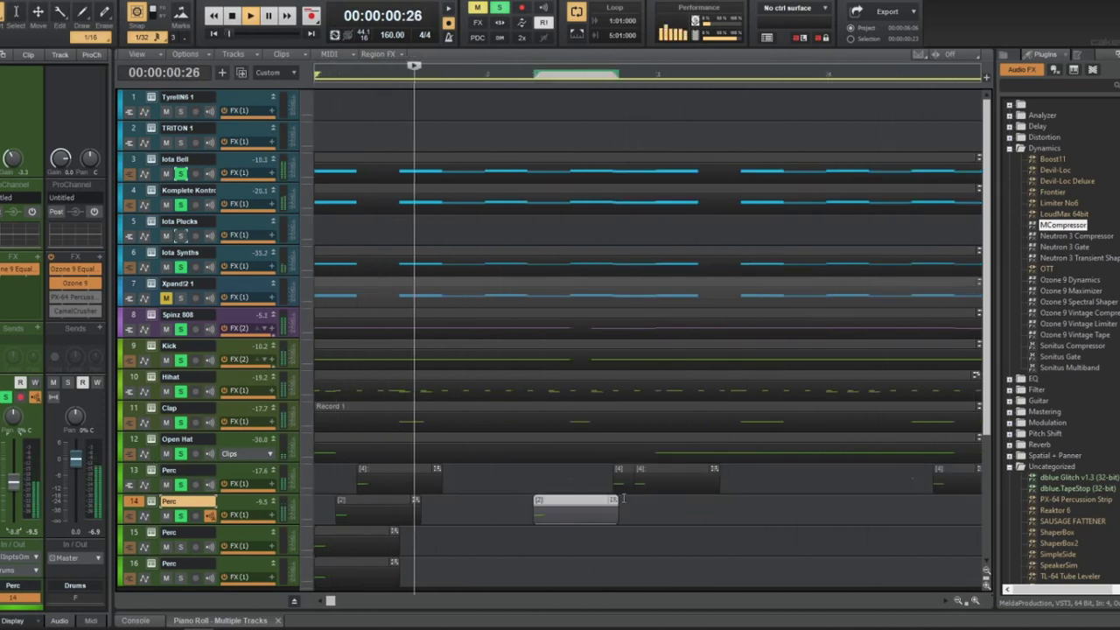
pyautogui.moveTo(584, 501); pyautogui.dragTo(594, 501)
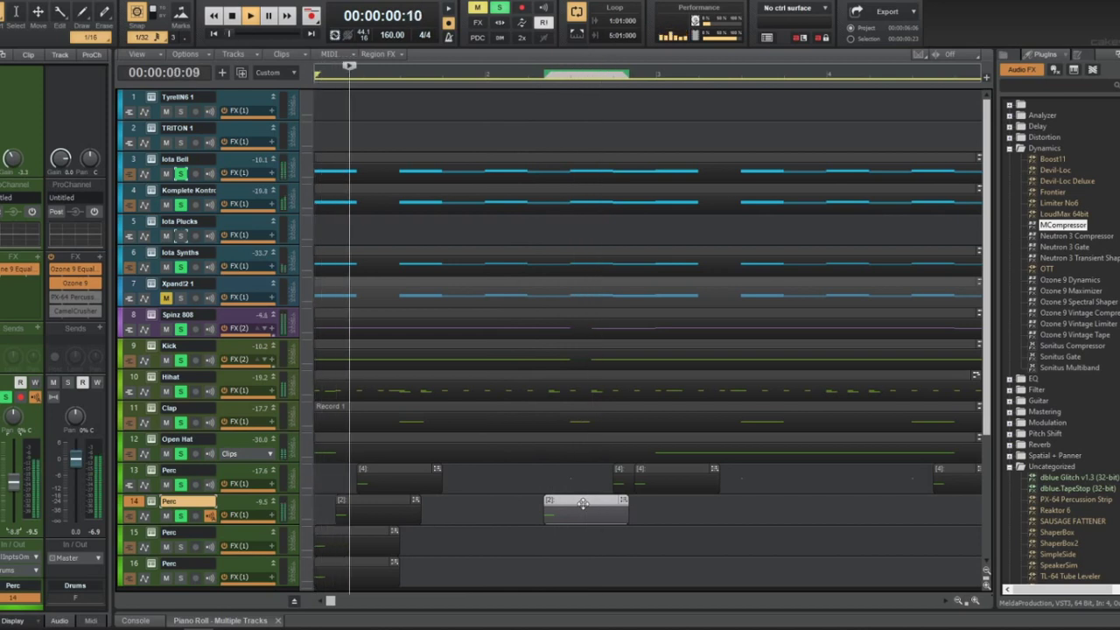
# Shift the first track 14 Perc clip to halfway through beat 3 of bar 1, checking its timing with playback
pyautogui.click(359, 499)
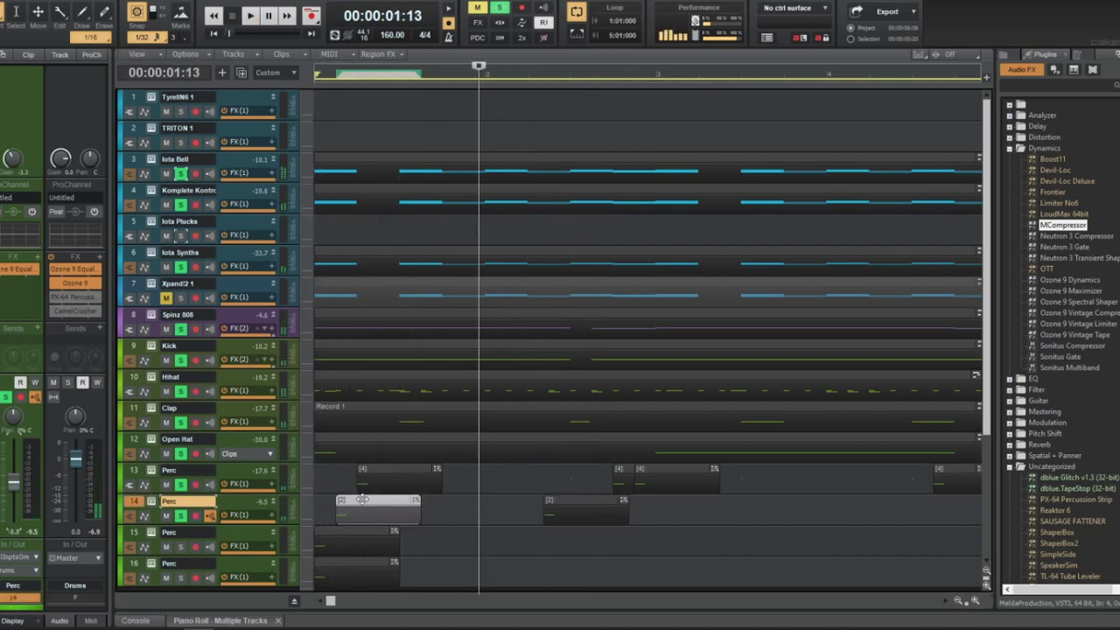
pyautogui.moveTo(428, 504); pyautogui.dragTo(431, 505)
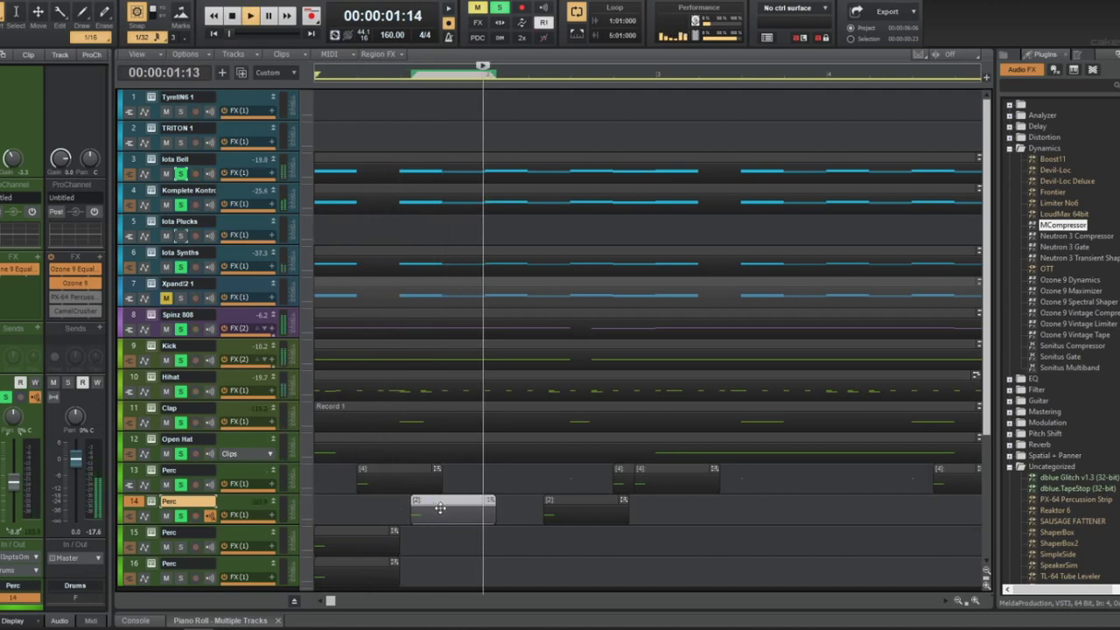
pyautogui.press('space')
pyautogui.press('space')
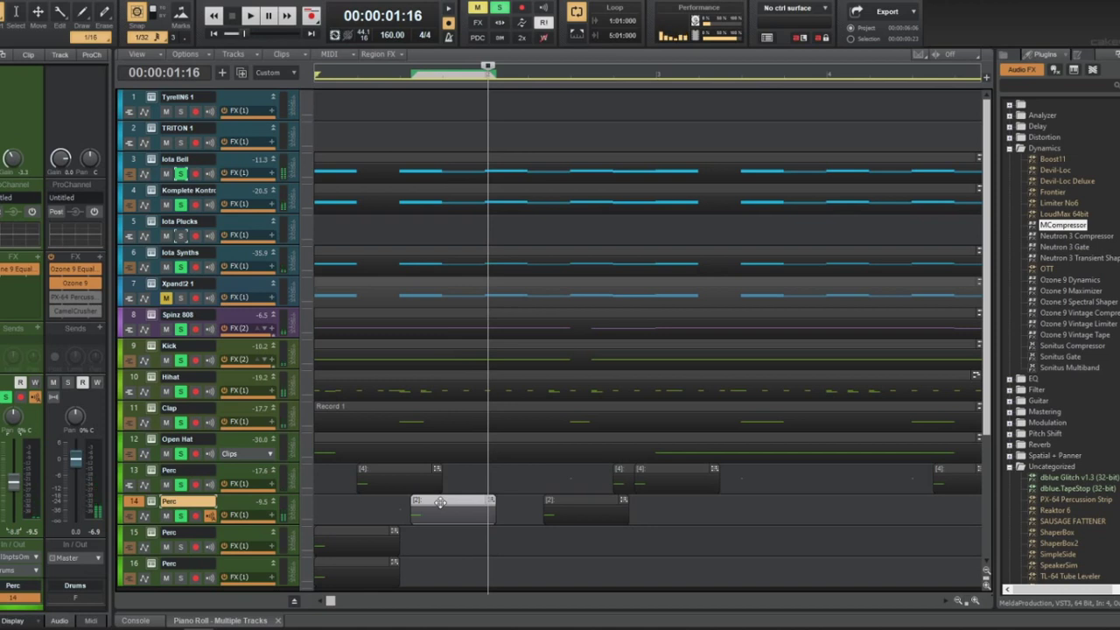
pyautogui.press('space')
pyautogui.press('space')
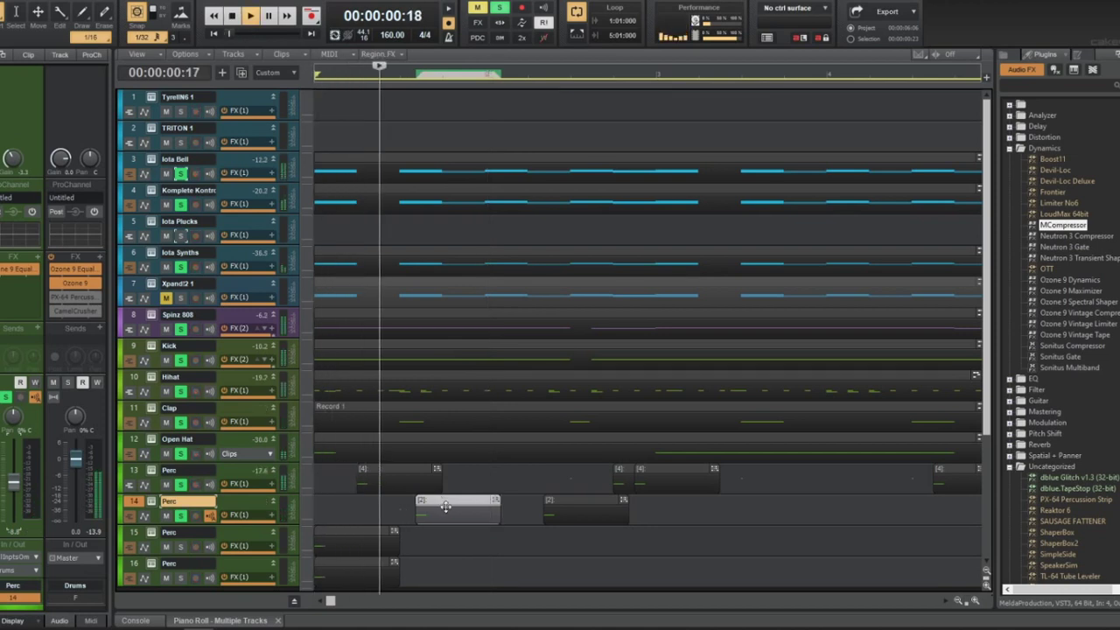
pyautogui.moveTo(445, 507); pyautogui.dragTo(452, 507)
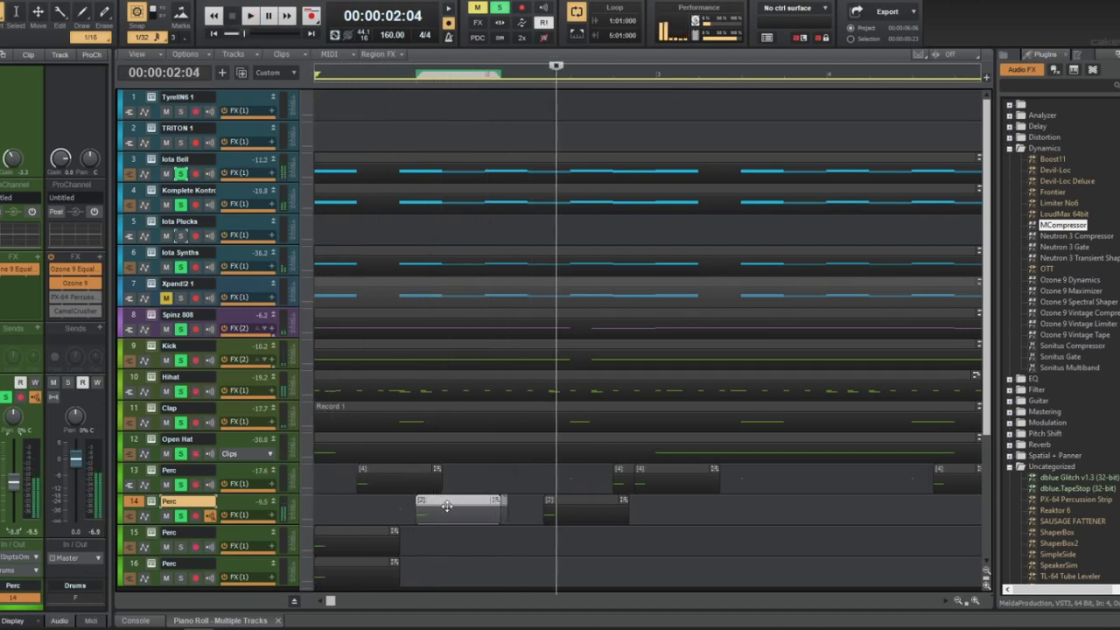
pyautogui.press('space')
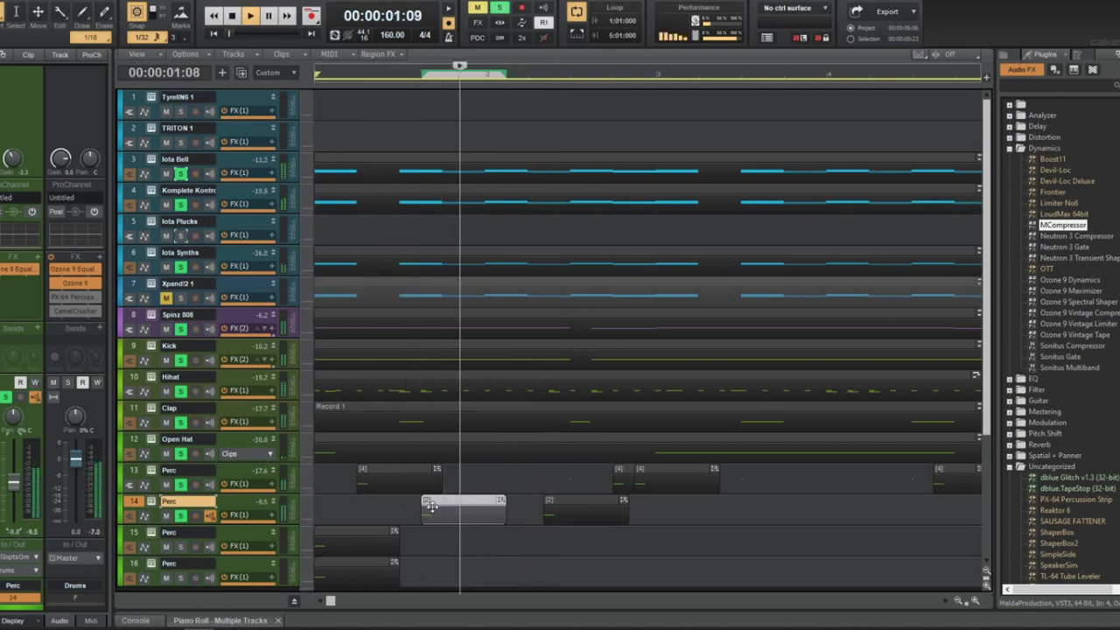
# Nudge the second track 14 Perc clip to halfway through beat 2 of bar 2 and copy it to the start of bar 4
pyautogui.click(559, 503)
pyautogui.moveTo(565, 505); pyautogui.dragTo(564, 504)
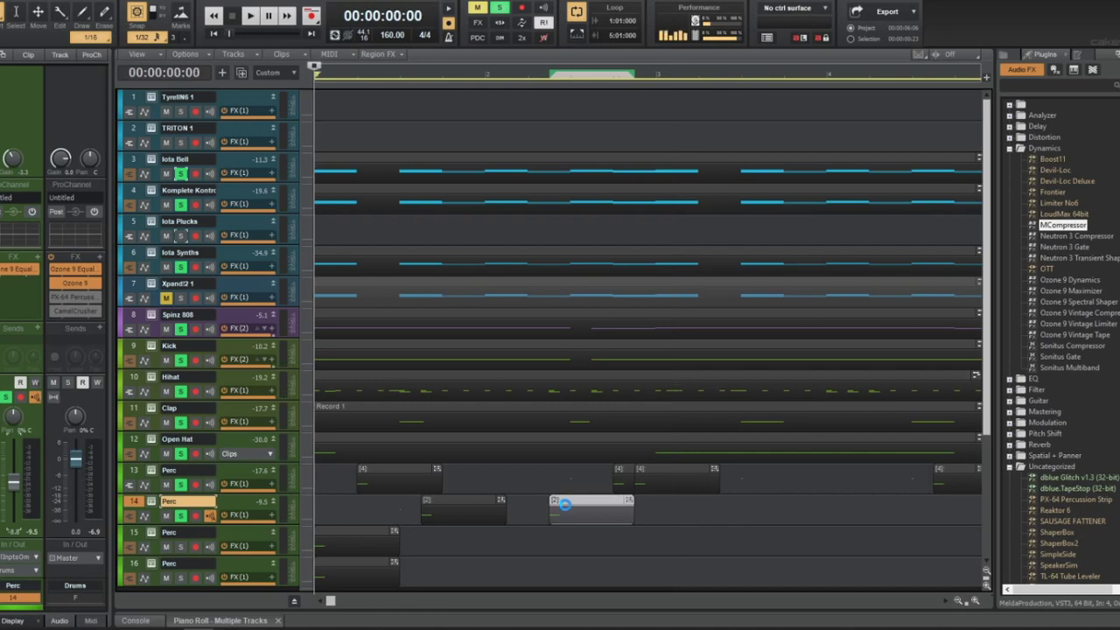
pyautogui.press('space')
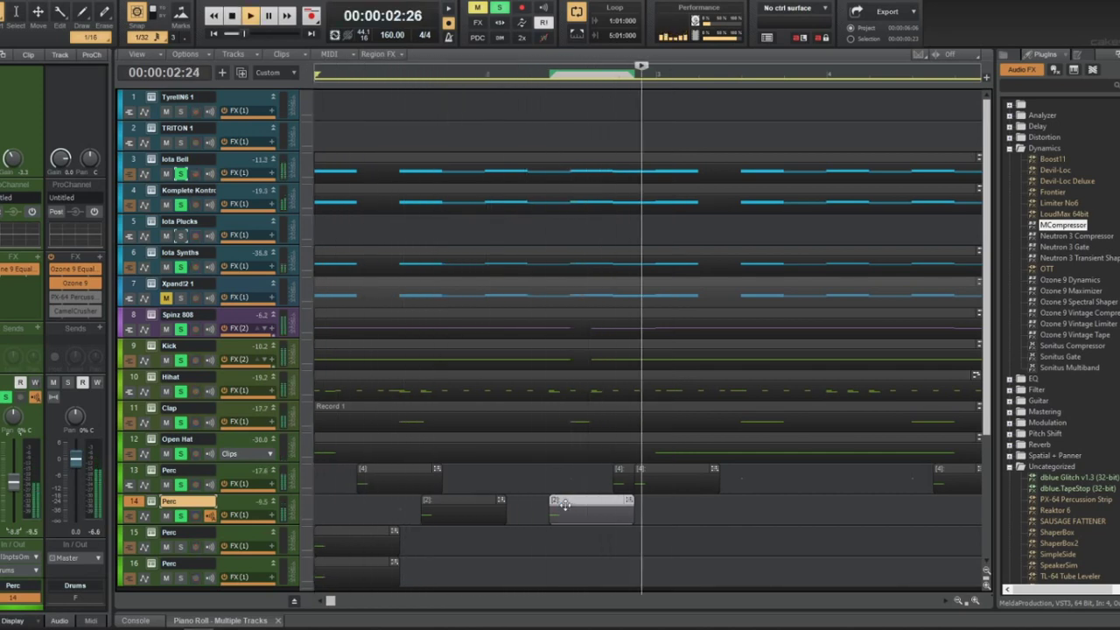
pyautogui.moveTo(565, 505); pyautogui.dragTo(875, 508)
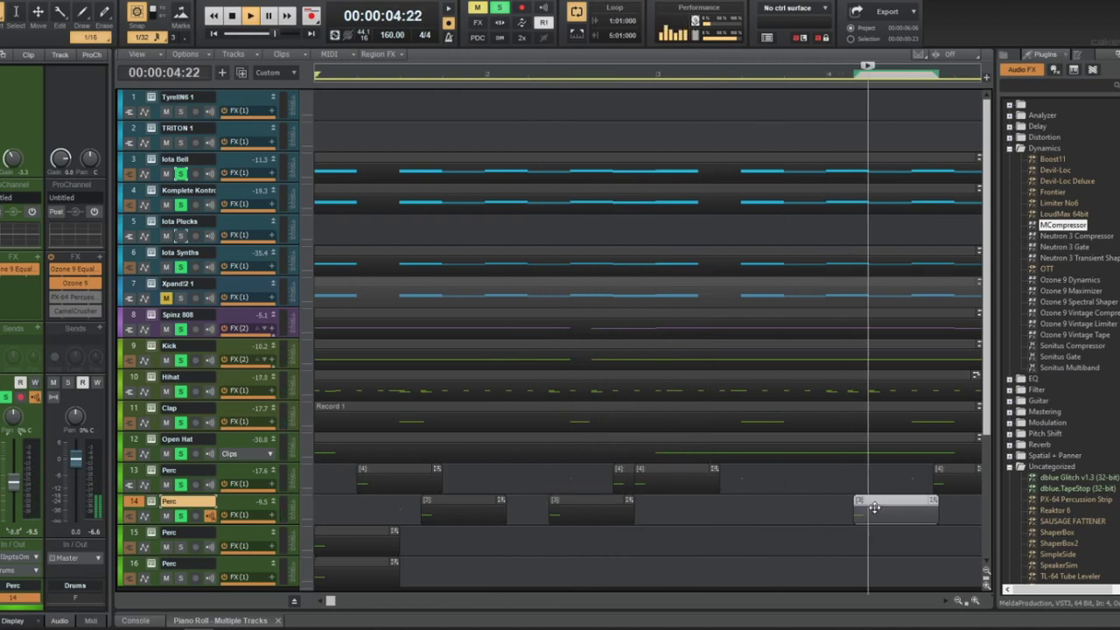
pyautogui.scroll(-2, 830, 513)
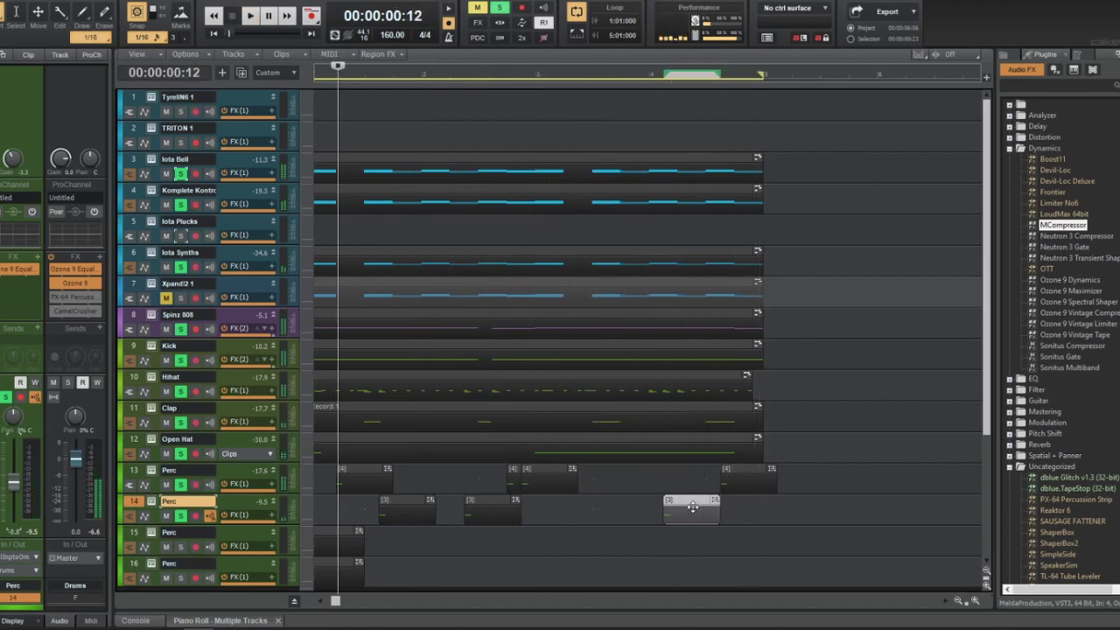
# Duplicate the last track 13 Perc clip so that the copy starts on beat 4 of bar 4
pyautogui.click(743, 469)
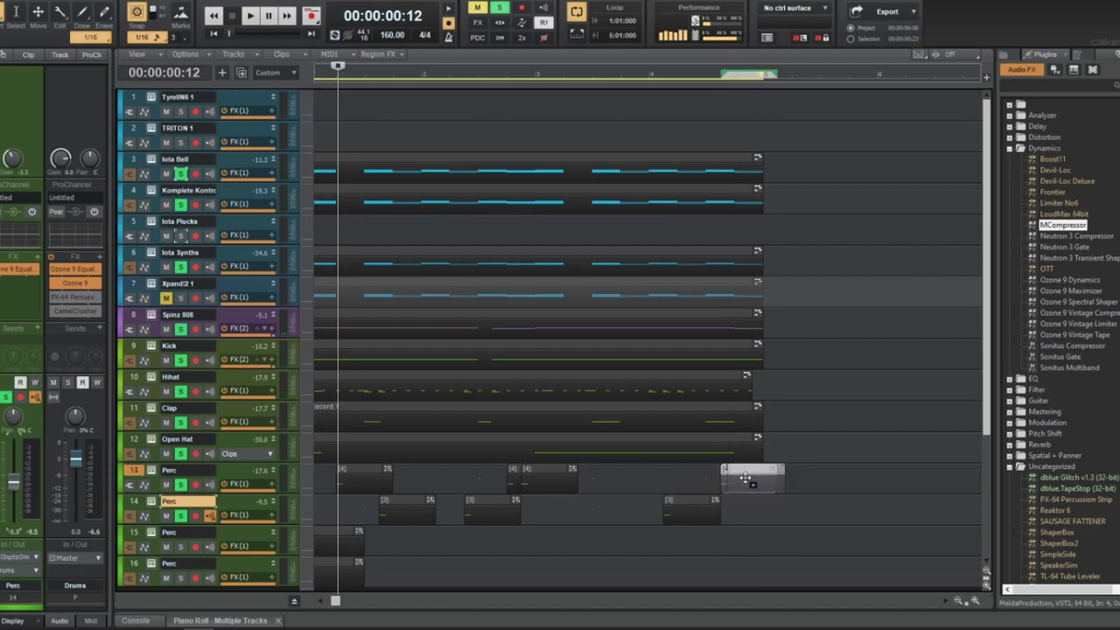
pyautogui.scroll(2, 623, 496)
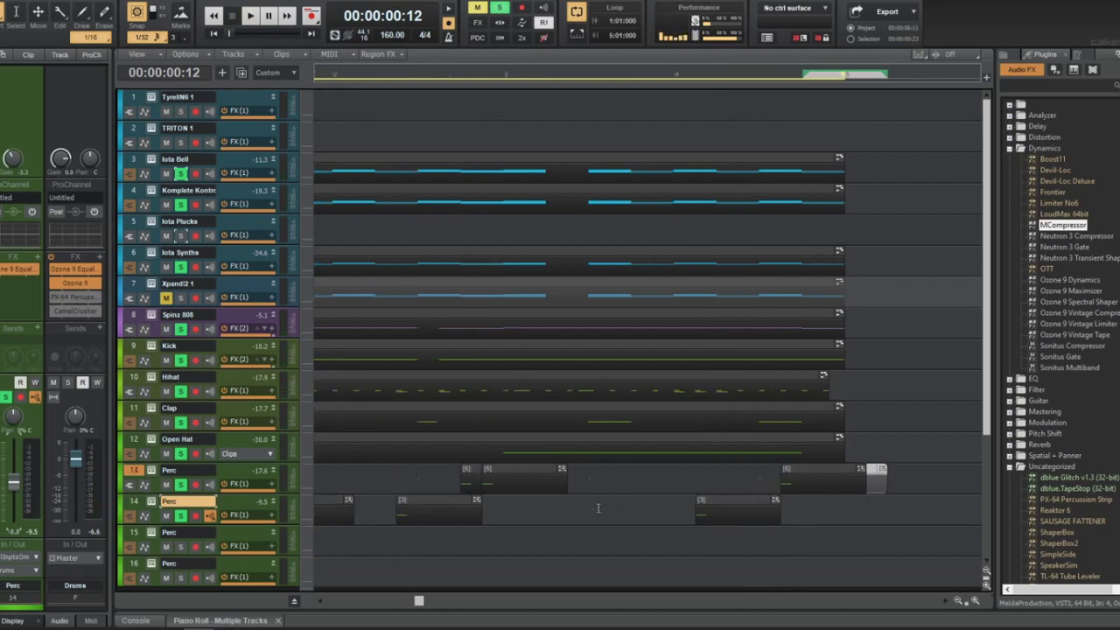
pyautogui.scroll(-2, 429, 520)
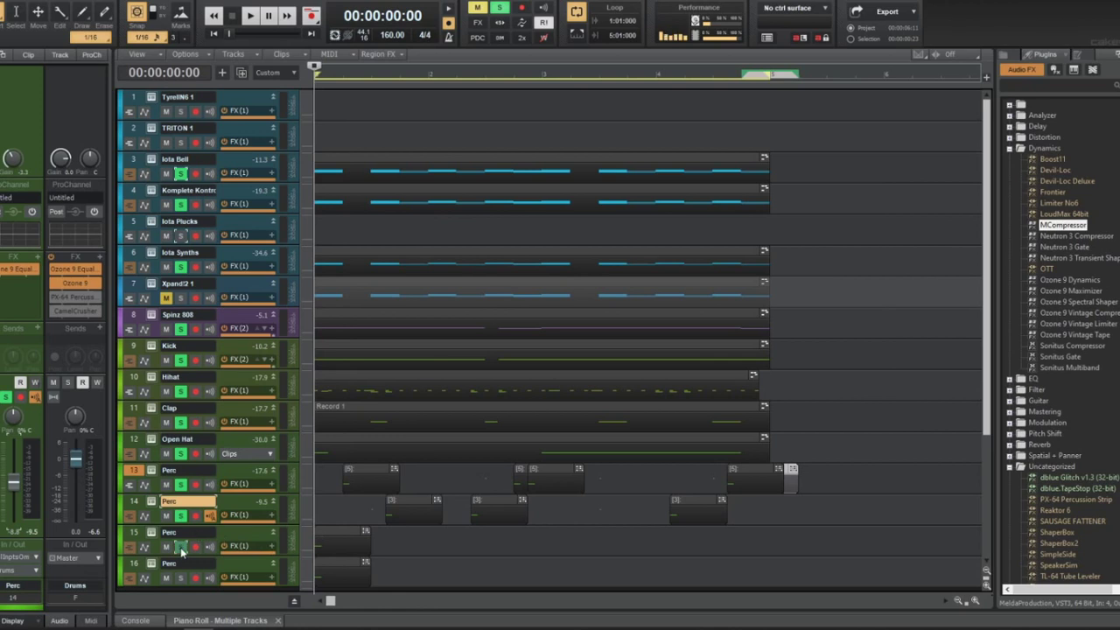
# Open the track 15 Perc sampler and browse the samples folder to the Rims of the Nick Mira Vol 1 kit
pyautogui.click(150, 531)
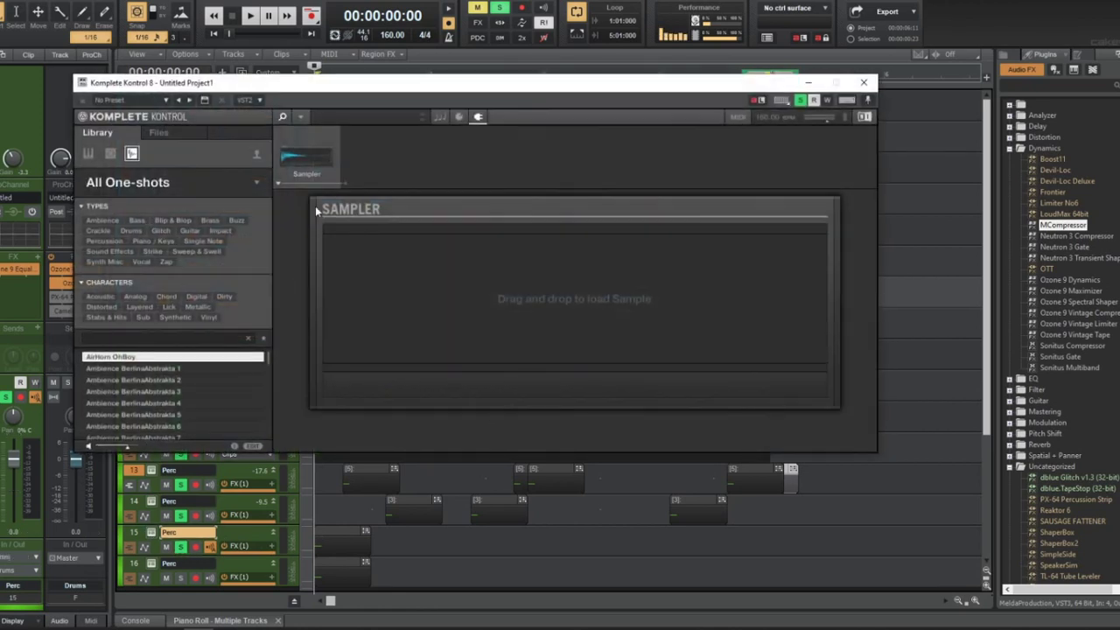
pyautogui.click(180, 137)
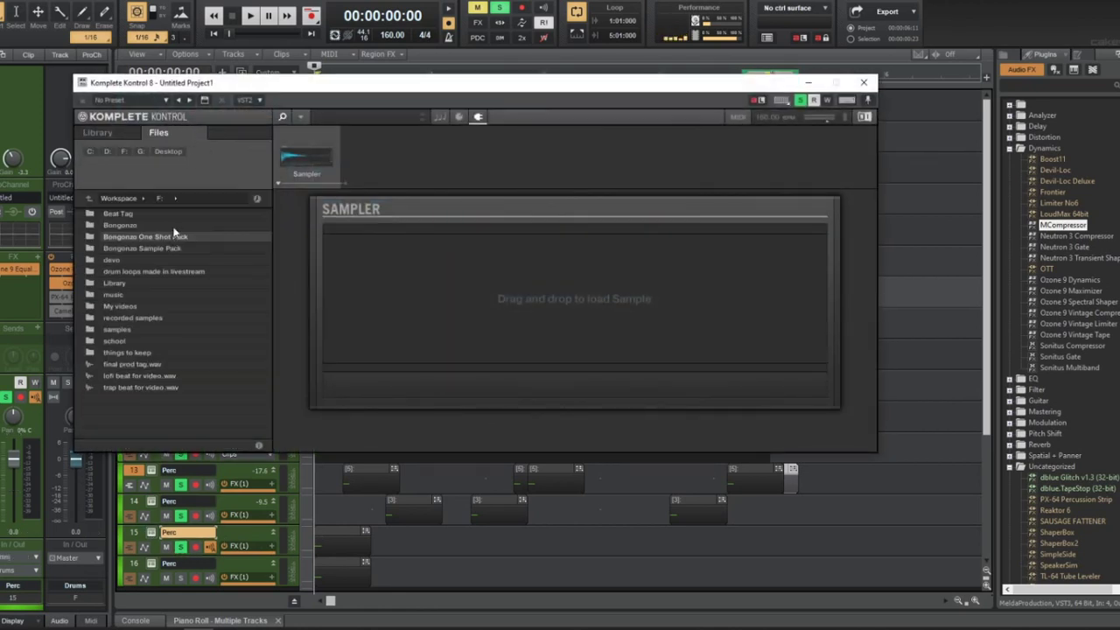
pyautogui.doubleClick(155, 331)
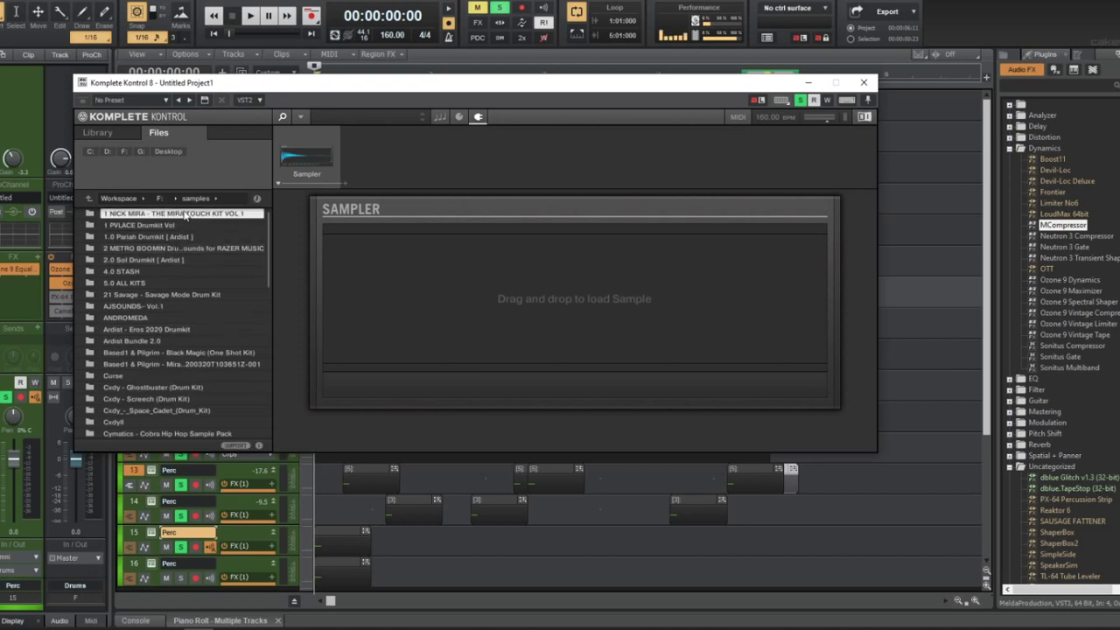
pyautogui.doubleClick(184, 214)
pyautogui.doubleClick(133, 330)
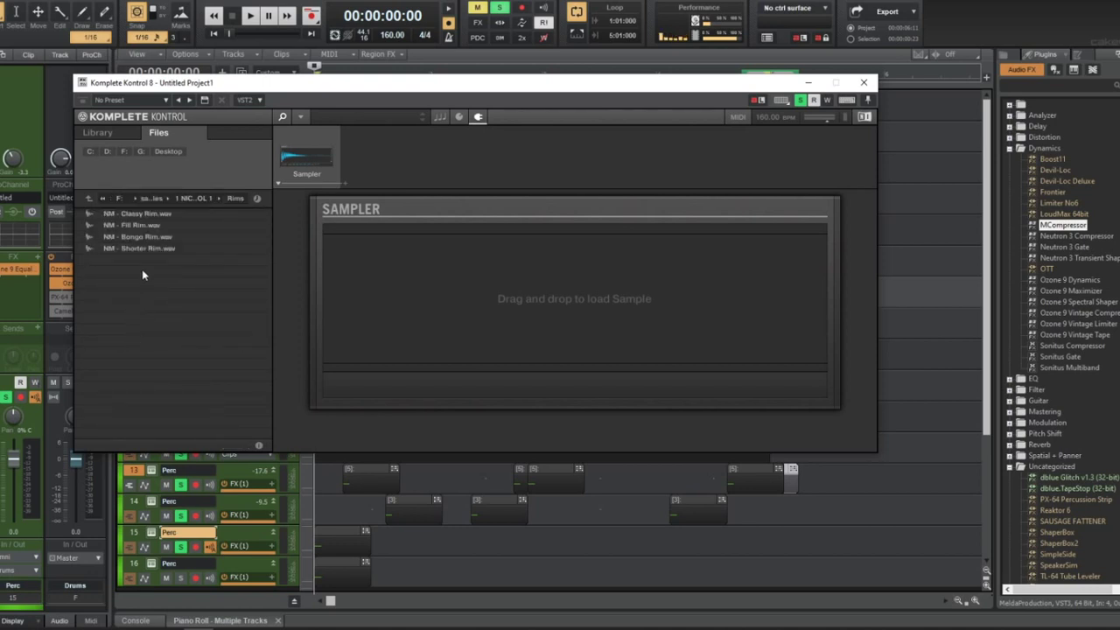
# Audition the Fill, Bongo and Shorter rims, load NM - Classy Rim.wav on track 15 and close the sampler
pyautogui.click(136, 225)
pyautogui.click(156, 237)
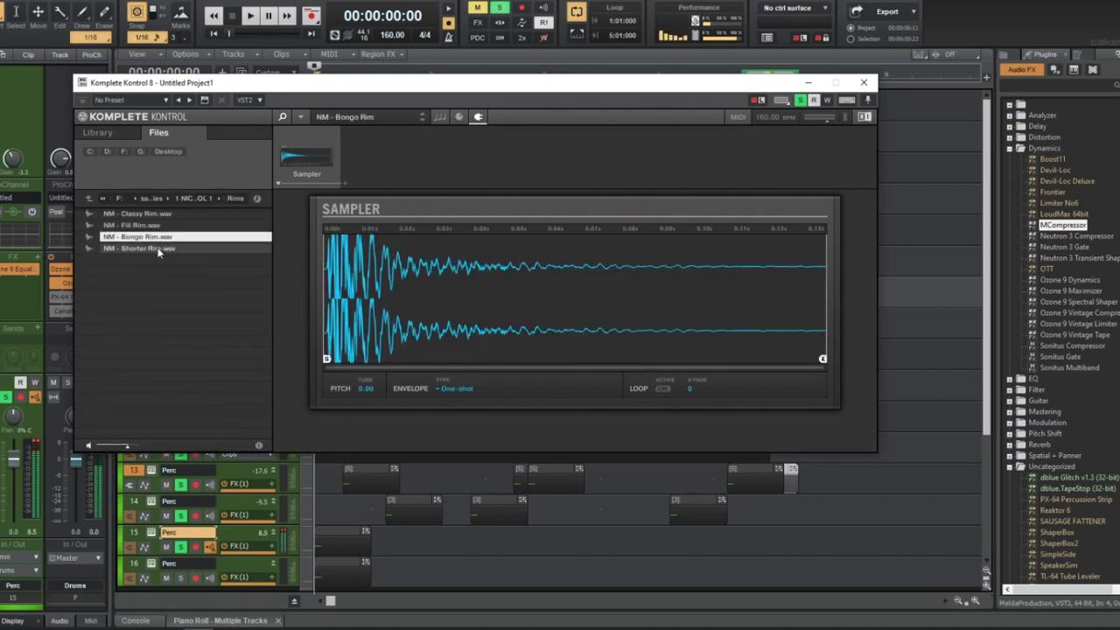
pyautogui.click(158, 251)
pyautogui.click(211, 213)
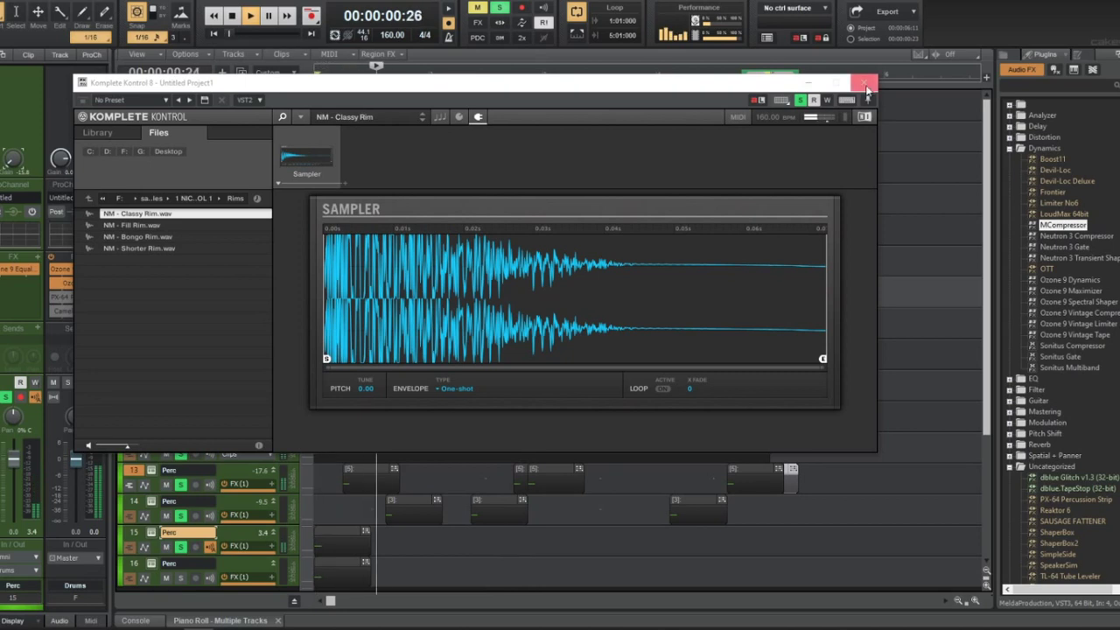
pyautogui.click(864, 87)
# Start the track 15 Perc clip halfway through beat 1 of bar 1 and copy it to halfway through beat 4 of bar 3
pyautogui.press('space')
pyautogui.click(347, 538)
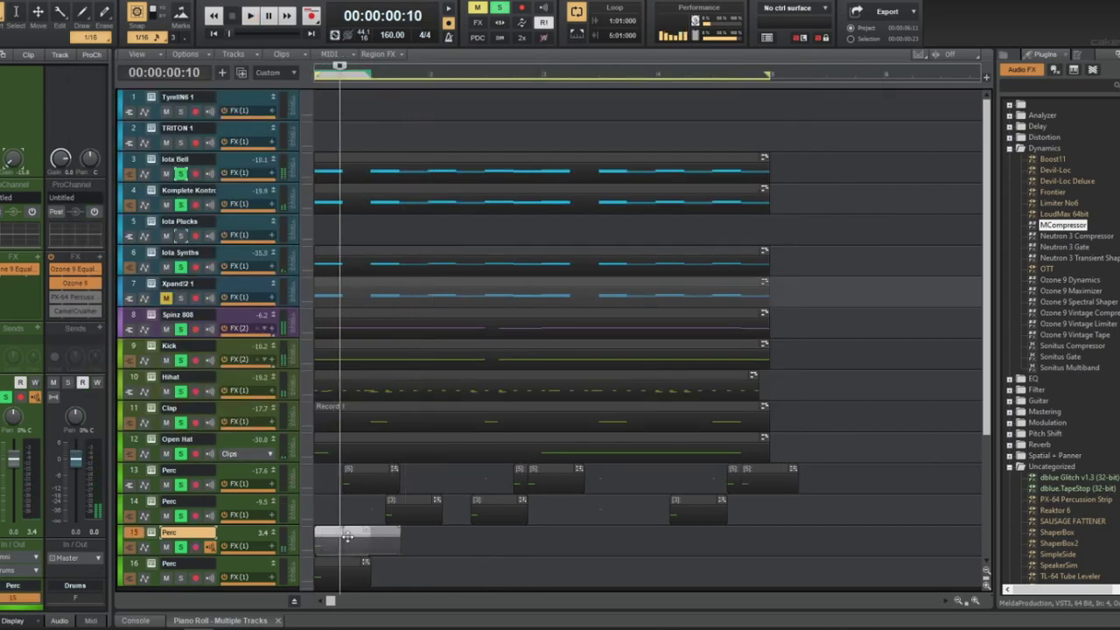
pyautogui.moveTo(335, 538); pyautogui.dragTo(658, 534)
# Play the beat and shift the last track 13 Perc clip to halfway through beat 4 of bar 4
pyautogui.press('space')
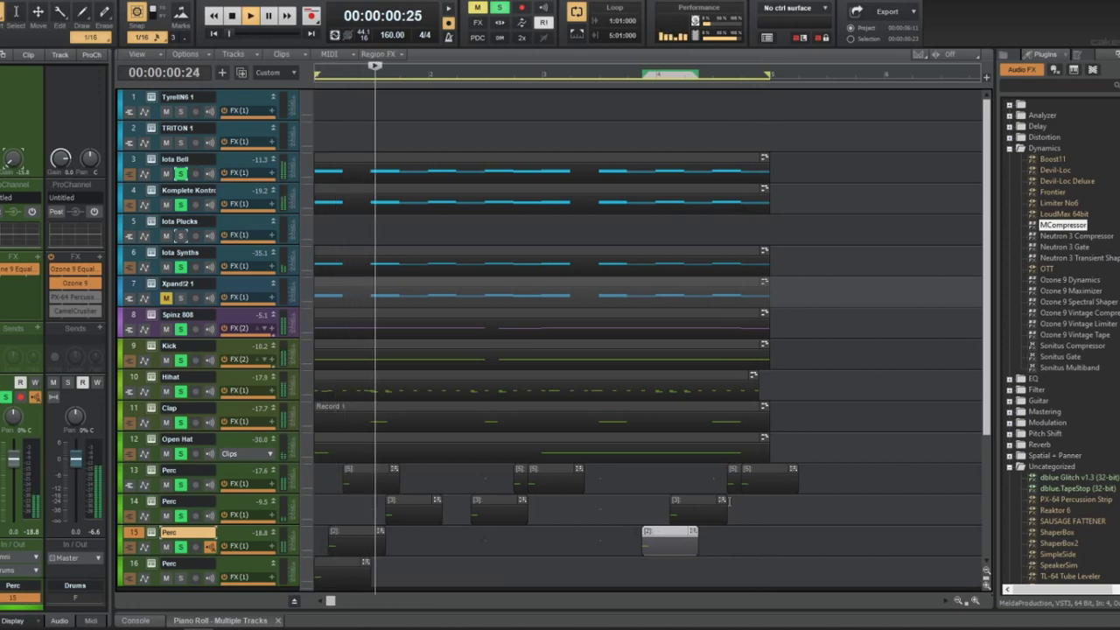
pyautogui.click(775, 468)
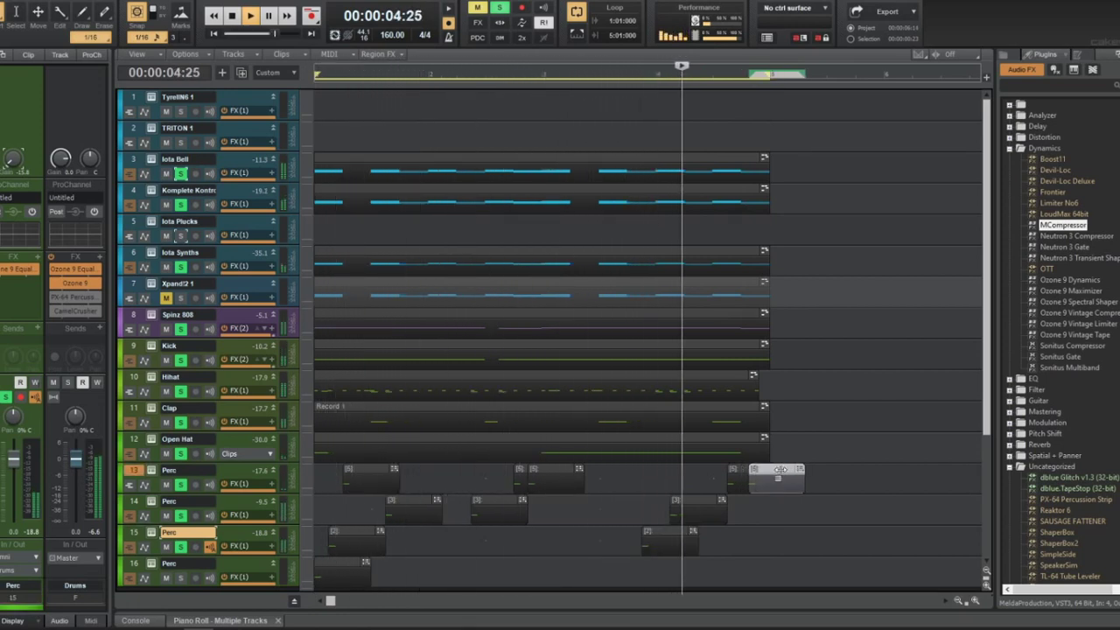
pyautogui.moveTo(777, 471); pyautogui.dragTo(778, 472)
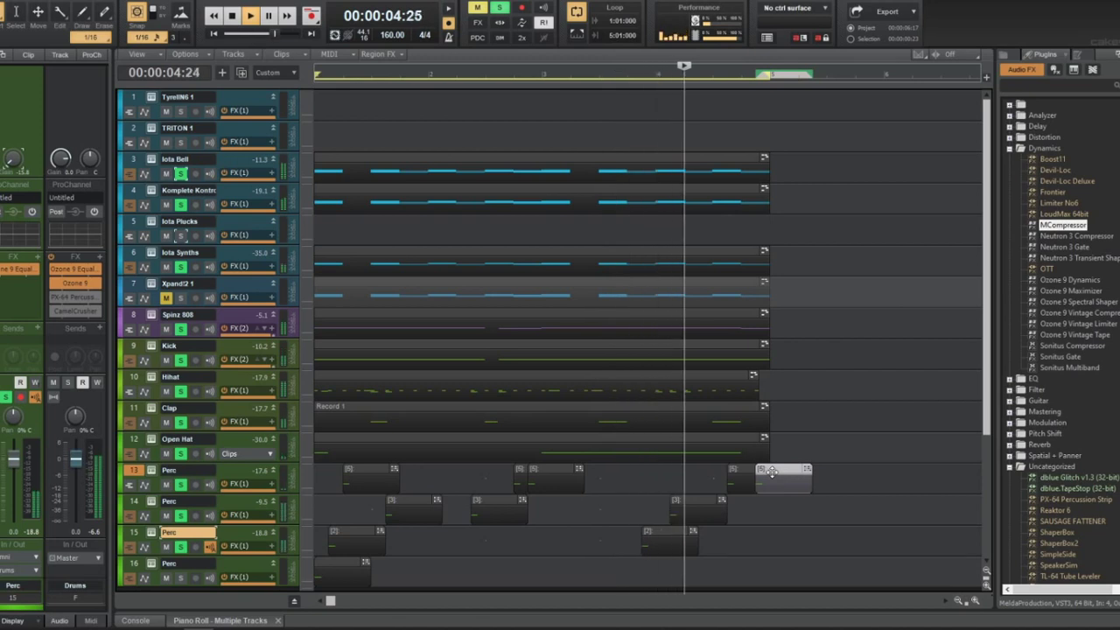
# Lower the volumes of Perc tracks 13, 14 and 15 during playback, bringing track 15 to about -7.7 dB
pyautogui.click(129, 485)
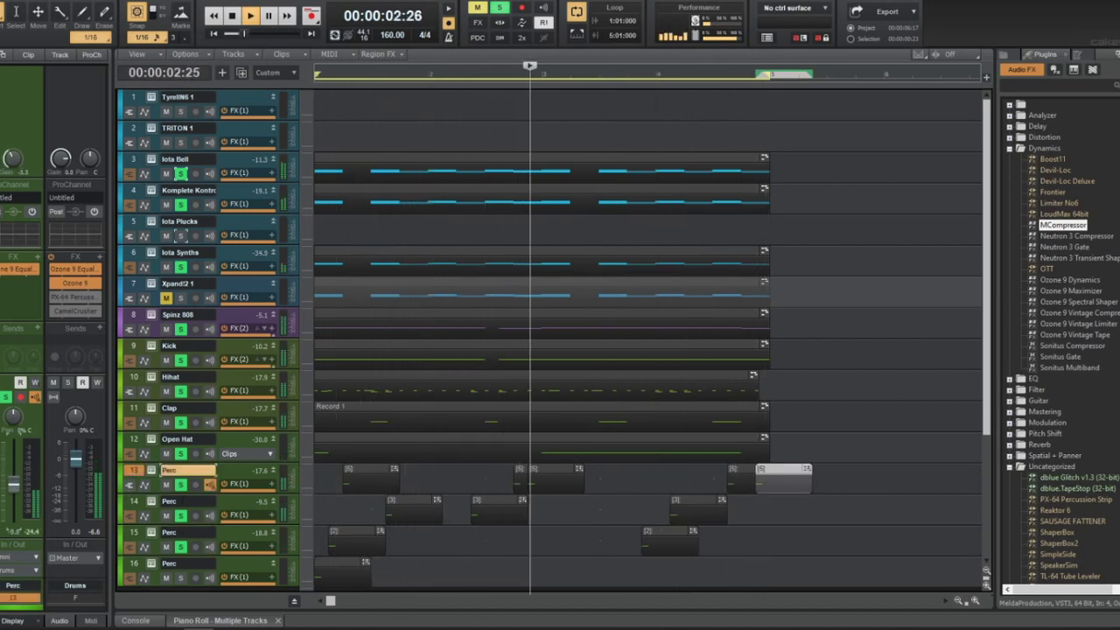
pyautogui.click(133, 501)
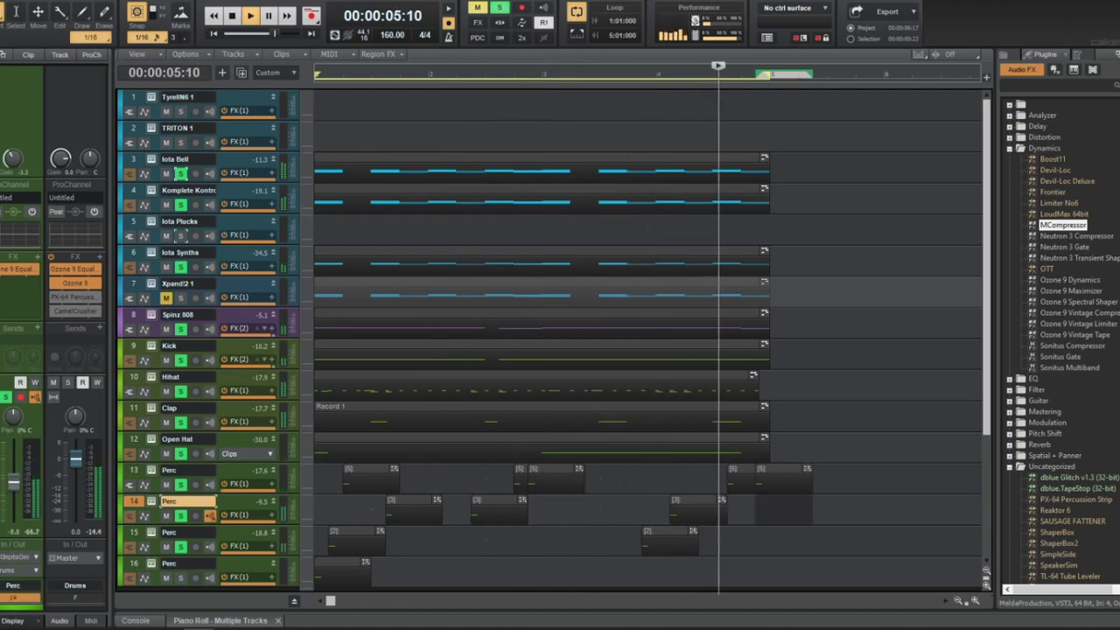
pyautogui.click(130, 533)
pyautogui.moveTo(12, 458); pyautogui.dragTo(13, 478)
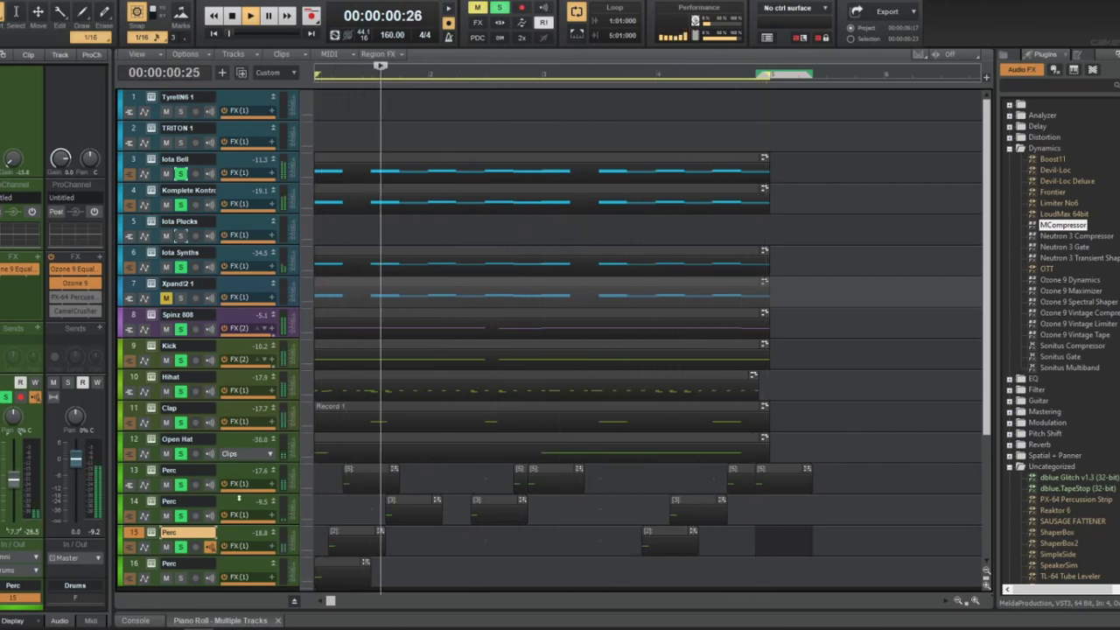
pyautogui.press('space')
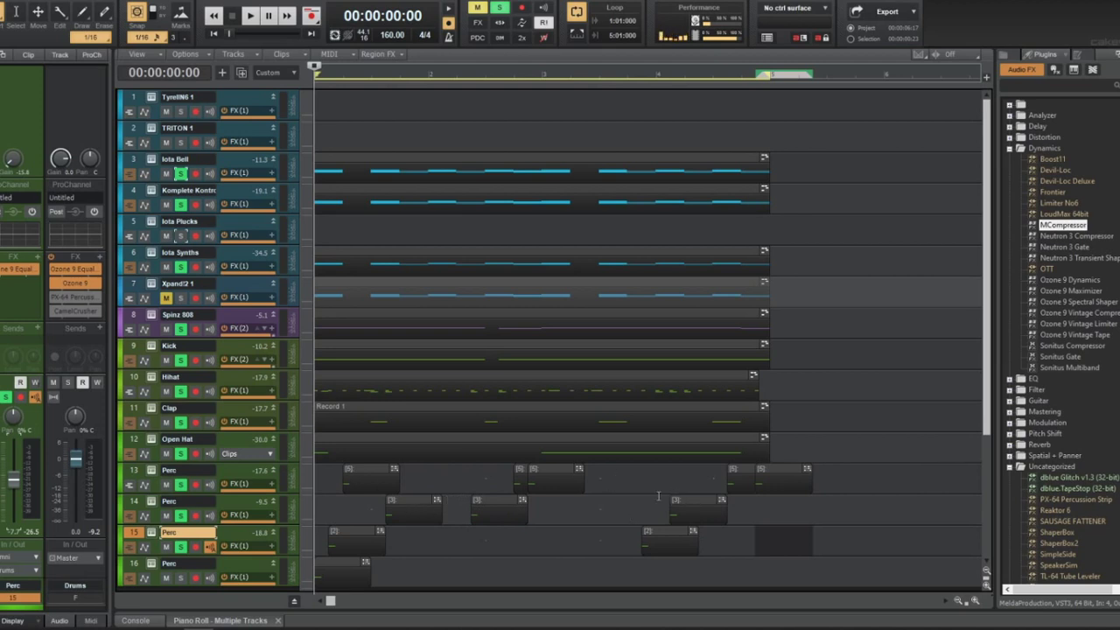
pyautogui.scroll(-2, 658, 496)
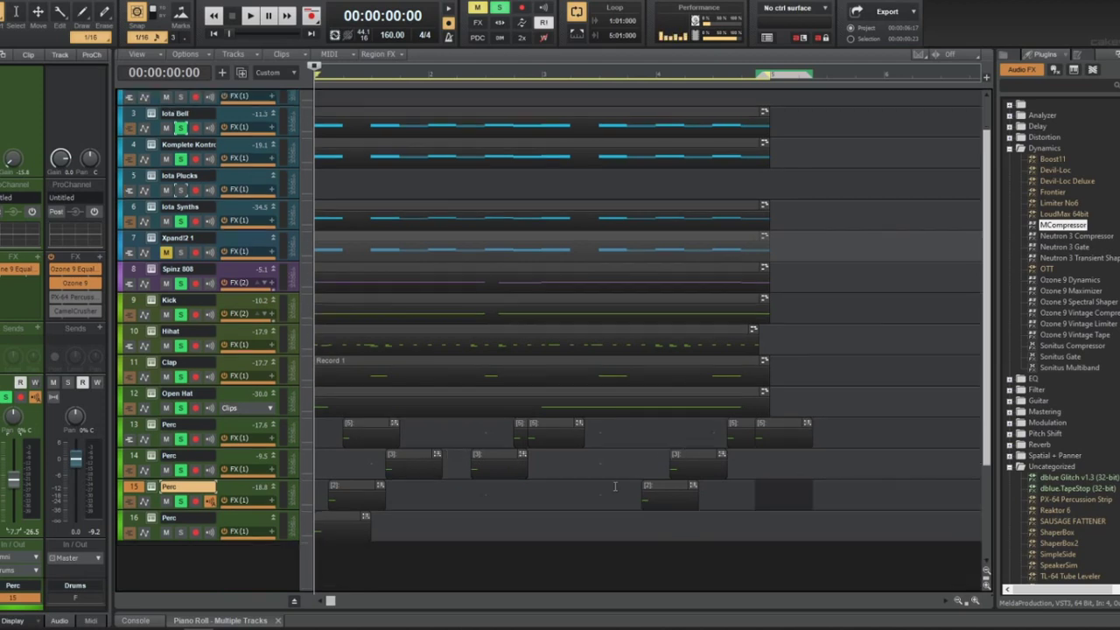
pyautogui.click(667, 484)
pyautogui.click(683, 462)
pyautogui.hotkey('ctrl', 'z')
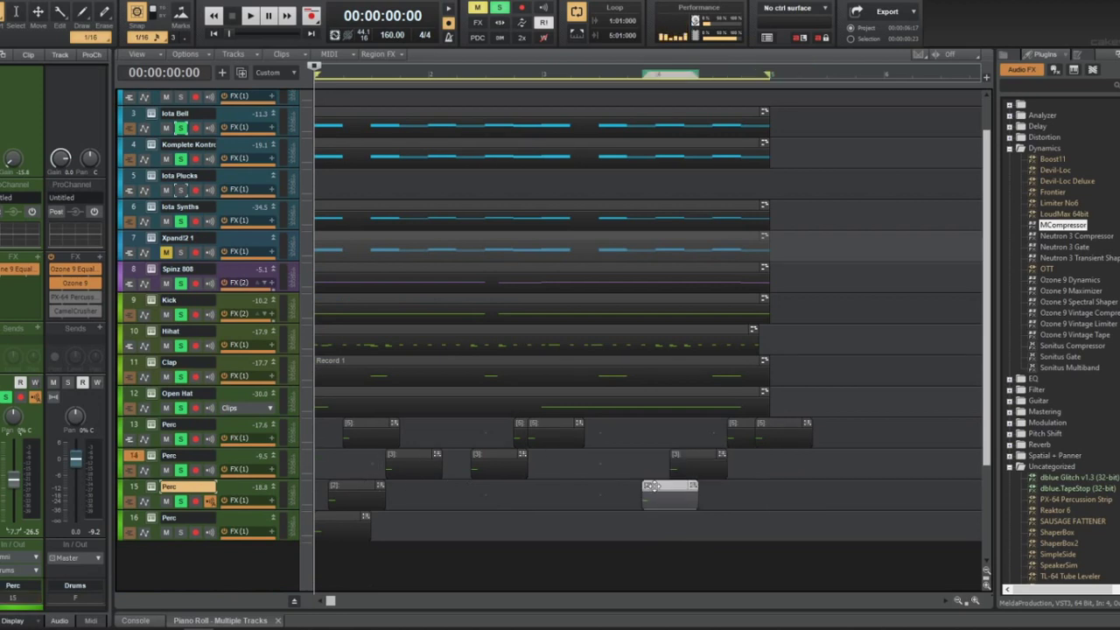
# Select the track 14 Perc clip in bar 4 and play the beat through to check the percussion
pyautogui.click(683, 462)
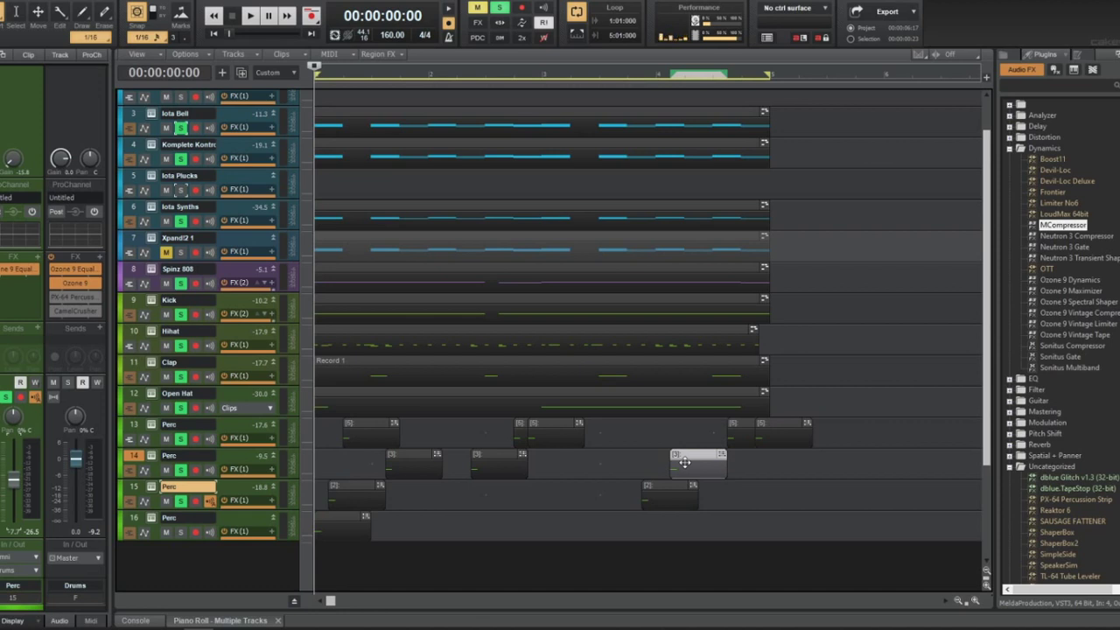
pyautogui.press('space')
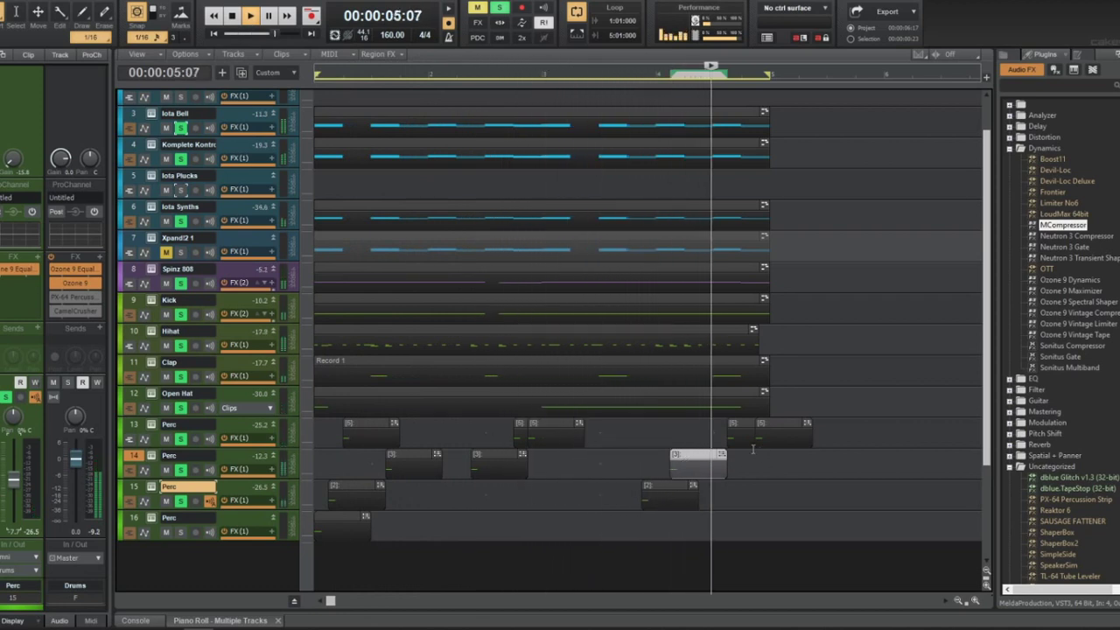
pyautogui.press('space')
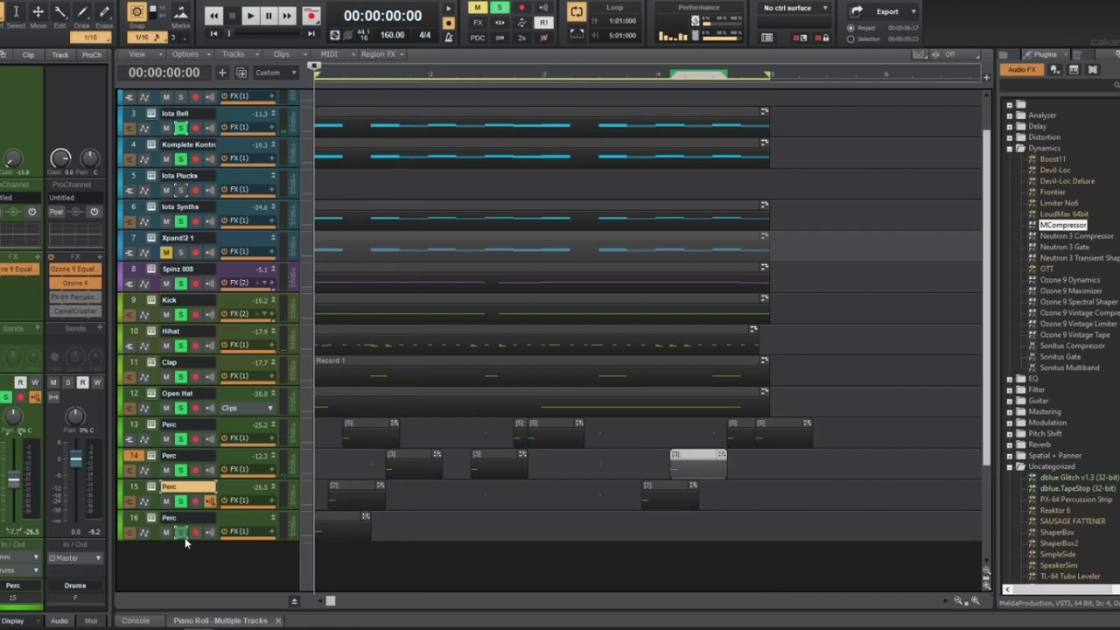
# Open track 16's sampler and browse the F: drive's samples folder to Ardist Bundle 2.0 > Percs > Snare Alternatives
pyautogui.click(167, 515)
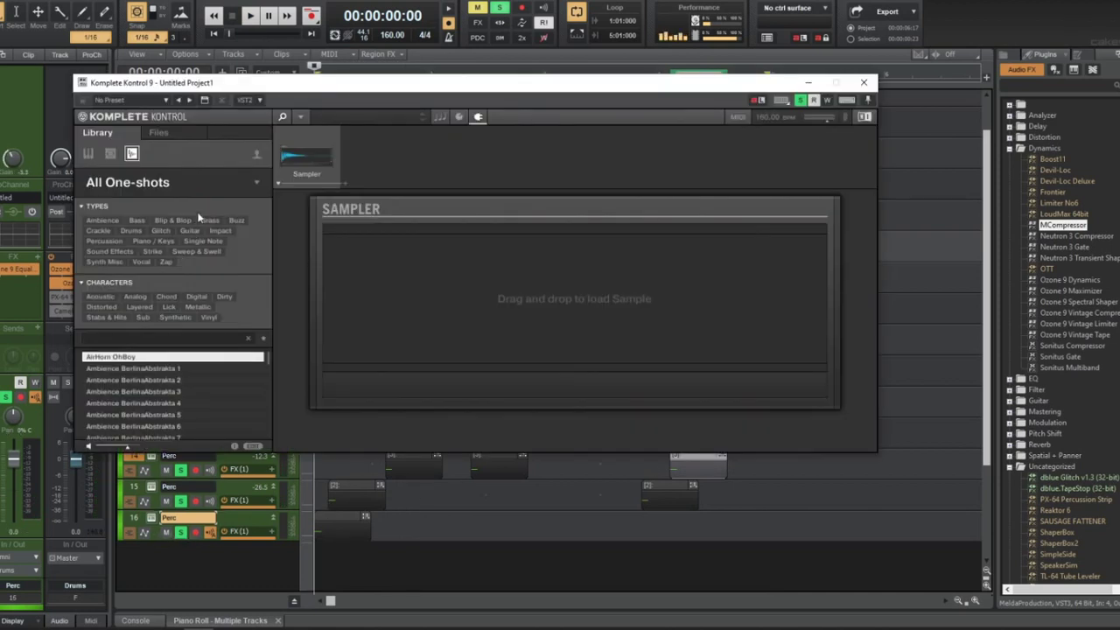
pyautogui.click(173, 137)
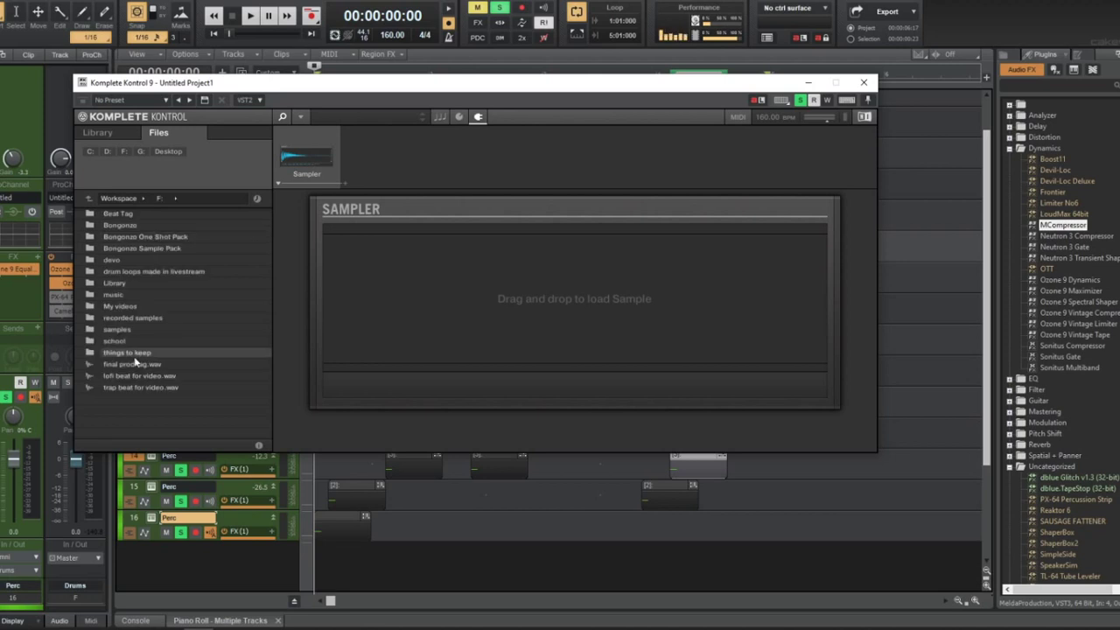
pyautogui.doubleClick(141, 328)
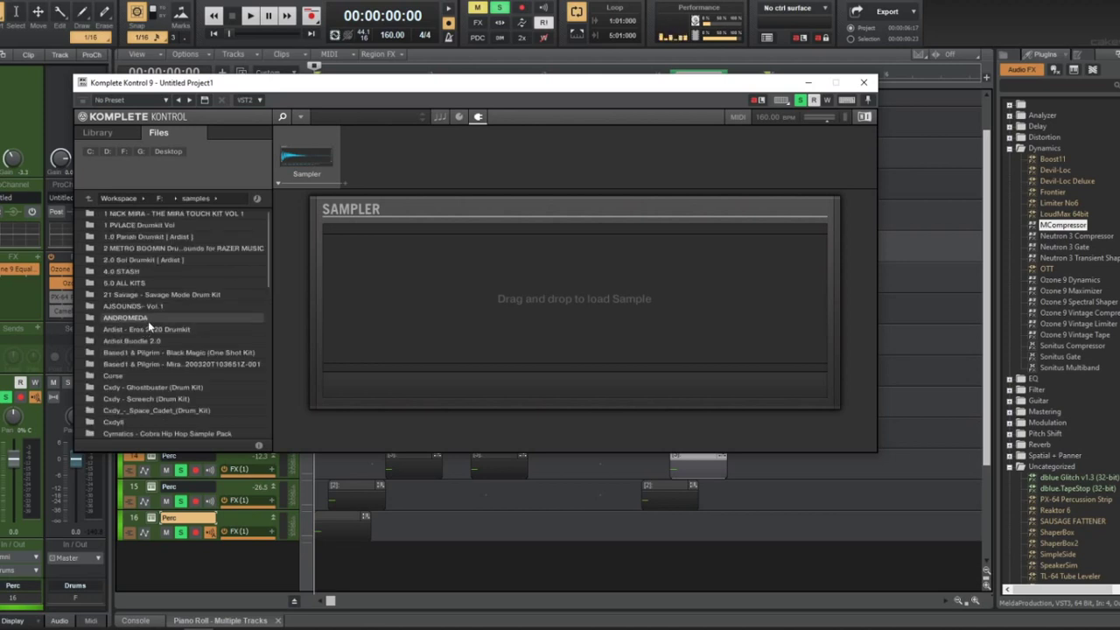
pyautogui.doubleClick(206, 343)
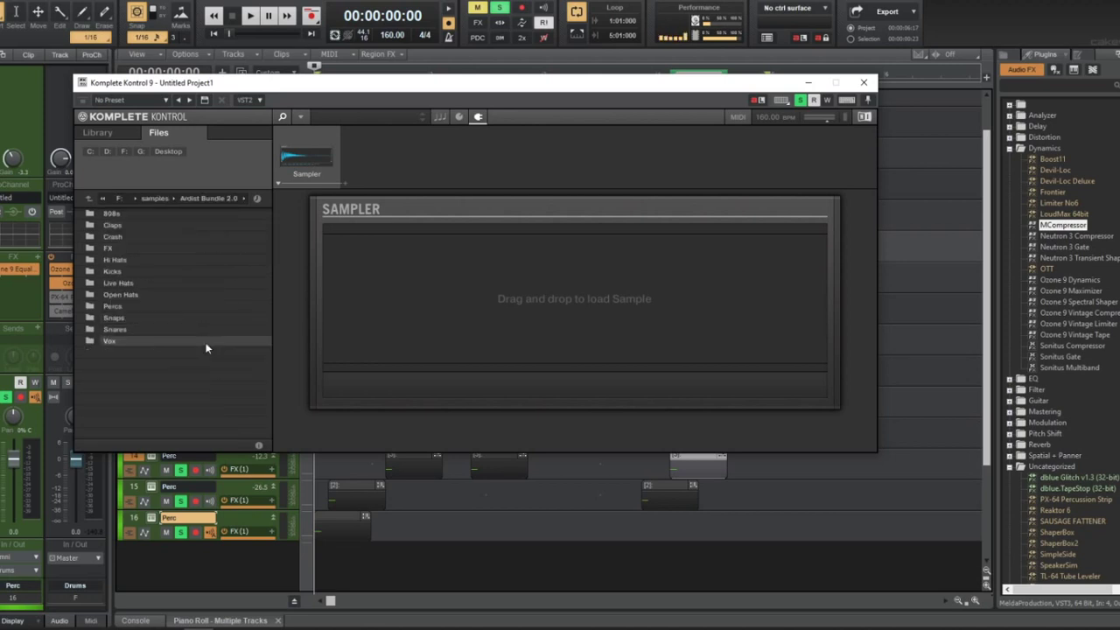
pyautogui.doubleClick(134, 304)
pyautogui.doubleClick(139, 283)
# Audition the In My Feelings and Jungle Rules snares and load Snare [ Call Casting ].wav into the sampler
pyautogui.doubleClick(152, 238)
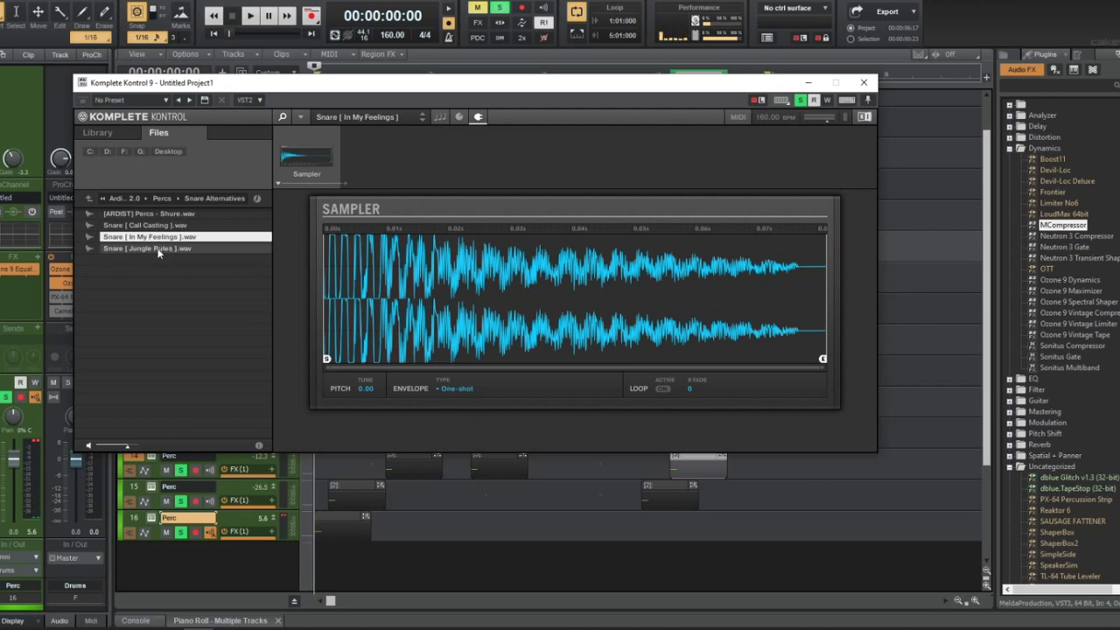
pyautogui.doubleClick(158, 249)
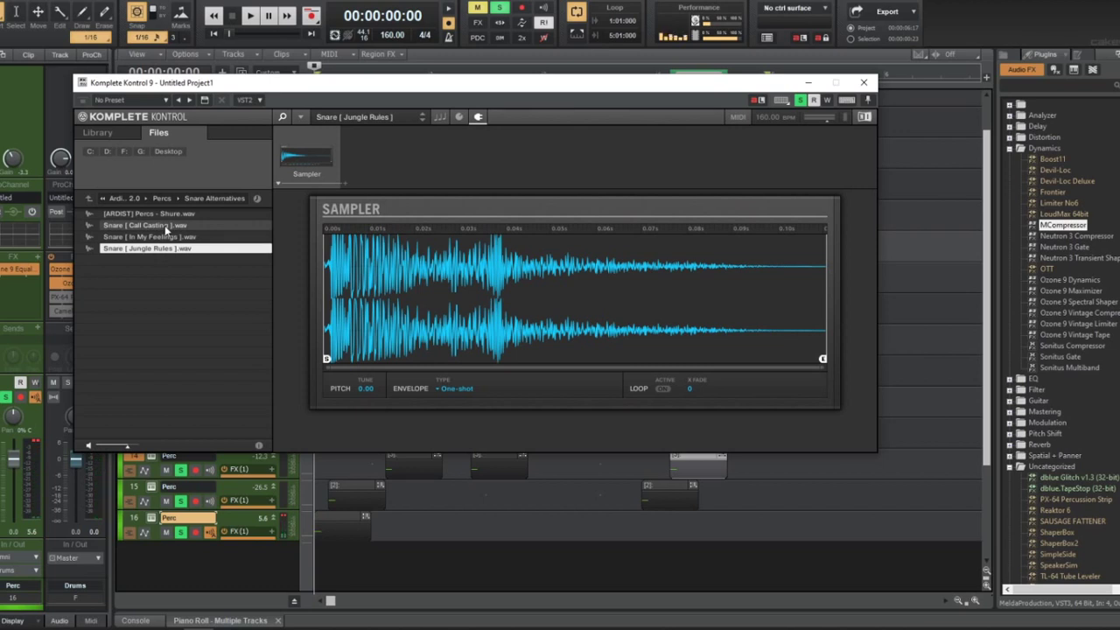
pyautogui.doubleClick(157, 225)
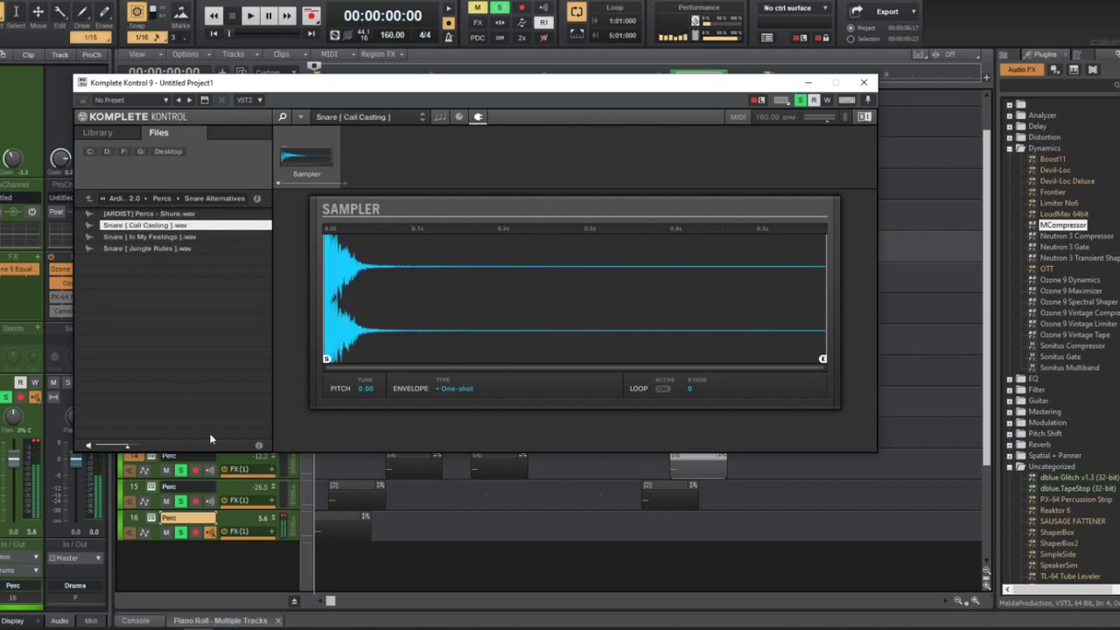
# Move the track 16 Perc clip to beat 2 of bar 2 and close the sampler window
pyautogui.moveTo(347, 522); pyautogui.dragTo(480, 523)
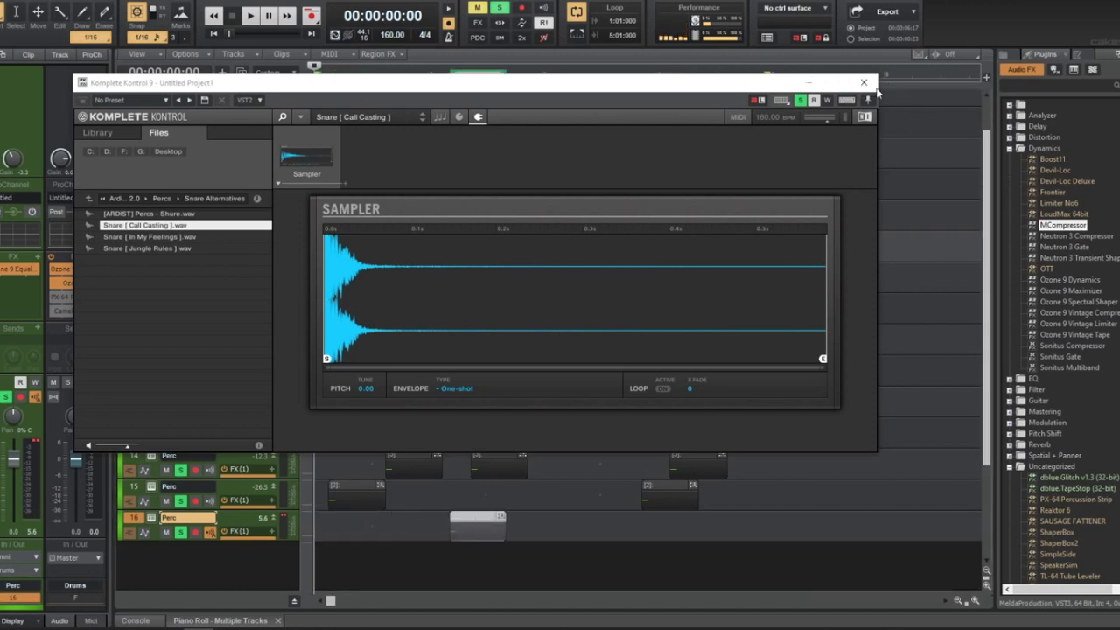
pyautogui.click(863, 83)
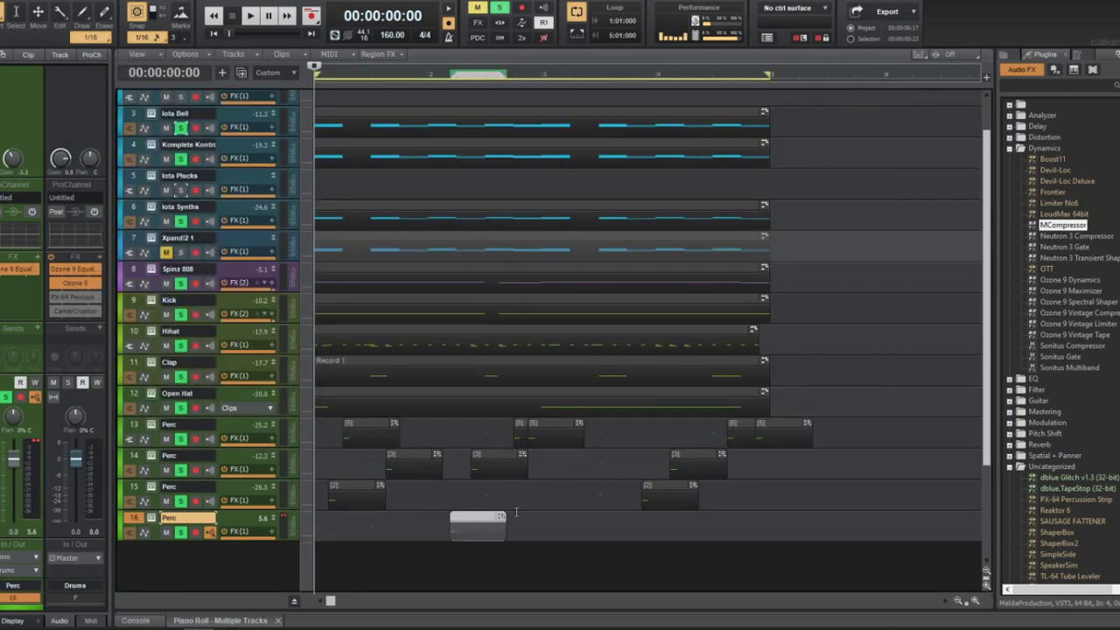
pyautogui.moveTo(466, 525); pyautogui.dragTo(474, 525)
# Play the beat and lower the volumes of Perc tracks 16 and 15, bringing track 15 to about -10.1 dB
pyautogui.press('space')
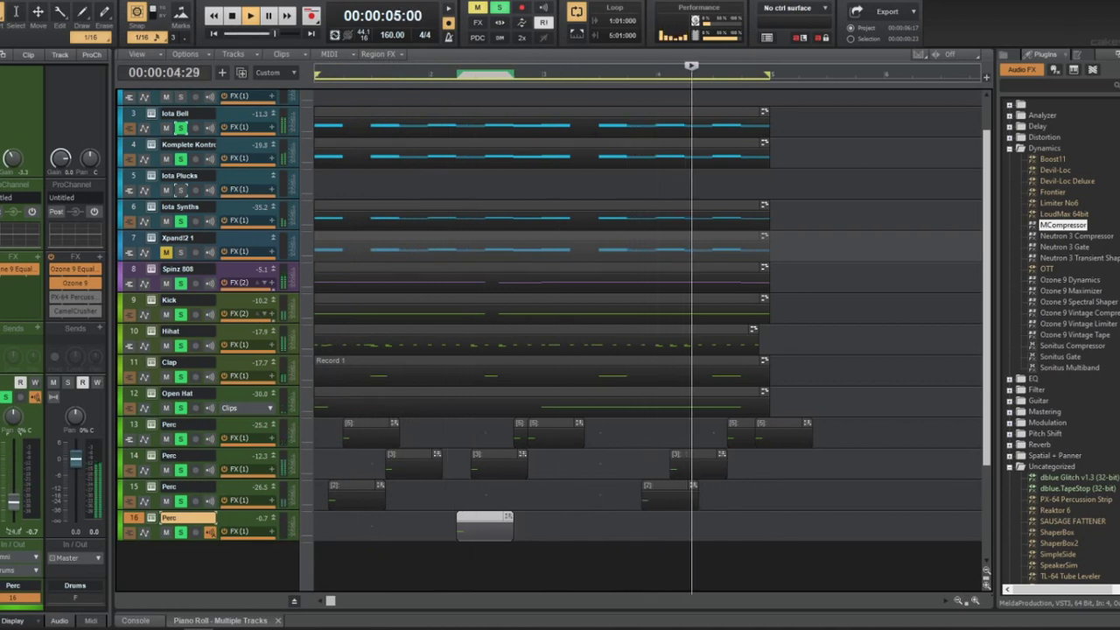
pyautogui.scroll(-2, 330, 414)
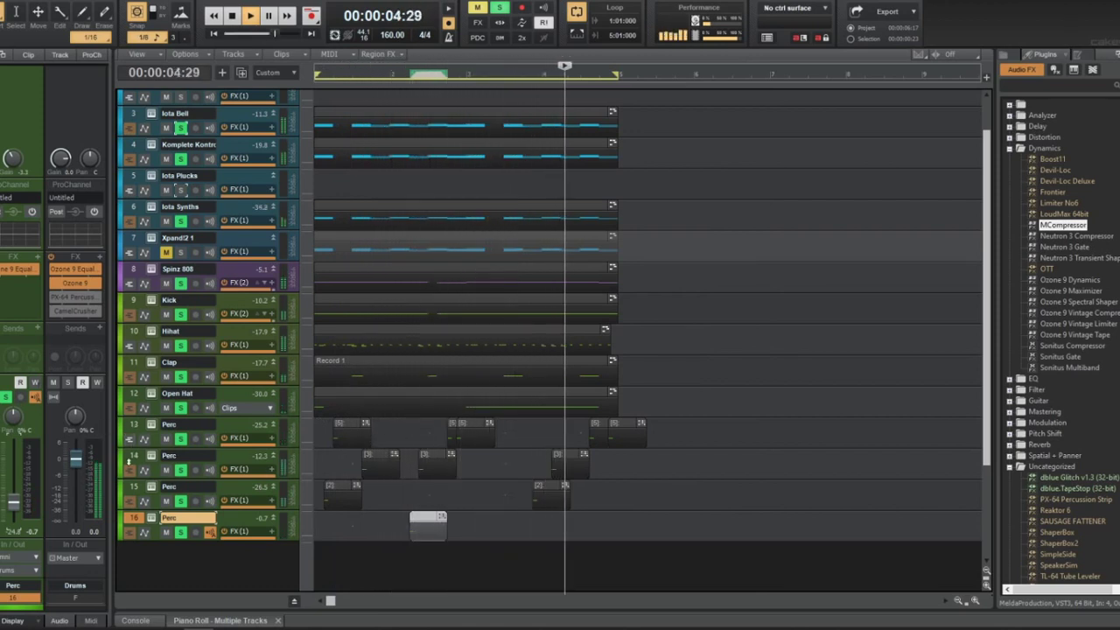
pyautogui.click(140, 497)
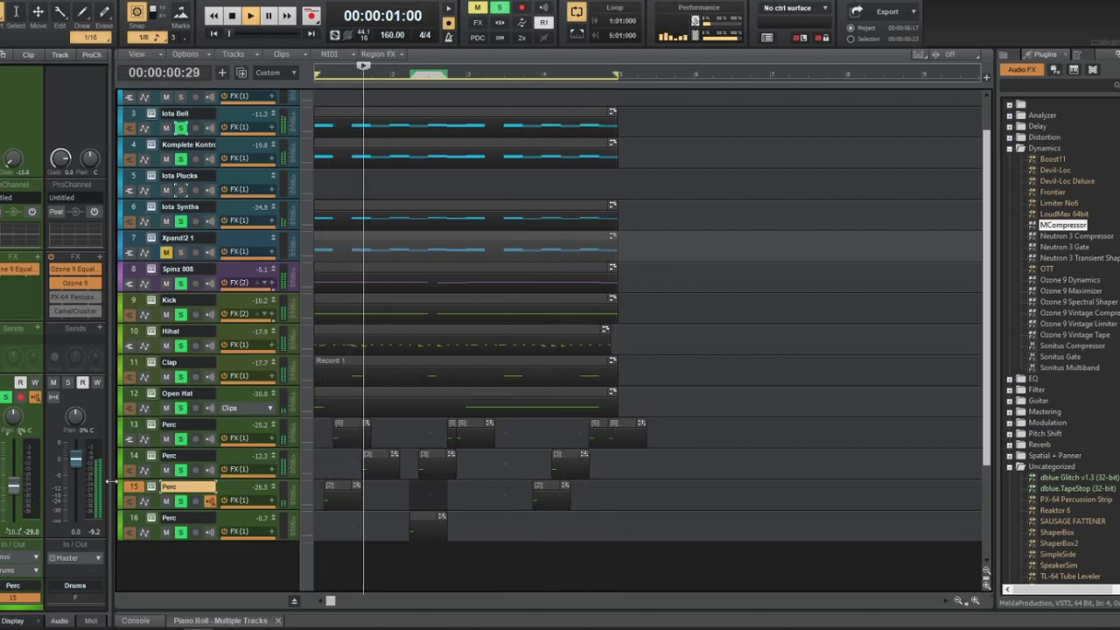
pyautogui.press('space')
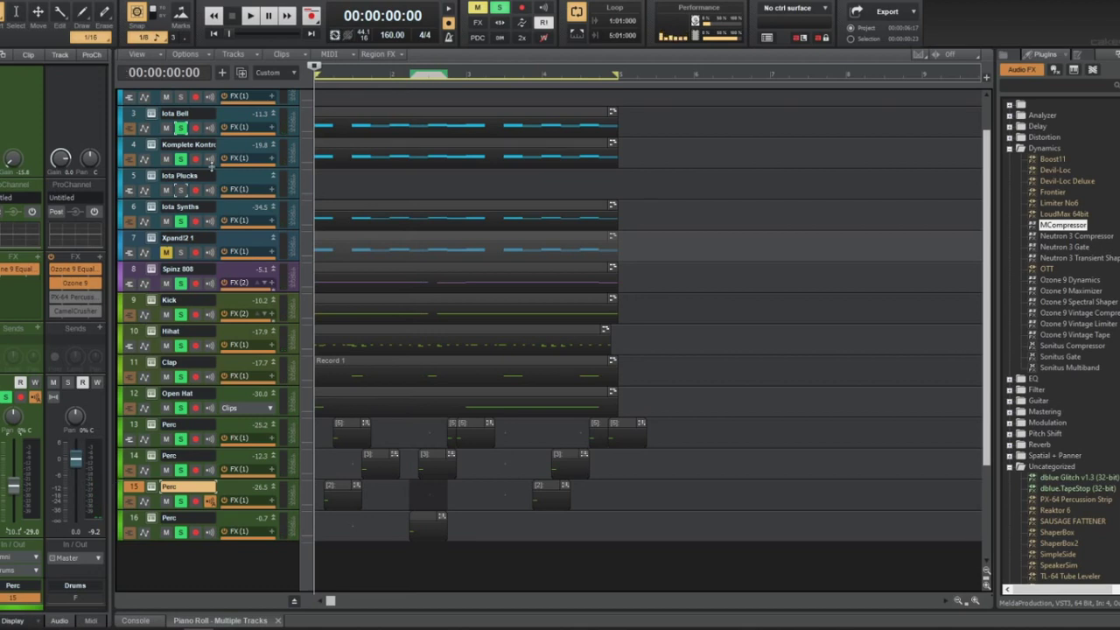
# Replace the synth on track 7 with a fresh Xpand!2 instance and open its window
pyautogui.scroll(2, 211, 164)
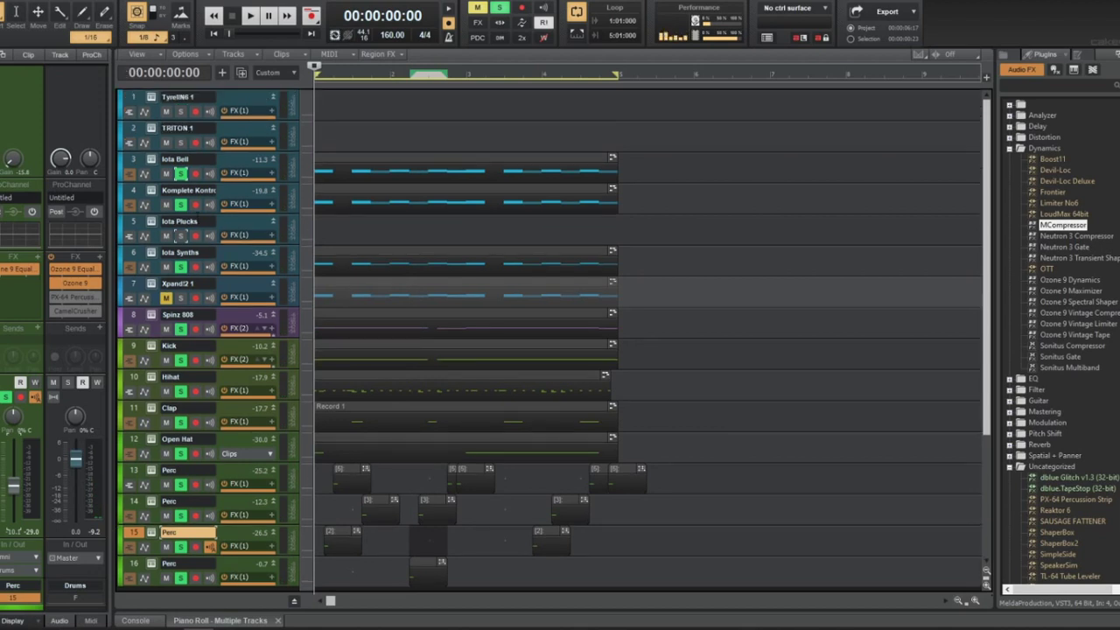
pyautogui.rightClick(150, 284)
pyautogui.moveTo(226, 448)
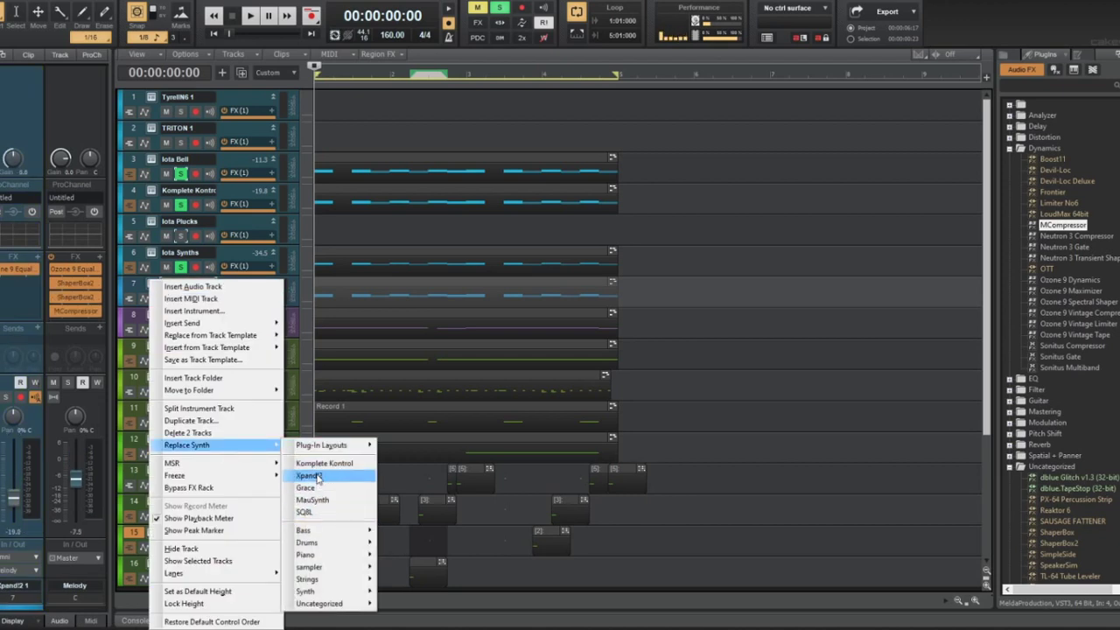
pyautogui.click(311, 475)
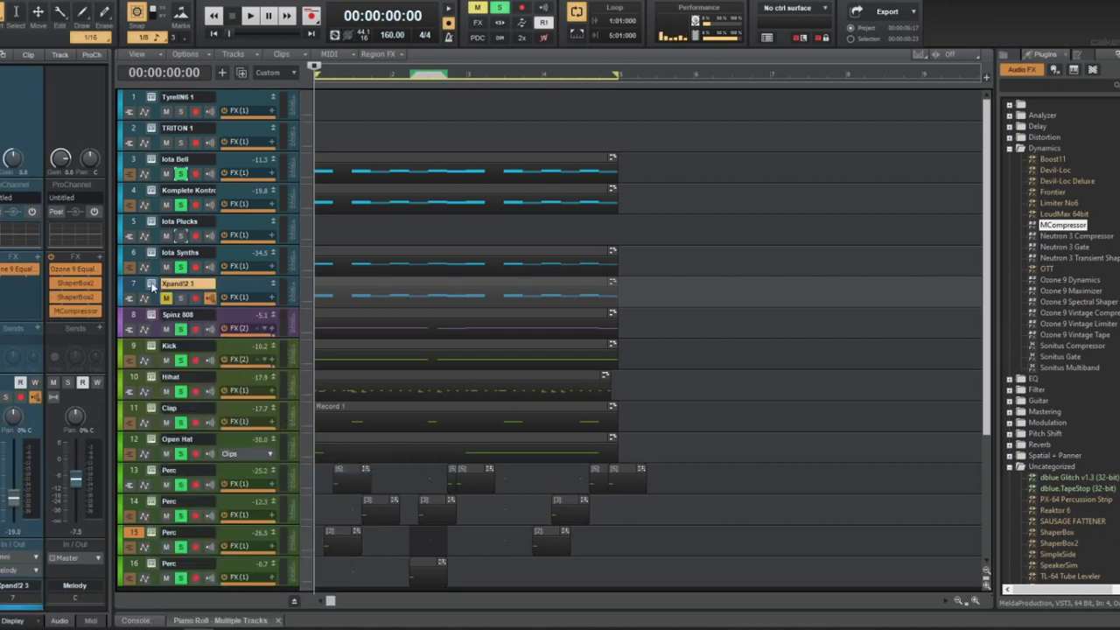
pyautogui.click(152, 285)
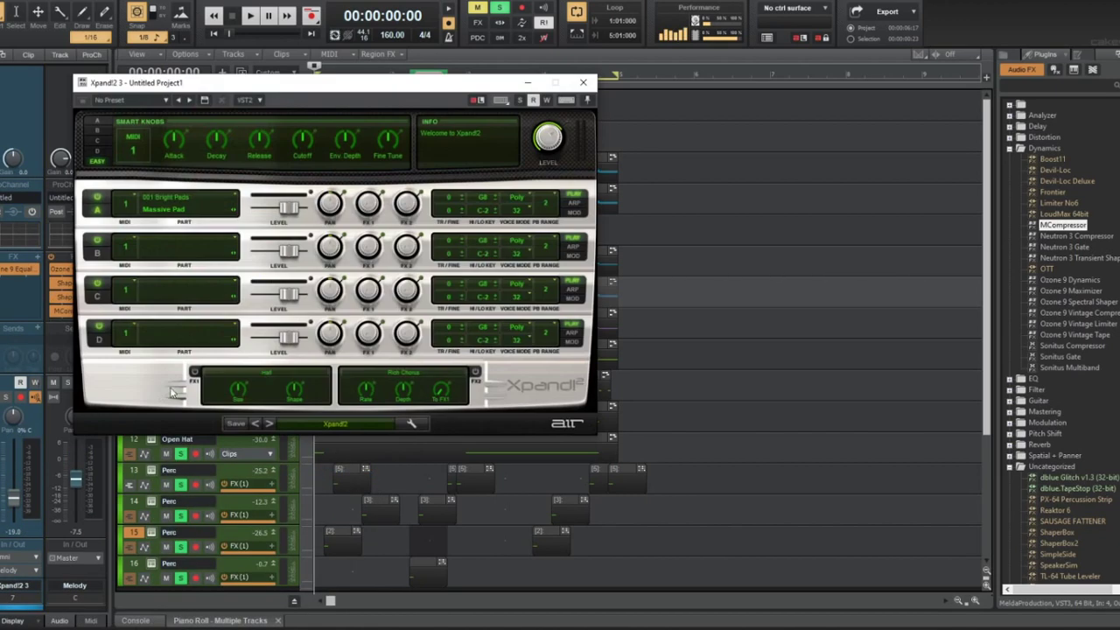
# Load the 19 Shorter Trumpet preset from the Brass + Woodwind category in Xpand!2
pyautogui.click(335, 424)
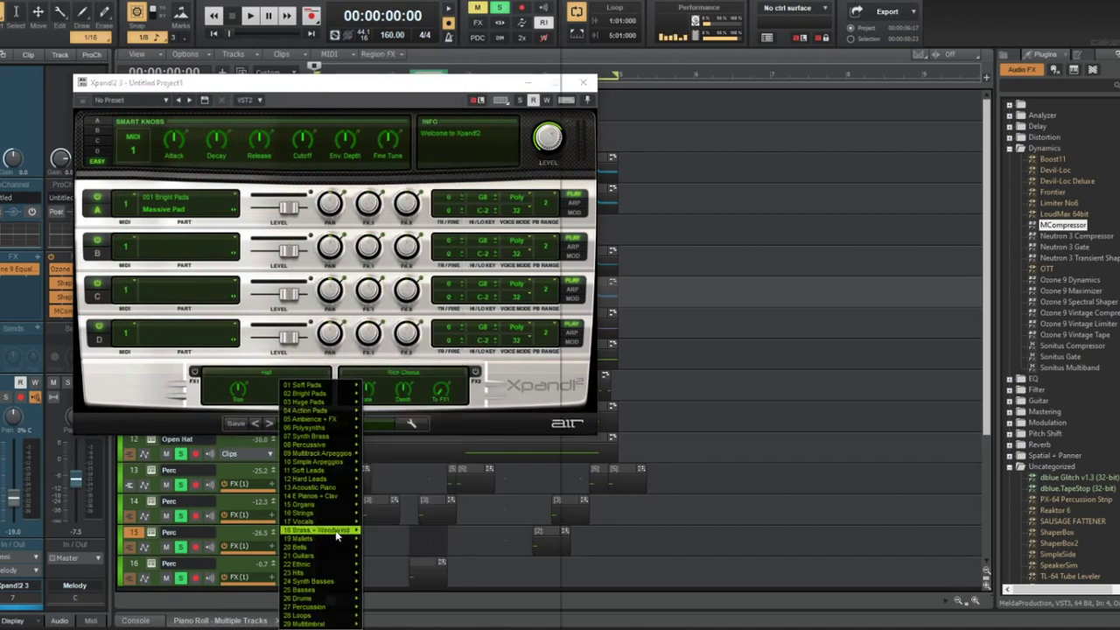
pyautogui.moveTo(319, 530)
pyautogui.click(411, 507)
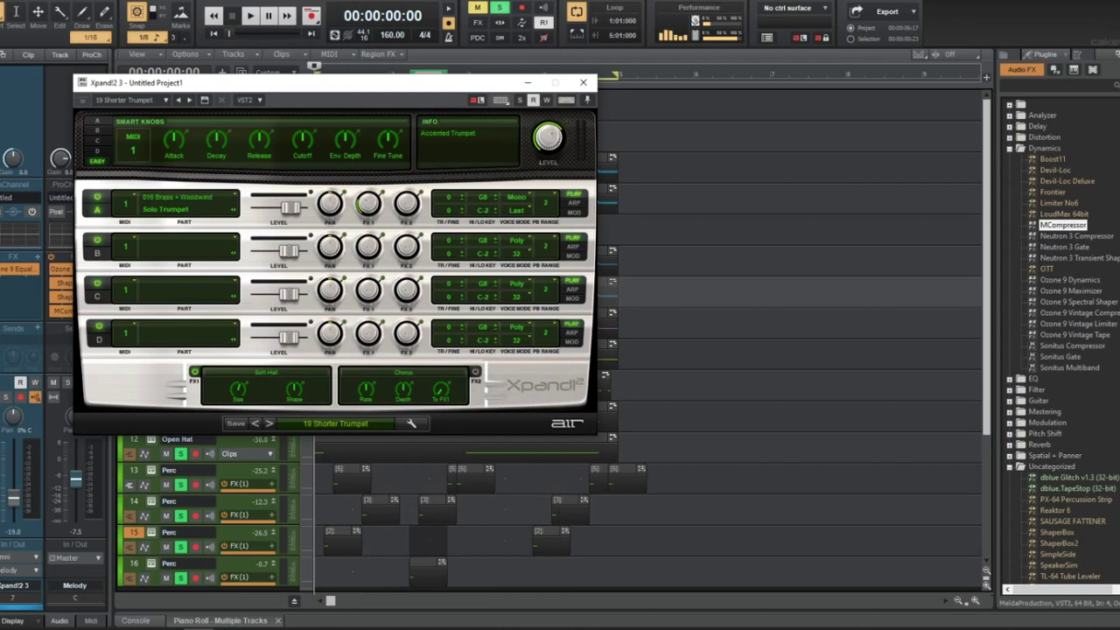
# Clear the old clip from track 7, solo the track and route its output to Master
pyautogui.moveTo(490, 95); pyautogui.dragTo(908, 163)
pyautogui.click(258, 294)
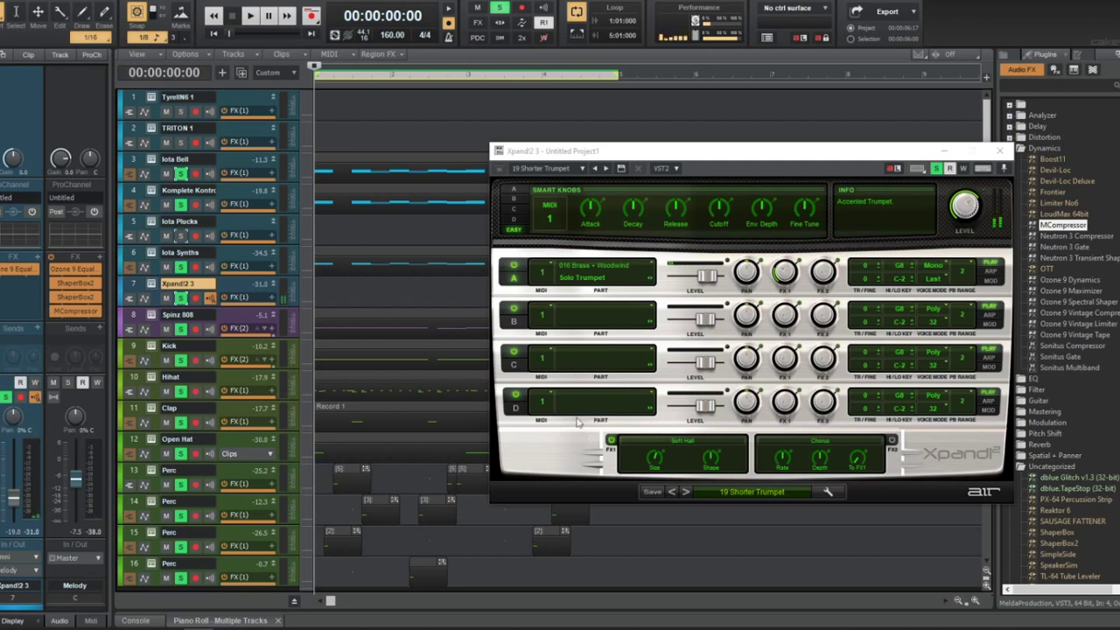
pyautogui.click(31, 571)
pyautogui.click(72, 390)
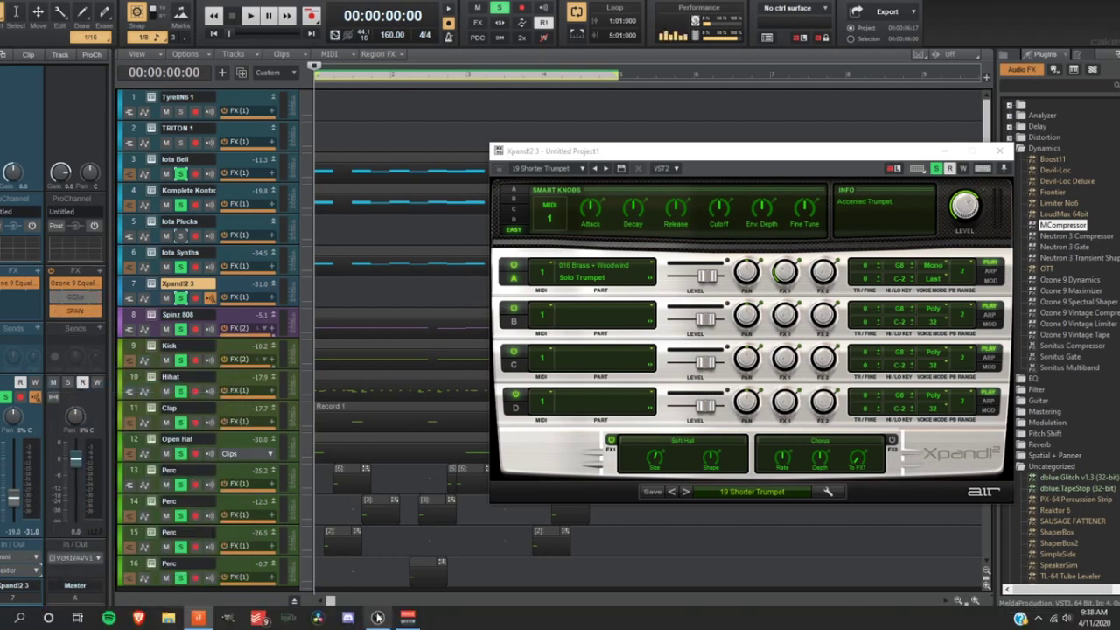
# Switch to OBS and raise the Mic/Aux level in the audio mixer to about -0.2 dB
pyautogui.click(377, 620)
pyautogui.moveTo(631, 517); pyautogui.dragTo(573, 531)
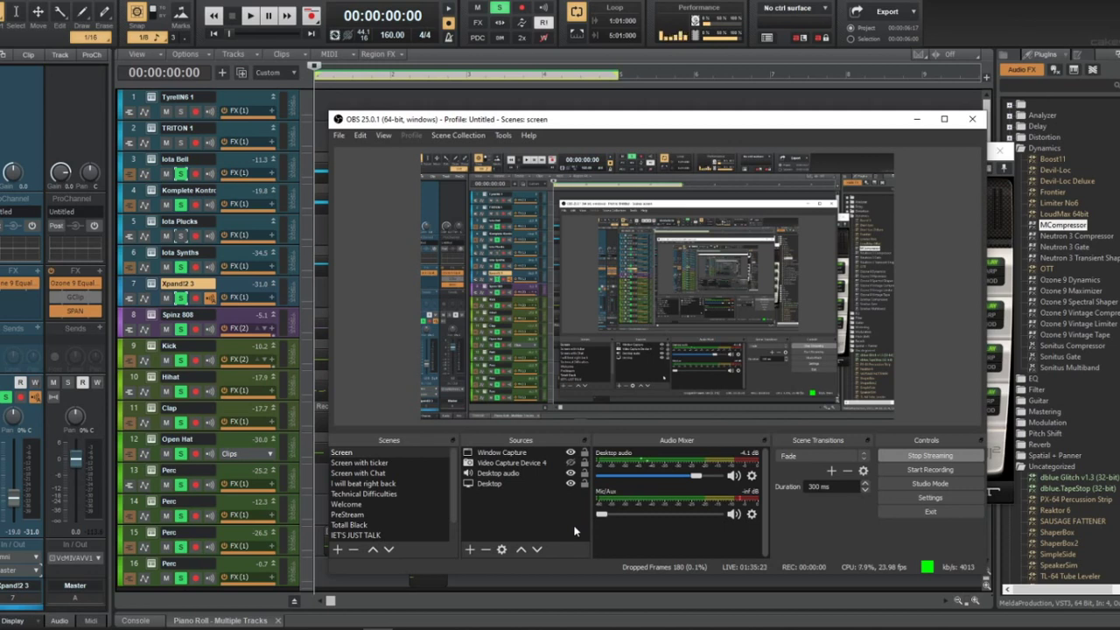
pyautogui.moveTo(602, 518); pyautogui.dragTo(696, 513)
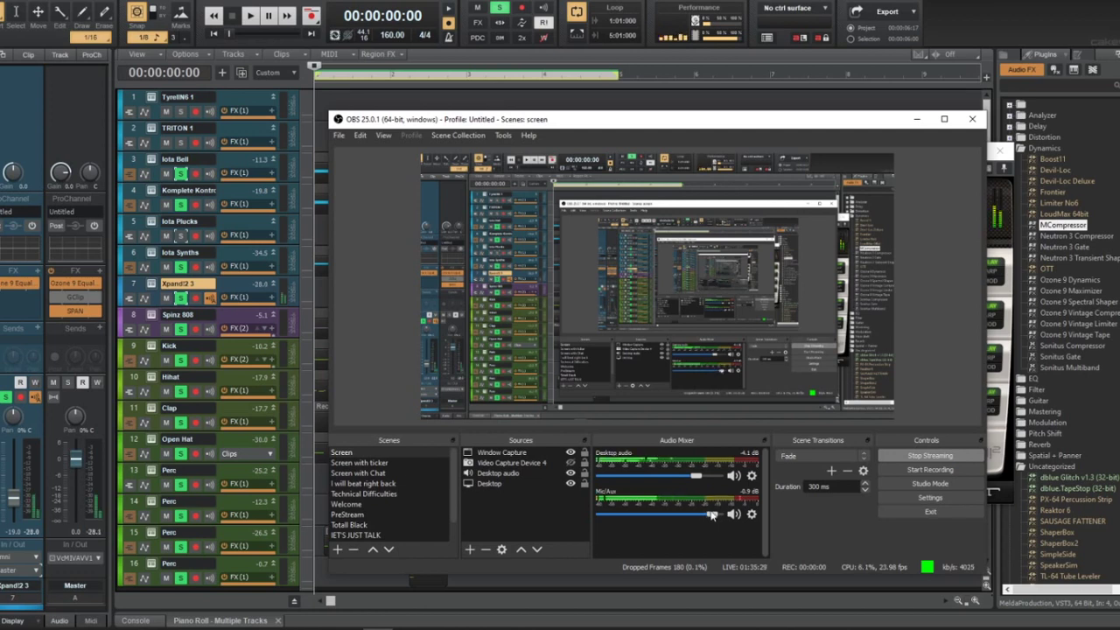
pyautogui.moveTo(717, 515); pyautogui.dragTo(712, 514)
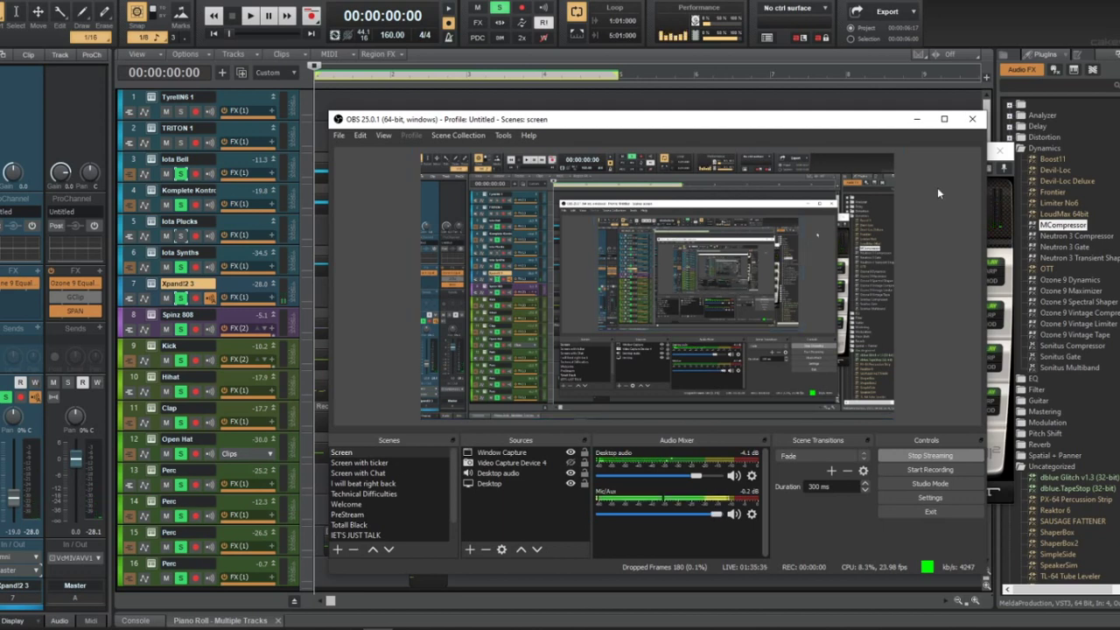
# Keep OBS running by declining its exit and minimize its window to return to the Cakewalk project
pyautogui.click(972, 120)
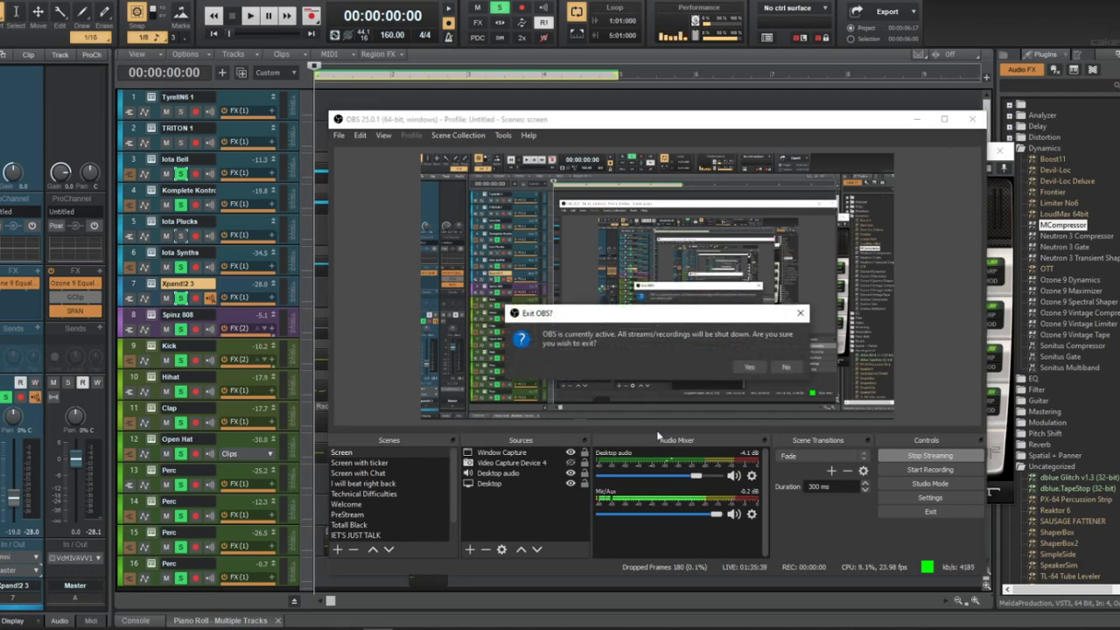
pyautogui.click(786, 366)
pyautogui.click(916, 118)
pyautogui.click(912, 136)
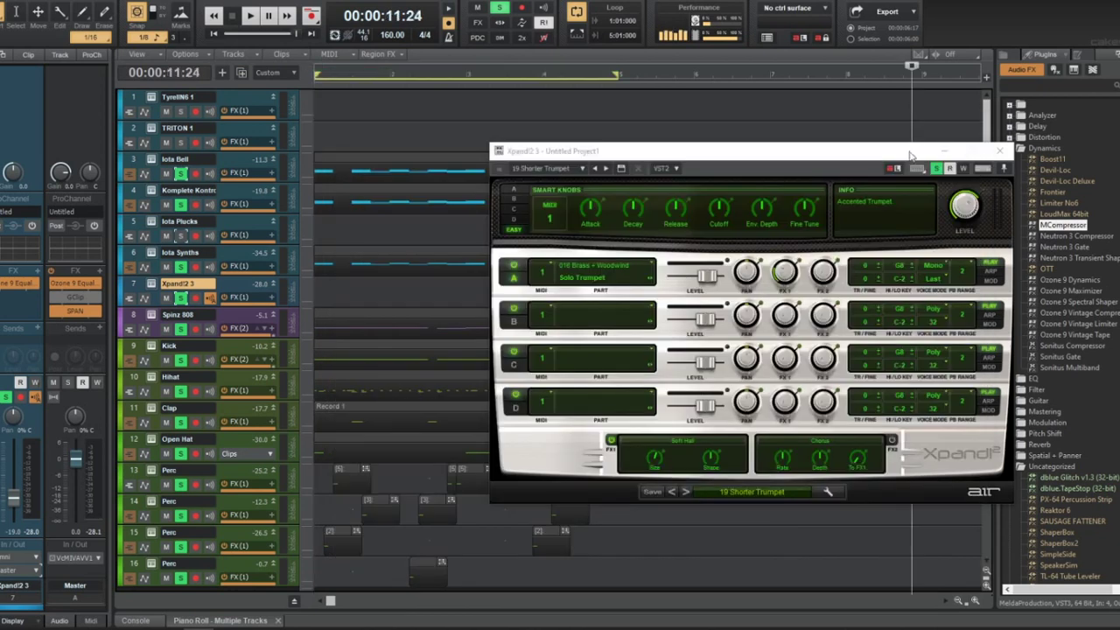
# Play the beat briefly from the start
pyautogui.press('w')
pyautogui.press('space')
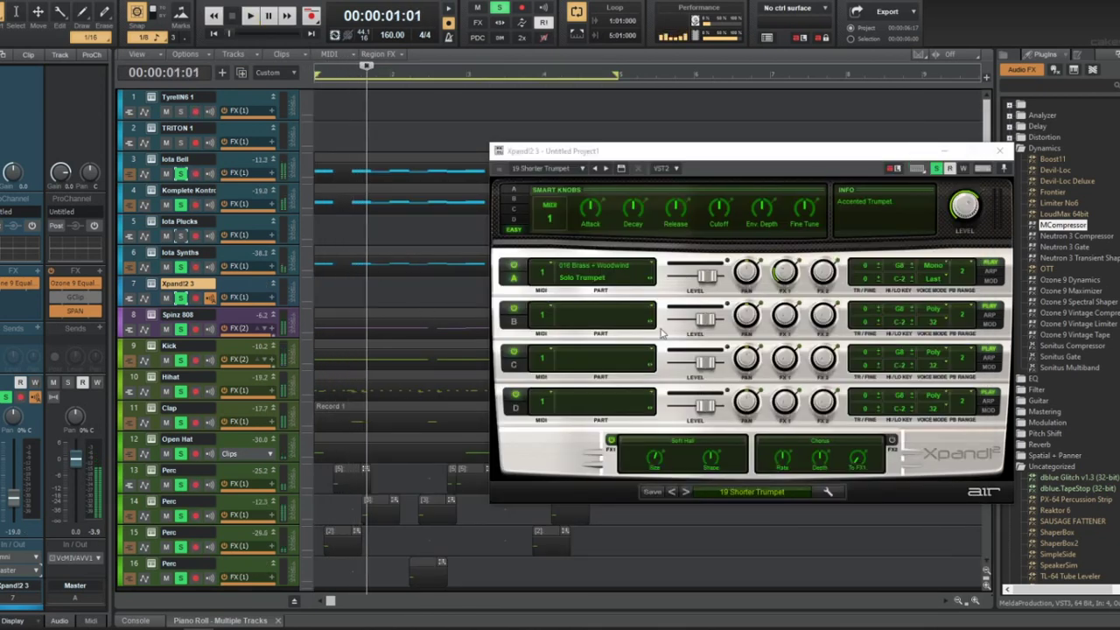
pyautogui.click(618, 277)
pyautogui.click(416, 295)
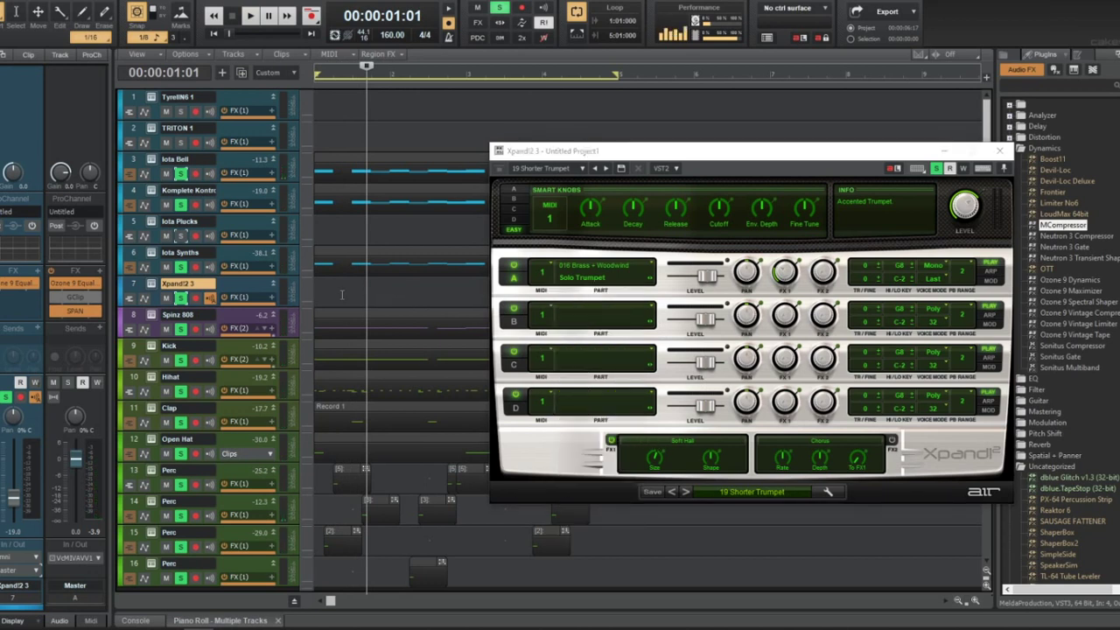
# Open track 7 in the piano roll, add 2640-tick A#5 and F5 notes at the start of bar 1 and play them
pyautogui.rightClick(344, 298)
pyautogui.moveTo(356, 315)
pyautogui.click(433, 315)
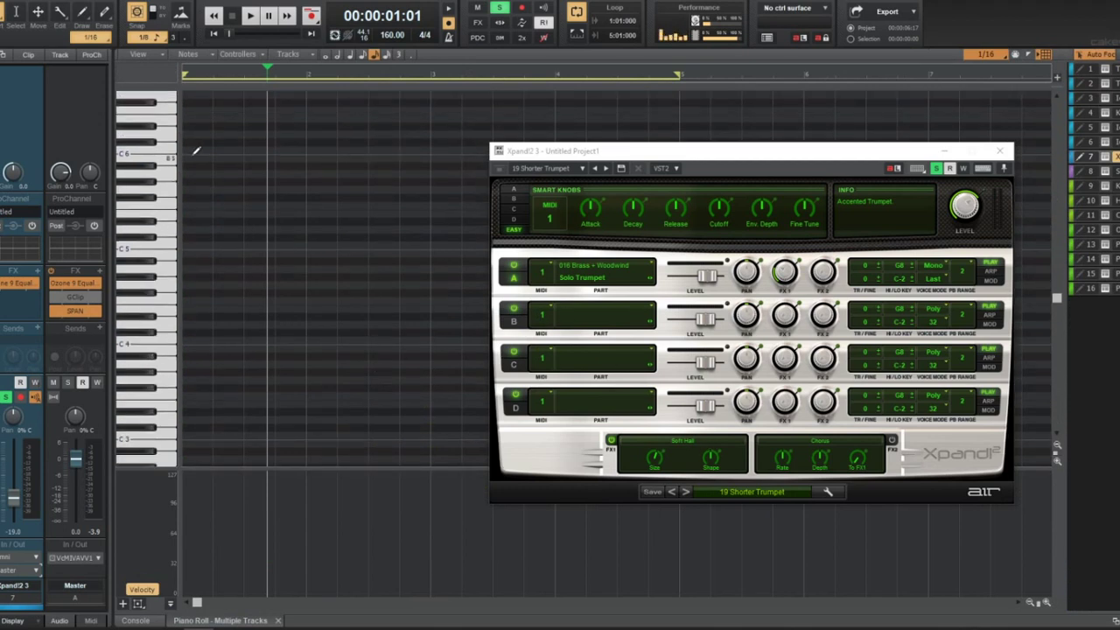
pyautogui.moveTo(192, 159)
pyautogui.mouseDown()
pyautogui.moveTo(275, 170)
pyautogui.moveTo(247, 180)
pyautogui.moveTo(225, 167)
pyautogui.mouseUp()
pyautogui.press('space')
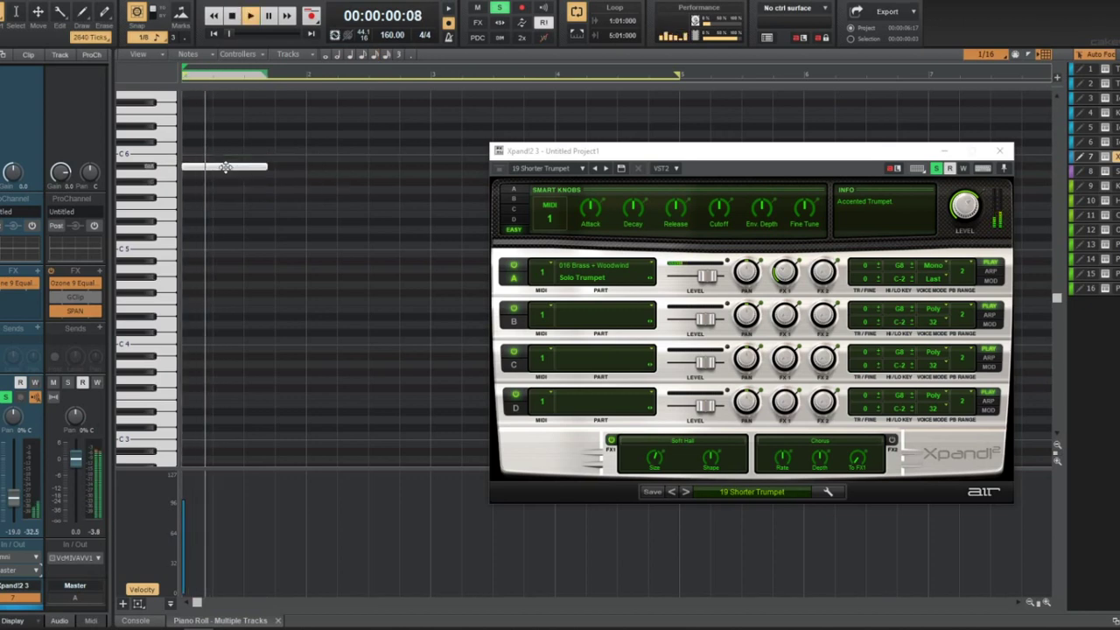
pyautogui.click(194, 206)
pyautogui.press('w')
pyautogui.press('space')
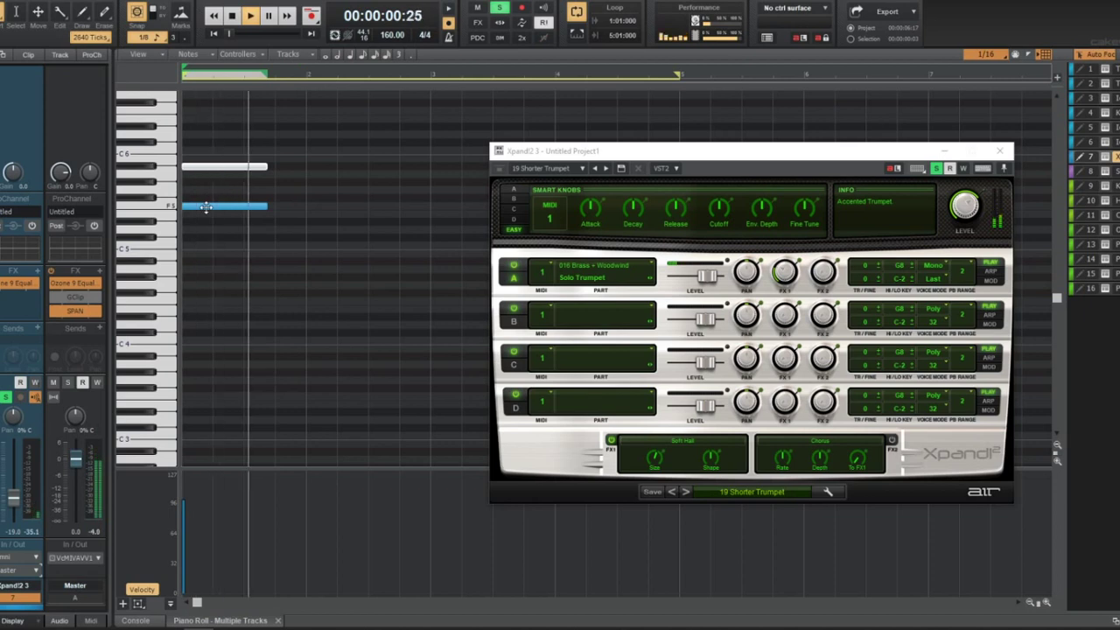
# Audition the next Xpand!2 trumpet presets against the beat and settle on 22 Hard Trumpet
pyautogui.click(686, 492)
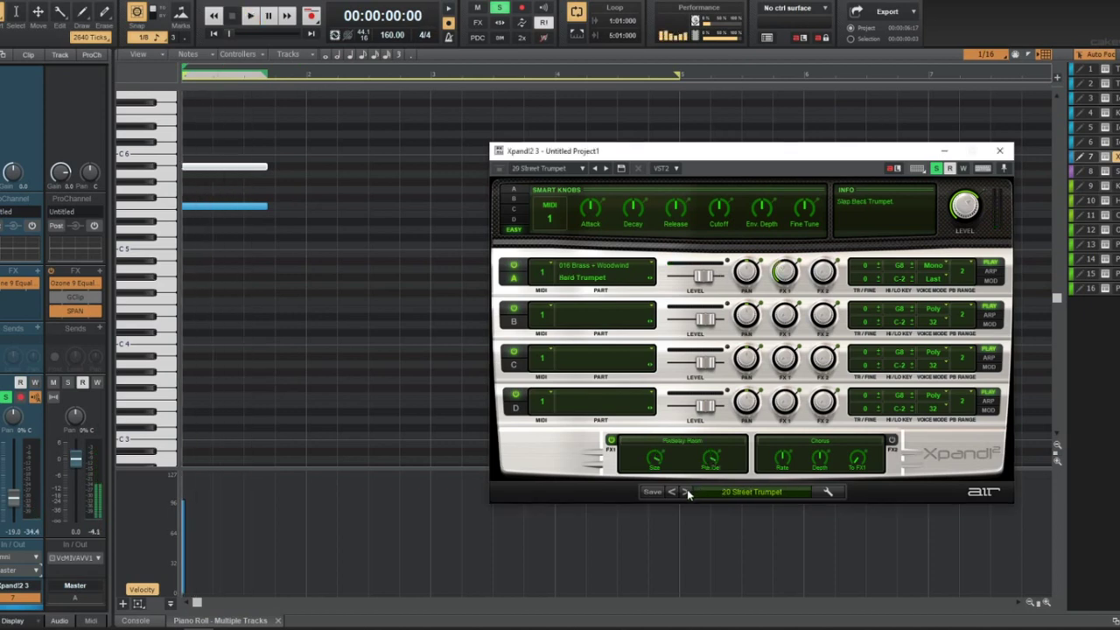
pyautogui.press('space')
pyautogui.click(685, 492)
pyautogui.press('space')
pyautogui.press('space')
pyautogui.click(684, 492)
pyautogui.press('space')
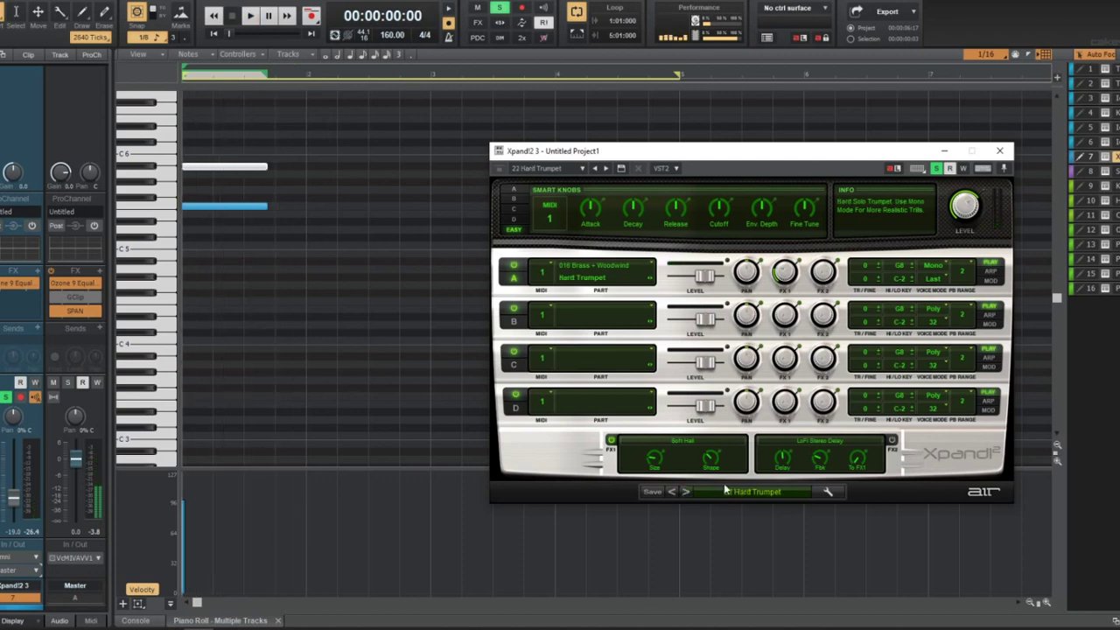
pyautogui.press('space')
# Shorten both trumpet notes at the start of bar 1 to about a sixteenth and play them back
pyautogui.click(171, 248)
pyautogui.press('space')
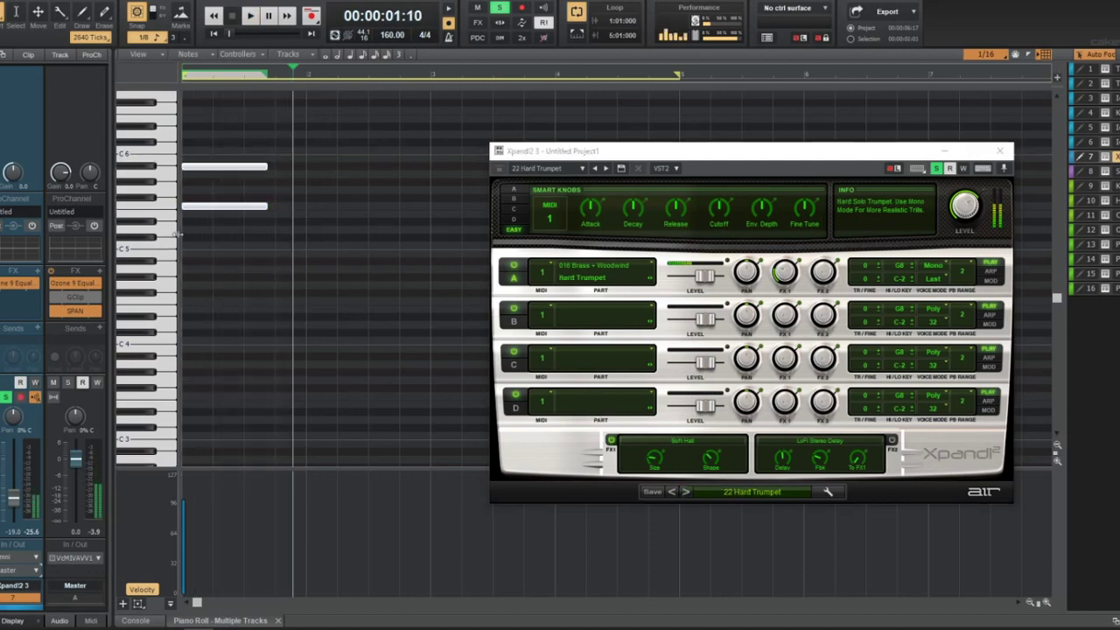
pyautogui.moveTo(267, 166); pyautogui.dragTo(189, 167)
pyautogui.press('space')
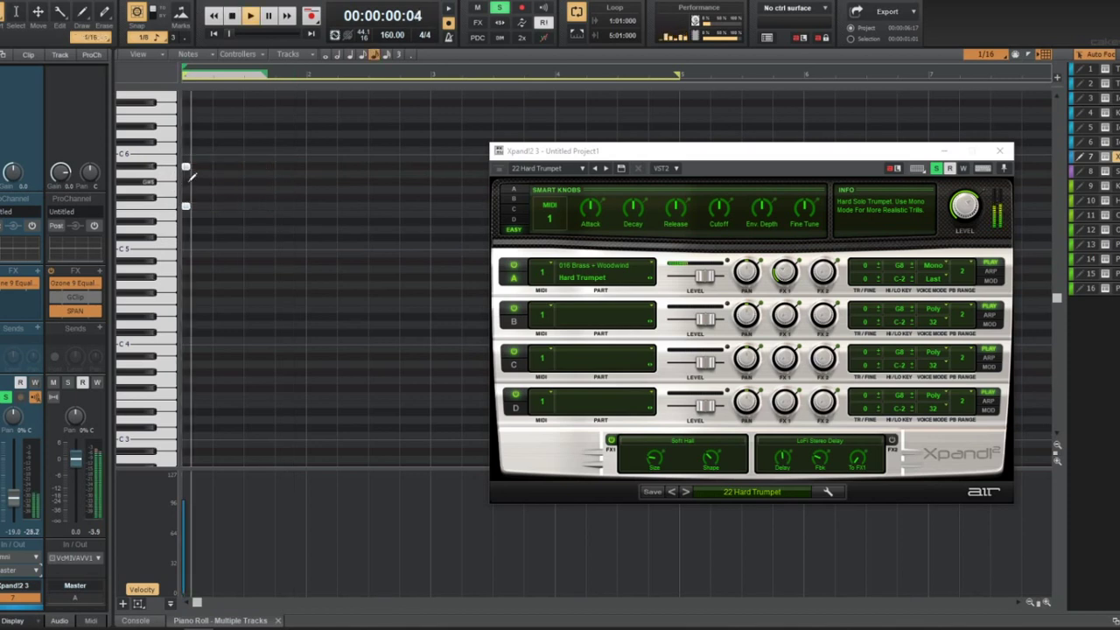
# Copy the bar 1 A#5 and F5 trumpet notes an eighth note on and to beat 3 of the same bar
pyautogui.scroll(3, 277, 242)
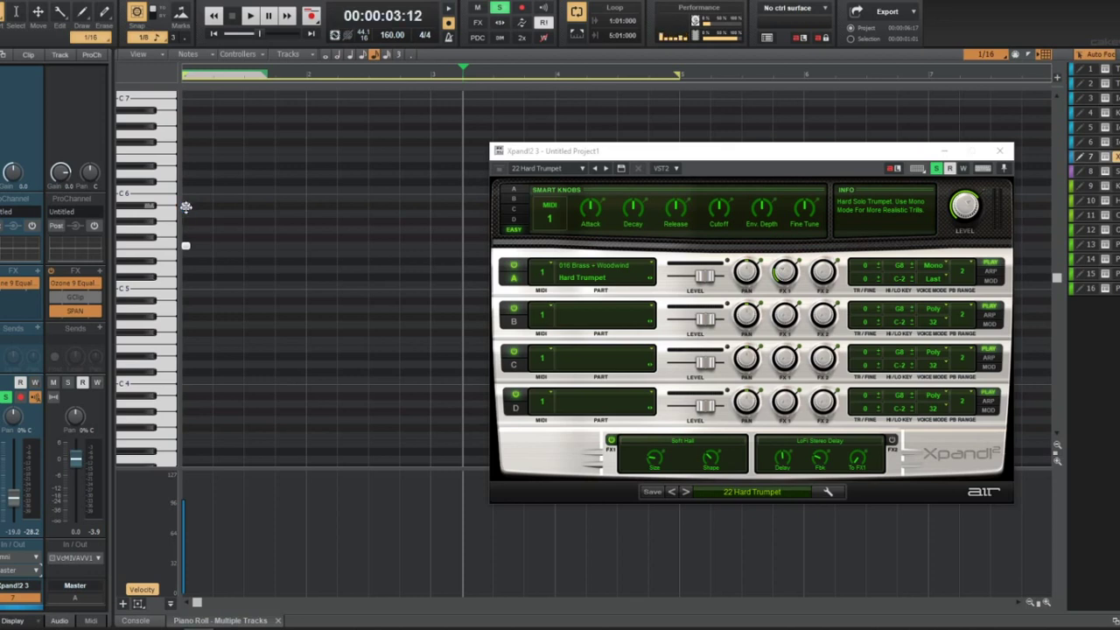
pyautogui.moveTo(185, 207)
pyautogui.mouseDown()
pyautogui.moveTo(247, 207)
pyautogui.moveTo(187, 207)
pyautogui.moveTo(203, 206)
pyautogui.mouseUp()
pyautogui.press('space')
pyautogui.click(186, 205)
# Delete the pair of trumpet notes on beat 3 of bar 1
pyautogui.press('t')
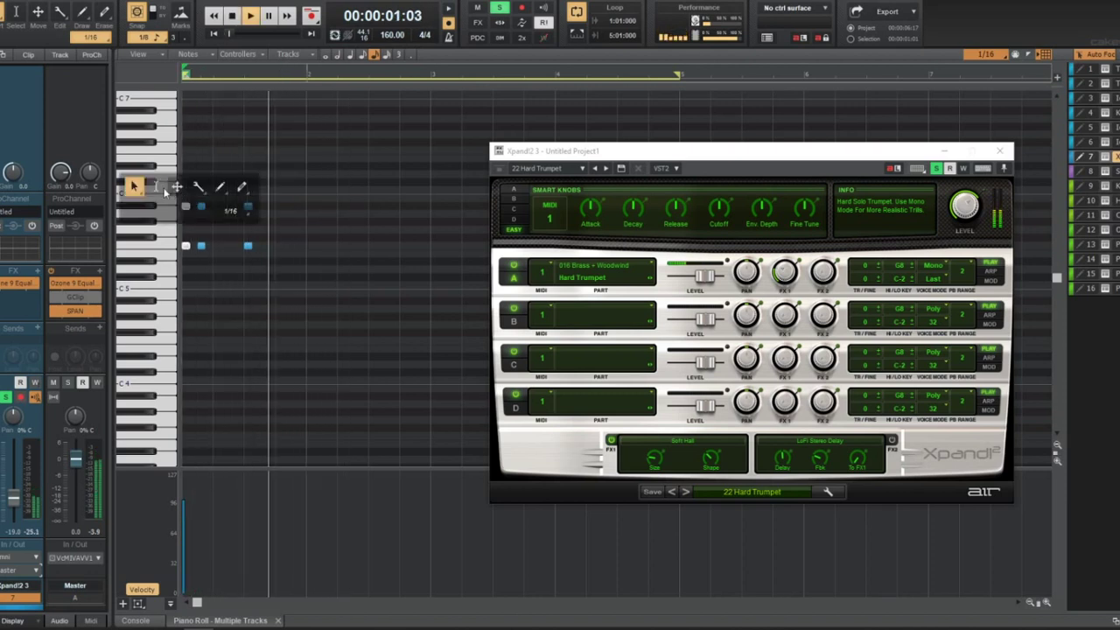
pyautogui.click(238, 187)
pyautogui.moveTo(244, 180); pyautogui.dragTo(286, 299)
pyautogui.press('Delete')
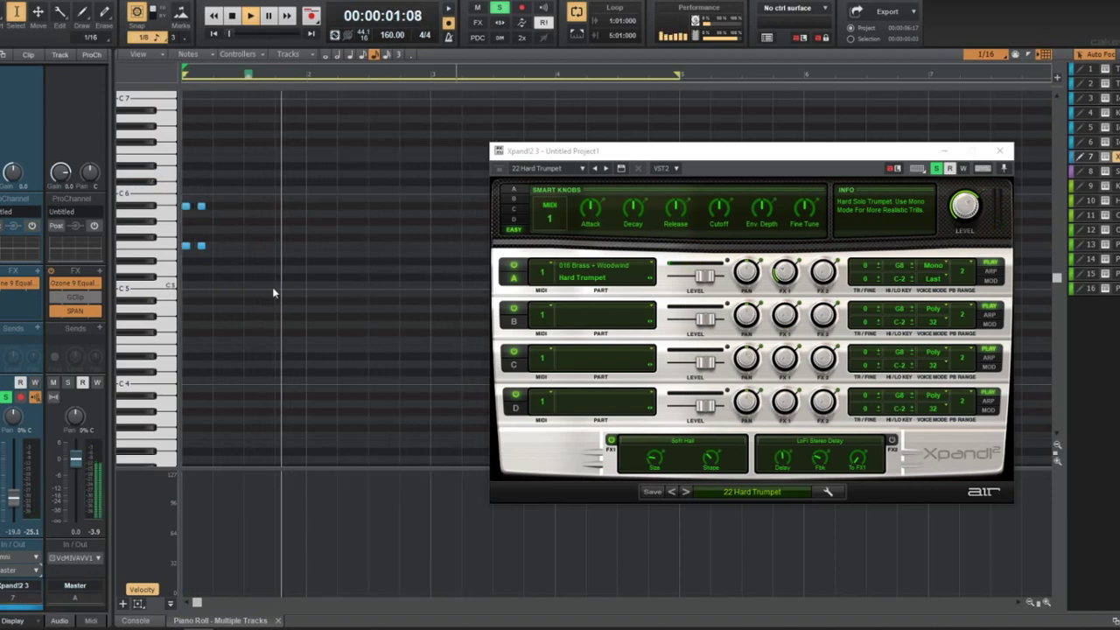
# Copy both bar 1 trumpet note pairs to the start of bar 3, a semitone higher, and play them back
pyautogui.moveTo(235, 179); pyautogui.dragTo(168, 262)
pyautogui.press('t')
pyautogui.click(183, 233)
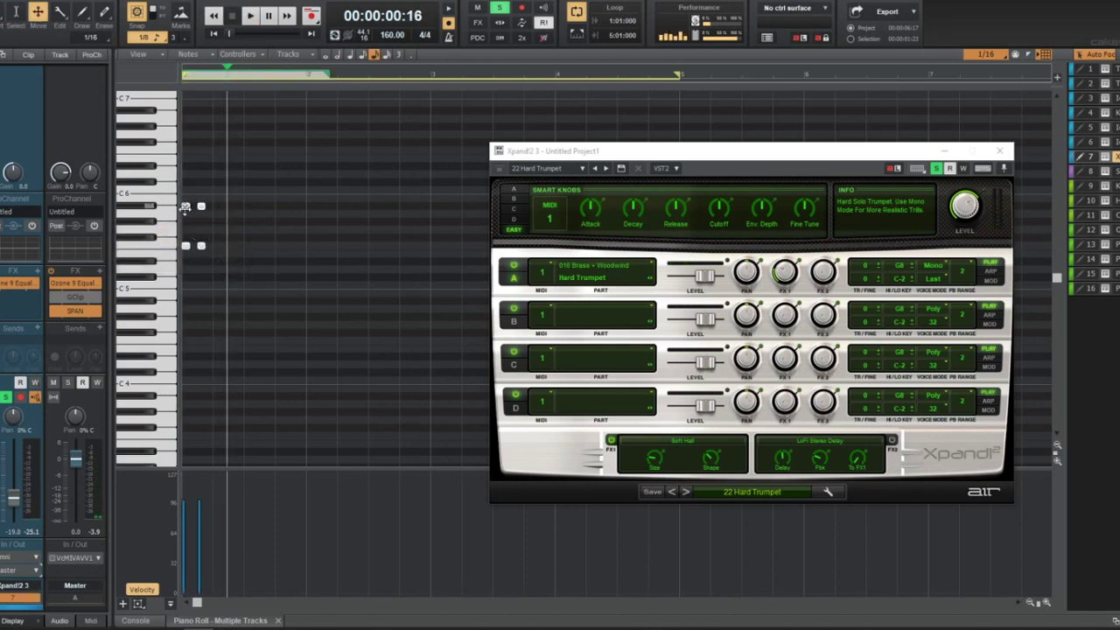
pyautogui.moveTo(184, 204); pyautogui.dragTo(434, 198)
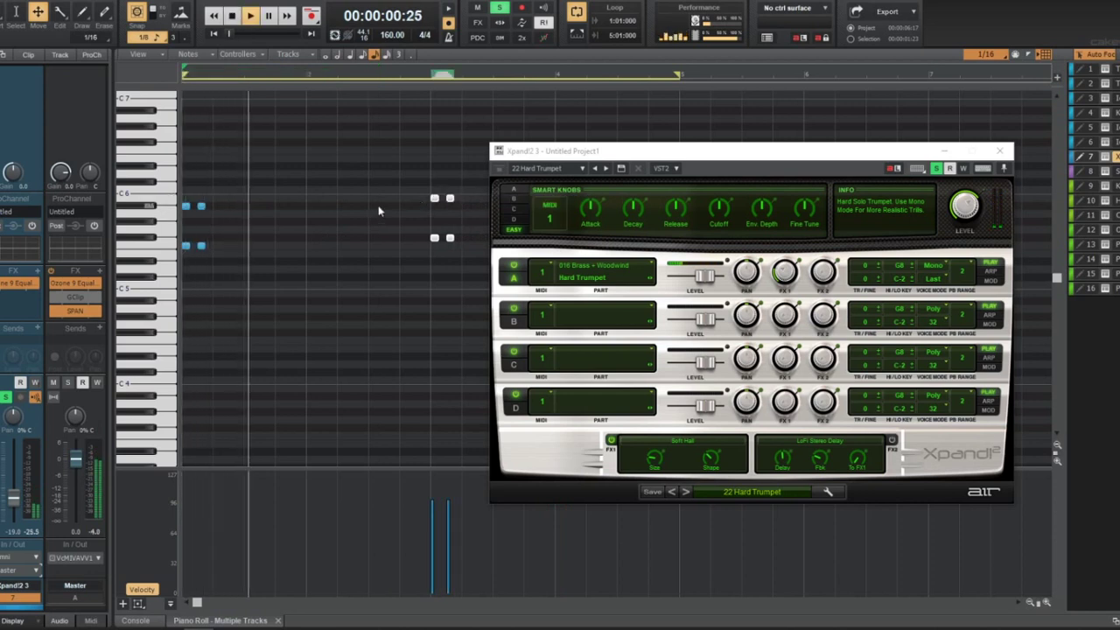
pyautogui.press('t')
pyautogui.click(380, 138)
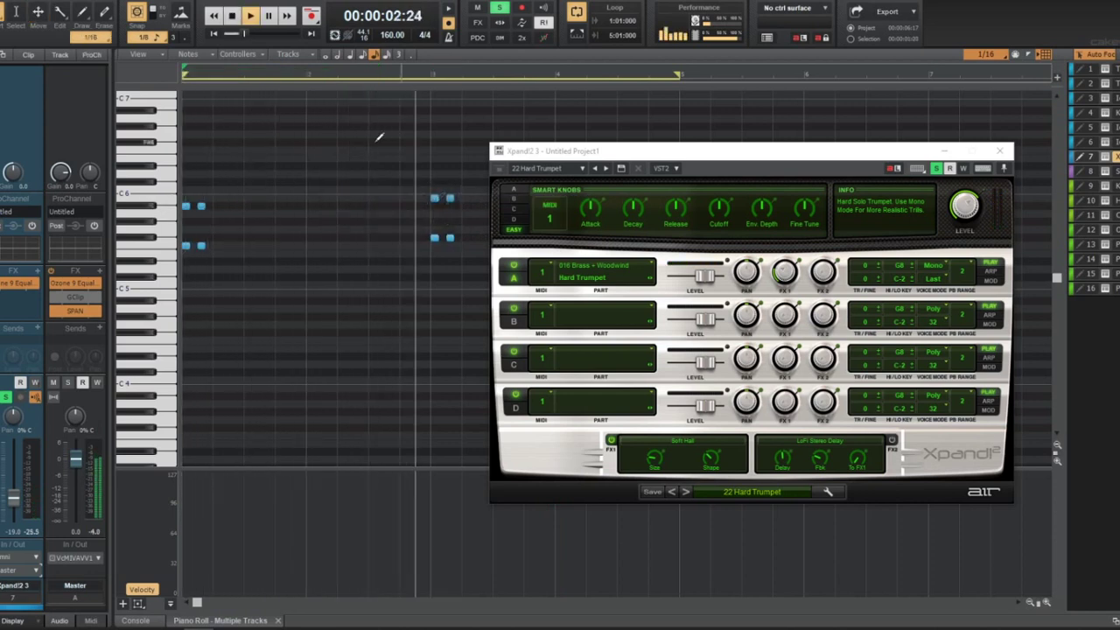
pyautogui.press('space')
# Move the bar 3 trumpet notes down a semitone to A#5 and F5 and play the part
pyautogui.press('t')
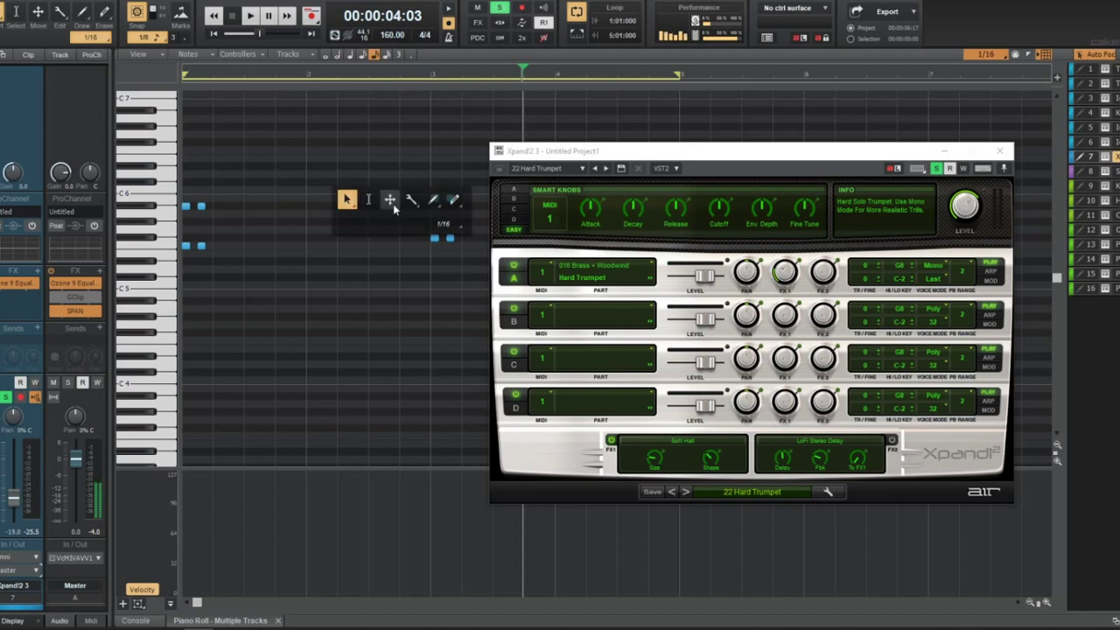
pyautogui.moveTo(400, 177); pyautogui.dragTo(488, 278)
pyautogui.press('t')
pyautogui.click(426, 231)
pyautogui.moveTo(435, 238); pyautogui.dragTo(434, 246)
pyautogui.press('space')
pyautogui.press('t')
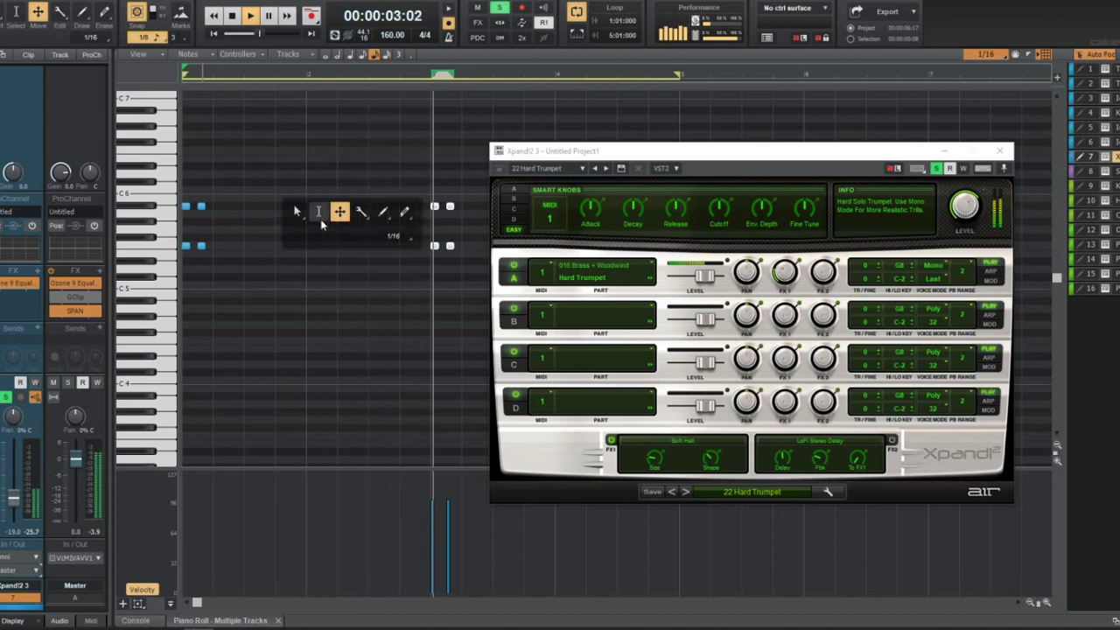
pyautogui.press('space')
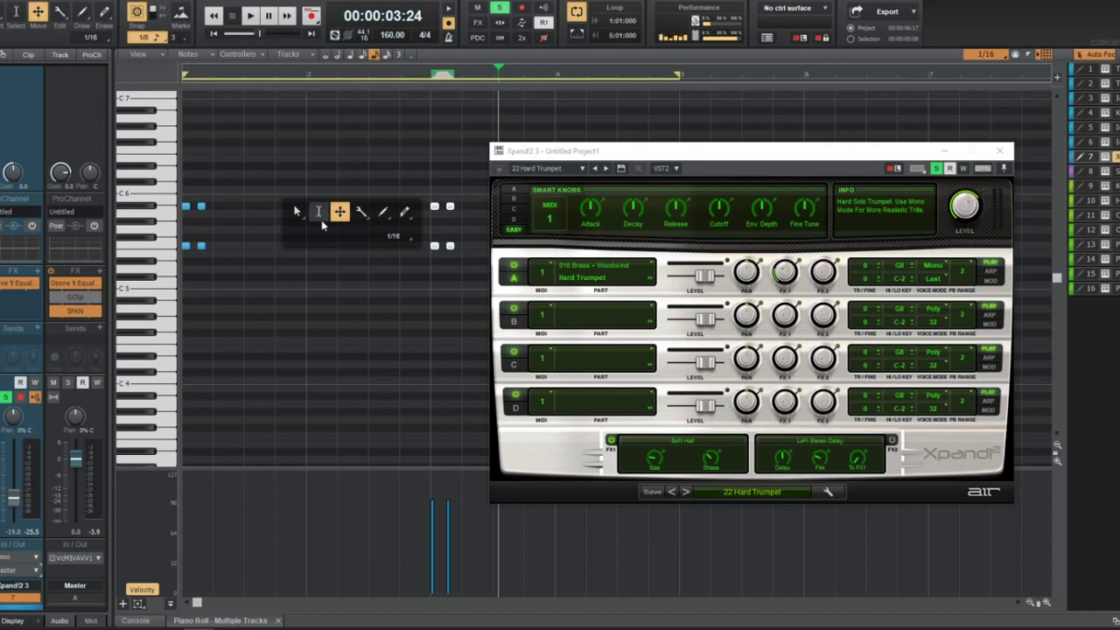
# Audition Xpand!2 presets 23 Trumpets Section and 24 Trumpets + More from the start, and settle on 25 Bigger Section
pyautogui.click(297, 212)
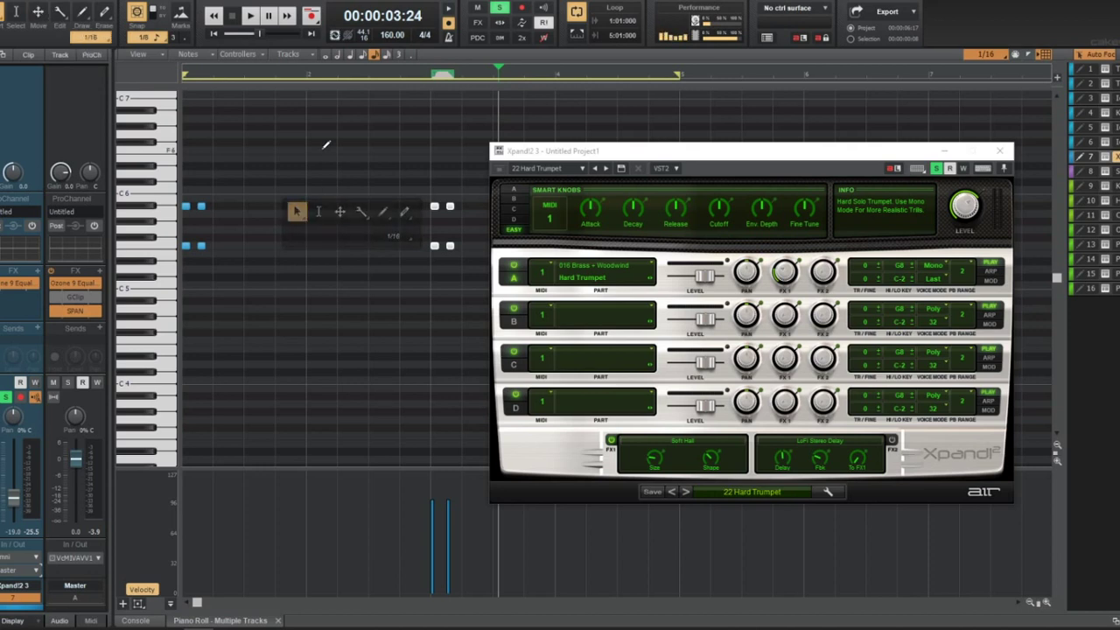
pyautogui.press('w')
pyautogui.press('space')
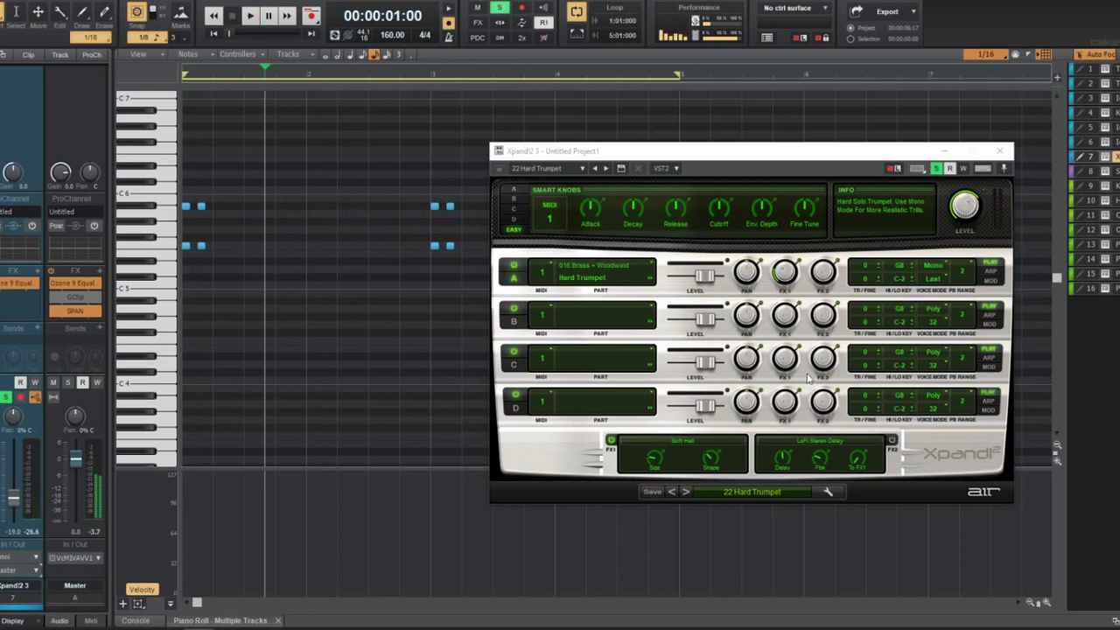
pyautogui.click(725, 492)
pyautogui.moveTo(739, 531)
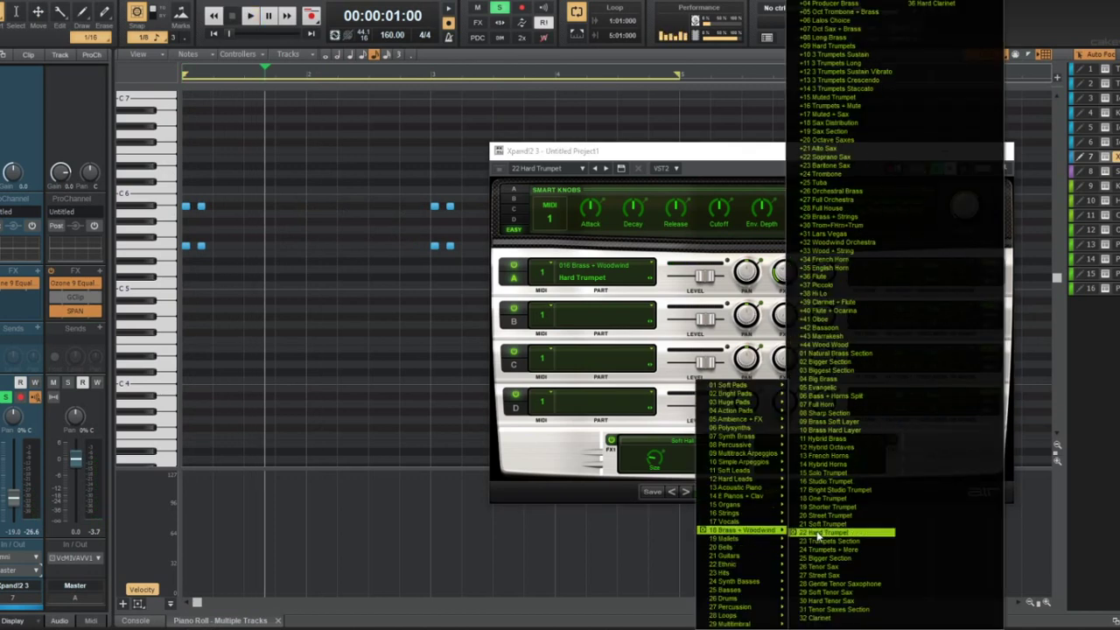
pyautogui.click(830, 541)
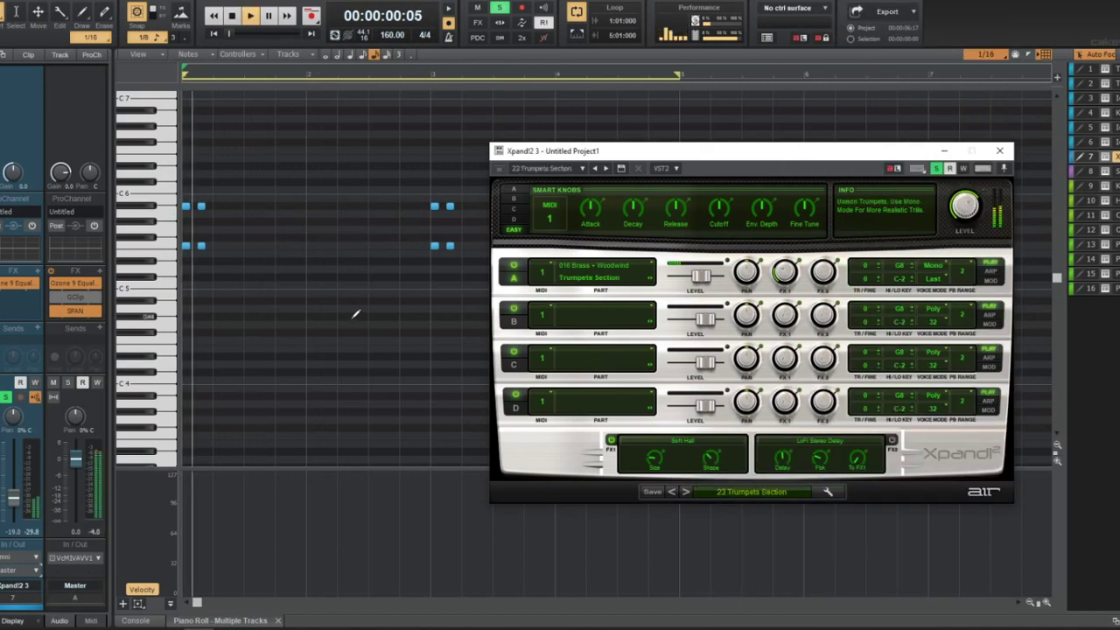
pyautogui.click(686, 491)
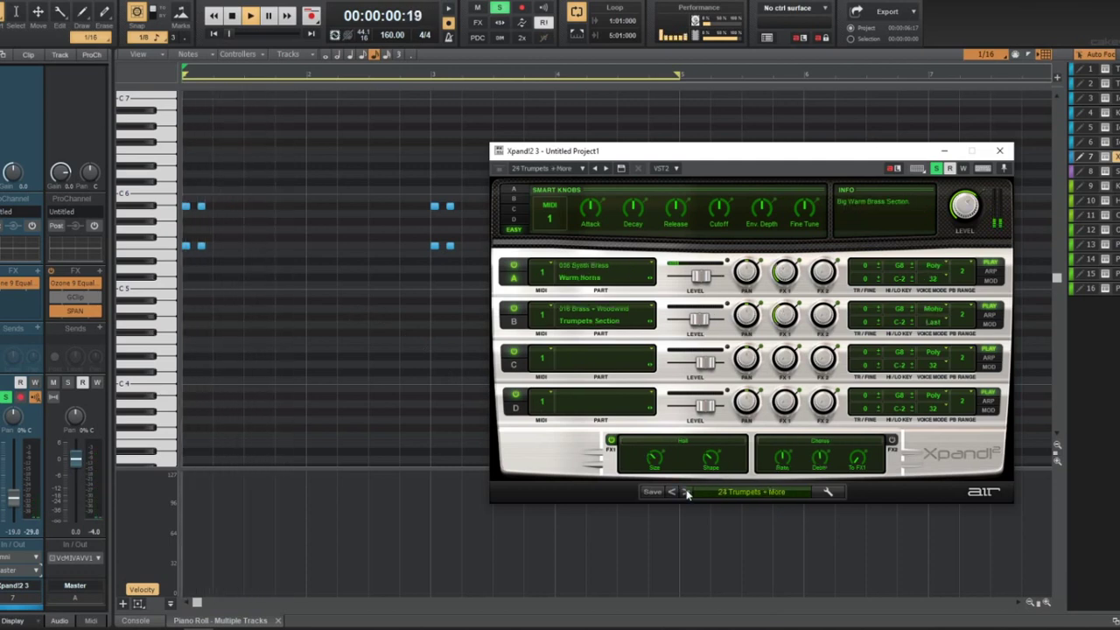
pyautogui.click(686, 492)
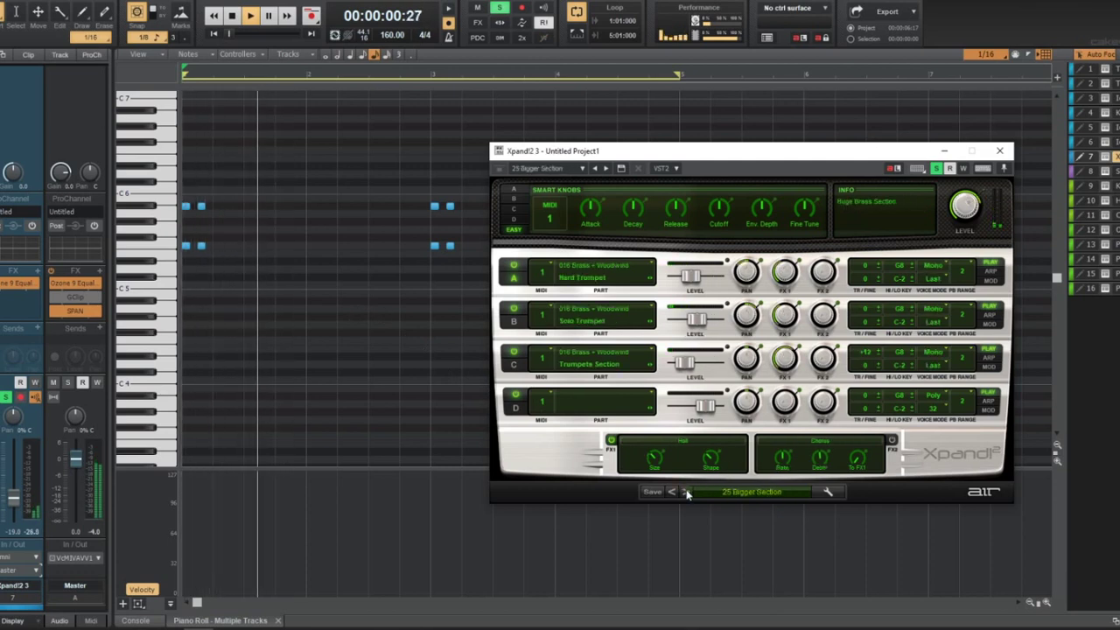
# Add the TRUMPET DISTORT FX chain to the Xpand!2 3 track and set the track's volume to 0 dB during playback
pyautogui.click(999, 151)
pyautogui.press('d')
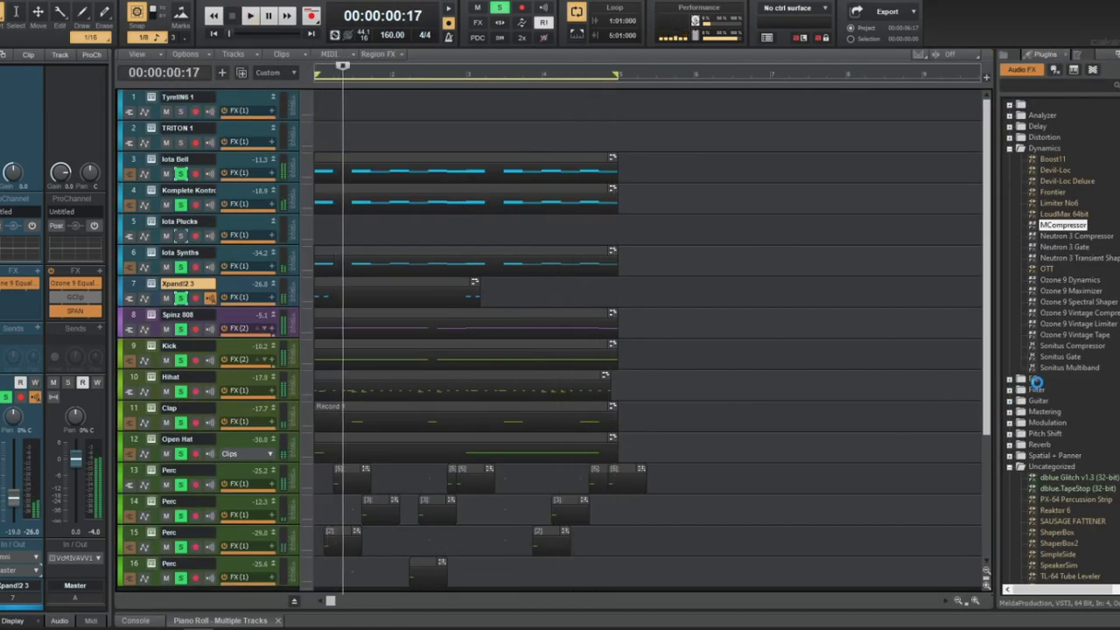
pyautogui.scroll(-2, 1044, 438)
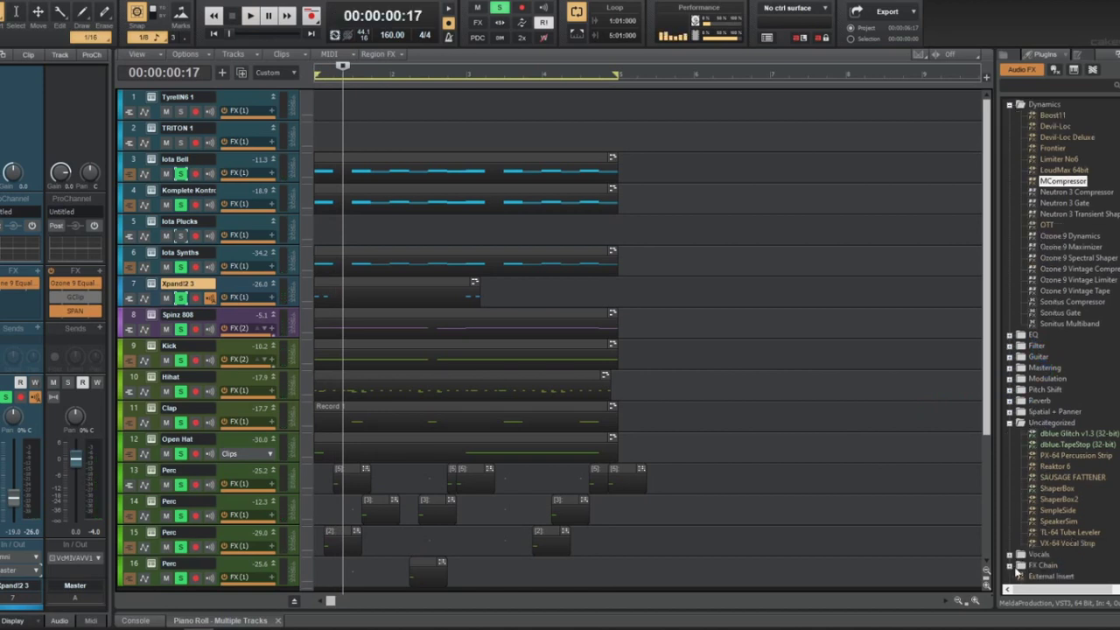
pyautogui.click(1011, 566)
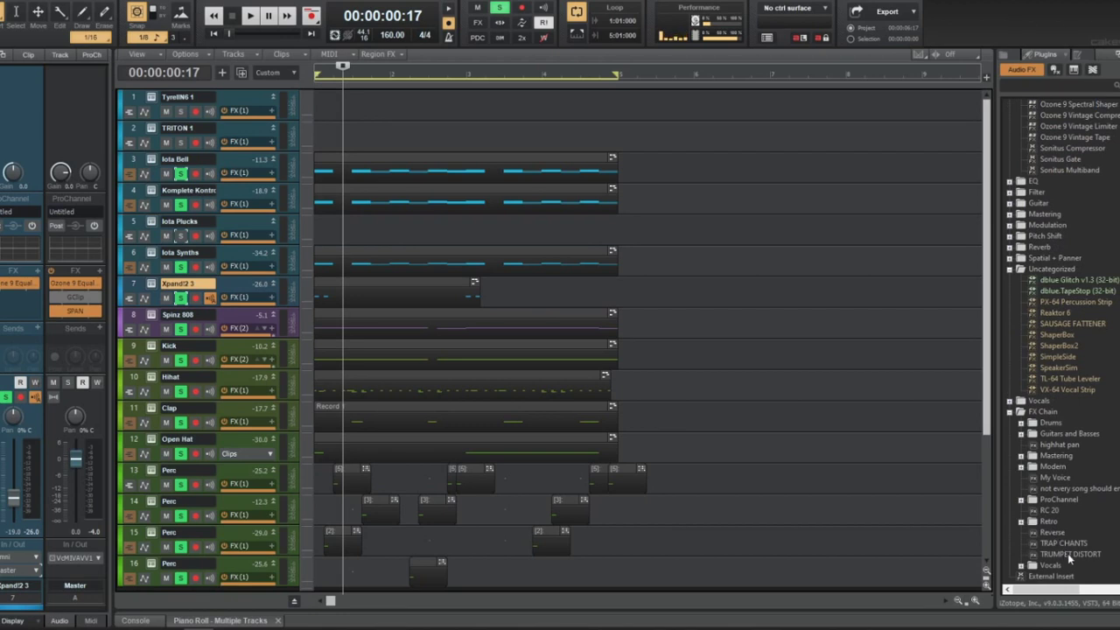
pyautogui.moveTo(1075, 559); pyautogui.dragTo(5, 302)
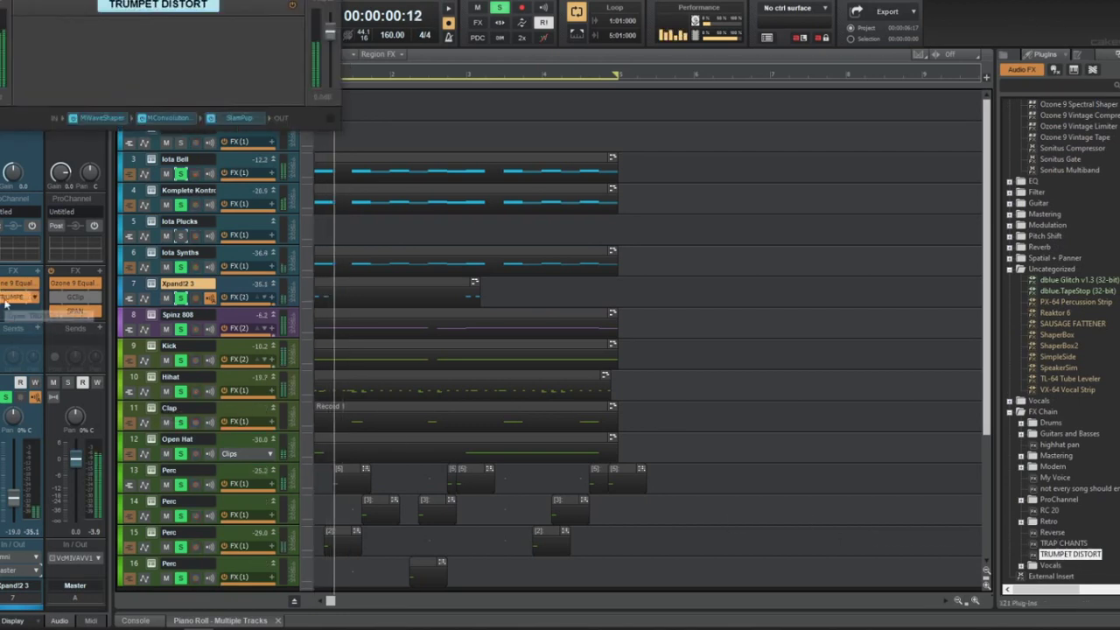
pyautogui.press('space')
pyautogui.press('space')
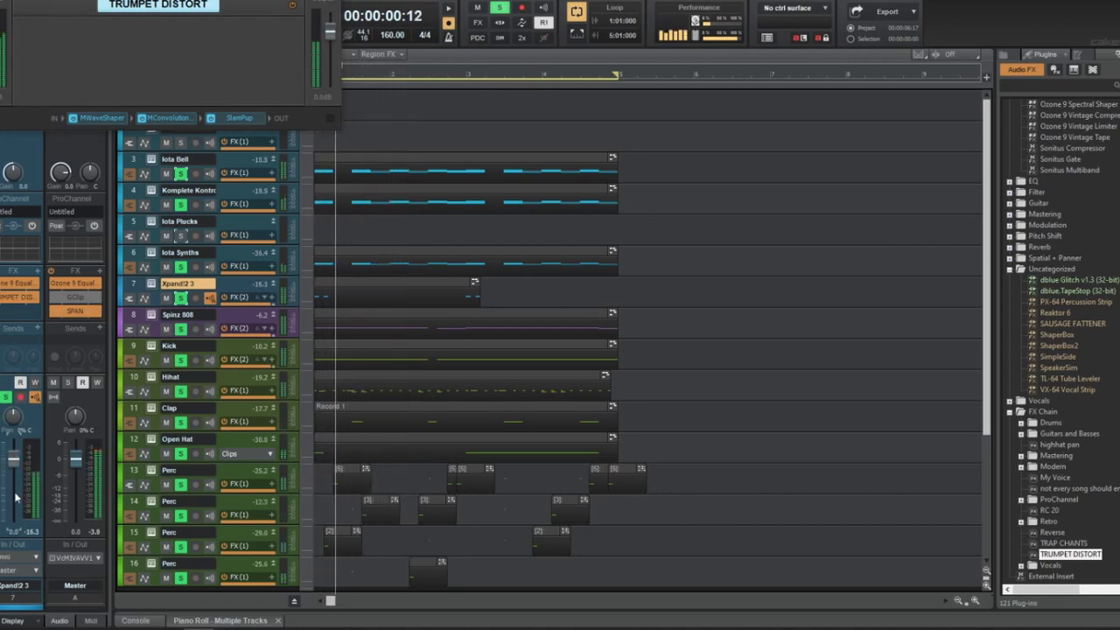
# Unsolo melody tracks 6, 4 and 3 and play the distorted trumpet with only the 808 and drums
pyautogui.click(181, 266)
pyautogui.click(181, 204)
pyautogui.click(181, 172)
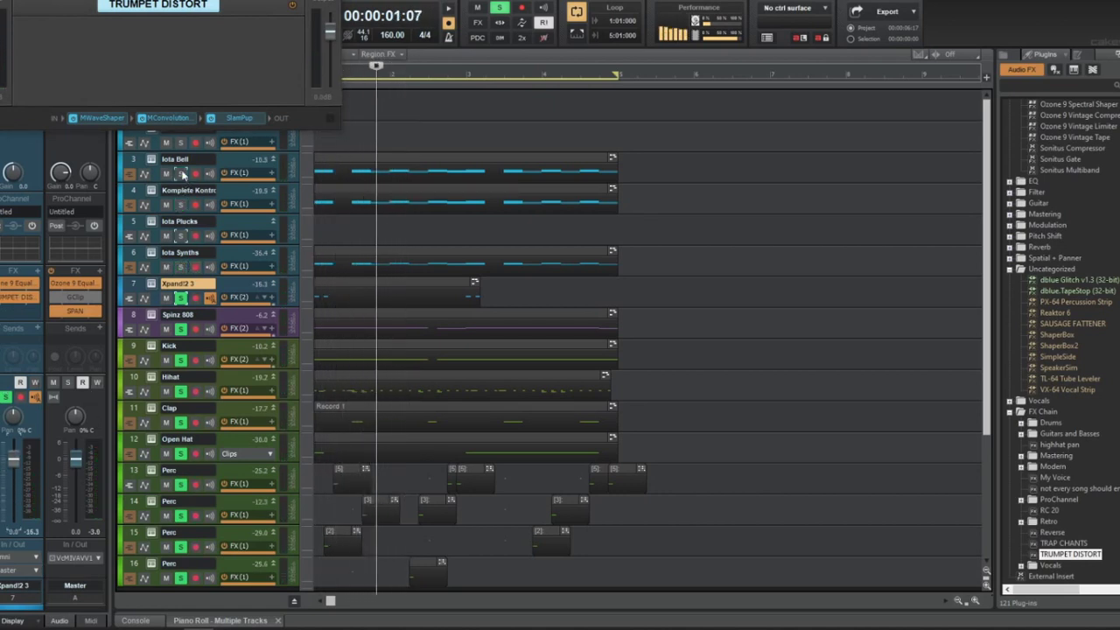
pyautogui.press('space')
pyautogui.press('space')
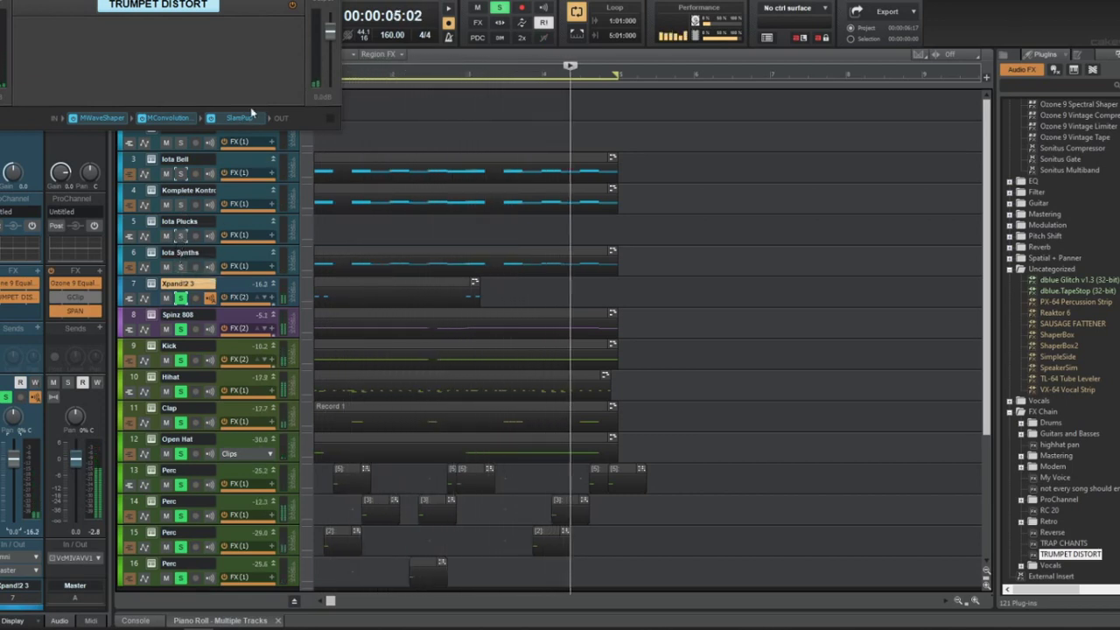
# Lower the TRUMPET DISTORT chain's output to -13.8 dB between short playbacks and close its window
pyautogui.press('space')
pyautogui.press('space')
pyautogui.press('space')
pyautogui.press('space')
pyautogui.press('space')
pyautogui.press('space')
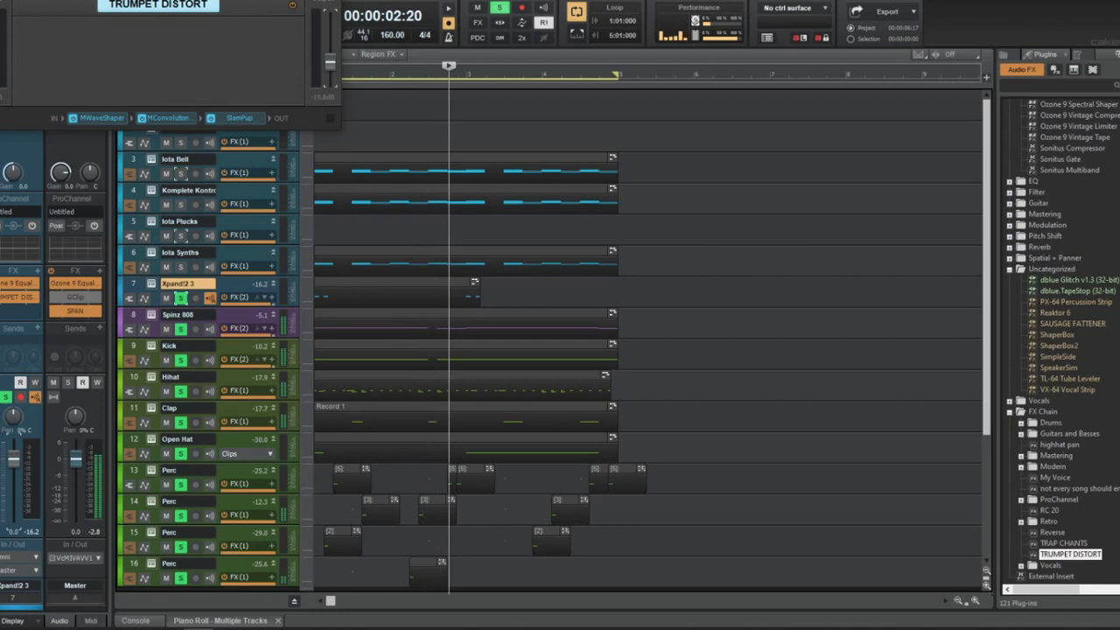
pyautogui.click(332, 0)
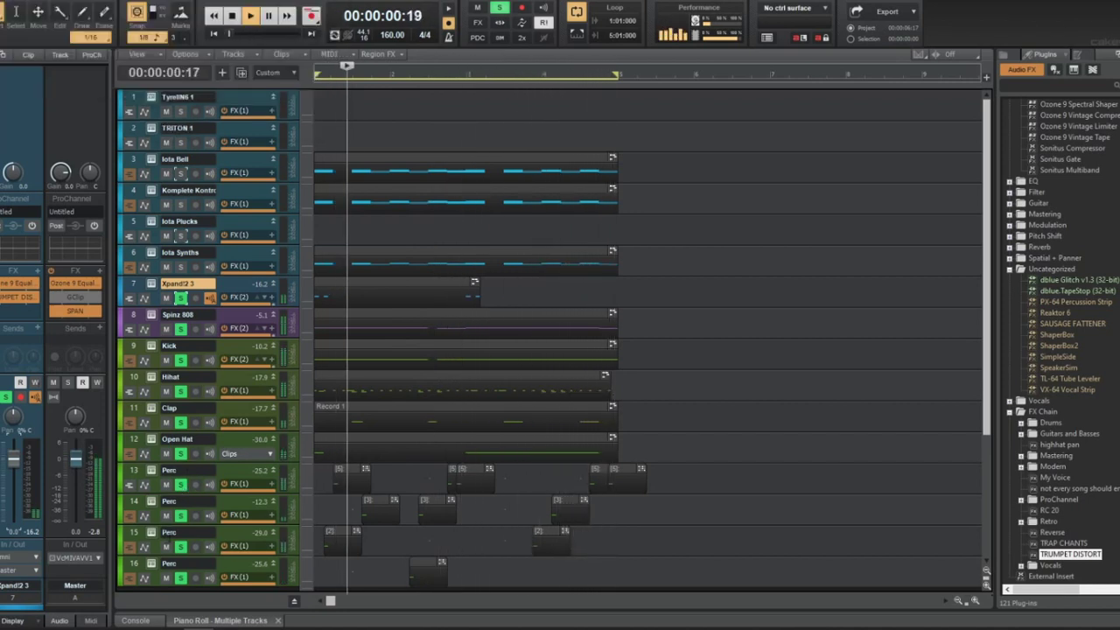
# Reduce the input gain of Perc track 14 while replaying the beat from the start
pyautogui.click(201, 506)
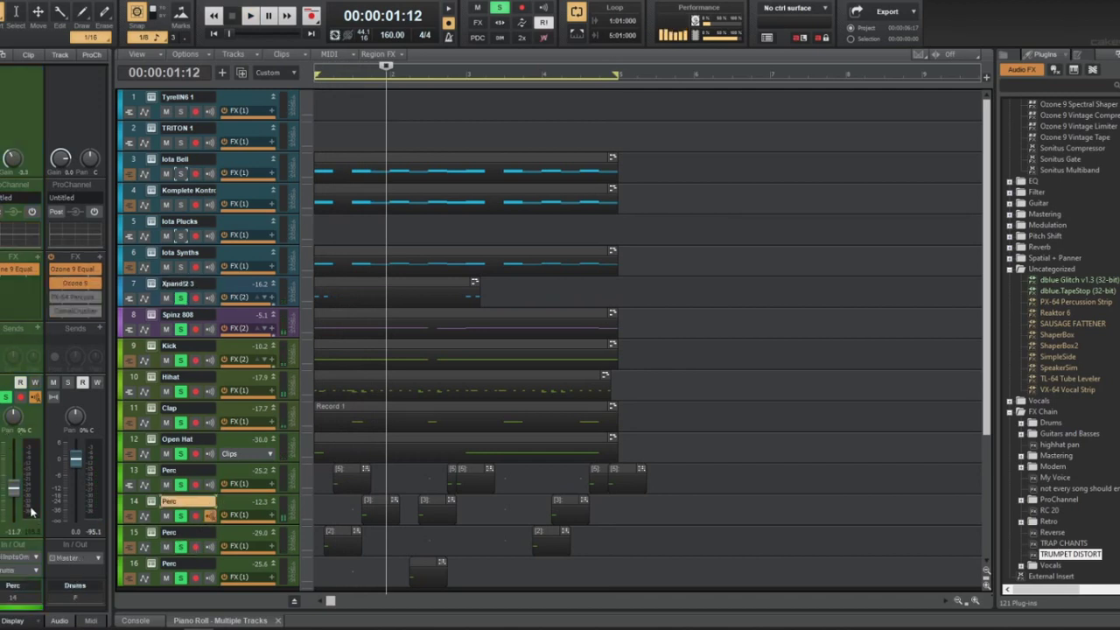
pyautogui.press('w')
pyautogui.press('space')
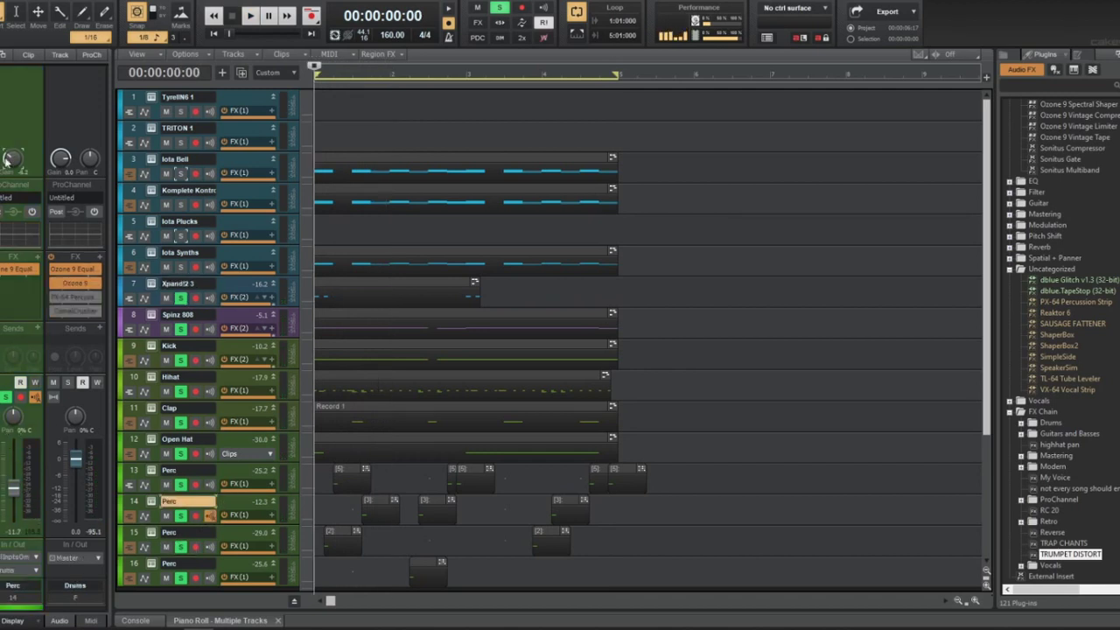
pyautogui.press('space')
pyautogui.press('space')
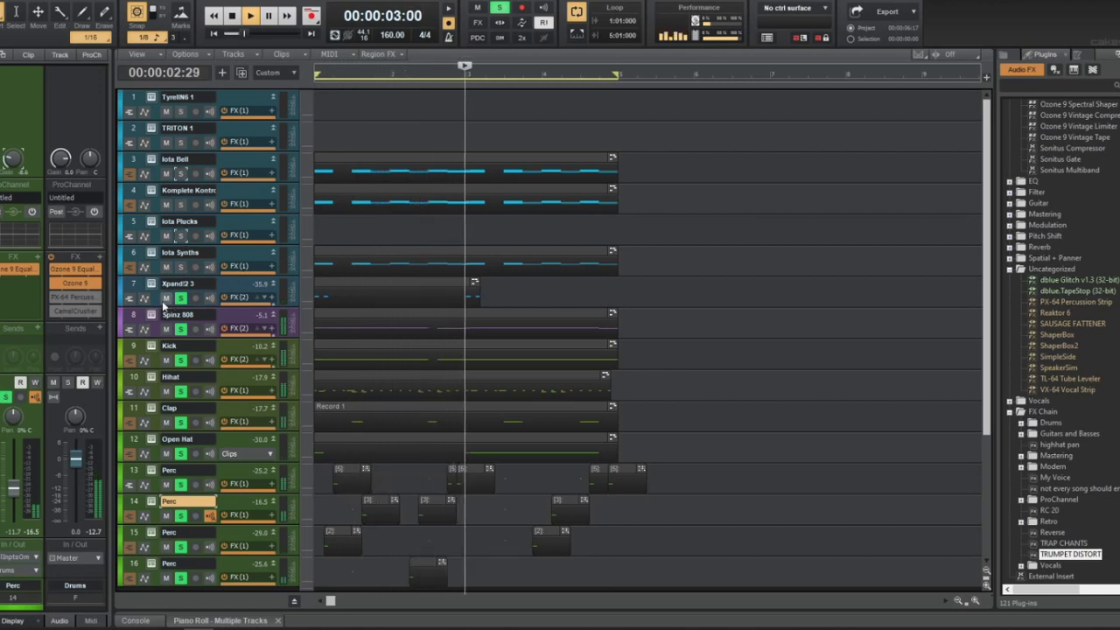
# Solo melody tracks 3 to 6 again so they play with the trumpet and drums
pyautogui.moveTo(180, 266); pyautogui.dragTo(181, 172)
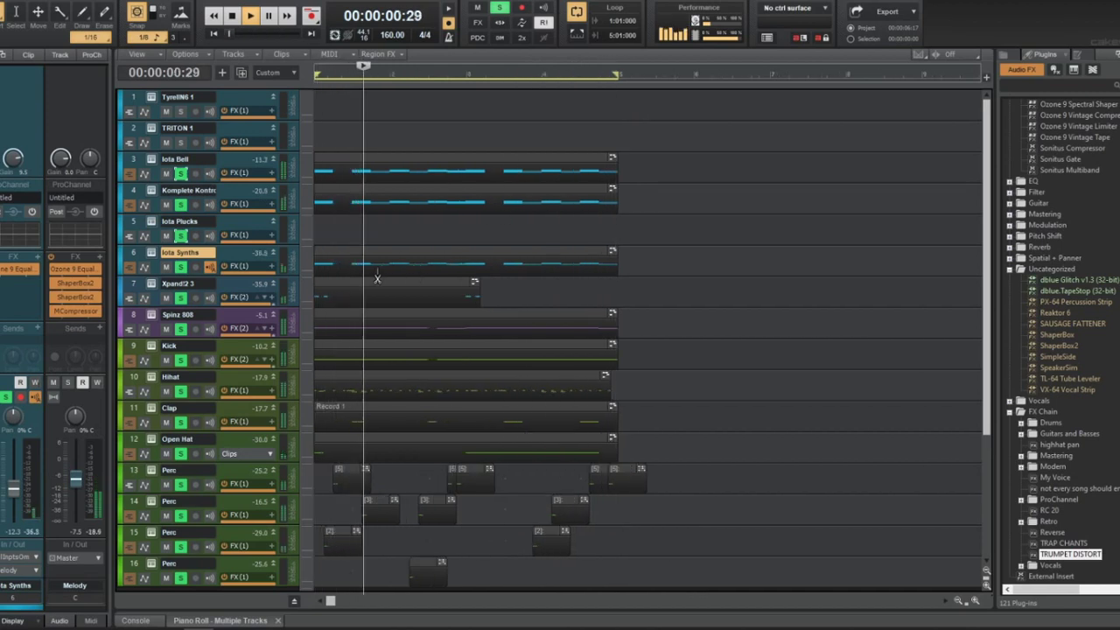
pyautogui.scroll(-1, 361, 277)
pyautogui.scroll(-1, 360, 278)
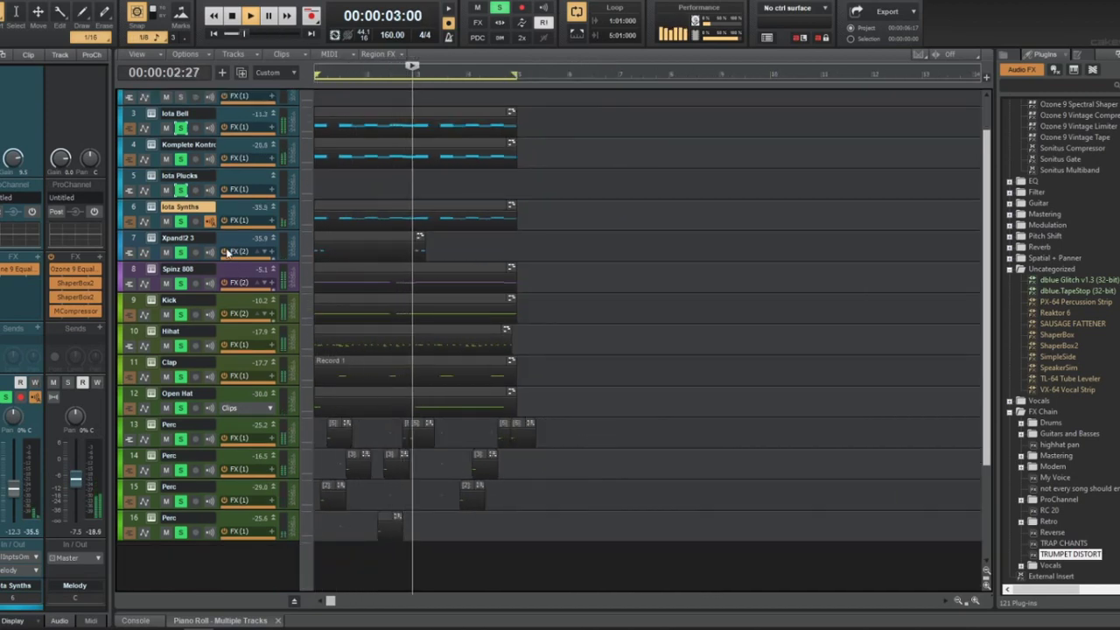
# Open the Xpand!2 3 clip in the piano roll and copy all its trumpet notes one octave higher
pyautogui.click(346, 231)
pyautogui.doubleClick(346, 231)
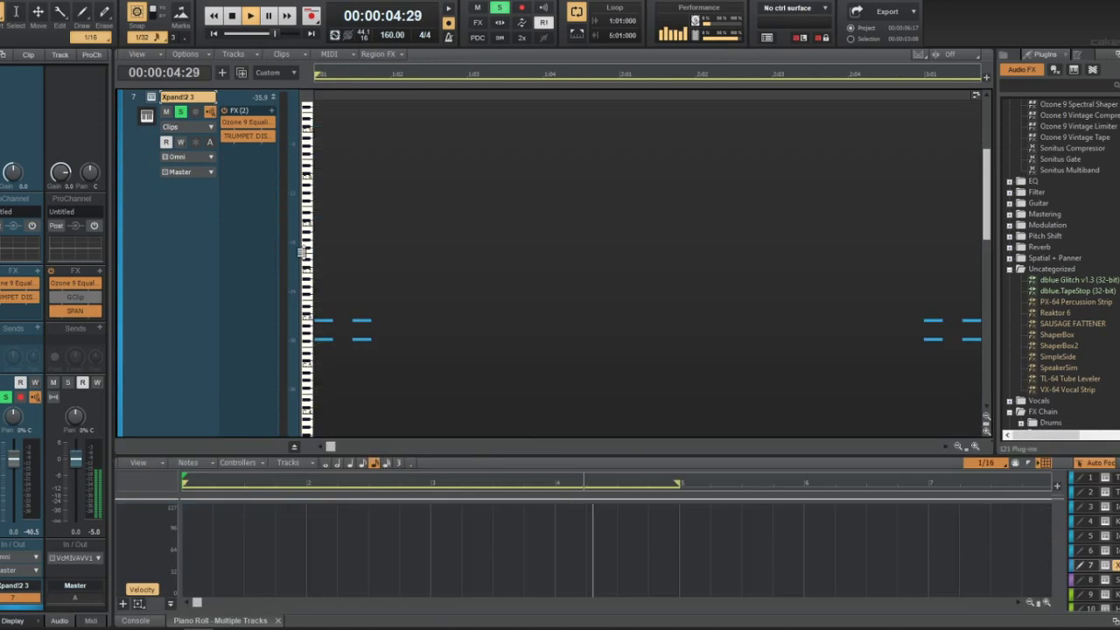
pyautogui.hotkey('ctrl', 'a')
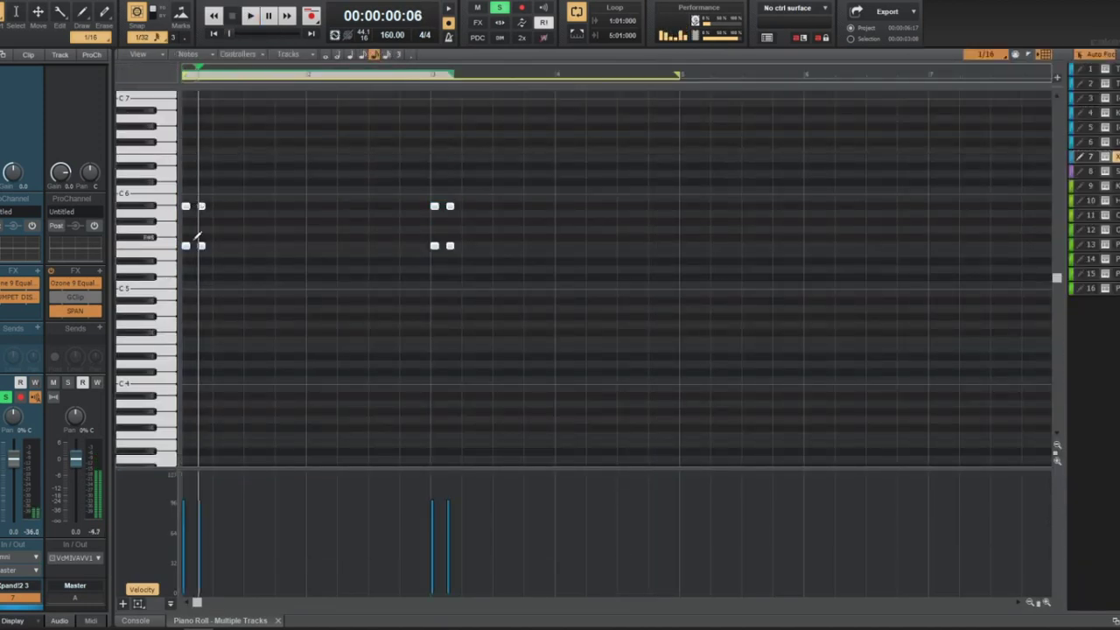
pyautogui.moveTo(185, 245); pyautogui.dragTo(185, 151)
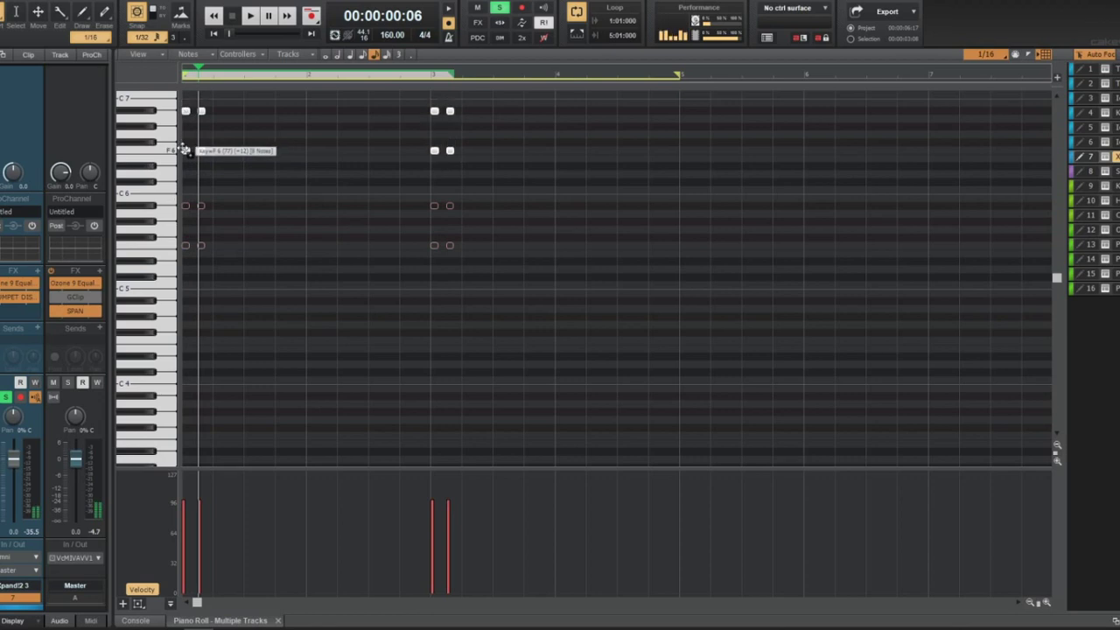
# Lower the Xpand!2 3 track's volume to -6.3 dB and play the beat in the full track view
pyautogui.scroll(3, 263, 240)
pyautogui.scroll(3, 264, 240)
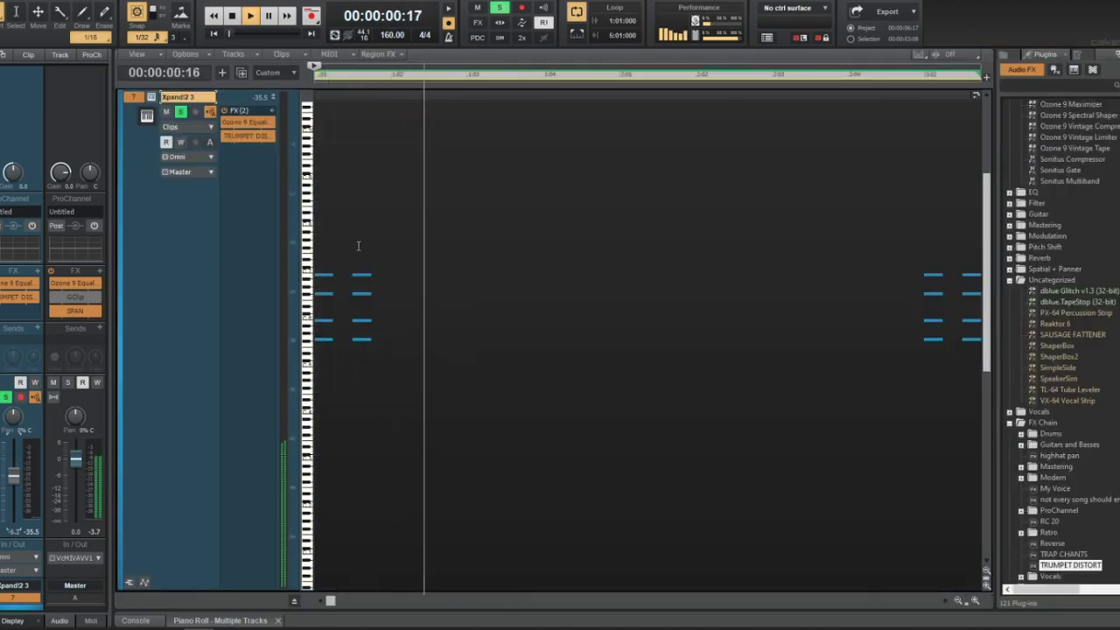
pyautogui.press('d')
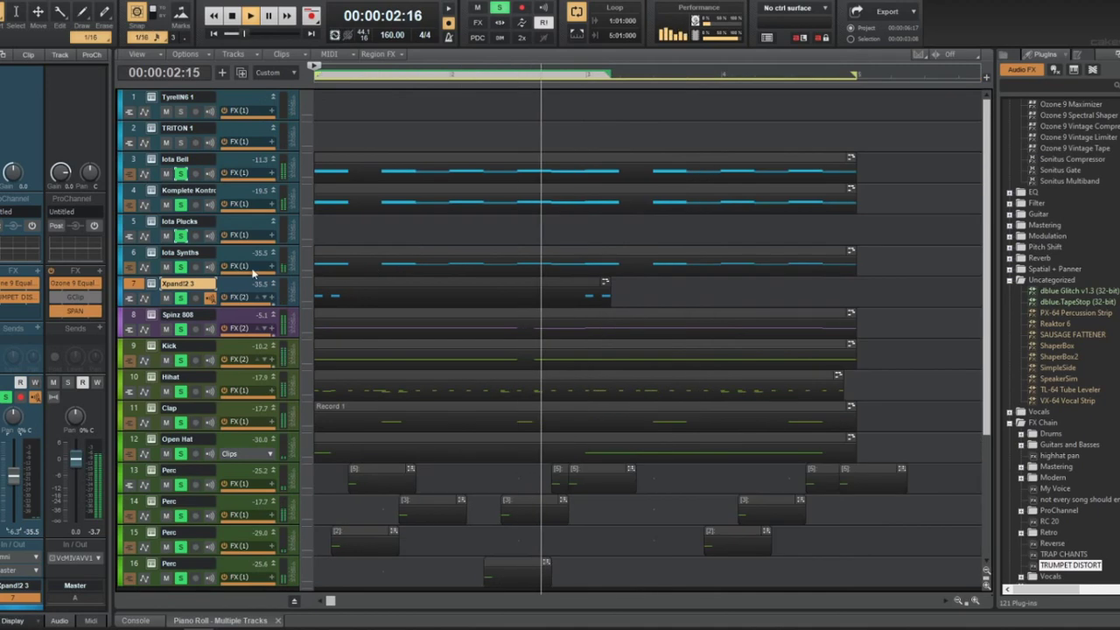
pyautogui.scroll(-2, 498, 308)
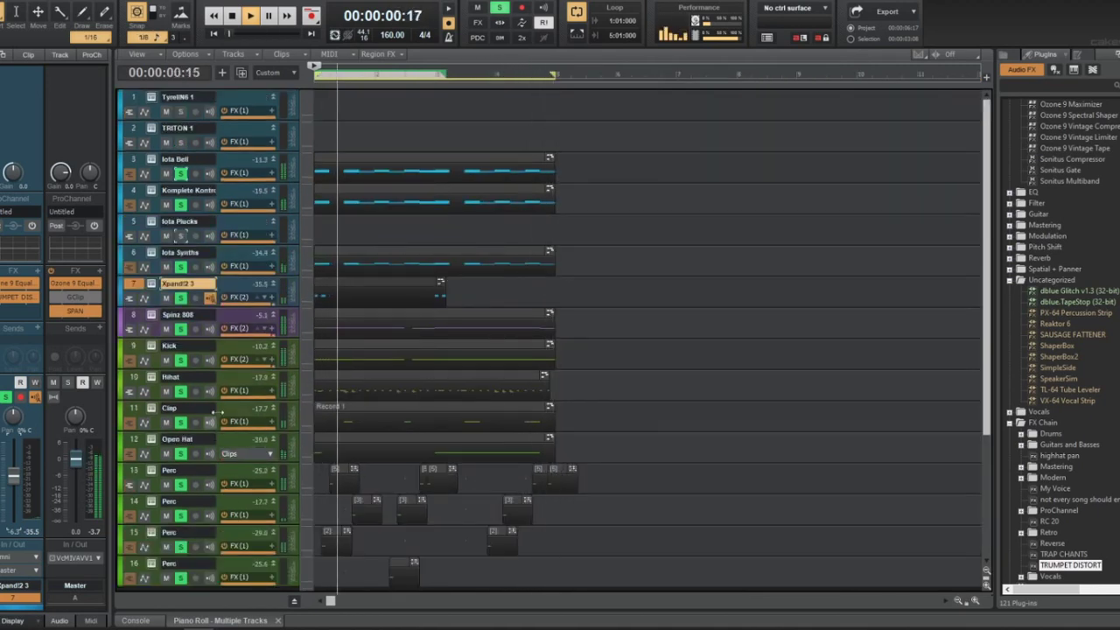
# Open the Hihat clip in the piano roll and rework the extra roll notes in bars 1 and 3, replaying the beat
pyautogui.click(131, 378)
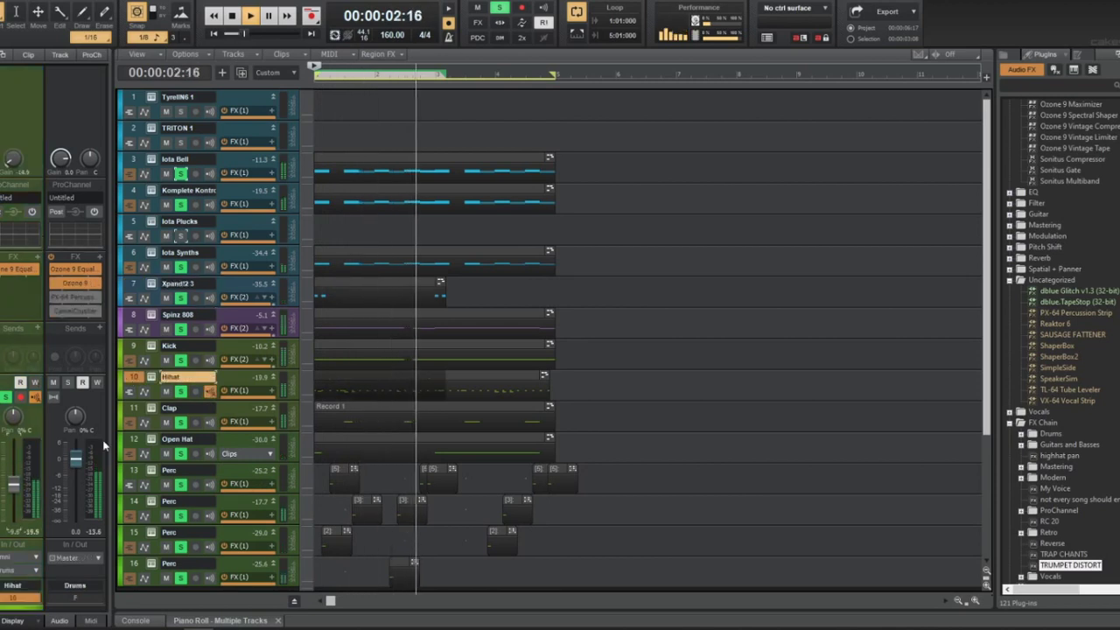
pyautogui.doubleClick(415, 378)
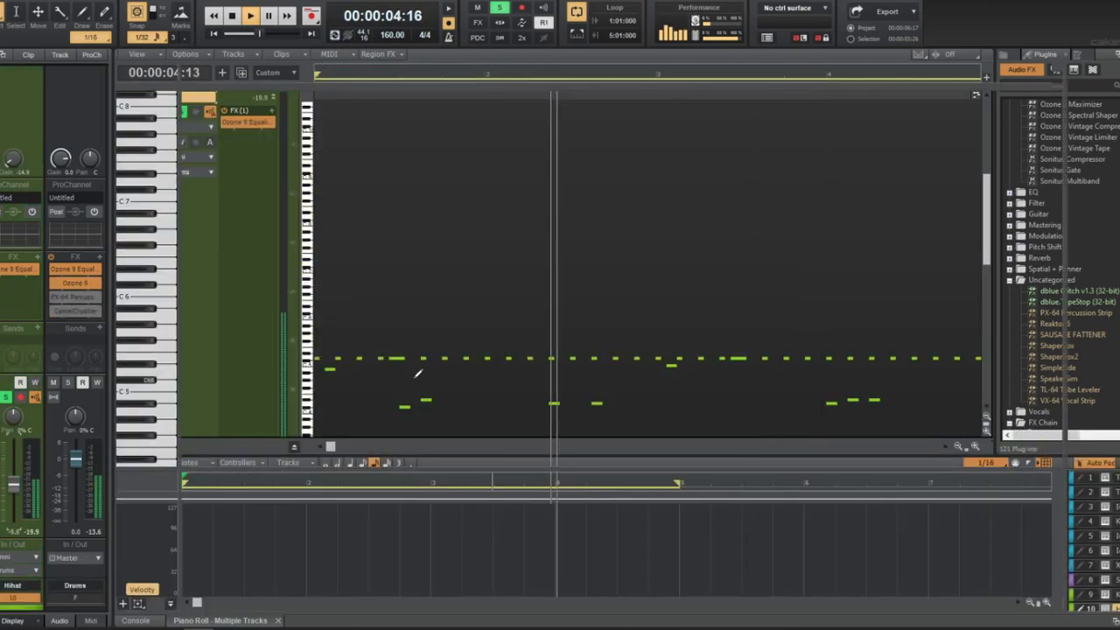
pyautogui.press('space')
pyautogui.click(239, 389)
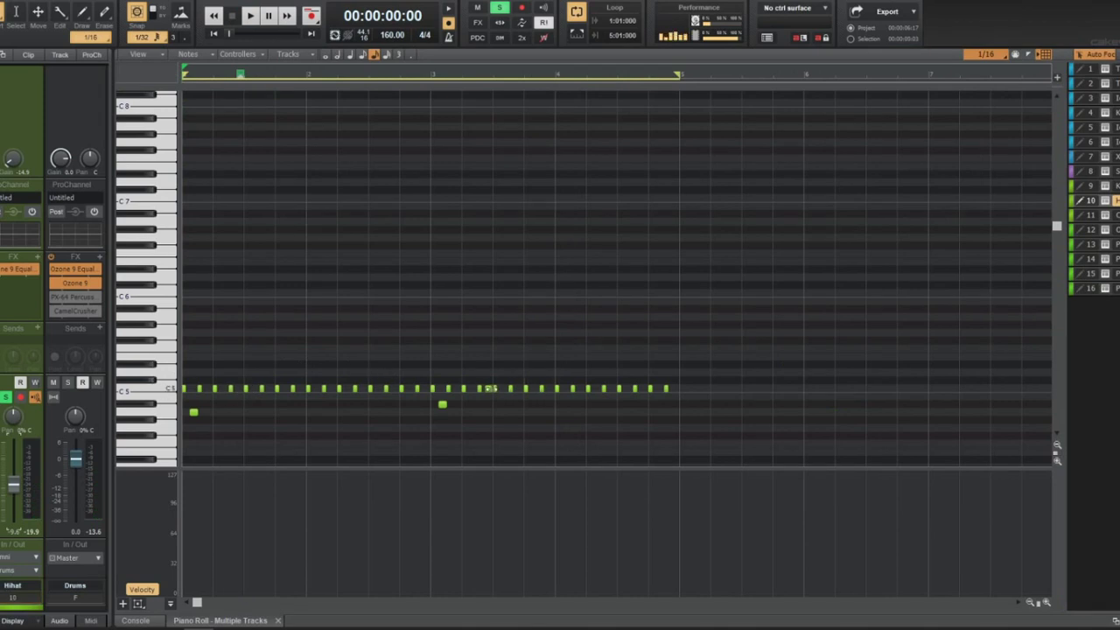
pyautogui.click(490, 388)
pyautogui.press('space')
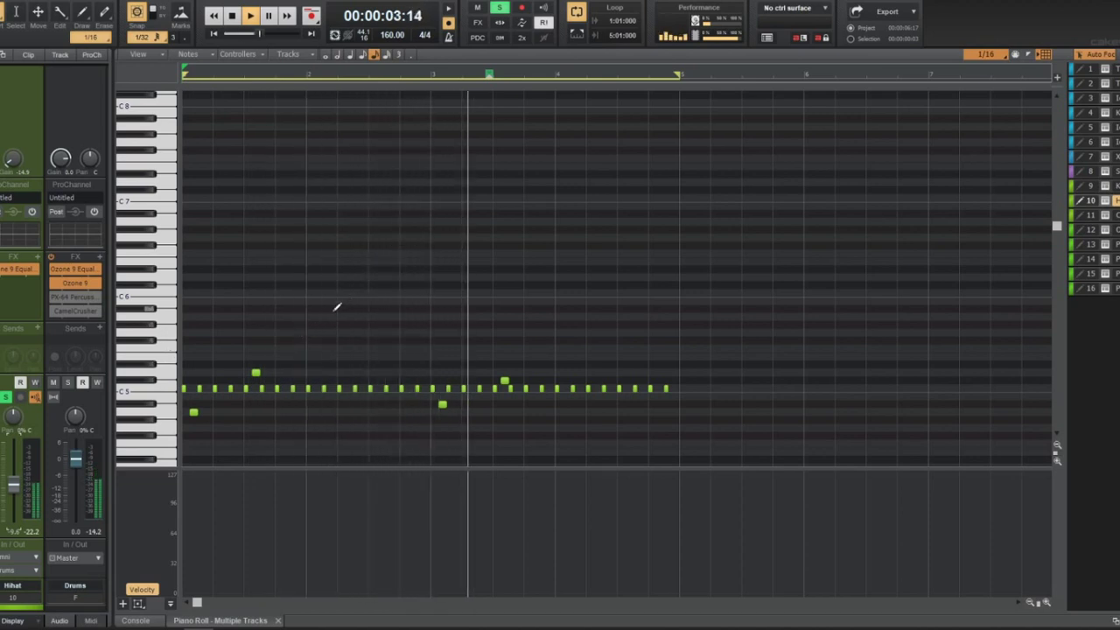
pyautogui.press('d')
# Delete the three unused melody tracks TyrellN6 1, TRITON 1 and Iota Plucks
pyautogui.scroll(-5, 443, 303)
pyautogui.scroll(-3, 420, 331)
pyautogui.scroll(5, 355, 318)
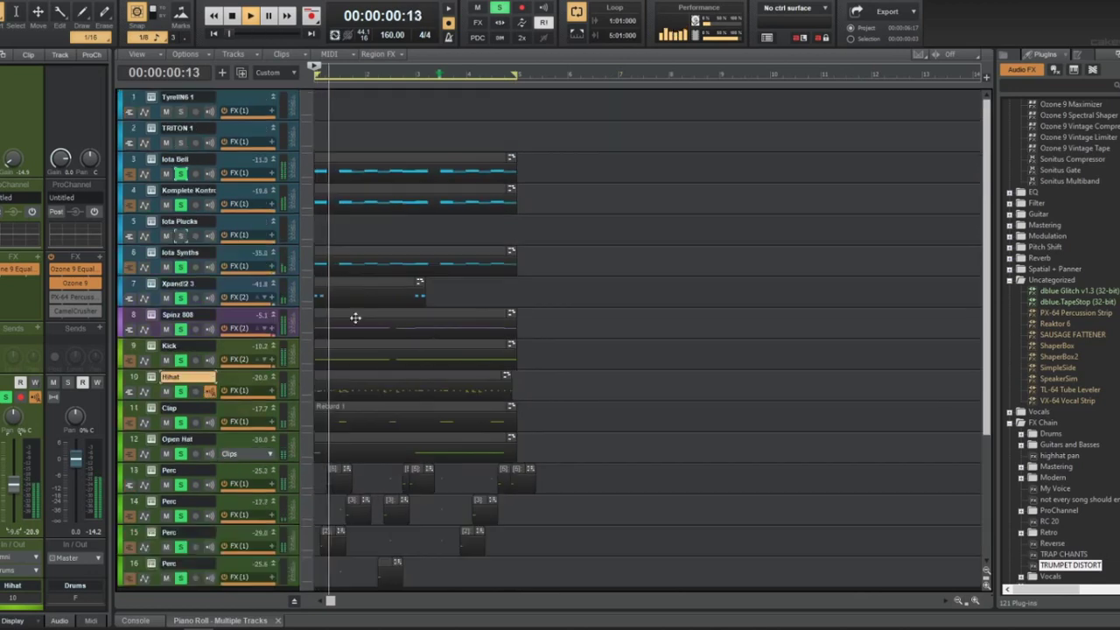
pyautogui.click(134, 131)
pyautogui.click(250, 227)
pyautogui.rightClick(242, 226)
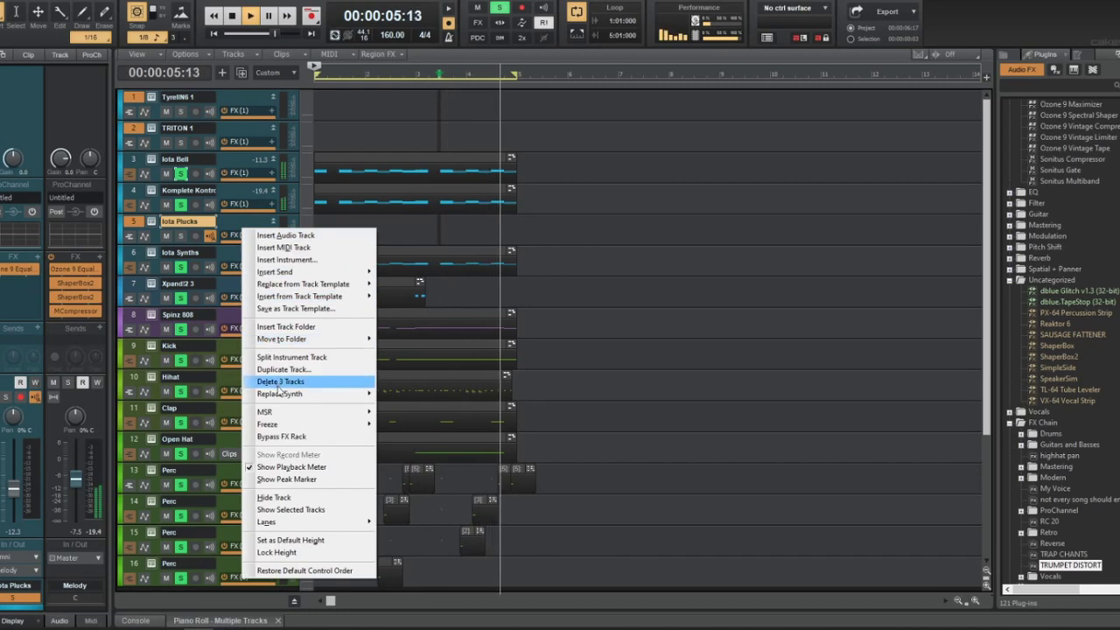
pyautogui.click(277, 382)
# Load the +14 3 Trumpets Staccato preset from Brass + Woodwind in the Xpand!2 3 instrument
pyautogui.doubleClick(353, 194)
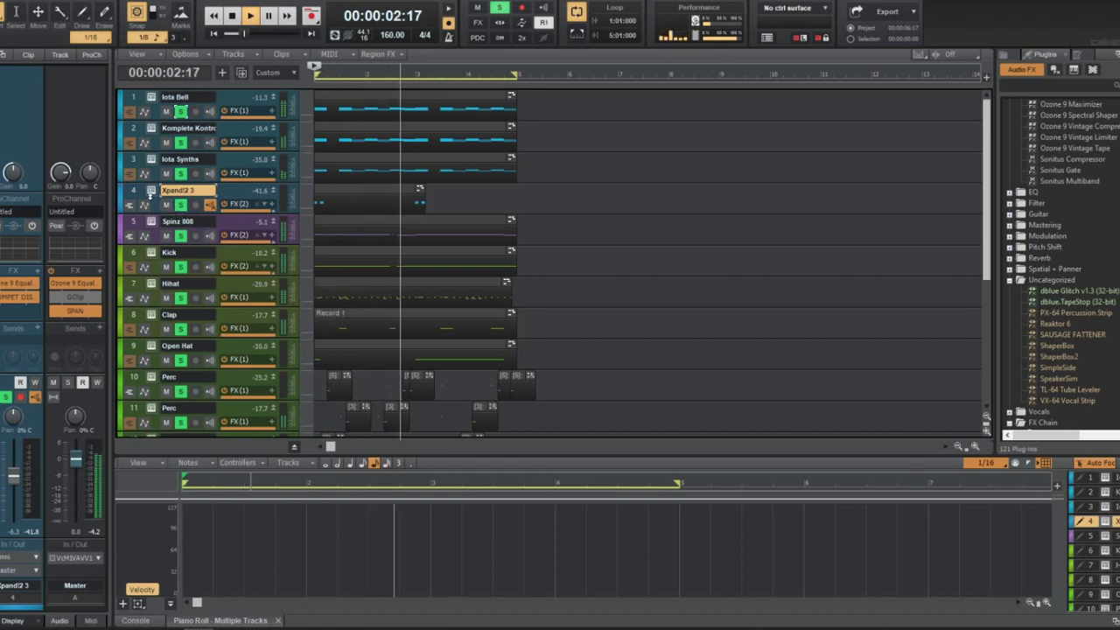
pyautogui.press('space')
pyautogui.click(152, 191)
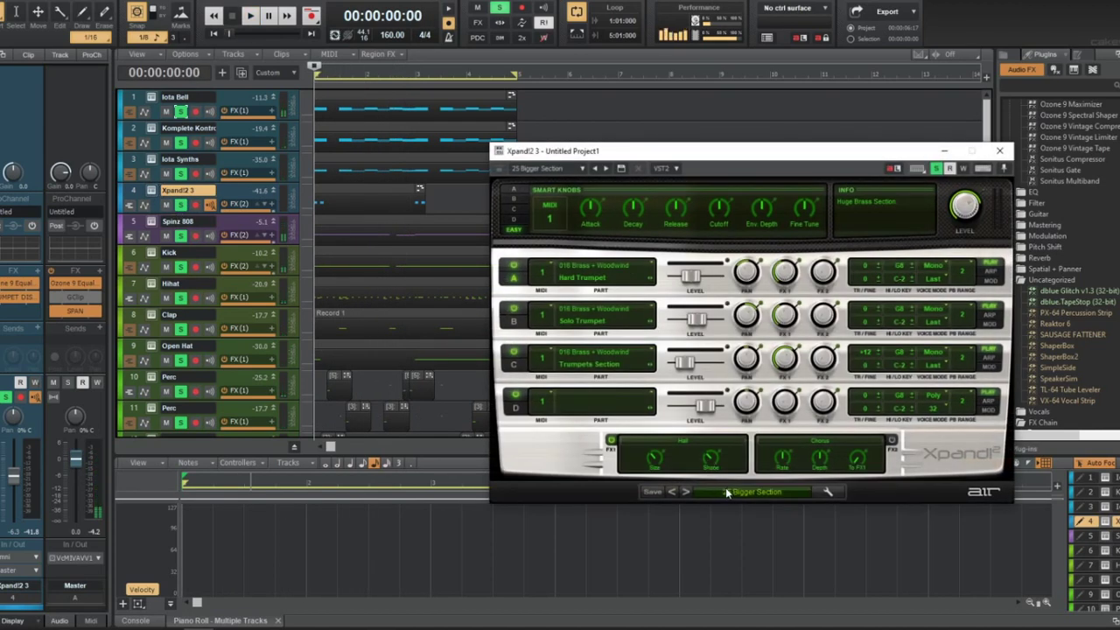
pyautogui.click(725, 493)
pyautogui.moveTo(744, 530)
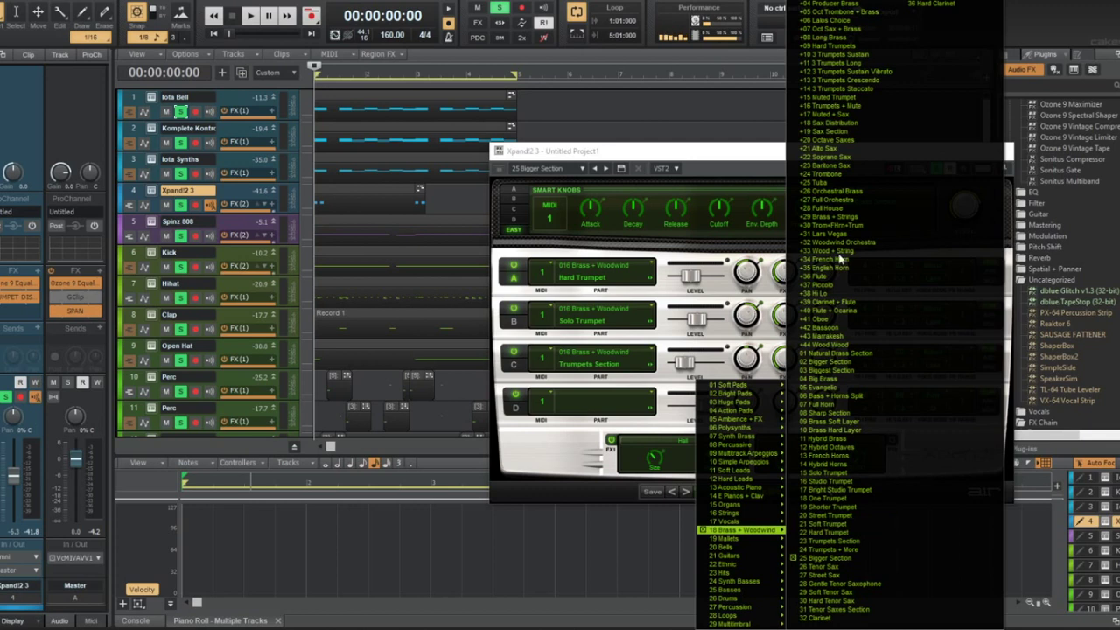
pyautogui.click(835, 90)
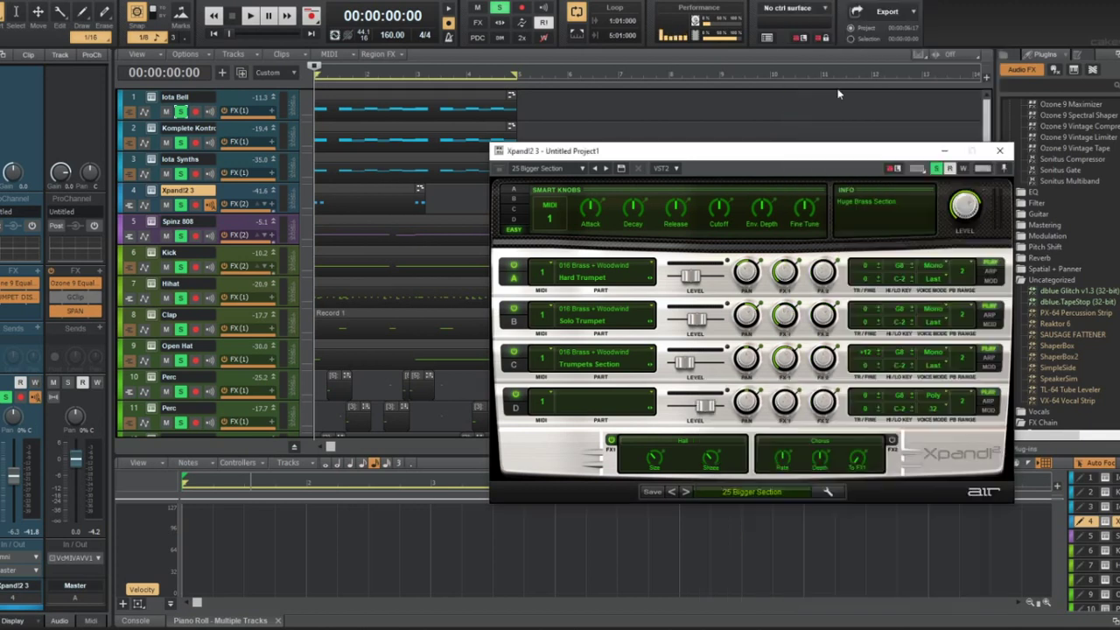
# Bypass the TRUMPET DISTORT effect chain on the Xpand!2 3 track and audition the part with the beat
pyautogui.press('space')
pyautogui.click(5, 297)
pyautogui.press('space')
pyautogui.press('space')
pyautogui.press('space')
pyautogui.press('space')
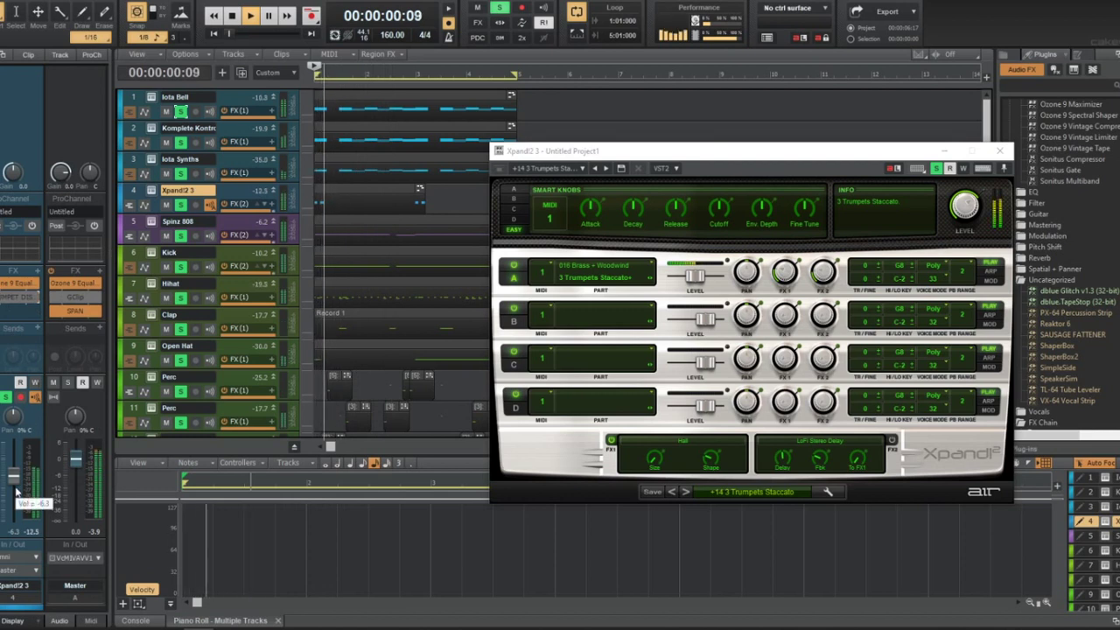
# Shorten the Release and adjust the master level in Xpand!2 while replaying the beat, and close the instrument window
pyautogui.press('space')
pyautogui.press('space')
pyautogui.press('space')
pyautogui.press('space')
pyautogui.click(674, 207)
pyautogui.press('space')
pyautogui.press('space')
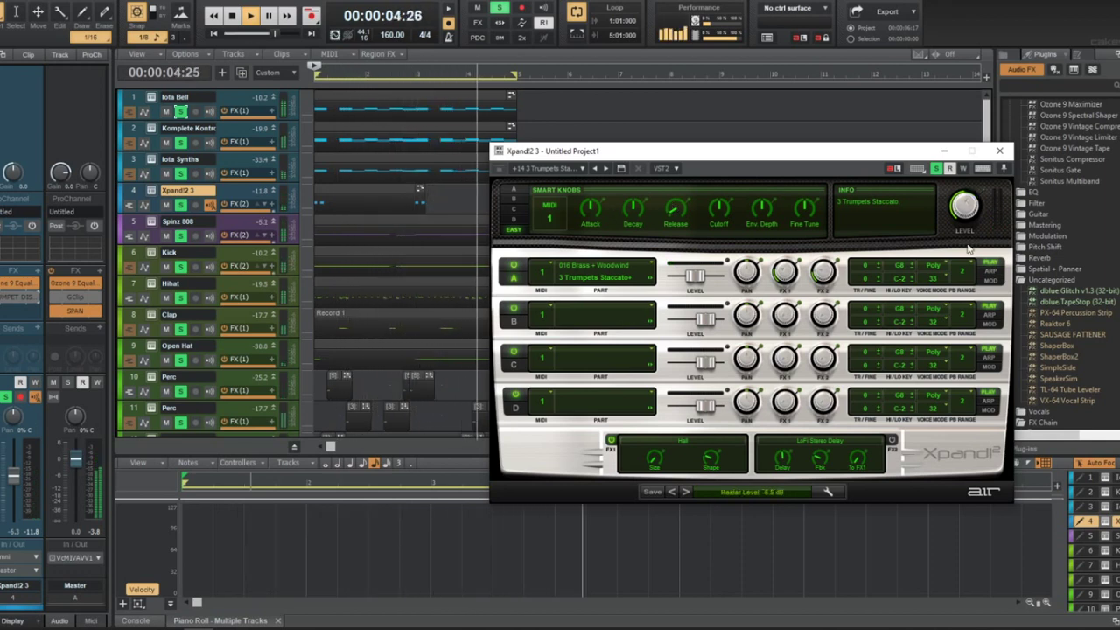
pyautogui.click(1000, 152)
# Stop playback, save the project and delete the clip on the Xpand!2 3 track
pyautogui.press('space')
pyautogui.hotkey('ctrl', 's')
pyautogui.click(355, 191)
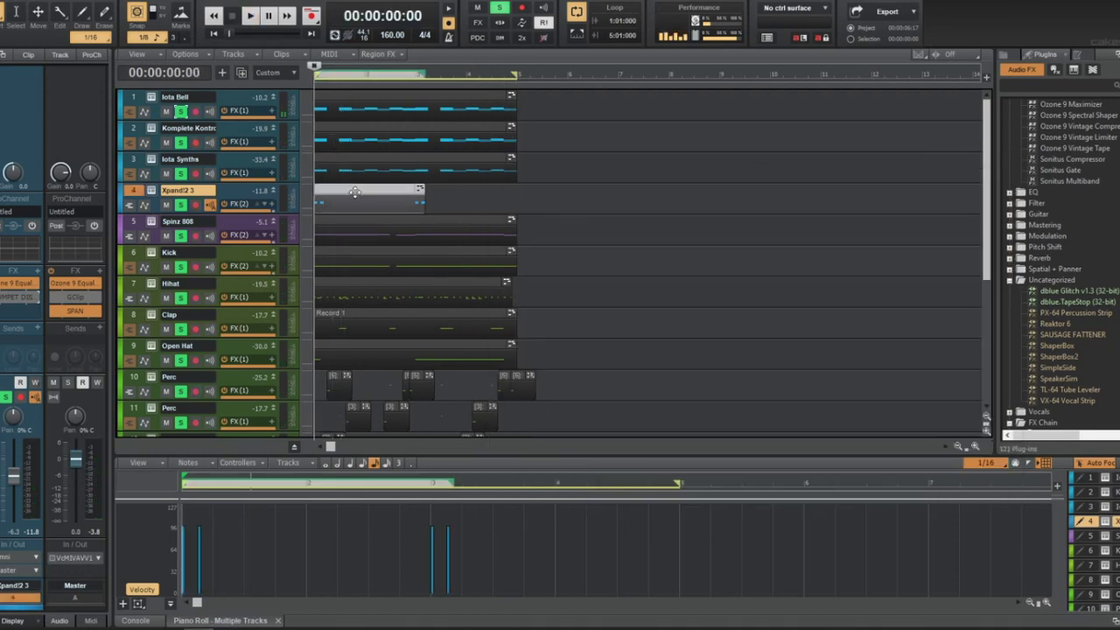
# Replace the synth on the Xpand!2 3 track with VSCO2 Flute
pyautogui.rightClick(155, 189)
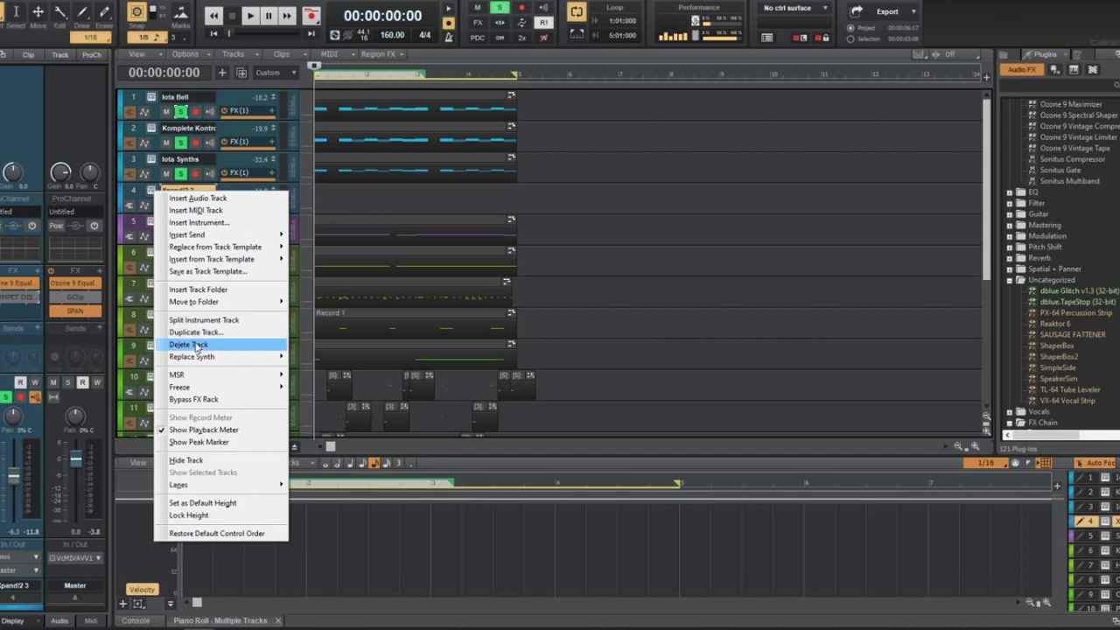
pyautogui.moveTo(207, 359)
pyautogui.moveTo(337, 515)
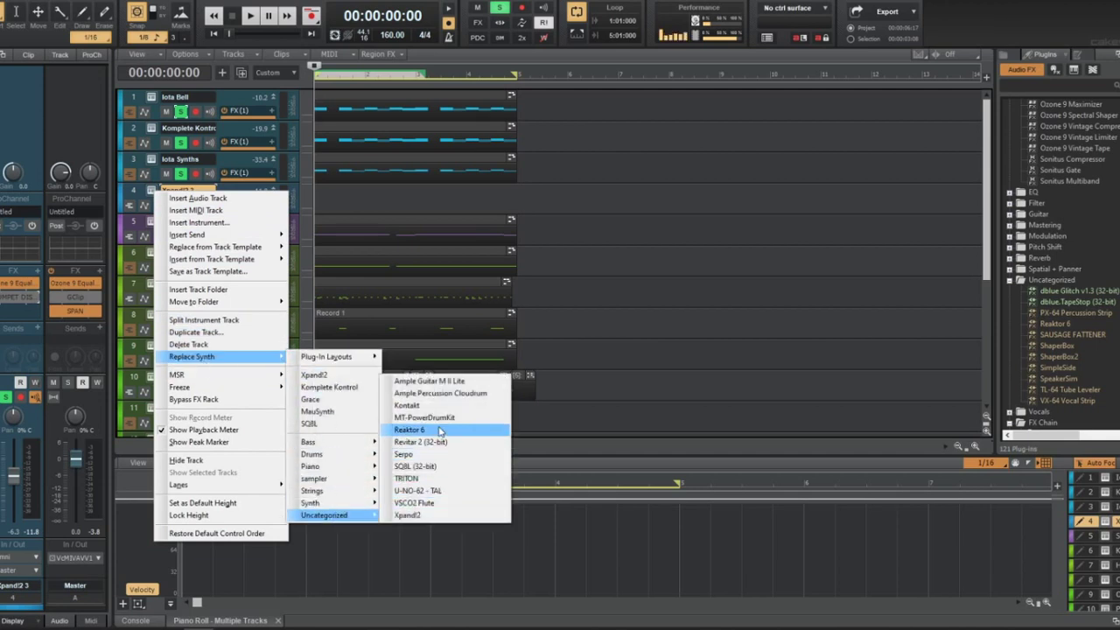
pyautogui.click(443, 503)
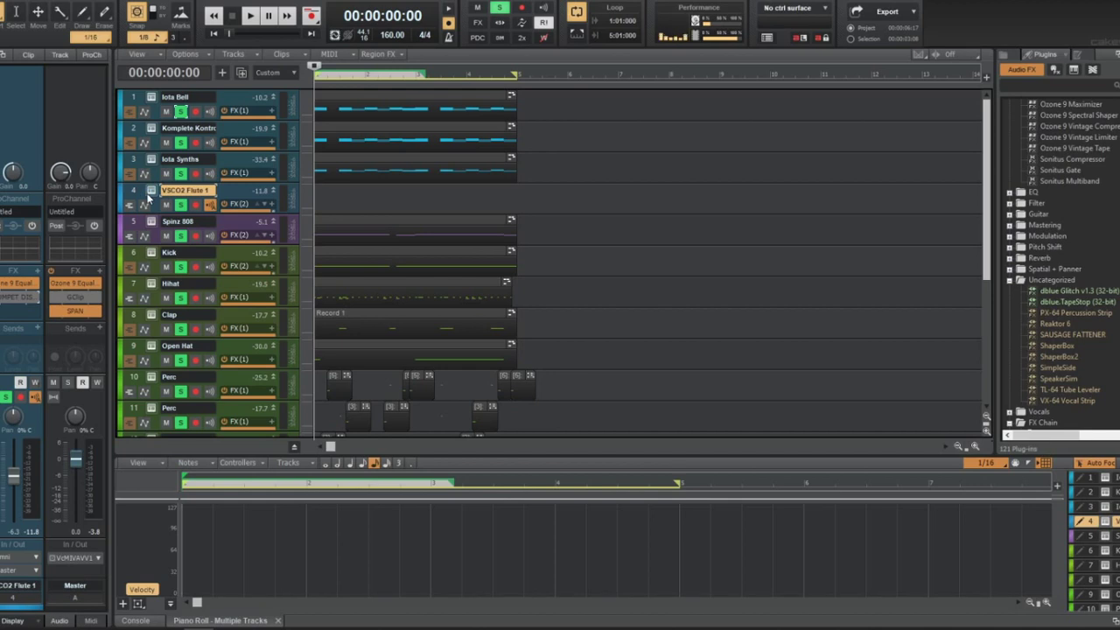
# Open the empty VSCO2 Flute 1 track in a full-size piano roll view
pyautogui.rightClick(333, 195)
pyautogui.moveTo(384, 216)
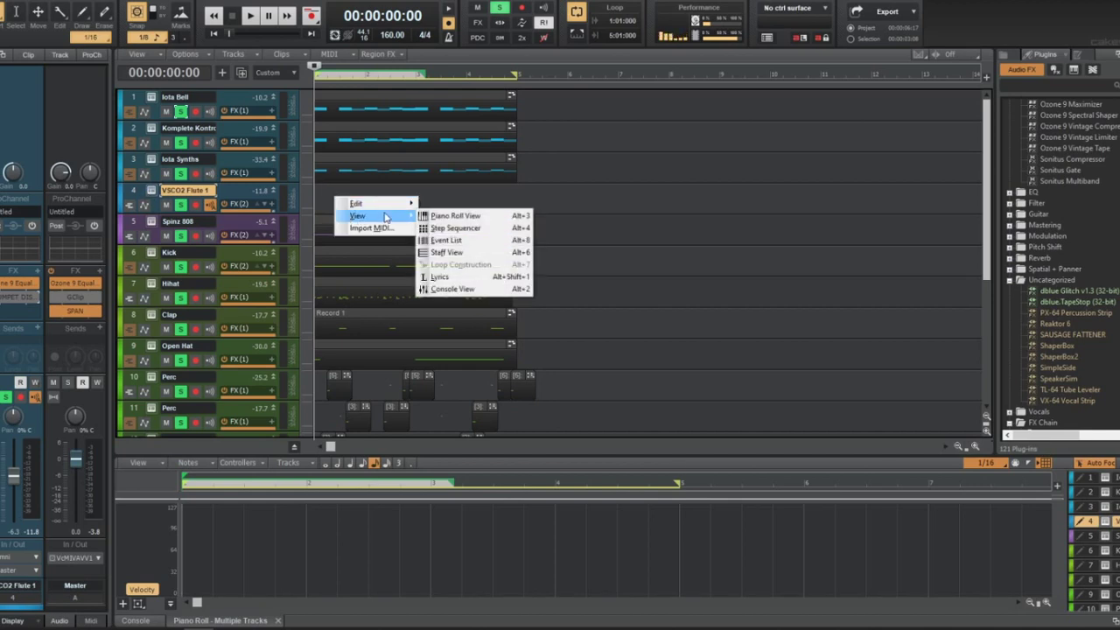
pyautogui.click(453, 215)
pyautogui.click(403, 203)
pyautogui.rightClick(409, 205)
pyautogui.press('Escape')
pyautogui.hotkey('shift', 'd')
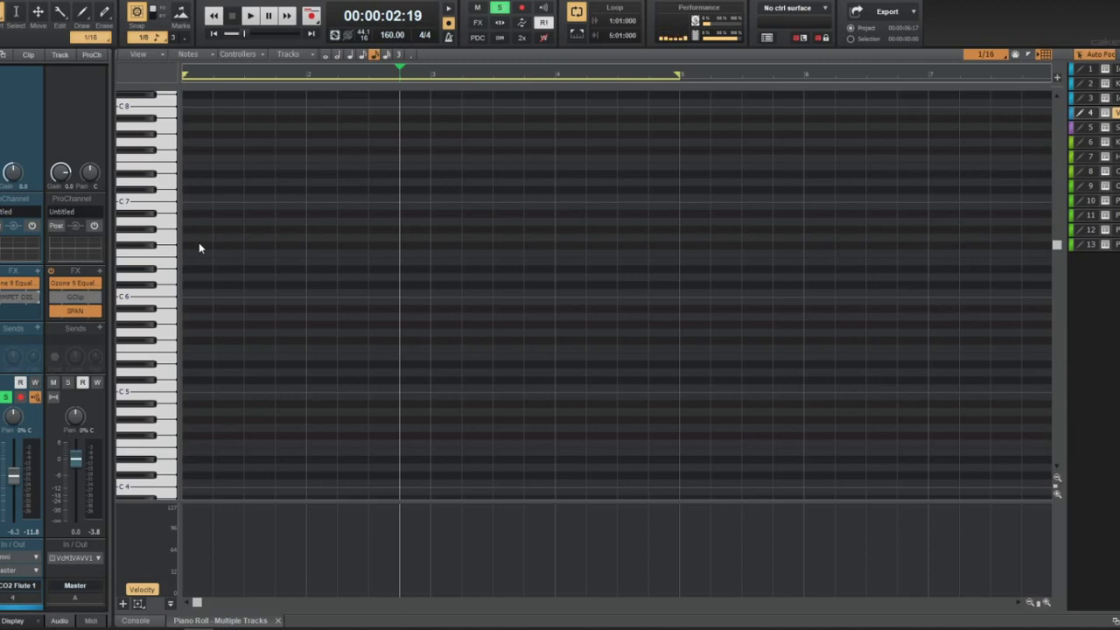
# Draw a 2160-tick F7 flute note starting on beat 2 of bar 1 and play it with the beat
pyautogui.press('t')
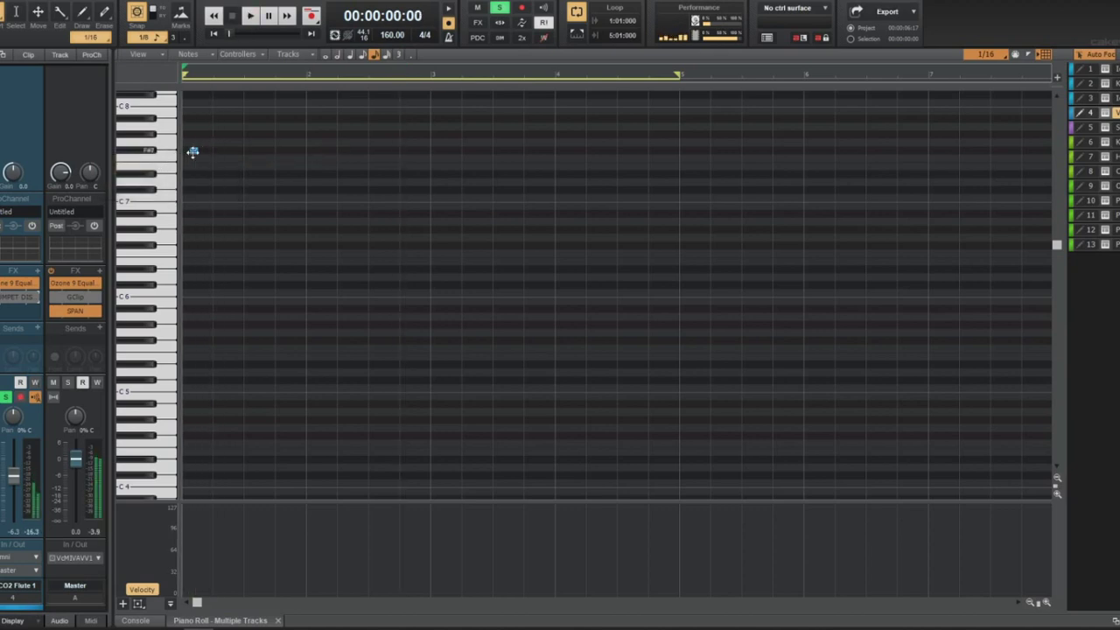
pyautogui.click(187, 158)
pyautogui.moveTo(187, 157); pyautogui.dragTo(255, 159)
pyautogui.press('space')
pyautogui.press('space')
pyautogui.press('space')
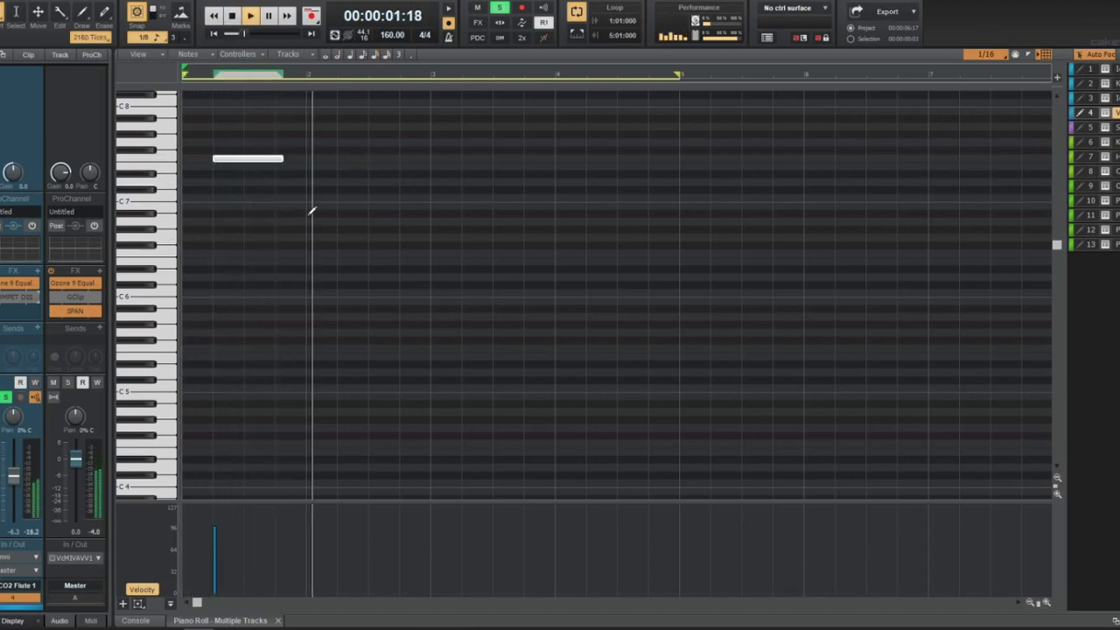
pyautogui.press('space')
# Add descending flute notes Bb7, Ab7, F7 and Eb7 one beat apart from beat 3 of bar 2, and play them
pyautogui.scroll(3, 382, 162)
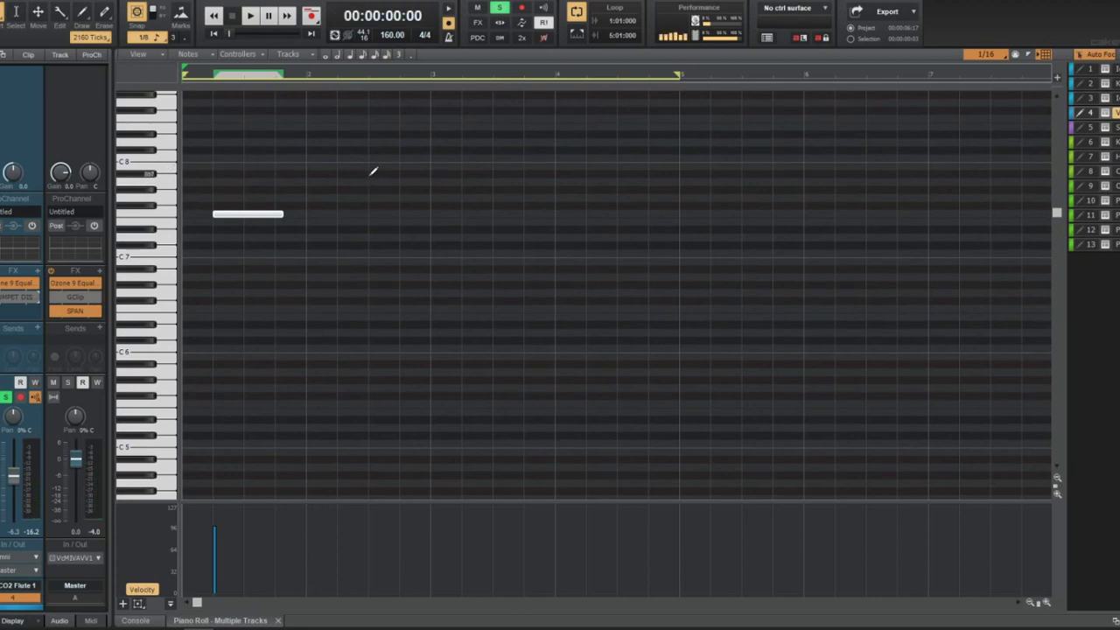
pyautogui.click(431, 213)
pyautogui.moveTo(484, 237); pyautogui.dragTo(485, 233)
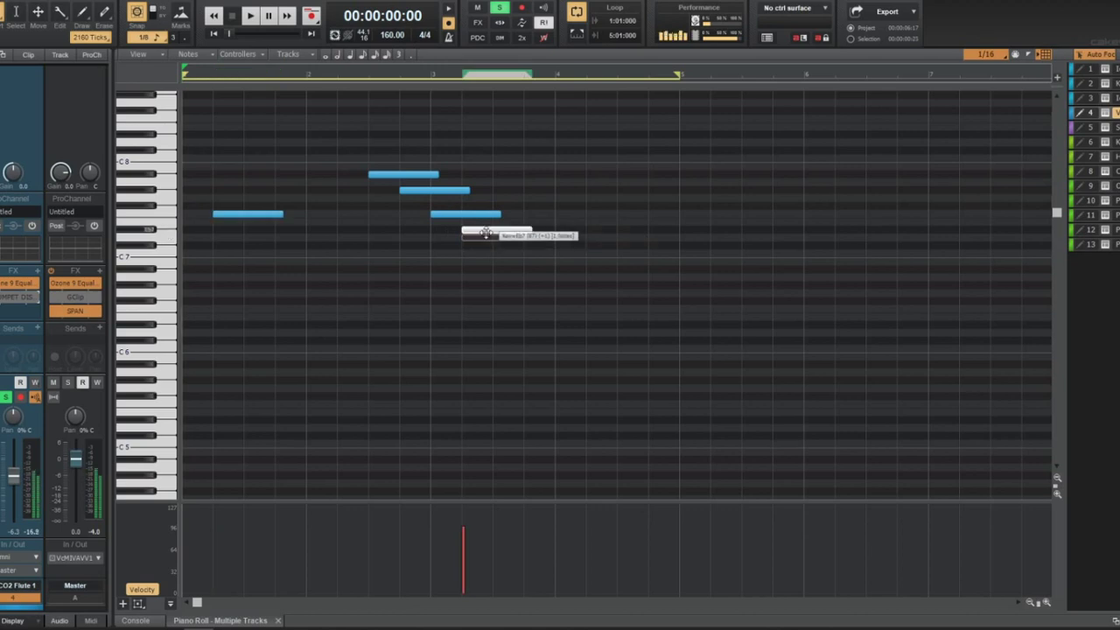
pyautogui.press('space')
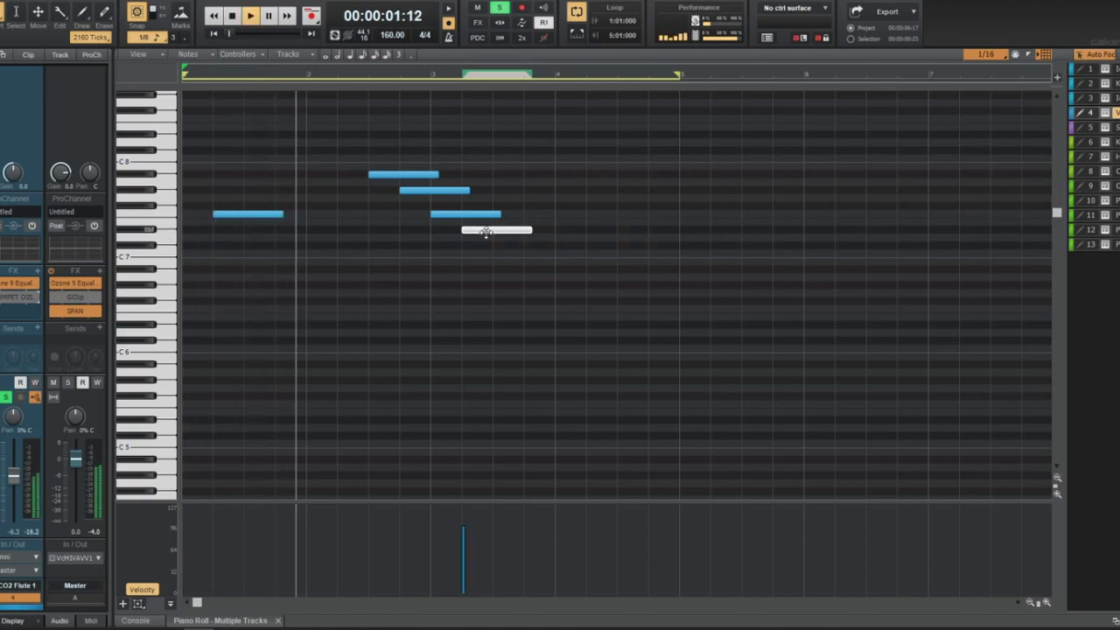
pyautogui.press('space')
# Tighten the four descending flute notes to eighth-note spacing, shorten each to an eighth note and replay the melody
pyautogui.moveTo(444, 189); pyautogui.dragTo(440, 232)
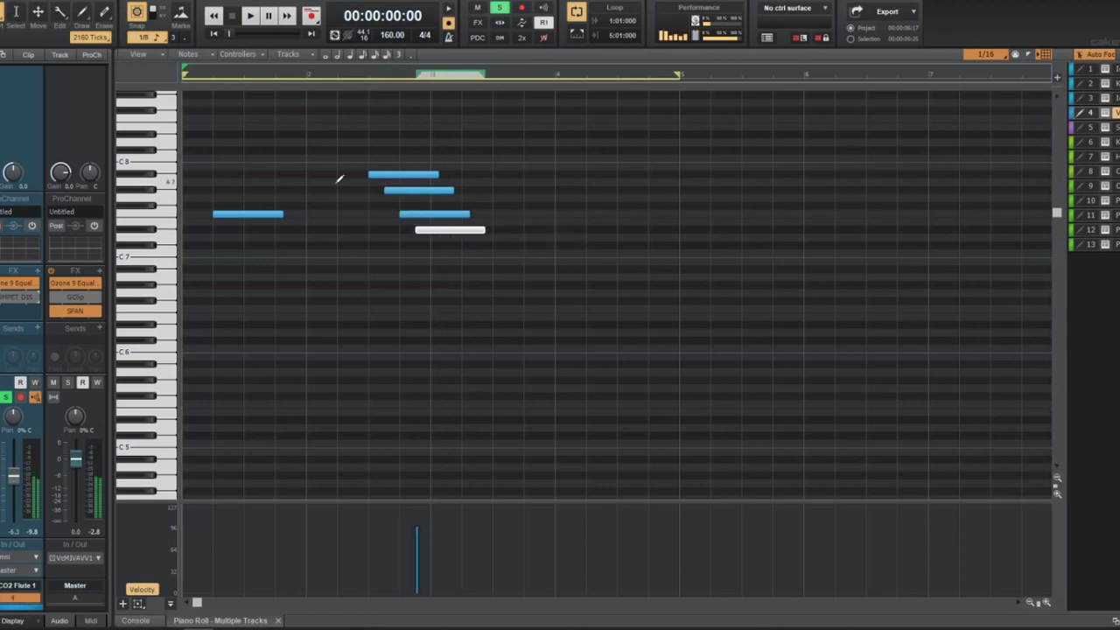
pyautogui.press('t')
pyautogui.click(105, 146)
pyautogui.moveTo(422, 141); pyautogui.dragTo(406, 213)
pyautogui.press('t')
pyautogui.click(399, 252)
pyautogui.click(307, 233)
pyautogui.press('space')
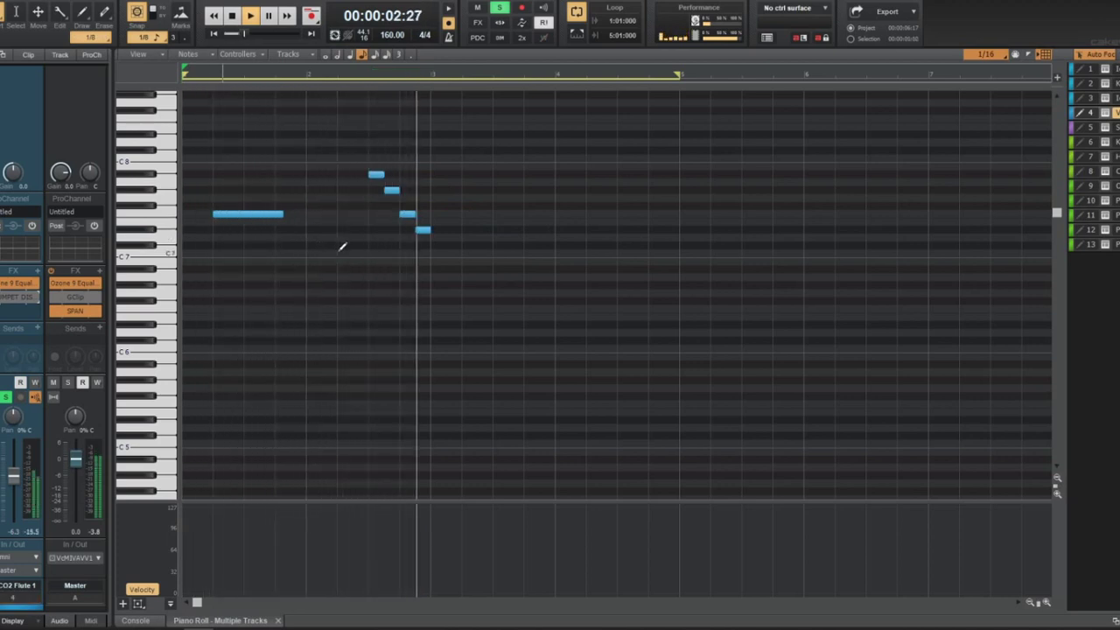
pyautogui.press('space')
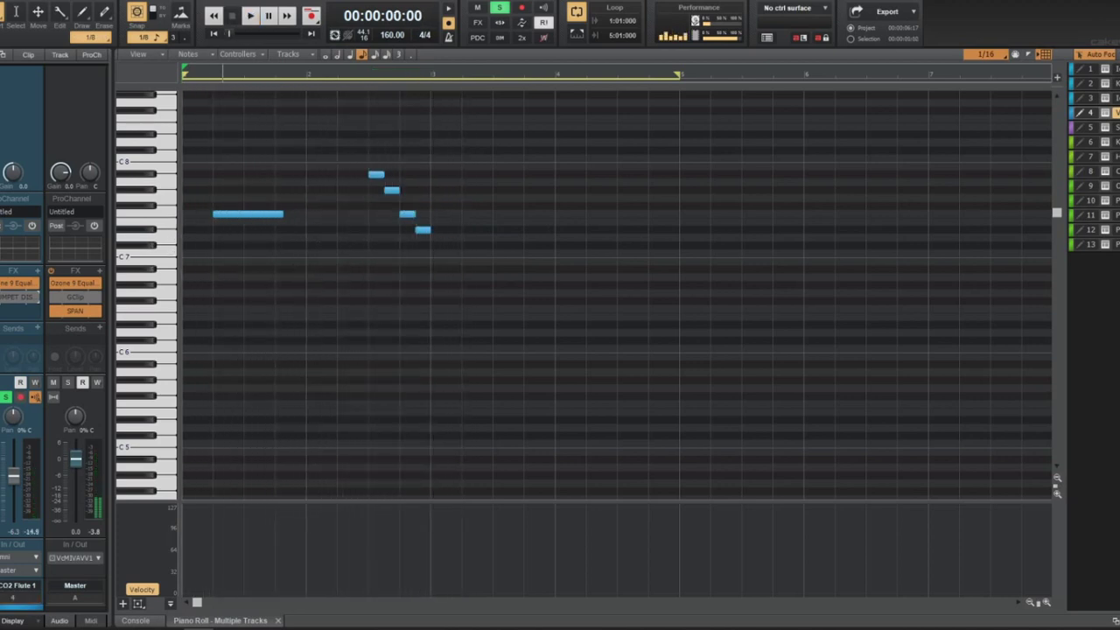
# Check the VSCO2 Flute instrument's settings and replay the flute melody with the beat
pyautogui.click(1105, 115)
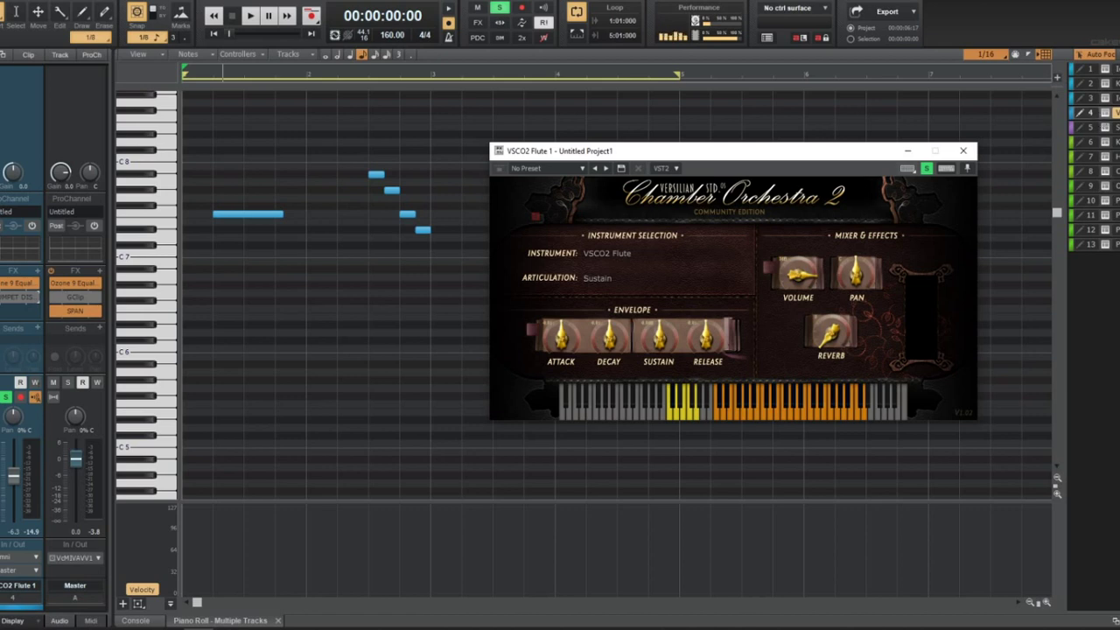
pyautogui.click(961, 152)
pyautogui.click(410, 283)
pyautogui.press('space')
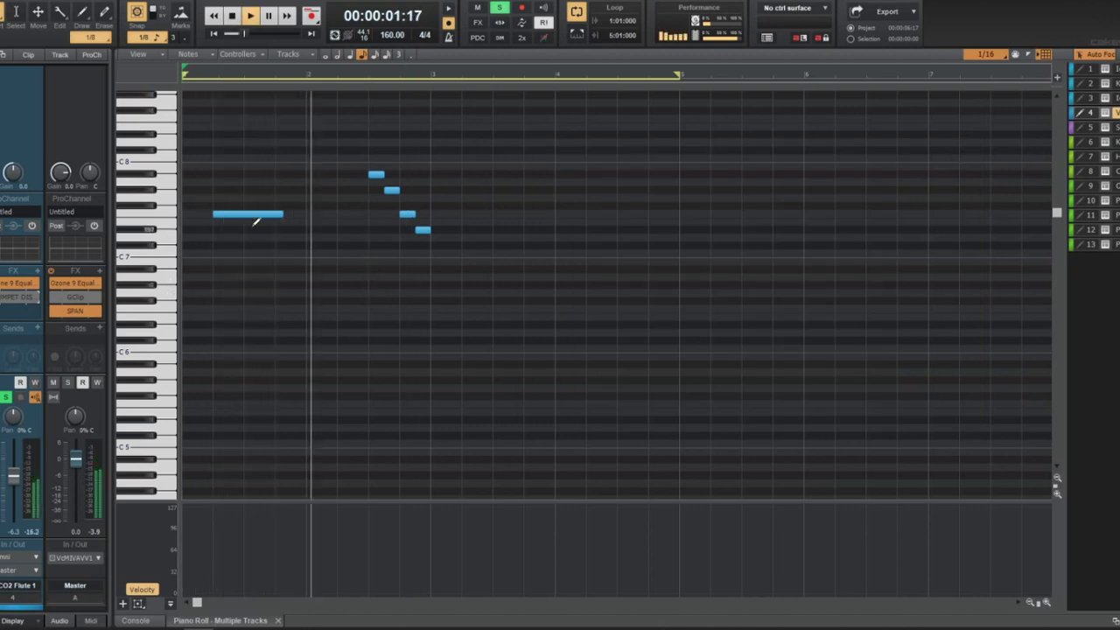
pyautogui.press('space')
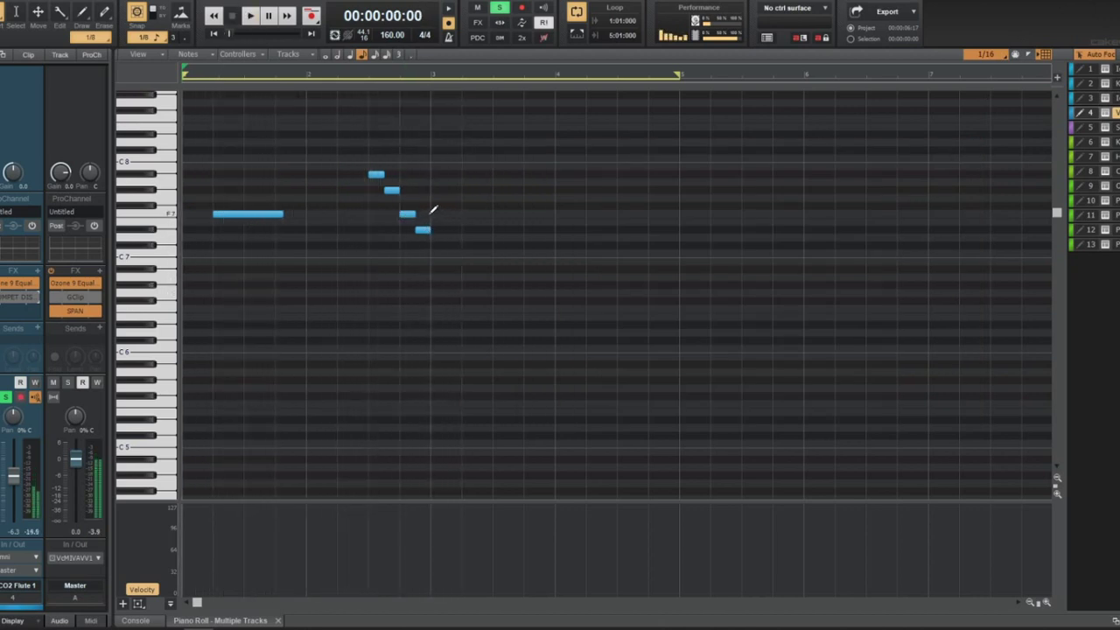
# Add a half-note F7 at the start of bar 3, and move the opening F7 to the start of bar 1 as a half note
pyautogui.click(431, 213)
pyautogui.moveTo(244, 214); pyautogui.dragTo(210, 214)
pyautogui.press('space')
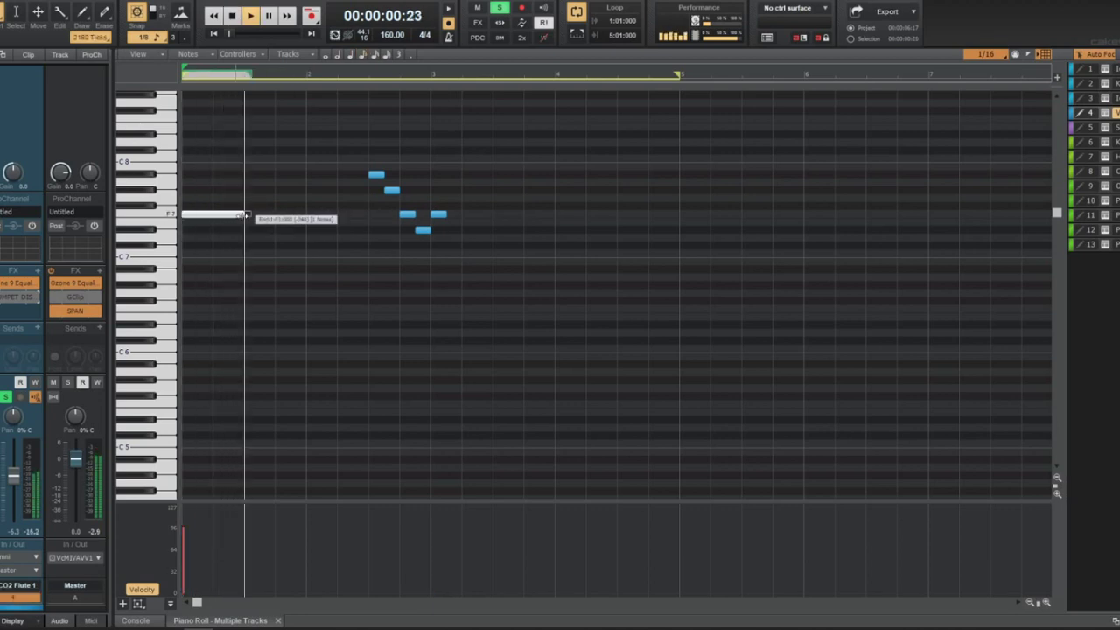
pyautogui.moveTo(442, 214); pyautogui.dragTo(493, 214)
pyautogui.press('space')
pyautogui.press('space')
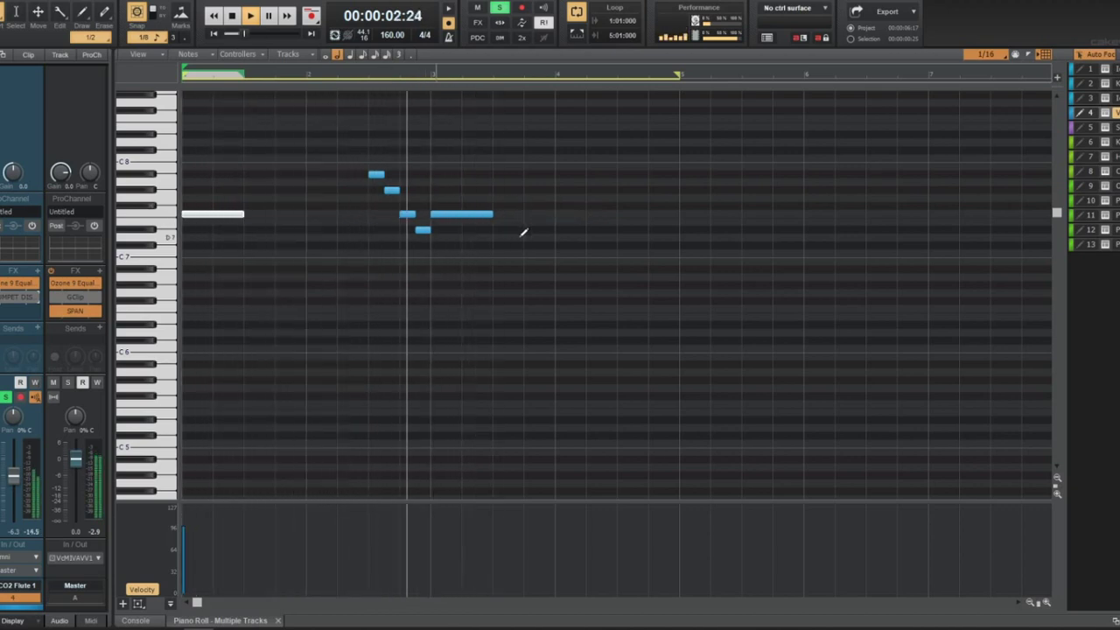
# Add flute half notes Db7, Eb7, Ab7 and F7, staggered by an eighth note from beat 3 of bar 4
pyautogui.click(618, 245)
pyautogui.press('space')
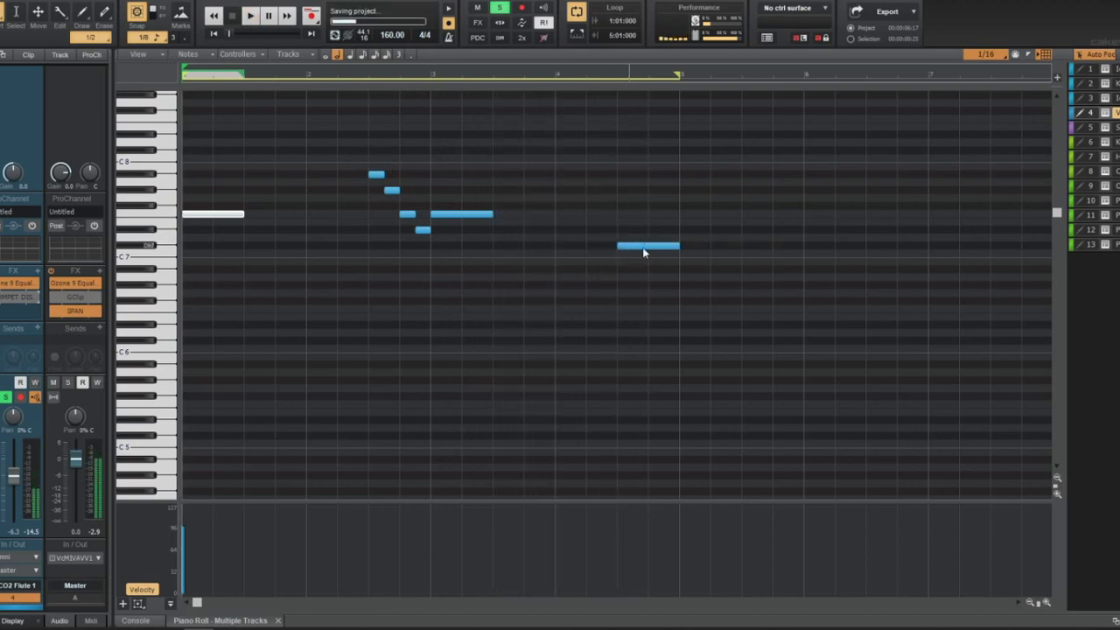
pyautogui.click(642, 246)
pyautogui.click(633, 230)
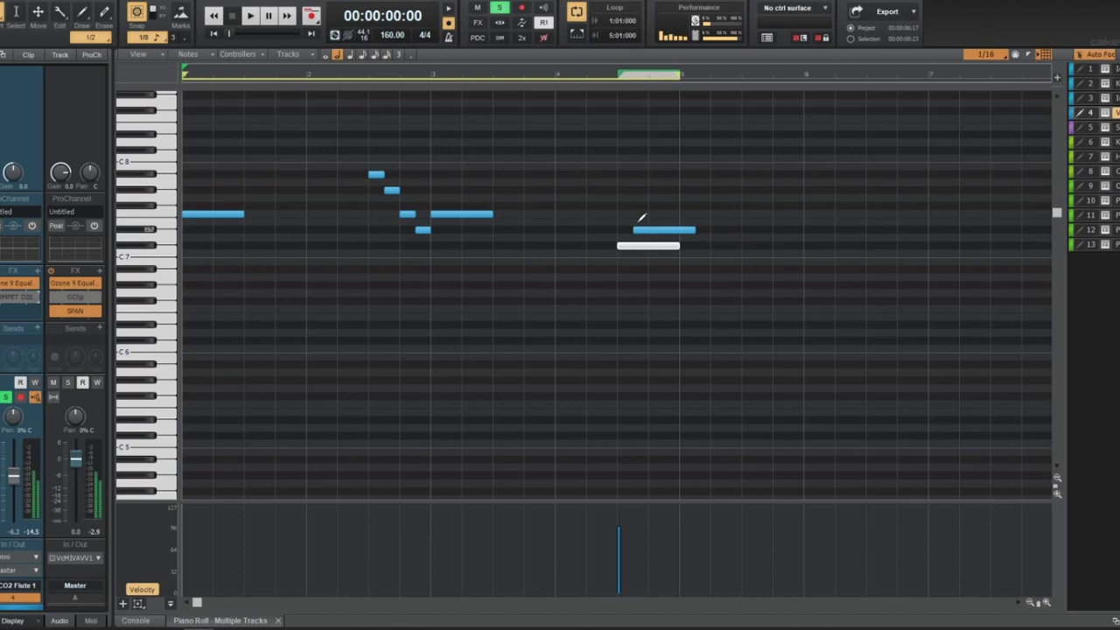
pyautogui.click(672, 206)
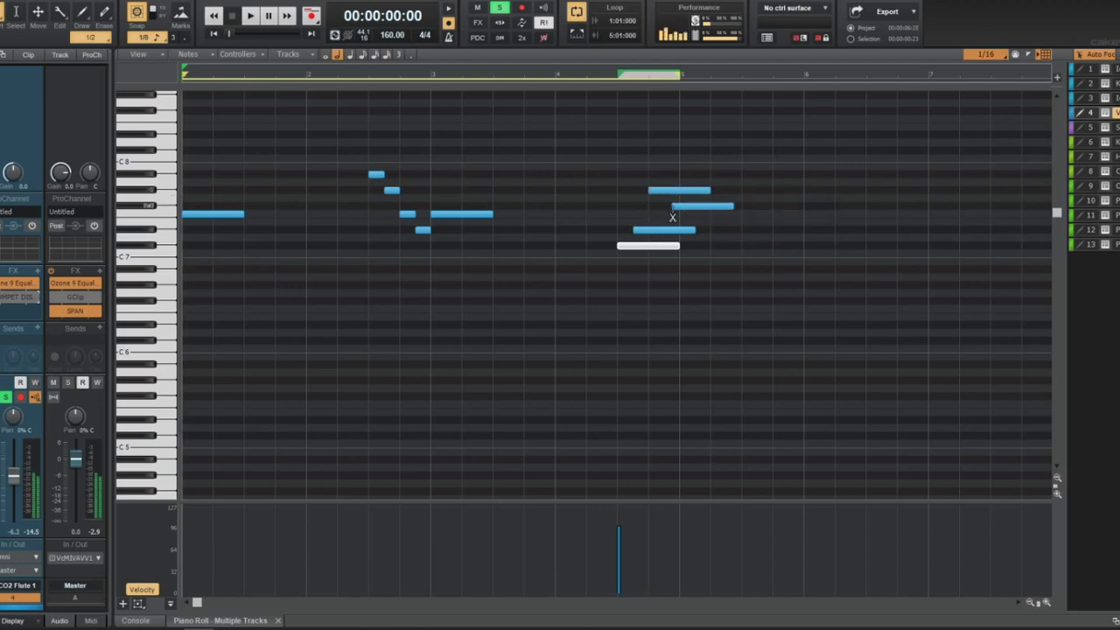
pyautogui.moveTo(698, 208); pyautogui.dragTo(691, 215)
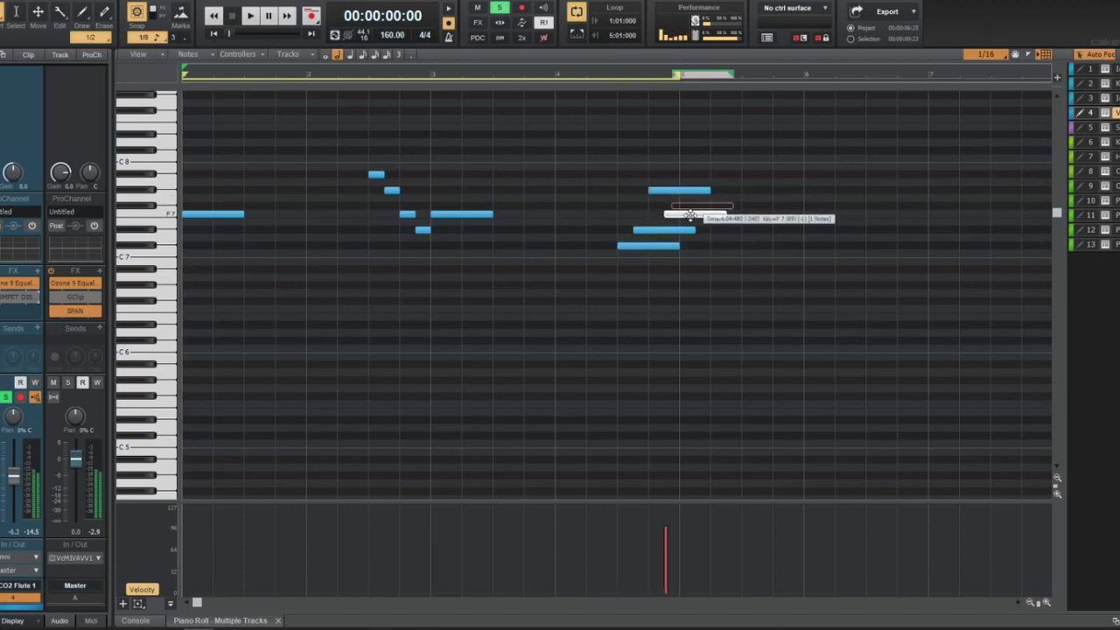
# Select the four new flute notes at the end of bar 4 and shorten them together to eighth notes
pyautogui.press('t')
pyautogui.click(517, 257)
pyautogui.moveTo(707, 139); pyautogui.dragTo(607, 336)
pyautogui.press('t')
pyautogui.click(544, 316)
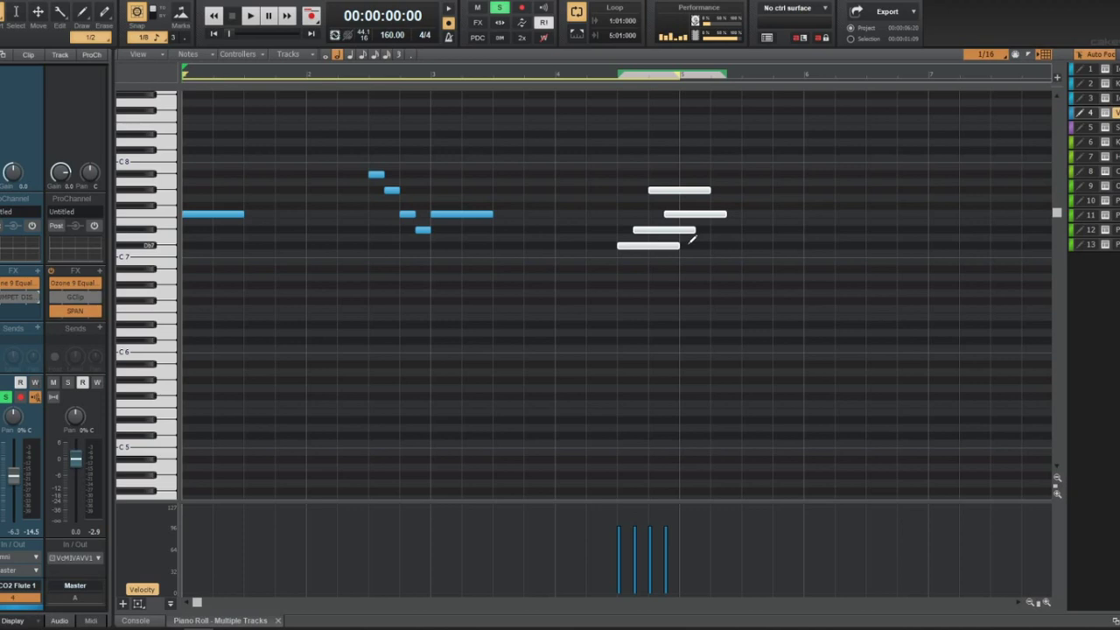
pyautogui.moveTo(704, 190); pyautogui.dragTo(664, 190)
# Insert the FilterFreak2 plug-in on the Open Hat track and move it to the VSCO2 Flute 1 track
pyautogui.press('b')
pyautogui.press('d')
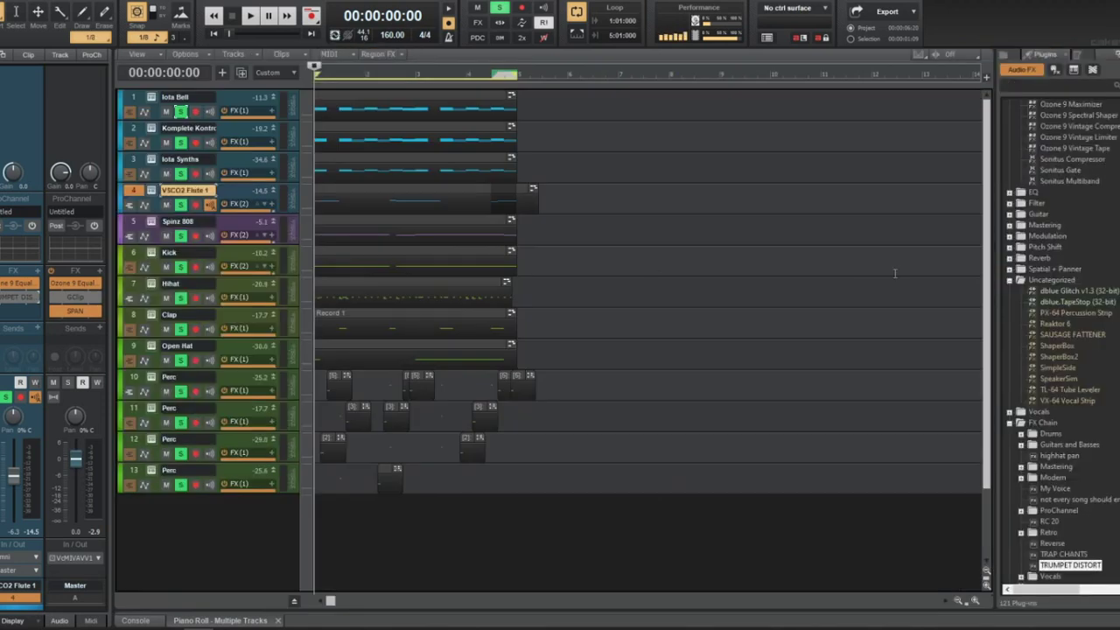
pyautogui.scroll(3, 1041, 378)
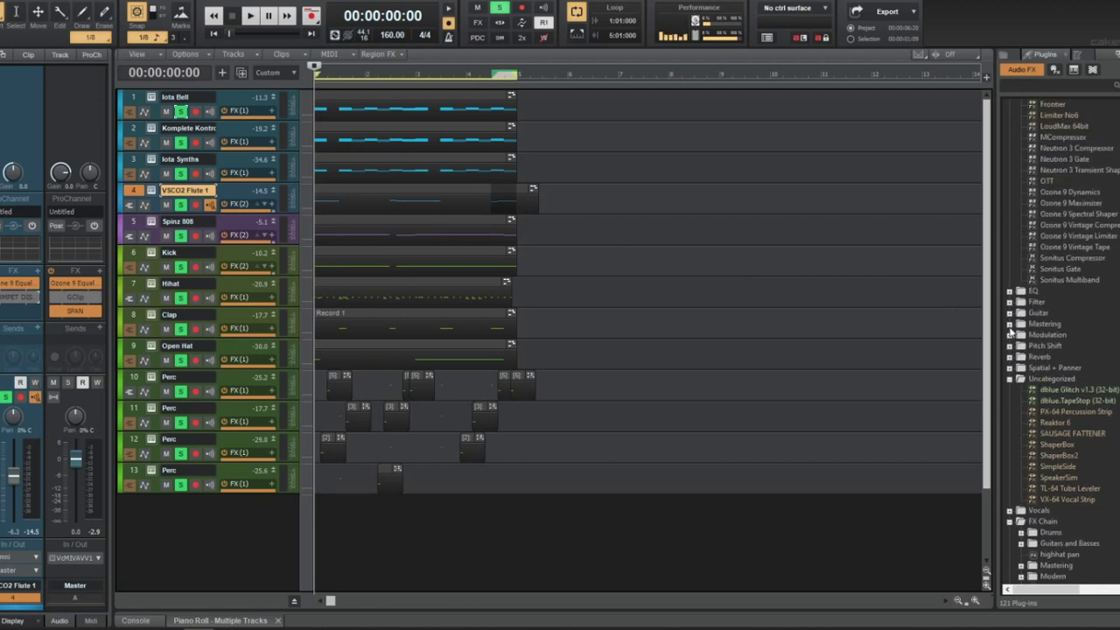
pyautogui.click(1010, 335)
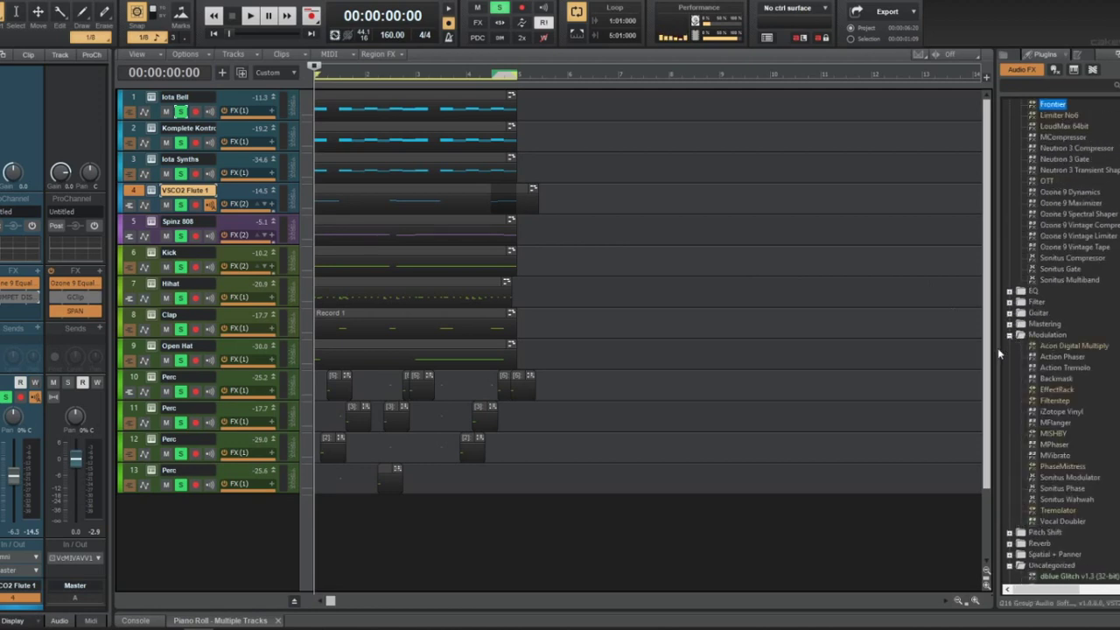
pyautogui.click(1010, 302)
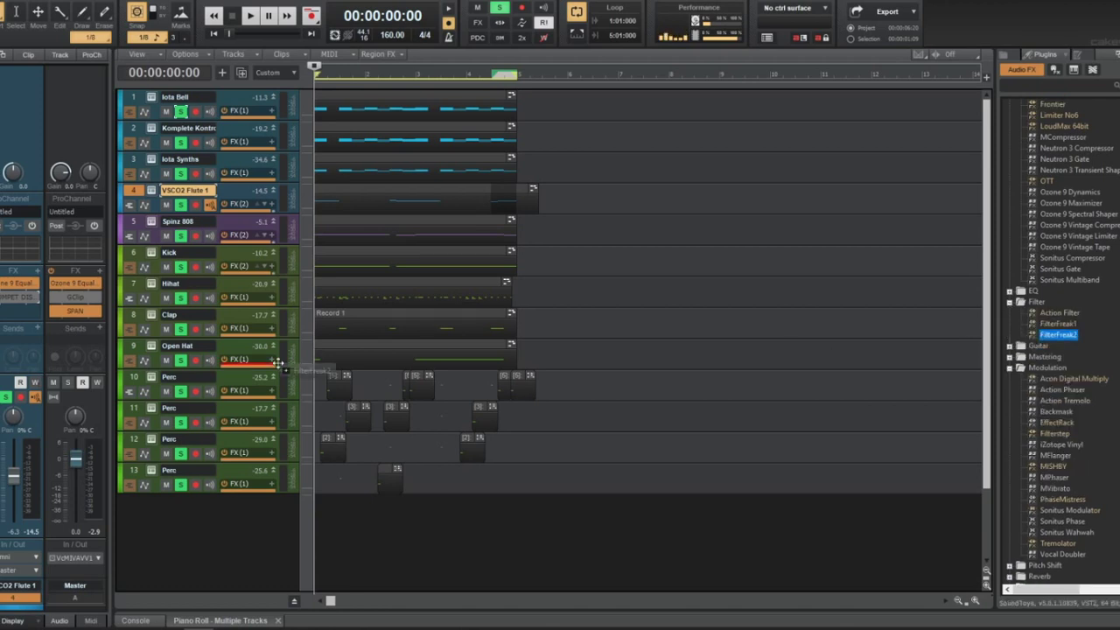
pyautogui.moveTo(245, 359); pyautogui.dragTo(247, 360)
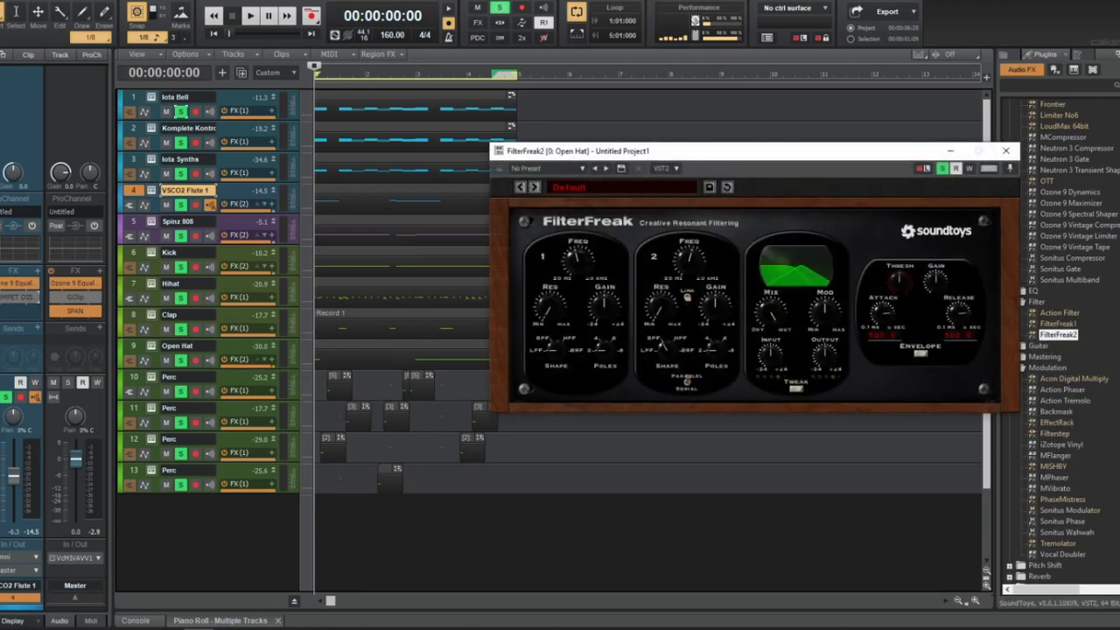
pyautogui.click(214, 346)
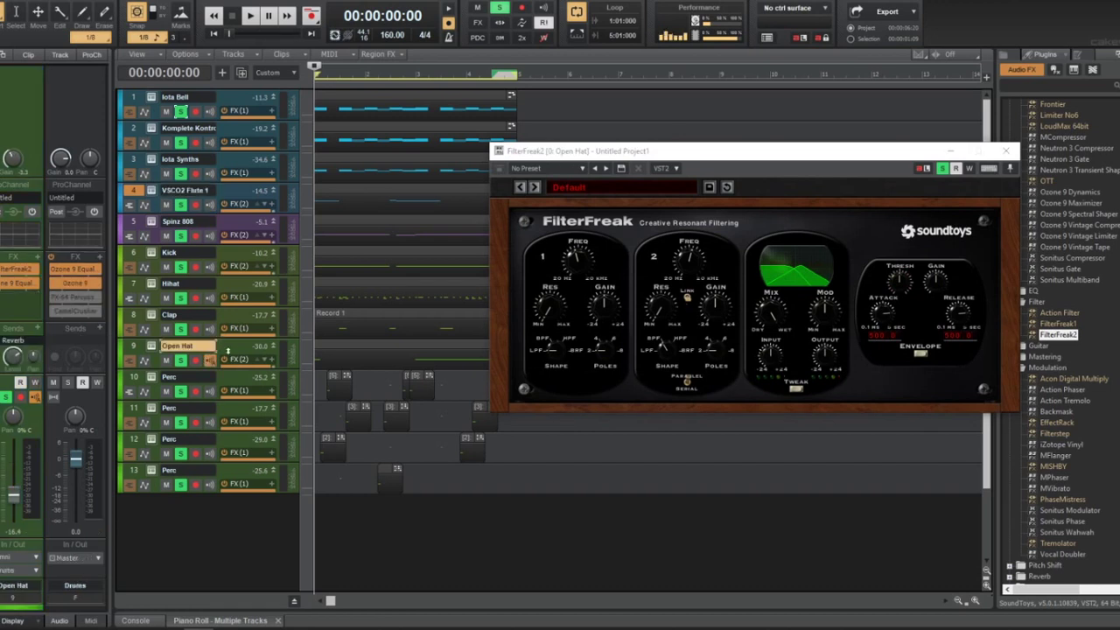
pyautogui.click(246, 194)
# Try FilterFreak2's Band Chaser preset on the flute while playing the beat
pyautogui.press('space')
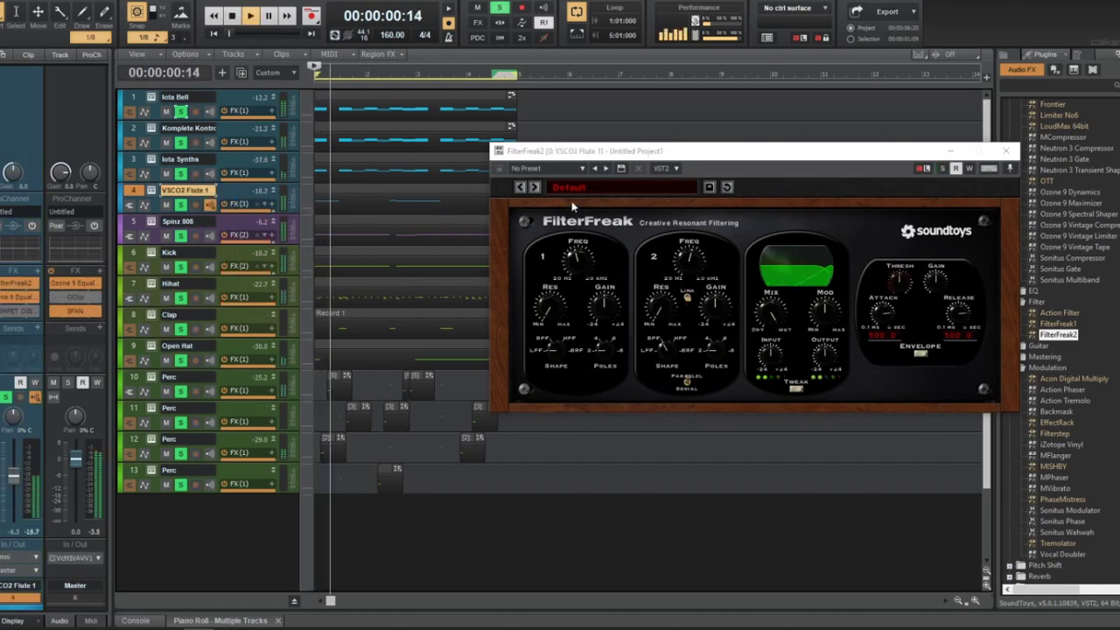
pyautogui.click(534, 187)
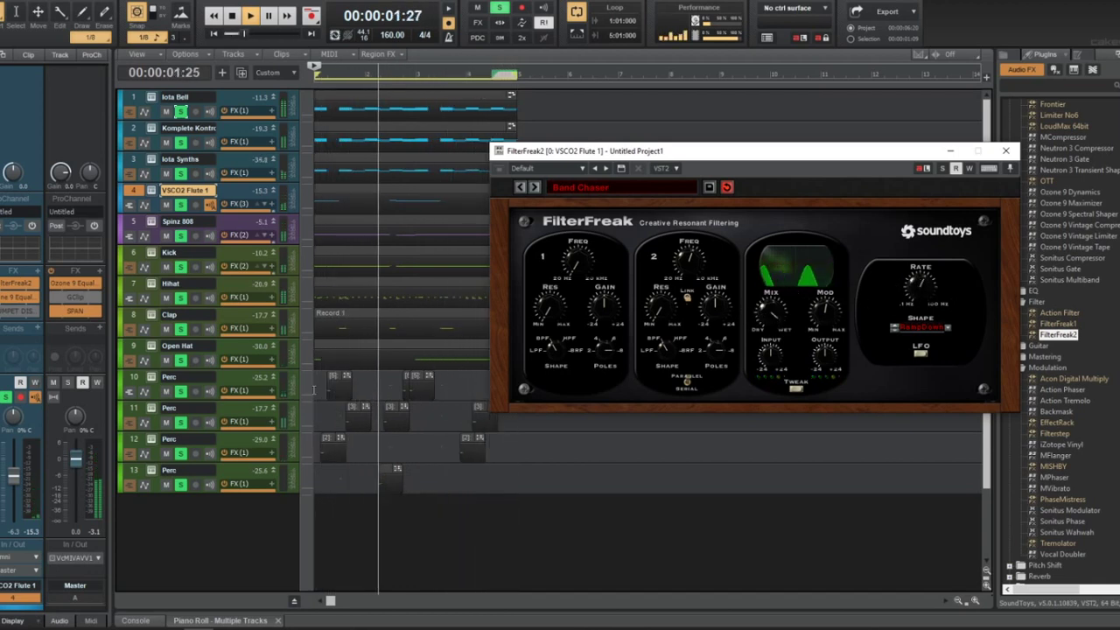
pyautogui.press('space')
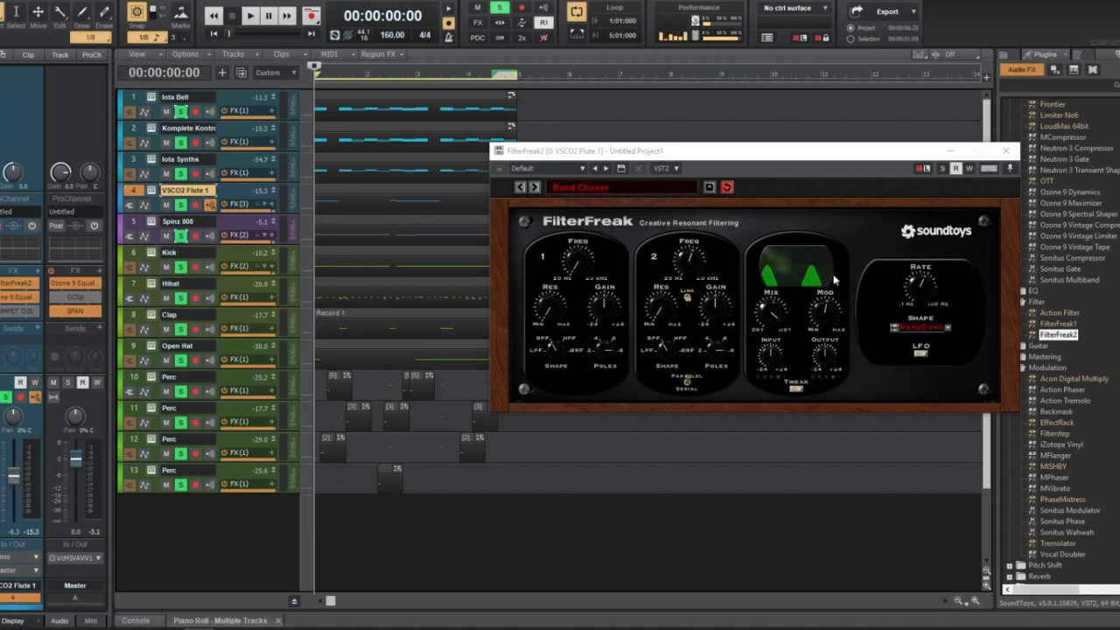
pyautogui.press('space')
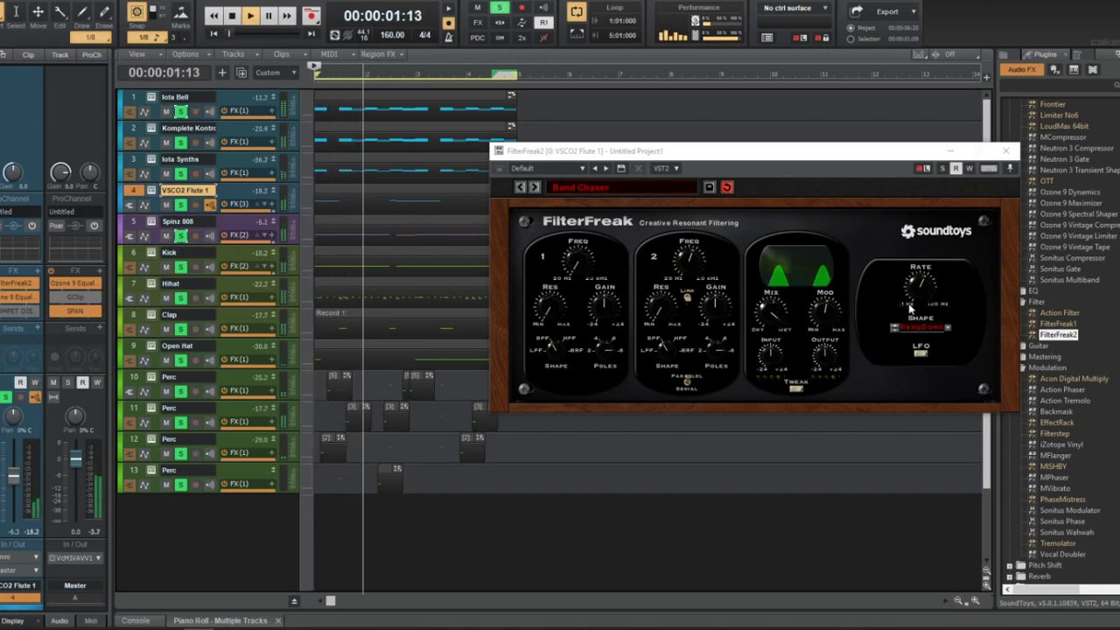
pyautogui.press('space')
# Toggle soloing off and back on, and replay the beat to judge the flute with Band Chaser
pyautogui.click(500, 10)
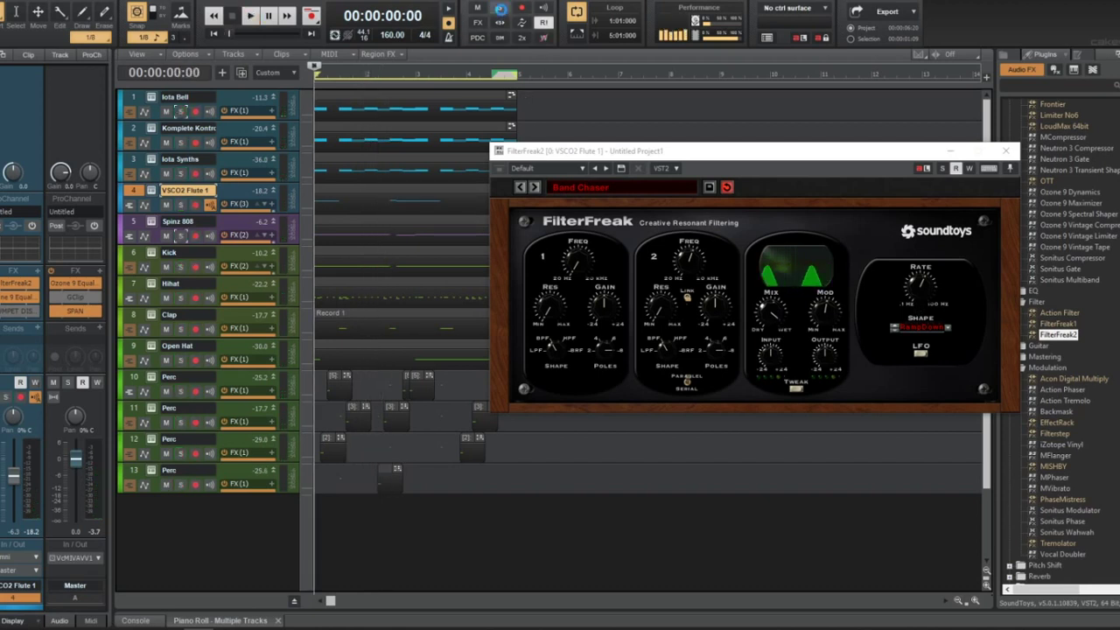
pyautogui.click(500, 10)
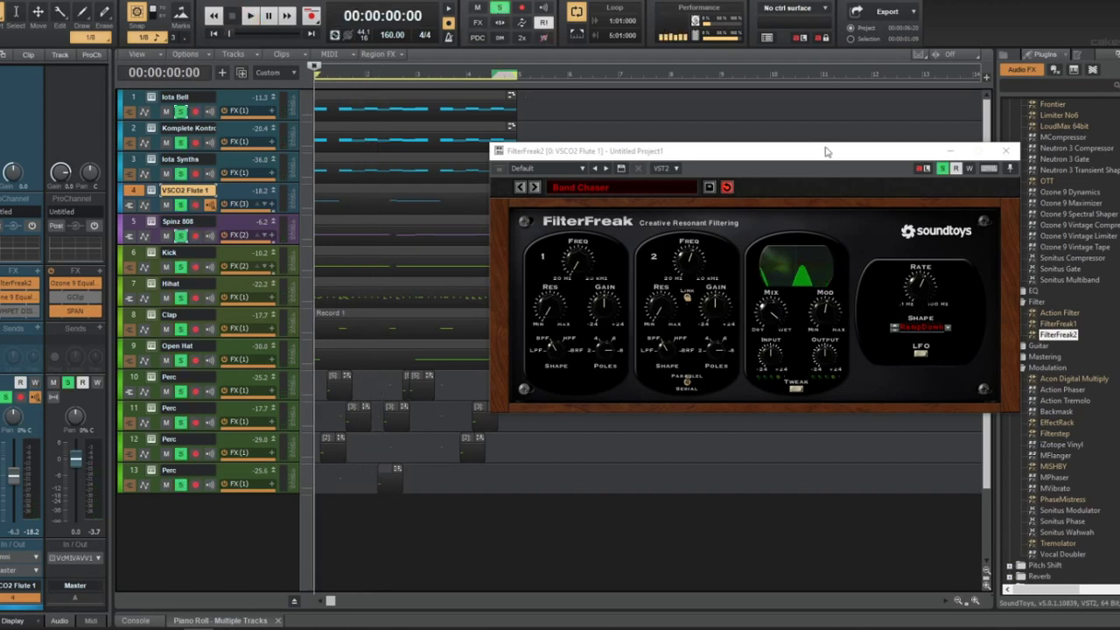
pyautogui.press('space')
pyautogui.press('space')
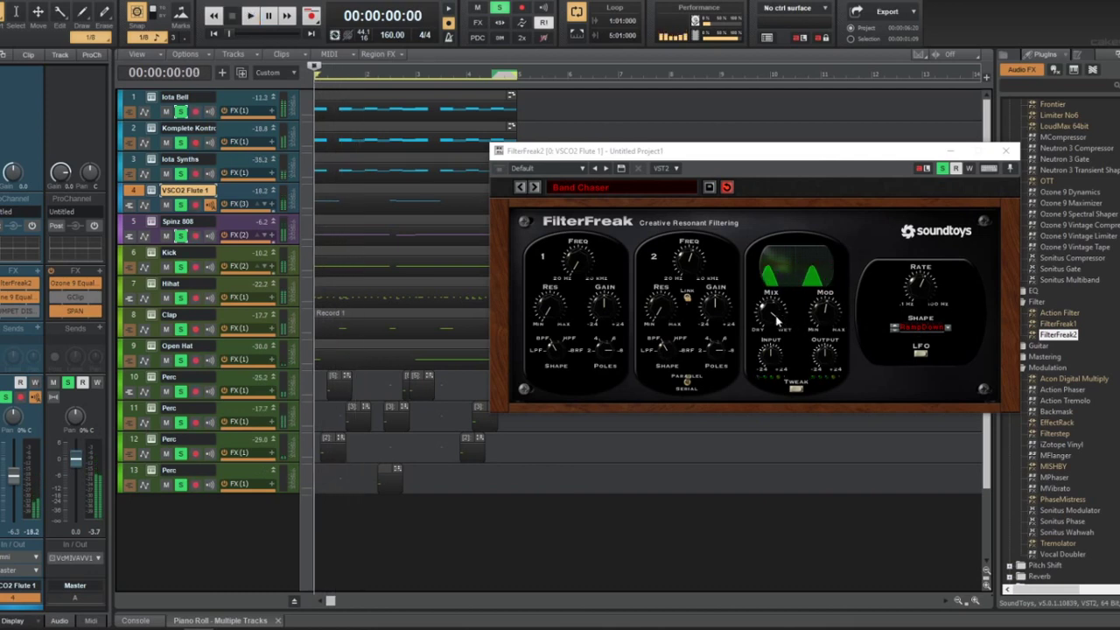
pyautogui.press('space')
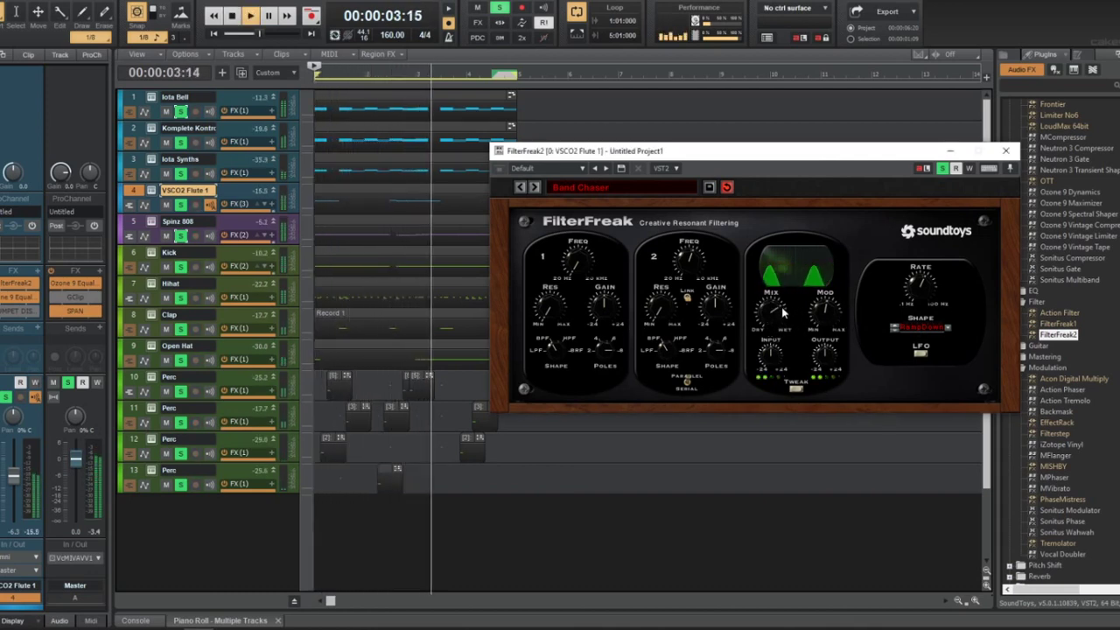
pyautogui.press('space')
pyautogui.press('space')
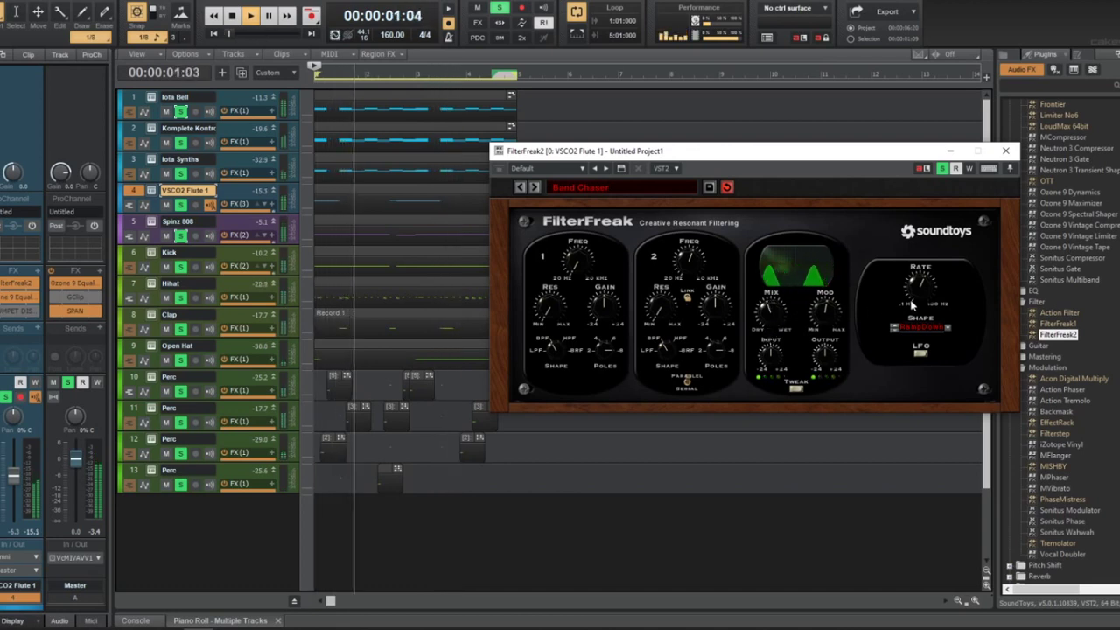
pyautogui.press('space')
pyautogui.press('space')
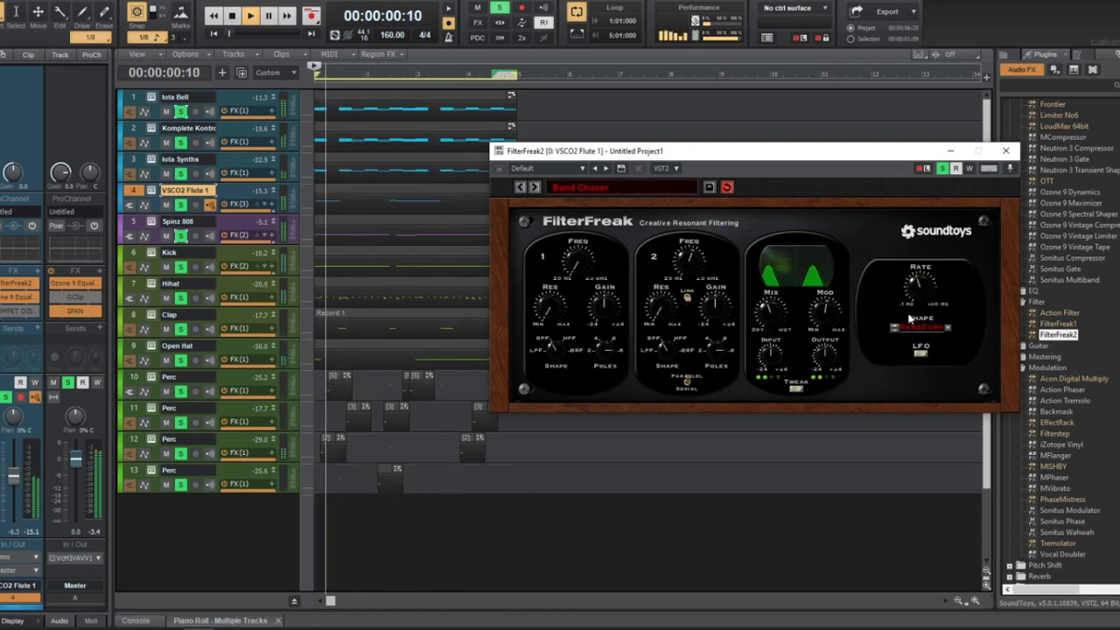
# Switch FilterFreak2 to the ComeTogether preset, play it with the beat and close the plug-in
pyautogui.click(534, 187)
pyautogui.press('space')
pyautogui.press('space')
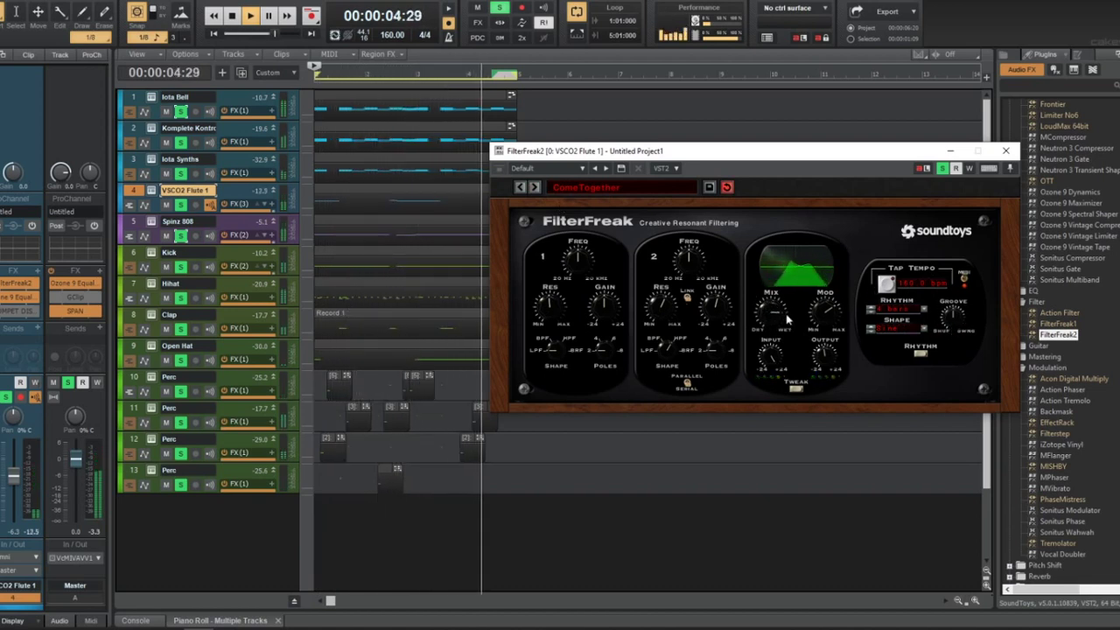
pyautogui.press('space')
pyautogui.press('space')
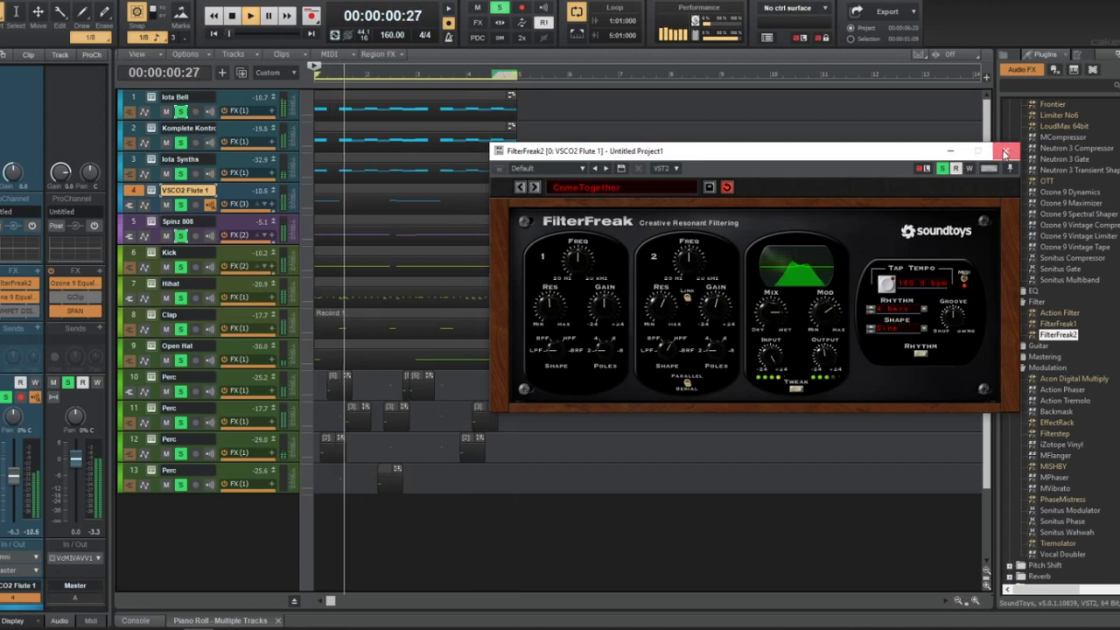
pyautogui.click(1006, 150)
pyautogui.press('space')
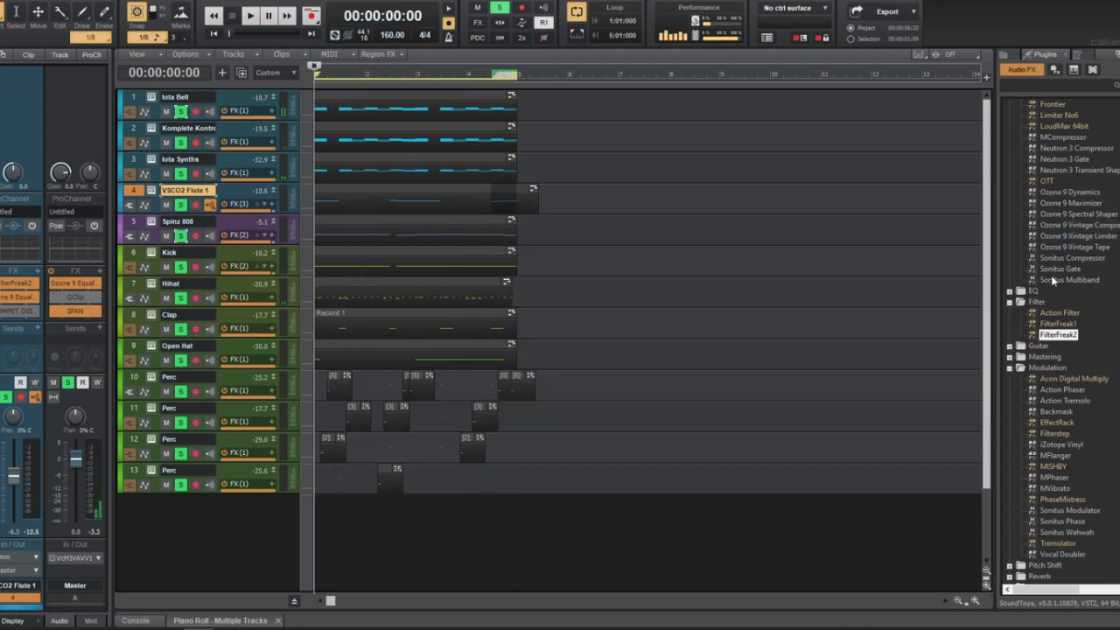
# Insert iZotope Vinyl on VSCO2 Flute 1 and place it ahead of the trumpet distortion effect chain
pyautogui.scroll(-4, 1063, 352)
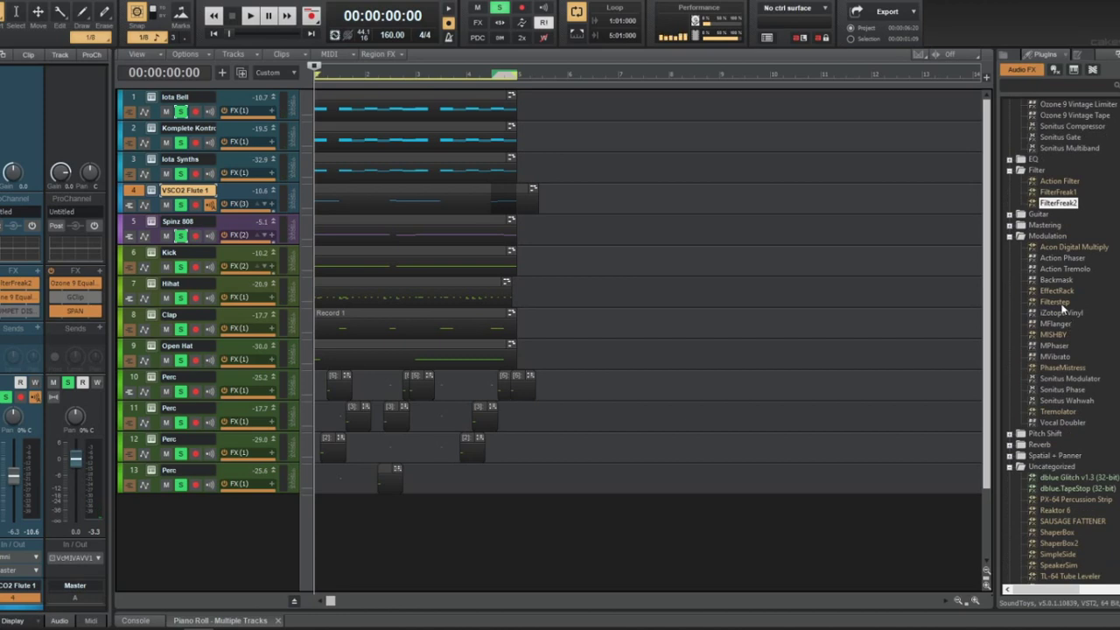
pyautogui.moveTo(1069, 317); pyautogui.dragTo(580, 339)
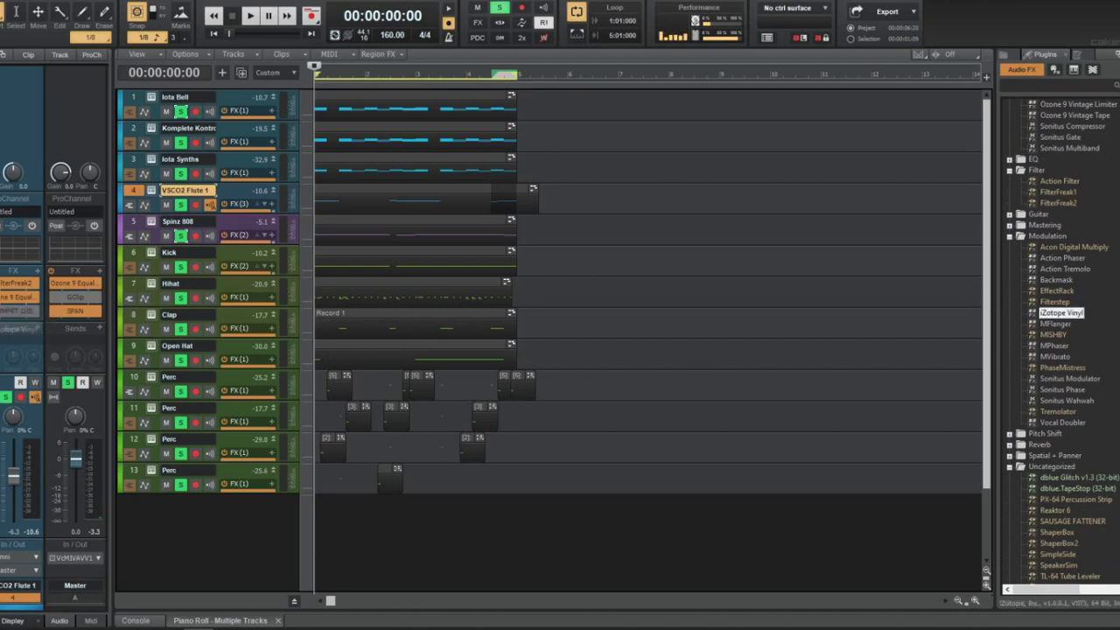
pyautogui.moveTo(7, 311); pyautogui.dragTo(23, 297)
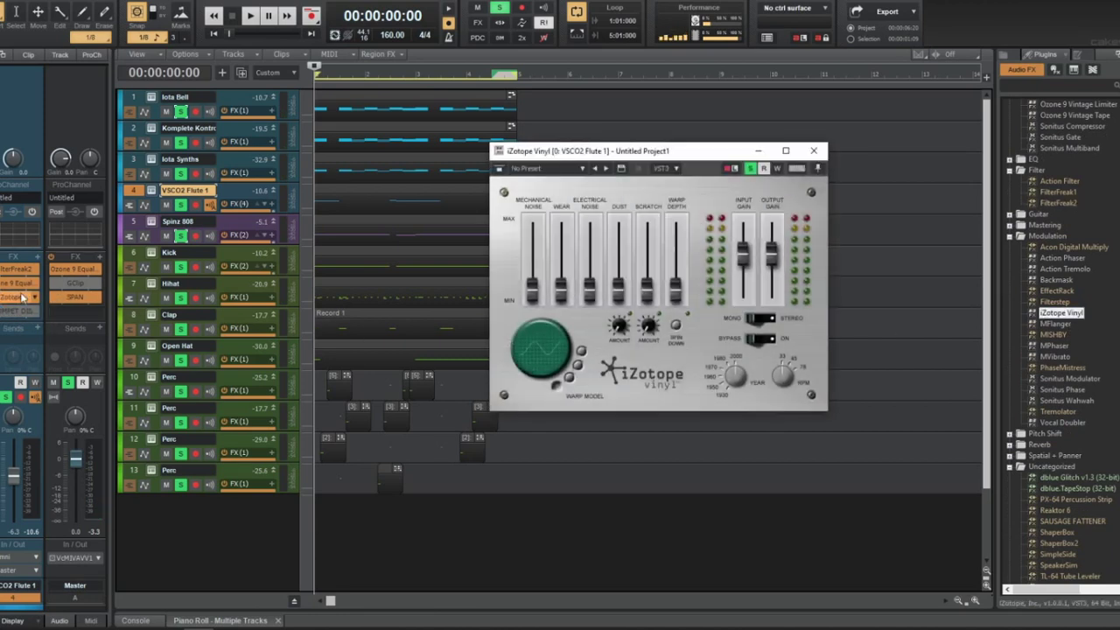
# With the beat playing, raise Vinyl's Warp Depth to about halfway, lower its Output Gain and set Wear to 65%
pyautogui.press('space')
pyautogui.moveTo(676, 289); pyautogui.dragTo(675, 256)
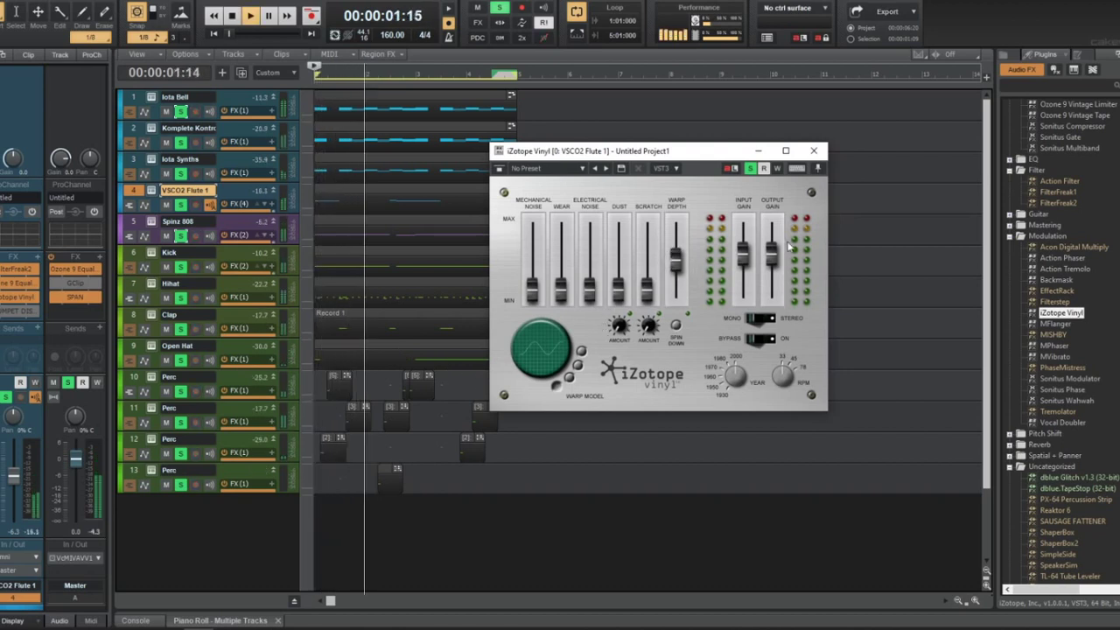
pyautogui.moveTo(773, 256); pyautogui.dragTo(773, 282)
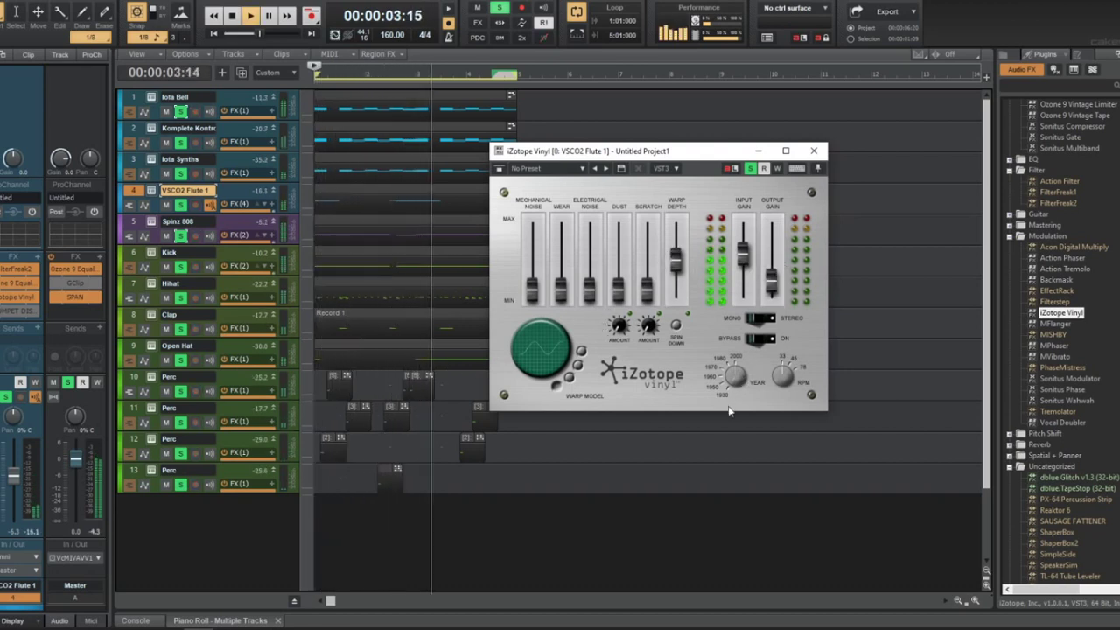
pyautogui.moveTo(561, 289); pyautogui.dragTo(575, 253)
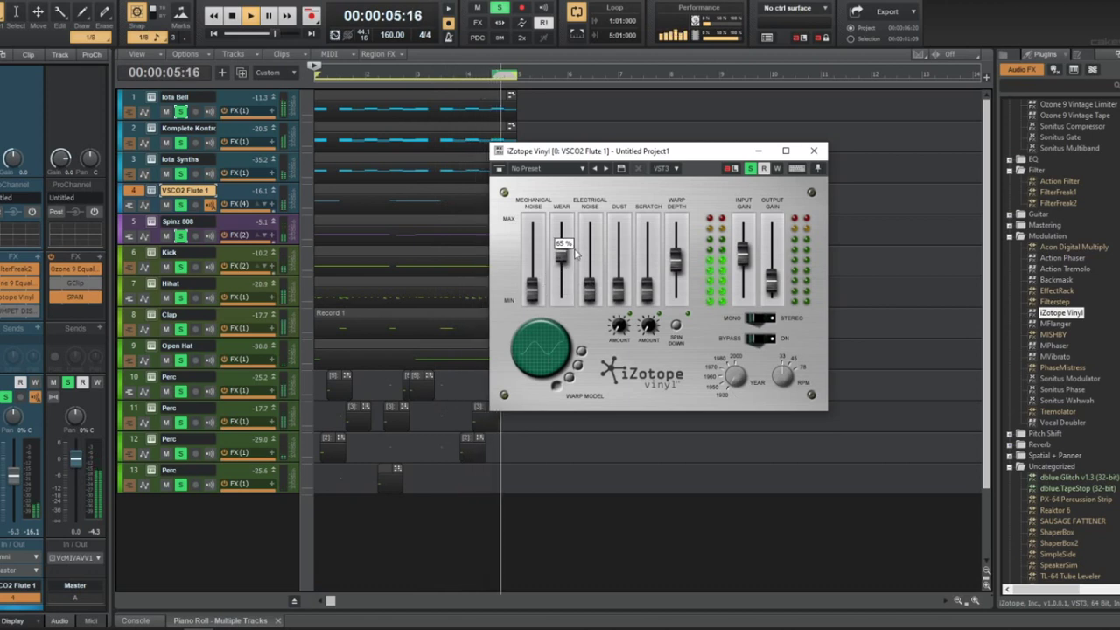
pyautogui.click(813, 150)
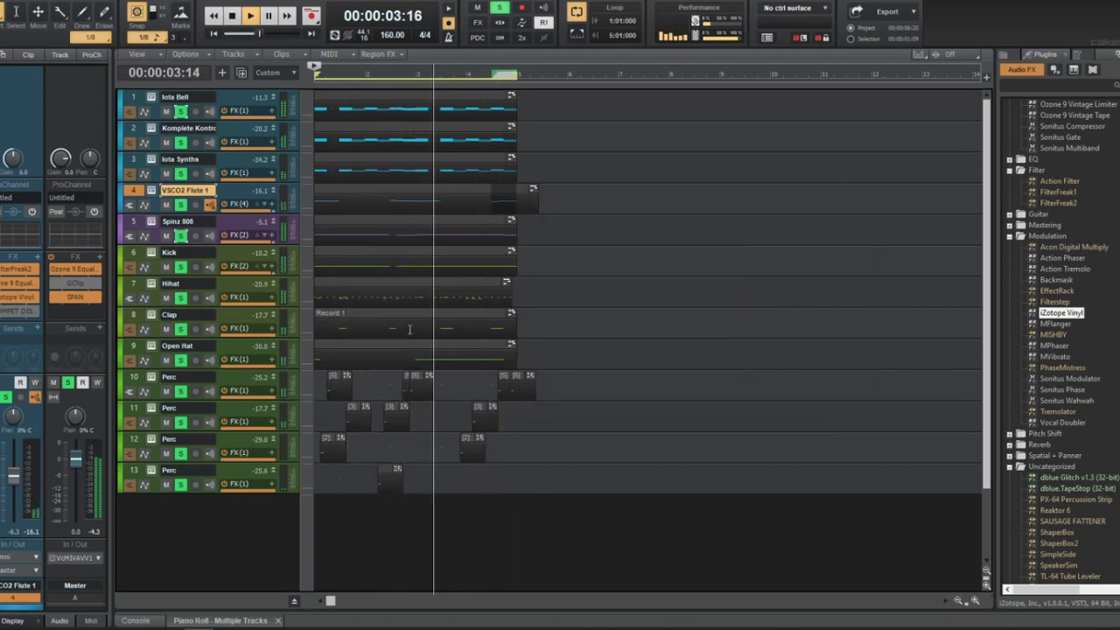
# Insert Acon Digital Multiply last in the flute's effects, with Dry level at -17.3 dB and a raised Effect level
pyautogui.moveTo(1072, 247); pyautogui.dragTo(8, 313)
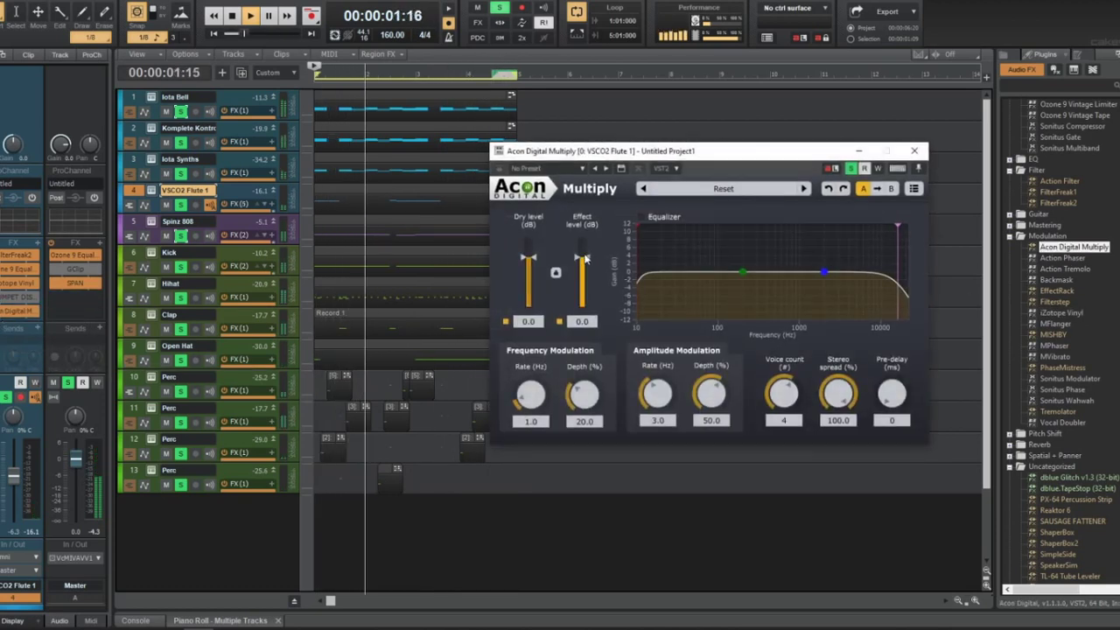
pyautogui.moveTo(585, 249)
pyautogui.mouseDown()
pyautogui.moveTo(554, 277)
pyautogui.moveTo(587, 255)
pyautogui.mouseUp()
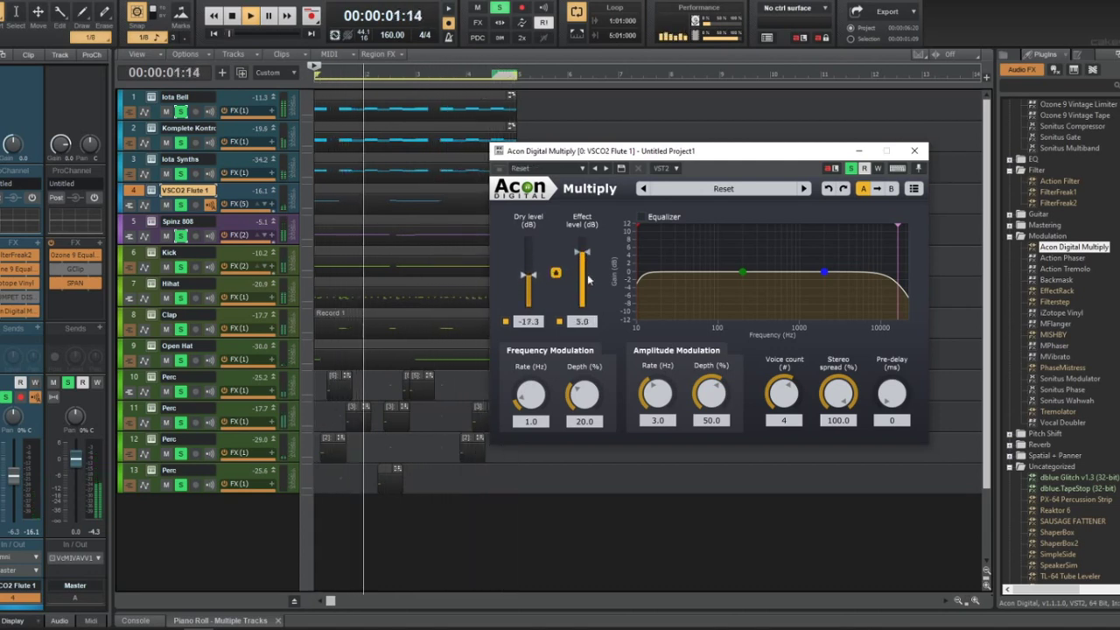
pyautogui.click(914, 151)
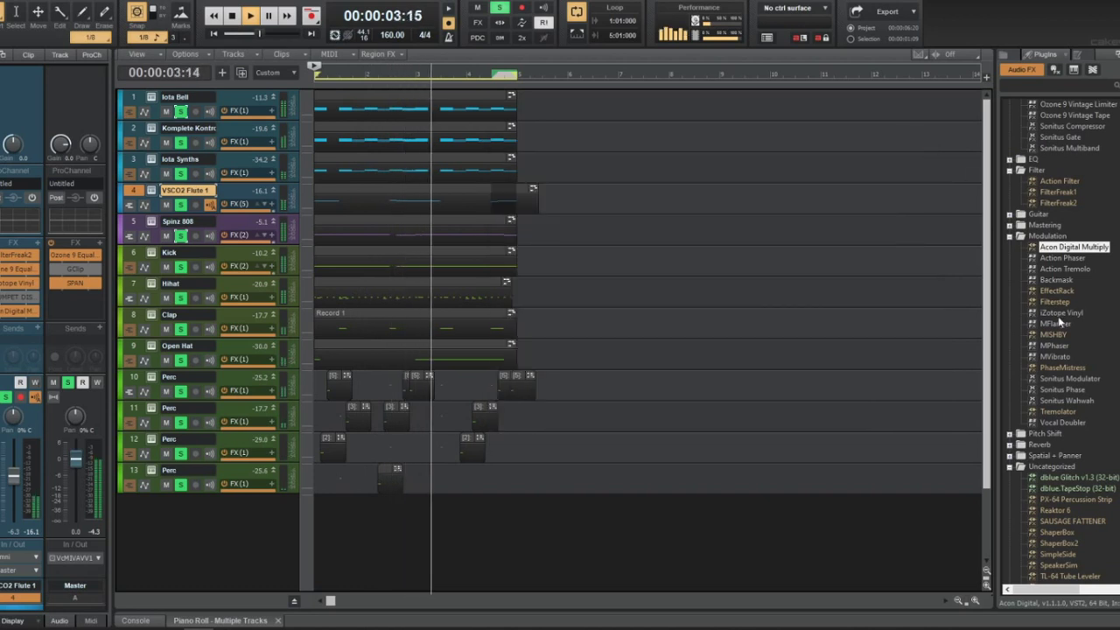
# Add a send from VSCO2 Flute 1 to the Reverb bus and bring that bus's strip into view
pyautogui.click(38, 328)
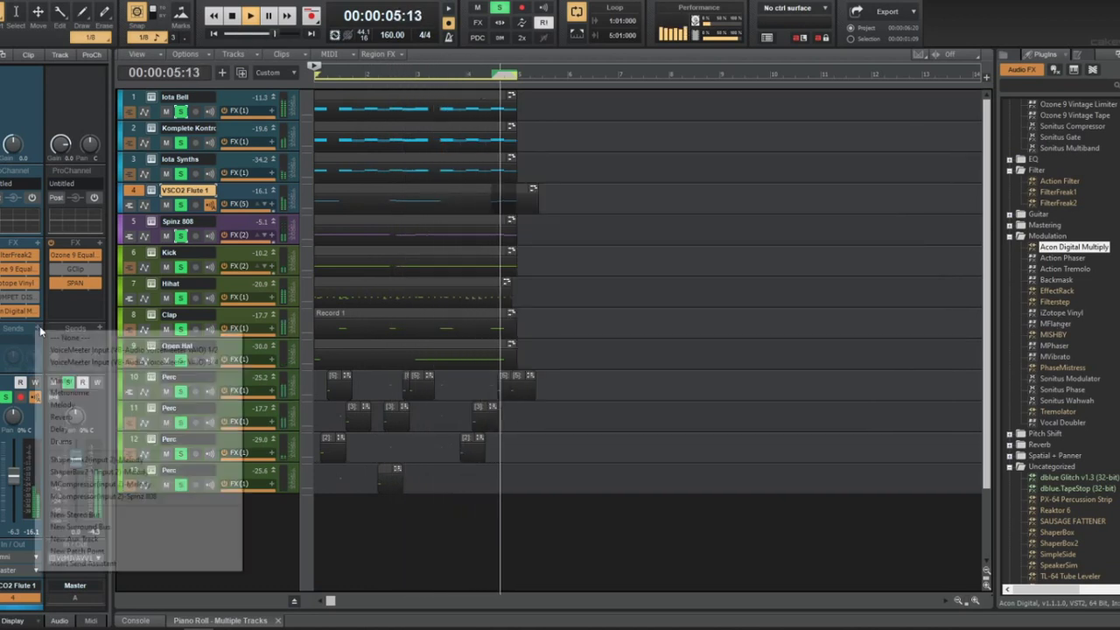
pyautogui.click(61, 418)
pyautogui.moveTo(13, 357)
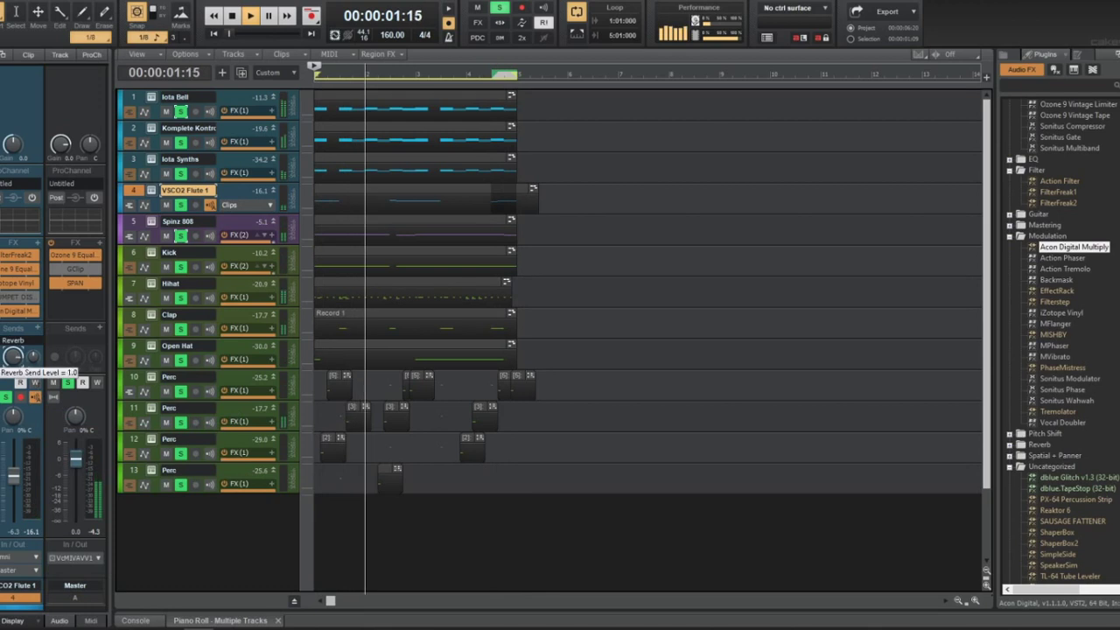
pyautogui.scroll(-5, 13, 357)
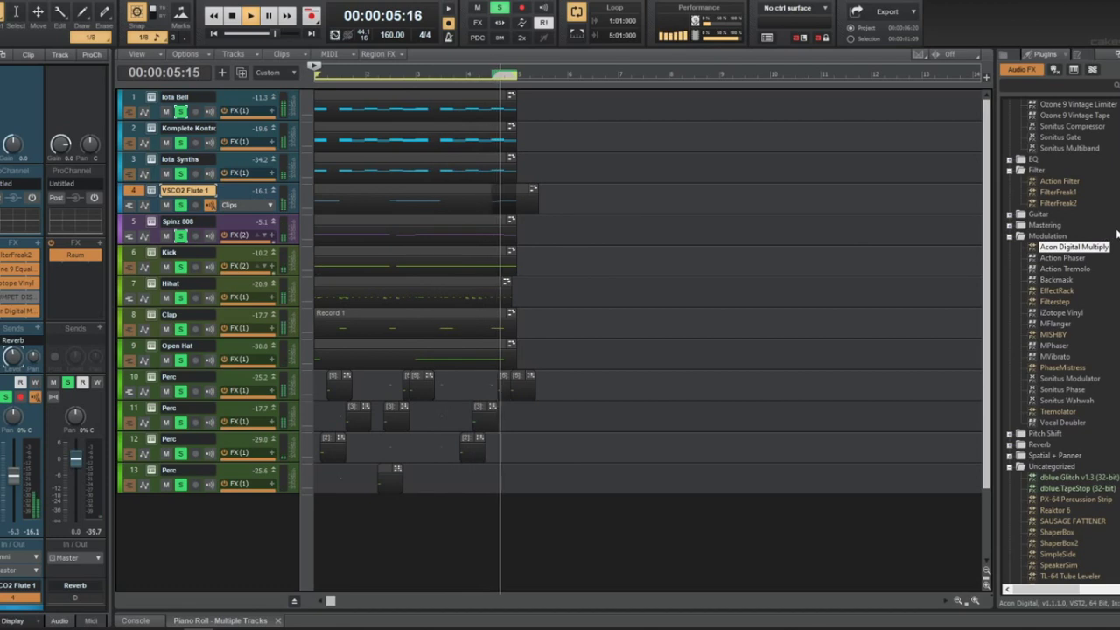
# Insert FilterFreak1 last in the flute's effects, load the Bounce Sweep Down preset and close the plug-in
pyautogui.moveTo(1059, 191); pyautogui.dragTo(7, 324)
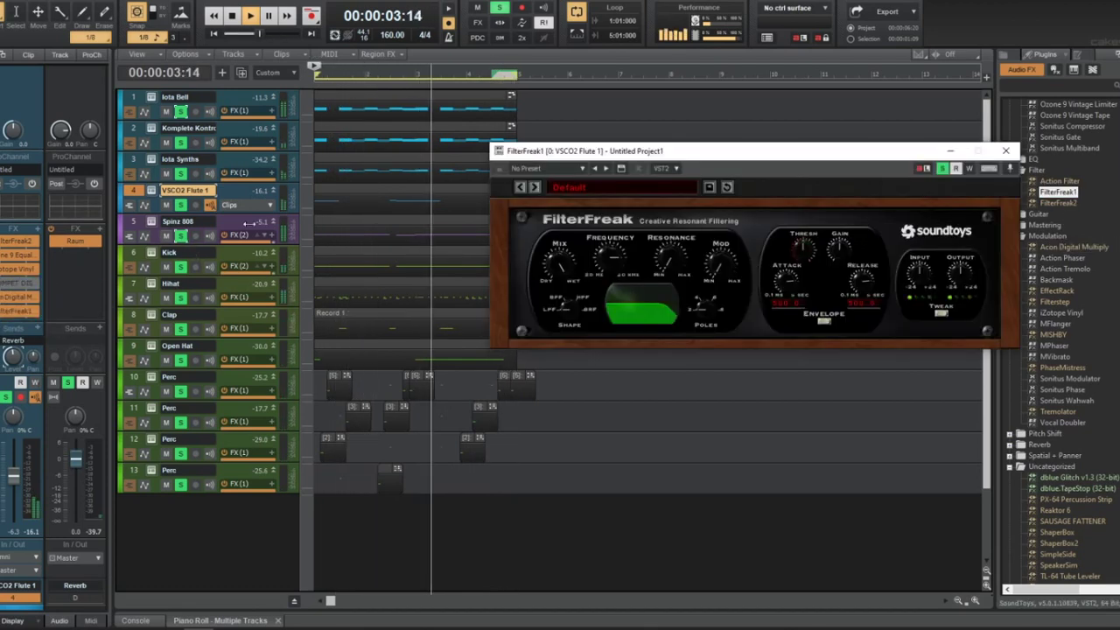
pyautogui.click(535, 187)
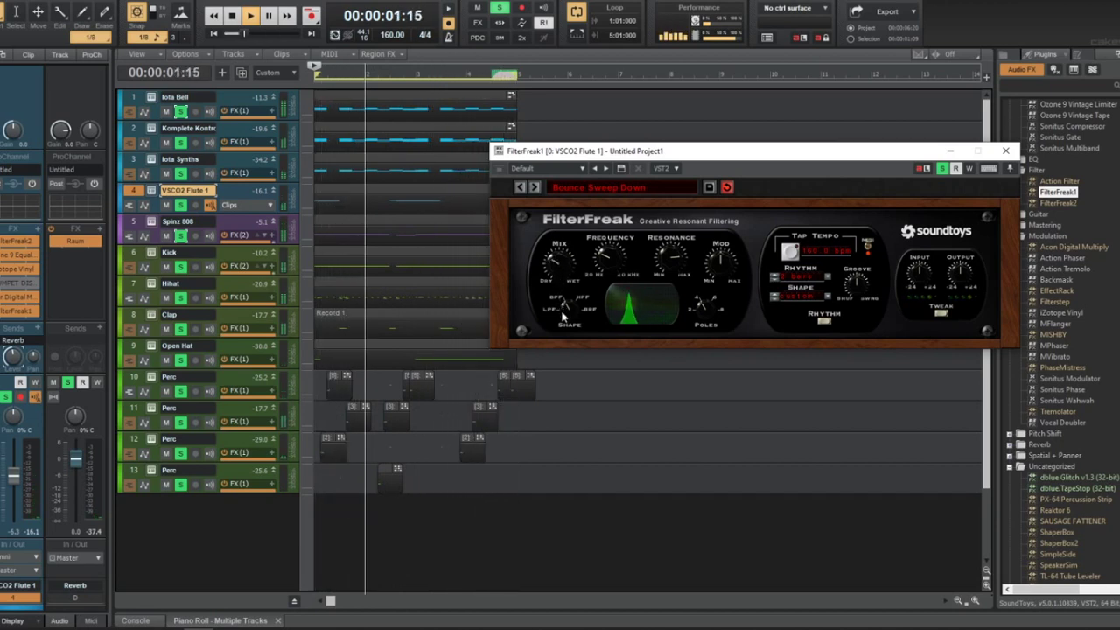
pyautogui.click(1005, 150)
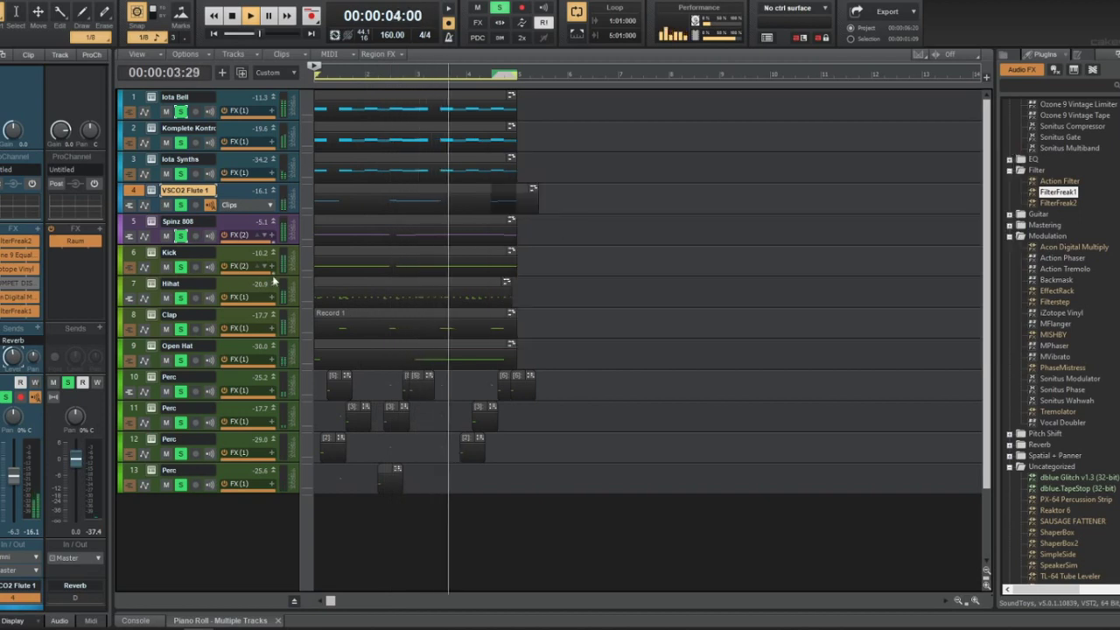
# Check the flute instrument's settings, close it and lower the VSCO2 Flute 1 volume to about -15 dB
pyautogui.click(151, 190)
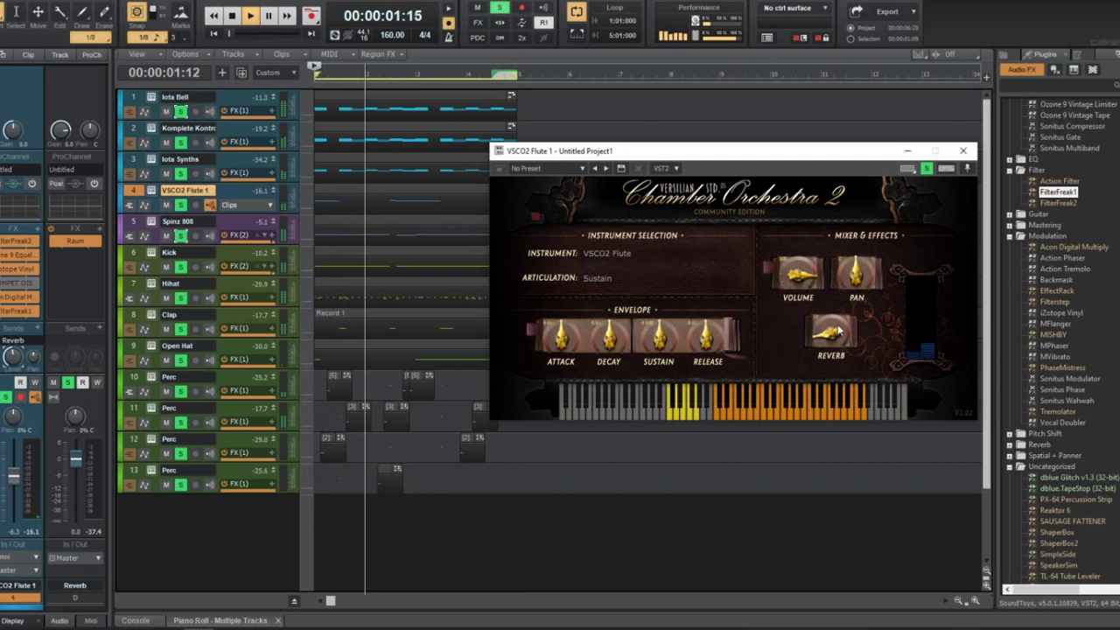
pyautogui.click(962, 150)
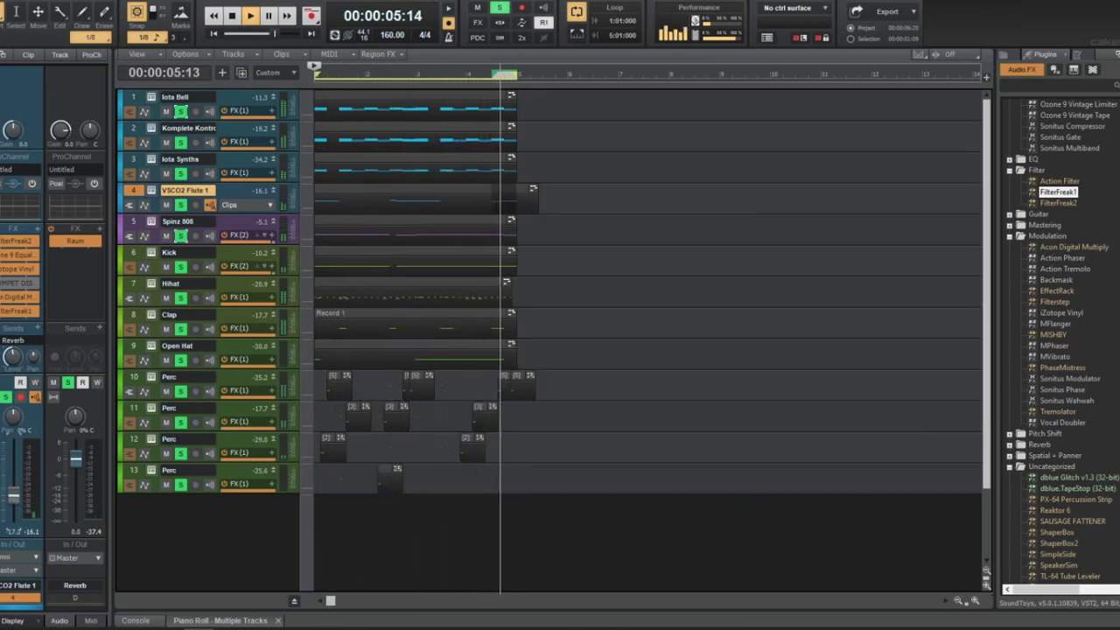
pyautogui.click(17, 476)
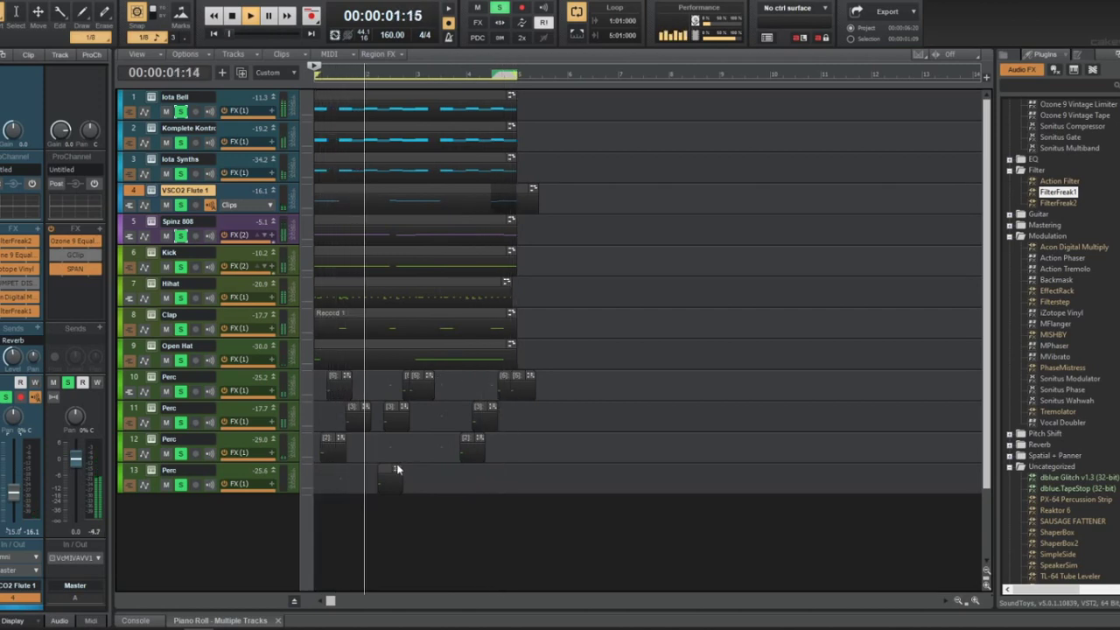
# Play the beat while setting VSCO2 Flute 1's input gain to -18 dB and its volume to about -13 dB
pyautogui.hotkey('ctrl', 'Down')
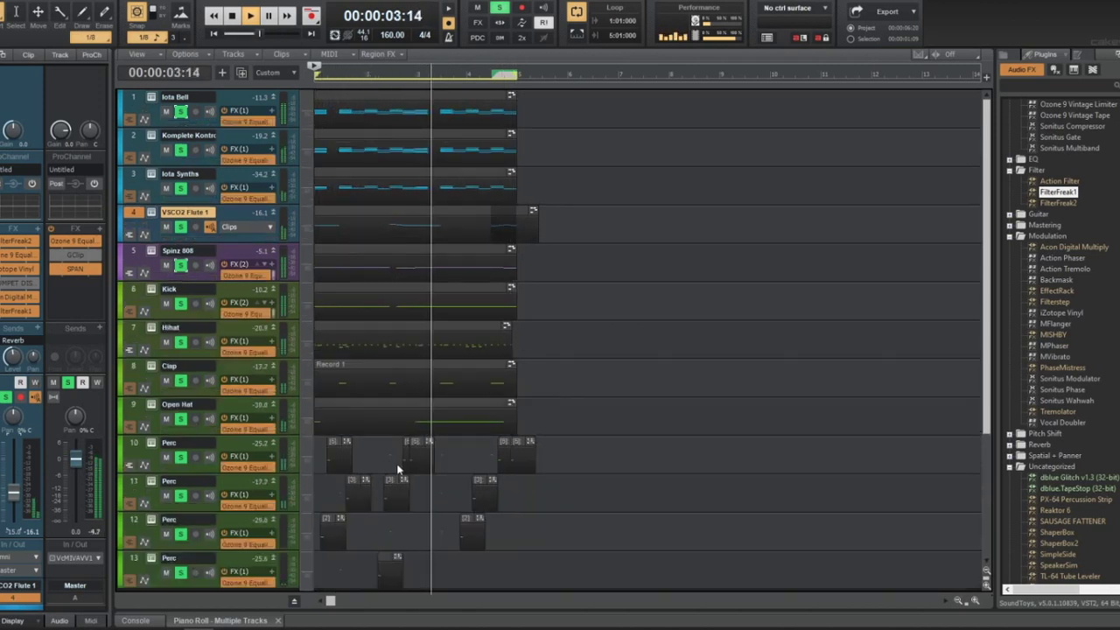
pyautogui.hotkey('ctrl', 'Left')
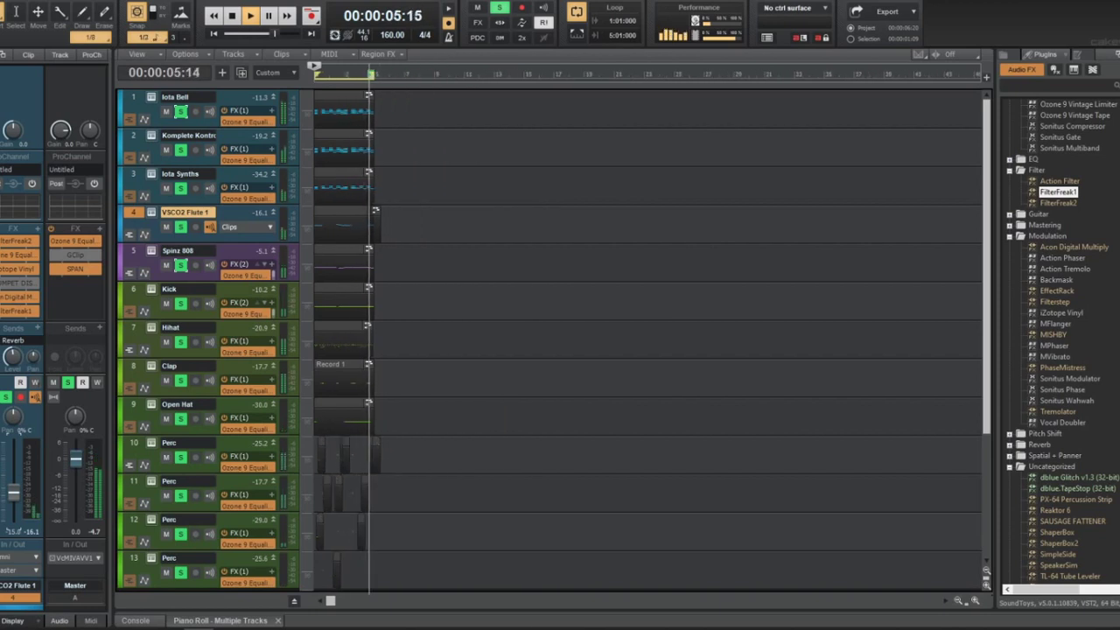
pyautogui.press('space')
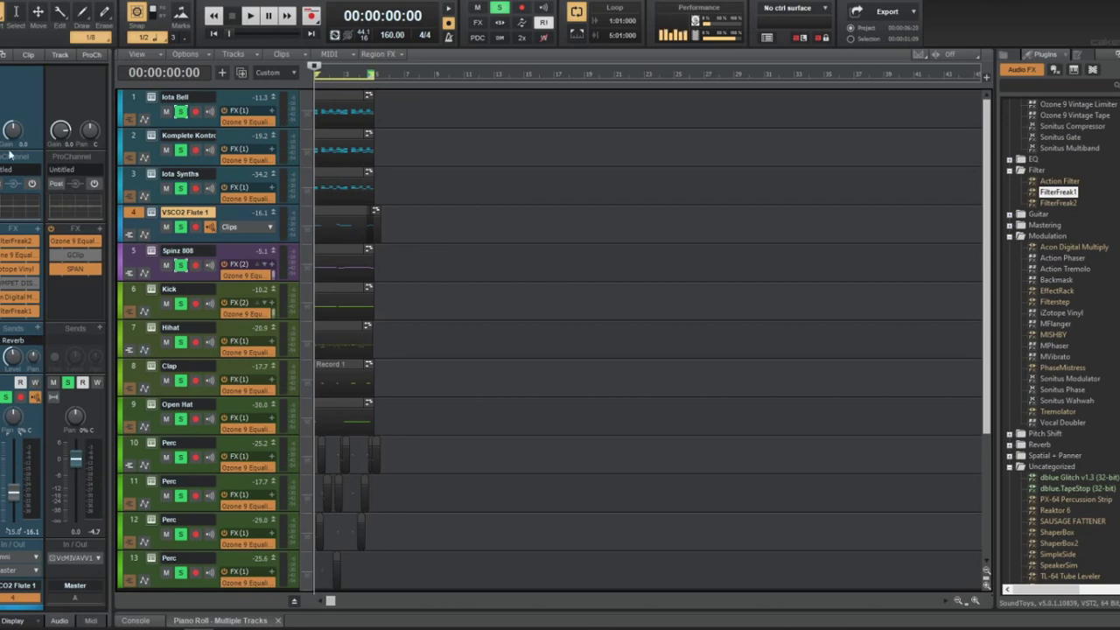
pyautogui.press('space')
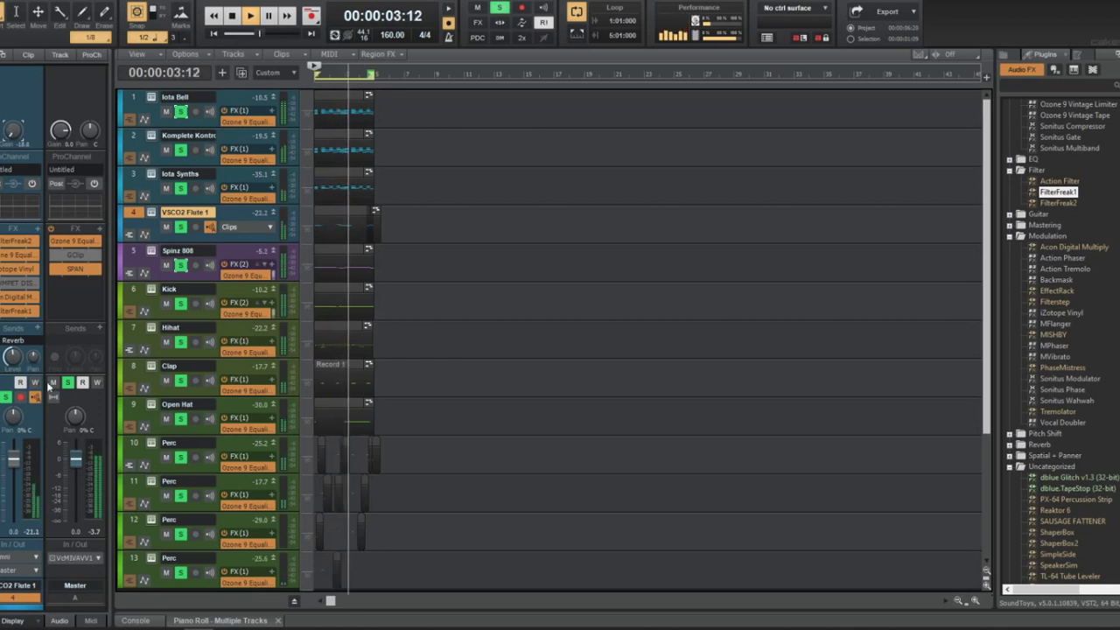
pyautogui.press('space')
pyautogui.press('space')
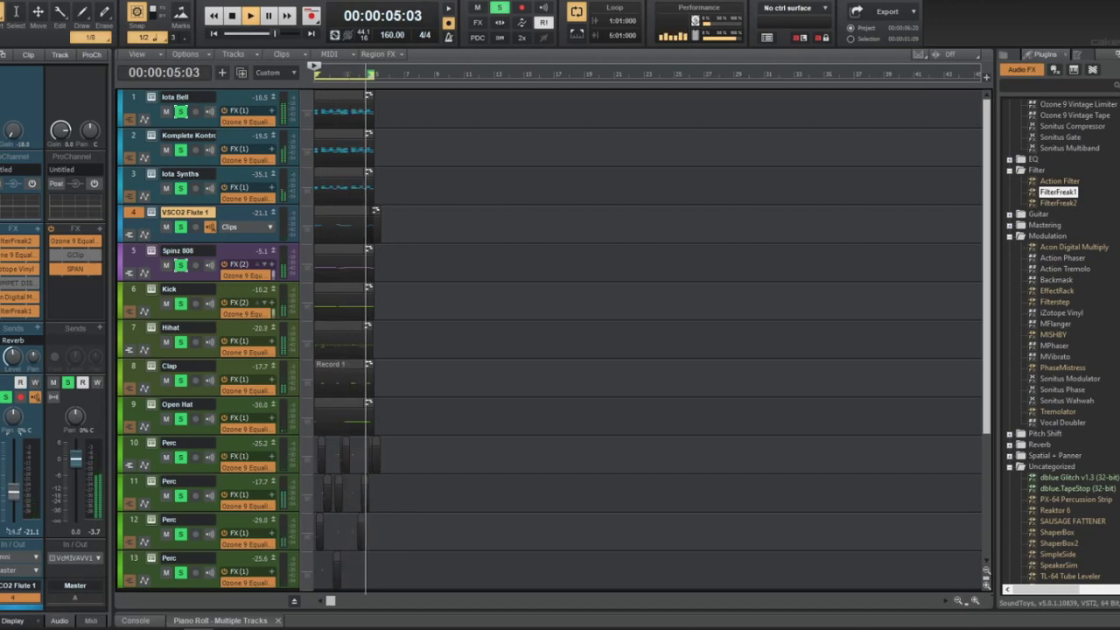
pyautogui.press('space')
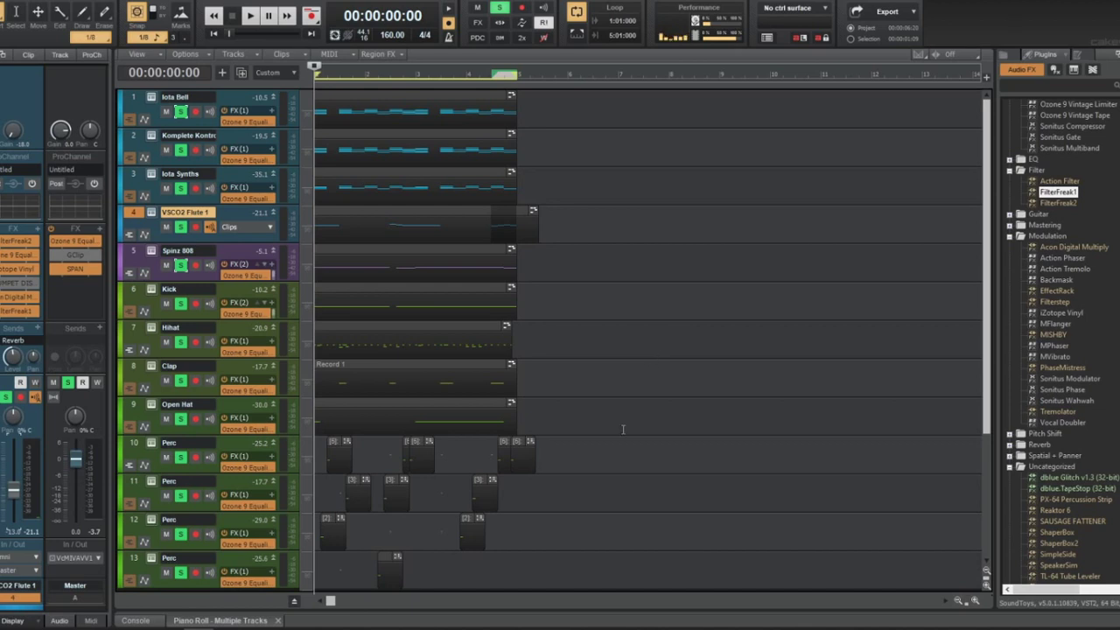
# Select all clips in the project, bounce them to single clips per track and clear the selection
pyautogui.moveTo(545, 433); pyautogui.dragTo(450, 447)
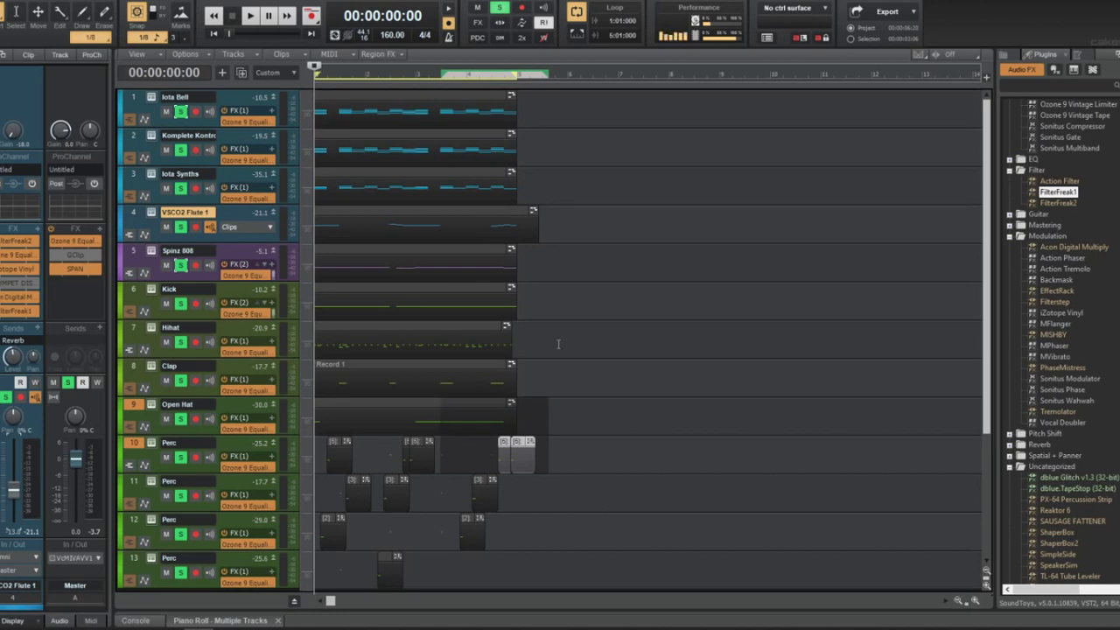
pyautogui.click(559, 343)
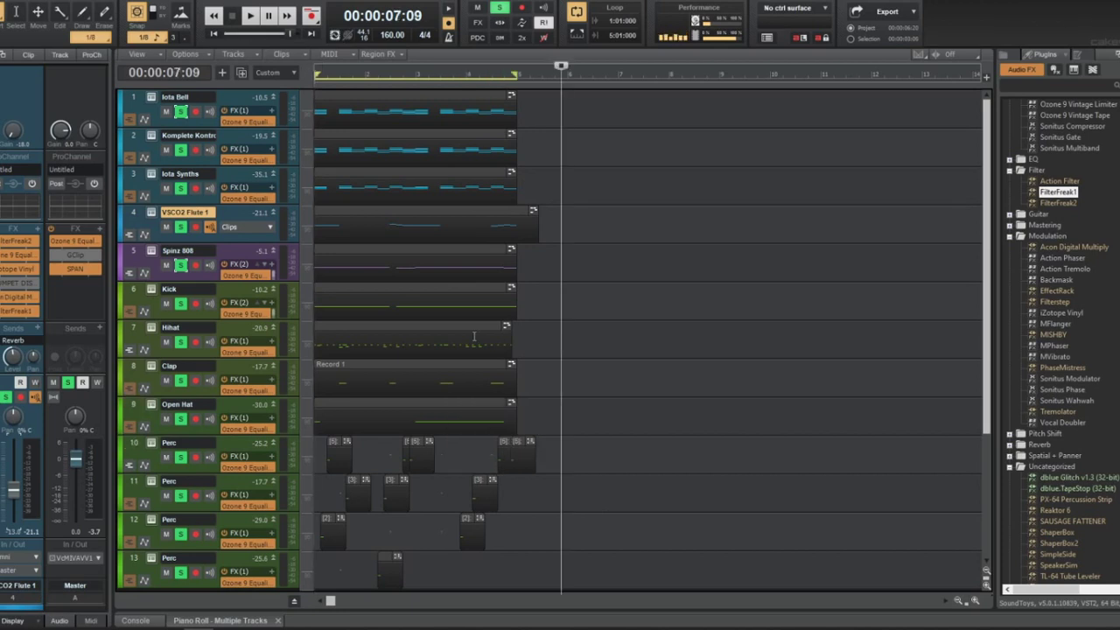
pyautogui.hotkey('ctrl', 'a')
pyautogui.rightClick(458, 412)
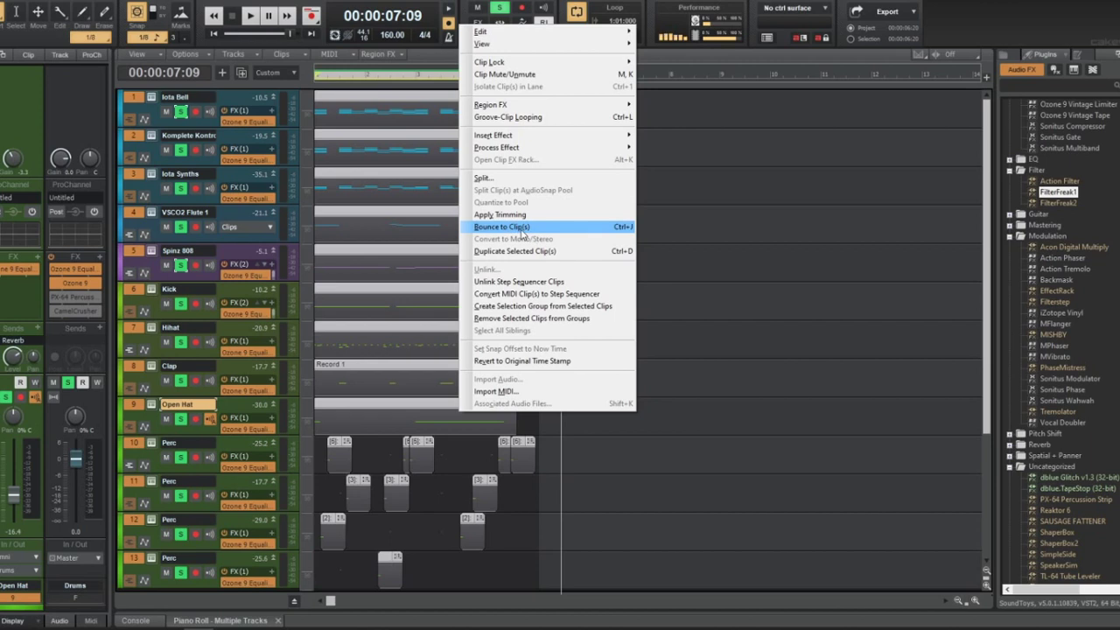
pyautogui.click(620, 230)
pyautogui.click(710, 300)
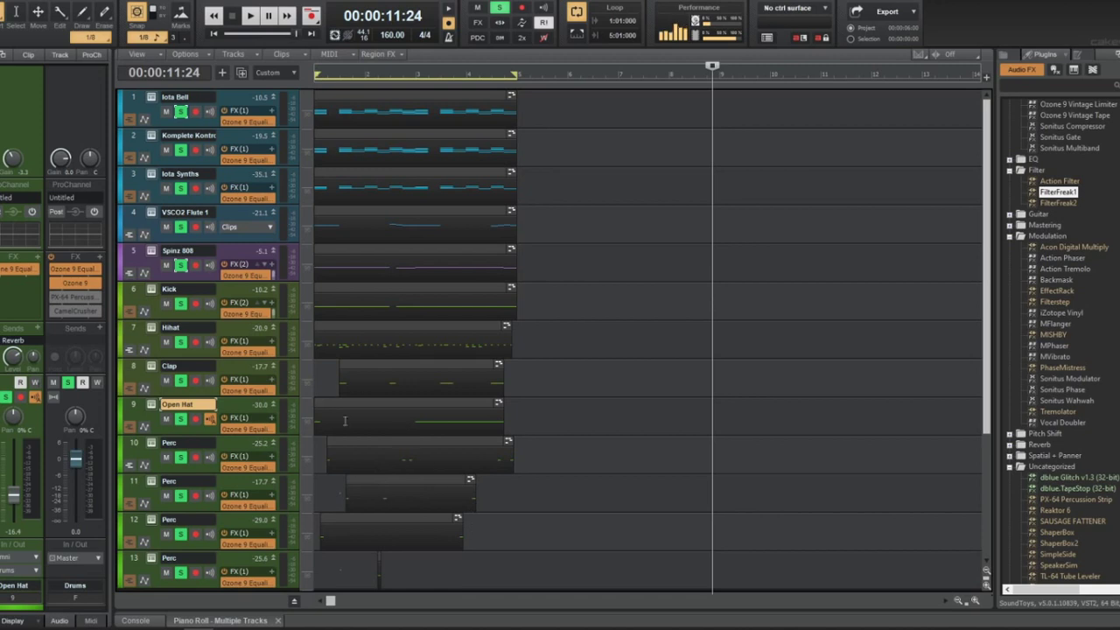
pyautogui.moveTo(457, 439)
pyautogui.mouseDown()
pyautogui.moveTo(779, 361)
pyautogui.moveTo(457, 438)
pyautogui.mouseUp()
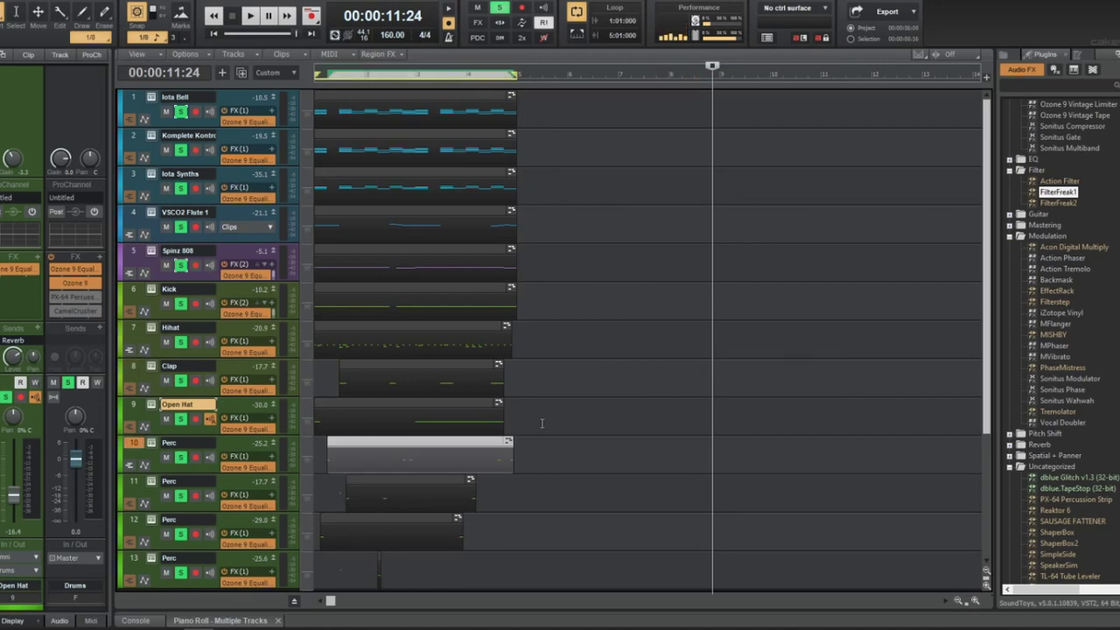
pyautogui.press('w')
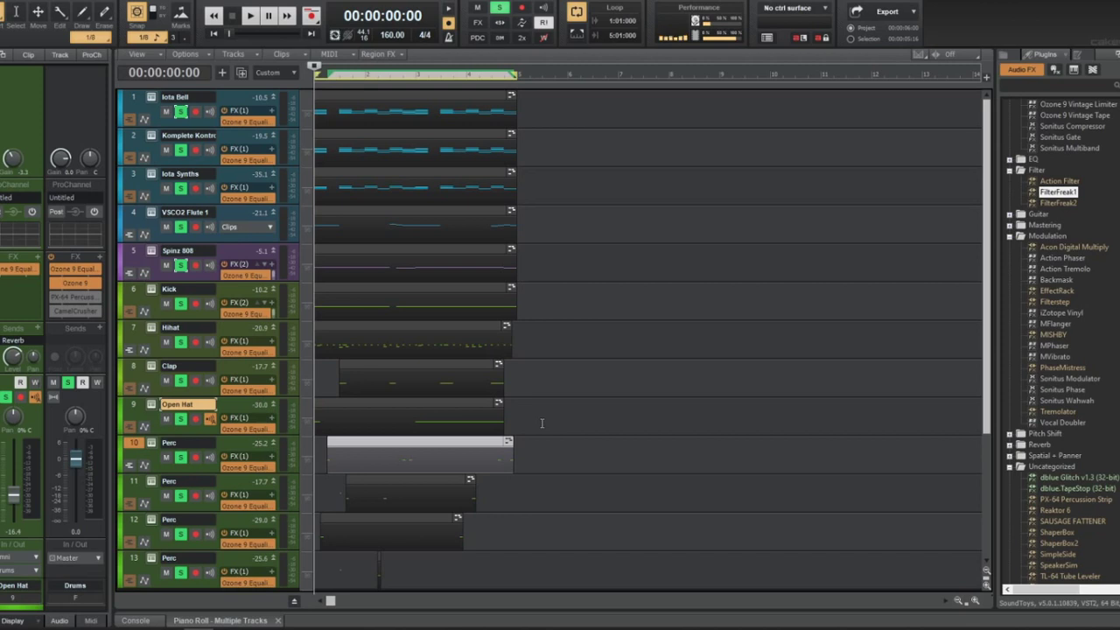
pyautogui.click(542, 423)
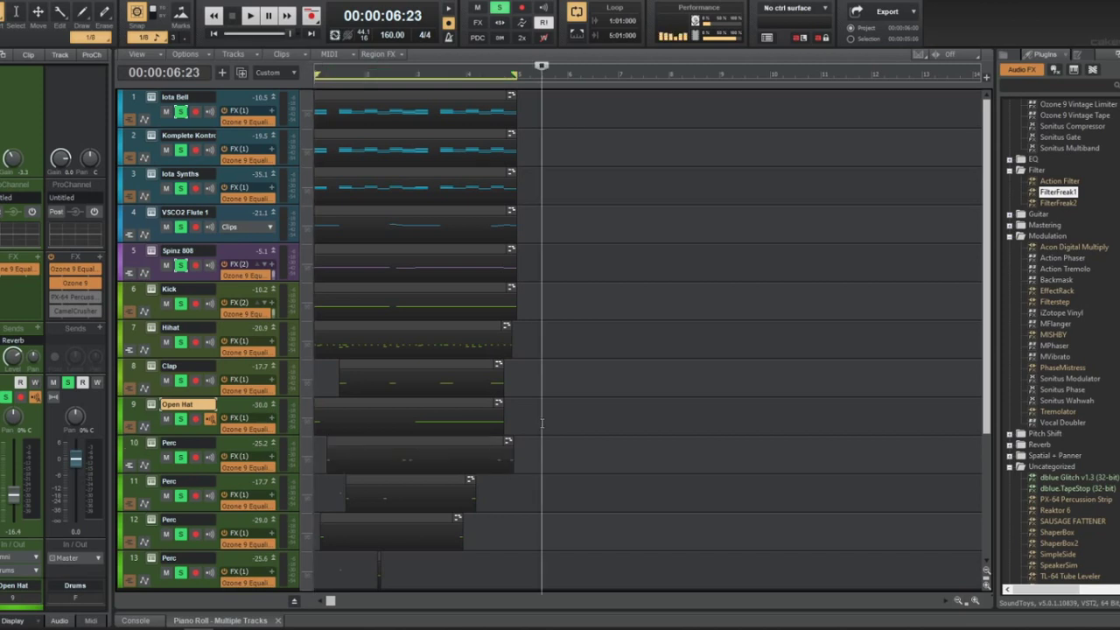
pyautogui.press('w')
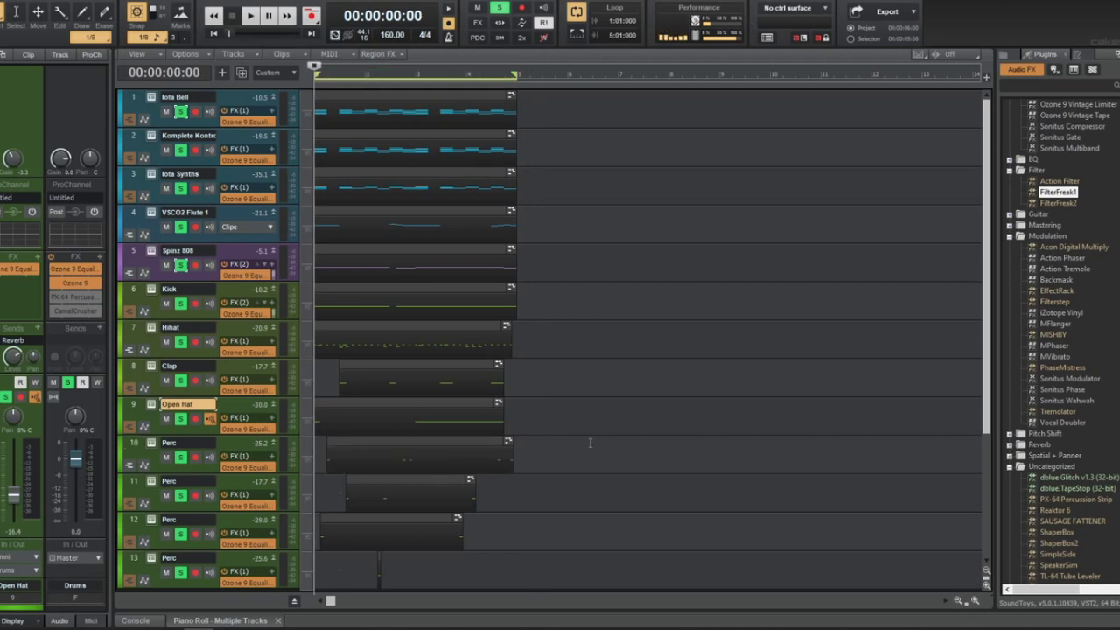
pyautogui.scroll(-1, 591, 443)
pyautogui.scroll(-2, 591, 442)
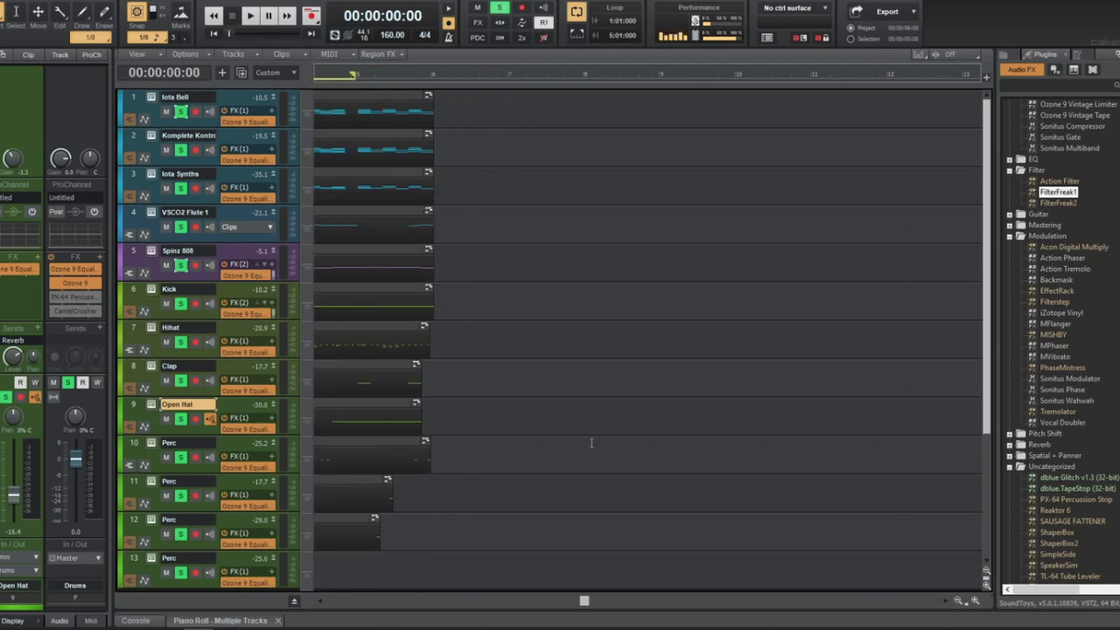
pyautogui.scroll(3, 544, 473)
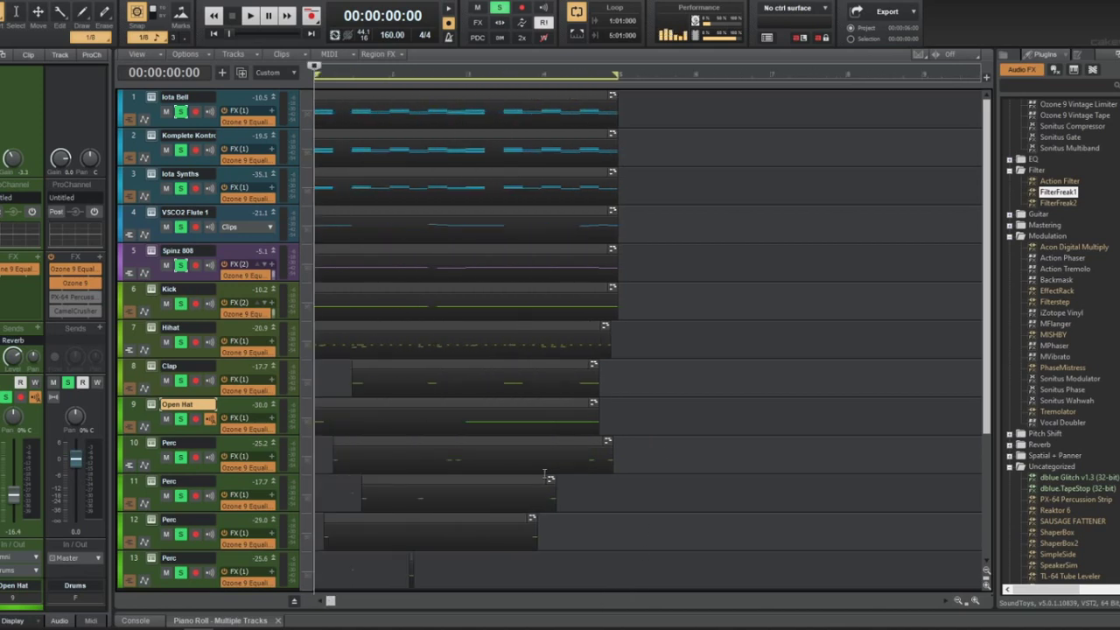
pyautogui.scroll(-2, 731, 441)
pyautogui.scroll(4, 731, 441)
# With the beat playing, insert Filterstep last on VSCO2 Flute 1 and draw a descending 32-step filter pattern
pyautogui.press('space')
pyautogui.scroll(-2, 607, 436)
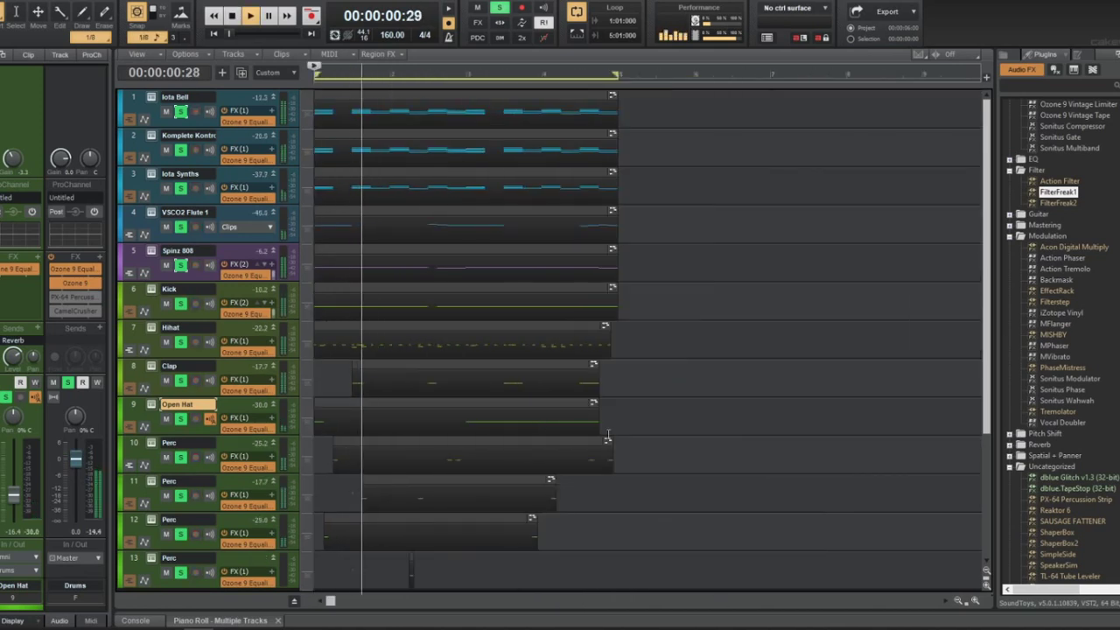
pyautogui.click(142, 217)
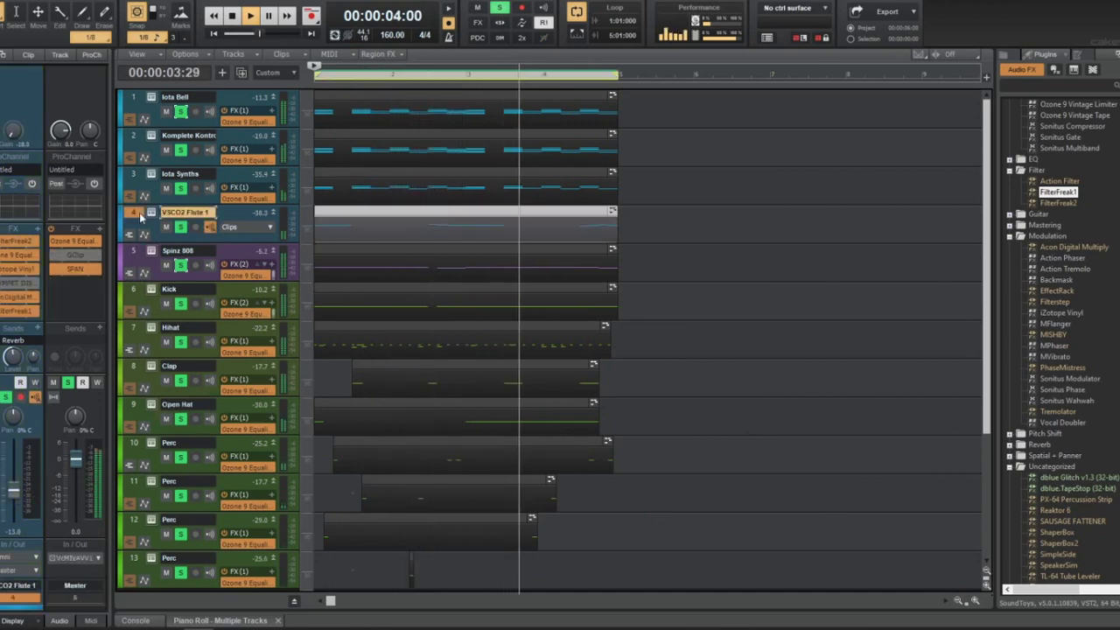
pyautogui.moveTo(1054, 301); pyautogui.dragTo(22, 327)
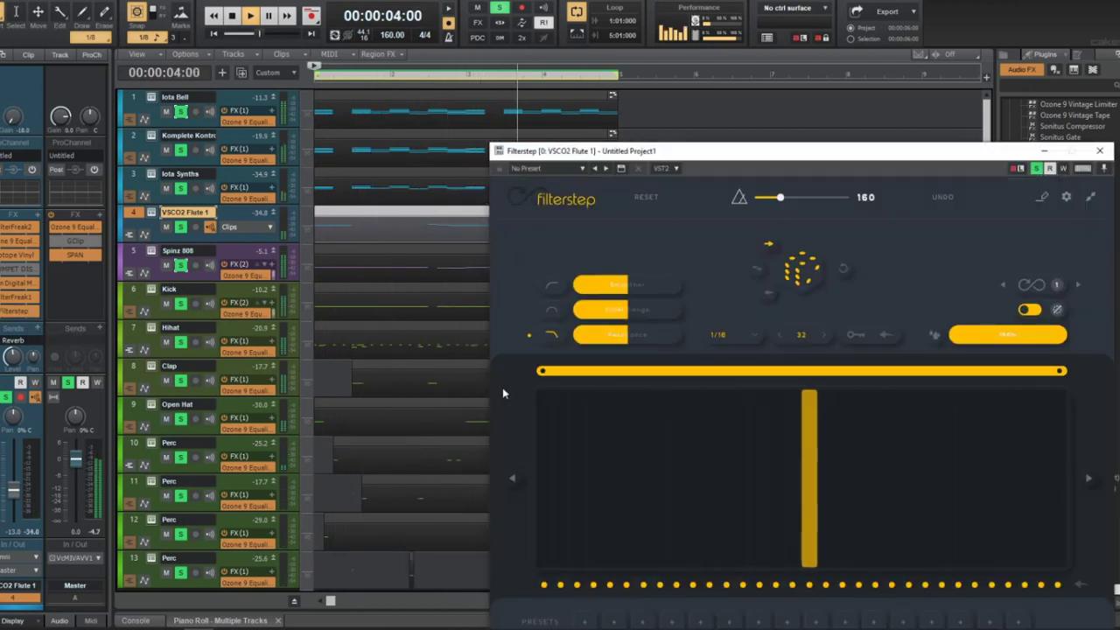
pyautogui.moveTo(538, 394)
pyautogui.mouseDown()
pyautogui.moveTo(746, 453)
pyautogui.moveTo(969, 546)
pyautogui.mouseUp()
pyautogui.click(616, 416)
pyautogui.moveTo(957, 537); pyautogui.dragTo(978, 549)
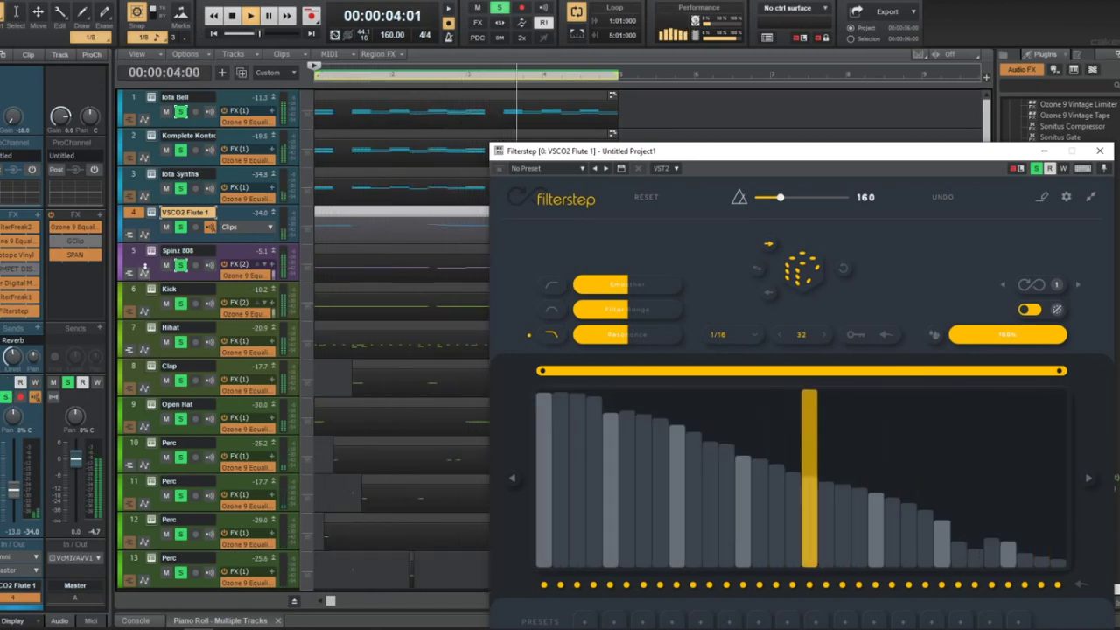
# Solo only VSCO2 Flute 1, redraw the Filterstep pattern as a rising ramp, stop playback and close the plug-in
pyautogui.click(181, 265)
pyautogui.keyDown('ctrl'); pyautogui.click(180, 226); pyautogui.keyUp('ctrl')
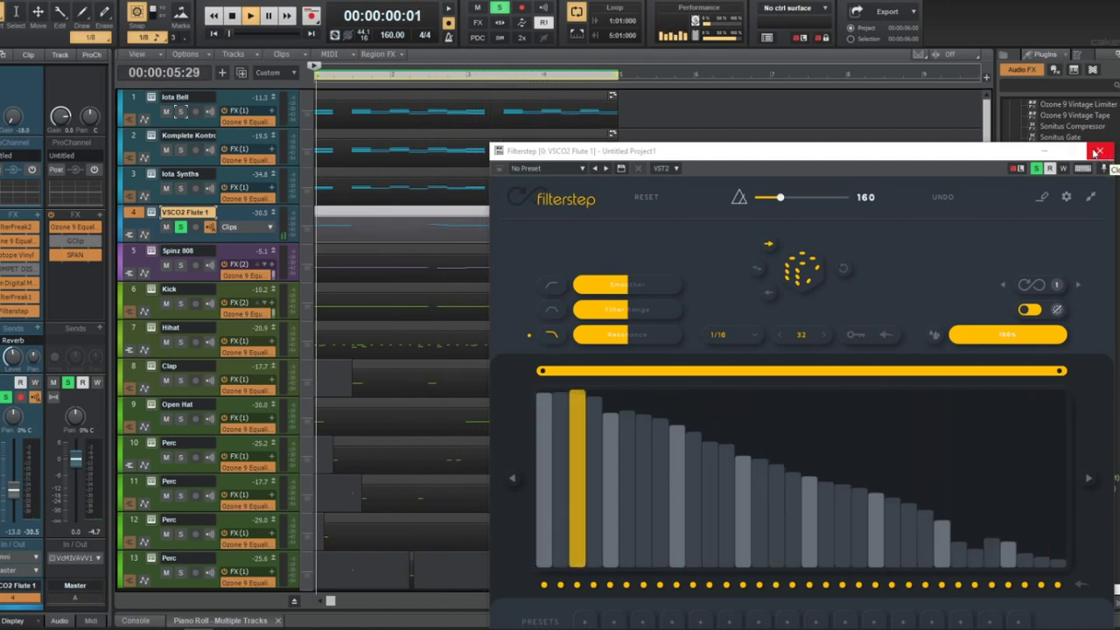
pyautogui.moveTo(542, 555)
pyautogui.mouseDown()
pyautogui.moveTo(763, 481)
pyautogui.moveTo(1060, 403)
pyautogui.mouseUp()
pyautogui.click(651, 508)
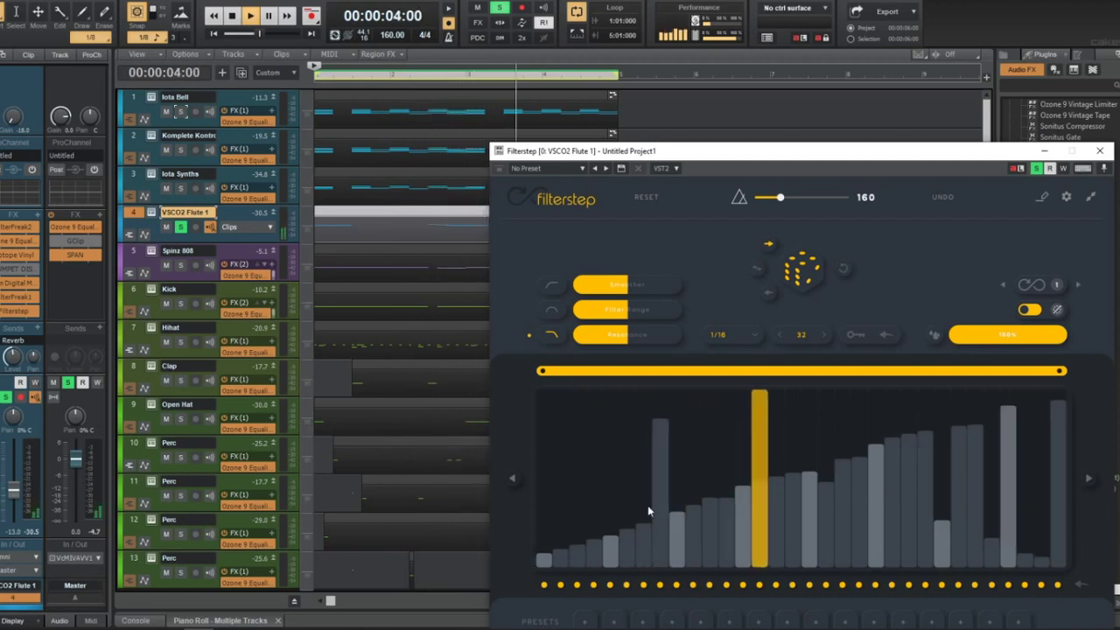
pyautogui.moveTo(977, 463)
pyautogui.mouseDown()
pyautogui.moveTo(951, 444)
pyautogui.moveTo(1060, 390)
pyautogui.mouseUp()
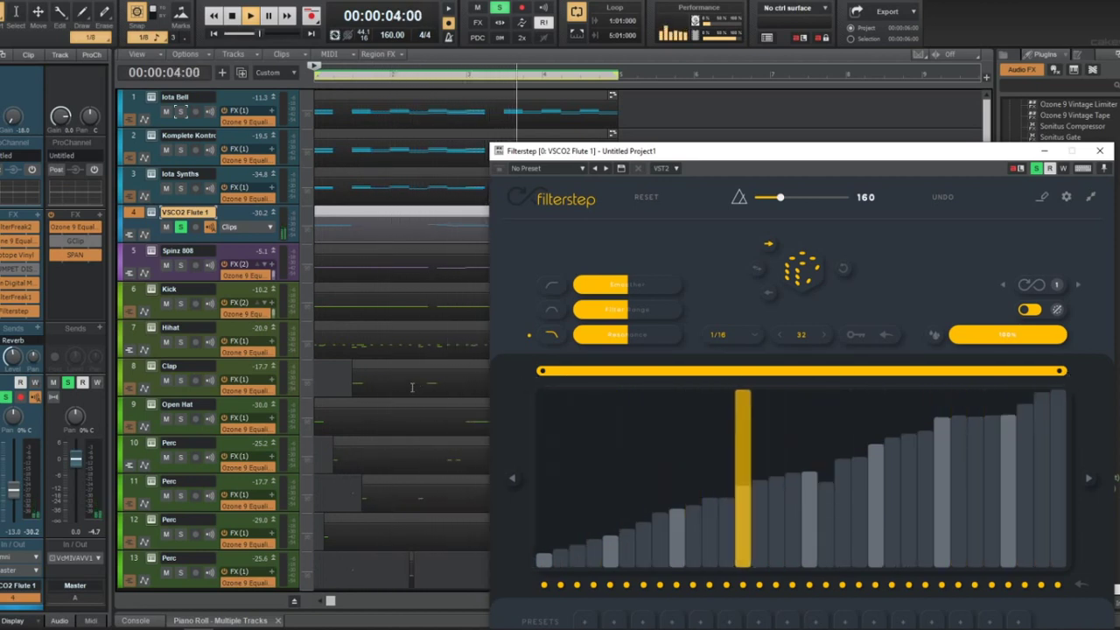
pyautogui.press('space')
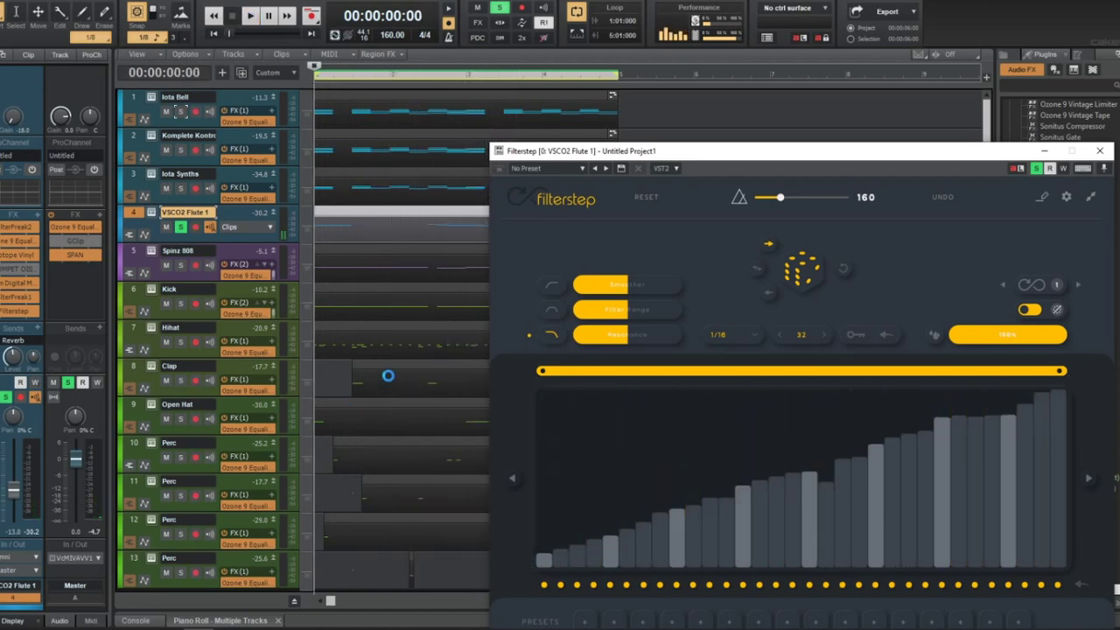
pyautogui.click(1100, 150)
# Extend the end of the track 10 Perc clip to the start of bar 5
pyautogui.click(655, 234)
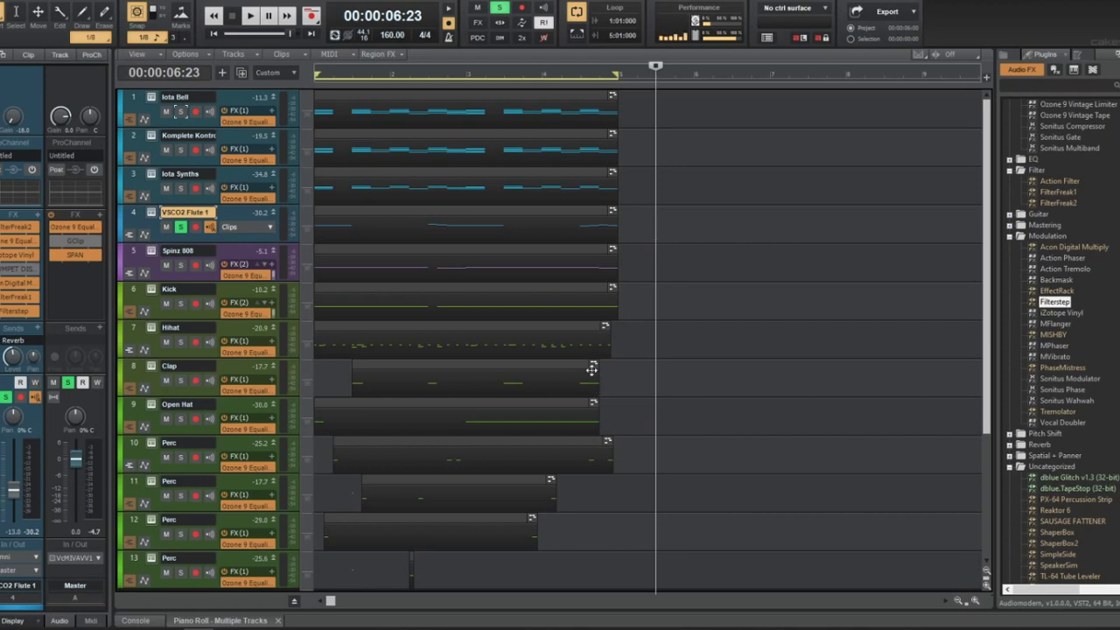
pyautogui.press('t')
pyautogui.click(539, 355)
pyautogui.moveTo(612, 450); pyautogui.dragTo(575, 447)
pyautogui.click(597, 446)
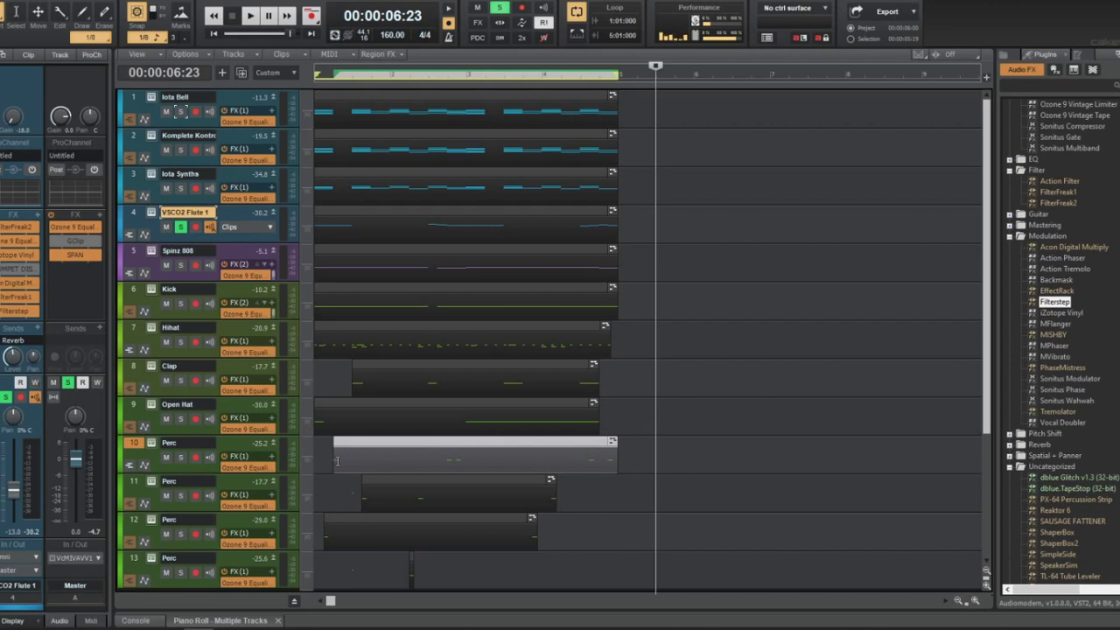
# Extend the starts of the clips on tracks 8, 10, 11, 12 and 13 back to bar 1 and delete the stray clip copy on track 11
pyautogui.moveTo(337, 460); pyautogui.dragTo(314, 460)
pyautogui.moveTo(352, 392); pyautogui.dragTo(308, 391)
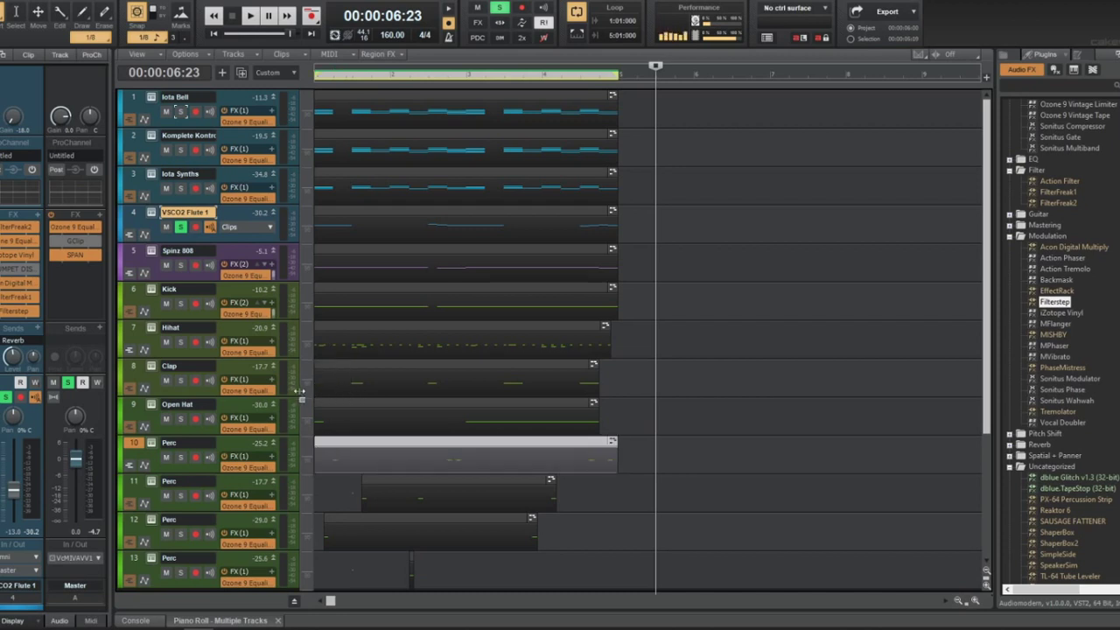
pyautogui.moveTo(360, 486); pyautogui.dragTo(312, 490)
pyautogui.moveTo(325, 527); pyautogui.dragTo(315, 529)
pyautogui.click(409, 560)
pyautogui.moveTo(409, 561); pyautogui.dragTo(723, 507)
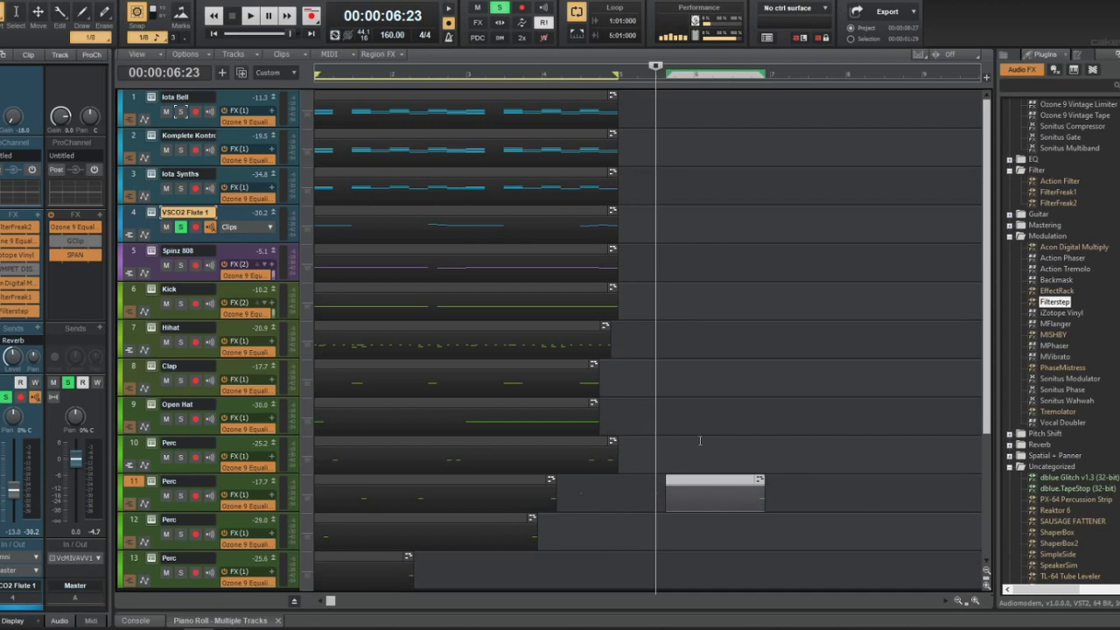
pyautogui.press('Delete')
# Unsolo the VSCO2 Flute 1 track and the Master bus, and play the full beat from the start
pyautogui.press('w')
pyautogui.press('space')
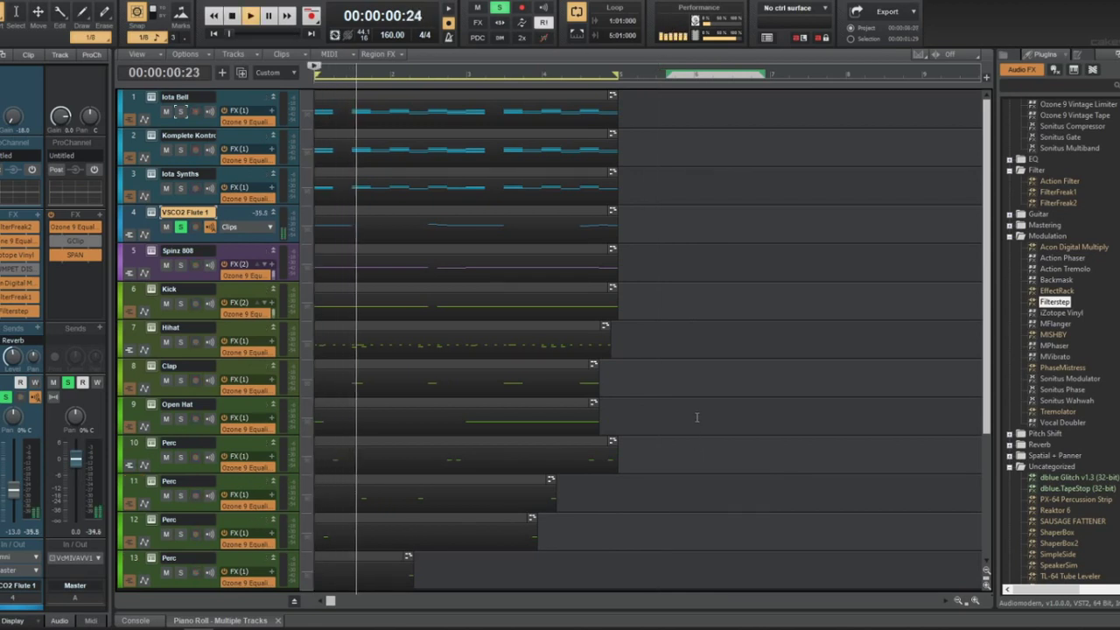
pyautogui.press('space')
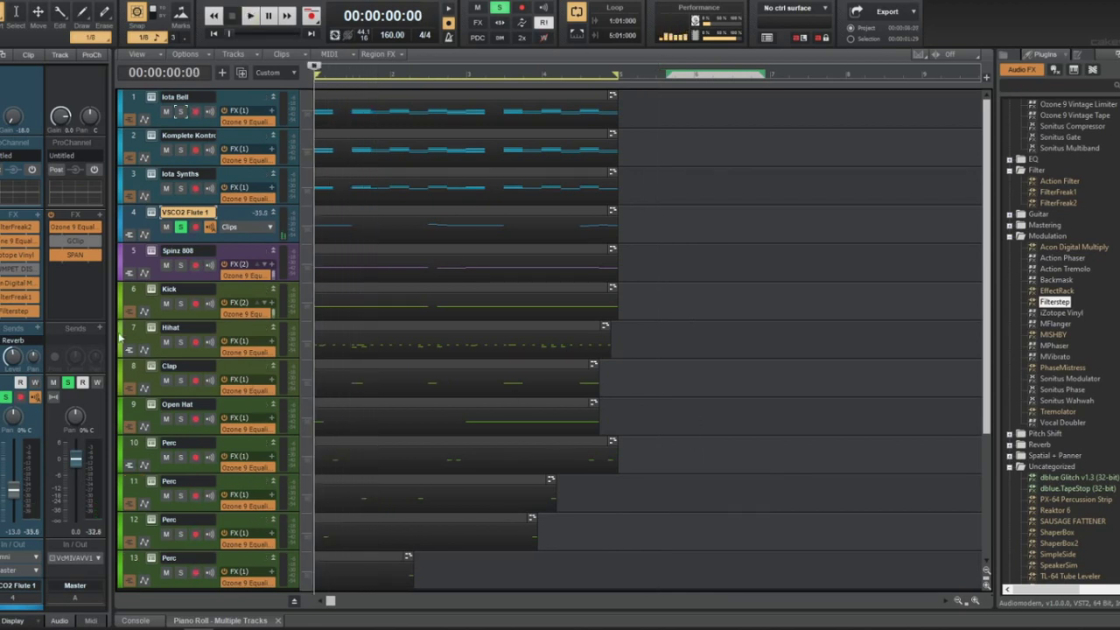
pyautogui.click(181, 226)
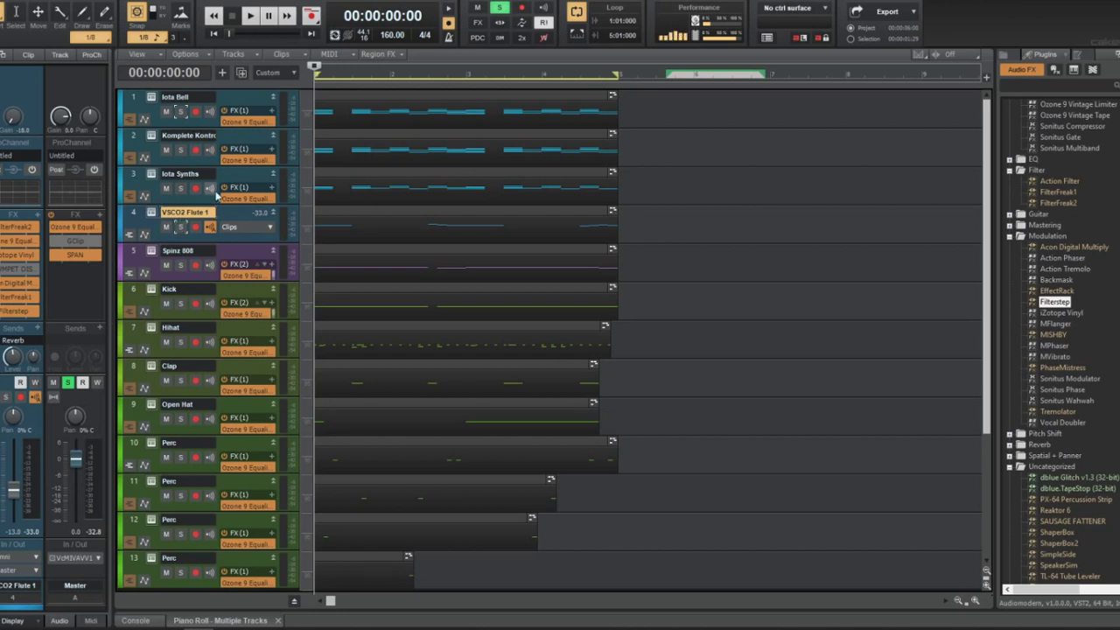
pyautogui.press('space')
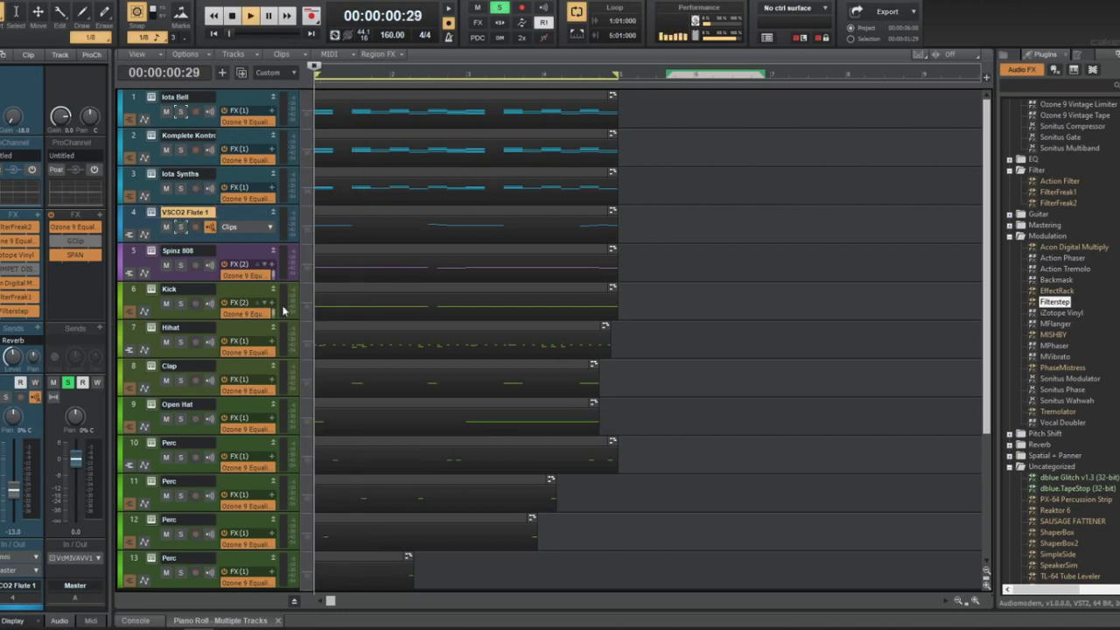
pyautogui.press('space')
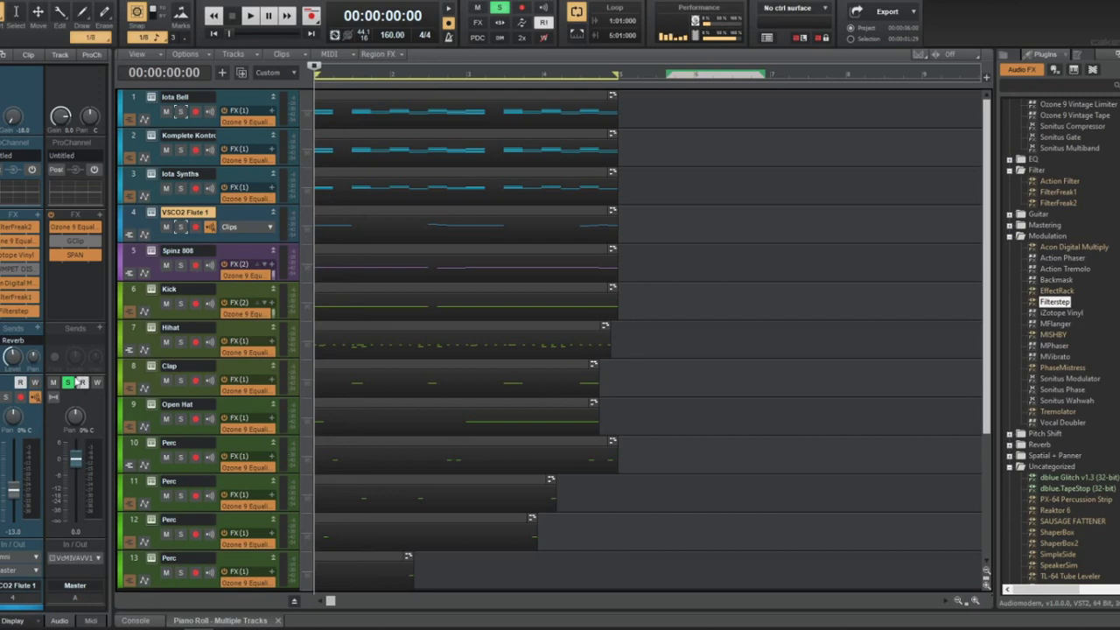
pyautogui.press('space')
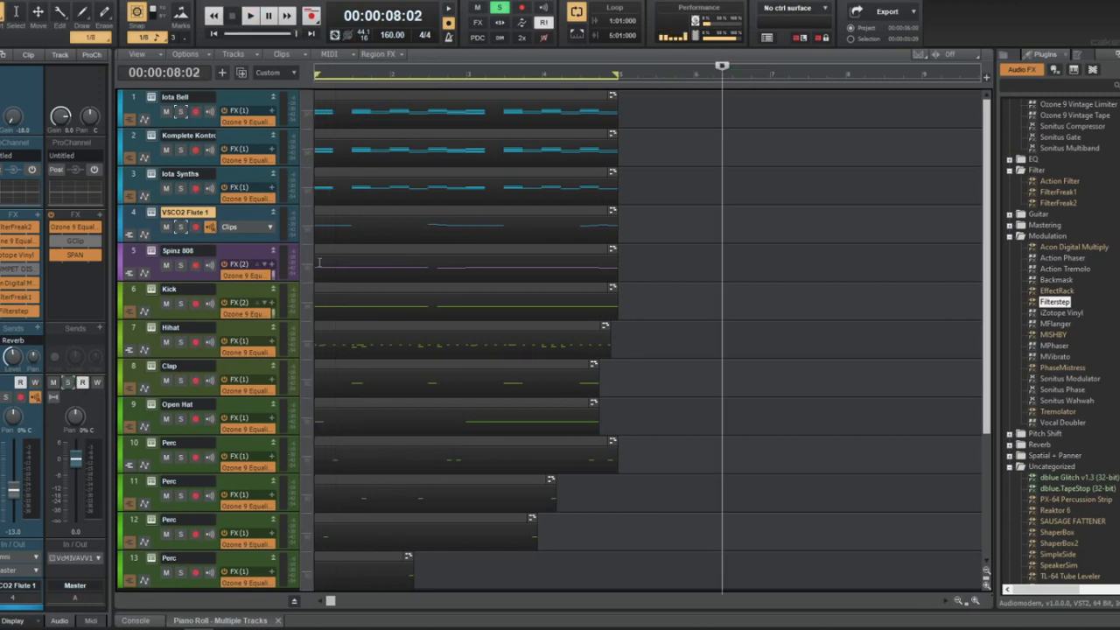
# Open the Console view and maximize it to show the mixer strips of all tracks
pyautogui.press('d')
pyautogui.hotkey('shift', 'd')
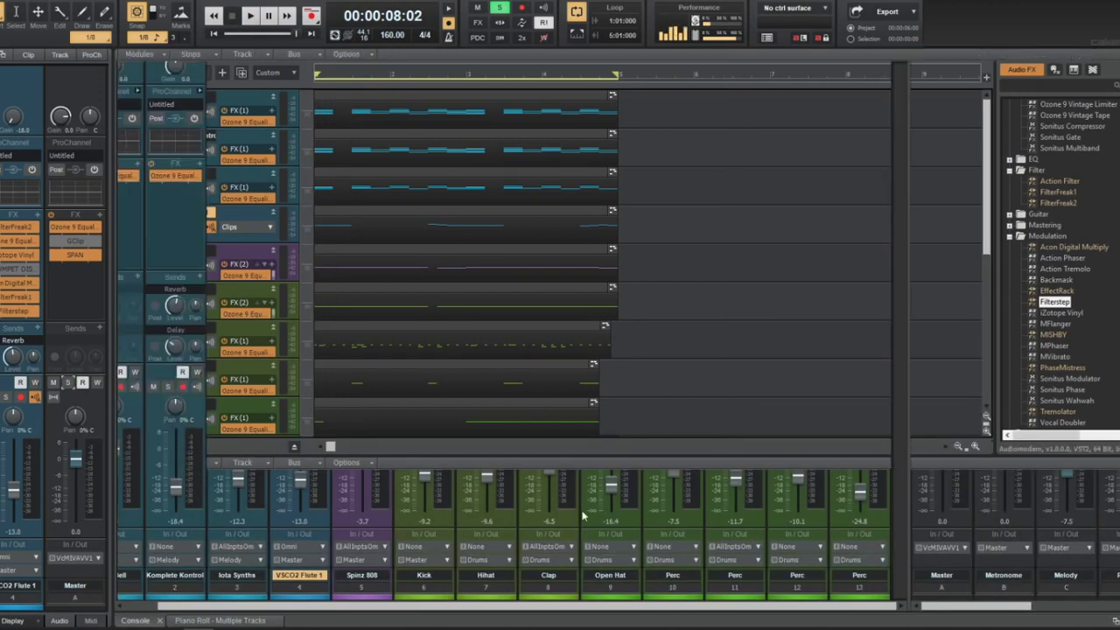
# Clear every solo in the project, then rewind and hide the mixer console to show the full track list
pyautogui.click(996, 372)
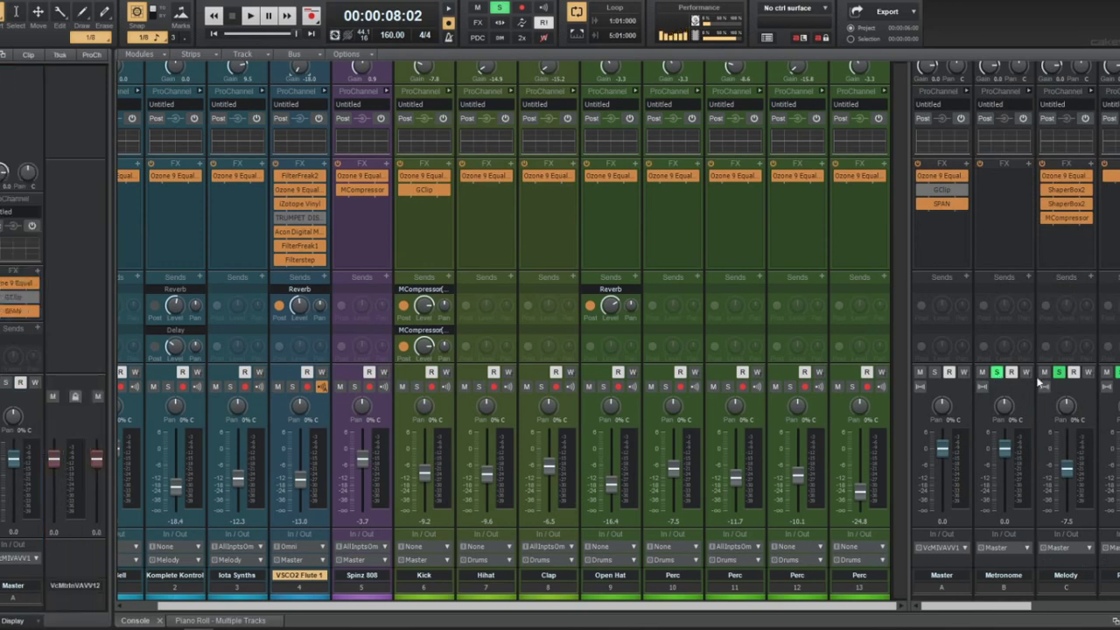
pyautogui.click(1044, 372)
pyautogui.click(1044, 372)
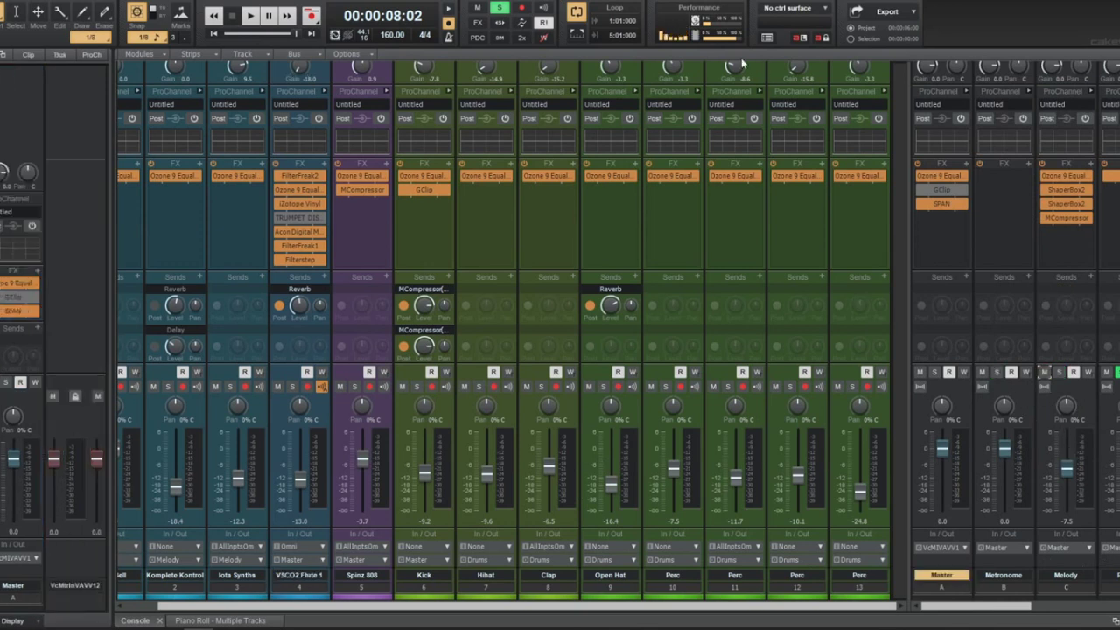
pyautogui.click(499, 8)
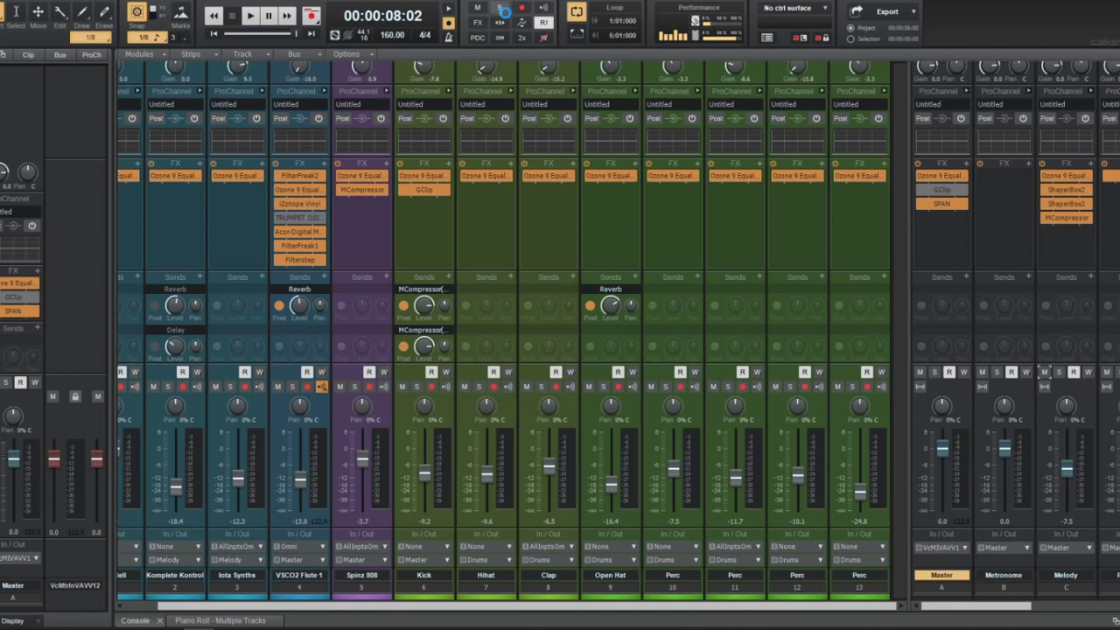
pyautogui.press('w')
pyautogui.press('d')
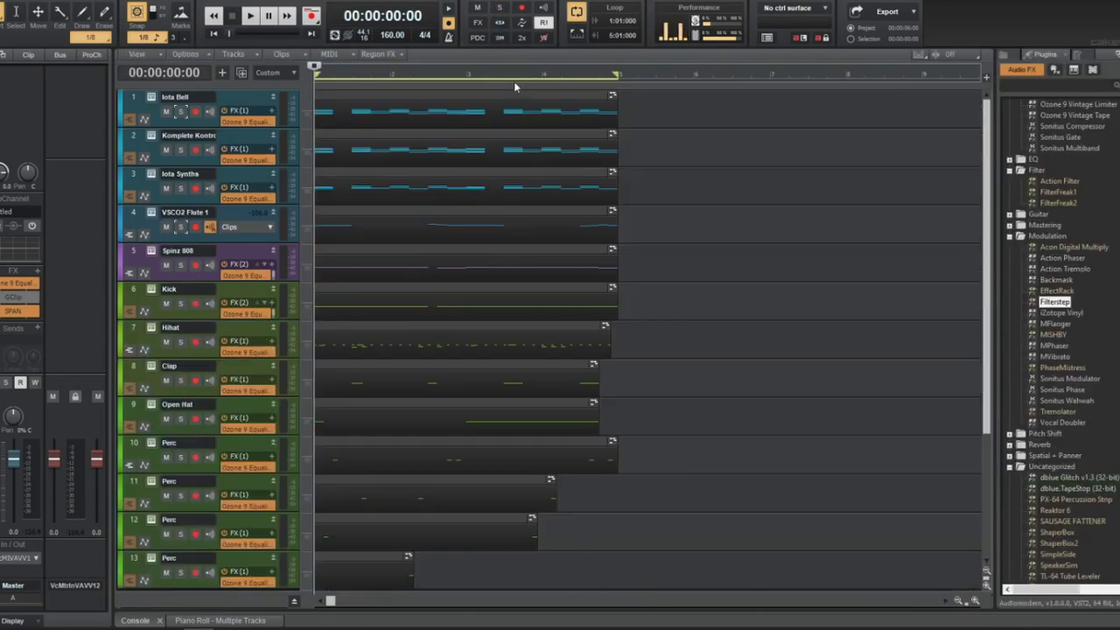
# Play back the four-bar loop with all tracks sounding, then stop it
pyautogui.press('space')
pyautogui.scroll(-2, 633, 305)
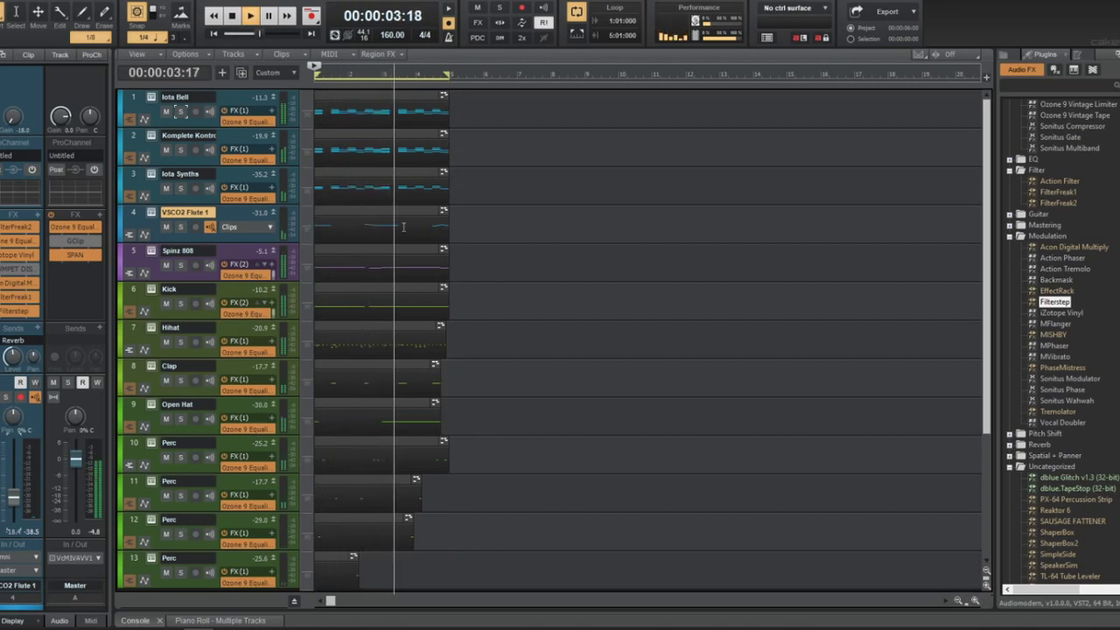
pyautogui.press('space')
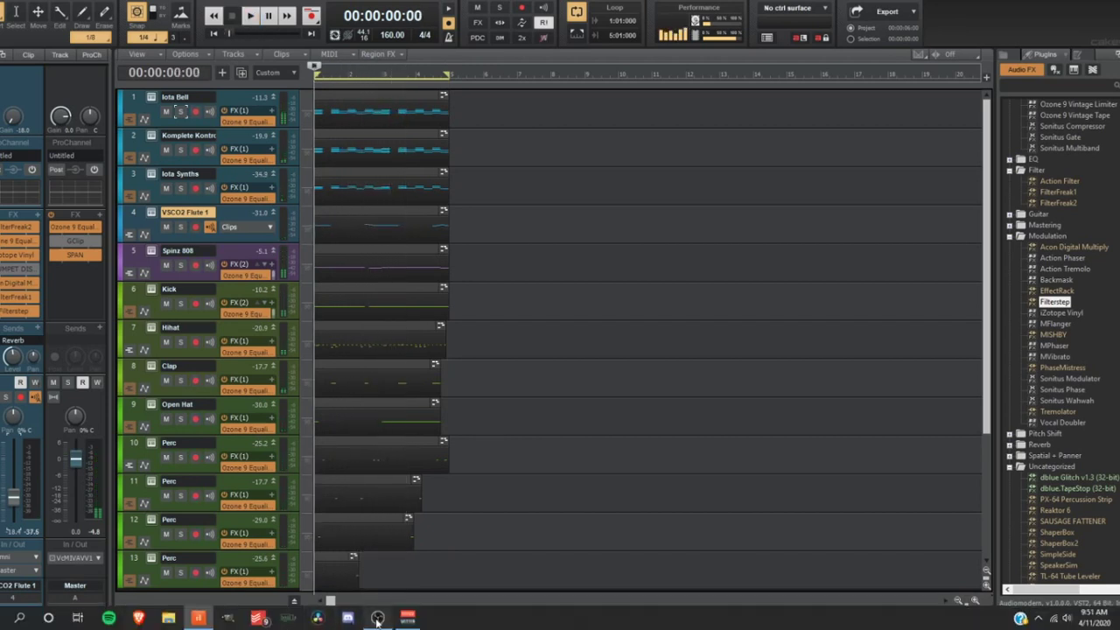
pyautogui.click(378, 618)
pyautogui.click(390, 485)
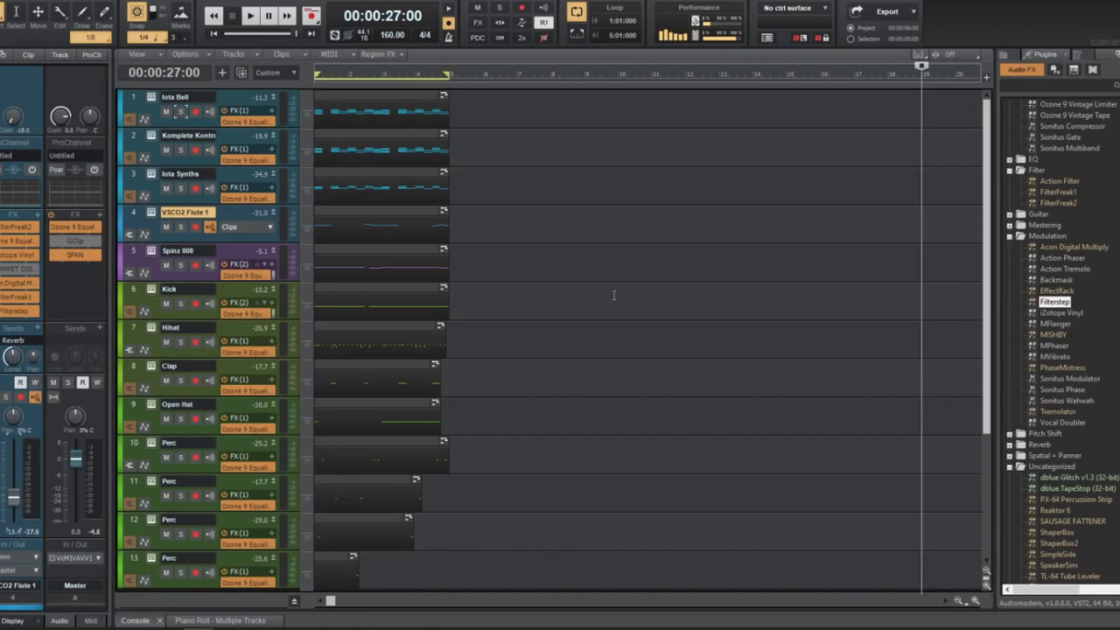
# Play the loop from the beginning and solo the Spinz 808 and Kick tracks
pyautogui.click(615, 295)
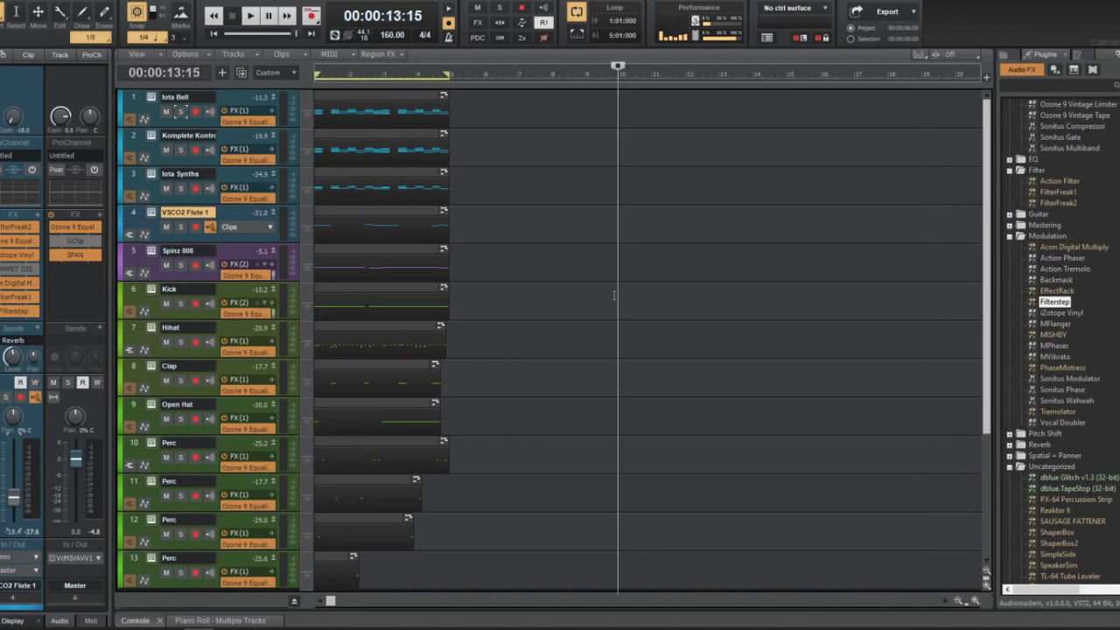
pyautogui.press('w')
pyautogui.press('space')
pyautogui.scroll(3, 560, 313)
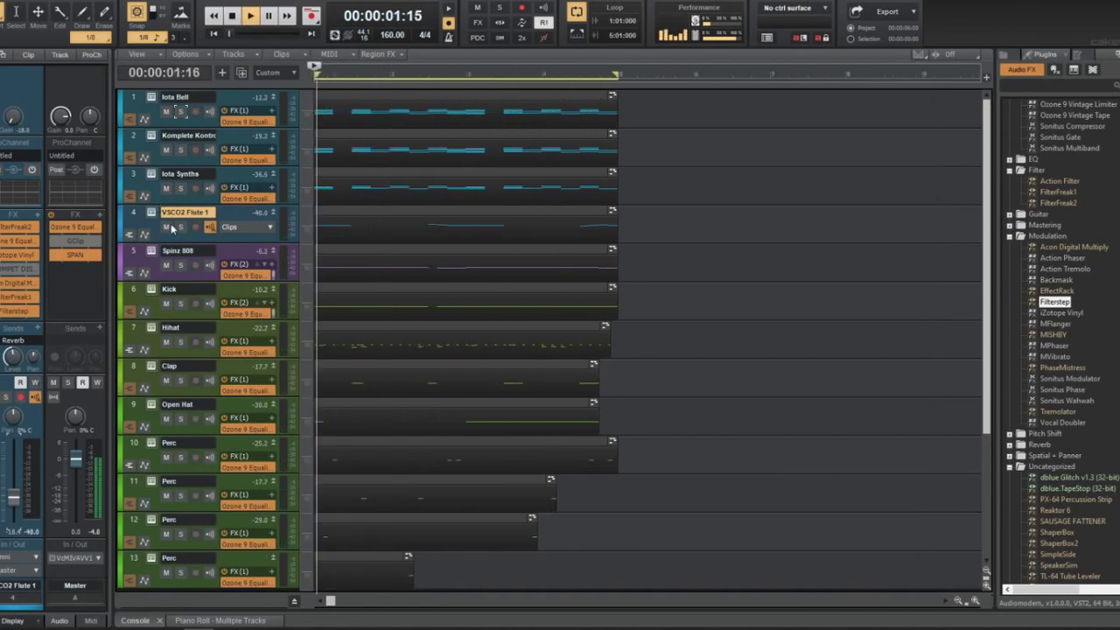
pyautogui.click(181, 264)
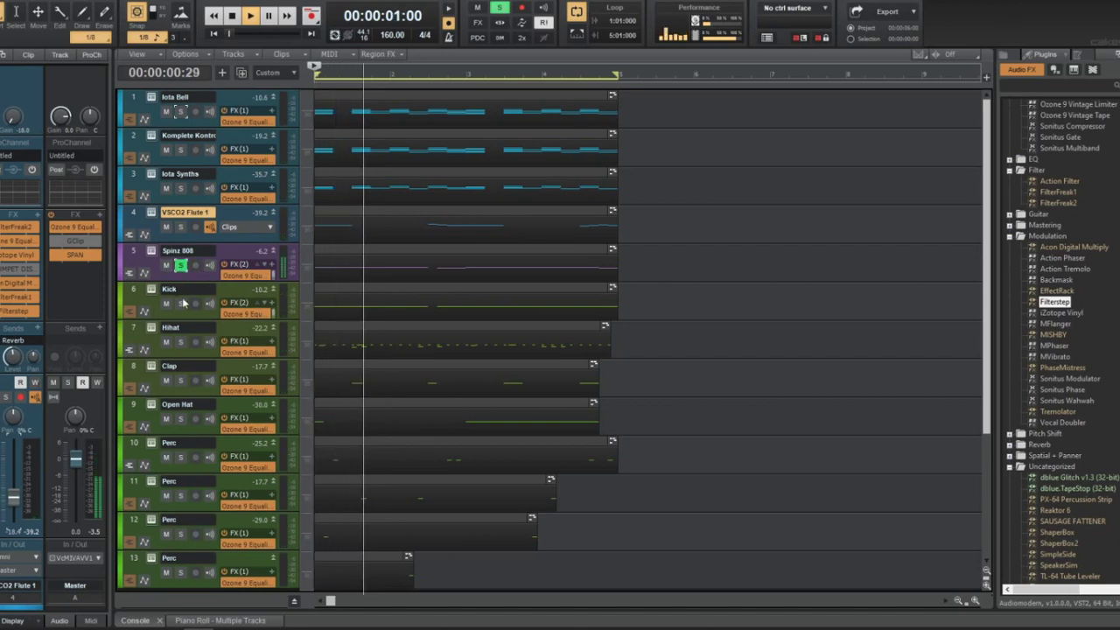
pyautogui.click(180, 303)
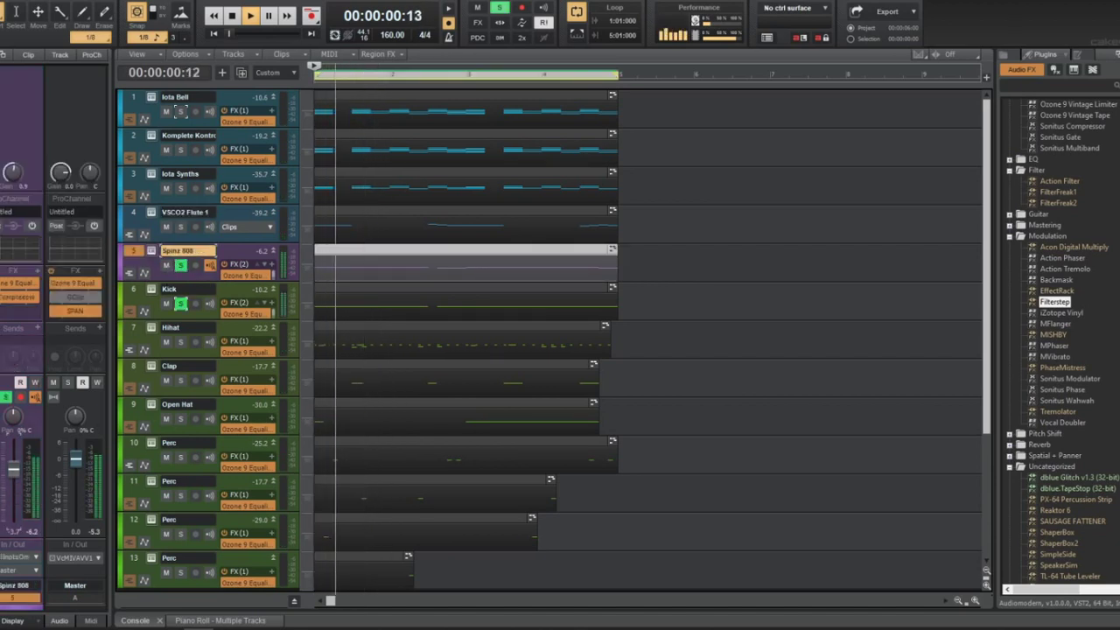
# Lower the Spinz 808 track's volume to -8.1 and its gain to -2.4, and audition it with the Kick
pyautogui.press('w')
pyautogui.press('space')
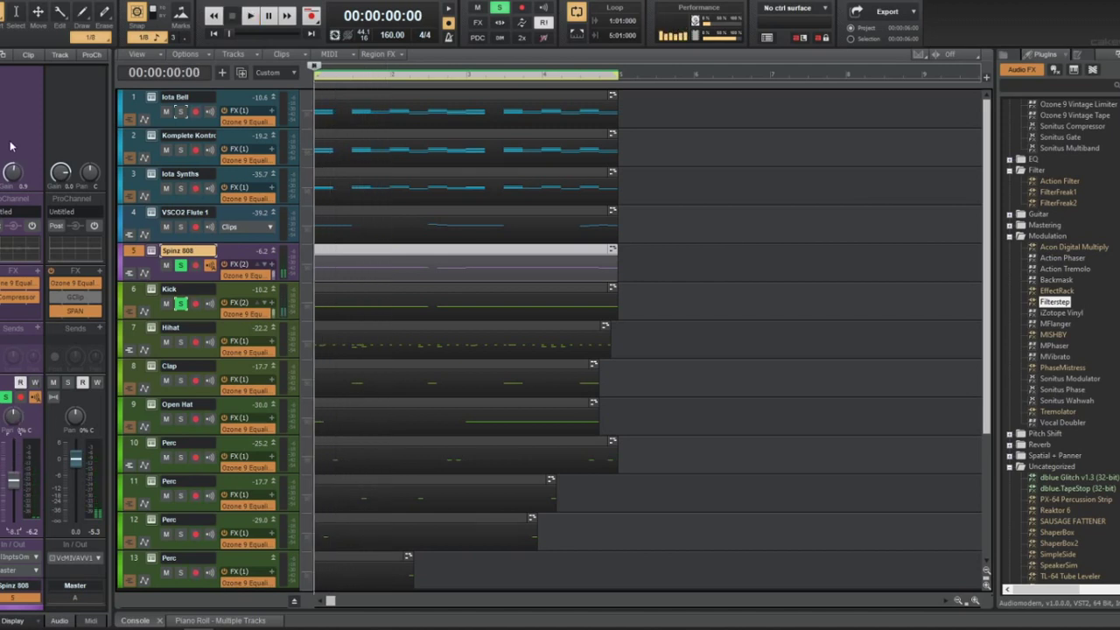
pyautogui.moveTo(12, 172); pyautogui.dragTo(12, 179)
pyautogui.press('space')
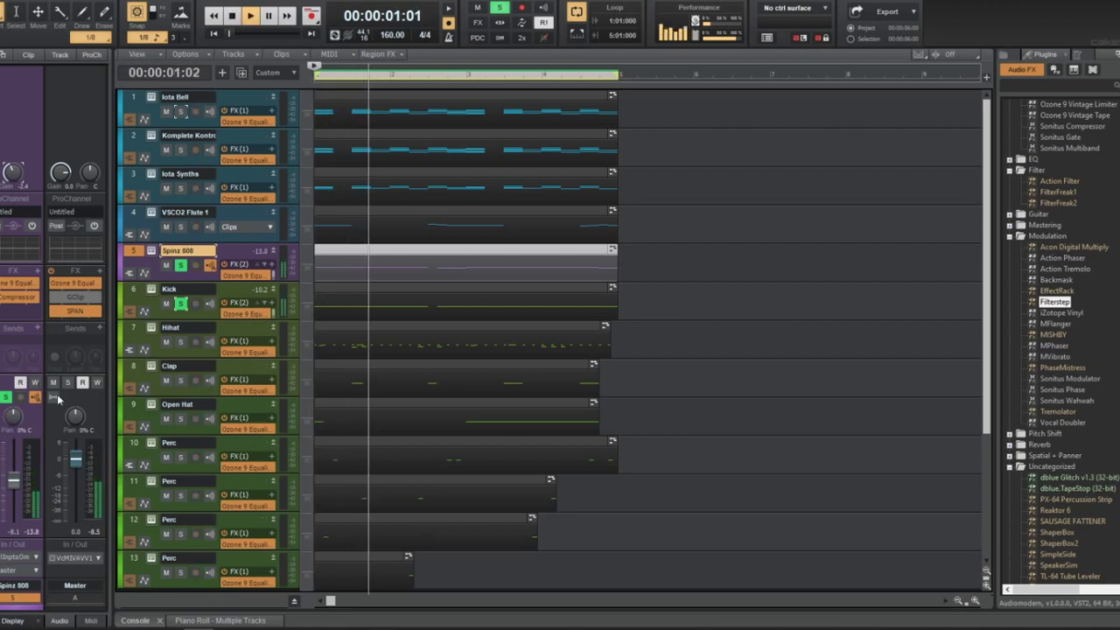
pyautogui.press('space')
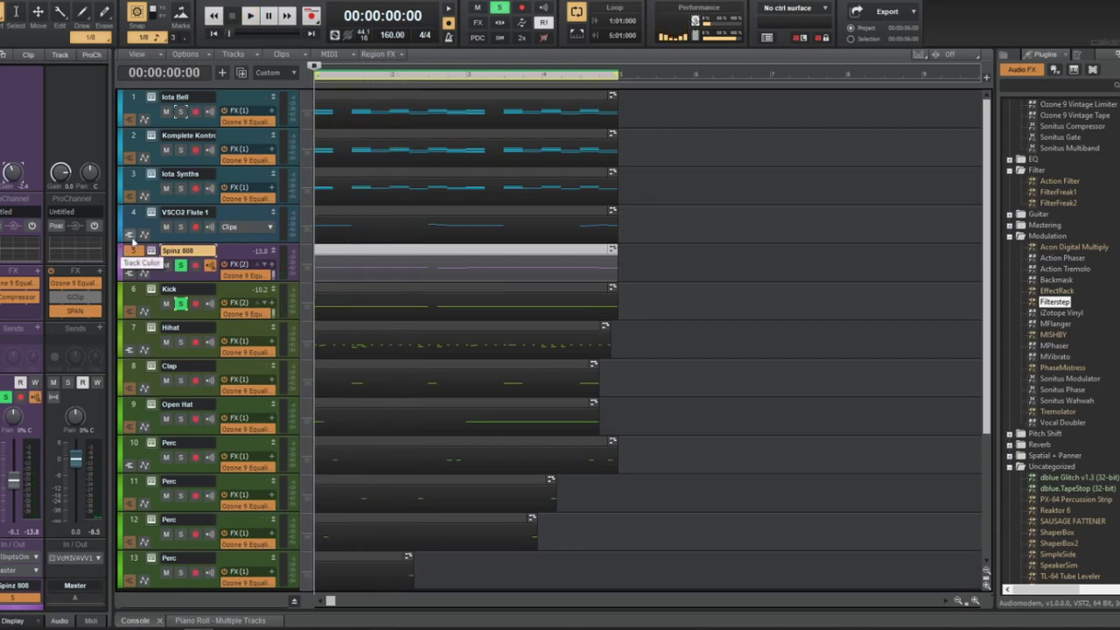
# Solo the Iota Bell track as well and listen to it together with the Spinz 808 and Kick
pyautogui.click(181, 112)
pyautogui.press('space')
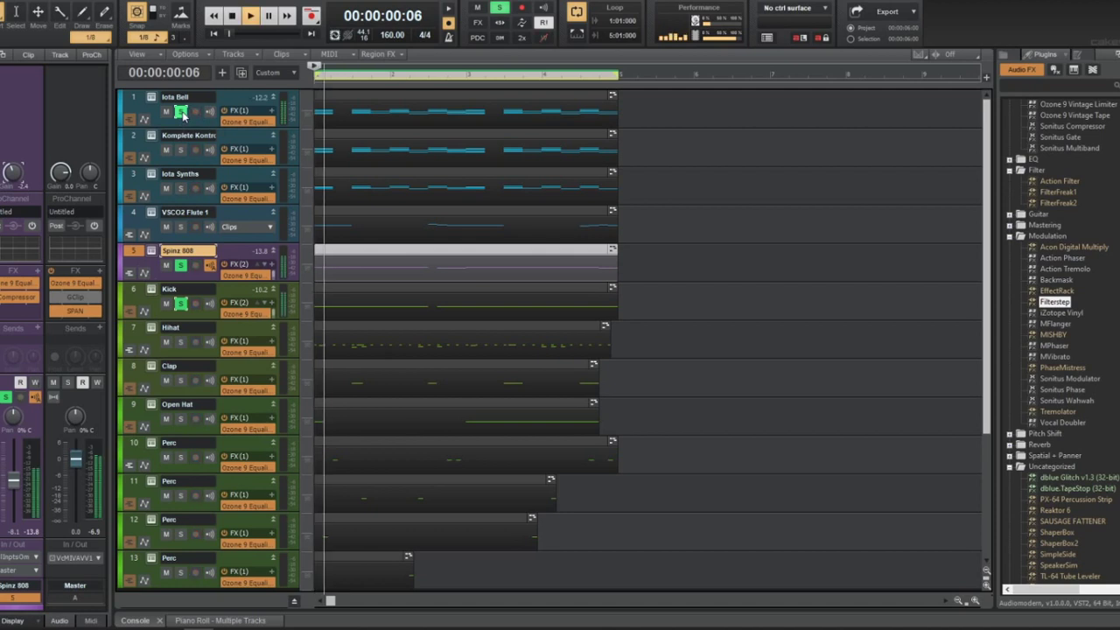
pyautogui.click(171, 113)
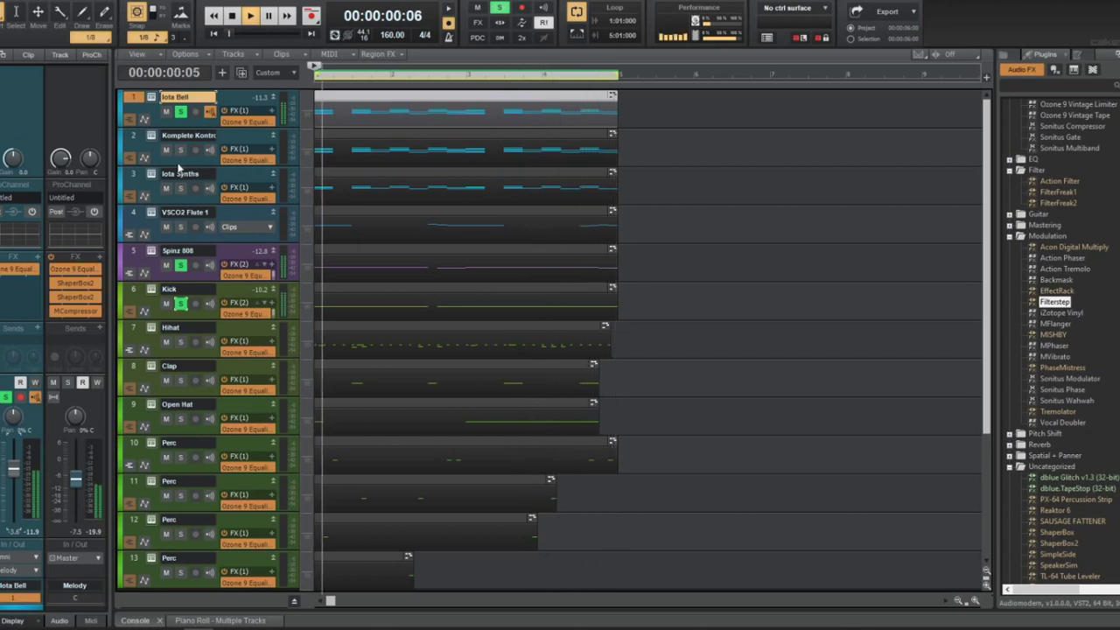
pyautogui.press('space')
# Open the Spinz 808 clip in the piano roll and trim the second note's start about an eighth note later
pyautogui.doubleClick(343, 267)
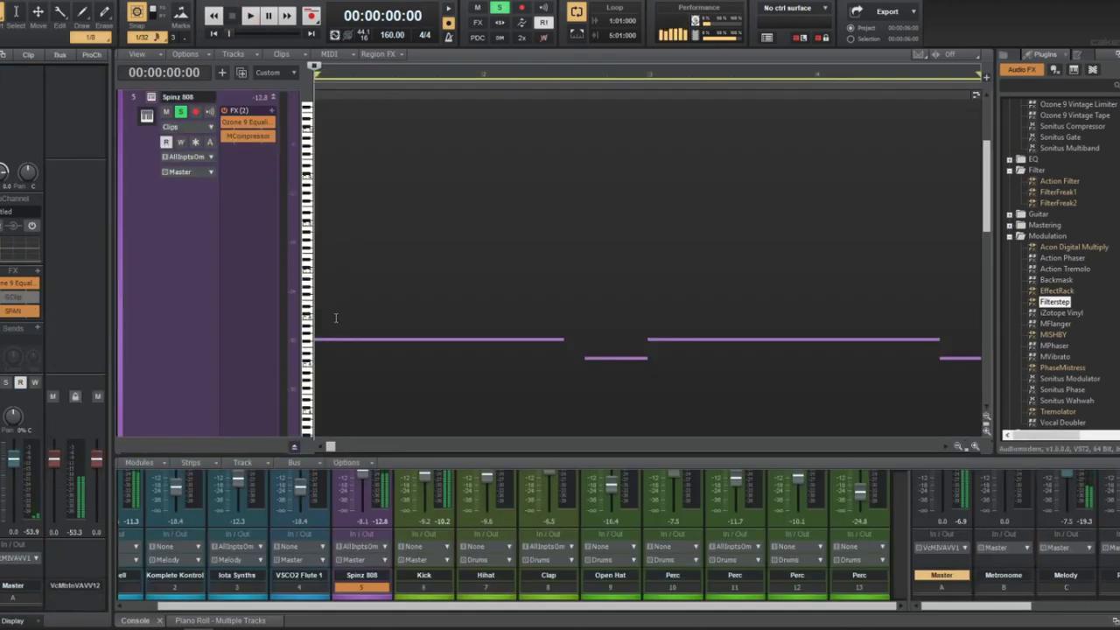
pyautogui.click(411, 270)
pyautogui.hotkey('ctrl', 'shift', 'd')
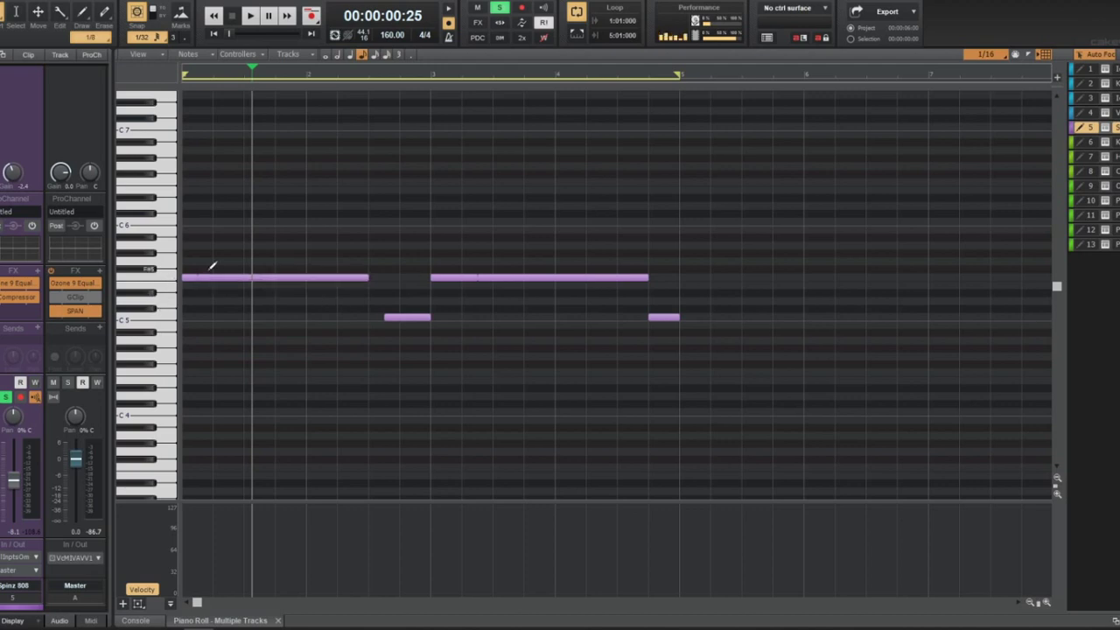
pyautogui.moveTo(199, 278); pyautogui.dragTo(213, 277)
# Trim the start of the Kick's second note about an eighth note later in the piano roll and audition the pattern
pyautogui.click(1091, 141)
pyautogui.click(205, 317)
pyautogui.moveTo(204, 317); pyautogui.dragTo(220, 317)
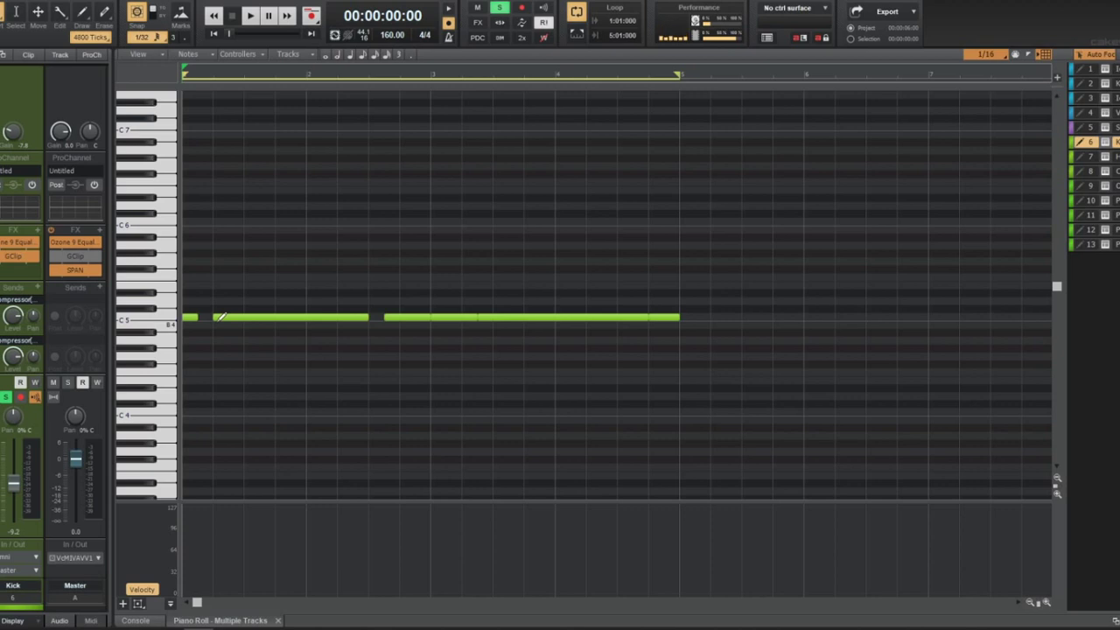
pyautogui.press('space')
pyautogui.press('d')
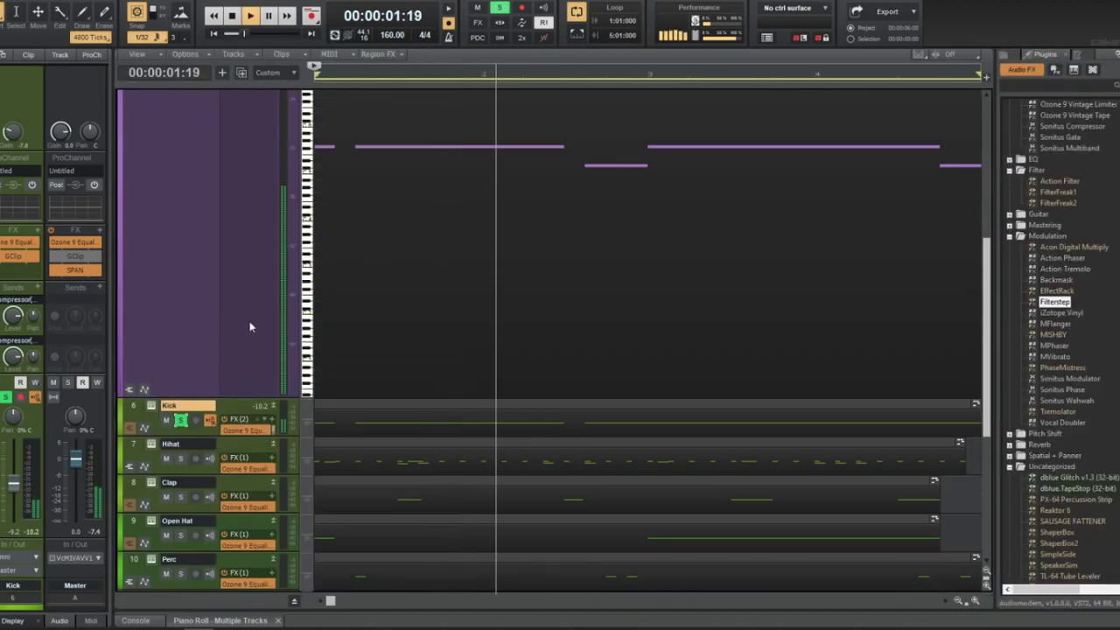
pyautogui.press('d')
pyautogui.press('w')
pyautogui.press('space')
# Trim the second note's start another eighth note later on both the Kick and the Spinz 808, and audition the result
pyautogui.moveTo(219, 316); pyautogui.dragTo(236, 317)
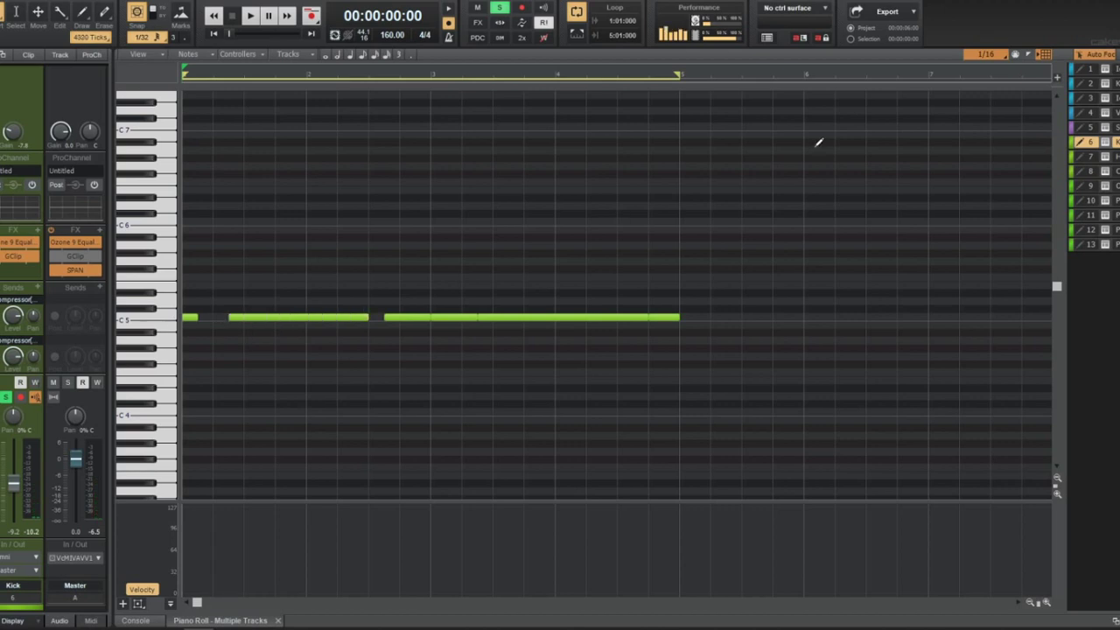
pyautogui.click(1085, 128)
pyautogui.moveTo(221, 276); pyautogui.dragTo(235, 278)
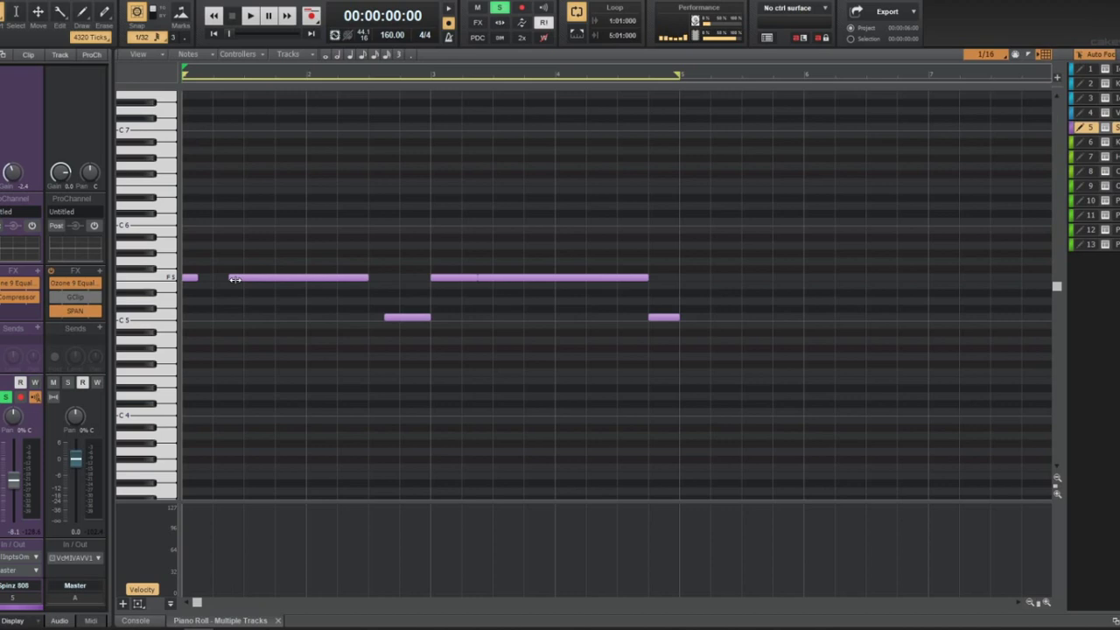
pyautogui.press('space')
pyautogui.press('space')
# Extend the first Spinz 808 note to the start of the second, play it back and restore the full track list
pyautogui.moveTo(197, 279); pyautogui.dragTo(233, 280)
pyautogui.press('space')
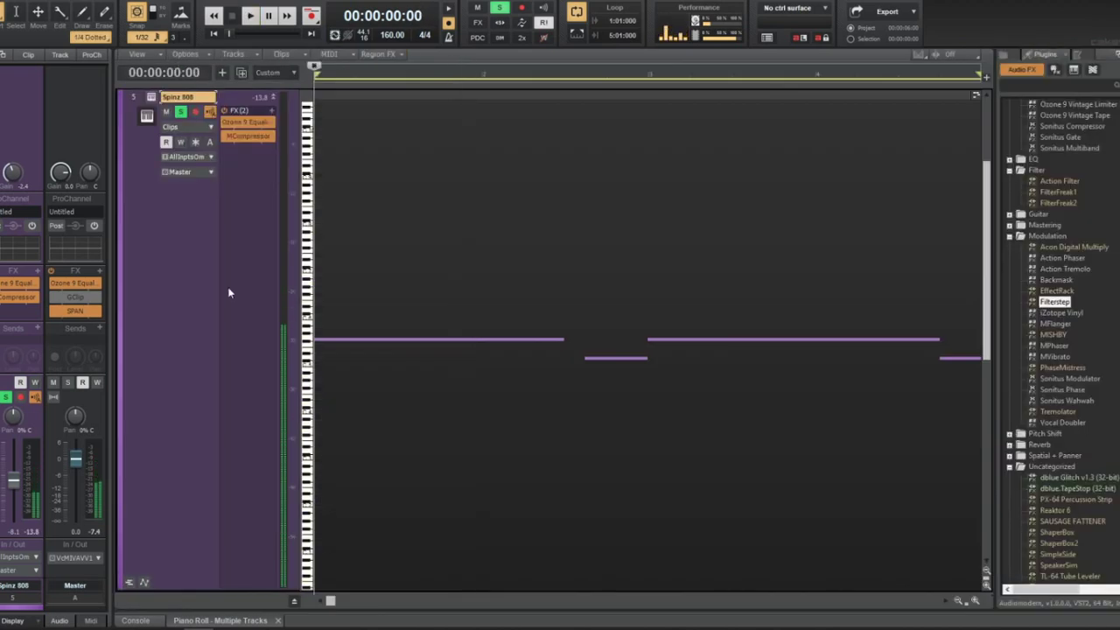
pyautogui.doubleClick(228, 289)
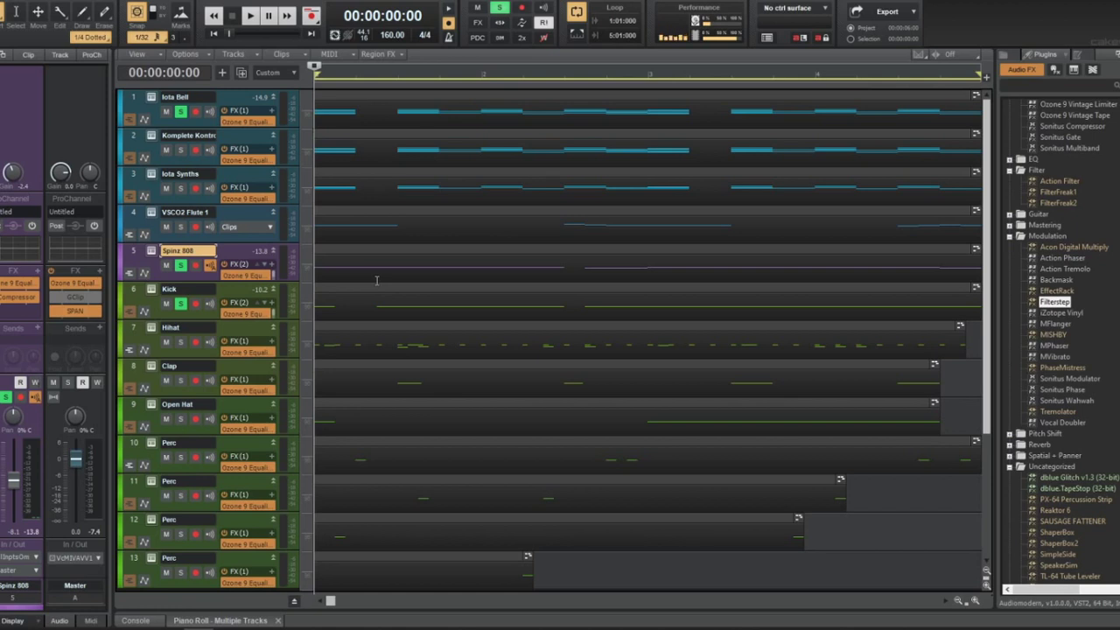
# Switch to Discord, decline the new audio input device and view the beat-critique channel
pyautogui.moveTo(154, 626)
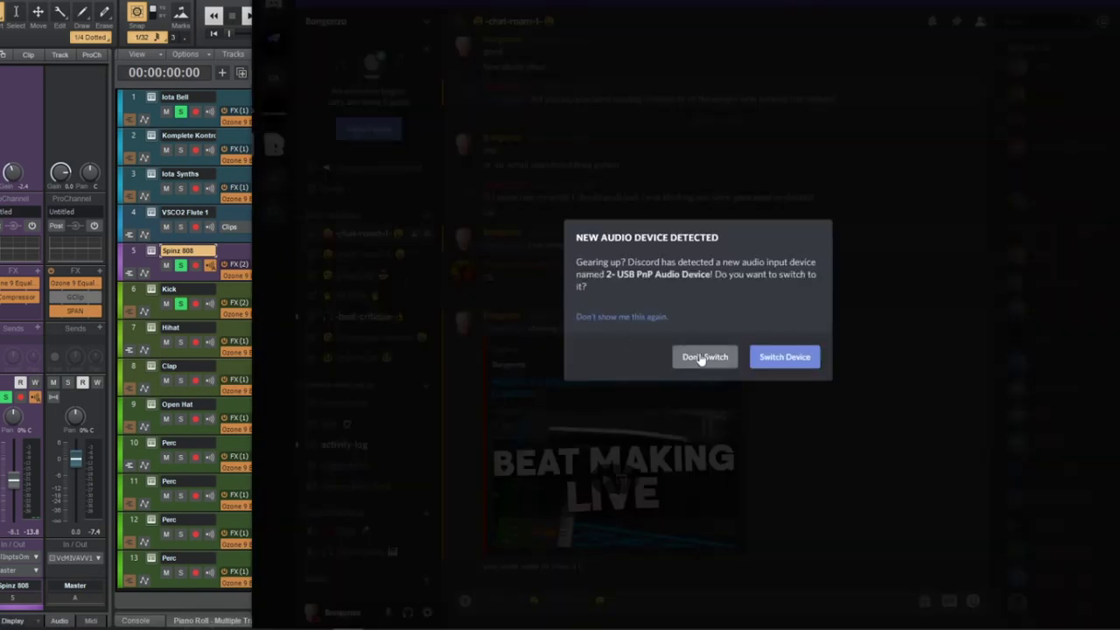
pyautogui.click(700, 357)
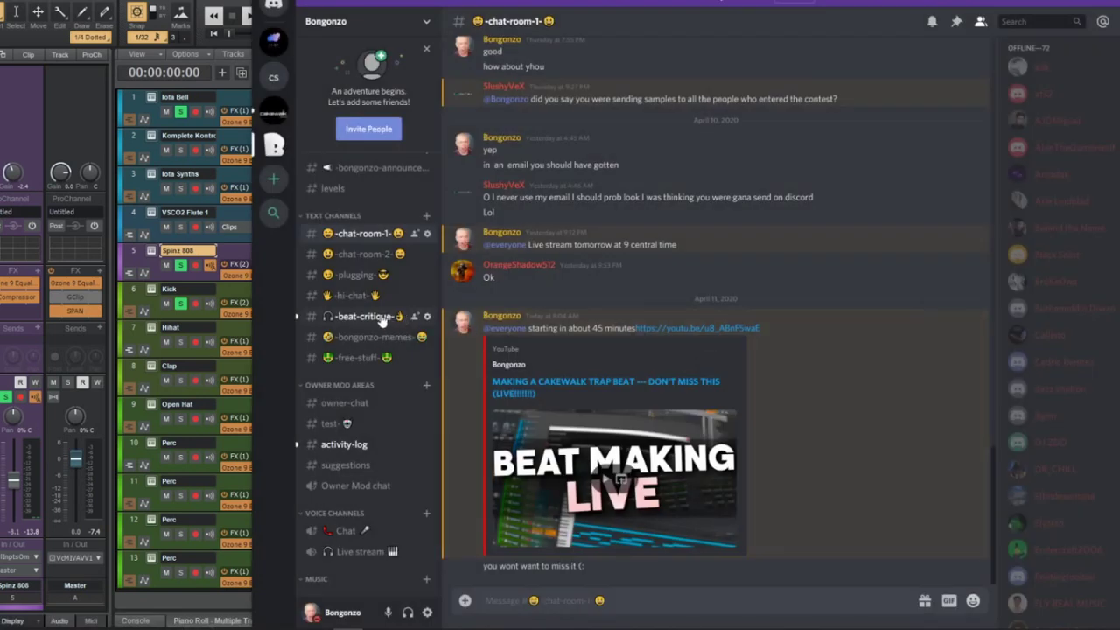
pyautogui.click(363, 318)
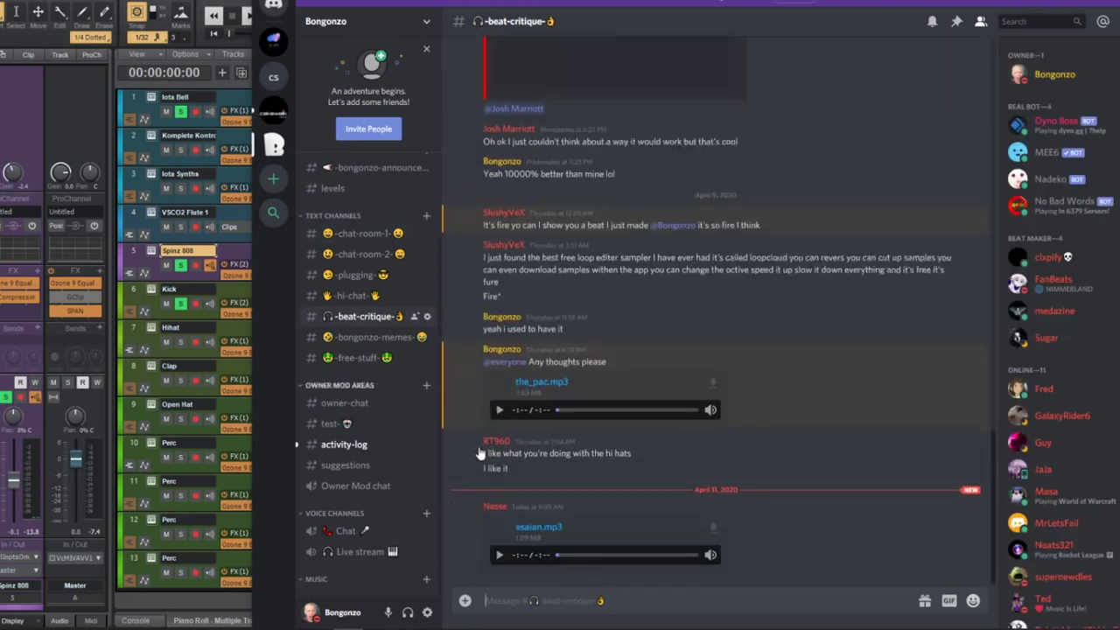
pyautogui.scroll(1, 356, 498)
# Open the chat-room-1 channel and look through the server's member list
pyautogui.click(355, 492)
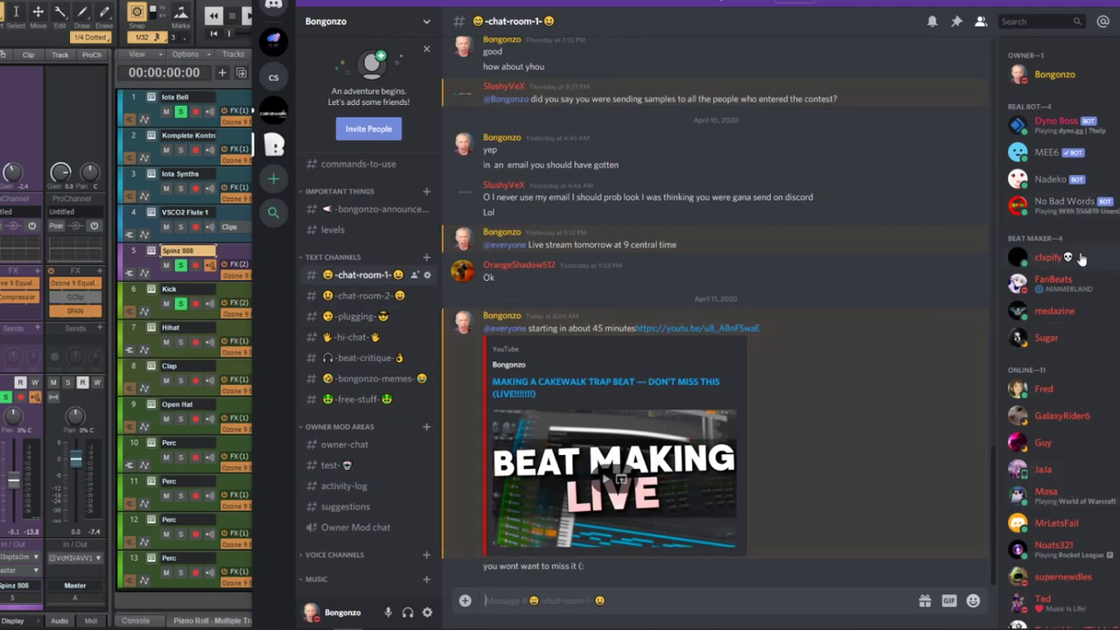
pyautogui.scroll(-5, 1072, 346)
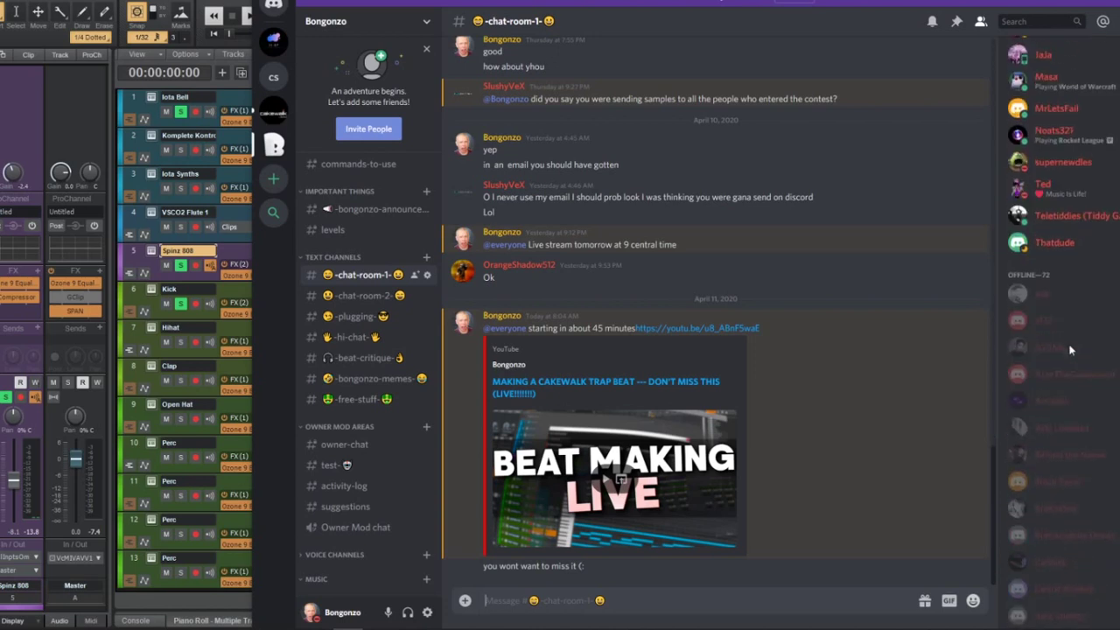
pyautogui.scroll(-3, 1069, 440)
pyautogui.scroll(-5, 1067, 455)
pyautogui.scroll(13, 1071, 494)
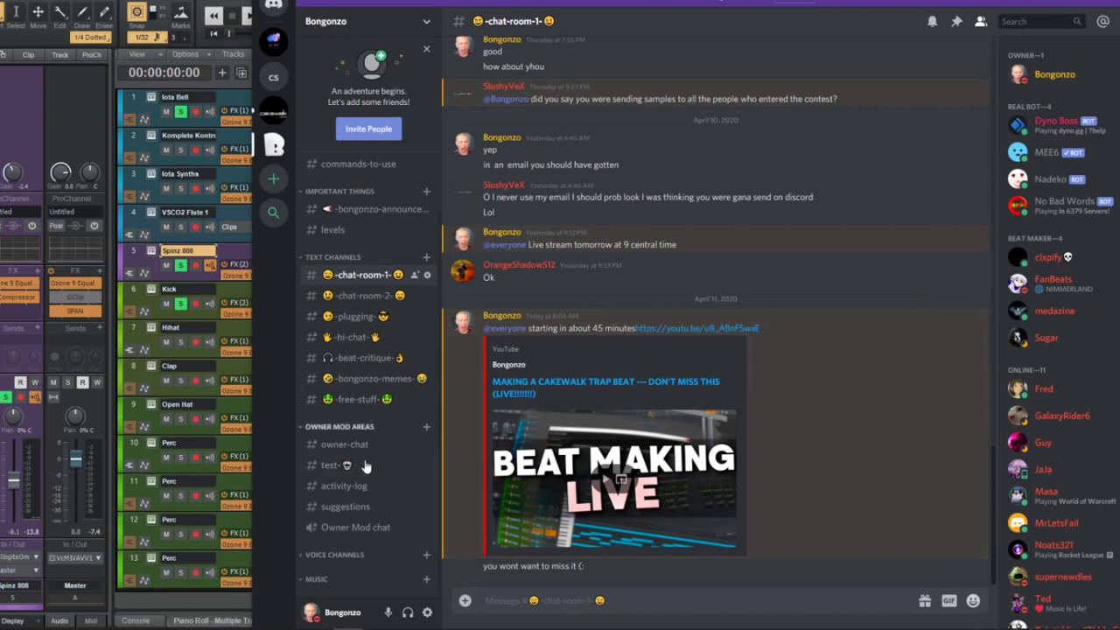
# Return to the beat-critique channel and look through its earlier posts
pyautogui.click(363, 487)
pyautogui.click(371, 353)
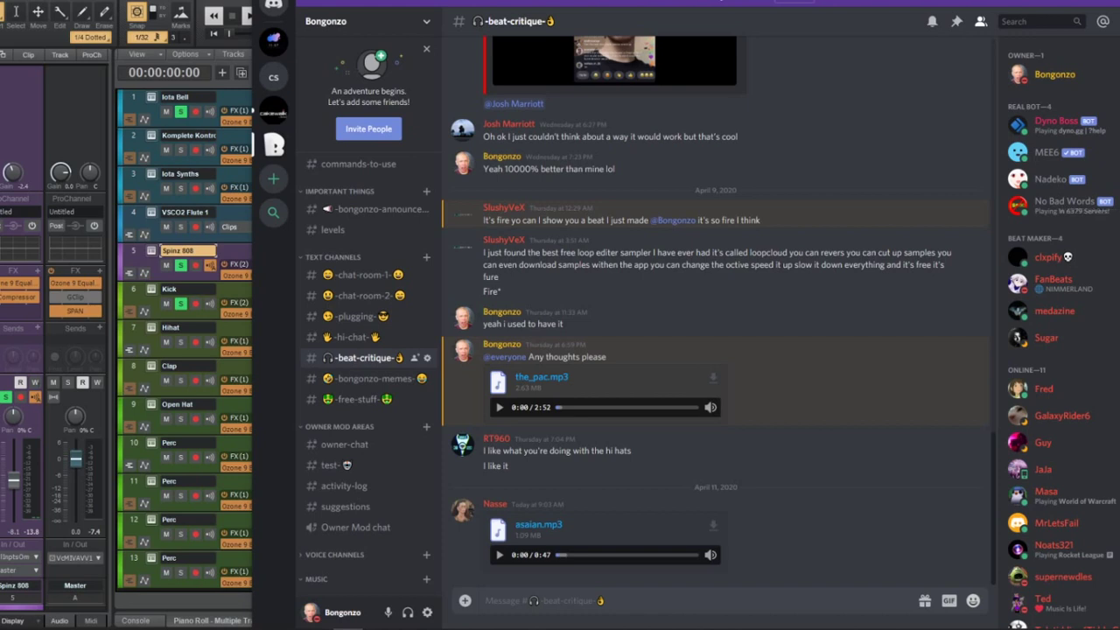
pyautogui.scroll(15, 542, 354)
# Review the message history in chat-room-1 and switch back to Cakewalk
pyautogui.hotkey('alt', 'Up')
pyautogui.hotkey('alt', 'Up')
pyautogui.hotkey('alt', 'Up')
pyautogui.hotkey('alt', 'Up')
pyautogui.scroll(10, 661, 408)
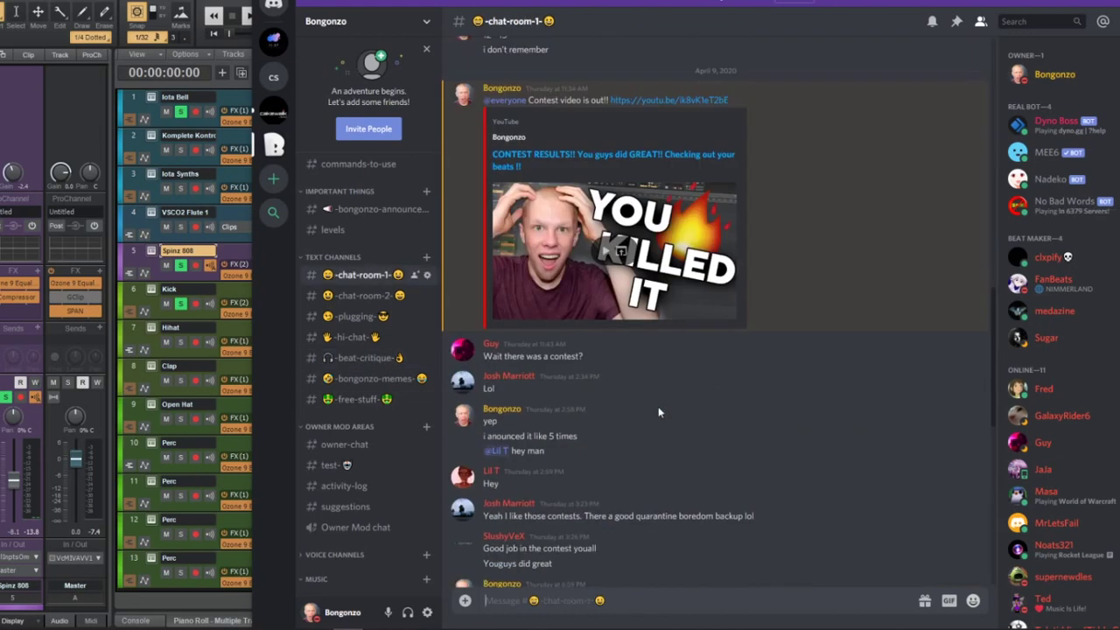
pyautogui.scroll(10, 658, 412)
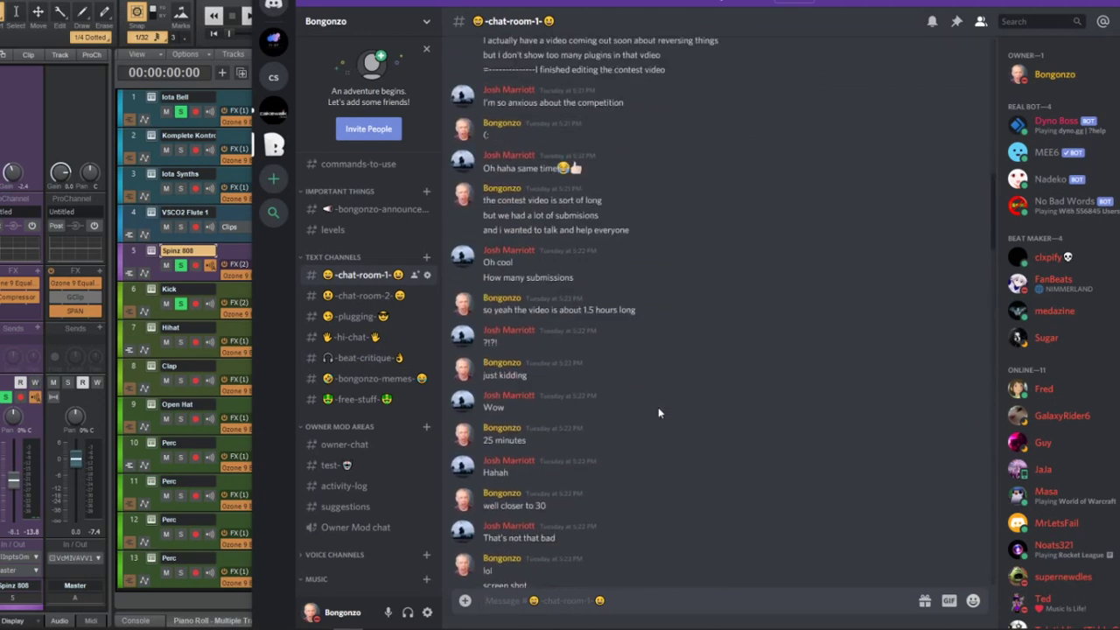
pyautogui.scroll(-15, 660, 408)
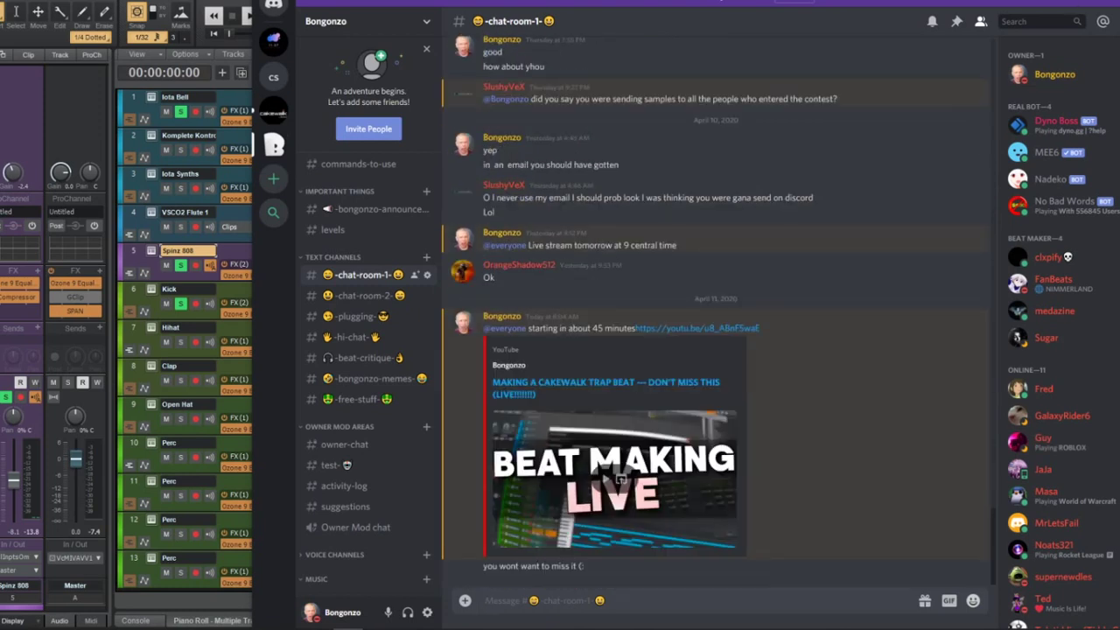
pyautogui.hotkey('alt', 'Tab')
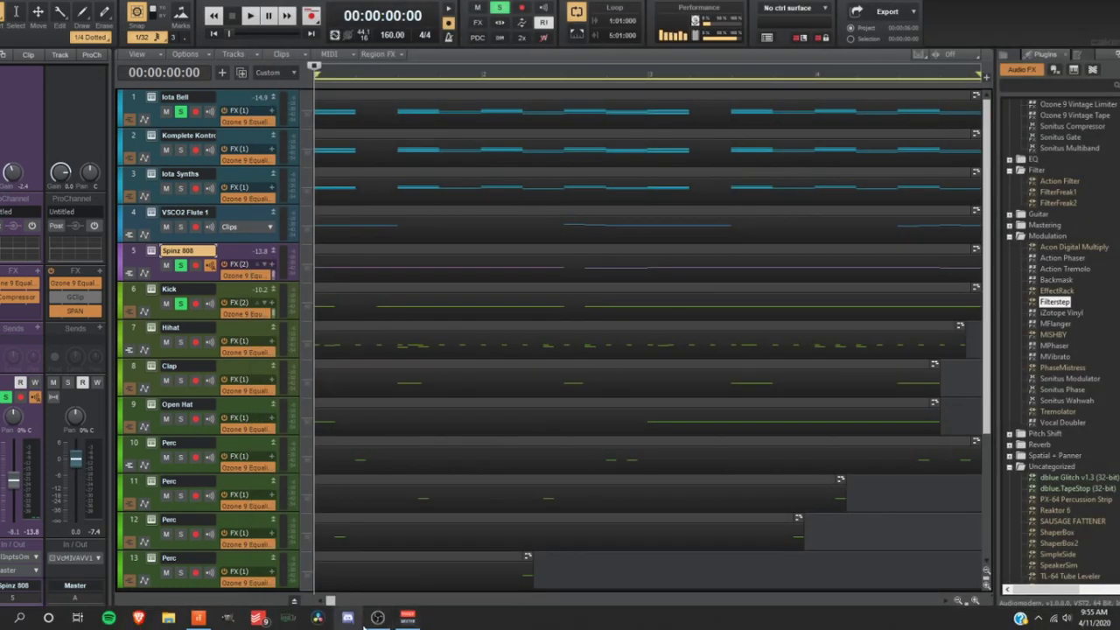
# Bring up the OBS streaming window to check the live broadcast
pyautogui.click(377, 618)
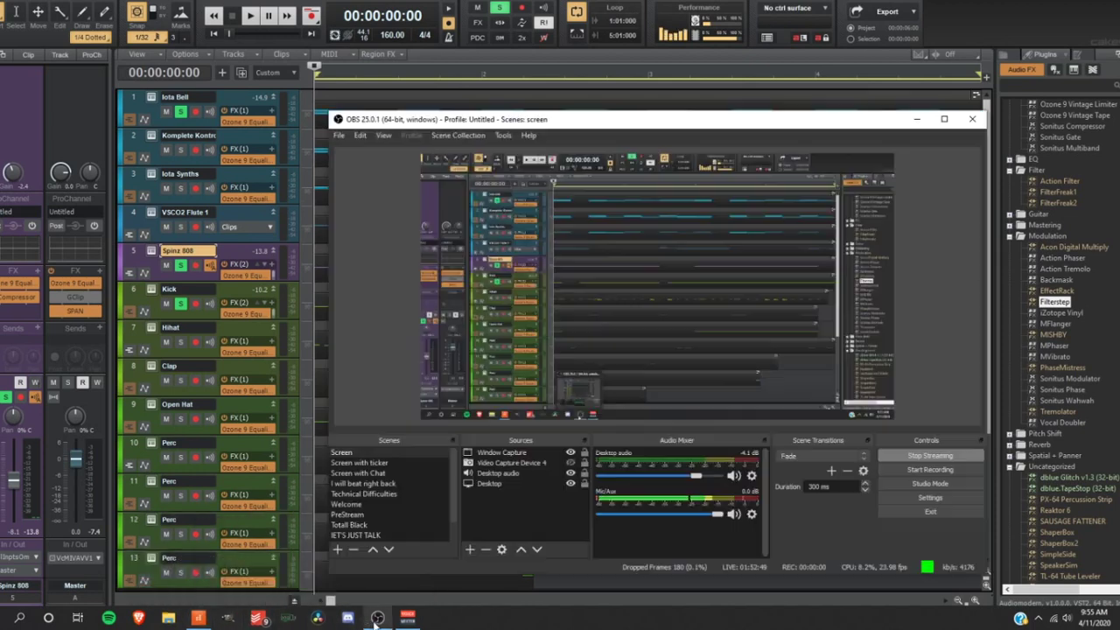
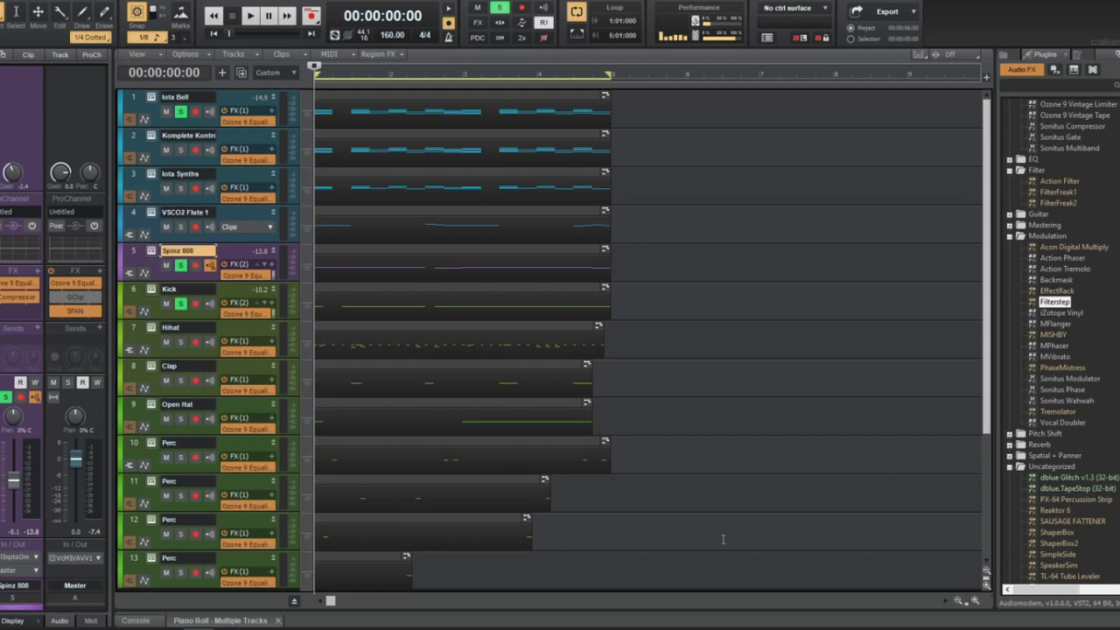
# Open the Iota Bell clip in the piano roll and audition the pitches of its first chord on the piano keys
pyautogui.doubleClick(507, 91)
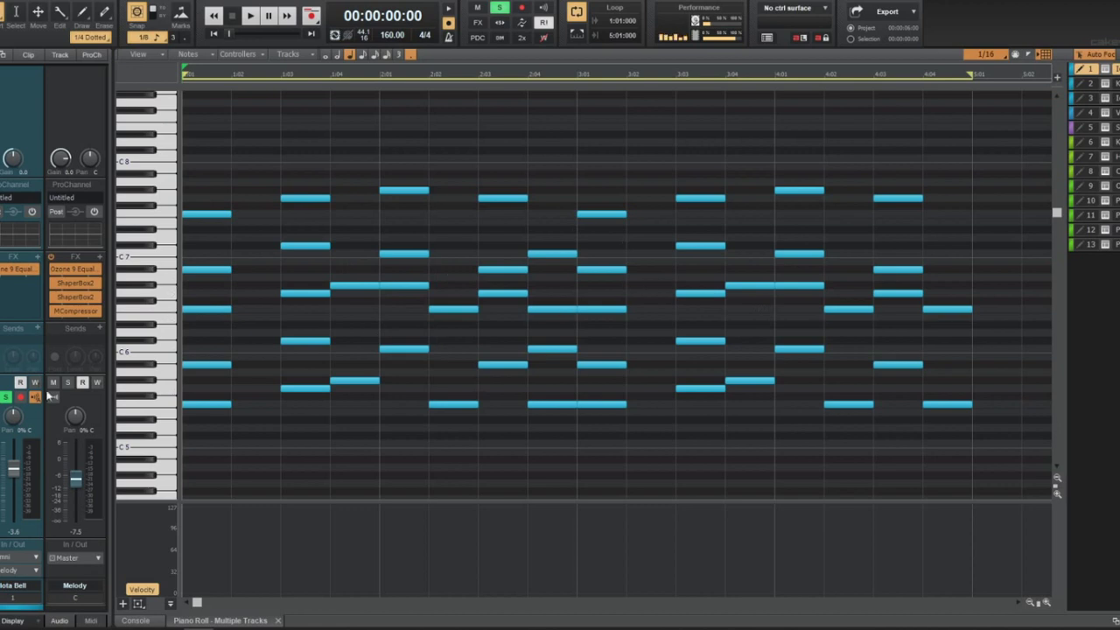
pyautogui.click(161, 403)
pyautogui.click(164, 366)
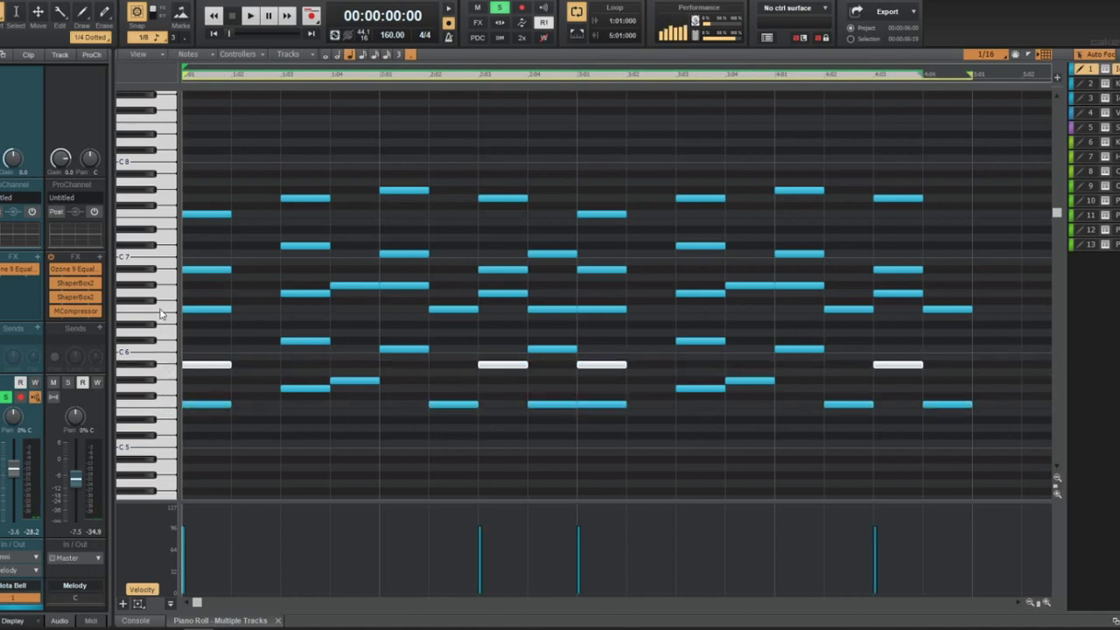
pyautogui.click(162, 309)
pyautogui.click(158, 269)
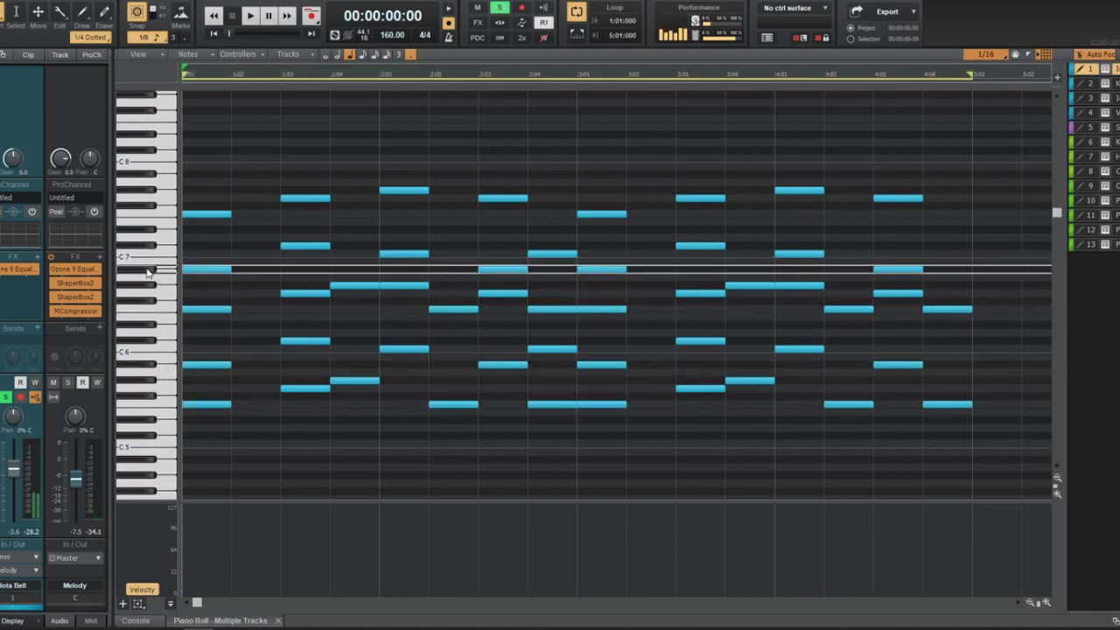
pyautogui.click(162, 214)
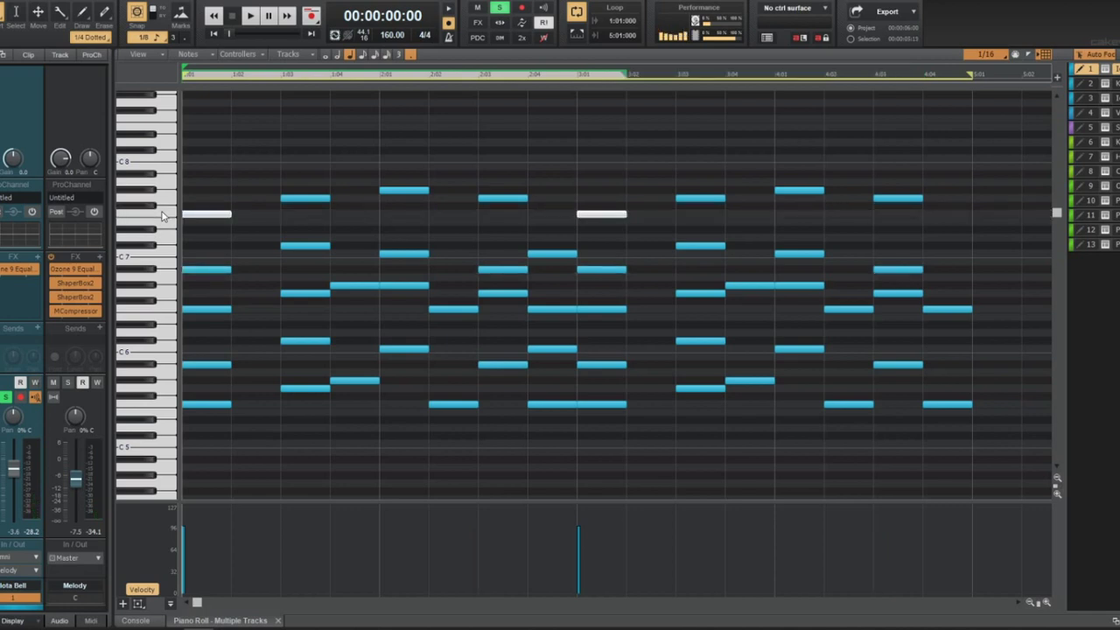
pyautogui.click(150, 365)
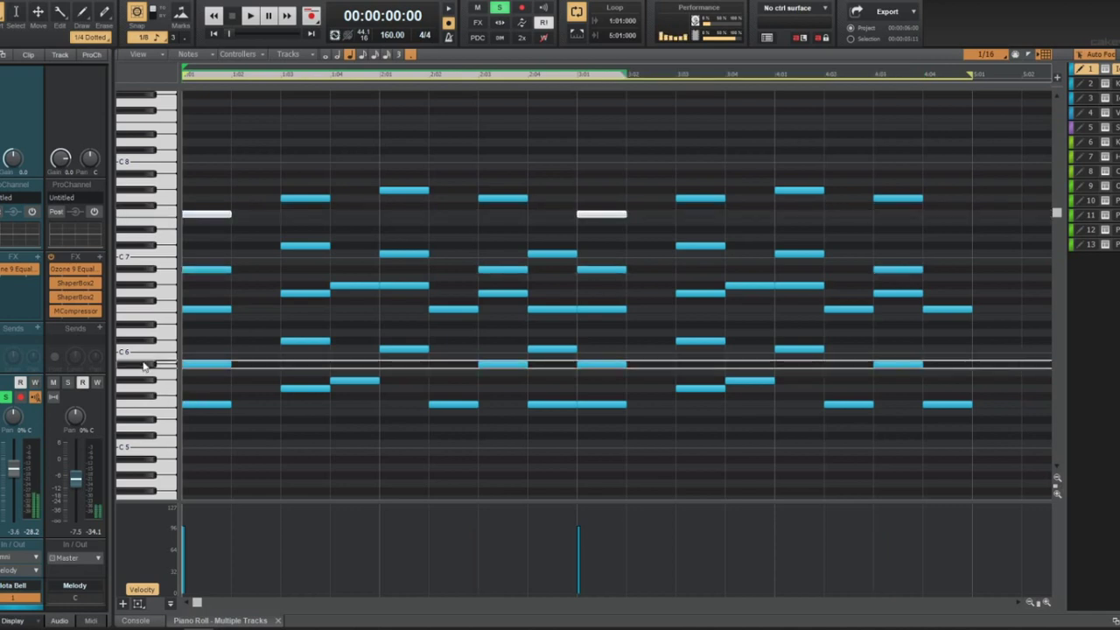
pyautogui.click(162, 403)
pyautogui.click(151, 366)
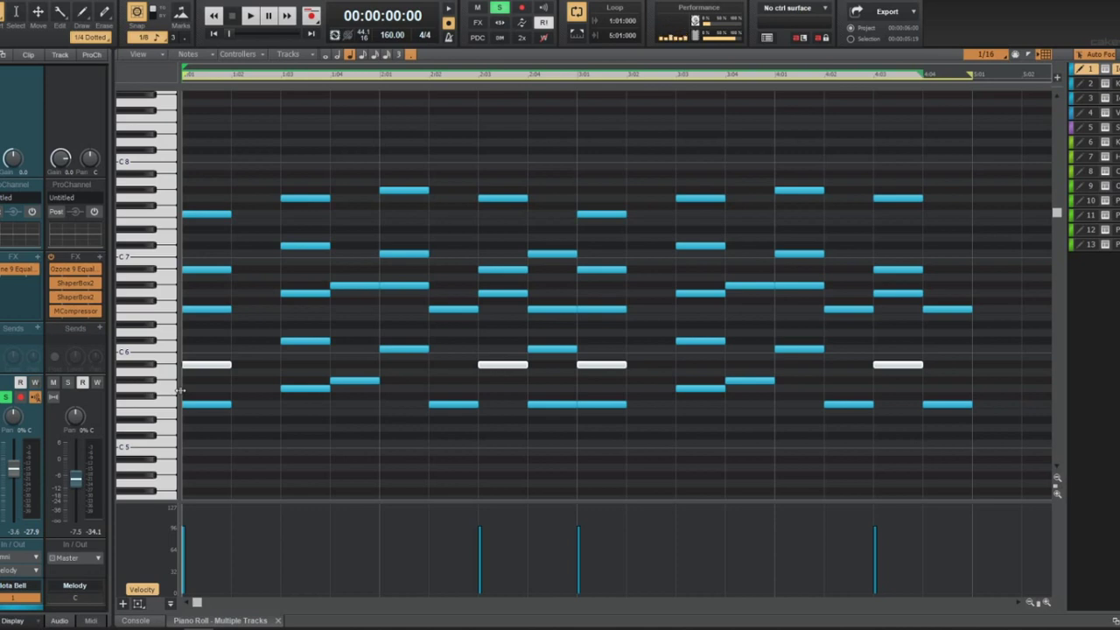
# Audition each note of the Iota Bell chord at beat 1:03, from the lowest to the highest
pyautogui.click(308, 387)
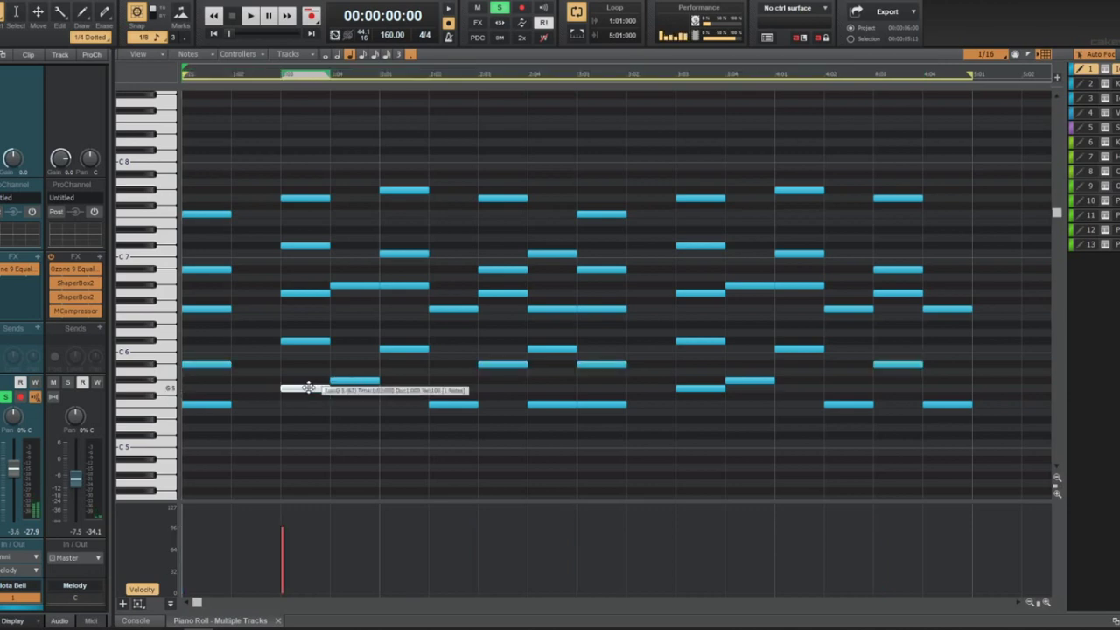
pyautogui.click(306, 341)
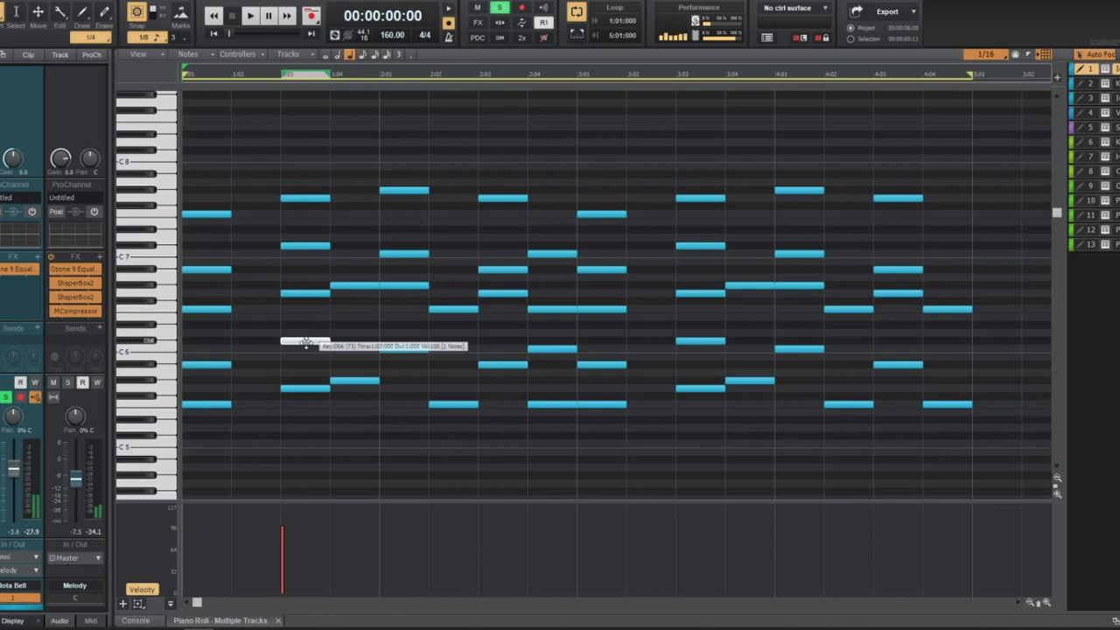
pyautogui.click(303, 298)
pyautogui.click(304, 294)
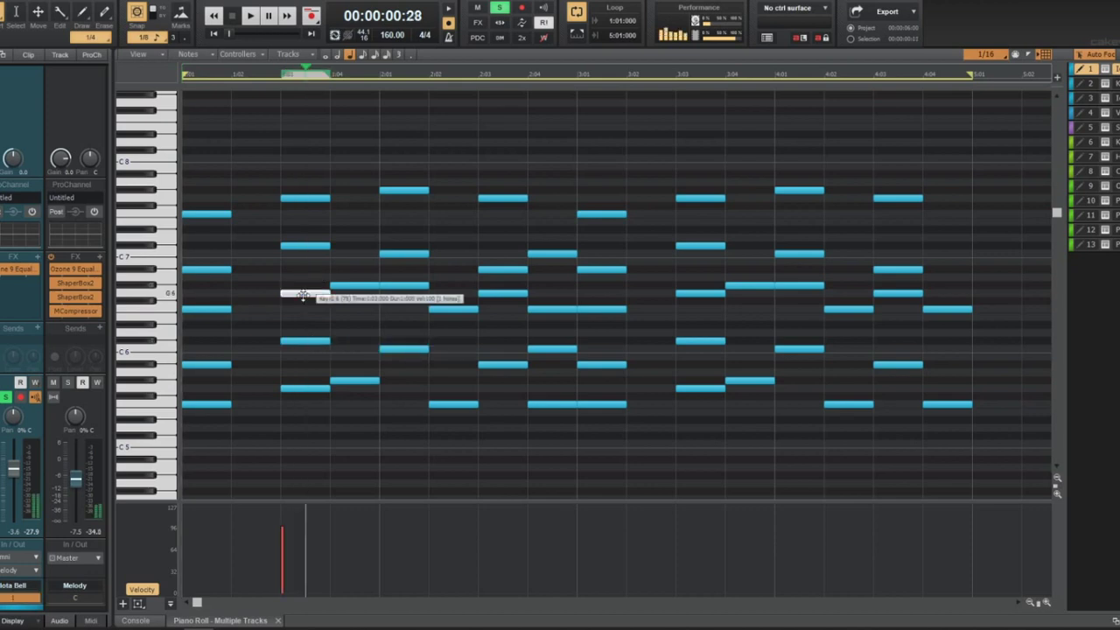
pyautogui.click(303, 246)
pyautogui.click(304, 198)
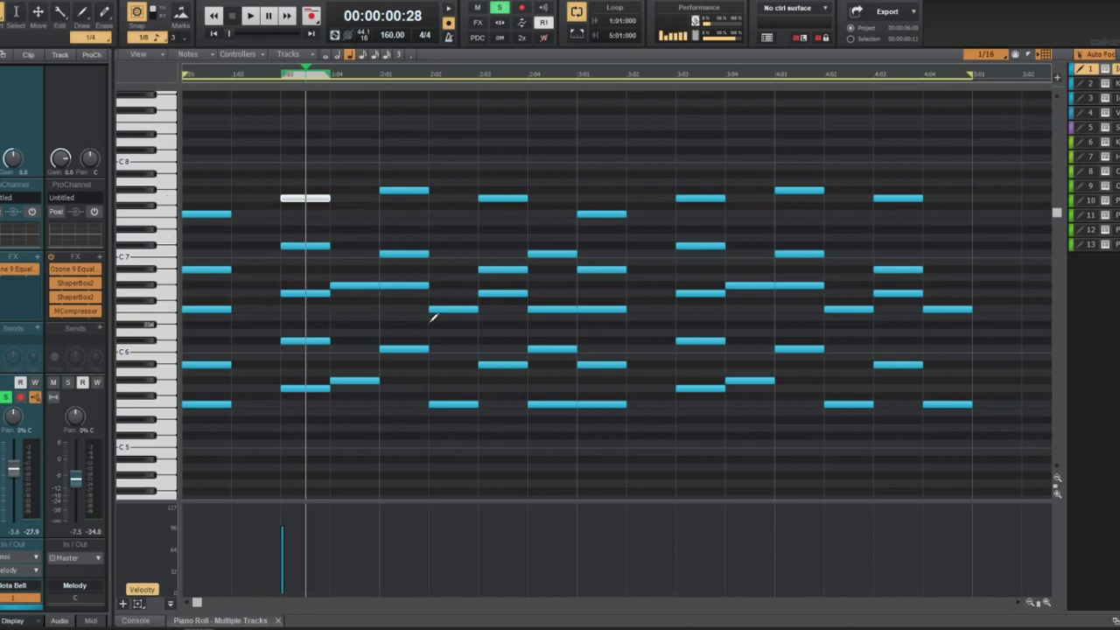
# Audition the stacked notes of the chords at beats 2:03 and 2:04, from low to high
pyautogui.click(507, 362)
pyautogui.moveTo(501, 364); pyautogui.dragTo(503, 199)
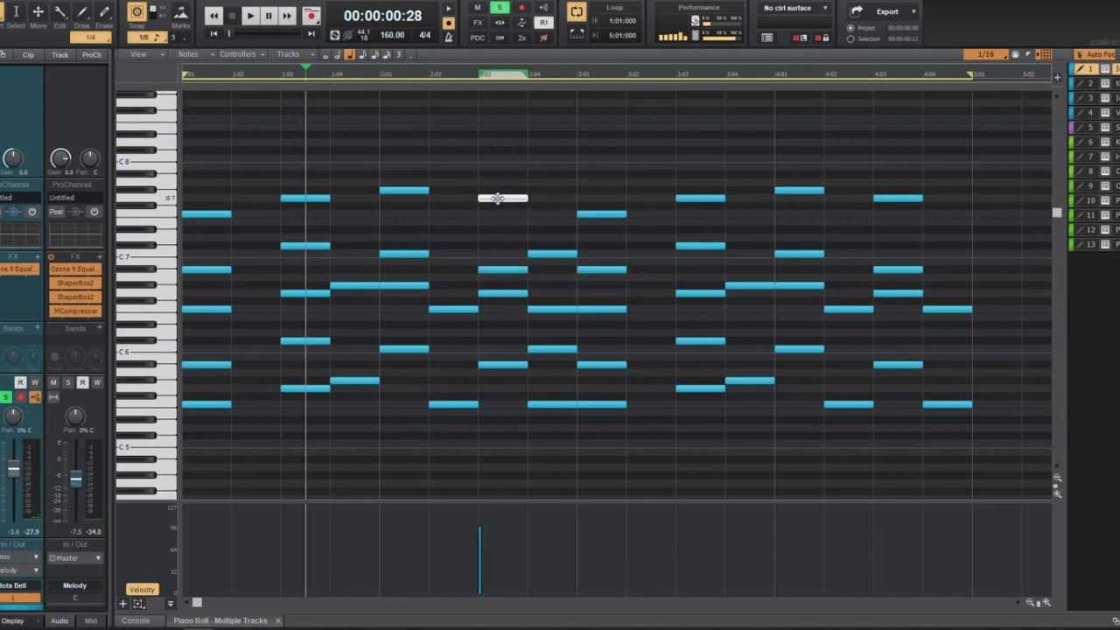
pyautogui.click(559, 402)
pyautogui.click(546, 349)
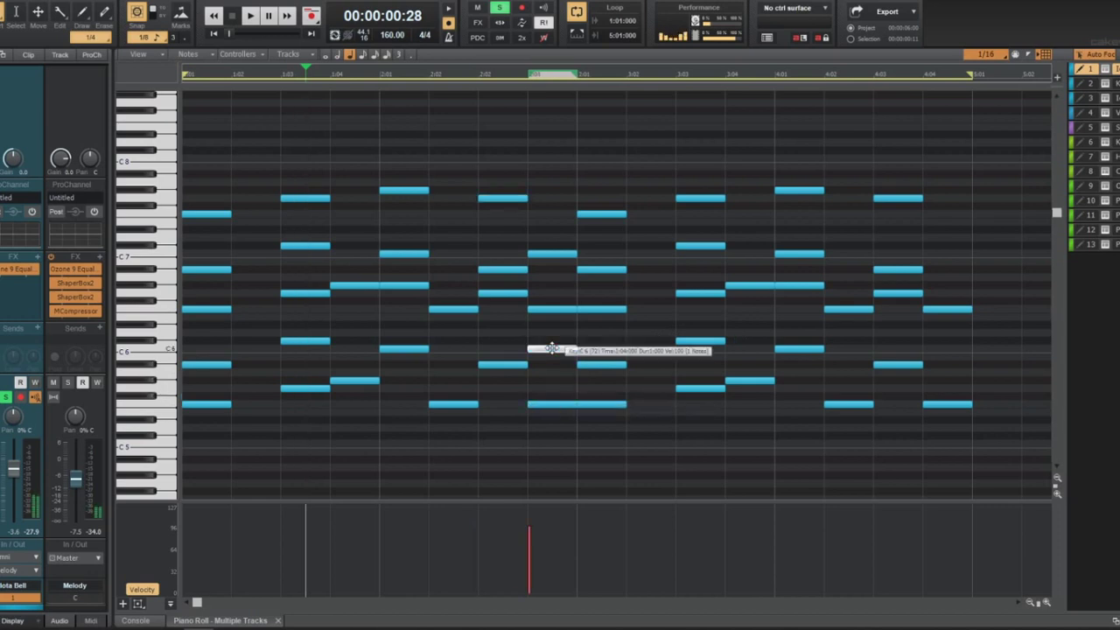
pyautogui.click(559, 308)
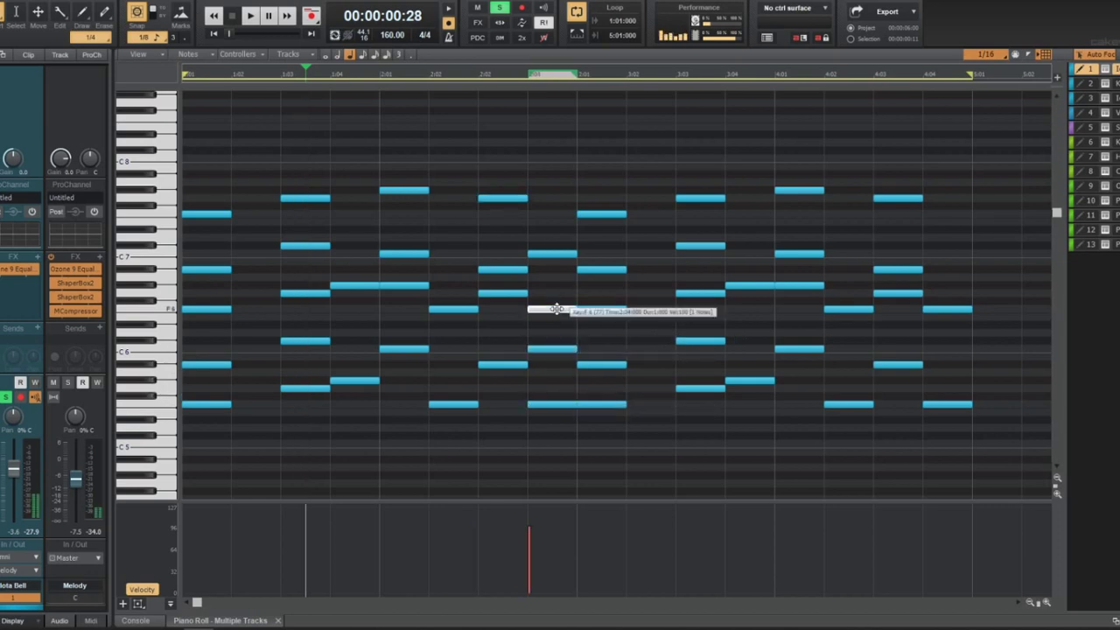
pyautogui.click(552, 254)
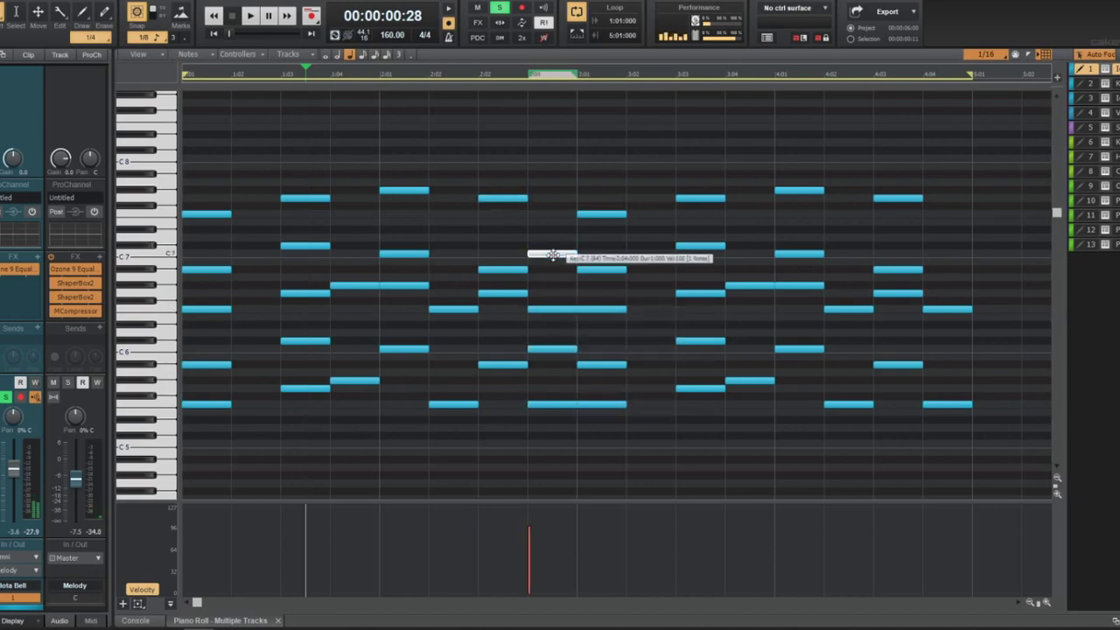
pyautogui.click(591, 222)
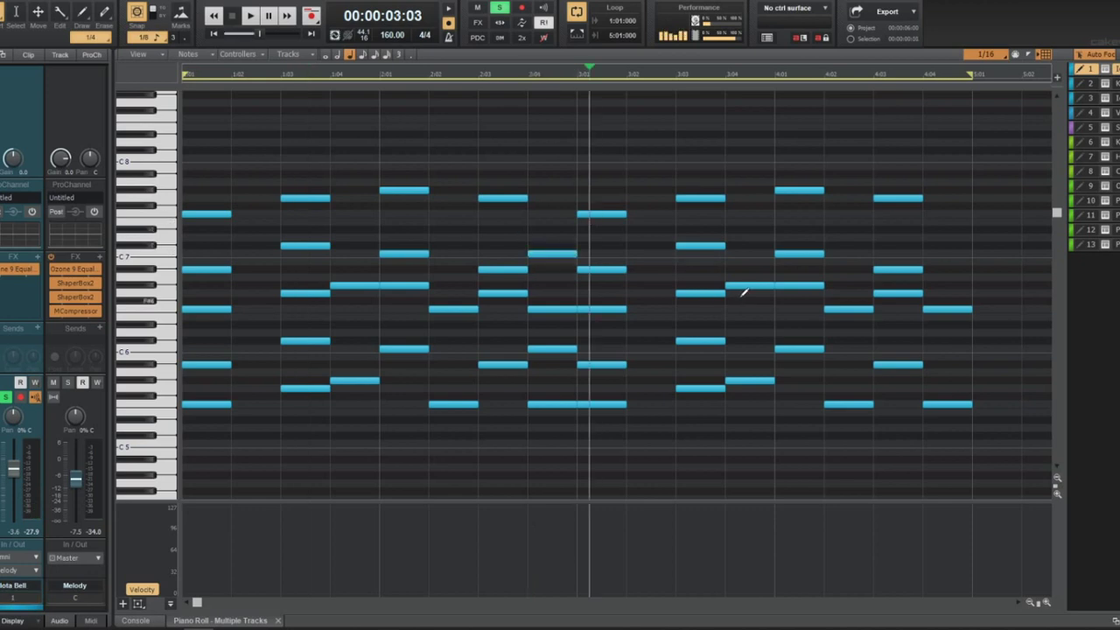
# Return to the track view and play the soloed loop from the start before stopping it
pyautogui.press('d')
pyautogui.press('w')
pyautogui.press('space')
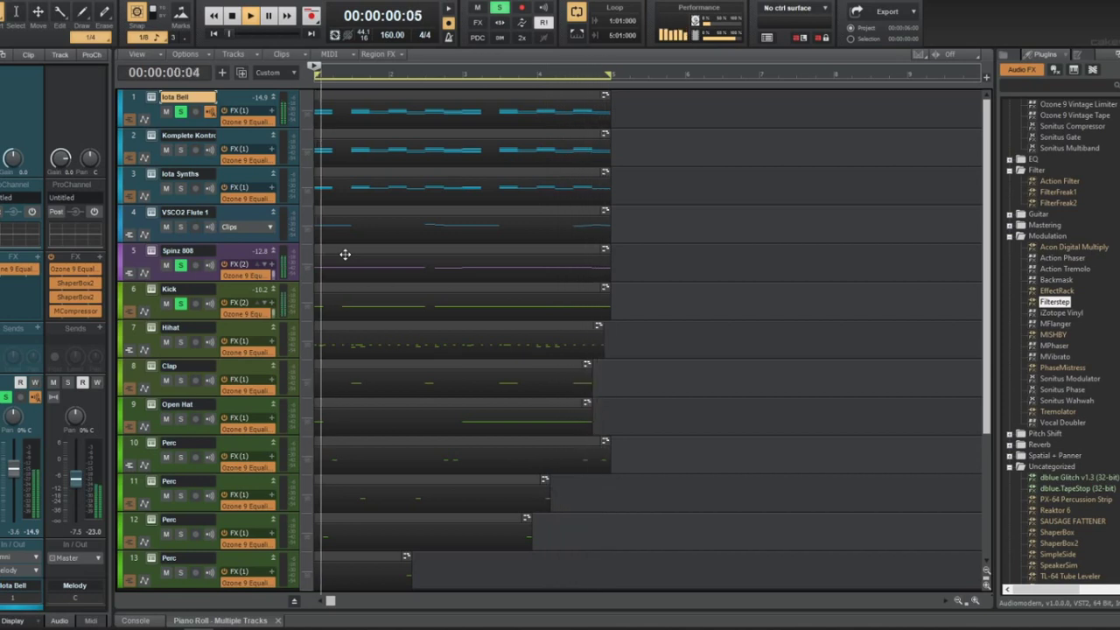
pyautogui.press('space')
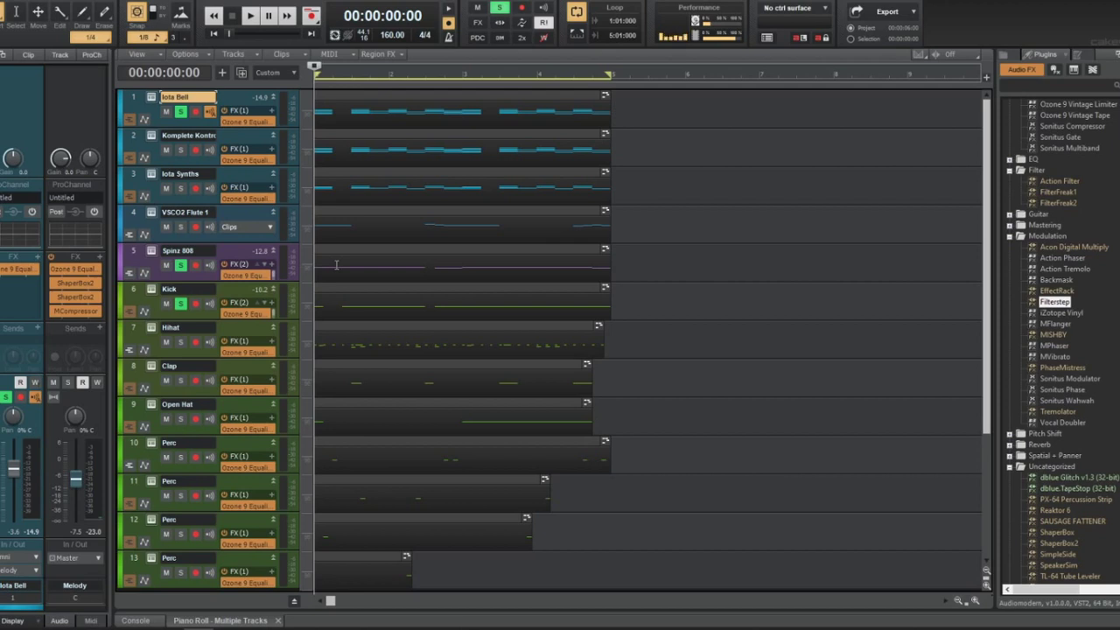
# Open the Iota Bell piano roll past the loop's end, choose the Harmonic Minor scale and enable Snap to Scale
pyautogui.rightClick(636, 119)
pyautogui.moveTo(656, 138)
pyautogui.click(769, 138)
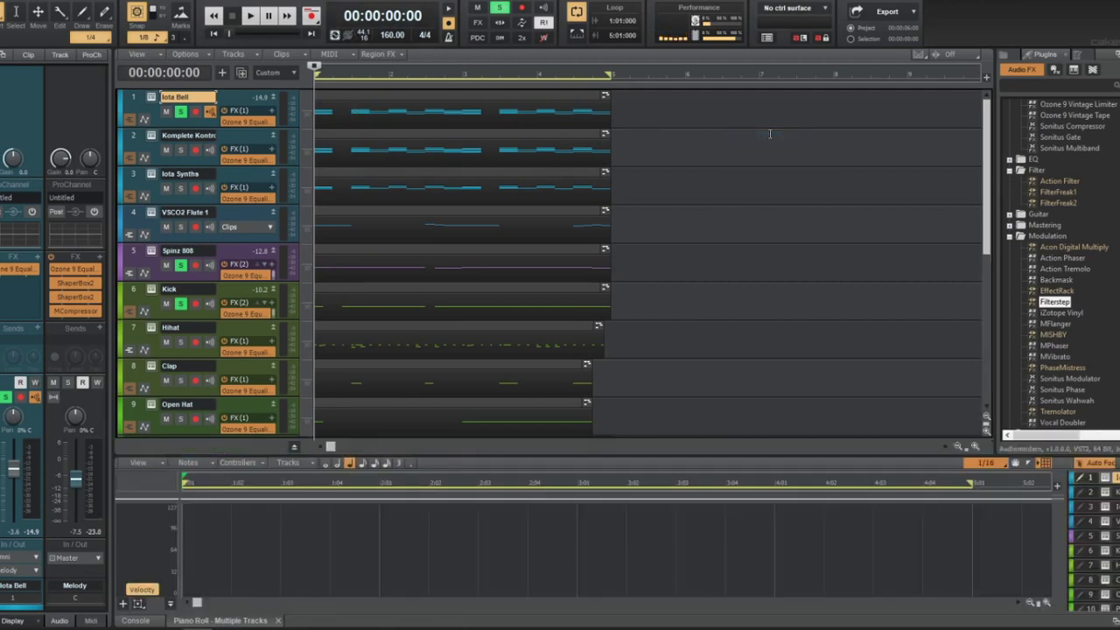
pyautogui.hscroll(10, 892, 375)
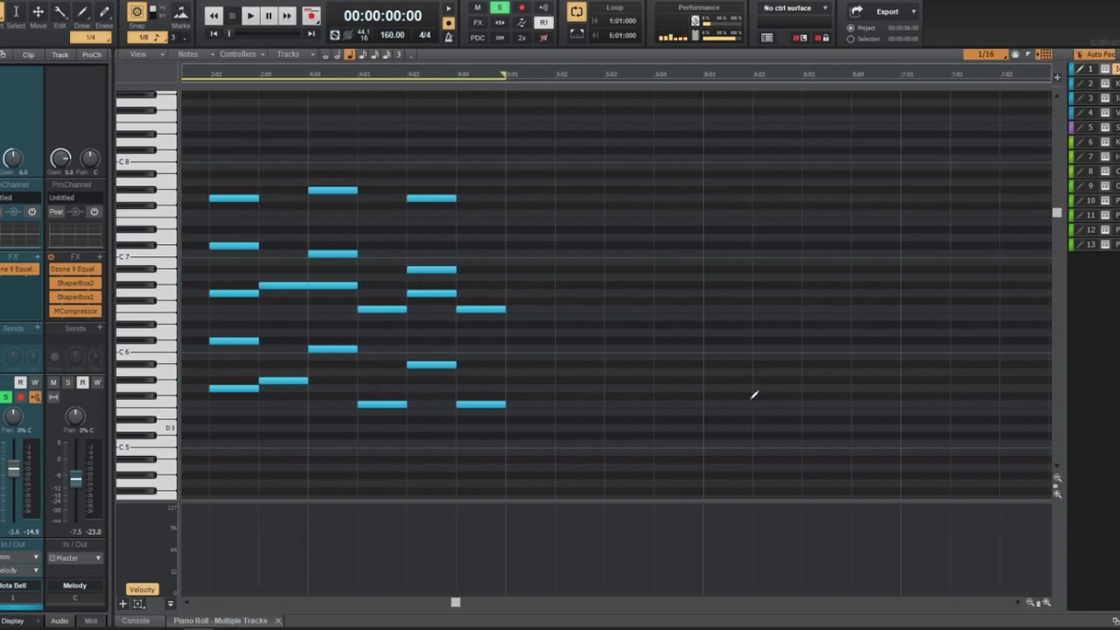
pyautogui.click(1115, 59)
pyautogui.moveTo(1030, 99)
pyautogui.moveTo(932, 113)
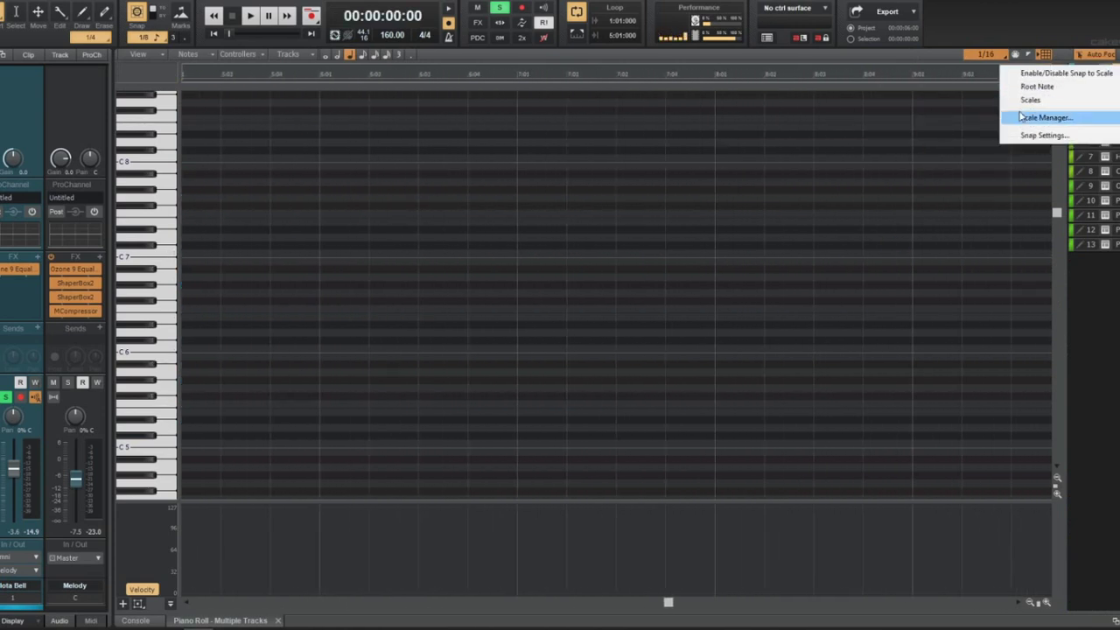
pyautogui.click(1023, 128)
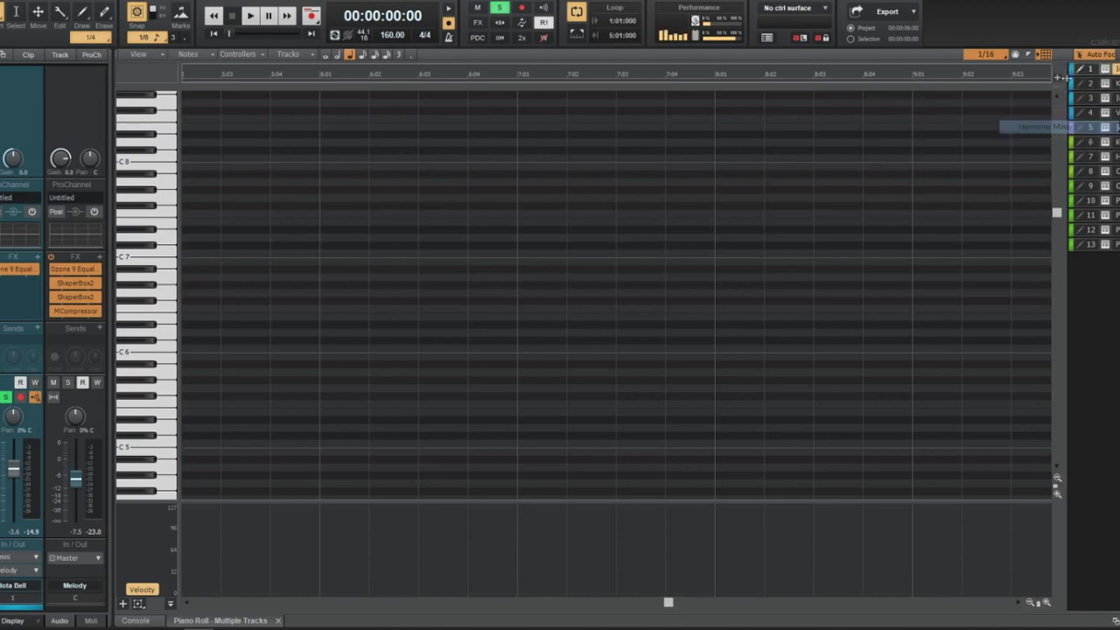
pyautogui.click(1114, 77)
pyautogui.click(1068, 83)
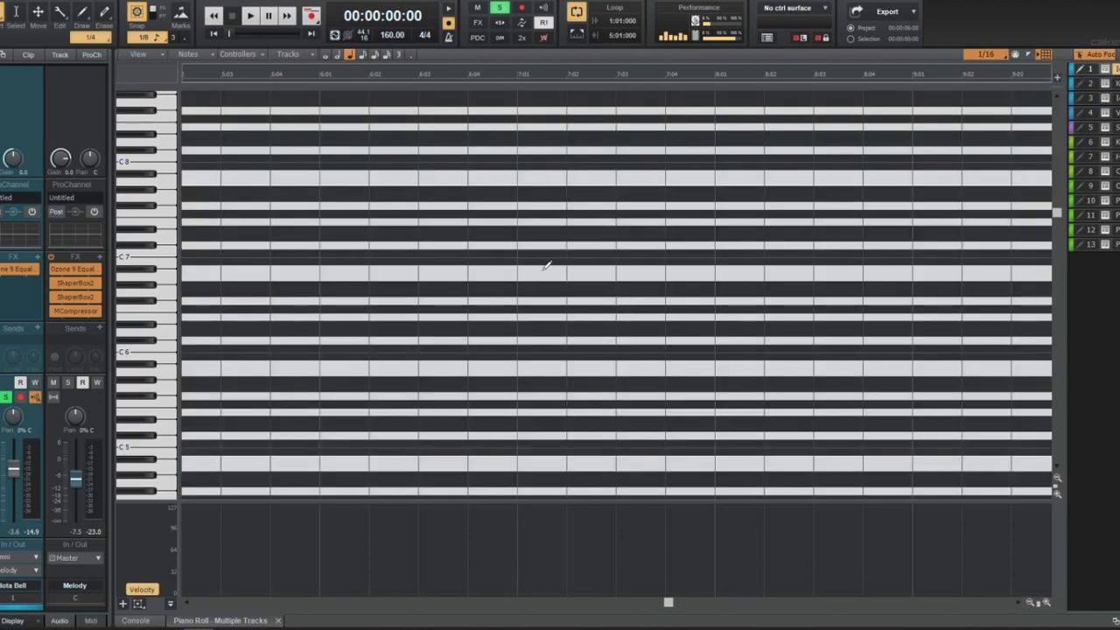
# Draw eight demonstration notes of varying lengths on the in-scale rows around bar 7
pyautogui.click(516, 237)
pyautogui.click(564, 213)
pyautogui.click(602, 229)
pyautogui.click(653, 284)
pyautogui.click(566, 308)
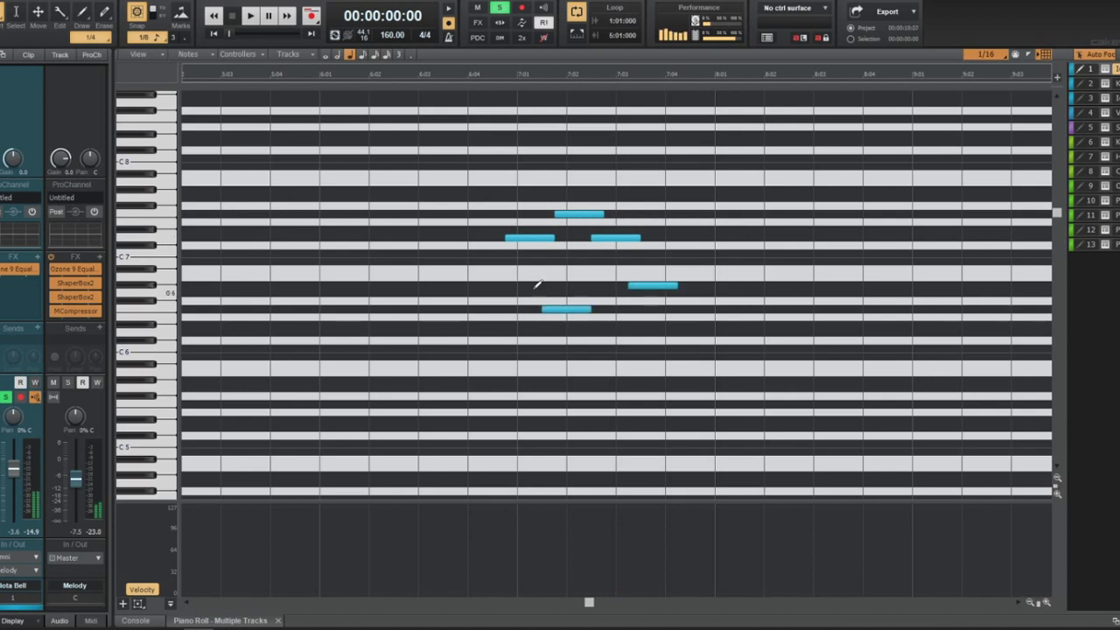
pyautogui.moveTo(543, 260); pyautogui.dragTo(665, 261)
pyautogui.click(689, 237)
pyautogui.click(665, 190)
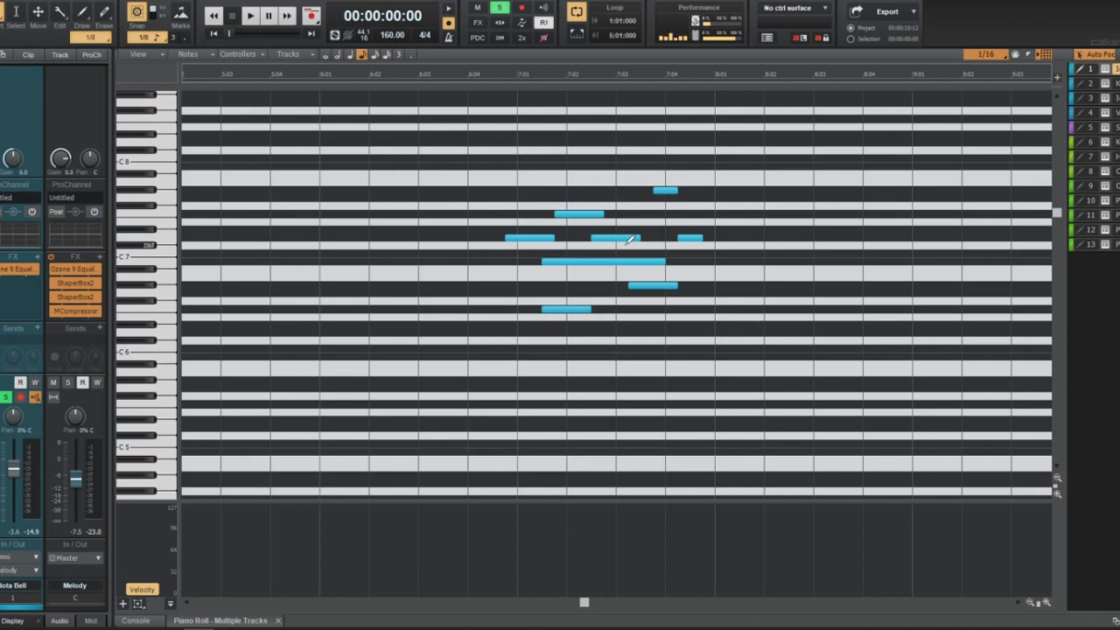
# Select all the demonstration notes around bar 7 with the Select tool and delete them
pyautogui.press('t')
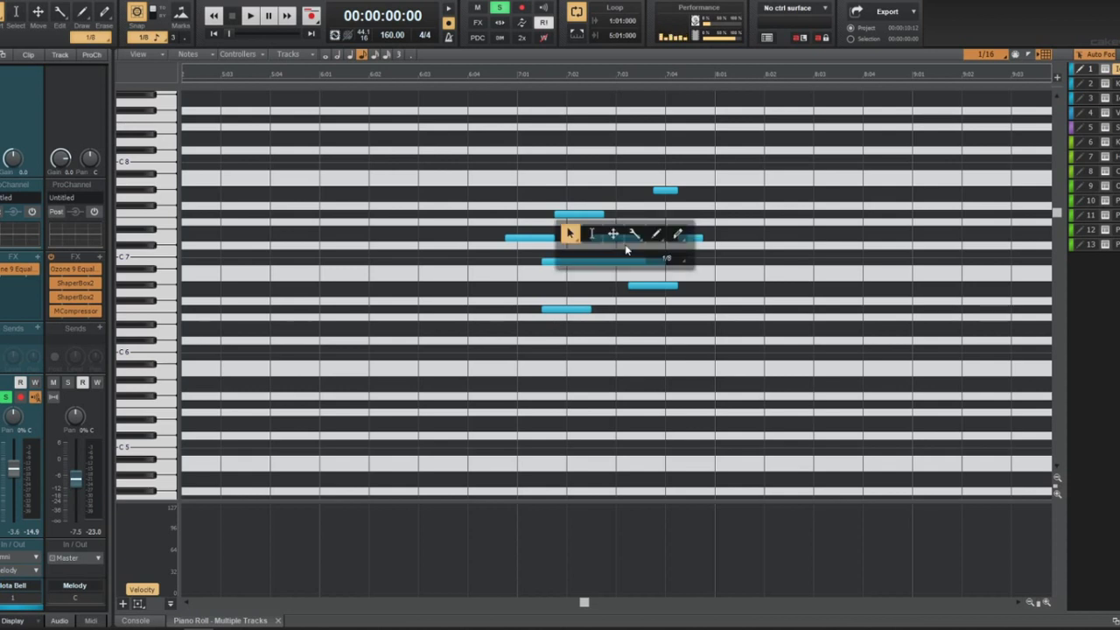
pyautogui.click(591, 232)
pyautogui.moveTo(428, 167); pyautogui.dragTo(934, 369)
pyautogui.press('Delete')
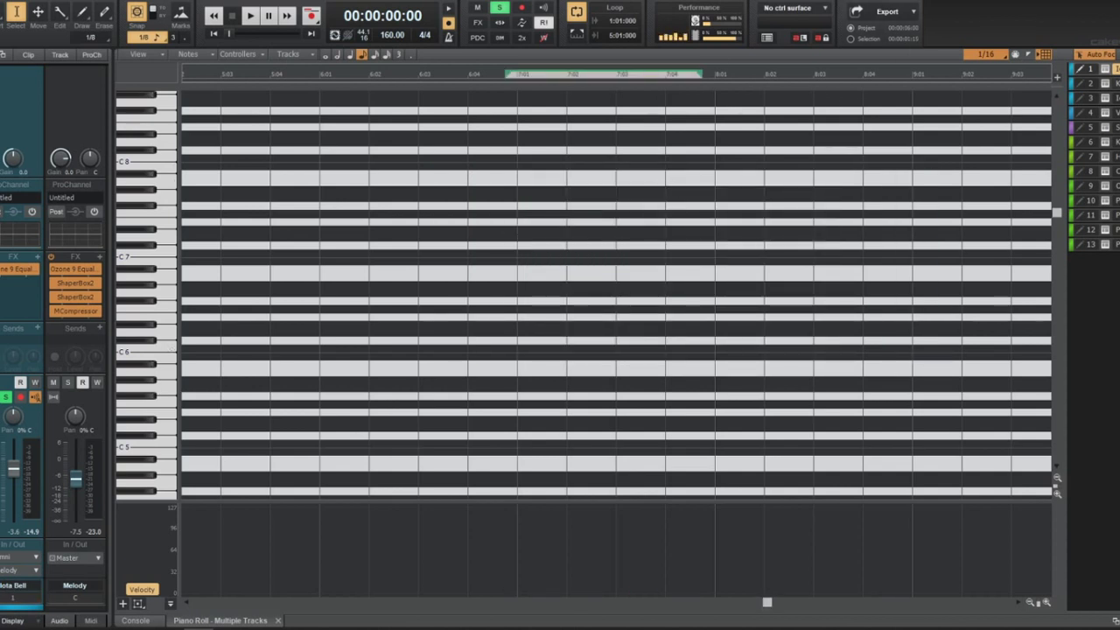
# Turn off Snap to Scale and switch back to the Smart tool
pyautogui.click(1014, 54)
pyautogui.click(1050, 74)
pyautogui.click(803, 180)
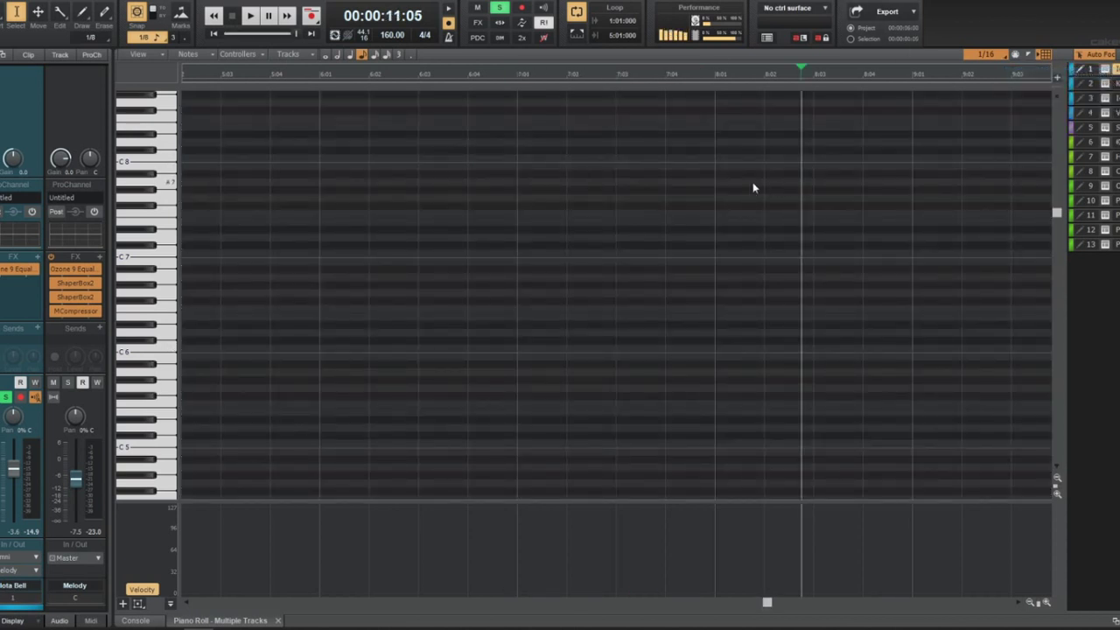
pyautogui.press('t')
pyautogui.click(660, 175)
pyautogui.click(630, 229)
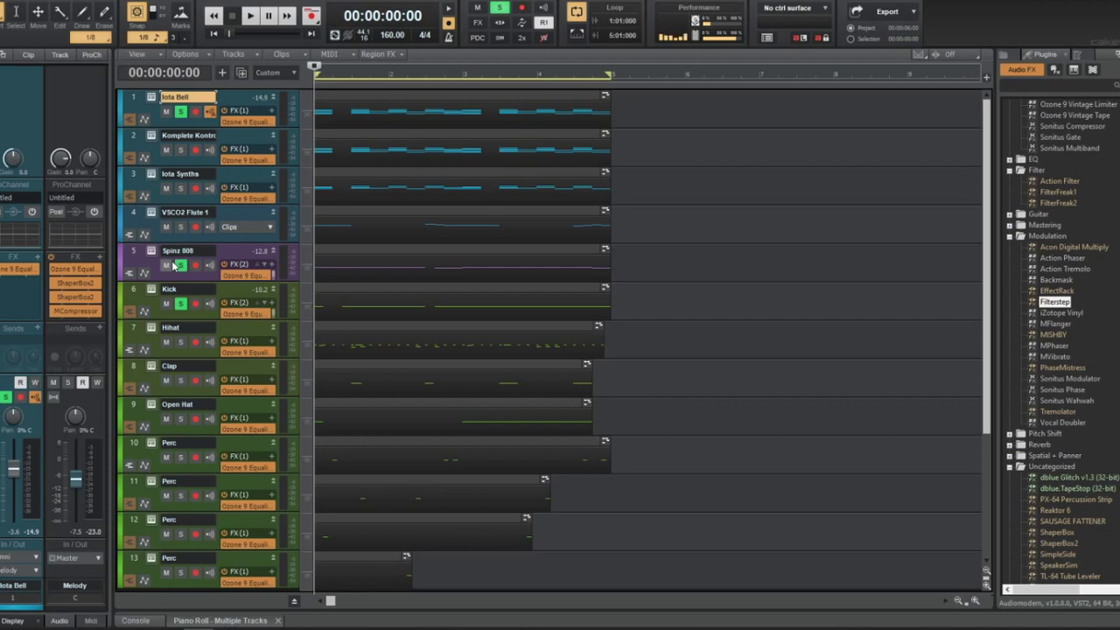
# Open the Iota Bell piano roll past the loop and draw an eighth-note chord of C6, E6 and G6 at 6:01
pyautogui.rightClick(692, 99)
pyautogui.moveTo(776, 117)
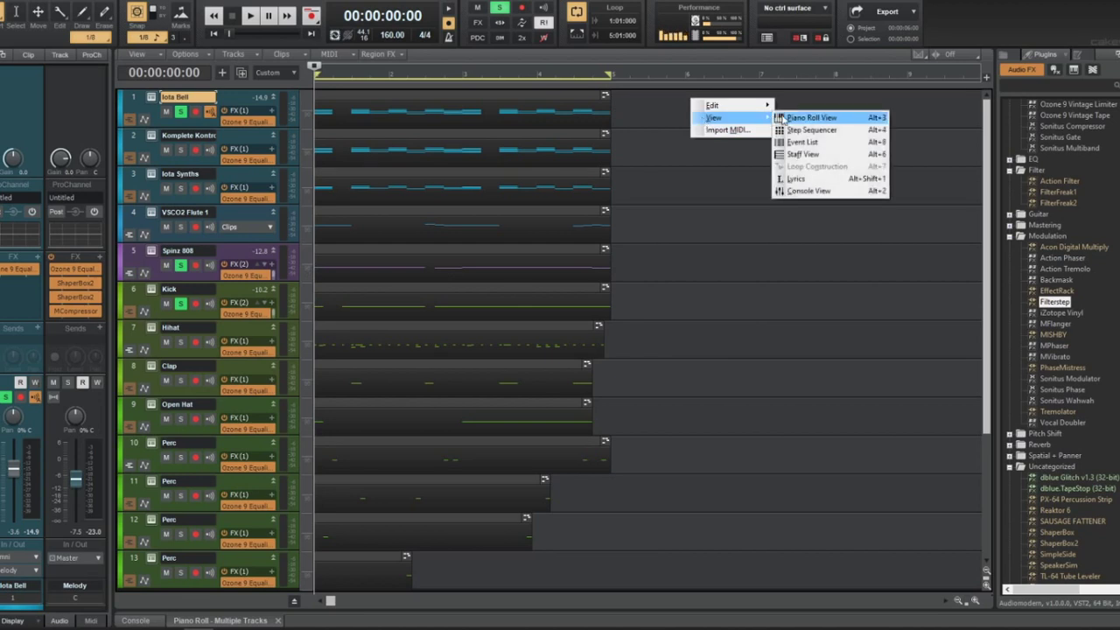
pyautogui.click(778, 117)
pyautogui.hscroll(10, 822, 315)
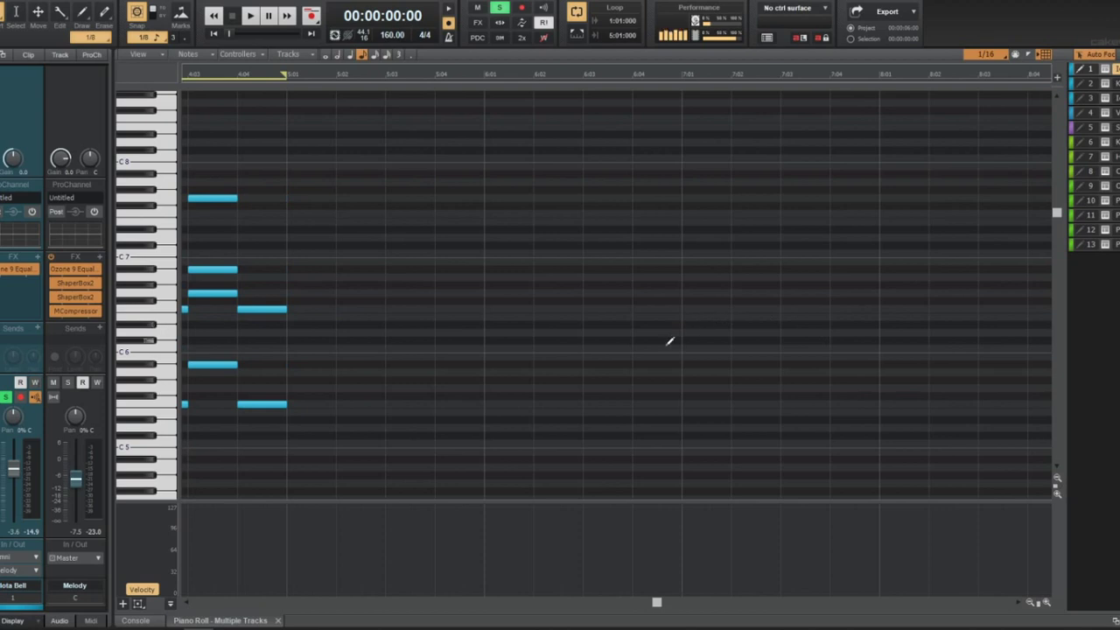
pyautogui.click(488, 347)
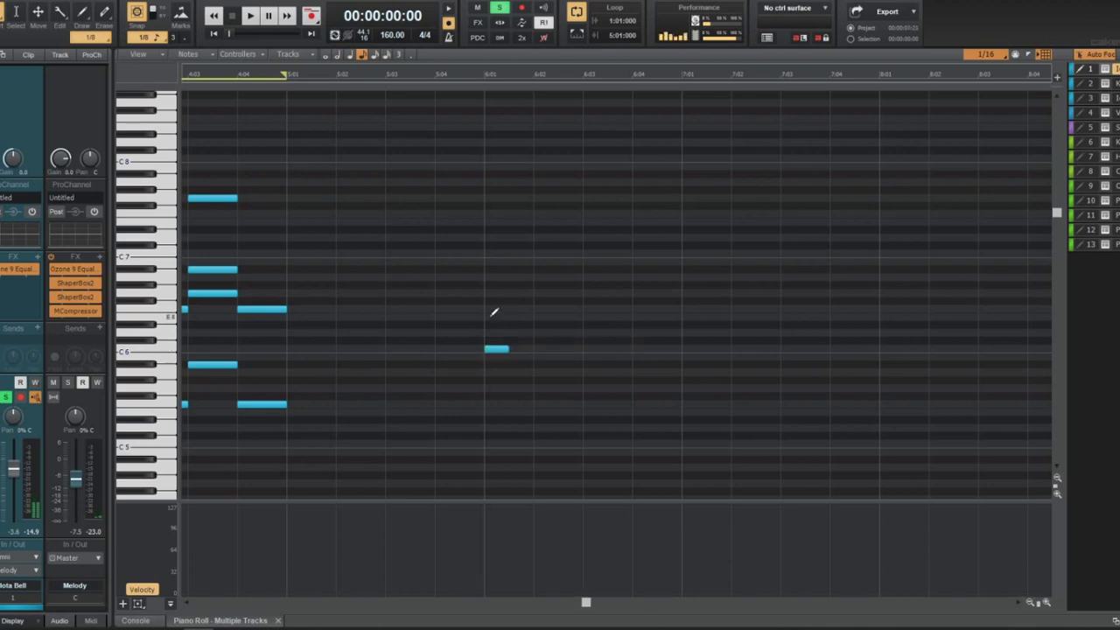
pyautogui.click(488, 317)
pyautogui.click(489, 292)
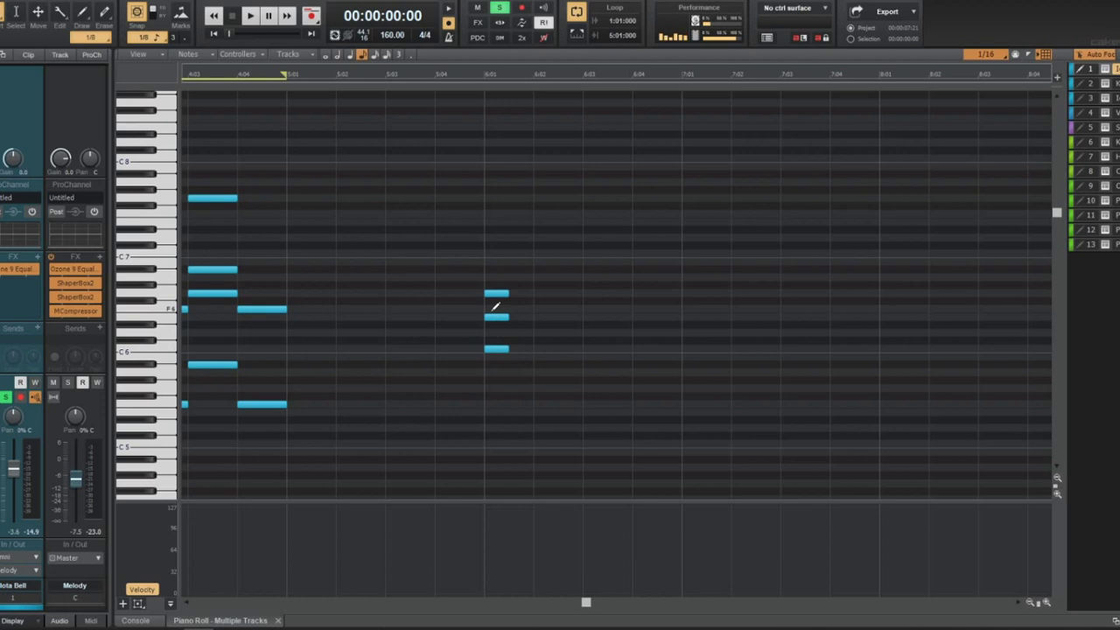
# Undo the three chord notes drawn at 6:01 and save the project
pyautogui.hotkey('ctrl', 'z')
pyautogui.hotkey('ctrl', 'z')
pyautogui.hotkey('ctrl', 'z')
pyautogui.hotkey('ctrl', 's')
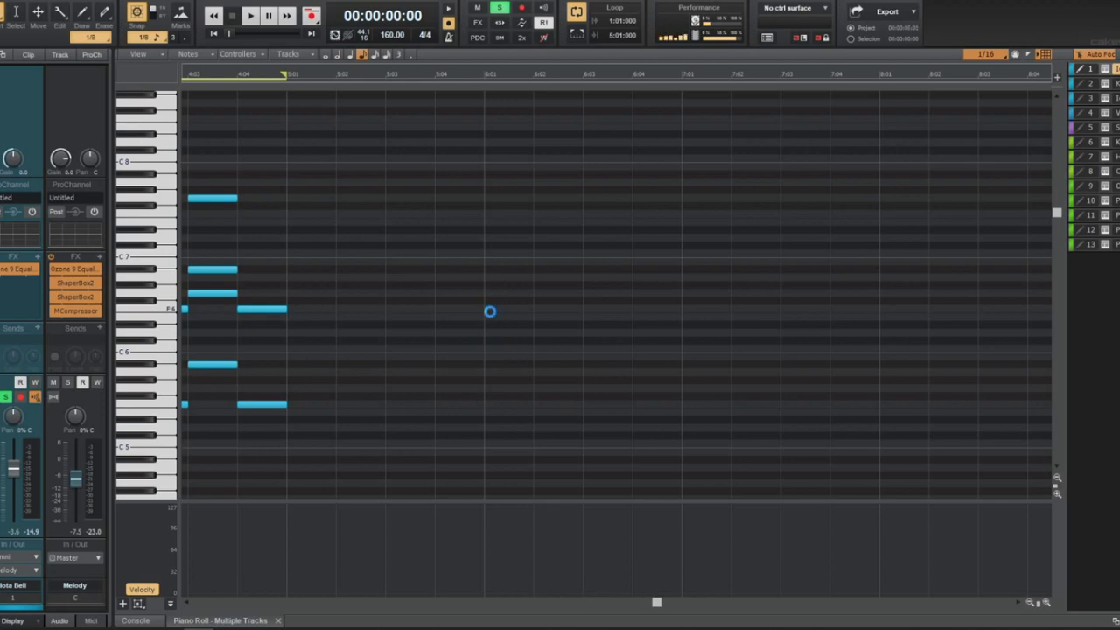
# Return to the track view, audition the loop, and open the MCompressor effect on the Spinz 808 track
pyautogui.press('d')
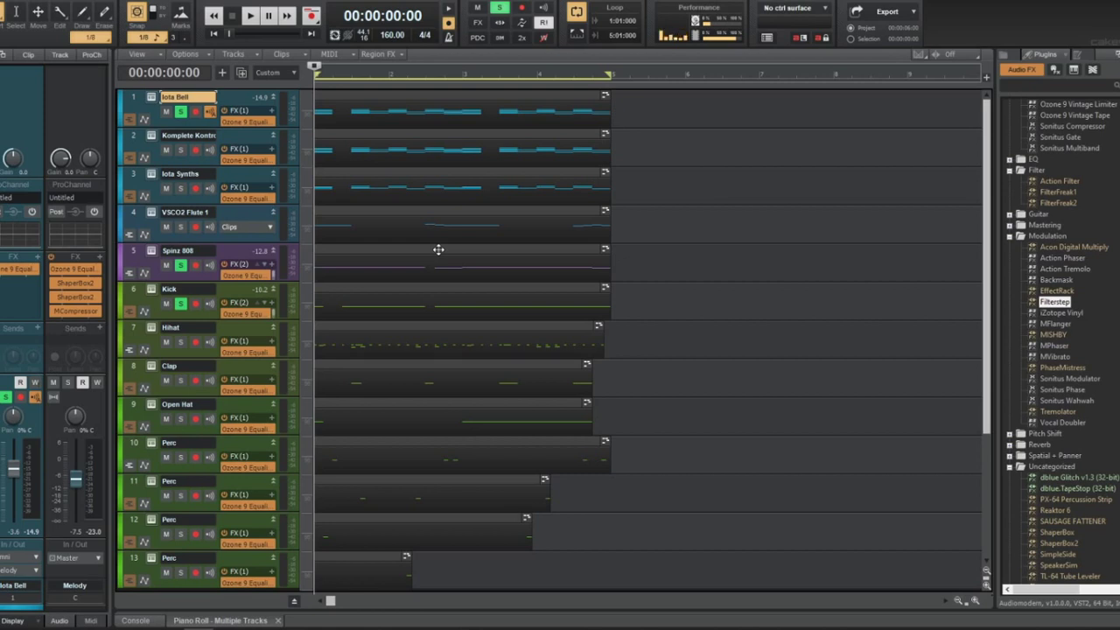
pyautogui.press('space')
pyautogui.press('space')
pyautogui.press('space')
pyautogui.click(133, 251)
pyautogui.press('space')
pyautogui.press('space')
pyautogui.doubleClick(17, 297)
pyautogui.press('space')
pyautogui.press('space')
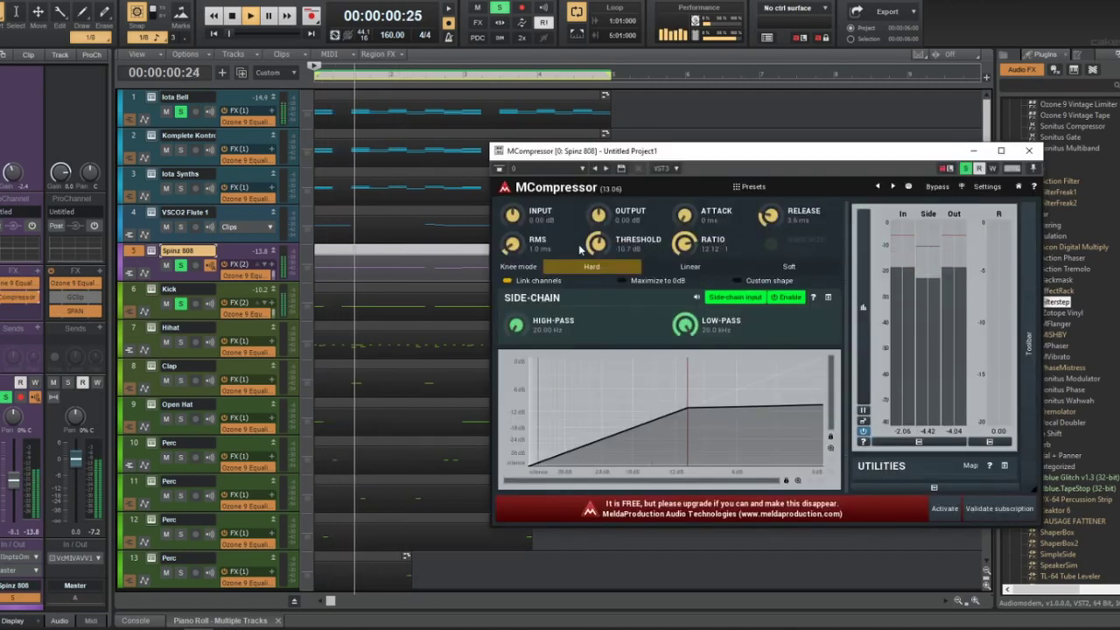
# Lower the MCompressor threshold on the Spinz 808 track during playback and close the plug-in window
pyautogui.press('space')
pyautogui.press('space')
pyautogui.moveTo(582, 248); pyautogui.dragTo(582, 283)
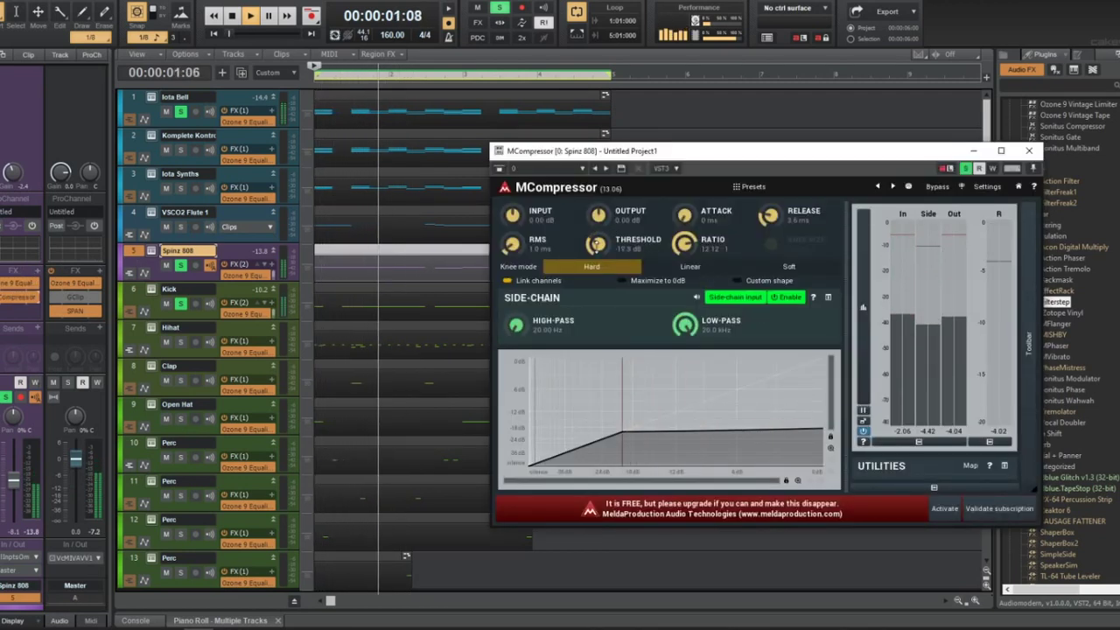
pyautogui.click(1029, 151)
# Solo the Komplete Kontrol, Iota Synths and VSCO2 Flute 1 tracks along with the others while auditioning the loop
pyautogui.click(181, 149)
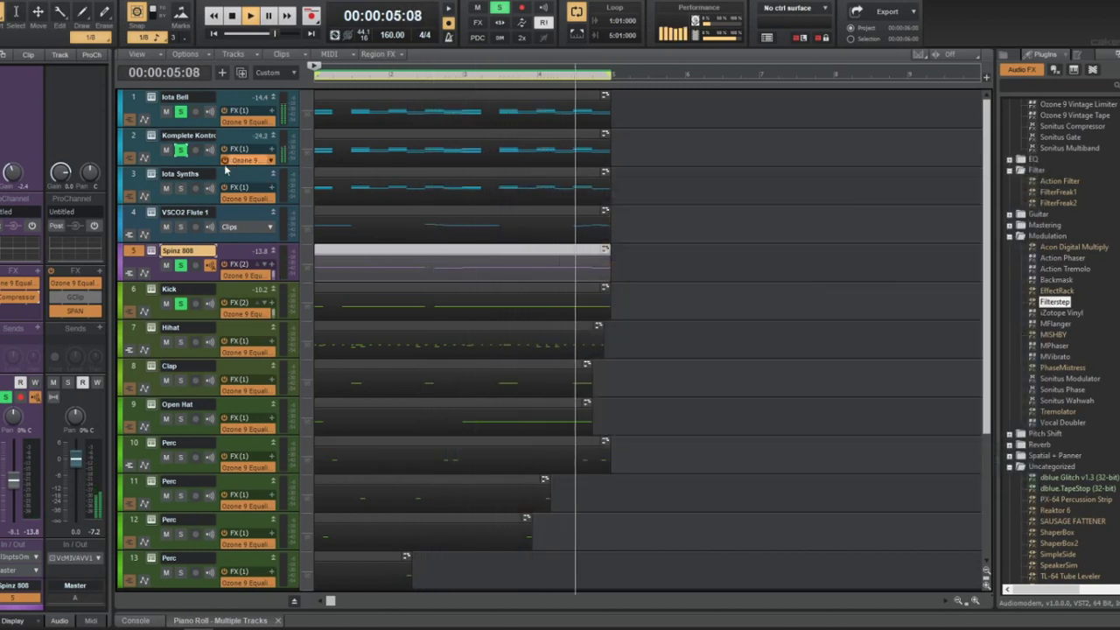
pyautogui.click(180, 189)
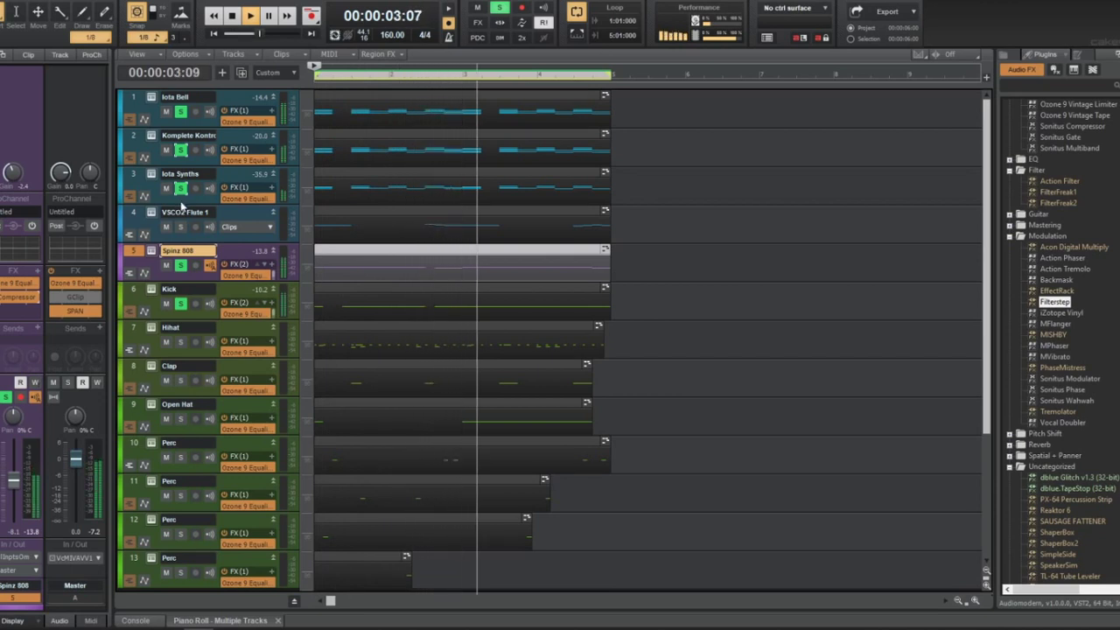
pyautogui.press('space')
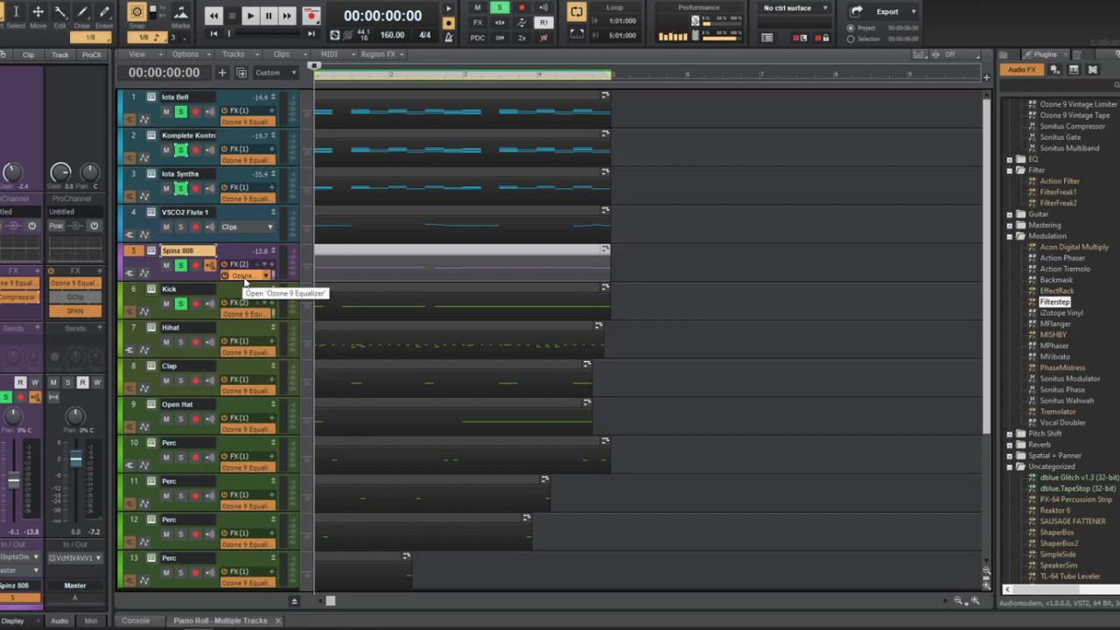
pyautogui.click(179, 227)
pyautogui.press('space')
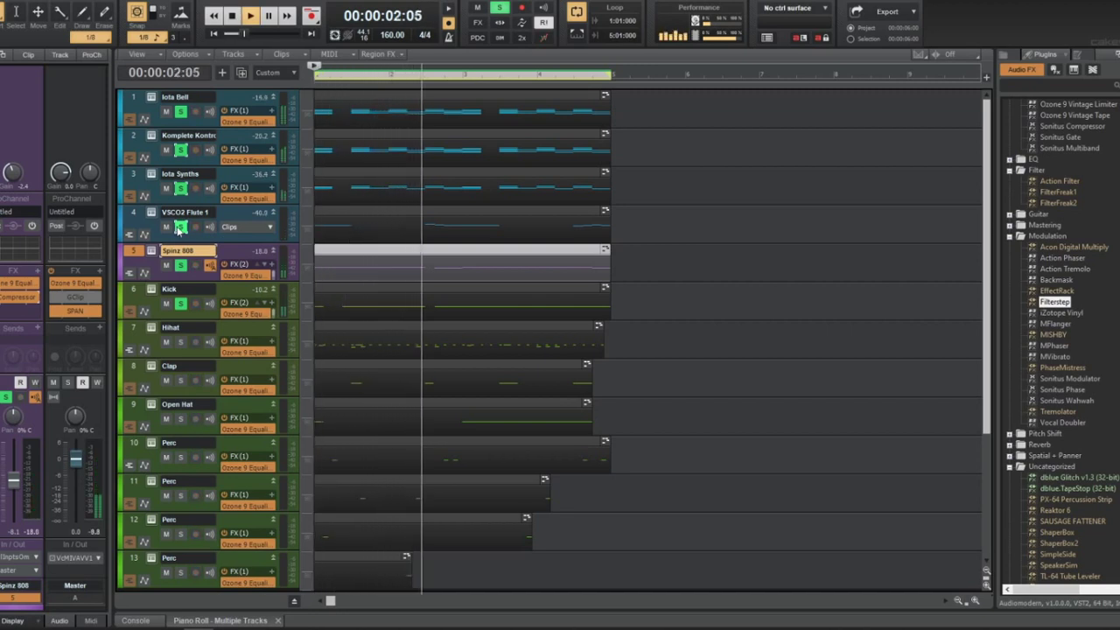
pyautogui.press('space')
pyautogui.click(180, 227)
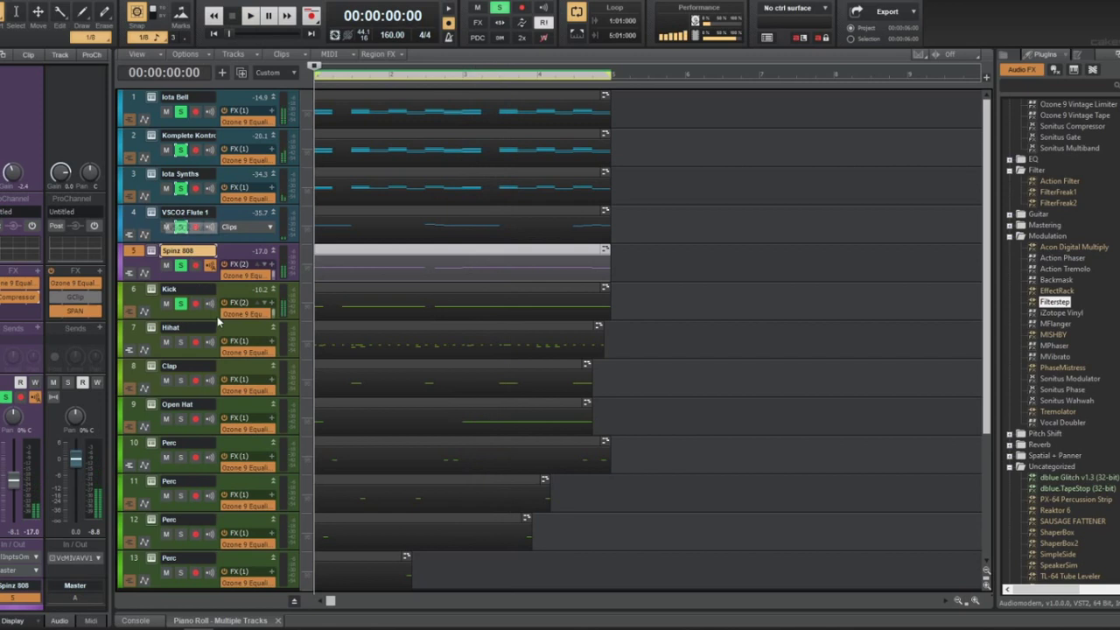
# Solo the Clap track and add a send to the Reverb bus at a level of -25.3
pyautogui.click(181, 381)
pyautogui.press('space')
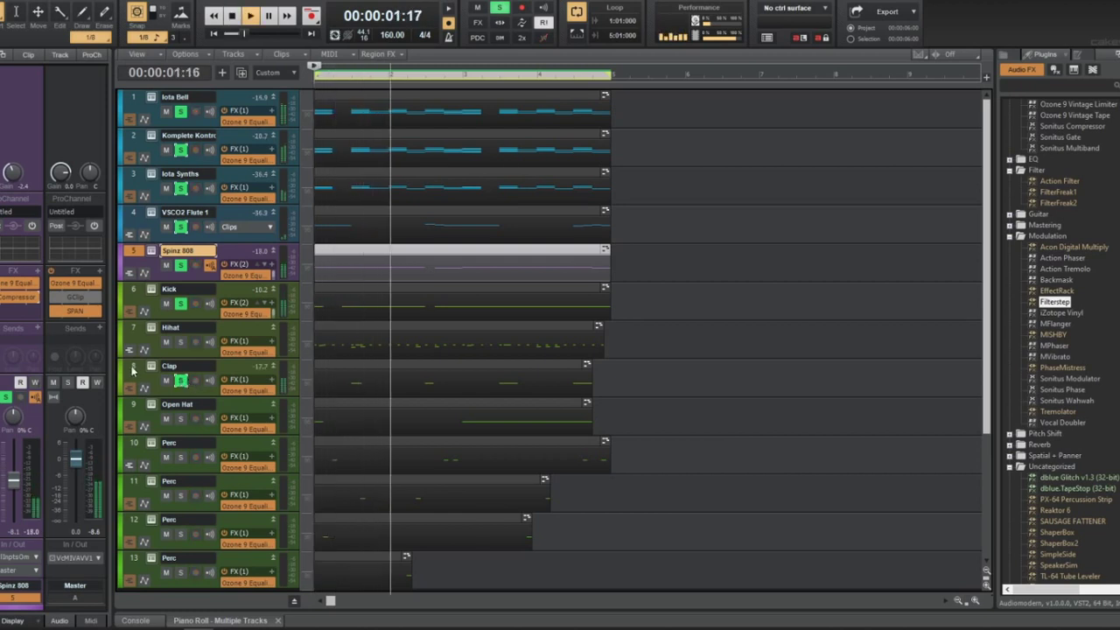
pyautogui.click(133, 371)
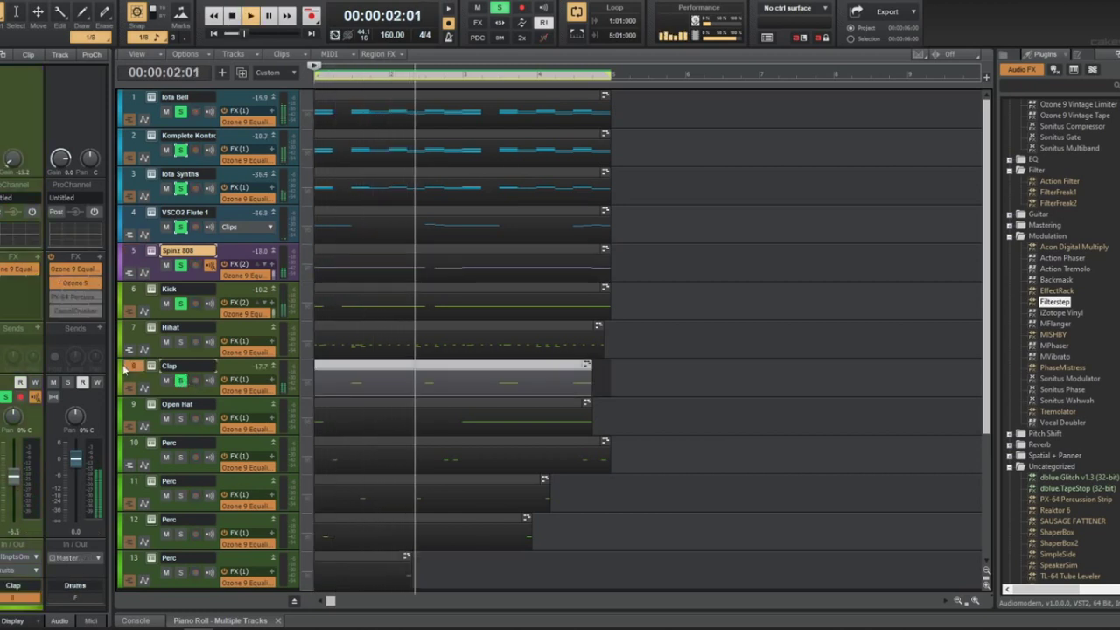
pyautogui.click(37, 329)
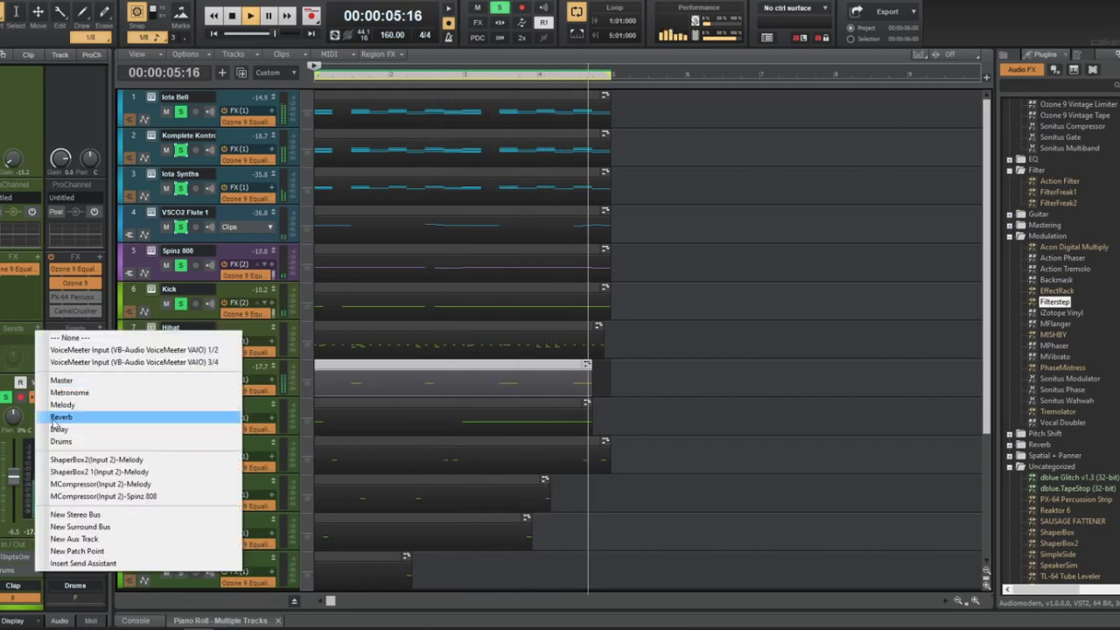
pyautogui.click(53, 417)
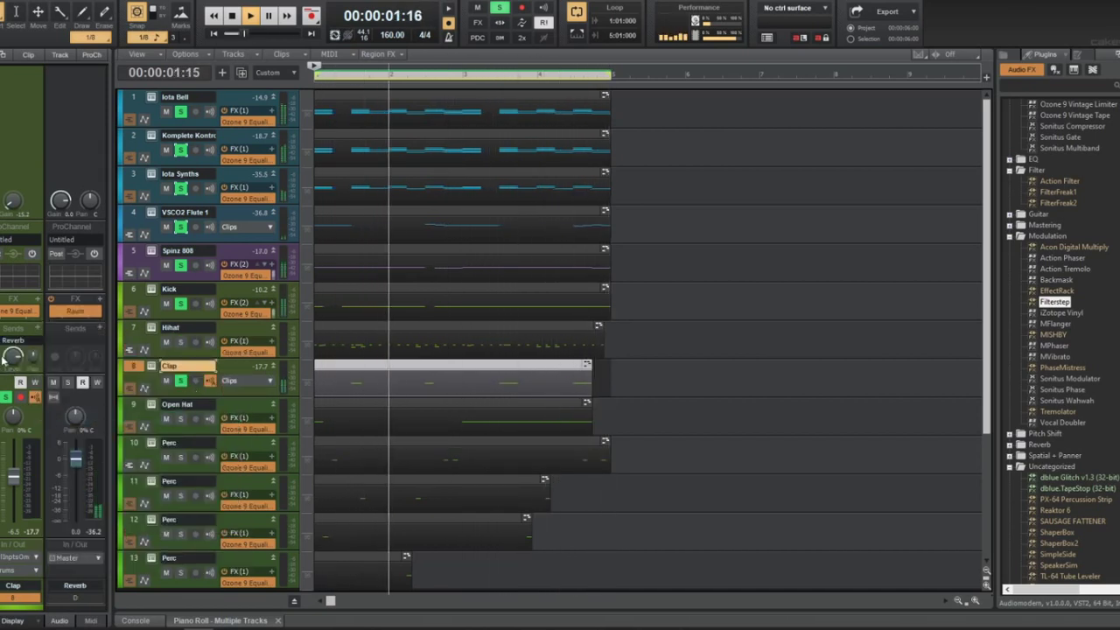
pyautogui.moveTo(11, 357)
pyautogui.scroll(-3, 11, 357)
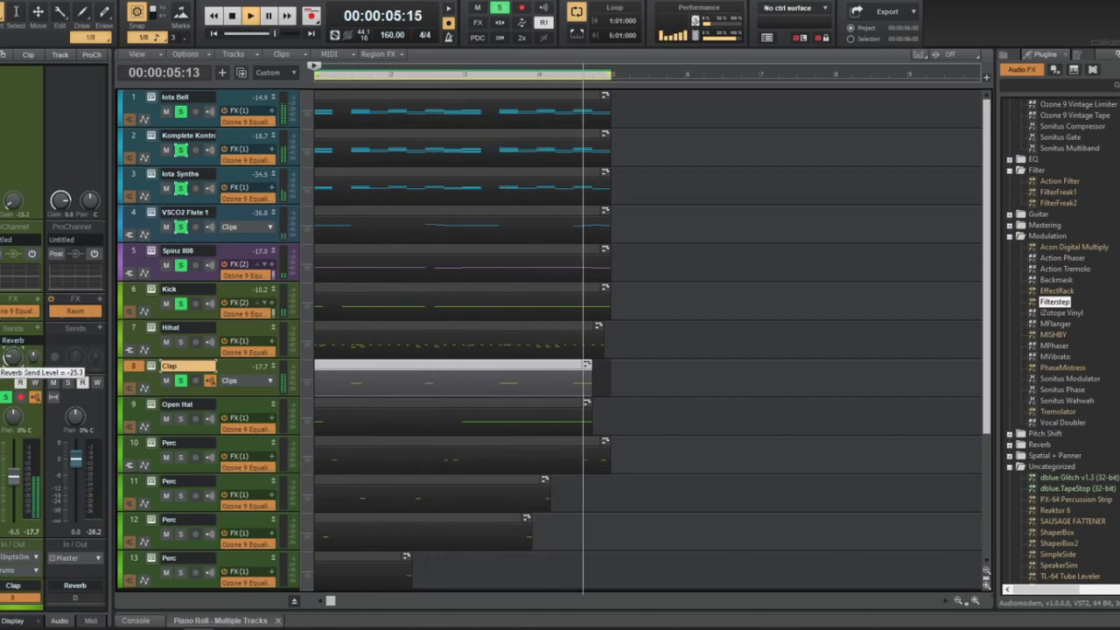
# Open the Clap clip in the piano roll and draw F5 notes just before 2:03 and just before 5:01
pyautogui.doubleClick(367, 370)
pyautogui.press('t')
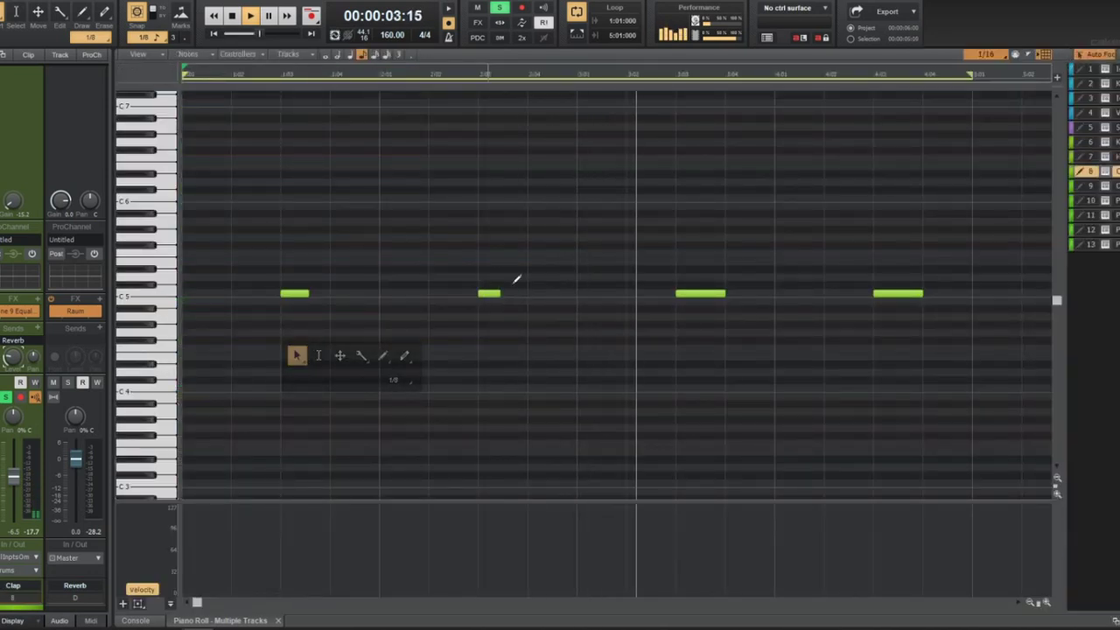
pyautogui.scroll(1, 613, 271)
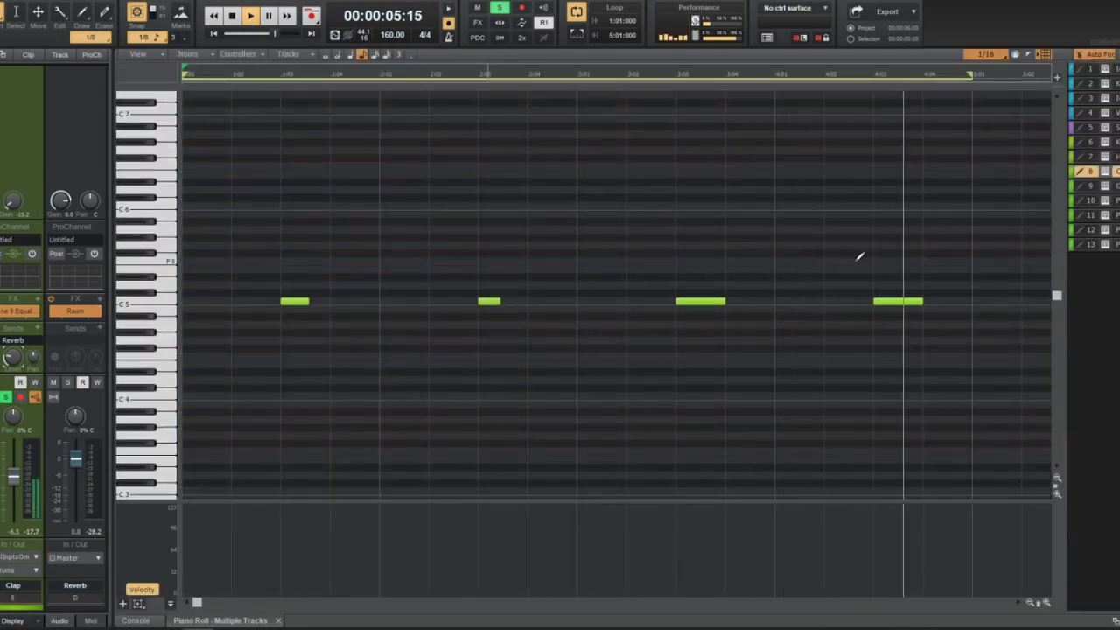
pyautogui.click(952, 260)
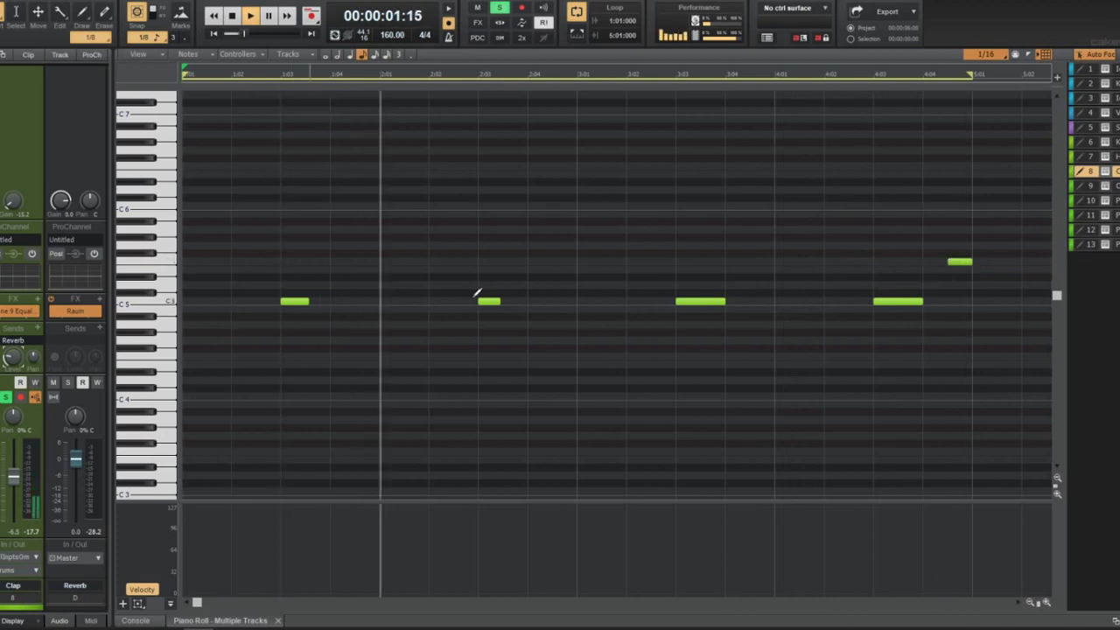
pyautogui.click(455, 261)
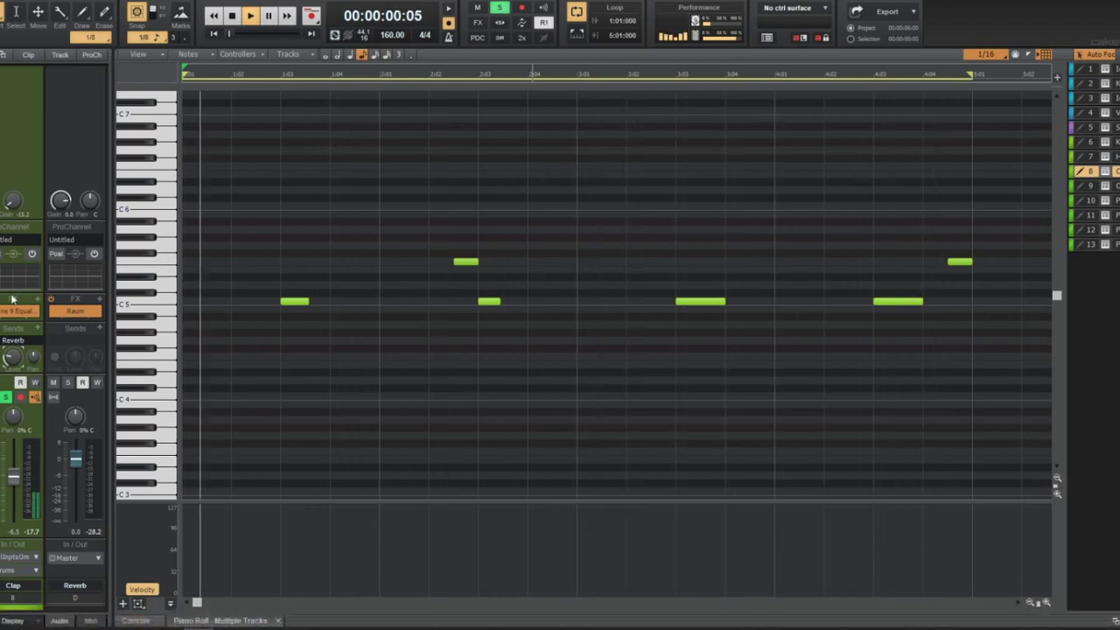
# Select both F5 clap notes, lower their velocity to about 50, and stop playback
pyautogui.click(164, 261)
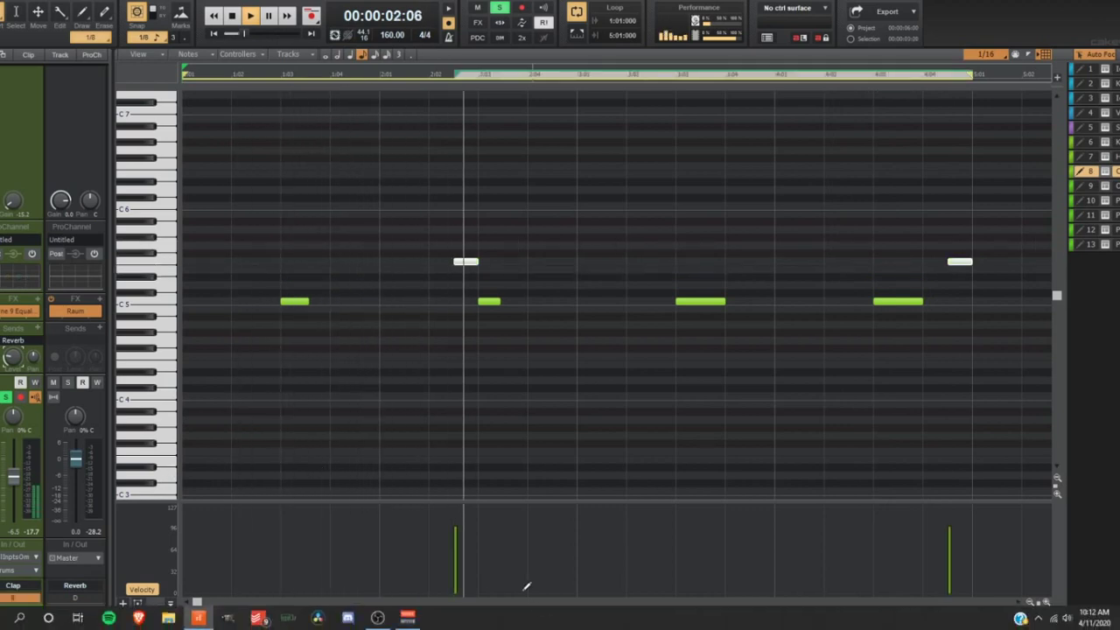
pyautogui.moveTo(477, 562); pyautogui.dragTo(446, 558)
pyautogui.moveTo(945, 553)
pyautogui.mouseDown()
pyautogui.moveTo(964, 545)
pyautogui.moveTo(953, 560)
pyautogui.mouseUp()
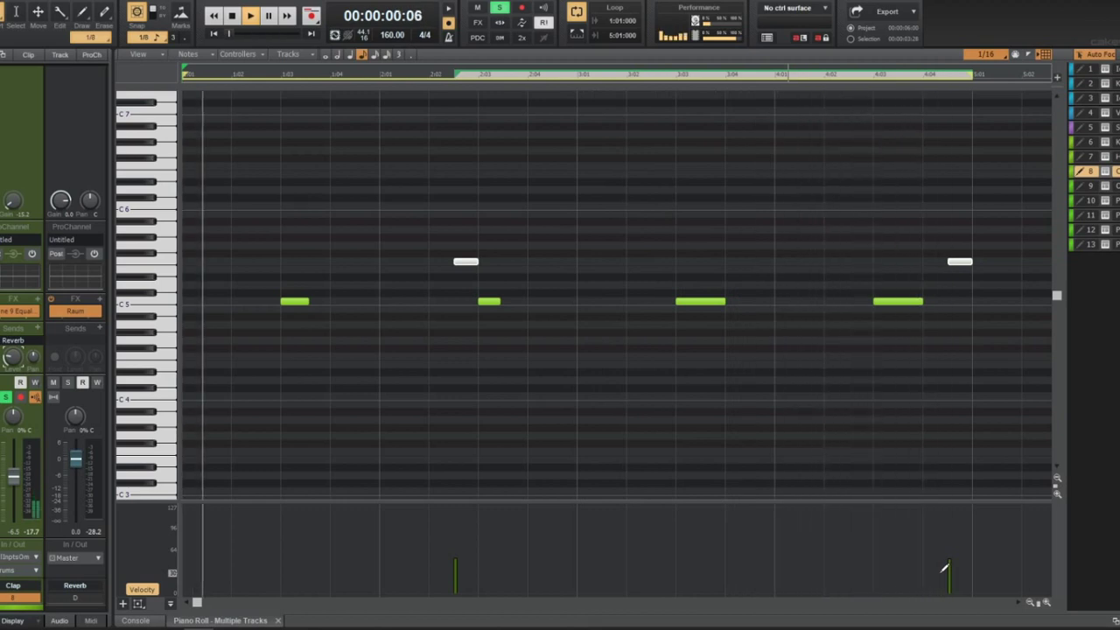
pyautogui.press('space')
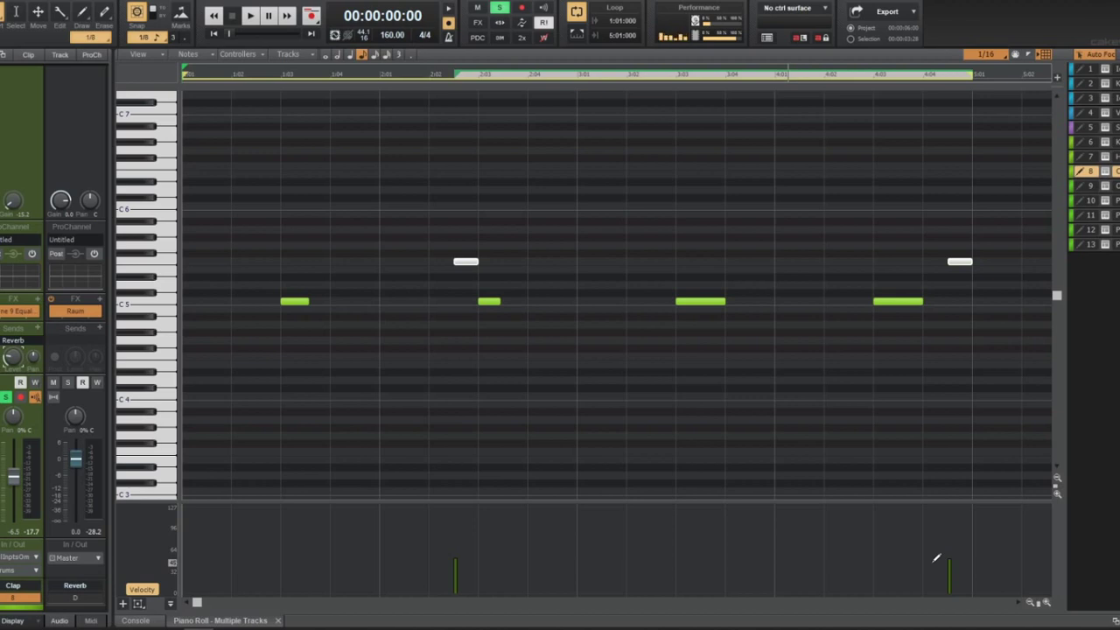
# Deselect the clap notes, play the loop from the start, and return to the track view
pyautogui.click(405, 449)
pyautogui.press('w')
pyautogui.press('space')
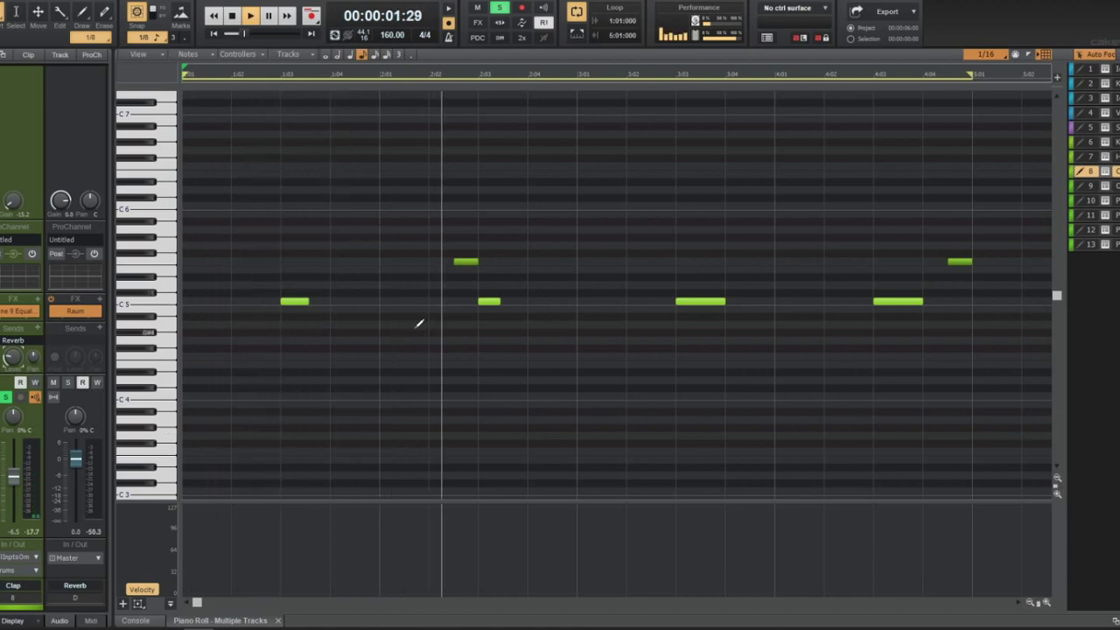
pyautogui.press('d')
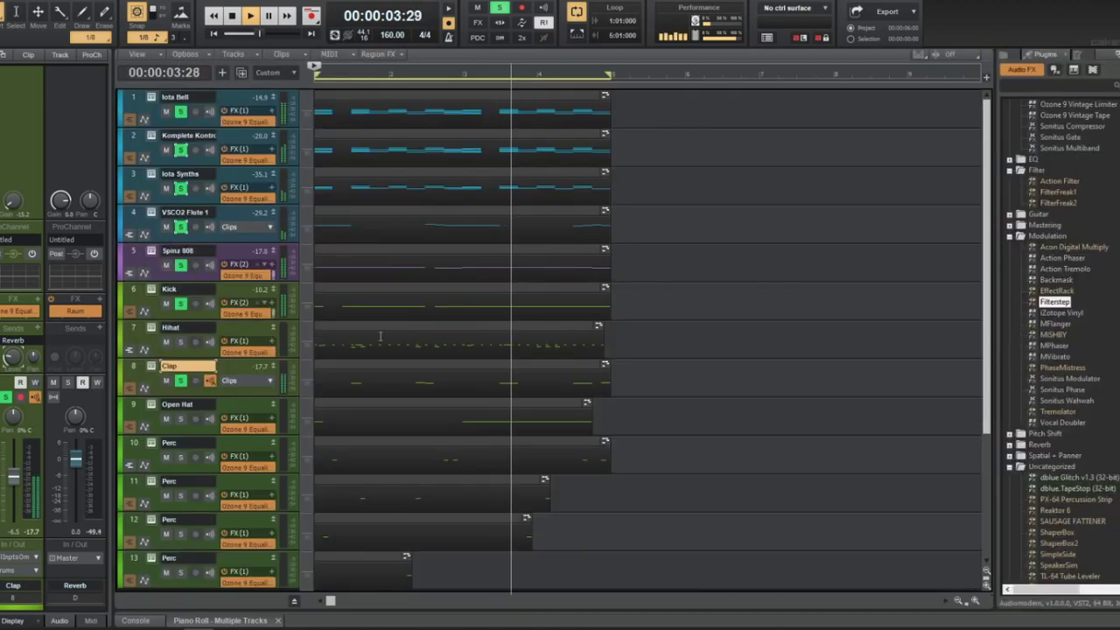
# Solo the Hihat track, make it the active track, and stop playback
pyautogui.click(180, 342)
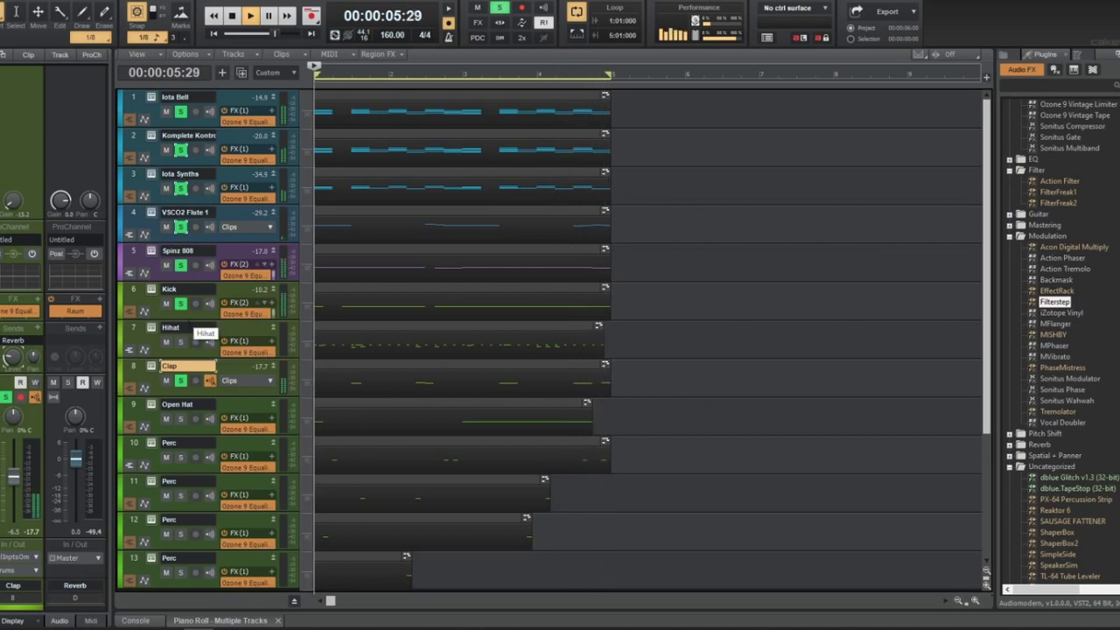
pyautogui.click(229, 327)
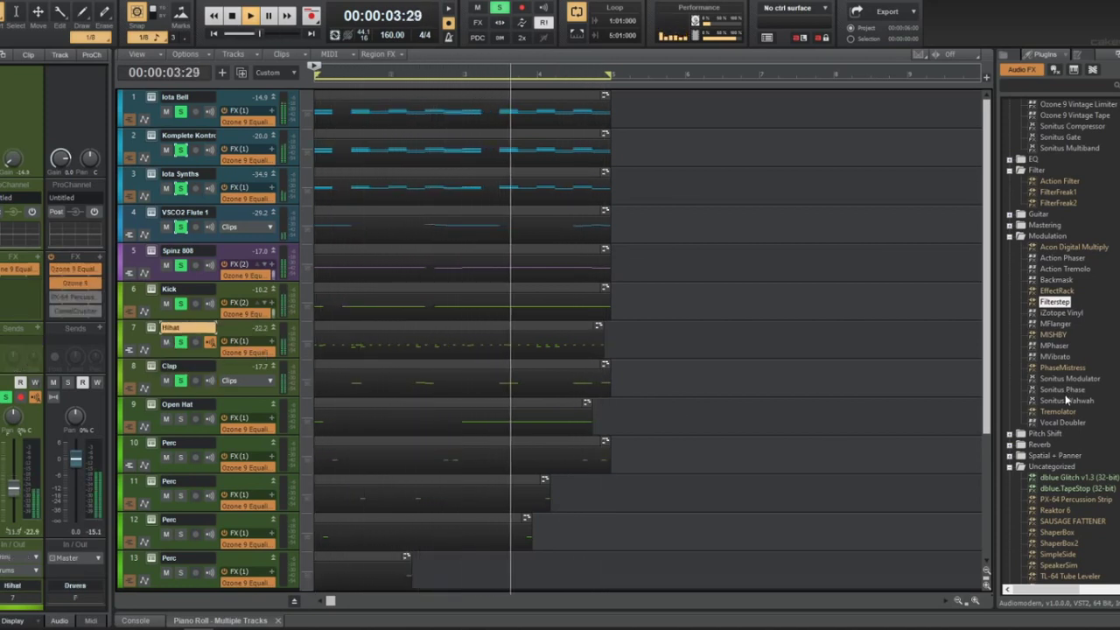
pyautogui.press('space')
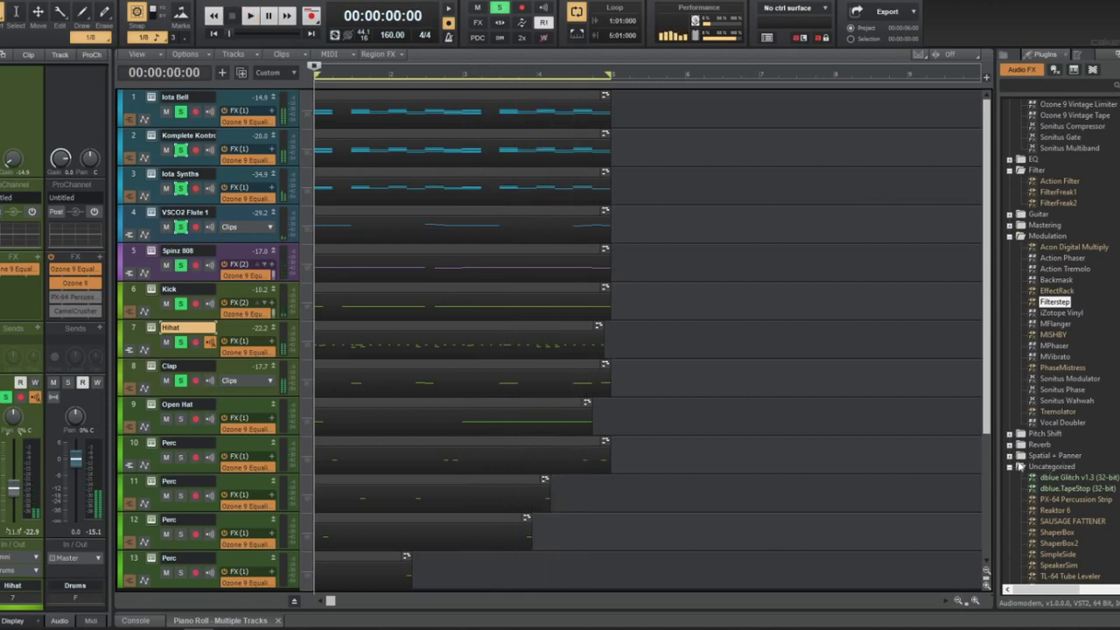
# Insert the PanMan effect on the Hihat track, adjust its panning controls, audition it, and close its window
pyautogui.click(1010, 454)
pyautogui.moveTo(1055, 521); pyautogui.dragTo(237, 345)
pyautogui.moveTo(574, 279); pyautogui.dragTo(600, 294)
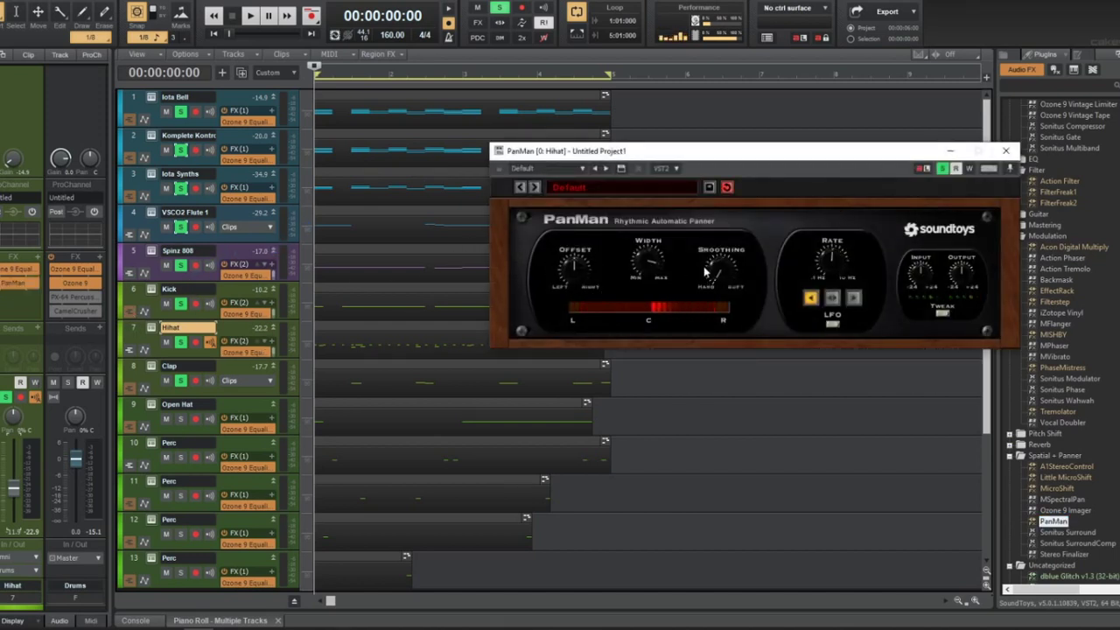
pyautogui.press('space')
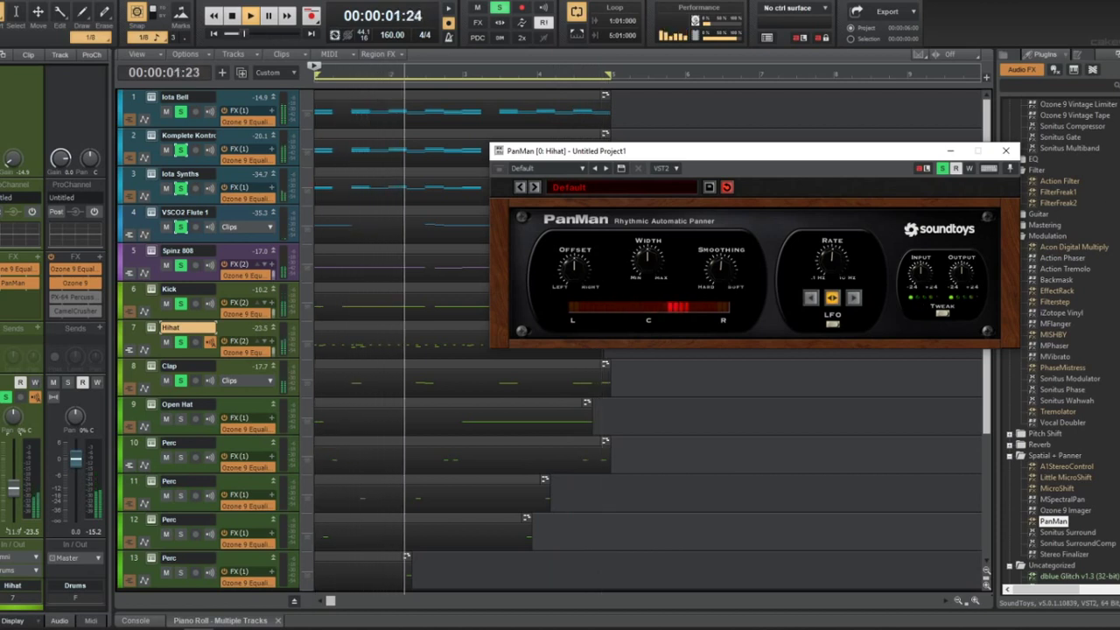
pyautogui.click(1006, 151)
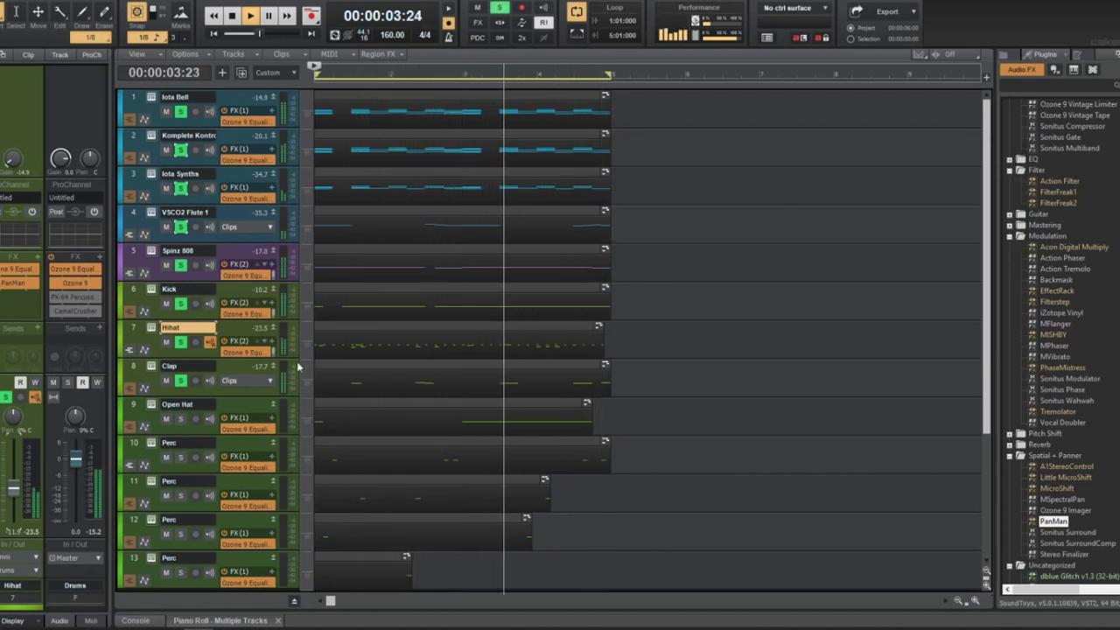
# Duplicate the Hihat track without its clip and open the copy's empty piano roll with the Draw tool active
pyautogui.click(133, 327)
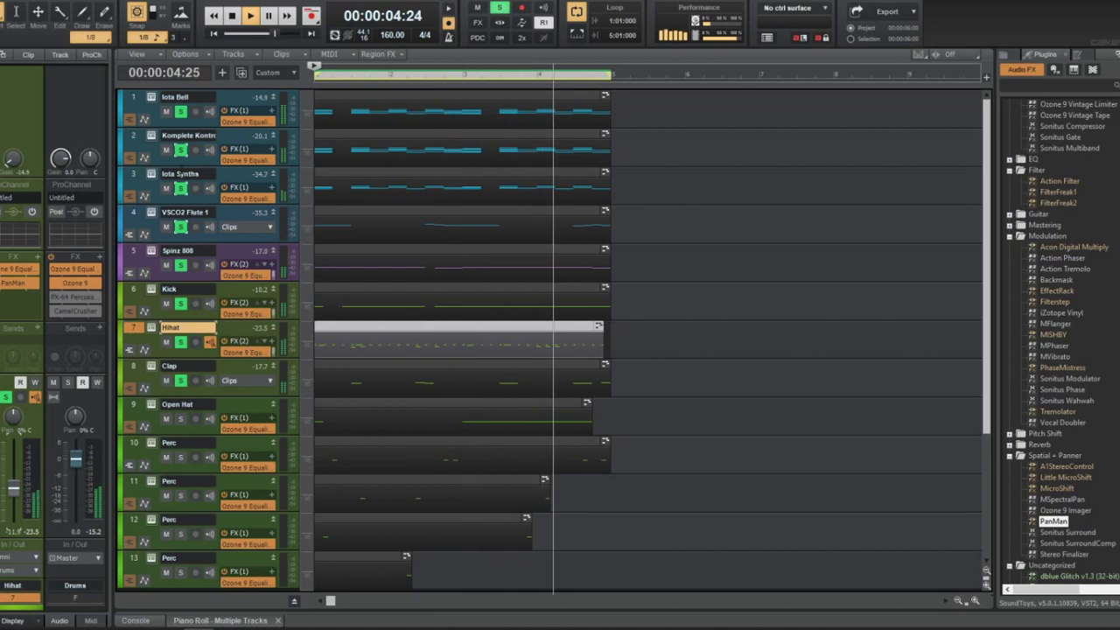
pyautogui.click(241, 72)
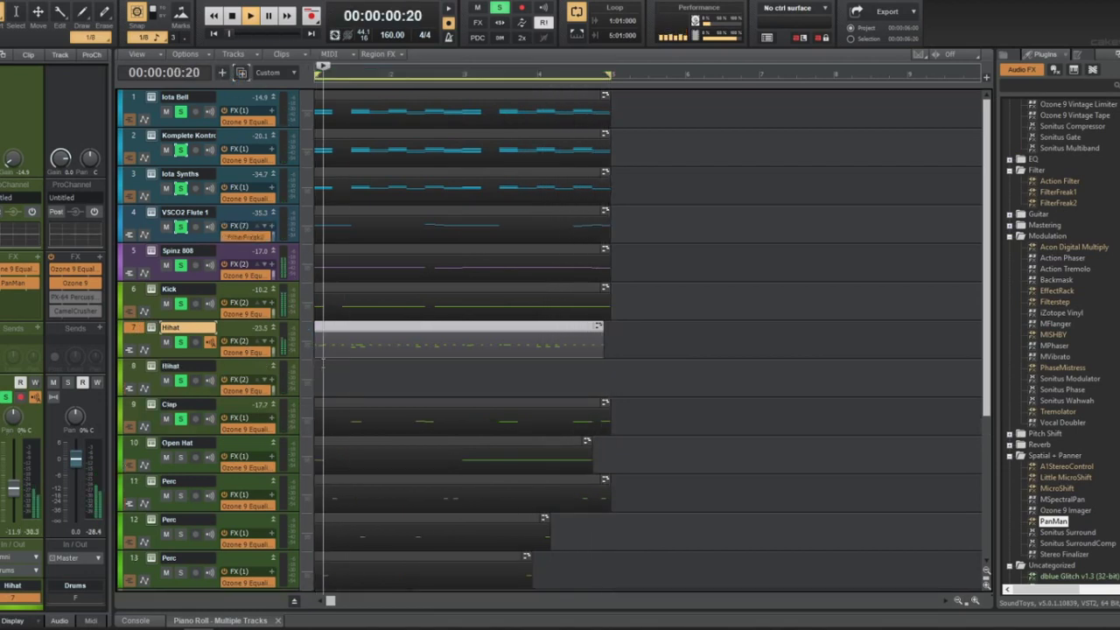
pyautogui.rightClick(323, 364)
pyautogui.click(412, 377)
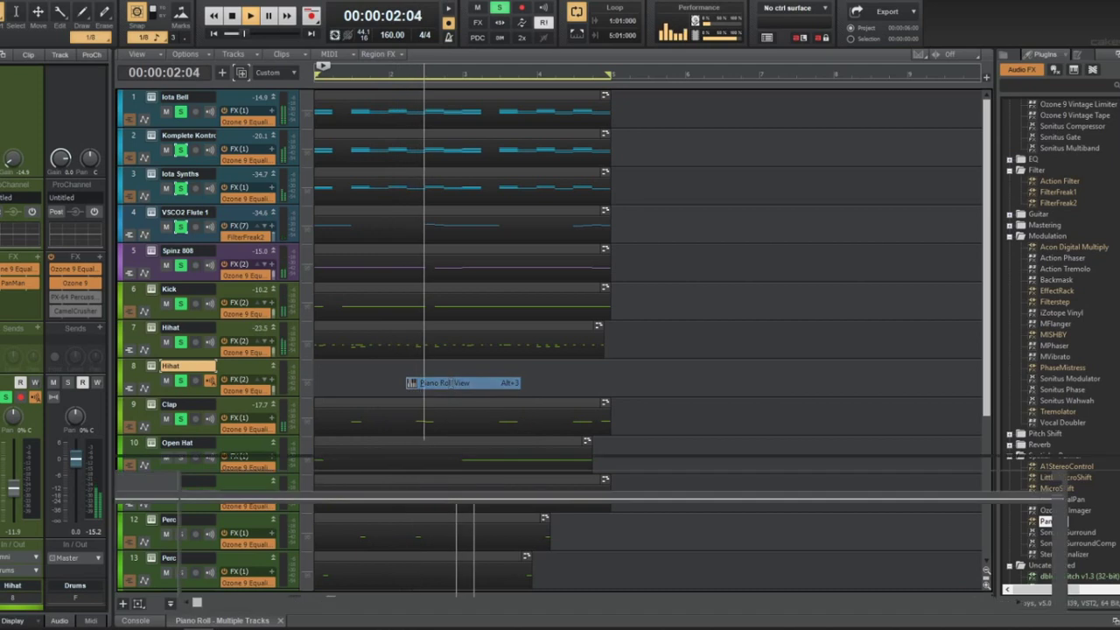
pyautogui.press('t')
pyautogui.click(488, 348)
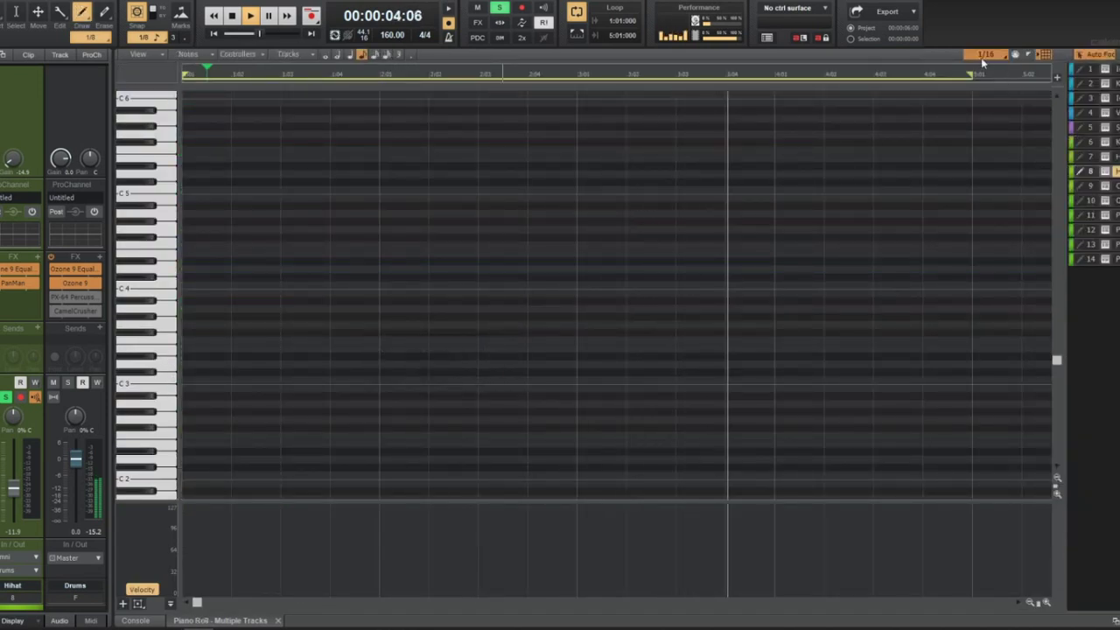
# Set the piano roll snap to 64th notes and draw a hi-hat roll on C5 from 1:01 to 1:02
pyautogui.click(986, 54)
pyautogui.click(997, 251)
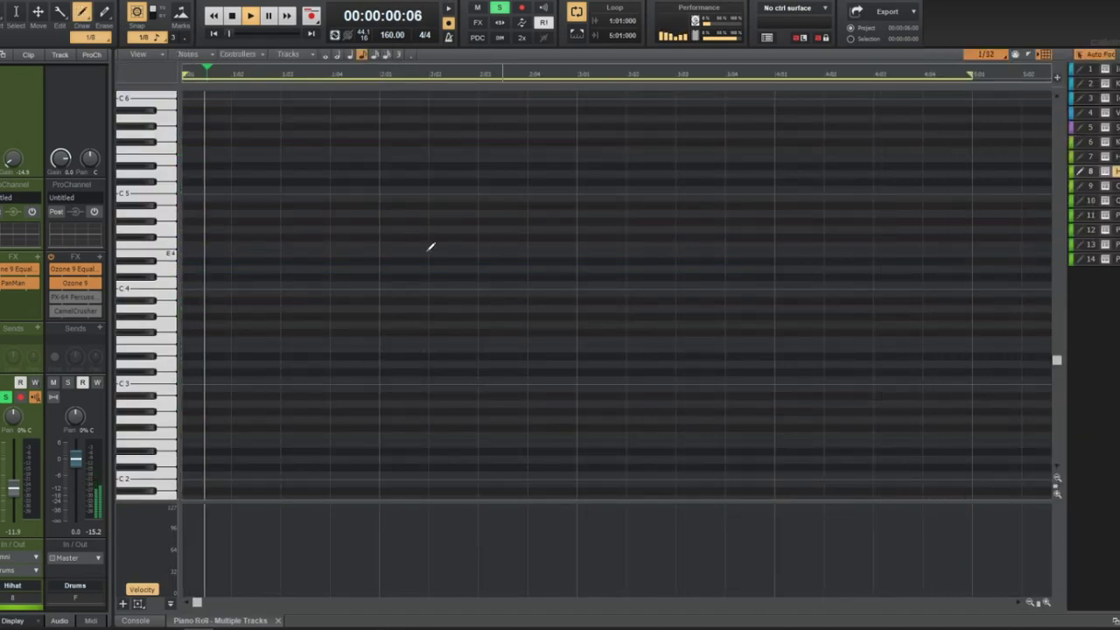
pyautogui.press('space')
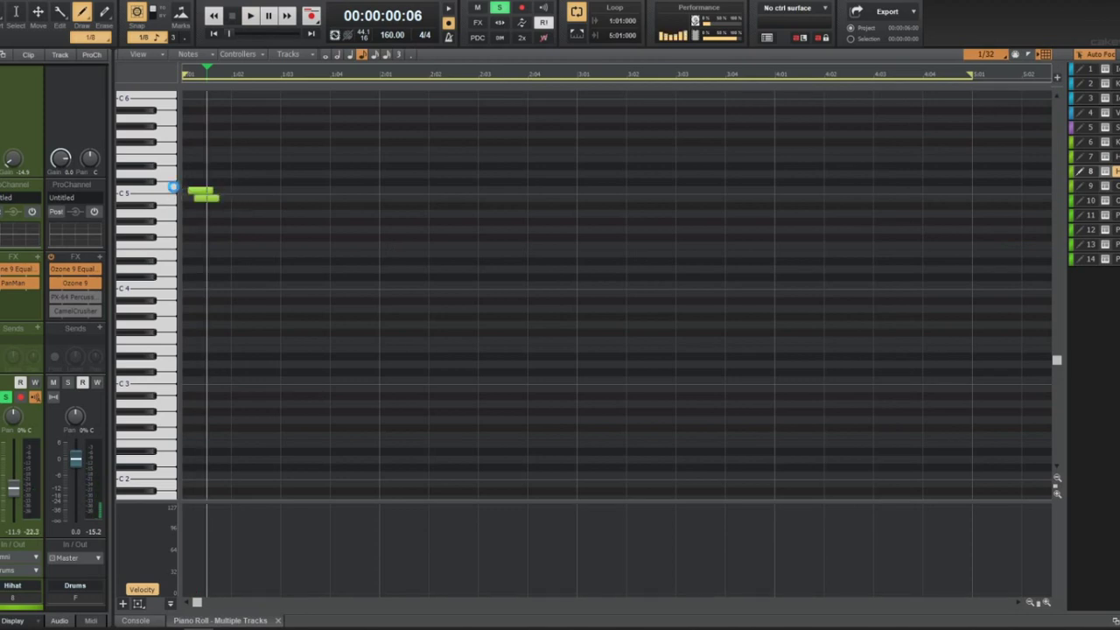
pyautogui.click(989, 56)
pyautogui.click(998, 278)
pyautogui.press('t')
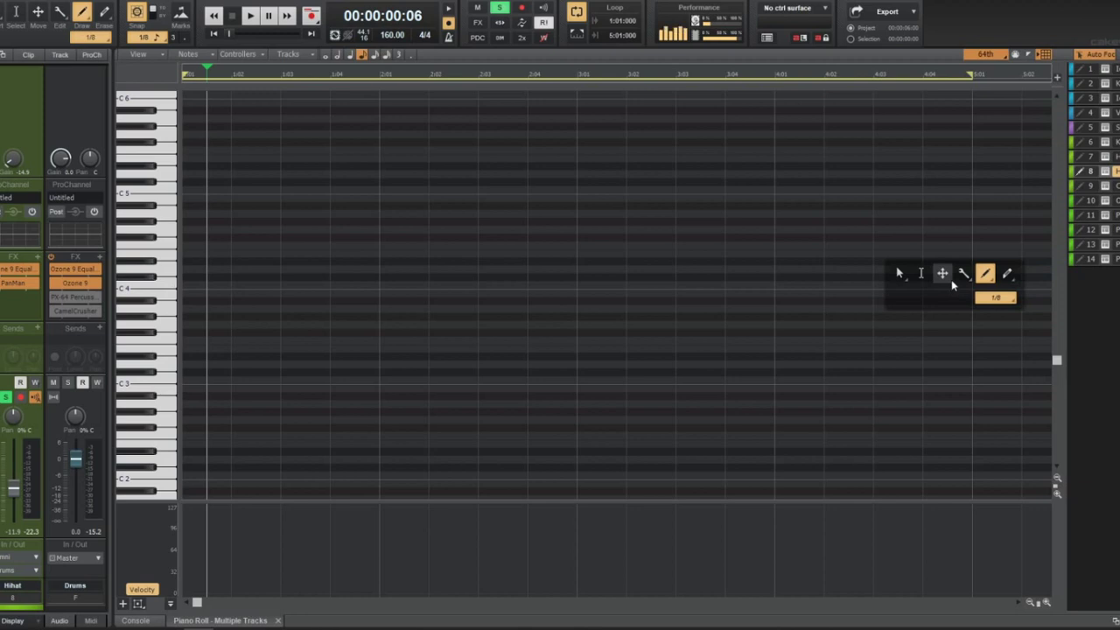
pyautogui.moveTo(203, 180)
pyautogui.mouseDown()
pyautogui.moveTo(212, 182)
pyautogui.moveTo(188, 188)
pyautogui.mouseUp()
pyautogui.press('space')
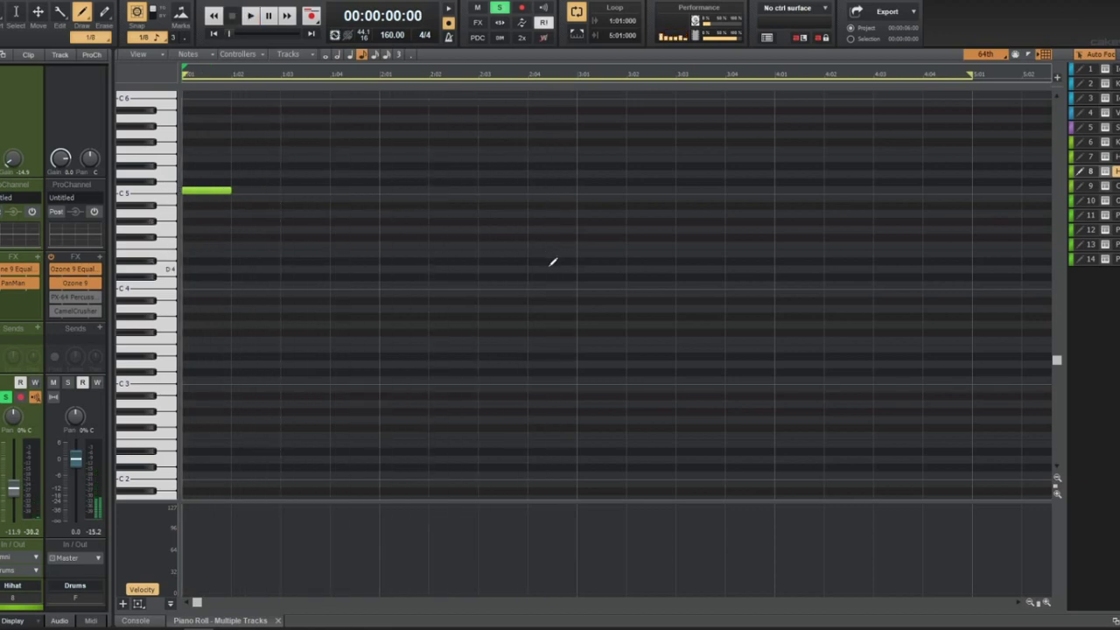
# Draw an ascending hi-hat roll from D4 to D5 around 3:01 and audition it in the loop
pyautogui.moveTo(553, 261); pyautogui.dragTo(566, 231)
pyautogui.press('space')
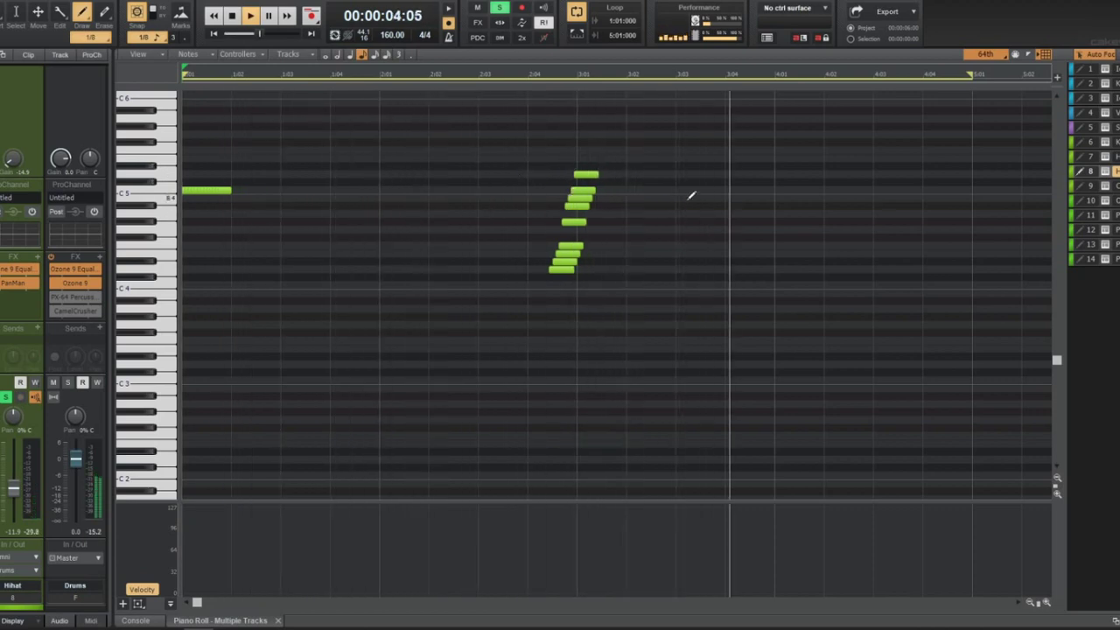
pyautogui.press('space')
# Draw a descending hi-hat roll from F5 to C5 before 4:01, add D#5 and D5 notes after 4:04, and audition them
pyautogui.moveTo(760, 176); pyautogui.dragTo(770, 190)
pyautogui.press('space')
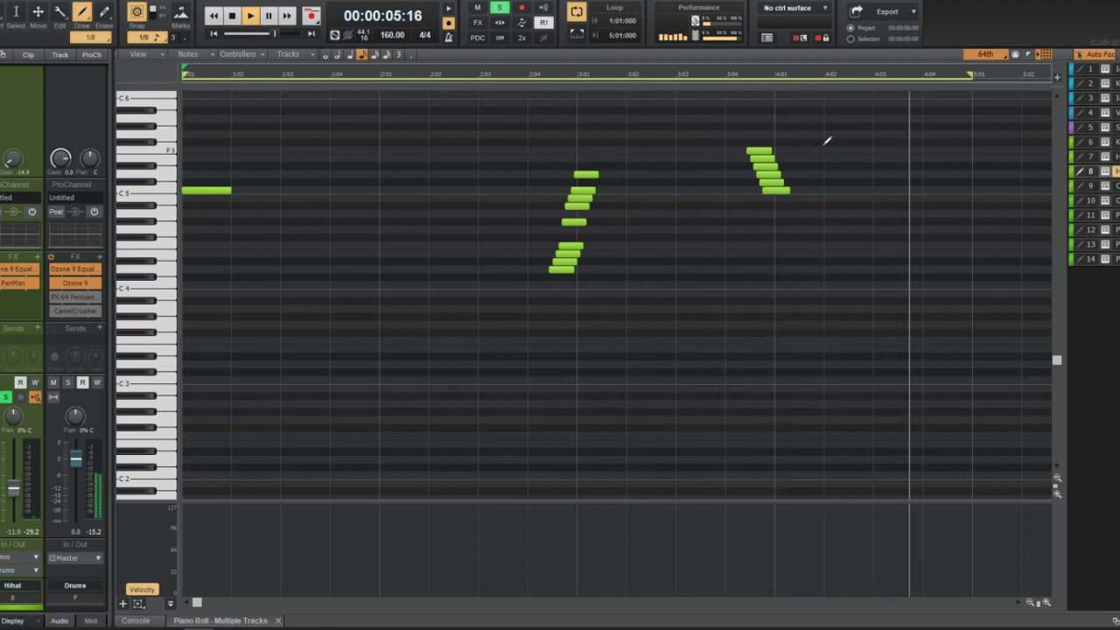
pyautogui.press('space')
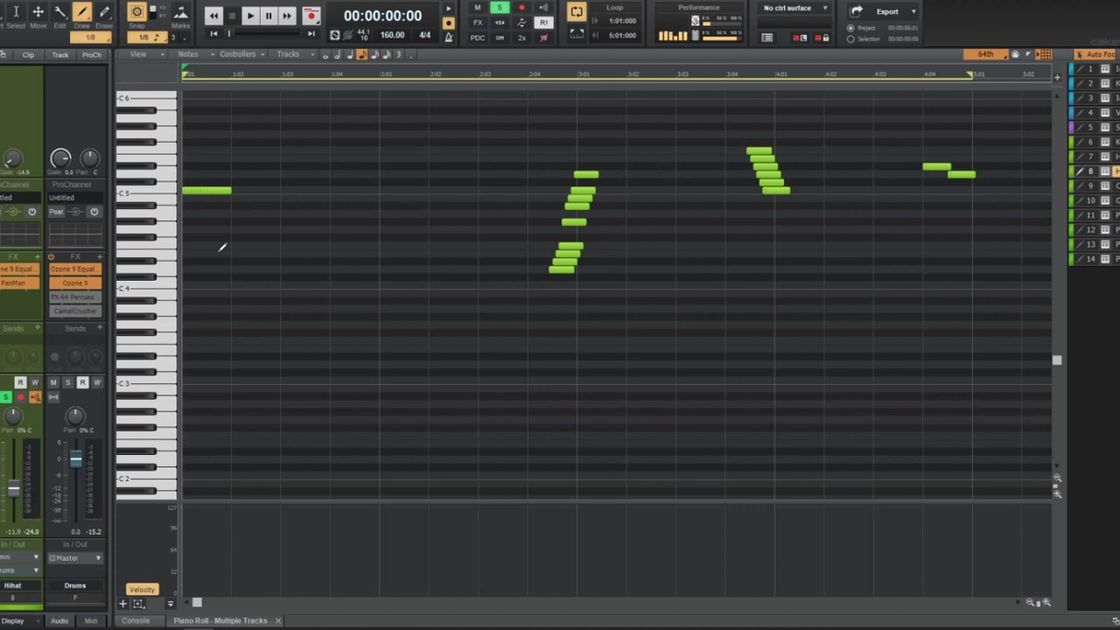
# Display the Iota Bell notes behind the duplicated Hihat track's rolls and play the loop to compare them
pyautogui.scroll(3, 749, 223)
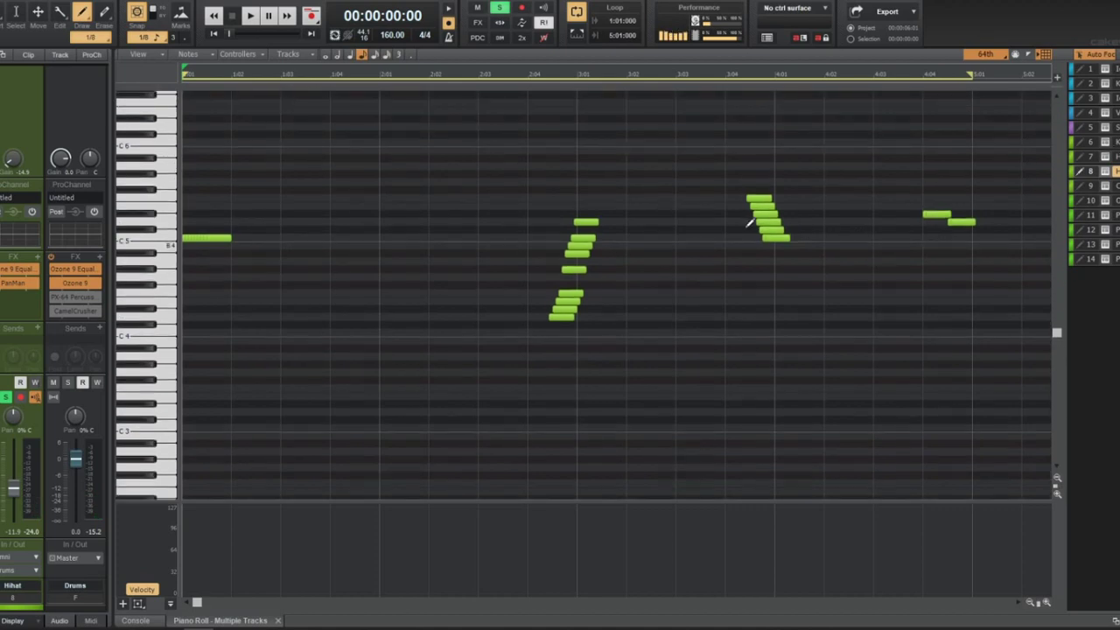
pyautogui.click(1078, 69)
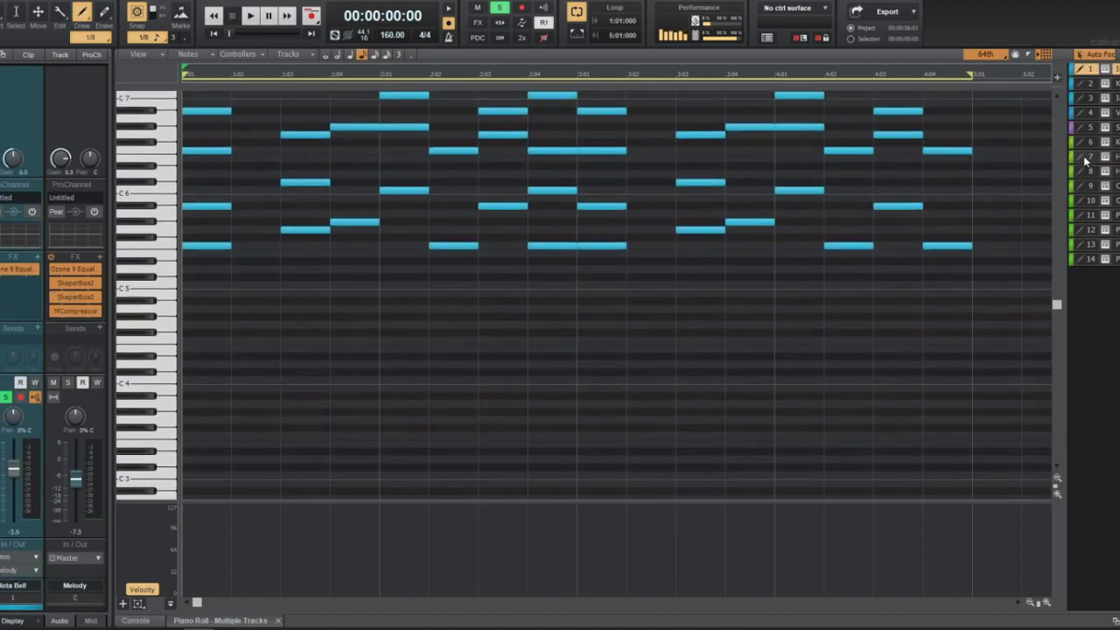
pyautogui.click(1085, 157)
pyautogui.click(1090, 173)
pyautogui.click(1085, 157)
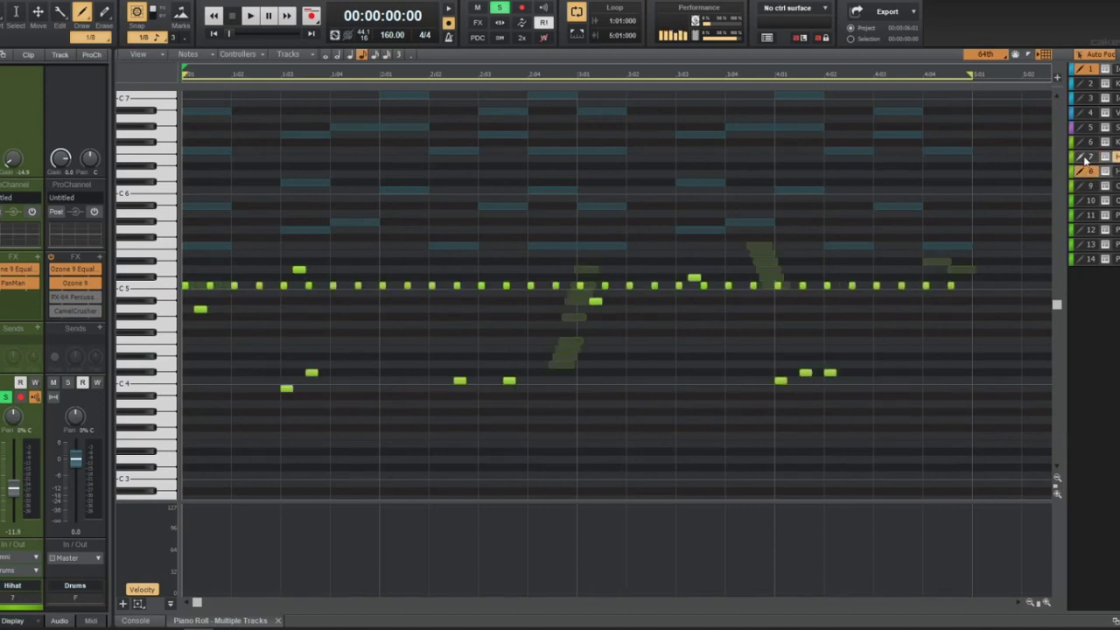
pyautogui.click(1089, 173)
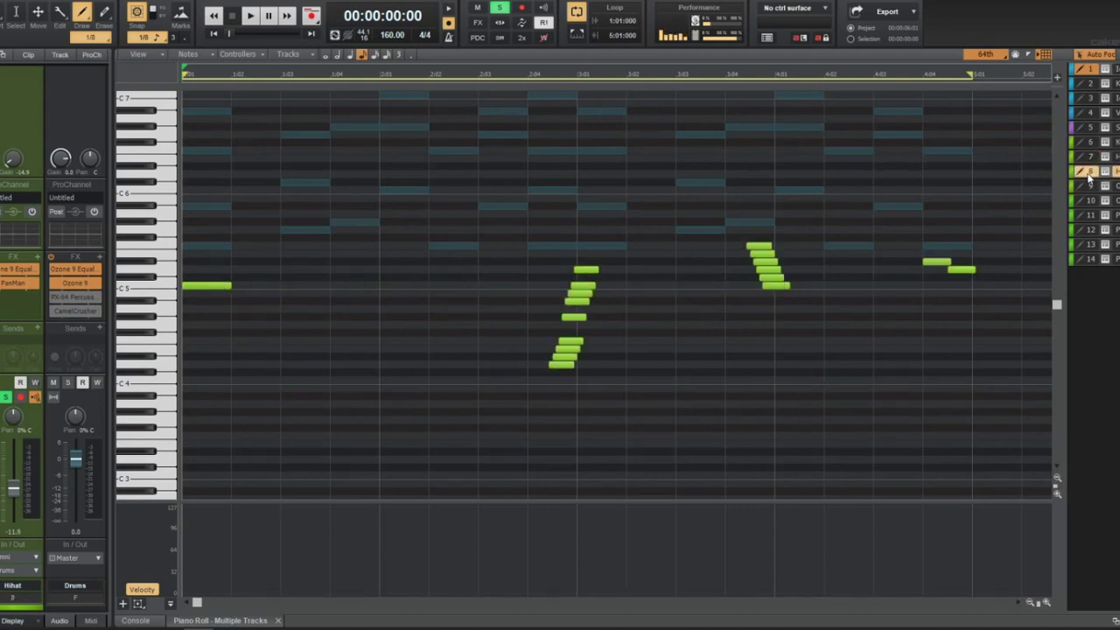
pyautogui.scroll(3, 270, 348)
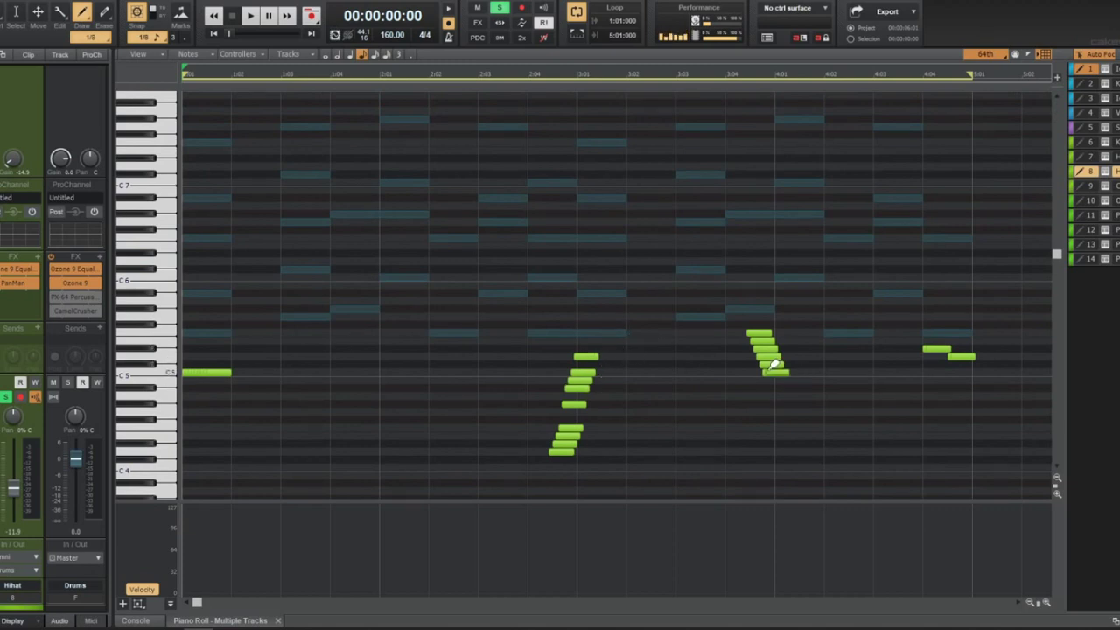
pyautogui.scroll(1, 688, 344)
pyautogui.press('space')
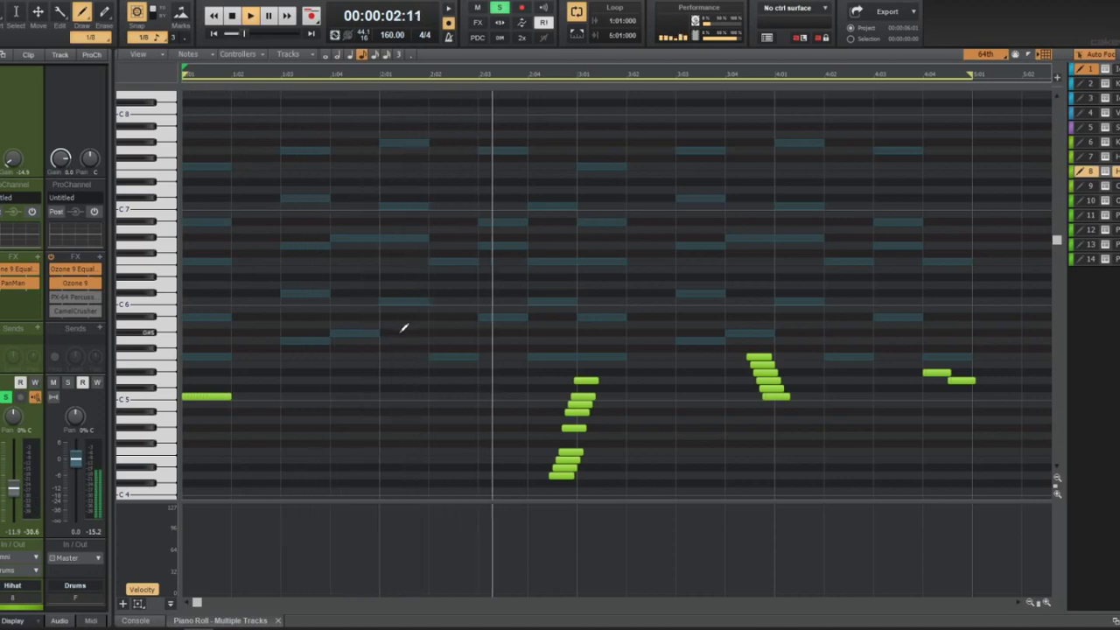
pyautogui.press('space')
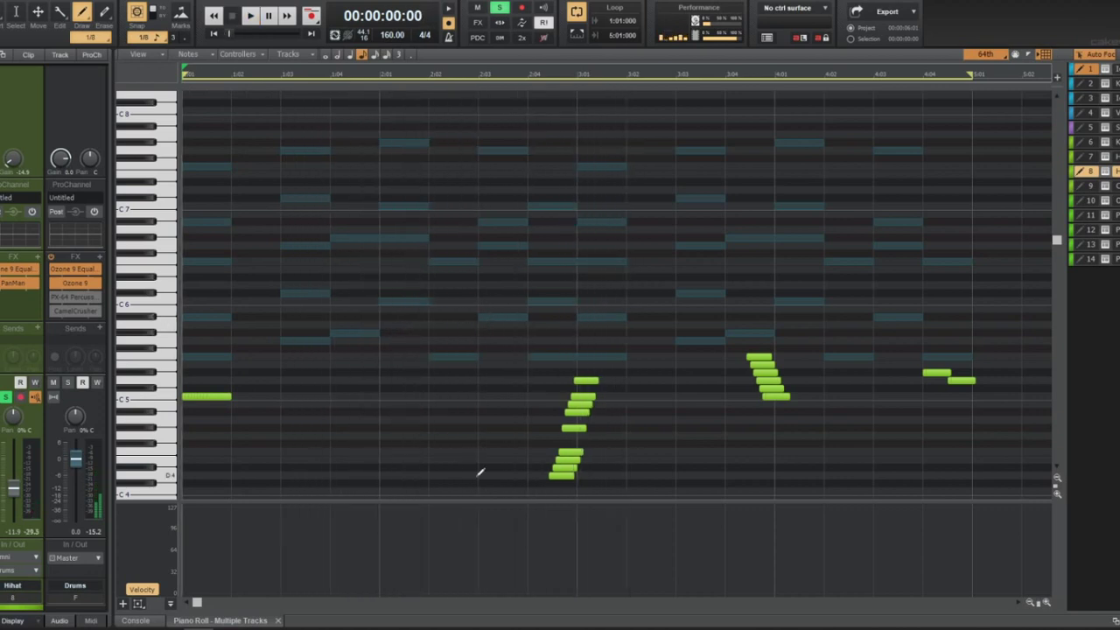
# Show only the duplicated Hihat track's notes in the piano roll and play the loop through the rolls
pyautogui.click(1090, 72)
pyautogui.click(1090, 172)
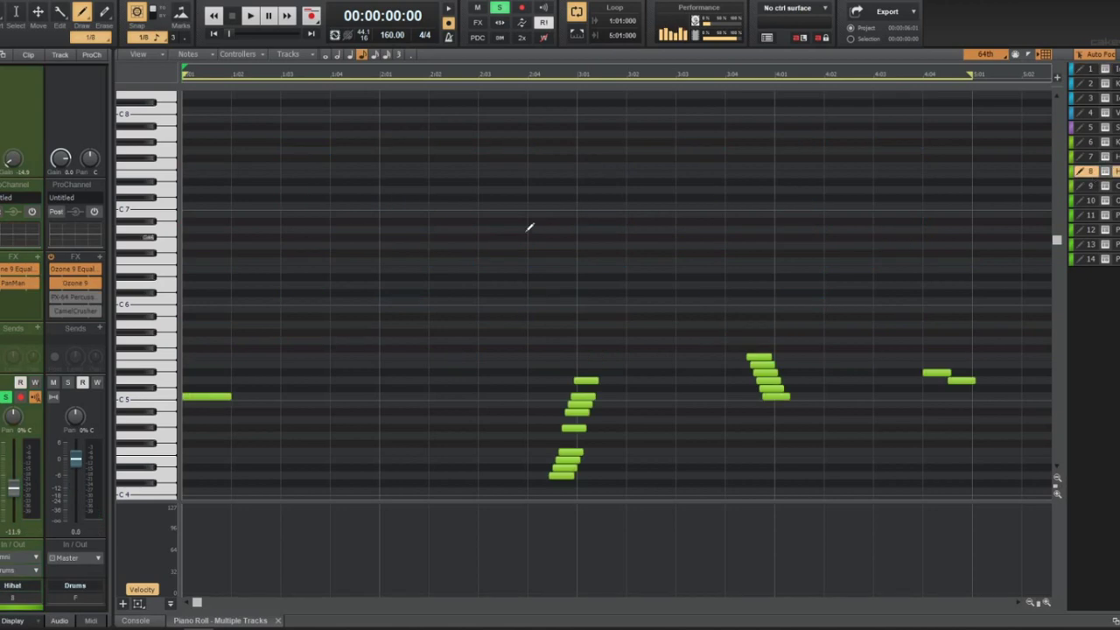
pyautogui.scroll(-2, 435, 266)
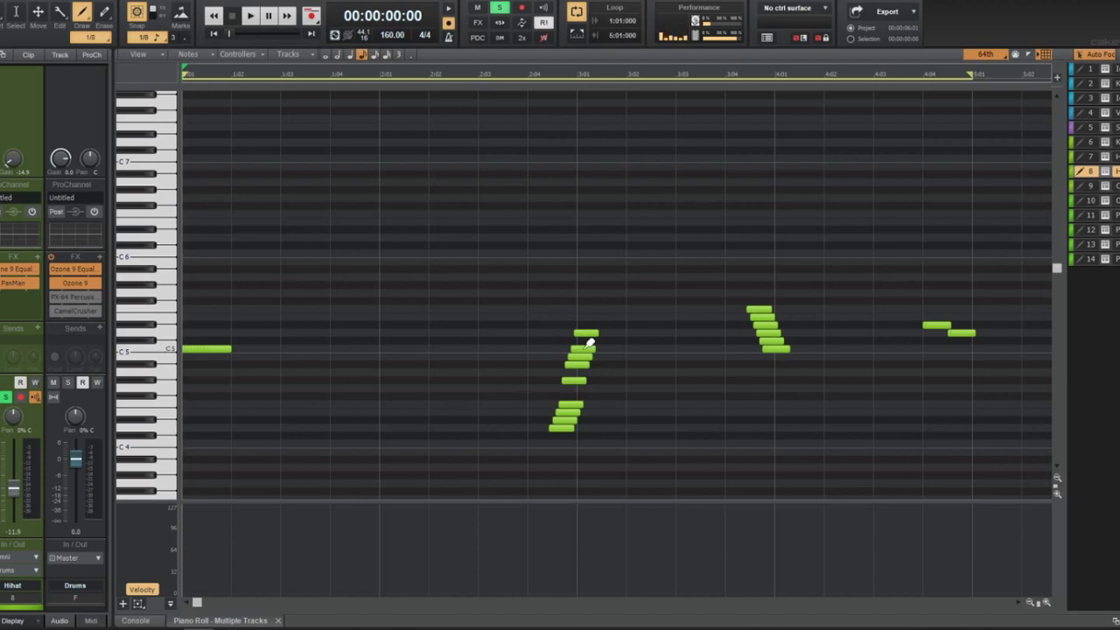
pyautogui.press('space')
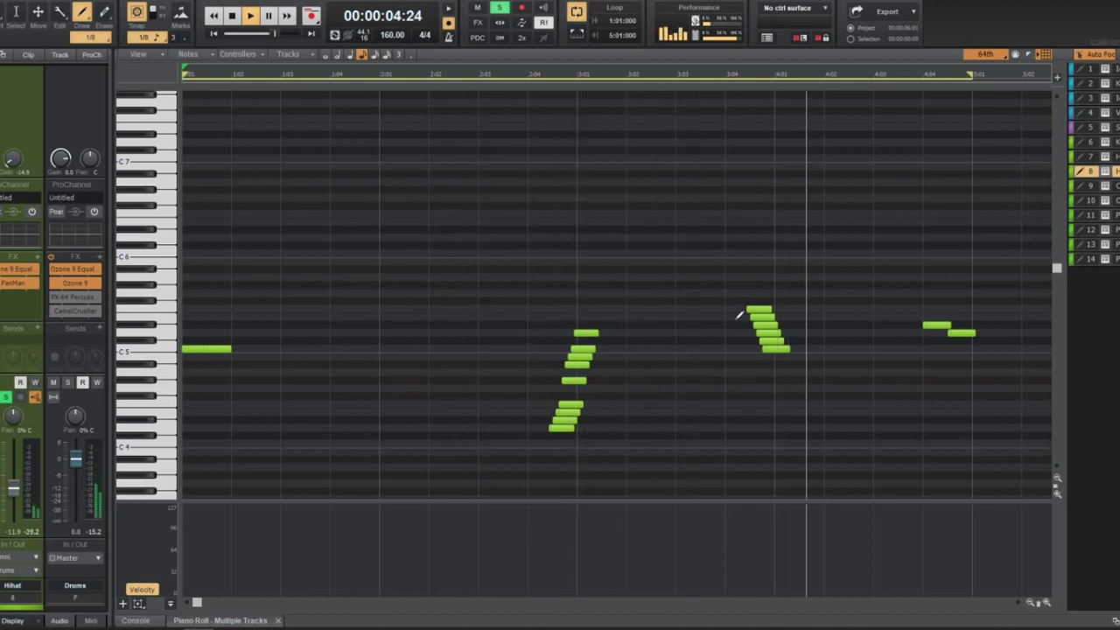
pyautogui.press('space')
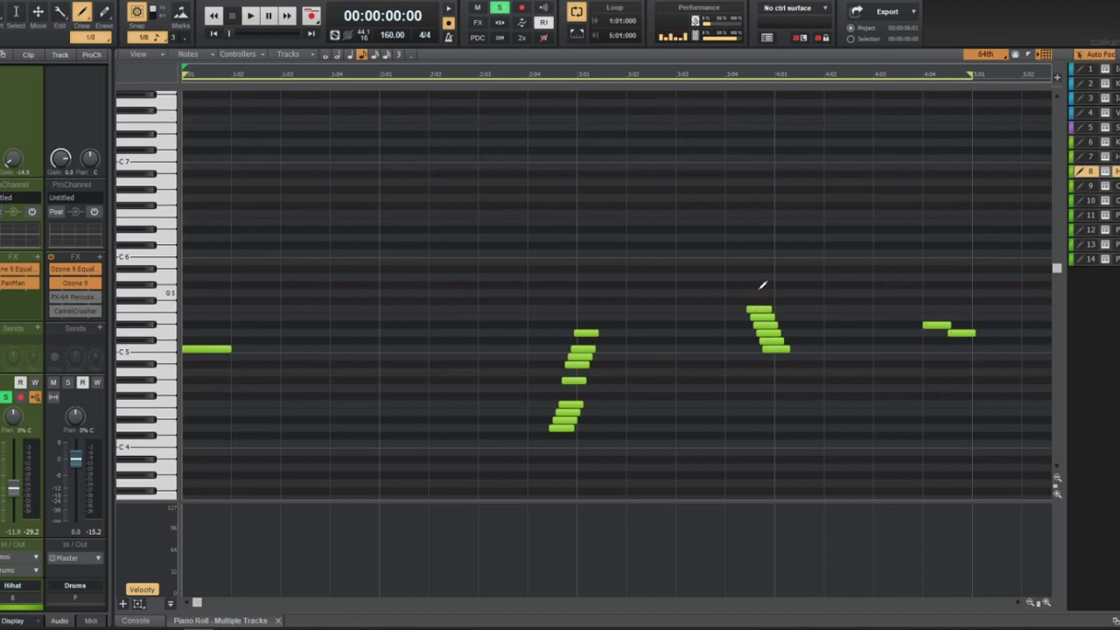
# Open PanMan on the duplicated Hihat track, change its panning direction during playback, and close its window
pyautogui.doubleClick(38, 280)
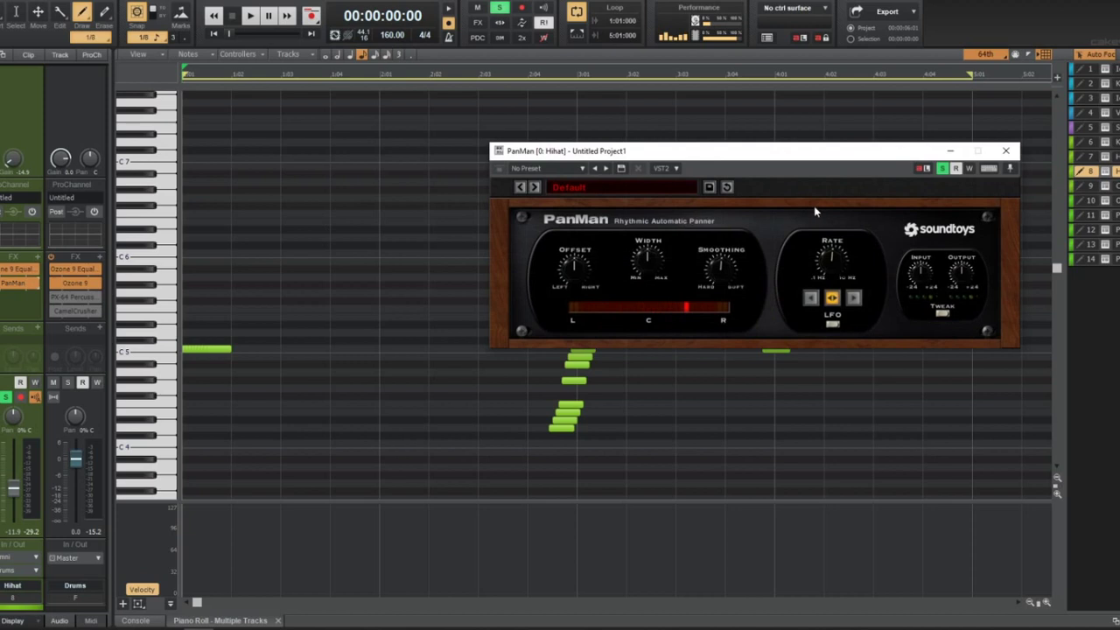
pyautogui.press('space')
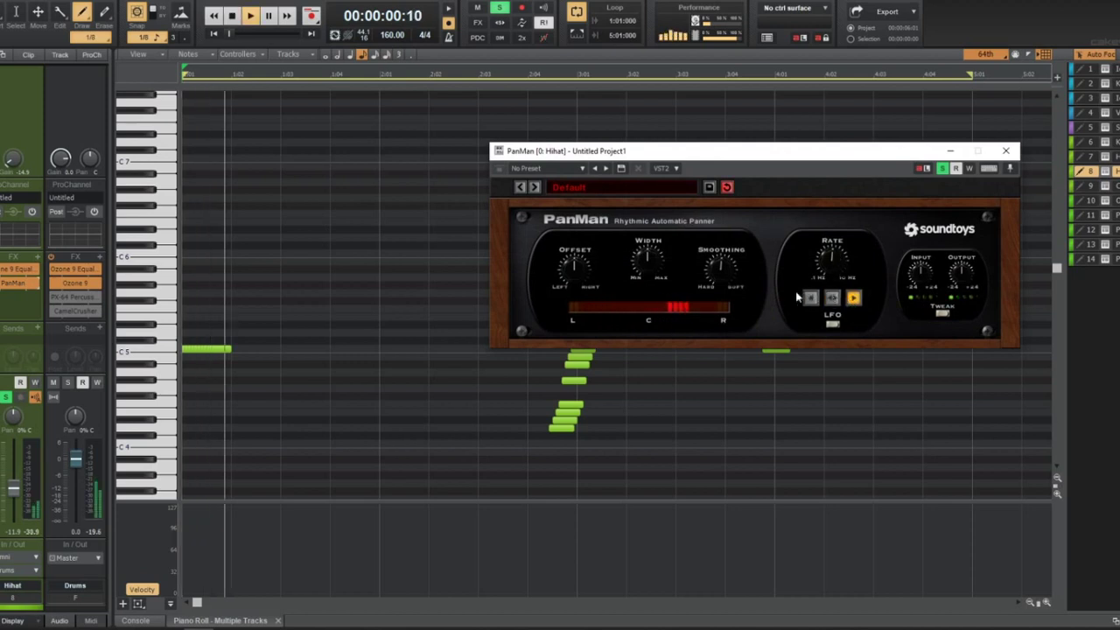
pyautogui.click(1005, 151)
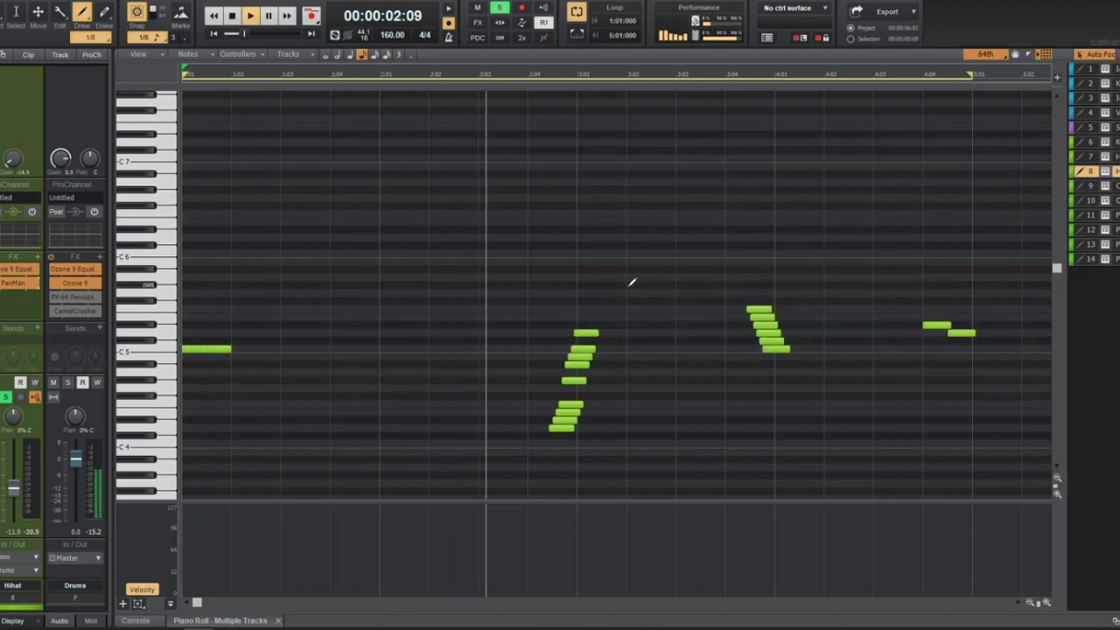
# Solo the Open Hat track and add a short note on C5 just before 1:03 in its piano roll
pyautogui.press('d')
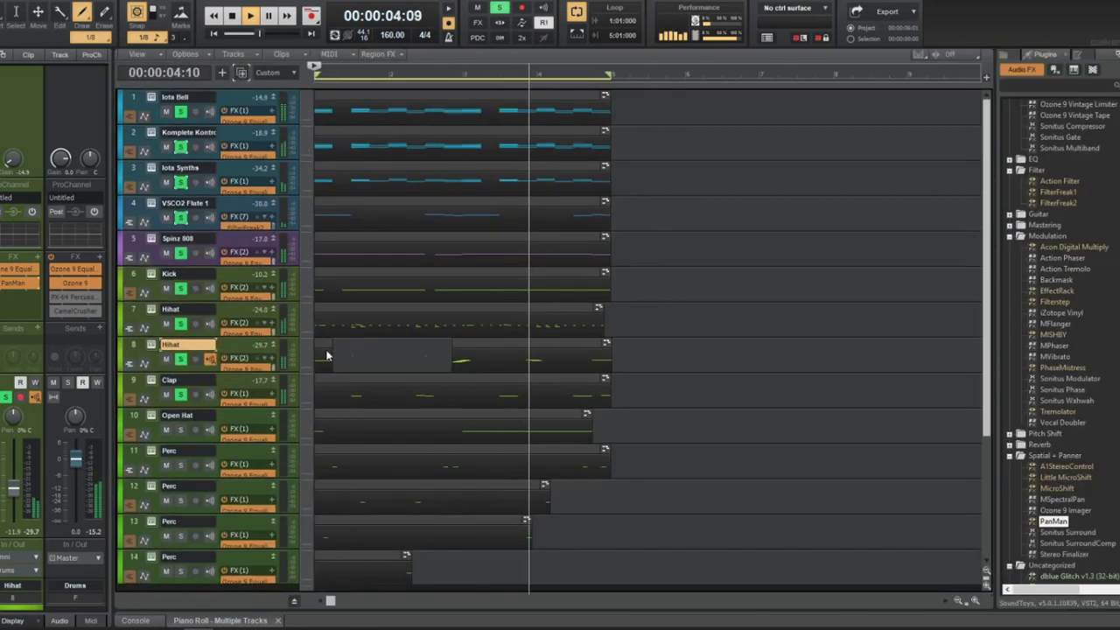
pyautogui.click(180, 429)
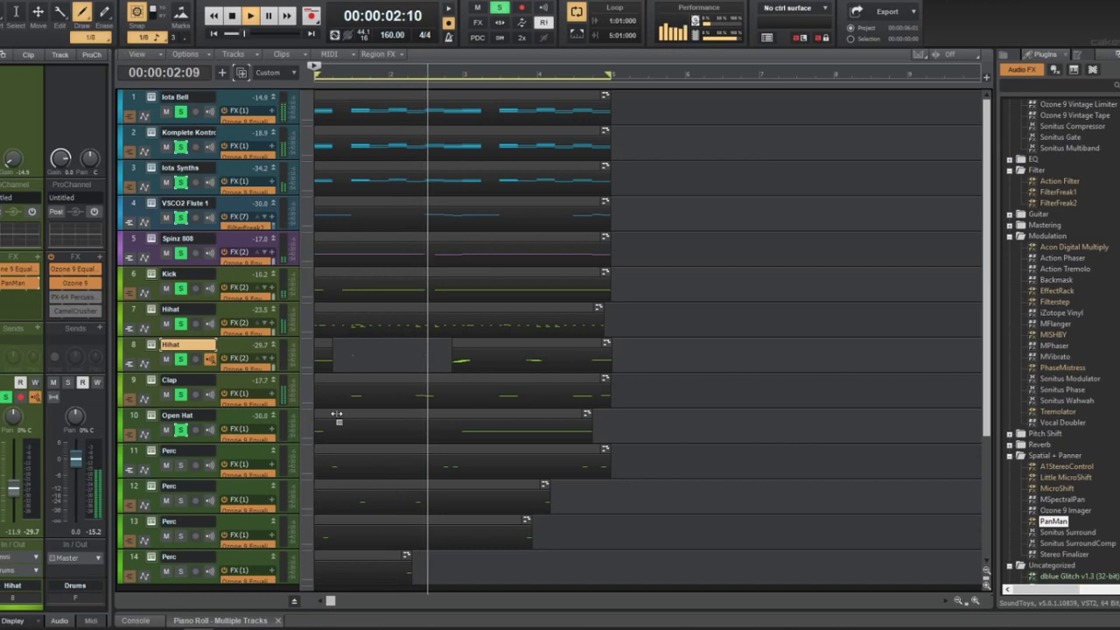
pyautogui.press('d')
pyautogui.doubleClick(382, 420)
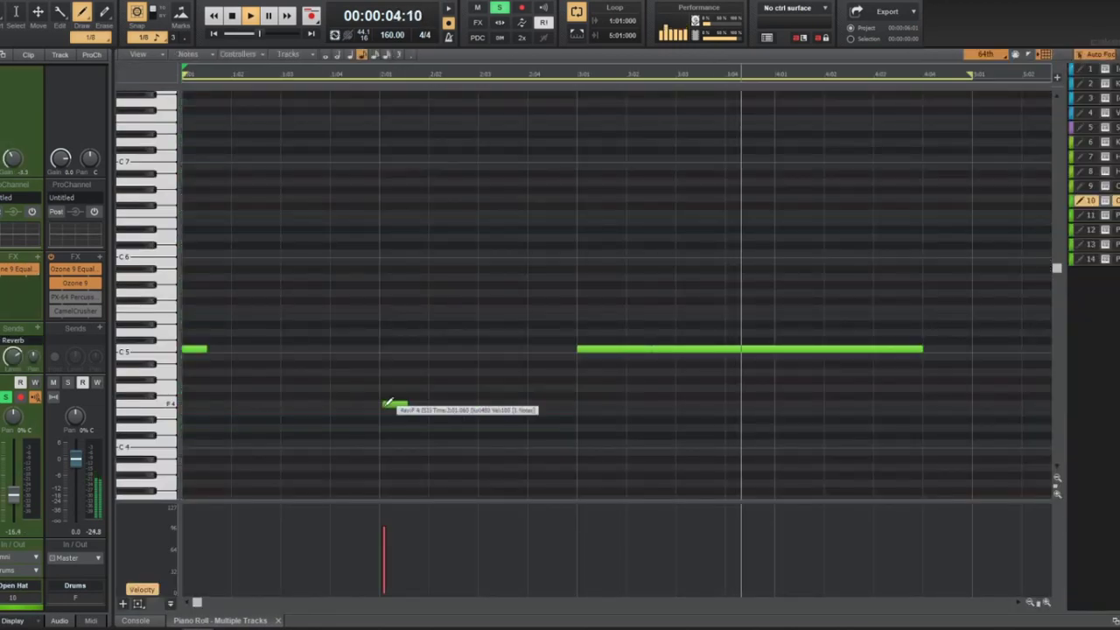
pyautogui.press('t')
pyautogui.moveTo(395, 402); pyautogui.dragTo(268, 349)
pyautogui.press('space')
pyautogui.press('space')
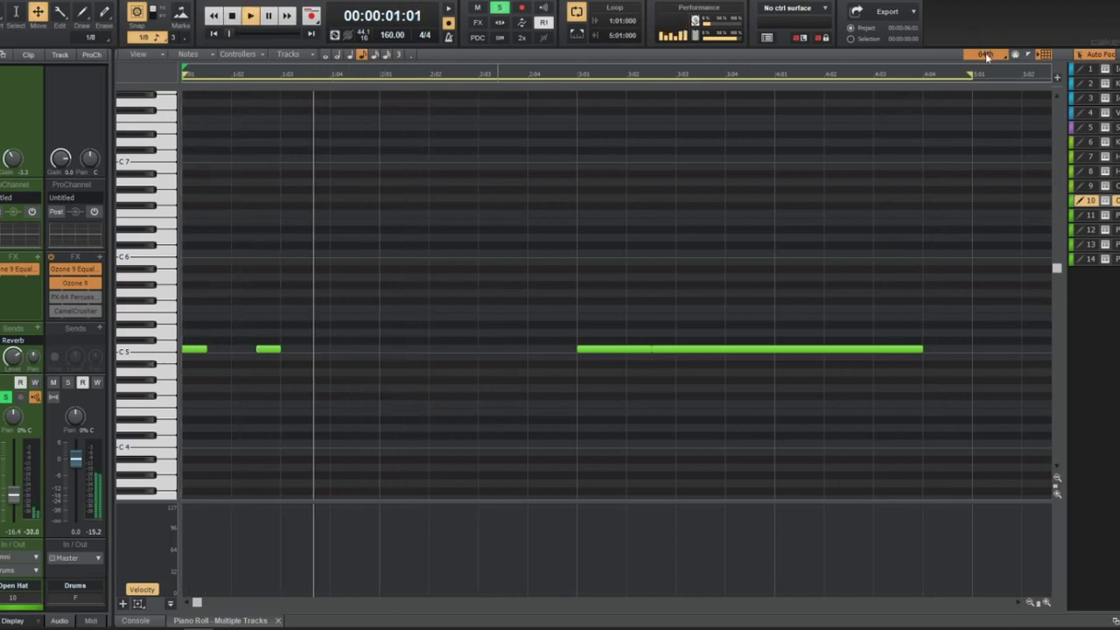
# Set the snap to 1/16 and draw short open-hat notes on D#4 before 2:04 and on D4 before 4:03 and 4:04
pyautogui.click(986, 54)
pyautogui.click(992, 224)
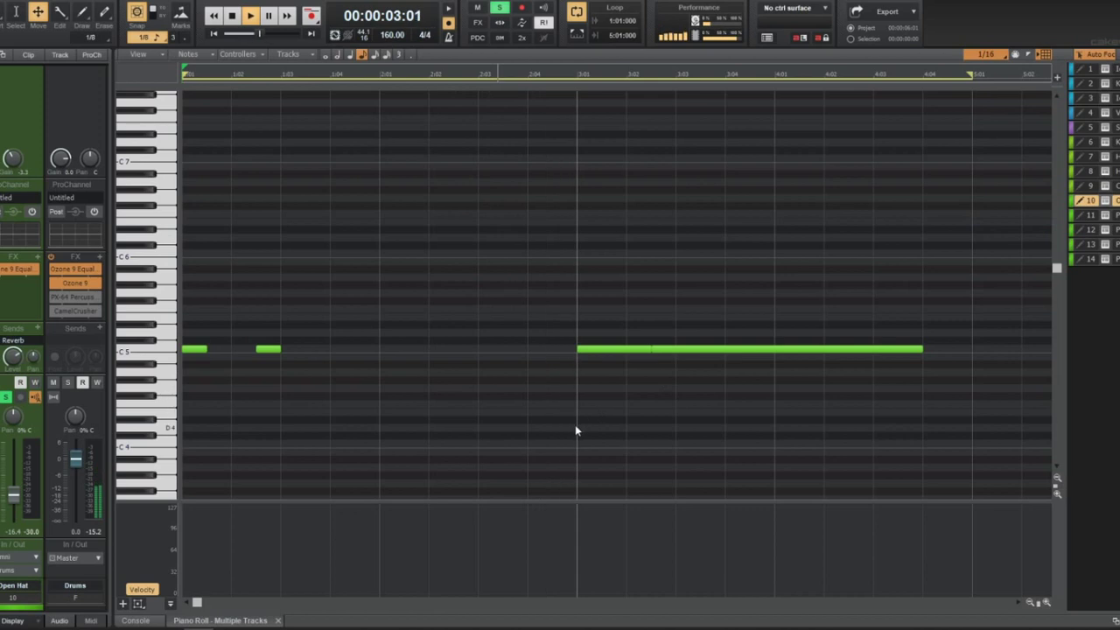
pyautogui.press('t')
pyautogui.press('d')
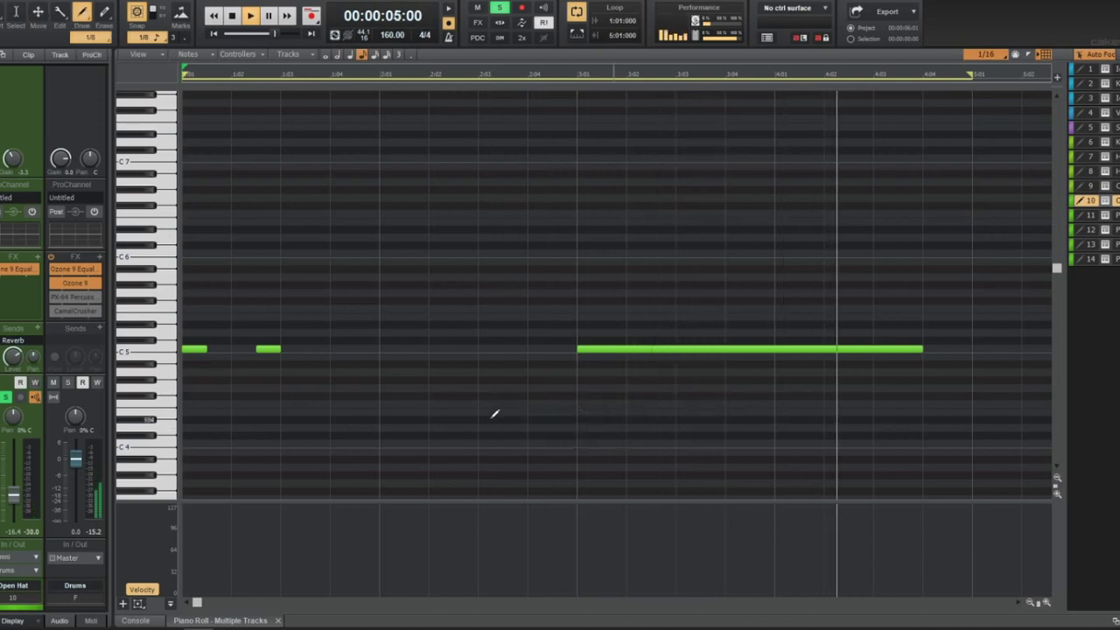
pyautogui.click(507, 421)
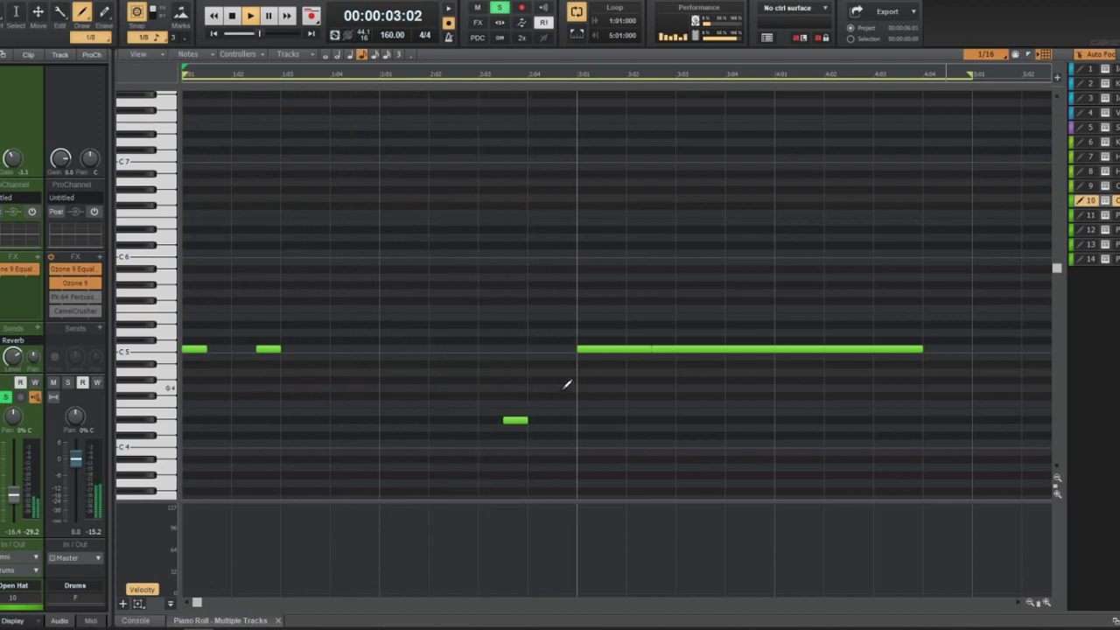
pyautogui.click(855, 427)
pyautogui.click(902, 427)
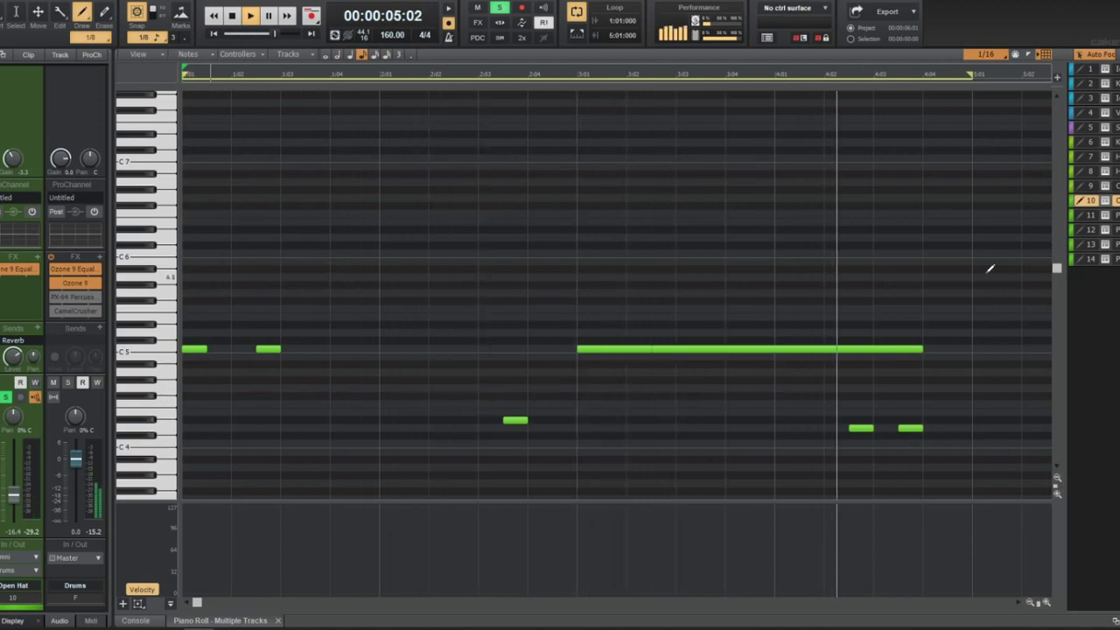
# Return to the track view, solo the Perc track 11, and adjust its pan
pyautogui.press('d')
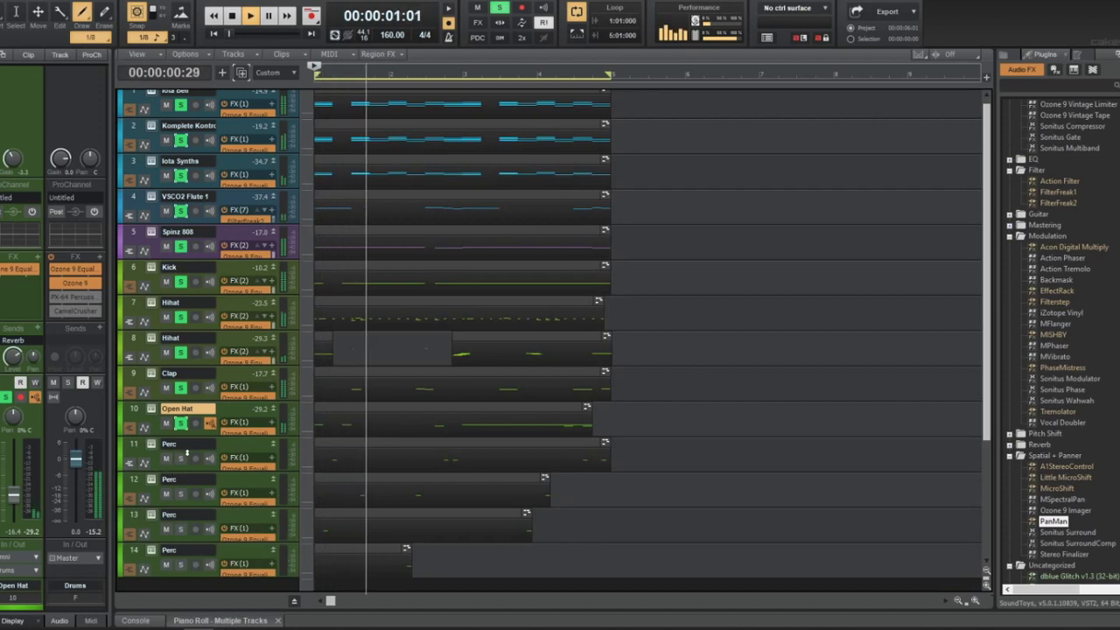
pyautogui.click(218, 461)
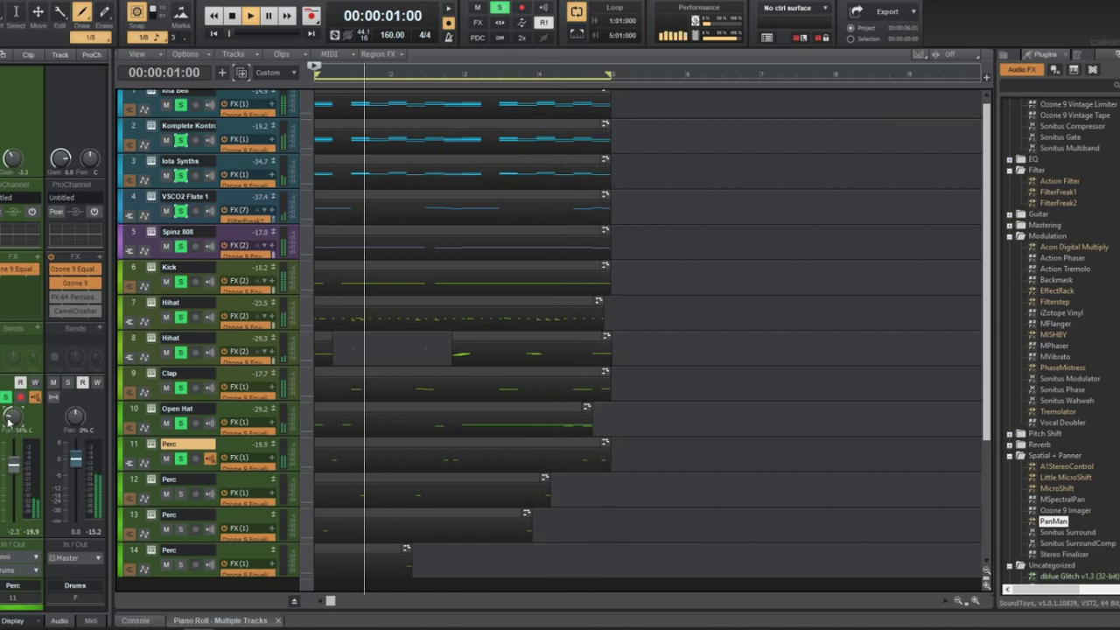
# Reopen the Open Hat piano roll, select the D#4 and D4 notes, and lower the D#4 note's velocity
pyautogui.doubleClick(432, 406)
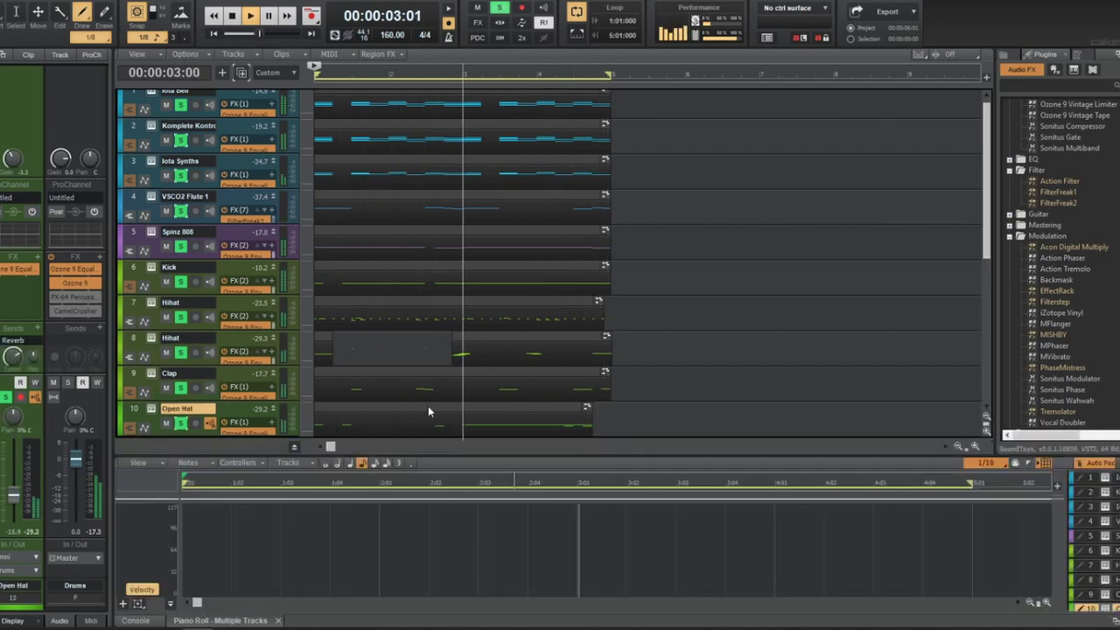
pyautogui.hotkey('ctrl', 'shift', 'd')
pyautogui.moveTo(156, 336); pyautogui.dragTo(155, 320)
pyautogui.press('space')
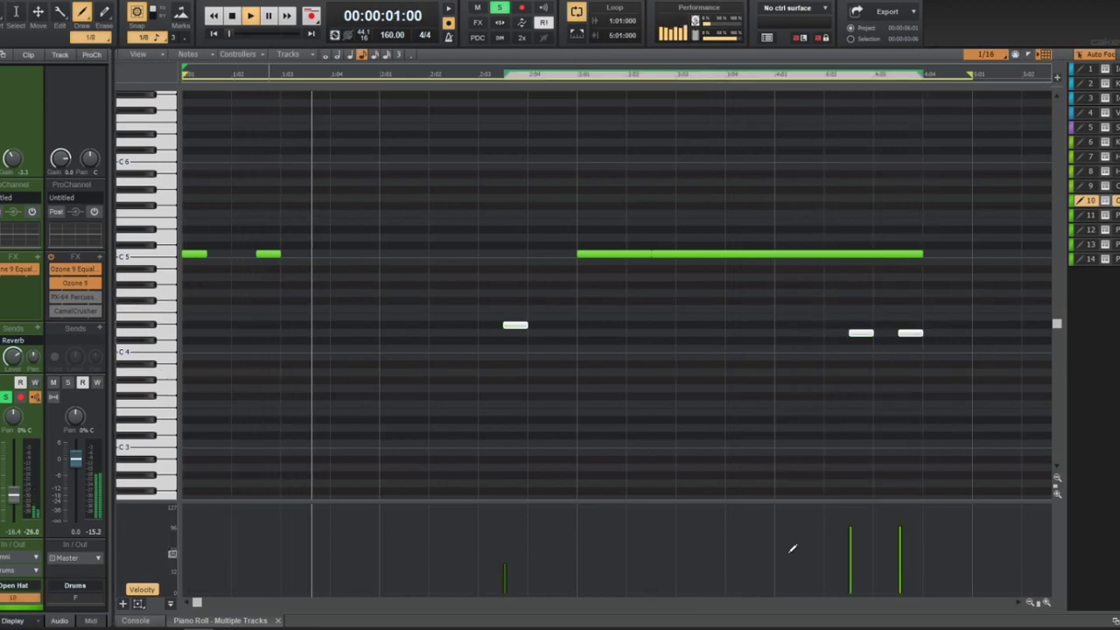
# Return to the track view, then solo and select the Perc track 12
pyautogui.hotkey('ctrl', 'shift', 'd')
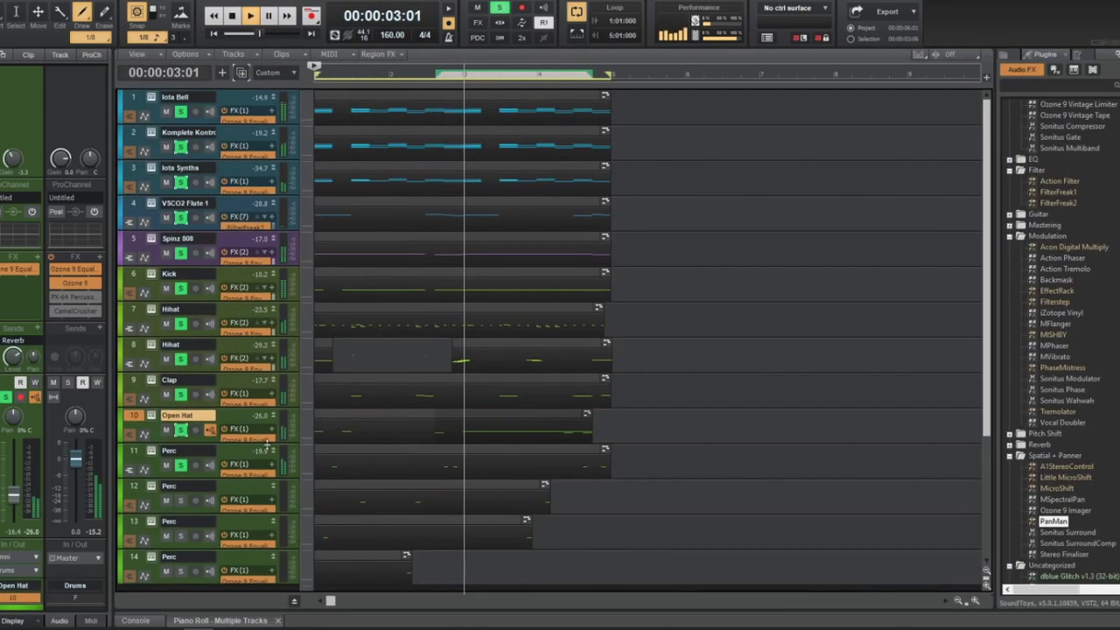
pyautogui.click(180, 500)
pyautogui.click(131, 492)
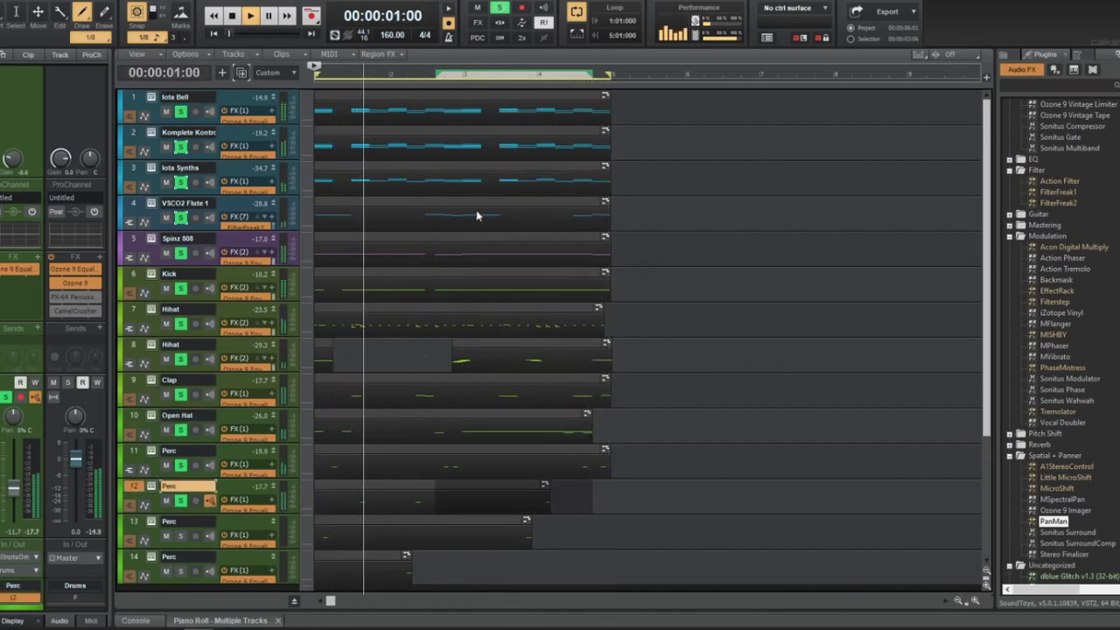
# Open the VSCO2 Flute 1 piano roll and delete the second and fourth notes of both the descending and ascending runs
pyautogui.doubleClick(451, 202)
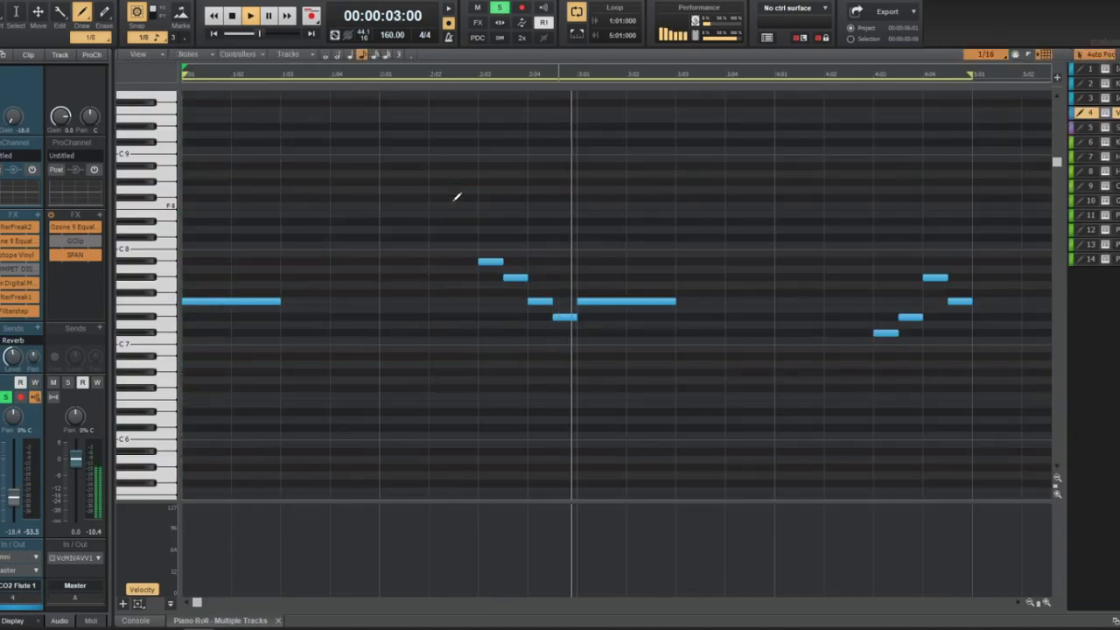
pyautogui.press('t')
pyautogui.click(453, 260)
pyautogui.click(520, 278)
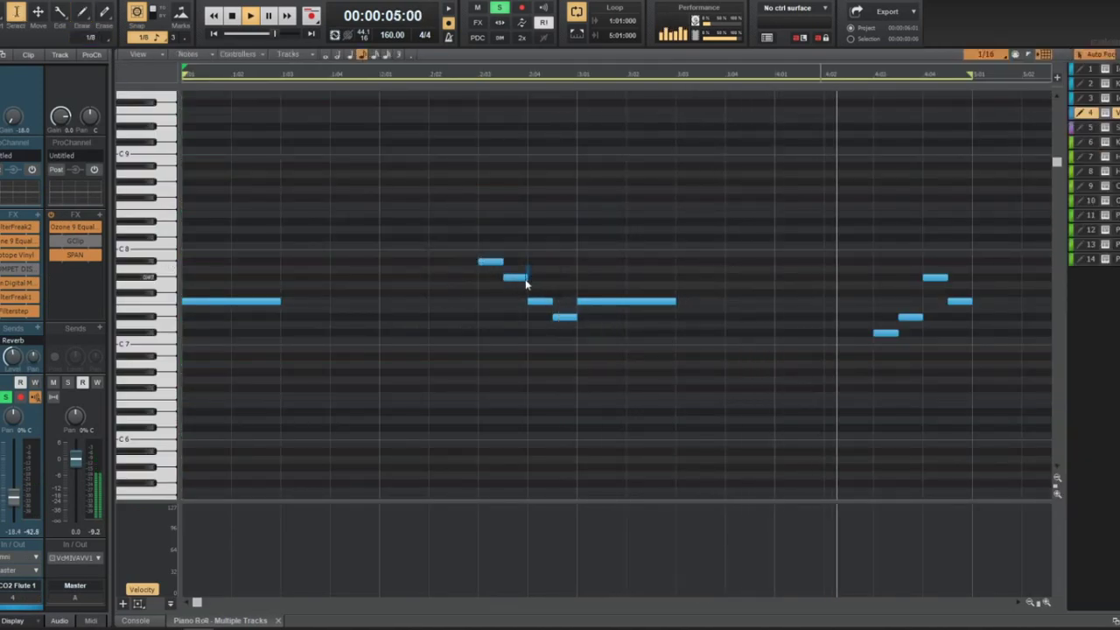
pyautogui.press('Delete')
pyautogui.press('Delete')
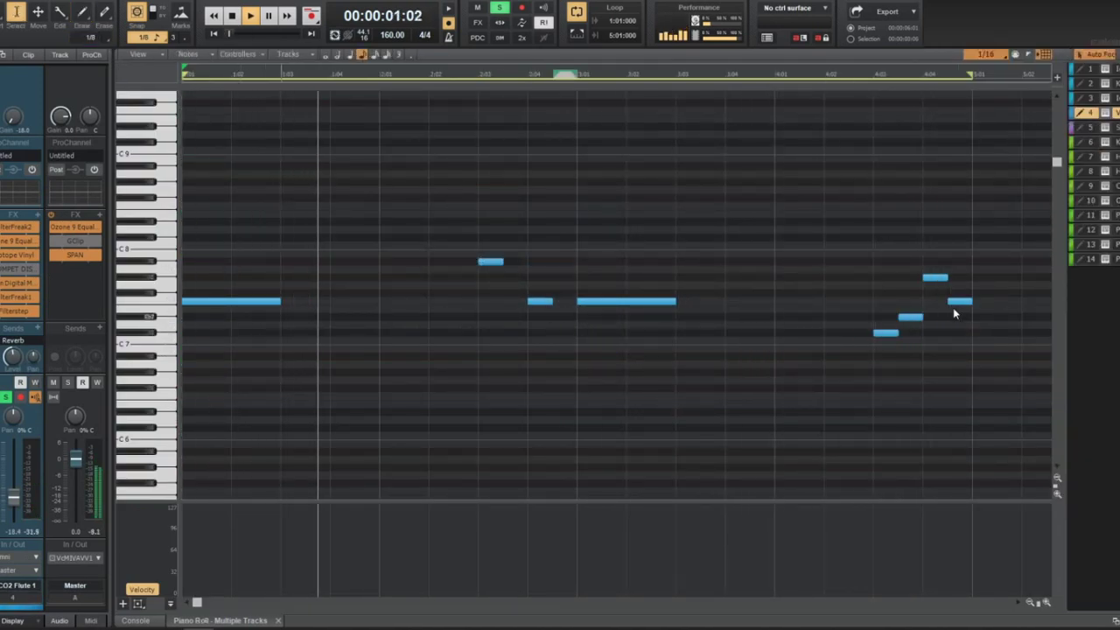
pyautogui.press('Delete')
pyautogui.press('Delete')
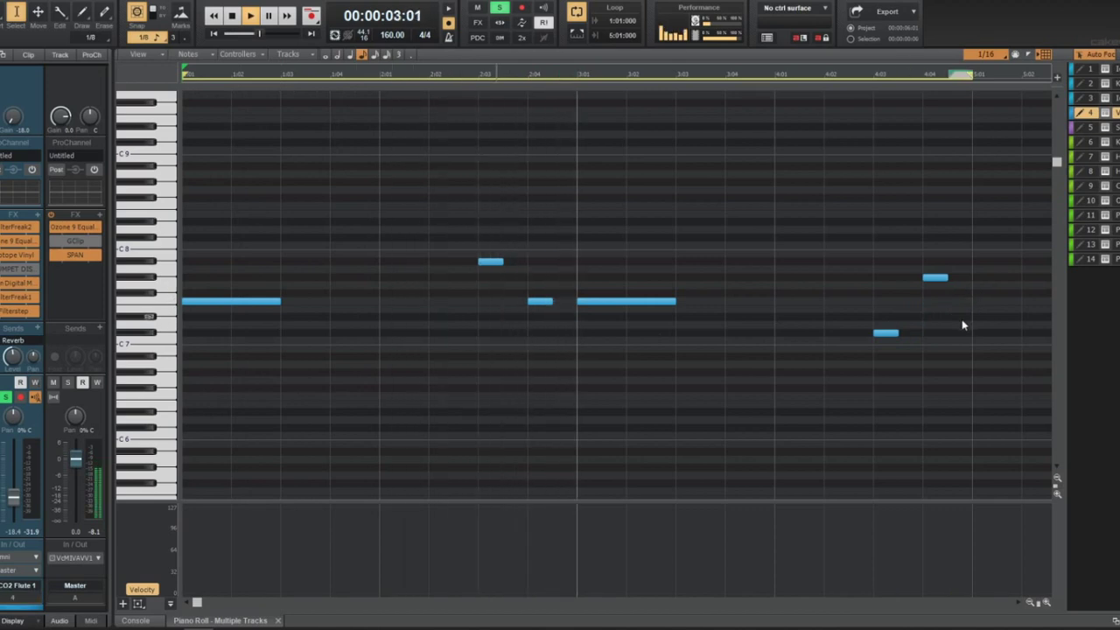
# Return to the track view, solo the Perc track 13 and pan it 30% right, and solo the Perc track 14
pyautogui.press('d')
pyautogui.middleClick(236, 410)
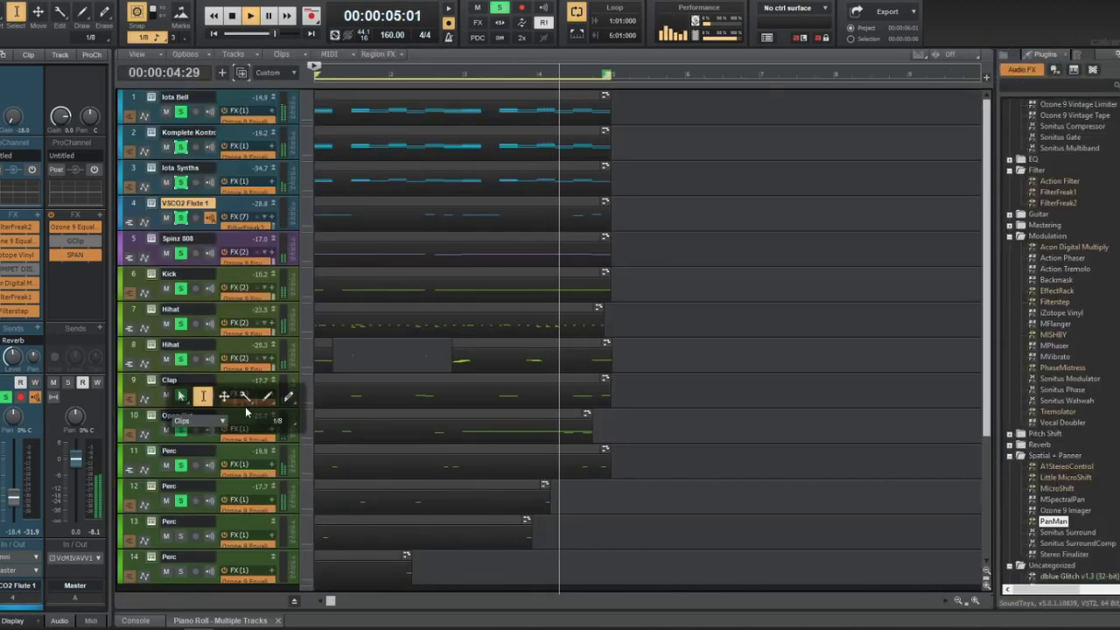
pyautogui.click(183, 397)
pyautogui.click(181, 538)
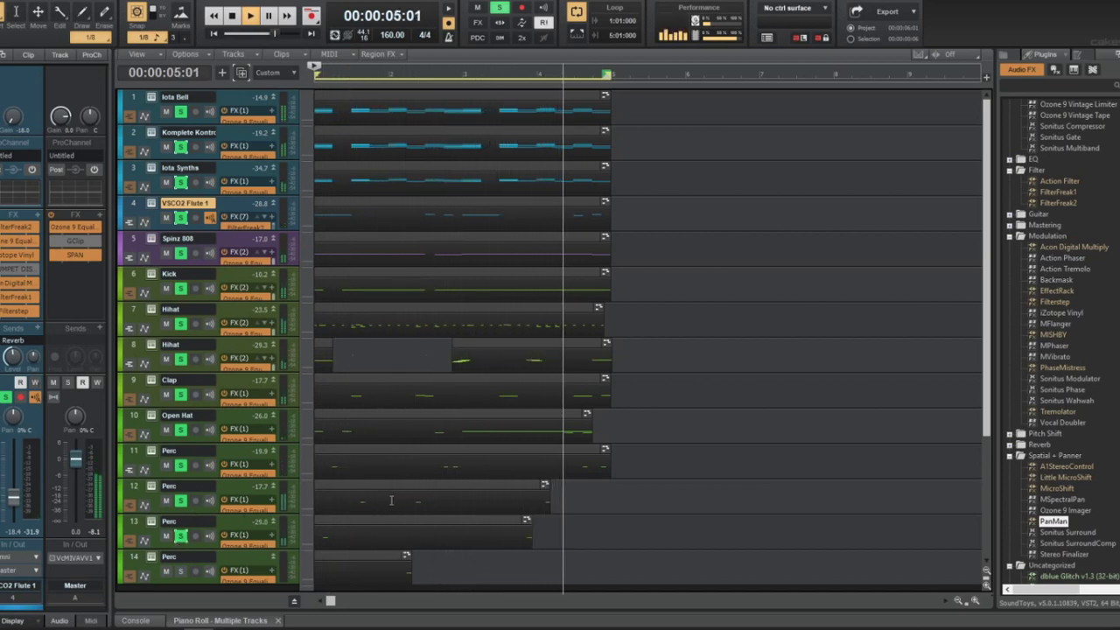
pyautogui.click(254, 529)
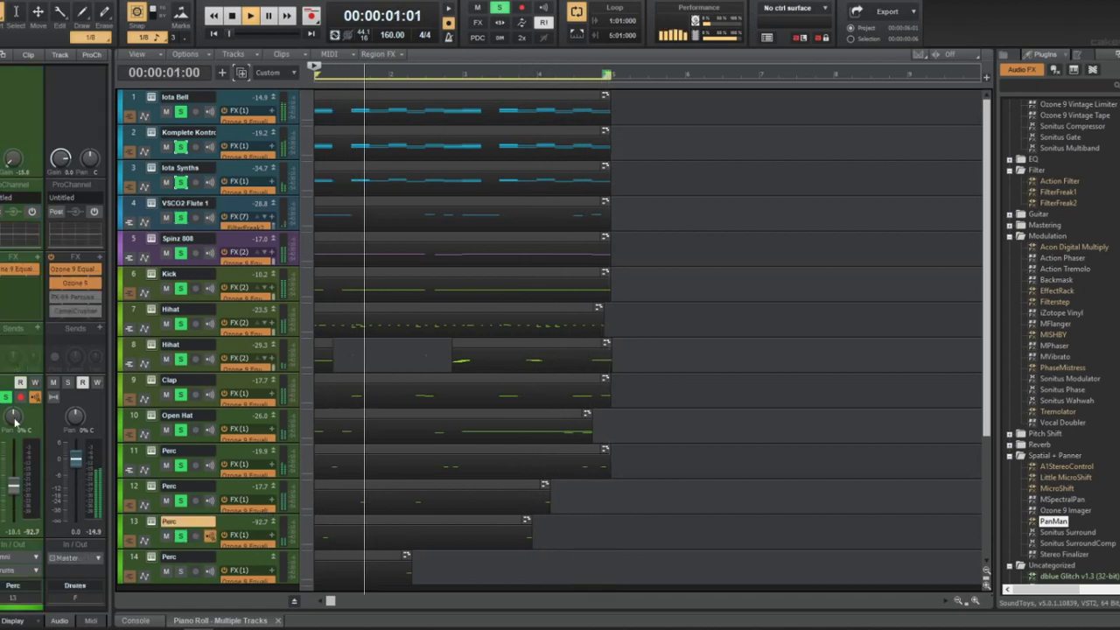
pyautogui.click(180, 571)
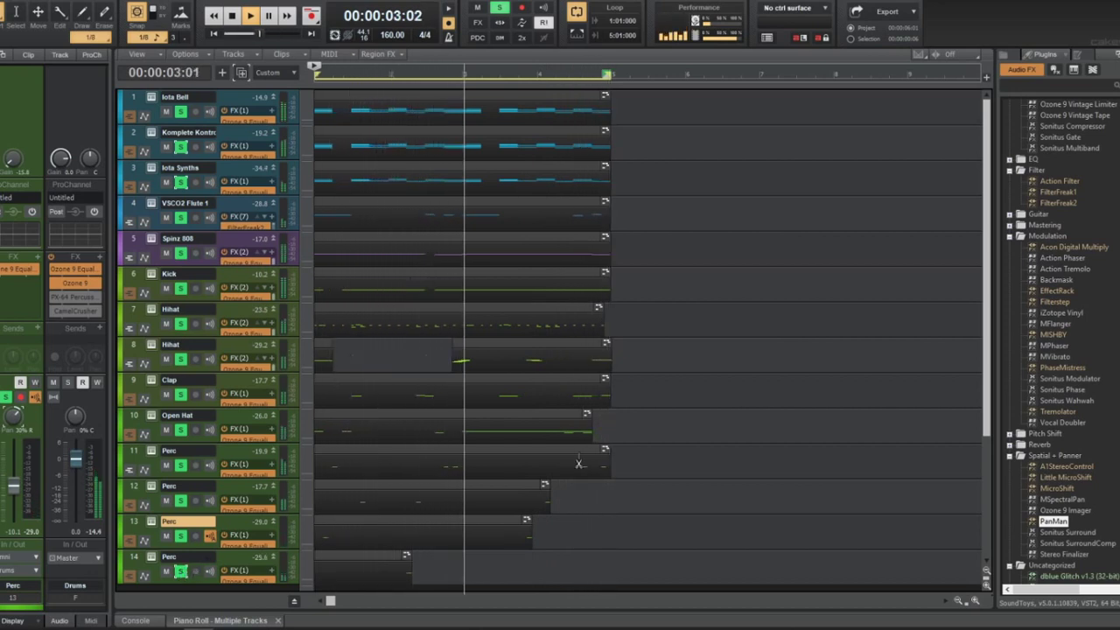
# Stop the full loop and audition it with only the Spinz 808 track soloed
pyautogui.scroll(-2, 521, 464)
pyautogui.scroll(-2, 482, 472)
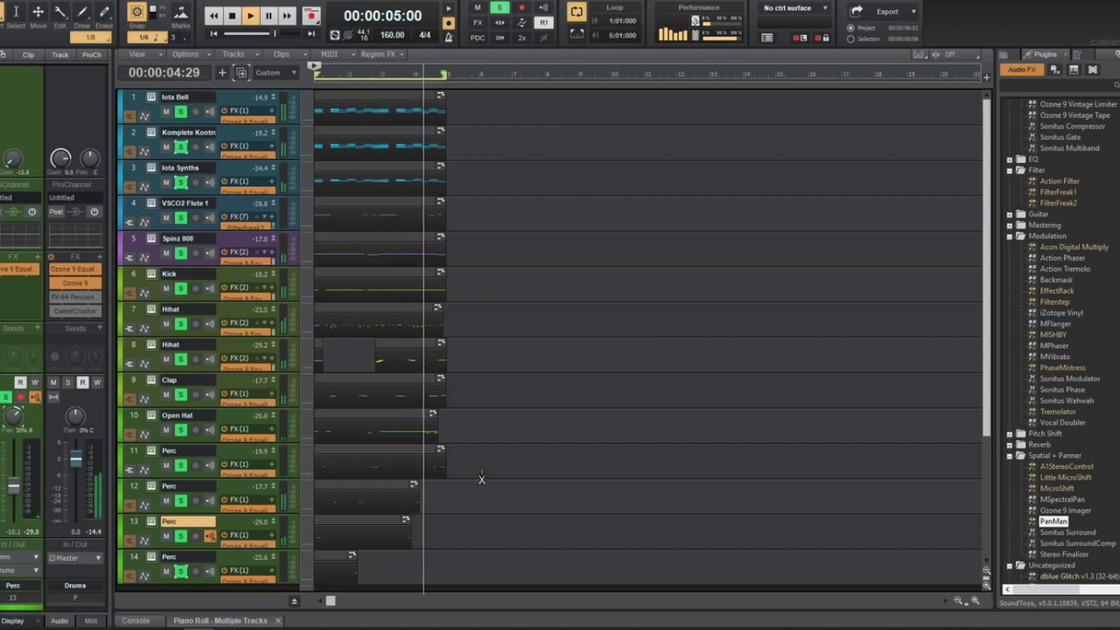
pyautogui.press('t')
pyautogui.click(458, 461)
pyautogui.press('space')
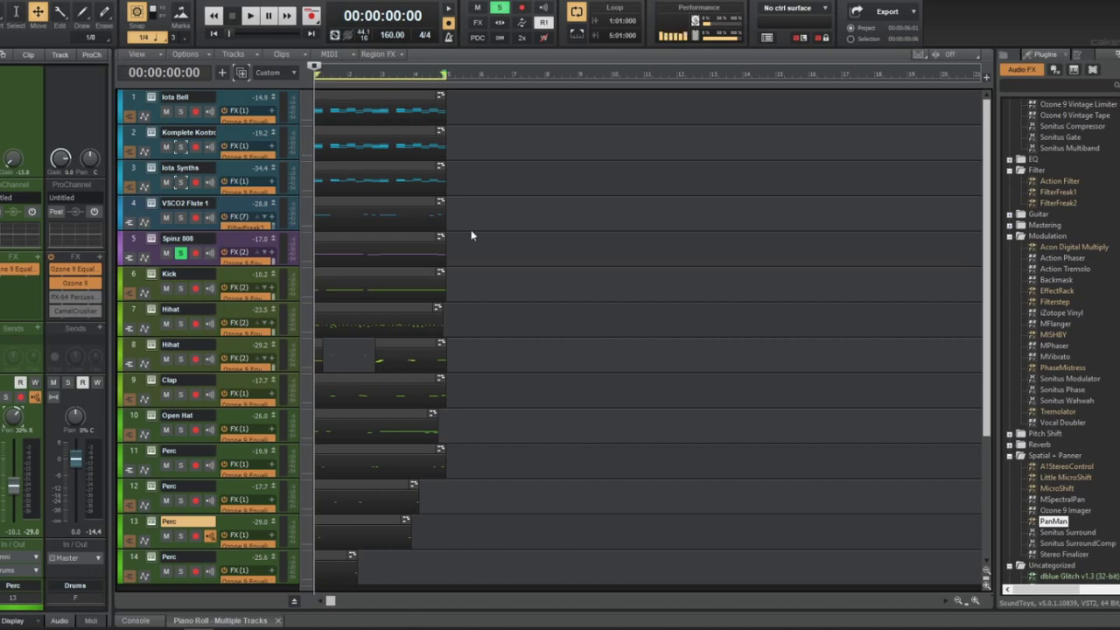
pyautogui.press('space')
pyautogui.press('space')
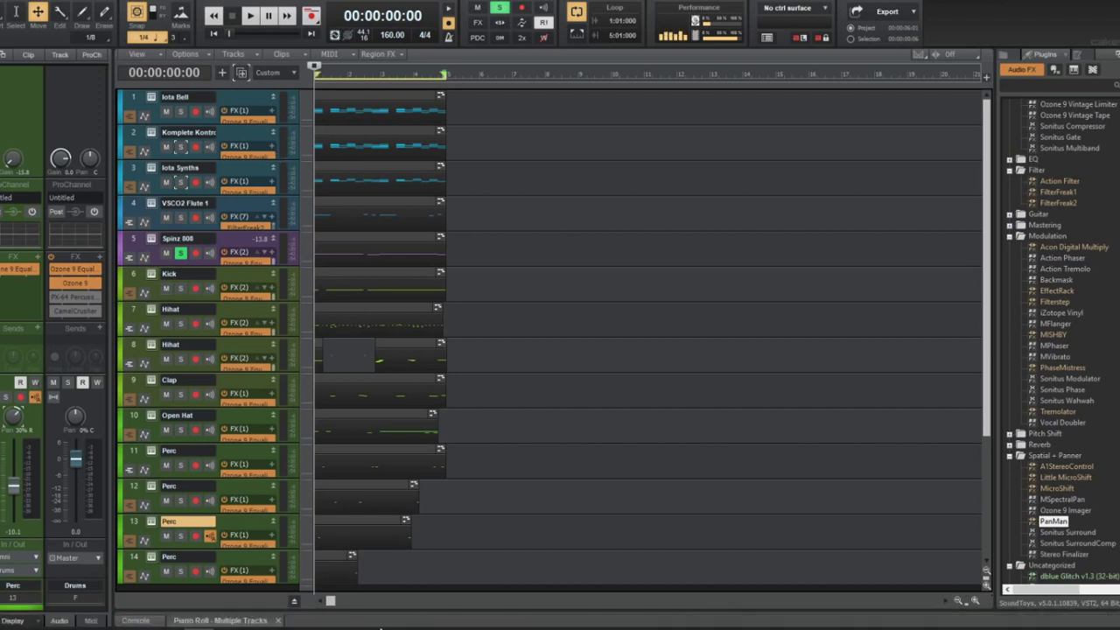
# Switch to OBS, activate the "Screen with ticker" scene, and hide its ticker and subscribe overlays
pyautogui.click(378, 616)
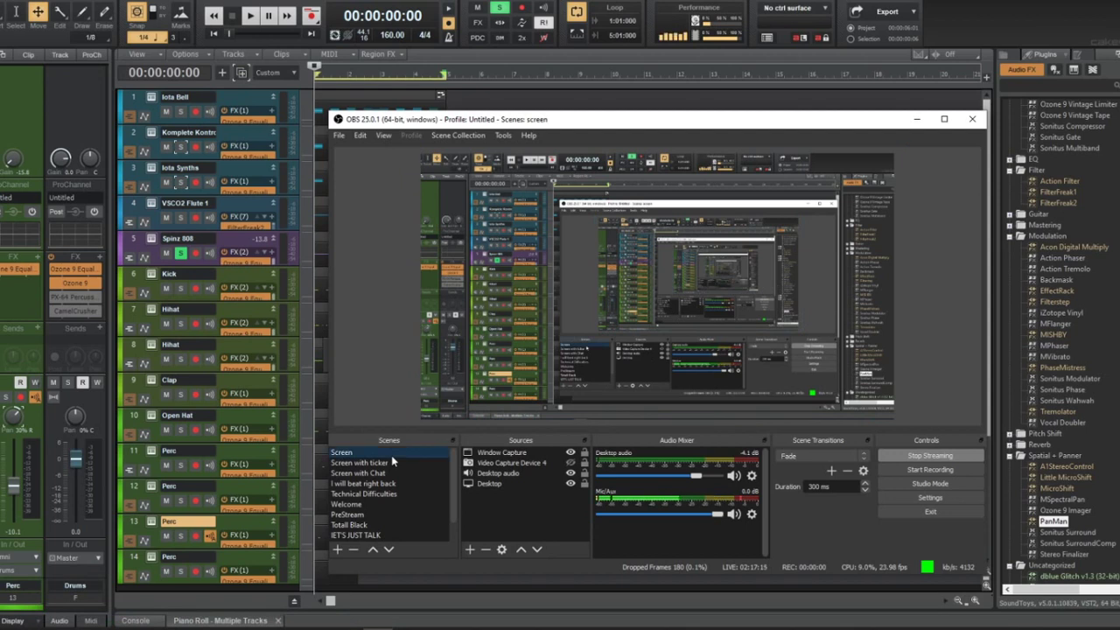
pyautogui.click(533, 475)
pyautogui.click(531, 483)
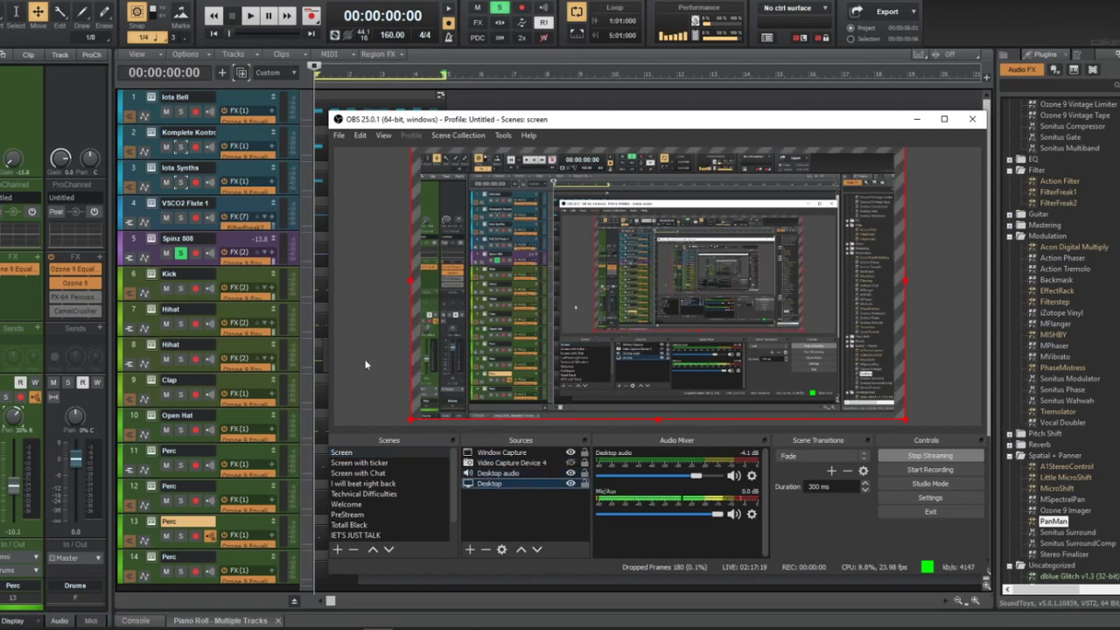
pyautogui.click(381, 463)
pyautogui.click(569, 509)
pyautogui.click(568, 509)
pyautogui.click(569, 480)
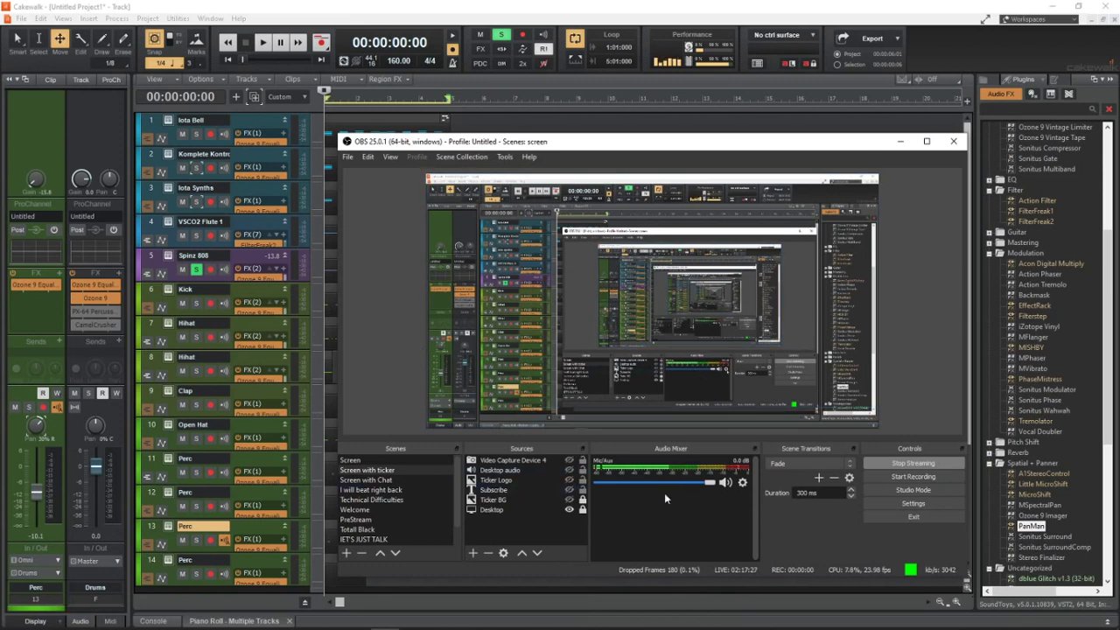
# Make the Desktop audio source active in the scene and shift the selected overlay slightly in the preview
pyautogui.click(550, 489)
pyautogui.click(568, 470)
pyautogui.click(474, 421)
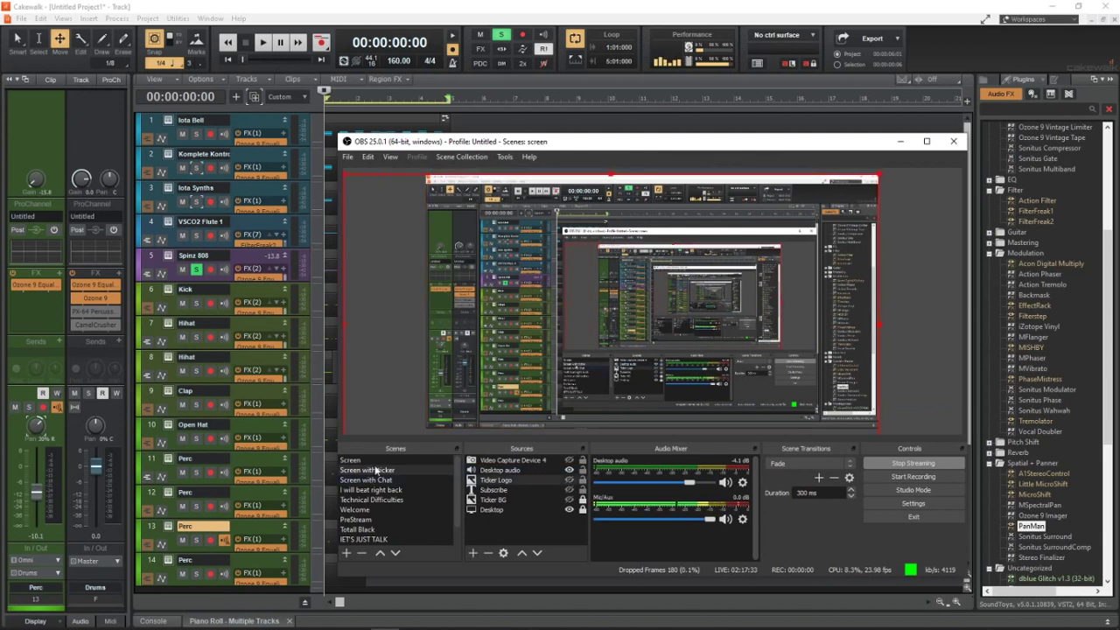
pyautogui.moveTo(553, 329); pyautogui.dragTo(585, 313)
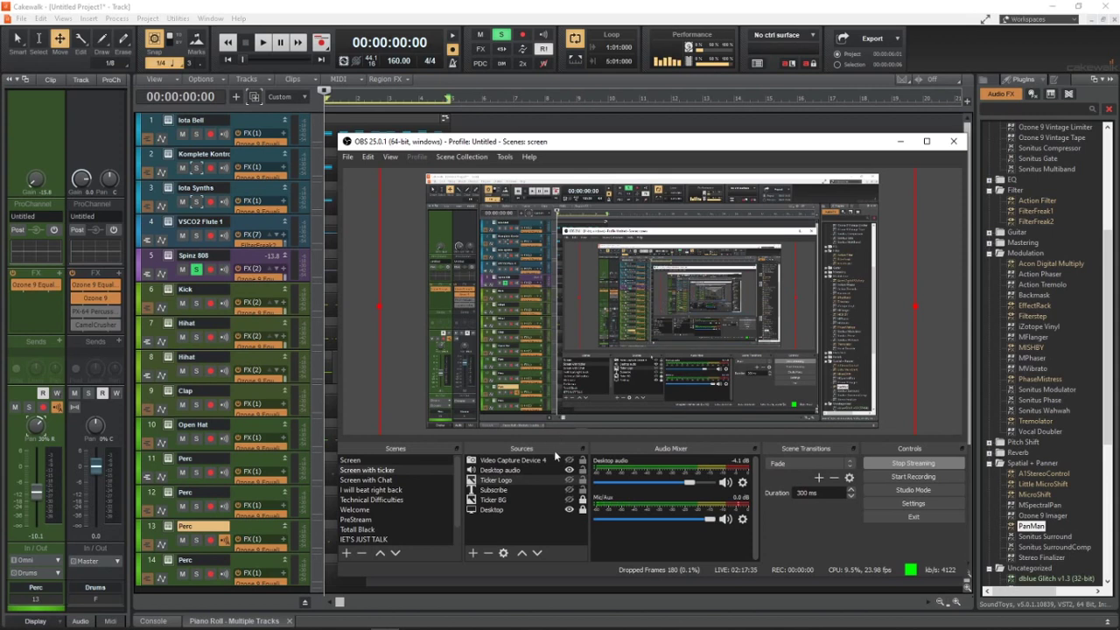
# Try the Desktop source at the top of the source list, then move it back to the bottom
pyautogui.click(525, 470)
pyautogui.click(453, 425)
pyautogui.click(536, 370)
pyautogui.click(505, 520)
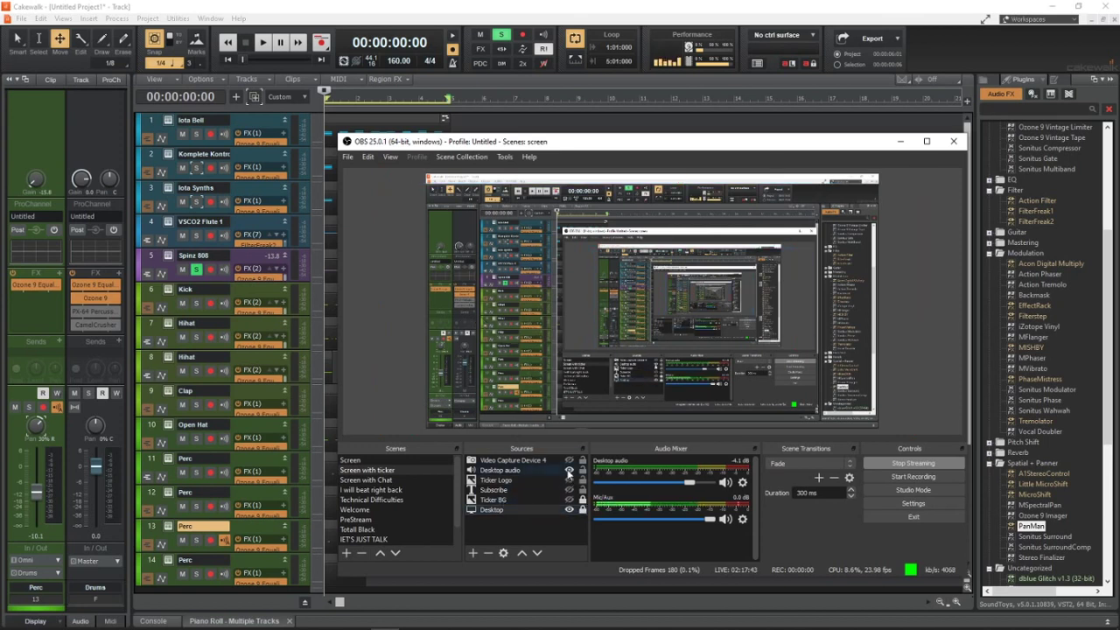
pyautogui.moveTo(557, 508); pyautogui.dragTo(547, 456)
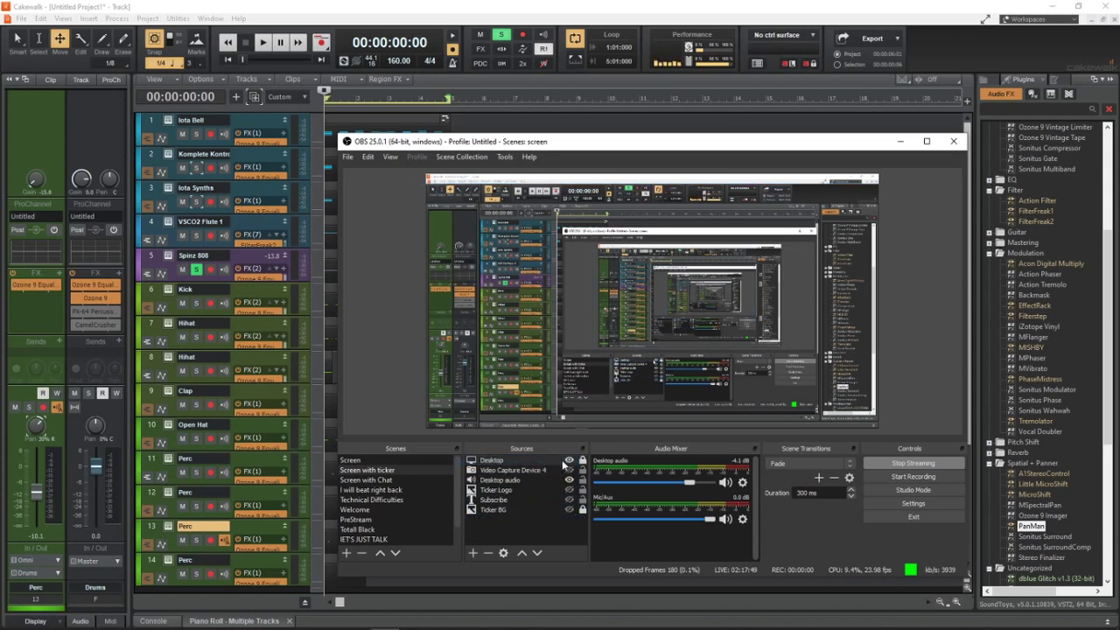
pyautogui.moveTo(565, 461); pyautogui.dragTo(567, 520)
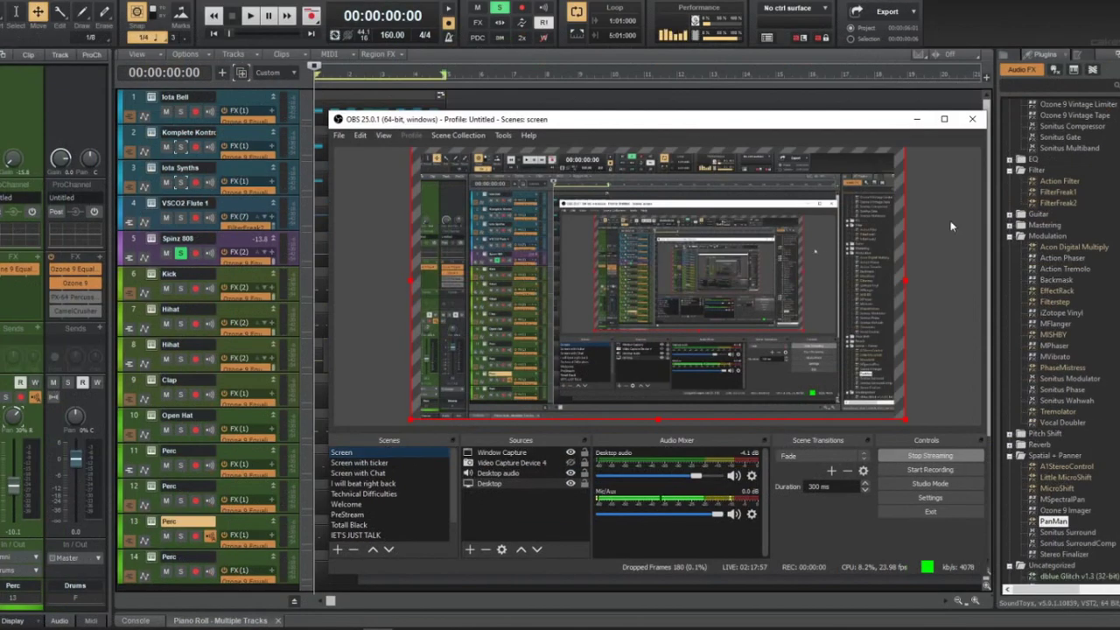
# Minimize OBS to return to Cakewalk, play the loop, and solo the Kick alongside the Spinz 808
pyautogui.click(916, 119)
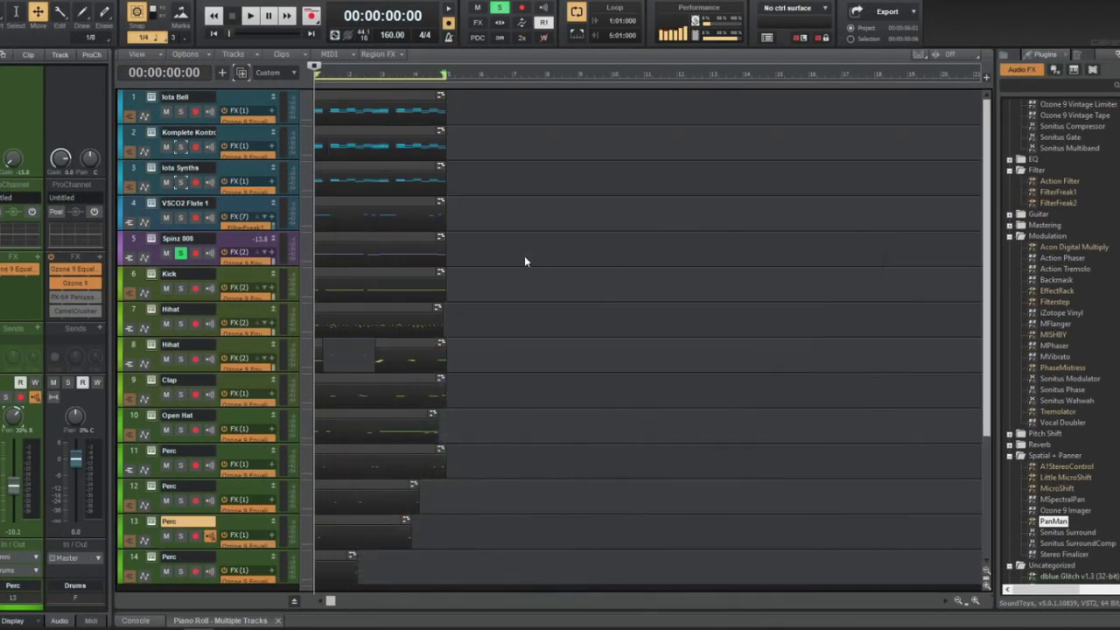
pyautogui.press('space')
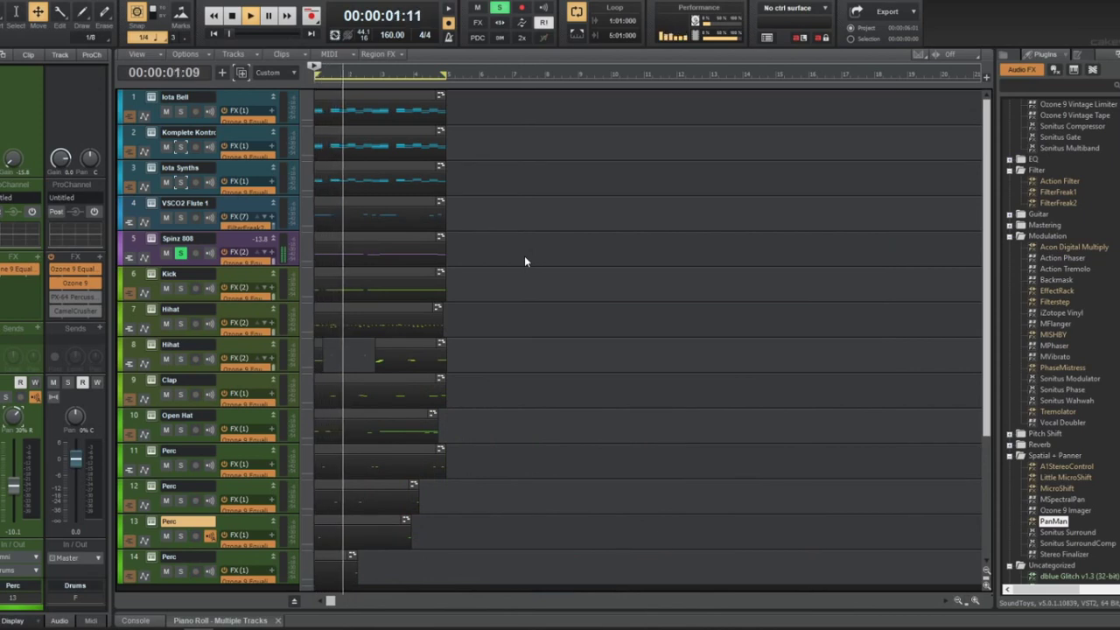
pyautogui.press('t')
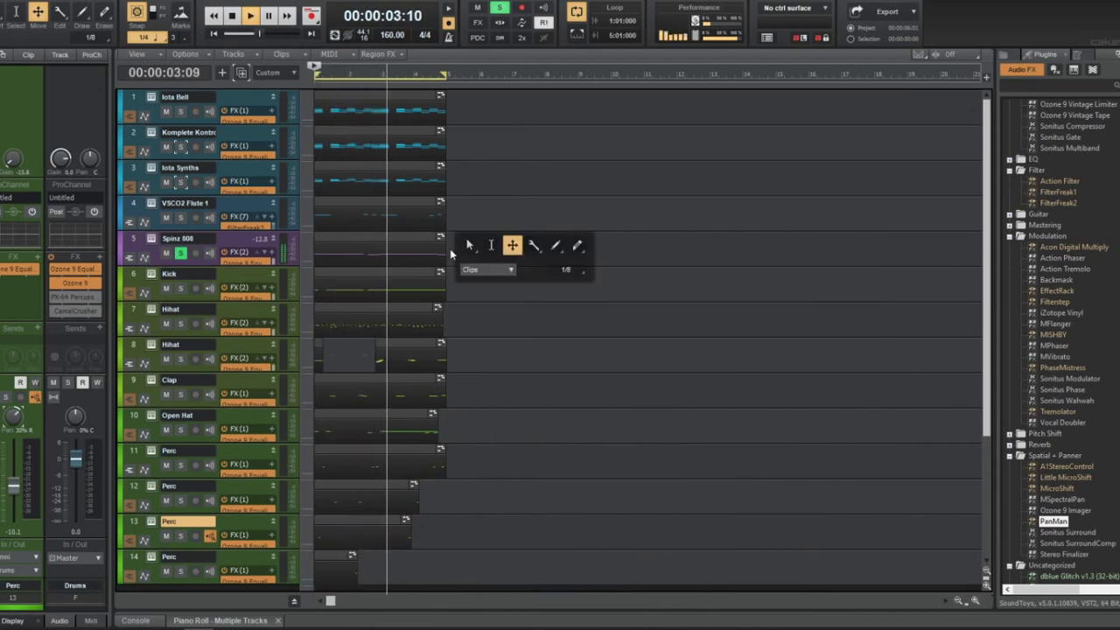
pyautogui.click(181, 289)
pyautogui.press('w')
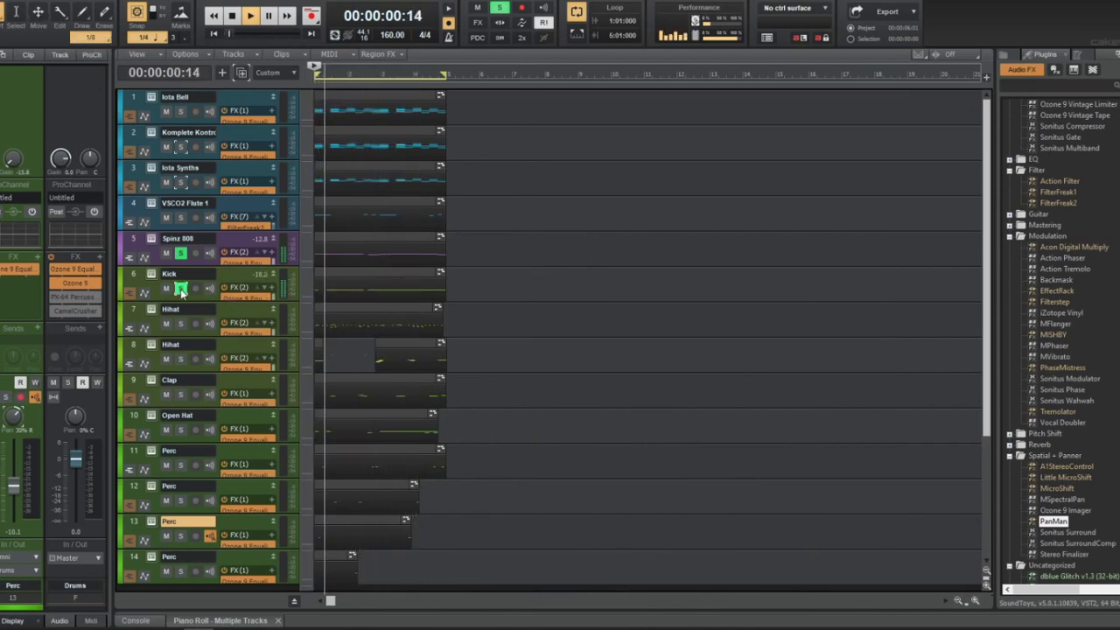
pyautogui.press('space')
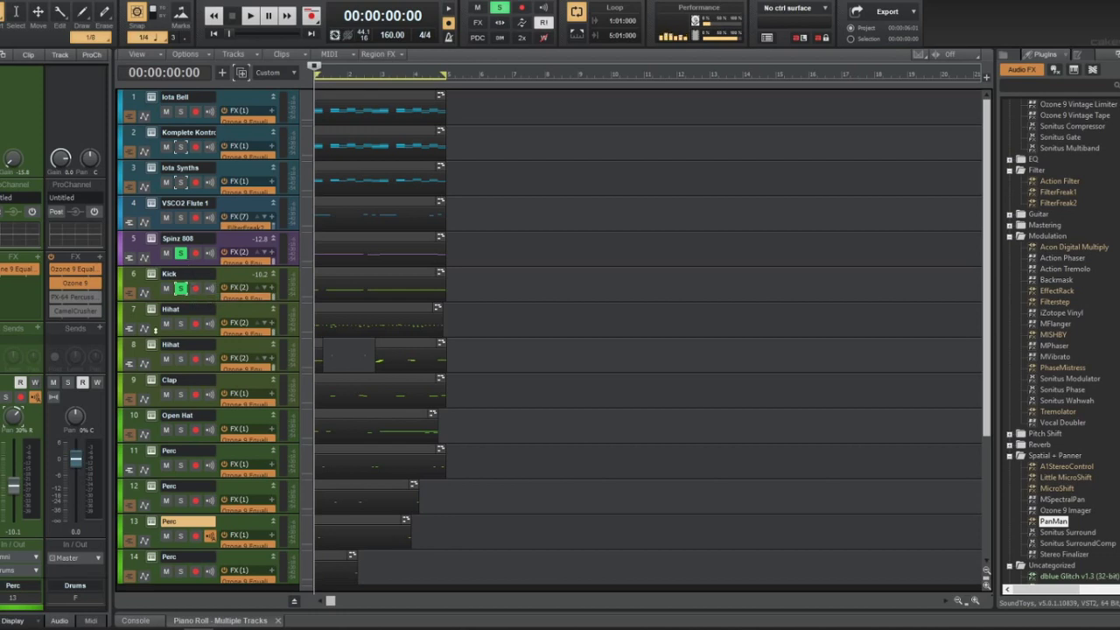
# Add the Hihat track 7 and then the Hihat track 8 to the soloed tracks, playing the loop with each
pyautogui.click(181, 324)
pyautogui.press('space')
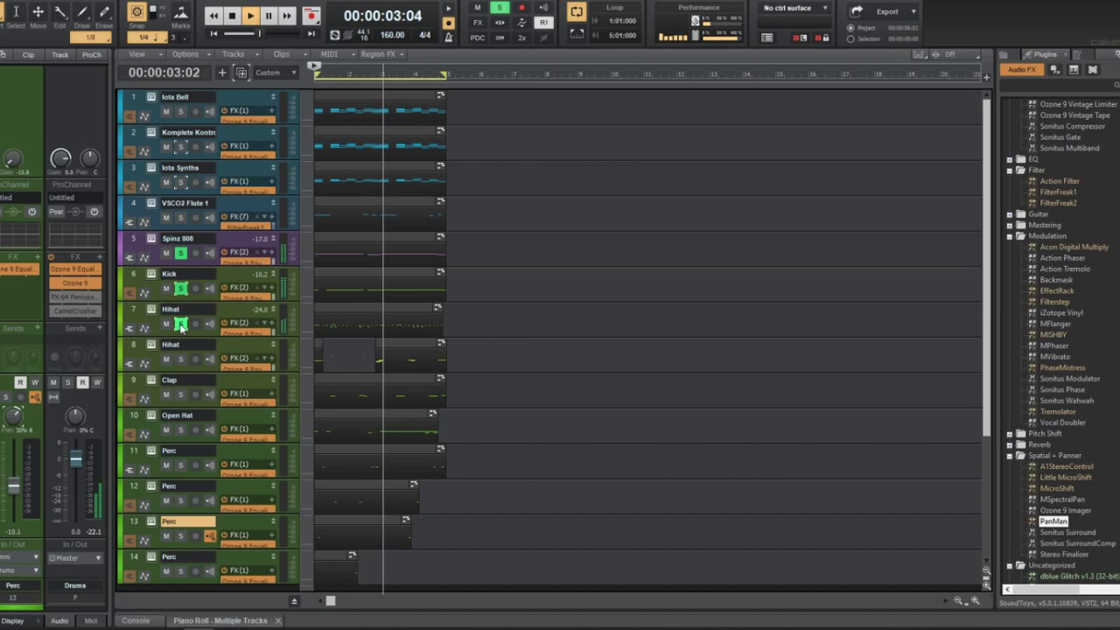
pyautogui.press('space')
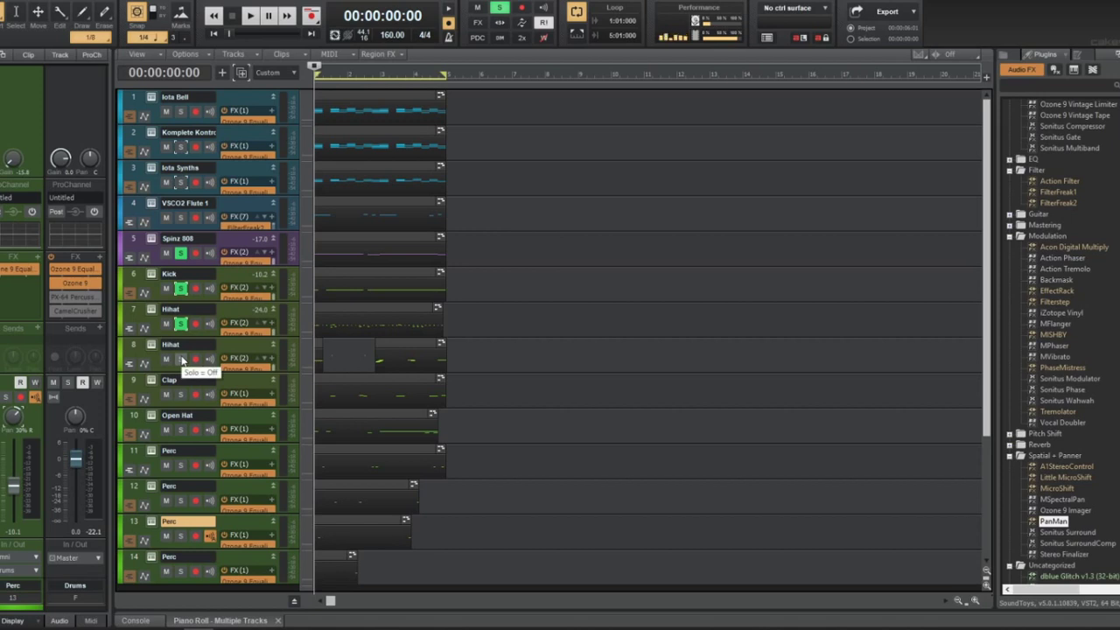
pyautogui.click(181, 359)
pyautogui.press('space')
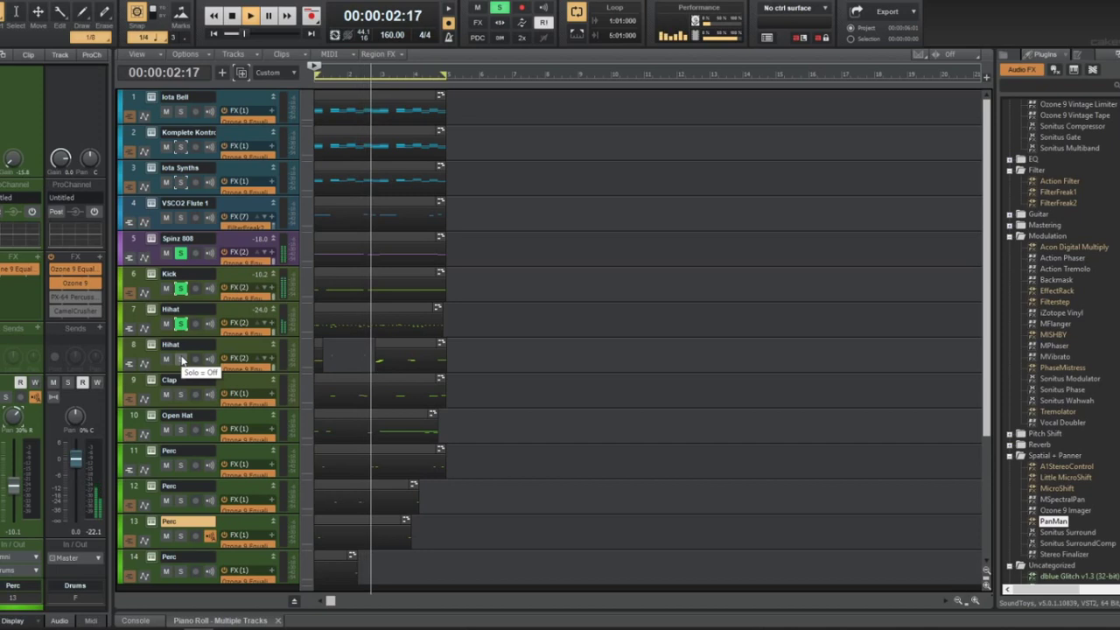
pyautogui.click(181, 359)
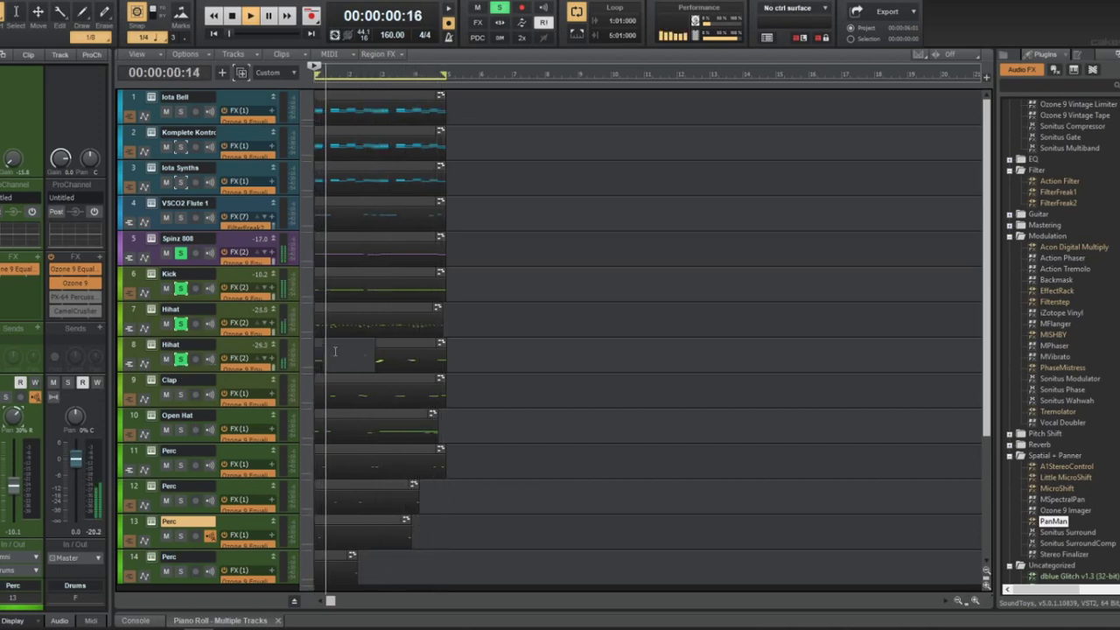
# Solo the Clap and Open Hat tracks, set the Open Hat volume to about -10.7 dB, and stop playback
pyautogui.click(182, 396)
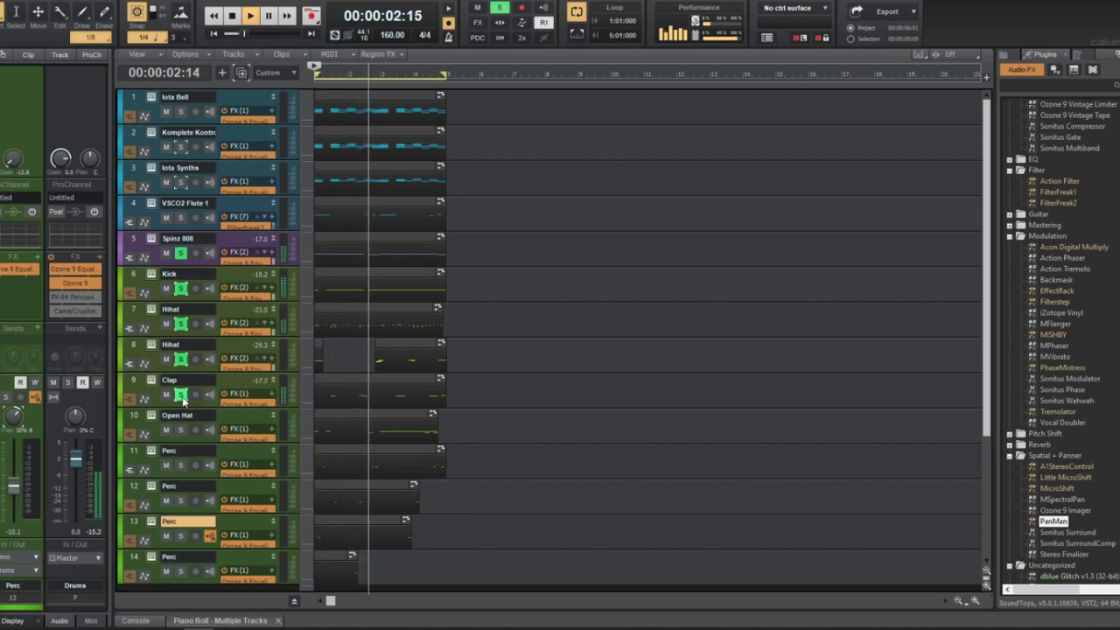
pyautogui.click(181, 430)
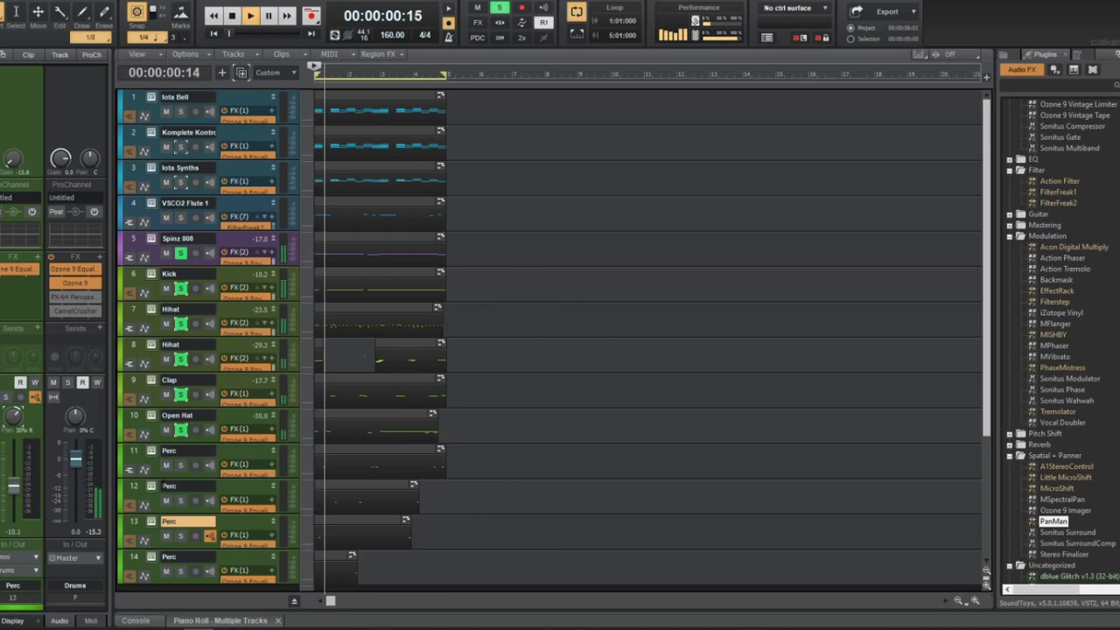
pyautogui.click(138, 417)
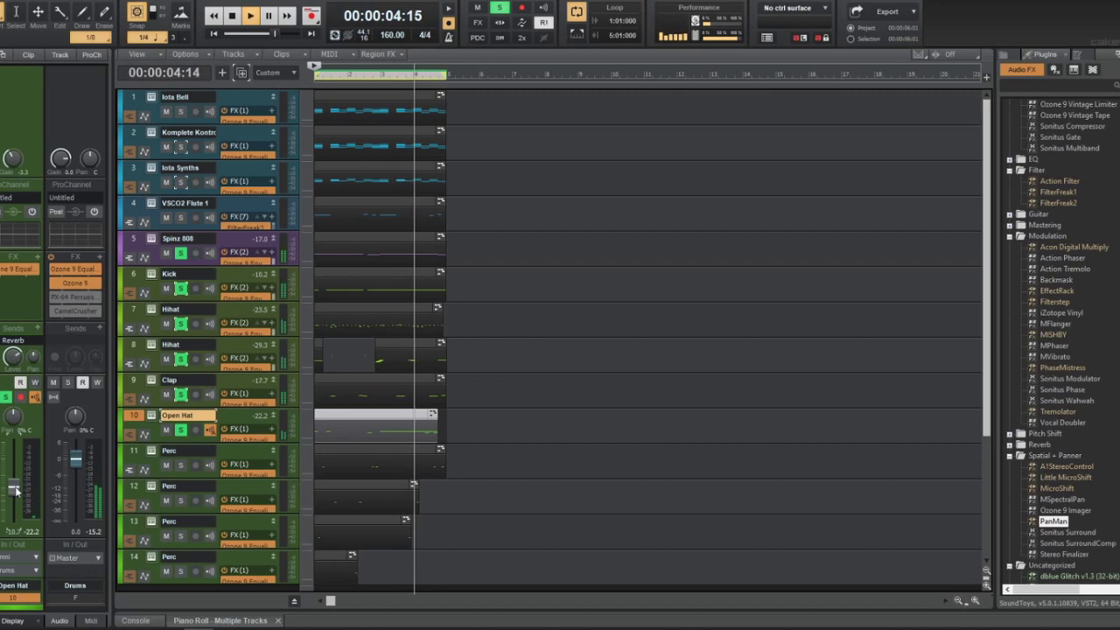
pyautogui.press('space')
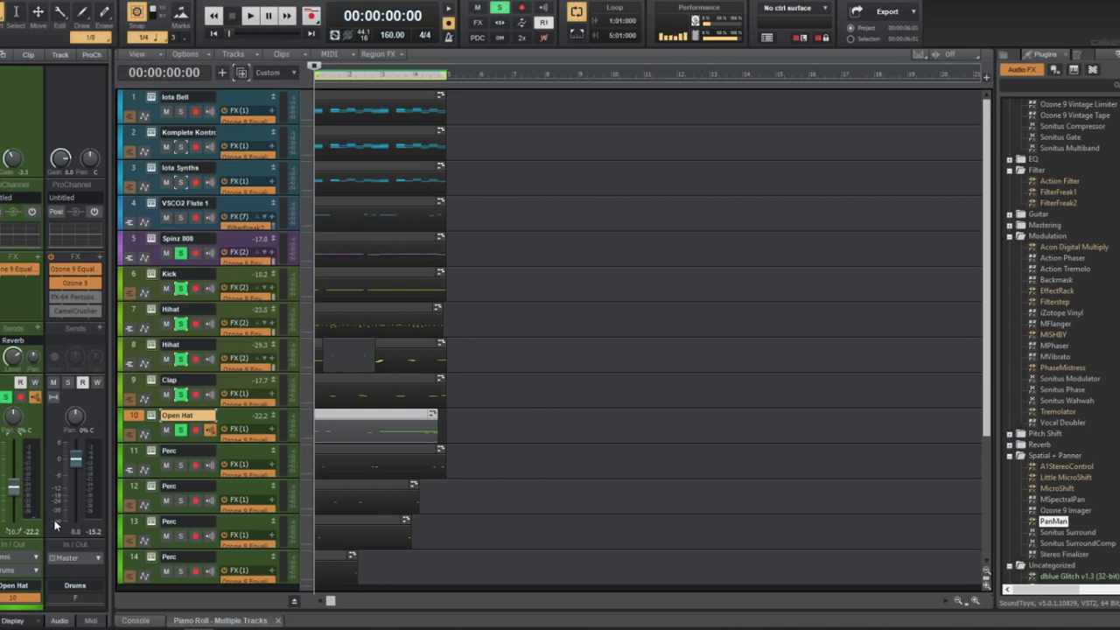
# Browse the audio effects list, collapsing the Dynamics category and expanding the Delay category
pyautogui.scroll(-3, 1078, 240)
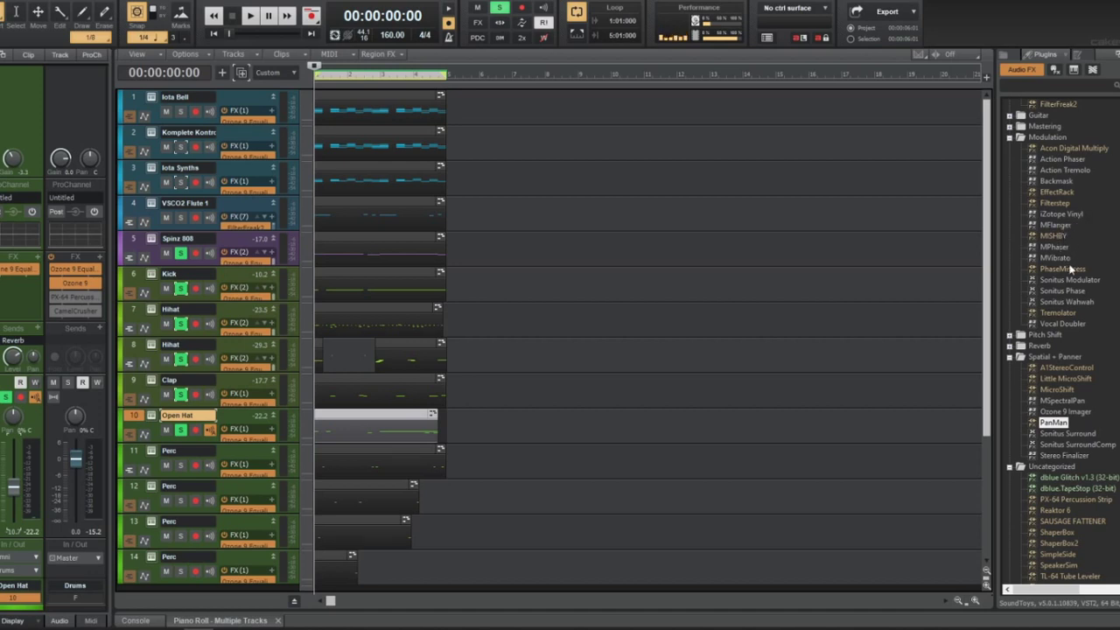
pyautogui.scroll(-6, 1076, 350)
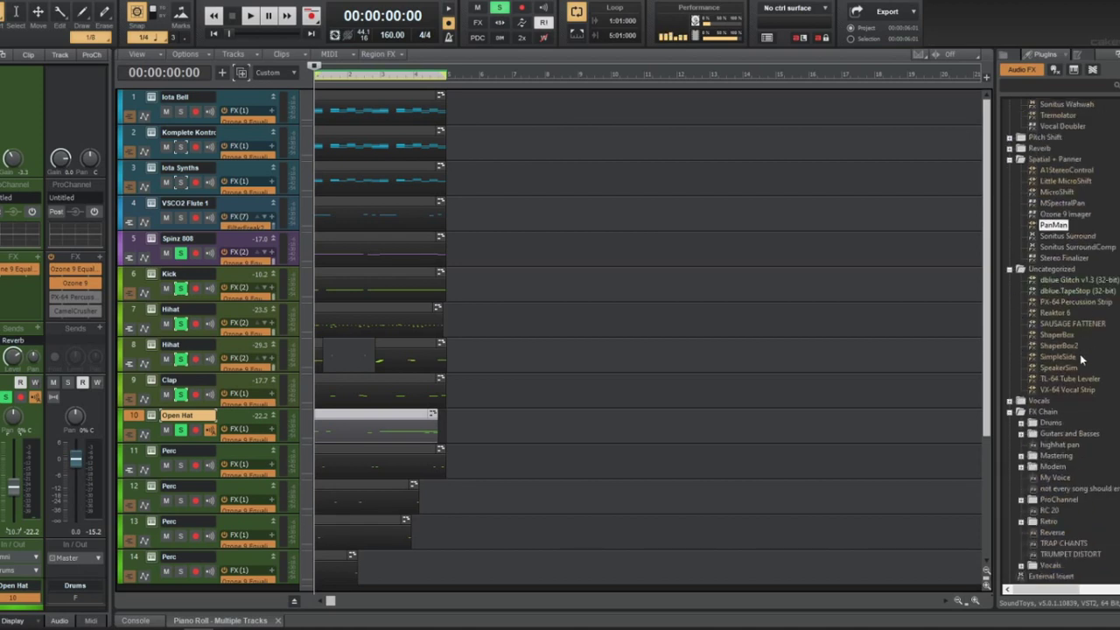
pyautogui.scroll(15, 1069, 358)
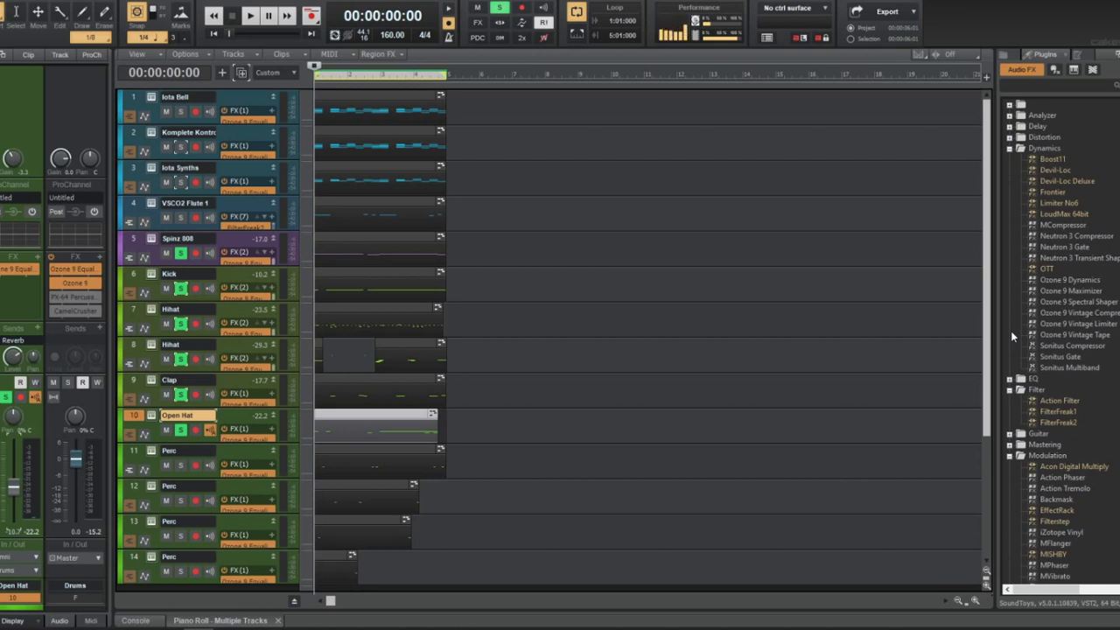
pyautogui.scroll(-8, 1063, 365)
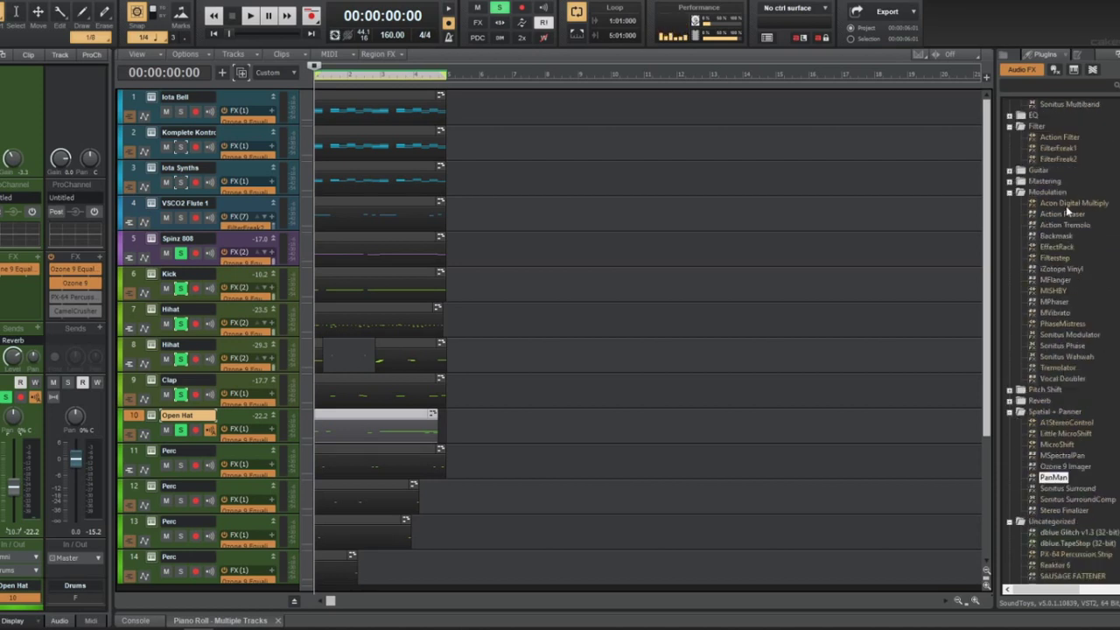
pyautogui.scroll(8, 1064, 321)
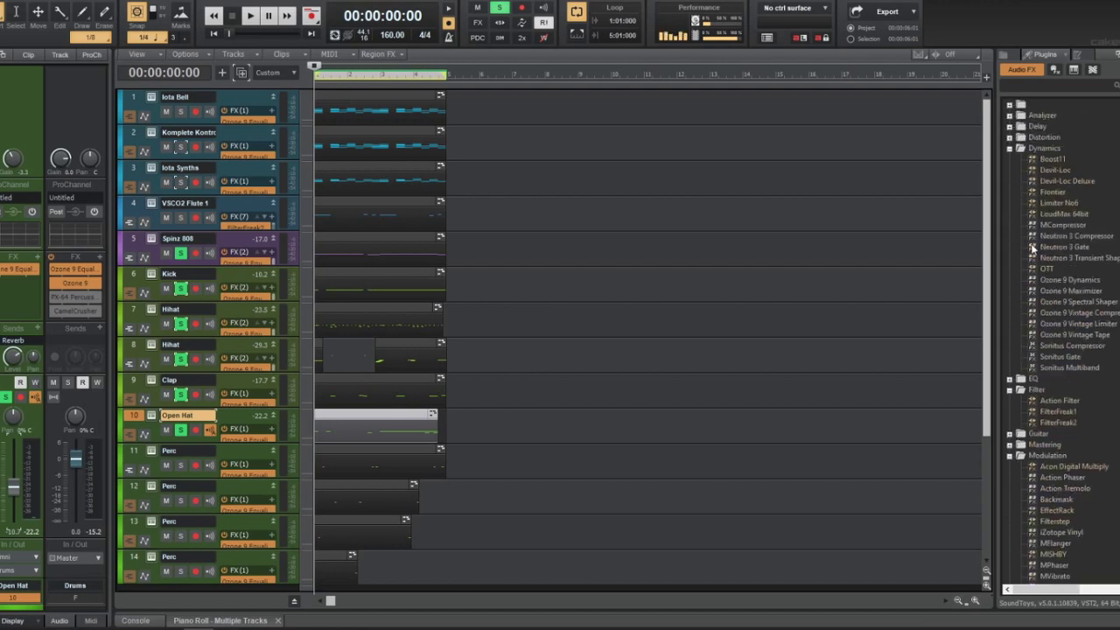
pyautogui.click(1045, 149)
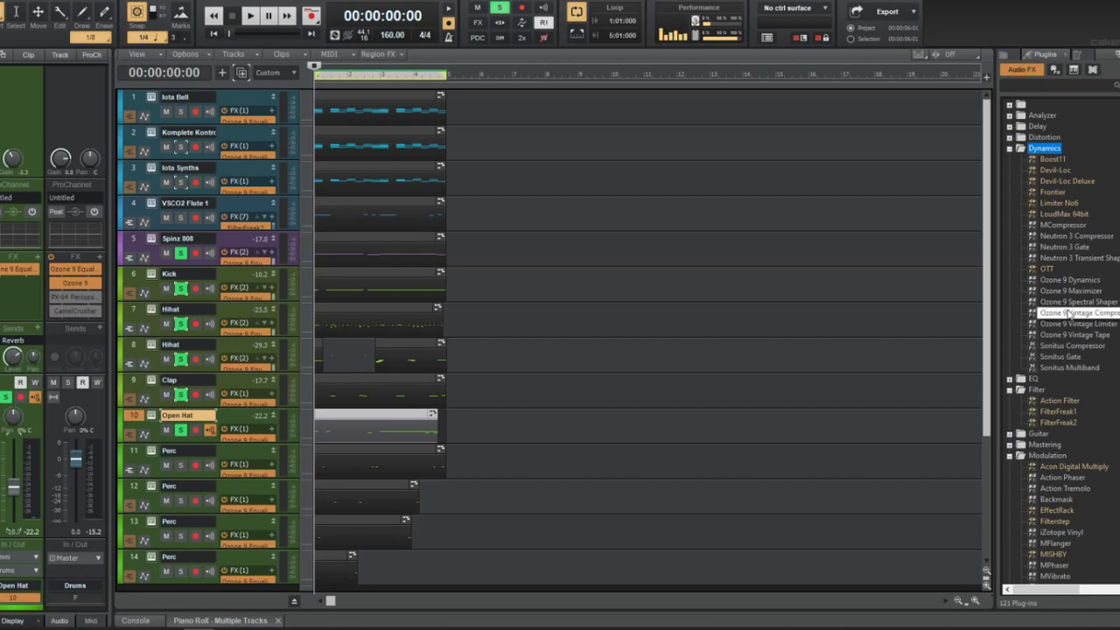
pyautogui.click(1019, 149)
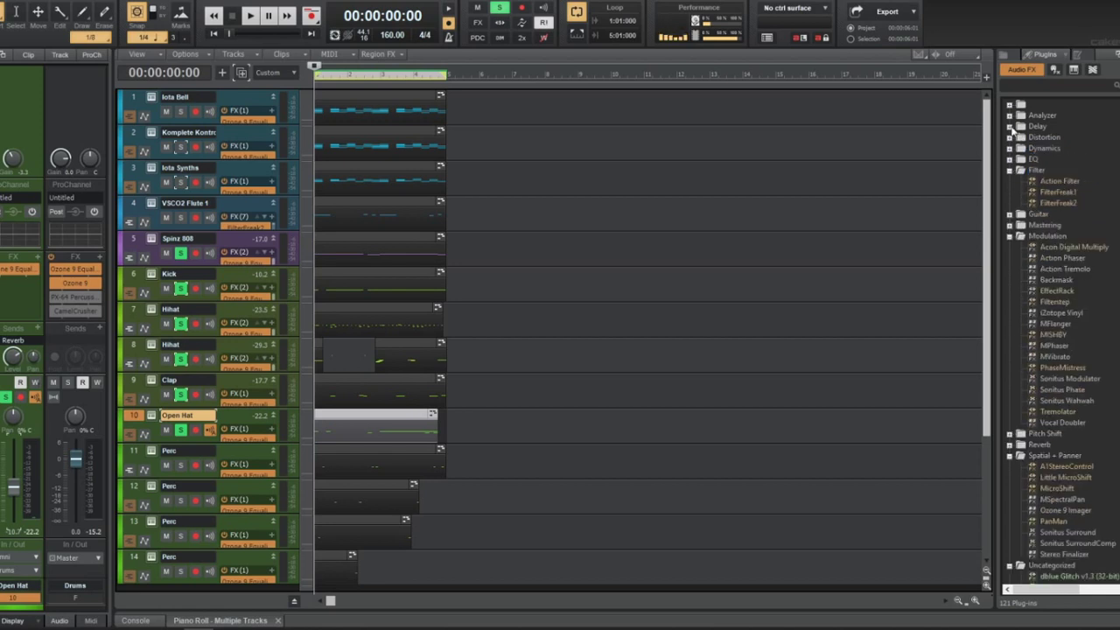
pyautogui.click(1009, 127)
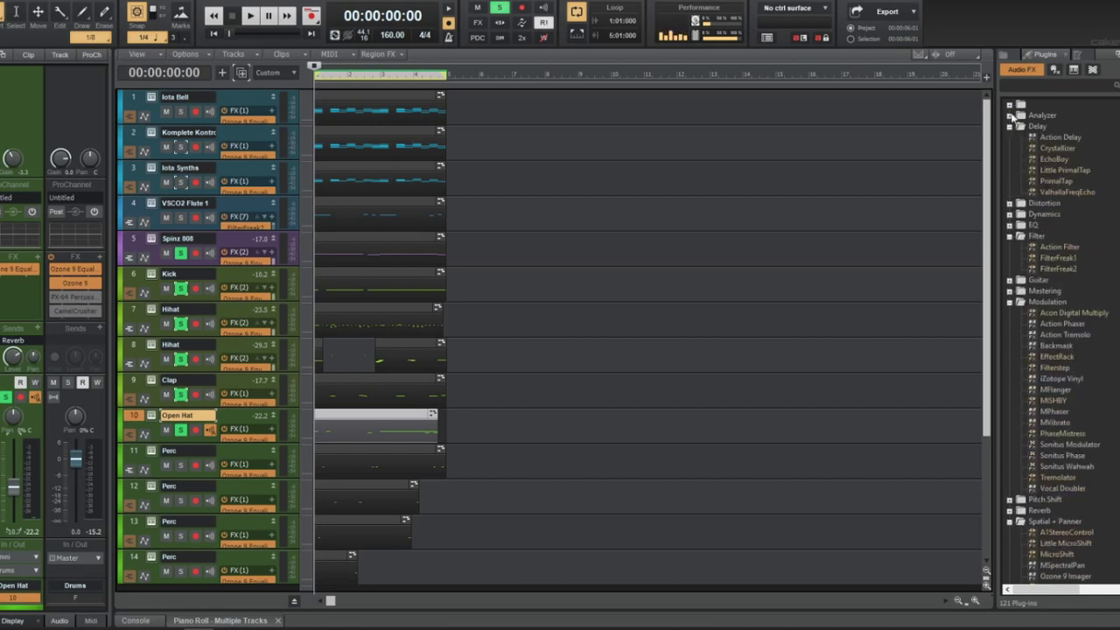
pyautogui.scroll(-3, 1030, 231)
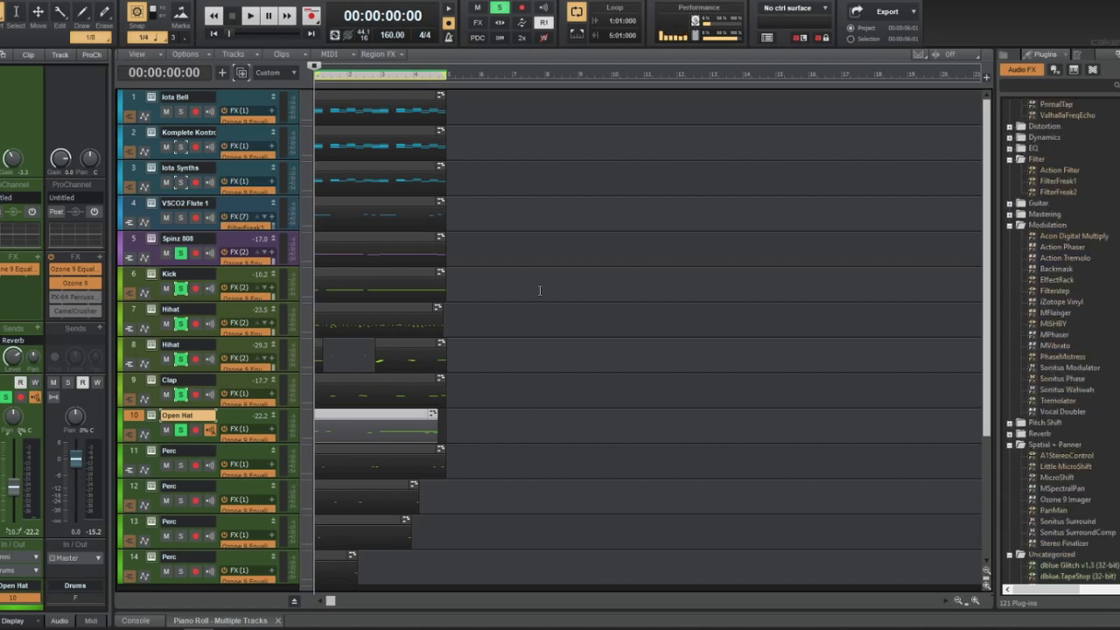
pyautogui.click(519, 355)
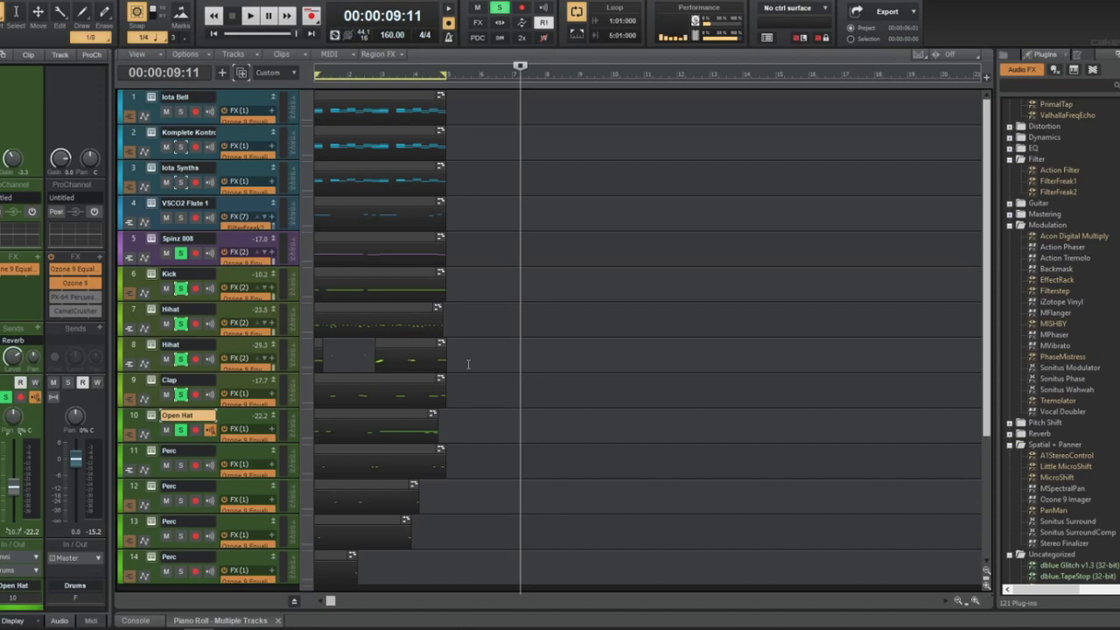
pyautogui.click(470, 322)
pyautogui.click(512, 277)
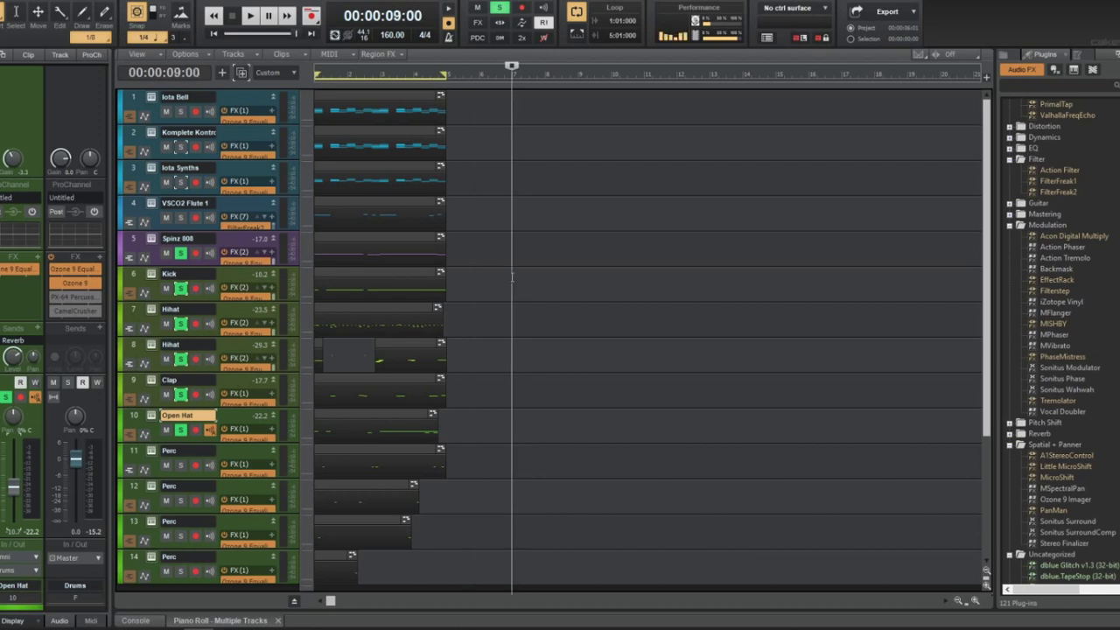
pyautogui.click(601, 291)
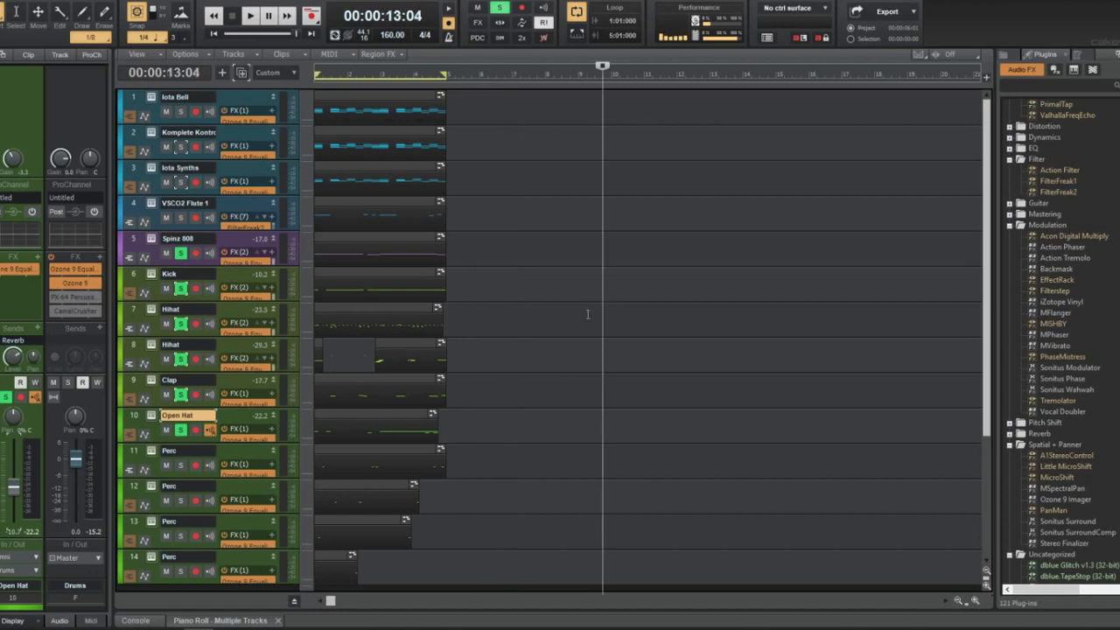
# Play the loop from the start, add Perc track 11 to the soloed tracks, and stop playback
pyautogui.press('w')
pyautogui.press('space')
pyautogui.click(180, 465)
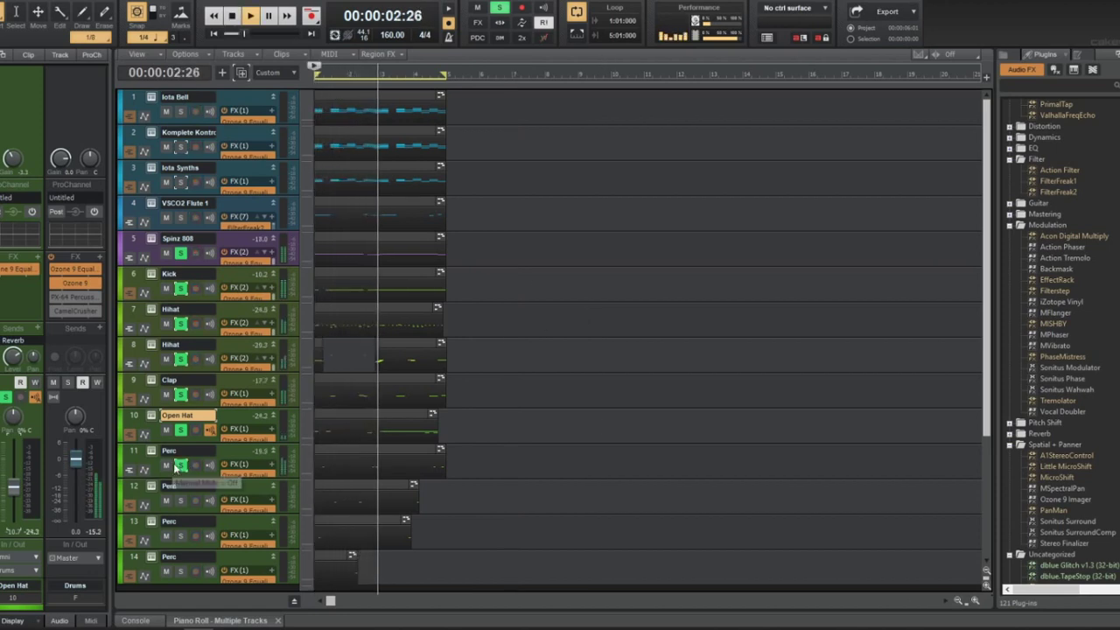
pyautogui.click(181, 465)
pyautogui.press('space')
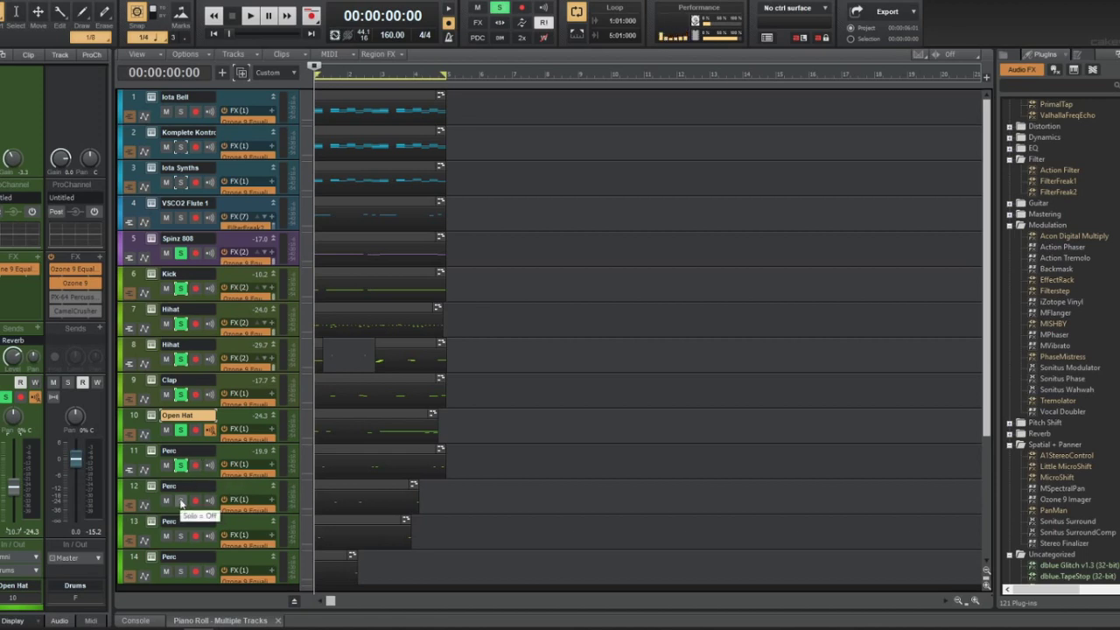
# Add Perc tracks 12 and 13 to the soloed tracks and play the loop, restarting it from the beginning several times
pyautogui.click(180, 501)
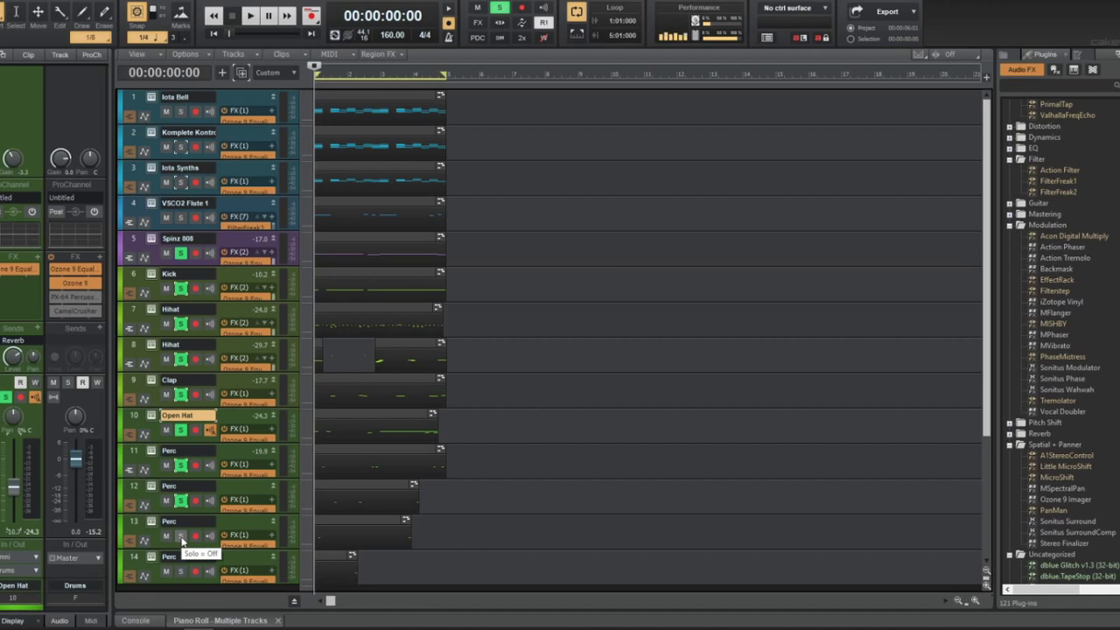
pyautogui.click(180, 535)
pyautogui.press('space')
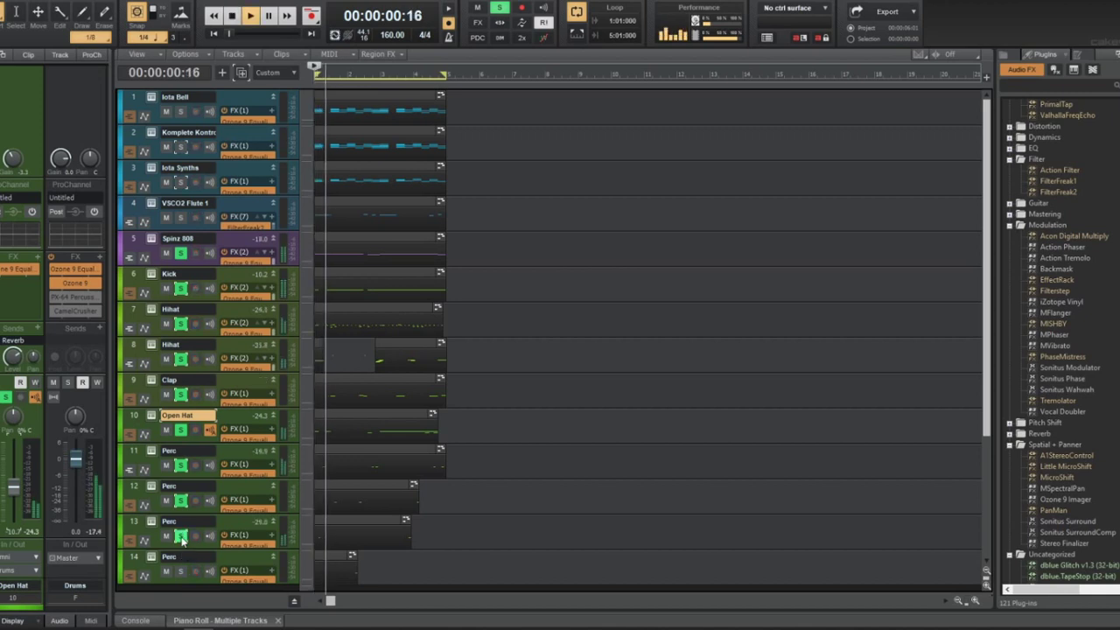
pyautogui.press('w')
pyautogui.press('w')
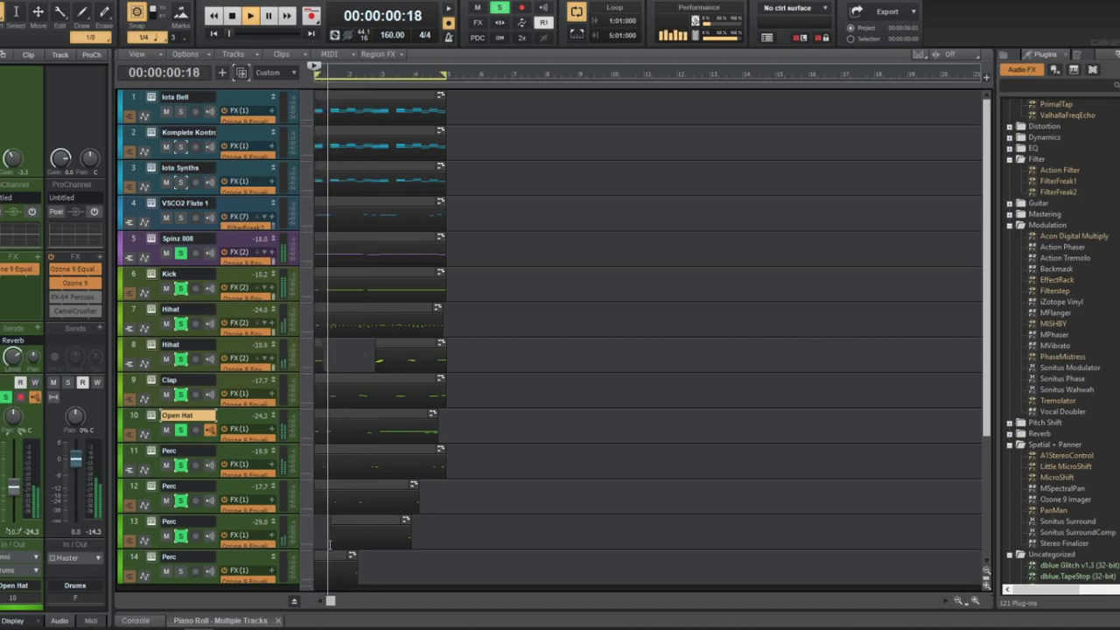
pyautogui.press('w')
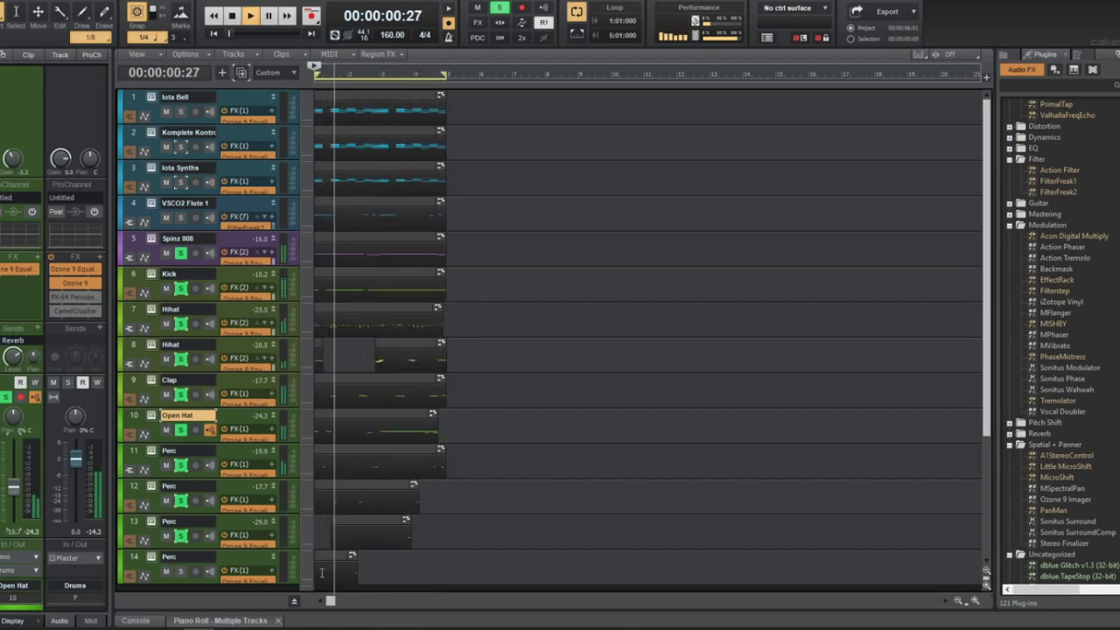
pyautogui.press('w')
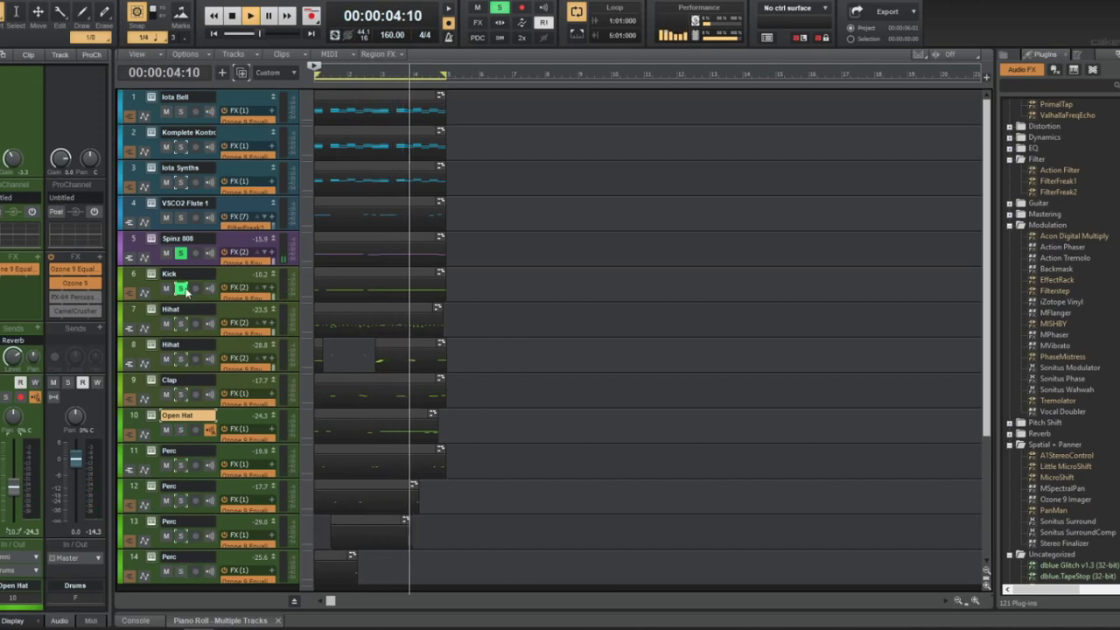
# Clear the remaining track solos, replay the full loop from the start, and stop playback with all clips selected
pyautogui.keyDown('ctrl'); pyautogui.click(182, 254); pyautogui.keyUp('ctrl')
pyautogui.press('w')
pyautogui.hotkey('ctrl', 'a')
pyautogui.press('space')
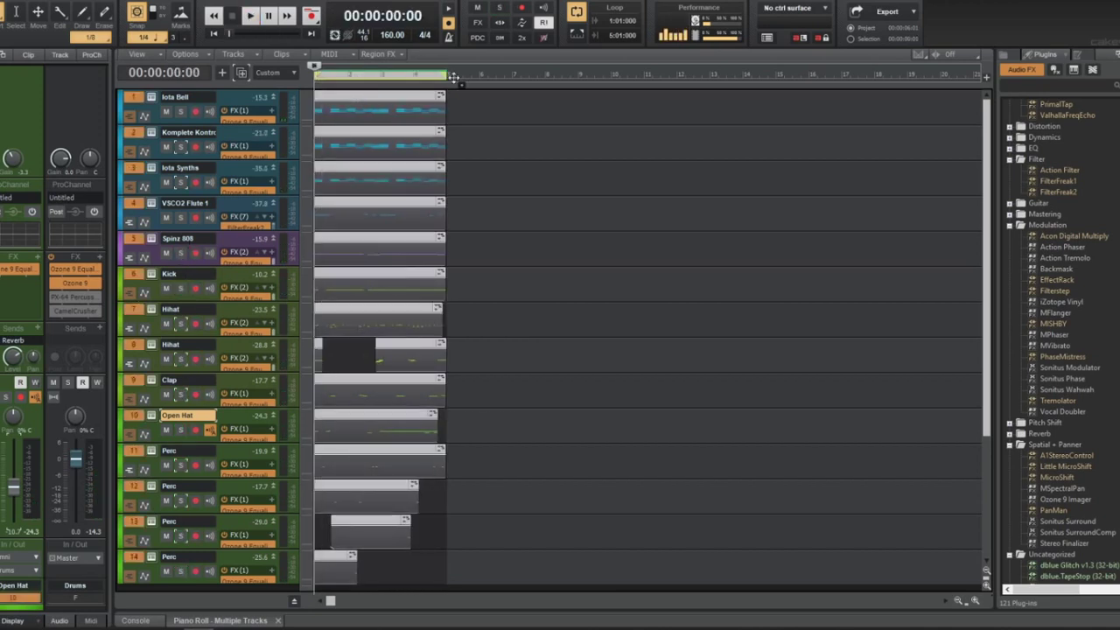
pyautogui.moveTo(454, 77); pyautogui.dragTo(577, 77)
pyautogui.click(502, 143)
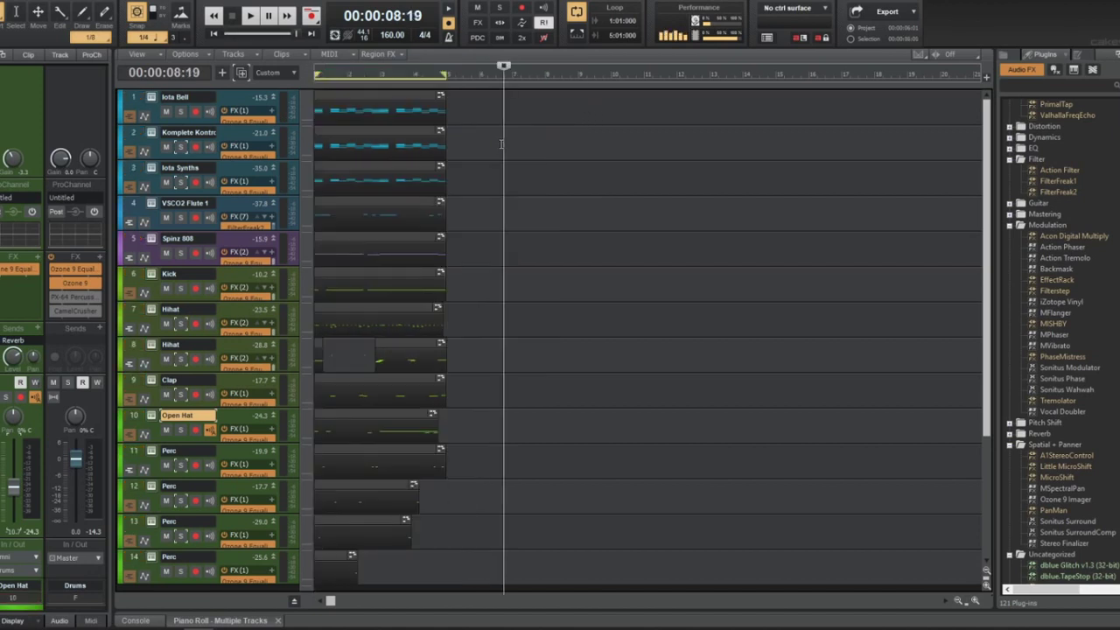
pyautogui.hotkey('ctrl', 'a')
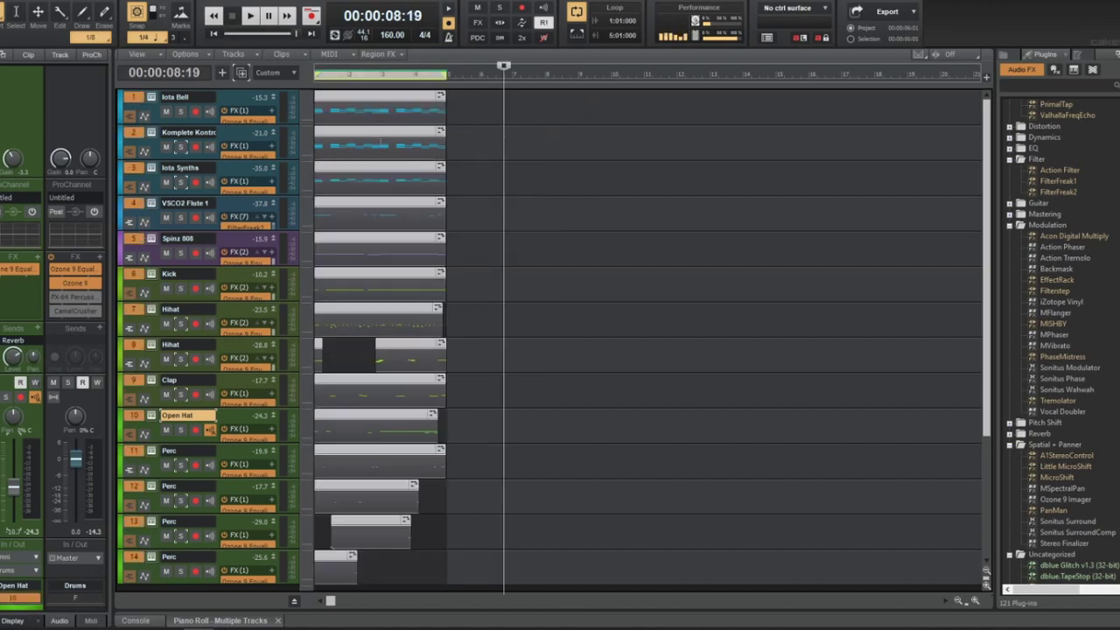
pyautogui.moveTo(341, 93); pyautogui.dragTo(487, 103)
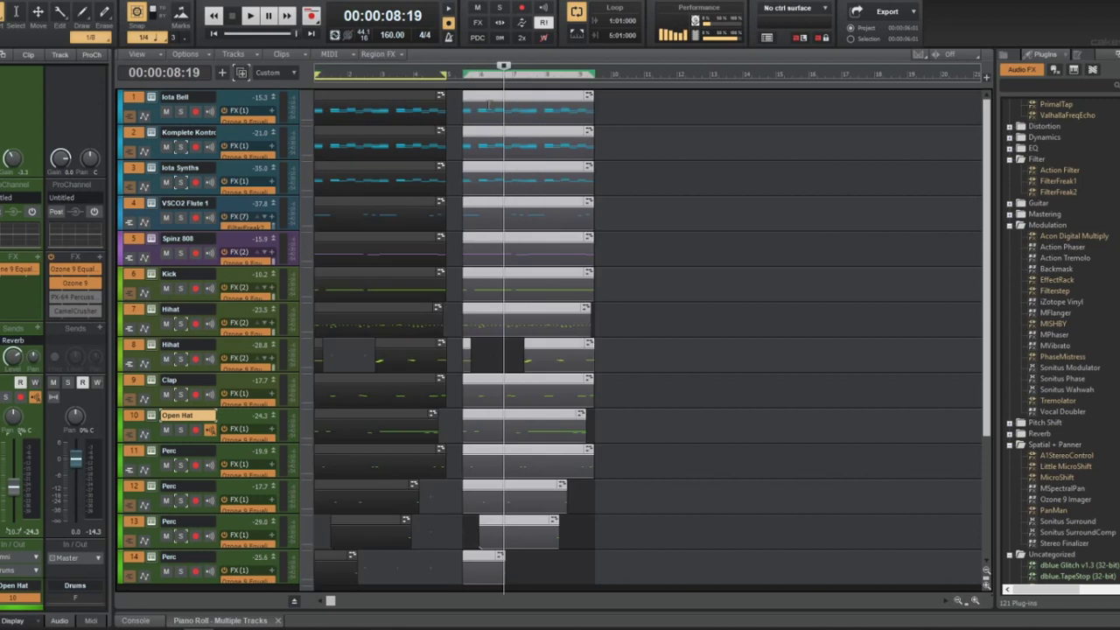
pyautogui.hotkey('ctrl', 'z')
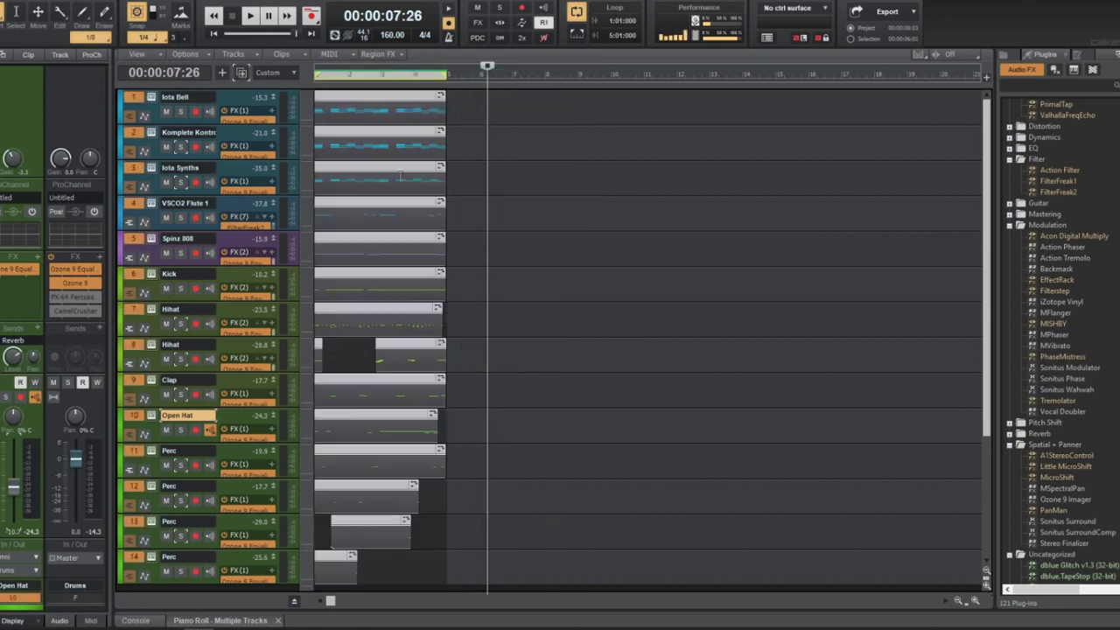
# Set the snap resolution to 1/1, copy all clips to bar 5, and copy the resulting eight bars to bar 9
pyautogui.click(150, 41)
pyautogui.click(165, 70)
pyautogui.moveTo(333, 96); pyautogui.dragTo(466, 106)
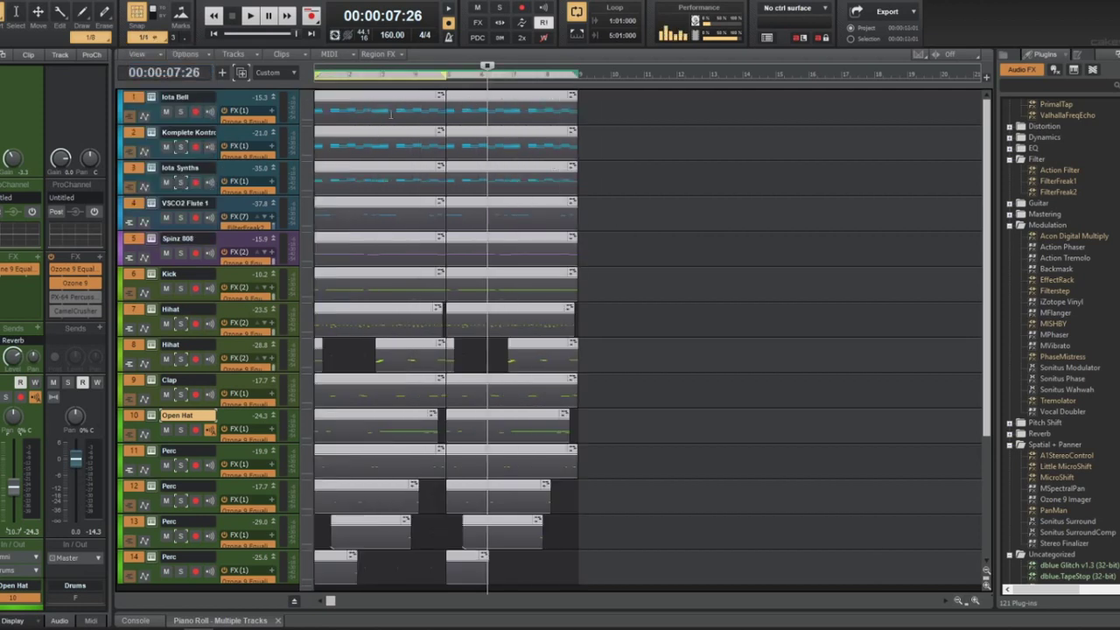
pyautogui.moveTo(339, 99); pyautogui.dragTo(601, 111)
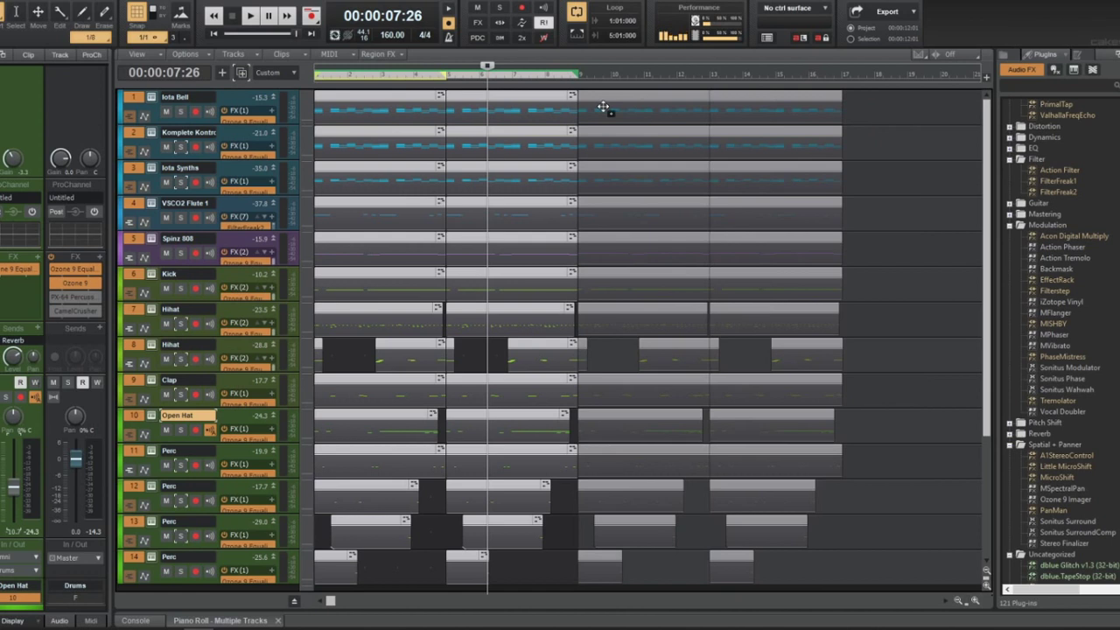
# Select all clips in bars 1 to 16 and copy them to bar 17
pyautogui.scroll(-2, 600, 118)
pyautogui.hscroll(1, 424, 93)
pyautogui.rightClick(446, 113)
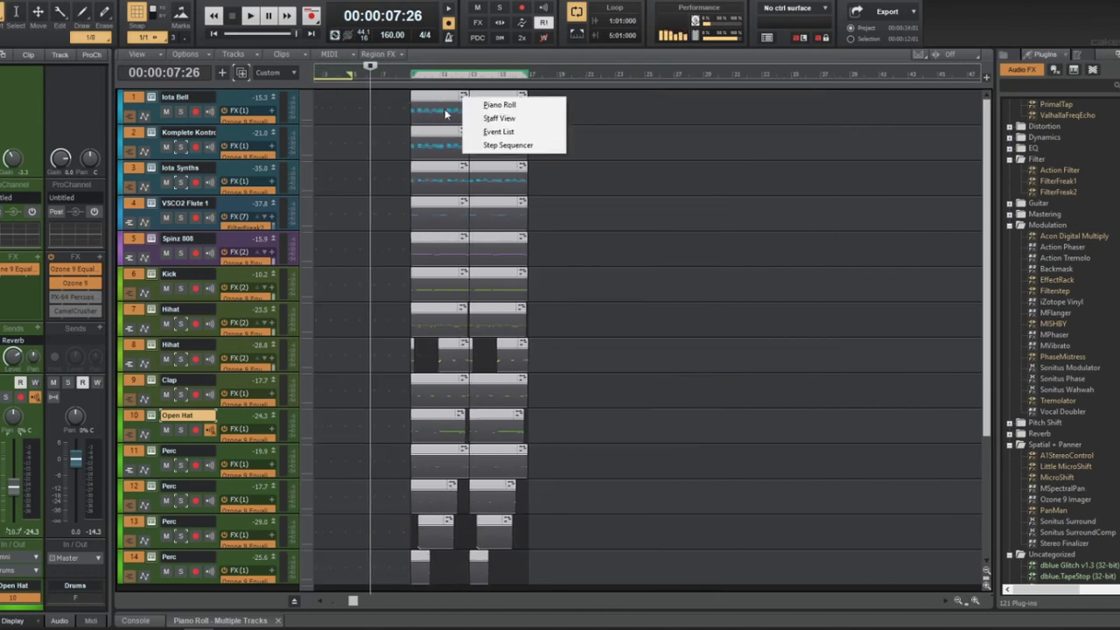
pyautogui.press('Escape')
pyautogui.hscroll(-1, 437, 98)
pyautogui.moveTo(445, 99); pyautogui.dragTo(563, 105)
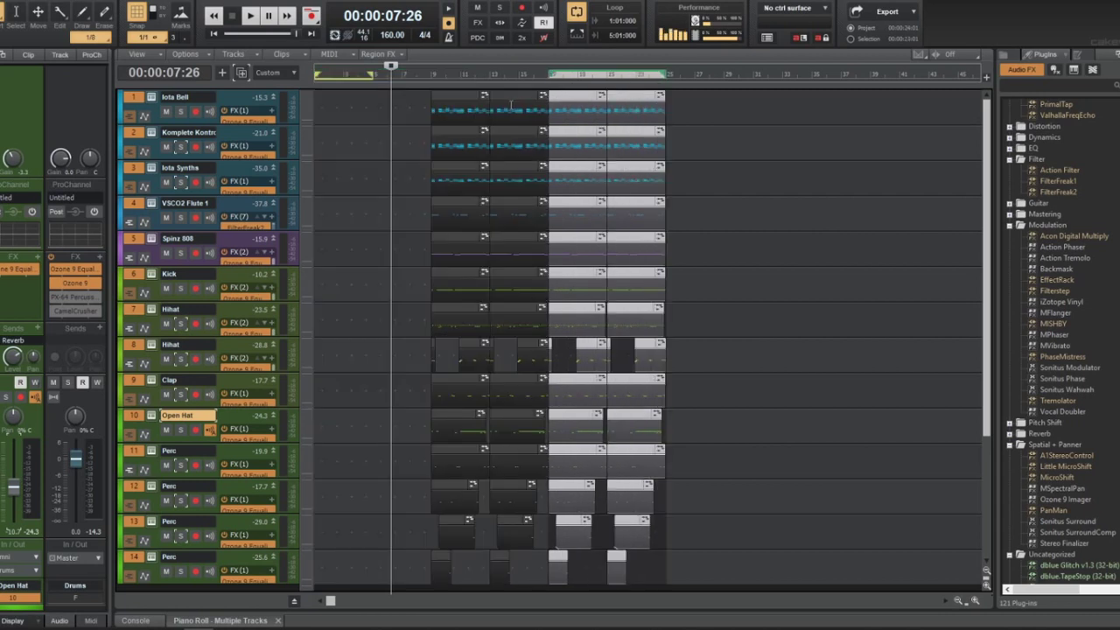
pyautogui.hotkey('ctrl', 'a')
pyautogui.moveTo(464, 98); pyautogui.dragTo(568, 117)
# Copy the selected 16 bars of clips to bar 33 and save the project
pyautogui.scroll(-3, 375, 90)
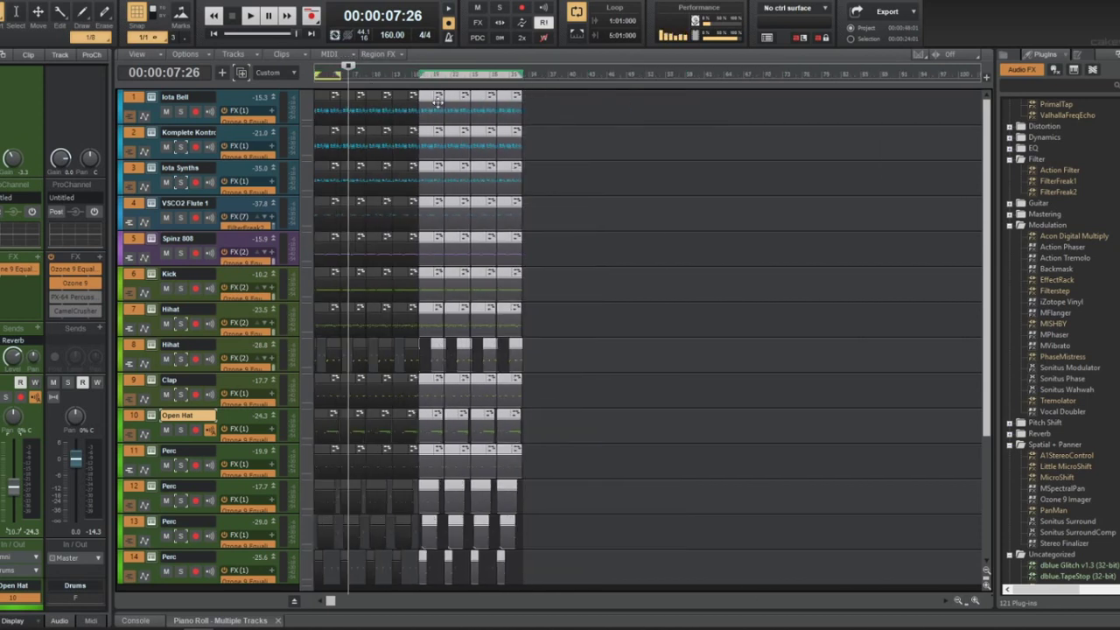
pyautogui.moveTo(431, 96); pyautogui.dragTo(521, 105)
pyautogui.hotkey('ctrl', 's')
# Play the arrangement from the start and delete the Spinz 808 clip in bars 1 to 4
pyautogui.press('w')
pyautogui.press('space')
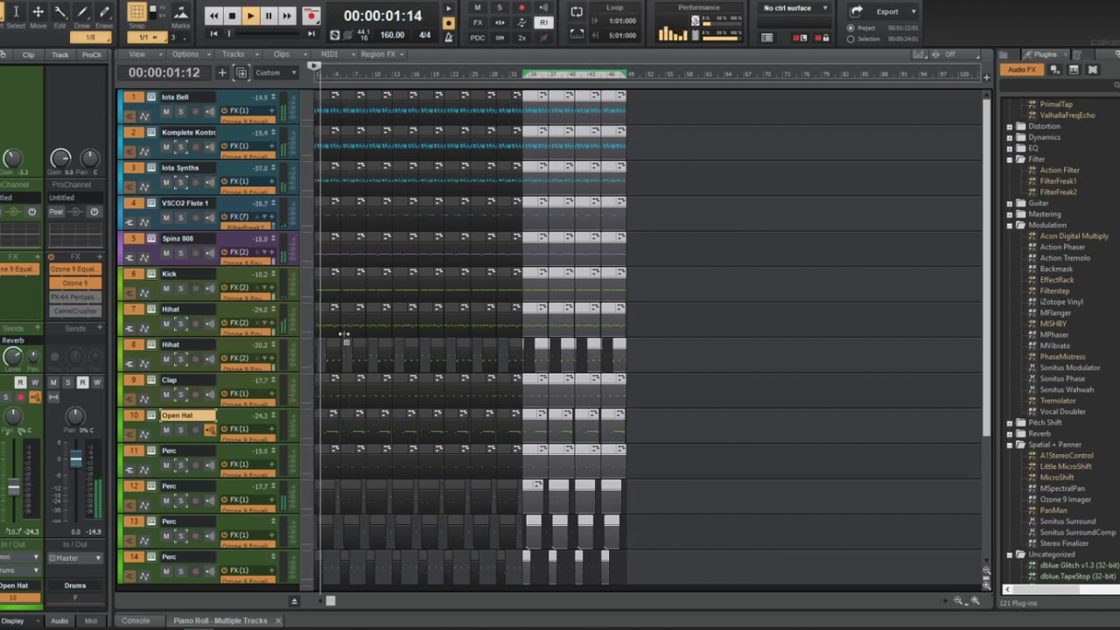
pyautogui.click(329, 337)
pyautogui.scroll(5, 329, 337)
pyautogui.click(372, 237)
pyautogui.press('Delete')
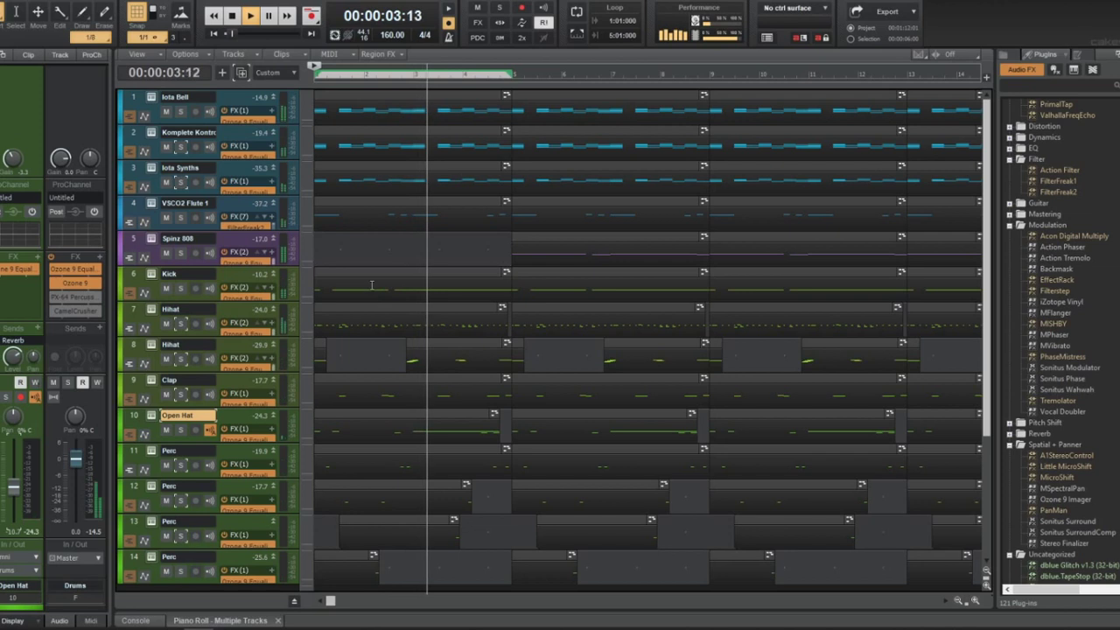
# Delete the Kick, Hihat, Clap, Open Hat and Perc clips in bars 1 to 4
pyautogui.click(372, 285)
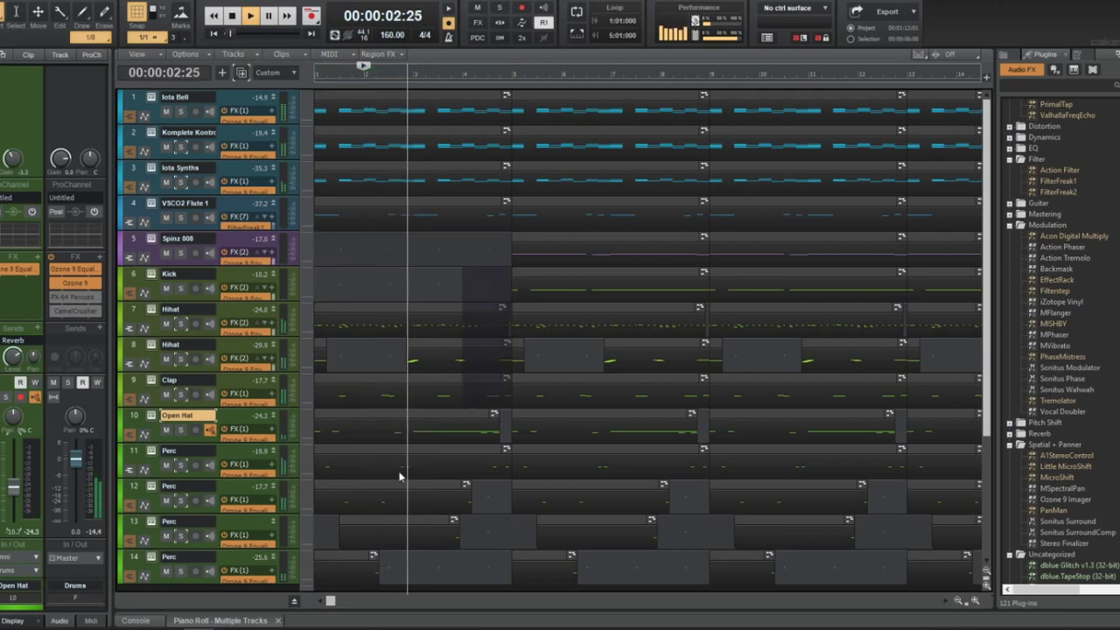
pyautogui.moveTo(399, 477); pyautogui.dragTo(327, 623)
pyautogui.press('Delete')
# Delete the Spinz 808 and Kick clips in bars 5 to 8
pyautogui.scroll(3, 481, 395)
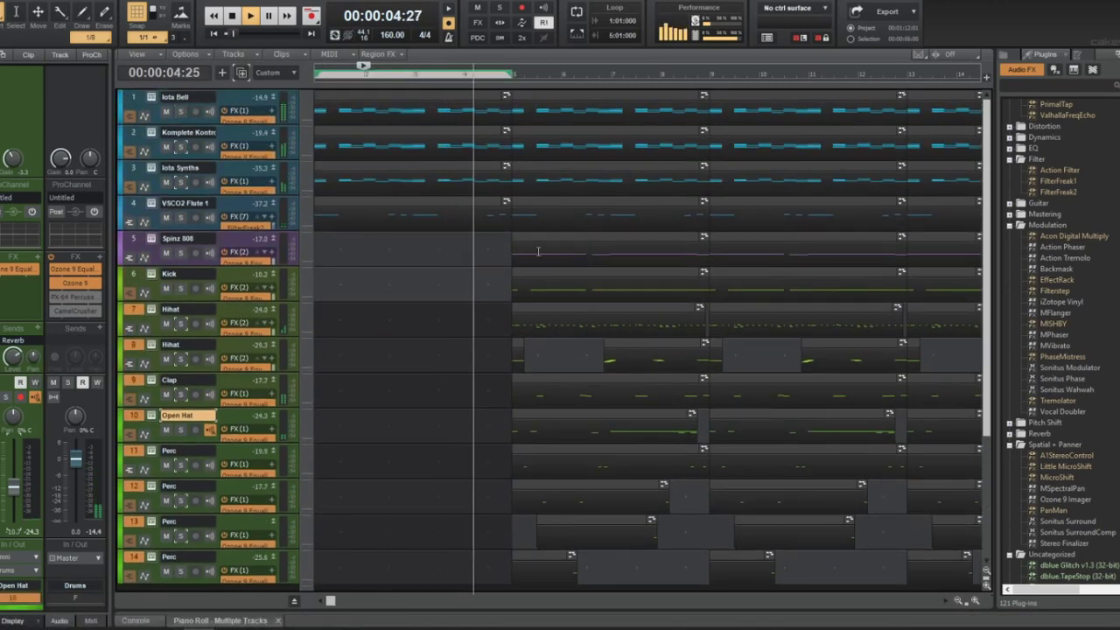
pyautogui.click(528, 257)
pyautogui.press('Delete')
pyautogui.click(543, 291)
pyautogui.press('Delete')
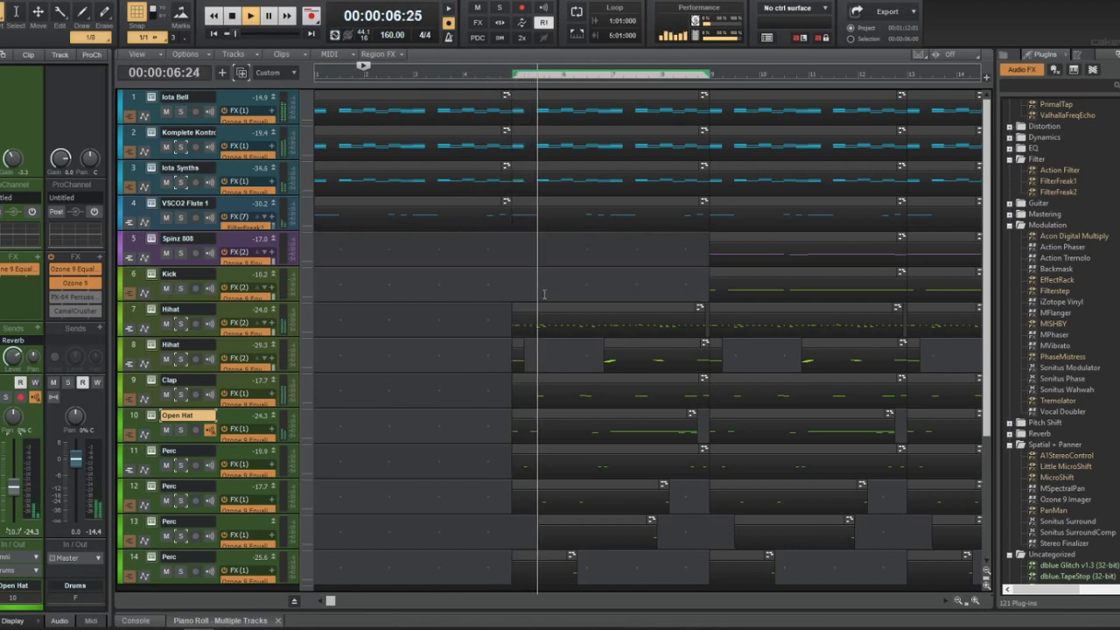
# Delete the clips of Perc tracks 14 and 11 in bars 5 to 8
pyautogui.click(555, 564)
pyautogui.press('Delete')
pyautogui.click(555, 529)
pyautogui.click(555, 473)
pyautogui.press('Delete')
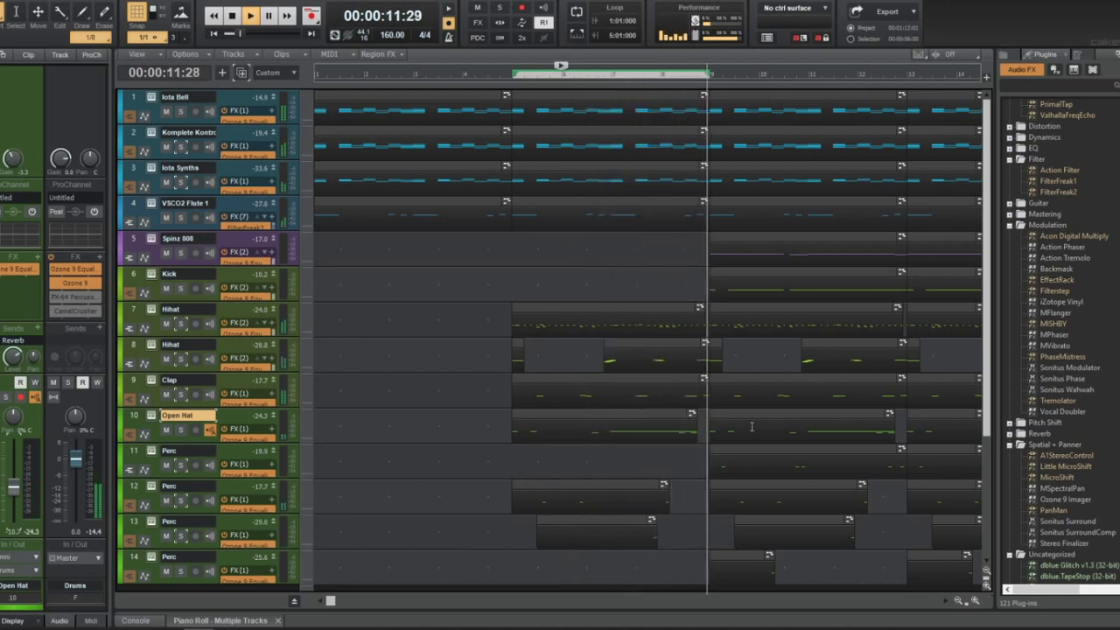
# Play the arrangement from the start and delete the VSCO2 Flute 1 clip in bars 1 to 4
pyautogui.press('space')
pyautogui.press('w')
pyautogui.press('space')
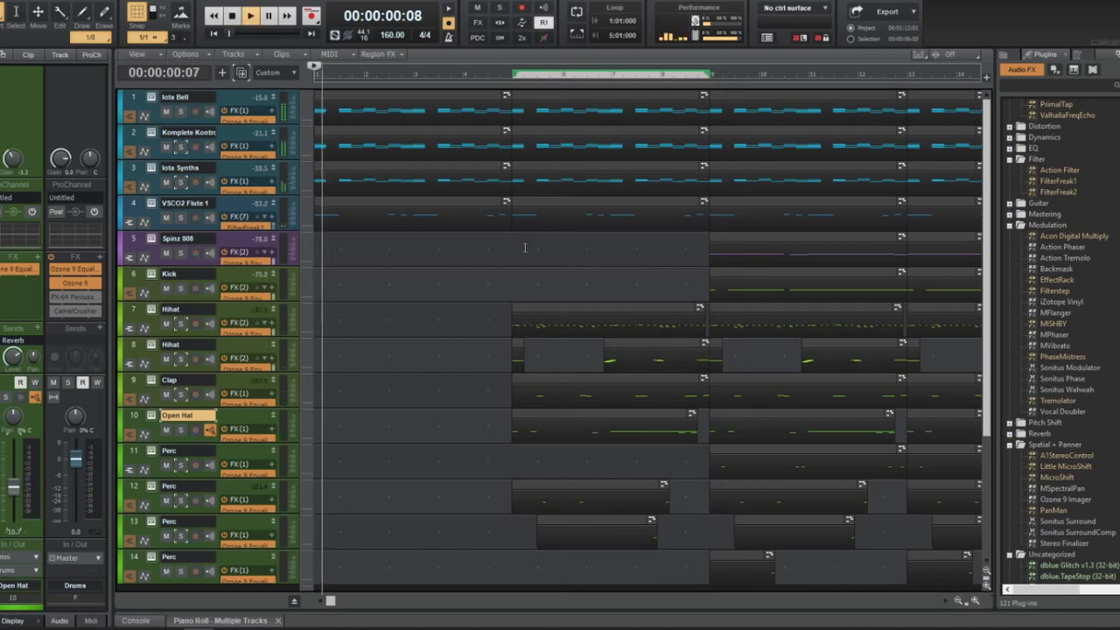
pyautogui.click(413, 207)
pyautogui.press('Delete')
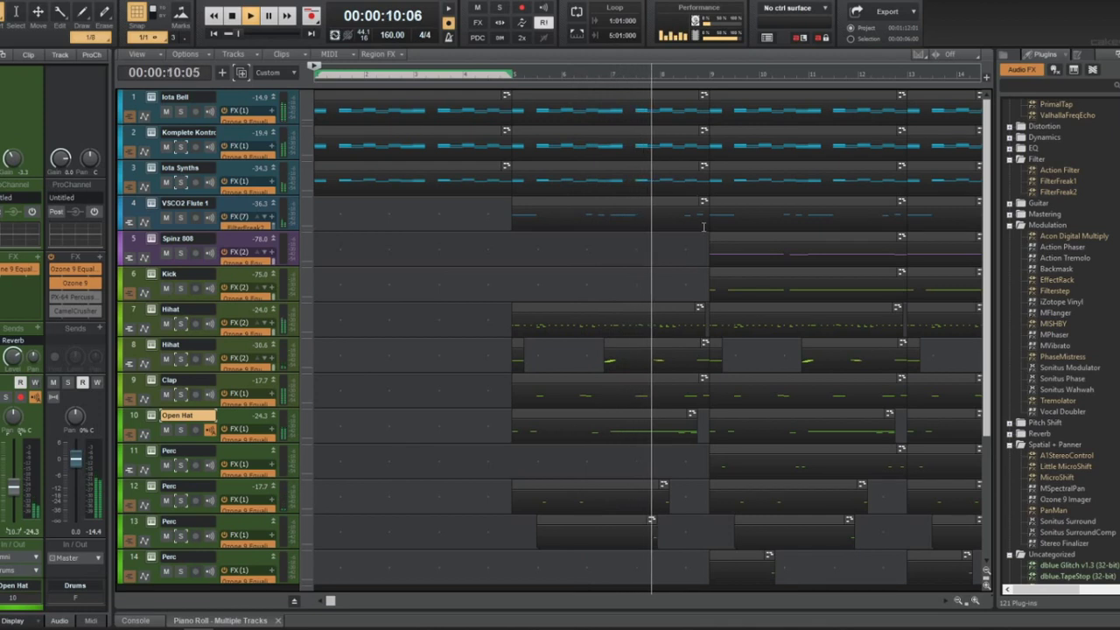
# Set the snap to 1/4, clear the second half of bar 8 on tracks 1 to 4, and play back from bar 5
pyautogui.press('space')
pyautogui.click(690, 146)
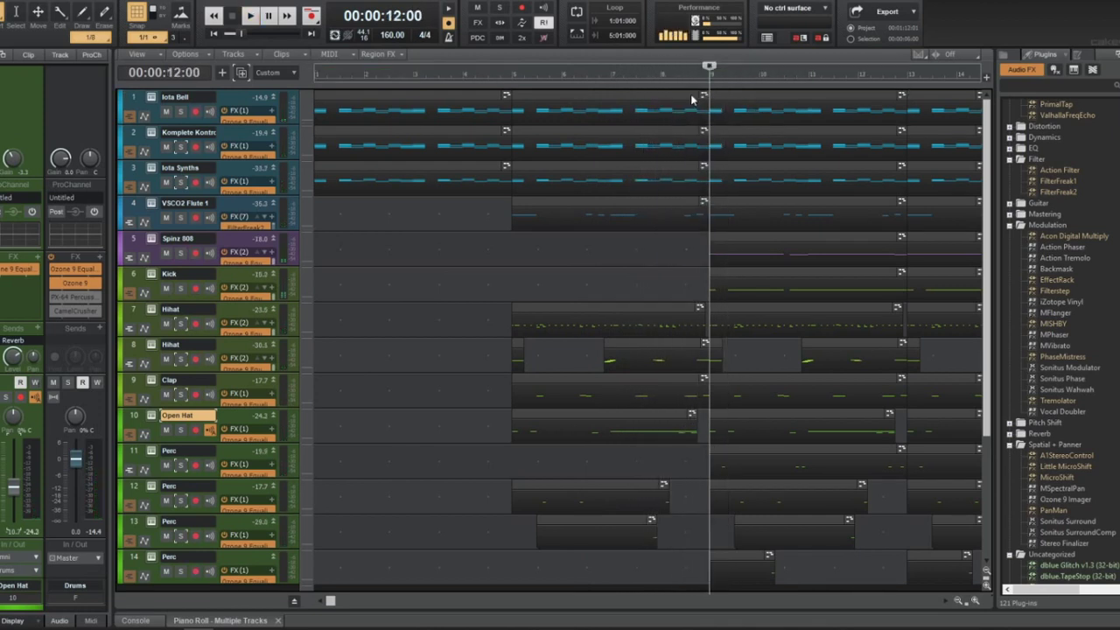
pyautogui.moveTo(691, 94); pyautogui.dragTo(678, 90)
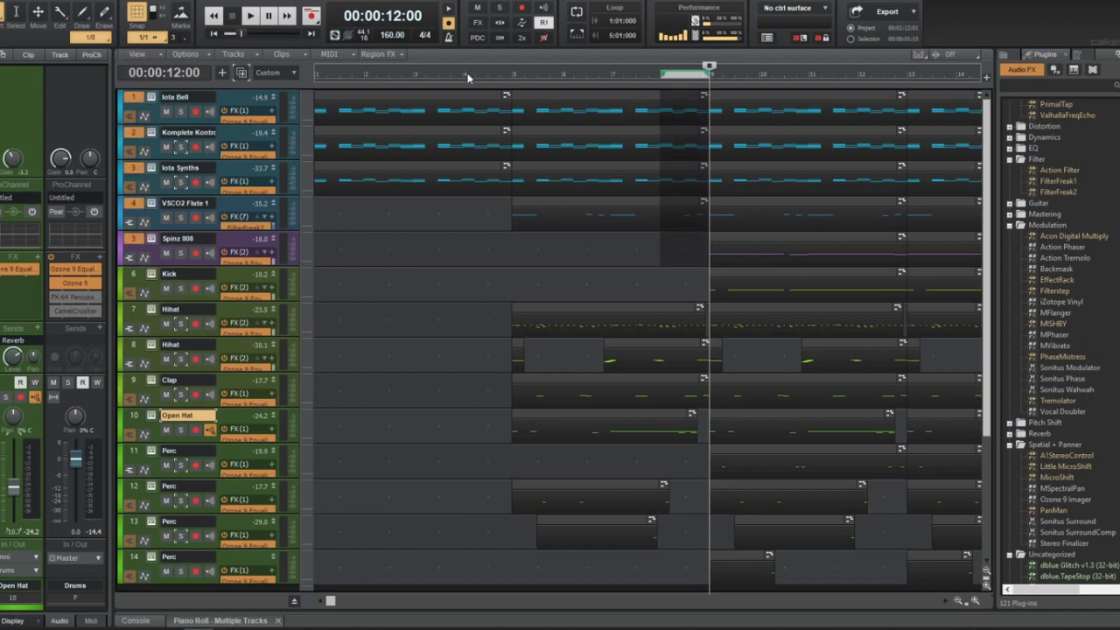
pyautogui.rightClick(154, 35)
pyautogui.click(154, 37)
pyautogui.click(142, 38)
pyautogui.click(173, 101)
pyautogui.click(704, 238)
pyautogui.moveTo(708, 247); pyautogui.dragTo(690, 119)
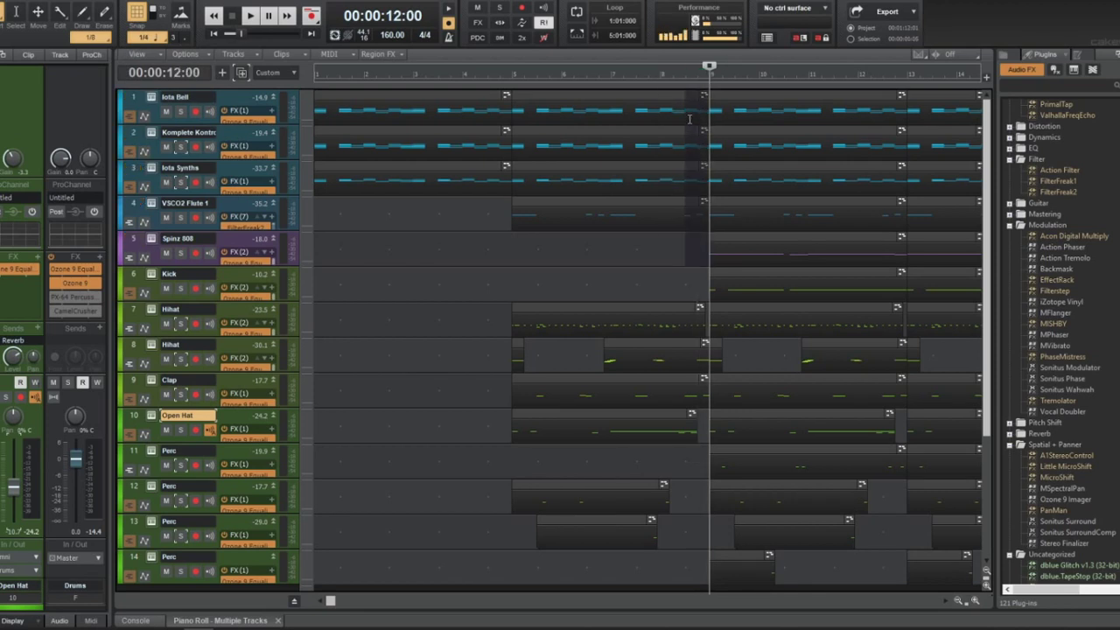
pyautogui.click(513, 74)
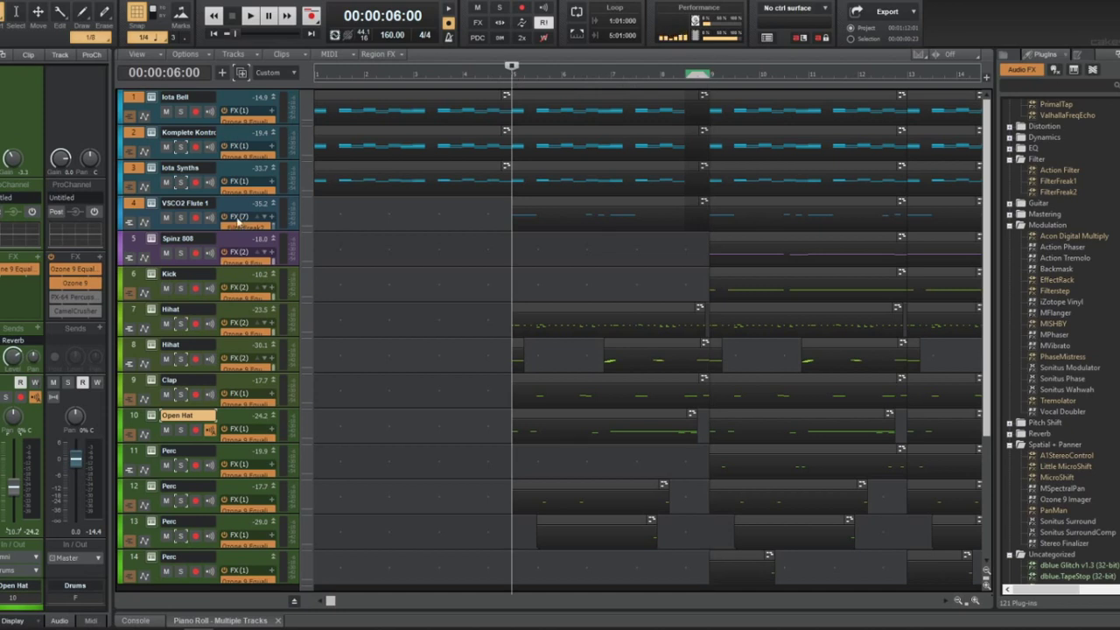
pyautogui.press('space')
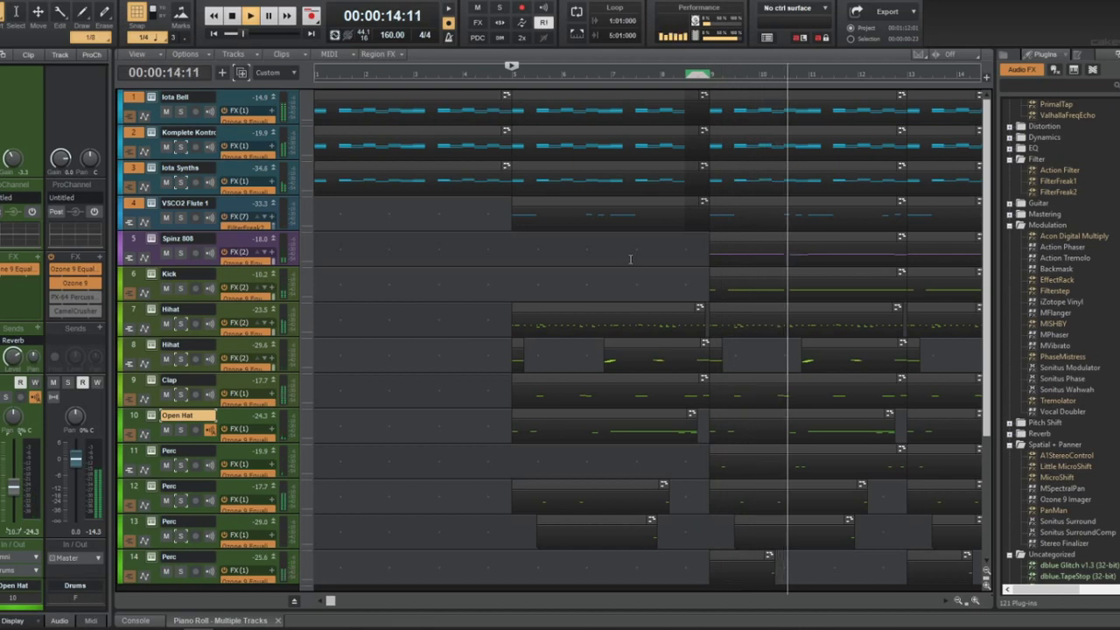
pyautogui.press('space')
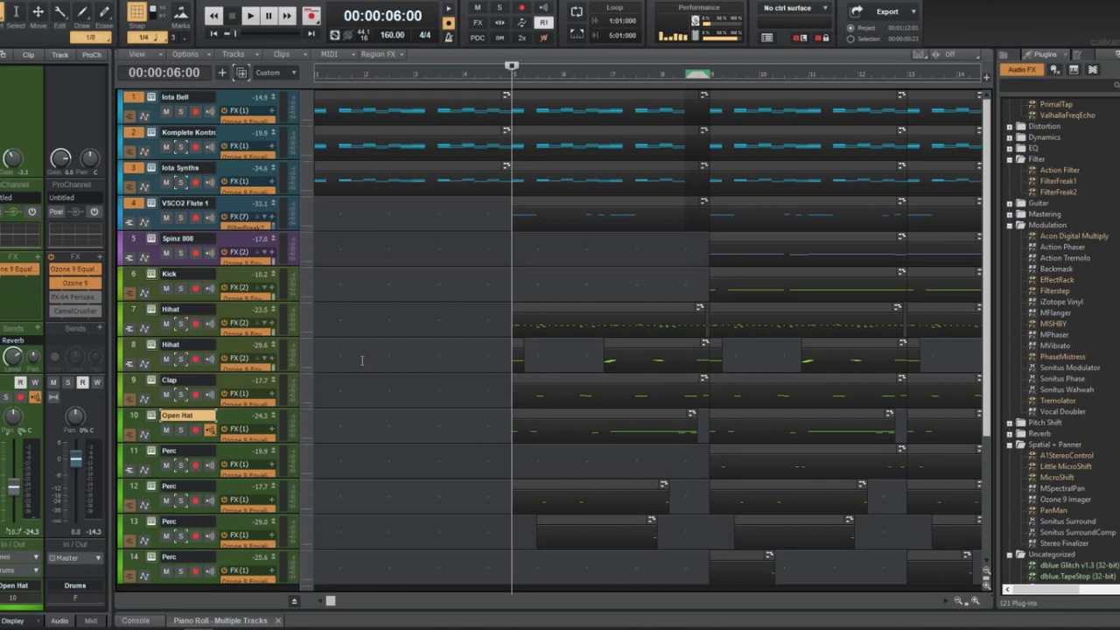
# Open the Clap track's Komplete Kontrol sampler, browse to the drum kit's Clap folder and load the "dae dae" sample
pyautogui.click(152, 379)
pyautogui.click(590, 204)
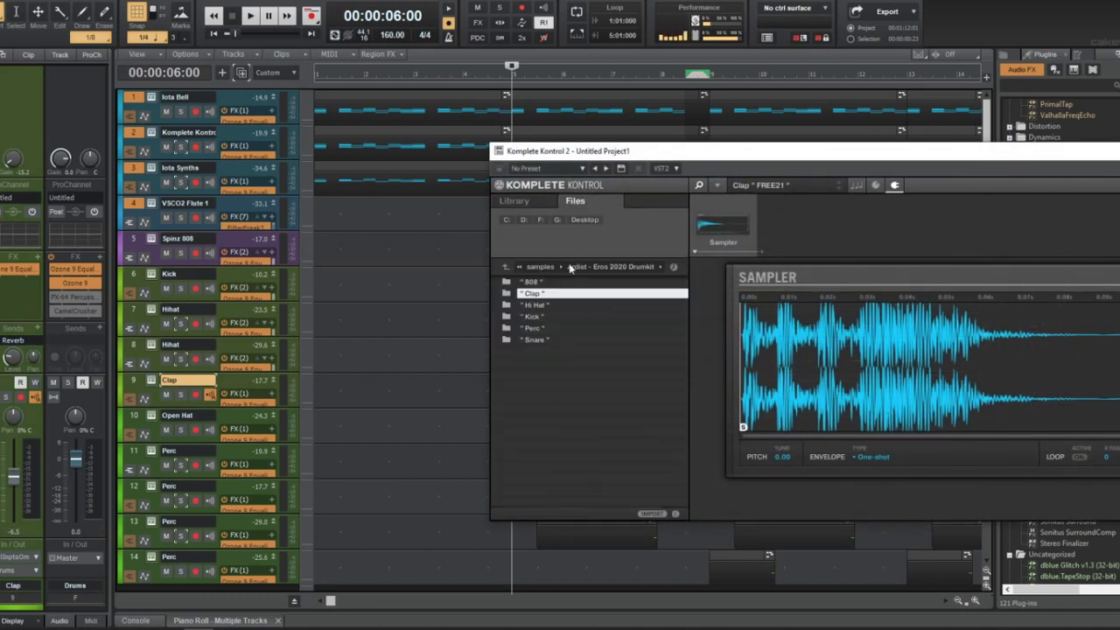
pyautogui.doubleClick(555, 284)
pyautogui.doubleClick(555, 295)
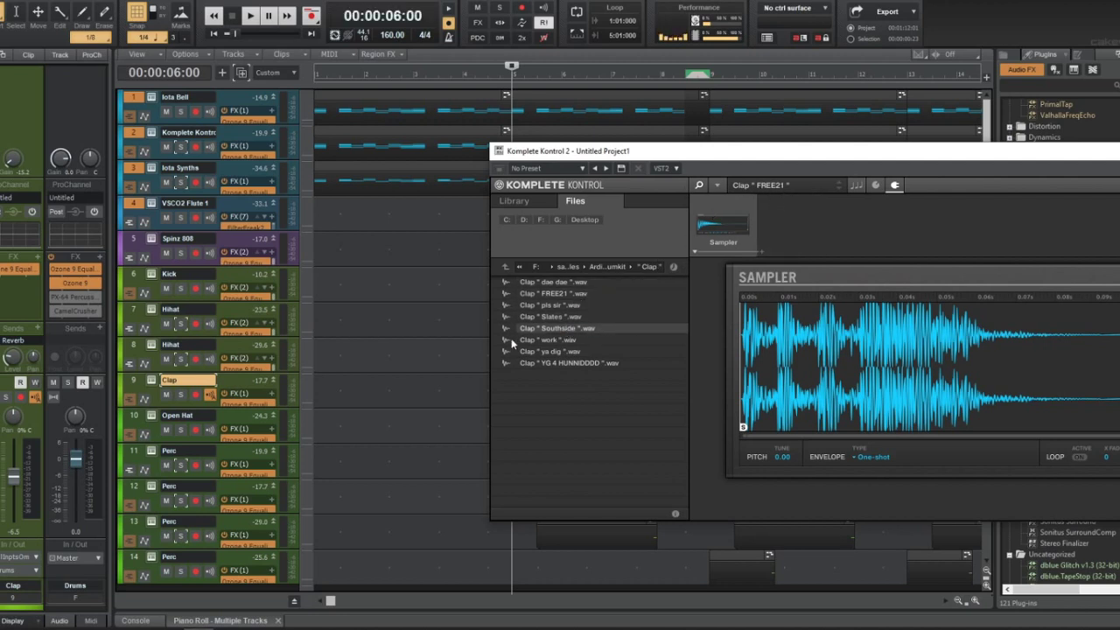
pyautogui.click(556, 283)
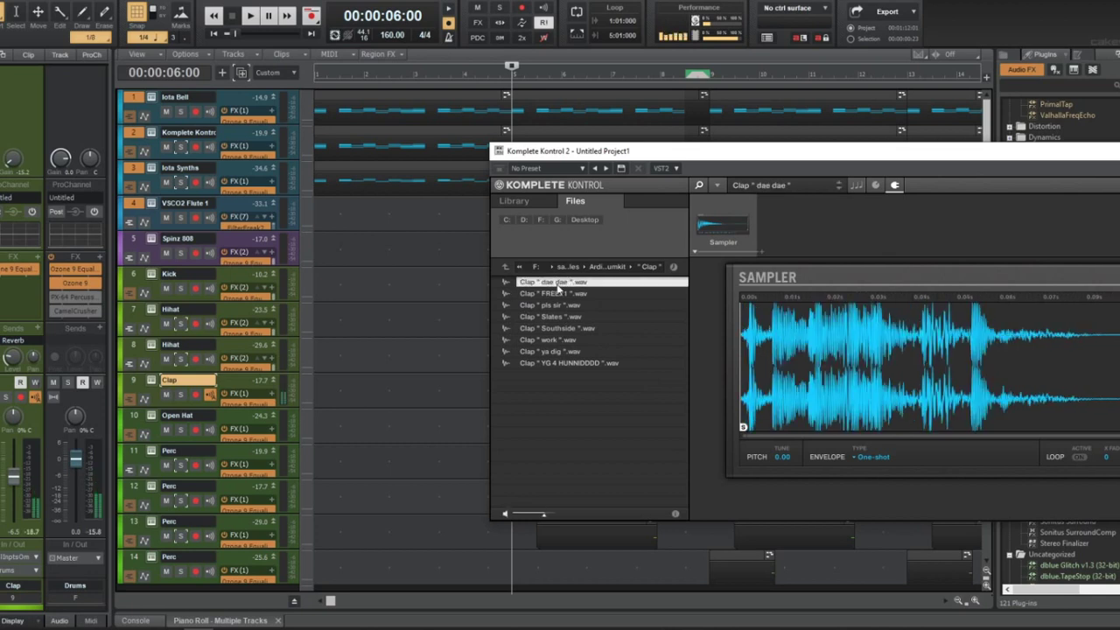
# Audition the clap samples from "pls sir" through "YG 4 HUNNIDDDD" while the arrangement plays
pyautogui.press('space')
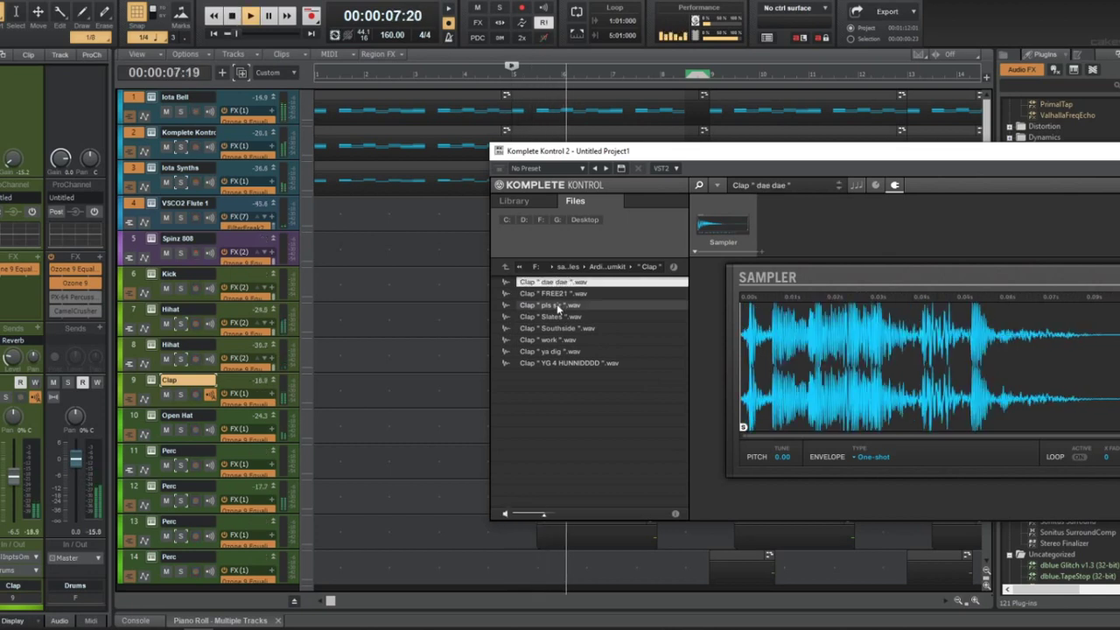
pyautogui.click(557, 306)
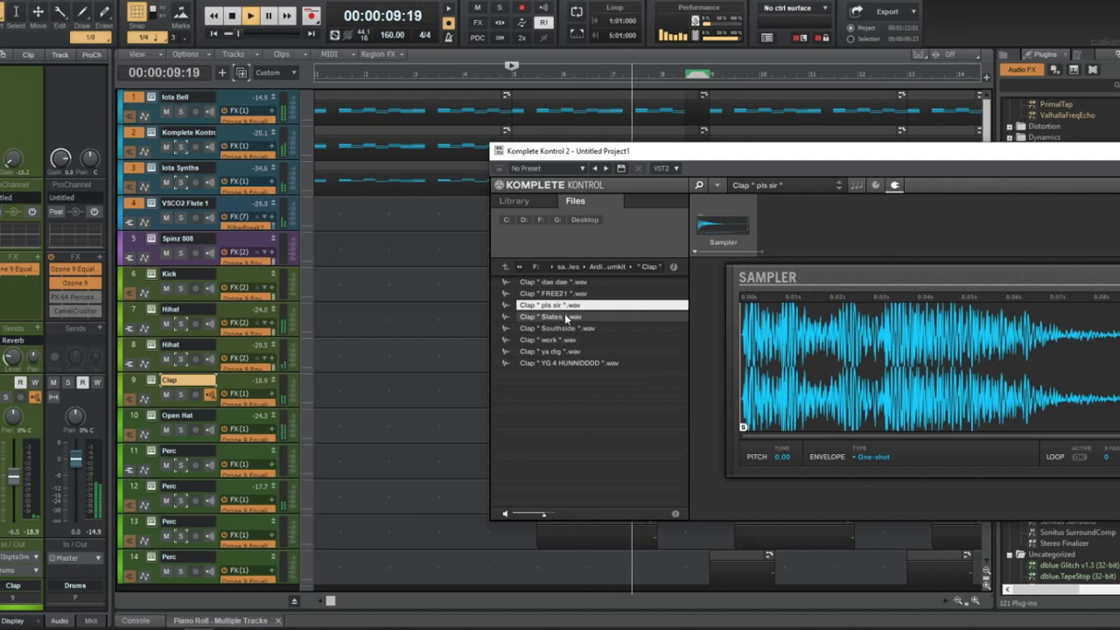
pyautogui.click(568, 317)
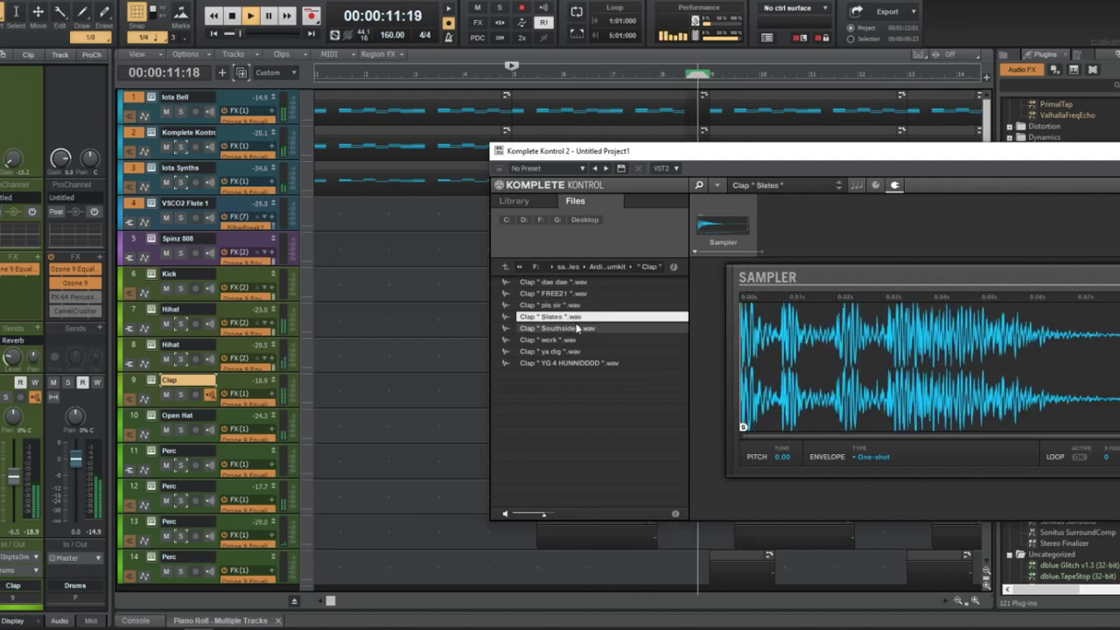
pyautogui.click(577, 329)
pyautogui.click(575, 341)
pyautogui.click(573, 351)
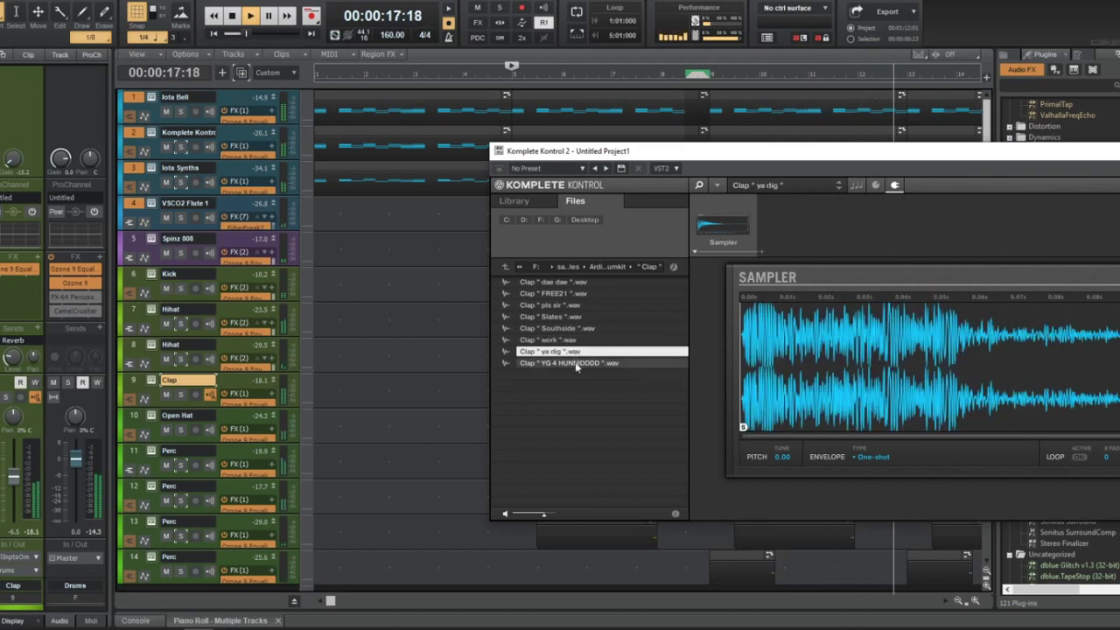
pyautogui.click(576, 363)
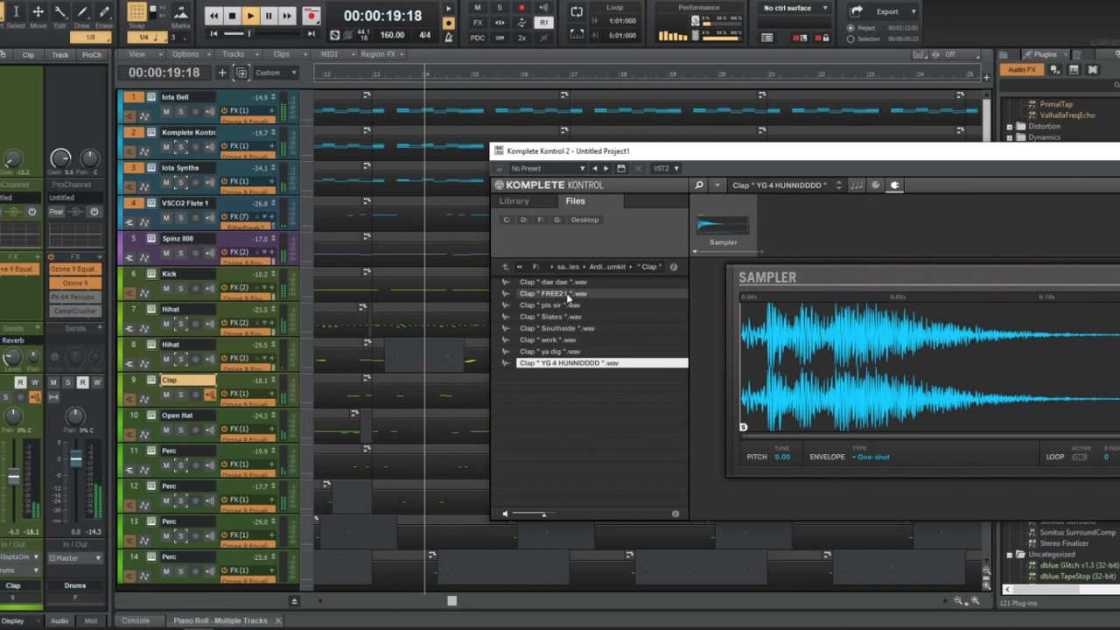
# Reload the "FREE21" clap sample, stop playback and close the sampler
pyautogui.click(567, 295)
pyautogui.moveTo(691, 155); pyautogui.dragTo(446, 243)
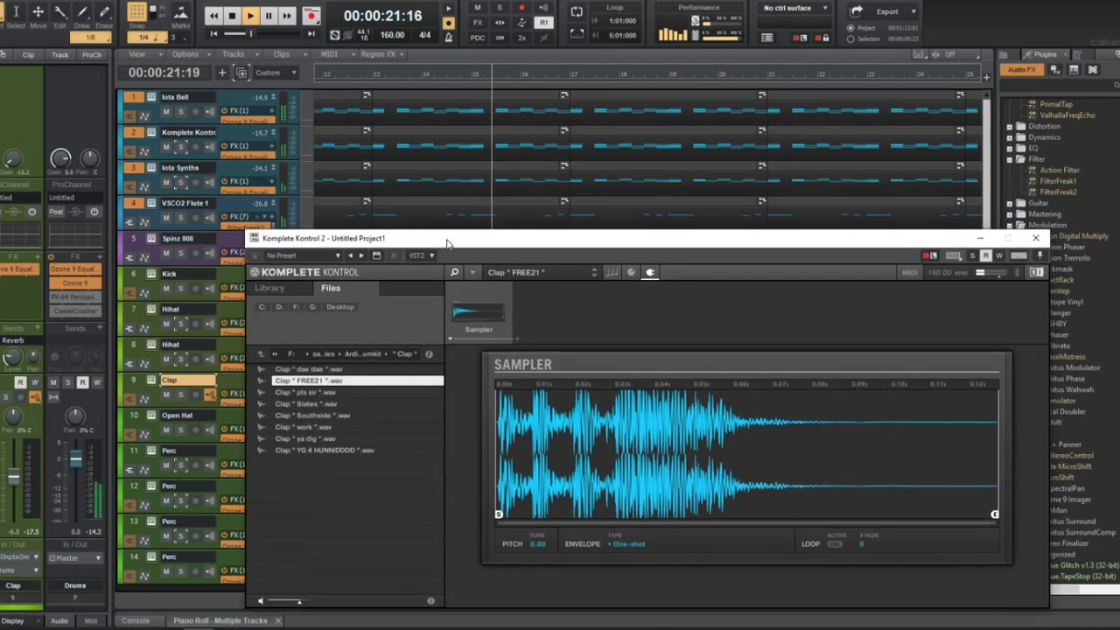
pyautogui.press('space')
pyautogui.click(1035, 238)
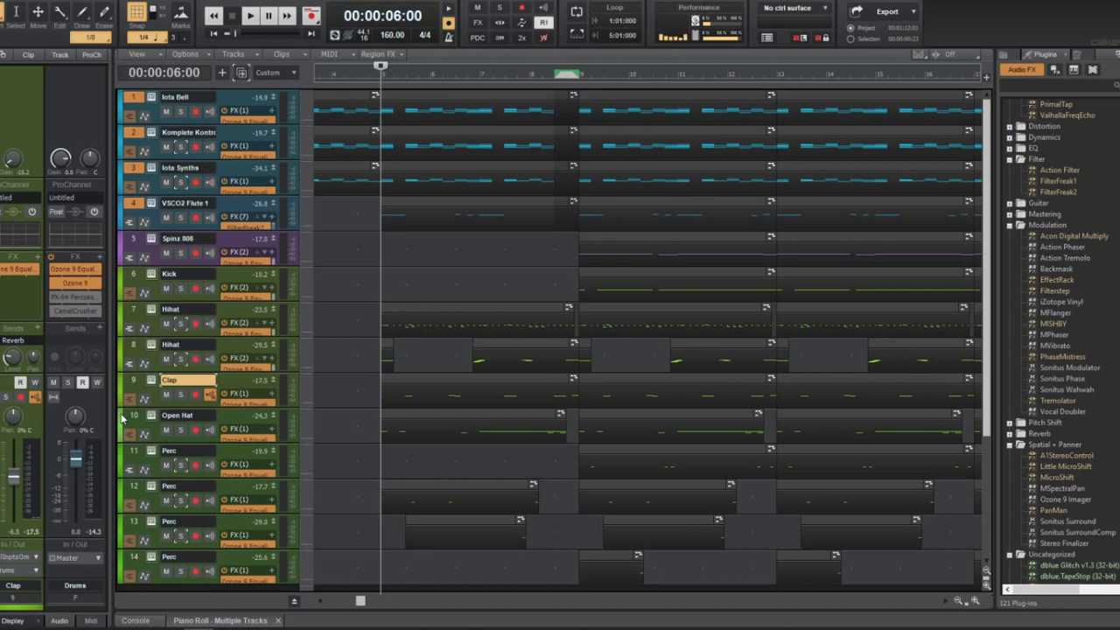
# Solo the Clap track, listen to it from bar 5 and turn the solo off again
pyautogui.click(180, 395)
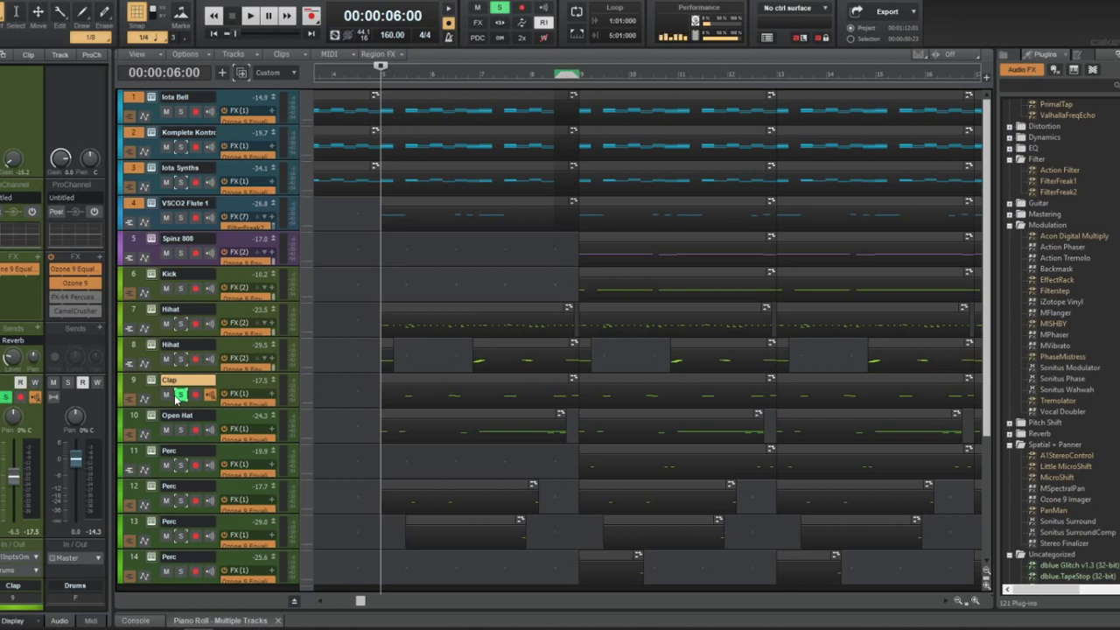
pyautogui.press('space')
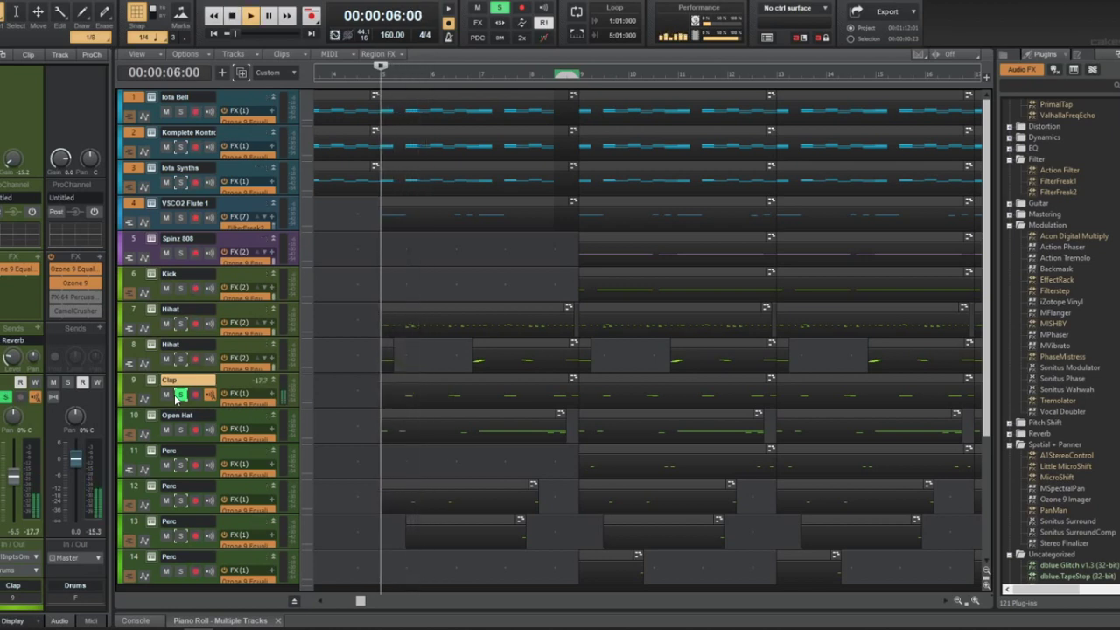
pyautogui.press('space')
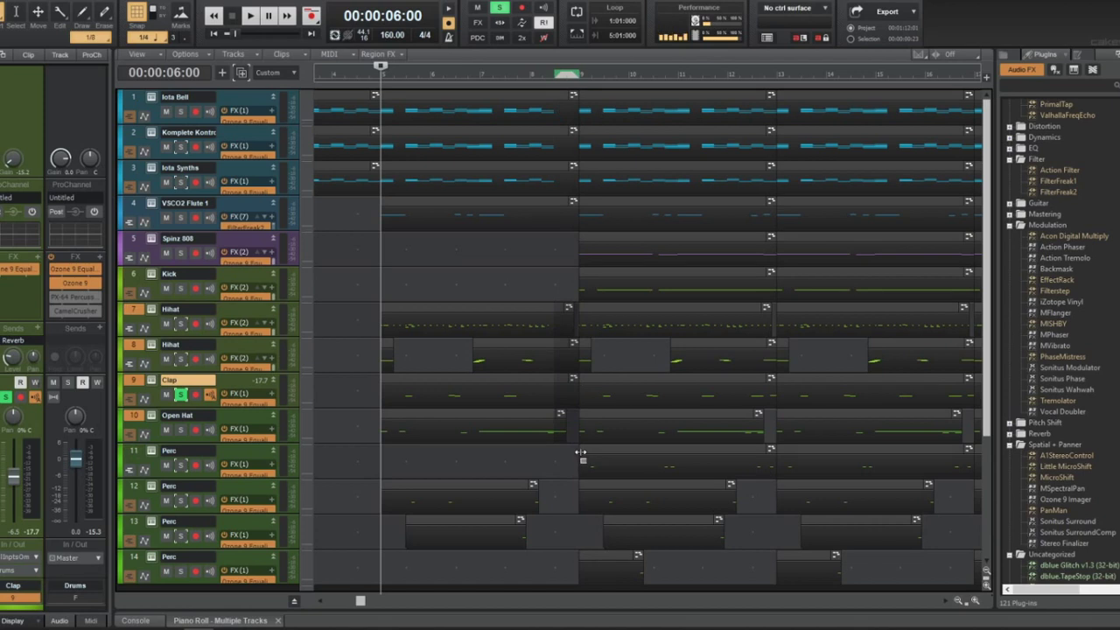
pyautogui.press('space')
pyautogui.press('space')
pyautogui.click(180, 396)
# Play the full mix and adjust the Clap track's volume and Reverb send level
pyautogui.press('space')
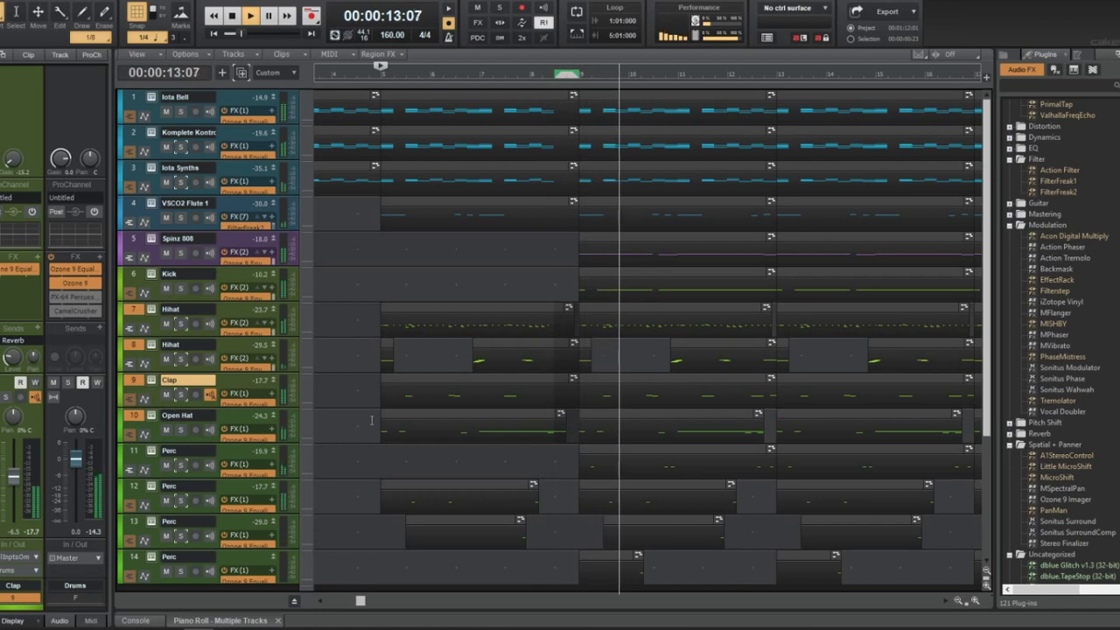
pyautogui.keyDown('ctrl'); pyautogui.scroll(-1, 382, 437); pyautogui.keyUp('ctrl')
pyautogui.keyDown('ctrl'); pyautogui.scroll(-1, 382, 437); pyautogui.keyUp('ctrl')
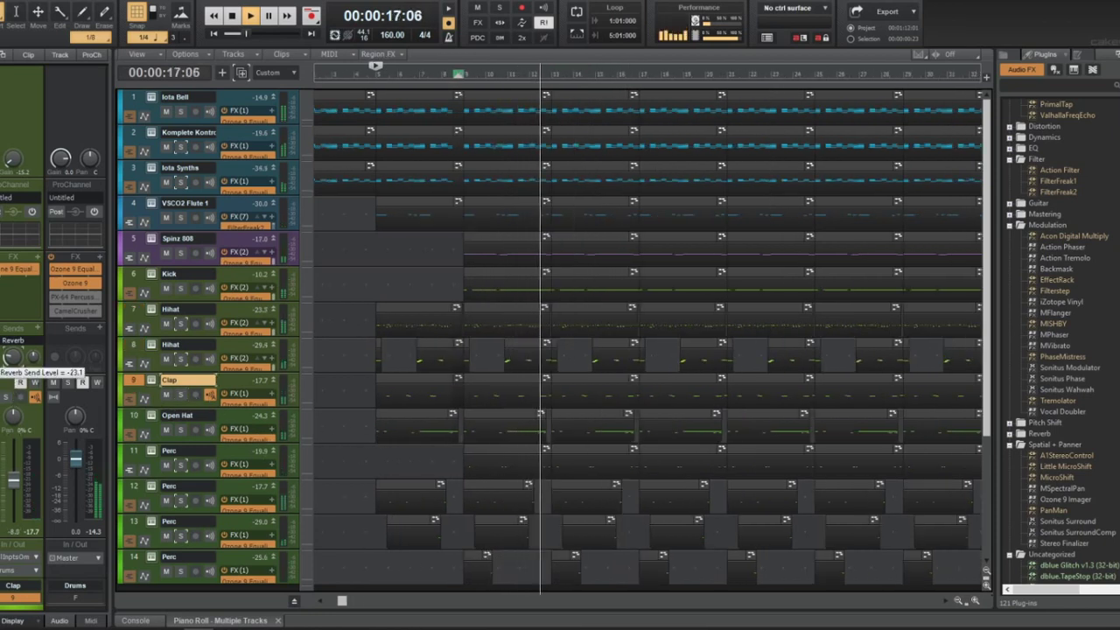
pyautogui.click(11, 358)
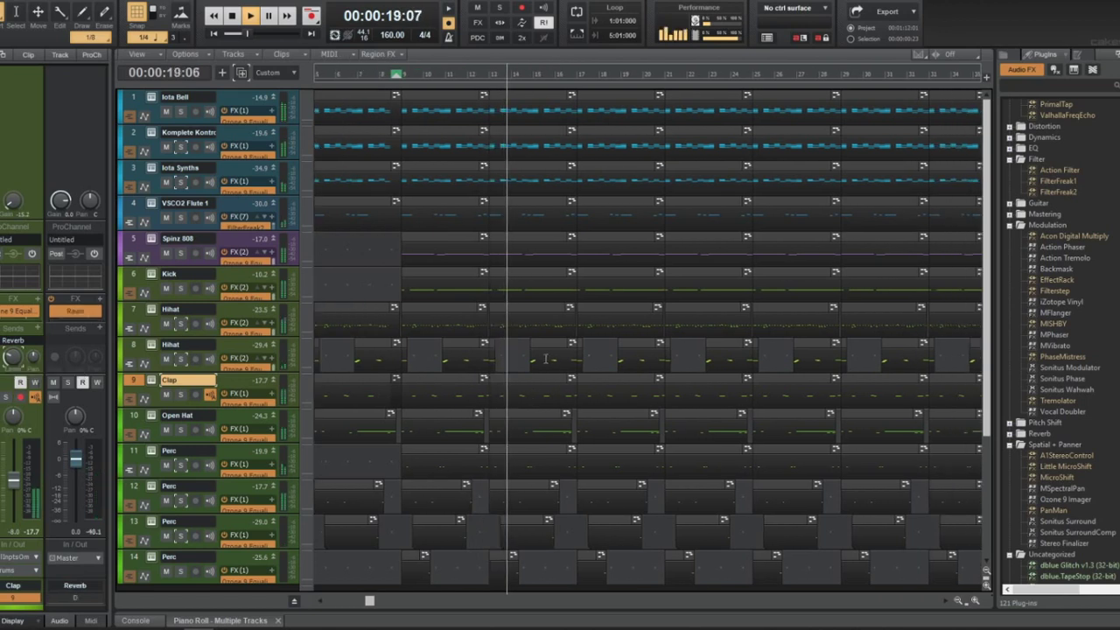
# Transpose the Iota Synths and Iota Bell clips in bars 13 to 16 up by 12 semitones
pyautogui.click(534, 181)
pyautogui.press('space')
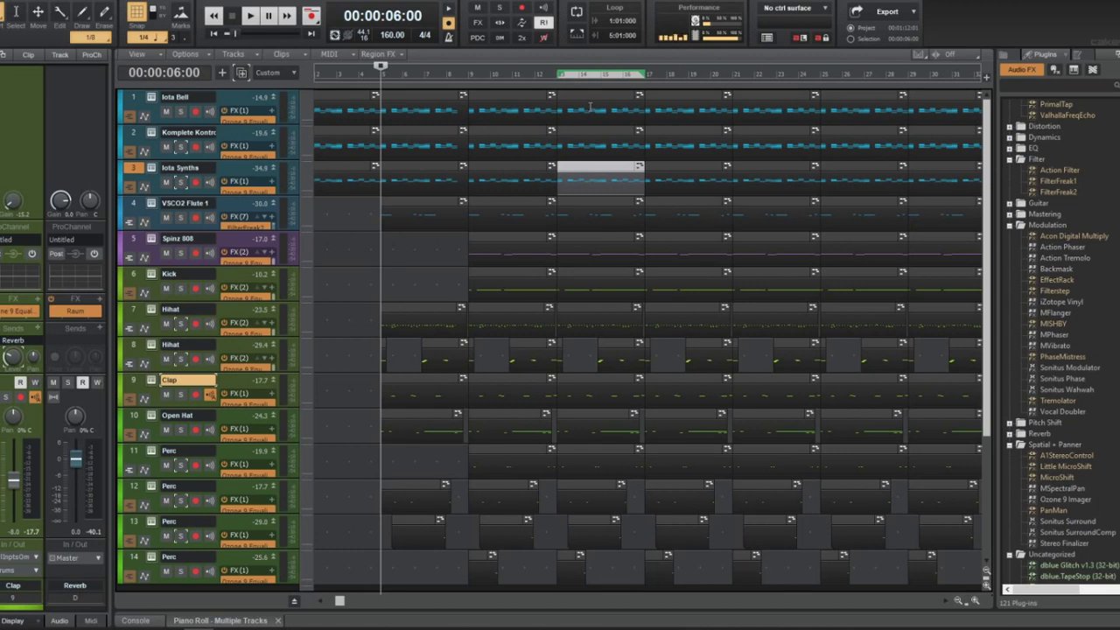
pyautogui.keyDown('ctrl'); pyautogui.click(589, 107); pyautogui.keyUp('ctrl')
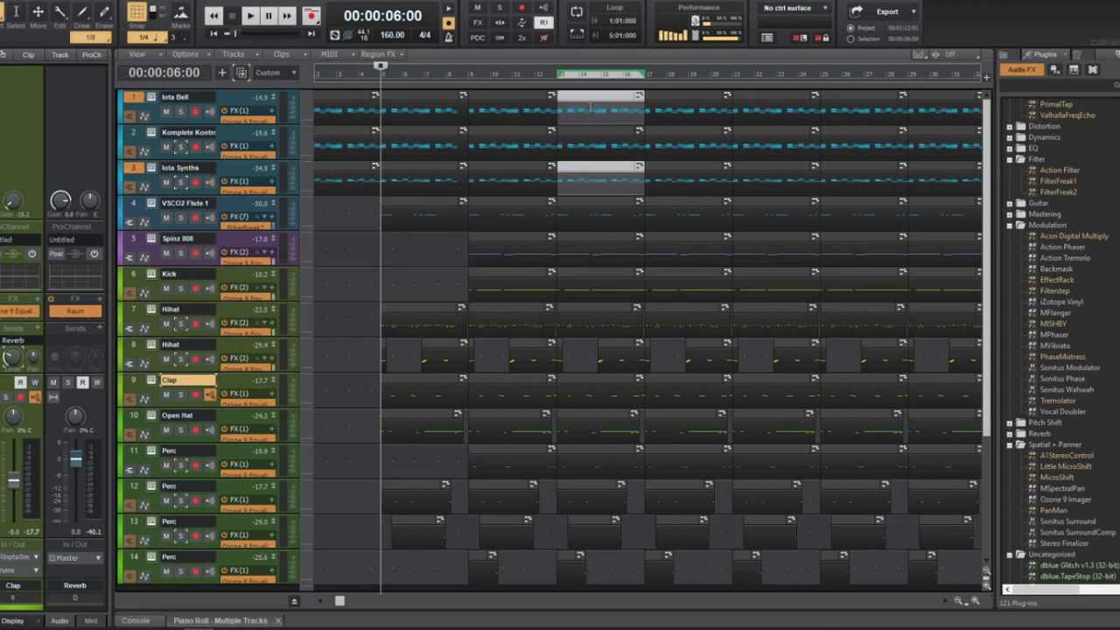
pyautogui.click(136, 54)
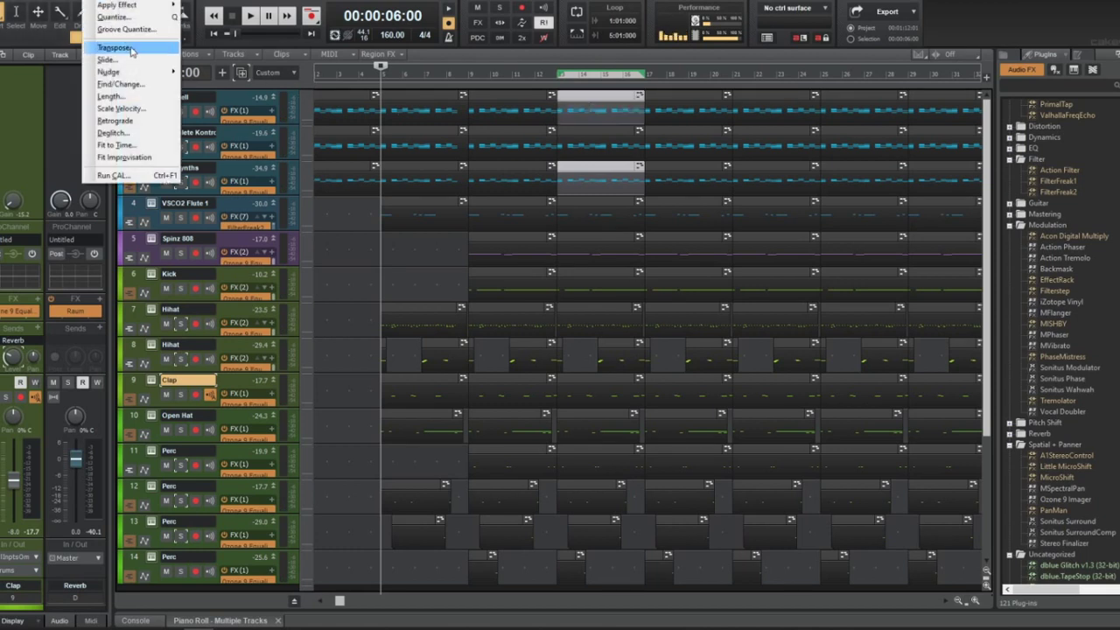
pyautogui.click(131, 42)
pyautogui.write('12')
pyautogui.press('Return')
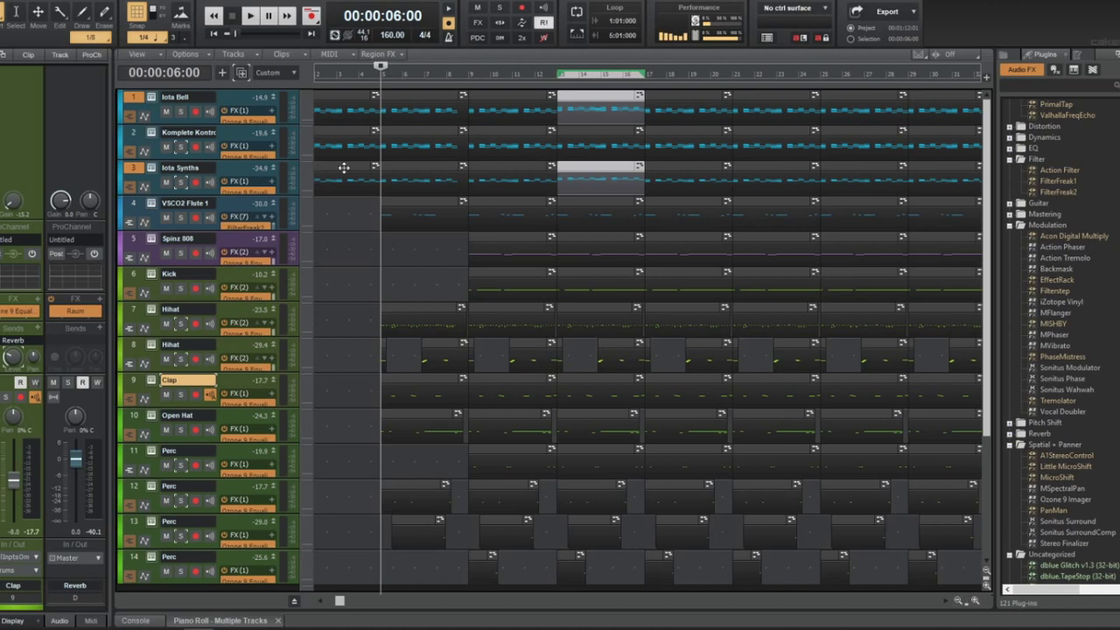
# Try to move the Iota Synths clip in bars 5 to 8 and save the project
pyautogui.click(405, 176)
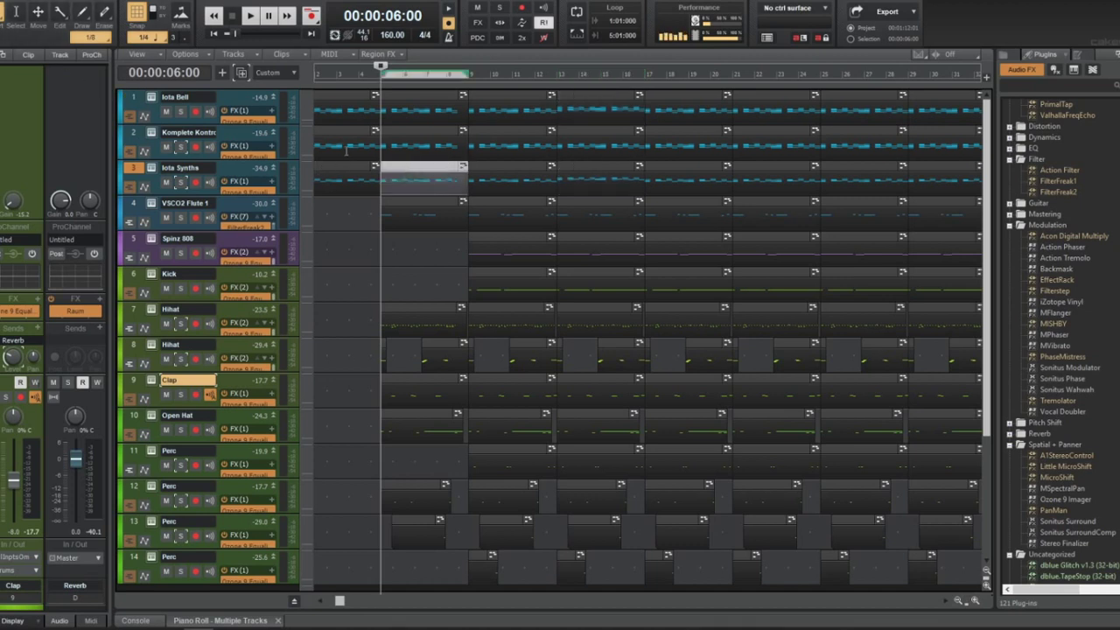
pyautogui.moveTo(430, 167); pyautogui.dragTo(385, 233)
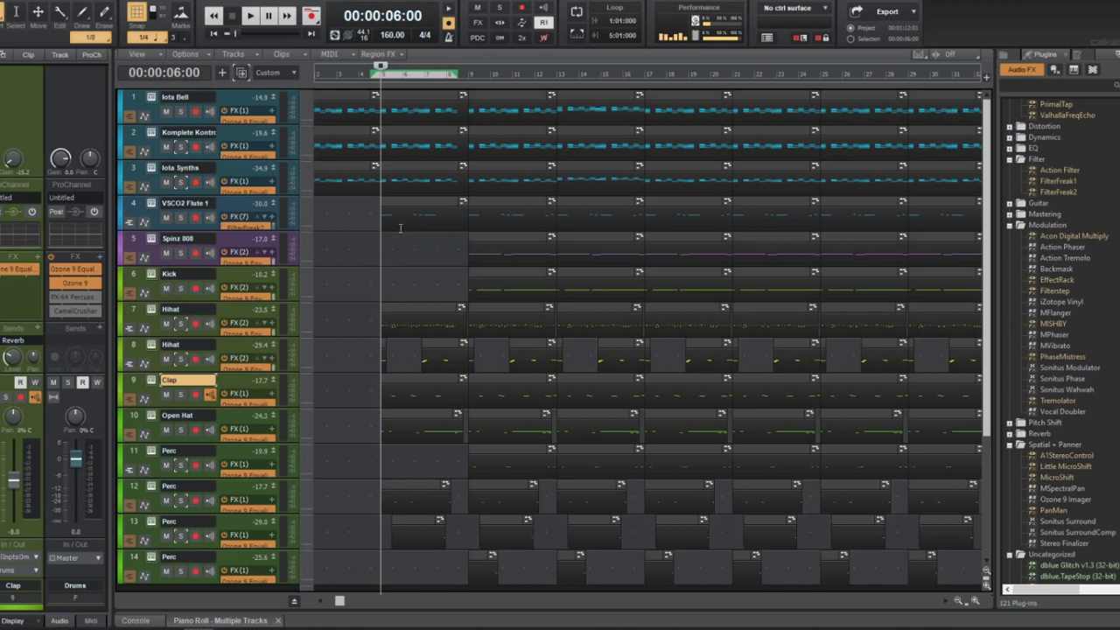
pyautogui.hotkey('ctrl', 's')
# Try moving the Iota Synths clip of bars 5 to 8 onto the Kick track with the Move tool, undo it and play the arrangement
pyautogui.click(38, 13)
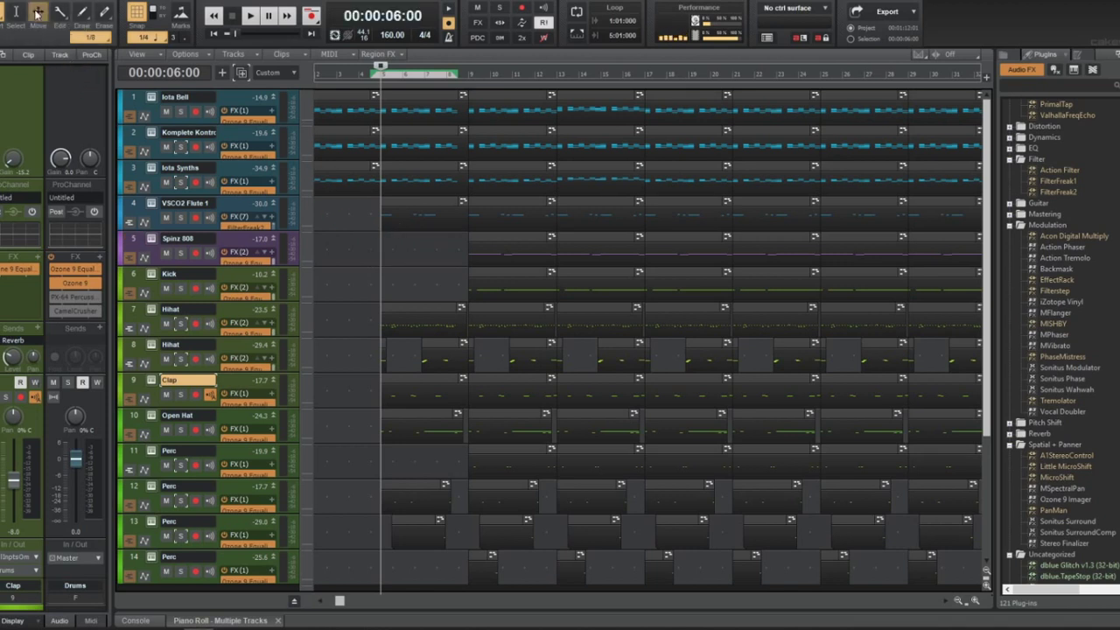
pyautogui.press('t')
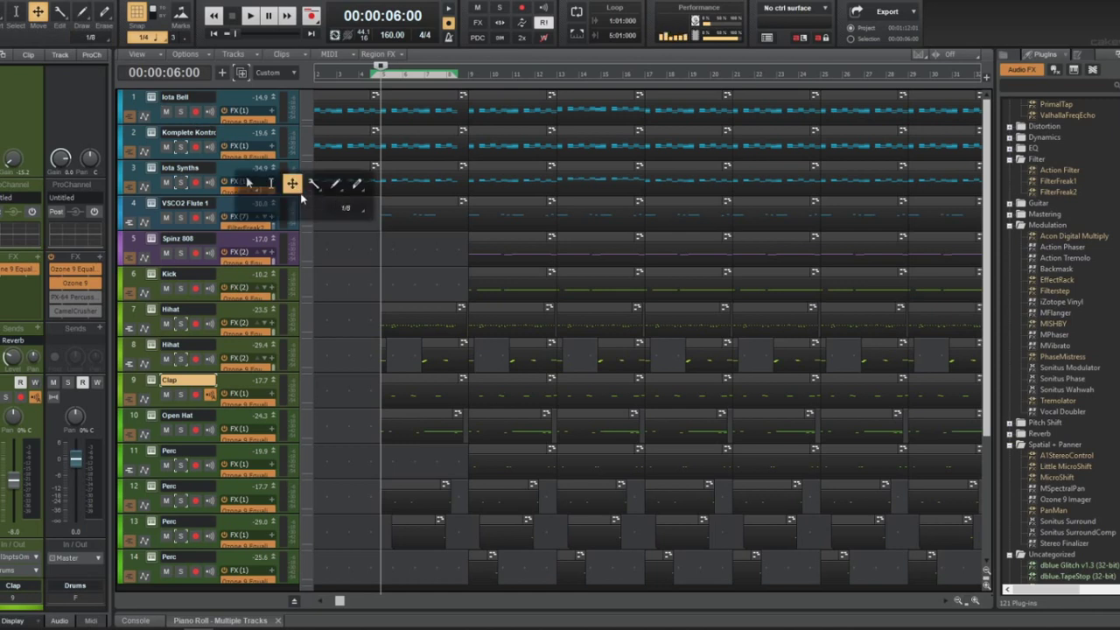
pyautogui.moveTo(420, 169); pyautogui.dragTo(378, 279)
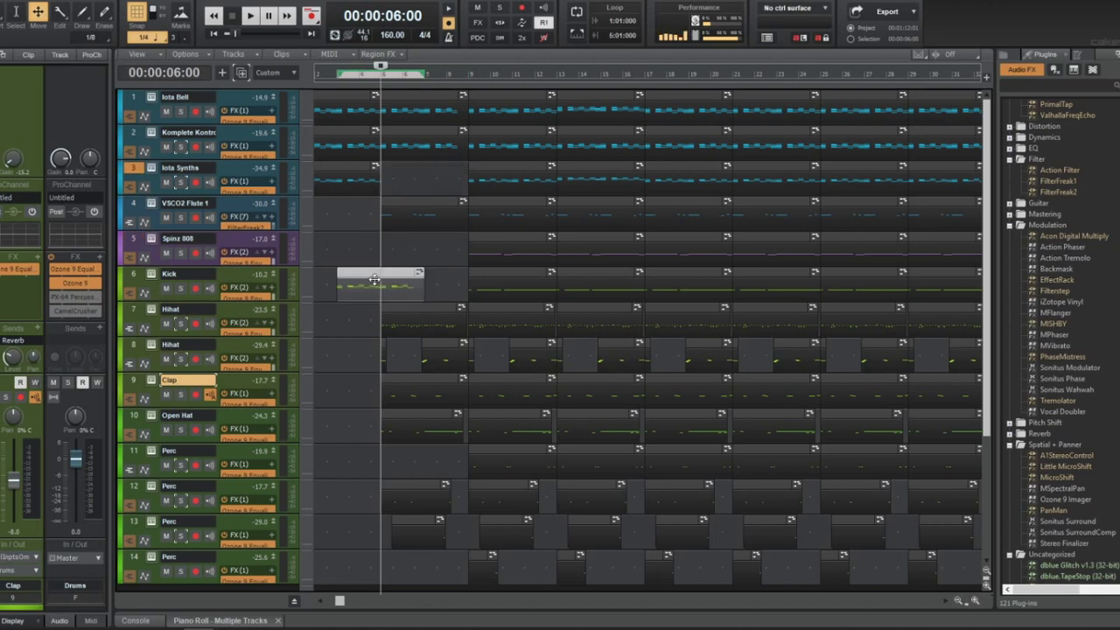
pyautogui.click(723, 251)
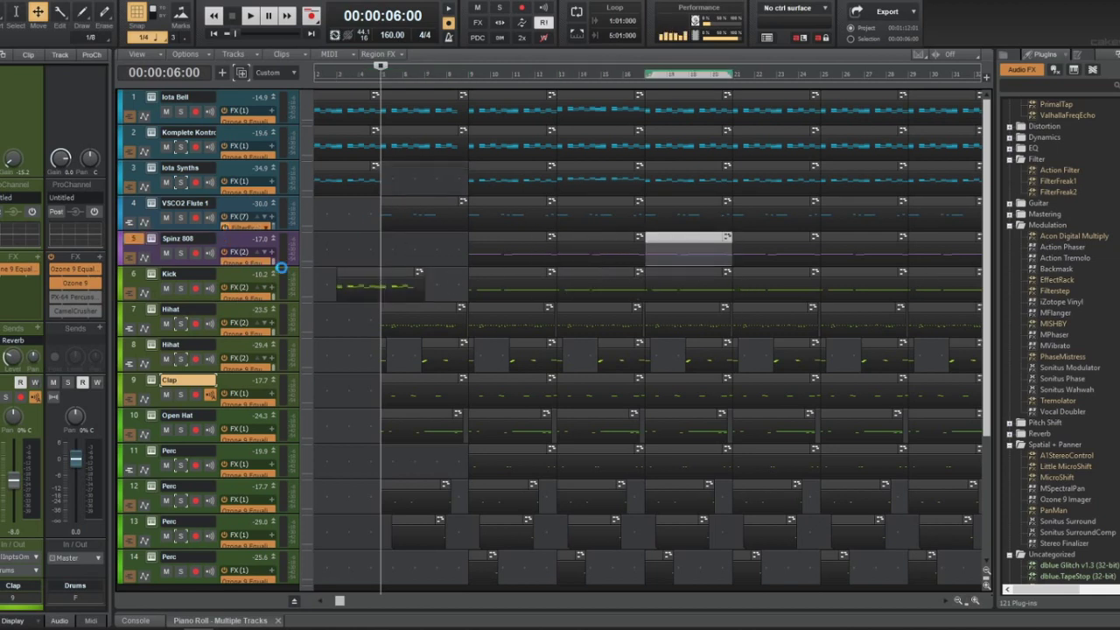
pyautogui.hotkey('ctrl', 'z')
pyautogui.press('space')
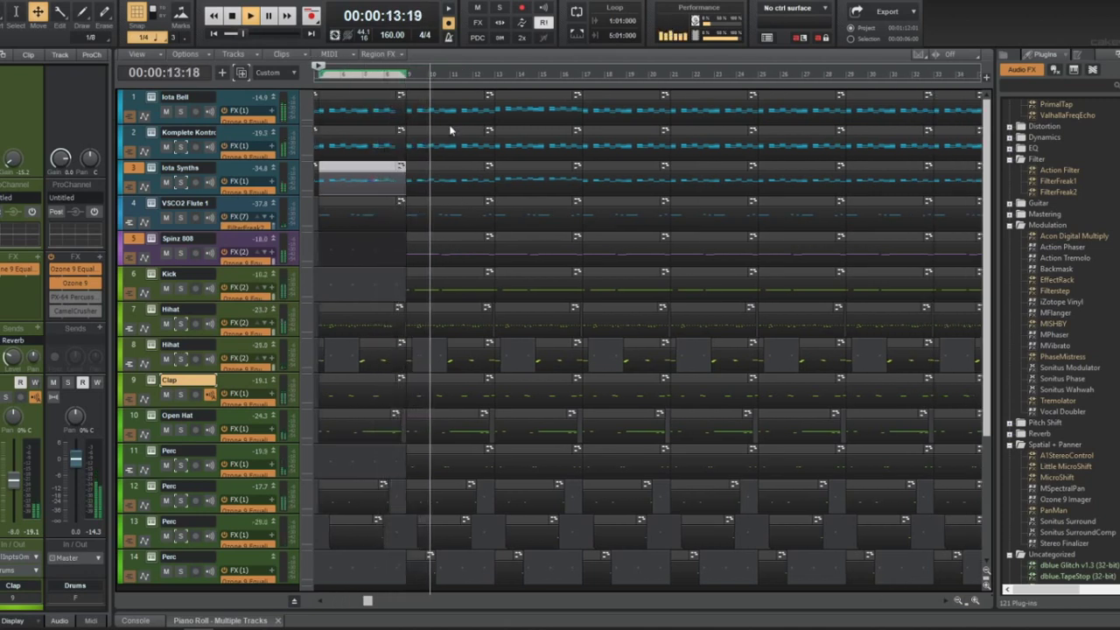
# Try deleting the Komplete Kontrol and Iota Synths clips in bars 9 to 12, and undo the deletions
pyautogui.click(452, 166)
pyautogui.press('Delete')
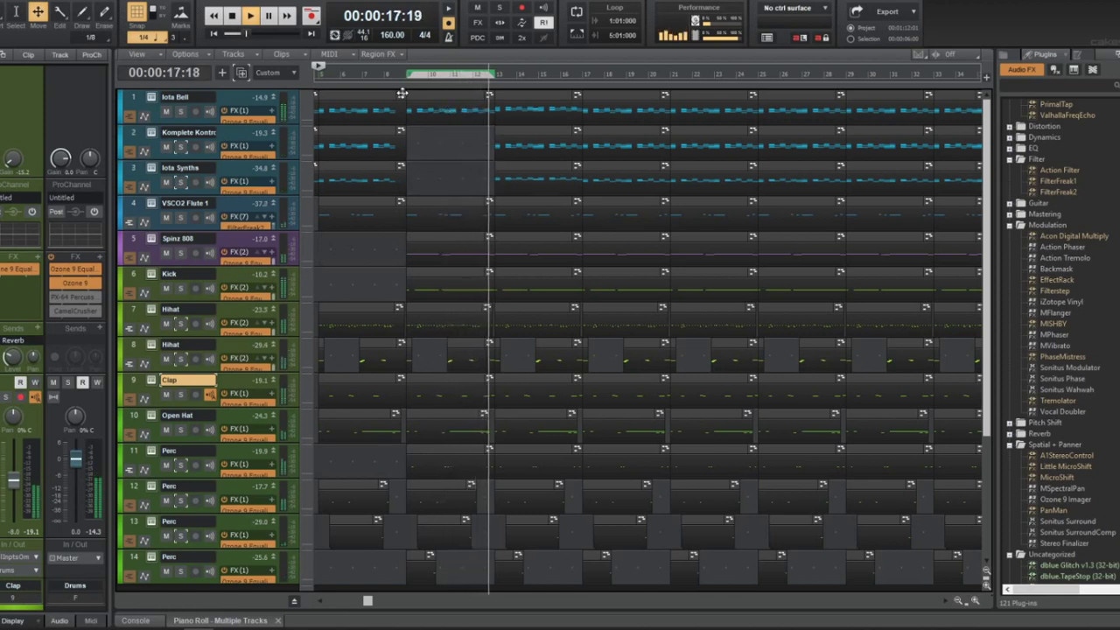
pyautogui.hotkey('ctrl', 'z')
pyautogui.hotkey('ctrl', 'z')
# Try deleting the Iota Bell clip in bars 9 to 12, play from bar 9 and restore the clip
pyautogui.click(413, 95)
pyautogui.press('Delete')
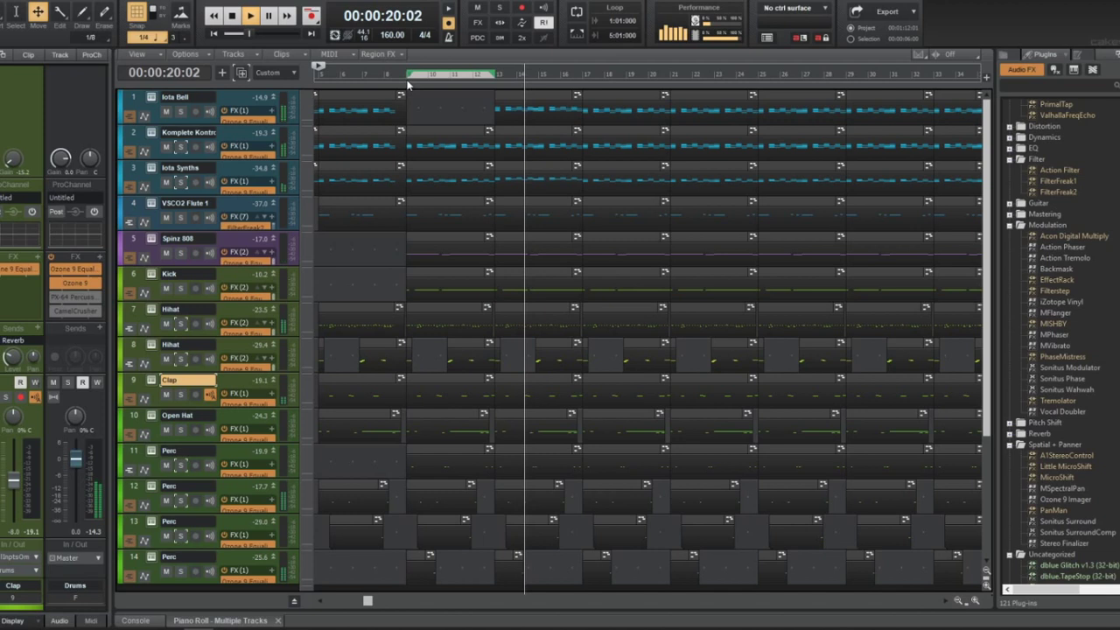
pyautogui.click(406, 82)
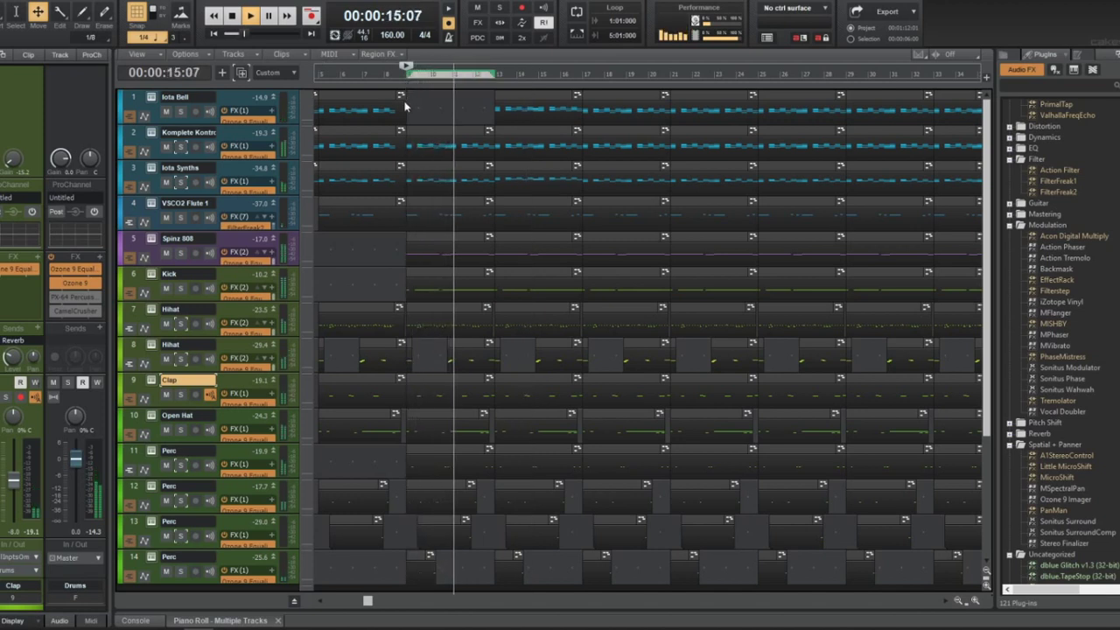
pyautogui.click(405, 106)
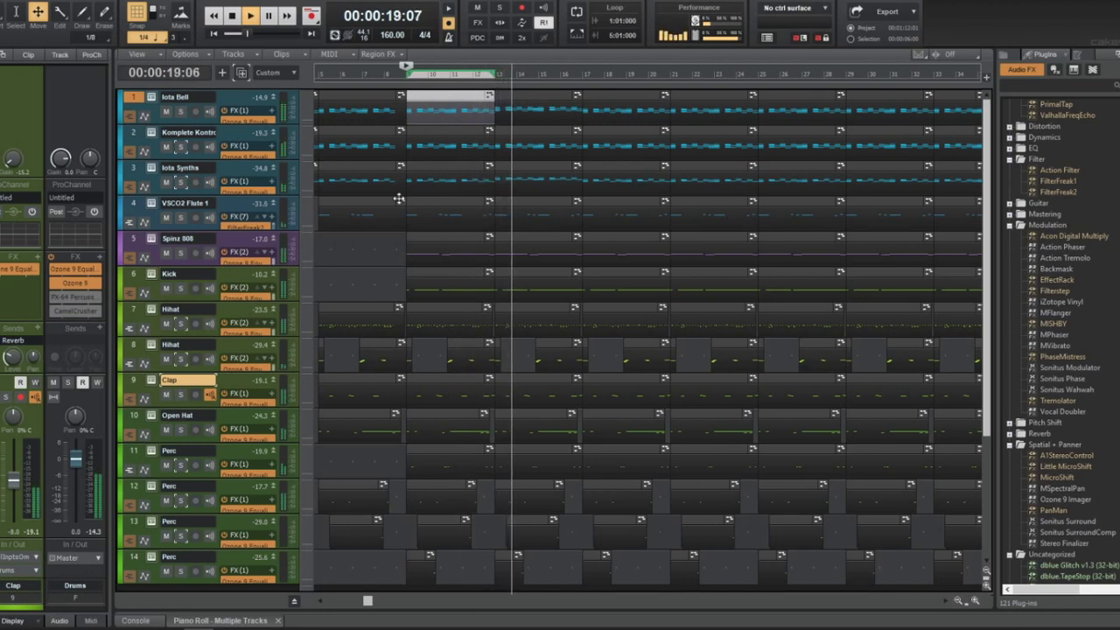
# Delete the VSCO2 Flute 1 clips in bars 9 to 16 and open the Iota Bell clip of bars 13 to 16 in the Piano Roll
pyautogui.click(445, 212)
pyautogui.doubleClick(508, 108)
pyautogui.click(495, 80)
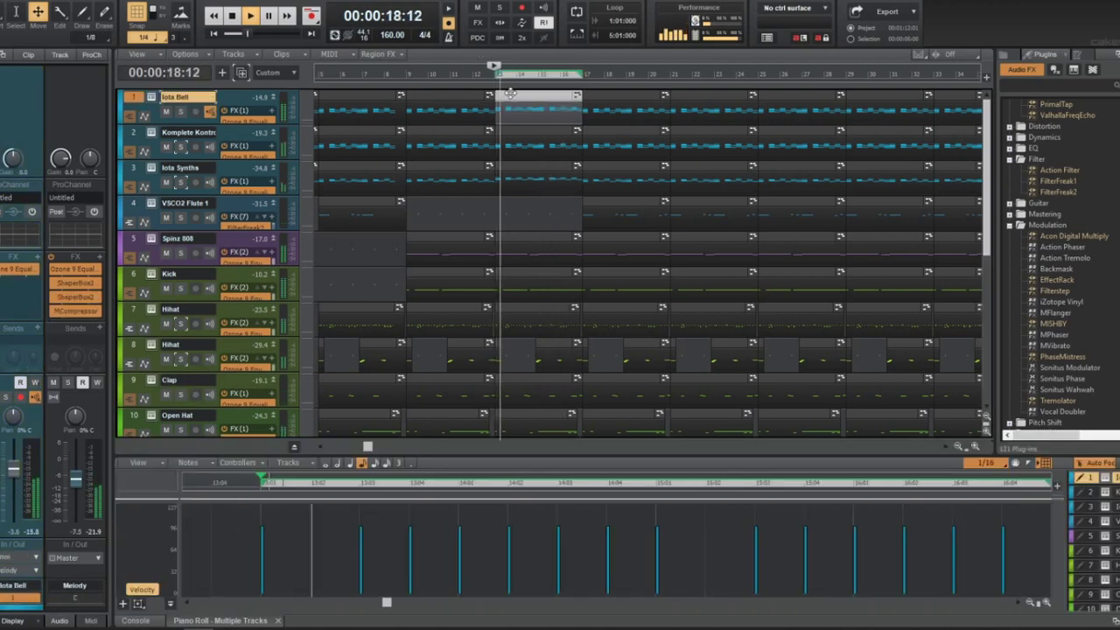
# Stop playback, duplicate all notes of the Iota Bell clip in bars 13 to 16 one octave lower and close the Piano Roll
pyautogui.hotkey('shift', 'd')
pyautogui.press('space')
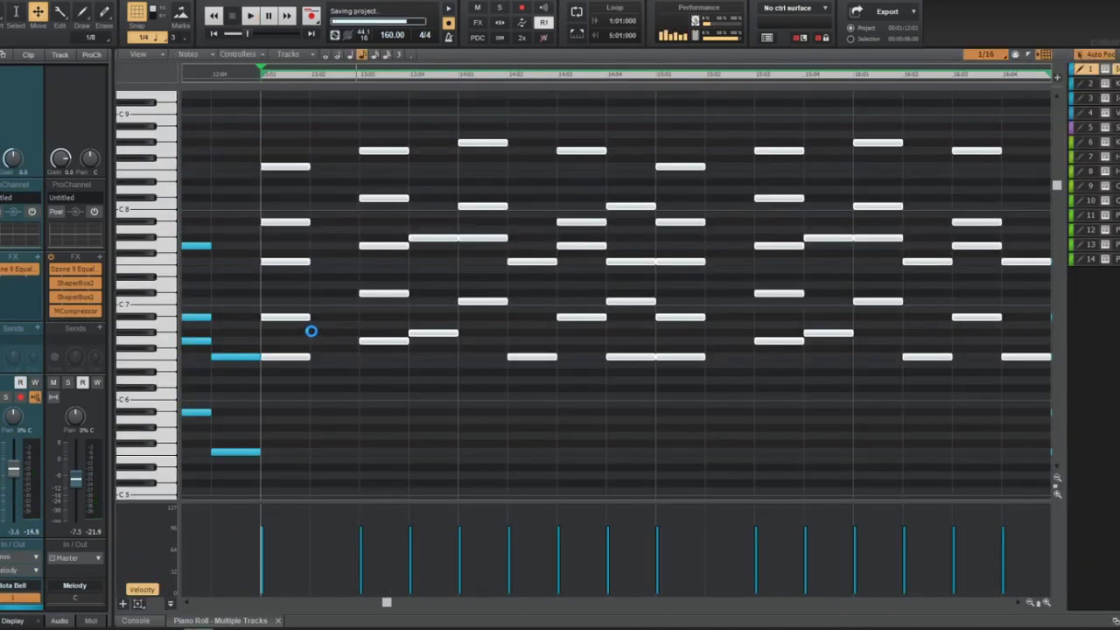
pyautogui.scroll(-3, 308, 336)
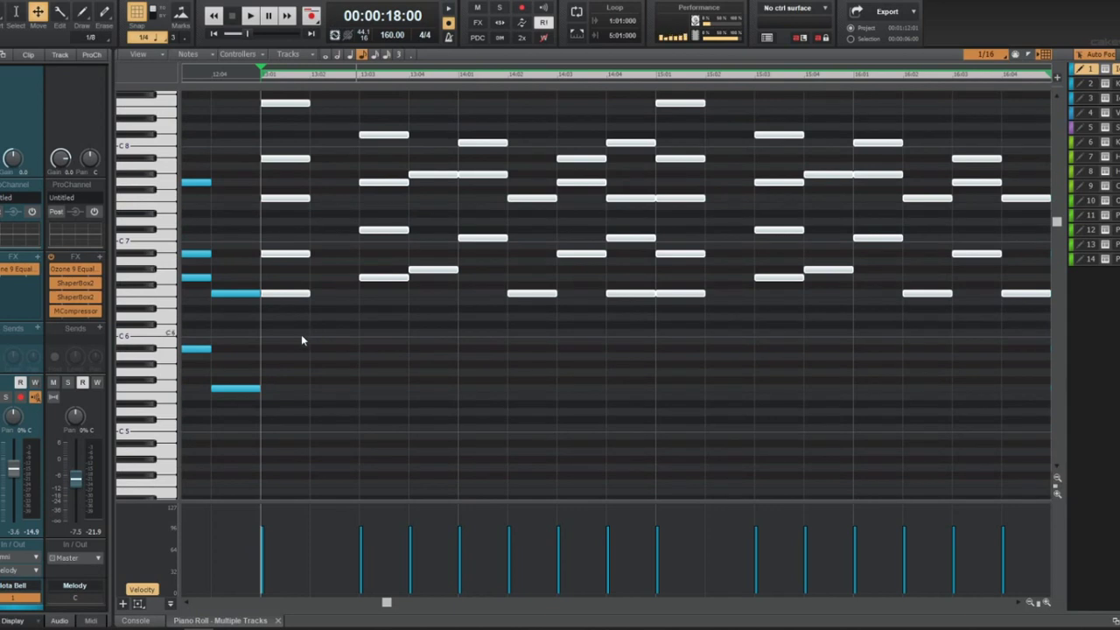
pyautogui.hotkey('ctrl', 'a')
pyautogui.moveTo(274, 295); pyautogui.dragTo(276, 391)
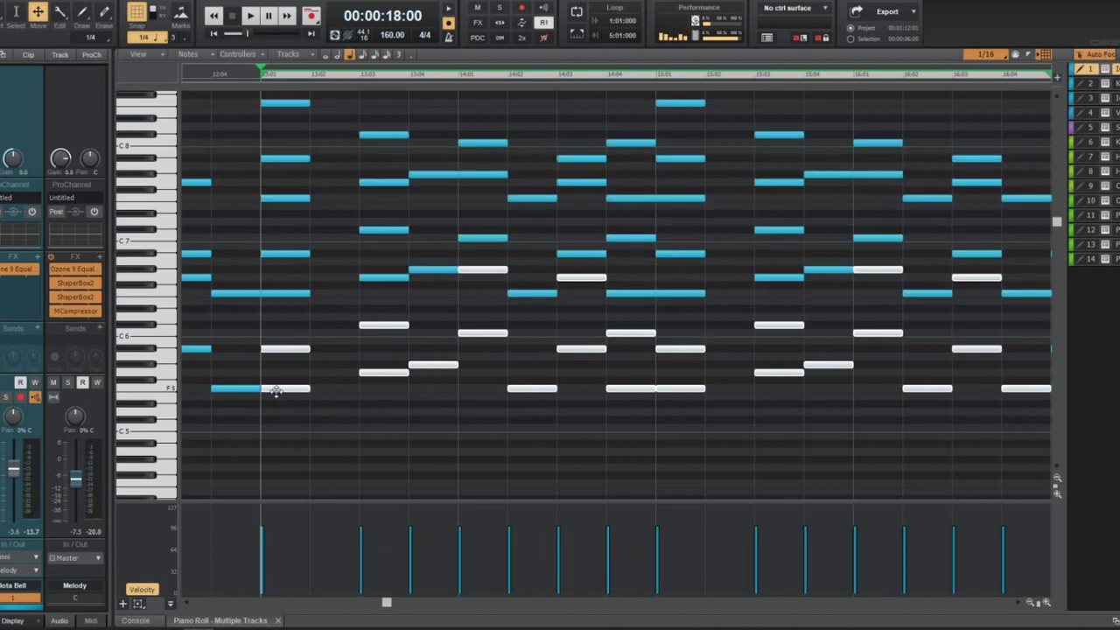
pyautogui.press('d')
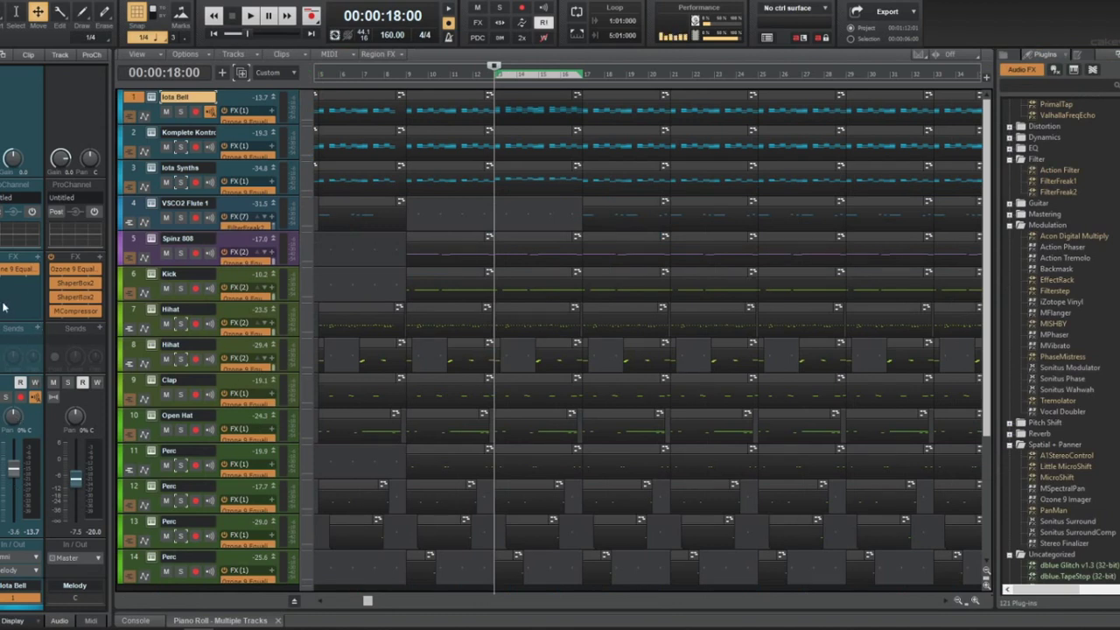
# Inspect the channel strips of the Flute, Kick, Hihat, Iota Bell and Spinz 808 tracks, including the Iota Bell's Ozone 9 Equalizer
pyautogui.click(232, 240)
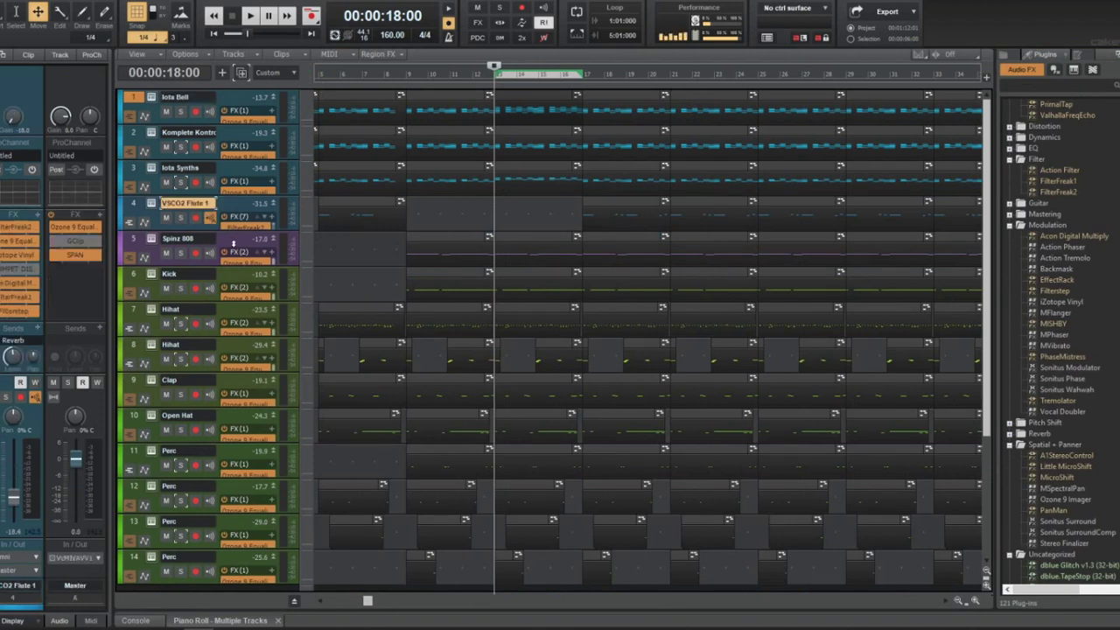
pyautogui.click(134, 277)
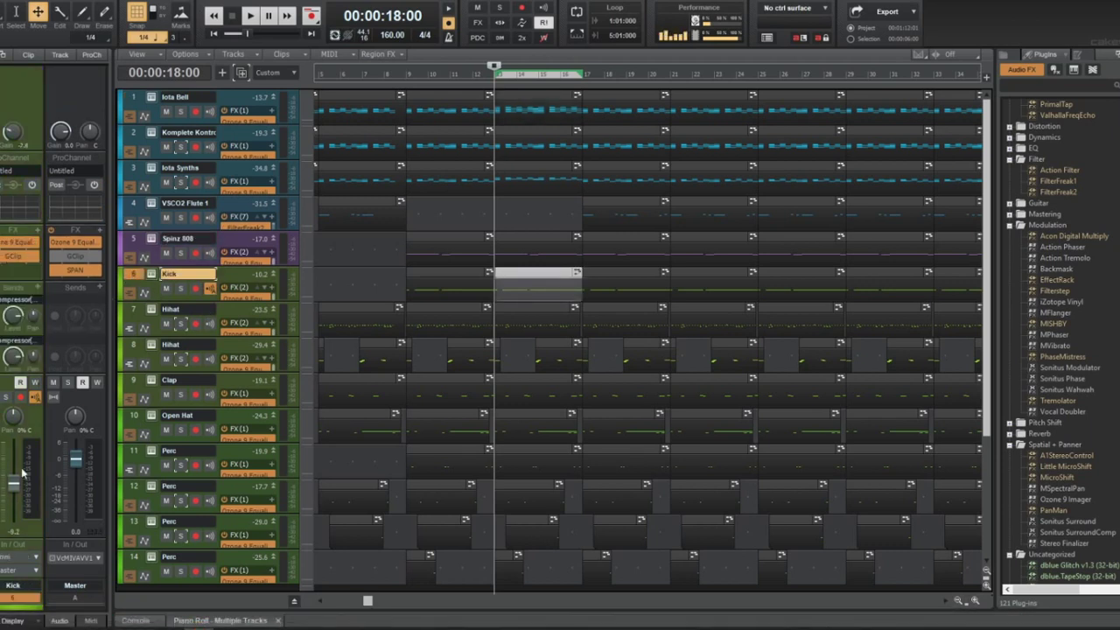
pyautogui.click(141, 312)
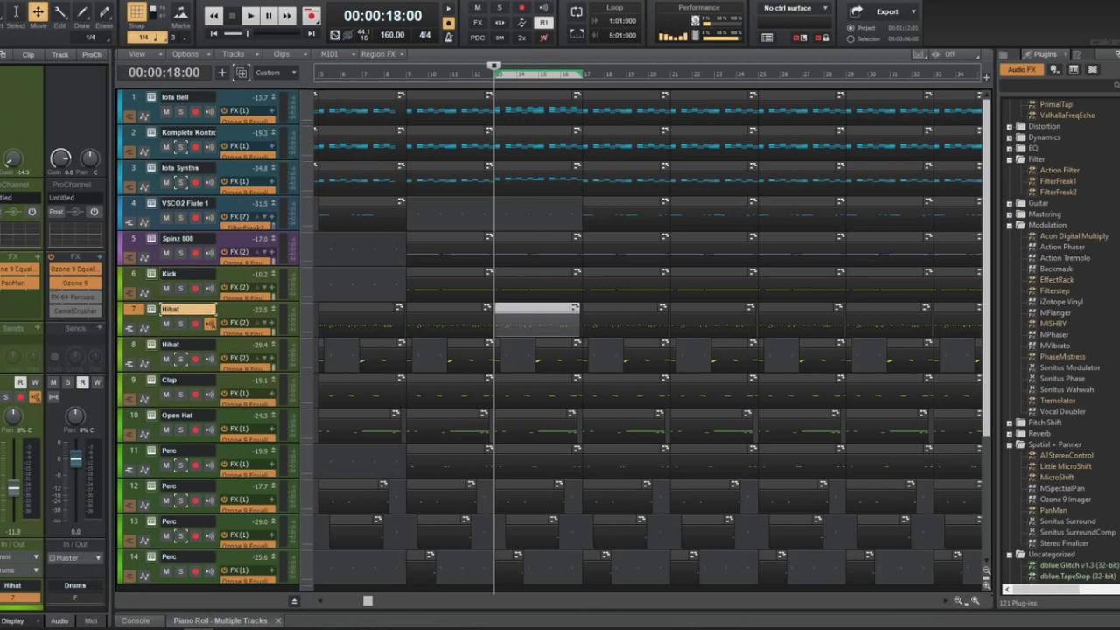
pyautogui.click(132, 97)
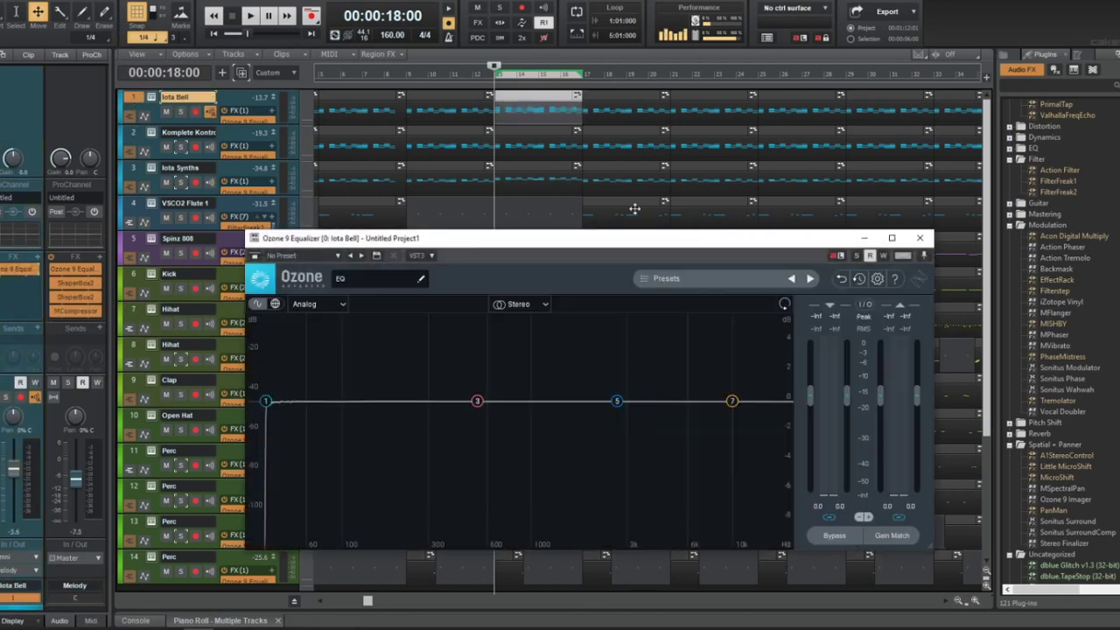
pyautogui.click(923, 237)
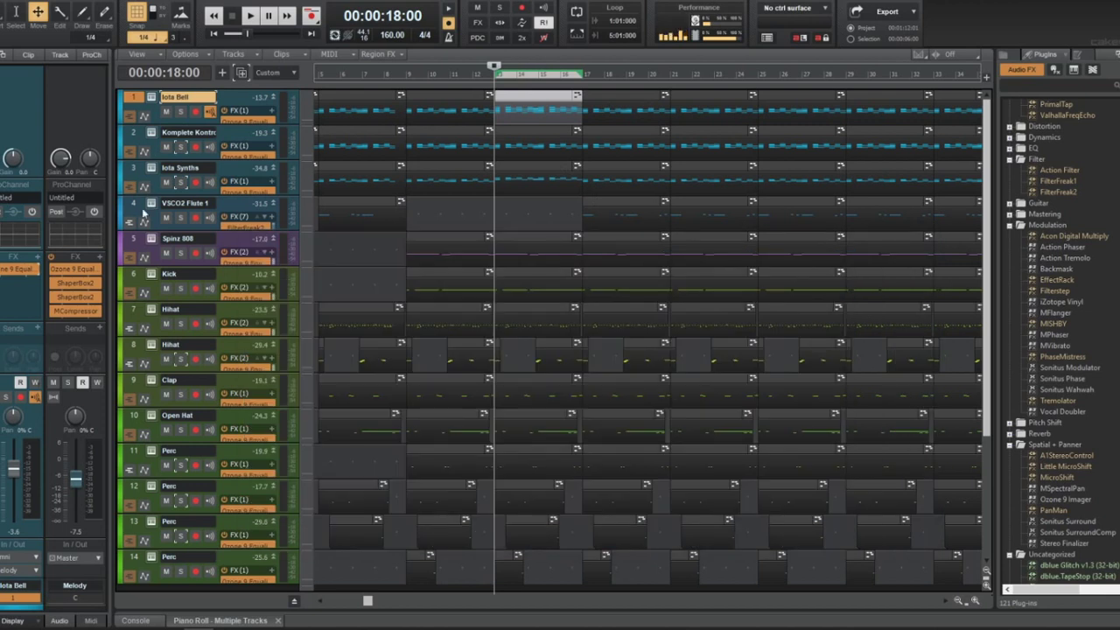
pyautogui.click(134, 242)
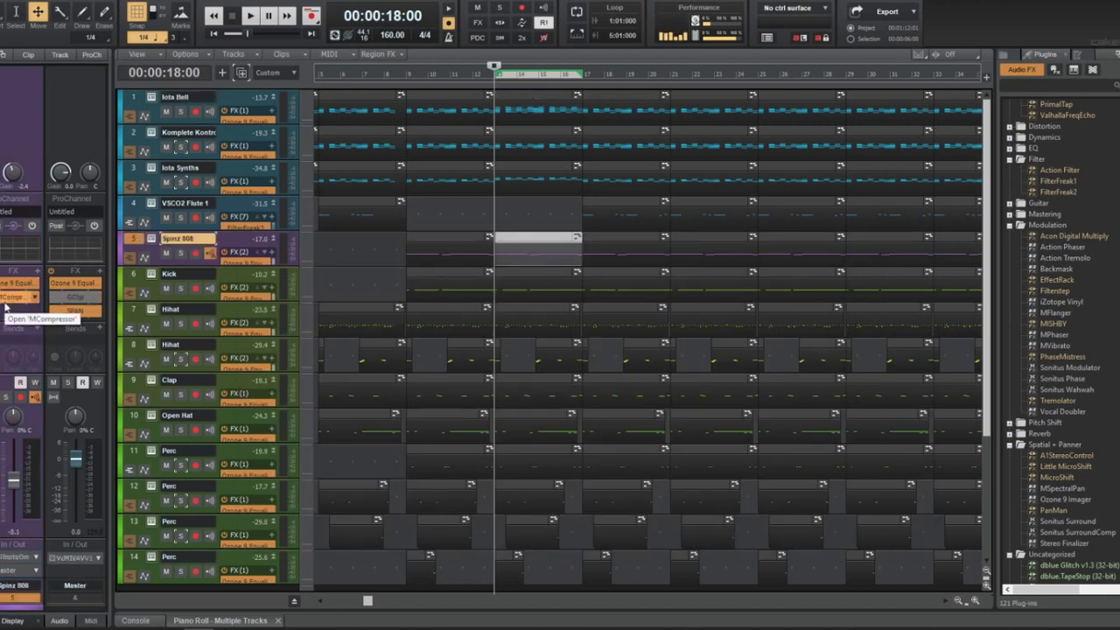
# Play the arrangement from bar 13, delete the Kick clip in bars 17 to 20 and restart playback at bar 9
pyautogui.press('space')
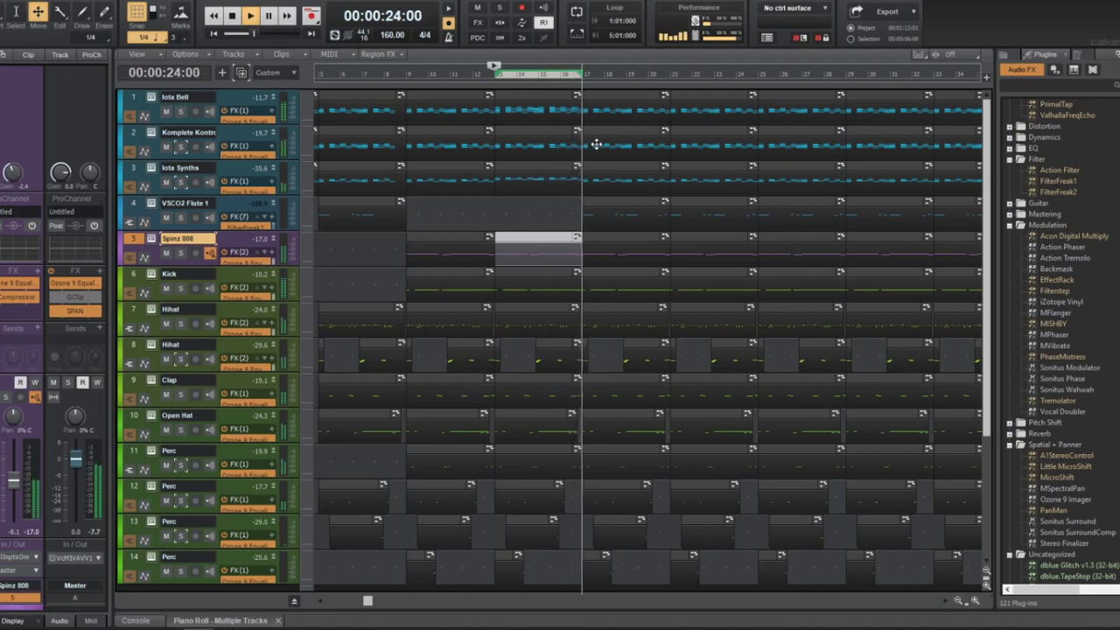
pyautogui.click(618, 105)
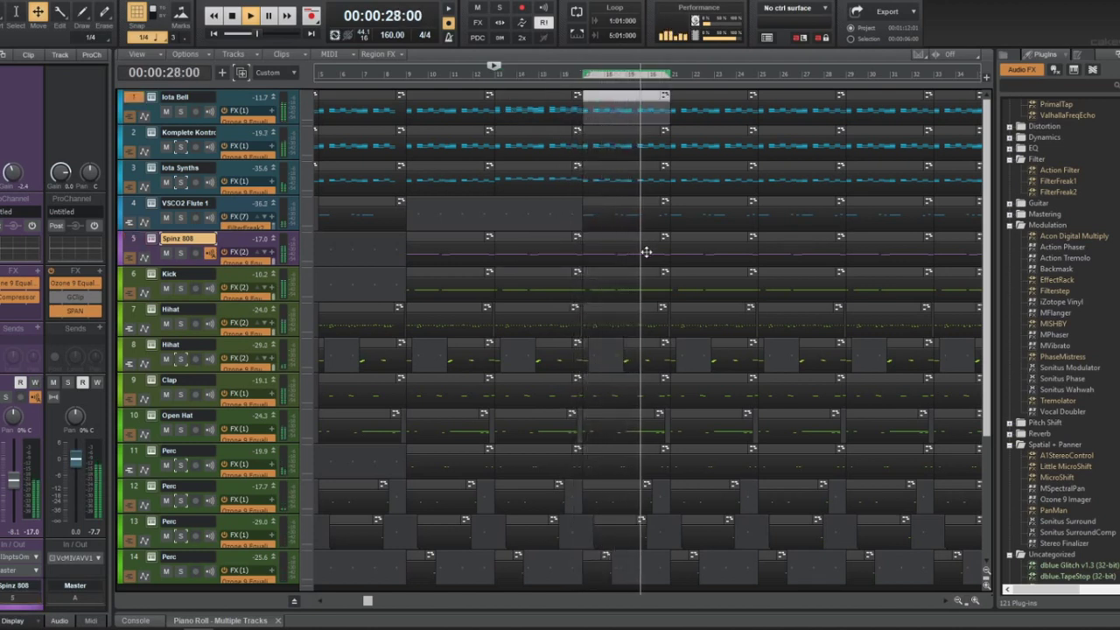
pyautogui.click(639, 282)
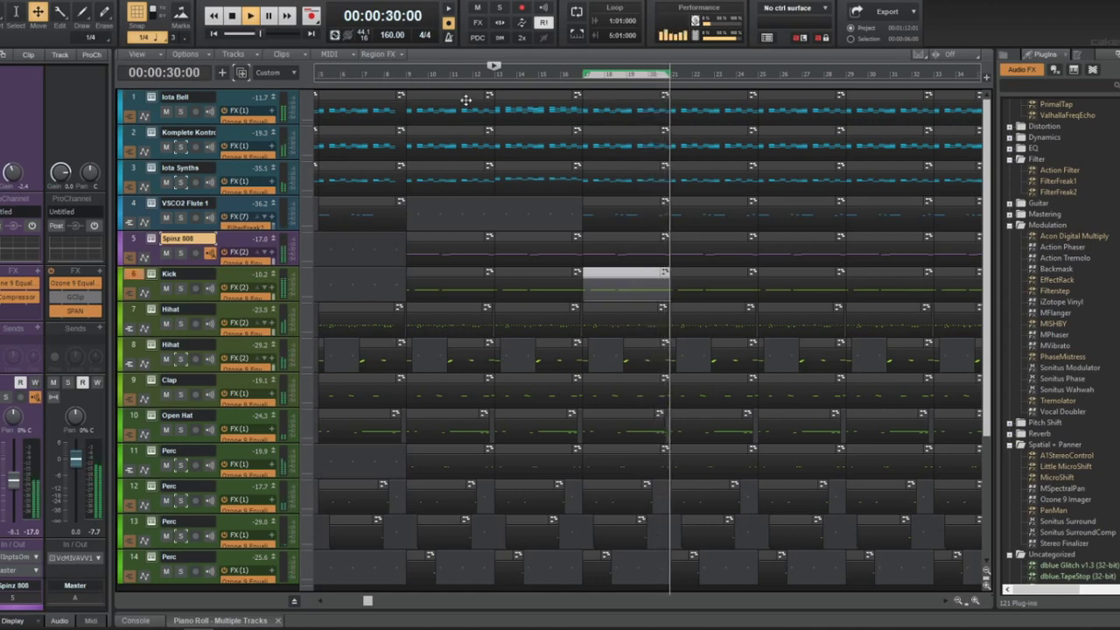
pyautogui.click(405, 71)
pyautogui.click(639, 271)
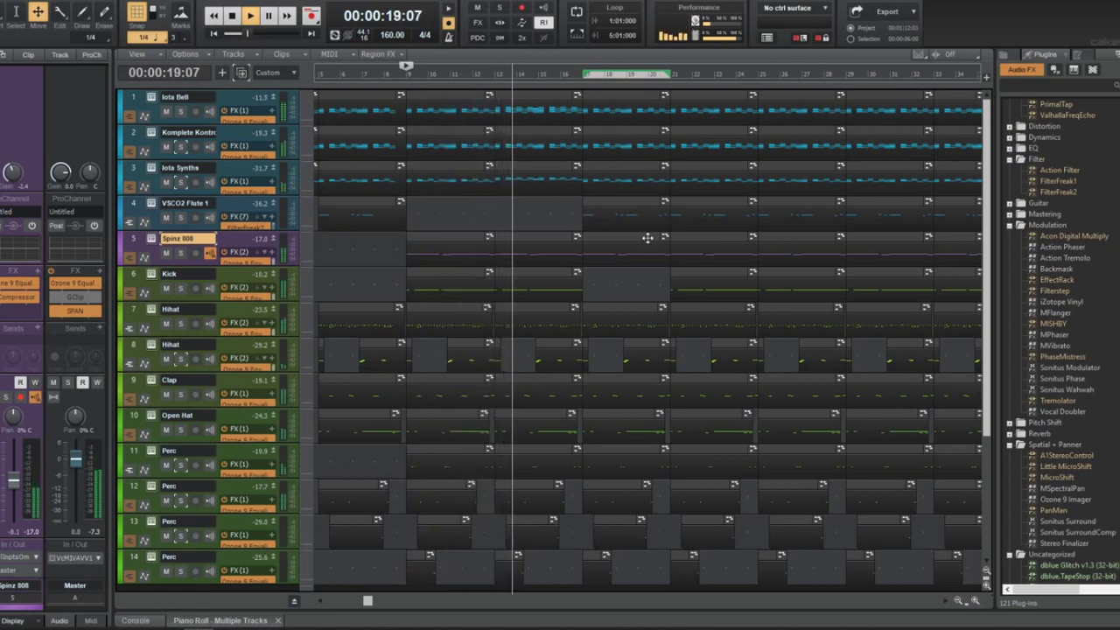
# Delete the clips on Perc tracks 12, 13 and 14 within bars 17 to 20 and stop playback
pyautogui.click(601, 543)
pyautogui.press('Delete')
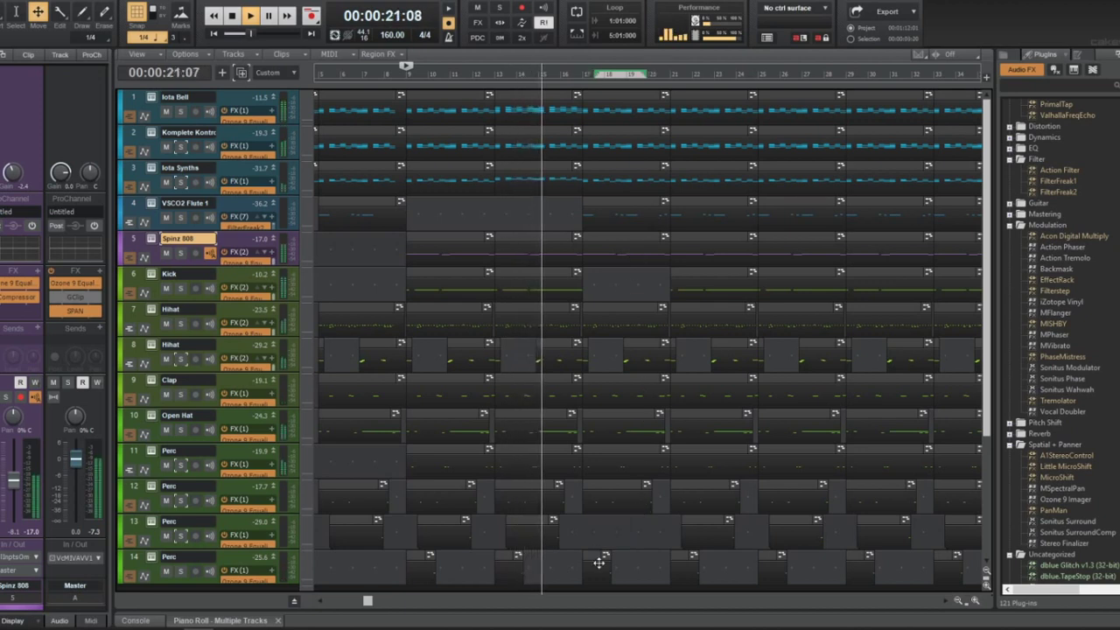
pyautogui.click(597, 569)
pyautogui.press('Delete')
pyautogui.click(612, 504)
pyautogui.press('Delete')
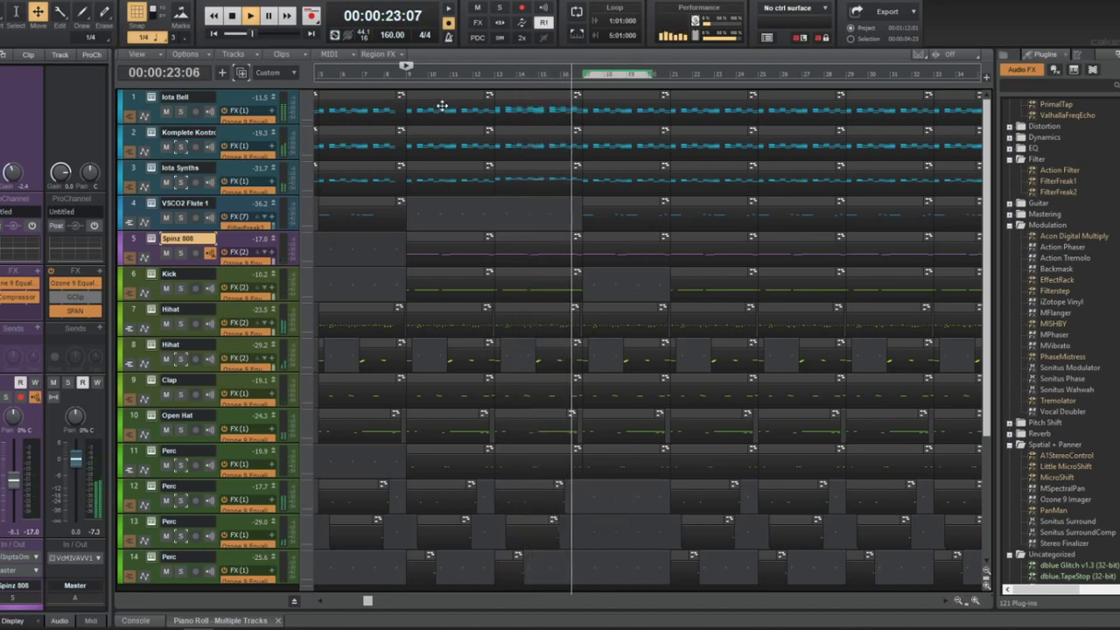
pyautogui.press('space')
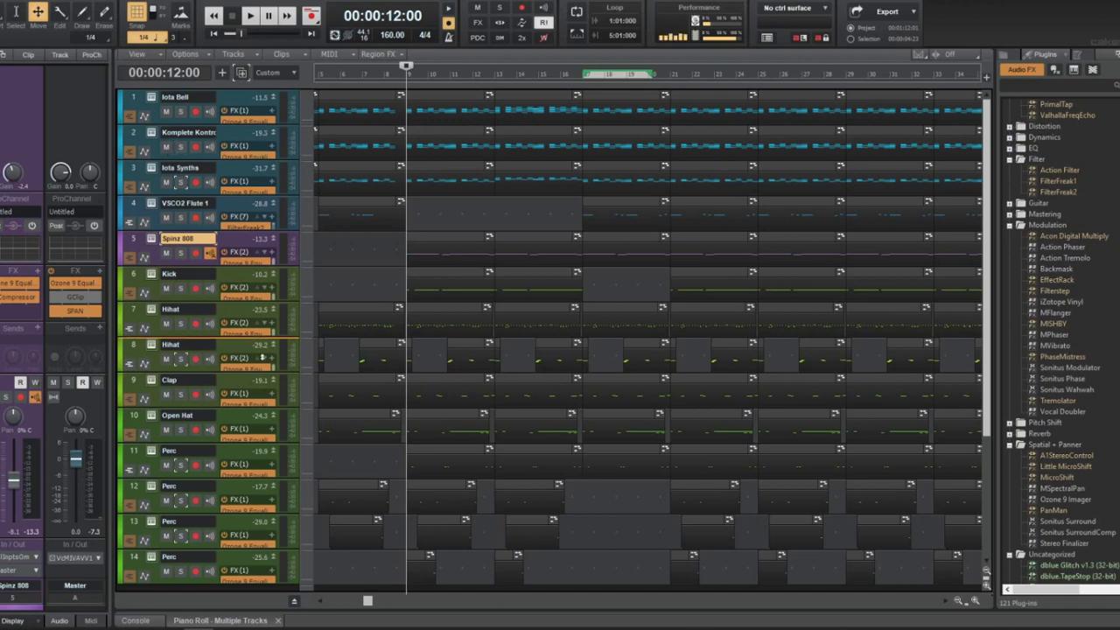
# Try moving the Komplete Kontrol track below Open Hat and the Iota Bell track above Clap, and undo the Iota Bell move
pyautogui.moveTo(249, 470); pyautogui.dragTo(248, 464)
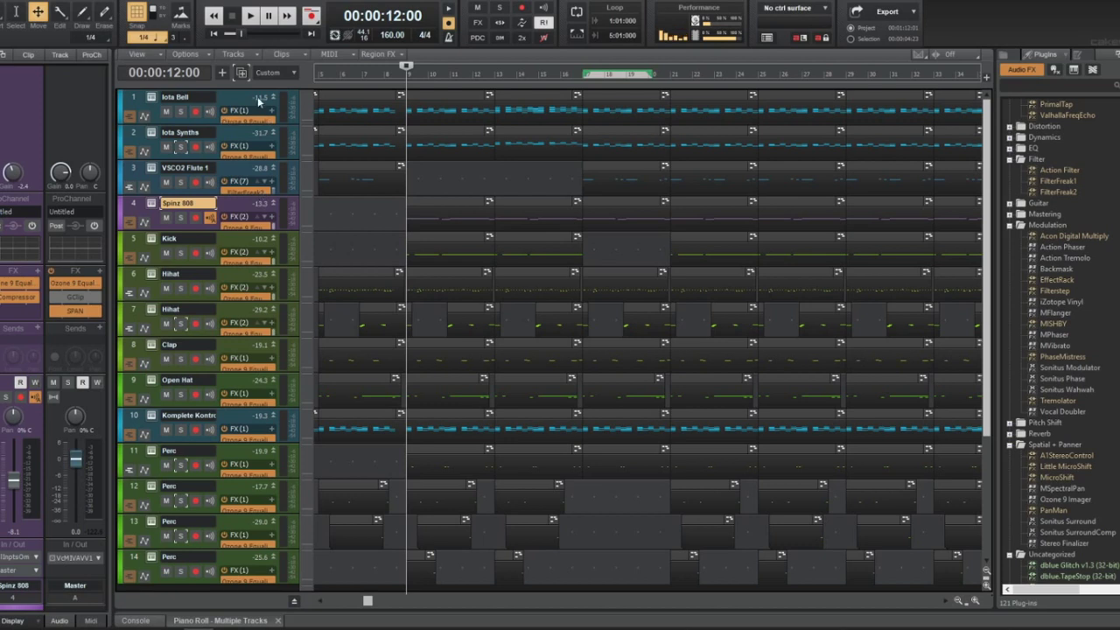
pyautogui.click(272, 98)
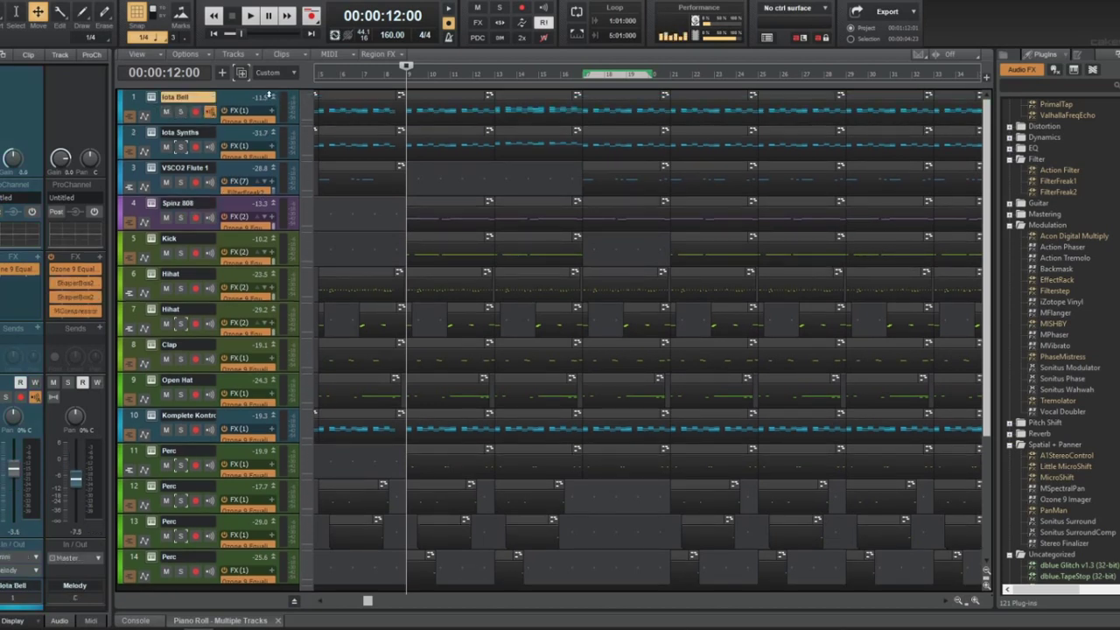
pyautogui.moveTo(267, 358); pyautogui.dragTo(276, 295)
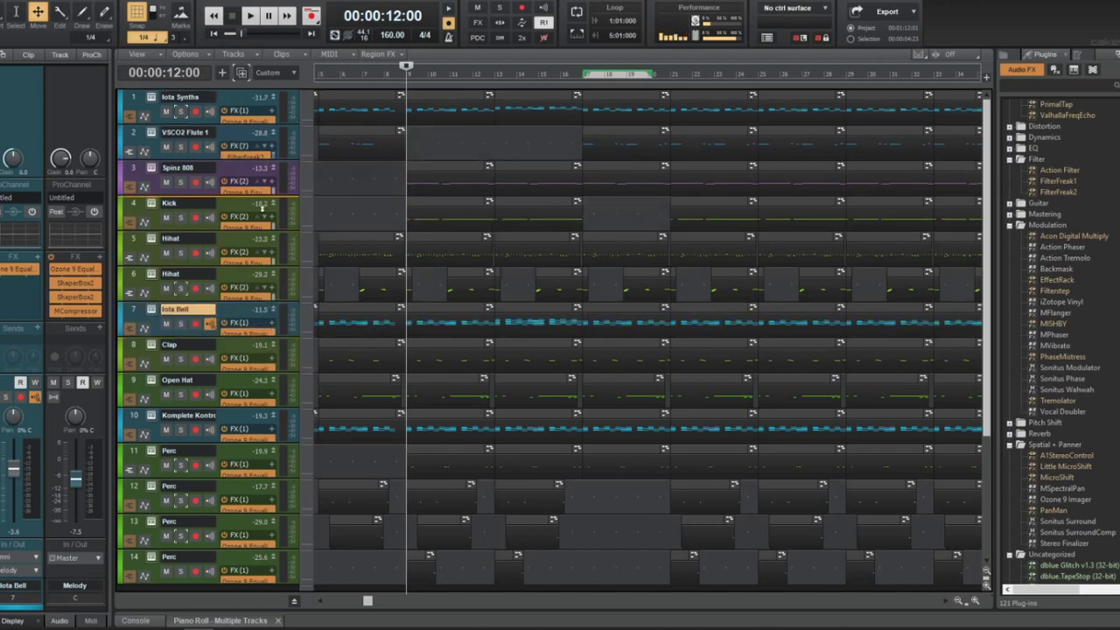
pyautogui.hotkey('ctrl', 'z')
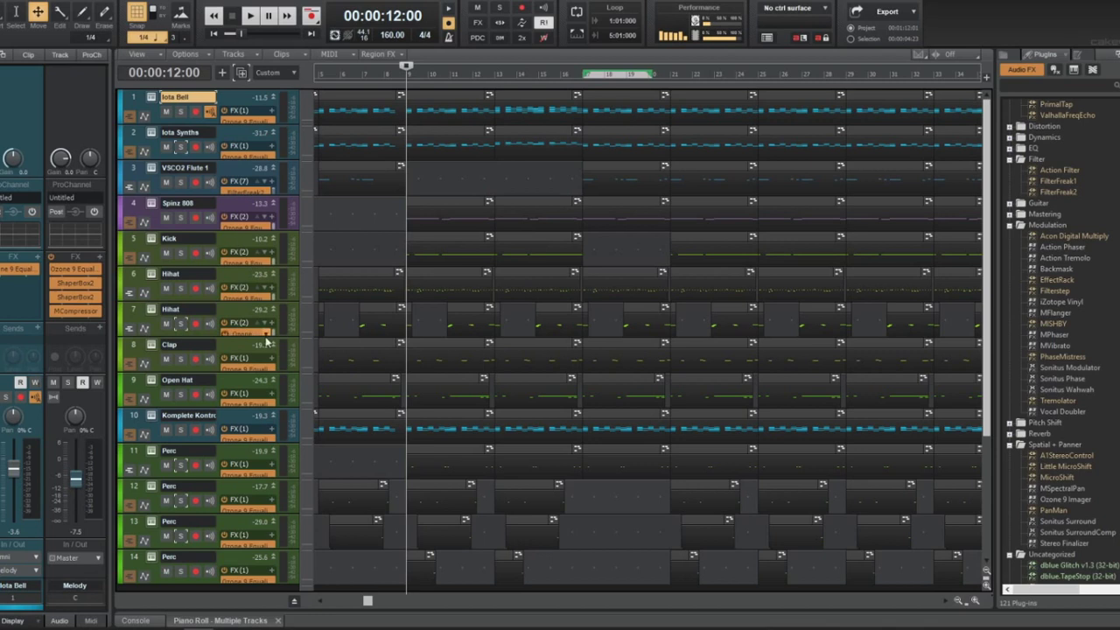
# Move the Komplete Kontrol track back to directly below Iota Bell and restore the minimized tracks to their normal height
pyautogui.doubleClick(271, 420)
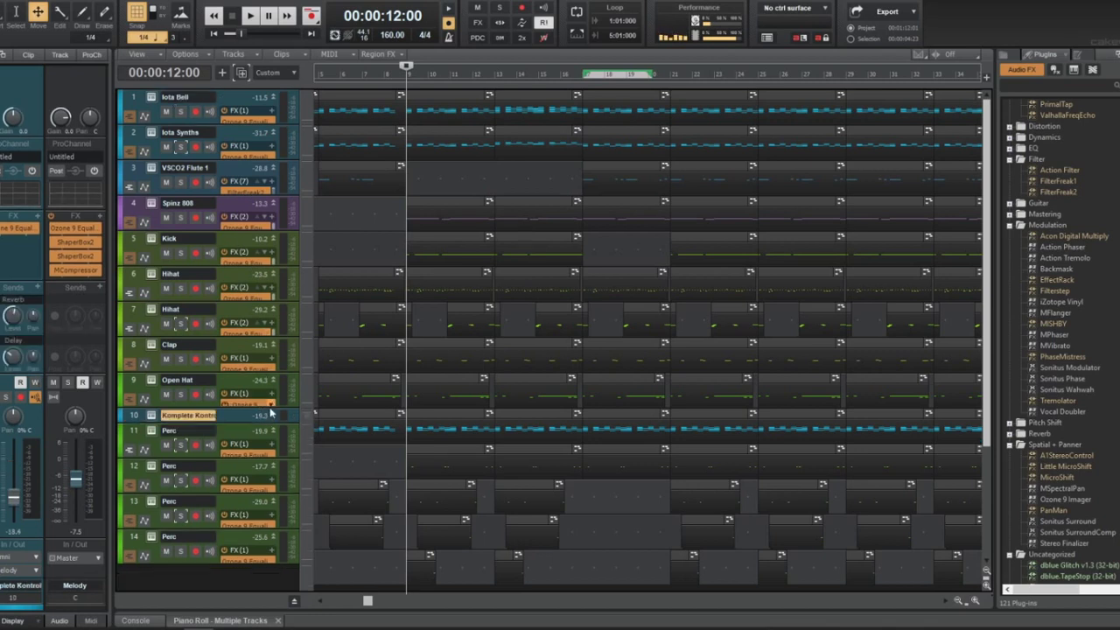
pyautogui.moveTo(271, 413); pyautogui.dragTo(269, 133)
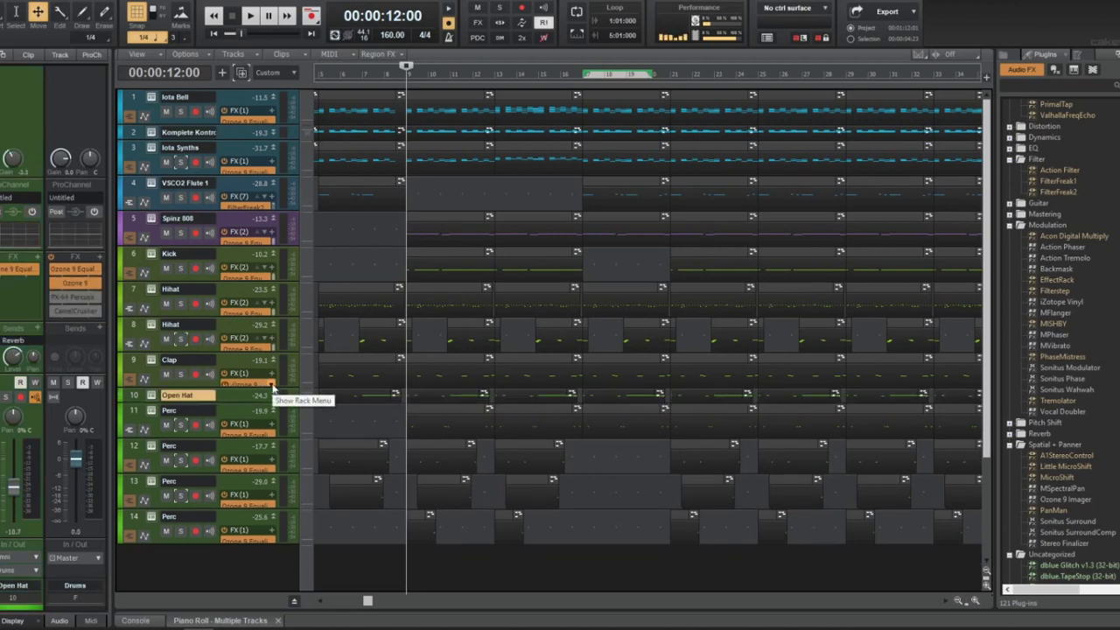
pyautogui.click(275, 394)
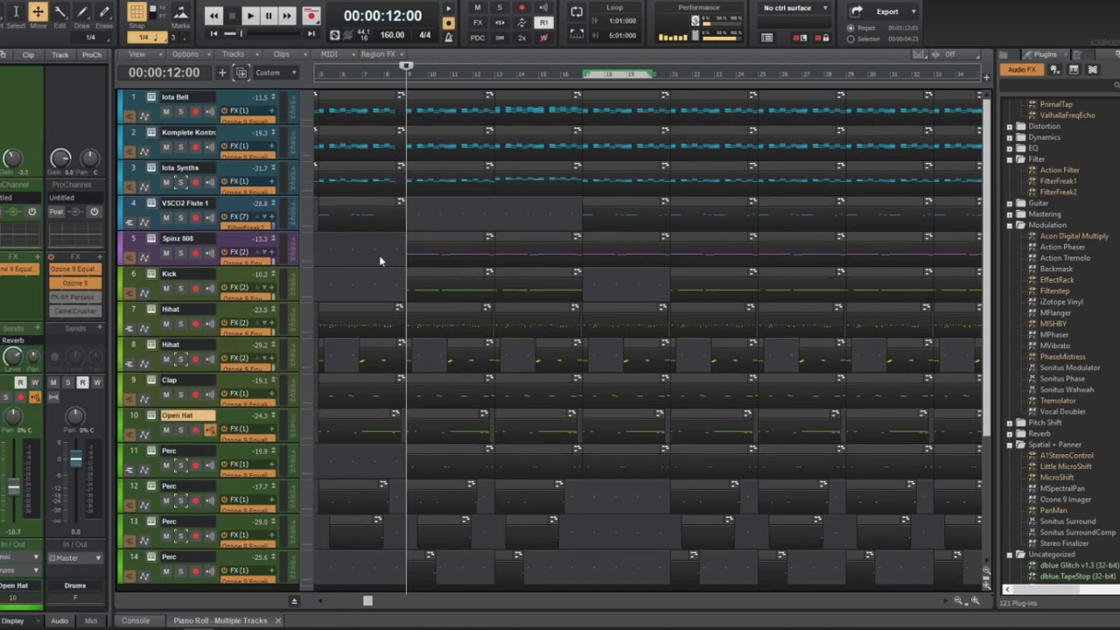
# Try enlarging the Spinz 808 track's height, undo it, and narrow the track controls area to widen the clips view
pyautogui.moveTo(271, 264); pyautogui.dragTo(253, 501)
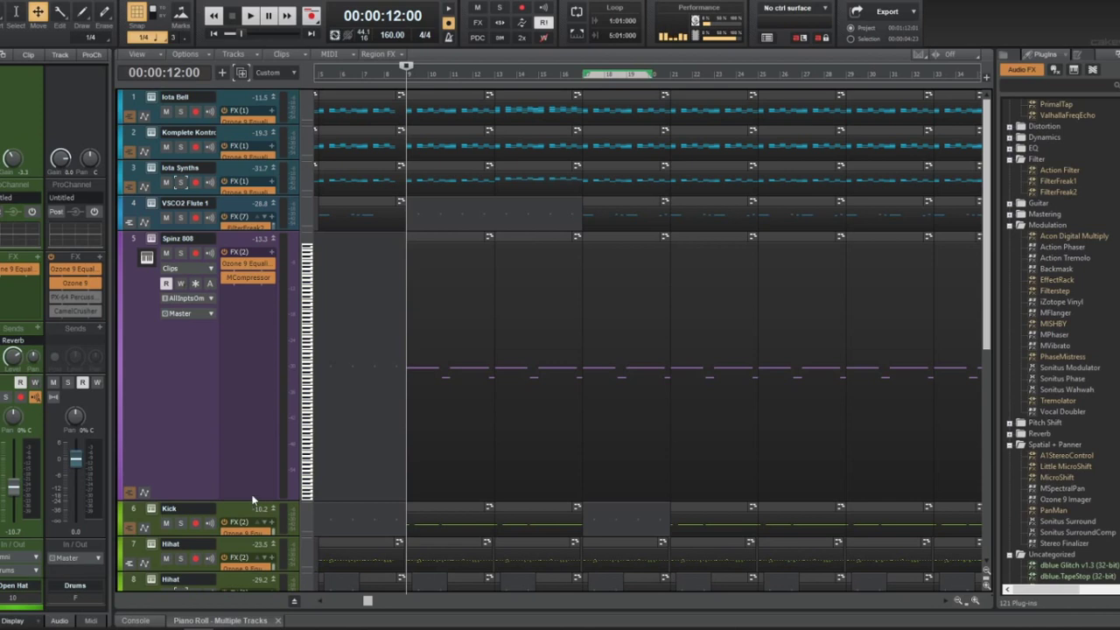
pyautogui.hotkey('ctrl', 'z')
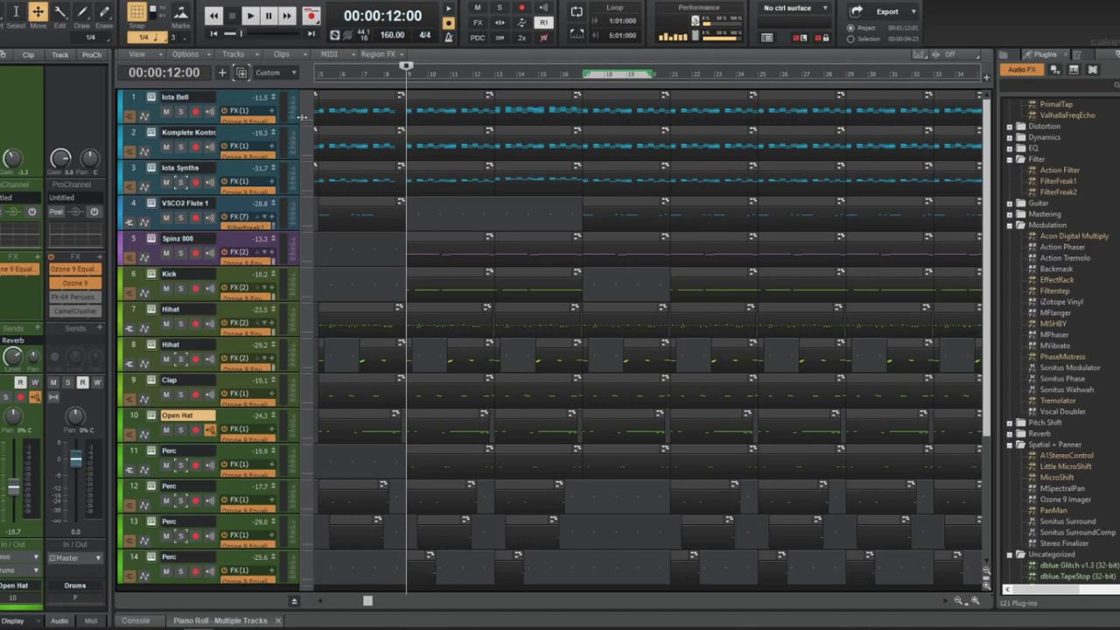
pyautogui.moveTo(302, 117); pyautogui.dragTo(273, 221)
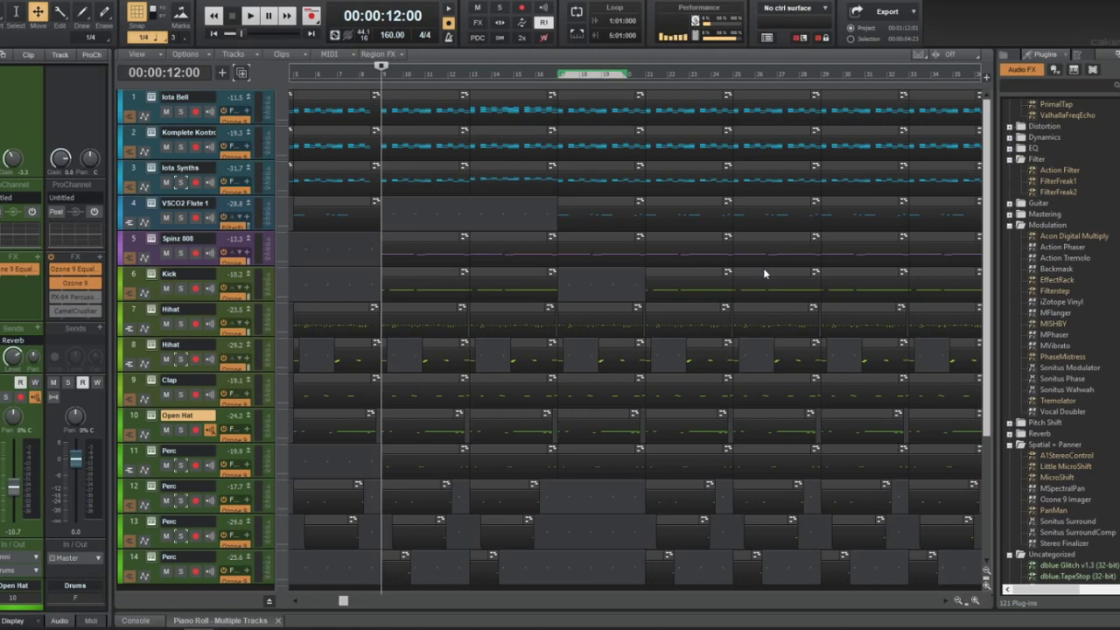
# Add the GClip distortion plug-in to the Clap track's effects after its Ozone 9 Equalizer
pyautogui.click(139, 388)
pyautogui.scroll(3, 1023, 267)
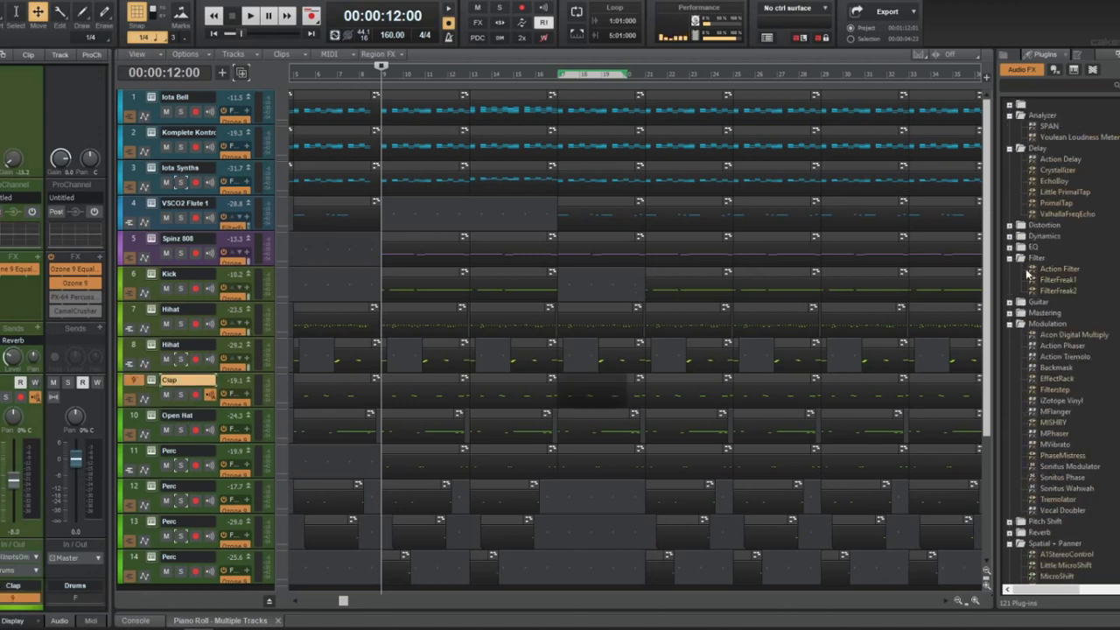
pyautogui.click(1010, 226)
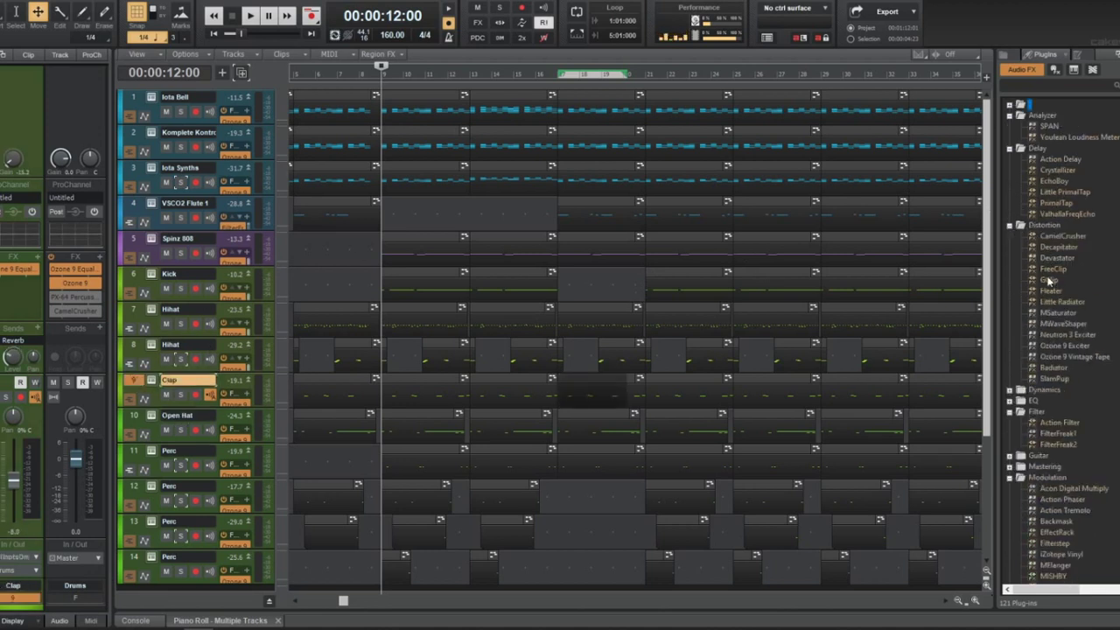
pyautogui.moveTo(1048, 285); pyautogui.dragTo(35, 295)
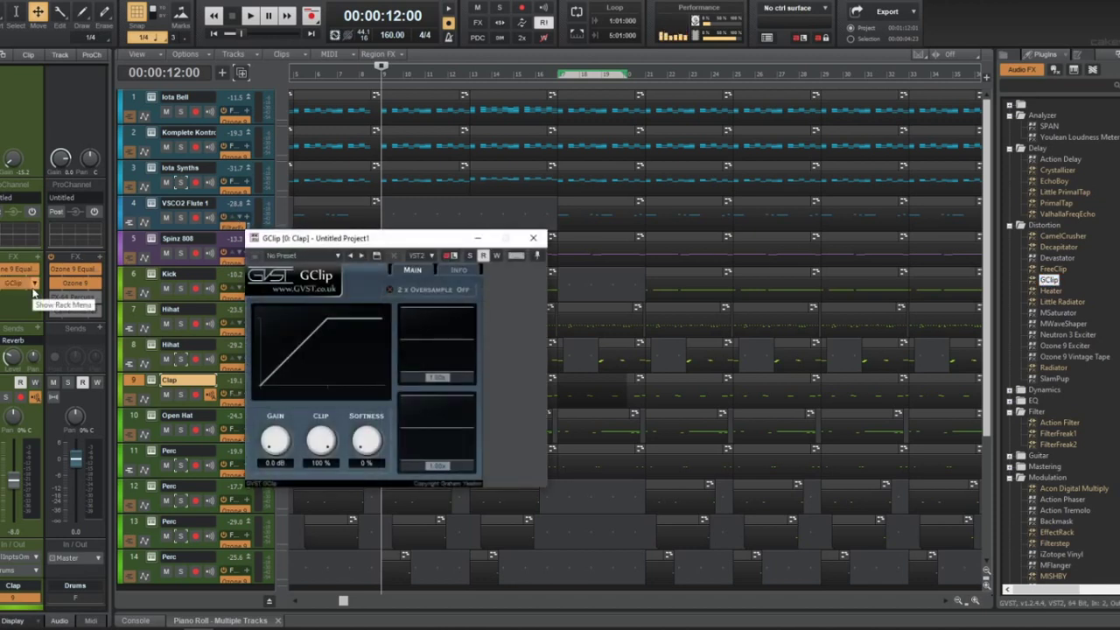
# Apply a Simple Hard Clip setting in the Clap track's GClip, with gain around 11.1 dB and clip at 59%
pyautogui.moveTo(286, 446); pyautogui.dragTo(318, 466)
pyautogui.press('space')
pyautogui.moveTo(279, 445); pyautogui.dragTo(283, 436)
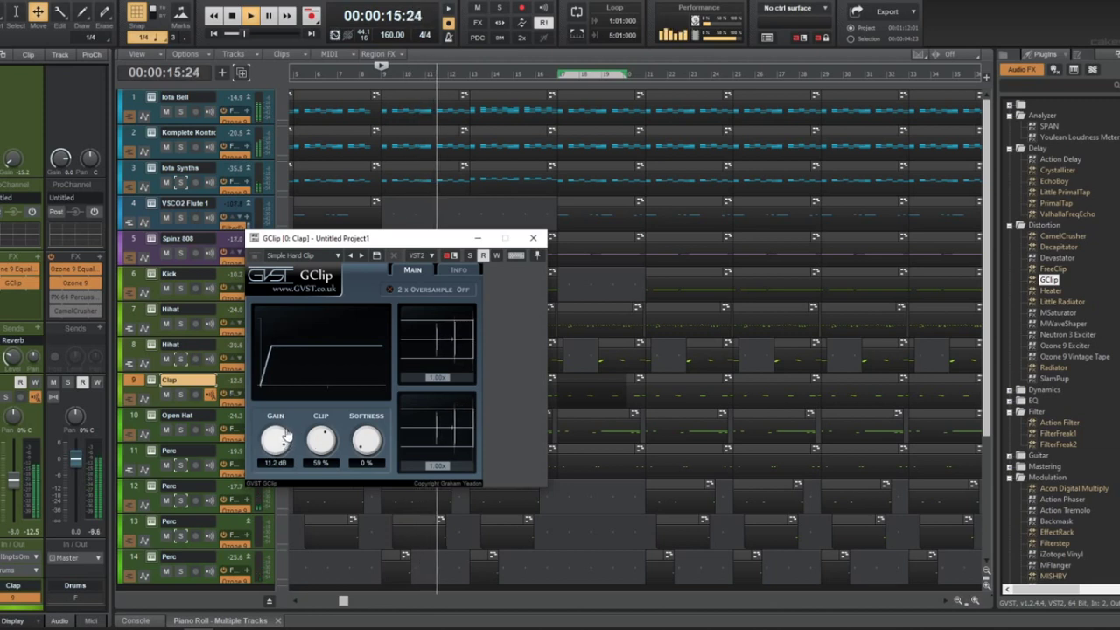
# Solo the Clap track to audition the clipping, close GClip's window and bypass the plug-in
pyautogui.click(8, 397)
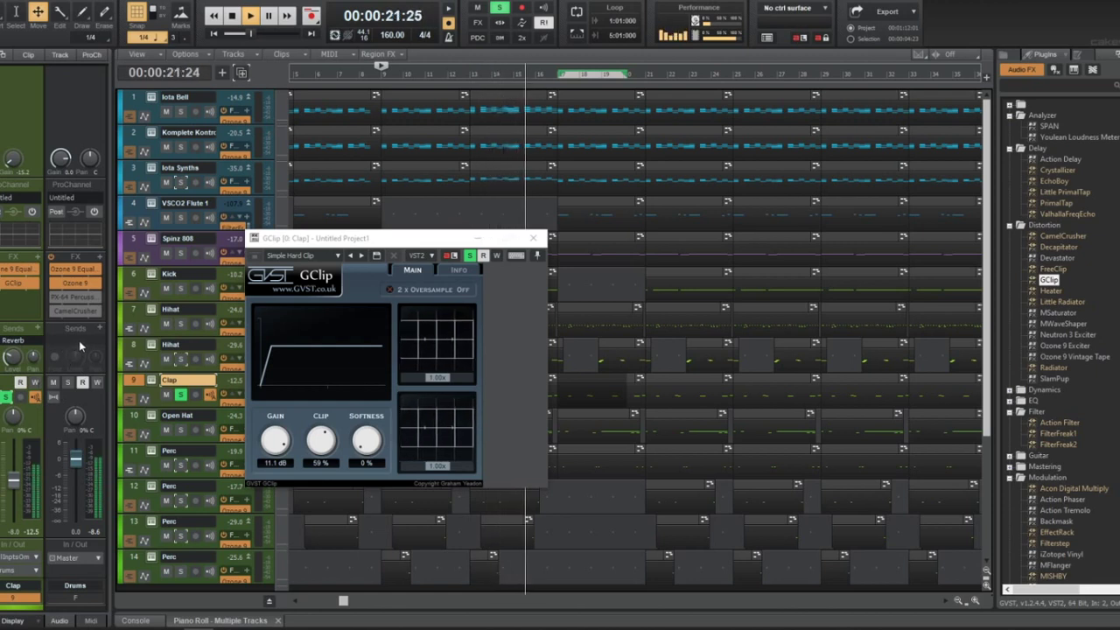
pyautogui.press('space')
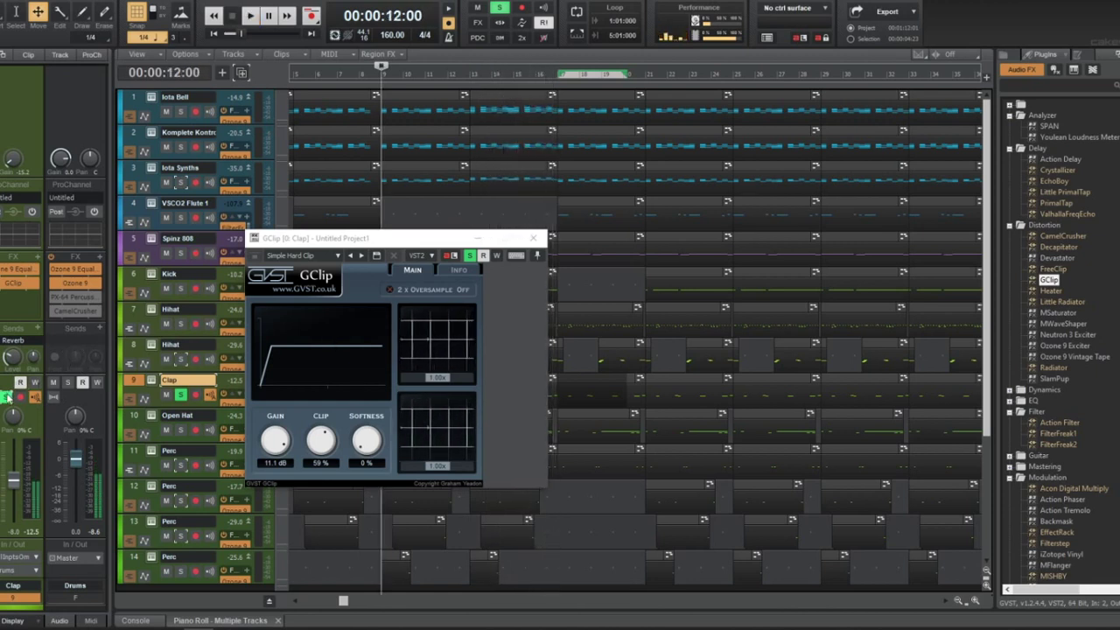
pyautogui.click(533, 237)
pyautogui.click(13, 283)
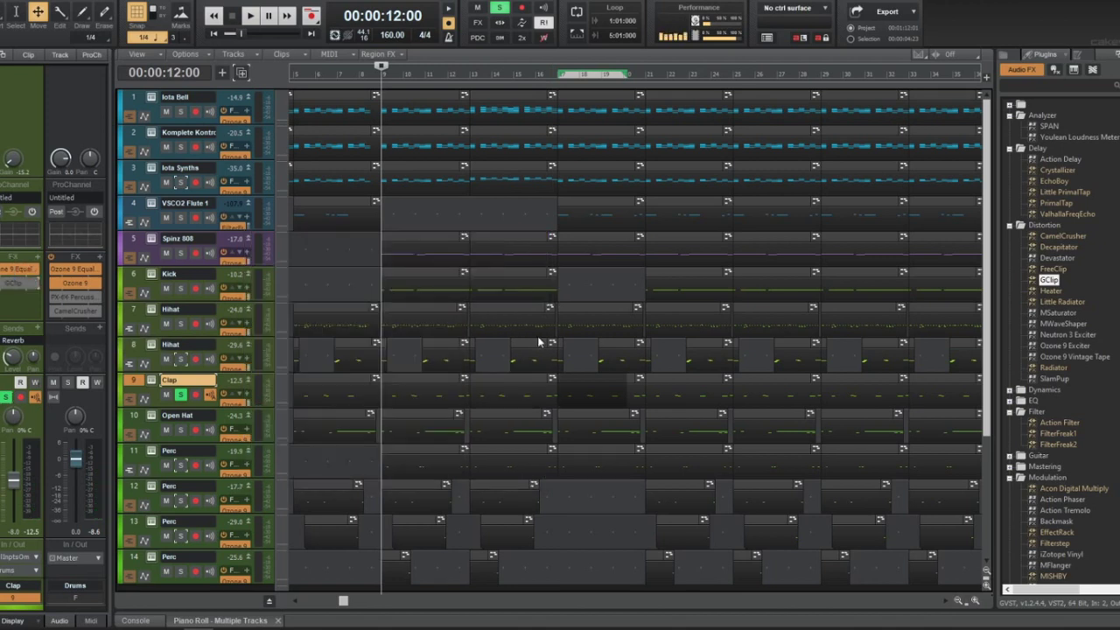
# Add a new audio track below the last Perc track and expand it to normal height
pyautogui.scroll(-5, 408, 327)
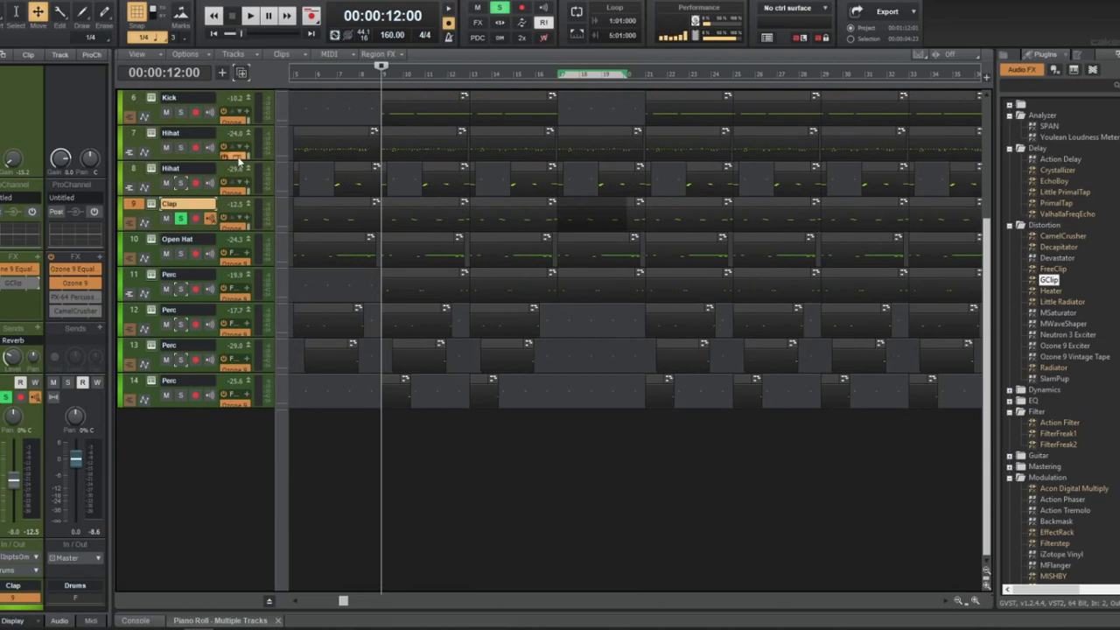
pyautogui.click(222, 73)
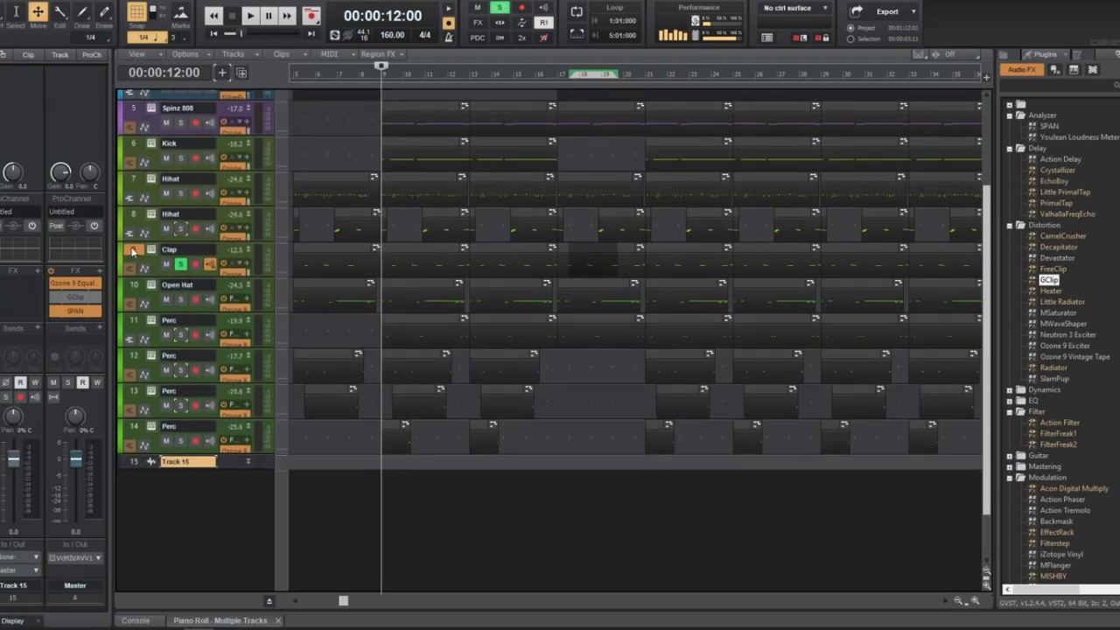
pyautogui.click(133, 251)
pyautogui.hscroll(-2, 359, 293)
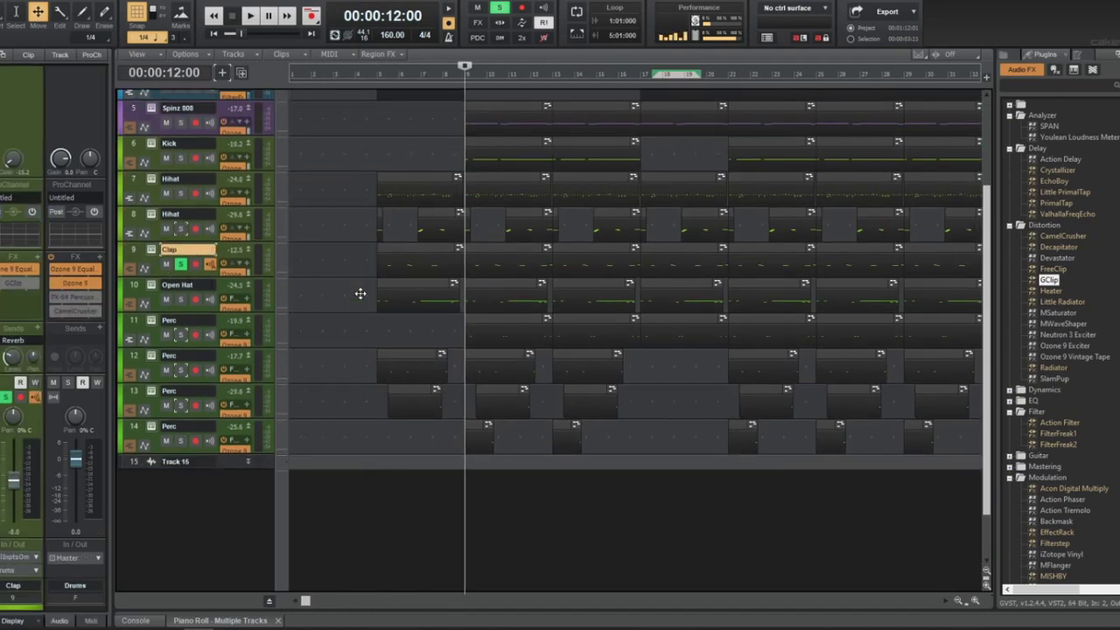
pyautogui.click(247, 466)
pyautogui.click(247, 462)
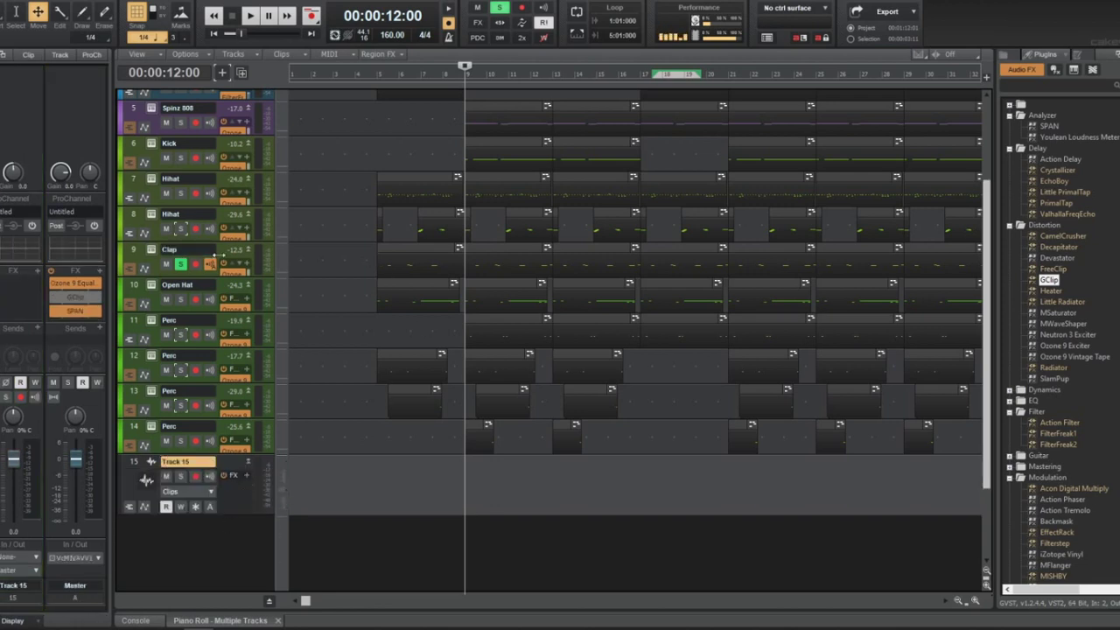
# Widen the track controls, freeze the Clap track, copy its rendered audio clip to Track 15, and unfreeze it
pyautogui.moveTo(276, 266); pyautogui.dragTo(431, 268)
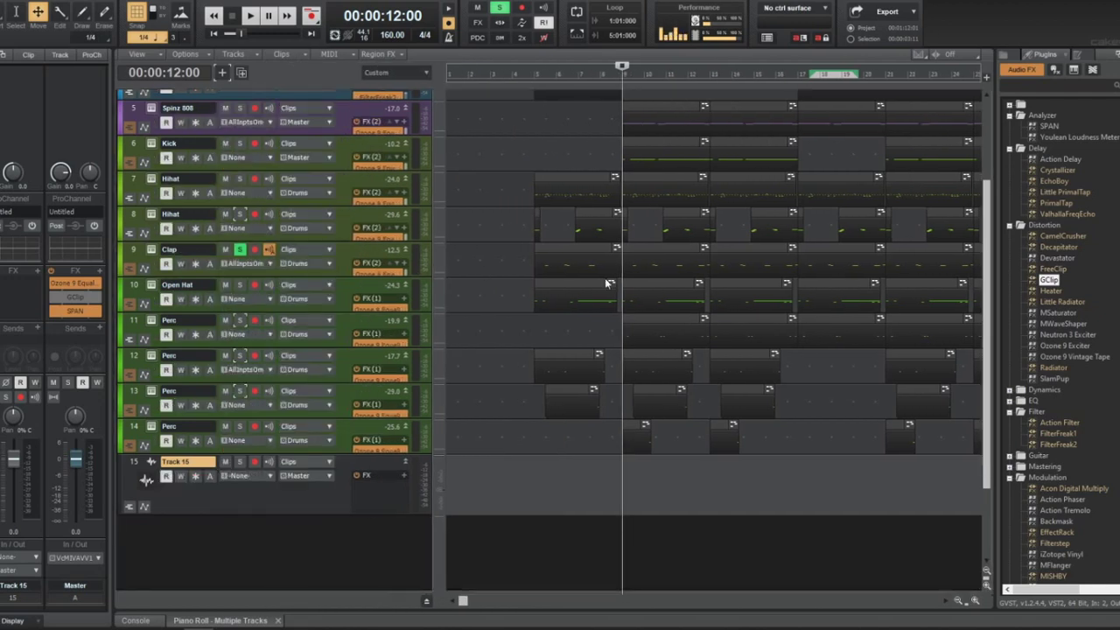
pyautogui.click(195, 264)
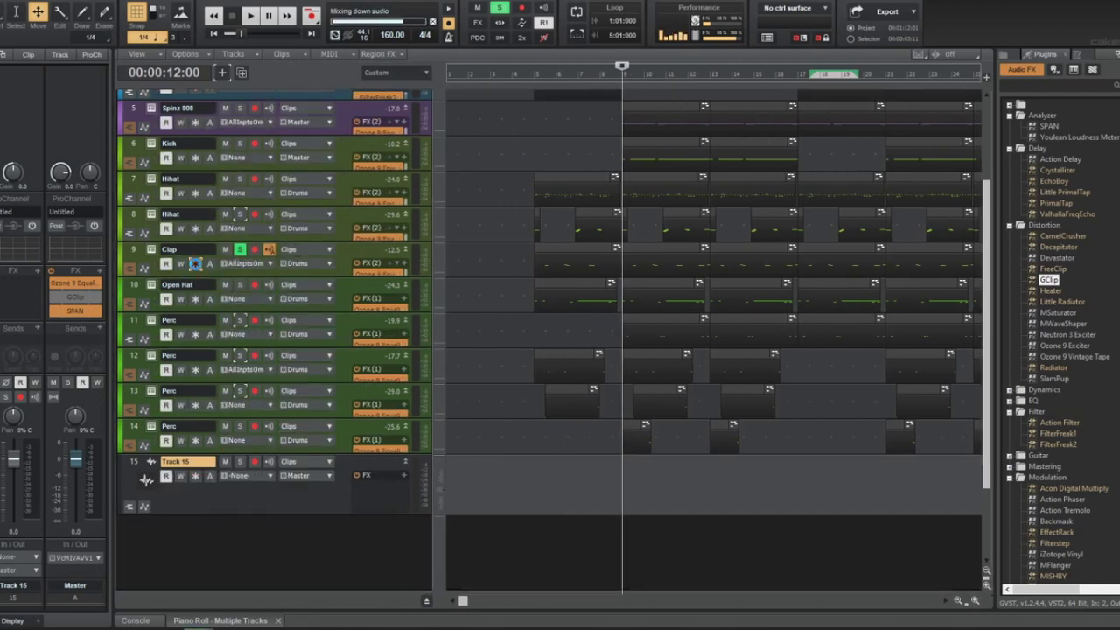
pyautogui.click(567, 254)
pyautogui.moveTo(560, 252); pyautogui.dragTo(558, 491)
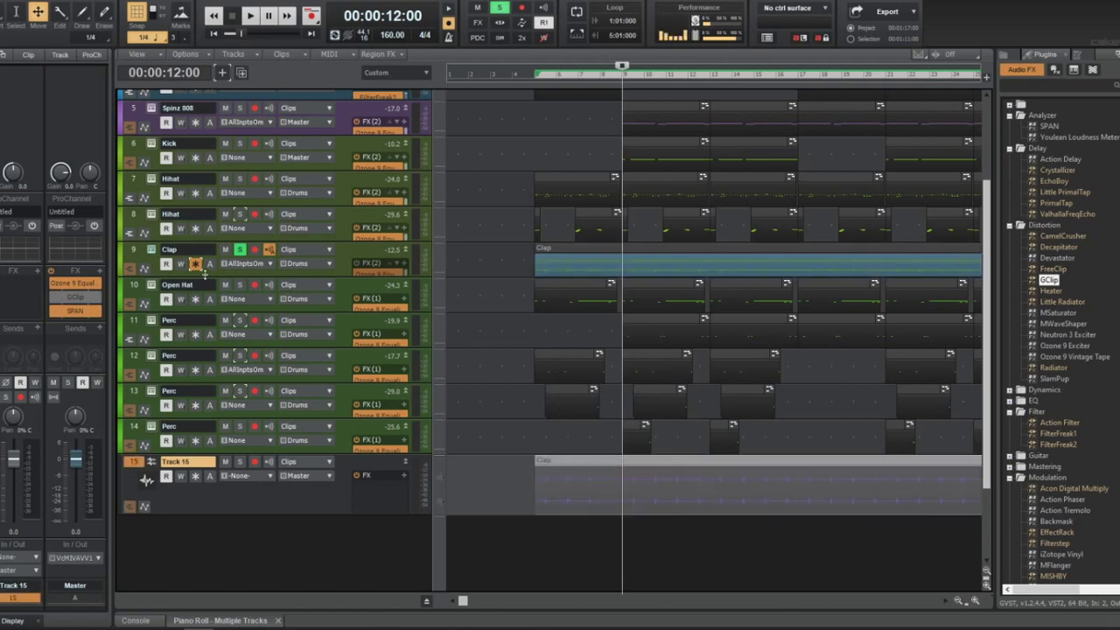
pyautogui.click(473, 263)
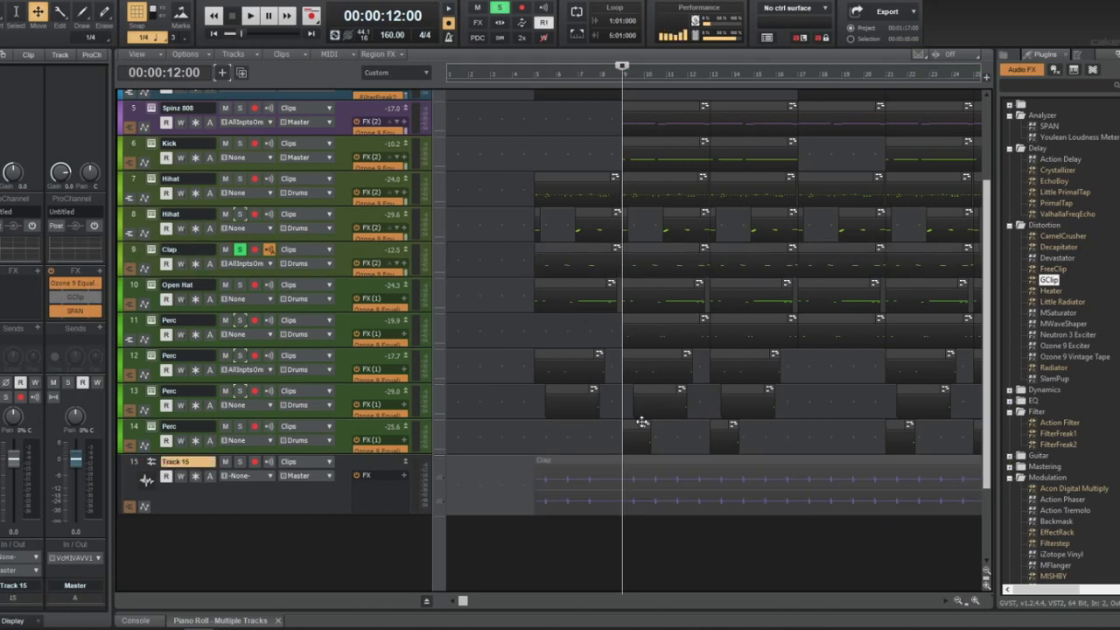
# Crop the clap audio clip on Track 15 so it ends at bar 9
pyautogui.click(587, 496)
pyautogui.scroll(-3, 587, 496)
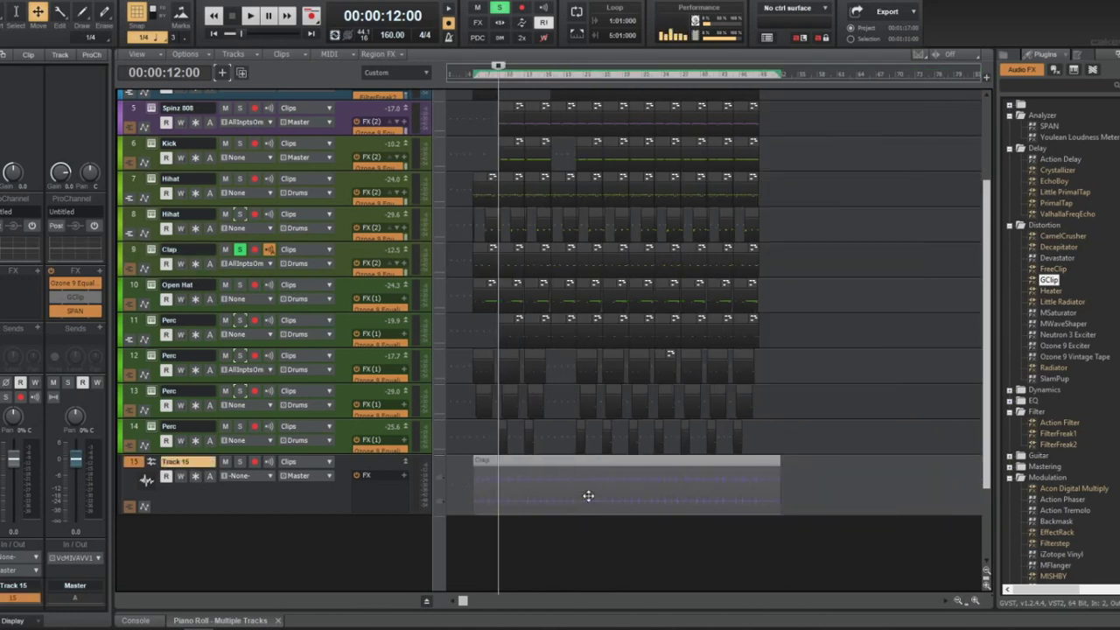
pyautogui.press('t')
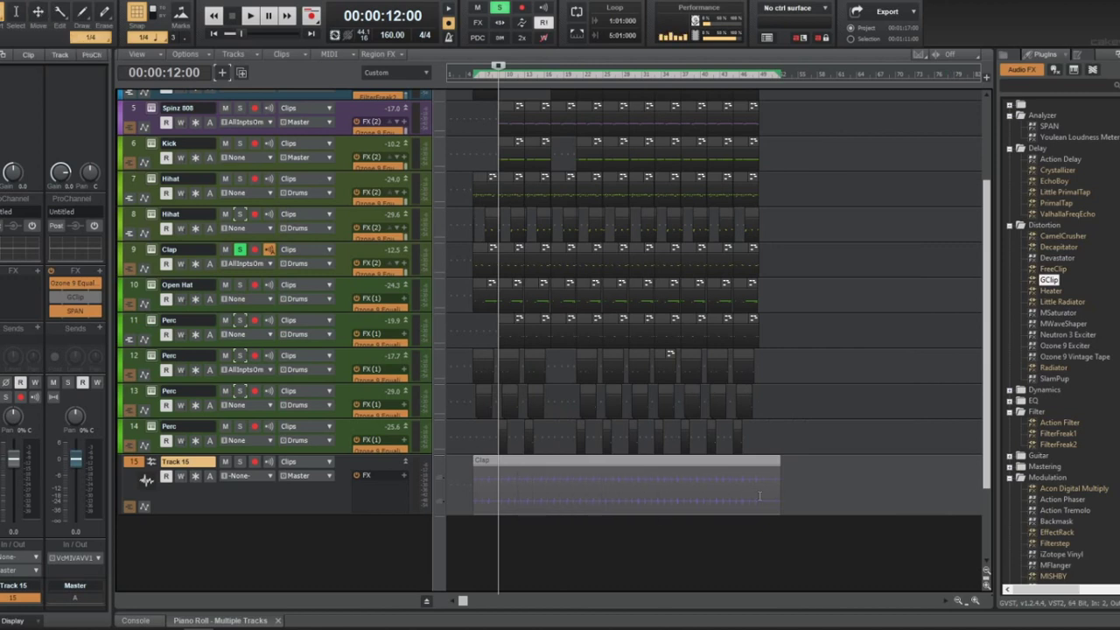
pyautogui.moveTo(774, 496); pyautogui.dragTo(496, 532)
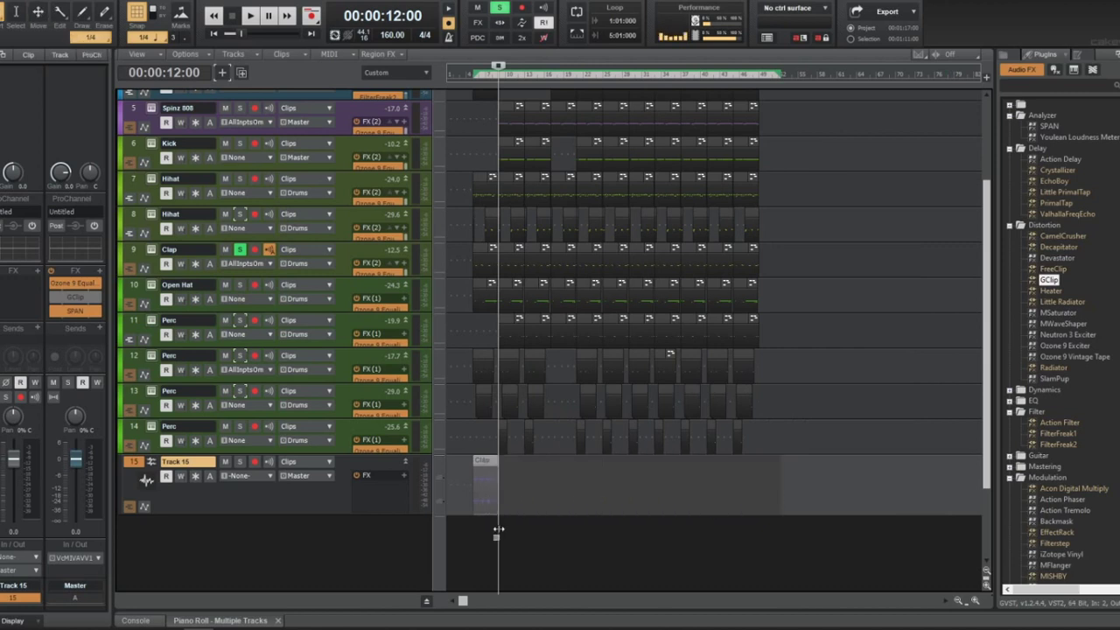
pyautogui.scroll(3, 504, 510)
pyautogui.scroll(2, 731, 487)
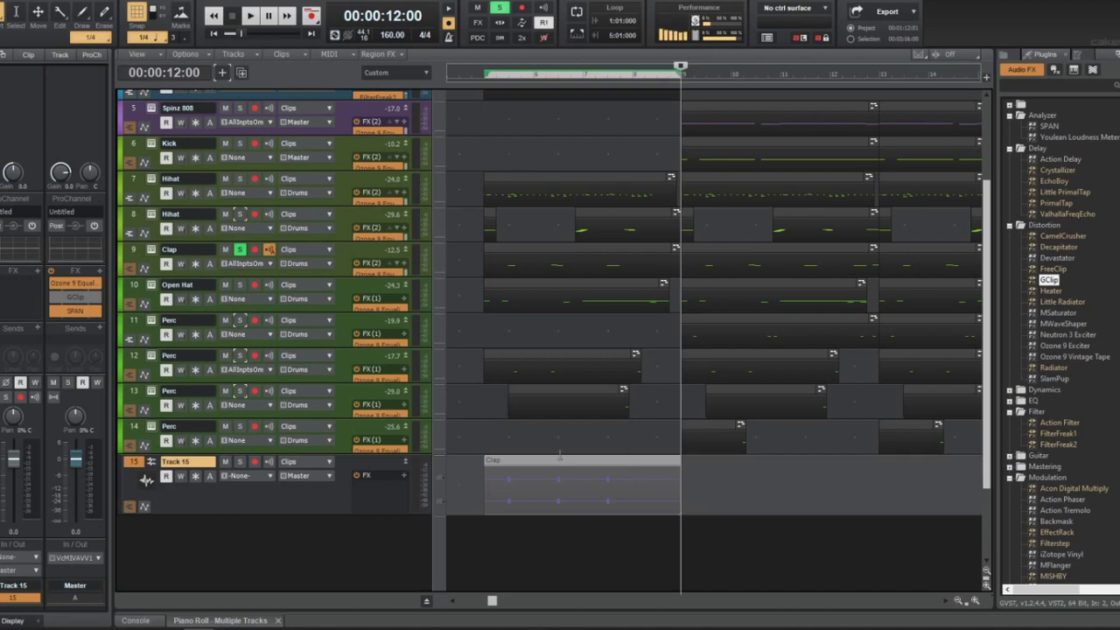
# Reverse the cropped clap audio clip on Track 15 with the Reverse audio effect
pyautogui.click(88, 3)
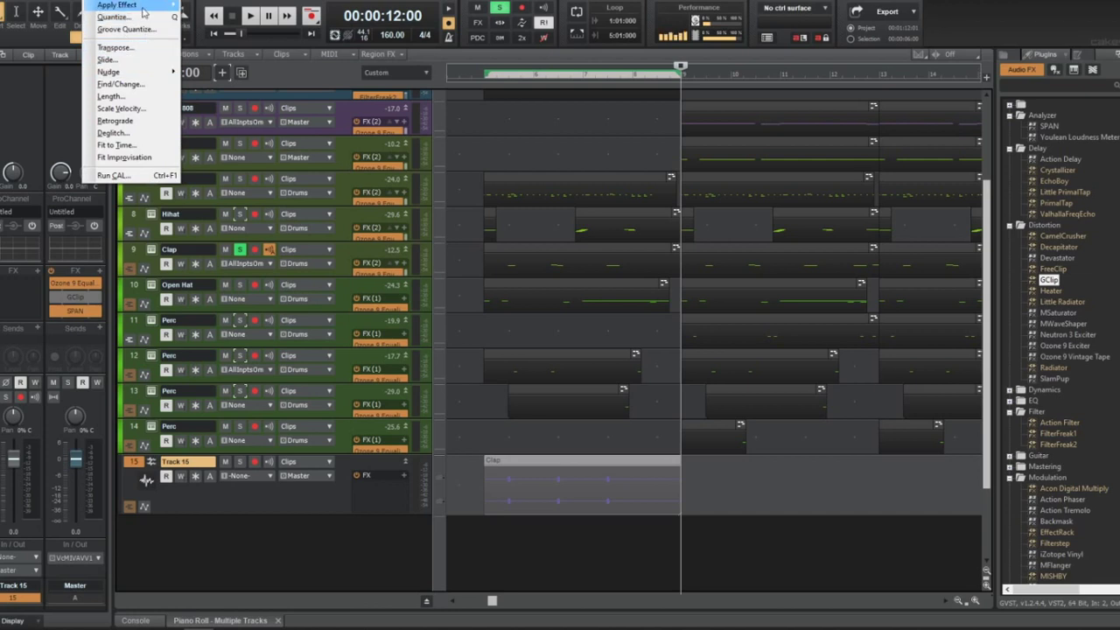
pyautogui.moveTo(152, 8)
pyautogui.click(206, 121)
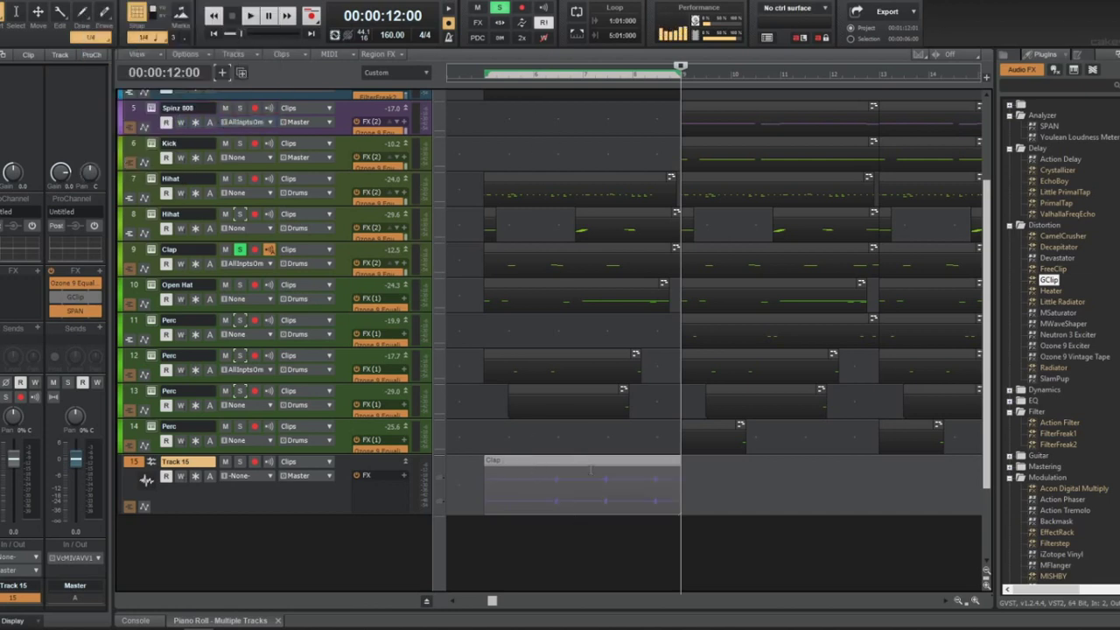
pyautogui.moveTo(667, 480); pyautogui.dragTo(643, 476)
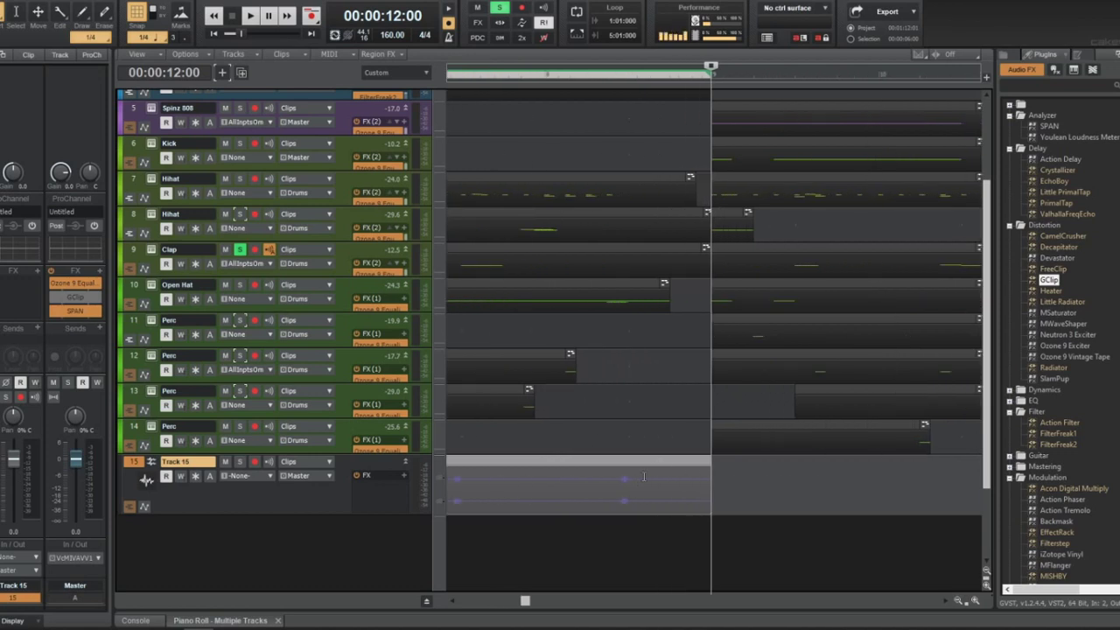
# Move Track 15 with the reversed clap directly above the Clap track
pyautogui.moveTo(403, 458); pyautogui.dragTo(403, 250)
pyautogui.scroll(1, 530, 302)
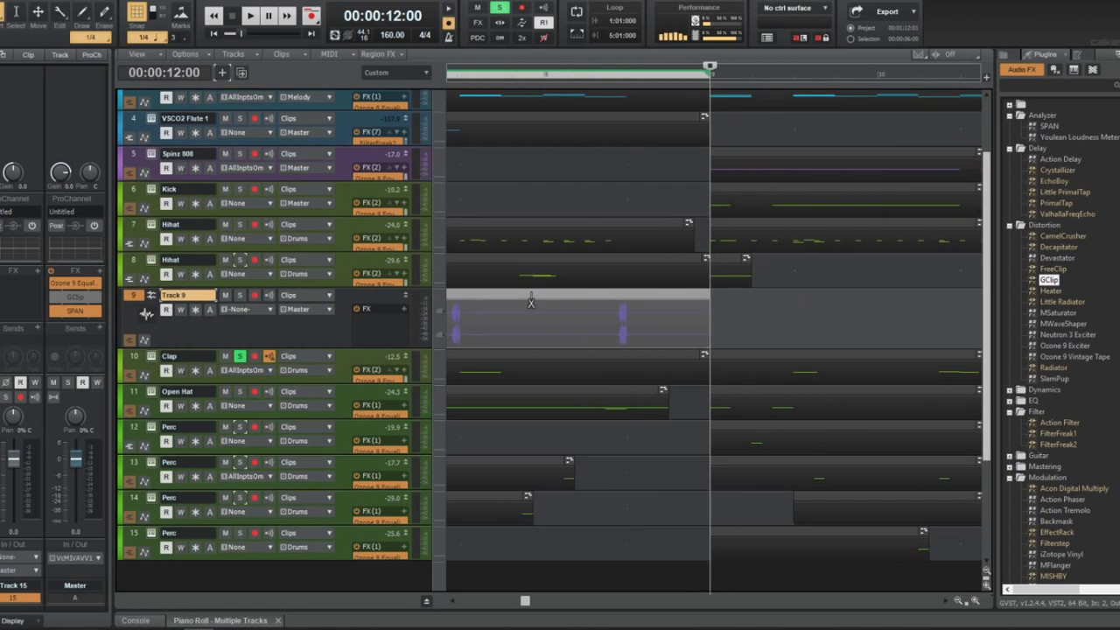
pyautogui.hscroll(-5, 532, 302)
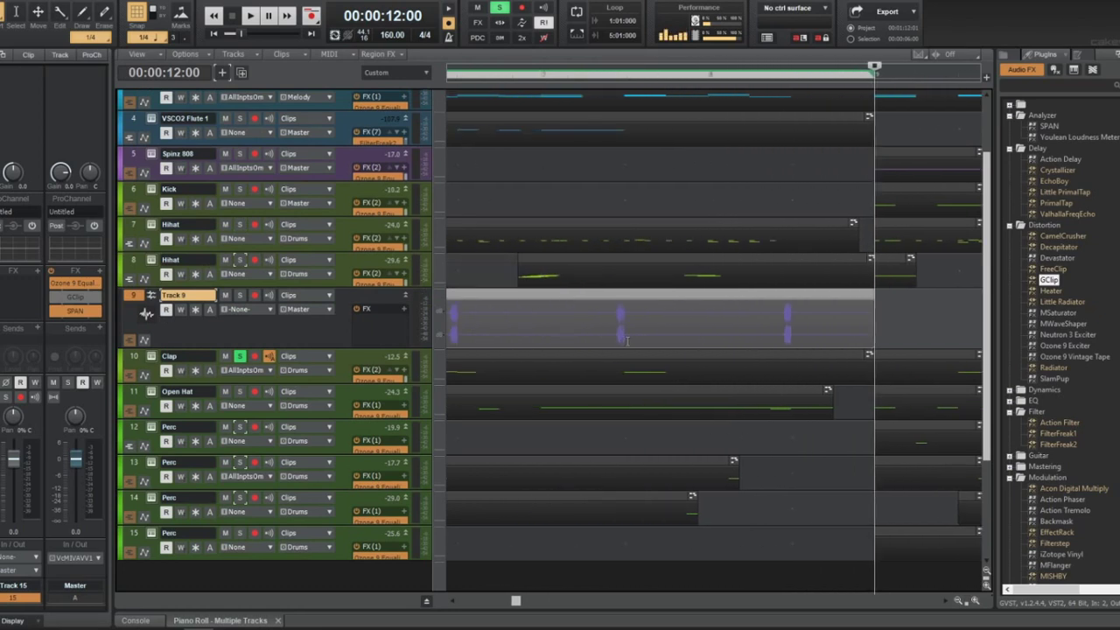
# Shorten the end of the reversed clap clip to just after bar 8
pyautogui.moveTo(875, 336); pyautogui.dragTo(734, 335)
pyautogui.hscroll(-6, 651, 336)
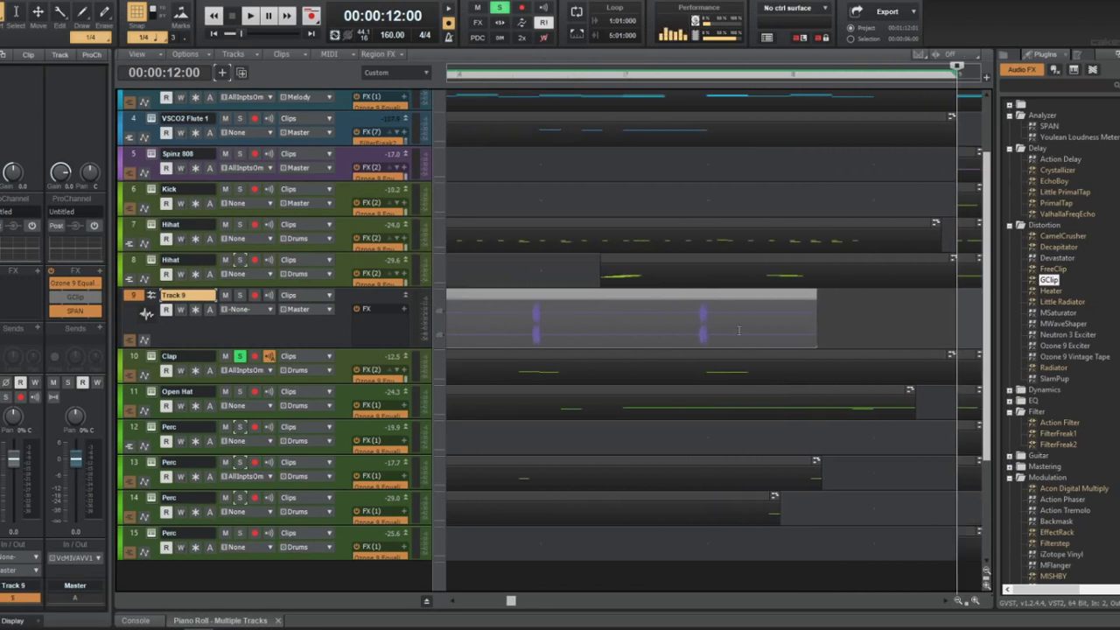
pyautogui.hscroll(-5, 650, 336)
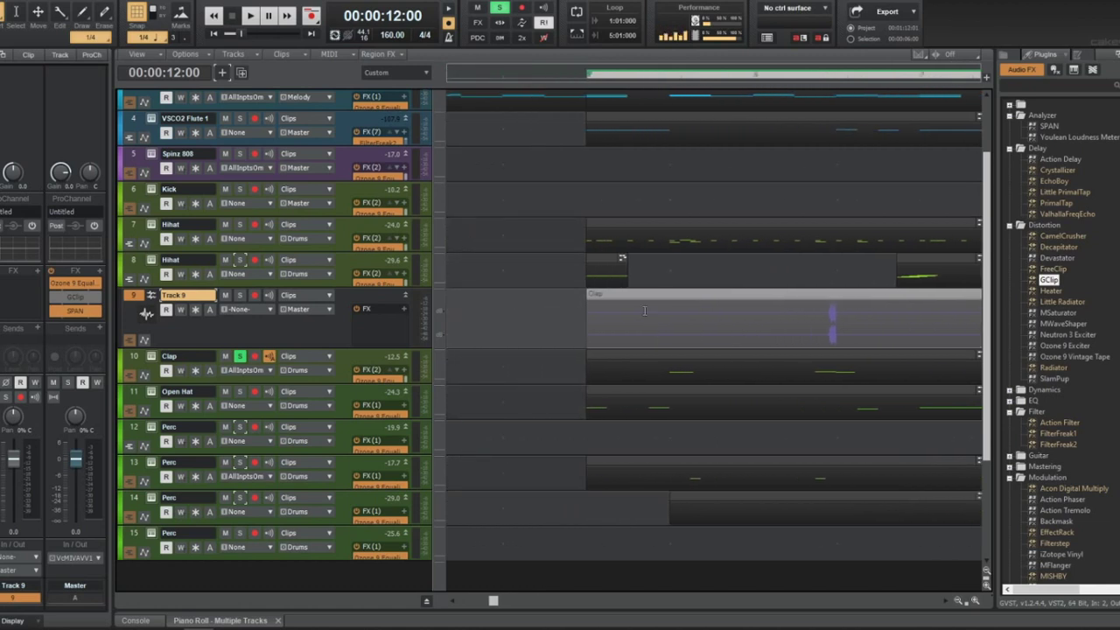
# Play from bar 5 and solo Track 9 to hear the reversed clap together with the Clap track
pyautogui.click(586, 84)
pyautogui.press('space')
pyautogui.scroll(-4, 241, 298)
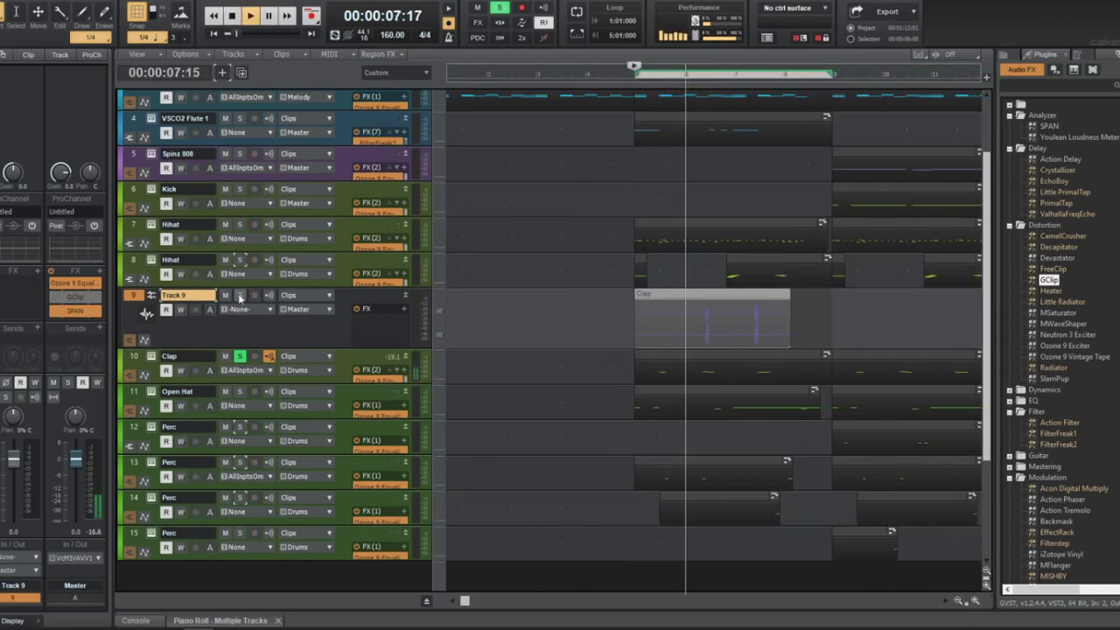
pyautogui.click(240, 296)
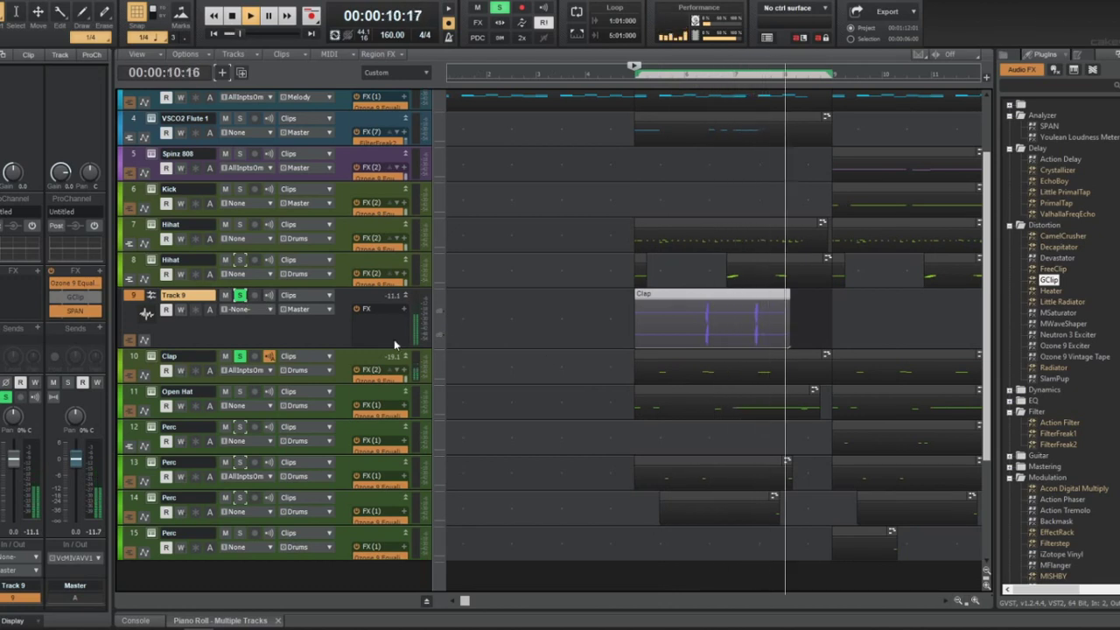
pyautogui.scroll(3, 765, 360)
pyautogui.press('space')
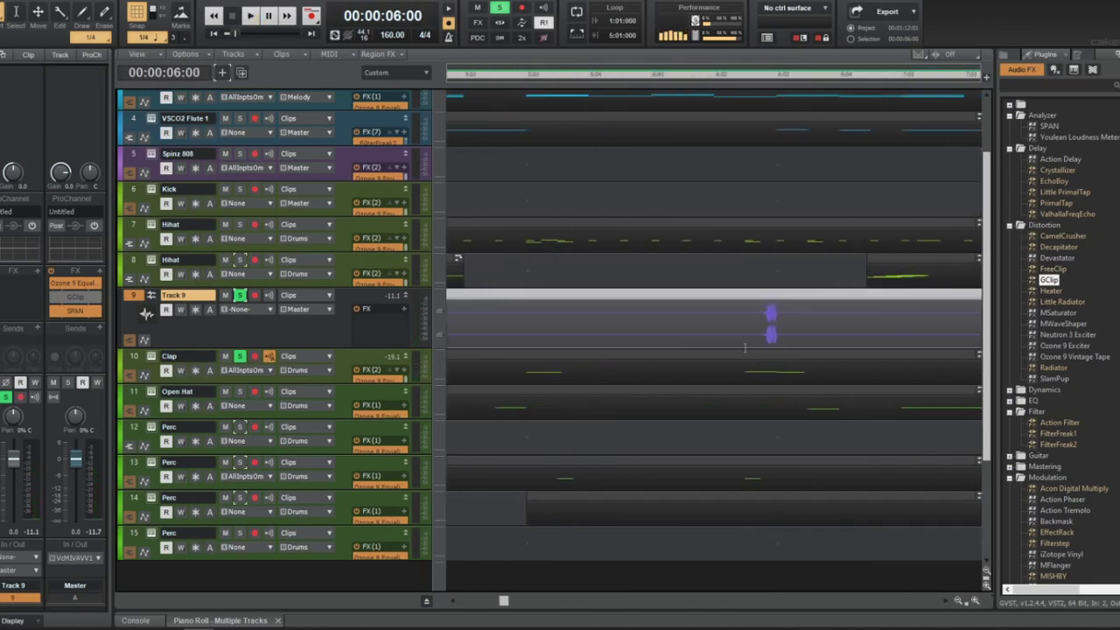
# Repeatedly audition the reversed clap leading into the regular clap, starting playback from 7:02
pyautogui.click(834, 89)
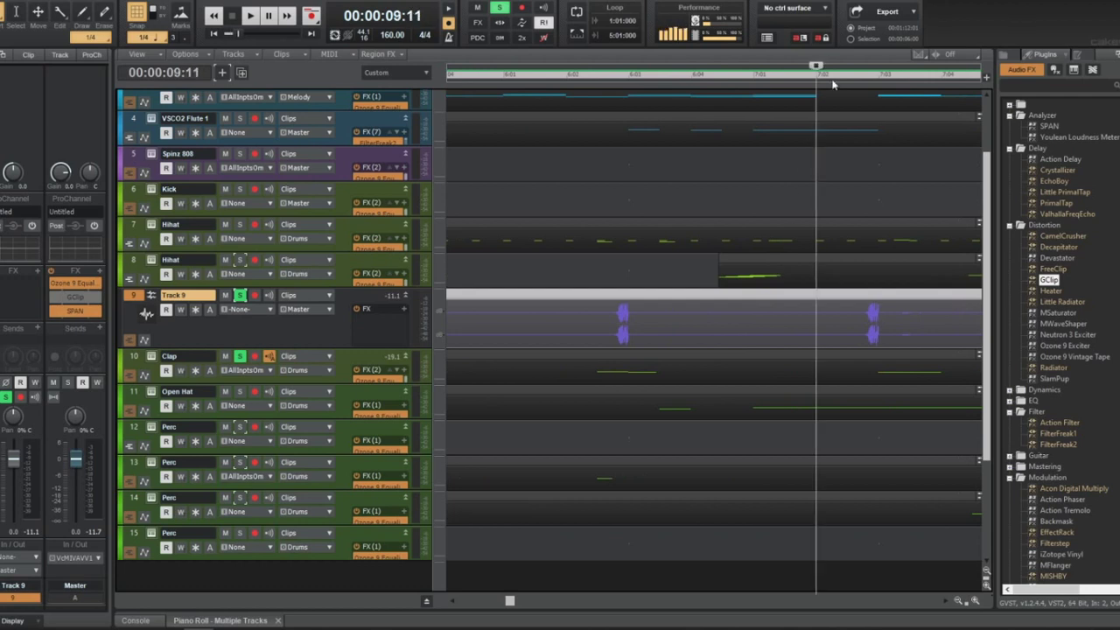
pyautogui.press('space')
pyautogui.scroll(-3, 736, 282)
pyautogui.press('space')
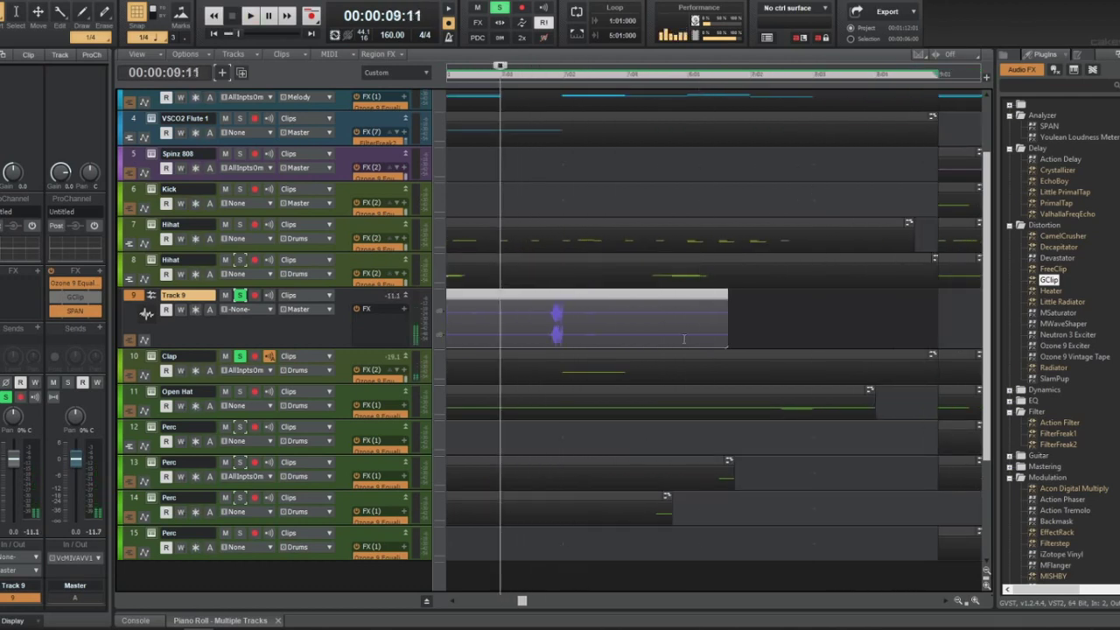
pyautogui.press('space')
pyautogui.press('space')
pyautogui.press('space')
pyautogui.press('space')
pyautogui.press('space')
pyautogui.press('space')
# Lower Track 9's volume to -15.4 dB while auditioning the reversed clap against the Clap track
pyautogui.moveTo(14, 458); pyautogui.dragTo(25, 492)
pyautogui.press('space')
pyautogui.press('space')
pyautogui.press('space')
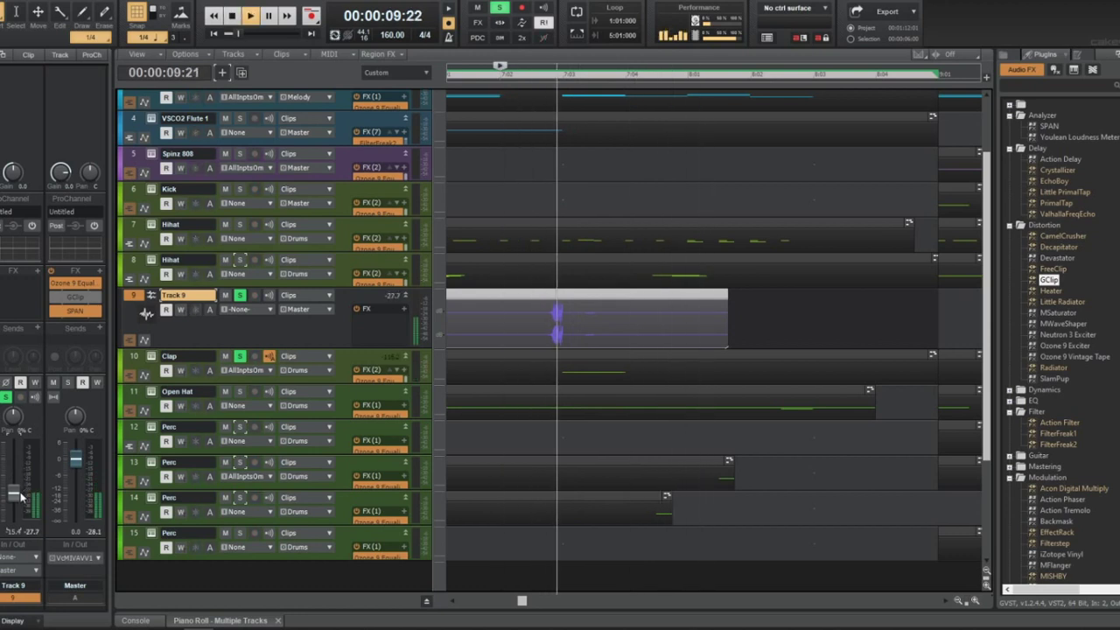
pyautogui.press('space')
pyautogui.press('space')
pyautogui.press('space')
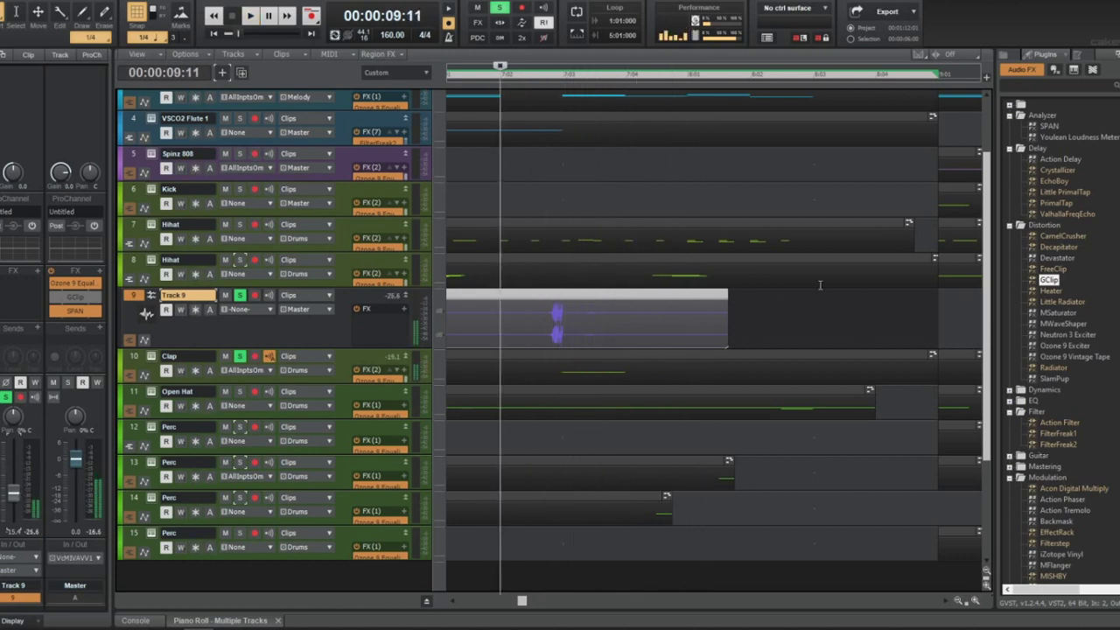
# Trim the reversed clap clip so it ends just after its last hit near 7:03, and audition it
pyautogui.moveTo(724, 339); pyautogui.dragTo(572, 330)
pyautogui.press('space')
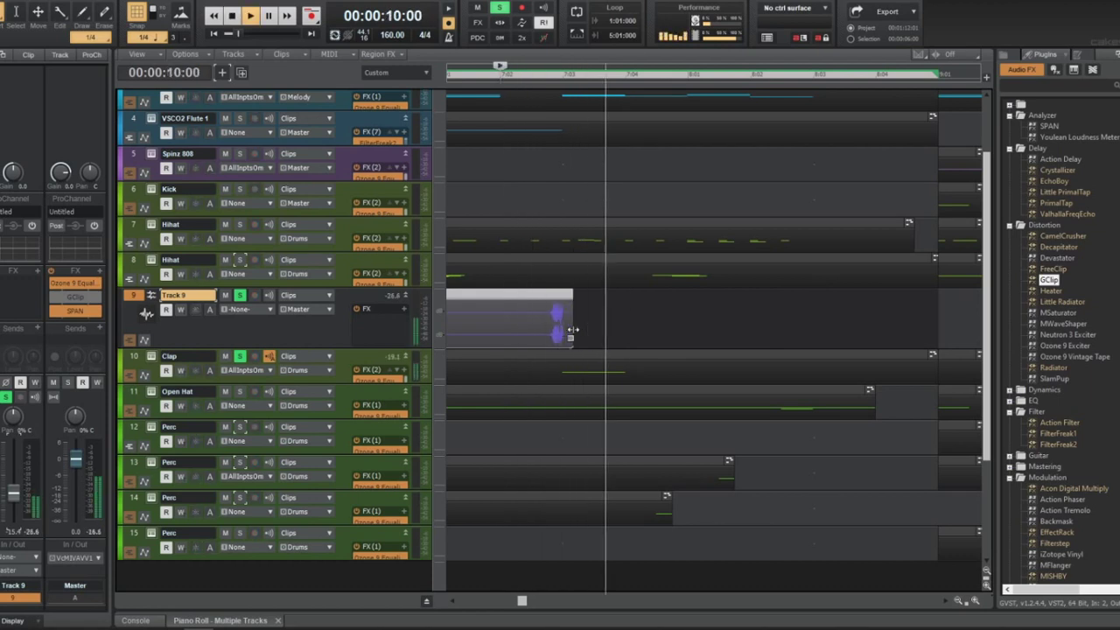
pyautogui.press('space')
# Reduce Track 9's input gain while auditioning the reversed clap with the Clap track
pyautogui.press('space')
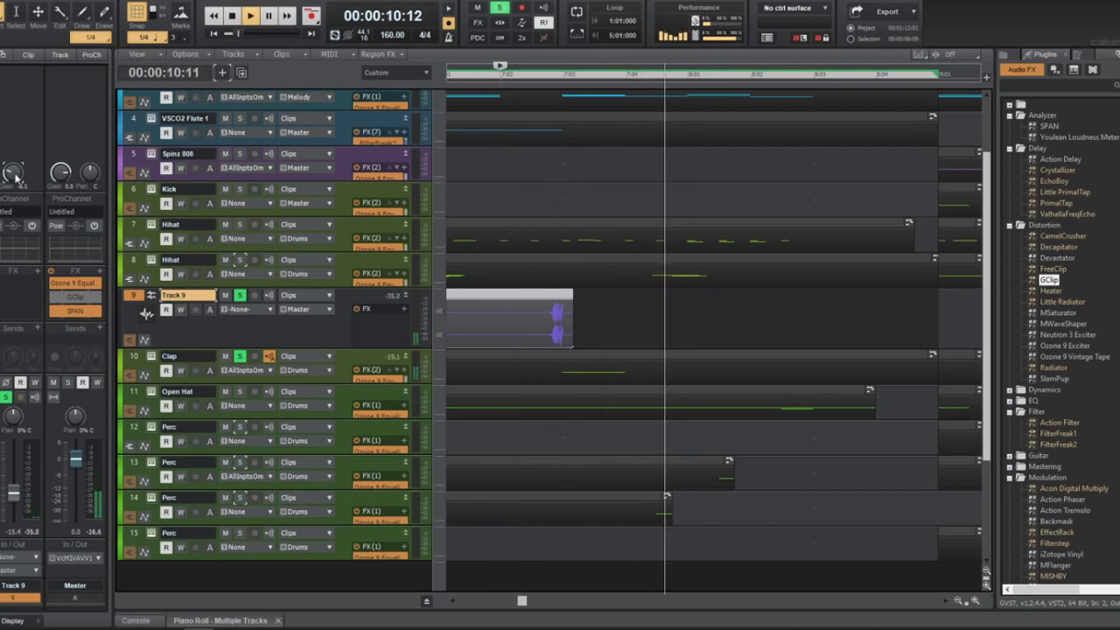
pyautogui.press('space')
pyautogui.press('space')
pyautogui.press('space')
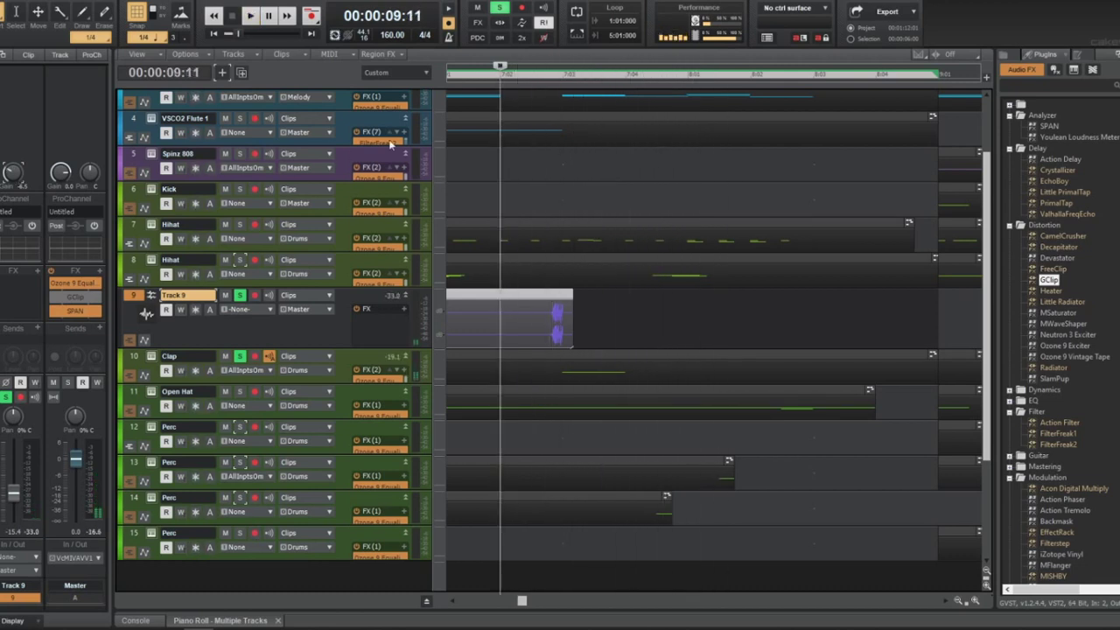
# Clear the solos on Track 9 and Clap and play the full mix from bar 5
pyautogui.scroll(-3, 614, 140)
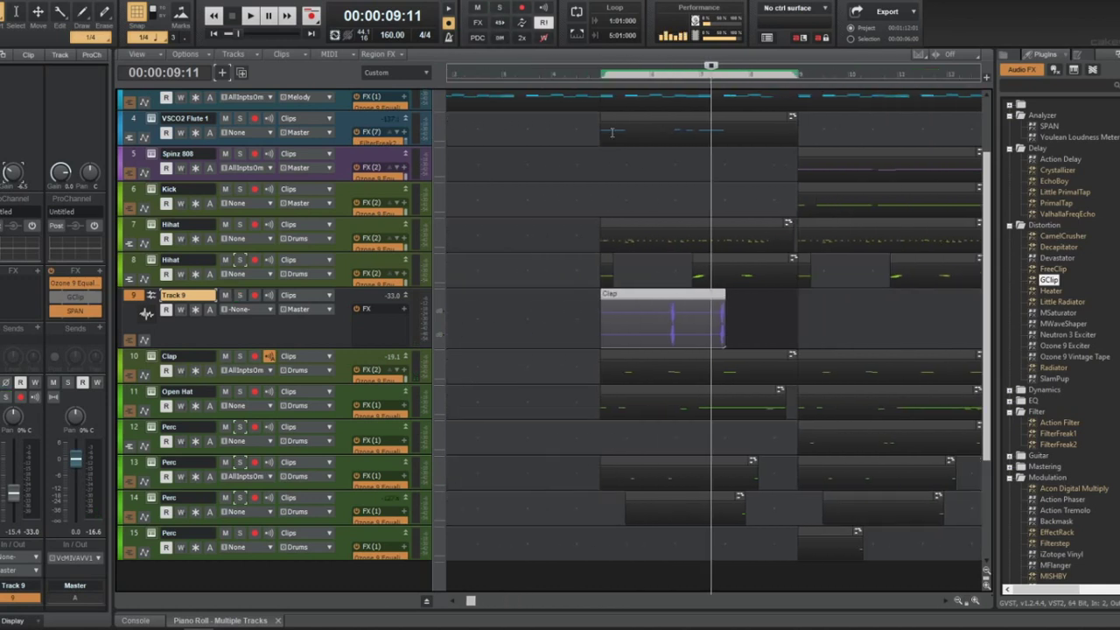
pyautogui.click(598, 79)
pyautogui.press('space')
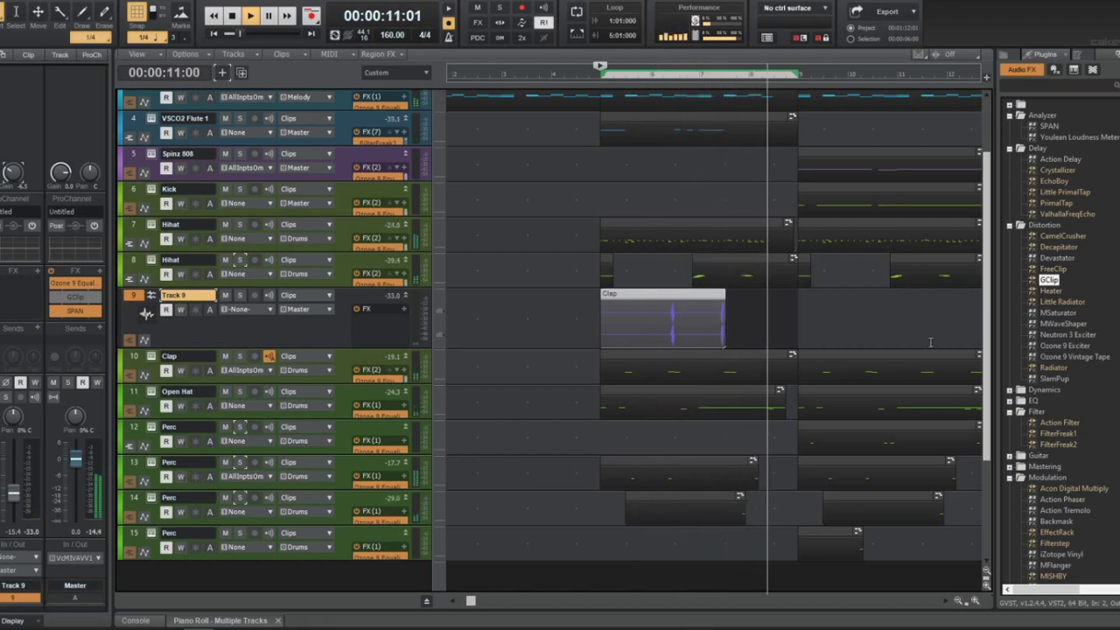
# Stop playback and delete Track 9 with its reversed clap
pyautogui.press('space')
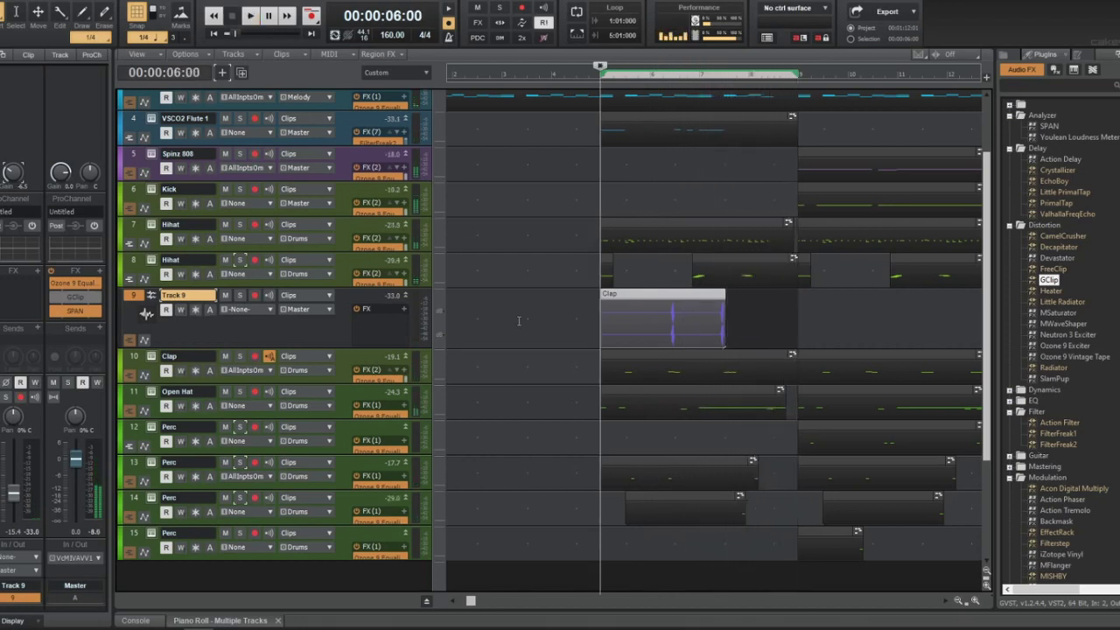
pyautogui.click(233, 332)
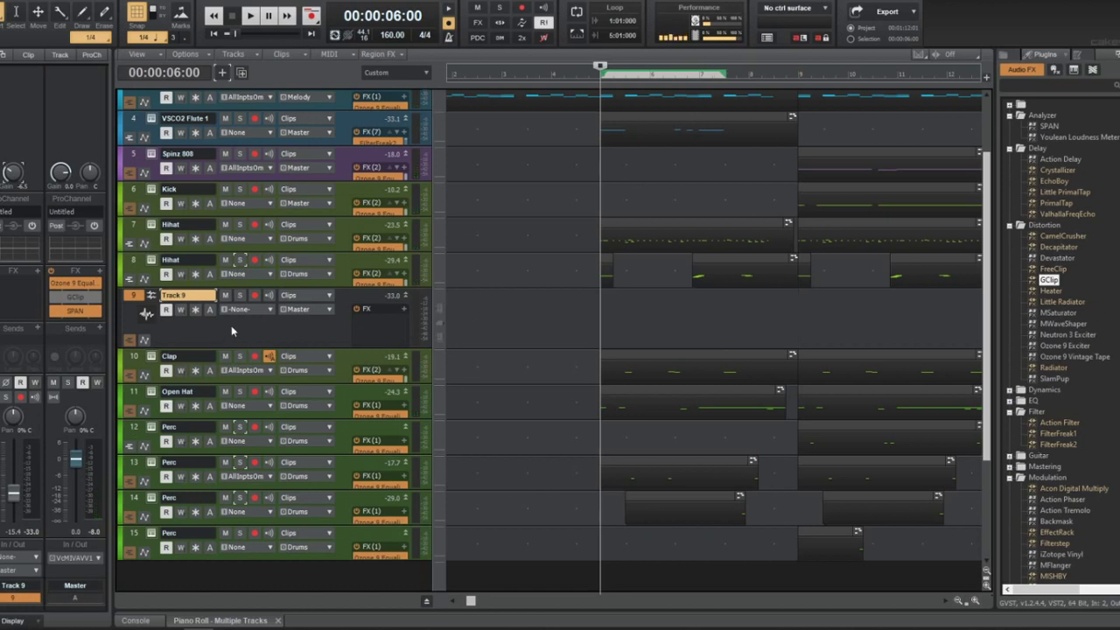
pyautogui.rightClick(233, 331)
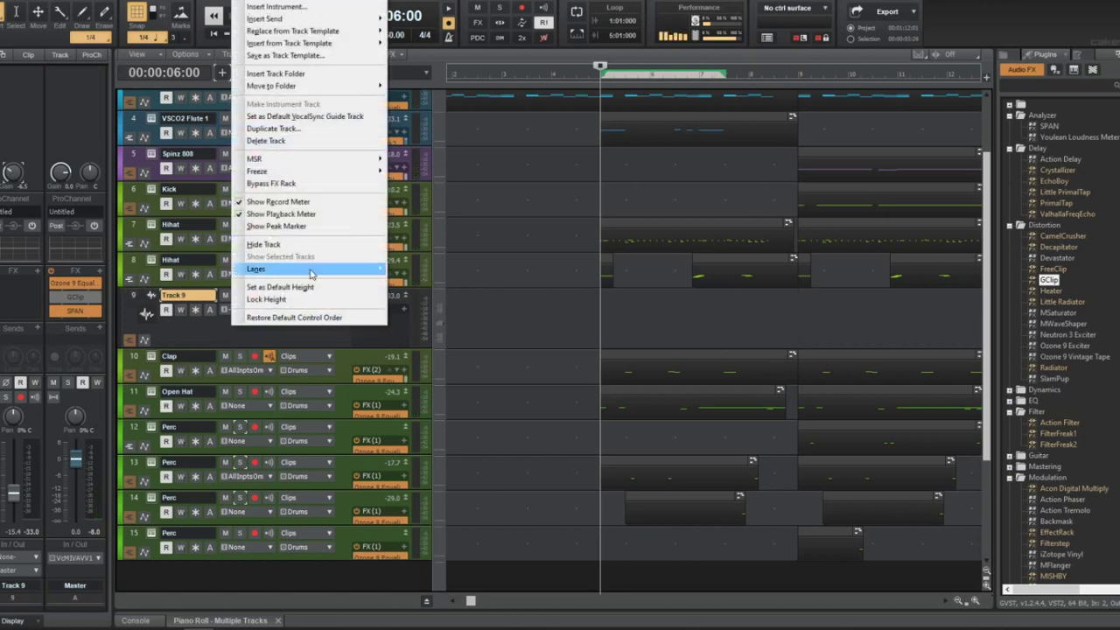
pyautogui.click(297, 141)
# Open the Clap clip at bar 5 in the Piano Roll and set the snap resolution to 64th
pyautogui.doubleClick(658, 296)
pyautogui.hotkey('shift', 'd')
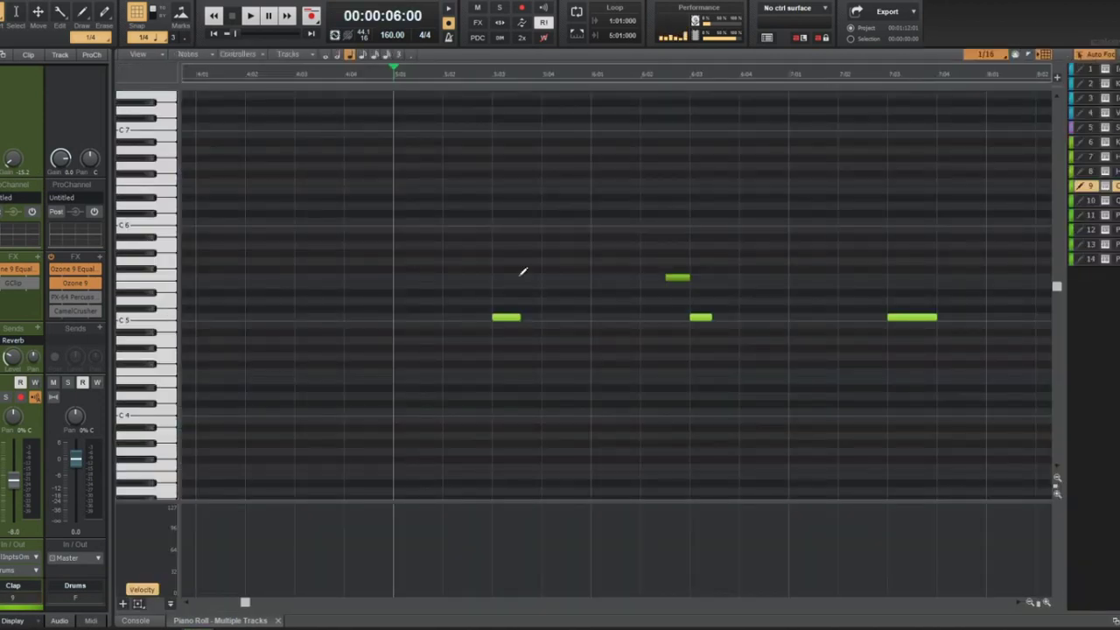
pyautogui.click(999, 56)
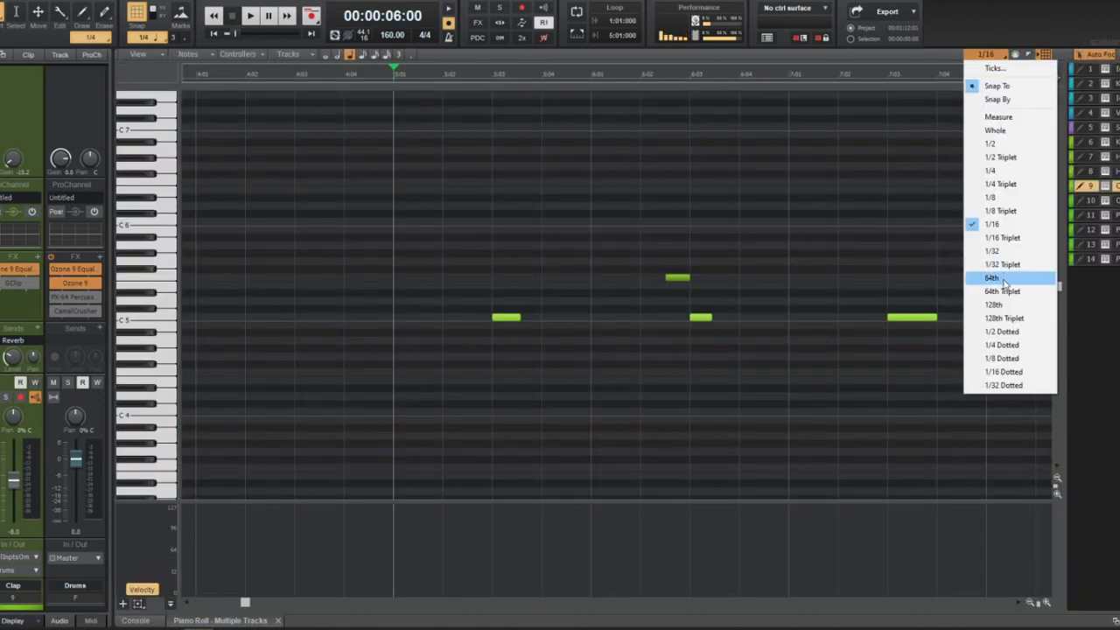
pyautogui.click(1006, 249)
pyautogui.press('t')
pyautogui.click(1012, 257)
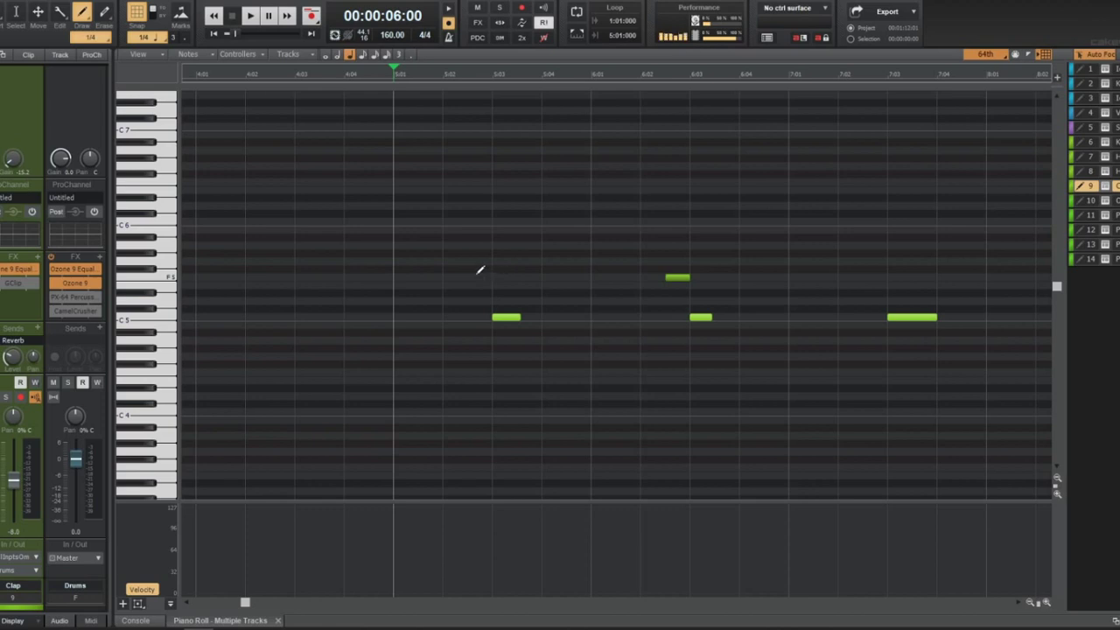
# Draw a rising run of 64th-spaced notes from F5 leading into the clap at 5:03, removing the highest note on 5:03
pyautogui.click(474, 277)
pyautogui.click(476, 268)
pyautogui.click(479, 260)
pyautogui.click(480, 237)
pyautogui.click(483, 221)
pyautogui.click(488, 207)
pyautogui.click(492, 194)
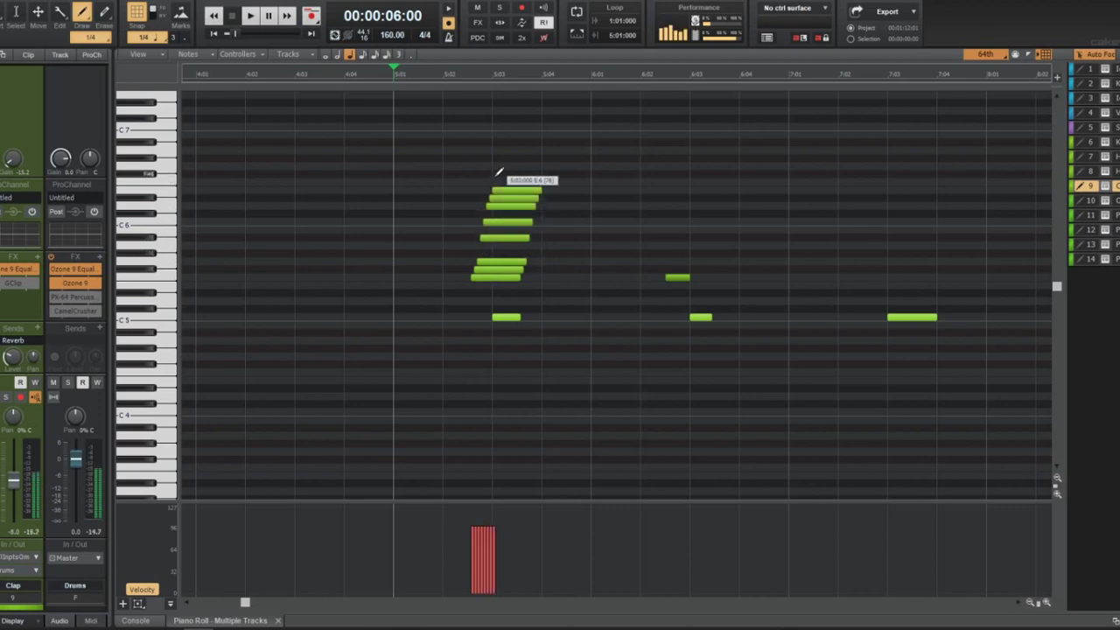
pyautogui.press('t')
pyautogui.click(445, 172)
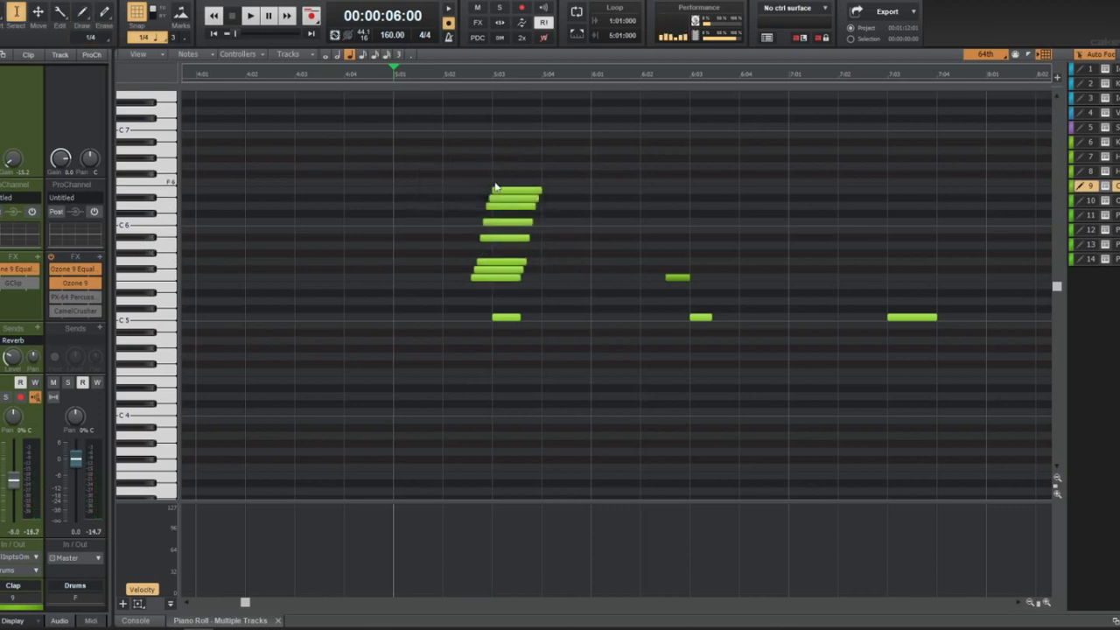
pyautogui.click(504, 191)
# Select the run's notes, draw a rising velocity ramp up to about 90 across them, and audition it
pyautogui.moveTo(490, 175); pyautogui.dragTo(480, 294)
pyautogui.press('t')
pyautogui.click(494, 279)
pyautogui.moveTo(478, 586); pyautogui.dragTo(494, 518)
pyautogui.press('space')
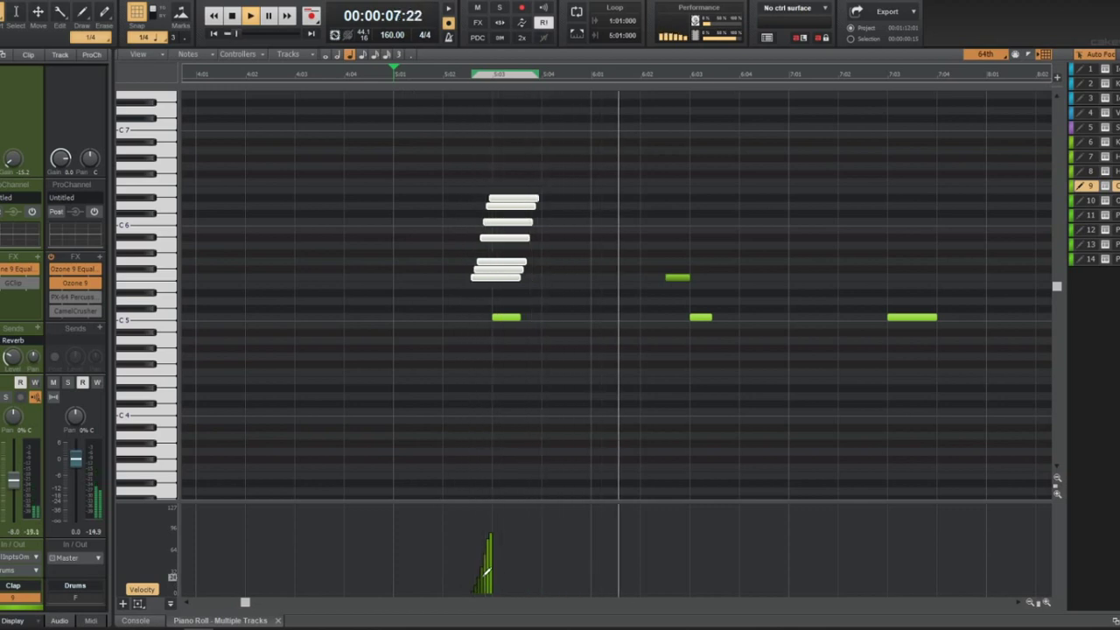
pyautogui.press('space')
pyautogui.press('space')
pyautogui.press('space')
# Transpose the selected run down 11 semitones and audition it
pyautogui.click(108, 0)
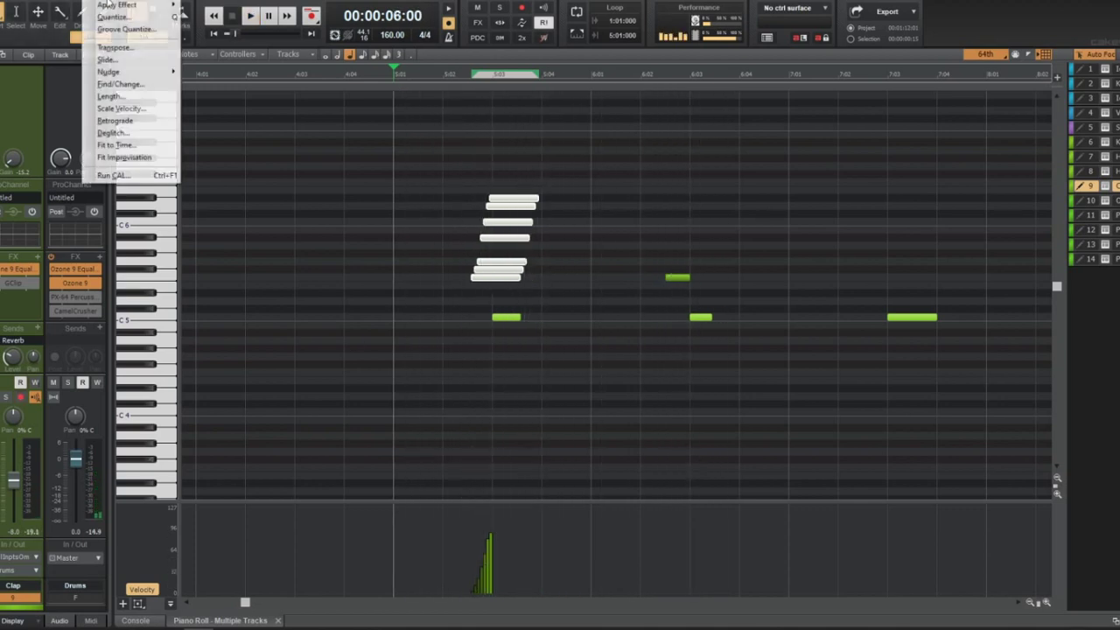
pyautogui.click(120, 46)
pyautogui.write('0')
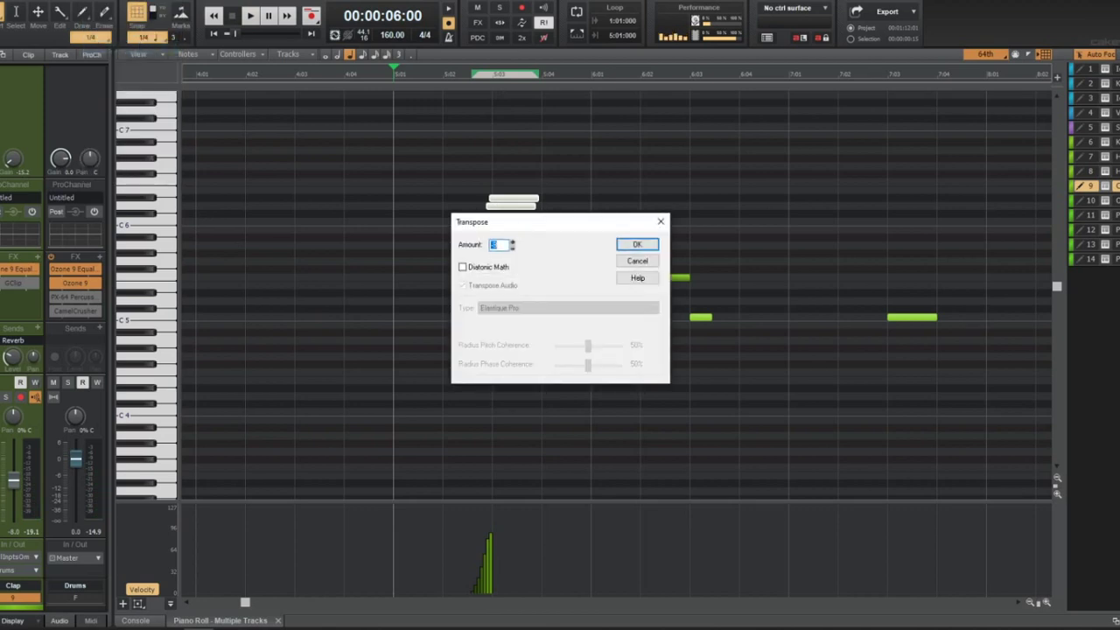
pyautogui.press('Return')
pyautogui.press('space')
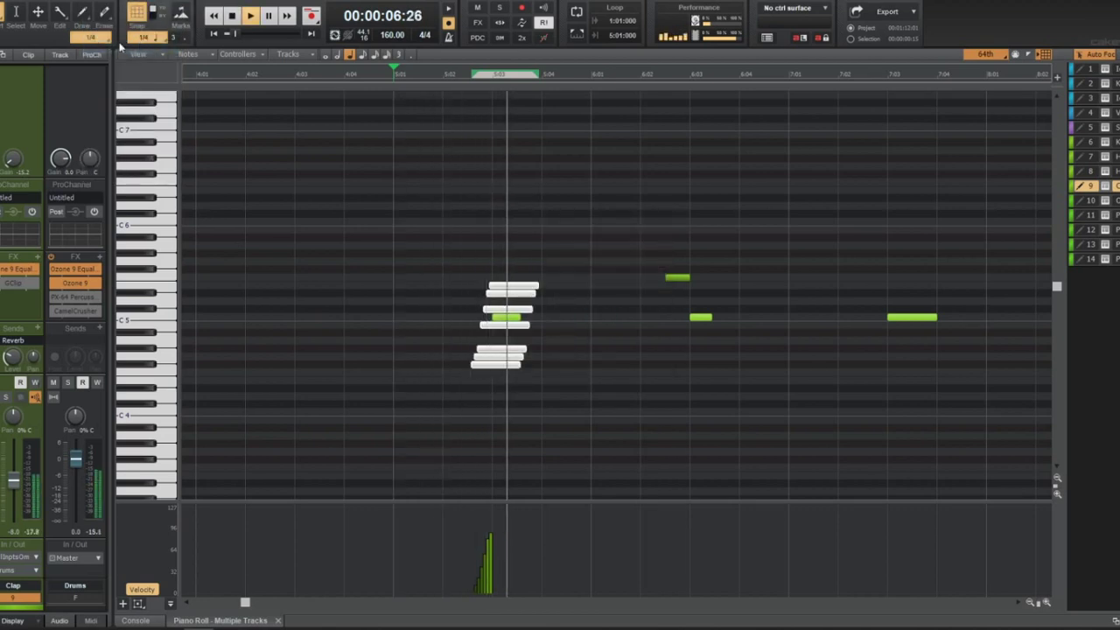
pyautogui.press('space')
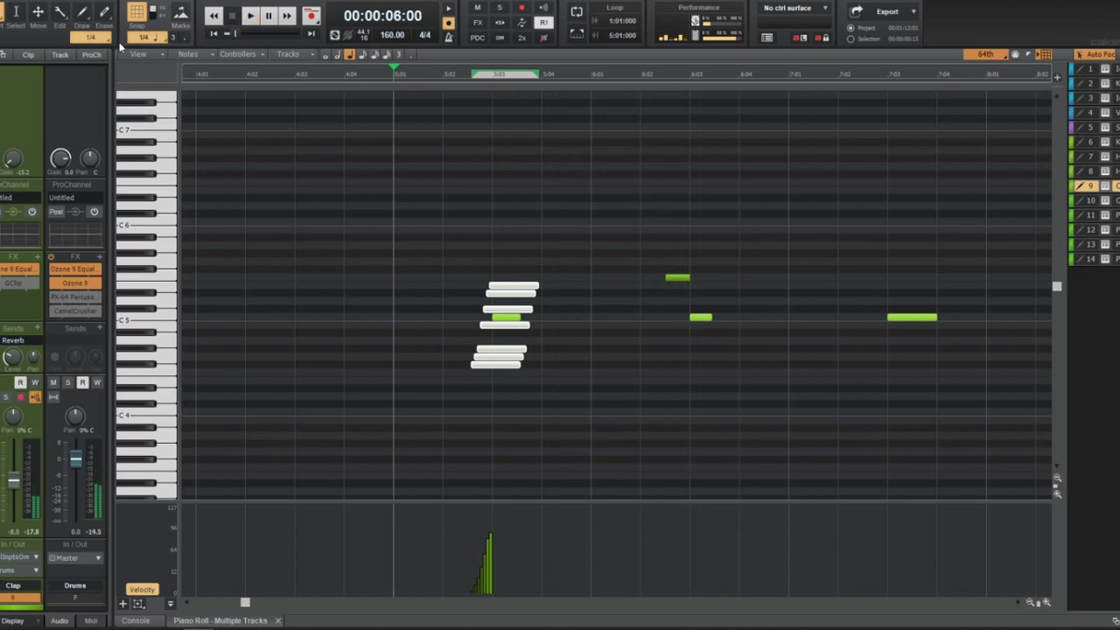
# Shorten all notes of the selected run to 60 ticks so they no longer overlap
pyautogui.press('t')
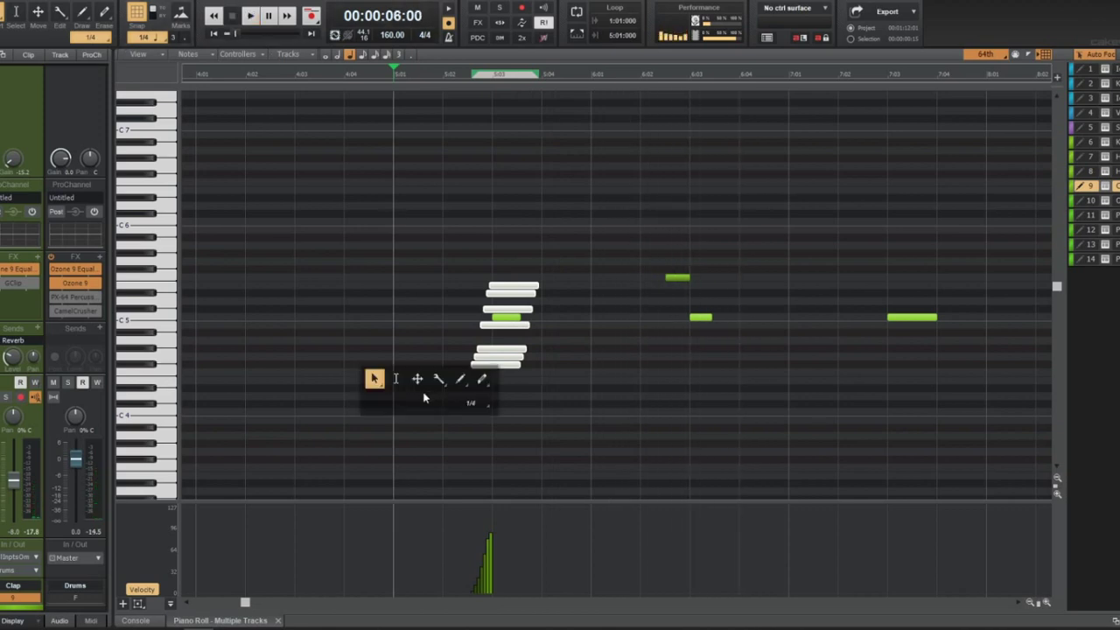
pyautogui.click(370, 380)
pyautogui.moveTo(537, 284); pyautogui.dragTo(490, 285)
pyautogui.scroll(2, 504, 322)
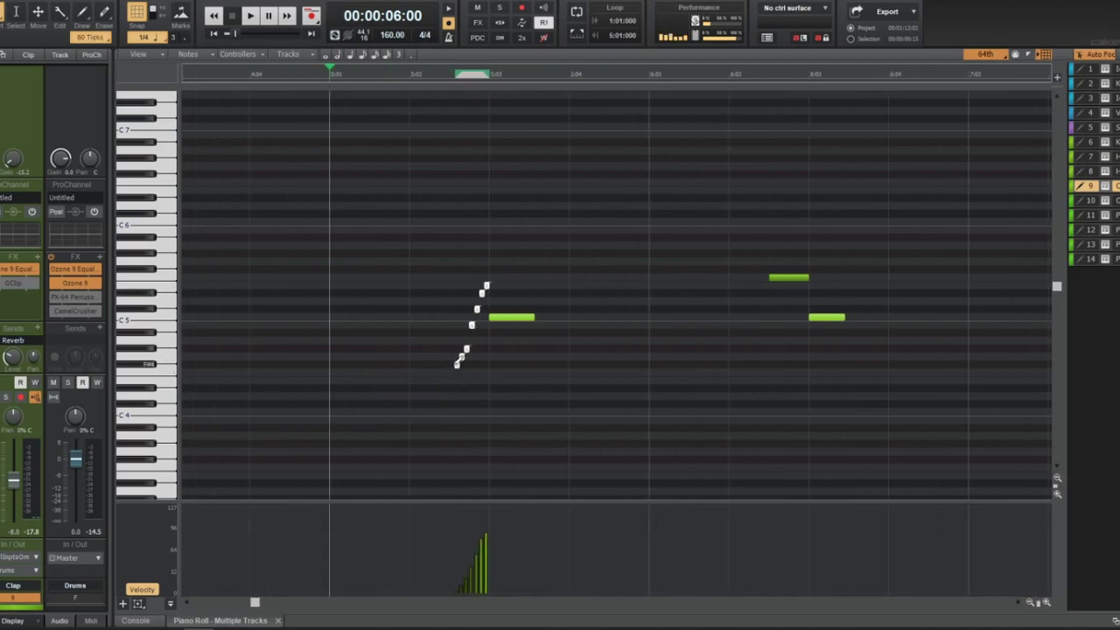
# Shorten the run's notes to about 26 ticks, pack them against the clap at 5:03 starting on G4, and audition
pyautogui.scroll(5, 457, 361)
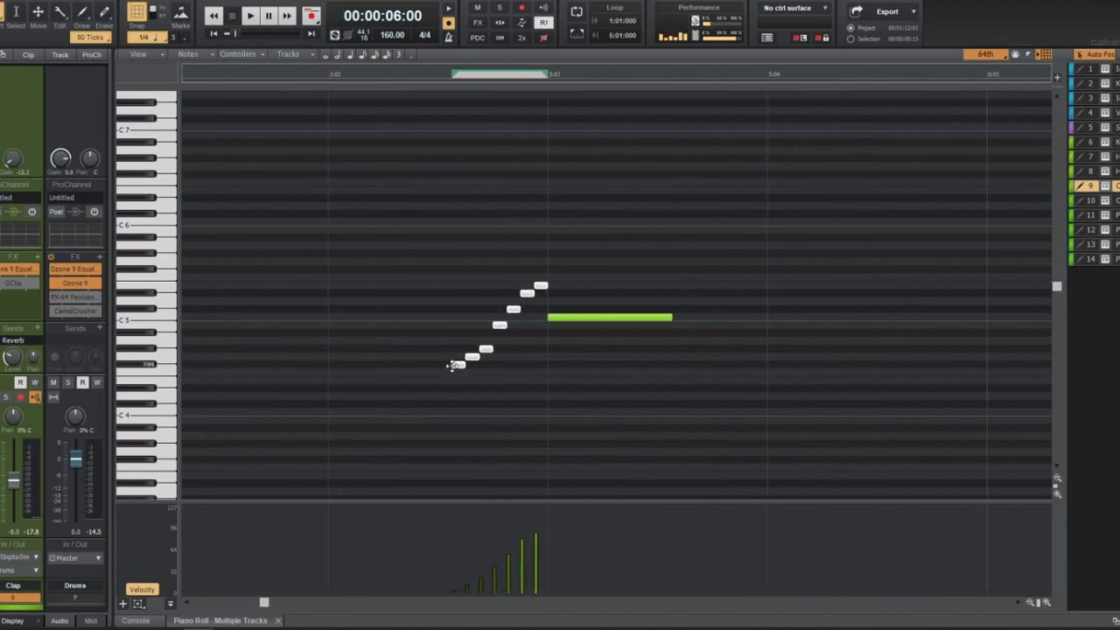
pyautogui.scroll(4, 457, 364)
pyautogui.scroll(5, 458, 373)
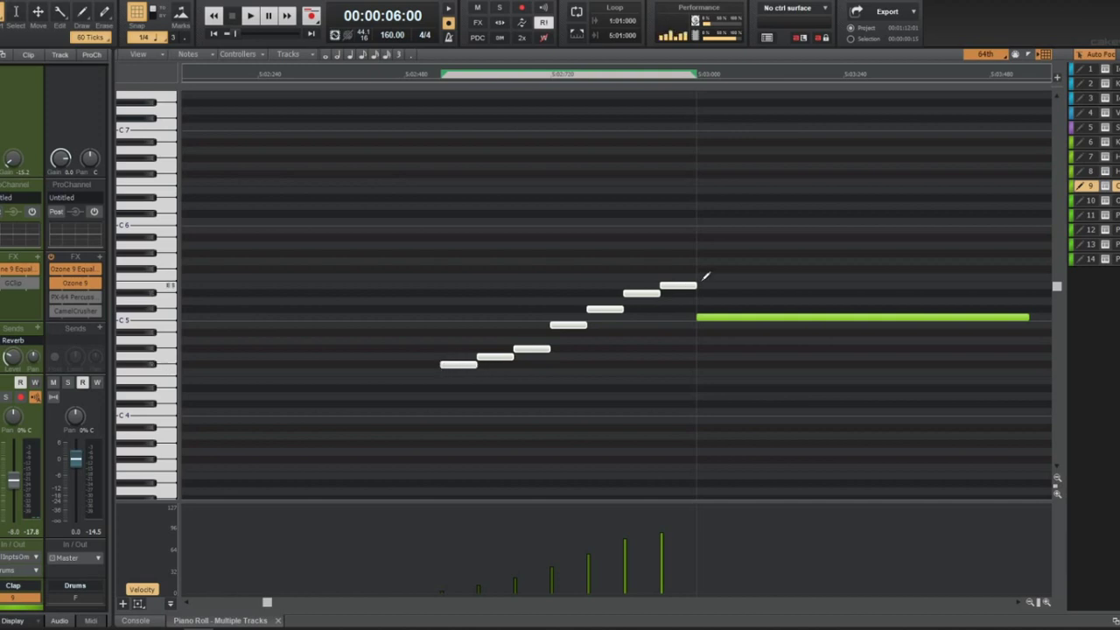
pyautogui.moveTo(690, 284); pyautogui.dragTo(550, 320)
pyautogui.moveTo(448, 364); pyautogui.dragTo(594, 356)
pyautogui.press('space')
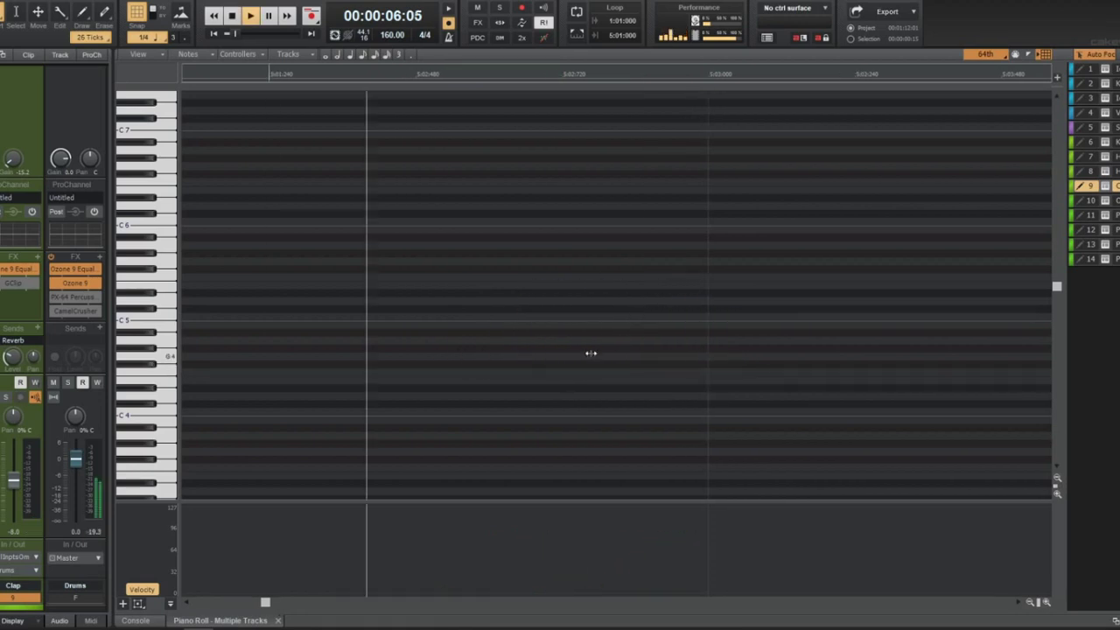
pyautogui.press('space')
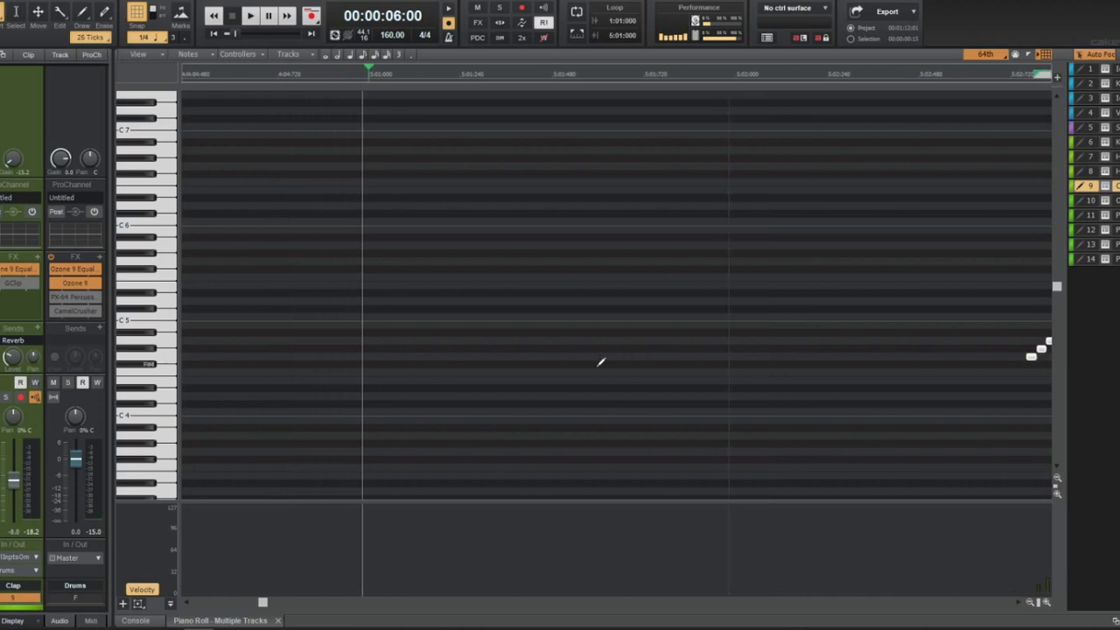
# Redraw the run's velocities as a gentler rising ramp peaking at about 48 and audition it
pyautogui.scroll(-4, 600, 361)
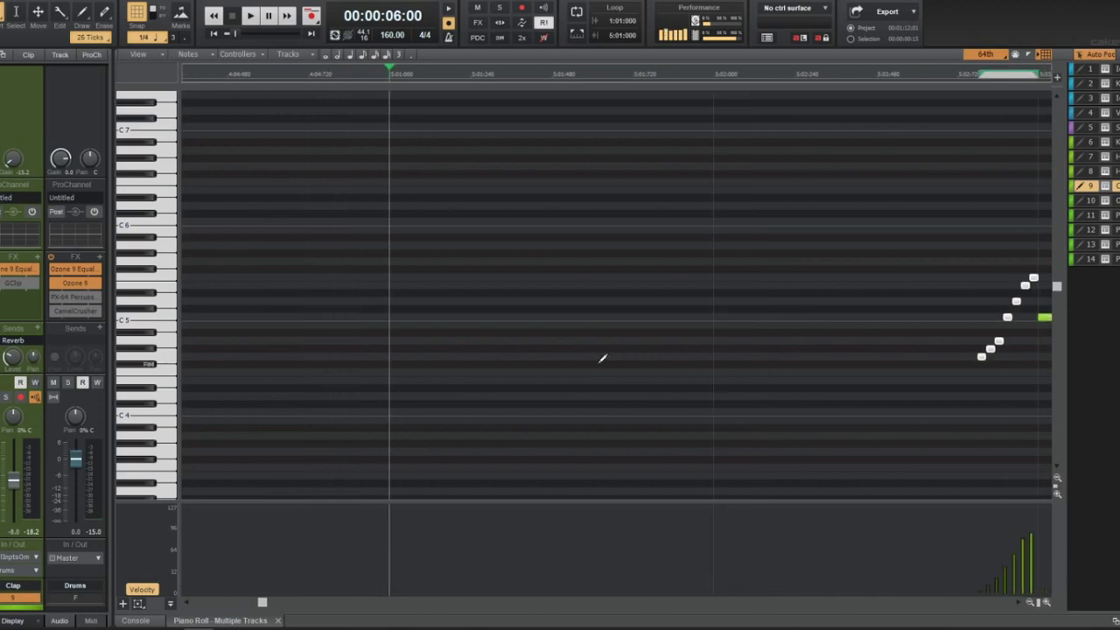
pyautogui.scroll(-1, 611, 349)
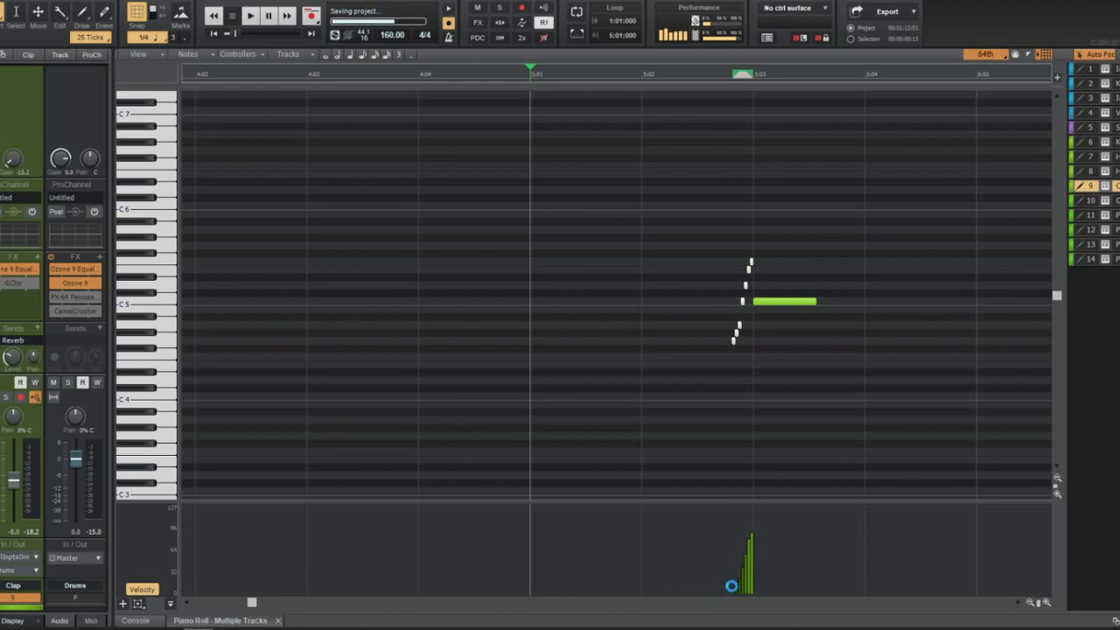
pyautogui.moveTo(750, 573)
pyautogui.mouseDown()
pyautogui.moveTo(735, 580)
pyautogui.moveTo(765, 545)
pyautogui.mouseUp()
pyautogui.press('space')
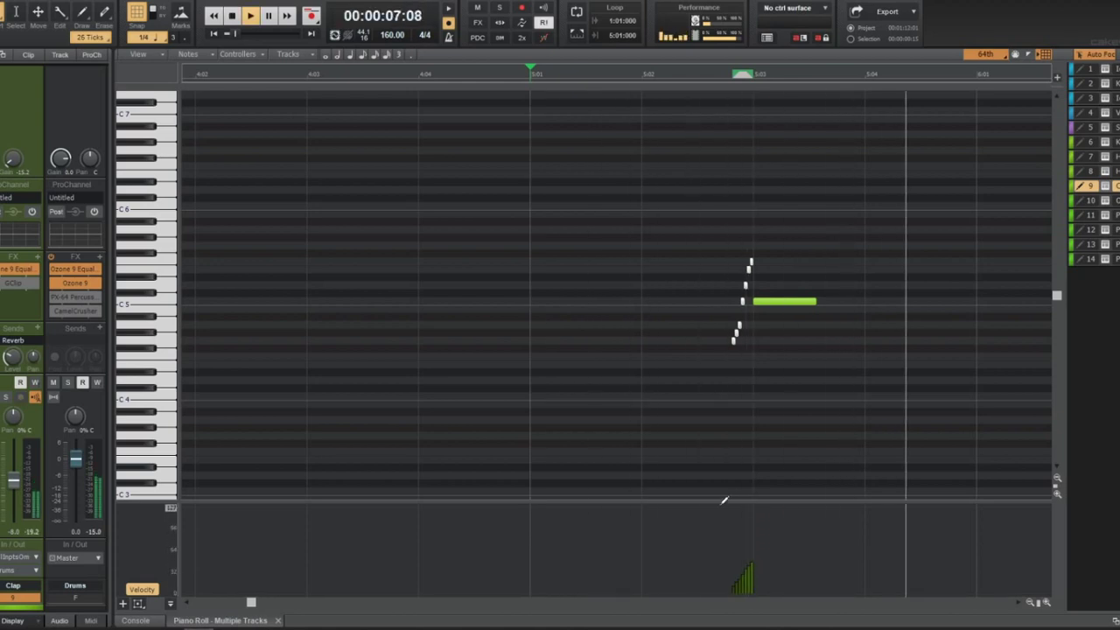
pyautogui.press('space')
pyautogui.press('space')
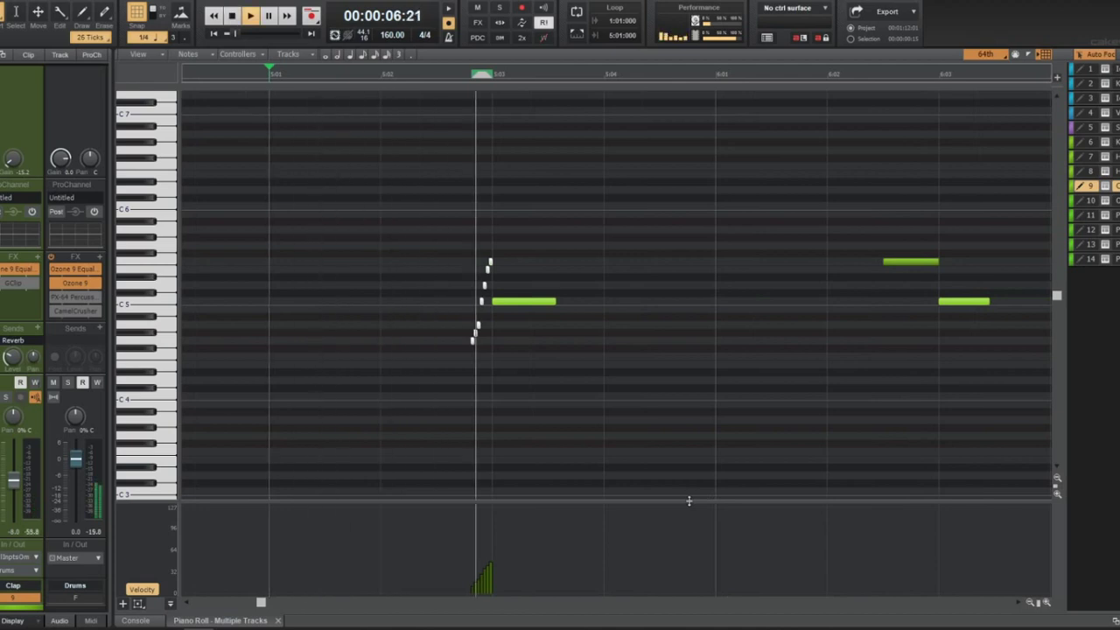
pyautogui.press('space')
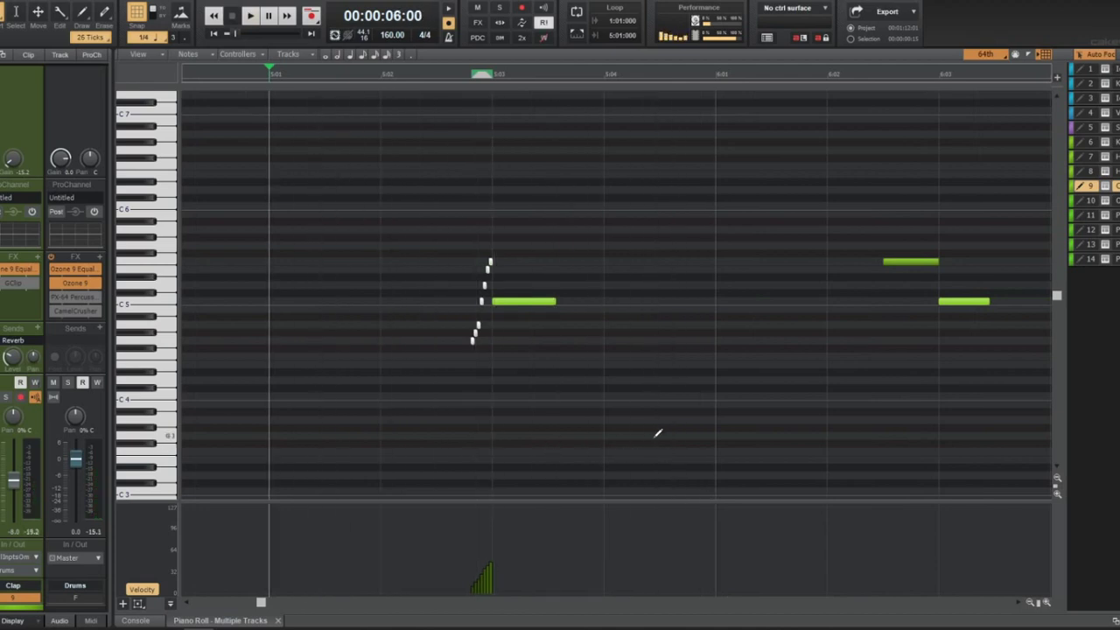
# Select only the short run notes, without the clap note, and place them just before the clap at 7:03
pyautogui.keyDown('ctrl'); pyautogui.scroll(-2, 658, 432); pyautogui.keyUp('ctrl')
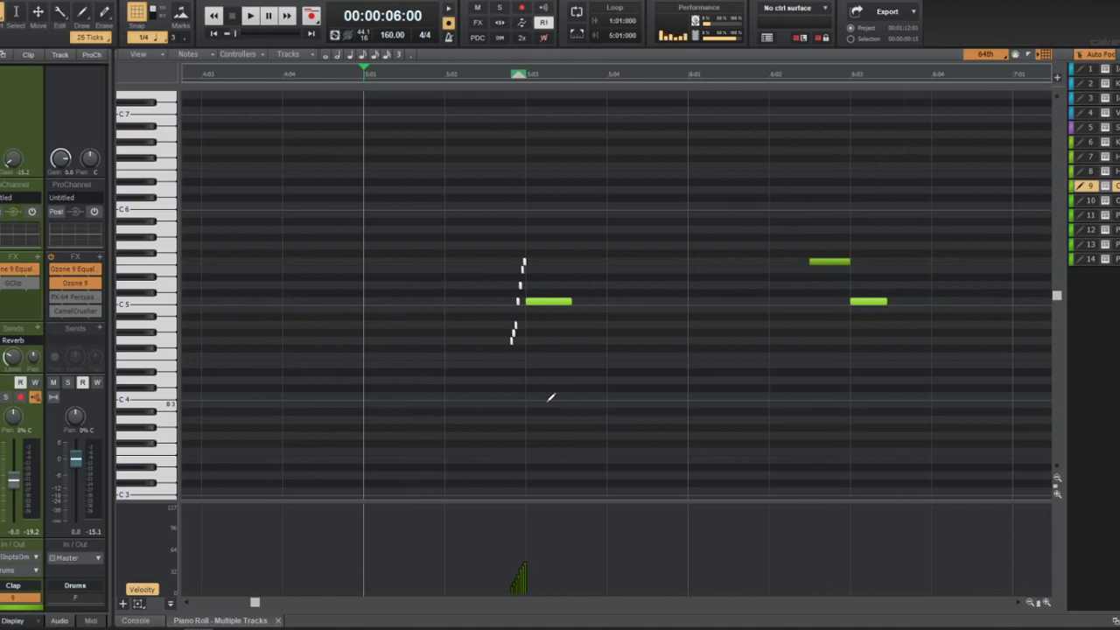
pyautogui.keyDown('ctrl'); pyautogui.scroll(2, 528, 340); pyautogui.keyUp('ctrl')
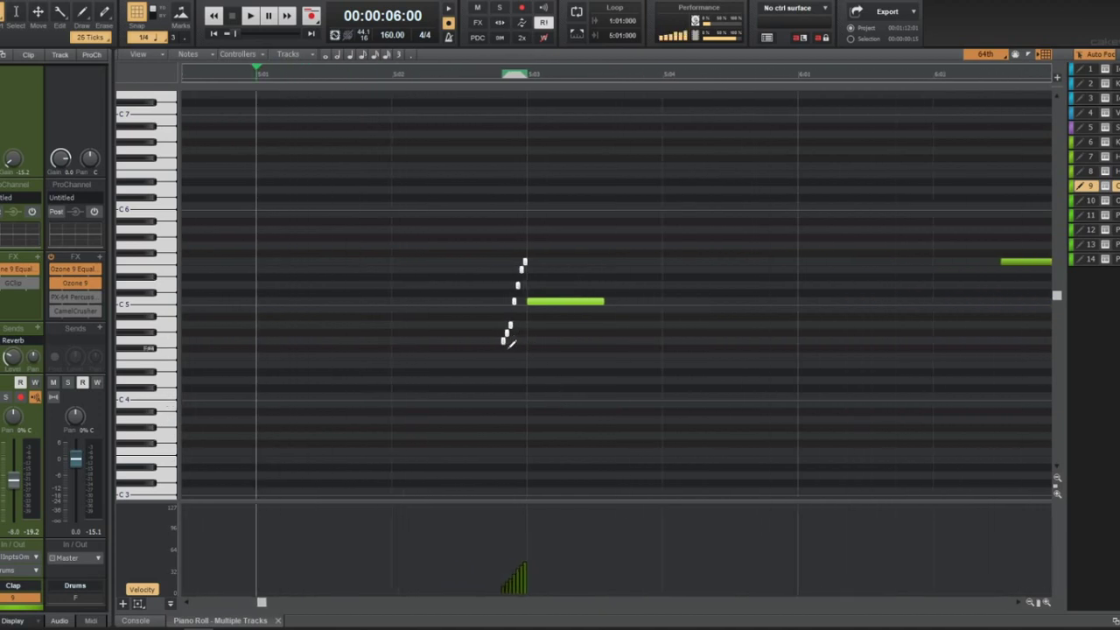
pyautogui.click(510, 342)
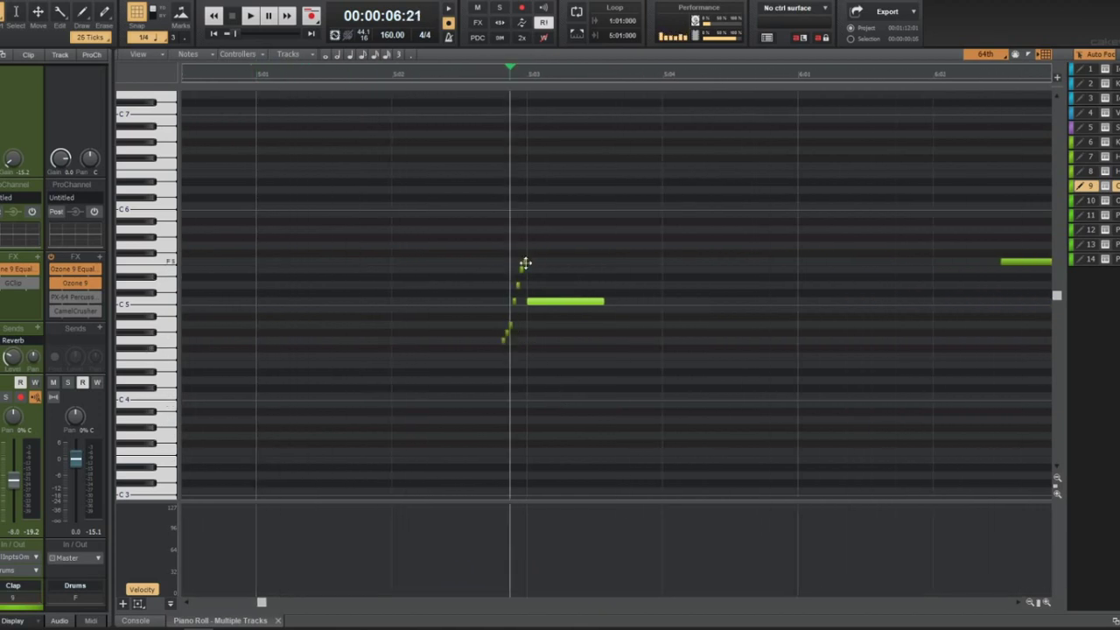
pyautogui.press('t')
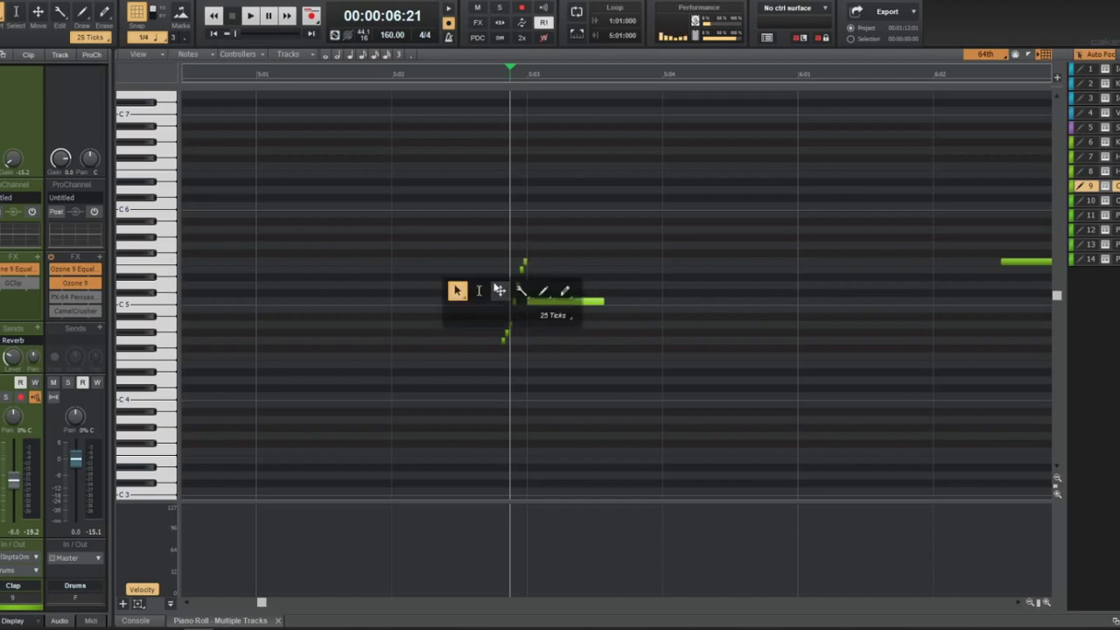
pyautogui.click(475, 295)
pyautogui.moveTo(527, 233); pyautogui.dragTo(482, 374)
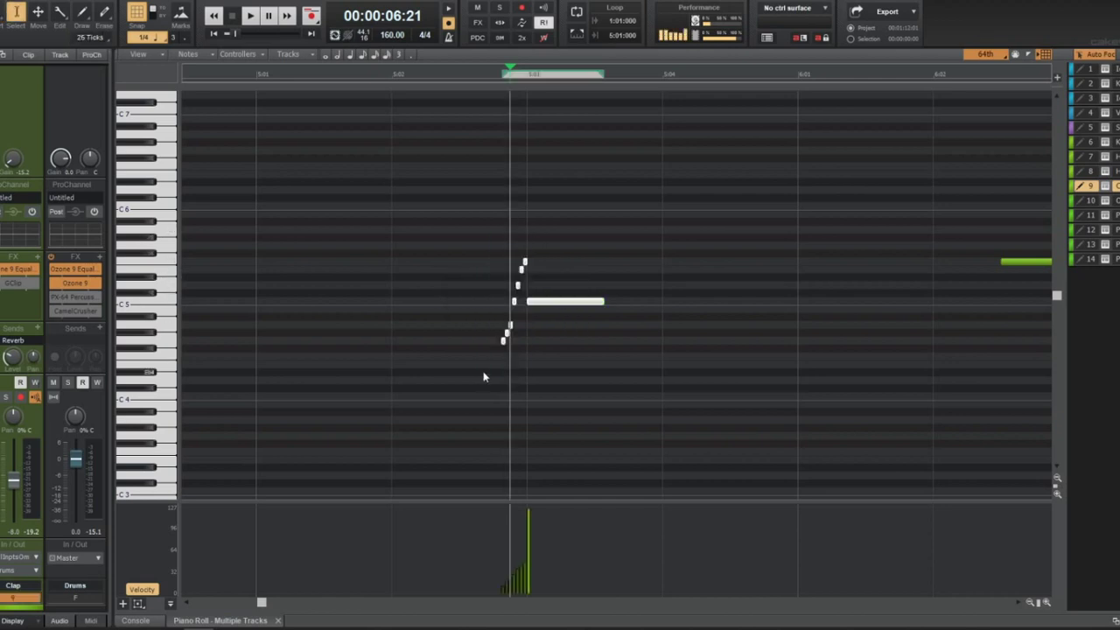
pyautogui.click(498, 306)
pyautogui.moveTo(525, 246); pyautogui.dragTo(473, 363)
pyautogui.press('t')
pyautogui.click(459, 358)
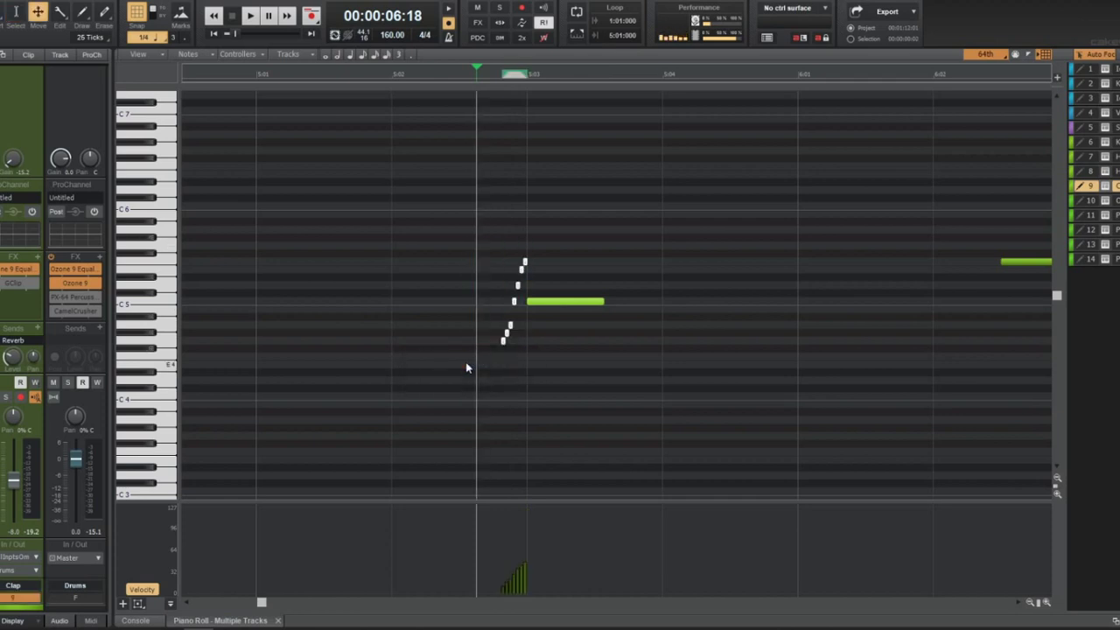
pyautogui.scroll(-2, 537, 385)
pyautogui.scroll(-3, 512, 350)
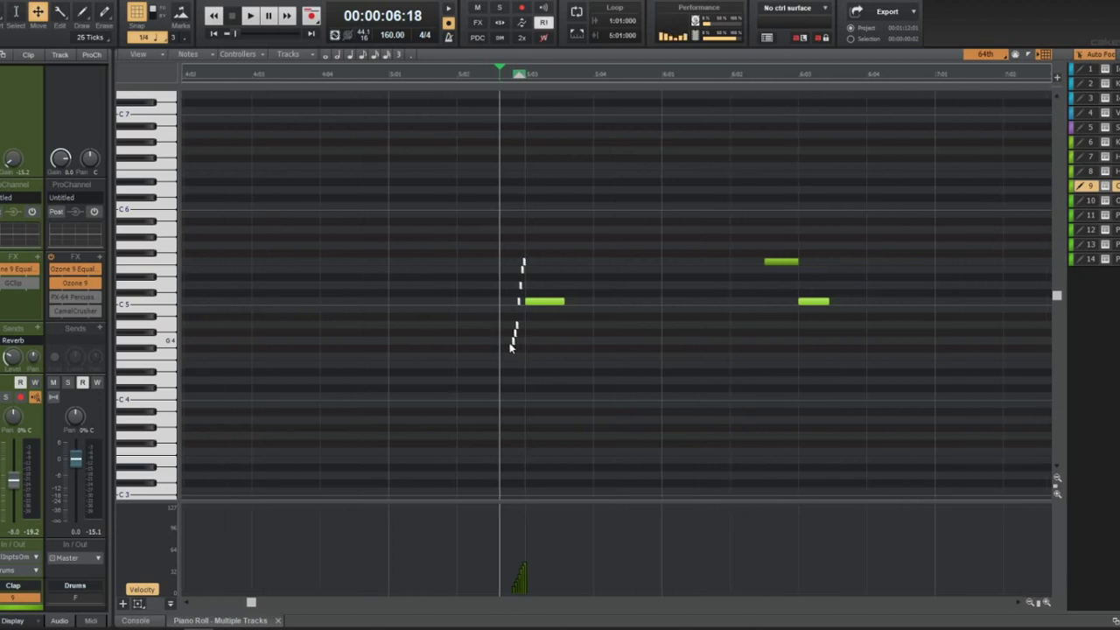
pyautogui.moveTo(513, 342); pyautogui.dragTo(755, 342)
pyautogui.scroll(-3, 755, 345)
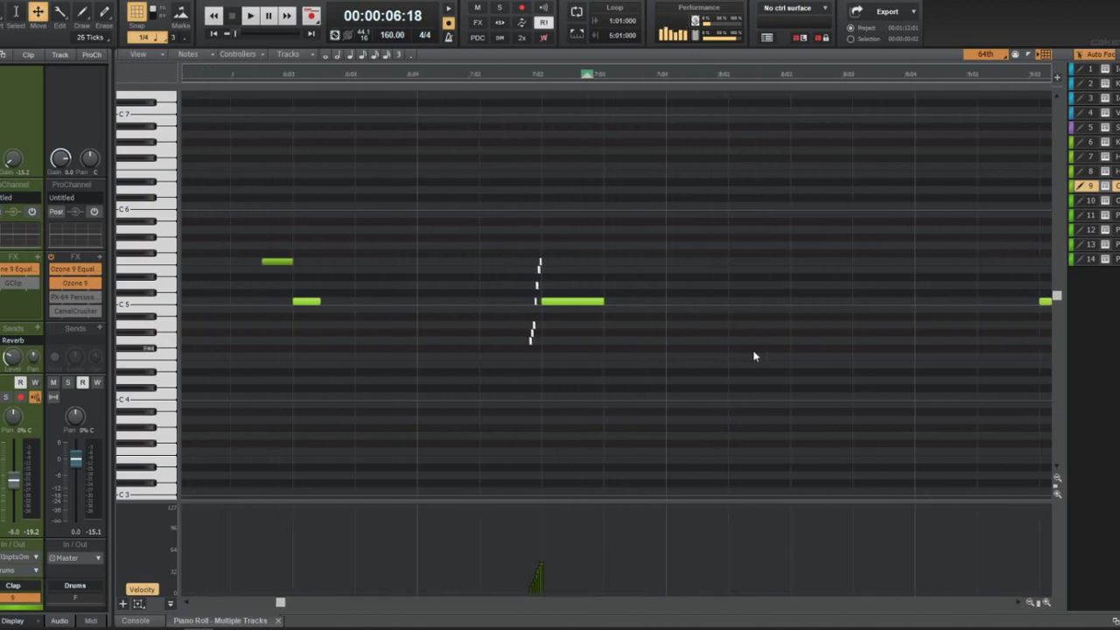
pyautogui.scroll(-2, 753, 355)
# Return to the track view and copy the Clap clip at bar 5 onto bar 9, in place of the clip there
pyautogui.press('d')
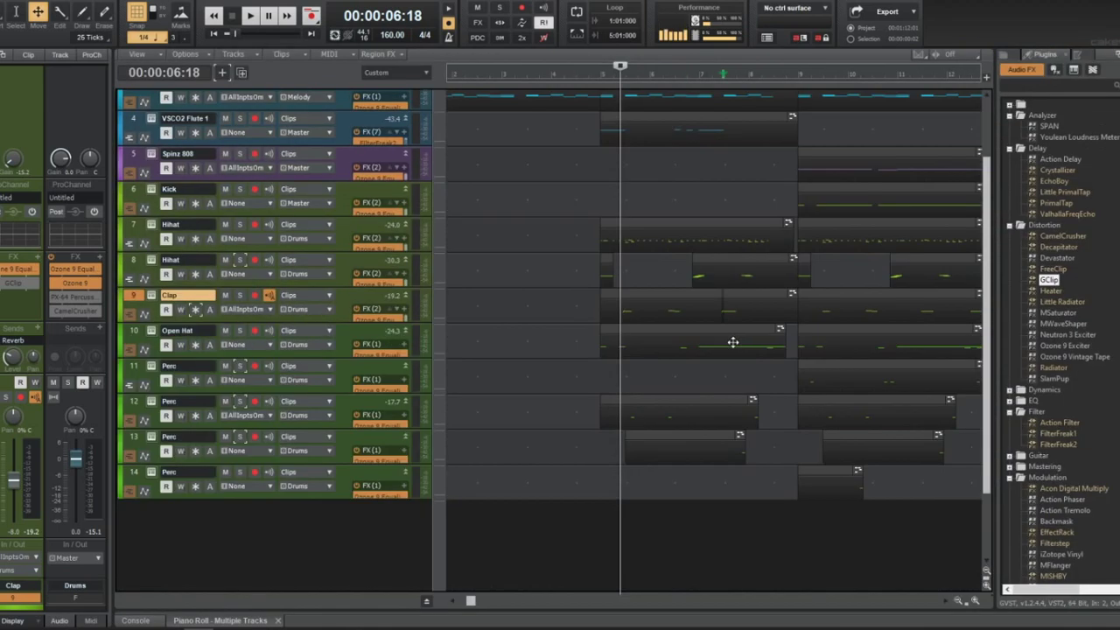
pyautogui.scroll(-2, 707, 304)
pyautogui.click(667, 302)
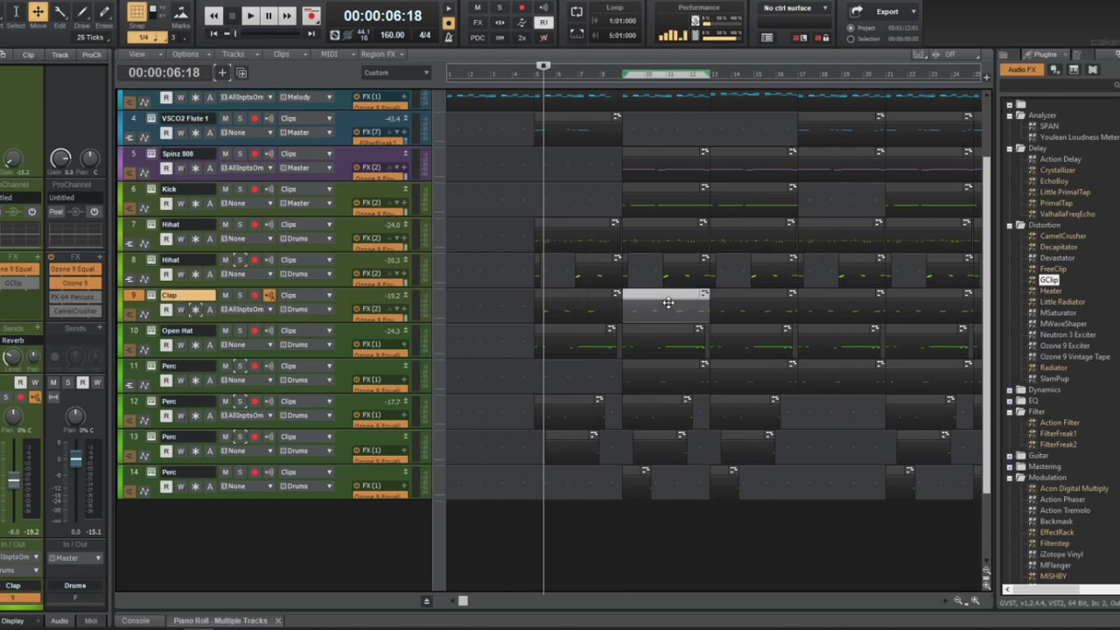
pyautogui.click(610, 304)
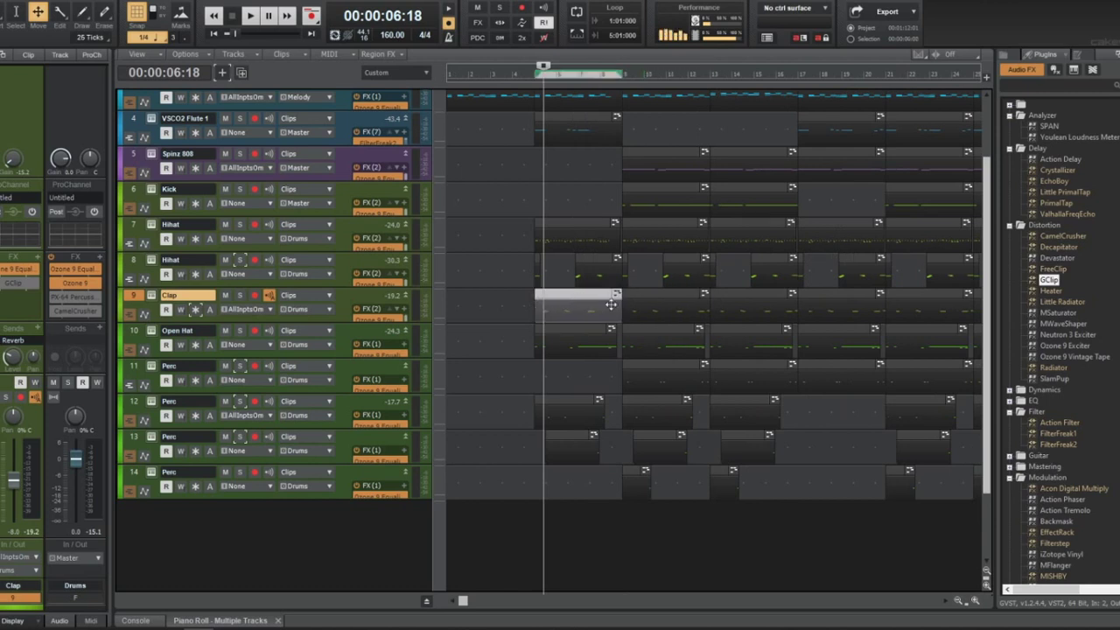
pyautogui.click(654, 294)
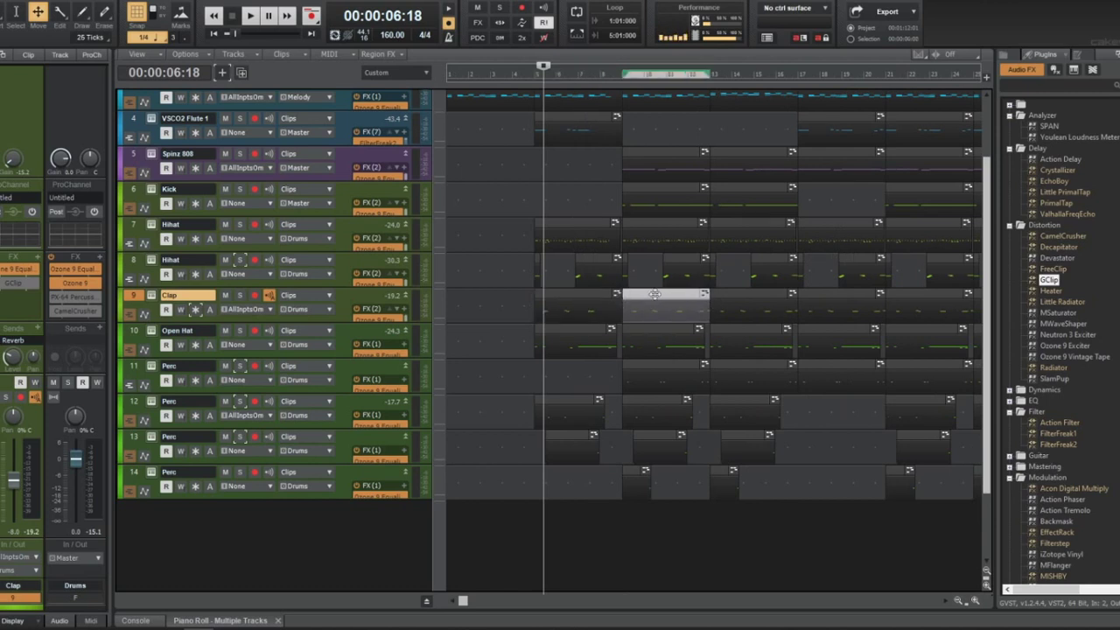
pyautogui.click(577, 309)
pyautogui.moveTo(565, 305); pyautogui.dragTo(649, 306)
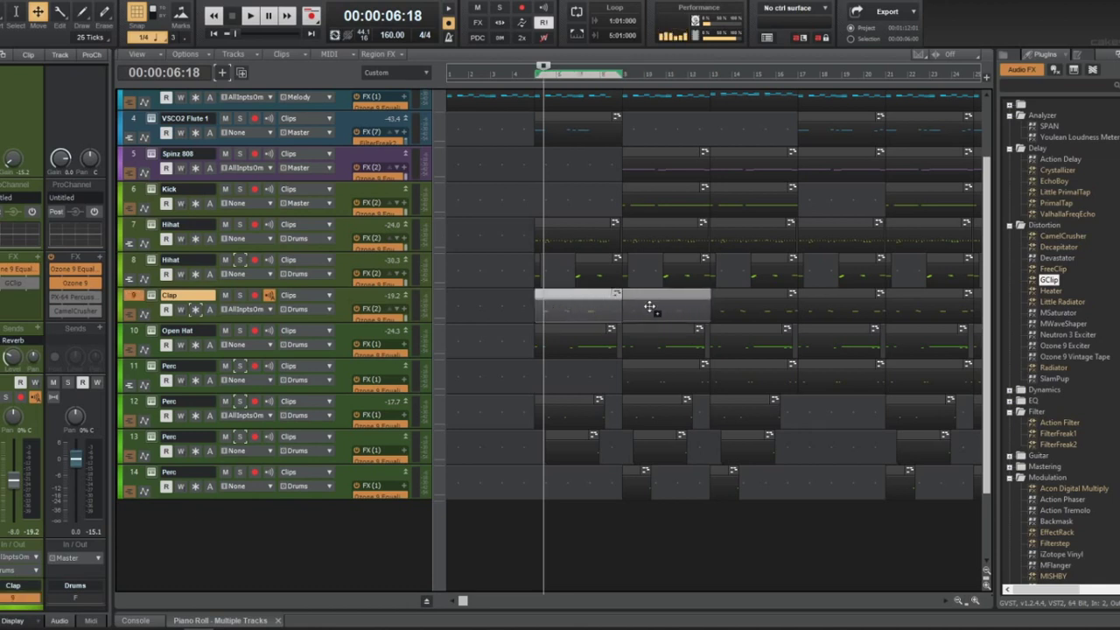
# Open the copied Clap clip's notes and add a C5 clap at 12:03, matching the length of the clap at 11:03
pyautogui.doubleClick(649, 306)
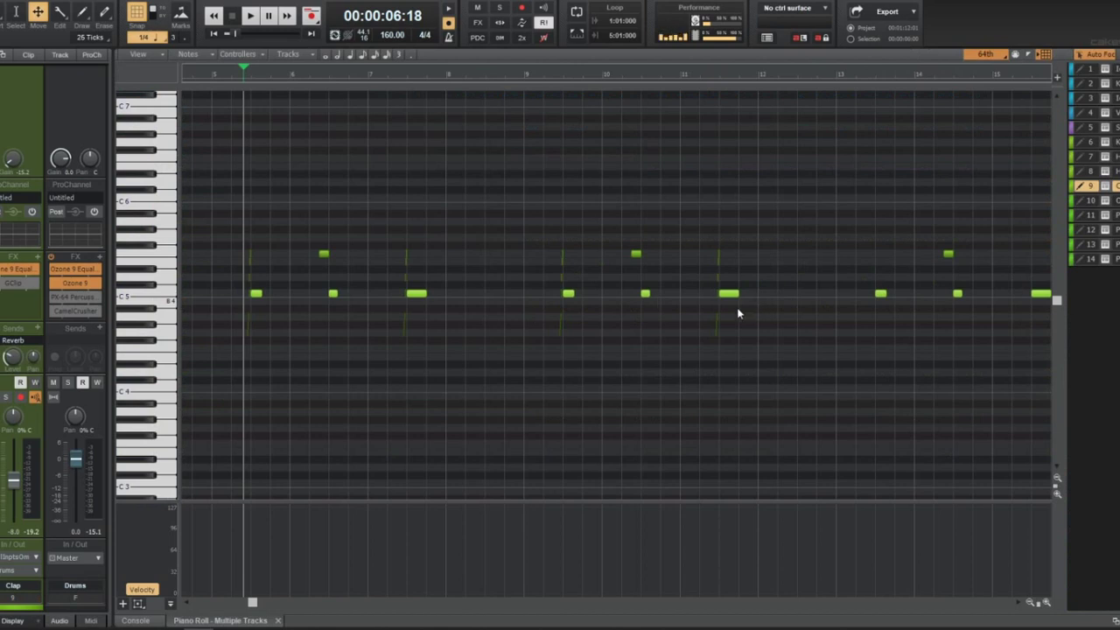
pyautogui.press('t')
pyautogui.click(735, 298)
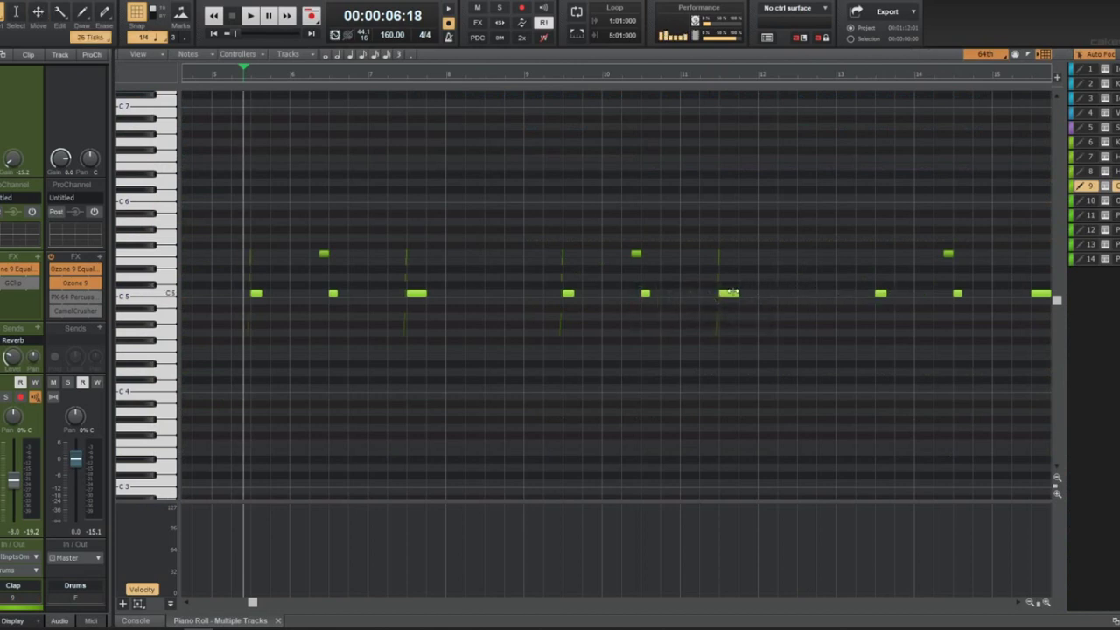
pyautogui.click(731, 293)
pyautogui.click(802, 292)
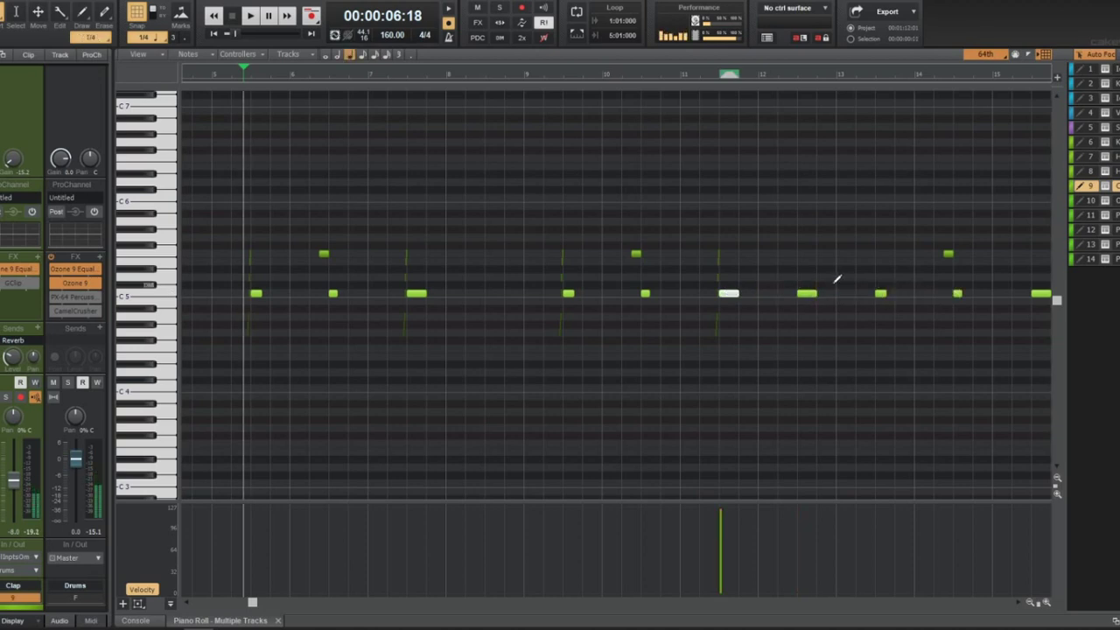
# Set the playback position to bar 9 and display the whole arrangement in the track view
pyautogui.click(525, 76)
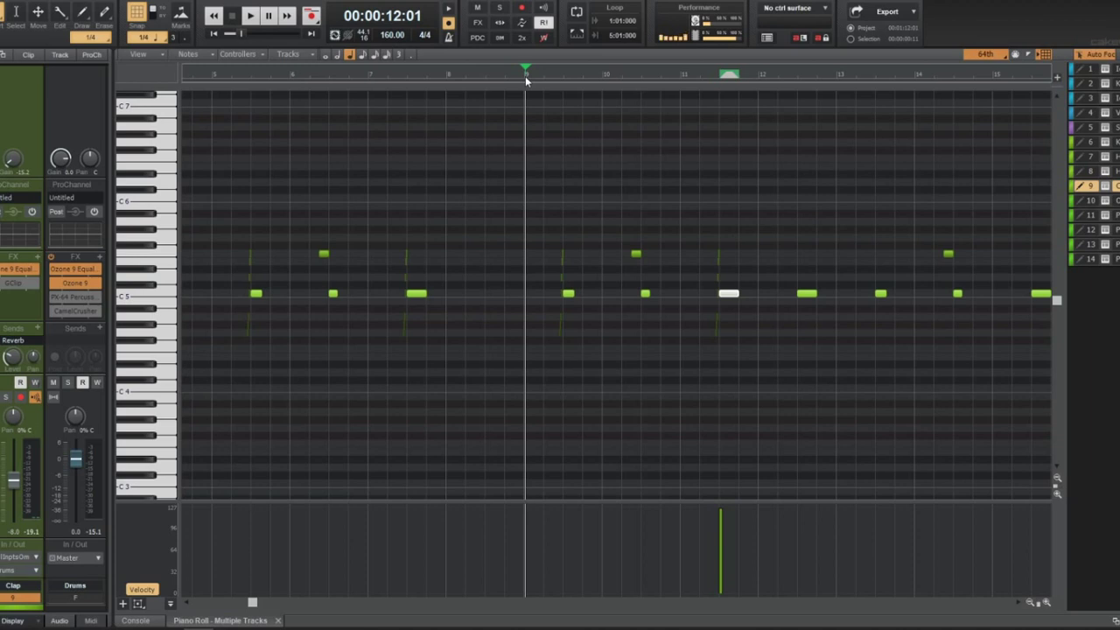
pyautogui.press('d')
pyautogui.scroll(-6, 612, 247)
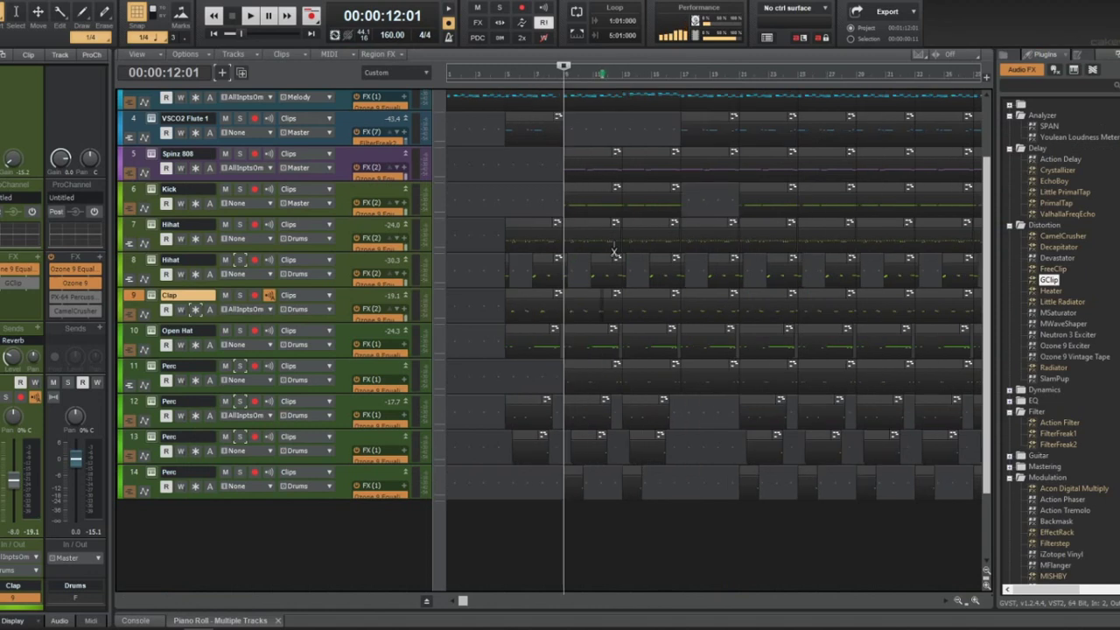
pyautogui.rightClick(613, 129)
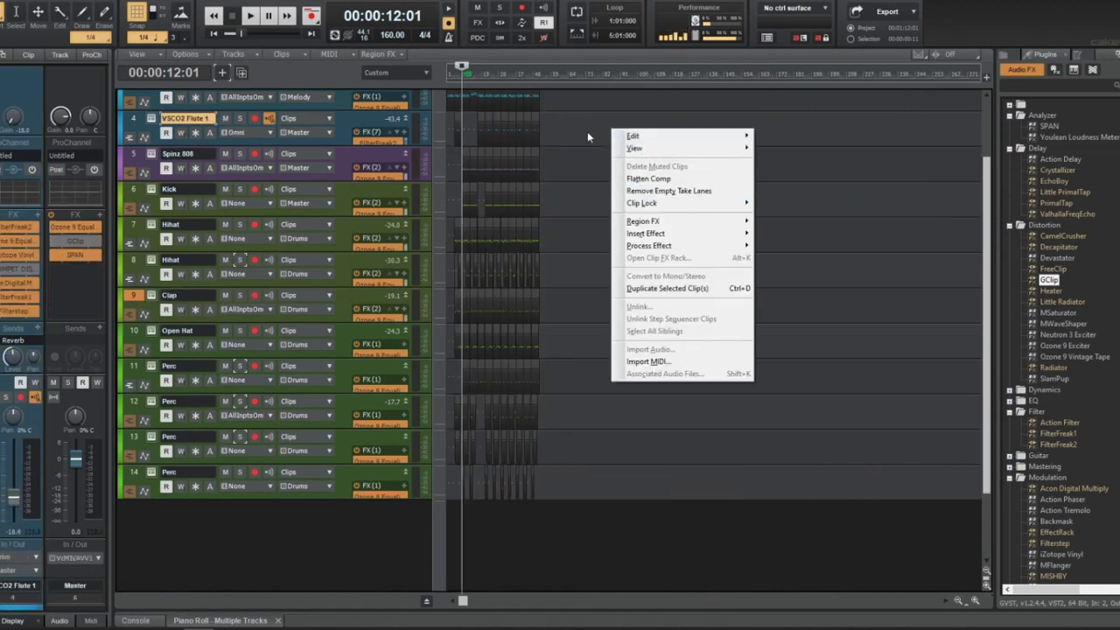
# Open the Iota Bell track in the Piano Roll view and set the playhead at the start of bar 81
pyautogui.click(599, 107)
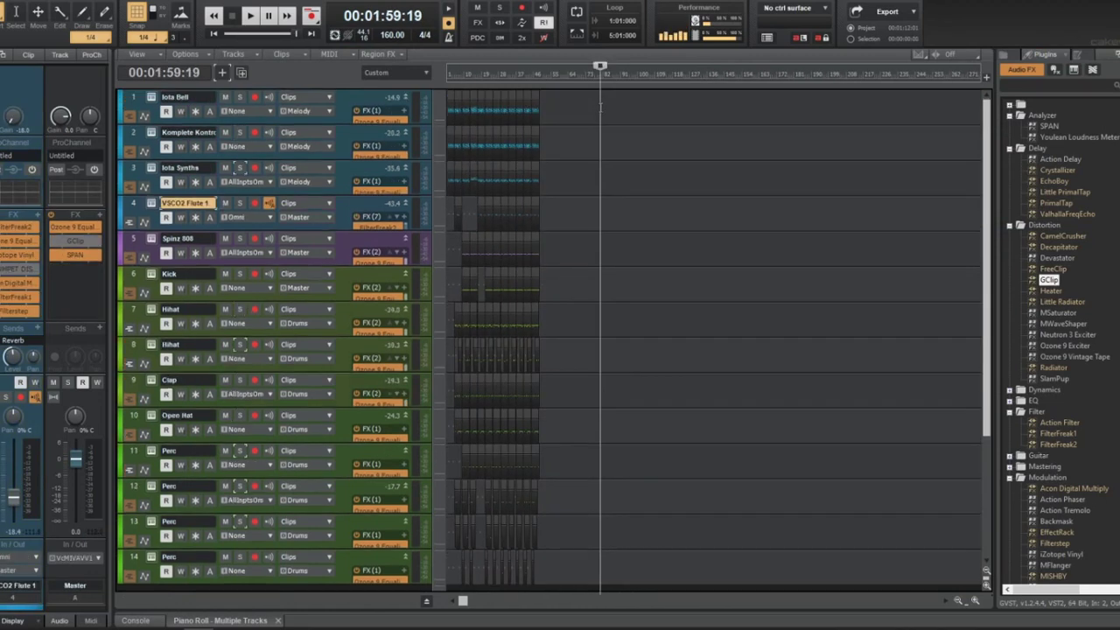
pyautogui.rightClick(602, 110)
pyautogui.moveTo(626, 125)
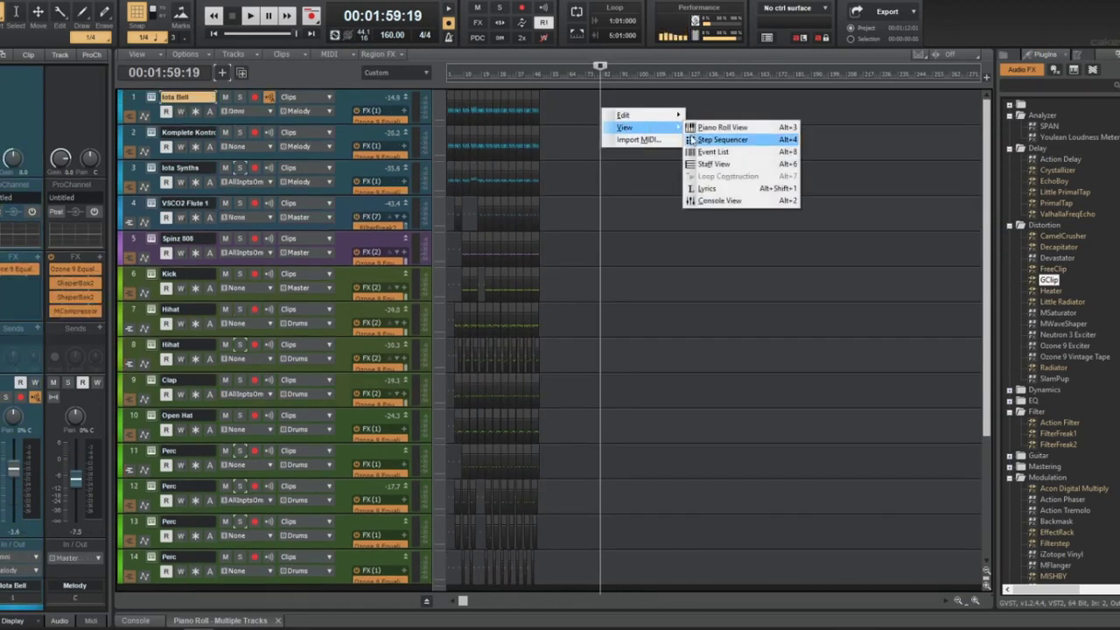
pyautogui.click(709, 128)
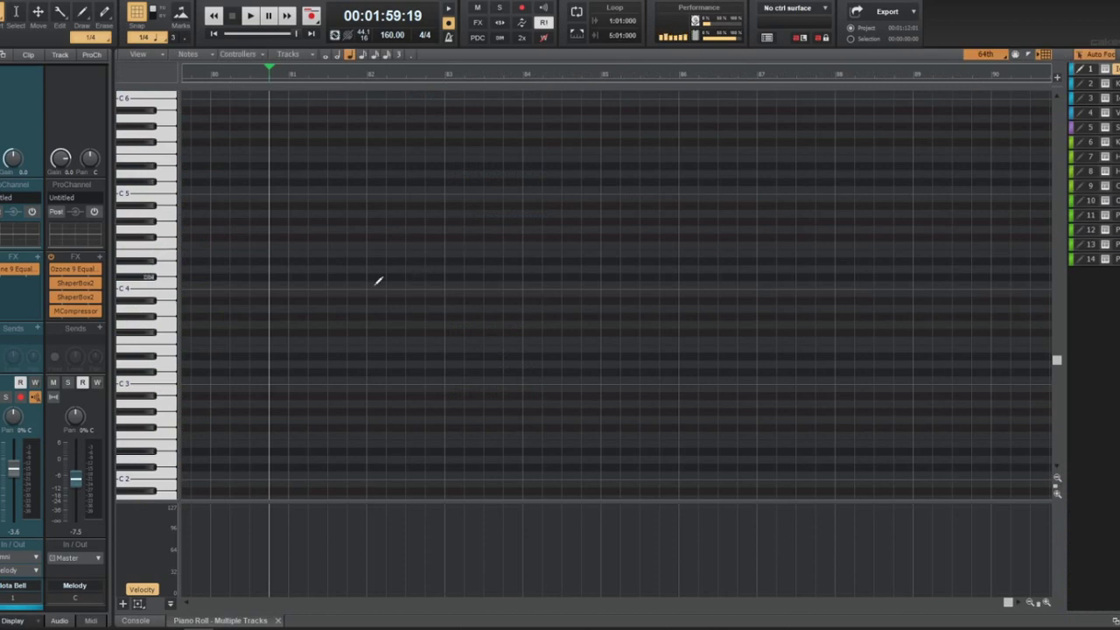
pyautogui.click(289, 77)
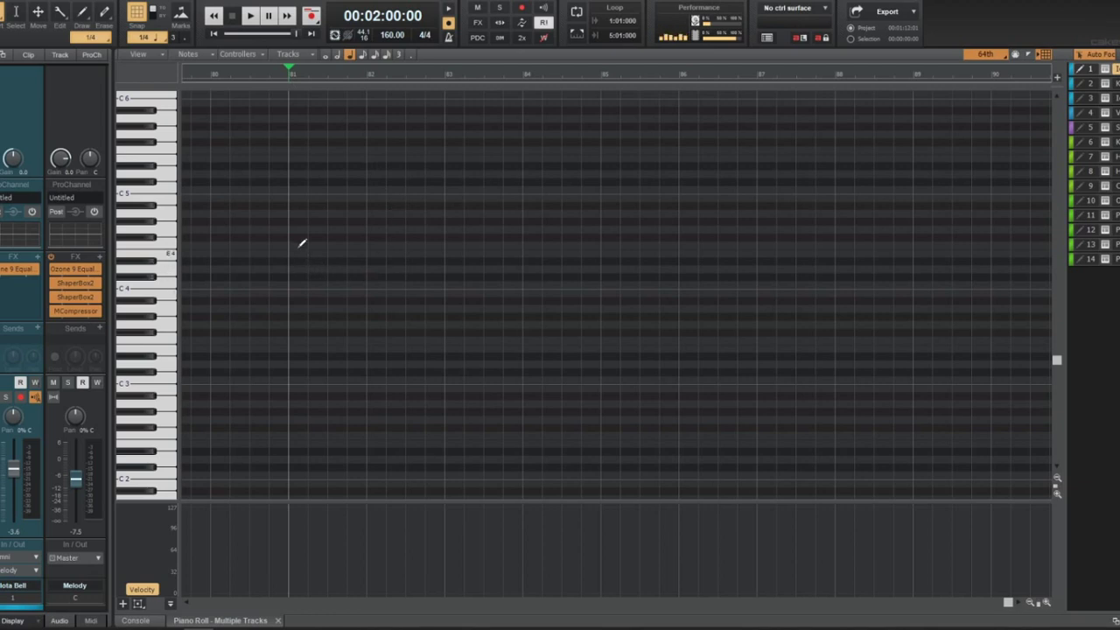
# Add a quarter note at the start of bar 81 and move it up to D6
pyautogui.scroll(3, 298, 236)
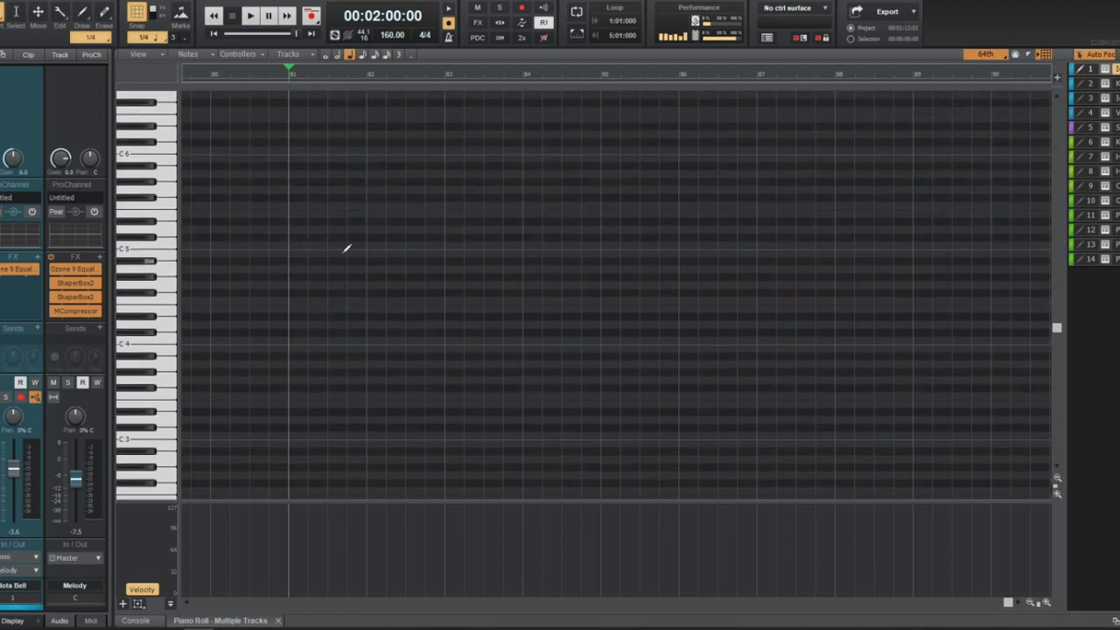
pyautogui.click(293, 229)
pyautogui.press('space')
pyautogui.press('space')
pyautogui.moveTo(298, 230); pyautogui.dragTo(299, 138)
pyautogui.scroll(4, 299, 137)
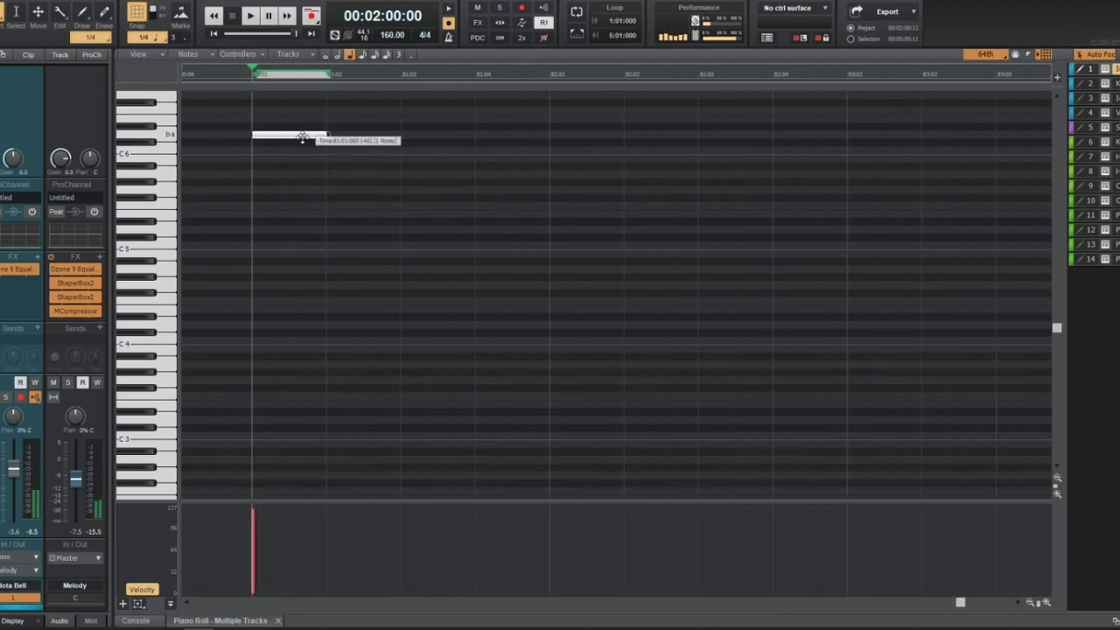
# Route the Iota Bell track's output to Master and audition the note
pyautogui.click(32, 567)
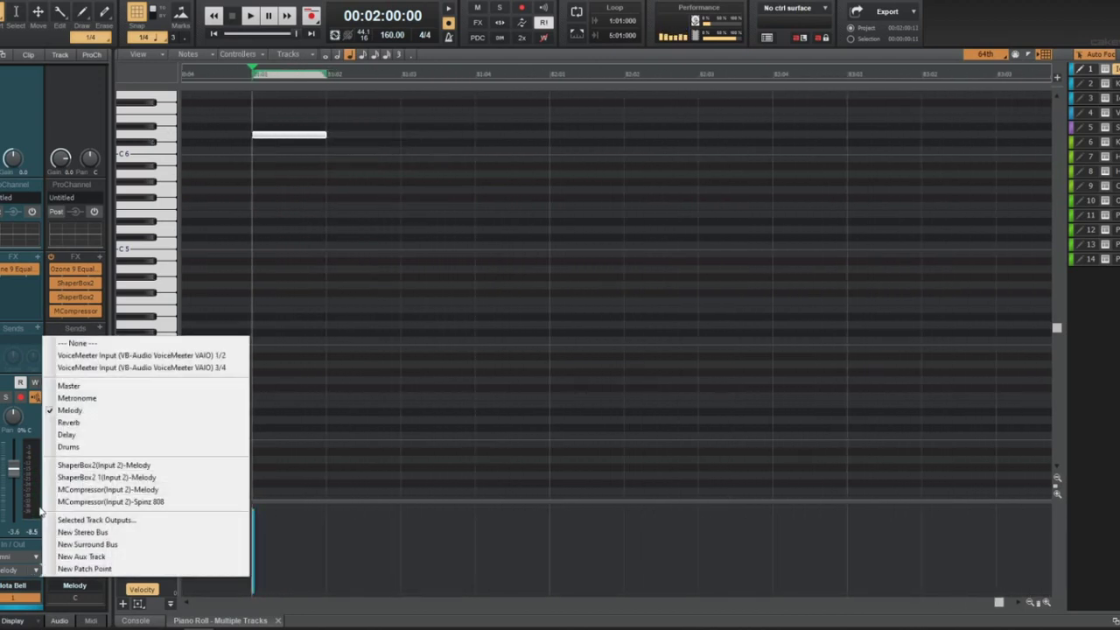
pyautogui.click(79, 401)
pyautogui.click(27, 573)
pyautogui.click(62, 385)
pyautogui.press('space')
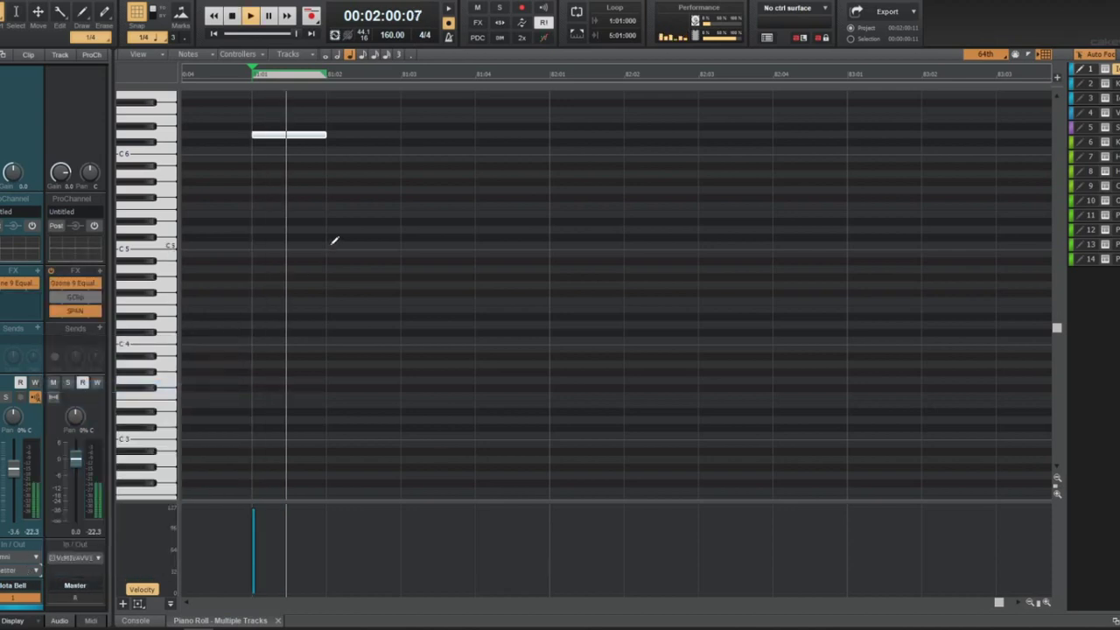
pyautogui.press('space')
# Continue the lower melody with quarter notes D6 at 81:03, C6 at 82:01, A5 at 82:03 and G5 at 82:04, and play it back
pyautogui.scroll(5, 365, 380)
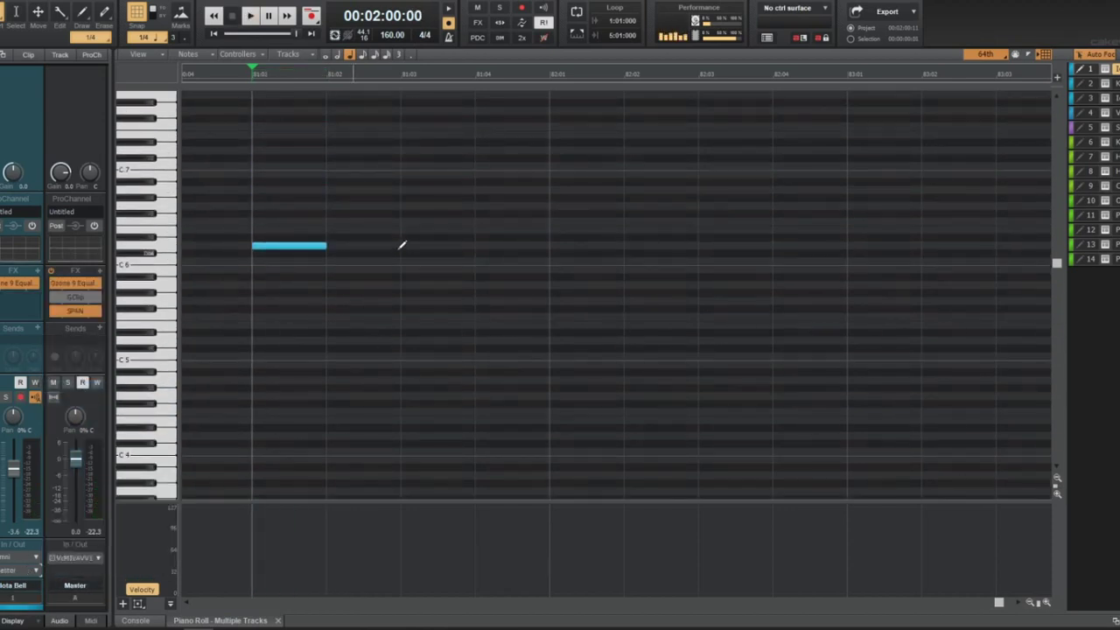
pyautogui.click(401, 245)
pyautogui.click(551, 260)
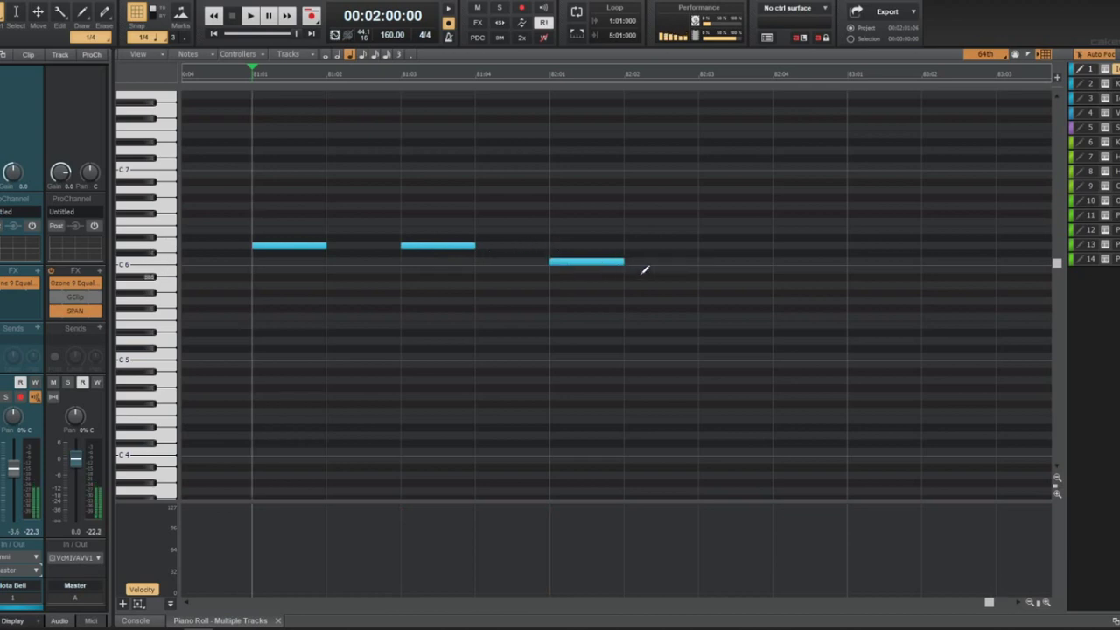
pyautogui.click(700, 286)
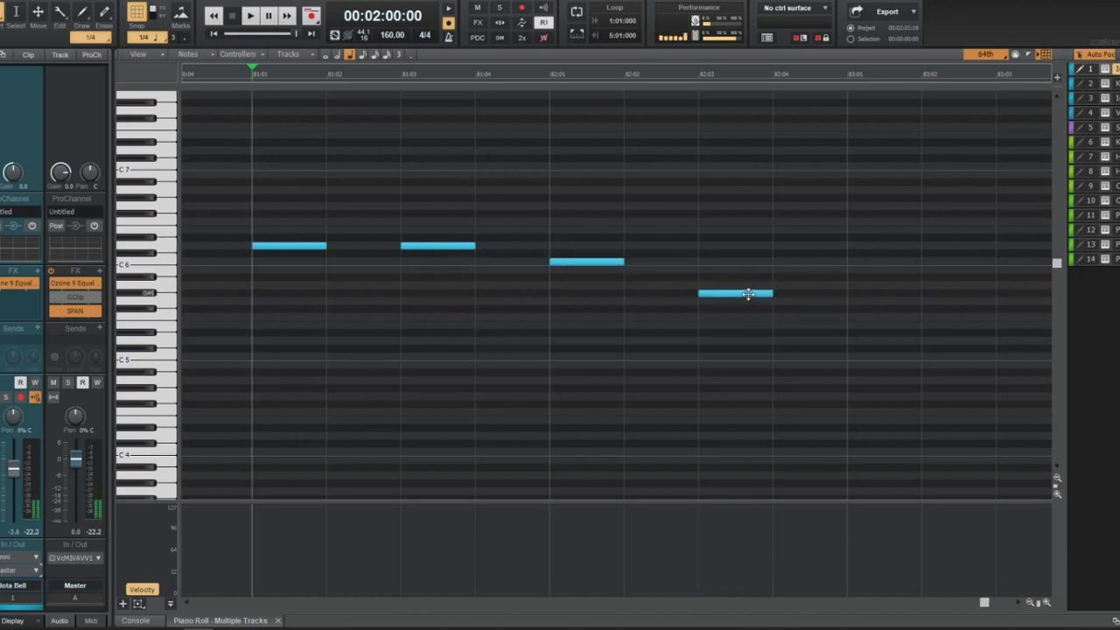
pyautogui.click(747, 286)
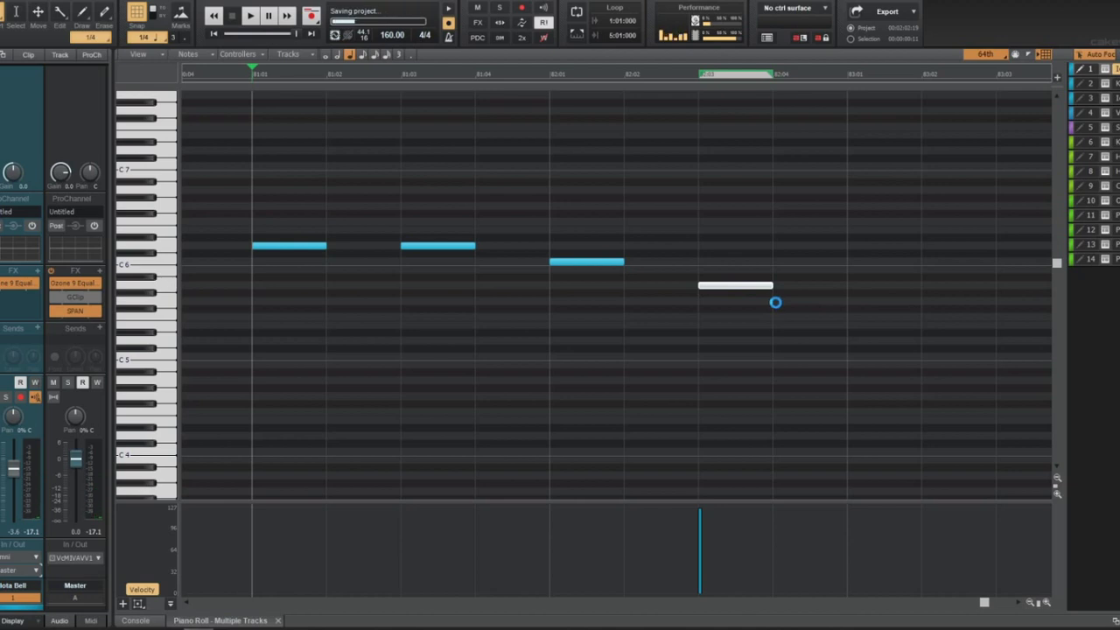
pyautogui.click(775, 300)
pyautogui.press('space')
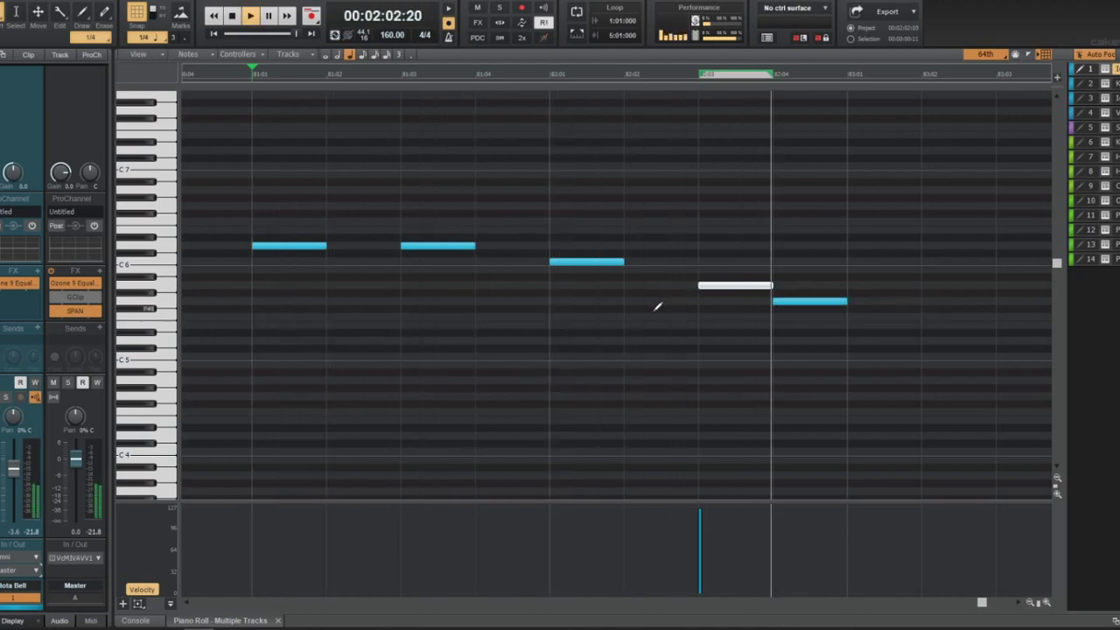
pyautogui.press('space')
# Loop playback over the two-bar phrase from 81:01 to 83:01 and place the playhead near its start
pyautogui.moveTo(848, 73); pyautogui.dragTo(252, 143)
pyautogui.hotkey('shift', 'l')
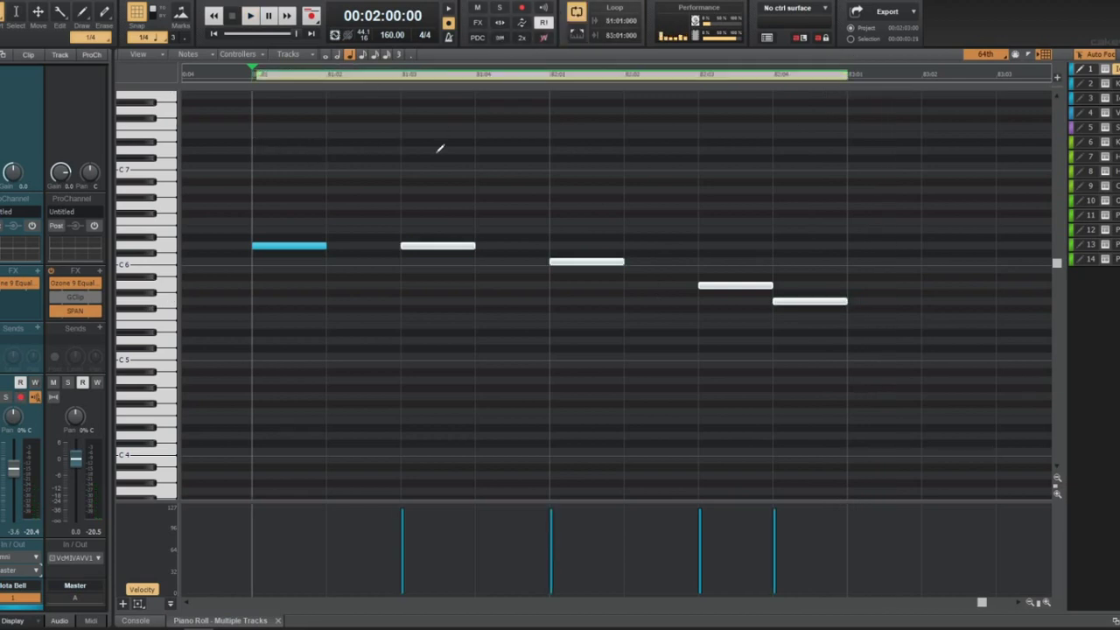
pyautogui.click(271, 166)
pyautogui.click(258, 138)
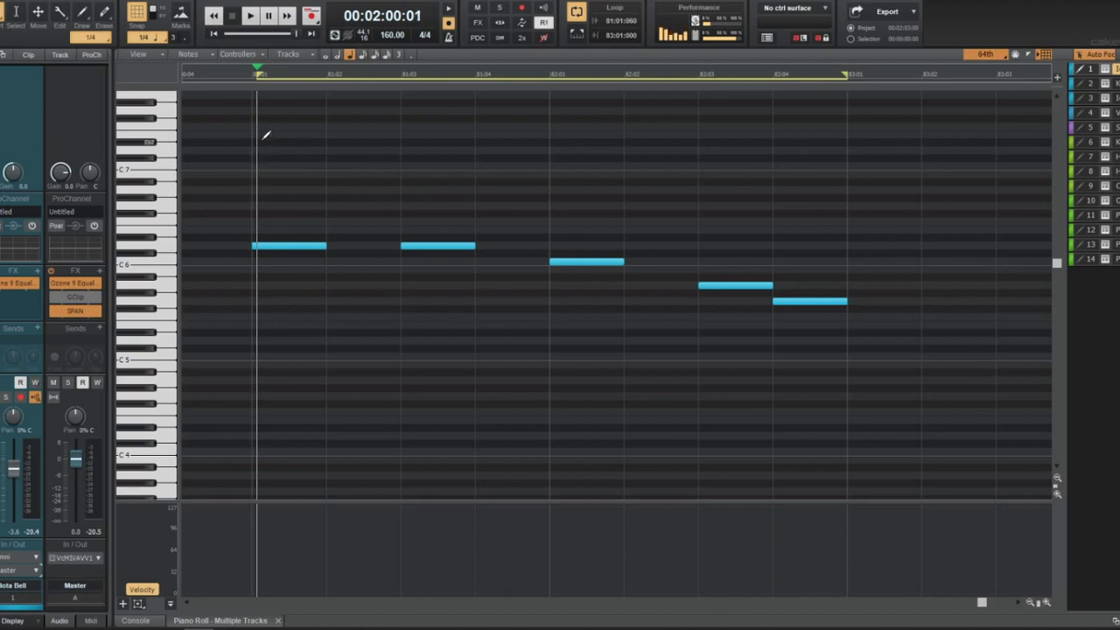
# Add upper harmony quarter notes G6 at 81:01 and A6 at 81:03
pyautogui.click(263, 207)
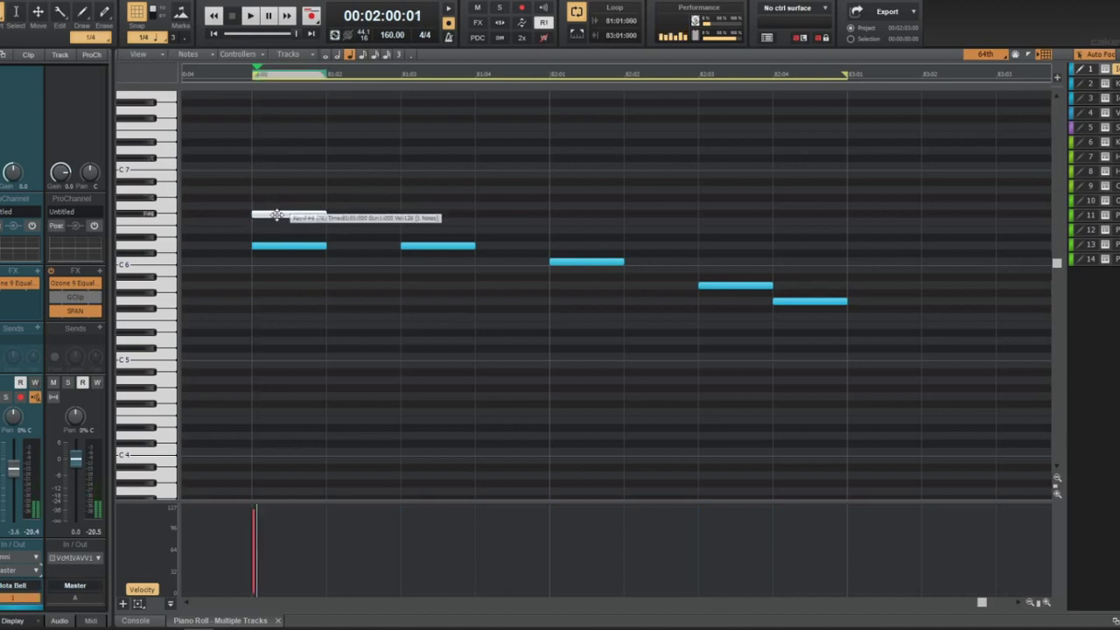
pyautogui.click(411, 198)
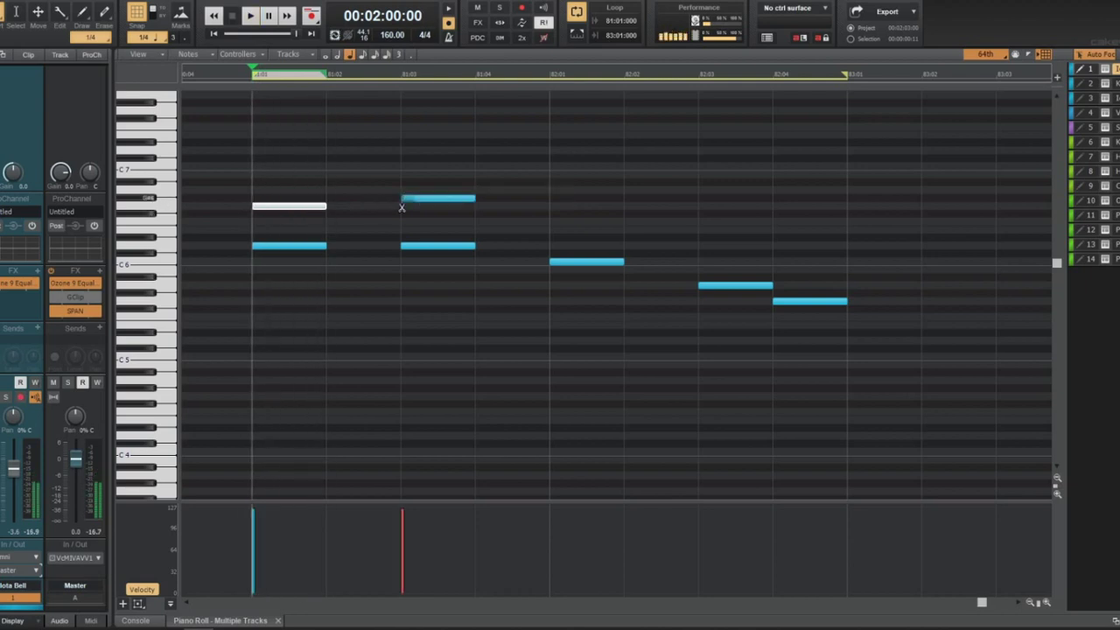
pyautogui.moveTo(443, 197); pyautogui.dragTo(446, 188)
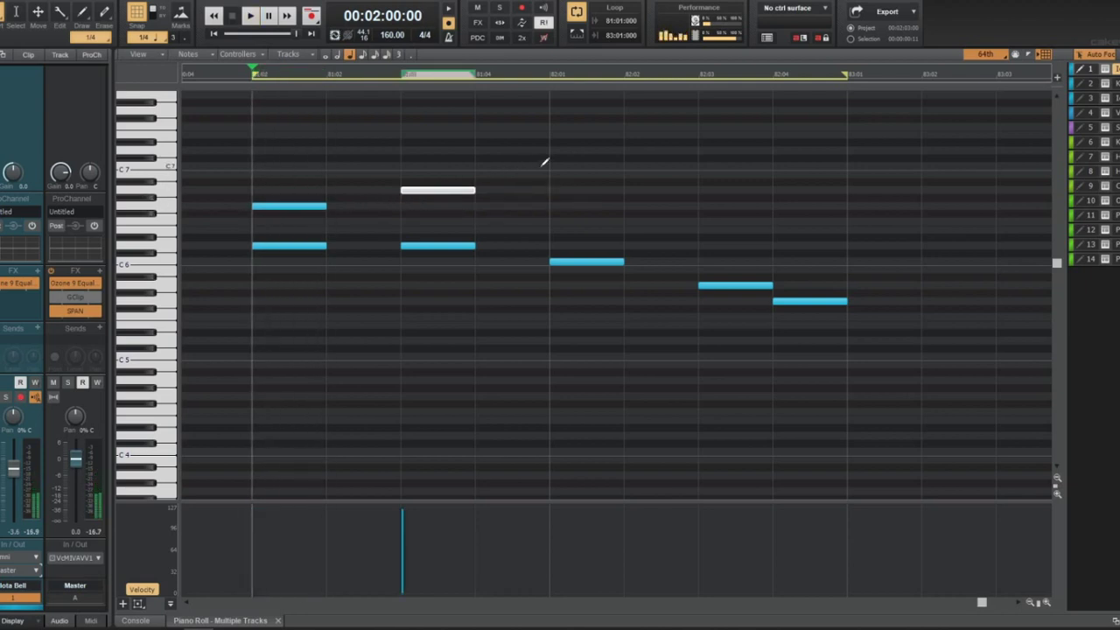
# Add upper harmony quarter notes A#6 at 82:01 and A6 at 82:03, and play the loop
pyautogui.click(556, 172)
pyautogui.moveTo(585, 172); pyautogui.dragTo(578, 184)
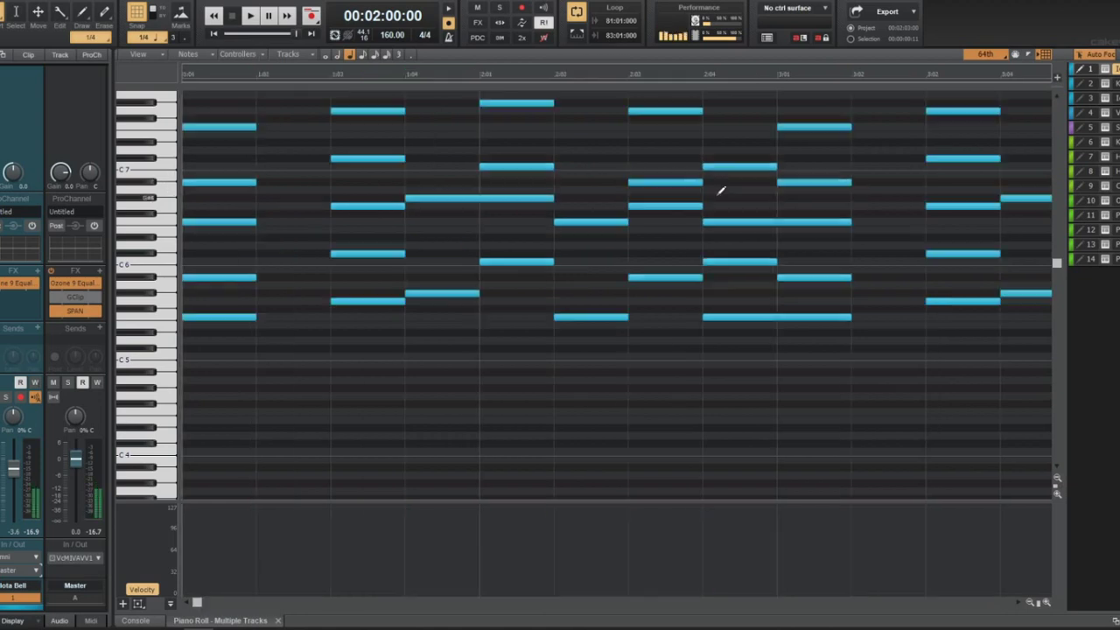
pyautogui.press('space')
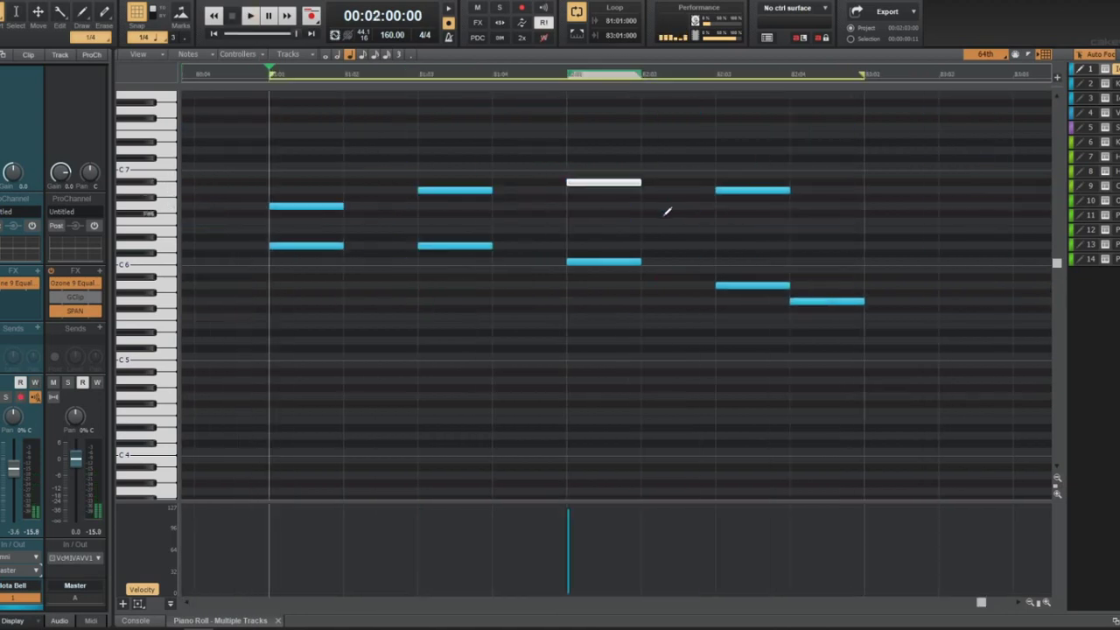
pyautogui.press('space')
pyautogui.scroll(2, 639, 236)
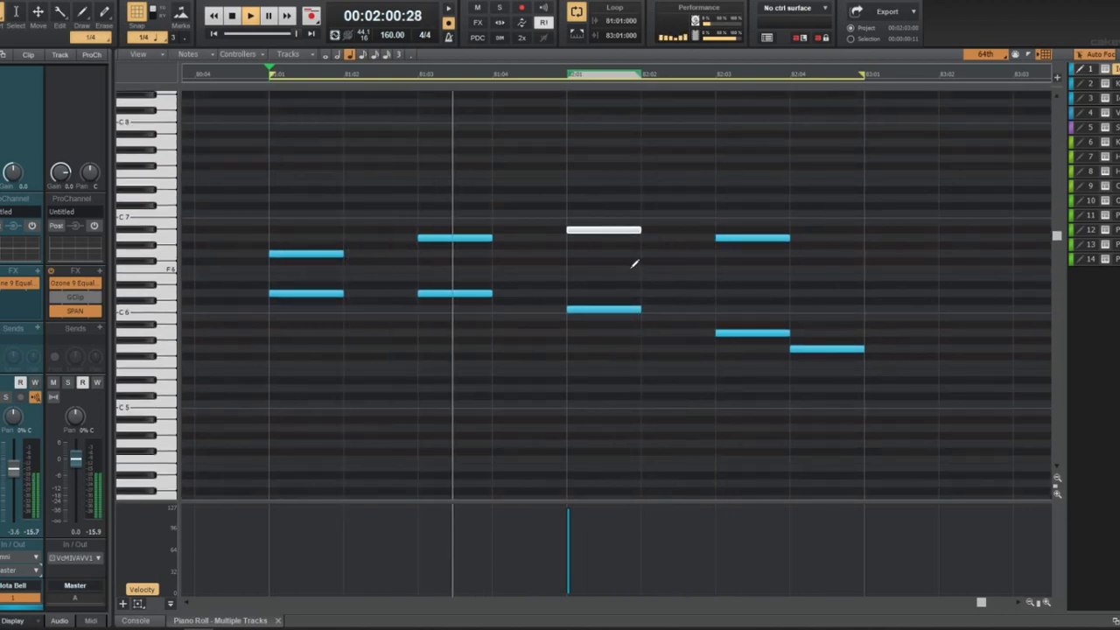
pyautogui.press('space')
# Add middle harmony quarter notes F6 at 82:01 and E6 at 82:03, and listen to the loop
pyautogui.click(600, 261)
pyautogui.moveTo(600, 262); pyautogui.dragTo(602, 270)
pyautogui.click(717, 285)
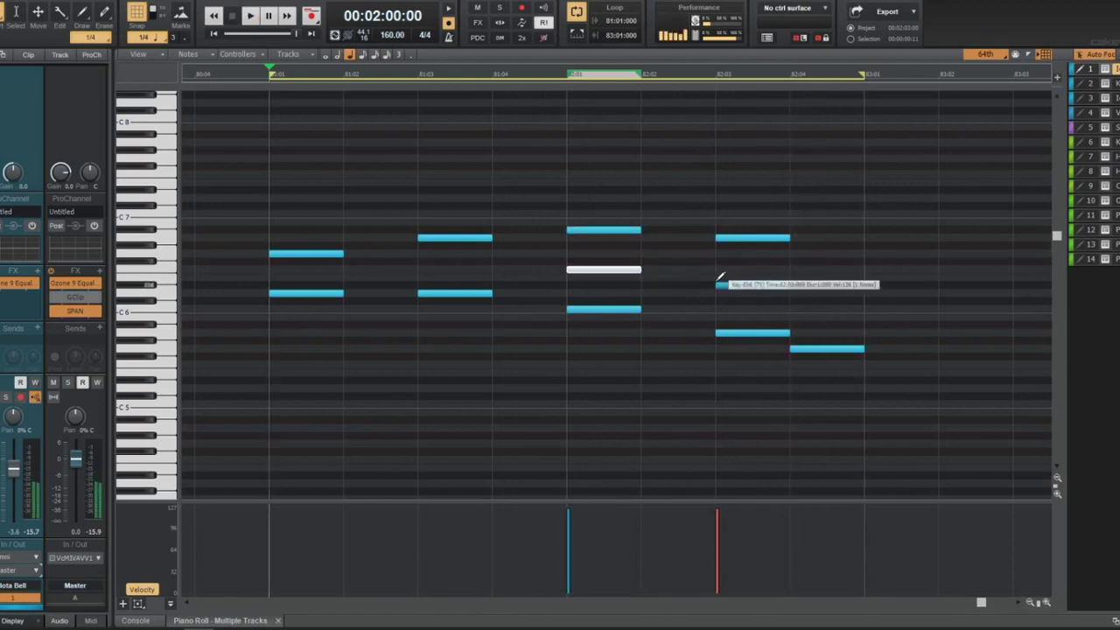
pyautogui.moveTo(747, 285); pyautogui.dragTo(756, 273)
pyautogui.press('space')
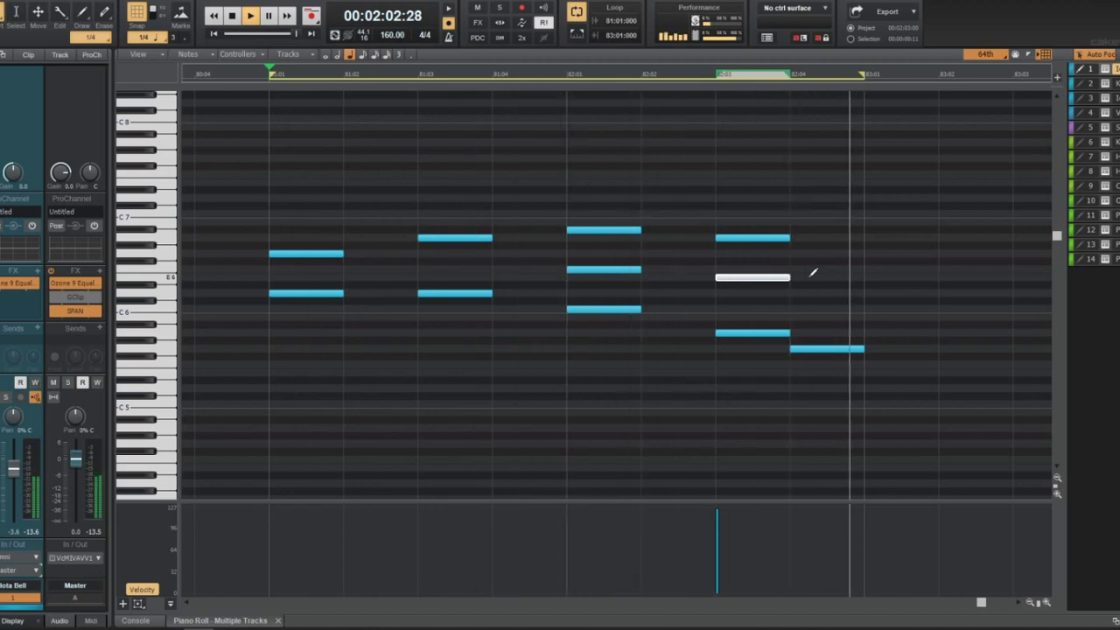
pyautogui.press('space')
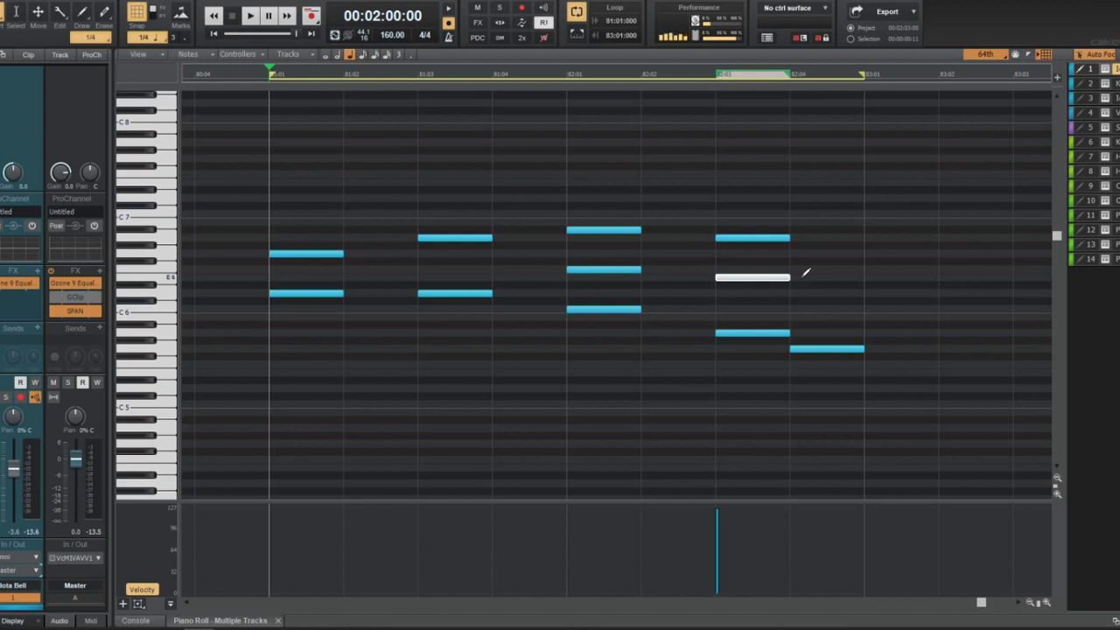
# Toggle Snap to Scale for the track, clear the note selection and rewind to the loop start
pyautogui.click(1044, 54)
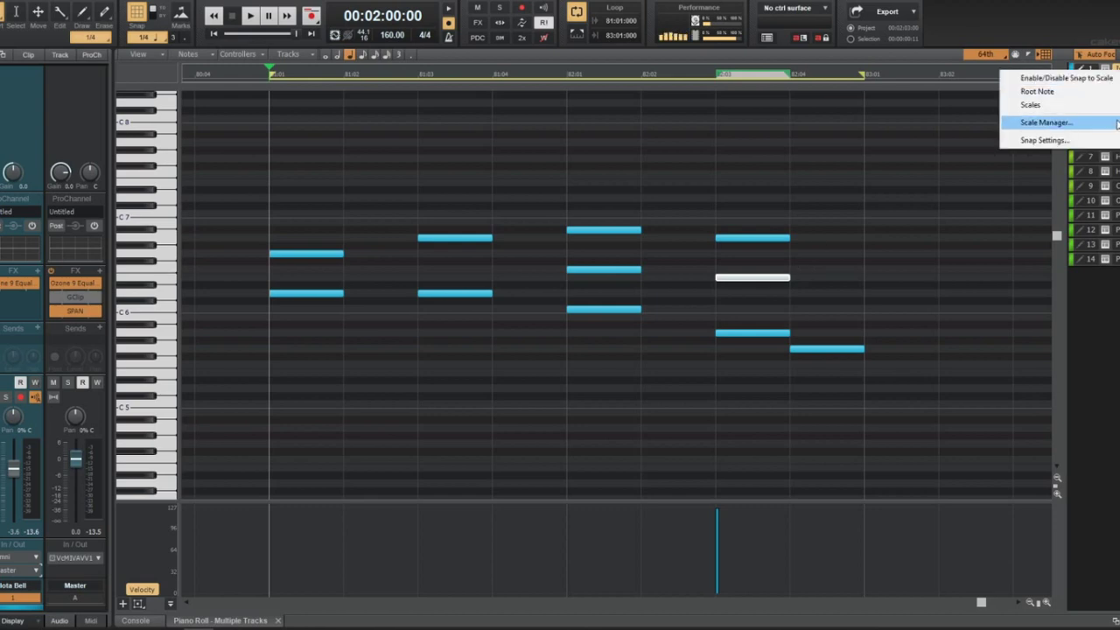
pyautogui.moveTo(1031, 104)
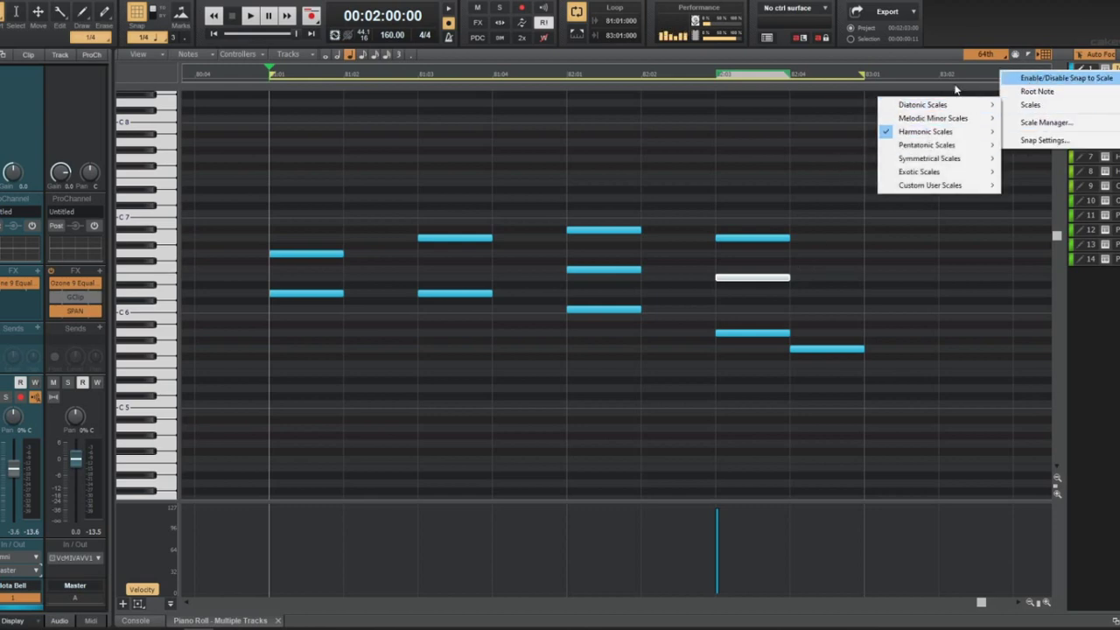
pyautogui.click(1066, 77)
pyautogui.click(942, 247)
pyautogui.press('w')
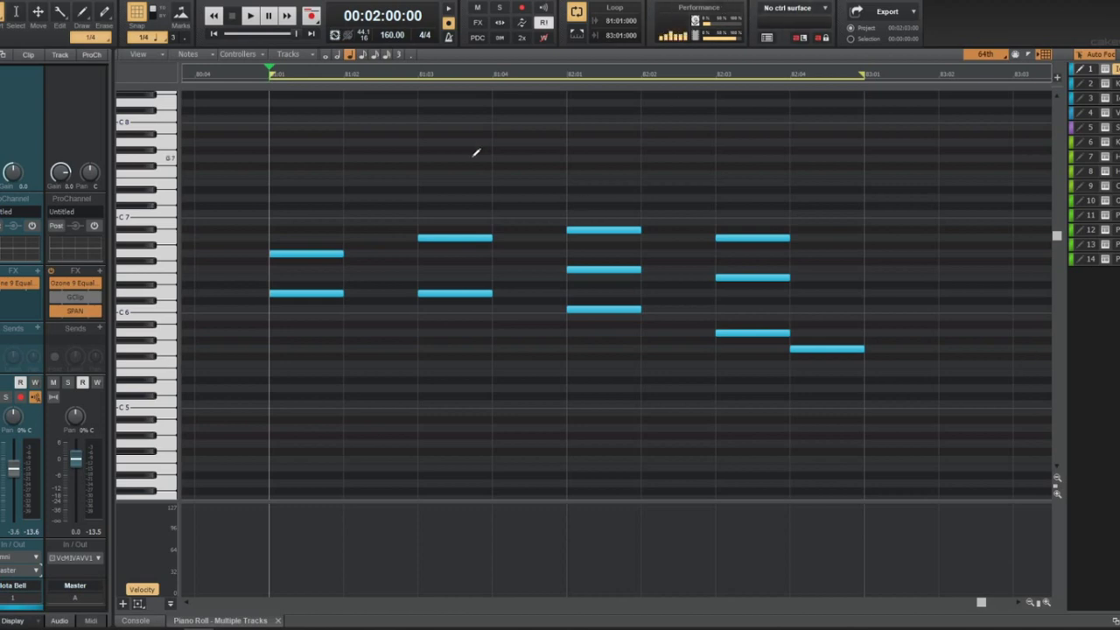
# Add high D7 quarter notes at 81:01 and 82:04 and audition the loop
pyautogui.click(282, 207)
pyautogui.moveTo(307, 203); pyautogui.dragTo(300, 199)
pyautogui.press('space')
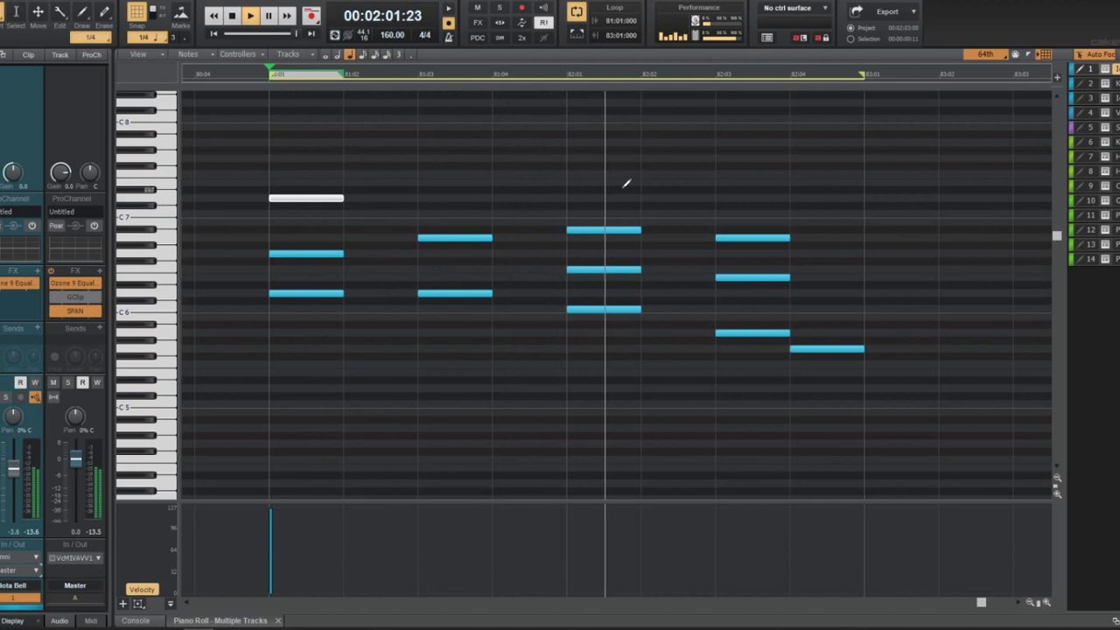
pyautogui.click(798, 198)
pyautogui.press('space')
pyautogui.moveTo(813, 198); pyautogui.dragTo(806, 197)
pyautogui.press('space')
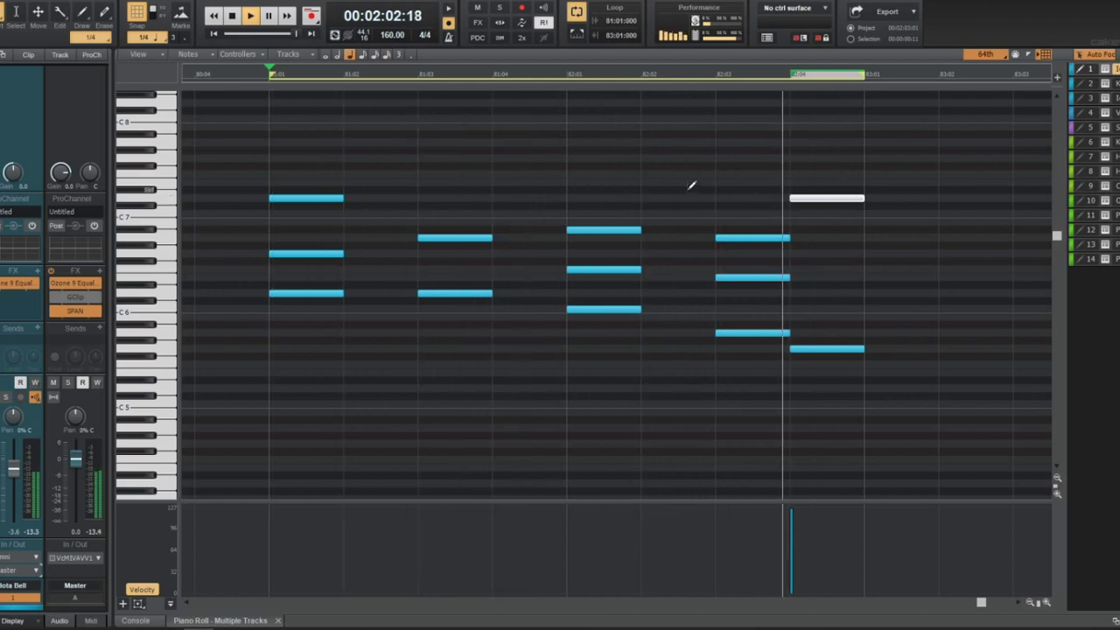
pyautogui.press('space')
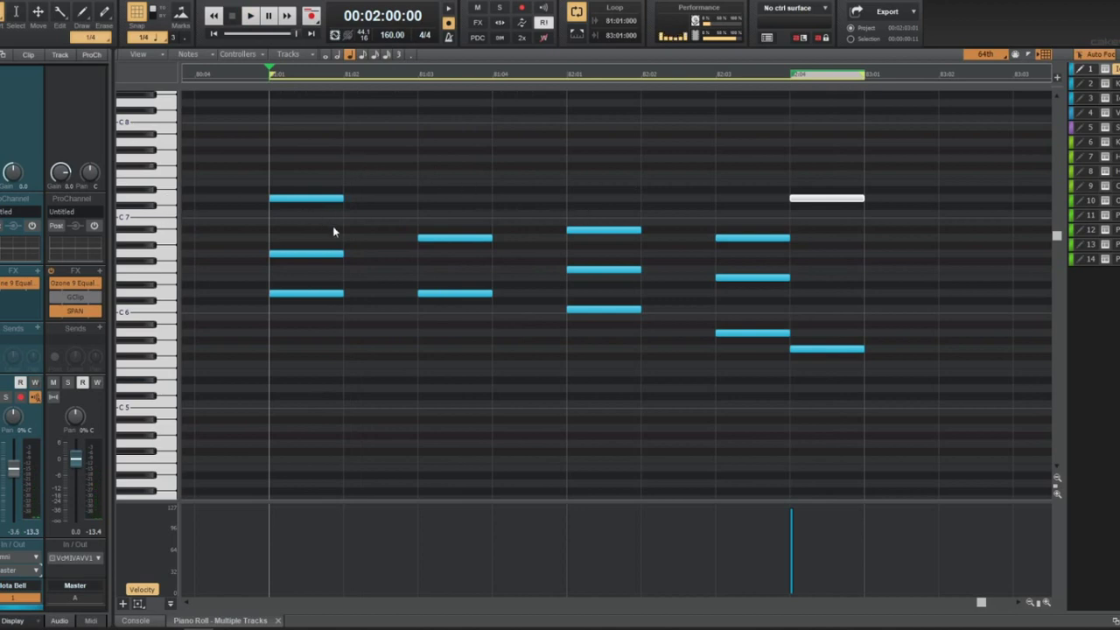
# Try an F7 quarter note about half a beat after the start of bar 81 and play it back
pyautogui.click(367, 167)
pyautogui.moveTo(396, 168); pyautogui.dragTo(341, 175)
pyautogui.press('space')
pyautogui.press('space')
pyautogui.press('space')
pyautogui.press('space')
pyautogui.press('space')
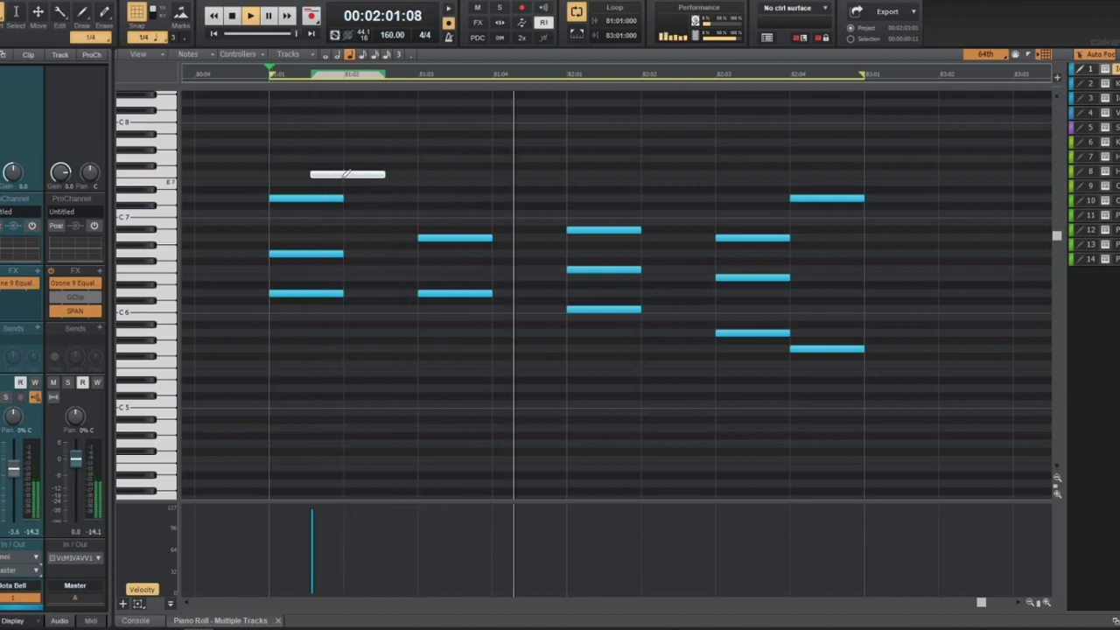
pyautogui.press('space')
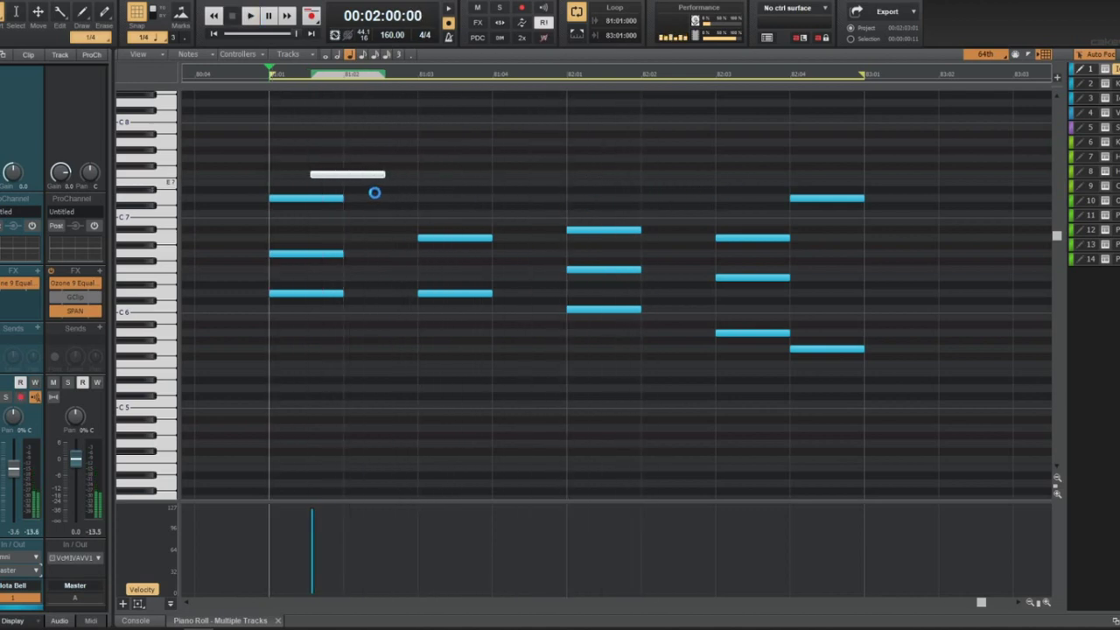
# Undo the recent note additions until only the G6 and A6 harmony notes in bar 81 remain above the lower melody
pyautogui.hotkey('ctrl', 'z')
pyautogui.hotkey('ctrl', 'z')
pyautogui.hotkey('ctrl', 'z')
pyautogui.hotkey('ctrl', 'z')
pyautogui.hotkey('ctrl', 'z')
pyautogui.hotkey('ctrl', 'z')
pyautogui.hotkey('ctrl', 'z')
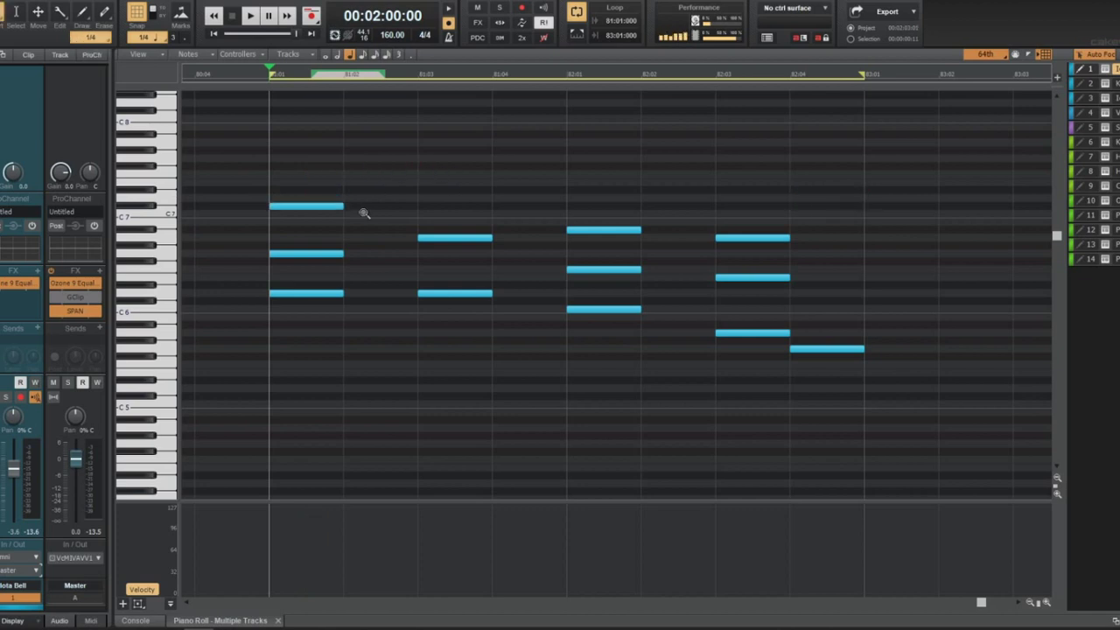
pyautogui.hotkey('ctrl', 'z')
pyautogui.hotkey('ctrl', 'z')
pyautogui.hotkey('ctrl', 'z')
pyautogui.hotkey('ctrl', 'z')
pyautogui.hotkey('ctrl', 'z')
pyautogui.hotkey('ctrl', 'z')
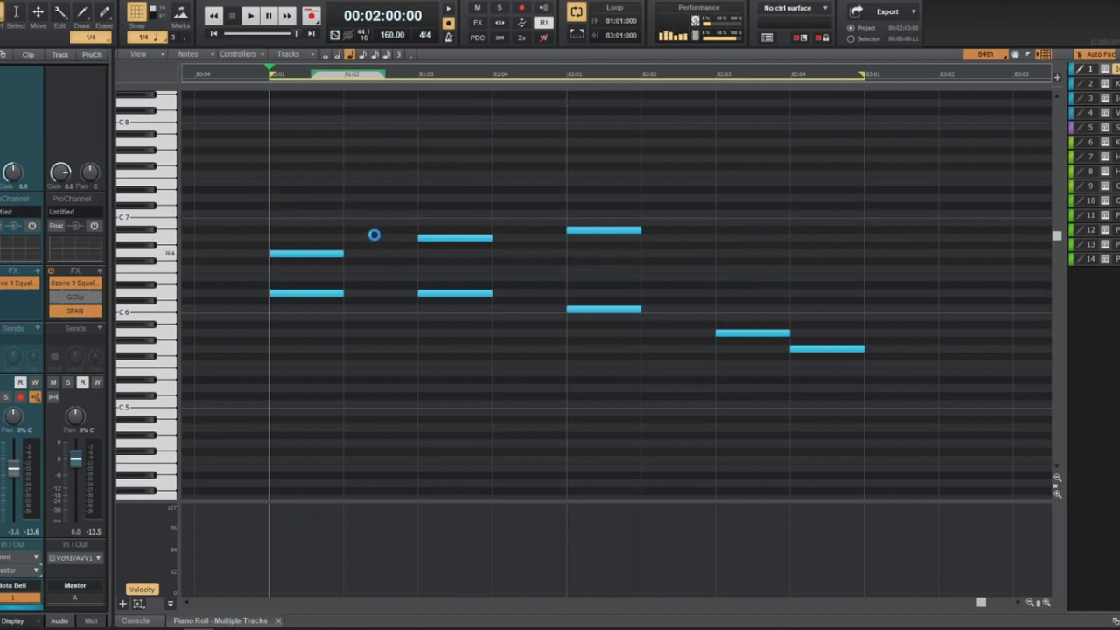
pyautogui.hotkey('ctrl', 'z')
pyautogui.hotkey('ctrl', 'z')
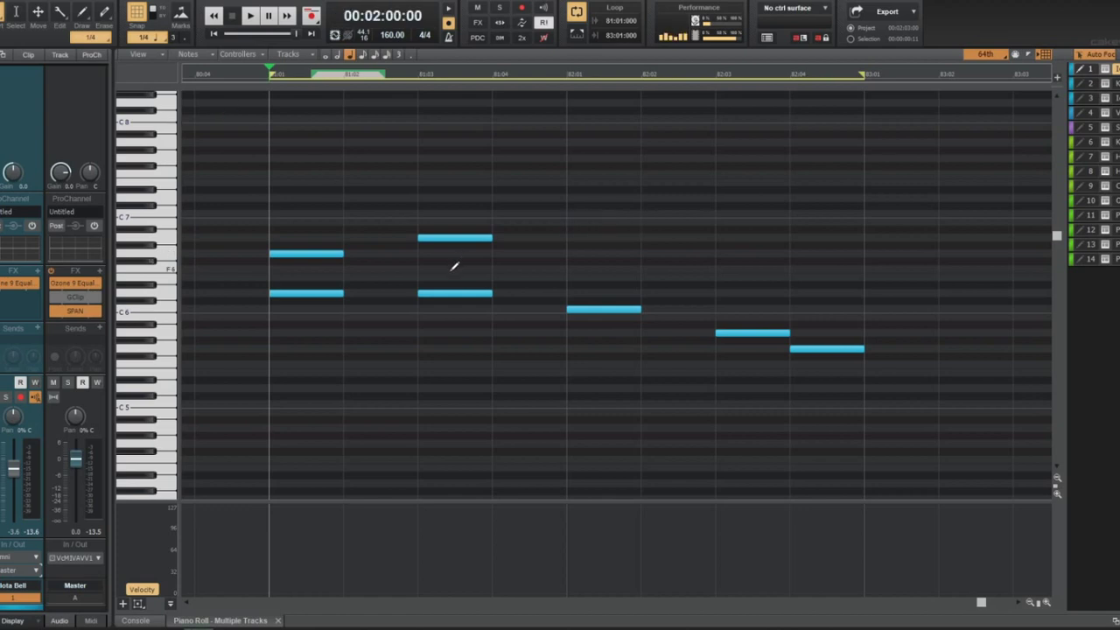
# Undo the remaining bell melody notes in bars 81 and 82 and return to the full track view
pyautogui.hotkey('ctrl', 'z')
pyautogui.hotkey('ctrl', 'z')
pyautogui.hotkey('ctrl', 'z')
pyautogui.hotkey('ctrl', 'z')
pyautogui.hotkey('ctrl', 'z')
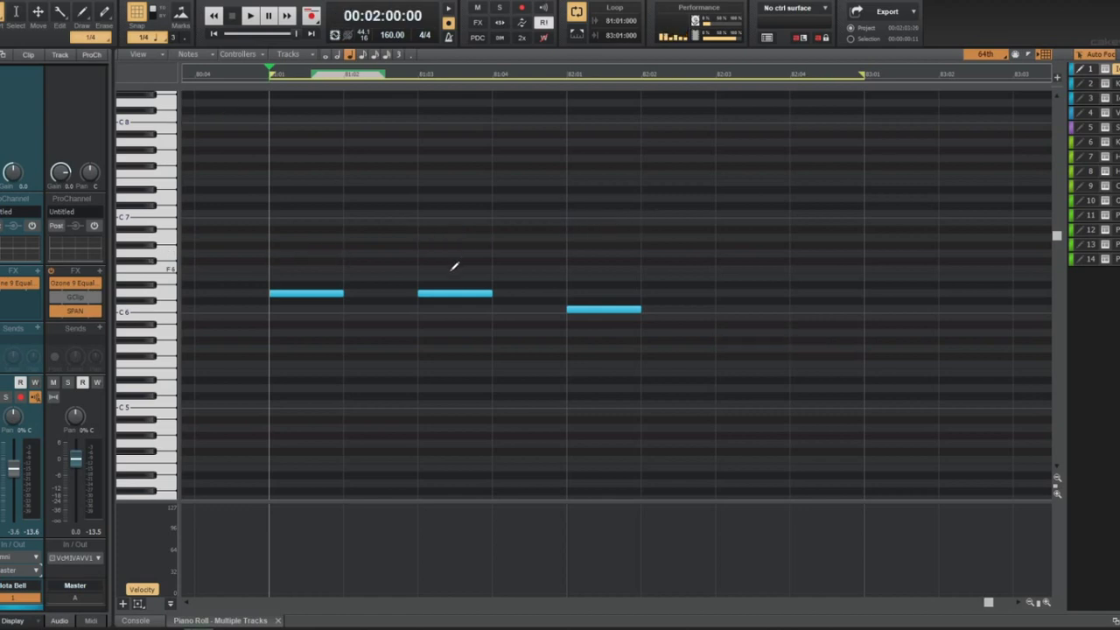
pyautogui.hotkey('ctrl', 'z')
pyautogui.hotkey('ctrl', 'z')
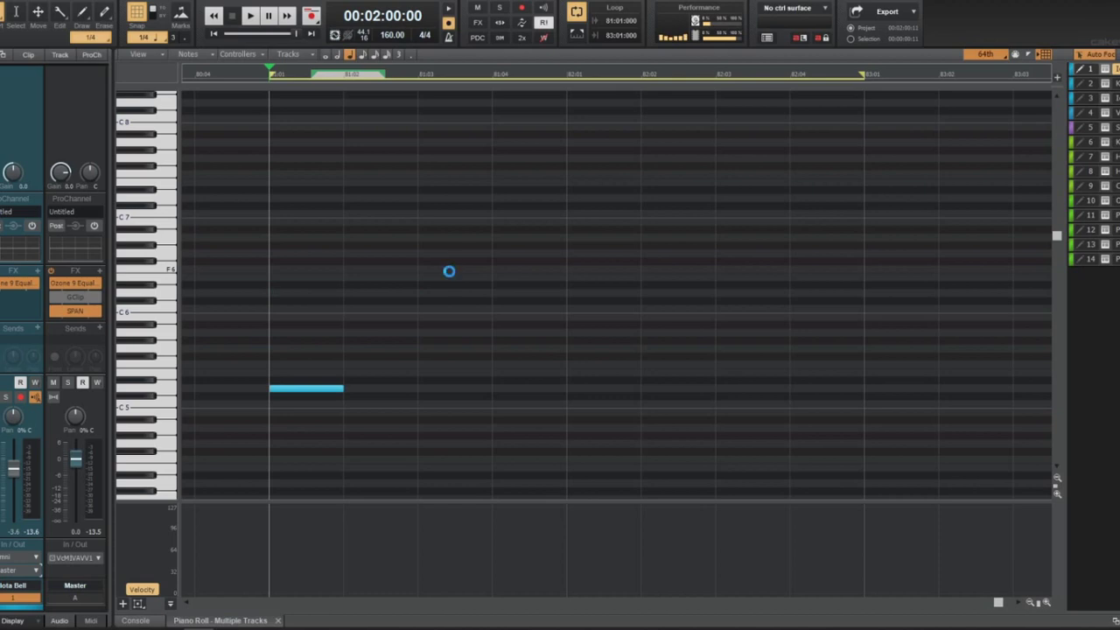
pyautogui.press('d')
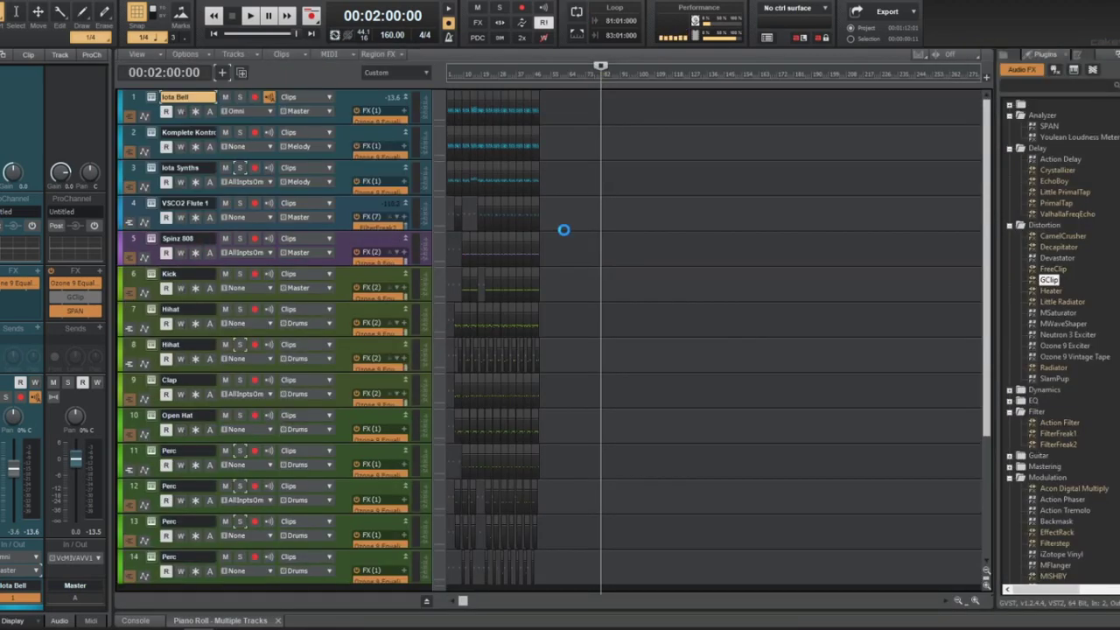
# Play the arrangement from bar 5 for a few bars, then stop playback
pyautogui.press('w')
pyautogui.scroll(5, 580, 228)
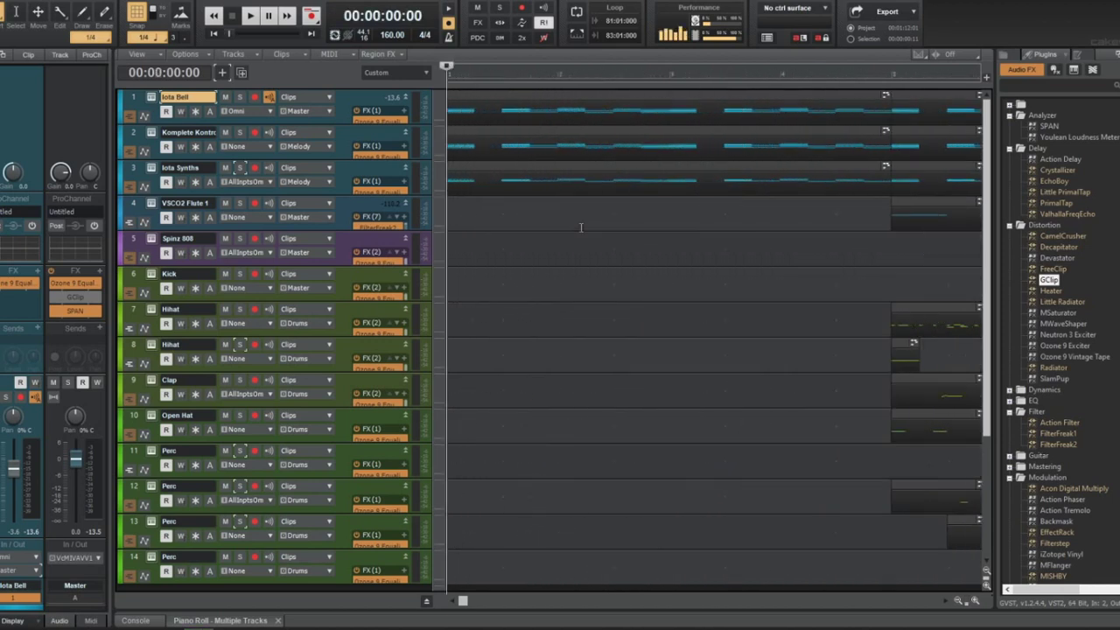
pyautogui.scroll(-3, 823, 85)
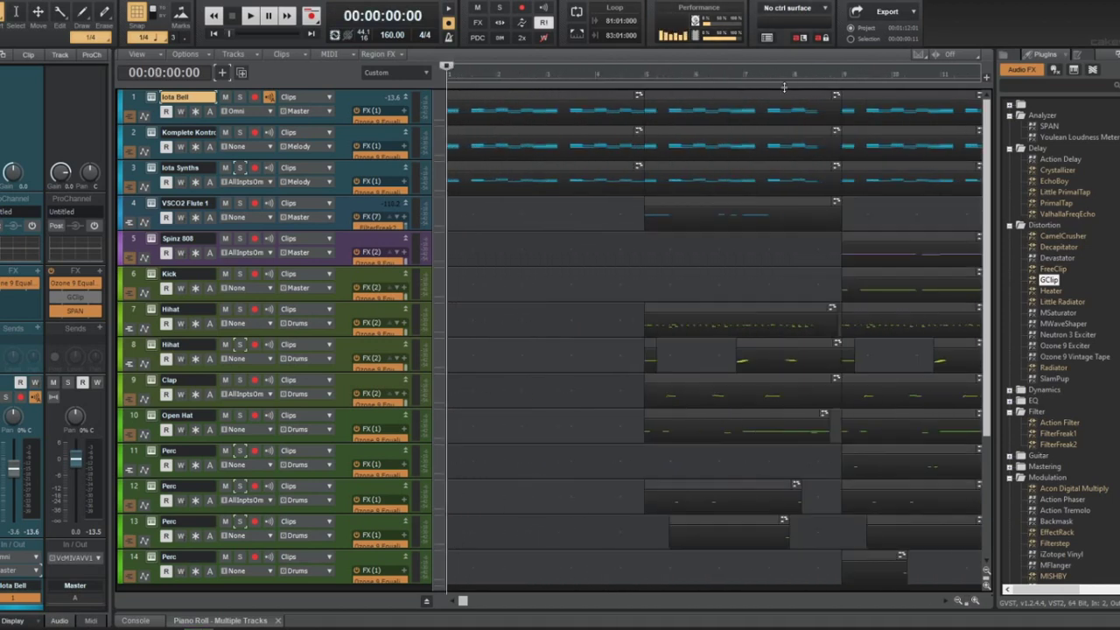
pyautogui.click(648, 79)
pyautogui.press('space')
pyautogui.scroll(-3, 640, 280)
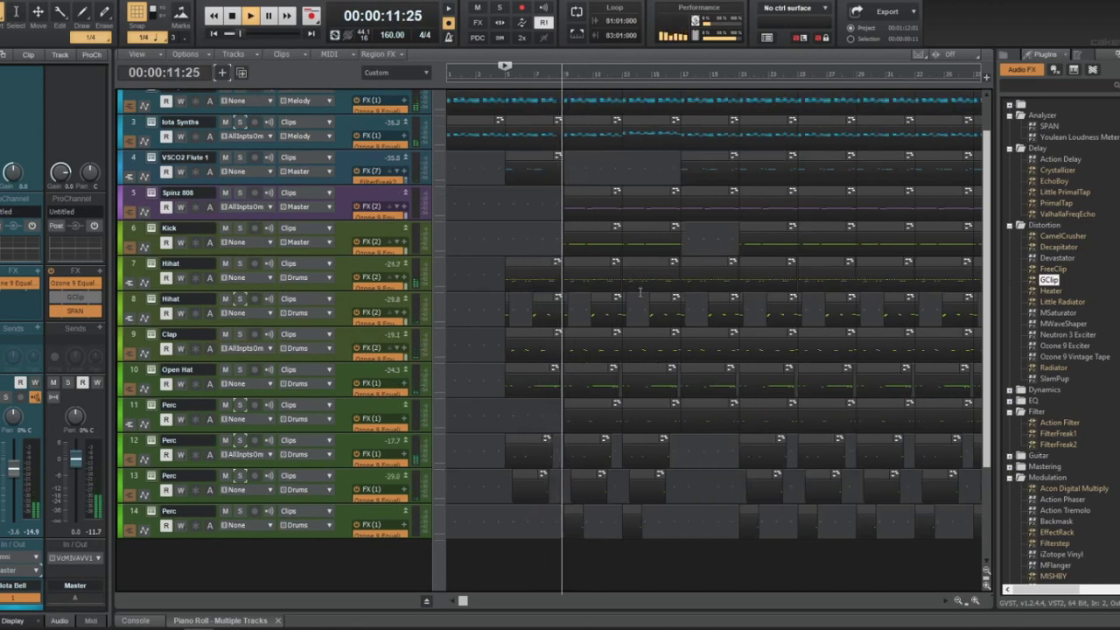
pyautogui.scroll(1, 589, 132)
pyautogui.press('space')
# Open the Iota Bell clip at bar 9 in a full-size Piano Roll and widen its track list to show the track names
pyautogui.doubleClick(589, 112)
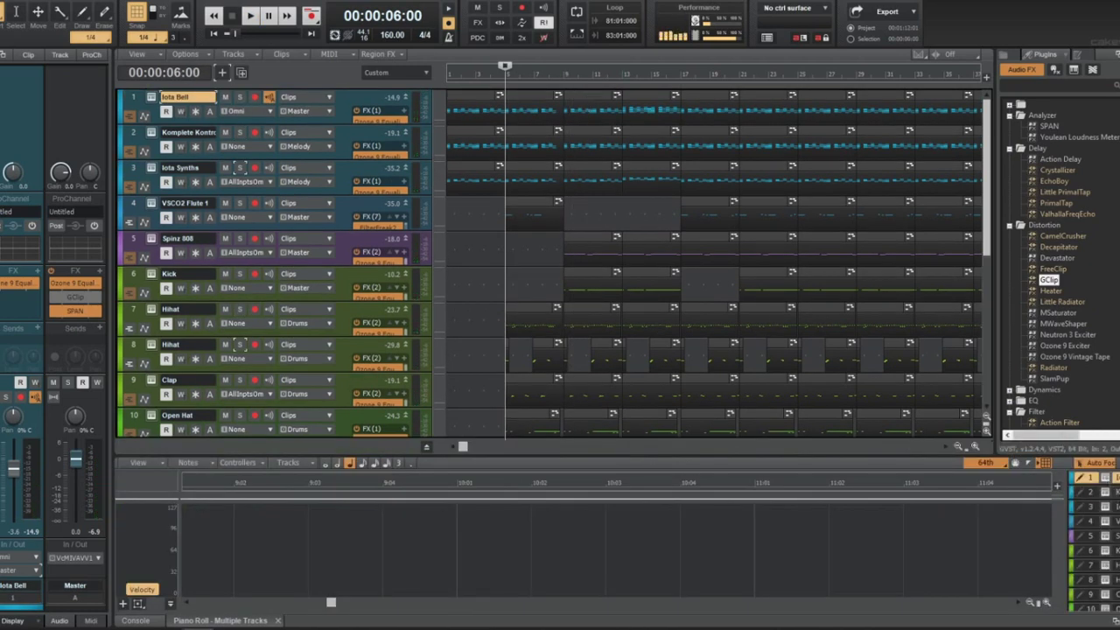
pyautogui.hotkey('shift', 'd')
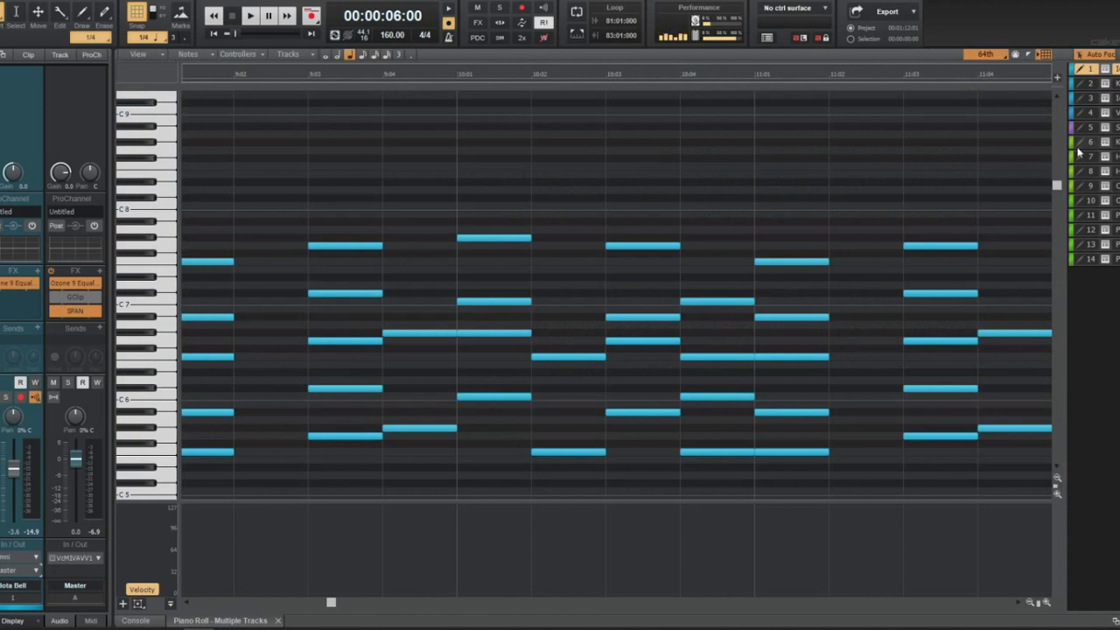
pyautogui.moveTo(1068, 95); pyautogui.dragTo(770, 96)
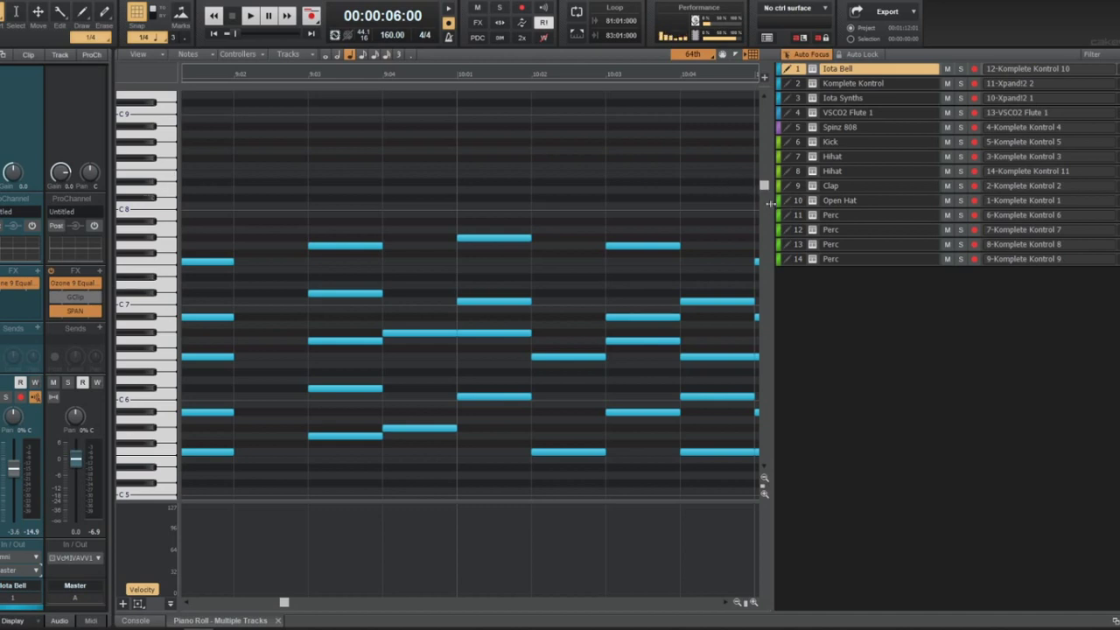
pyautogui.moveTo(770, 203); pyautogui.dragTo(1118, 203)
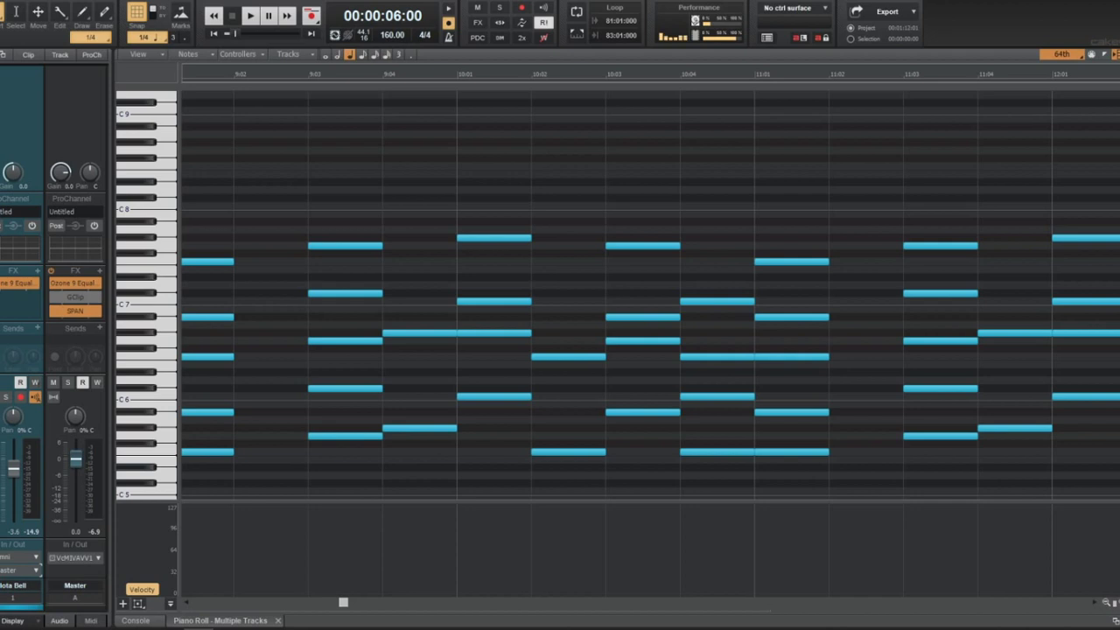
pyautogui.moveTo(1118, 221); pyautogui.dragTo(748, 236)
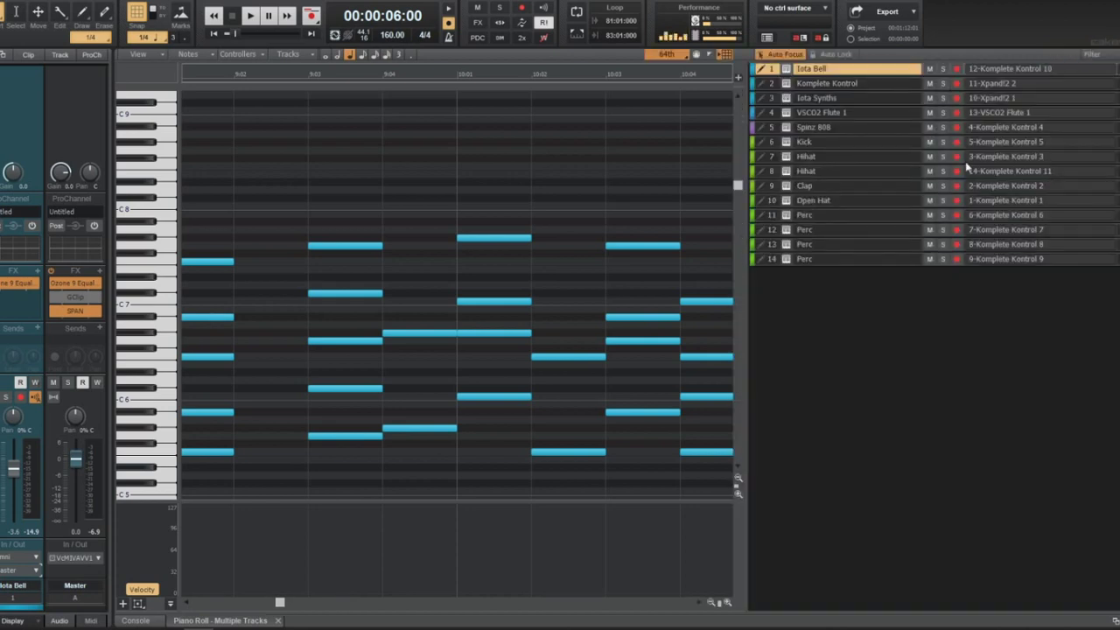
# Check which harmonic scale is assigned to the Iota Bell track and leave it as set
pyautogui.rightClick(811, 70)
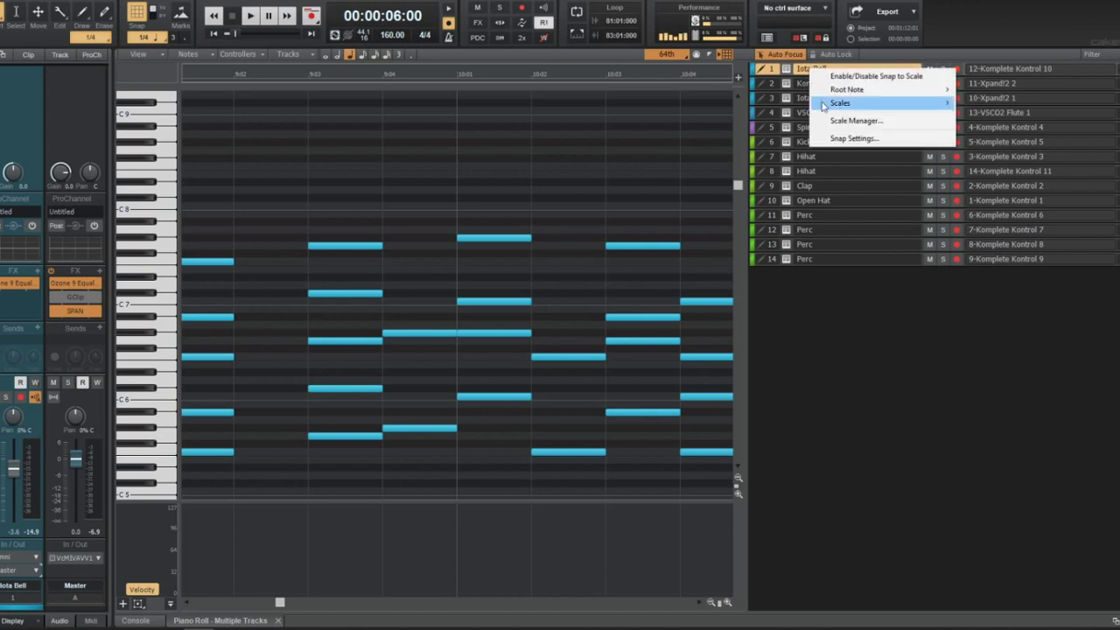
pyautogui.moveTo(823, 104)
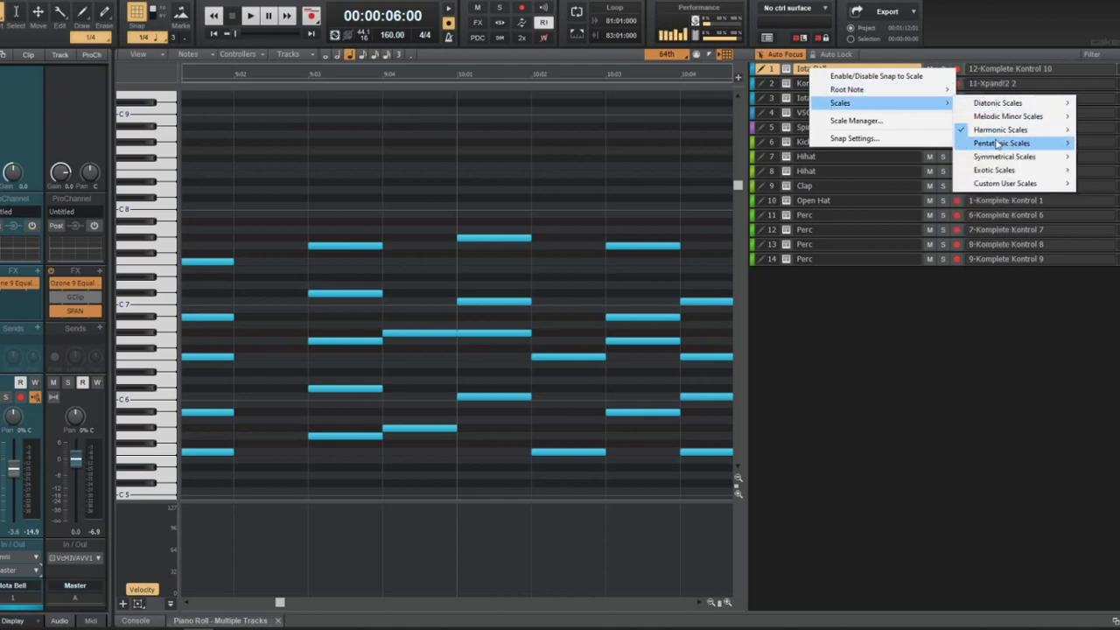
pyautogui.moveTo(998, 129)
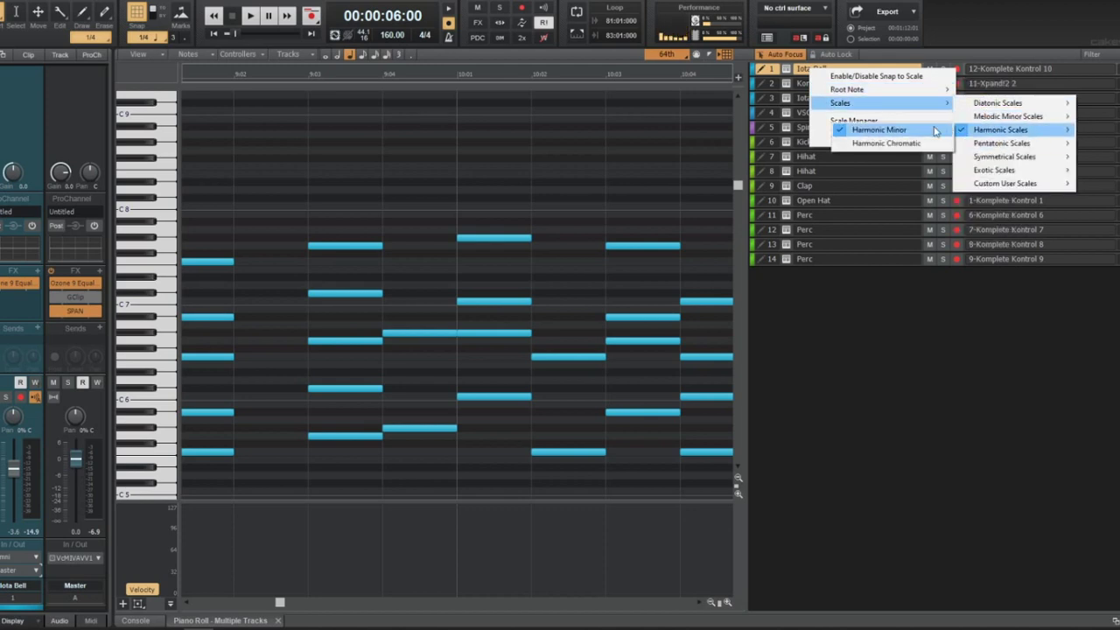
pyautogui.click(796, 120)
# Toggle Snap to Scale twice for the Iota Bell track, view its scale categories and return to the track view
pyautogui.click(812, 68)
pyautogui.rightClick(812, 68)
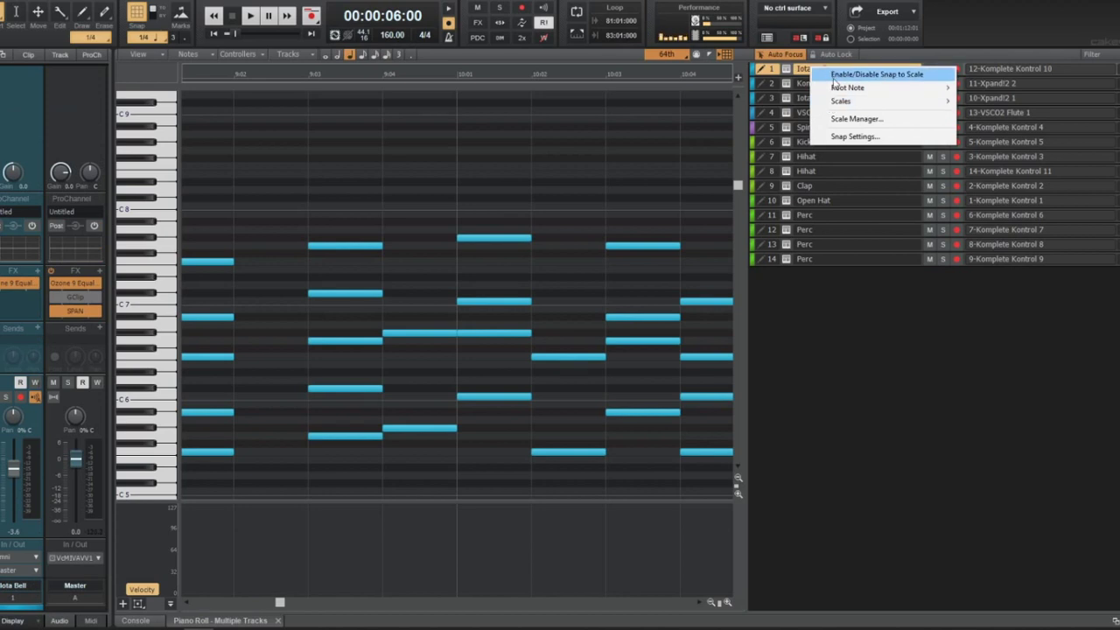
pyautogui.click(841, 74)
pyautogui.rightClick(840, 74)
pyautogui.click(849, 79)
pyautogui.rightClick(845, 76)
pyautogui.moveTo(905, 108)
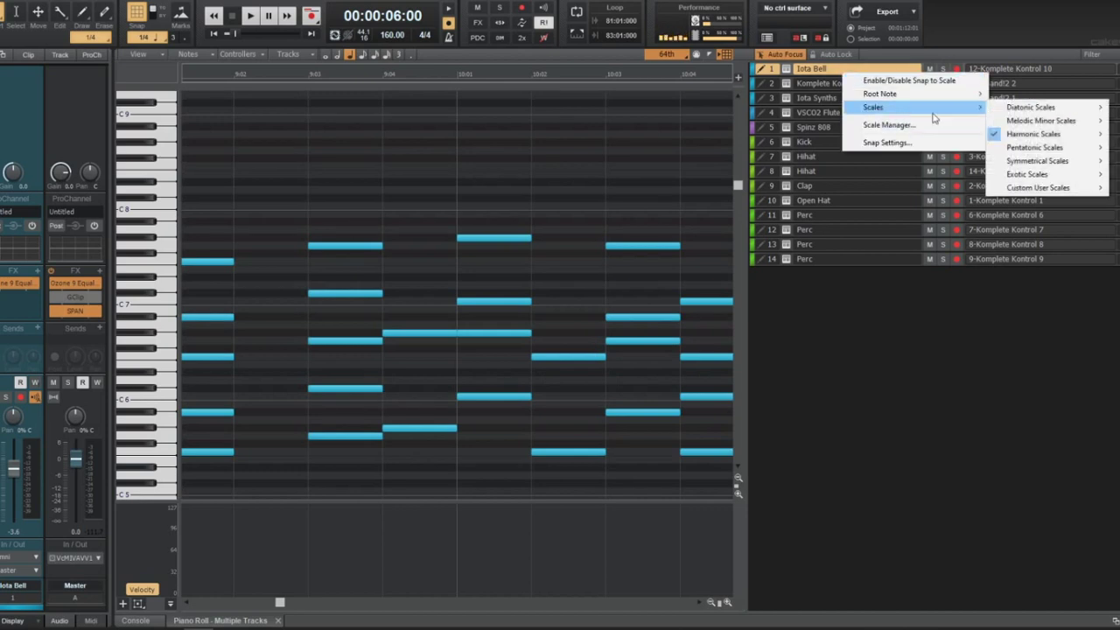
pyautogui.click(943, 284)
pyautogui.press('d')
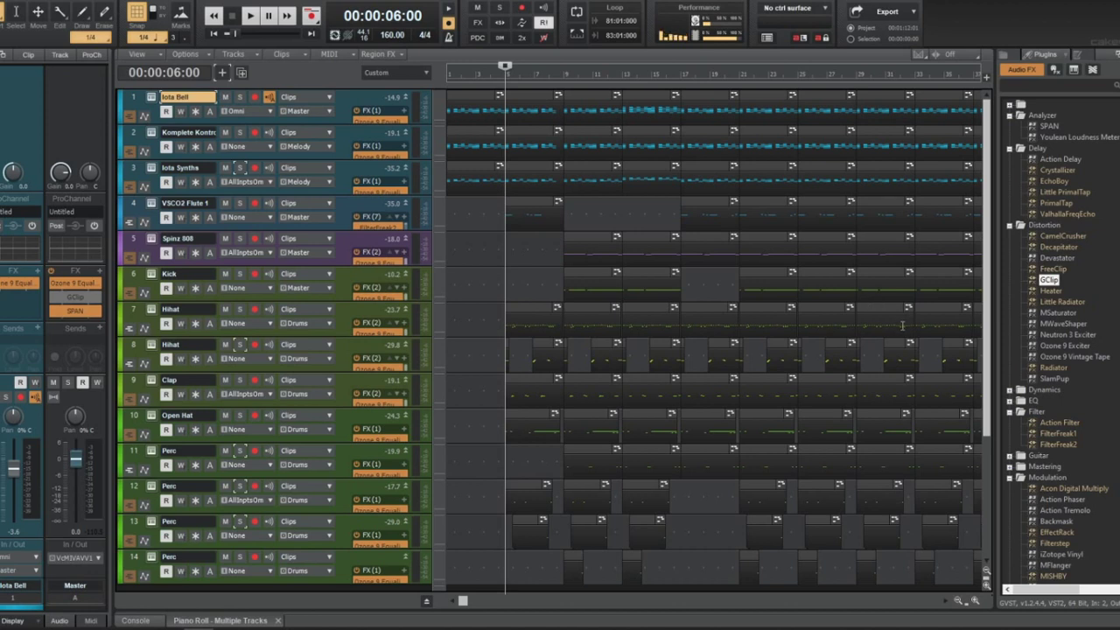
# Select all clips on the Iota Bell track and transpose them with Diatonic Math left off
pyautogui.scroll(-3, 775, 279)
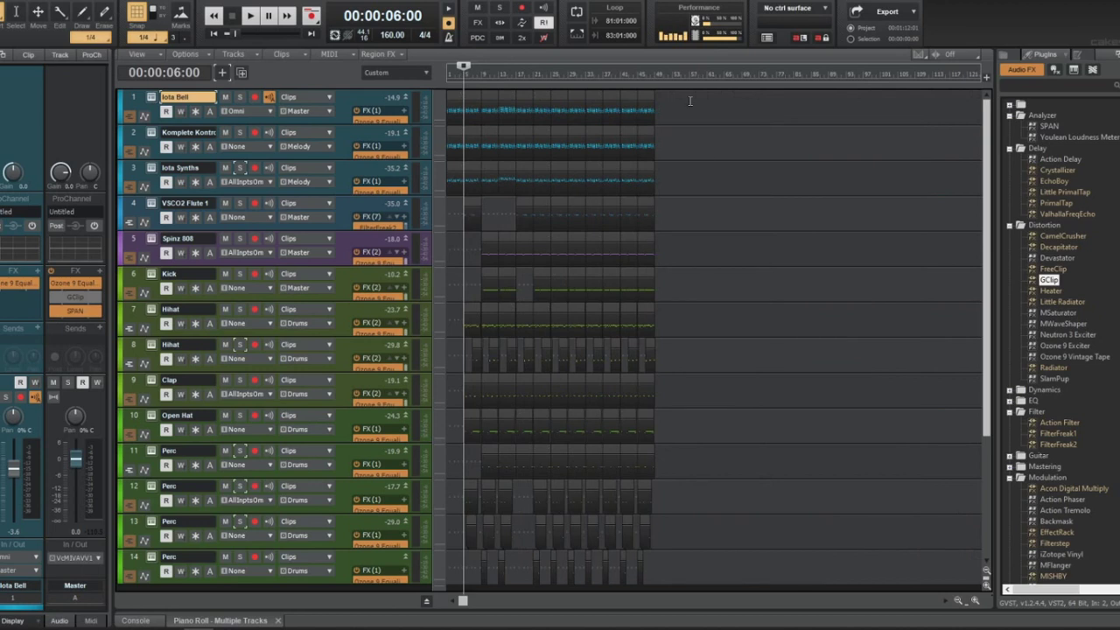
pyautogui.click(133, 97)
pyautogui.click(93, 4)
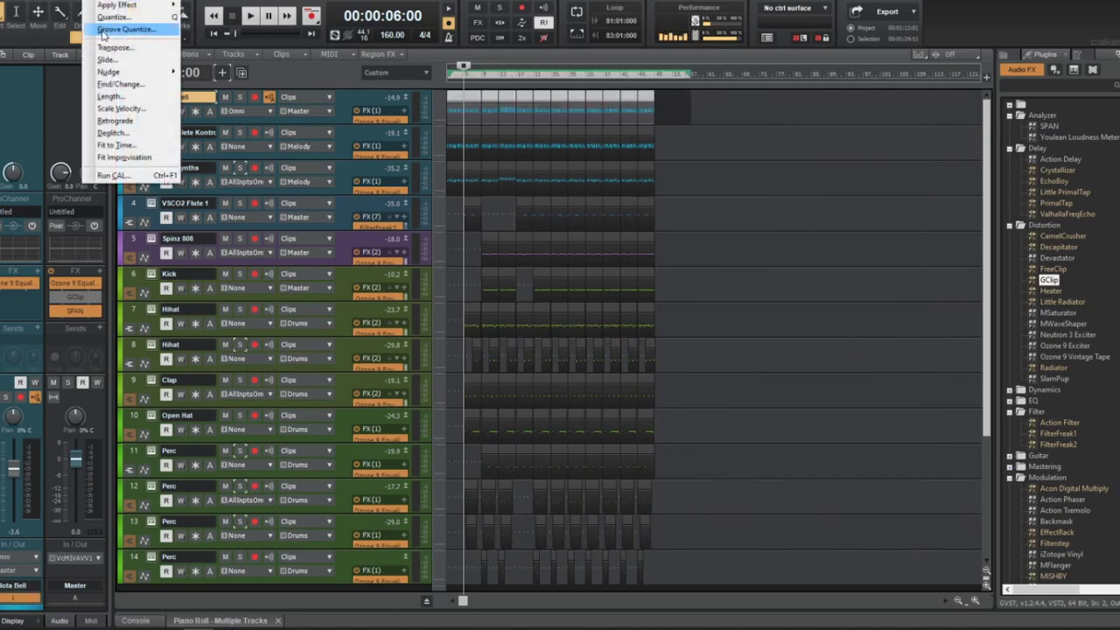
pyautogui.click(107, 44)
pyautogui.write('0')
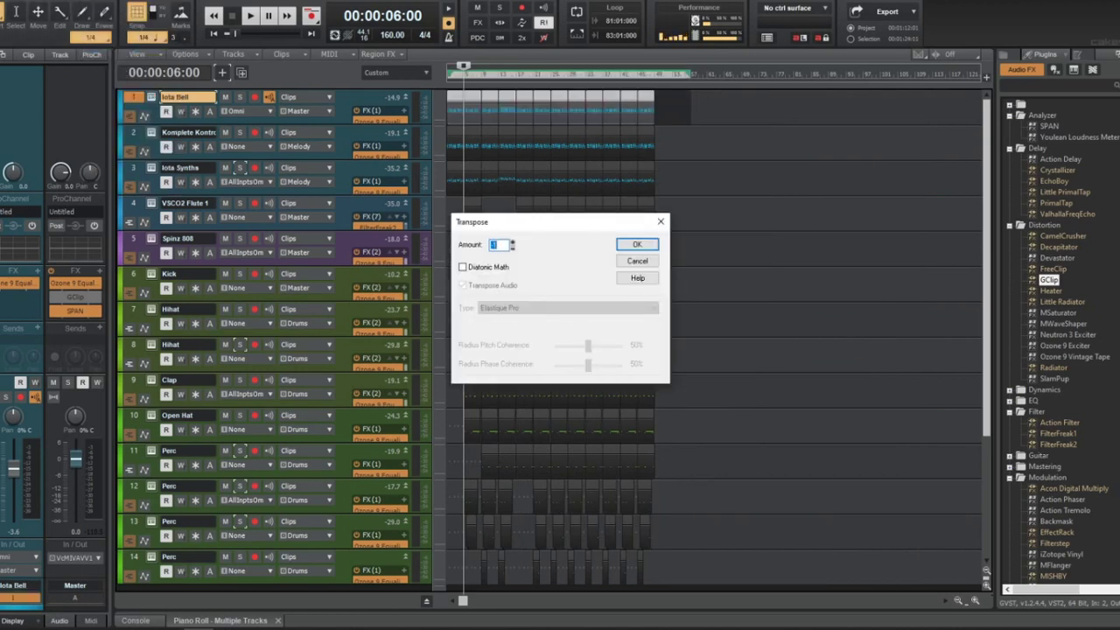
pyautogui.press('Return')
# Play the song from the start to hear the transposed bell in the mix
pyautogui.press('w')
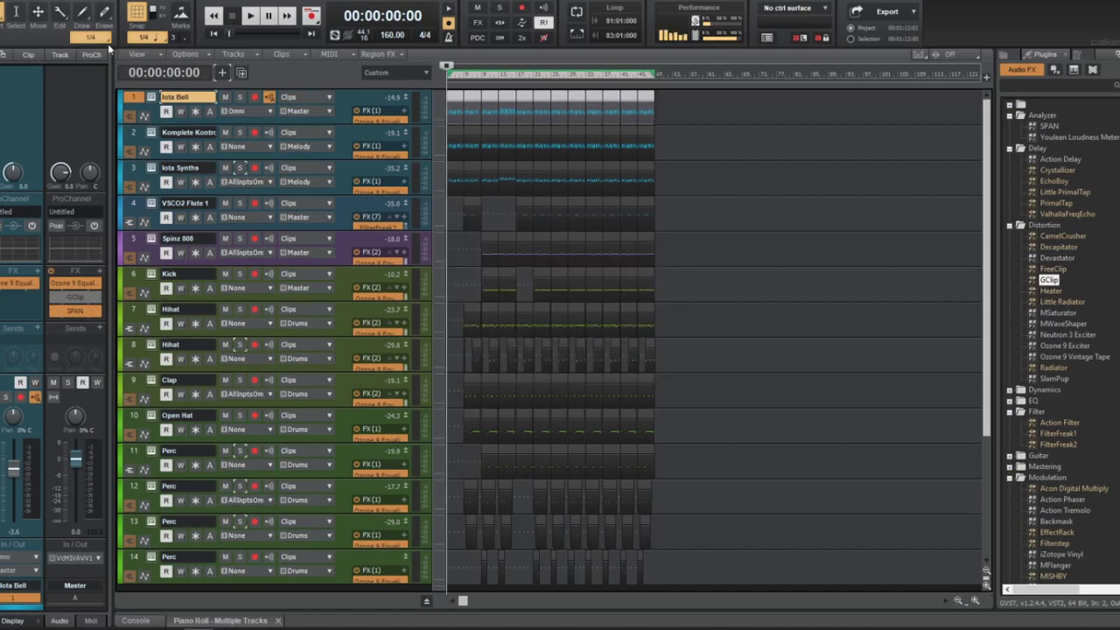
pyautogui.press('space')
pyautogui.hotkey('ctrl', 'Right')
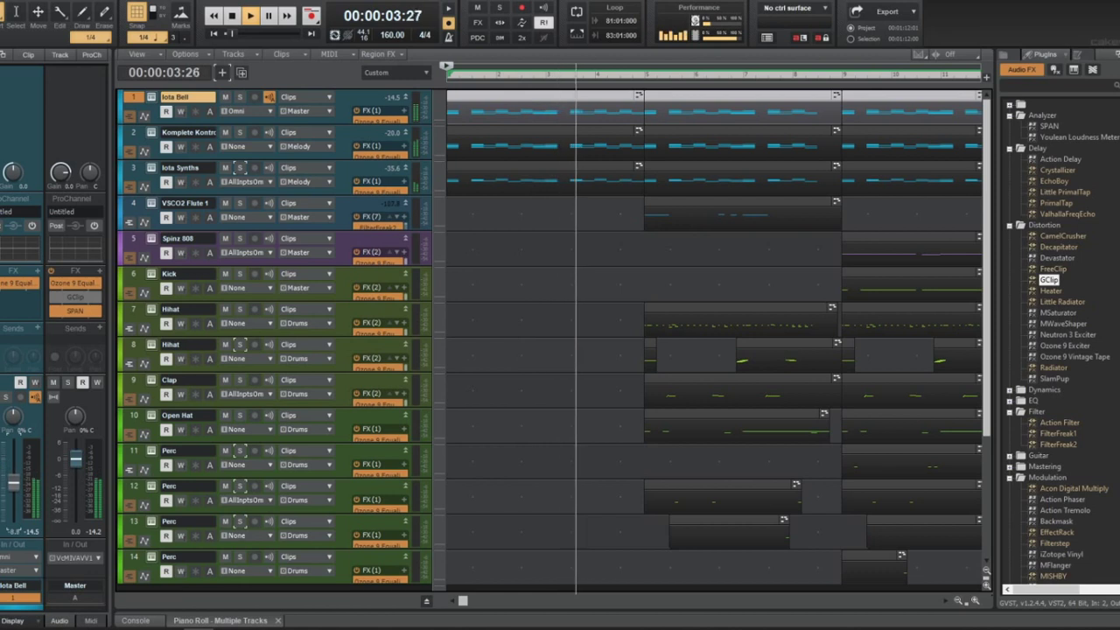
pyautogui.hotkey('ctrl', 'Left')
pyautogui.hotkey('ctrl', 'Left')
pyautogui.hotkey('ctrl', 'Left')
pyautogui.hotkey('ctrl', 'Left')
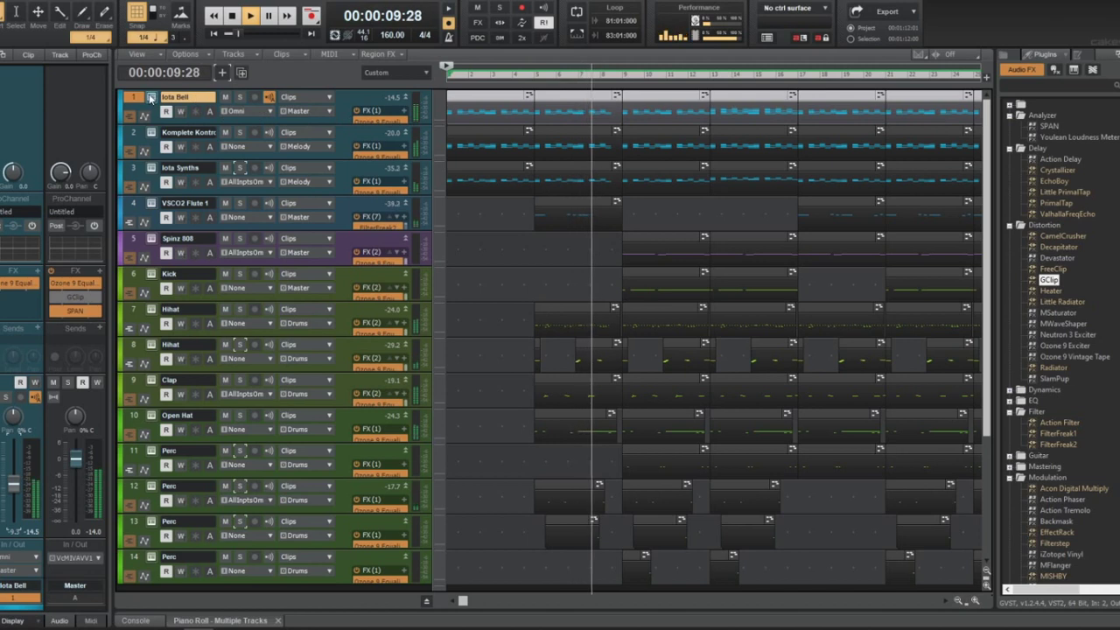
pyautogui.hotkey('ctrl', 'Right')
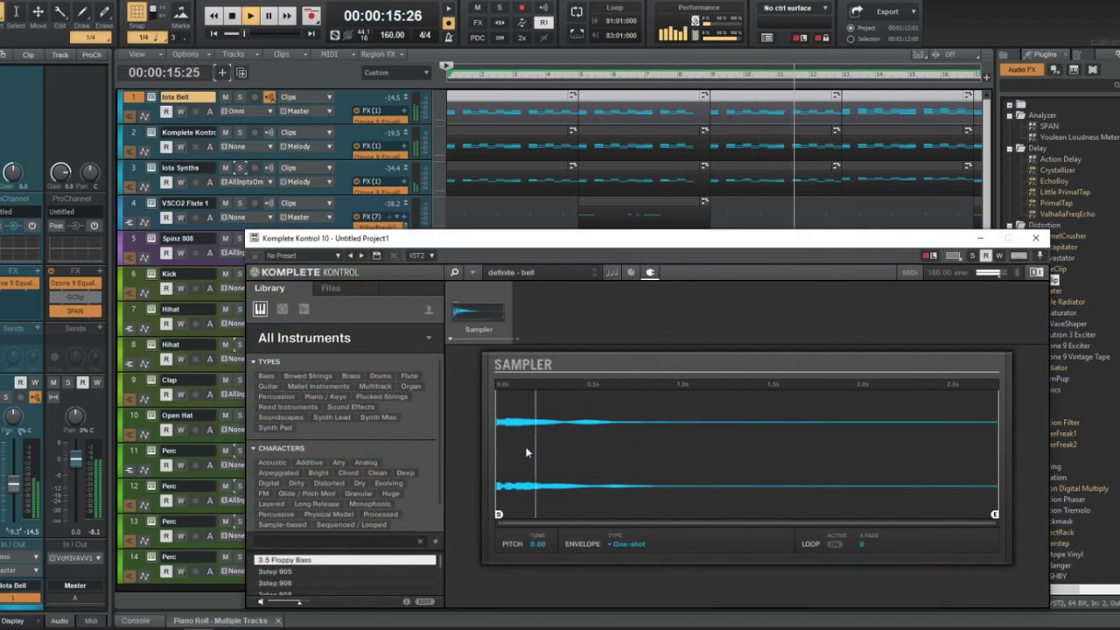
# Switch the bell Sampler's envelope to ADSR with 8.1 s decay, 0.00 sustain and 633.8 ms release, and close the instrument
pyautogui.click(628, 544)
pyautogui.click(665, 588)
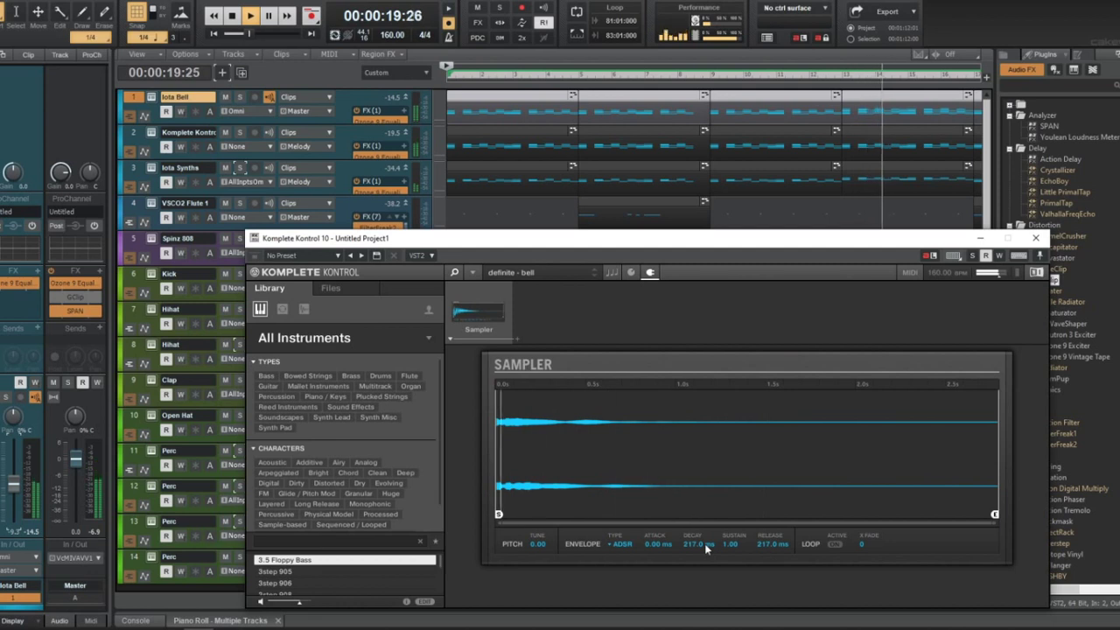
pyautogui.moveTo(704, 543); pyautogui.dragTo(771, 571)
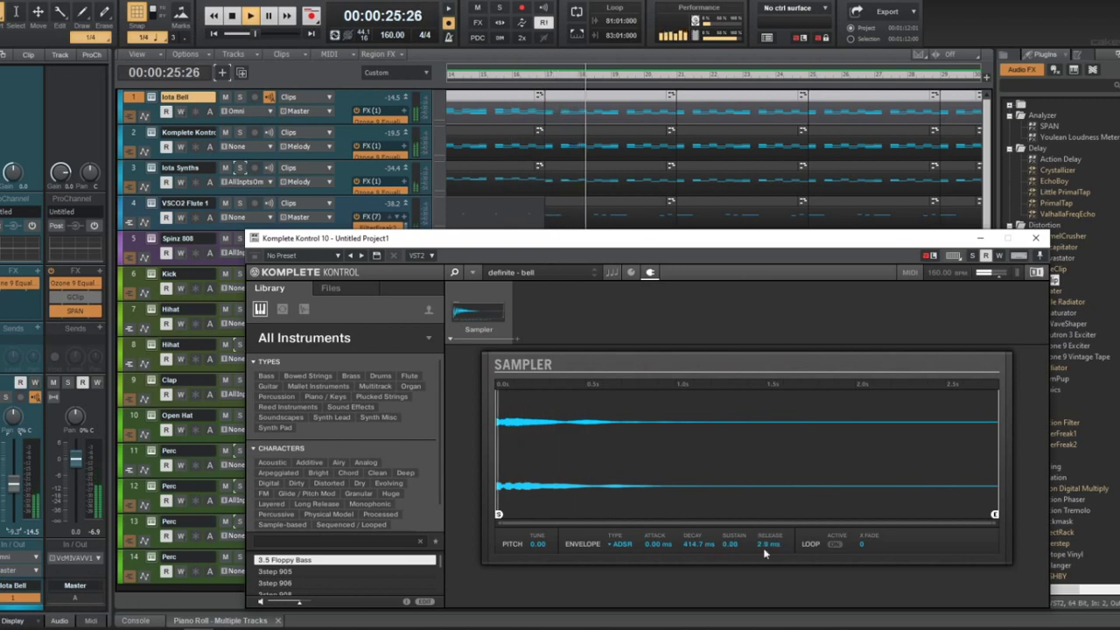
pyautogui.moveTo(701, 539); pyautogui.dragTo(769, 490)
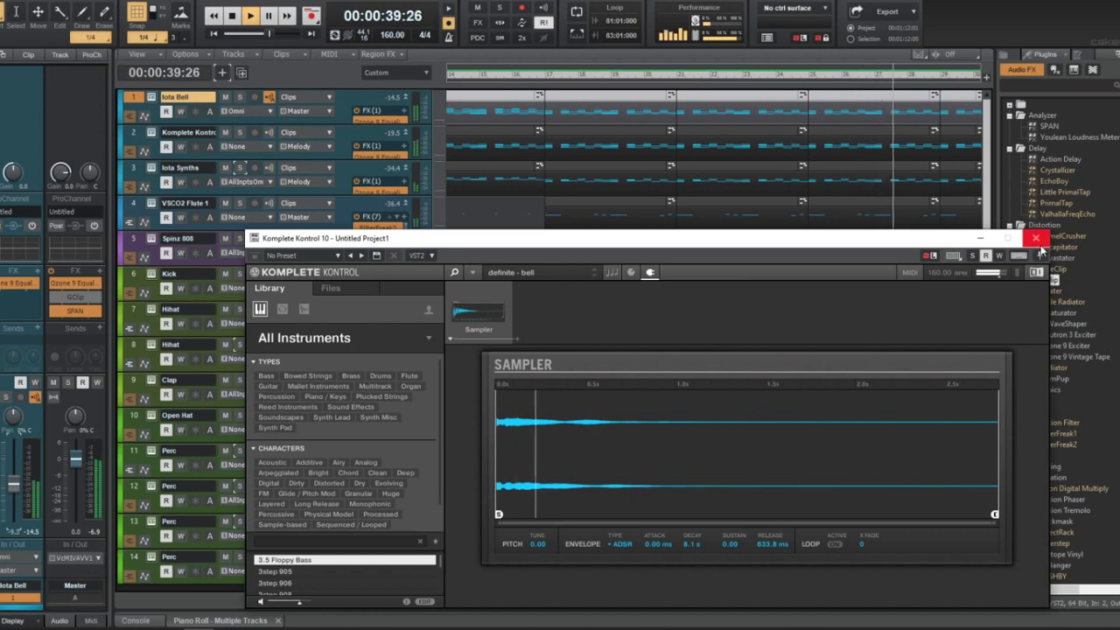
pyautogui.click(1035, 237)
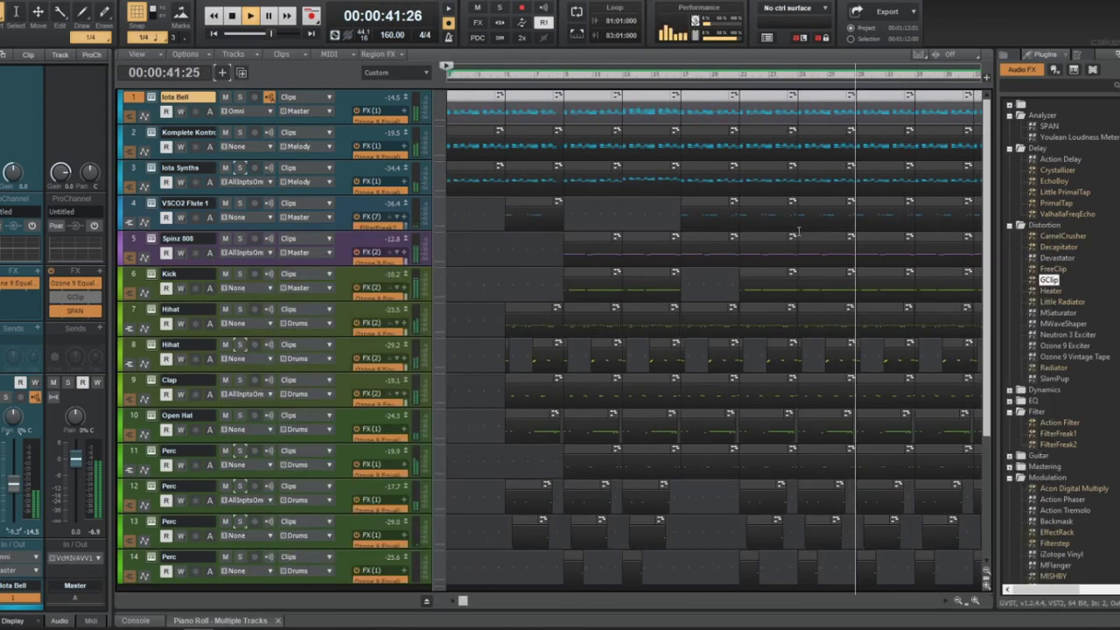
# Replay the song from the start to check the bell's new envelope, then stop playback
pyautogui.scroll(-1, 797, 236)
pyautogui.press('space')
pyautogui.press('space')
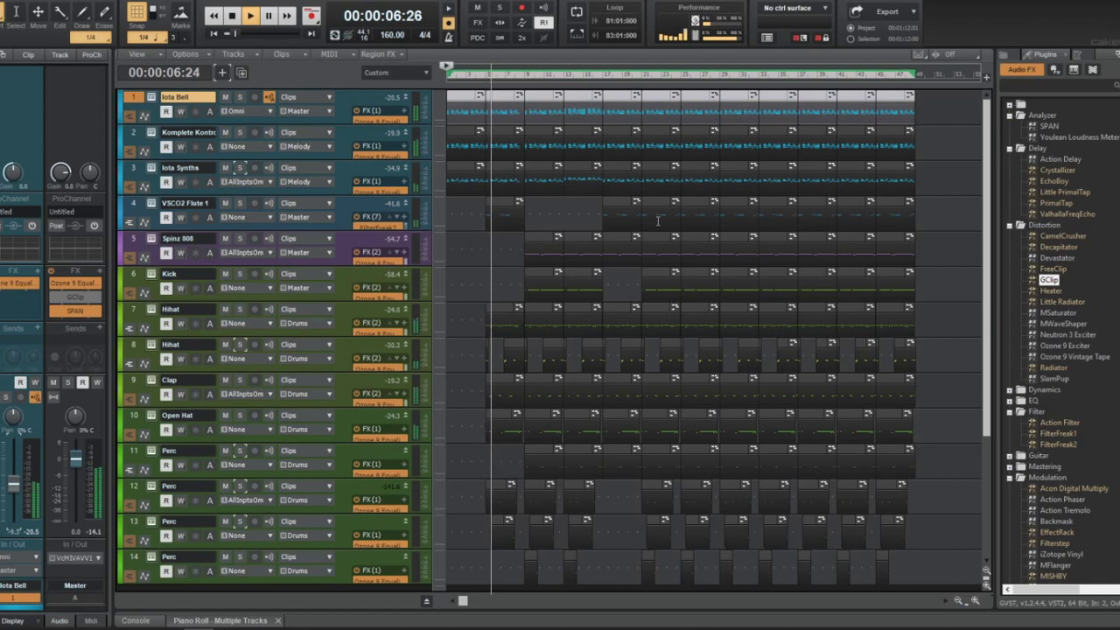
pyautogui.press('space')
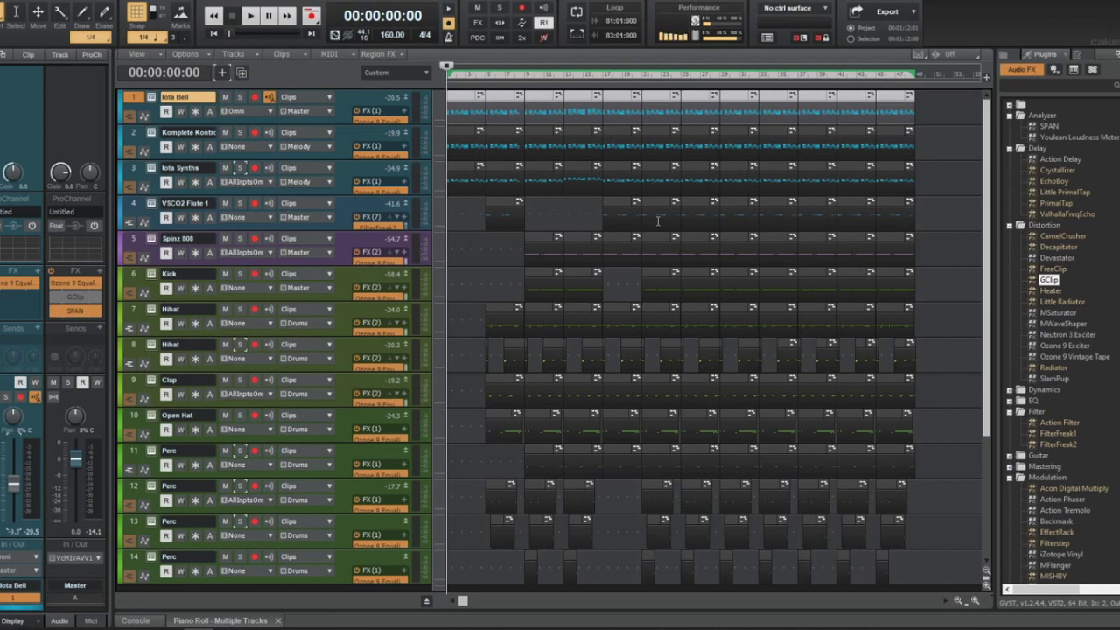
# Select the Komplete Kontrol track, widen the track controls and insert ShaperBox on the Melody bus before MCompressor
pyautogui.click(434, 147)
pyautogui.moveTo(440, 147); pyautogui.dragTo(565, 138)
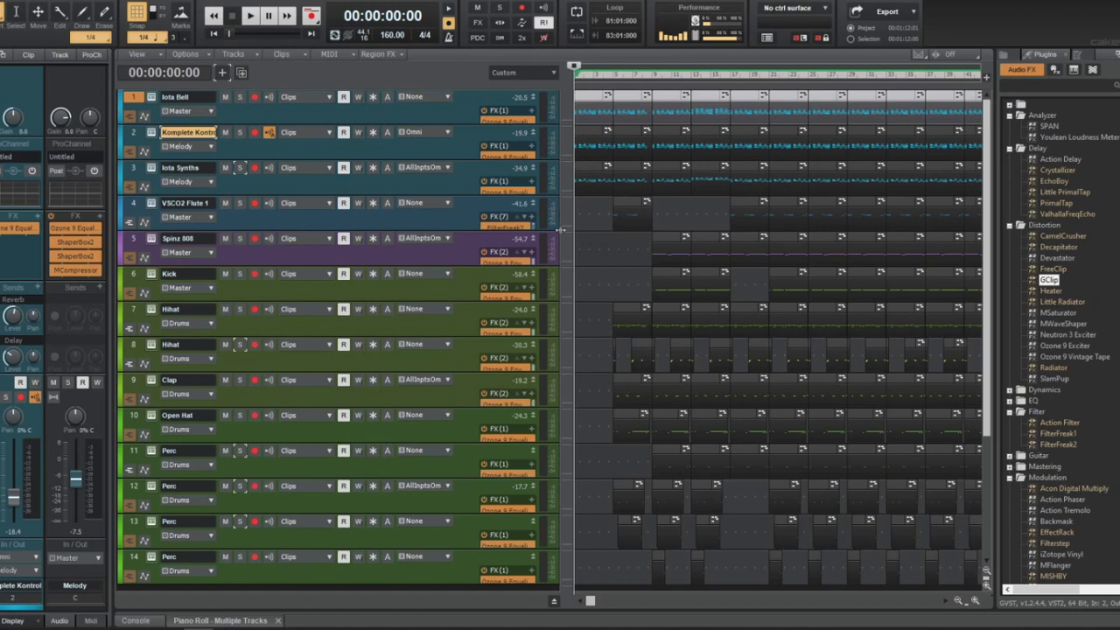
pyautogui.scroll(-10, 1090, 312)
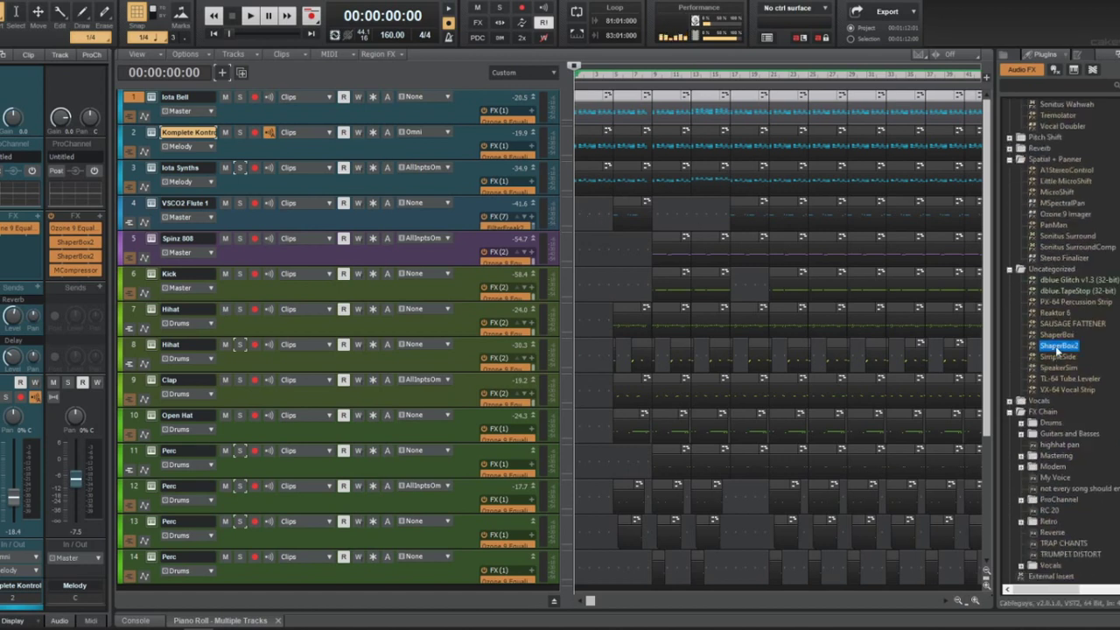
pyautogui.moveTo(1057, 334); pyautogui.dragTo(83, 262)
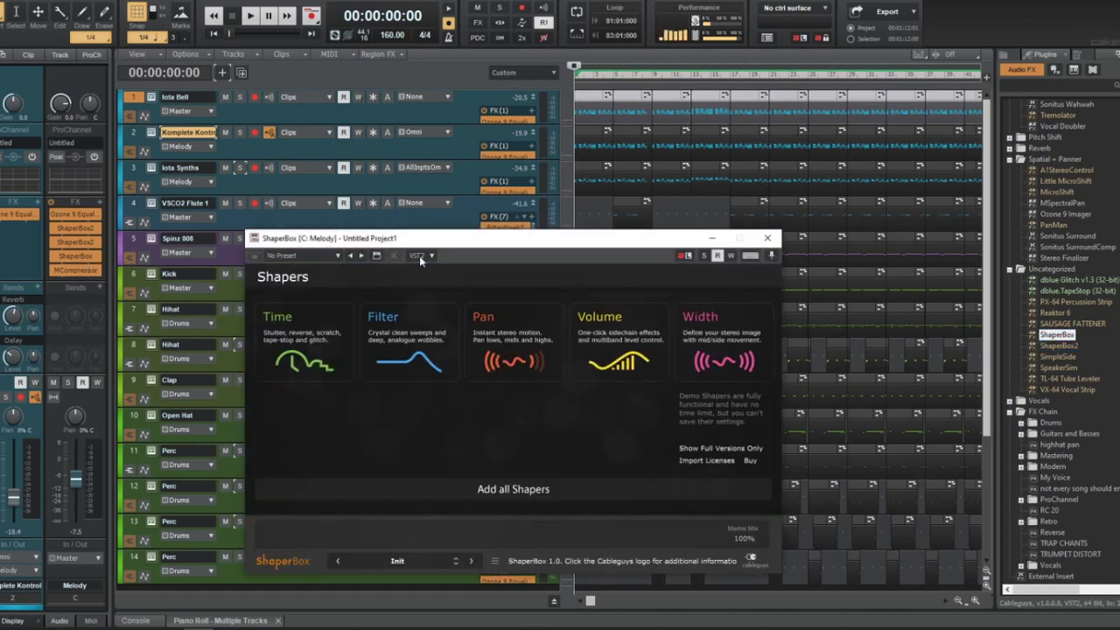
# Add the Time shaper in ShaperBox, load its one-octave pitch-down curve and briefly play the song to hear it
pyautogui.moveTo(415, 244); pyautogui.dragTo(383, 121)
pyautogui.click(296, 235)
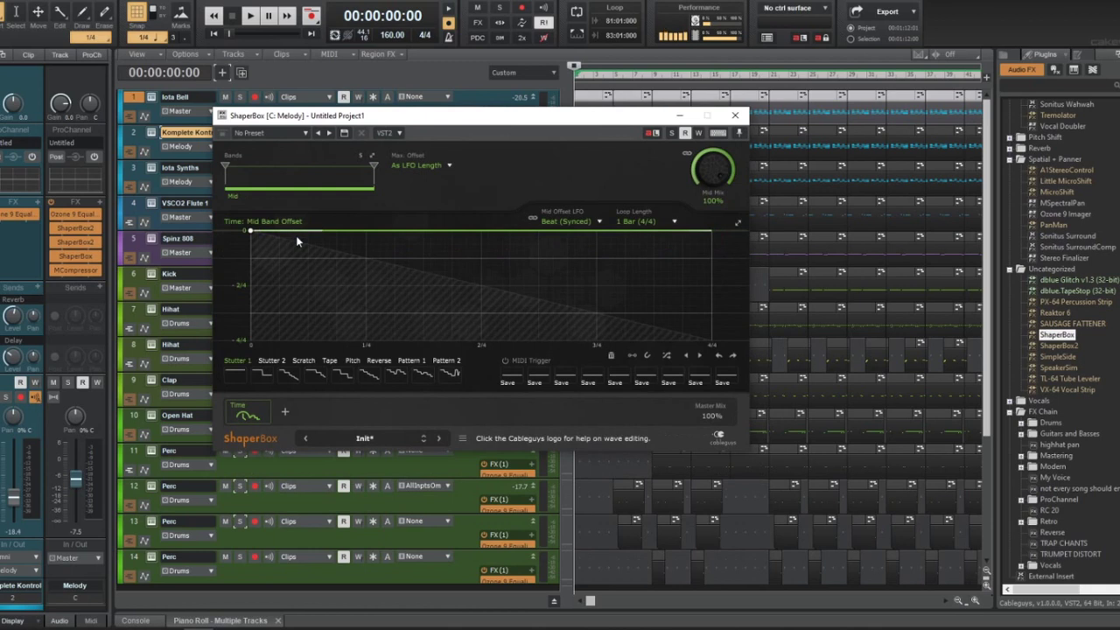
pyautogui.click(350, 362)
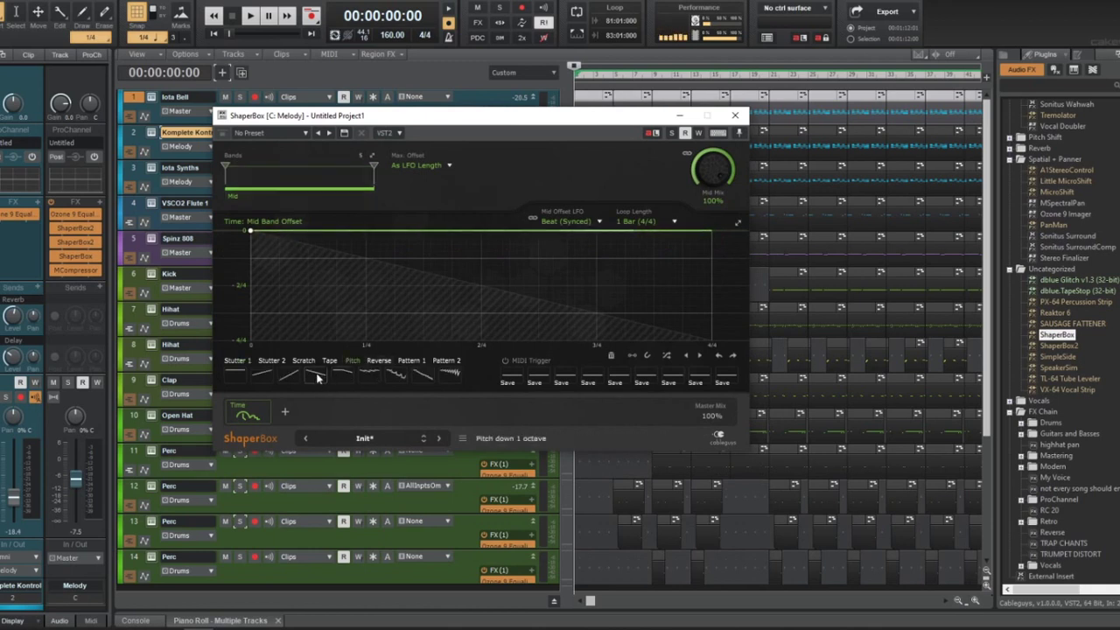
pyautogui.click(317, 378)
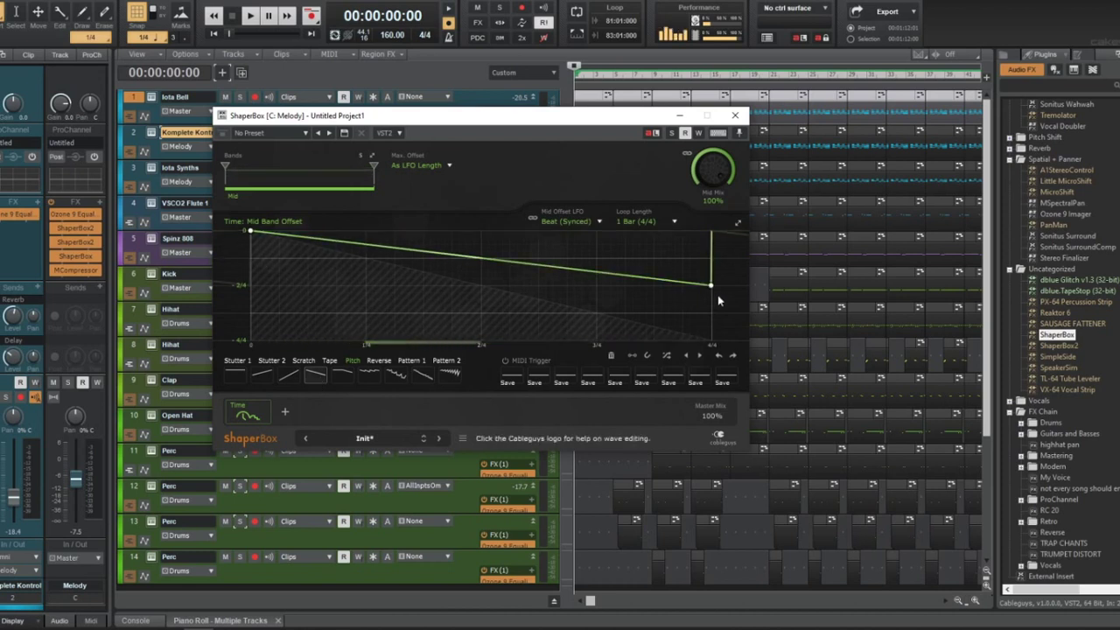
pyautogui.press('space')
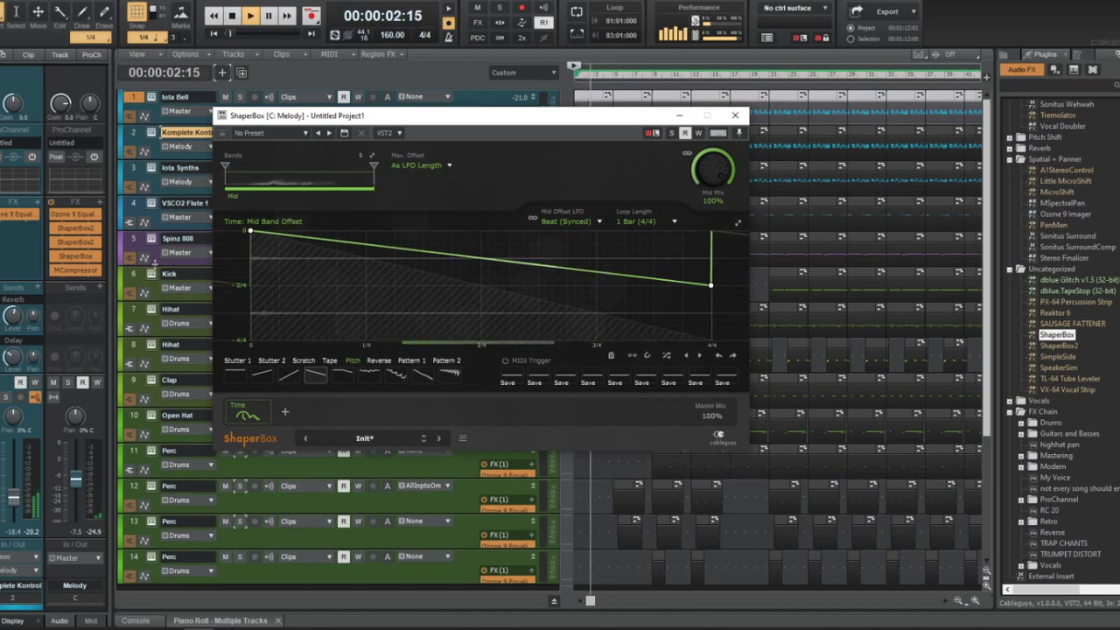
pyautogui.press('space')
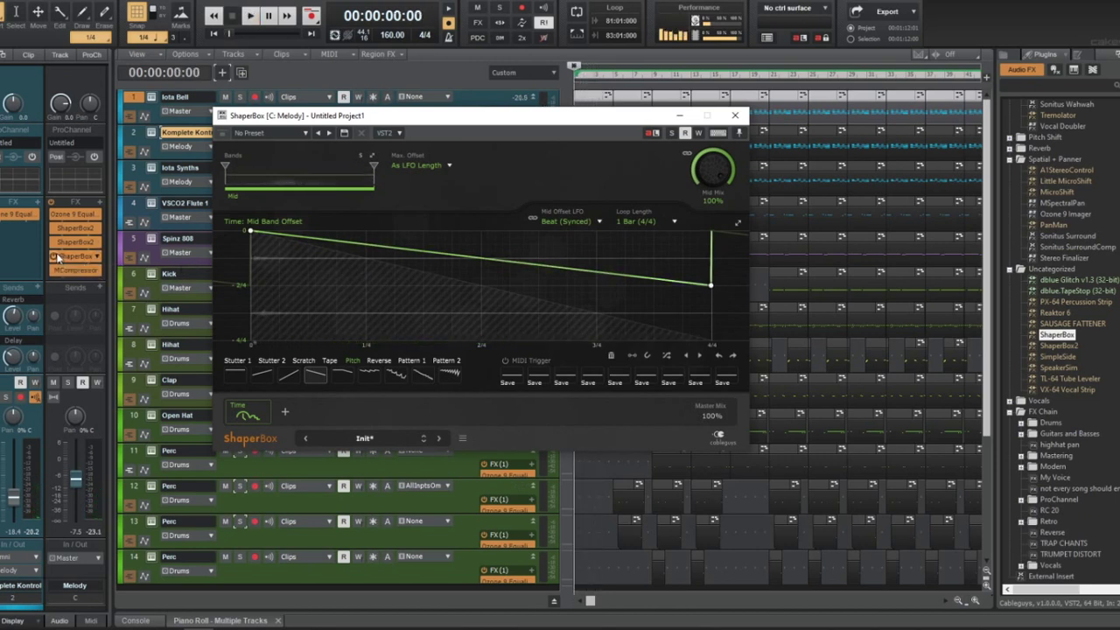
# Route the Iota Bell track's output to the Melody bus
pyautogui.click(133, 103)
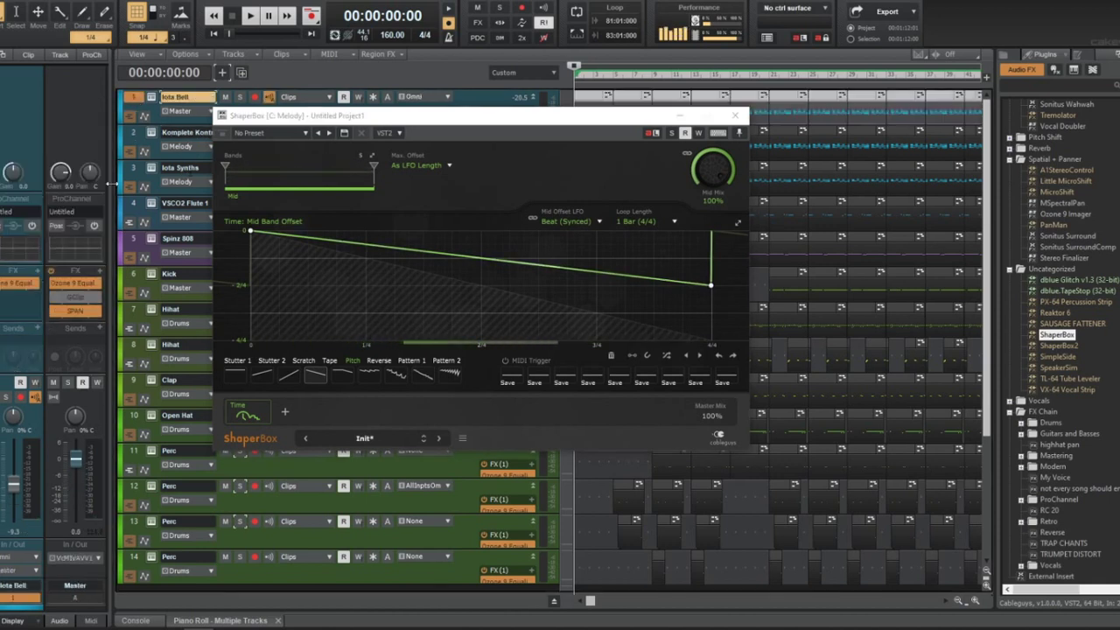
pyautogui.click(35, 570)
pyautogui.click(69, 410)
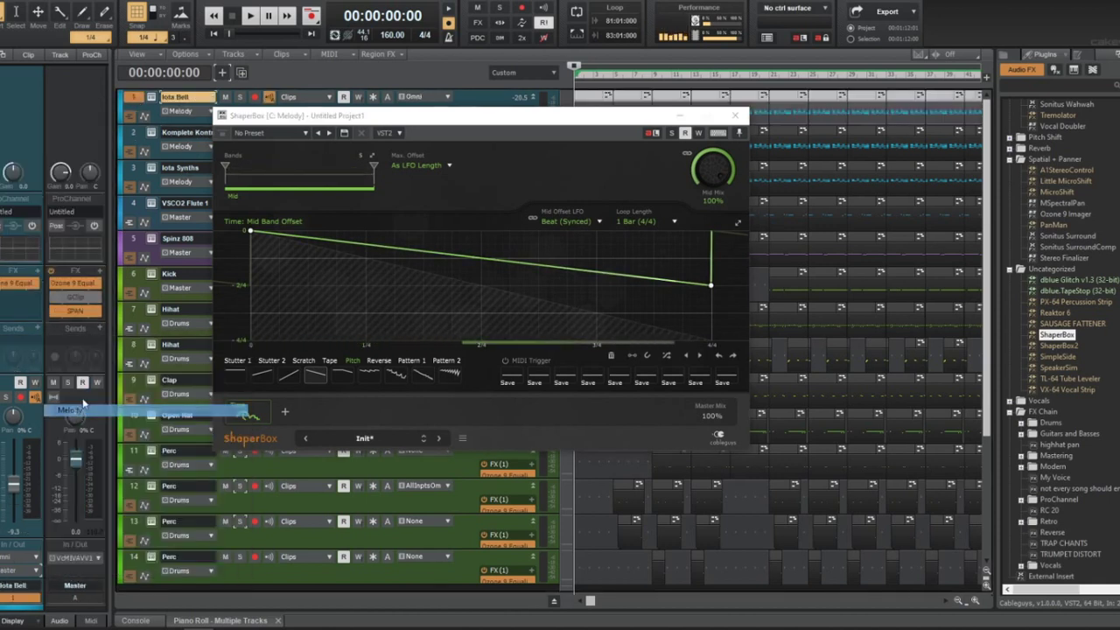
# Compare the melody with ShaperBox bypassed during playback, then close it and delete it from the Melody bus
pyautogui.press('space')
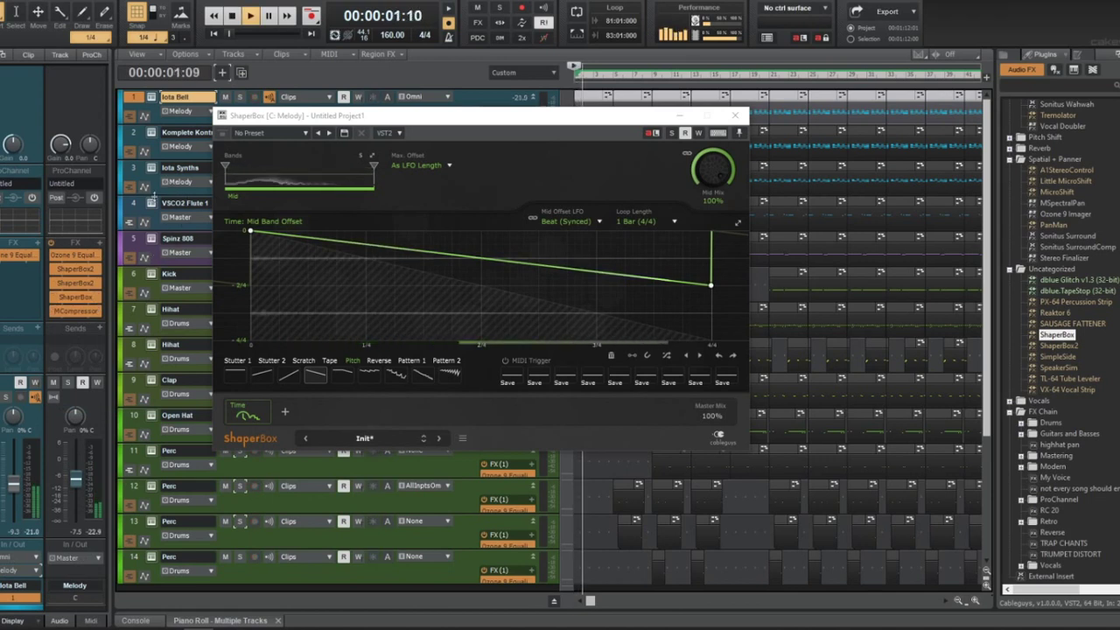
pyautogui.click(53, 297)
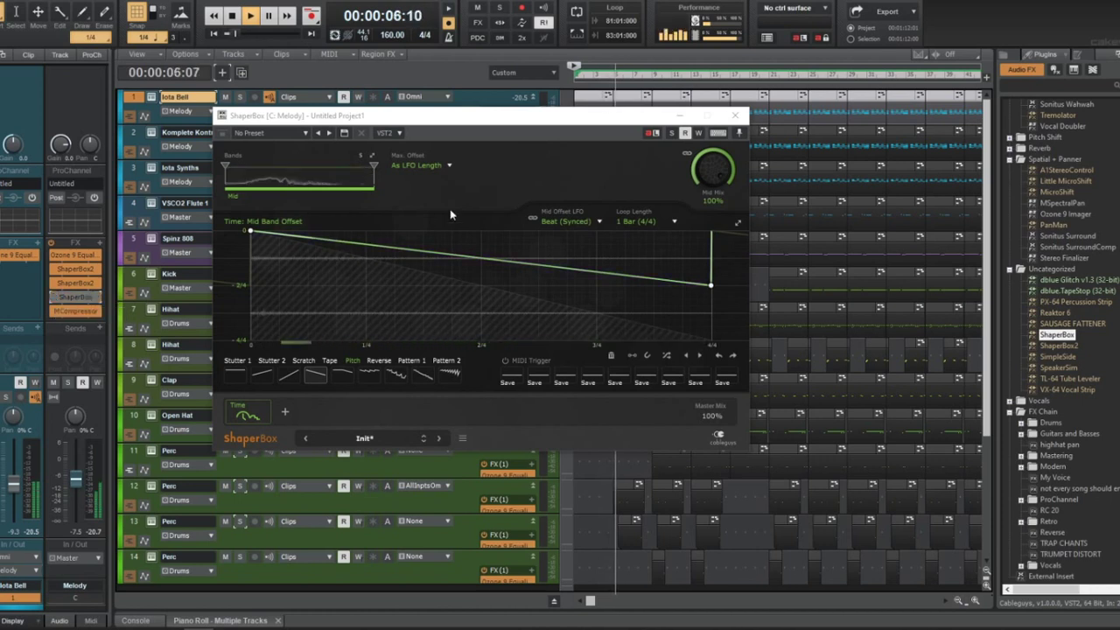
pyautogui.click(733, 113)
pyautogui.press('space')
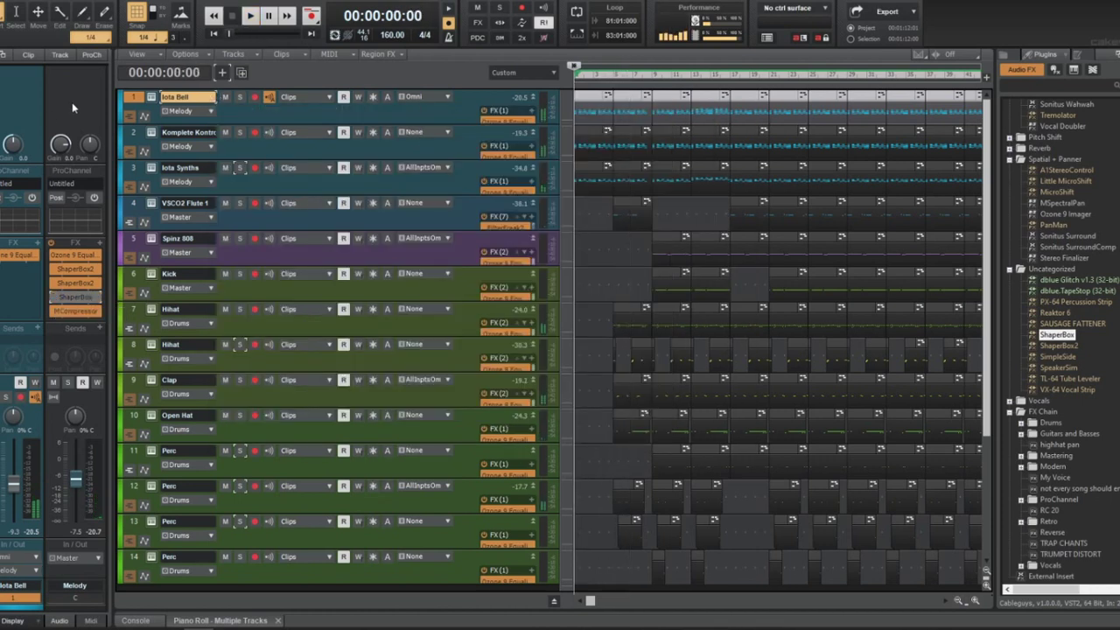
pyautogui.rightClick(99, 304)
pyautogui.click(70, 299)
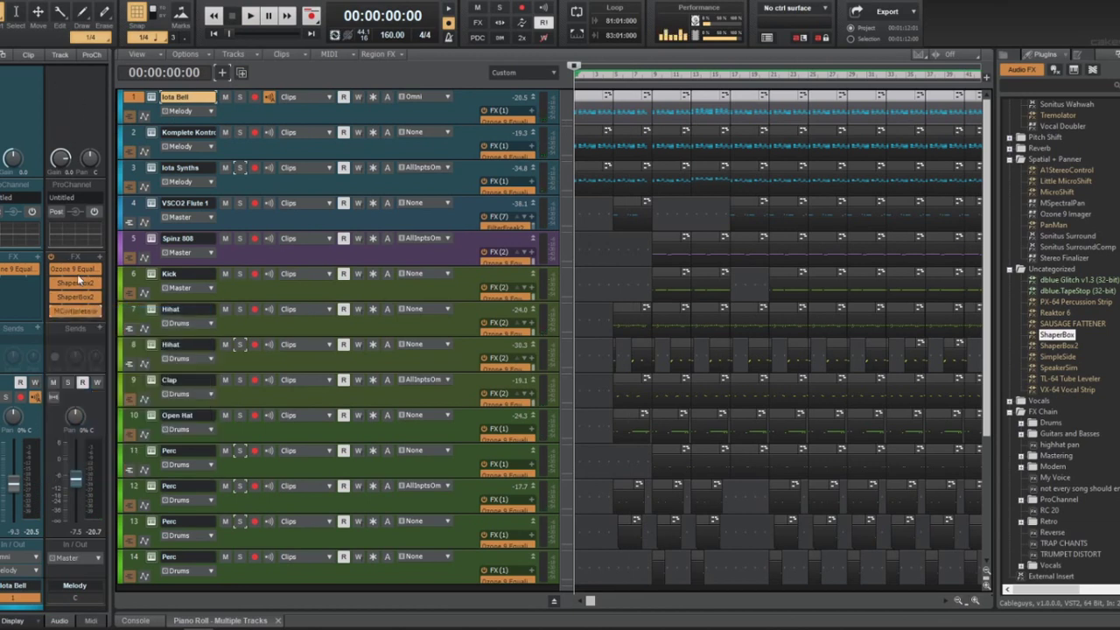
# Open the first ShaperBox2 on the Melody bus, review its time curve and close it
pyautogui.doubleClick(77, 284)
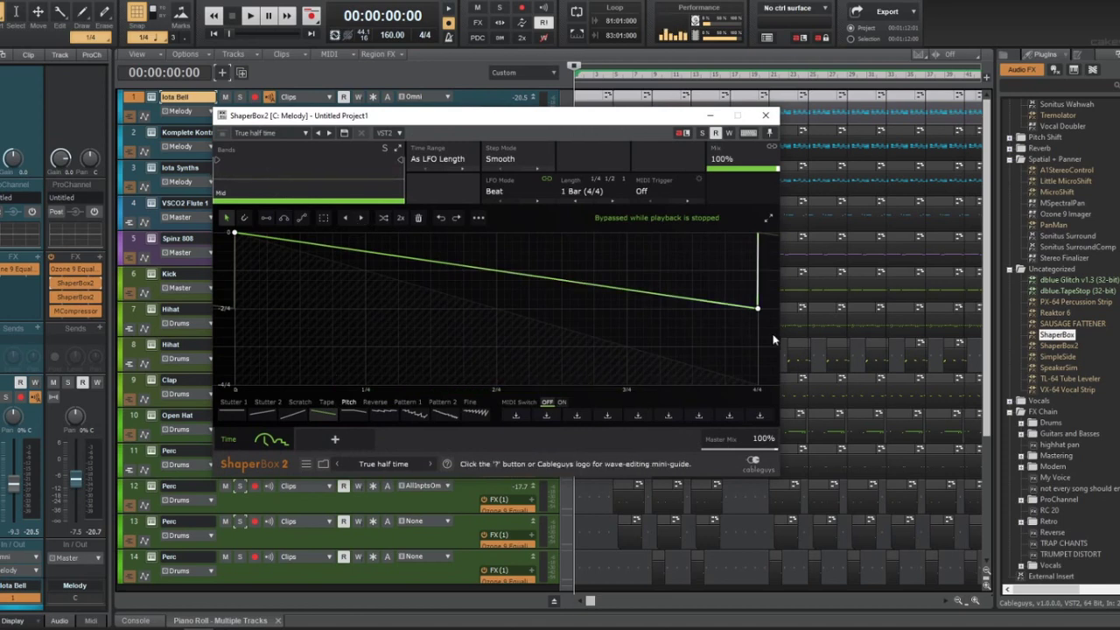
pyautogui.moveTo(640, 126); pyautogui.dragTo(680, 145)
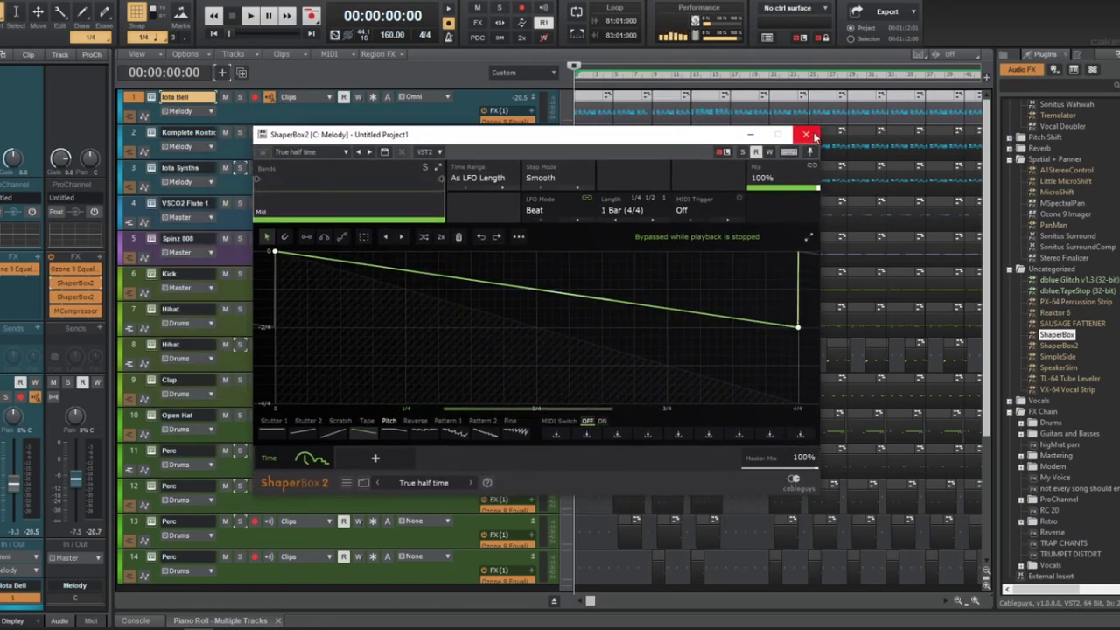
pyautogui.click(806, 135)
# Play the song from the start to hear the rerouted bell with the drums and 808, then stop playback
pyautogui.press('space')
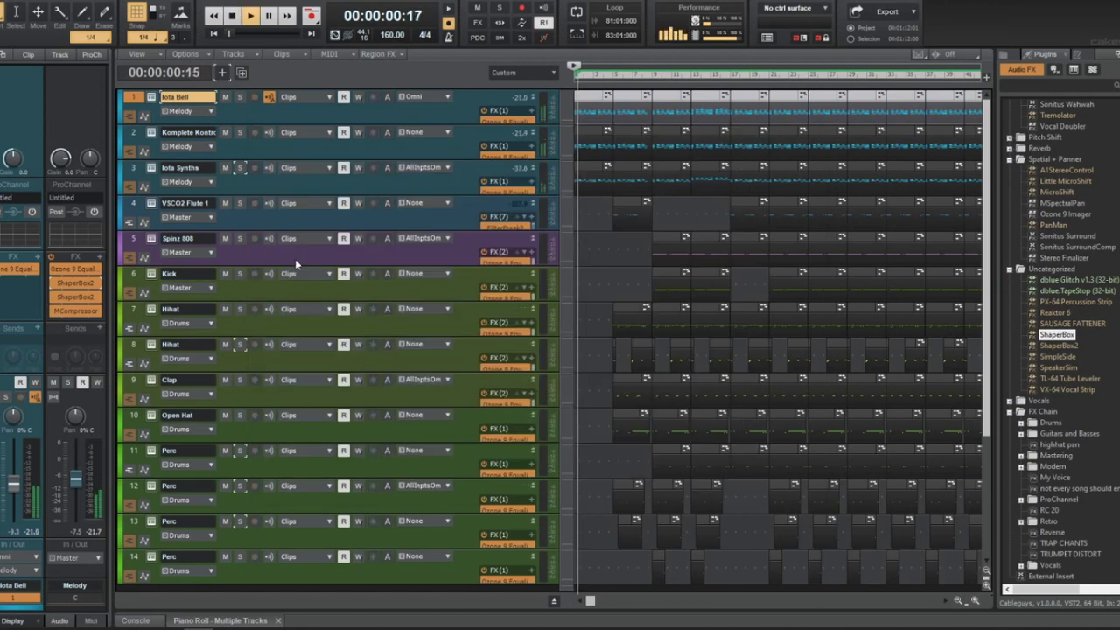
pyautogui.scroll(-5, 773, 254)
pyautogui.scroll(4, 675, 280)
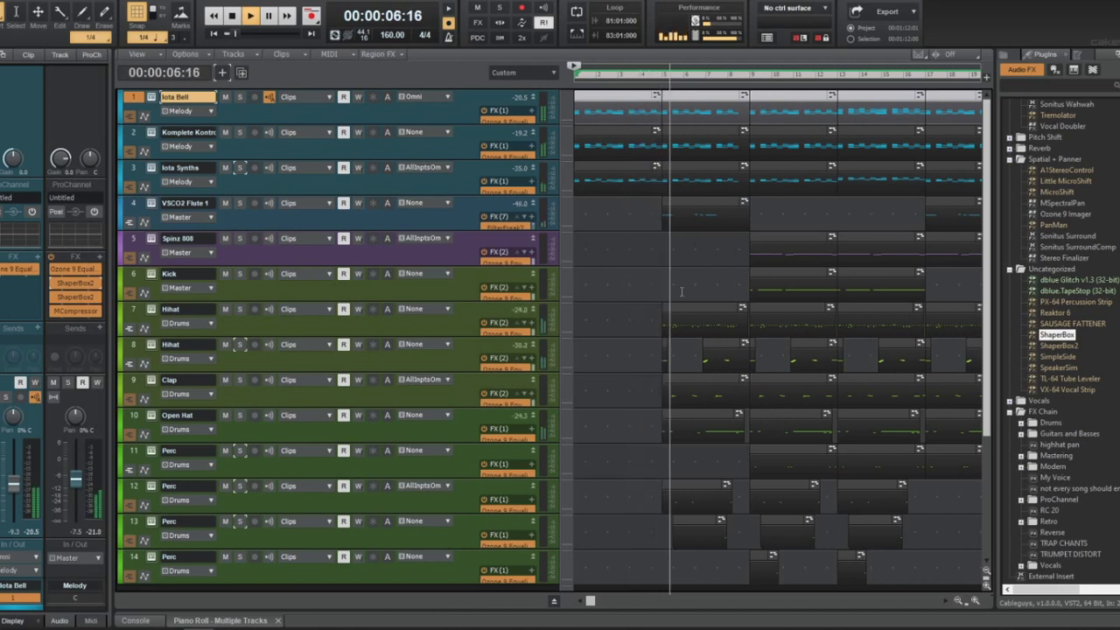
pyautogui.scroll(-4, 679, 287)
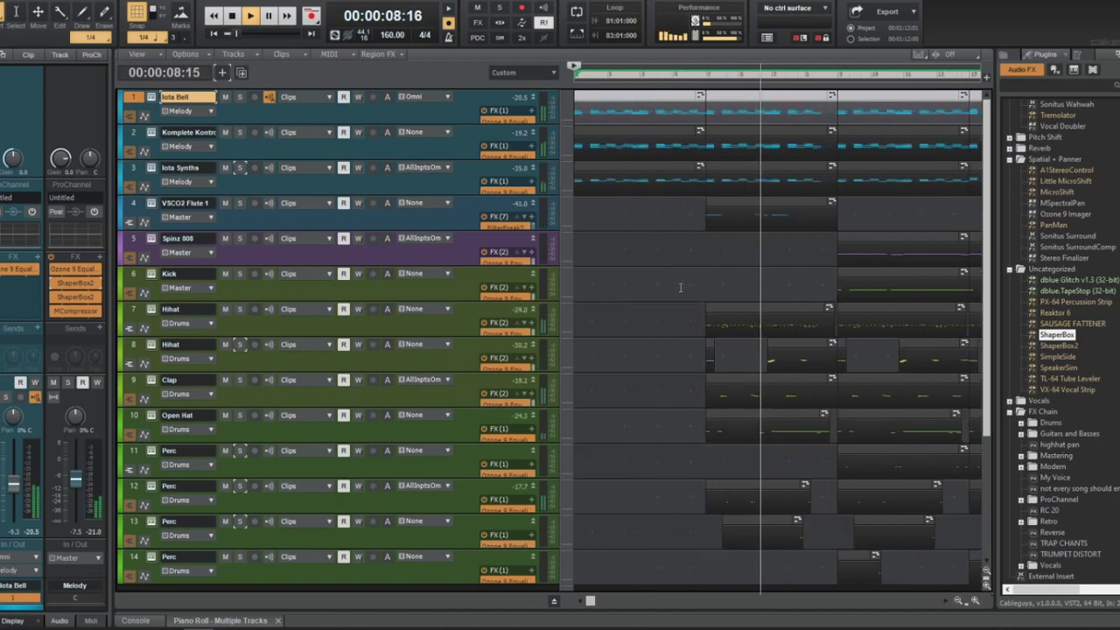
pyautogui.scroll(4, 680, 287)
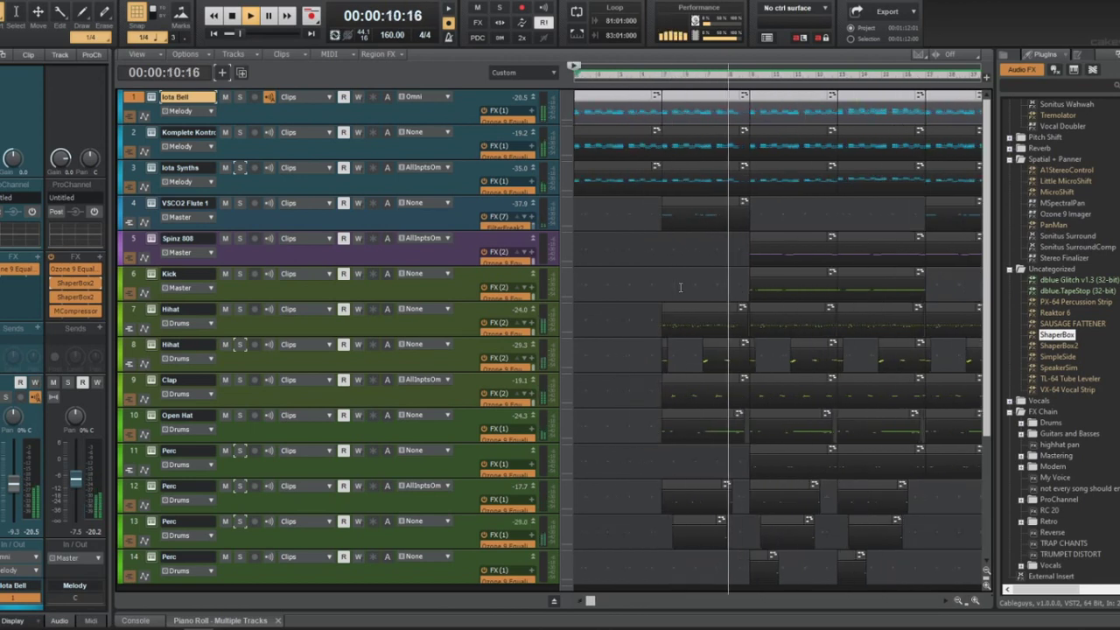
pyautogui.scroll(-4, 680, 295)
pyautogui.hscroll(1, 680, 295)
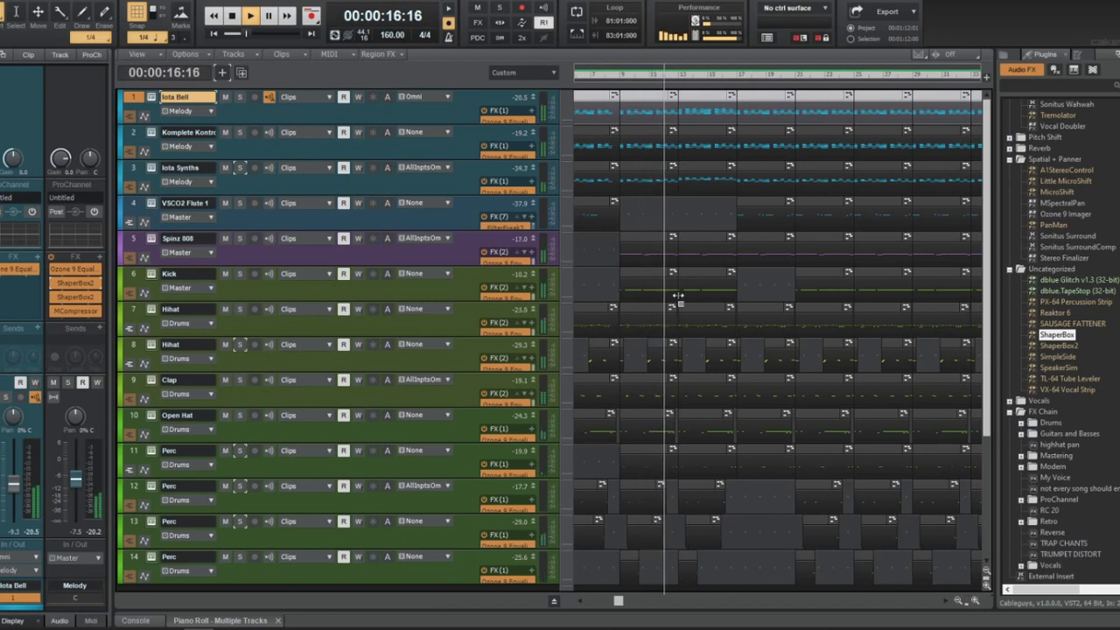
pyautogui.scroll(4, 705, 284)
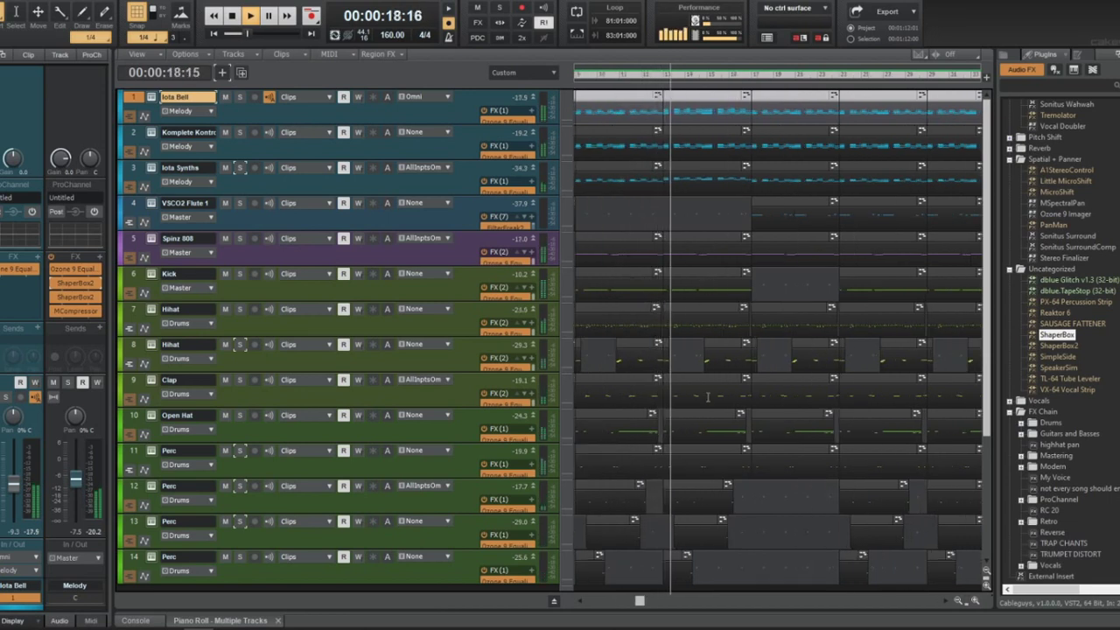
pyautogui.hscroll(1, 707, 429)
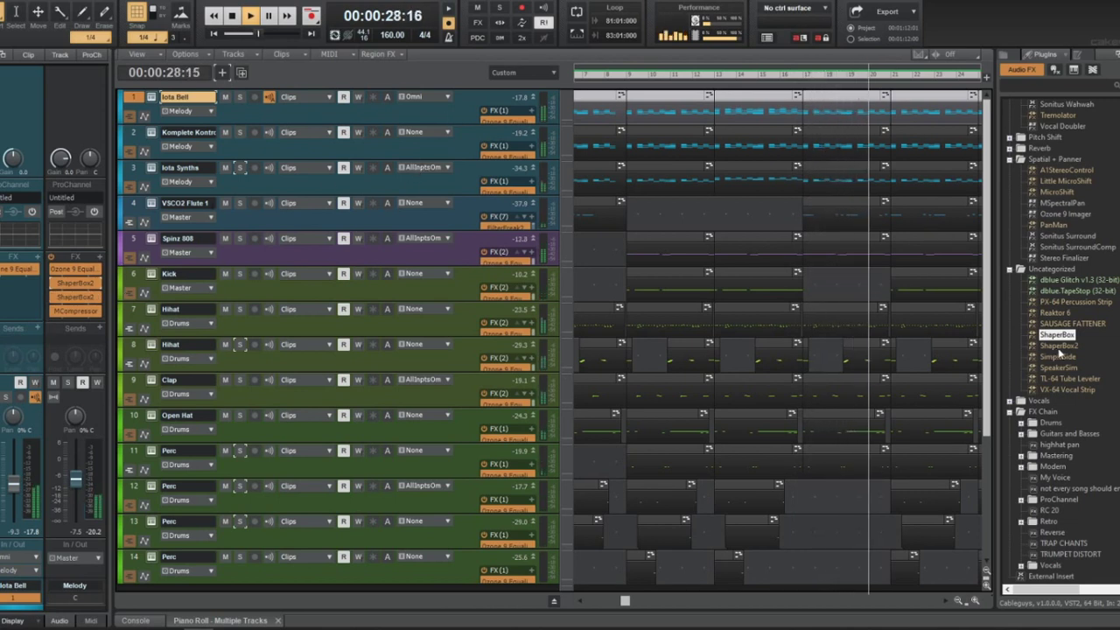
pyautogui.press('space')
# Save the project and insert the Raum reverb on the Melody bus before MCompressor
pyautogui.hotkey('ctrl', 's')
pyautogui.scroll(4, 1041, 310)
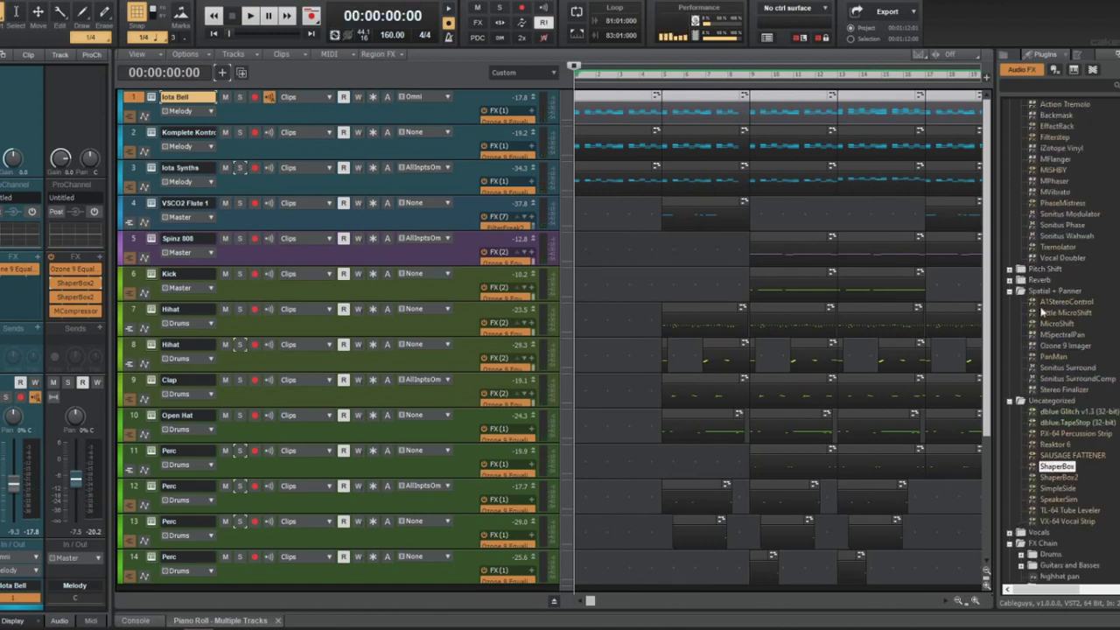
pyautogui.click(1019, 281)
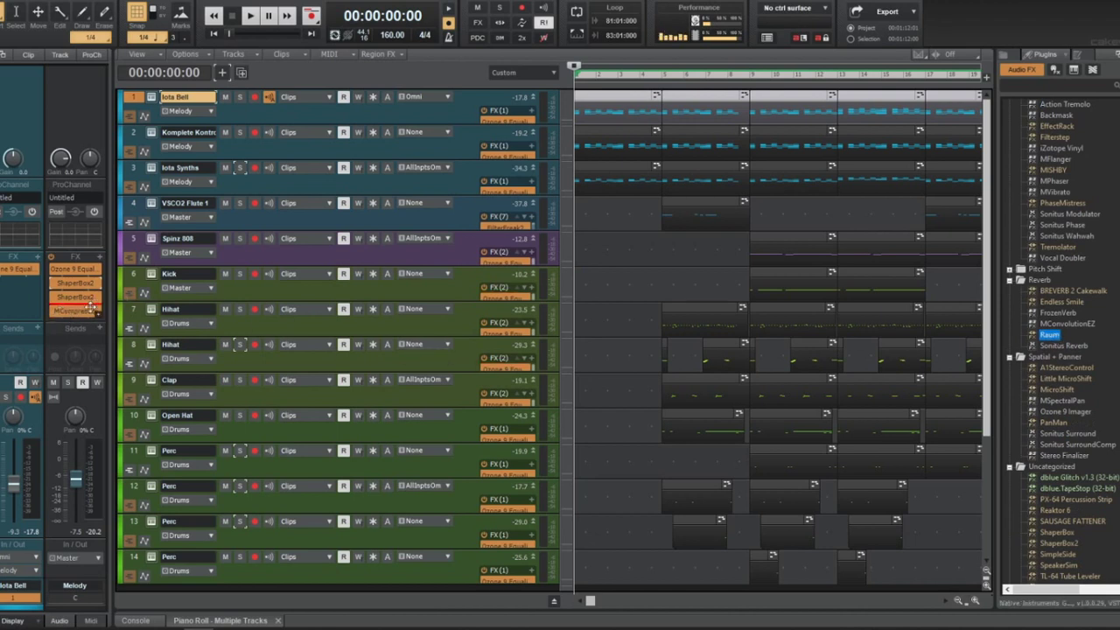
pyautogui.moveTo(72, 325); pyautogui.dragTo(73, 325)
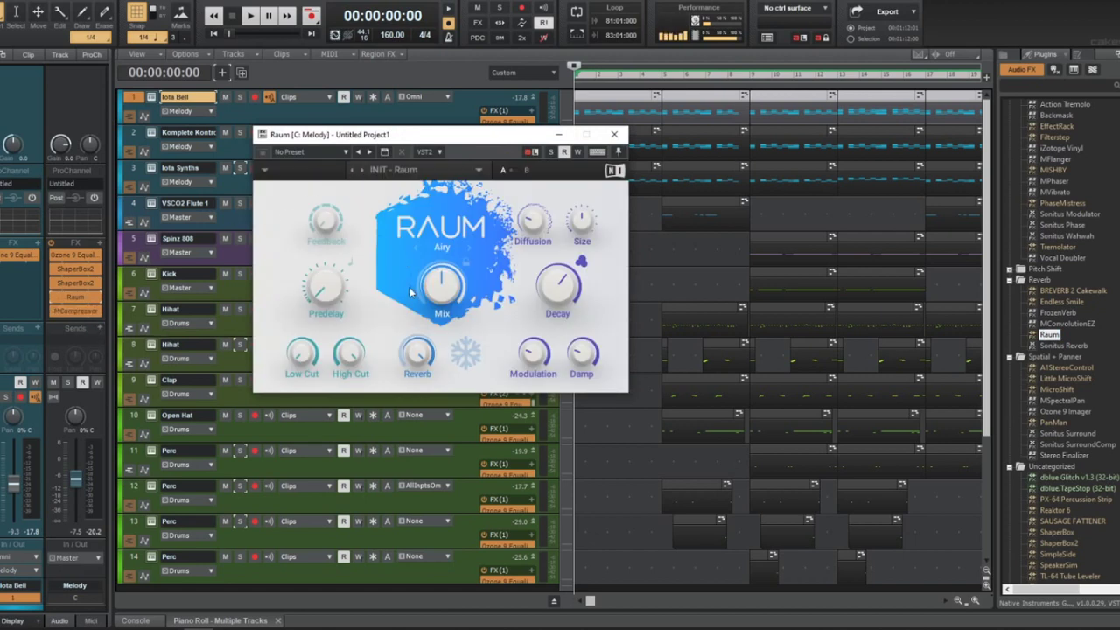
# During playback, set Raum's diffusion to 54.9%, lower its decay and set its mix to 26.0%, then close it and stop
pyautogui.moveTo(428, 296)
pyautogui.press('space')
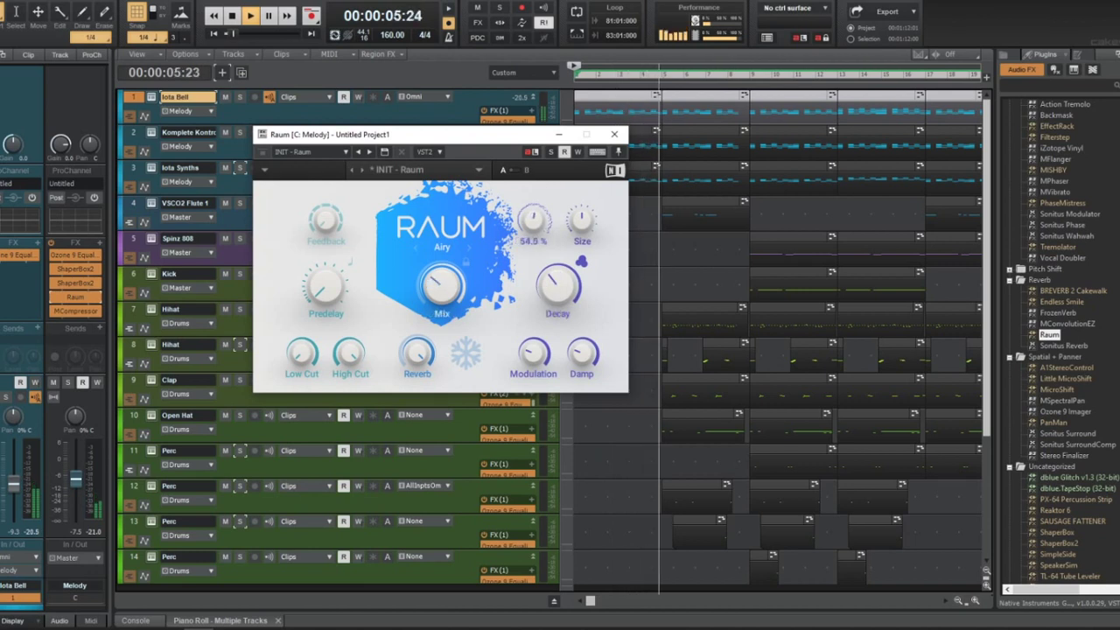
pyautogui.moveTo(441, 281); pyautogui.dragTo(440, 297)
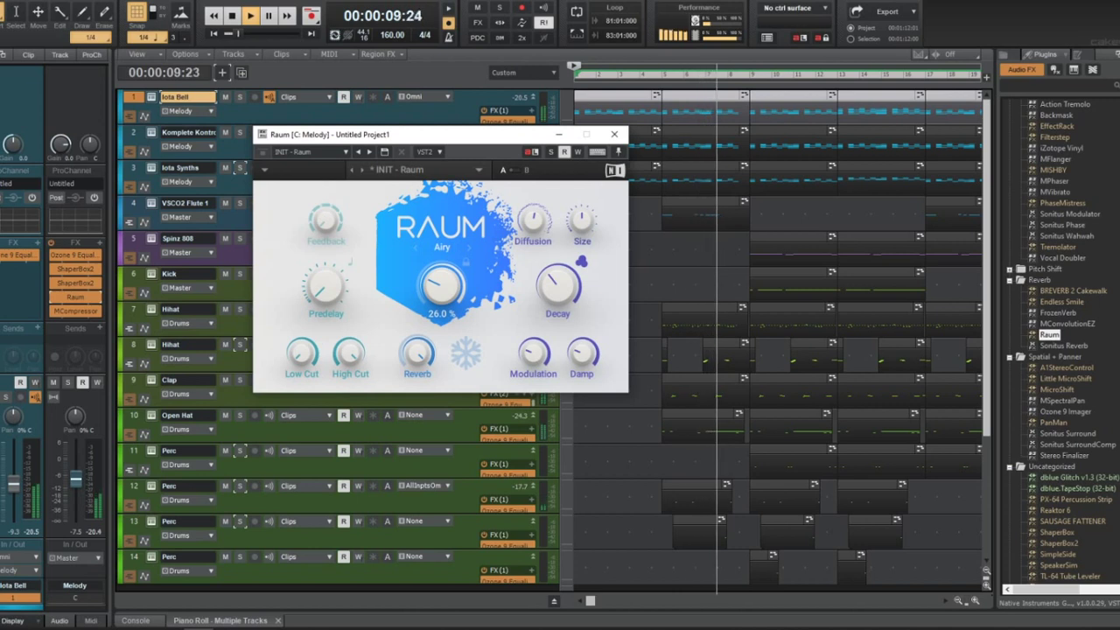
pyautogui.click(614, 134)
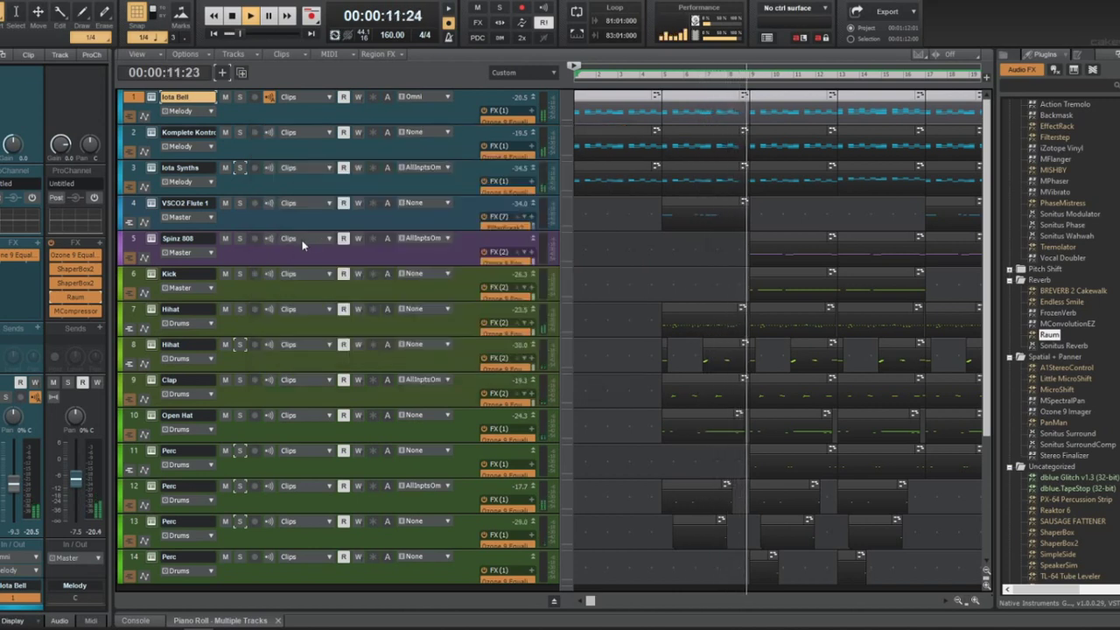
pyautogui.press('space')
# Play from bar 5 with VSCO2 Flute 1 soloed, then return to the full mix and select the flute track
pyautogui.click(665, 80)
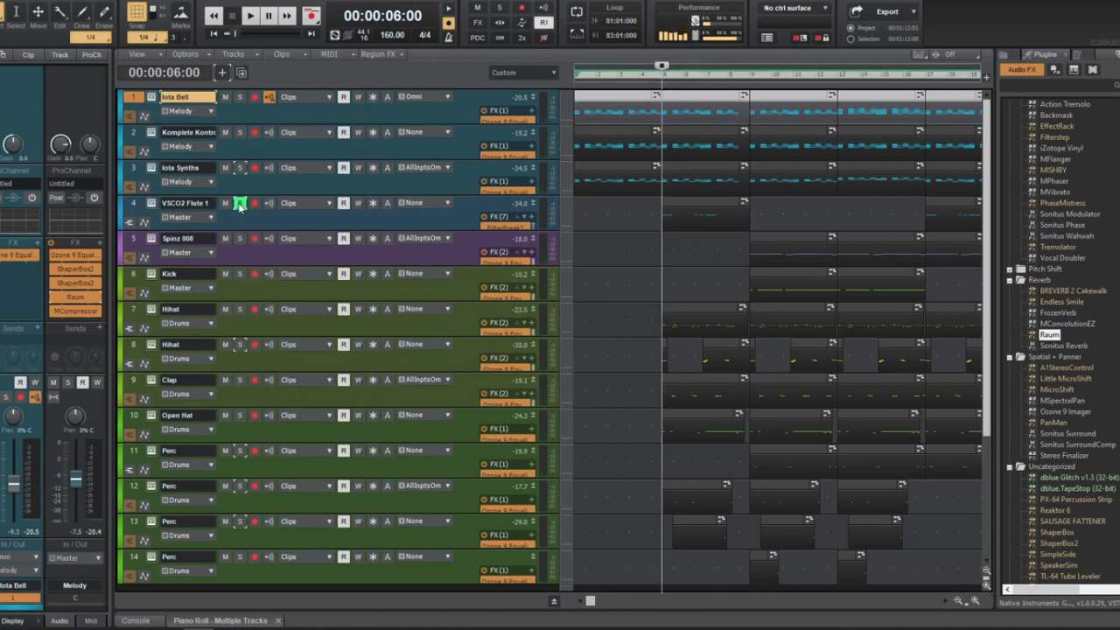
pyautogui.press('space')
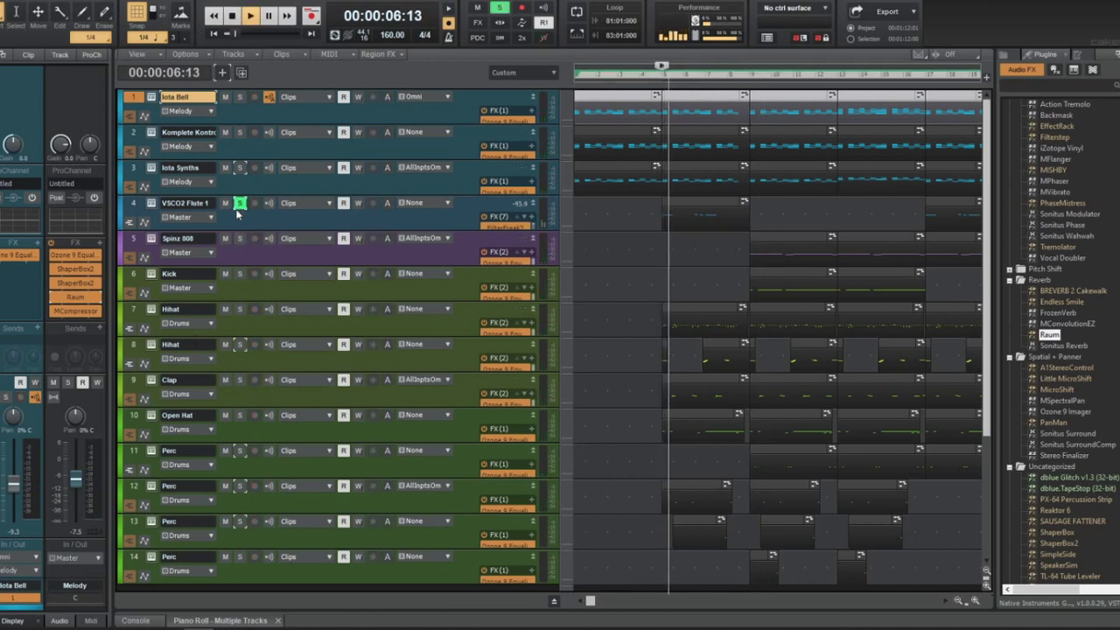
pyautogui.click(246, 218)
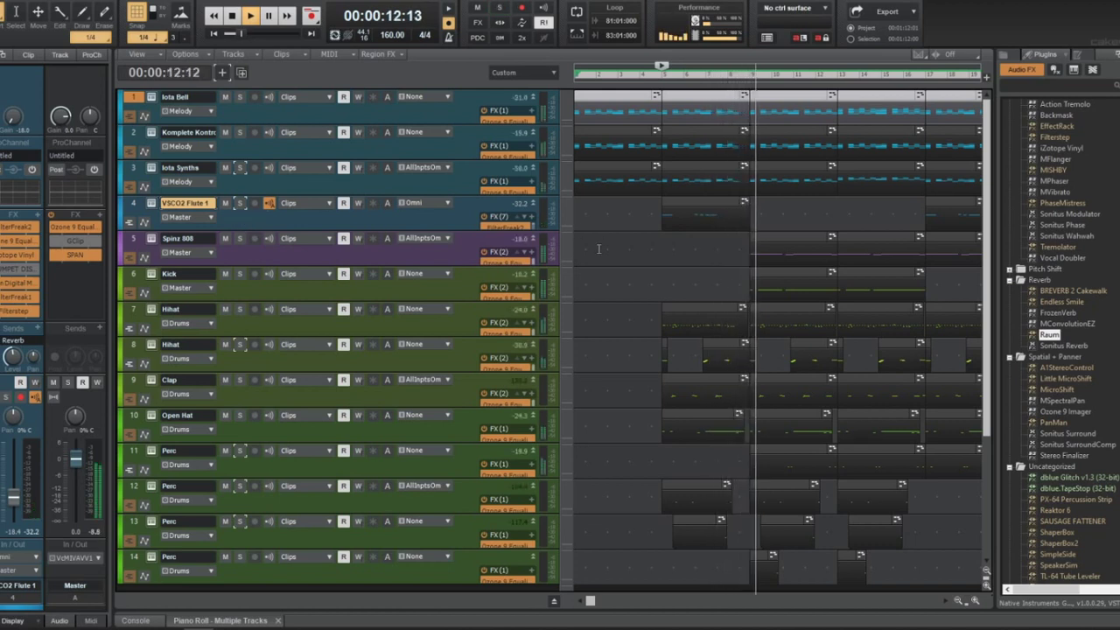
# Follow the playing arrangement into its second section and delete the Iota Synths clip at bars 17–21
pyautogui.keyDown('ctrl'); pyautogui.scroll(-1, 625, 244); pyautogui.keyUp('ctrl')
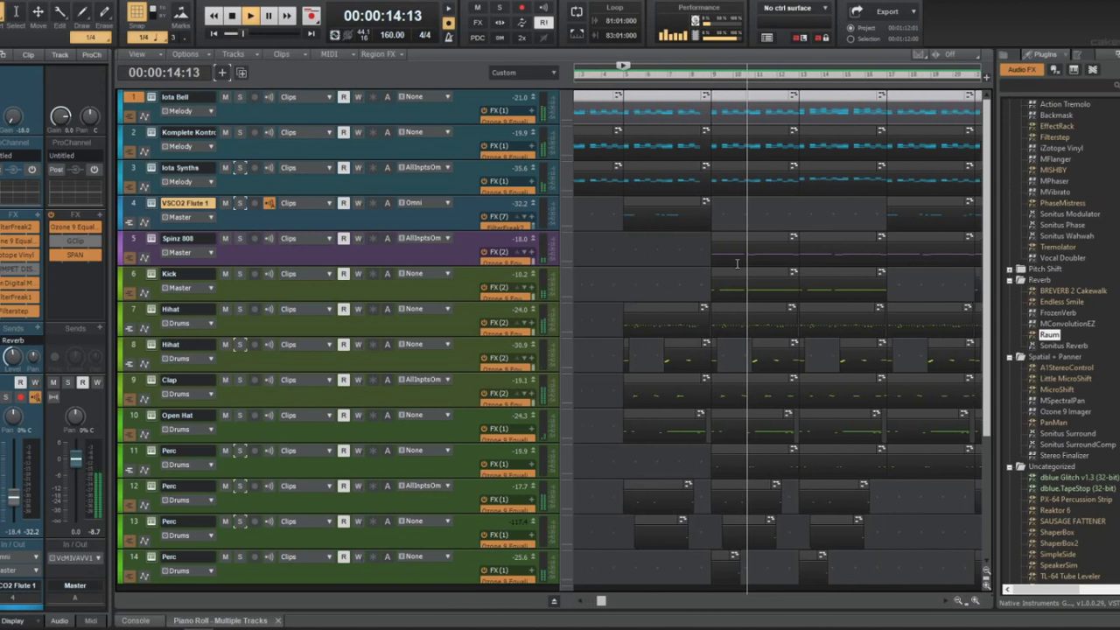
pyautogui.hscroll(4, 784, 283)
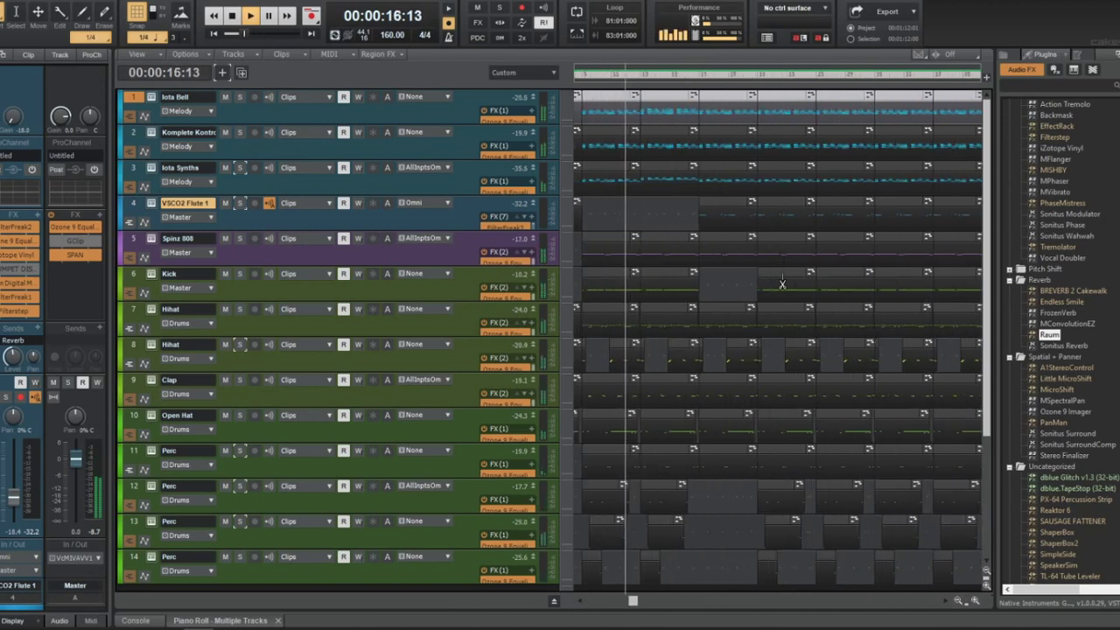
pyautogui.hscroll(1, 704, 268)
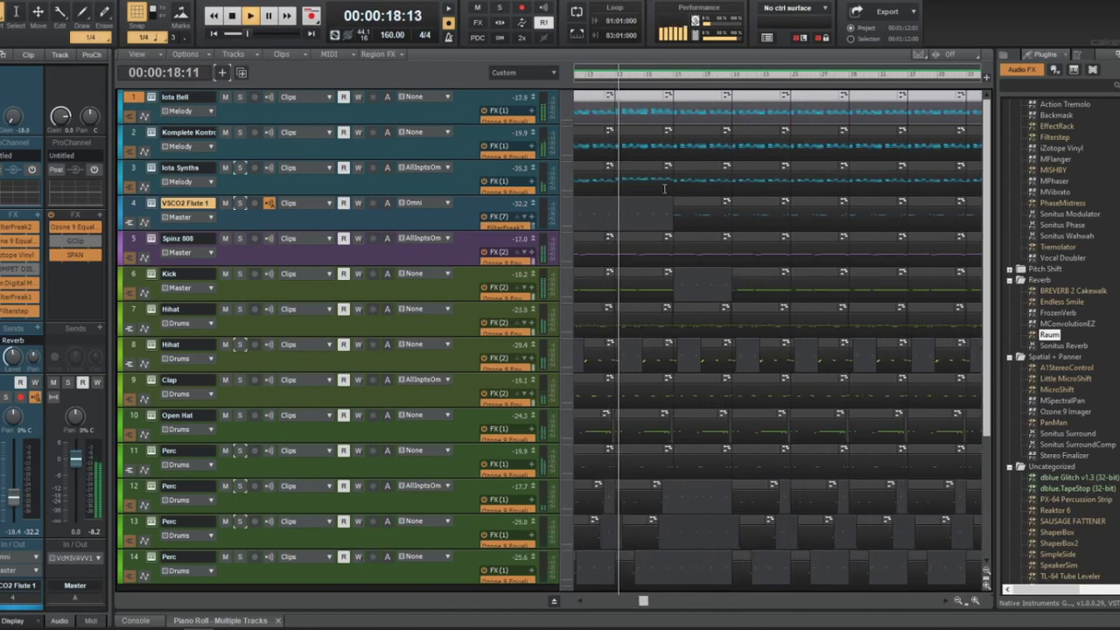
pyautogui.hscroll(1, 627, 359)
pyautogui.scroll(-2, 645, 323)
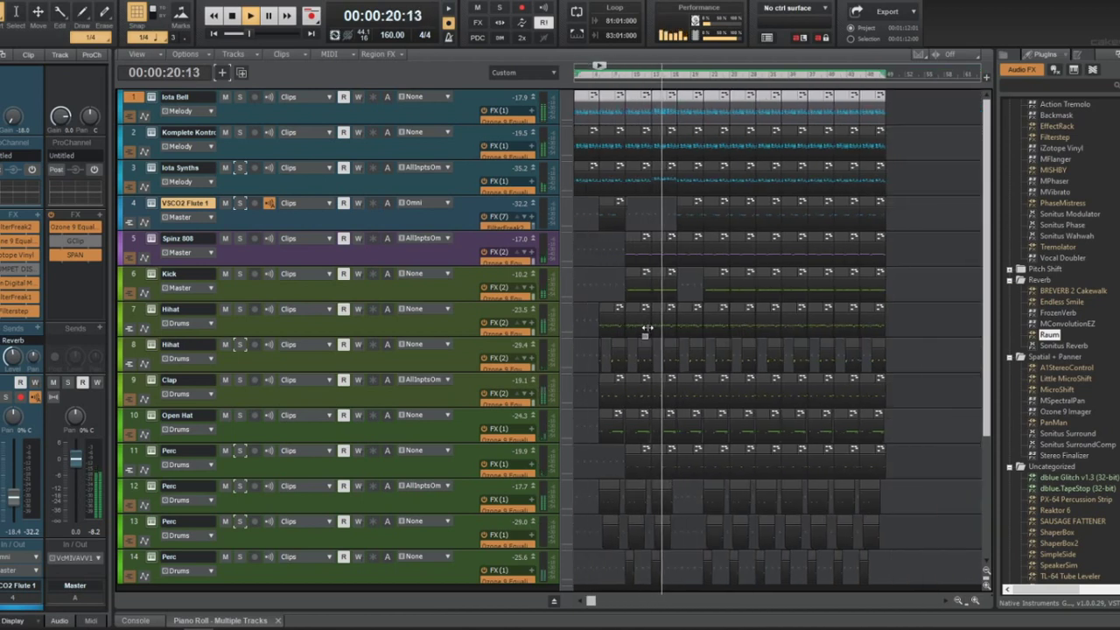
pyautogui.scroll(3, 669, 278)
pyautogui.scroll(-1, 718, 313)
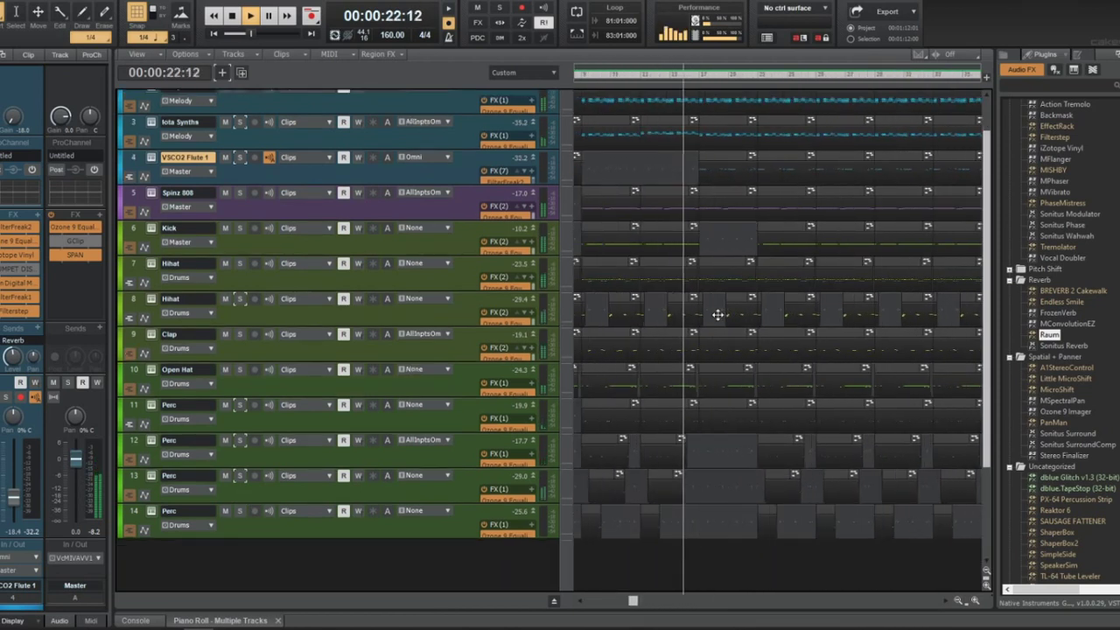
pyautogui.hscroll(1, 716, 317)
pyautogui.scroll(1, 691, 262)
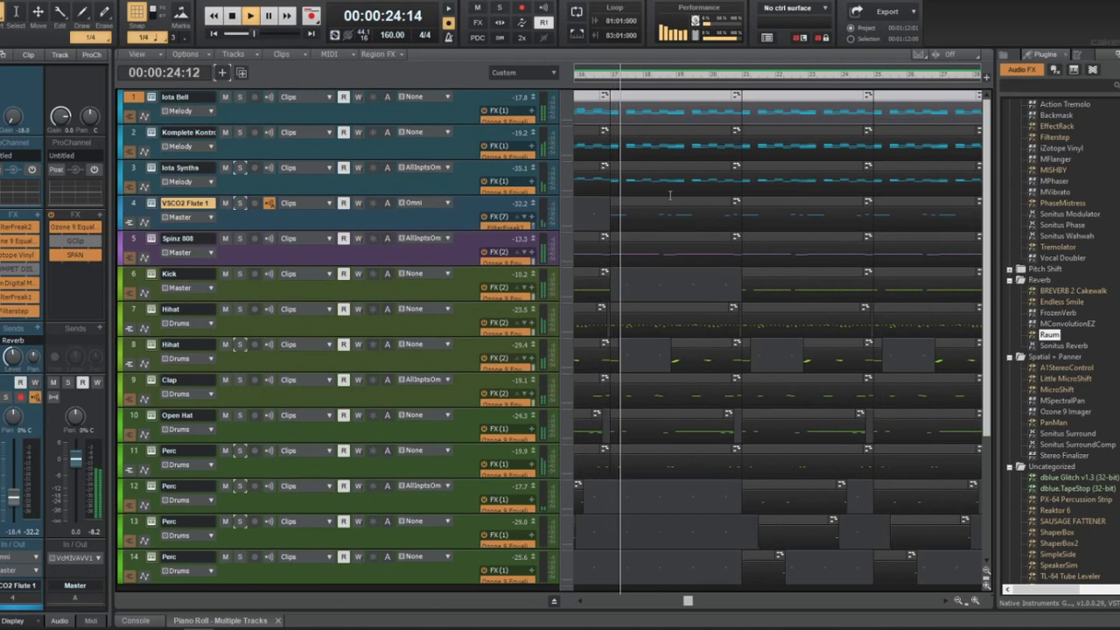
pyautogui.click(665, 163)
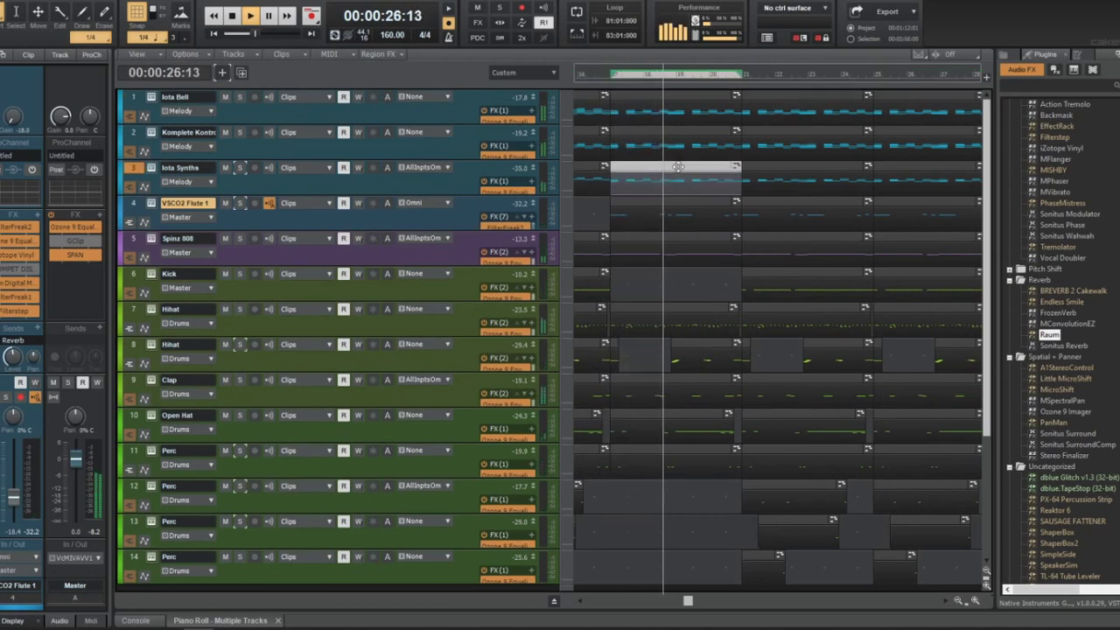
pyautogui.press('Delete')
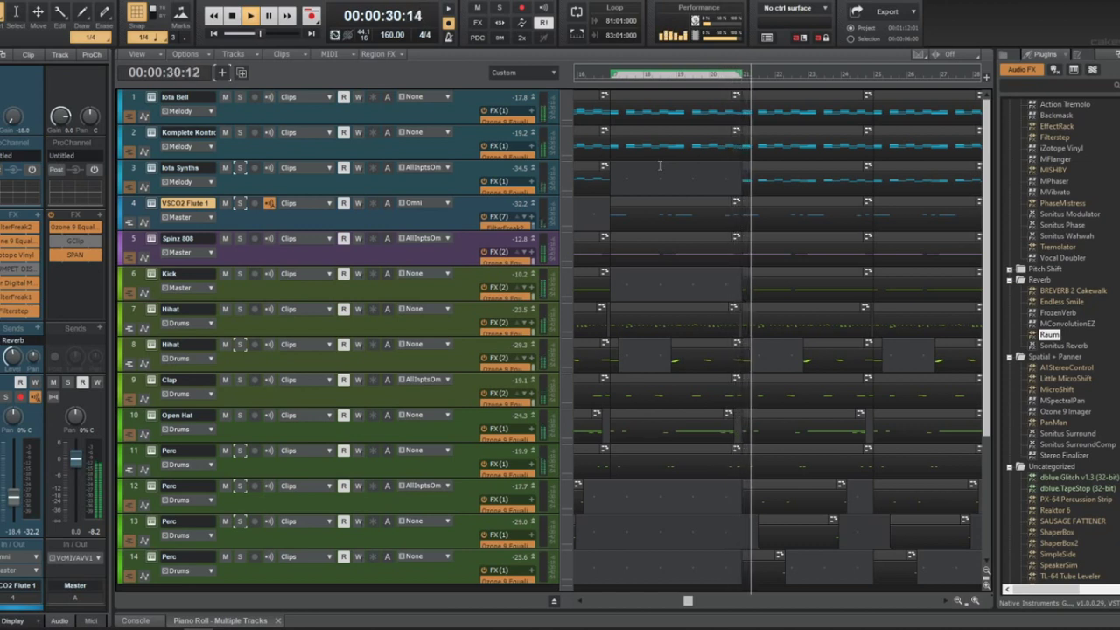
# Try the arrangement without the Kick clip at bars 21–25, and restore the clip
pyautogui.click(787, 274)
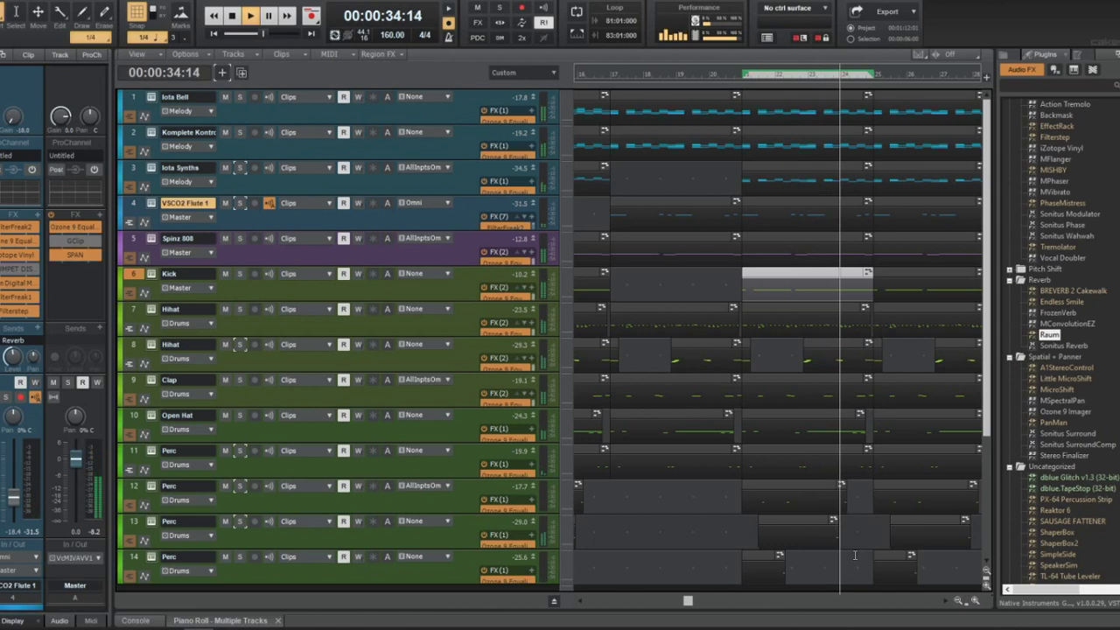
pyautogui.click(869, 235)
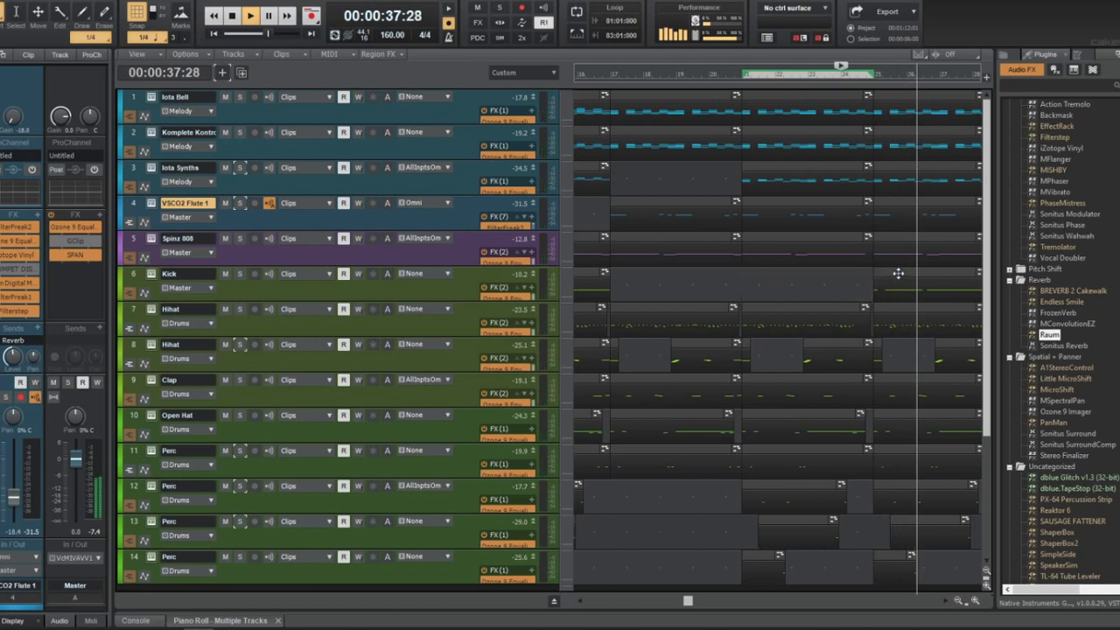
pyautogui.click(772, 289)
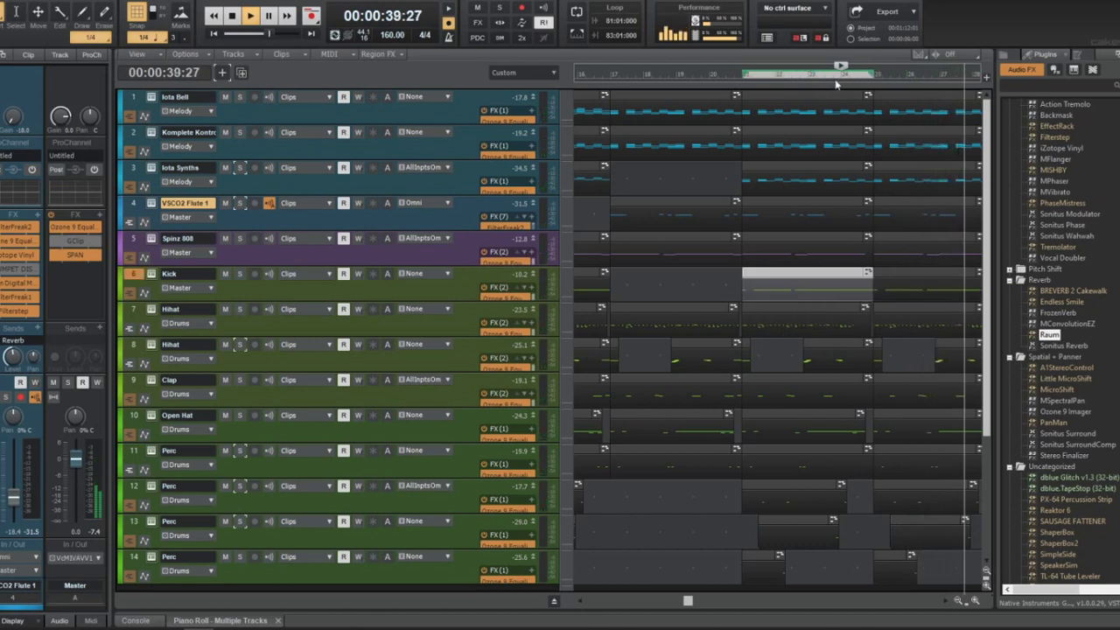
# Play the song from bar 24 to hear the following section, and stop playback
pyautogui.click(841, 72)
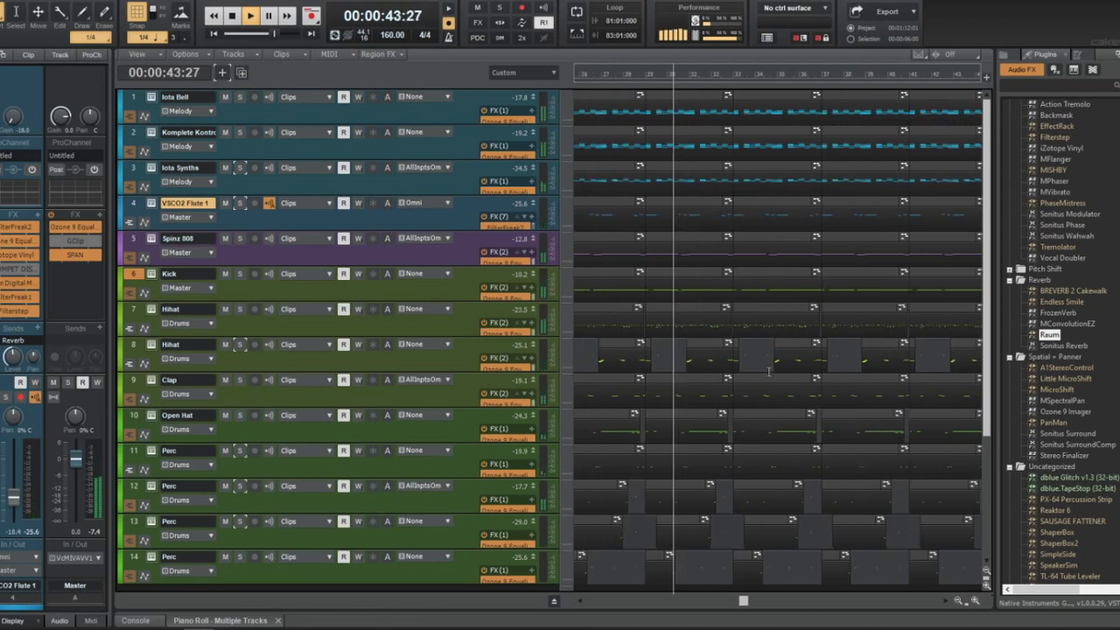
pyautogui.scroll(-3, 740, 188)
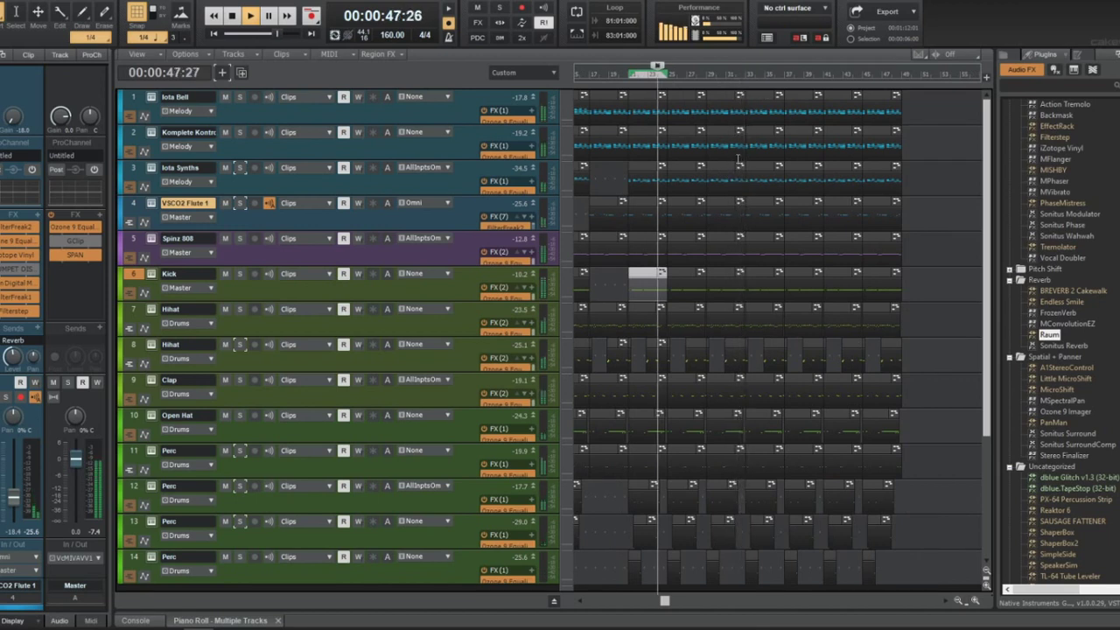
pyautogui.press('space')
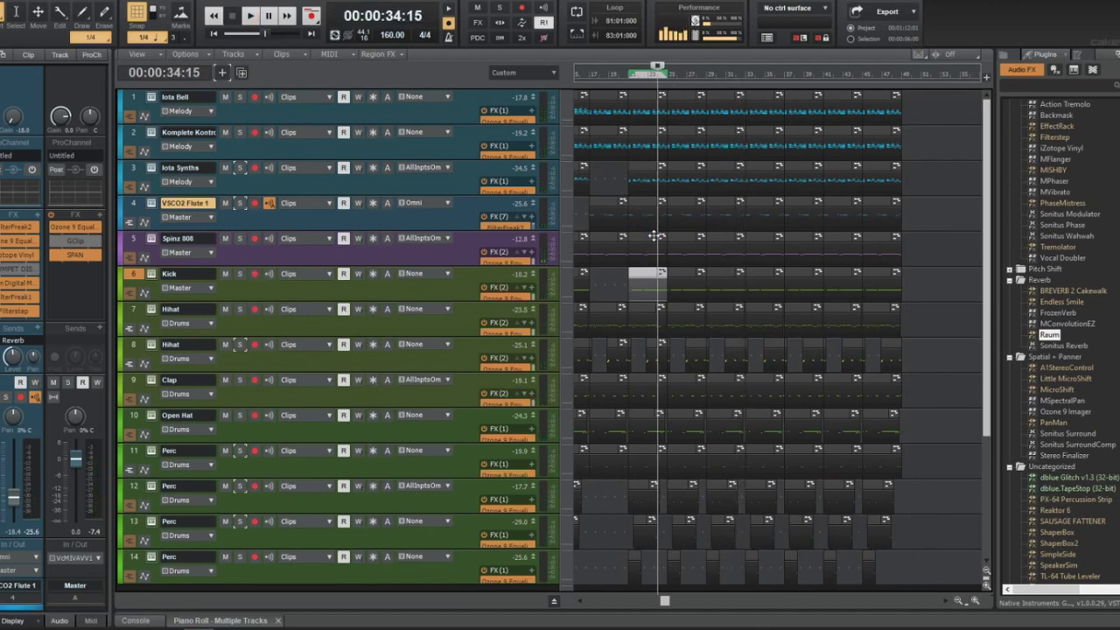
# Replace the Iota Bell clip at bars 33–37 with a copy of the bars 13–17 clip and play from just before it
pyautogui.scroll(2, 654, 235)
pyautogui.click(855, 103)
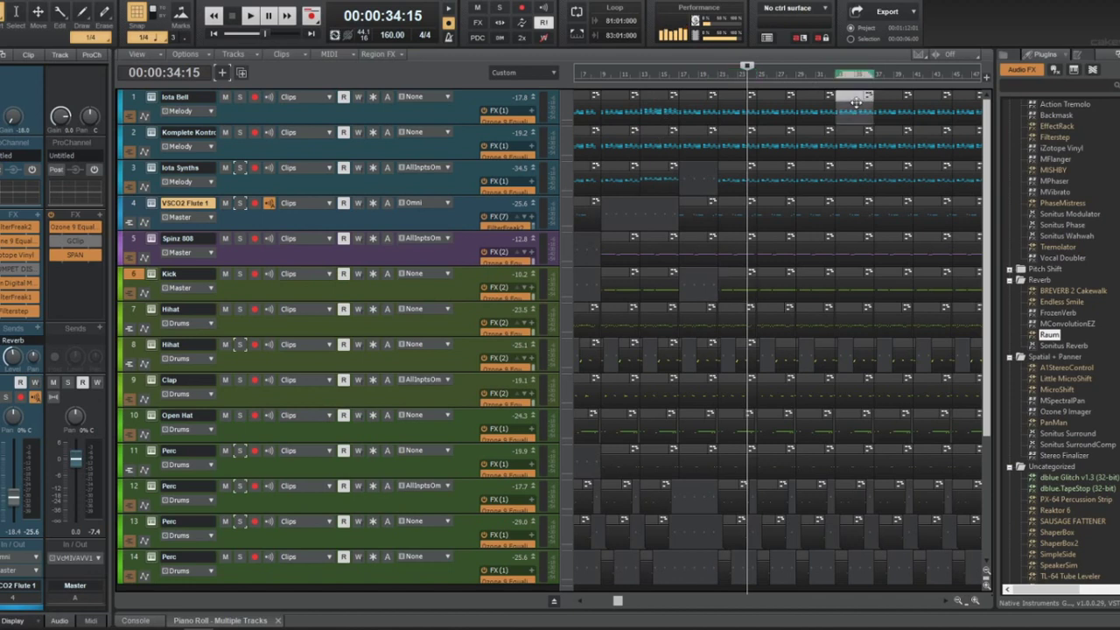
pyautogui.moveTo(651, 98); pyautogui.dragTo(816, 91)
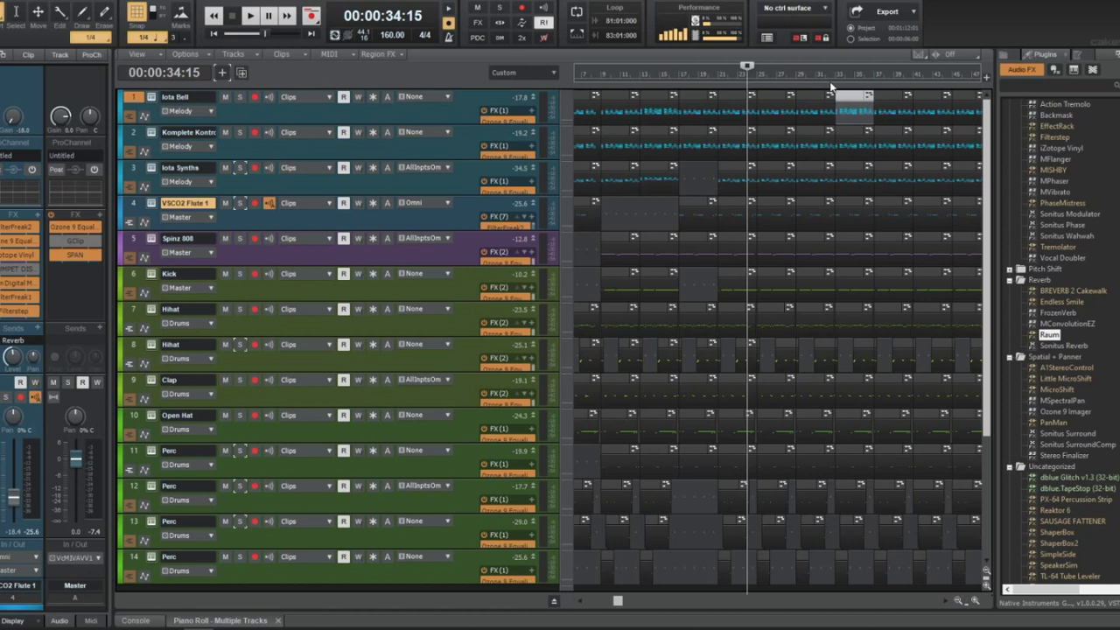
pyautogui.click(830, 78)
pyautogui.press('space')
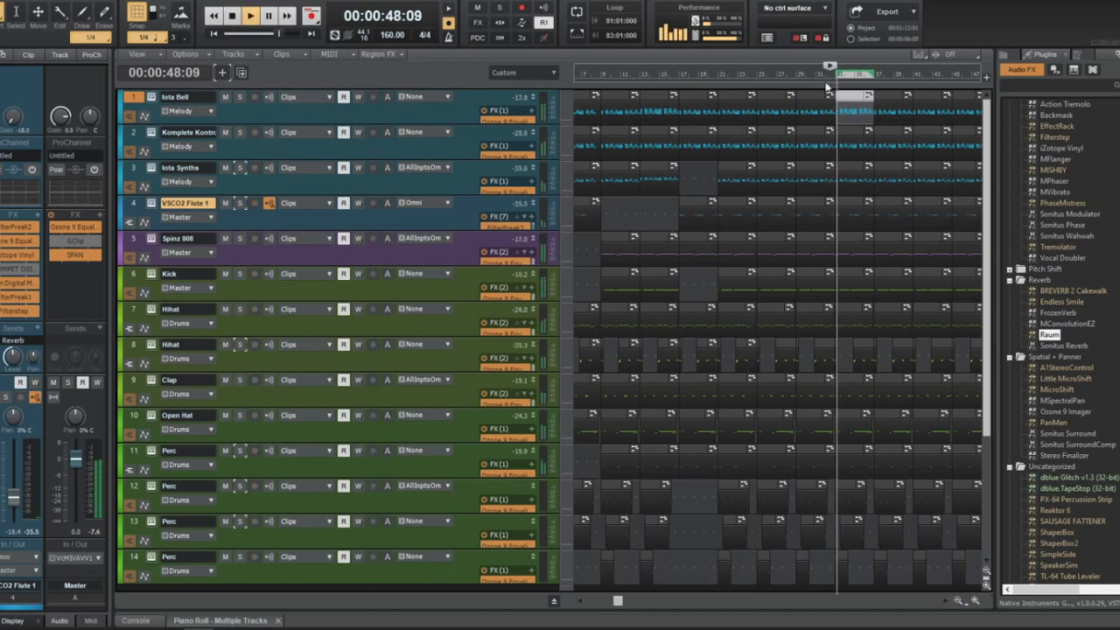
# Delete the clips on Perc tracks 12–14 from bar 37 onward and the Spinz 808 clip at bars 37–41
pyautogui.hscroll(3, 843, 173)
pyautogui.scroll(3, 826, 198)
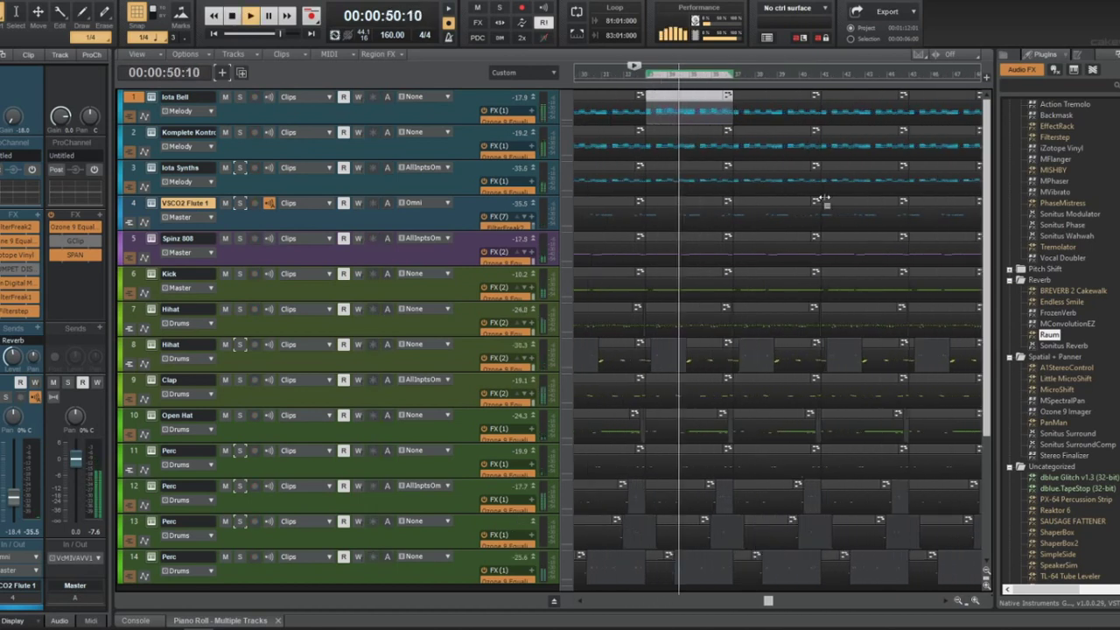
pyautogui.scroll(-2, 822, 210)
pyautogui.moveTo(947, 566); pyautogui.dragTo(765, 478)
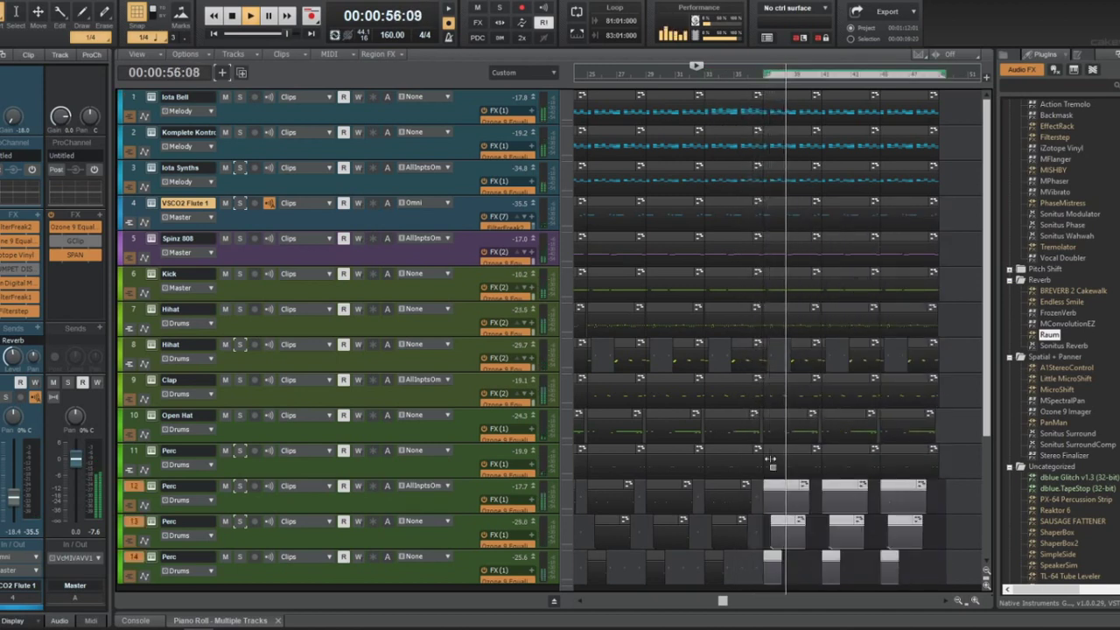
pyautogui.press('Delete')
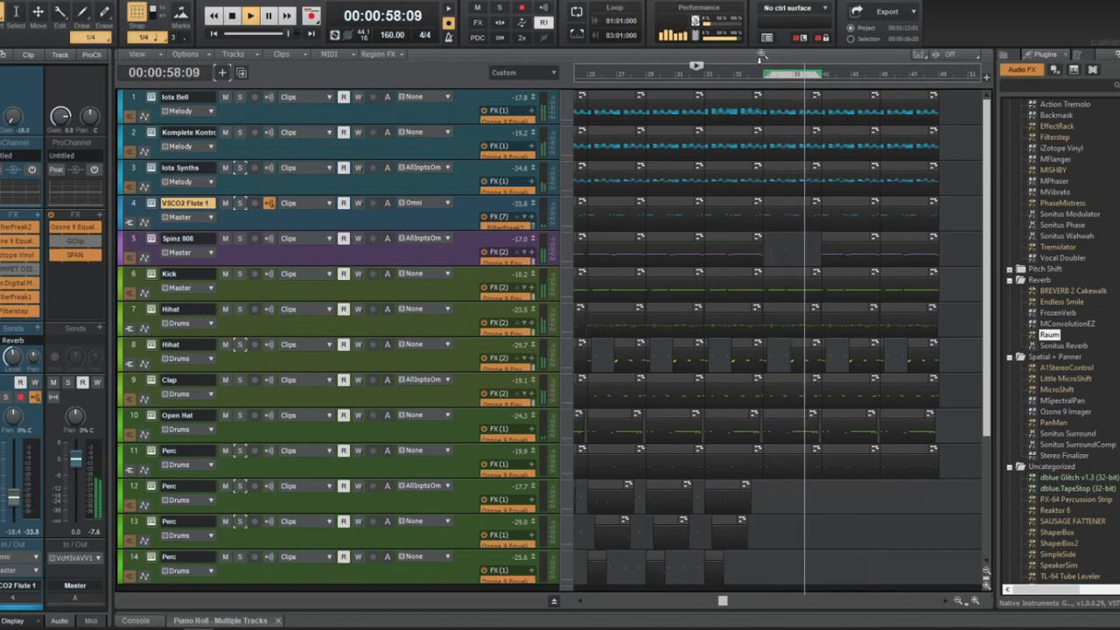
# Restart playback just before bar 37 and delete the remaining 808 and drum clips from bar 41 onward
pyautogui.click(757, 69)
pyautogui.moveTo(951, 514); pyautogui.dragTo(822, 257)
pyautogui.press('Delete')
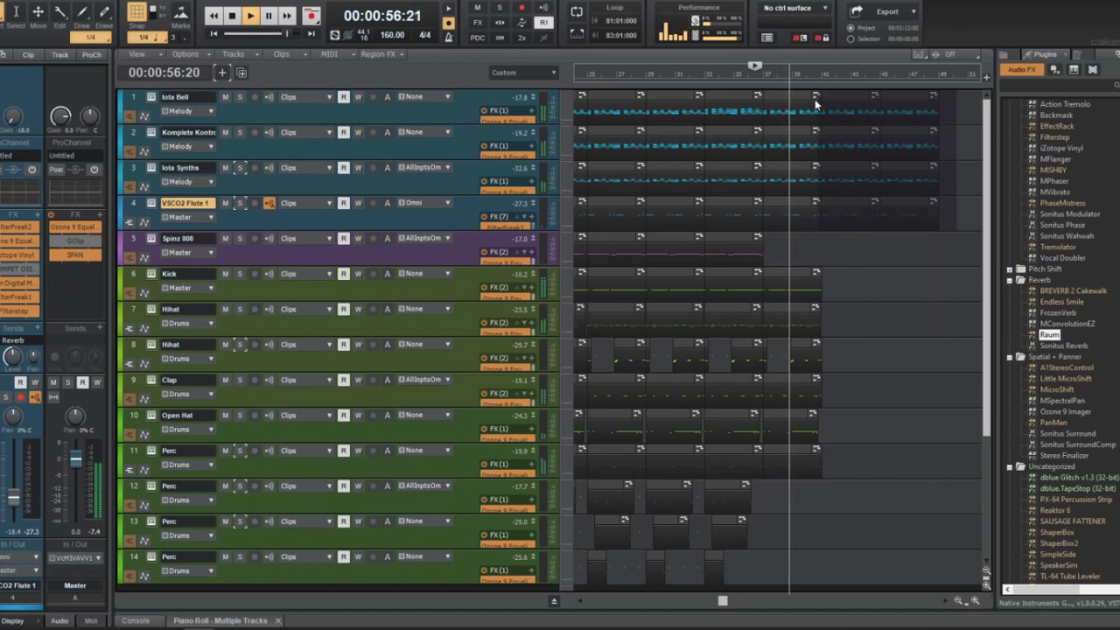
# Delete everything after bar 41 on the four melodic tracks, including the leftover clip pieces, and stop playback
pyautogui.moveTo(821, 99); pyautogui.dragTo(957, 231)
pyautogui.press('Delete')
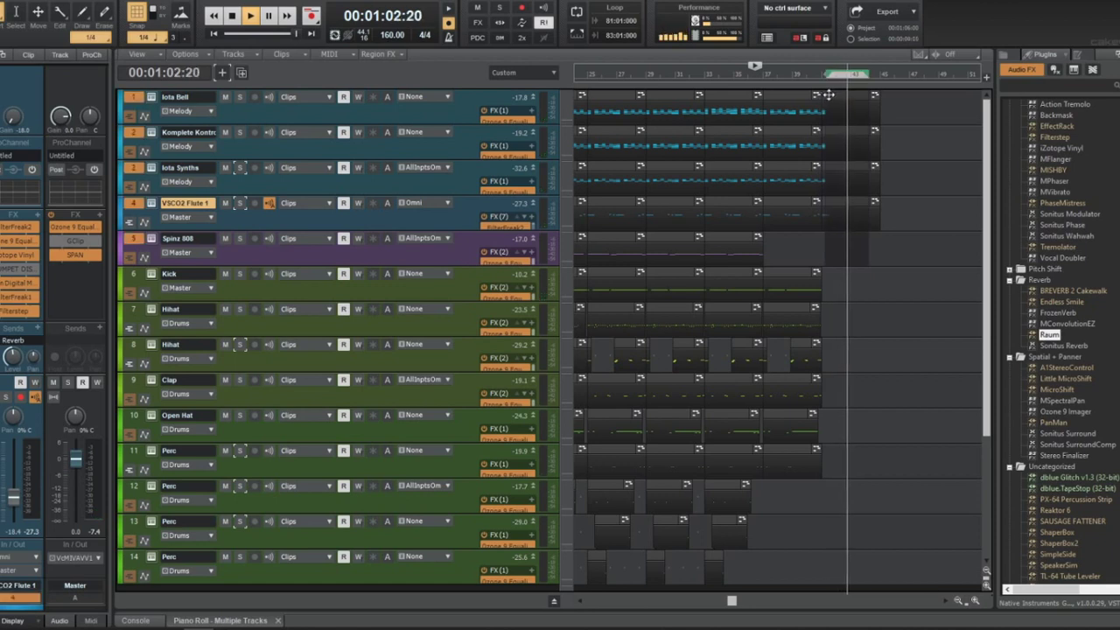
pyautogui.click(826, 97)
pyautogui.press('Delete')
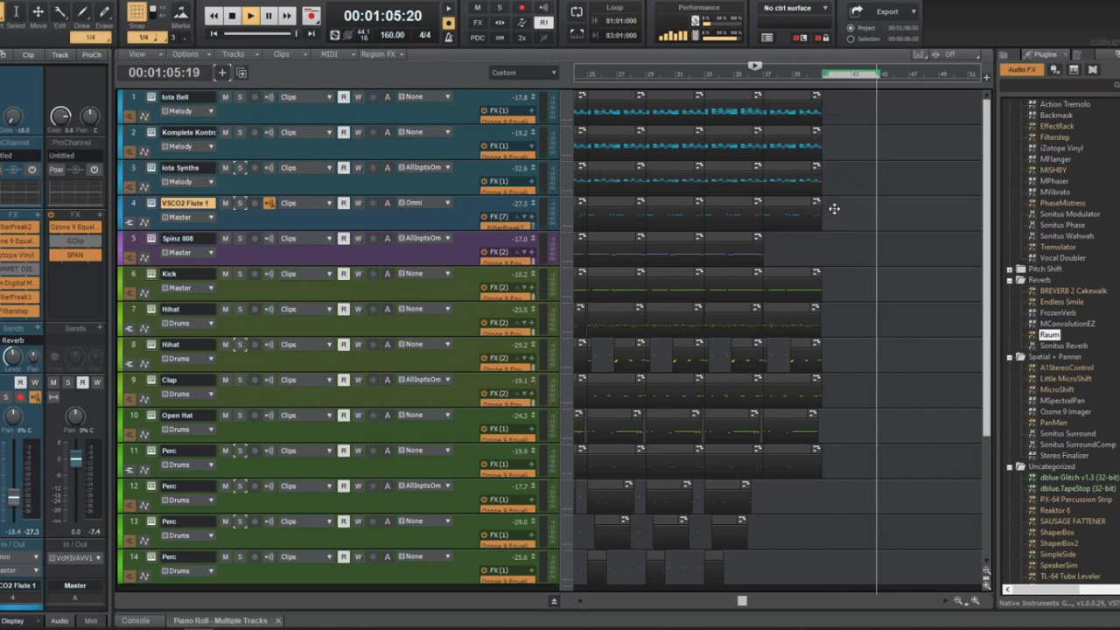
pyautogui.press('space')
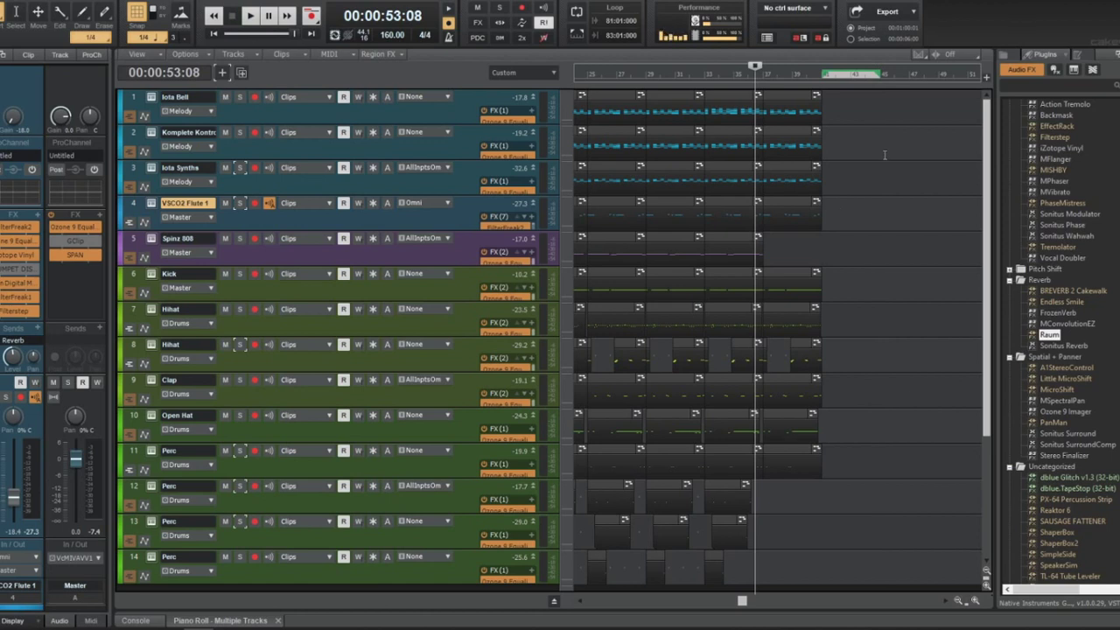
# Return to the song start and look over the whole shortened arrangement from beginning to end
pyautogui.click(445, 261)
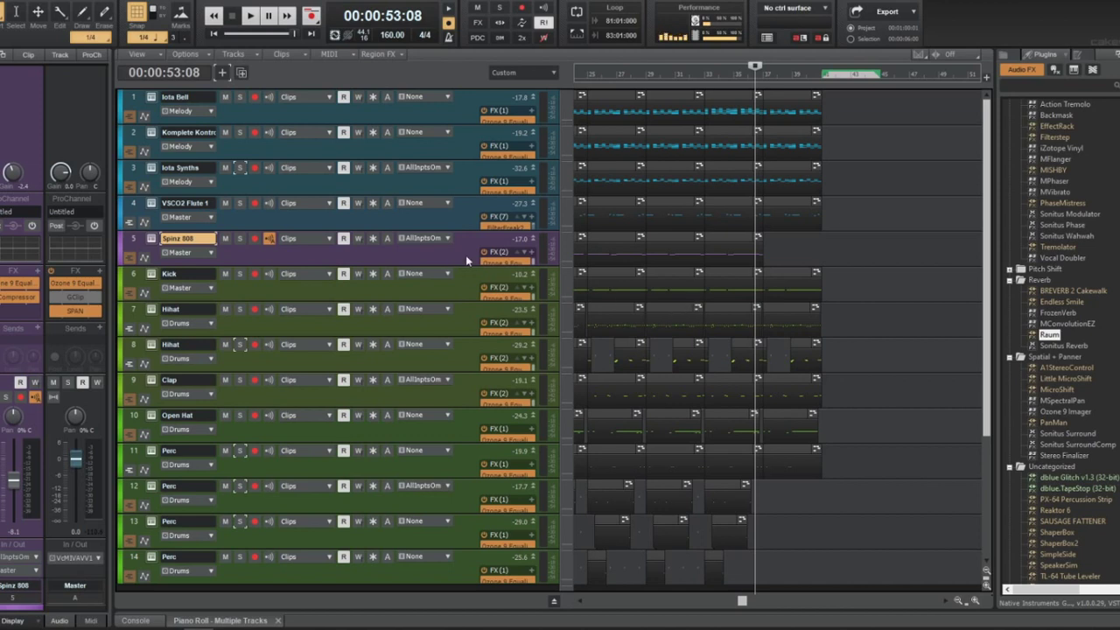
pyautogui.press('w')
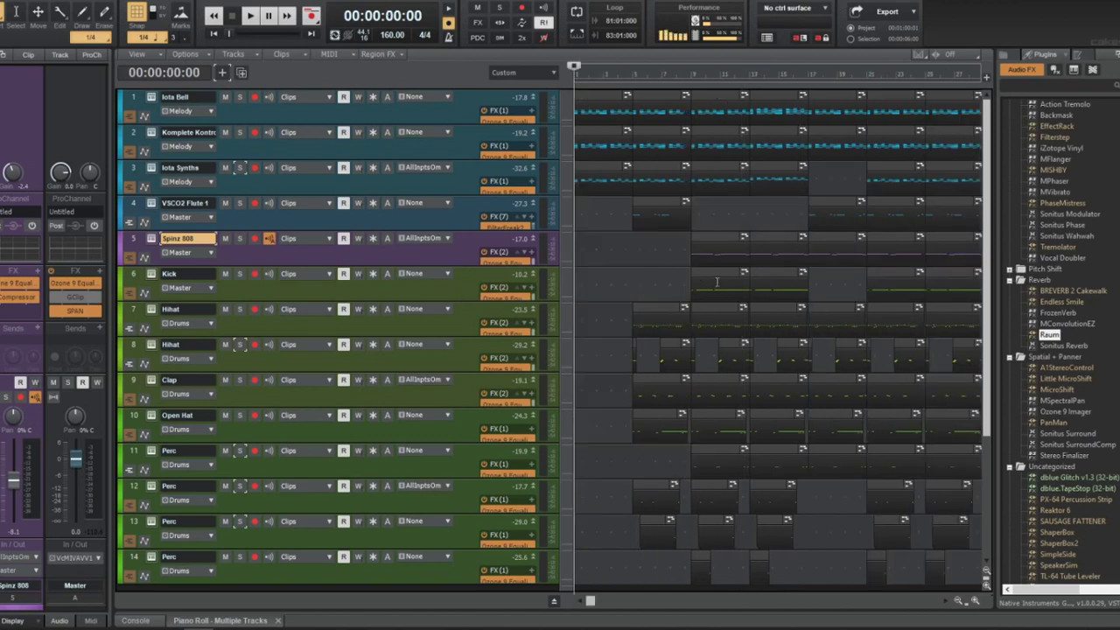
pyautogui.hotkey('ctrl', 'Left')
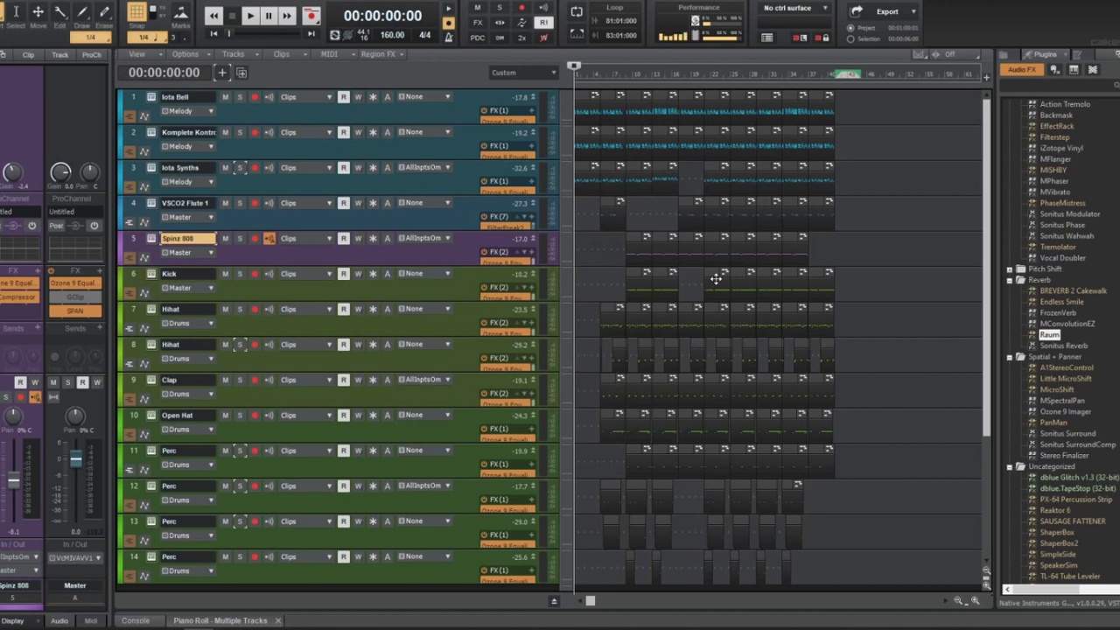
pyautogui.hotkey('ctrl', 'Left')
pyautogui.hotkey('ctrl', 'Left')
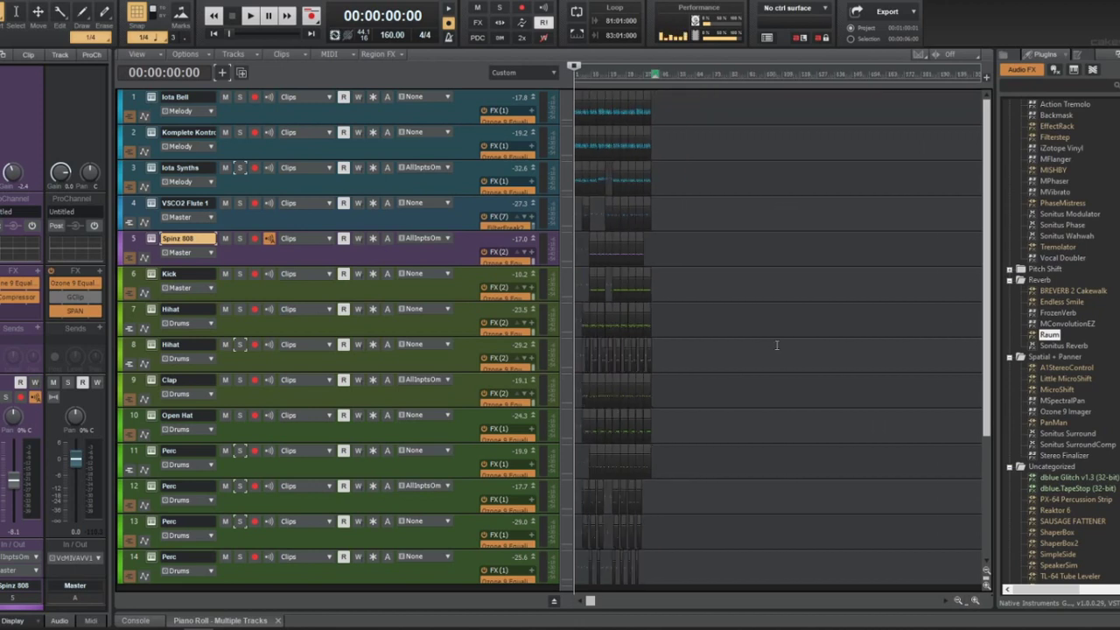
pyautogui.hscroll(5, 775, 345)
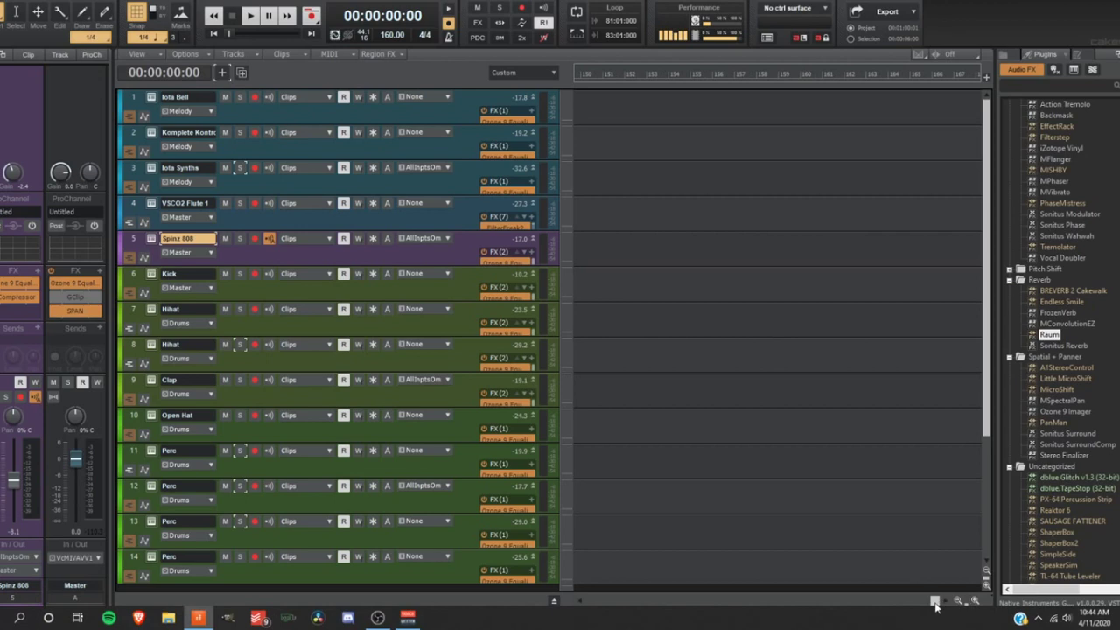
pyautogui.moveTo(934, 601); pyautogui.dragTo(493, 602)
pyautogui.hotkey('ctrl', 'Left')
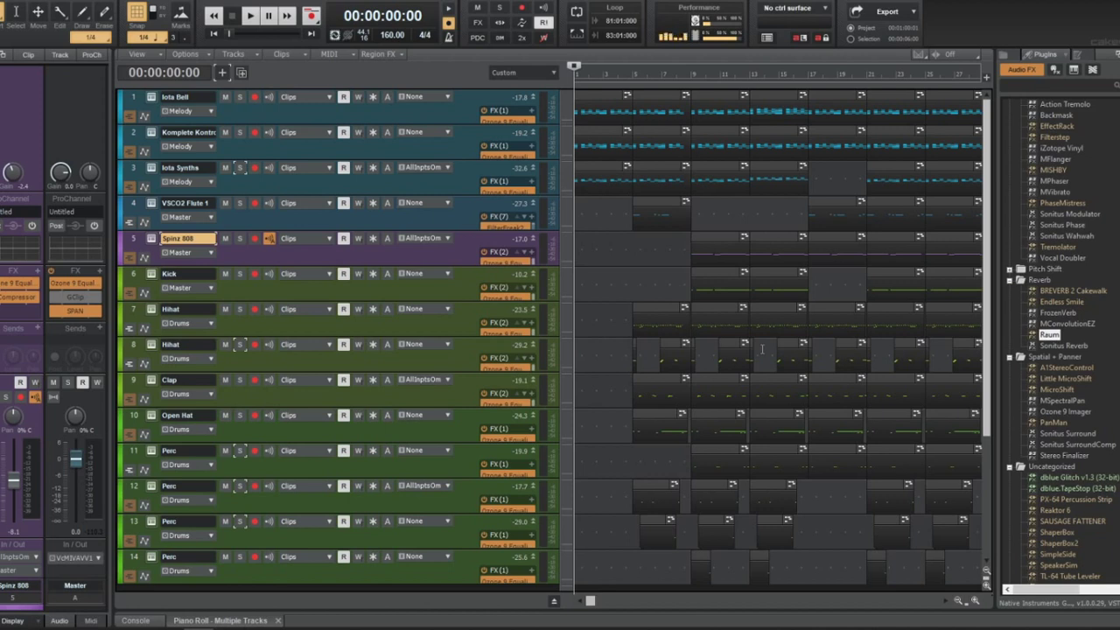
# Select the Iota Synths track, play the opening bars of the song, and stop playback
pyautogui.click(344, 191)
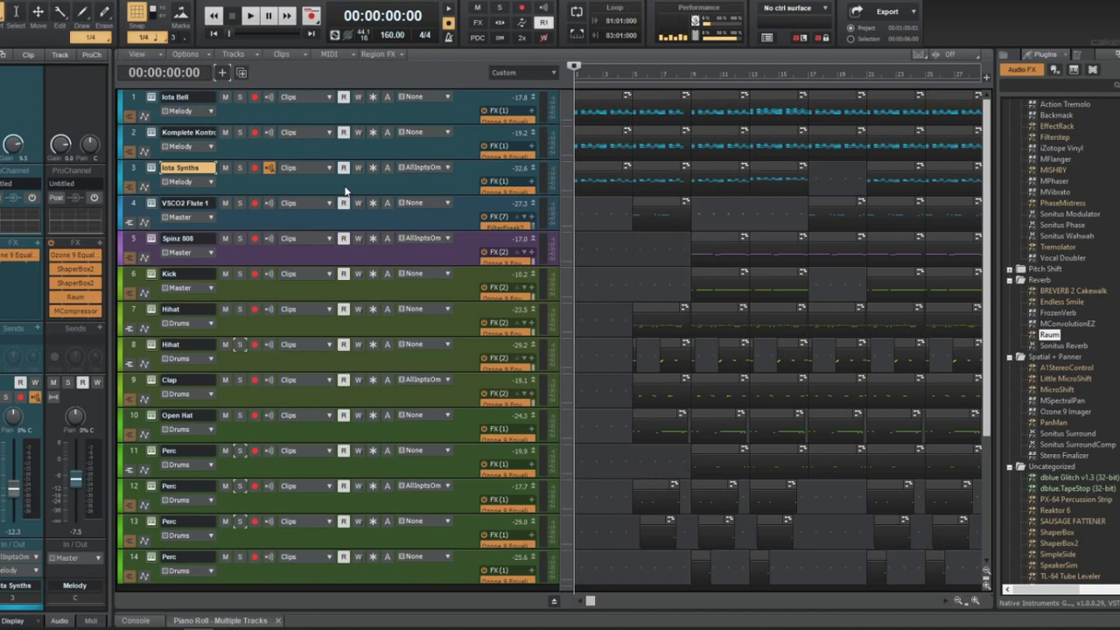
pyautogui.press('space')
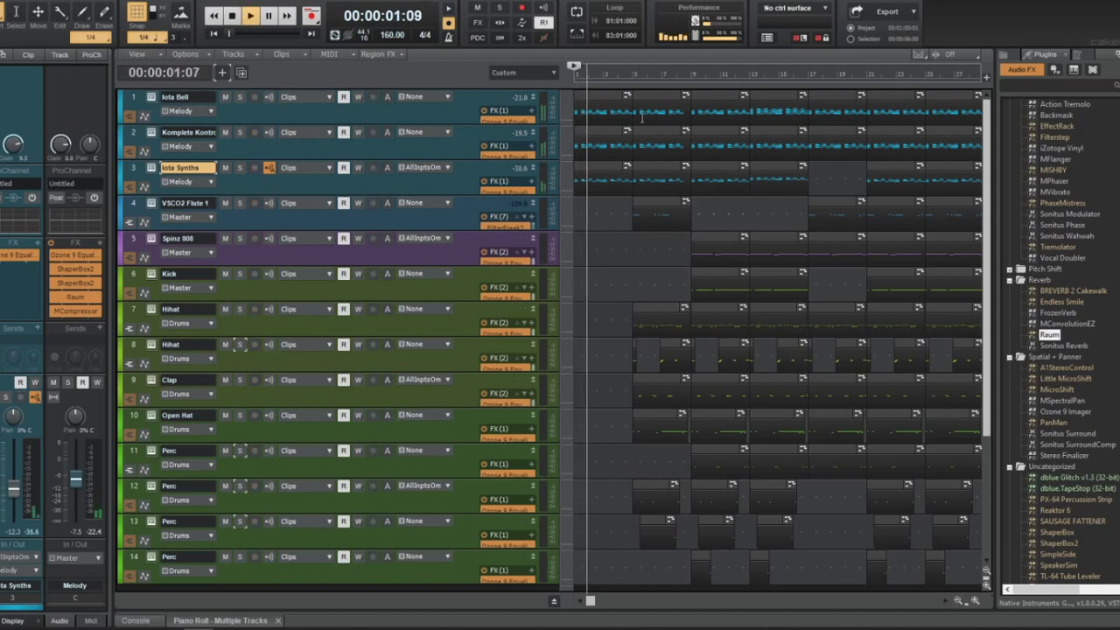
pyautogui.scroll(-2, 649, 167)
pyautogui.scroll(2, 649, 168)
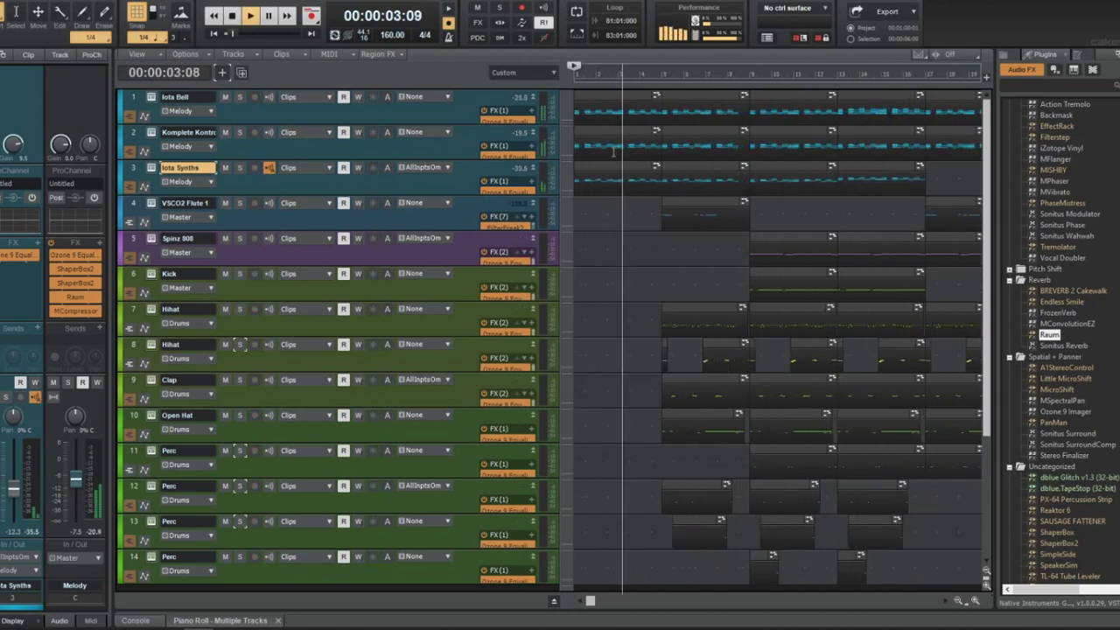
pyautogui.press('space')
# Solo the Komplete Kontrol track and rename it xylophone
pyautogui.click(239, 133)
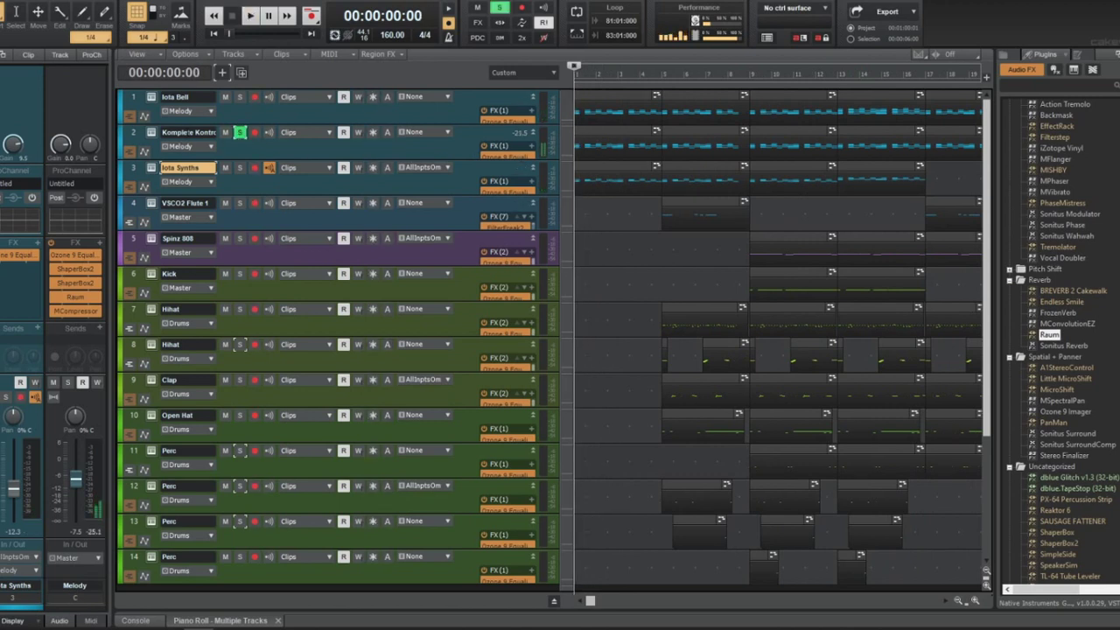
pyautogui.doubleClick(187, 133)
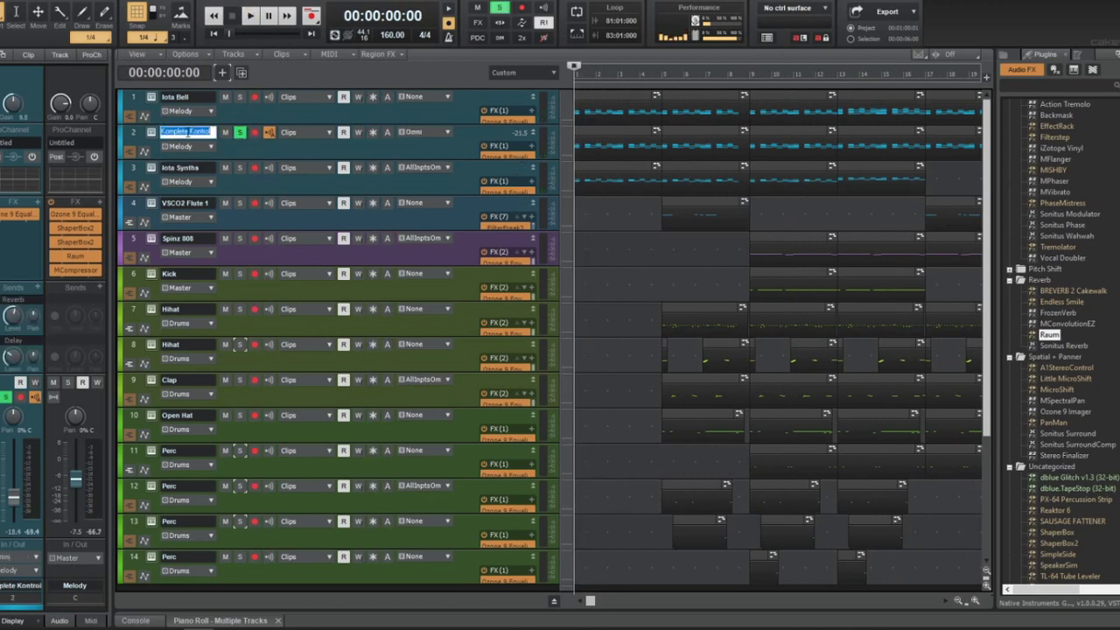
pyautogui.write('xylophone')
pyautogui.press('Return')
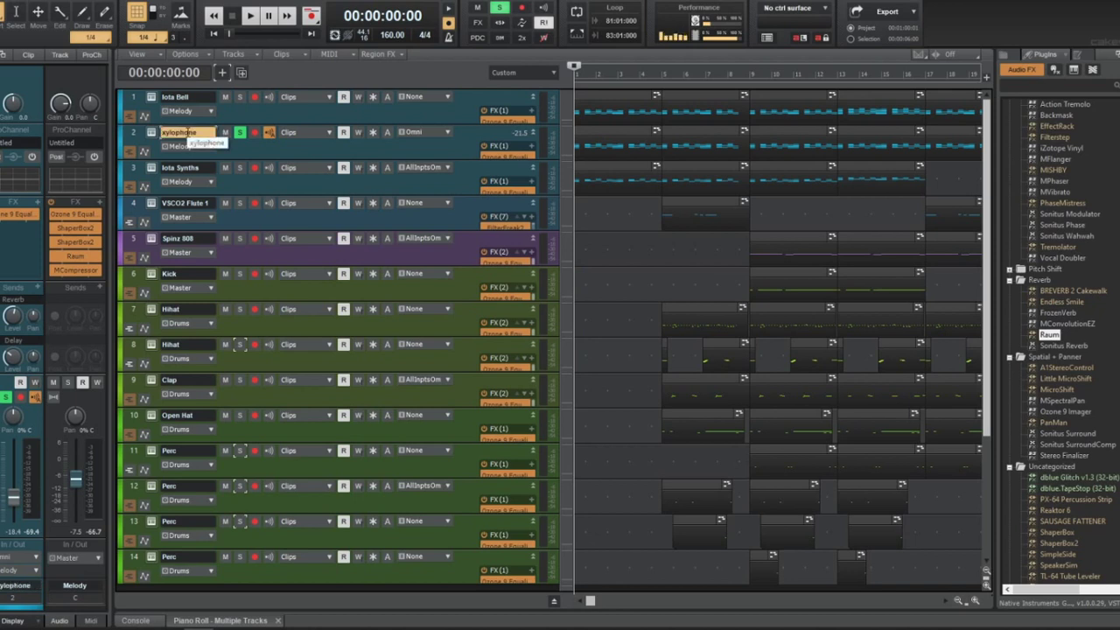
# Rename the Iota Bell track as bell and the Iota Synths track as arp
pyautogui.doubleClick(187, 96)
pyautogui.write('bell')
pyautogui.press('Return')
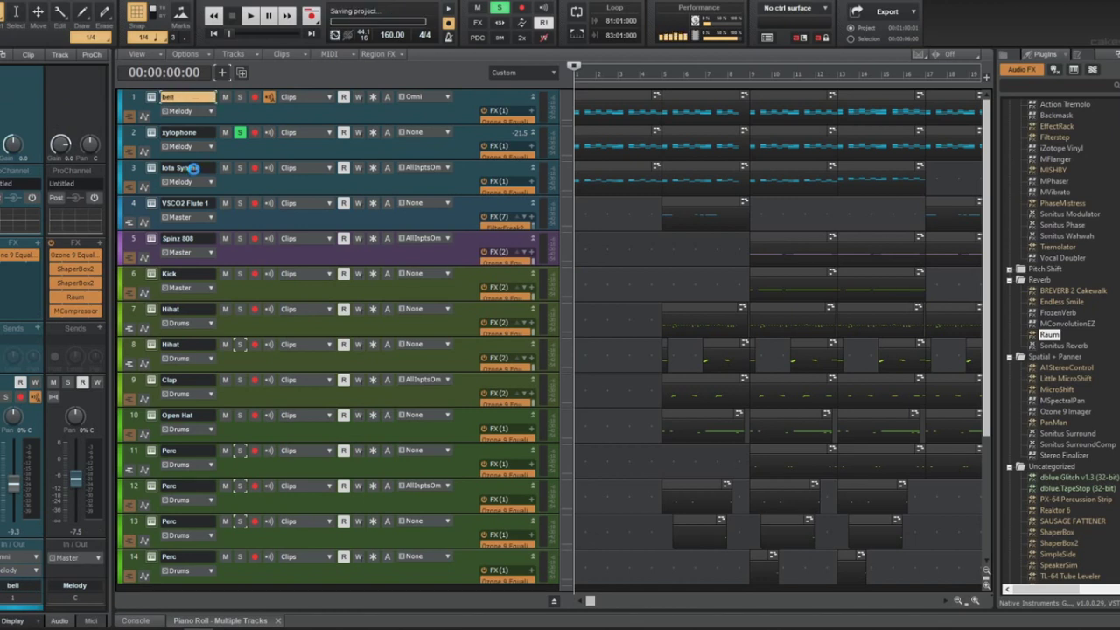
pyautogui.doubleClick(187, 167)
pyautogui.write('arp')
pyautogui.press('Return')
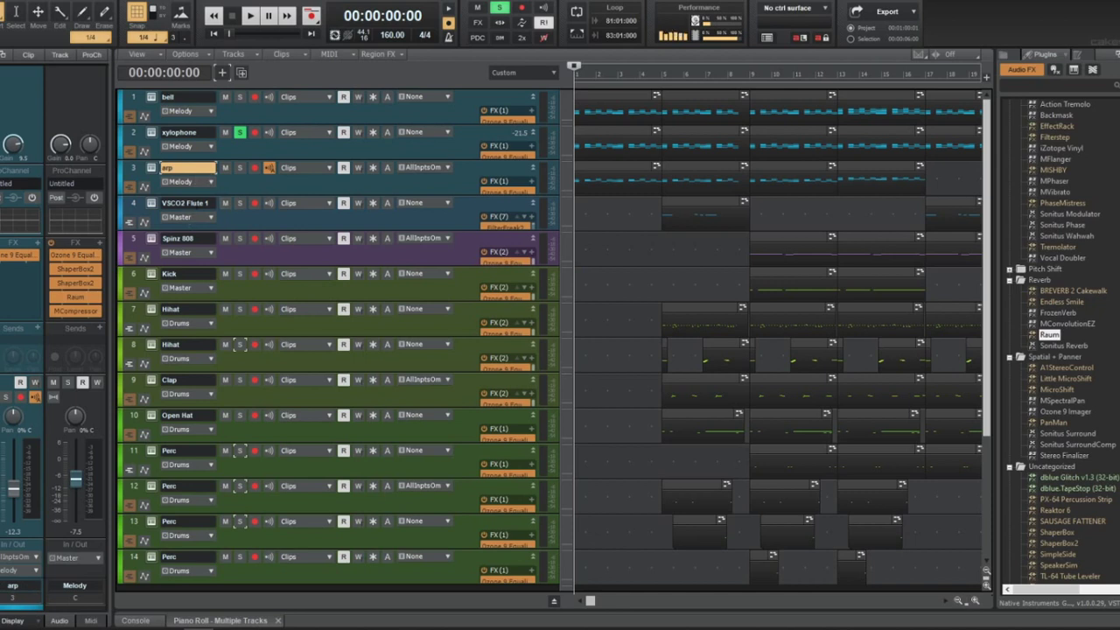
# Solo the VSCO2 Flute 1 track, clear the xylophone track's solo, and listen to the flute from bar 5
pyautogui.doubleClick(194, 202)
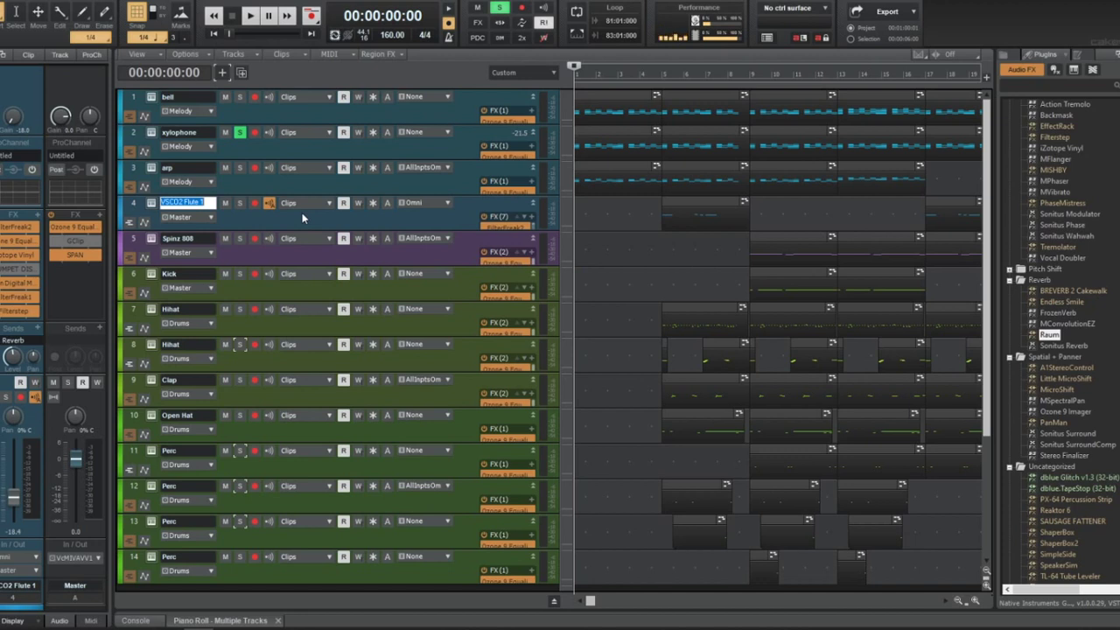
pyautogui.click(661, 73)
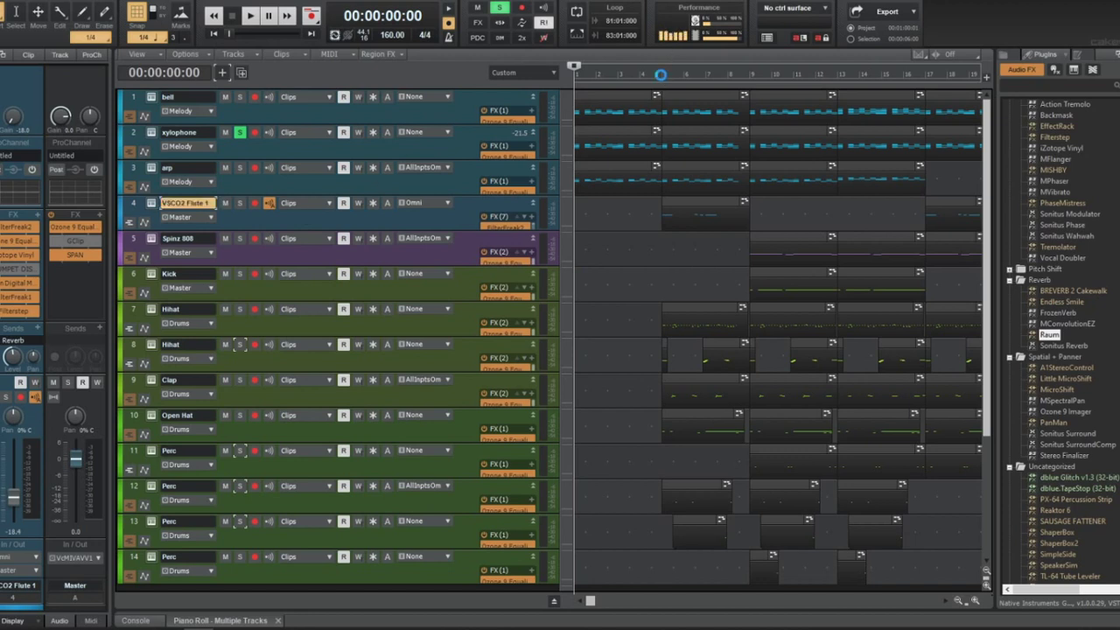
pyautogui.click(662, 75)
pyautogui.press('space')
pyautogui.press('space')
pyautogui.click(240, 203)
pyautogui.press('space')
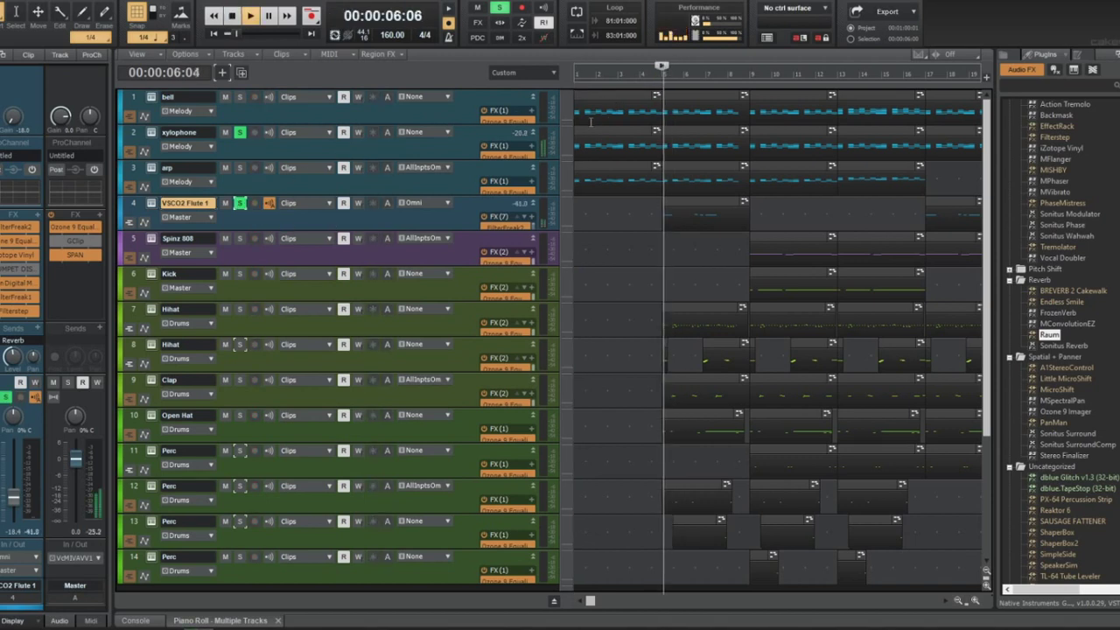
pyautogui.press('space')
pyautogui.click(240, 133)
pyautogui.click(239, 133)
pyautogui.press('space')
pyautogui.press('space')
# Rename the VSCO2 Flute 1 track with a name beginning "3 dimensional"
pyautogui.doubleClick(191, 202)
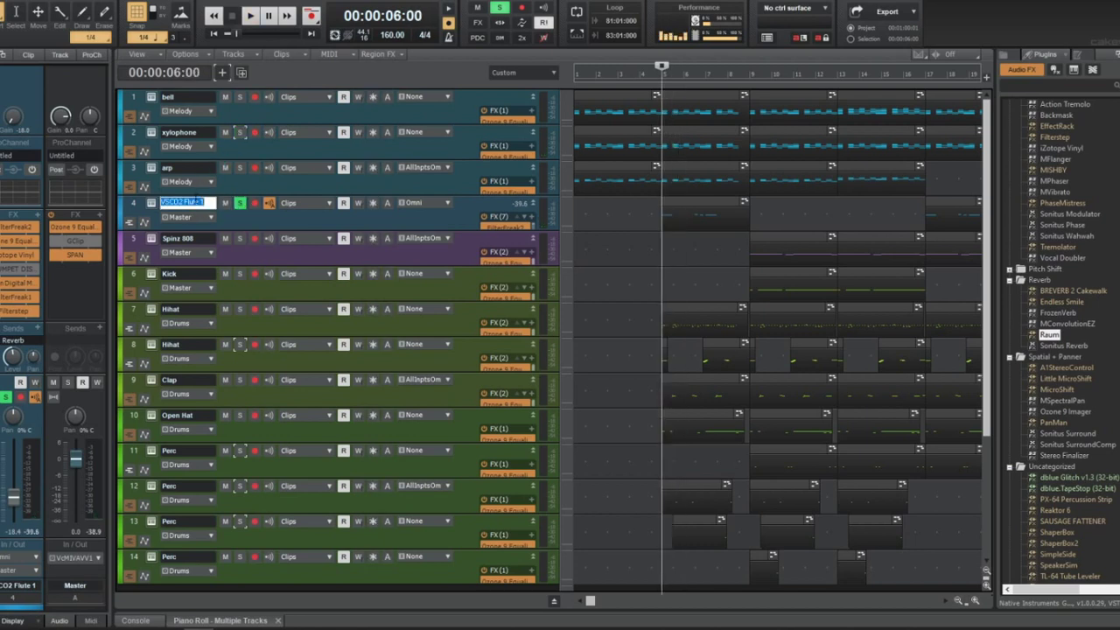
pyautogui.write('3')
pyautogui.write(' dmen')
pyautogui.write('sional')
pyautogui.write(' wind')
pyautogui.press('Return')
# Clear the solo on track 4 and play the full arrangement from the song start
pyautogui.press('space')
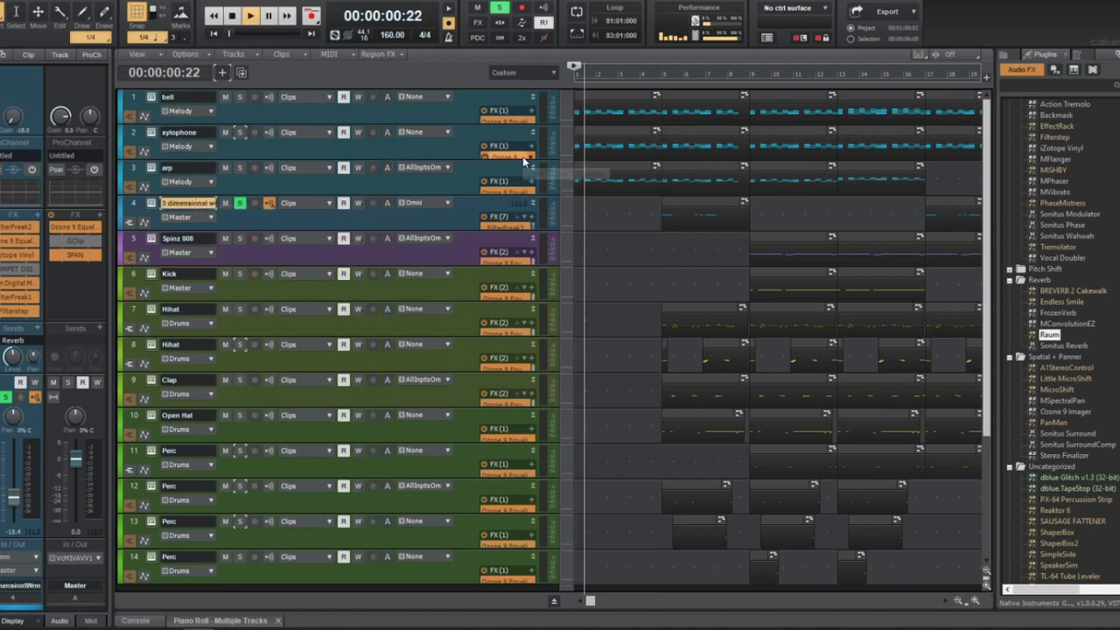
pyautogui.press('space')
pyautogui.click(239, 203)
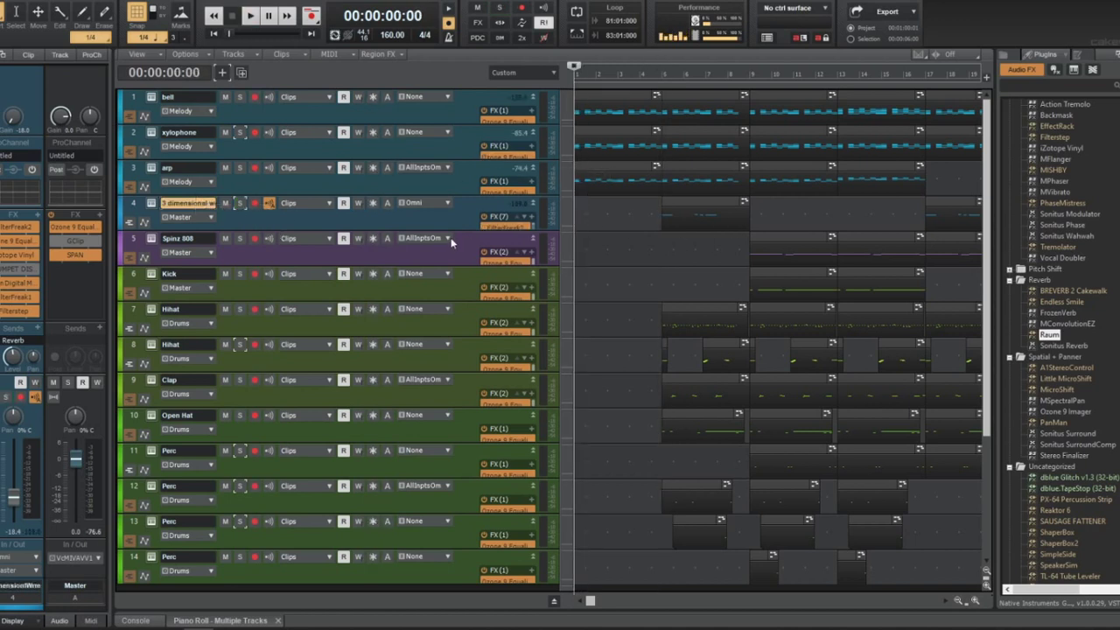
pyautogui.press('space')
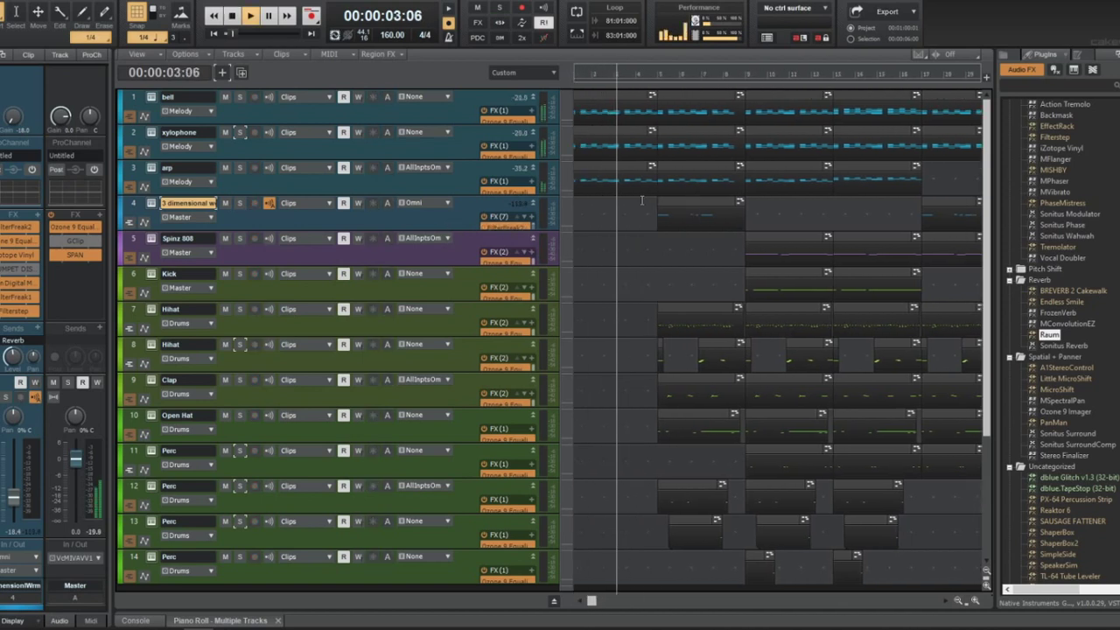
# Delete the xylophone clip in bars 5 to 8 while keeping the arp clip below it
pyautogui.click(694, 166)
pyautogui.moveTo(693, 166); pyautogui.dragTo(697, 166)
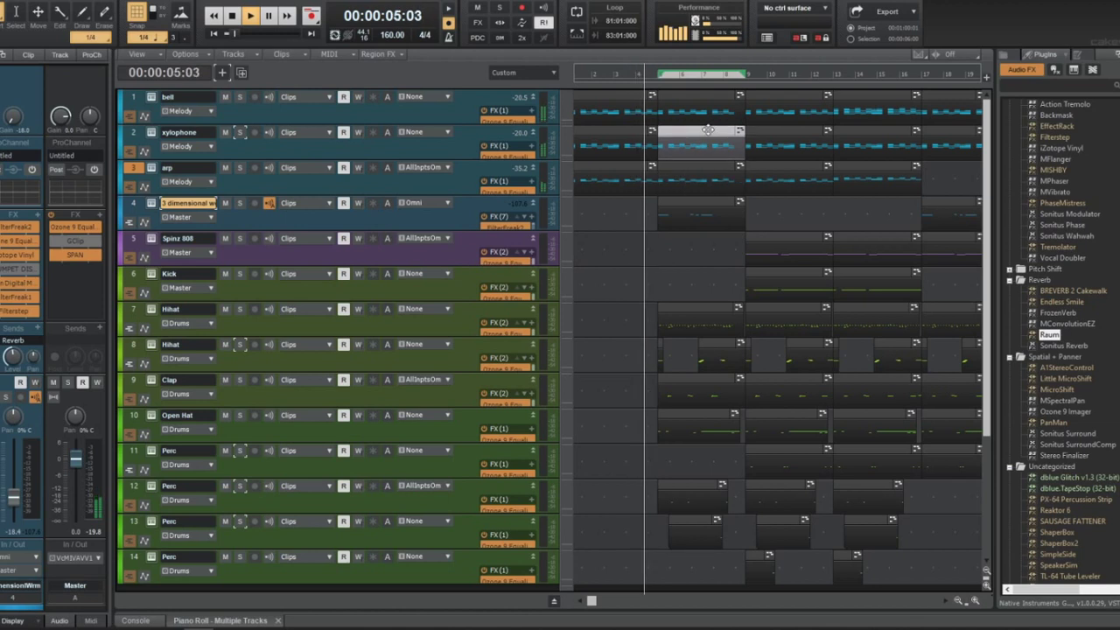
pyautogui.click(698, 166)
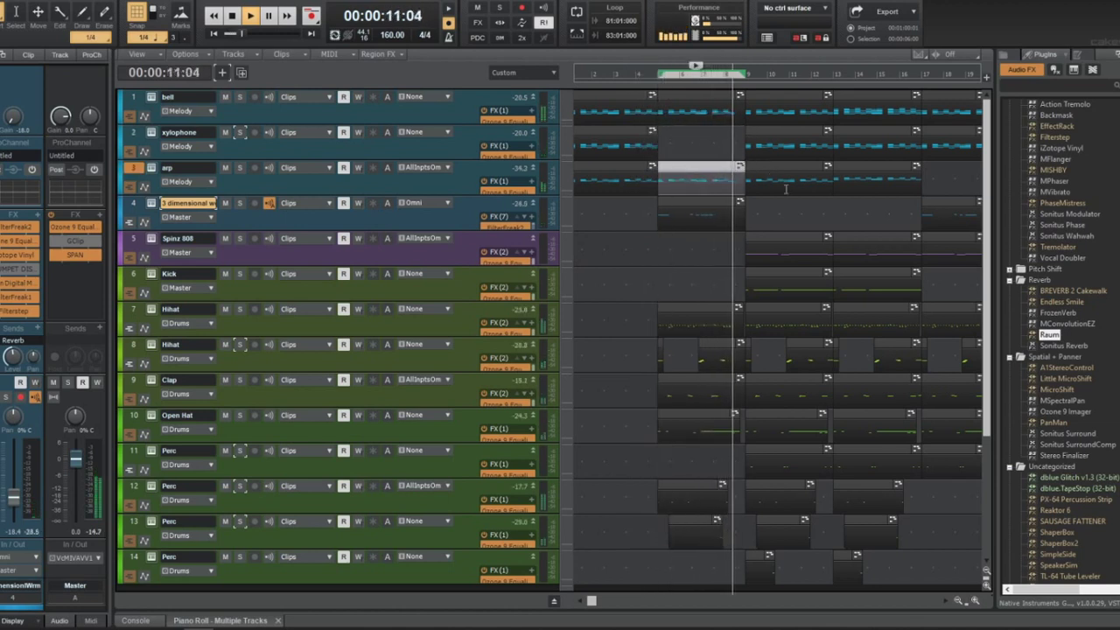
# Rename track 4 as "not a flute" while the song keeps playing
pyautogui.hscroll(3, 819, 225)
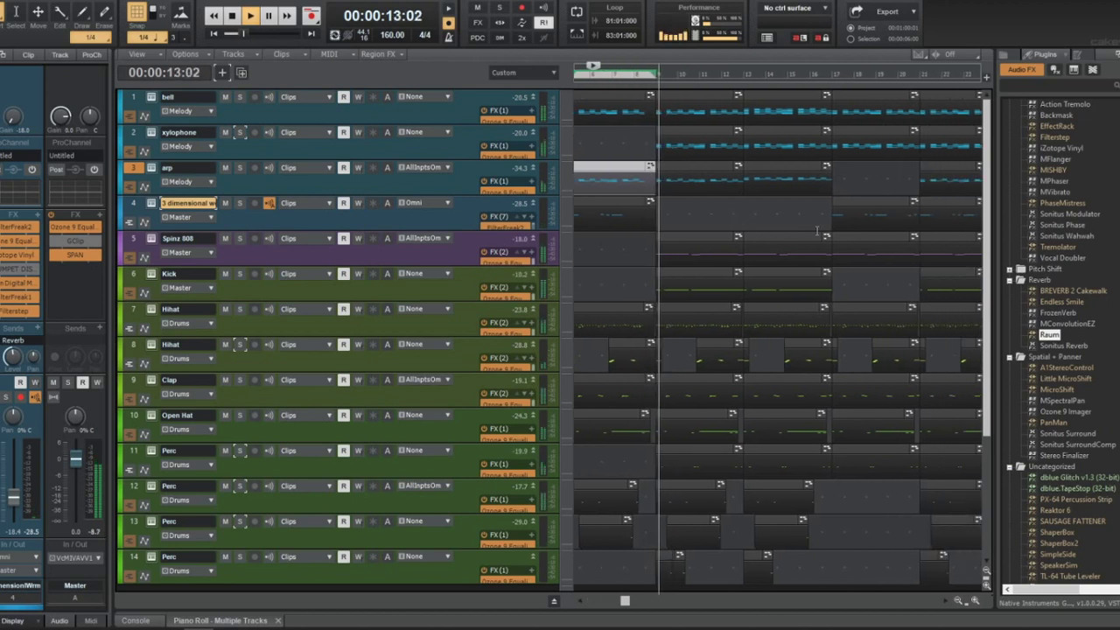
pyautogui.write('no')
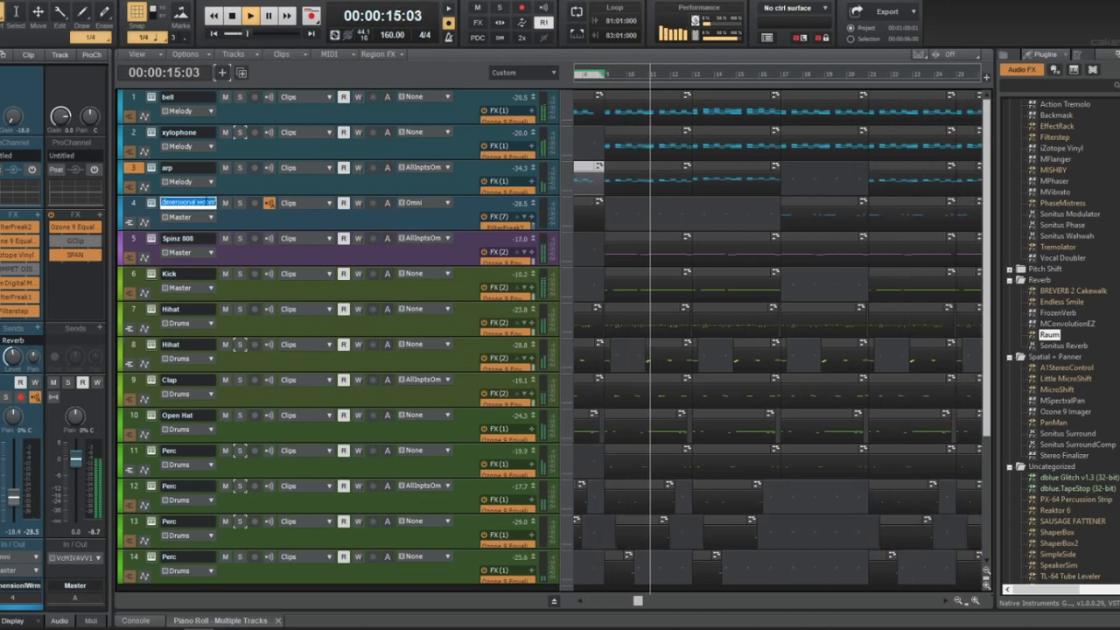
pyautogui.write('t a flute')
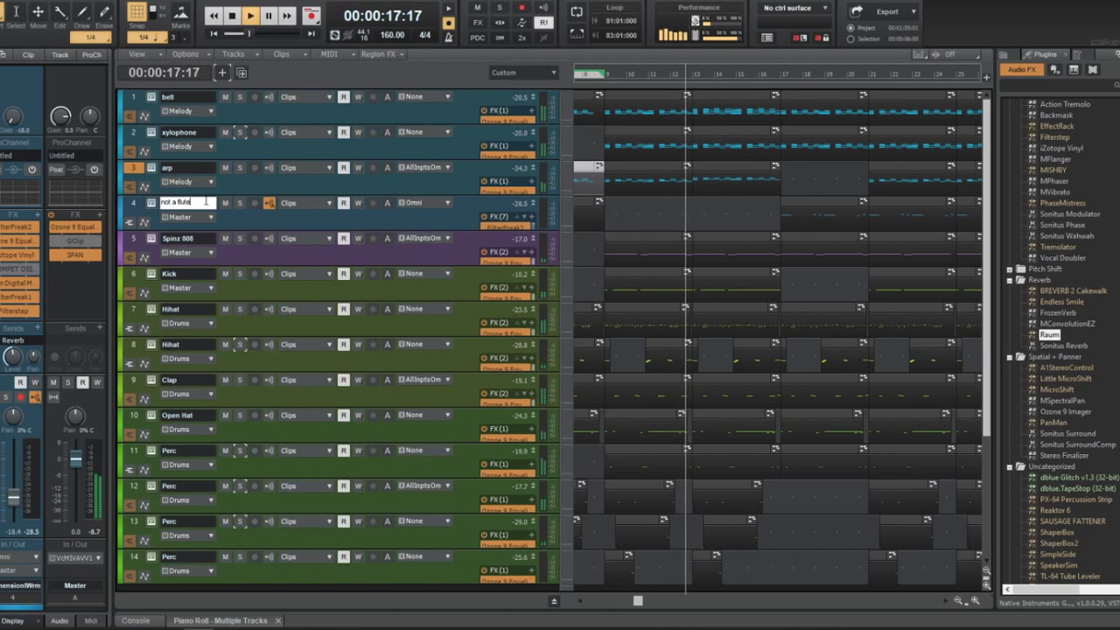
pyautogui.press('Return')
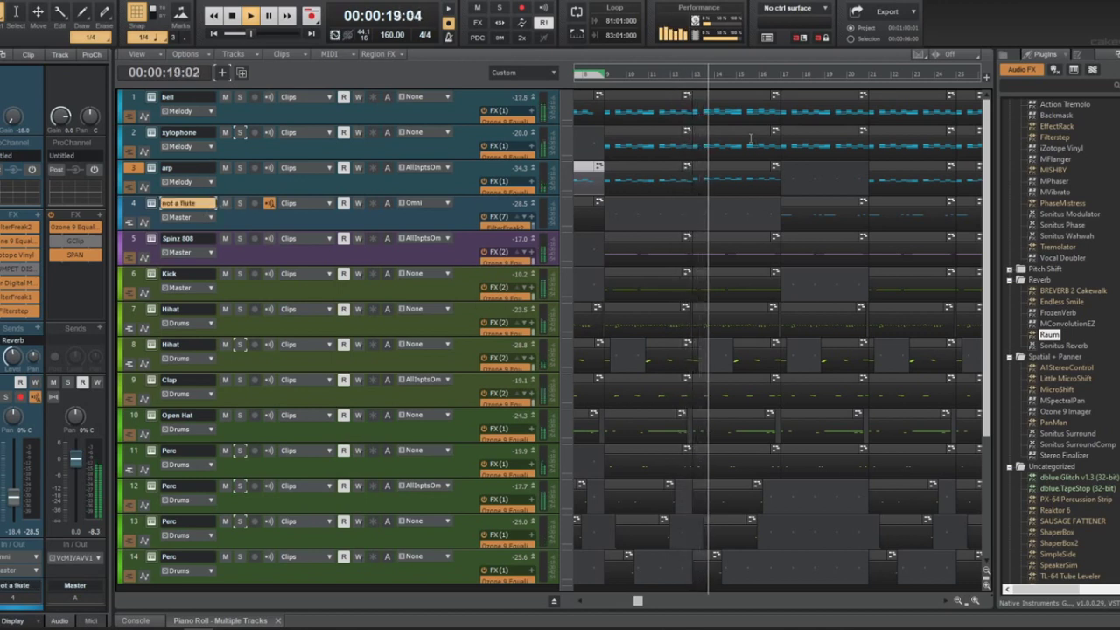
# Delete the Perc clips at bar 21 on tracks 12 and 14 and the track 8 Hihat clips around bars 19 and 23
pyautogui.hscroll(1, 766, 207)
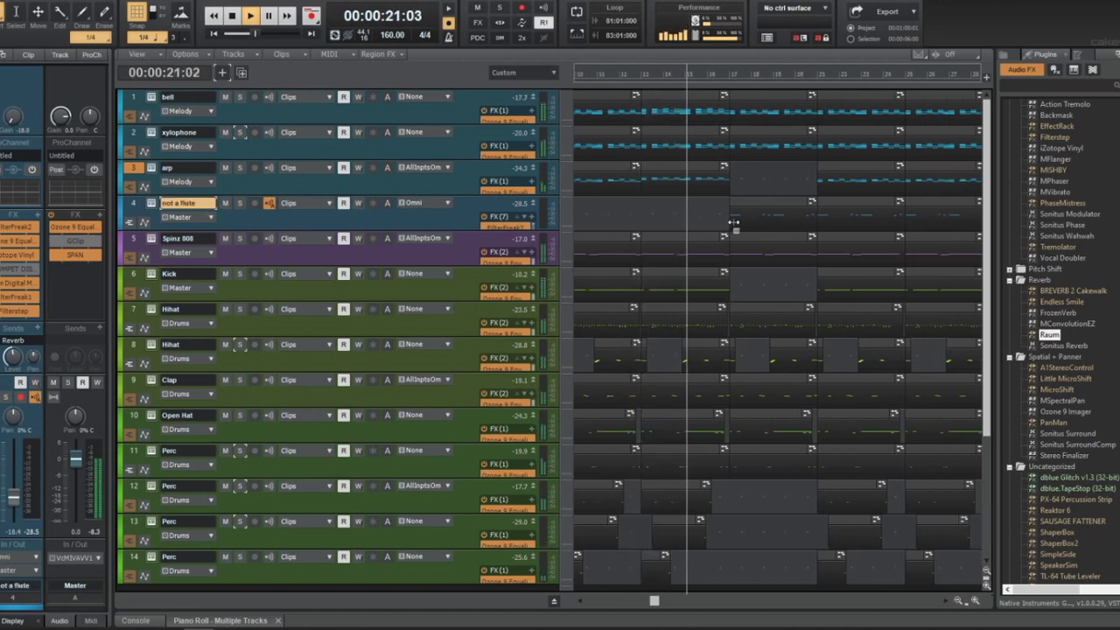
pyautogui.hscroll(2, 783, 232)
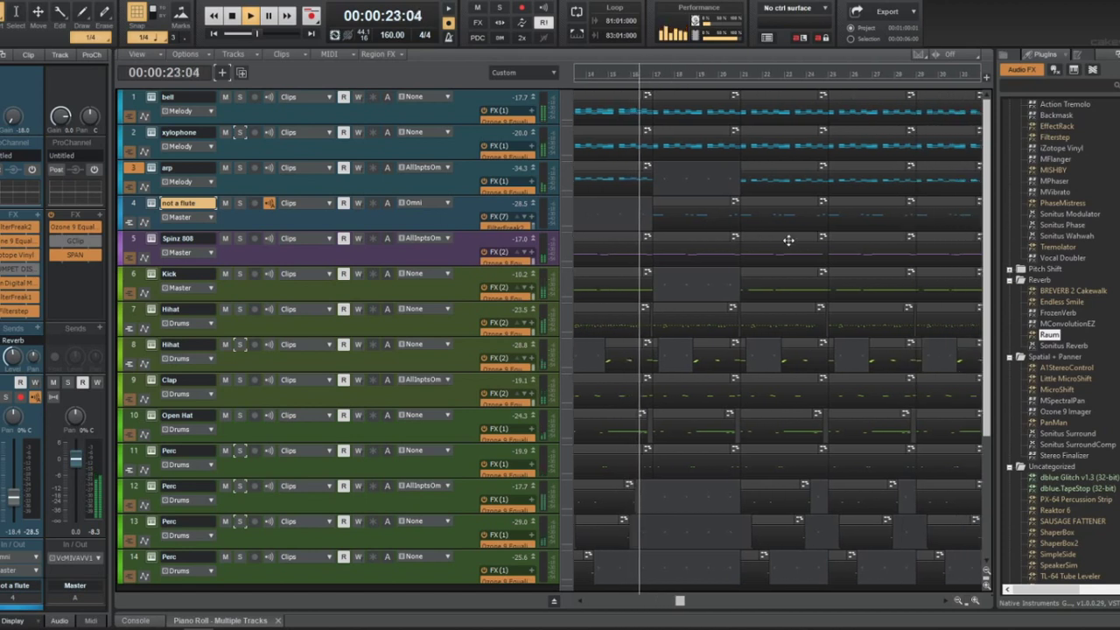
pyautogui.click(781, 492)
pyautogui.click(772, 533)
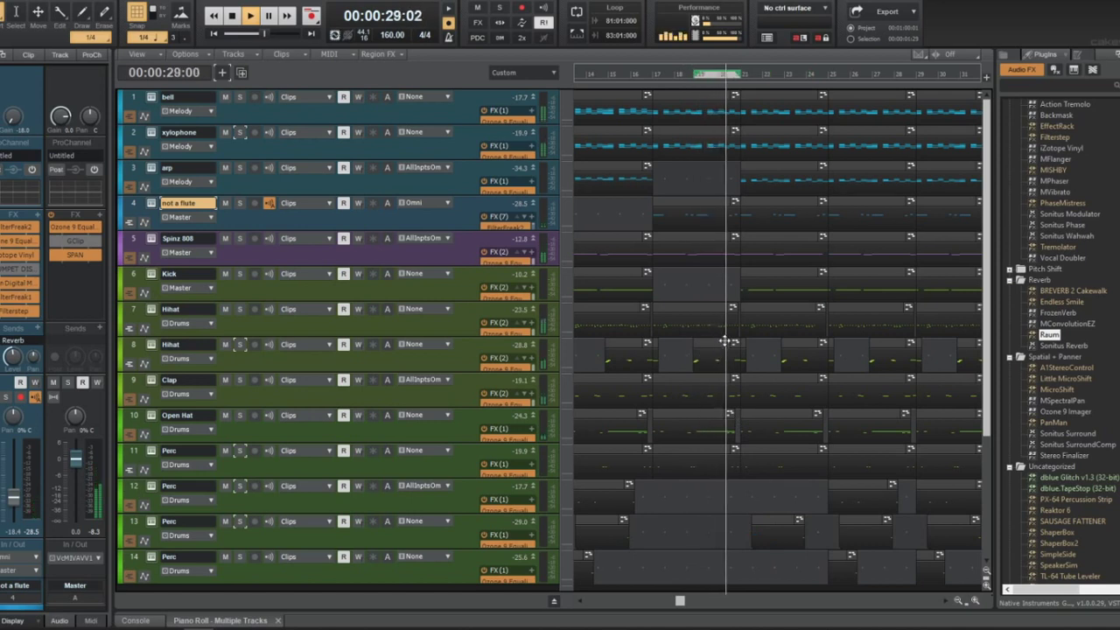
pyautogui.click(800, 350)
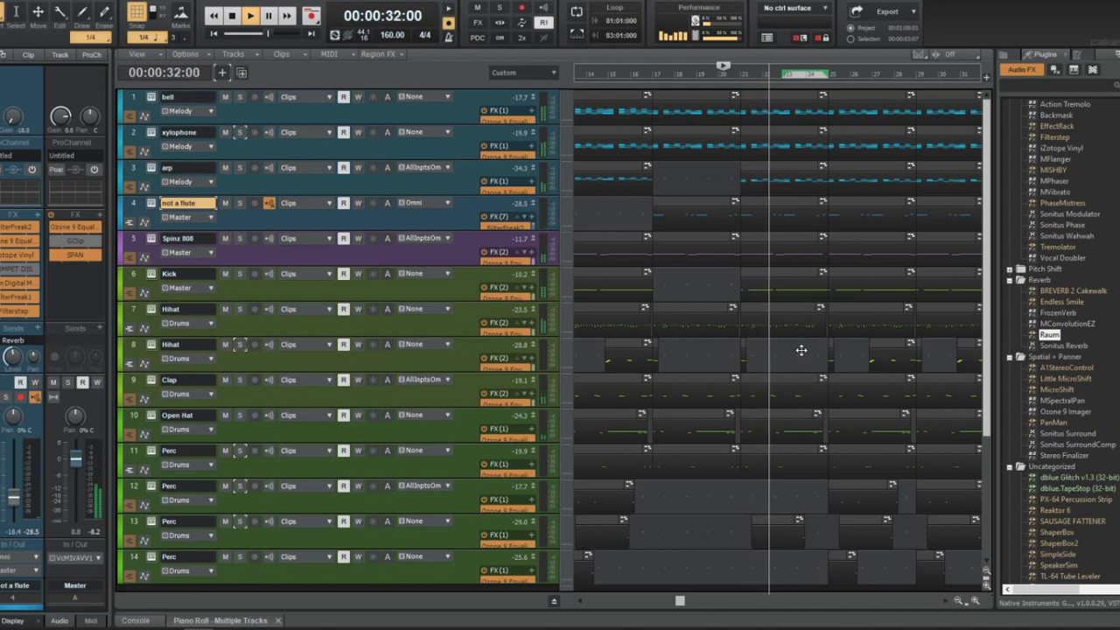
# Trim the Spinz 808 clip that starts at bar 21 so it ends at bar 24
pyautogui.click(823, 251)
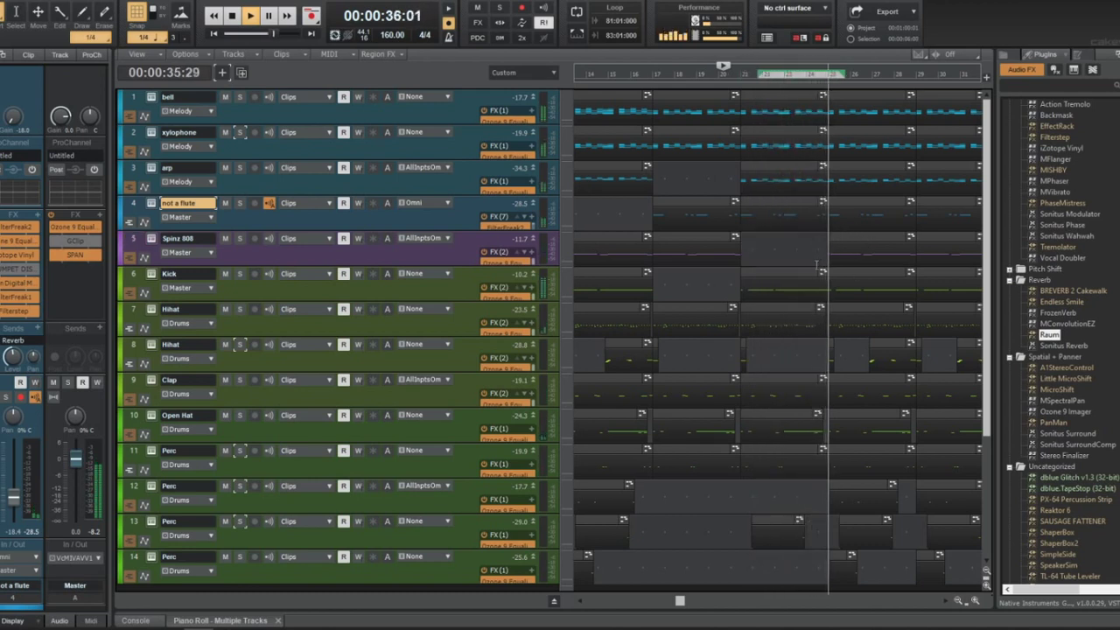
pyautogui.moveTo(817, 245); pyautogui.dragTo(801, 245)
# Review the arrangement through to its end, restarting playback from bar 33 to check the last sections
pyautogui.hscroll(5, 807, 252)
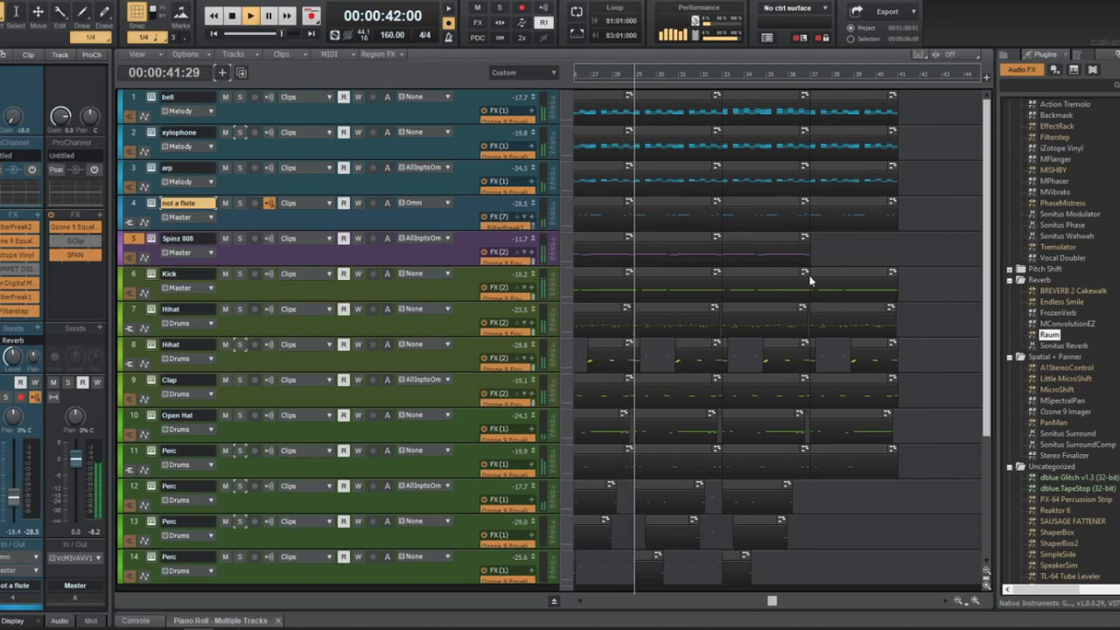
pyautogui.hscroll(2, 809, 276)
pyautogui.scroll(-5, 803, 281)
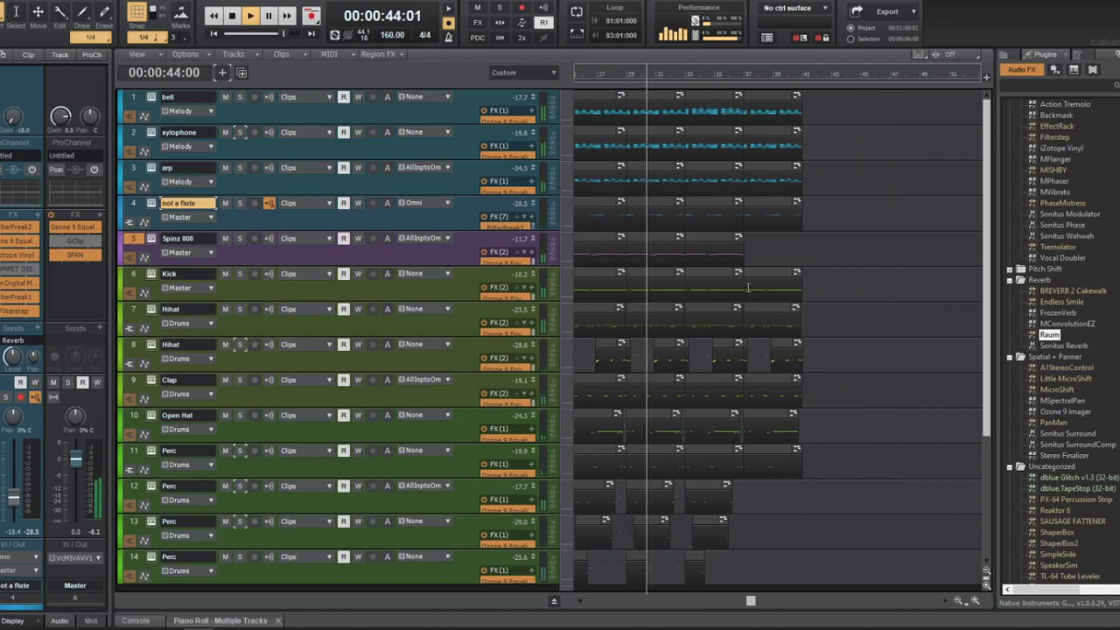
pyautogui.scroll(3, 747, 279)
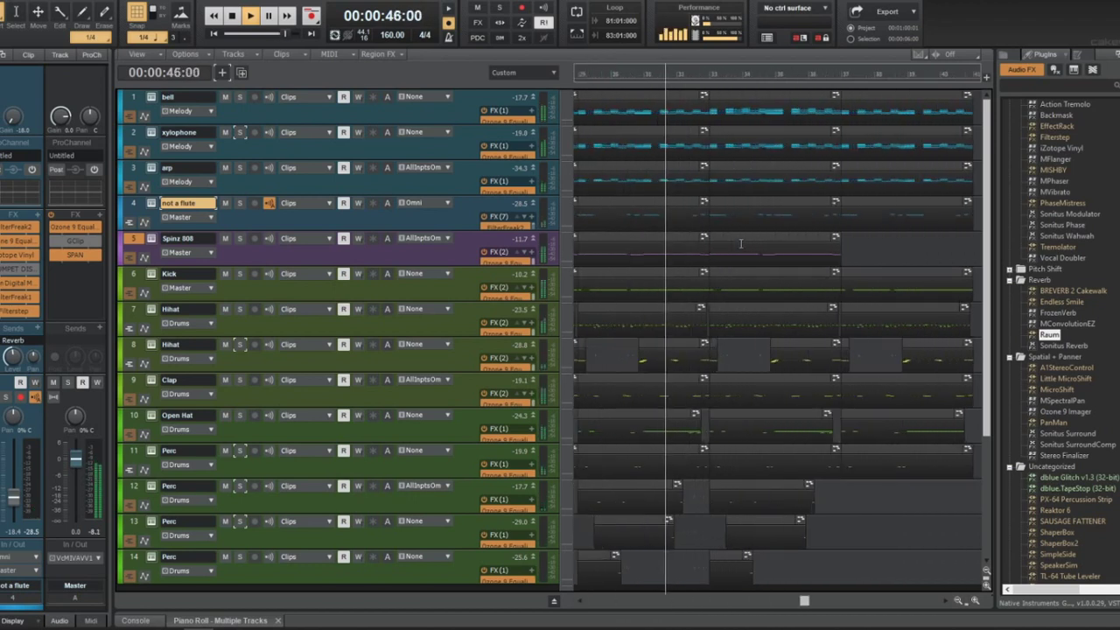
pyautogui.scroll(-2, 740, 243)
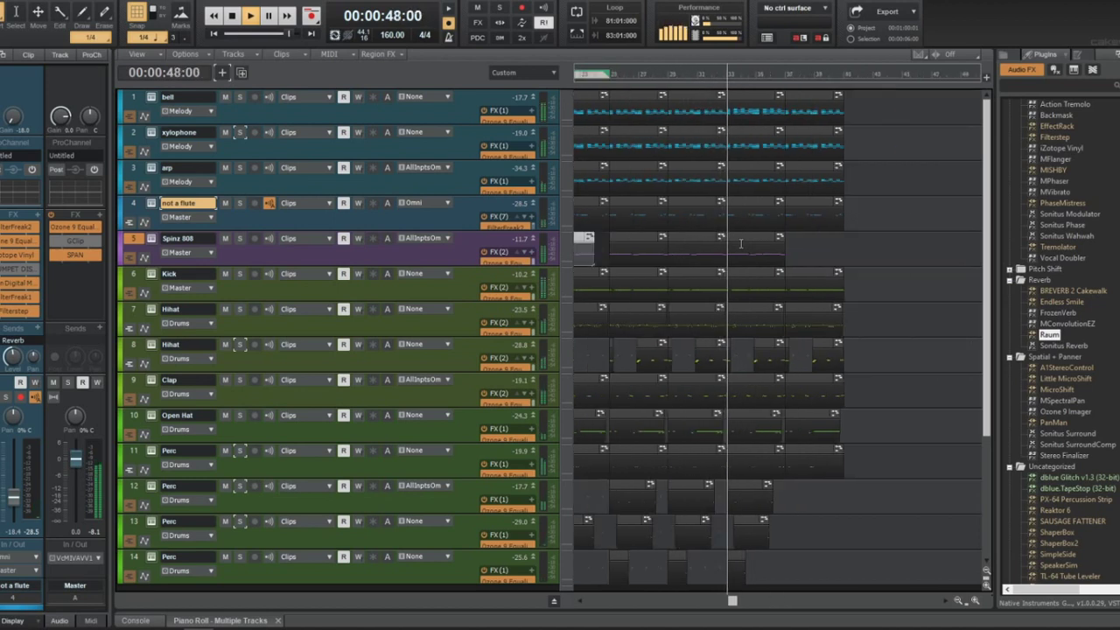
pyautogui.press('space')
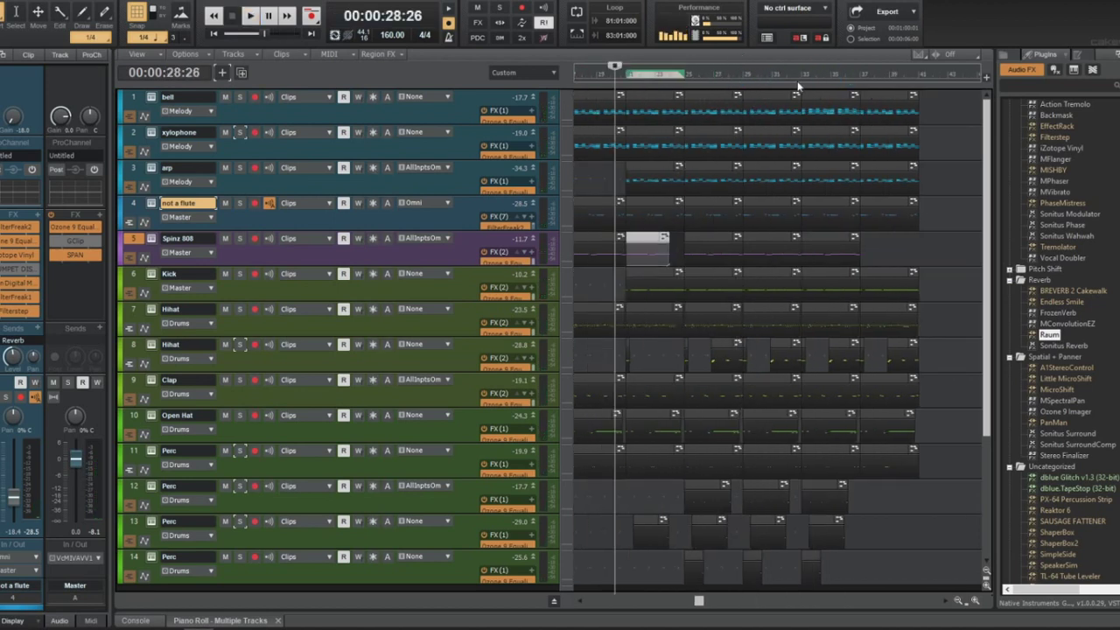
pyautogui.click(798, 80)
pyautogui.press('space')
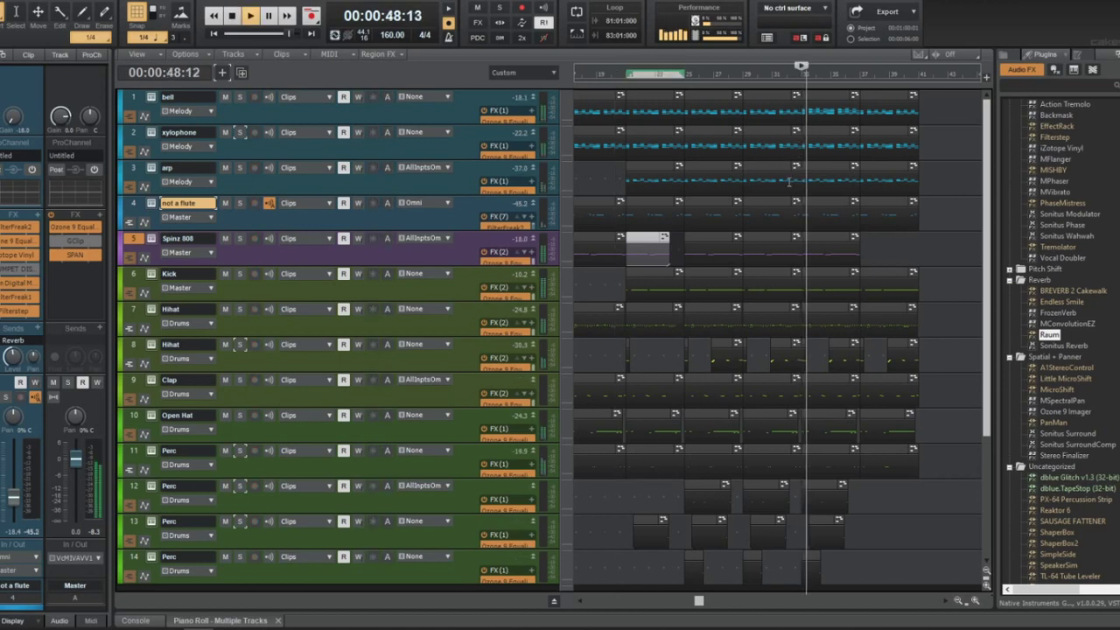
pyautogui.scroll(-1, 785, 195)
pyautogui.scroll(2, 805, 149)
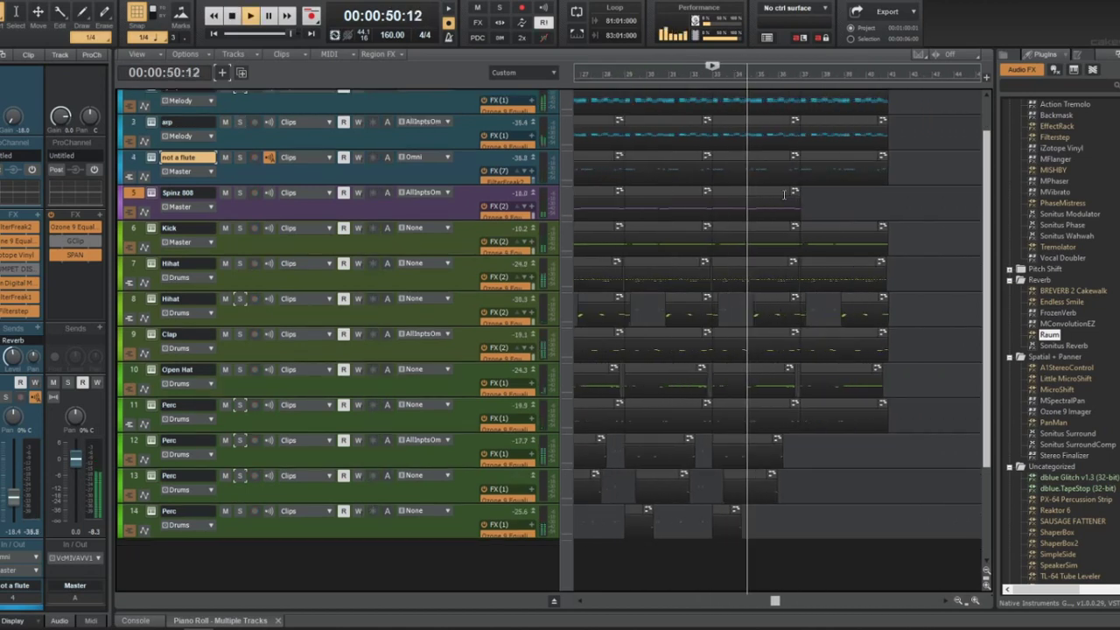
pyautogui.scroll(-3, 823, 106)
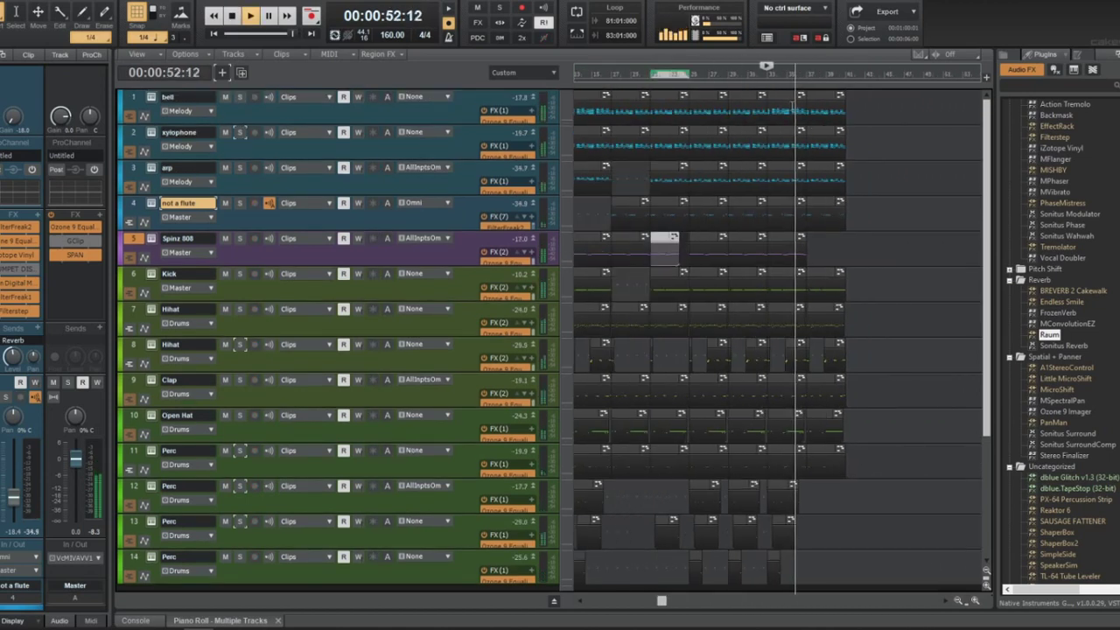
pyautogui.scroll(3, 766, 103)
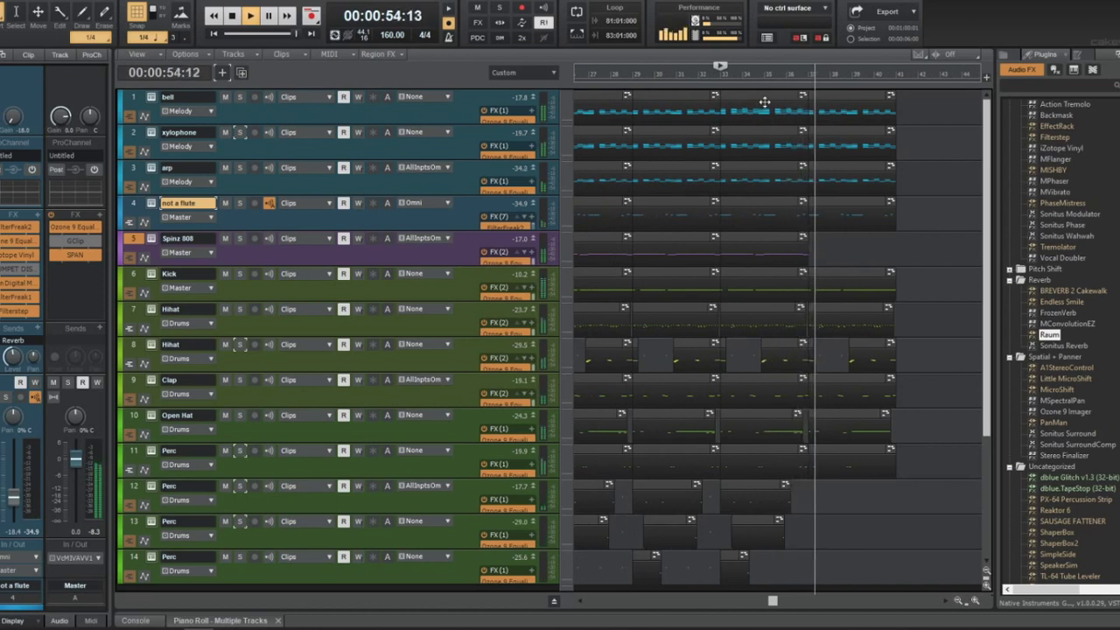
pyautogui.scroll(-1, 759, 123)
# Transpose the xylophone and arp clips spanning bars 33 to 37 up by 12 semitones, and stop playback
pyautogui.moveTo(758, 127); pyautogui.dragTo(759, 175)
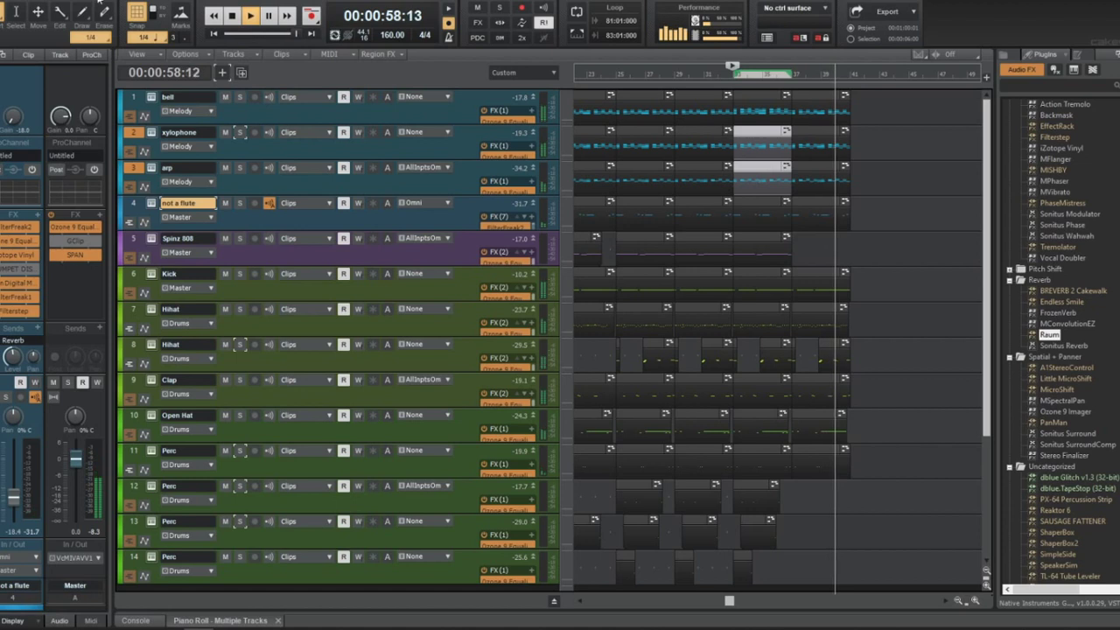
pyautogui.click(101, 0)
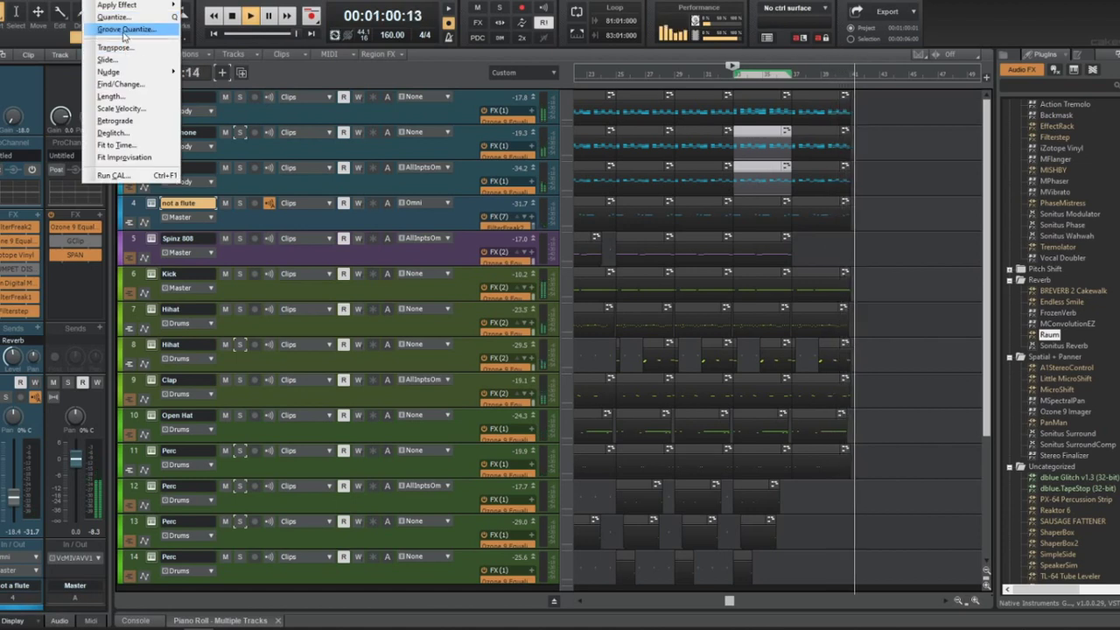
pyautogui.click(155, 52)
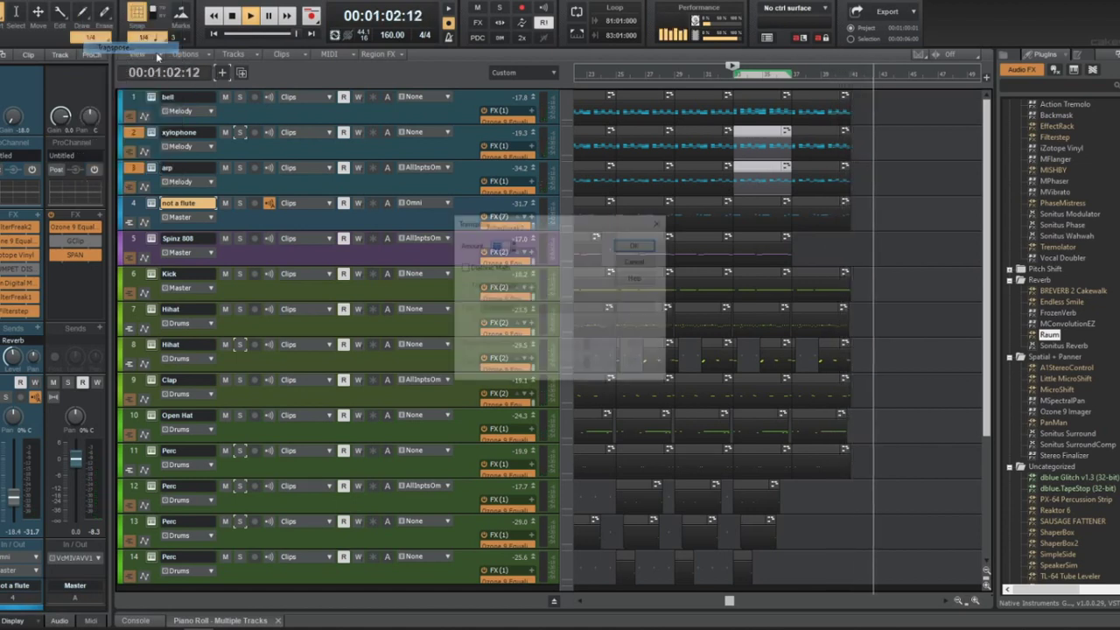
pyautogui.press('Return')
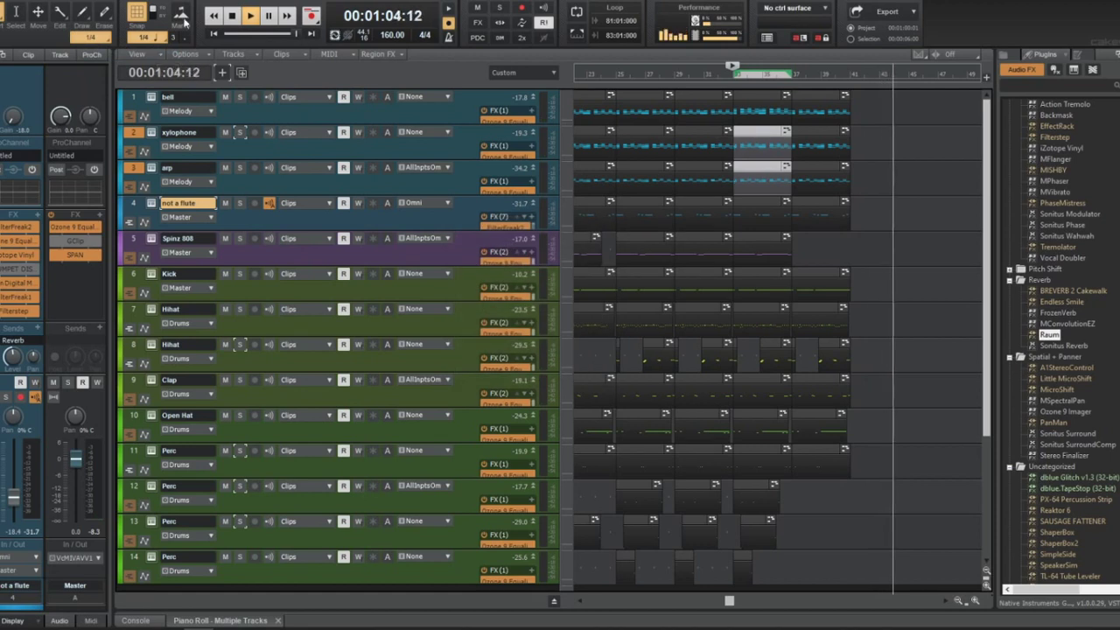
pyautogui.click(103, 3)
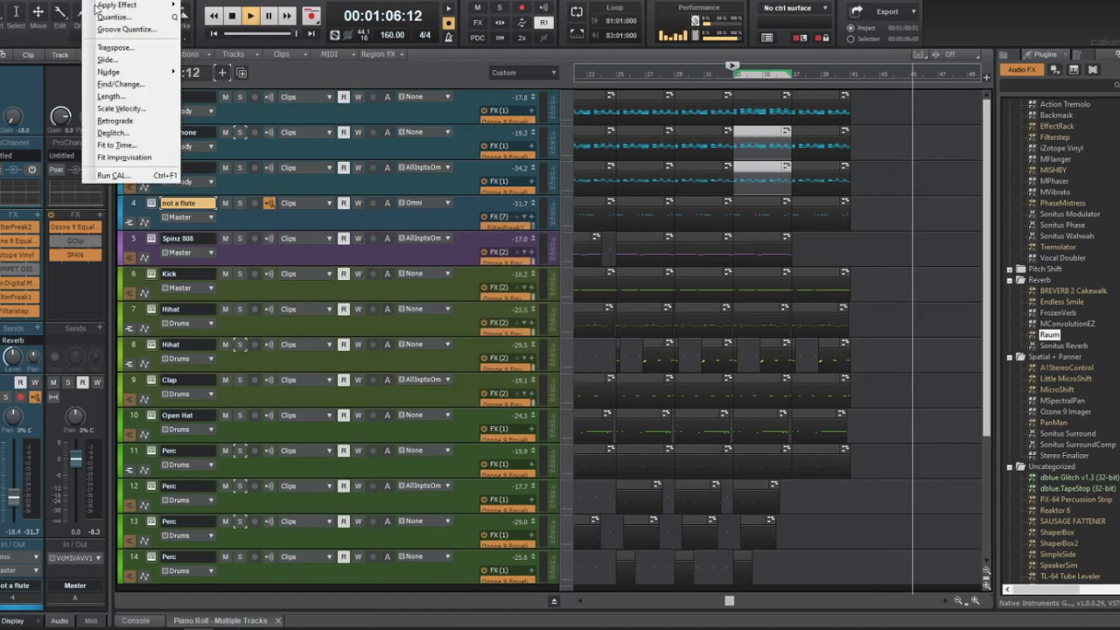
pyautogui.click(105, 54)
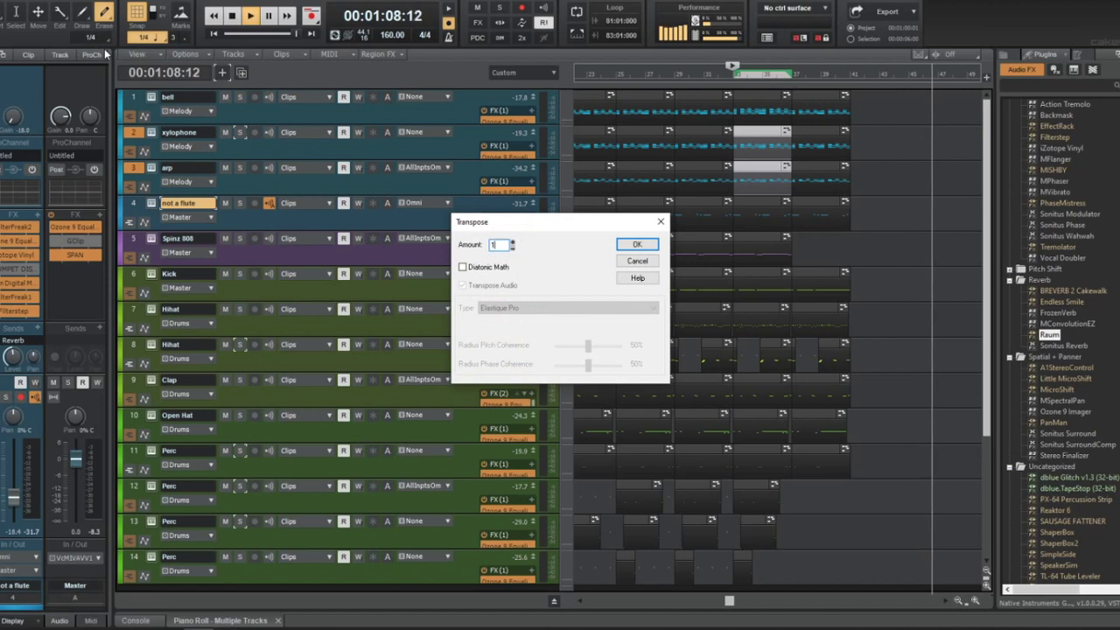
pyautogui.press('Return')
pyautogui.click(103, 3)
pyautogui.click(105, 54)
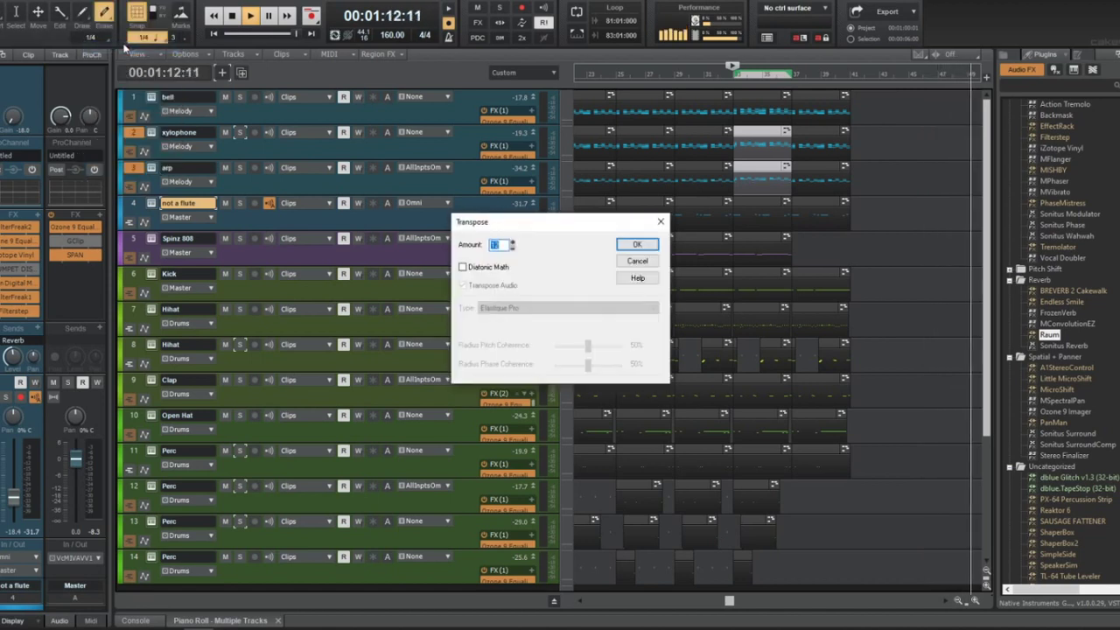
pyautogui.press('Return')
pyautogui.press('space')
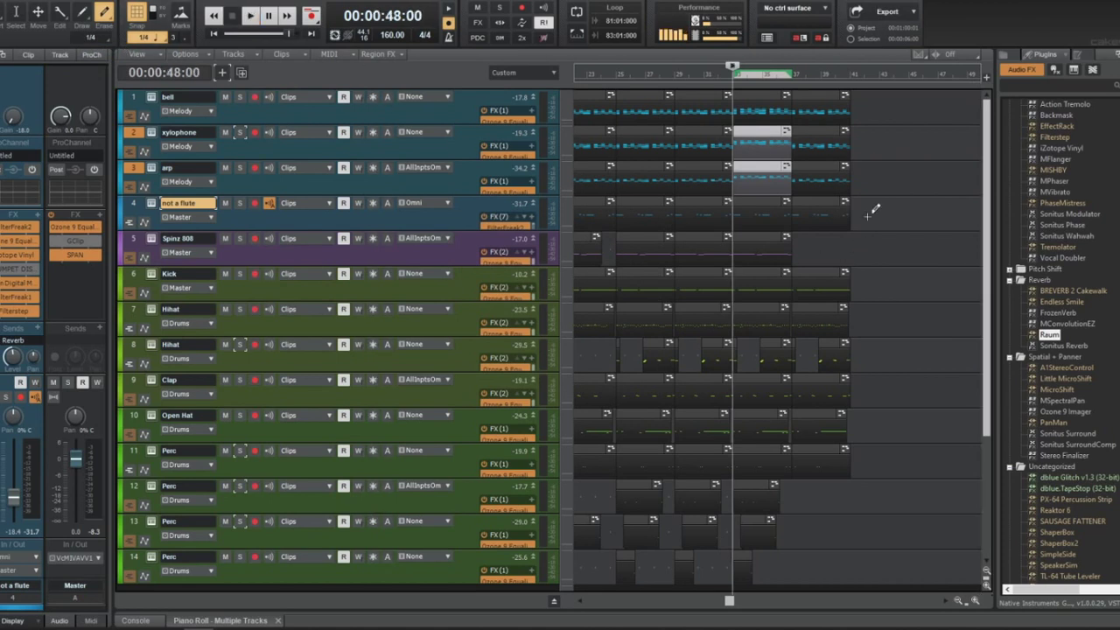
pyautogui.click(897, 206)
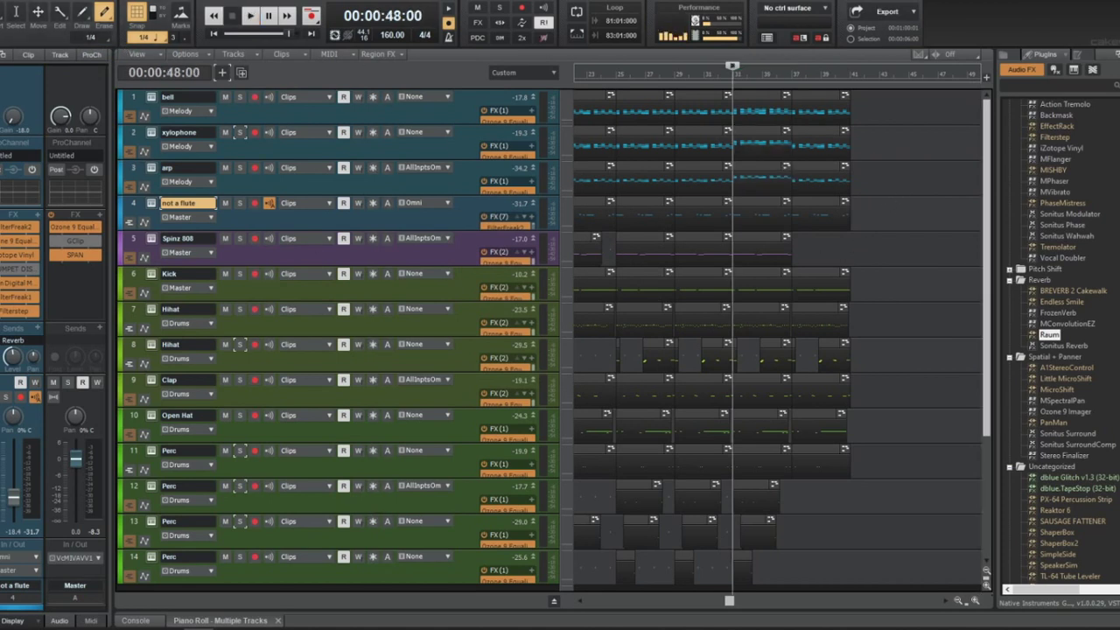
# Copy the whole arrangement, all clips on every track, so that the duplicate starts at bar 41
pyautogui.hotkey('ctrl', 'a')
pyautogui.scroll(-3, 700, 262)
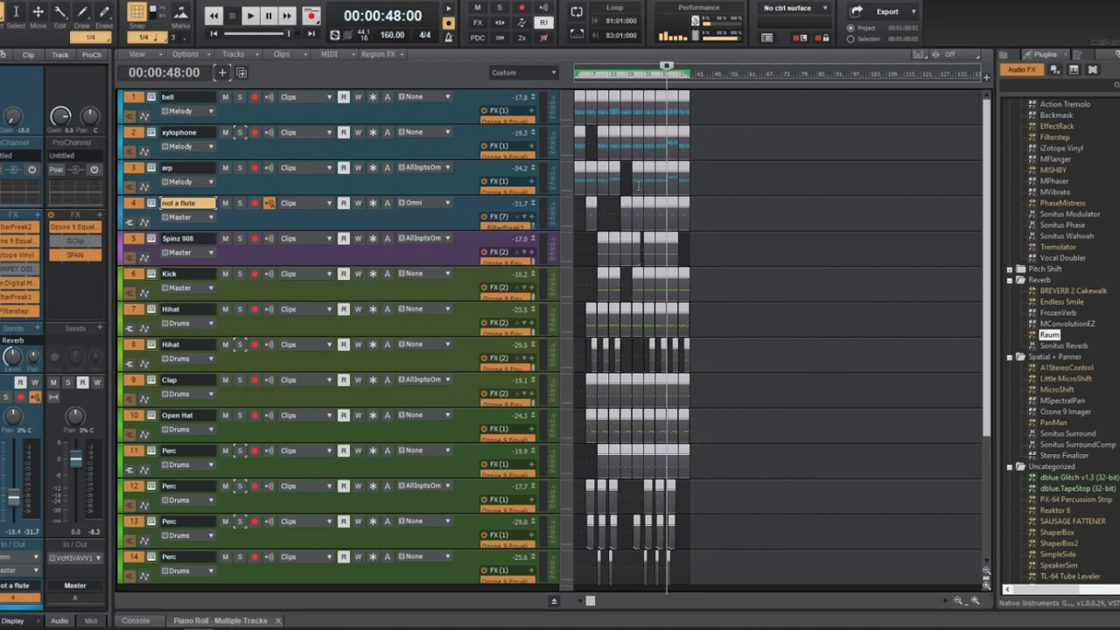
pyautogui.scroll(1, 618, 150)
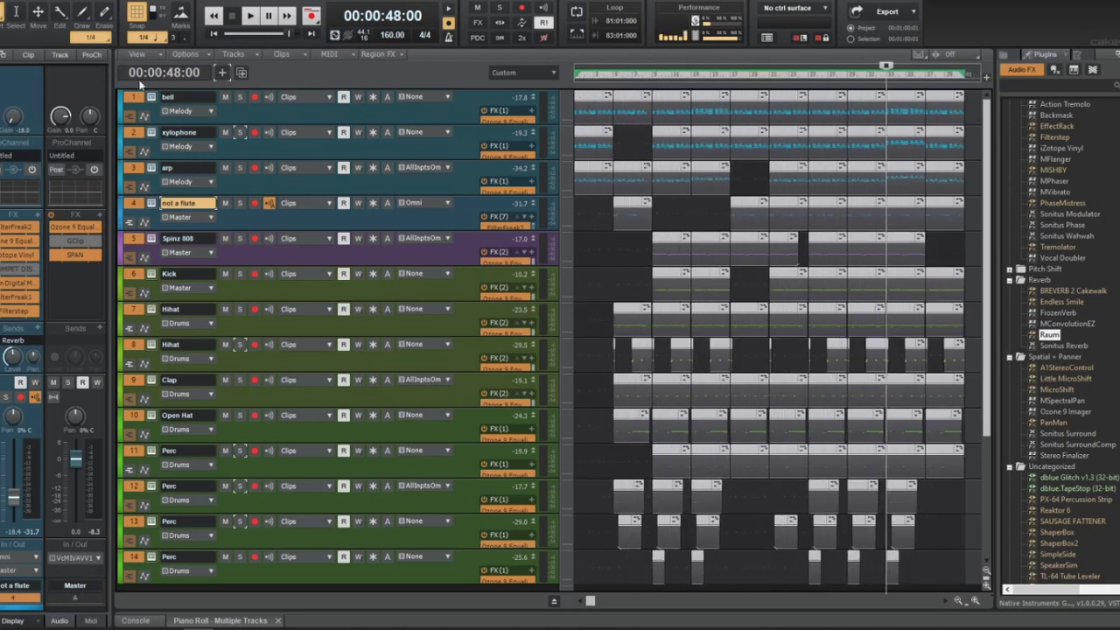
pyautogui.scroll(-1, 717, 201)
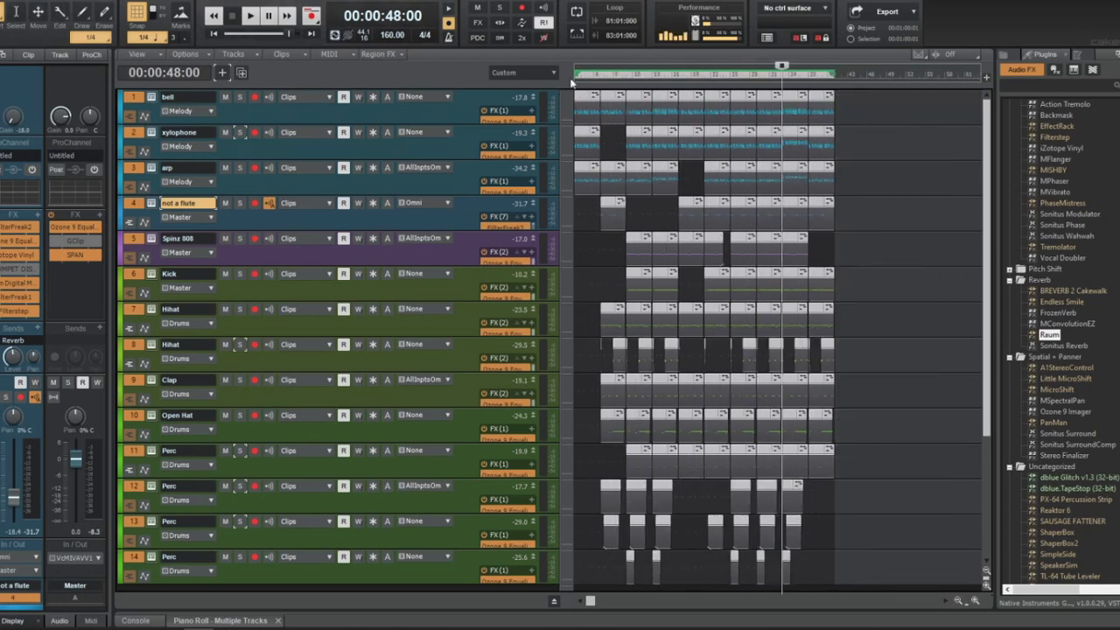
pyautogui.moveTo(584, 98); pyautogui.dragTo(844, 95)
pyautogui.scroll(3, 658, 175)
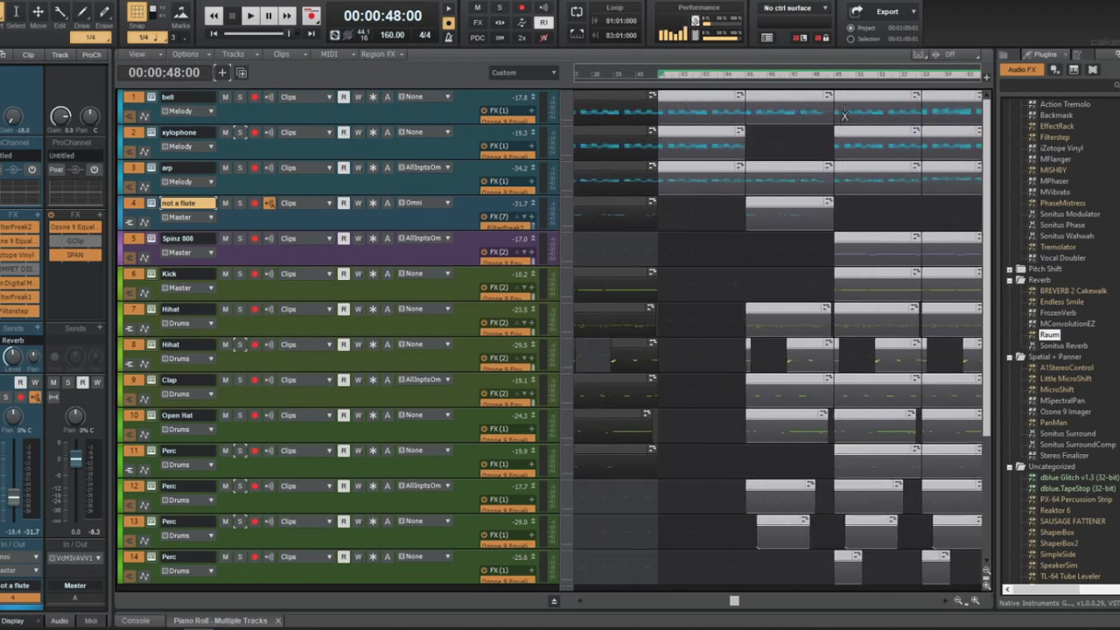
pyautogui.scroll(-2, 658, 178)
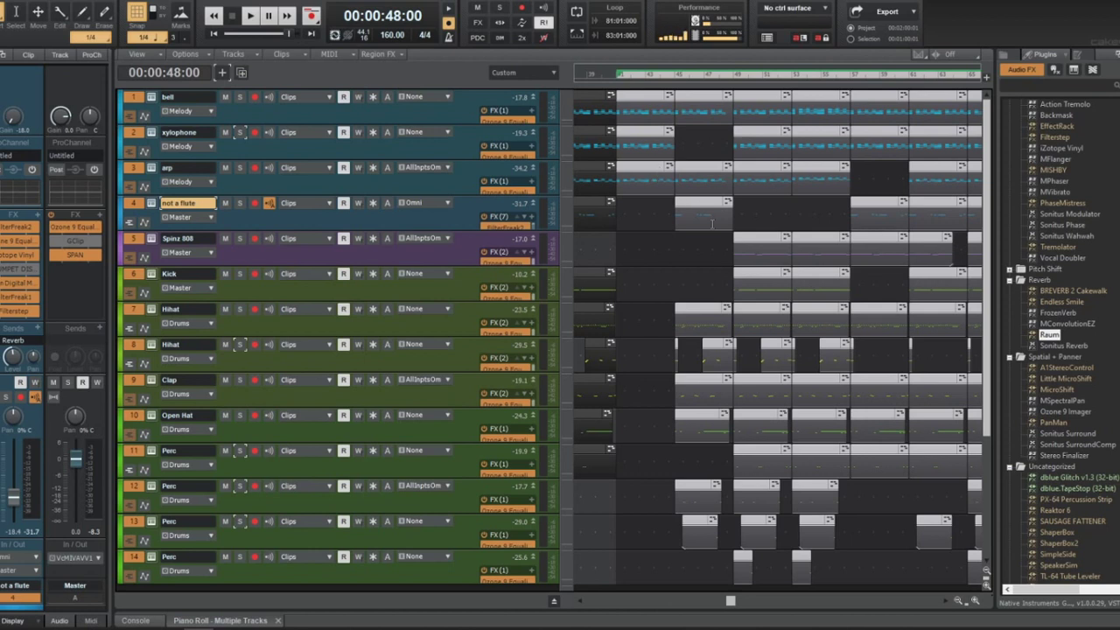
pyautogui.scroll(-3, 701, 203)
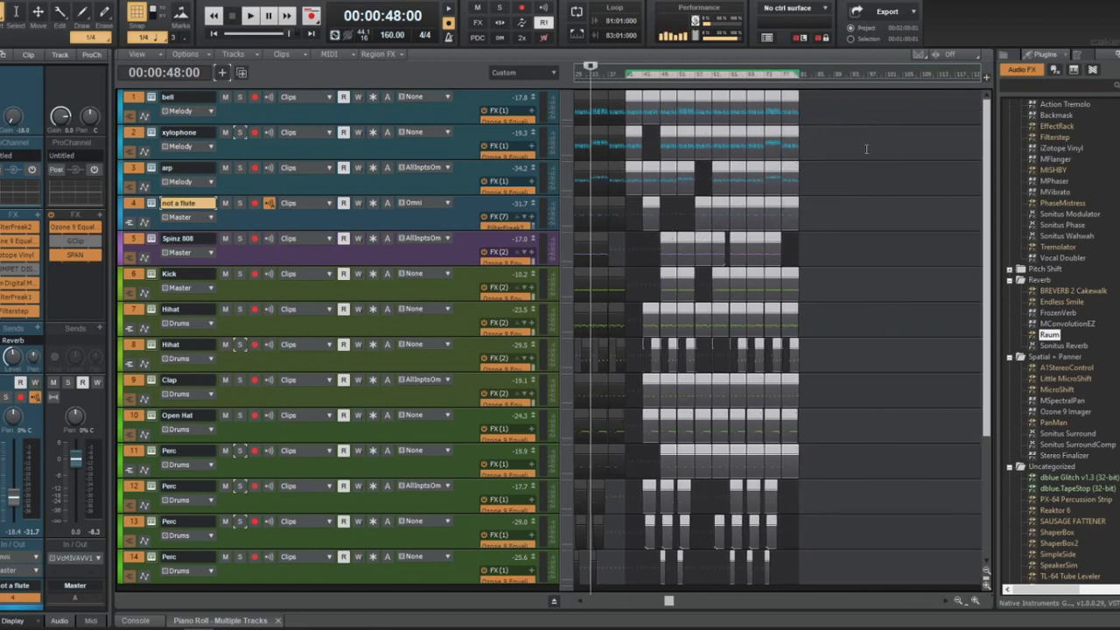
pyautogui.scroll(-3, 866, 148)
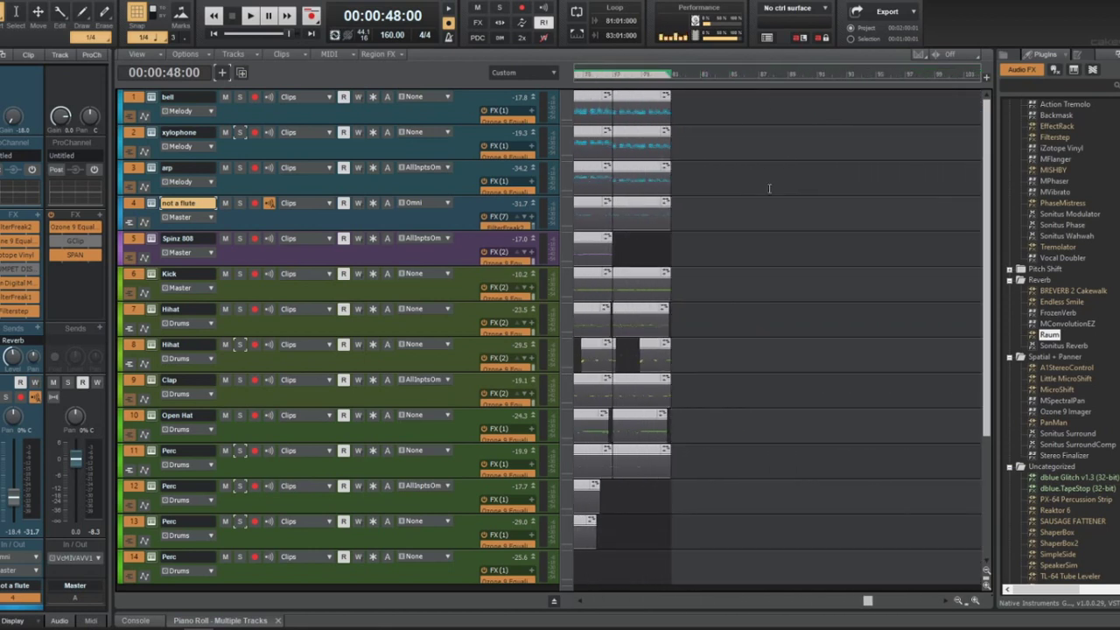
# Copy the final bell, xylophone and arp clips to bar 81, keeping only the bell and arp copies, and play the ending
pyautogui.moveTo(636, 164); pyautogui.dragTo(689, 111)
pyautogui.click(630, 77)
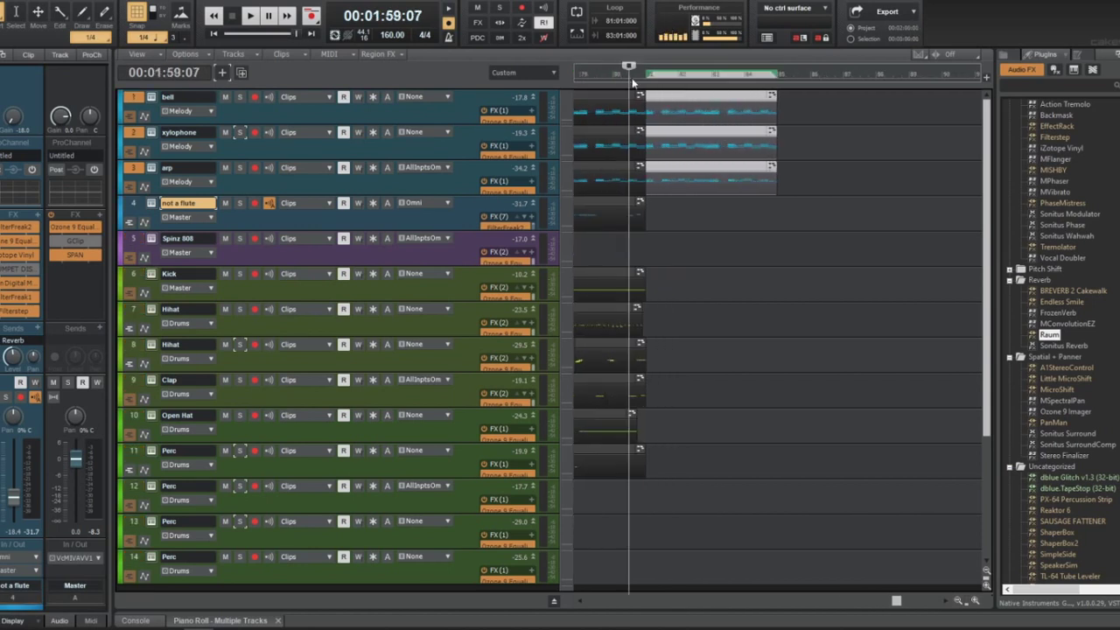
pyautogui.click(694, 173)
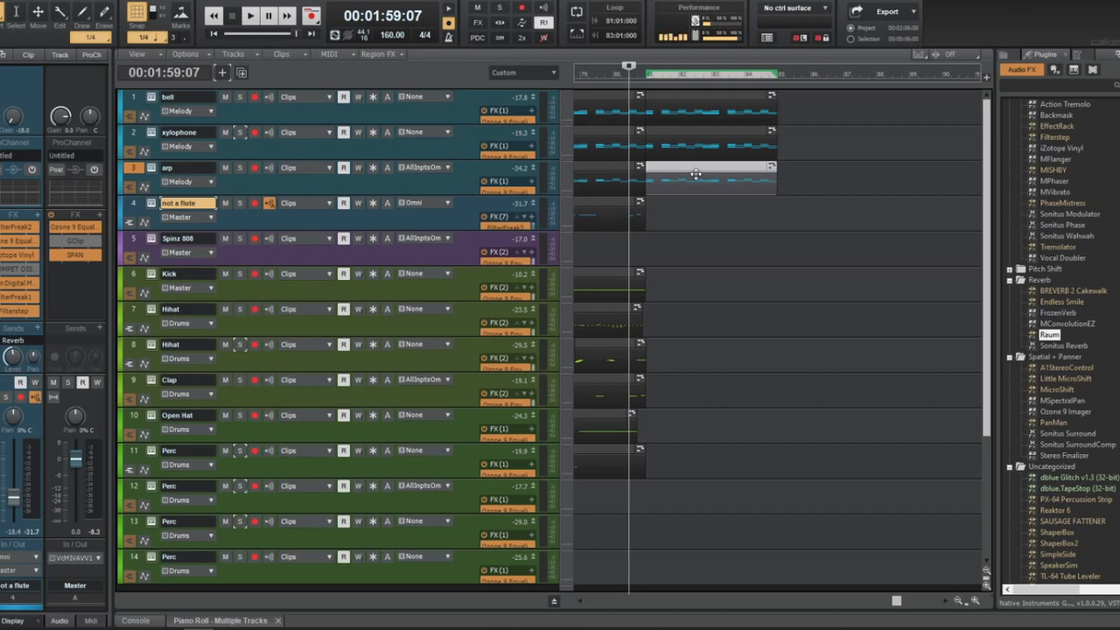
pyautogui.press('space')
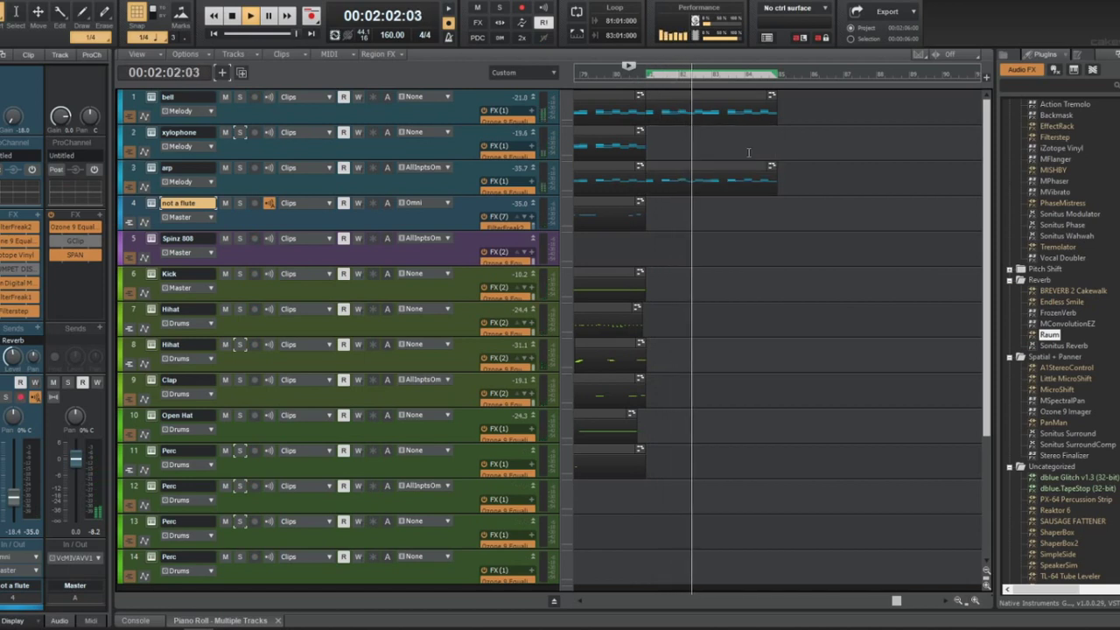
# Silence the bell clip in bar 84 and replay the outro from bar 81
pyautogui.click(800, 197)
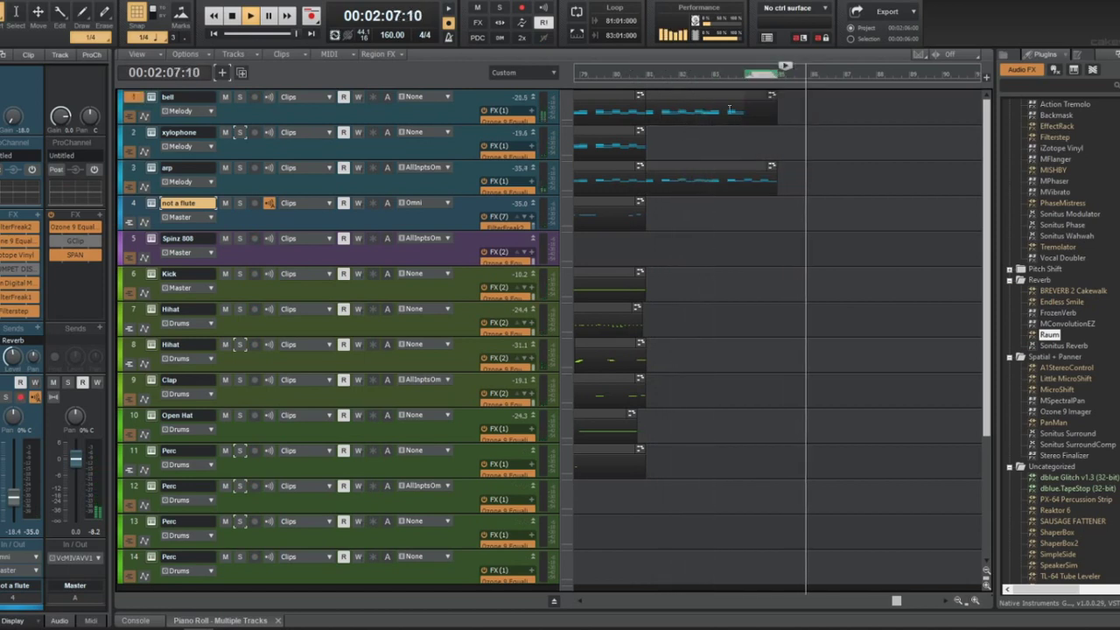
pyautogui.click(644, 77)
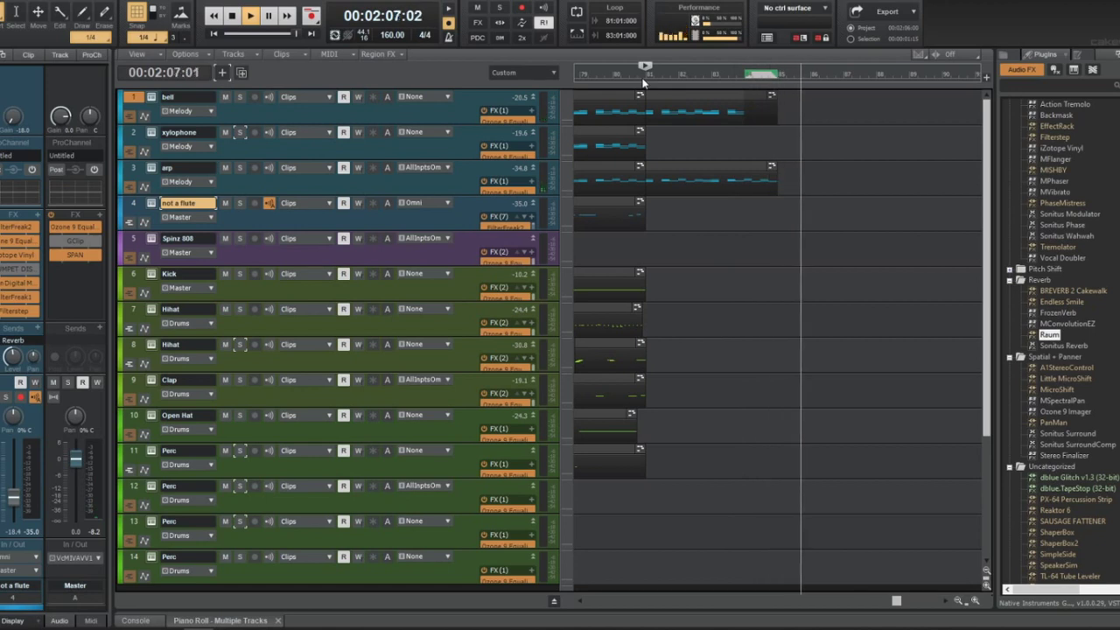
pyautogui.press('space')
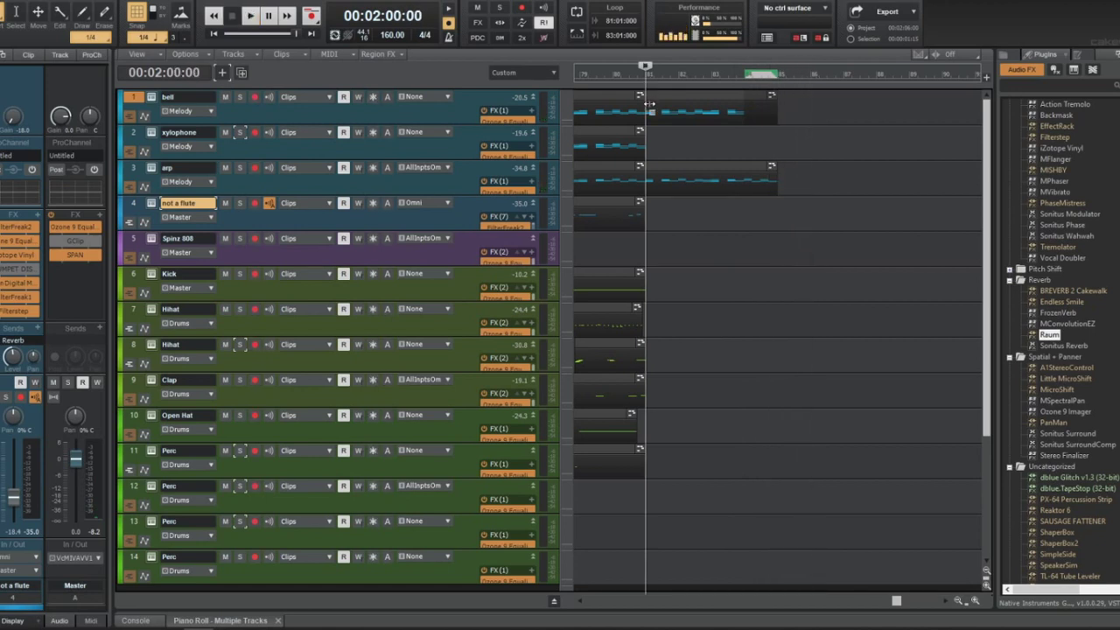
# Save the project as Trasss in the Beats folder on the Desktop
pyautogui.hotkey('ctrl', 's')
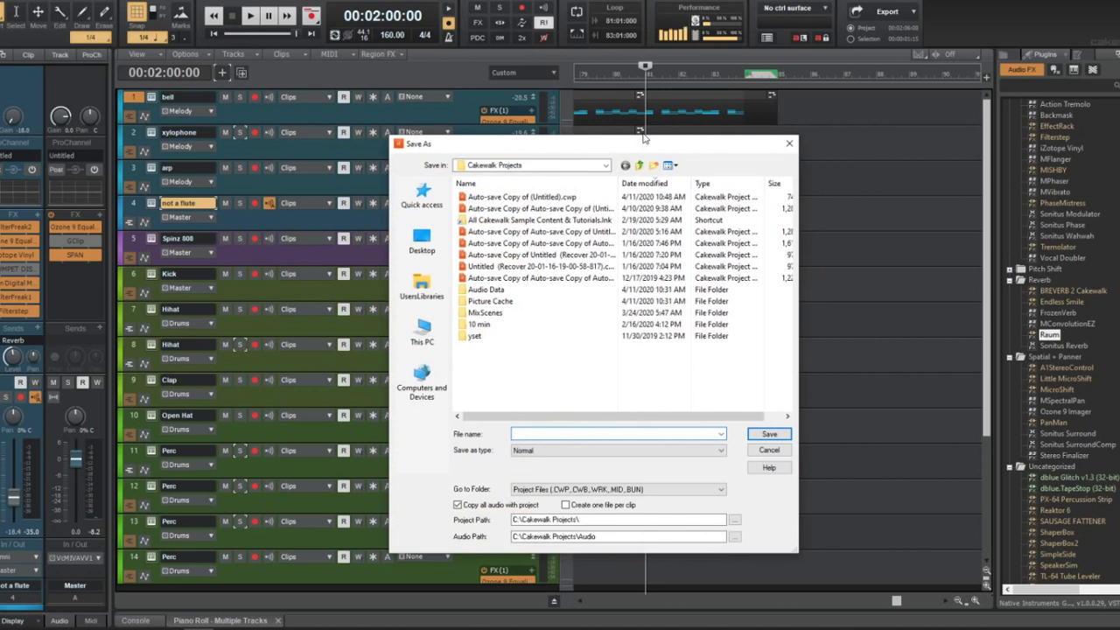
pyautogui.click(424, 337)
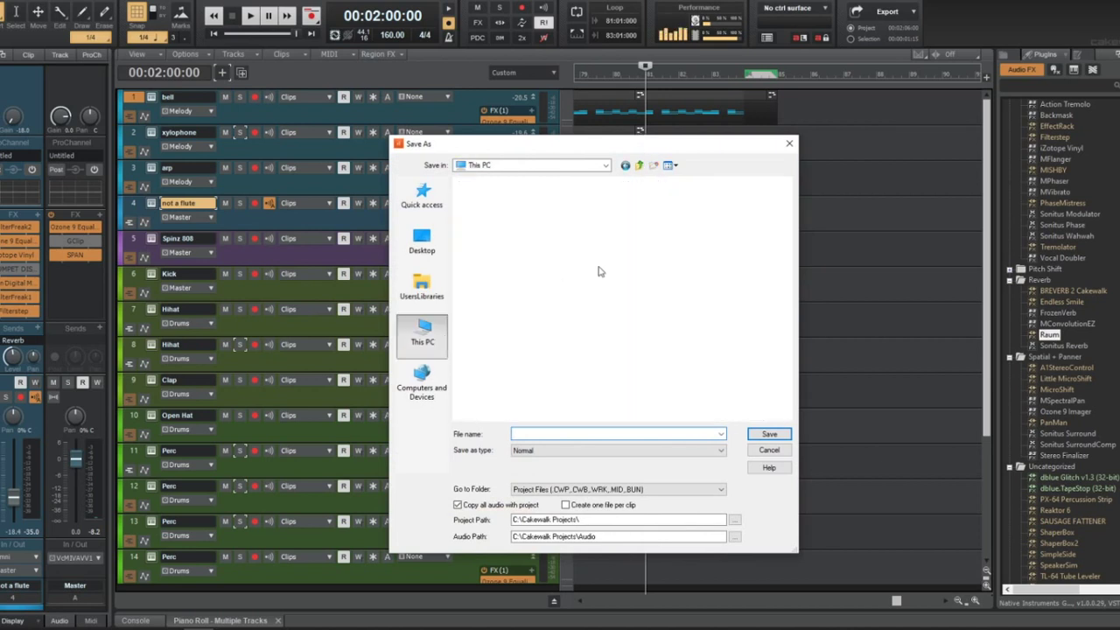
pyautogui.doubleClick(635, 210)
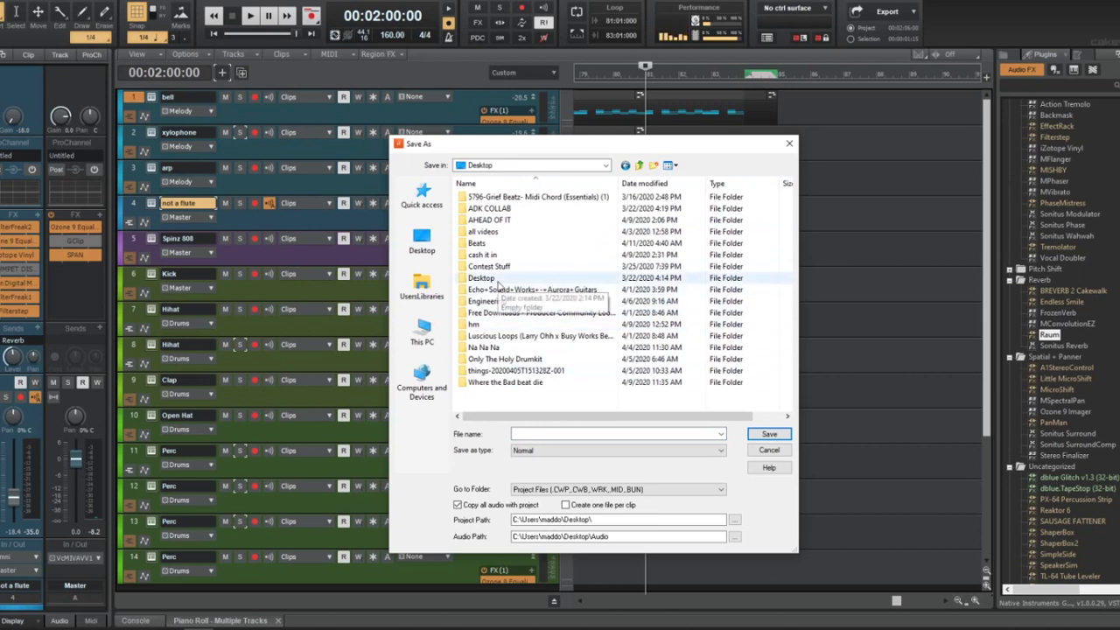
pyautogui.click(511, 245)
pyautogui.doubleClick(511, 246)
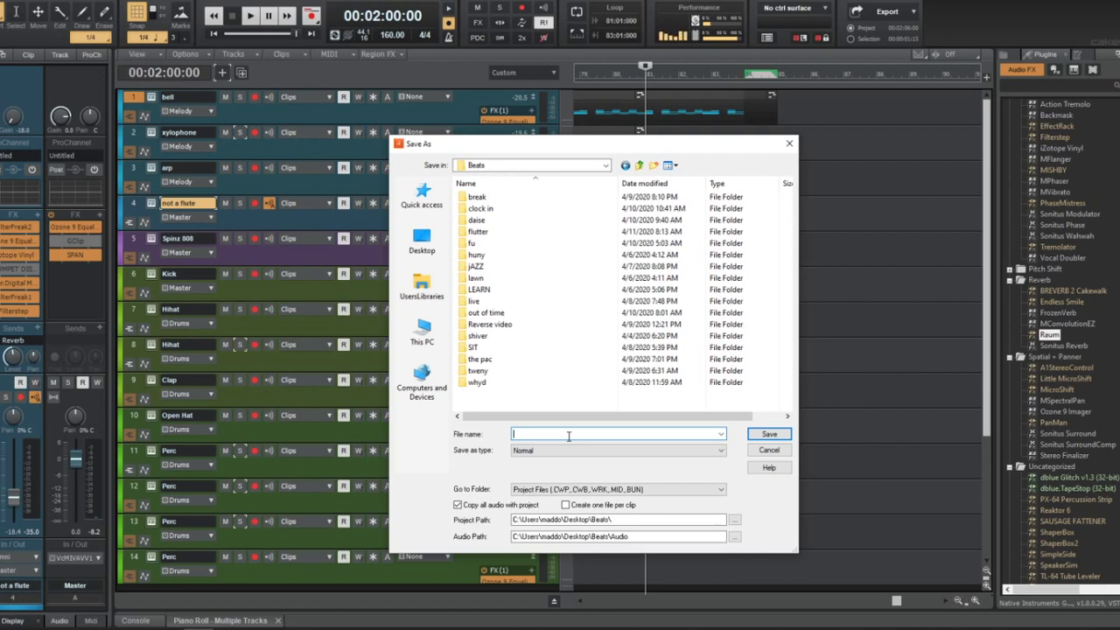
pyautogui.write('Trasss')
pyautogui.press('Return')
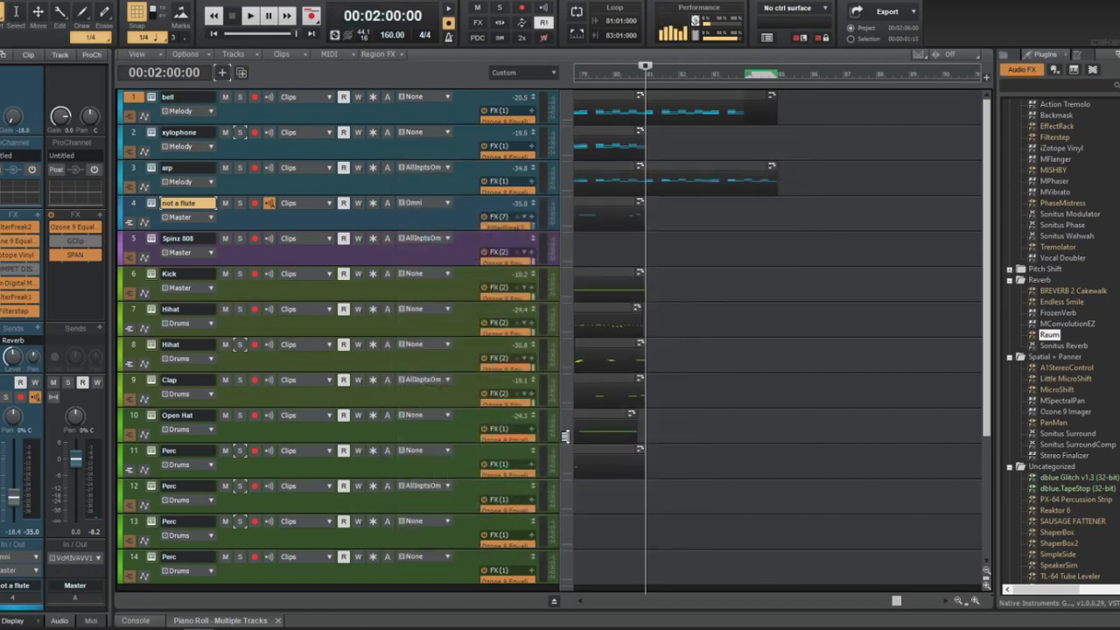
# Listen to the full song from the beginning with the whole arrangement in view
pyautogui.press('space')
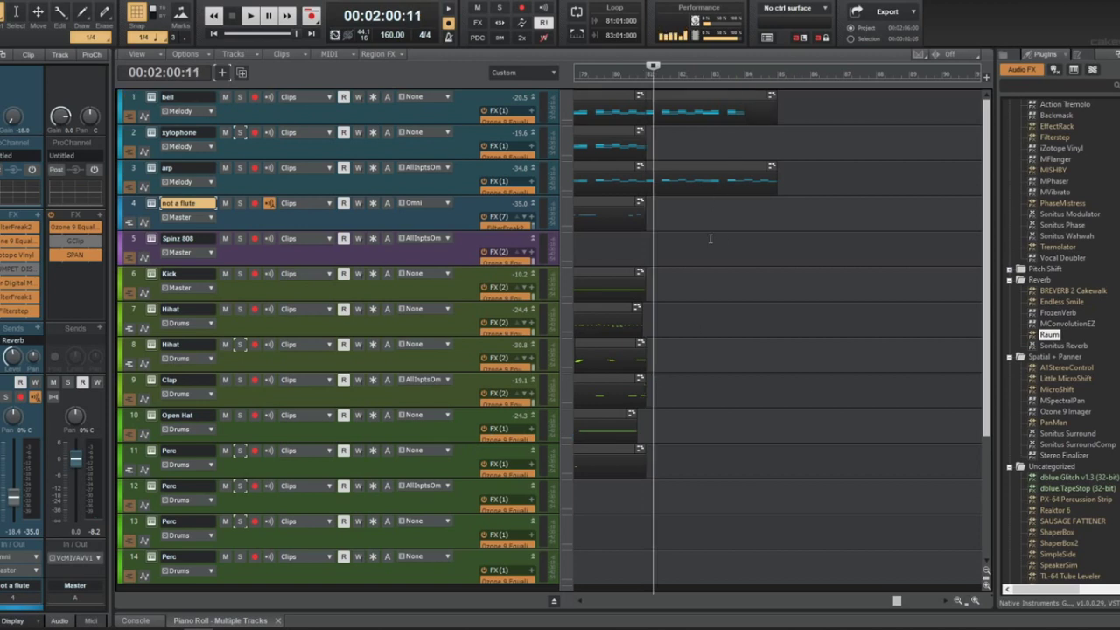
pyautogui.click(775, 76)
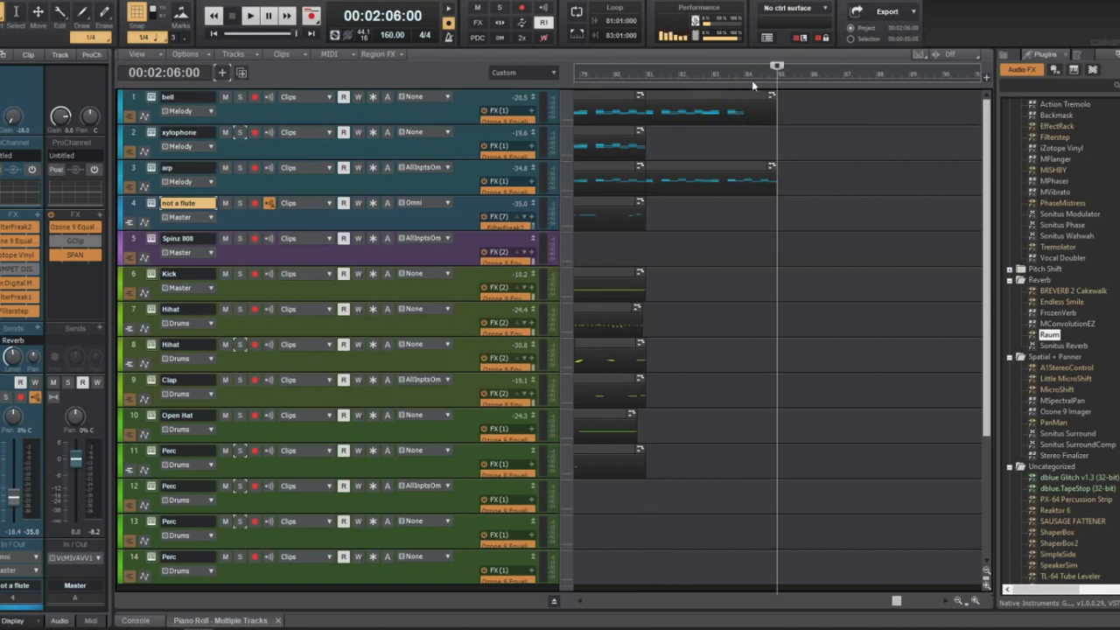
pyautogui.hotkey('shift', 'f')
pyautogui.press('w')
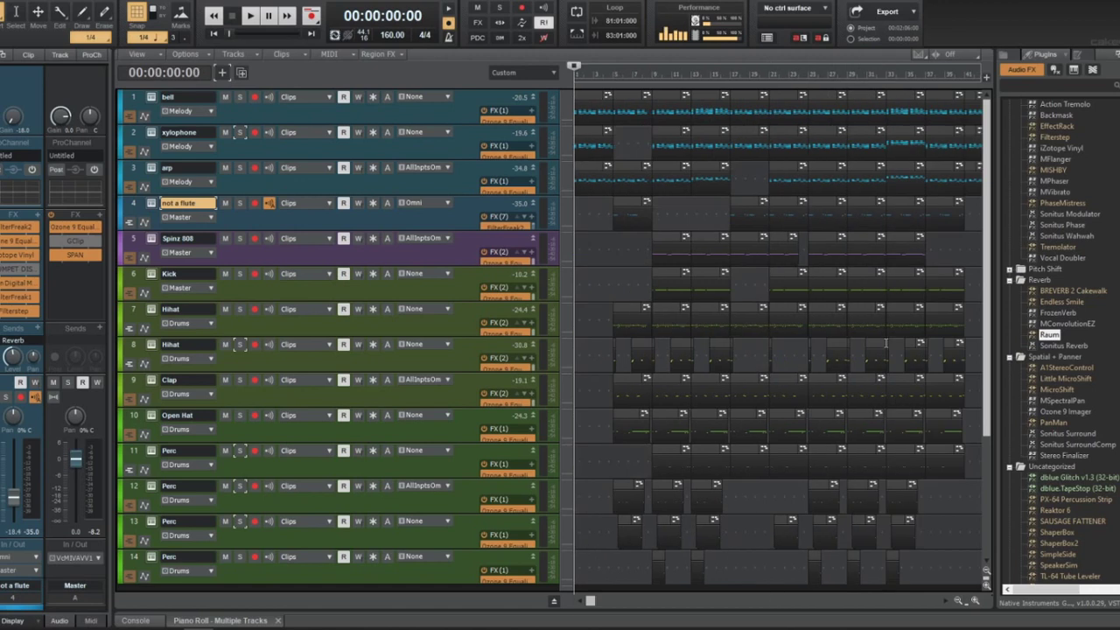
pyautogui.hotkey('ctrl', 'Left')
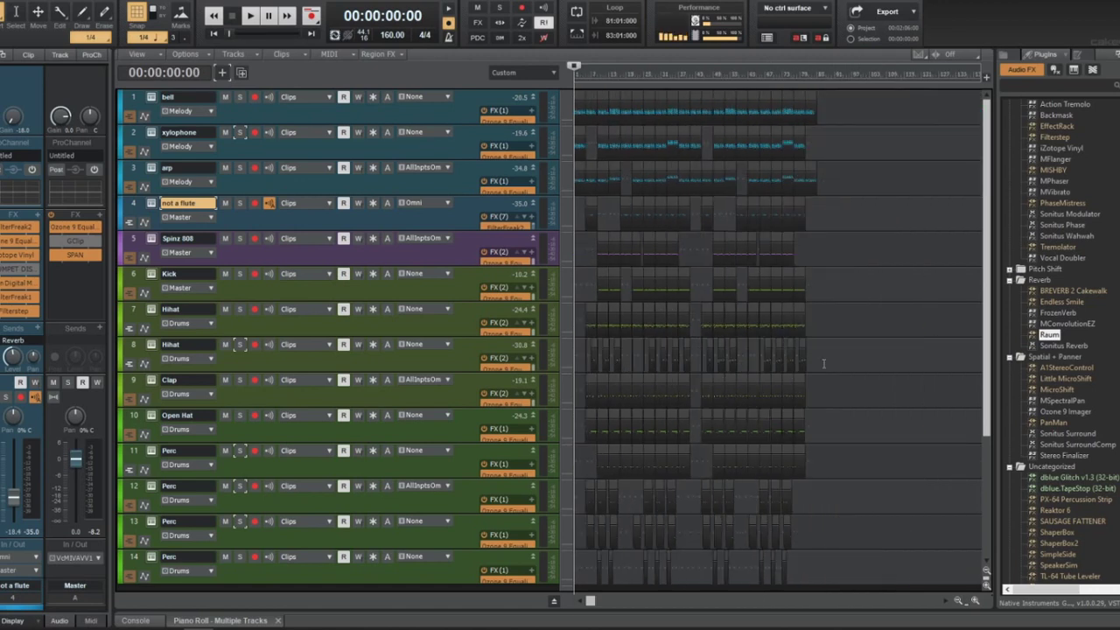
pyautogui.press('space')
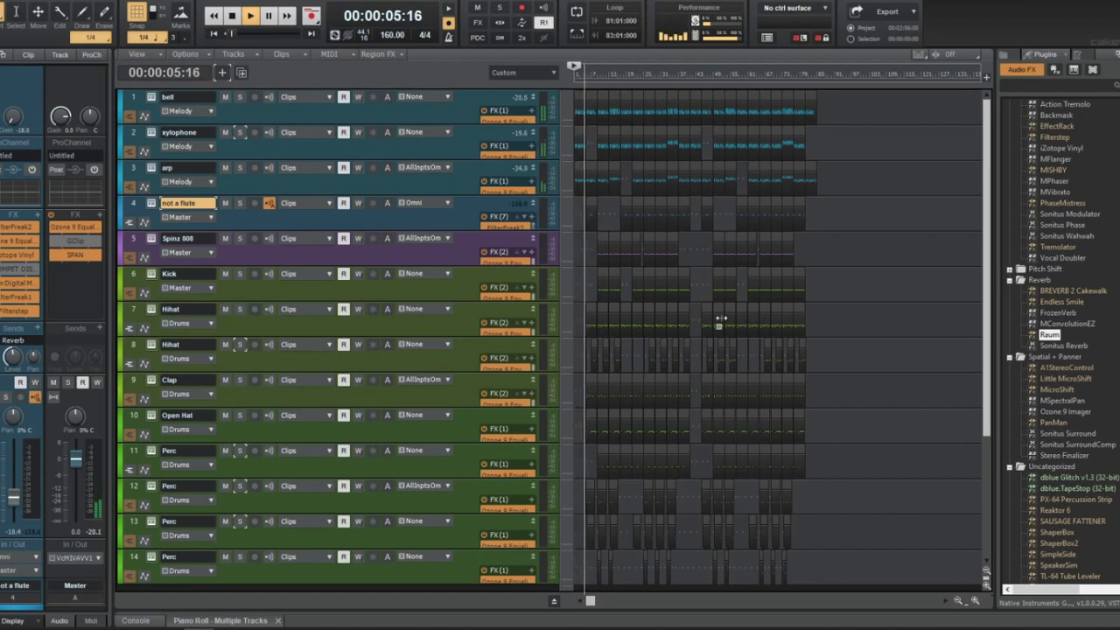
pyautogui.hotkey('ctrl', 'Right')
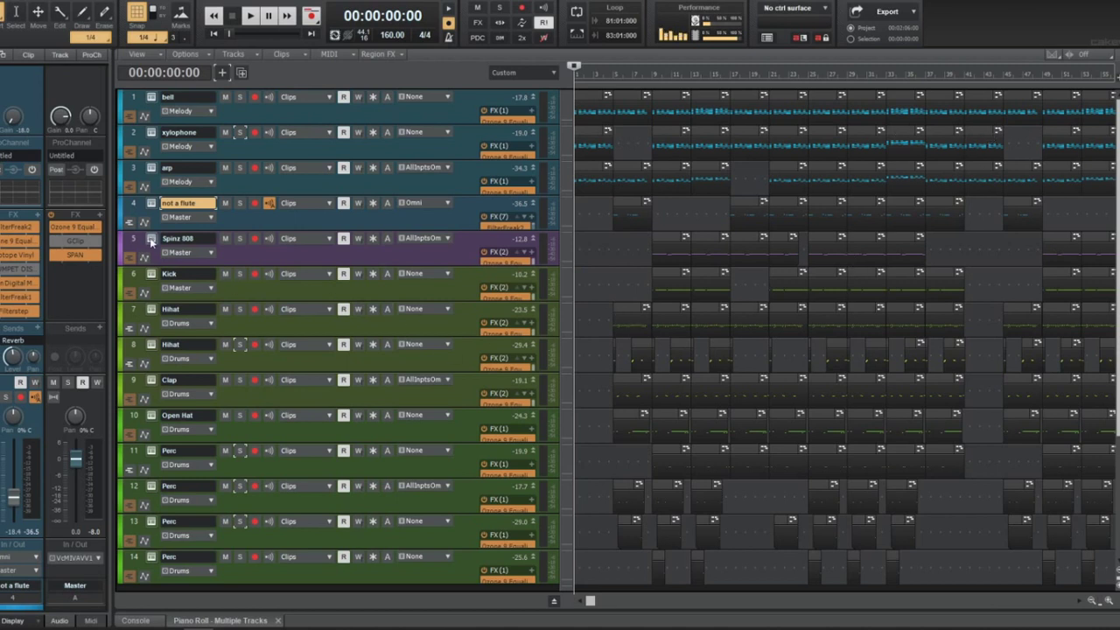
# Open the Komplete Kontrol instrument on the Spinz 808 track and place its window so the whole sampler is visible
pyautogui.click(573, 264)
pyautogui.moveTo(491, 140); pyautogui.dragTo(617, 99)
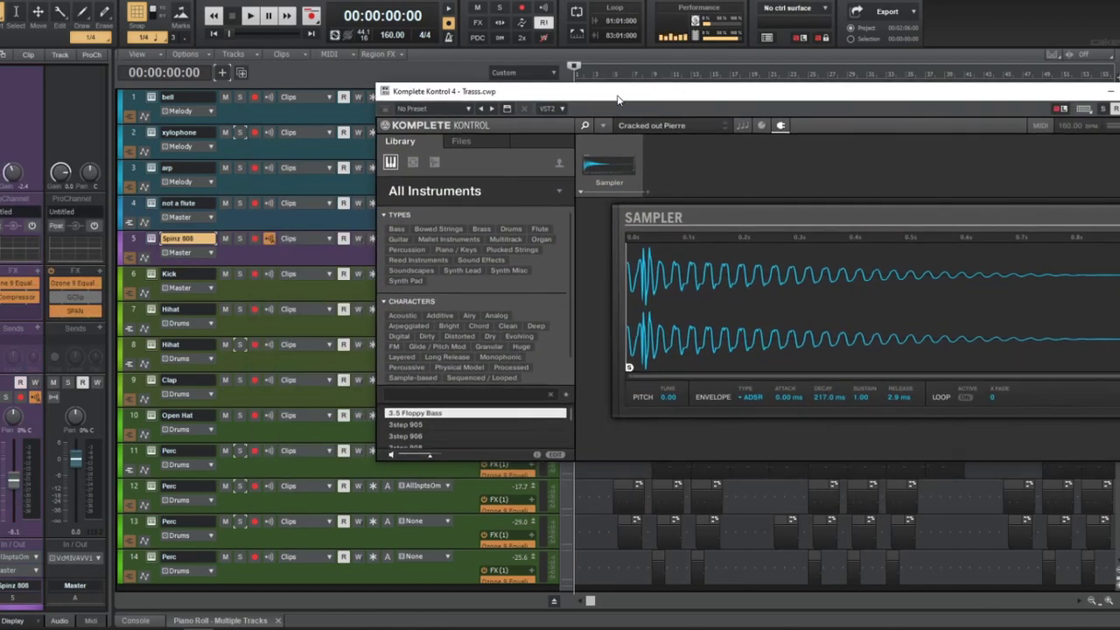
pyautogui.moveTo(603, 99); pyautogui.dragTo(371, 154)
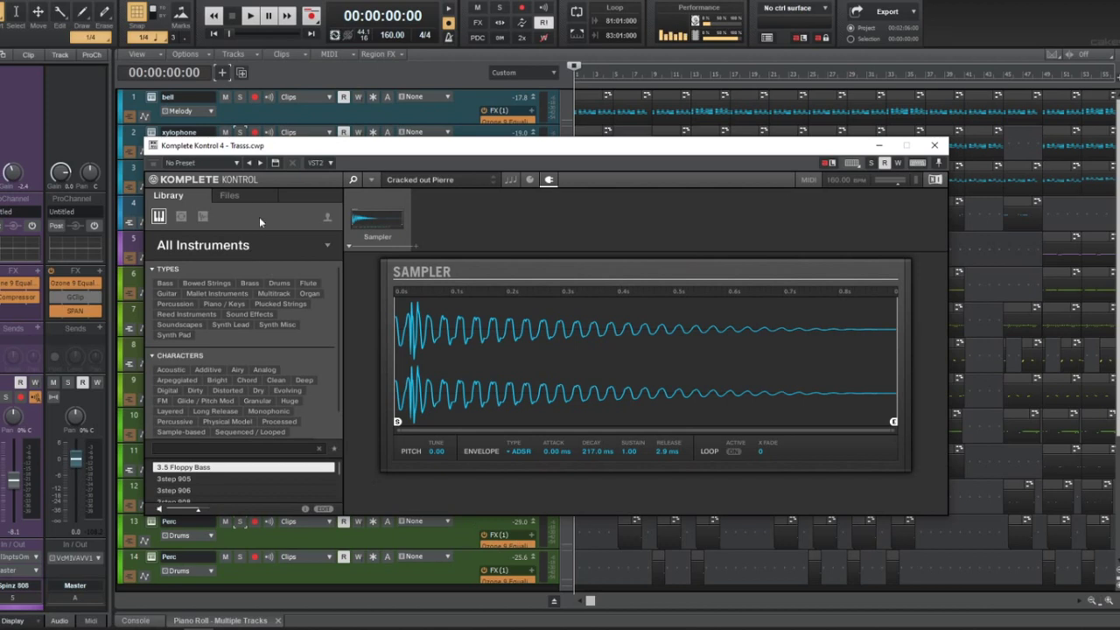
# Browse the Snares folder of mai Drum Kit 2 in the sampler's file browser, and close the instrument window
pyautogui.click(229, 195)
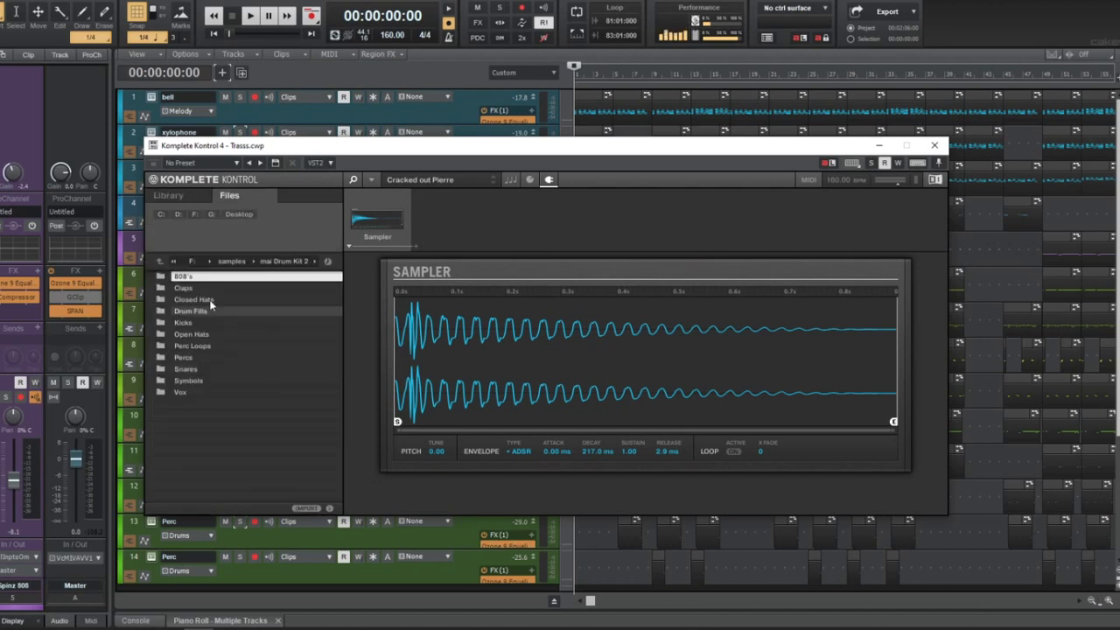
pyautogui.doubleClick(186, 369)
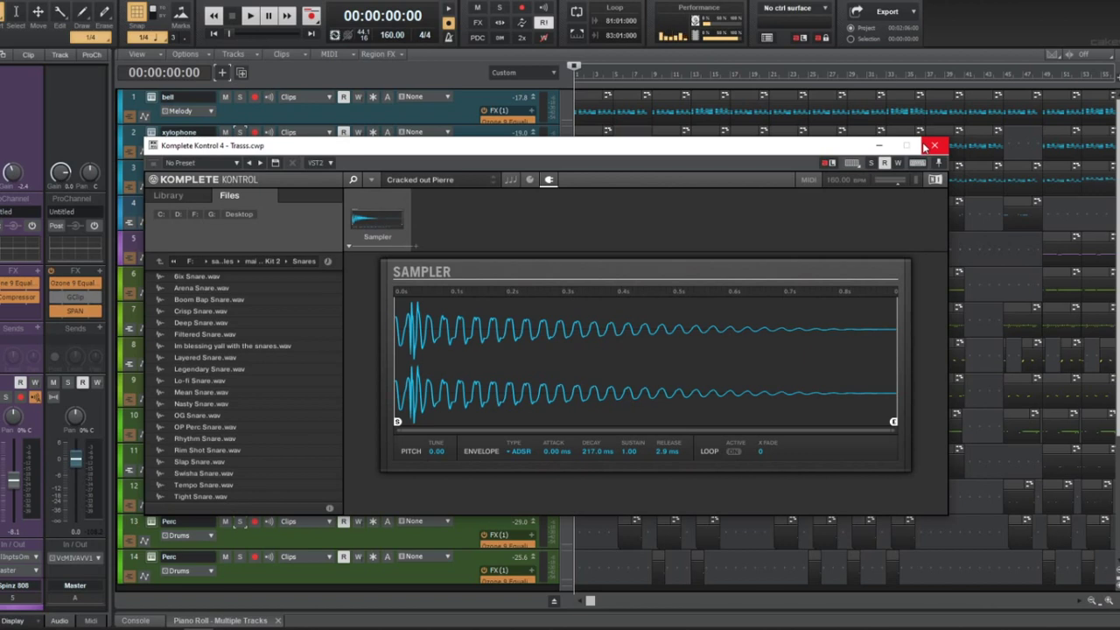
pyautogui.click(927, 146)
pyautogui.press('super')
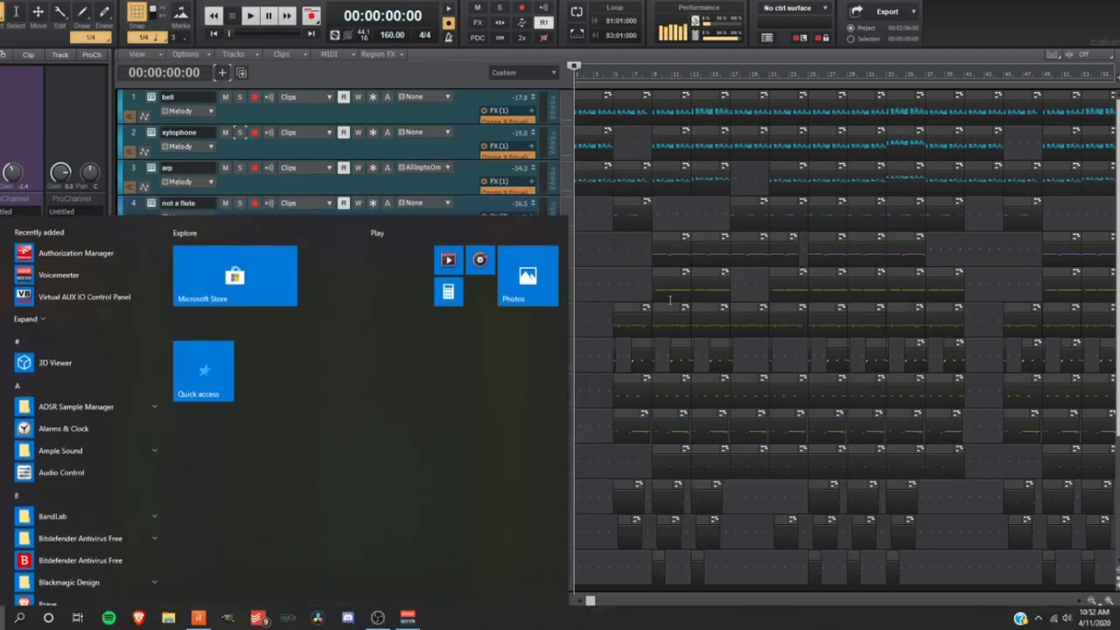
pyautogui.click(669, 300)
pyautogui.scroll(-3, 691, 293)
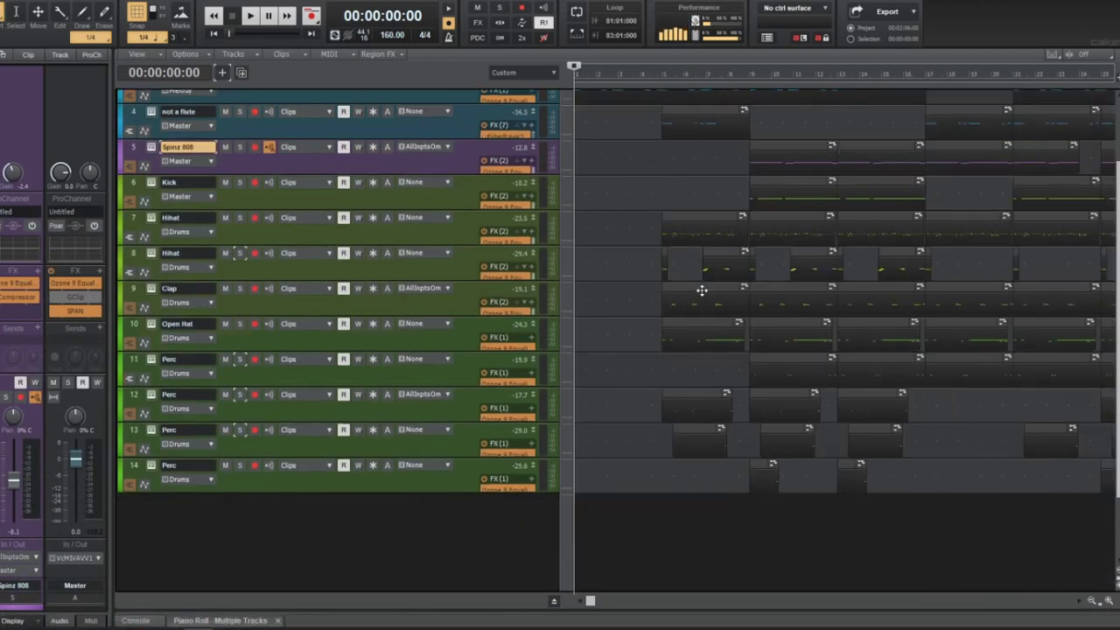
pyautogui.click(699, 183)
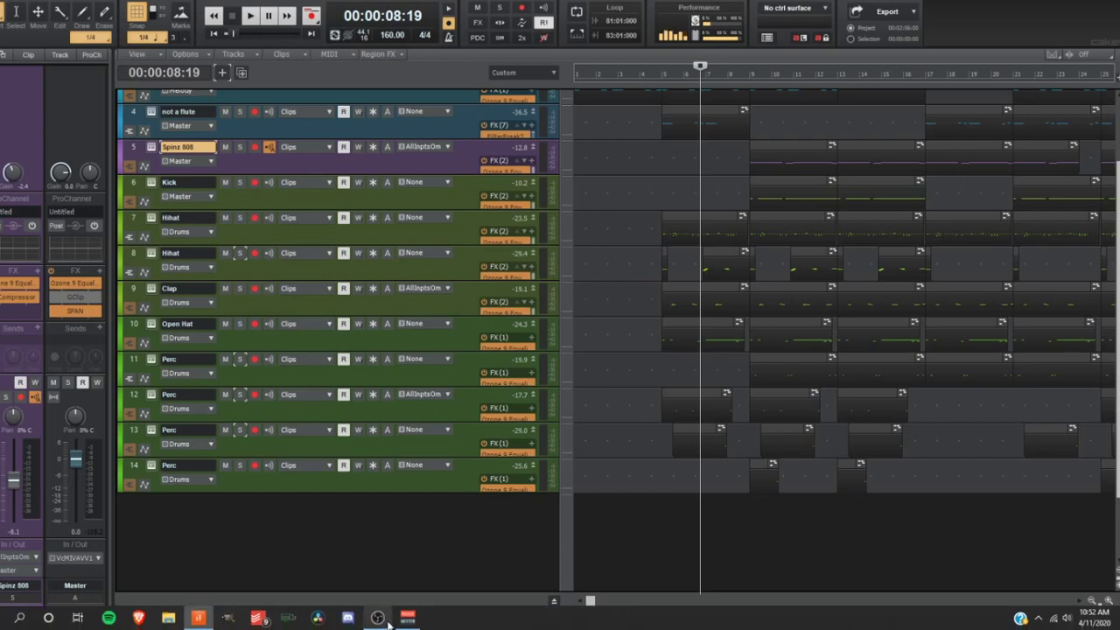
pyautogui.click(379, 620)
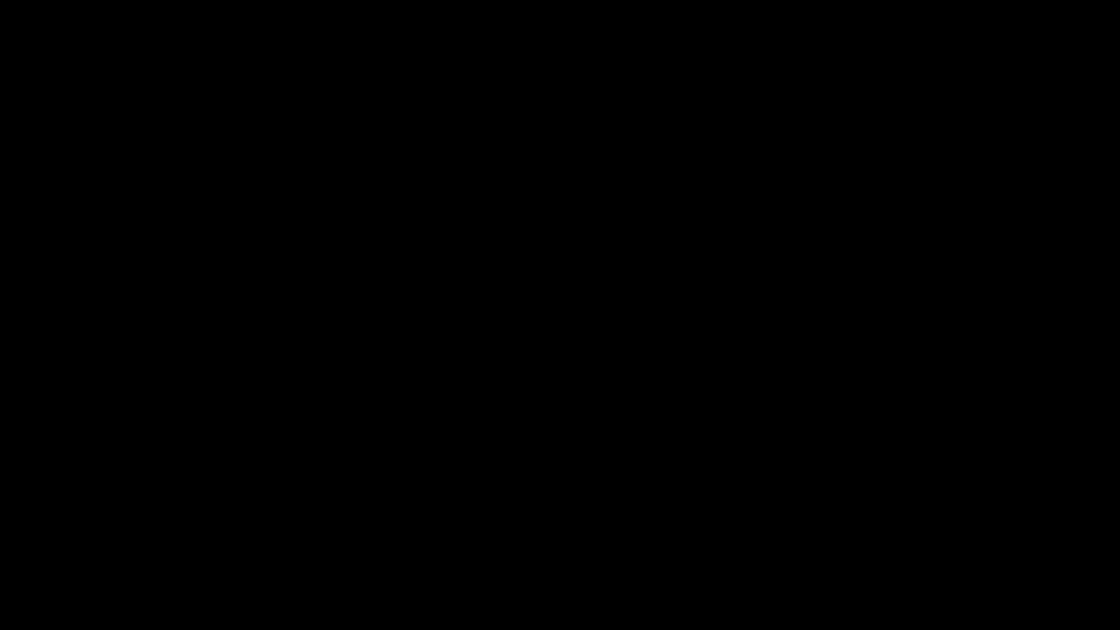
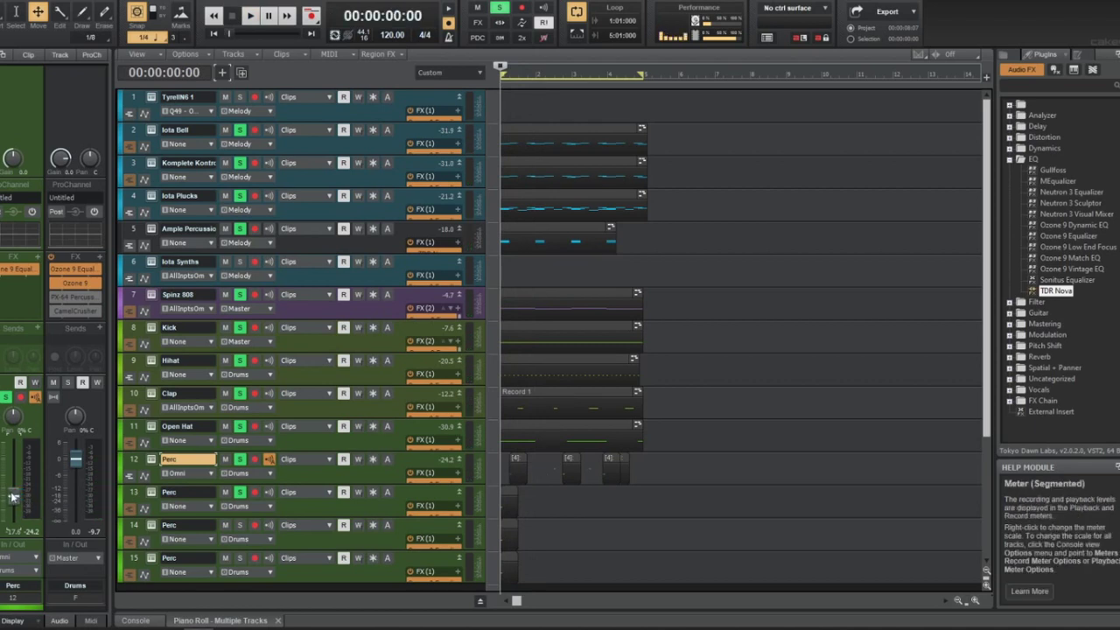
# Reset the volume fader of Perc track 12 to 0, lower its input gain to -18, and play the loop
pyautogui.doubleClick(12, 497)
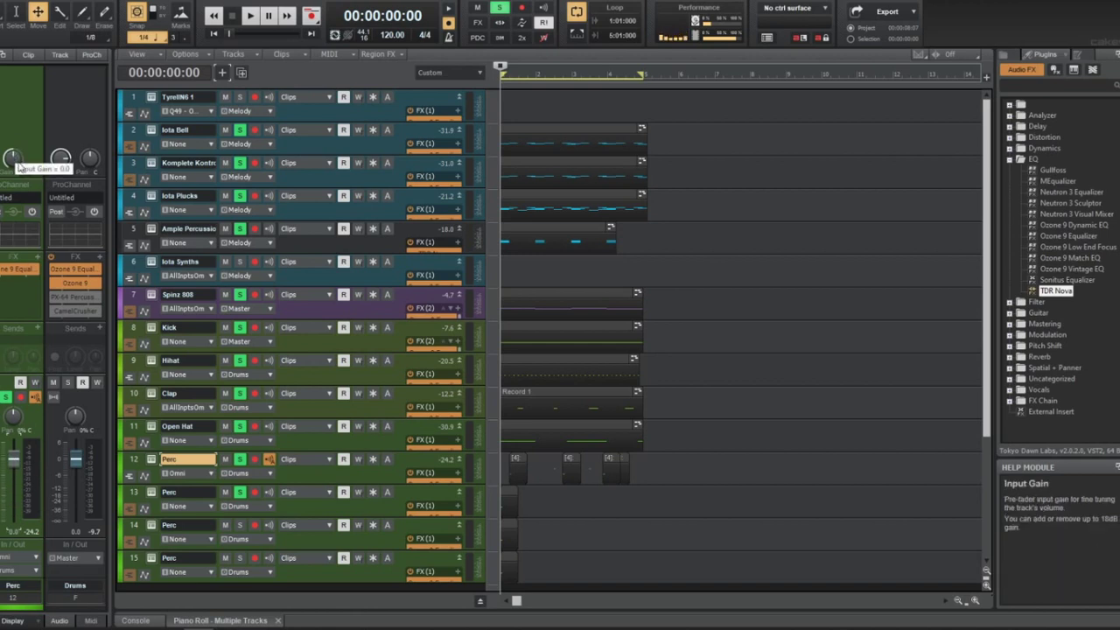
pyautogui.moveTo(7, 156); pyautogui.dragTo(7, 163)
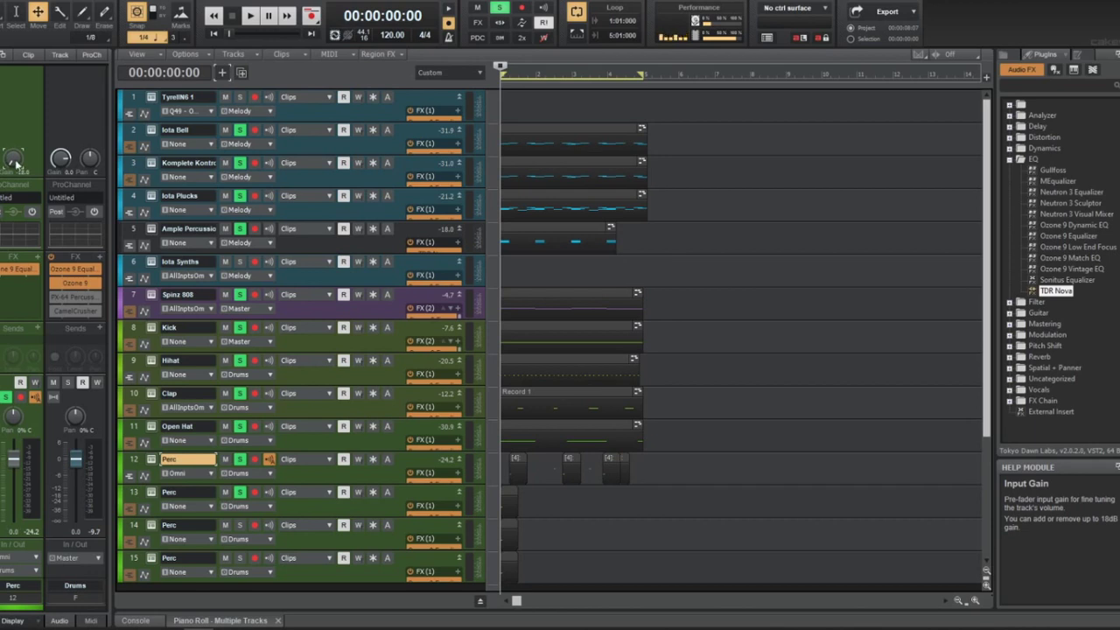
pyautogui.press('space')
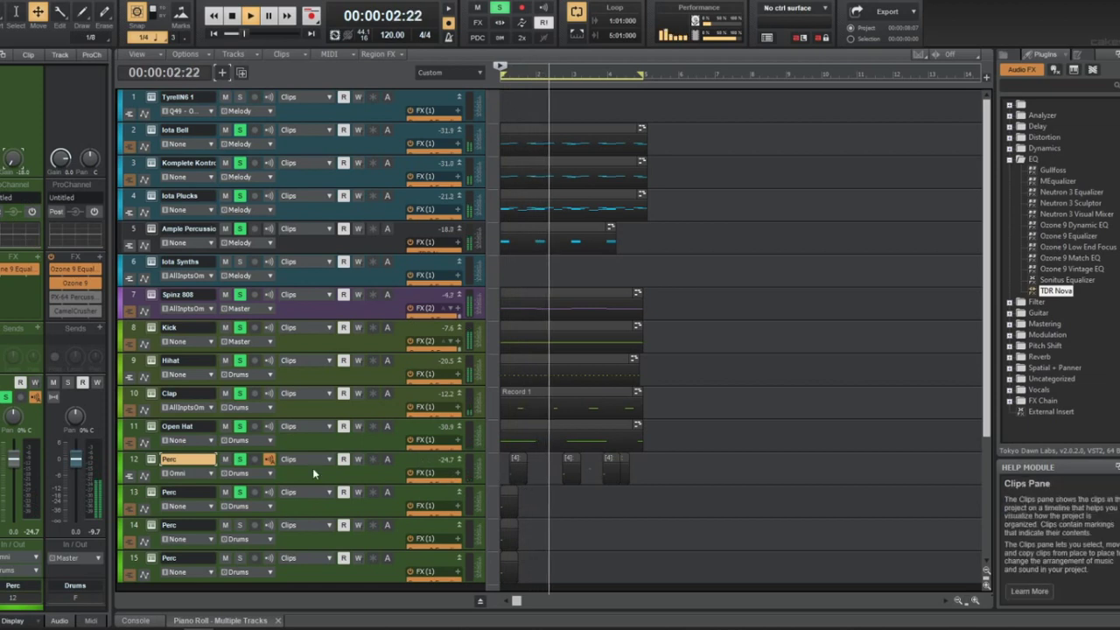
pyautogui.press('space')
# Try the volume fader of Perc track 12 at about -18, return it to 0, and play the loop
pyautogui.moveTo(13, 457); pyautogui.dragTo(13, 495)
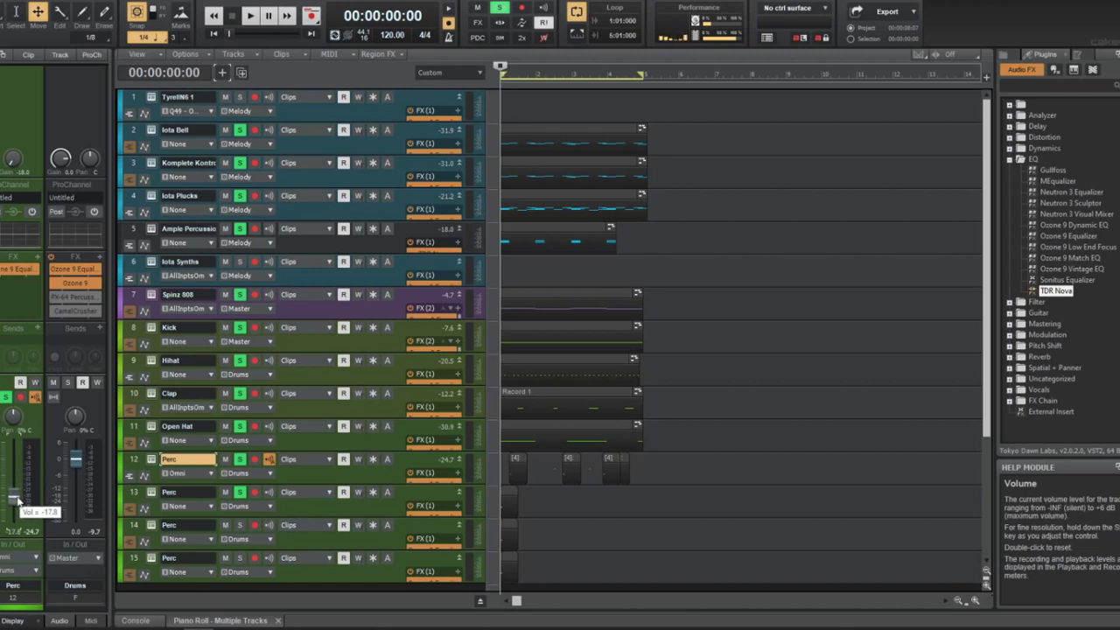
pyautogui.moveTo(13, 496); pyautogui.dragTo(14, 498)
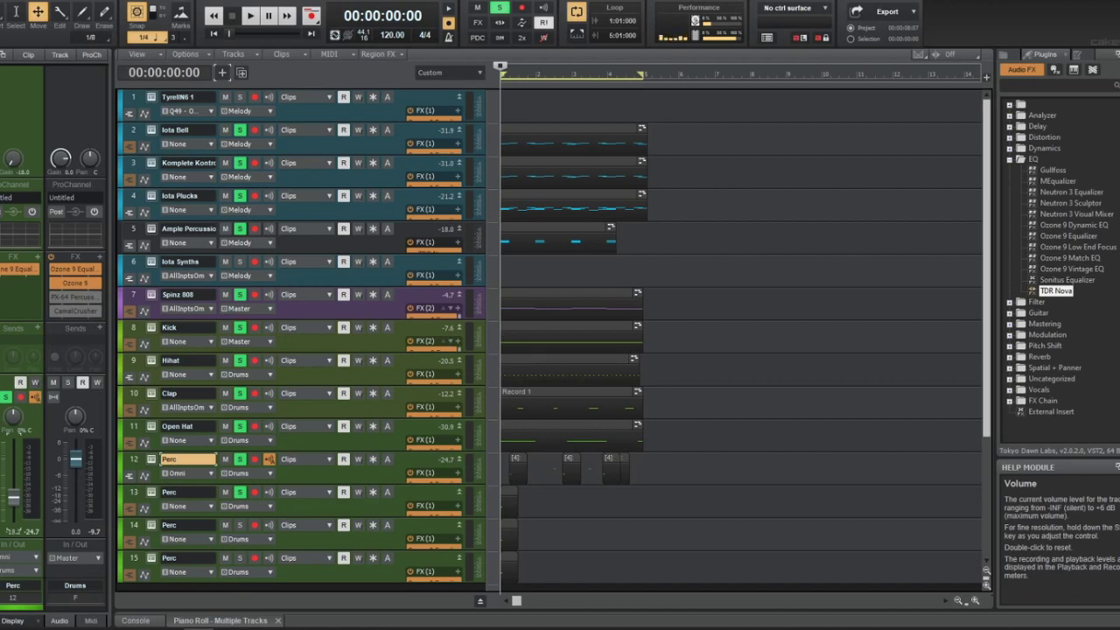
pyautogui.moveTo(13, 497); pyautogui.dragTo(12, 464)
pyautogui.click(730, 409)
pyautogui.press('w')
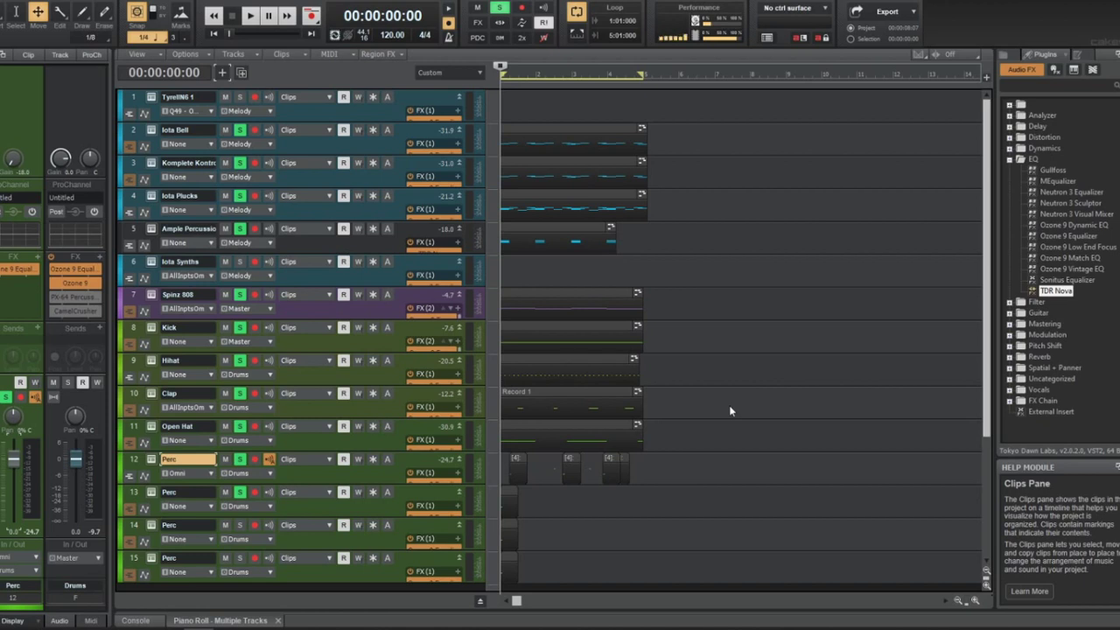
pyautogui.press('space')
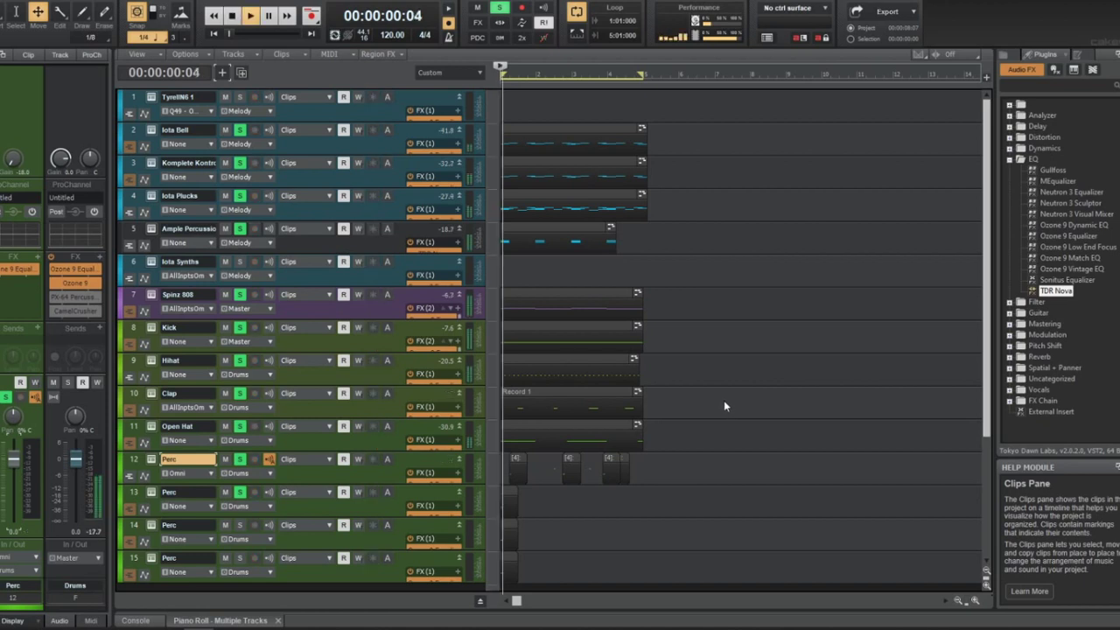
pyautogui.press('space')
# Open the Komplete Kontrol sampler on Perc track 13 and browse to samples > 5.0 ALL KITS > Percs
pyautogui.click(362, 502)
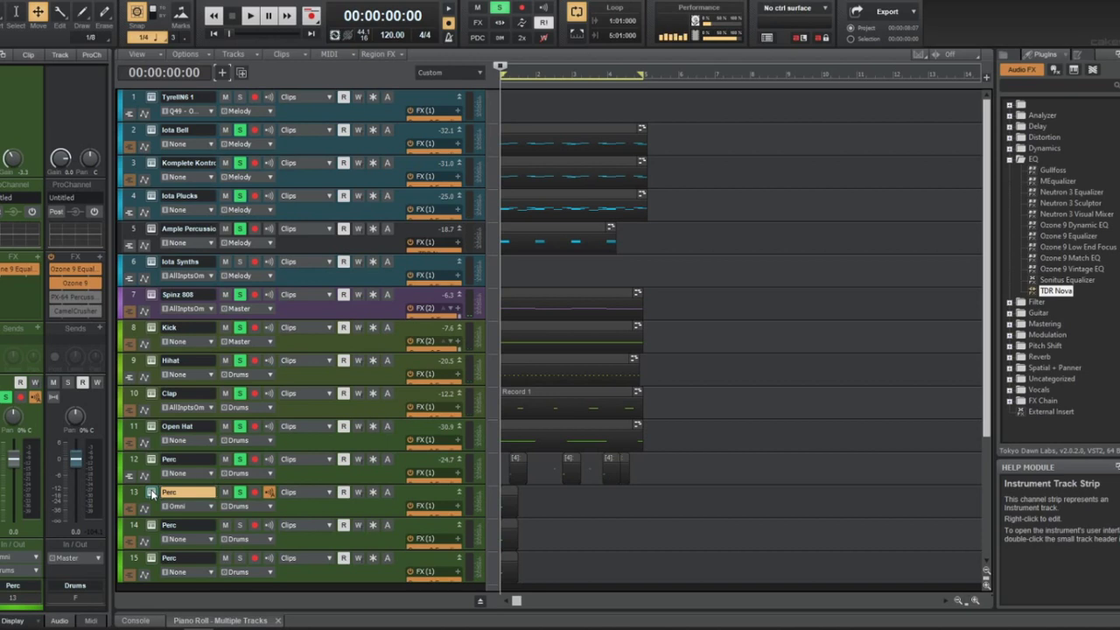
pyautogui.doubleClick(151, 494)
pyautogui.click(156, 304)
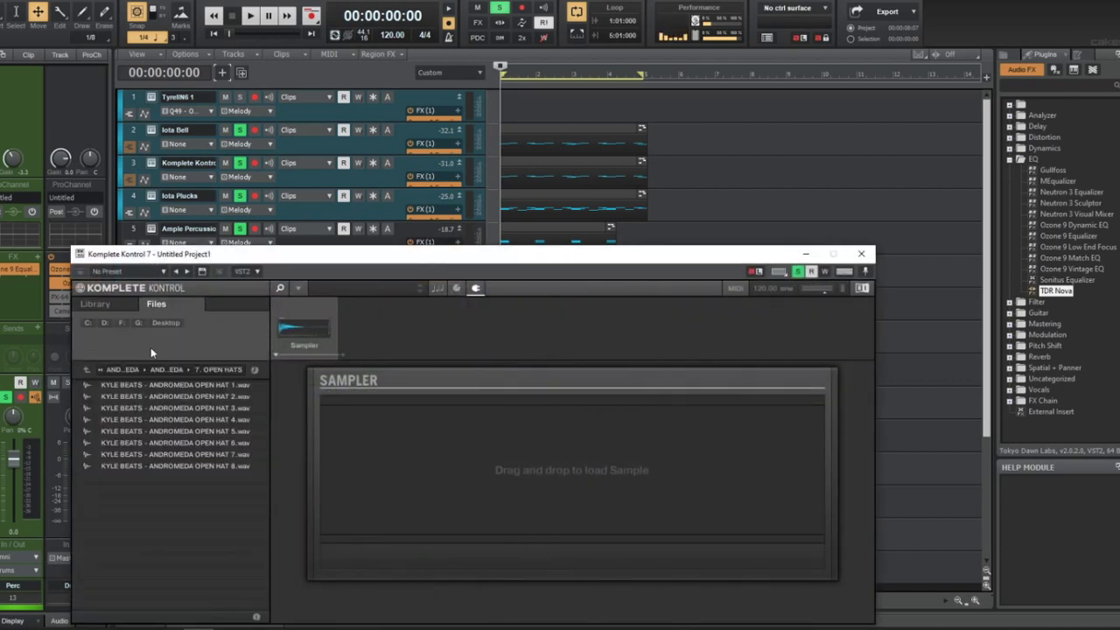
pyautogui.click(140, 370)
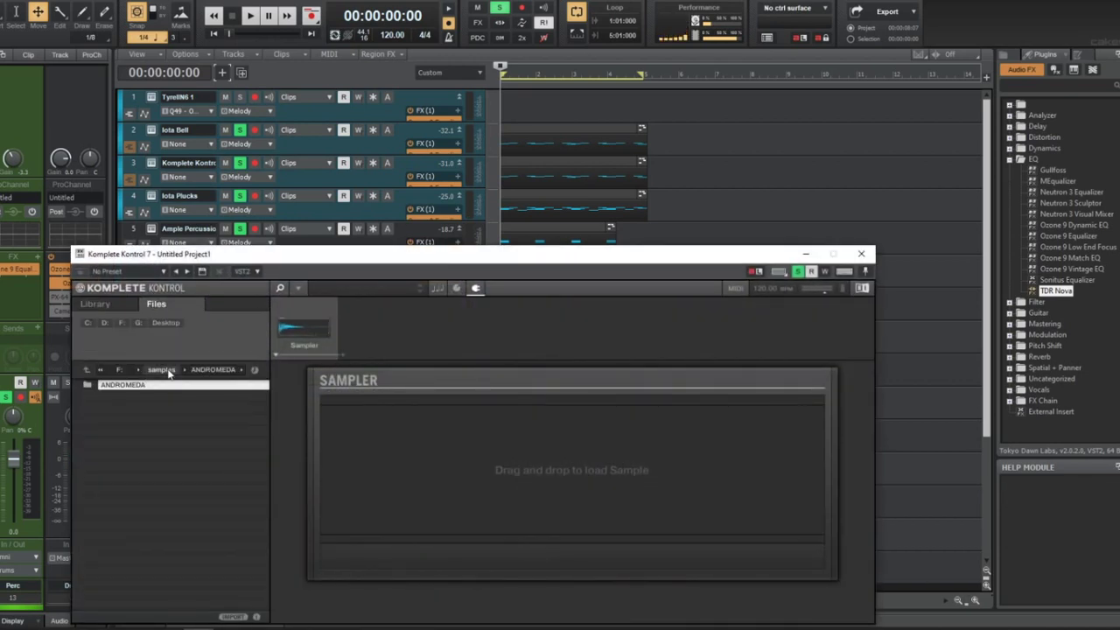
pyautogui.click(161, 369)
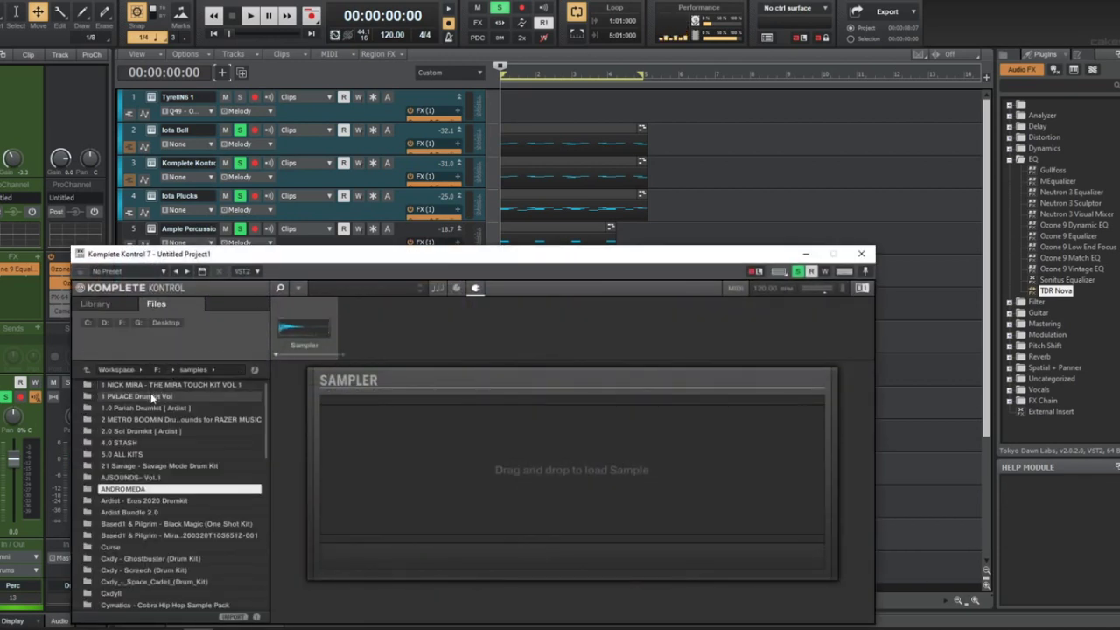
pyautogui.doubleClick(170, 453)
pyautogui.doubleClick(145, 478)
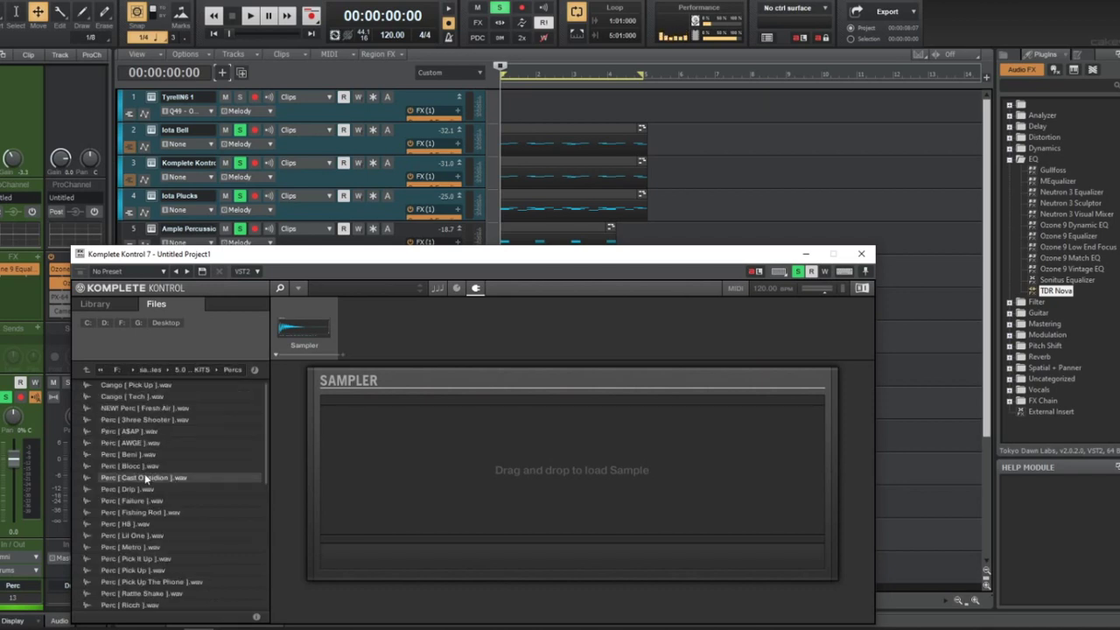
# Load the Perc [ Cast Obsidian ] sample into the sampler and close the instrument window
pyautogui.doubleClick(144, 478)
pyautogui.doubleClick(187, 560)
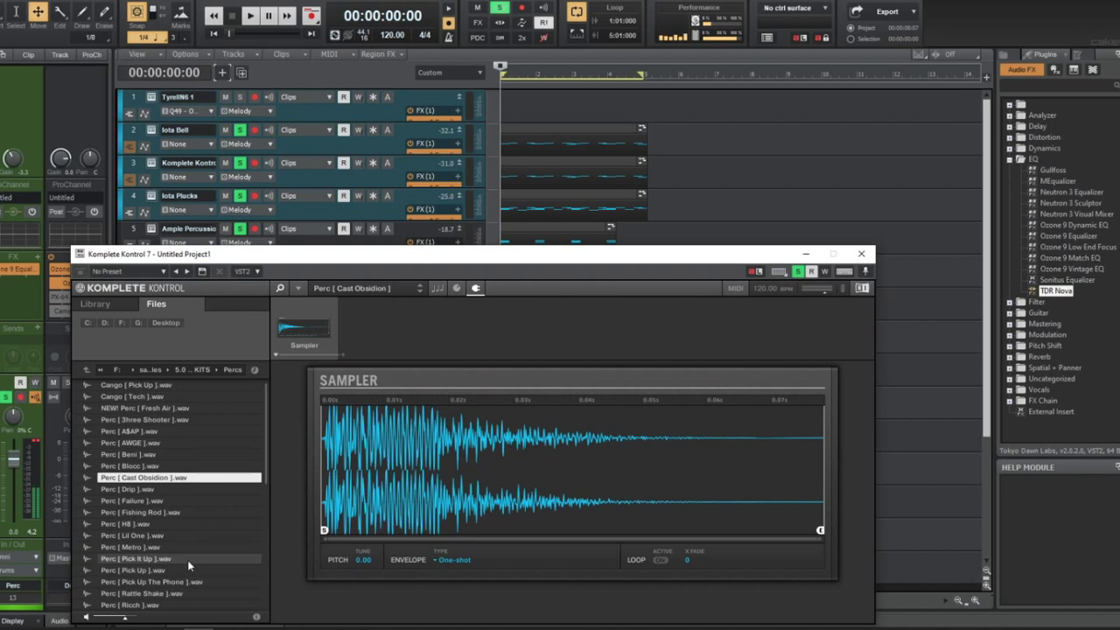
pyautogui.click(871, 255)
pyautogui.press('t')
pyautogui.click(785, 255)
pyautogui.click(750, 254)
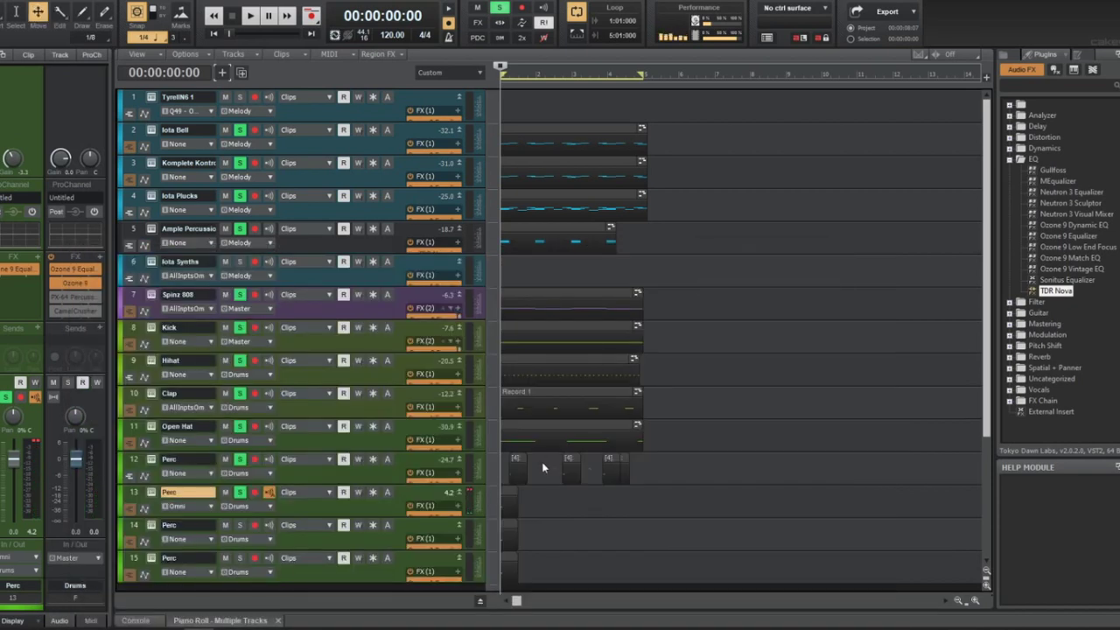
# Lower the input gain of Perc track 13 to -13.8 while checking its level in the playing loop
pyautogui.scroll(3, 519, 493)
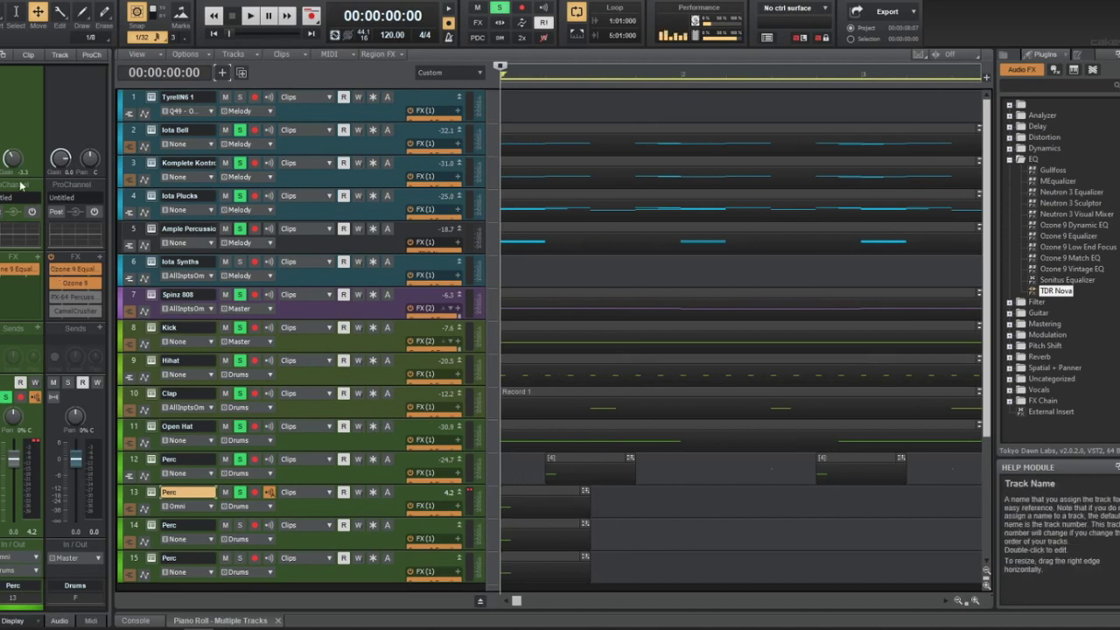
pyautogui.press('space')
pyautogui.press('space')
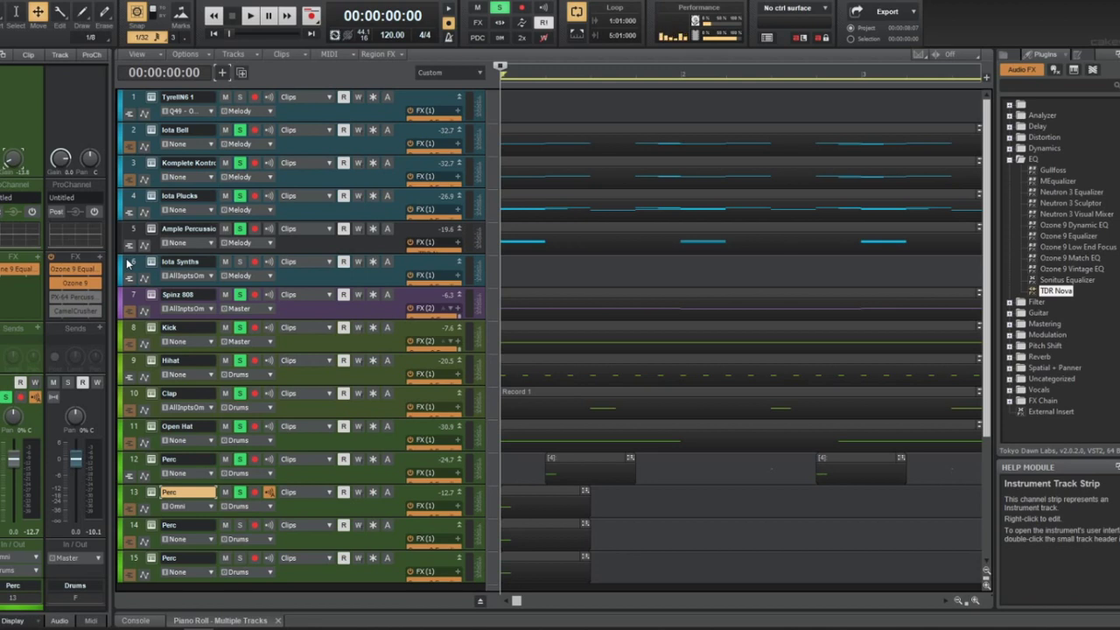
# Move the Perc clip on track 13 towards the middle of bar 1 and nudge it slightly earlier, auditioning each position
pyautogui.click(563, 499)
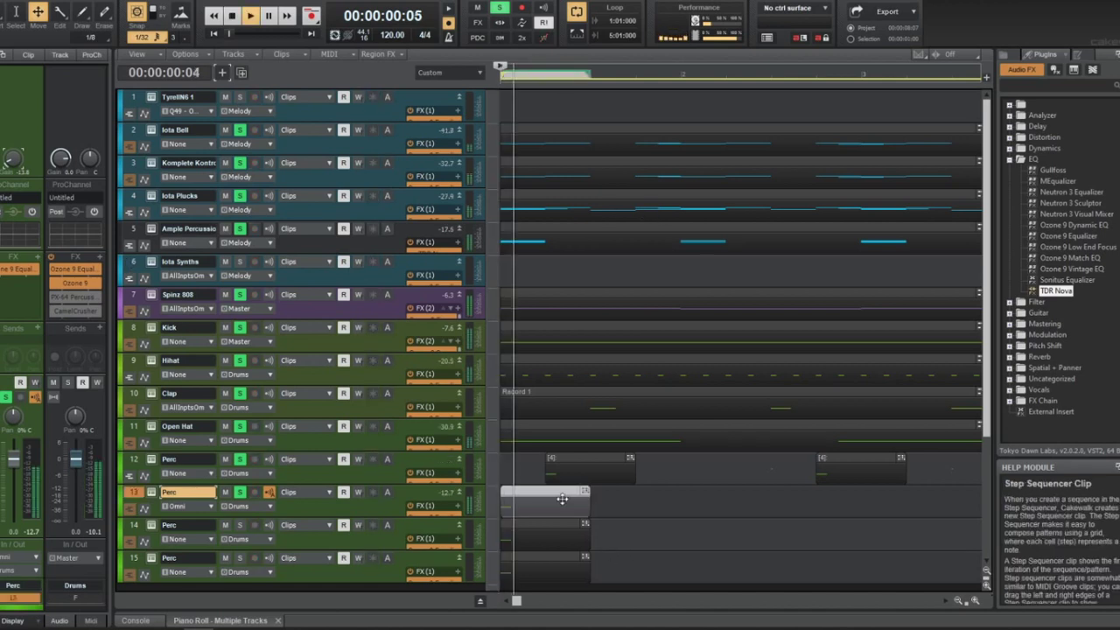
pyautogui.moveTo(563, 499); pyautogui.dragTo(618, 490)
pyautogui.press('space')
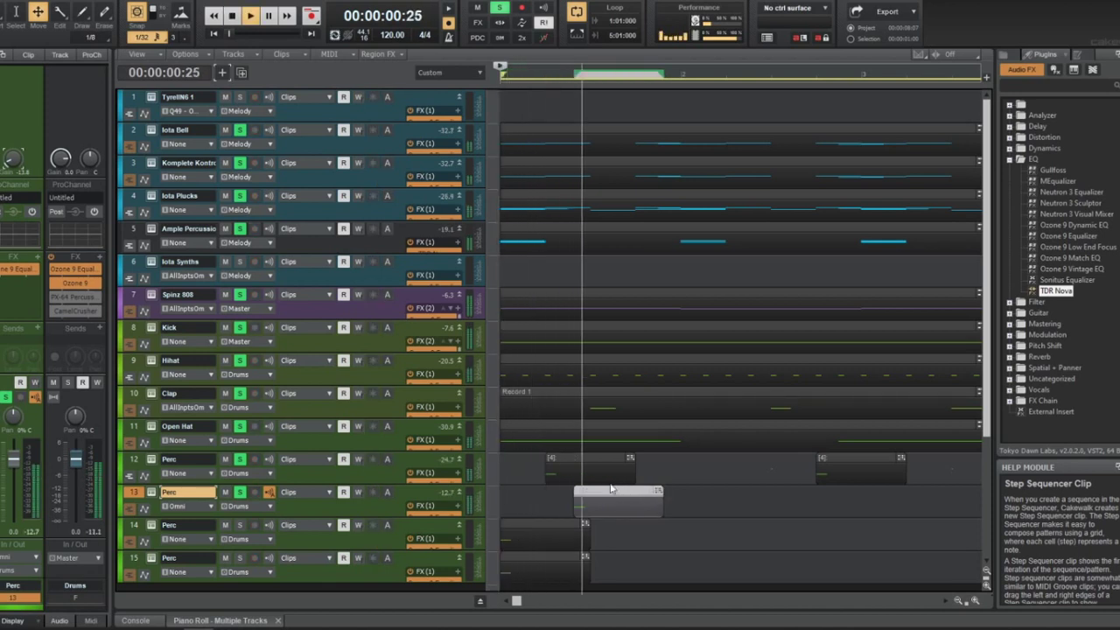
pyautogui.press('space')
pyautogui.moveTo(617, 487); pyautogui.dragTo(611, 487)
pyautogui.press('space')
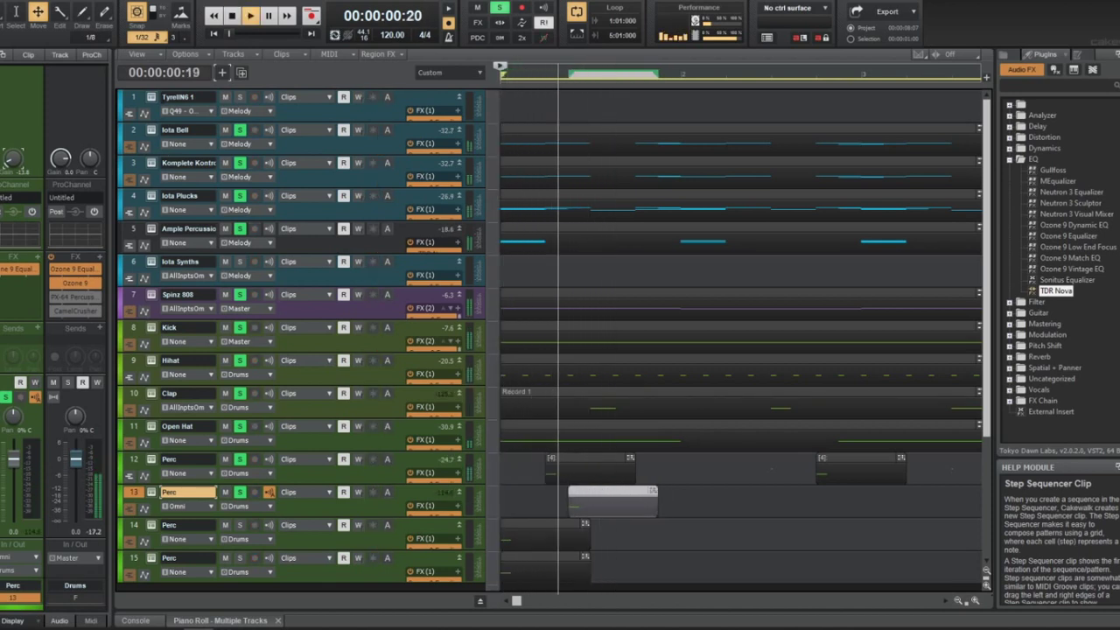
pyautogui.press('space')
# Set the snap resolution to 1/16 and move the Perc clip on track 13 to beat 4 of bar 1
pyautogui.click(148, 38)
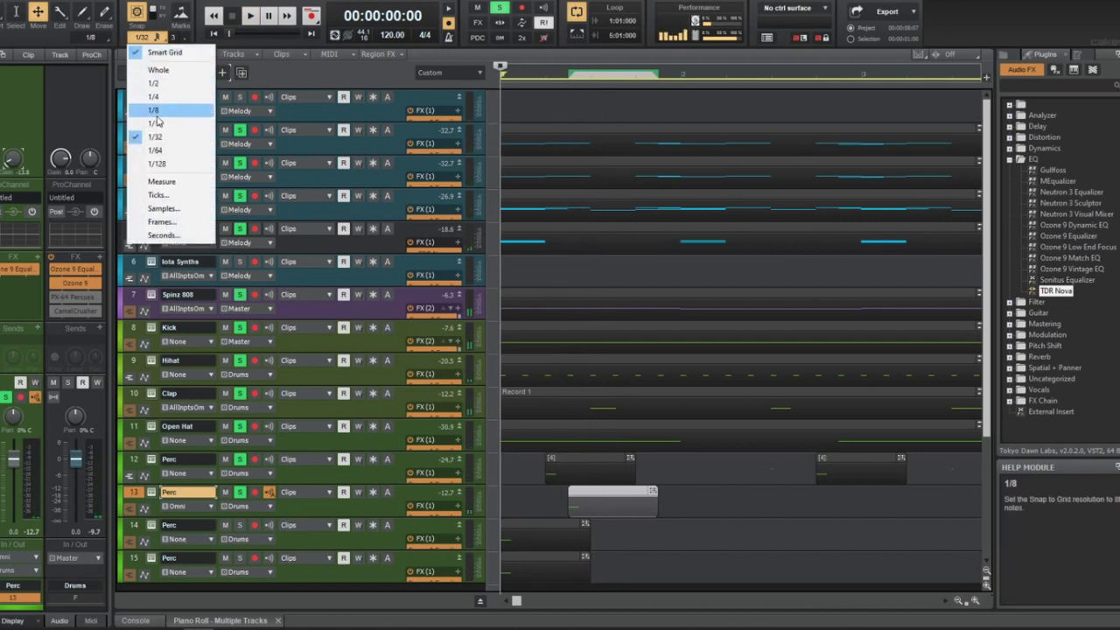
pyautogui.click(155, 124)
pyautogui.moveTo(574, 490); pyautogui.dragTo(658, 493)
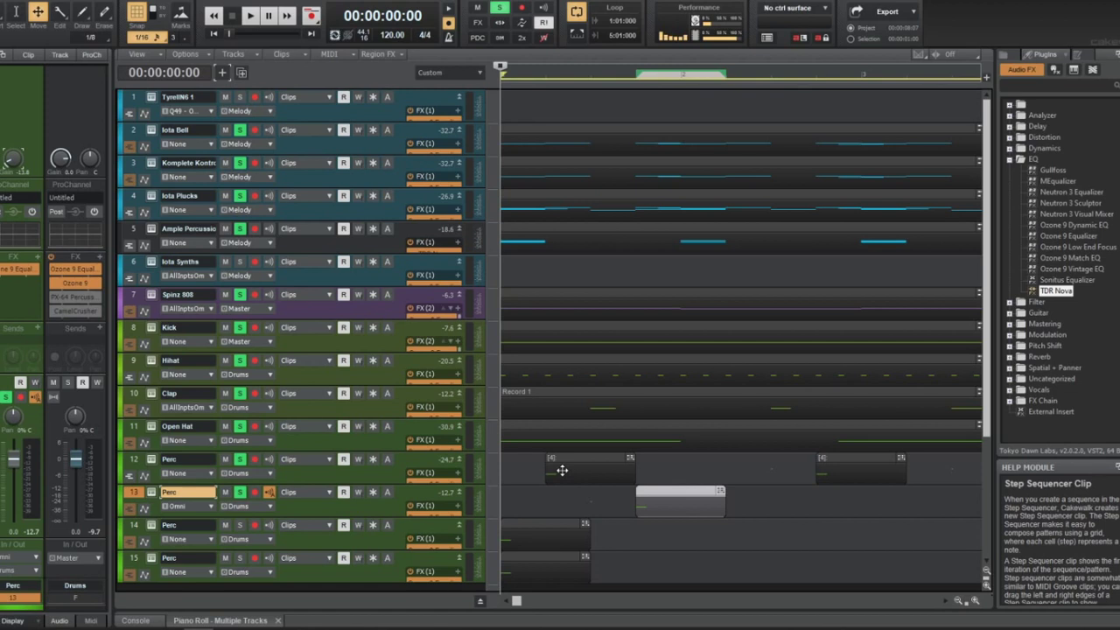
# Place a linked copy of the track 13 Perc clip three sixteenths after the original, overlapping its end
pyautogui.hotkey('ctrl', 'Left')
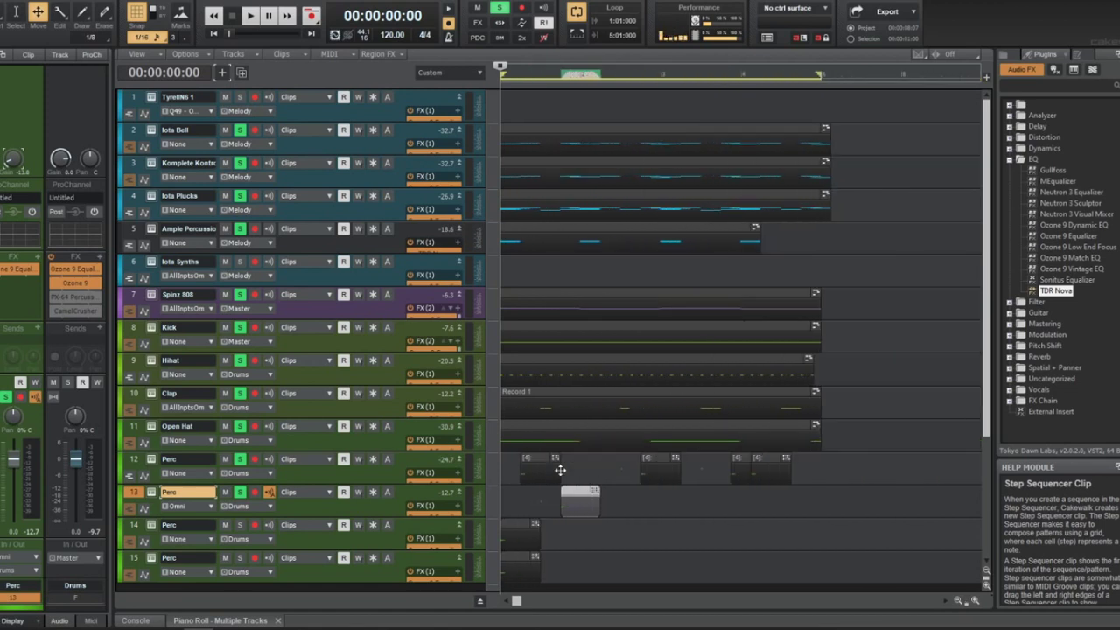
pyautogui.hotkey('ctrl', 'Right')
pyautogui.moveTo(632, 503); pyautogui.dragTo(643, 504)
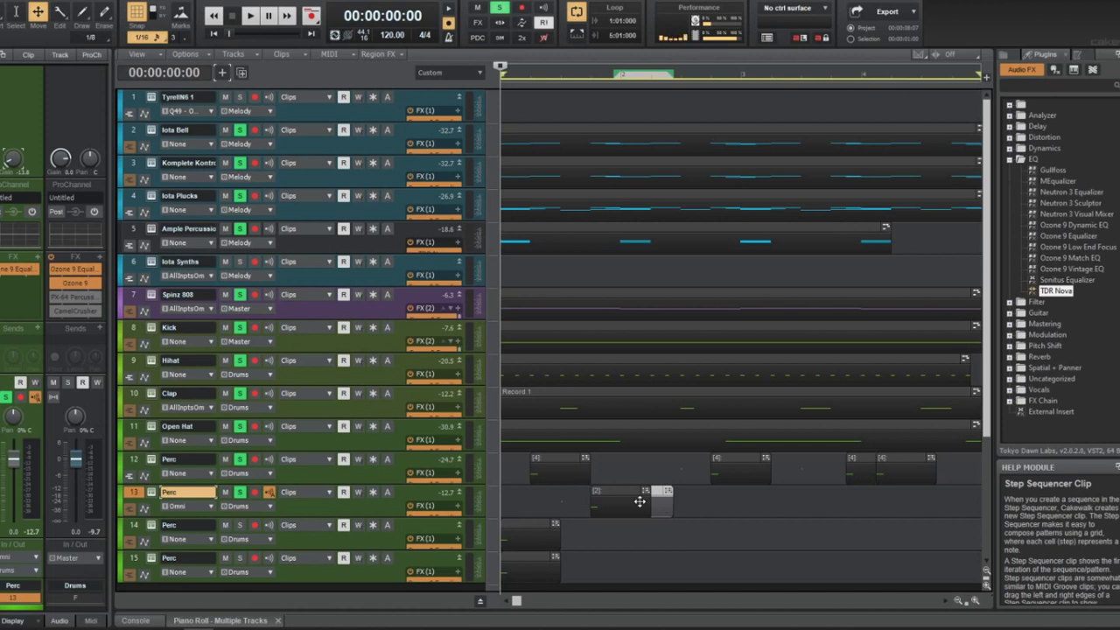
# Bypass the effects on the Drums bus and check both overlapping Perc clips on track 13
pyautogui.click(53, 269)
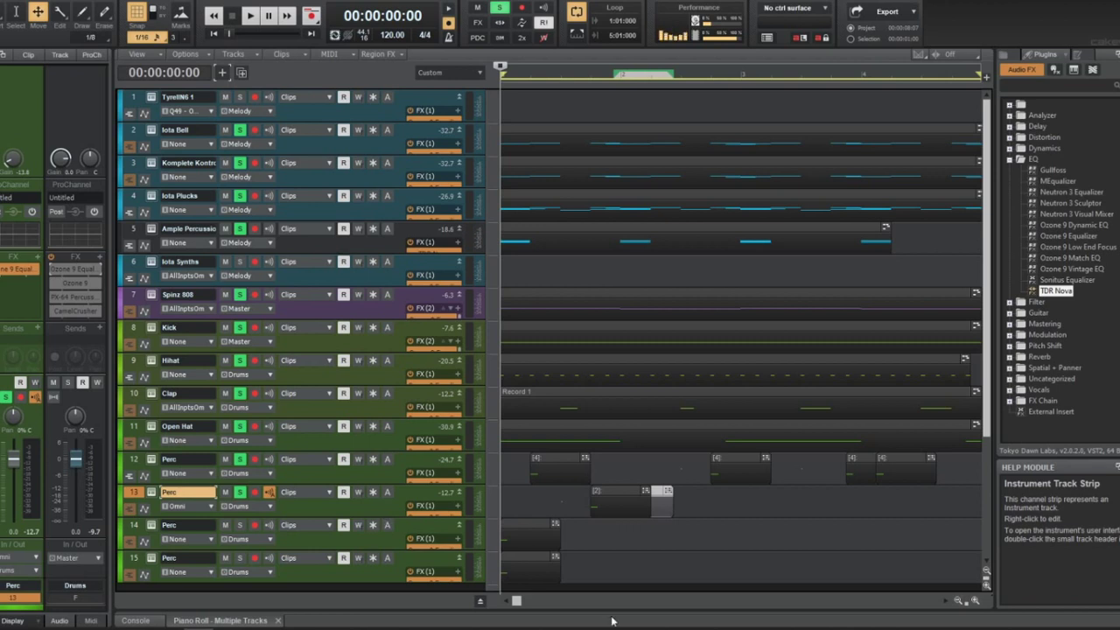
pyautogui.click(638, 495)
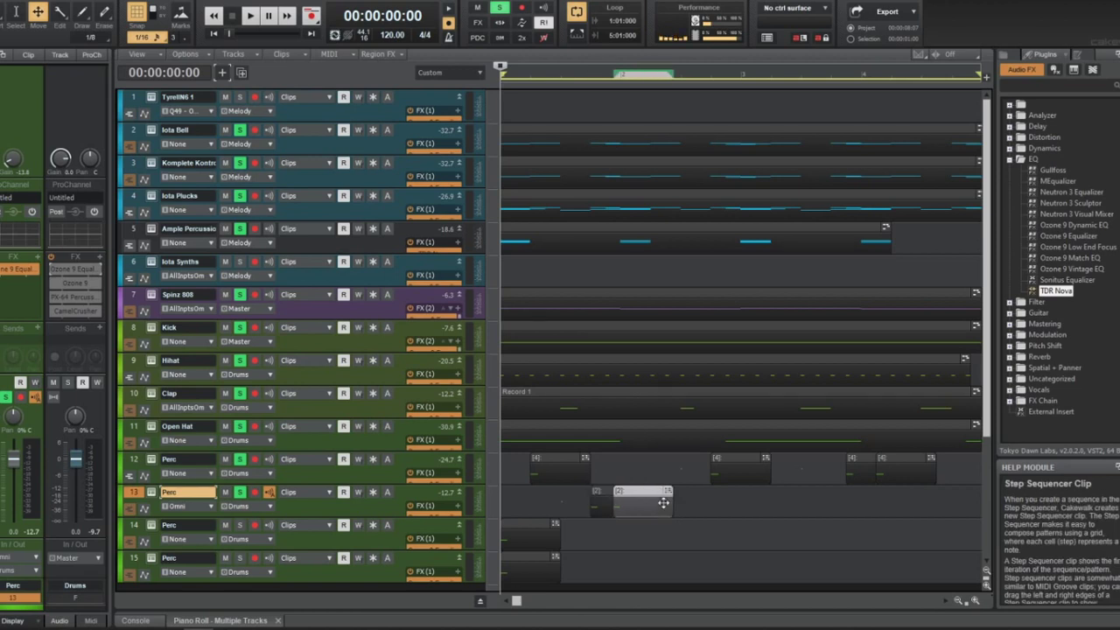
pyautogui.click(607, 505)
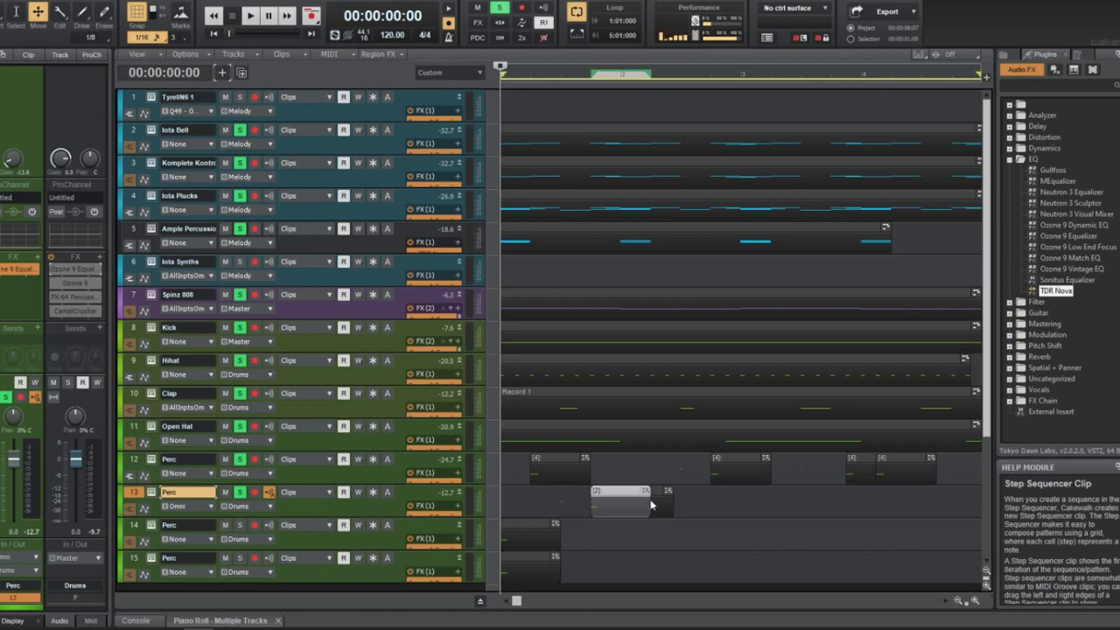
pyautogui.click(717, 516)
# Play the loop and move the copied Perc clip on track 13 one sixteenth earlier
pyautogui.press('space')
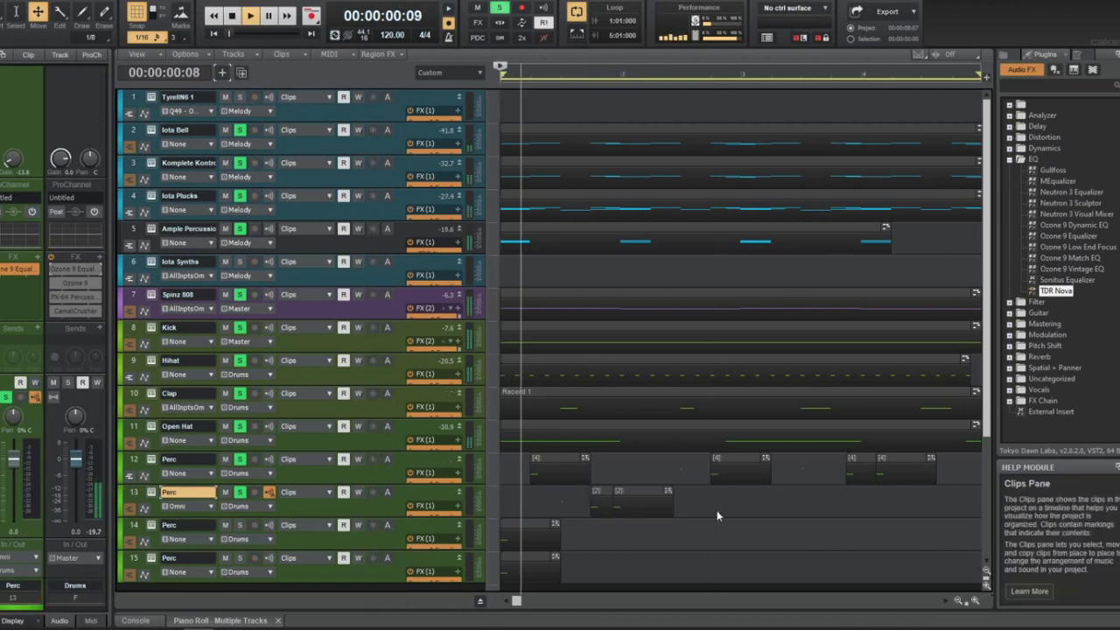
pyautogui.click(615, 490)
pyautogui.moveTo(615, 491); pyautogui.dragTo(602, 492)
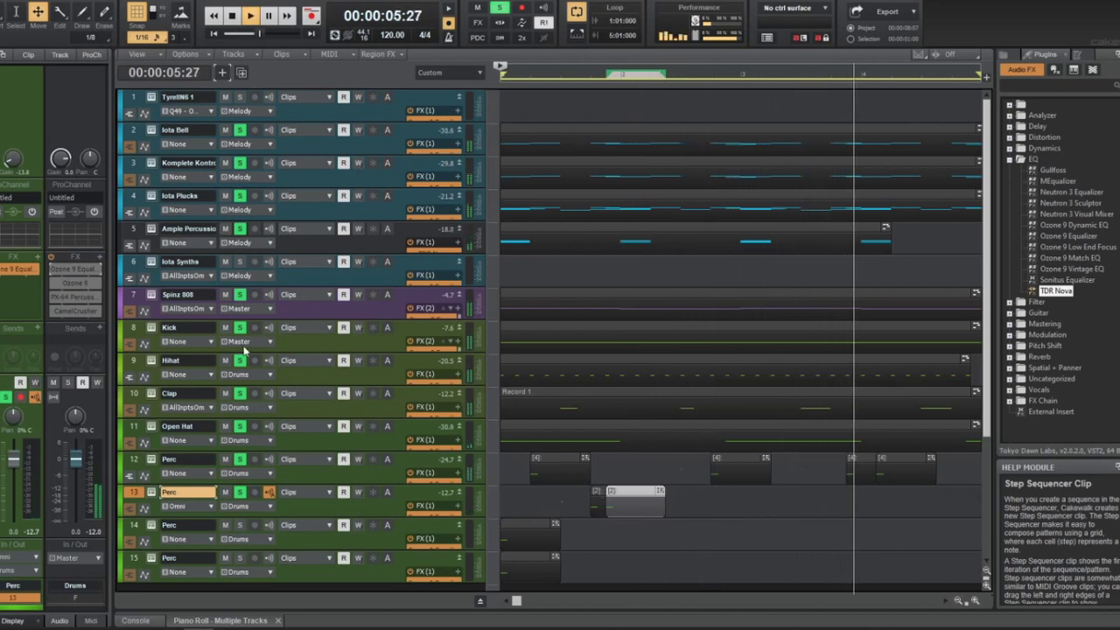
# Lower the MCompressor threshold on the Spinz 808 track to -15.7 dB while the loop plays
pyautogui.click(296, 315)
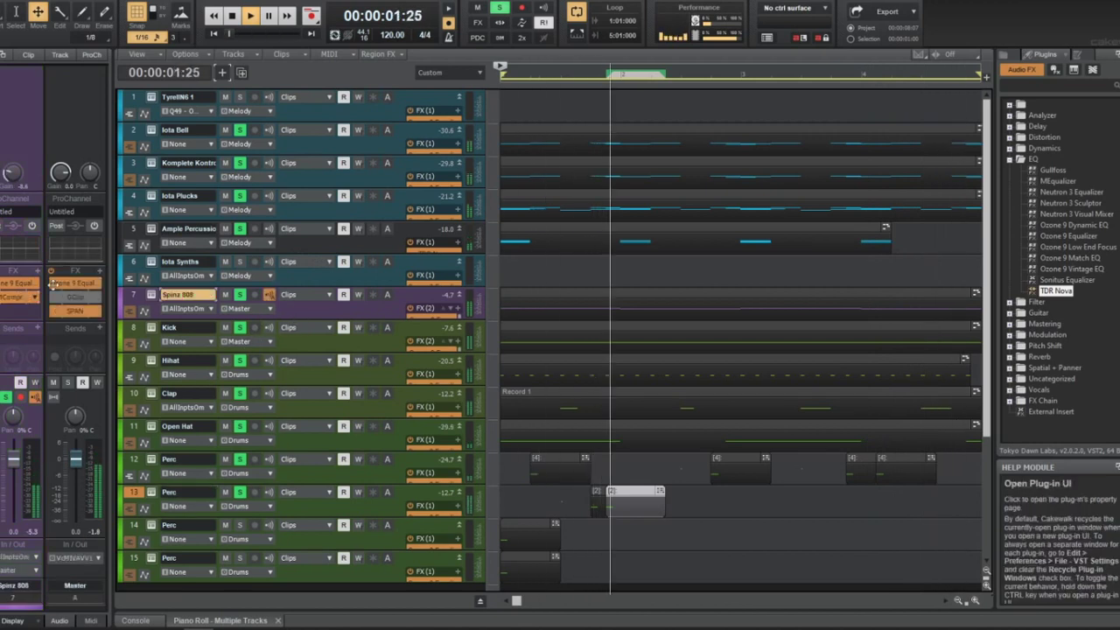
pyautogui.doubleClick(26, 298)
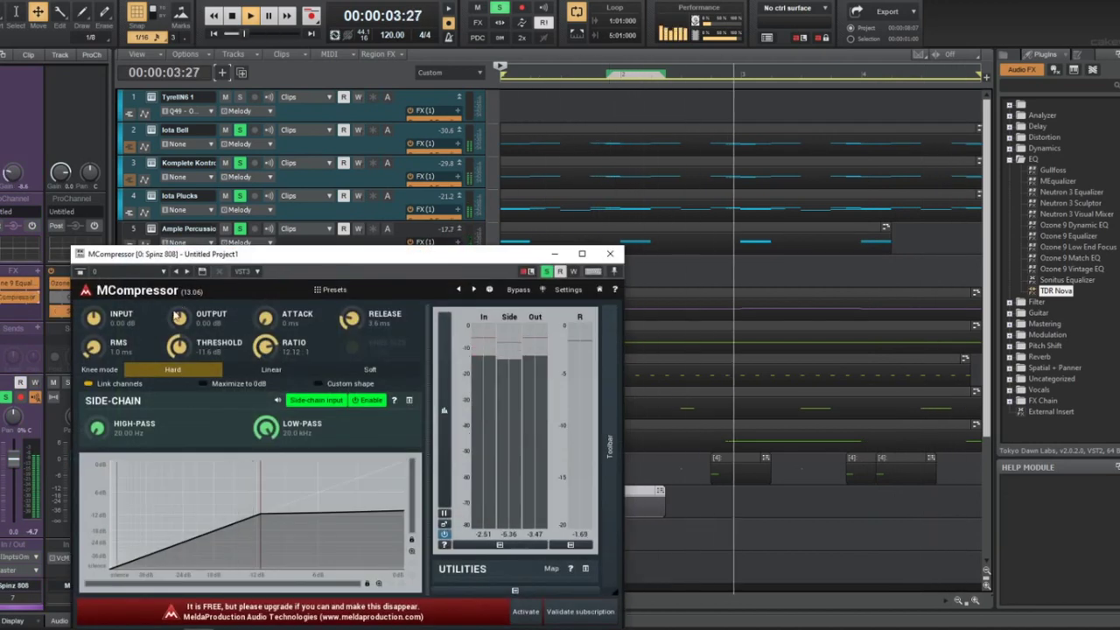
pyautogui.moveTo(178, 346); pyautogui.dragTo(178, 372)
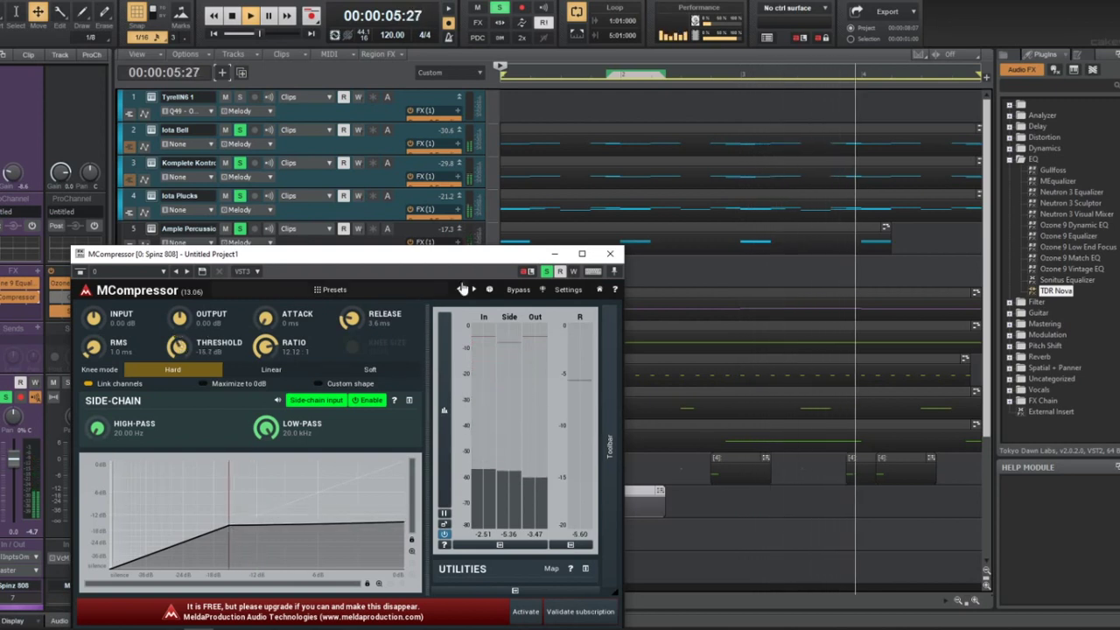
pyautogui.click(610, 254)
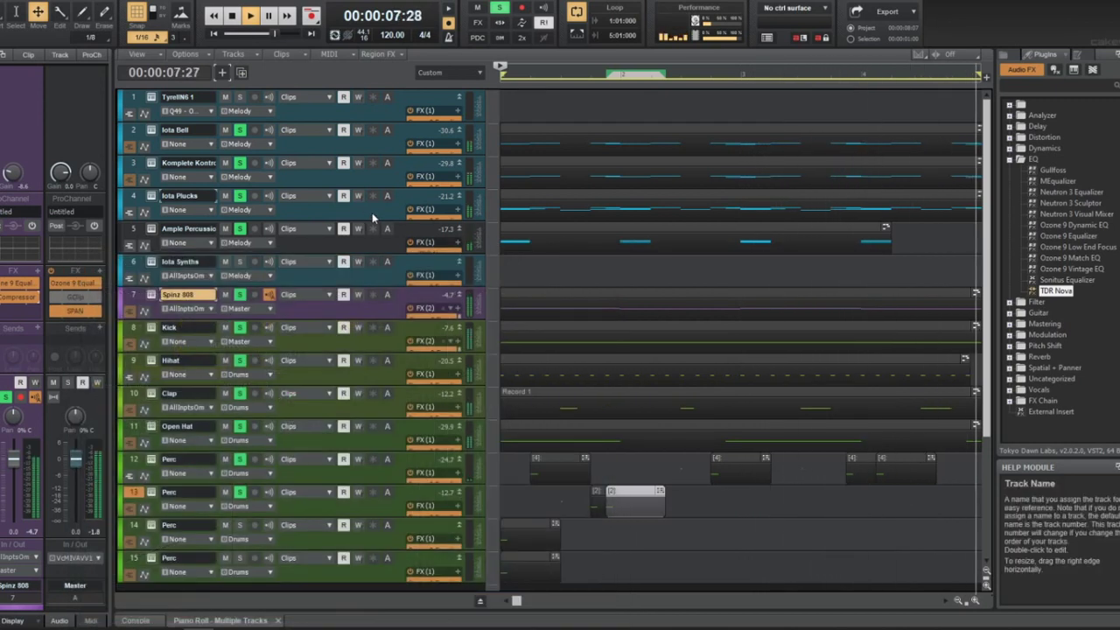
# Check the sidechain MCompressor settings on the Melody bus and the level of the Spinz 808 track
pyautogui.click(180, 196)
pyautogui.doubleClick(75, 311)
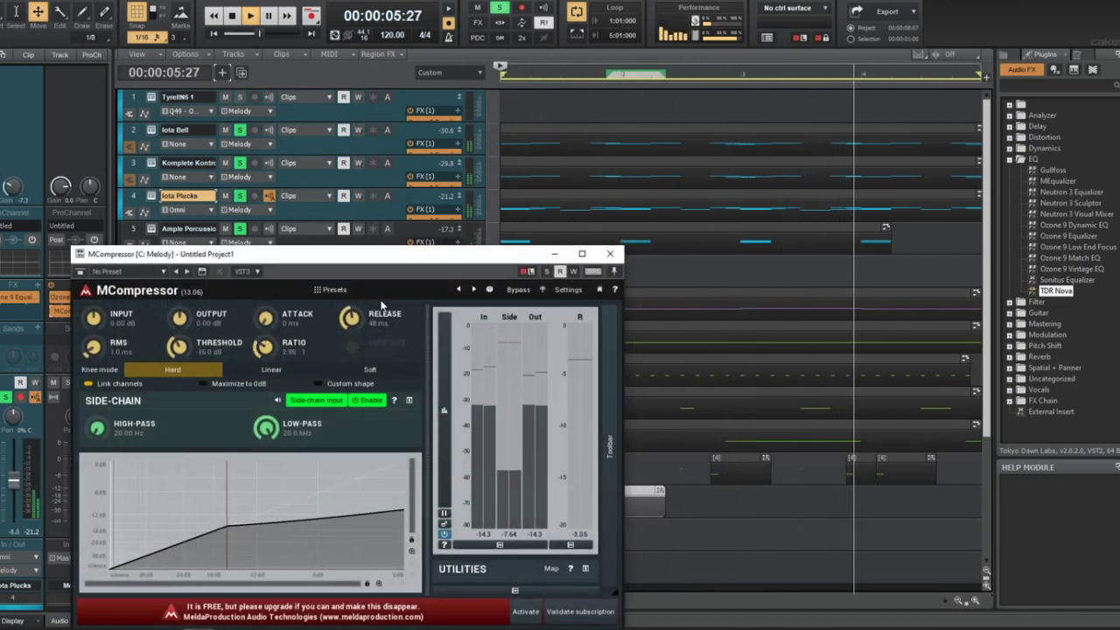
pyautogui.click(611, 255)
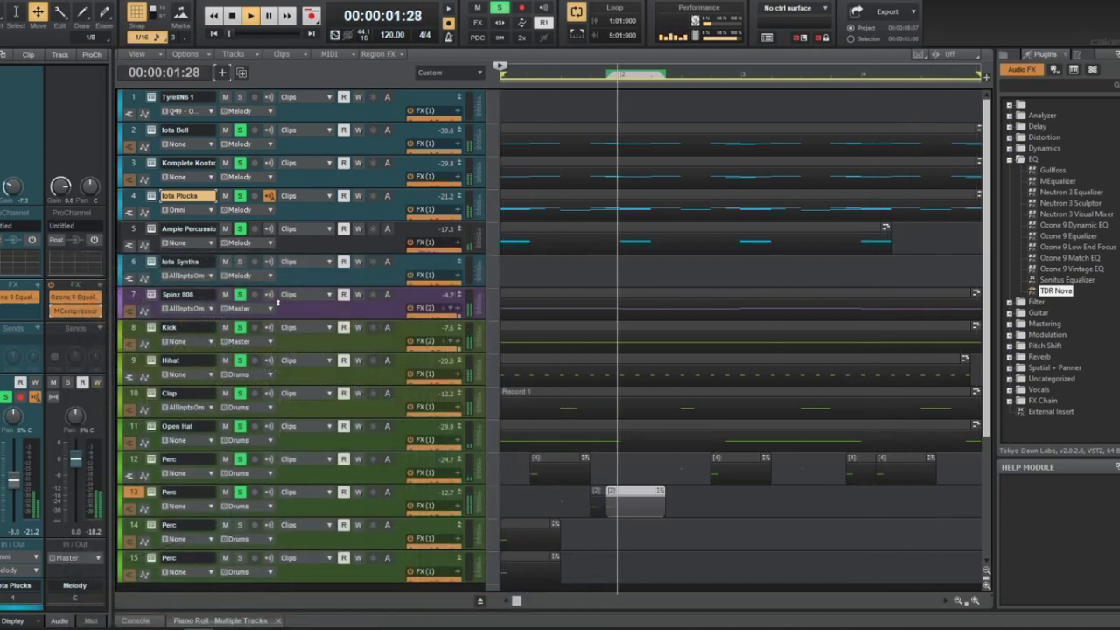
pyautogui.click(180, 295)
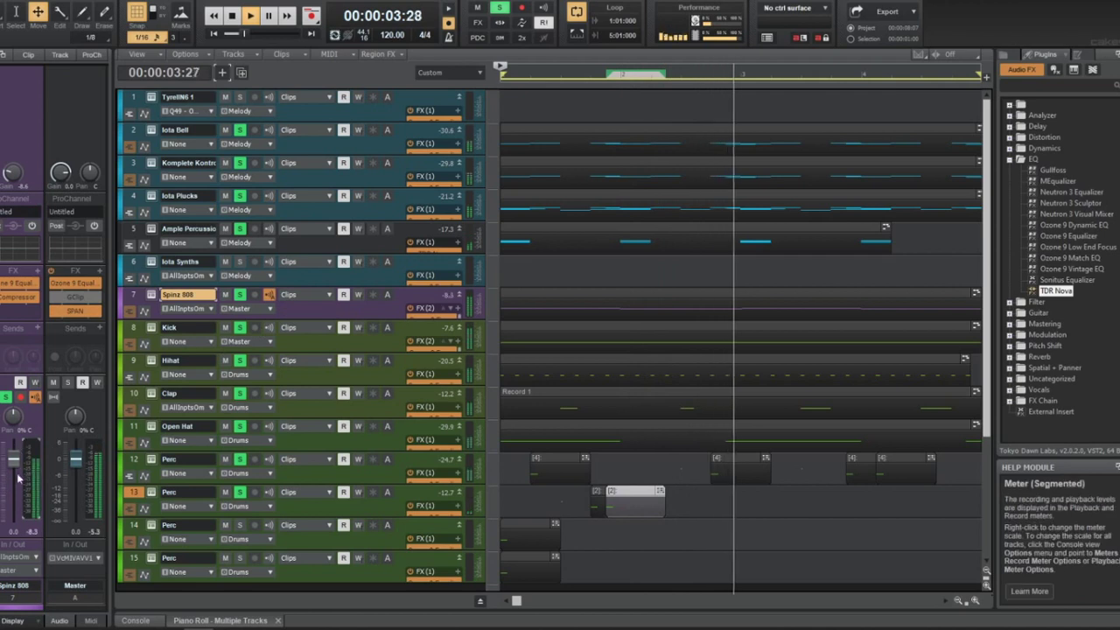
# Bypass the Ozone 9 Equalizer on the Melody bus and insert TDR Nova ahead of it
pyautogui.click(188, 228)
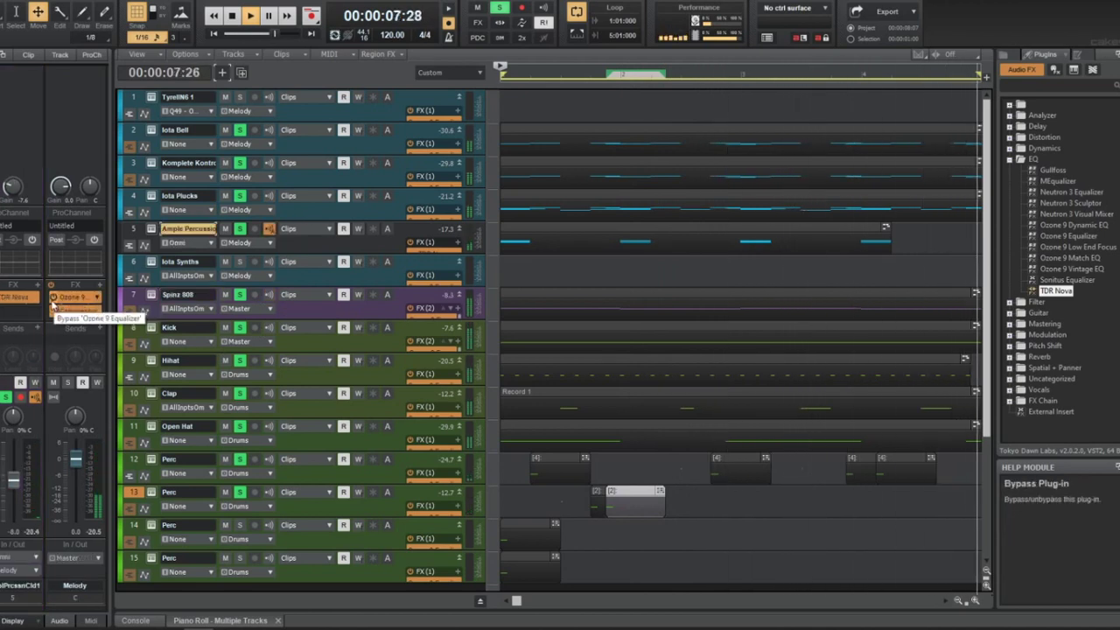
pyautogui.press('space')
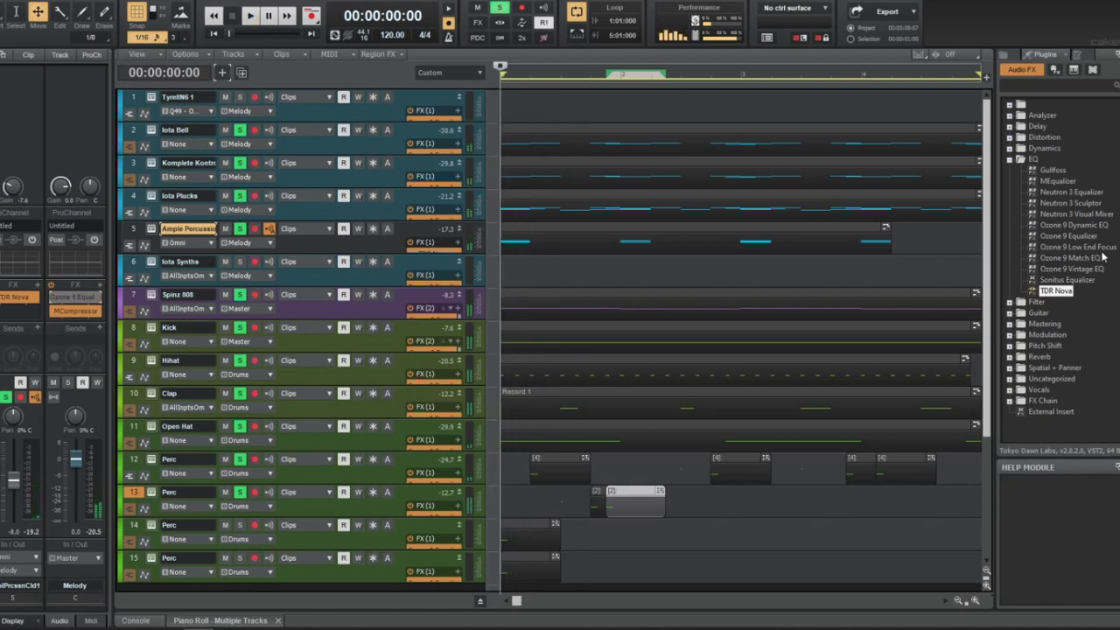
pyautogui.moveTo(1056, 291); pyautogui.dragTo(114, 300)
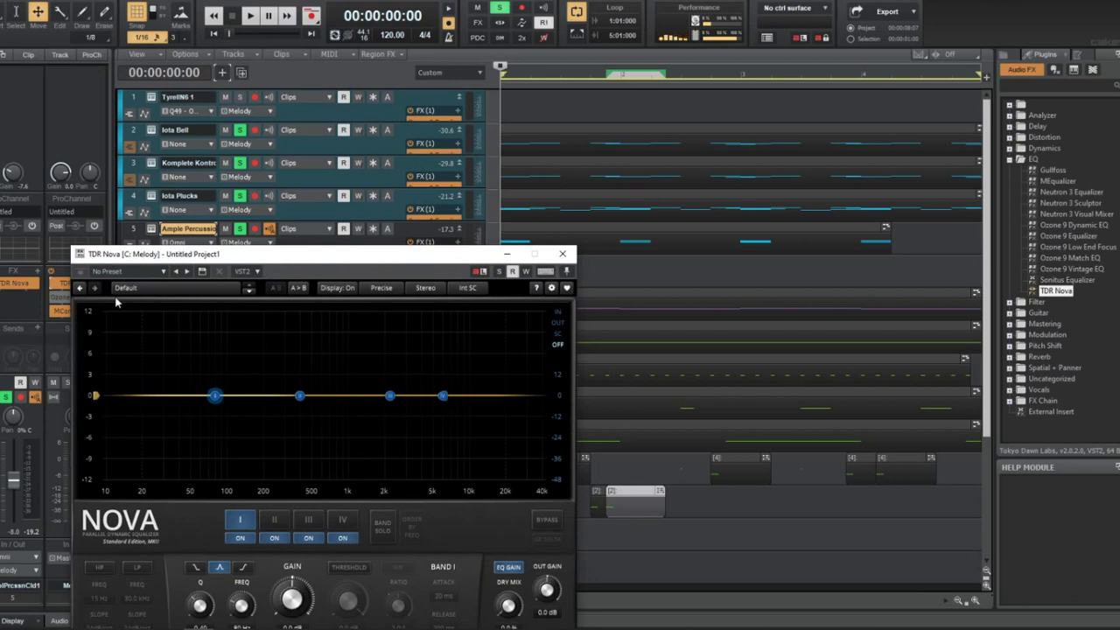
# Enable TDR Nova's high-pass filter on the Melody bus and set it to 405 Hz, with the analyzer showing the output
pyautogui.click(101, 567)
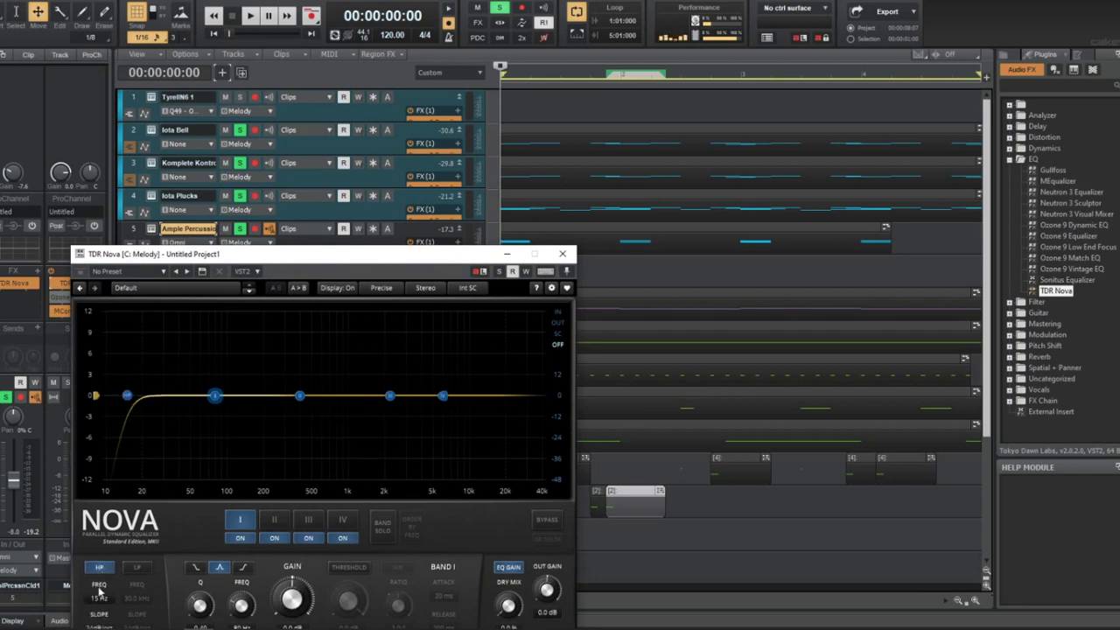
pyautogui.moveTo(98, 598); pyautogui.dragTo(98, 528)
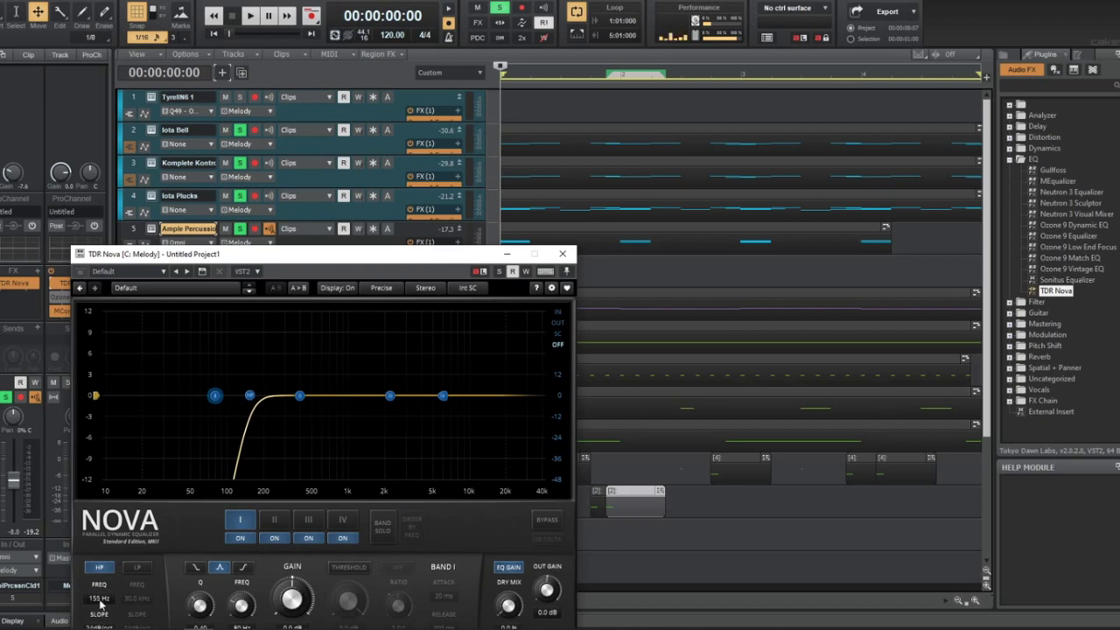
pyautogui.press('space')
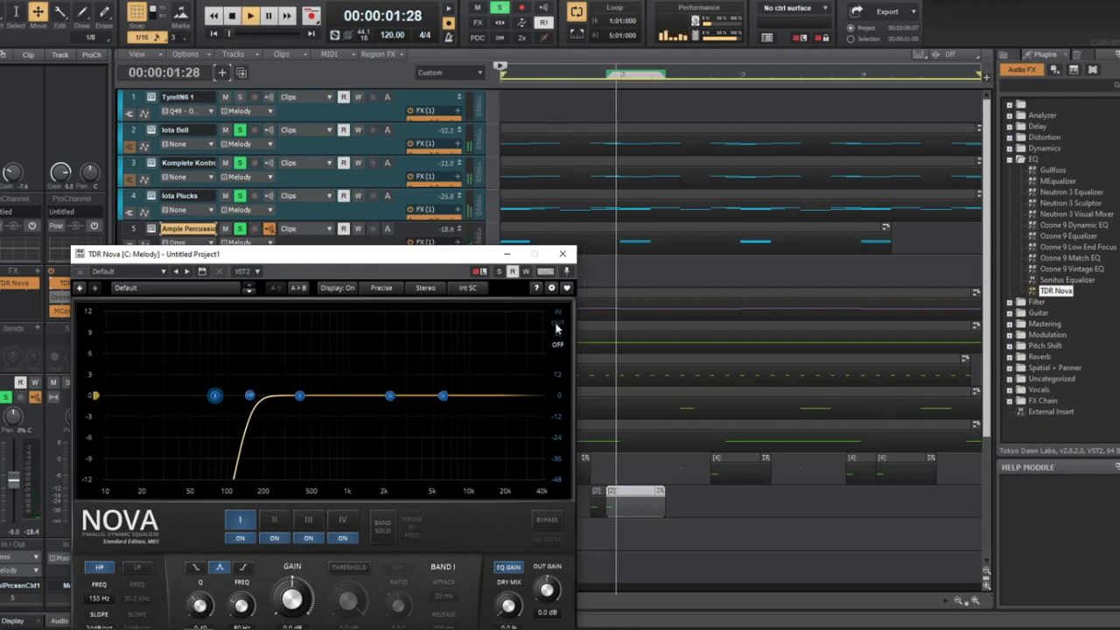
pyautogui.moveTo(249, 396); pyautogui.dragTo(300, 395)
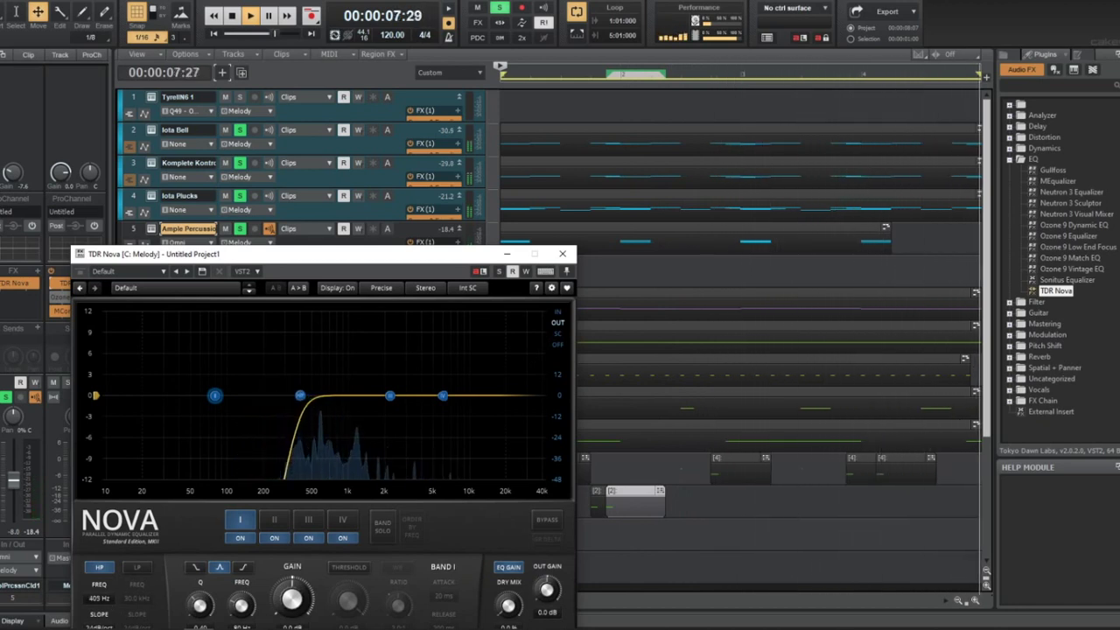
pyautogui.press('space')
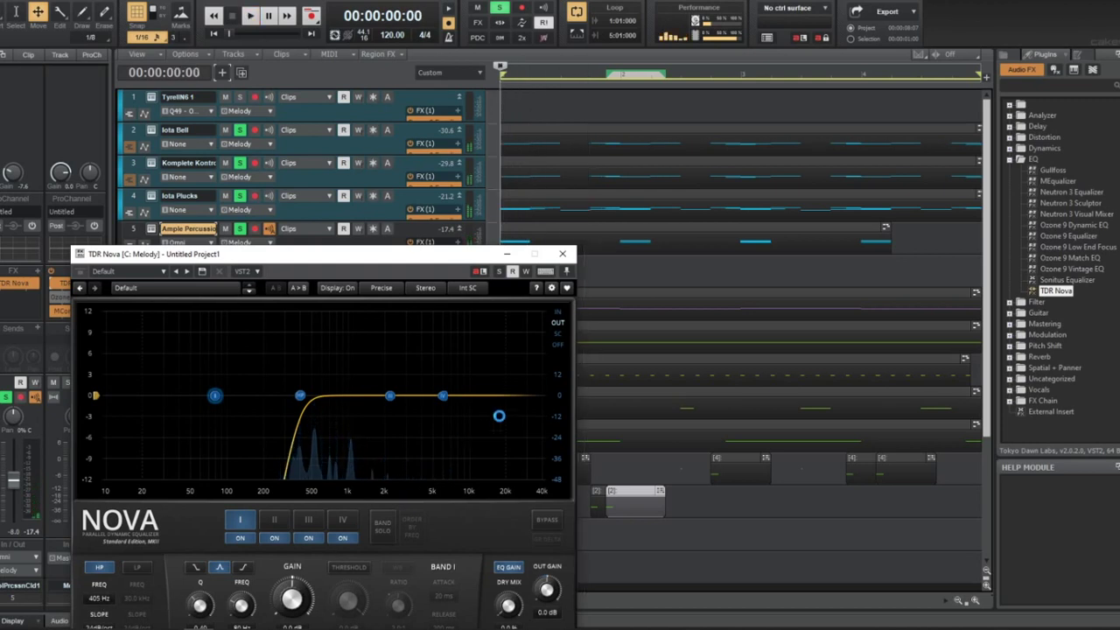
pyautogui.click(562, 254)
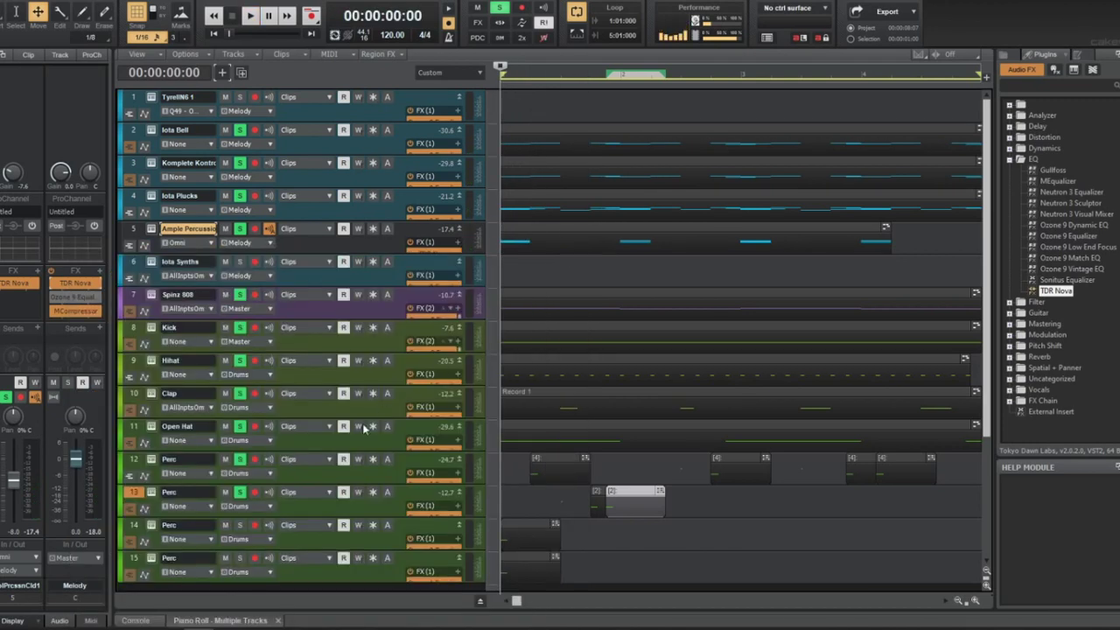
# Add a send from the Clap track to the Reverb bus at about -18 dB, audition it and save the project
pyautogui.click(295, 417)
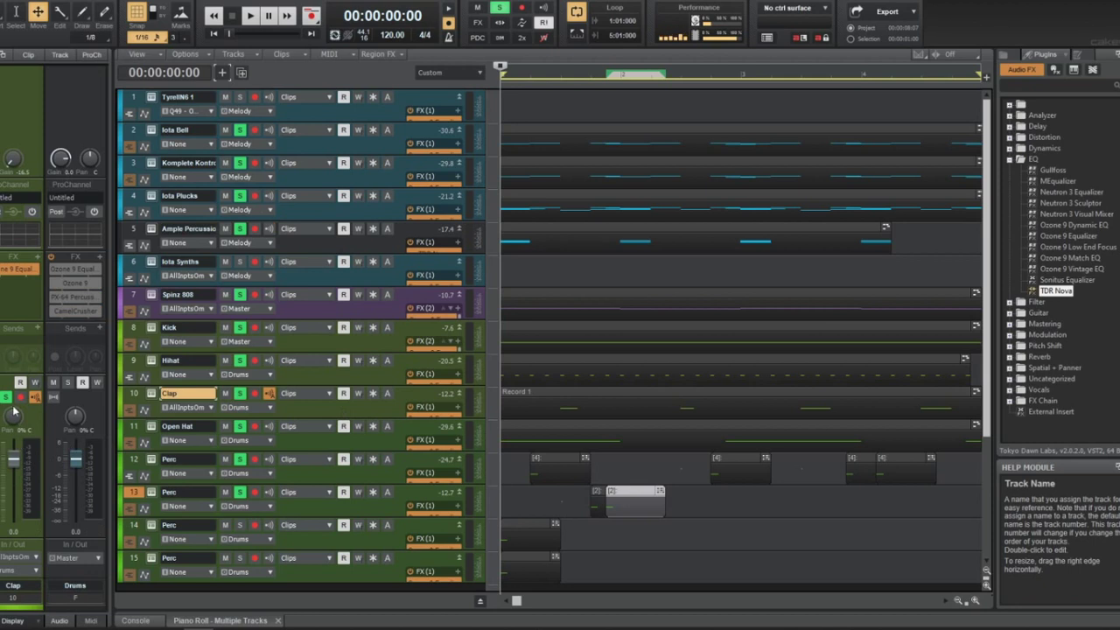
pyautogui.click(39, 328)
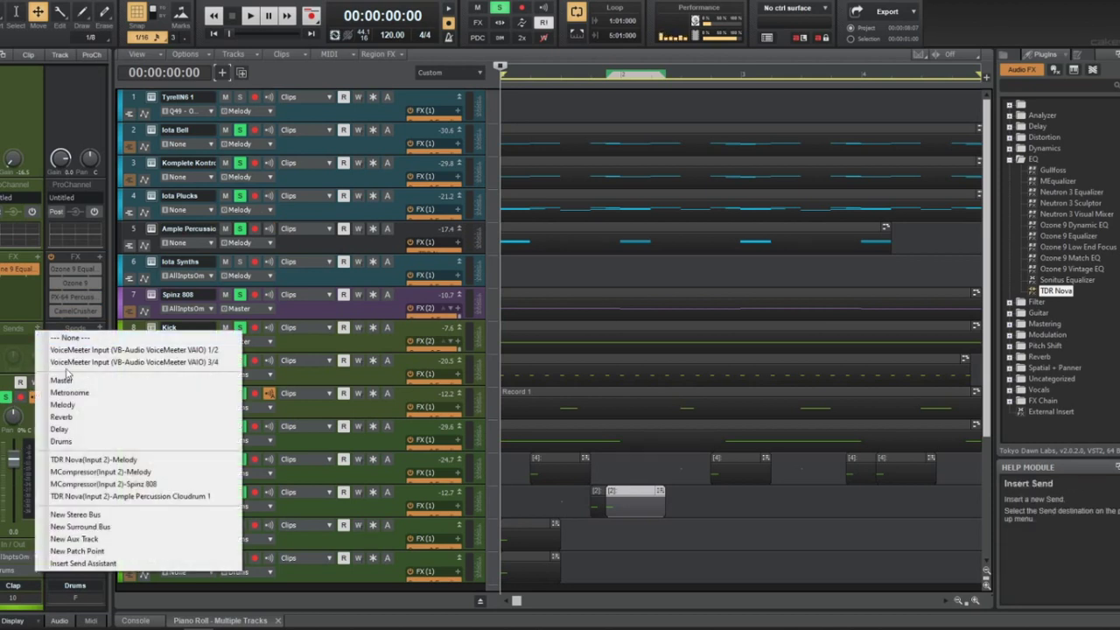
pyautogui.click(85, 420)
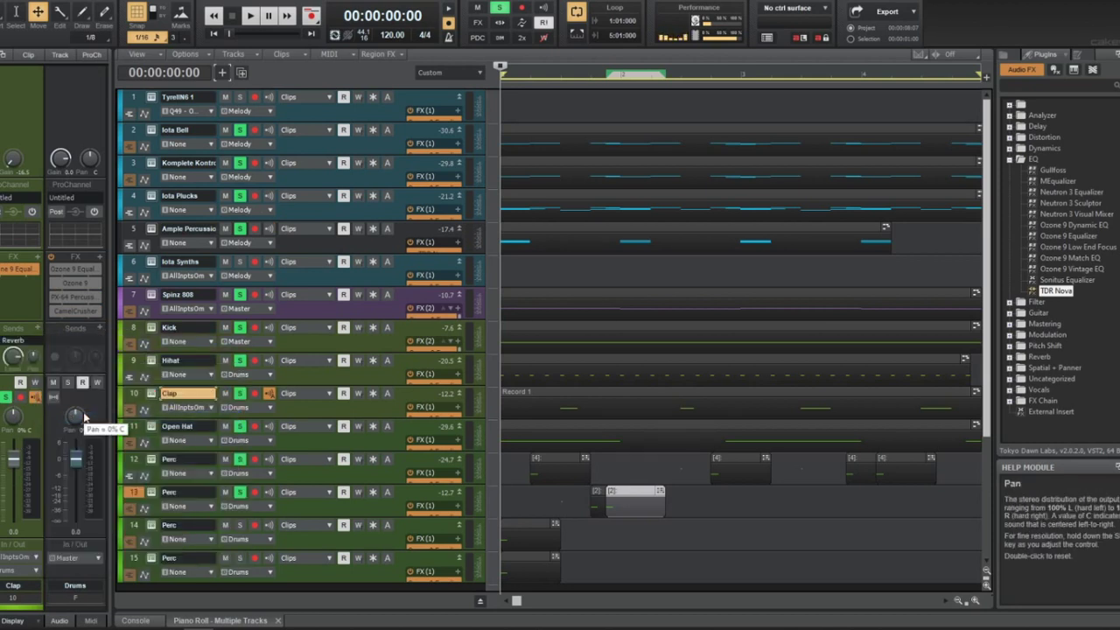
pyautogui.press('space')
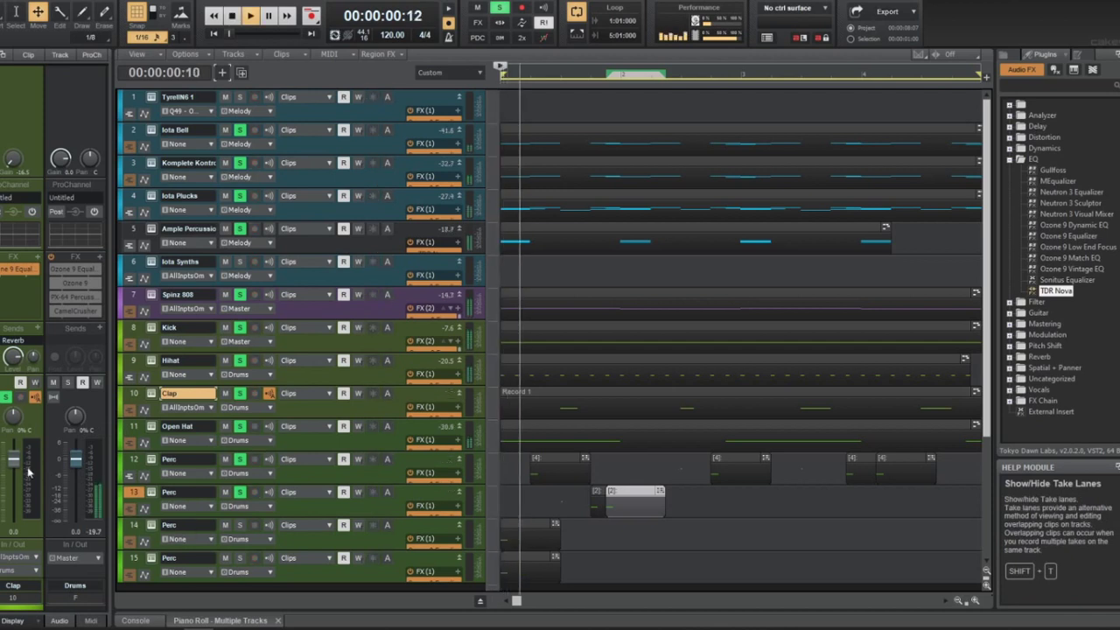
pyautogui.moveTo(13, 356)
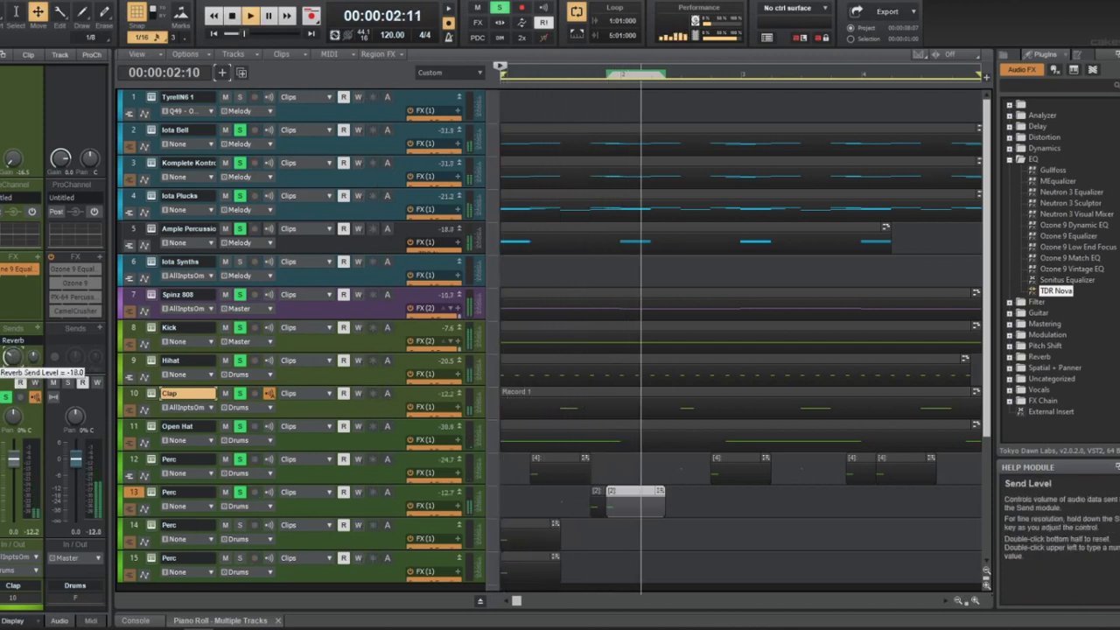
pyautogui.click(13, 353)
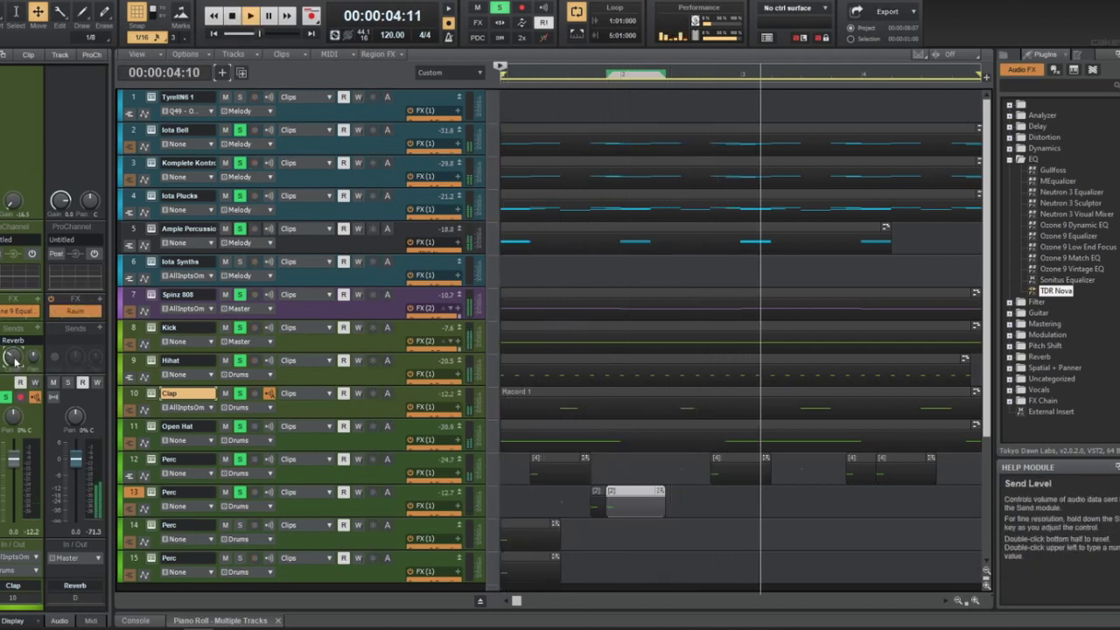
pyautogui.press('space')
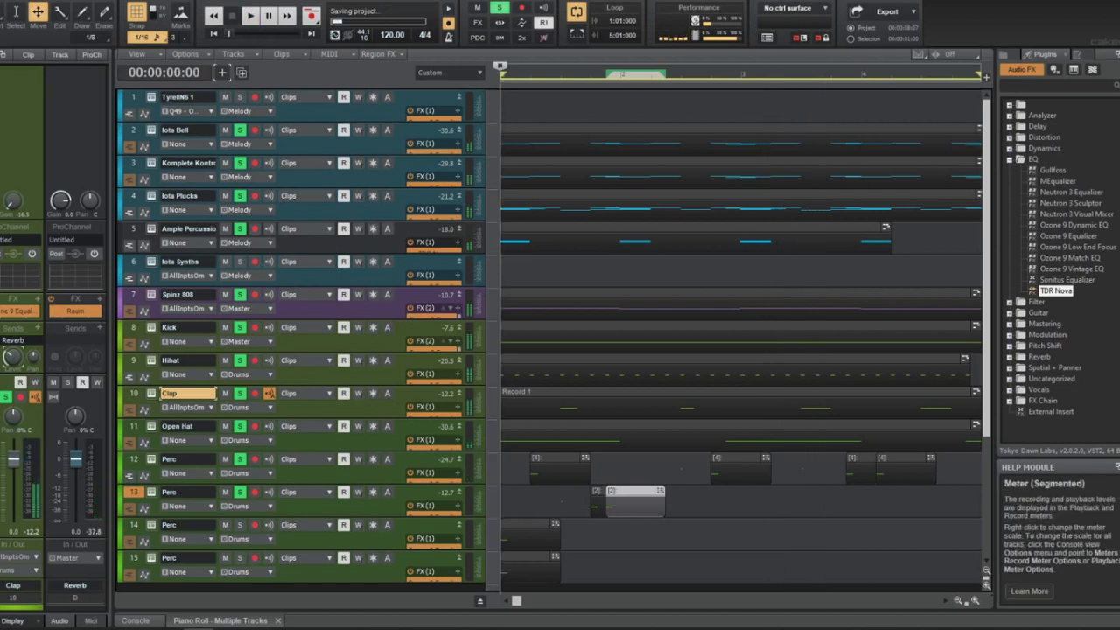
# During playback, lower the Clap track's volume to about -3.3 dB and the track 13 Perc volume to -5.2 dB
pyautogui.moveTo(12, 358)
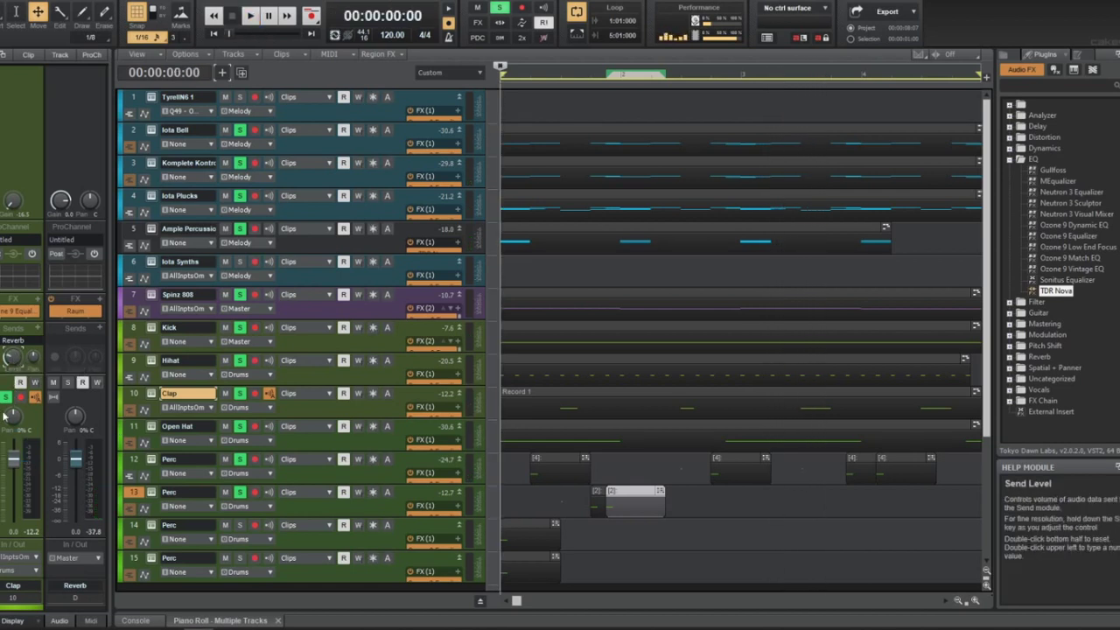
pyautogui.press('space')
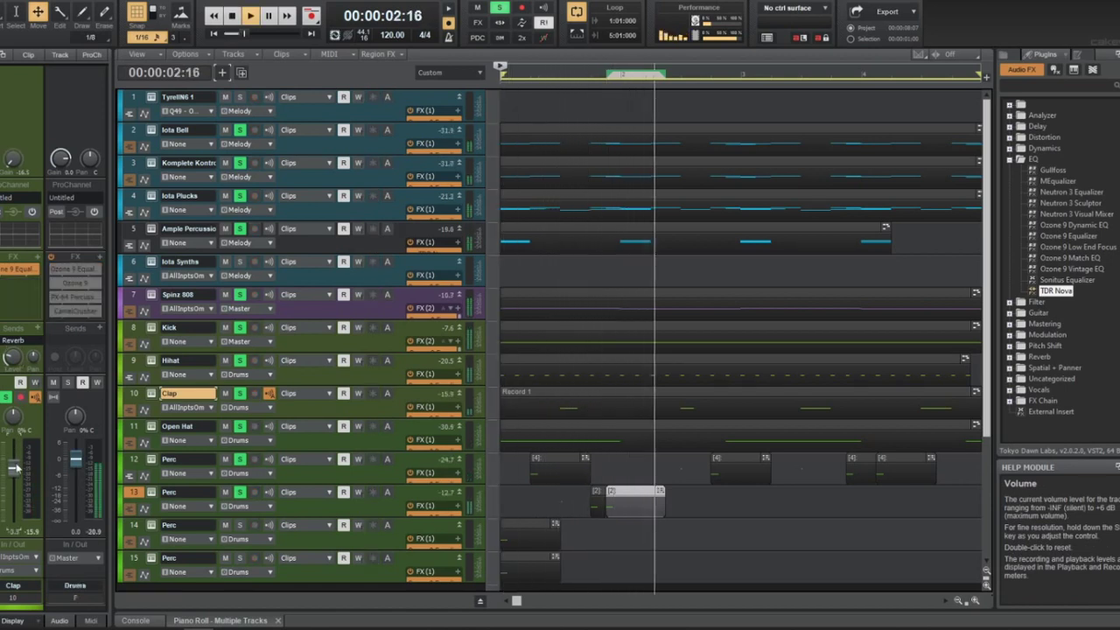
pyautogui.click(175, 491)
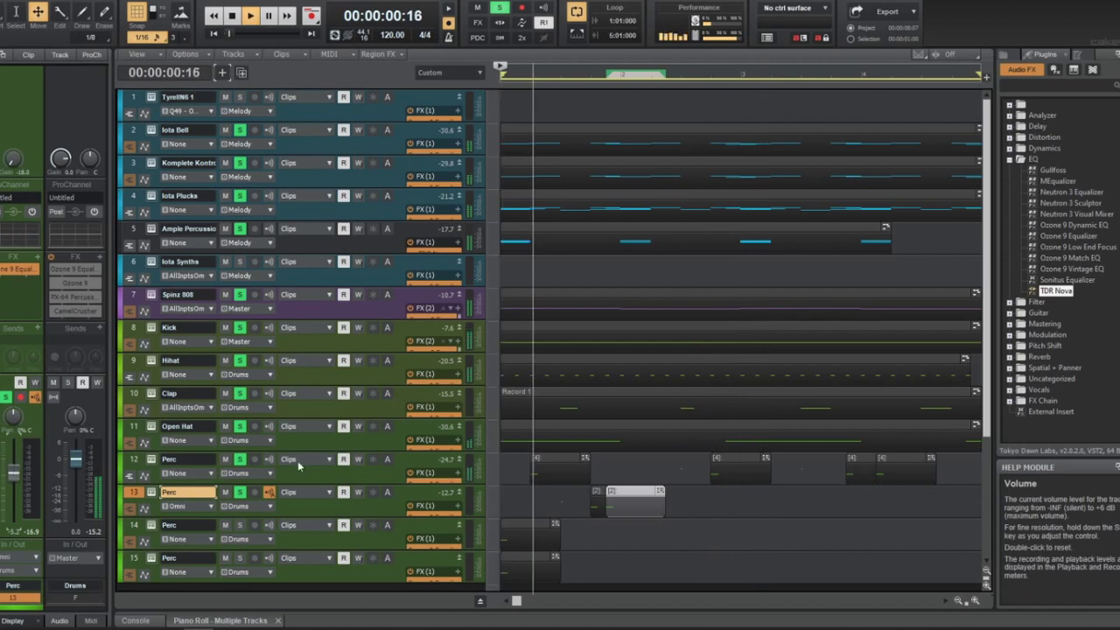
pyautogui.scroll(-2, 522, 436)
pyautogui.press('space')
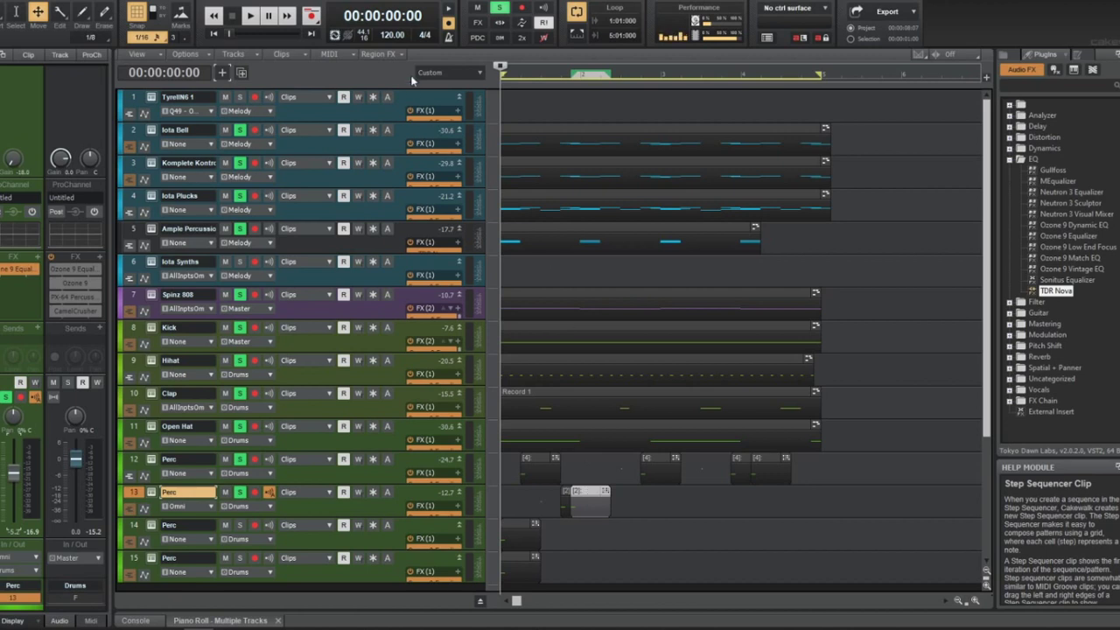
# Try faster project tempos of 150 and 135 BPM and play the loop
pyautogui.click(390, 35)
pyautogui.write('150')
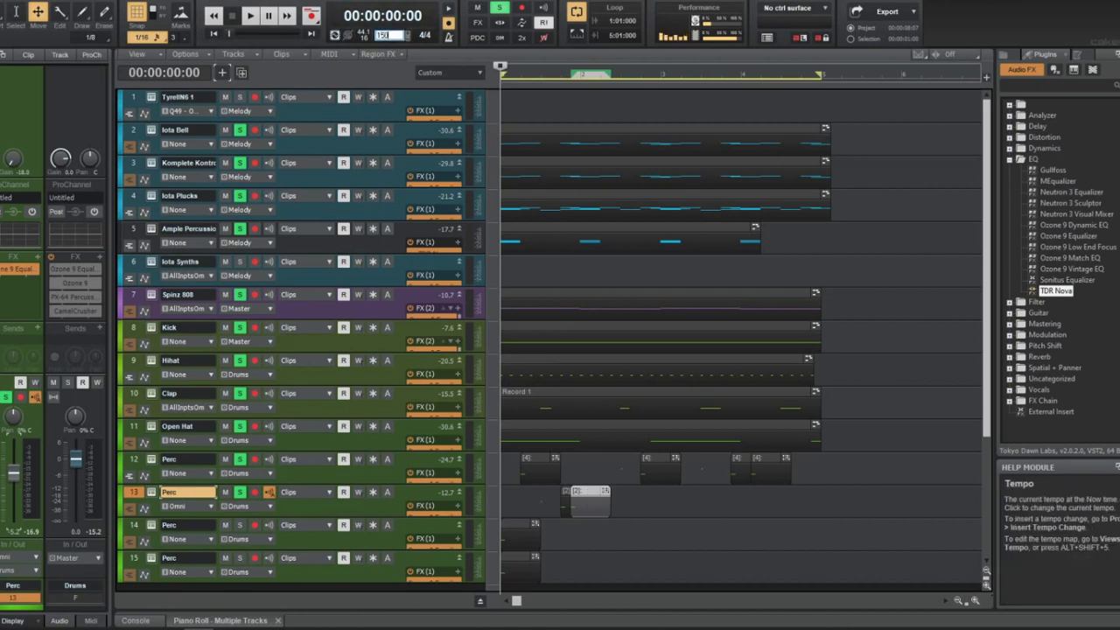
pyautogui.press('Return')
pyautogui.press('space')
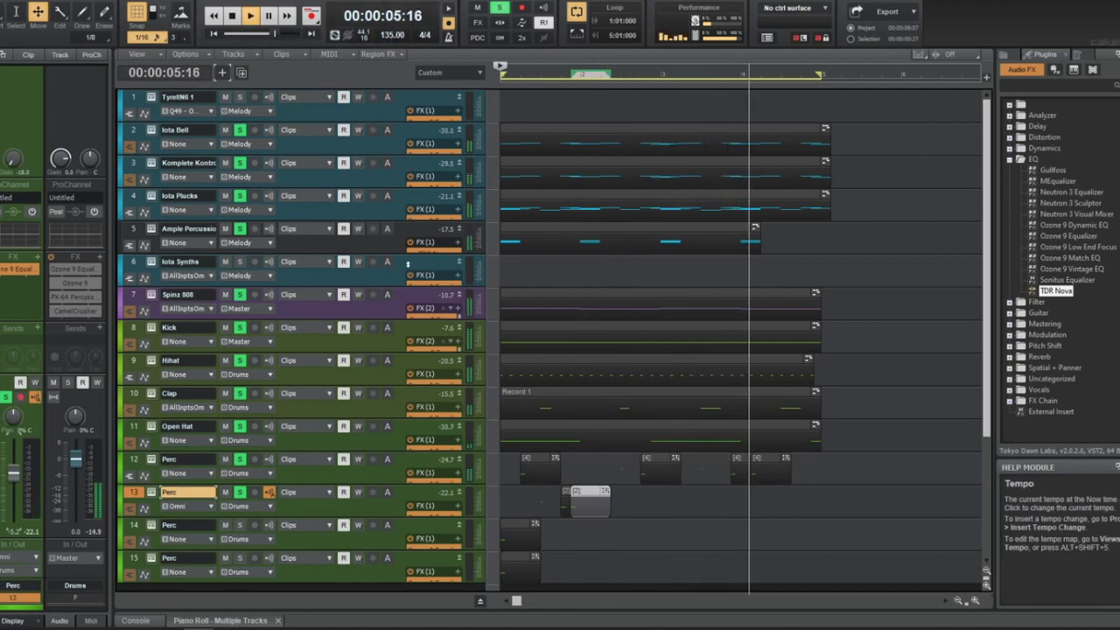
# Place a linked copy of track 13's second Perc clip in bar 3 and set the project tempo to 130 BPM
pyautogui.moveTo(569, 486); pyautogui.dragTo(700, 495)
pyautogui.click(391, 35)
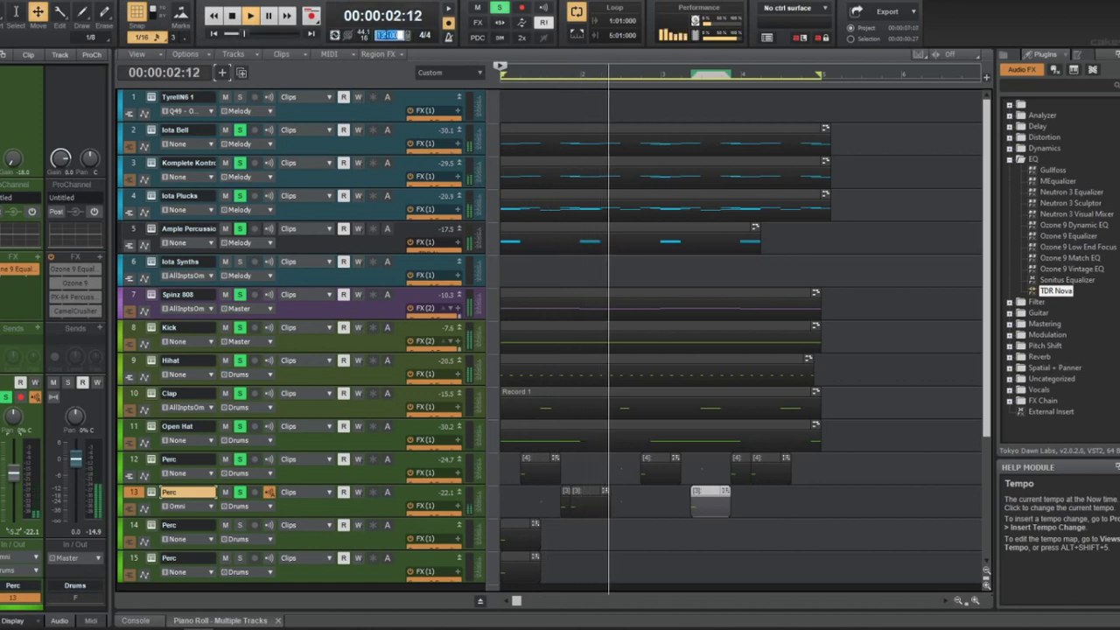
pyautogui.write('130')
pyautogui.press('Return')
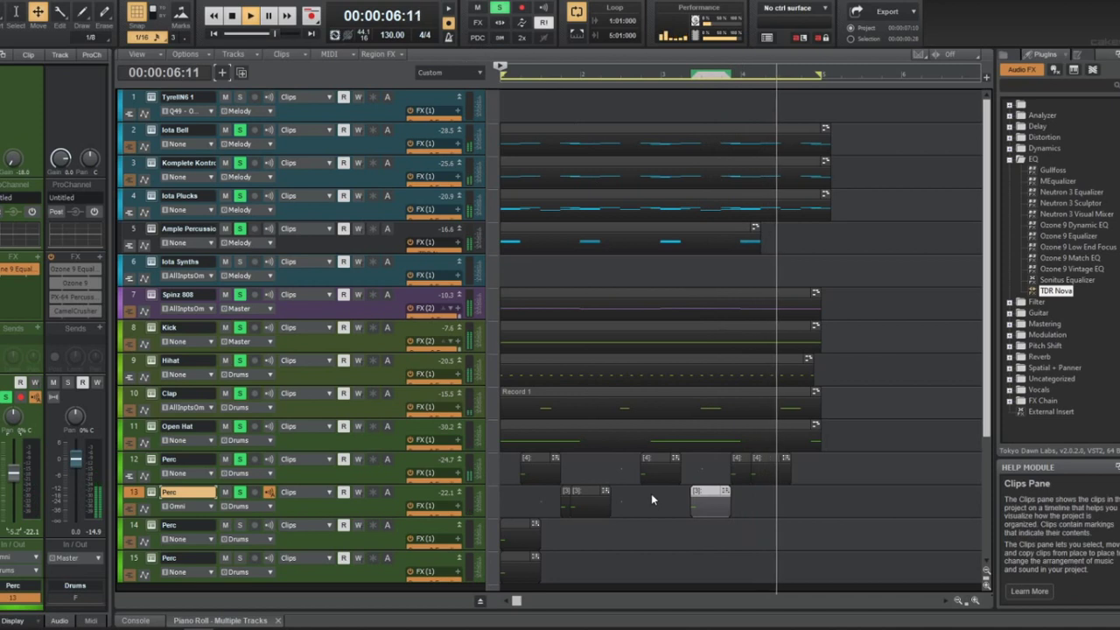
# Move the copied Perc clip on track 13 to beat 4 of bar 4, place another linked copy two sixteenths after it, and replay
pyautogui.moveTo(721, 503); pyautogui.dragTo(823, 505)
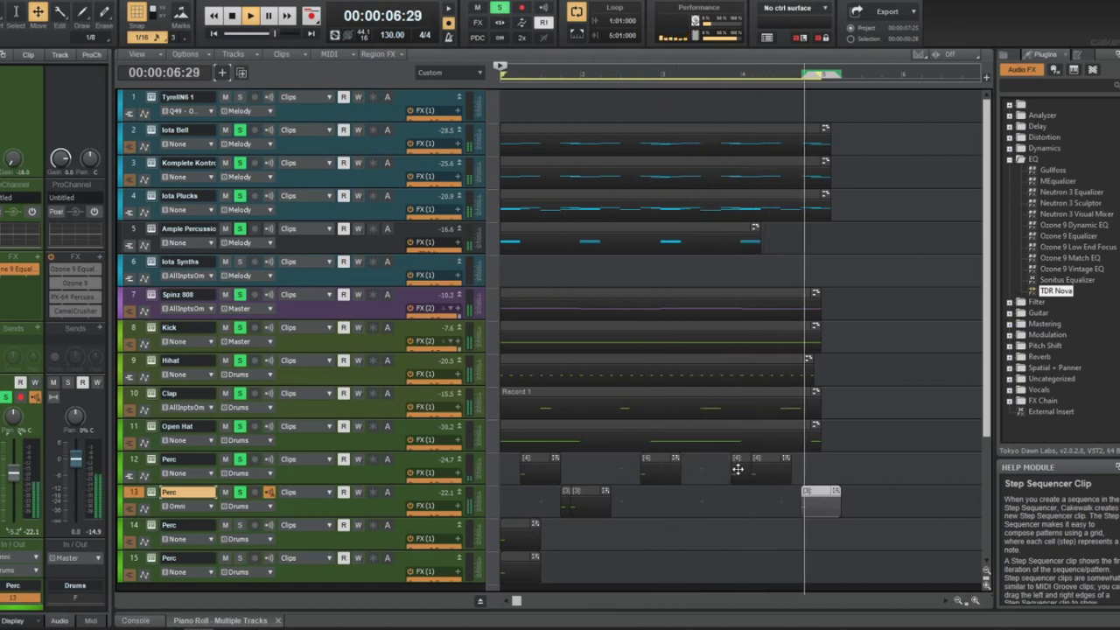
pyautogui.click(841, 511)
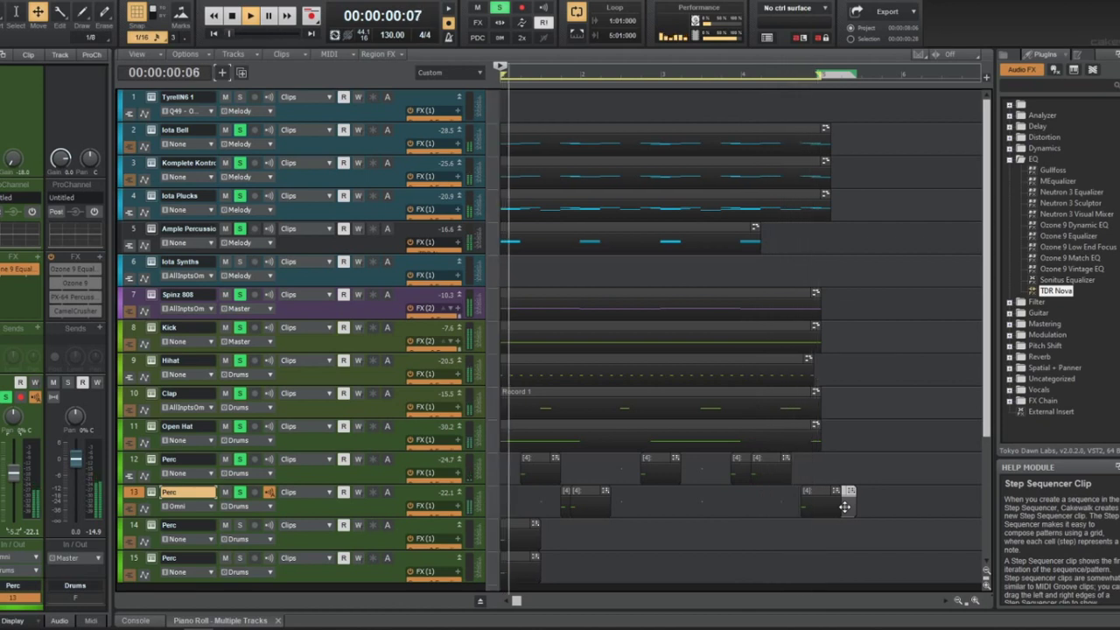
pyautogui.press('space')
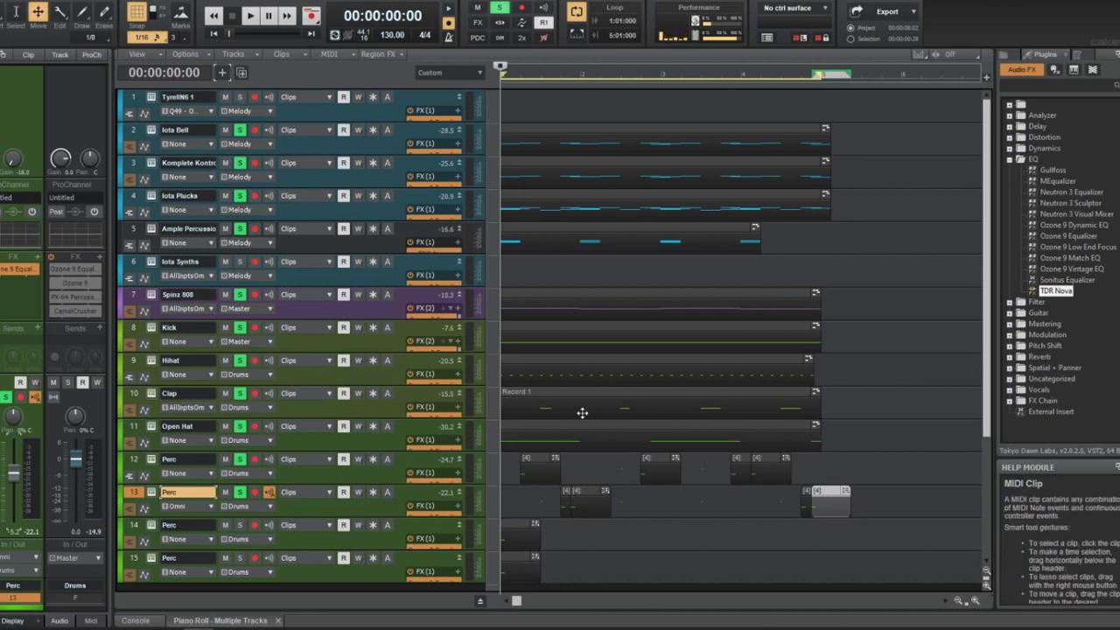
pyautogui.press('space')
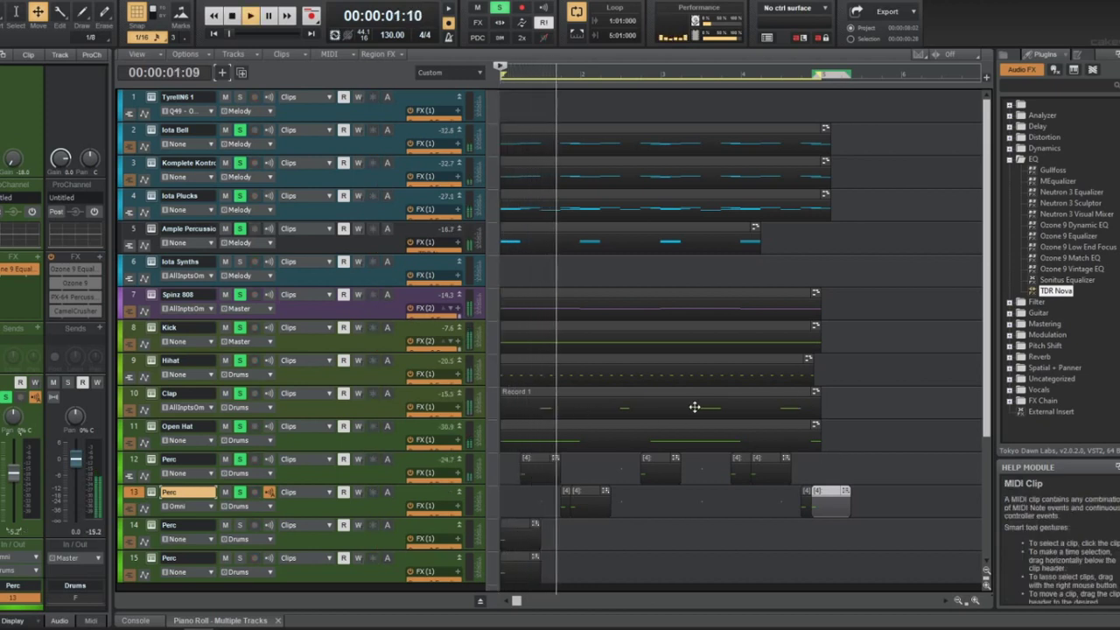
# Stop playback, solo the track 14 Perc, and open its Komplete Kontrol sampler
pyautogui.scroll(2, 650, 426)
pyautogui.press('space')
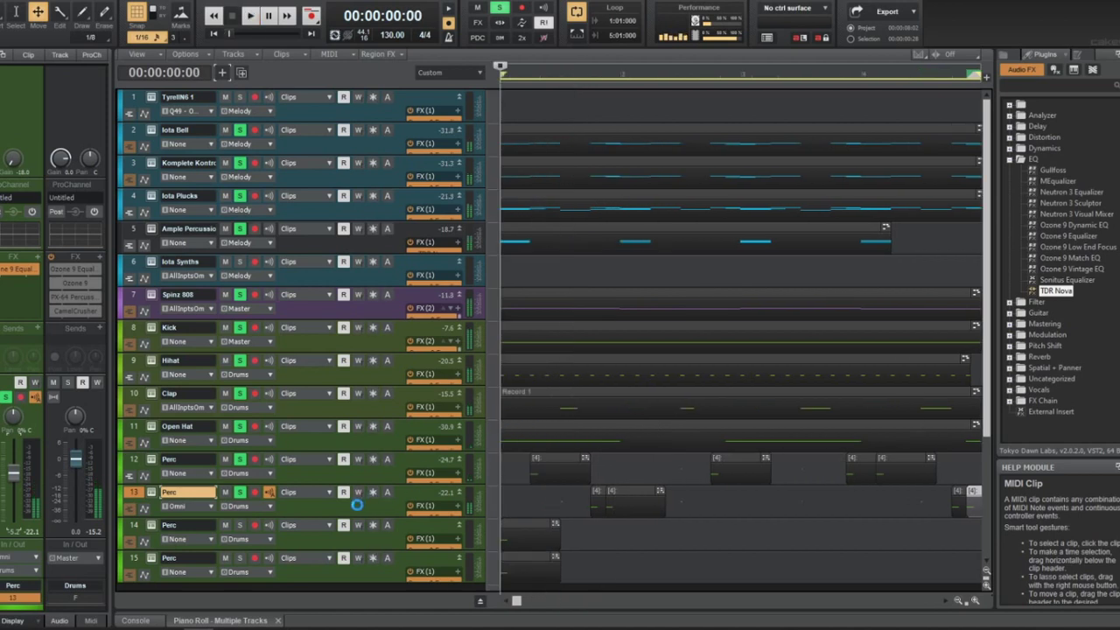
pyautogui.click(363, 542)
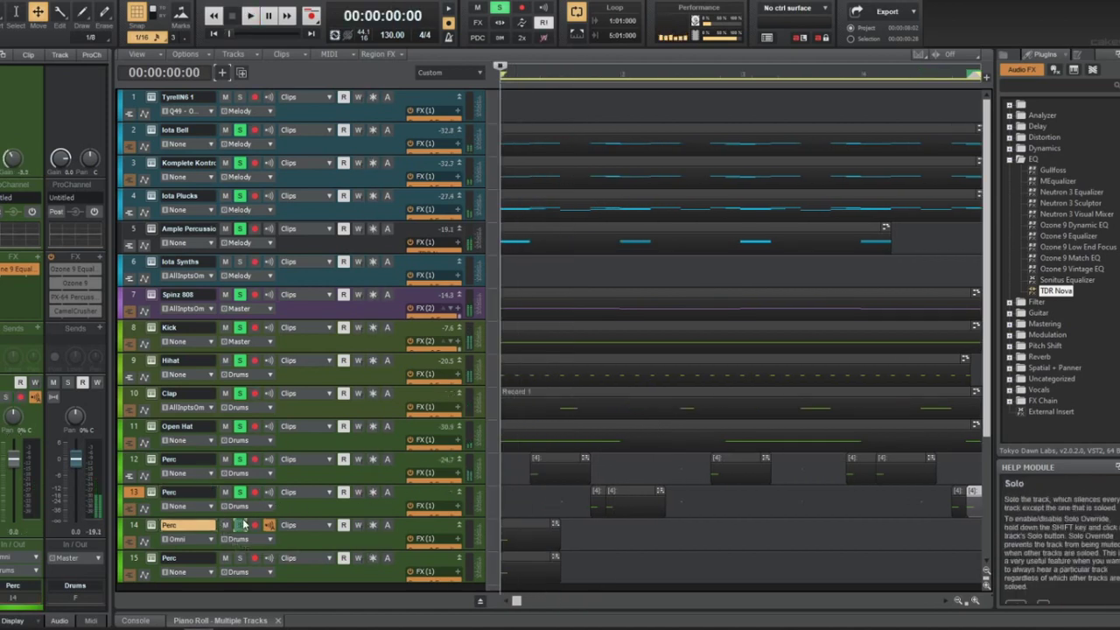
pyautogui.doubleClick(152, 526)
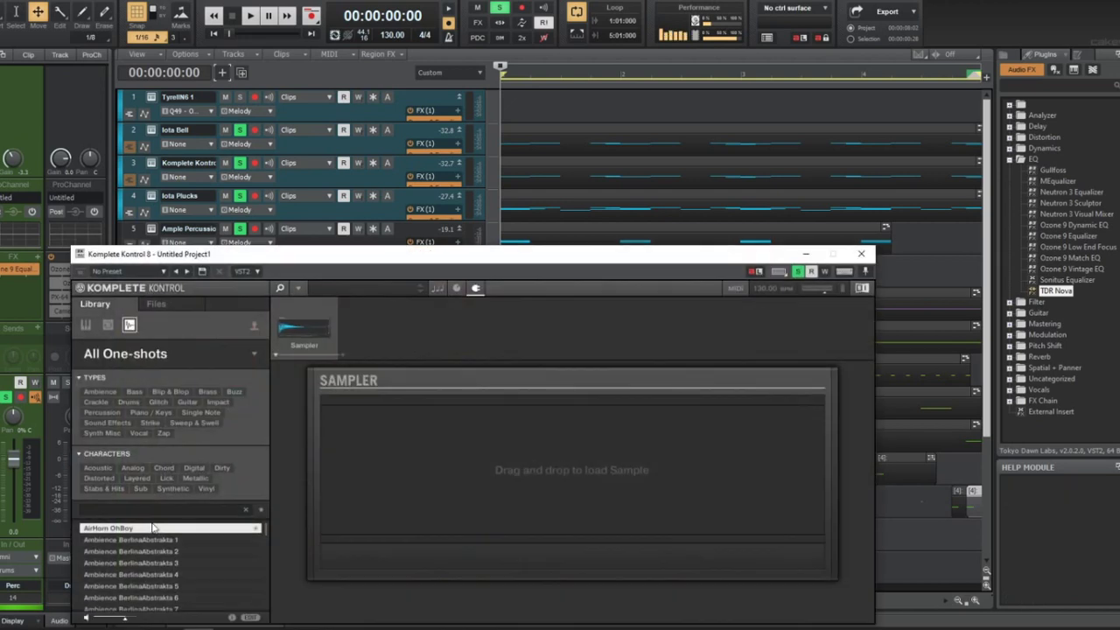
# Load Perc [ Blocc ].wav from the Percs folder of 5.0 ALL KITS into track 14's sampler and close the plugin
pyautogui.click(150, 306)
pyautogui.click(129, 370)
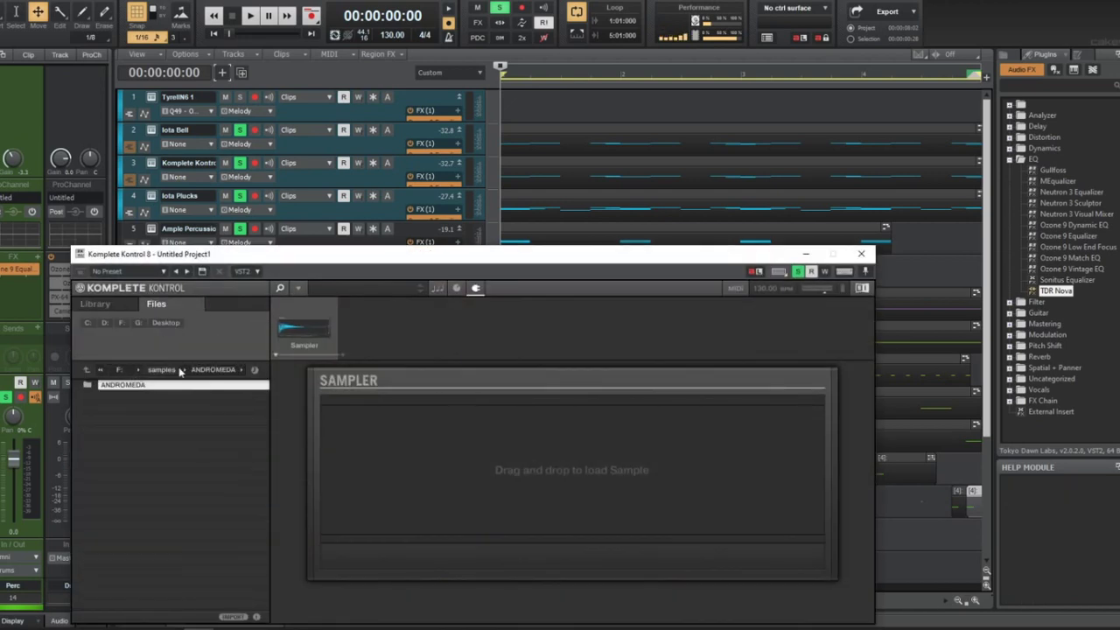
pyautogui.click(162, 364)
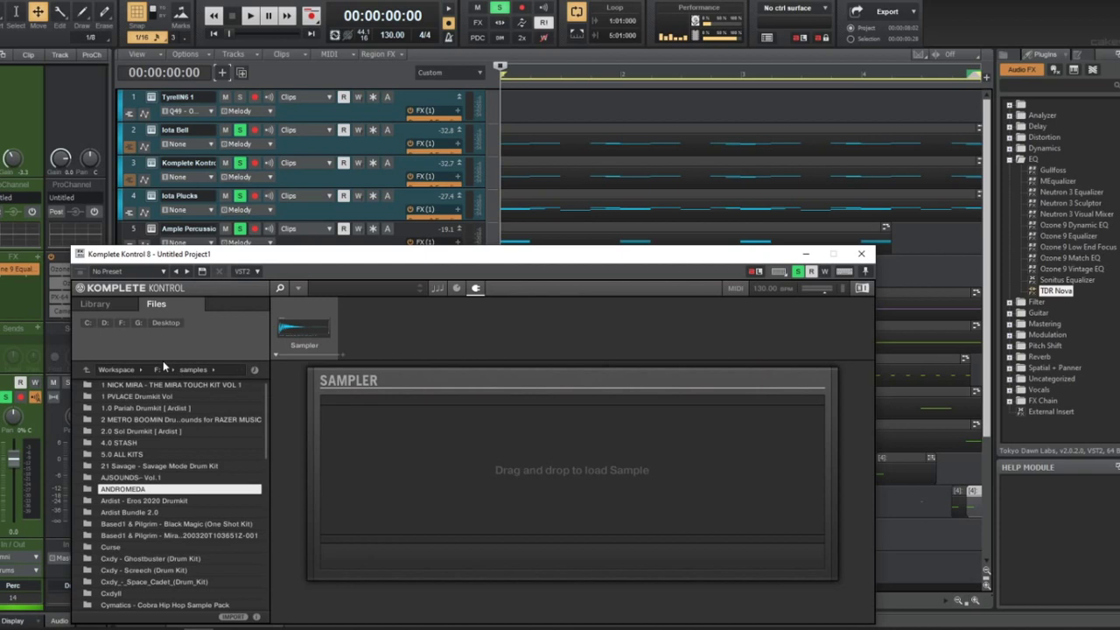
pyautogui.click(182, 420)
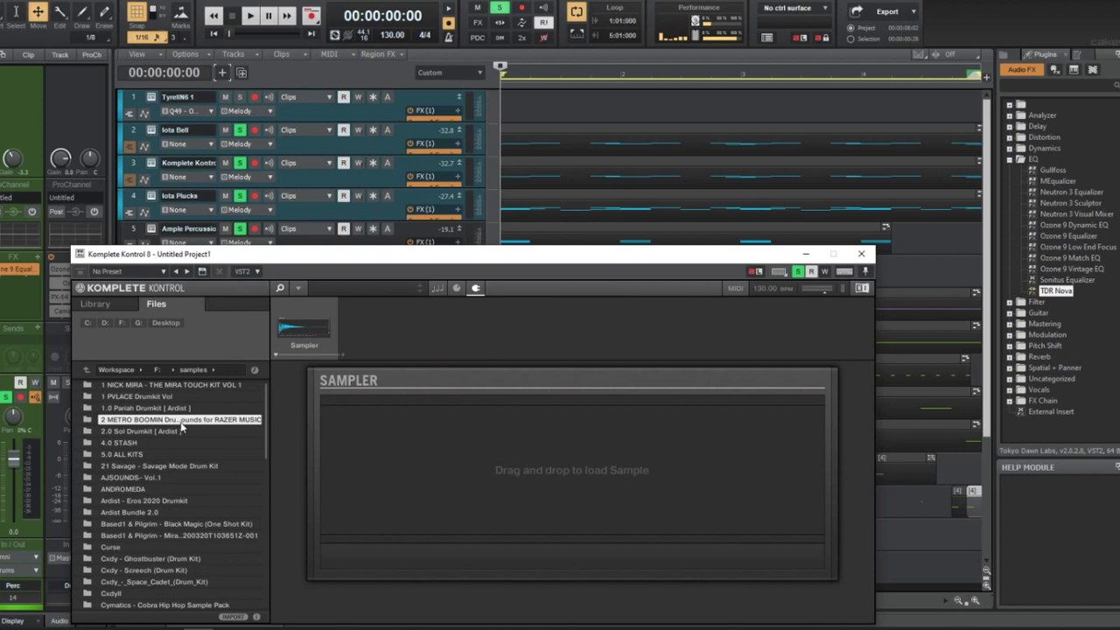
pyautogui.doubleClick(145, 455)
pyautogui.doubleClick(126, 477)
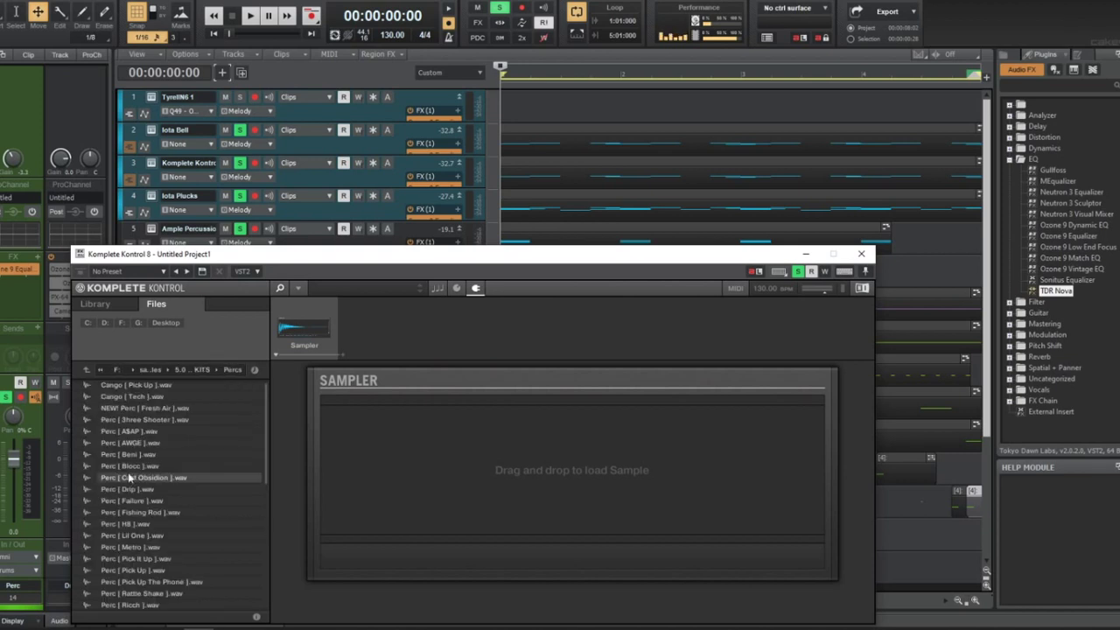
pyautogui.click(129, 478)
pyautogui.click(139, 466)
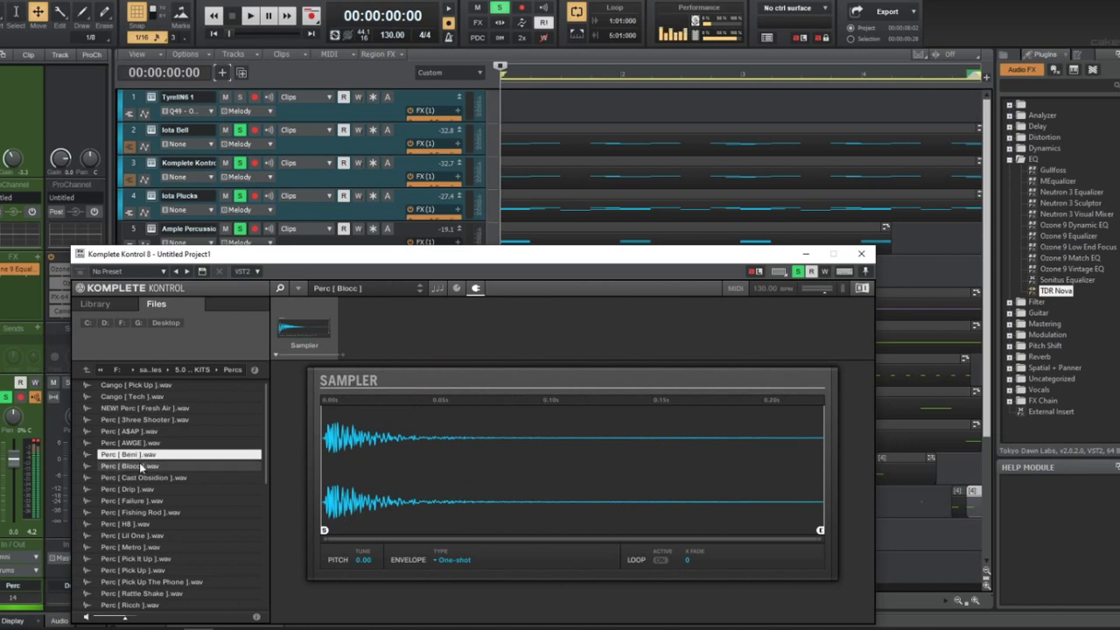
pyautogui.press('space')
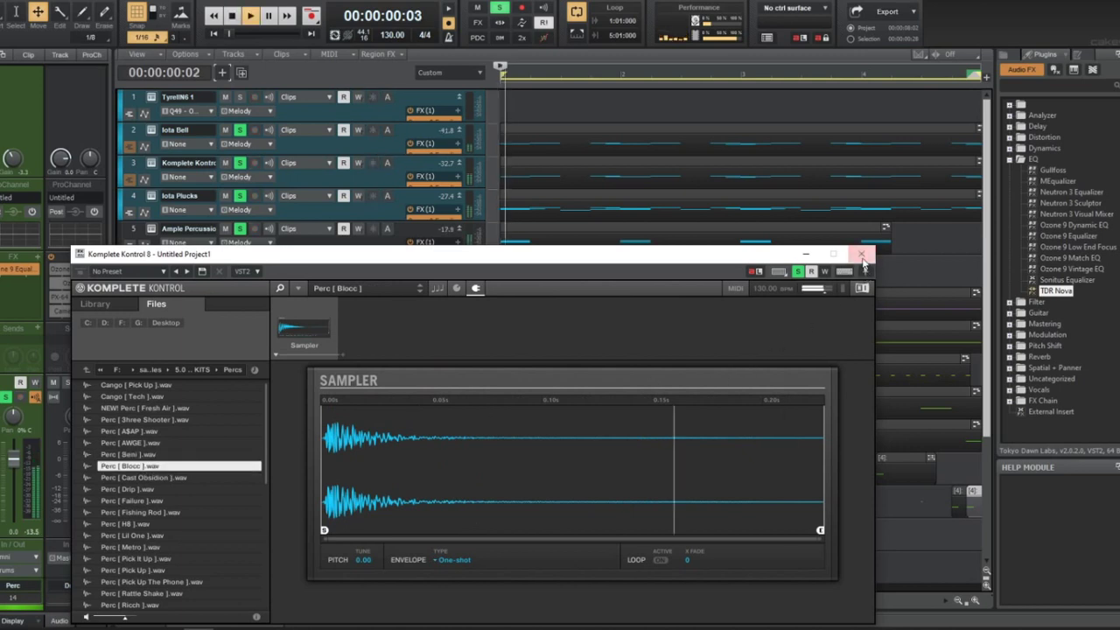
pyautogui.click(861, 254)
# Lower track 14's input gain to about -16.6 dB, move its Perc clip two sixteenths later, and replay the loop
pyautogui.press('space')
pyautogui.press('space')
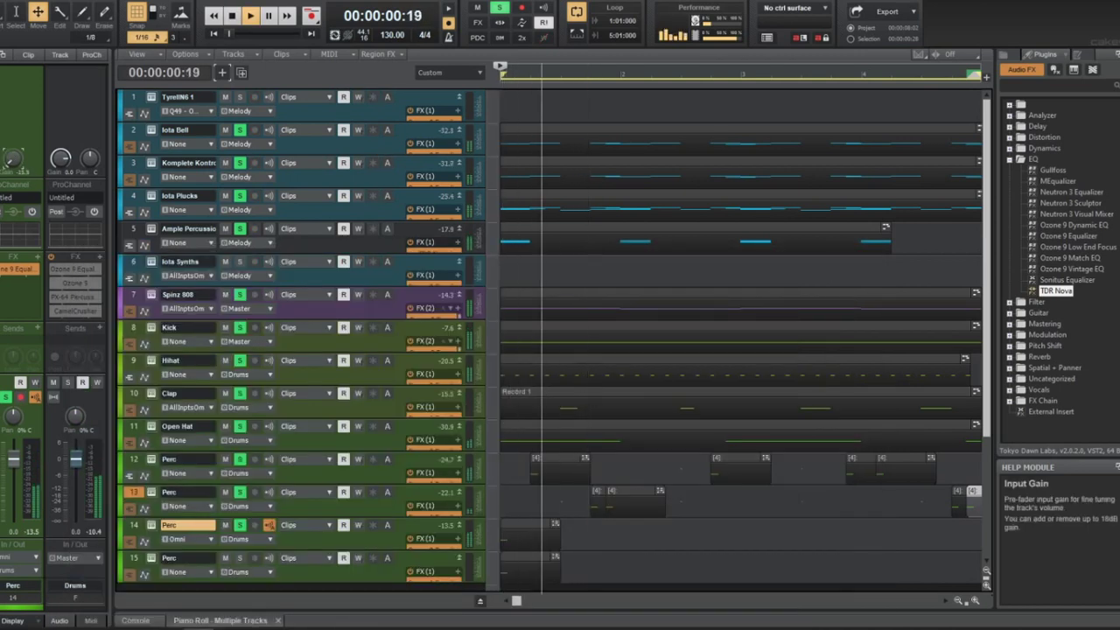
pyautogui.press('space')
pyautogui.click(557, 526)
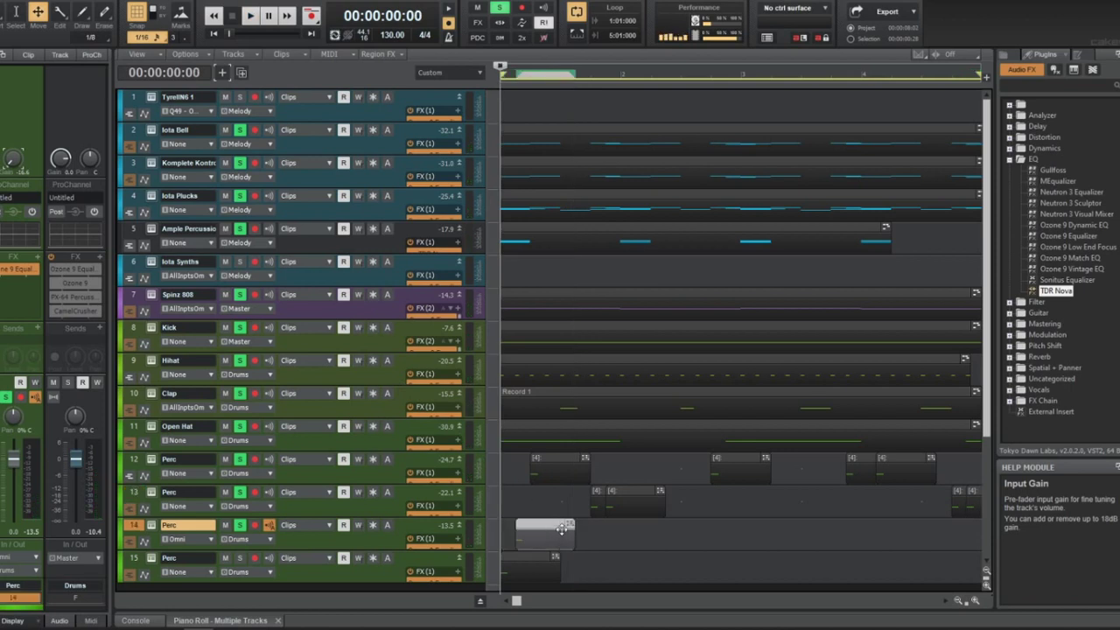
pyautogui.press('space')
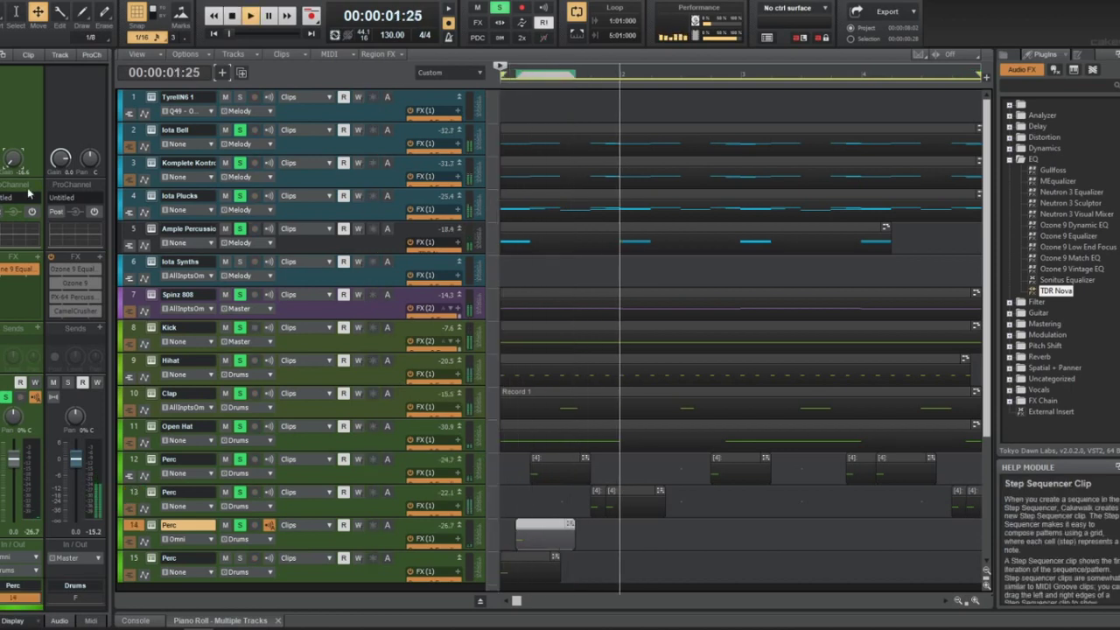
# Place a linked copy of track 14's Perc clip halfway through beat 2 of bar 4 and raise the input gain to about -7.7 dB
pyautogui.moveTo(545, 521); pyautogui.dragTo(933, 523)
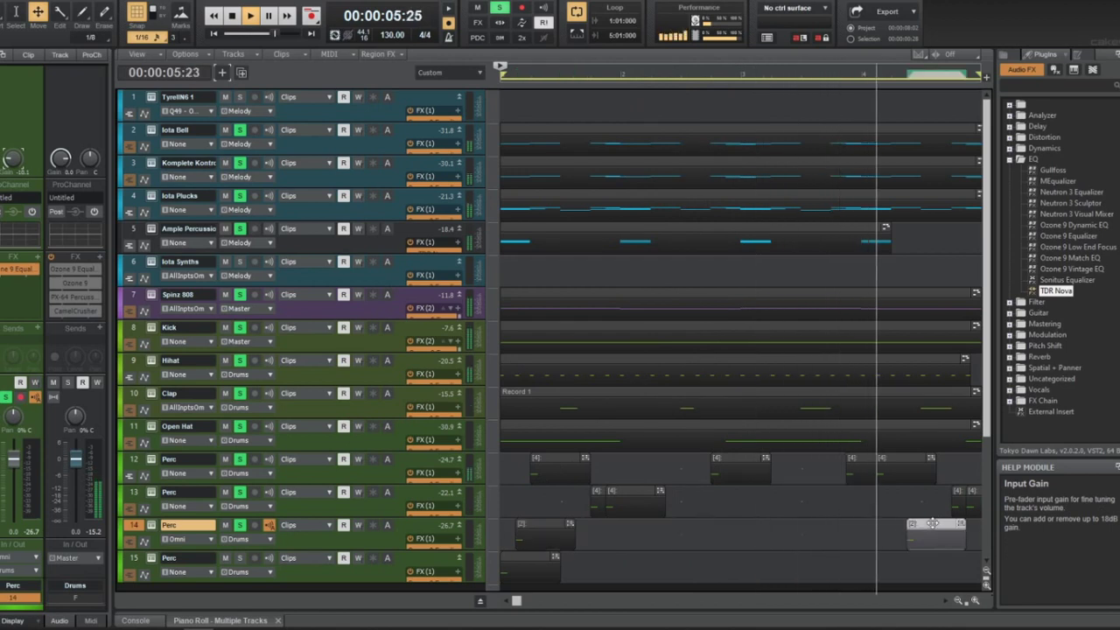
pyautogui.scroll(-2, 392, 407)
pyautogui.scroll(-1, 392, 408)
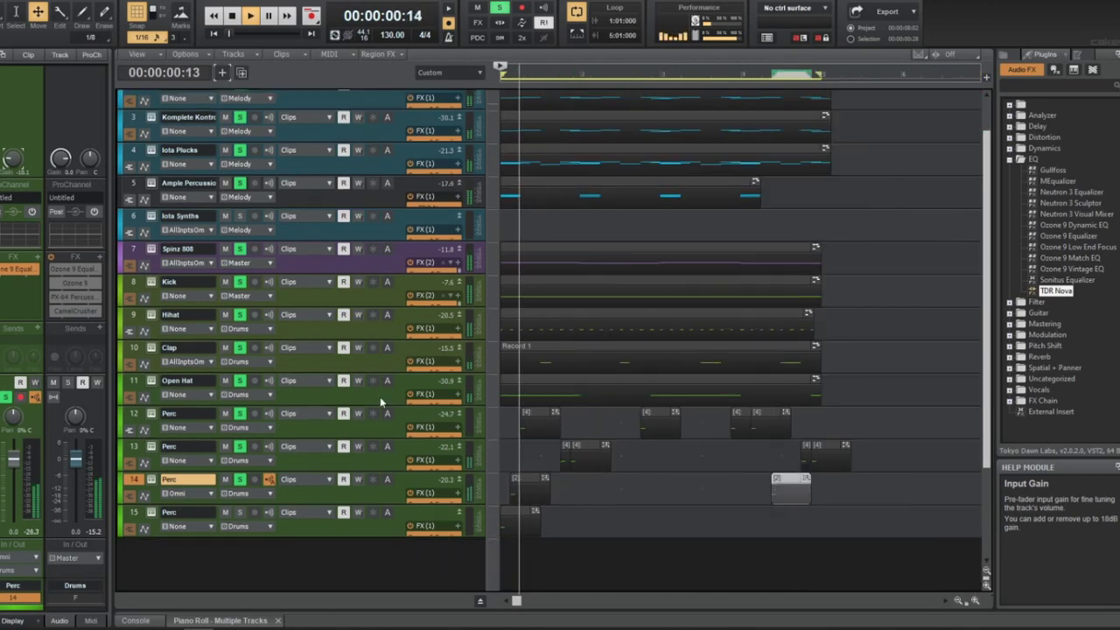
pyautogui.press('space')
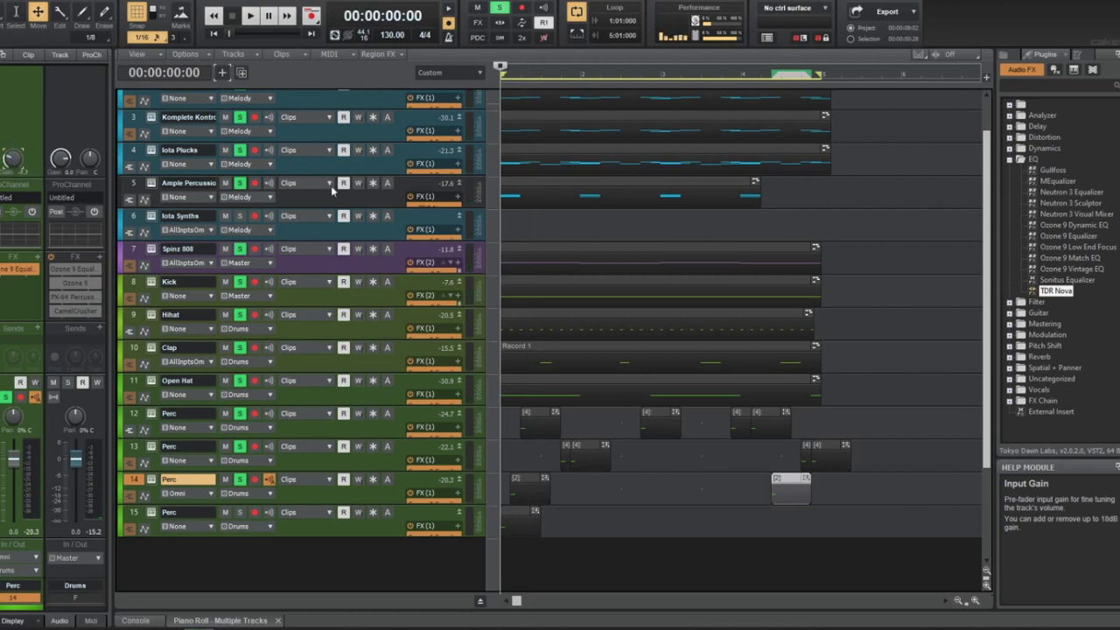
pyautogui.press('space')
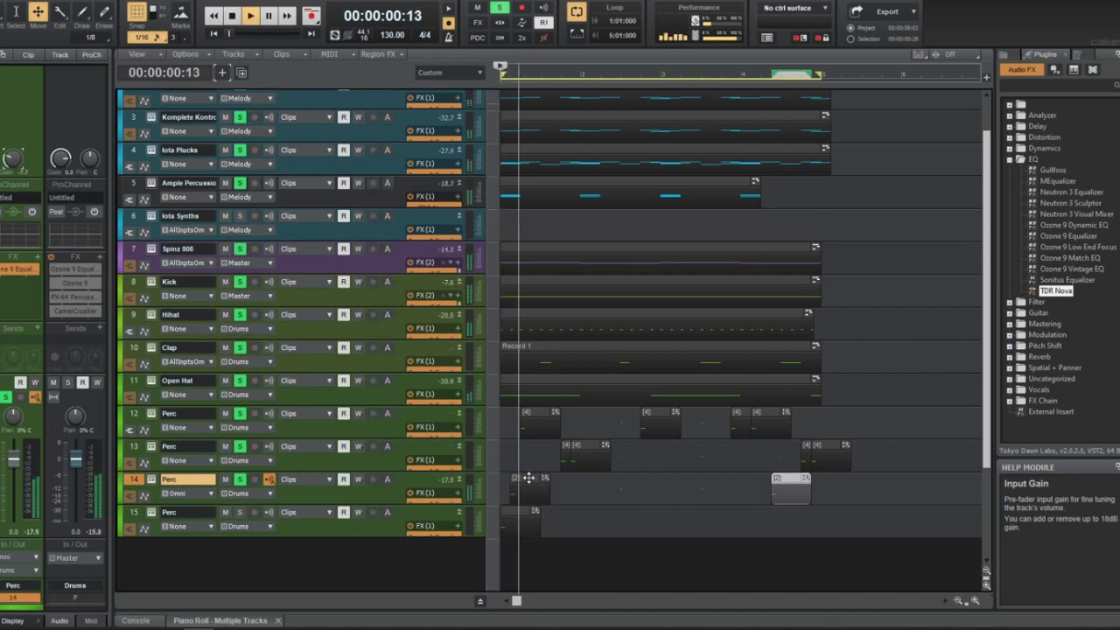
# Place linked copies on track 14 halfway through beat 2 of bar 2 and one beat after the existing bar 4 clip
pyautogui.moveTo(541, 480); pyautogui.dragTo(630, 483)
pyautogui.press('space')
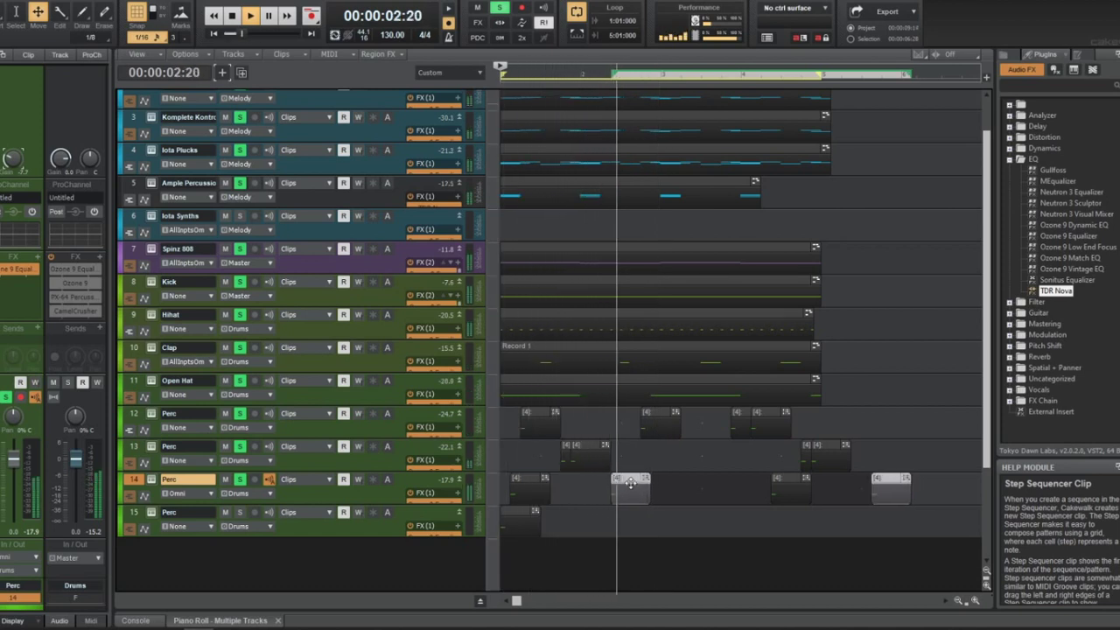
pyautogui.click(896, 485)
pyautogui.moveTo(896, 484); pyautogui.dragTo(645, 482)
pyautogui.moveTo(808, 482)
pyautogui.mouseDown()
pyautogui.moveTo(790, 479)
pyautogui.moveTo(811, 486)
pyautogui.mouseUp()
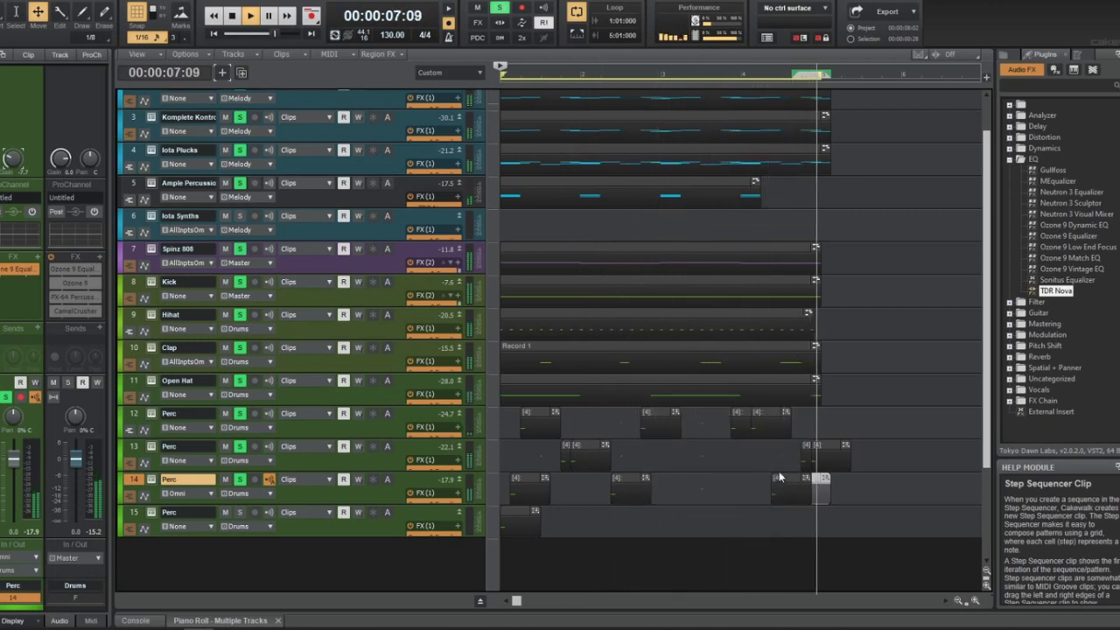
pyautogui.press('space')
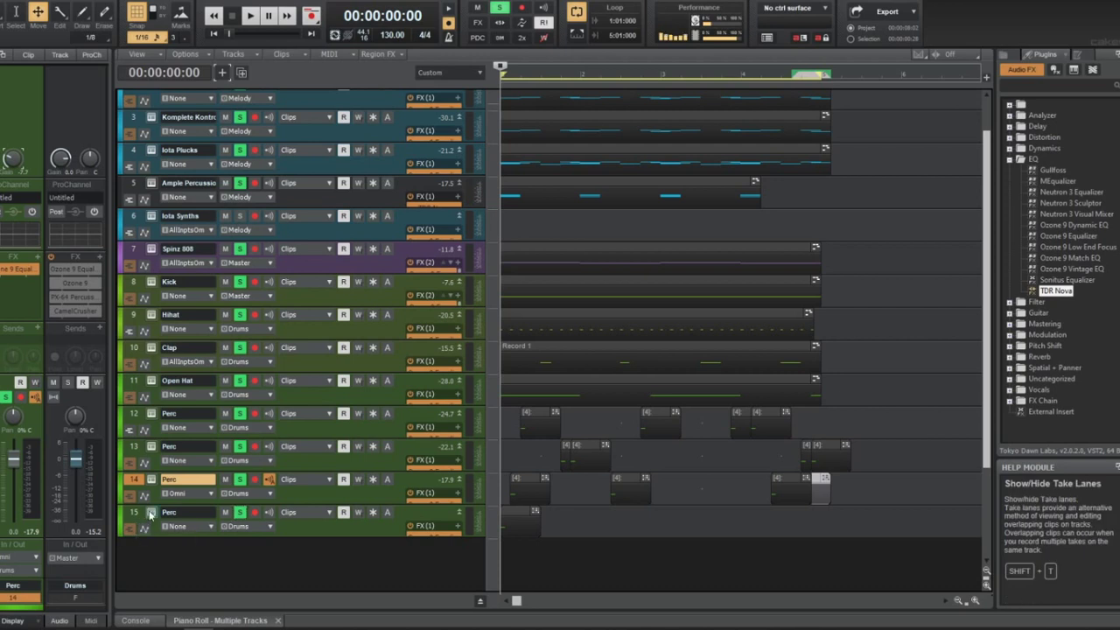
# Open track 15's Komplete Kontrol sampler and browse to ANDROMEDA's 9. VOX CHANT VOCALS folder
pyautogui.click(150, 514)
pyautogui.click(158, 304)
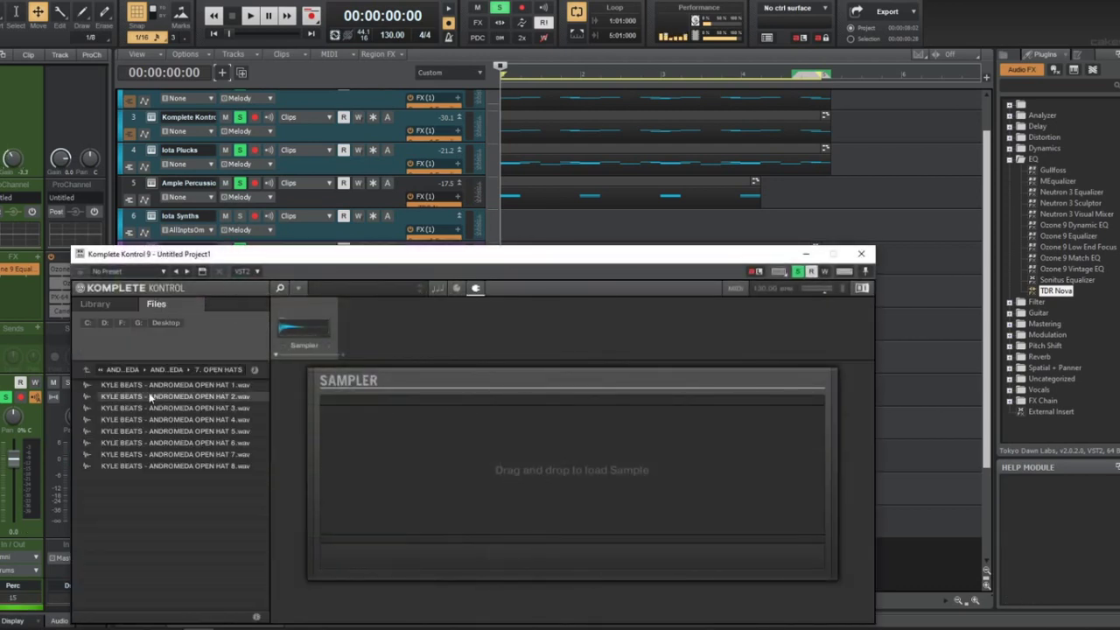
pyautogui.click(165, 369)
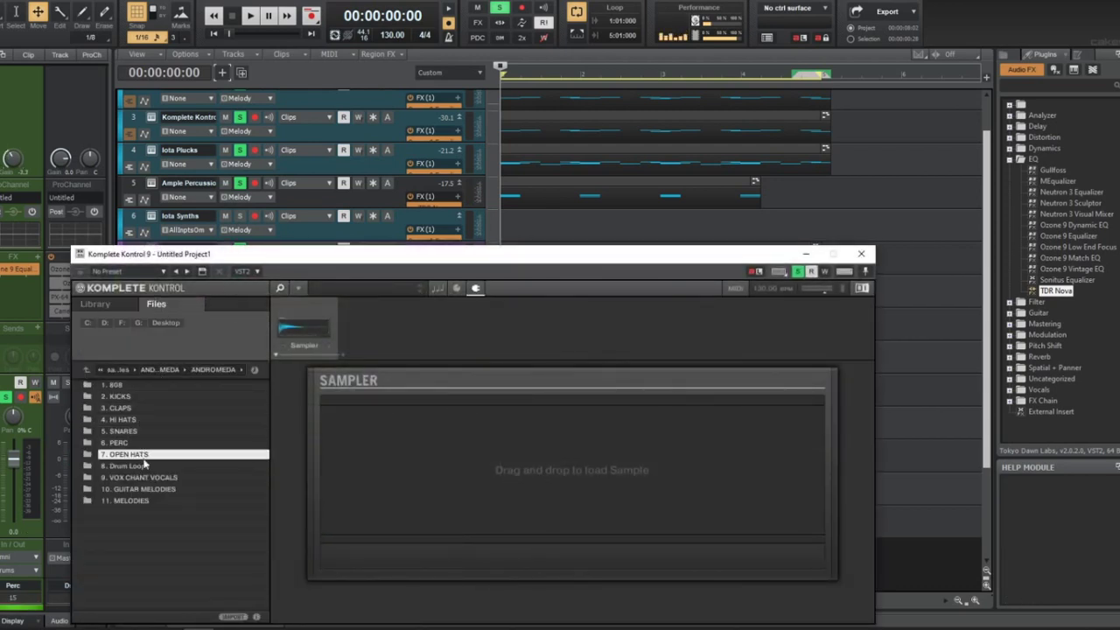
pyautogui.doubleClick(148, 477)
# Audition REEM, Out and CRY, load Do ya.wav into track 15's sampler, and close the plugin
pyautogui.click(148, 443)
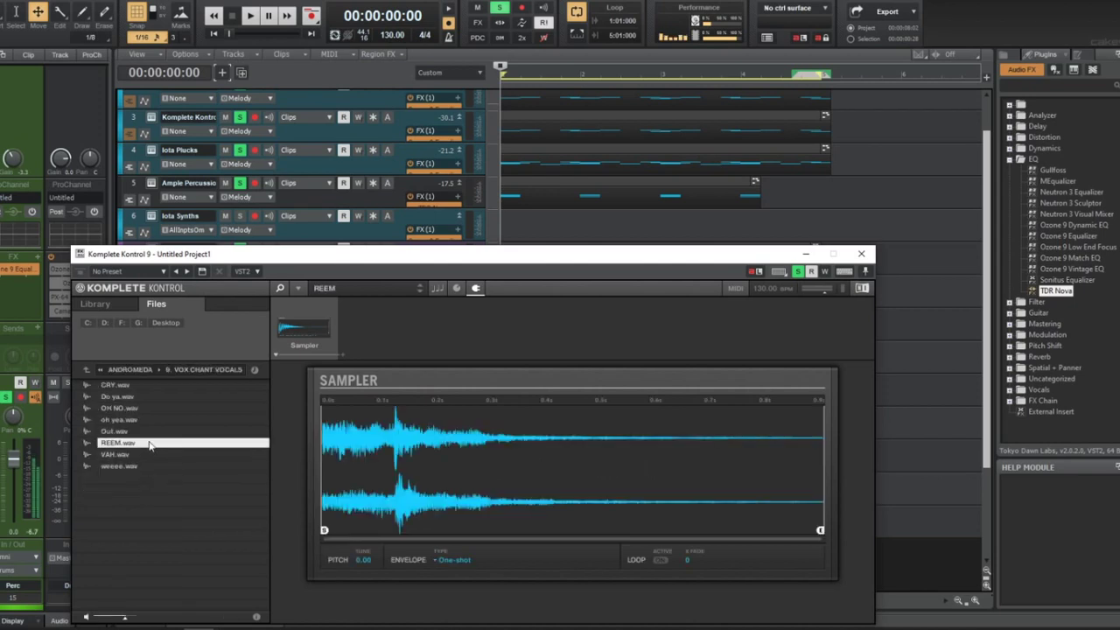
pyautogui.click(164, 433)
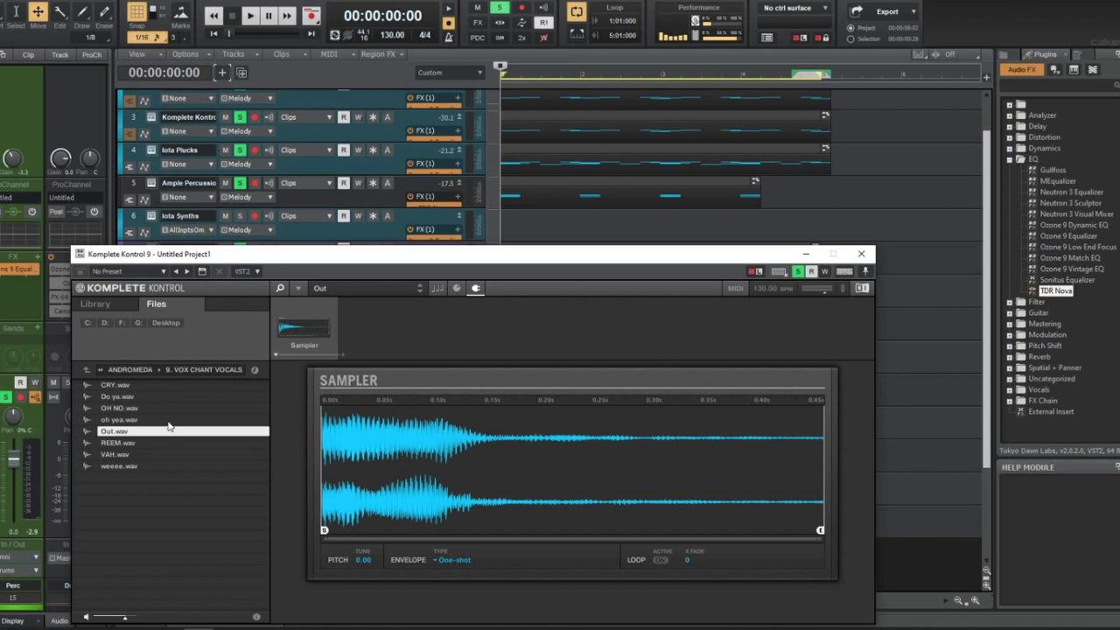
pyautogui.click(168, 389)
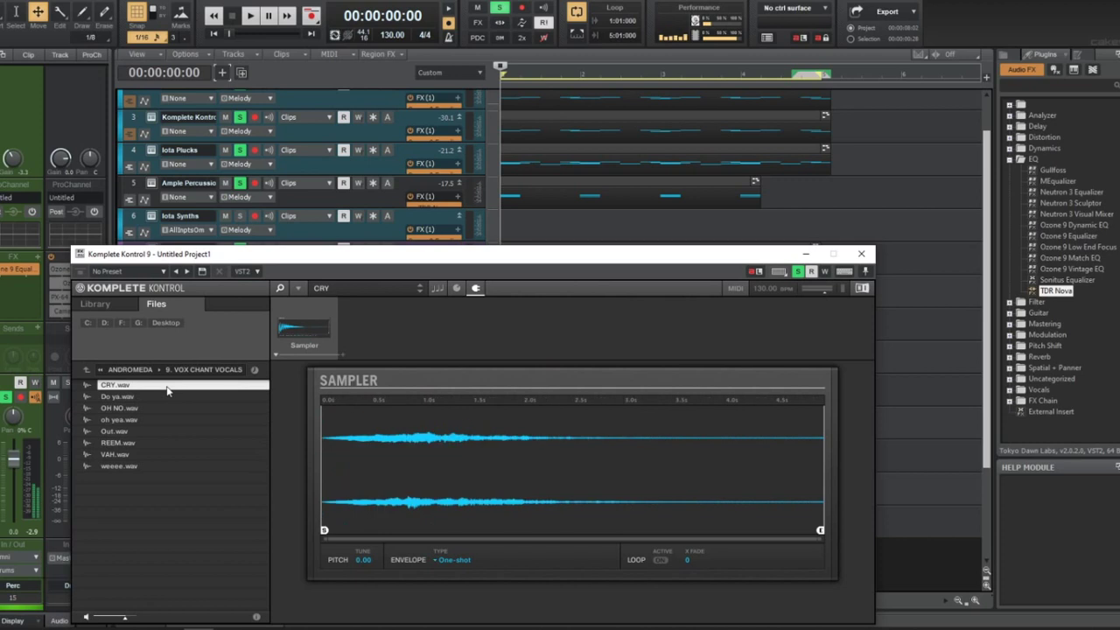
pyautogui.click(161, 396)
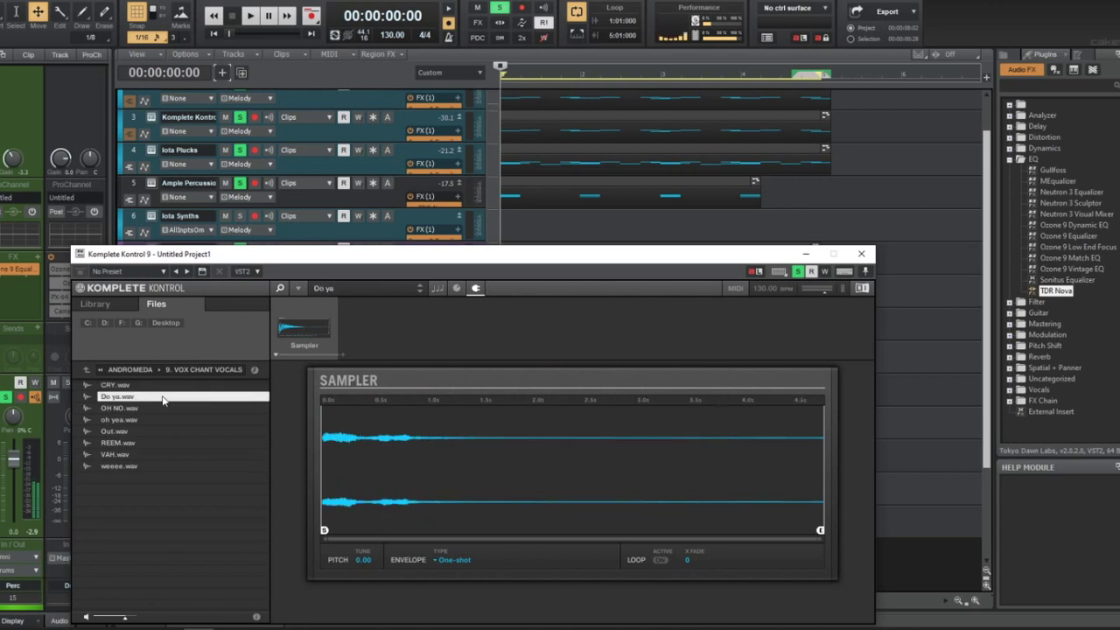
pyautogui.click(860, 256)
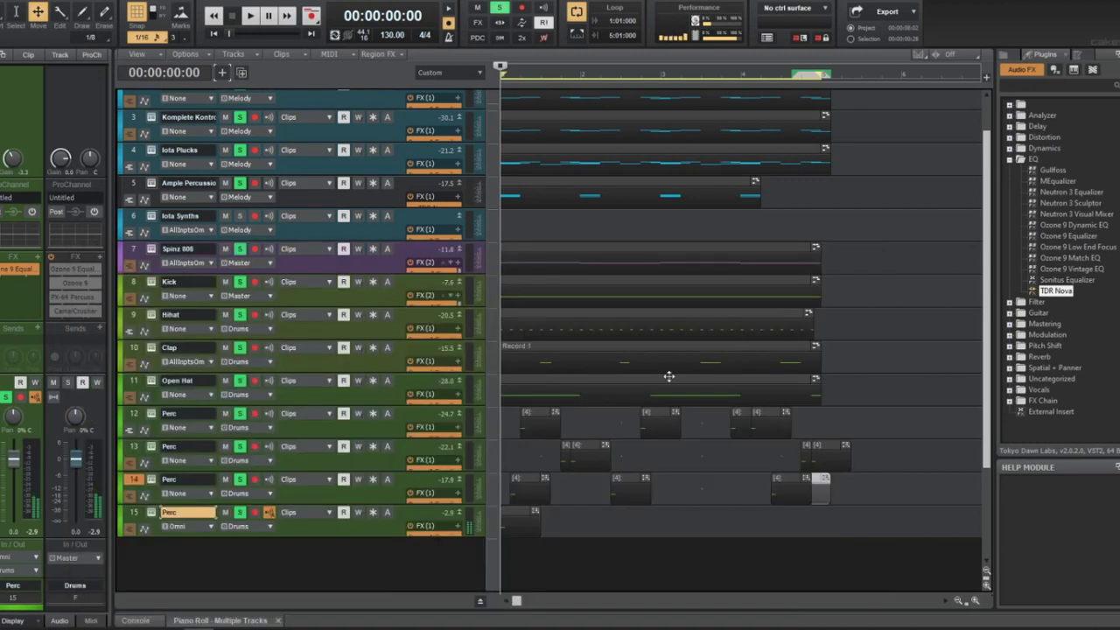
# Delete the existing clip on track 15 and open the empty track in the Piano Roll
pyautogui.click(522, 513)
pyautogui.rightClick(518, 516)
pyautogui.press('Escape')
pyautogui.rightClick(516, 516)
pyautogui.moveTo(582, 544)
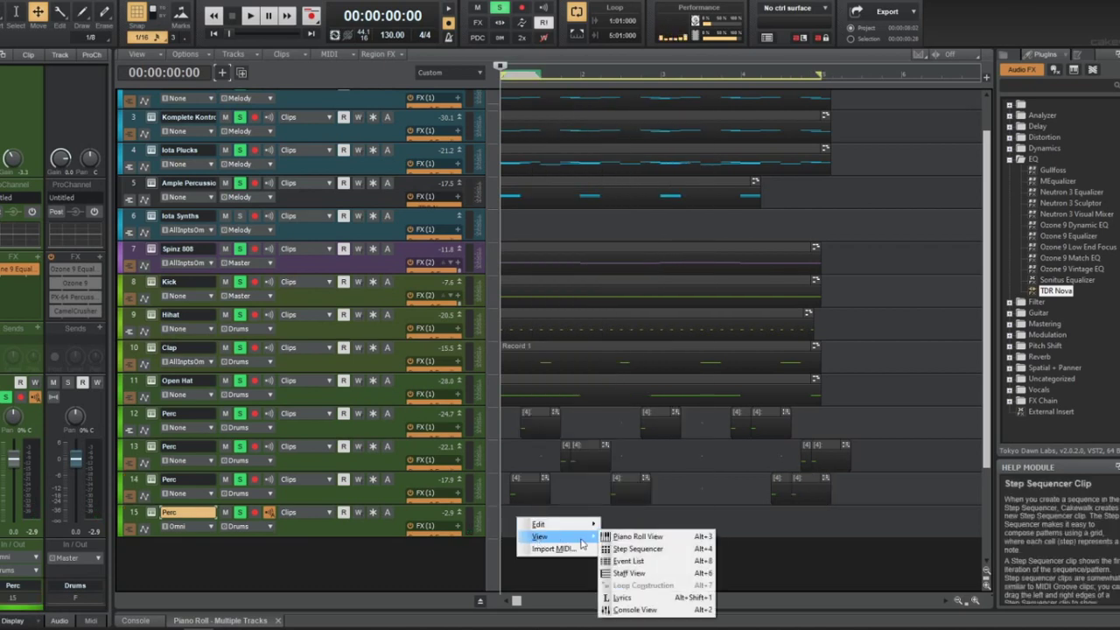
pyautogui.click(637, 536)
# Set the snap to 1/8 and draw an eighth note on E5 at beat 2 of bar 1
pyautogui.click(211, 249)
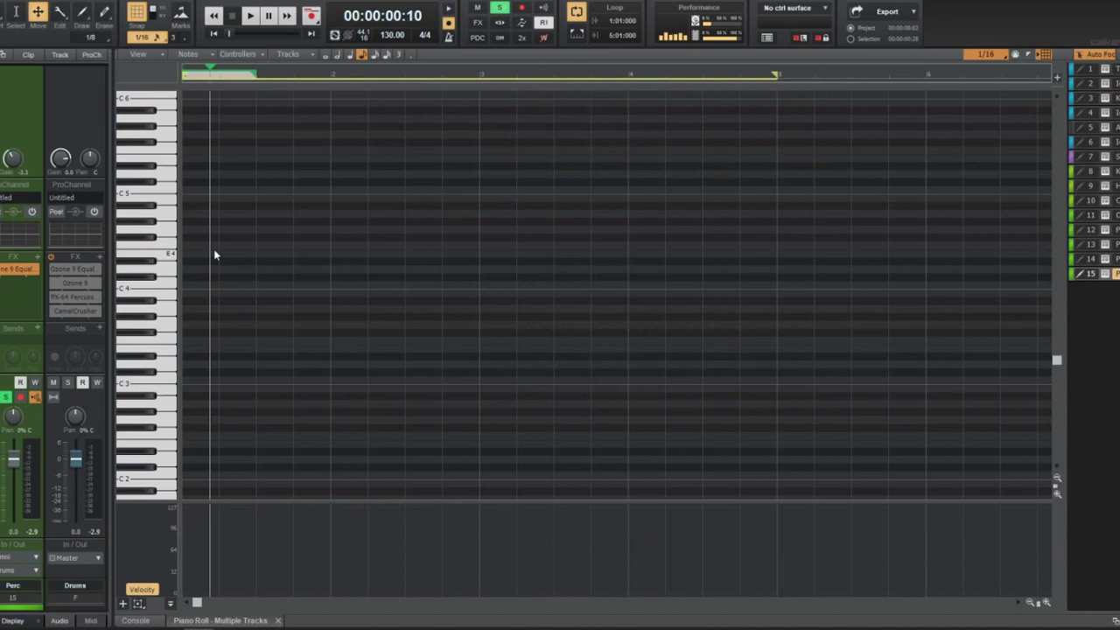
pyautogui.press('t')
pyautogui.click(245, 238)
pyautogui.scroll(3, 210, 242)
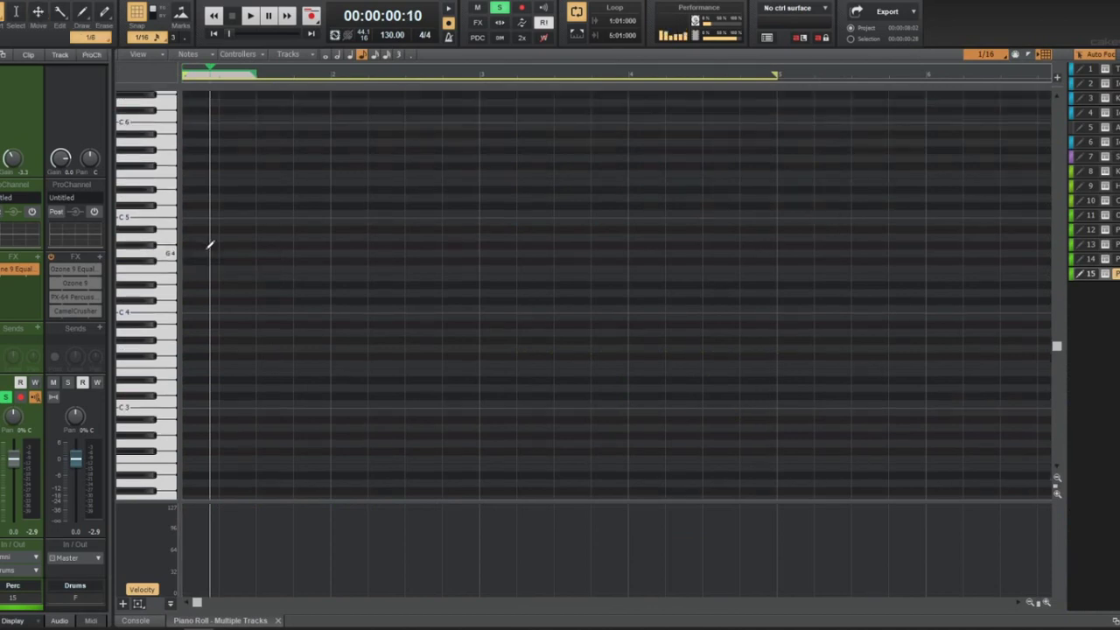
pyautogui.press('w')
pyautogui.scroll(1, 221, 242)
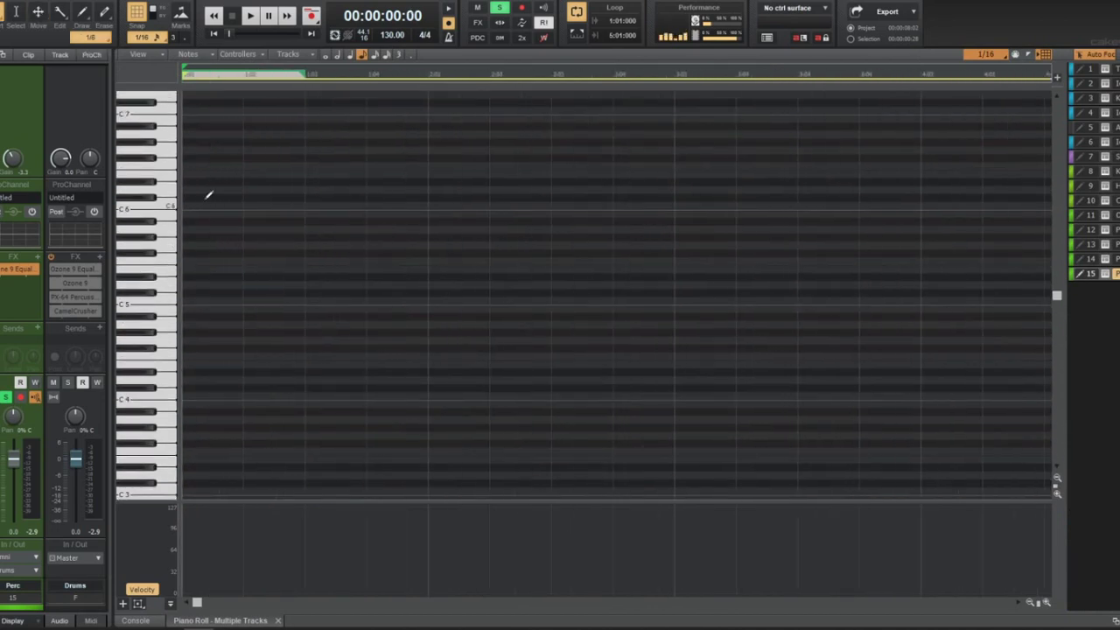
pyautogui.moveTo(211, 192); pyautogui.dragTo(251, 269)
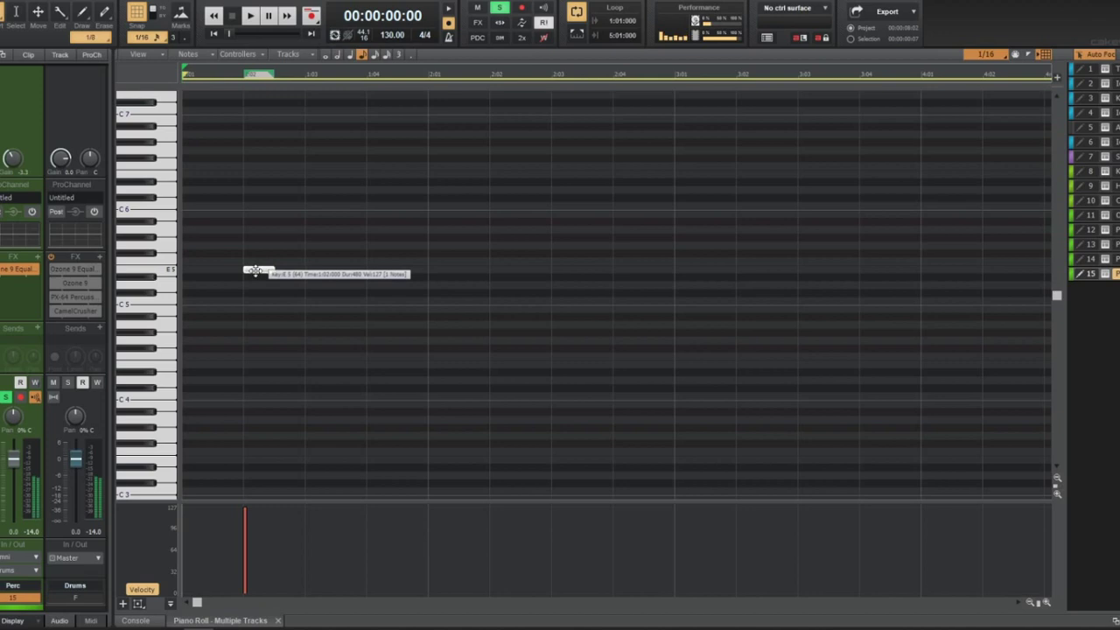
# Move the vocal note to C#5 at beat 4 of bar 1 and play the loop
pyautogui.scroll(-2, 254, 270)
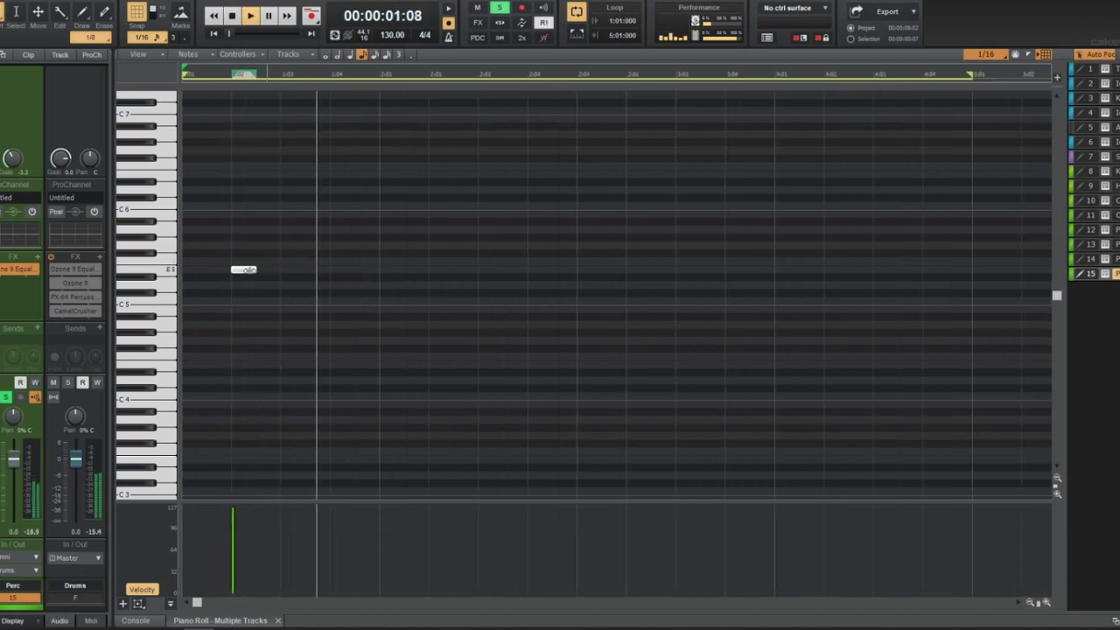
pyautogui.press('space')
pyautogui.moveTo(243, 270); pyautogui.dragTo(345, 293)
pyautogui.press('space')
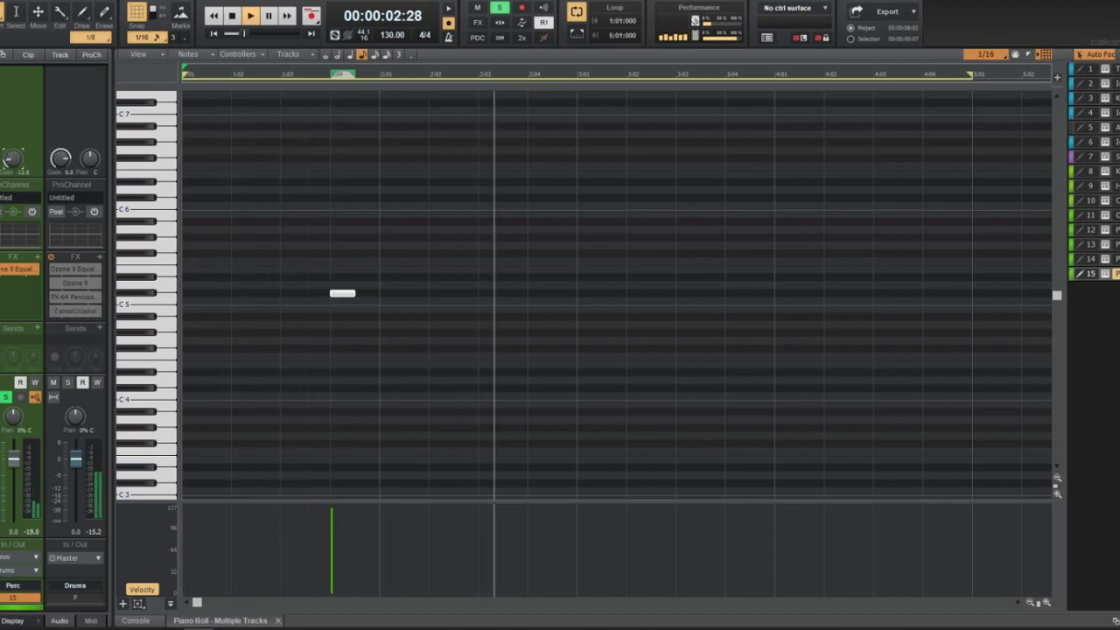
# Add a second C#5 note at beat 4 of bar 3 and lower track 15's input gain to -18.0 dB
pyautogui.scroll(1, 387, 302)
pyautogui.click(726, 309)
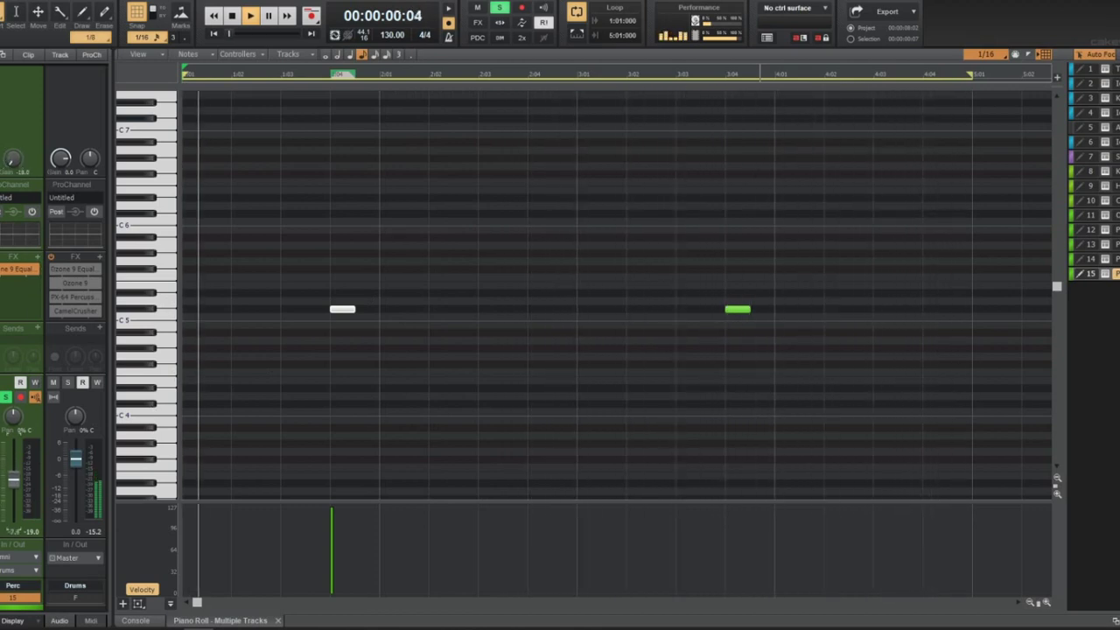
pyautogui.scroll(-1, 465, 292)
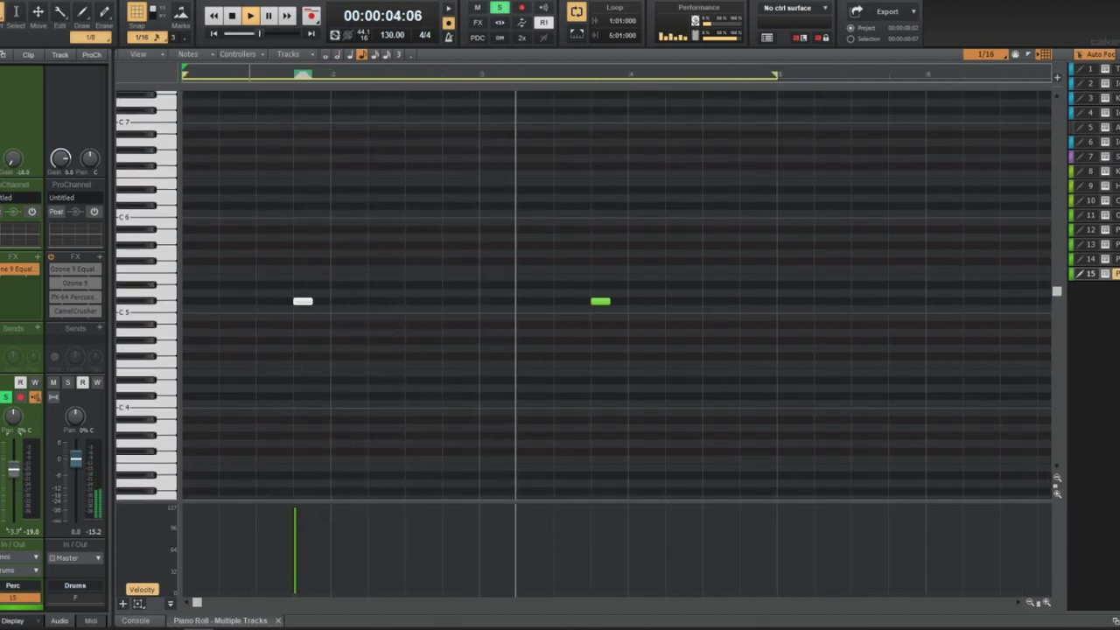
# Return to the track view and add a Delay send to the track 15 percussion, adjusting the send level
pyautogui.press('d')
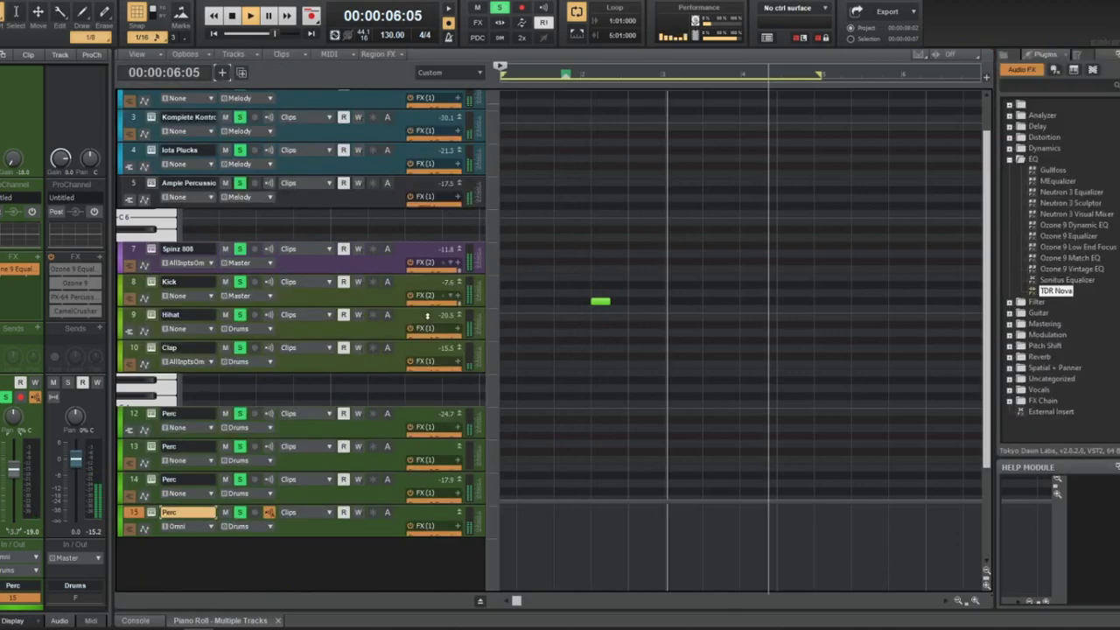
pyautogui.scroll(-5, 428, 321)
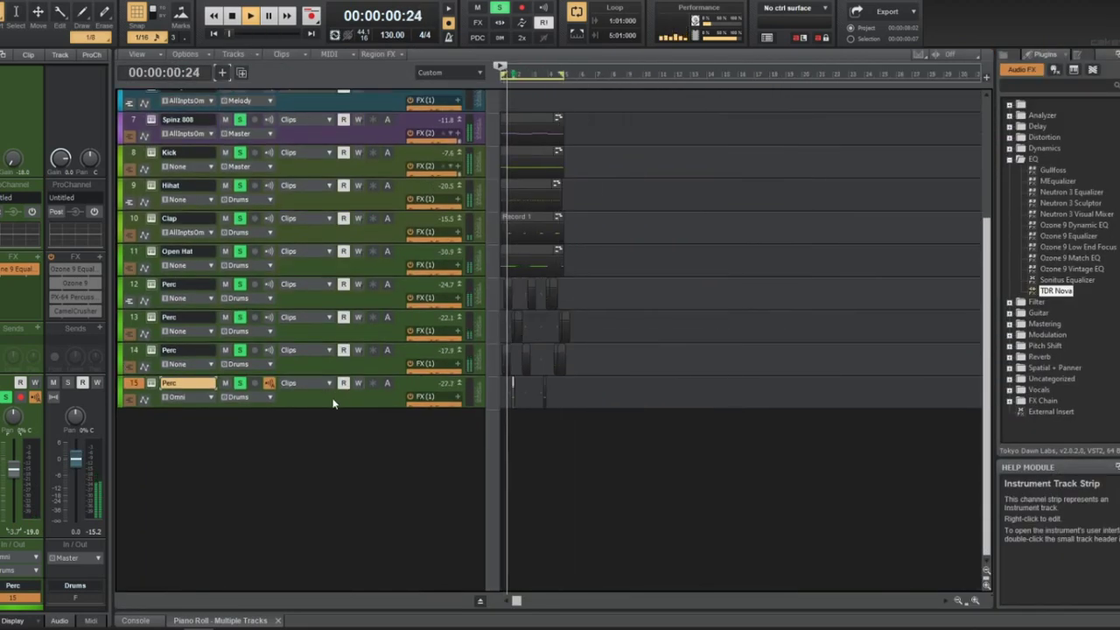
pyautogui.click(36, 329)
pyautogui.click(77, 428)
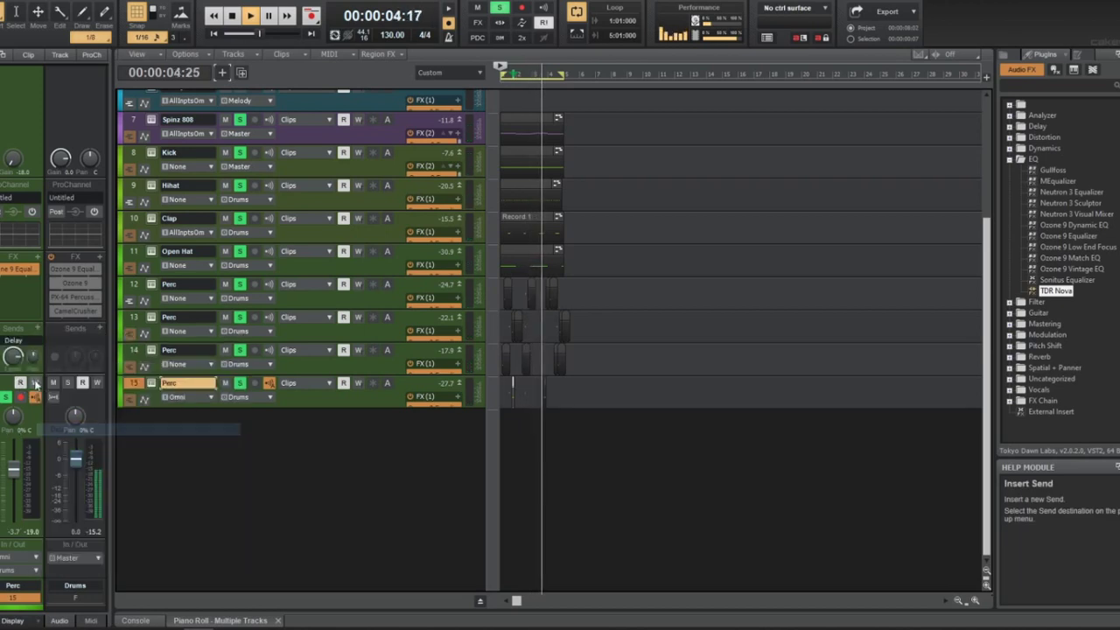
pyautogui.moveTo(14, 362)
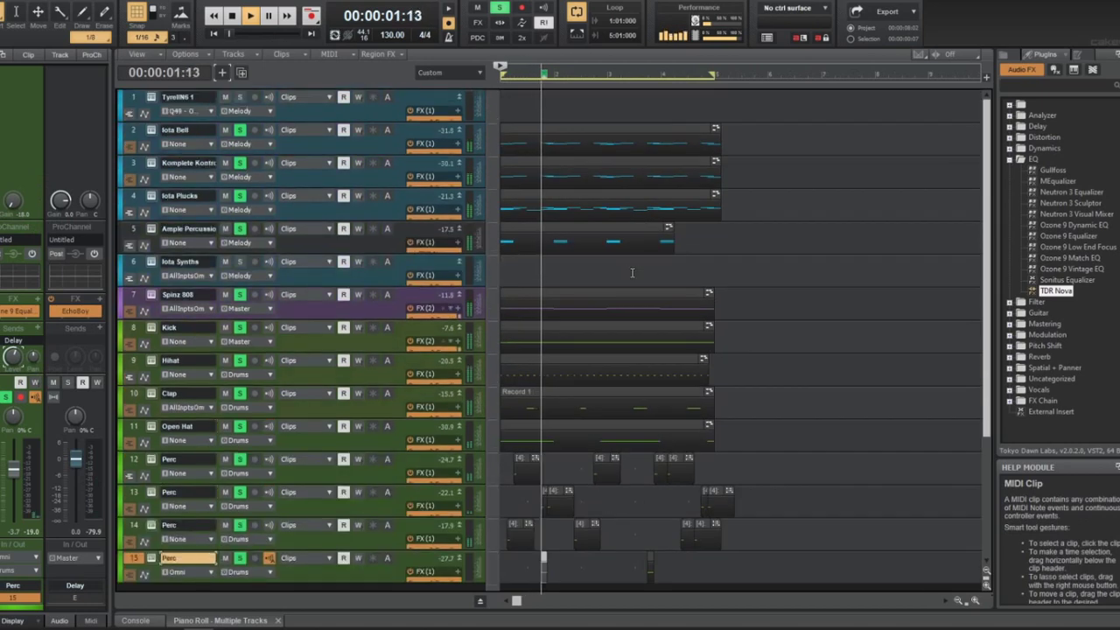
# Delete the unused Iota Synths and first synth tracks, and fit all remaining tracks in the view
pyautogui.click(180, 262)
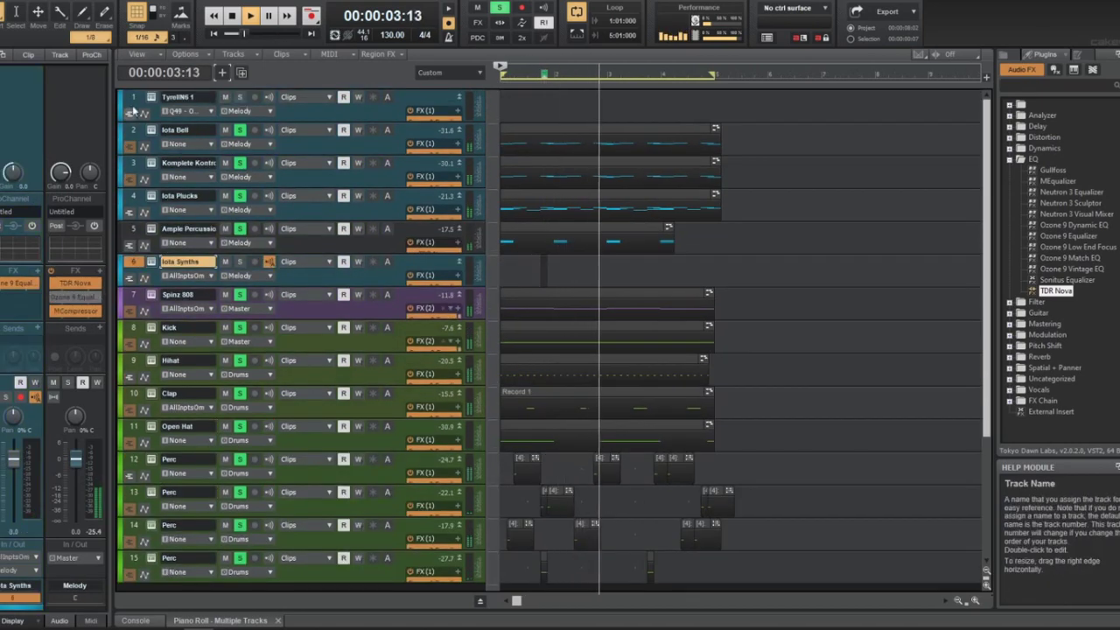
pyautogui.click(138, 99)
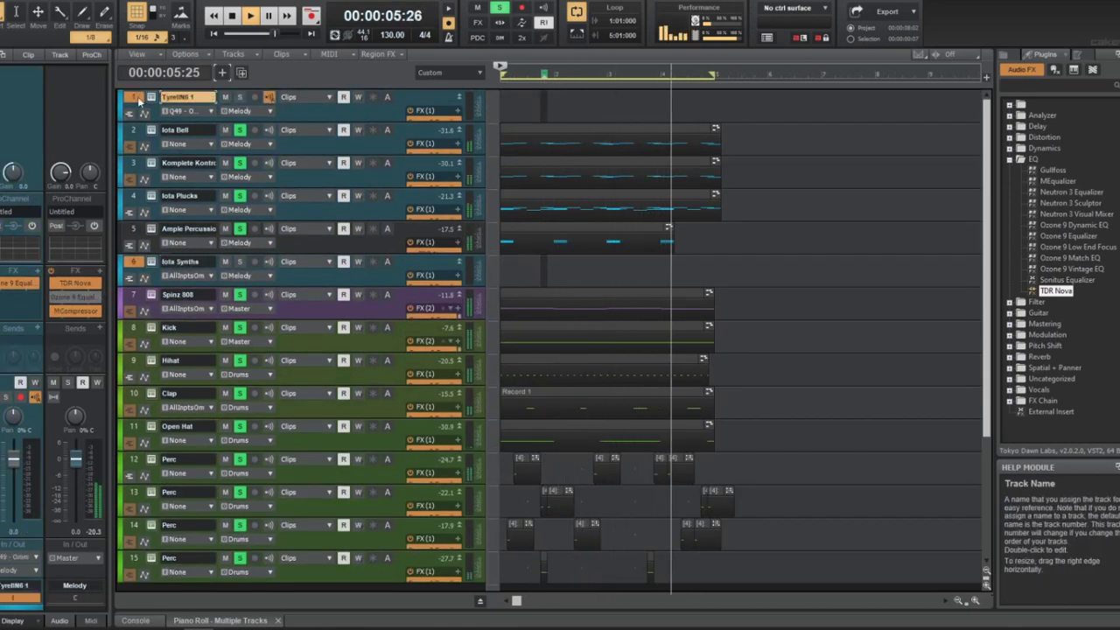
pyautogui.rightClick(307, 112)
pyautogui.click(368, 258)
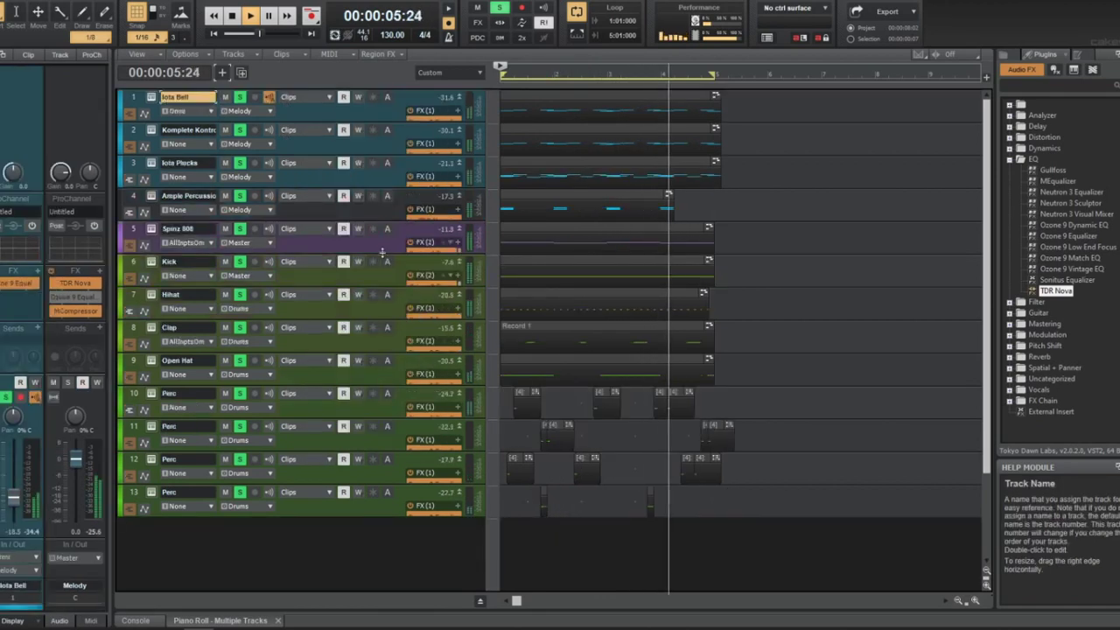
pyautogui.press('f')
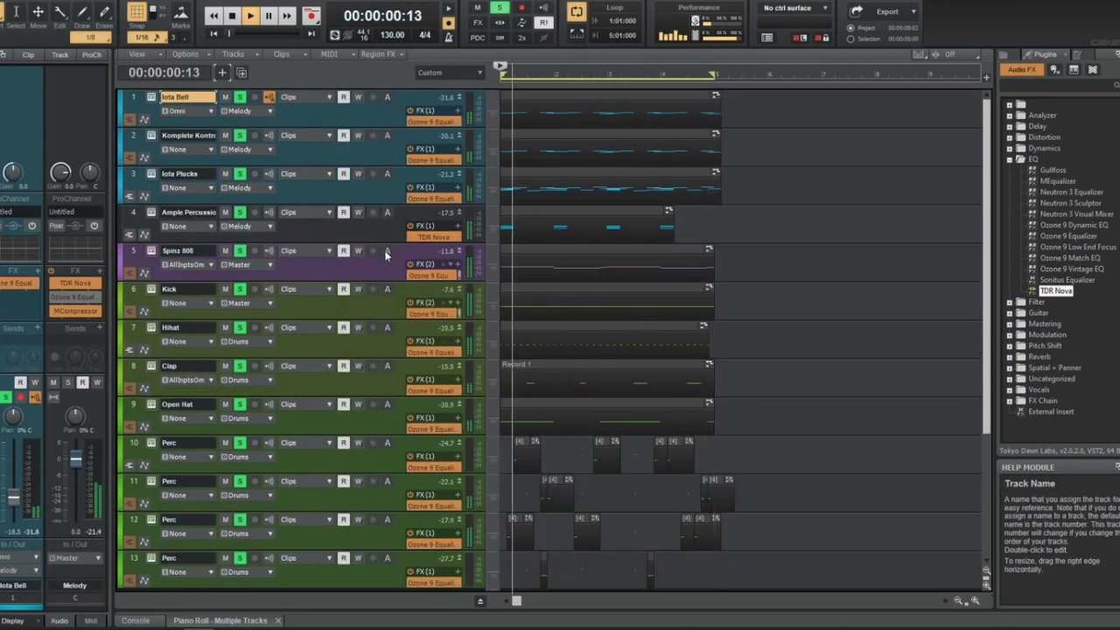
pyautogui.press('space')
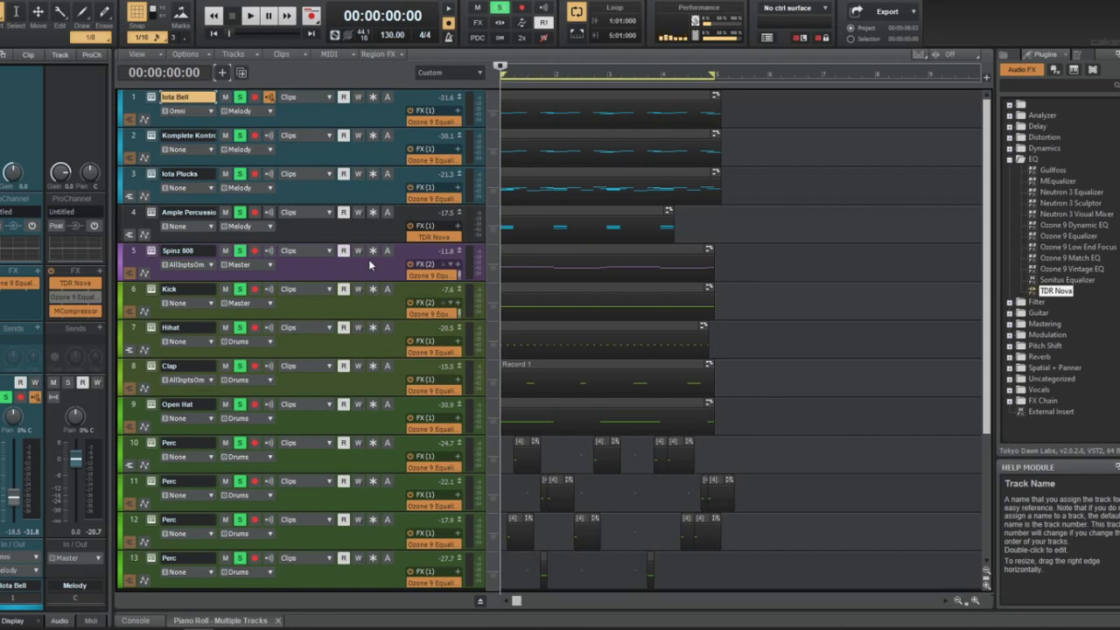
# Raise the GClip gain on the Kick track to 6.1 dB while auditioning the loop
pyautogui.press('space')
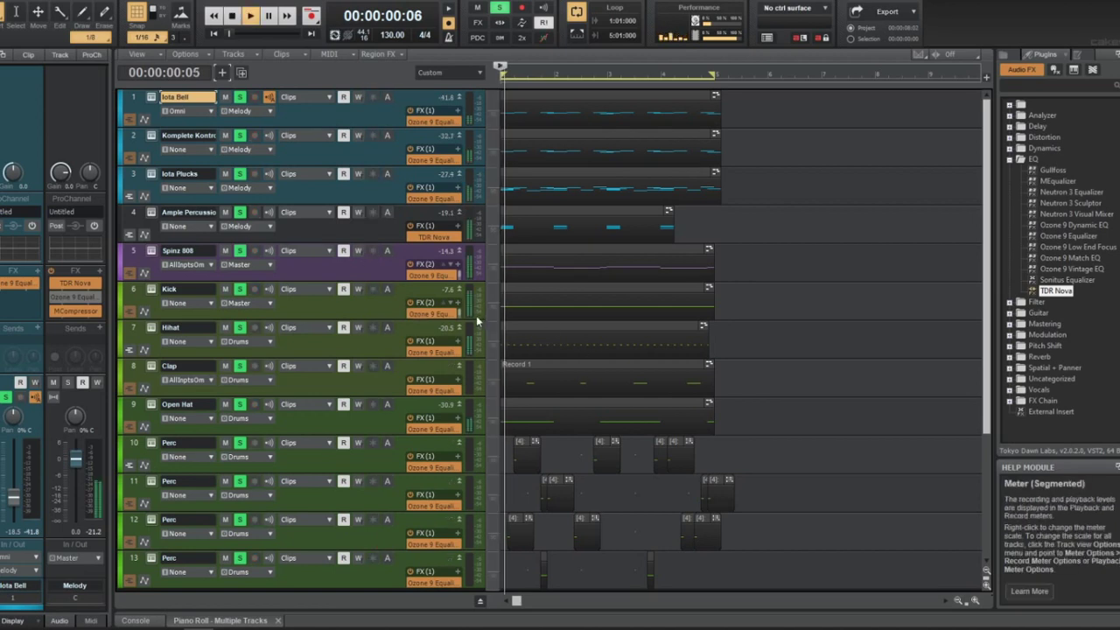
pyautogui.press('space')
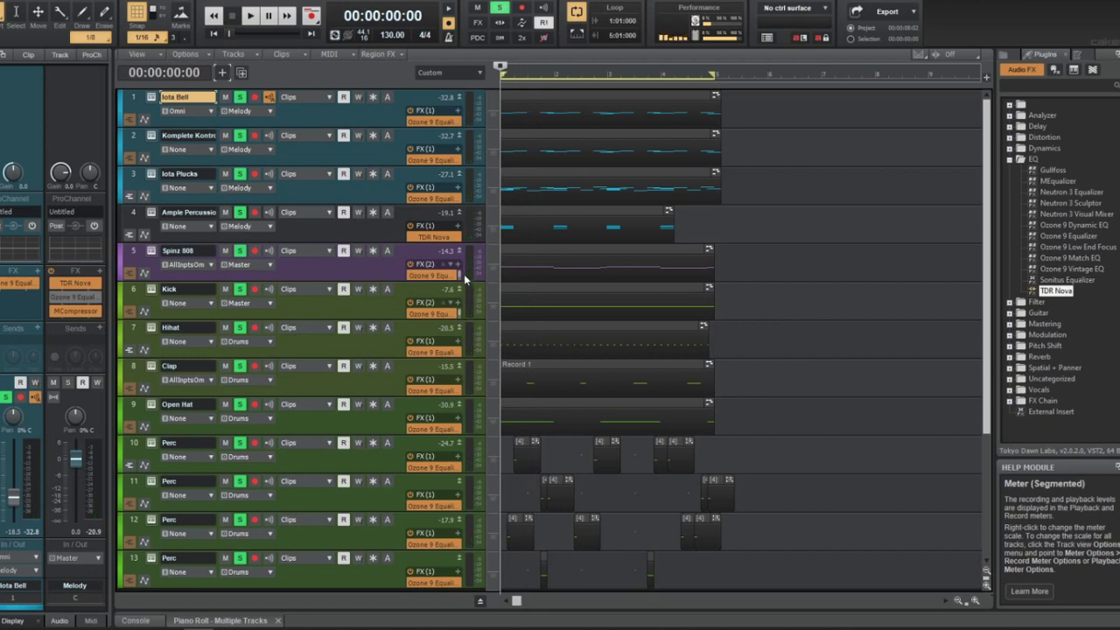
pyautogui.click(366, 296)
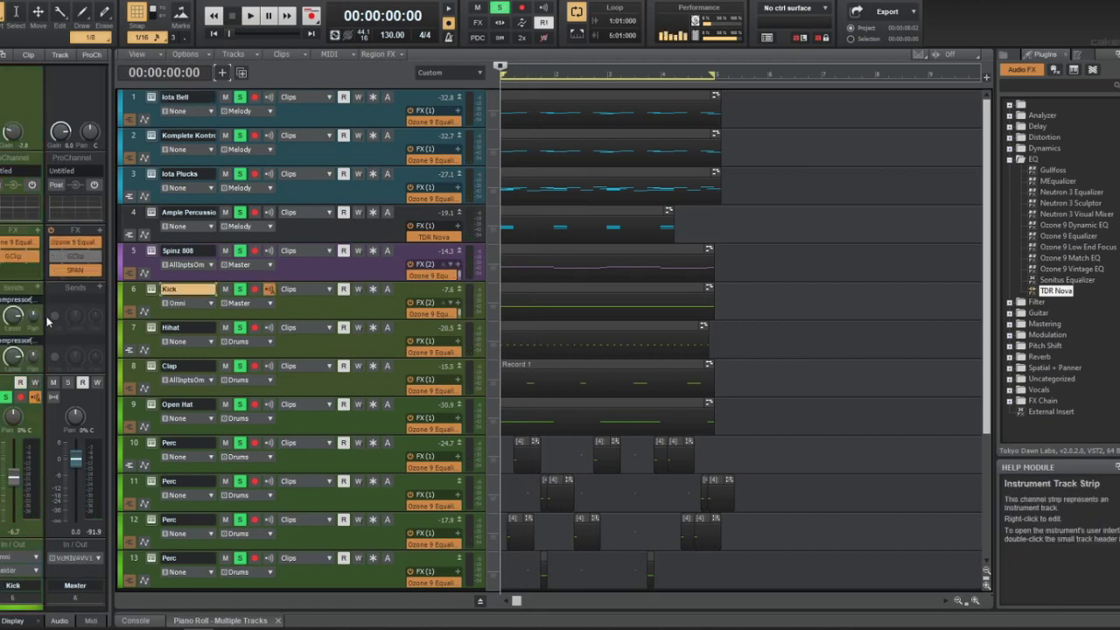
pyautogui.doubleClick(16, 256)
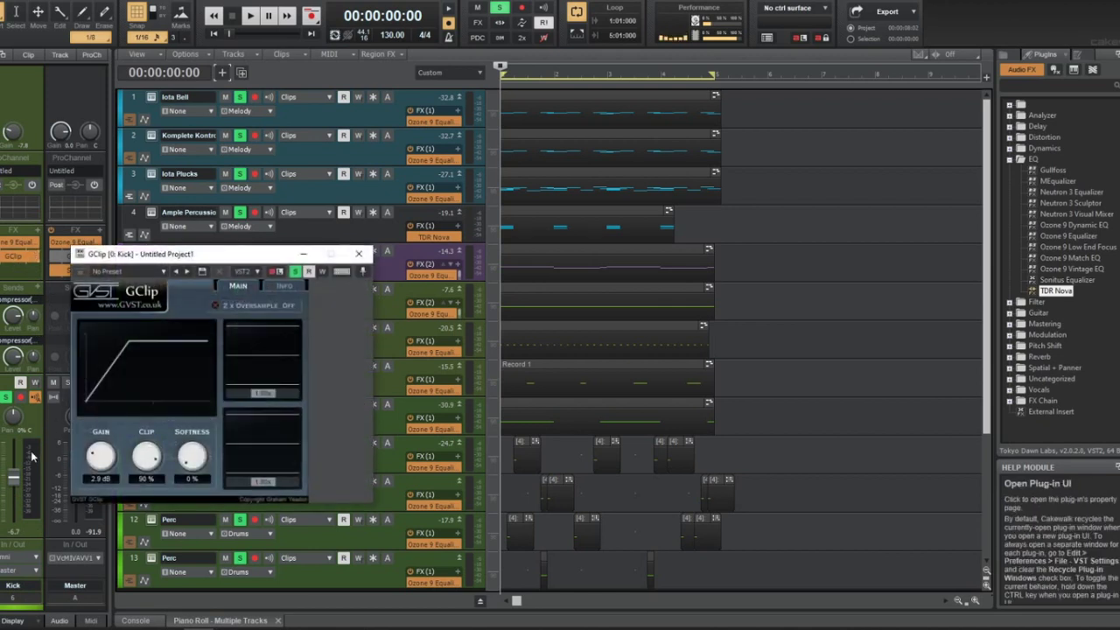
pyautogui.scroll(4, 105, 451)
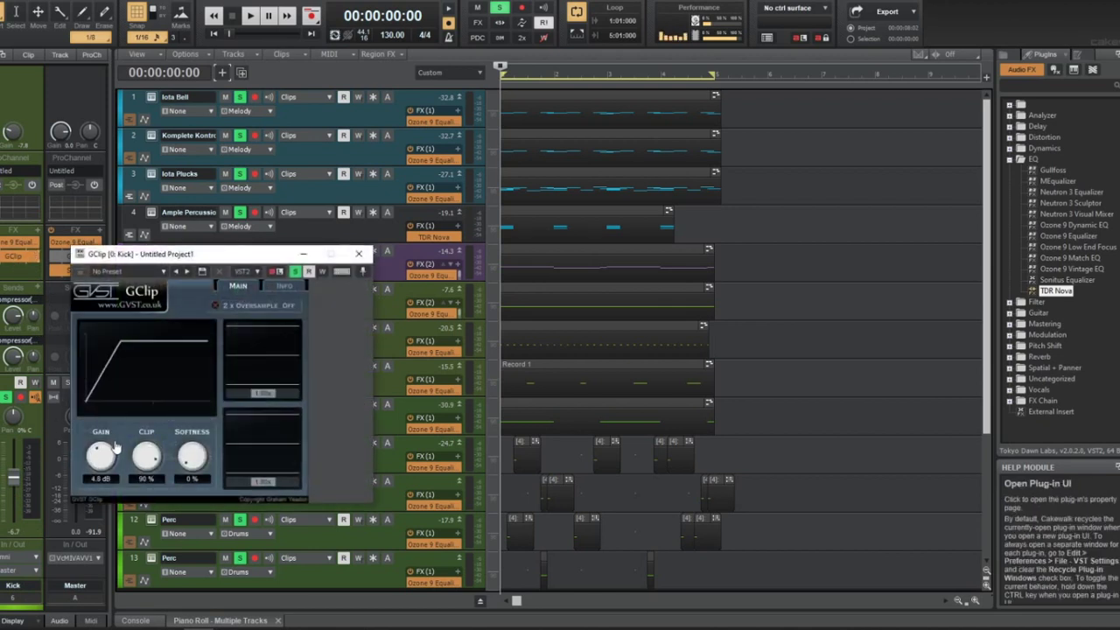
pyautogui.press('space')
pyautogui.scroll(3, 105, 450)
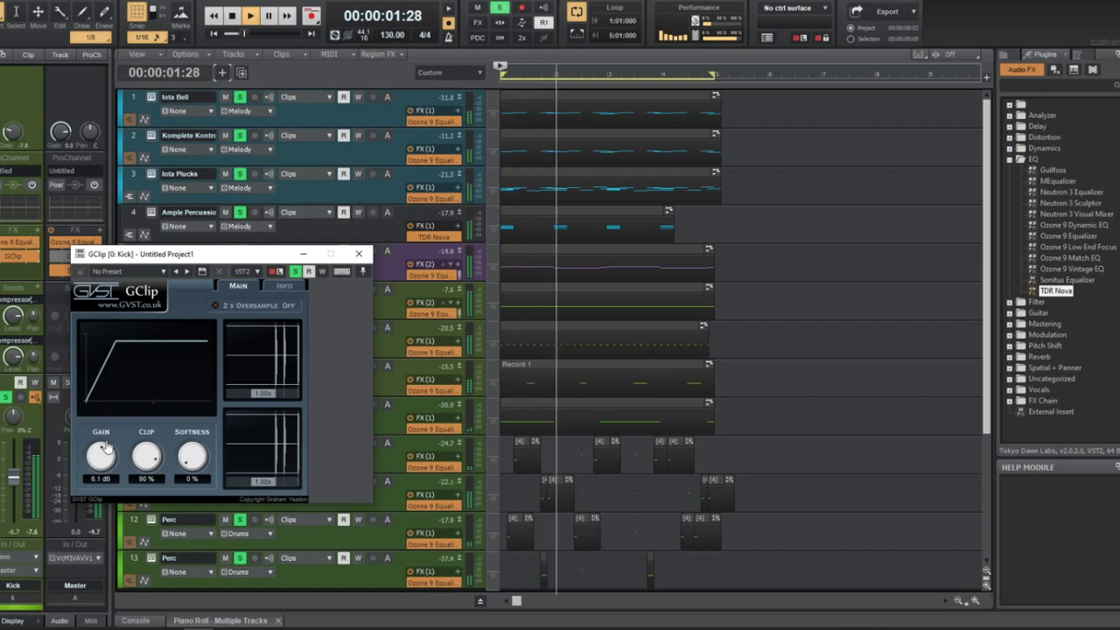
pyautogui.press('space')
pyautogui.click(358, 253)
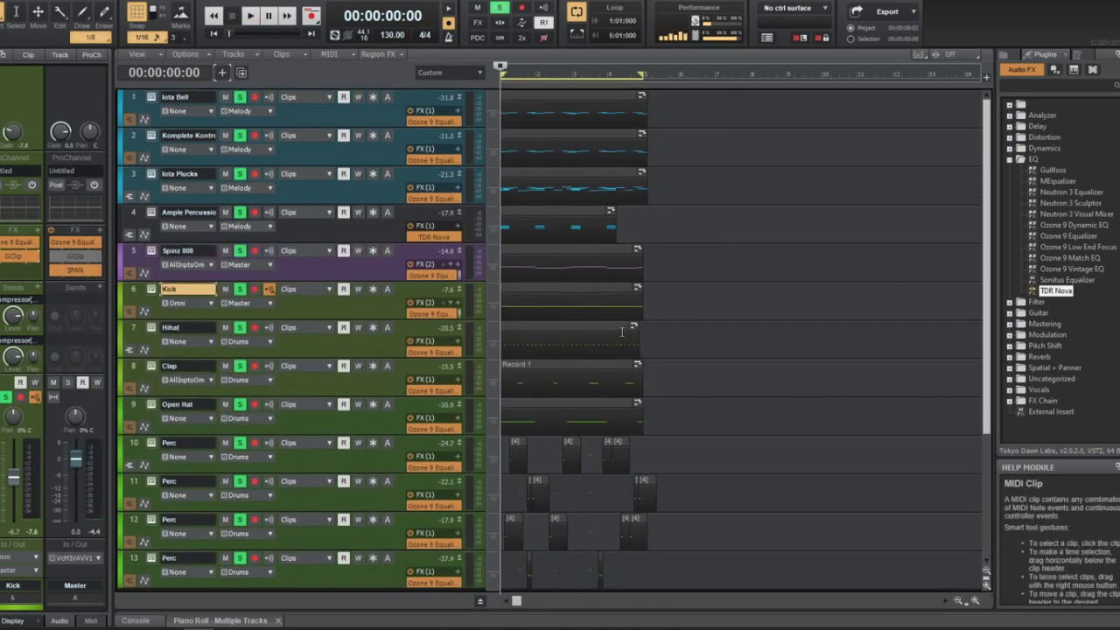
# Play the four-bar loop from the start to check the mix with the adjusted kick
pyautogui.hotkey('ctrl', 'Right')
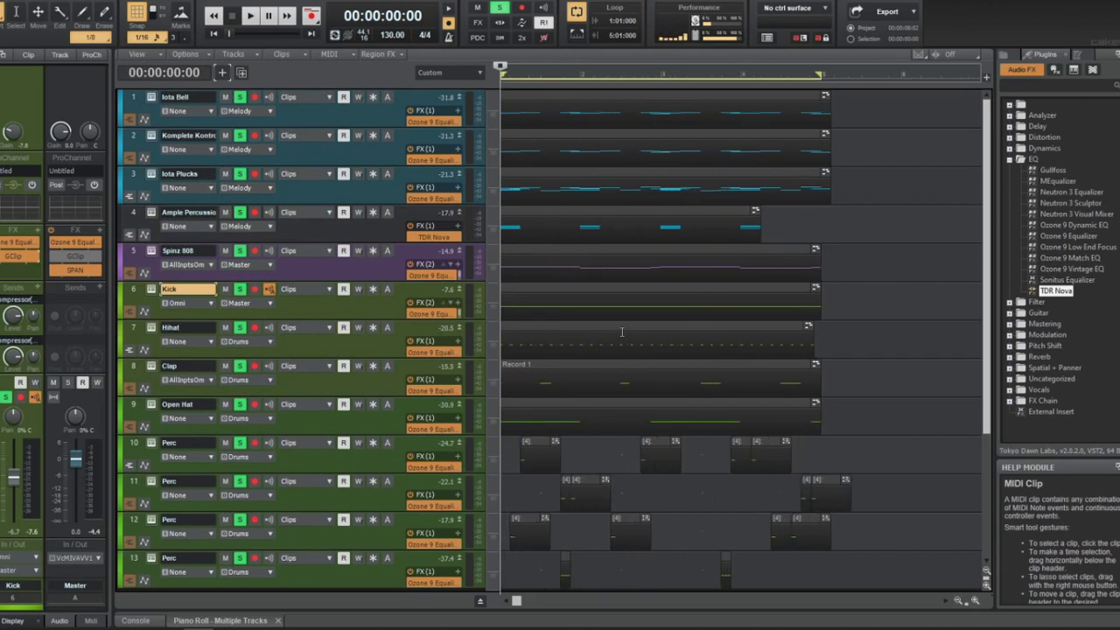
pyautogui.hotkey('ctrl', 'Left')
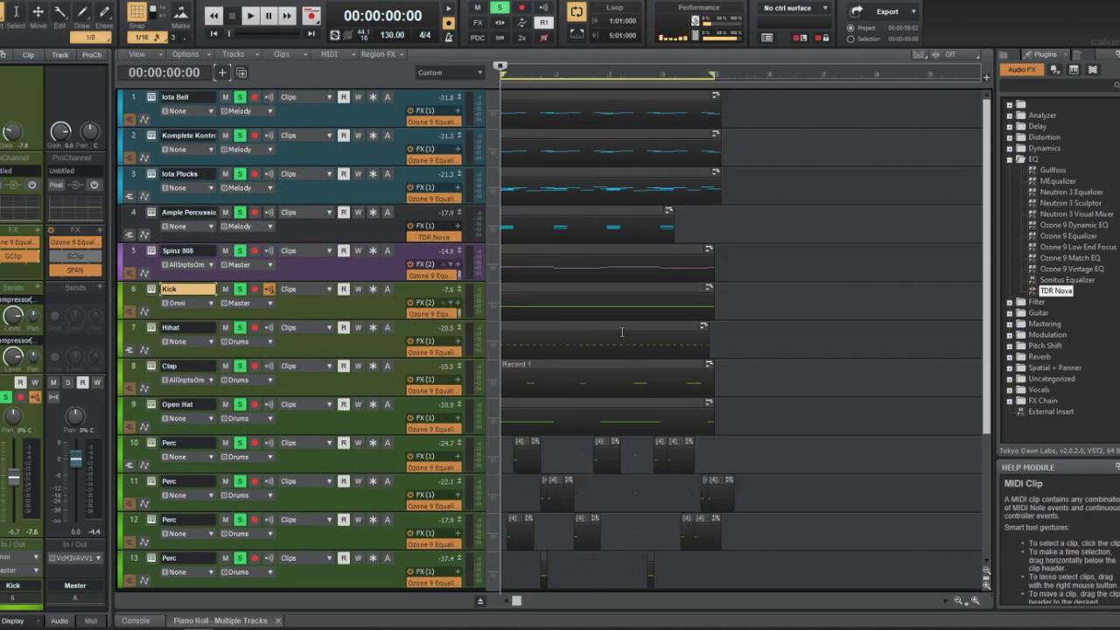
pyautogui.press('space')
pyautogui.press('space')
pyautogui.hotkey('ctrl', 'Right')
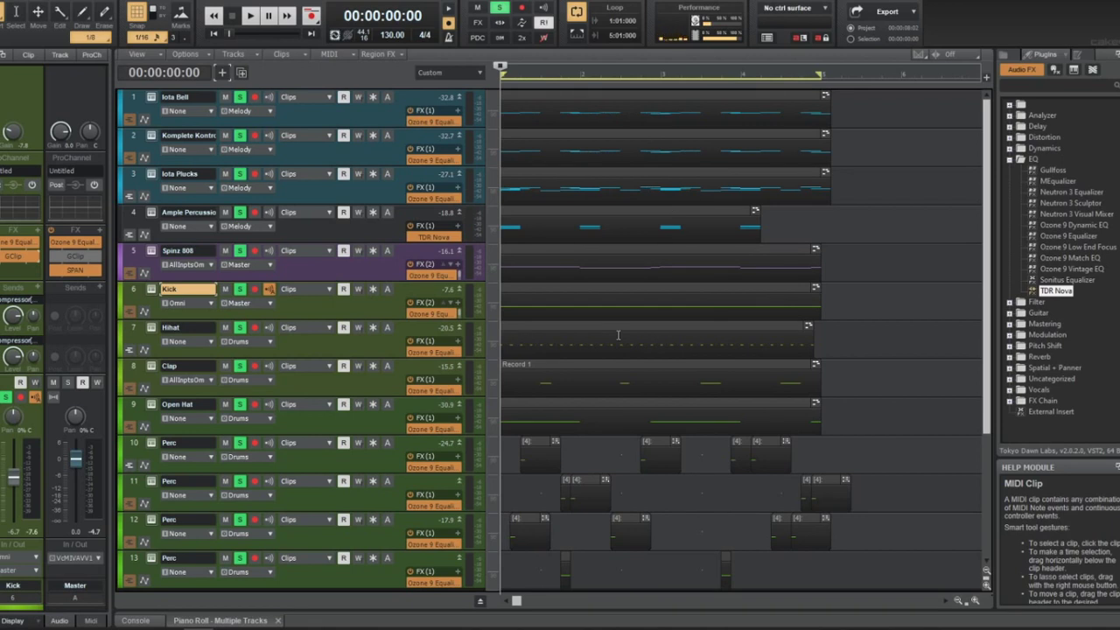
pyautogui.press('space')
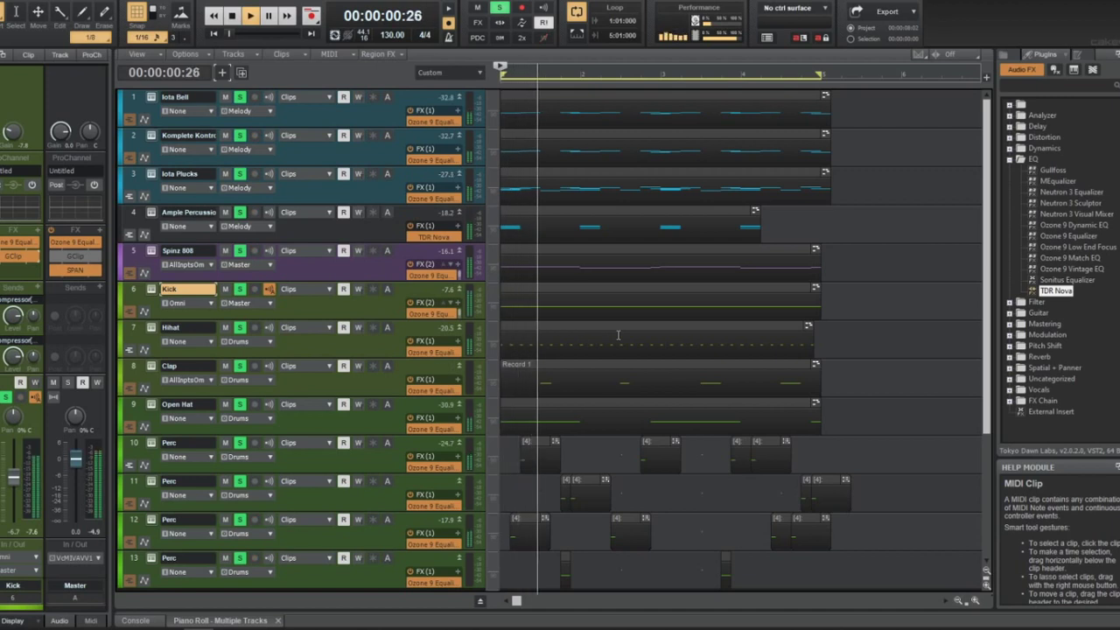
pyautogui.hotkey('ctrl', 'Left')
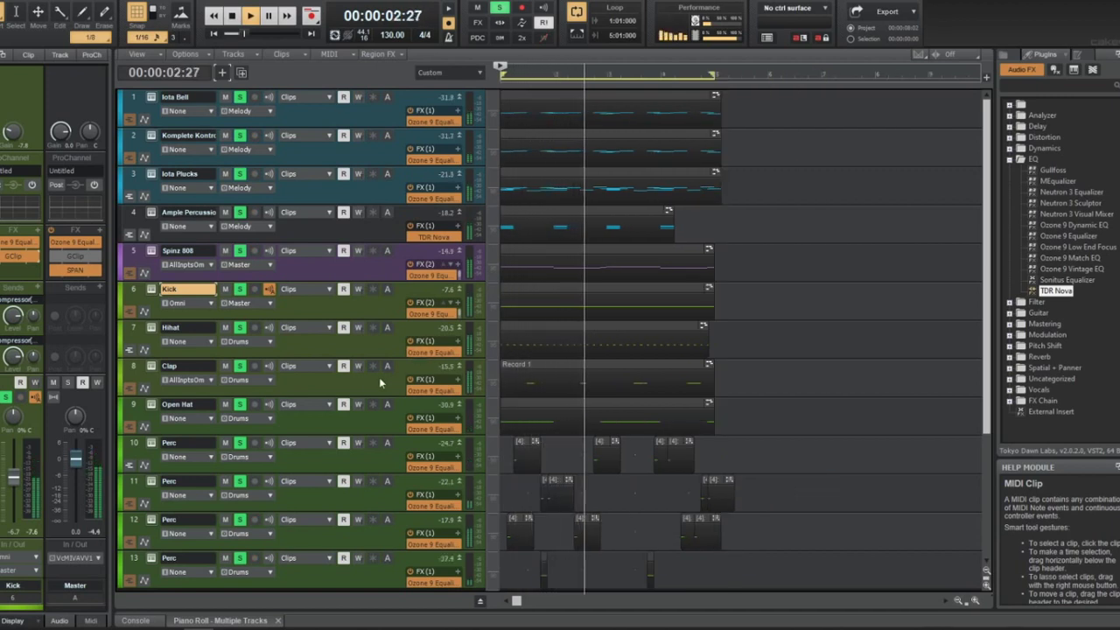
# Open the Clap track's Komplete Kontrol sampler and browse to the Snares sample folder
pyautogui.click(175, 366)
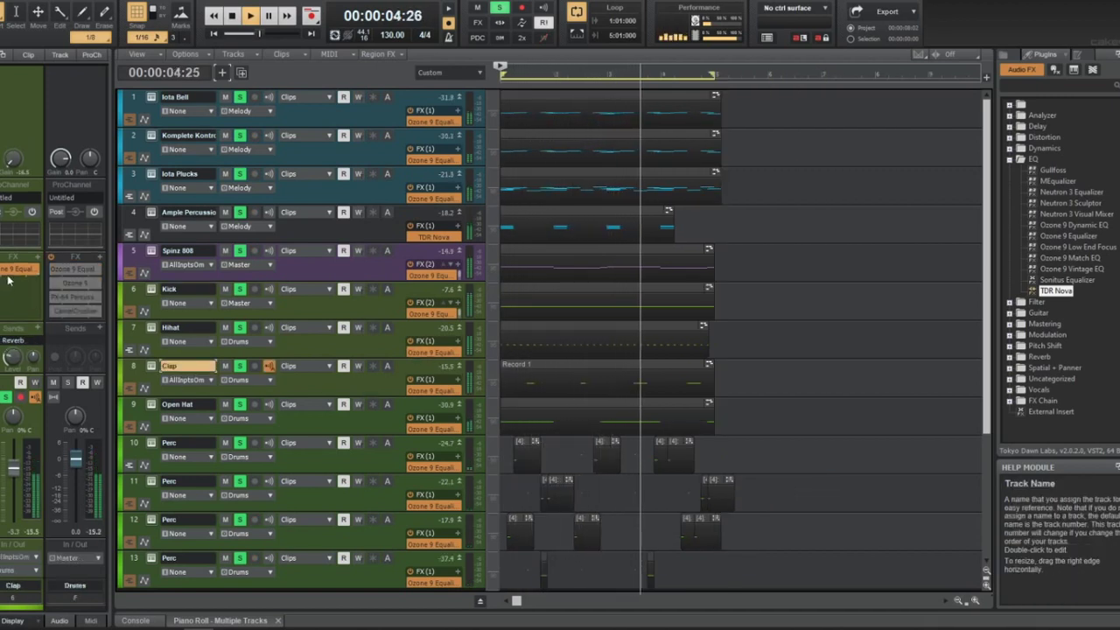
pyautogui.click(151, 366)
pyautogui.click(156, 304)
pyautogui.press('space')
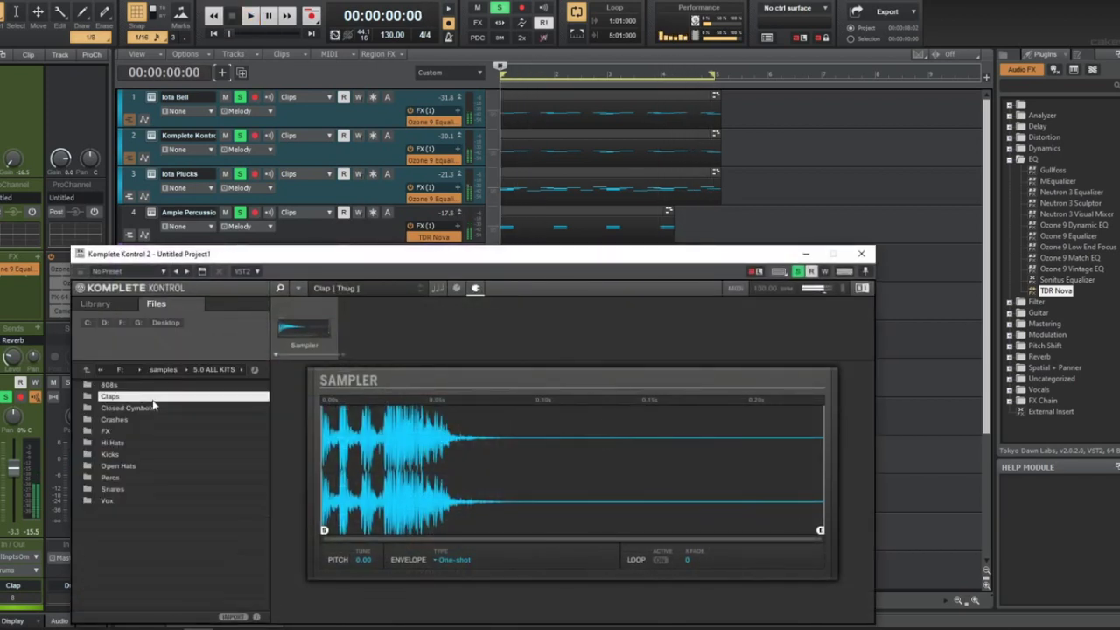
pyautogui.doubleClick(128, 488)
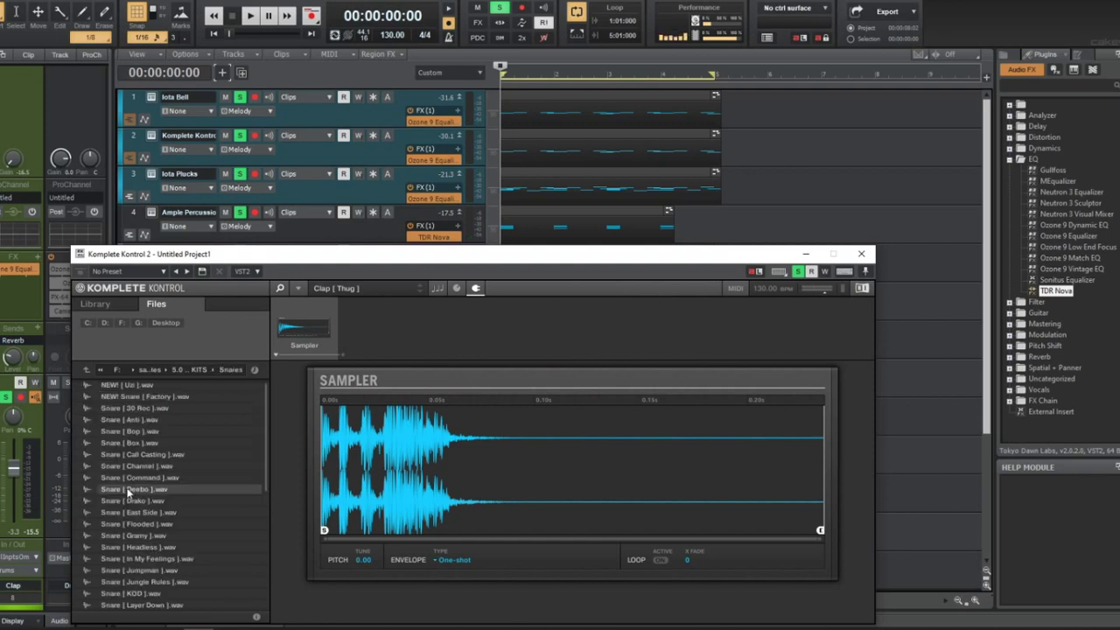
# Audition the Box, Channel, Deebo and Flooded snare samples on the Clap track against the loop
pyautogui.click(146, 426)
pyautogui.press('space')
pyautogui.click(151, 443)
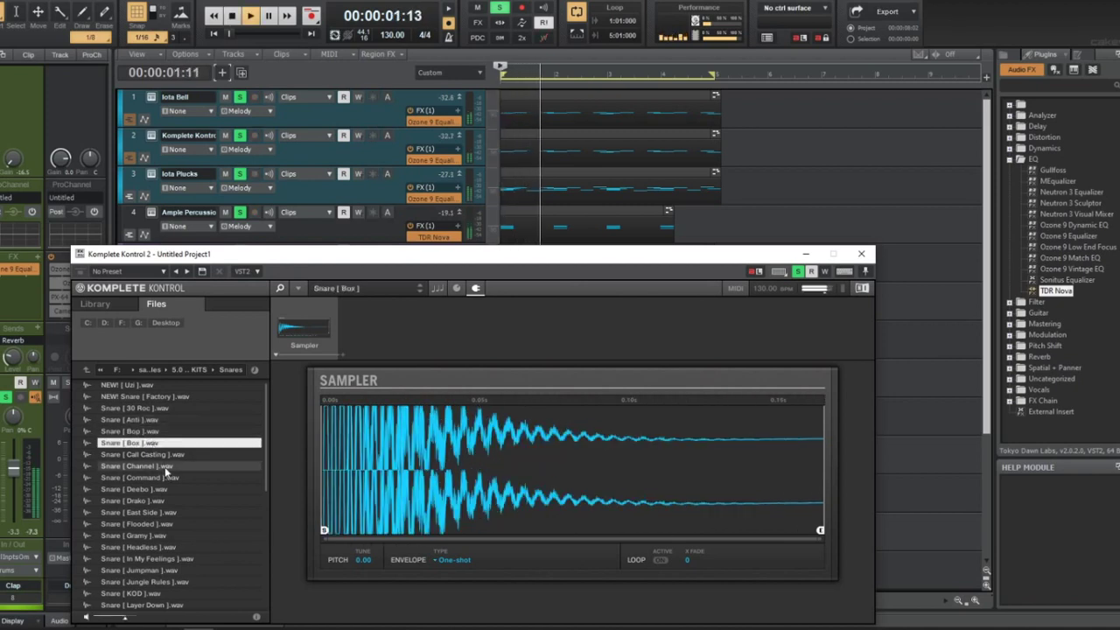
pyautogui.click(159, 465)
pyautogui.press('space')
pyautogui.press('space')
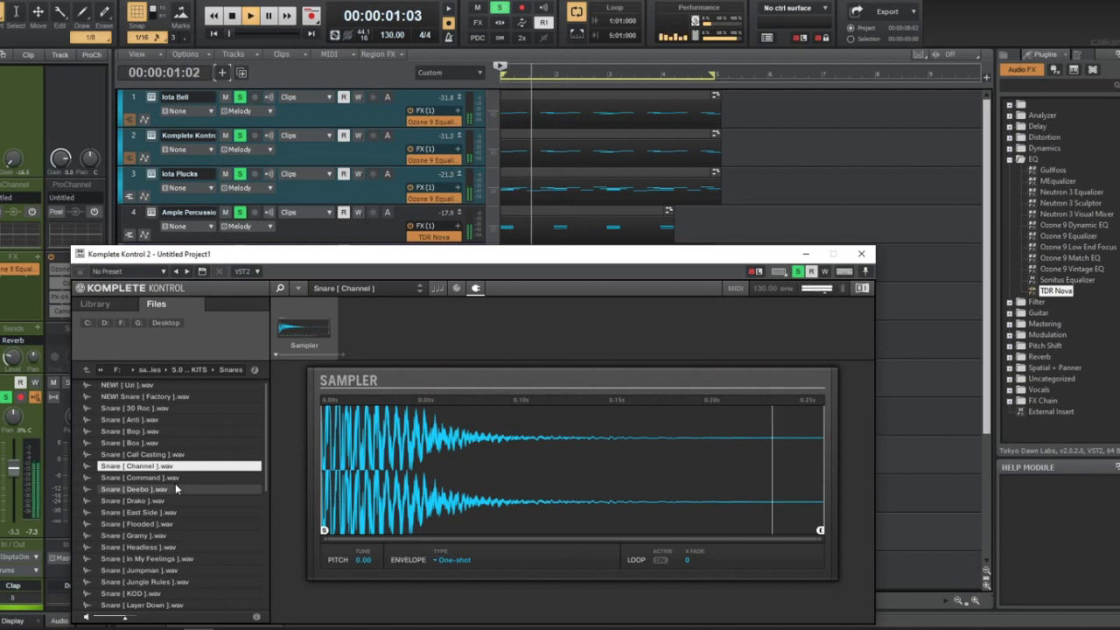
pyautogui.click(175, 487)
pyautogui.press('space')
pyautogui.press('space')
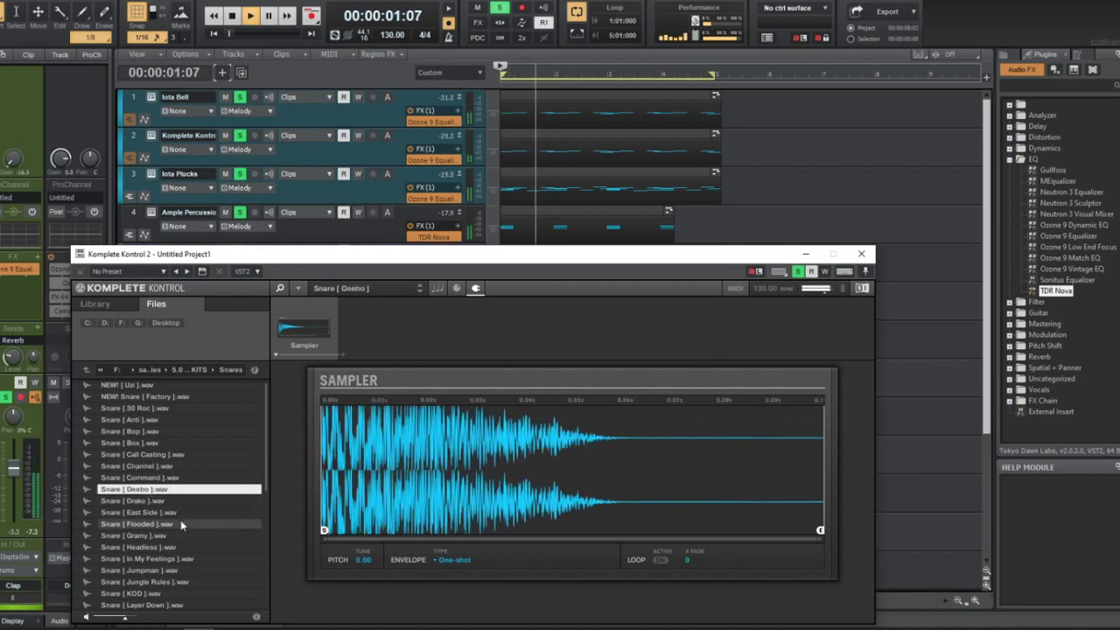
pyautogui.click(180, 521)
pyautogui.press('space')
pyautogui.press('space')
# Load the Jumpman snare on the Clap track and lower its input gain to -18.0 dB and volume to about -8.3 dB
pyautogui.click(182, 548)
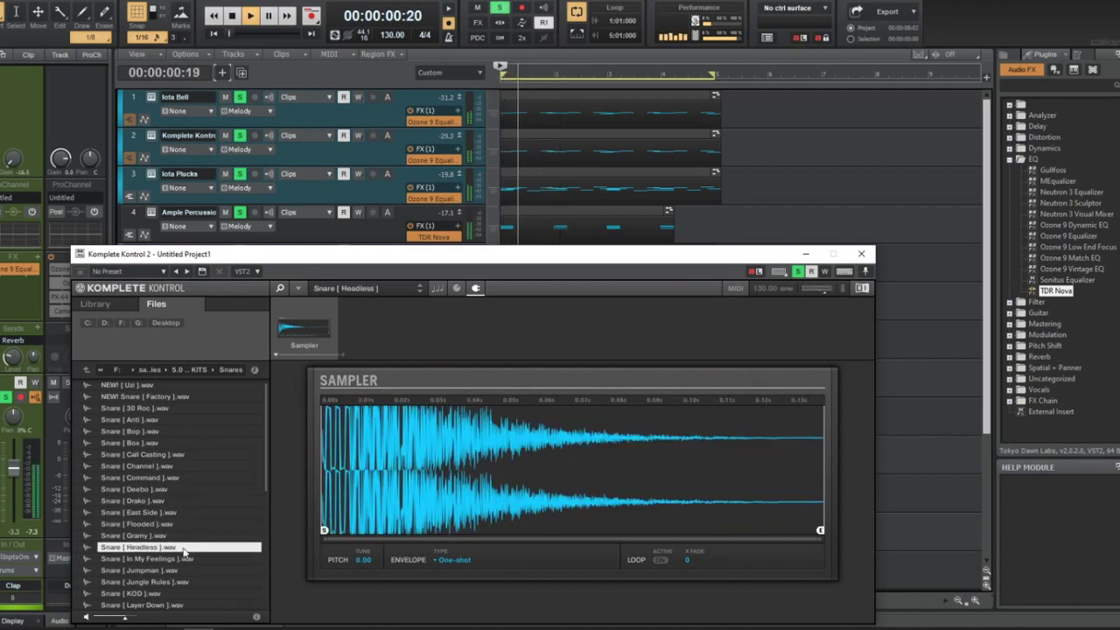
pyautogui.click(198, 570)
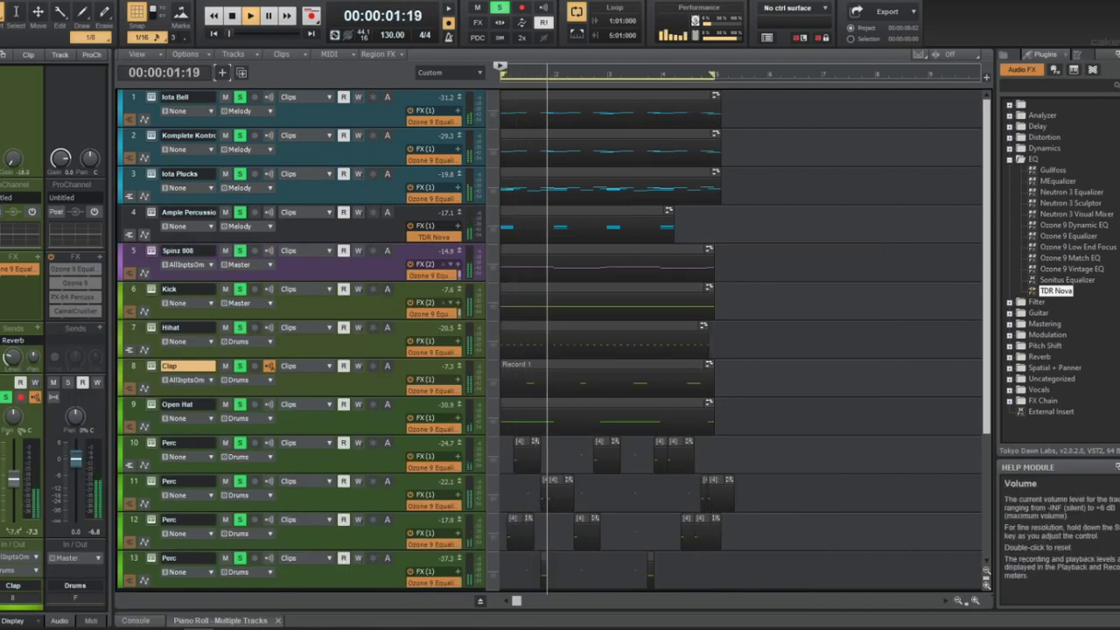
pyautogui.press('space')
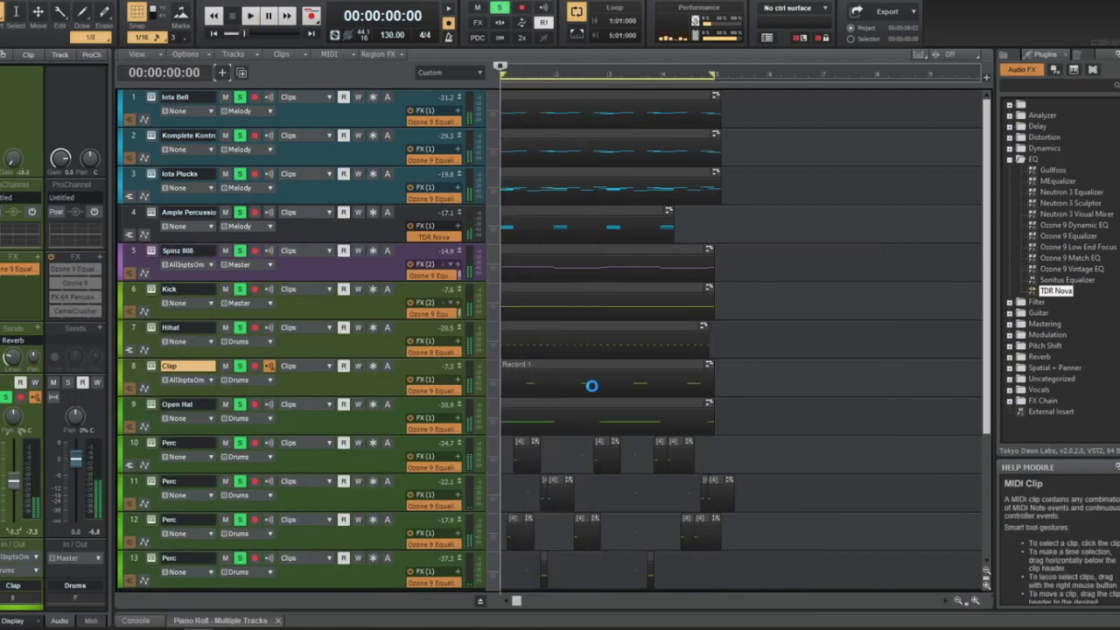
# Add eighth notes on F5 to the Clap clip, halfway through beat 4 of bar 1 and beat 1 of bar 2, and play them
pyautogui.doubleClick(604, 370)
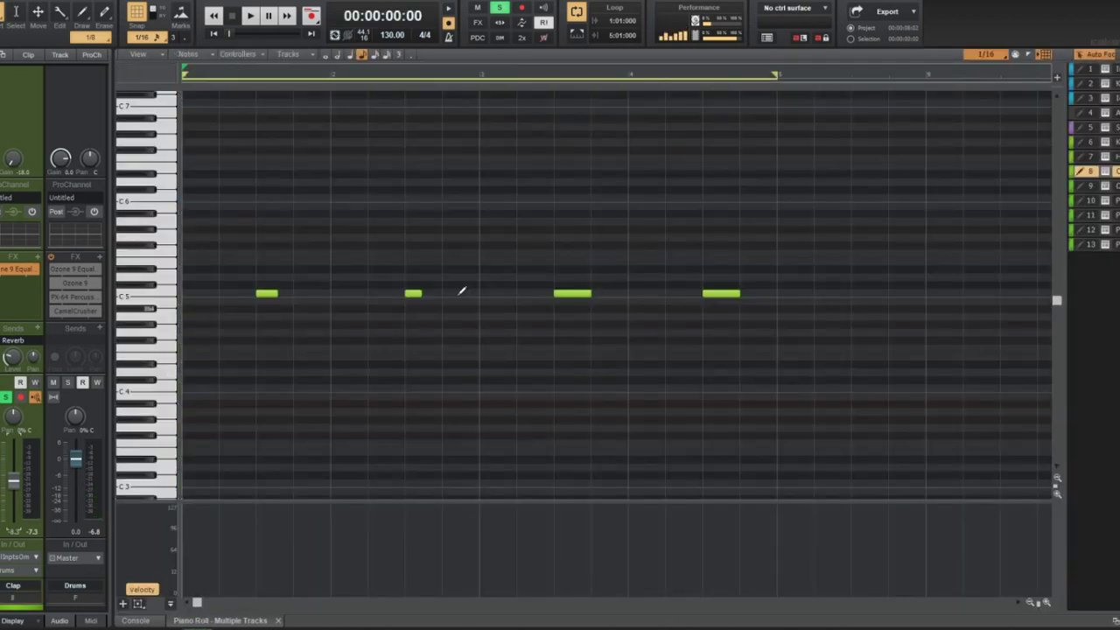
pyautogui.click(317, 254)
pyautogui.click(341, 254)
pyautogui.moveTo(341, 254); pyautogui.dragTo(356, 256)
pyautogui.press('space')
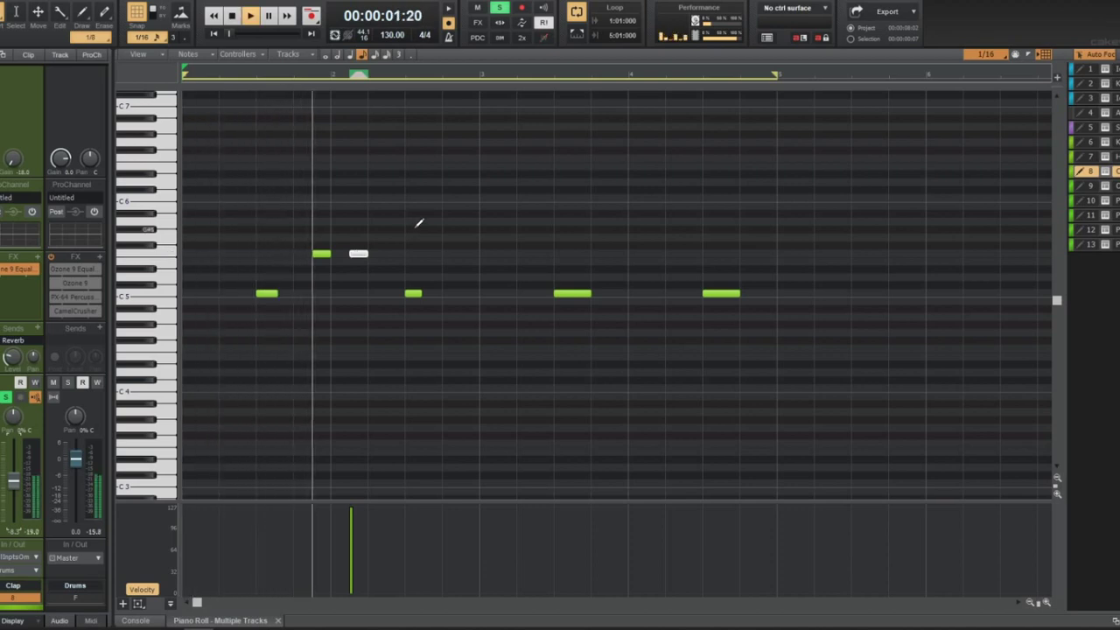
pyautogui.press('space')
# Set the velocity of both F5 notes to about 90, auditioning the loop between adjustments
pyautogui.click(148, 254)
pyautogui.moveTo(356, 503)
pyautogui.mouseDown()
pyautogui.moveTo(467, 525)
pyautogui.moveTo(322, 537)
pyautogui.moveTo(388, 555)
pyautogui.moveTo(333, 536)
pyautogui.mouseUp()
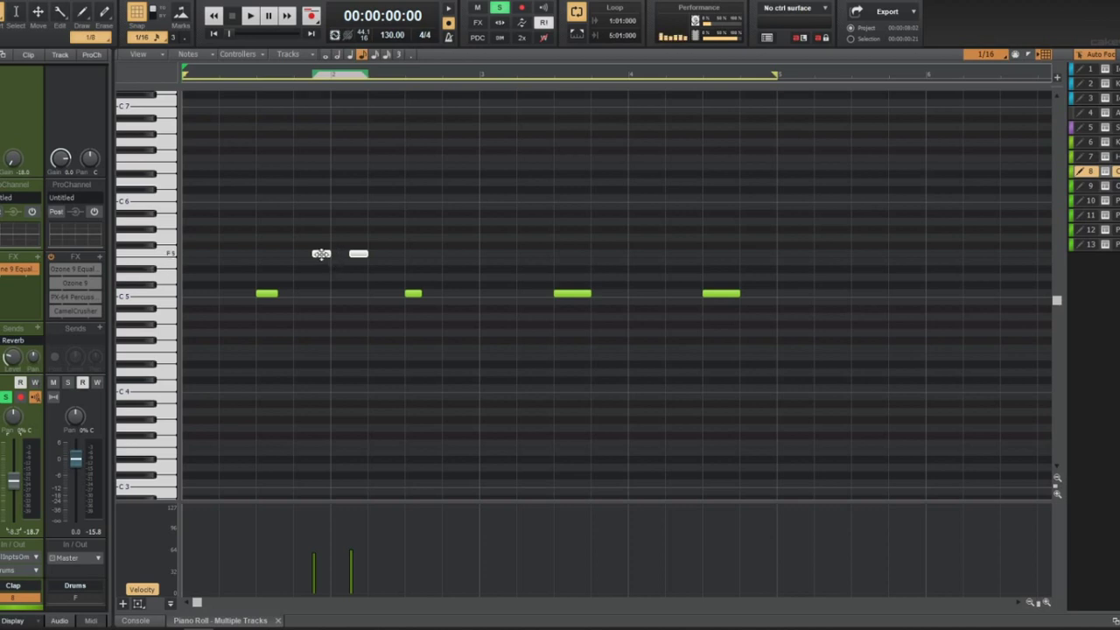
pyautogui.press('space')
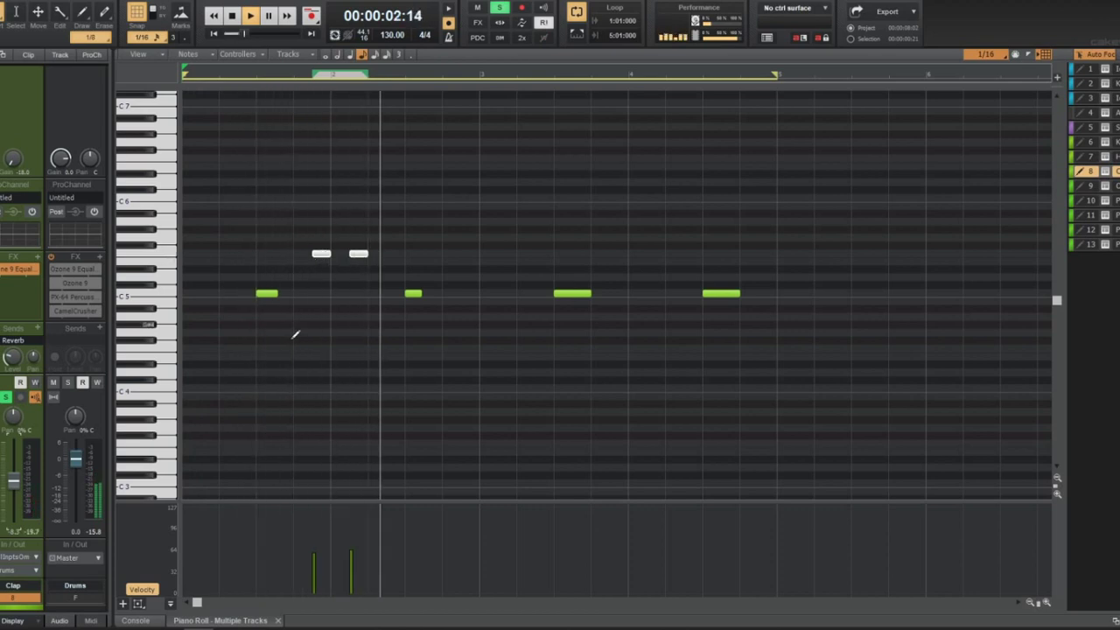
pyautogui.press('space')
pyautogui.moveTo(295, 527); pyautogui.dragTo(352, 523)
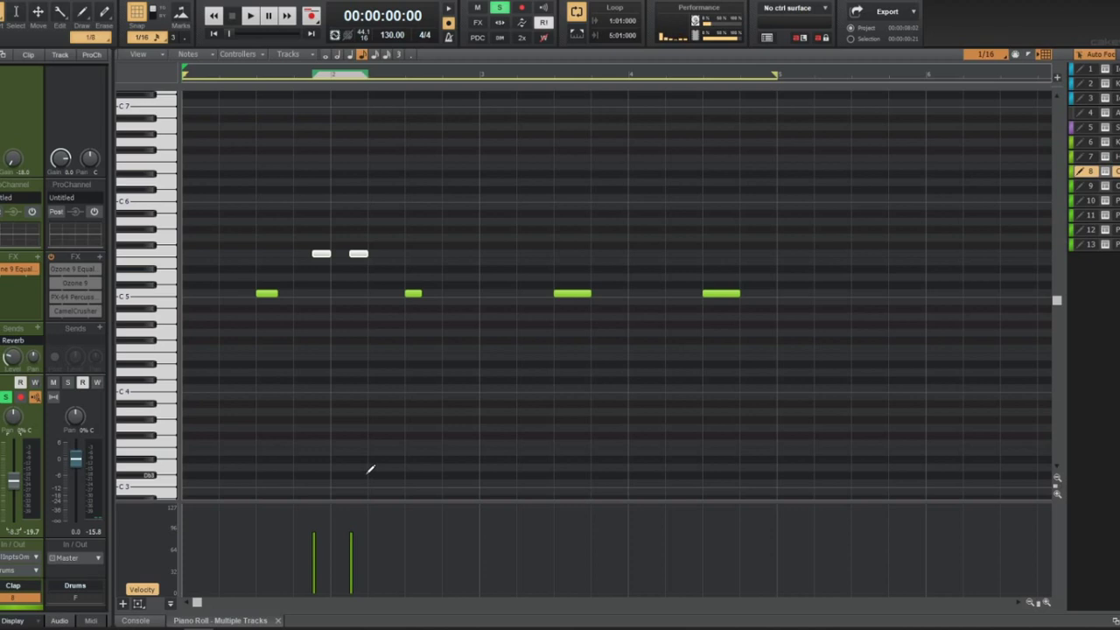
# Play the loop and add an eighth note on E5 to the Clap clip, halfway through beat 4 of bar 3
pyautogui.press('space')
pyautogui.press('space')
pyautogui.press('space')
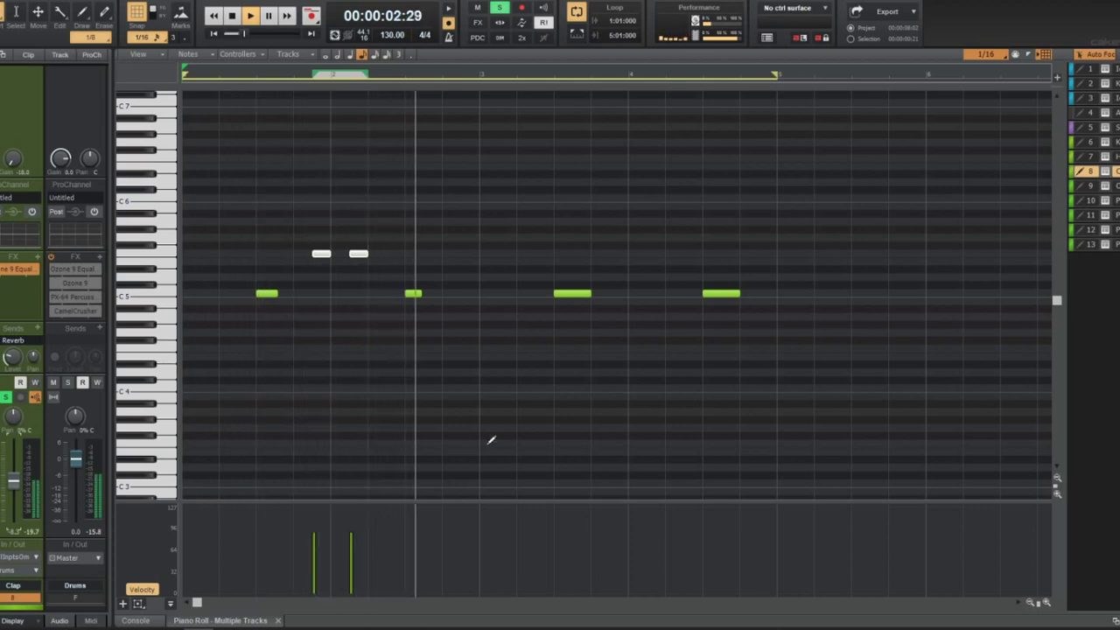
pyautogui.click(613, 261)
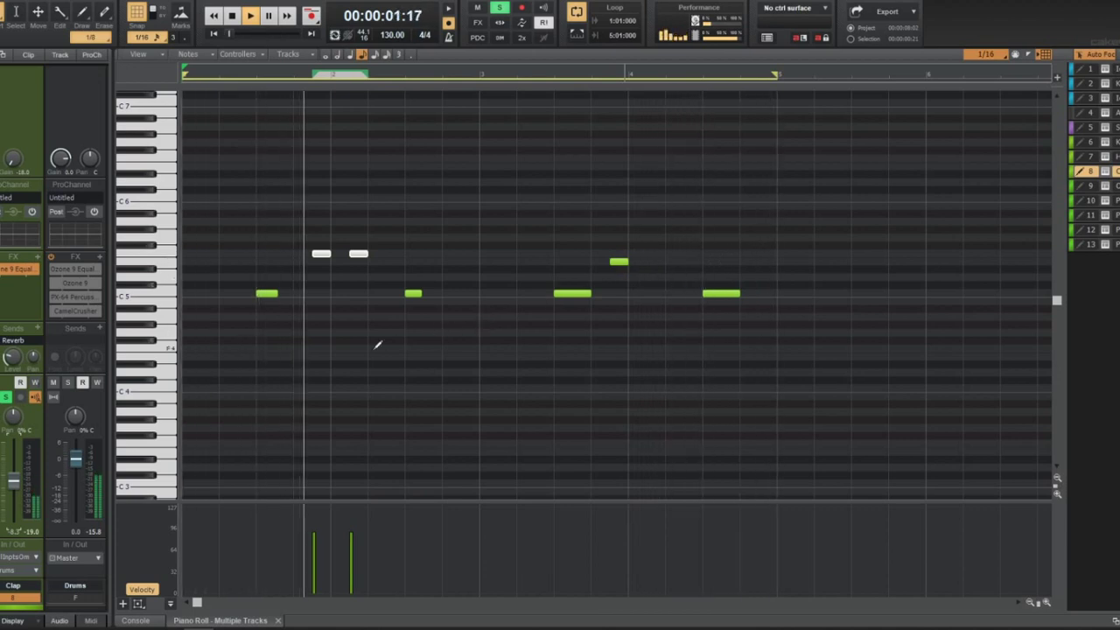
# Audition the Jungle Rules and Layer Up snare samples on the Clap track against the playing loop
pyautogui.press('d')
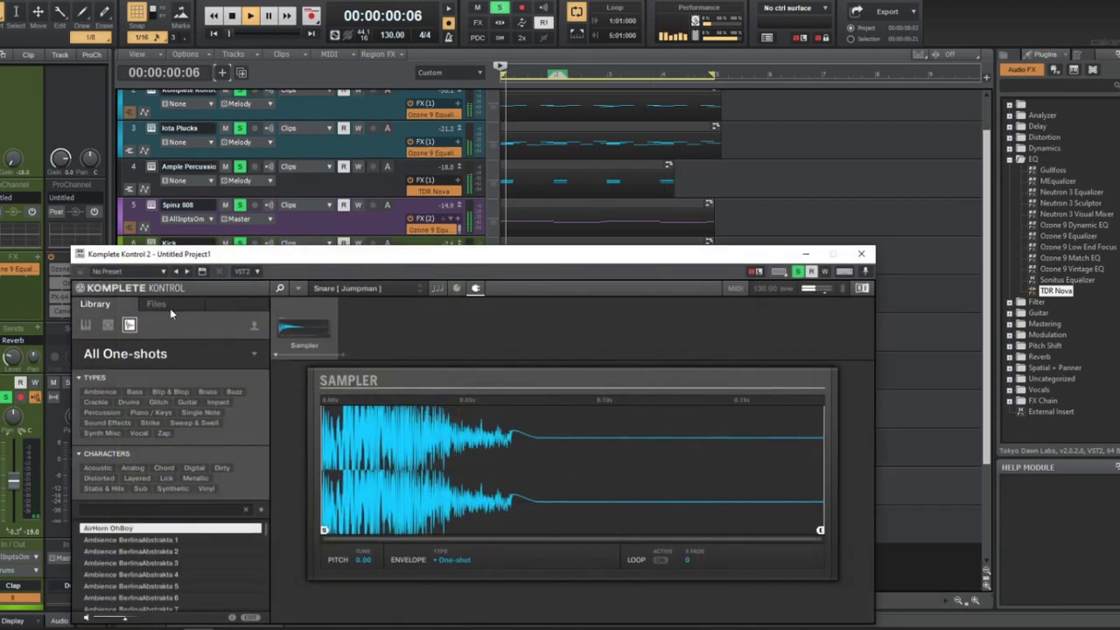
pyautogui.click(165, 305)
pyautogui.doubleClick(171, 489)
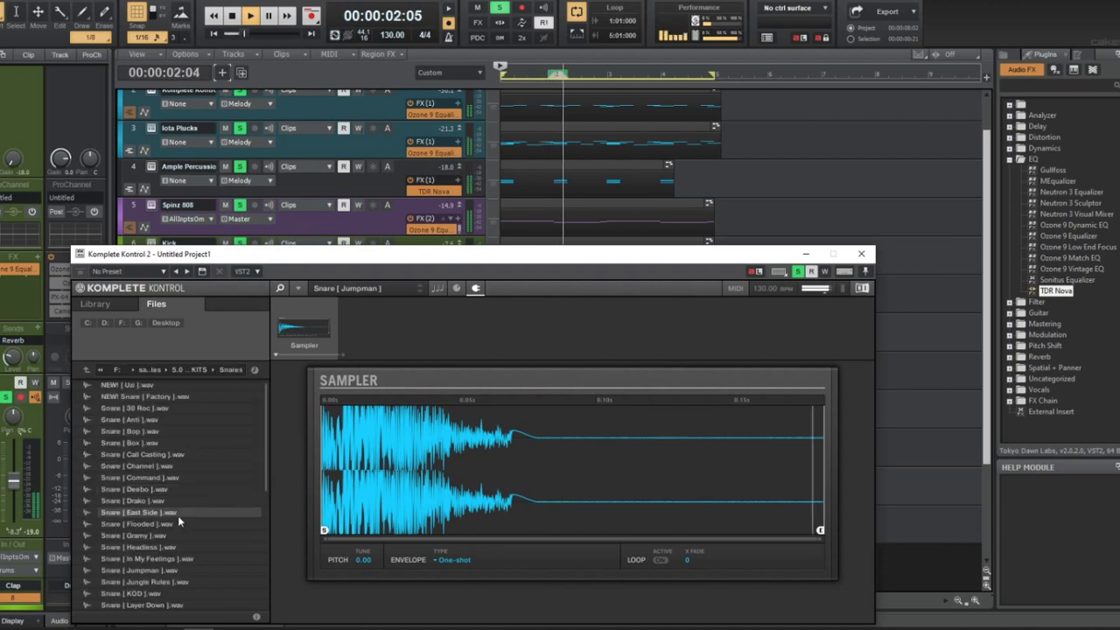
pyautogui.press('Up')
pyautogui.press('Up')
pyautogui.press('Up')
pyautogui.press('Up')
pyautogui.press('Up')
pyautogui.press('Up')
pyautogui.press('Up')
pyautogui.press('Up')
pyautogui.click(238, 489)
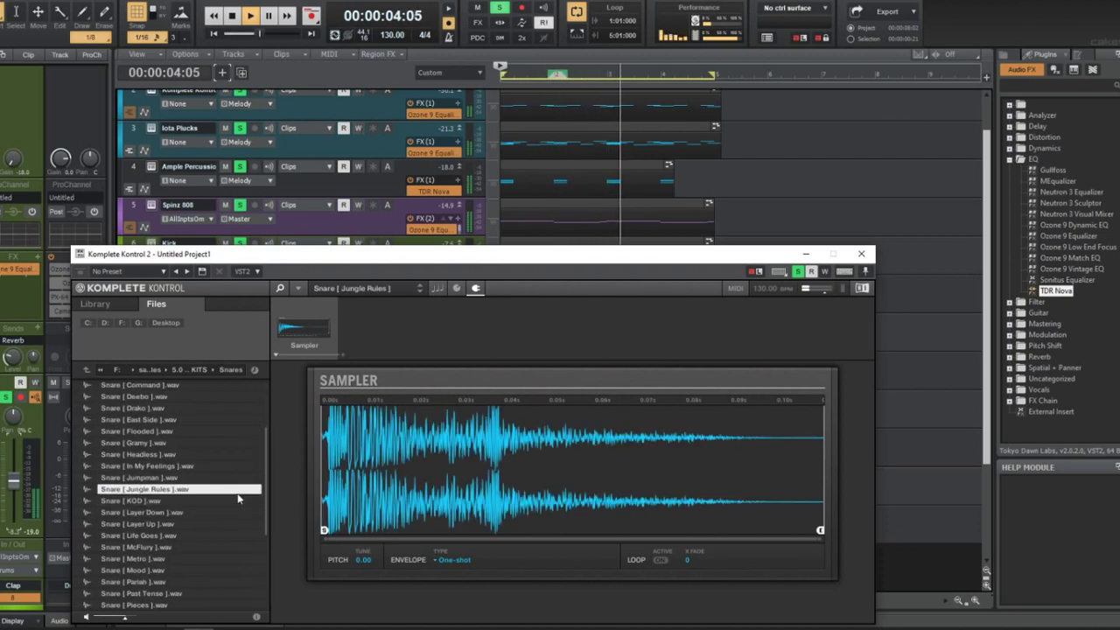
pyautogui.click(242, 523)
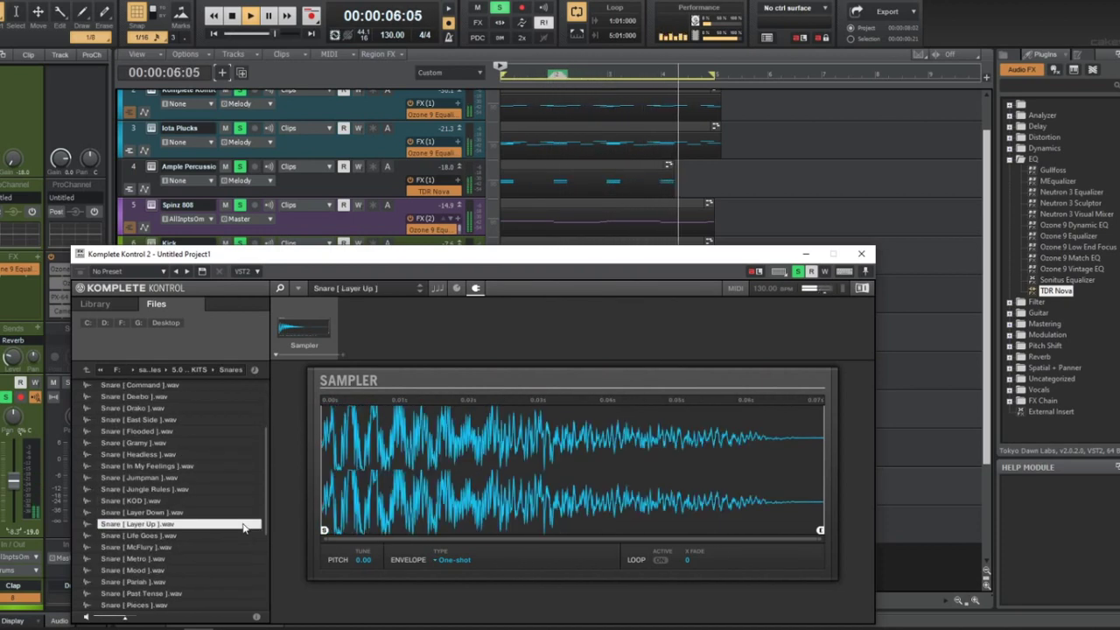
# Audition further snares including See U, and load the Snake snare on the Clap track
pyautogui.scroll(-2, 242, 523)
pyautogui.click(242, 523)
pyautogui.scroll(-3, 242, 525)
pyautogui.click(243, 525)
pyautogui.click(234, 557)
pyautogui.click(234, 581)
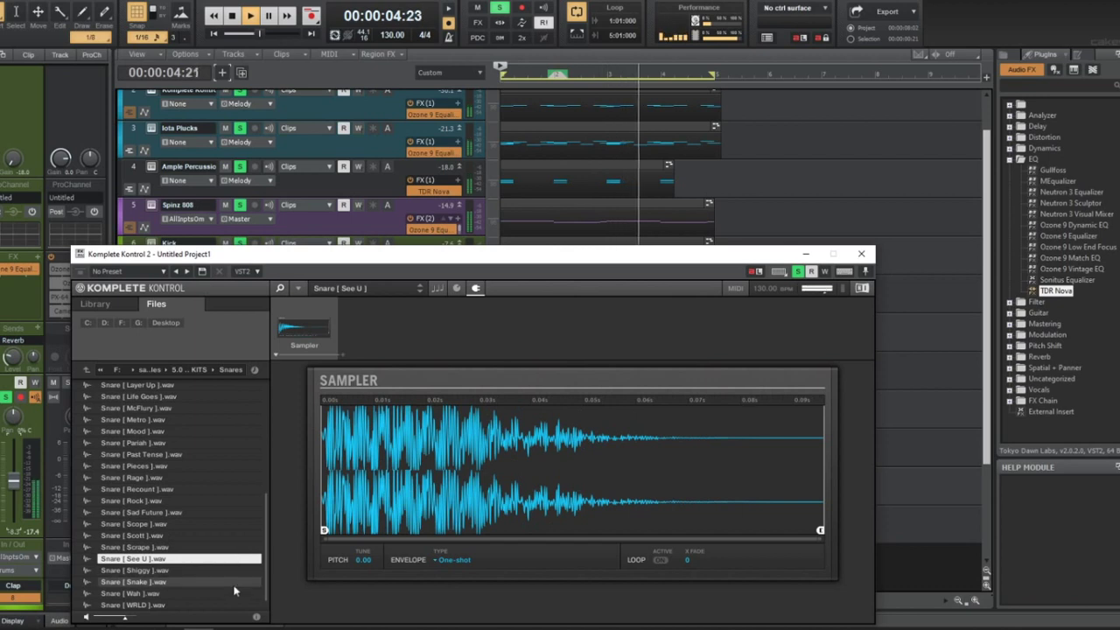
pyautogui.scroll(-1, 232, 591)
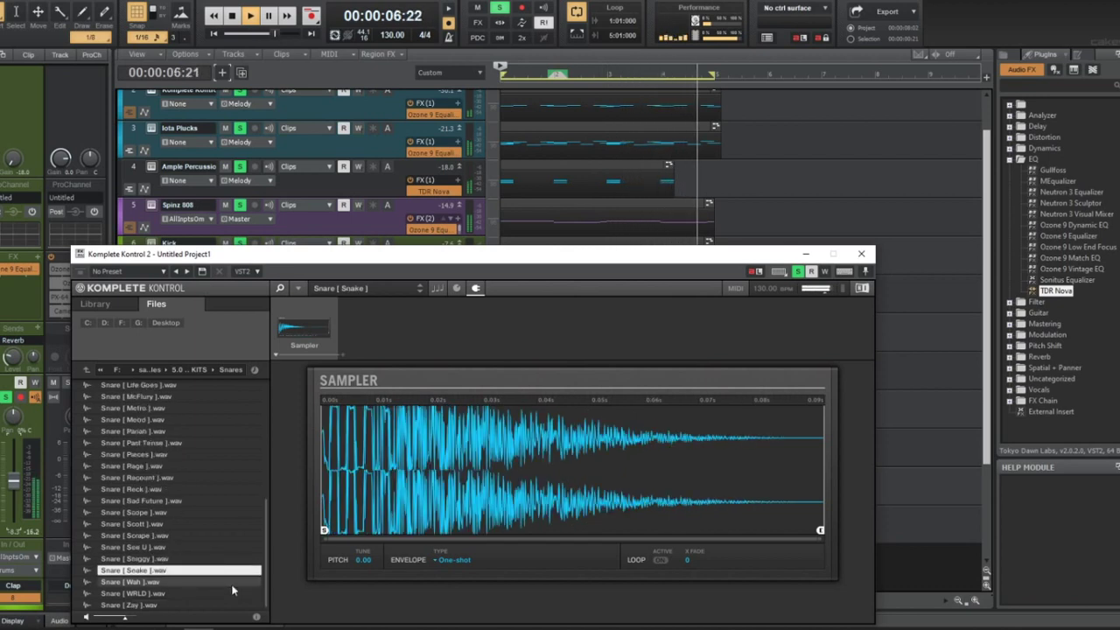
# Insert GClip after the equalizer on the Clap track with 62 % clip and 7.0 dB gain, and lower the track volume to about -15.8 dB
pyautogui.click(860, 253)
pyautogui.click(1008, 137)
pyautogui.moveTo(1049, 191); pyautogui.dragTo(33, 299)
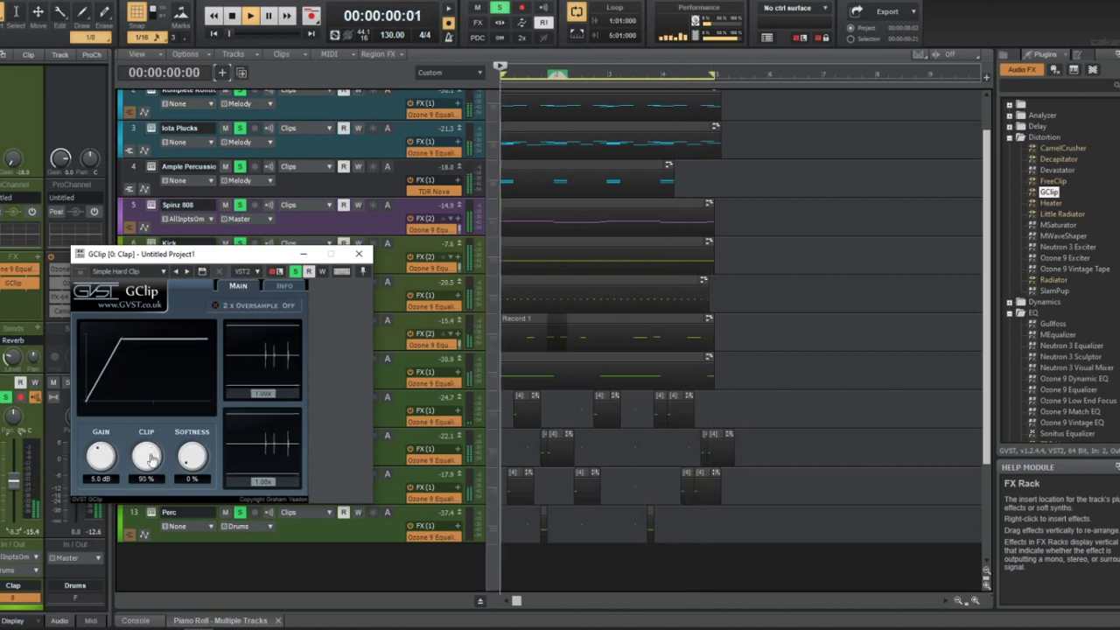
pyautogui.moveTo(93, 455); pyautogui.dragTo(93, 449)
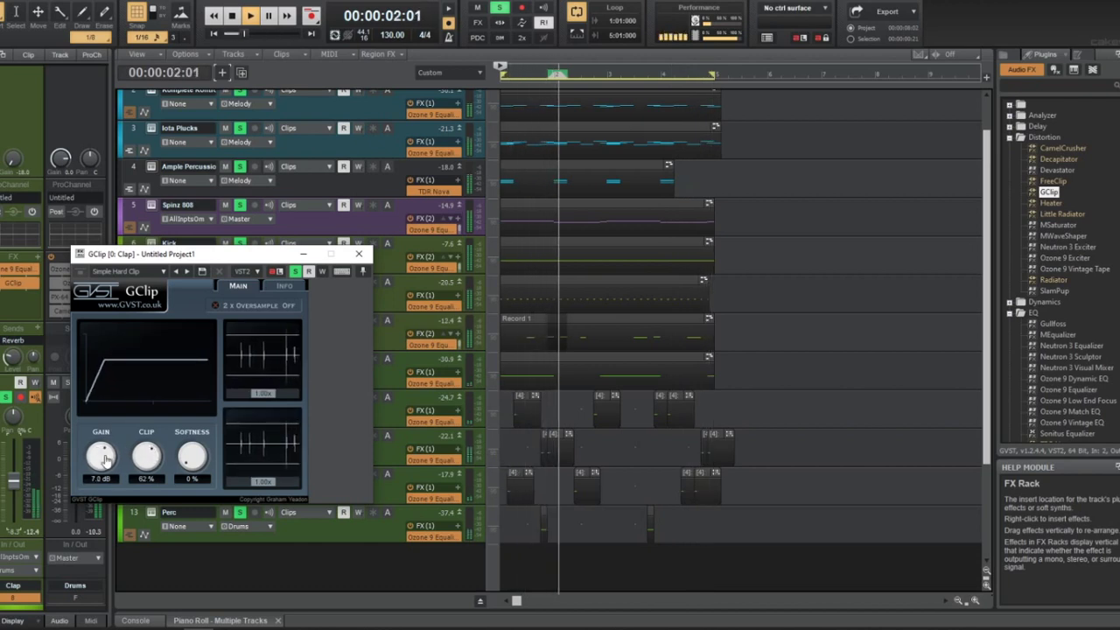
pyautogui.click(359, 254)
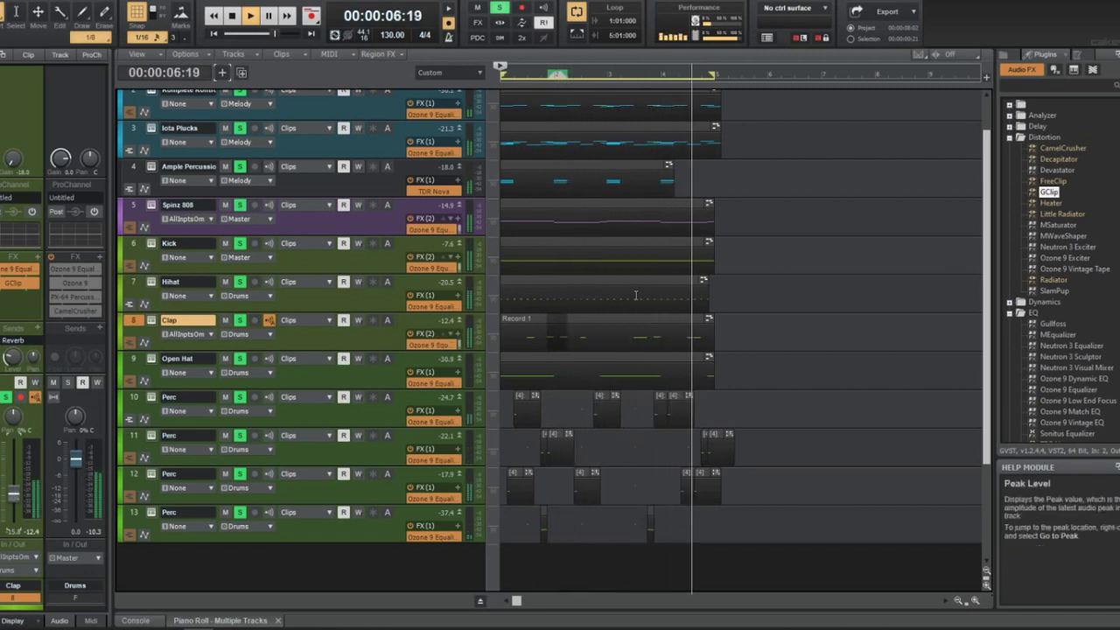
# Bypass the Ozone 9 Equalizer on the Clap track while listening to the loop, and stop playback
pyautogui.scroll(-2, 631, 295)
pyautogui.scroll(1, 612, 292)
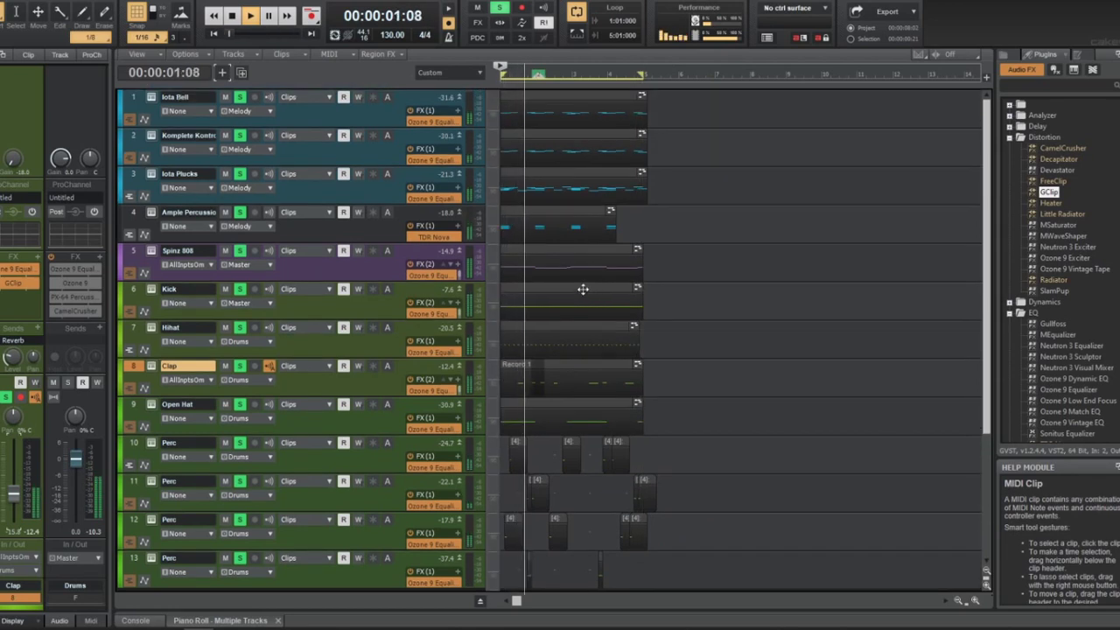
pyautogui.scroll(2, 583, 290)
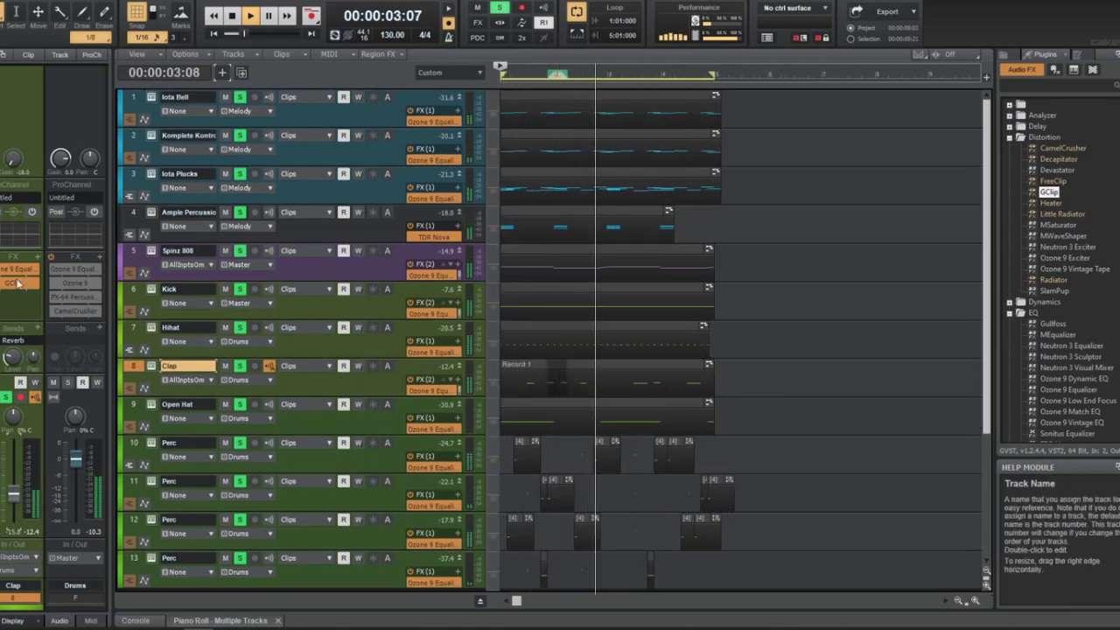
pyautogui.press('space')
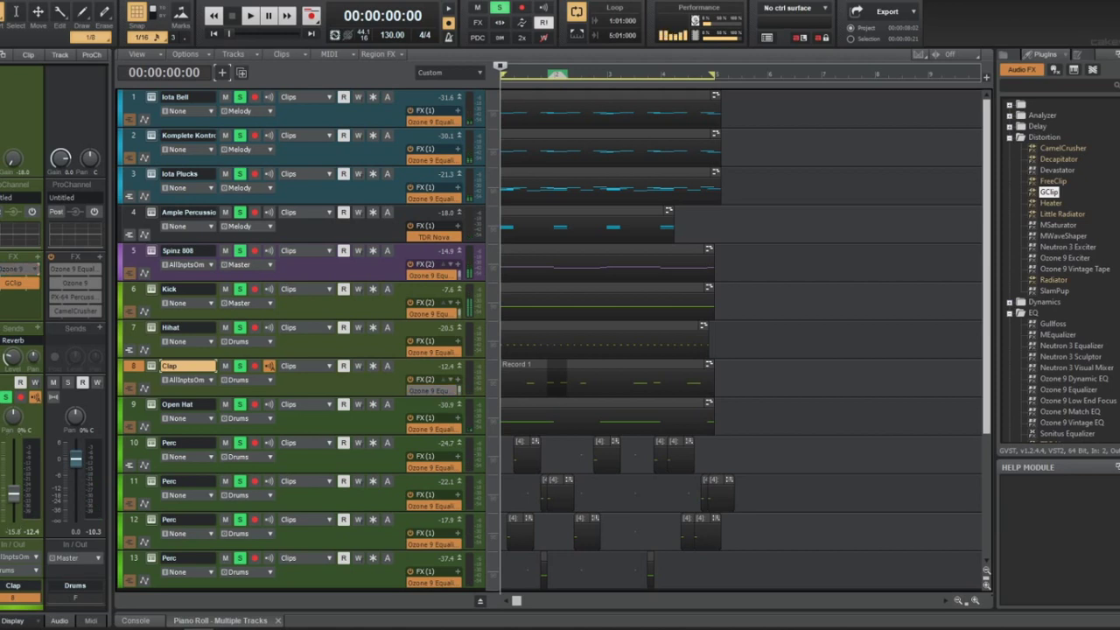
# Insert TDR Nova on the Clap track and raise its two upper bands about 2 dB near 1 kHz and 5 kHz
pyautogui.scroll(-4, 1063, 223)
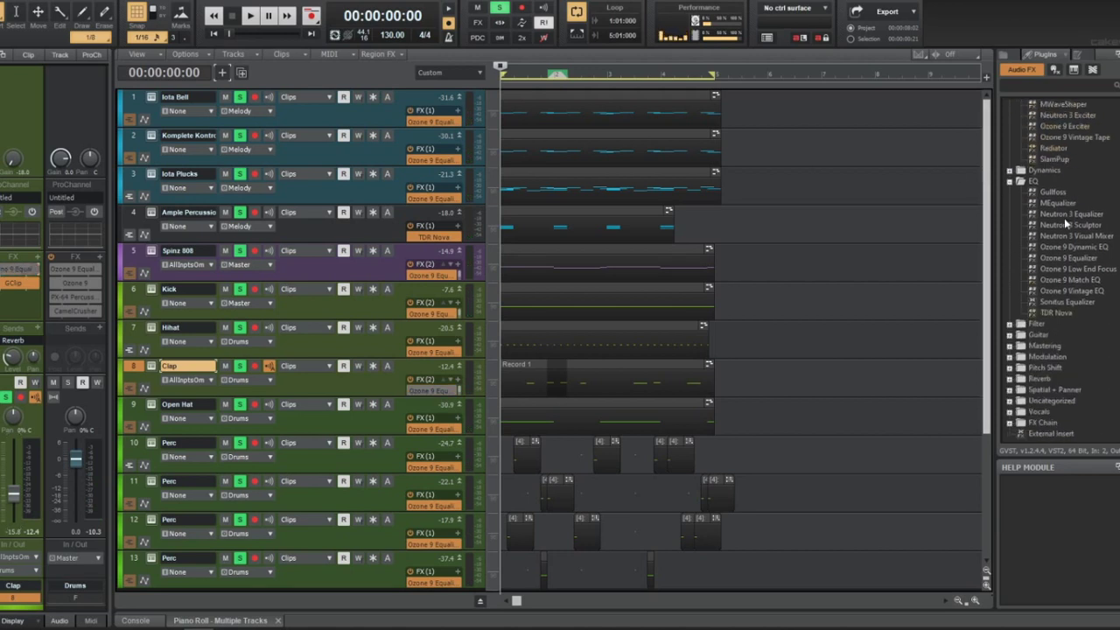
pyautogui.moveTo(1056, 314); pyautogui.dragTo(22, 311)
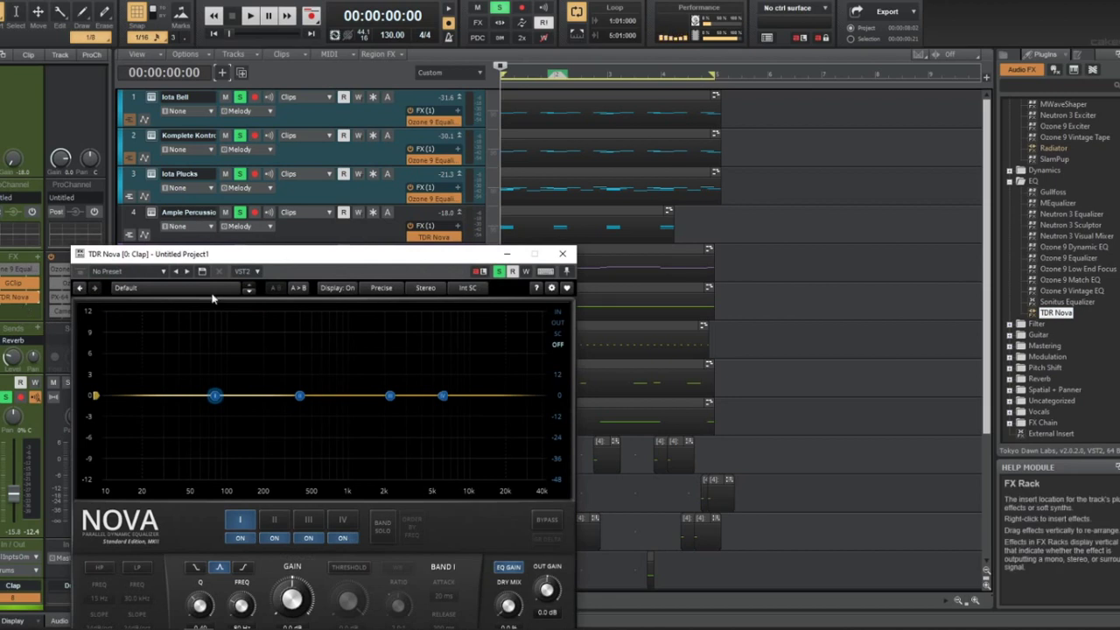
pyautogui.press('space')
pyautogui.moveTo(441, 395); pyautogui.dragTo(350, 380)
pyautogui.press('space')
pyautogui.press('space')
pyautogui.press('space')
# Enable TDR Nova's high-pass filter at 52 Hz on the Clap track and set band I to a slight boost near 106 Hz
pyautogui.hotkey('ctrl', 's')
pyautogui.moveTo(216, 403); pyautogui.dragTo(210, 495)
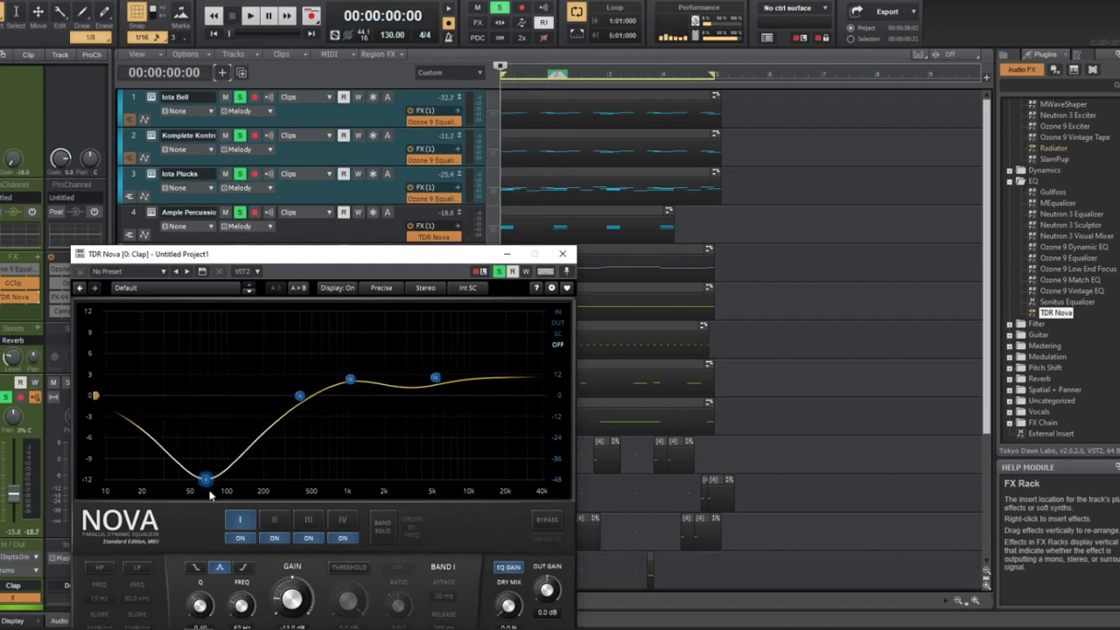
pyautogui.click(89, 567)
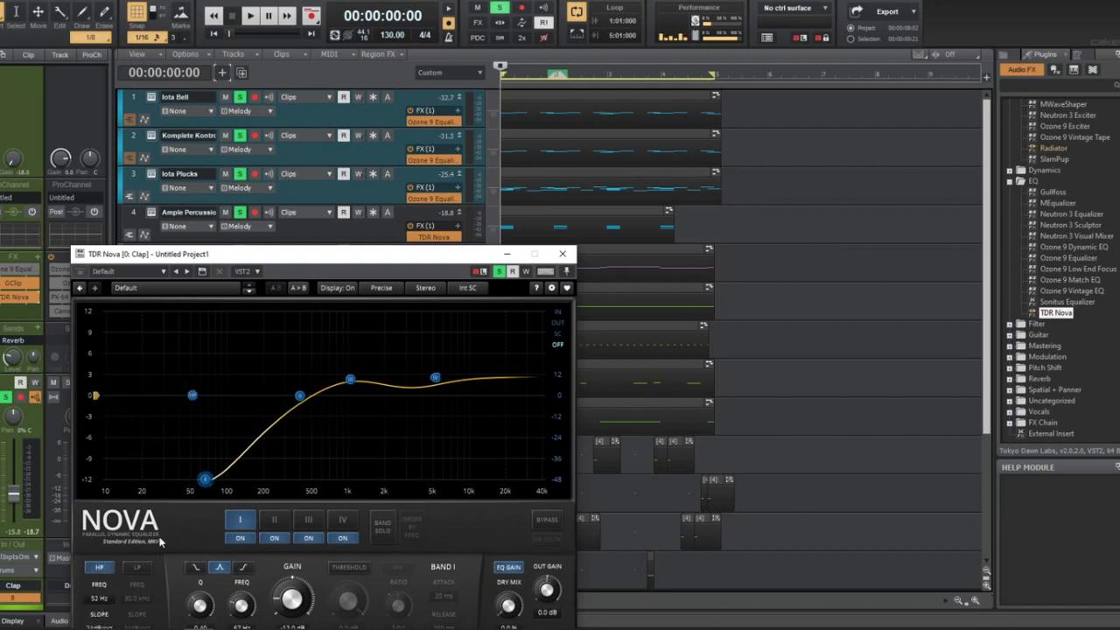
pyautogui.moveTo(205, 479); pyautogui.dragTo(230, 386)
pyautogui.press('space')
pyautogui.press('space')
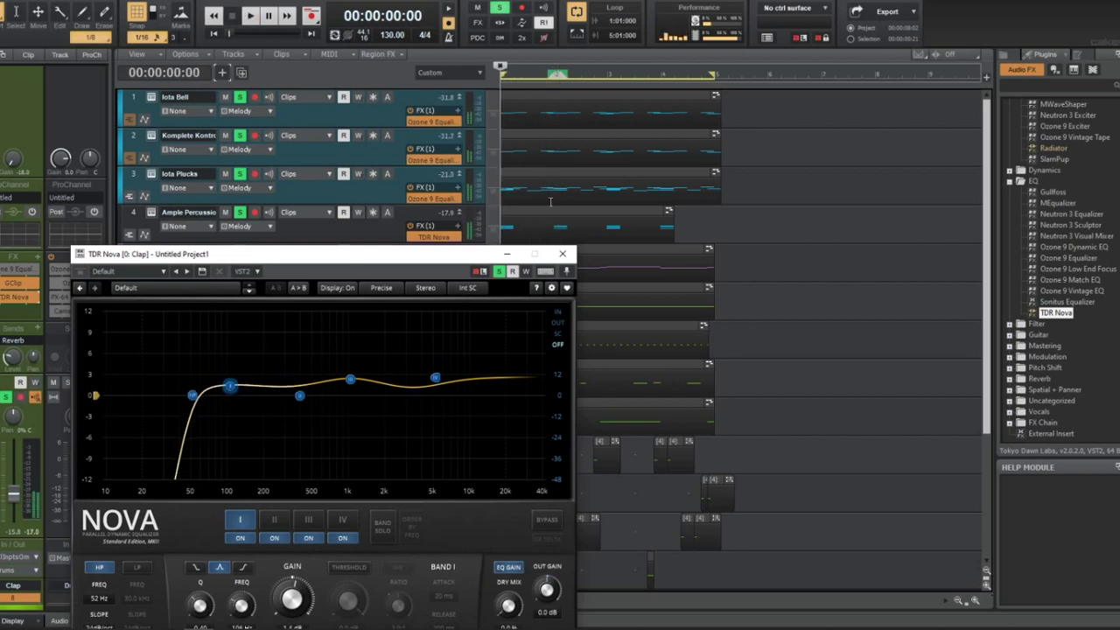
pyautogui.click(563, 253)
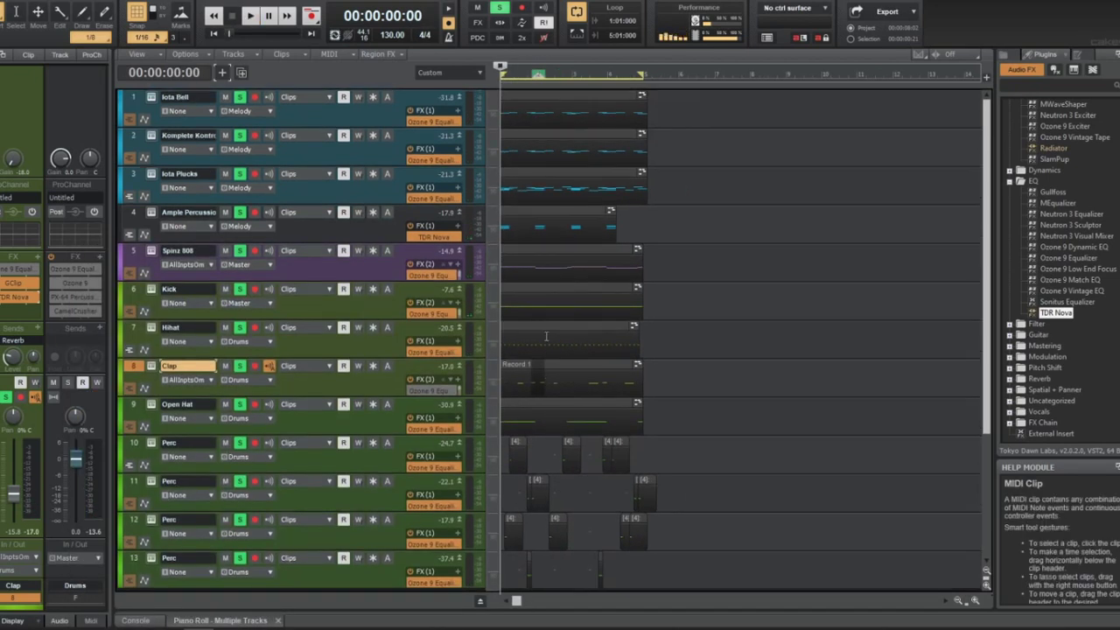
# Play the loop to hear the equalised clap in the mix
pyautogui.scroll(4, 546, 336)
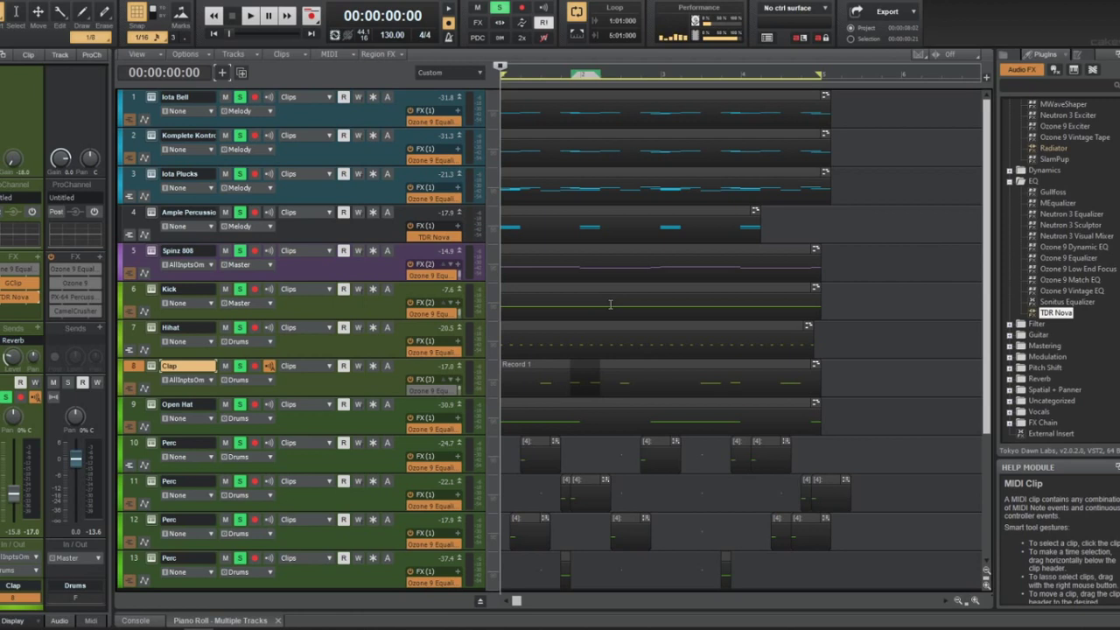
pyautogui.press('space')
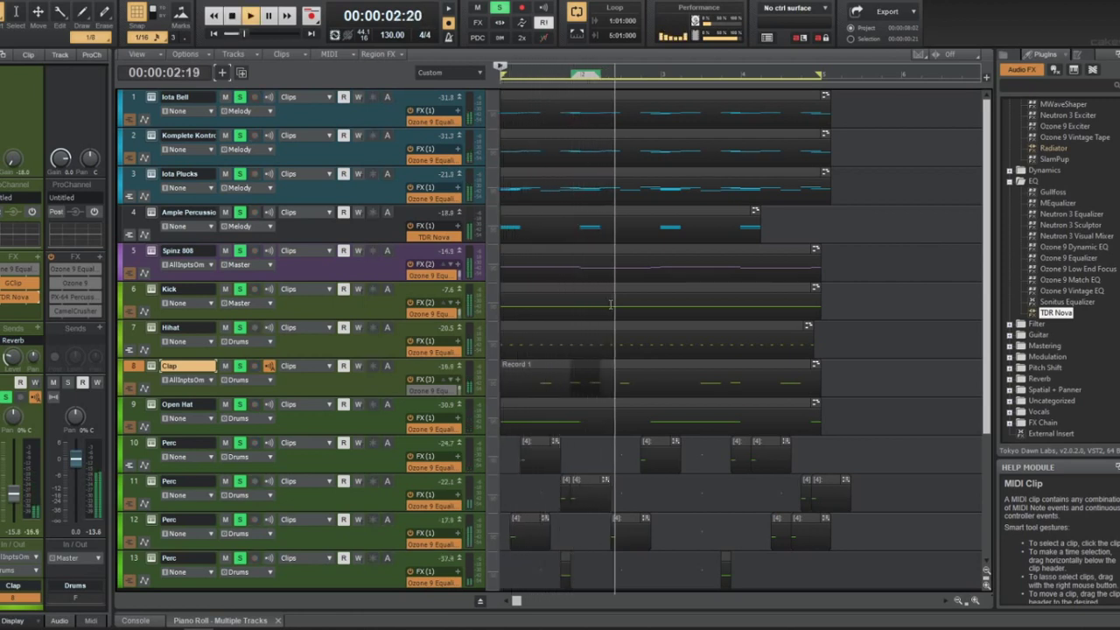
pyautogui.press('space')
# Select all clips in the project, merge the clip fragments on each track into single clips, and clear the selection
pyautogui.scroll(-3, 683, 446)
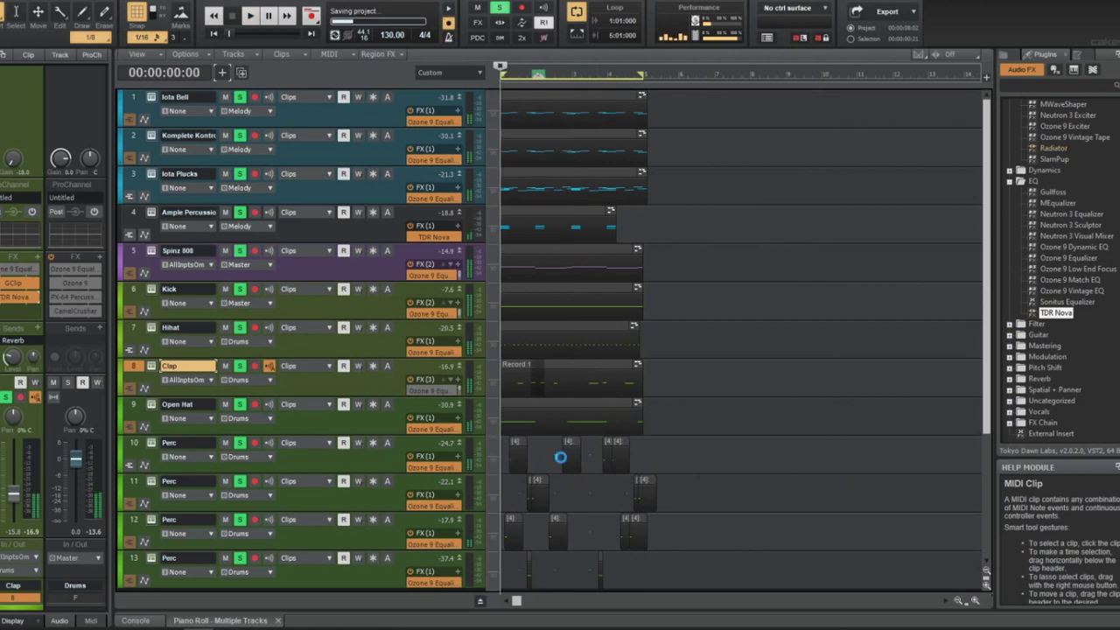
pyautogui.hotkey('ctrl', 'a')
pyautogui.click(604, 473)
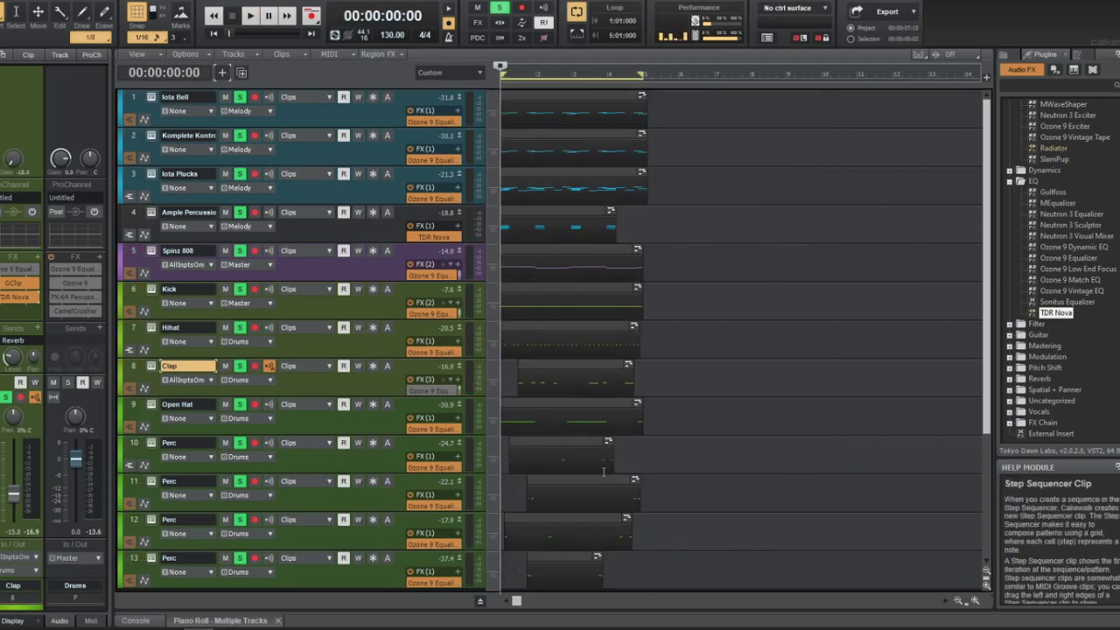
# Play the loop and check the Spinz 808 track's channel levels
pyautogui.press('space')
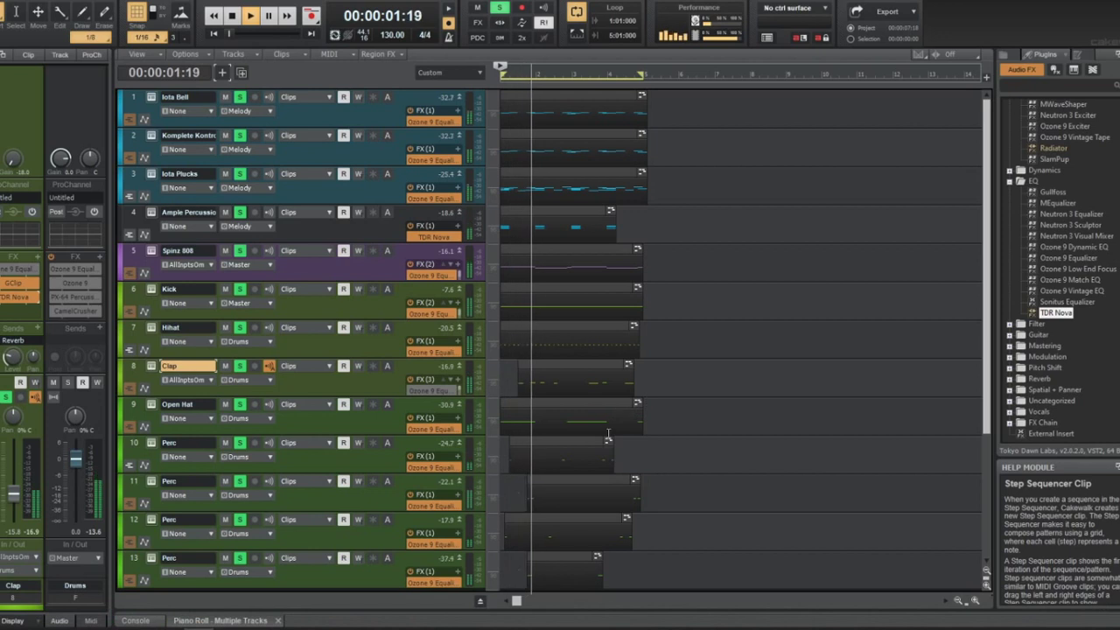
pyautogui.click(388, 273)
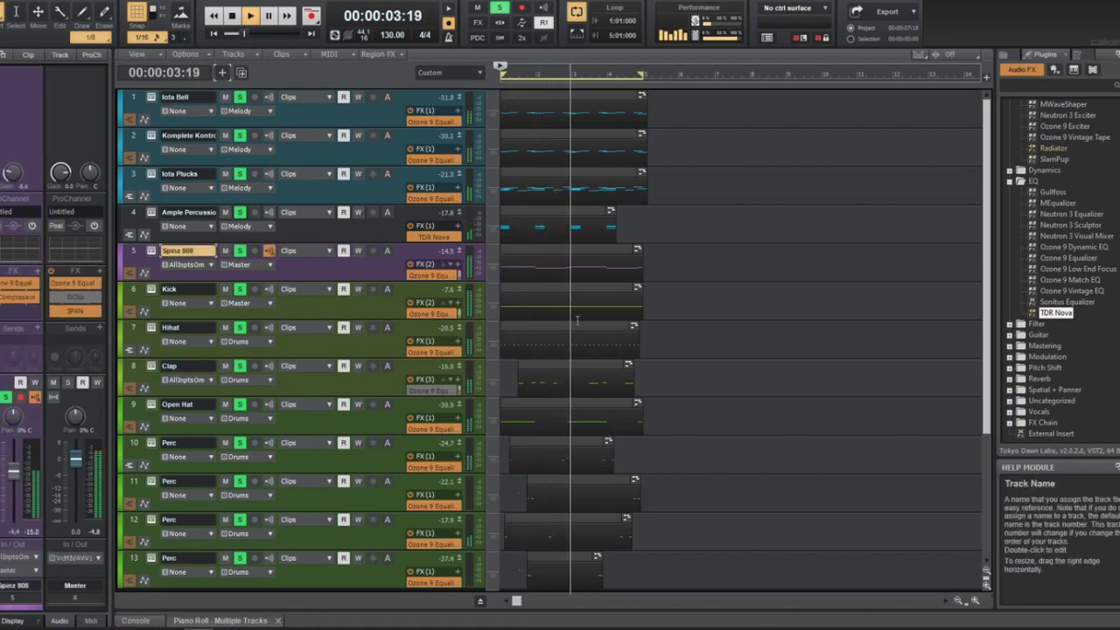
pyautogui.press('space')
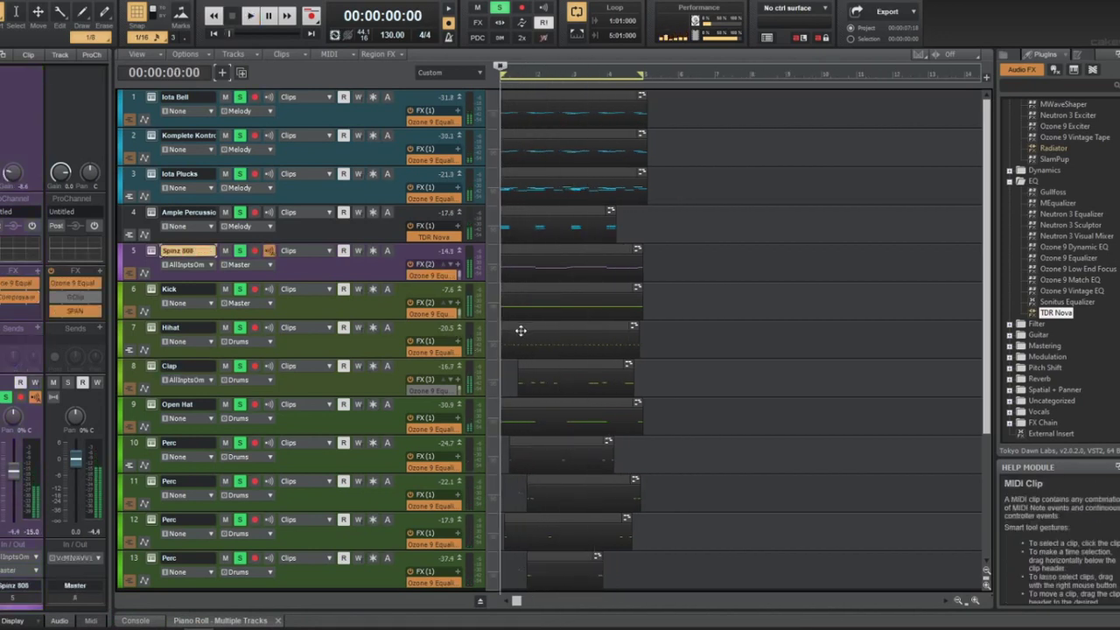
# Freeze the Iota Plucks synth track and play the loop back
pyautogui.click(339, 179)
pyautogui.click(372, 175)
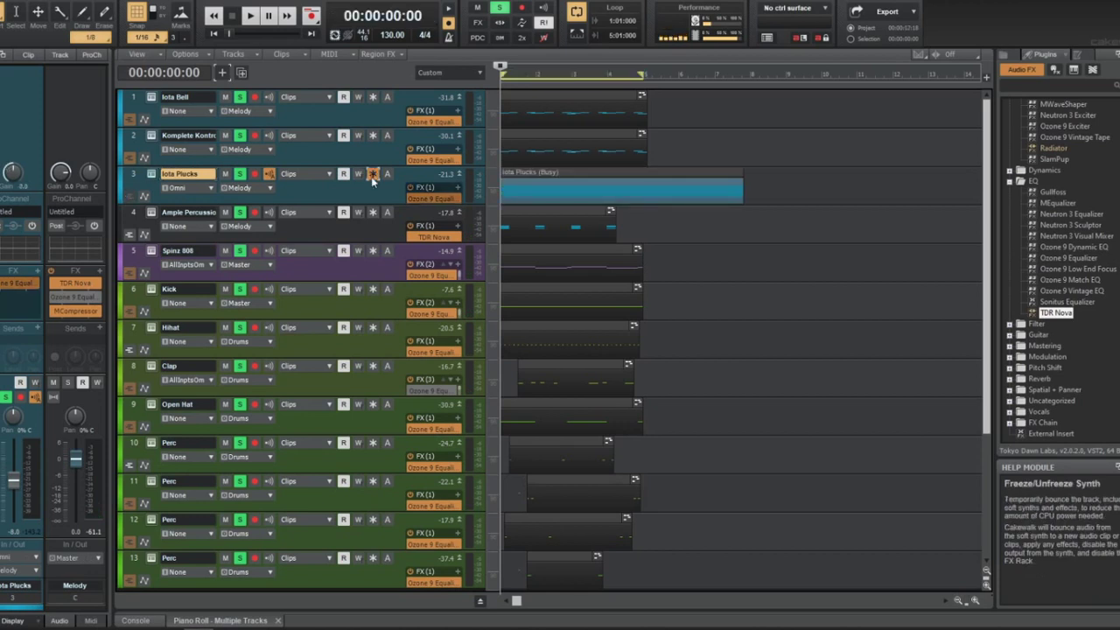
pyautogui.press('space')
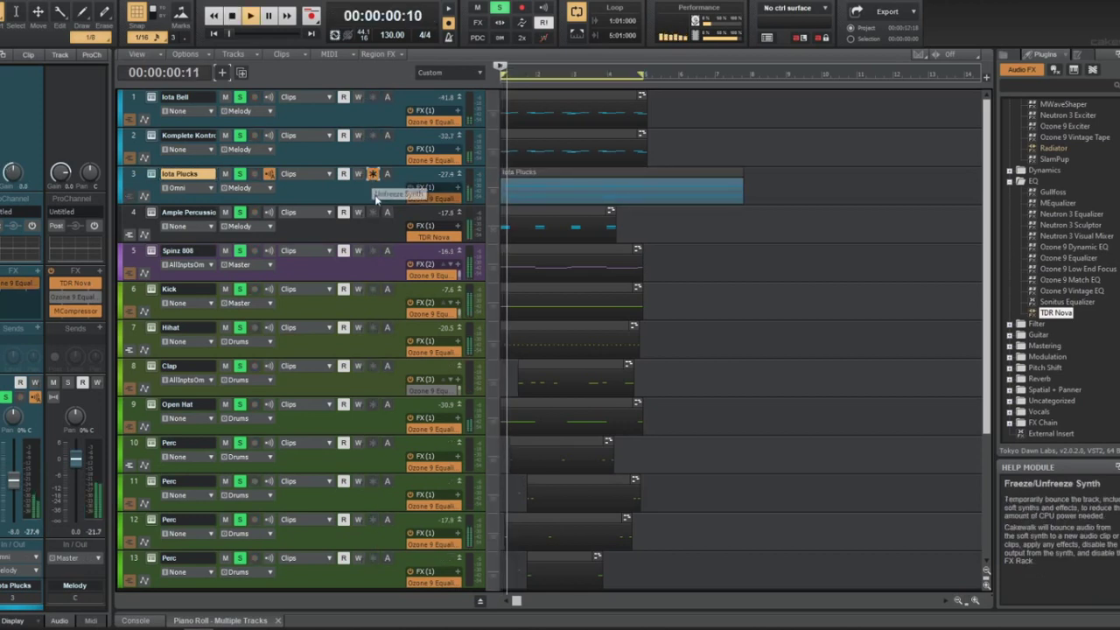
pyautogui.press('space')
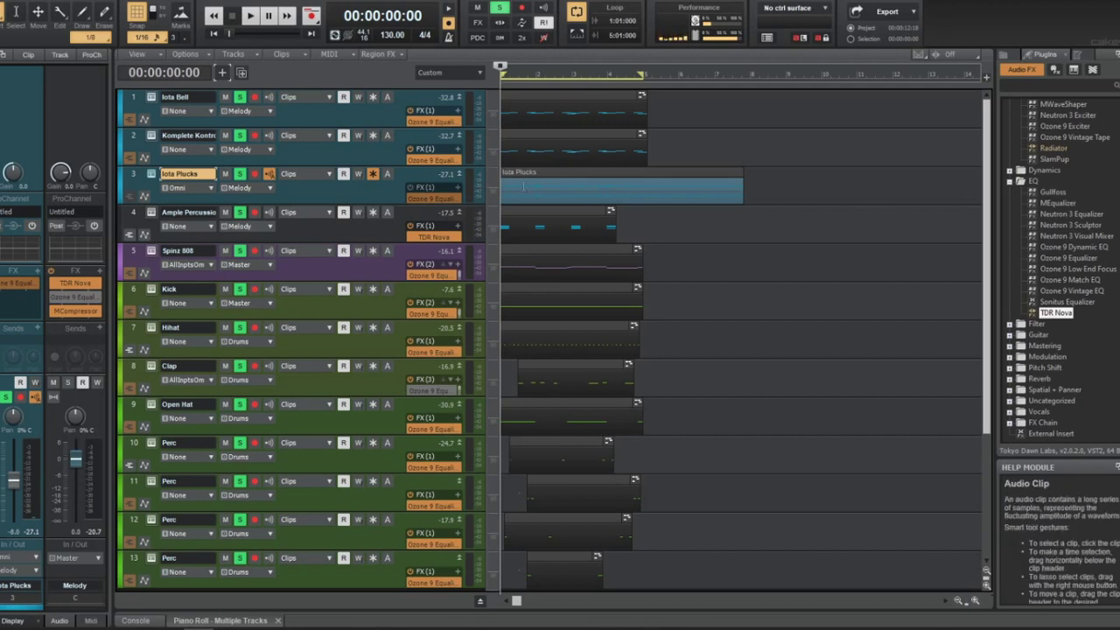
# Freeze the Komplete Kontrol synth track and restart playback of the loop
pyautogui.press('space')
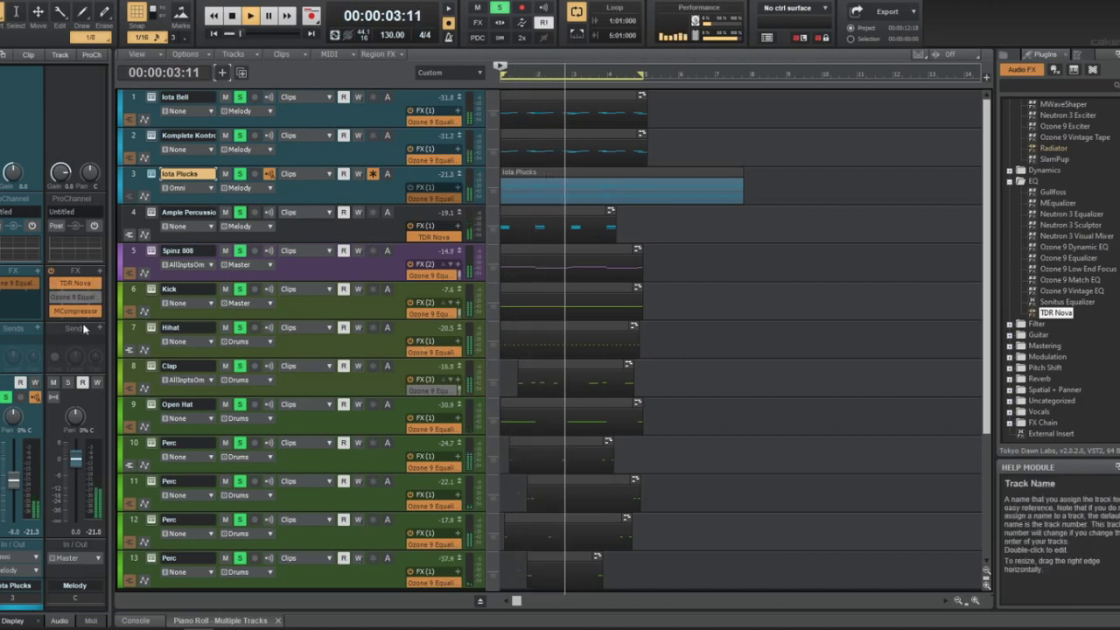
pyautogui.click(286, 272)
pyautogui.press('space')
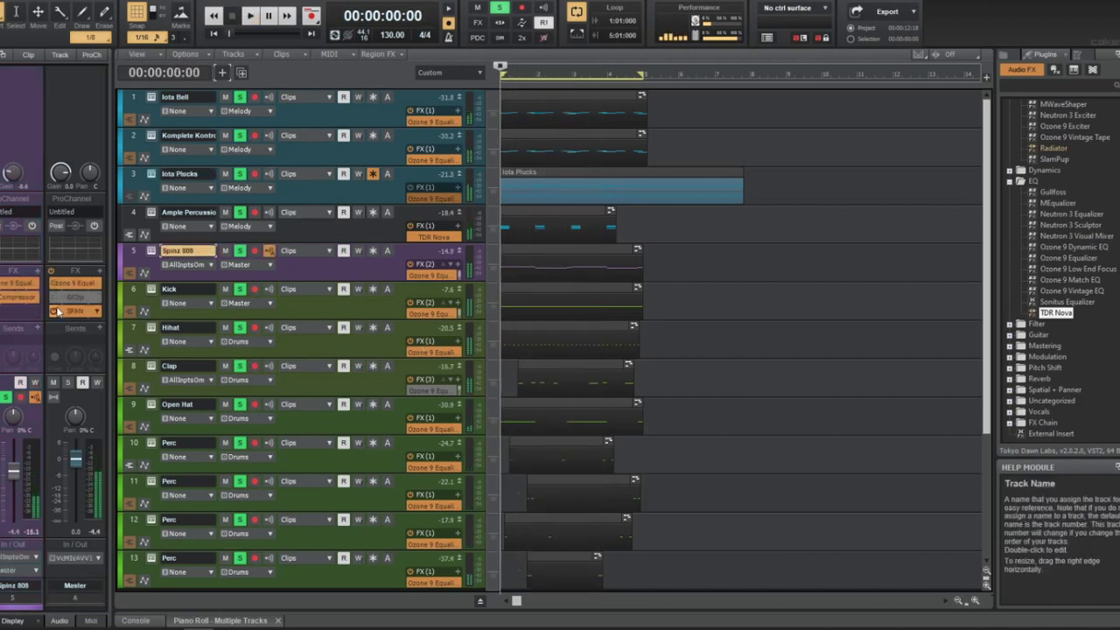
pyautogui.click(372, 136)
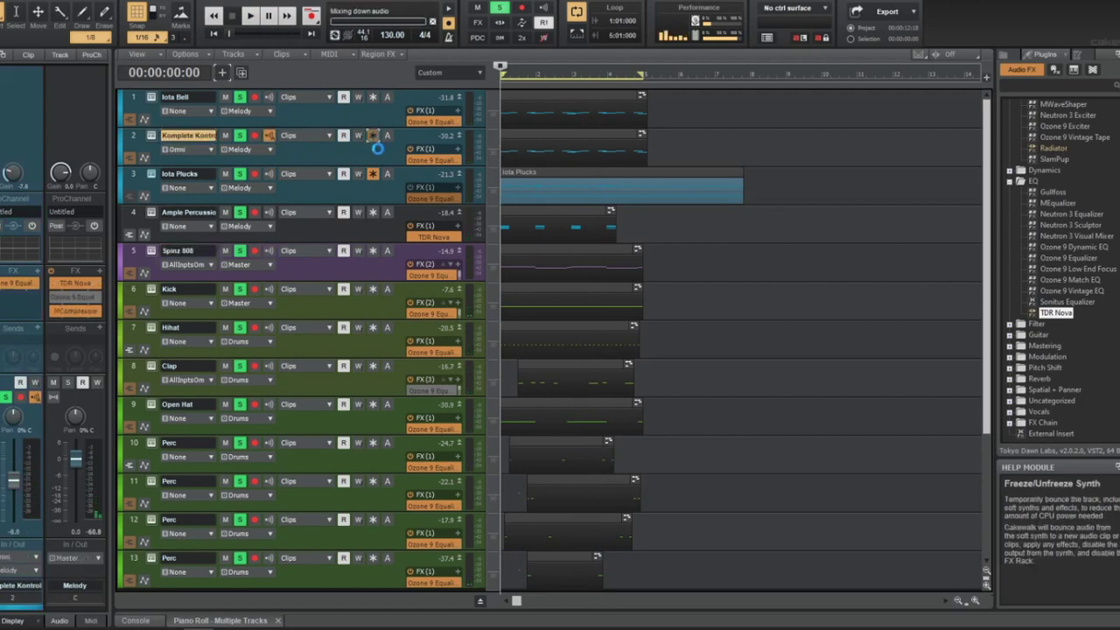
pyautogui.press('space')
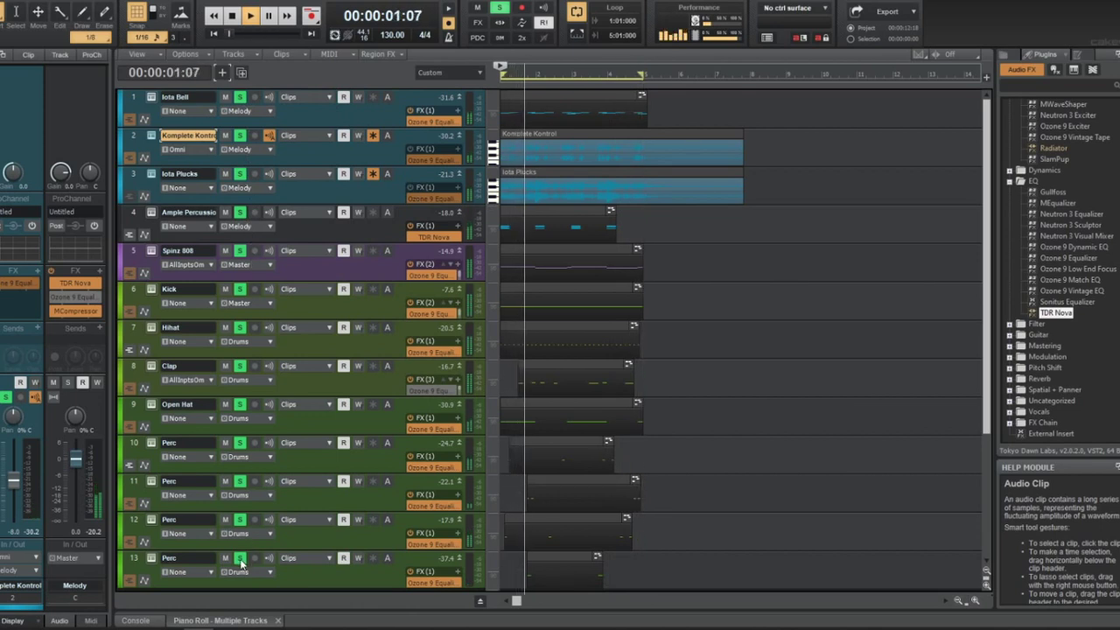
# Unsolo tracks 5 to 12 during playback, solo Spinz 808 again and select that track
pyautogui.moveTo(240, 520); pyautogui.dragTo(240, 252)
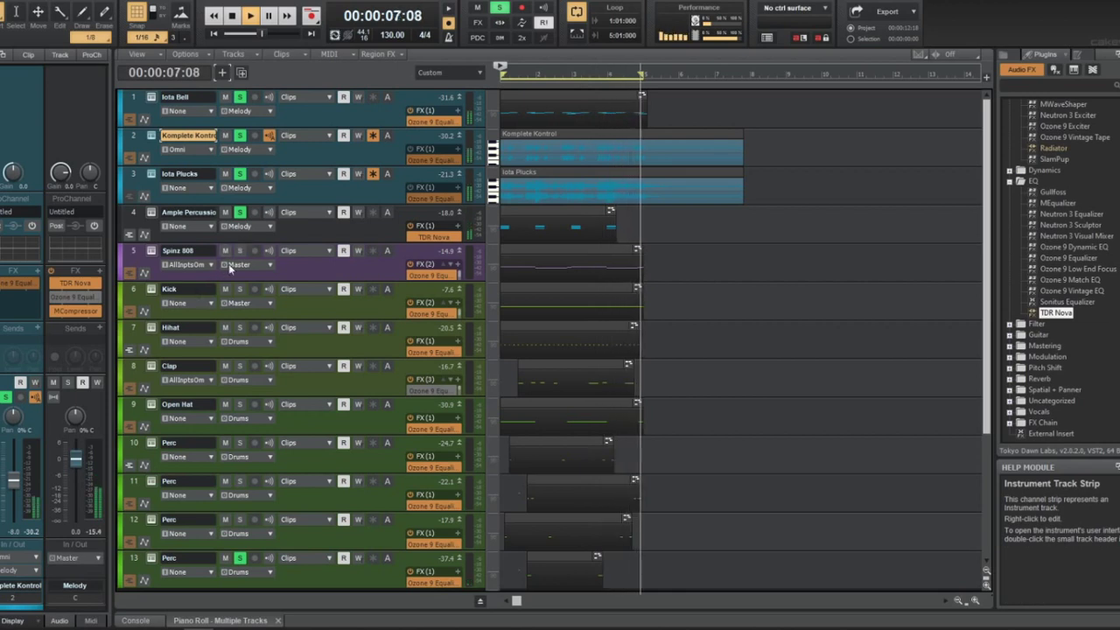
pyautogui.click(240, 251)
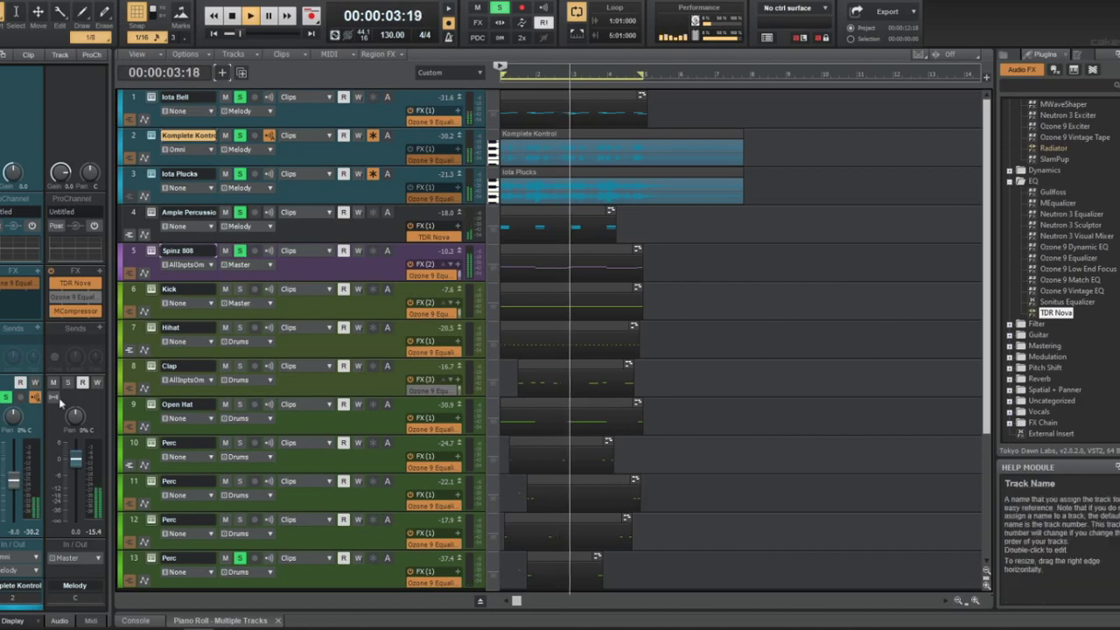
pyautogui.click(175, 251)
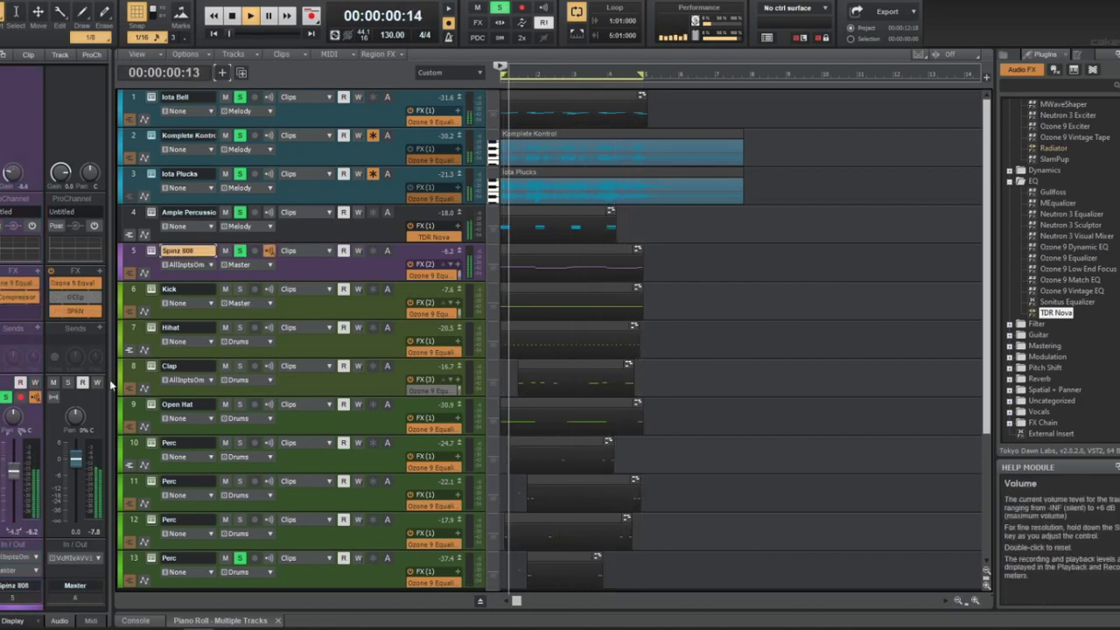
# Select melody tracks 1 to 4 and lower their volume together, and do the same for Perc track 13
pyautogui.click(133, 212)
pyautogui.moveTo(140, 173); pyautogui.dragTo(133, 98)
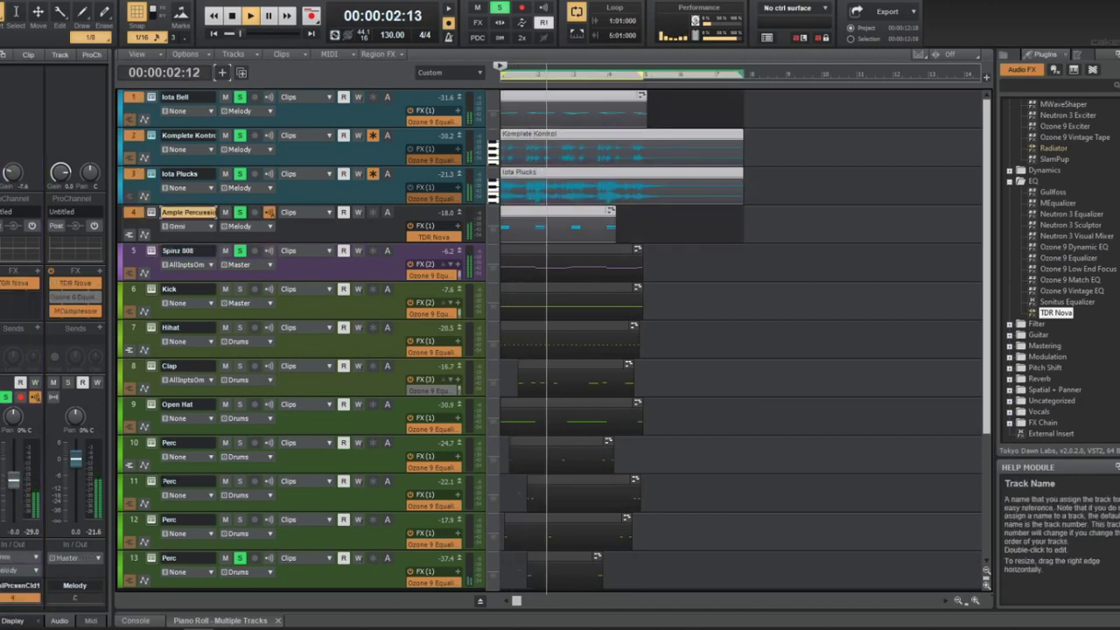
pyautogui.click(134, 560)
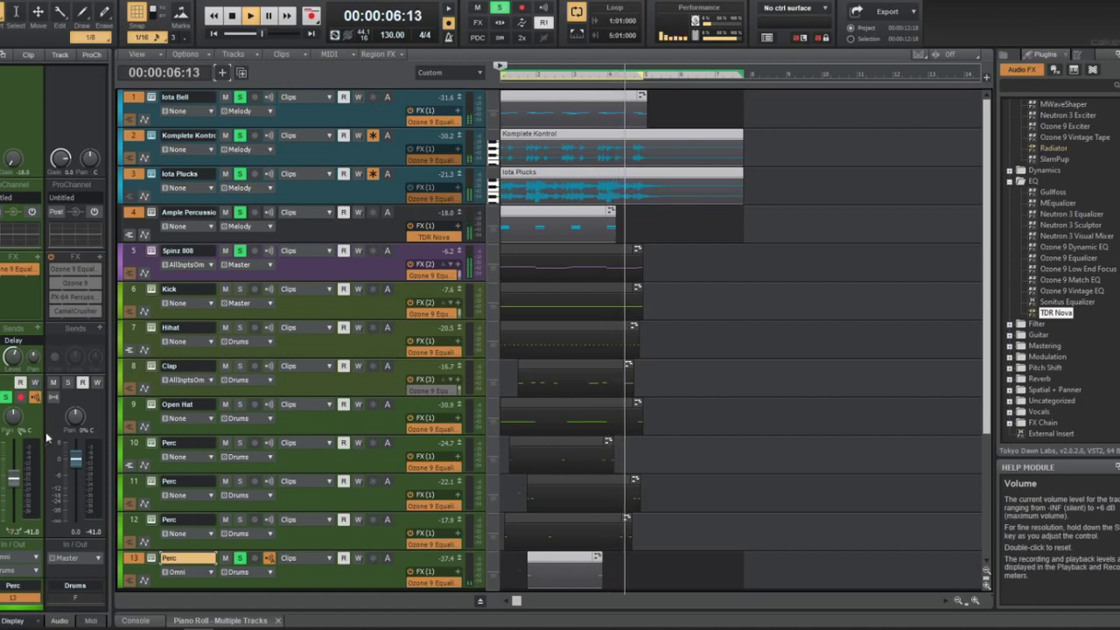
# Add the Kick and Clap tracks to the soloed tracks
pyautogui.click(289, 311)
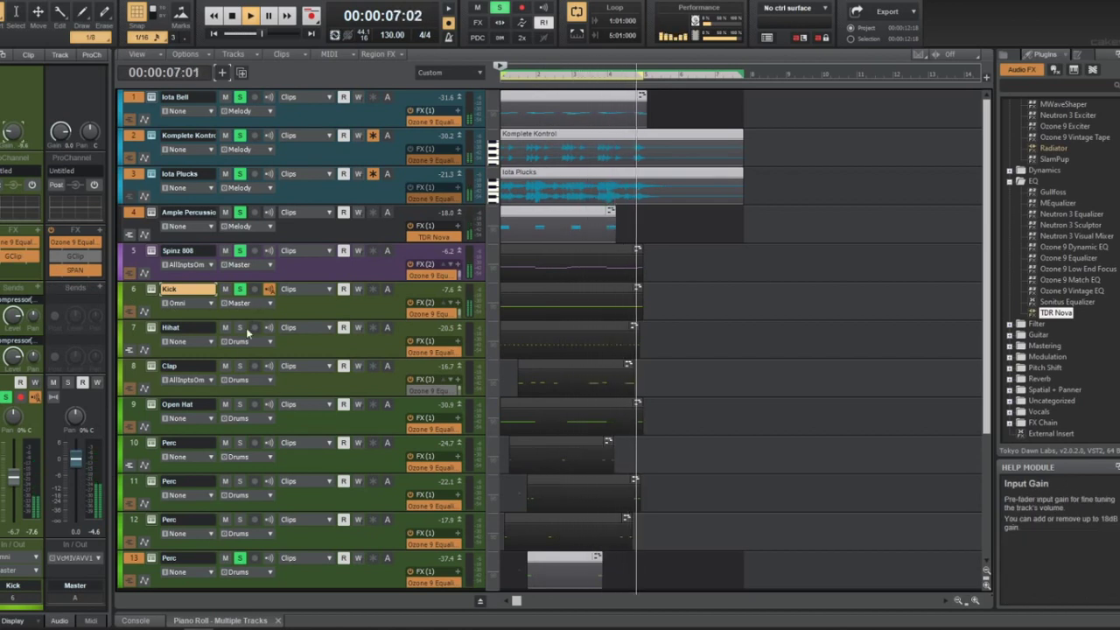
pyautogui.press('w')
pyautogui.click(239, 366)
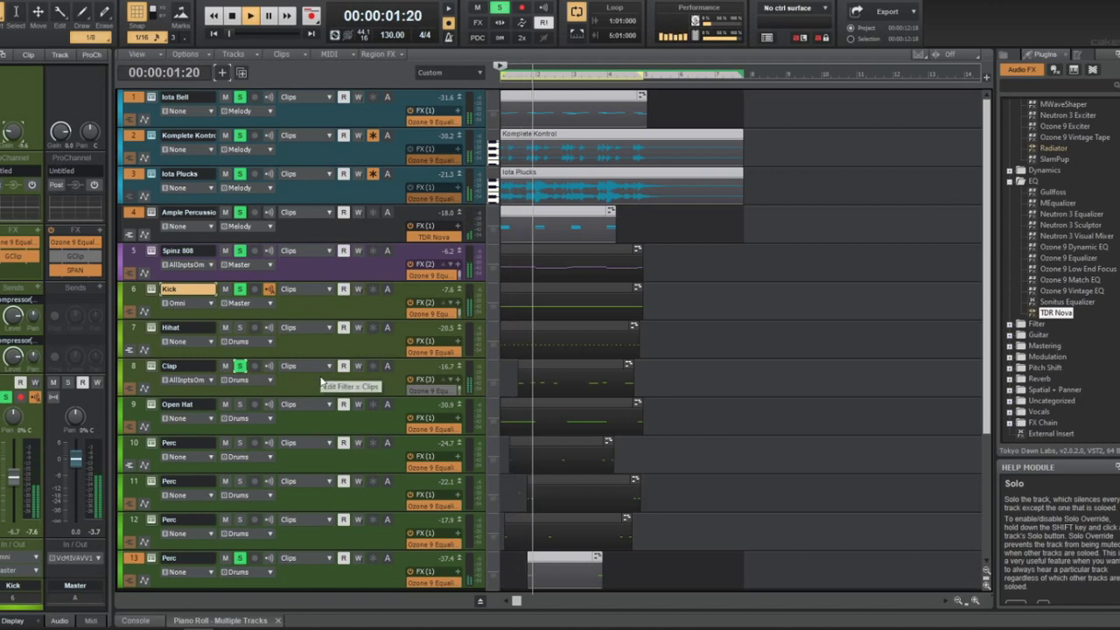
# Stop playback and freeze the Clap synth track
pyautogui.click(271, 362)
pyautogui.press('space')
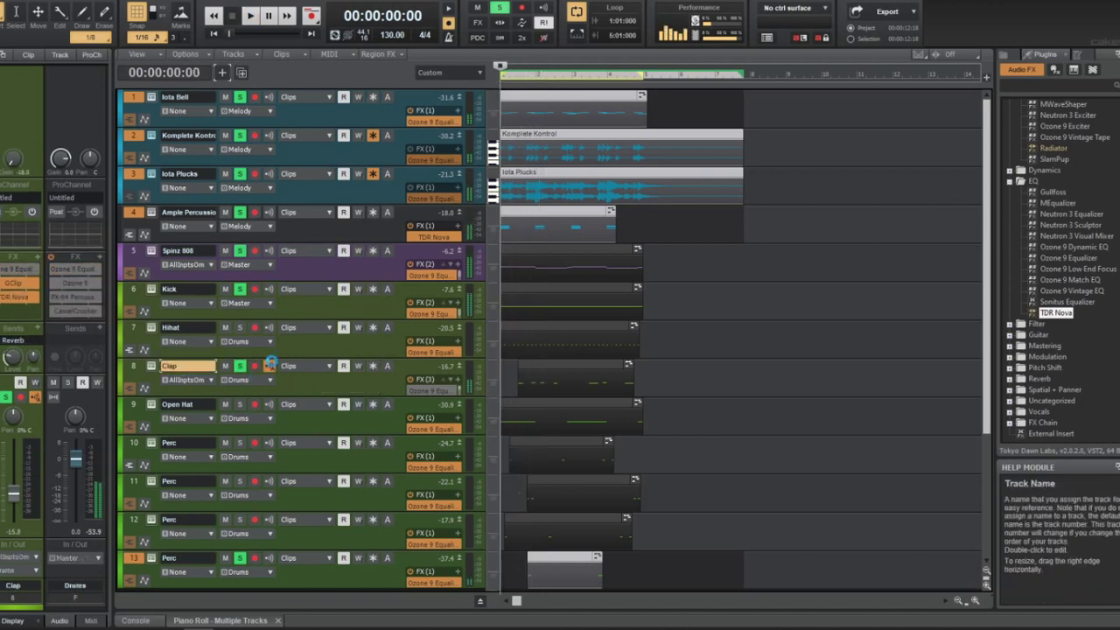
pyautogui.click(376, 366)
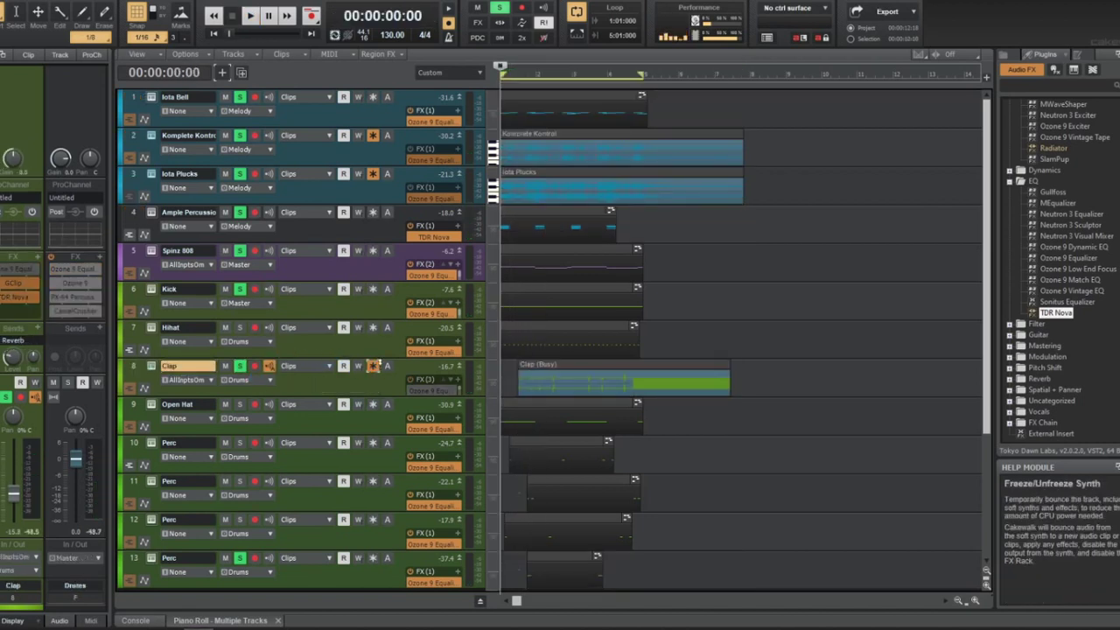
# Play the loop and remove the solo from all tracks
pyautogui.press('space')
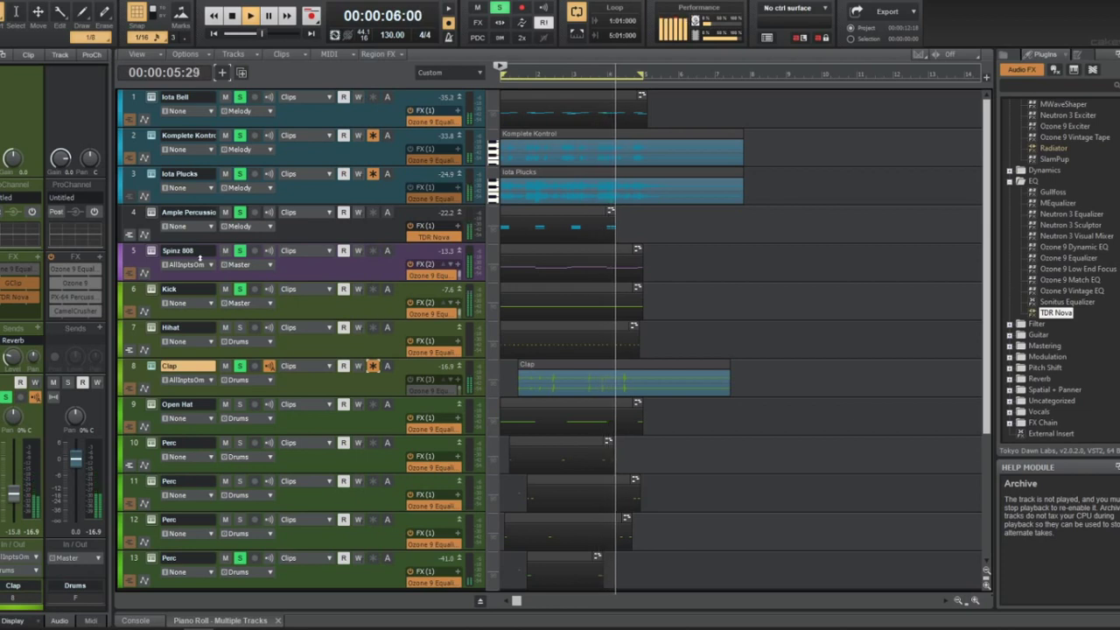
pyautogui.moveTo(240, 557); pyautogui.dragTo(248, 96)
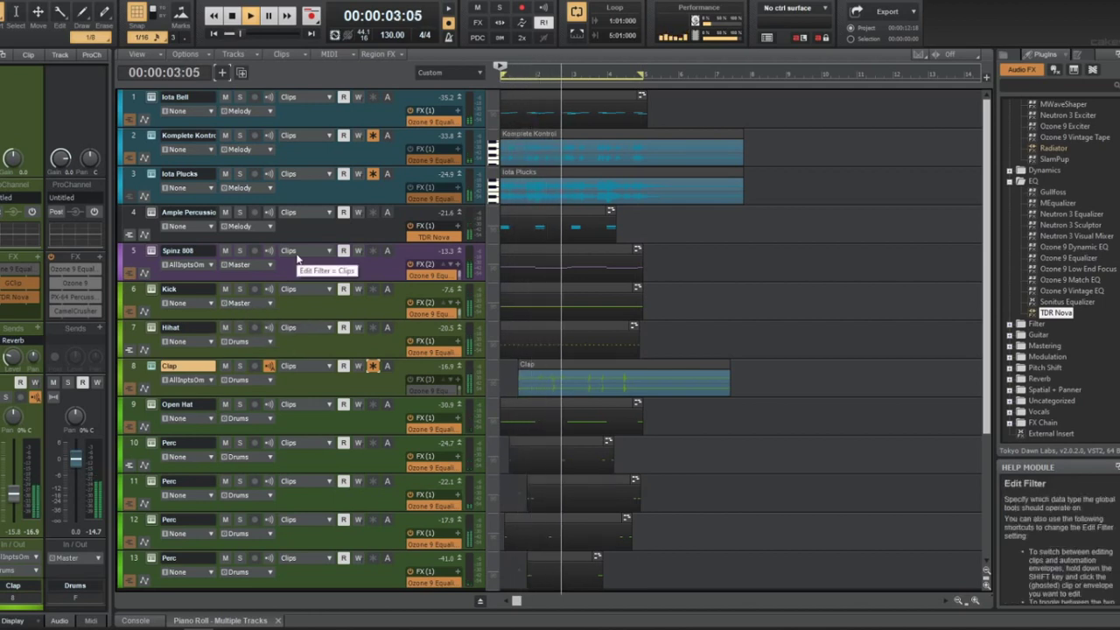
pyautogui.press('space')
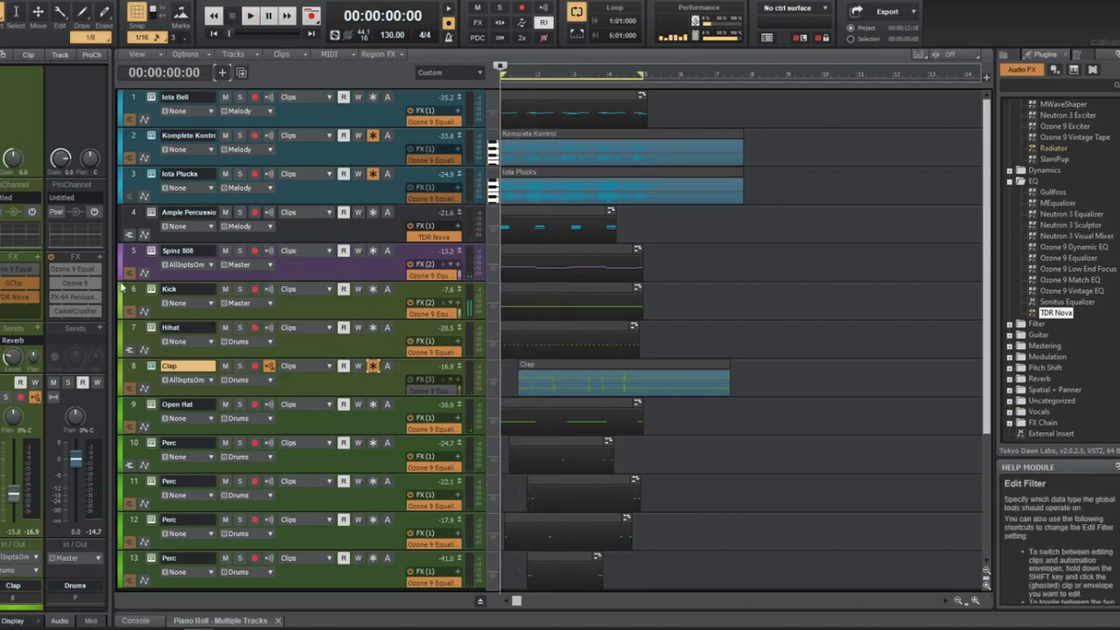
# Enable GClip on the Master bus, open its plugin window, and restart playback of the loop
pyautogui.click(333, 280)
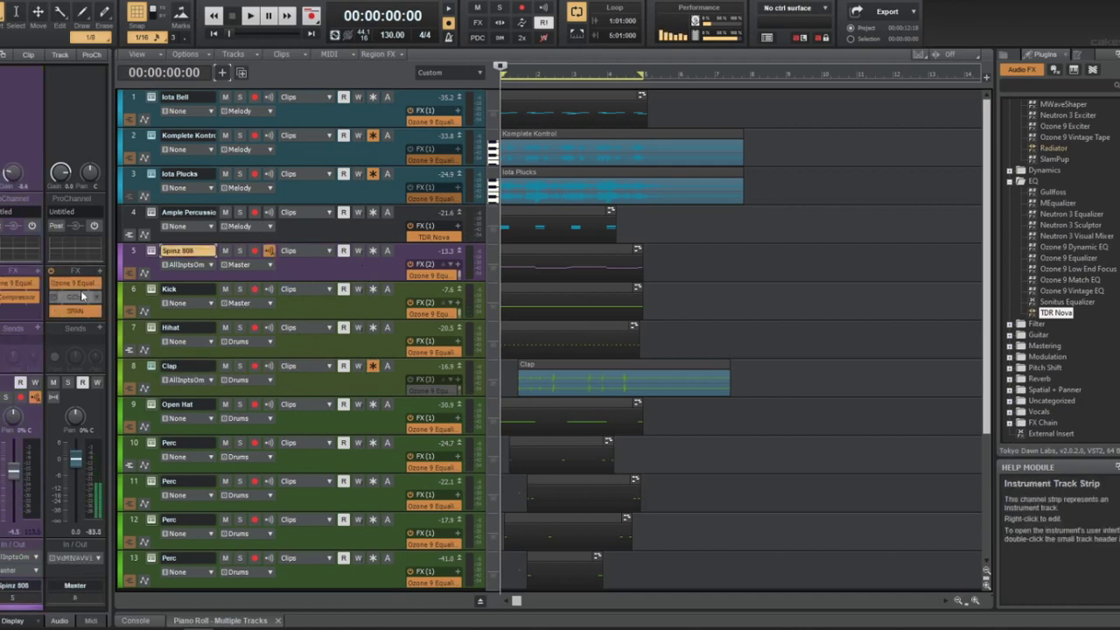
pyautogui.press('space')
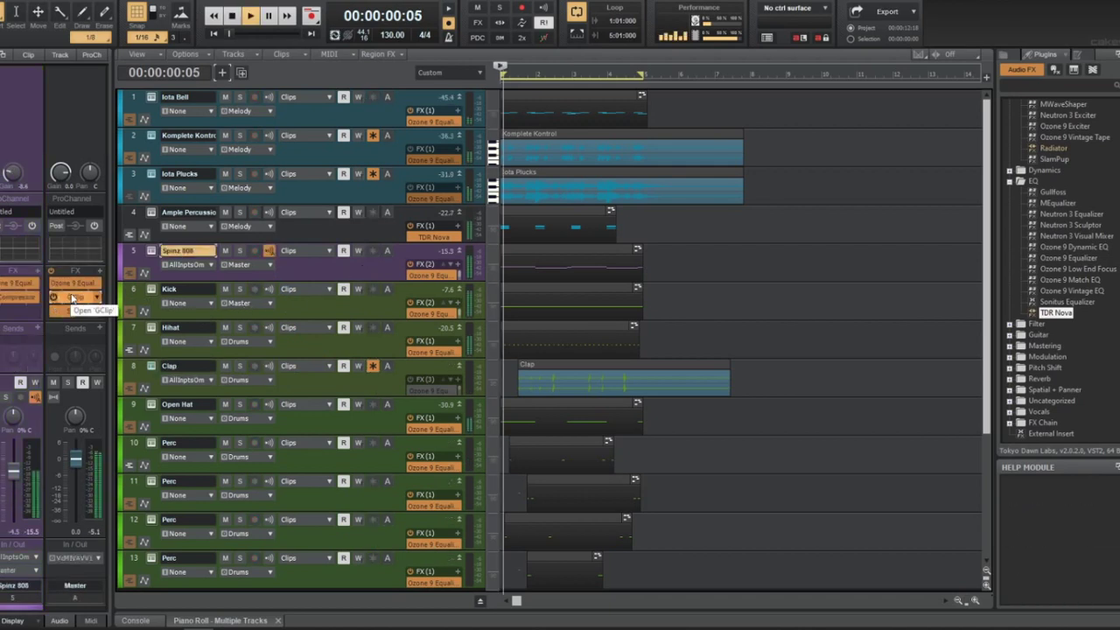
pyautogui.doubleClick(53, 297)
pyautogui.press('space')
pyautogui.press('space')
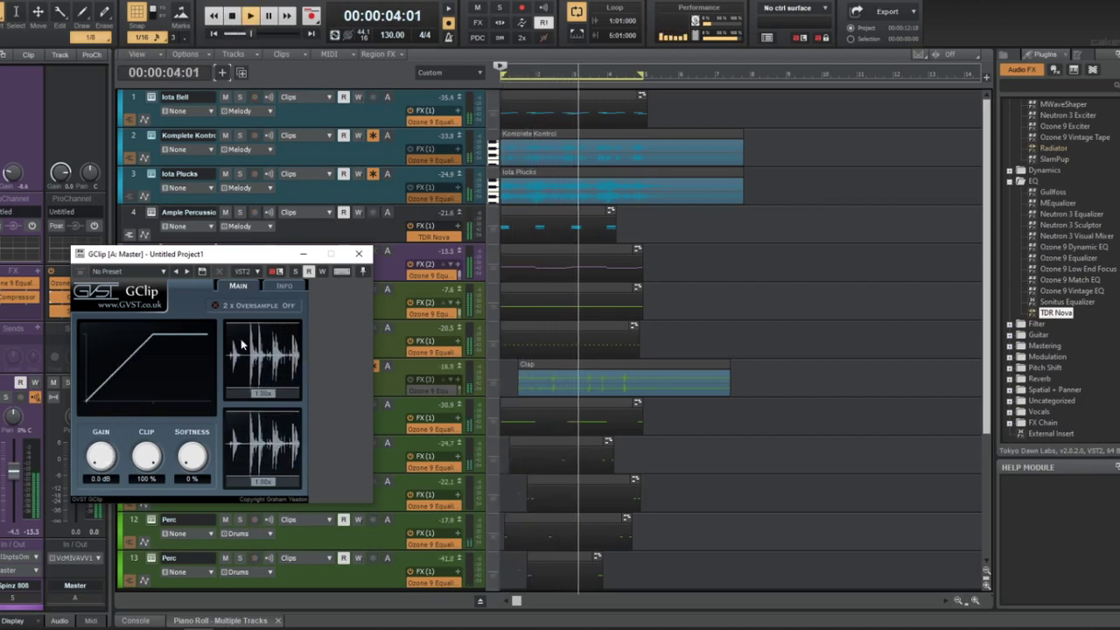
# Close GClip, raise the volume of all tracks together until the Spinz 808 fader is at 0.0 dB, and restart playback
pyautogui.click(358, 253)
pyautogui.press('space')
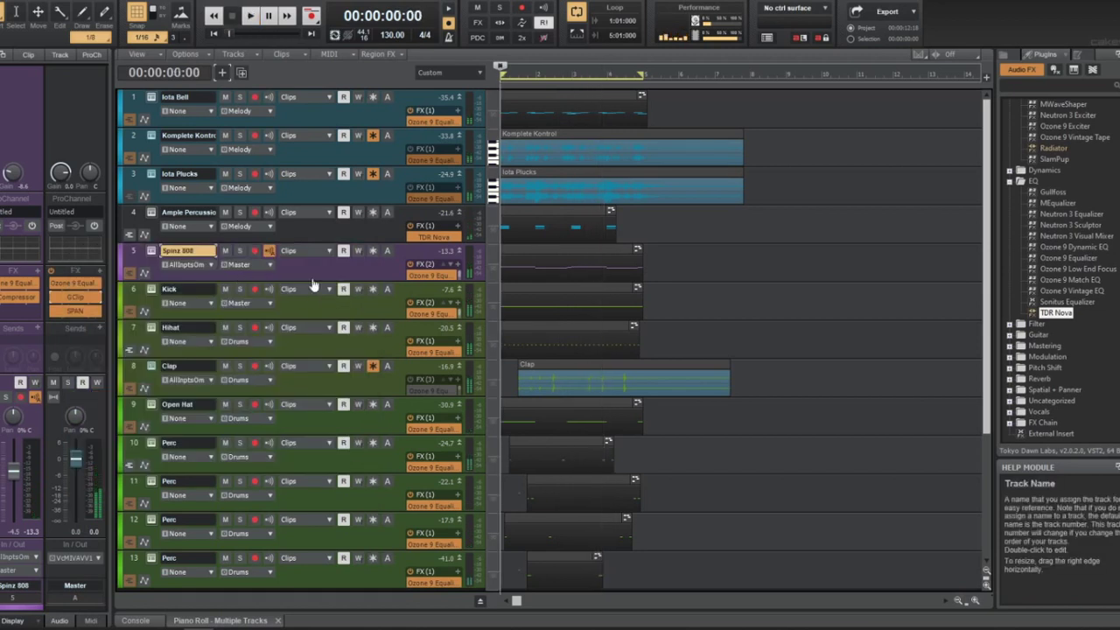
pyautogui.hotkey('ctrl', 'a')
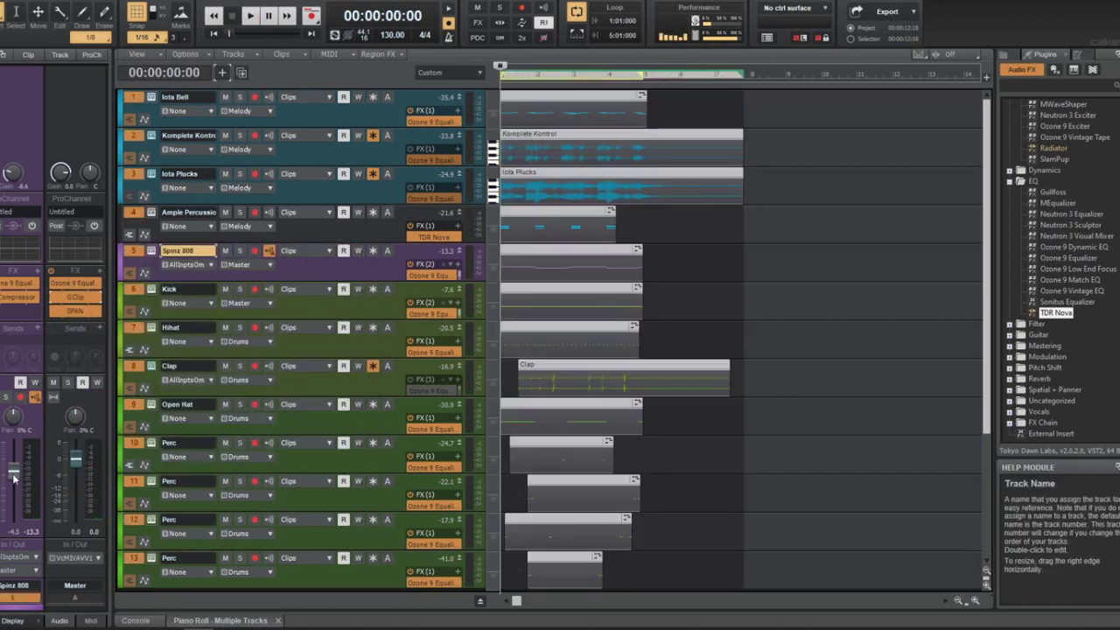
pyautogui.press('space')
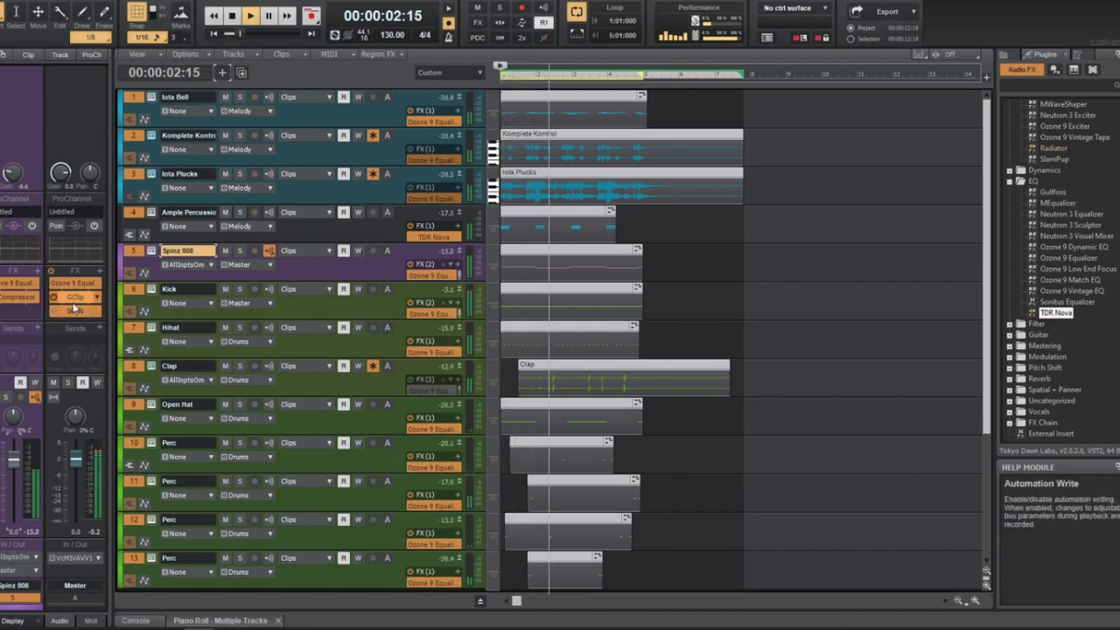
# Set GClip on the Master bus to 80 % clip and 2.2 dB gain, and close its window
pyautogui.doubleClick(74, 302)
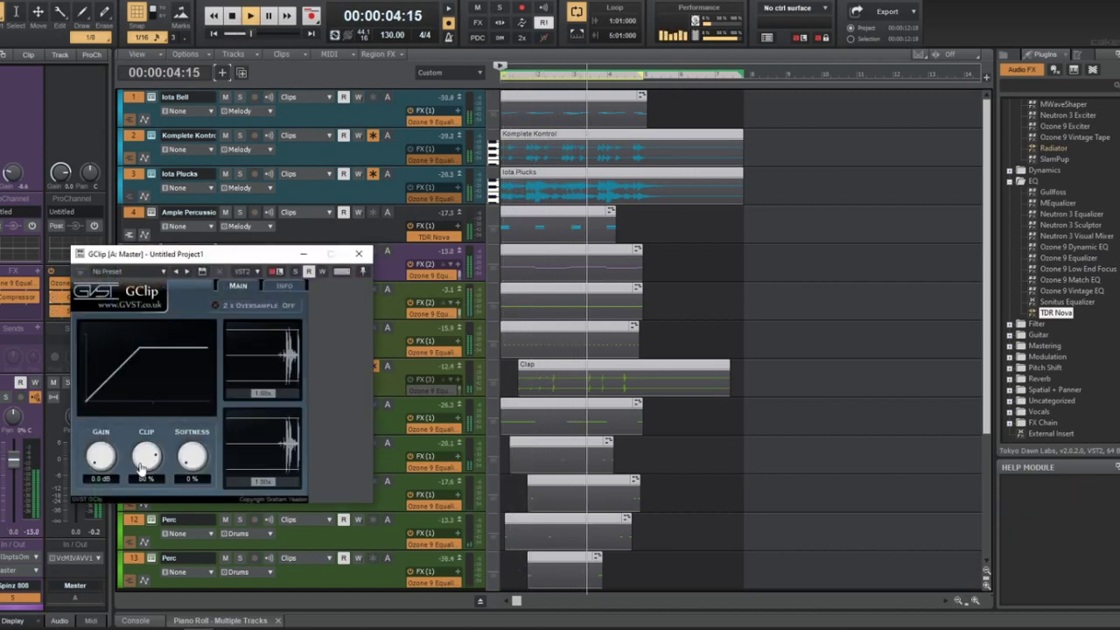
pyautogui.moveTo(101, 458); pyautogui.dragTo(109, 461)
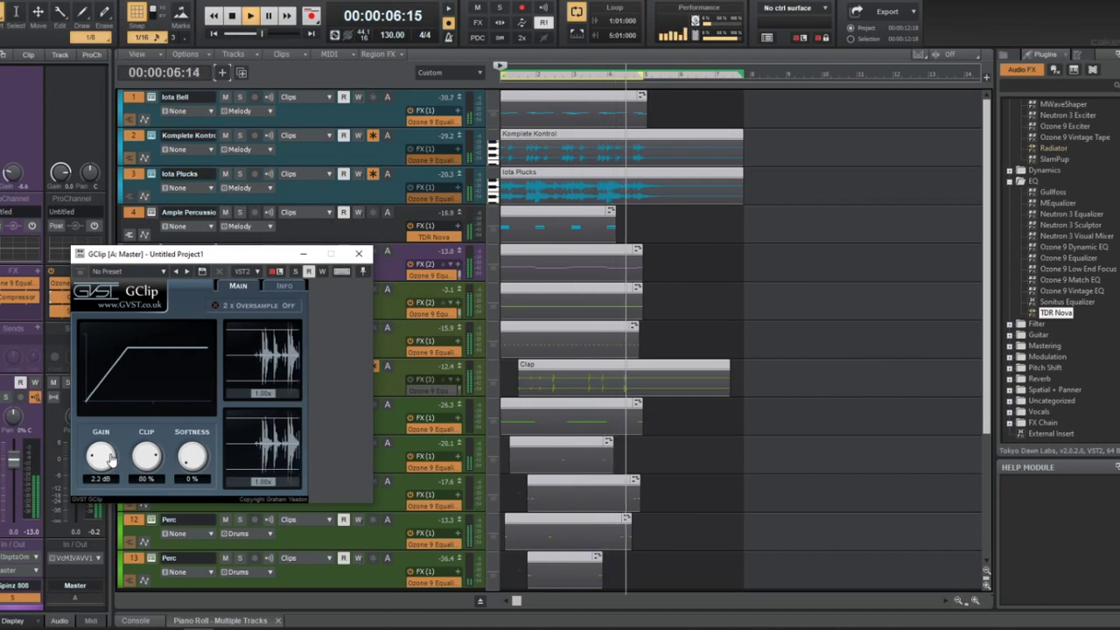
pyautogui.click(359, 254)
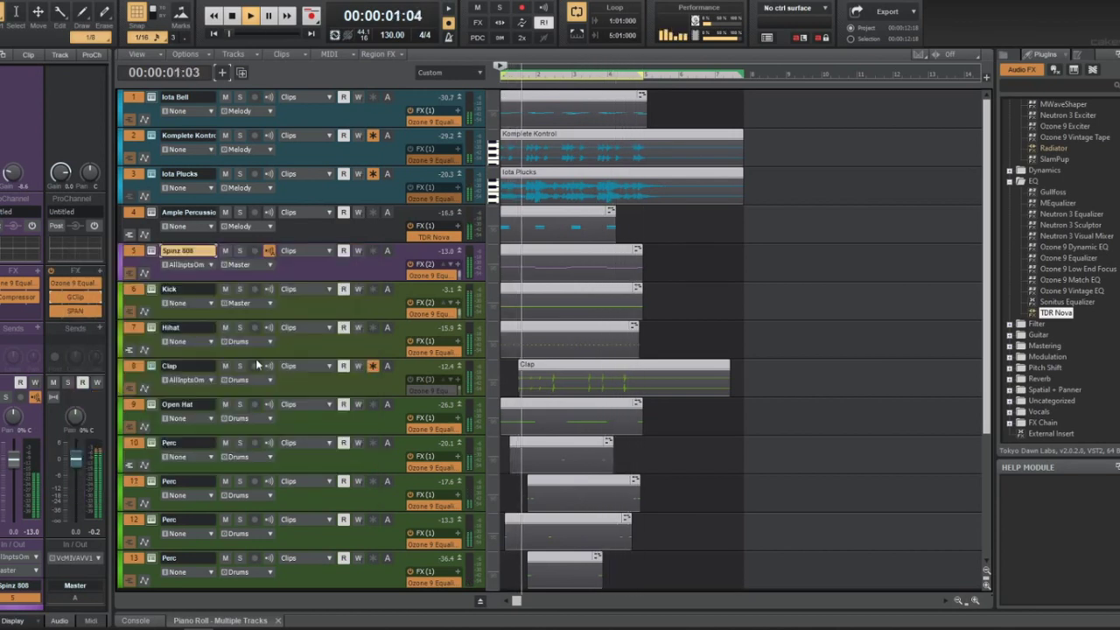
# Solo the tracks from Iota Bell through Hihat progressively and rebalance their volumes by ear, lowering the Hihat to -9.9 dB
pyautogui.moveTo(239, 97); pyautogui.dragTo(233, 264)
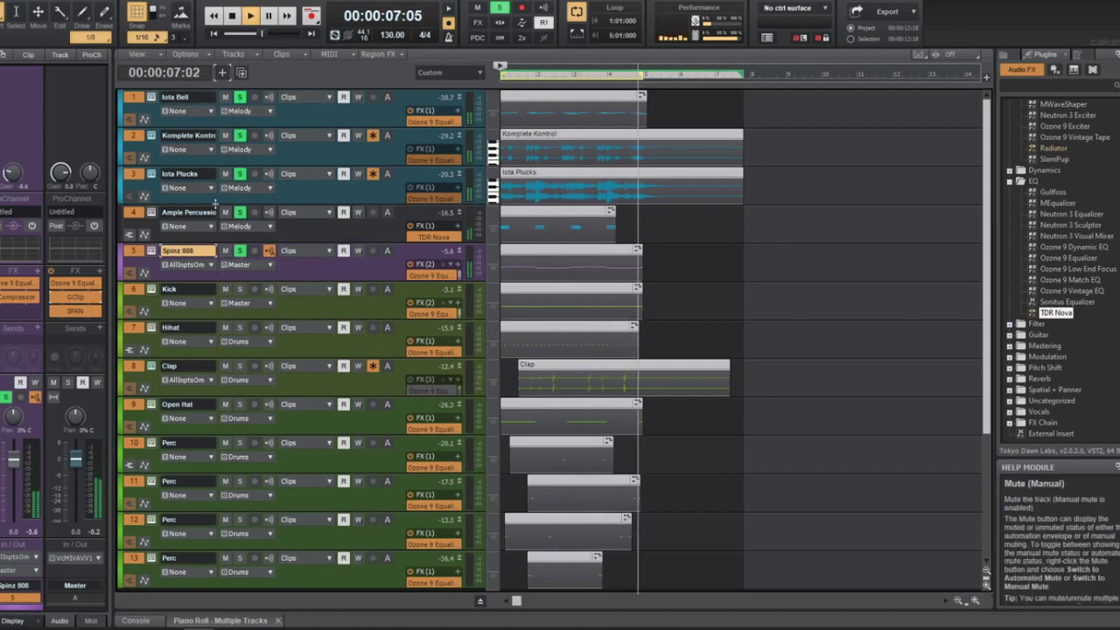
pyautogui.click(139, 219)
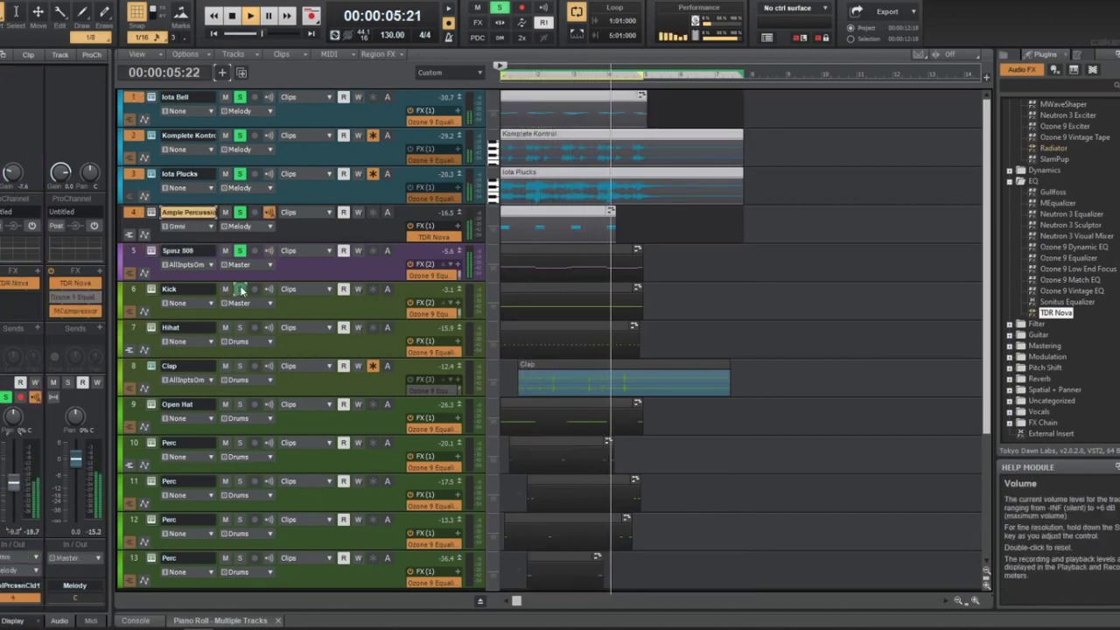
pyautogui.click(310, 307)
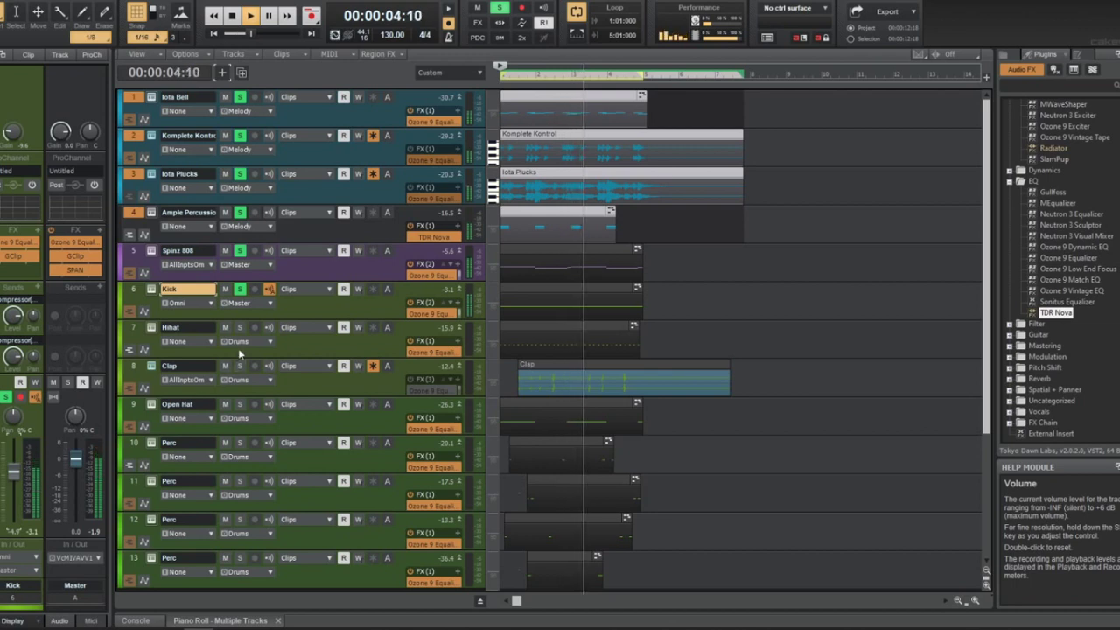
pyautogui.click(286, 350)
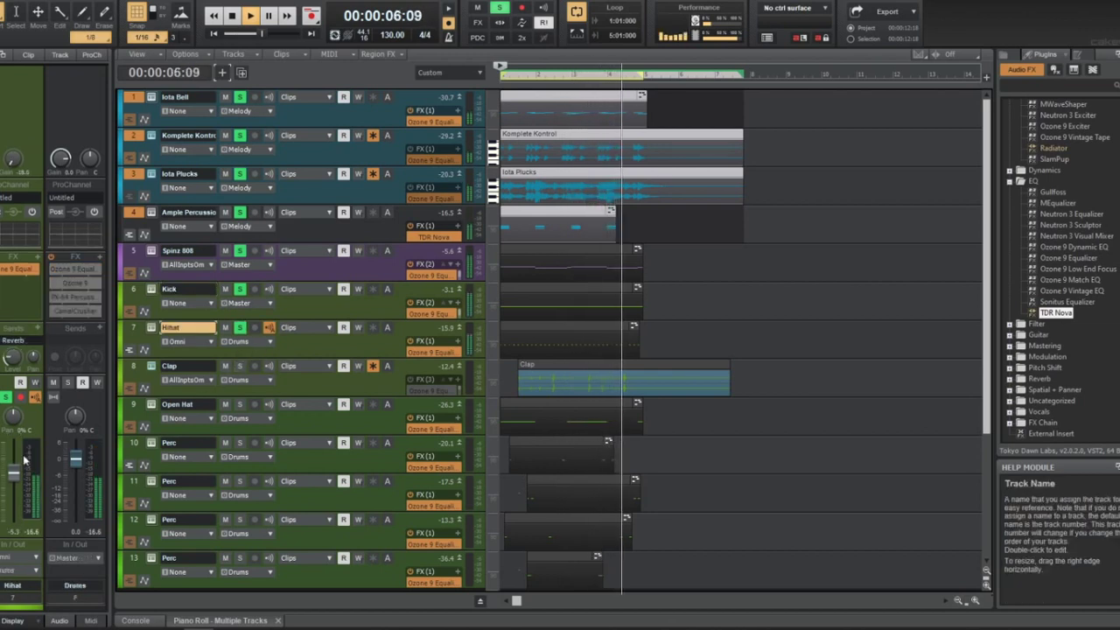
# Try the PanMan auto-panner on the Hihat track during playback and delete it from the track's effects
pyautogui.doubleClick(1050, 388)
pyautogui.moveTo(1051, 401); pyautogui.dragTo(28, 278)
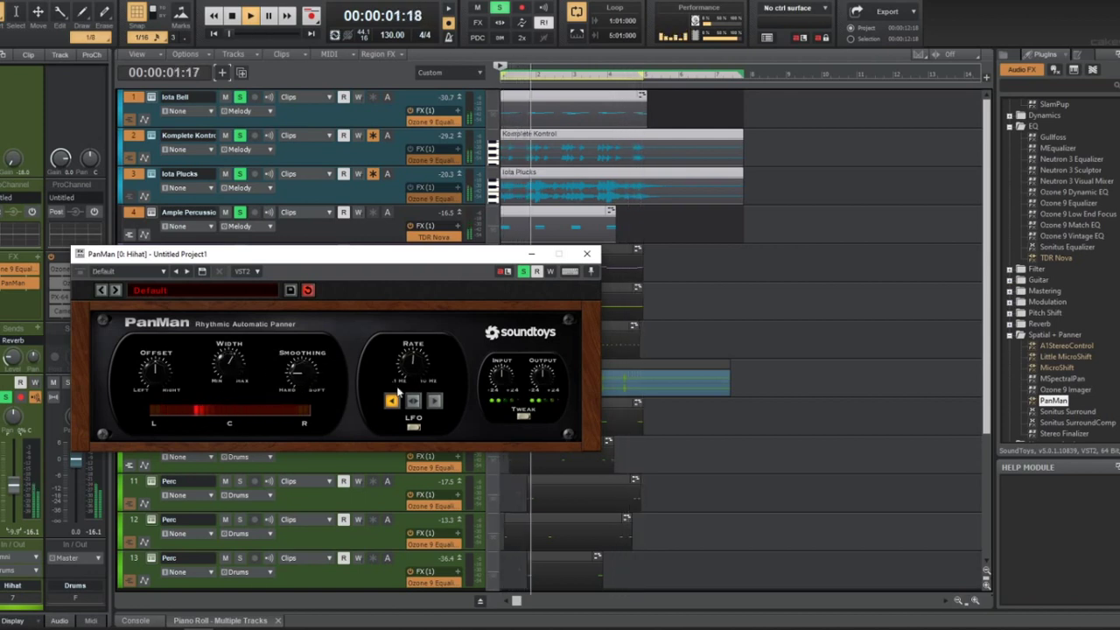
pyautogui.press('space')
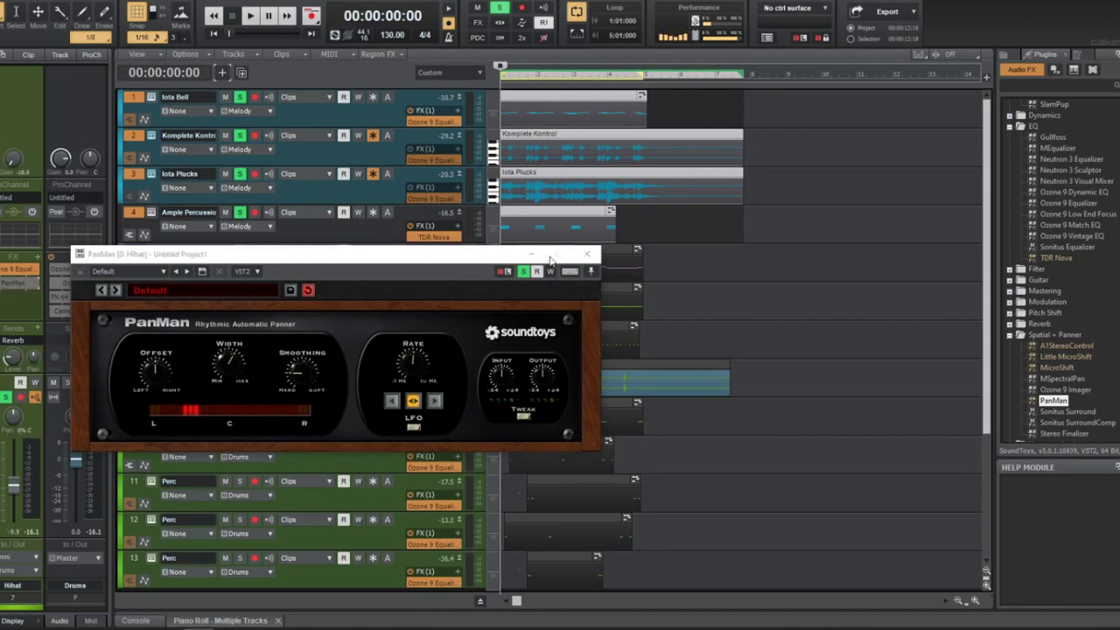
pyautogui.click(586, 254)
pyautogui.rightClick(31, 283)
pyautogui.click(41, 299)
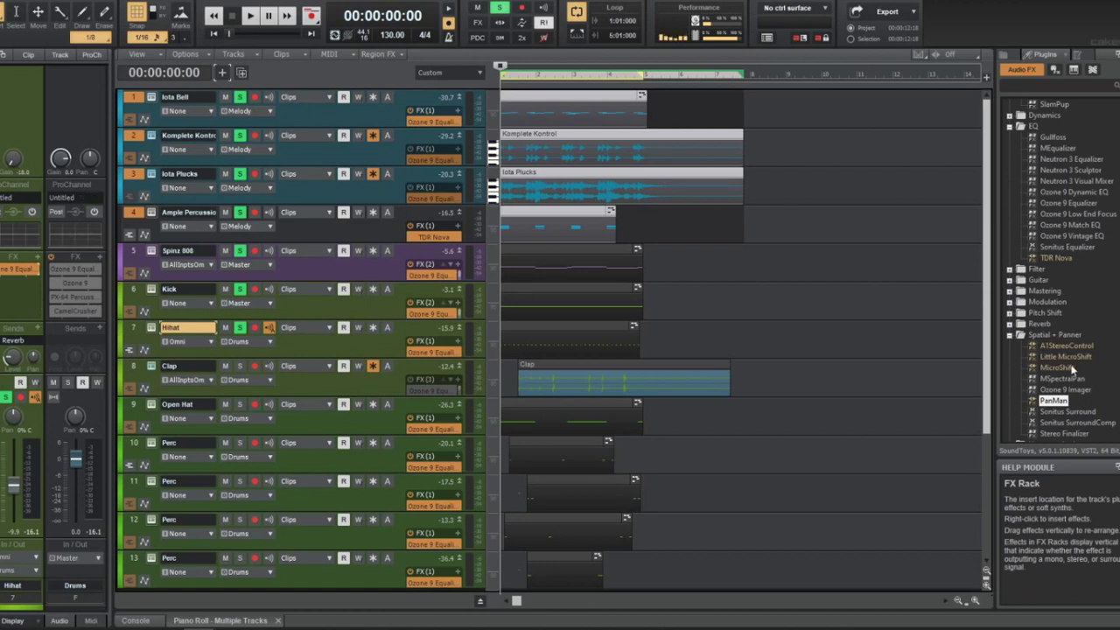
# Add MSpectralPan to the Hihat track with the High-end autopan preset and dry/wet at 36.8%
pyautogui.scroll(-2, 1025, 420)
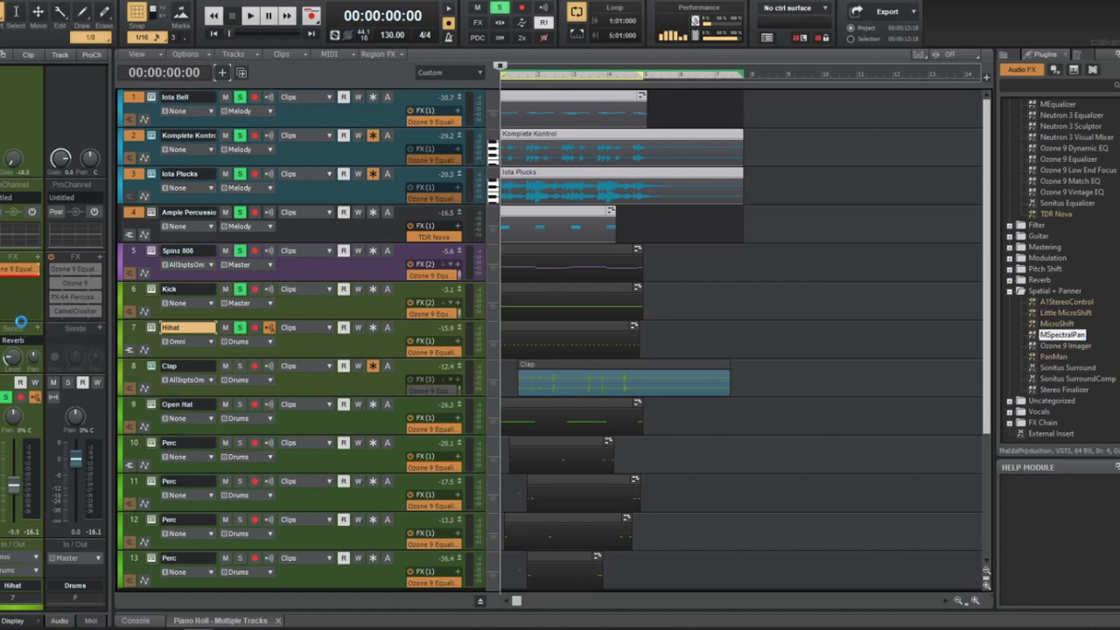
pyautogui.press('space')
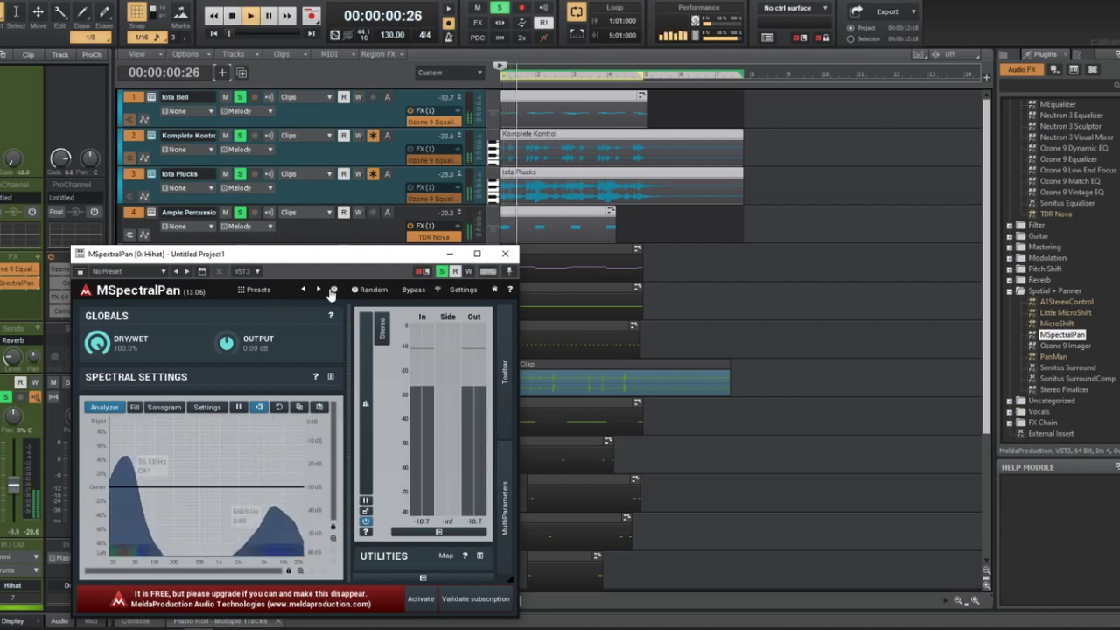
pyautogui.click(331, 292)
pyautogui.moveTo(97, 343); pyautogui.dragTo(97, 379)
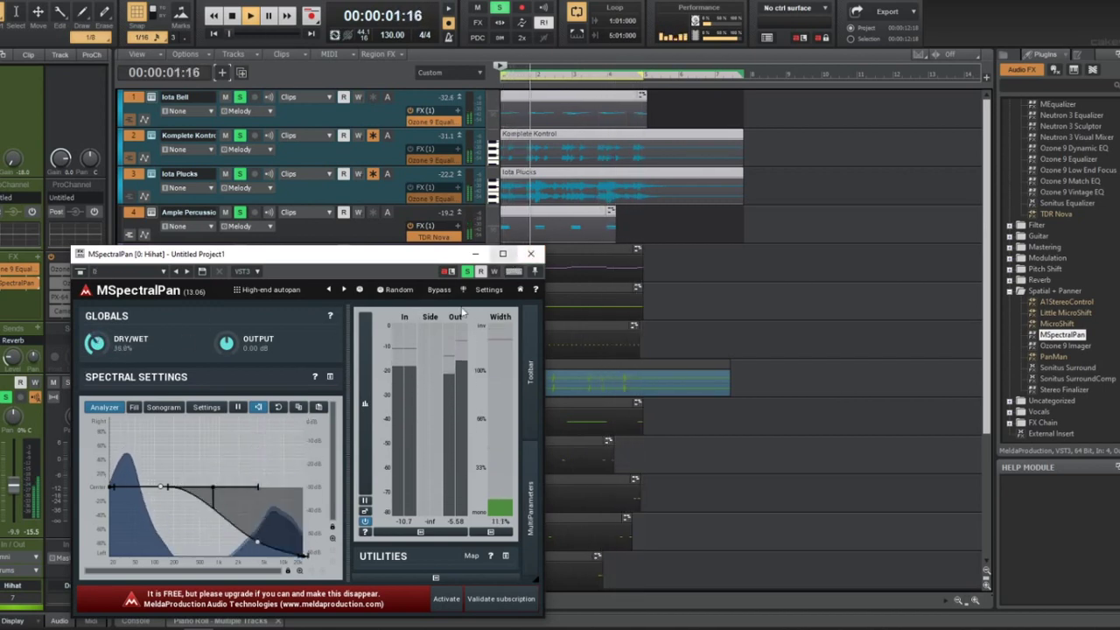
pyautogui.click(531, 254)
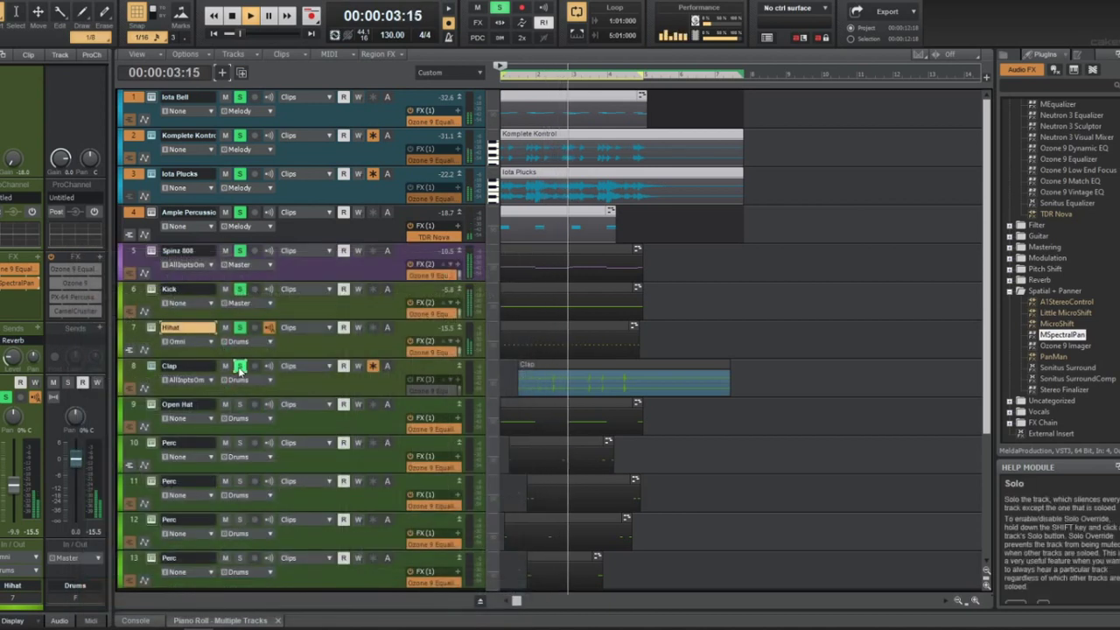
# Add the Clap, Open Hat and track 10 Perc to the solo, lower their volumes by ear, and stop playback
pyautogui.click(170, 366)
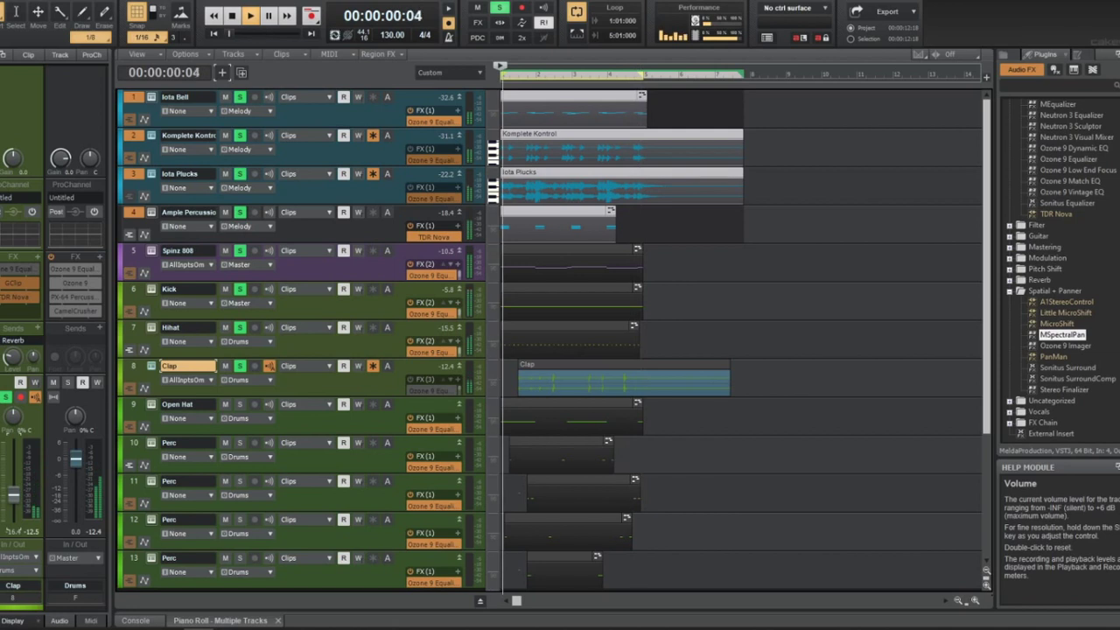
pyautogui.click(311, 412)
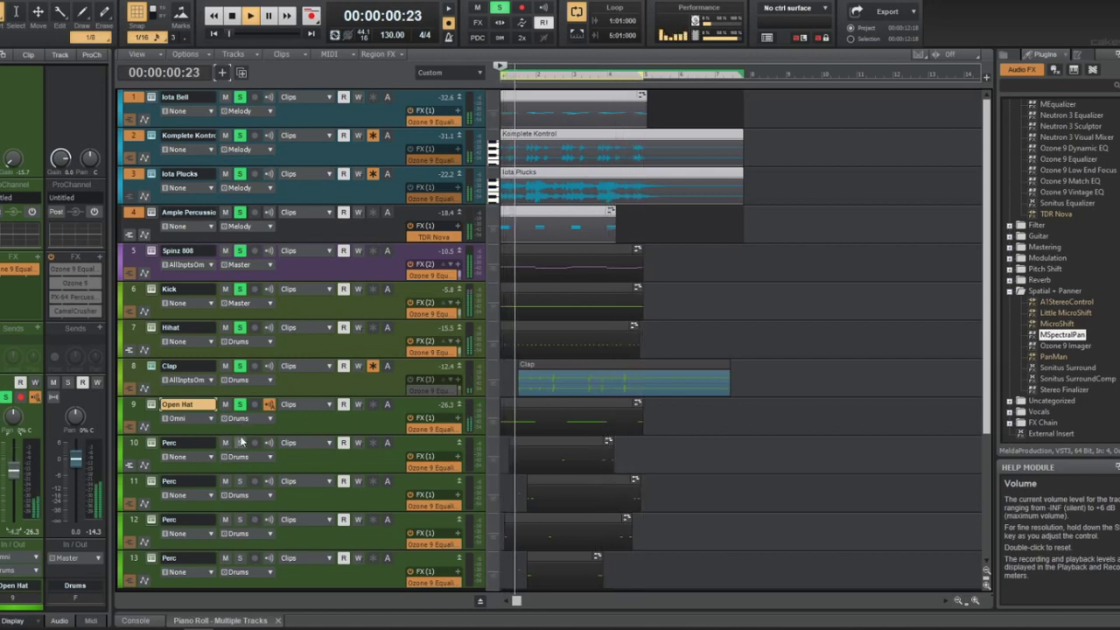
pyautogui.click(303, 472)
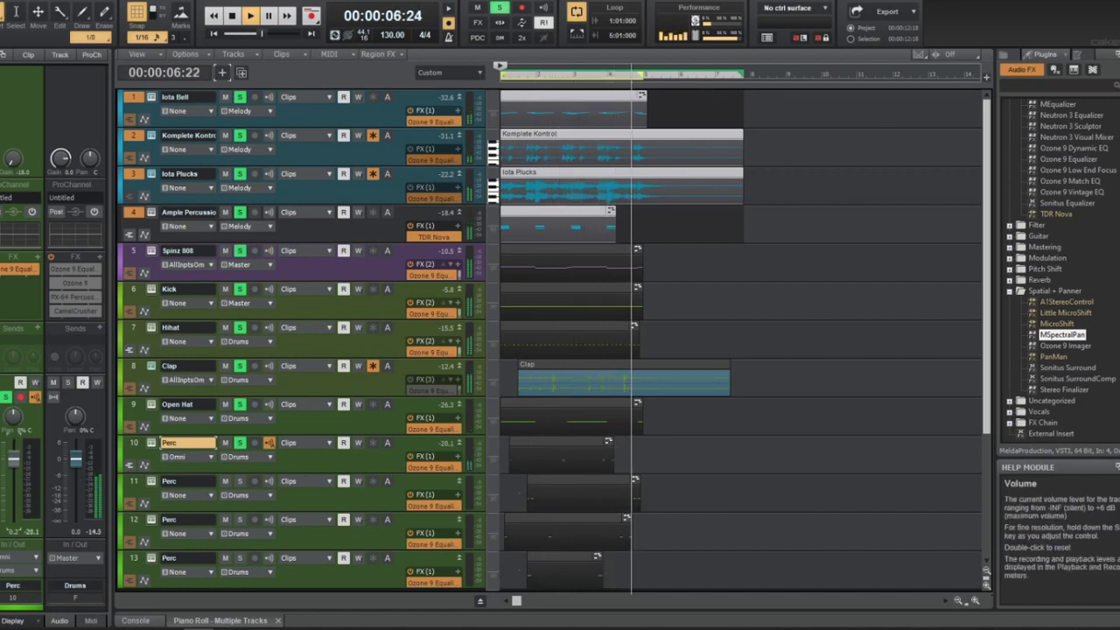
pyautogui.press('space')
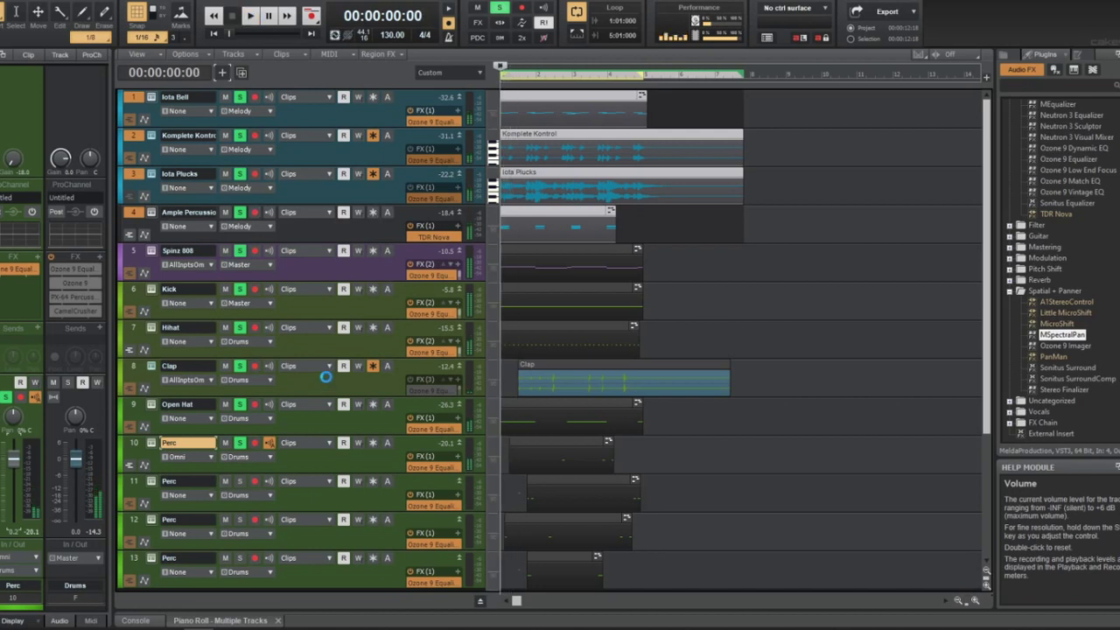
# Reopen MSpectralPan on the Hihat track to examine its autopan curve and close it again
pyautogui.click(179, 328)
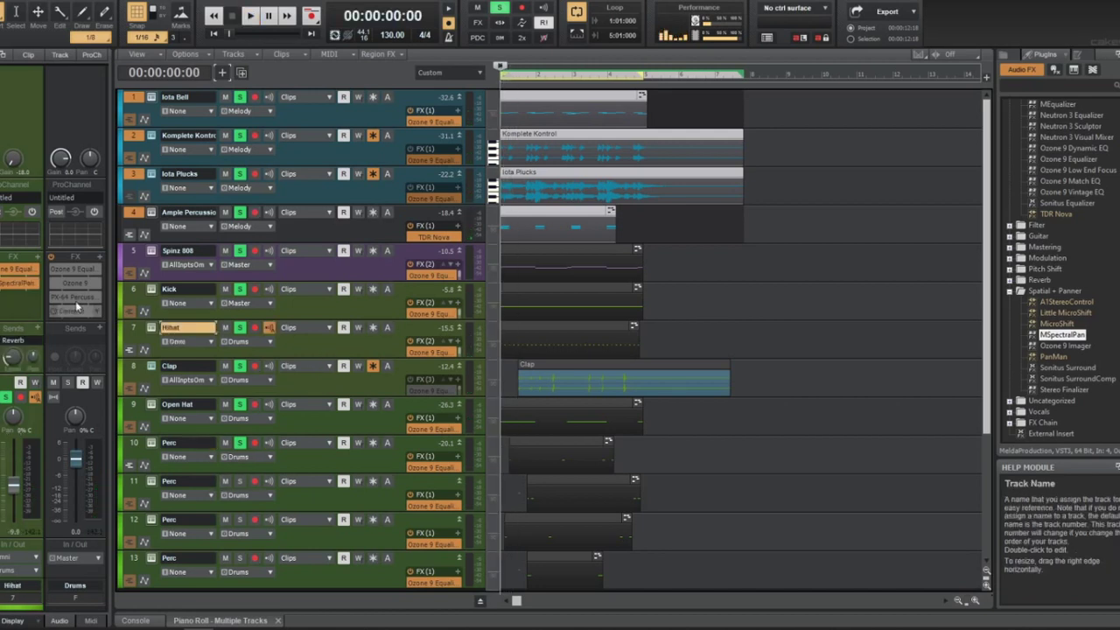
pyautogui.doubleClick(15, 281)
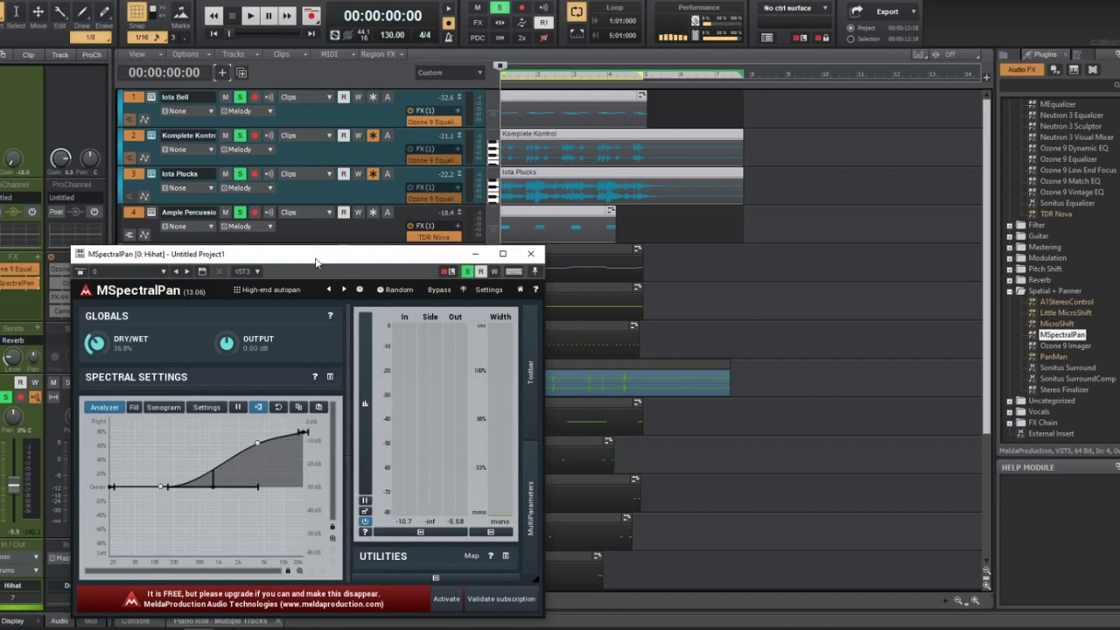
pyautogui.moveTo(405, 261); pyautogui.dragTo(600, 125)
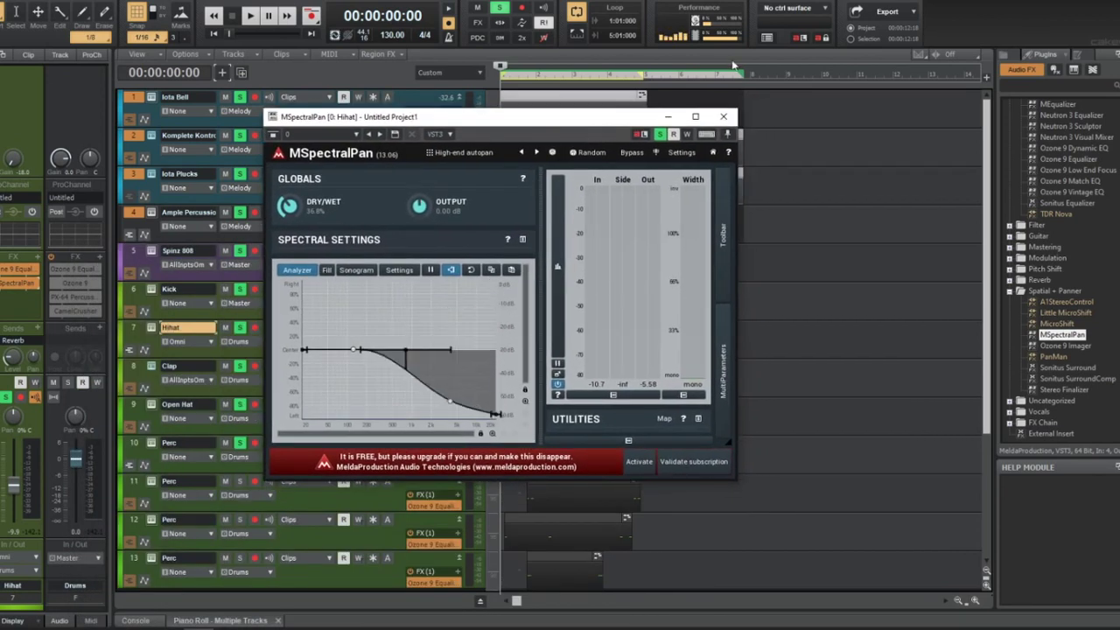
pyautogui.click(722, 116)
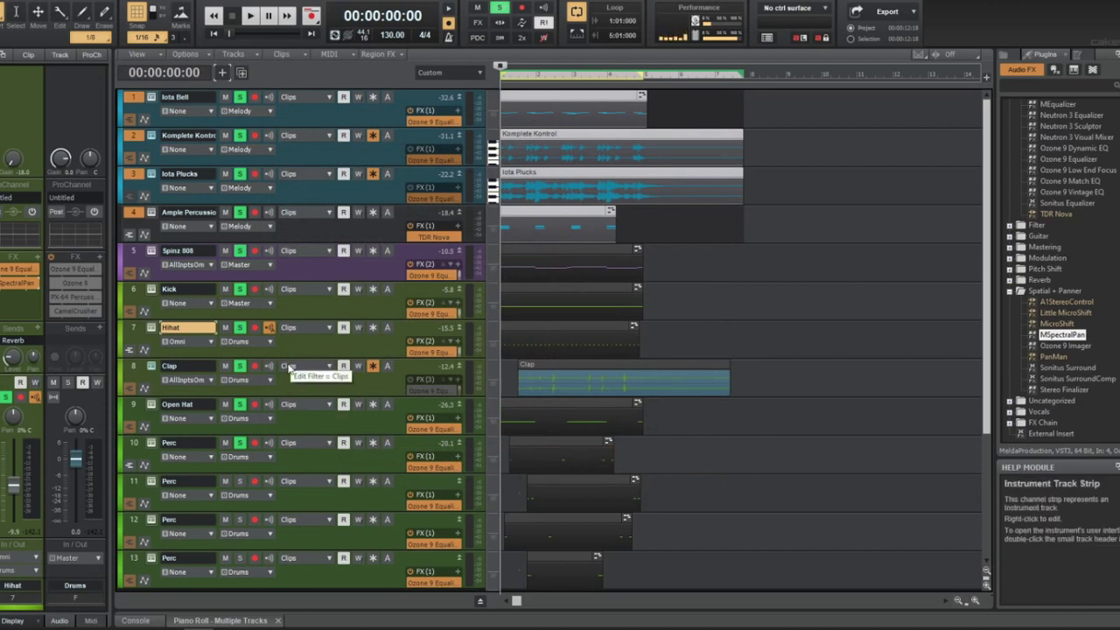
# Resume playback, add the track 11 Perc to the solo, and set its volume to -0.6 dB
pyautogui.press('space')
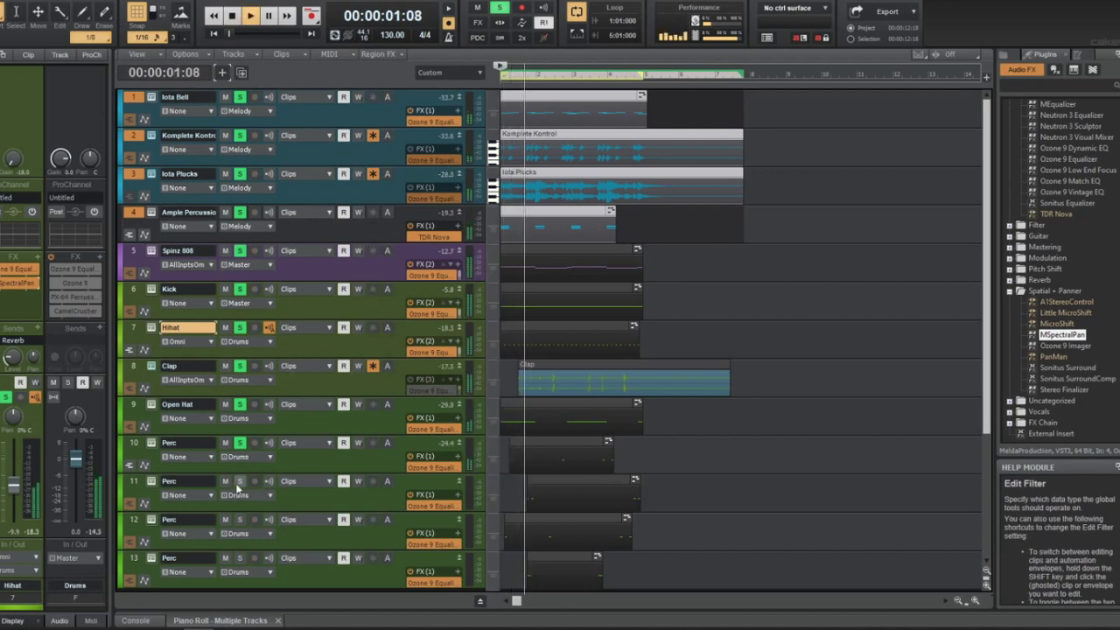
pyautogui.click(179, 482)
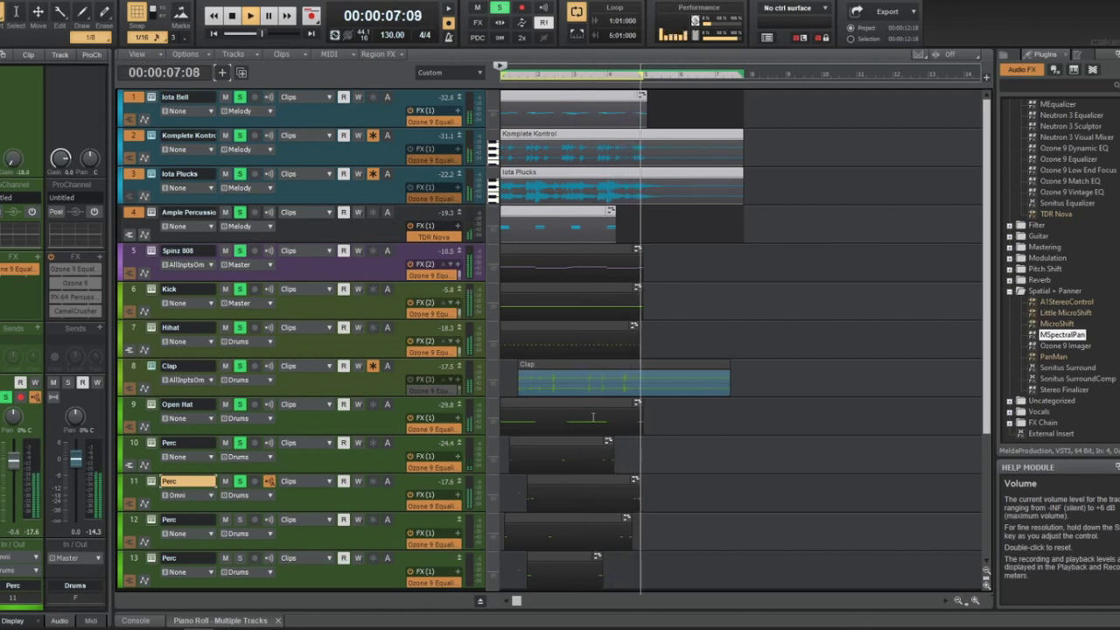
pyautogui.click(608, 467)
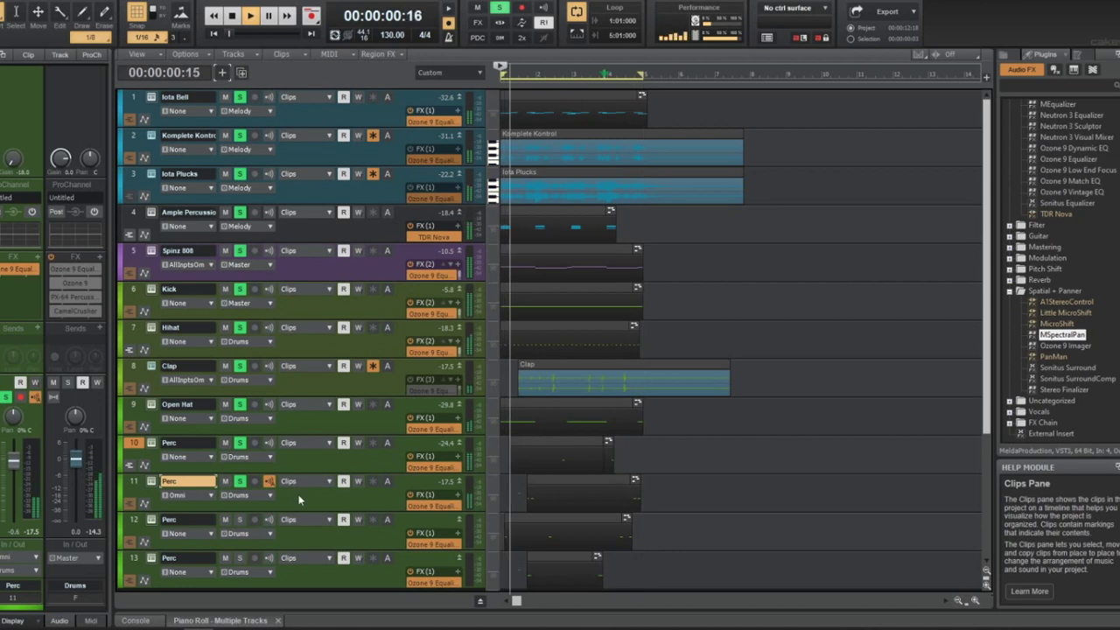
# Solo the track 12 Perc and pan it right, and pan the track 11 Perc 20% left at -4.2 dB
pyautogui.click(245, 526)
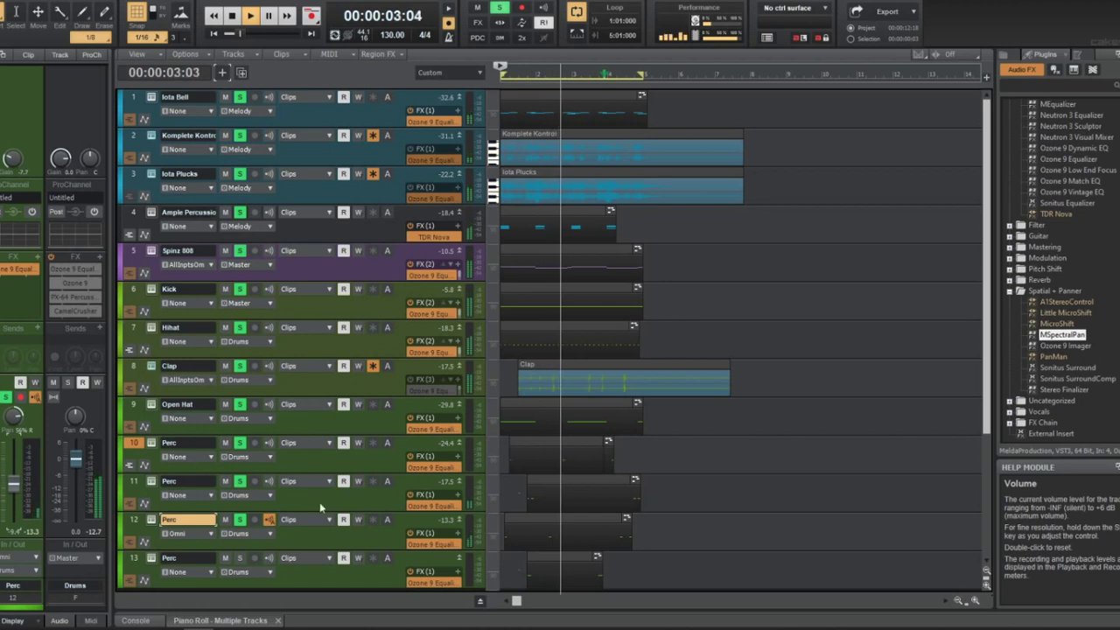
pyautogui.click(186, 481)
pyautogui.moveTo(15, 464); pyautogui.dragTo(13, 472)
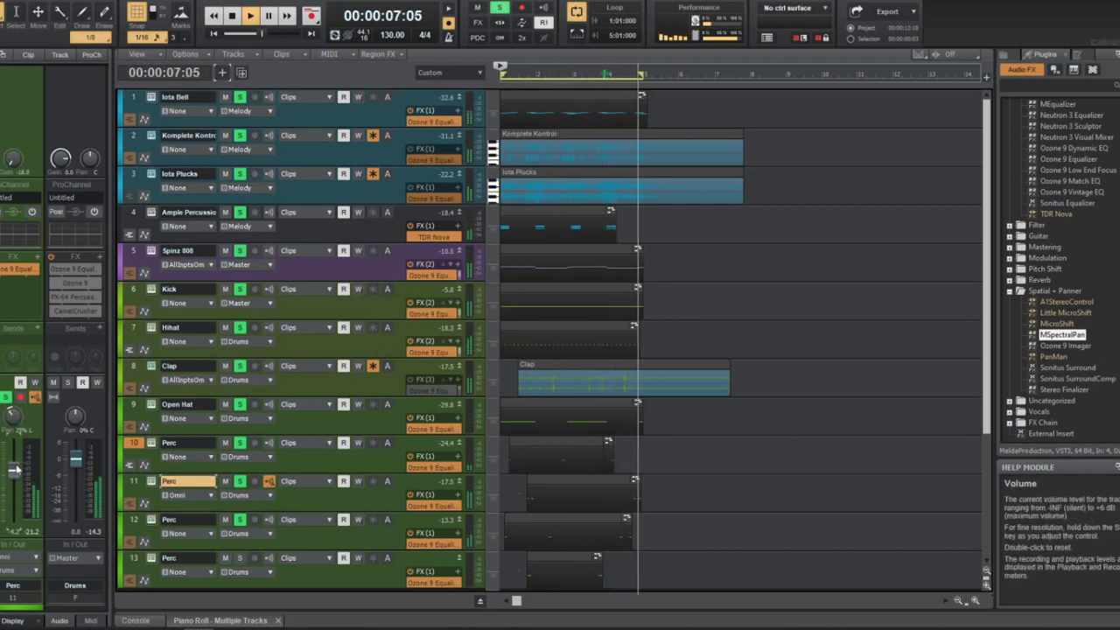
# Solo the track 13 Perc, set its volume to -3.0 dB, and move the track directly below Iota Plucks
pyautogui.click(240, 560)
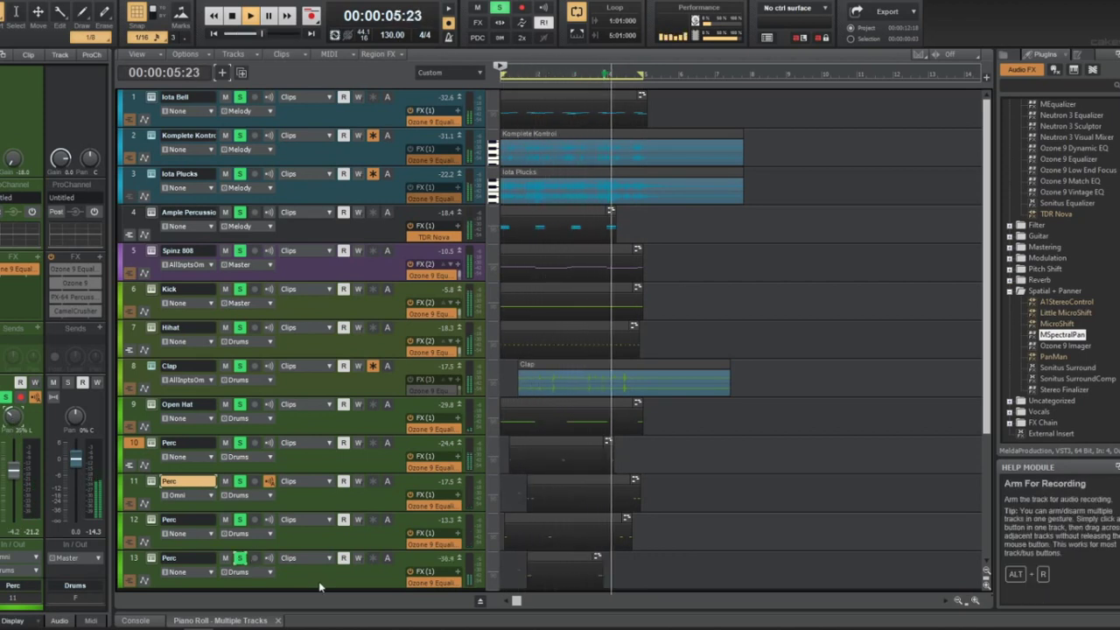
pyautogui.click(179, 557)
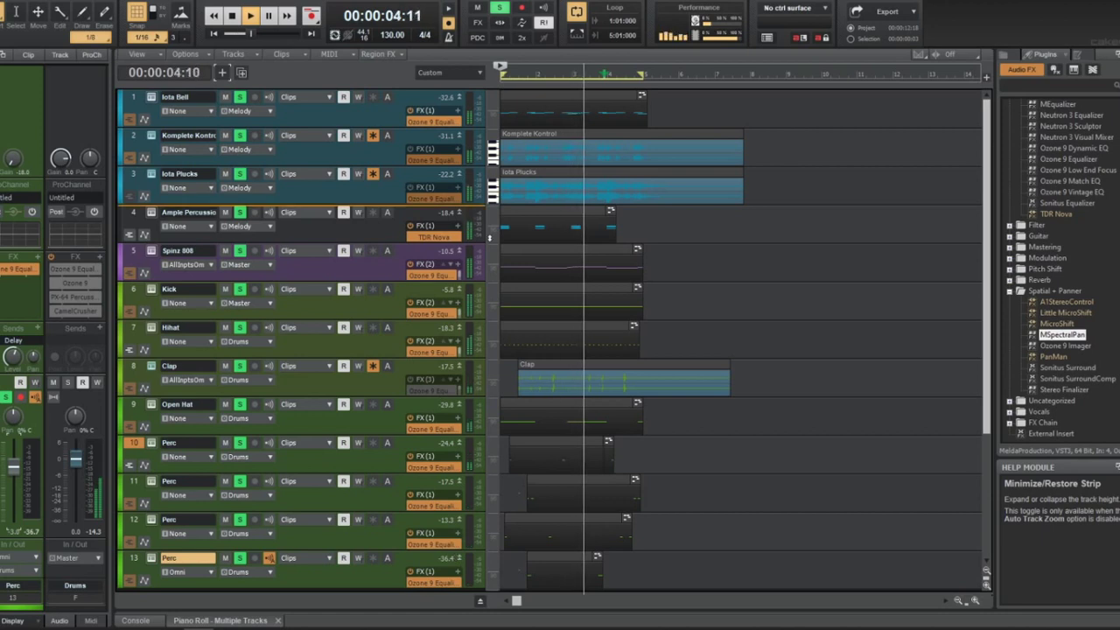
pyautogui.moveTo(455, 560); pyautogui.dragTo(550, 213)
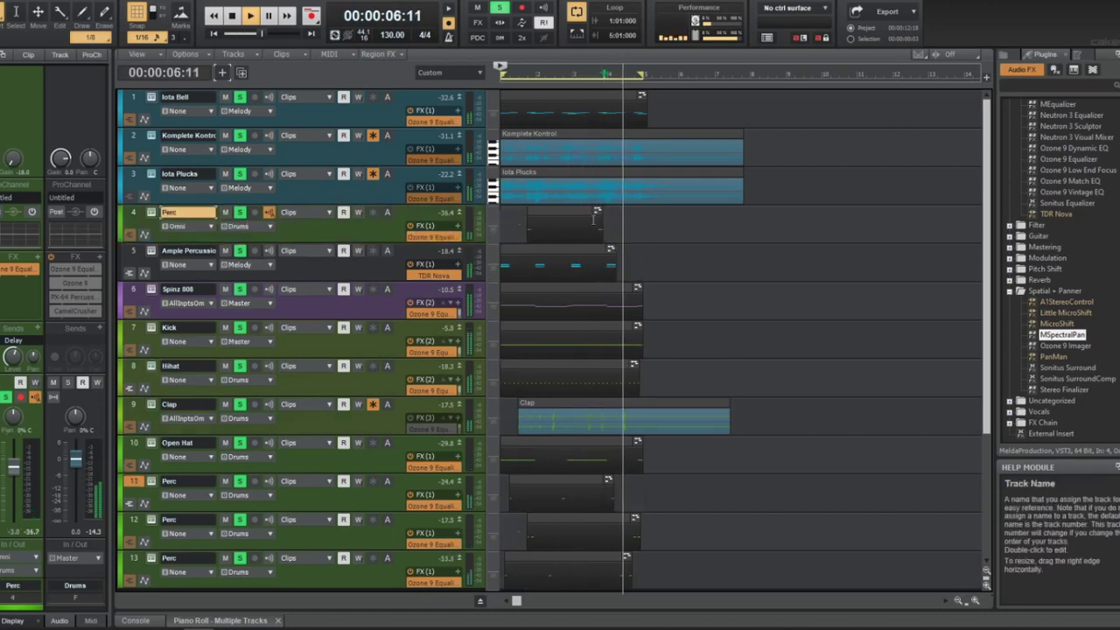
# Stop playback and insert the Pitchproof vocal effect on the track 4 Perc
pyautogui.press('space')
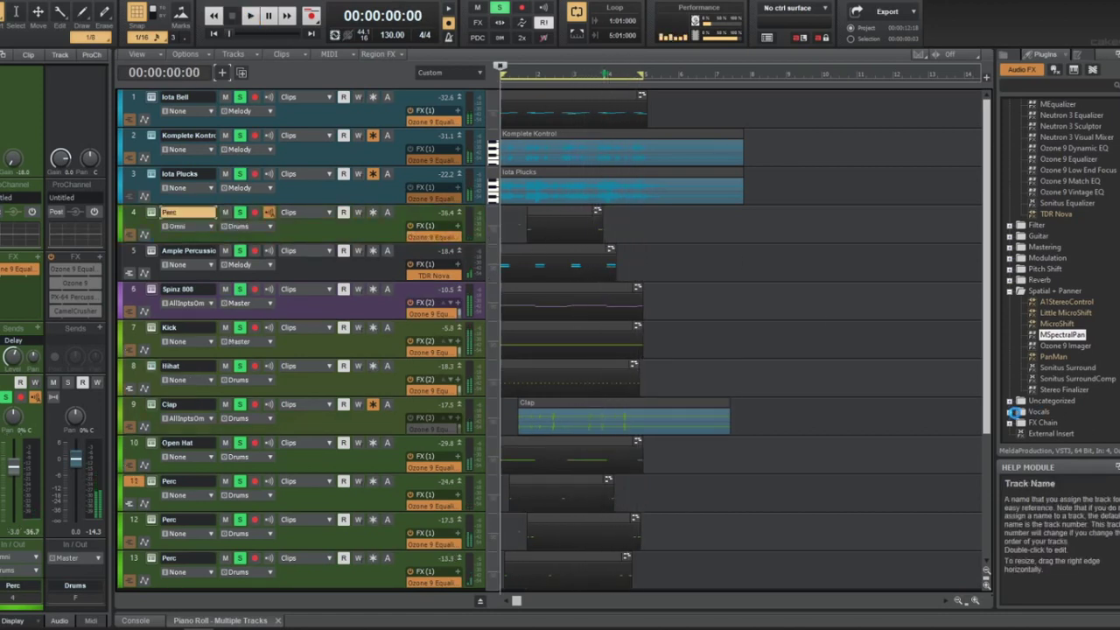
pyautogui.click(1007, 415)
pyautogui.click(1010, 413)
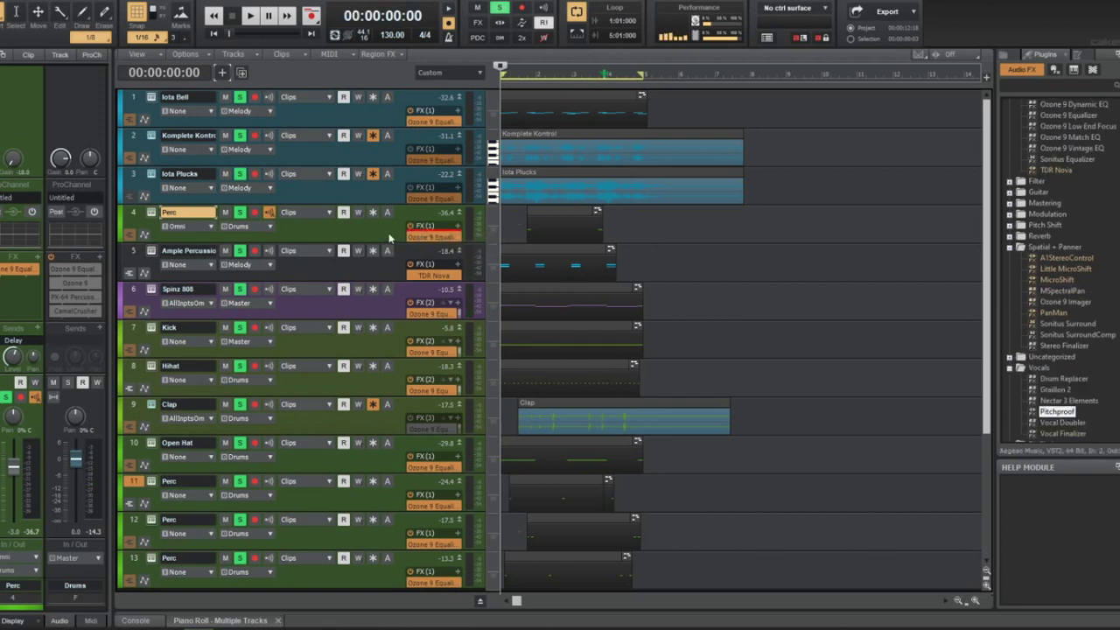
pyautogui.moveTo(390, 237); pyautogui.dragTo(342, 236)
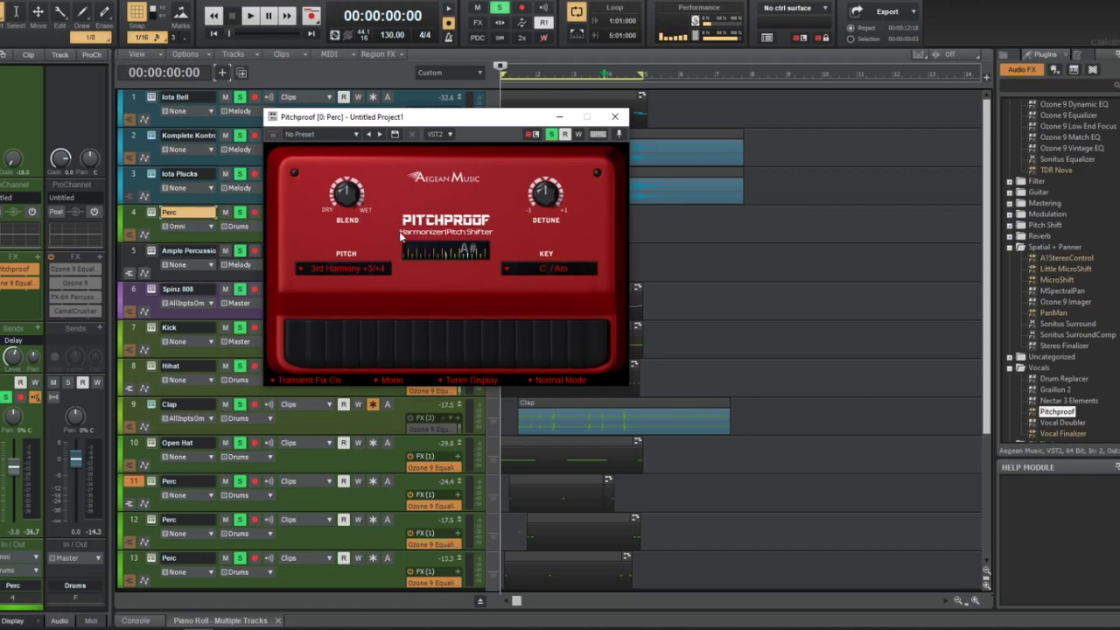
# Set Pitchproof's pitch to +12, listen to the result, and close the plugin
pyautogui.click(368, 276)
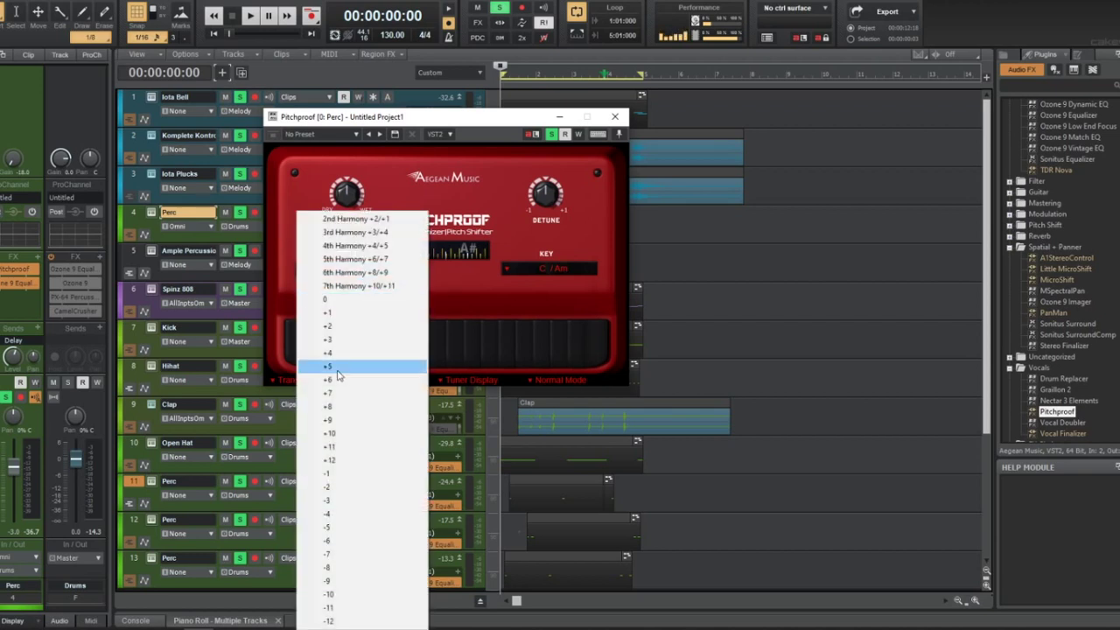
pyautogui.click(341, 461)
pyautogui.press('space')
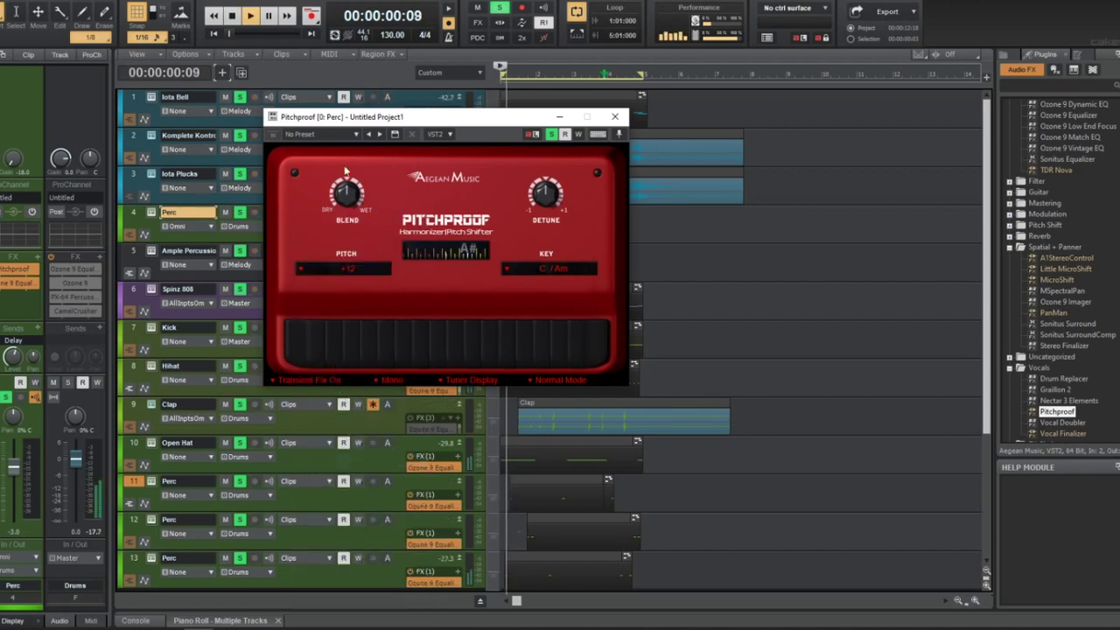
pyautogui.moveTo(356, 201)
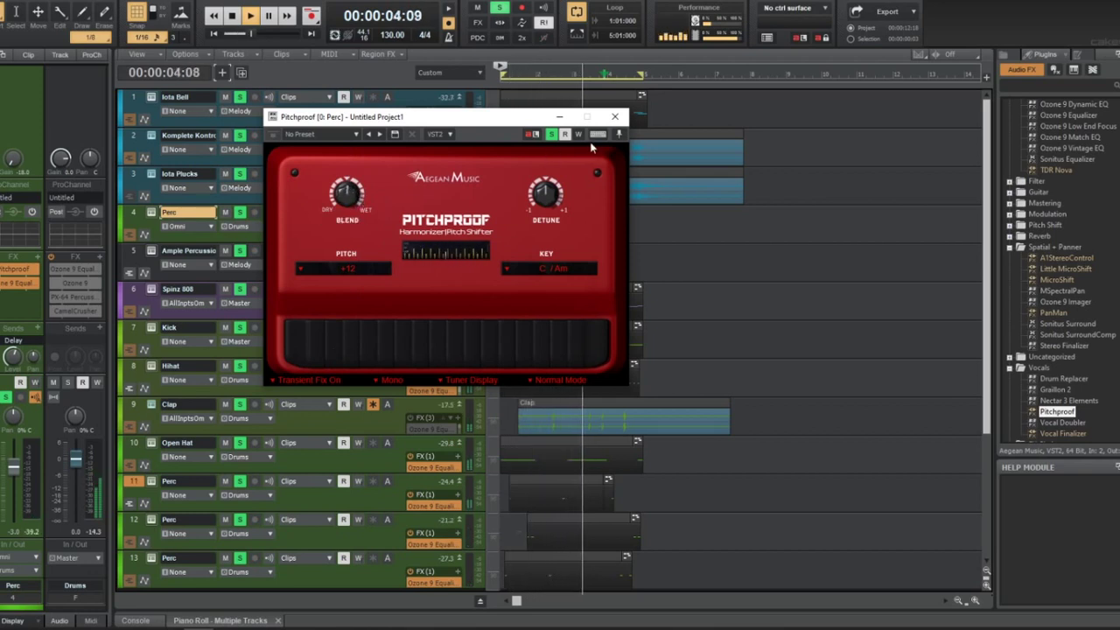
pyautogui.click(616, 117)
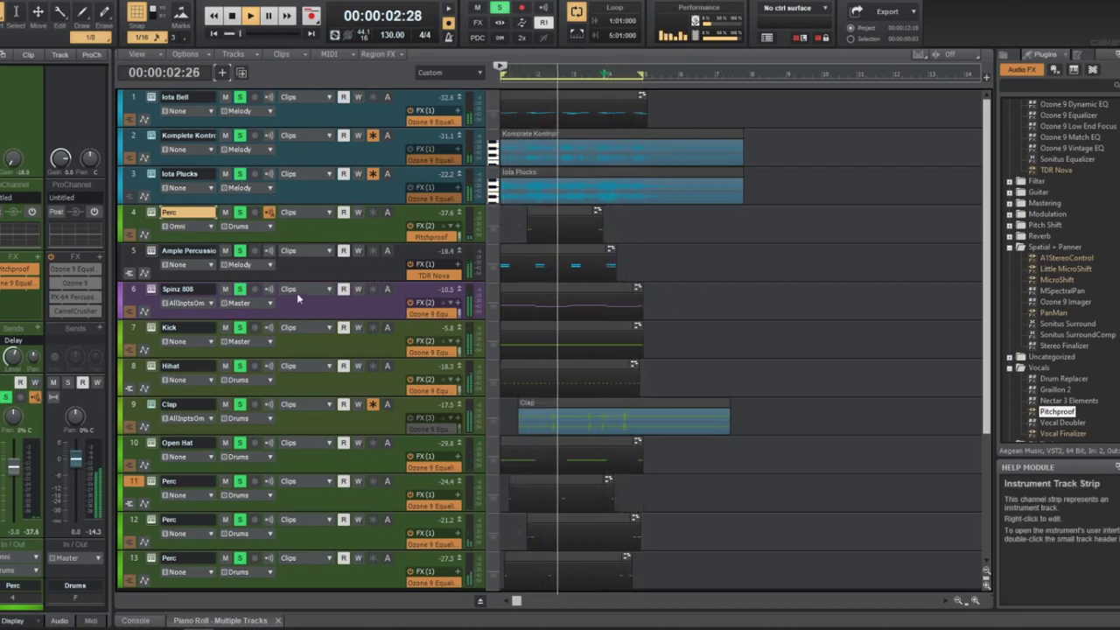
# Remove the solo from every track except Spinz 808 and play the 808 alone
pyautogui.moveTo(239, 328); pyautogui.dragTo(223, 571)
pyautogui.press('space')
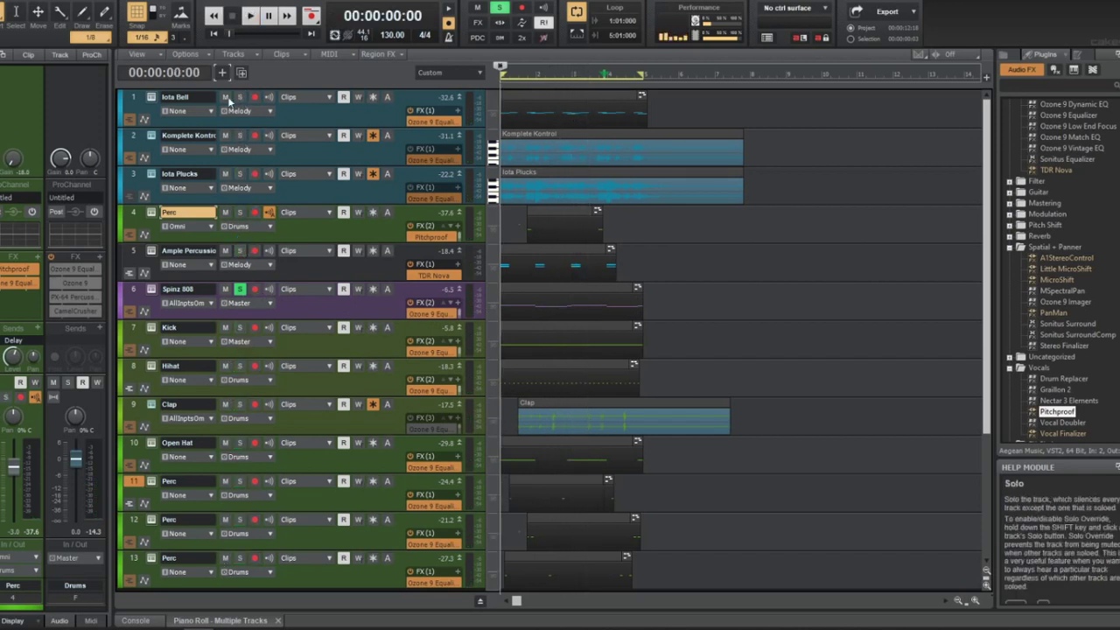
pyautogui.press('space')
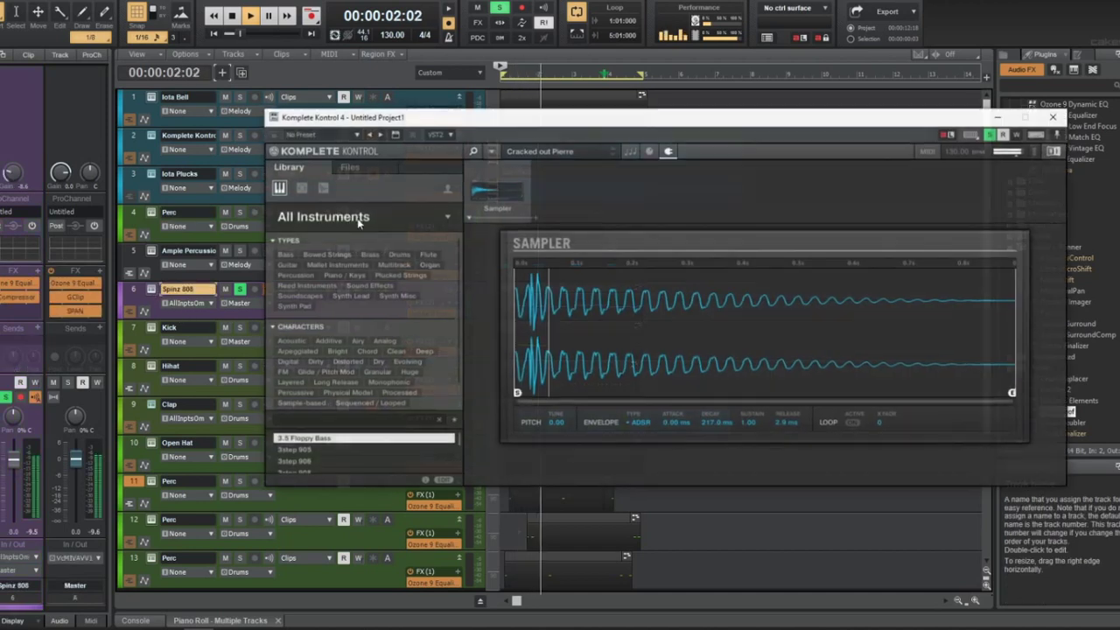
# Open the Spinz 808 sampler and try Fiji 808 and Juice 808 from the mai Drum Kit 2 808's folder
pyautogui.click(151, 290)
pyautogui.click(348, 166)
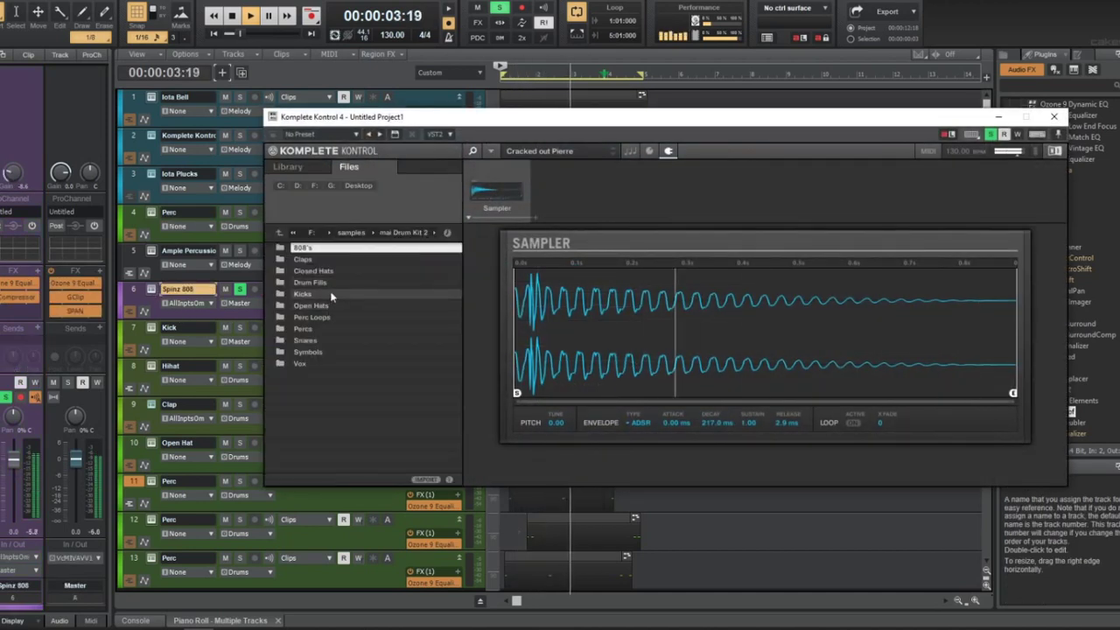
pyautogui.doubleClick(338, 247)
pyautogui.click(333, 272)
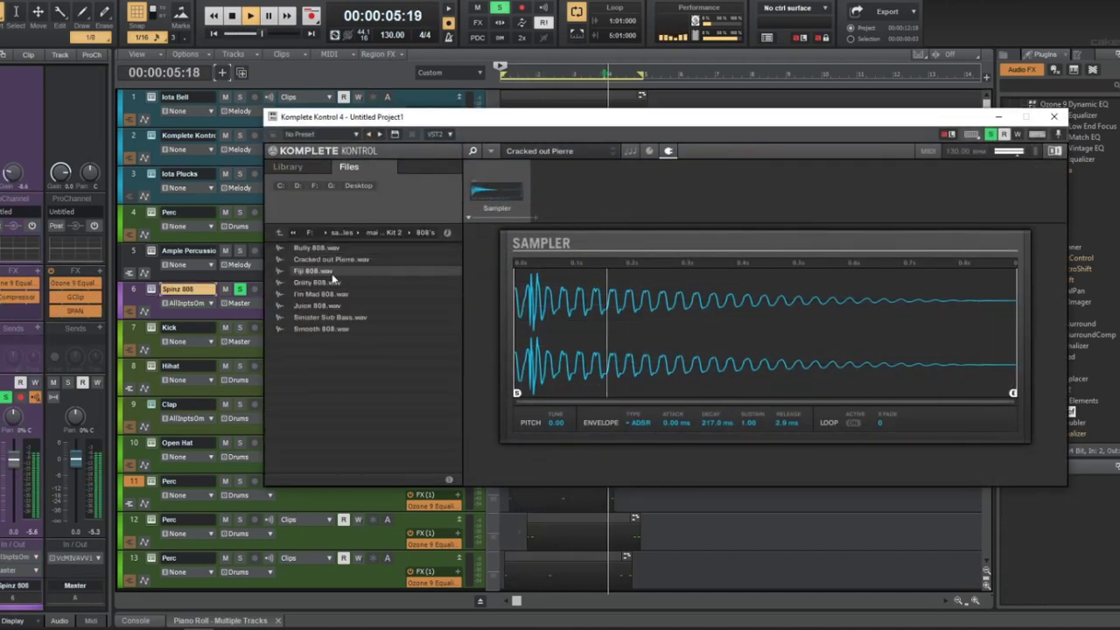
pyautogui.click(317, 282)
pyautogui.click(320, 294)
pyautogui.click(319, 305)
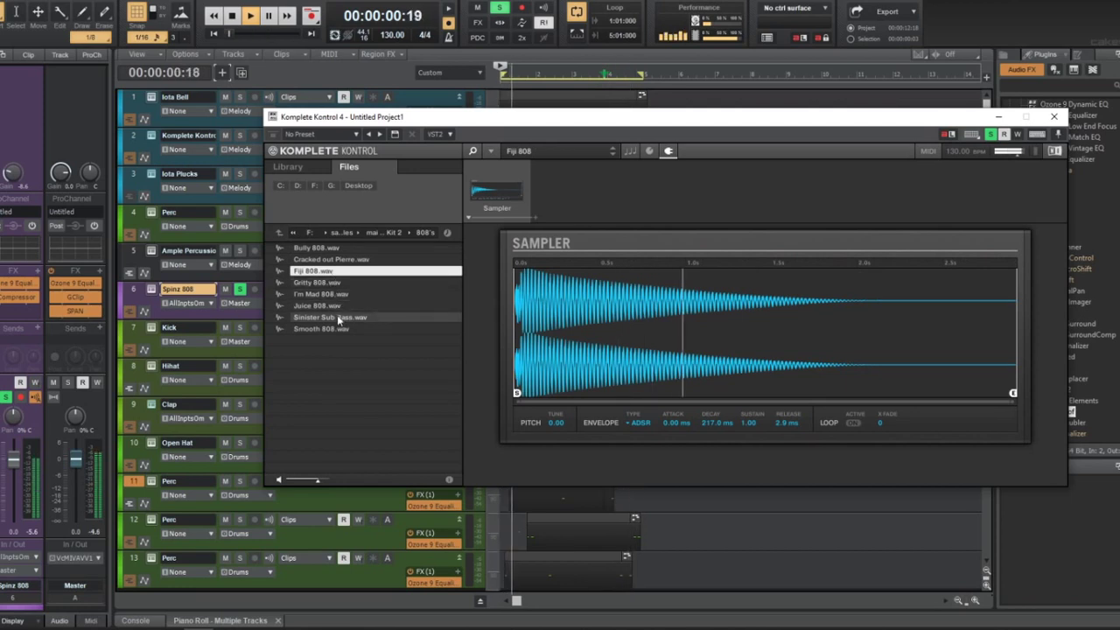
pyautogui.click(338, 316)
pyautogui.click(332, 306)
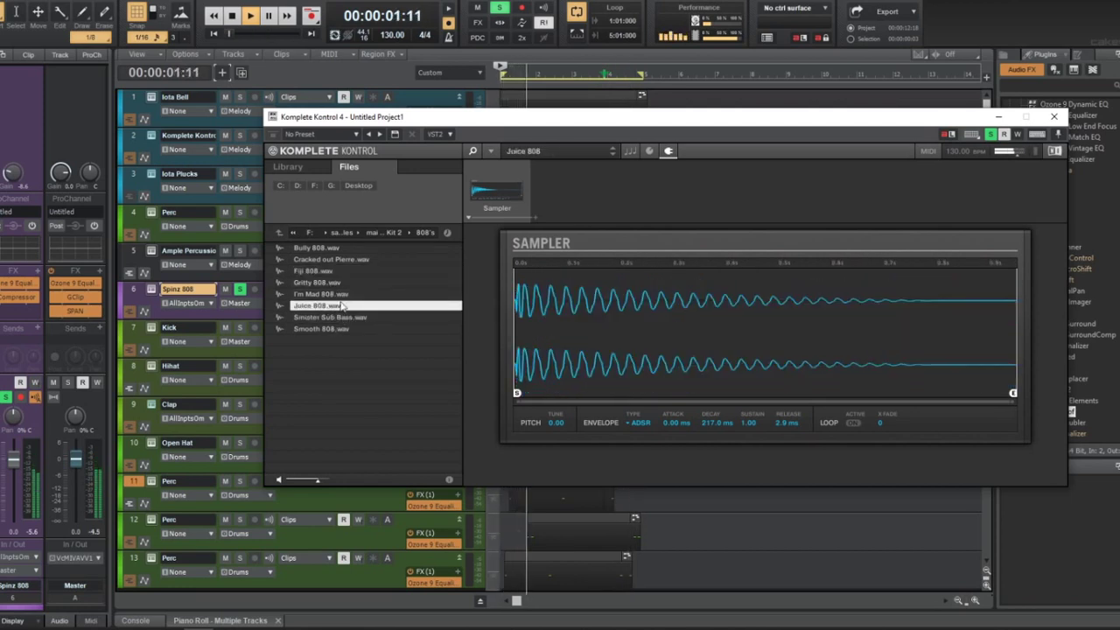
pyautogui.press('space')
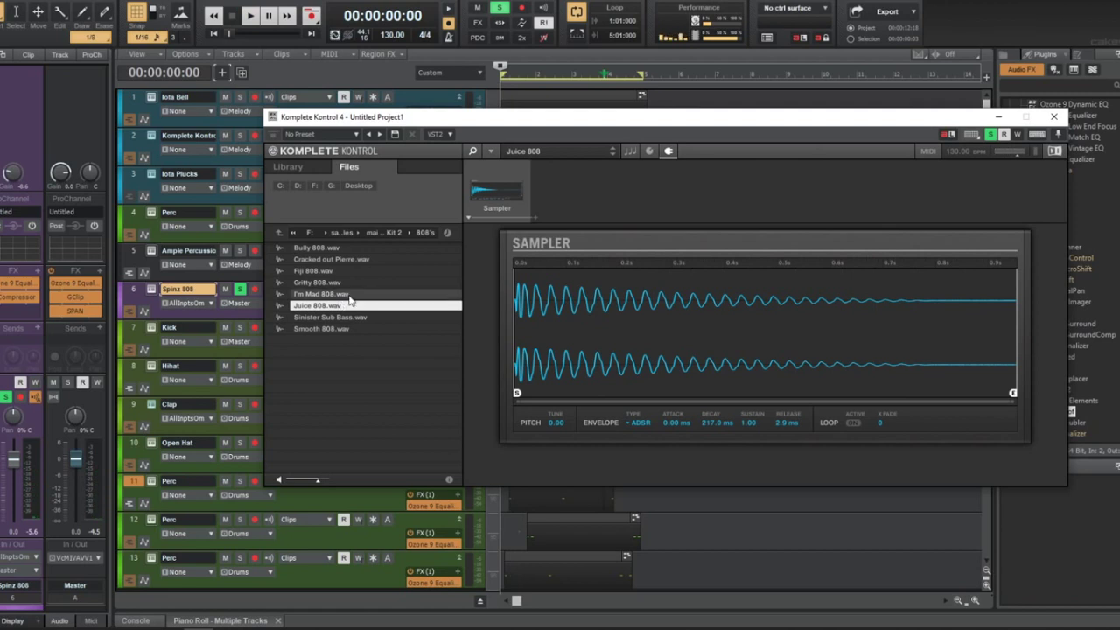
# Try the I'm Mad 808 sample on the Spinz 808 track and play it back
pyautogui.click(349, 295)
pyautogui.press('space')
pyautogui.press('space')
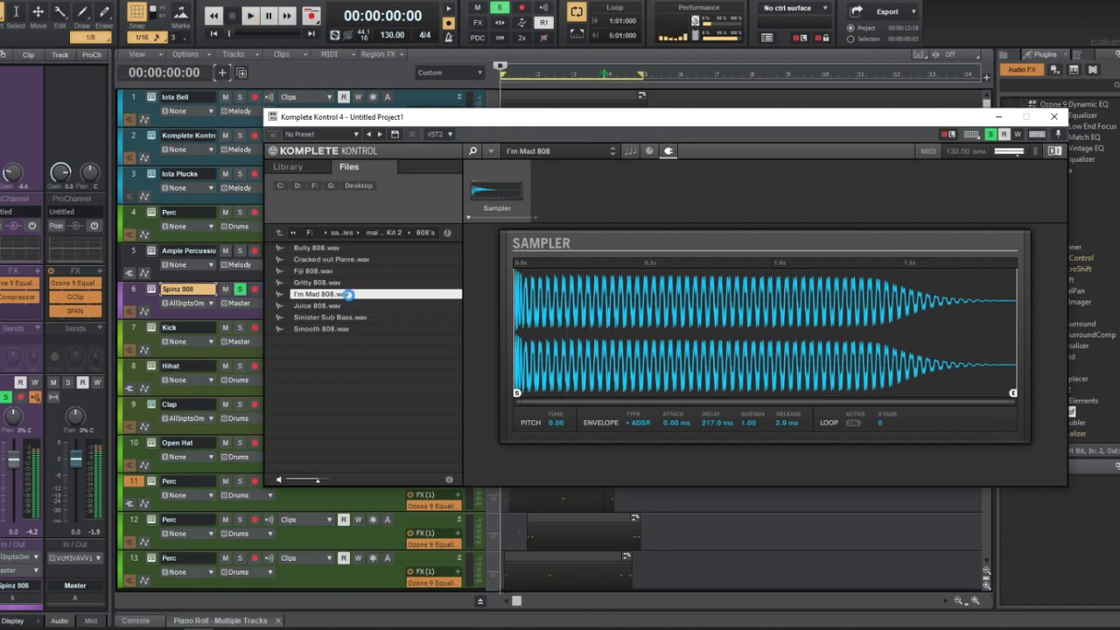
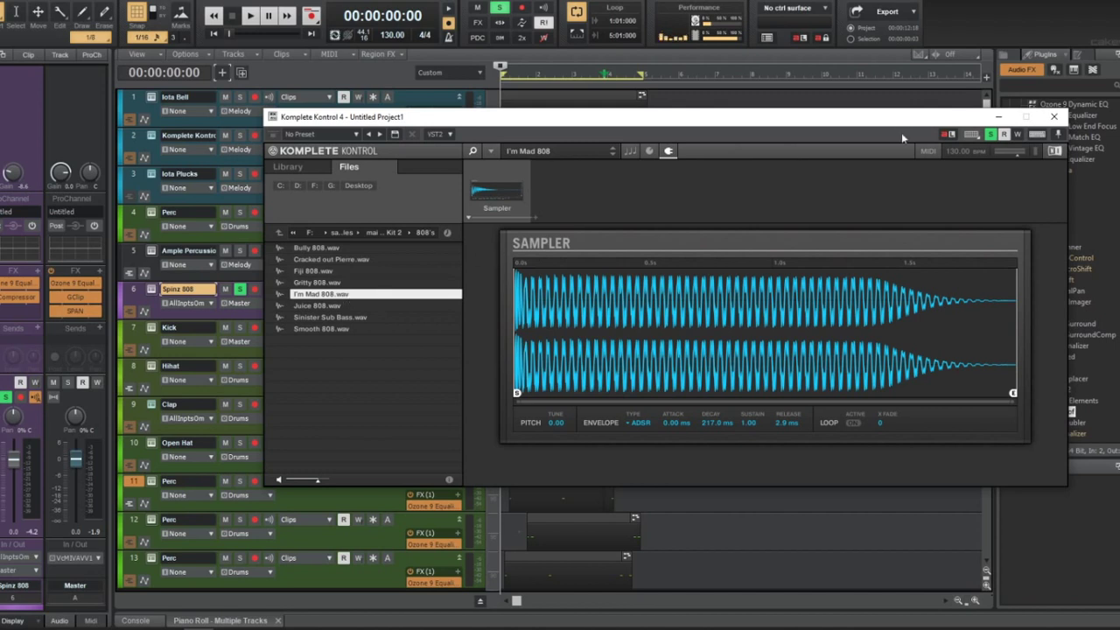
pyautogui.press('space')
pyautogui.press('space')
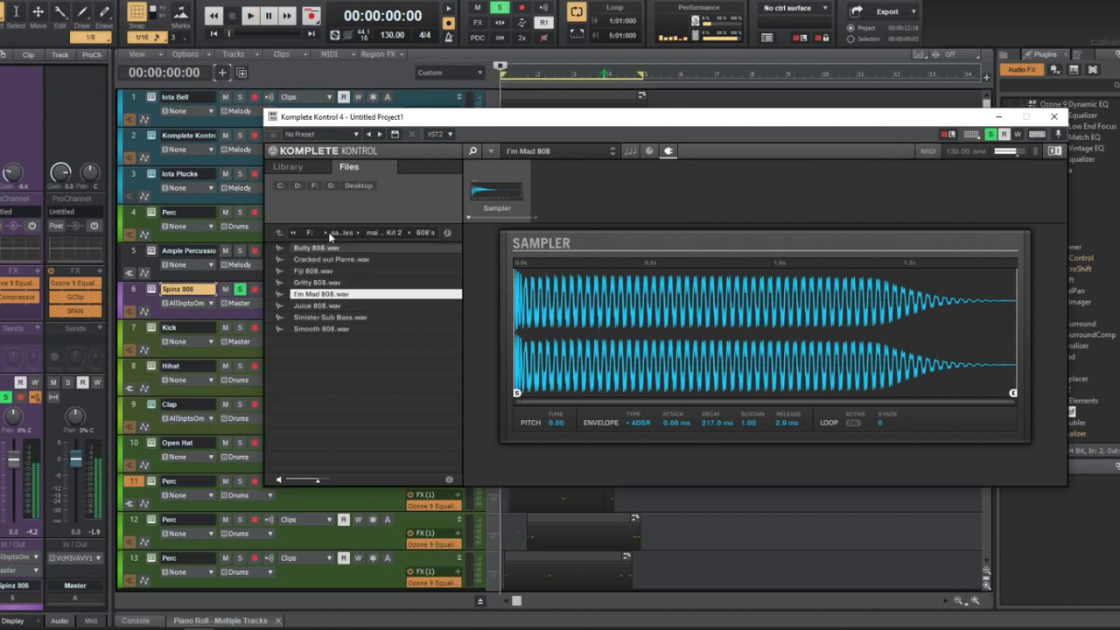
# Browse the sampler's files to the 808s folder of the Nick Mira Magma Drum Kit
pyautogui.click(383, 232)
pyautogui.click(351, 232)
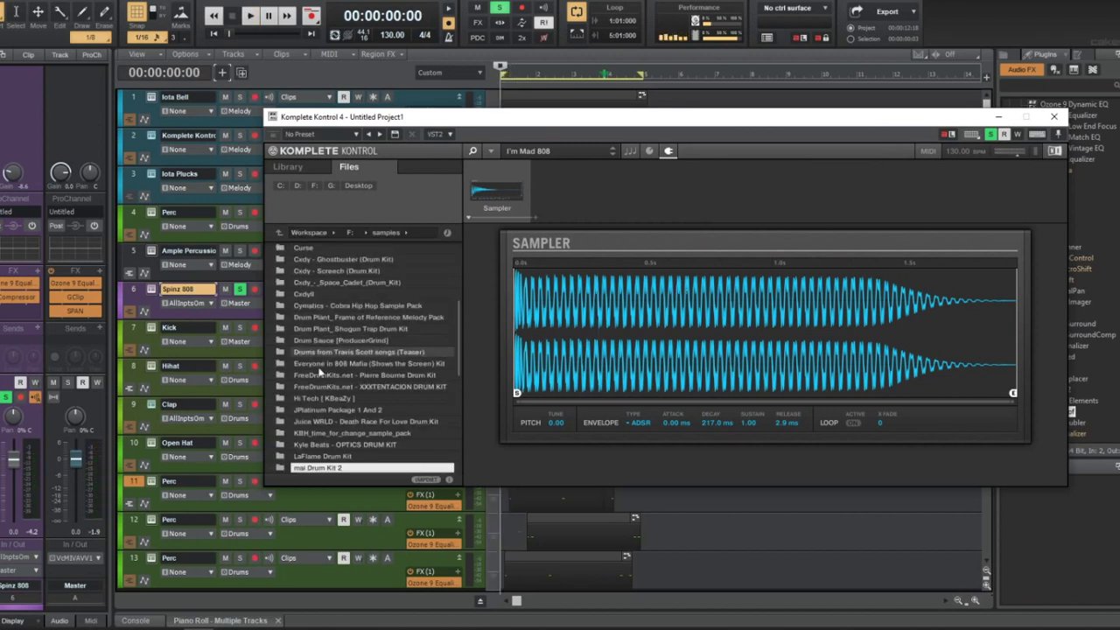
pyautogui.scroll(-2, 398, 448)
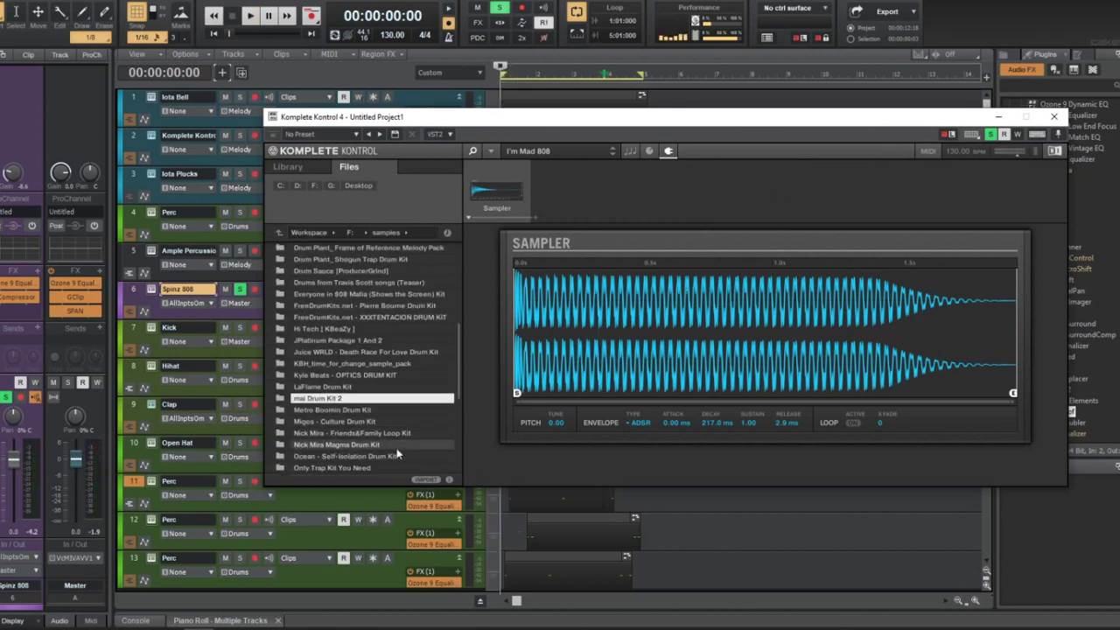
pyautogui.doubleClick(398, 445)
pyautogui.doubleClick(363, 249)
pyautogui.doubleClick(363, 249)
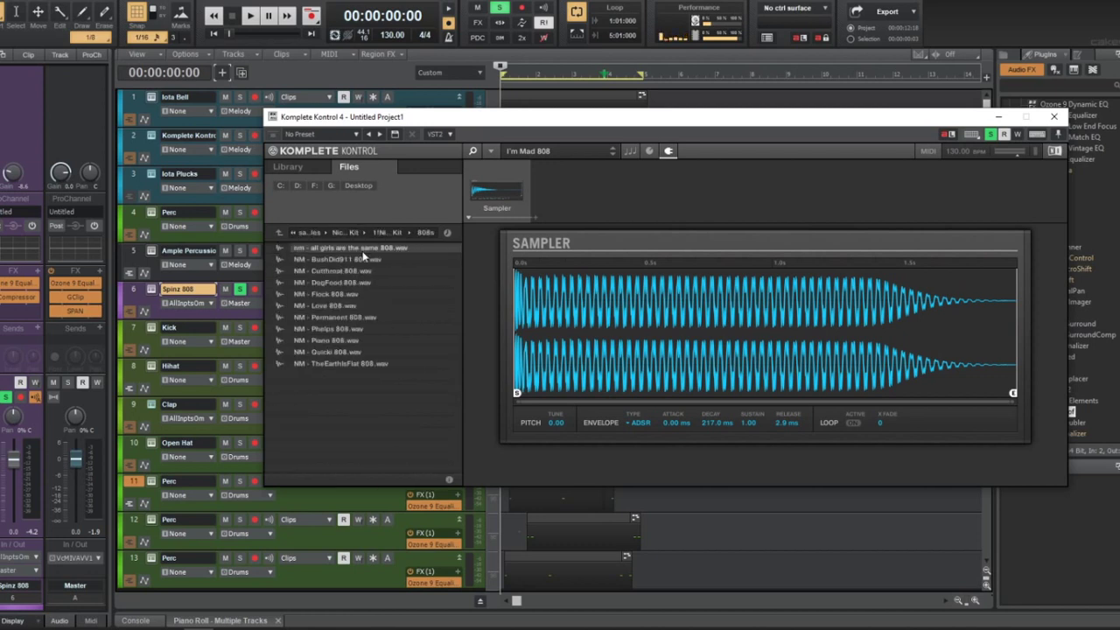
# Load the nm - all girls are the same 808 sample and play it with tracks 1 to 5 soloed alongside Spinz 808
pyautogui.doubleClick(363, 249)
pyautogui.press('space')
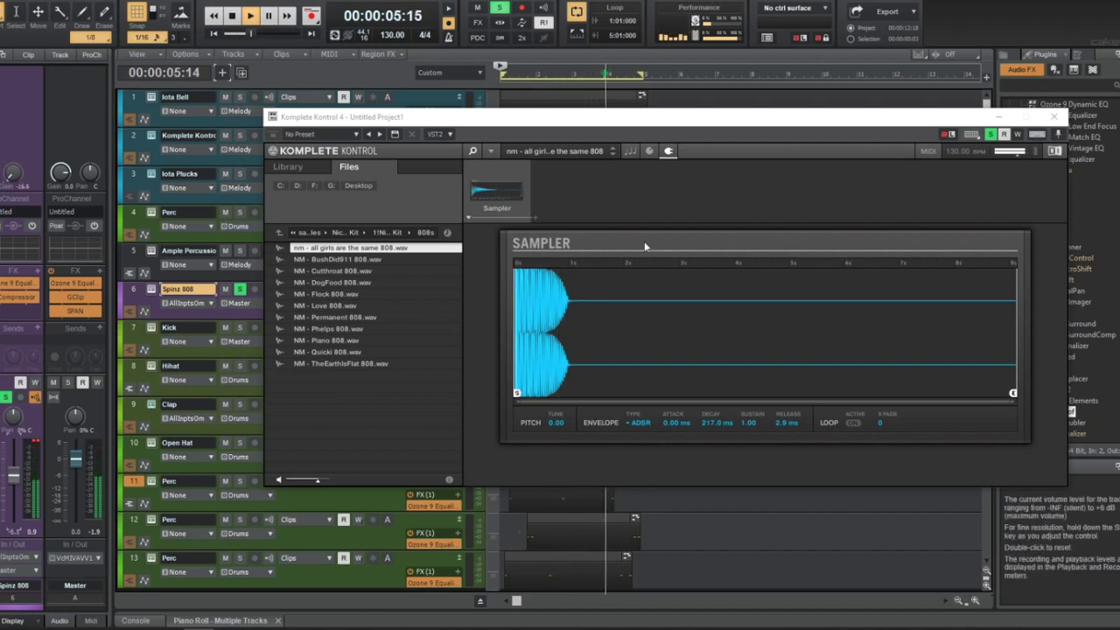
pyautogui.click(1053, 119)
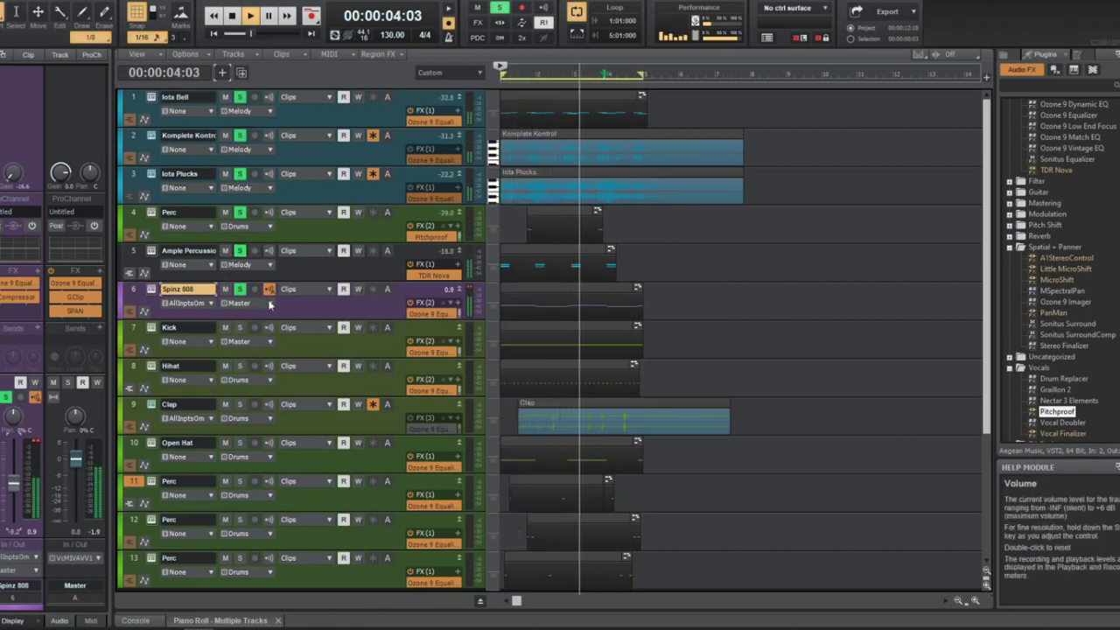
# Reopen the Spinz 808 sampler, audition the DogFood, Cutthroat and BushDid911 808s, and load NM - Permanent 808
pyautogui.click(151, 290)
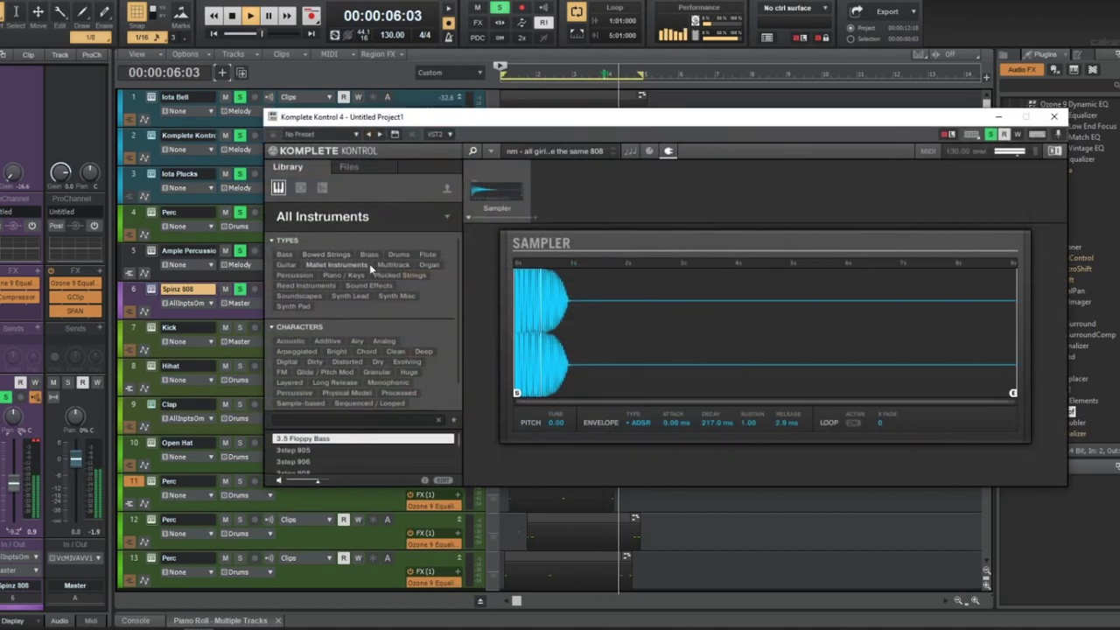
pyautogui.click(367, 168)
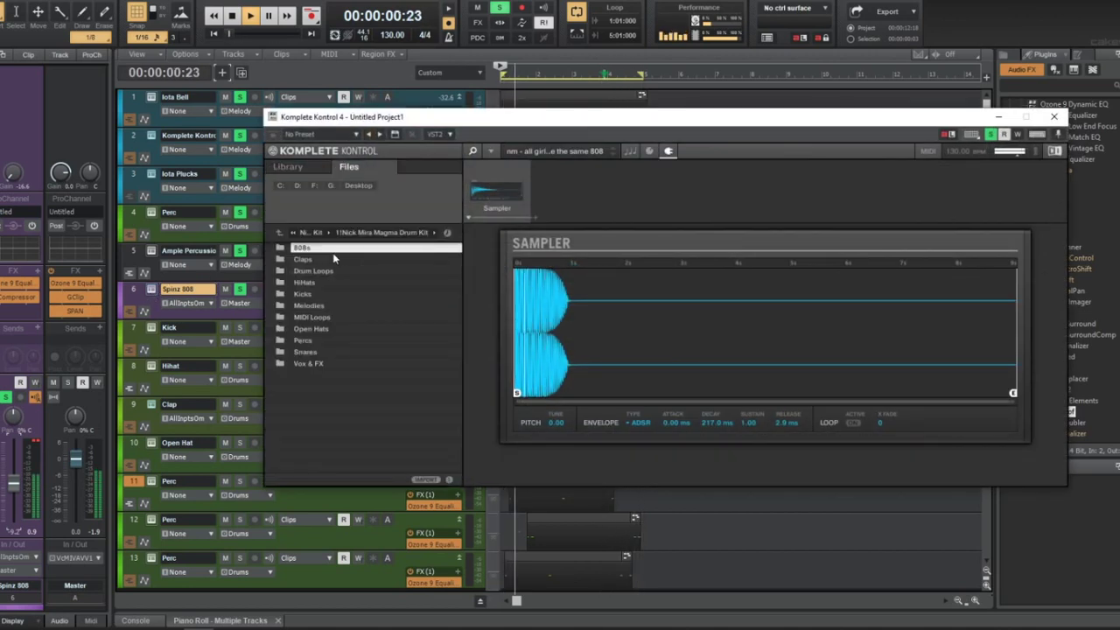
pyautogui.doubleClick(338, 264)
pyautogui.click(331, 284)
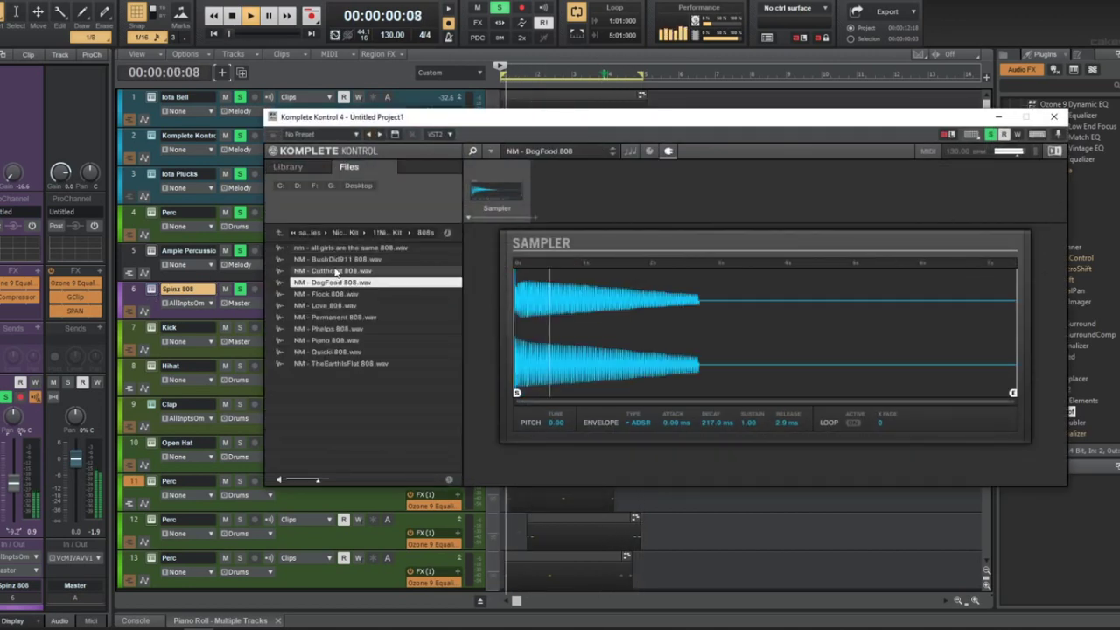
pyautogui.click(337, 271)
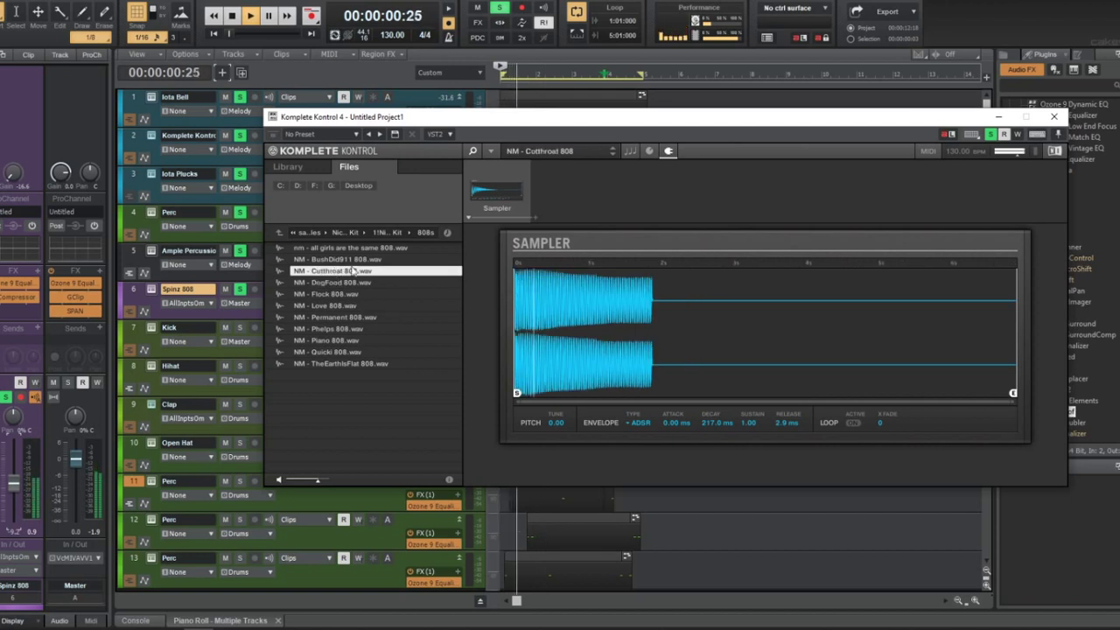
pyautogui.click(354, 259)
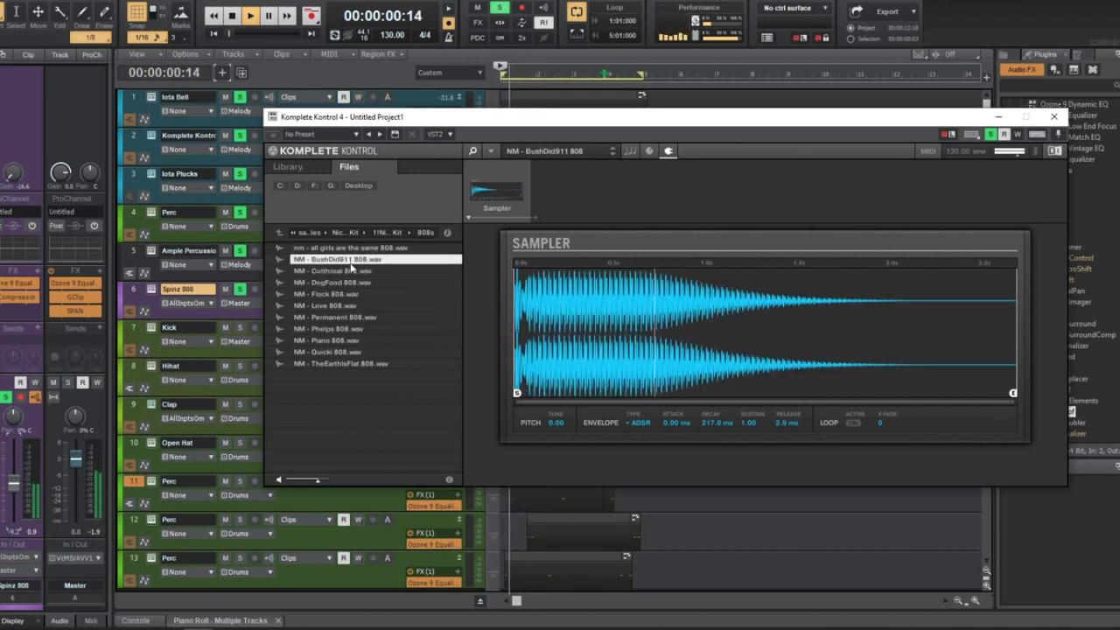
pyautogui.click(339, 271)
pyautogui.click(361, 317)
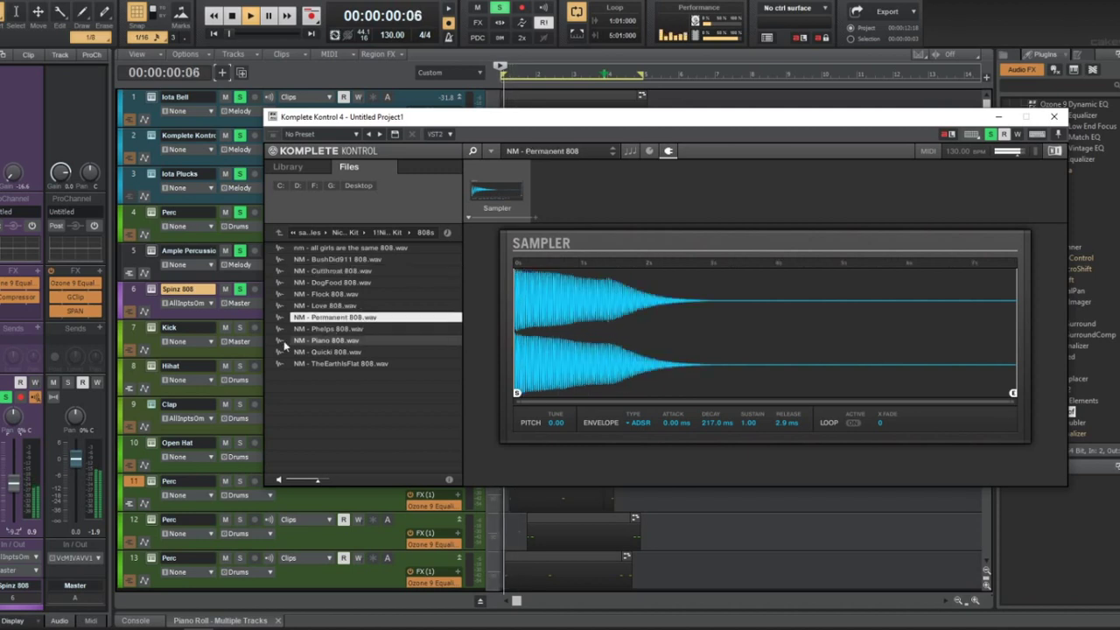
# Close the sampler and set the Spinz 808 track's volume to -4.5 dB
pyautogui.doubleClick(10, 488)
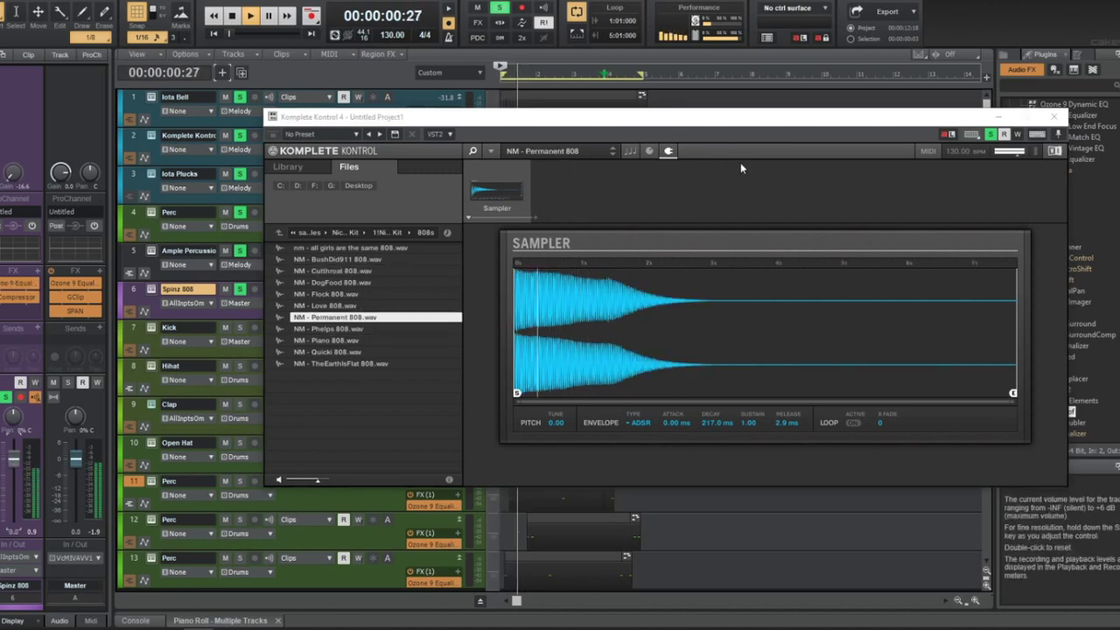
pyautogui.click(1054, 117)
pyautogui.click(315, 317)
pyautogui.moveTo(13, 459); pyautogui.dragTo(13, 467)
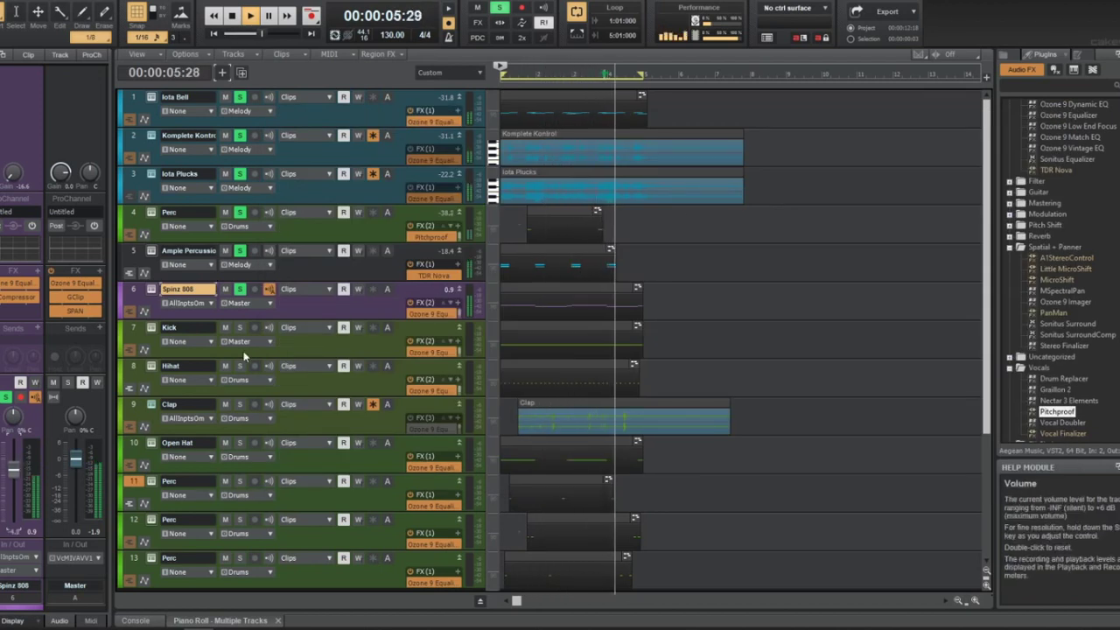
# Add the Kick track to the solo at -9.5 dB and bypass GClip on the Master bus
pyautogui.click(240, 327)
pyautogui.click(293, 346)
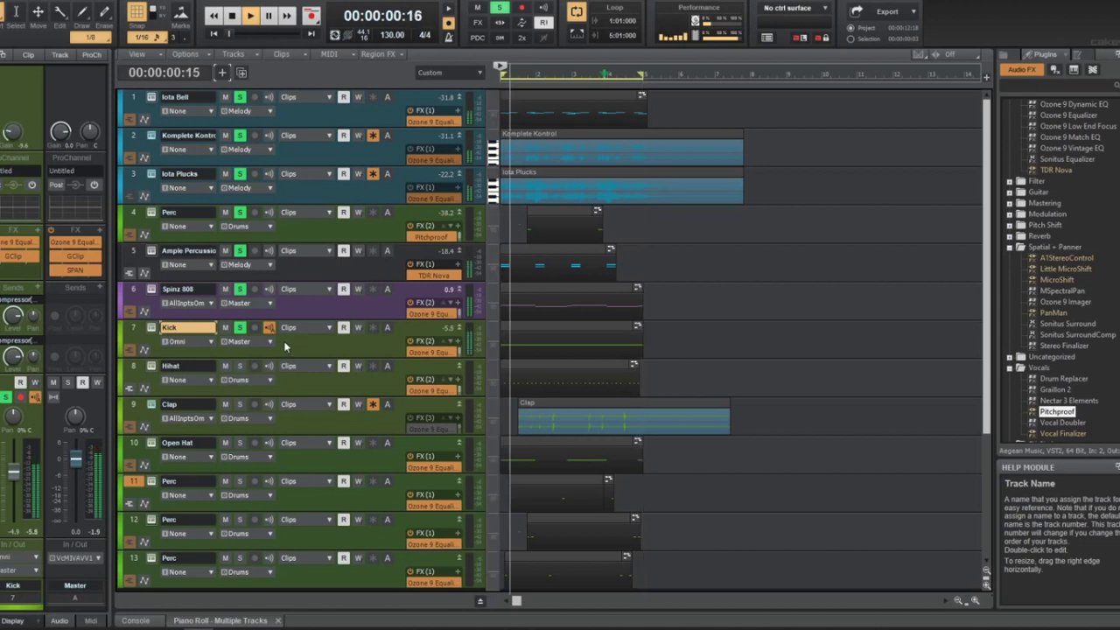
pyautogui.moveTo(14, 481); pyautogui.dragTo(14, 485)
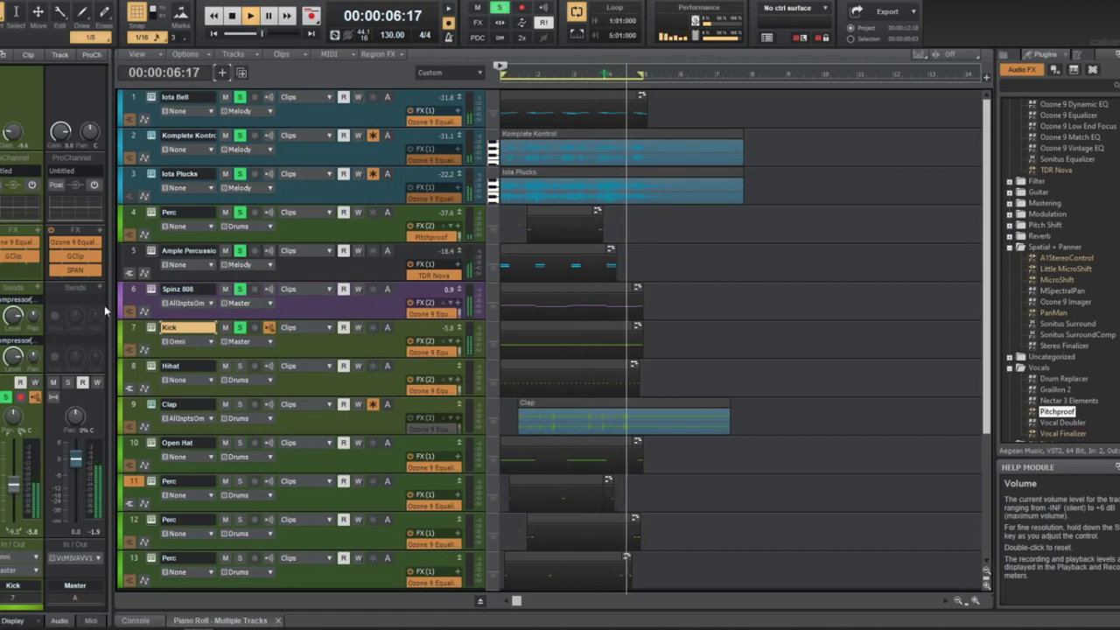
pyautogui.click(54, 257)
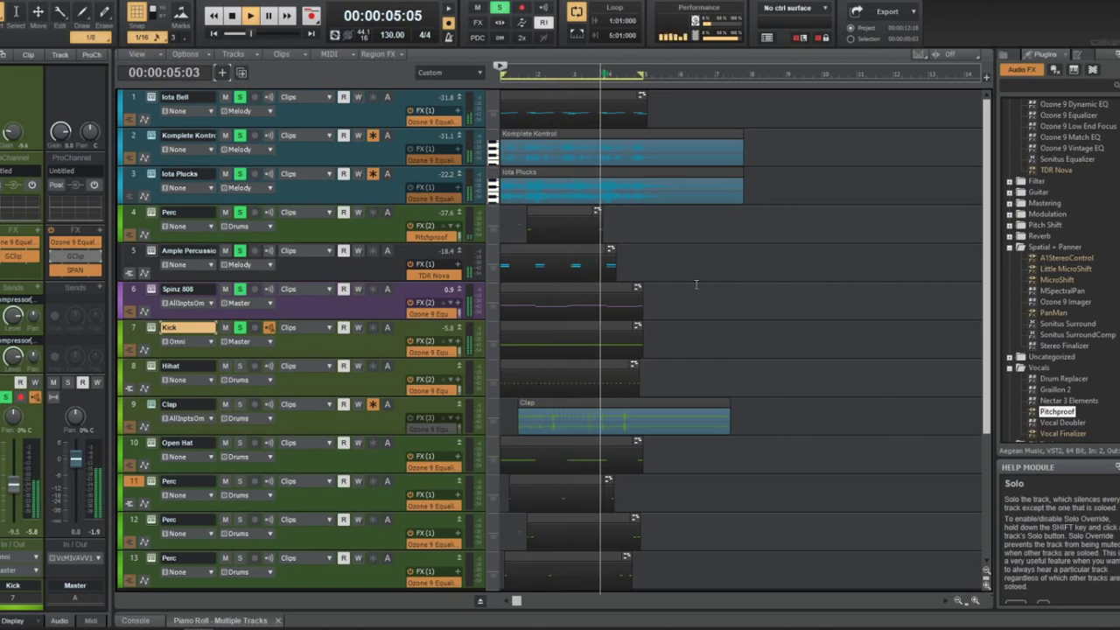
# Restart playback from the beginning and transpose the clips on tracks 1 to 6, including audio, with Elastique Pro
pyautogui.press('w')
pyautogui.click(88, 2)
pyautogui.click(114, 46)
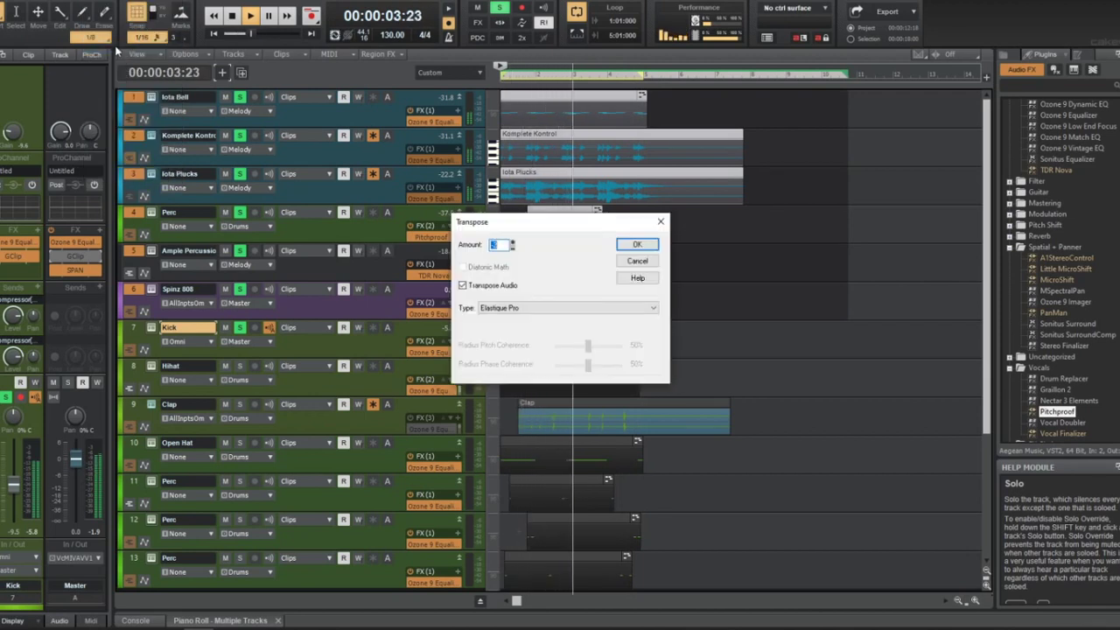
pyautogui.press('Return')
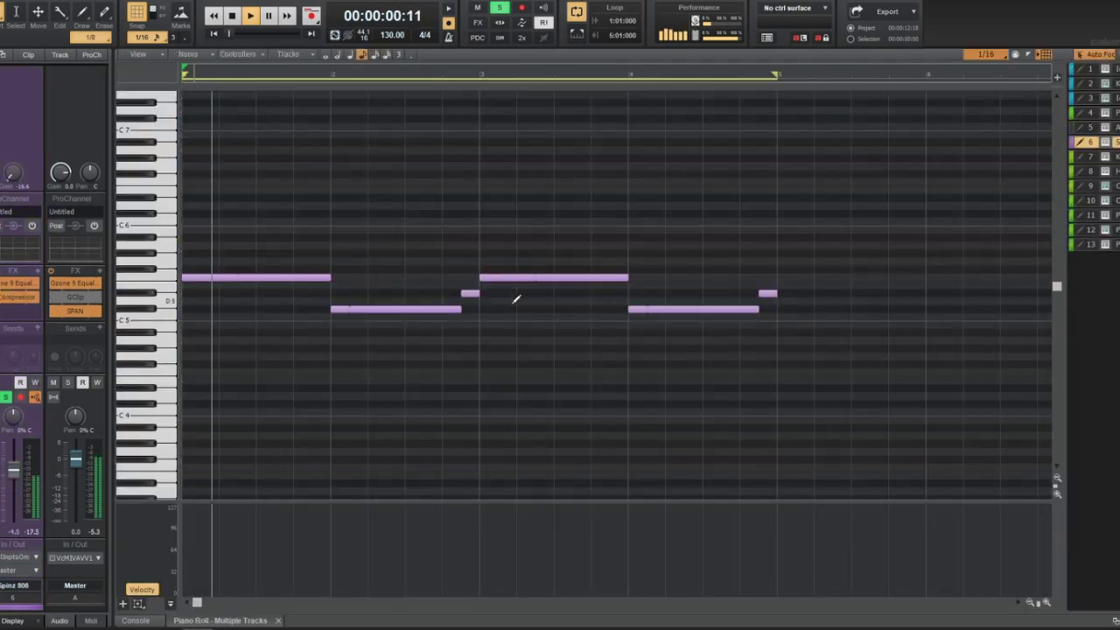
# Reopen the Spinz 808 sampler, set the envelope's sustain to 0.00 and decay to 8.5 s, and close it
pyautogui.press('d')
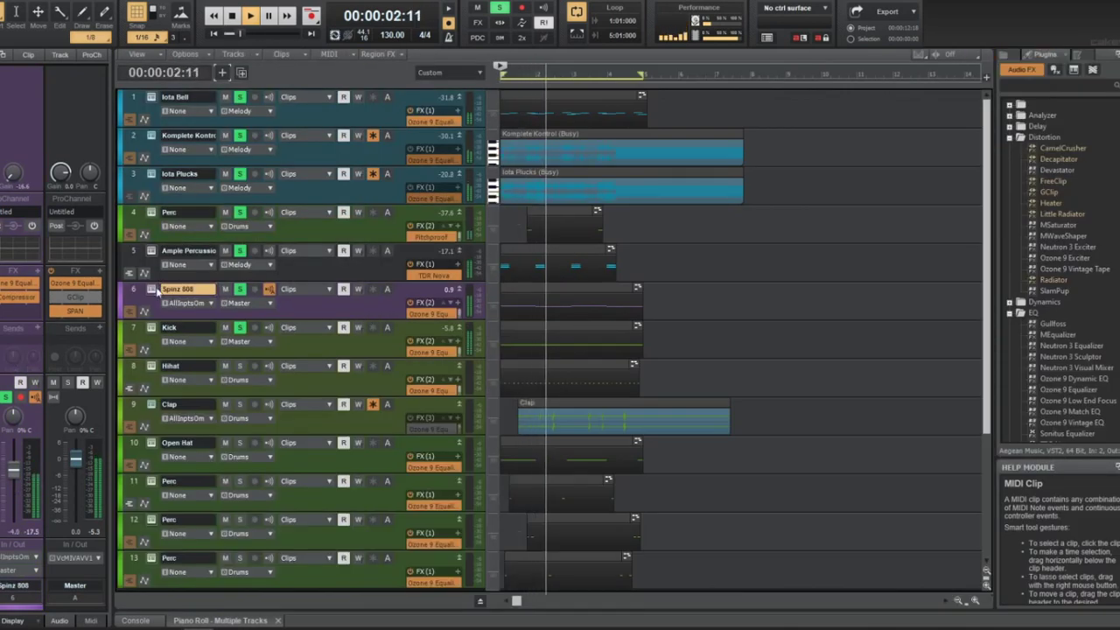
pyautogui.click(268, 290)
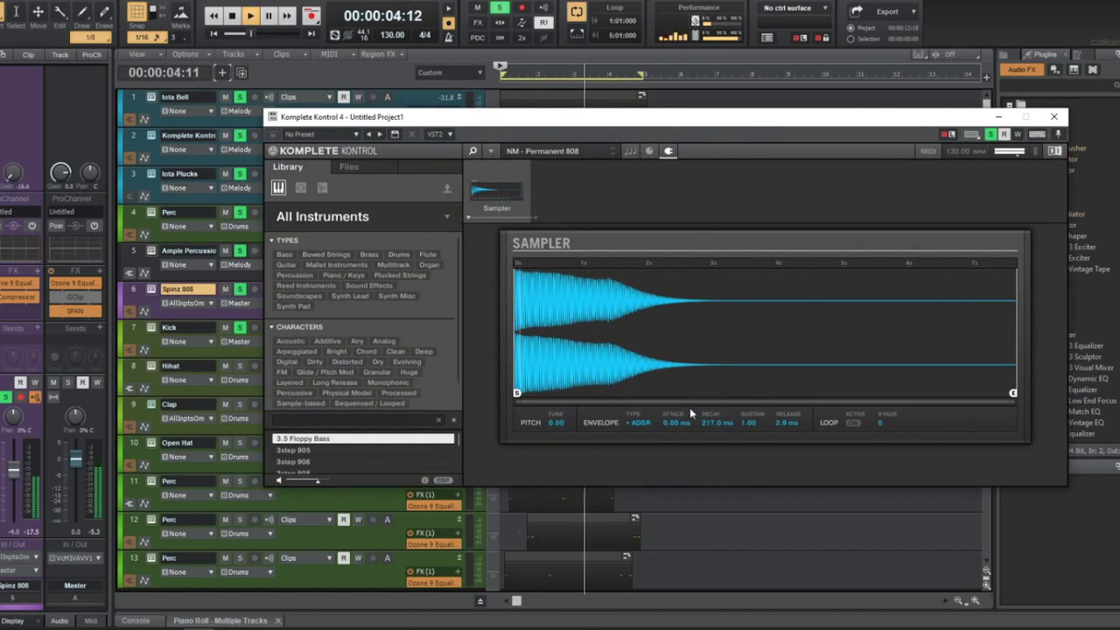
pyautogui.moveTo(752, 424); pyautogui.dragTo(754, 424)
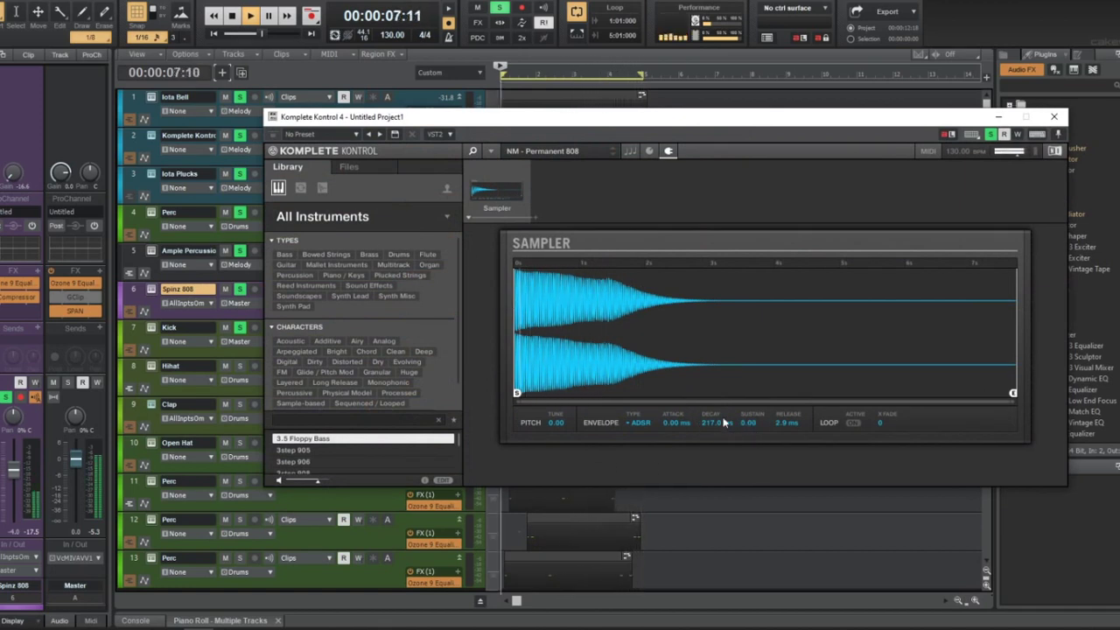
pyautogui.press('space')
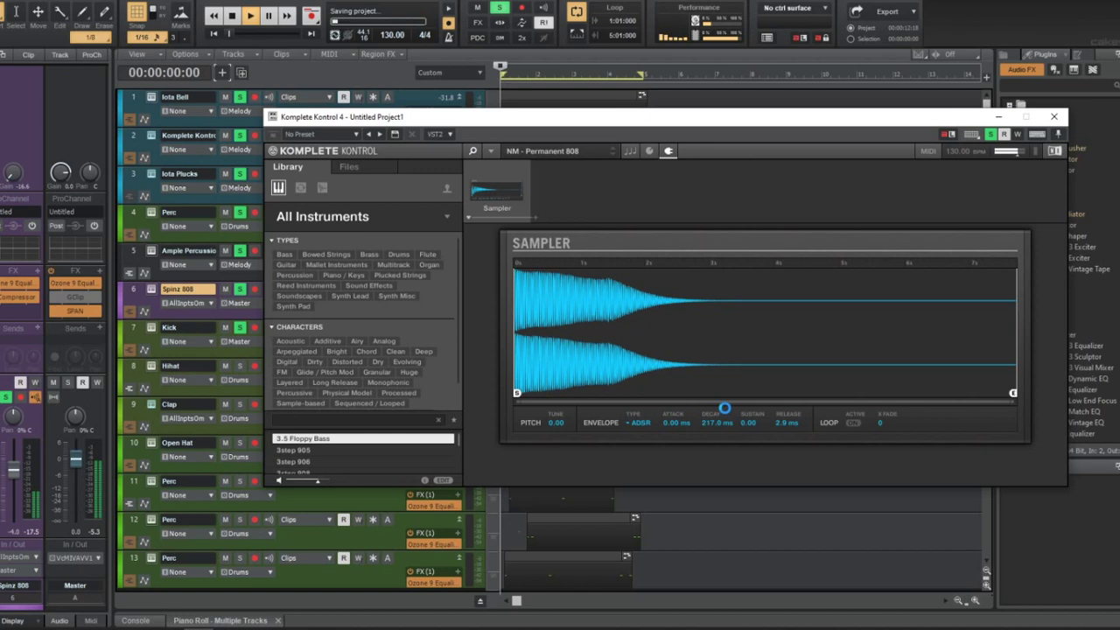
pyautogui.press('space')
pyautogui.moveTo(723, 421); pyautogui.dragTo(722, 389)
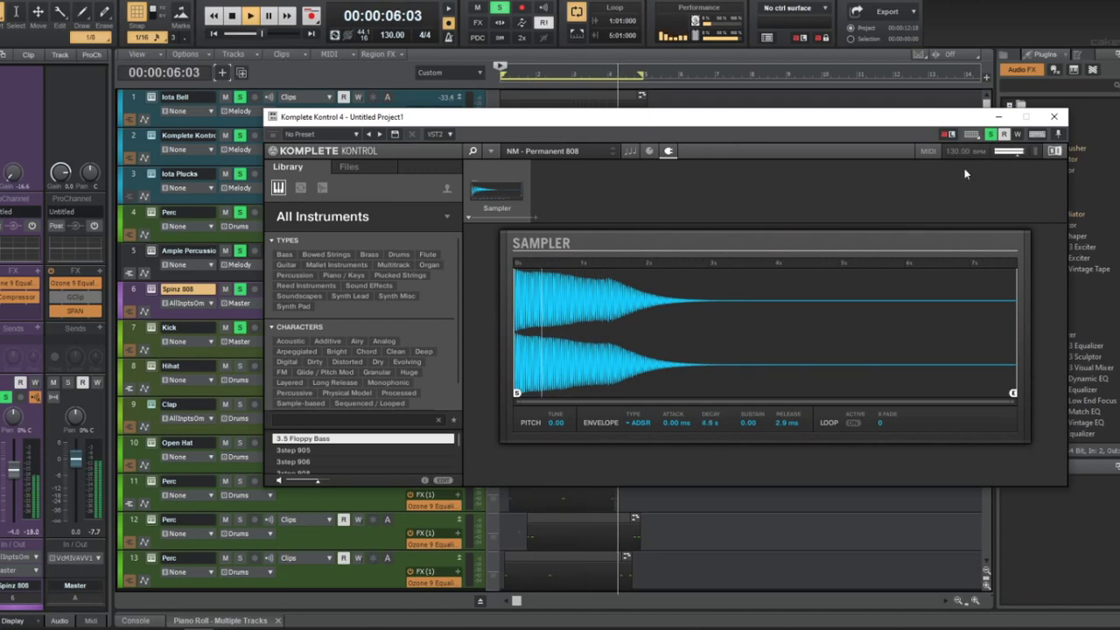
pyautogui.click(1054, 118)
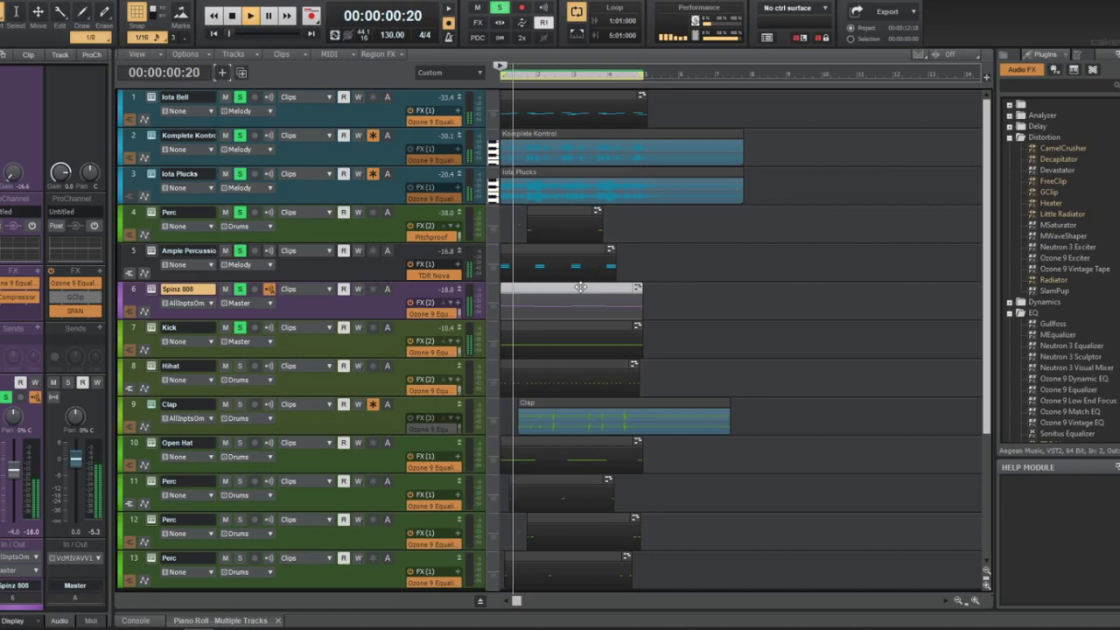
# Open the Spinz 808 clip in the piano roll and move all its notes up two octaves
pyautogui.doubleClick(580, 287)
pyautogui.press('space')
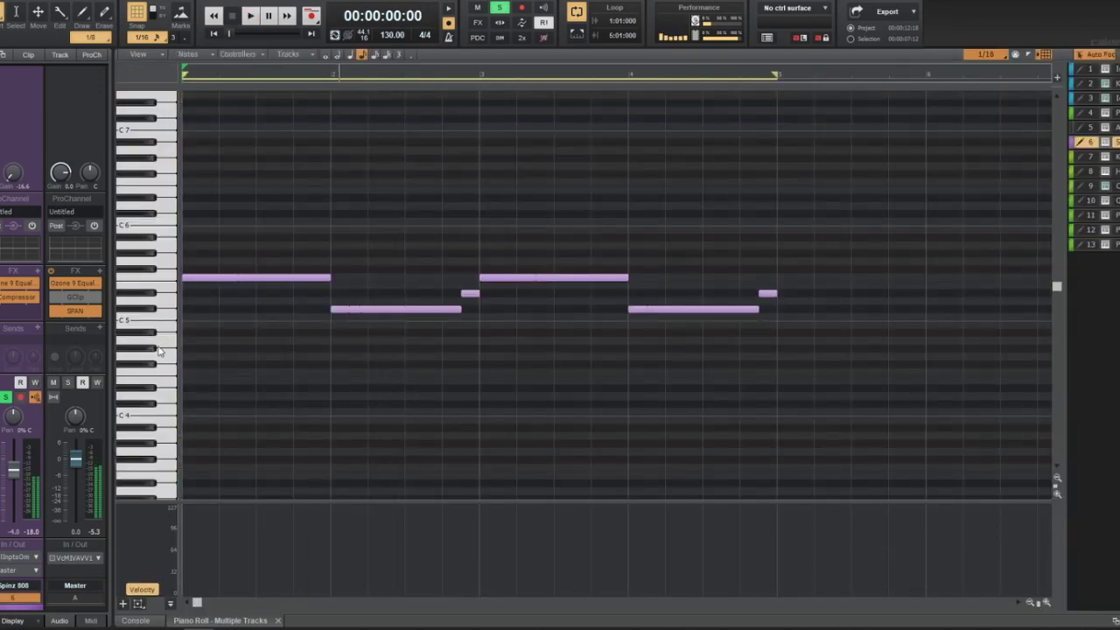
pyautogui.hotkey('ctrl', 'a')
pyautogui.click(212, 276)
pyautogui.moveTo(213, 277); pyautogui.dragTo(210, 131)
pyautogui.click(218, 160)
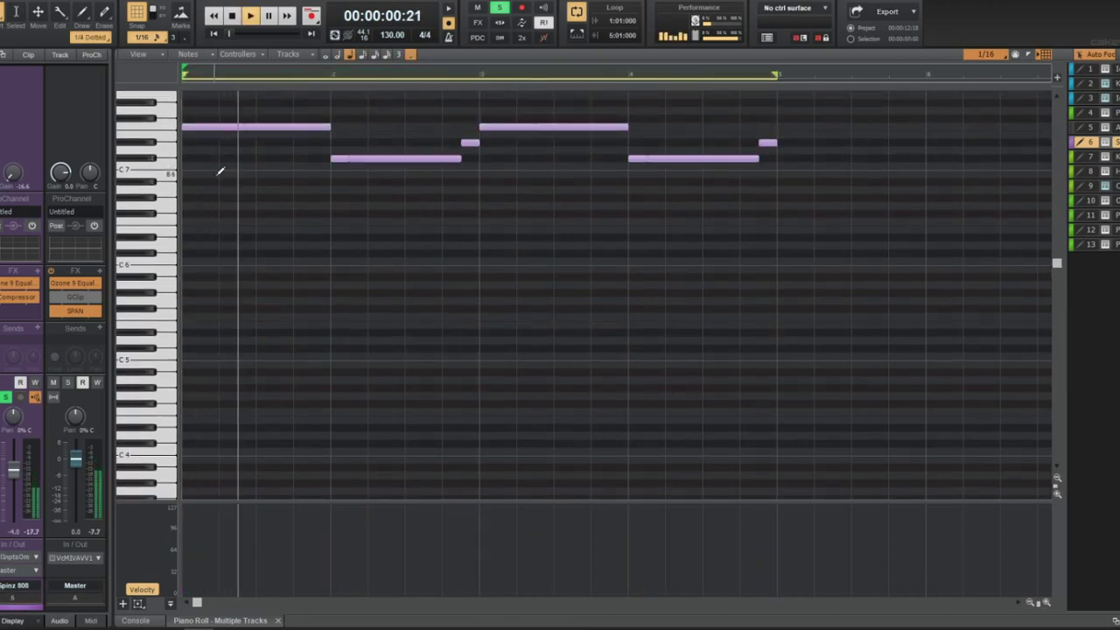
pyautogui.scroll(2, 163, 203)
# Raise the highest 808 notes, in bars 1 and 3, five semitones to Bb7 and play back the change
pyautogui.click(149, 192)
pyautogui.moveTo(198, 190); pyautogui.dragTo(204, 150)
pyautogui.press('space')
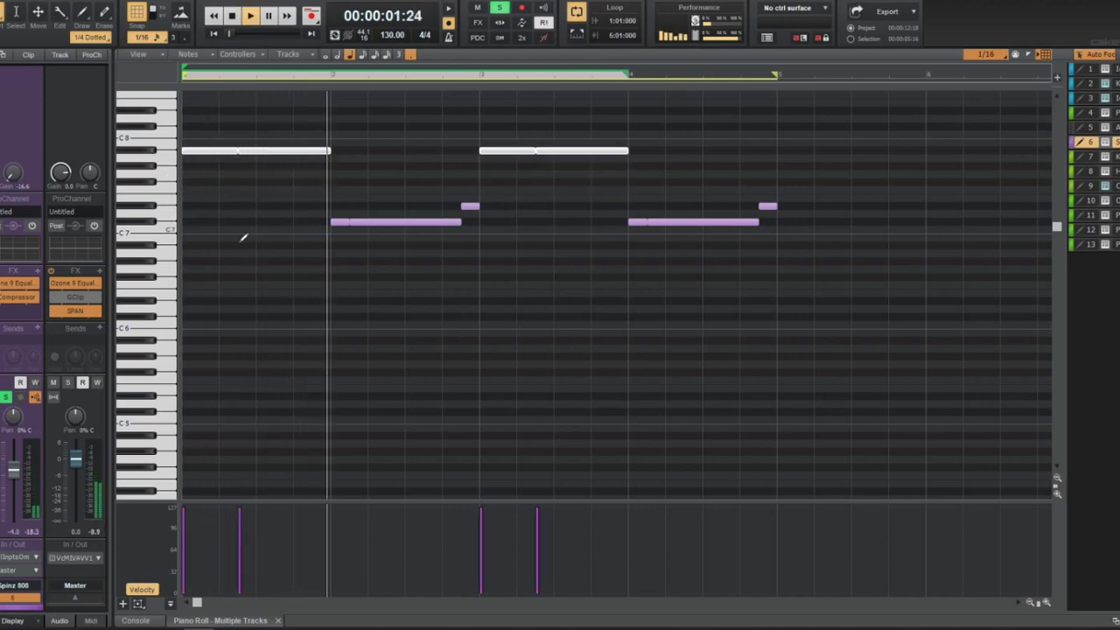
pyautogui.press('space')
# Try the long 808 notes in bars 2 and 4 at Eb7 during playback
pyautogui.click(152, 220)
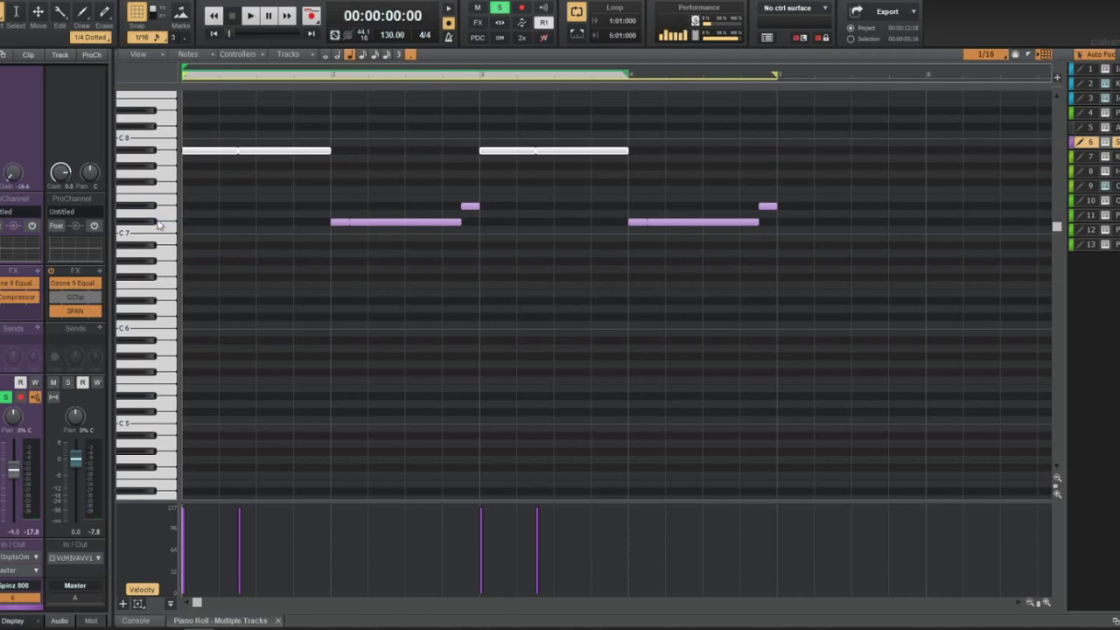
pyautogui.click(158, 225)
pyautogui.moveTo(379, 222); pyautogui.dragTo(377, 207)
pyautogui.press('space')
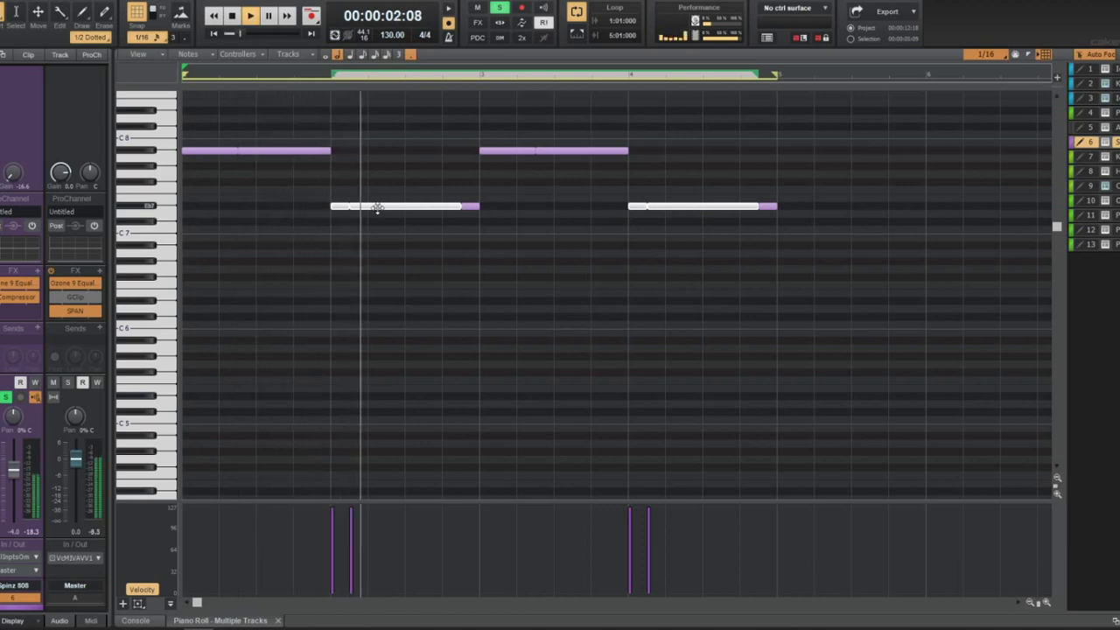
pyautogui.press('c')
pyautogui.click(390, 207)
pyautogui.press('space')
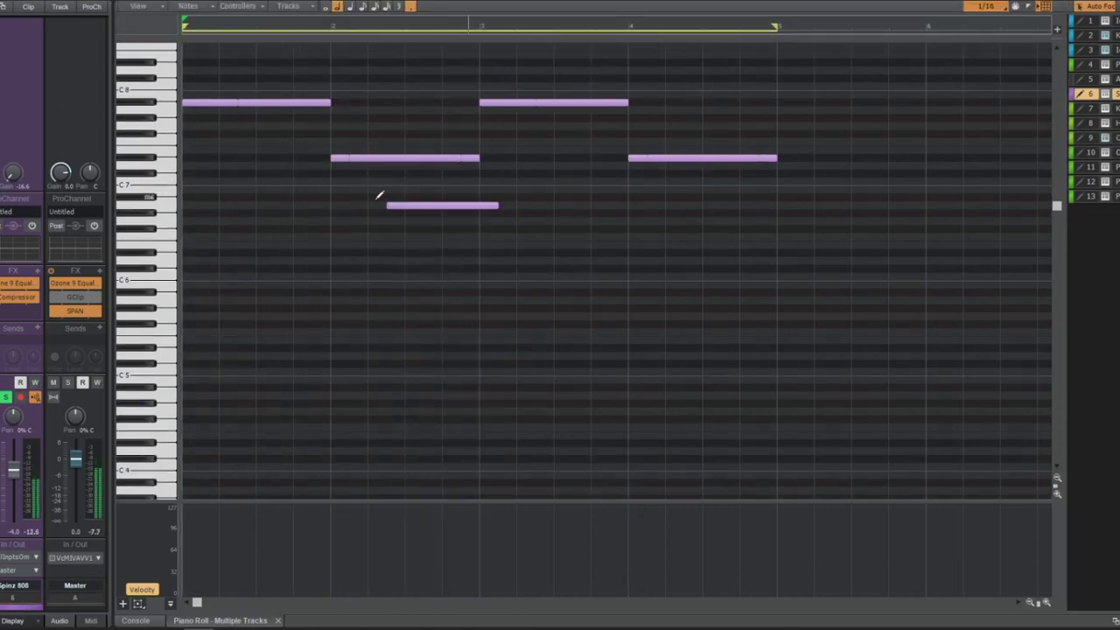
# Move all the 808 notes in bars 2 and 4 down to Db7 and play back the pattern
pyautogui.click(161, 159)
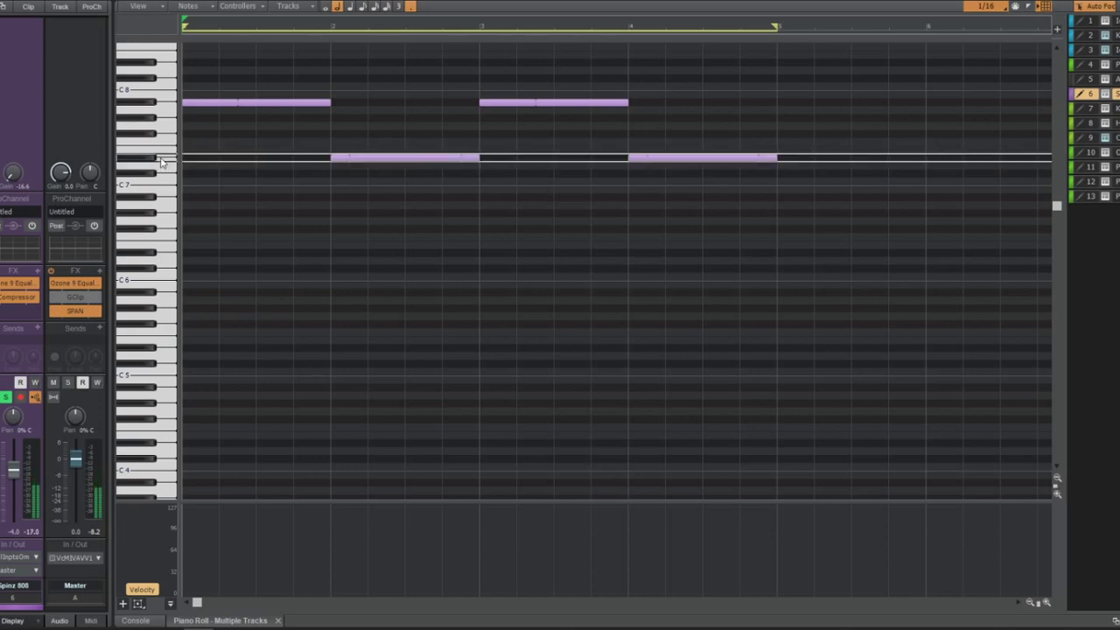
pyautogui.moveTo(388, 158); pyautogui.dragTo(387, 173)
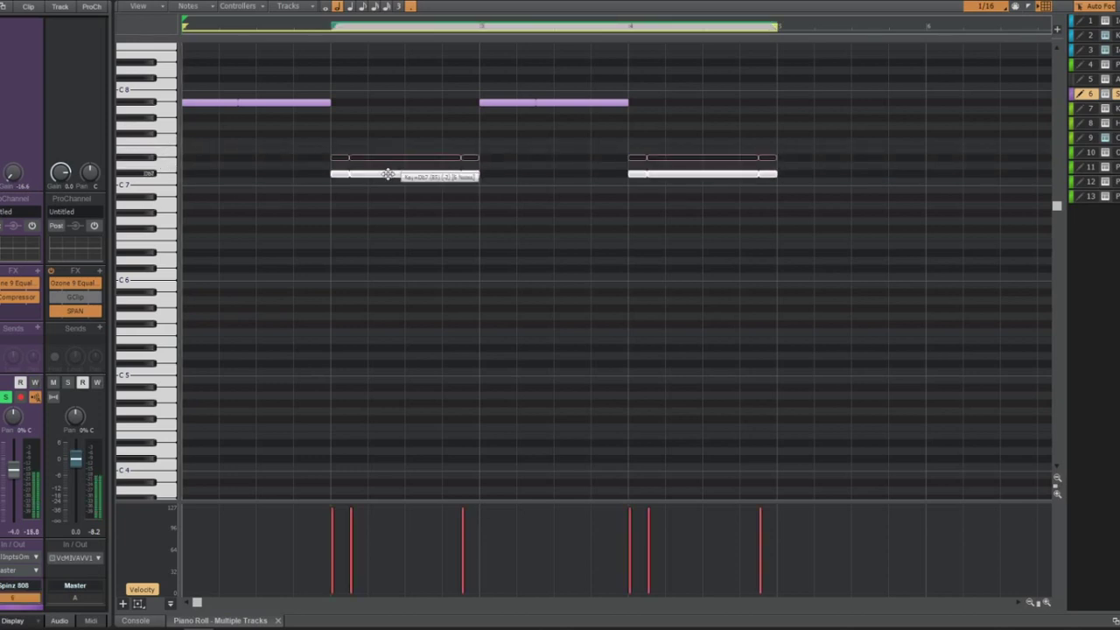
pyautogui.press('space')
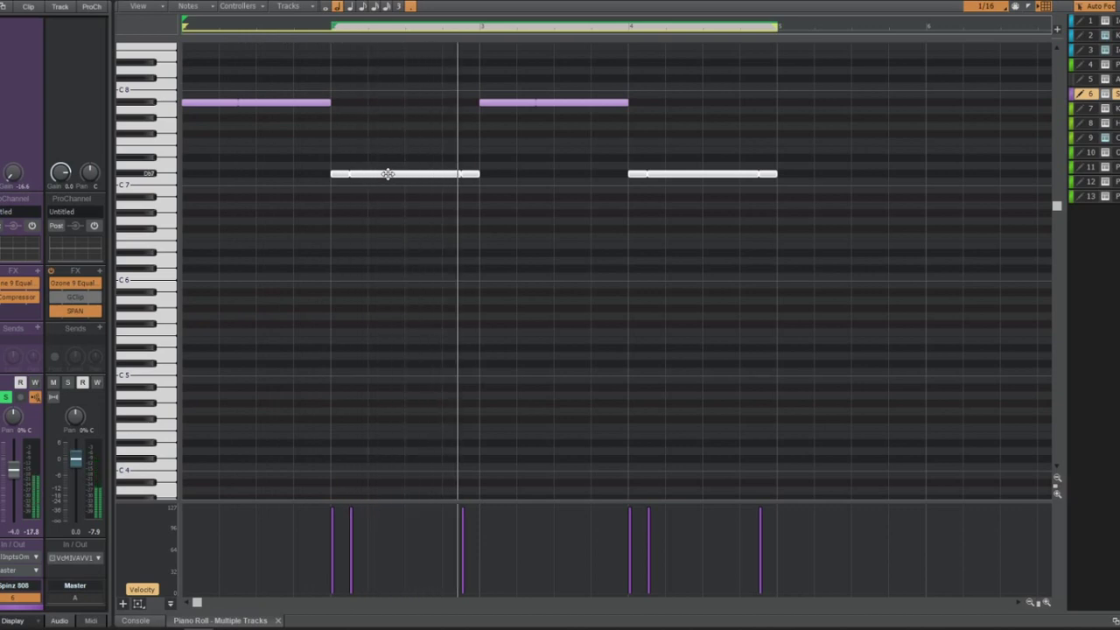
pyautogui.click(435, 145)
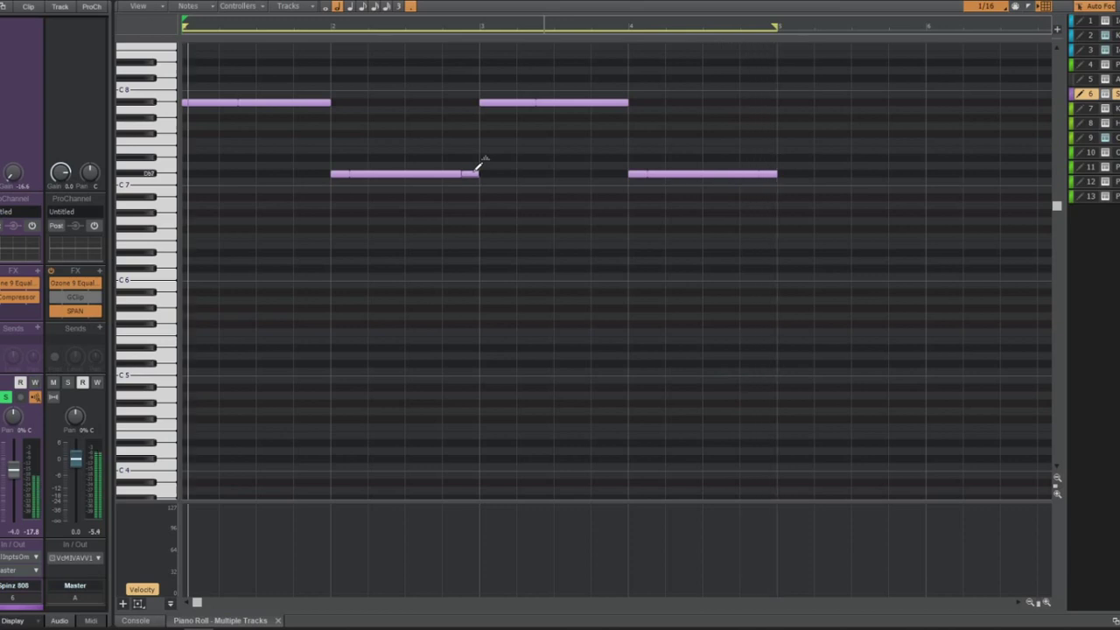
pyautogui.press('space')
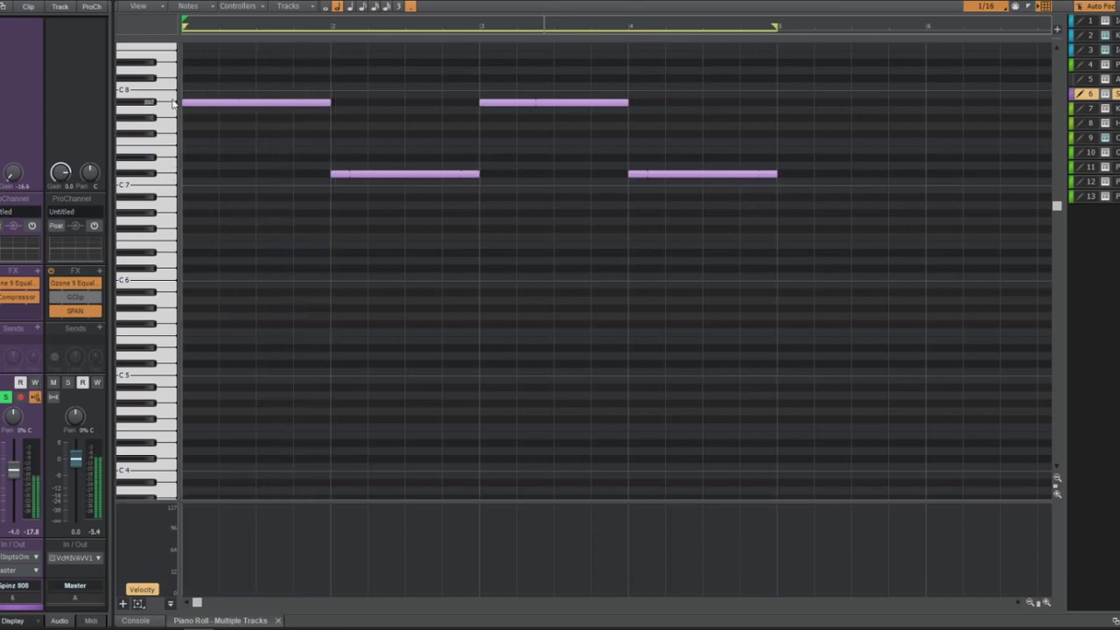
# Move the whole 808 pattern down two octaves and play it back
pyautogui.hotkey('ctrl', 'a')
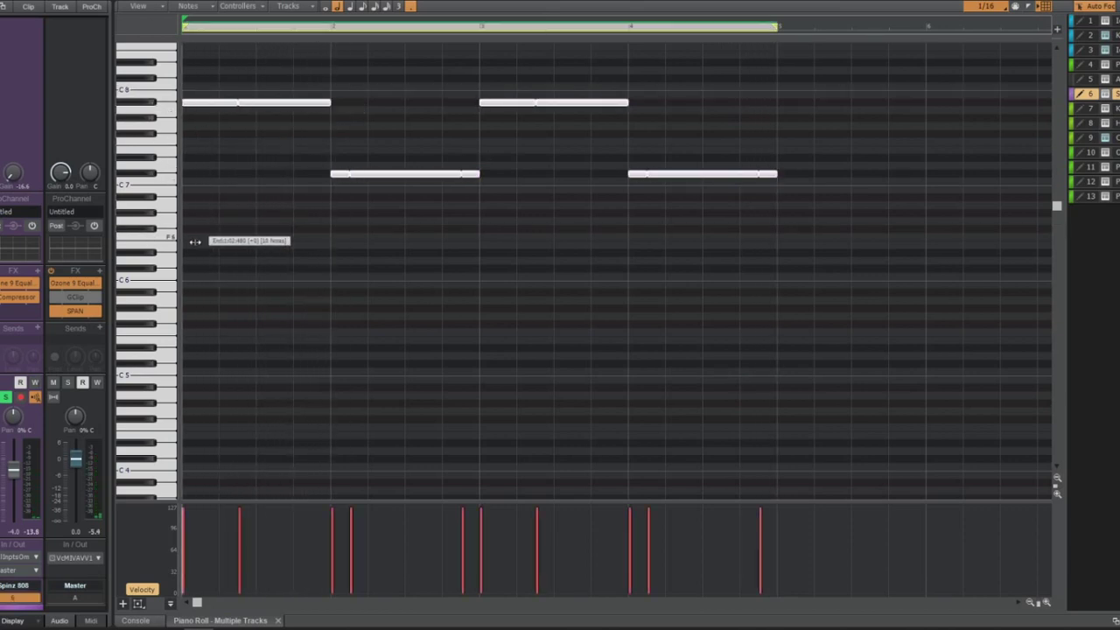
pyautogui.click(192, 249)
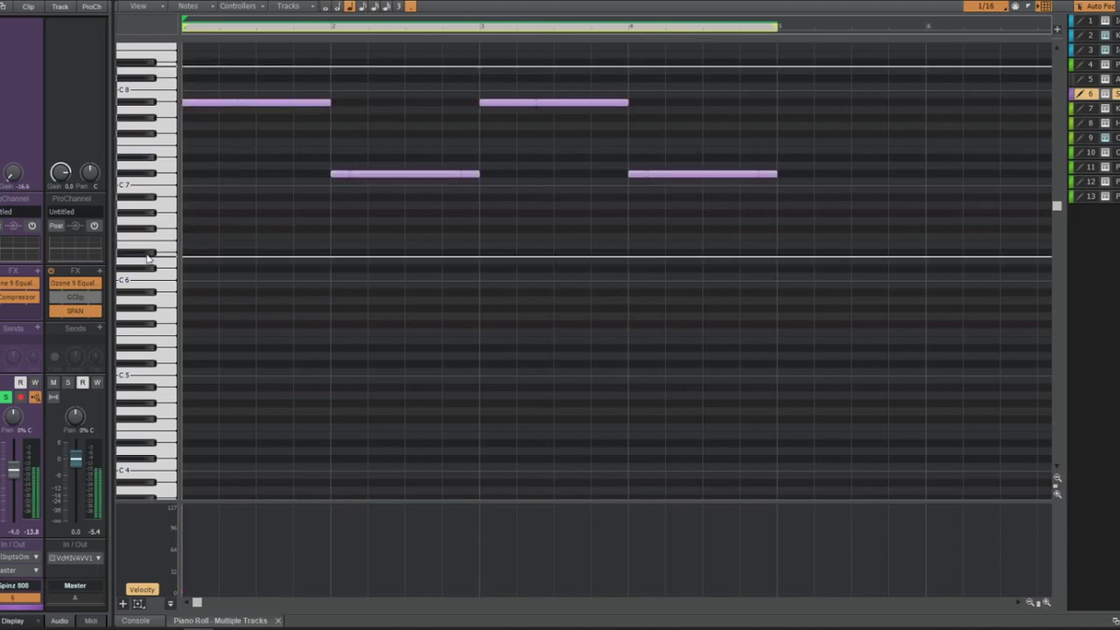
pyautogui.moveTo(216, 104); pyautogui.dragTo(193, 294)
pyautogui.press('space')
pyautogui.click(300, 240)
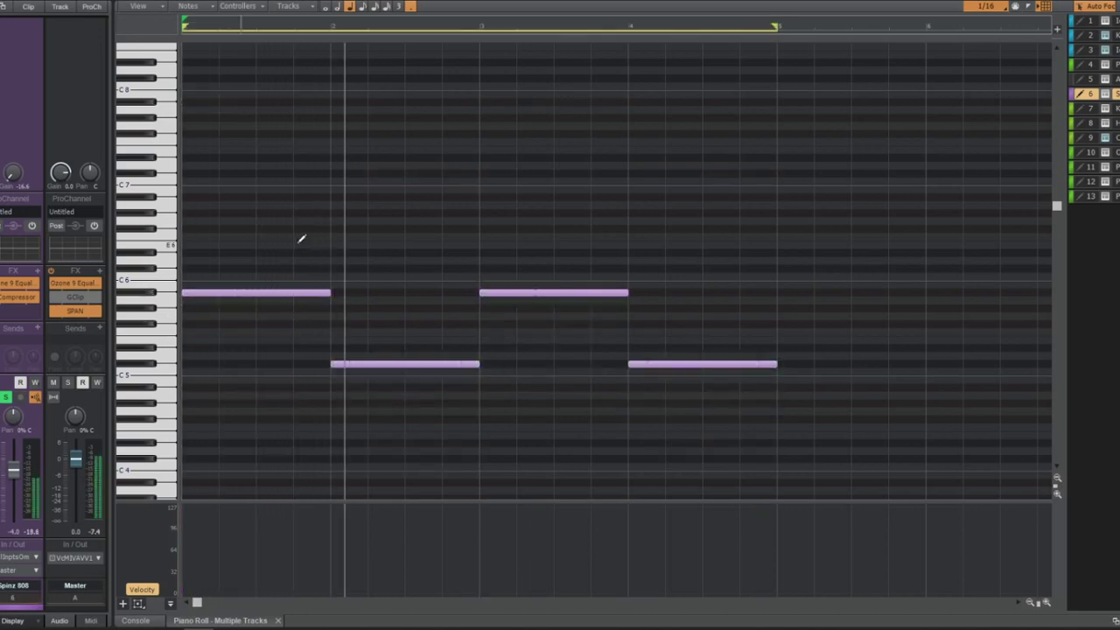
# Return to the track view, add the Clap track to the solo, and unfreeze its synth
pyautogui.press('d')
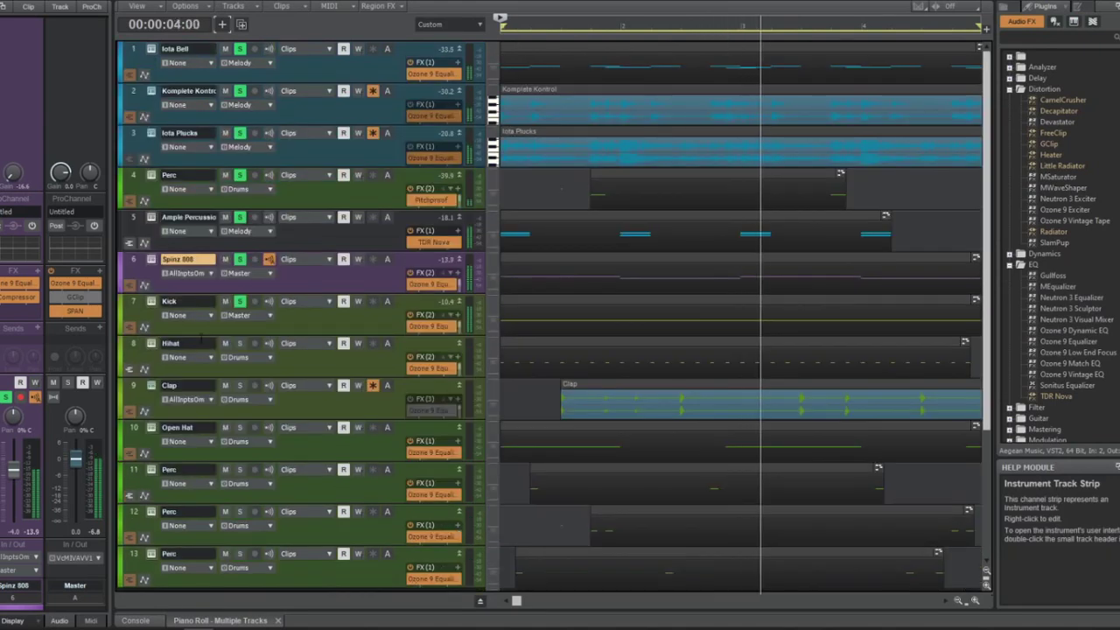
pyautogui.click(136, 303)
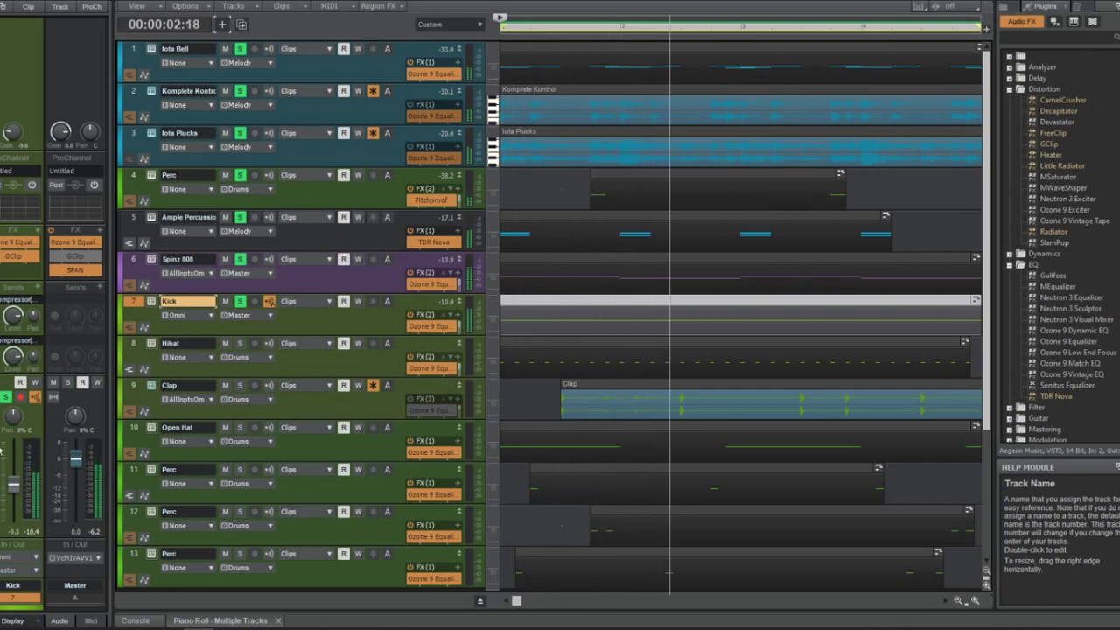
pyautogui.moveTo(14, 470)
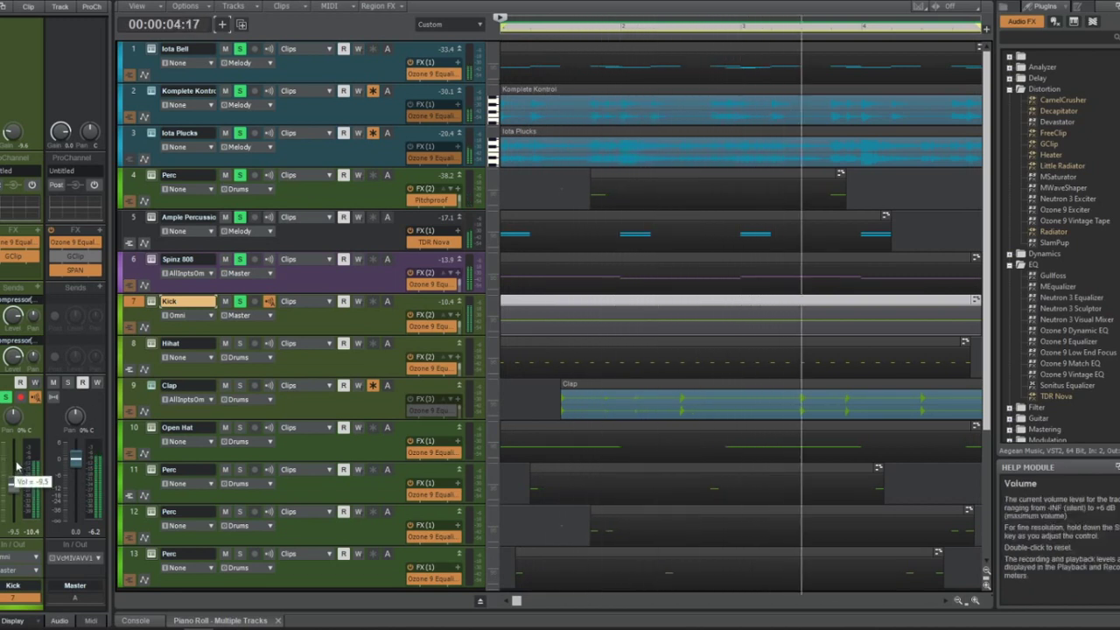
pyautogui.click(240, 385)
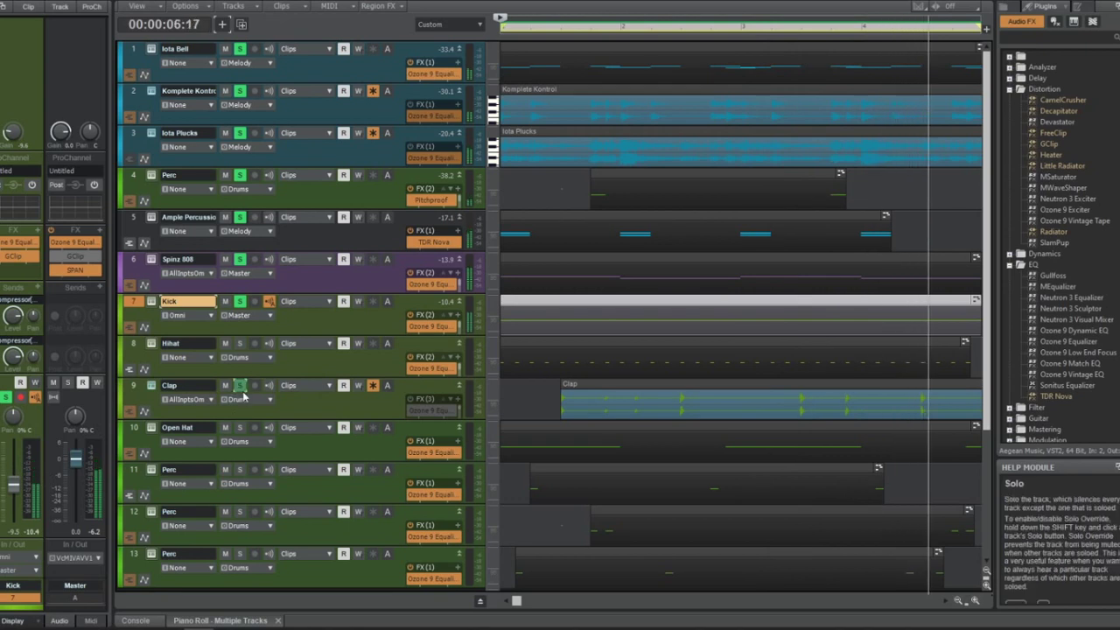
pyautogui.scroll(-2, 564, 350)
pyautogui.scroll(-2, 564, 351)
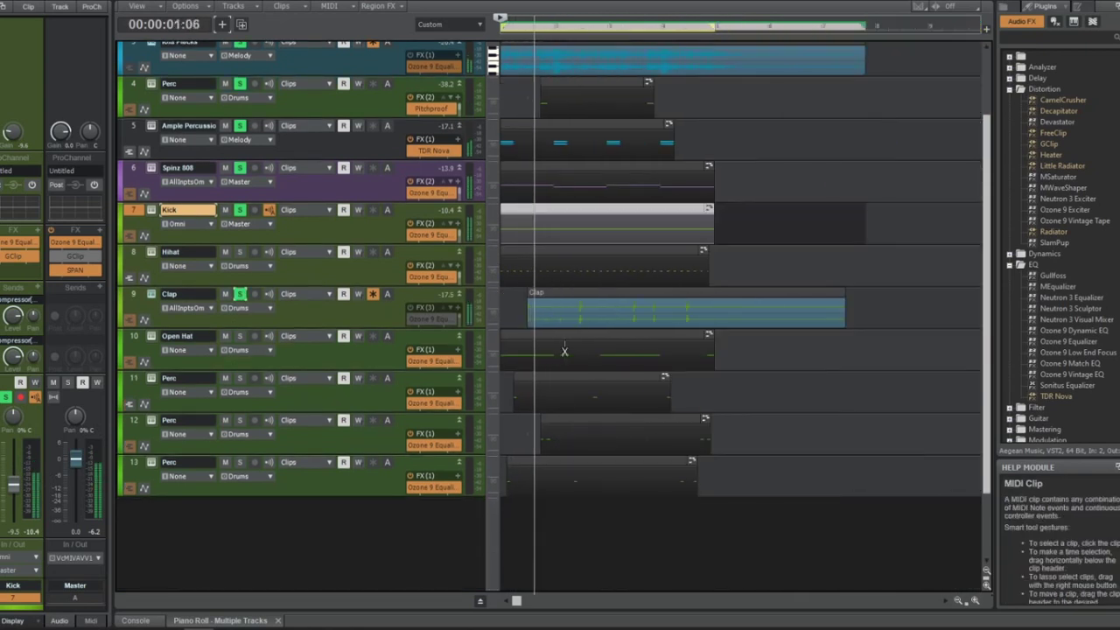
pyautogui.click(382, 300)
pyautogui.click(373, 294)
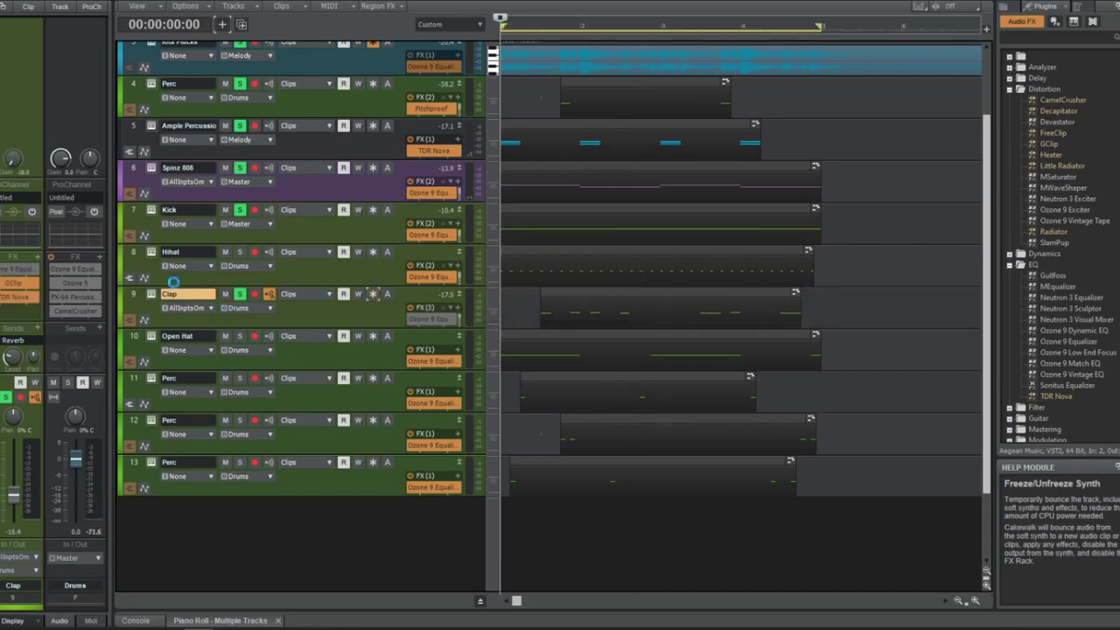
# Duplicate the Clap track and copy its MIDI clip onto the duplicate at the same time position
pyautogui.click(140, 295)
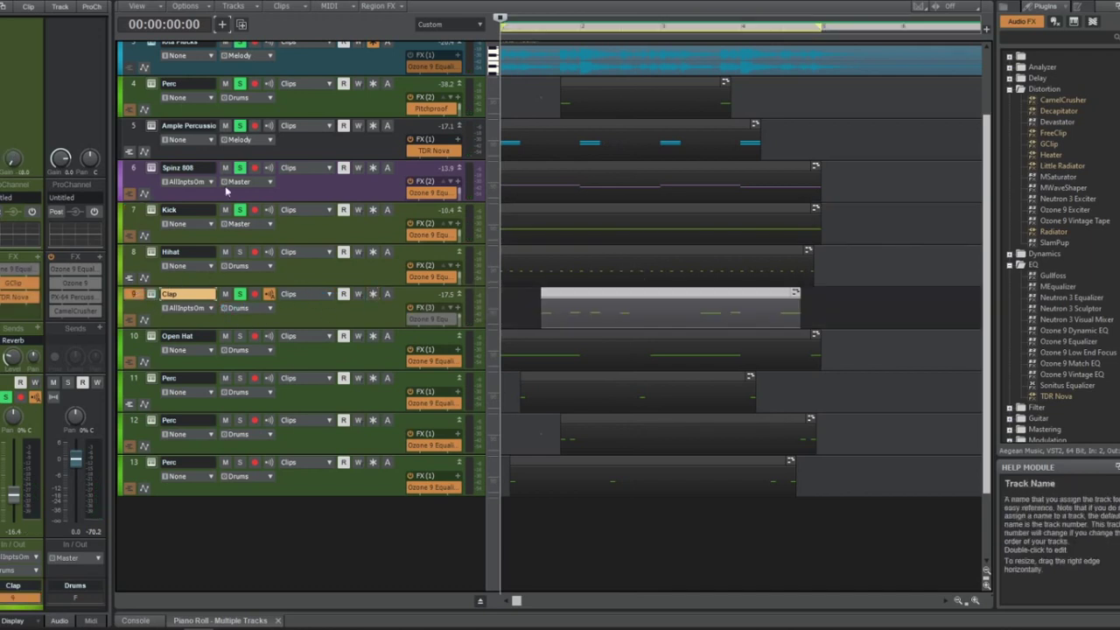
pyautogui.click(242, 24)
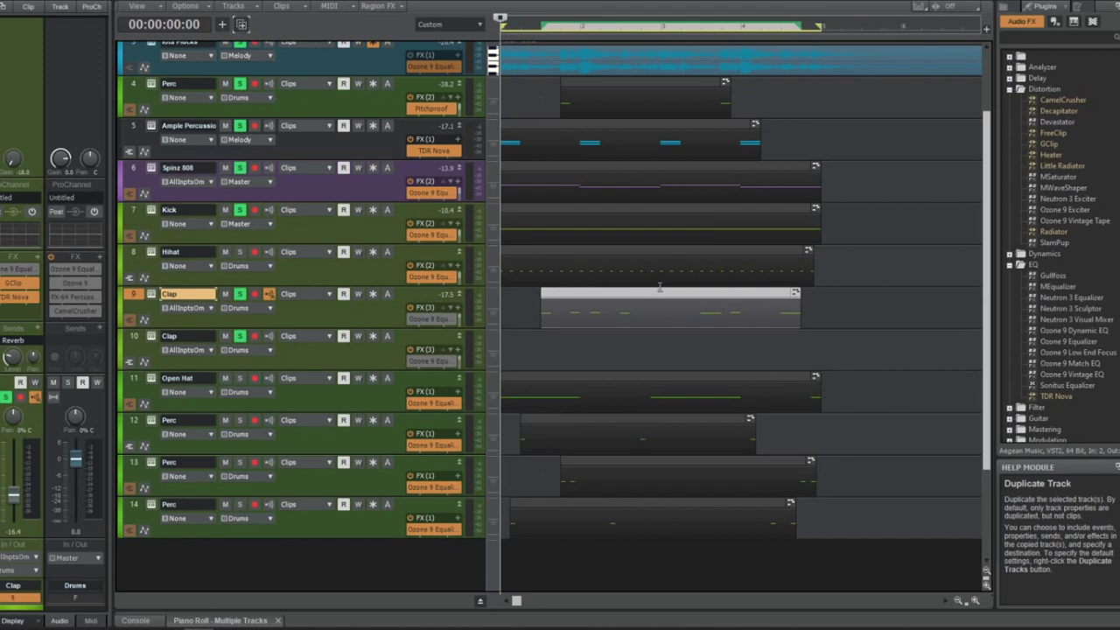
pyautogui.moveTo(640, 300); pyautogui.dragTo(639, 337)
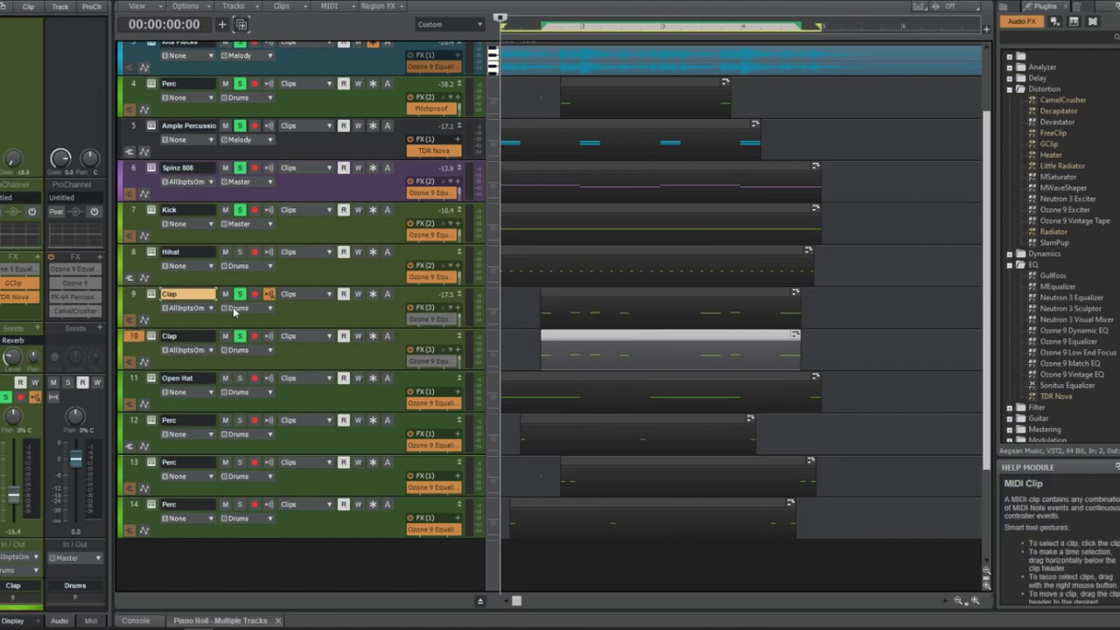
# Load Clap [ Barter ].wav from the Claps folder into the duplicate Clap track's sampler and raise that track's volume to about -9 dB
pyautogui.click(176, 327)
pyautogui.press('space')
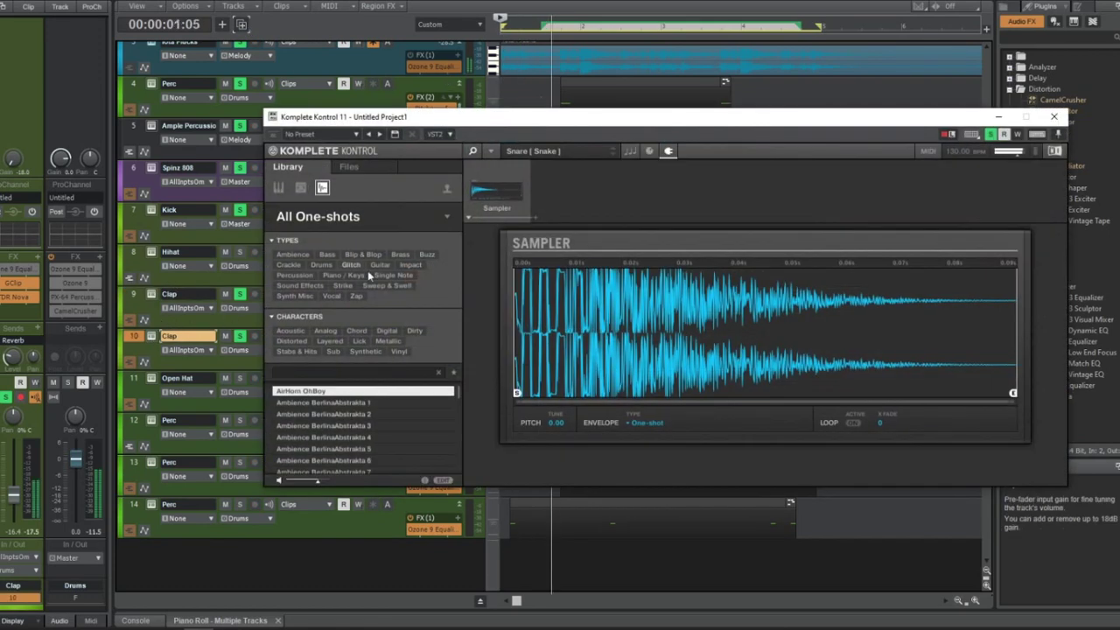
pyautogui.click(348, 166)
pyautogui.click(337, 290)
pyautogui.click(340, 283)
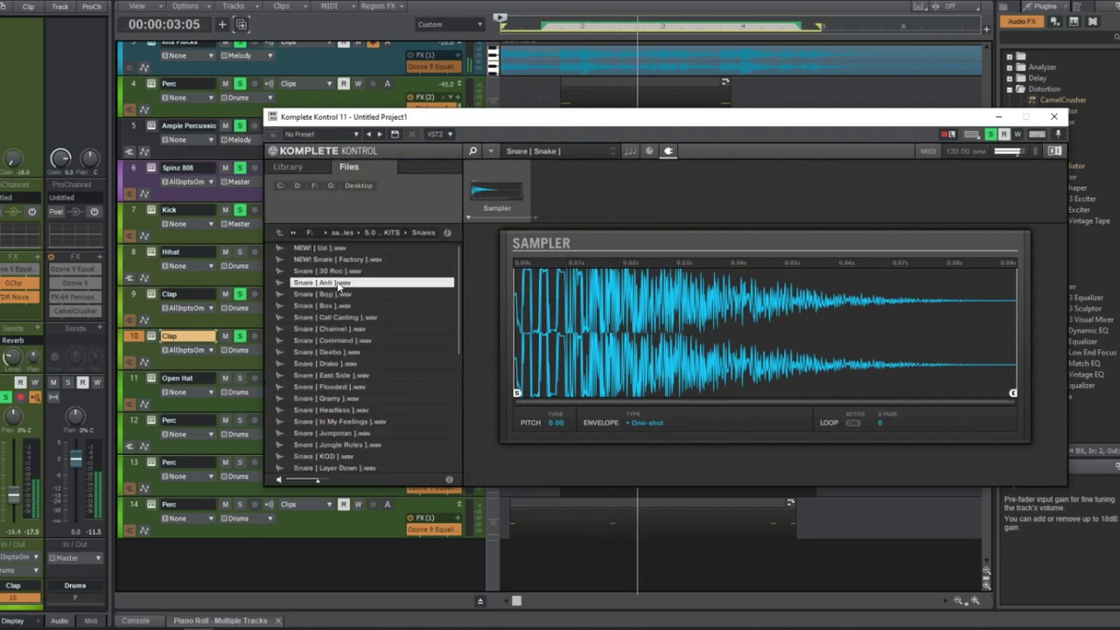
pyautogui.click(377, 233)
pyautogui.doubleClick(332, 259)
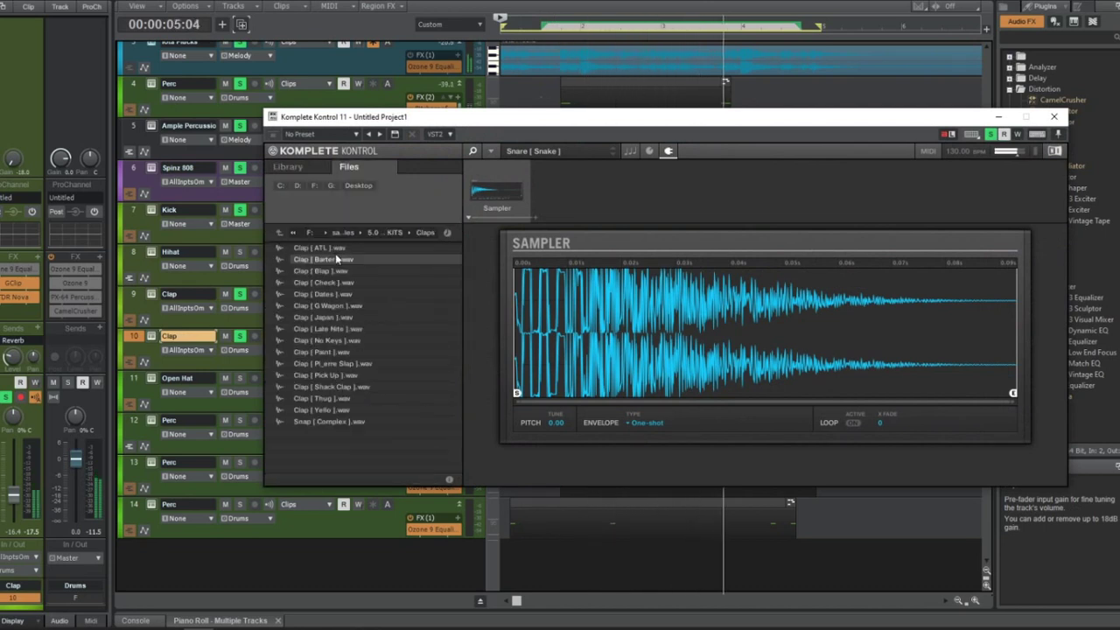
pyautogui.click(324, 259)
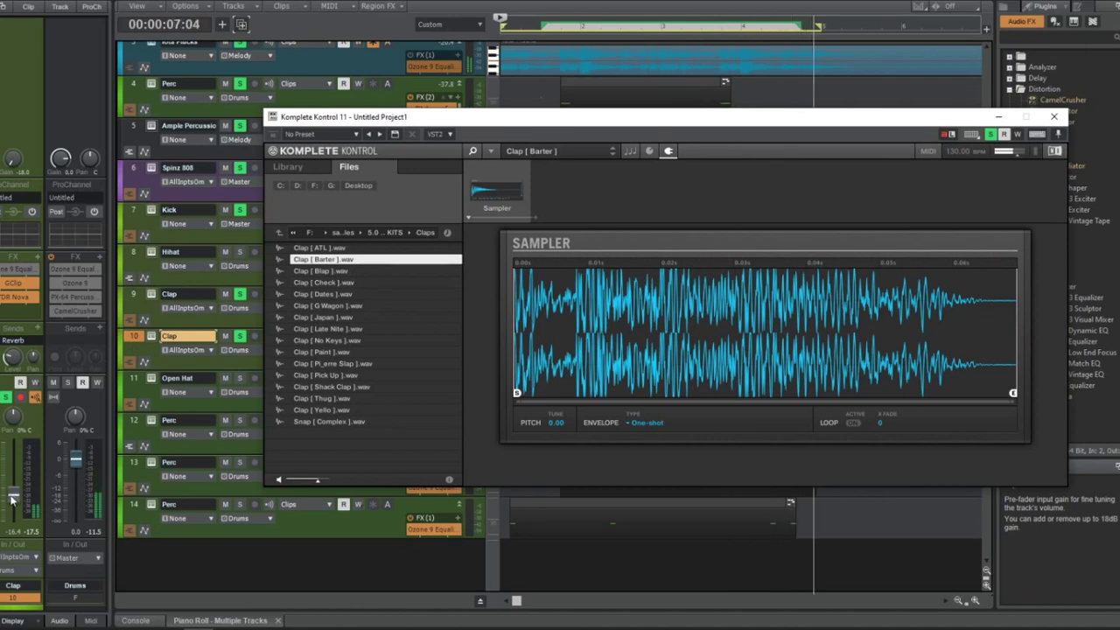
pyautogui.moveTo(13, 498); pyautogui.dragTo(13, 486)
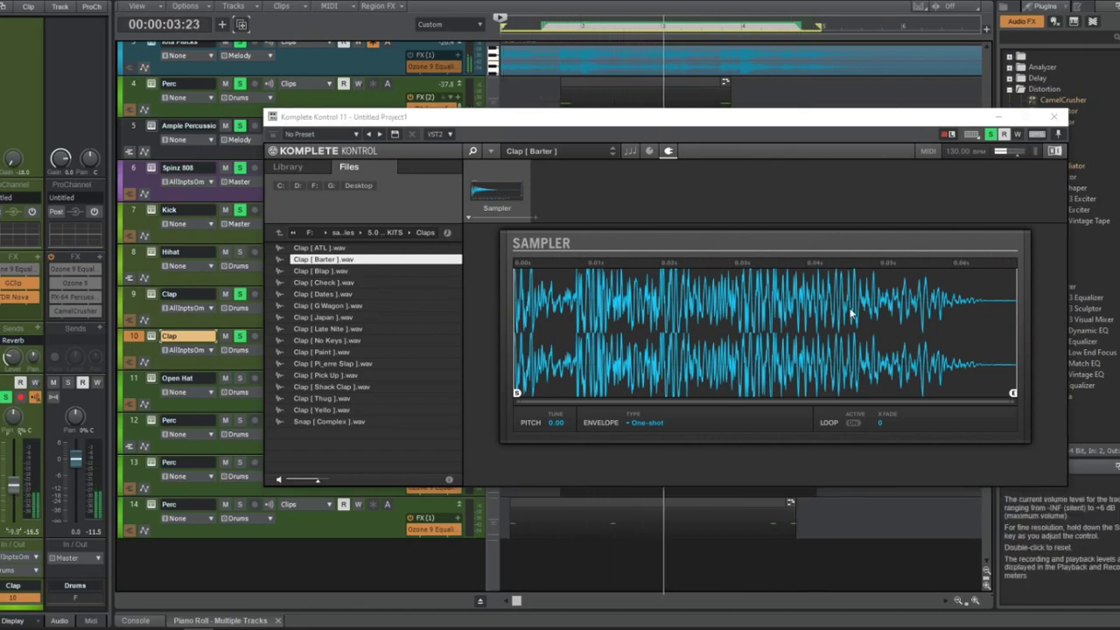
pyautogui.click(1054, 116)
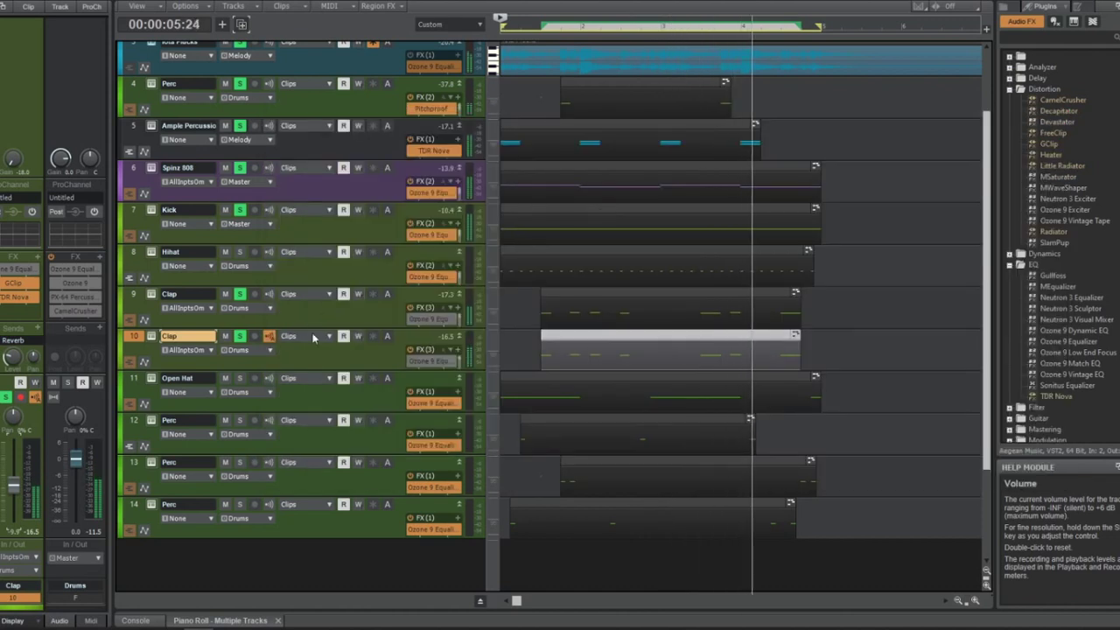
# Stop playback, freeze the synths of both Clap tracks, and lower the volume of the first Clap track during playback
pyautogui.press('space')
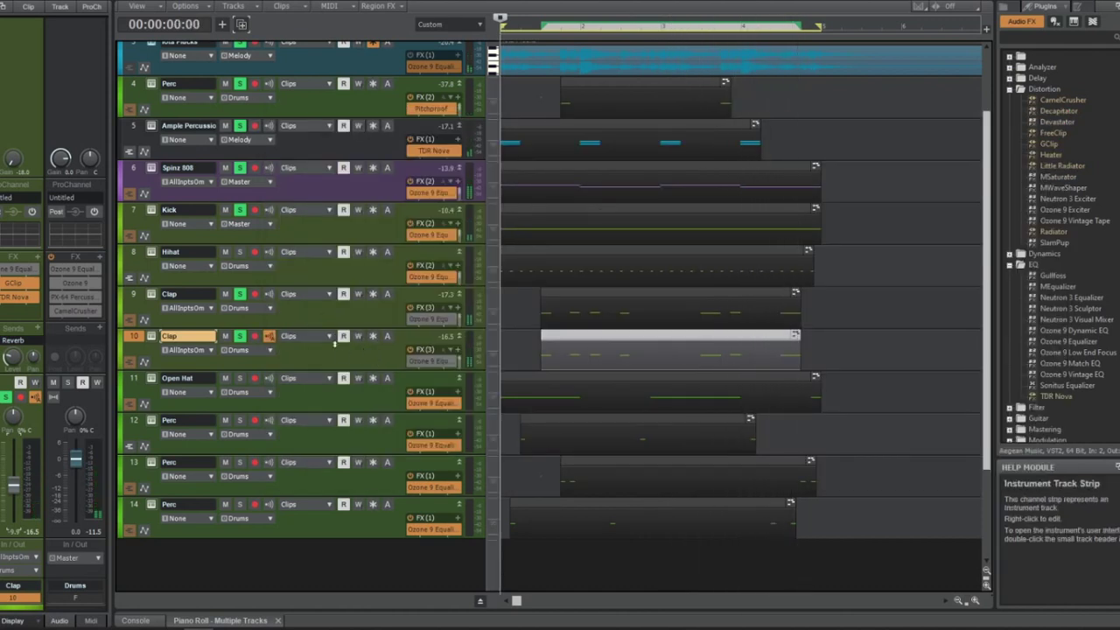
pyautogui.click(372, 336)
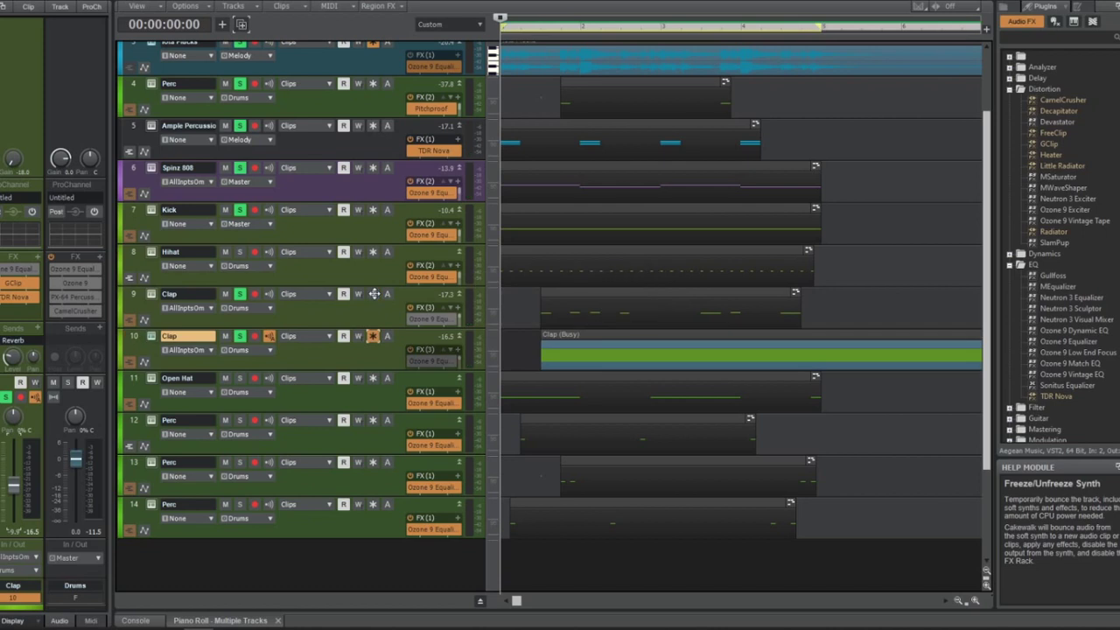
pyautogui.click(373, 294)
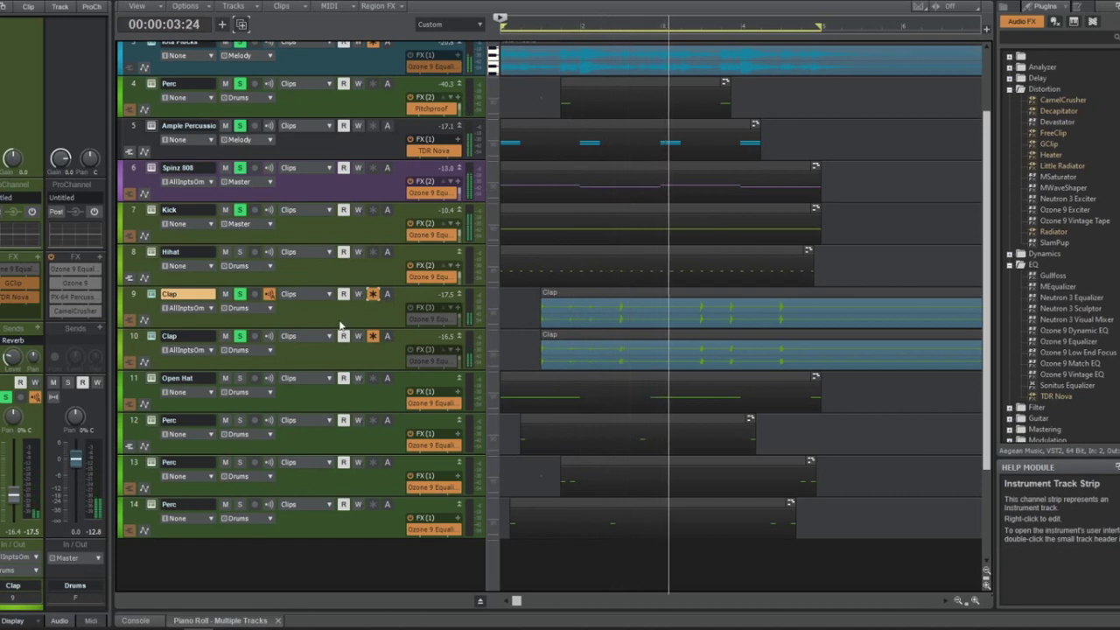
pyautogui.moveTo(133, 296); pyautogui.dragTo(133, 338)
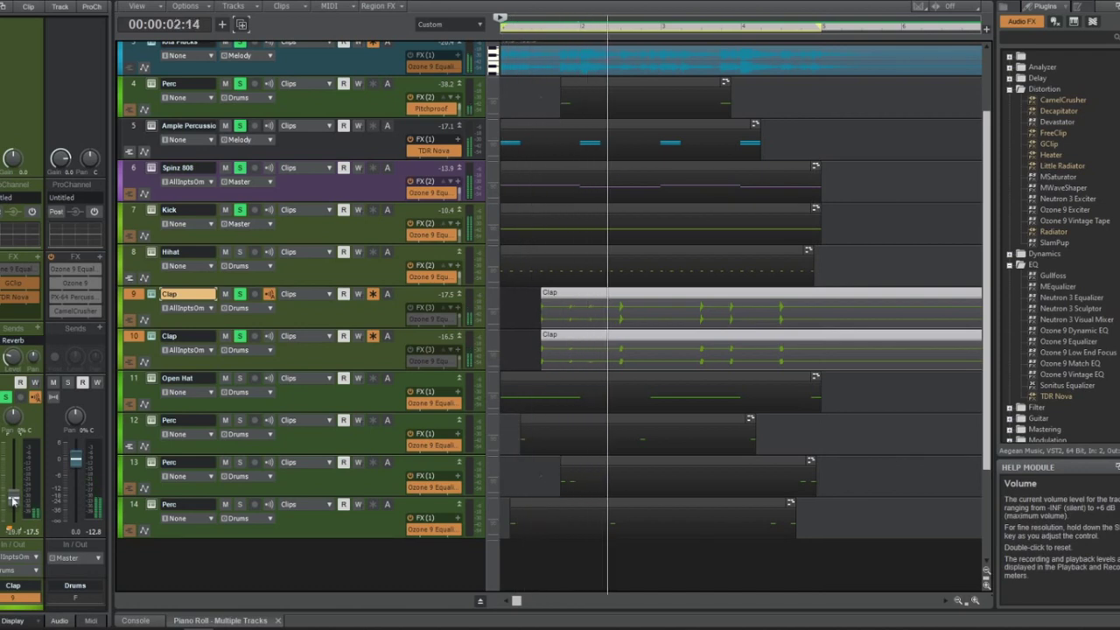
# Add the Hihat track to the solo and raise the Kick track's volume
pyautogui.click(266, 252)
pyautogui.click(239, 252)
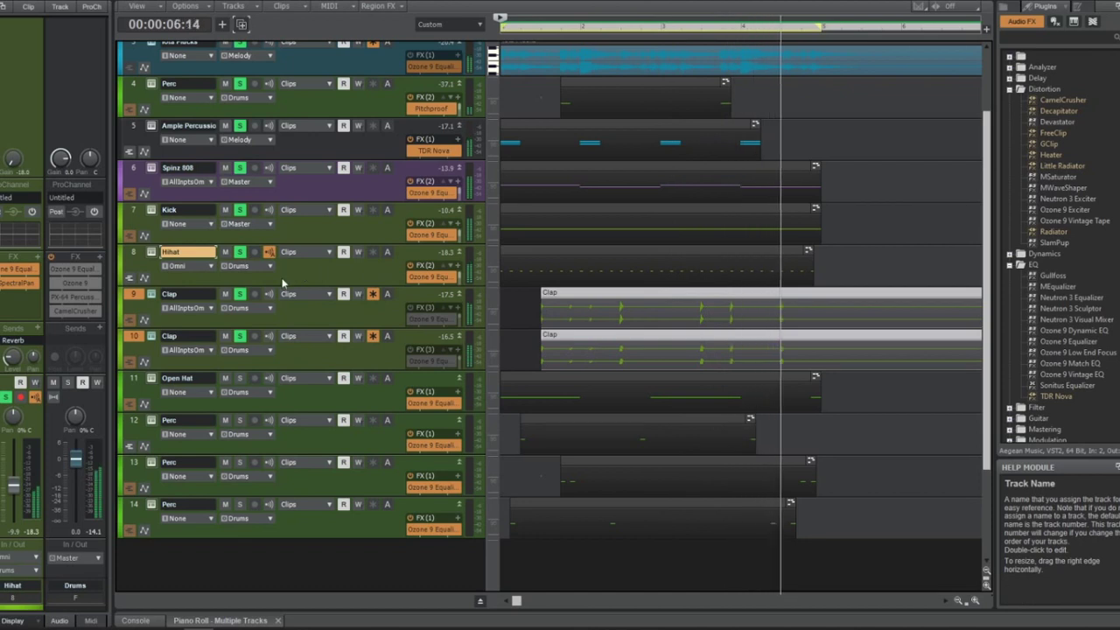
pyautogui.click(243, 234)
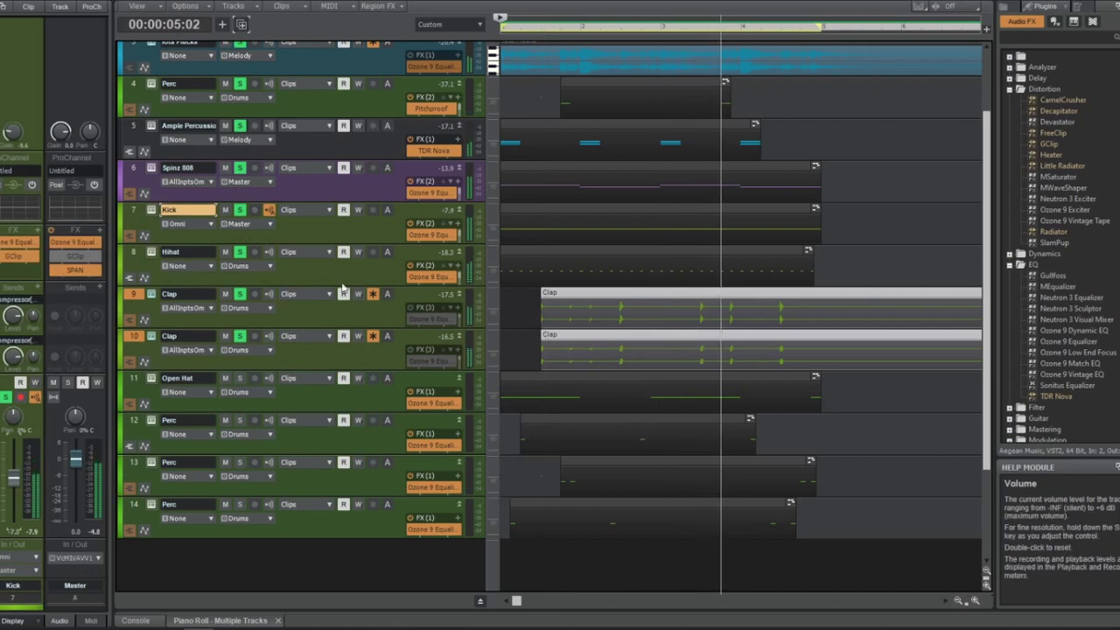
# Stop playback and duplicate the Hihat track directly below the original
pyautogui.click(170, 256)
pyautogui.click(136, 260)
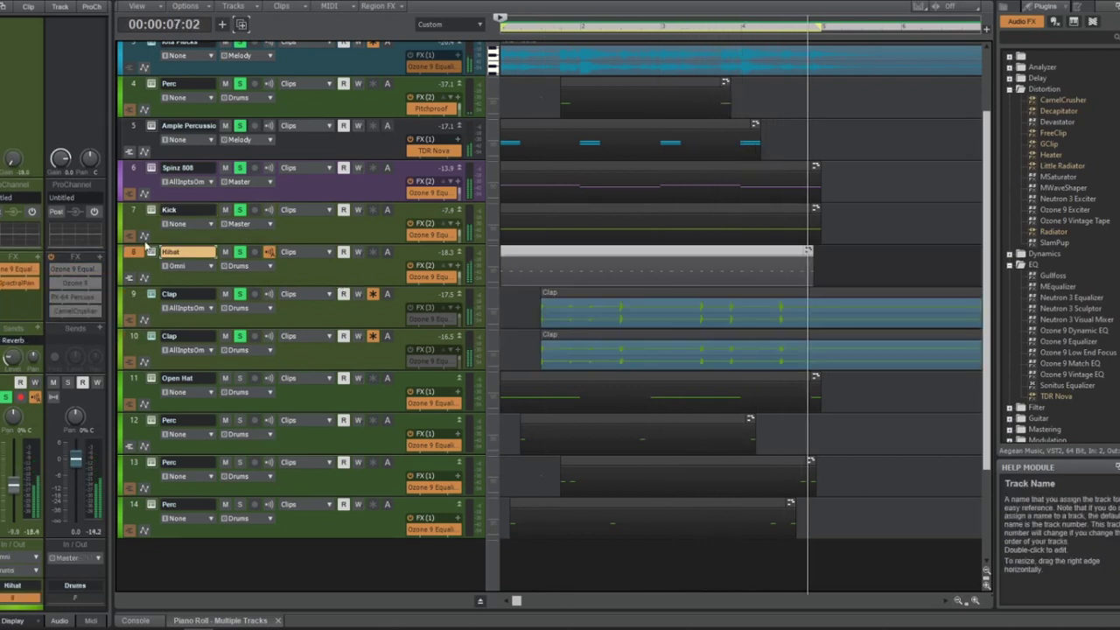
pyautogui.press('space')
pyautogui.click(241, 25)
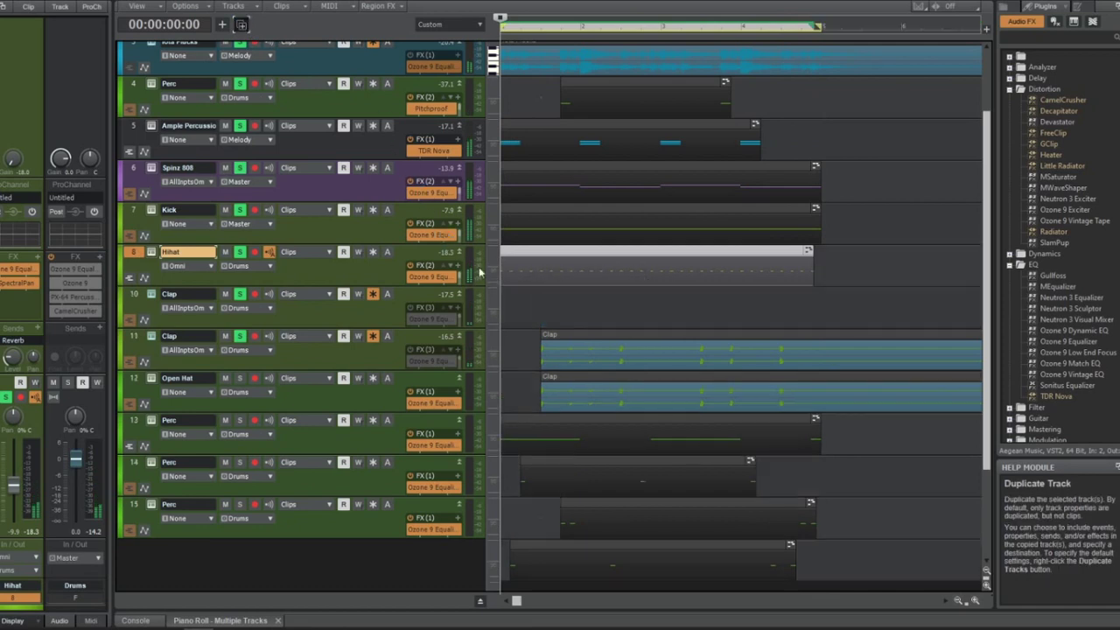
pyautogui.rightClick(513, 304)
pyautogui.press('Escape')
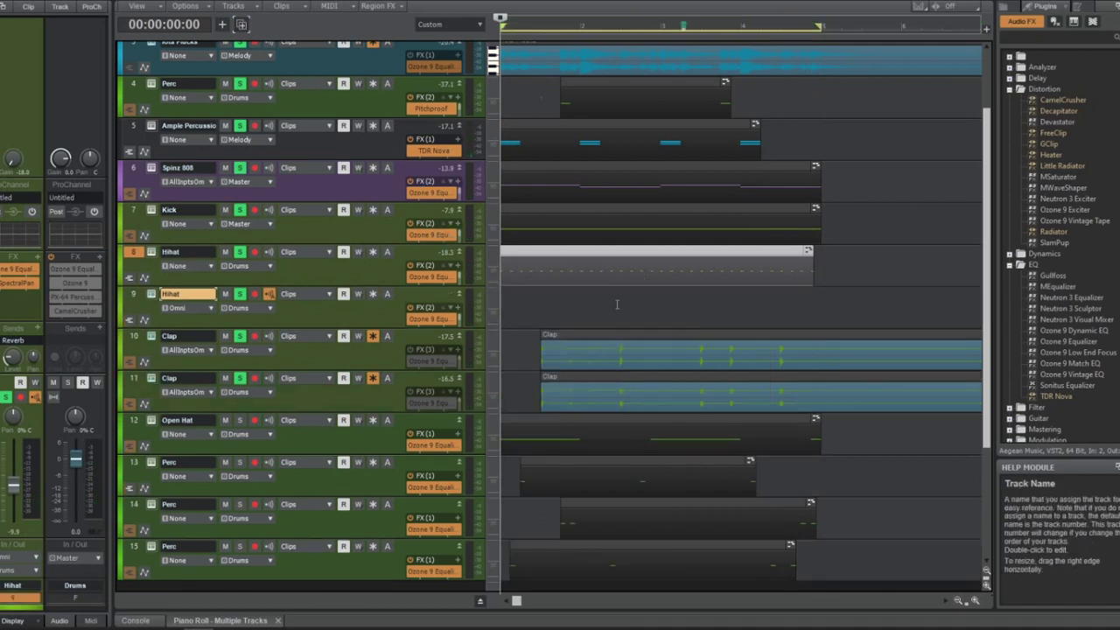
# Open the empty duplicate Hihat track in the Piano Roll
pyautogui.click(541, 299)
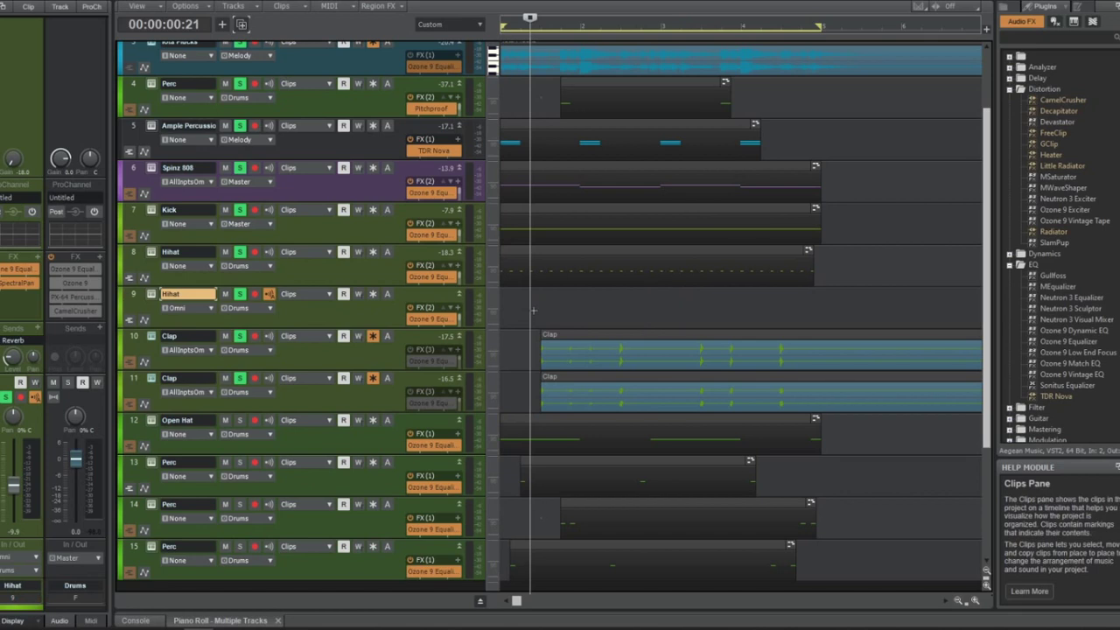
pyautogui.rightClick(534, 308)
pyautogui.moveTo(560, 318)
pyautogui.click(655, 329)
# Set the Piano Roll snap resolution to 64th notes and activate the line drawing tool
pyautogui.press('t')
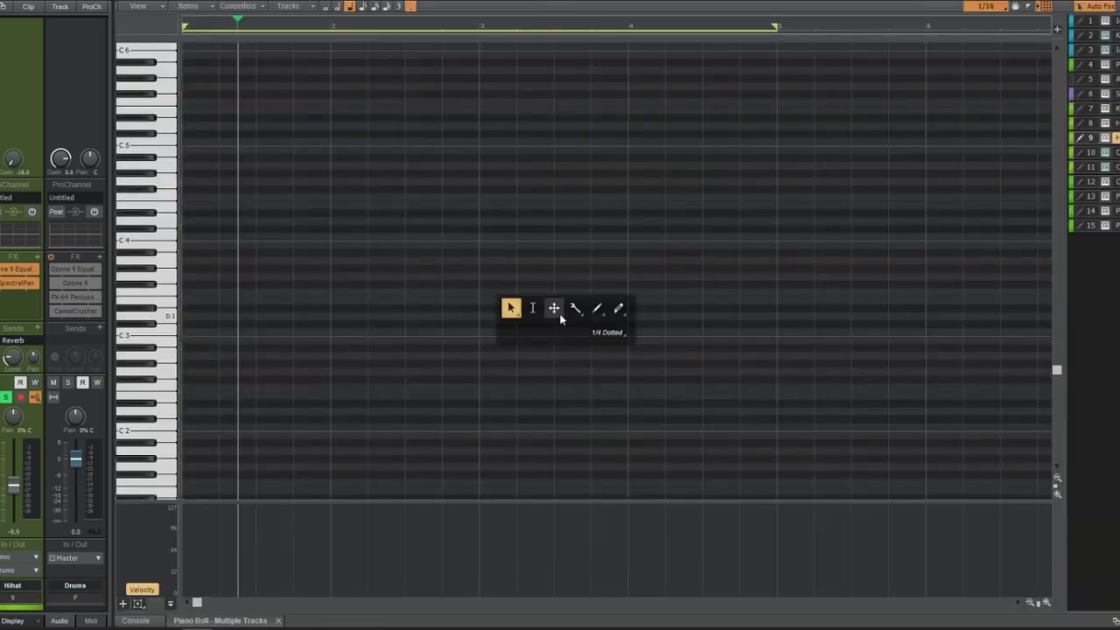
pyautogui.click(599, 313)
pyautogui.click(969, 12)
pyautogui.click(988, 229)
pyautogui.press('t')
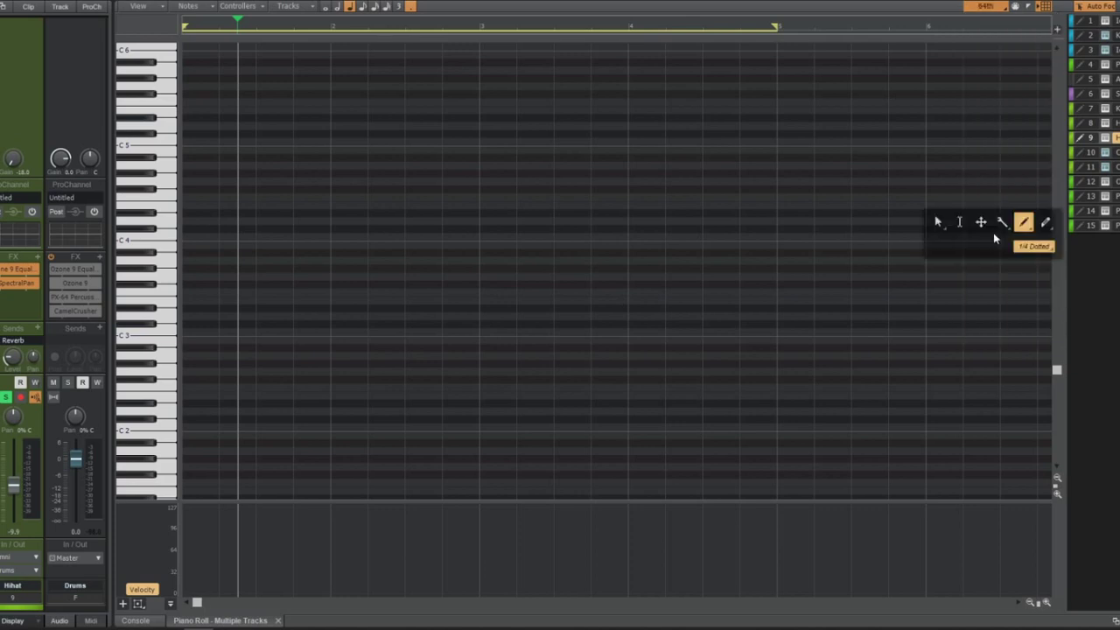
pyautogui.click(1020, 225)
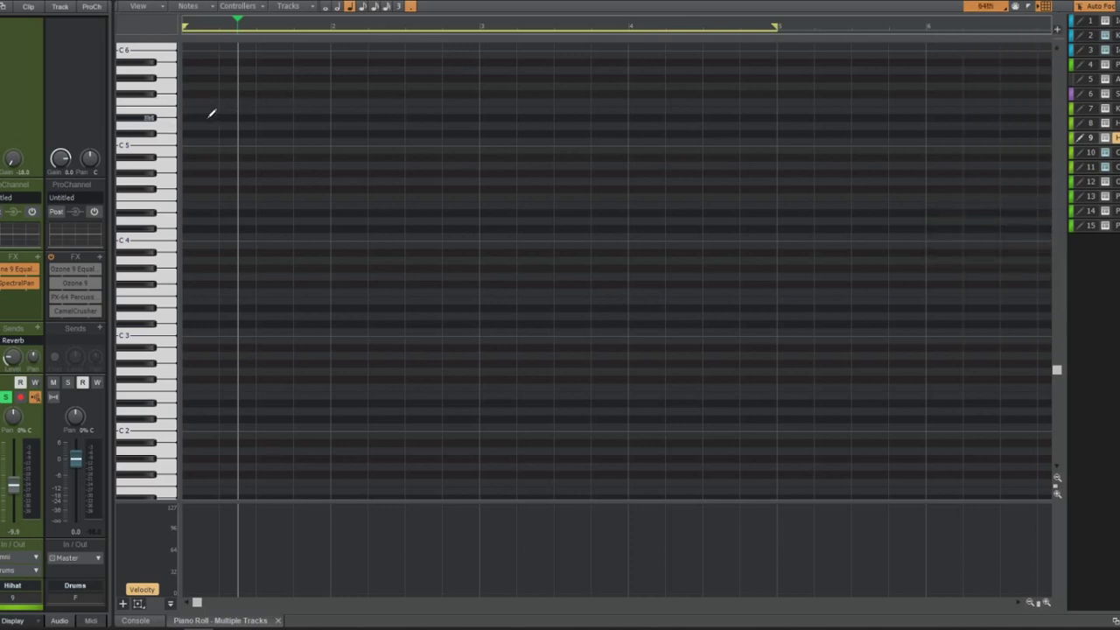
# Draw a run of 64th-note hi-hat hits on C5 from the start of bar 1 and play it back
pyautogui.click(195, 141)
pyautogui.moveTo(180, 141); pyautogui.dragTo(185, 142)
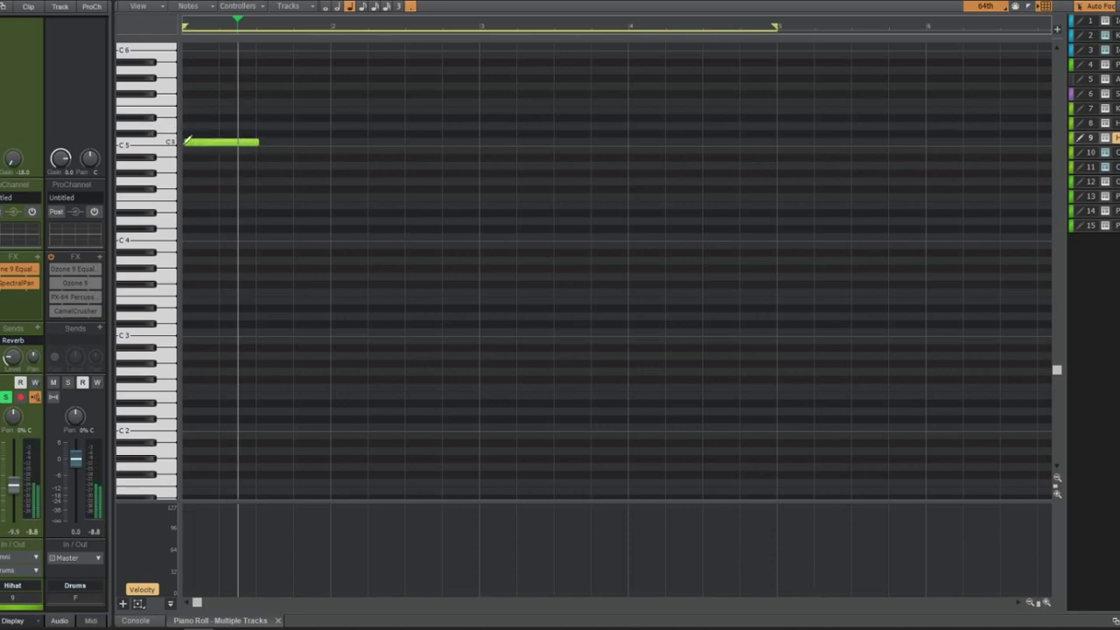
pyautogui.press('w')
pyautogui.press('space')
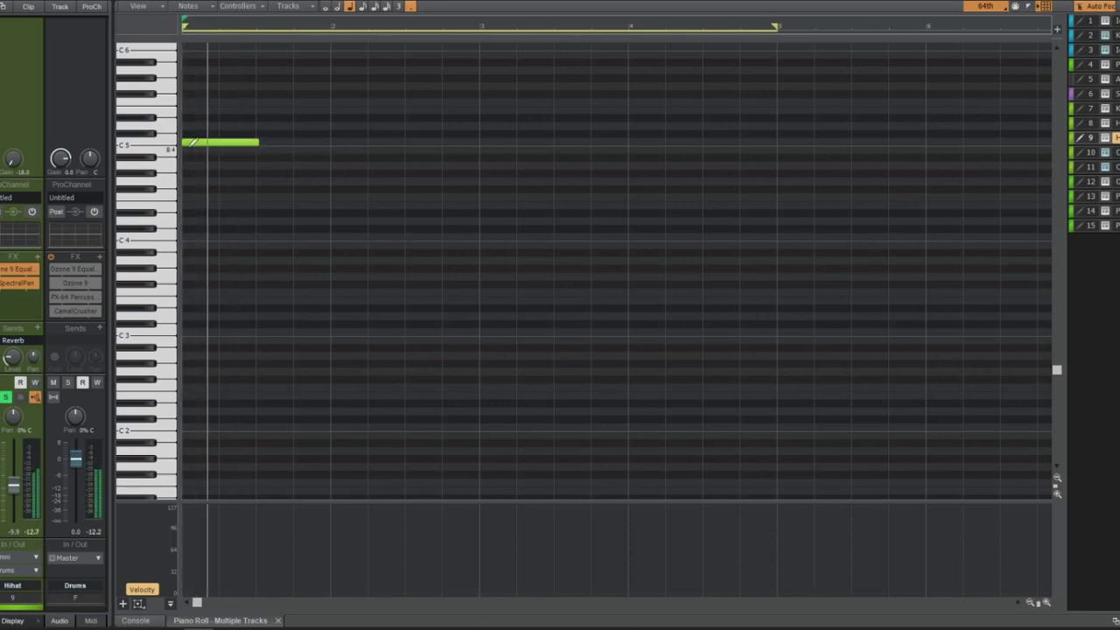
pyautogui.press('space')
# Select the C5 hi-hat run and shape its velocities into a steadily falling ramp, auditioning the result
pyautogui.hotkey('ctrl', 'a')
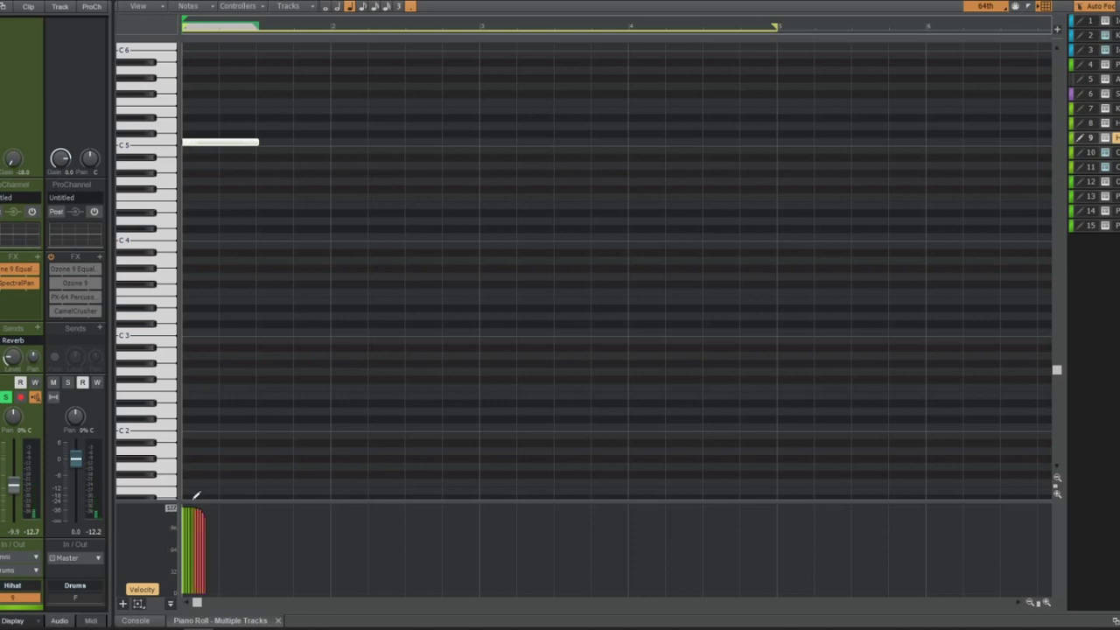
pyautogui.press('space')
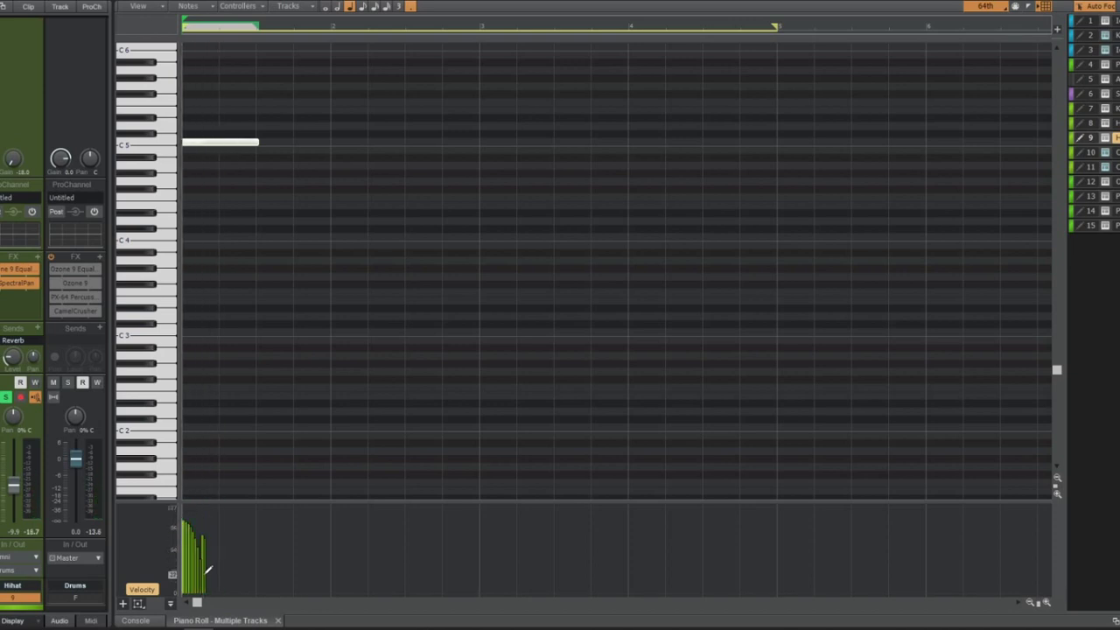
pyautogui.moveTo(175, 512)
pyautogui.mouseDown()
pyautogui.moveTo(205, 534)
pyautogui.moveTo(190, 518)
pyautogui.mouseUp()
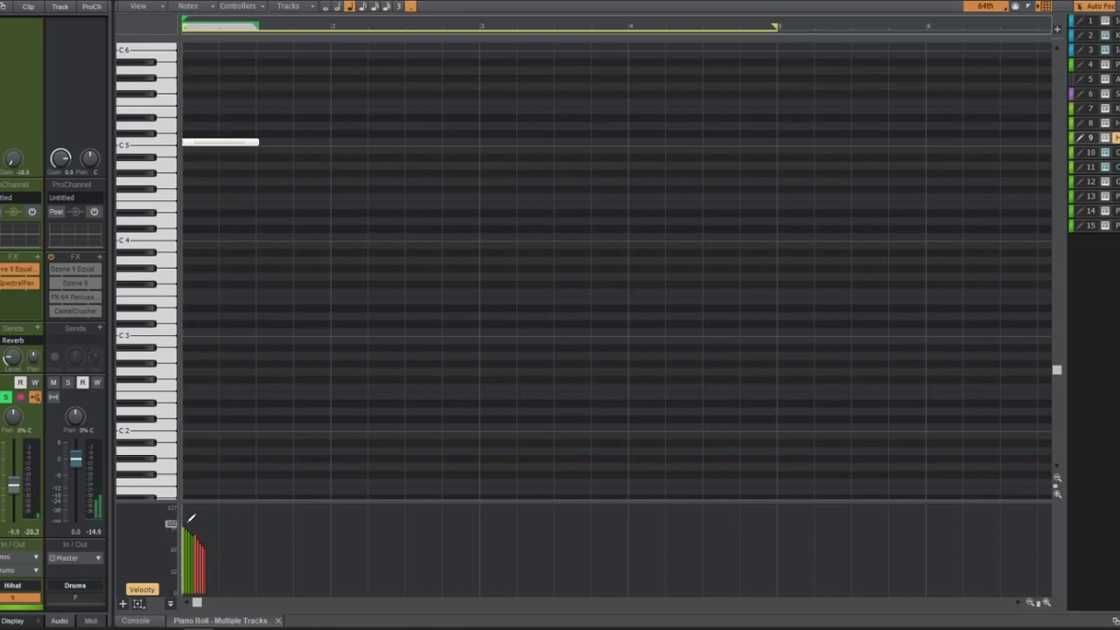
pyautogui.press('space')
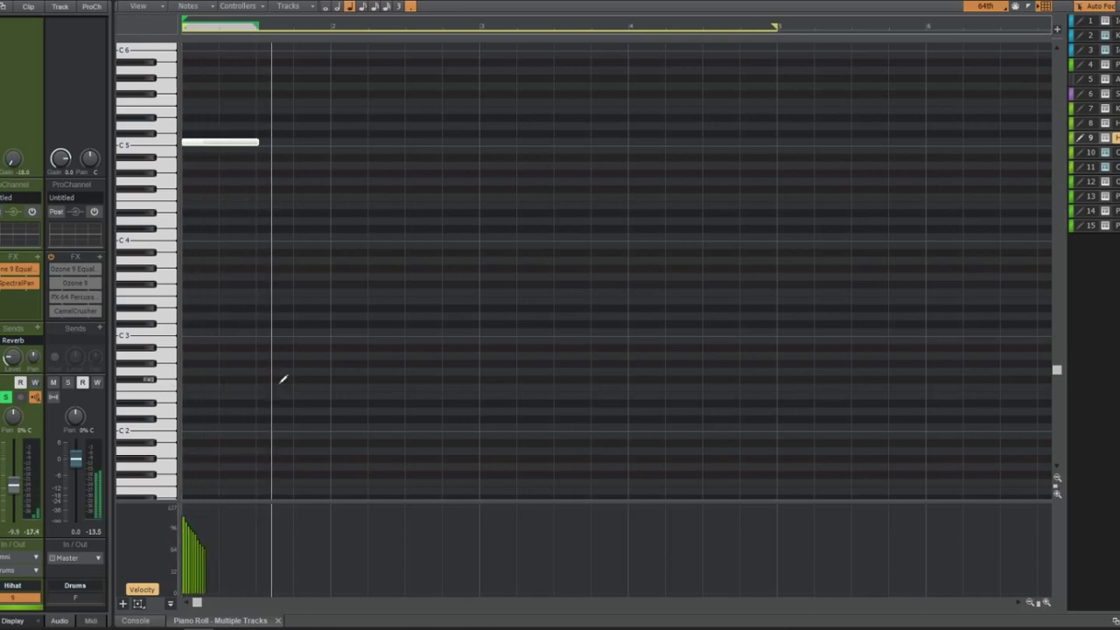
pyautogui.press('space')
pyautogui.click(203, 540)
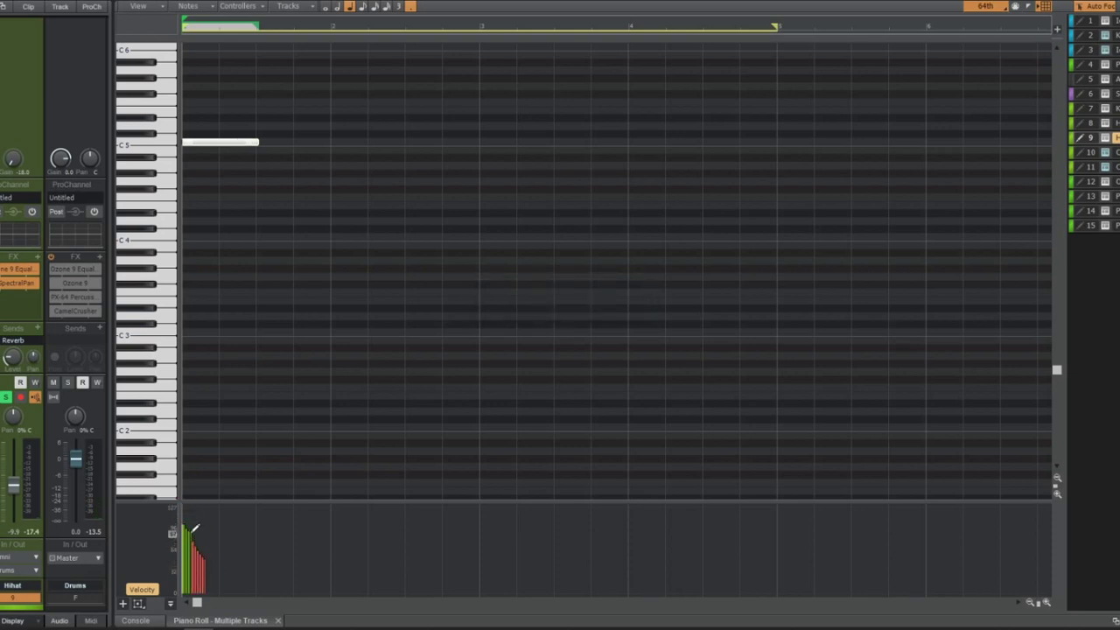
pyautogui.press('space')
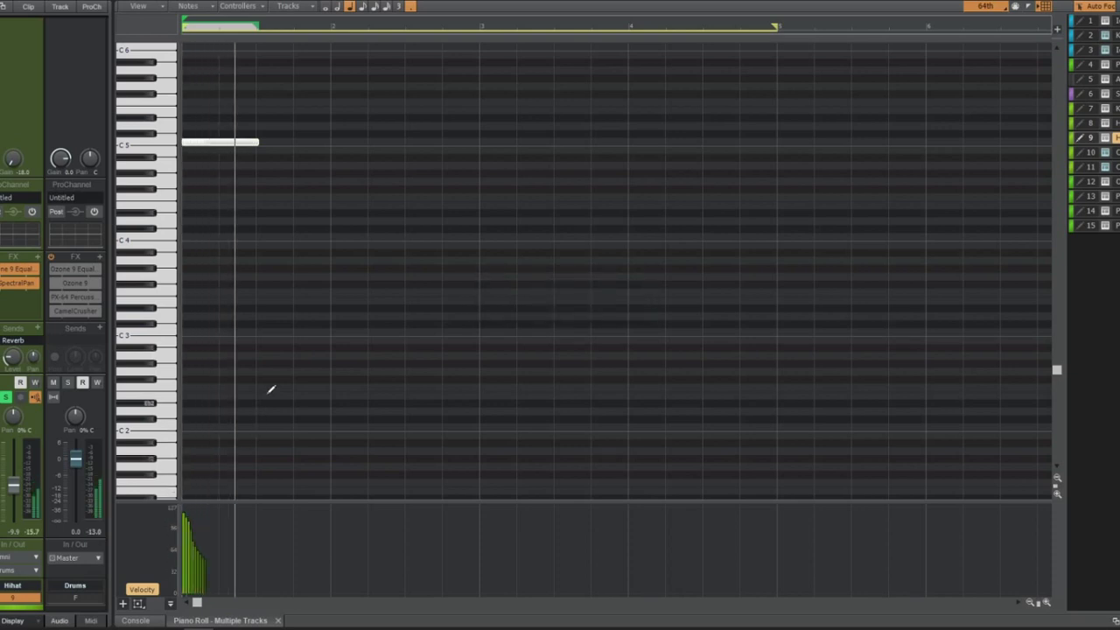
# Draw a lower run of 64th notes on G#3 leading into bar 2, give it rising velocities, and play it back
pyautogui.click(317, 268)
pyautogui.click(193, 237)
pyautogui.click(188, 260)
pyautogui.click(186, 277)
pyautogui.click(184, 285)
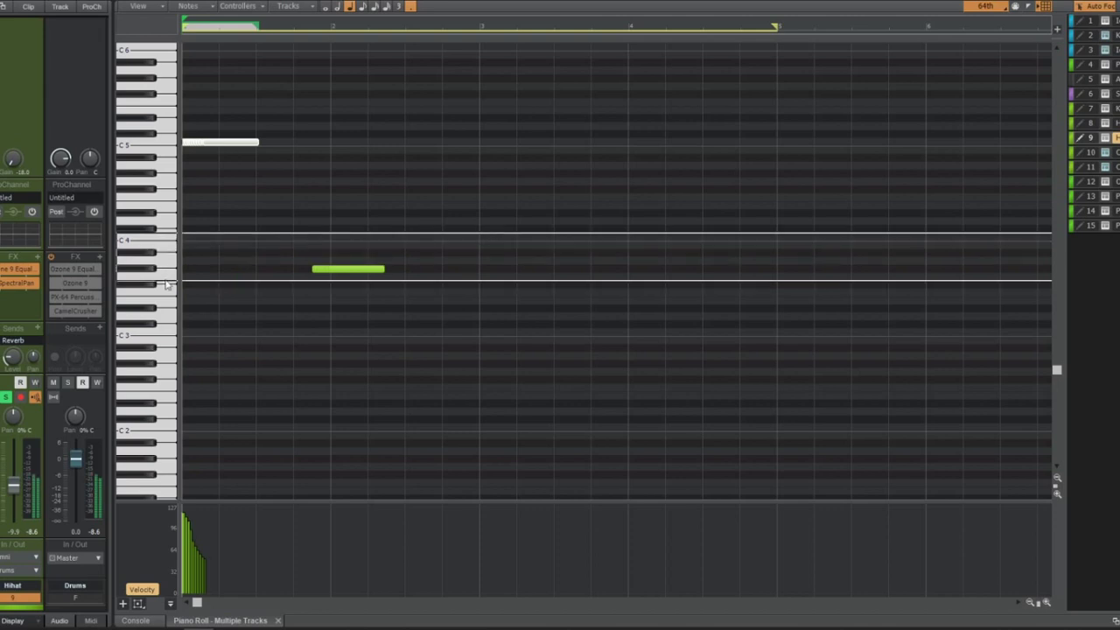
pyautogui.press('Tab')
pyautogui.press('space')
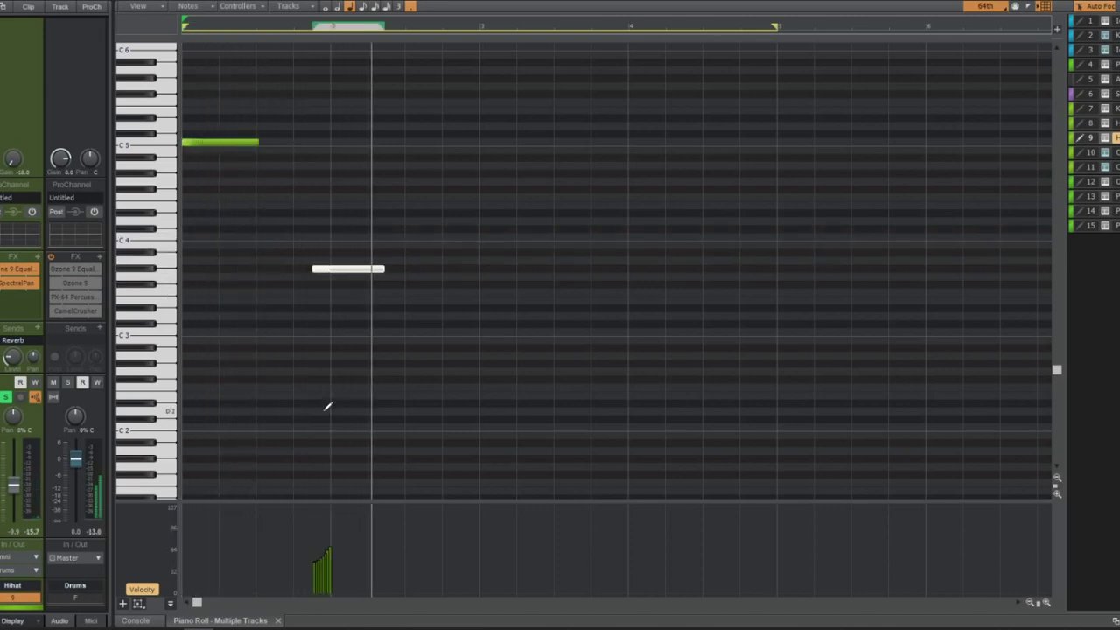
pyautogui.press('space')
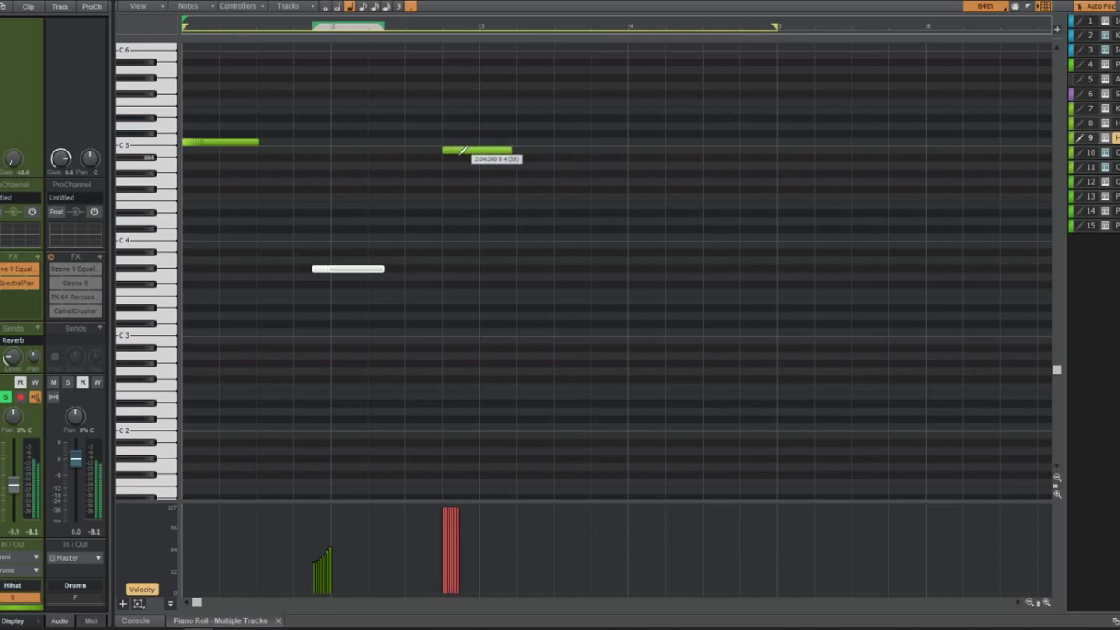
# Layer consecutive 64th-note runs on B4 and D5 leading into bar 3, shaping the D5 run with falling velocities
pyautogui.moveTo(459, 127); pyautogui.dragTo(530, 127)
pyautogui.click(167, 155)
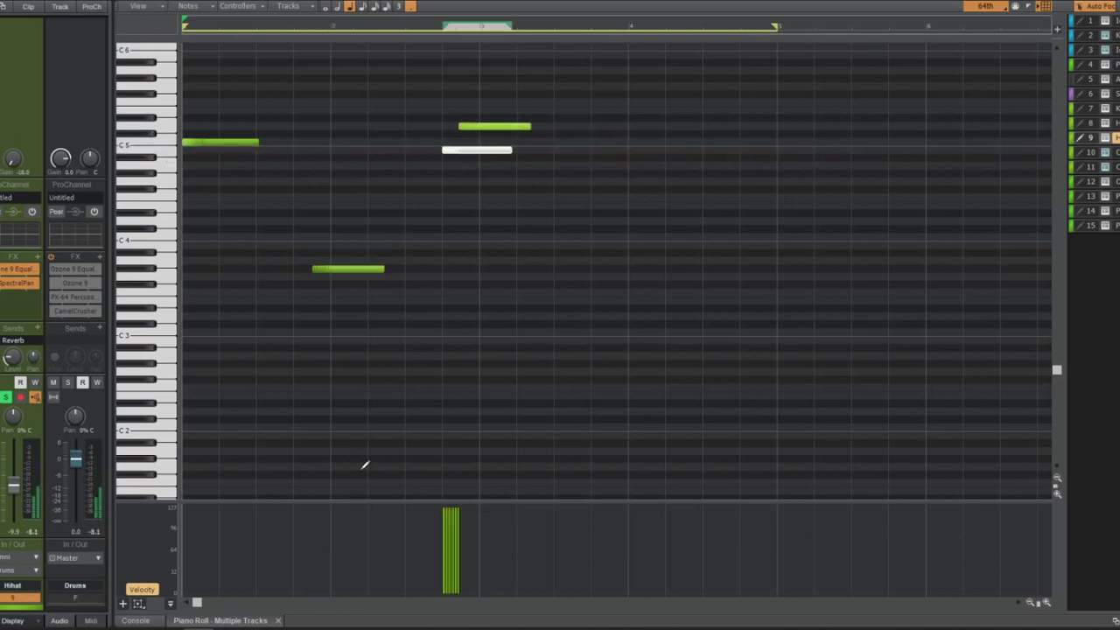
pyautogui.click(175, 125)
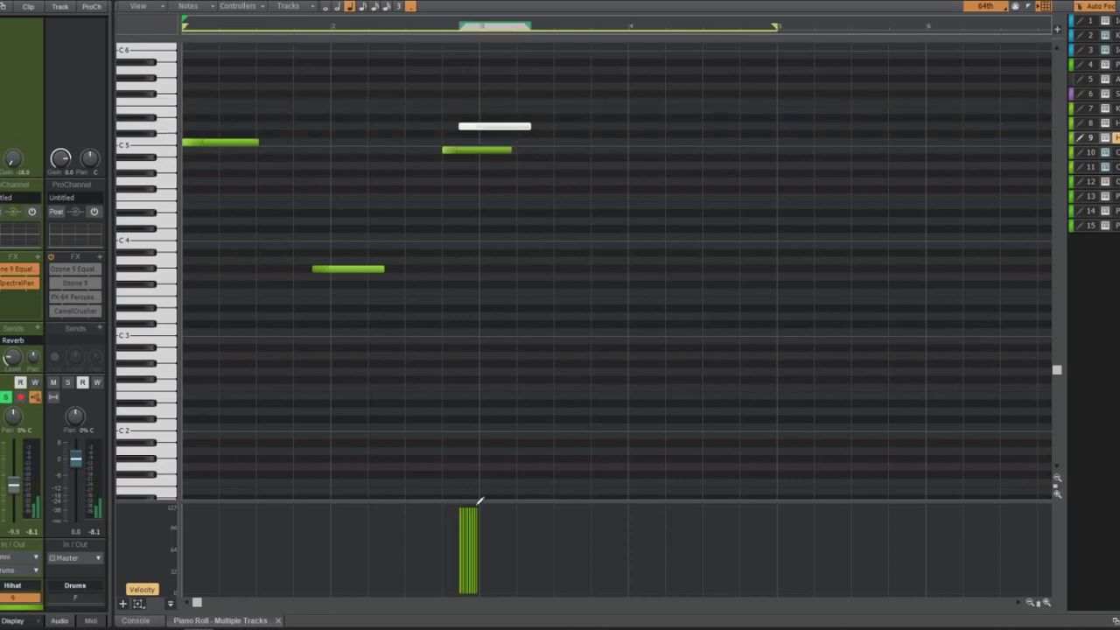
pyautogui.press('space')
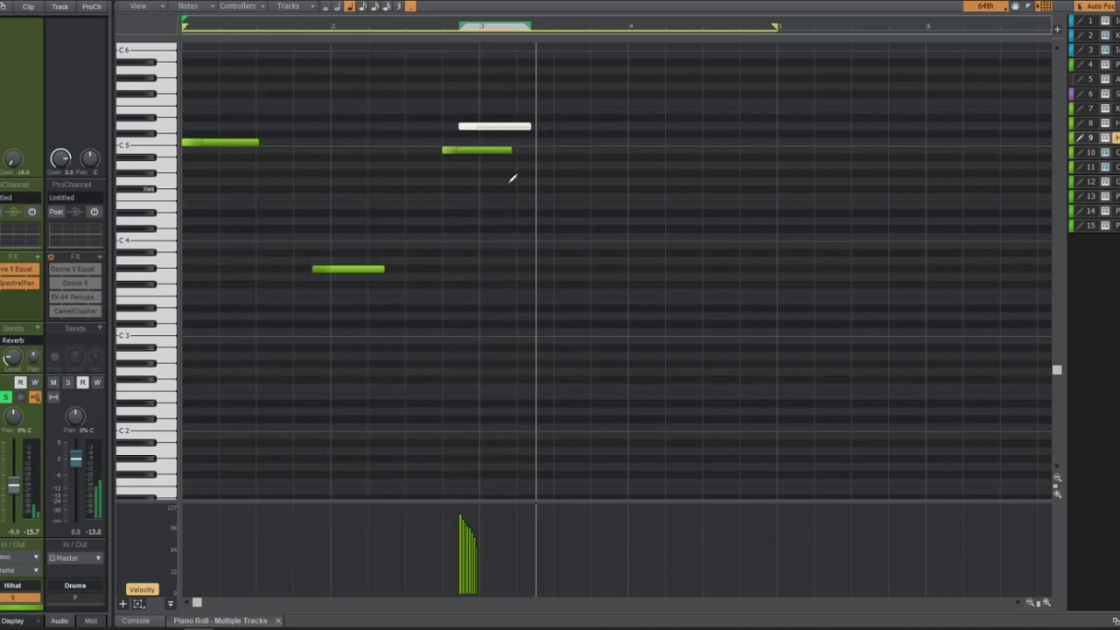
# Use the Move tool to shift the D5 run slightly later, and play back the hi-hat pattern from the start
pyautogui.press('t')
pyautogui.click(446, 117)
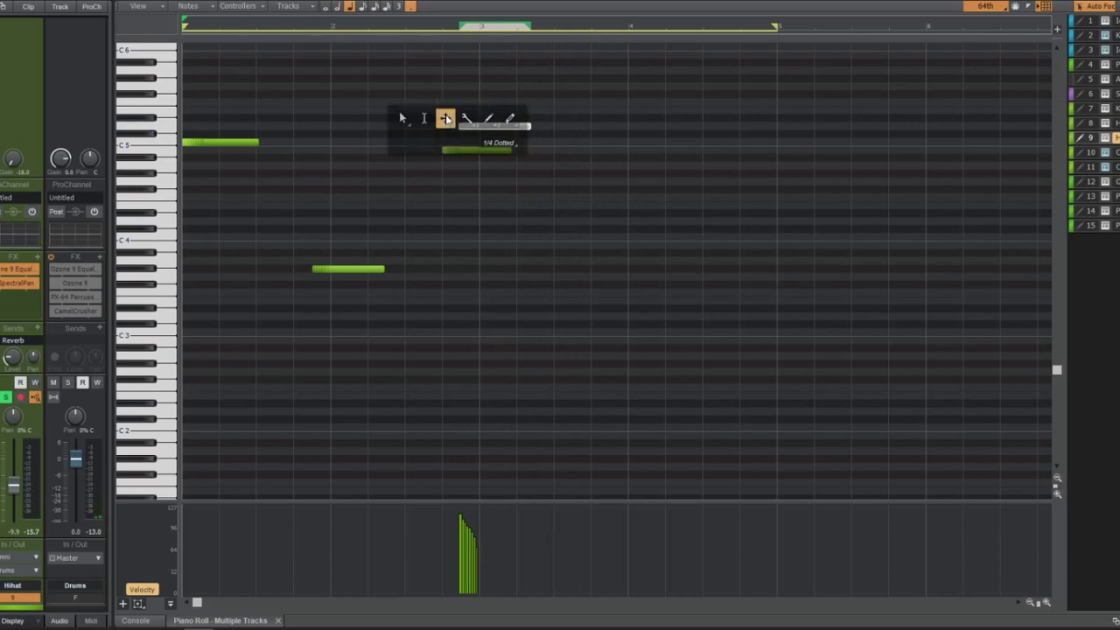
pyautogui.hotkey('ctrl', 'Right')
pyautogui.hotkey('ctrl', 'Right')
pyautogui.hscroll(5, 805, 185)
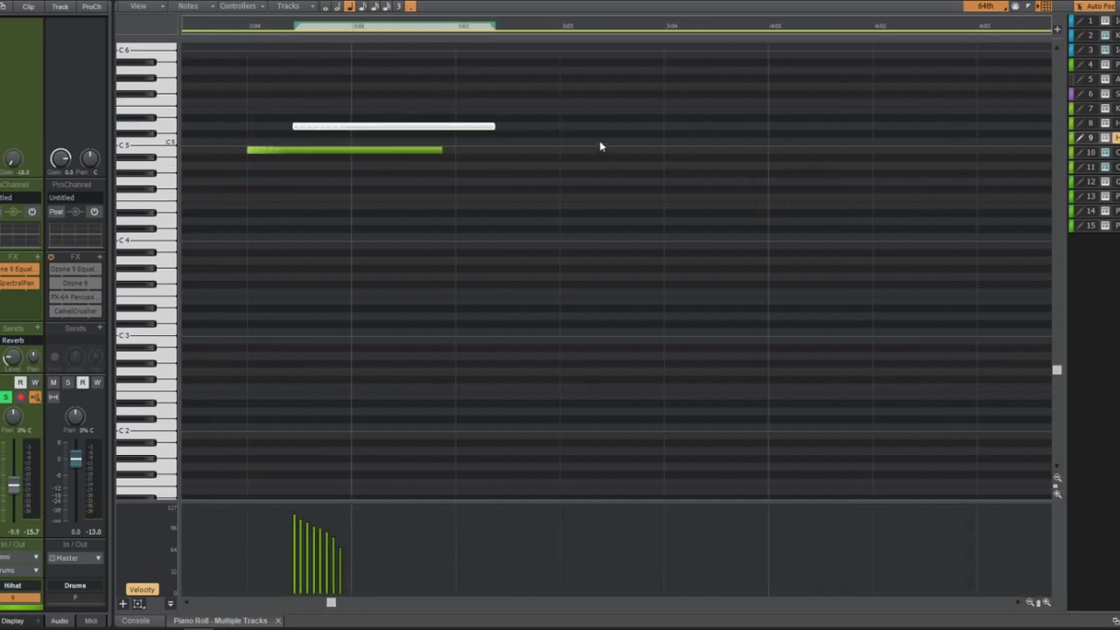
pyautogui.moveTo(369, 123)
pyautogui.mouseDown()
pyautogui.moveTo(378, 127)
pyautogui.moveTo(347, 123)
pyautogui.mouseUp()
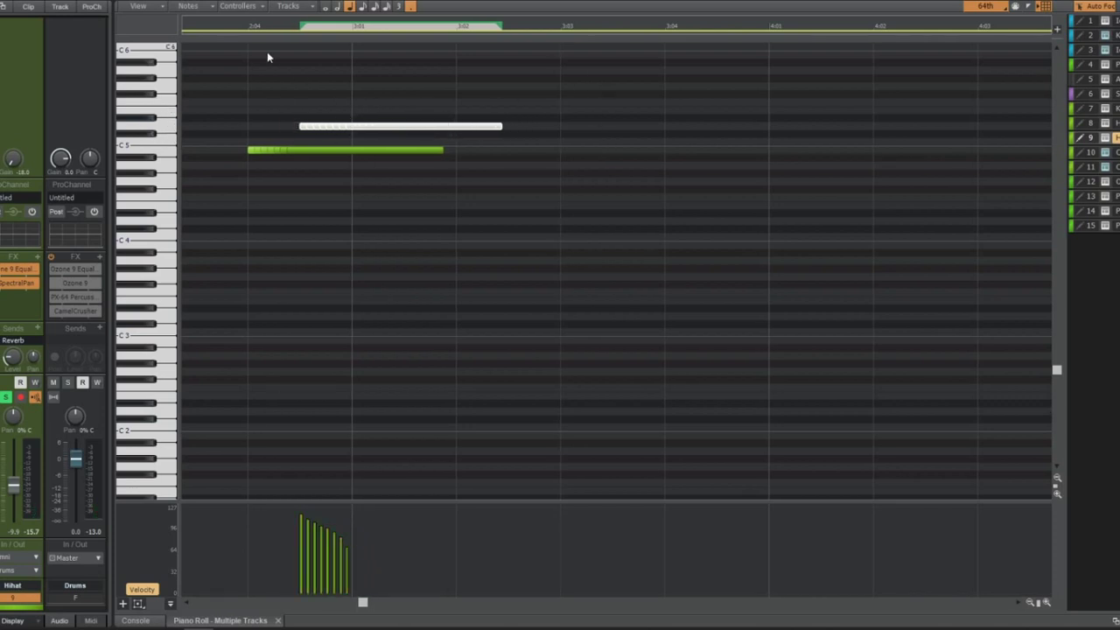
pyautogui.hscroll(-8, 297, 79)
pyautogui.scroll(-2, 406, 181)
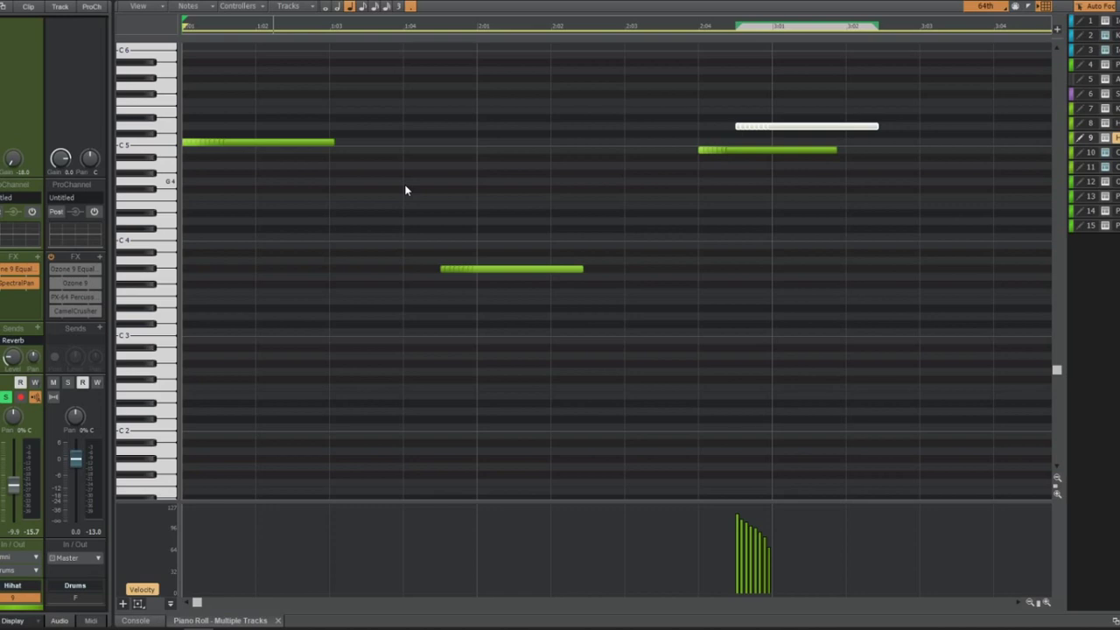
pyautogui.press('space')
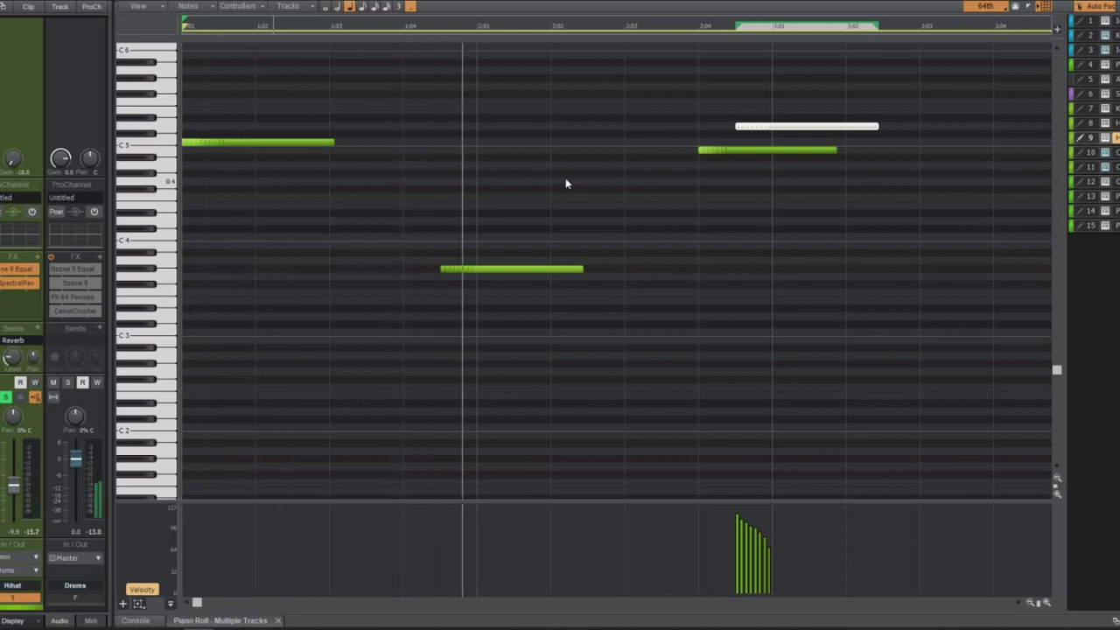
# Set the snap resolution to 1/8 Triplet, draw a short triplet run on F4 in bar 3, and play it back
pyautogui.press('t')
pyautogui.click(592, 167)
pyautogui.scroll(-2, 670, 189)
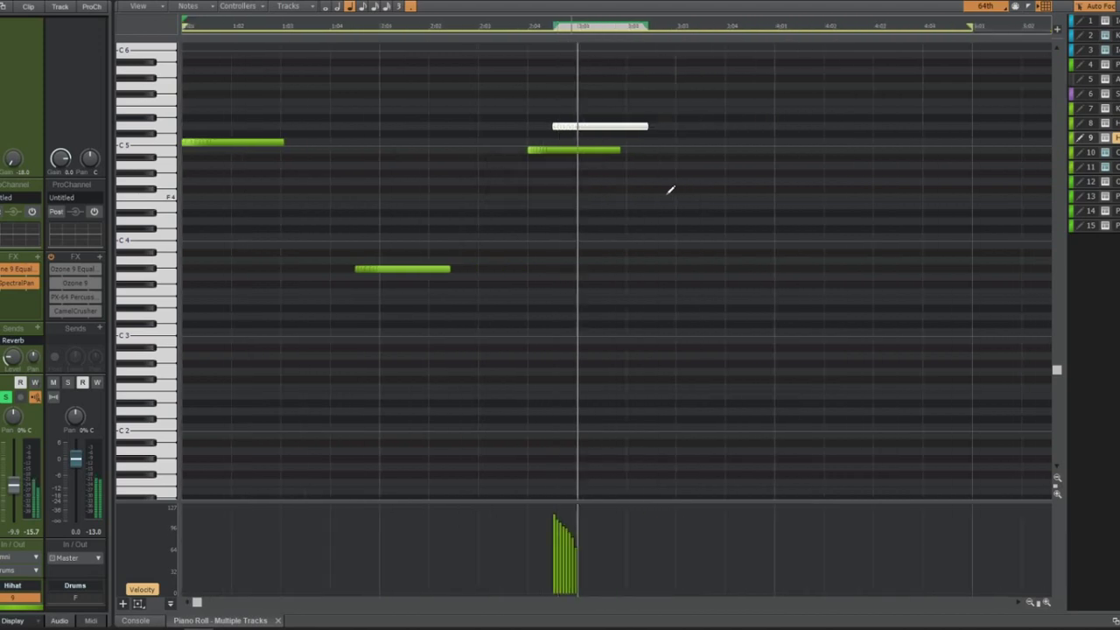
pyautogui.press('t')
pyautogui.press('space')
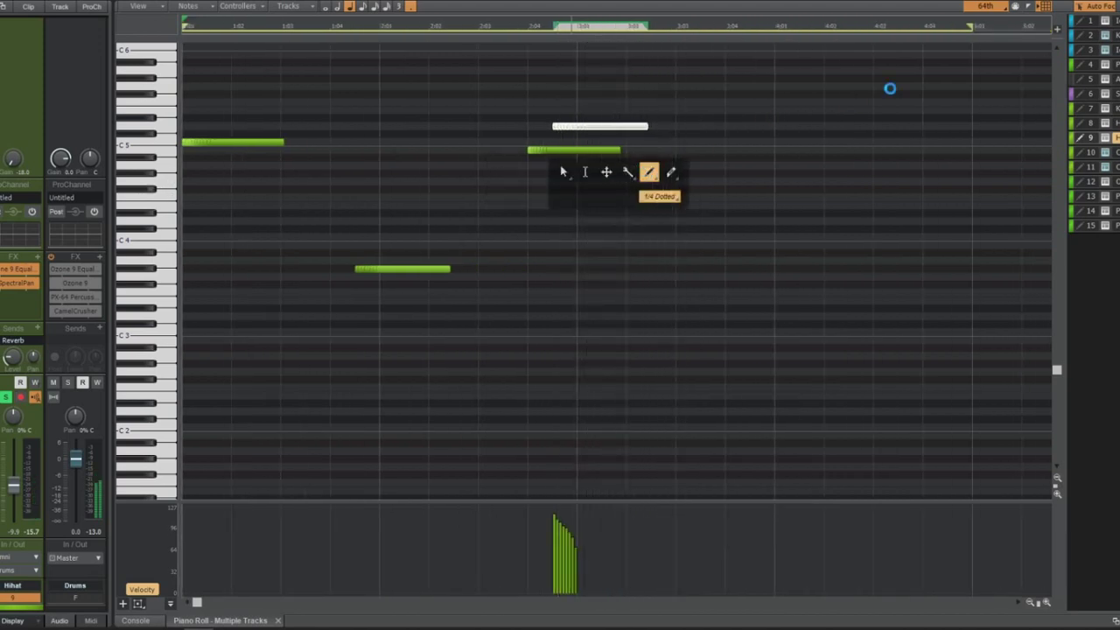
pyautogui.click(987, 6)
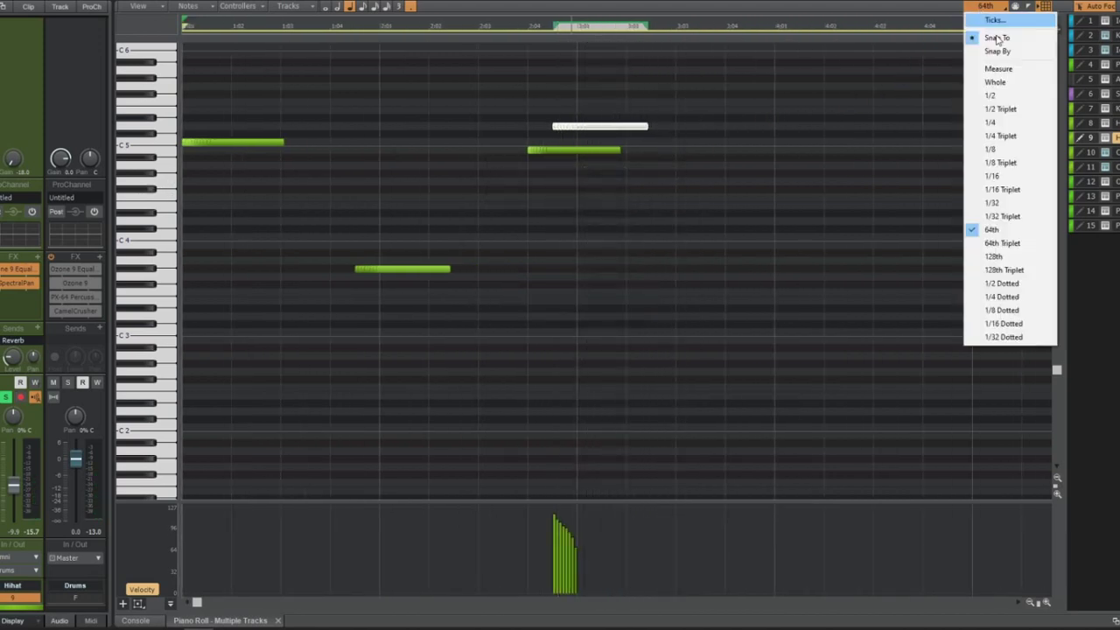
pyautogui.click(1003, 163)
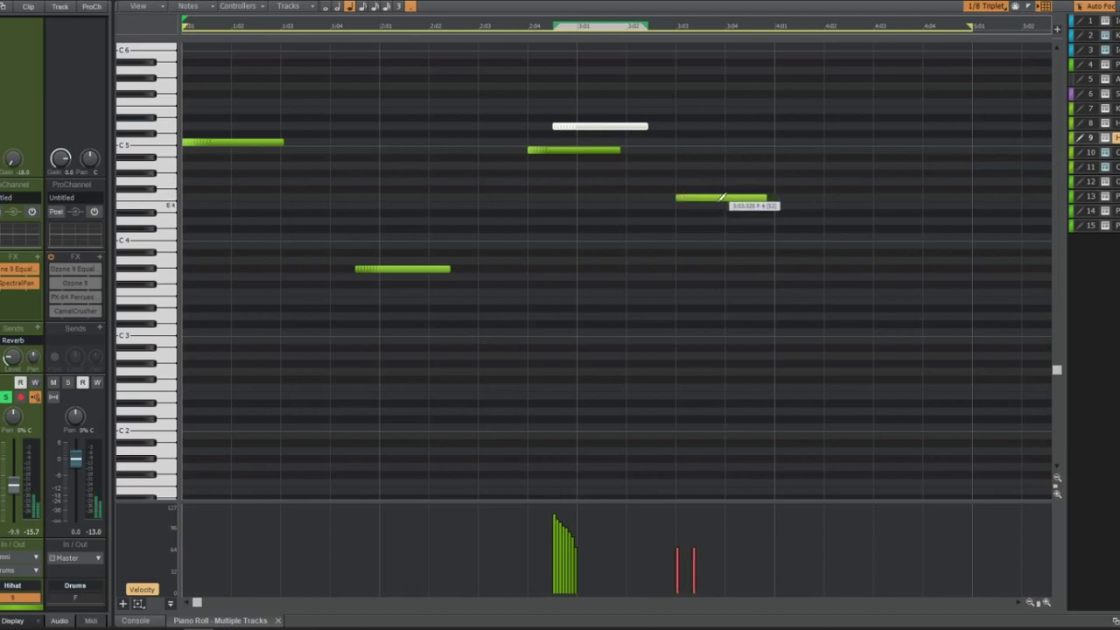
pyautogui.press('space')
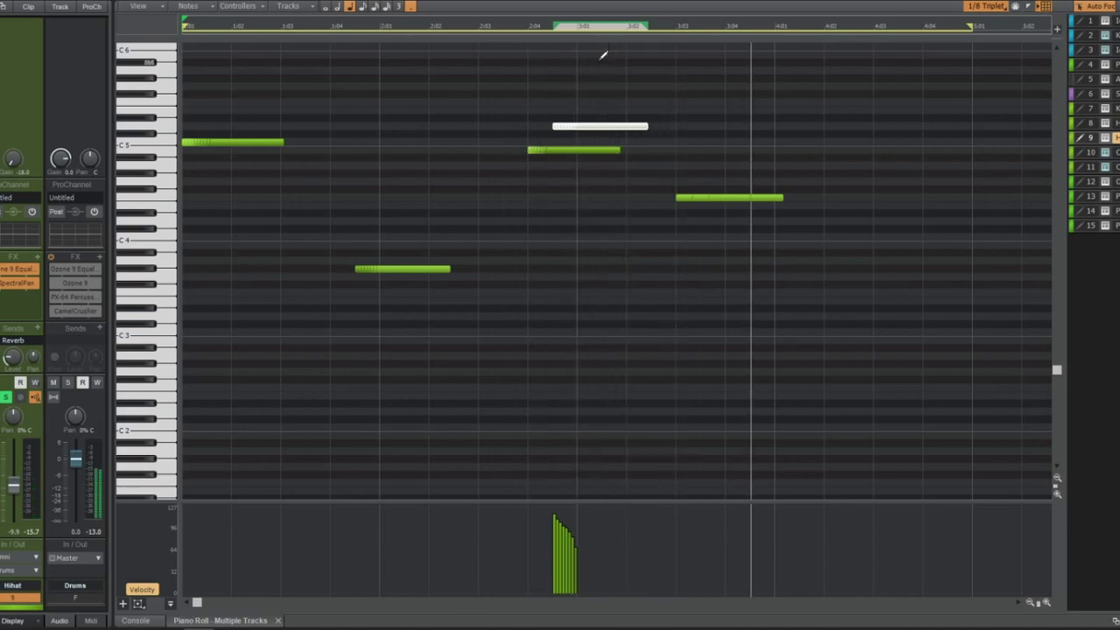
# Draw two ascending groups of 64th notes leading into bar 5, give each group rising velocities, and play them back
pyautogui.click(972, 7)
pyautogui.click(1005, 229)
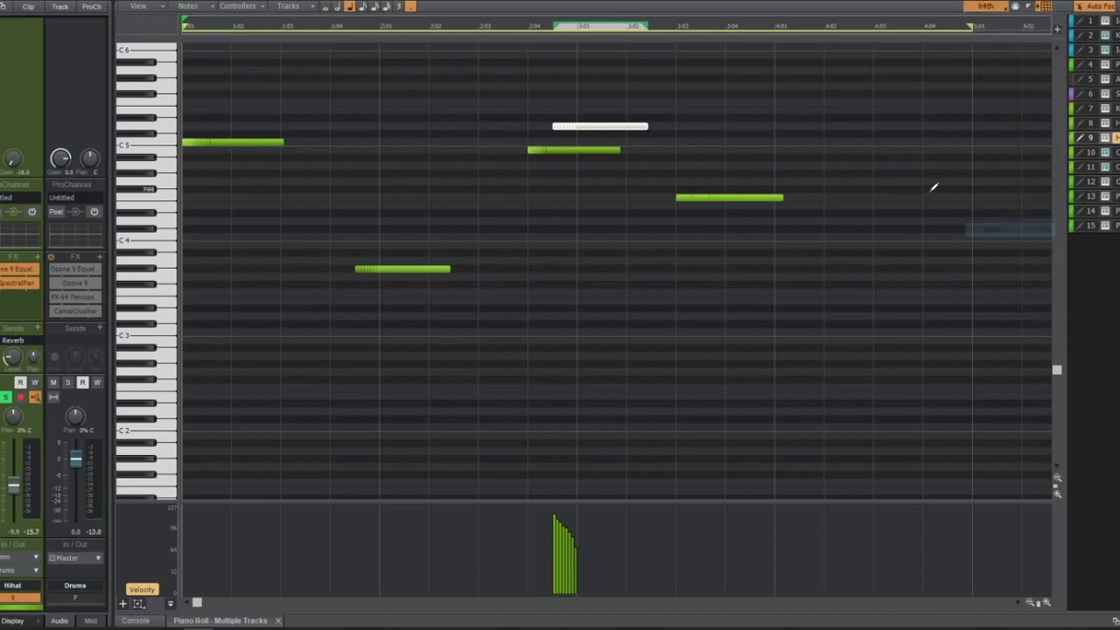
pyautogui.moveTo(934, 163); pyautogui.dragTo(952, 114)
pyautogui.hotkey('ctrl', 'z')
pyautogui.moveTo(923, 197); pyautogui.dragTo(968, 50)
pyautogui.middleClick(968, 49)
pyautogui.click(923, 53)
pyautogui.moveTo(875, 216); pyautogui.dragTo(1023, 13)
pyautogui.middleClick(1015, 28)
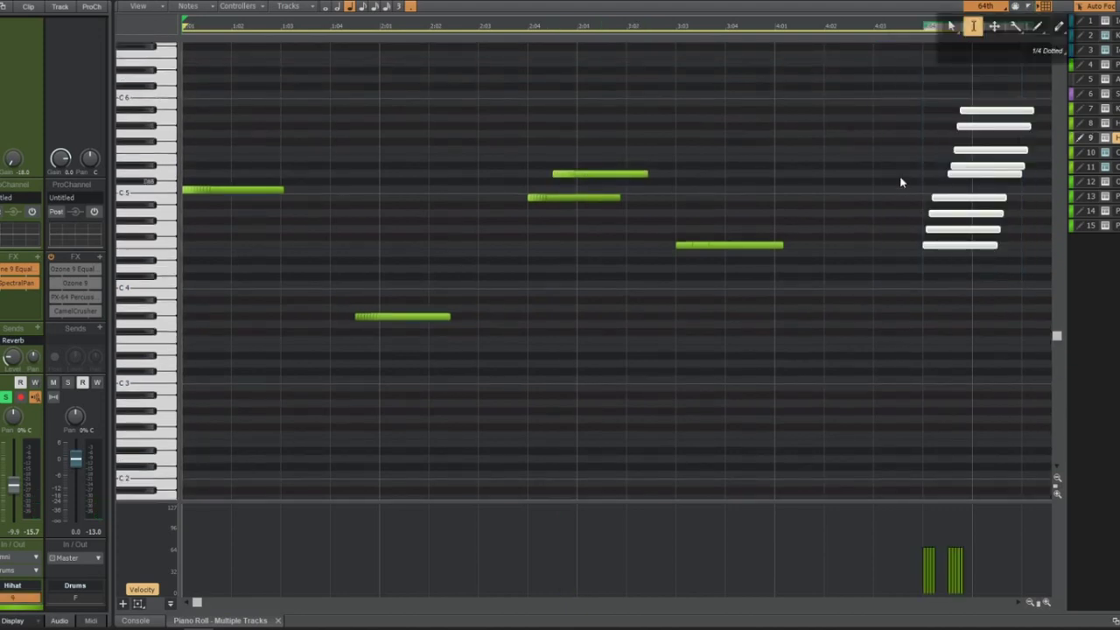
pyautogui.click(973, 27)
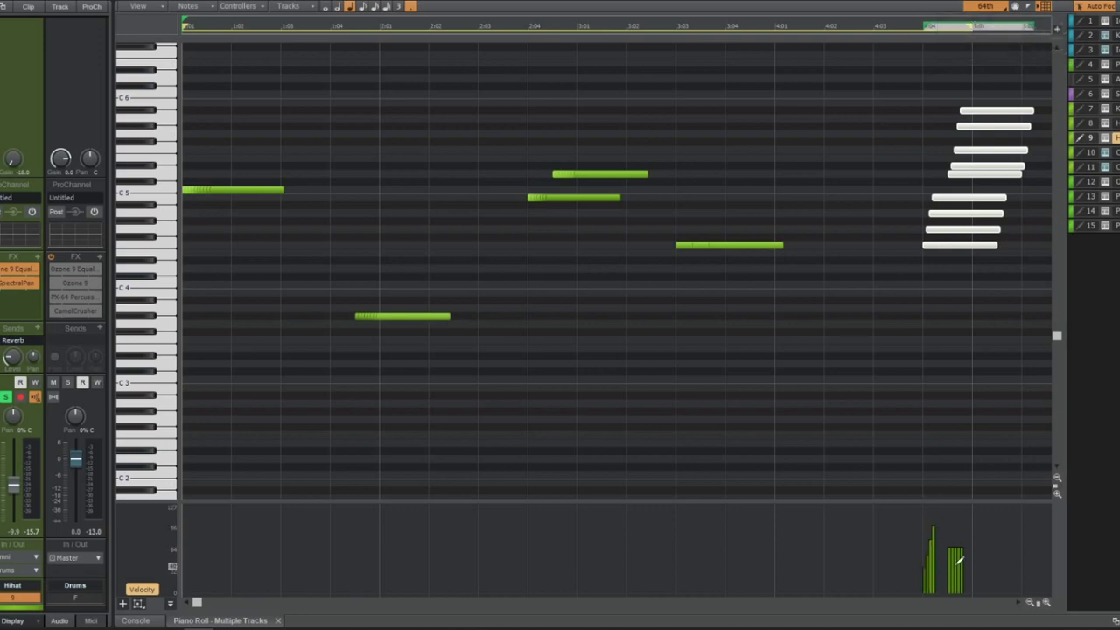
pyautogui.press('space')
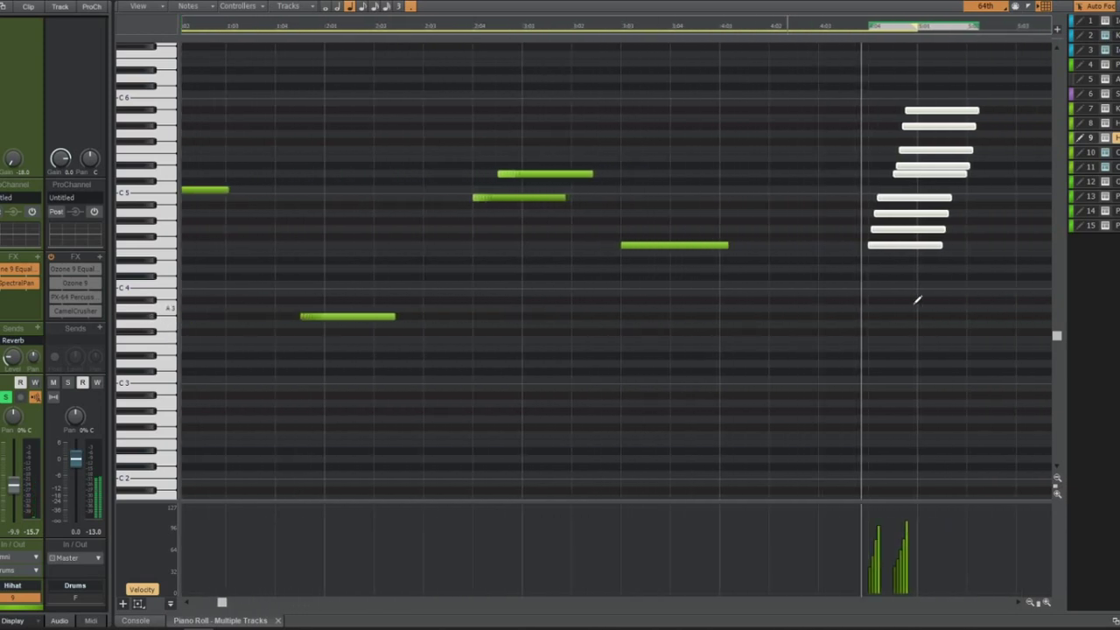
# Try falling velocity ramps on both ascending note groups and audition the pattern
pyautogui.middleClick(866, 369)
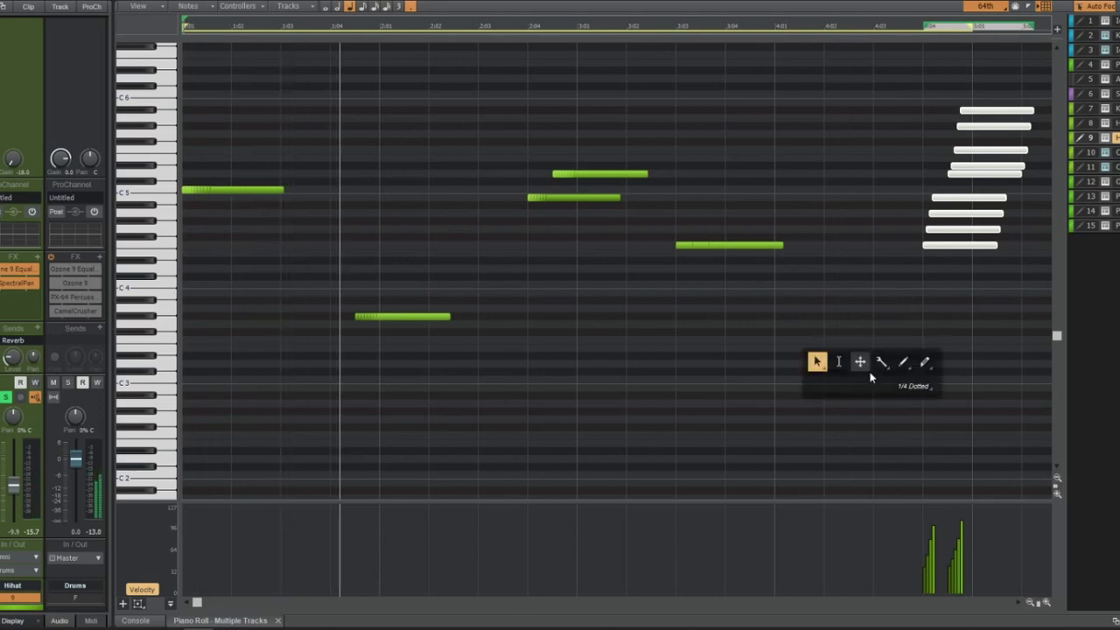
pyautogui.click(826, 372)
pyautogui.moveTo(924, 516)
pyautogui.mouseDown()
pyautogui.moveTo(945, 552)
pyautogui.moveTo(960, 538)
pyautogui.moveTo(957, 517)
pyautogui.moveTo(969, 523)
pyautogui.mouseUp()
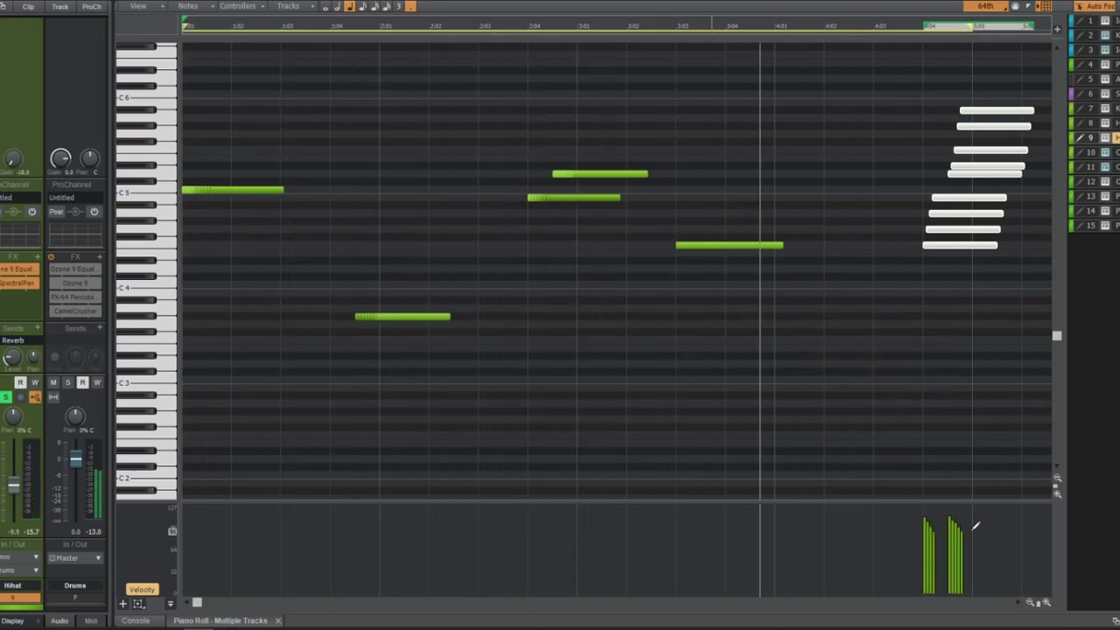
pyautogui.press('space')
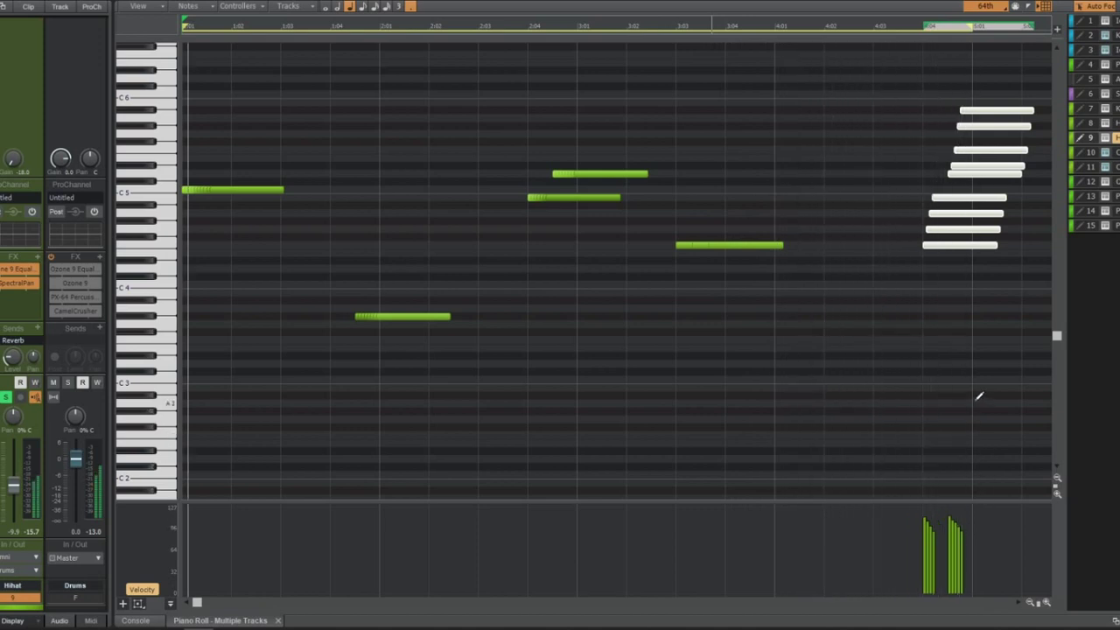
# Select and delete the lower four-note group of the ascending roll before bar 5
pyautogui.click(950, 265)
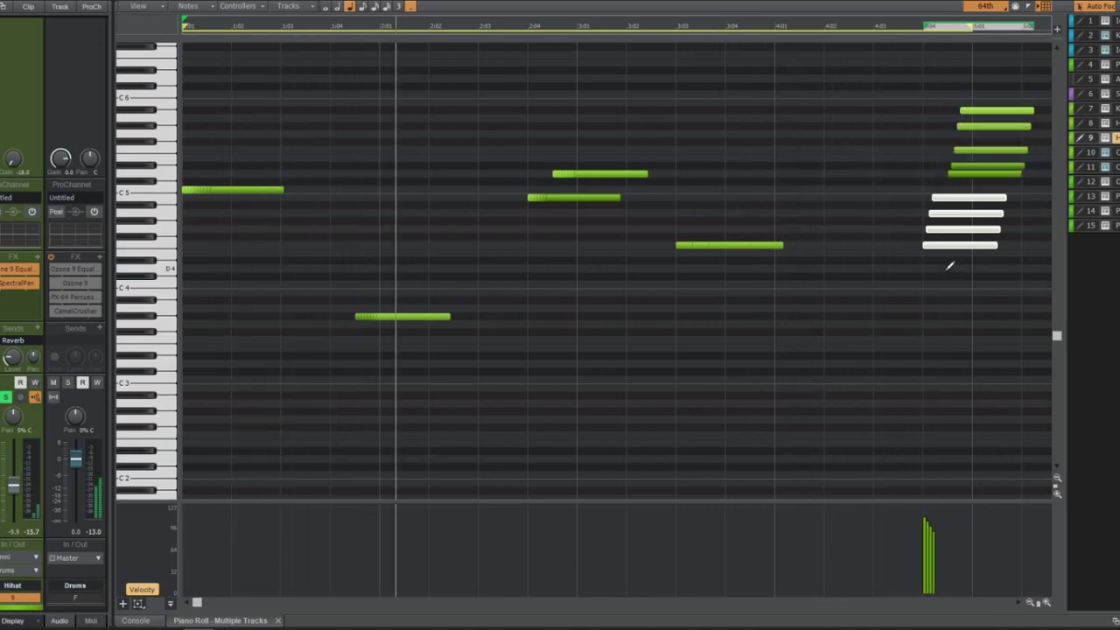
pyautogui.press('t')
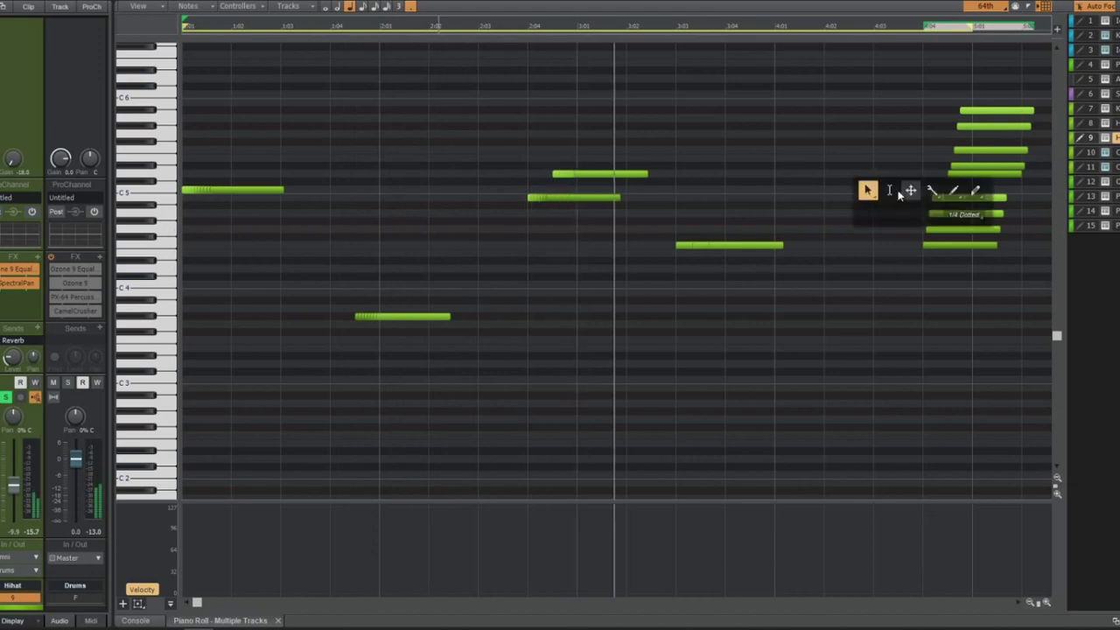
pyautogui.moveTo(900, 185); pyautogui.dragTo(977, 281)
pyautogui.press('Delete')
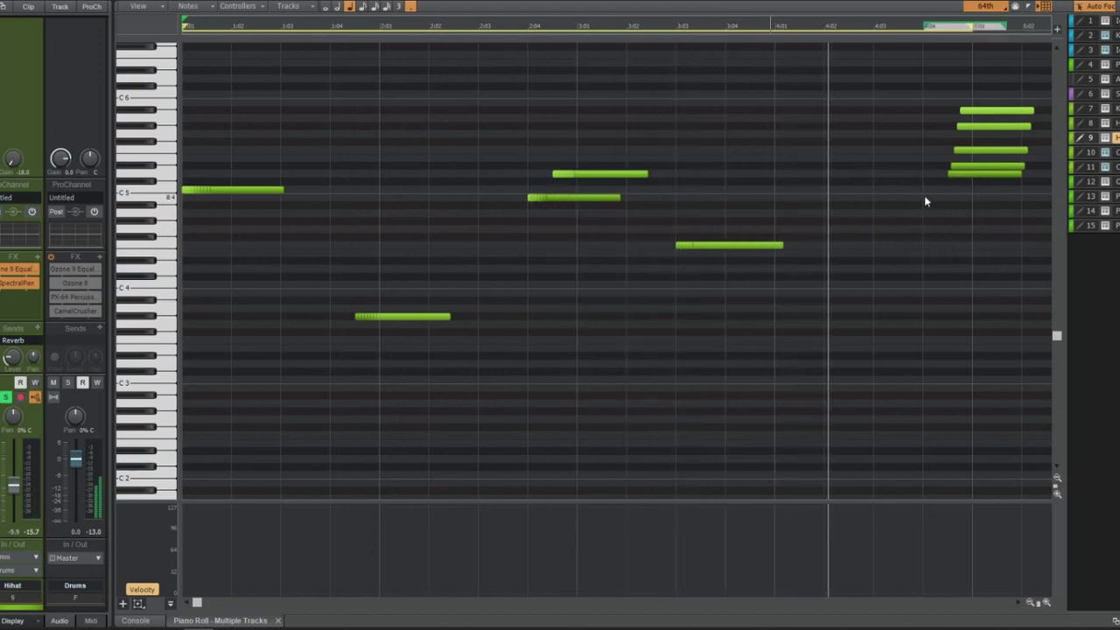
# Shift the remaining five-note group slightly later and copy it downward twice to build one continuous ascending roll into bar 5
pyautogui.press('t')
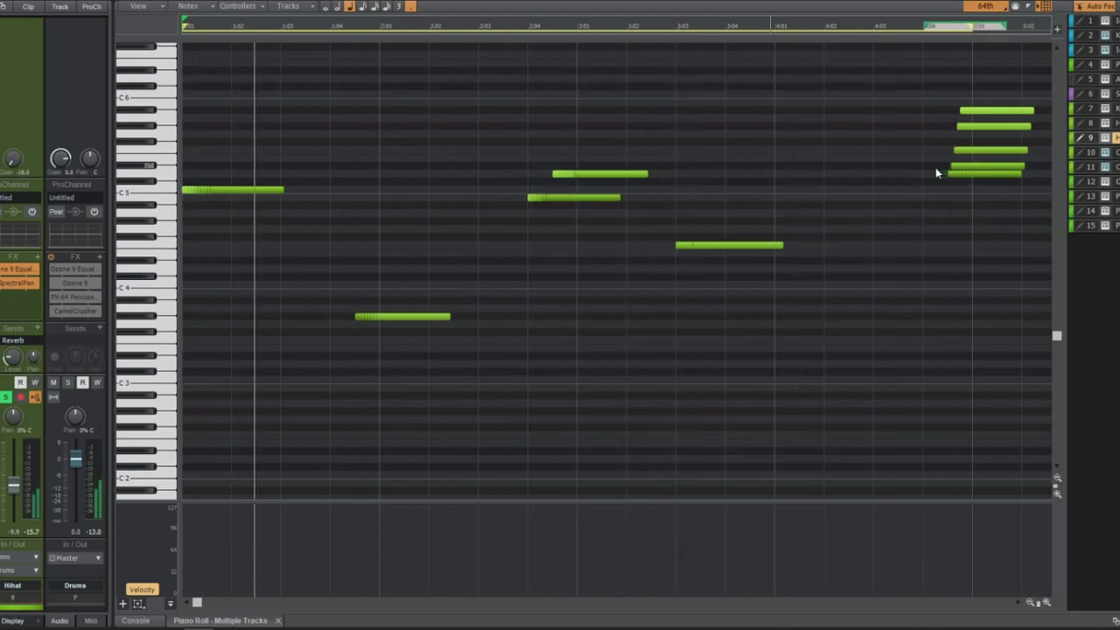
pyautogui.press('t')
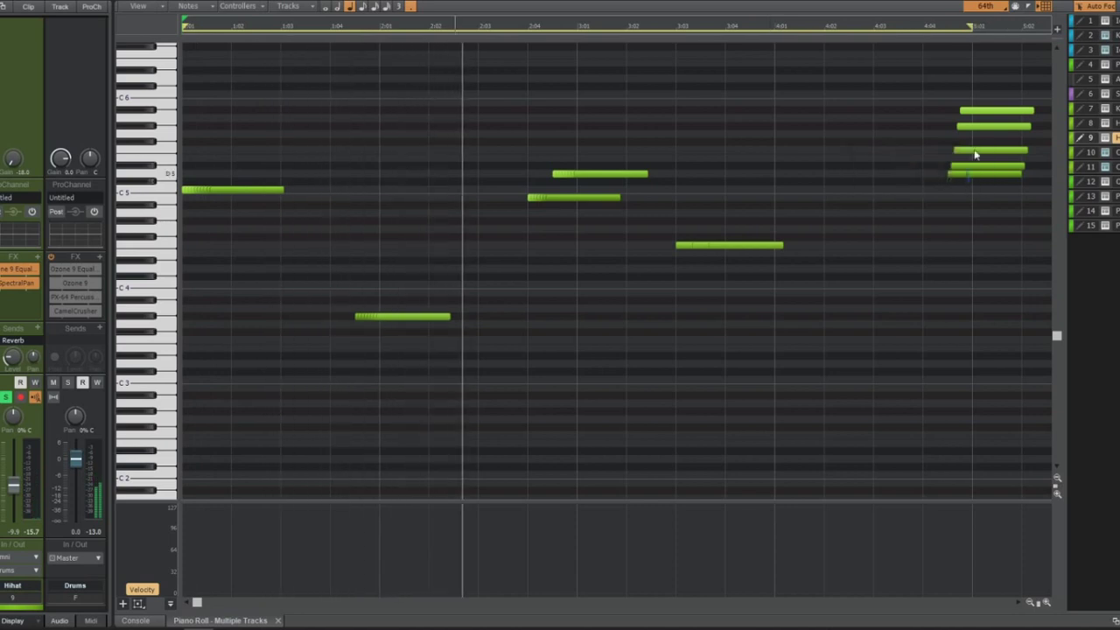
pyautogui.moveTo(936, 182); pyautogui.dragTo(984, 103)
pyautogui.press('t')
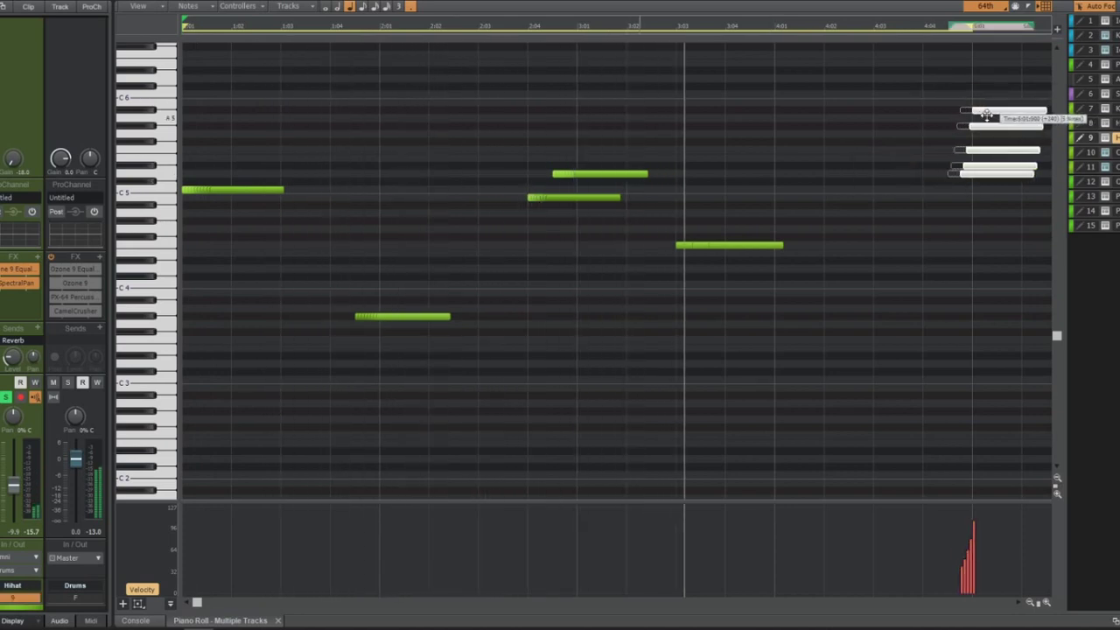
pyautogui.moveTo(987, 120); pyautogui.dragTo(948, 258)
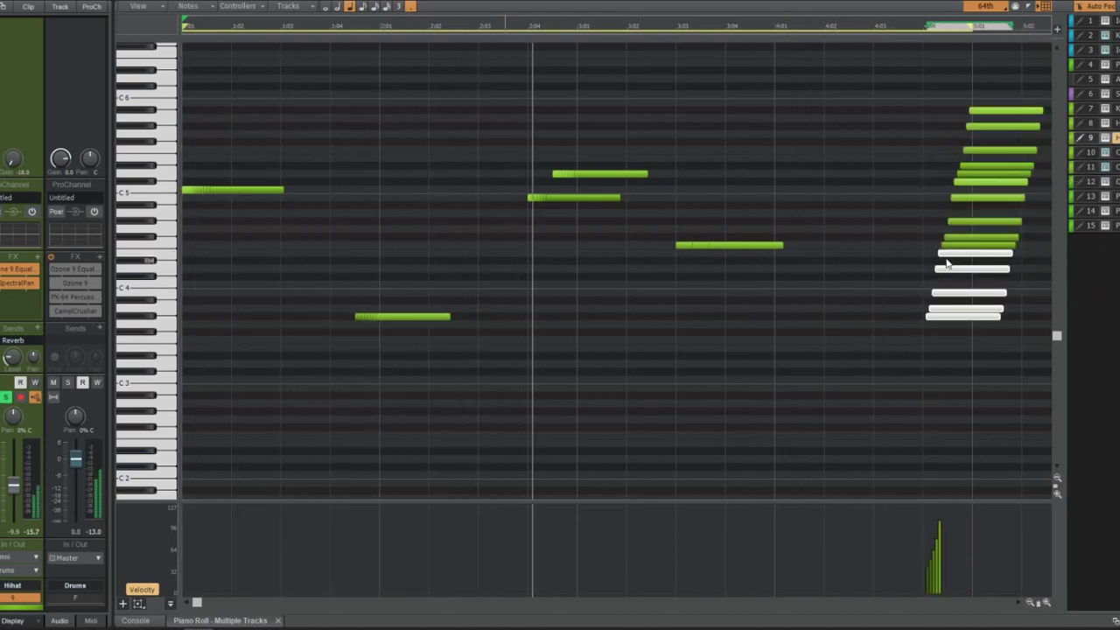
# Select the entire ascending roll, shape its velocities into one steadily rising ramp, and return to the track view
pyautogui.press('t')
pyautogui.click(910, 246)
pyautogui.moveTo(917, 352)
pyautogui.mouseDown()
pyautogui.moveTo(1052, 40)
pyautogui.moveTo(1022, 46)
pyautogui.mouseUp()
pyautogui.middleClick(910, 190)
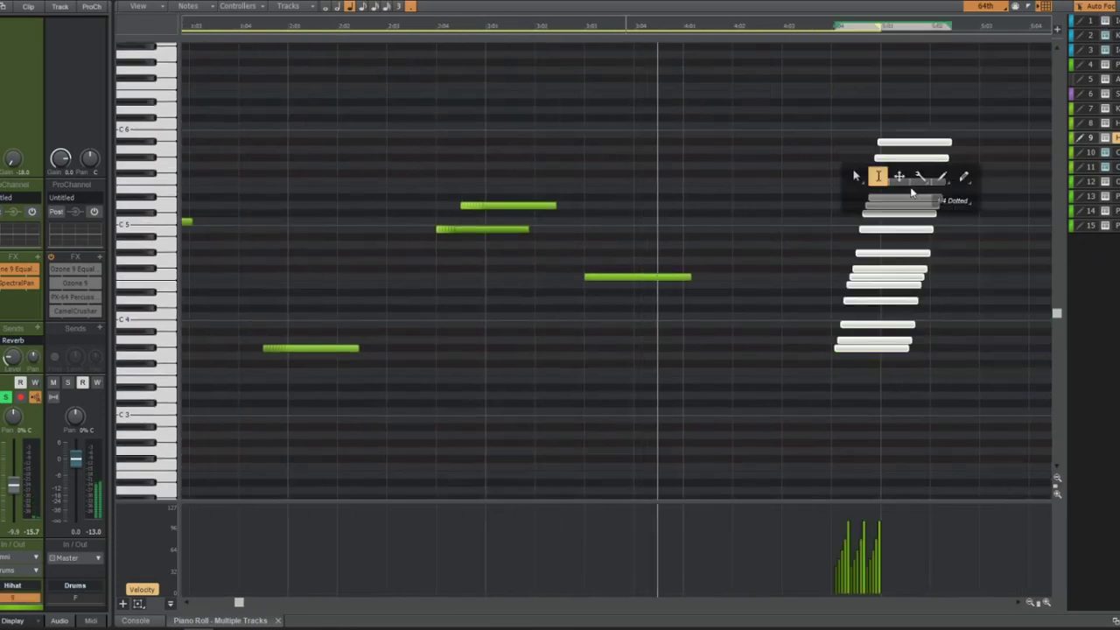
pyautogui.click(858, 178)
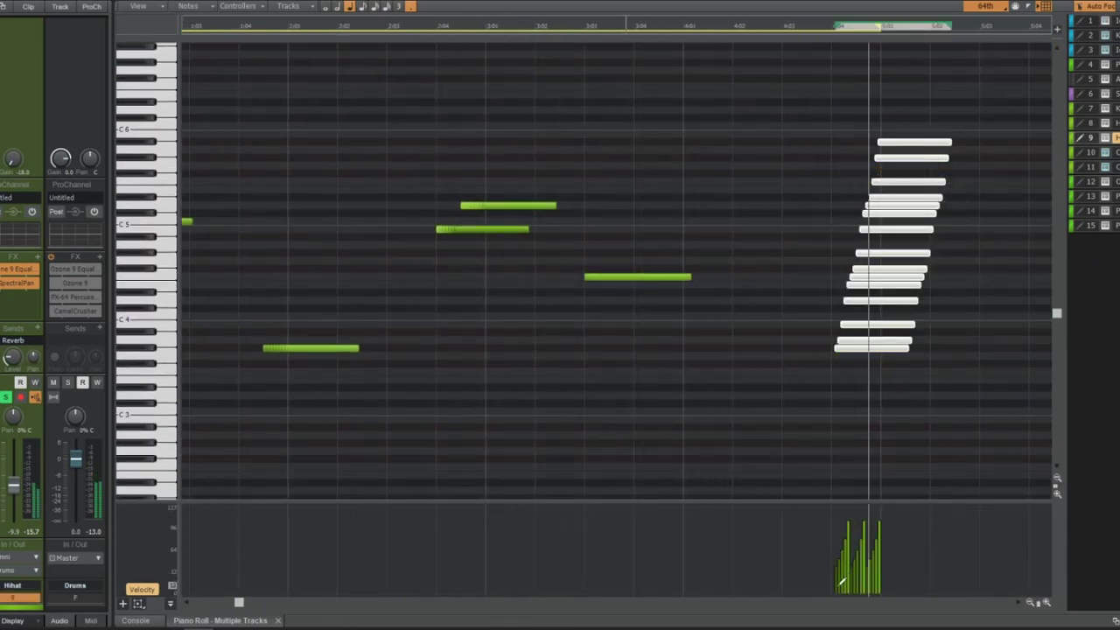
pyautogui.moveTo(833, 586)
pyautogui.mouseDown()
pyautogui.moveTo(892, 513)
pyautogui.moveTo(882, 546)
pyautogui.moveTo(900, 499)
pyautogui.moveTo(887, 500)
pyautogui.mouseUp()
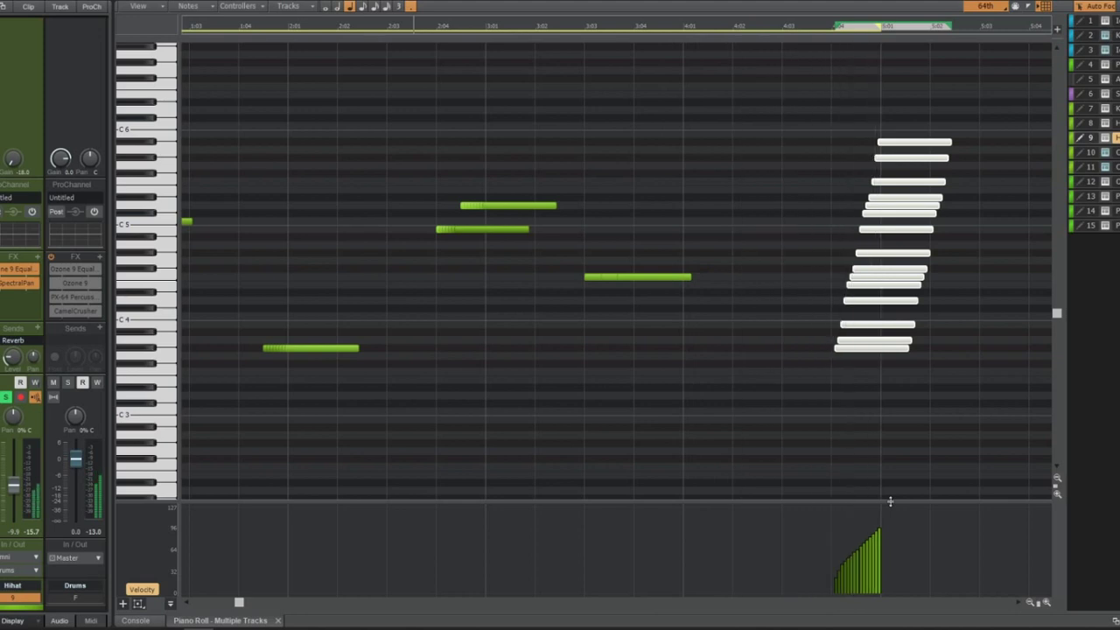
pyautogui.press('d')
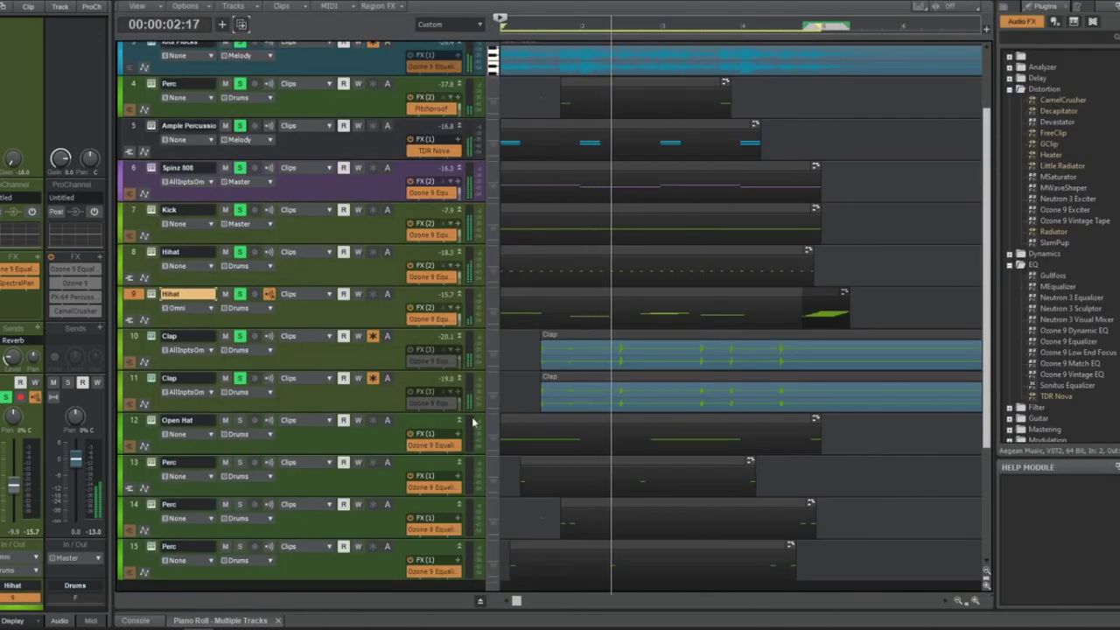
# Pull the second Hihat's MSpectralPan curve down to about -28.9% near 986 Hz, and close the plug-in
pyautogui.doubleClick(19, 282)
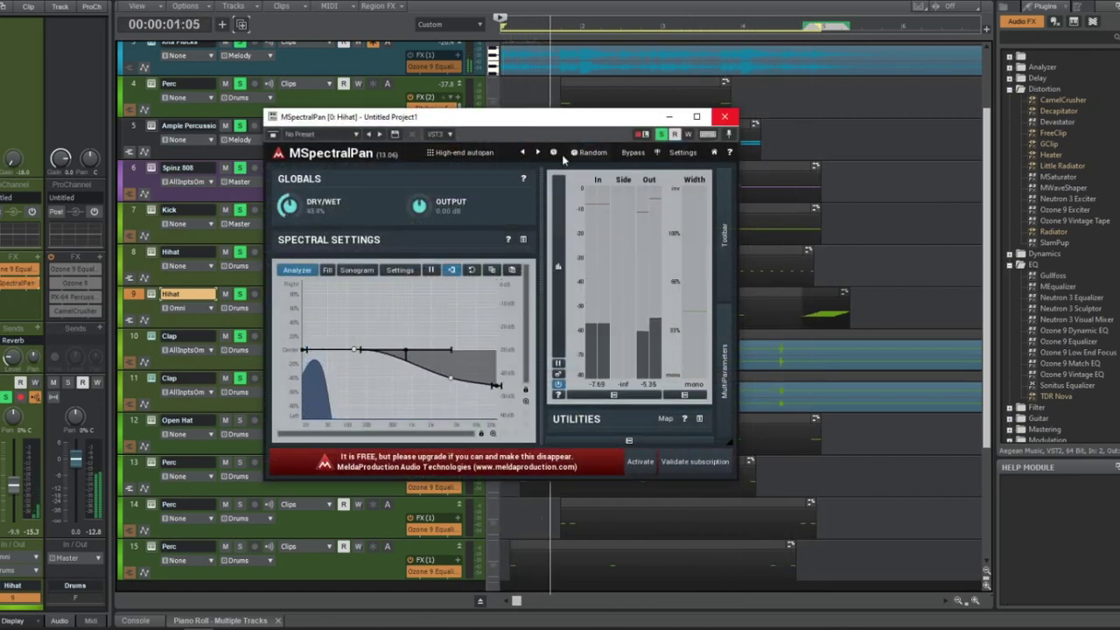
pyautogui.moveTo(425, 335); pyautogui.dragTo(407, 367)
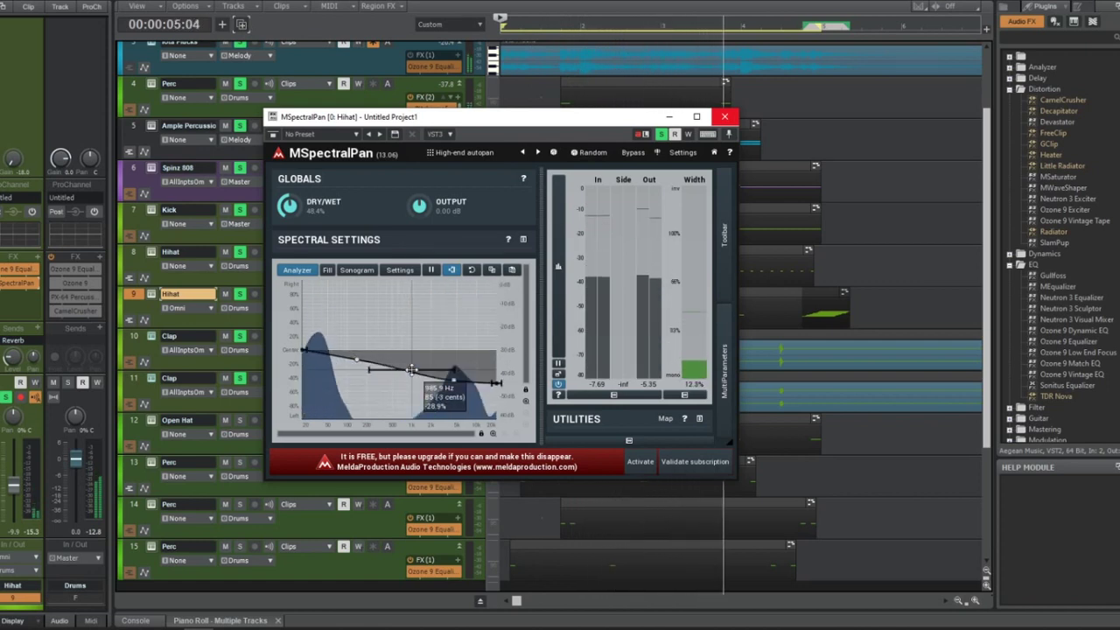
pyautogui.click(724, 116)
# Delete the section around the start of bar 4 from both Clap tracks
pyautogui.press('t')
pyautogui.click(646, 350)
pyautogui.moveTo(760, 350); pyautogui.dragTo(725, 350)
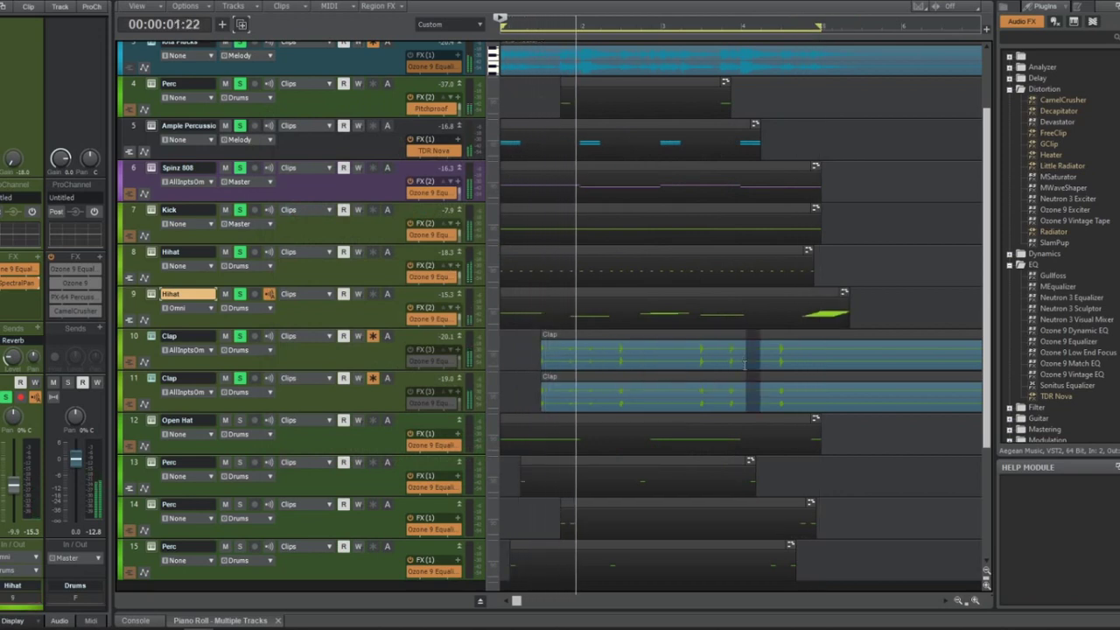
pyautogui.press('Delete')
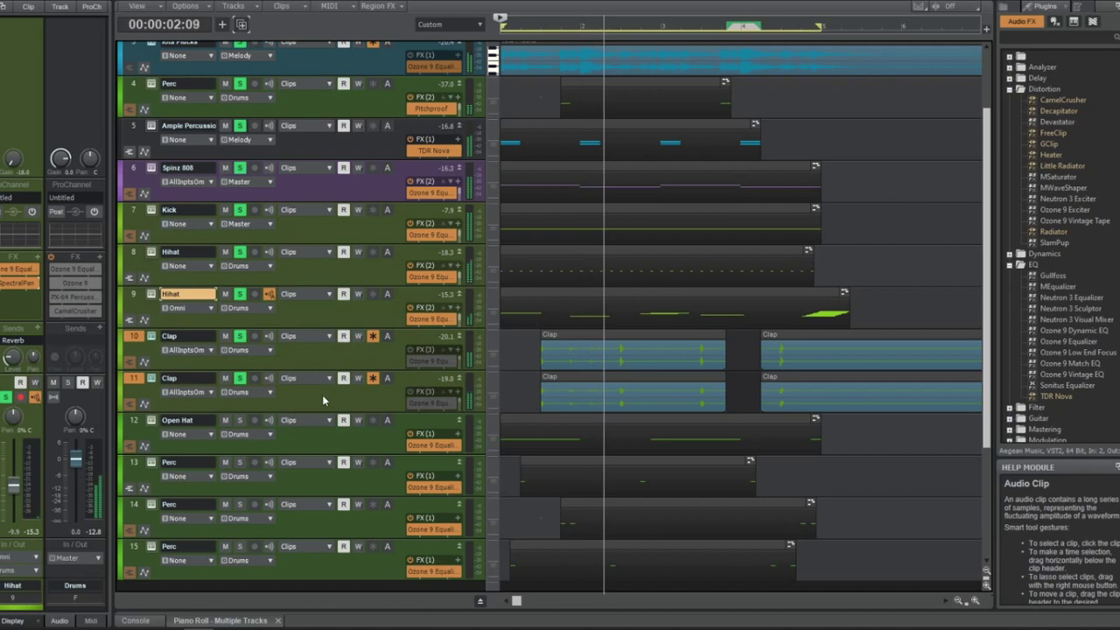
# Add the Open Hat track to the soloed tracks and set its volume to about -2.7 dB during playback
pyautogui.scroll(-3, 315, 389)
pyautogui.press('space')
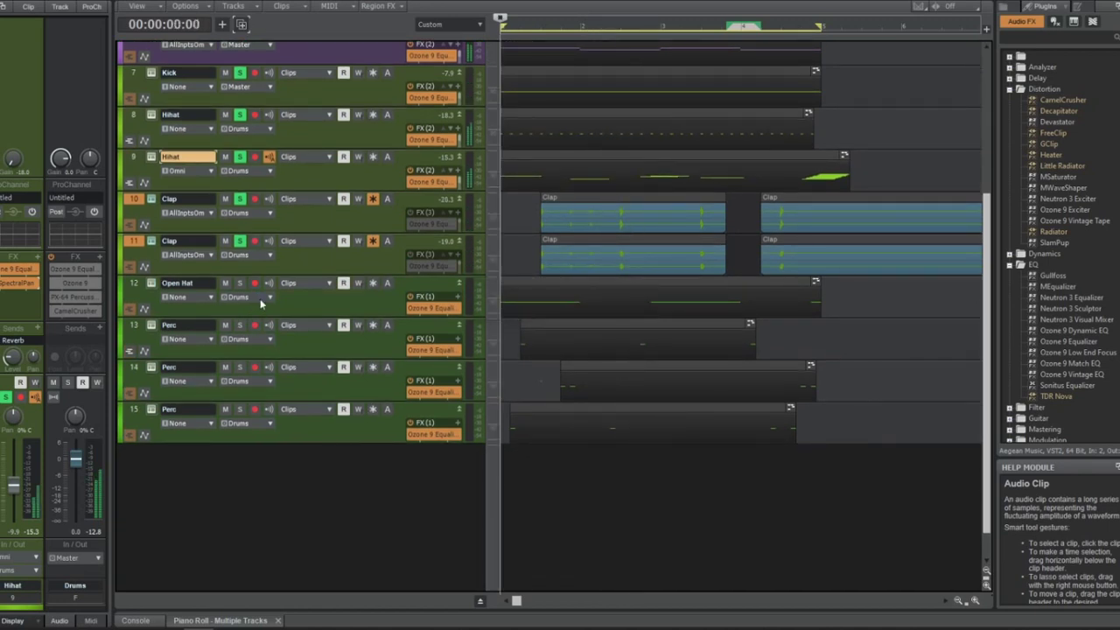
pyautogui.click(239, 283)
pyautogui.press('space')
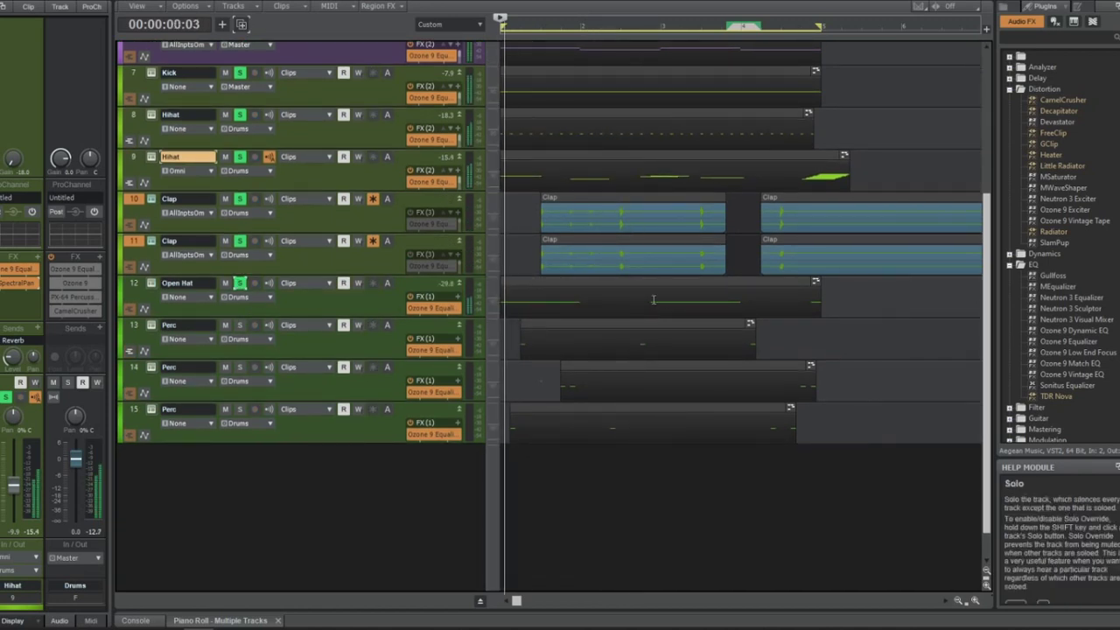
pyautogui.click(383, 301)
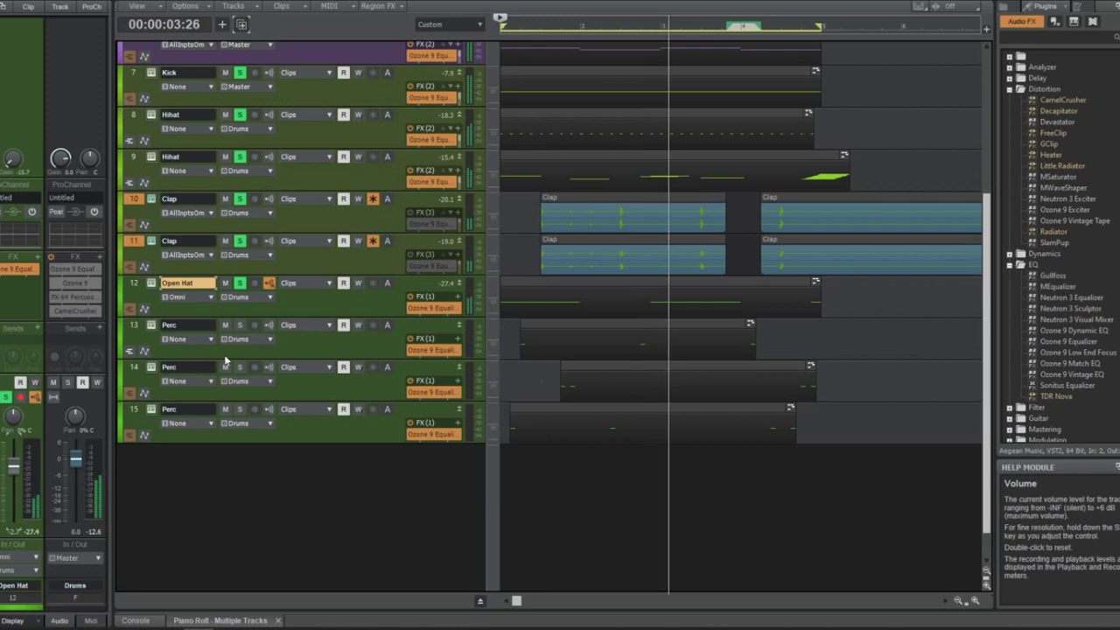
# Add Perc track 13 to the soloed tracks and raise its input gain while listening to the mix
pyautogui.click(242, 324)
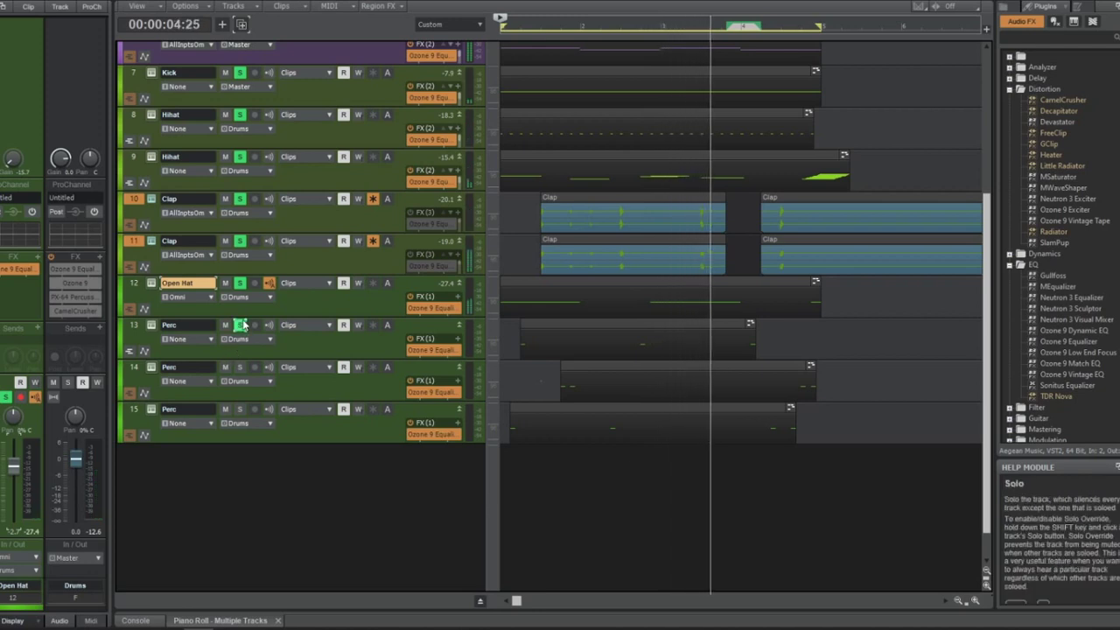
pyautogui.click(339, 346)
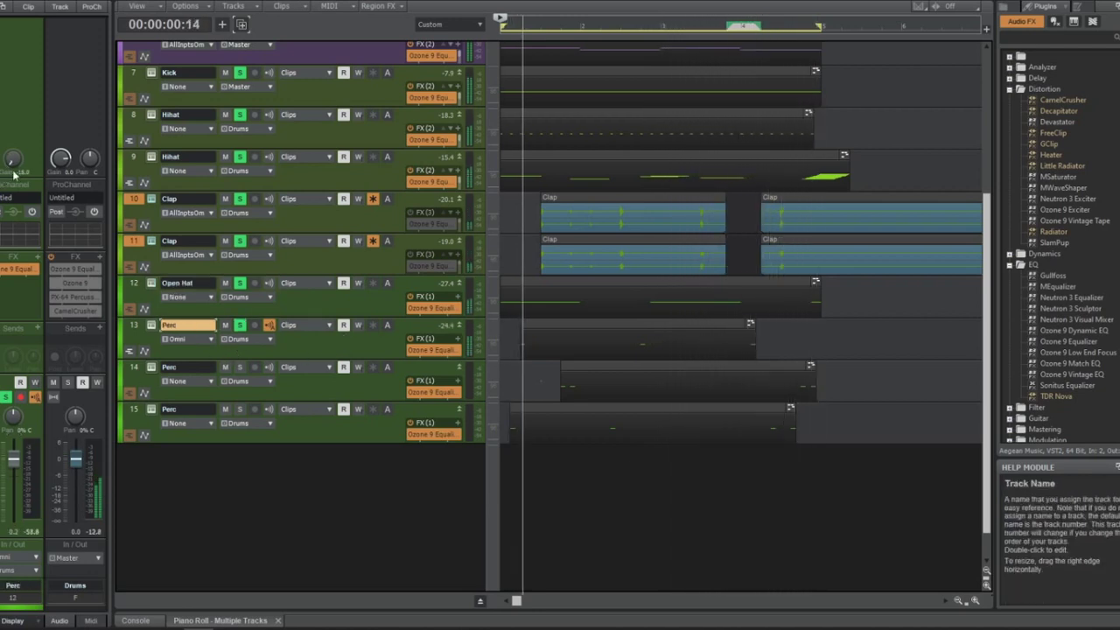
pyautogui.press('space')
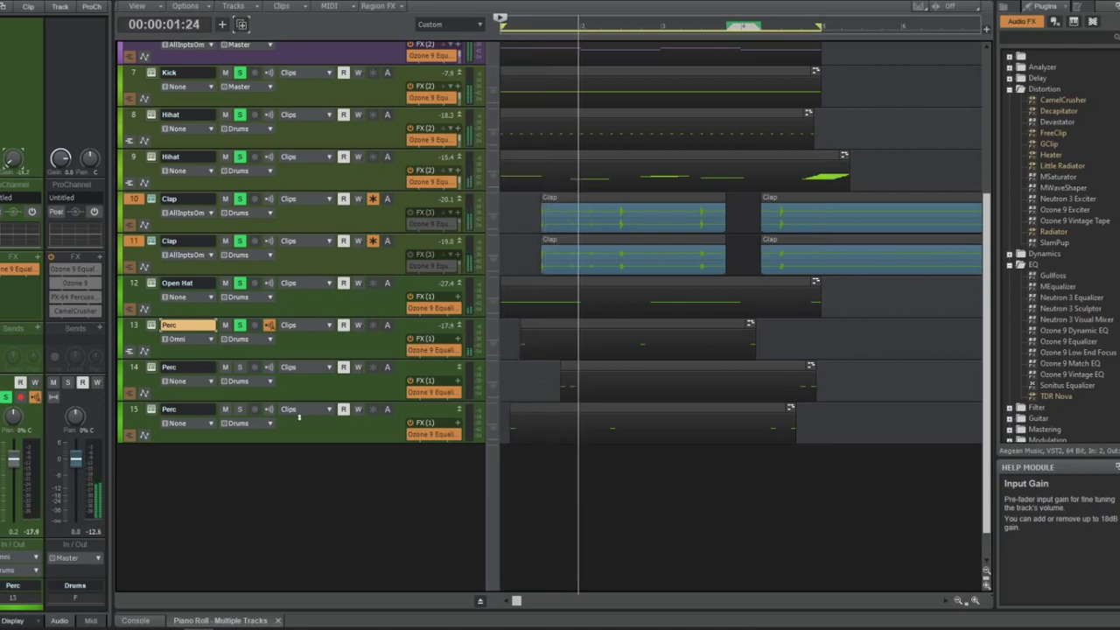
# Add Perc track 14 to the soloed tracks and raise its volume to about -2.4 dB
pyautogui.click(240, 367)
pyautogui.press('Down')
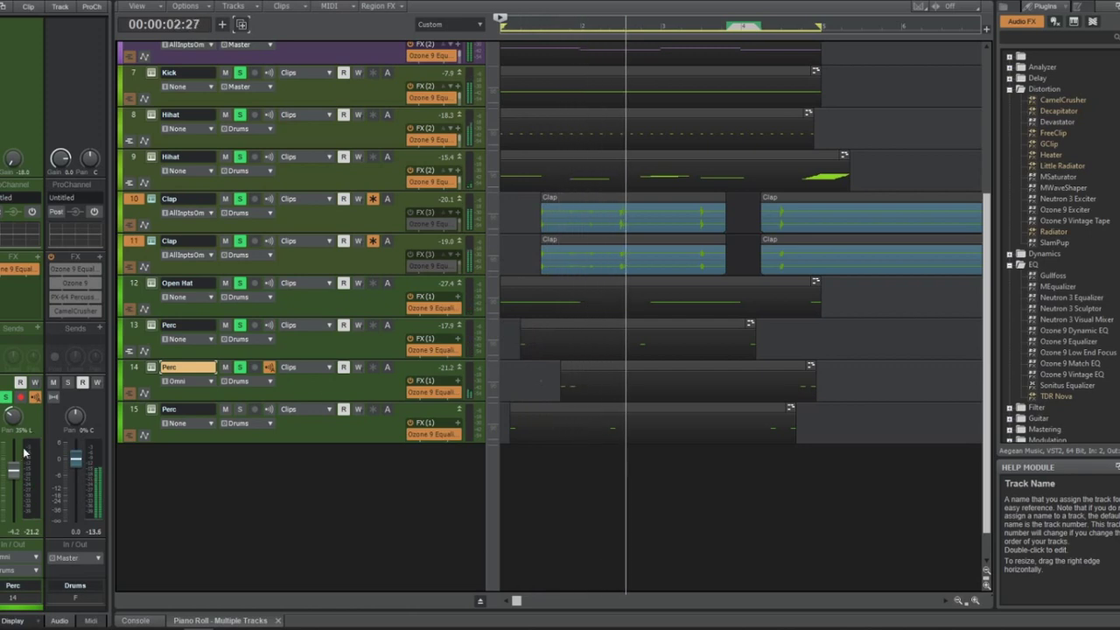
pyautogui.scroll(-1, 739, 315)
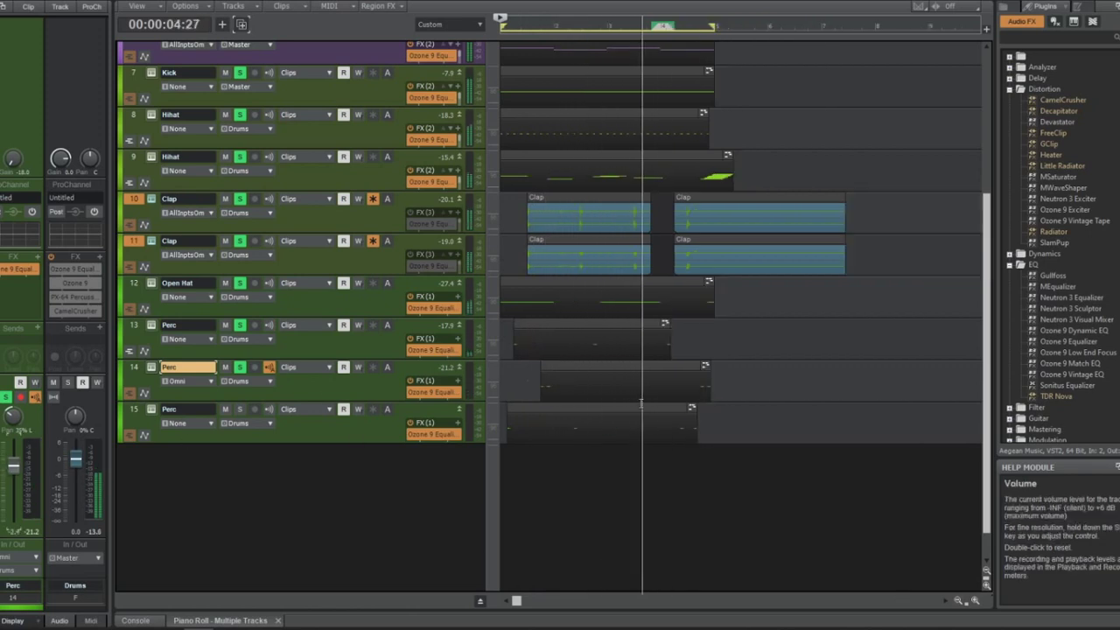
# Add Perc track 15 to the soloed tracks, pan it to the right and set its volume to about -2.5 dB during playback
pyautogui.scroll(5, 739, 315)
pyautogui.scroll(2, 650, 412)
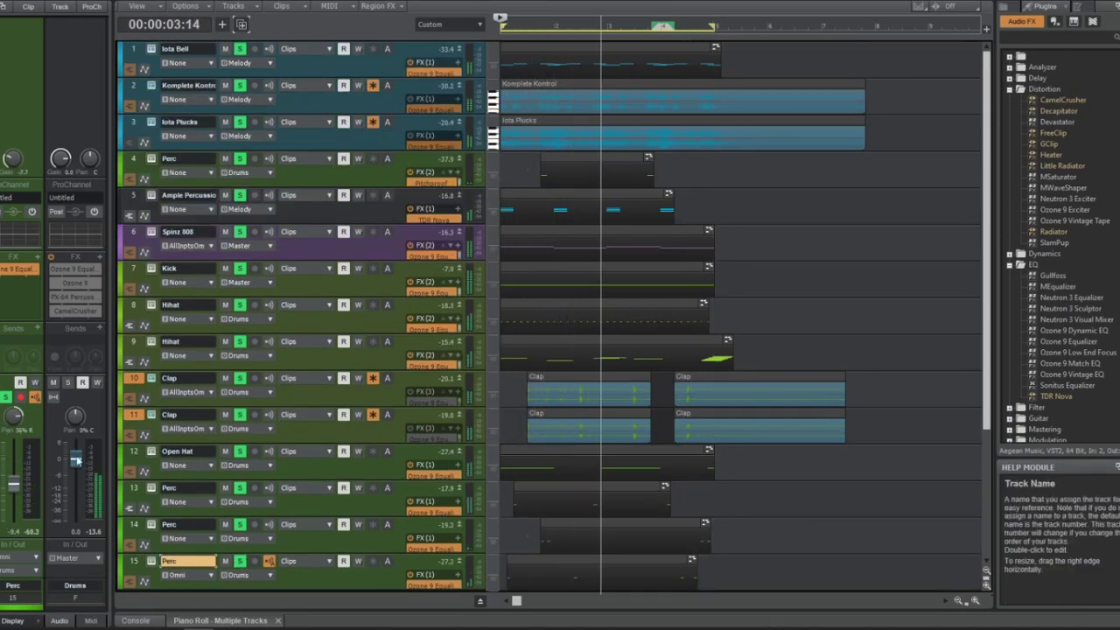
pyautogui.click(381, 571)
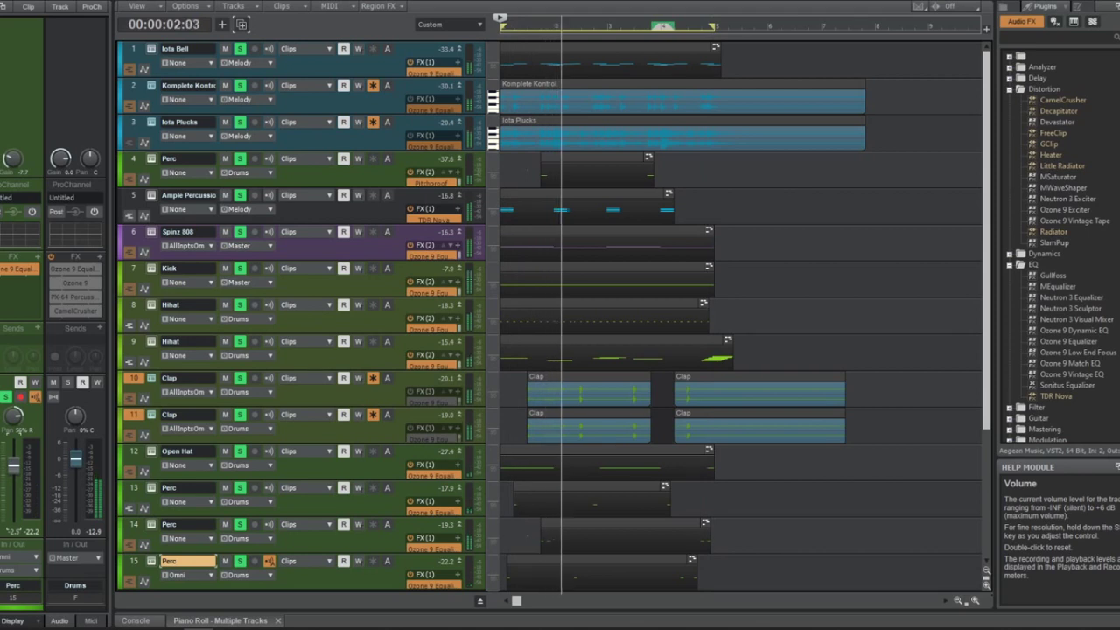
pyautogui.scroll(-2, 551, 410)
pyautogui.press('space')
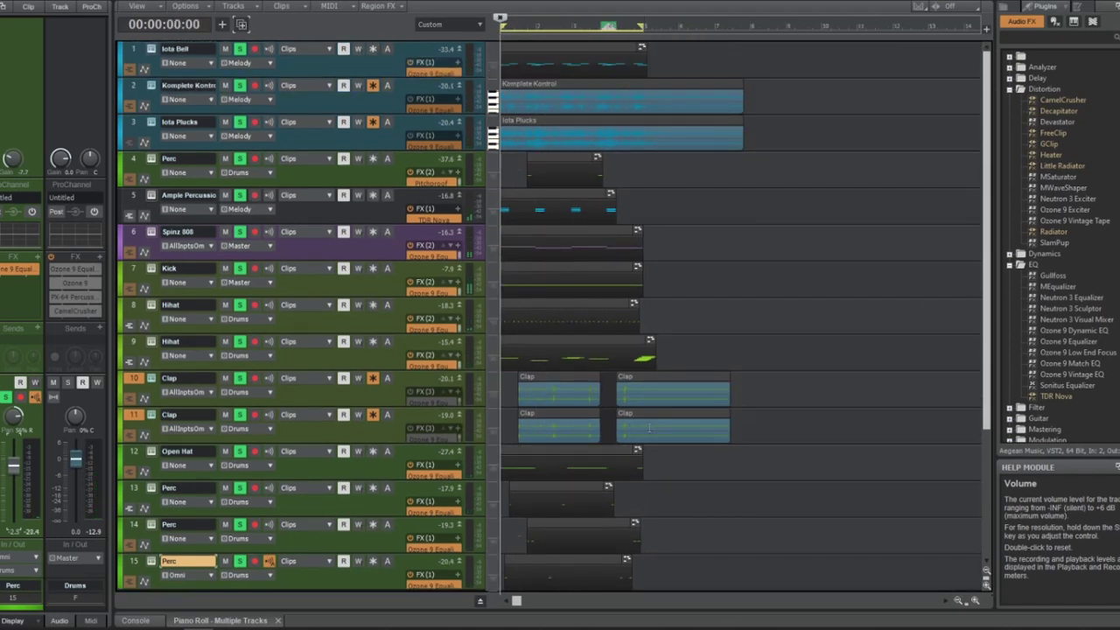
# Enable GClip on the Master bus and set its gain to about 4.1 dB and its clip level to 82% during playback
pyautogui.press('t')
pyautogui.click(637, 419)
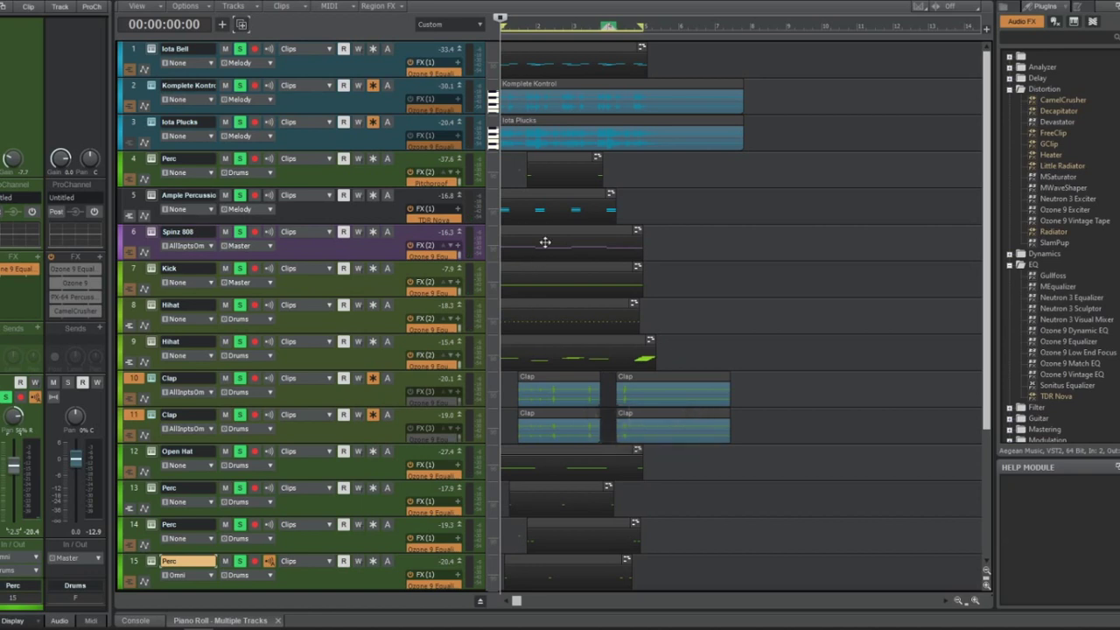
pyautogui.press('t')
pyautogui.click(520, 219)
pyautogui.click(179, 232)
pyautogui.press('space')
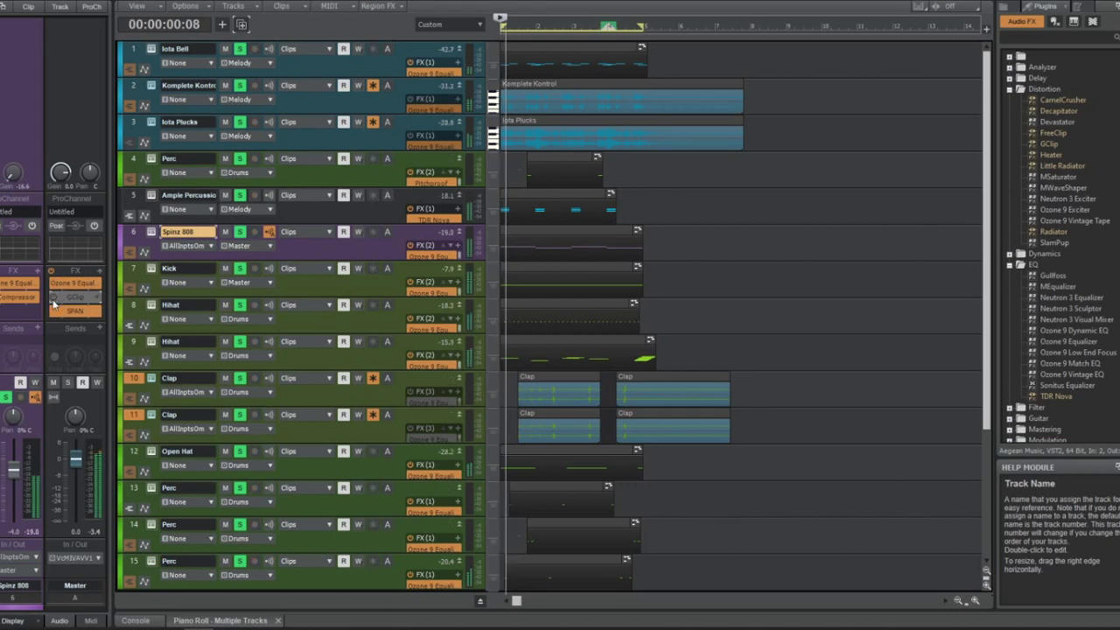
pyautogui.doubleClick(87, 297)
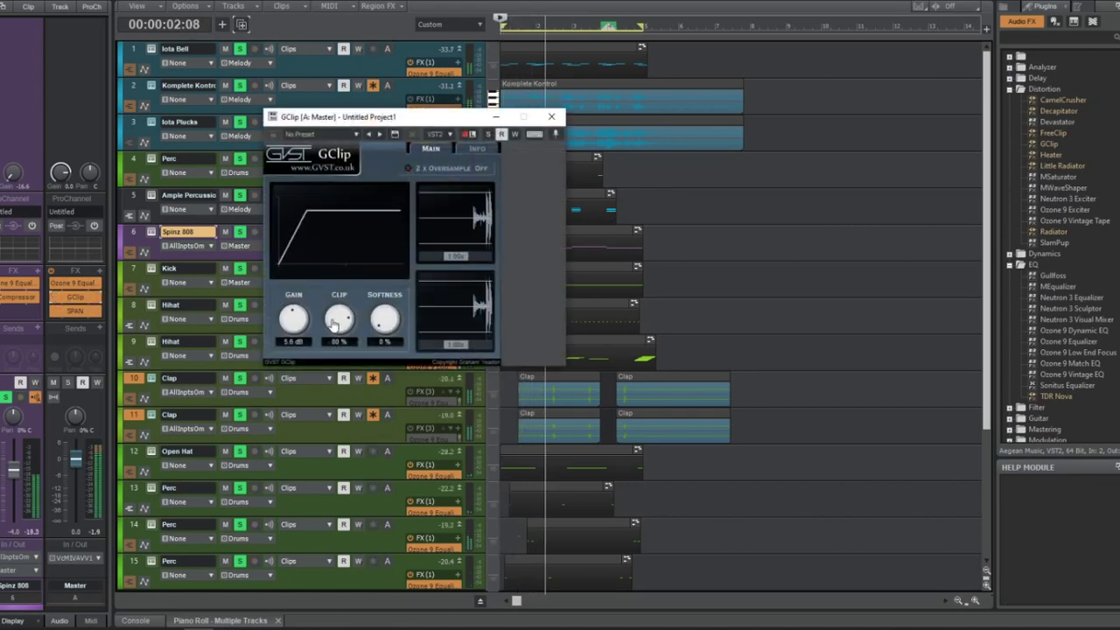
pyautogui.moveTo(330, 330); pyautogui.dragTo(337, 326)
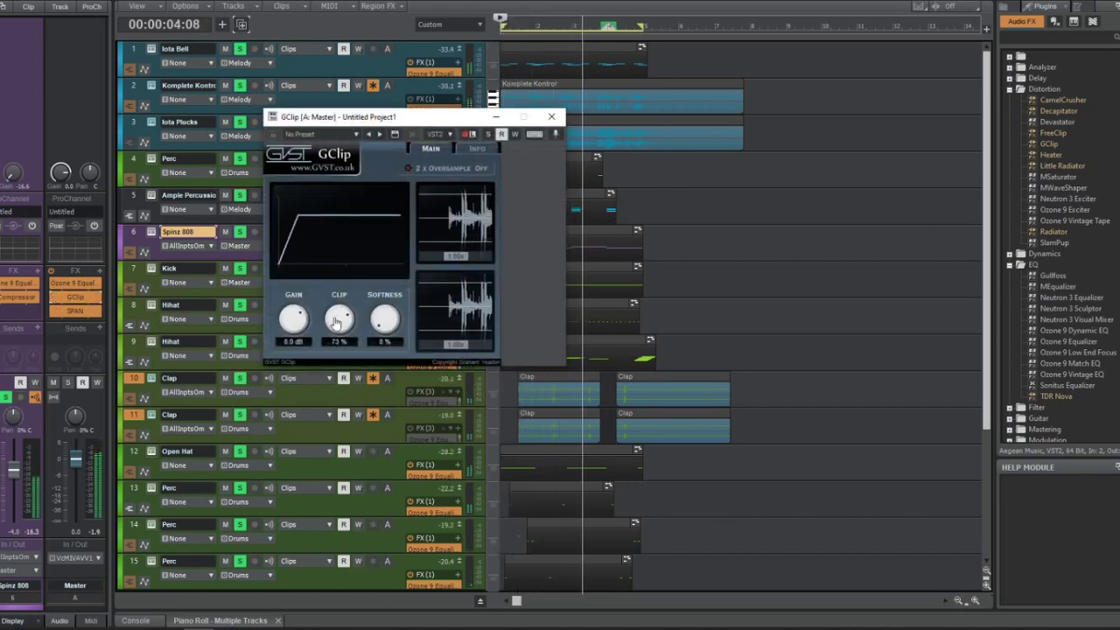
pyautogui.moveTo(337, 325); pyautogui.dragTo(344, 320)
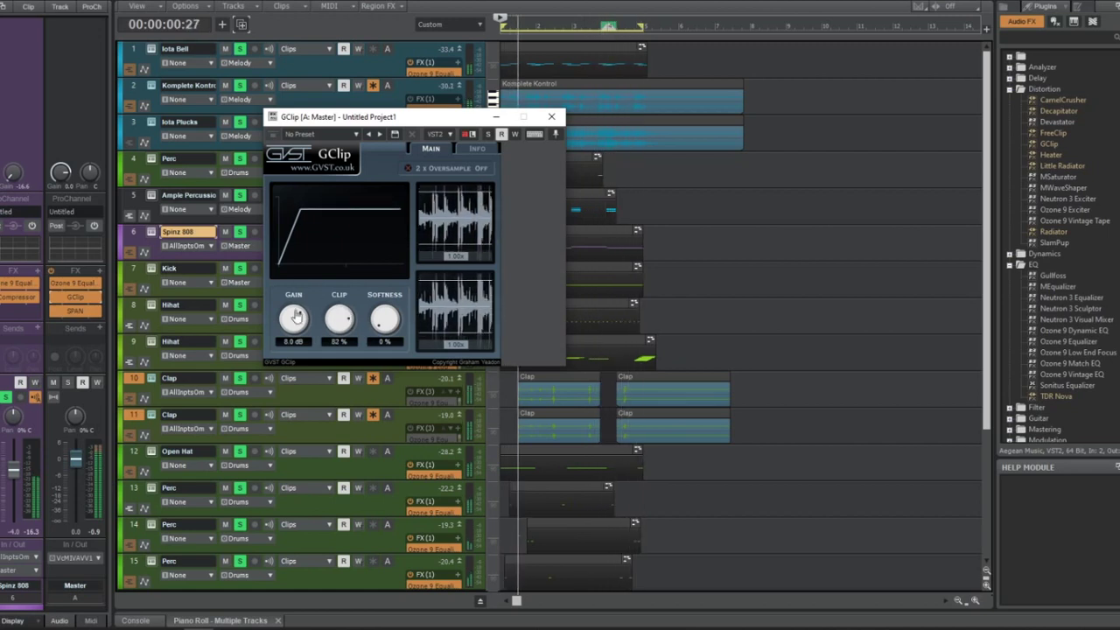
pyautogui.moveTo(294, 320); pyautogui.dragTo(297, 344)
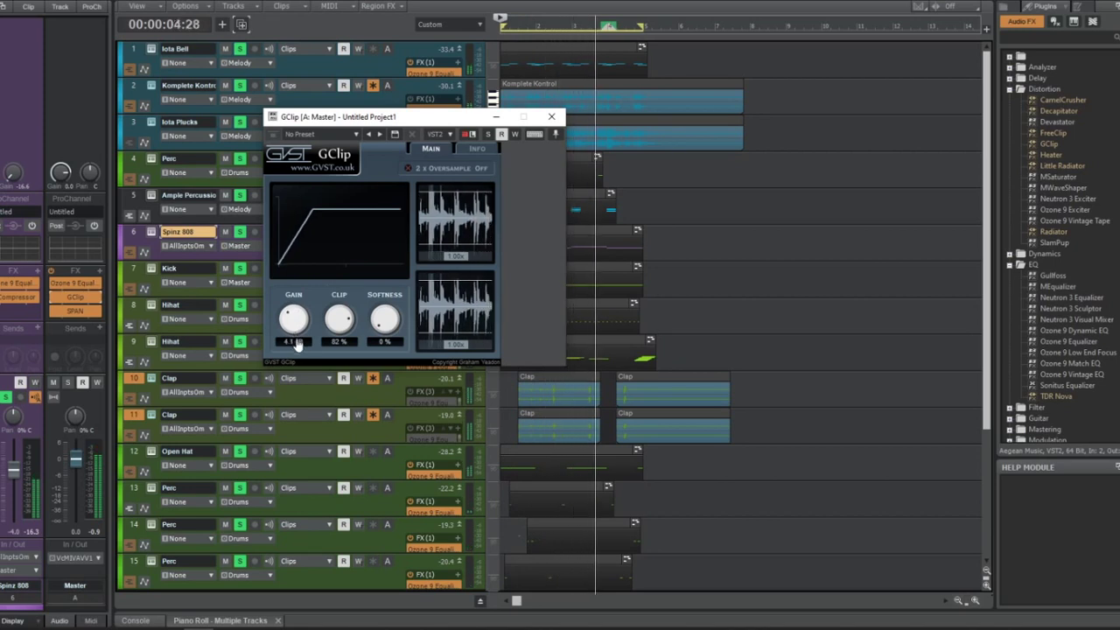
pyautogui.click(555, 118)
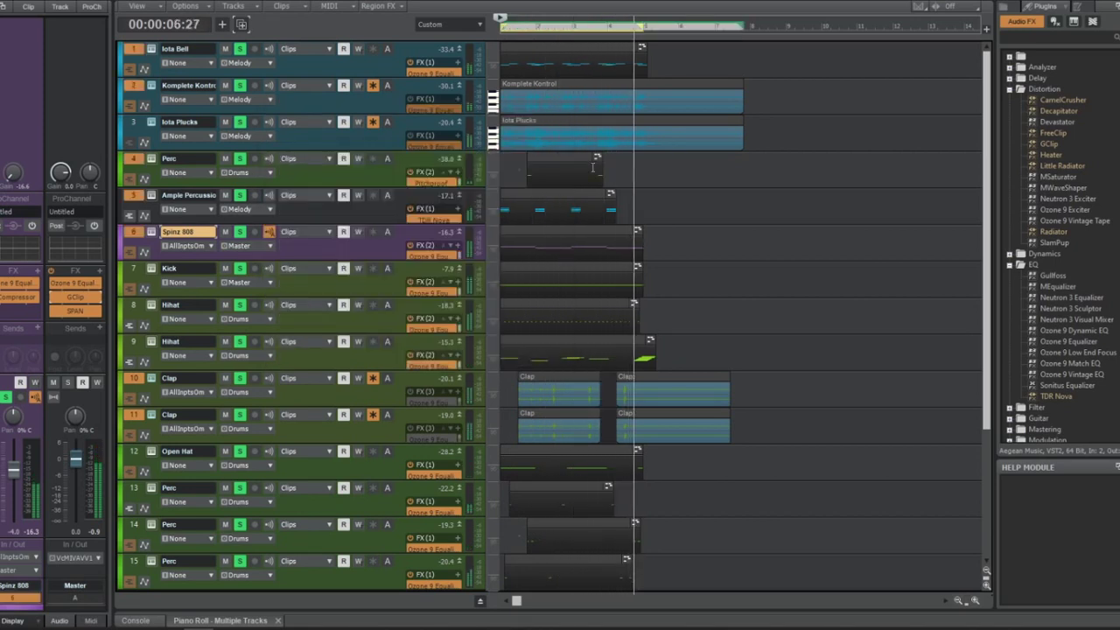
# Try to copy all the clips further along the timeline, and undo the copy
pyautogui.hotkey('ctrl', 'a')
pyautogui.moveTo(514, 51); pyautogui.dragTo(656, 59)
pyautogui.hotkey('ctrl', 'z')
# Bypass GClip on the Master bus and set the snap resolution to Whole with playback stopped
pyautogui.hotkey('ctrl', 'a')
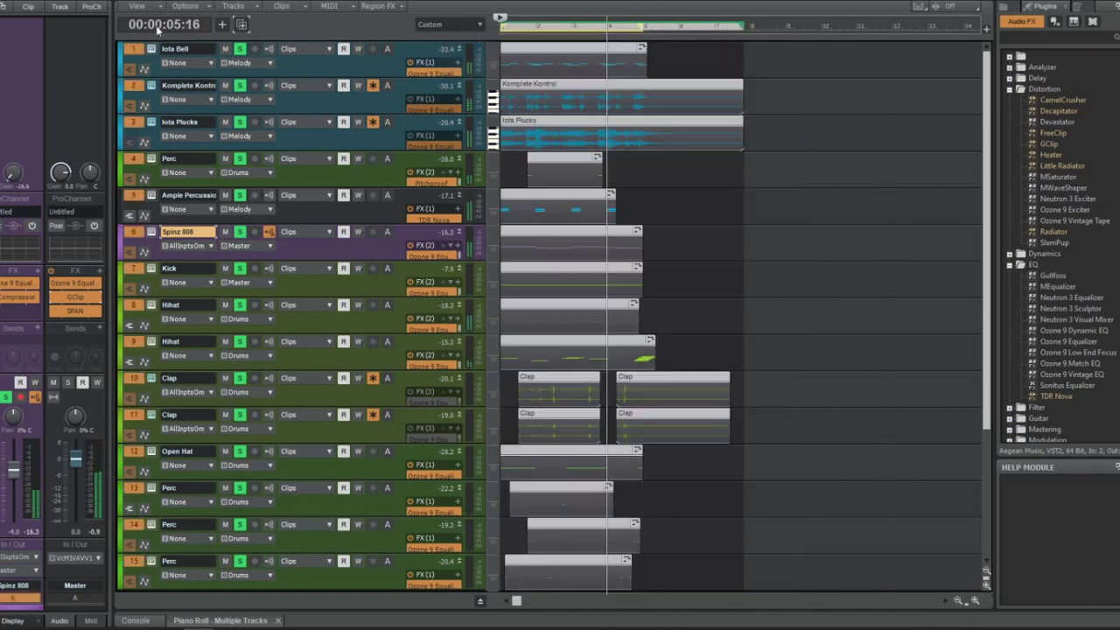
pyautogui.press('c')
pyautogui.press('space')
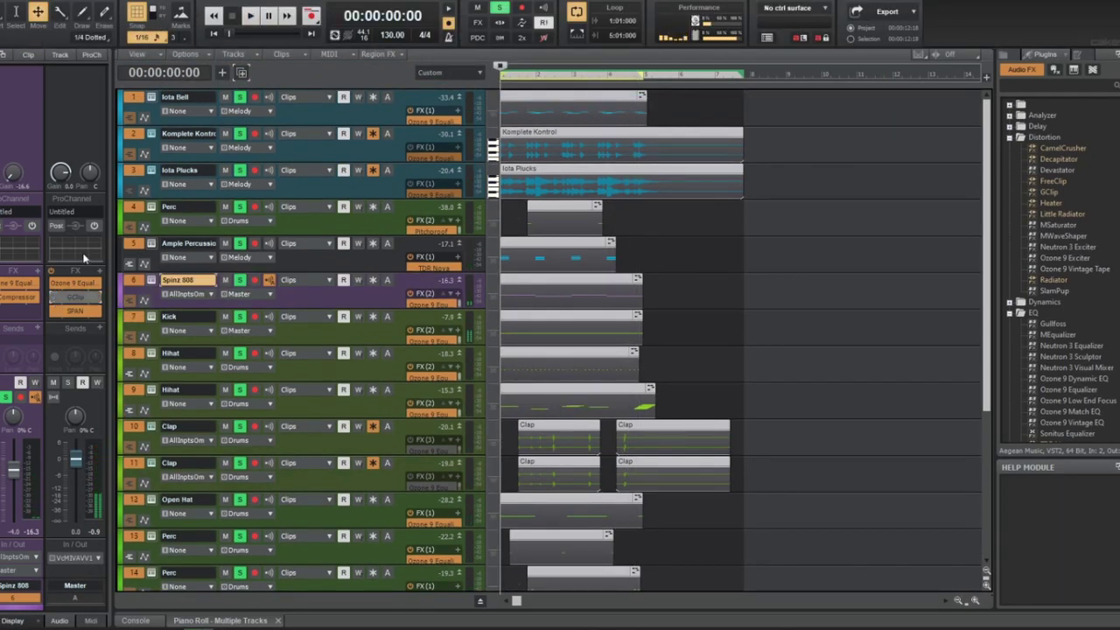
pyautogui.click(151, 37)
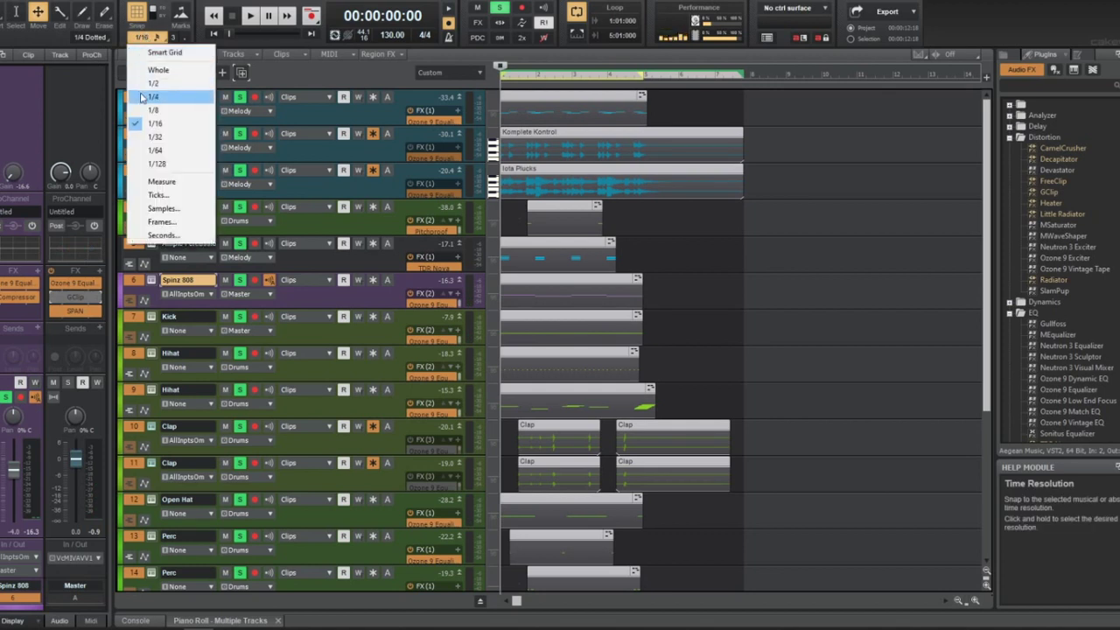
pyautogui.click(157, 73)
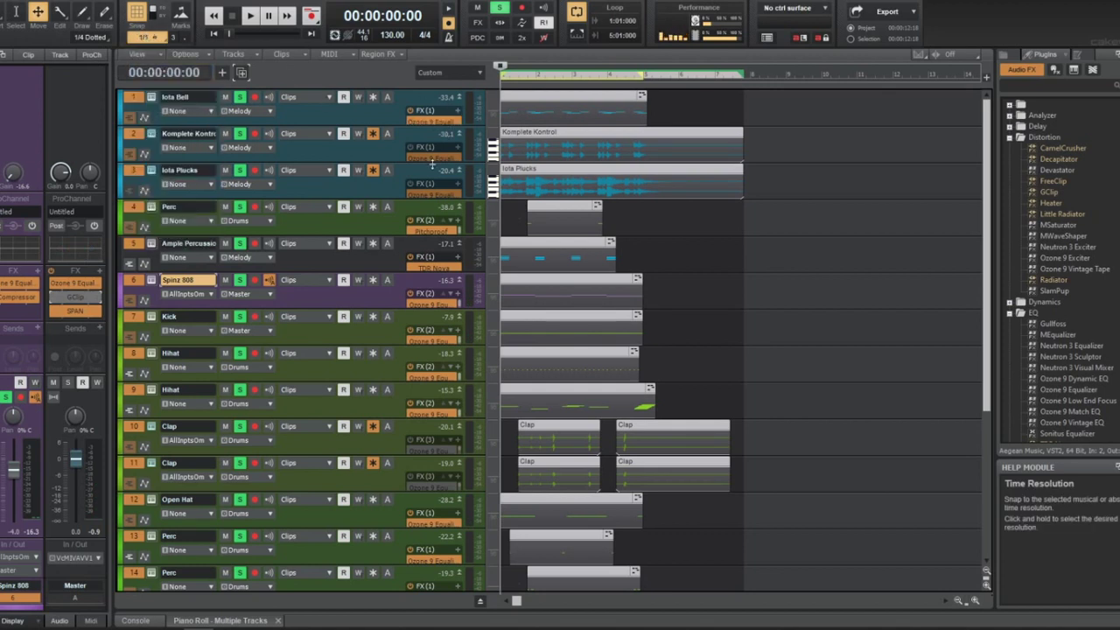
# Copy all clips repeatedly along the timeline so the four-bar loop fills about 48 bars
pyautogui.moveTo(515, 105); pyautogui.dragTo(655, 100)
pyautogui.hotkey('ctrl', 'a')
pyautogui.moveTo(559, 97); pyautogui.dragTo(820, 117)
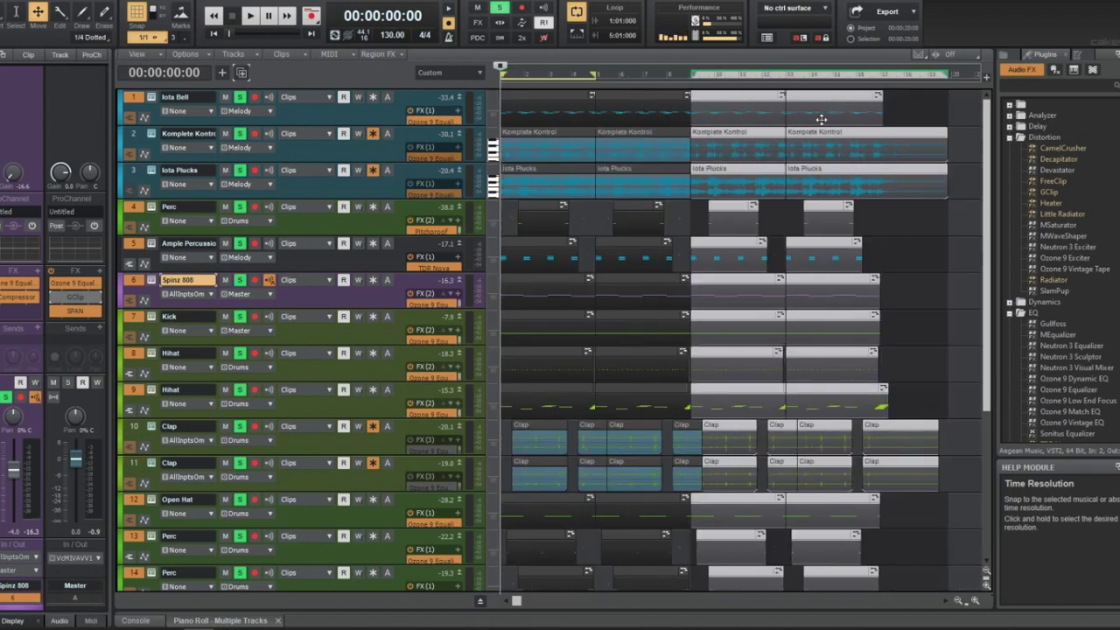
pyautogui.scroll(-3, 531, 120)
pyautogui.moveTo(520, 98); pyautogui.dragTo(757, 99)
pyautogui.scroll(-3, 763, 115)
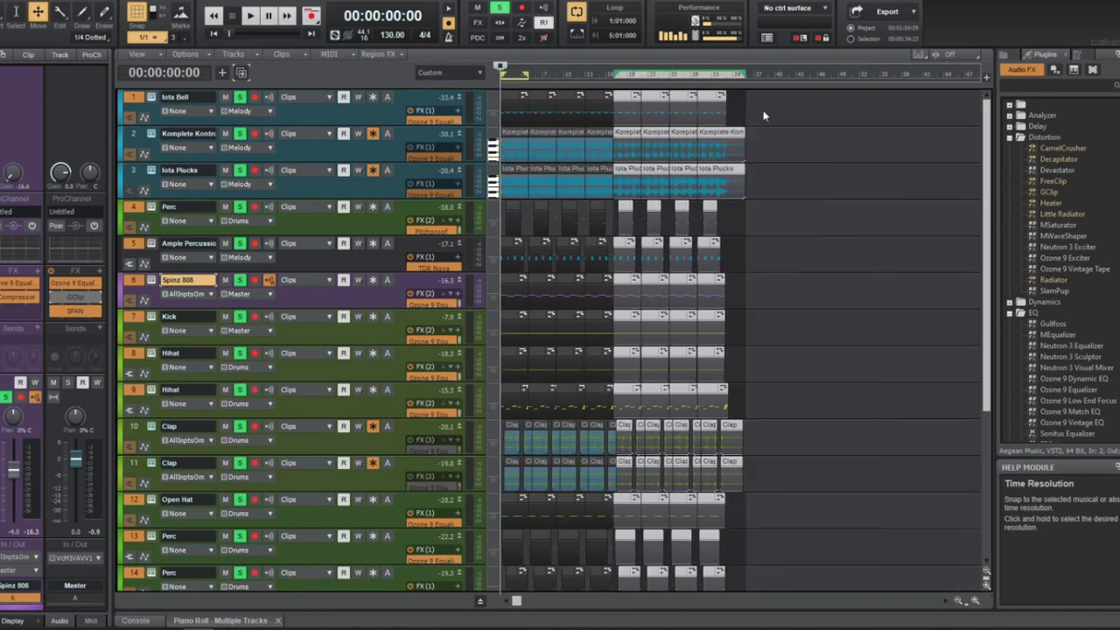
pyautogui.moveTo(630, 116); pyautogui.dragTo(729, 131)
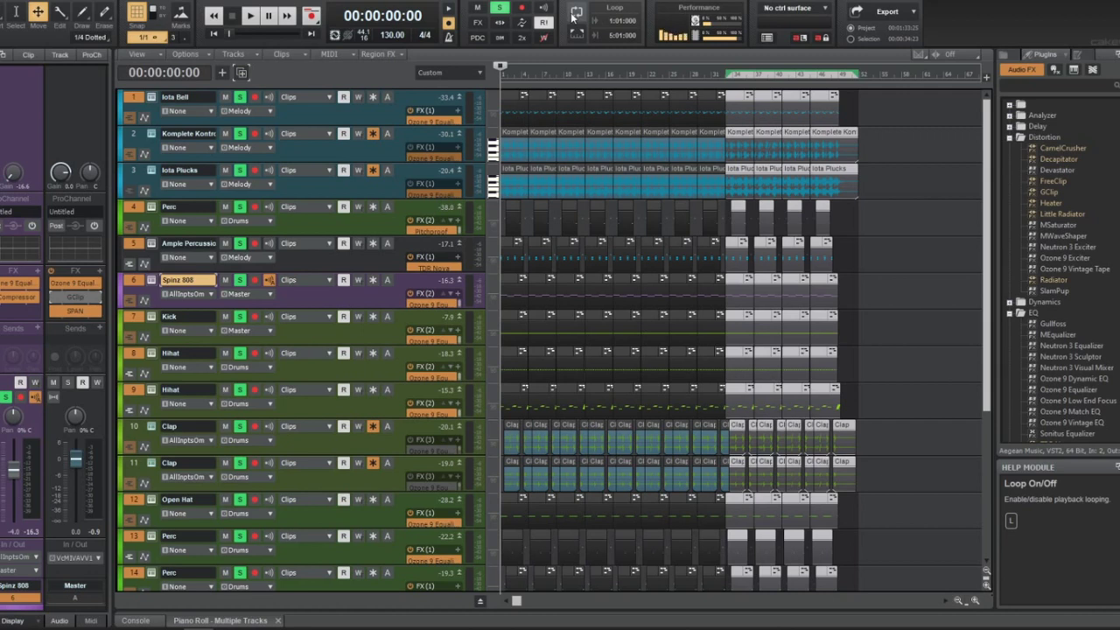
# Turn looping off, play the arrangement and delete the opening clips of the Spinz 808, Kick and both Hihat tracks
pyautogui.press('space')
pyautogui.scroll(2, 577, 225)
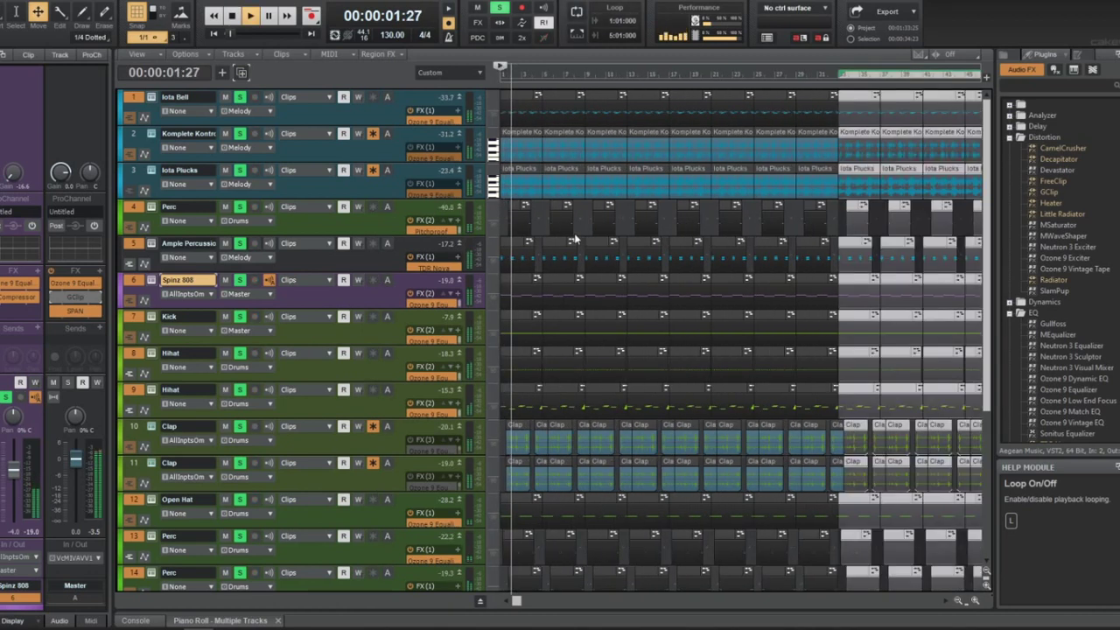
pyautogui.click(519, 355)
pyautogui.click(523, 326)
pyautogui.press('Delete')
pyautogui.click(514, 291)
pyautogui.press('Delete')
pyautogui.click(517, 397)
pyautogui.press('Delete')
# Delete the opening clips from both Clap tracks, the Open Hat track and Perc tracks 13 and 14
pyautogui.click(508, 447)
pyautogui.press('Delete')
pyautogui.click(512, 476)
pyautogui.press('Delete')
pyautogui.click(520, 549)
pyautogui.press('Delete')
pyautogui.click(520, 581)
pyautogui.press('Delete')
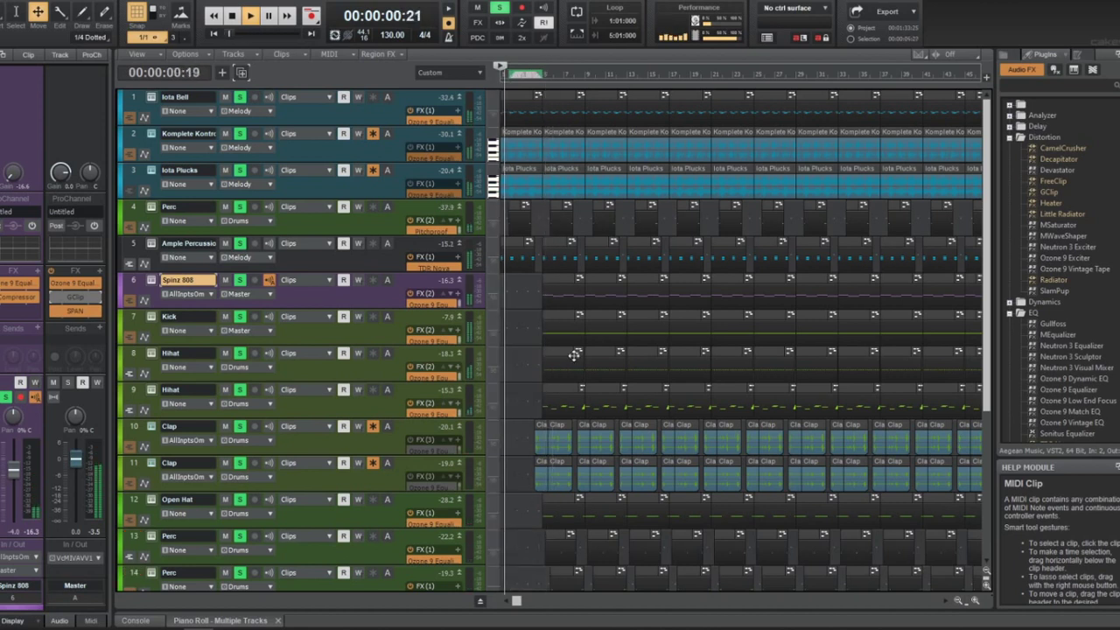
# Replay the intro from the start and delete the first clip on Perc track 4
pyautogui.scroll(3, 572, 355)
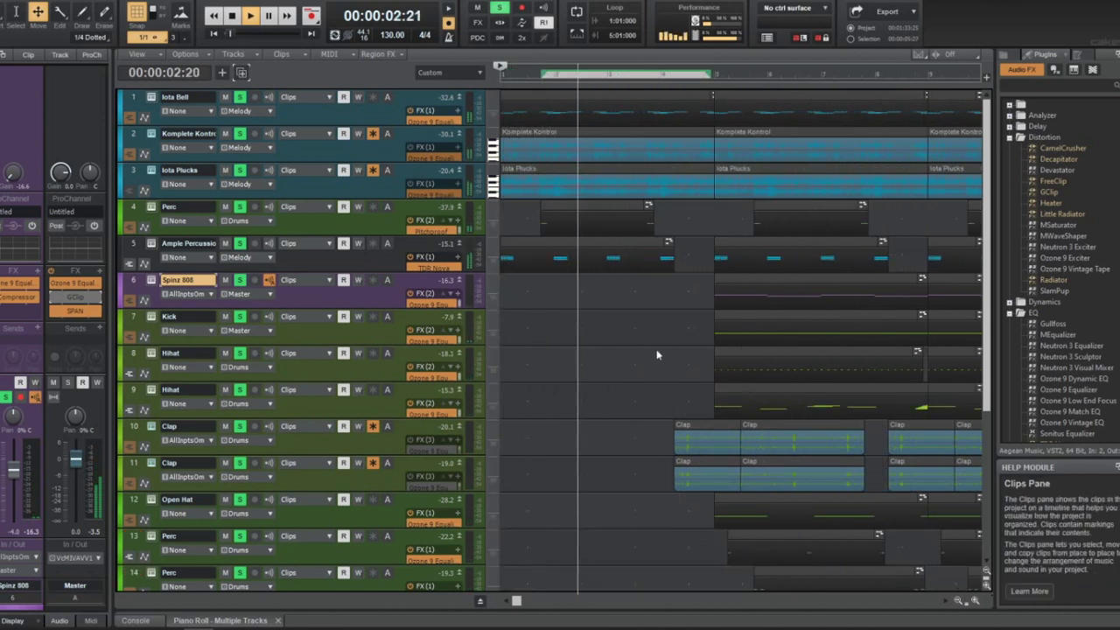
pyautogui.press('space')
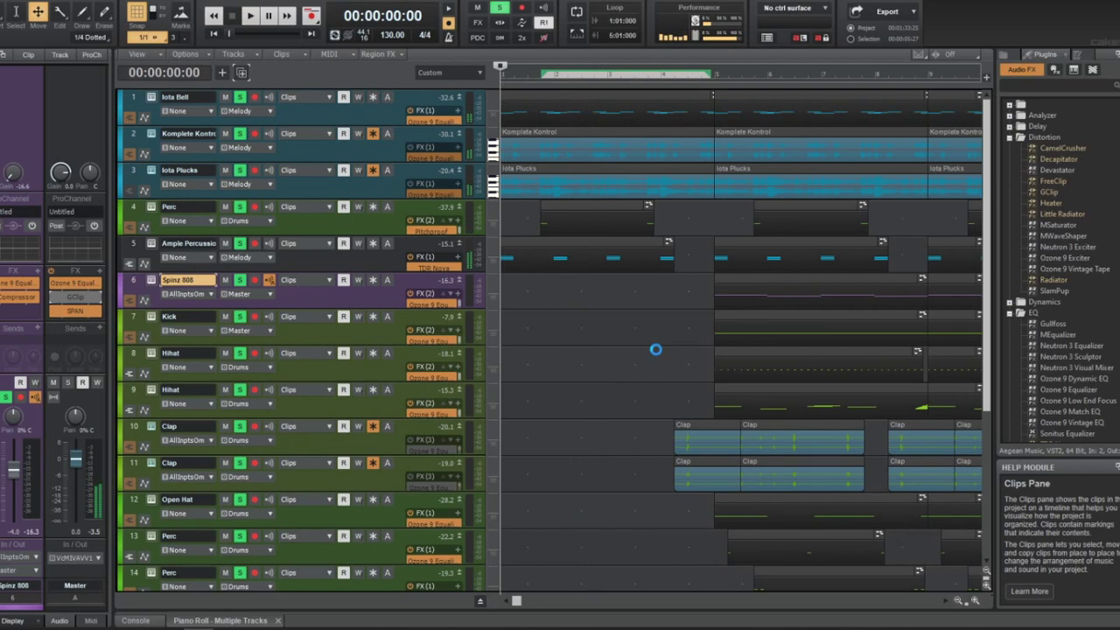
pyautogui.press('space')
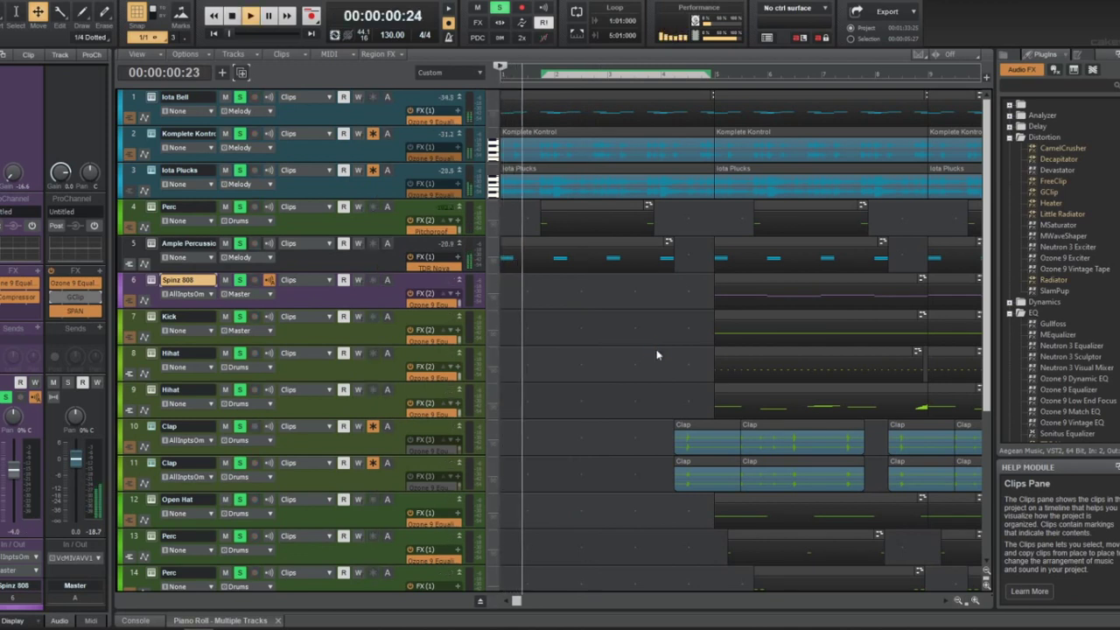
pyautogui.click(590, 205)
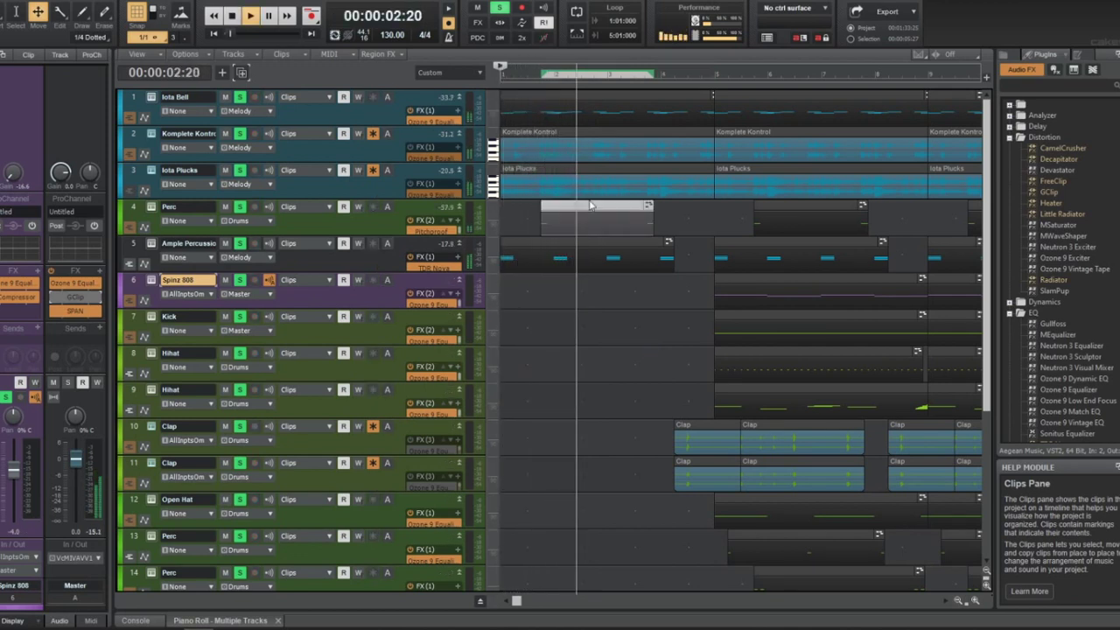
pyautogui.press('Delete')
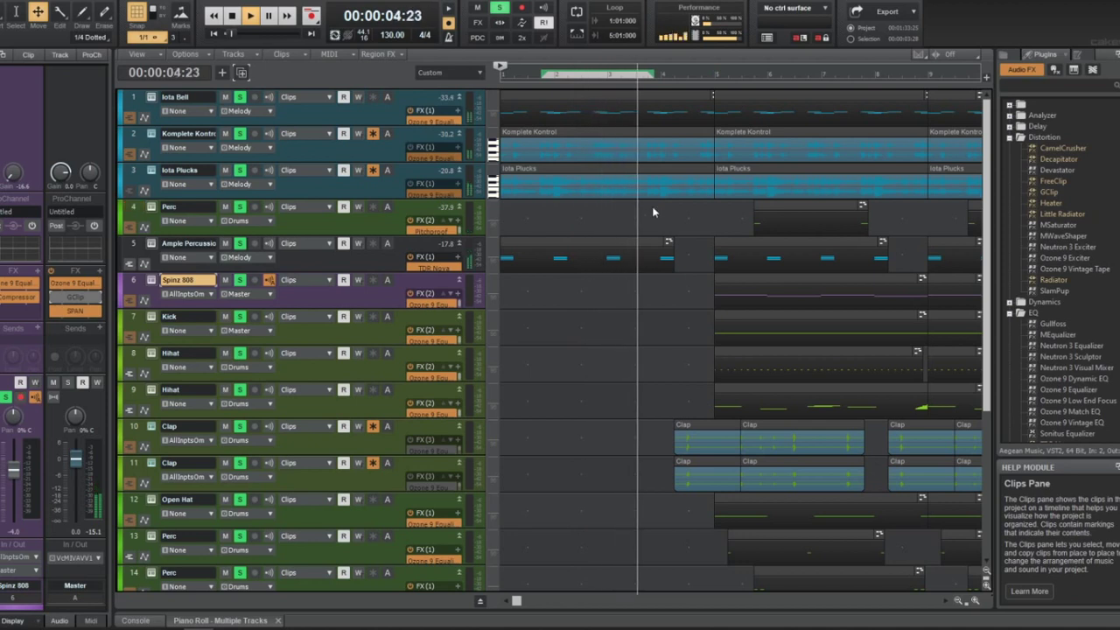
# Delete the Spinz 808 and Kick clips in bars 5 to 8 and move playback back to bar 4
pyautogui.scroll(-2, 652, 212)
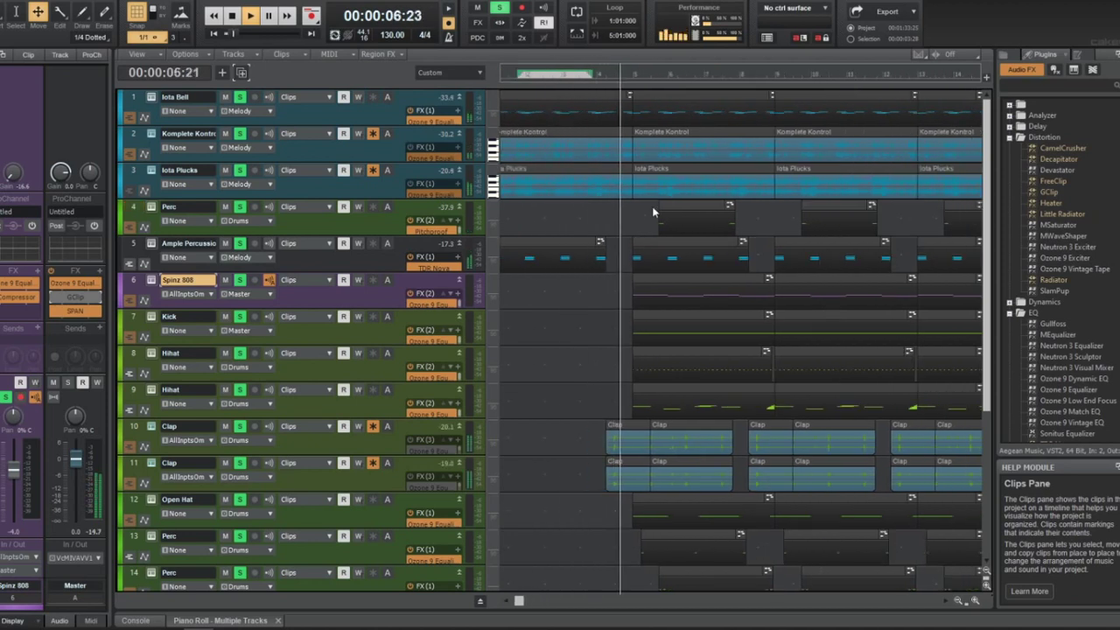
pyautogui.scroll(-5, 651, 219)
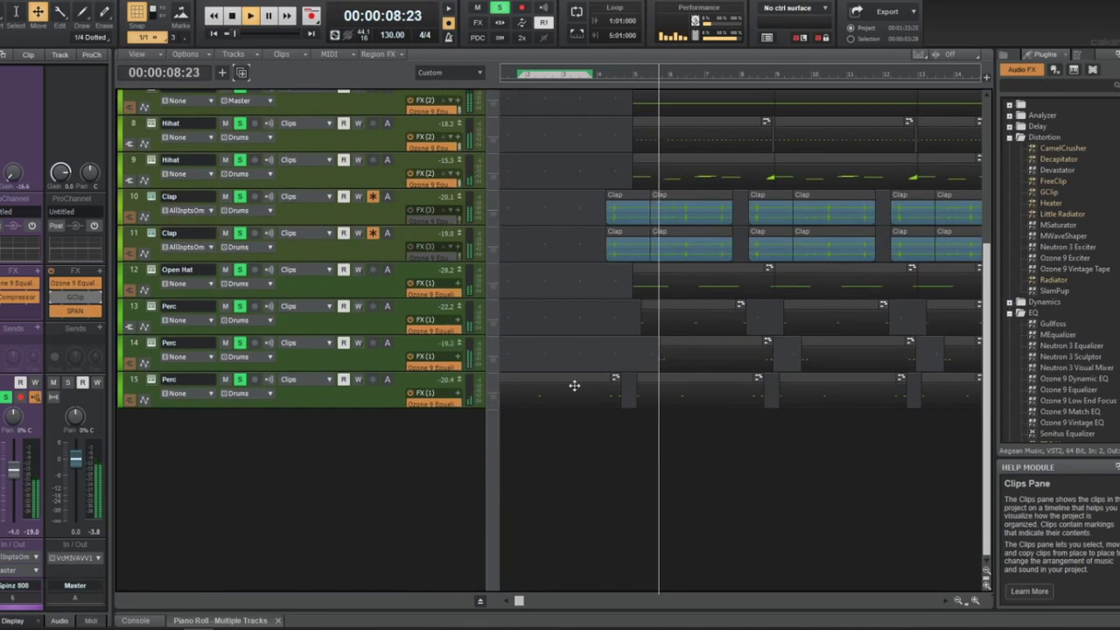
pyautogui.press('t')
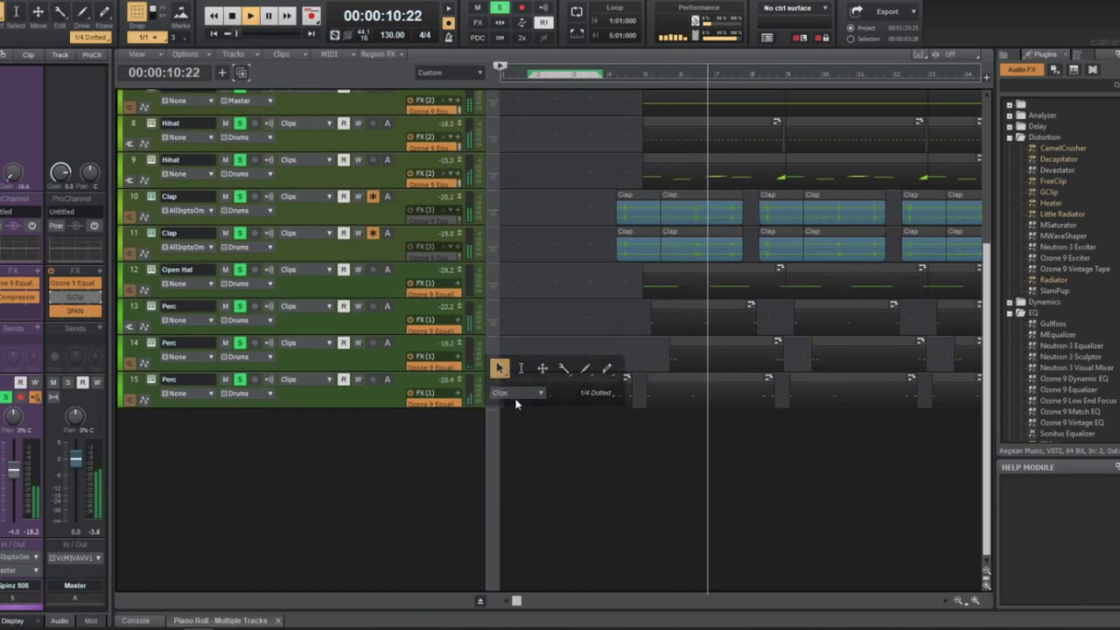
pyautogui.scroll(5, 759, 278)
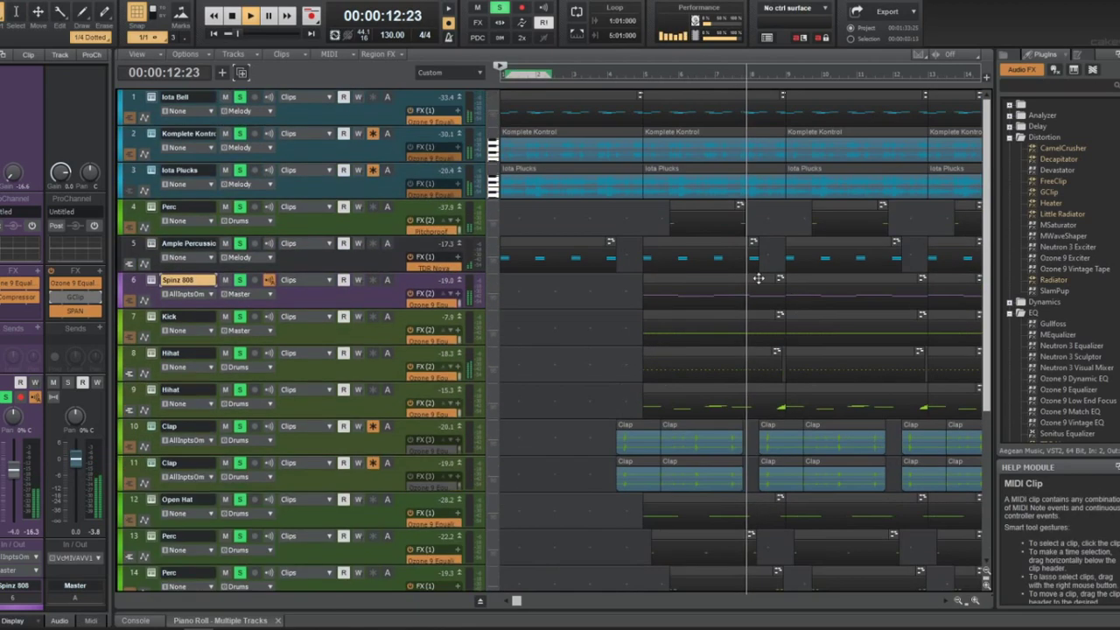
pyautogui.click(723, 280)
pyautogui.press('Delete')
pyautogui.click(730, 334)
pyautogui.press('Delete')
pyautogui.click(608, 79)
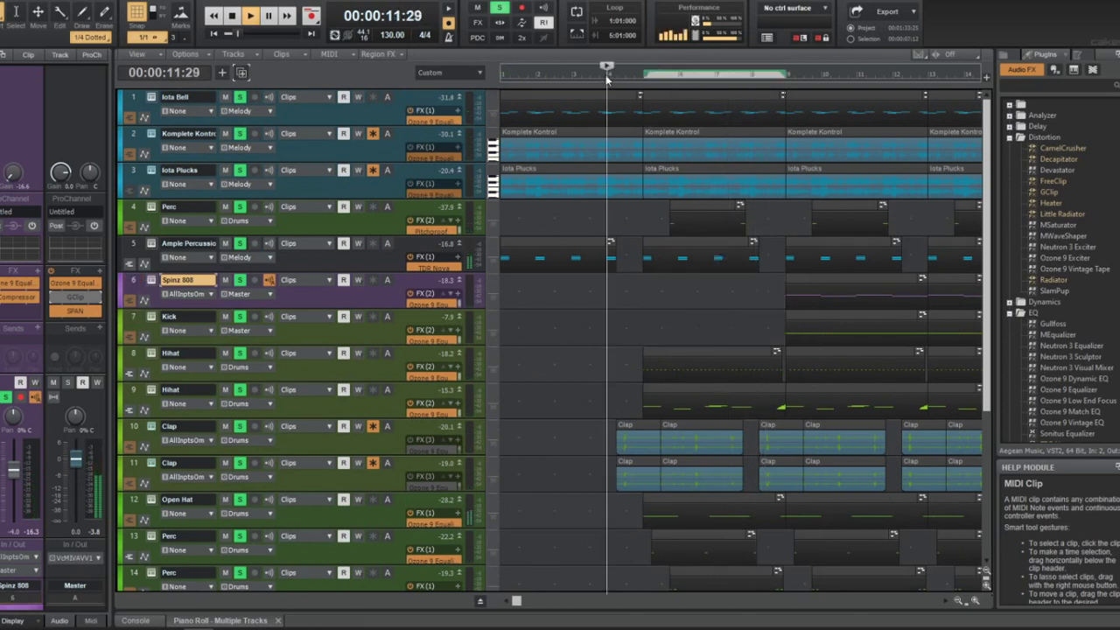
# Delete the bars 5 to 8 clips from Hihat track 9 and Perc tracks 14 and 15
pyautogui.scroll(-5, 671, 320)
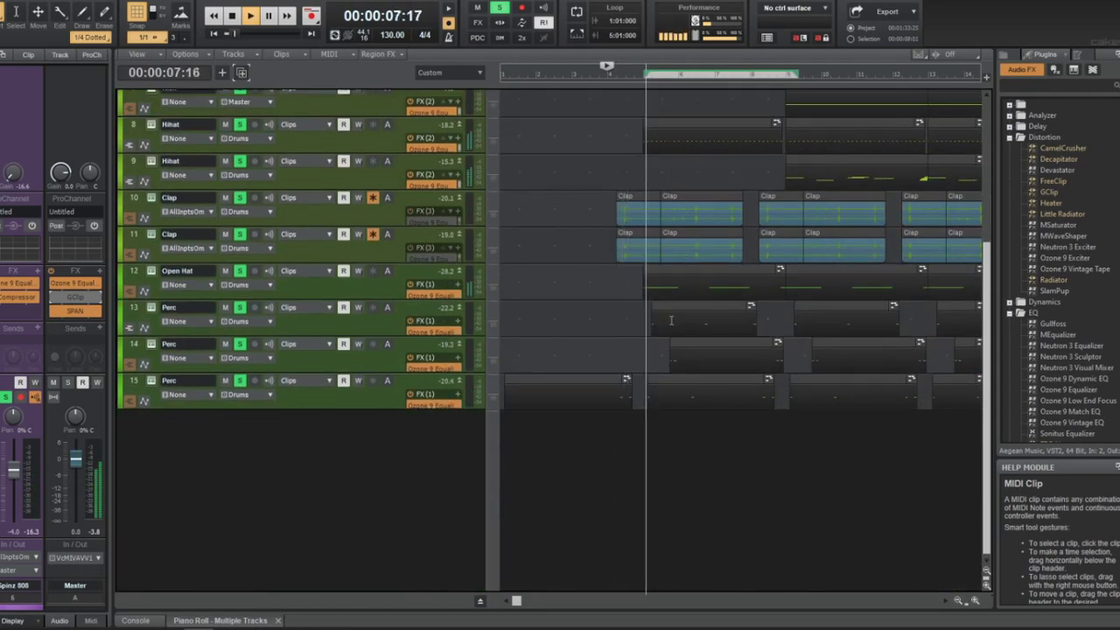
pyautogui.click(706, 342)
pyautogui.press('Delete')
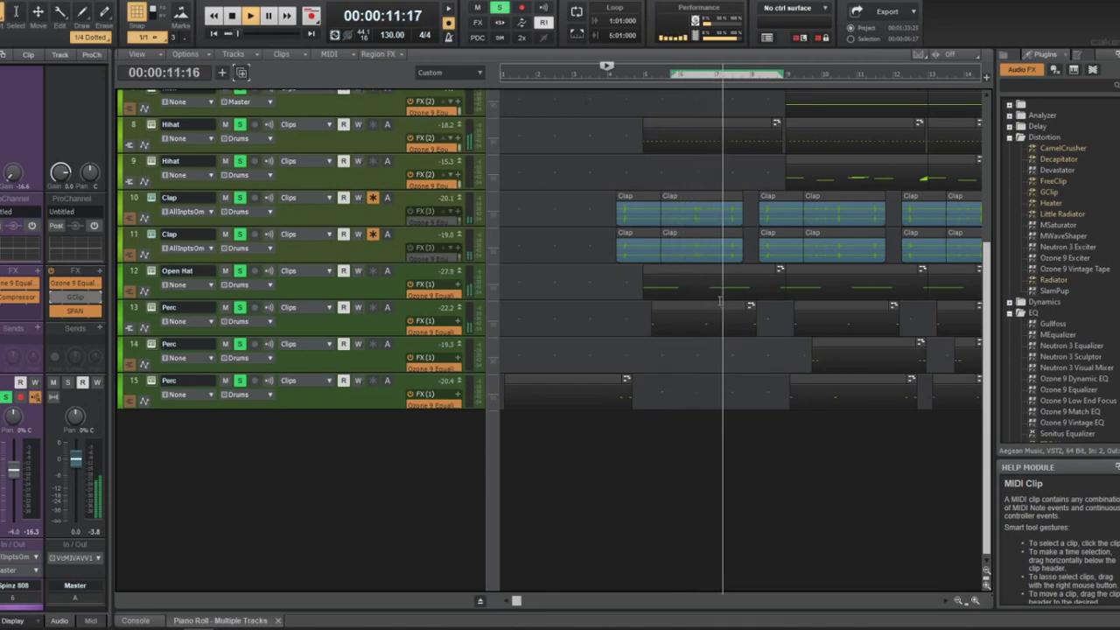
pyautogui.click(719, 302)
pyautogui.scroll(4, 770, 393)
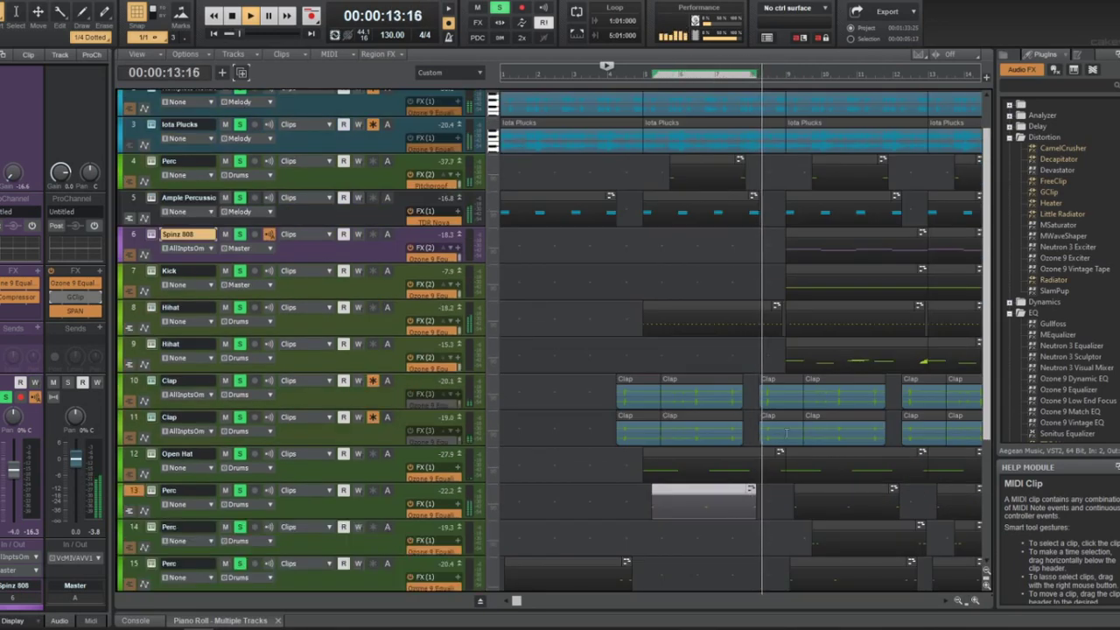
# Select bar 8 across the Kick through Open Hat tracks, stop playback and set the snap resolution to 1/4
pyautogui.click(789, 308)
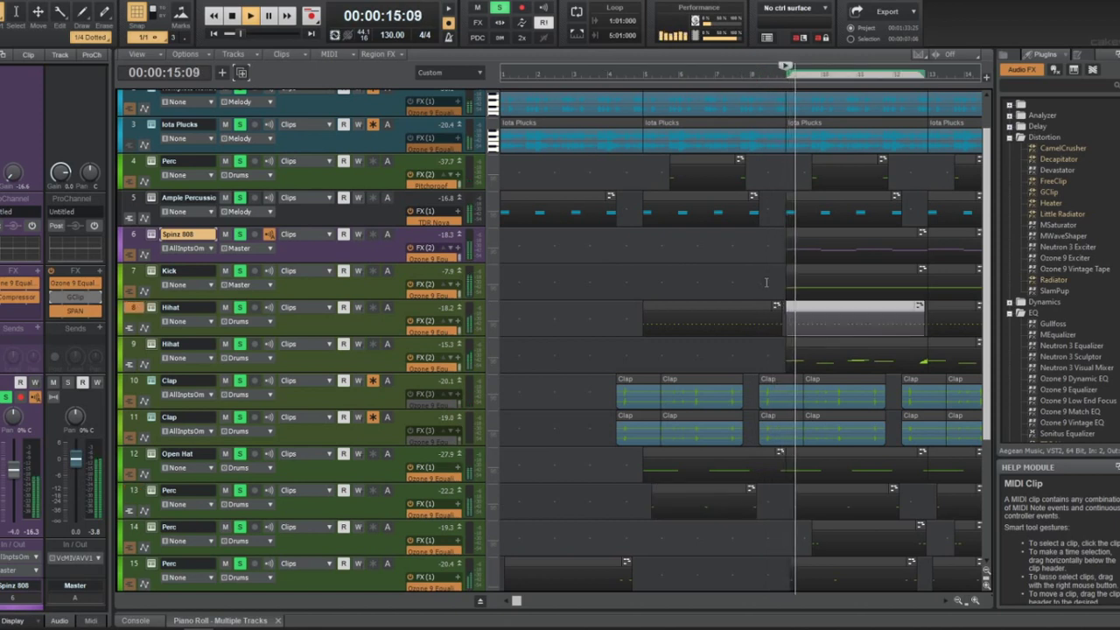
pyautogui.press('Delete')
pyautogui.press('space')
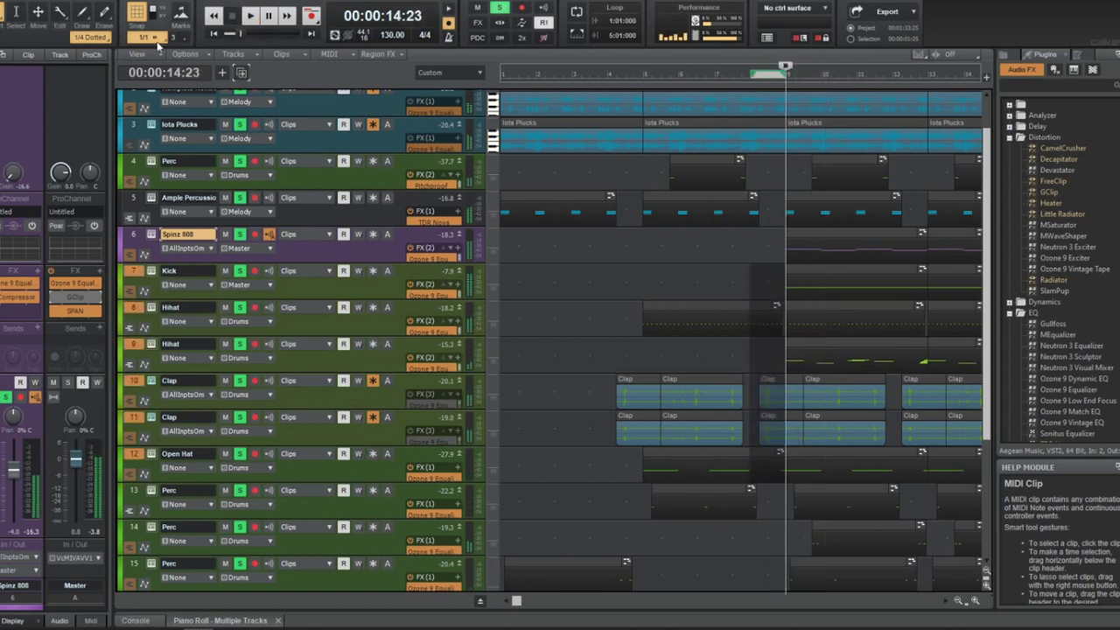
pyautogui.click(154, 38)
pyautogui.click(158, 100)
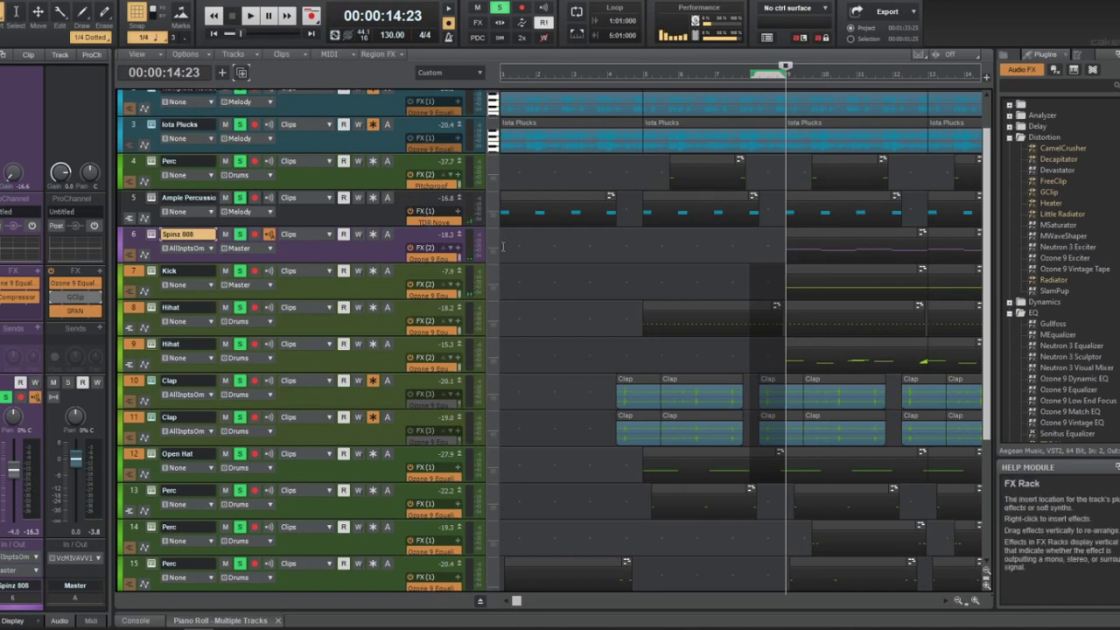
# Delete the second half of bar 8 from the Kick through Perc 13 tracks and lengthen the short leftover clips on both Clap tracks
pyautogui.moveTo(762, 294); pyautogui.dragTo(786, 491)
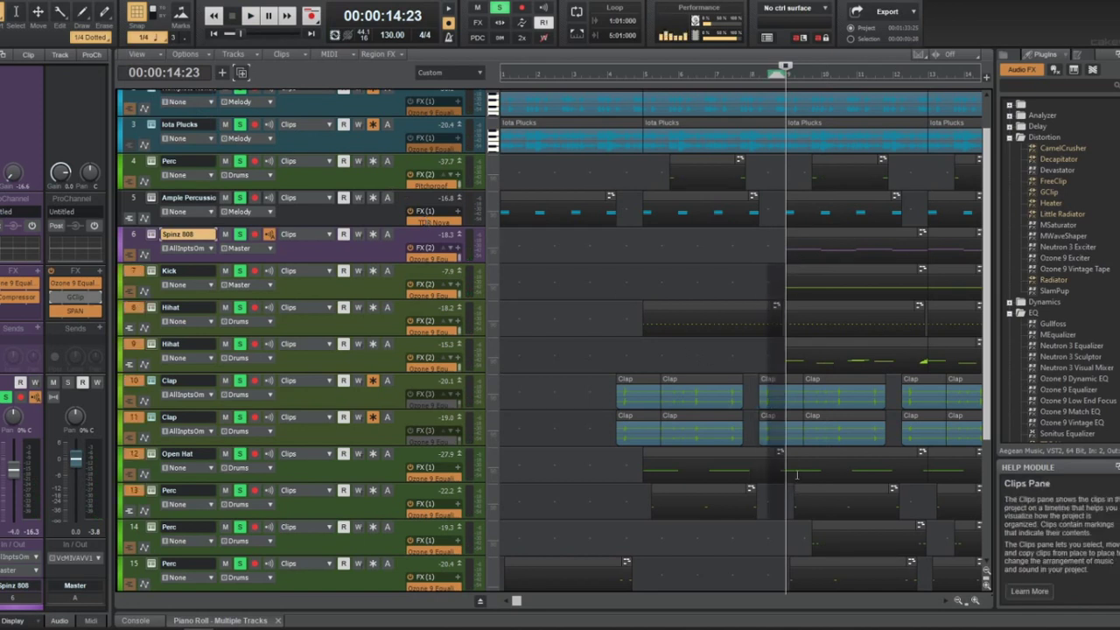
pyautogui.press('Delete')
pyautogui.press('t')
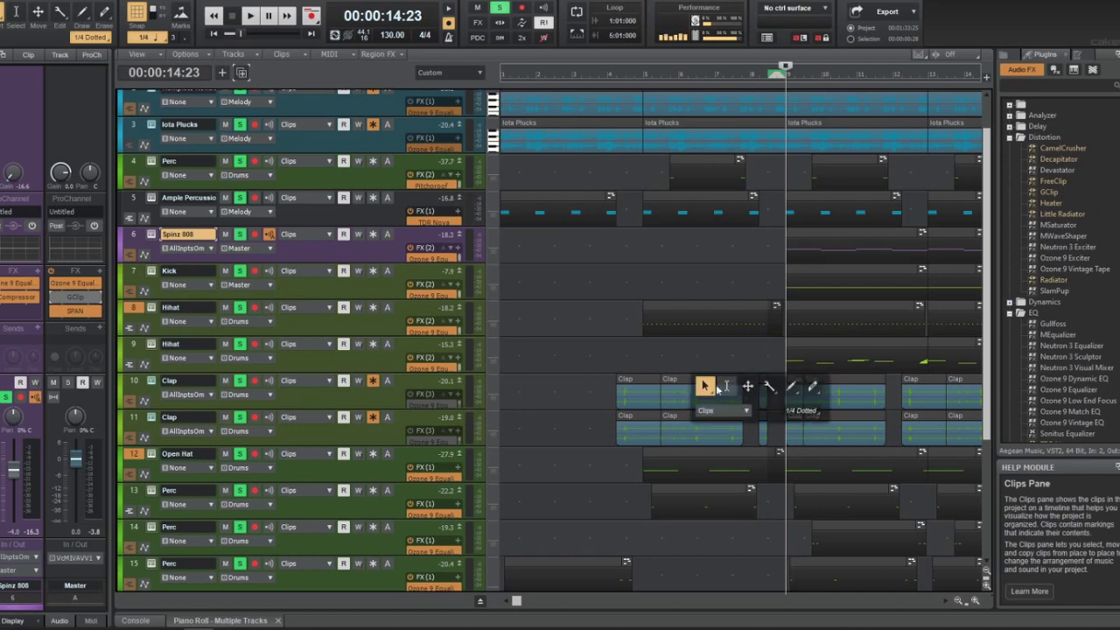
pyautogui.moveTo(767, 393); pyautogui.dragTo(776, 393)
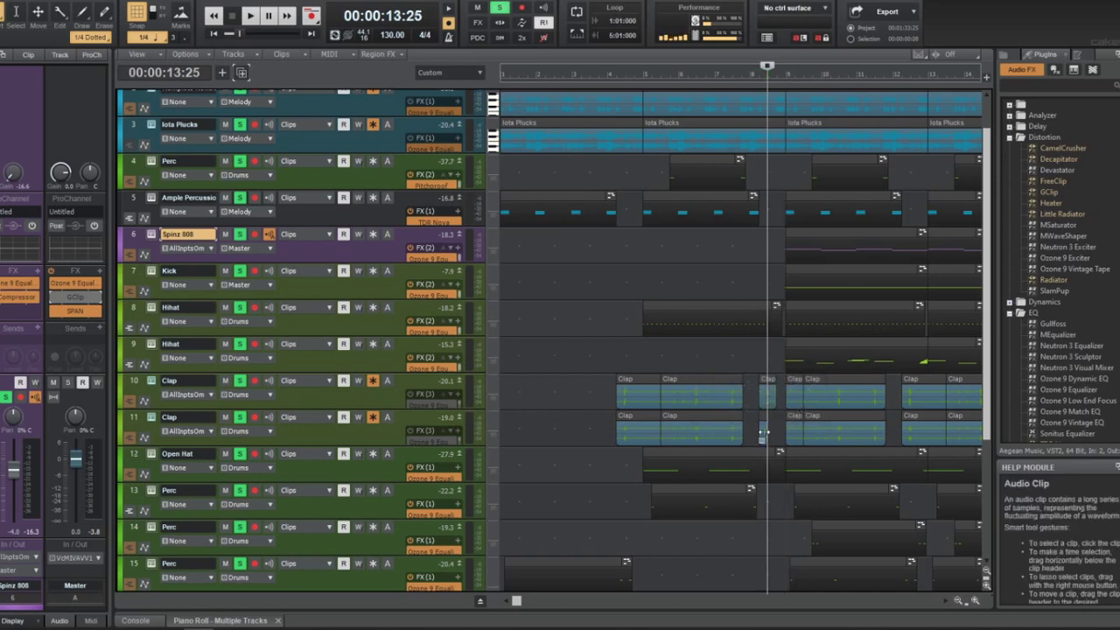
pyautogui.moveTo(762, 433); pyautogui.dragTo(776, 433)
# Replay from bar 5 through the drop and delete the clip in bars 5 to 8 on Perc track 4
pyautogui.press('space')
pyautogui.click(651, 75)
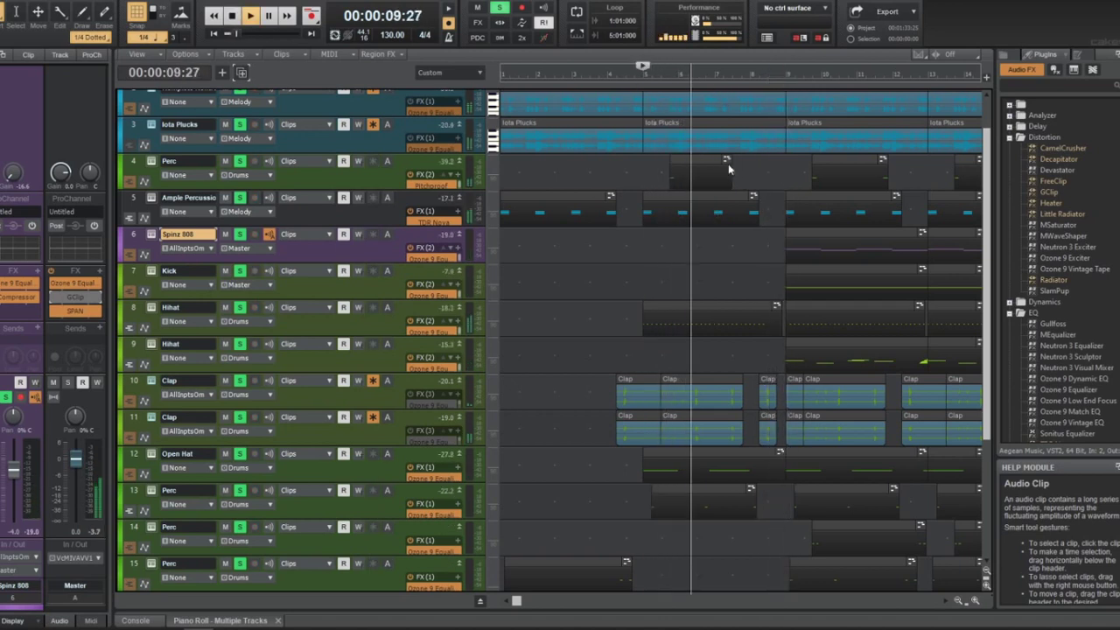
pyautogui.scroll(1, 807, 263)
pyautogui.press('super')
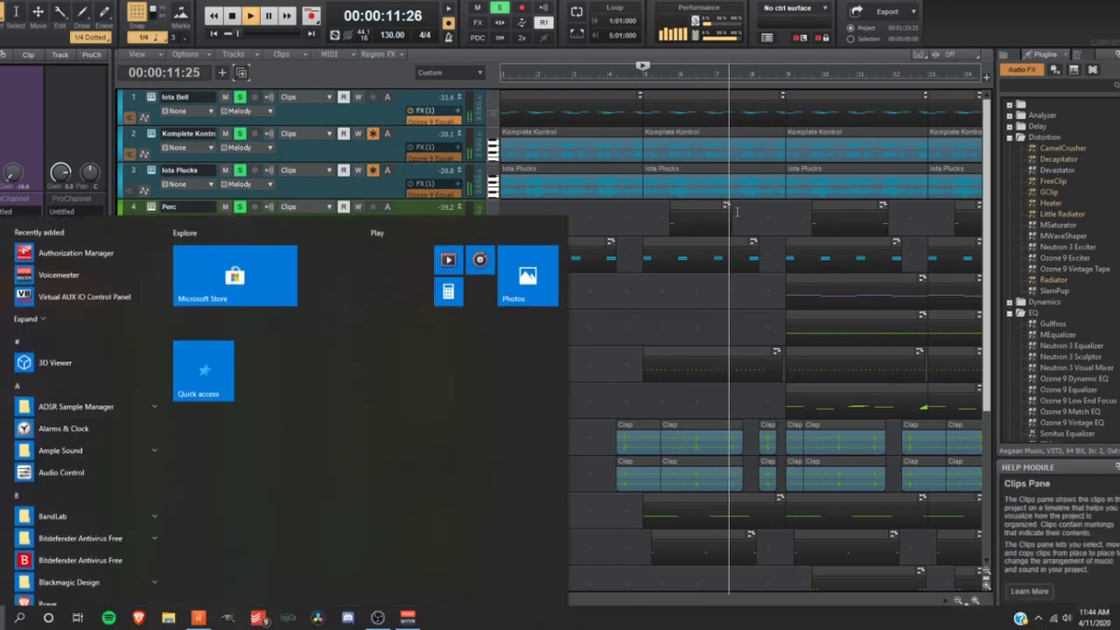
pyautogui.press('super')
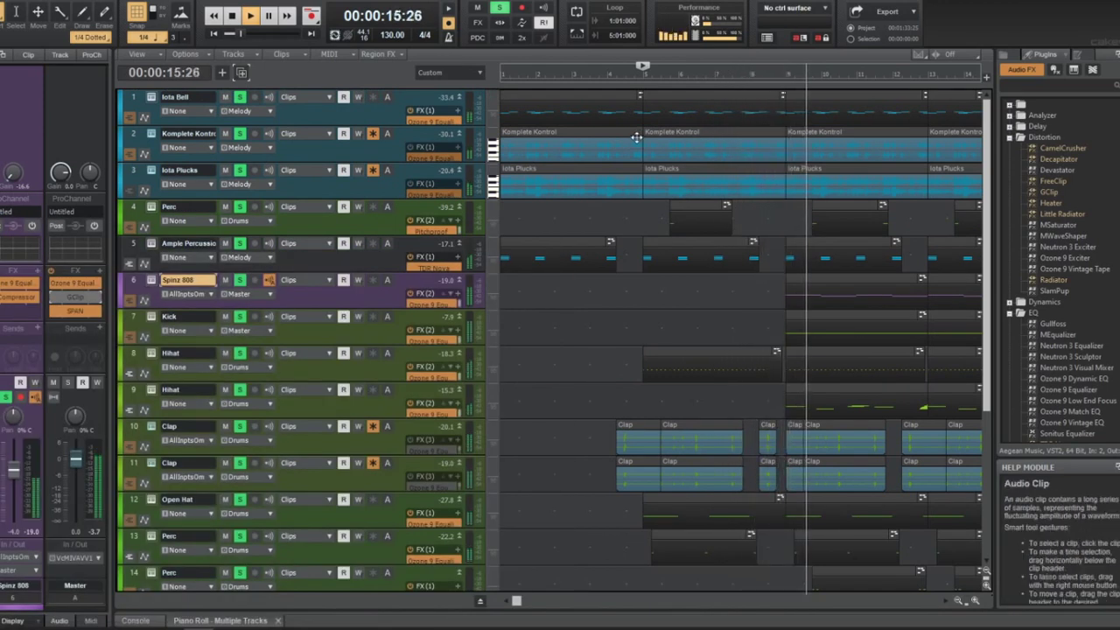
pyautogui.press('space')
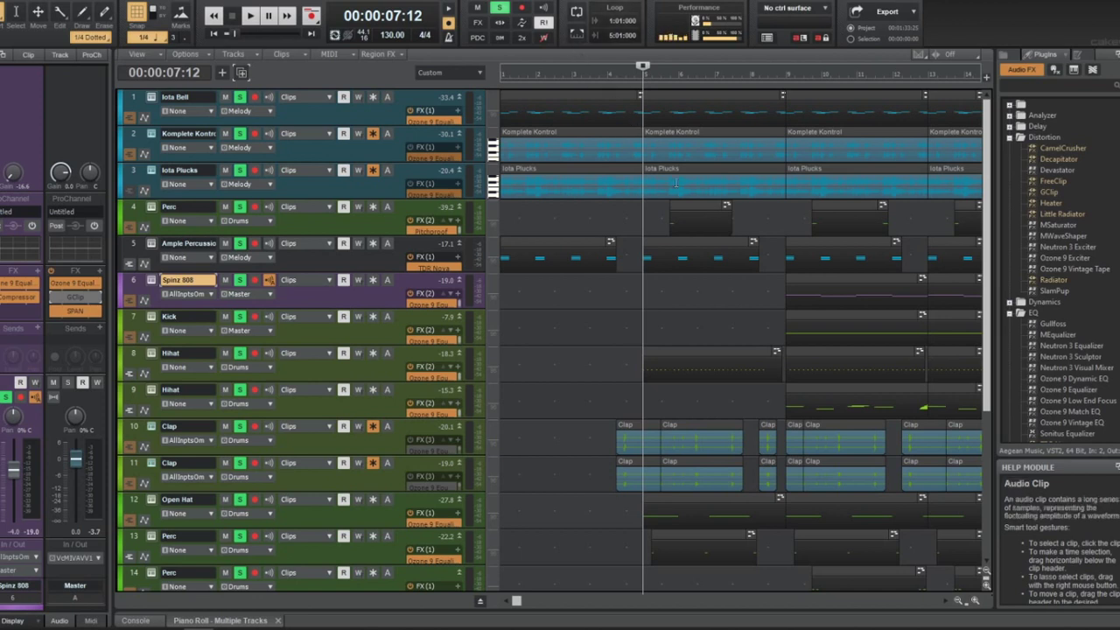
pyautogui.click(701, 212)
pyautogui.press('Delete')
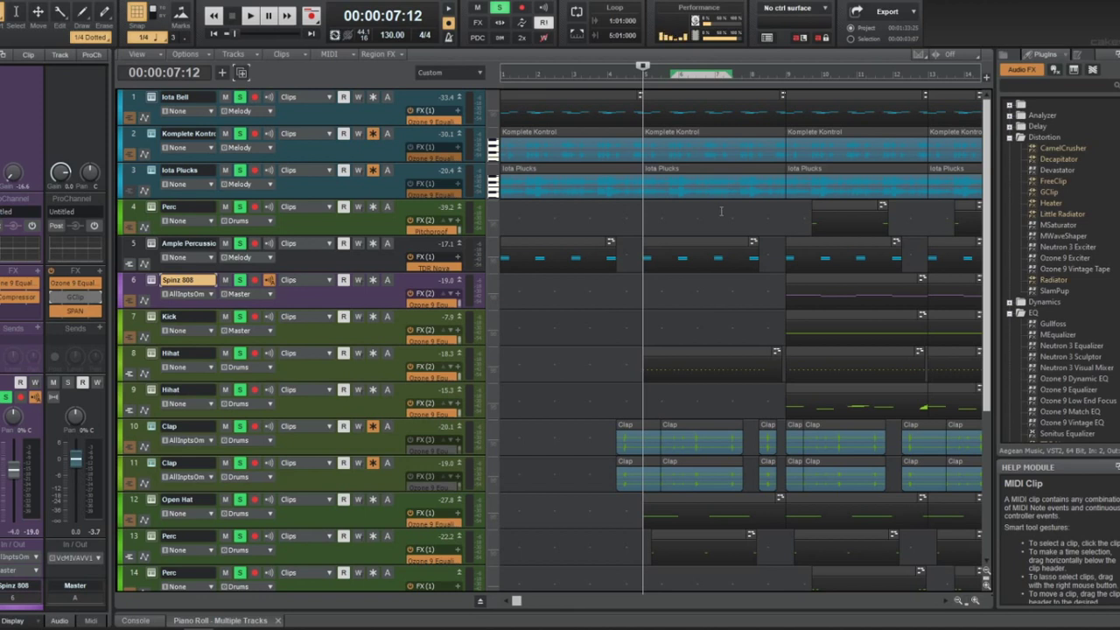
# Play from bar 5 past bar 9 to review the transition into the drop, and select Hihat track 8
pyautogui.click(729, 424)
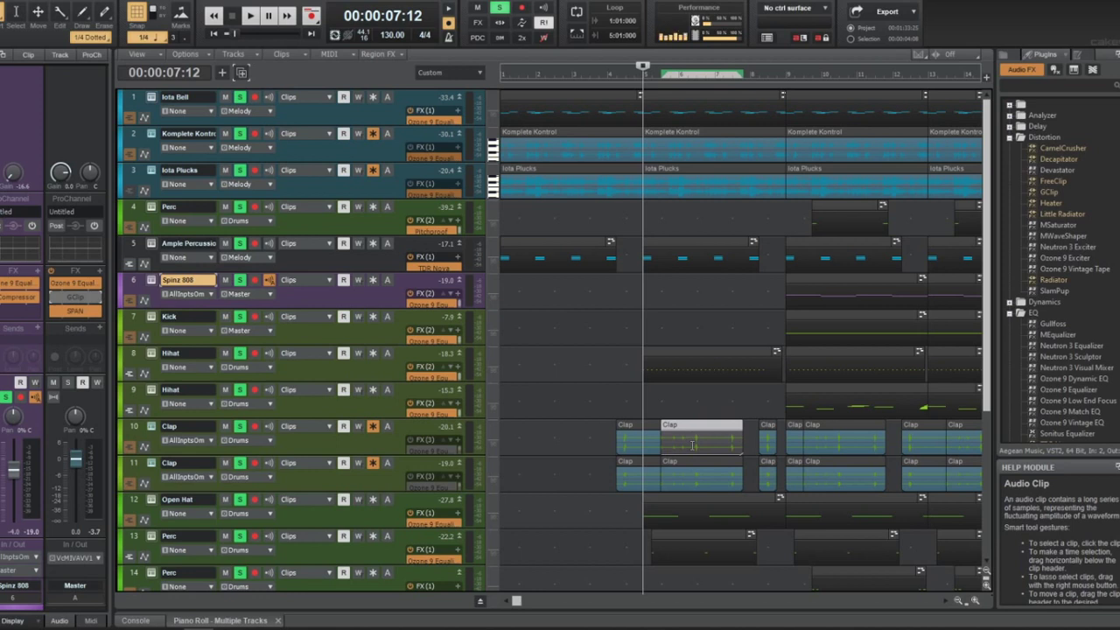
pyautogui.press('space')
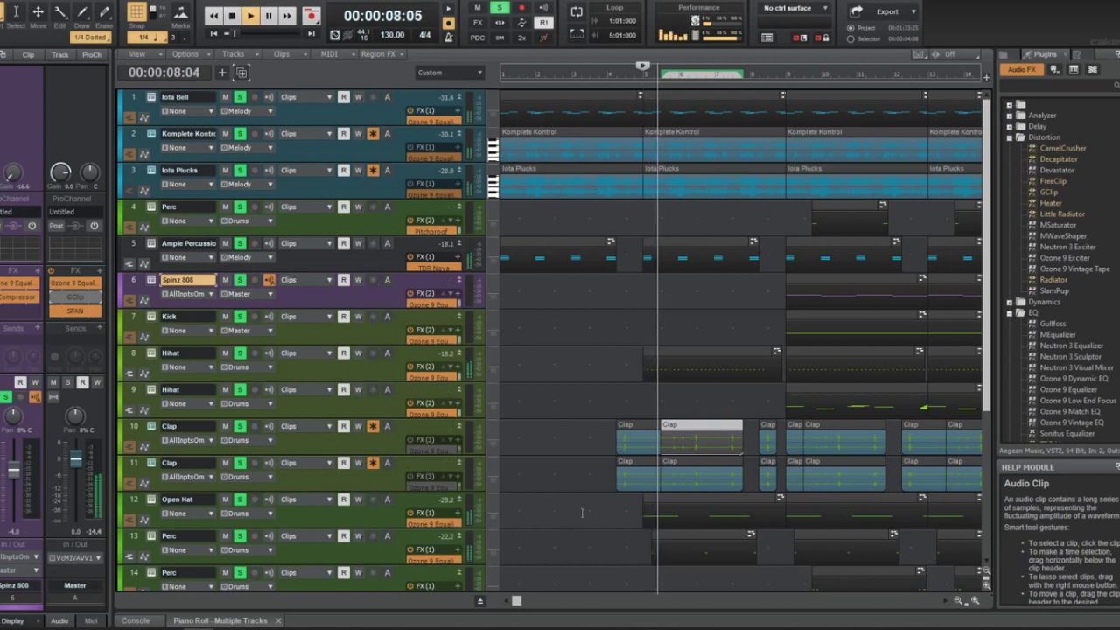
pyautogui.press('space')
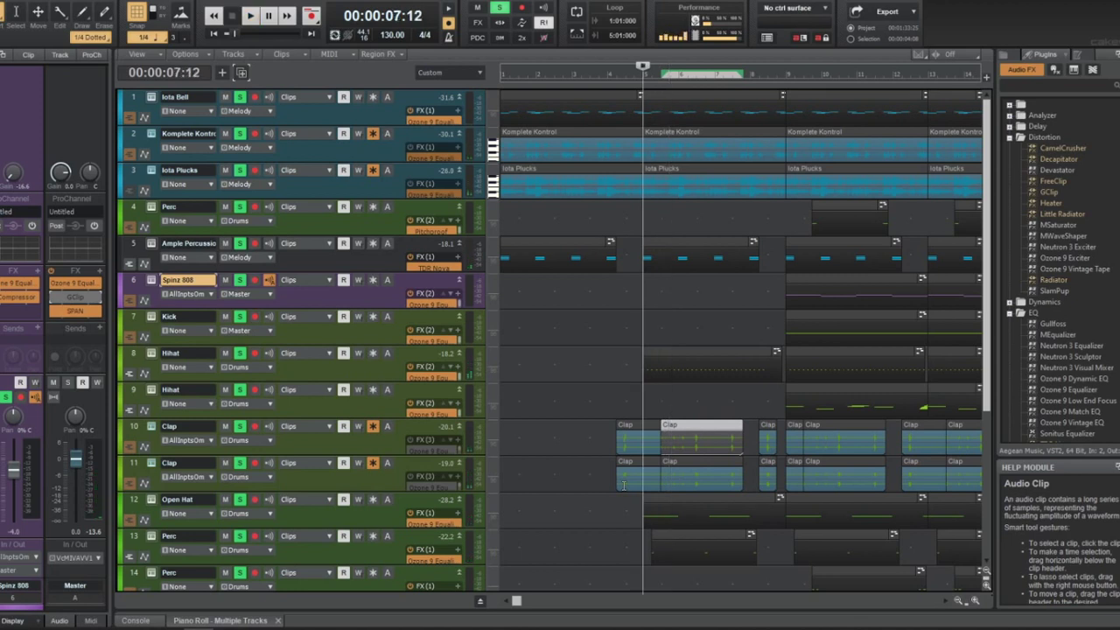
pyautogui.press('space')
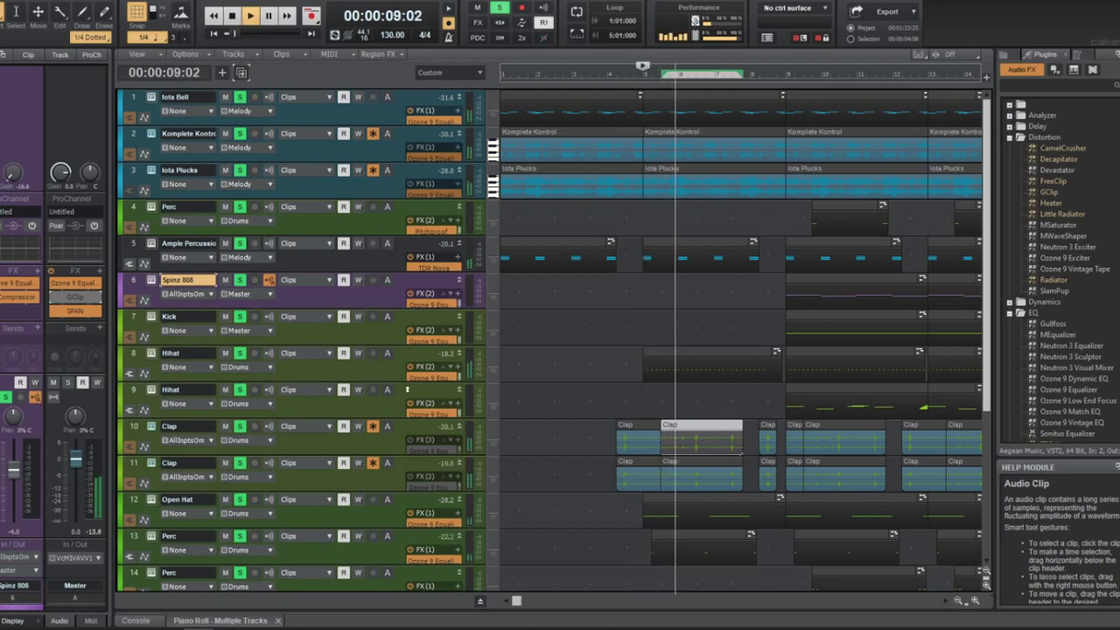
pyautogui.click(180, 352)
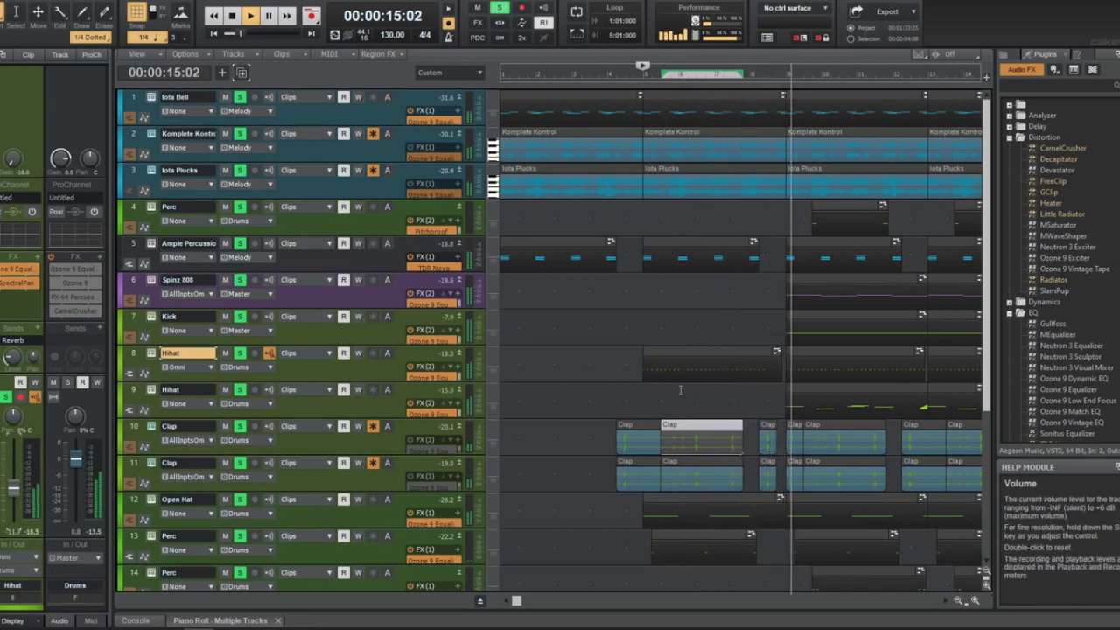
pyautogui.hscroll(3, 700, 389)
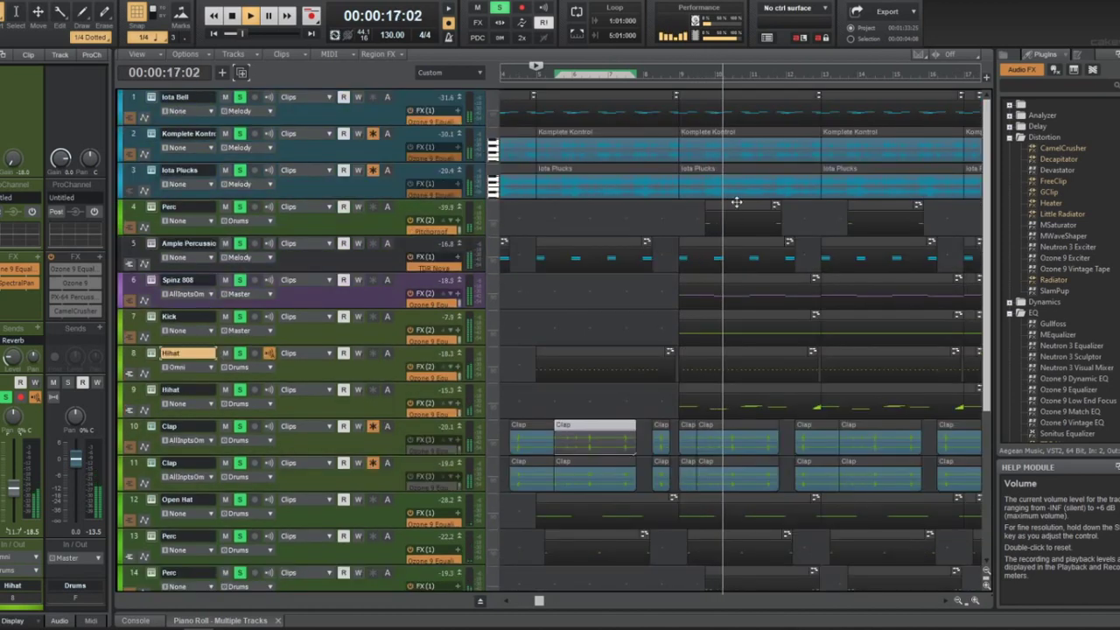
# Temporarily unsolo the three melody tracks, and delete the bar 9 Iota Bell and Komplete Kontrol clips and the bar 13 Iota Plucks clip
pyautogui.click(240, 169)
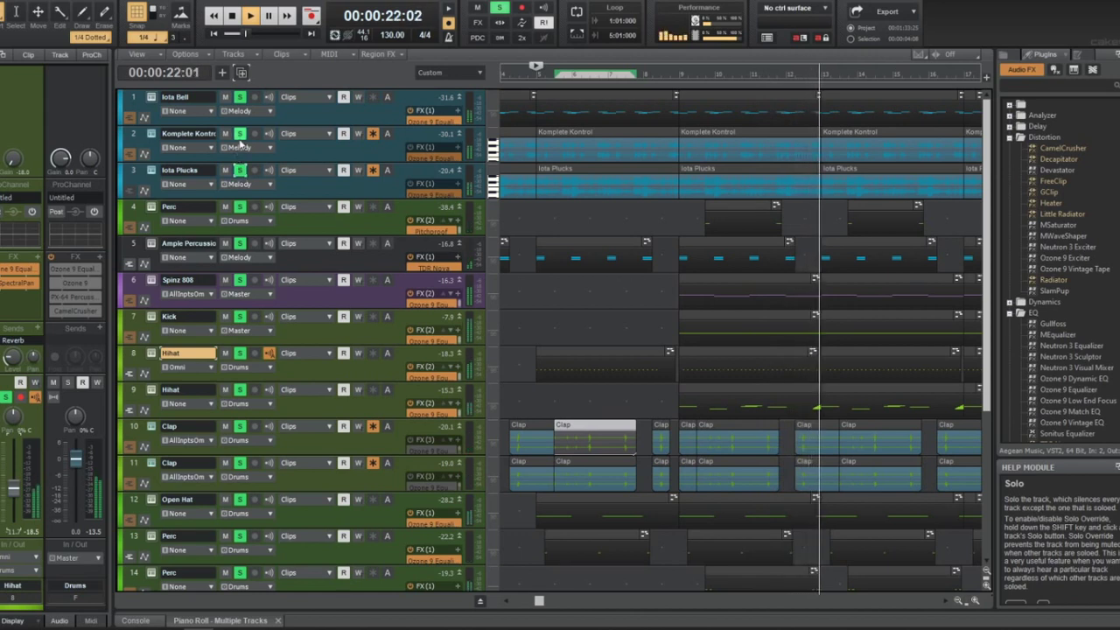
pyautogui.click(670, 67)
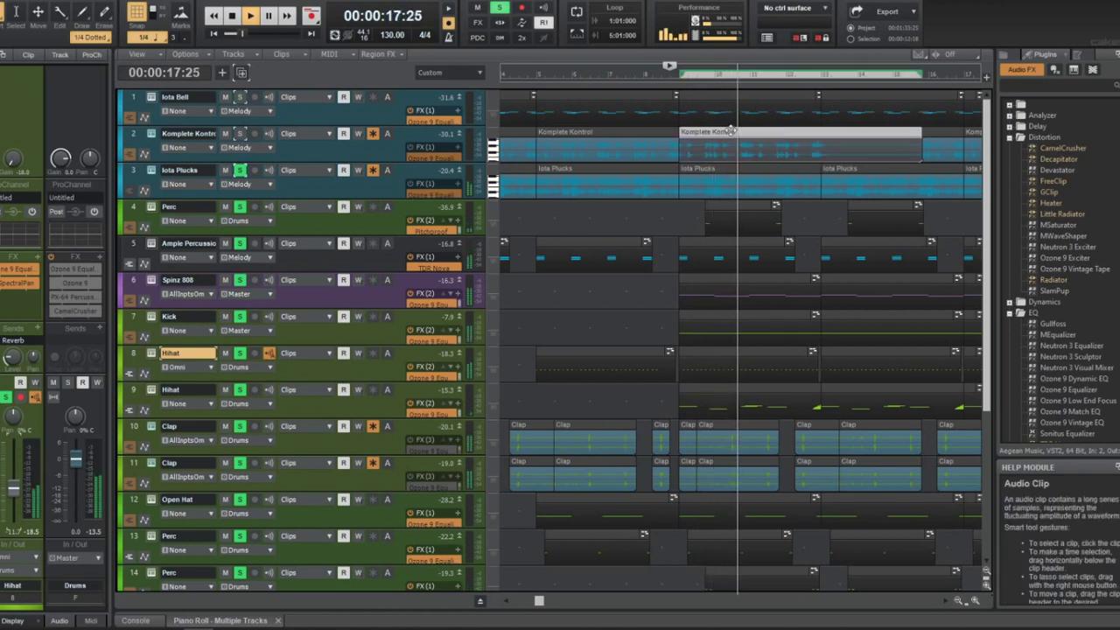
pyautogui.click(708, 100)
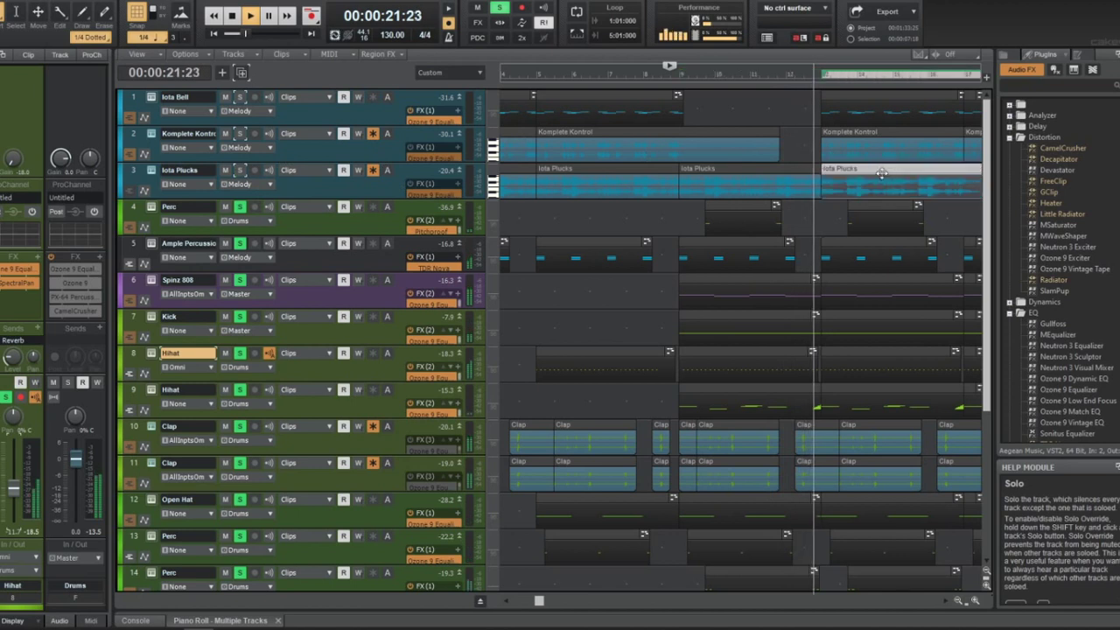
pyautogui.moveTo(240, 97); pyautogui.dragTo(242, 168)
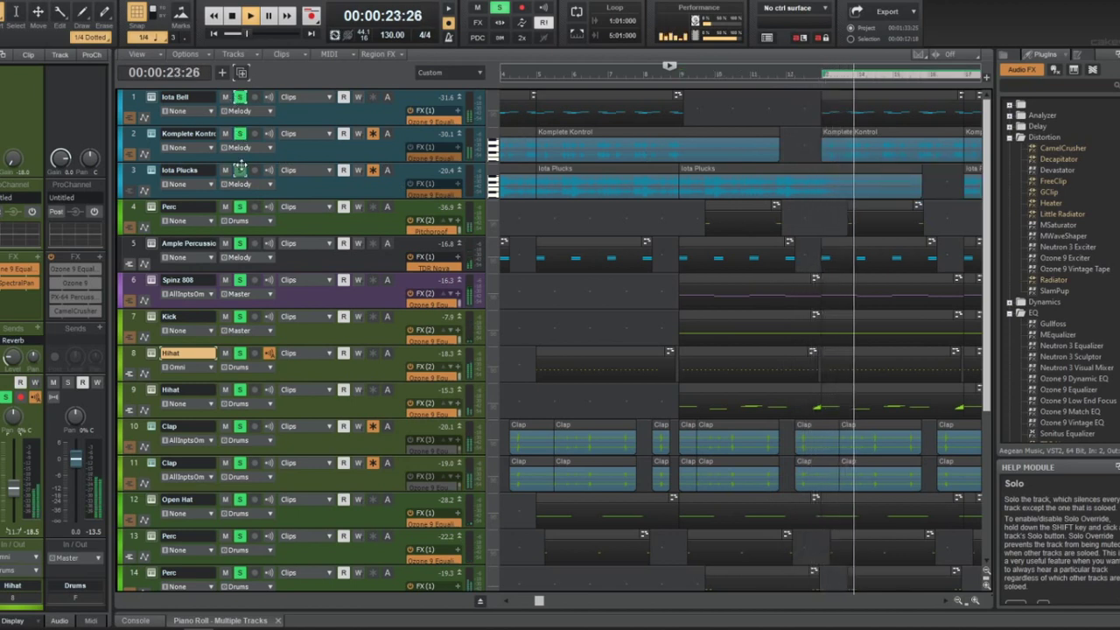
# Apply audio processing to the Komplete Kontrol clip starting at bar 13
pyautogui.scroll(-2, 966, 149)
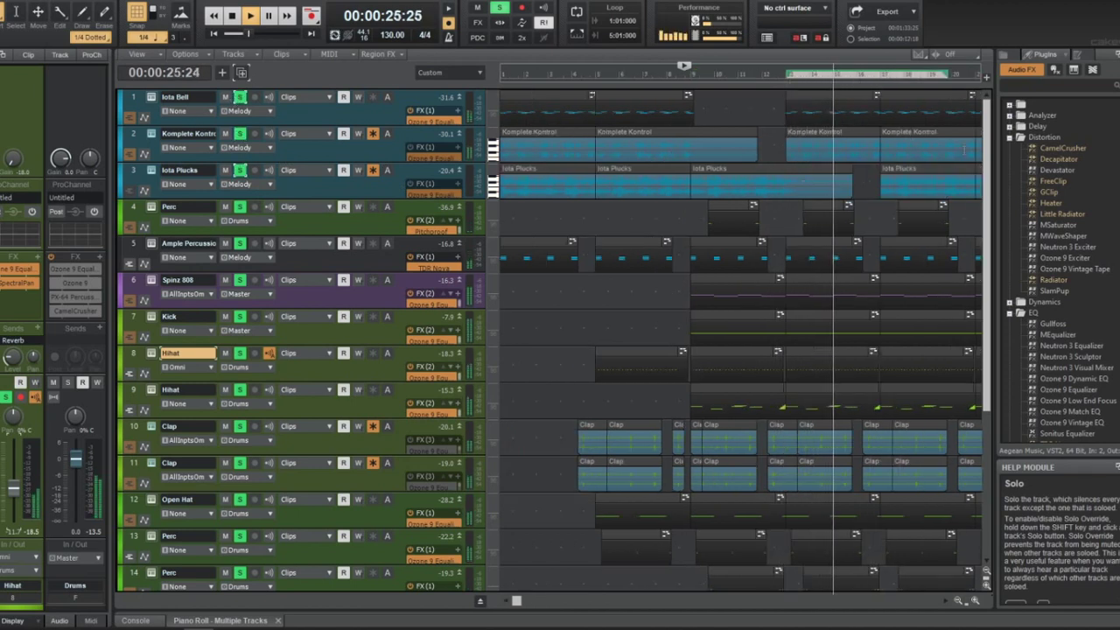
pyautogui.click(854, 130)
pyautogui.click(94, 4)
pyautogui.click(101, 50)
pyautogui.click(635, 242)
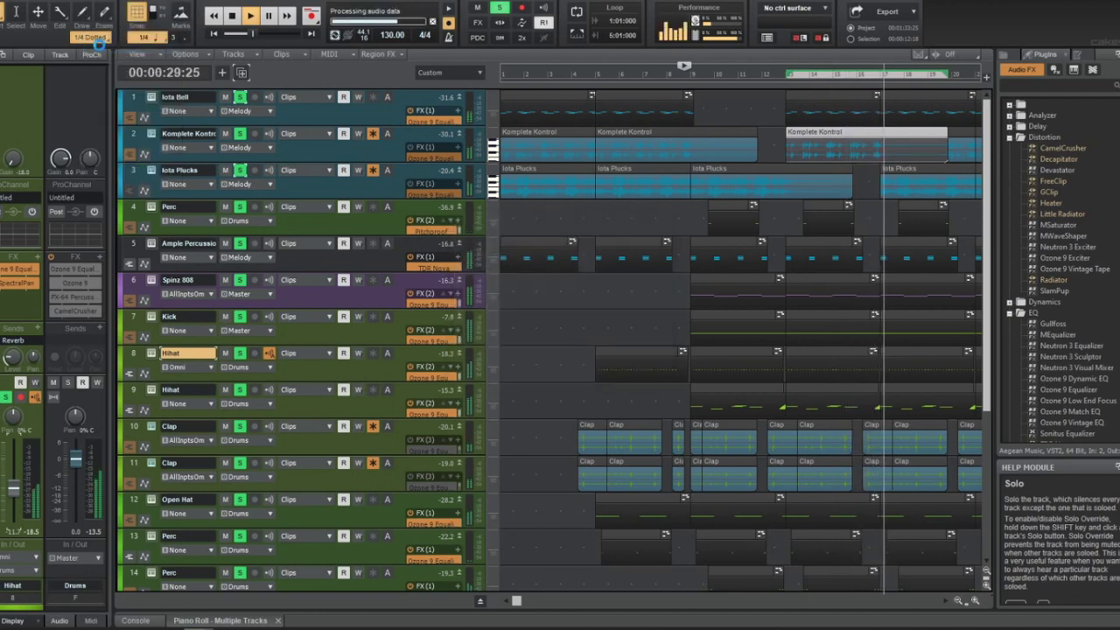
# Replay from bar 13 and delete the bars 17 to 20 clips from Komplete Kontrol, Perc track 4 and Ample Percussion
pyautogui.click(783, 76)
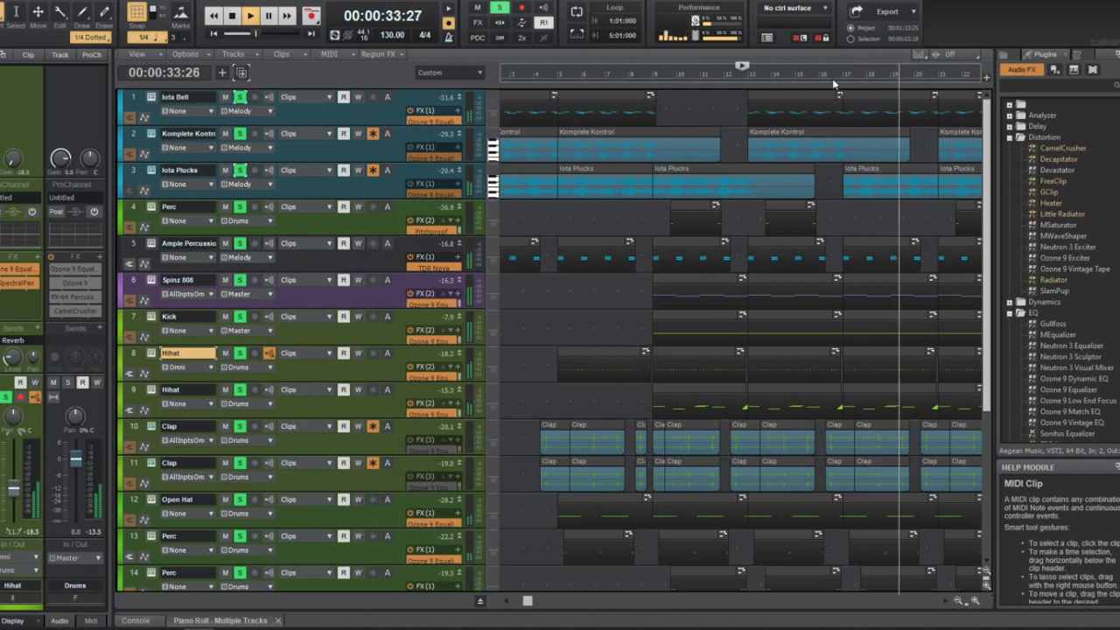
pyautogui.scroll(-4, 892, 292)
pyautogui.scroll(-1, 893, 291)
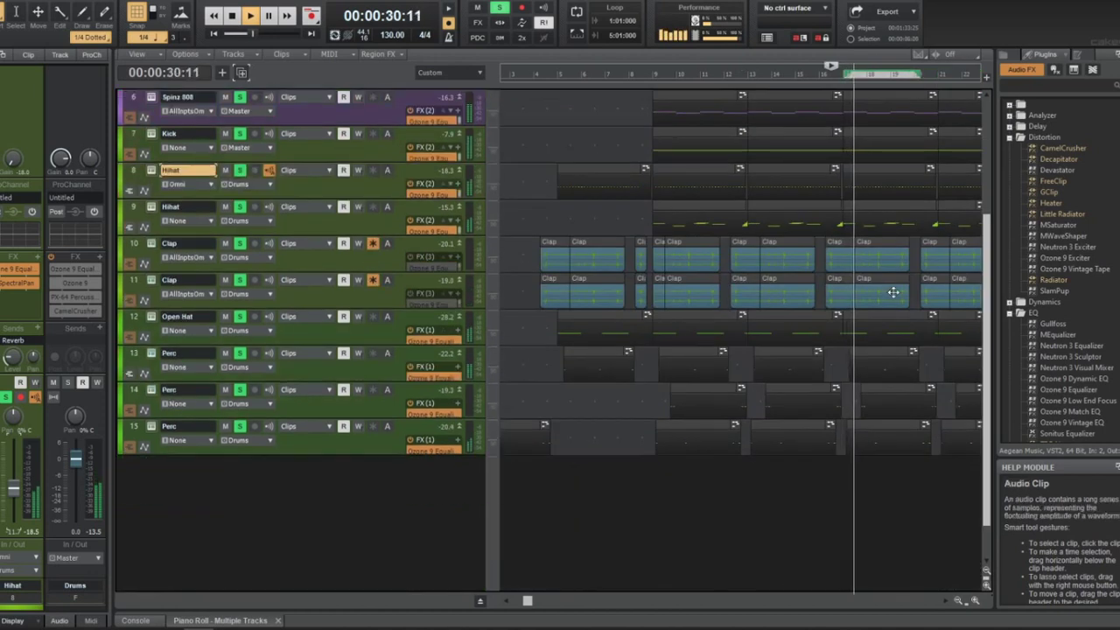
pyautogui.scroll(4, 892, 292)
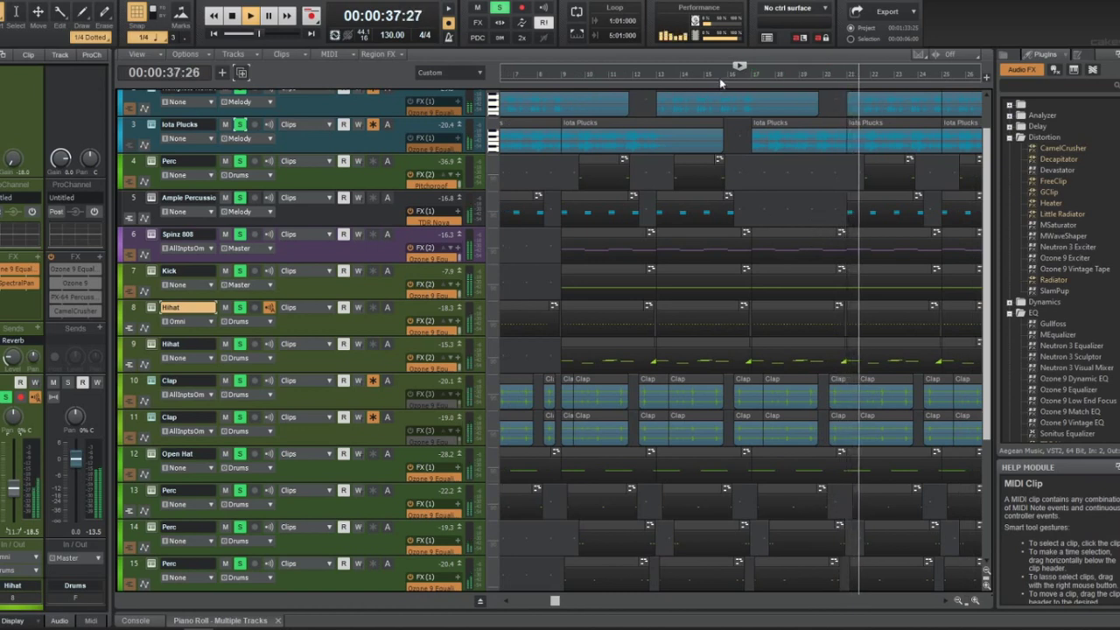
pyautogui.click(722, 74)
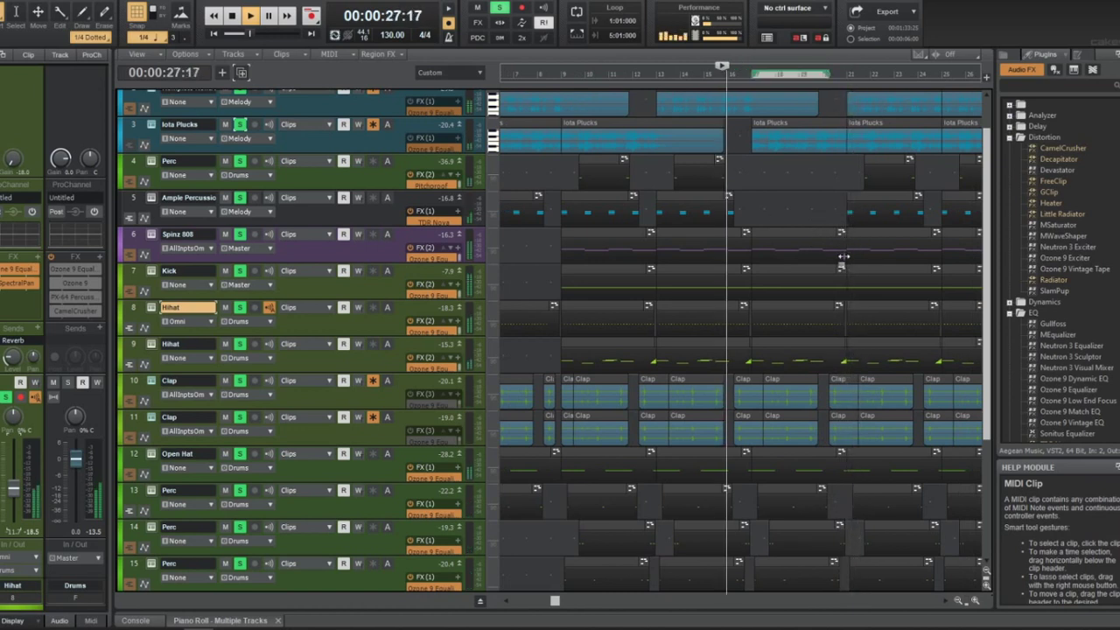
# Delete the bars 17 to 20 clips from Kick and Hihat track 9, and try deleting the Clap track 10 clip there
pyautogui.click(825, 266)
pyautogui.press('Delete')
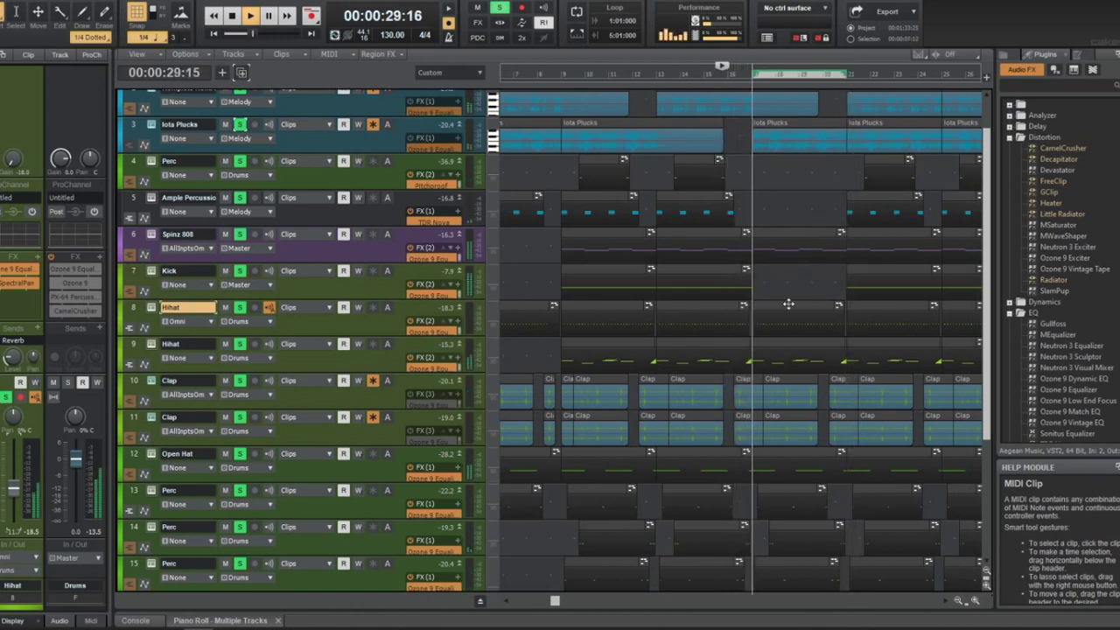
pyautogui.click(785, 350)
pyautogui.press('Delete')
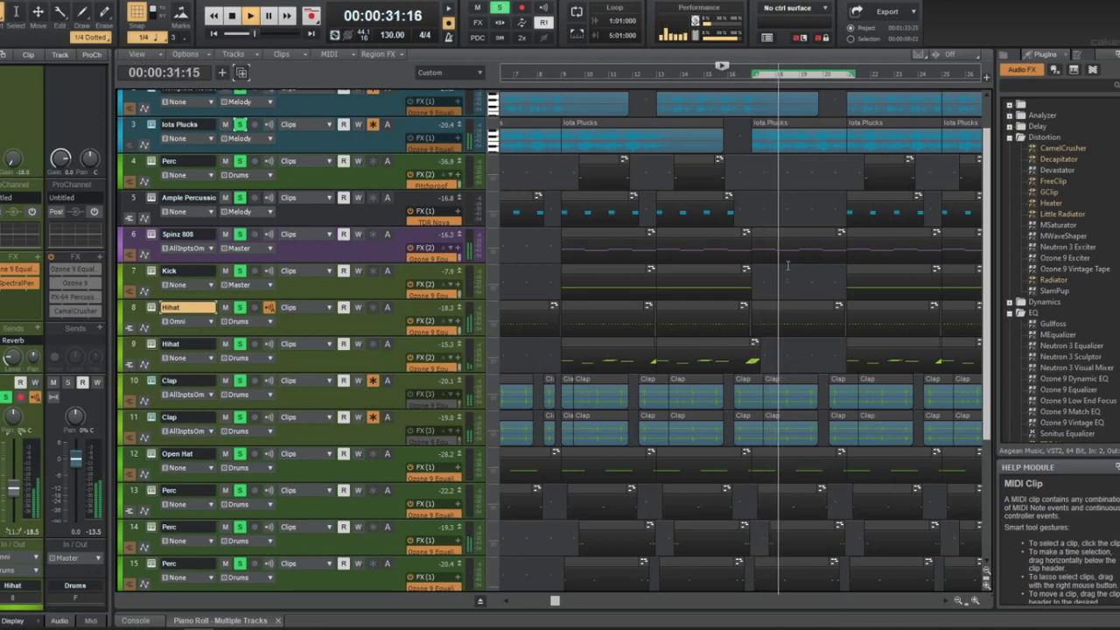
pyautogui.click(785, 389)
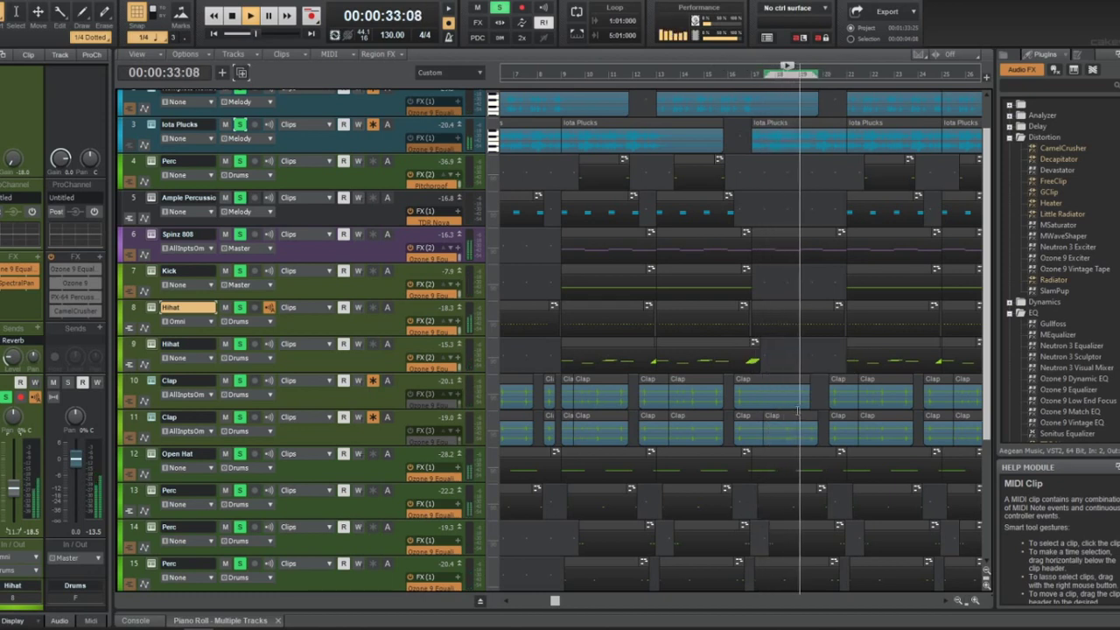
pyautogui.press('Delete')
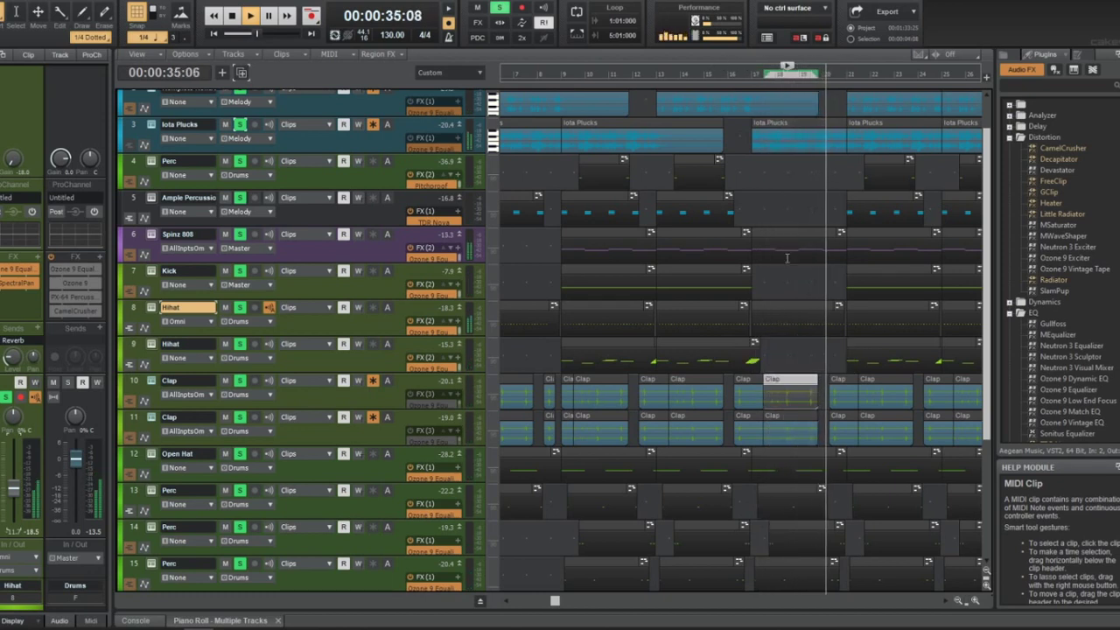
# Move the Kick clip from bar 21 to bar 17 and delete the Spinz 808 clip in bars 17 to 20
pyautogui.click(863, 281)
pyautogui.moveTo(863, 282); pyautogui.dragTo(770, 281)
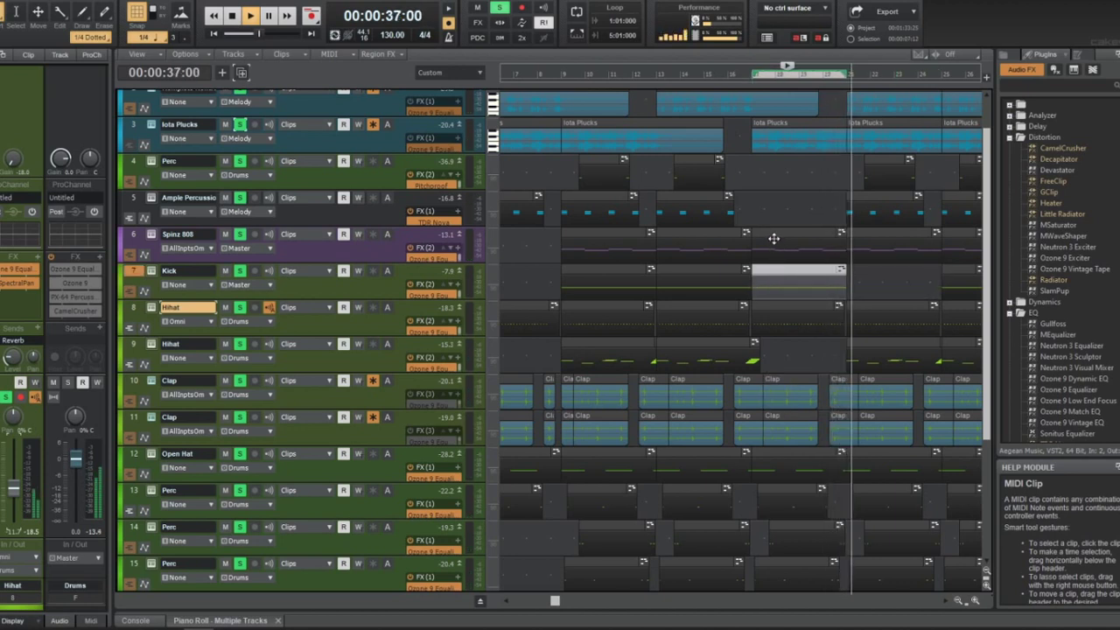
pyautogui.click(772, 237)
pyautogui.press('Delete')
# Stop playback and copy the Kick clip from bar 17 into the gap at bar 21
pyautogui.press('space')
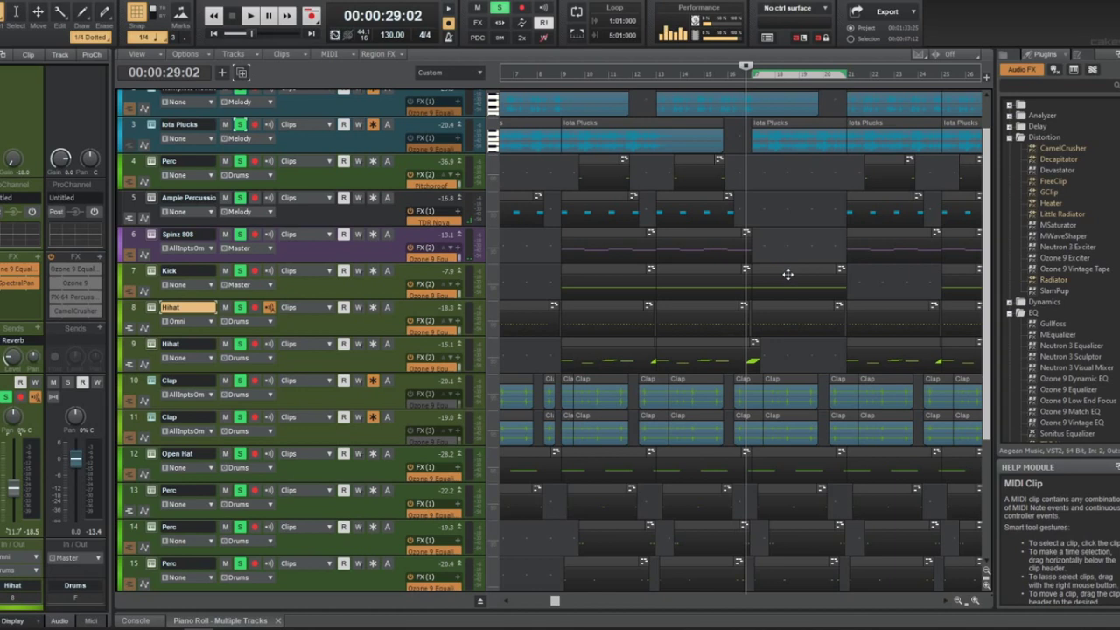
pyautogui.click(787, 275)
pyautogui.keyDown('ctrl'); pyautogui.click(855, 286); pyautogui.keyUp('ctrl')
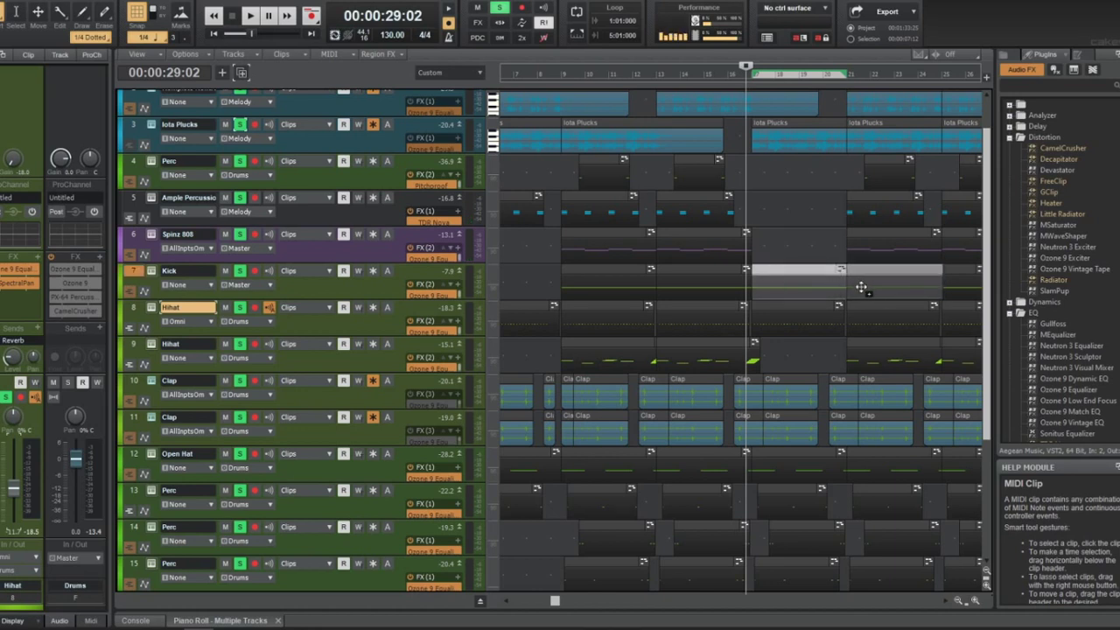
pyautogui.click(861, 286)
# Delete the bars 17 to 20 clips from Perc tracks 14 and 15 and replay from just before bar 17
pyautogui.scroll(-5, 831, 315)
pyautogui.click(796, 382)
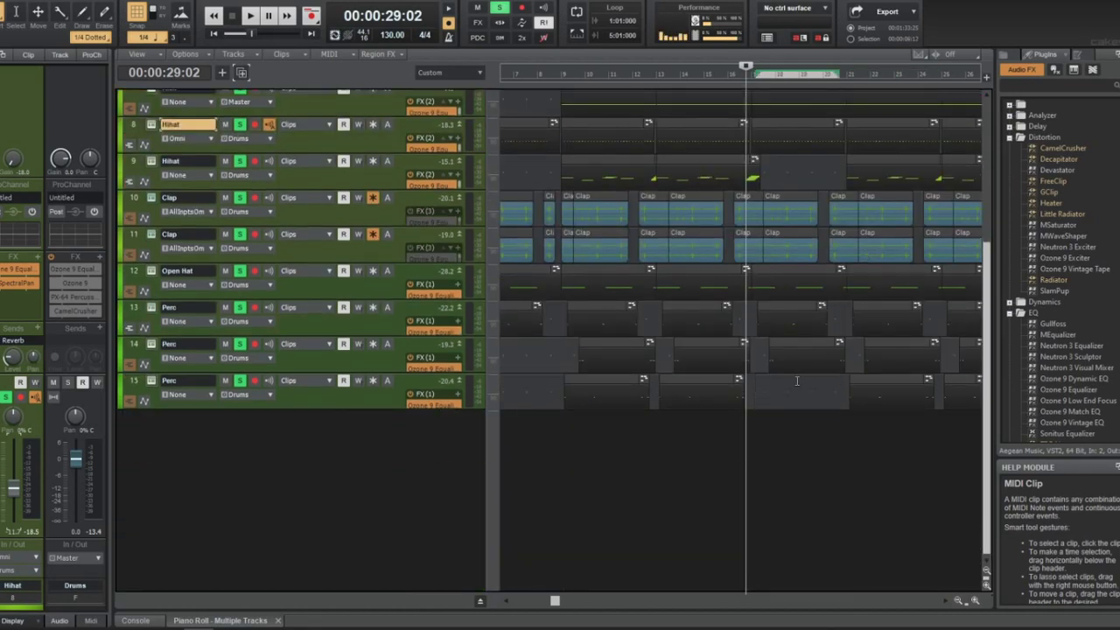
pyautogui.click(803, 350)
pyautogui.press('space')
pyautogui.scroll(7, 803, 349)
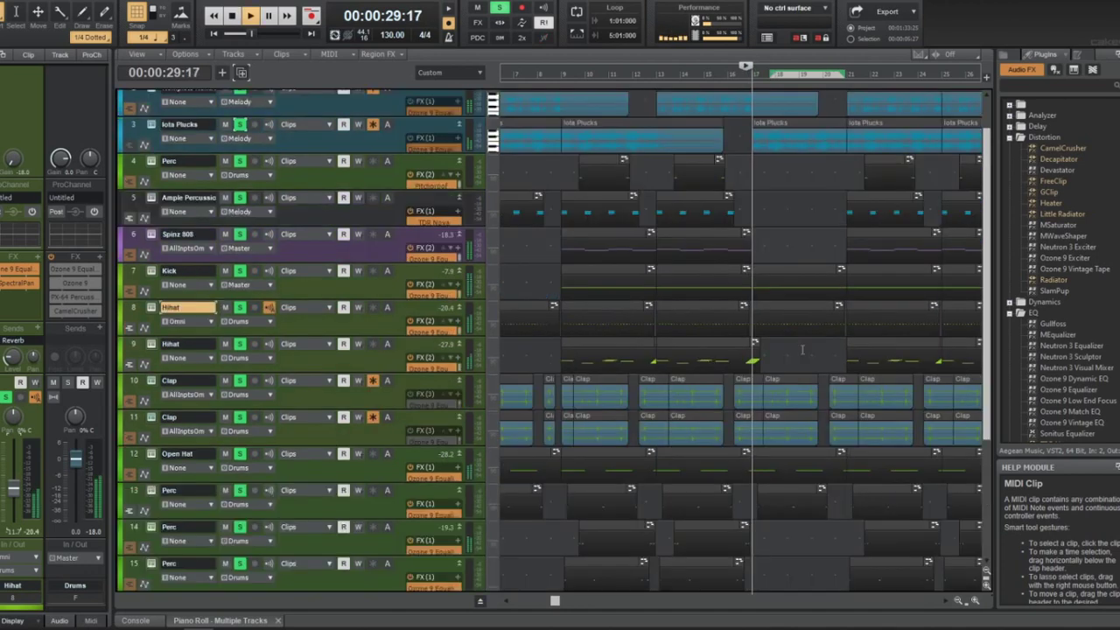
pyautogui.scroll(1, 802, 350)
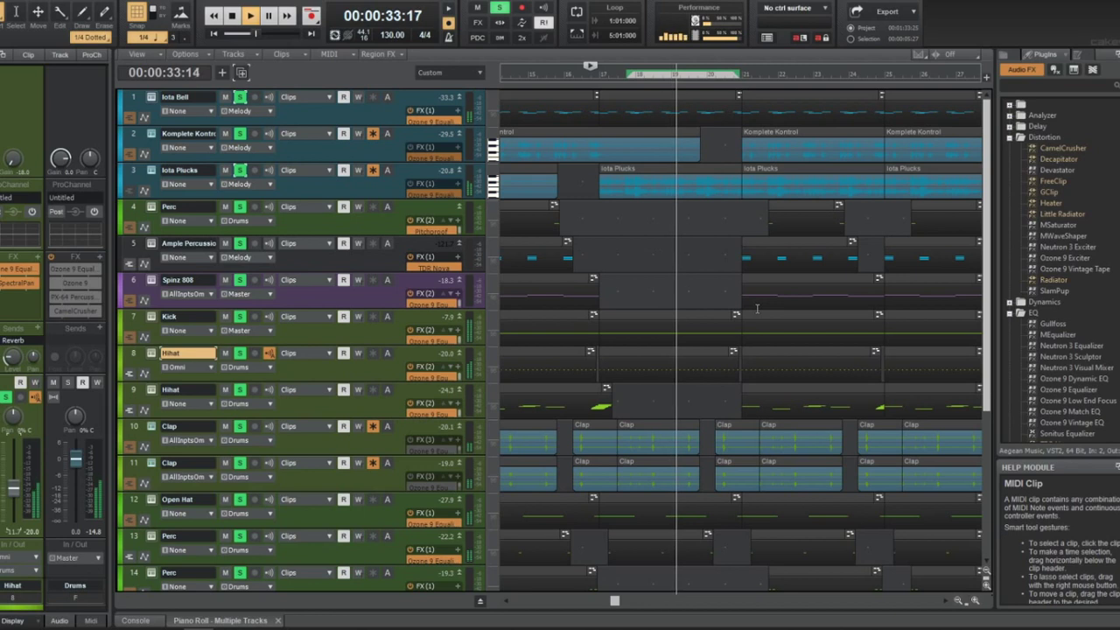
pyautogui.scroll(-2, 757, 308)
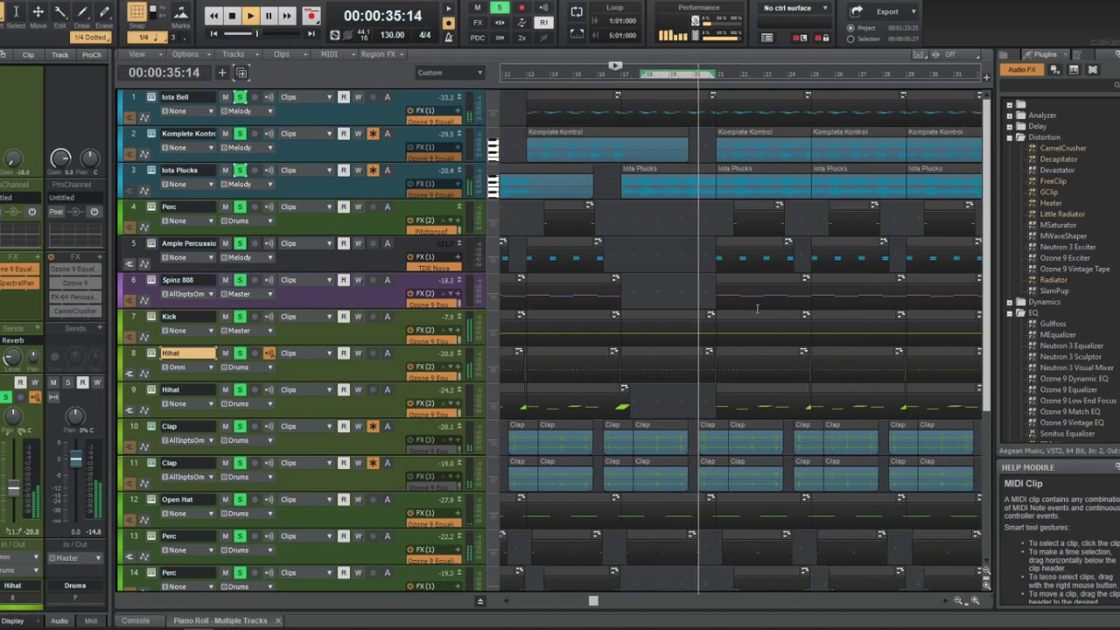
# Delete the Kick clip in bars 17 to 20 and select the Spinz 808 clip at bar 21
pyautogui.scroll(2, 757, 308)
pyautogui.click(648, 319)
pyautogui.click(712, 288)
pyautogui.click(721, 287)
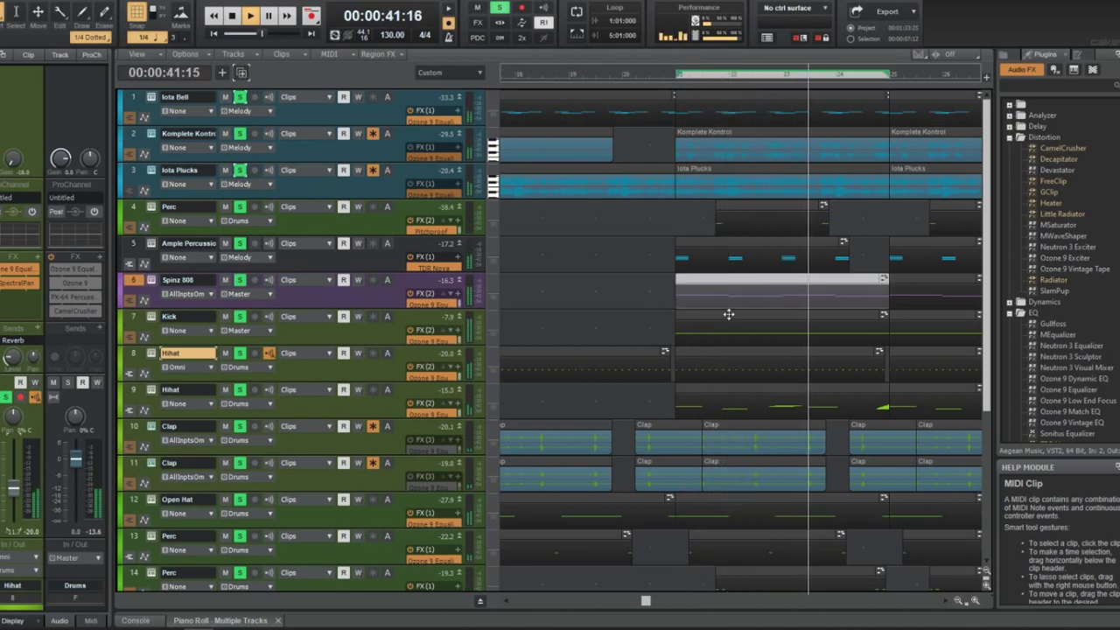
# Transpose the Iota Plucks clip that starts at bar 25
pyautogui.scroll(-2, 786, 232)
pyautogui.click(826, 169)
pyautogui.click(91, 2)
pyautogui.click(91, 48)
pyautogui.press('Return')
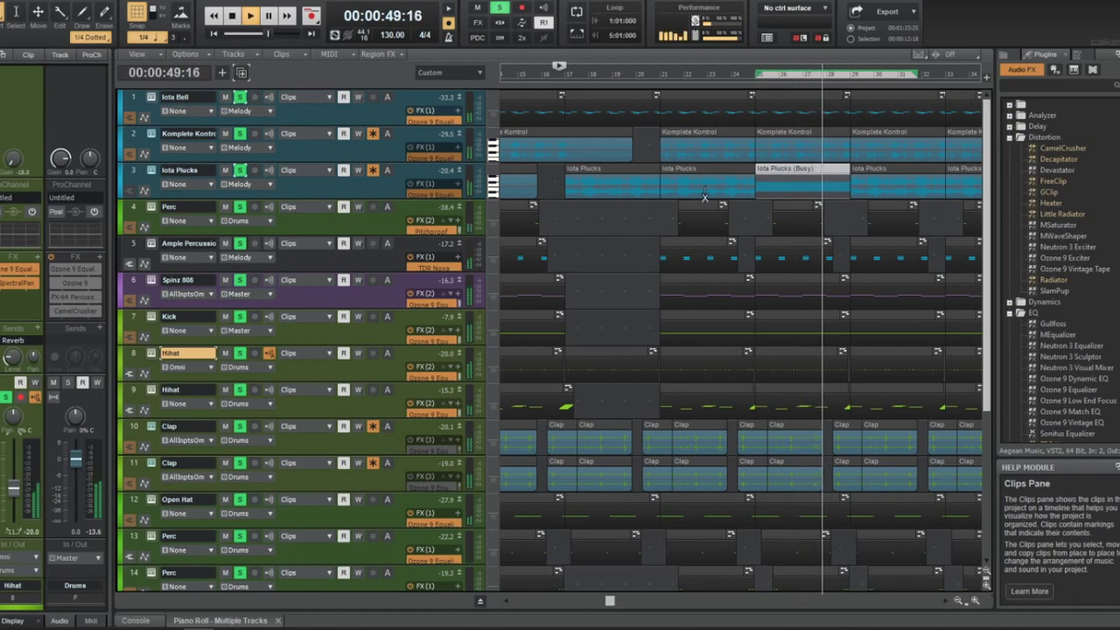
# Delete the Iota Plucks and Komplete Kontrol clips at bar 29 and the Iota Plucks clip at bar 33
pyautogui.click(797, 169)
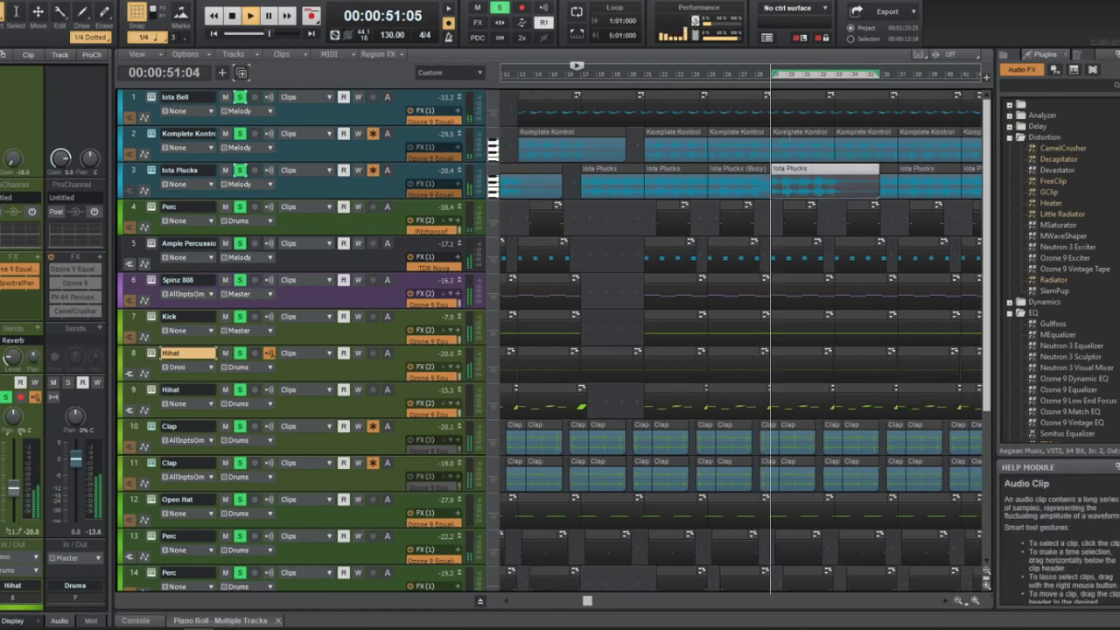
pyautogui.press('Delete')
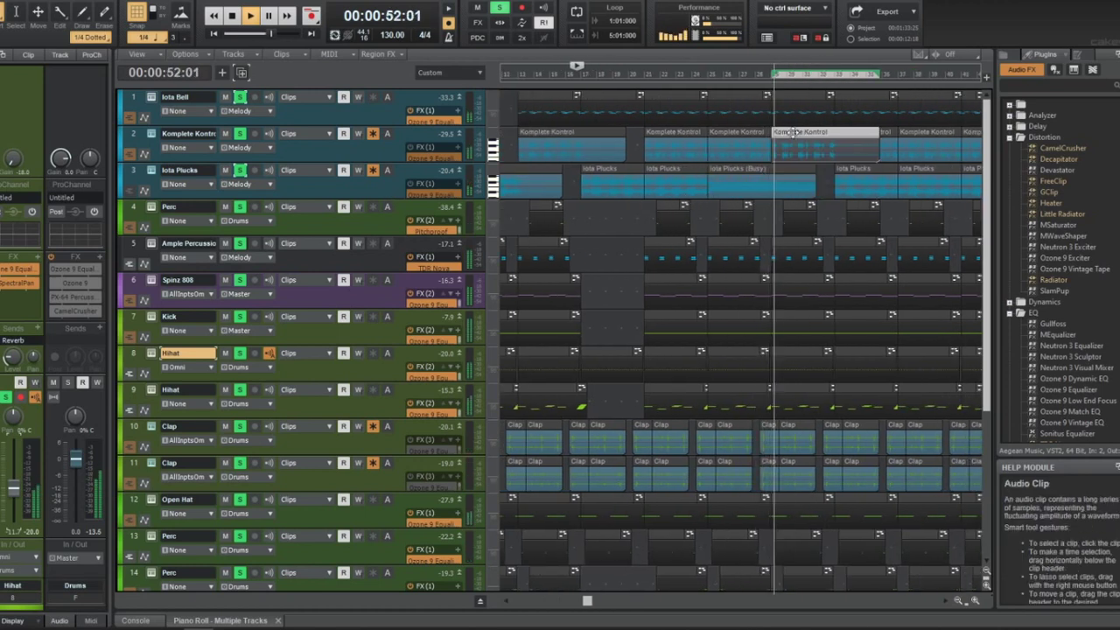
pyautogui.click(847, 177)
pyautogui.press('Delete')
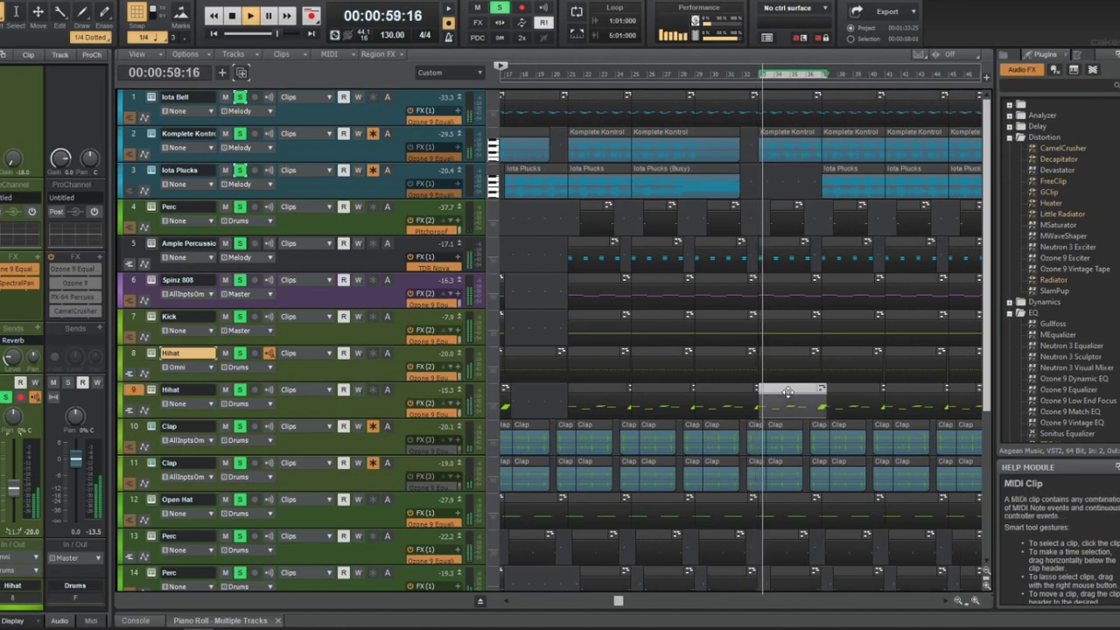
# Delete the Hihat track 9 clip at bar 33 and clear the drum parts just before bar 37, replaying from bar 33
pyautogui.scroll(-5, 801, 367)
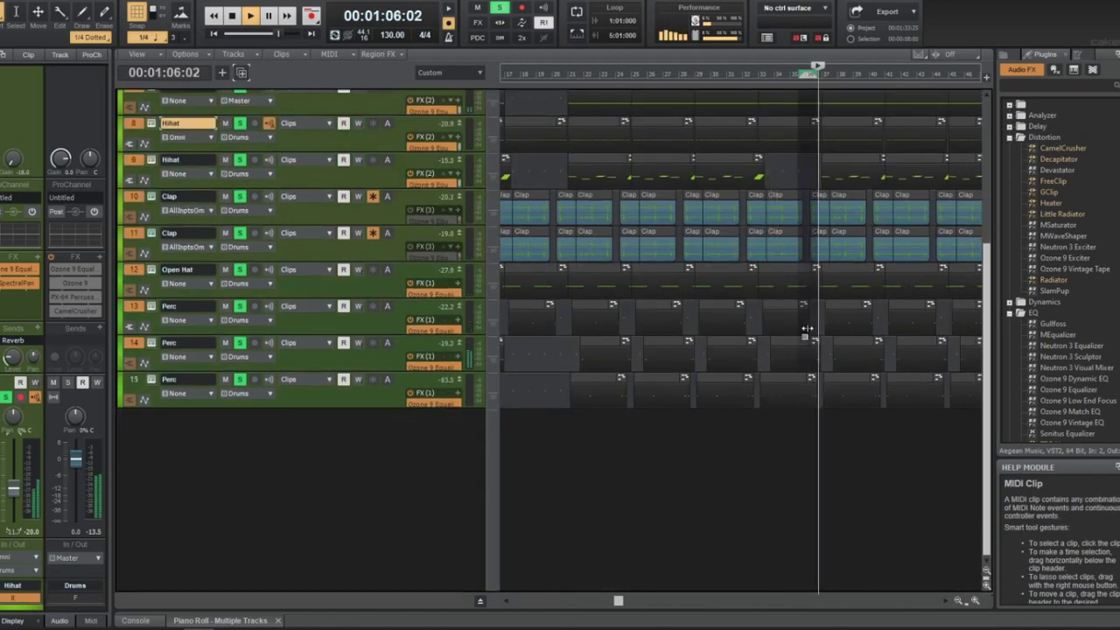
pyautogui.click(760, 61)
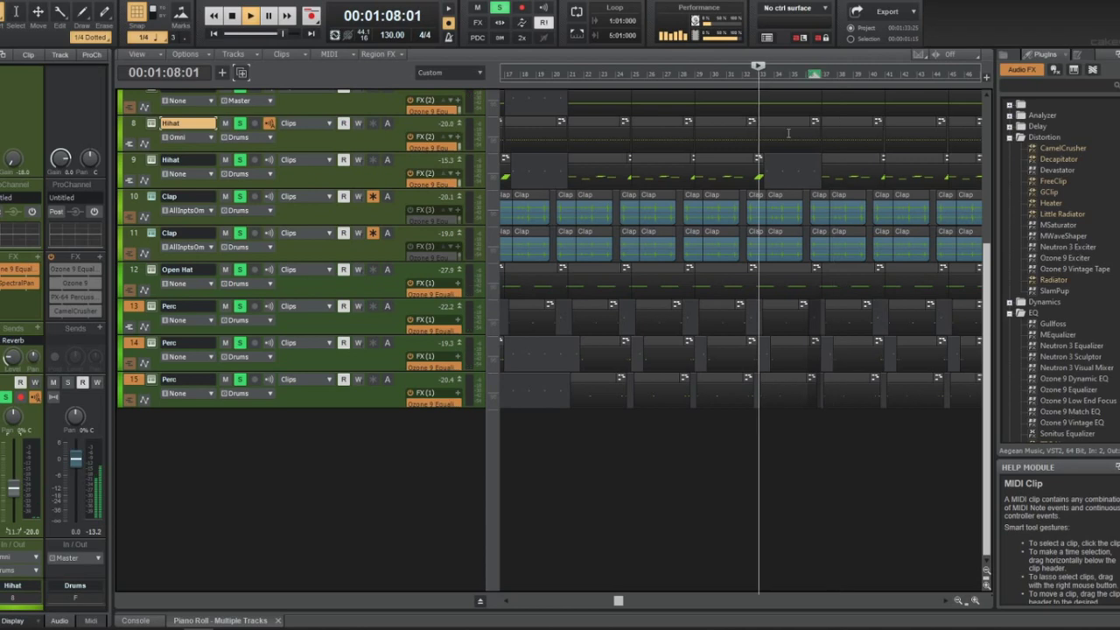
pyautogui.scroll(4, 809, 289)
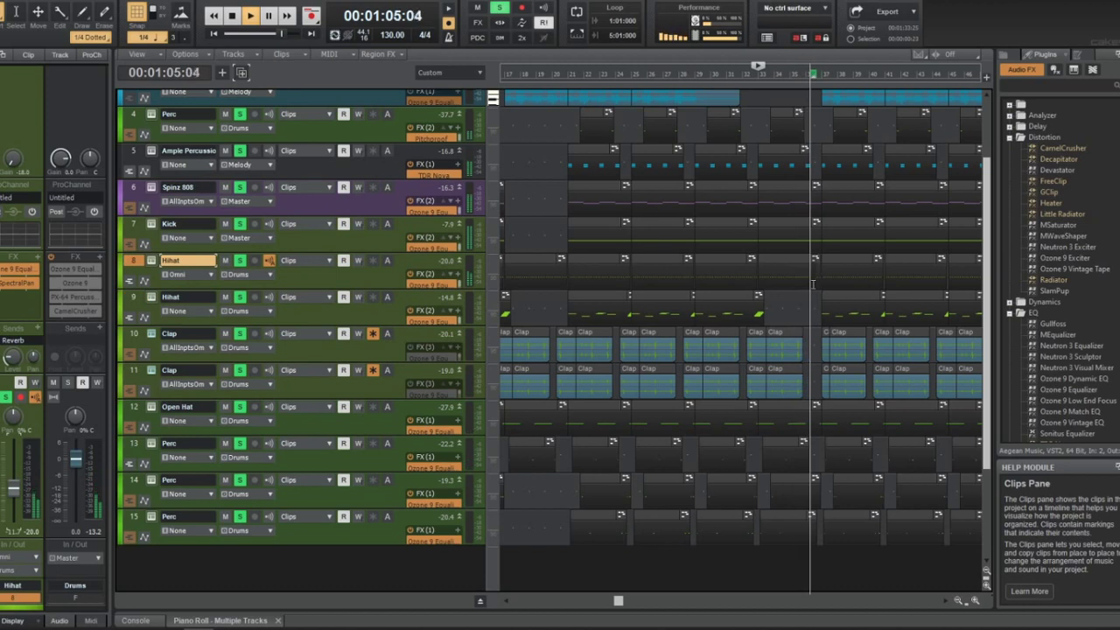
pyautogui.scroll(3, 803, 376)
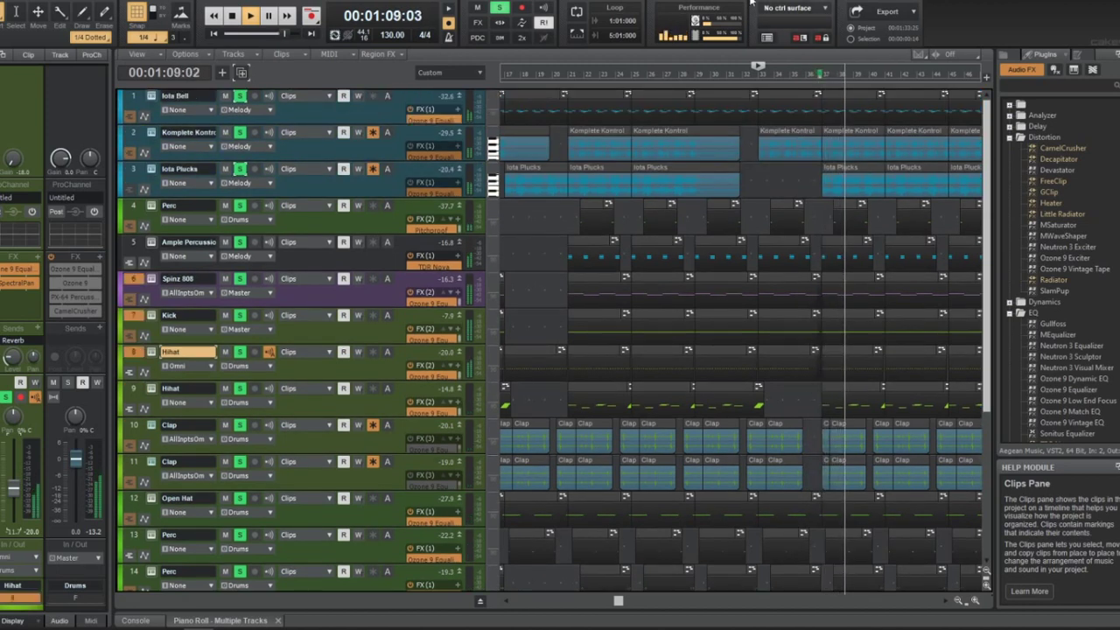
# Transpose the Komplete Kontrol clip that starts at bar 33
pyautogui.click(788, 142)
pyautogui.click(103, 2)
pyautogui.click(112, 47)
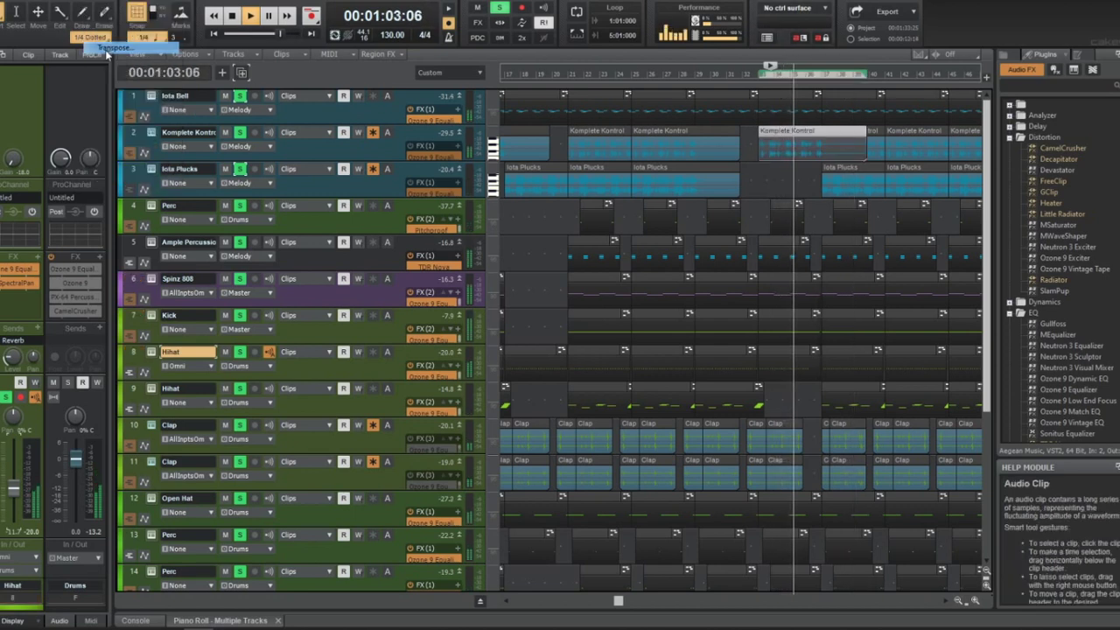
pyautogui.press('Return')
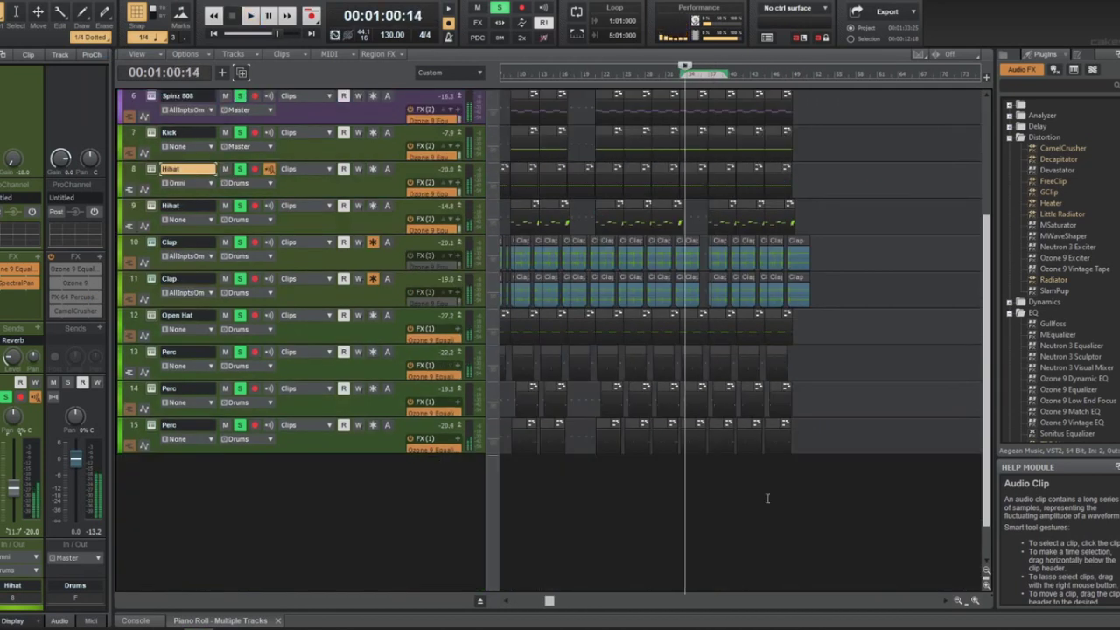
# Select the clips on all tracks from bar 37 to the end of the arrangement and delete them
pyautogui.scroll(3, 753, 525)
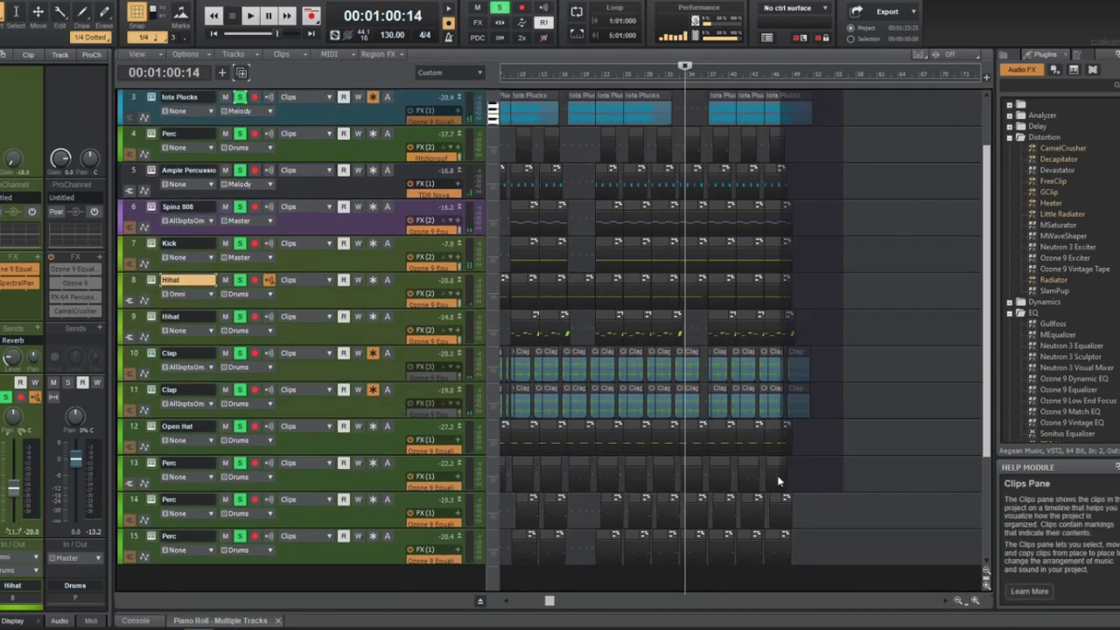
pyautogui.scroll(-6, 708, 591)
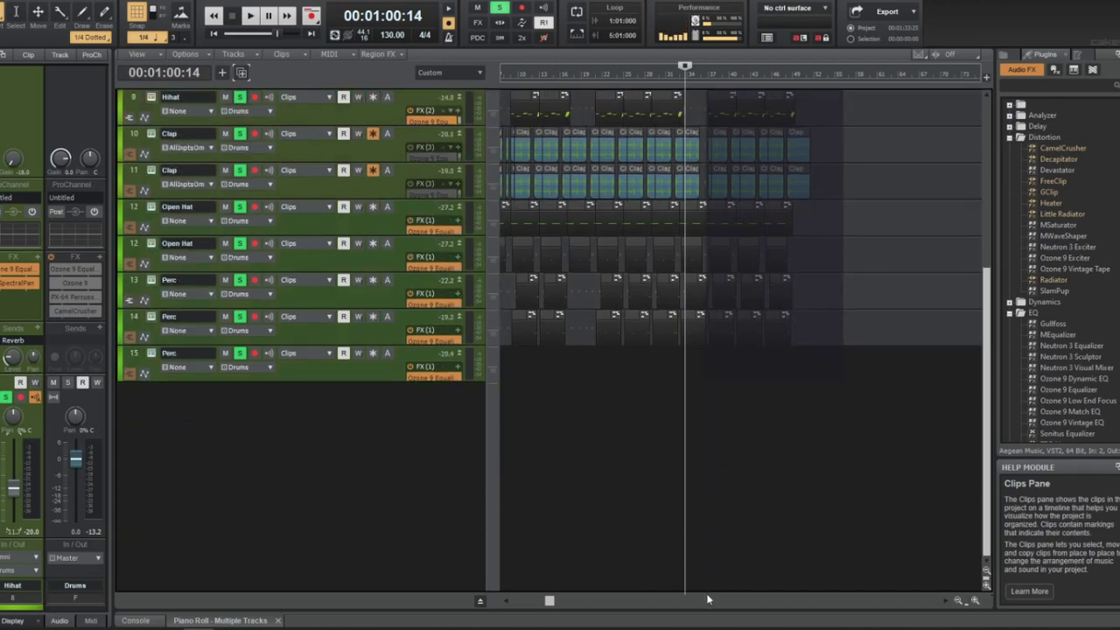
pyautogui.moveTo(709, 599); pyautogui.dragTo(845, 599)
pyautogui.scroll(8, 787, 524)
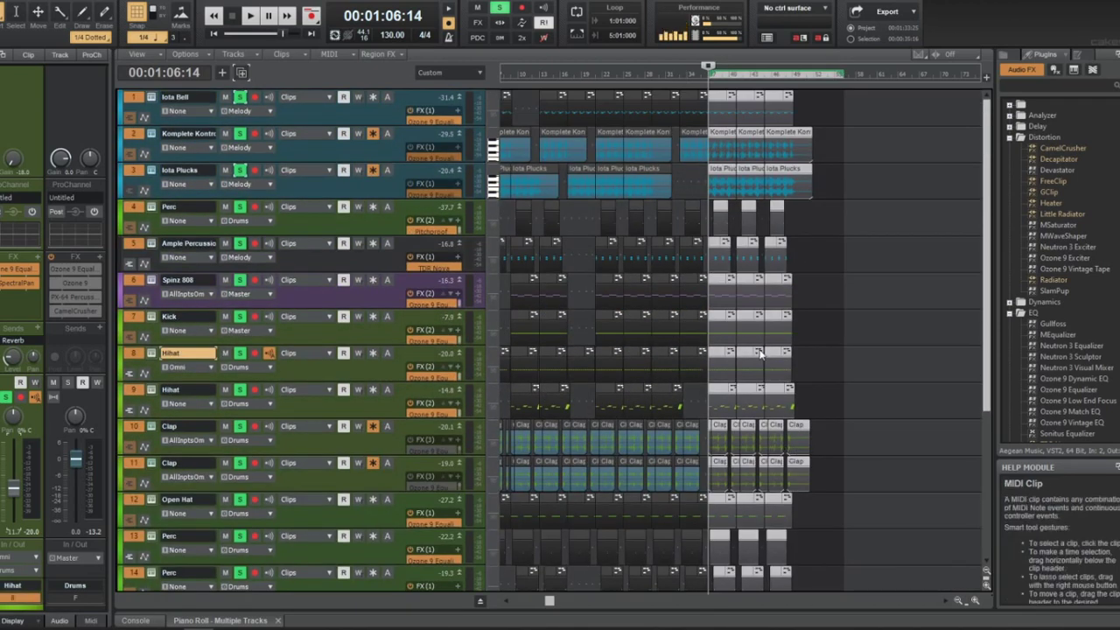
pyautogui.press('z')
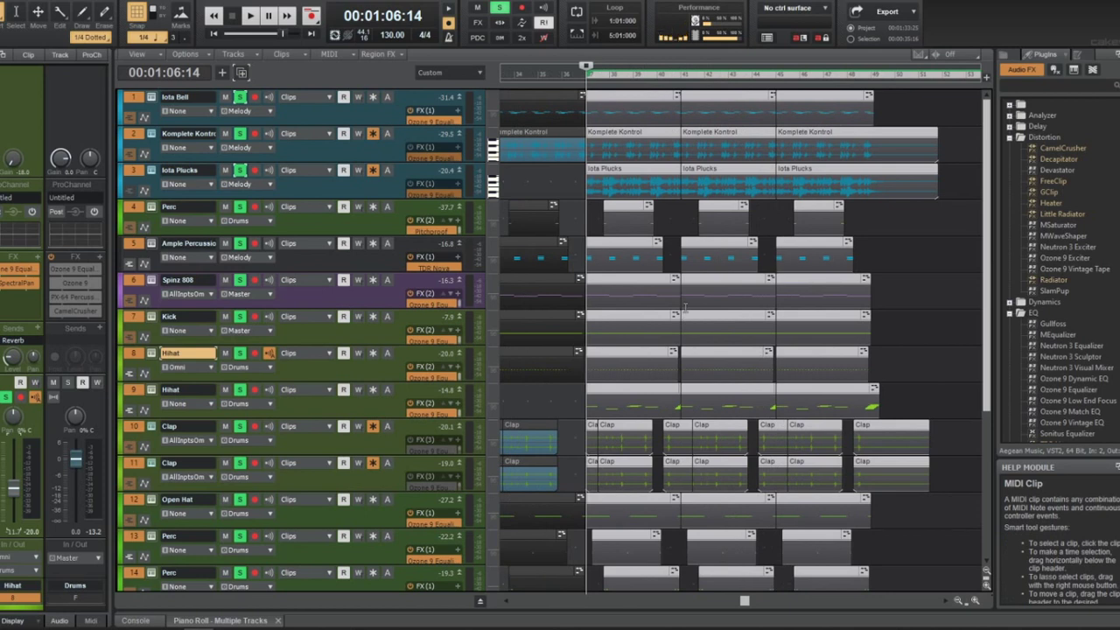
pyautogui.press('Delete')
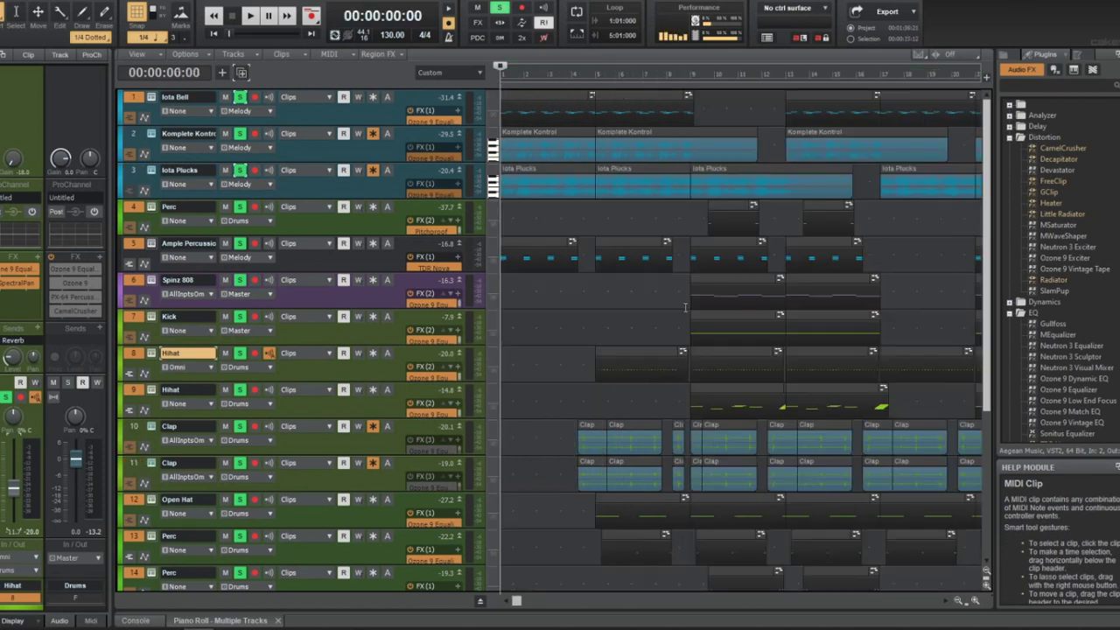
# Play the arrangement from the start and delete the Perc track 4 clip in bars 9 to 12
pyautogui.press('space')
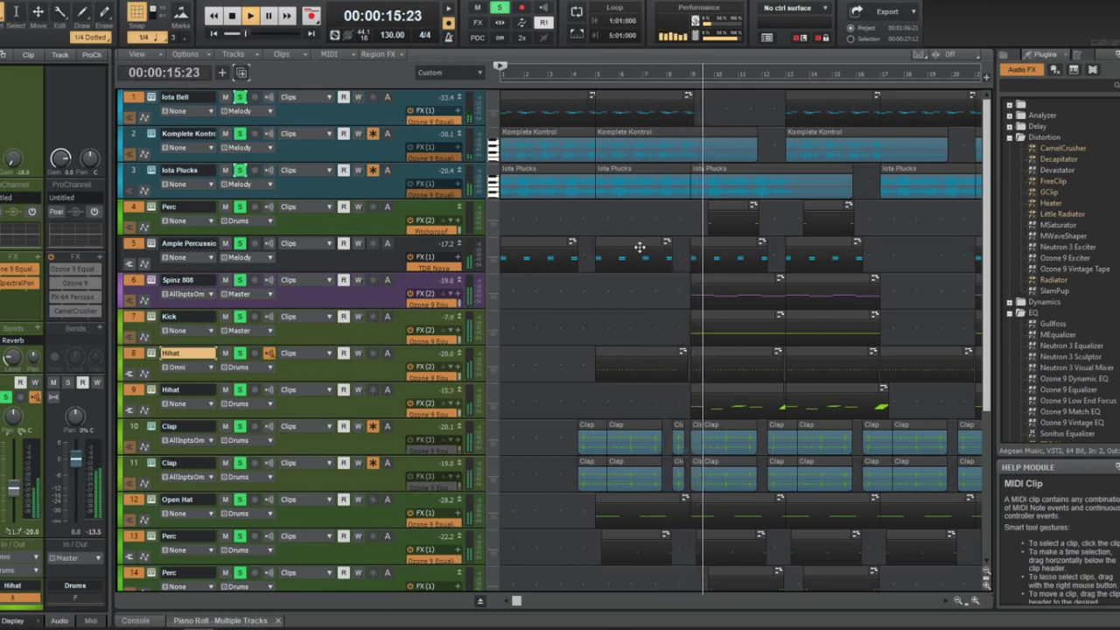
pyautogui.click(725, 203)
pyautogui.press('Delete')
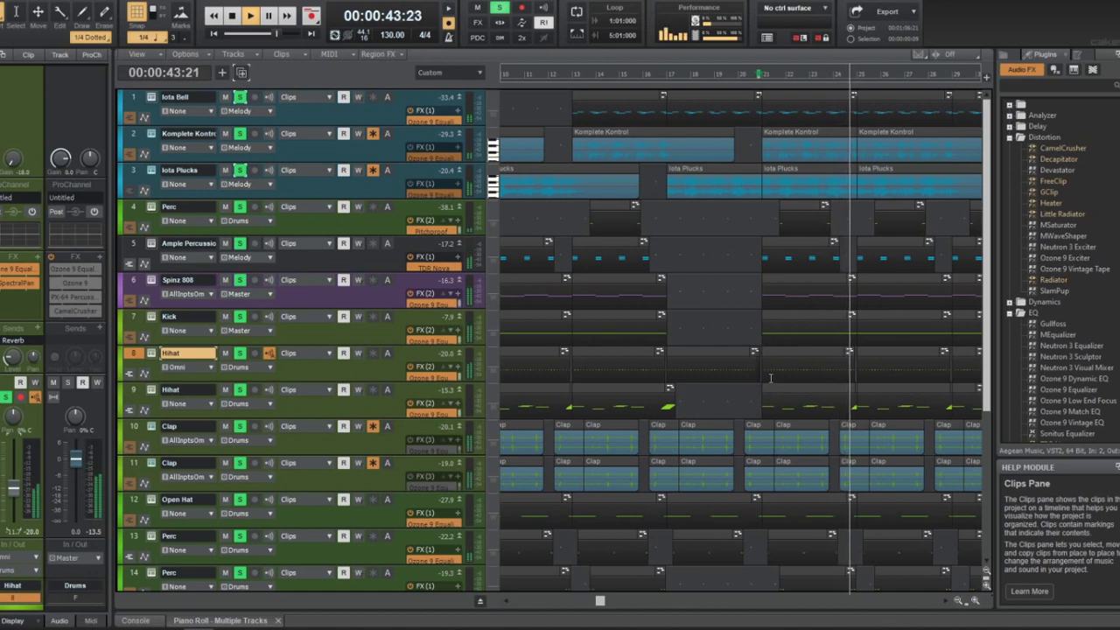
# Shorten the end of the Open Hat clip just before bar 21 and replay that transition
pyautogui.click(743, 81)
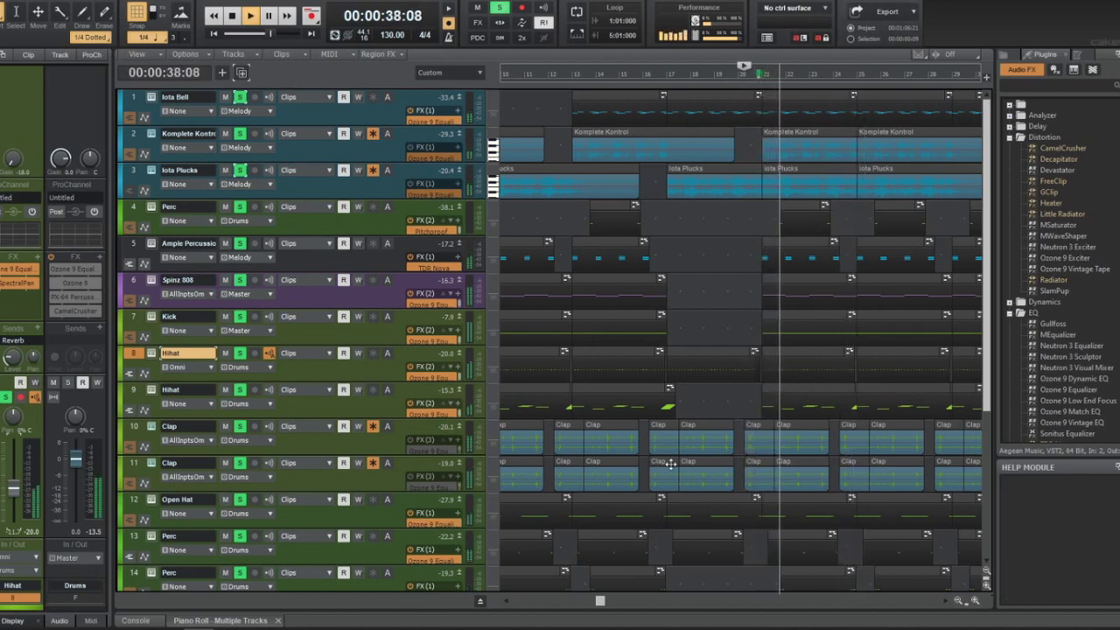
pyautogui.scroll(2, 689, 488)
pyautogui.scroll(2, 689, 488)
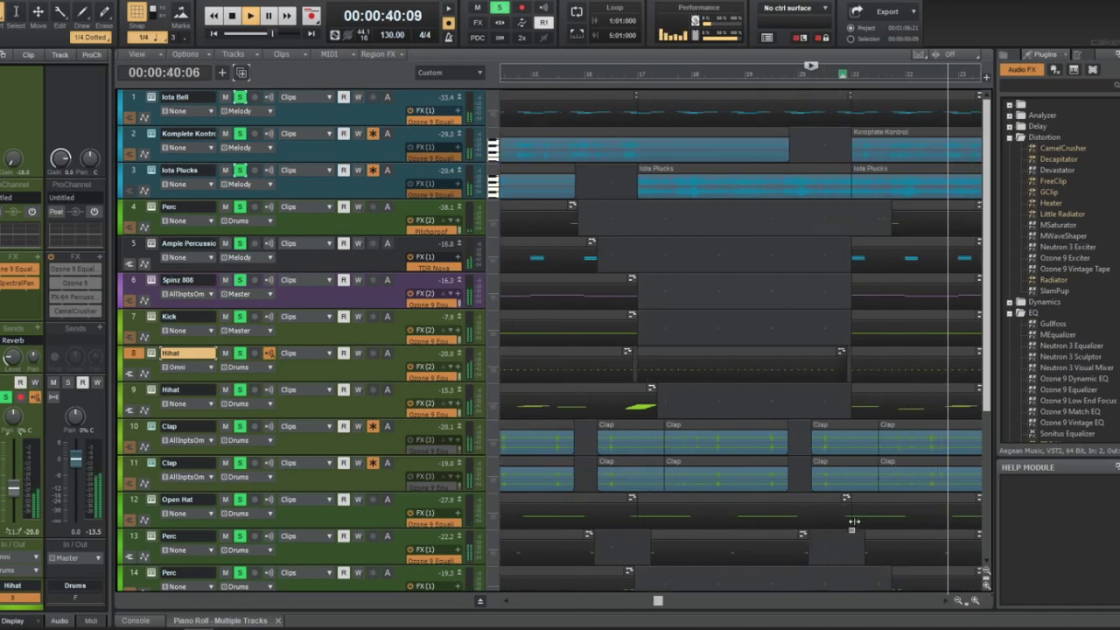
pyautogui.moveTo(852, 522); pyautogui.dragTo(835, 524)
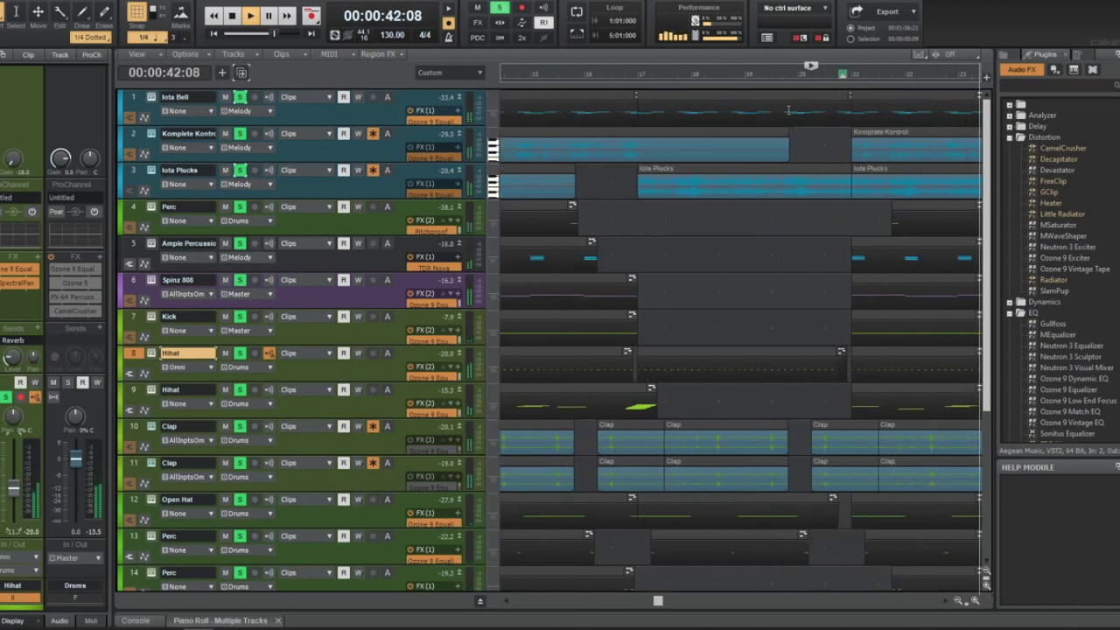
pyautogui.click(767, 75)
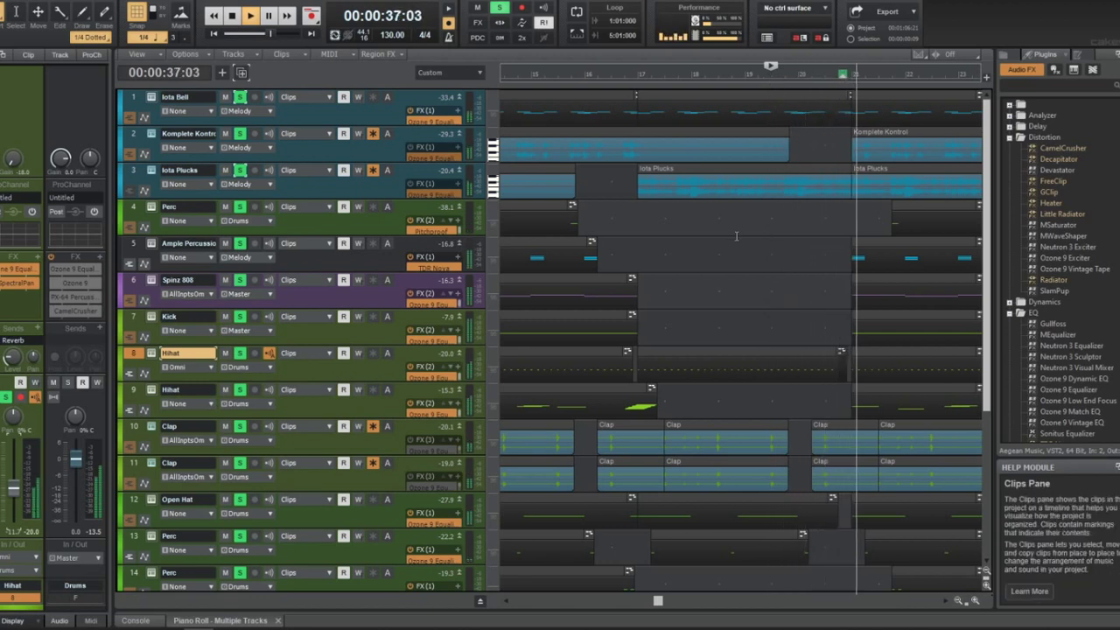
# Listen through the transition into bar 21 and restart playback from about bar 28
pyautogui.hscroll(3, 748, 228)
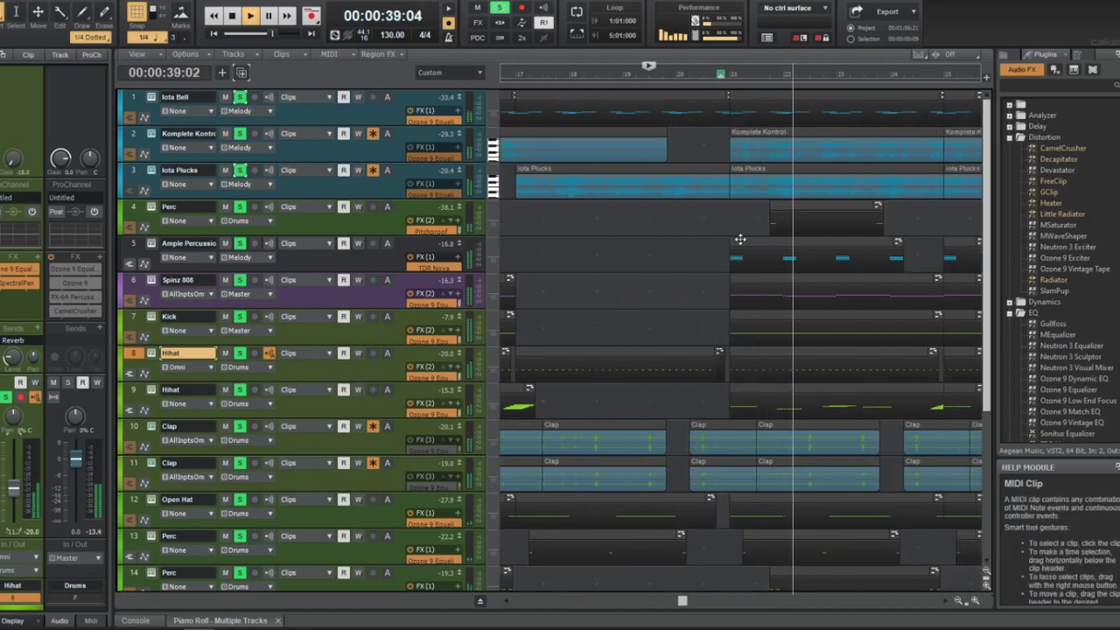
pyautogui.scroll(-3, 740, 239)
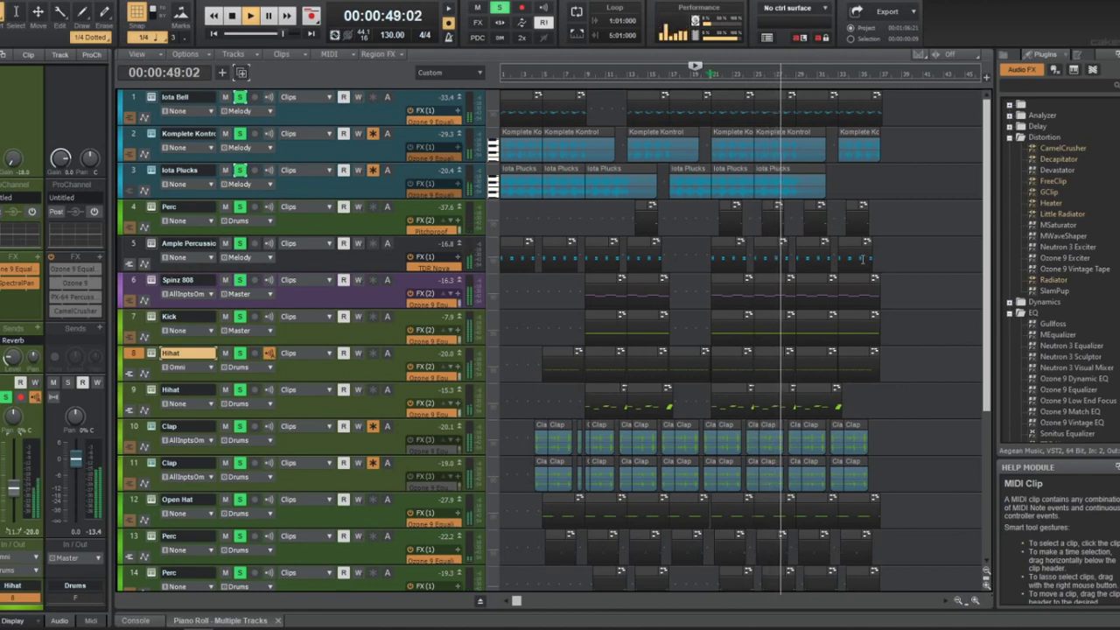
pyautogui.press('space')
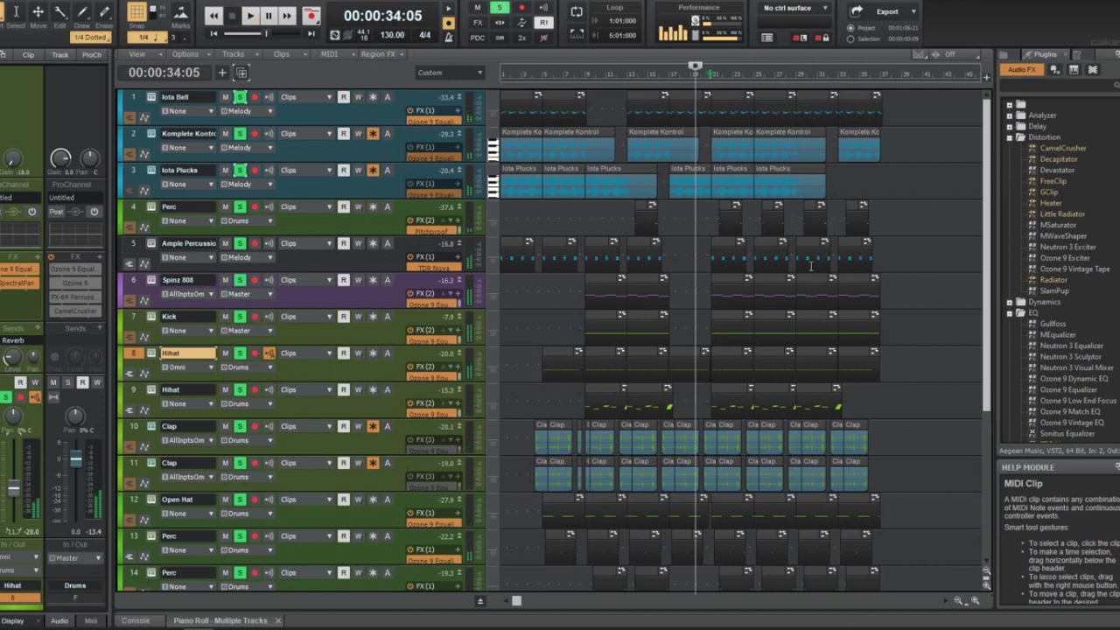
pyautogui.press('space')
pyautogui.scroll(-1, 841, 218)
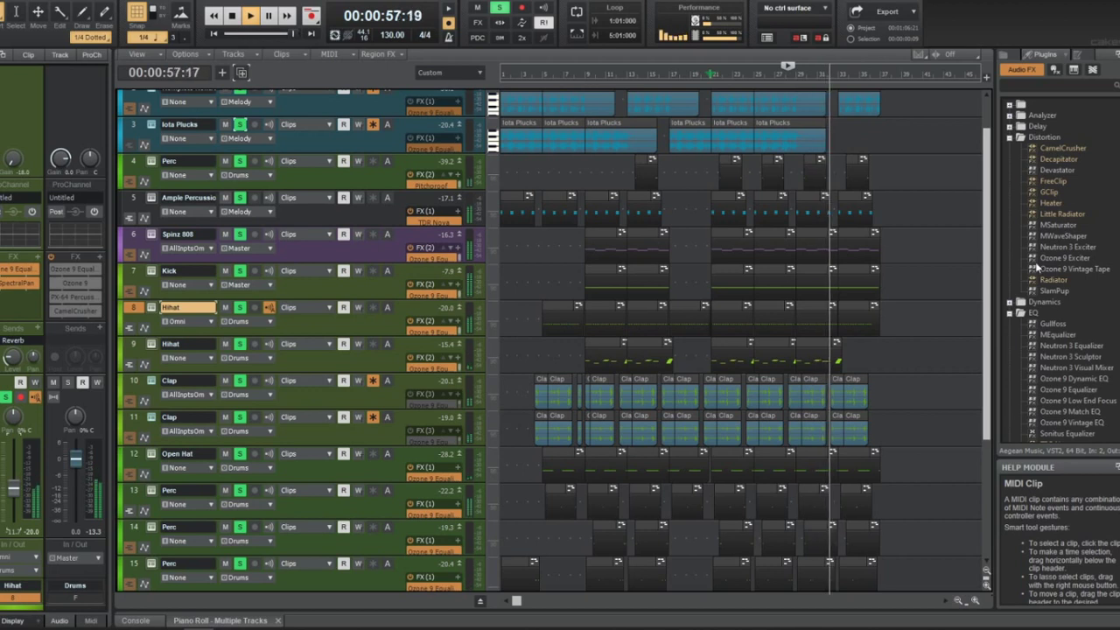
# Select the clips on all tracks in bars 1 to 36 and copy them to start at bar 37
pyautogui.hscroll(5, 669, 254)
pyautogui.scroll(-8, 629, 222)
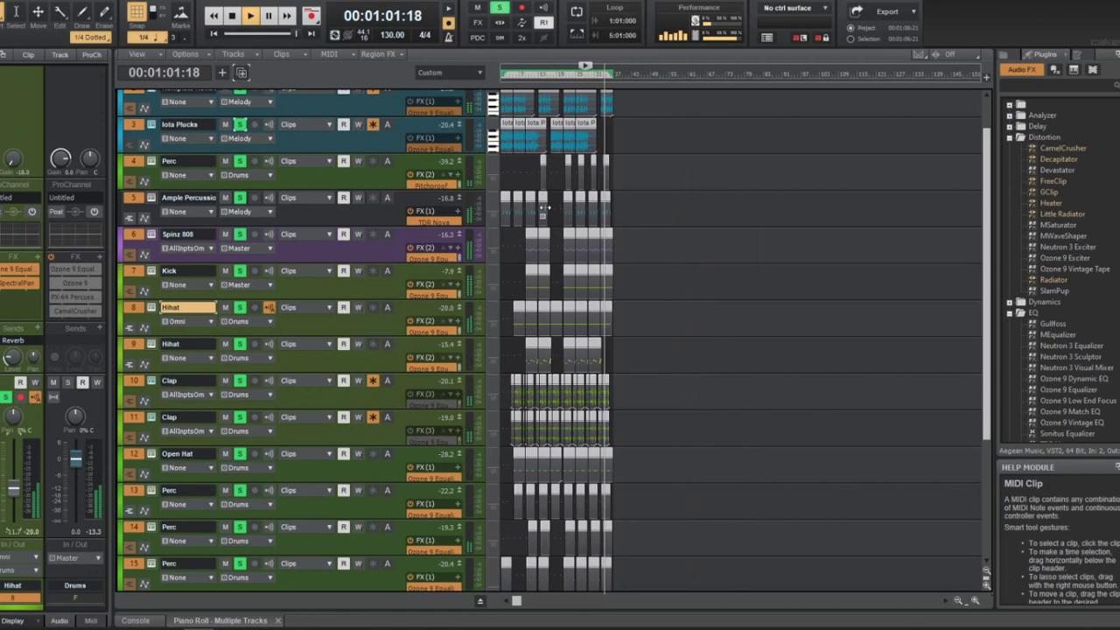
pyautogui.scroll(1, 542, 210)
pyautogui.scroll(6, 541, 210)
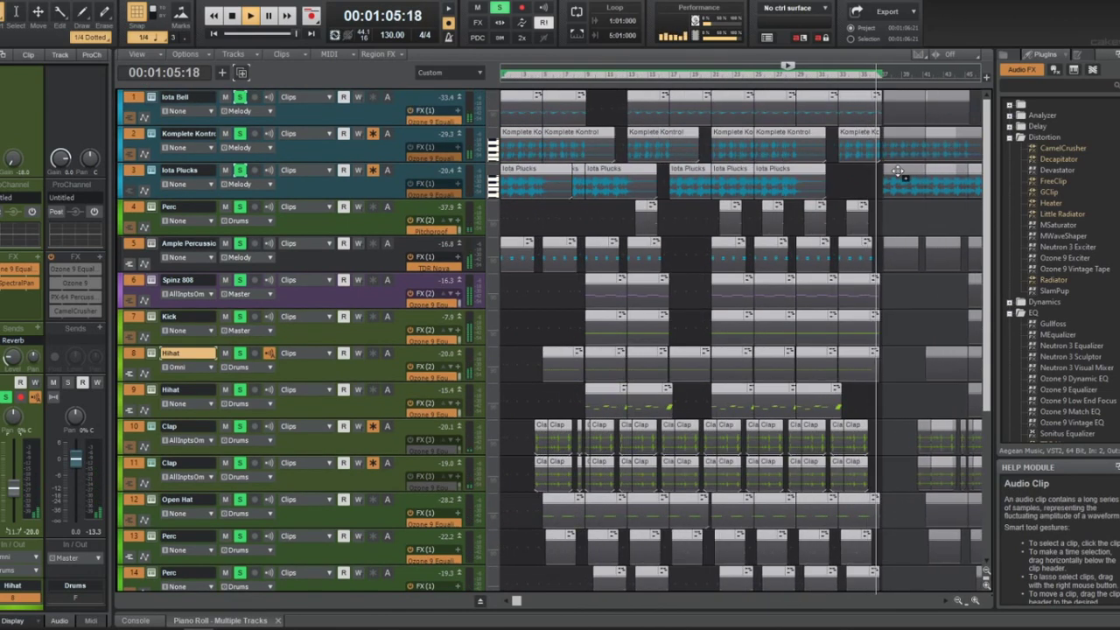
pyautogui.scroll(5, 898, 172)
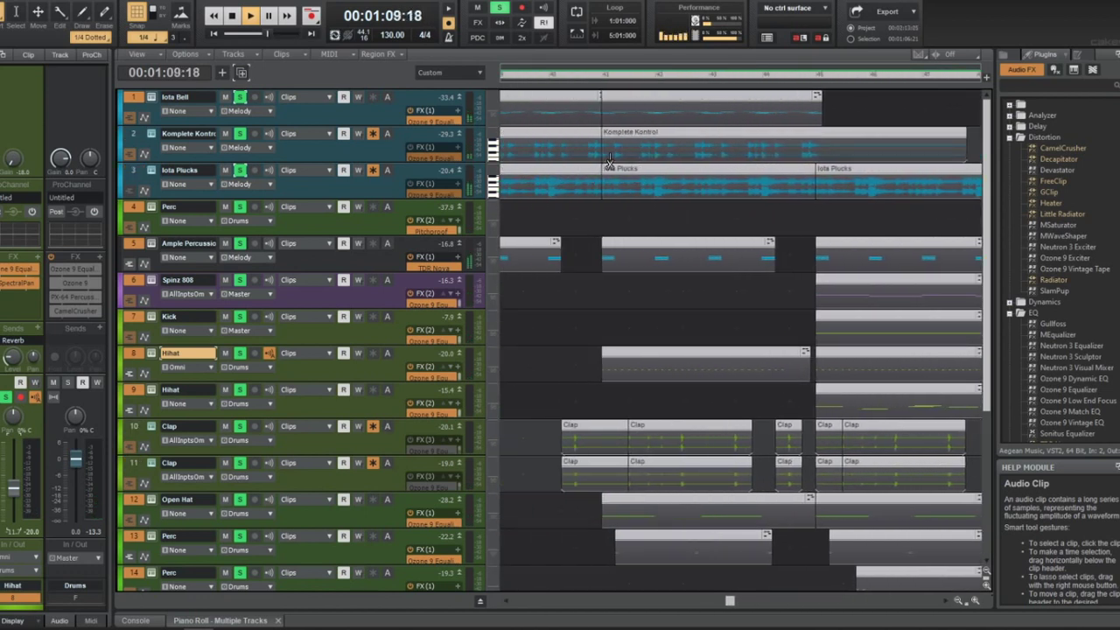
pyautogui.scroll(-4, 609, 160)
pyautogui.scroll(-2, 612, 144)
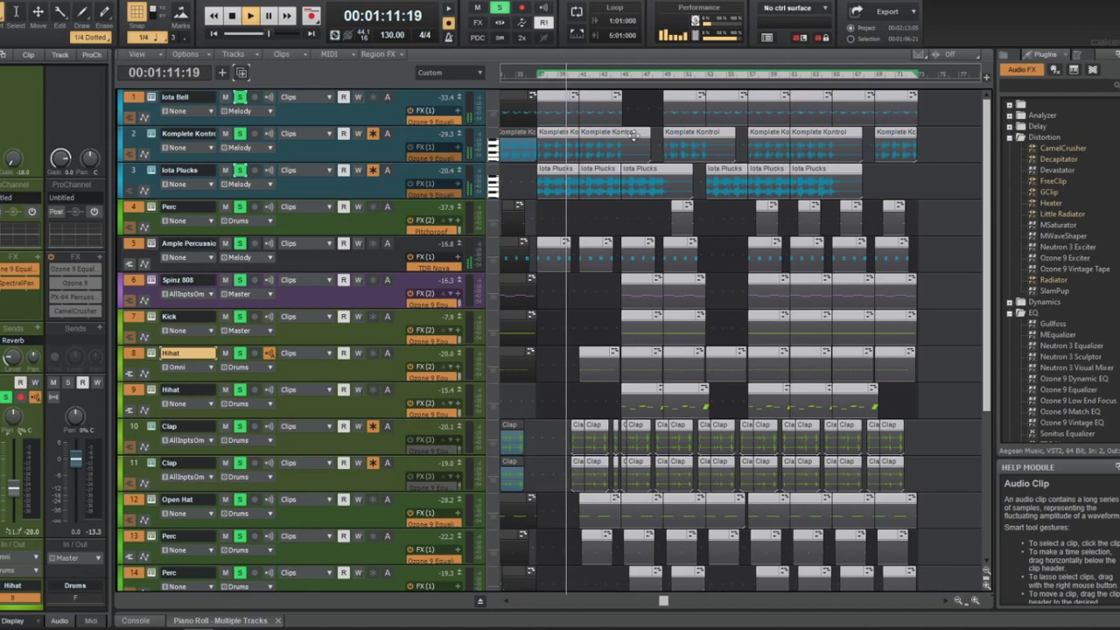
# Copy the Iota Bell, Komplete Kontrol, Iota Plucks and Ample Percussion clips from bar 37 to bar 73
pyautogui.moveTo(608, 179); pyautogui.dragTo(547, 101)
pyautogui.keyDown('ctrl'); pyautogui.click(542, 251); pyautogui.keyUp('ctrl')
pyautogui.moveTo(543, 250); pyautogui.dragTo(921, 265)
pyautogui.scroll(3, 922, 265)
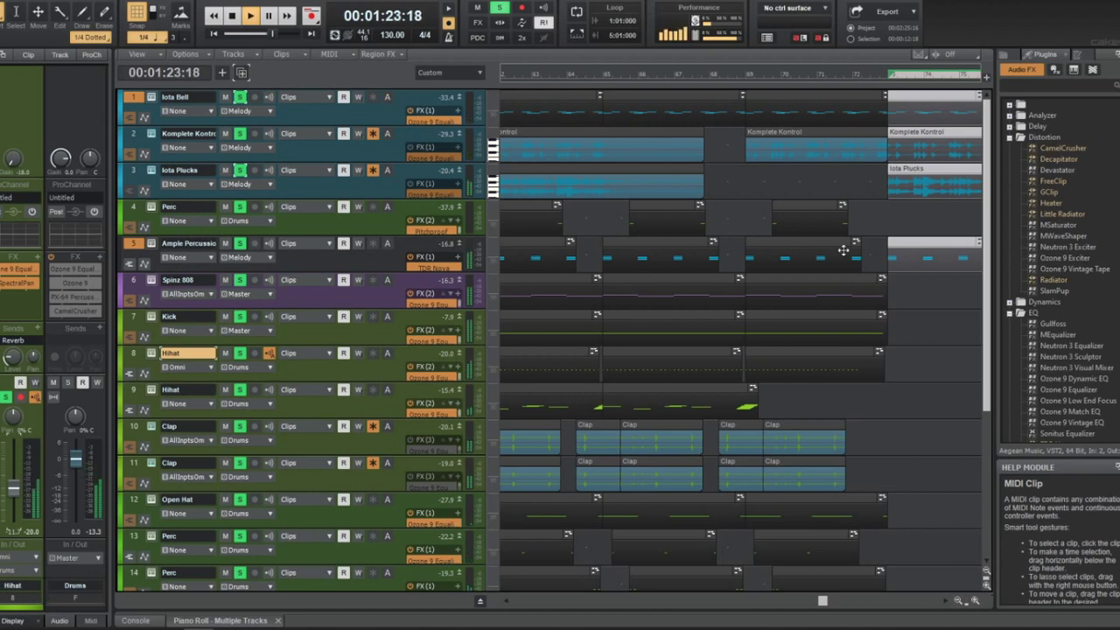
# Replay from about bar 44 and delete the Iota Plucks clip at bar 45
pyautogui.scroll(-3, 706, 257)
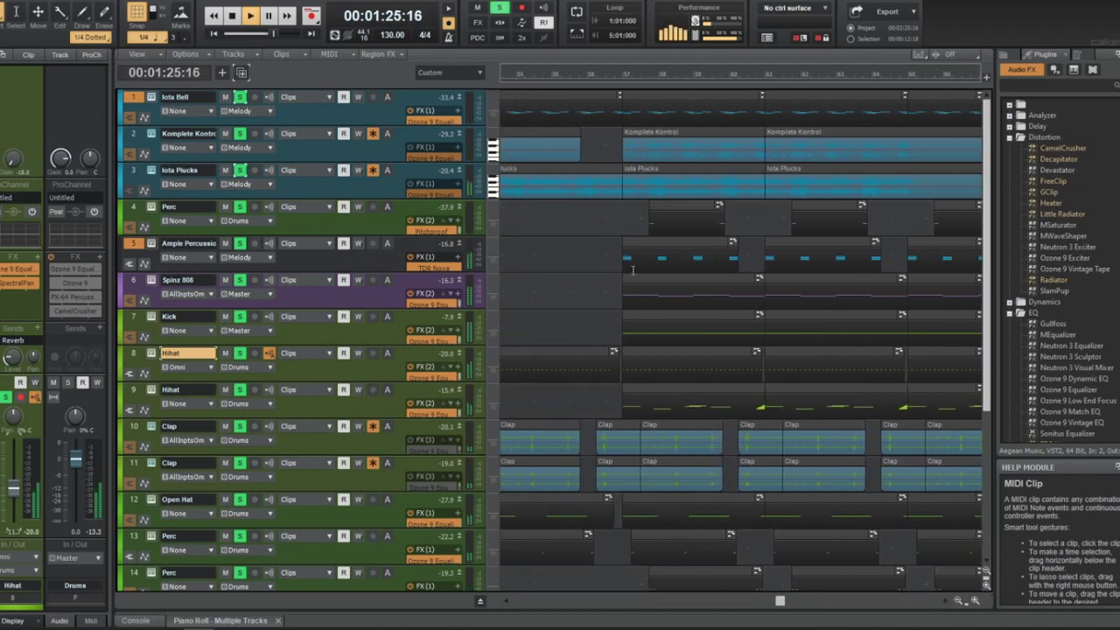
pyautogui.scroll(-1, 634, 269)
pyautogui.hscroll(-1, 521, 196)
pyautogui.scroll(1, 514, 137)
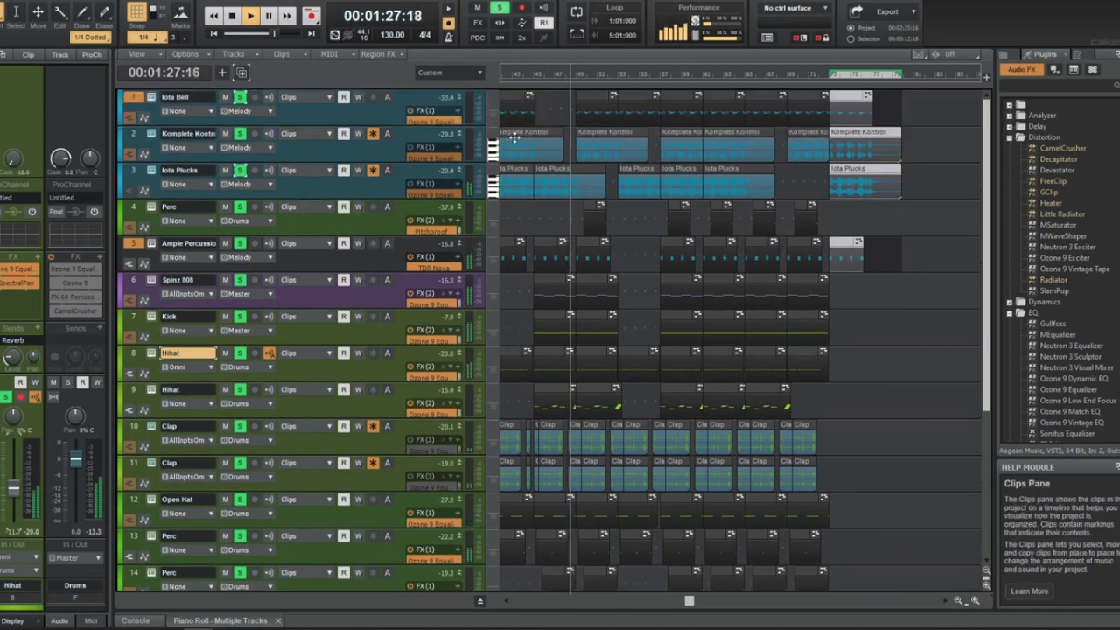
pyautogui.click(525, 67)
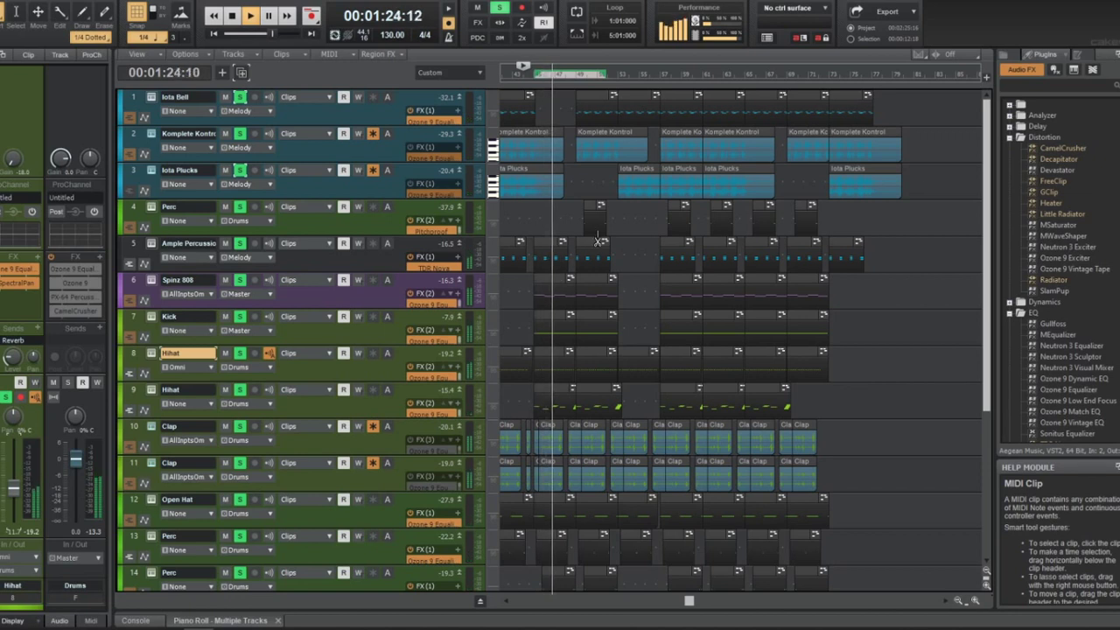
# Copy the Ample Percussion clip into the gap at bar 53 and delete the Iota Plucks clip that starts there
pyautogui.keyDown('ctrl'); pyautogui.scroll(1, 598, 241); pyautogui.keyUp('ctrl')
pyautogui.moveTo(593, 238); pyautogui.dragTo(653, 251)
pyautogui.click(654, 174)
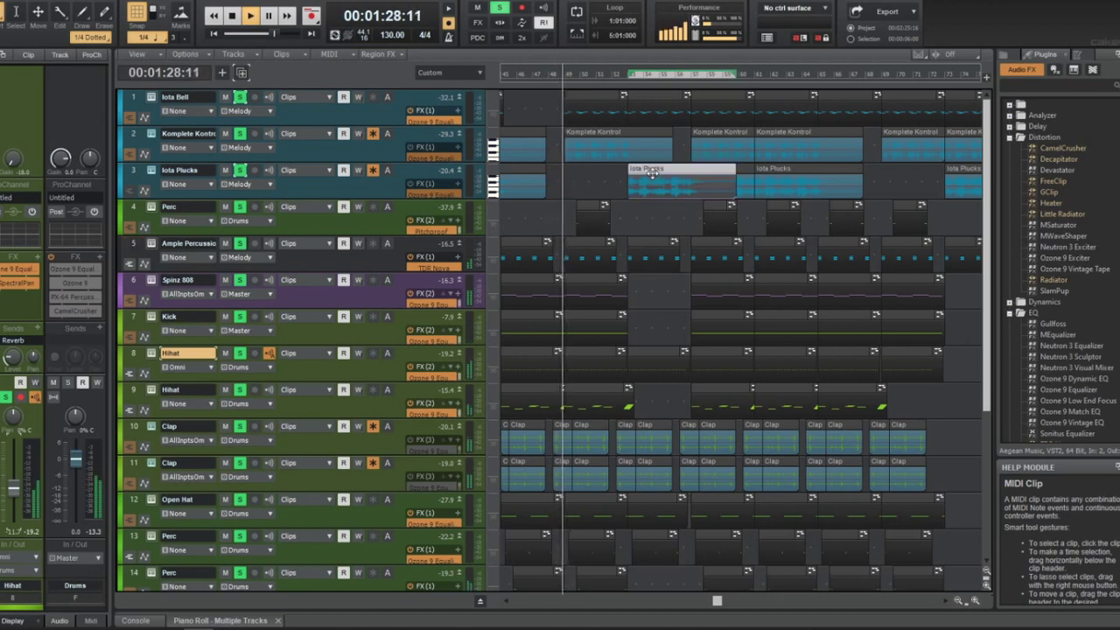
pyautogui.press('Delete')
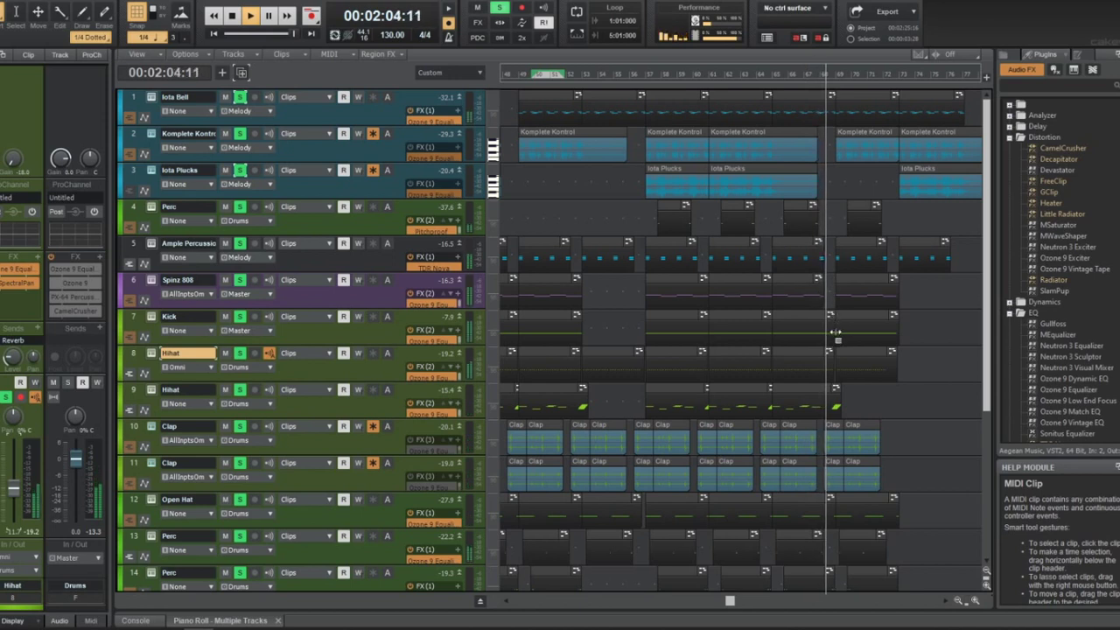
# Stop playback and select the short section of the upper Hihat track just before bar 69
pyautogui.press('space')
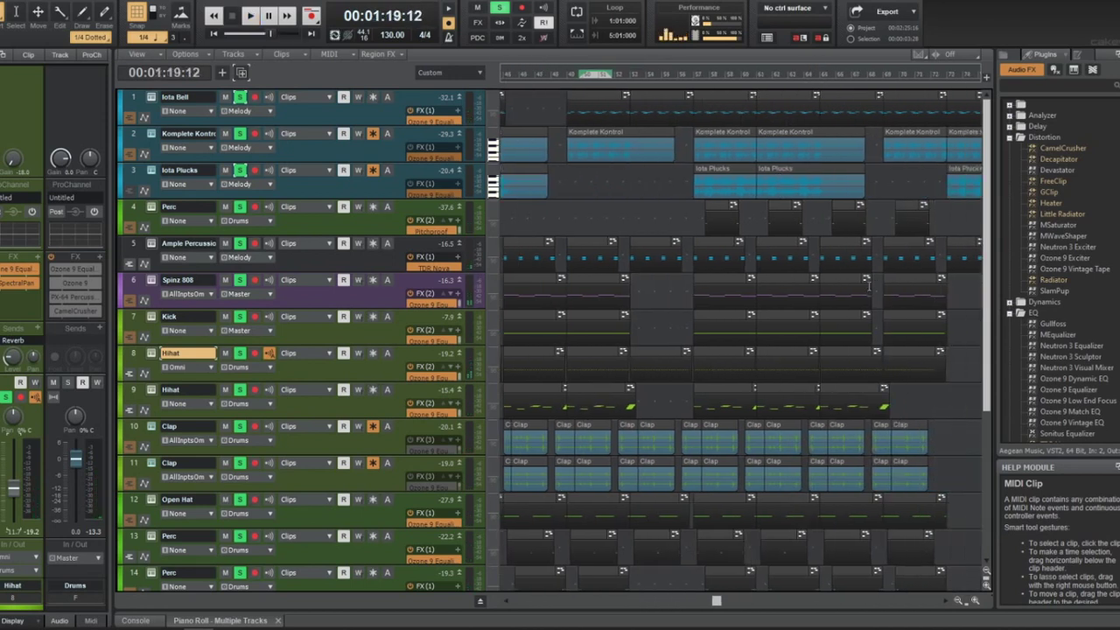
pyautogui.scroll(2, 816, 344)
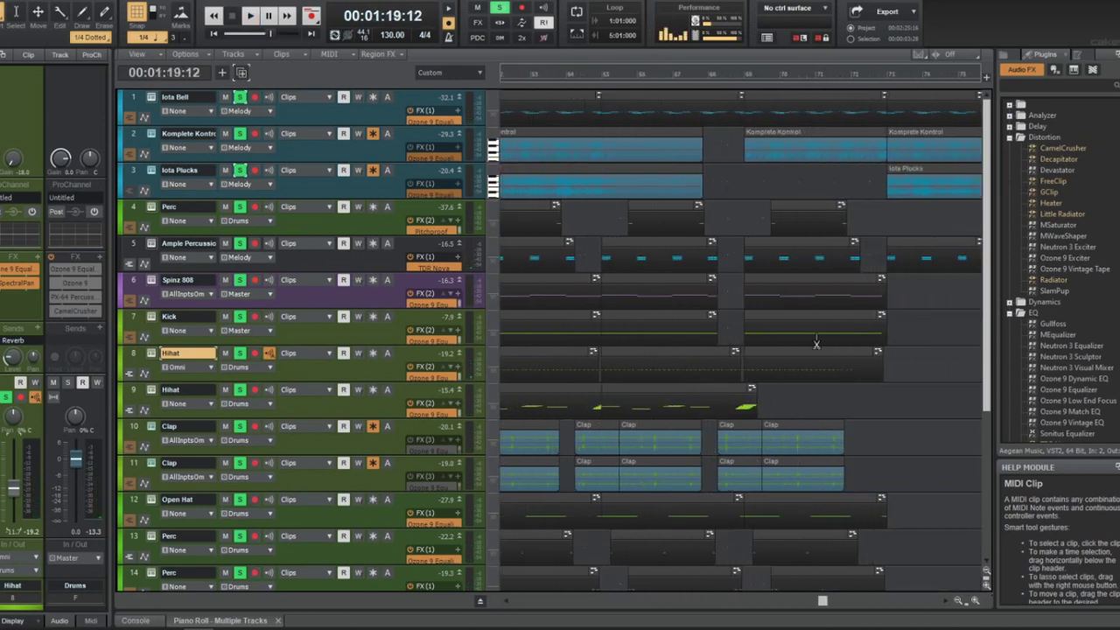
pyautogui.click(718, 382)
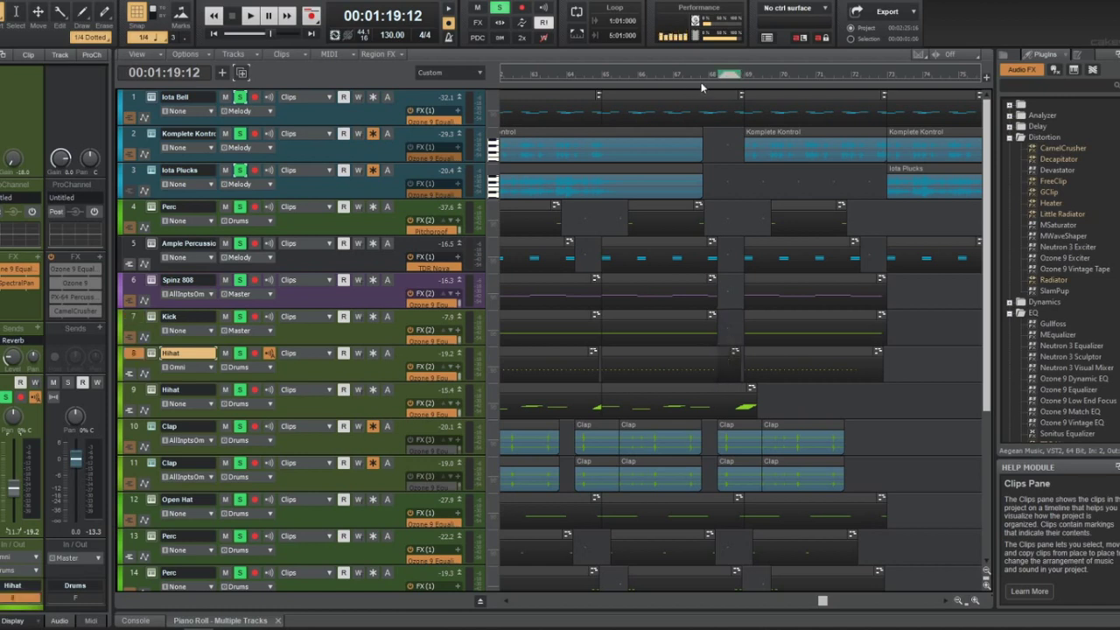
# Play the ending from just before bar 68 to check the final section, and save the project
pyautogui.press('space')
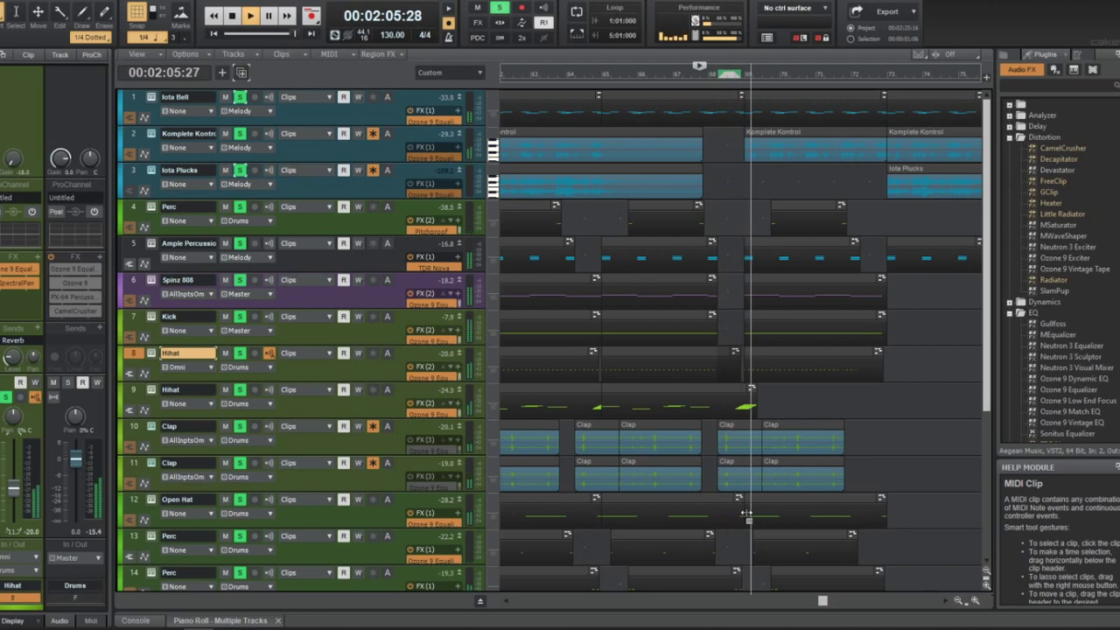
pyautogui.scroll(-2, 798, 421)
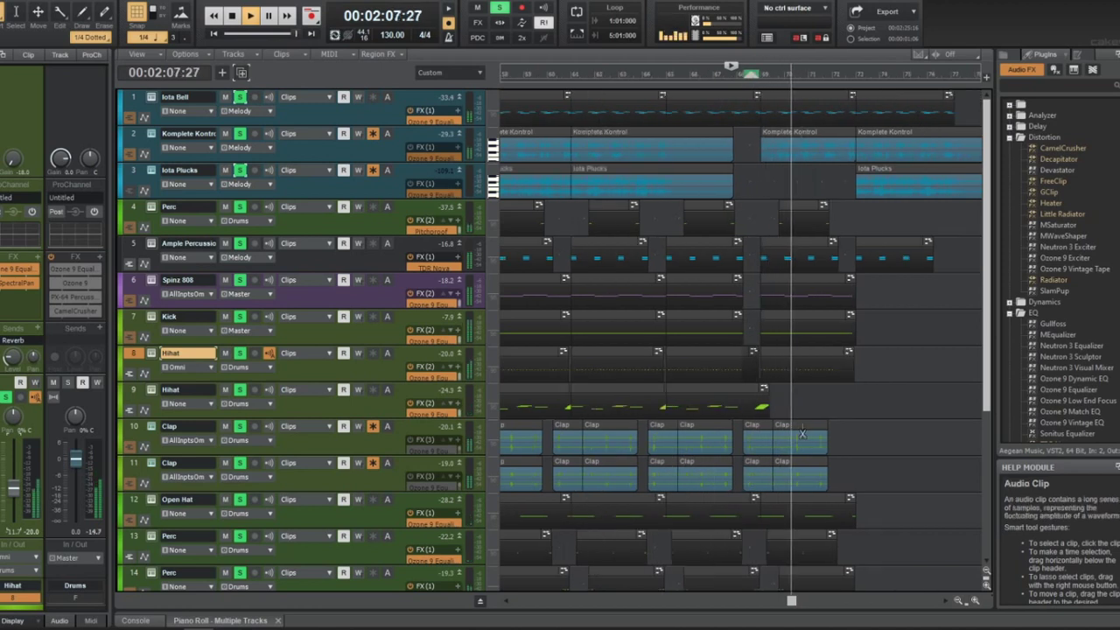
pyautogui.scroll(-3, 806, 415)
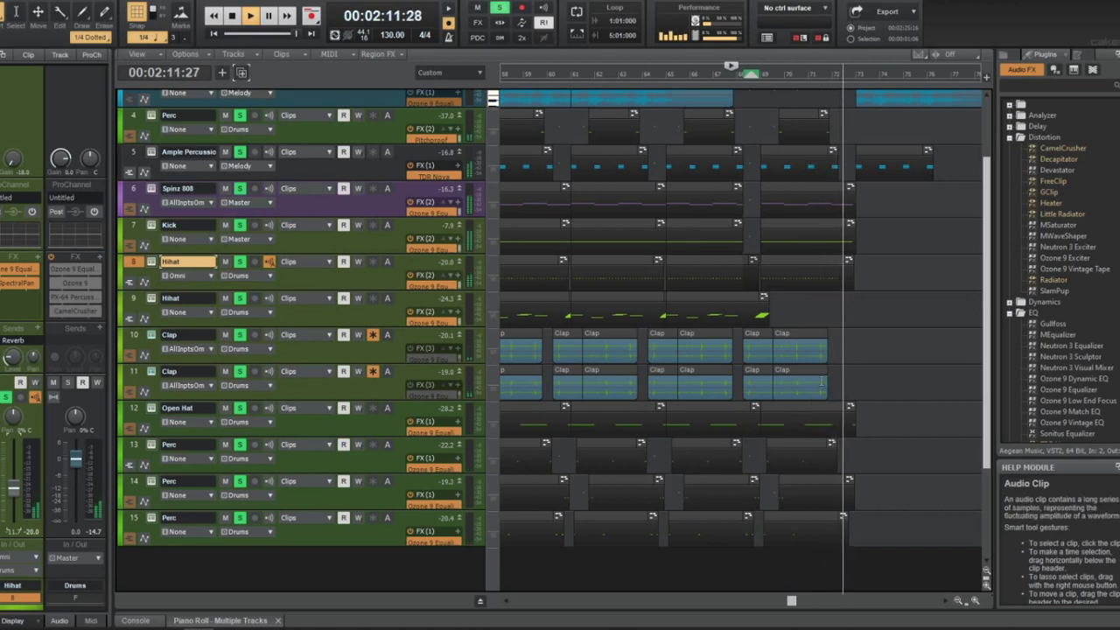
pyautogui.scroll(-2, 640, 211)
pyautogui.scroll(3, 640, 210)
pyautogui.scroll(-5, 670, 245)
pyautogui.press('space')
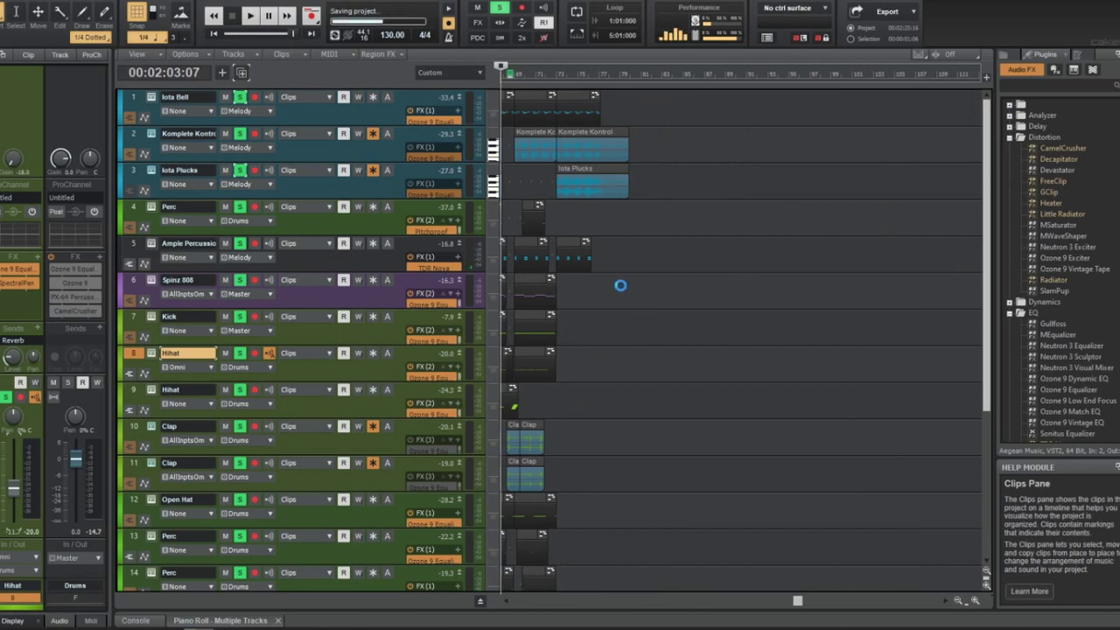
# Review the overall arrangement and listen to the empty breakdown from about bar 36
pyautogui.hscroll(-9, 632, 402)
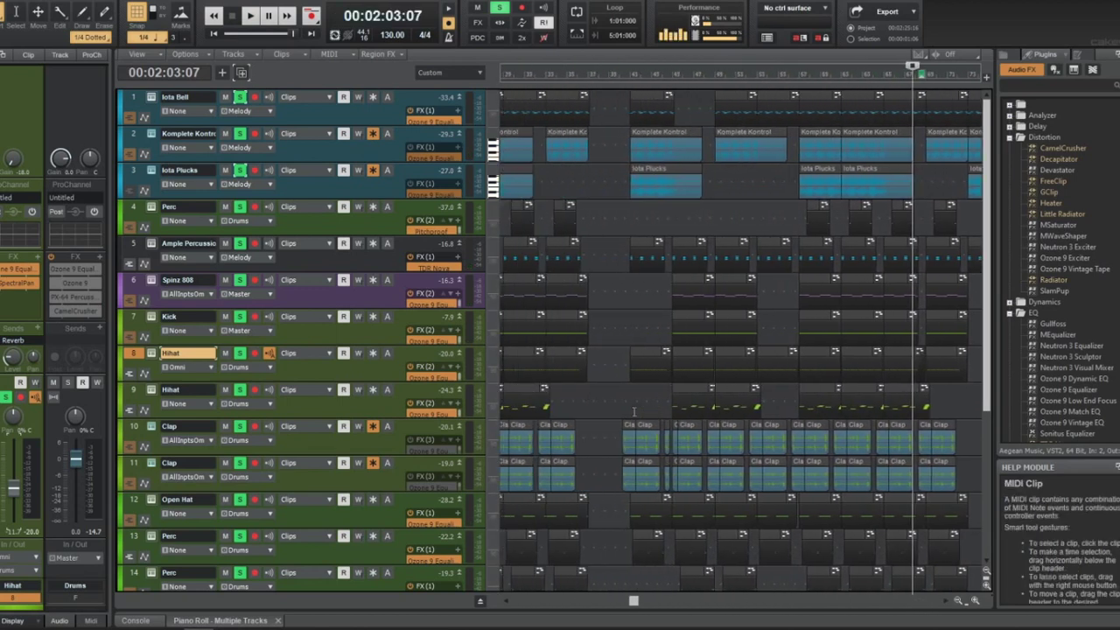
pyautogui.scroll(-1, 634, 341)
pyautogui.hscroll(-7, 633, 343)
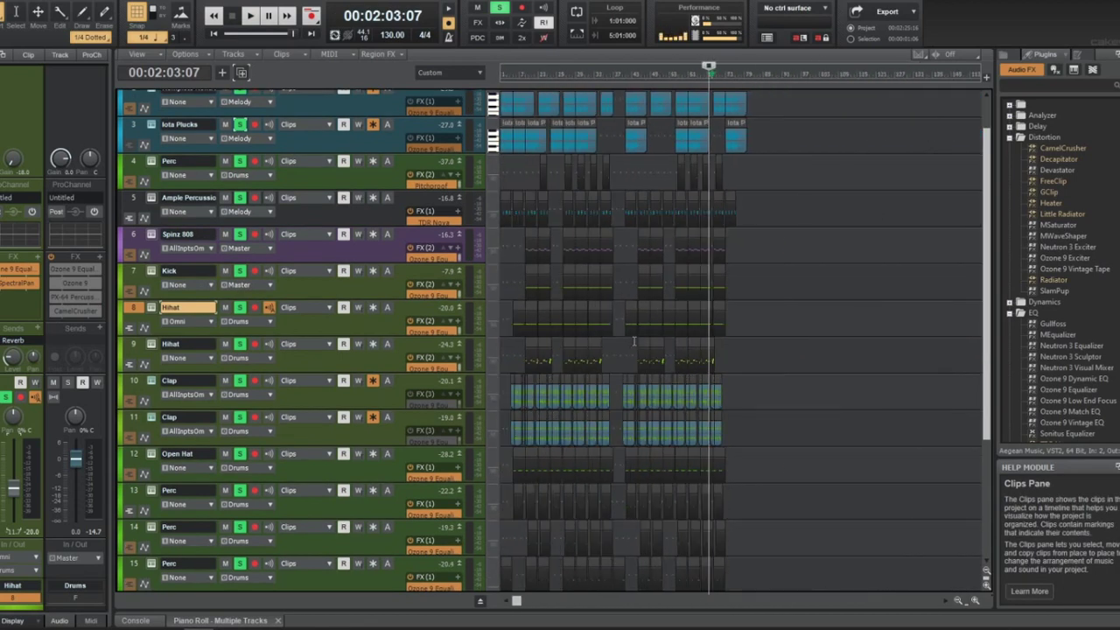
pyautogui.scroll(3, 631, 344)
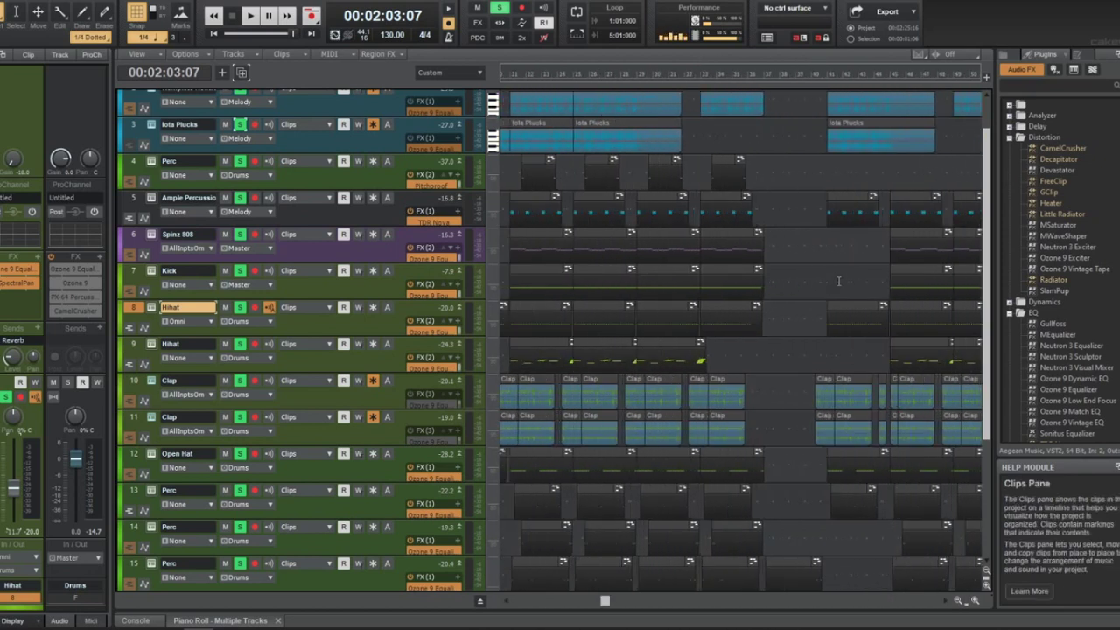
pyautogui.click(704, 80)
pyautogui.press('space')
pyautogui.scroll(1, 779, 221)
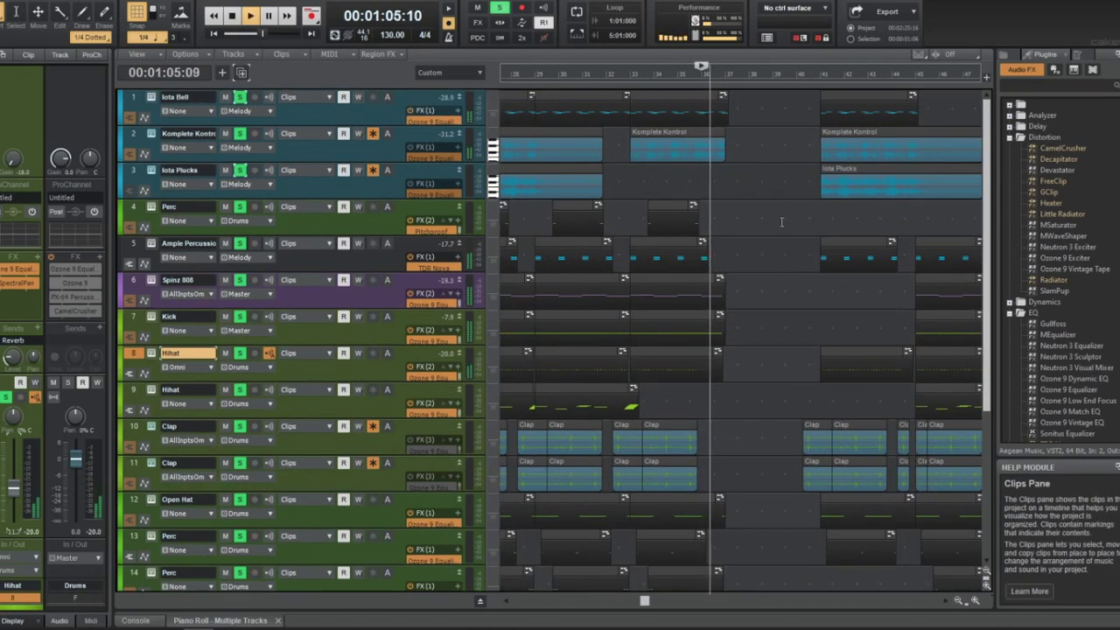
pyautogui.scroll(-1, 779, 221)
pyautogui.scroll(-1, 779, 245)
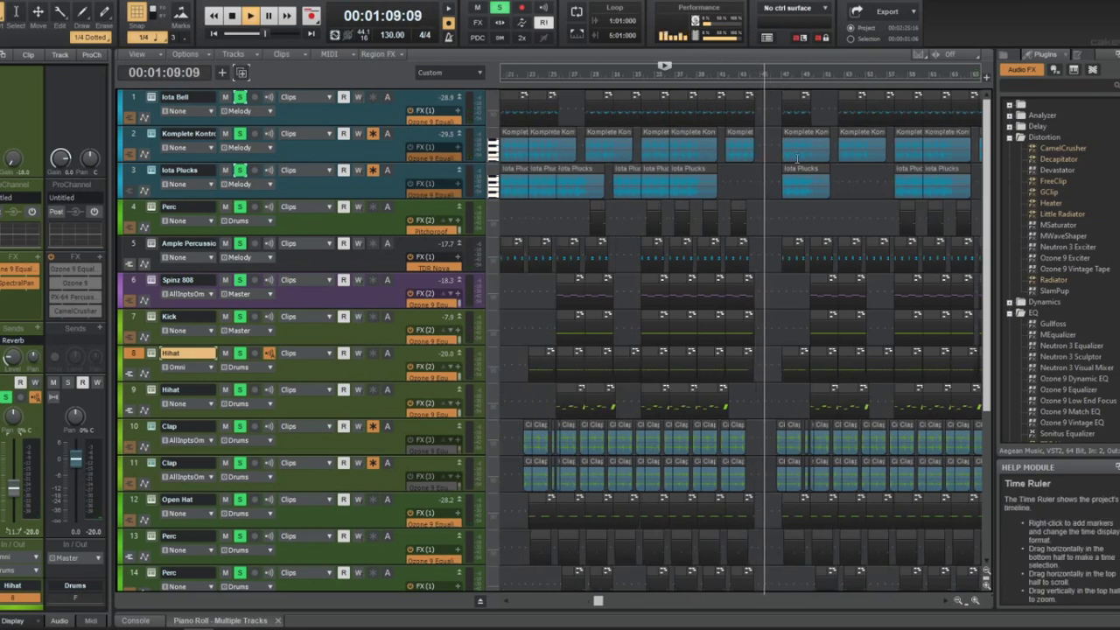
# Copy the Iota Bell, Komplete Kontrol, Iota Plucks and Ample Percussion clips from bar 41 to bar 37
pyautogui.press('space')
pyautogui.scroll(2, 778, 77)
pyautogui.click(706, 169)
pyautogui.keyDown('ctrl'); pyautogui.click(707, 133); pyautogui.keyUp('ctrl')
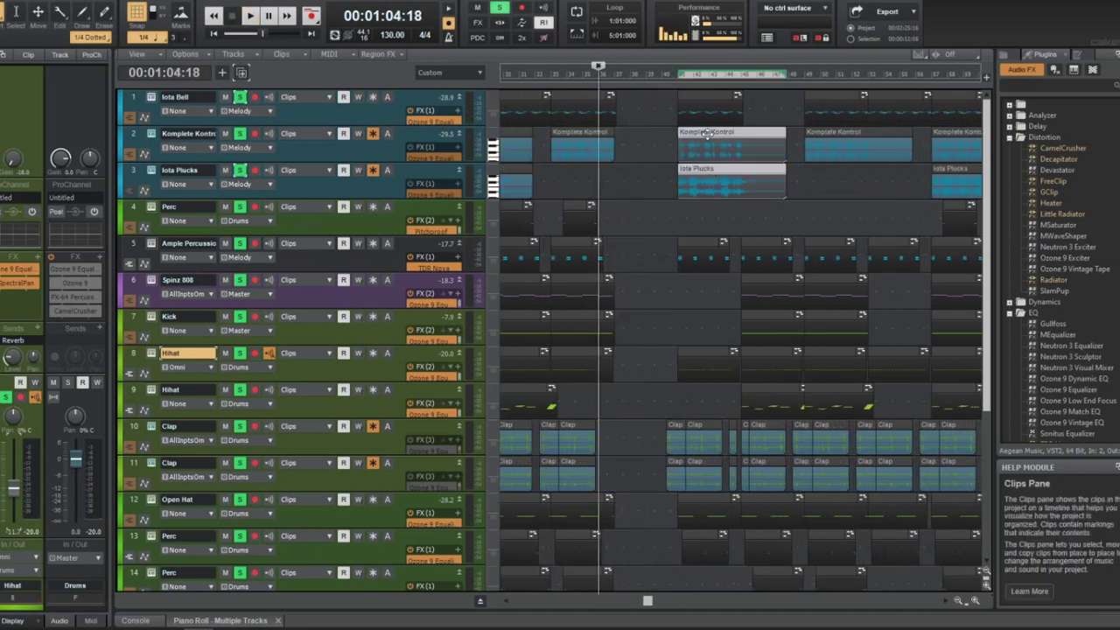
pyautogui.keyDown('ctrl'); pyautogui.click(701, 92); pyautogui.keyUp('ctrl')
pyautogui.moveTo(706, 240); pyautogui.dragTo(643, 240)
# Replay from about bar 36 and remove the Iota Plucks and Komplete Kontrol copies at bar 37
pyautogui.press('space')
pyautogui.scroll(1, 657, 175)
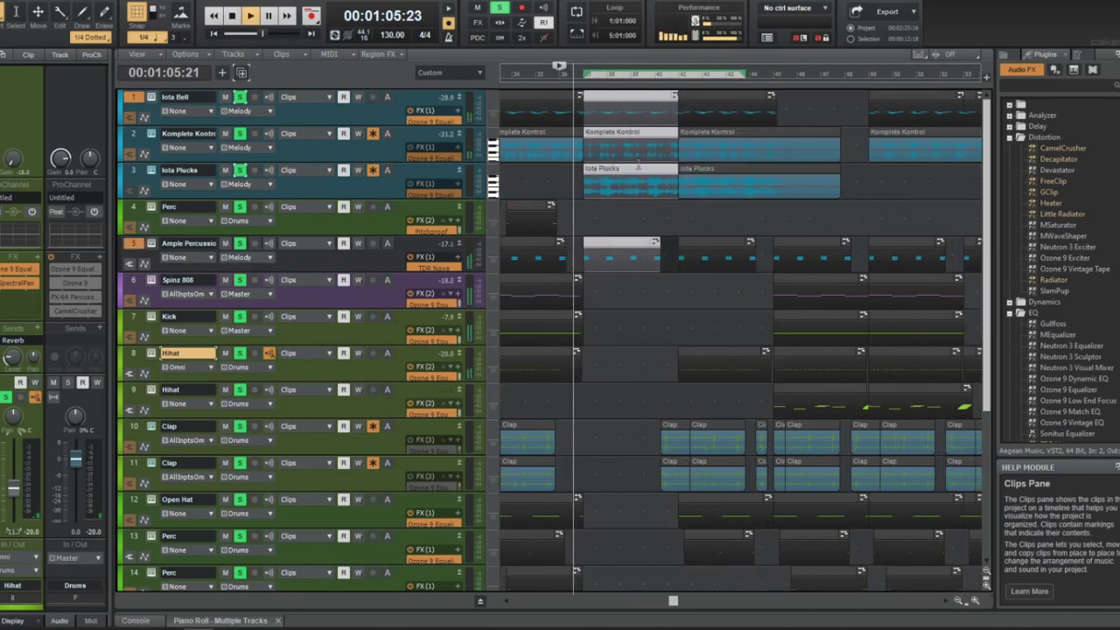
pyautogui.hotkey('ctrl', 'z')
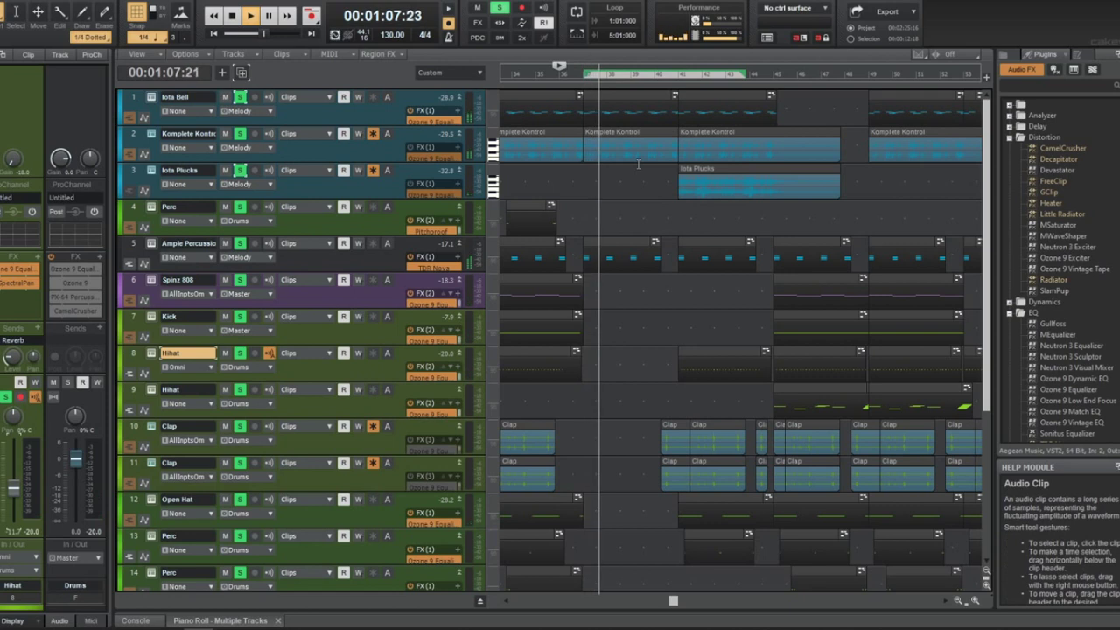
pyautogui.click(639, 131)
pyautogui.press('Delete')
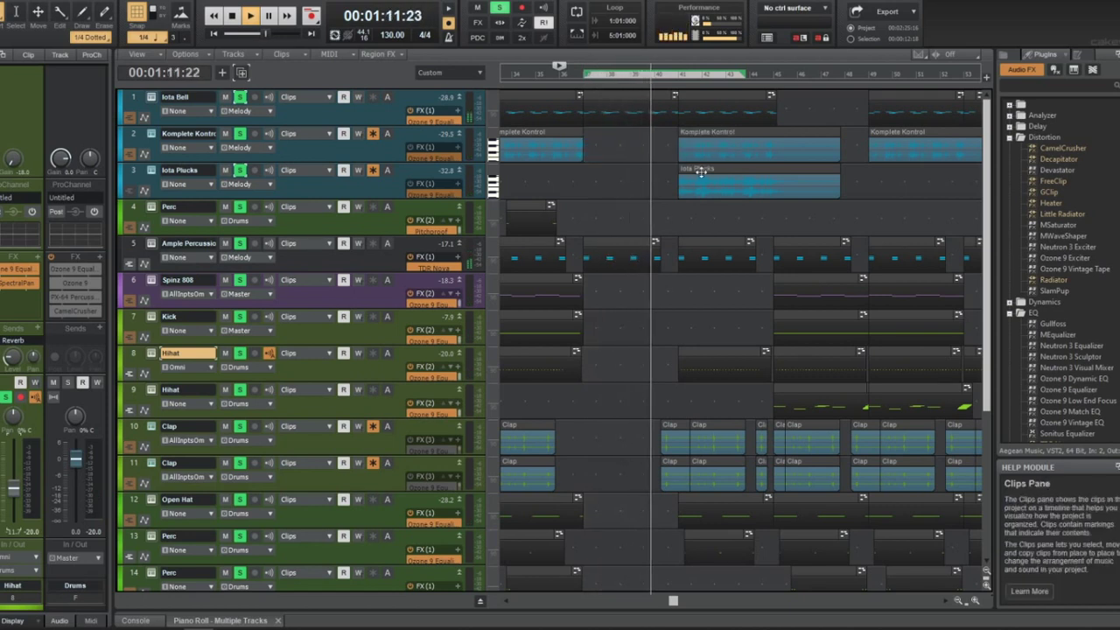
pyautogui.scroll(5, 695, 350)
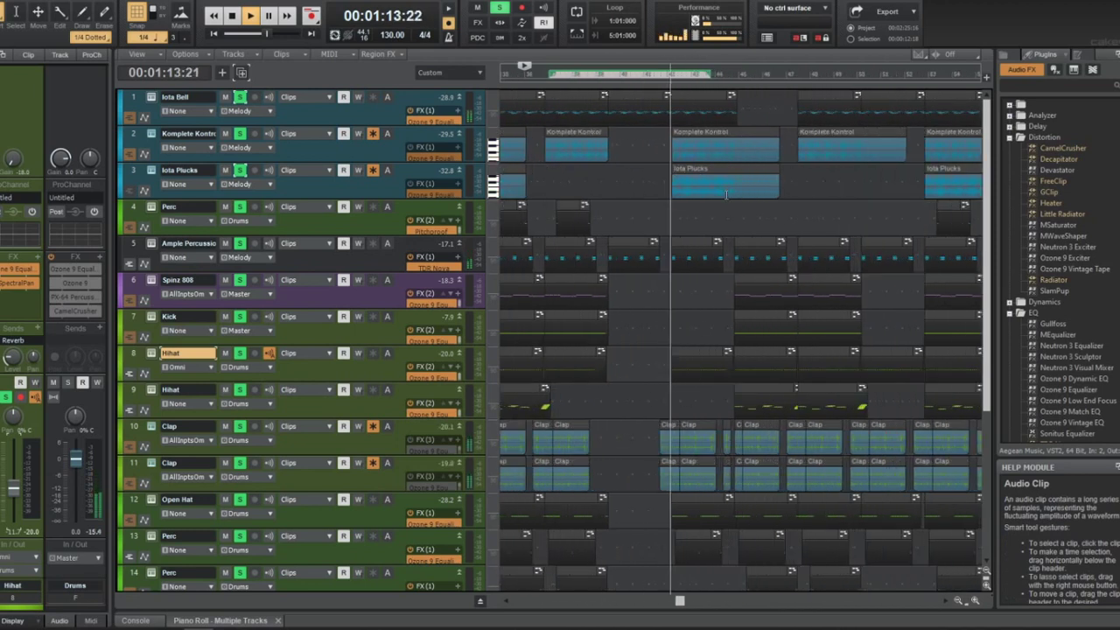
pyautogui.press('space')
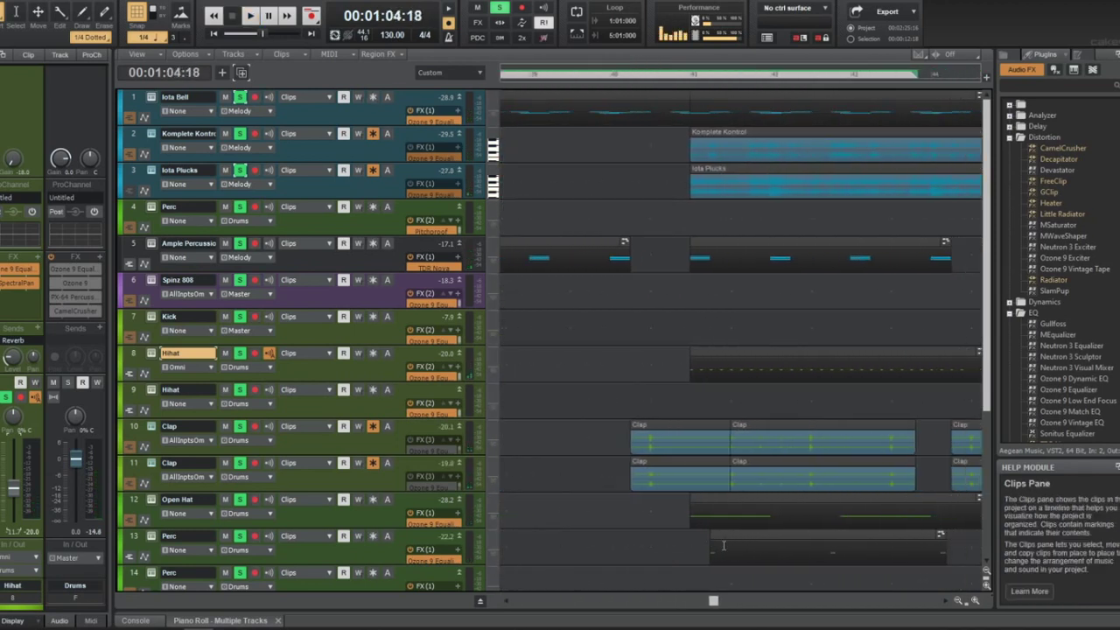
# Delete the short section of the Komplete Kontrol and Iota Plucks clips just before bar 45
pyautogui.hscroll(3, 753, 534)
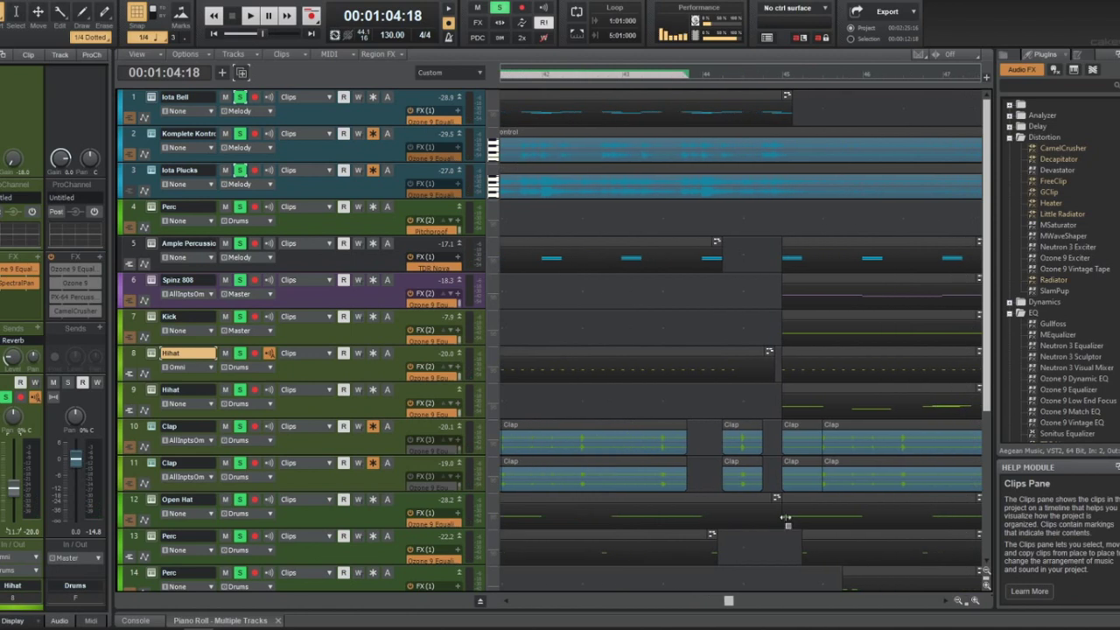
pyautogui.scroll(-5, 774, 537)
pyautogui.scroll(5, 774, 422)
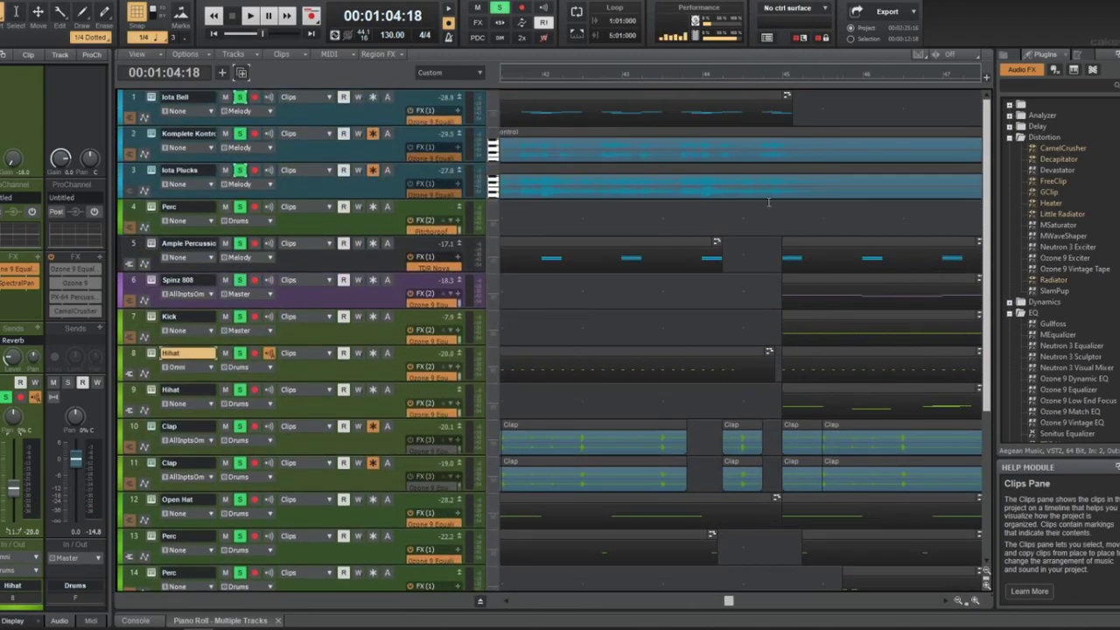
pyautogui.moveTo(769, 202); pyautogui.dragTo(786, 104)
pyautogui.press('Delete')
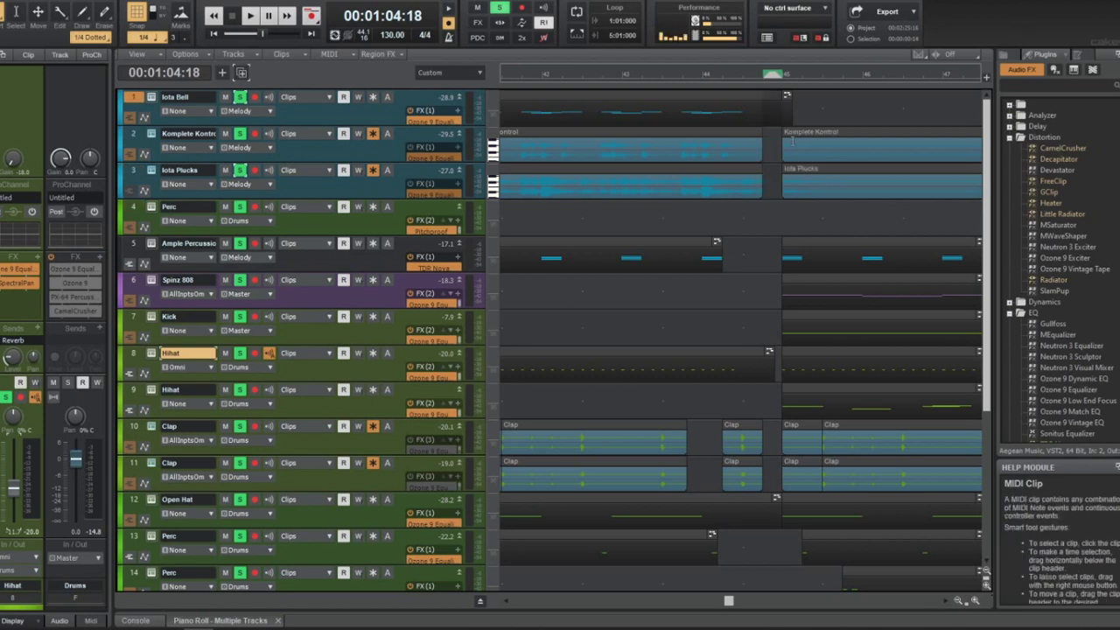
# Delete the remaining pieces of the Komplete Kontrol and Iota Plucks clips that start at bar 45
pyautogui.click(798, 139)
pyautogui.press('Delete')
pyautogui.click(797, 177)
pyautogui.press('Delete')
# Select the short range at the start of bar 45 across the percussion, 808 and drum tracks, and switch to the Move tool
pyautogui.scroll(-4, 781, 230)
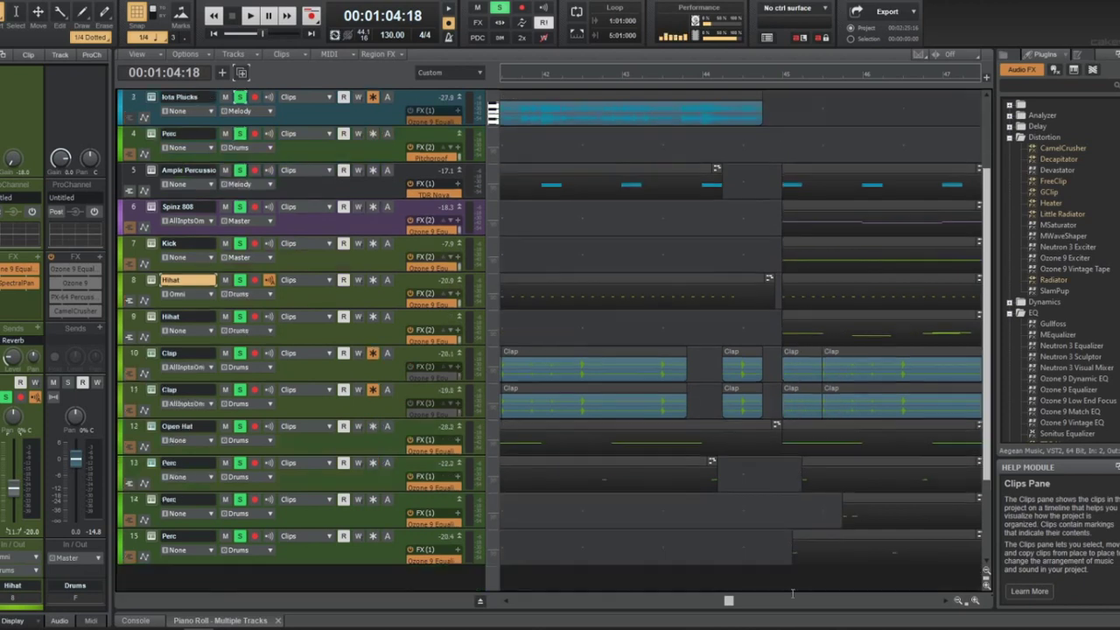
pyautogui.scroll(5, 813, 207)
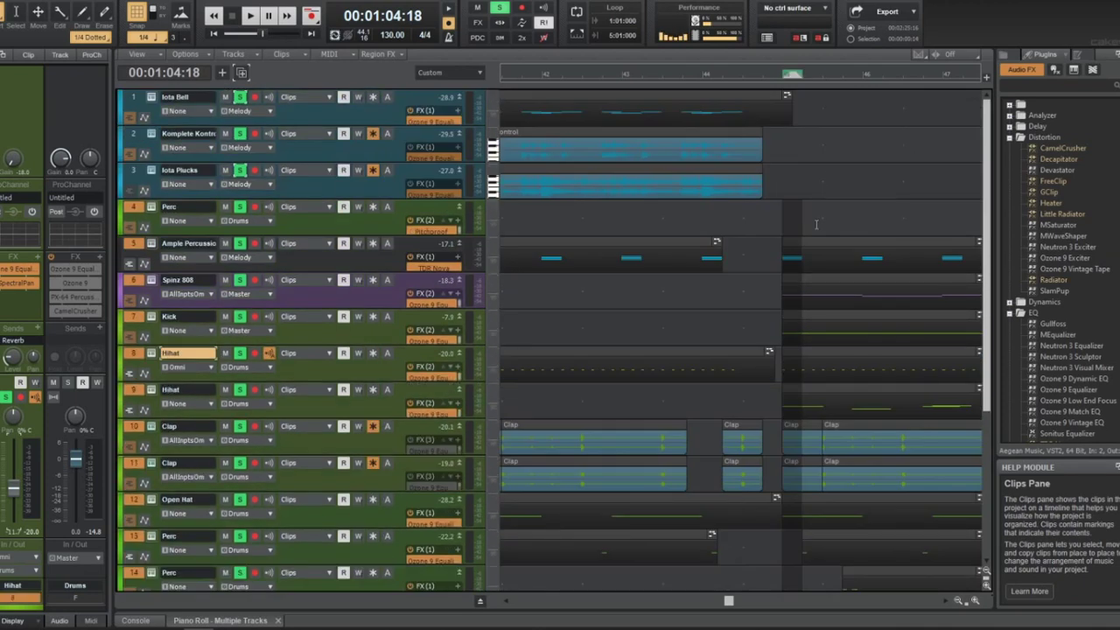
pyautogui.press('t')
pyautogui.click(802, 213)
pyautogui.scroll(2, 793, 253)
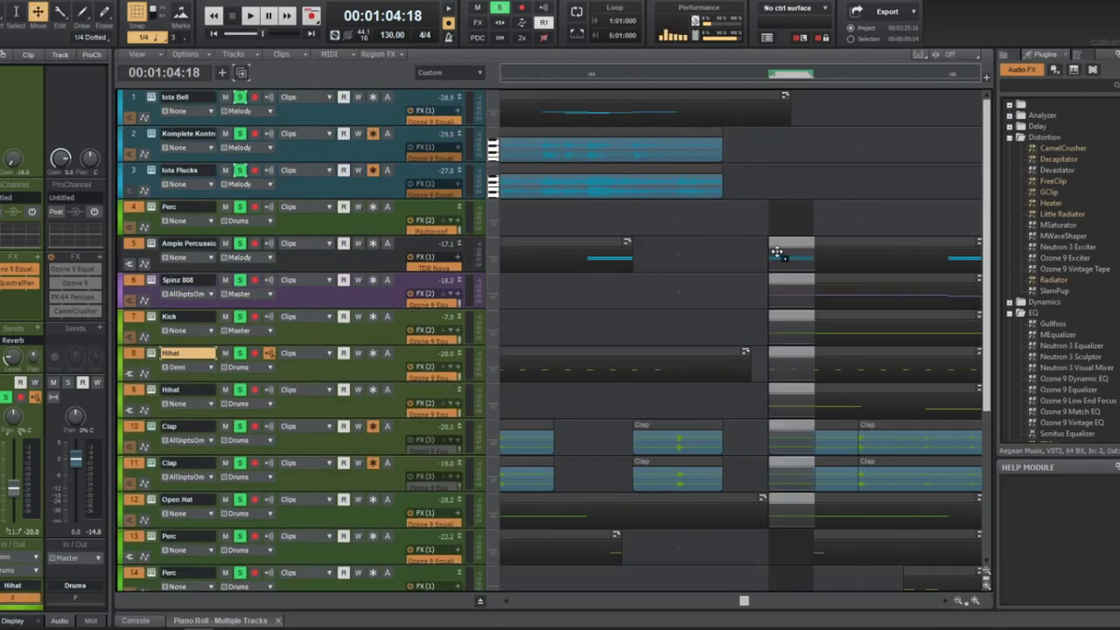
pyautogui.scroll(-3, 746, 252)
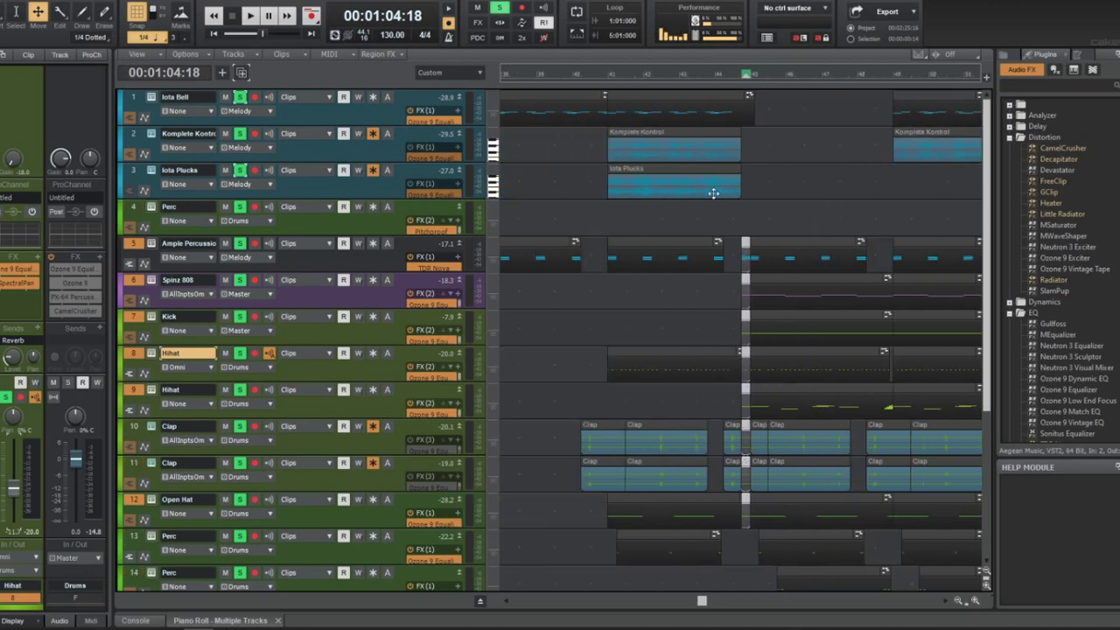
# Play from about bar 43 and listen through the drop and the following section to about bar 54
pyautogui.click(680, 77)
pyautogui.press('space')
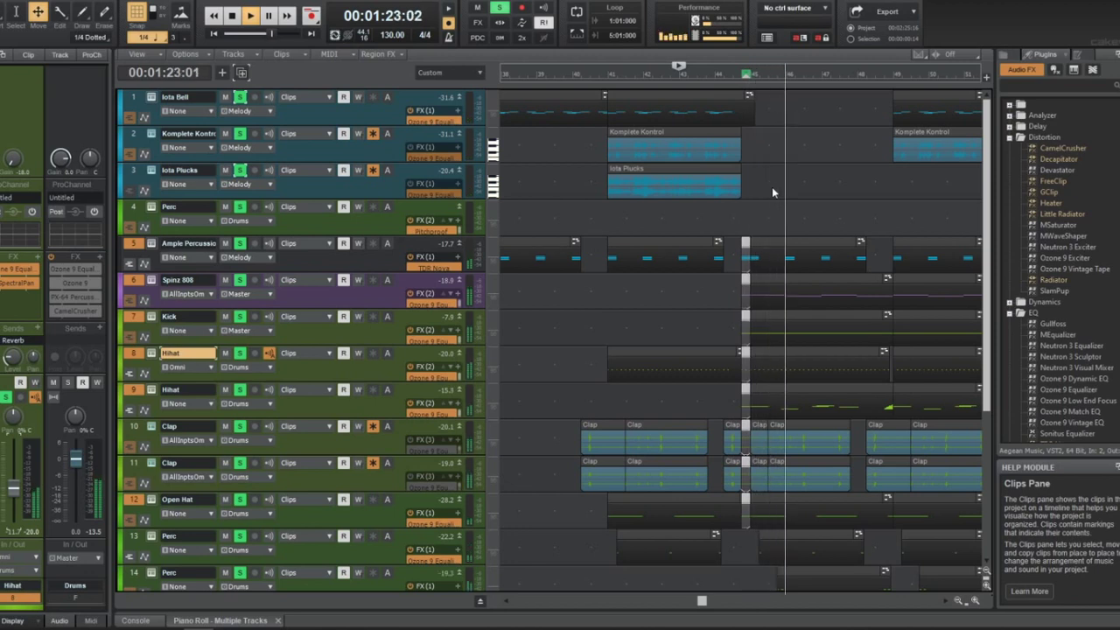
pyautogui.scroll(-2, 770, 157)
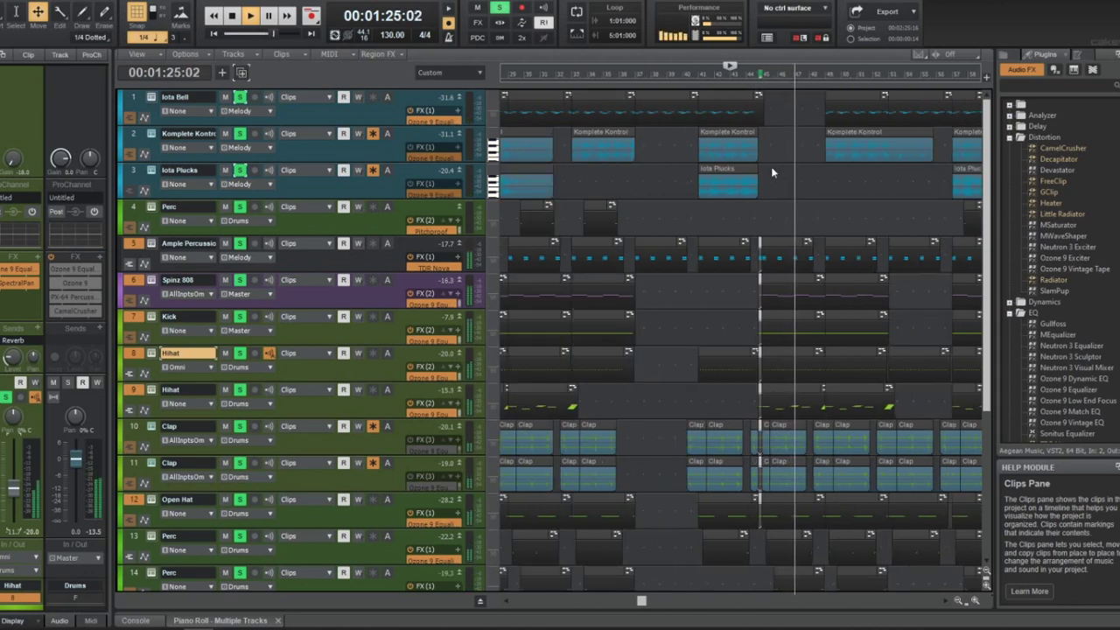
pyautogui.scroll(-1, 771, 173)
pyautogui.scroll(1, 770, 172)
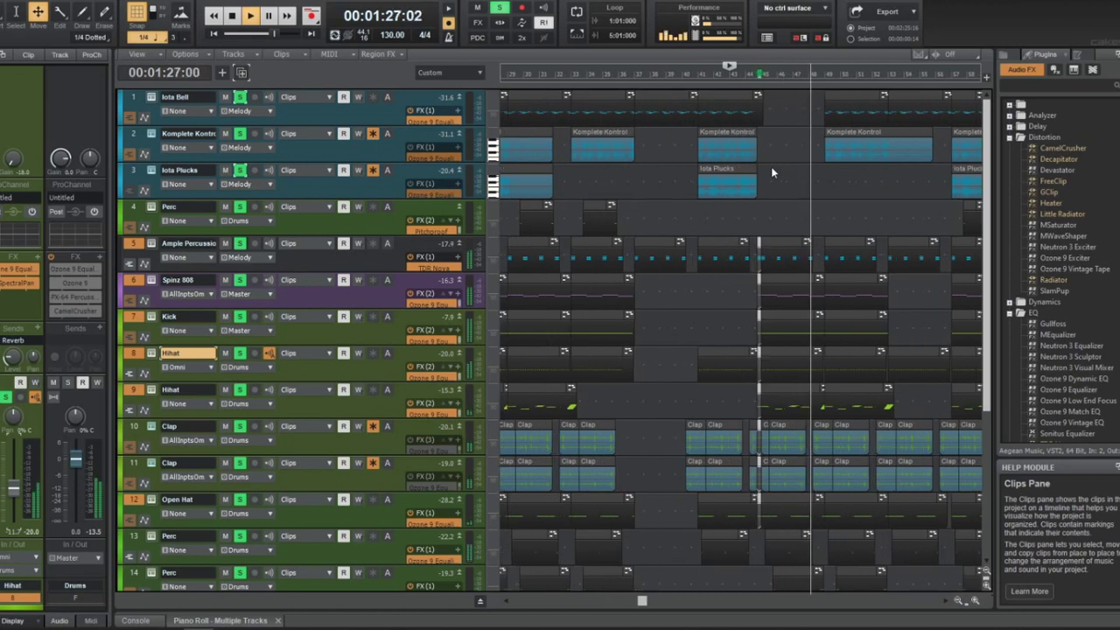
pyautogui.scroll(-2, 771, 172)
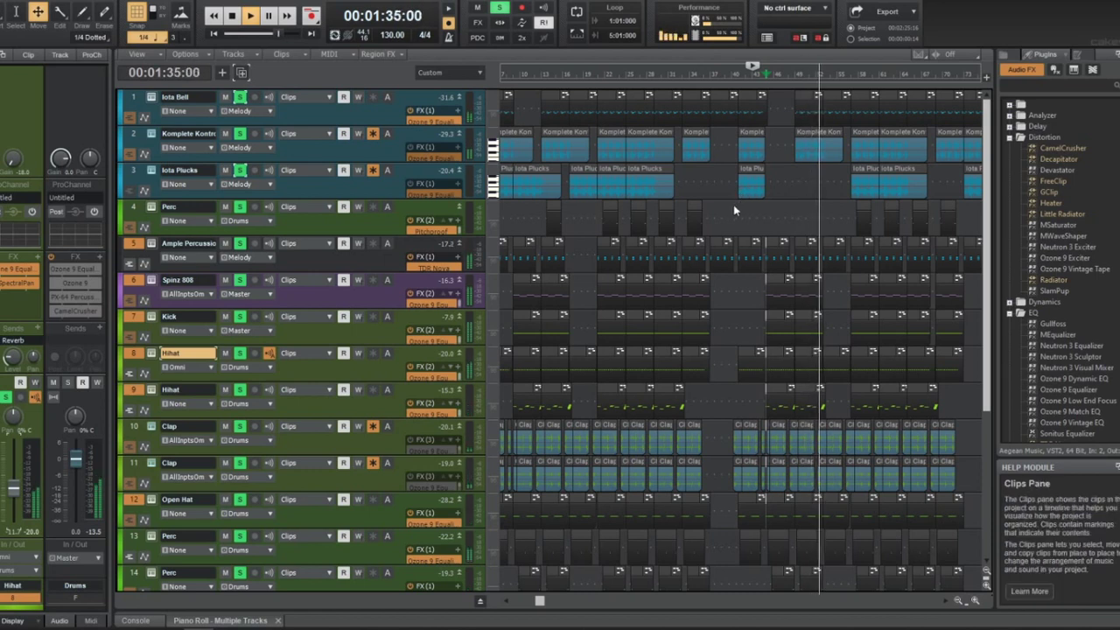
pyautogui.scroll(3, 880, 250)
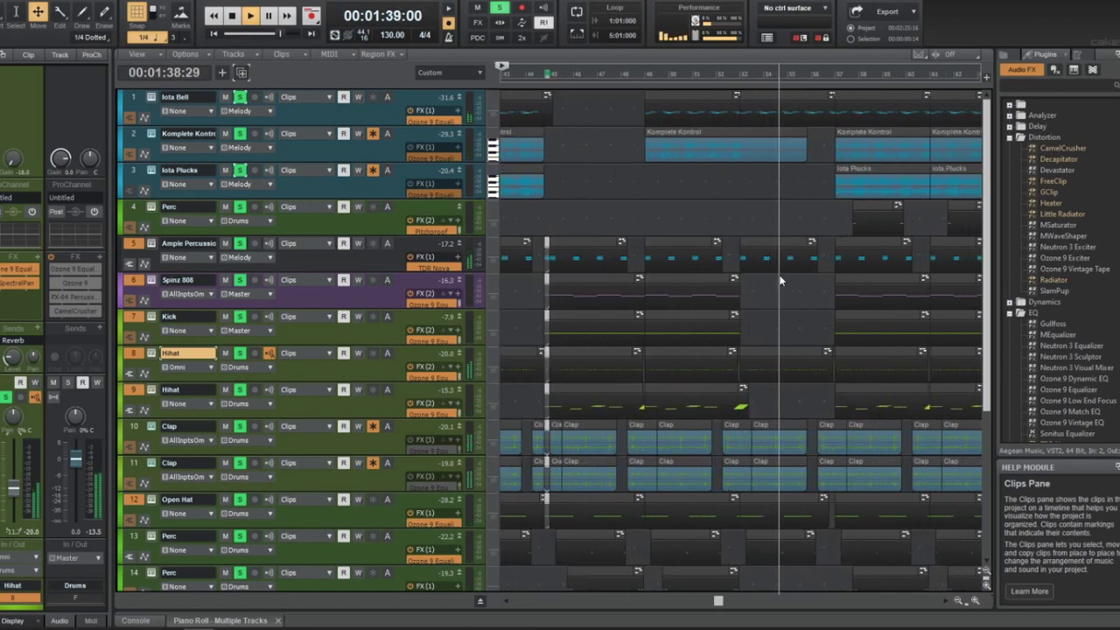
# Select the lower Clap track and set its Reverb send level to -17.6 while playback continues
pyautogui.click(302, 450)
pyautogui.click(289, 481)
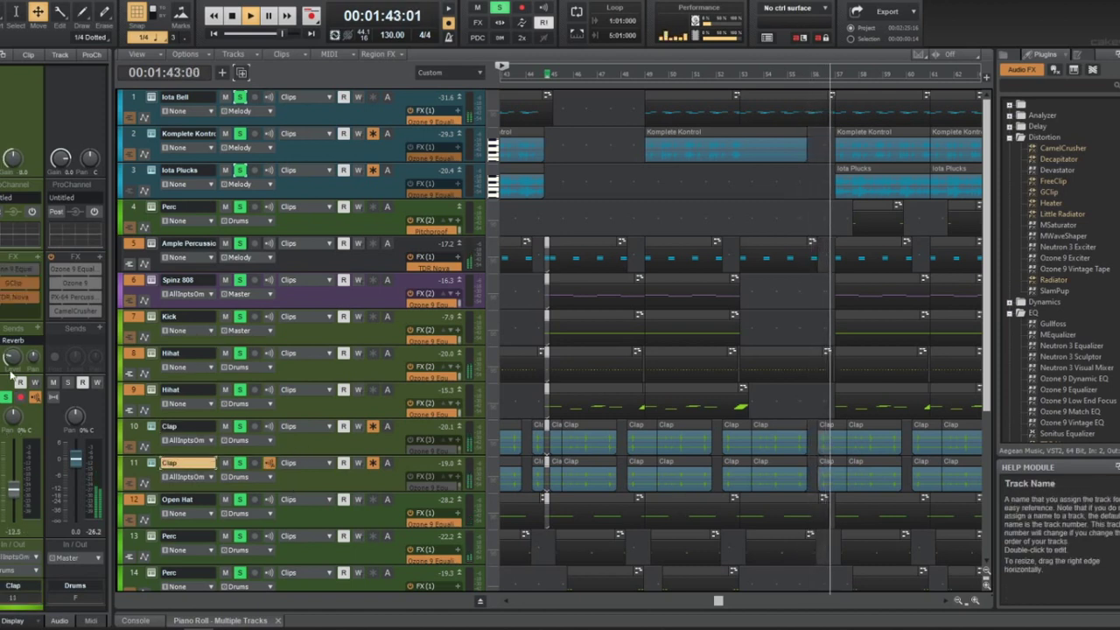
pyautogui.moveTo(13, 357)
pyautogui.scroll(-4, 12, 357)
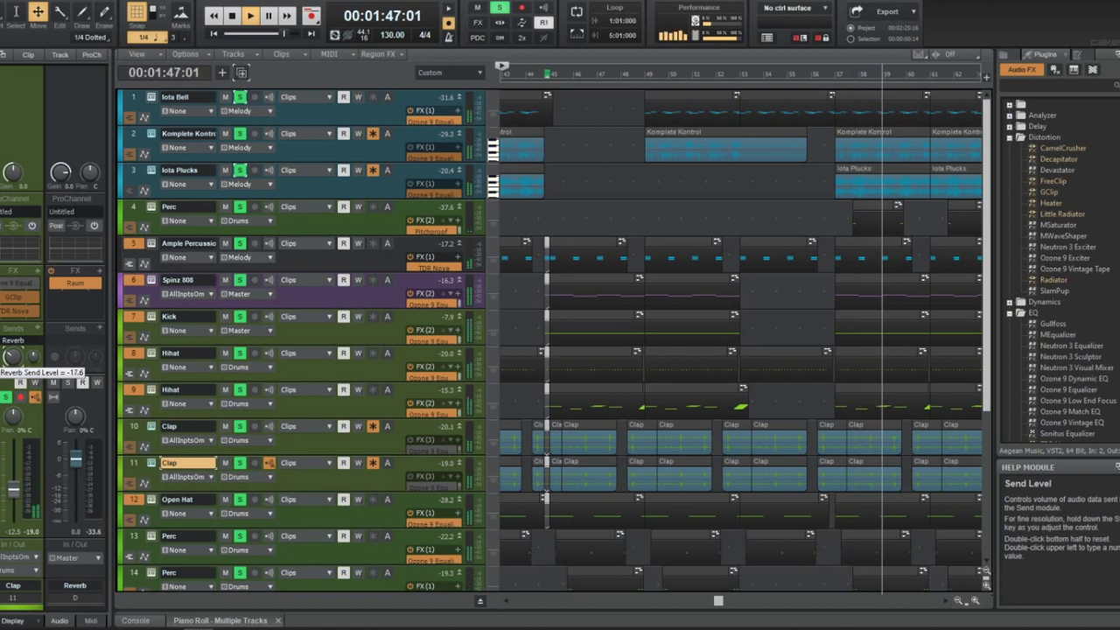
pyautogui.scroll(-3, 817, 242)
pyautogui.scroll(2, 818, 243)
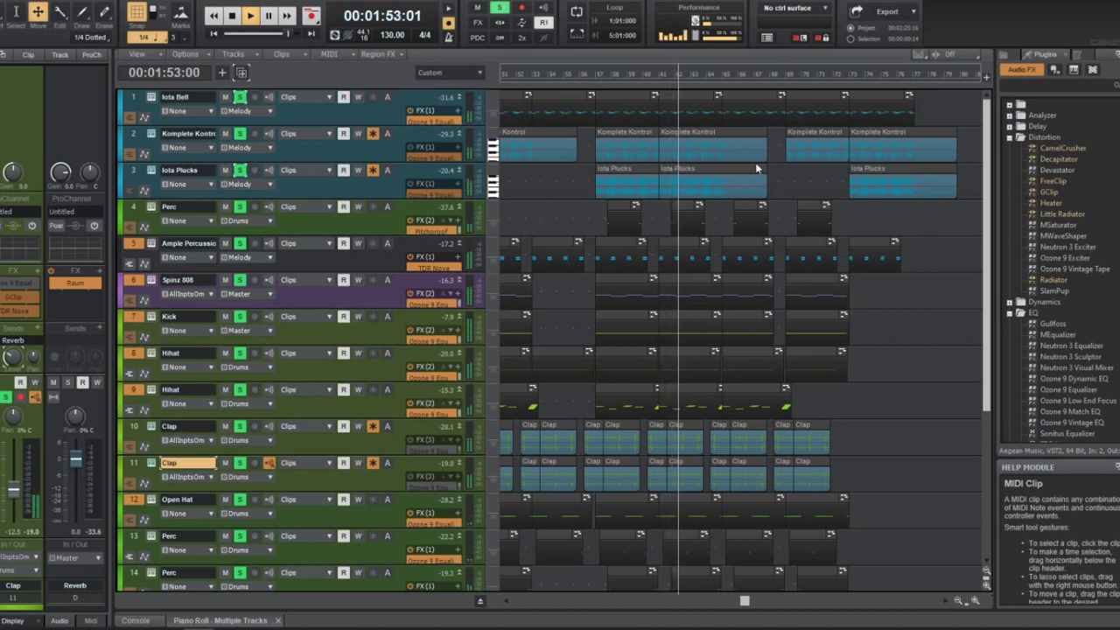
# Delete the Iota Bell clip that starts at bar 65 and the upper Perc track's clip around bar 67
pyautogui.click(750, 106)
pyautogui.press('Delete')
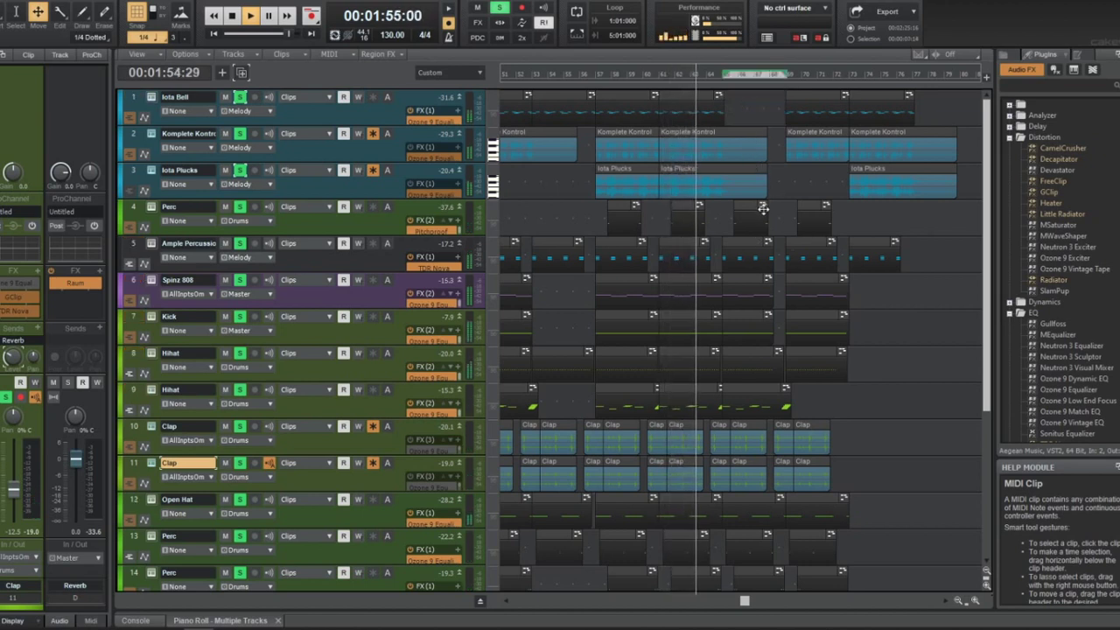
pyautogui.click(752, 210)
pyautogui.press('Delete')
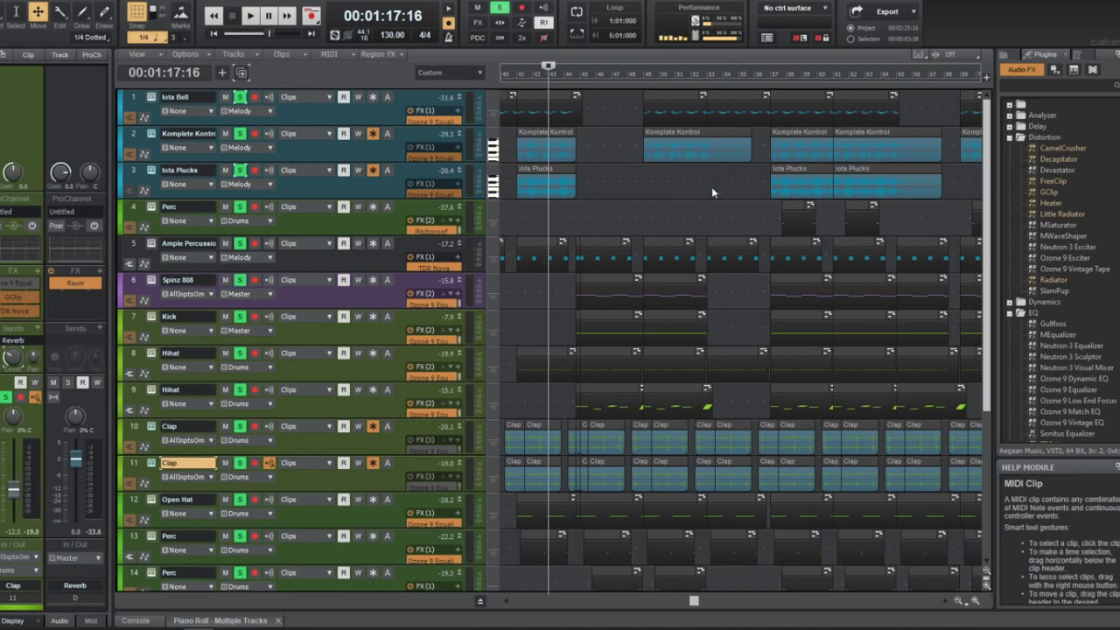
# Return the playhead to the start of the project and look over the arranged tracks
pyautogui.click(711, 186)
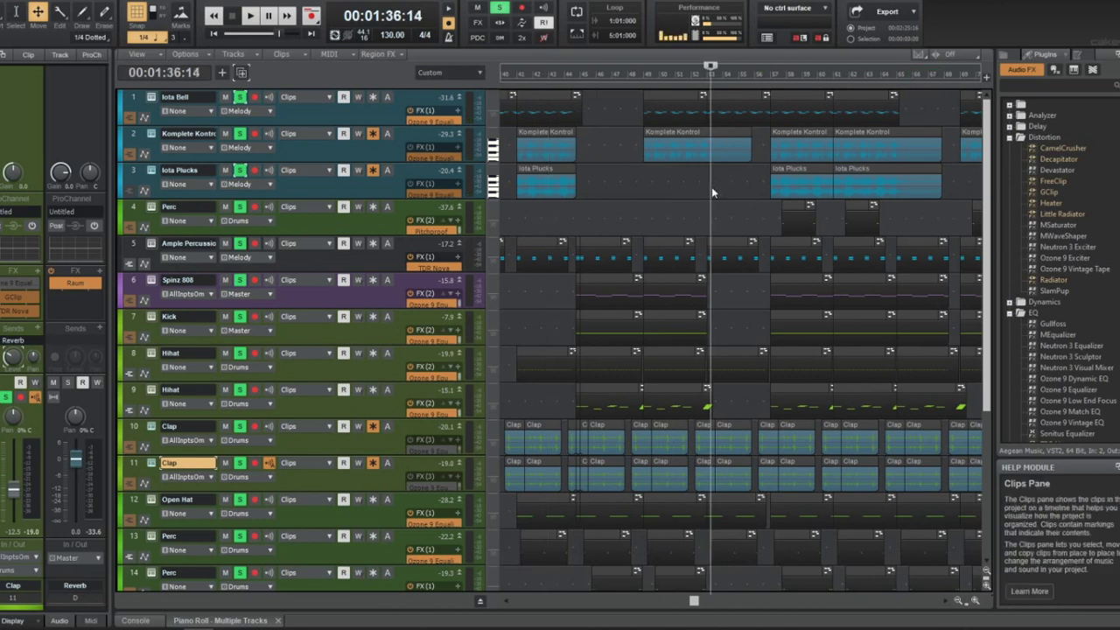
pyautogui.press('w')
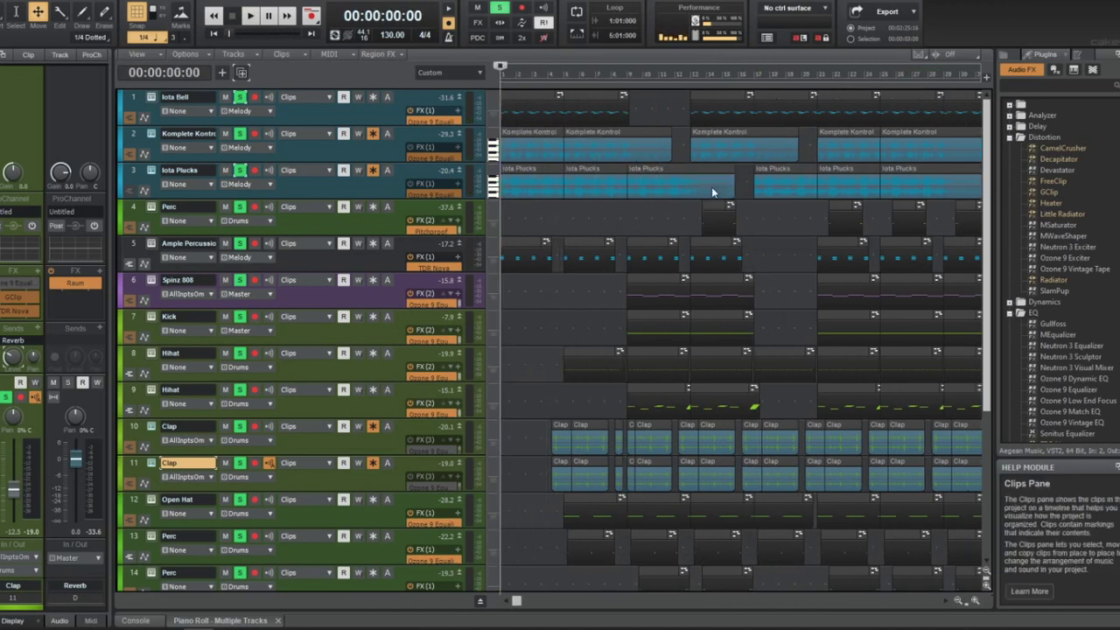
pyautogui.scroll(-3, 556, 367)
pyautogui.scroll(3, 555, 367)
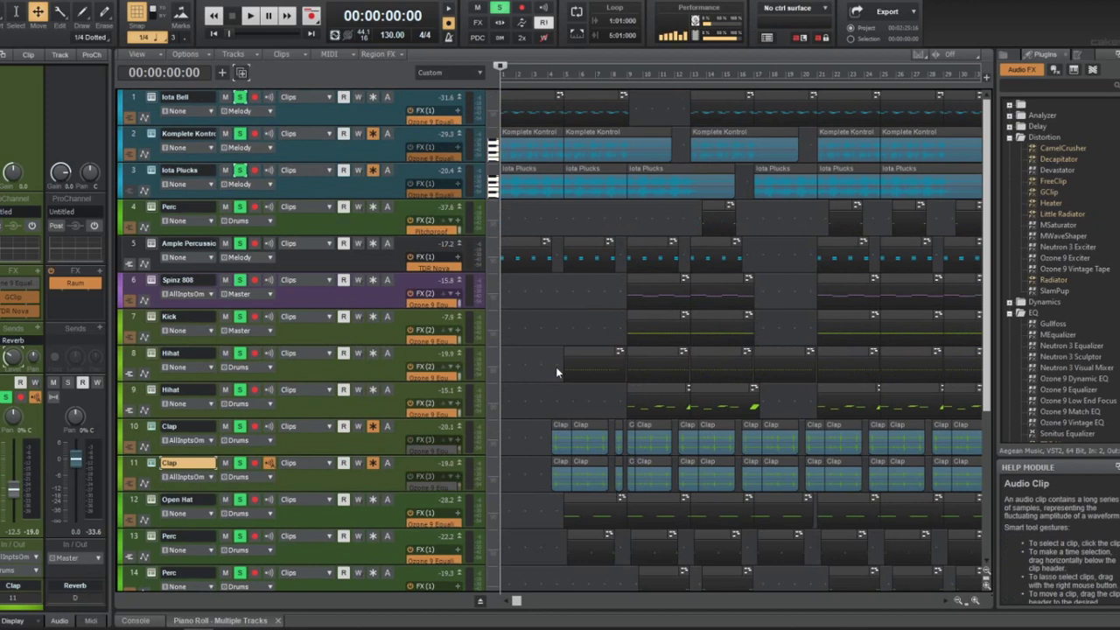
pyautogui.scroll(-1, 555, 373)
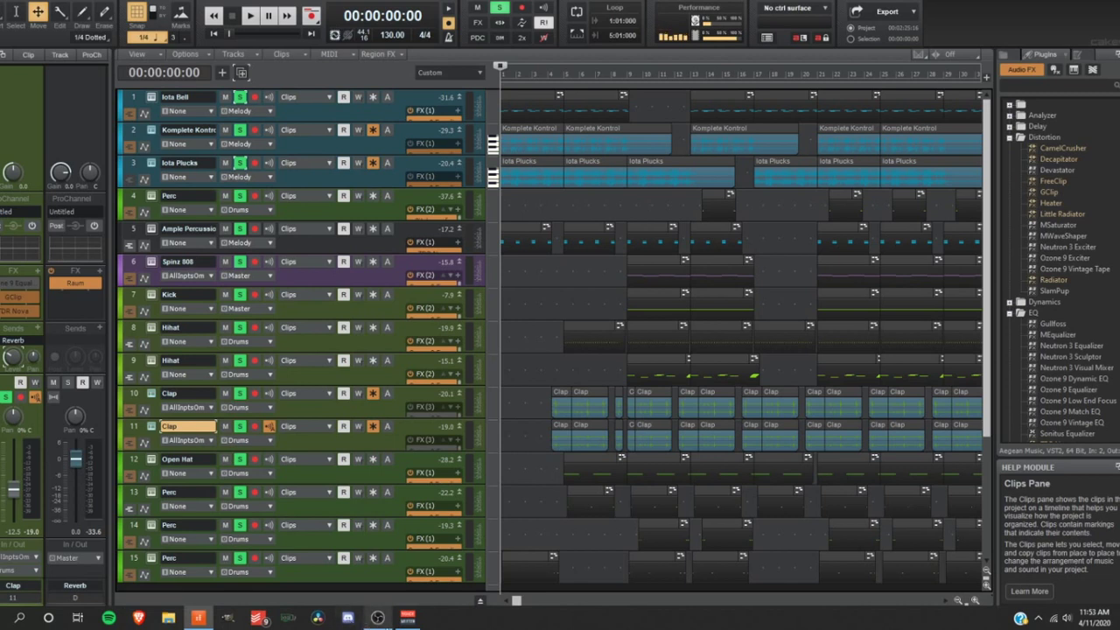
# Switch to OBS to check the audio mixer, and return to Cakewalk to play the arrangement from the beginning
pyautogui.click(378, 618)
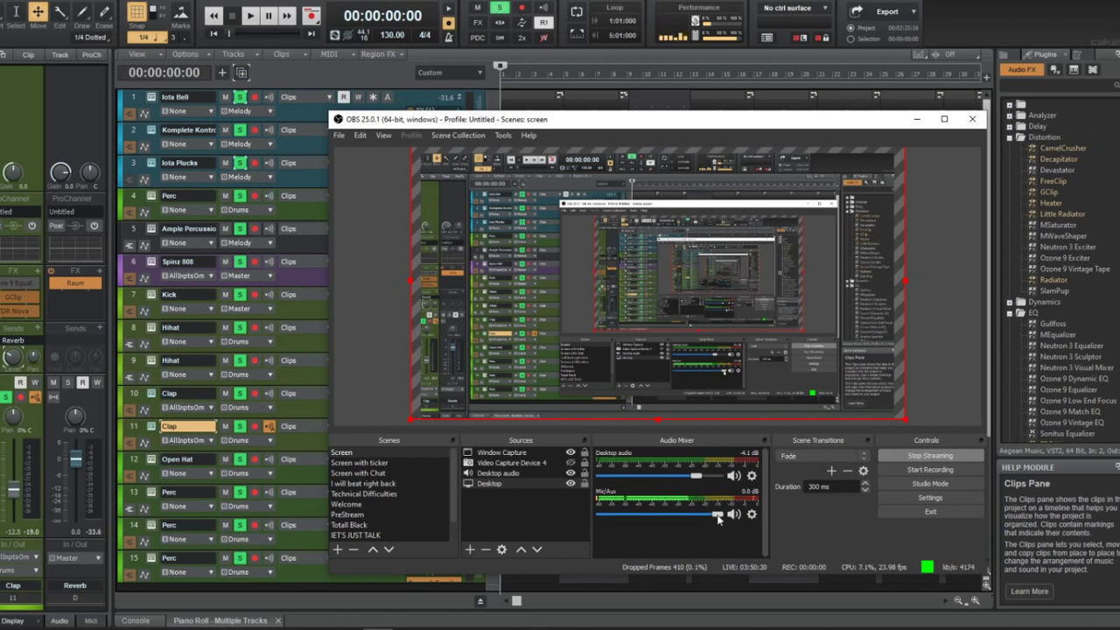
pyautogui.click(916, 118)
pyautogui.press('space')
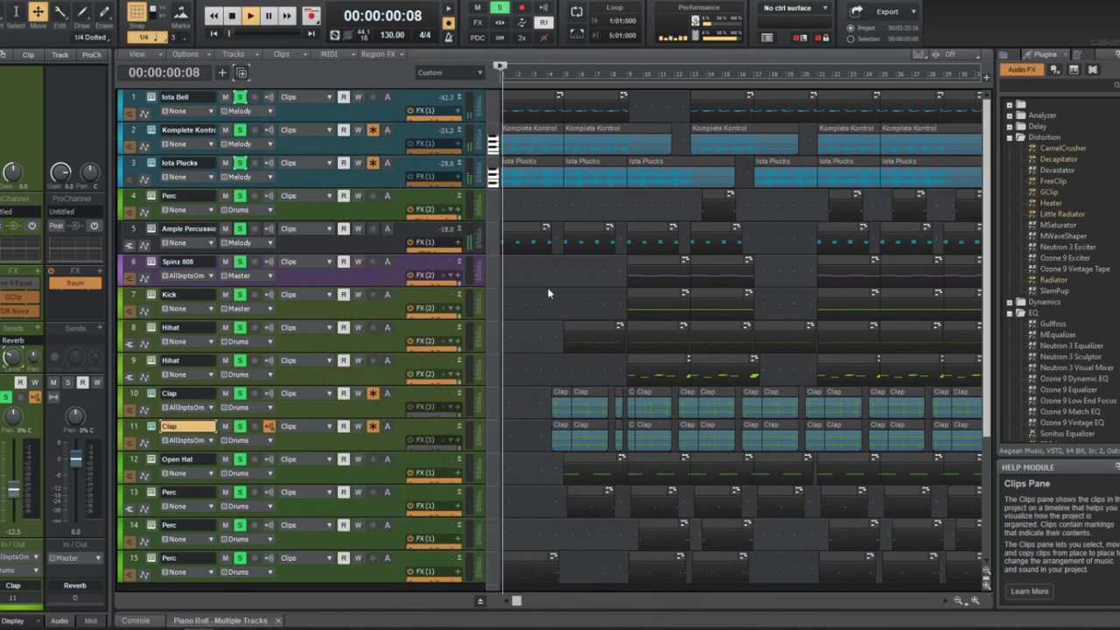